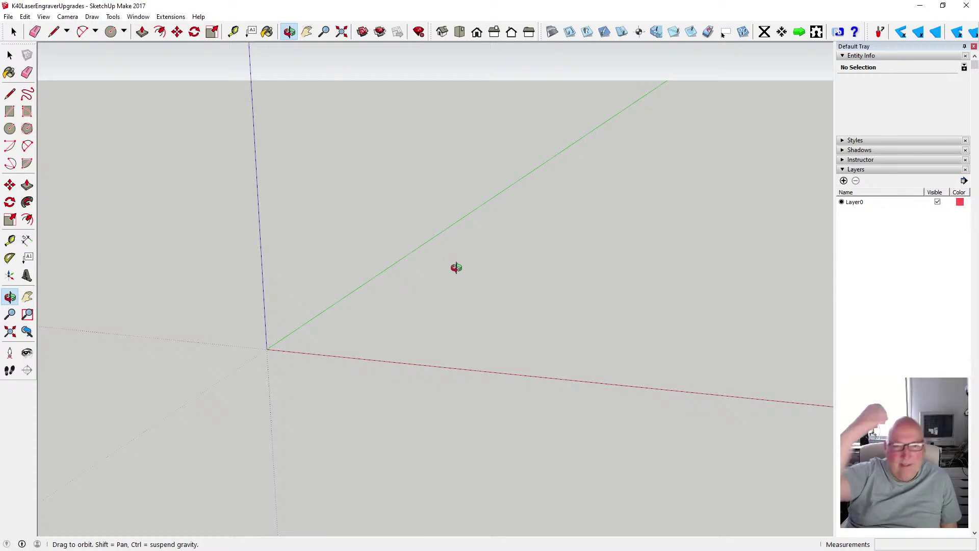
{"action": "left_click_drag", "start_coordinate": [267, 295], "coordinate": [363, 327]}
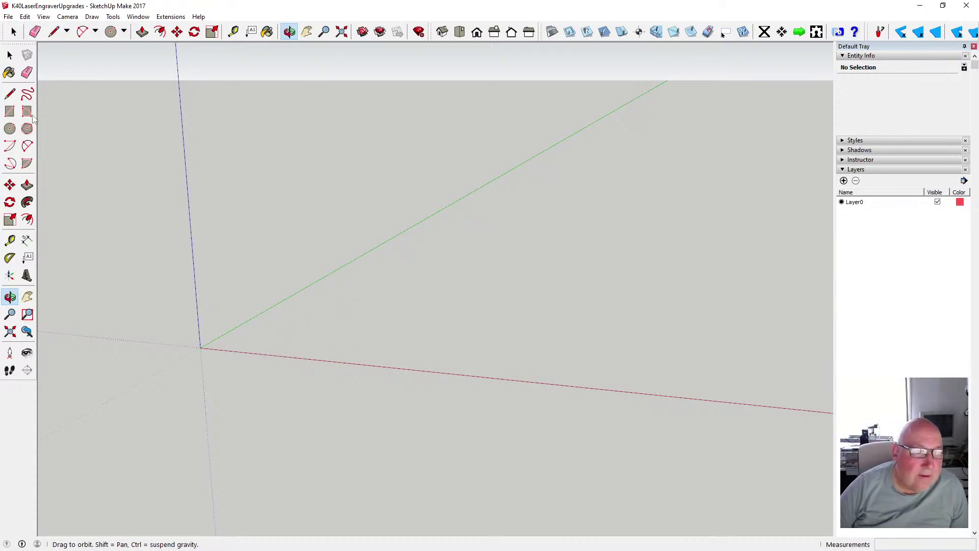
{"action": "left_click", "coordinate": [10, 111]}
{"action": "left_click", "coordinate": [322, 306]}
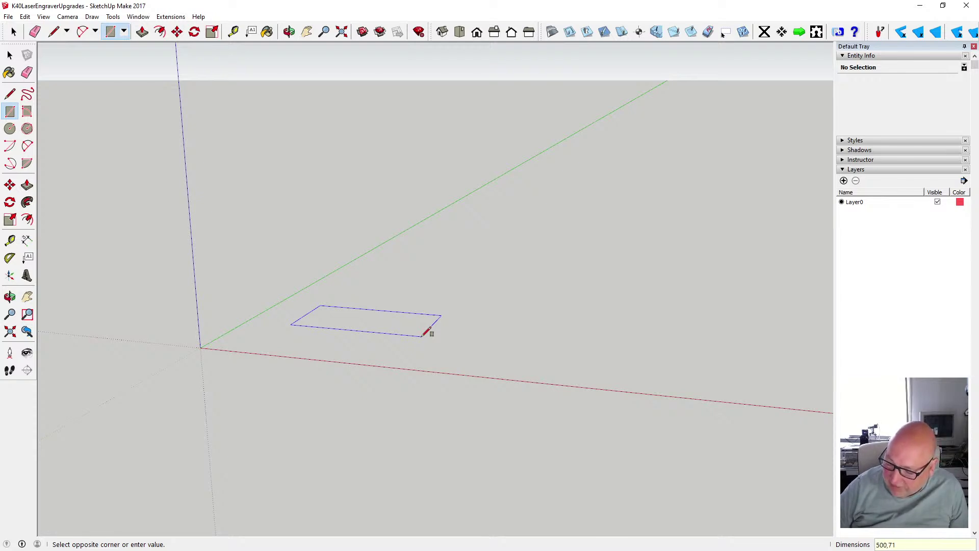
{"action": "key", "text": "Return"}
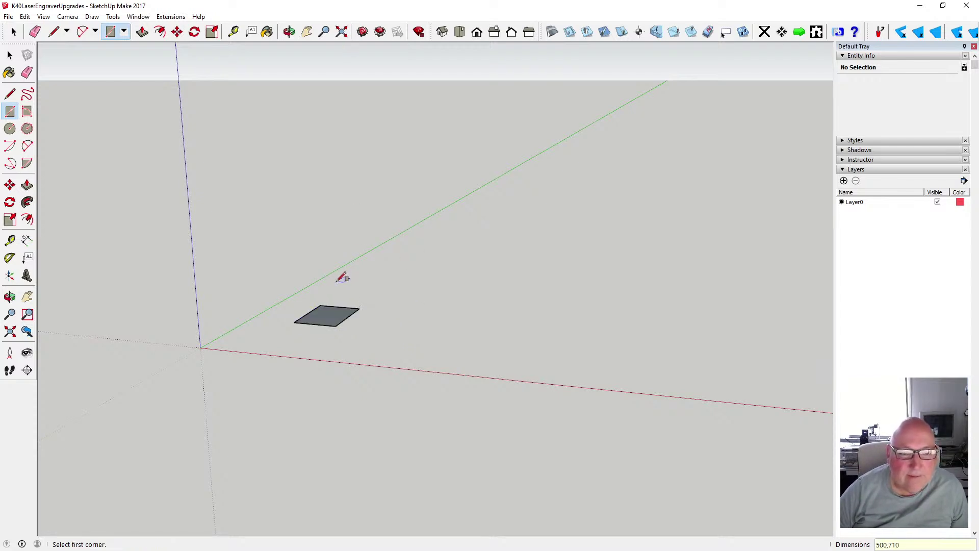
{"action": "left_click", "coordinate": [25, 16]}
{"action": "left_click", "coordinate": [30, 25]}
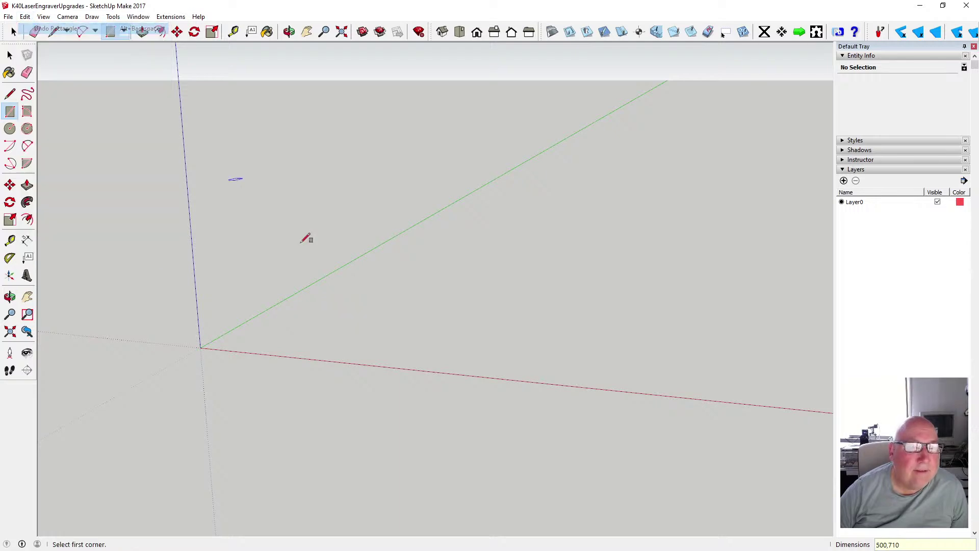
Draw a flat 710 by 500 mm rectangle on the ground plane near the origin
{"action": "left_click", "coordinate": [259, 320]}
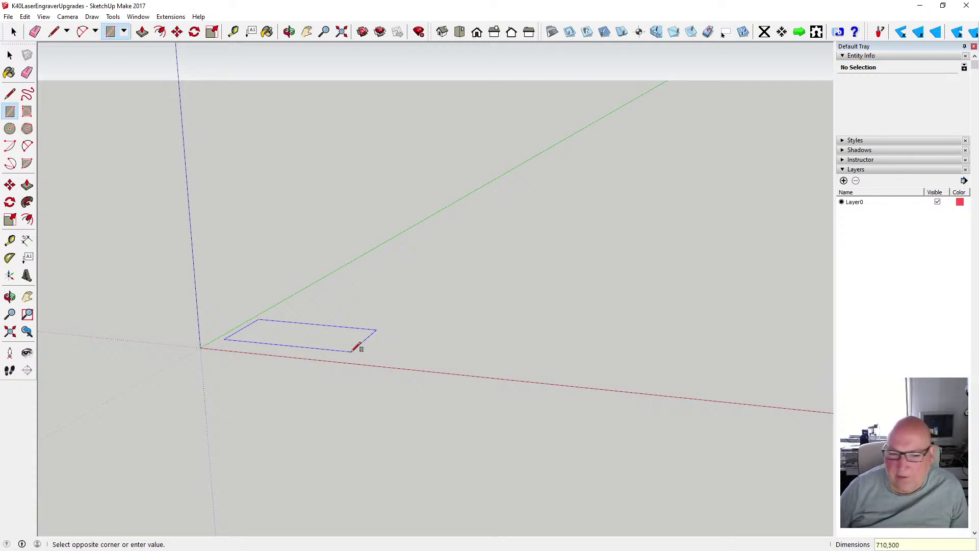
{"action": "key", "text": "Return"}
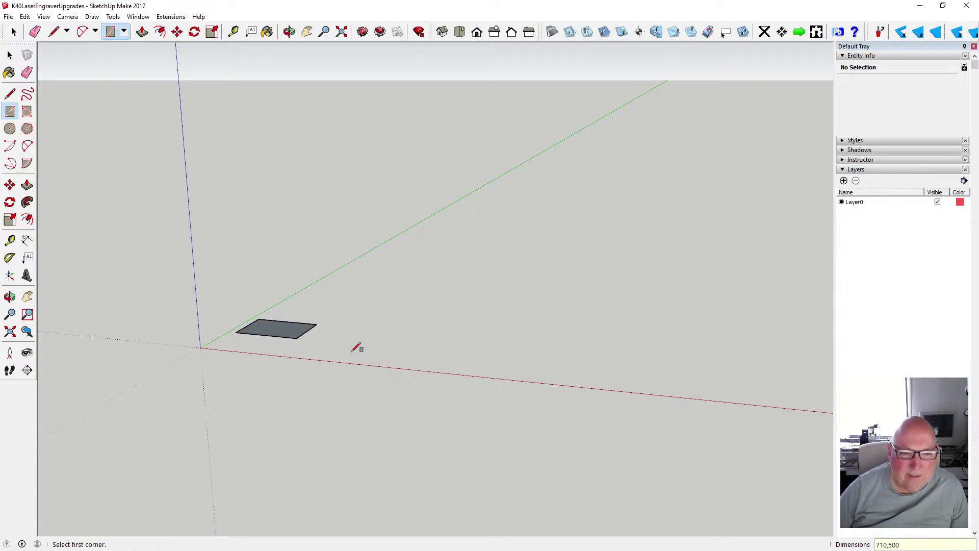
{"action": "left_click", "coordinate": [340, 34]}
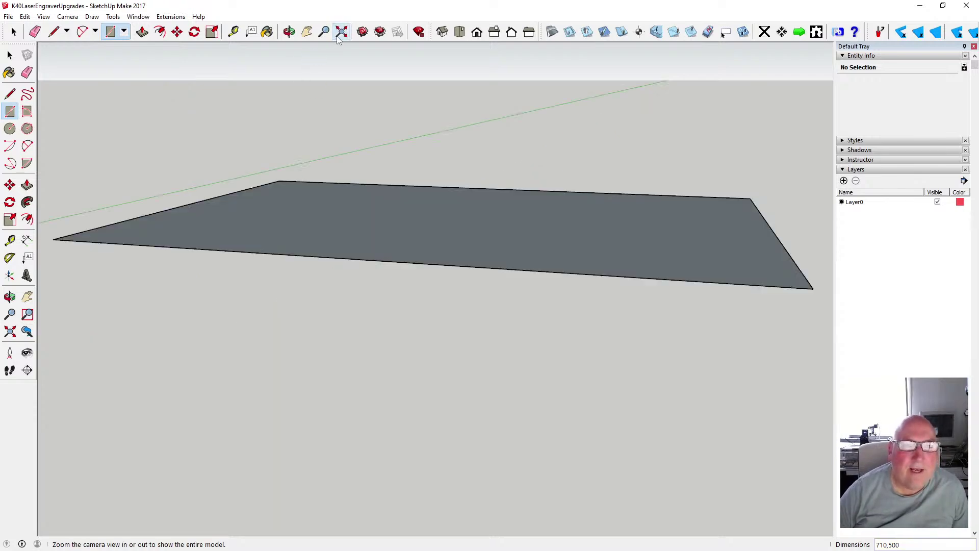
Move the whole rectangle by its front-left corner onto the origin so its sides align with the axes
{"action": "left_click", "coordinate": [10, 55]}
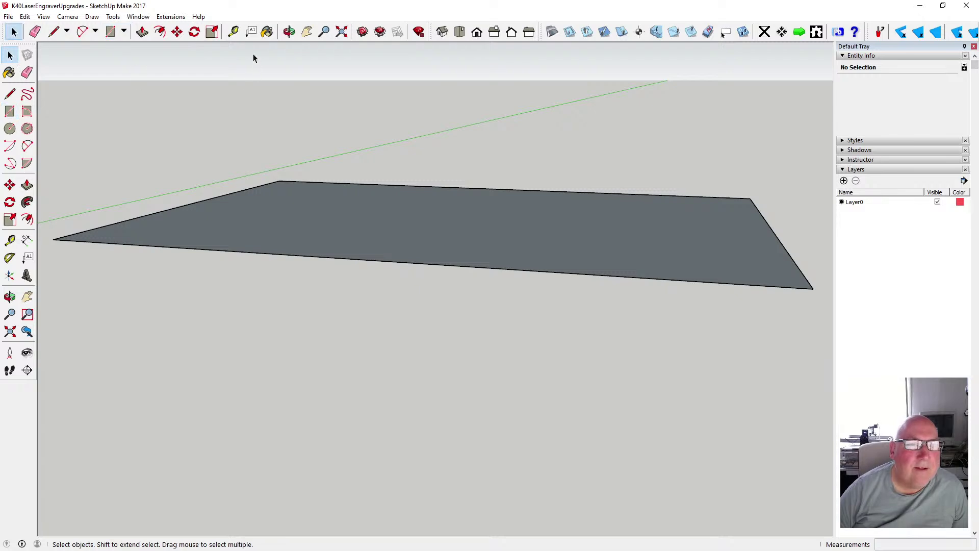
{"action": "left_click", "coordinate": [289, 32]}
{"action": "left_click_drag", "start_coordinate": [288, 195], "coordinate": [369, 280]}
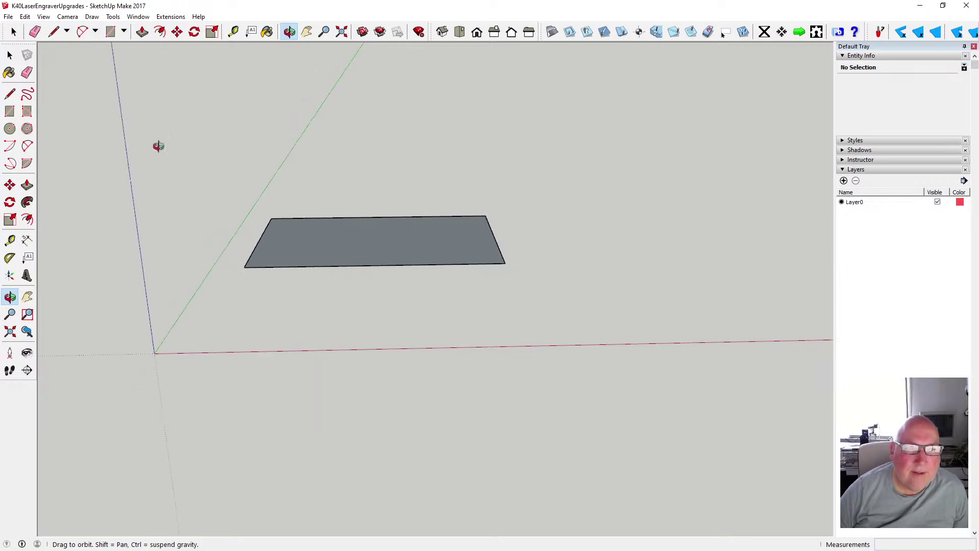
{"action": "left_click", "coordinate": [10, 54]}
{"action": "left_click_drag", "start_coordinate": [234, 198], "coordinate": [515, 296]}
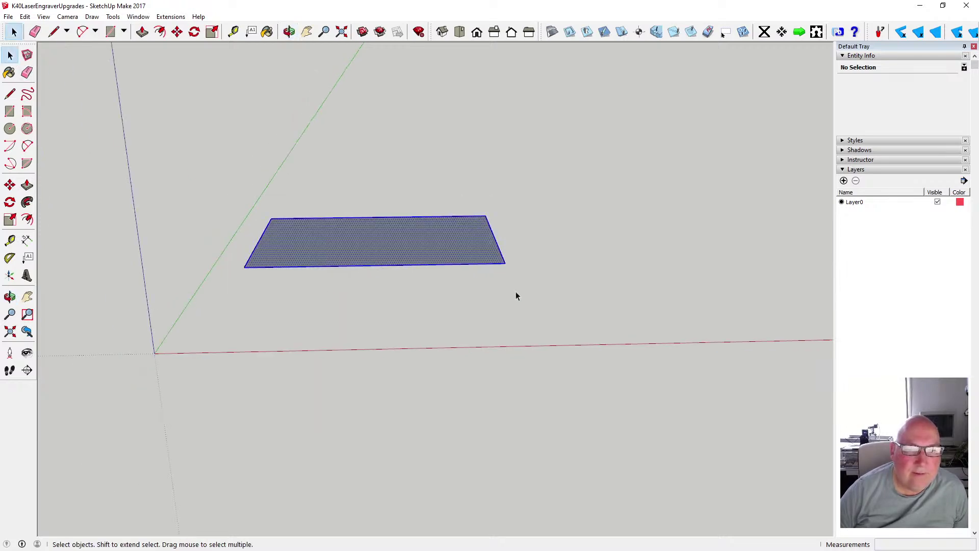
{"action": "left_click", "coordinate": [177, 32]}
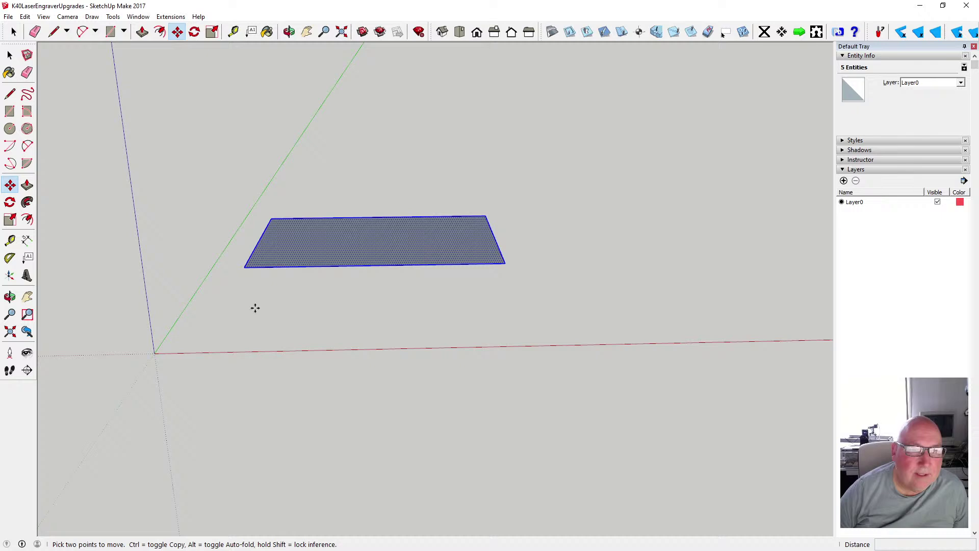
{"action": "left_click", "coordinate": [244, 266]}
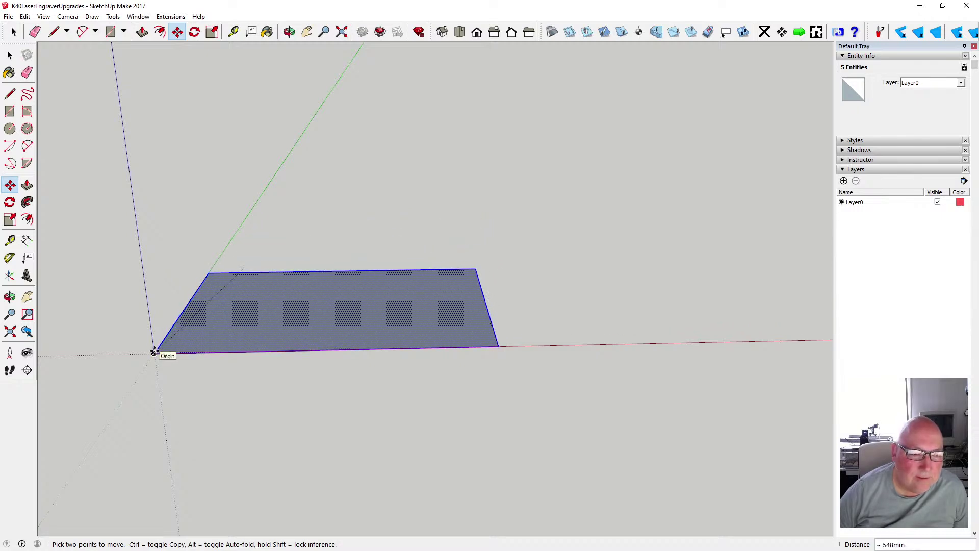
{"action": "left_click", "coordinate": [154, 353]}
Hide the model's drawing axes
{"action": "left_click", "coordinate": [16, 17]}
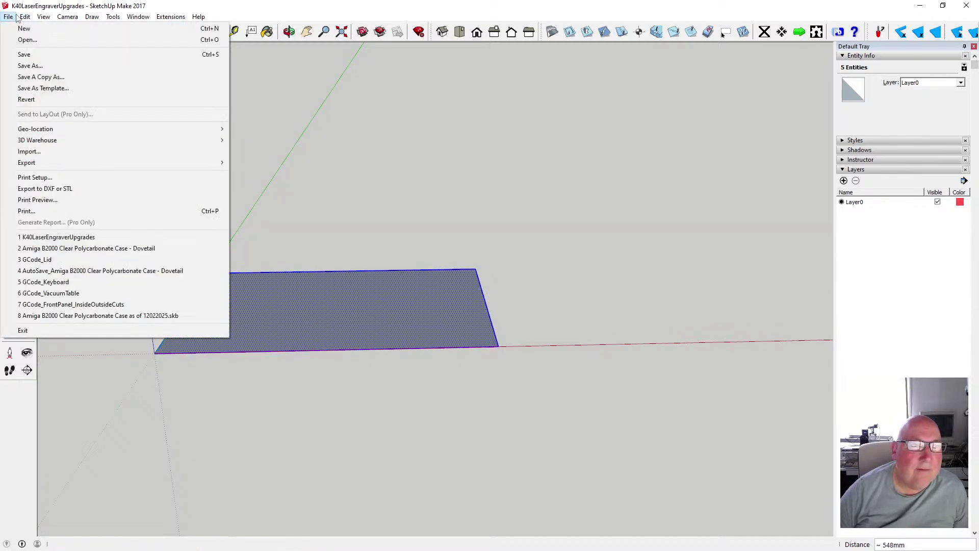
{"action": "mouse_move", "coordinate": [43, 17]}
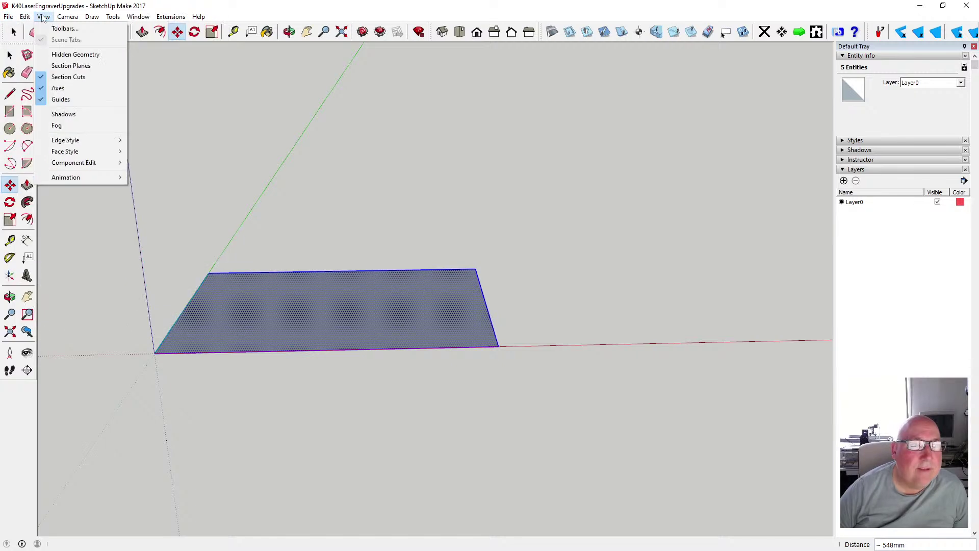
{"action": "left_click", "coordinate": [68, 90]}
Draw a 249 mm vertical line up from the rear corner of the rectangle's 500 mm side edge
{"action": "scroll", "coordinate": [517, 332], "scroll_direction": "down", "scroll_amount": 3}
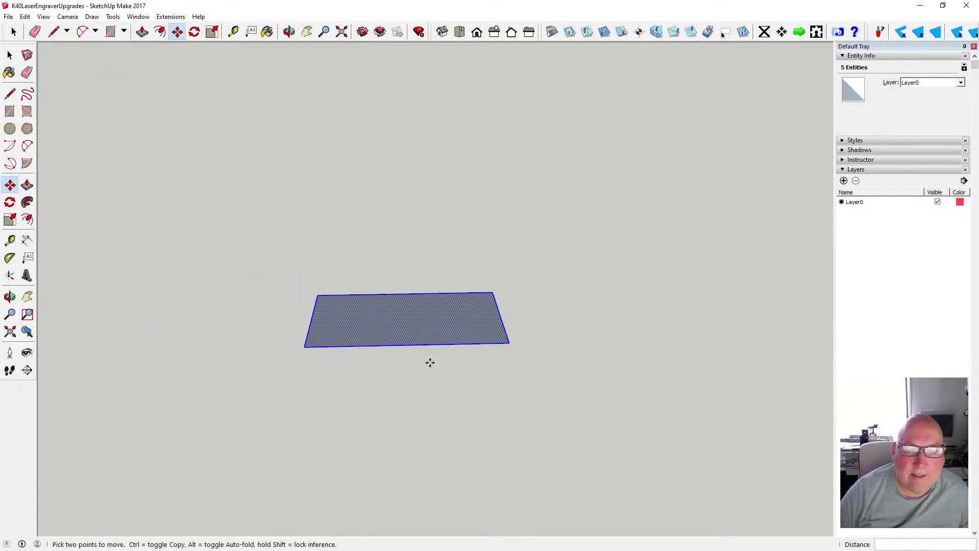
{"action": "scroll", "coordinate": [377, 356], "scroll_direction": "up", "scroll_amount": 3}
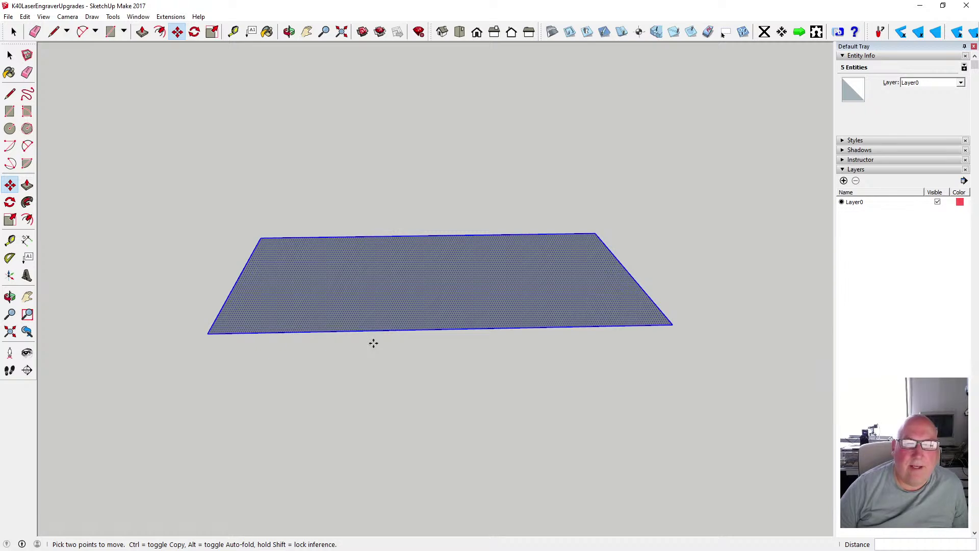
{"action": "left_click", "coordinate": [288, 31]}
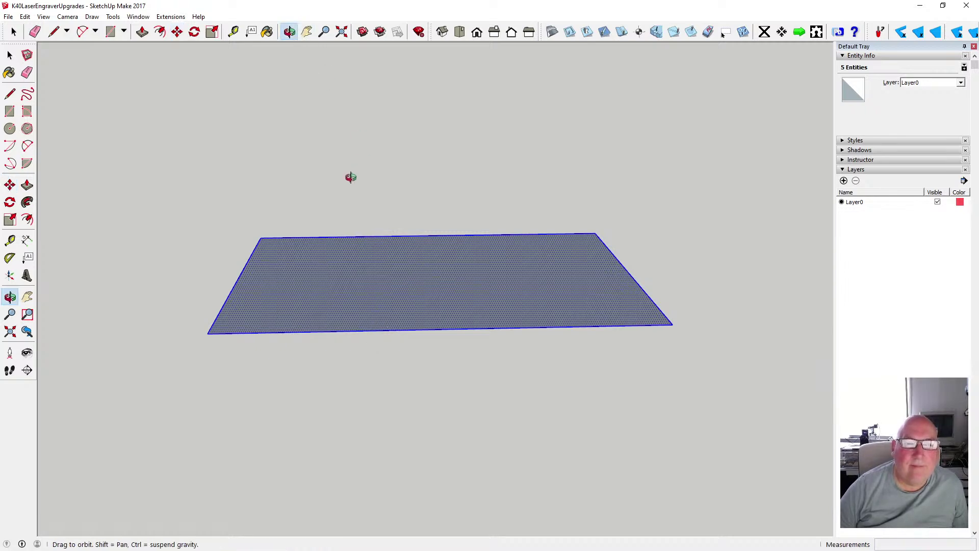
{"action": "left_click_drag", "start_coordinate": [351, 177], "coordinate": [445, 230]}
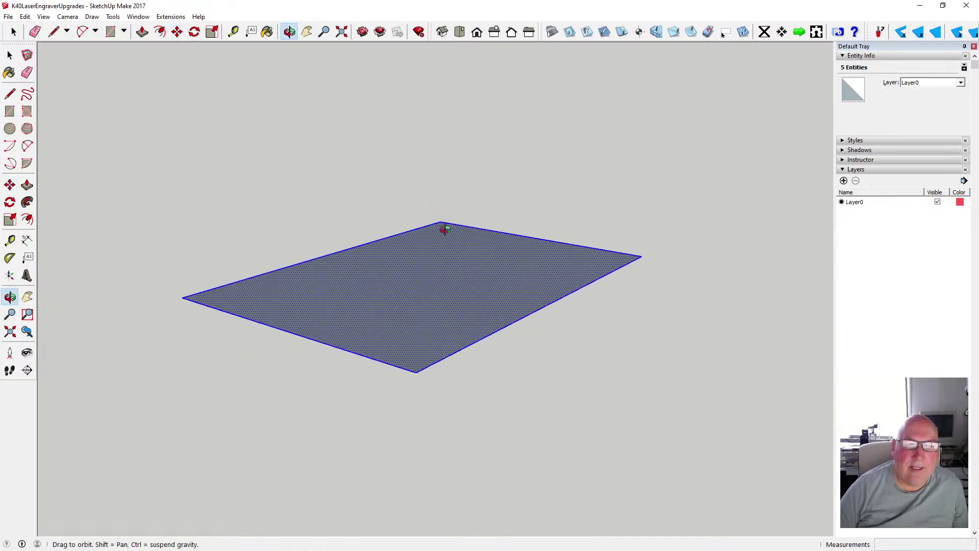
{"action": "scroll", "coordinate": [443, 233], "scroll_direction": "down", "scroll_amount": 2}
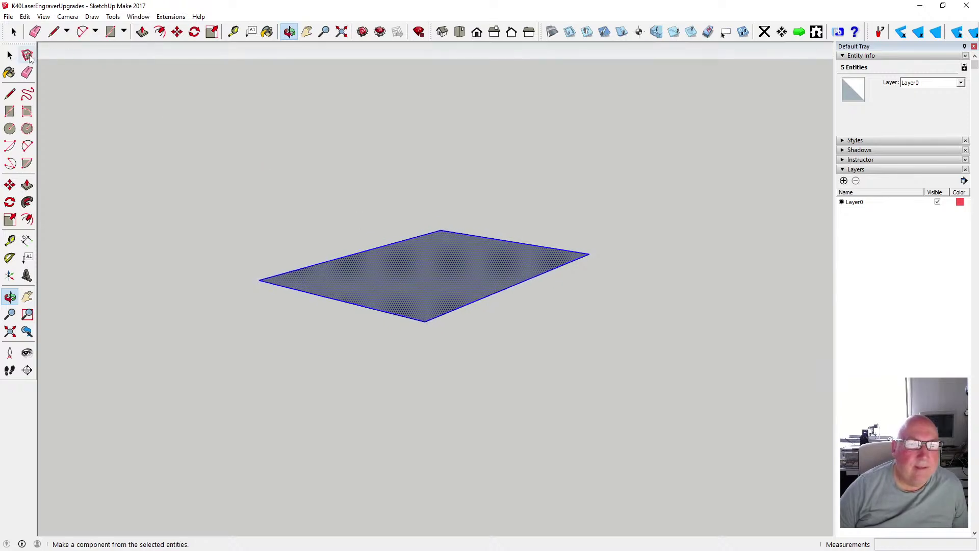
{"action": "left_click", "coordinate": [10, 55]}
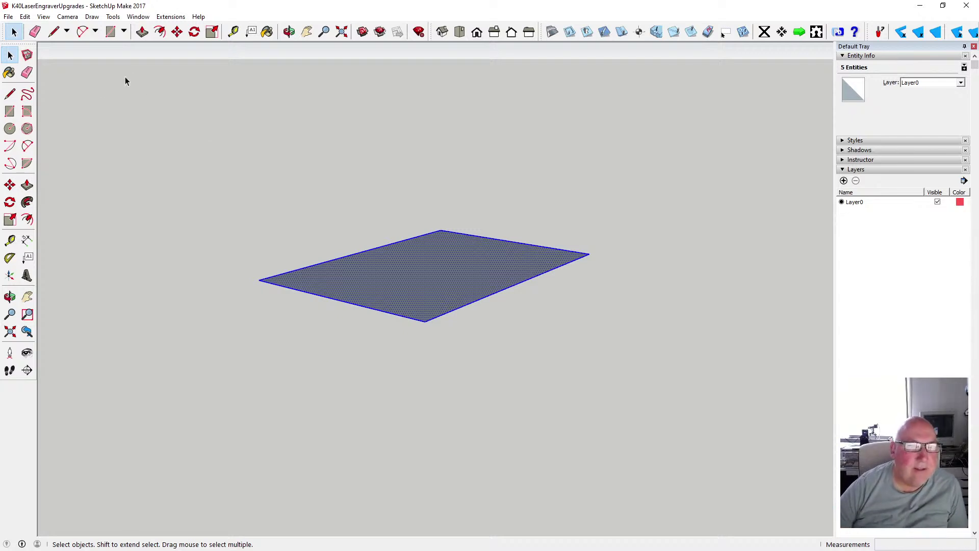
{"action": "key", "text": "l"}
{"action": "left_click", "coordinate": [259, 280]}
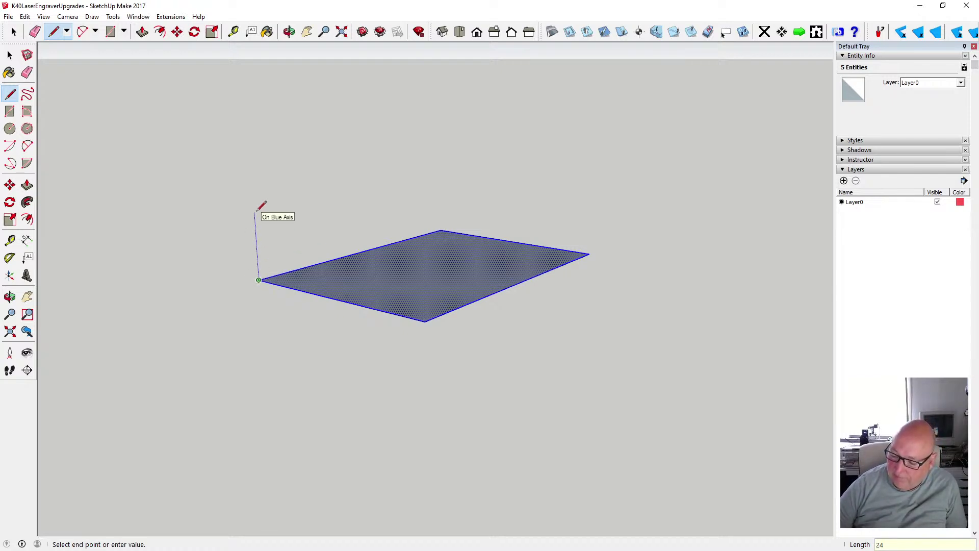
{"action": "key", "text": "Return"}
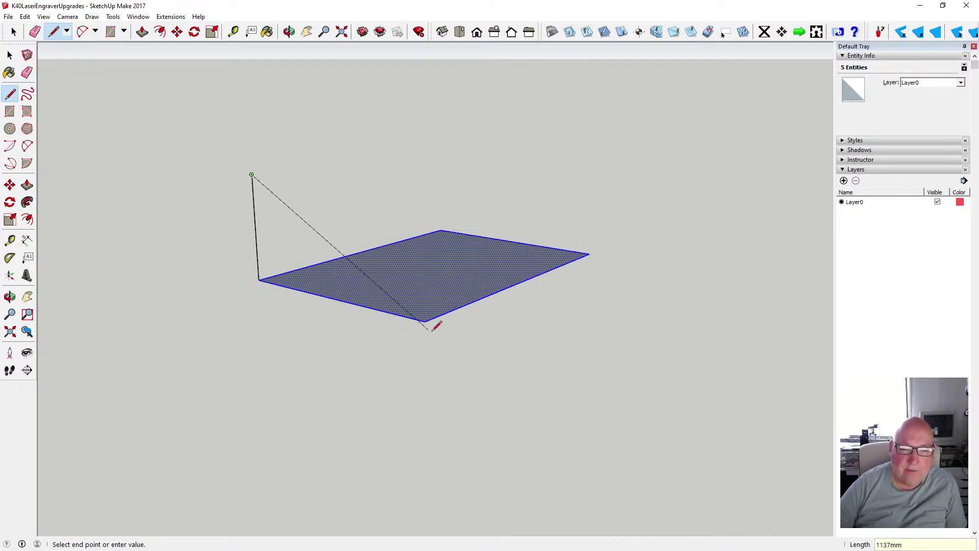
{"action": "key", "text": "Escape"}
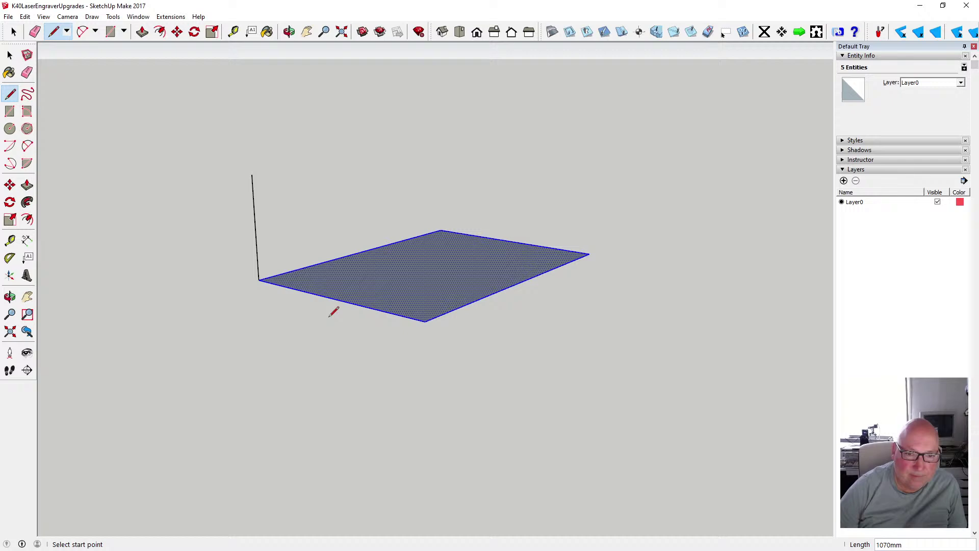
Draw a 200 mm vertical line up from the front corner of the same 500 mm side edge
{"action": "left_click", "coordinate": [425, 322]}
{"action": "type", "text": "200"}
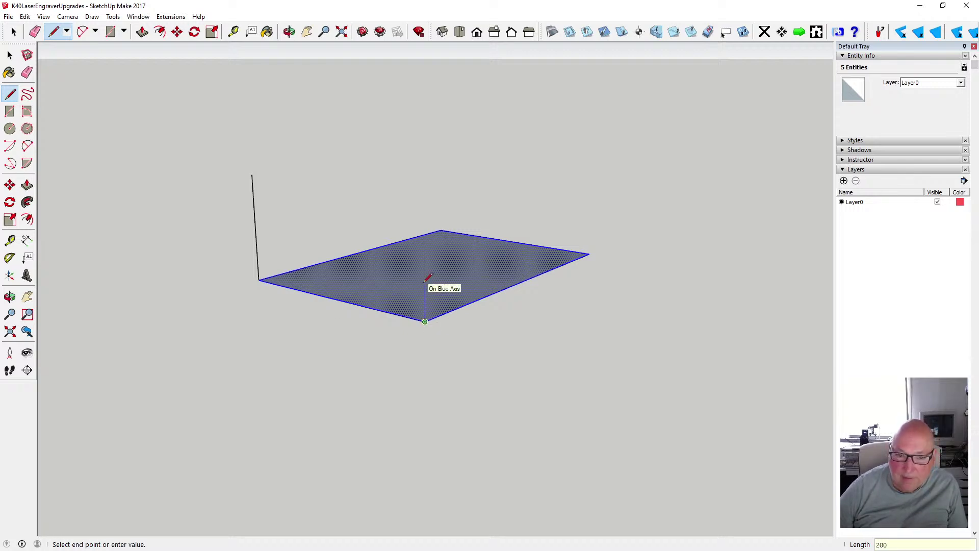
{"action": "key", "text": "Return"}
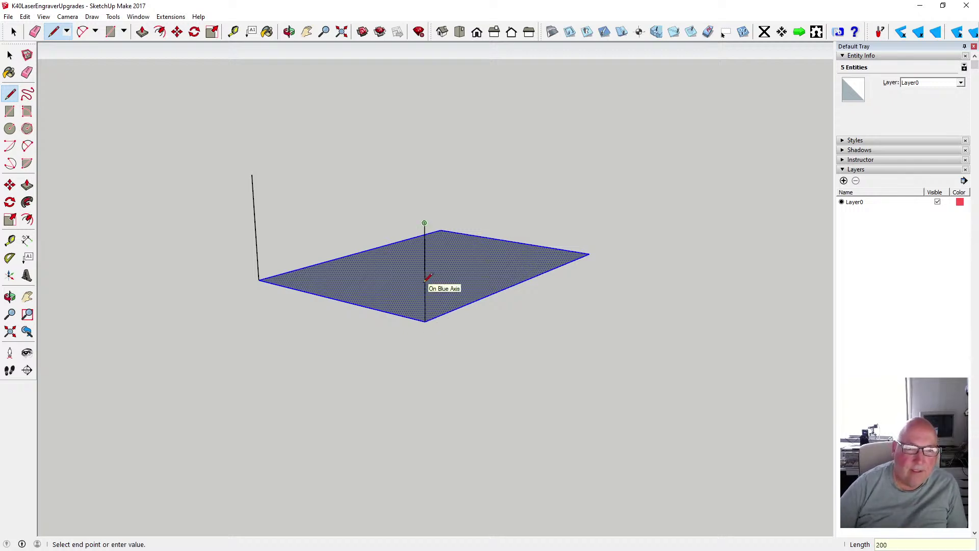
{"action": "key", "text": "Escape"}
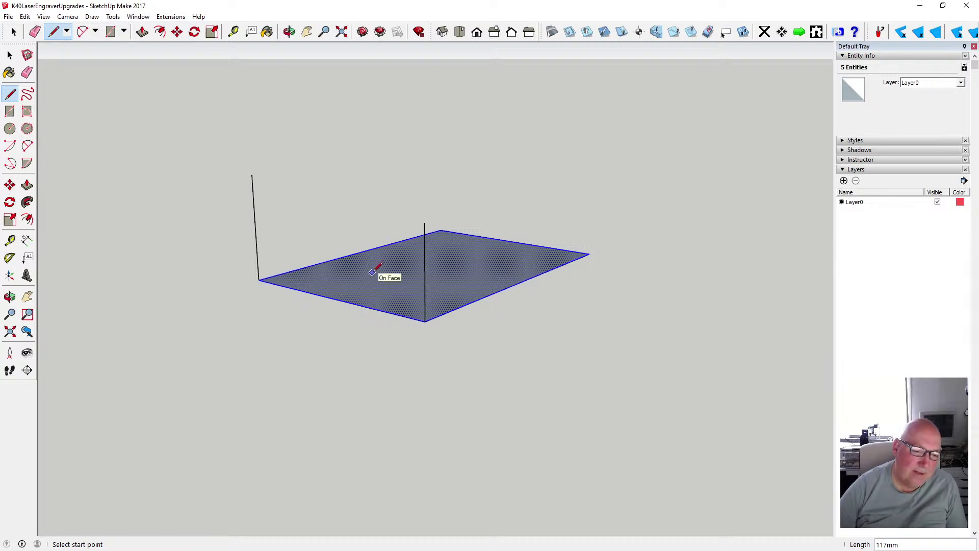
Draw a 129 mm line along the green axis from the top of the taller upright toward the front
{"action": "left_click", "coordinate": [251, 175]}
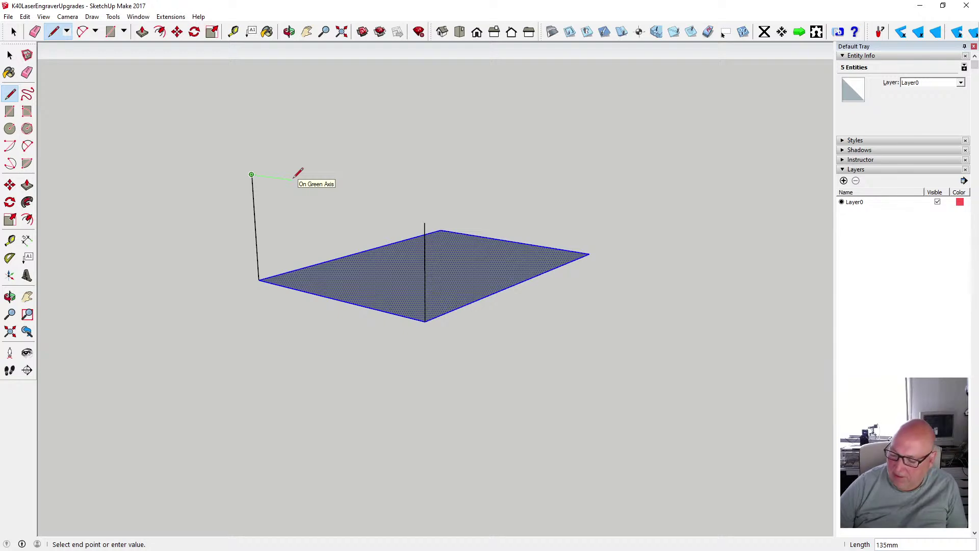
{"action": "type", "text": "129"}
{"action": "key", "text": "Return"}
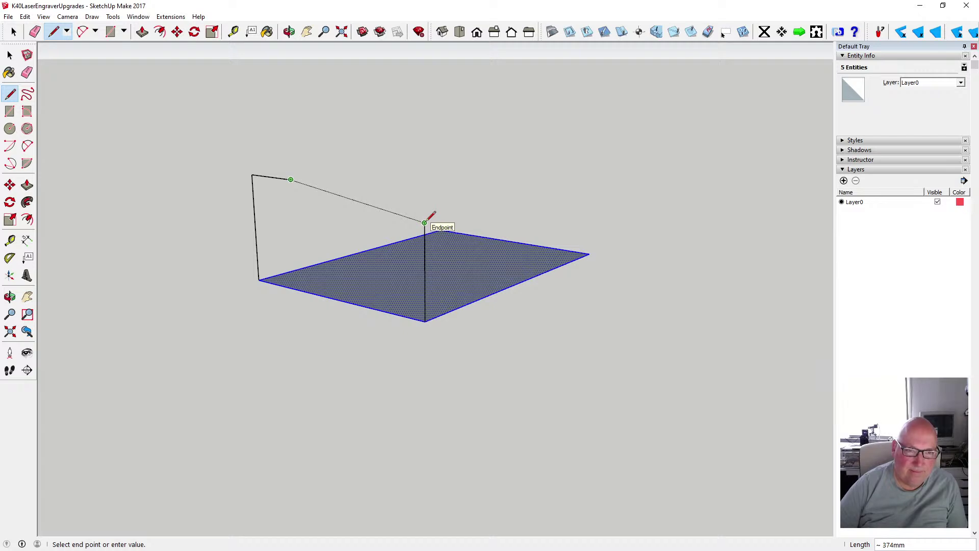
{"action": "key", "text": "Escape"}
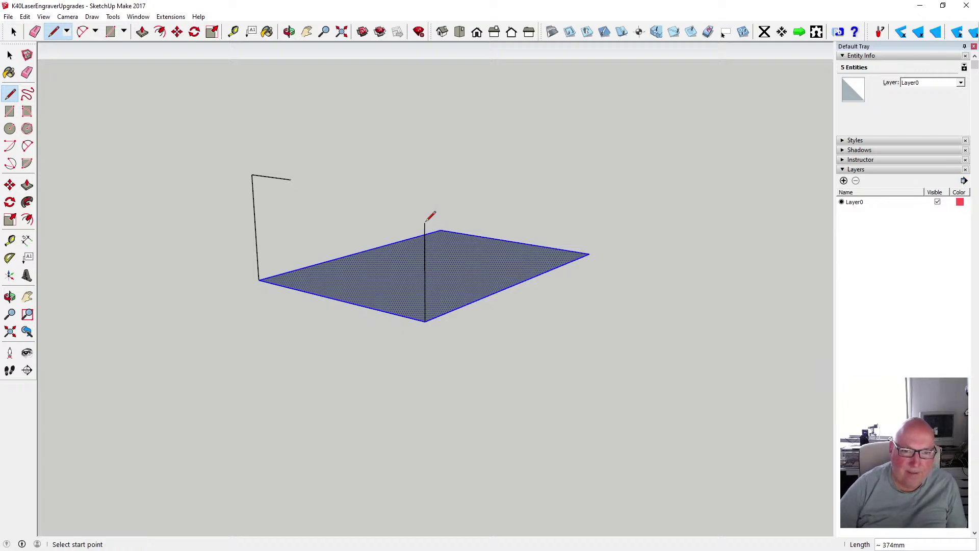
Connect the top of the 200 mm upright to the free end of the 129 mm line with a sloping line
{"action": "left_click", "coordinate": [291, 179]}
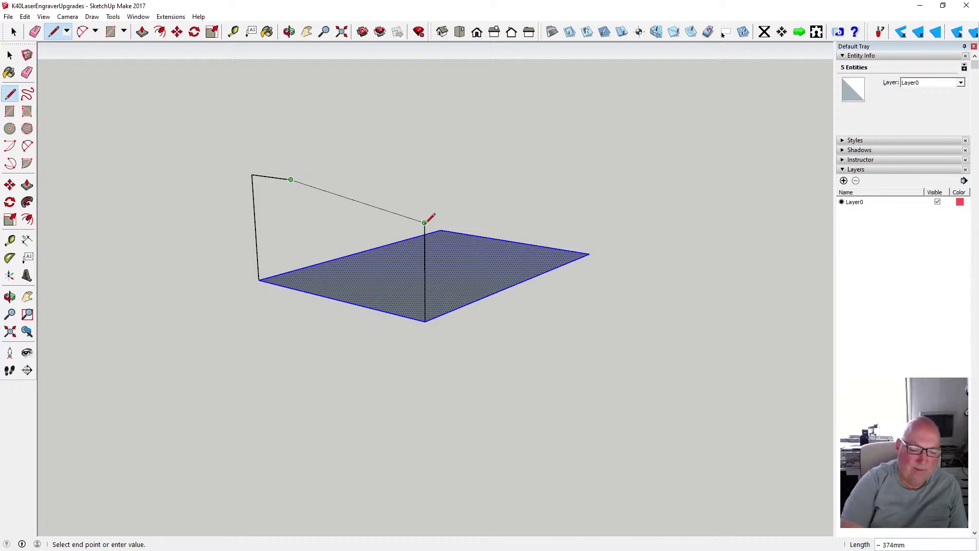
{"action": "key", "text": "Escape"}
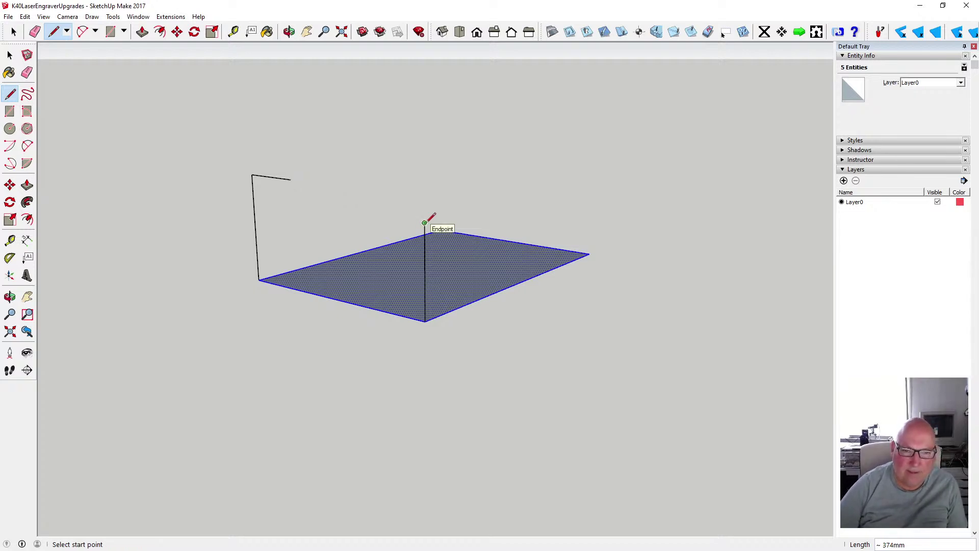
{"action": "left_click", "coordinate": [425, 222]}
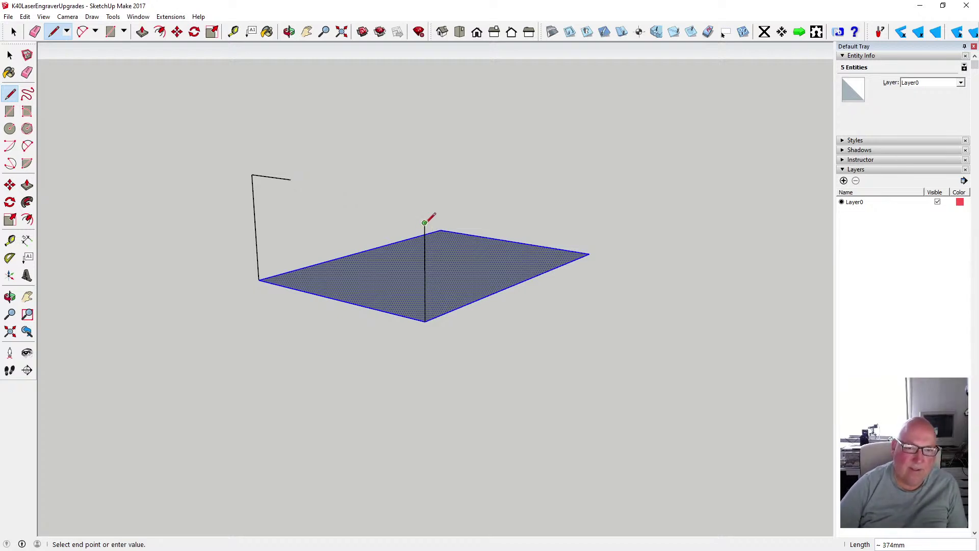
{"action": "left_click", "coordinate": [291, 180]}
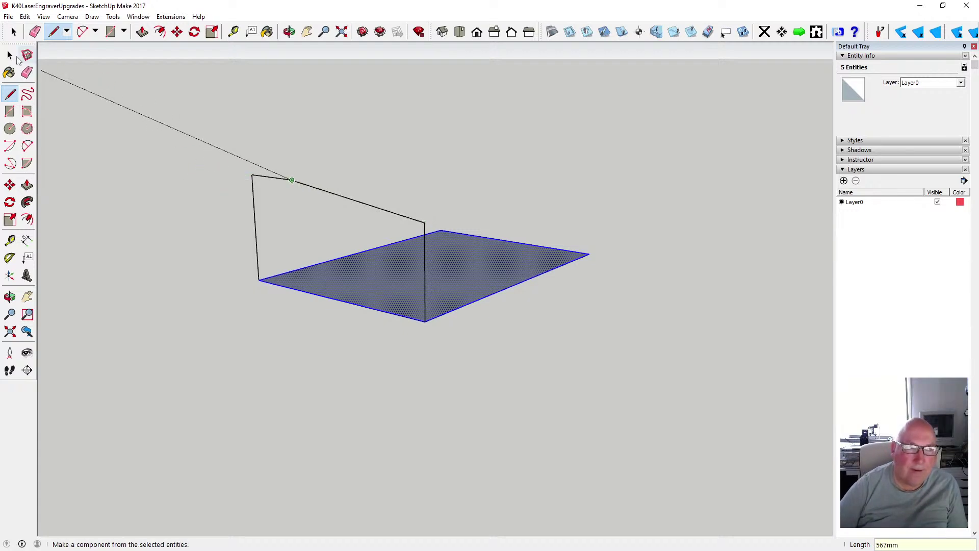
Copy the four edges of the side profile 710 mm across to the opposite side of the base, then clear the selection
{"action": "left_click", "coordinate": [10, 55]}
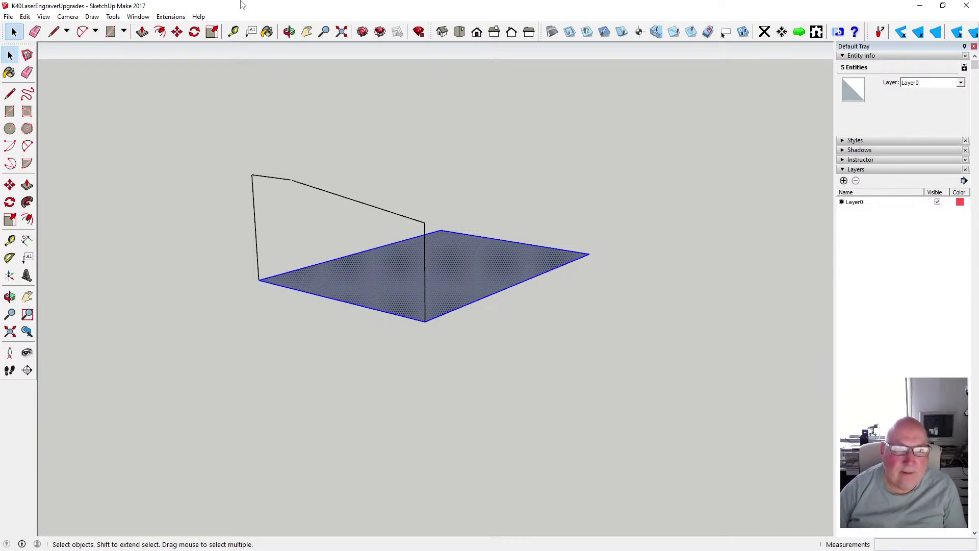
{"action": "left_click", "coordinate": [255, 204]}
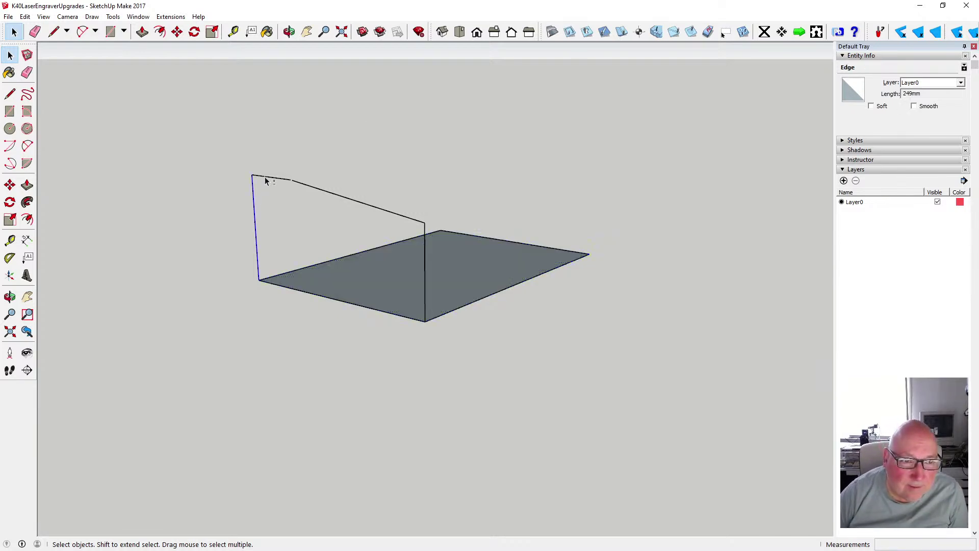
{"action": "left_click", "coordinate": [425, 233], "text": "shift"}
{"action": "left_click", "coordinate": [177, 32]}
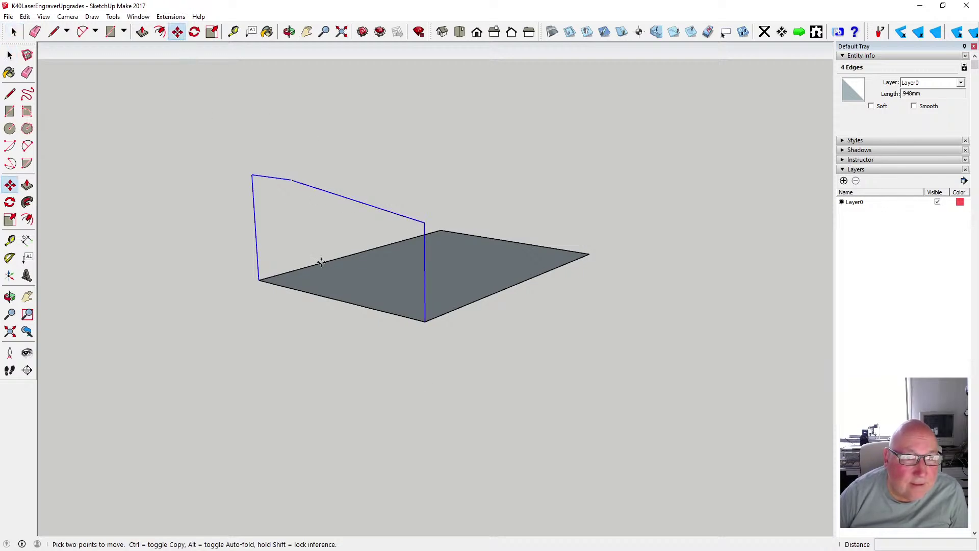
{"action": "left_click", "coordinate": [426, 321]}
{"action": "key", "text": "ctrl"}
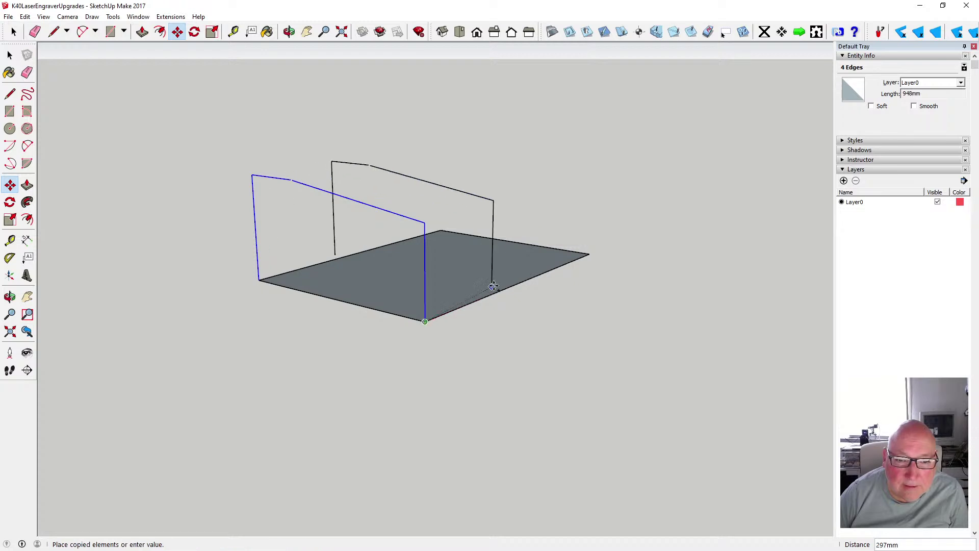
{"action": "left_click", "coordinate": [588, 251]}
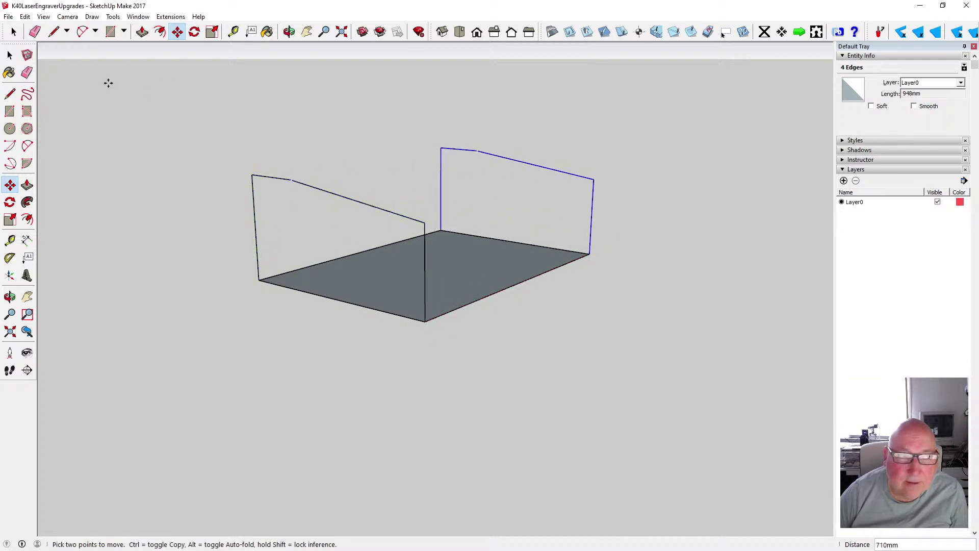
{"action": "left_click", "coordinate": [10, 55]}
{"action": "left_click", "coordinate": [341, 151]}
{"action": "left_click", "coordinate": [340, 150]}
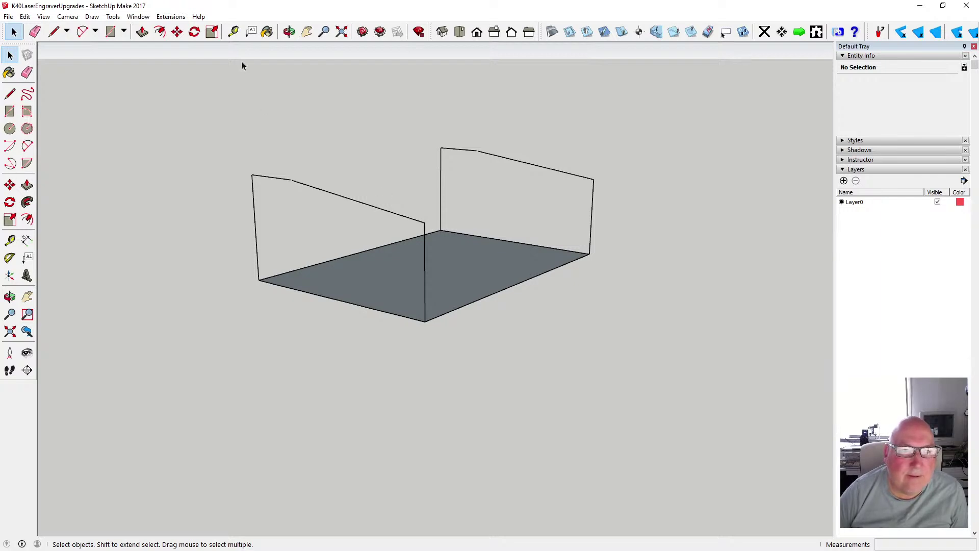
Draw 710 mm lines joining the two side profiles at their front top corners and at their rear top corners
{"action": "left_click", "coordinate": [11, 95]}
{"action": "left_click", "coordinate": [424, 222]}
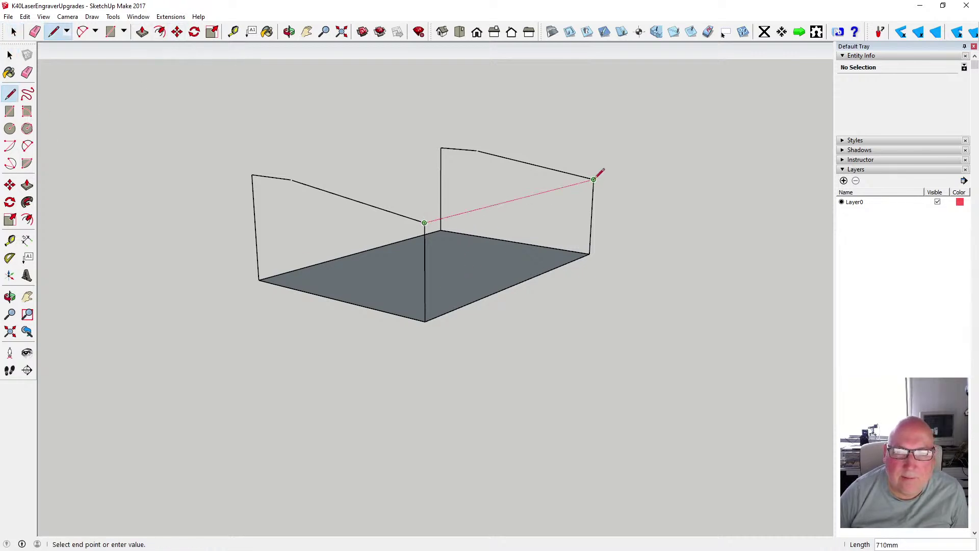
{"action": "left_click", "coordinate": [594, 180]}
{"action": "left_click", "coordinate": [252, 174]}
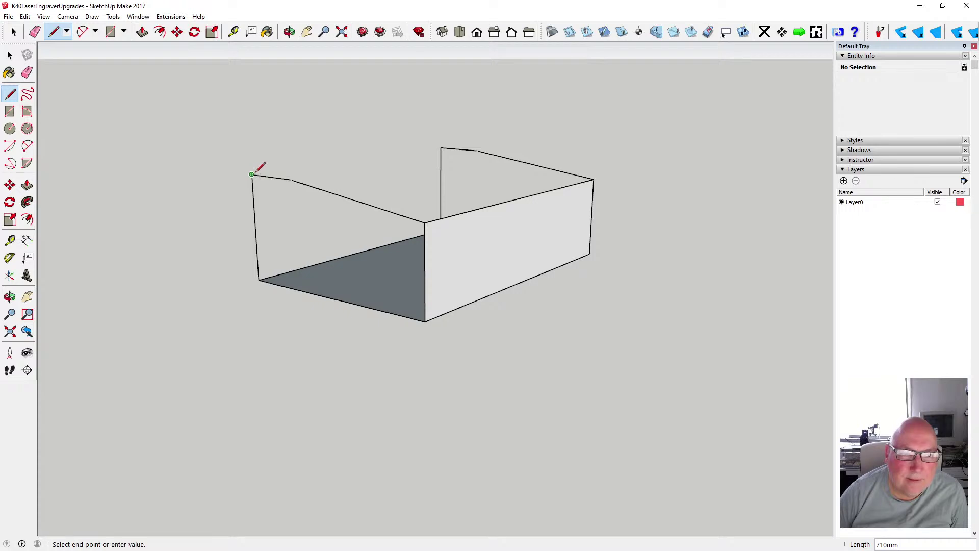
{"action": "left_click", "coordinate": [441, 148]}
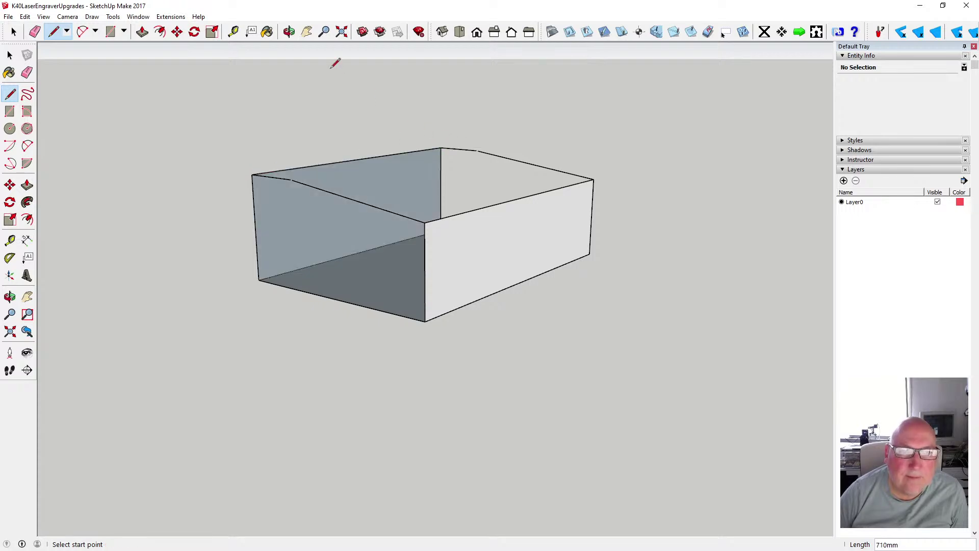
Close the flat and sloping top faces with 710 mm lines joining the matching inner endpoints of the two side profiles
{"action": "left_click", "coordinate": [288, 32]}
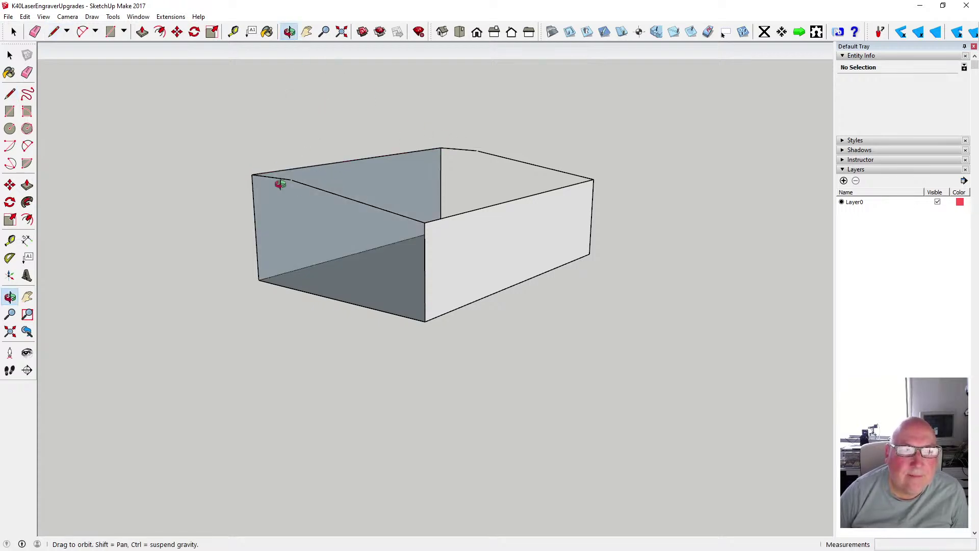
{"action": "left_click_drag", "start_coordinate": [277, 181], "coordinate": [350, 228]}
{"action": "scroll", "coordinate": [379, 215], "scroll_direction": "up", "scroll_amount": 5}
{"action": "scroll", "coordinate": [331, 206], "scroll_direction": "down", "scroll_amount": 1}
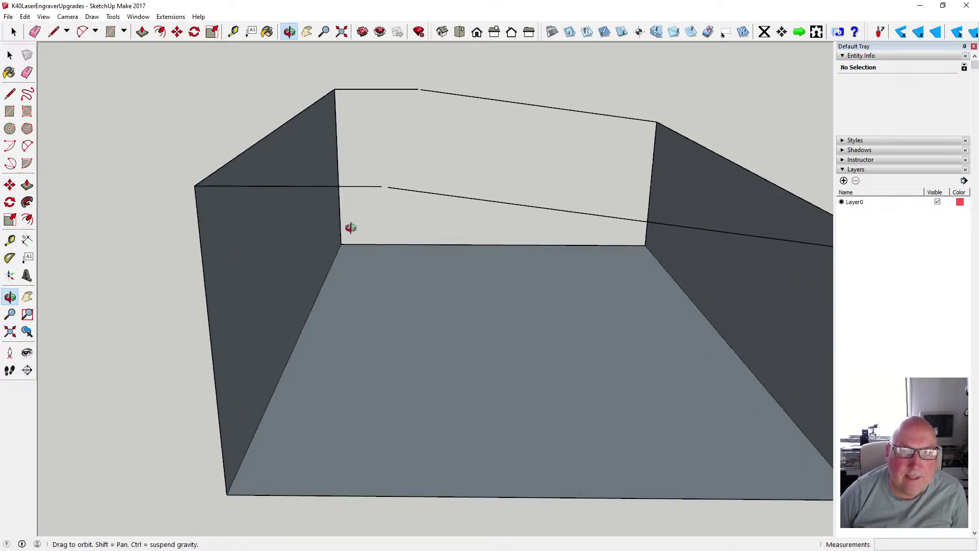
{"action": "left_click", "coordinate": [10, 94]}
{"action": "left_click", "coordinate": [381, 185]}
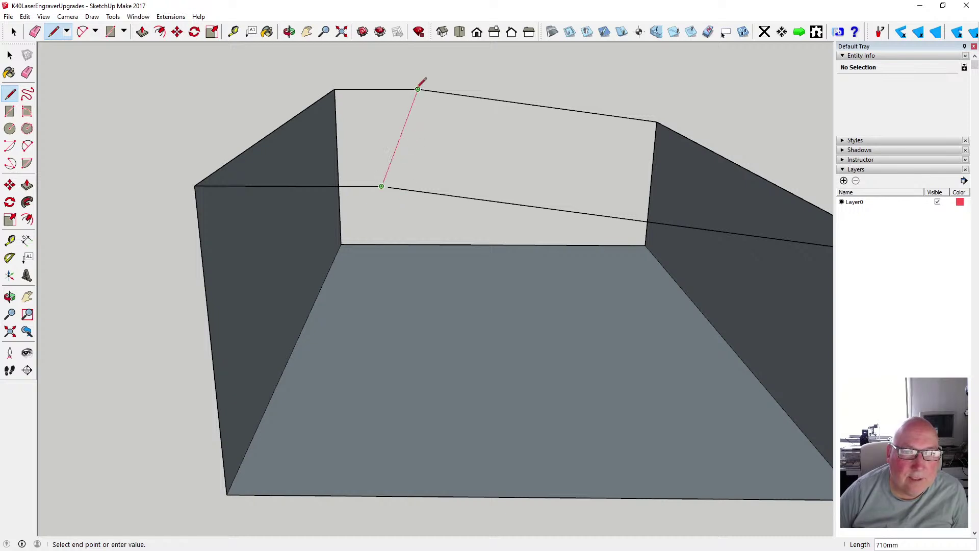
{"action": "left_click", "coordinate": [418, 89]}
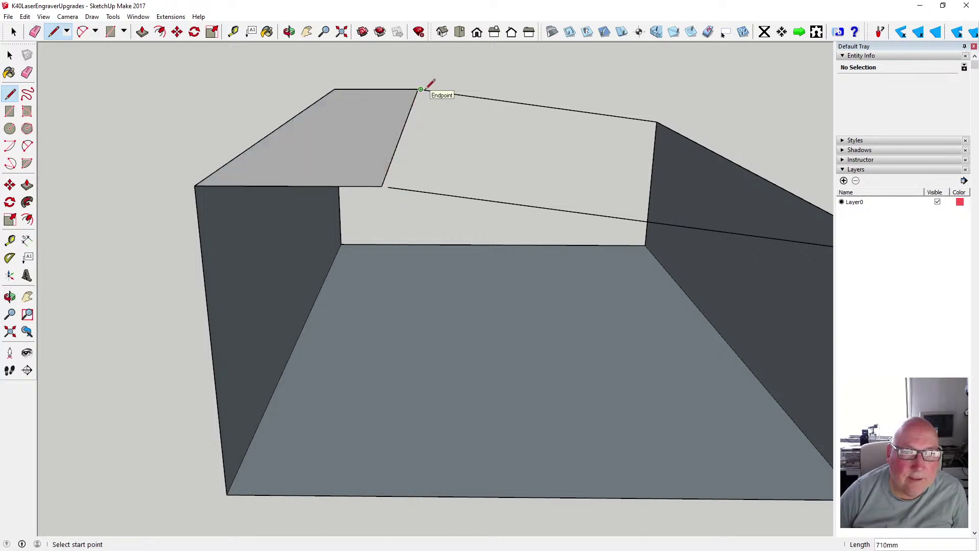
{"action": "left_click", "coordinate": [420, 90]}
{"action": "left_click", "coordinate": [387, 187]}
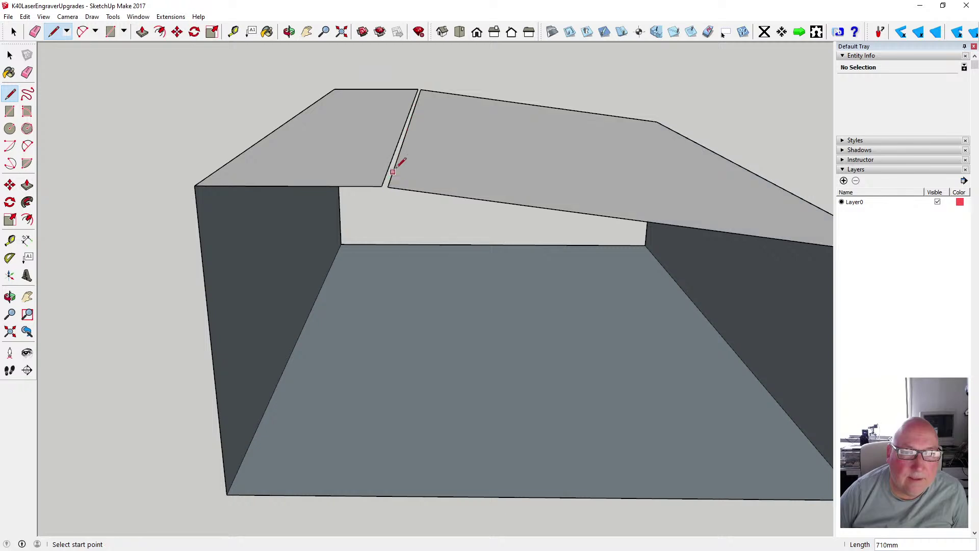
Bridge the narrow gap between the flat and sloping top edges with a short line at each side of the case
{"action": "key", "text": "o"}
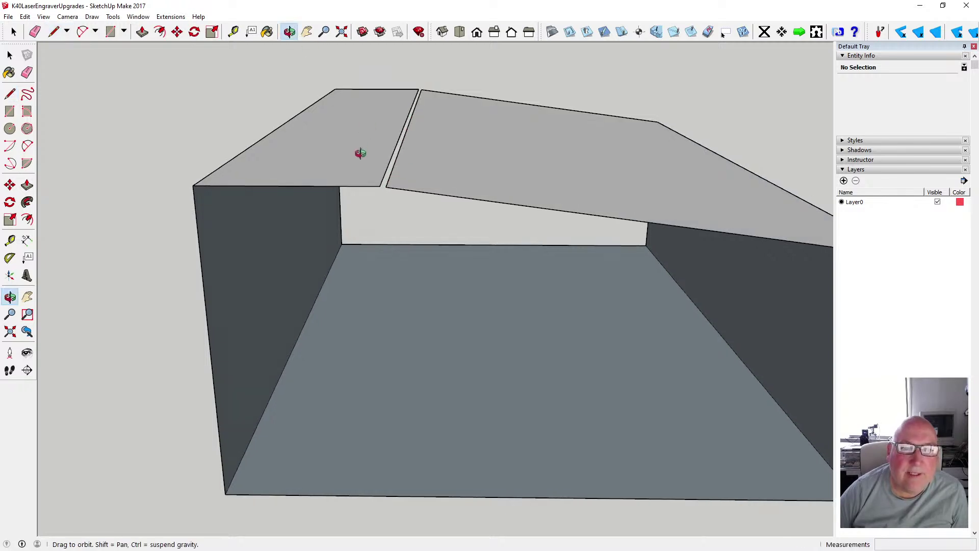
{"action": "left_click_drag", "start_coordinate": [360, 153], "coordinate": [376, 200]}
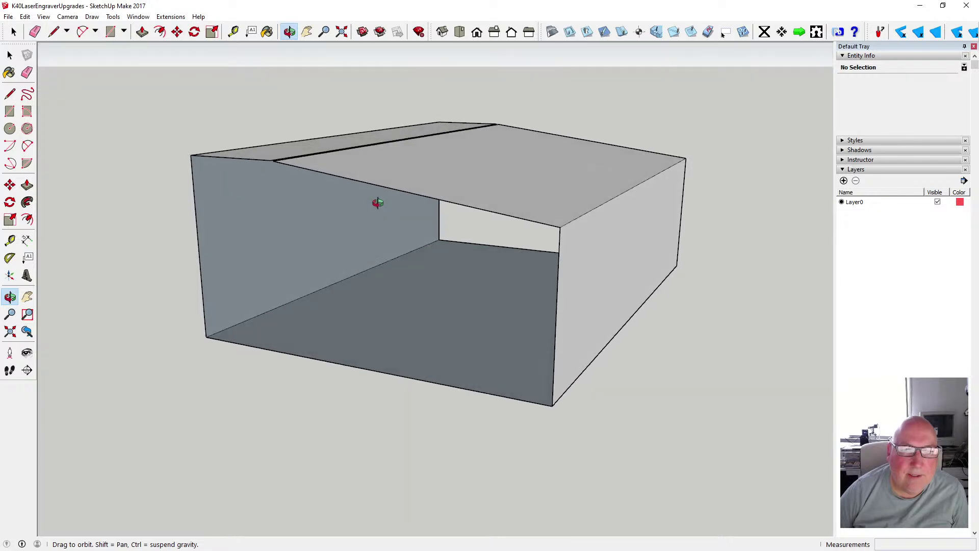
{"action": "left_click", "coordinate": [233, 31]}
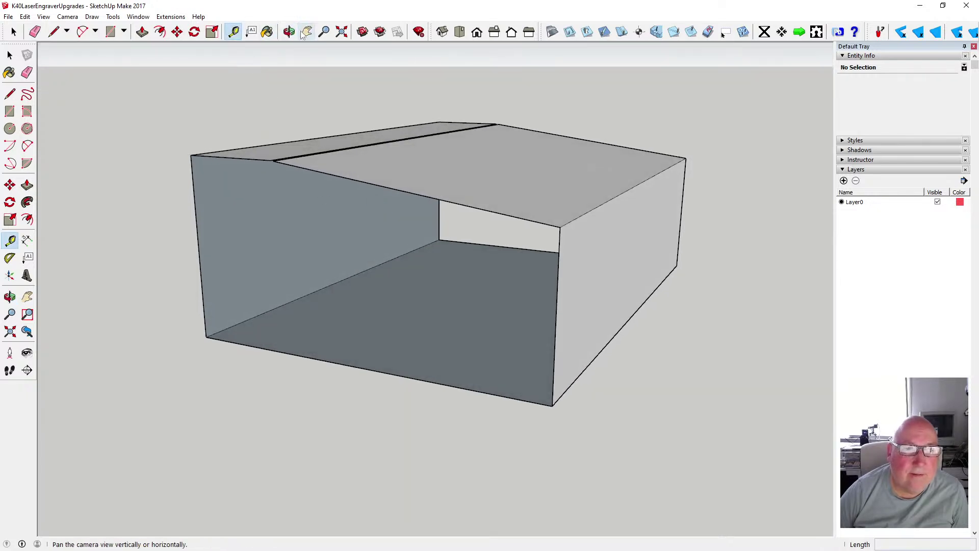
{"action": "left_click", "coordinate": [10, 55]}
{"action": "scroll", "coordinate": [315, 192], "scroll_direction": "up", "scroll_amount": 5}
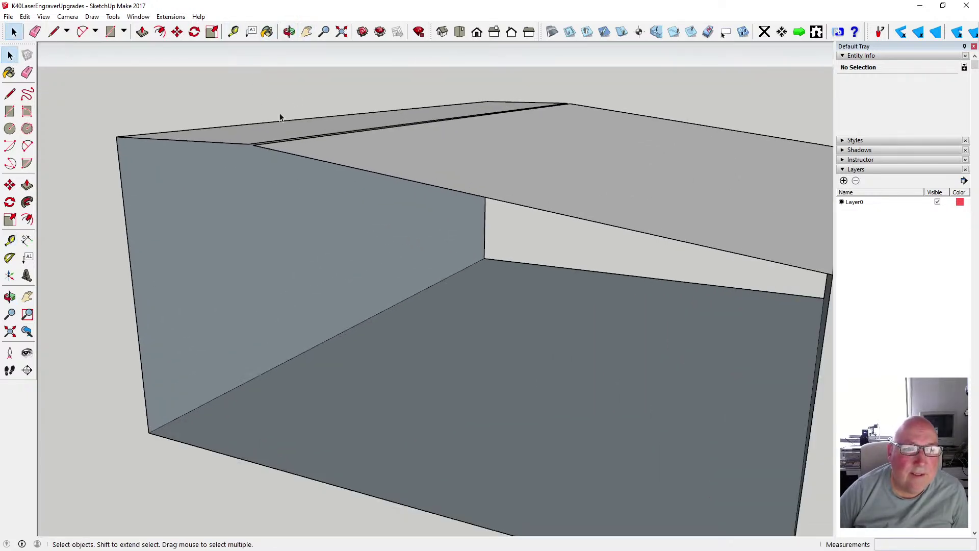
{"action": "key", "text": "o"}
{"action": "left_click_drag", "start_coordinate": [265, 119], "coordinate": [406, 184]}
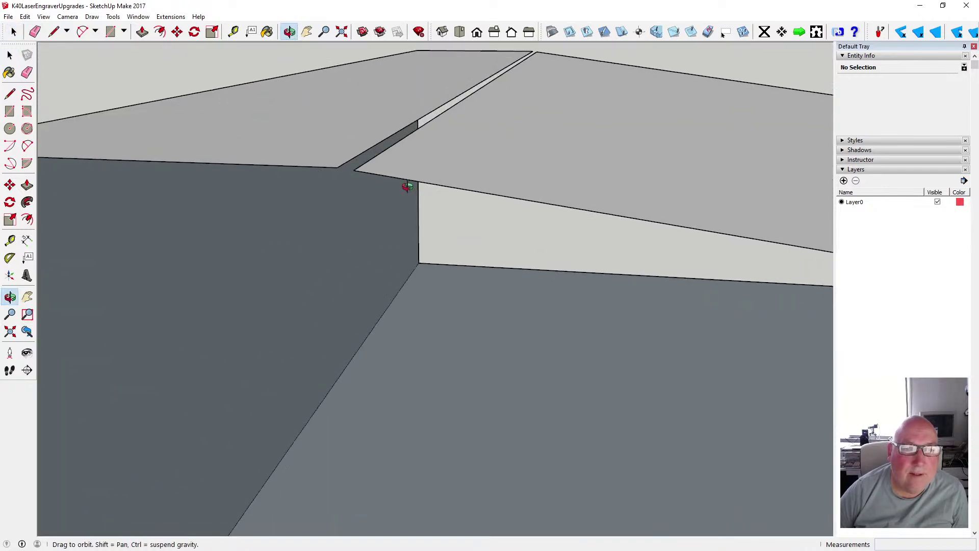
{"action": "left_click", "coordinate": [12, 98]}
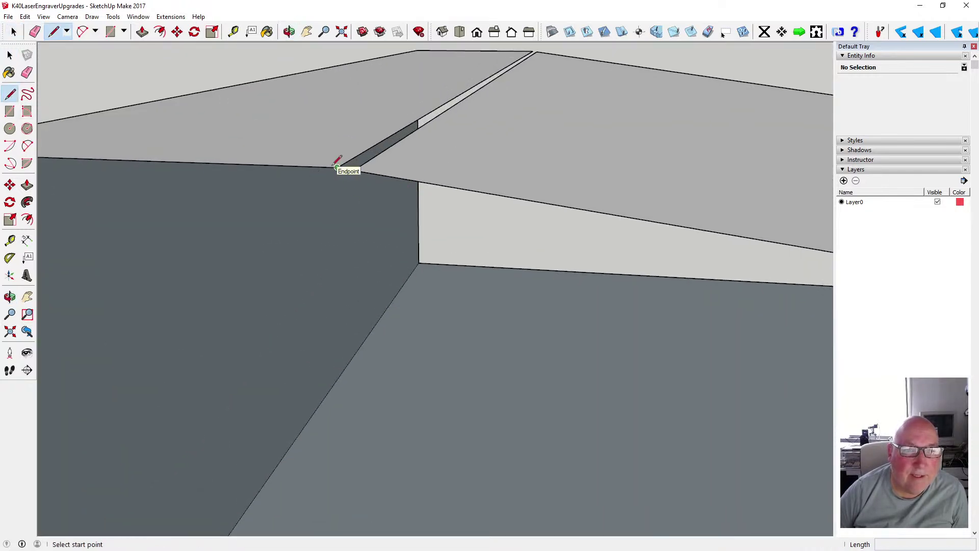
{"action": "left_click", "coordinate": [336, 167]}
{"action": "left_click", "coordinate": [354, 170]}
{"action": "scroll", "coordinate": [254, 271], "scroll_direction": "down", "scroll_amount": 3}
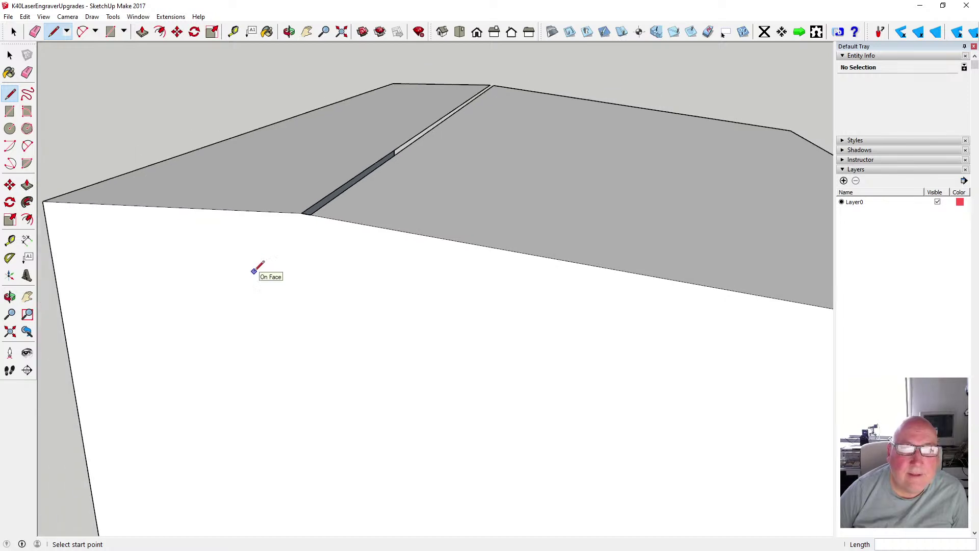
{"action": "scroll", "coordinate": [254, 271], "scroll_direction": "down", "scroll_amount": 2}
{"action": "left_click", "coordinate": [467, 104]}
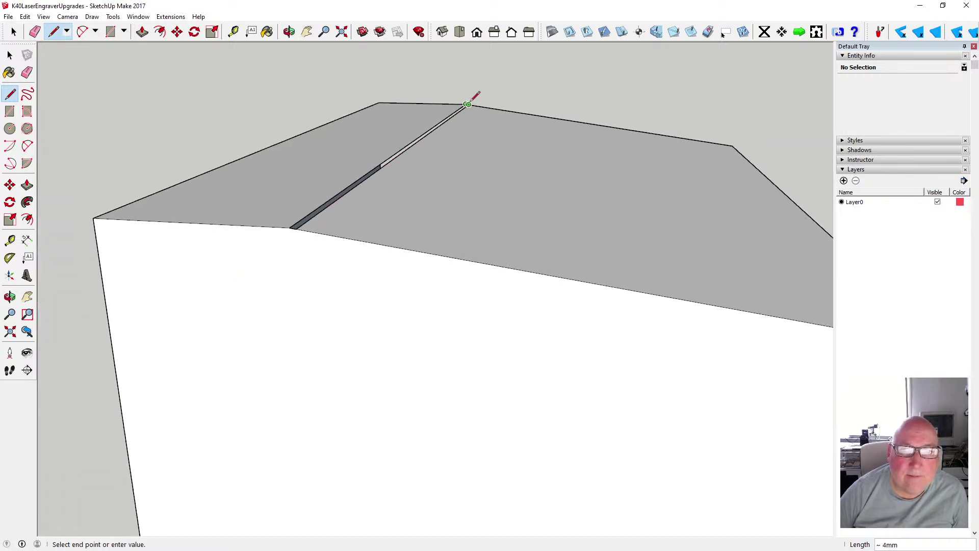
{"action": "left_click", "coordinate": [470, 102]}
Select the case's front face, one side face, the sloping top face and the flat rear top face together
{"action": "left_click", "coordinate": [288, 32]}
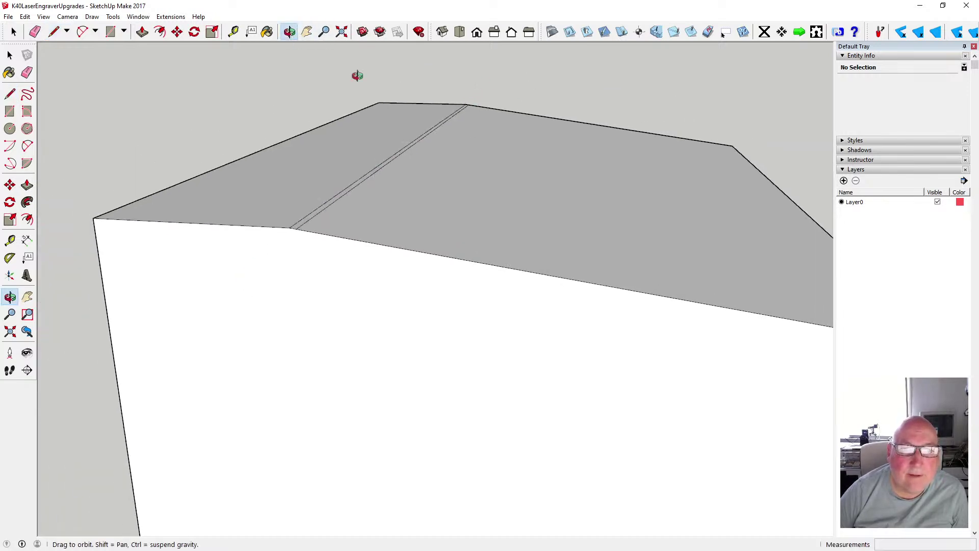
{"action": "left_click_drag", "start_coordinate": [493, 119], "coordinate": [227, 315]}
{"action": "left_click", "coordinate": [9, 54]}
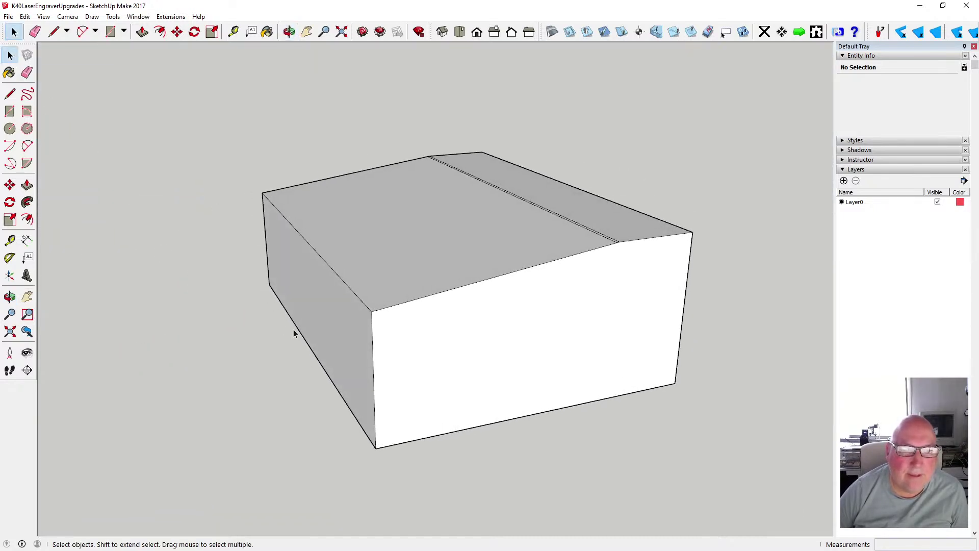
{"action": "left_click", "coordinate": [325, 323]}
{"action": "left_click", "coordinate": [432, 326], "text": "shift"}
{"action": "left_click", "coordinate": [432, 263], "text": "shift"}
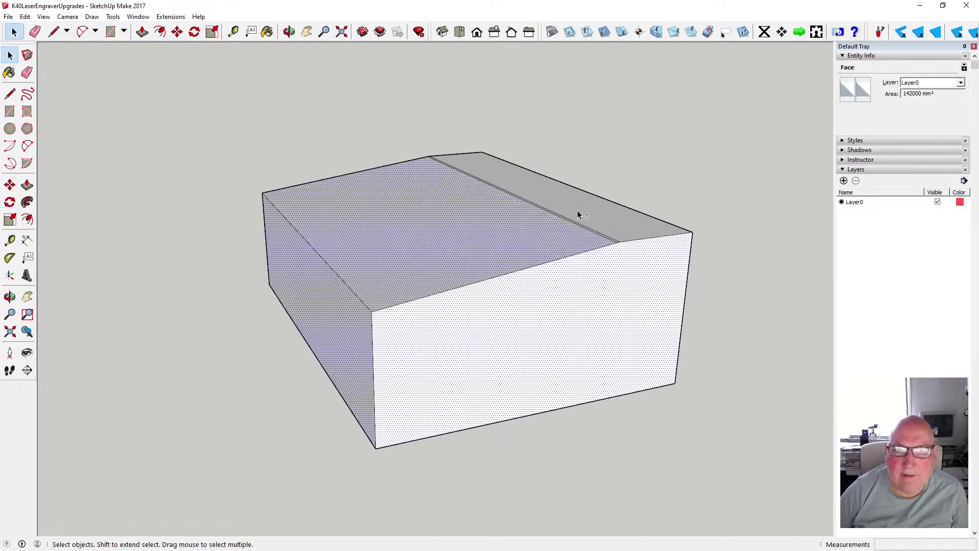
{"action": "left_click", "coordinate": [598, 217], "text": "shift"}
Add the narrow strip between the sloping and flat top faces to the selection, leaving out its edge
{"action": "scroll", "coordinate": [593, 226], "scroll_direction": "up", "scroll_amount": 2}
{"action": "scroll", "coordinate": [592, 225], "scroll_direction": "up", "scroll_amount": 2}
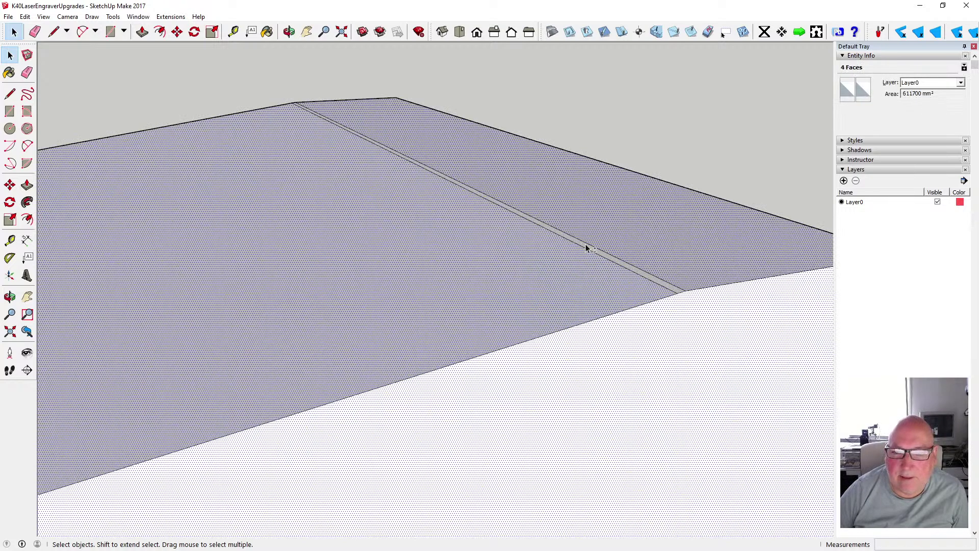
{"action": "left_click", "coordinate": [586, 245], "text": "shift"}
{"action": "left_click", "coordinate": [586, 244], "text": "shift"}
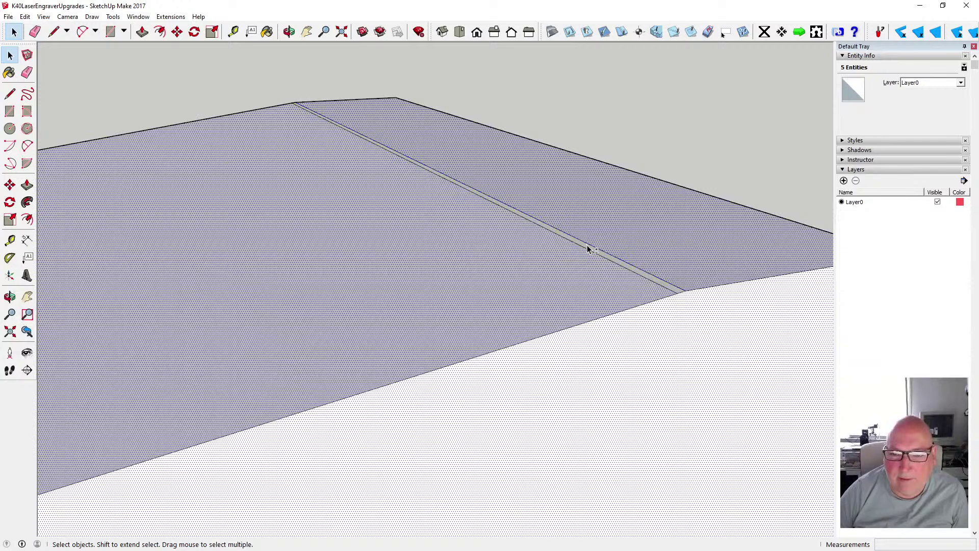
{"action": "left_click", "coordinate": [586, 245], "text": "shift"}
{"action": "left_click", "coordinate": [587, 246], "text": "shift"}
{"action": "left_click", "coordinate": [588, 247], "text": "shift"}
{"action": "scroll", "coordinate": [354, 231], "scroll_direction": "down", "scroll_amount": 3}
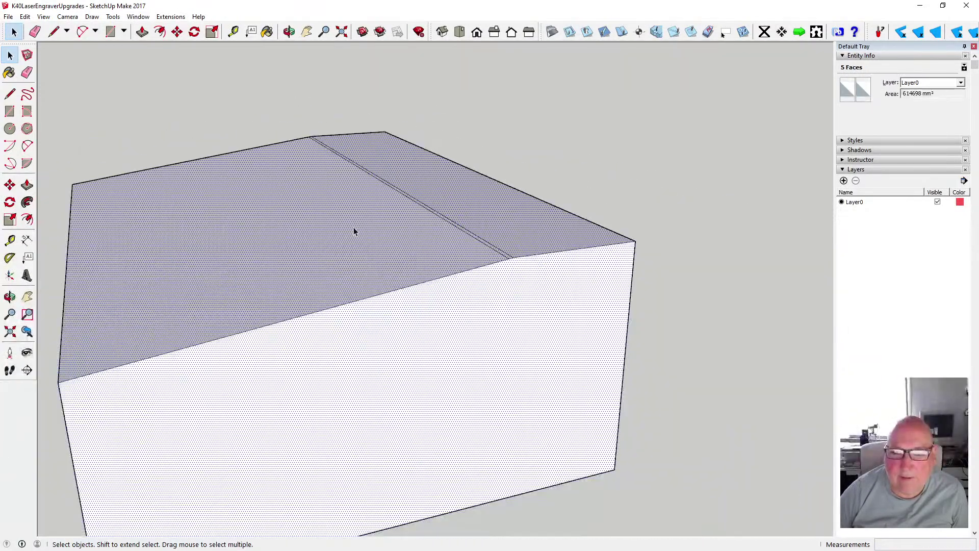
Add the rear face, the underside and the remaining side face to the selection
{"action": "left_click", "coordinate": [288, 31]}
{"action": "left_click_drag", "start_coordinate": [497, 169], "coordinate": [376, 201]}
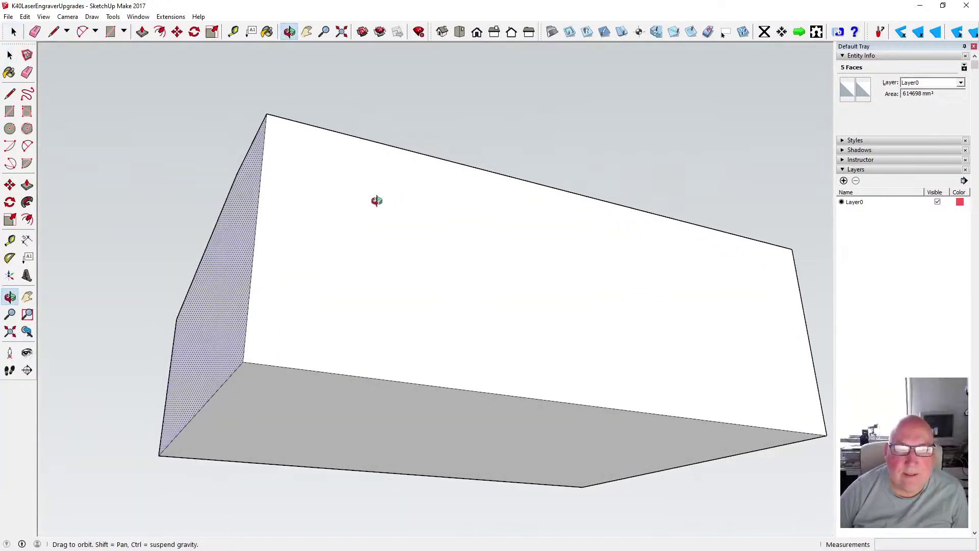
{"action": "left_click", "coordinate": [10, 55]}
{"action": "left_click", "coordinate": [352, 242], "text": "shift"}
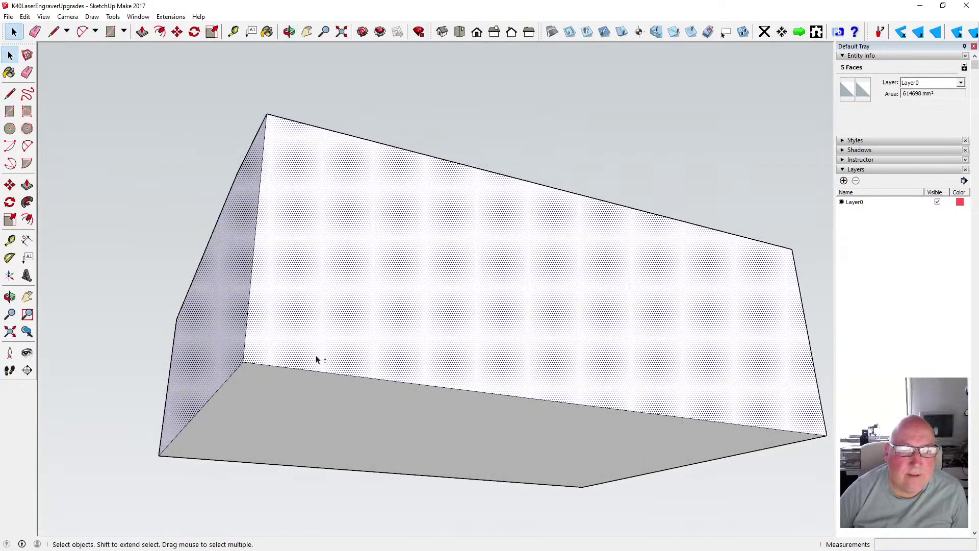
{"action": "left_click", "coordinate": [308, 383], "text": "shift"}
{"action": "left_click", "coordinate": [289, 32]}
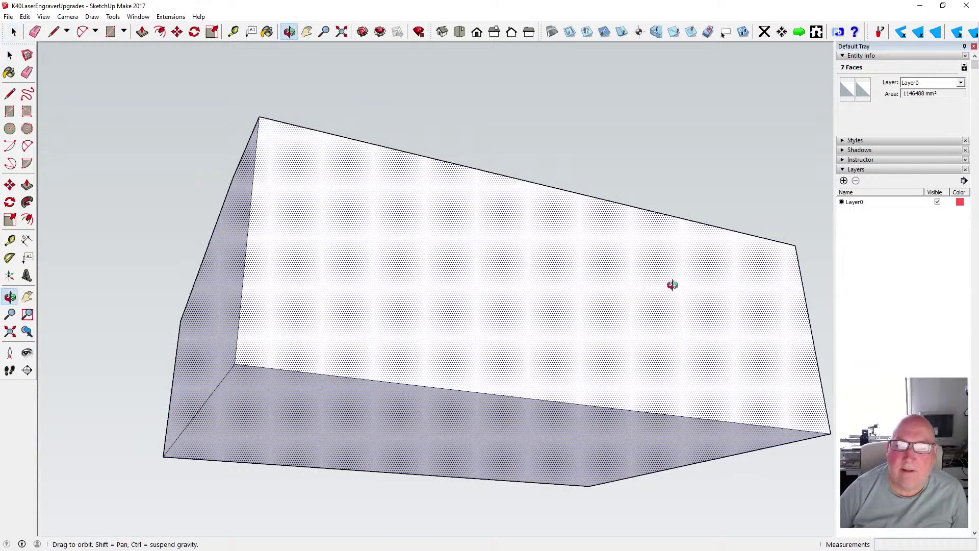
{"action": "left_click_drag", "start_coordinate": [673, 286], "coordinate": [272, 324]}
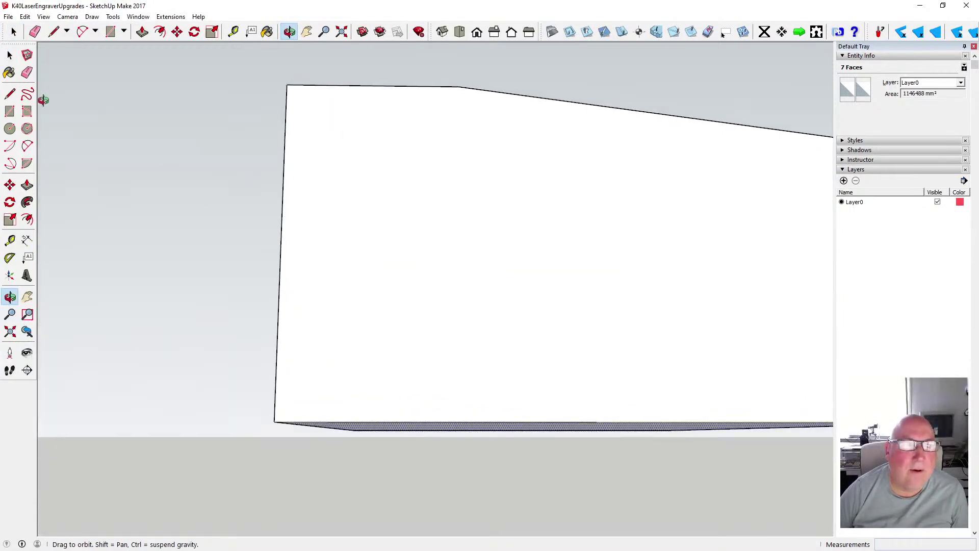
{"action": "key", "text": "space"}
{"action": "left_click", "coordinate": [414, 207], "text": "shift"}
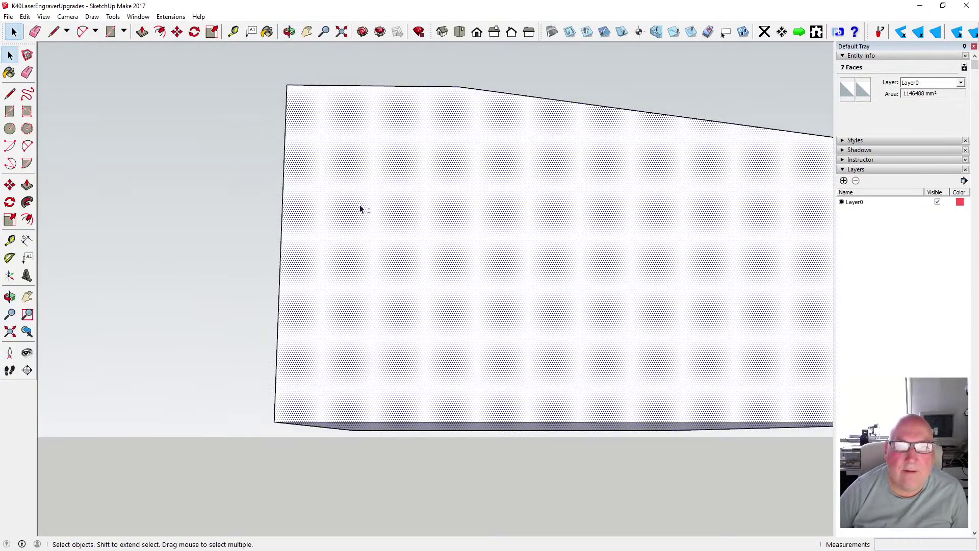
Inspect the case from several sides to check that all its outer faces are selected
{"action": "left_click", "coordinate": [288, 32]}
{"action": "left_click_drag", "start_coordinate": [264, 243], "coordinate": [267, 236]}
{"action": "left_click_drag", "start_coordinate": [559, 247], "coordinate": [468, 366]}
{"action": "left_click_drag", "start_coordinate": [402, 339], "coordinate": [475, 308]}
{"action": "scroll", "coordinate": [487, 291], "scroll_direction": "down", "scroll_amount": 2}
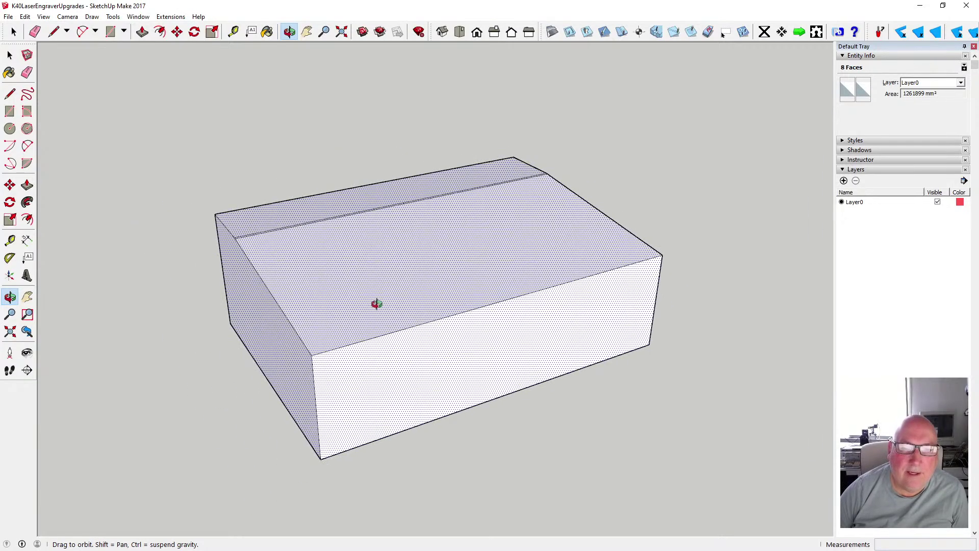
{"action": "scroll", "coordinate": [380, 299], "scroll_direction": "up", "scroll_amount": 2}
{"action": "left_click_drag", "start_coordinate": [405, 289], "coordinate": [376, 267]}
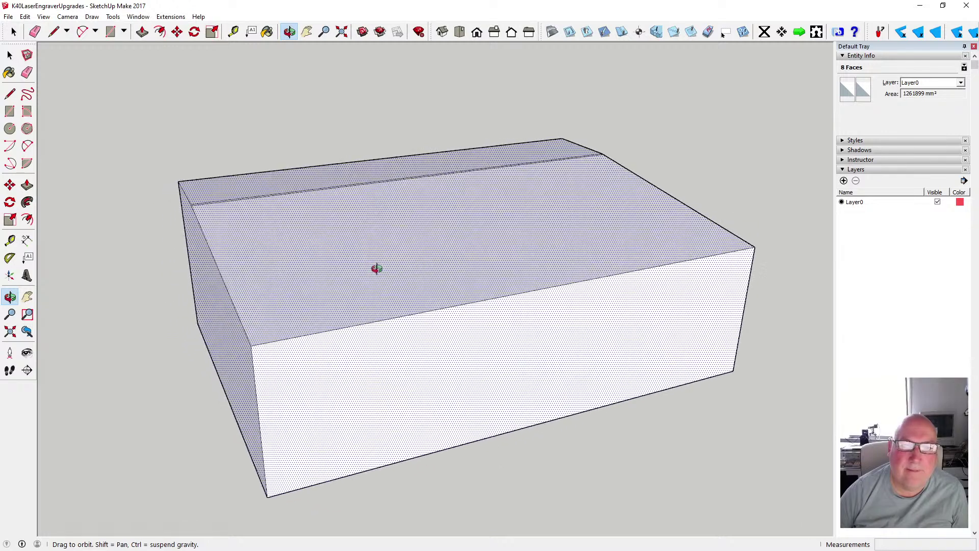
Reverse the orientation of all selected outer faces of the case
{"action": "key", "text": "space"}
{"action": "right_click", "coordinate": [361, 223]}
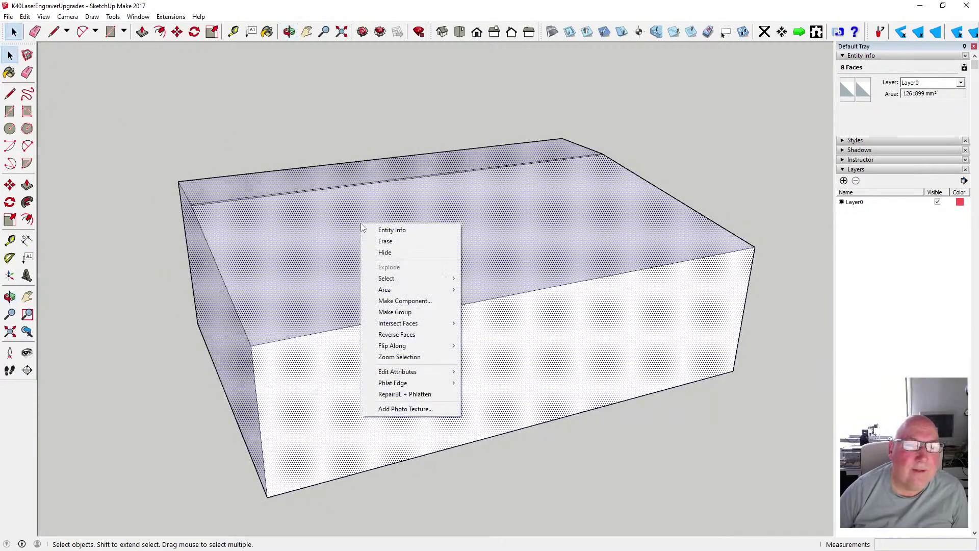
{"action": "left_click", "coordinate": [424, 333]}
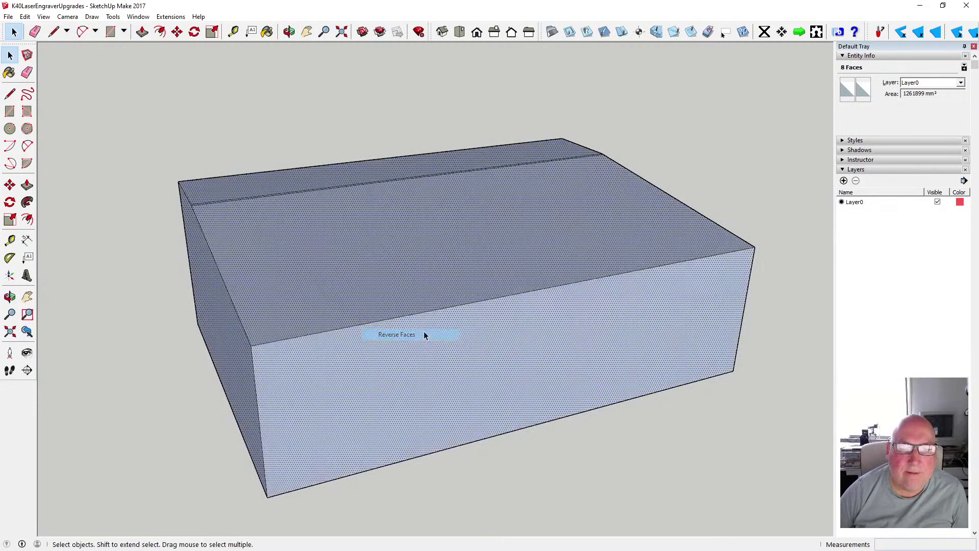
Inspect the case from the front, both sides and above to check the orientation of its reversed faces
{"action": "left_click", "coordinate": [289, 31]}
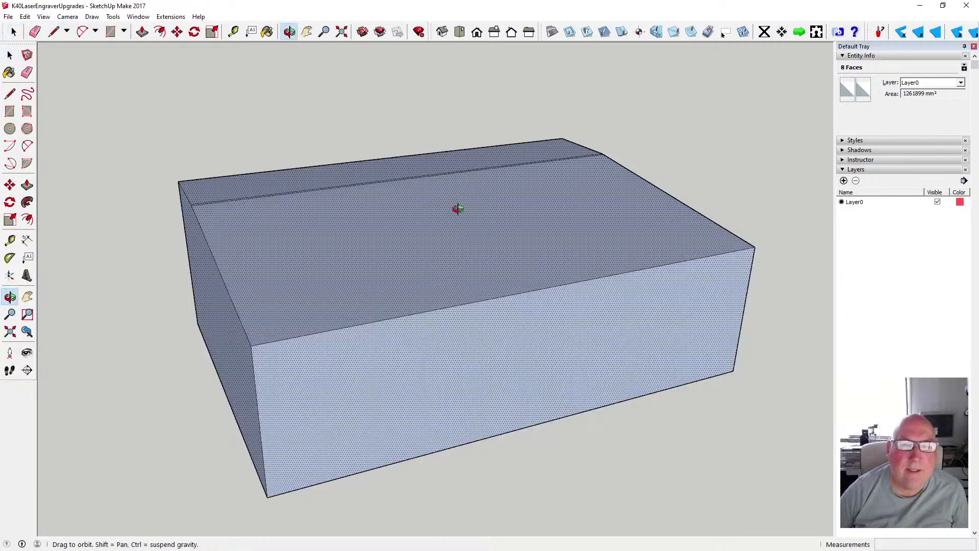
{"action": "left_click_drag", "start_coordinate": [436, 243], "coordinate": [347, 276]}
{"action": "scroll", "coordinate": [359, 267], "scroll_direction": "down", "scroll_amount": 3}
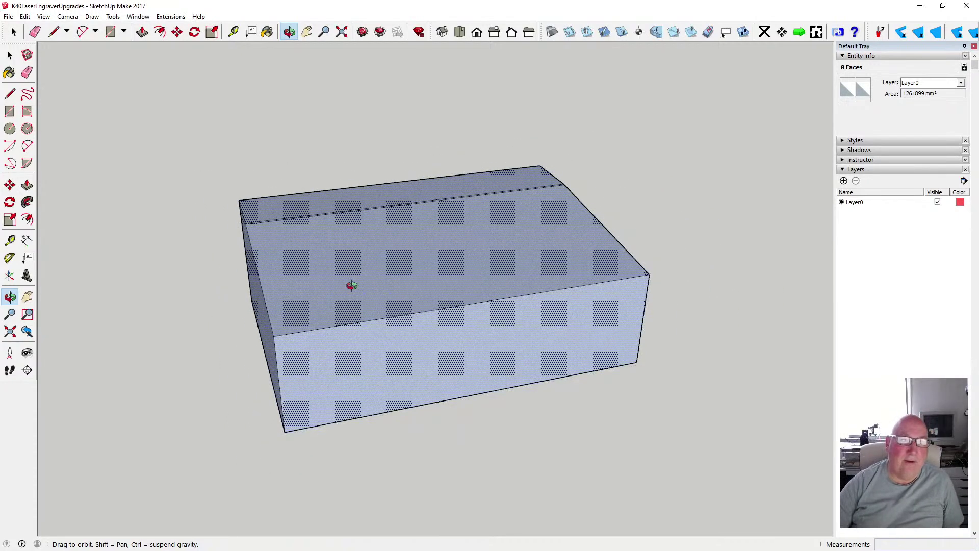
{"action": "left_click_drag", "start_coordinate": [352, 264], "coordinate": [507, 249]}
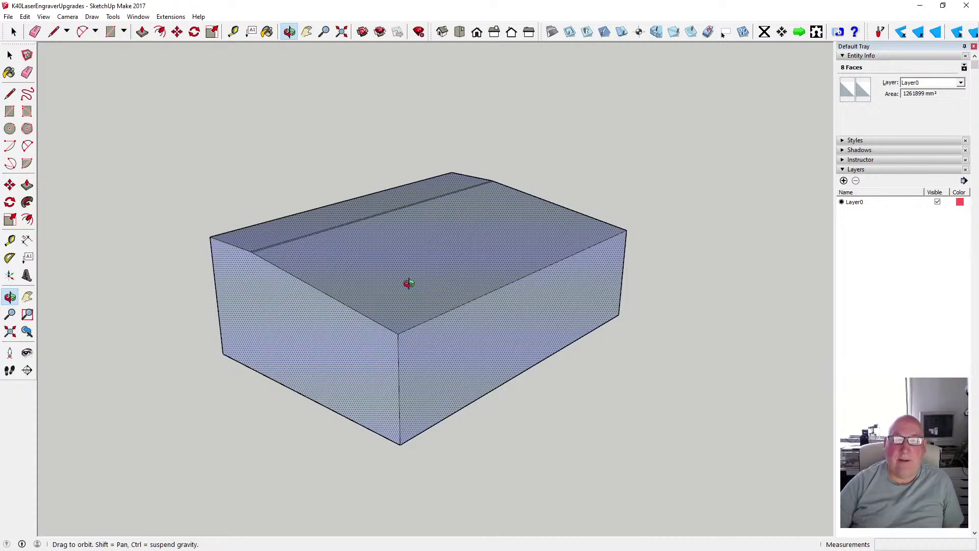
{"action": "left_click_drag", "start_coordinate": [410, 284], "coordinate": [488, 252]}
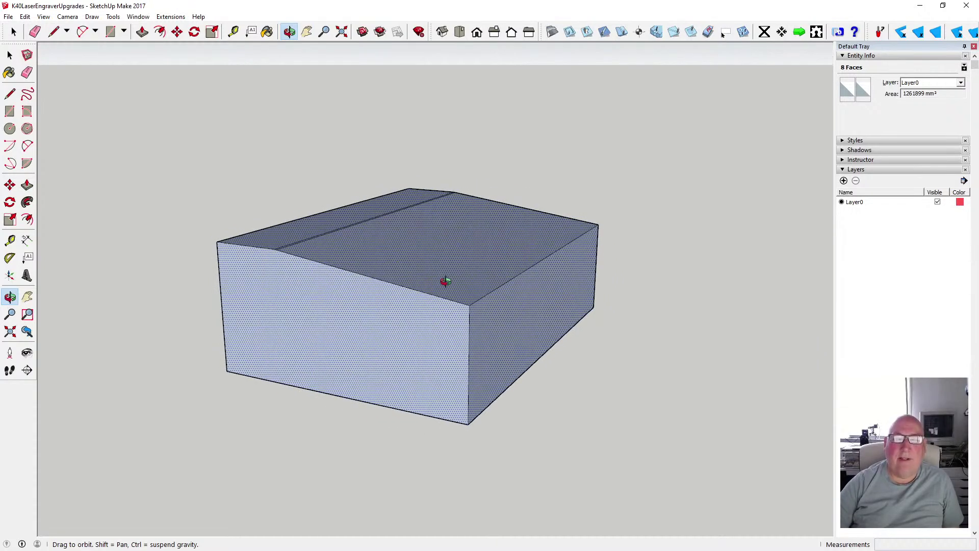
{"action": "scroll", "coordinate": [439, 280], "scroll_direction": "up", "scroll_amount": 2}
{"action": "left_click_drag", "start_coordinate": [387, 280], "coordinate": [437, 274]}
{"action": "left_click_drag", "start_coordinate": [284, 256], "coordinate": [326, 264]}
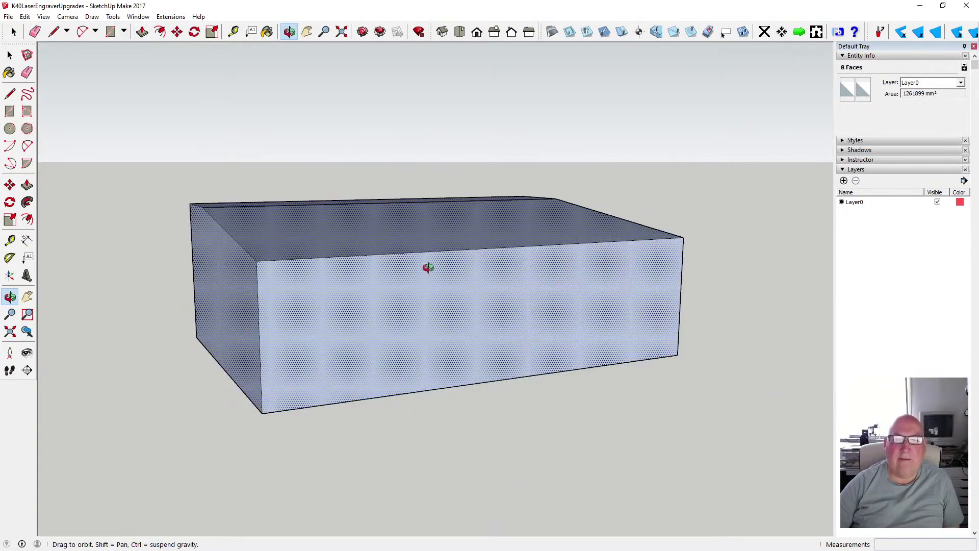
{"action": "left_click_drag", "start_coordinate": [428, 260], "coordinate": [504, 255]}
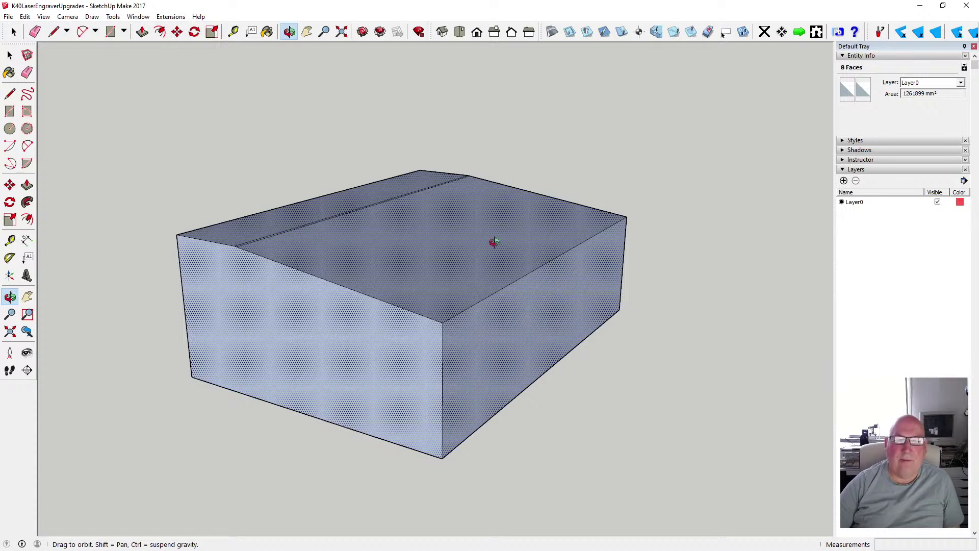
{"action": "left_click_drag", "start_coordinate": [494, 242], "coordinate": [350, 291]}
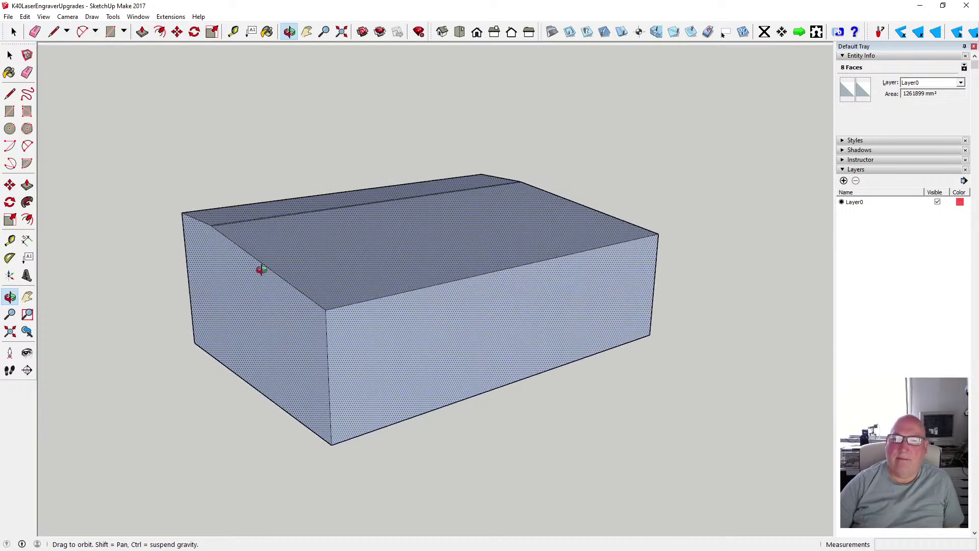
{"action": "left_click_drag", "start_coordinate": [528, 273], "coordinate": [567, 313]}
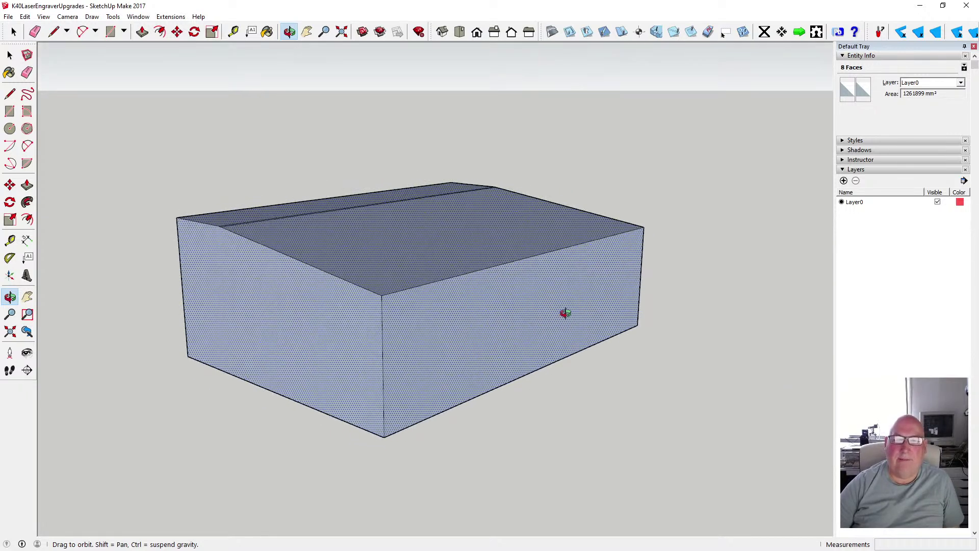
{"action": "scroll", "coordinate": [566, 301], "scroll_direction": "down", "scroll_amount": 2}
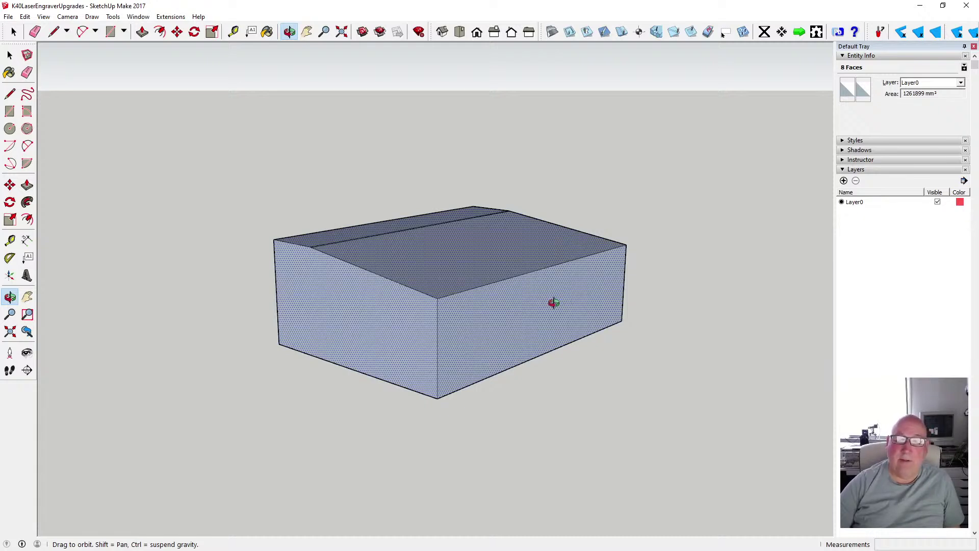
{"action": "scroll", "coordinate": [554, 303], "scroll_direction": "up", "scroll_amount": 2}
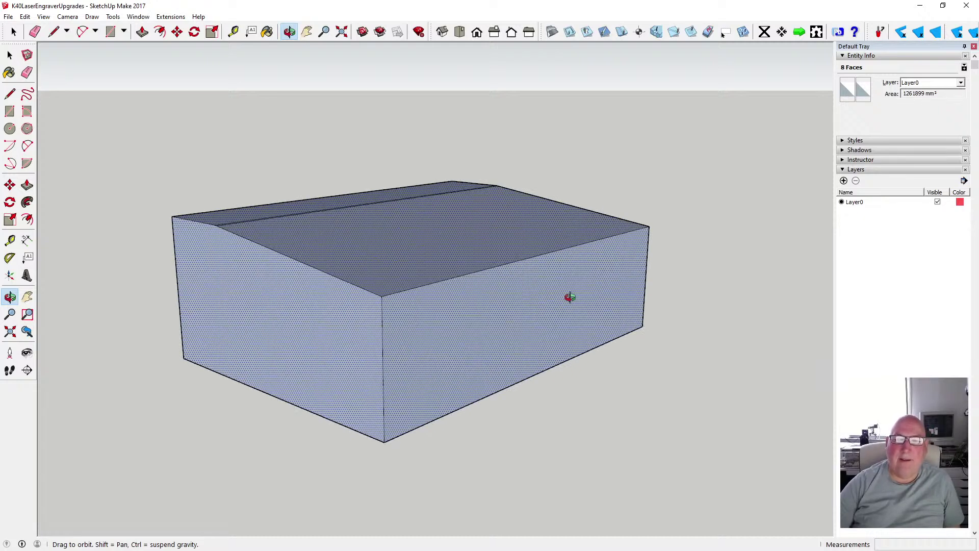
{"action": "left_click_drag", "start_coordinate": [590, 290], "coordinate": [583, 337]}
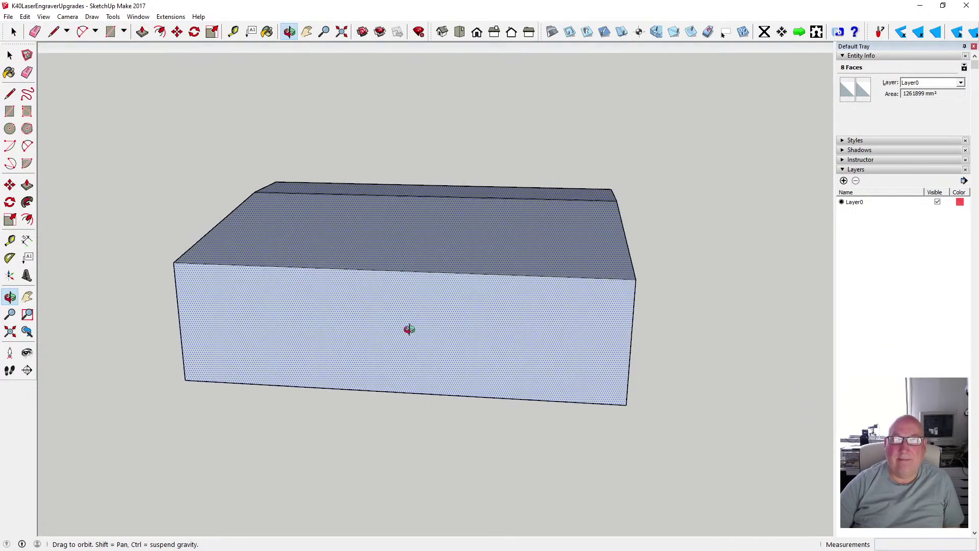
{"action": "left_click_drag", "start_coordinate": [409, 329], "coordinate": [483, 334]}
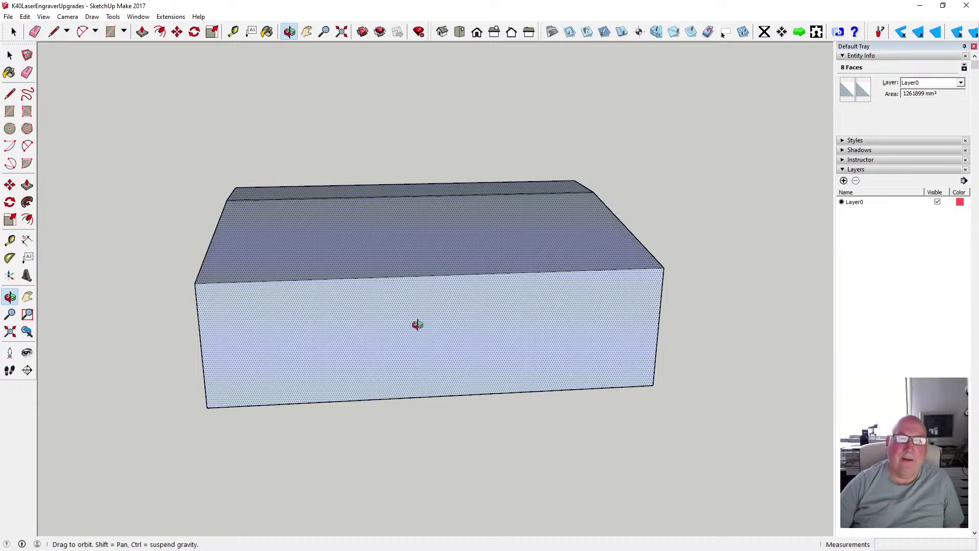
{"action": "left_click_drag", "start_coordinate": [415, 323], "coordinate": [493, 321]}
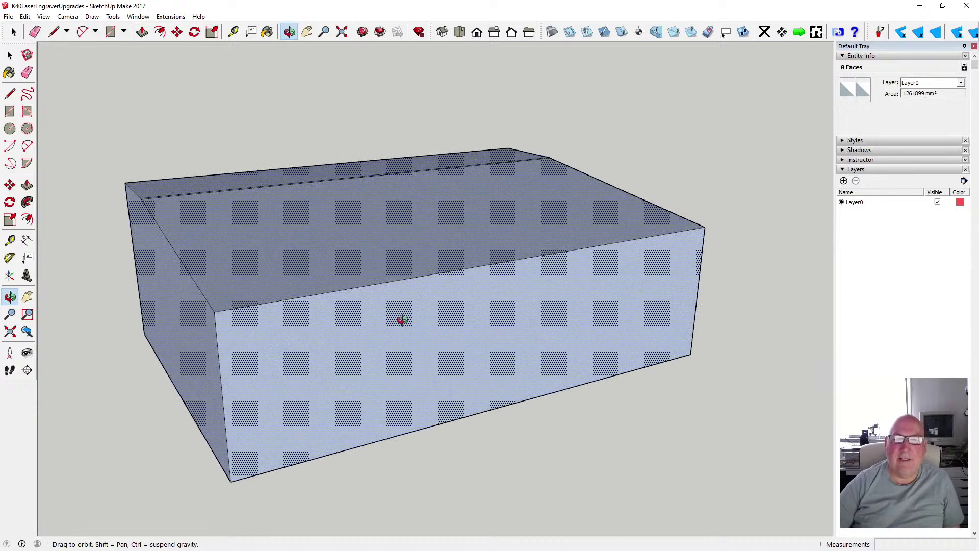
{"action": "left_click_drag", "start_coordinate": [401, 321], "coordinate": [332, 324]}
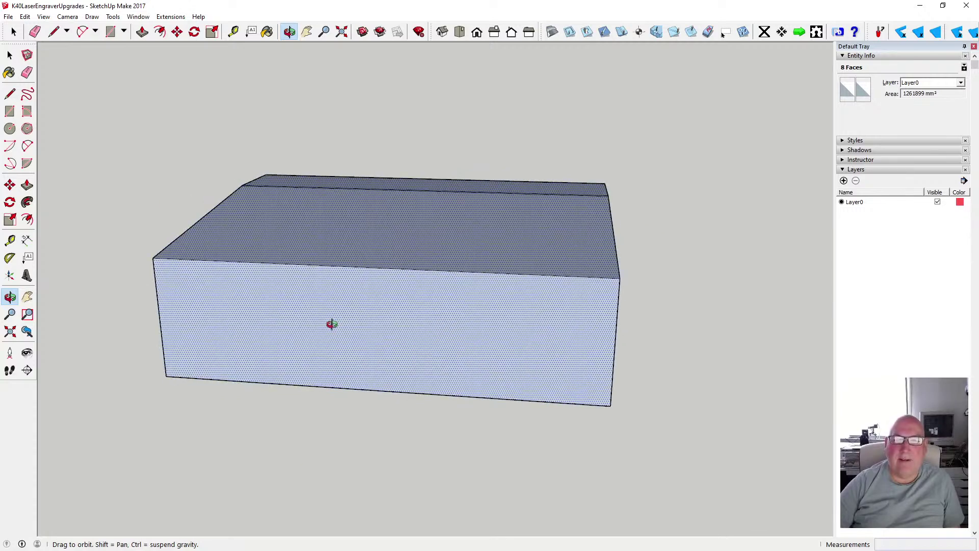
{"action": "left_click_drag", "start_coordinate": [560, 324], "coordinate": [450, 345]}
{"action": "scroll", "coordinate": [465, 313], "scroll_direction": "up", "scroll_amount": 5}
{"action": "scroll", "coordinate": [466, 313], "scroll_direction": "down", "scroll_amount": 2}
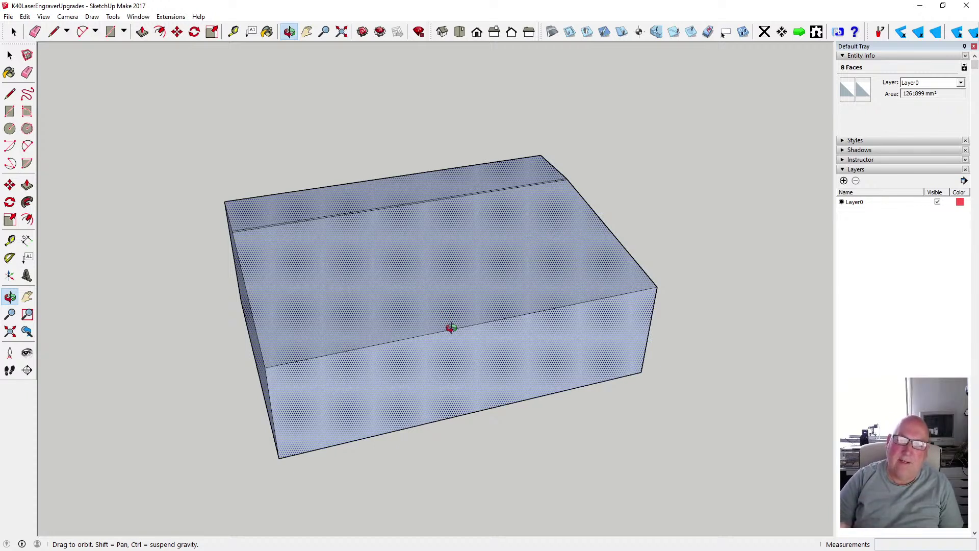
Add two guide lines on the sloping top face, each 30 mm inward from one of its side edges
{"action": "left_click_drag", "start_coordinate": [451, 327], "coordinate": [381, 319]}
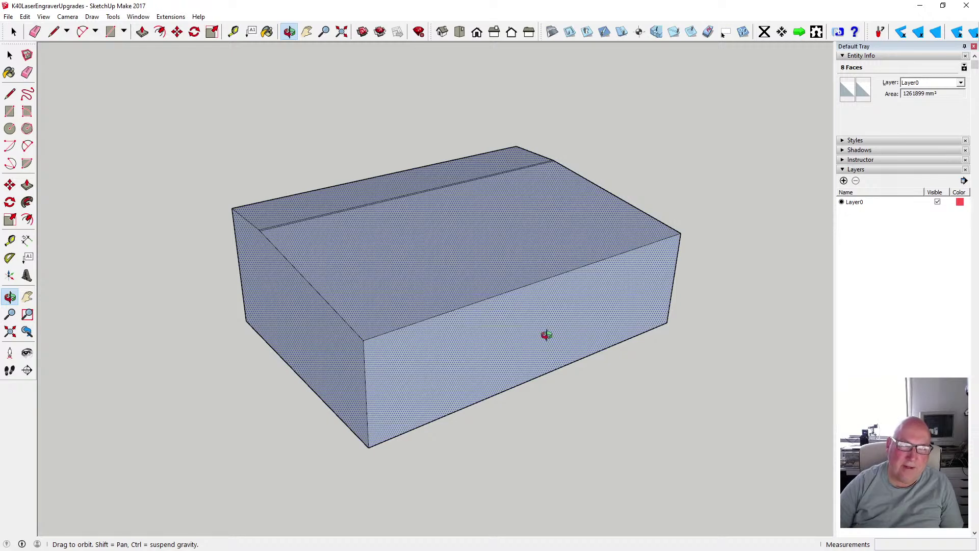
{"action": "left_click_drag", "start_coordinate": [546, 334], "coordinate": [423, 312]}
{"action": "scroll", "coordinate": [434, 294], "scroll_direction": "up", "scroll_amount": 2}
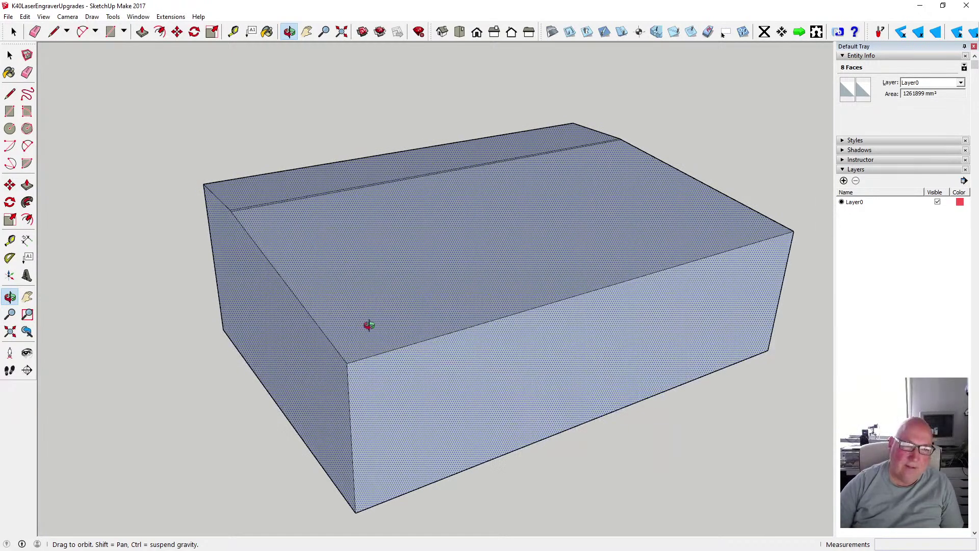
{"action": "left_click_drag", "start_coordinate": [367, 323], "coordinate": [356, 332]}
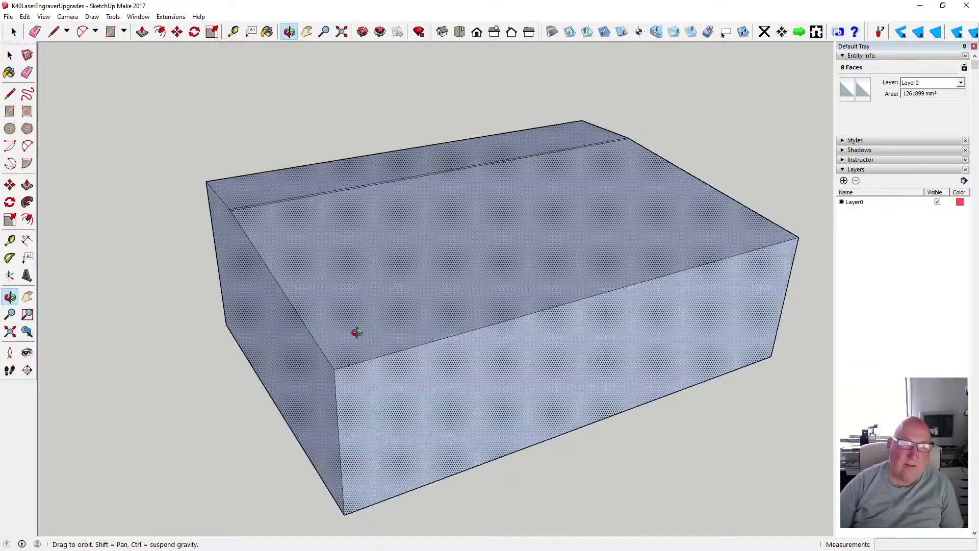
{"action": "left_click", "coordinate": [234, 35]}
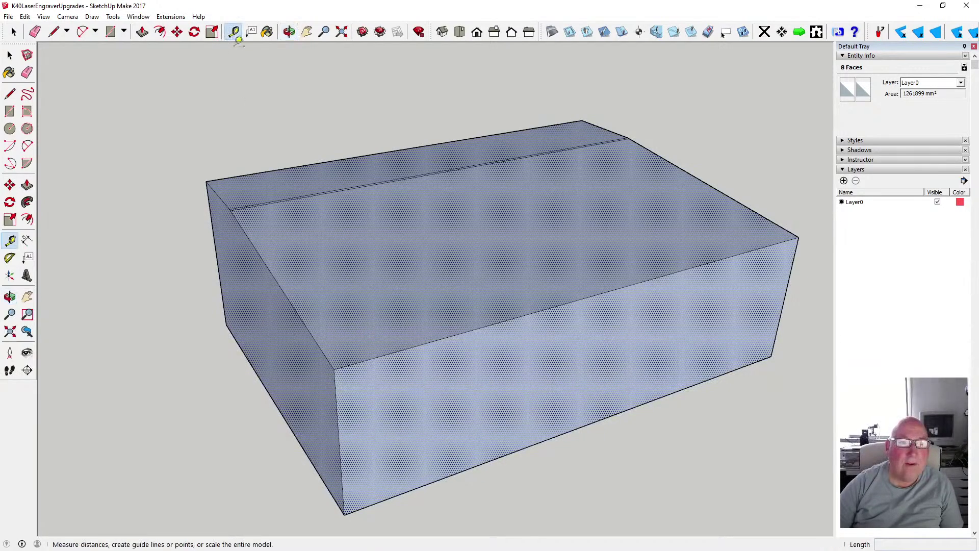
{"action": "left_click", "coordinate": [258, 252]}
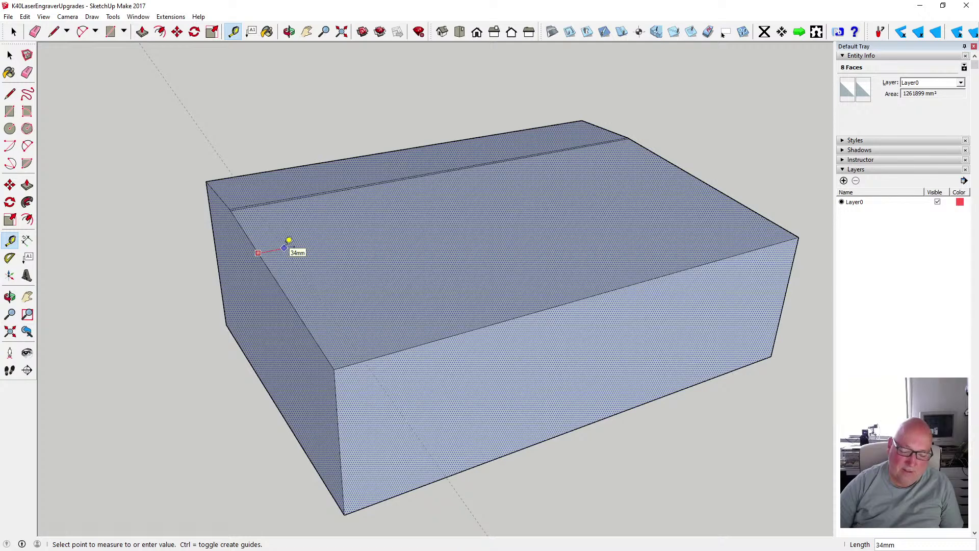
{"action": "key", "text": "Return"}
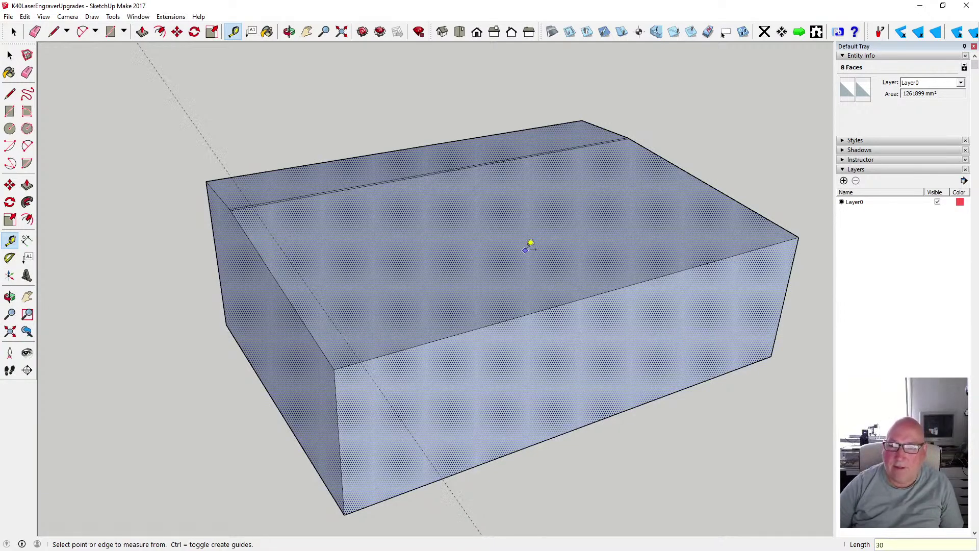
{"action": "left_click", "coordinate": [731, 198]}
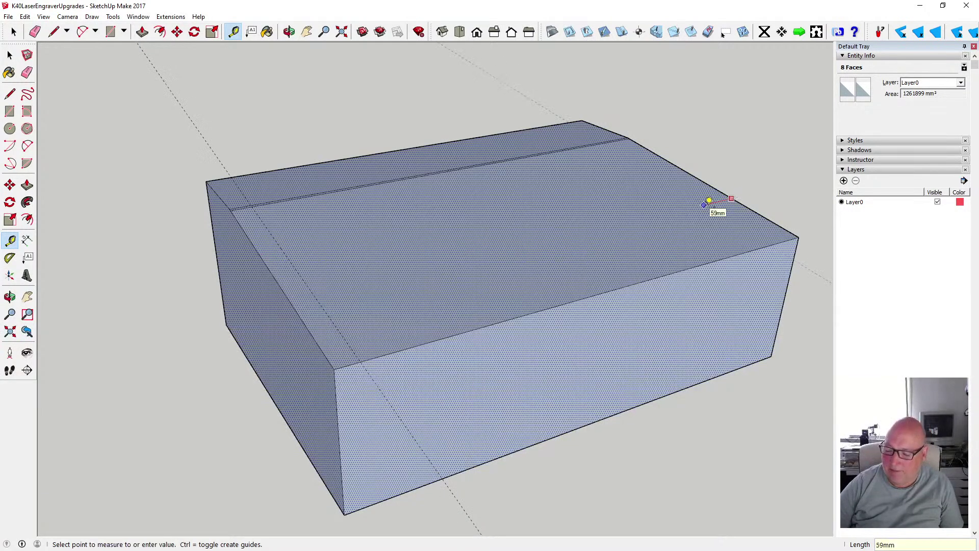
{"action": "type", "text": "30"}
{"action": "key", "text": "Return"}
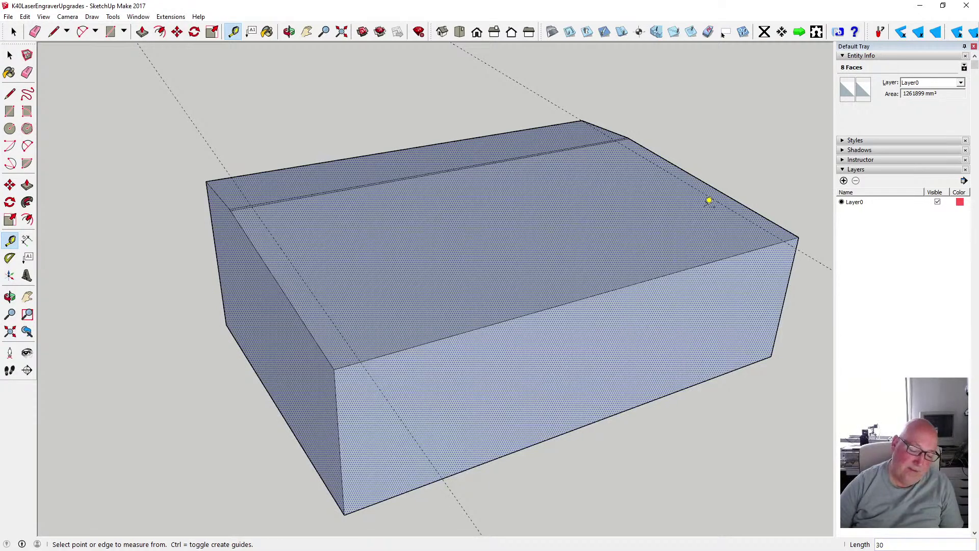
Add a guide line across the sloping top face, parallel to its front edge and 342 mm back from it
{"action": "left_click", "coordinate": [492, 320]}
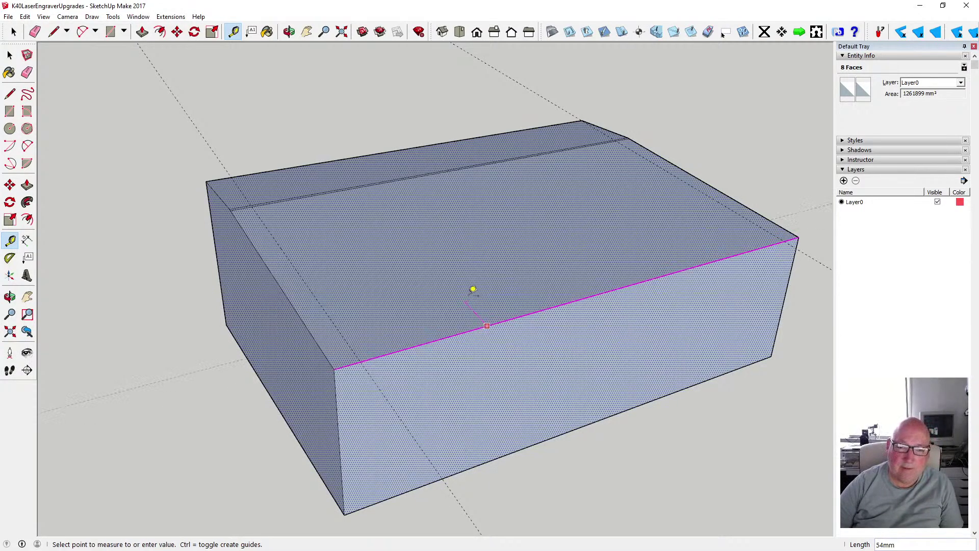
{"action": "type", "text": "342"}
{"action": "key", "text": "Return"}
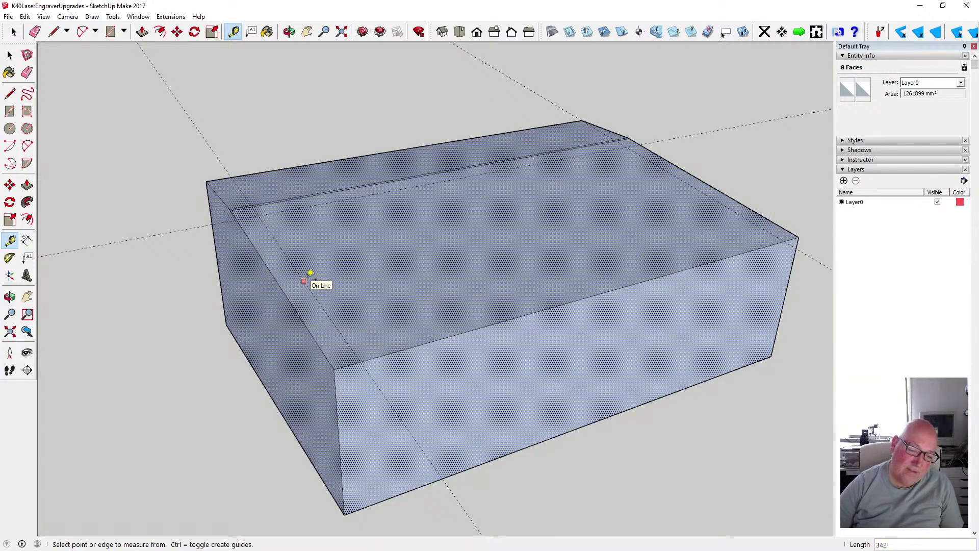
Add guide lines on the sloping top 488 mm inward from the left-hand side guide and 154 mm inward from the right-hand one
{"action": "left_click", "coordinate": [304, 281]}
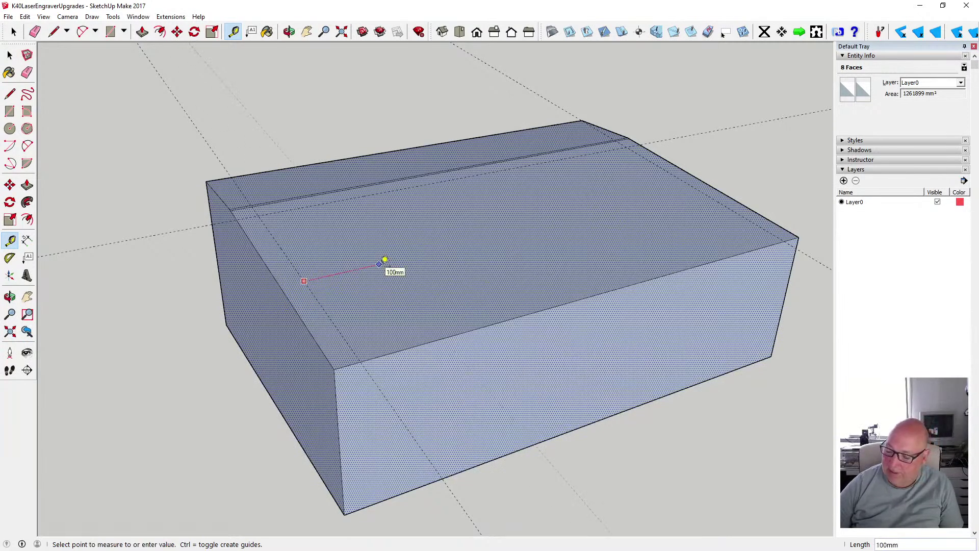
{"action": "type", "text": "488"}
{"action": "key", "text": "Return"}
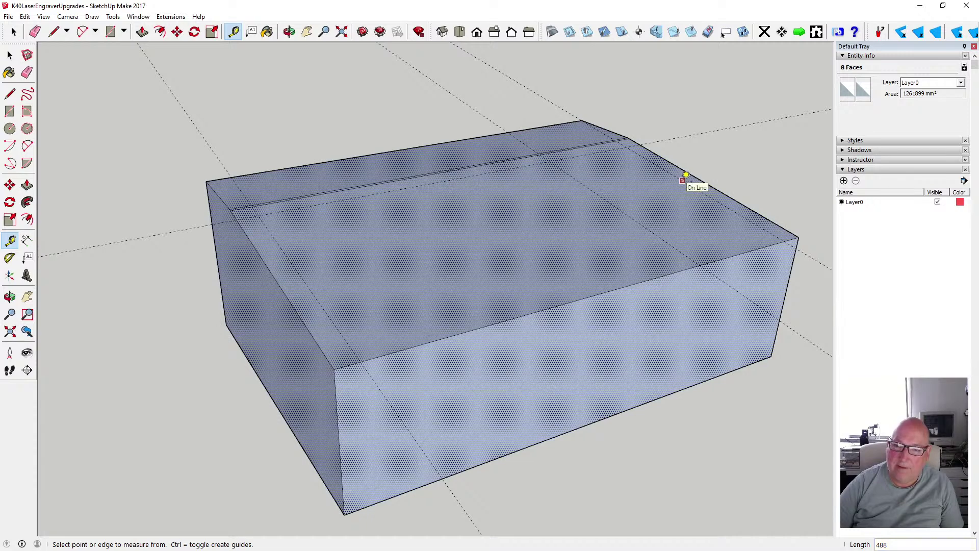
{"action": "left_click", "coordinate": [682, 180]}
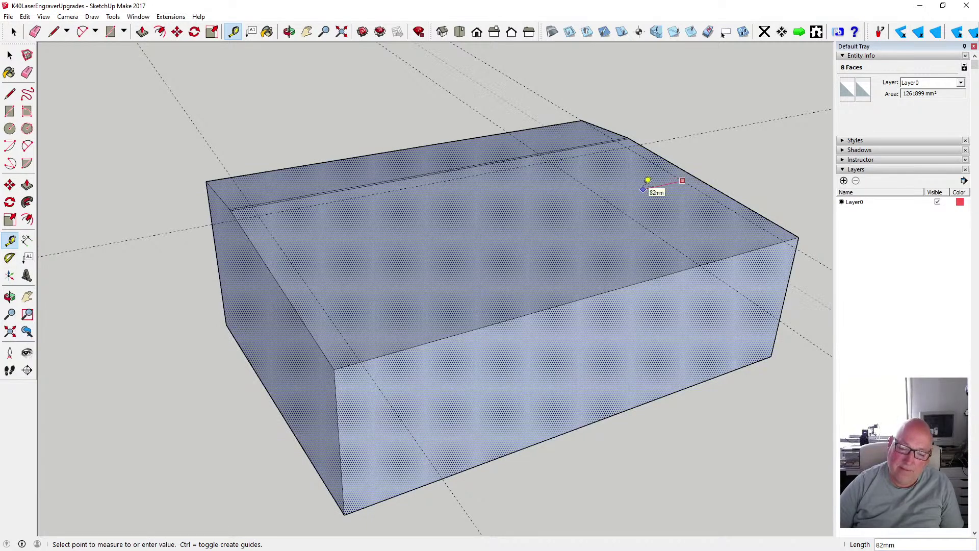
{"action": "left_click", "coordinate": [645, 187]}
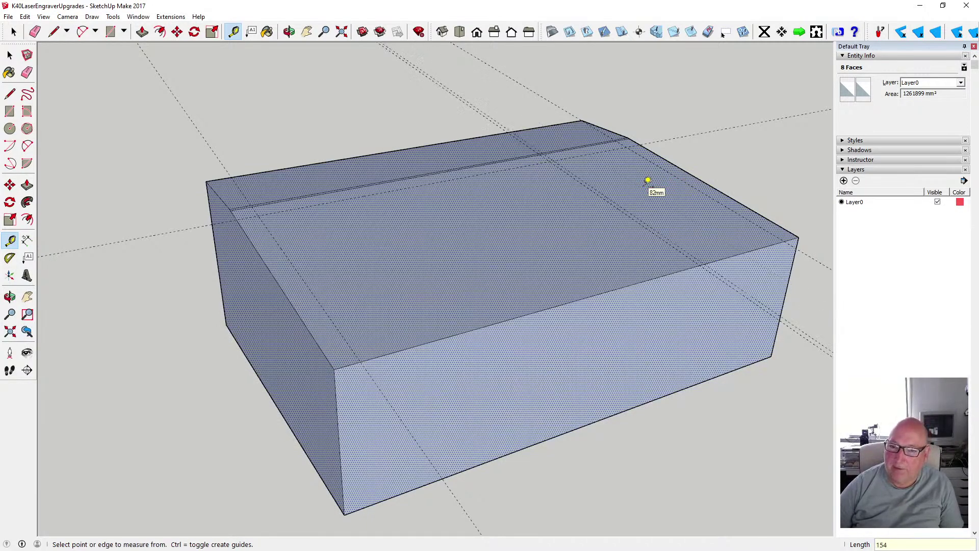
{"action": "left_click", "coordinate": [609, 202]}
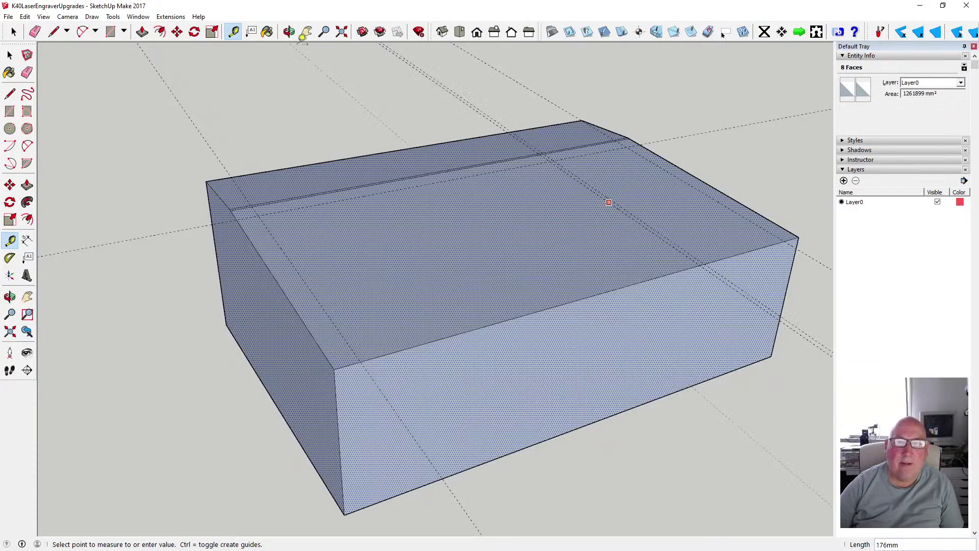
{"action": "left_click", "coordinate": [289, 32]}
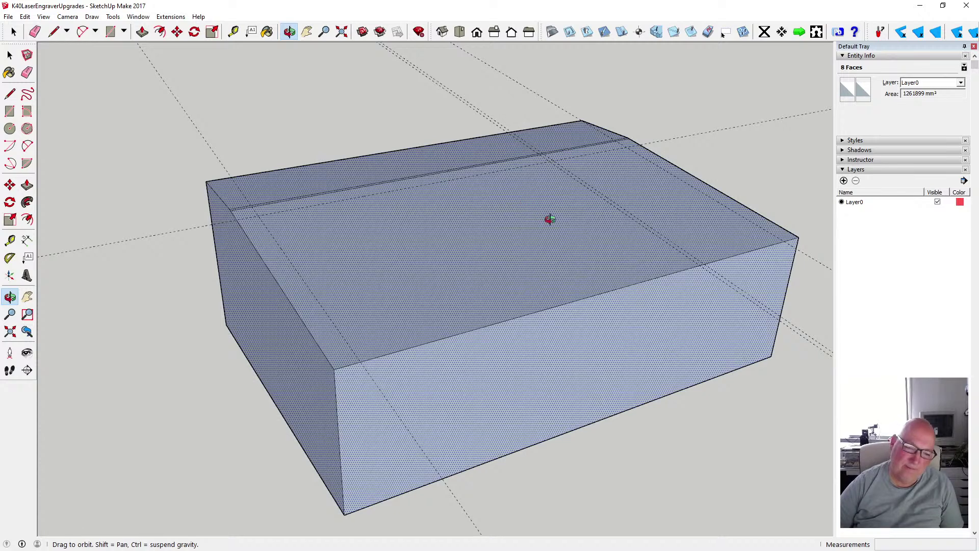
{"action": "left_click_drag", "start_coordinate": [573, 236], "coordinate": [524, 262]}
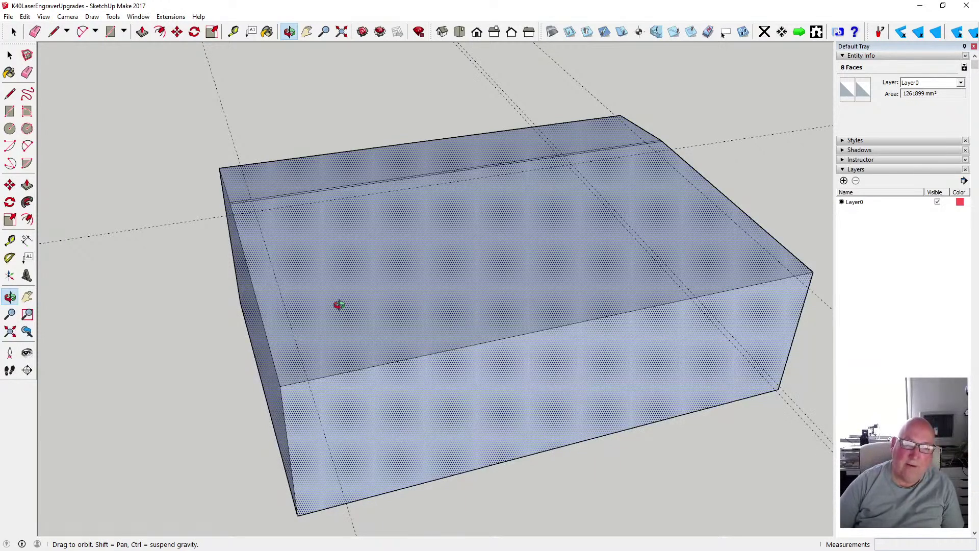
{"action": "left_click_drag", "start_coordinate": [404, 265], "coordinate": [443, 186]}
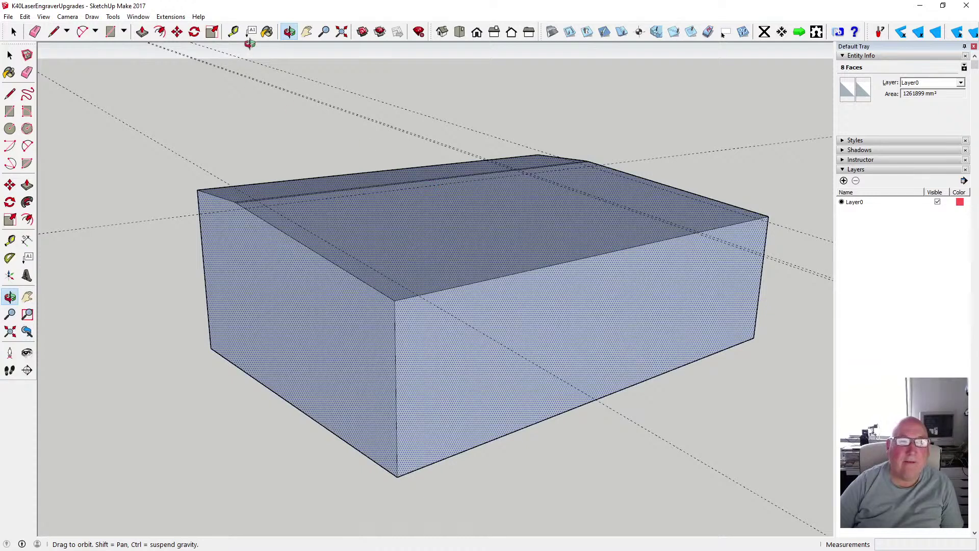
{"action": "left_click", "coordinate": [233, 31]}
{"action": "left_click", "coordinate": [594, 197]}
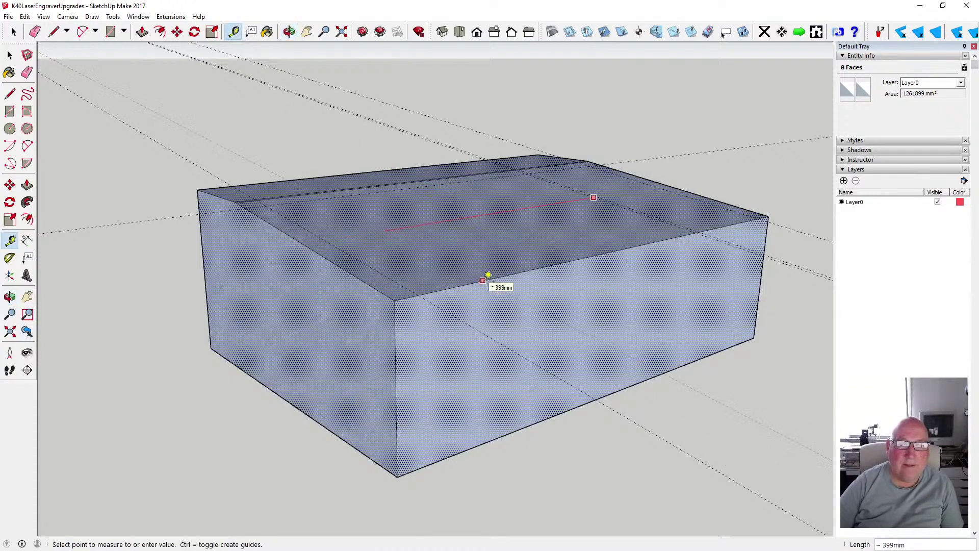
{"action": "left_click", "coordinate": [474, 286]}
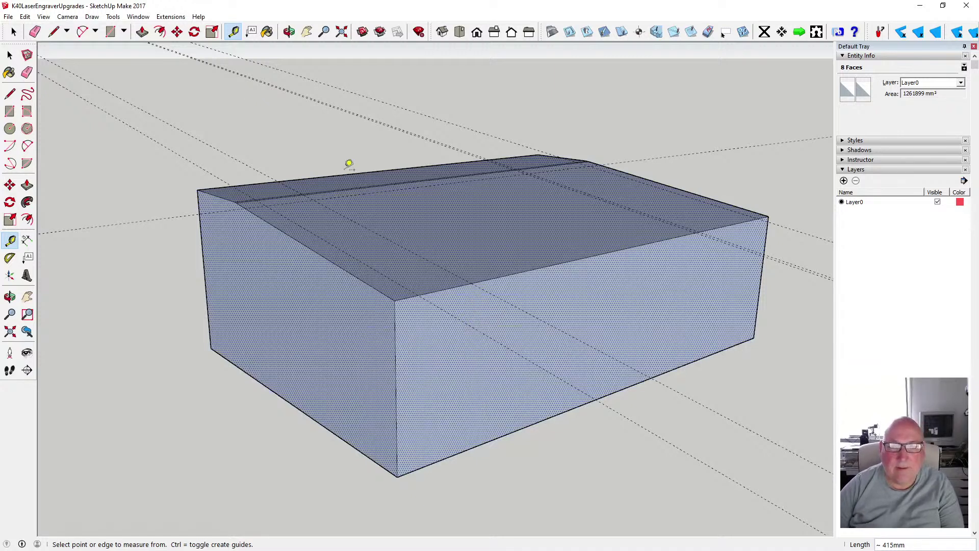
{"action": "left_click", "coordinate": [24, 16]}
{"action": "left_click", "coordinate": [36, 29]}
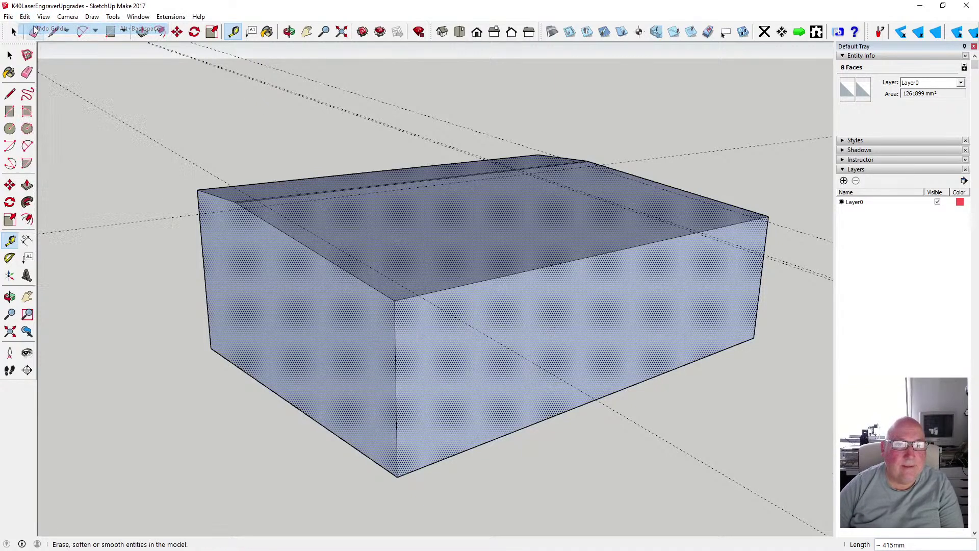
Add a guide line across the front face, parallel to its upper edge and 29 mm below it
{"action": "left_click", "coordinate": [499, 276]}
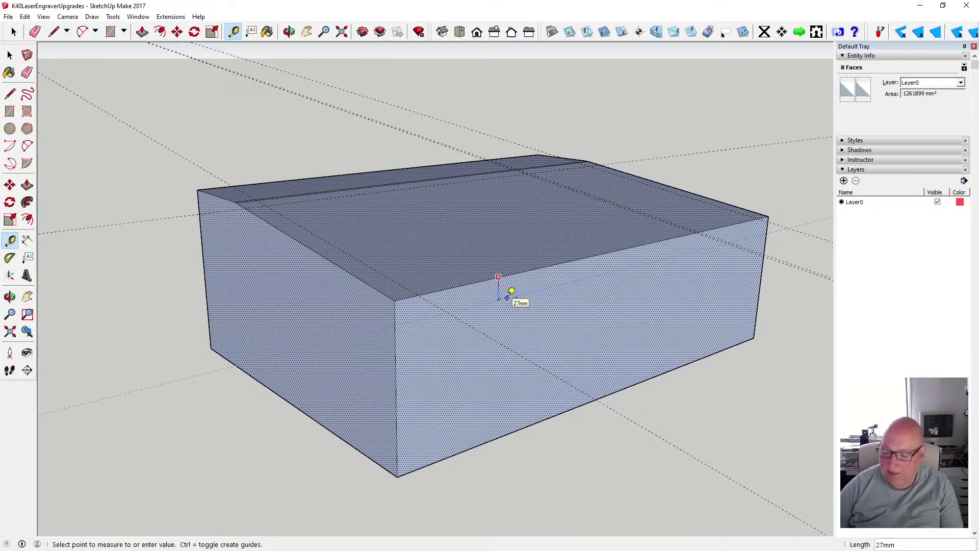
{"action": "type", "text": "29"}
{"action": "key", "text": "Return"}
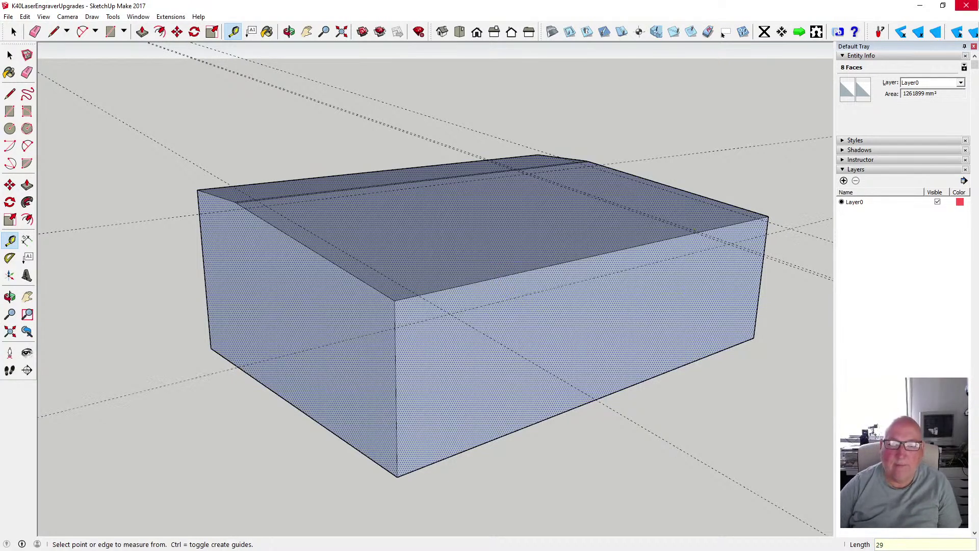
Outline a 650 mm wide, 29 mm high strip along the front face's upper edge, between the two outer side guides
{"action": "left_click", "coordinate": [10, 94]}
{"action": "left_click", "coordinate": [419, 295]}
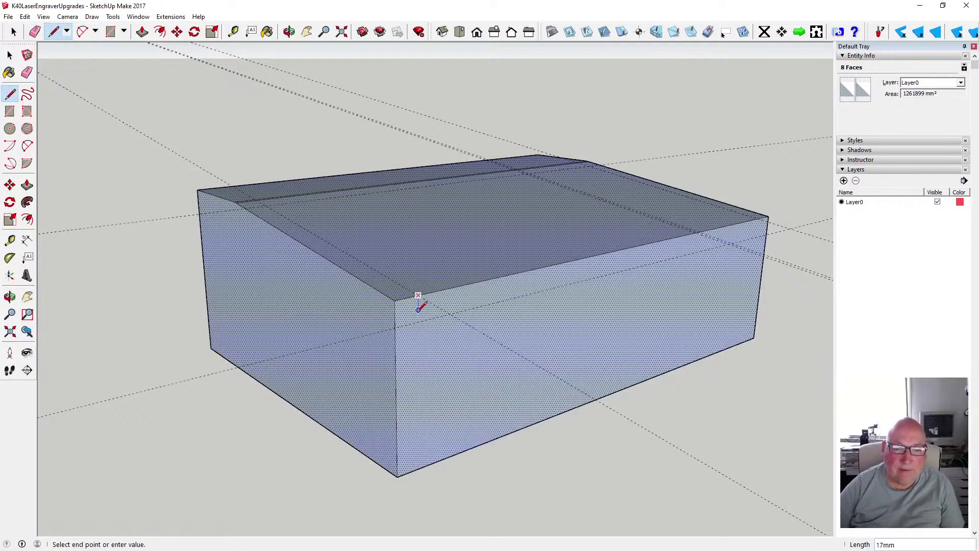
{"action": "left_click", "coordinate": [418, 322]}
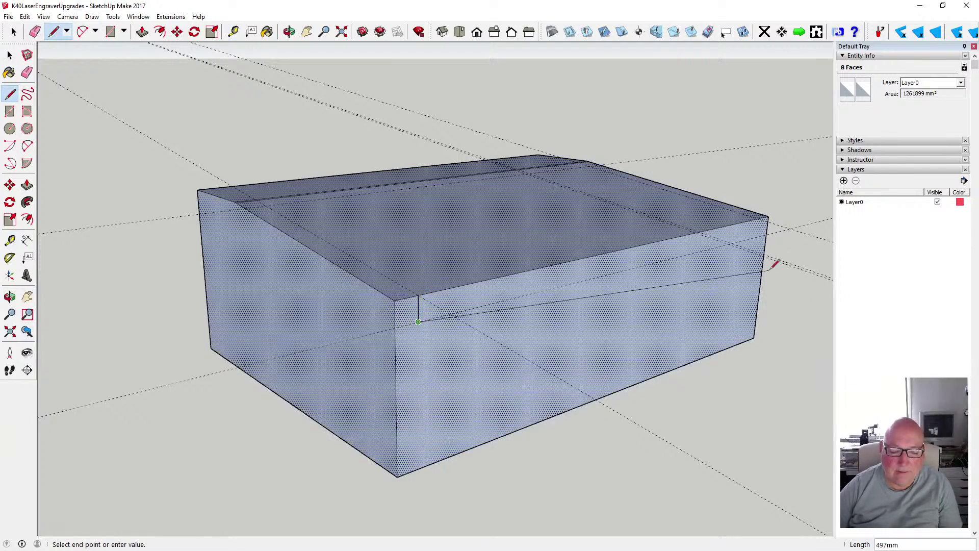
{"action": "key", "text": "Escape"}
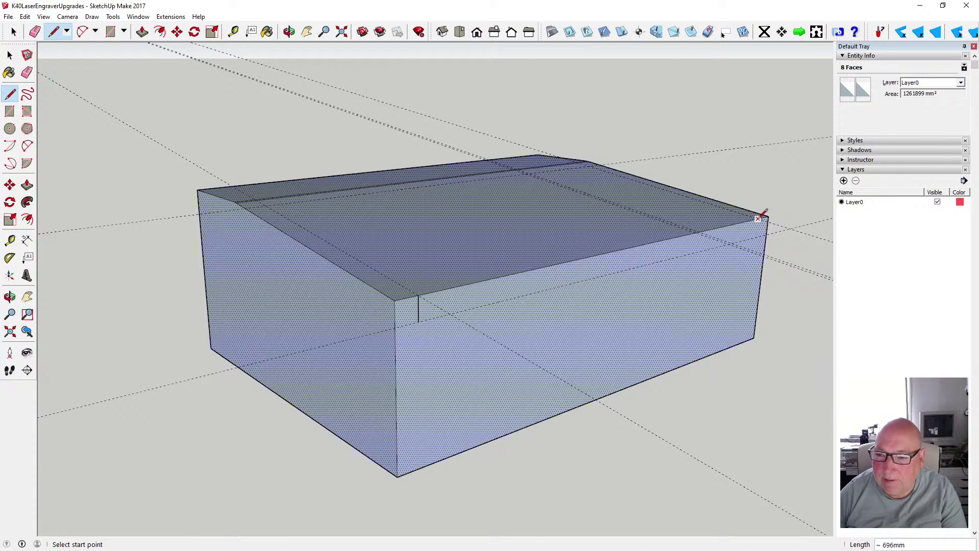
{"action": "left_click", "coordinate": [758, 218]}
{"action": "left_click", "coordinate": [756, 237]}
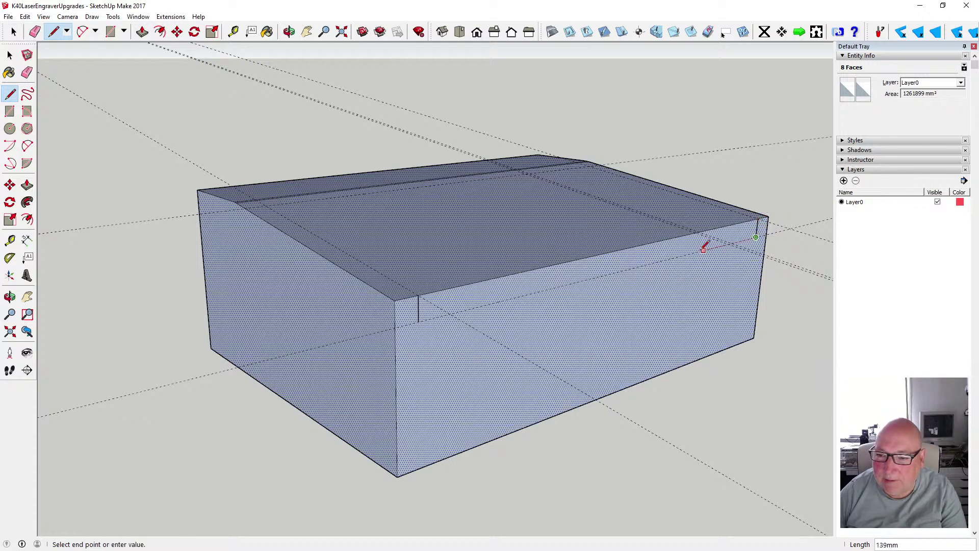
{"action": "left_click", "coordinate": [419, 321]}
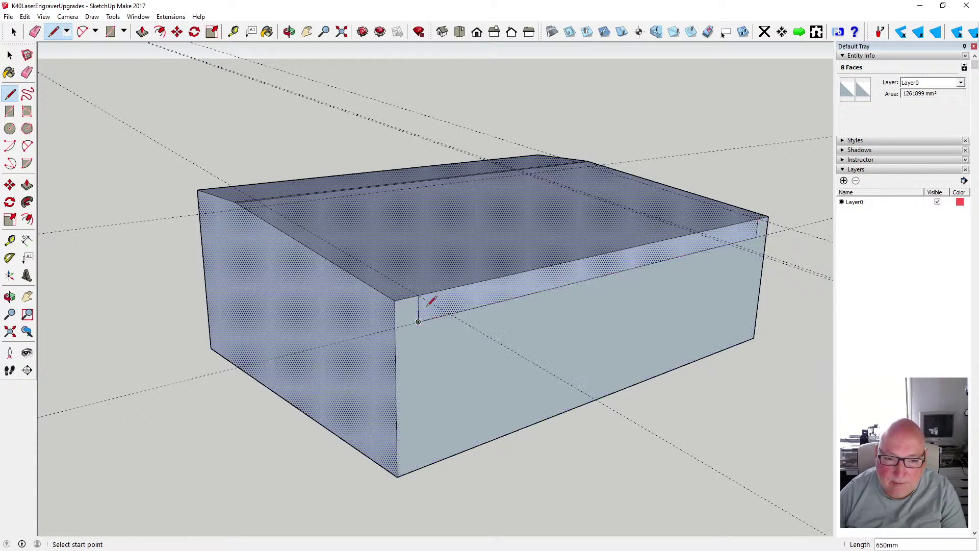
Outline the large lid opening, 488 by 342 mm, along the sloping top's guides and continue its inner side edge 29 mm down the front strip
{"action": "left_click", "coordinate": [419, 295]}
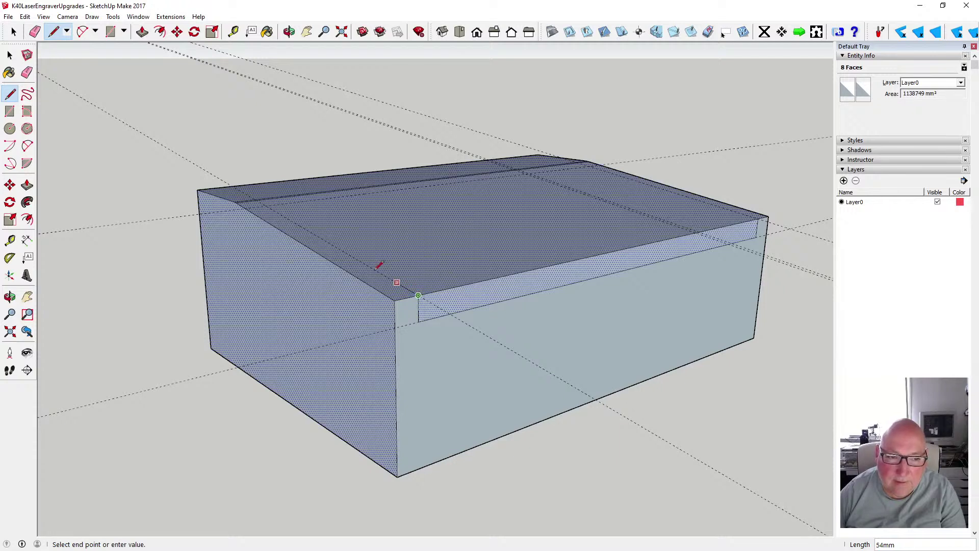
{"action": "left_click", "coordinate": [267, 205]}
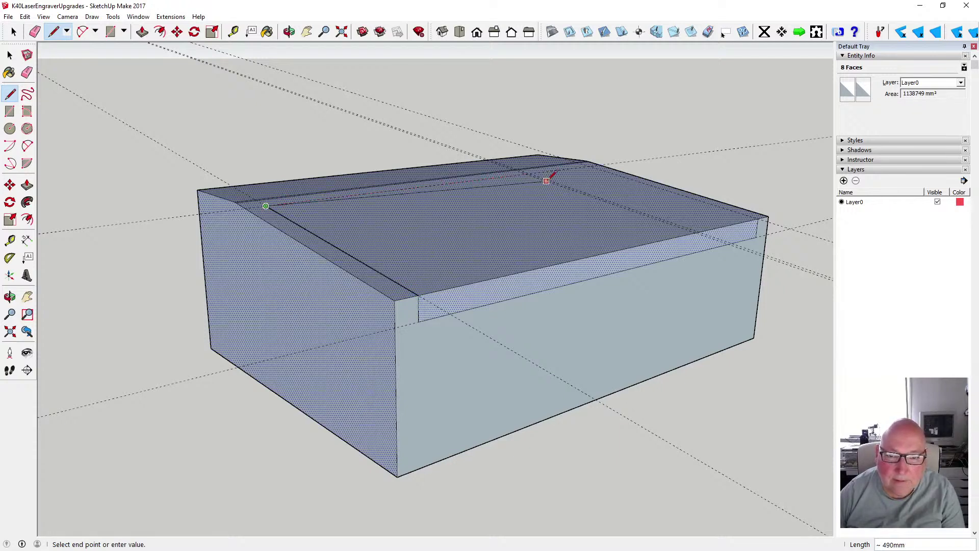
{"action": "left_click", "coordinate": [526, 174]}
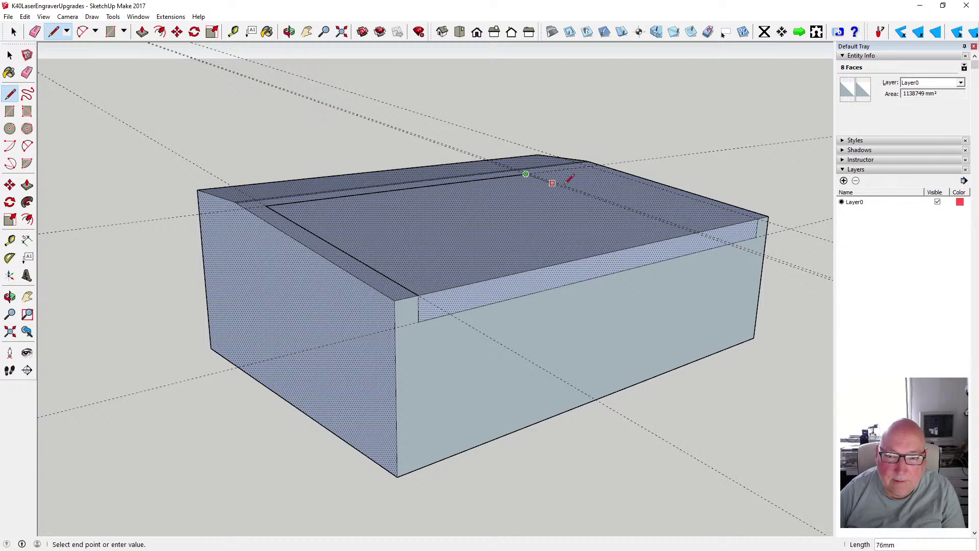
{"action": "left_click", "coordinate": [688, 233]}
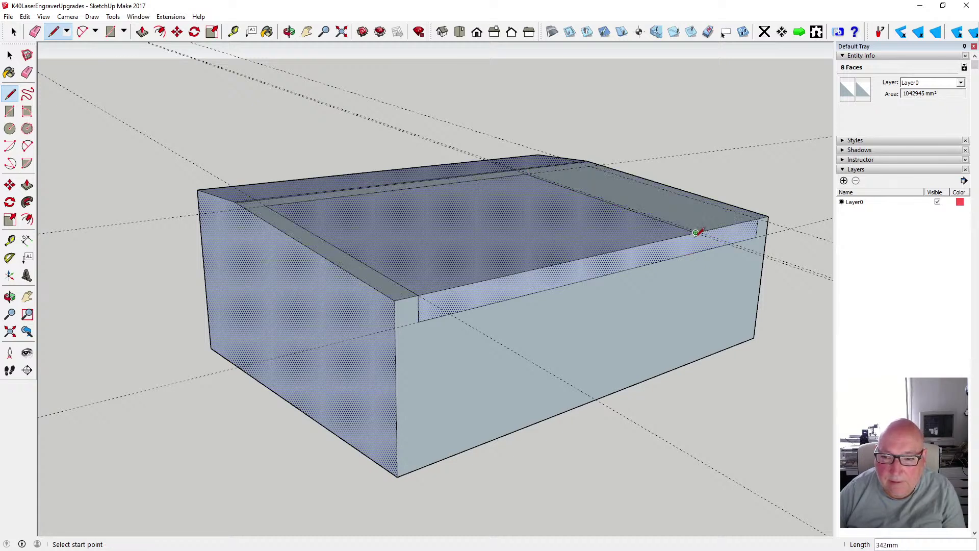
{"action": "left_click", "coordinate": [696, 232]}
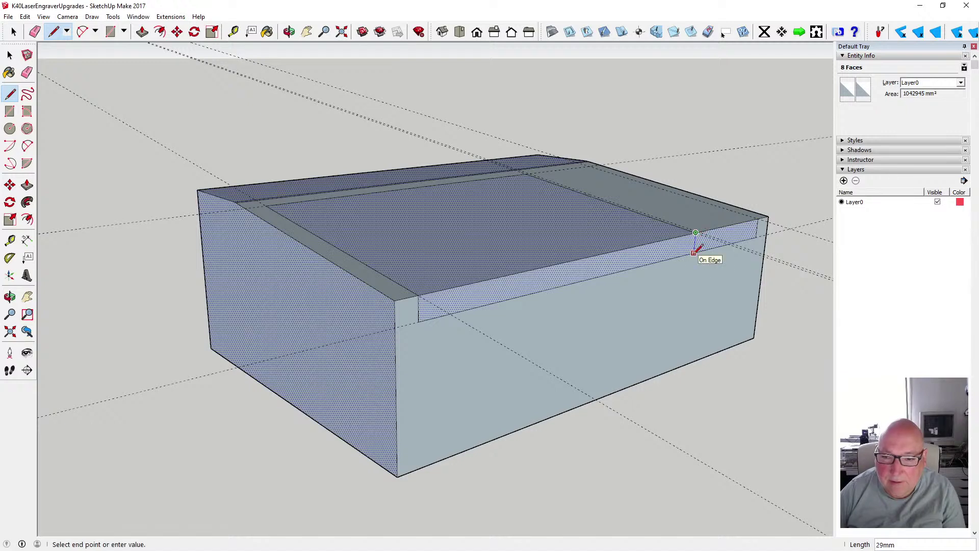
{"action": "left_click", "coordinate": [694, 253]}
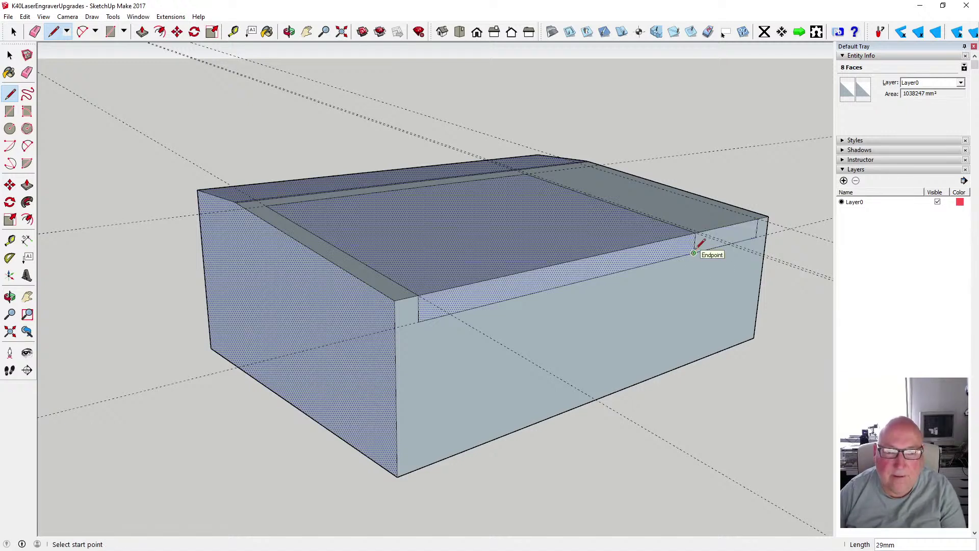
Outline the small lid opening, 154 by 342 mm, along the sloping top's guides and draw its inner side's 29 mm vertical edge on the front strip
{"action": "left_click", "coordinate": [288, 32]}
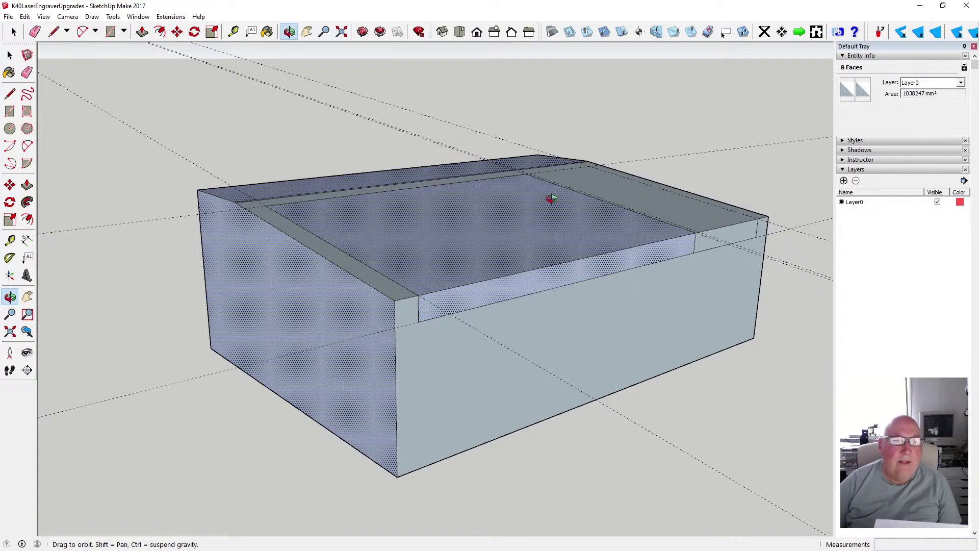
{"action": "left_click_drag", "start_coordinate": [551, 194], "coordinate": [335, 234]}
{"action": "scroll", "coordinate": [335, 234], "scroll_direction": "down", "scroll_amount": 2}
{"action": "scroll", "coordinate": [652, 321], "scroll_direction": "up", "scroll_amount": 6}
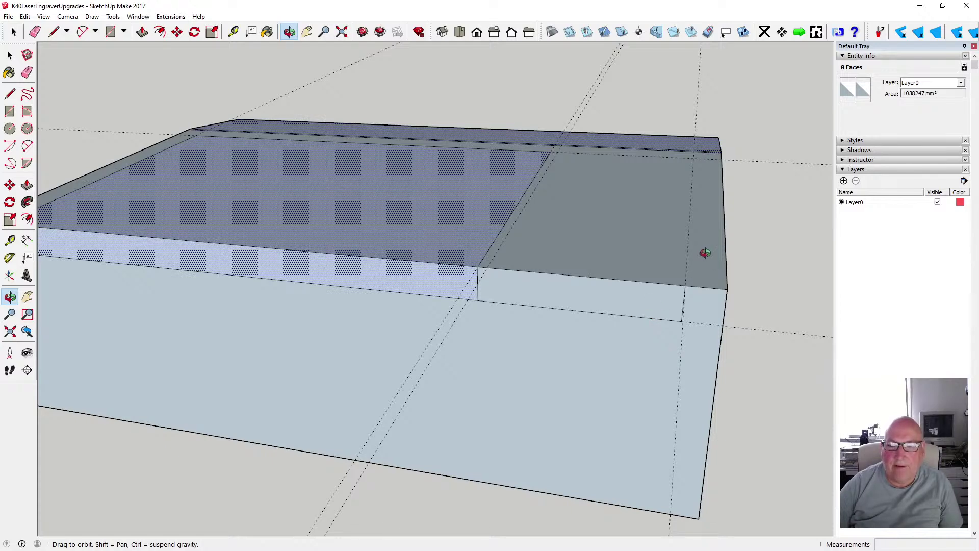
{"action": "scroll", "coordinate": [692, 327], "scroll_direction": "up", "scroll_amount": 5}
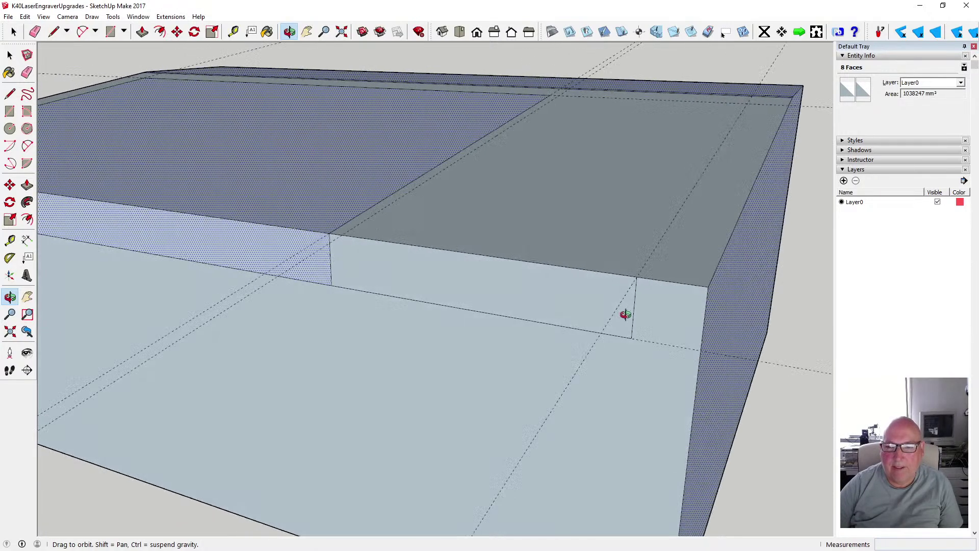
{"action": "mouse_move", "coordinate": [645, 328]}
{"action": "left_mouse_down"}
{"action": "mouse_move", "coordinate": [734, 335]}
{"action": "mouse_move", "coordinate": [626, 326]}
{"action": "left_mouse_up"}
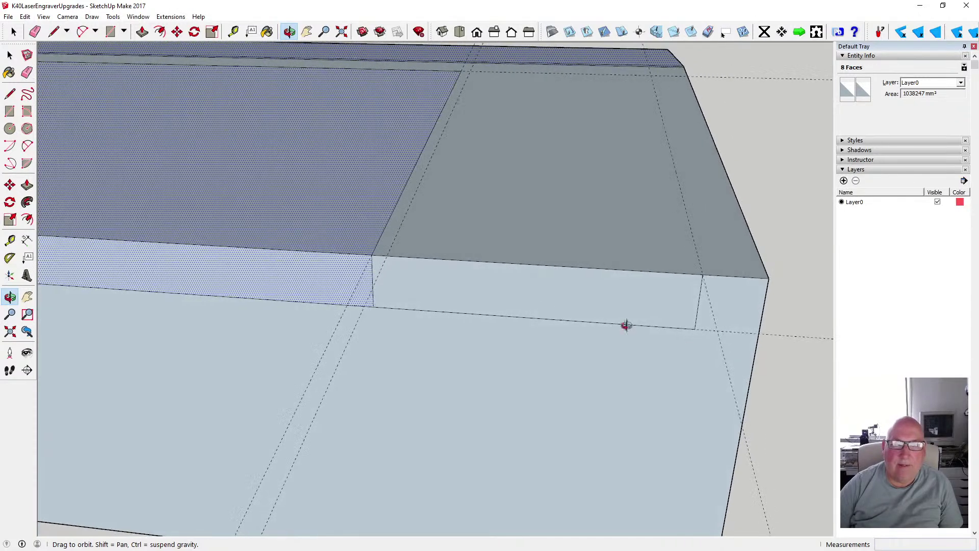
{"action": "left_click", "coordinate": [10, 93]}
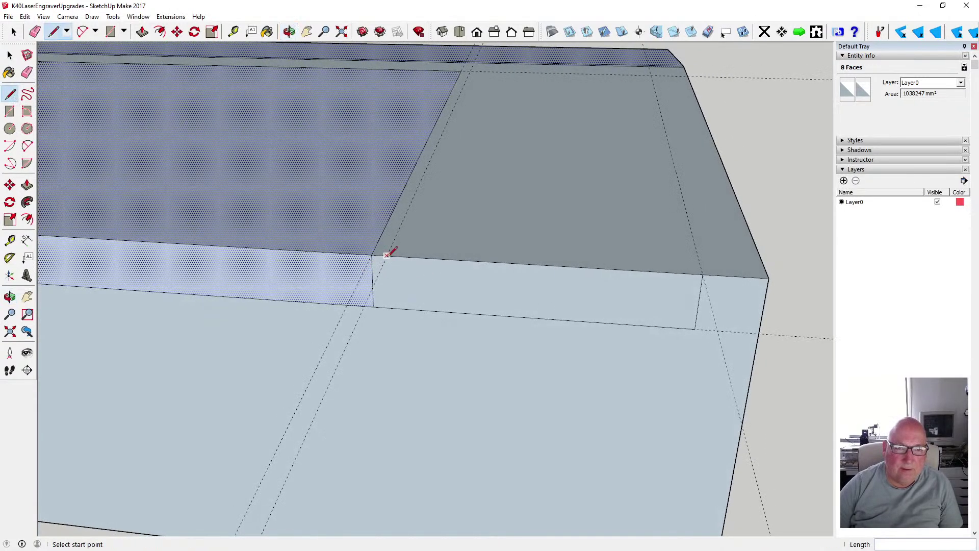
{"action": "left_click", "coordinate": [387, 255]}
{"action": "left_click", "coordinate": [388, 307]}
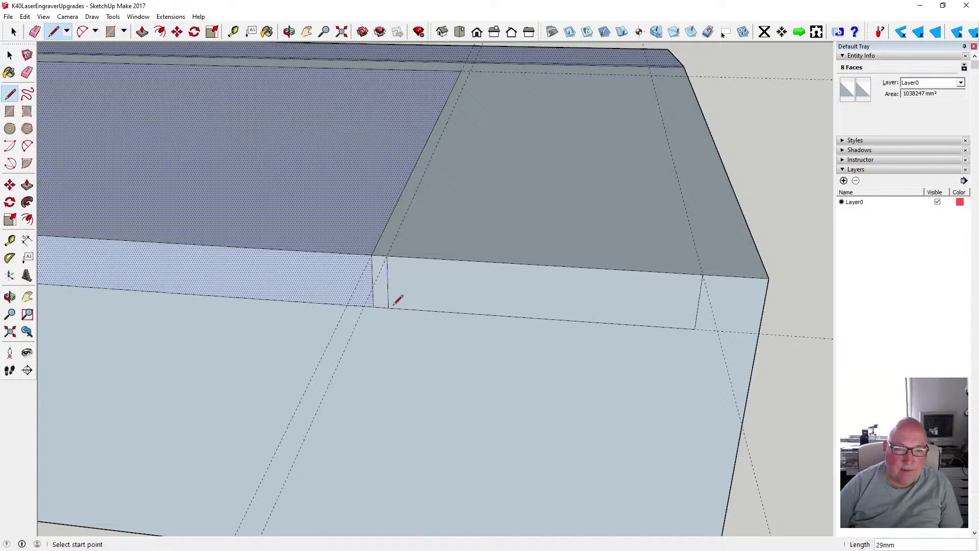
{"action": "left_click", "coordinate": [386, 255]}
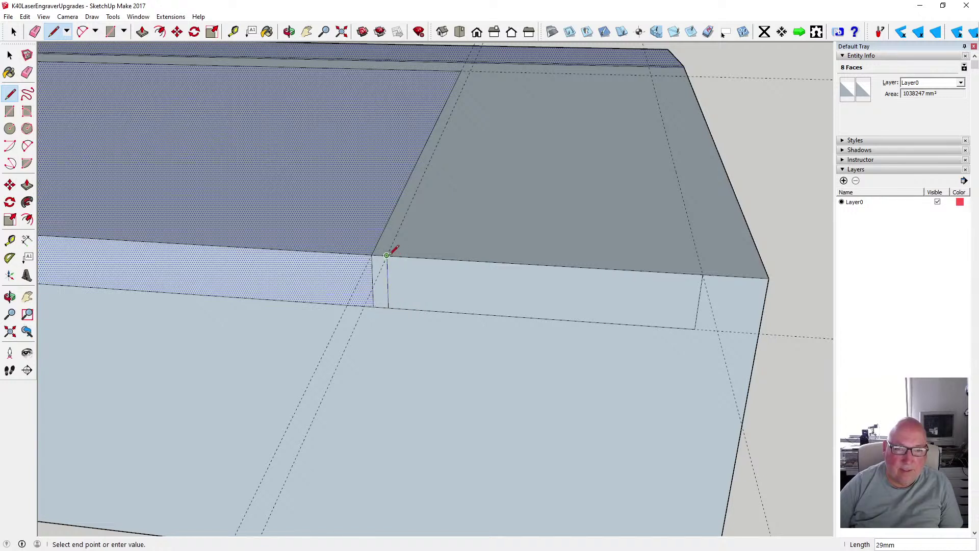
{"action": "left_click", "coordinate": [470, 71]}
{"action": "left_click", "coordinate": [651, 75]}
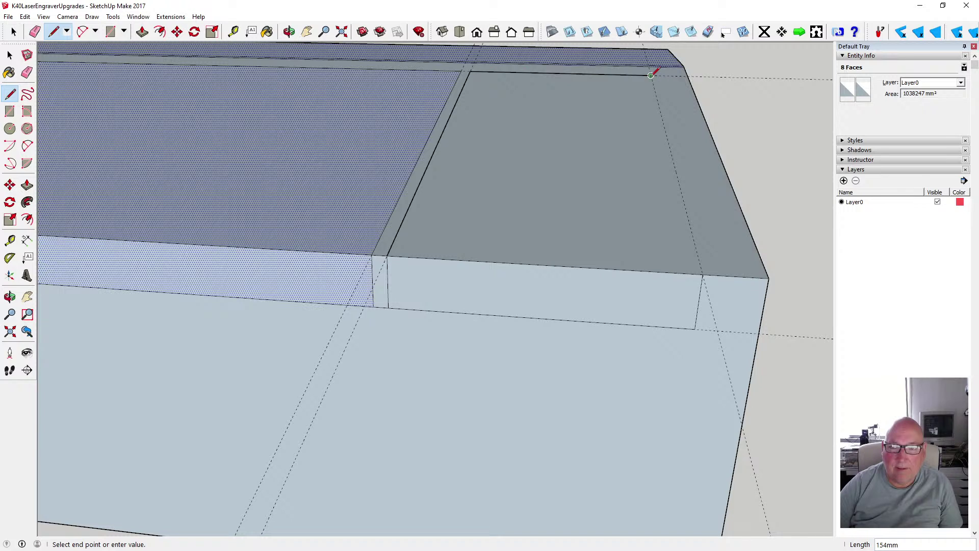
{"action": "left_click", "coordinate": [703, 275]}
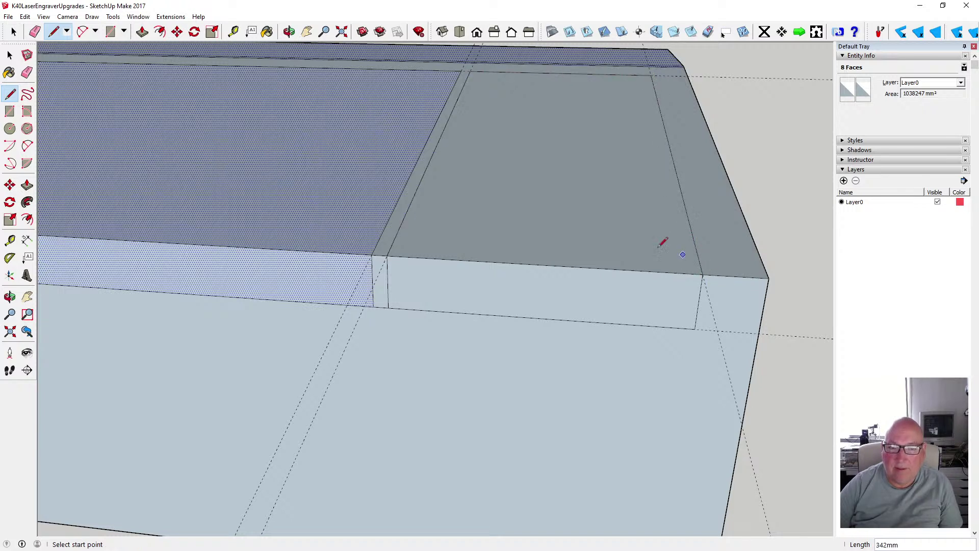
{"action": "left_click", "coordinate": [10, 54]}
Add two guide lines on the narrow rear top face, each 30 mm inward from one of its side edges
{"action": "scroll", "coordinate": [583, 311], "scroll_direction": "down", "scroll_amount": 5}
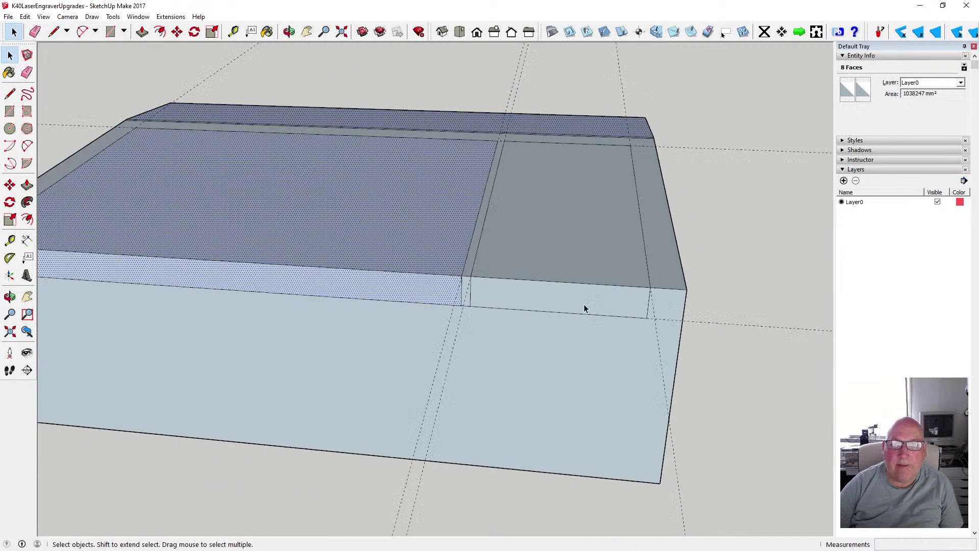
{"action": "left_click", "coordinate": [289, 31]}
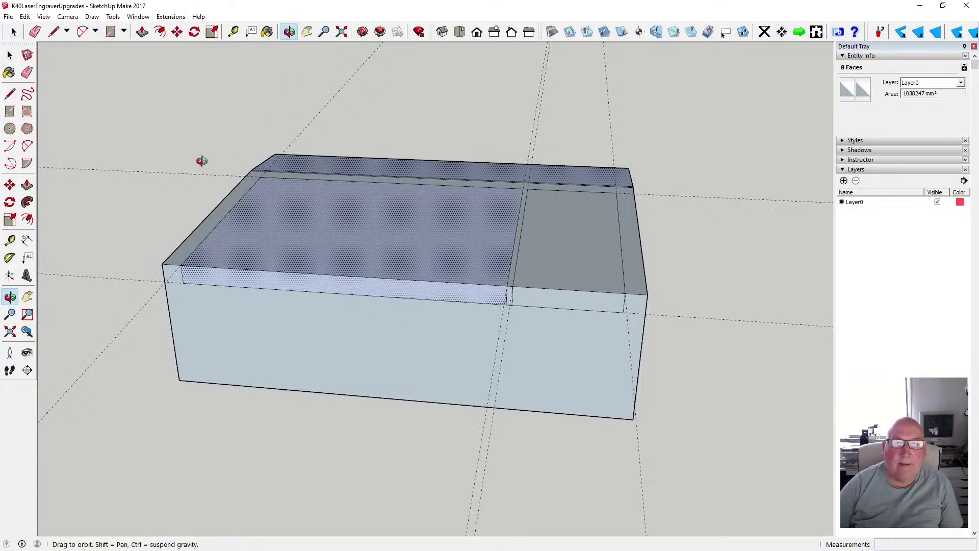
{"action": "left_click_drag", "start_coordinate": [201, 160], "coordinate": [440, 326]}
{"action": "mouse_move", "coordinate": [424, 308]}
{"action": "left_mouse_down"}
{"action": "mouse_move", "coordinate": [402, 243]}
{"action": "mouse_move", "coordinate": [387, 273]}
{"action": "mouse_move", "coordinate": [457, 327]}
{"action": "mouse_move", "coordinate": [450, 332]}
{"action": "mouse_move", "coordinate": [415, 308]}
{"action": "mouse_move", "coordinate": [445, 232]}
{"action": "mouse_move", "coordinate": [411, 298]}
{"action": "left_mouse_up"}
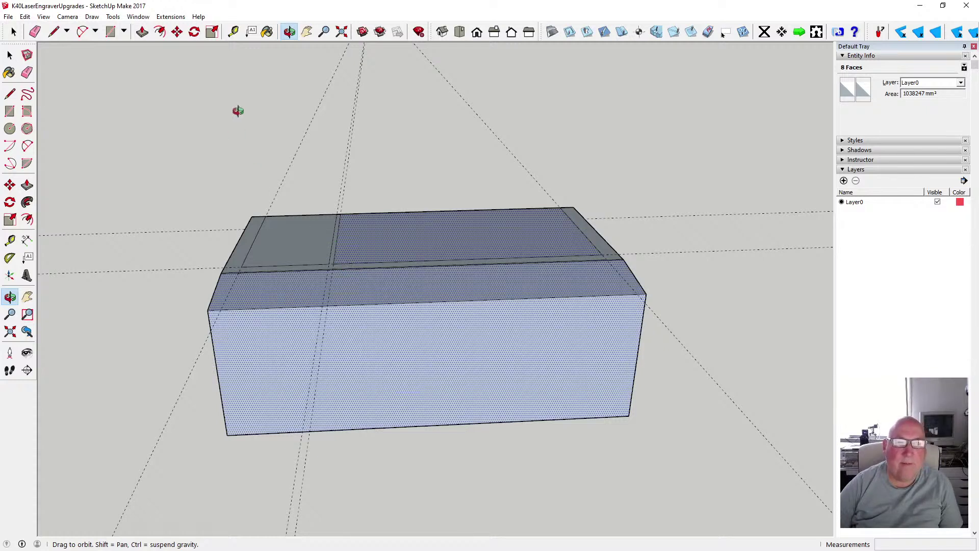
{"action": "left_click", "coordinate": [233, 32]}
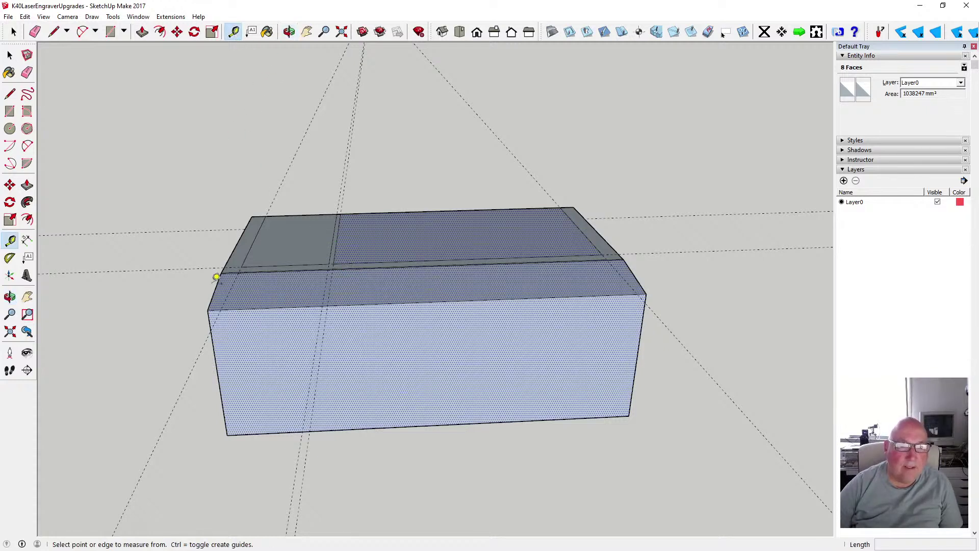
{"action": "left_click", "coordinate": [221, 277]}
{"action": "type", "text": "30"}
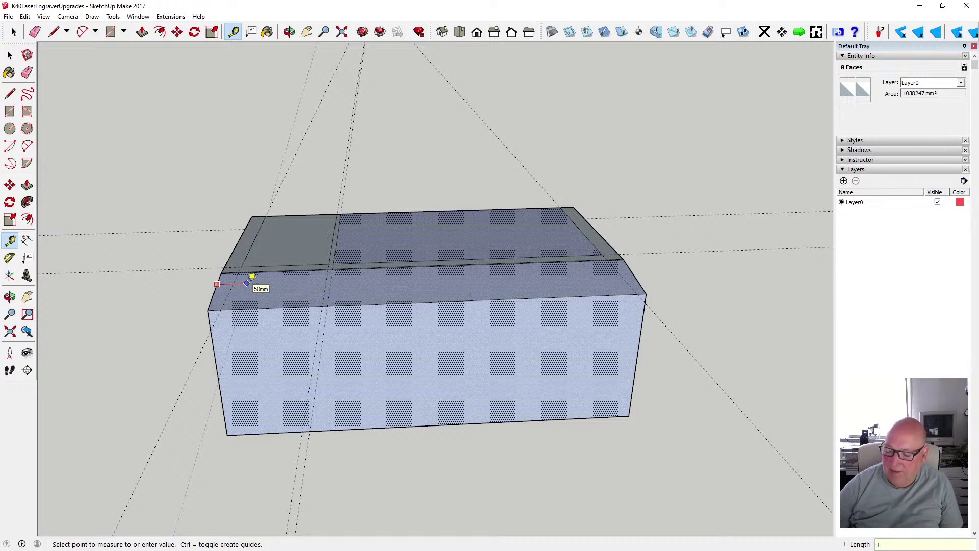
{"action": "left_click", "coordinate": [634, 275]}
{"action": "type", "text": "30"}
{"action": "key", "text": "Return"}
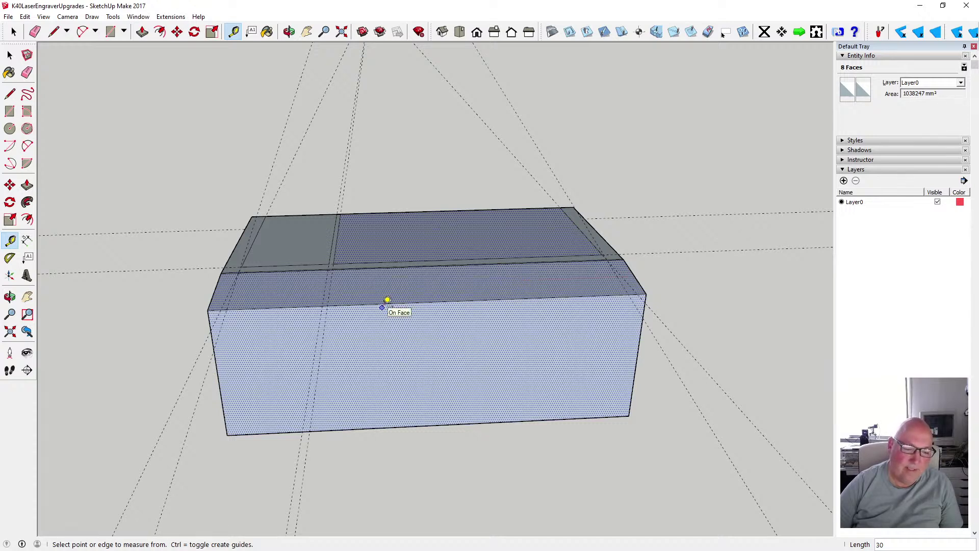
Add a guide line across the narrow rear top face, parallel to its back edge and 95 mm in from it
{"action": "left_click", "coordinate": [382, 307]}
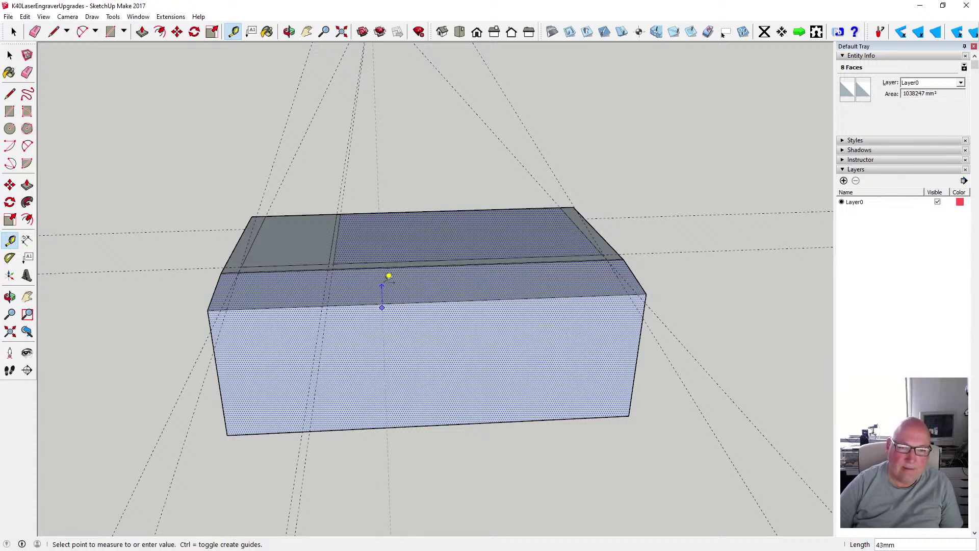
{"action": "left_click", "coordinate": [388, 276]}
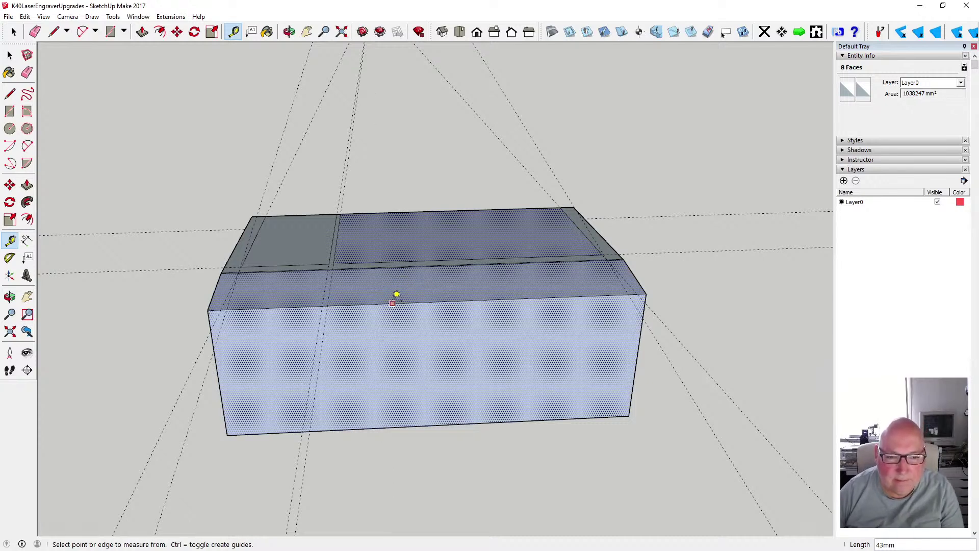
{"action": "left_click", "coordinate": [396, 296]}
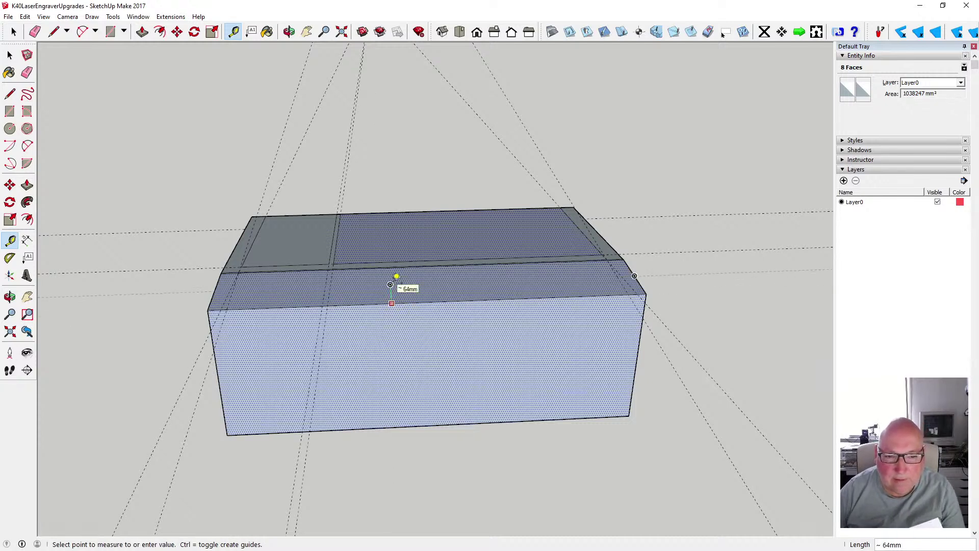
{"action": "type", "text": "95"}
{"action": "key", "text": "Return"}
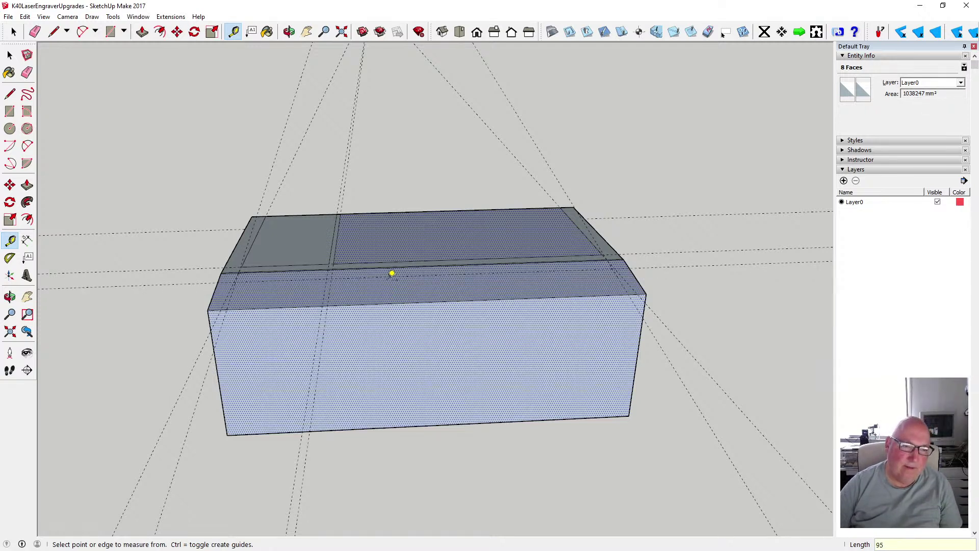
Measure the span between the side guides on the rear top face and add a guide 2.5 mm inward from each
{"action": "left_click", "coordinate": [230, 297]}
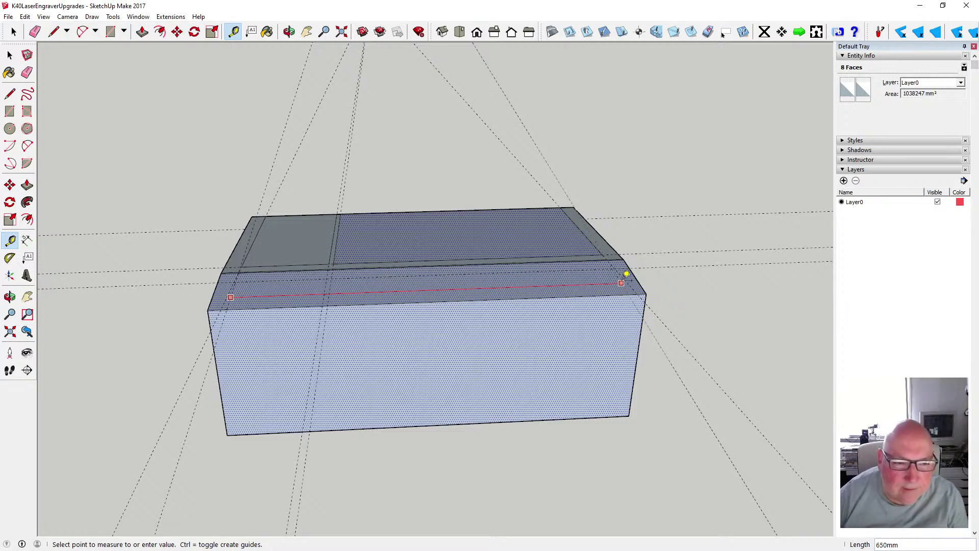
{"action": "scroll", "coordinate": [230, 296], "scroll_direction": "up", "scroll_amount": 5}
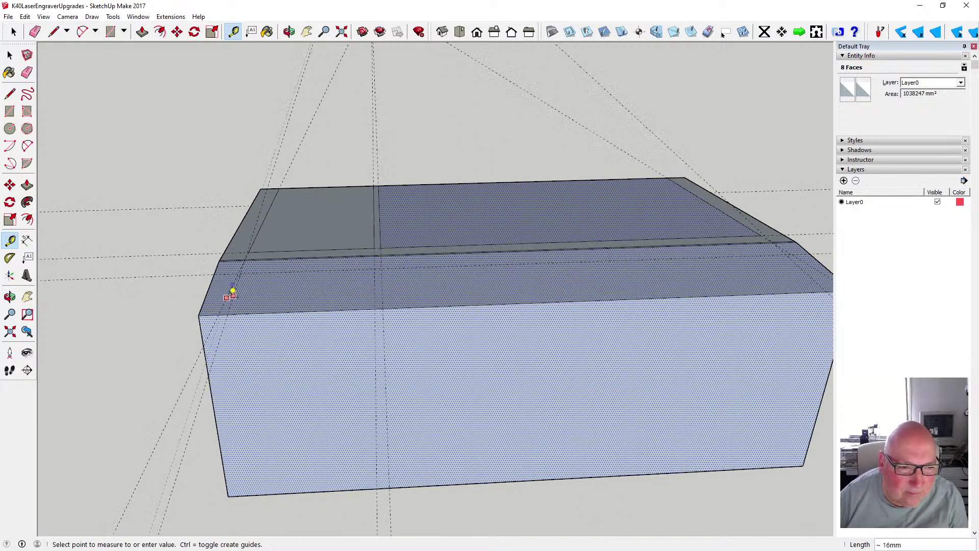
{"action": "left_click", "coordinate": [243, 276]}
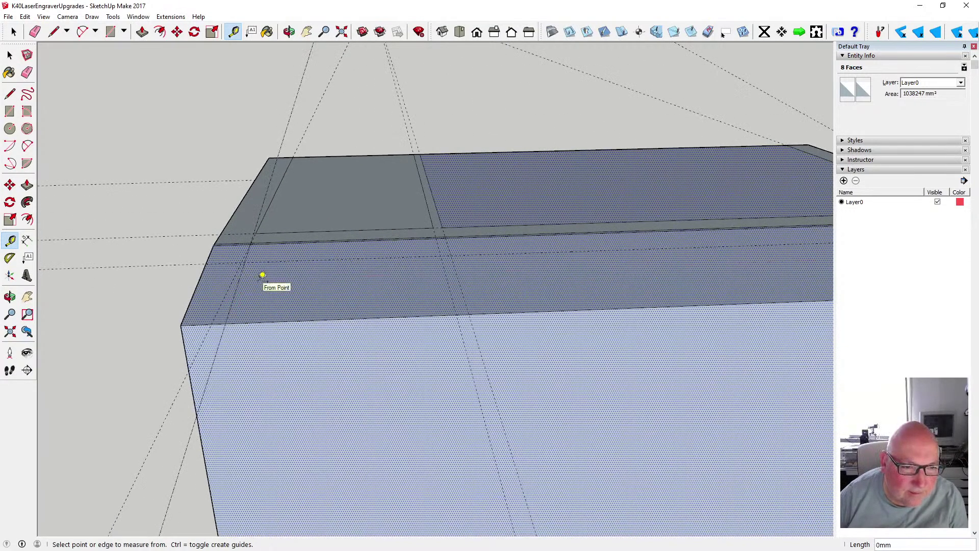
{"action": "left_click", "coordinate": [236, 289]}
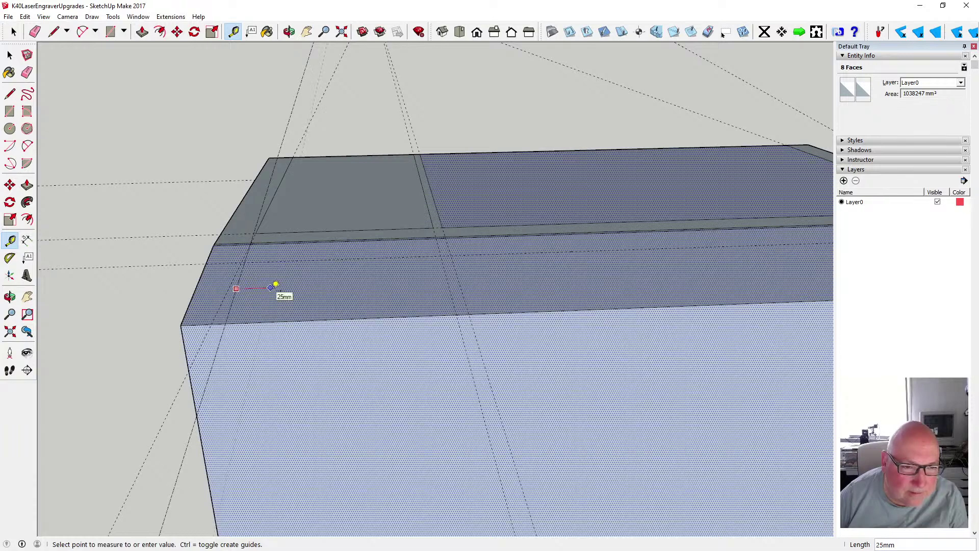
{"action": "type", "text": "2.5"}
{"action": "key", "text": "Return"}
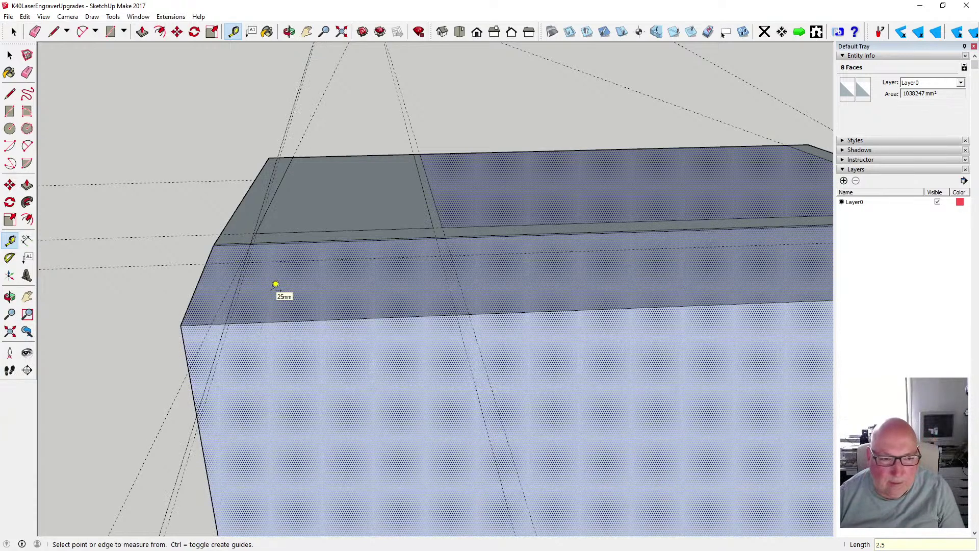
{"action": "scroll", "coordinate": [146, 339], "scroll_direction": "down", "scroll_amount": 4}
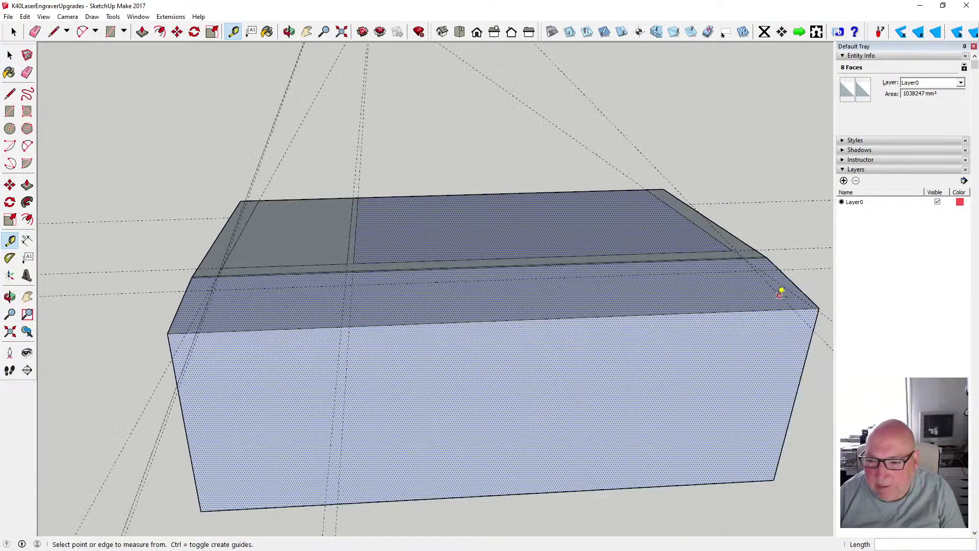
{"action": "left_click", "coordinate": [780, 295]}
{"action": "type", "text": "2"}
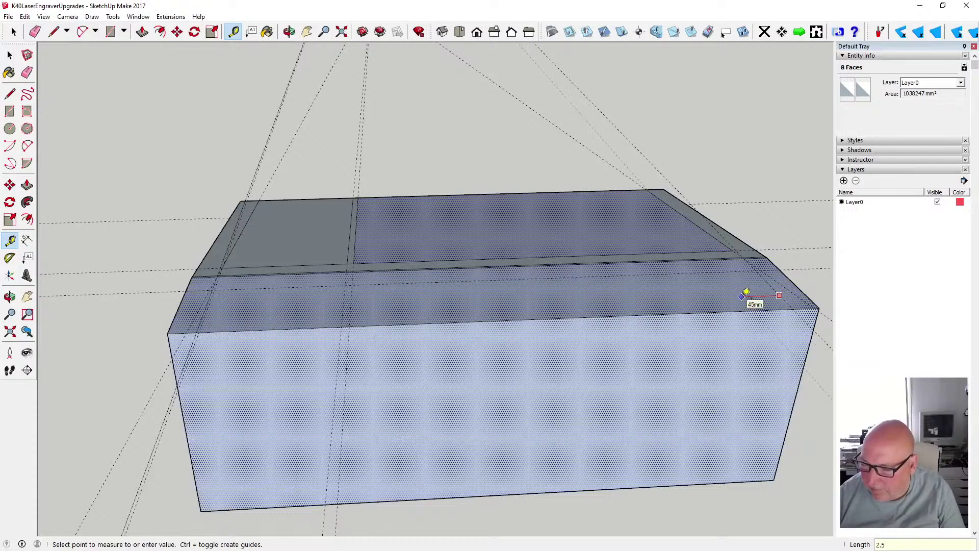
{"action": "type", "text": ".5"}
{"action": "key", "text": "Return"}
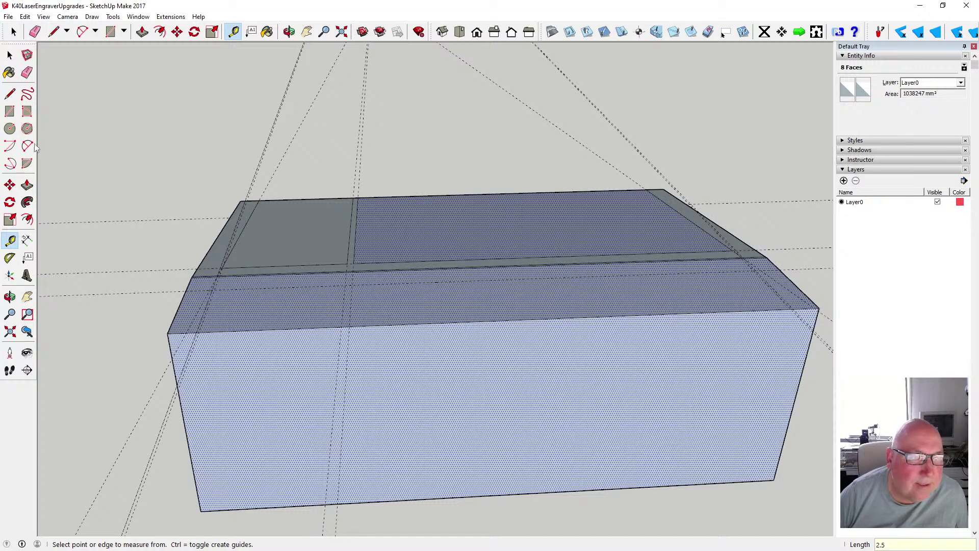
Outline the rear opening on the narrow rear top face with two 95 mm side edges joined along the crosswise guide
{"action": "left_click", "coordinate": [9, 93]}
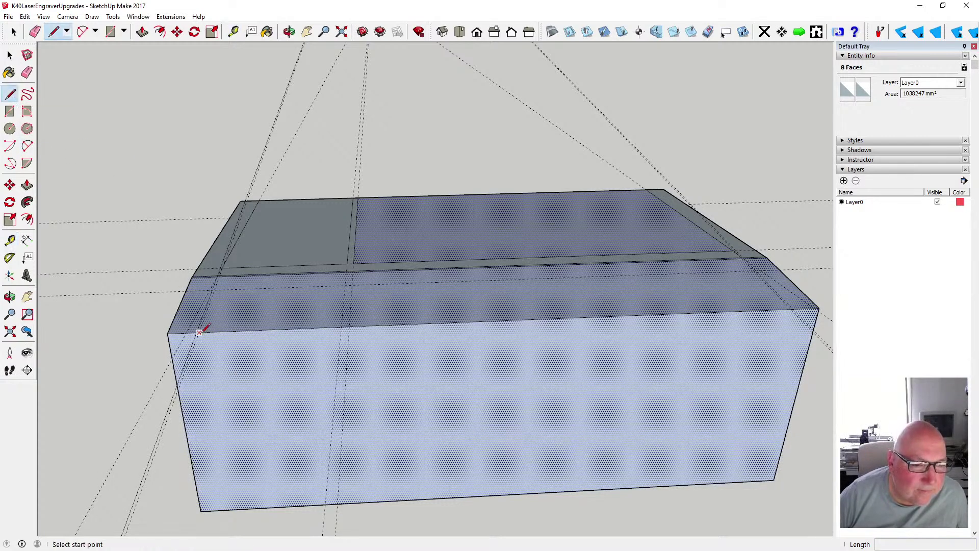
{"action": "left_click", "coordinate": [199, 332]}
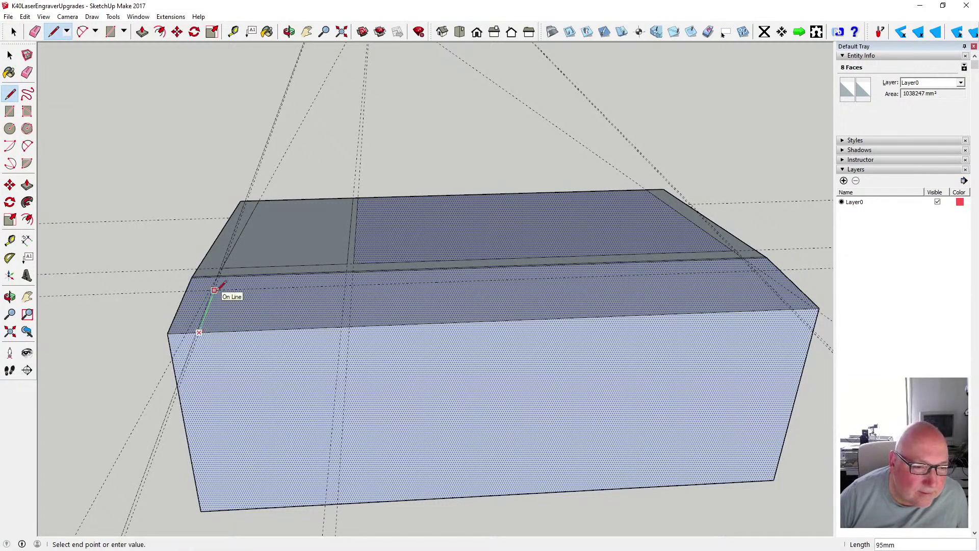
{"action": "left_click", "coordinate": [214, 290]}
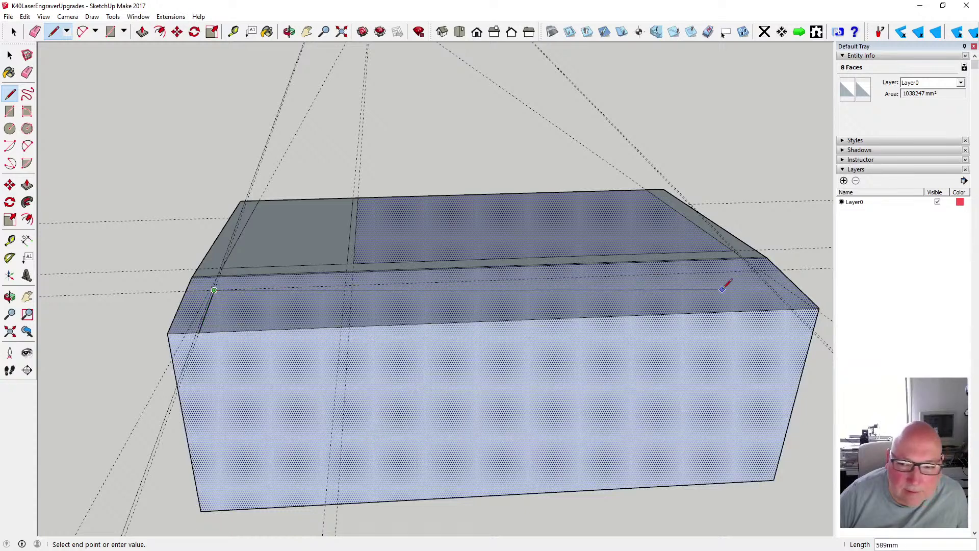
{"action": "left_click", "coordinate": [753, 271]}
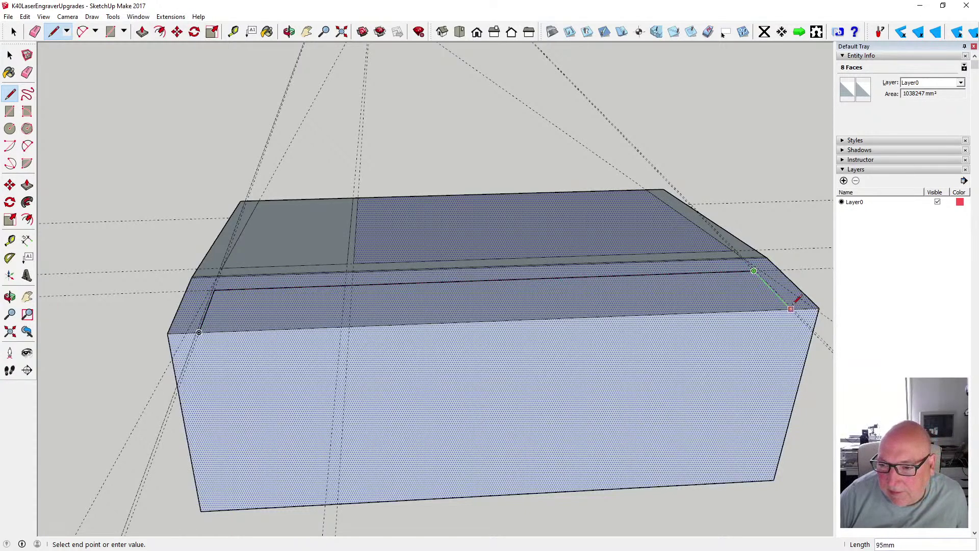
{"action": "left_click", "coordinate": [793, 309]}
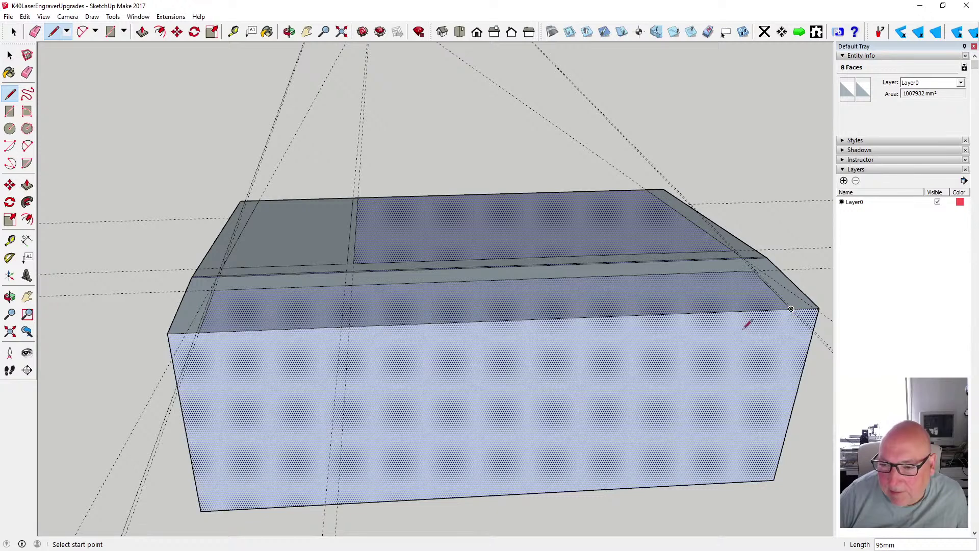
Continue the rear opening 100 mm down the back face, across parallel to the top edge and back up to its other corner
{"action": "left_click", "coordinate": [199, 333]}
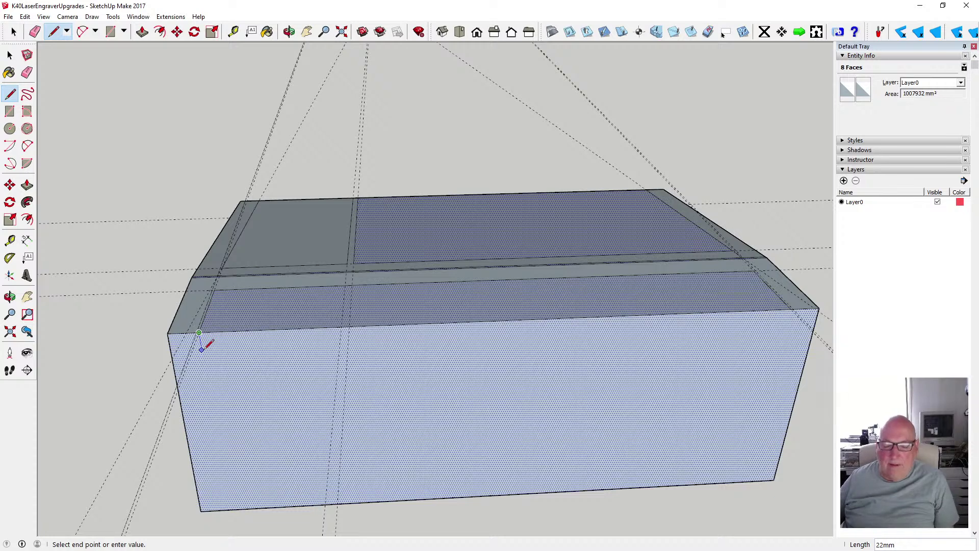
{"action": "type", "text": "100"}
{"action": "key", "text": "Return"}
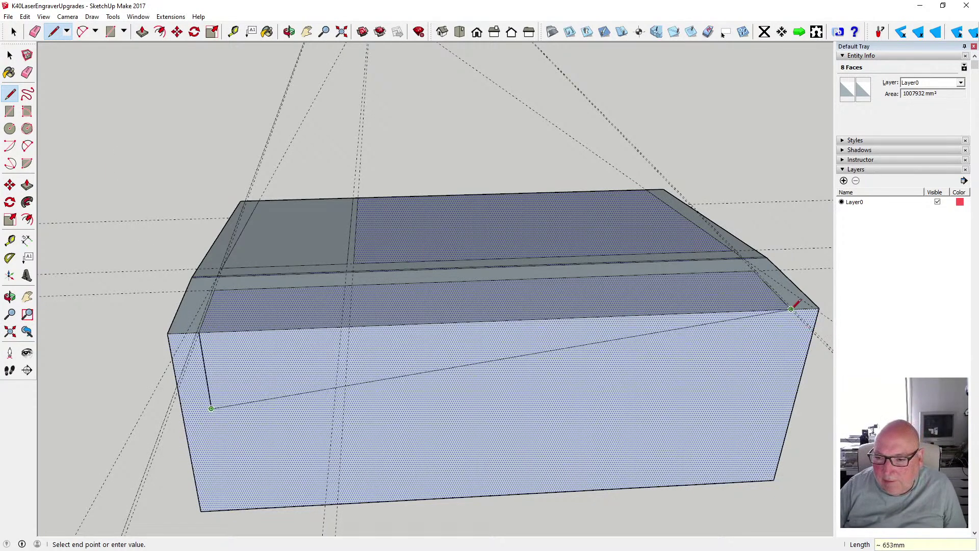
{"action": "left_click", "coordinate": [773, 382]}
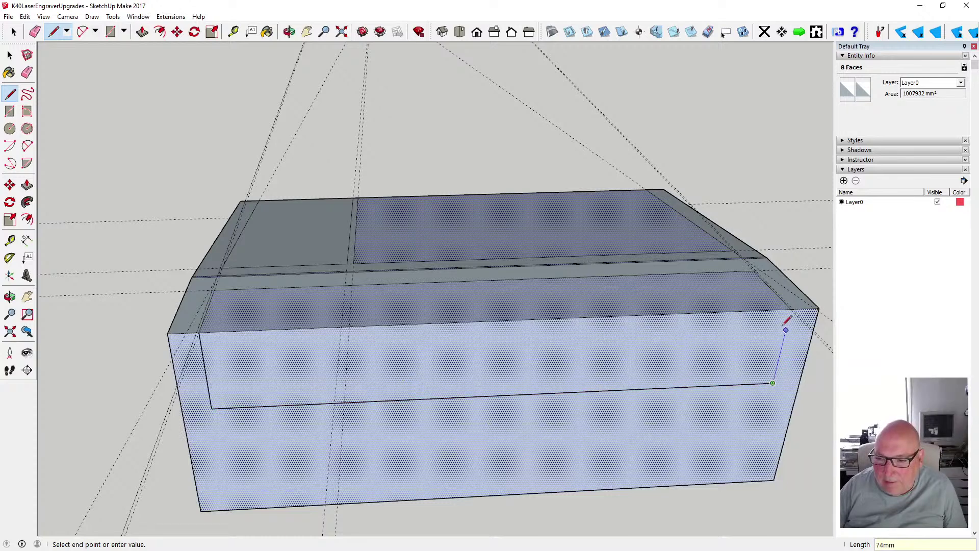
{"action": "left_click", "coordinate": [790, 310]}
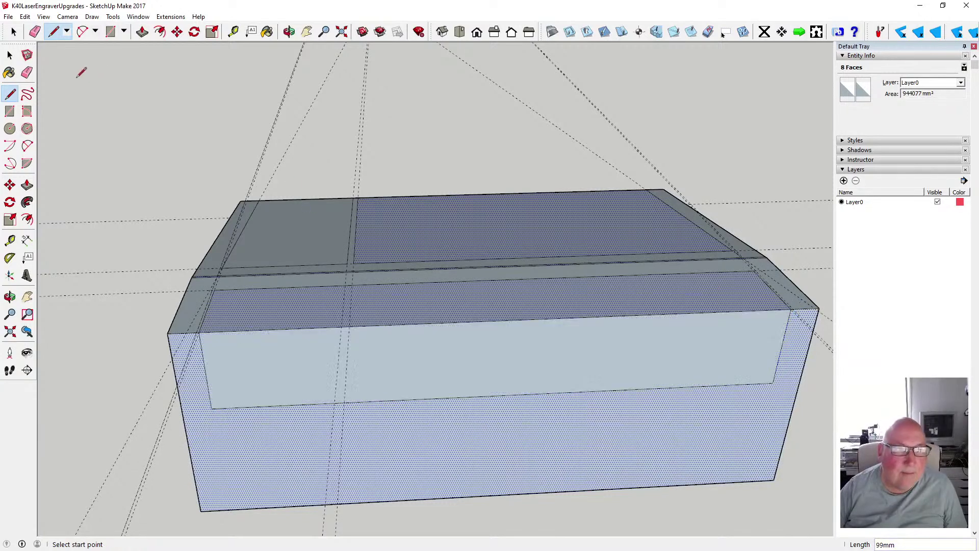
{"action": "key", "text": "space"}
{"action": "scroll", "coordinate": [295, 227], "scroll_direction": "down", "scroll_amount": 1}
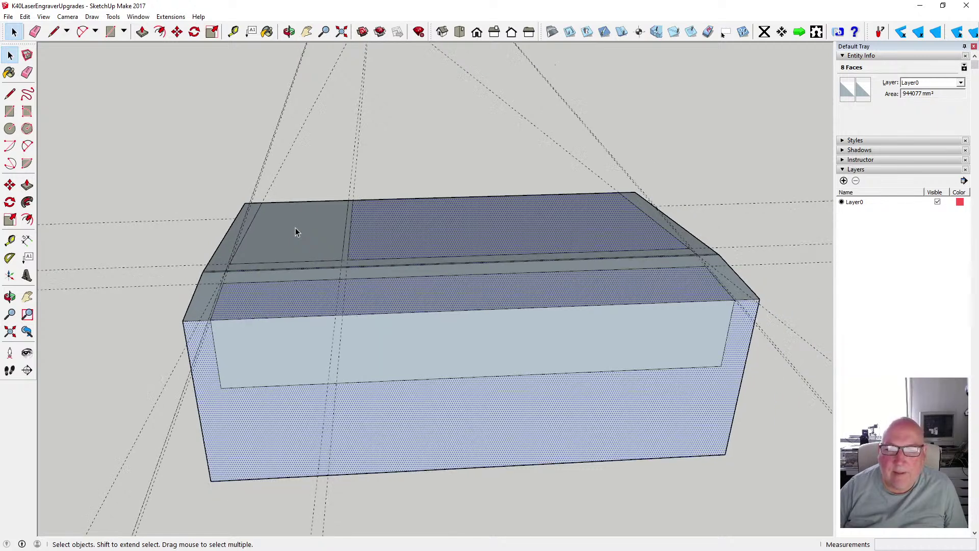
{"action": "scroll", "coordinate": [220, 325], "scroll_direction": "up", "scroll_amount": 3}
{"action": "scroll", "coordinate": [220, 324], "scroll_direction": "up", "scroll_amount": 2}
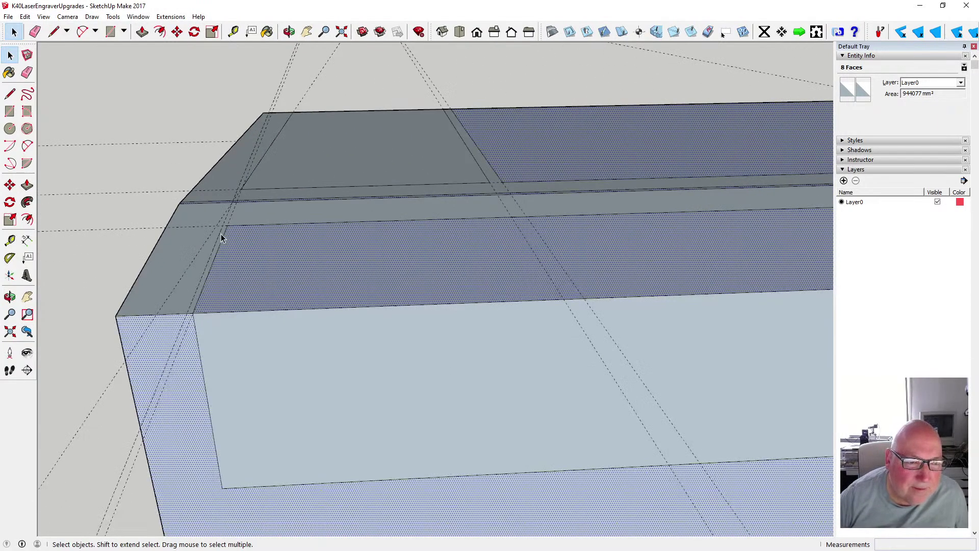
{"action": "key", "text": "t"}
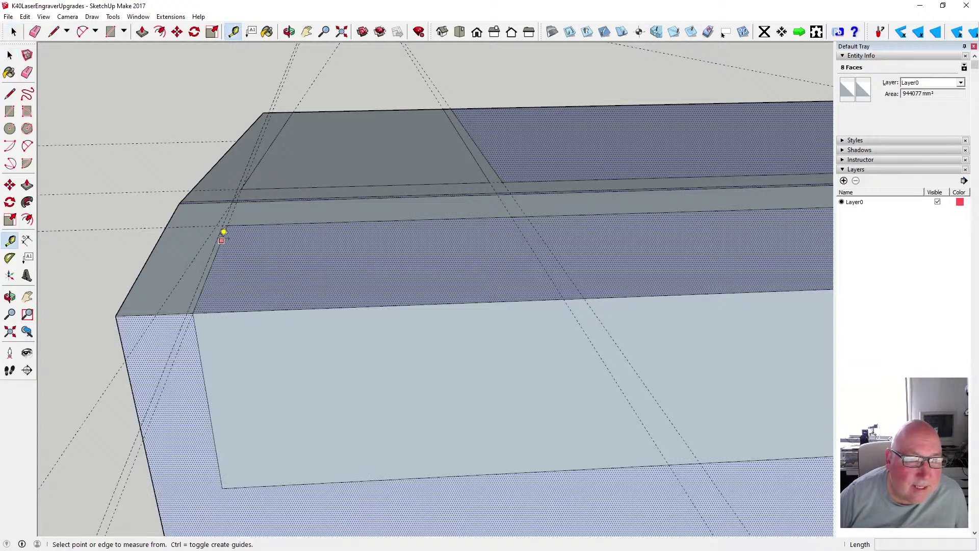
{"action": "left_click", "coordinate": [221, 239]}
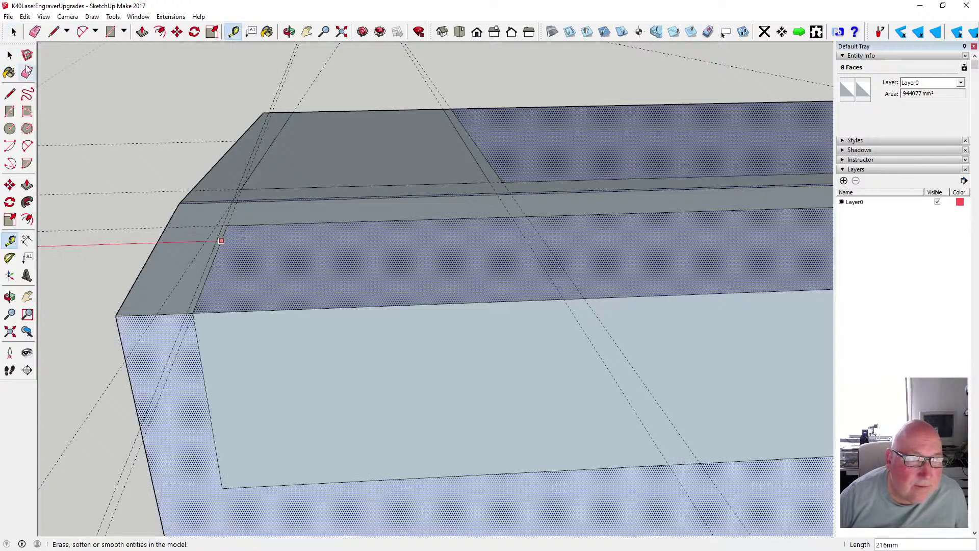
{"action": "left_click", "coordinate": [10, 55]}
Set the model's length units precision to 0.0mm
{"action": "left_click", "coordinate": [159, 18]}
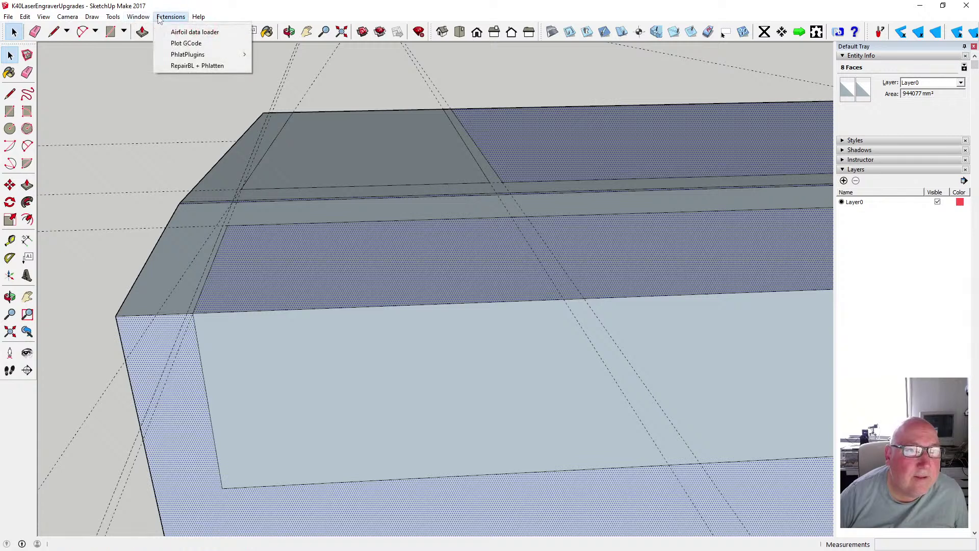
{"action": "mouse_move", "coordinate": [137, 17]}
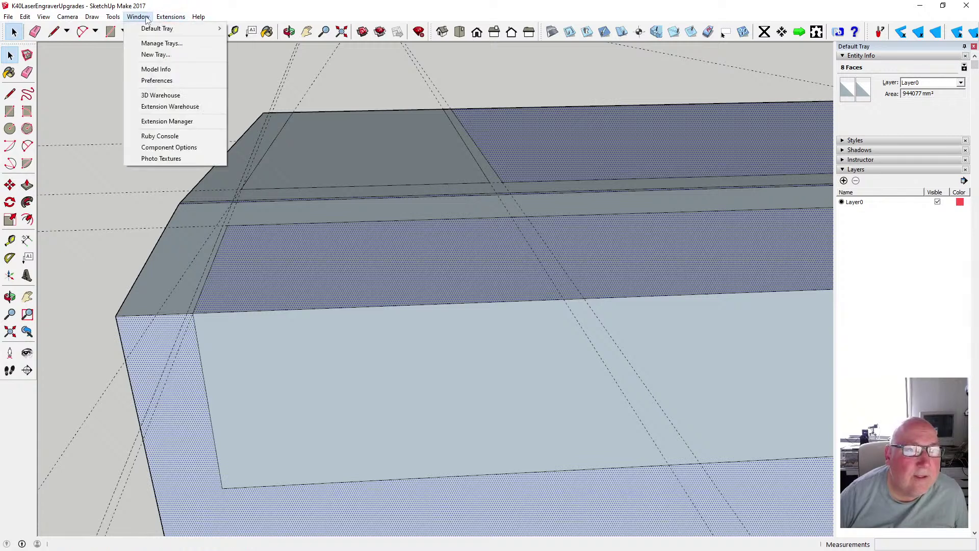
{"action": "left_click", "coordinate": [160, 70]}
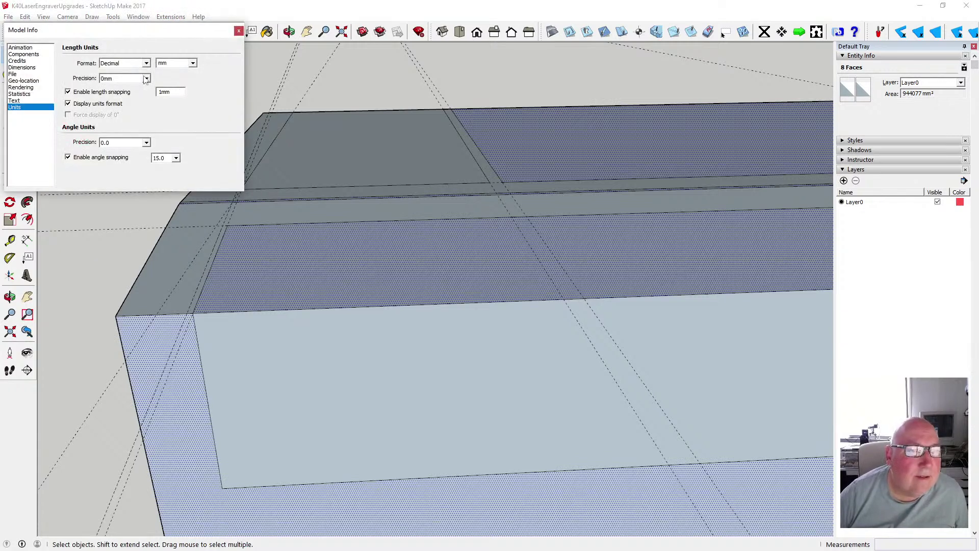
{"action": "left_click", "coordinate": [147, 78]}
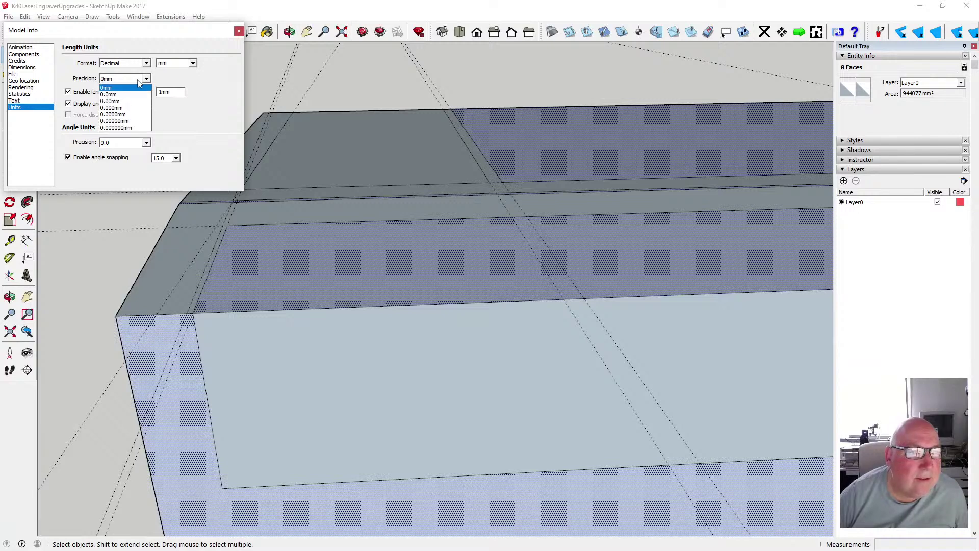
{"action": "left_click", "coordinate": [123, 95]}
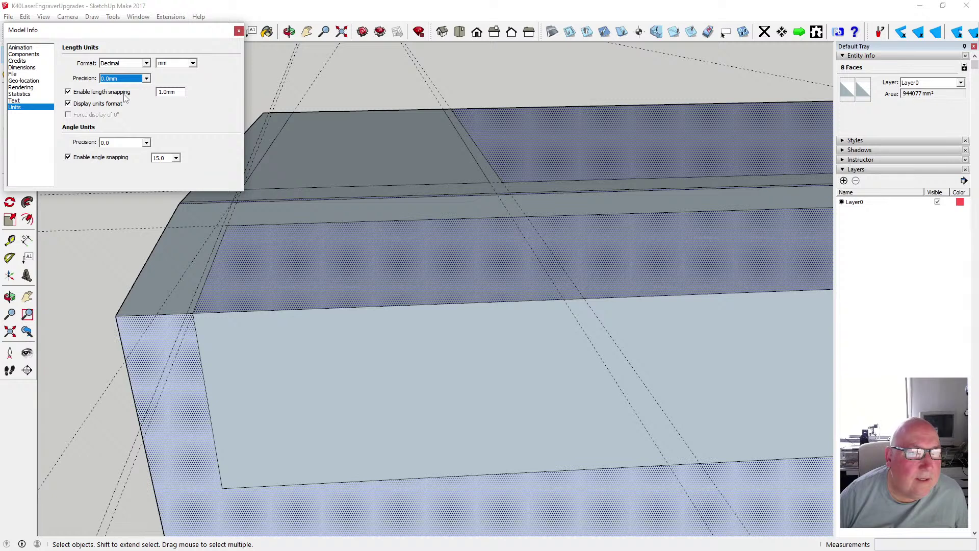
{"action": "left_click", "coordinate": [146, 144]}
{"action": "left_click", "coordinate": [146, 143]}
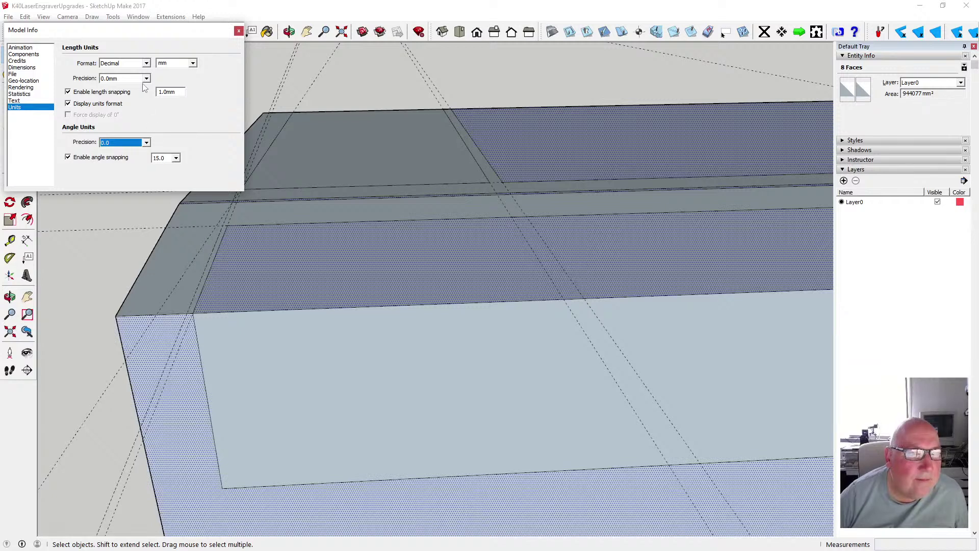
{"action": "left_click", "coordinate": [237, 32]}
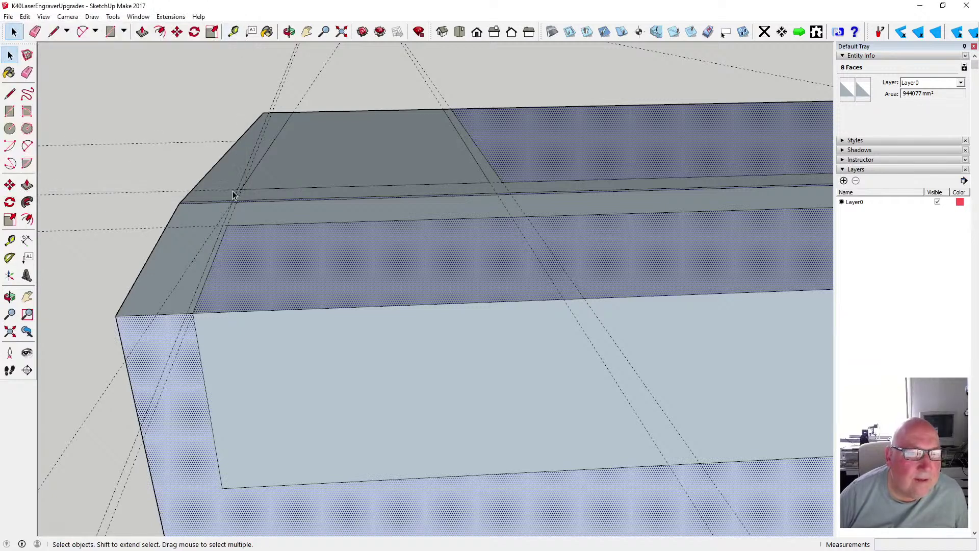
{"action": "left_click", "coordinate": [233, 31]}
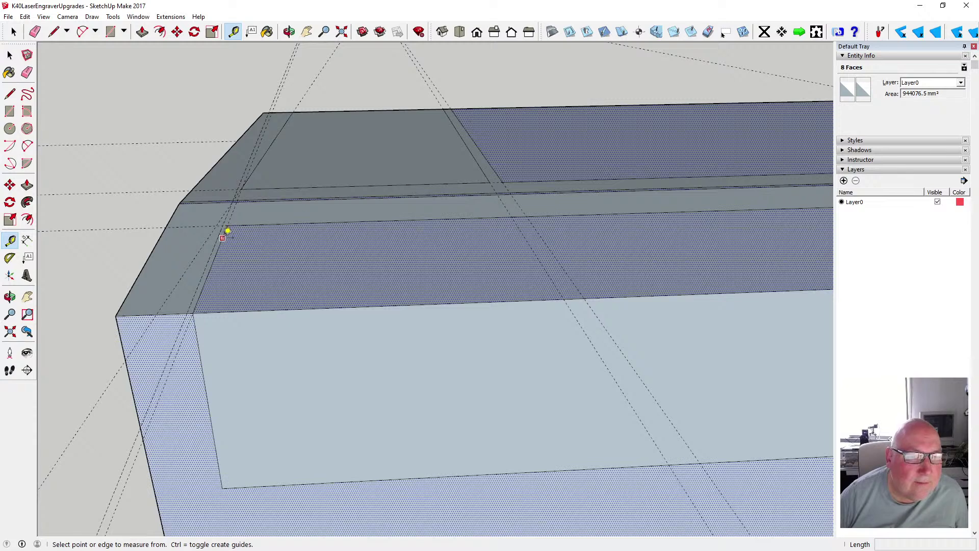
{"action": "left_click", "coordinate": [225, 230]}
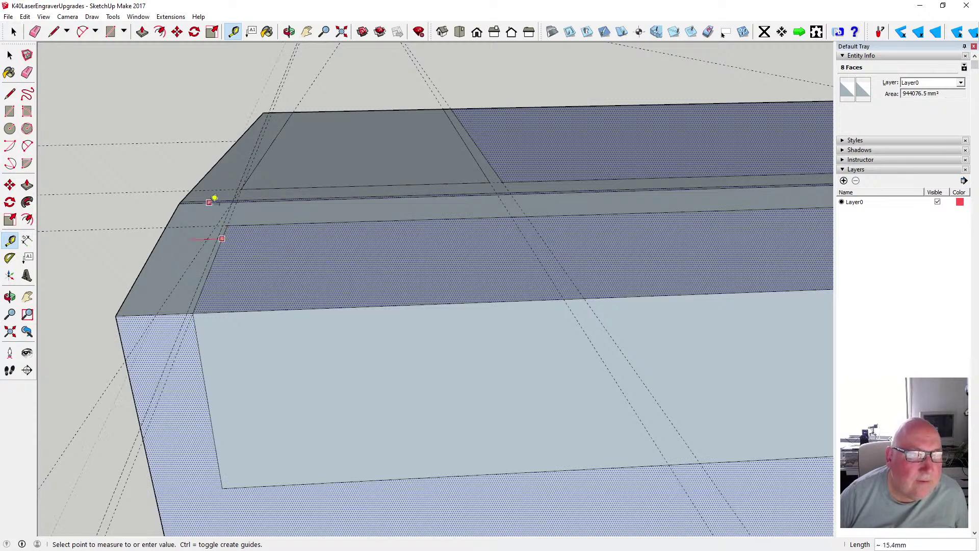
{"action": "left_click", "coordinate": [10, 55]}
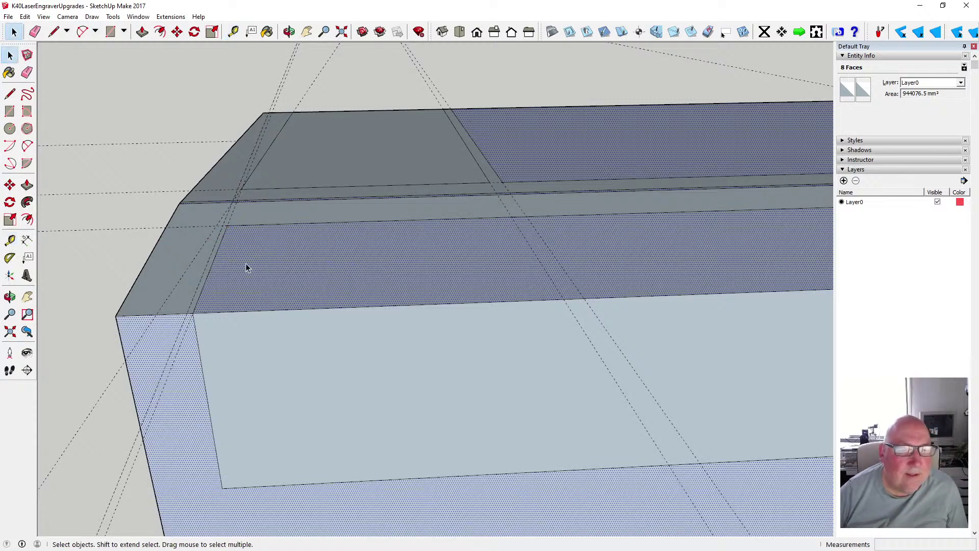
{"action": "scroll", "coordinate": [240, 250], "scroll_direction": "down", "scroll_amount": 2}
{"action": "left_click", "coordinate": [10, 94]}
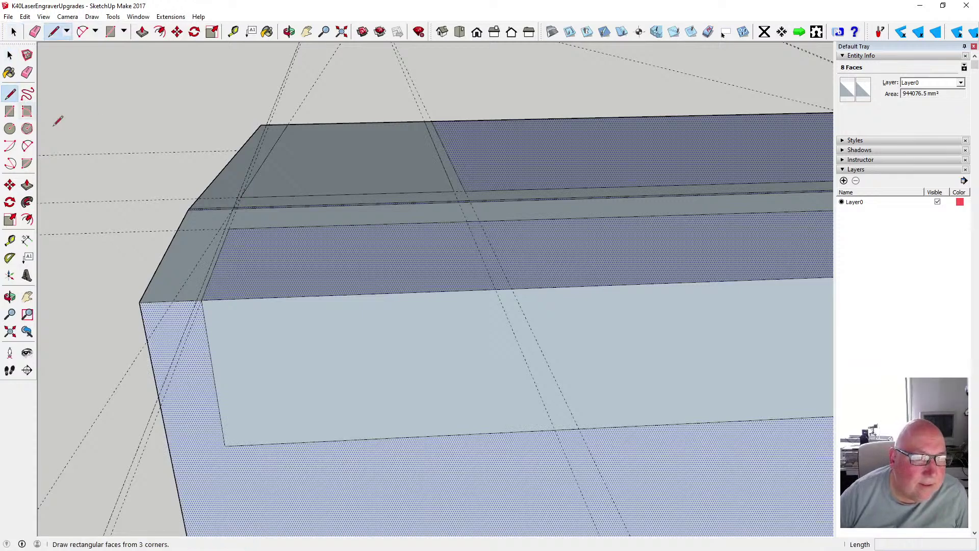
Add guides 2.5 mm outside the rear opening's crosswise edge on the top face and its near side edge on the back face
{"action": "scroll", "coordinate": [194, 236], "scroll_direction": "up", "scroll_amount": 3}
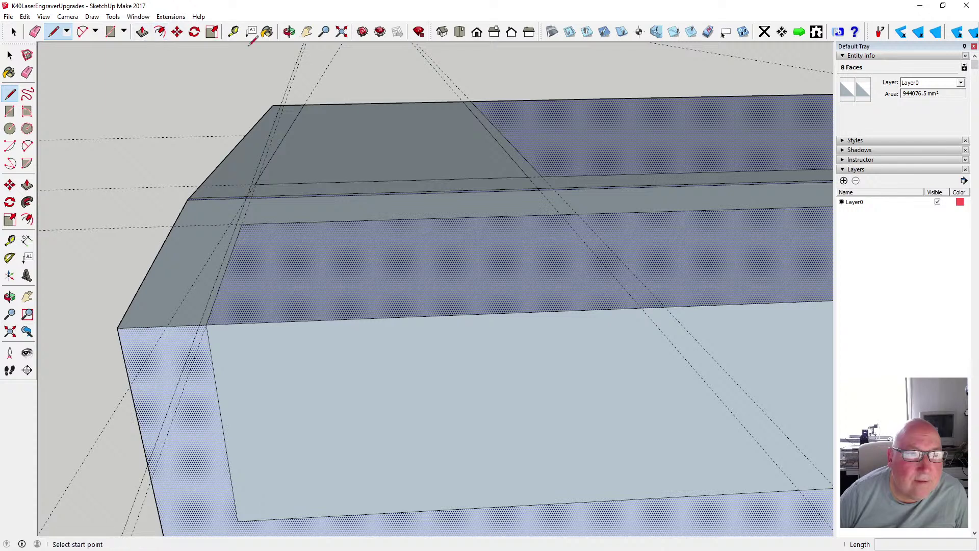
{"action": "left_click", "coordinate": [233, 31]}
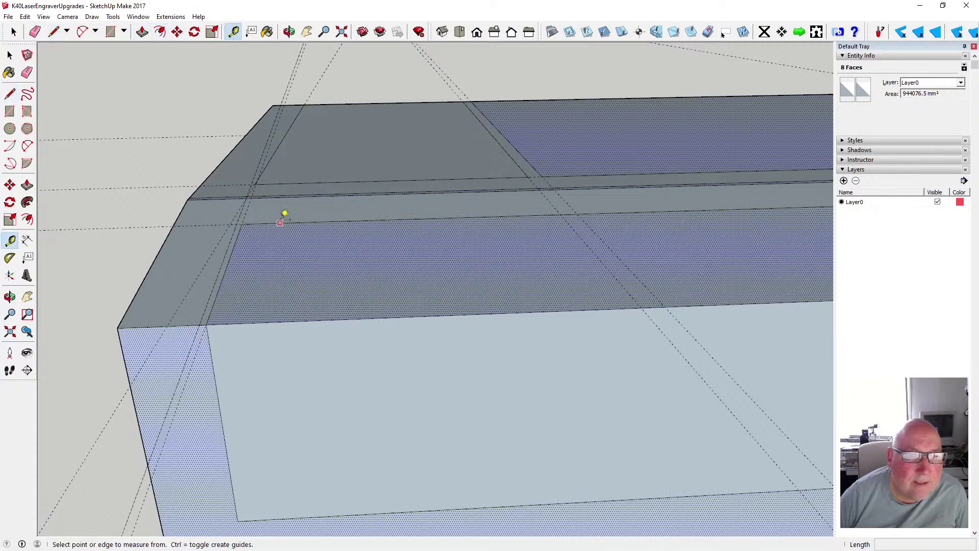
{"action": "left_click", "coordinate": [280, 222]}
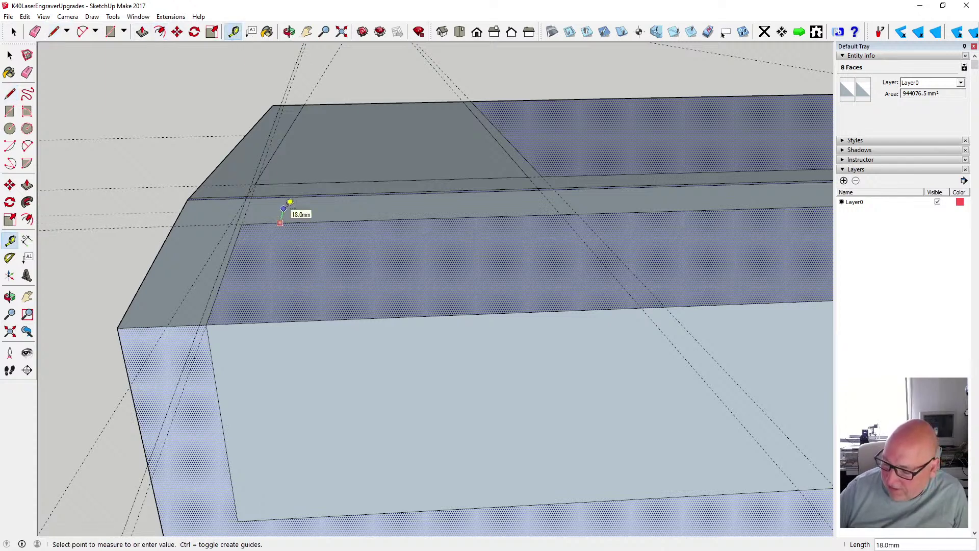
{"action": "type", "text": "2.5"}
{"action": "key", "text": "Return"}
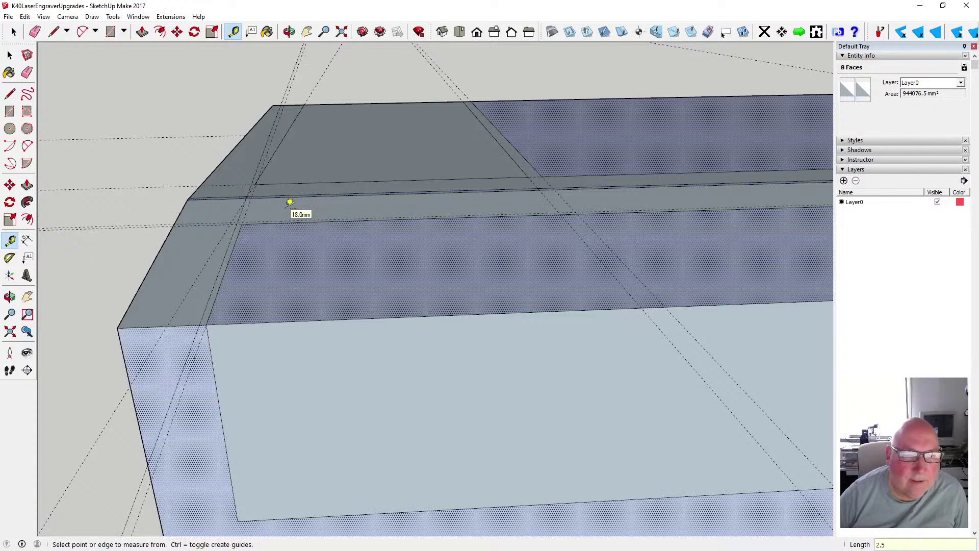
{"action": "left_click", "coordinate": [222, 427]}
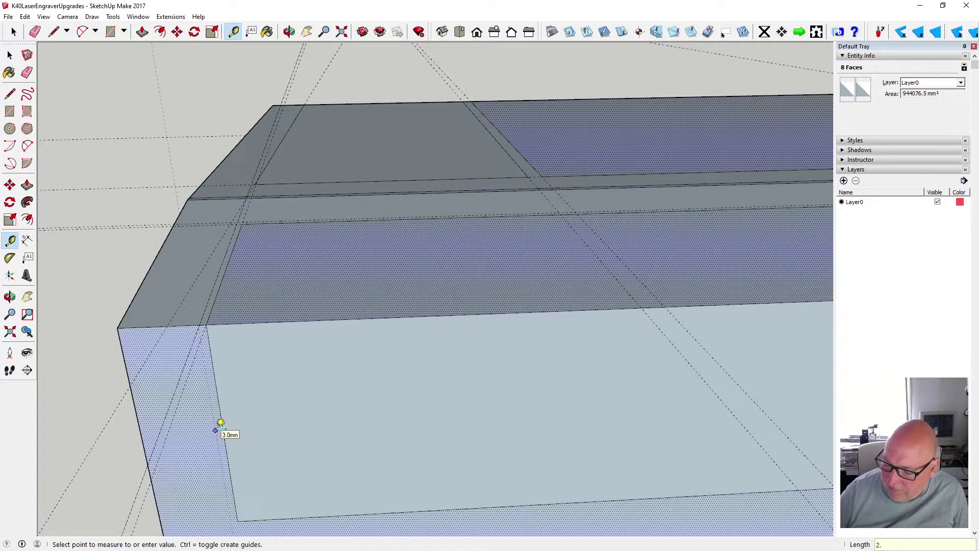
{"action": "type", "text": "2."}
{"action": "key", "text": "Return"}
Add guides 2.5 mm below the rear opening's lower edge and 2.5 mm outside its opposite side edge on the back face
{"action": "scroll", "coordinate": [275, 388], "scroll_direction": "down", "scroll_amount": 2}
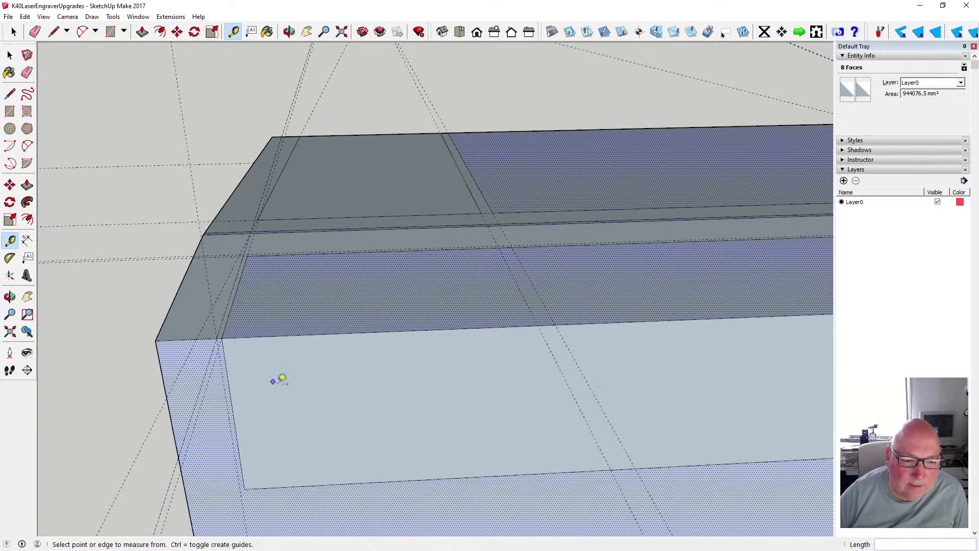
{"action": "left_click", "coordinate": [310, 485]}
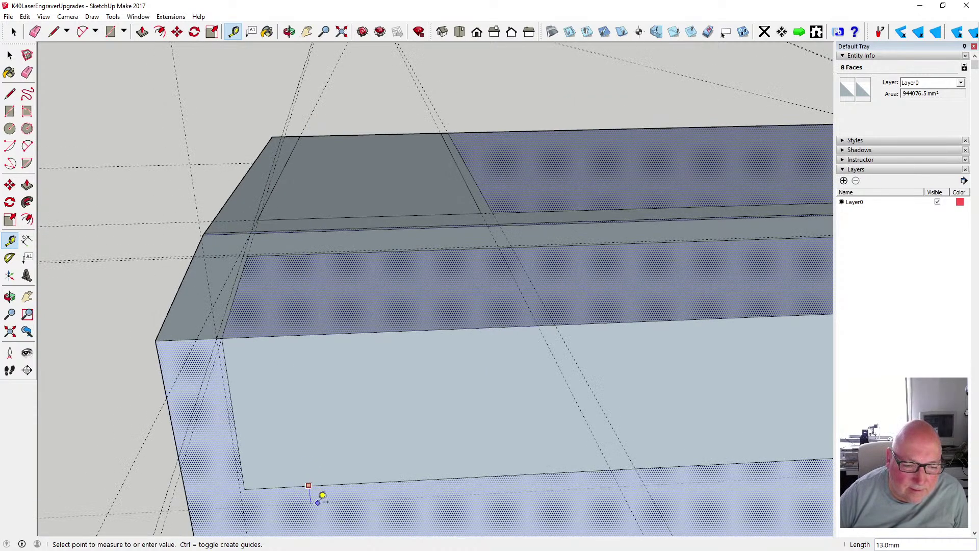
{"action": "type", "text": "2."}
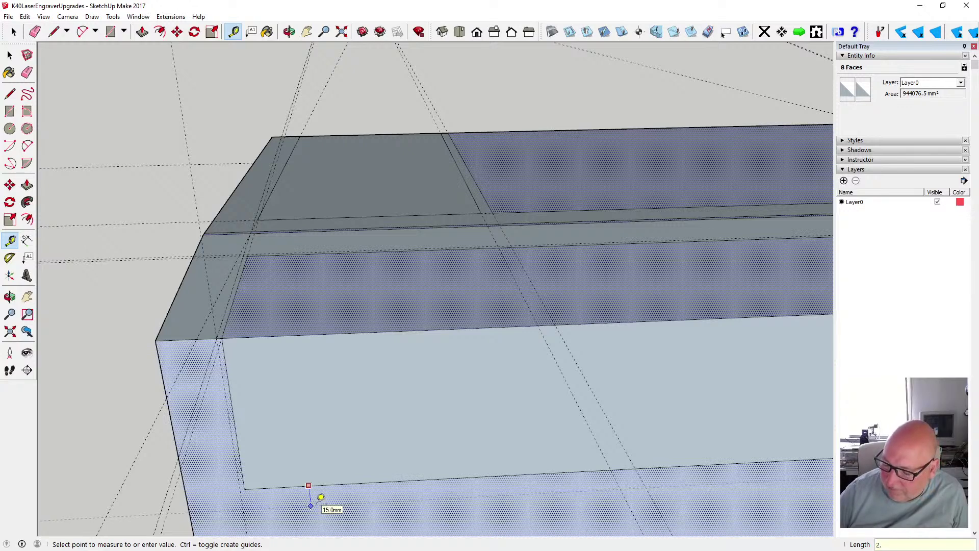
{"action": "type", "text": "5"}
{"action": "key", "text": "Return"}
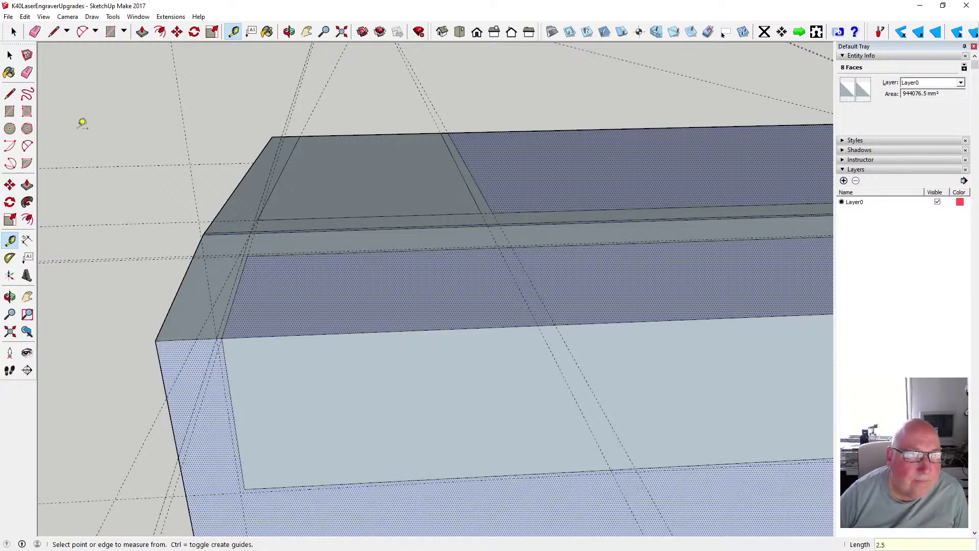
{"action": "scroll", "coordinate": [115, 203], "scroll_direction": "down", "scroll_amount": 5}
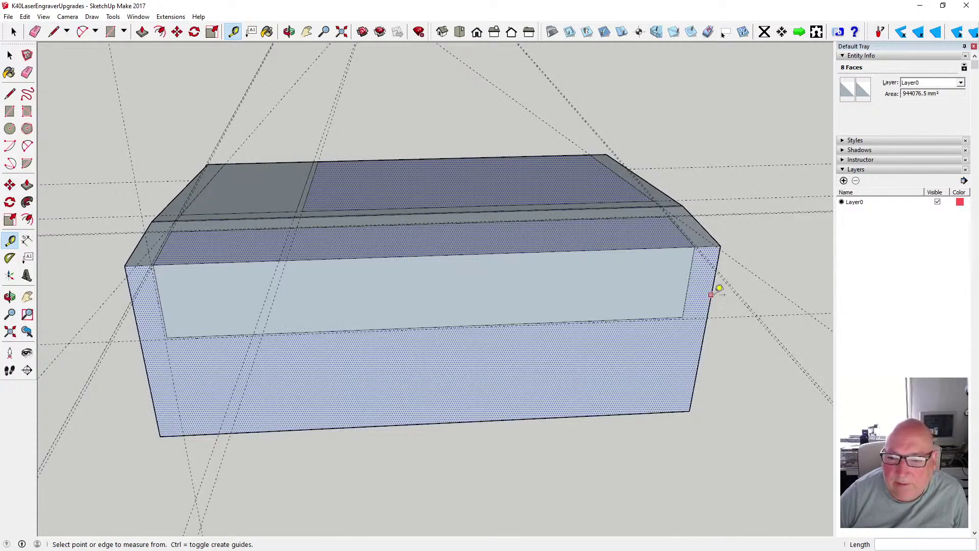
{"action": "left_click", "coordinate": [689, 282]}
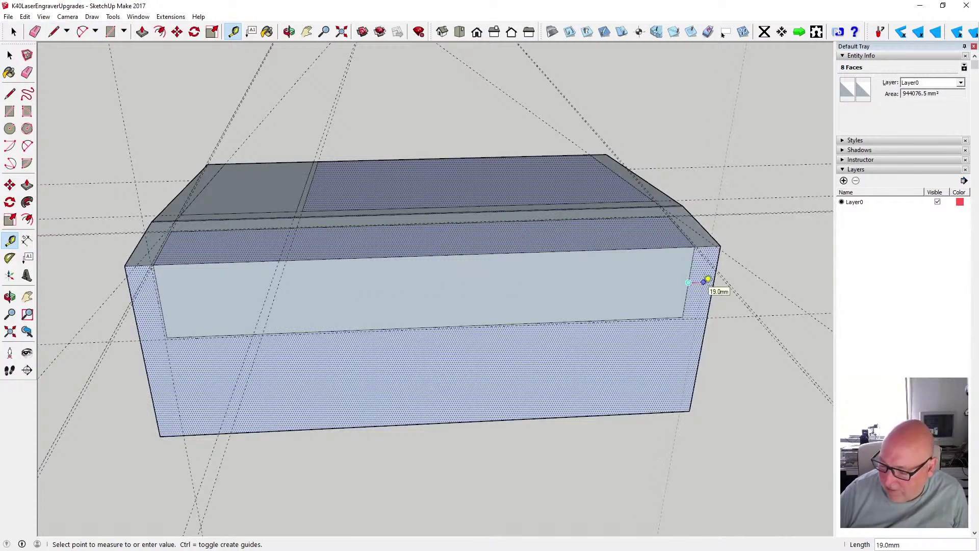
{"action": "type", "text": "2.5"}
{"action": "key", "text": "Return"}
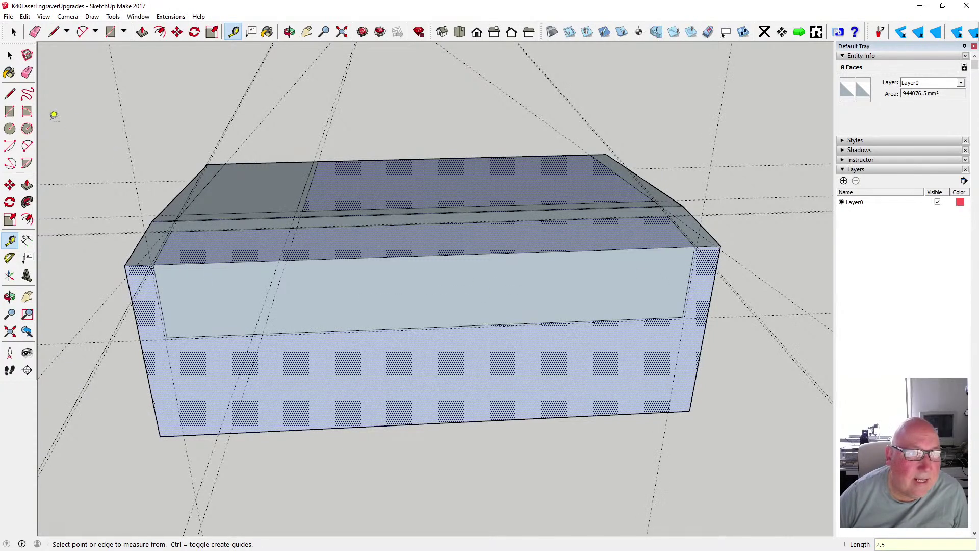
Trace the outer outline of the rear opening on the back face along the guides, 101.5 mm deep and 650 mm wide
{"action": "left_click", "coordinate": [10, 94]}
{"action": "scroll", "coordinate": [197, 328], "scroll_direction": "up", "scroll_amount": 5}
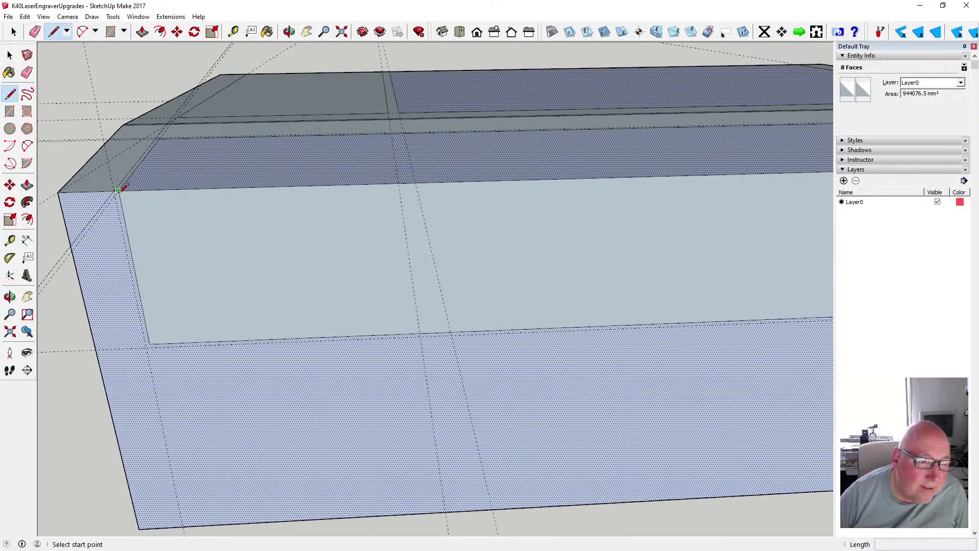
{"action": "left_click", "coordinate": [113, 190]}
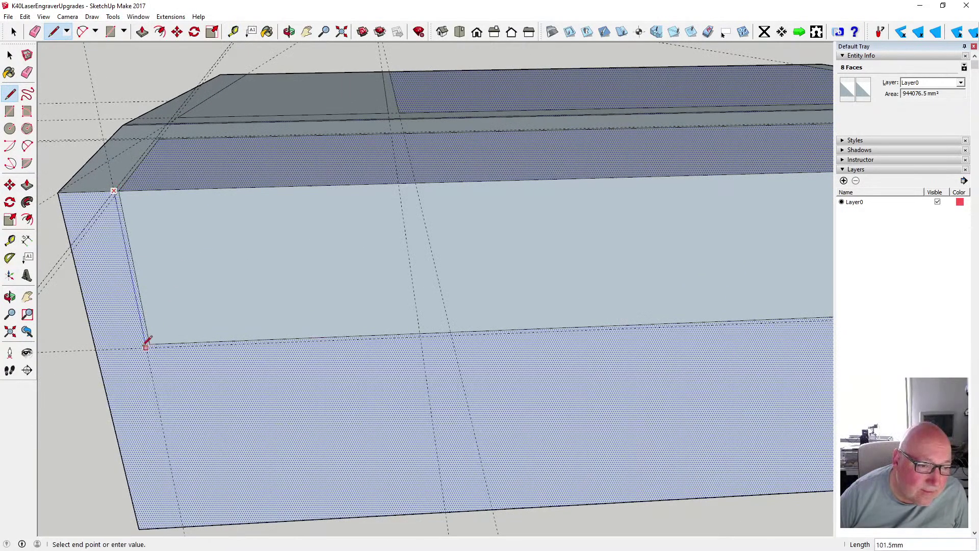
{"action": "scroll", "coordinate": [146, 343], "scroll_direction": "down", "scroll_amount": 1}
{"action": "scroll", "coordinate": [149, 360], "scroll_direction": "down", "scroll_amount": 1}
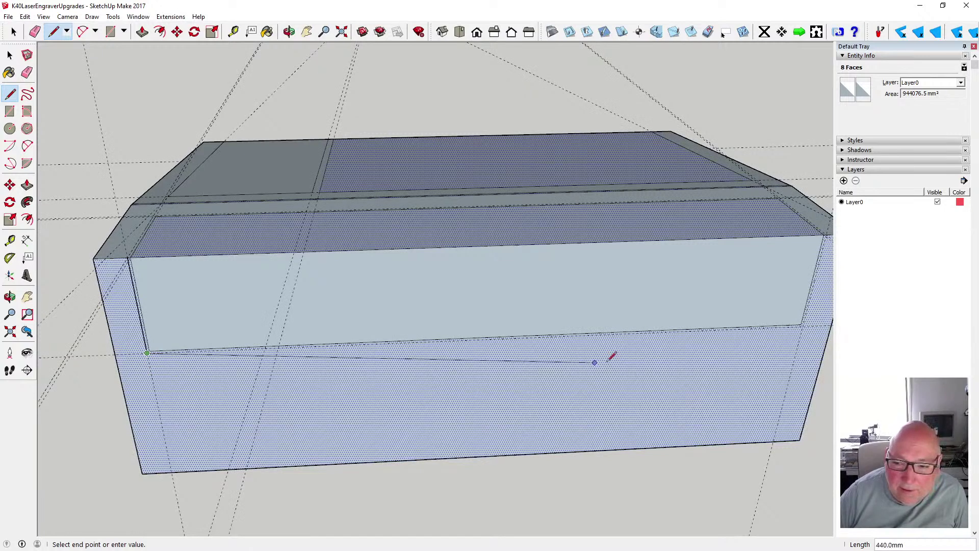
{"action": "left_click", "coordinate": [806, 325]}
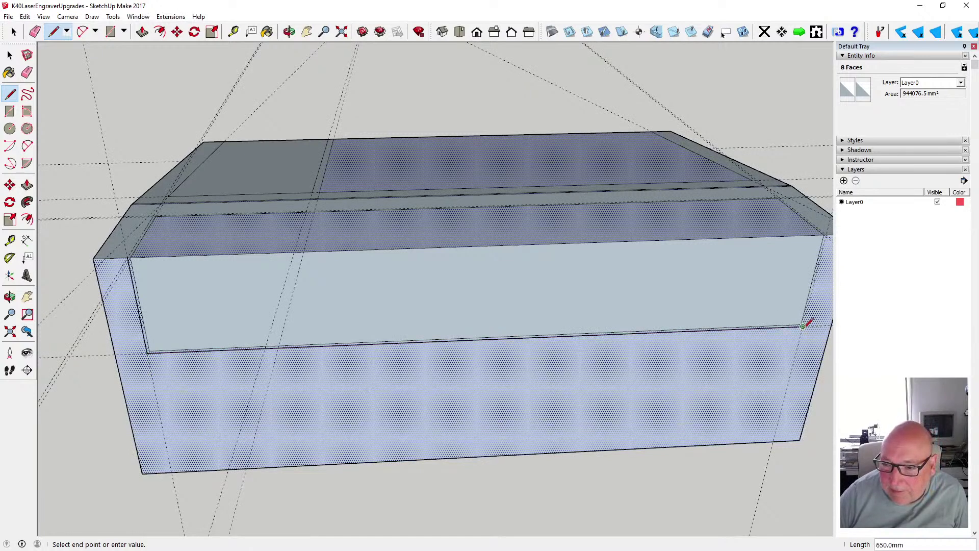
{"action": "scroll", "coordinate": [663, 365], "scroll_direction": "down", "scroll_amount": 1}
{"action": "scroll", "coordinate": [807, 273], "scroll_direction": "up", "scroll_amount": 3}
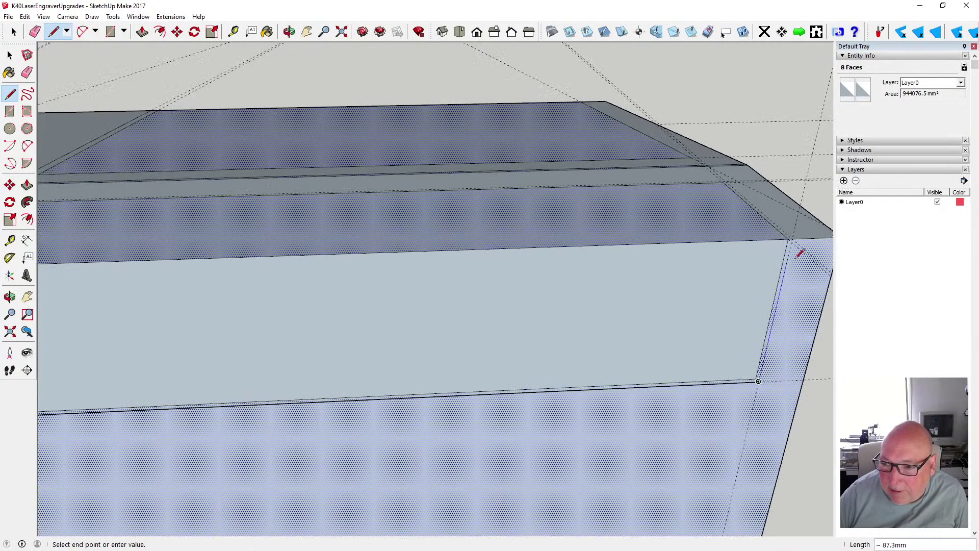
{"action": "left_click", "coordinate": [798, 234]}
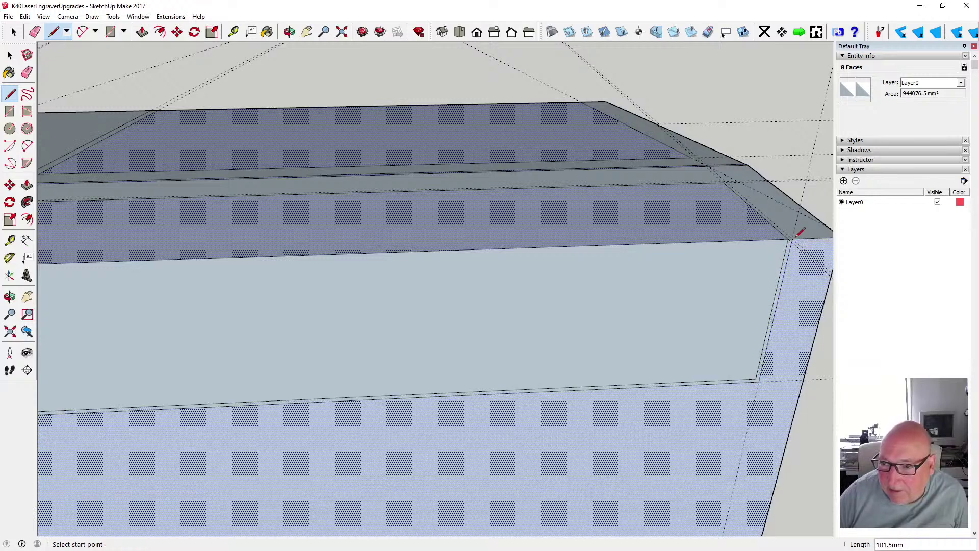
Continue the outer outline on the rear top face with a 97.5 mm side edge and a 650 mm crosswise edge
{"action": "scroll", "coordinate": [728, 179], "scroll_direction": "up", "scroll_amount": 2}
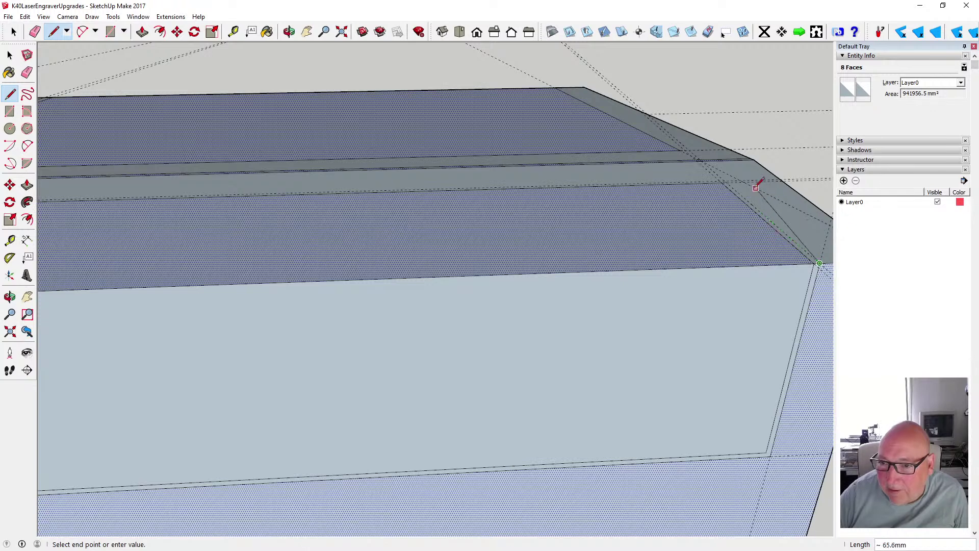
{"action": "scroll", "coordinate": [760, 182], "scroll_direction": "up", "scroll_amount": 4}
{"action": "left_click", "coordinate": [706, 178]}
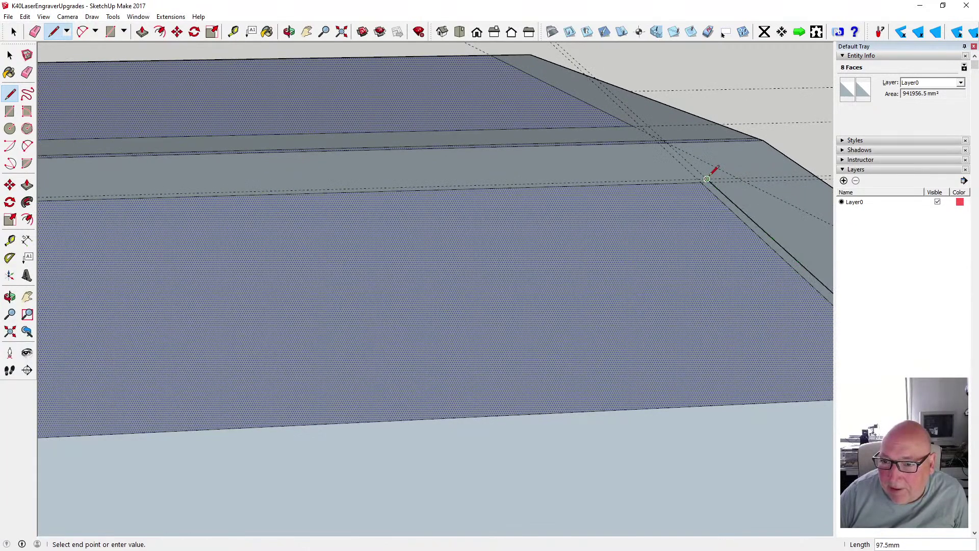
{"action": "scroll", "coordinate": [711, 179], "scroll_direction": "down", "scroll_amount": 4}
{"action": "scroll", "coordinate": [730, 180], "scroll_direction": "down", "scroll_amount": 5}
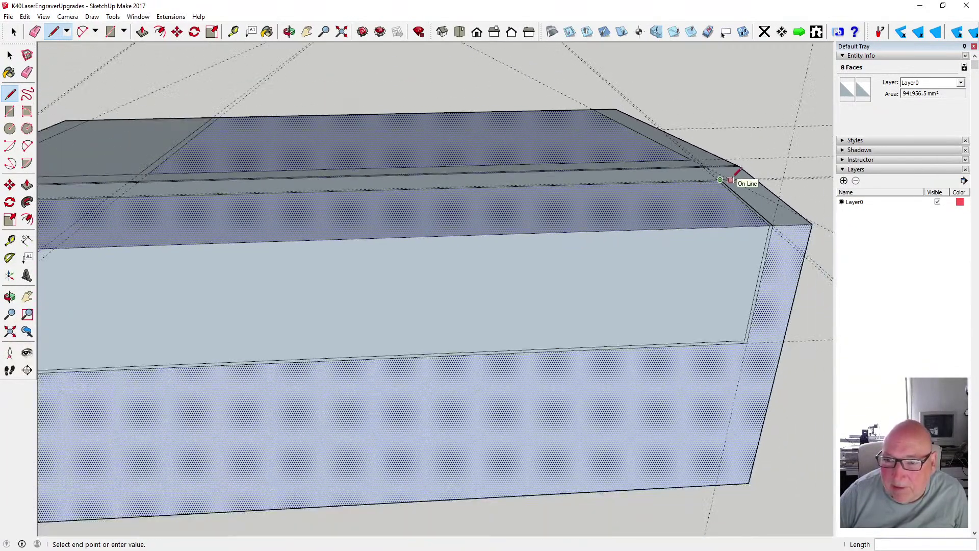
{"action": "scroll", "coordinate": [233, 194], "scroll_direction": "up", "scroll_amount": 4}
{"action": "scroll", "coordinate": [234, 194], "scroll_direction": "up", "scroll_amount": 4}
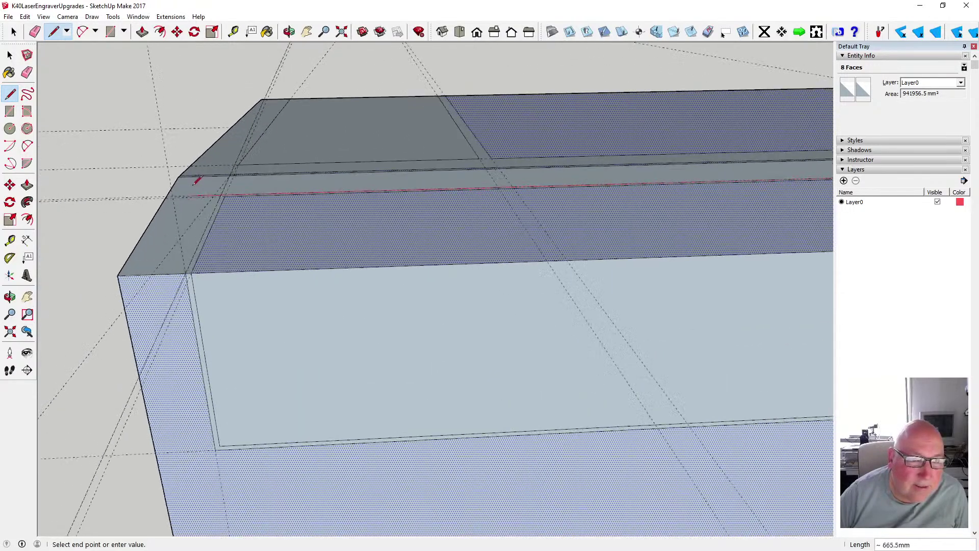
{"action": "left_click", "coordinate": [243, 202]}
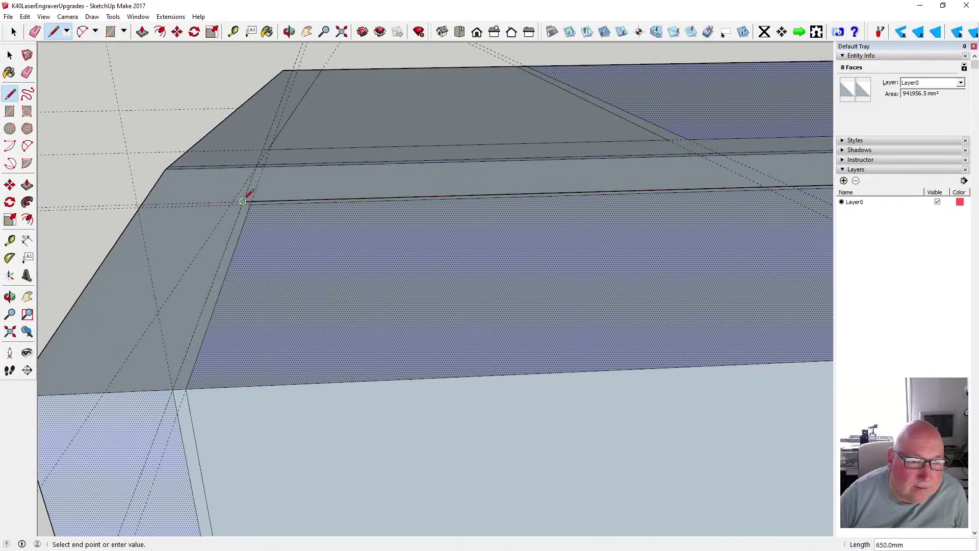
{"action": "scroll", "coordinate": [244, 199], "scroll_direction": "down", "scroll_amount": 2}
Delete the construction guides crossing the near end of the case around the lid and rear openings
{"action": "left_click", "coordinate": [10, 55]}
{"action": "scroll", "coordinate": [284, 245], "scroll_direction": "down", "scroll_amount": 2}
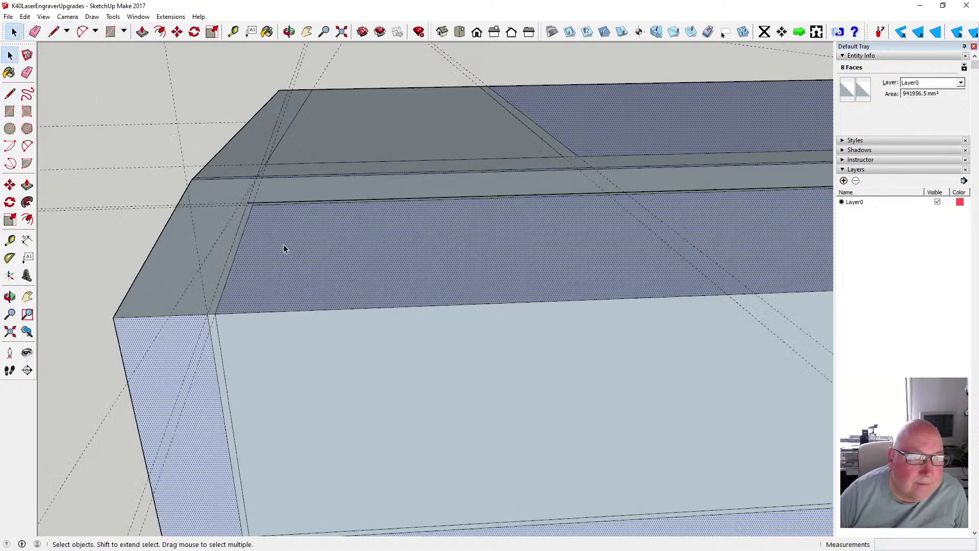
{"action": "scroll", "coordinate": [187, 316], "scroll_direction": "down", "scroll_amount": 1}
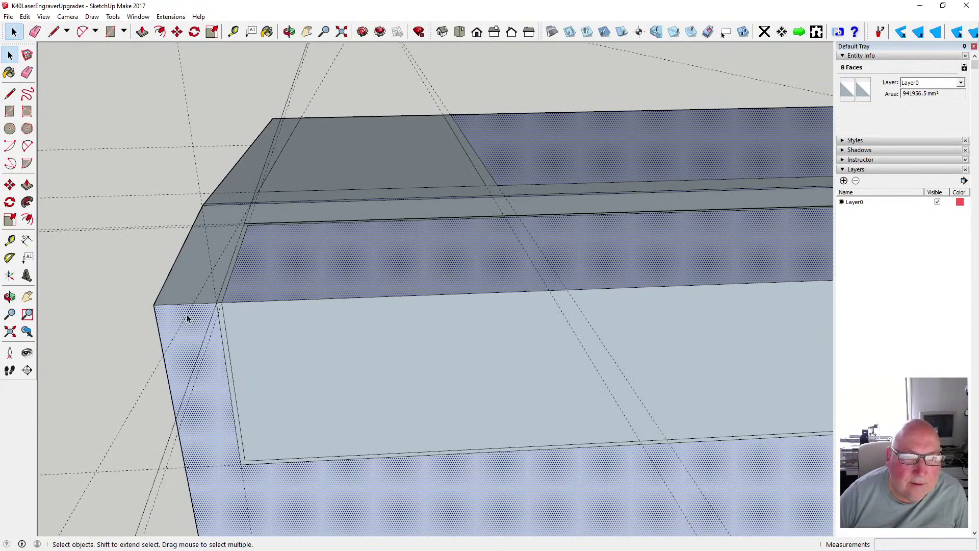
{"action": "left_click", "coordinate": [219, 254]}
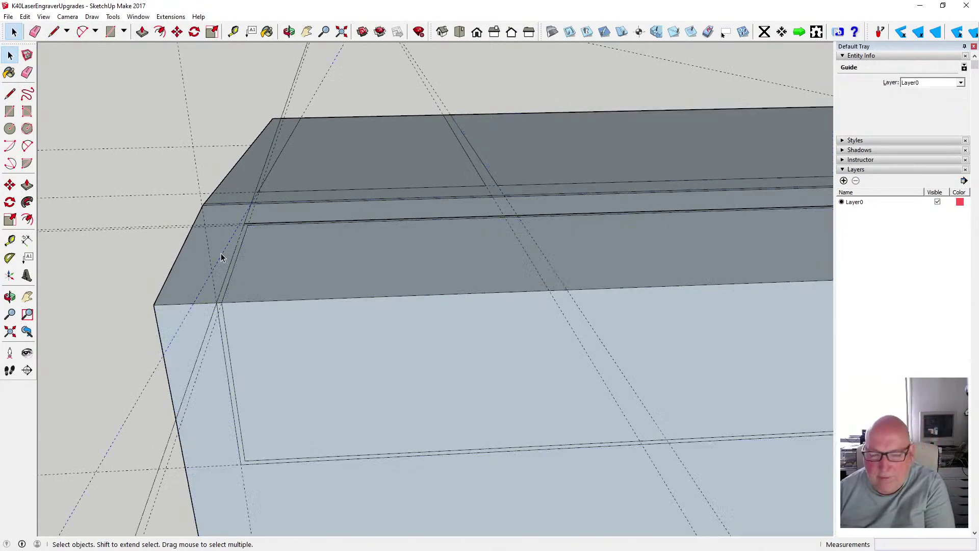
{"action": "key", "text": "Delete"}
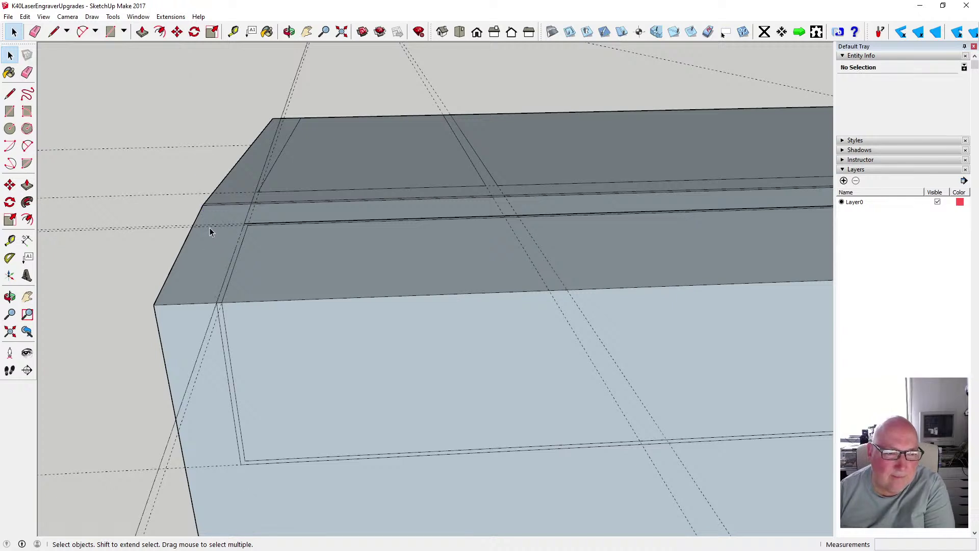
{"action": "key", "text": "Delete"}
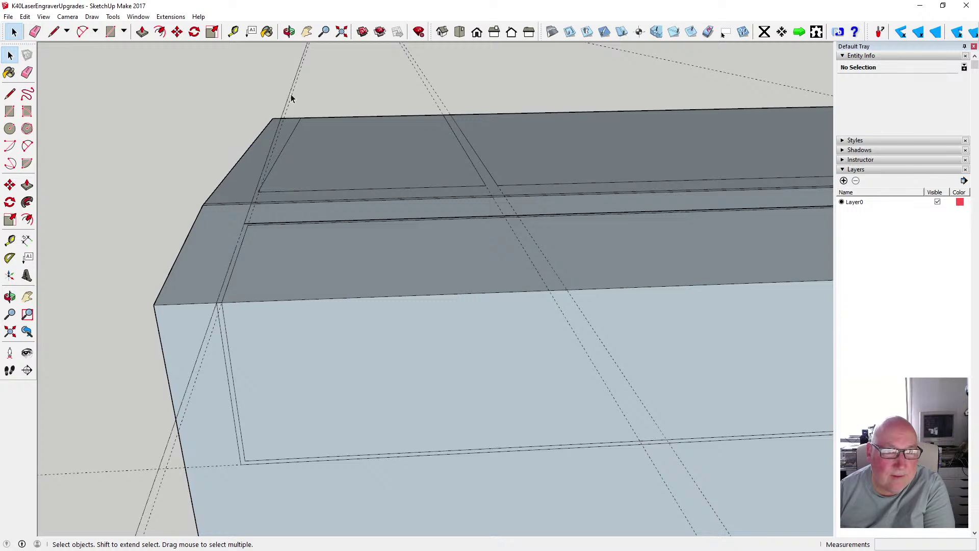
{"action": "key", "text": "Delete"}
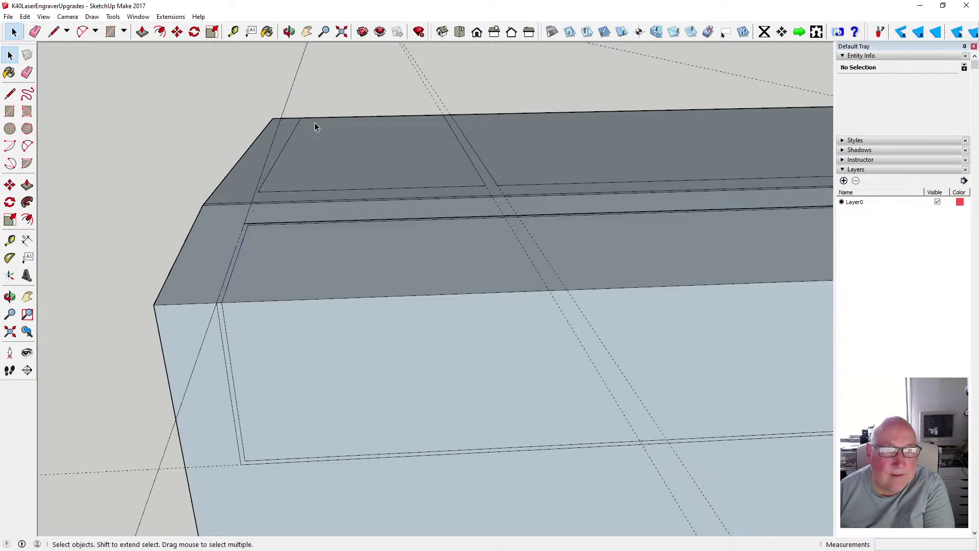
{"action": "left_click", "coordinate": [433, 88]}
{"action": "key", "text": "Delete"}
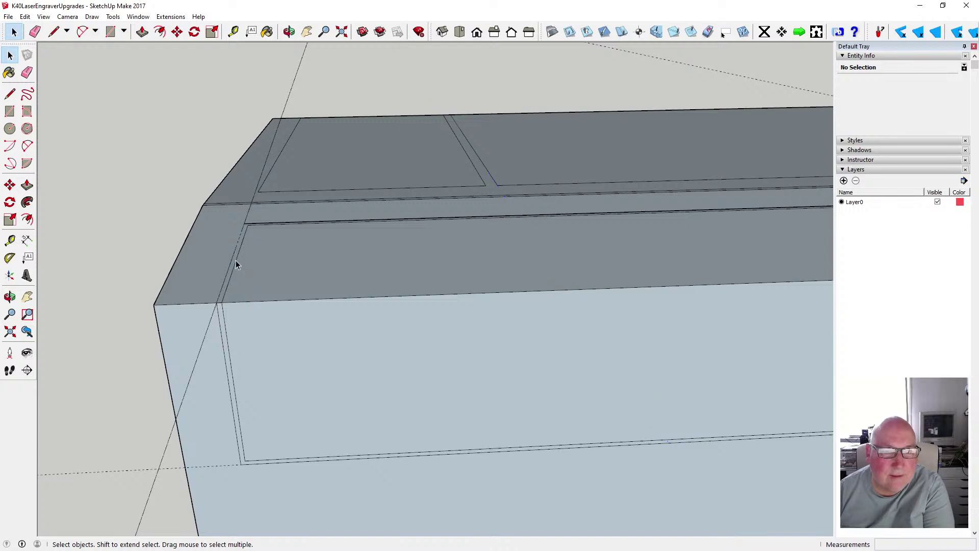
{"action": "left_click", "coordinate": [165, 468]}
{"action": "key", "text": "Delete"}
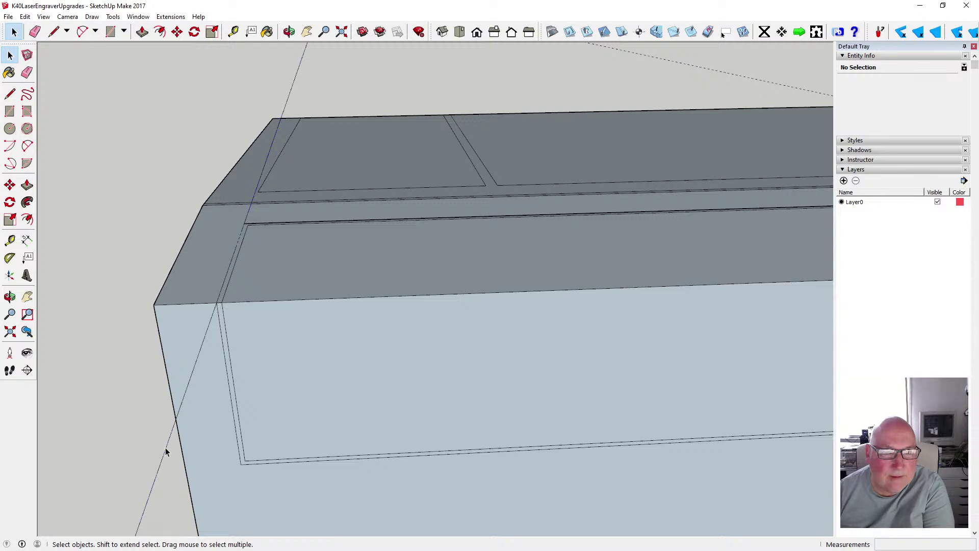
{"action": "left_click", "coordinate": [163, 455]}
{"action": "key", "text": "Escape"}
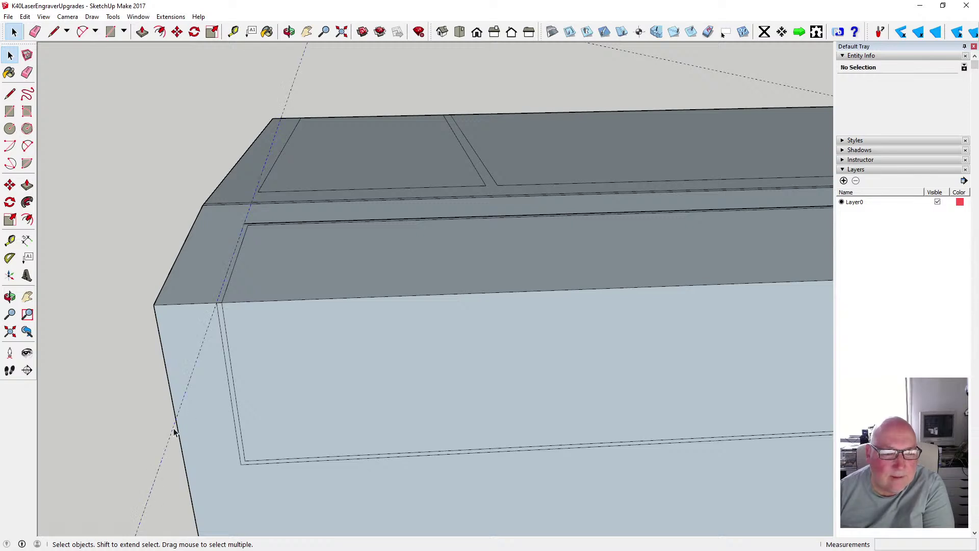
{"action": "left_click", "coordinate": [174, 432]}
{"action": "key", "text": "Delete"}
Close the rear opening's outer outline with the missing 97.5 mm side edge on the rear top face
{"action": "left_click", "coordinate": [10, 94]}
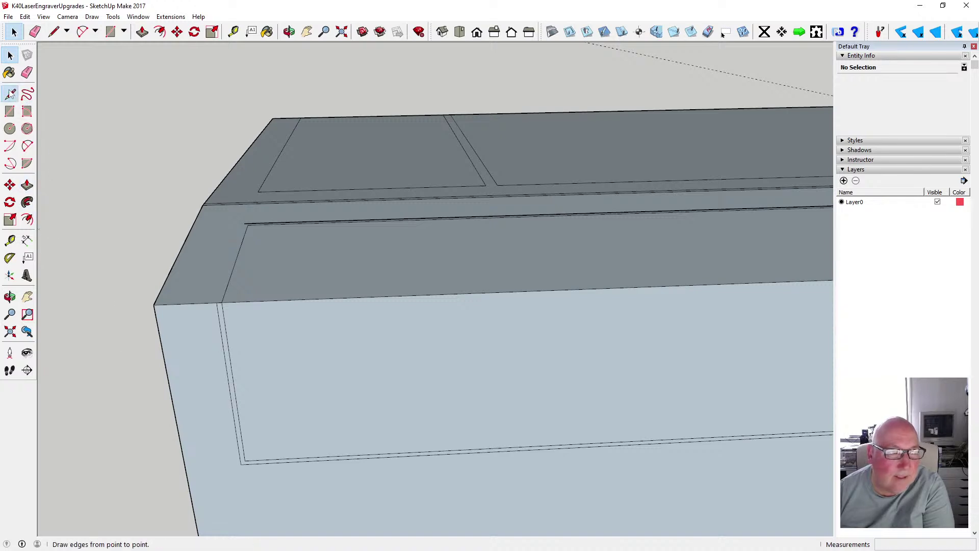
{"action": "left_click", "coordinate": [10, 94]}
{"action": "left_click", "coordinate": [244, 223]}
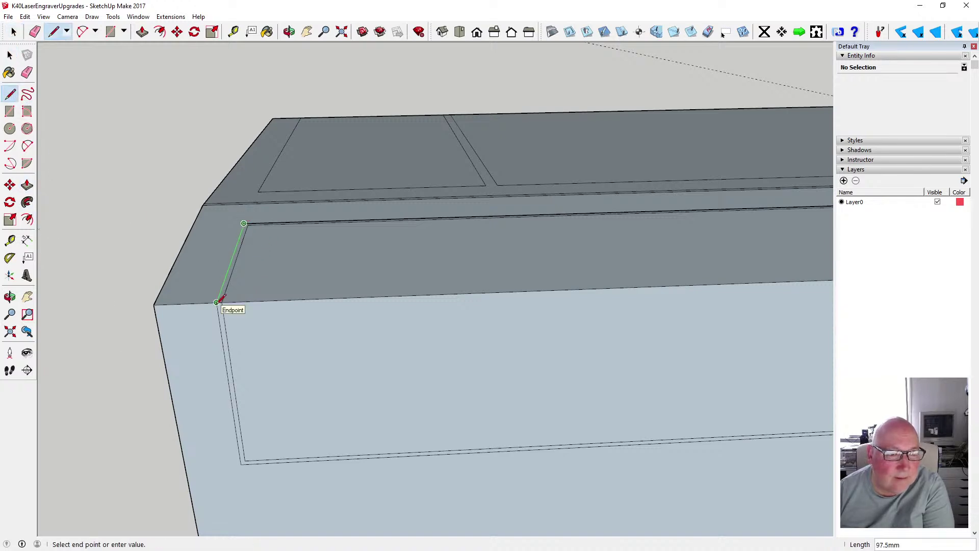
{"action": "left_click", "coordinate": [218, 304]}
{"action": "left_click", "coordinate": [10, 54]}
{"action": "scroll", "coordinate": [256, 319], "scroll_direction": "down", "scroll_amount": 5}
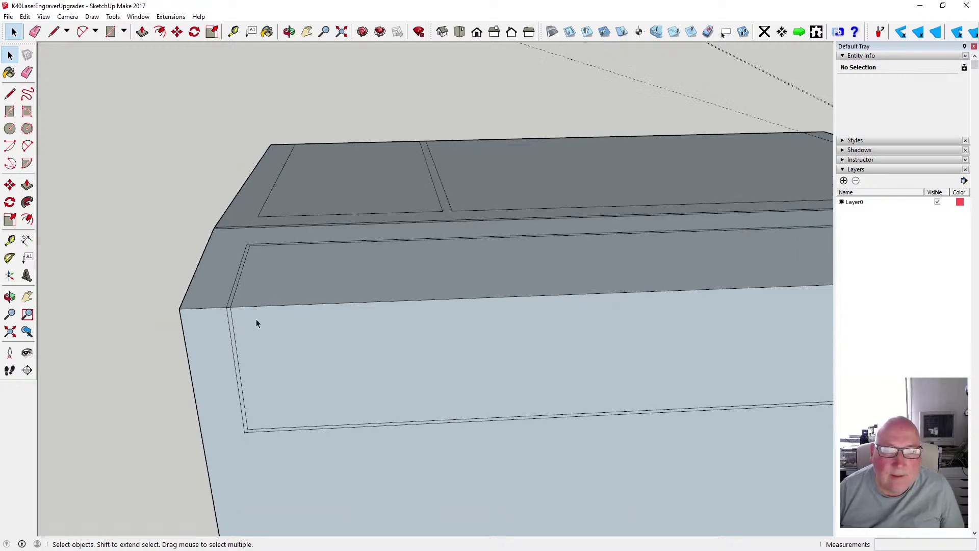
Delete the remaining construction guides crossing the far end of the case around the lid and rear openings
{"action": "scroll", "coordinate": [663, 328], "scroll_direction": "up", "scroll_amount": 4}
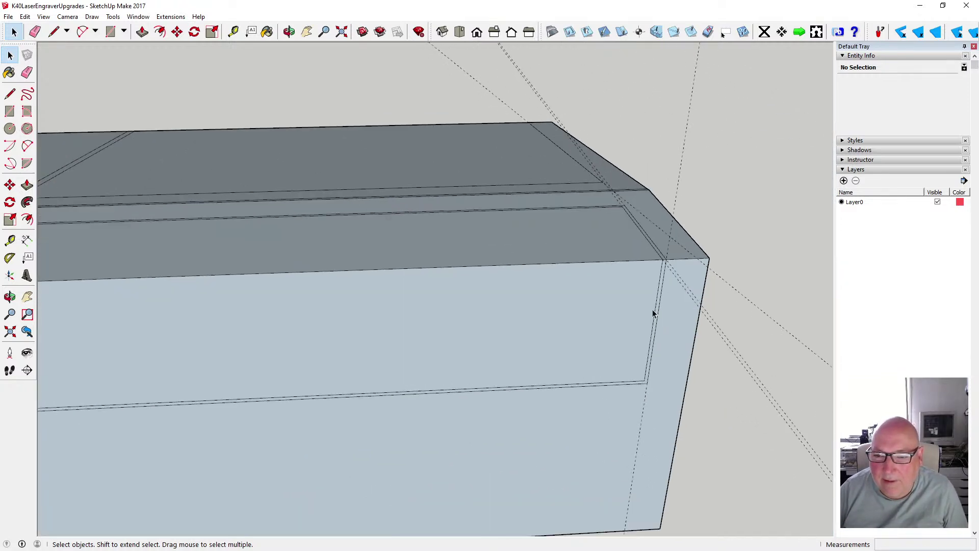
{"action": "left_click", "coordinate": [671, 240]}
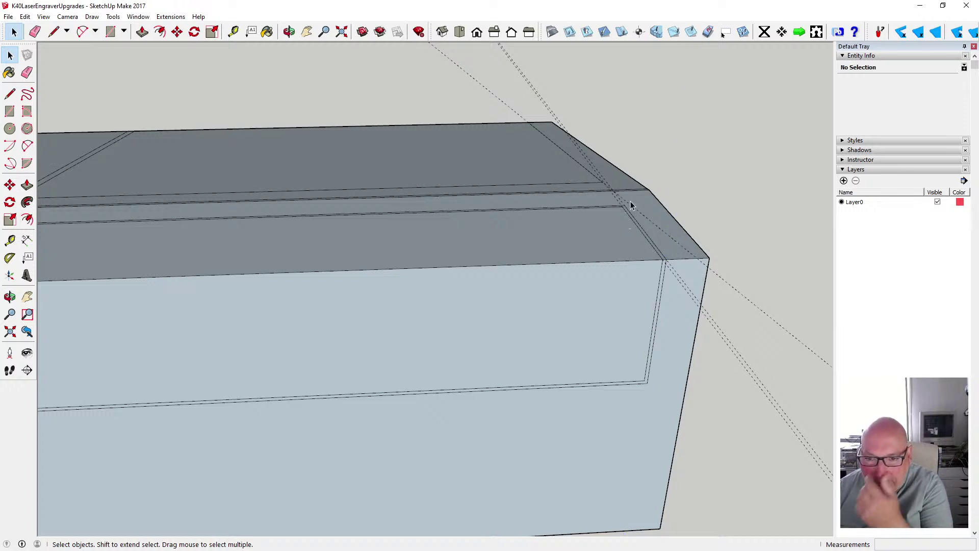
{"action": "left_click", "coordinate": [659, 227]}
{"action": "key", "text": "Delete"}
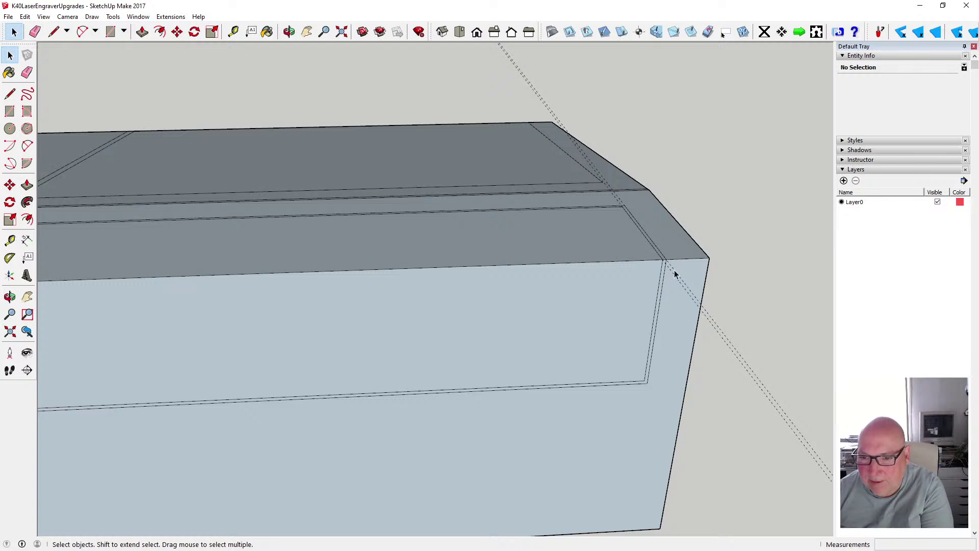
{"action": "left_click", "coordinate": [673, 274]}
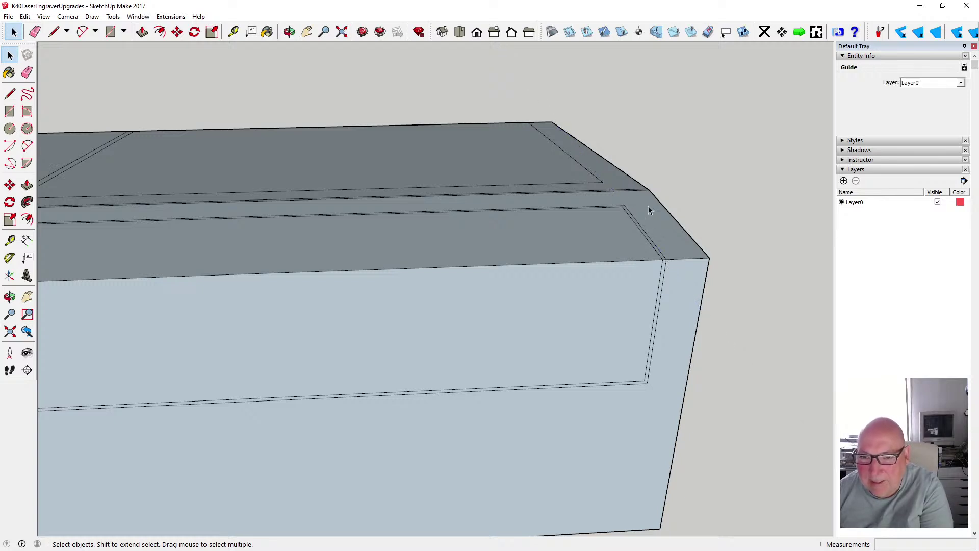
{"action": "key", "text": "Delete"}
{"action": "scroll", "coordinate": [650, 195], "scroll_direction": "down", "scroll_amount": 6}
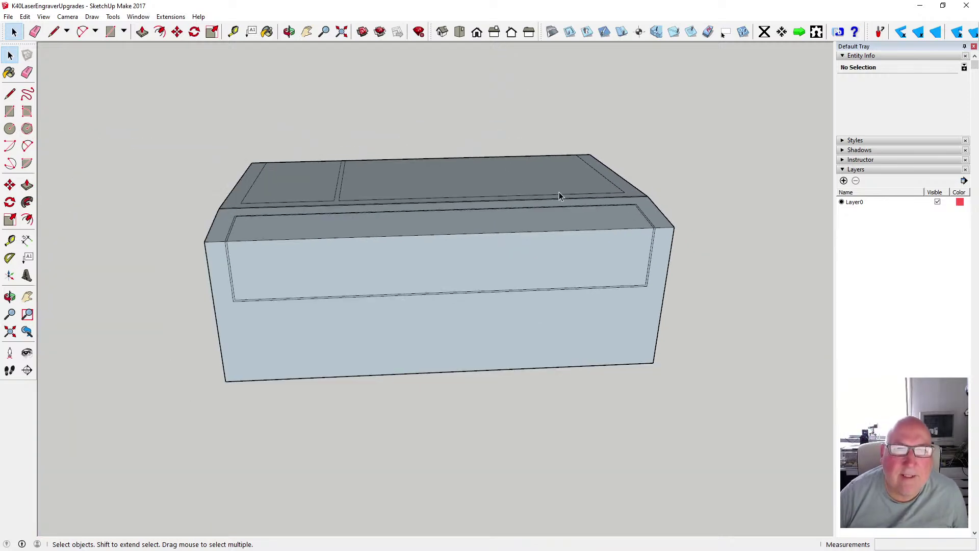
Place a construction guide 2.5 mm inside the outer side edge of the large lid opening
{"action": "left_click", "coordinate": [286, 33]}
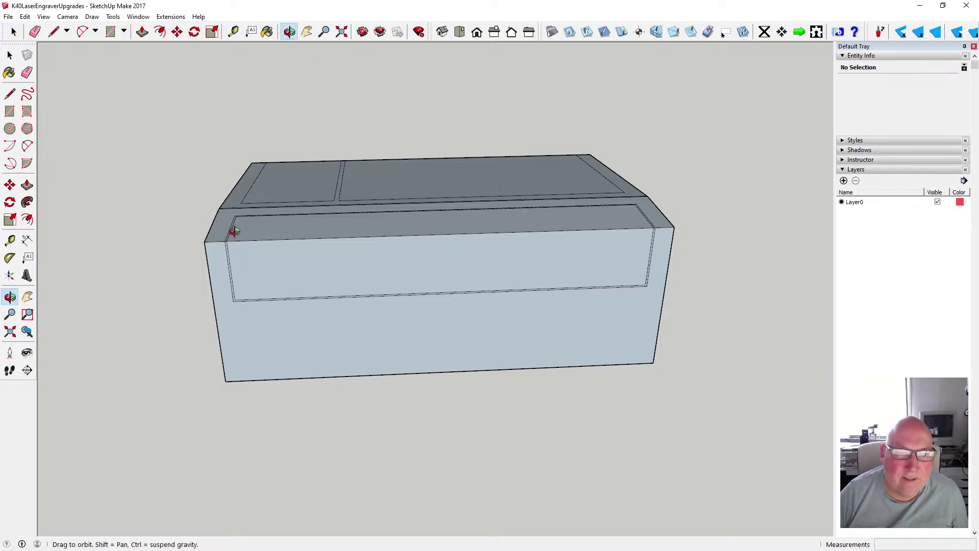
{"action": "left_click_drag", "start_coordinate": [638, 234], "coordinate": [237, 310]}
{"action": "scroll", "coordinate": [273, 246], "scroll_direction": "up", "scroll_amount": 5}
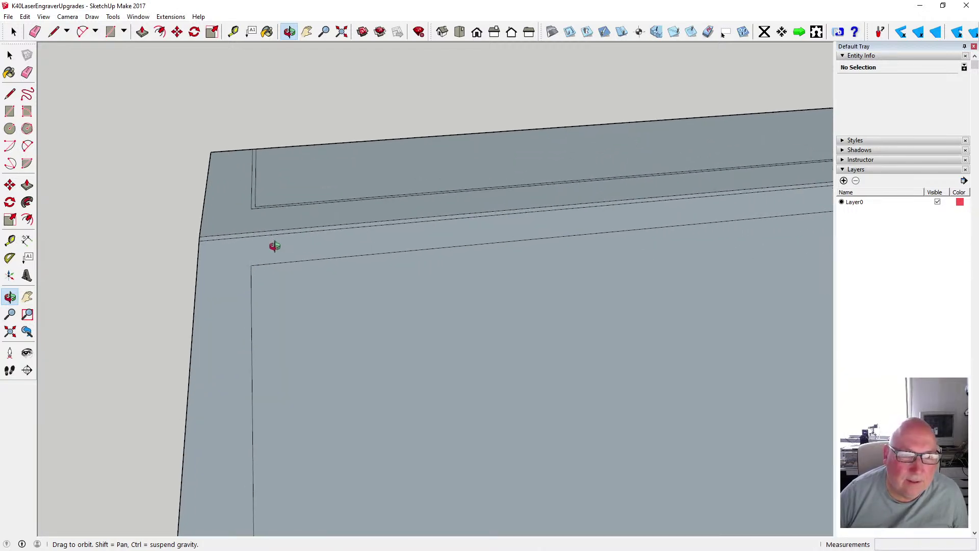
{"action": "scroll", "coordinate": [274, 240], "scroll_direction": "down", "scroll_amount": 2}
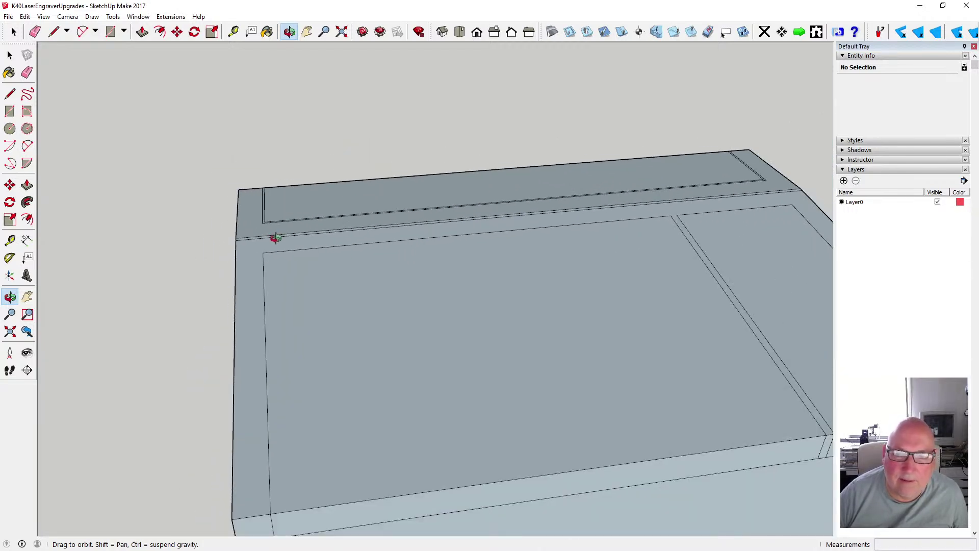
{"action": "scroll", "coordinate": [275, 238], "scroll_direction": "down", "scroll_amount": 1}
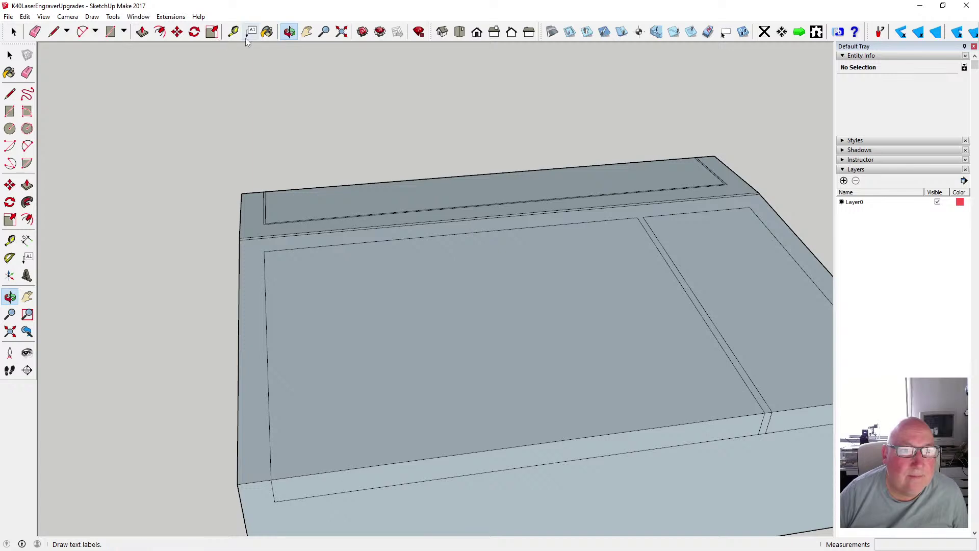
{"action": "left_click", "coordinate": [233, 32]}
{"action": "left_click", "coordinate": [268, 301]}
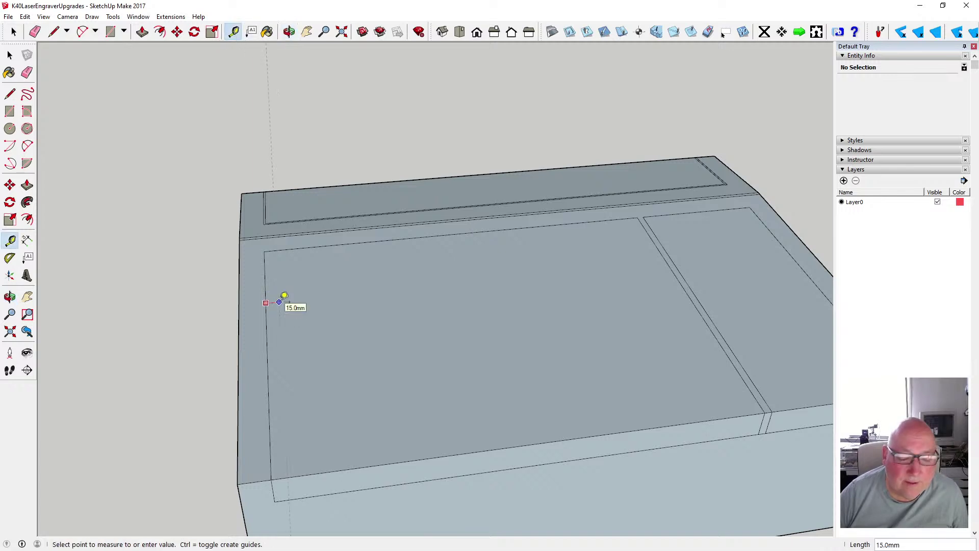
{"action": "left_click", "coordinate": [281, 301]}
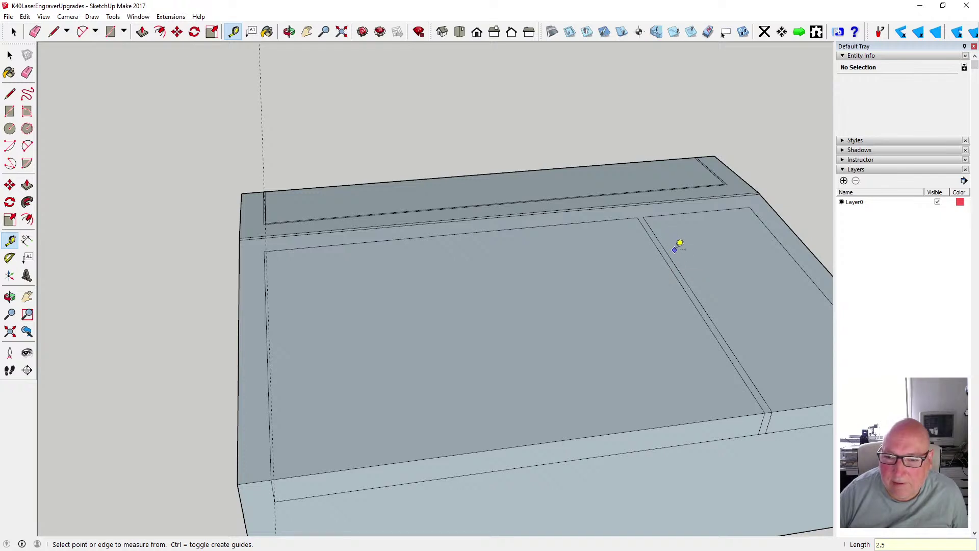
{"action": "left_click", "coordinate": [660, 237]}
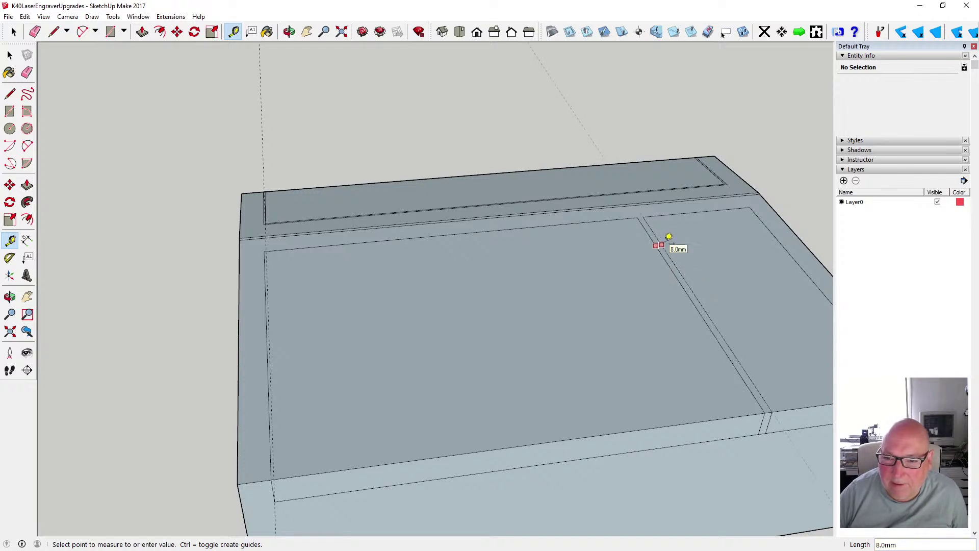
{"action": "left_click", "coordinate": [659, 244]}
{"action": "left_click", "coordinate": [11, 56]}
{"action": "left_click", "coordinate": [10, 56]}
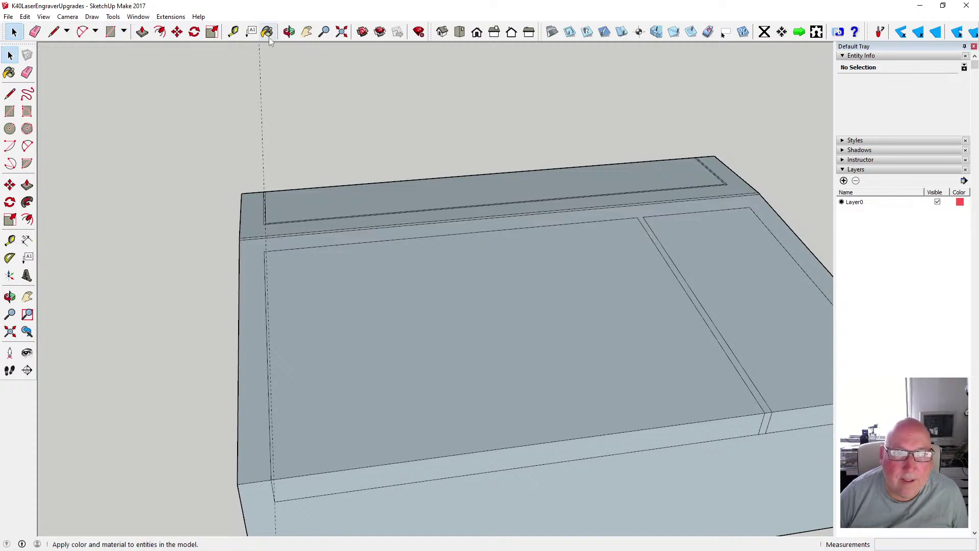
Place two construction guides in the strip between the lid openings, each 2.5 mm in from the adjacent opening's side edge
{"action": "left_click", "coordinate": [233, 32]}
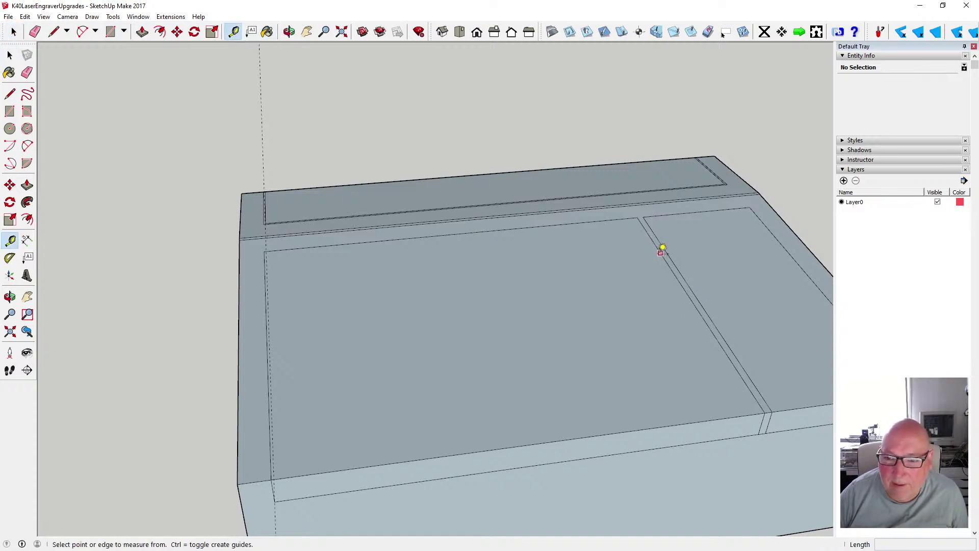
{"action": "left_click", "coordinate": [660, 253]}
{"action": "type", "text": "2.5"}
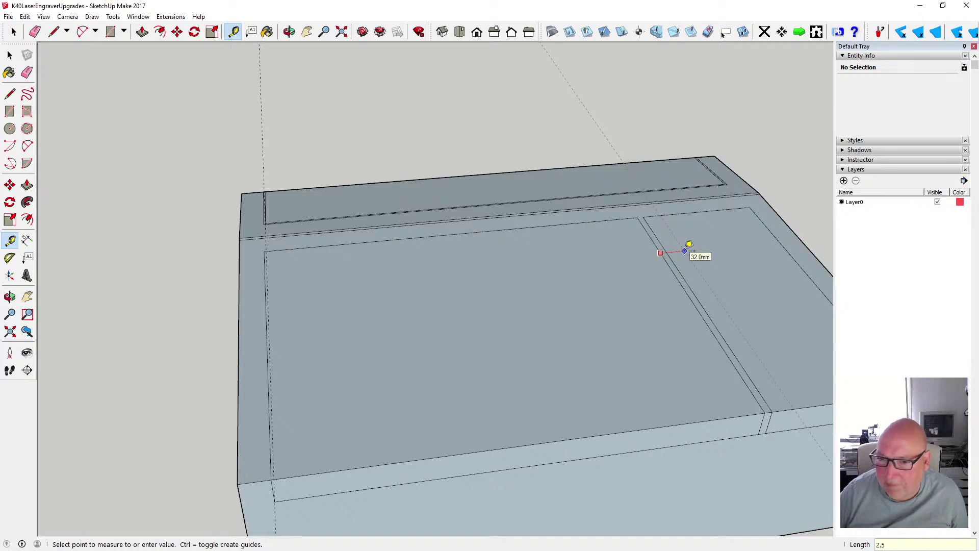
{"action": "key", "text": "Return"}
{"action": "left_click", "coordinate": [665, 251]}
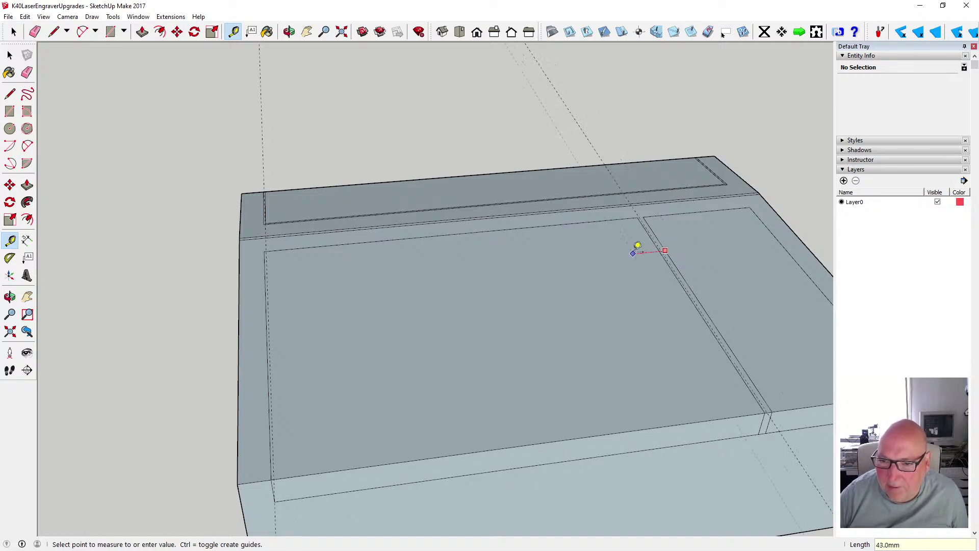
{"action": "type", "text": "2.5"}
{"action": "key", "text": "Return"}
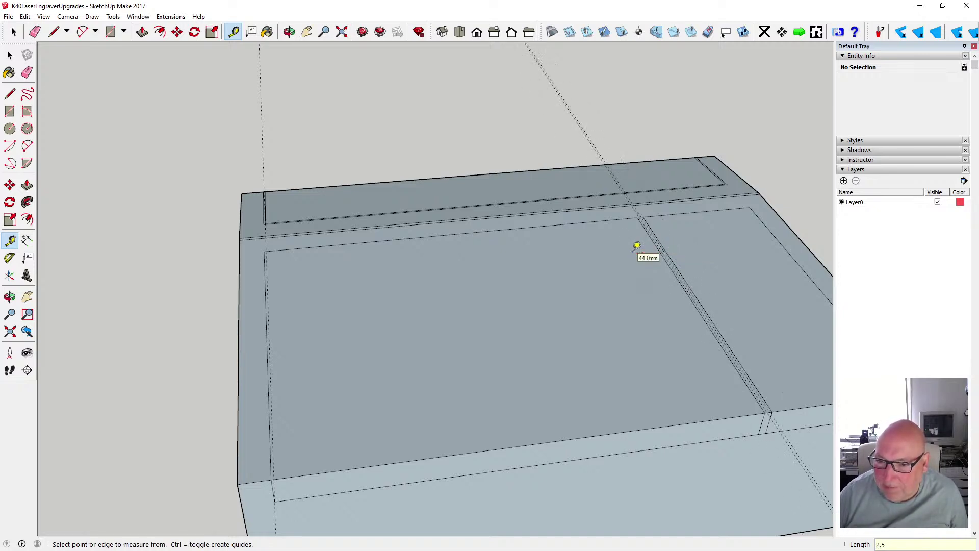
Measure the spacing between the two guides in the strip between the lid openings
{"action": "scroll", "coordinate": [656, 258], "scroll_direction": "up", "scroll_amount": 4}
{"action": "scroll", "coordinate": [676, 250], "scroll_direction": "up", "scroll_amount": 3}
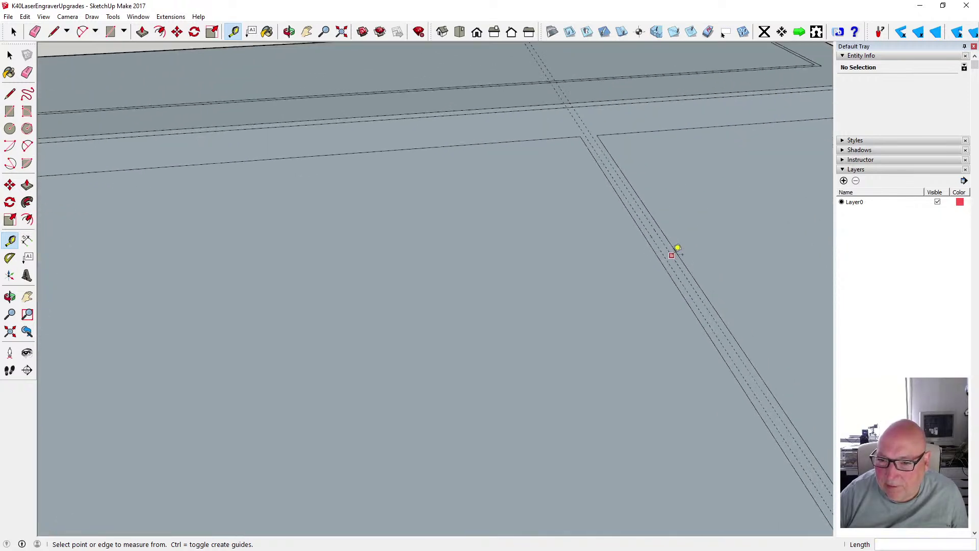
{"action": "left_click", "coordinate": [665, 248]}
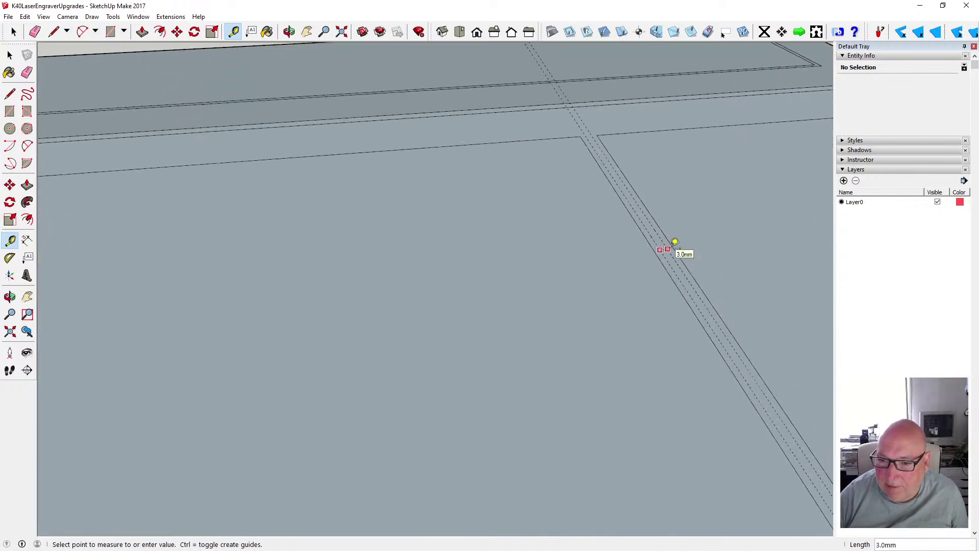
{"action": "left_click", "coordinate": [10, 54]}
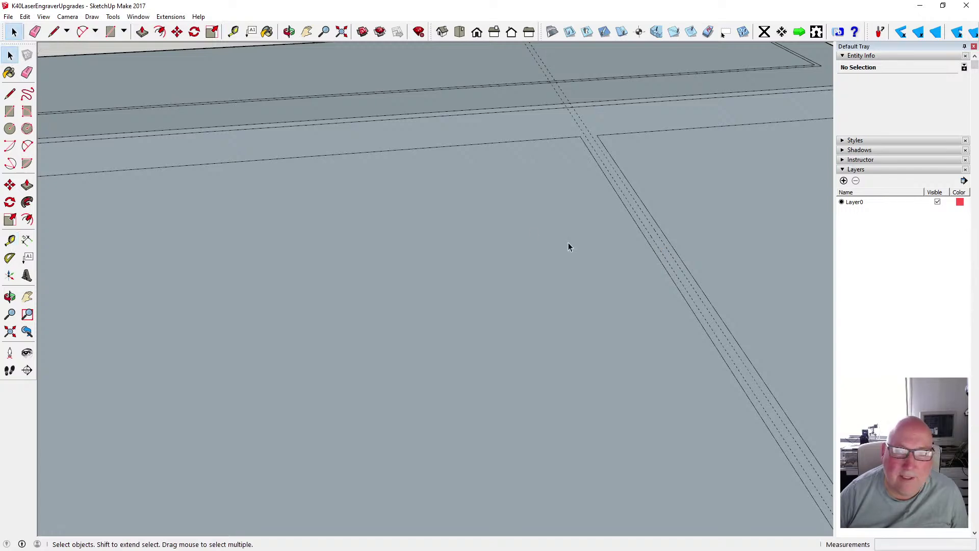
{"action": "scroll", "coordinate": [568, 243], "scroll_direction": "down", "scroll_amount": 6}
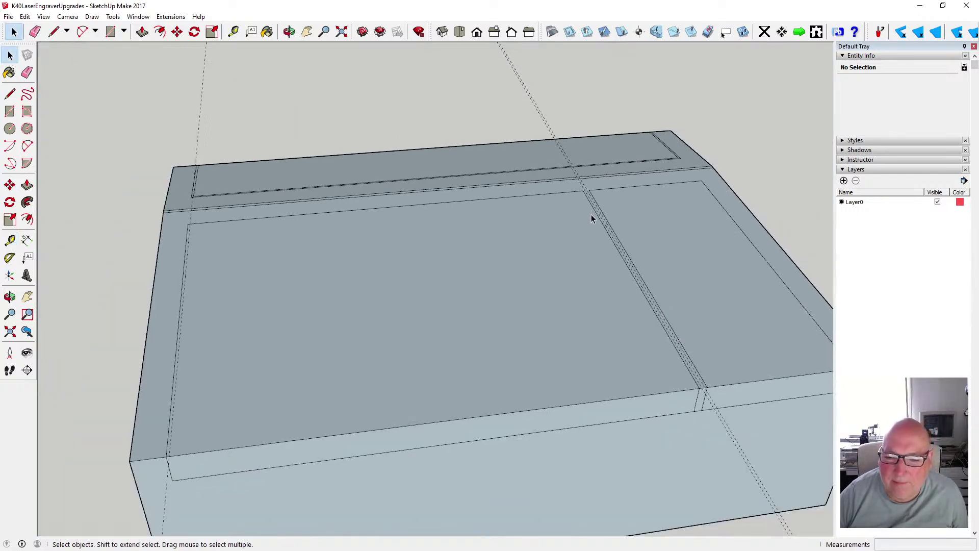
{"action": "scroll", "coordinate": [591, 218], "scroll_direction": "up", "scroll_amount": 2}
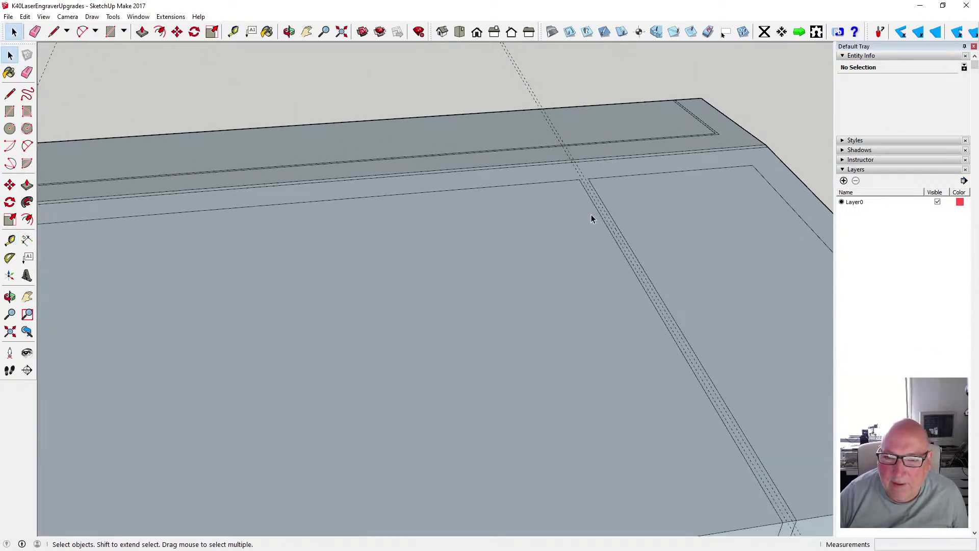
{"action": "scroll", "coordinate": [591, 219], "scroll_direction": "down", "scroll_amount": 2}
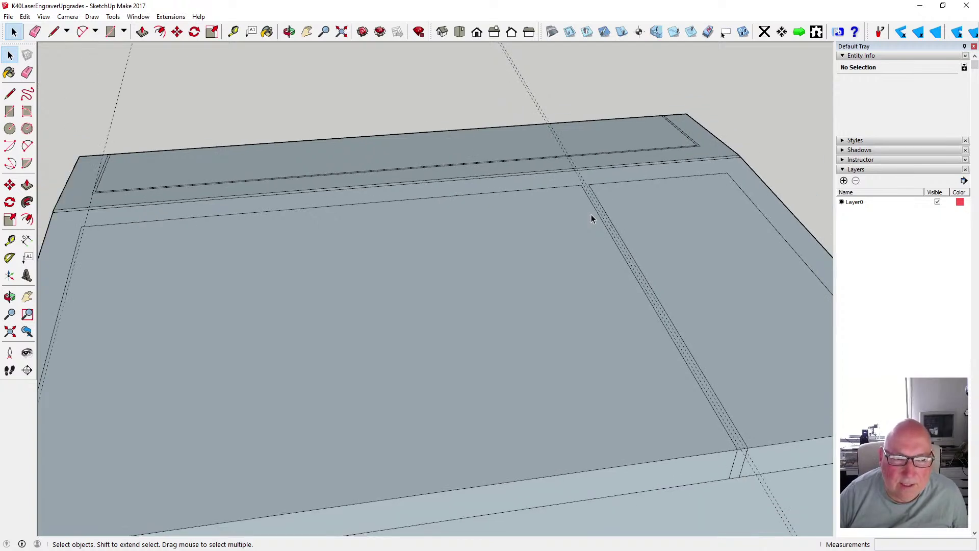
{"action": "scroll", "coordinate": [591, 219], "scroll_direction": "down", "scroll_amount": 1}
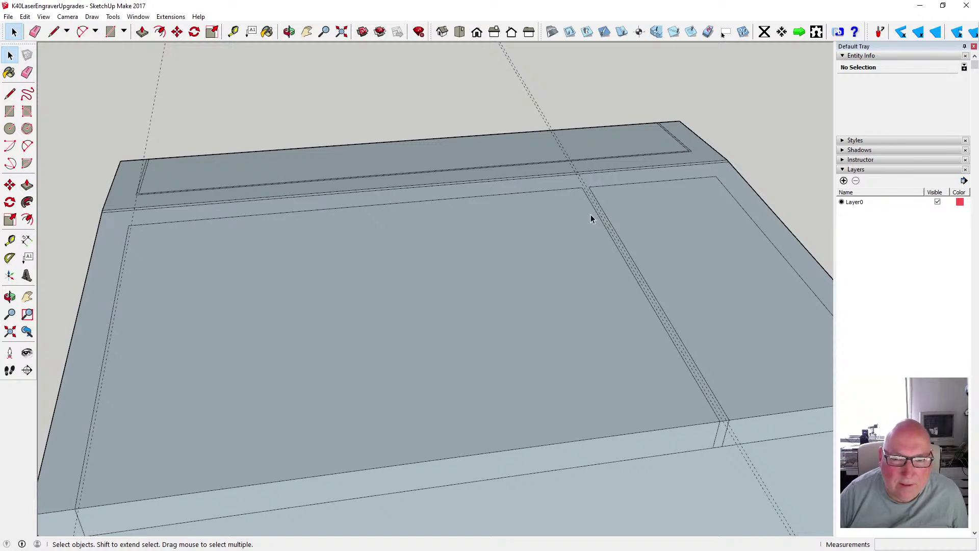
Draw a 342 mm line on the top face along the guide nearest the large lid opening, ending at the front top edge
{"action": "left_click", "coordinate": [9, 94]}
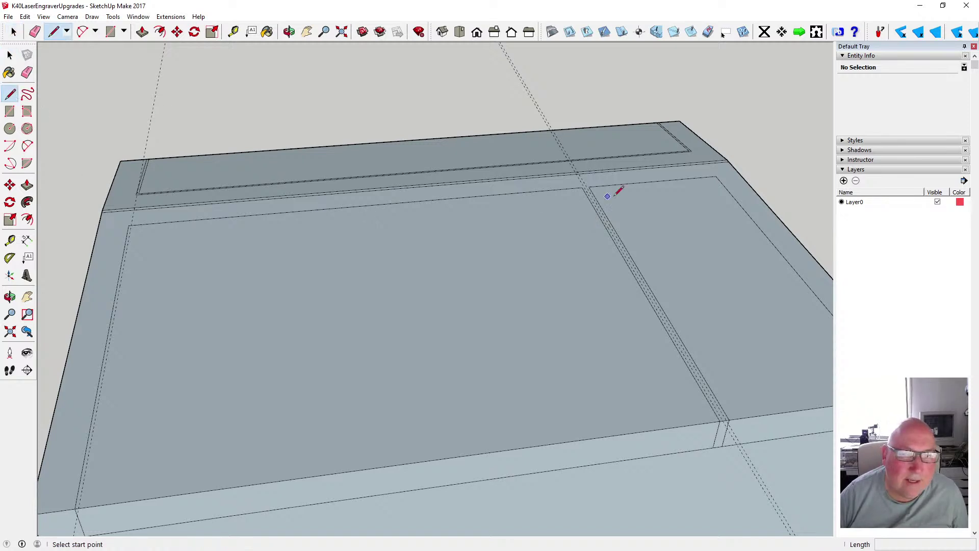
{"action": "scroll", "coordinate": [632, 188], "scroll_direction": "up", "scroll_amount": 1}
{"action": "left_click", "coordinate": [566, 185]}
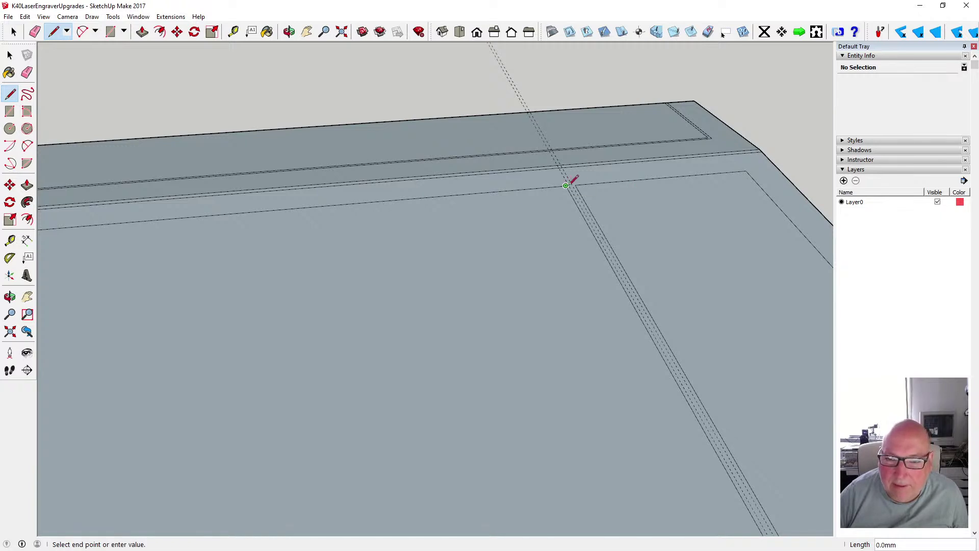
{"action": "scroll", "coordinate": [566, 185], "scroll_direction": "up", "scroll_amount": 3}
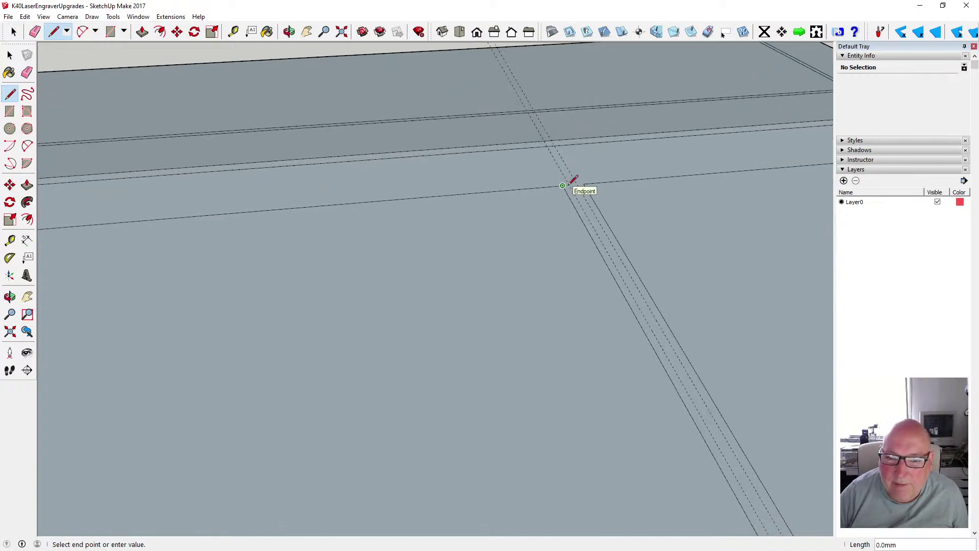
{"action": "scroll", "coordinate": [519, 164], "scroll_direction": "down", "scroll_amount": 5}
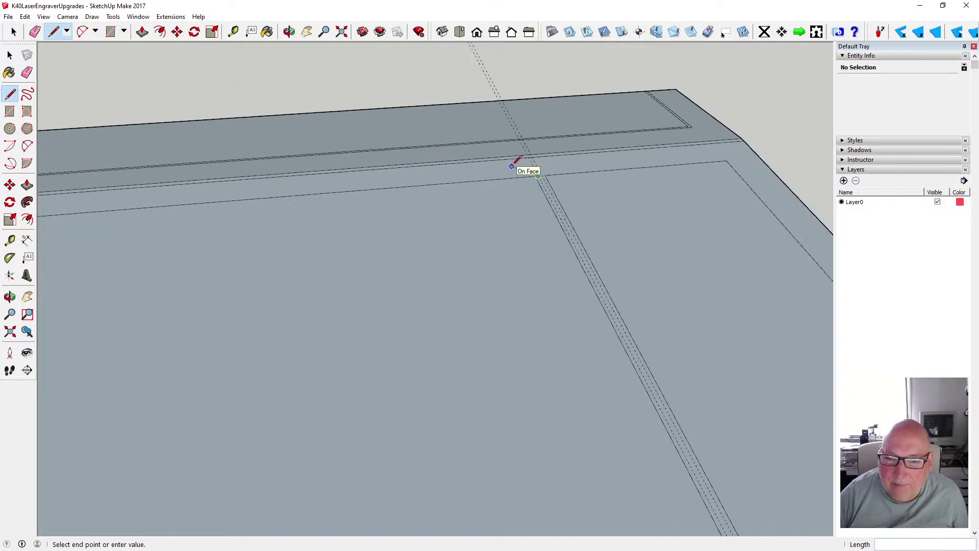
{"action": "scroll", "coordinate": [631, 360], "scroll_direction": "up", "scroll_amount": 5}
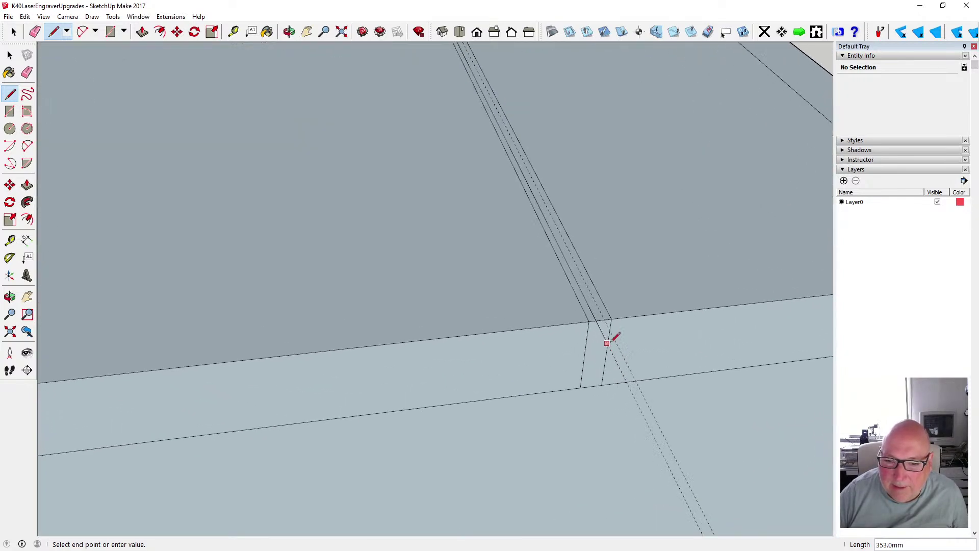
{"action": "left_click", "coordinate": [595, 320]}
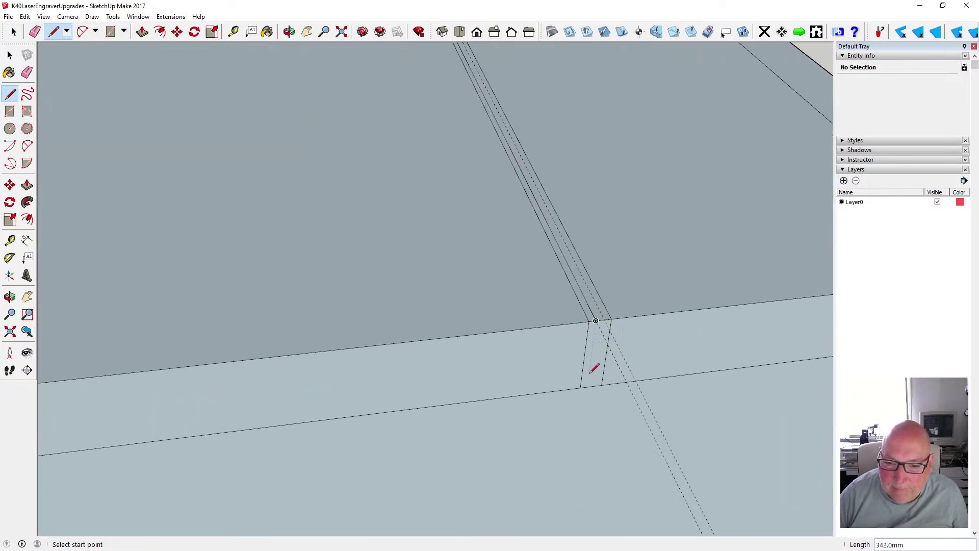
Draw two 29 mm vertical lines on the front face, from the guides at its top edge to the lid openings' lower edge
{"action": "left_click", "coordinate": [596, 320]}
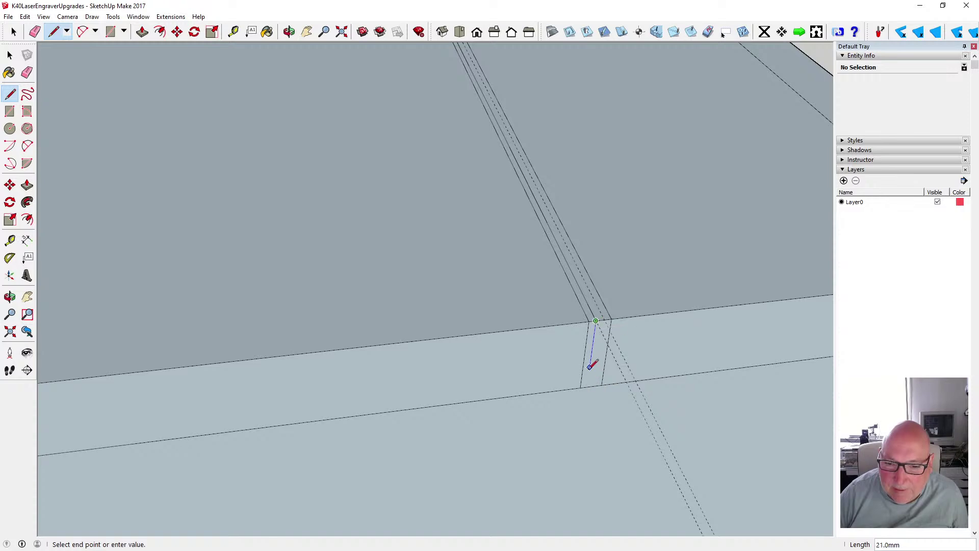
{"action": "left_click", "coordinate": [587, 386]}
{"action": "scroll", "coordinate": [584, 391], "scroll_direction": "down", "scroll_amount": 2}
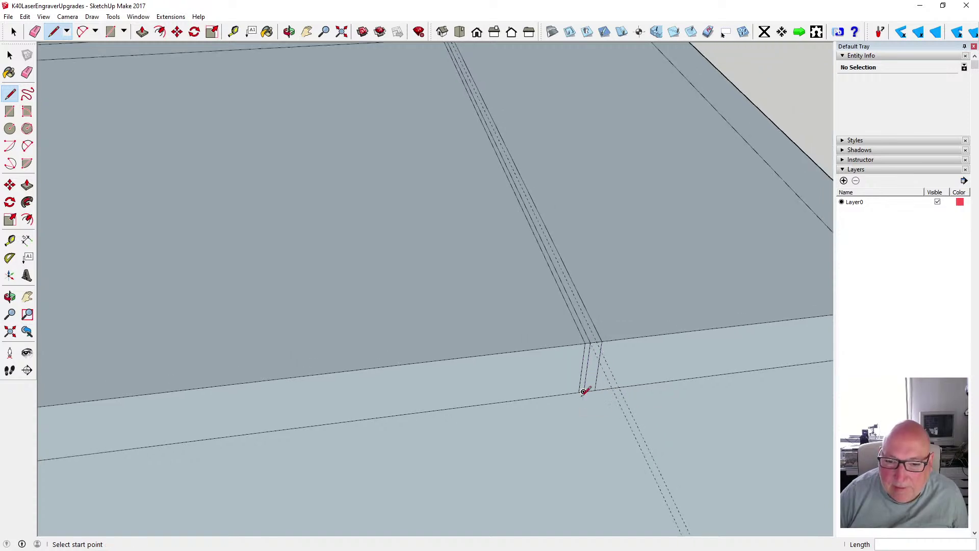
{"action": "scroll", "coordinate": [600, 341], "scroll_direction": "up", "scroll_amount": 1}
{"action": "left_click", "coordinate": [596, 340]}
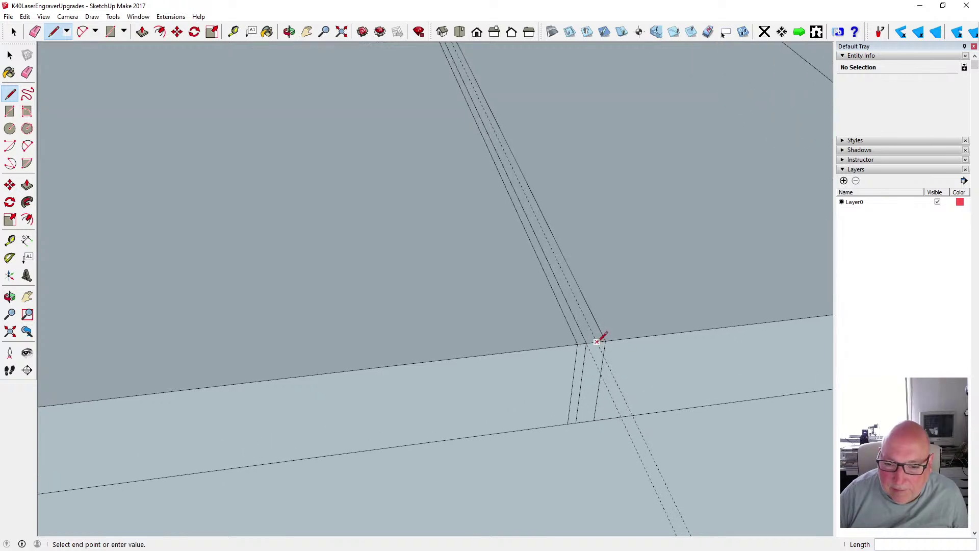
{"action": "left_click", "coordinate": [585, 421]}
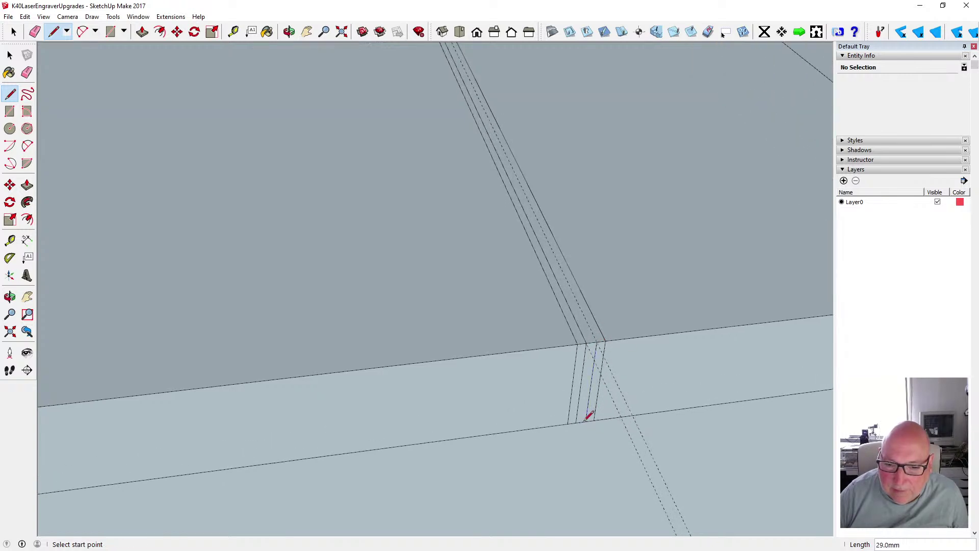
Draw a line on the top face along the guide nearest the small lid opening, from the front top edge to the openings' rear edge
{"action": "left_click", "coordinate": [604, 341]}
{"action": "scroll", "coordinate": [646, 423], "scroll_direction": "down", "scroll_amount": 3}
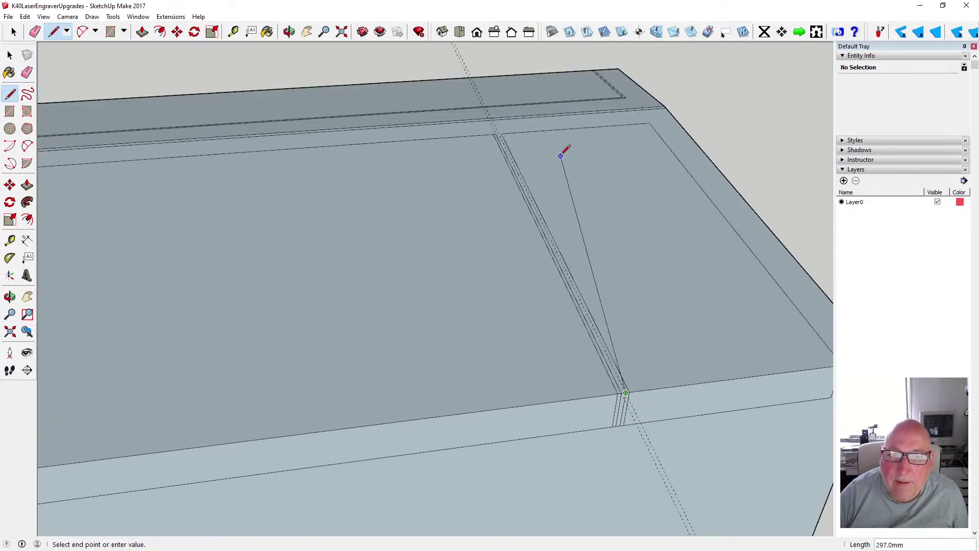
{"action": "scroll", "coordinate": [531, 140], "scroll_direction": "up", "scroll_amount": 4}
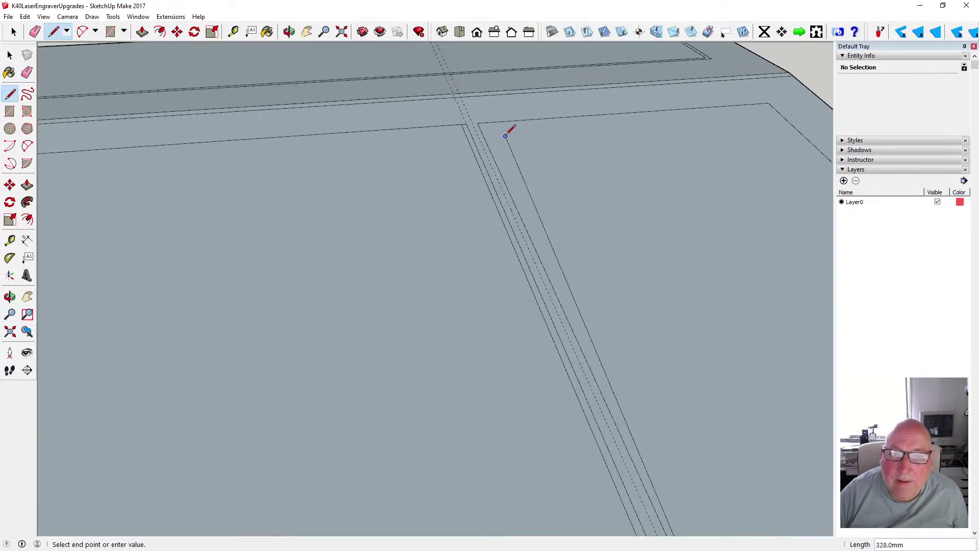
{"action": "left_click", "coordinate": [466, 121]}
{"action": "key", "text": "Escape"}
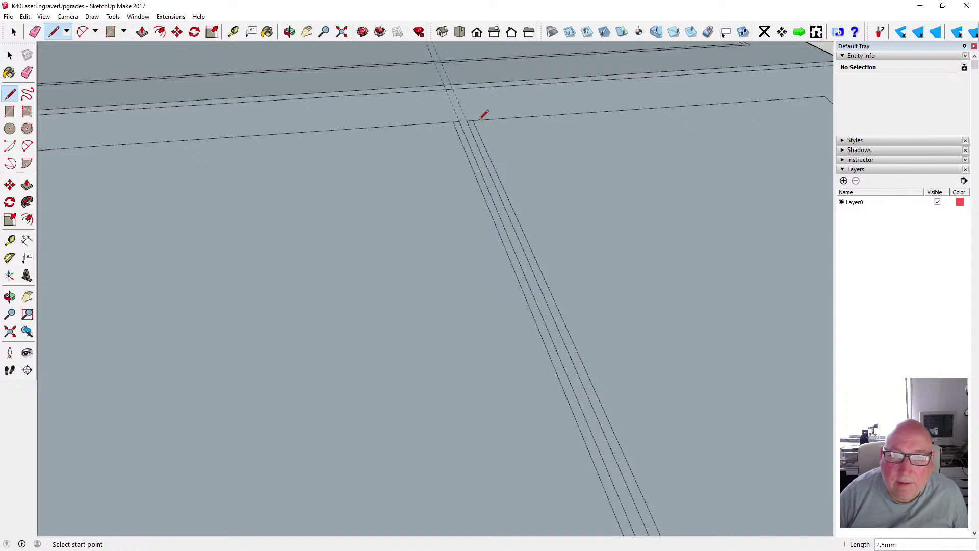
Place a construction guide on the top face 2.5 mm behind the lid openings' rear edge
{"action": "scroll", "coordinate": [491, 117], "scroll_direction": "down", "scroll_amount": 8}
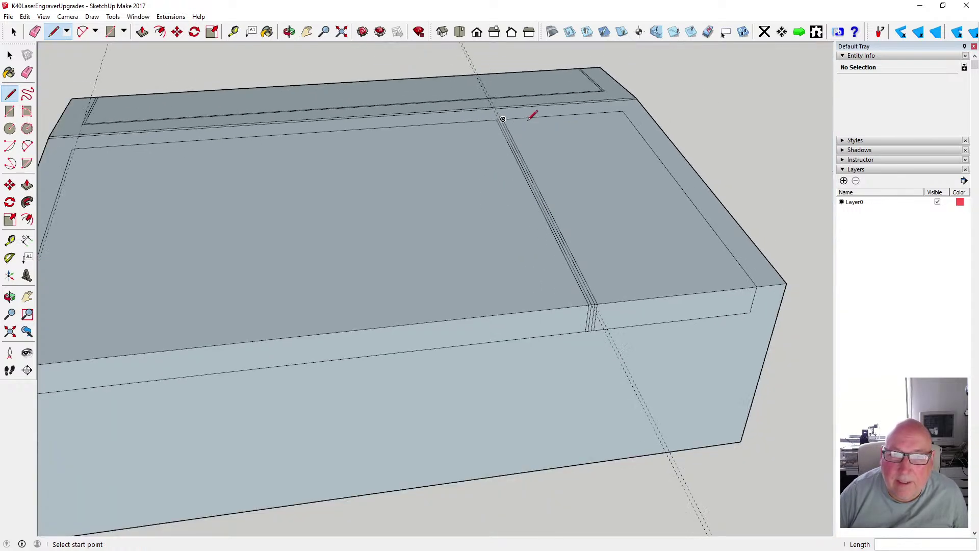
{"action": "scroll", "coordinate": [190, 153], "scroll_direction": "up", "scroll_amount": 5}
{"action": "scroll", "coordinate": [258, 161], "scroll_direction": "down", "scroll_amount": 2}
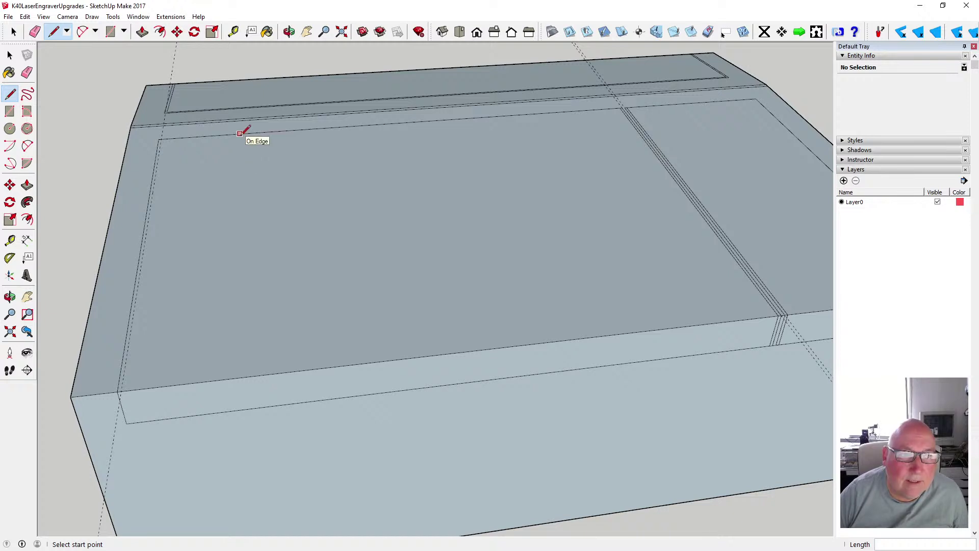
{"action": "left_click", "coordinate": [233, 31]}
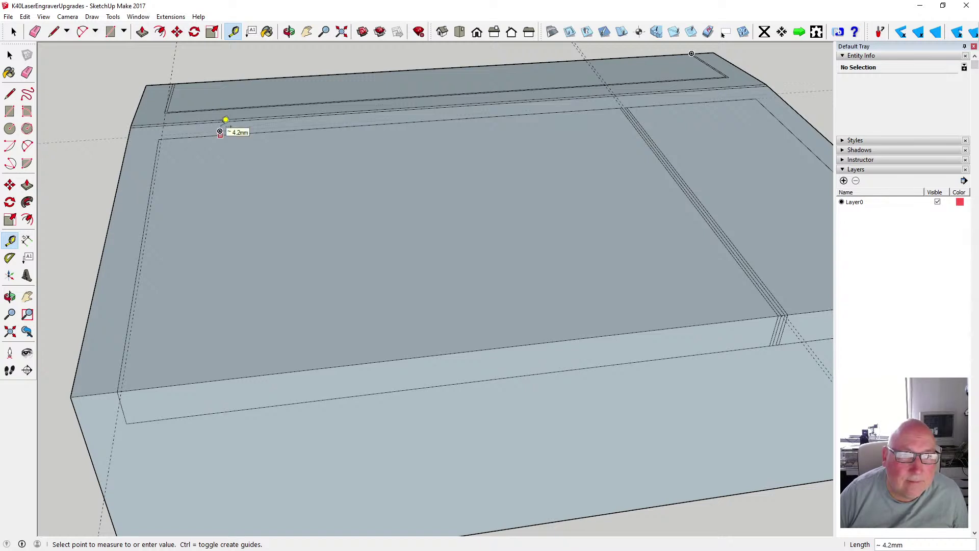
{"action": "type", "text": "2.5"}
{"action": "key", "text": "Return"}
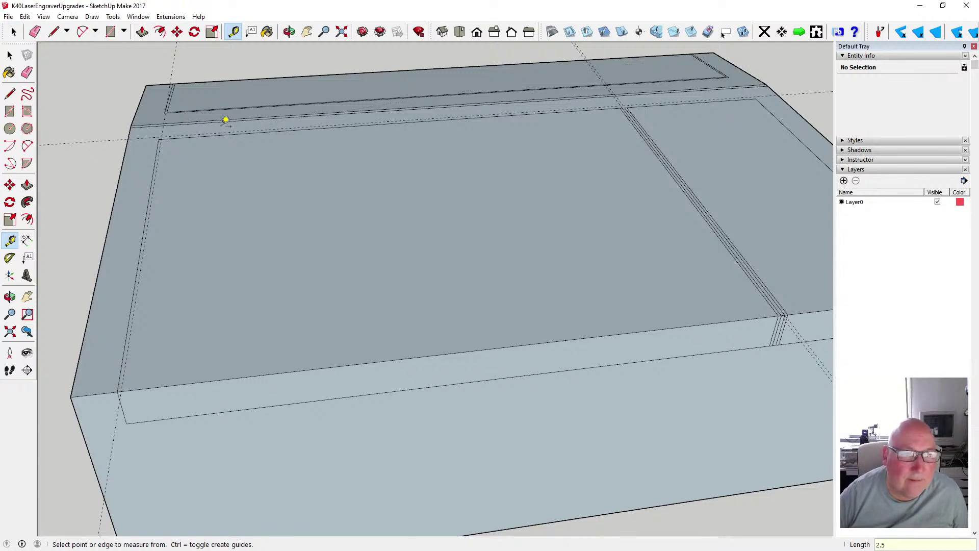
Draw a line about 342 mm long on the top face along the large lid opening's outer side guide, starting at the front top edge
{"action": "left_click", "coordinate": [12, 93]}
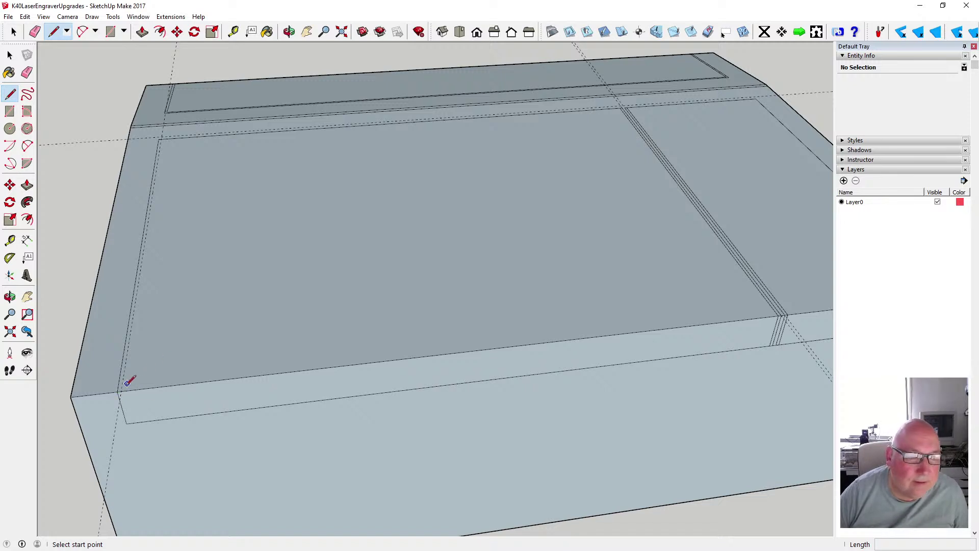
{"action": "scroll", "coordinate": [118, 391], "scroll_direction": "up", "scroll_amount": 3}
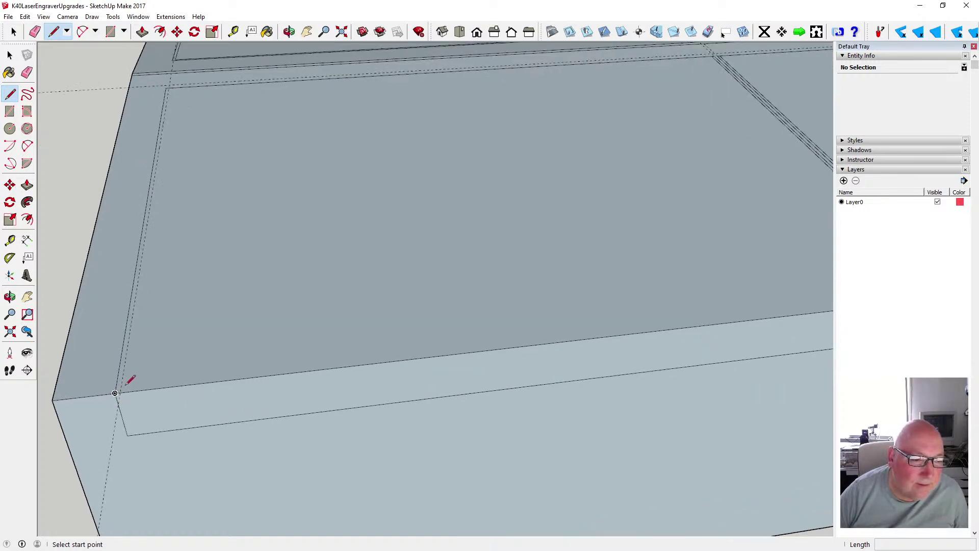
{"action": "left_click", "coordinate": [119, 393]}
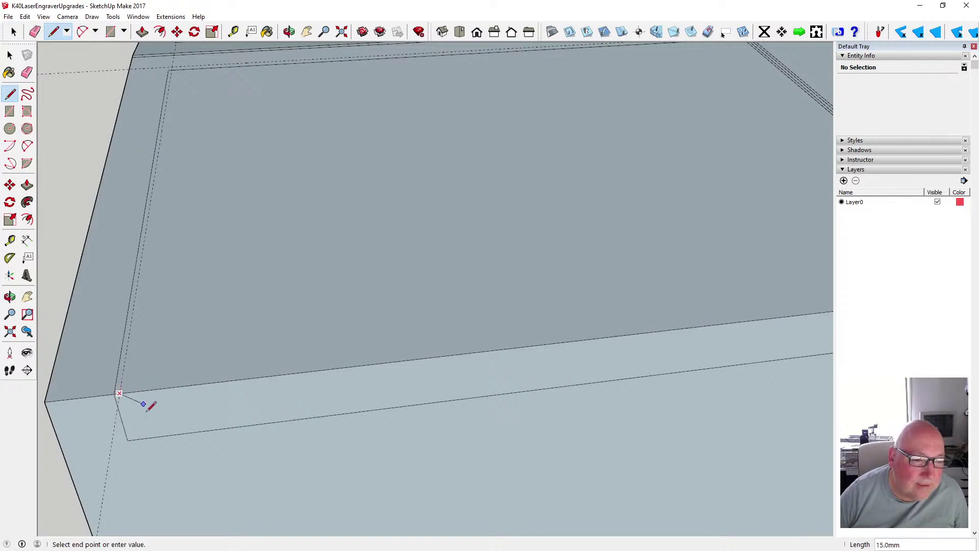
{"action": "scroll", "coordinate": [146, 399], "scroll_direction": "down", "scroll_amount": 2}
{"action": "scroll", "coordinate": [186, 127], "scroll_direction": "up", "scroll_amount": 3}
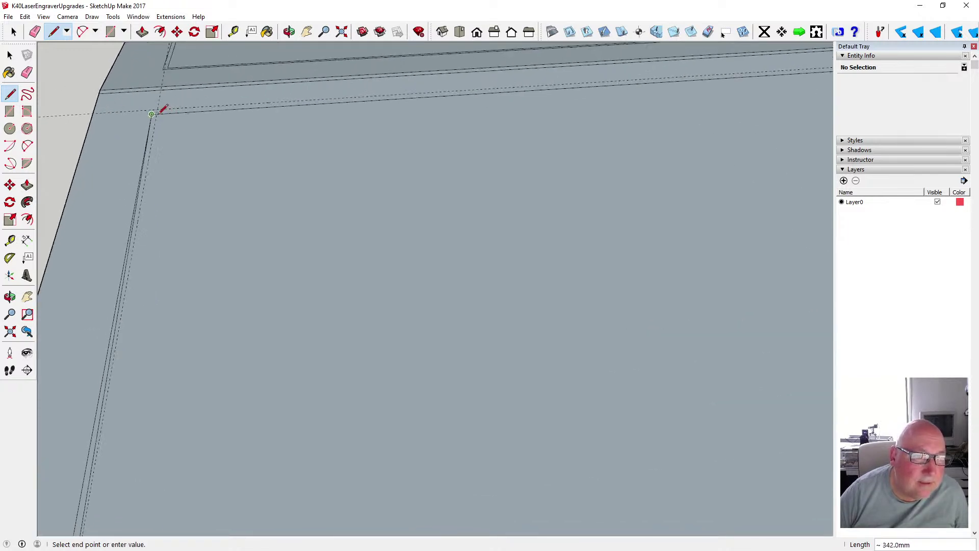
{"action": "left_click", "coordinate": [158, 109]}
{"action": "scroll", "coordinate": [234, 152], "scroll_direction": "down", "scroll_amount": 3}
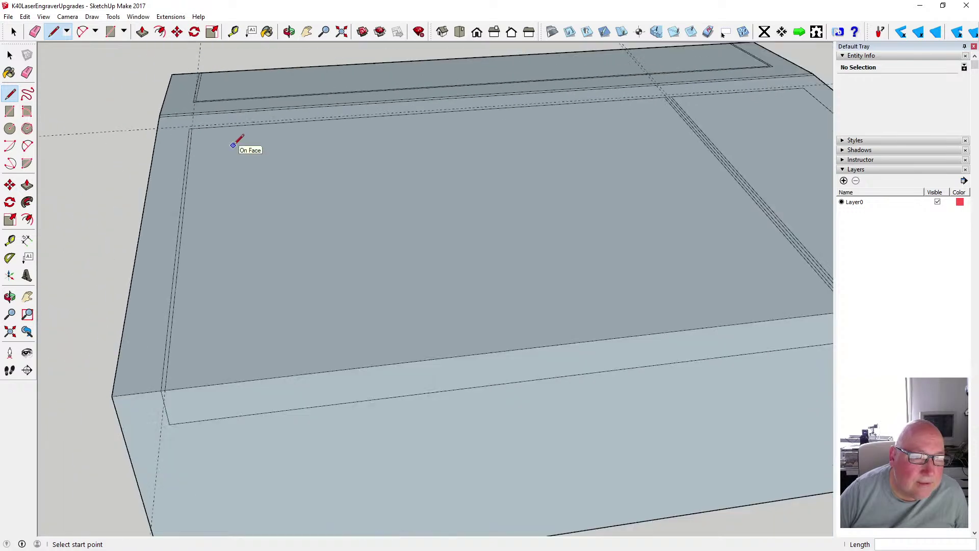
Draw a 29 mm vertical line on the front face from the outer side guide to the large lid opening's lower edge
{"action": "scroll", "coordinate": [208, 326], "scroll_direction": "up", "scroll_amount": 4}
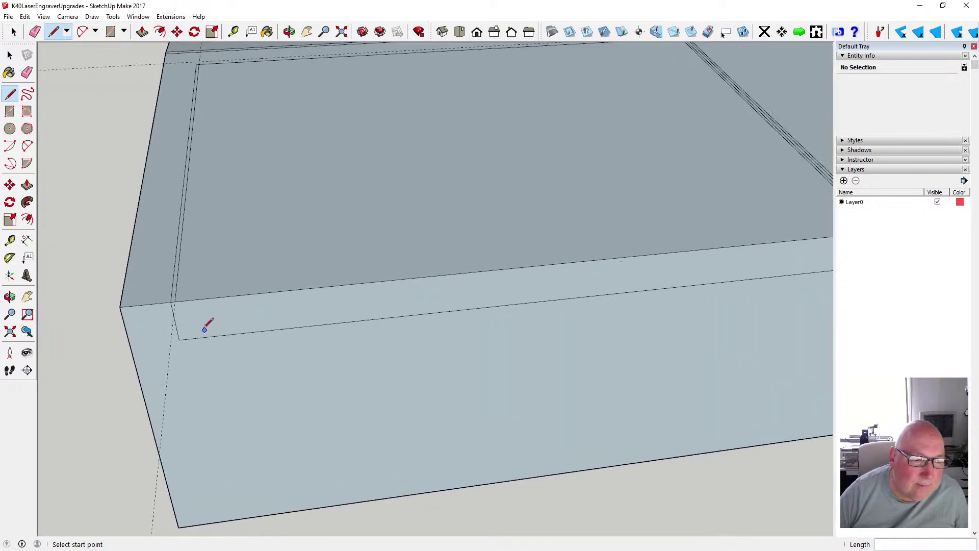
{"action": "left_click", "coordinate": [173, 299]}
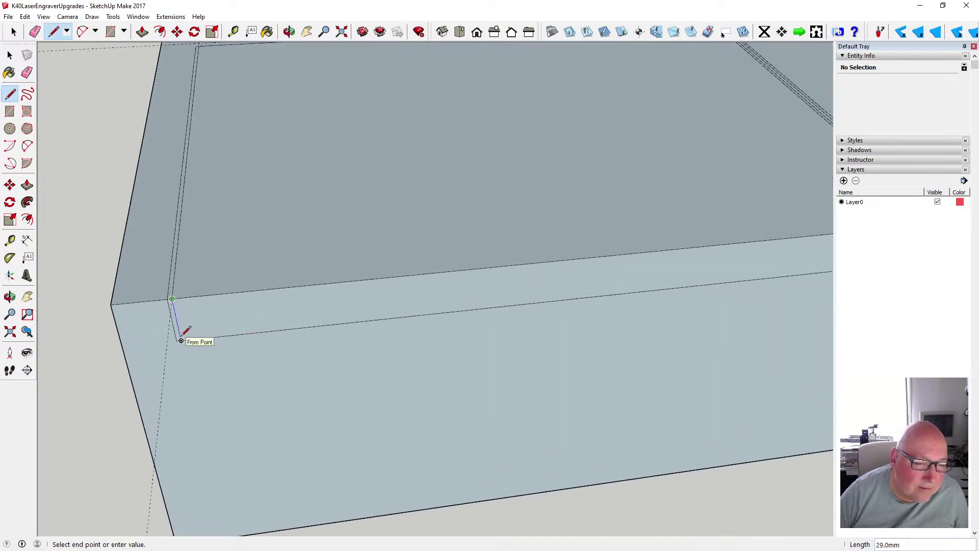
{"action": "left_click", "coordinate": [181, 340]}
{"action": "scroll", "coordinate": [191, 321], "scroll_direction": "down", "scroll_amount": 3}
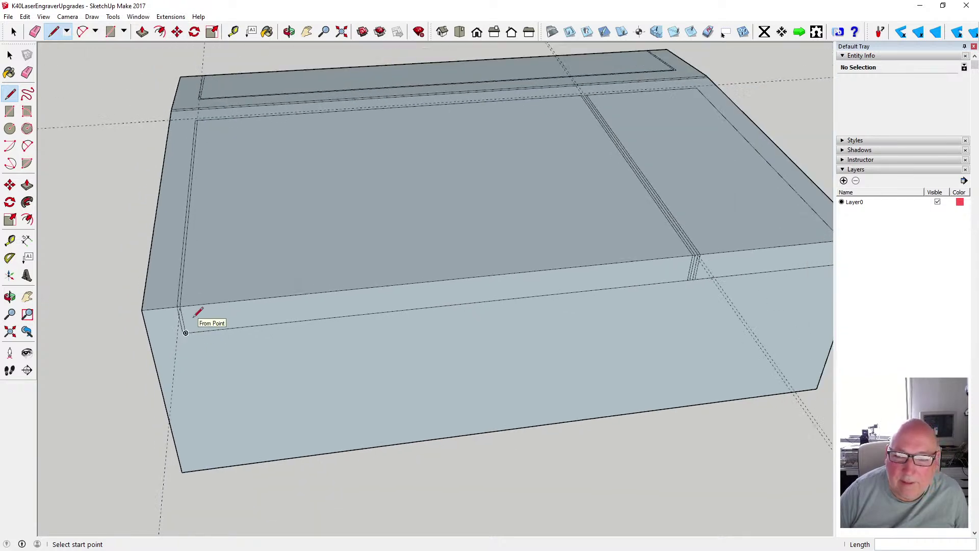
{"action": "scroll", "coordinate": [195, 315], "scroll_direction": "down", "scroll_amount": 1}
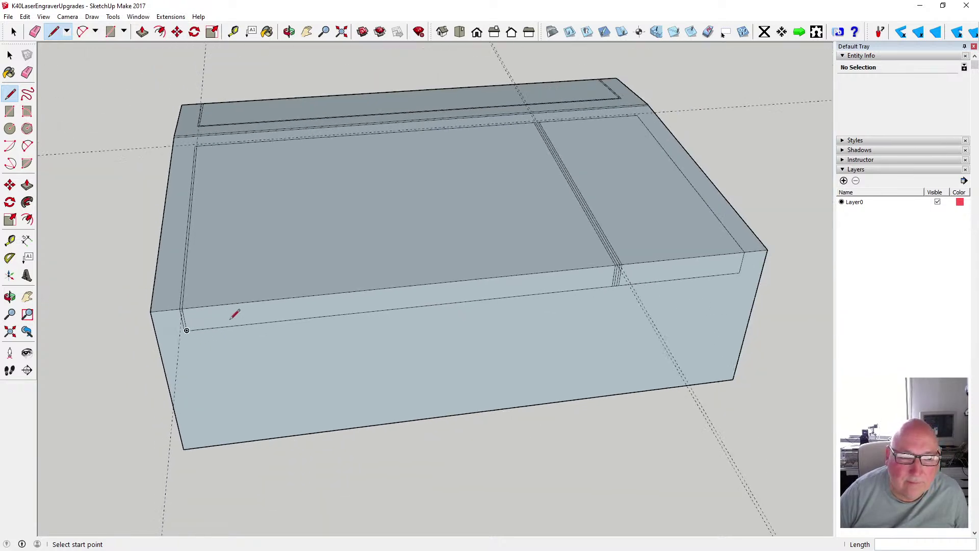
Place a construction guide on the front face 2.5 mm below the lid openings' lower edge
{"action": "key", "text": "t"}
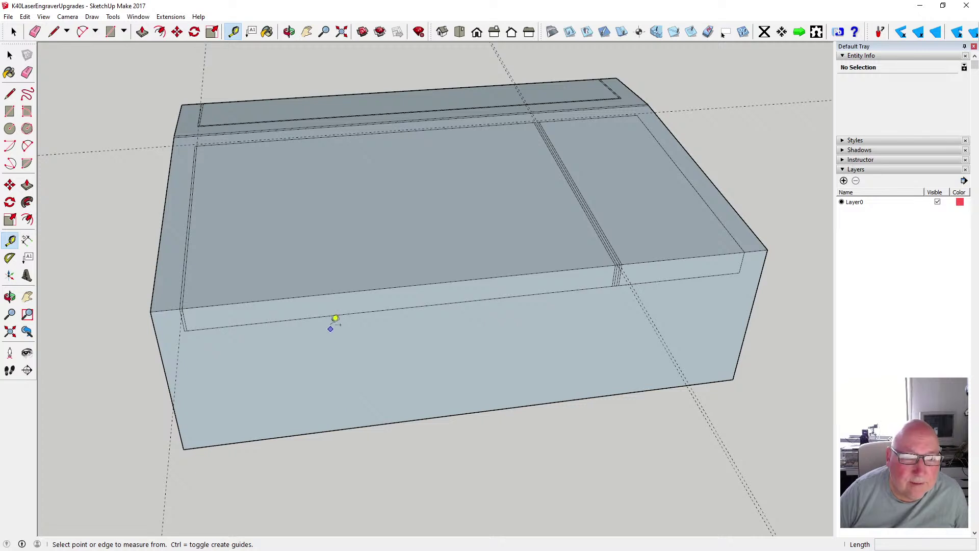
{"action": "left_click", "coordinate": [332, 316]}
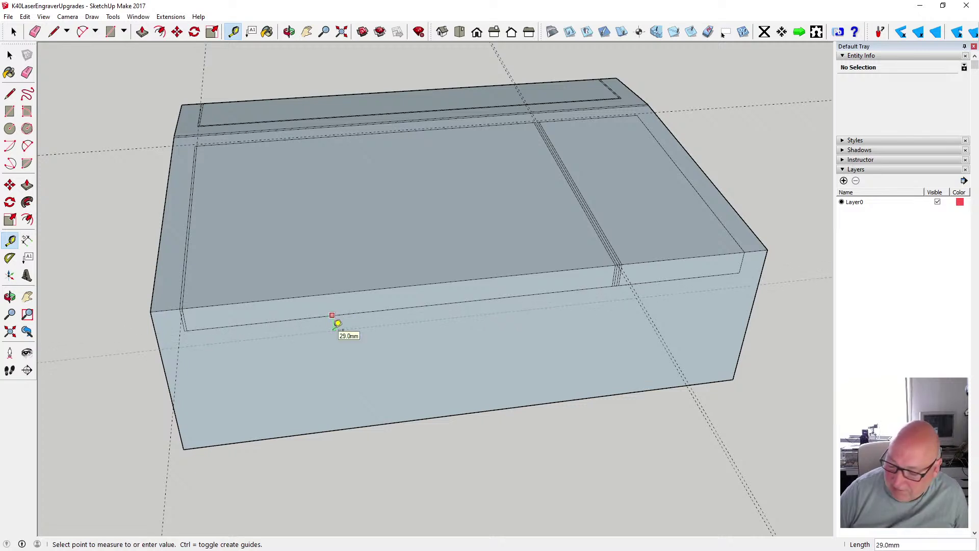
{"action": "type", "text": "2.5"}
{"action": "key", "text": "Return"}
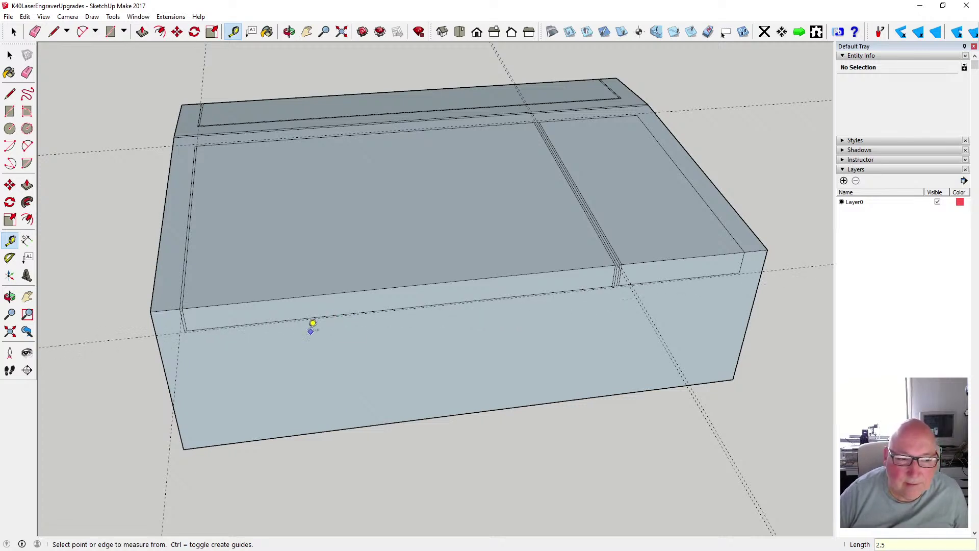
Try to draw a short line from the large lid opening's lower outer corner to the guide below, and undo it
{"action": "left_click", "coordinate": [15, 96]}
{"action": "scroll", "coordinate": [244, 329], "scroll_direction": "up", "scroll_amount": 5}
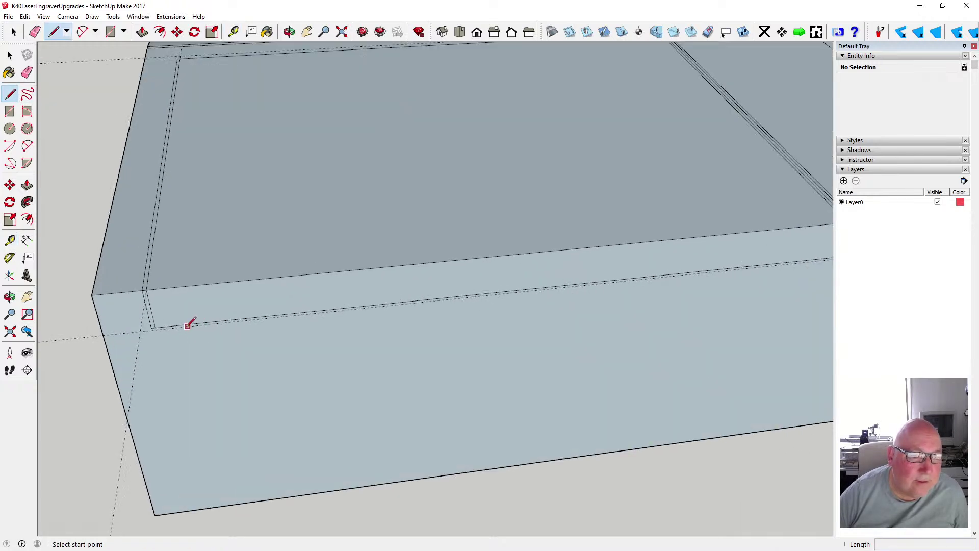
{"action": "scroll", "coordinate": [155, 330], "scroll_direction": "up", "scroll_amount": 2}
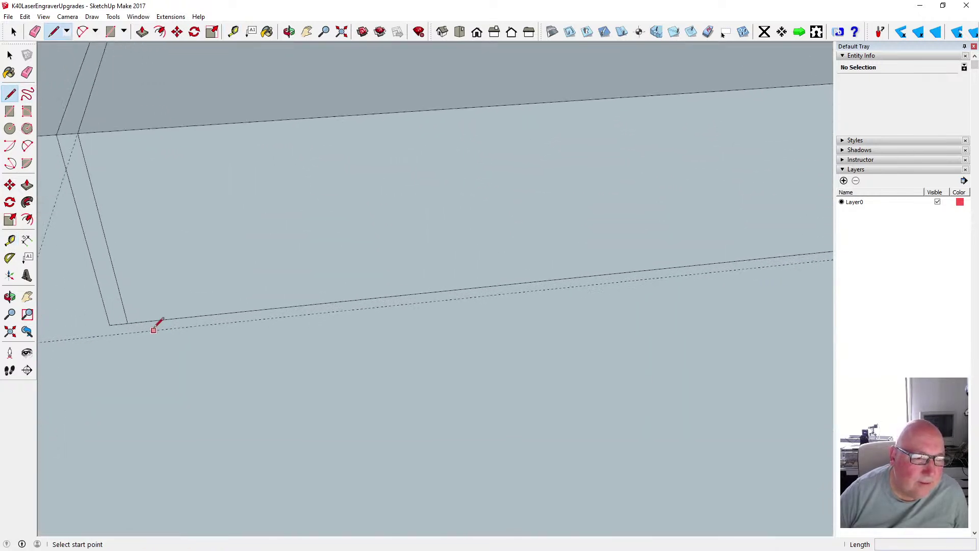
{"action": "left_click", "coordinate": [109, 325]}
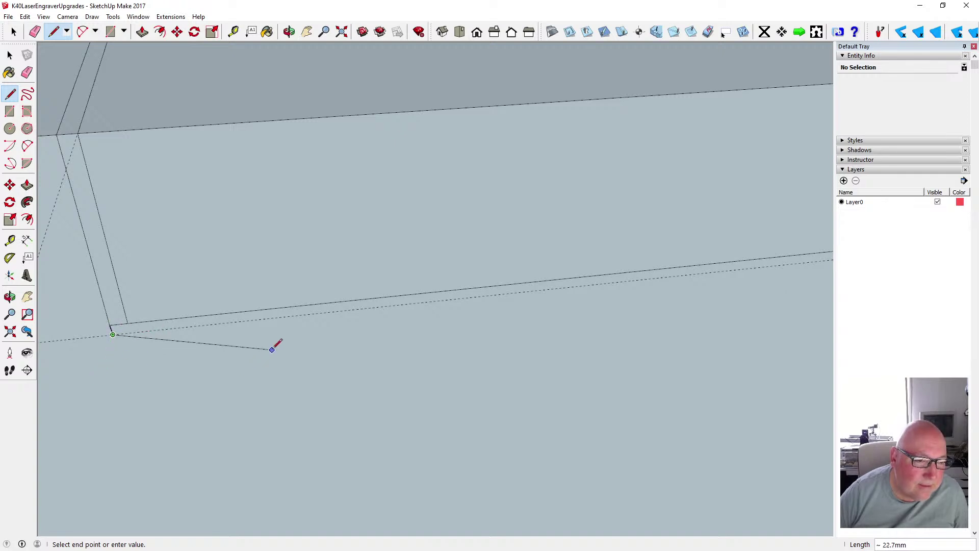
{"action": "scroll", "coordinate": [225, 352], "scroll_direction": "down", "scroll_amount": 1}
{"action": "scroll", "coordinate": [147, 323], "scroll_direction": "up", "scroll_amount": 3}
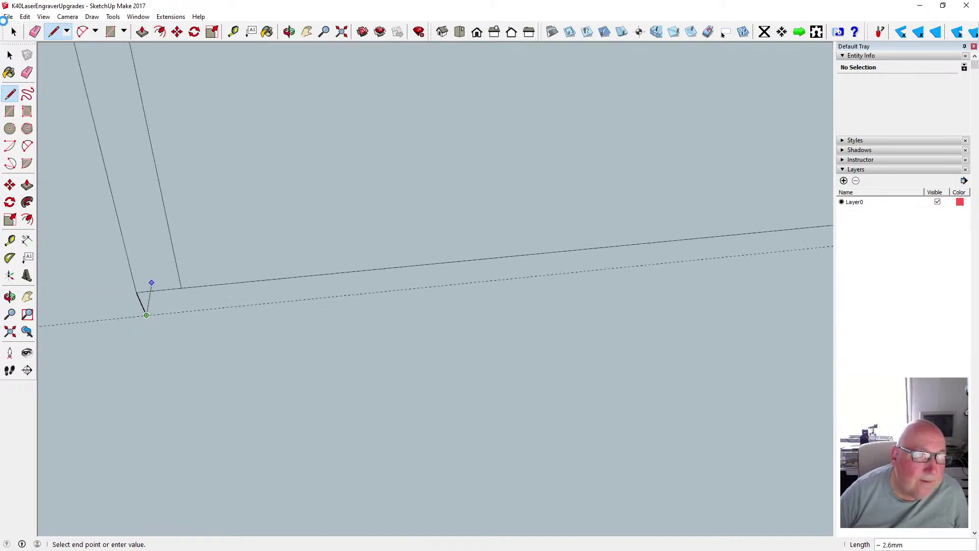
{"action": "left_click", "coordinate": [25, 17]}
{"action": "left_click", "coordinate": [51, 26]}
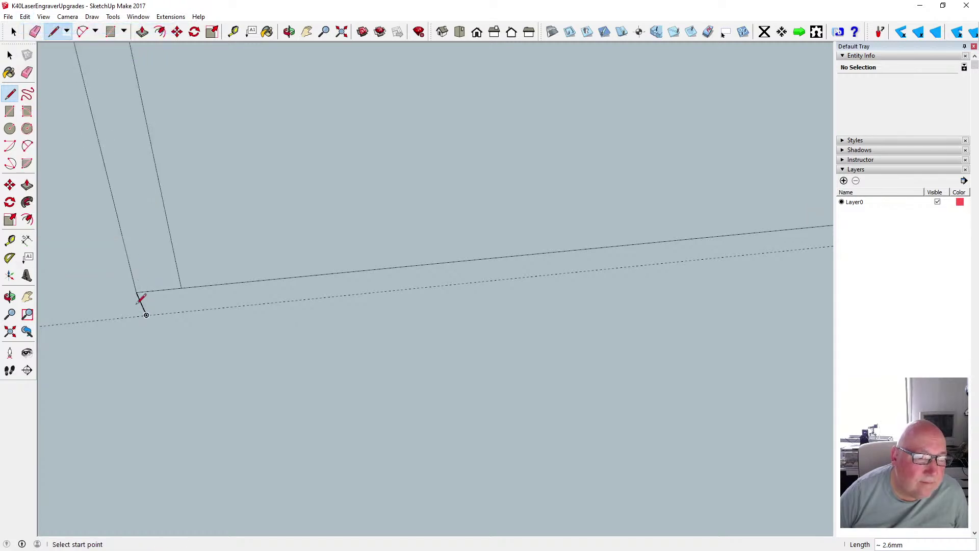
{"action": "left_click", "coordinate": [25, 17]}
{"action": "left_click", "coordinate": [51, 27]}
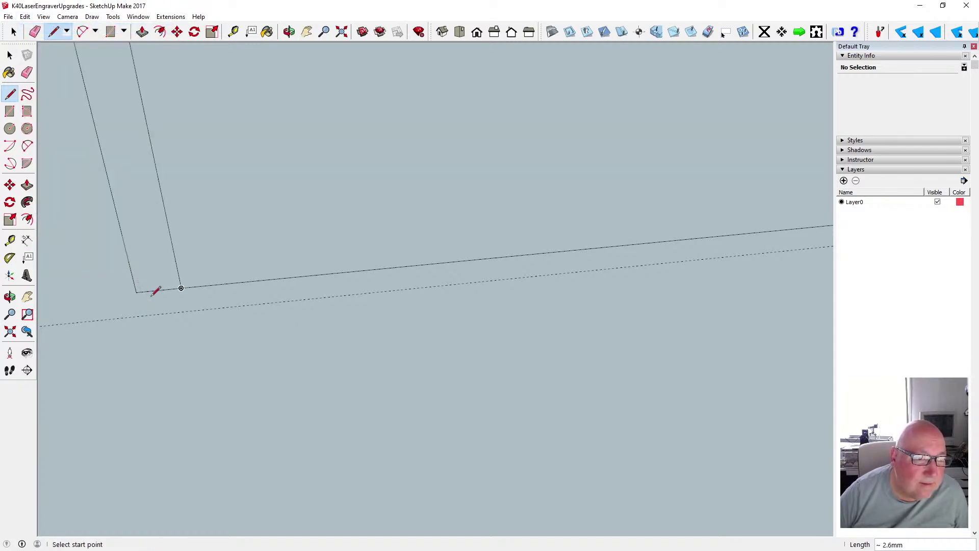
Try a vertical line from the large opening's lower outer corner past the guide, and undo both the line and the guide below
{"action": "left_click", "coordinate": [136, 292]}
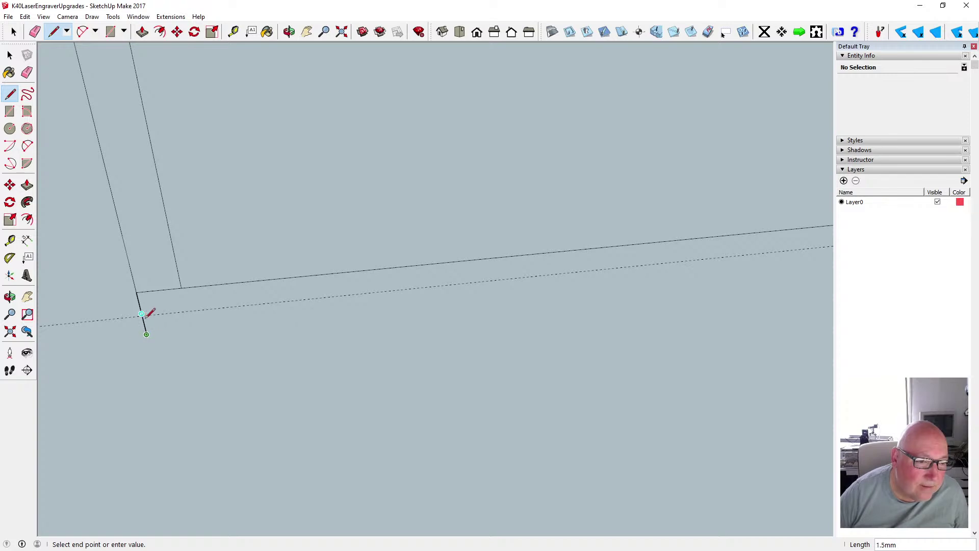
{"action": "left_click", "coordinate": [290, 32]}
{"action": "left_click_drag", "start_coordinate": [179, 284], "coordinate": [64, 77]}
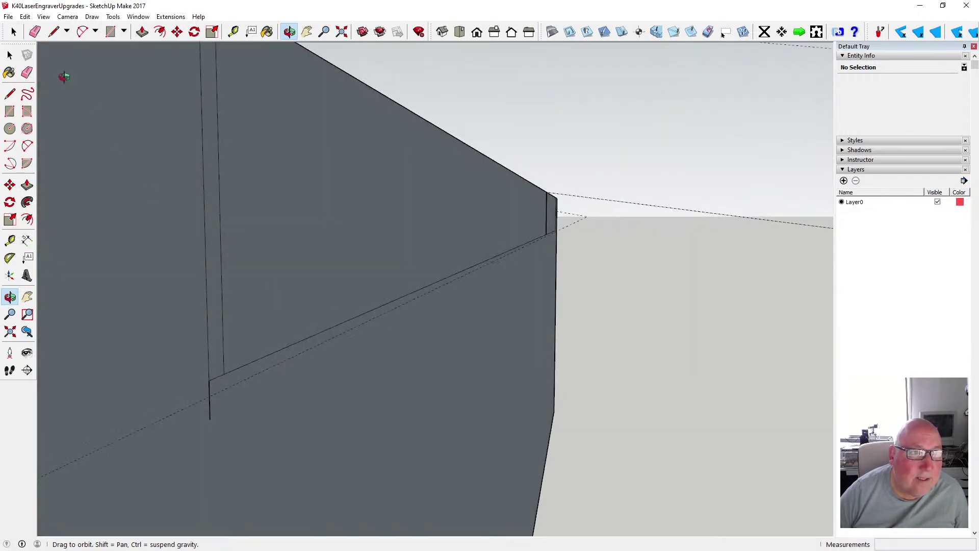
{"action": "left_click", "coordinate": [25, 16]}
{"action": "left_click", "coordinate": [38, 28]}
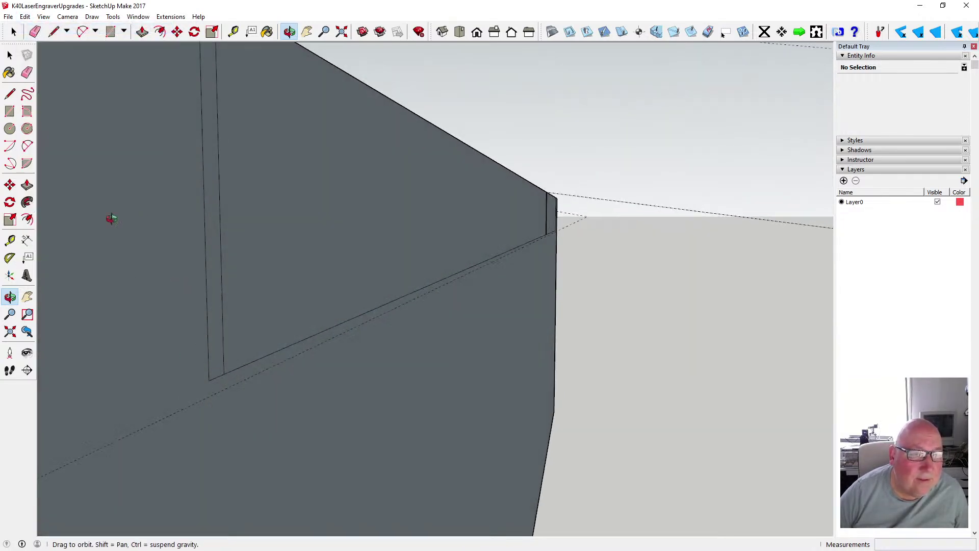
{"action": "left_click", "coordinate": [25, 16]}
{"action": "left_click", "coordinate": [39, 29]}
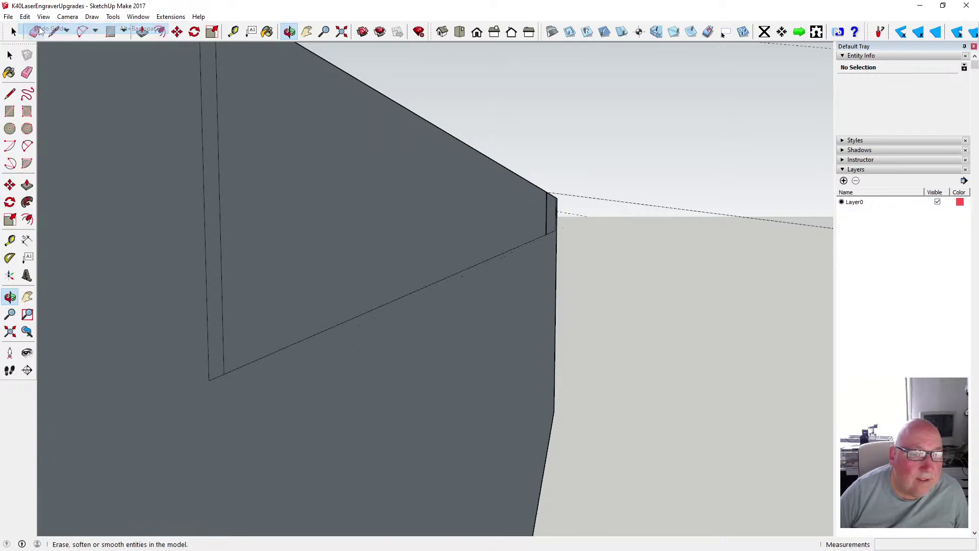
Recreate the construction guide 2.5 mm below the lid openings' lower edge on the front face
{"action": "left_click", "coordinate": [233, 32]}
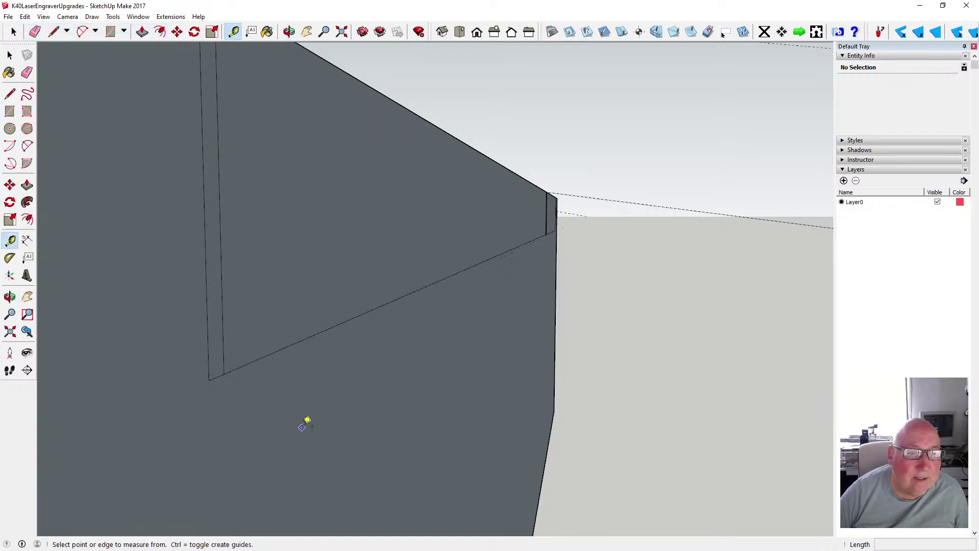
{"action": "left_click", "coordinate": [276, 351]}
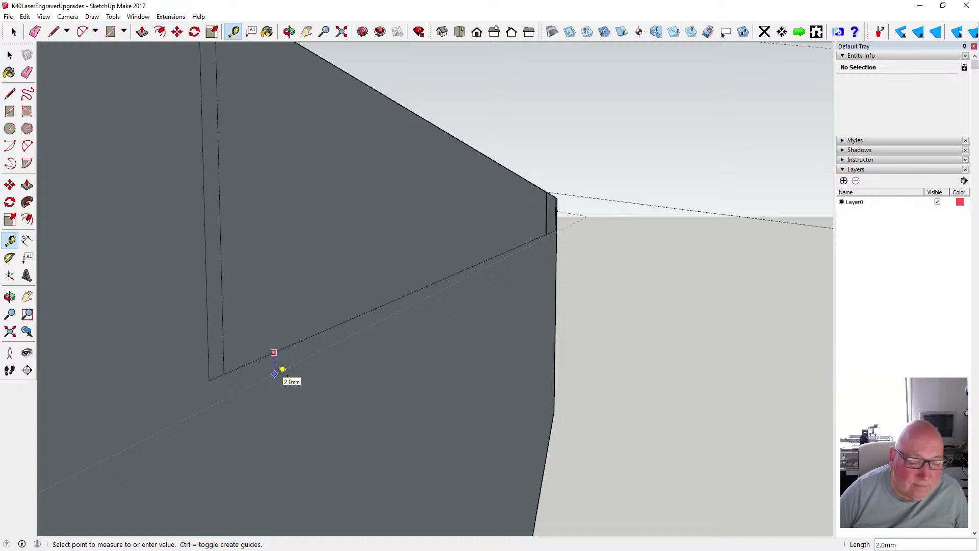
{"action": "type", "text": "2.5"}
{"action": "key", "text": "Return"}
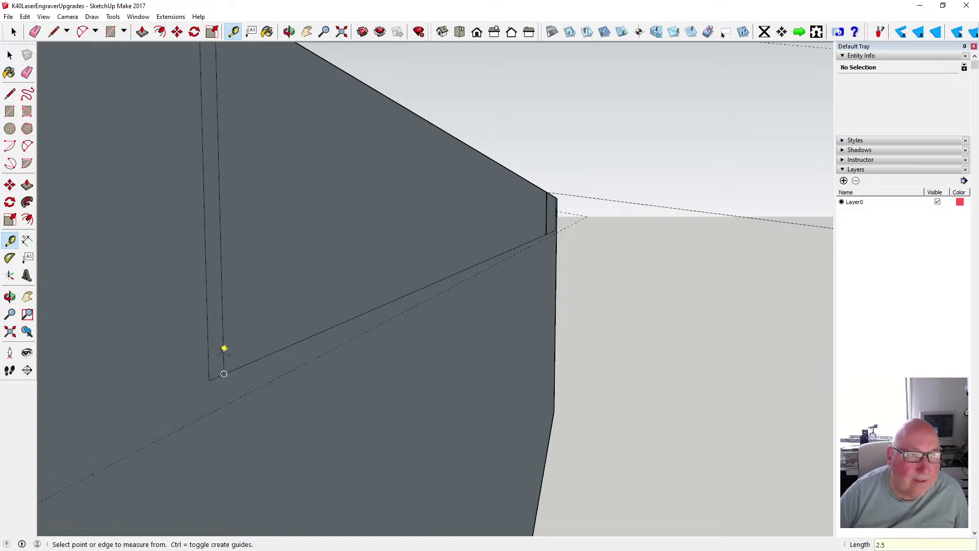
Outline the gap below the large lid opening on the front face along the guide, closing both ends with 2.5 mm vertical lines
{"action": "left_click", "coordinate": [289, 31]}
{"action": "left_click_drag", "start_coordinate": [234, 223], "coordinate": [98, 190]}
{"action": "left_click", "coordinate": [9, 93]}
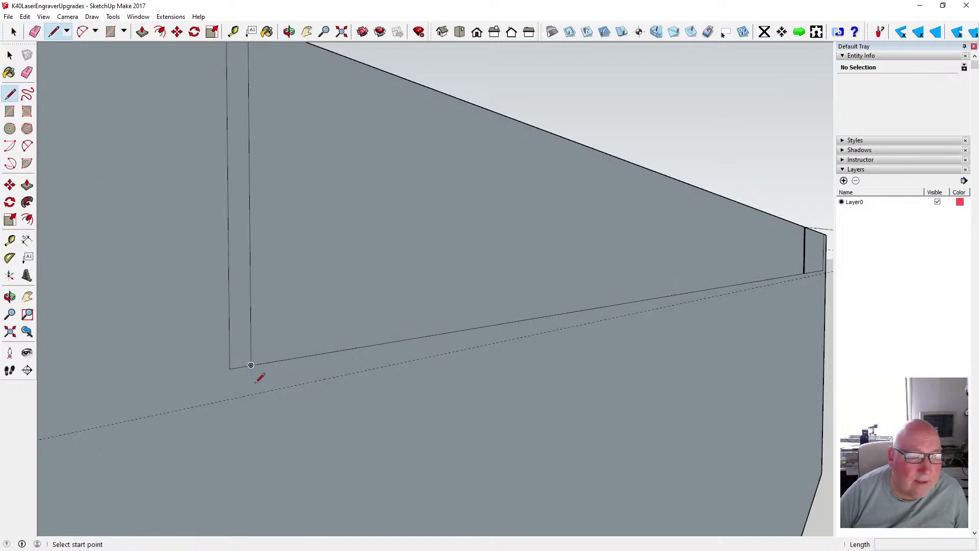
{"action": "left_click", "coordinate": [230, 368]}
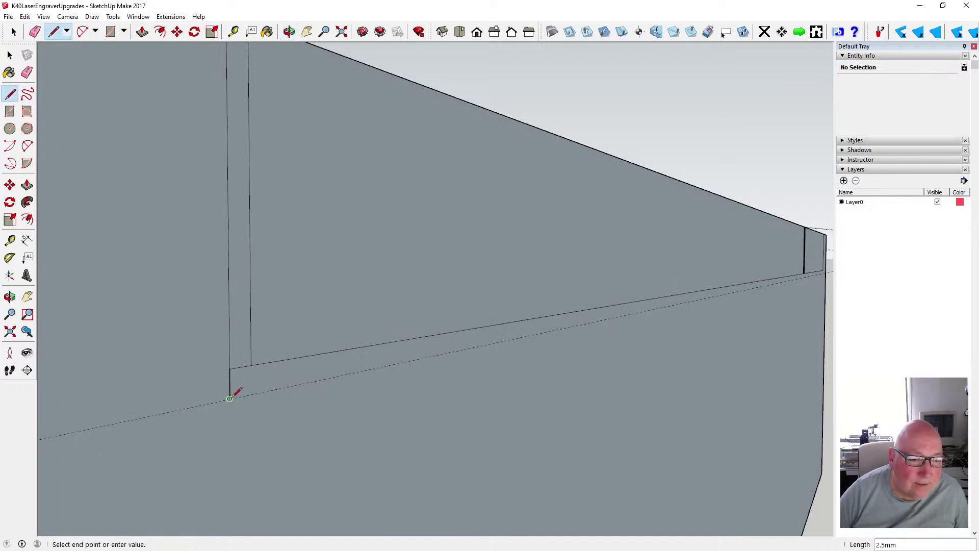
{"action": "middle_click_drag", "start_coordinate": [243, 396], "coordinate": [357, 393]}
{"action": "scroll", "coordinate": [686, 316], "scroll_direction": "up", "scroll_amount": 8}
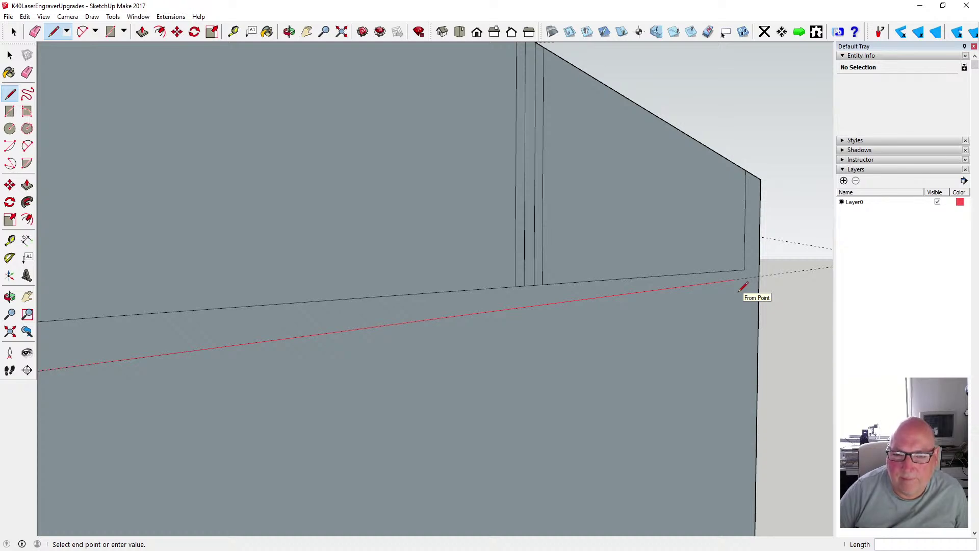
{"action": "left_click", "coordinate": [524, 306]}
{"action": "left_click", "coordinate": [523, 285]}
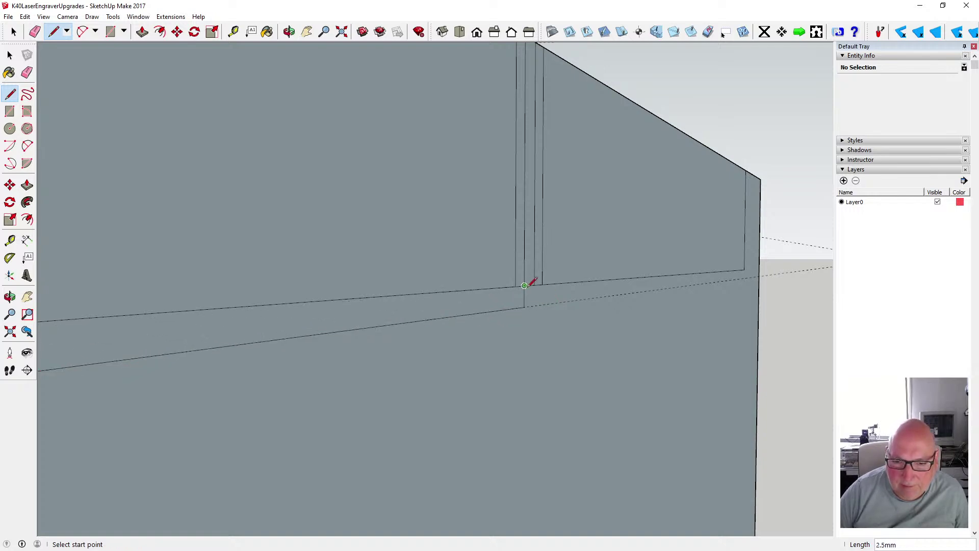
Draw a vertical line from the small opening's lower inner corner to the guide, and delete the short leftover edges between the two openings
{"action": "left_click", "coordinate": [534, 305]}
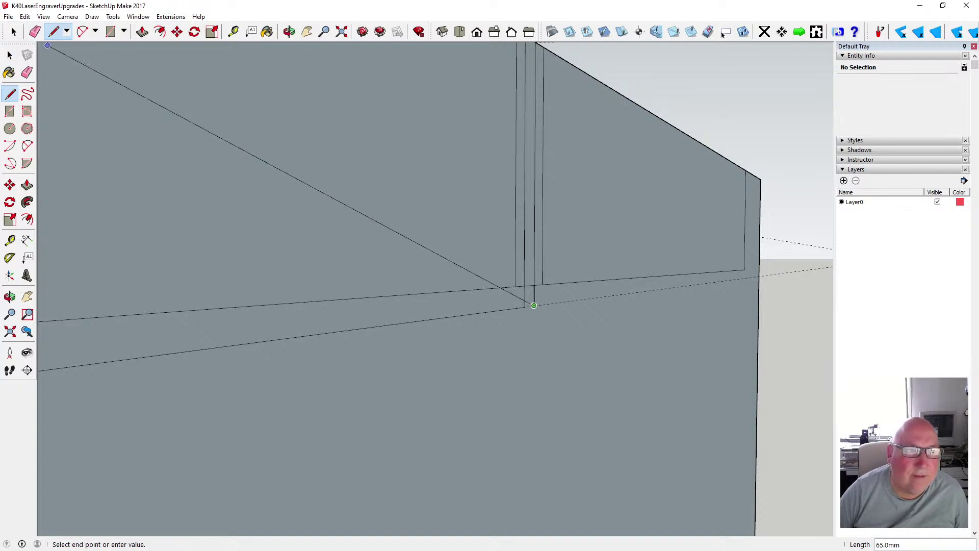
{"action": "key", "text": "space"}
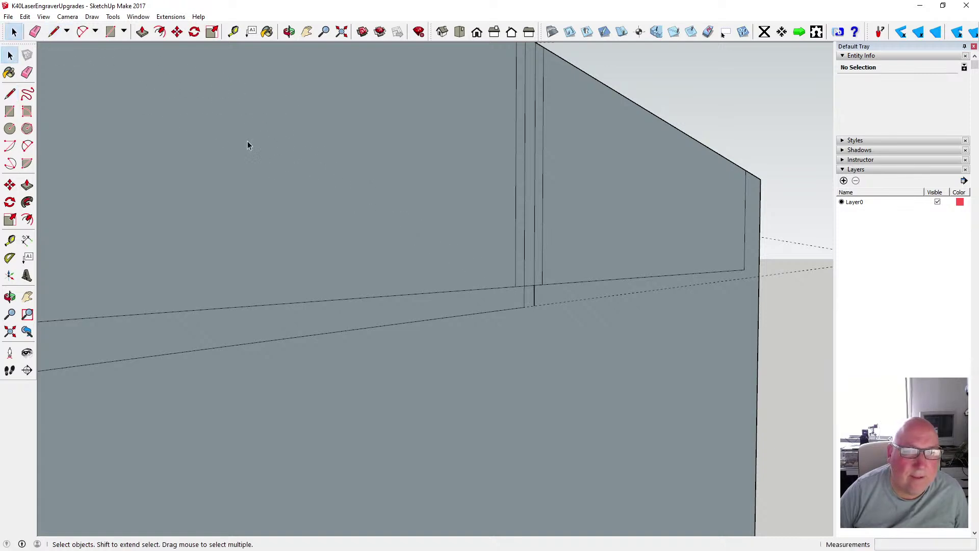
{"action": "left_click", "coordinate": [531, 288]}
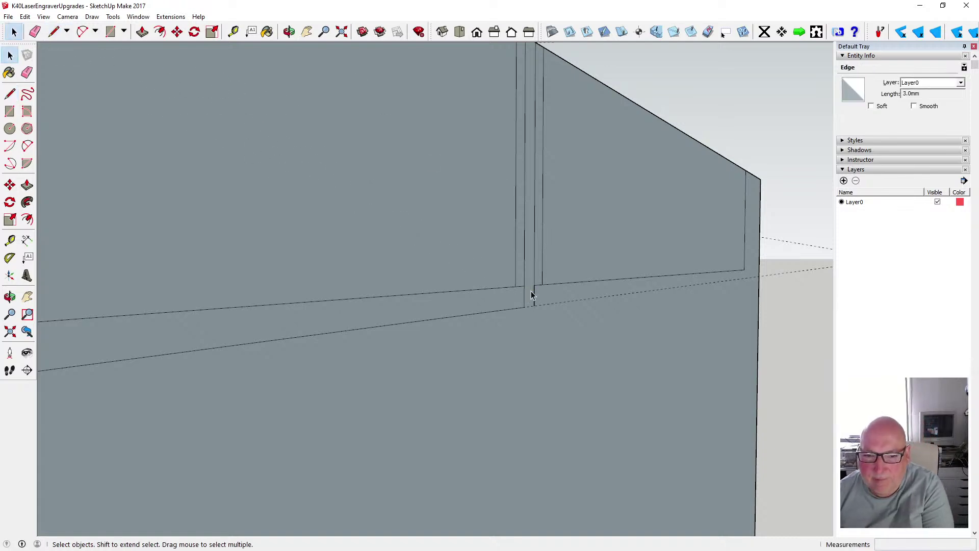
{"action": "key", "text": "Delete"}
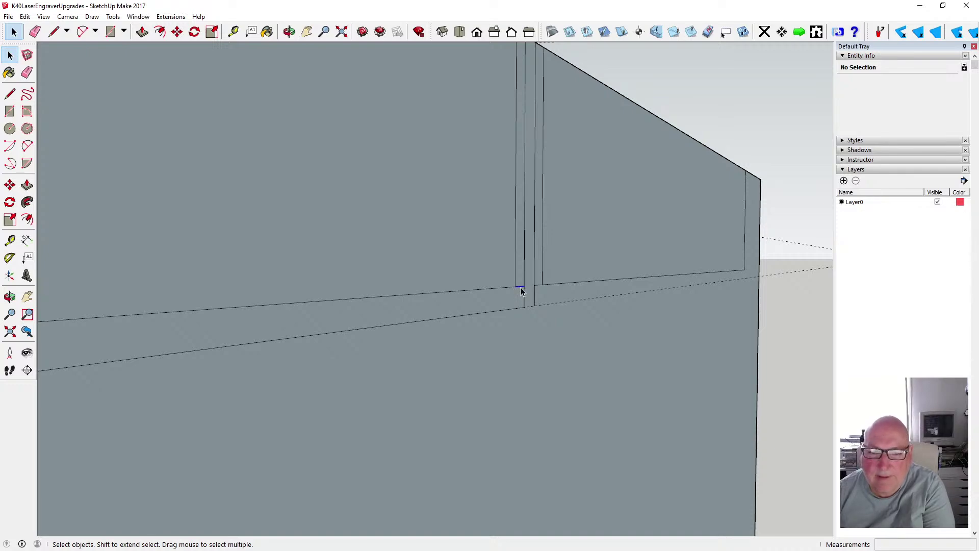
{"action": "left_click", "coordinate": [520, 289]}
{"action": "left_click", "coordinate": [539, 286]}
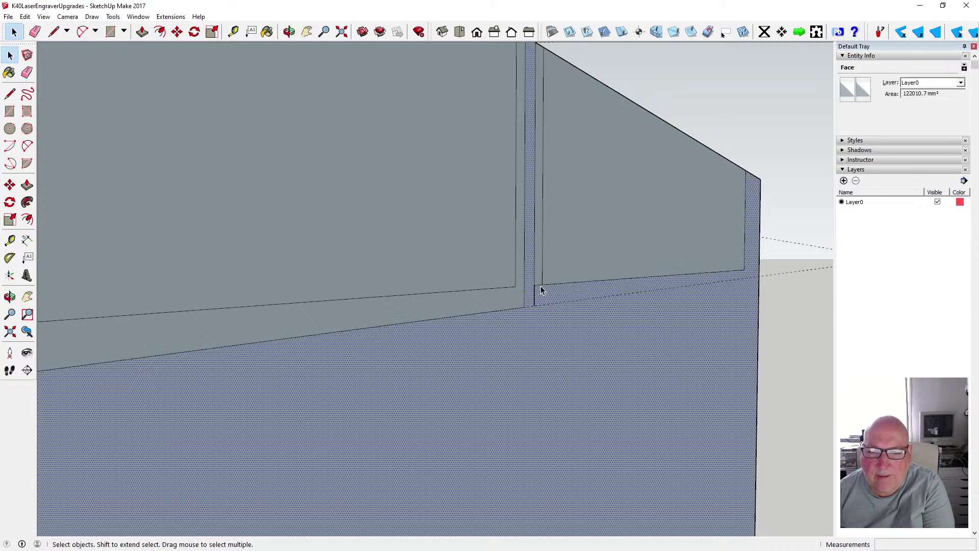
{"action": "left_click", "coordinate": [540, 285]}
{"action": "key", "text": "Delete"}
{"action": "key", "text": "Delete"}
{"action": "mouse_move", "coordinate": [537, 317]}
{"action": "middle_mouse_down"}
{"action": "mouse_move", "coordinate": [527, 330]}
{"action": "mouse_move", "coordinate": [545, 314]}
{"action": "middle_mouse_up"}
{"action": "scroll", "coordinate": [544, 312], "scroll_direction": "down", "scroll_amount": 5}
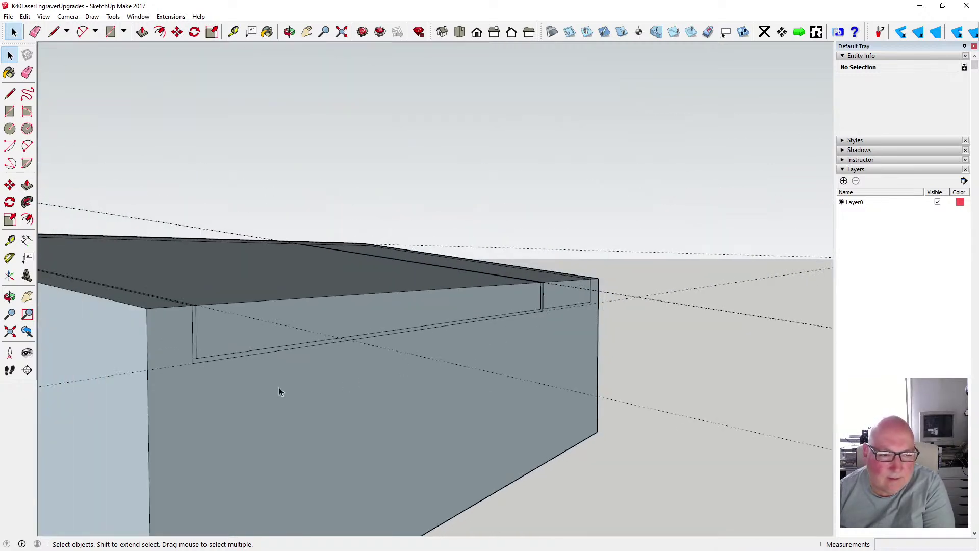
{"action": "scroll", "coordinate": [169, 363], "scroll_direction": "up", "scroll_amount": 6}
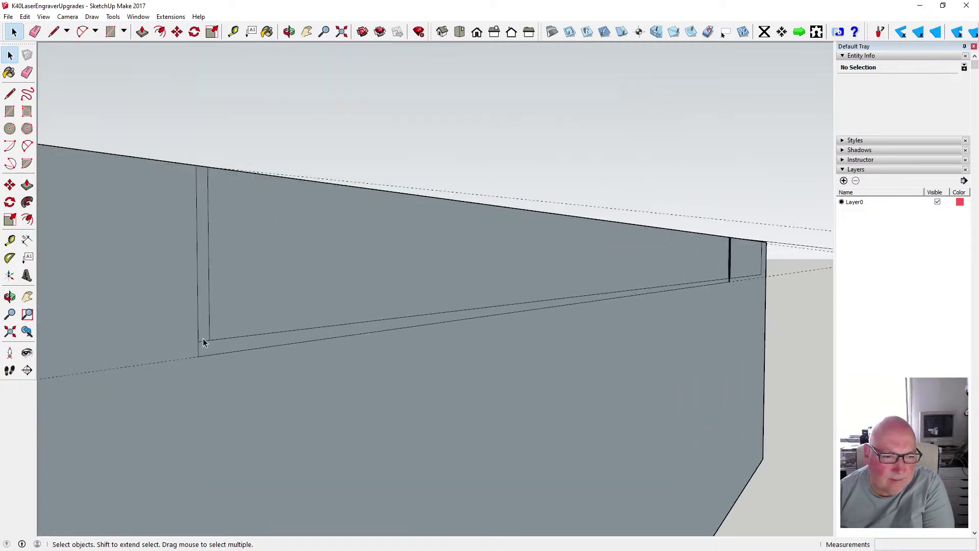
{"action": "scroll", "coordinate": [270, 399], "scroll_direction": "down", "scroll_amount": 5}
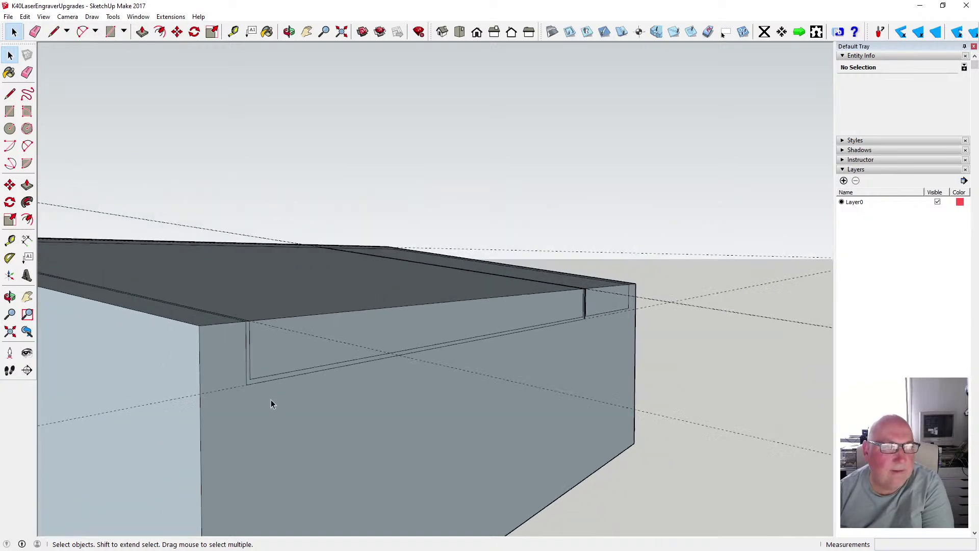
{"action": "left_click", "coordinate": [289, 32]}
{"action": "scroll", "coordinate": [536, 240], "scroll_direction": "down", "scroll_amount": 1}
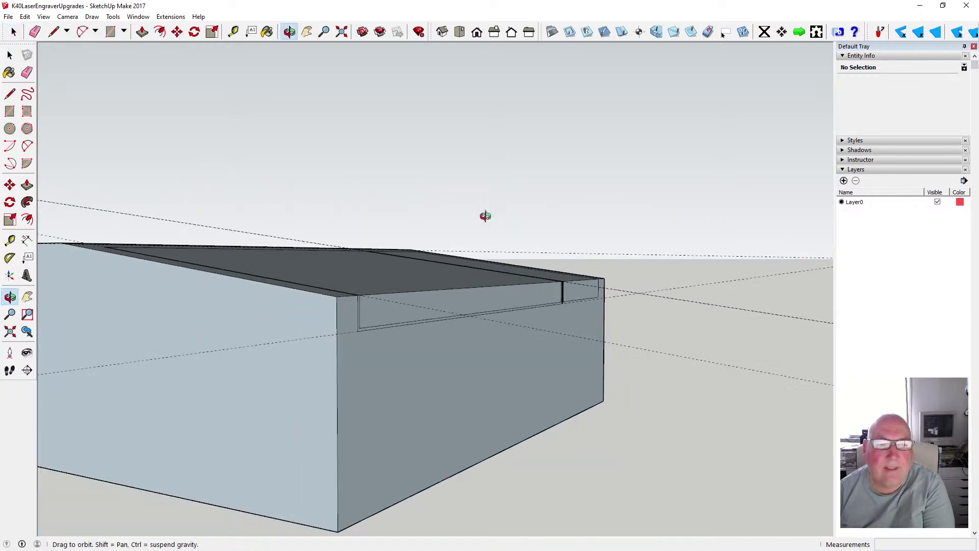
{"action": "left_click_drag", "start_coordinate": [474, 196], "coordinate": [269, 334]}
{"action": "scroll", "coordinate": [116, 260], "scroll_direction": "up", "scroll_amount": 6}
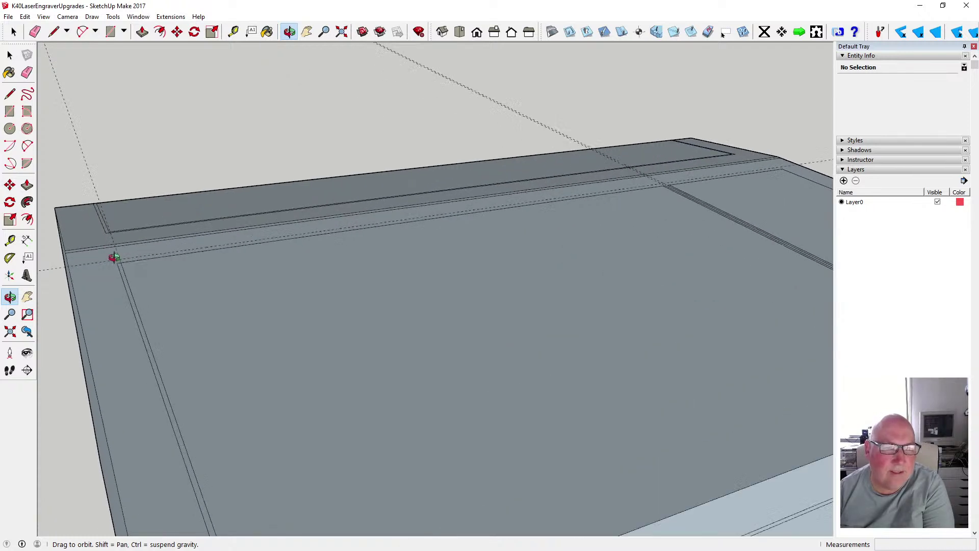
{"action": "scroll", "coordinate": [116, 271], "scroll_direction": "up", "scroll_amount": 4}
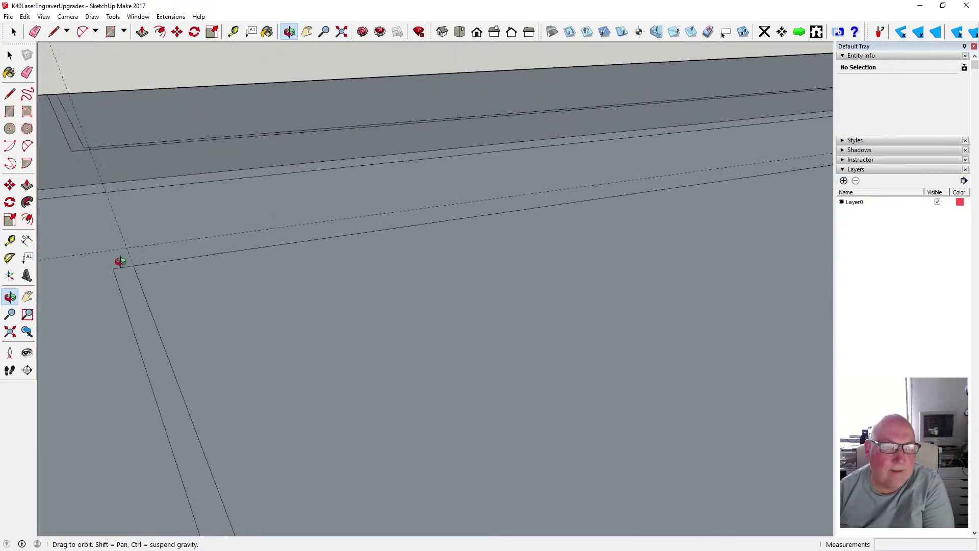
{"action": "key", "text": "l"}
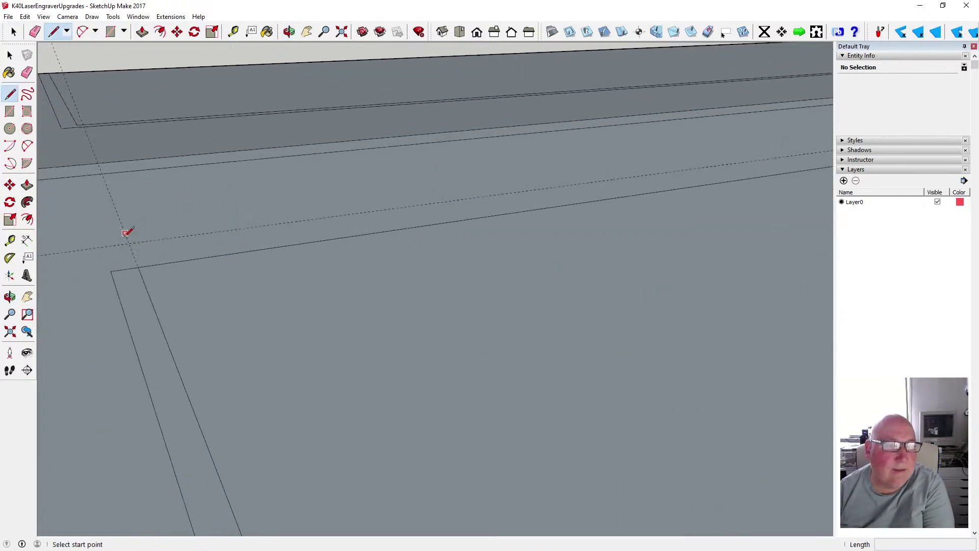
{"action": "left_click", "coordinate": [111, 271]}
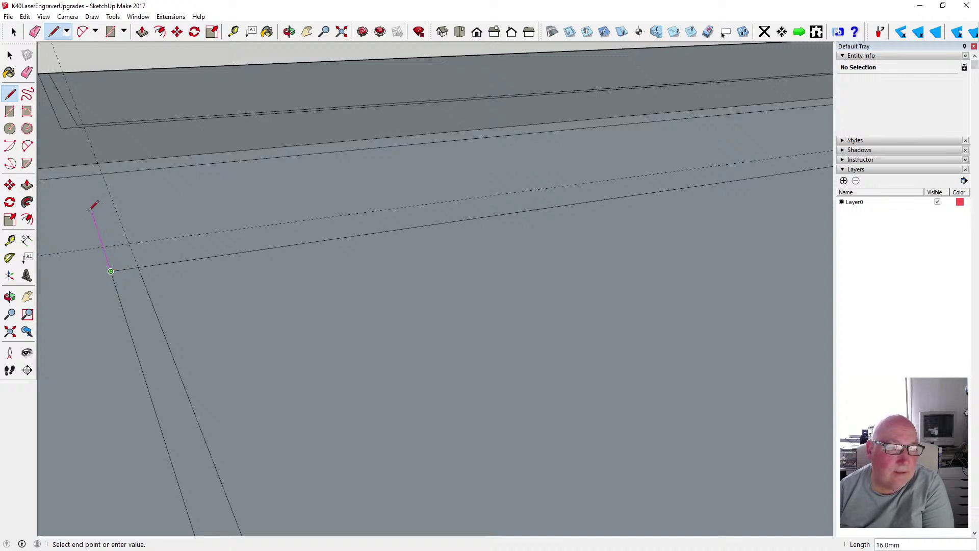
{"action": "scroll", "coordinate": [118, 240], "scroll_direction": "down", "scroll_amount": 2}
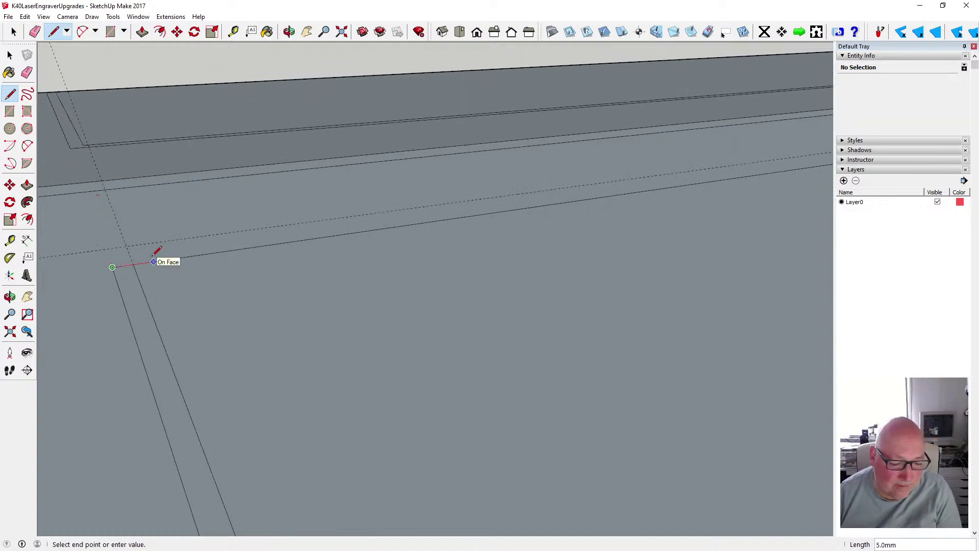
{"action": "key", "text": "Escape"}
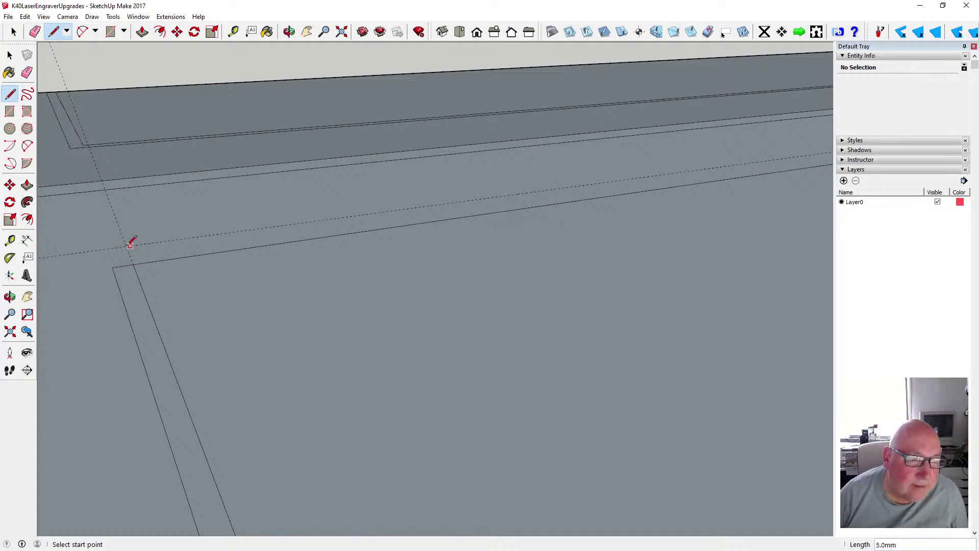
Delete the misplaced construction guide running parallel to the rear edge of the lid openings
{"action": "scroll", "coordinate": [147, 282], "scroll_direction": "up", "scroll_amount": 3}
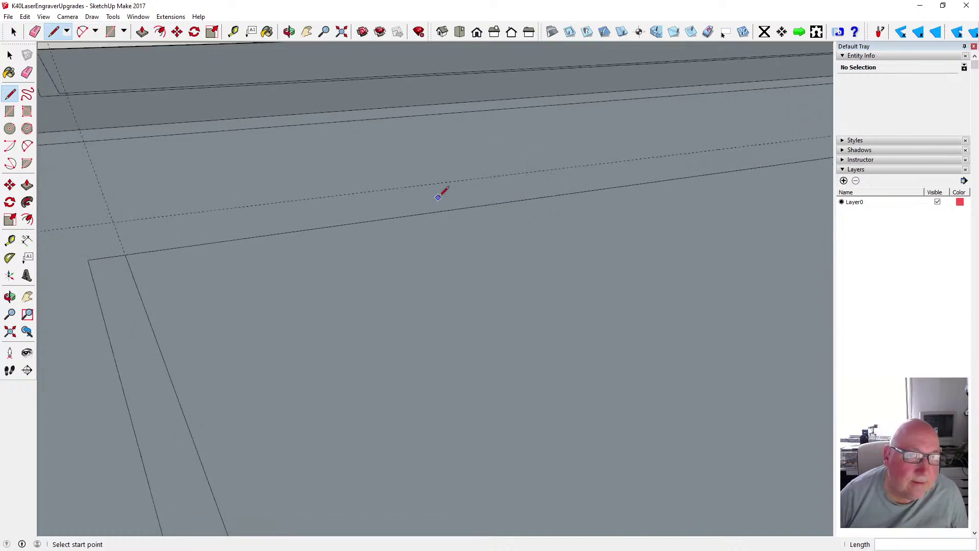
{"action": "key", "text": "o"}
{"action": "left_click_drag", "start_coordinate": [398, 222], "coordinate": [641, 218]}
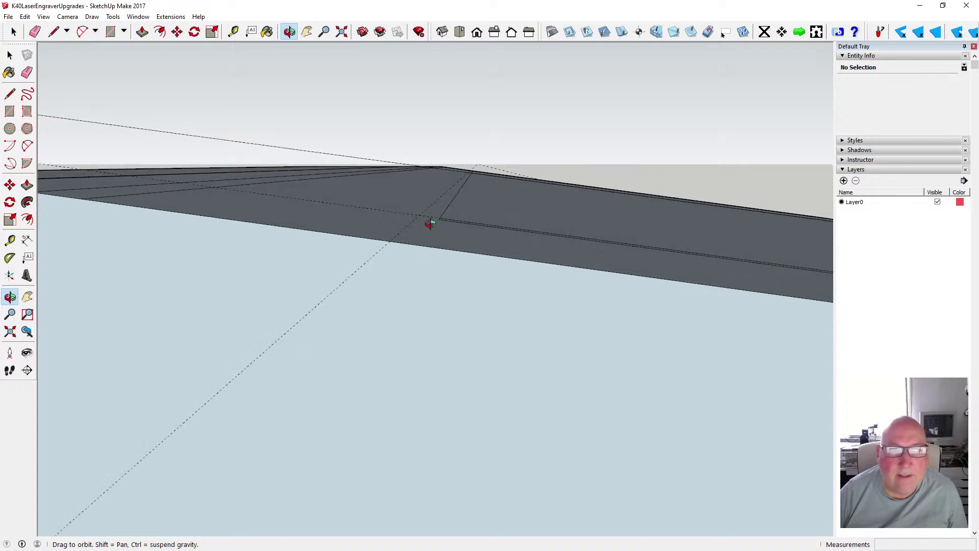
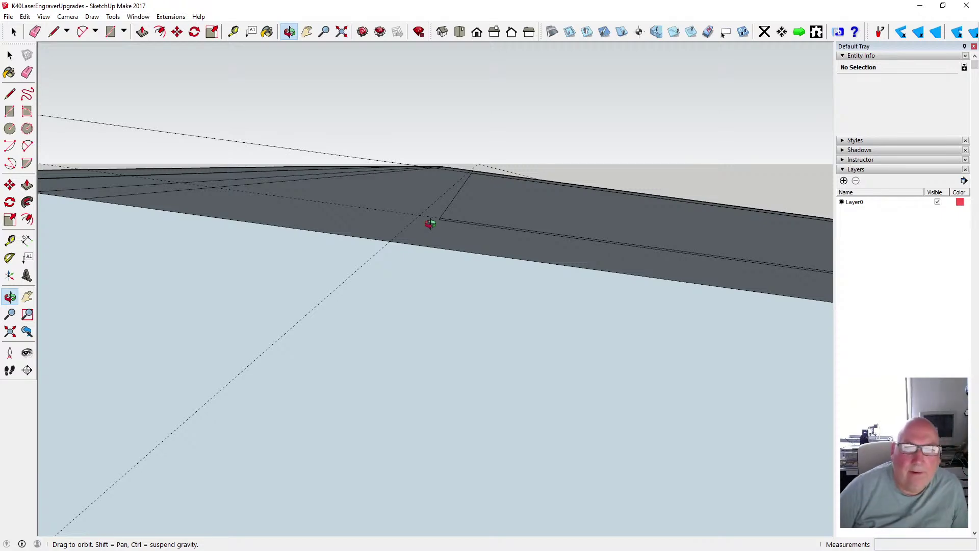
{"action": "left_click_drag", "start_coordinate": [426, 236], "coordinate": [427, 207]}
{"action": "key", "text": "space"}
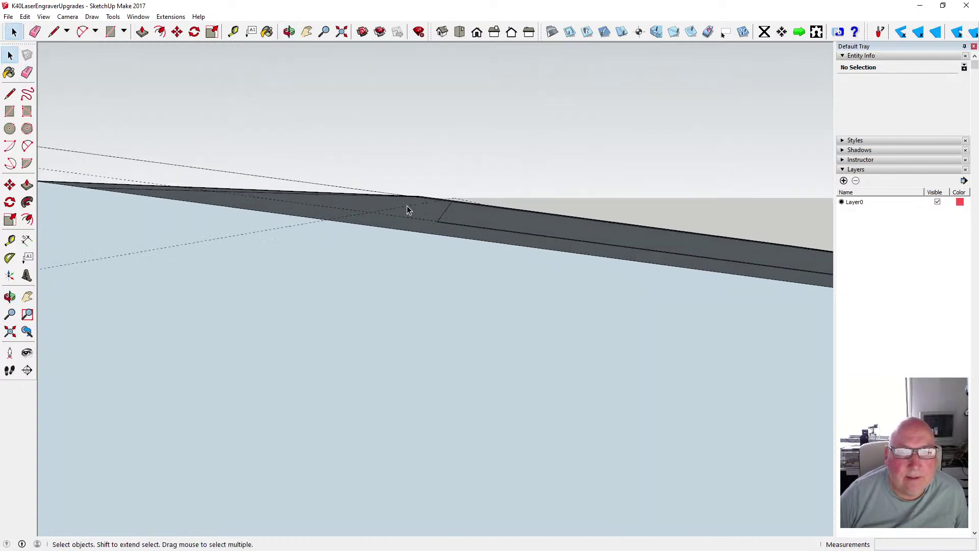
{"action": "left_click", "coordinate": [407, 206]}
{"action": "left_click", "coordinate": [411, 99]}
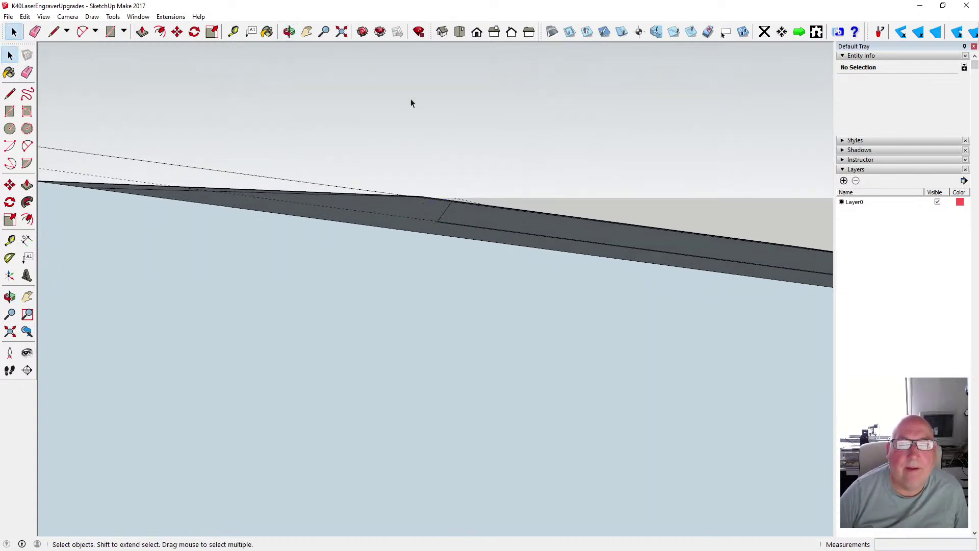
Place a construction guide on the sloping top face 2.5 mm behind the large lid opening's rear edge
{"action": "left_click", "coordinate": [289, 32]}
{"action": "left_click_drag", "start_coordinate": [477, 203], "coordinate": [410, 241]}
{"action": "left_click", "coordinate": [233, 31]}
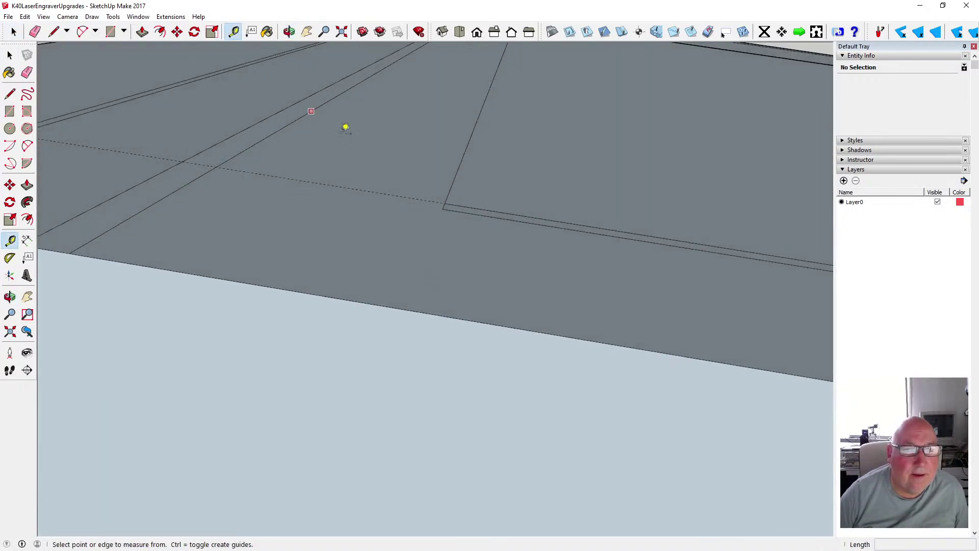
{"action": "left_click", "coordinate": [452, 185]}
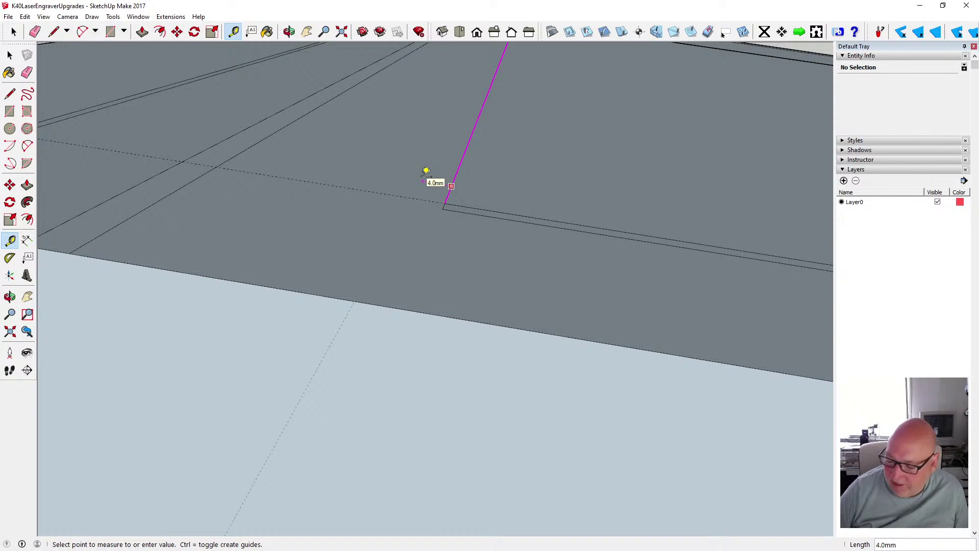
{"action": "key", "text": "BackSpace"}
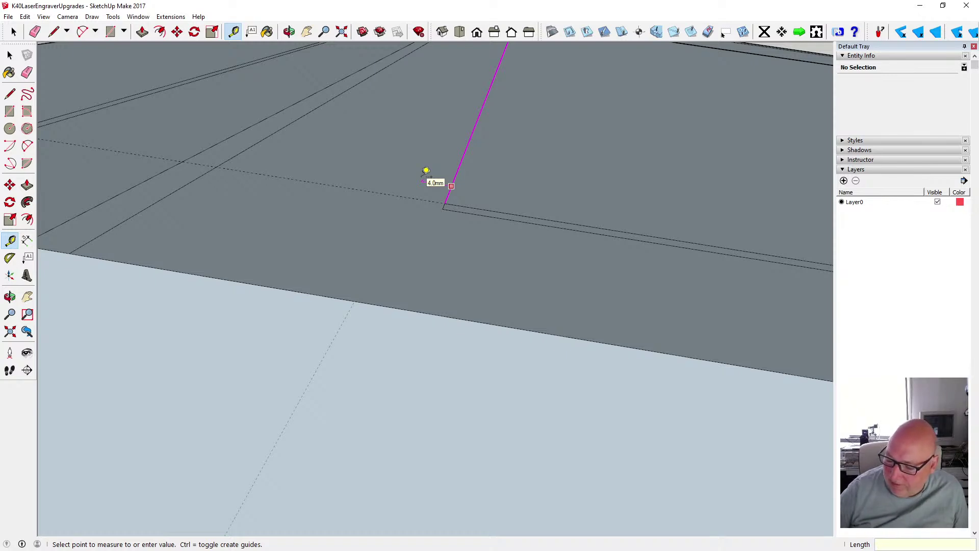
{"action": "type", "text": "2.5"}
{"action": "key", "text": "Return"}
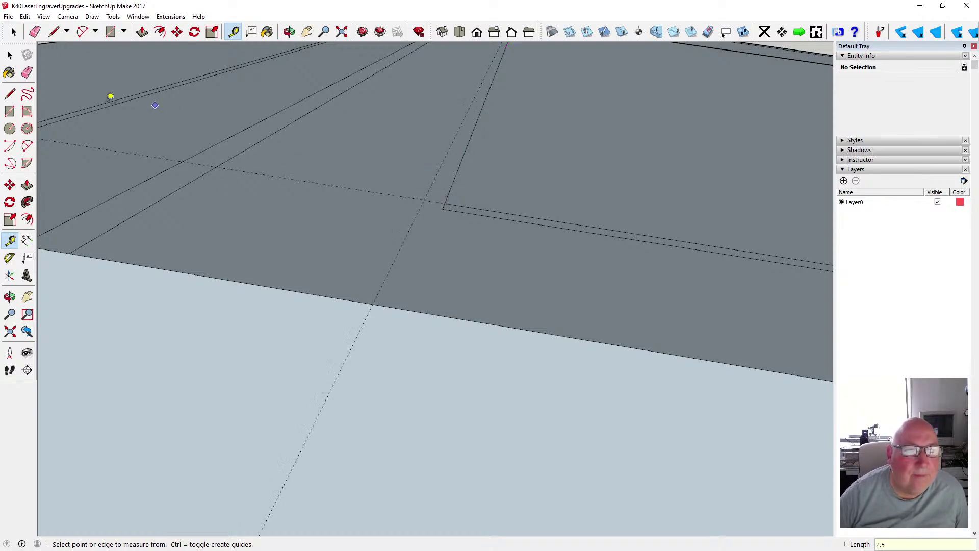
Outline the gap behind the large lid opening along the new guide, closing both ends with 2.5 mm lines
{"action": "left_click", "coordinate": [9, 94]}
{"action": "left_click", "coordinate": [10, 95]}
{"action": "left_click", "coordinate": [442, 209]}
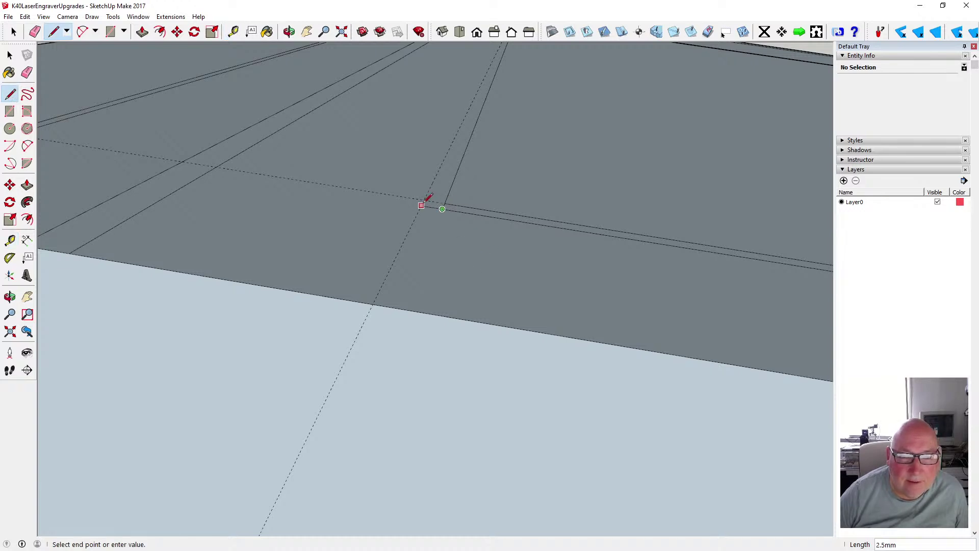
{"action": "scroll", "coordinate": [391, 321], "scroll_direction": "down", "scroll_amount": 6}
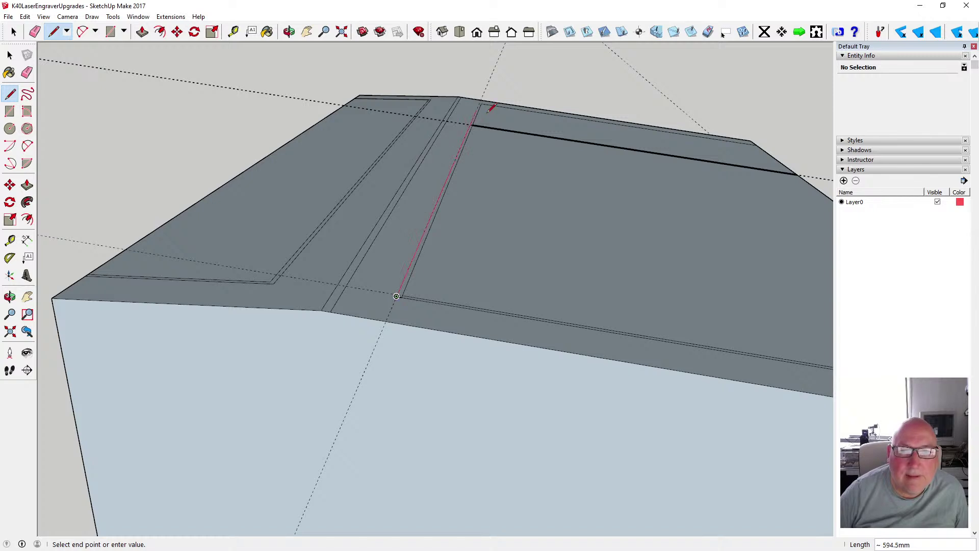
{"action": "scroll", "coordinate": [485, 114], "scroll_direction": "up", "scroll_amount": 5}
{"action": "scroll", "coordinate": [467, 128], "scroll_direction": "up", "scroll_amount": 3}
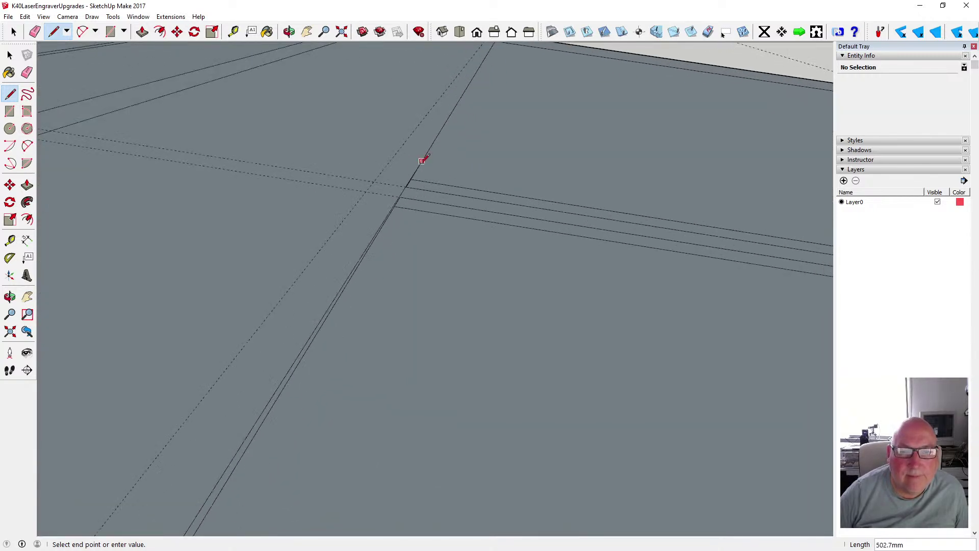
{"action": "left_click", "coordinate": [366, 191]}
{"action": "left_click", "coordinate": [400, 197]}
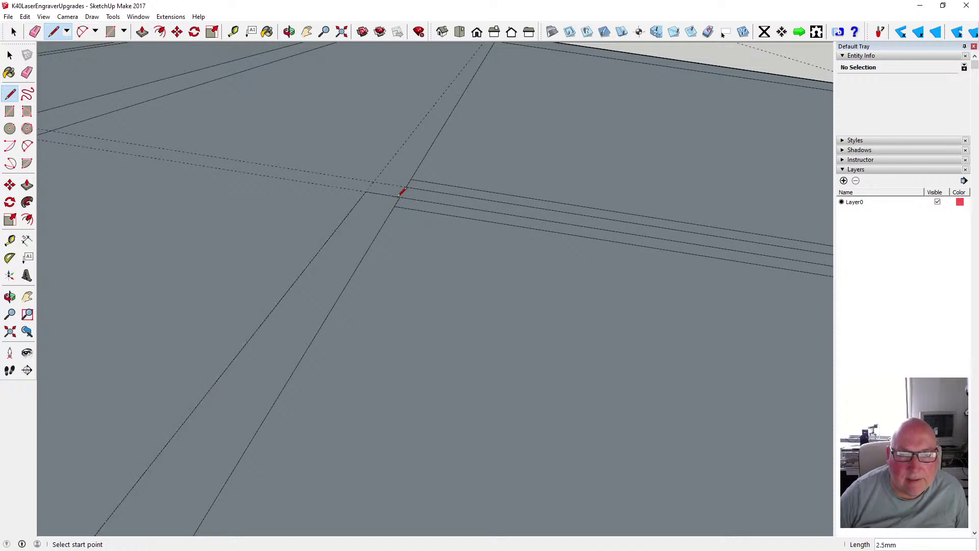
Delete the short leftover edge at the large lid opening's rear inner corner, between the opening and its gap line
{"action": "left_click", "coordinate": [10, 55]}
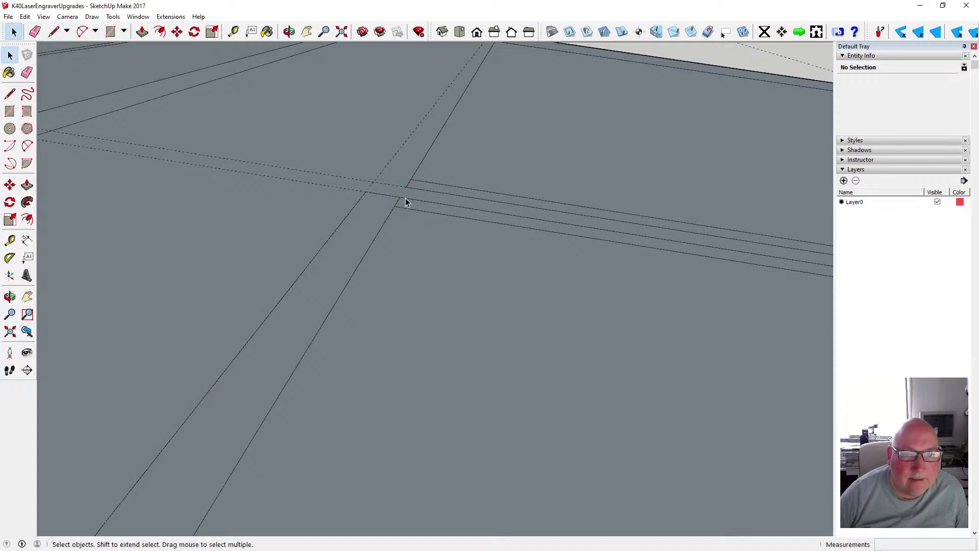
{"action": "key", "text": "Delete"}
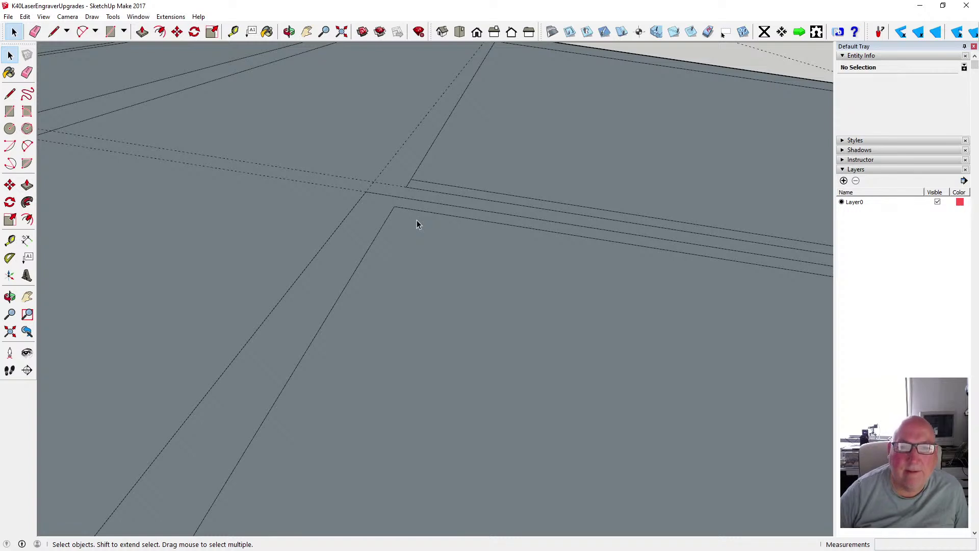
{"action": "scroll", "coordinate": [303, 328], "scroll_direction": "down", "scroll_amount": 2}
{"action": "scroll", "coordinate": [303, 329], "scroll_direction": "down", "scroll_amount": 1}
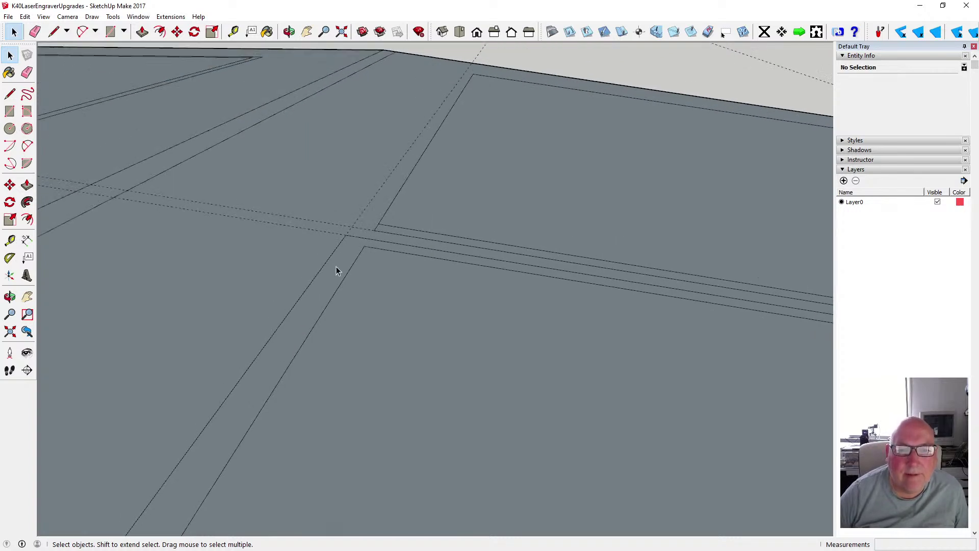
Delete the short leftover edge at the large lid opening's rear outer corner, between the opening and its gap line
{"action": "middle_click_drag", "start_coordinate": [469, 218], "coordinate": [361, 245]}
{"action": "scroll", "coordinate": [361, 244], "scroll_direction": "down", "scroll_amount": 4}
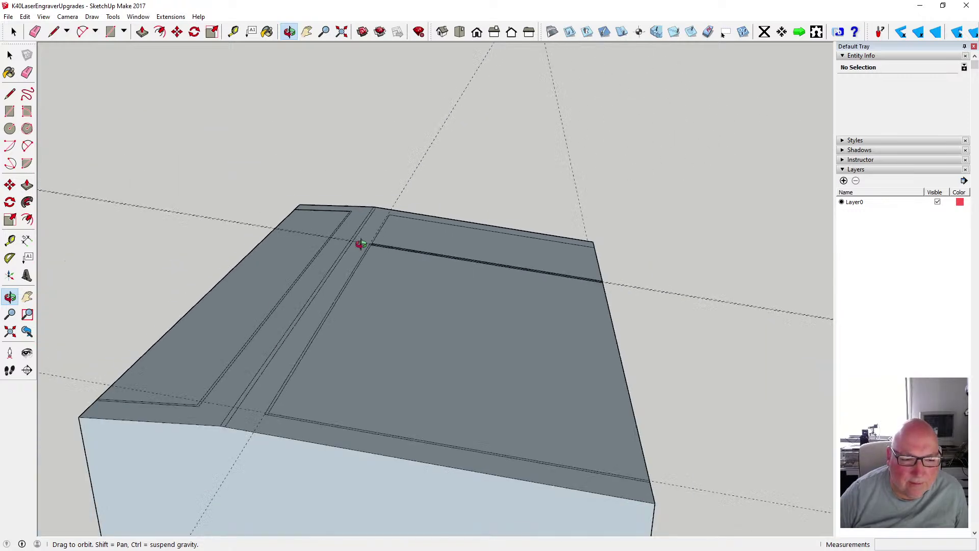
{"action": "scroll", "coordinate": [267, 421], "scroll_direction": "up", "scroll_amount": 8}
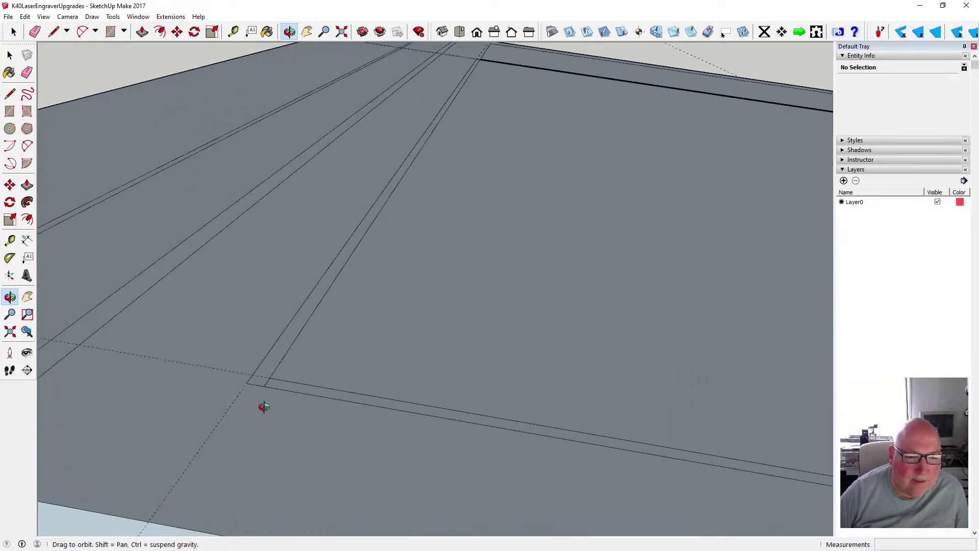
{"action": "key", "text": "space"}
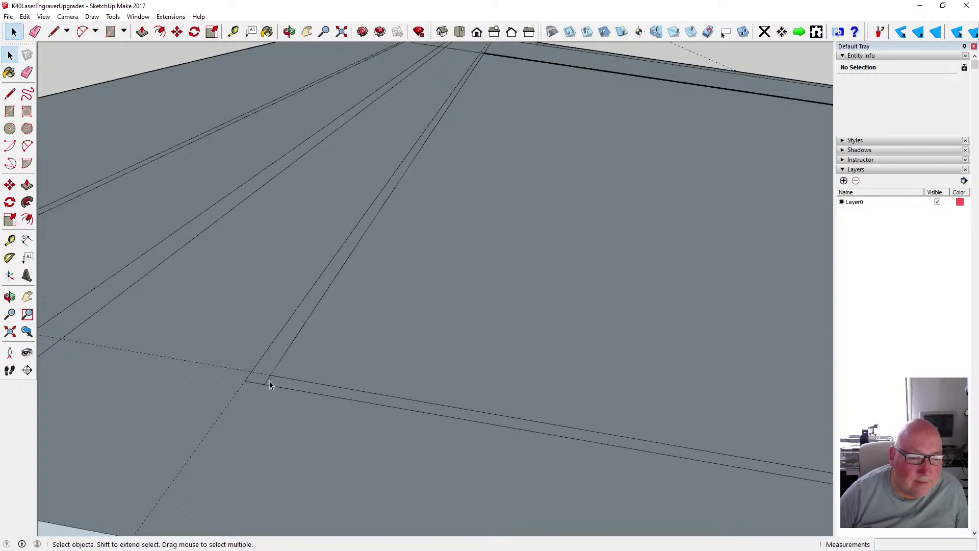
{"action": "key", "text": "Delete"}
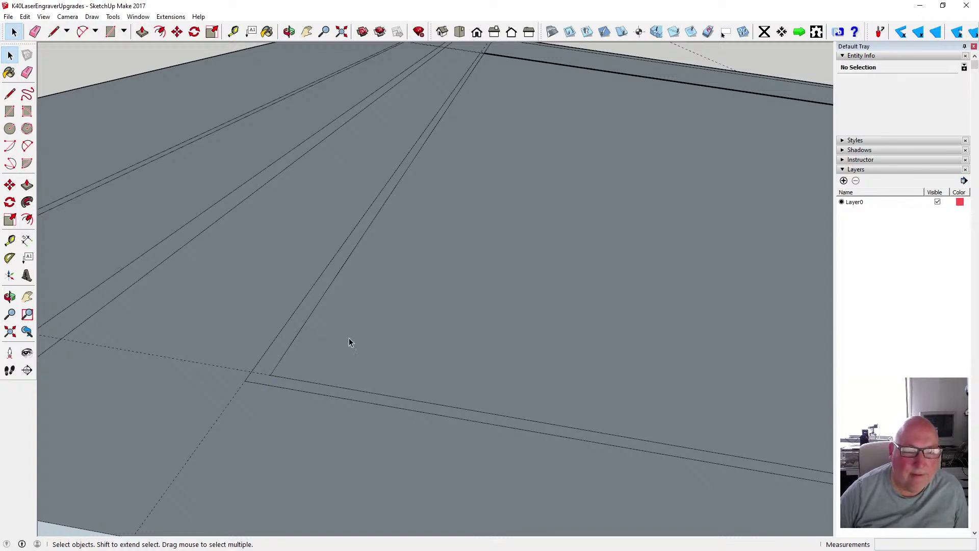
Inspect the lid openings and their gap outlines on the top and front faces from both ends of the case
{"action": "scroll", "coordinate": [299, 363], "scroll_direction": "down", "scroll_amount": 2}
{"action": "scroll", "coordinate": [298, 359], "scroll_direction": "down", "scroll_amount": 1}
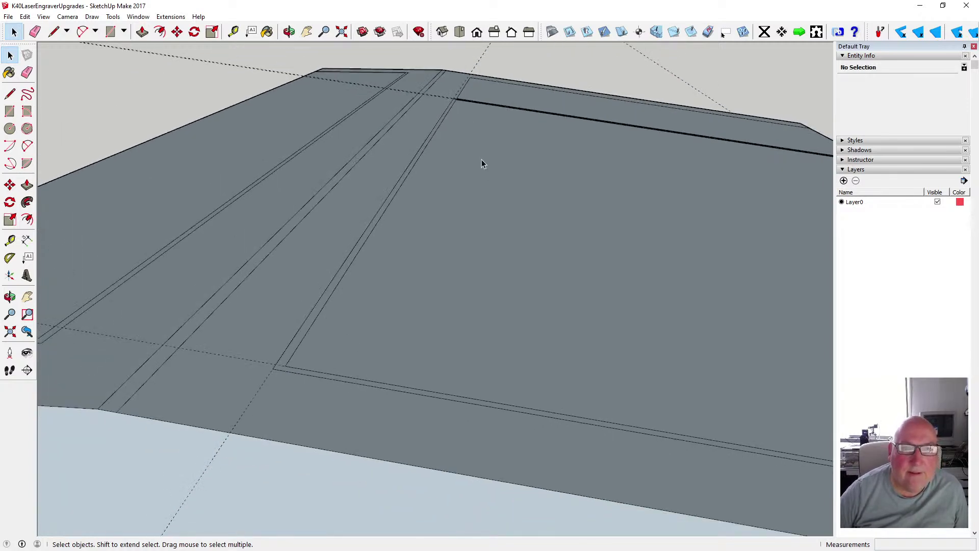
{"action": "left_click", "coordinate": [288, 32]}
{"action": "left_click_drag", "start_coordinate": [647, 212], "coordinate": [290, 281]}
{"action": "scroll", "coordinate": [408, 256], "scroll_direction": "down", "scroll_amount": 3}
{"action": "scroll", "coordinate": [291, 281], "scroll_direction": "down", "scroll_amount": 1}
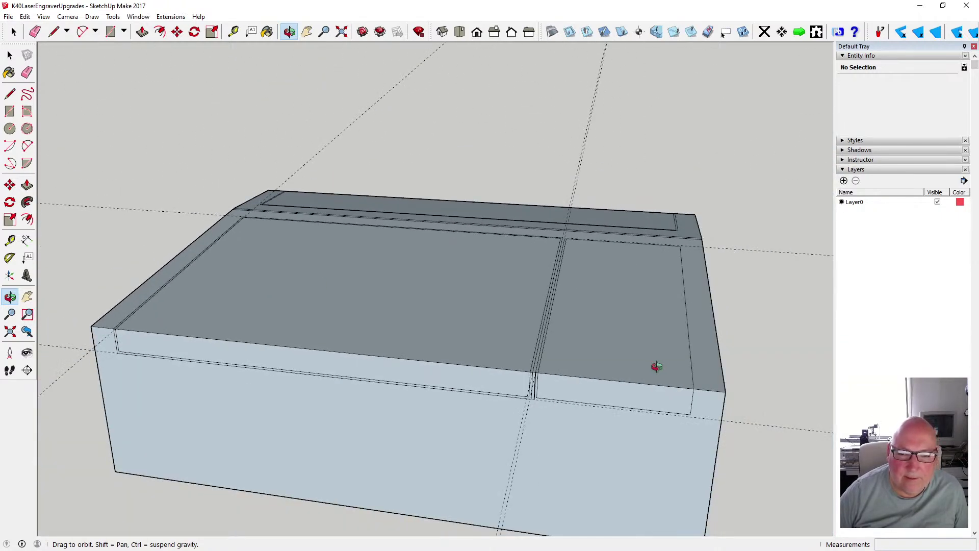
{"action": "scroll", "coordinate": [576, 366], "scroll_direction": "down", "scroll_amount": 1}
{"action": "scroll", "coordinate": [554, 363], "scroll_direction": "up", "scroll_amount": 5}
{"action": "left_click_drag", "start_coordinate": [556, 354], "coordinate": [497, 367]}
{"action": "scroll", "coordinate": [450, 371], "scroll_direction": "down", "scroll_amount": 3}
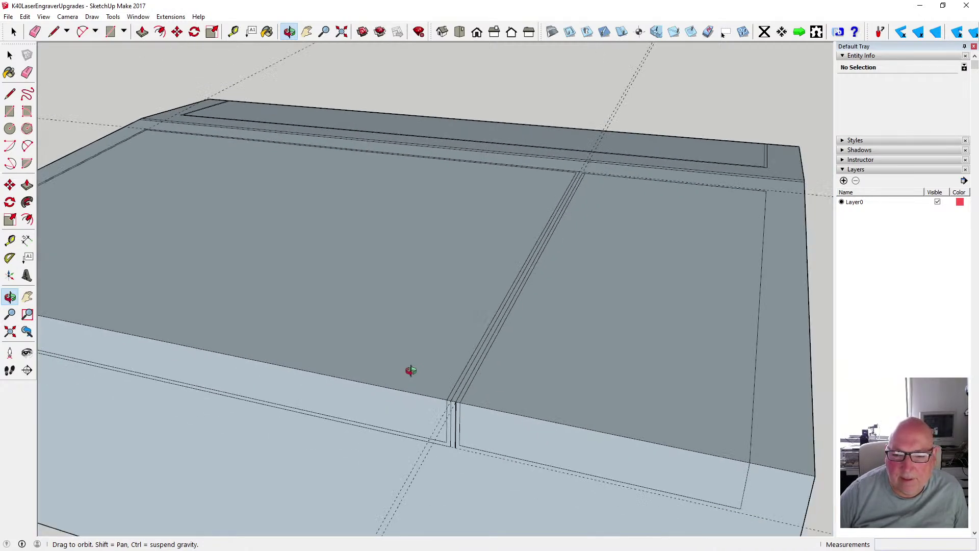
{"action": "left_click_drag", "start_coordinate": [437, 356], "coordinate": [612, 303]}
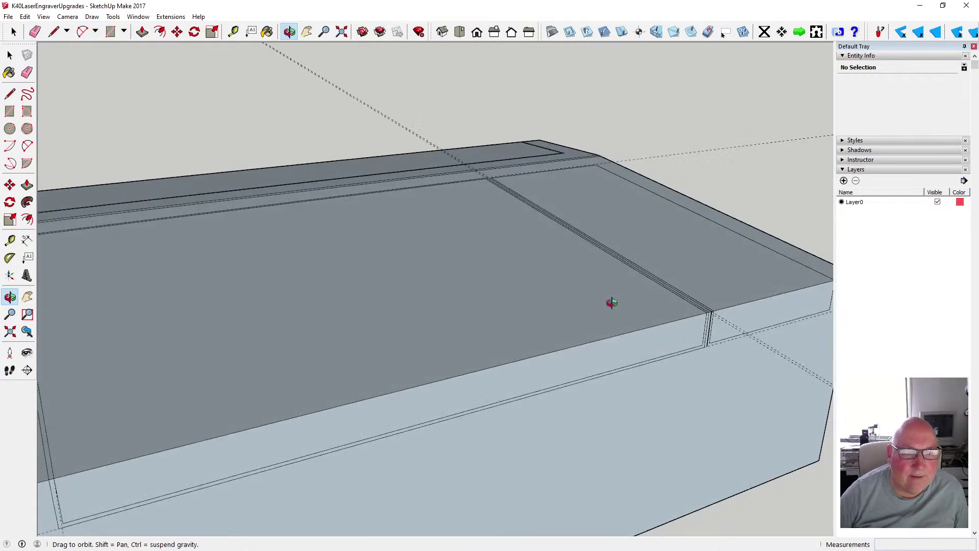
{"action": "scroll", "coordinate": [614, 298], "scroll_direction": "down", "scroll_amount": 3}
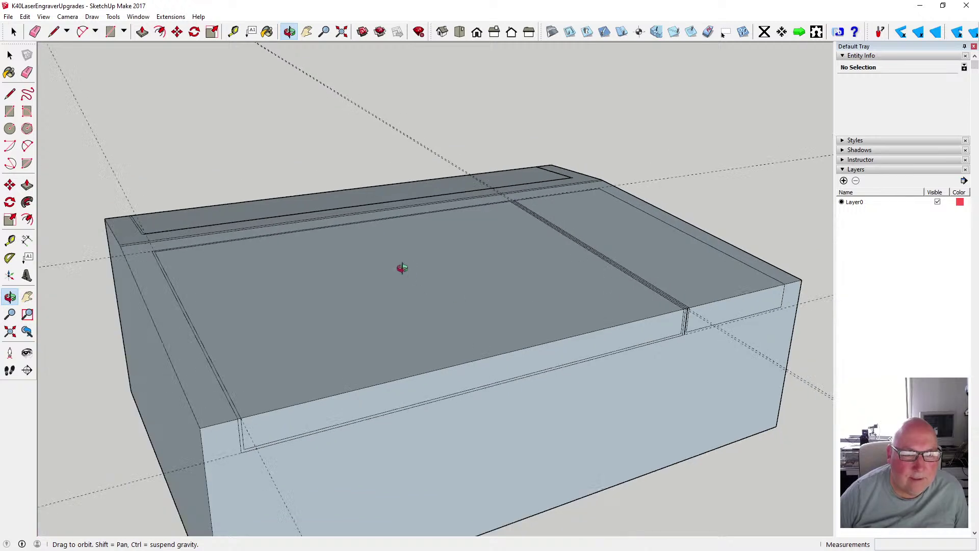
Measure the margin between the case's side edge and the large lid opening's outline on the sloping top face
{"action": "left_click", "coordinate": [233, 31]}
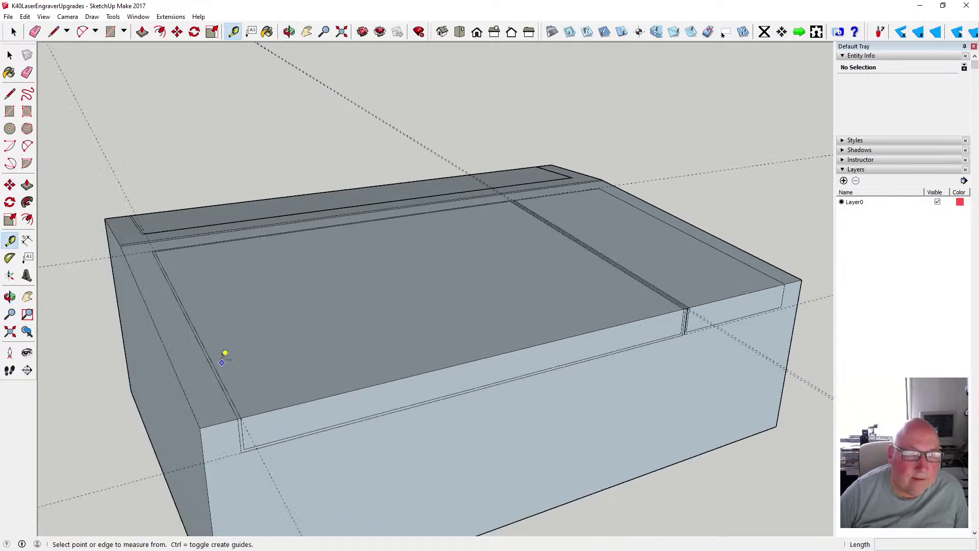
{"action": "left_click", "coordinate": [167, 352]}
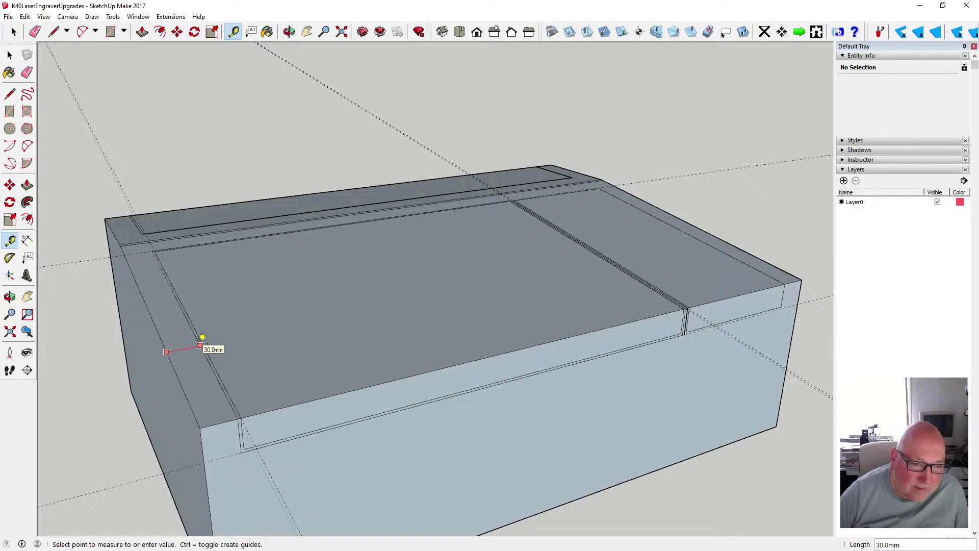
{"action": "left_click", "coordinate": [10, 55]}
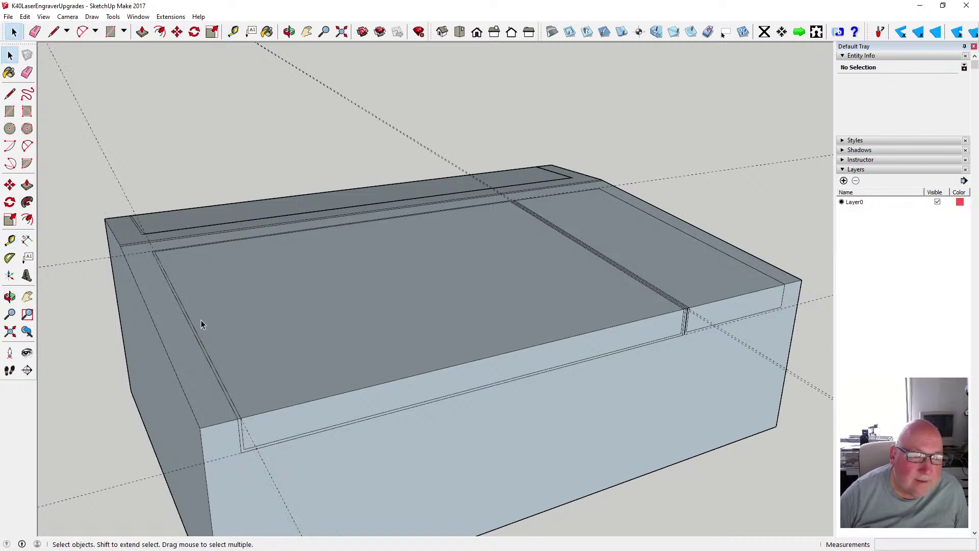
Measure across the small lid opening on the sloping top face, from the gap lines beside the large opening to its outer side edge
{"action": "scroll", "coordinate": [196, 321], "scroll_direction": "down", "scroll_amount": 4}
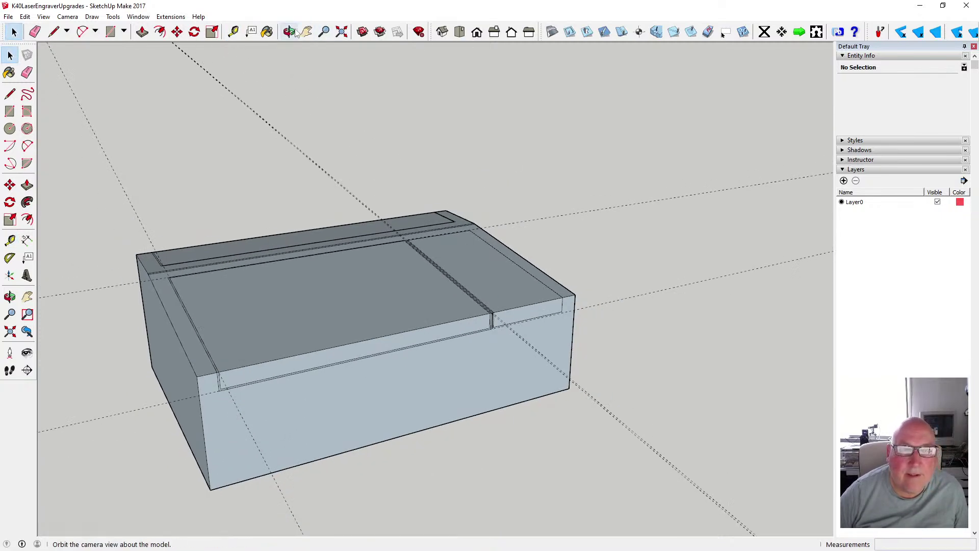
{"action": "left_click", "coordinate": [289, 32]}
{"action": "left_click_drag", "start_coordinate": [595, 286], "coordinate": [538, 324]}
{"action": "scroll", "coordinate": [530, 312], "scroll_direction": "up", "scroll_amount": 5}
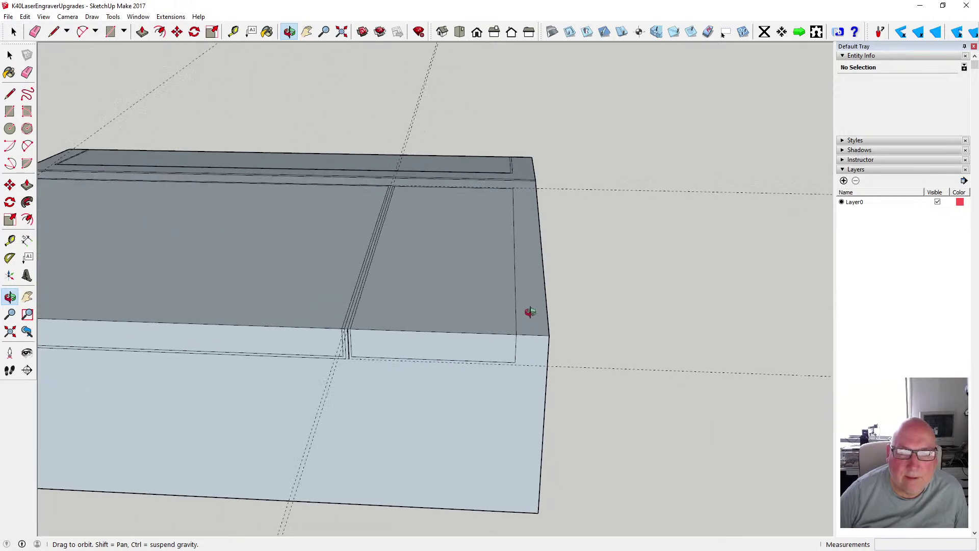
{"action": "scroll", "coordinate": [530, 312], "scroll_direction": "up", "scroll_amount": 3}
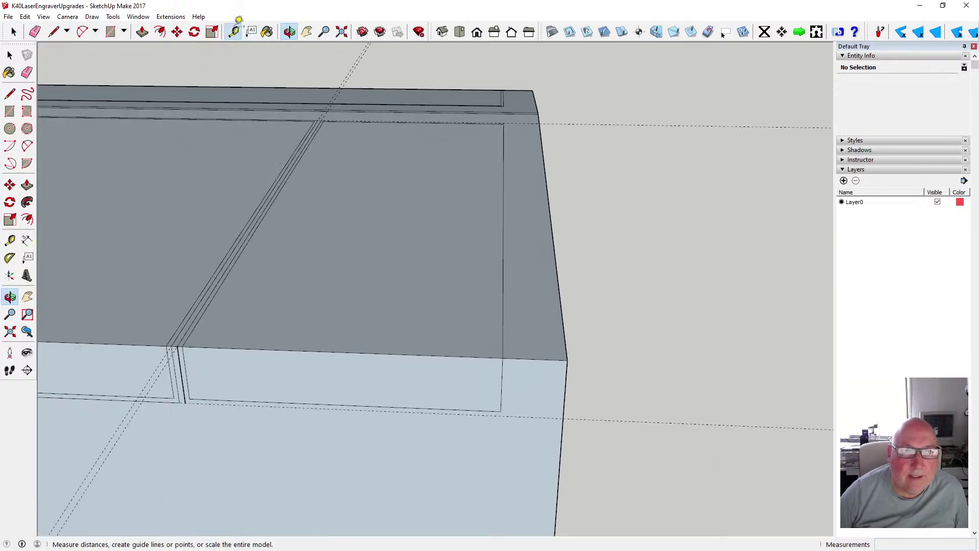
{"action": "left_click", "coordinate": [235, 32]}
{"action": "left_click", "coordinate": [237, 258]}
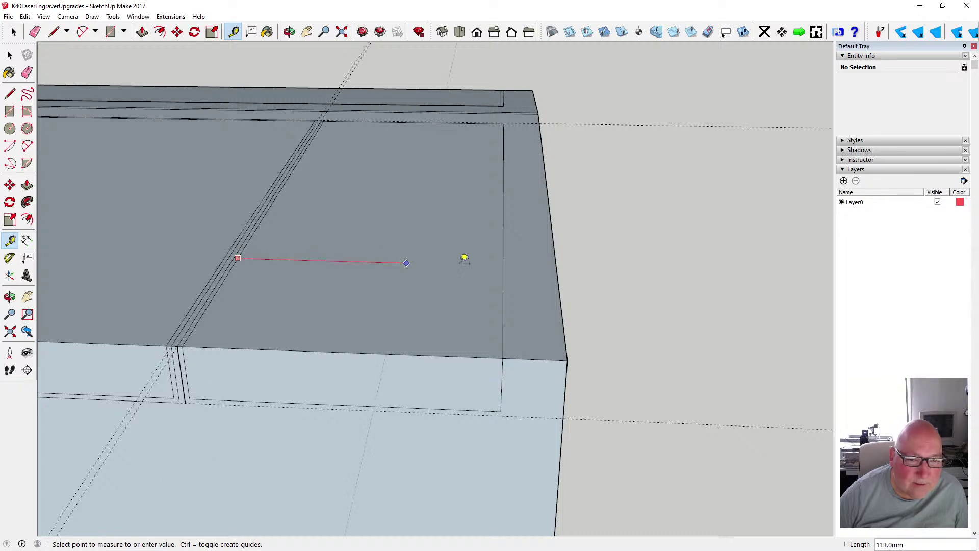
{"action": "left_click", "coordinate": [507, 259]}
Place a construction guide 2.5 mm inside the small lid opening's outer side edge
{"action": "left_click", "coordinate": [498, 264]}
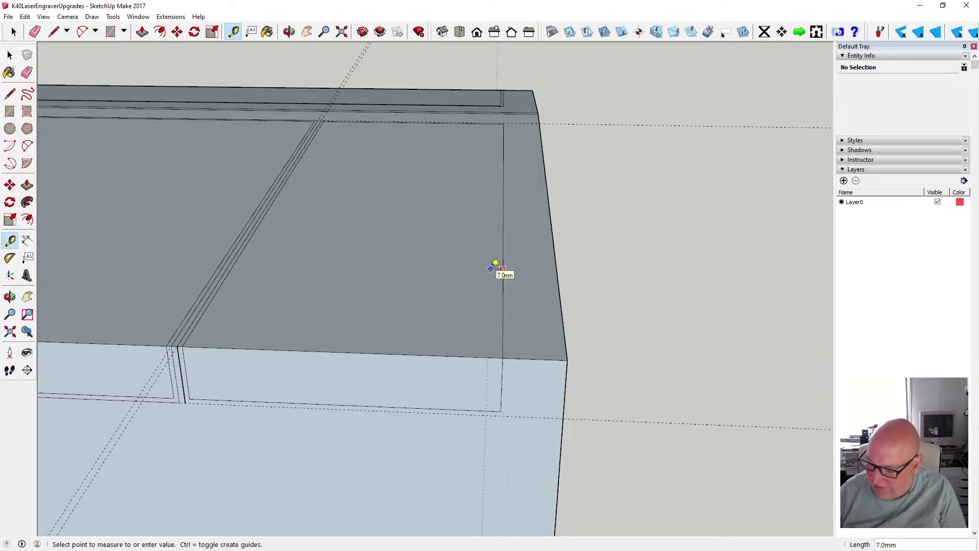
{"action": "type", "text": "2.5"}
{"action": "key", "text": "Return"}
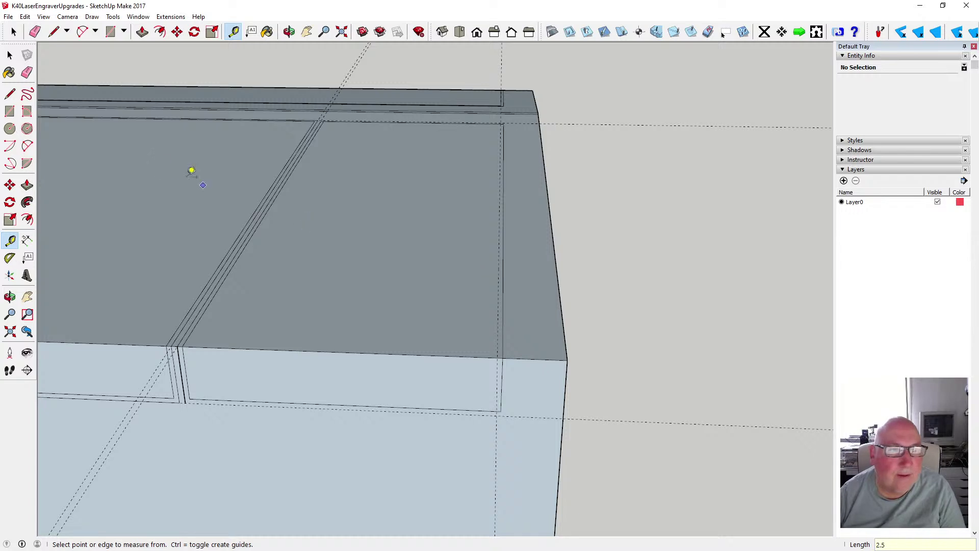
Draw a 342 mm line along the new guide on the sloping top face, from the front edge to the small opening's rear edge
{"action": "left_click", "coordinate": [10, 93]}
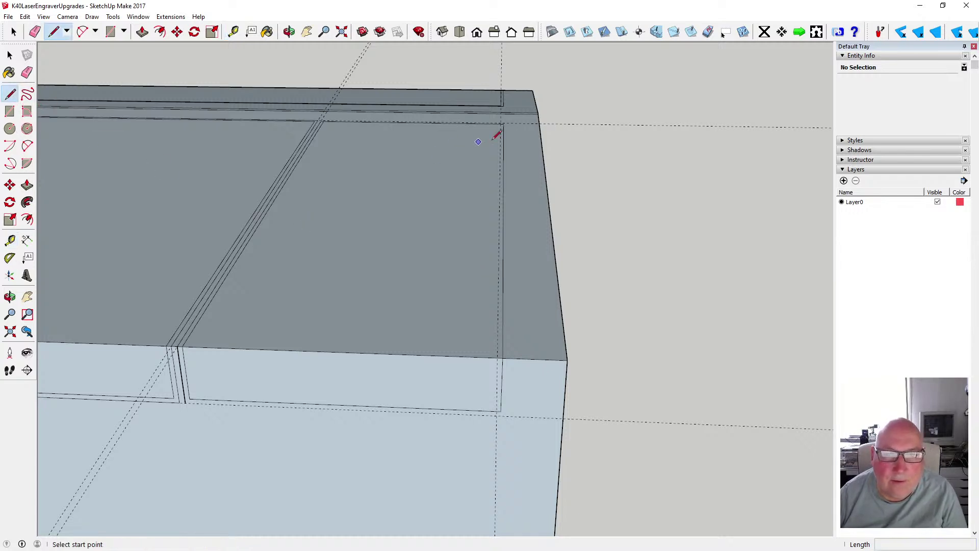
{"action": "left_click", "coordinate": [498, 357]}
{"action": "scroll", "coordinate": [500, 256], "scroll_direction": "up", "scroll_amount": 5}
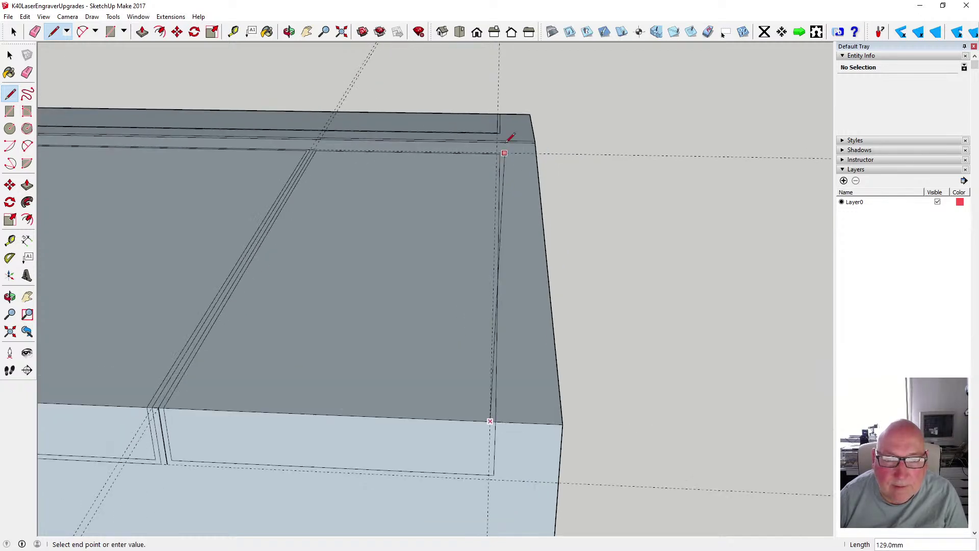
{"action": "left_click", "coordinate": [492, 164]}
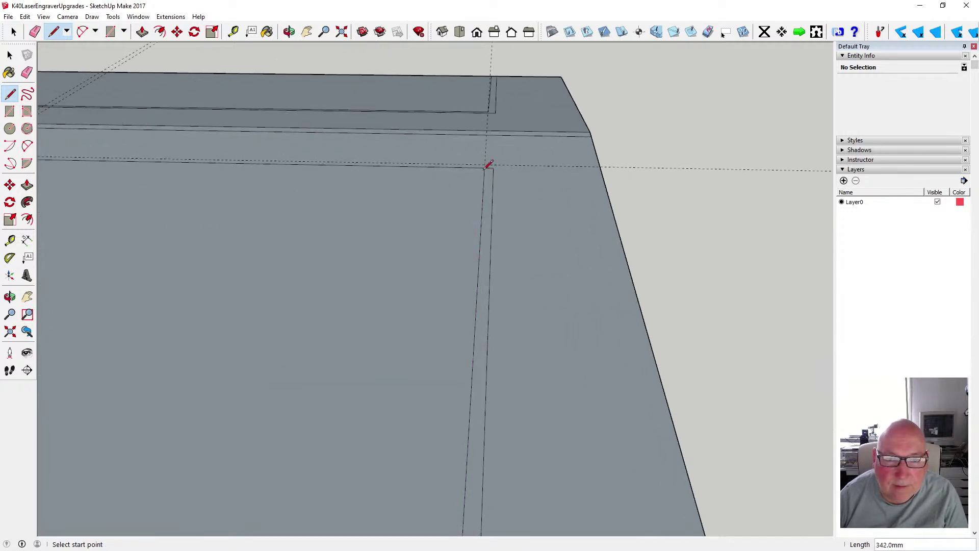
{"action": "scroll", "coordinate": [514, 148], "scroll_direction": "down", "scroll_amount": 3}
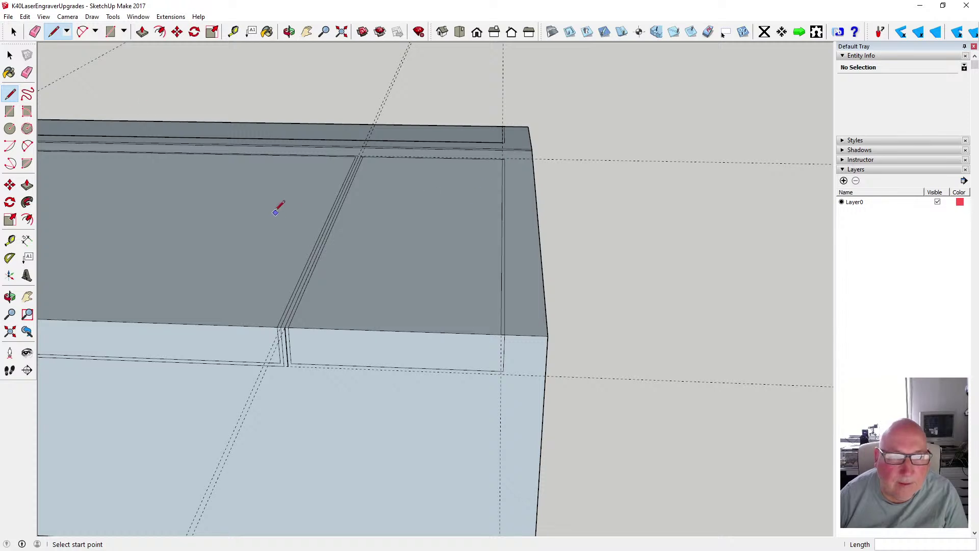
Delete the small lid opening's inner side edges nearest the large opening, on both the sloping top face and the front face
{"action": "left_click", "coordinate": [10, 56]}
{"action": "scroll", "coordinate": [289, 309], "scroll_direction": "up", "scroll_amount": 4}
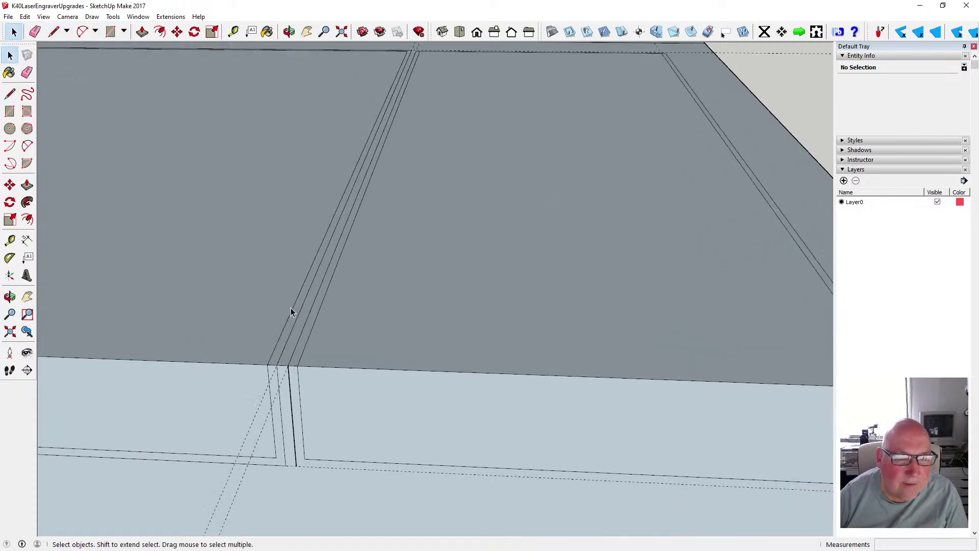
{"action": "scroll", "coordinate": [300, 361], "scroll_direction": "down", "scroll_amount": 2}
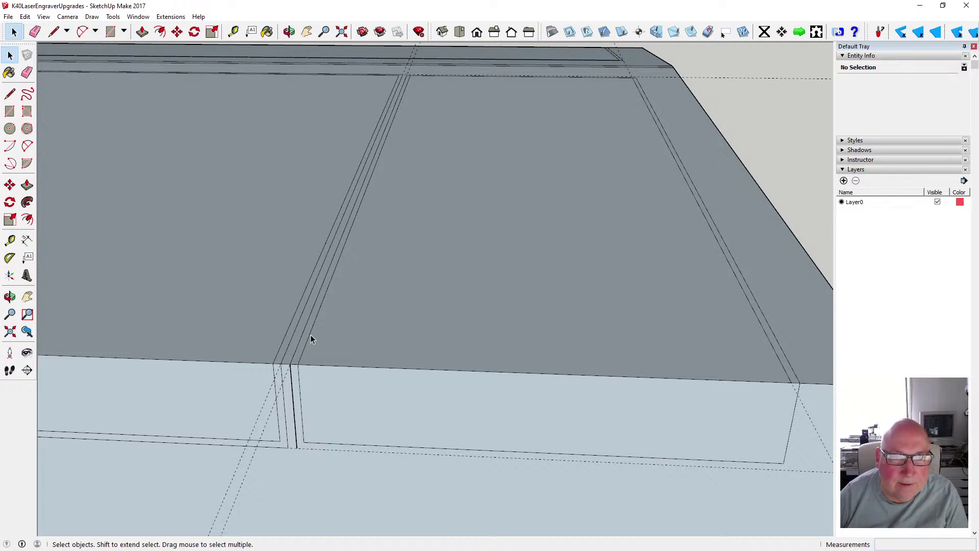
{"action": "left_click", "coordinate": [310, 335]}
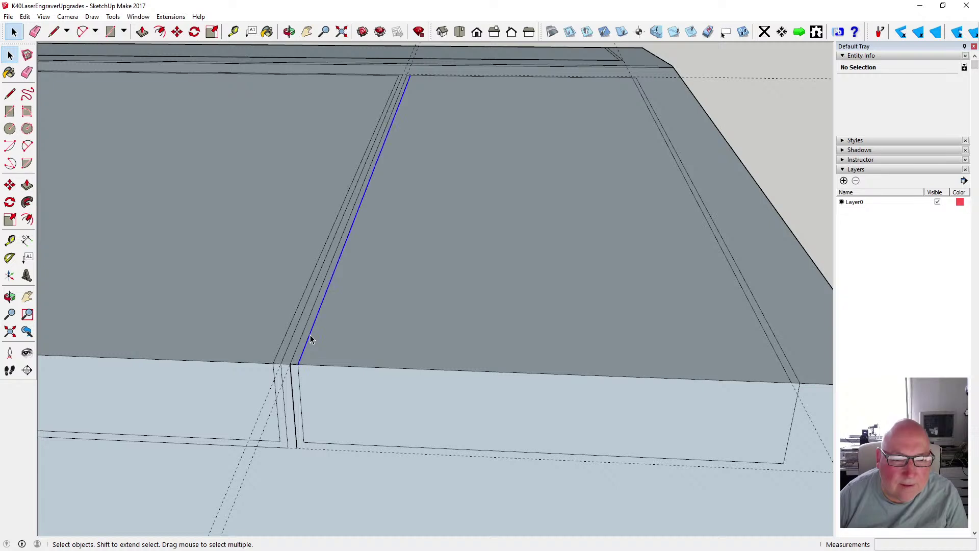
{"action": "key", "text": "Delete"}
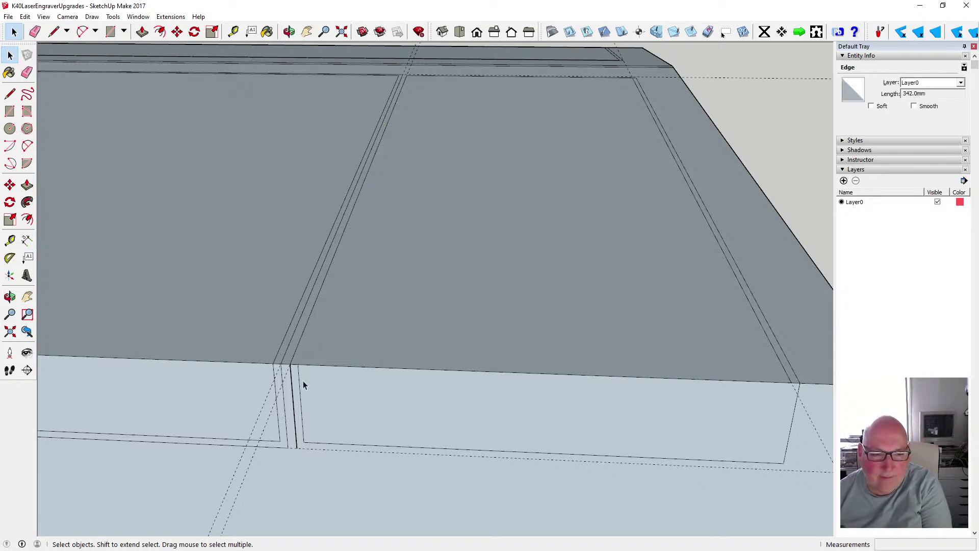
{"action": "left_click", "coordinate": [300, 383]}
{"action": "key", "text": "Delete"}
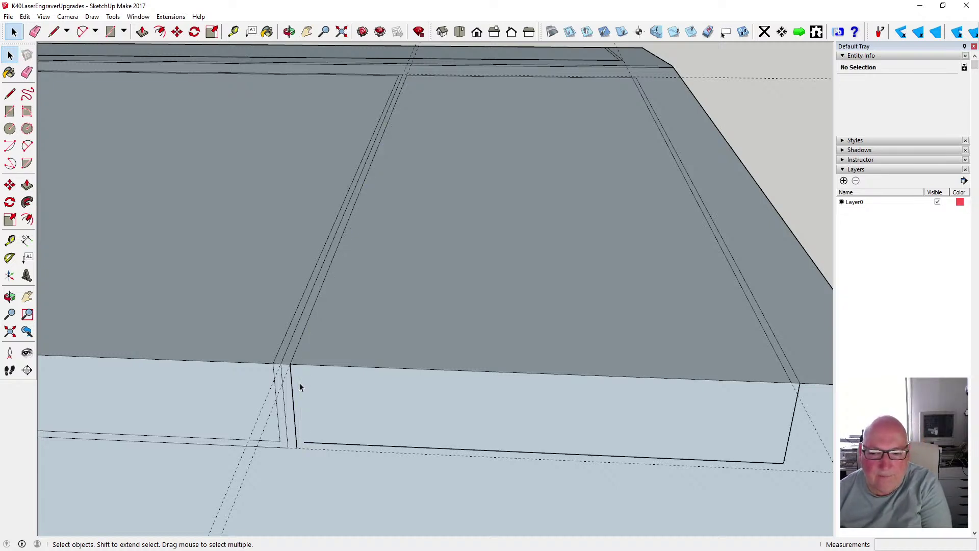
Extend the small opening's lower edge on the front face with a 2.5 mm line to the remaining inner side line
{"action": "left_click", "coordinate": [9, 94]}
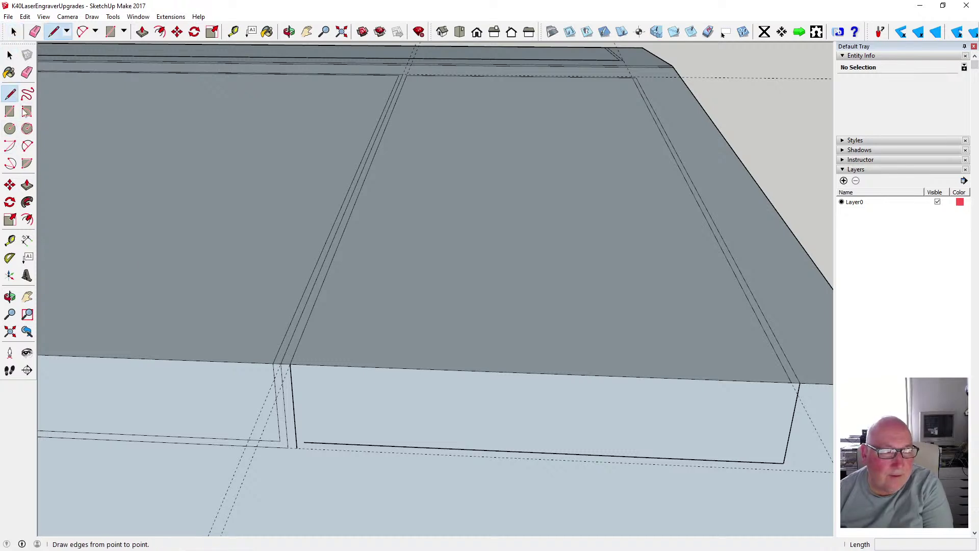
{"action": "left_click", "coordinate": [297, 442]}
{"action": "key", "text": "Escape"}
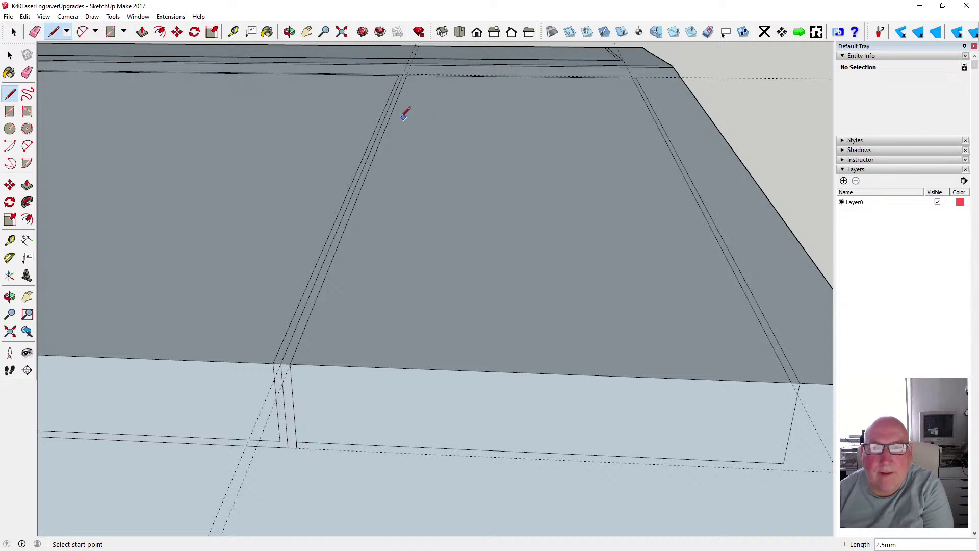
Delete the short edge at the small lid opening's rear outer corner, between its side edge and the gap line
{"action": "left_click", "coordinate": [10, 55]}
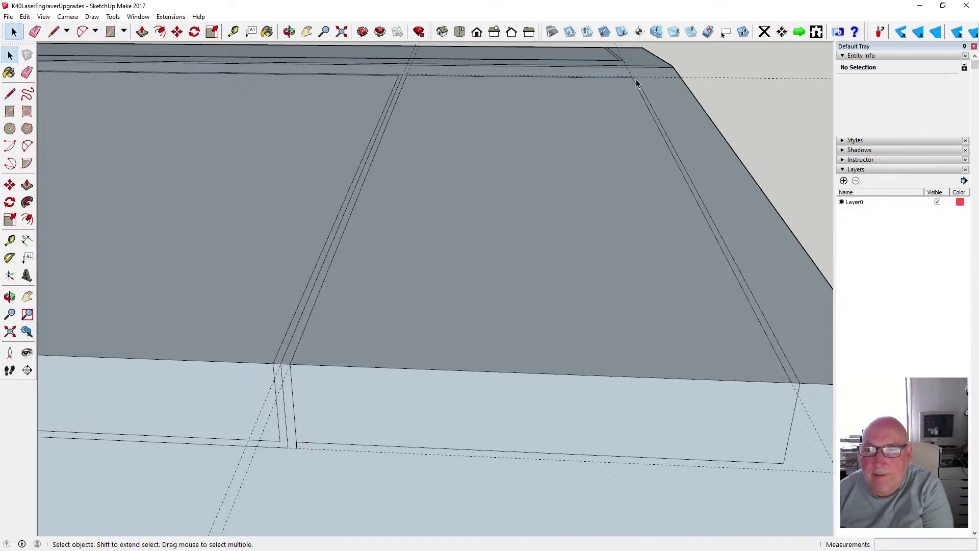
{"action": "scroll", "coordinate": [612, 357], "scroll_direction": "down", "scroll_amount": 3}
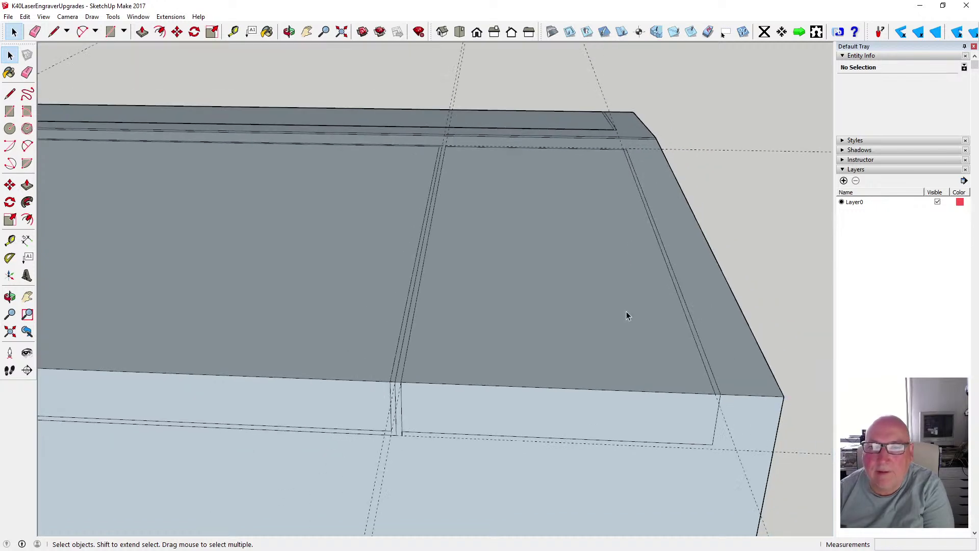
{"action": "scroll", "coordinate": [630, 148], "scroll_direction": "up", "scroll_amount": 8}
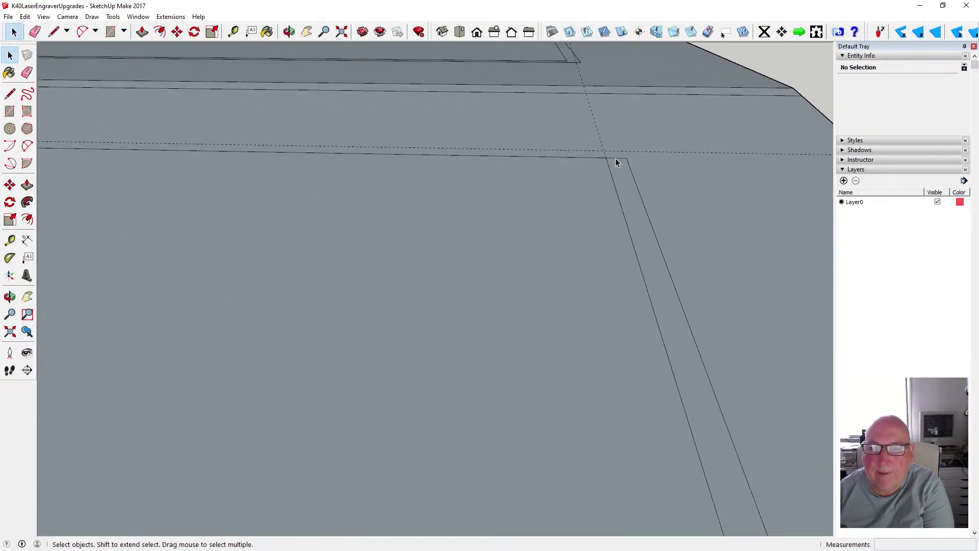
{"action": "left_click", "coordinate": [615, 159]}
{"action": "key", "text": "Delete"}
Draw a 156.5 mm line along the rear guide, from the small lid opening's outer side edge to its inner side guide
{"action": "left_click", "coordinate": [10, 94]}
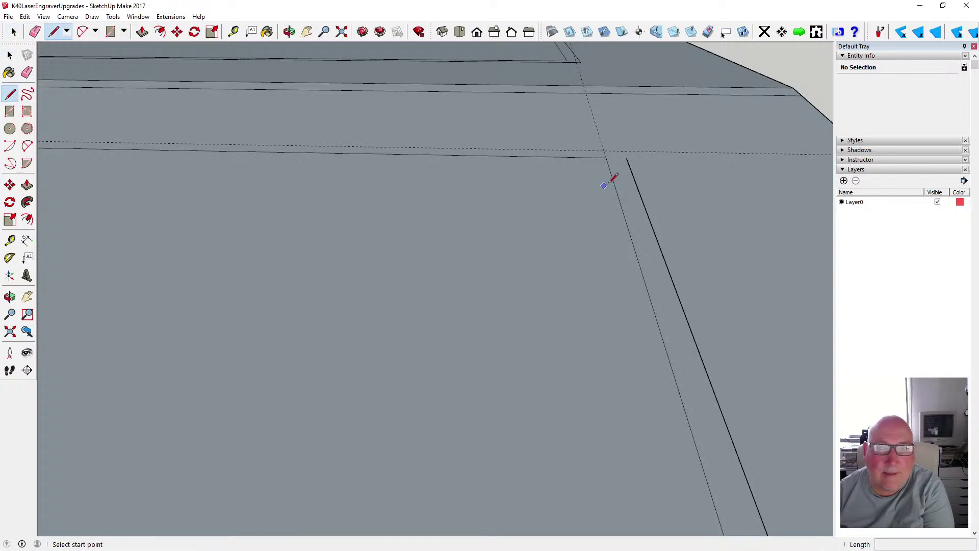
{"action": "left_click", "coordinate": [624, 151]}
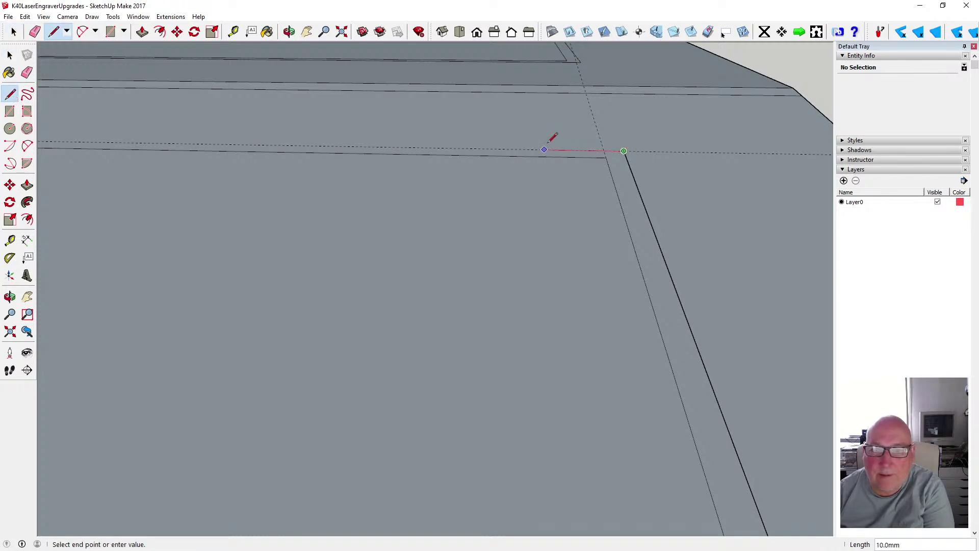
{"action": "scroll", "coordinate": [706, 213], "scroll_direction": "down", "scroll_amount": 5}
{"action": "scroll", "coordinate": [324, 204], "scroll_direction": "up", "scroll_amount": 5}
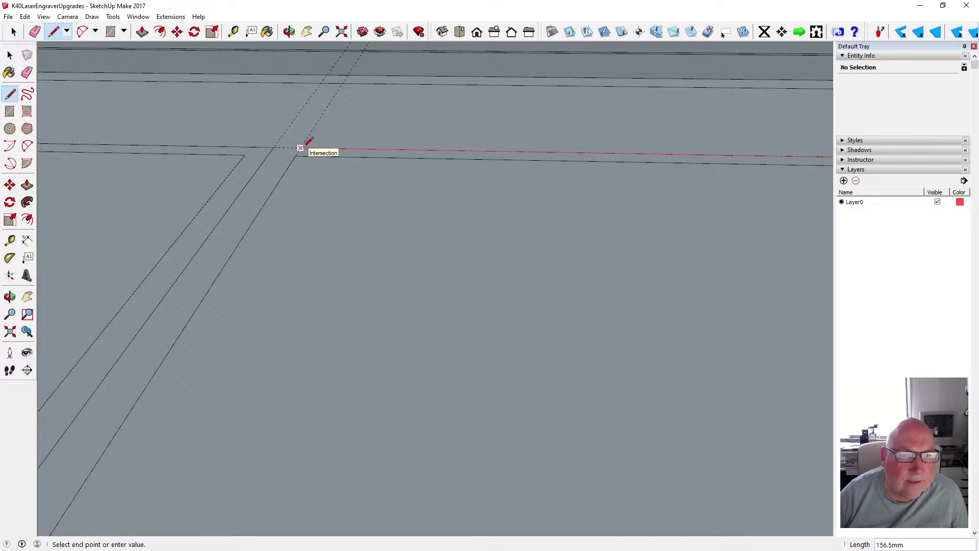
{"action": "left_click", "coordinate": [301, 148]}
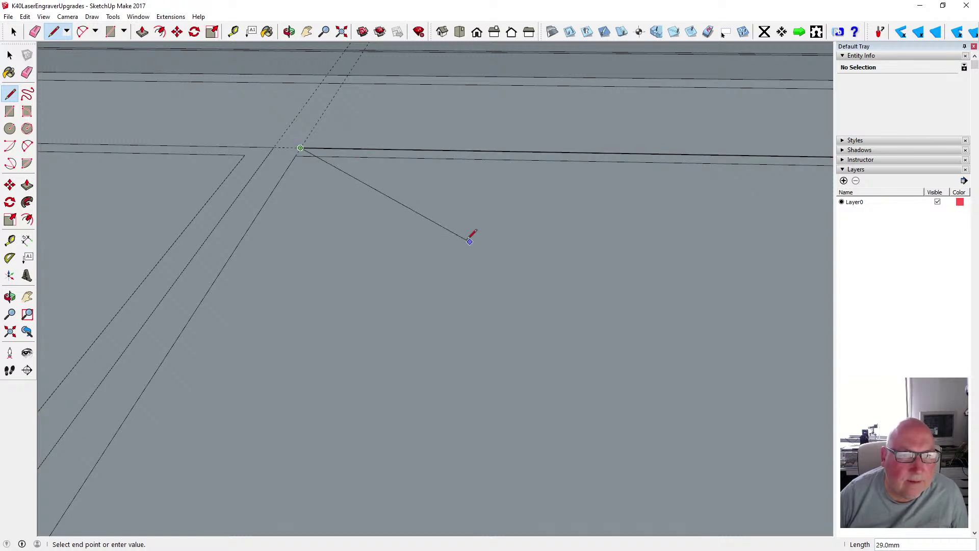
{"action": "scroll", "coordinate": [471, 234], "scroll_direction": "down", "scroll_amount": 3}
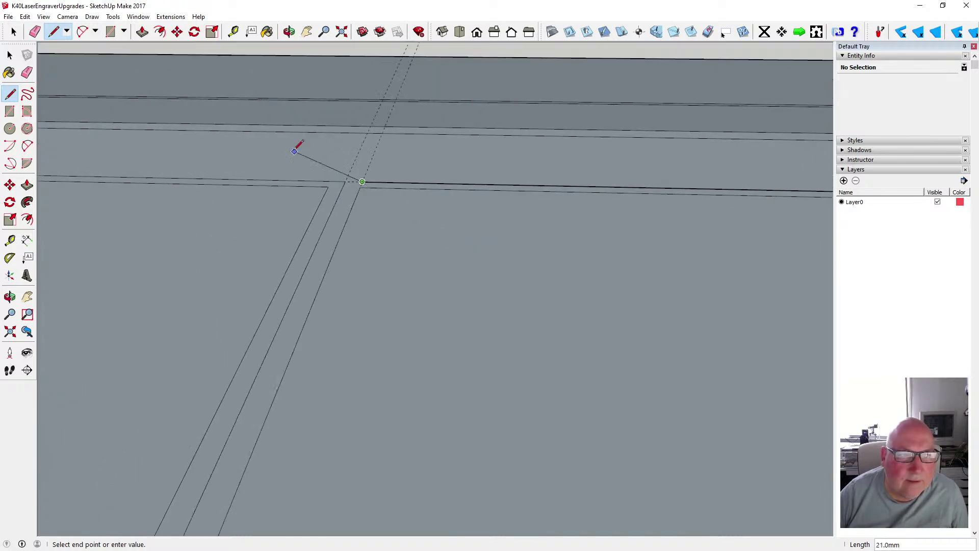
{"action": "left_click", "coordinate": [10, 55]}
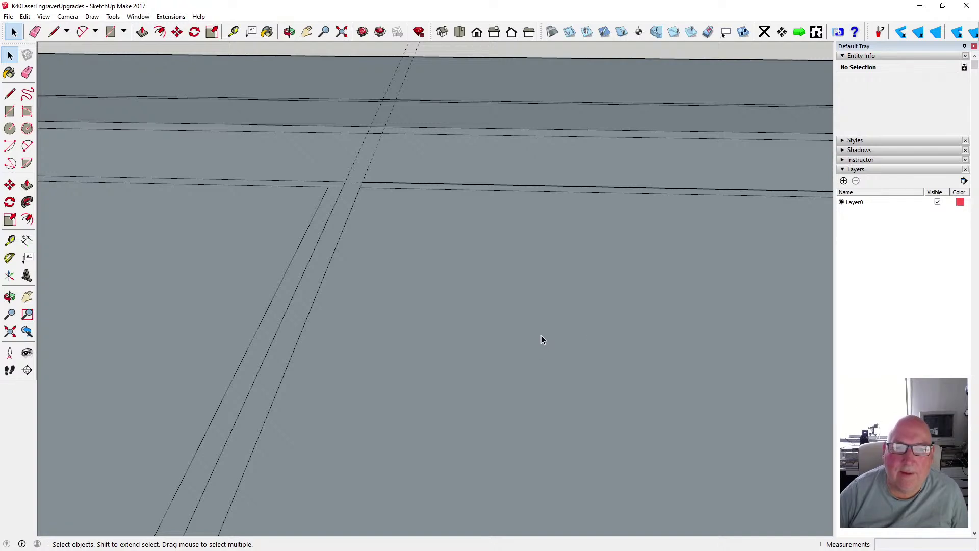
Place a construction guide 15 mm from the side line between the two lid openings, towards the small opening's interior
{"action": "scroll", "coordinate": [413, 273], "scroll_direction": "down", "scroll_amount": 2}
{"action": "scroll", "coordinate": [391, 214], "scroll_direction": "up", "scroll_amount": 3}
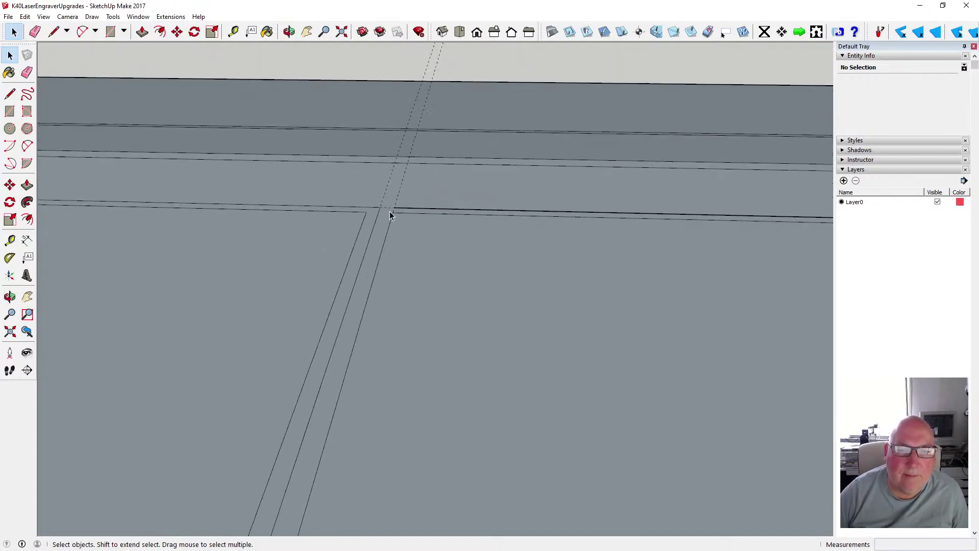
{"action": "left_click", "coordinate": [233, 31]}
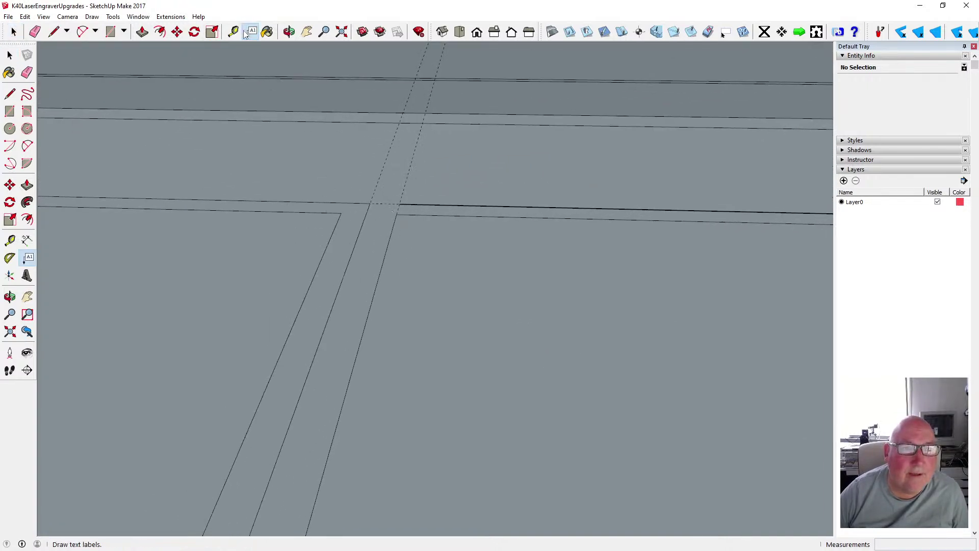
{"action": "left_click", "coordinate": [359, 234]}
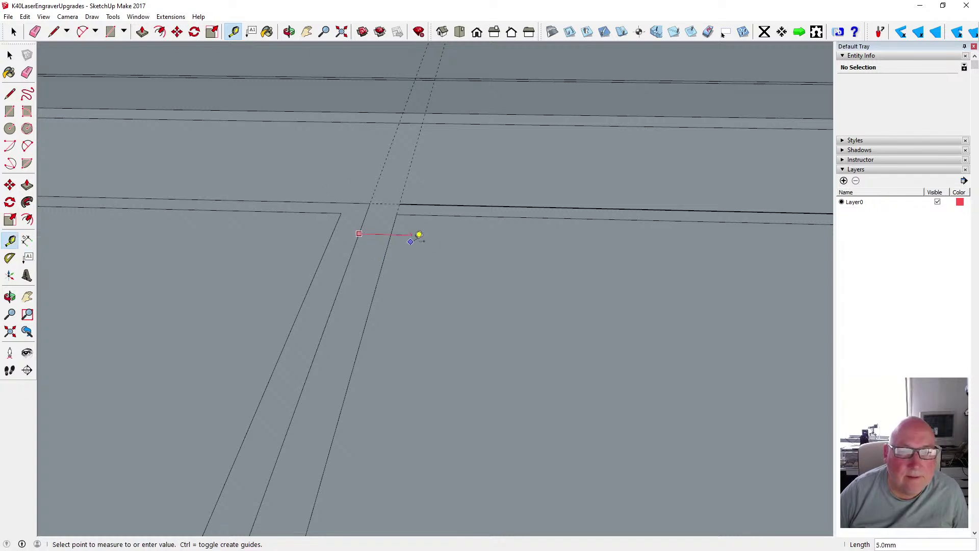
{"action": "key", "text": "Return"}
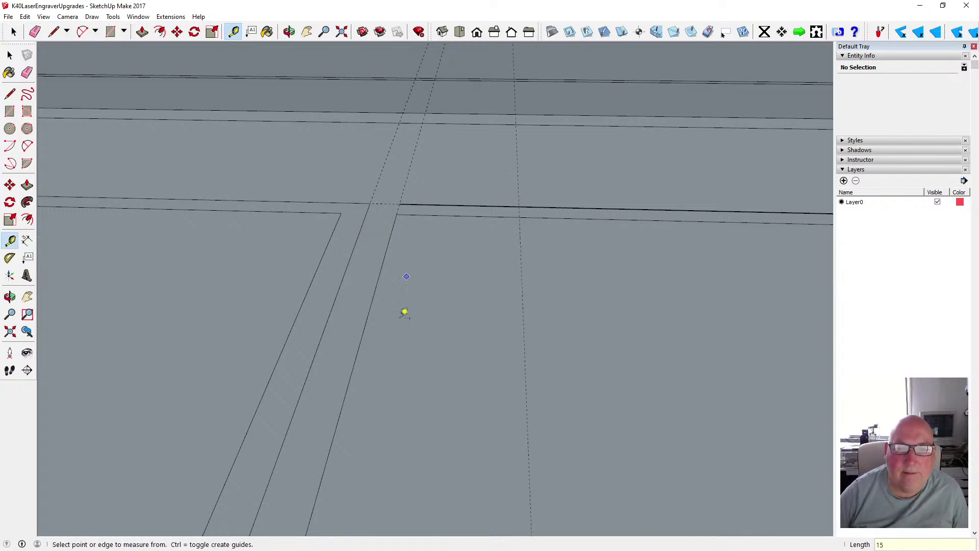
Place a construction guide 15 mm inside the small lid opening, parallel to its new rear line
{"action": "scroll", "coordinate": [335, 321], "scroll_direction": "down", "scroll_amount": 2}
{"action": "scroll", "coordinate": [337, 322], "scroll_direction": "down", "scroll_amount": 3}
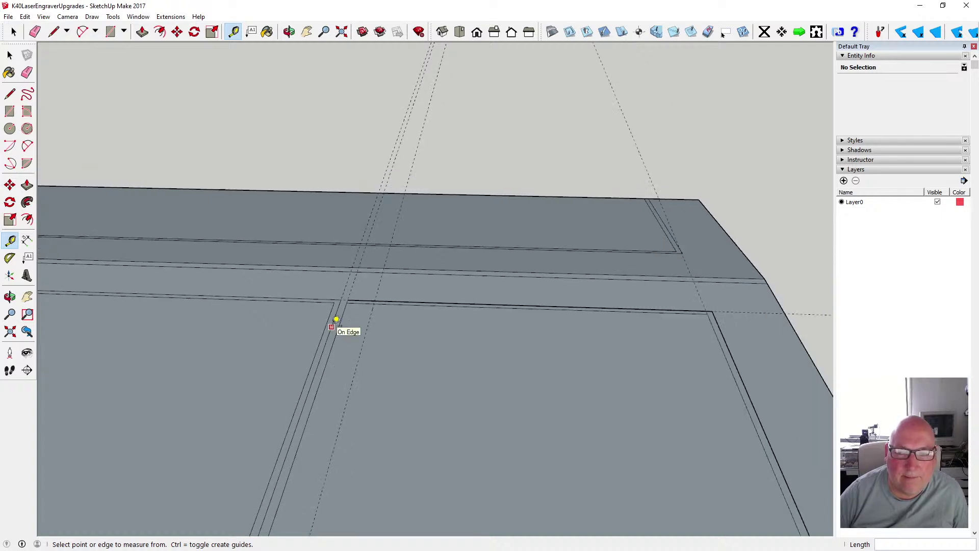
{"action": "scroll", "coordinate": [351, 313], "scroll_direction": "up", "scroll_amount": 3}
{"action": "scroll", "coordinate": [352, 311], "scroll_direction": "up", "scroll_amount": 3}
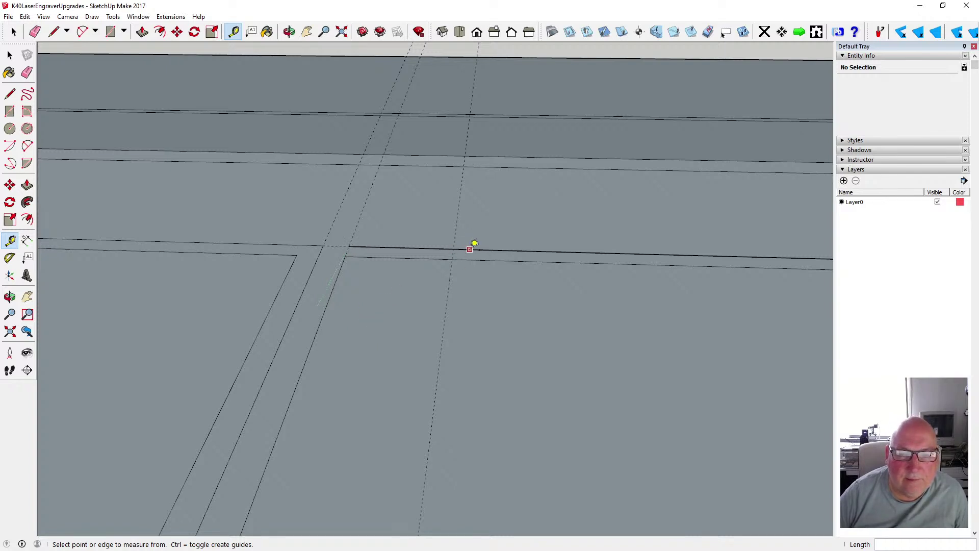
{"action": "left_click", "coordinate": [470, 249]}
{"action": "type", "text": "15"}
{"action": "key", "text": "Return"}
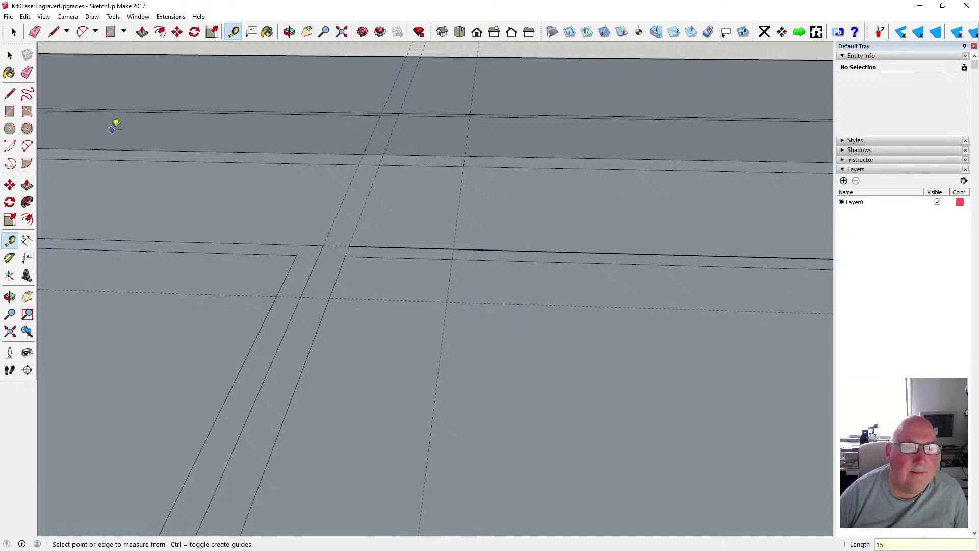
Undo the last guide placed inside the small lid opening
{"action": "key", "text": "l"}
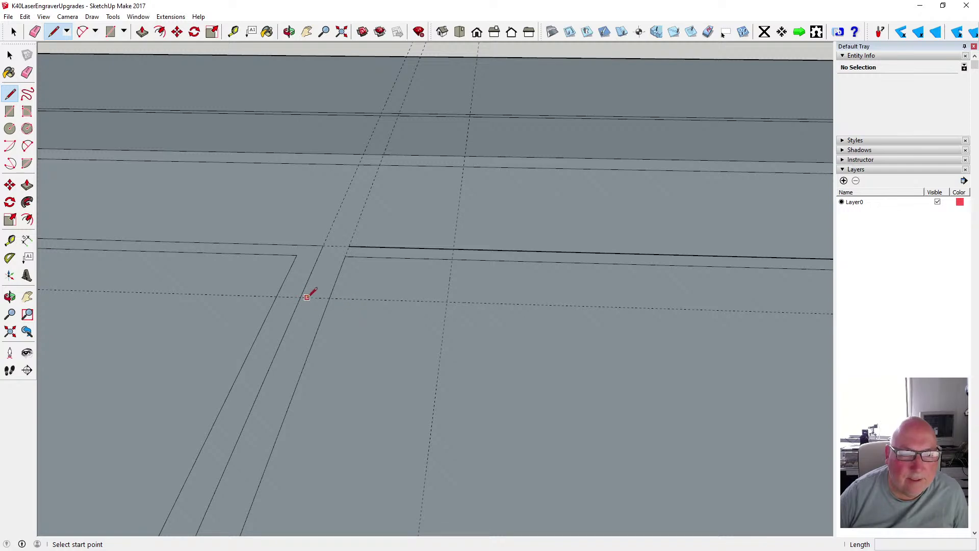
{"action": "left_click", "coordinate": [289, 31]}
{"action": "left_click_drag", "start_coordinate": [352, 245], "coordinate": [242, 242]}
{"action": "left_click", "coordinate": [25, 17]}
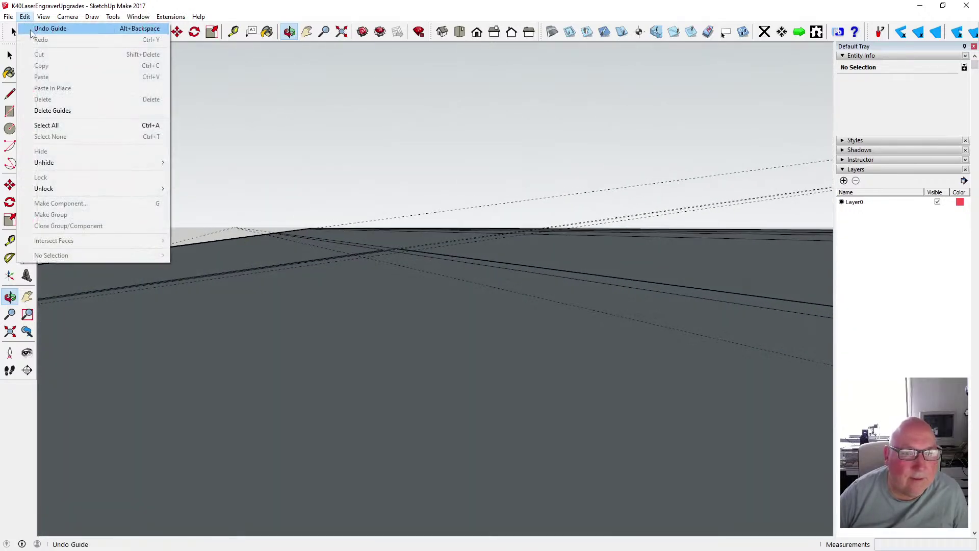
Undo the last guide and place a replacement guide parallel to the long horizontal edge at a distance of 15 mm
{"action": "left_click", "coordinate": [34, 31]}
{"action": "left_click", "coordinate": [233, 32]}
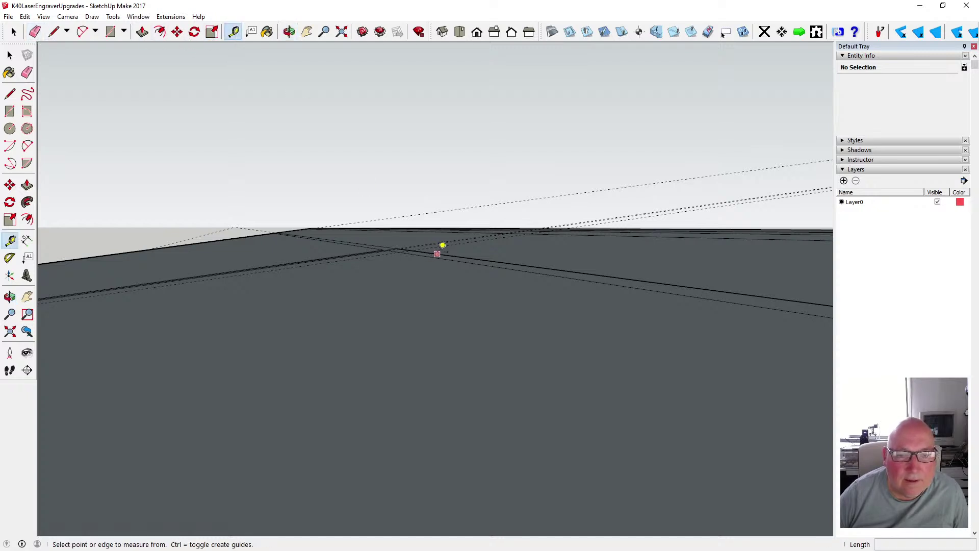
{"action": "left_click", "coordinate": [439, 253]}
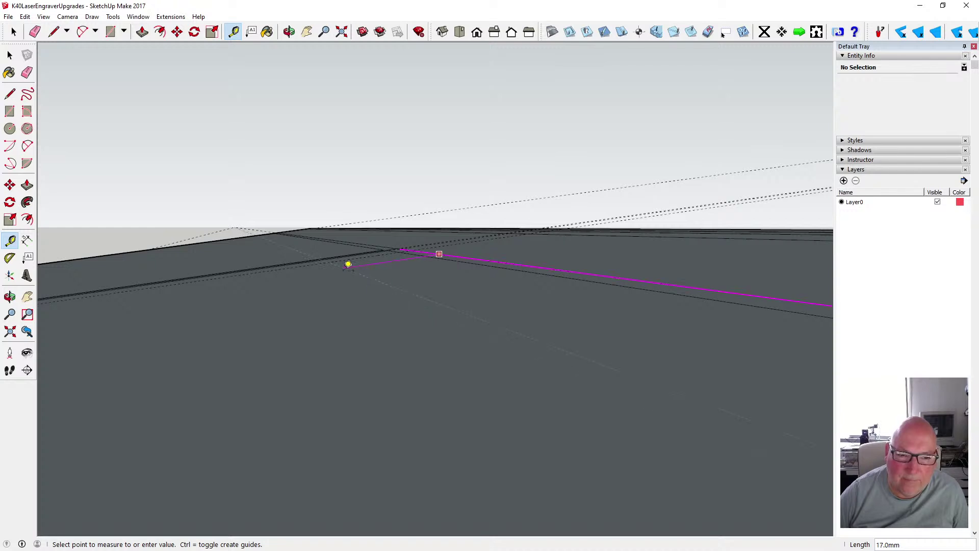
{"action": "type", "text": "15"}
{"action": "key", "text": "Return"}
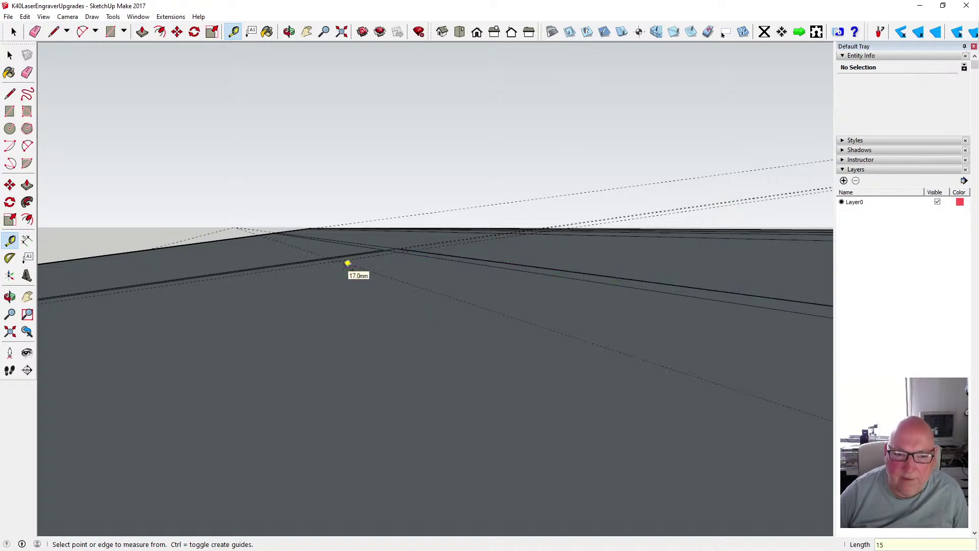
Draw two lines along the guides, from the slanted strip's middle line to the guide crossing and up to the long horizontal edge, outlining a square
{"action": "key", "text": "o"}
{"action": "left_click_drag", "start_coordinate": [341, 209], "coordinate": [256, 174]}
{"action": "key", "text": "l"}
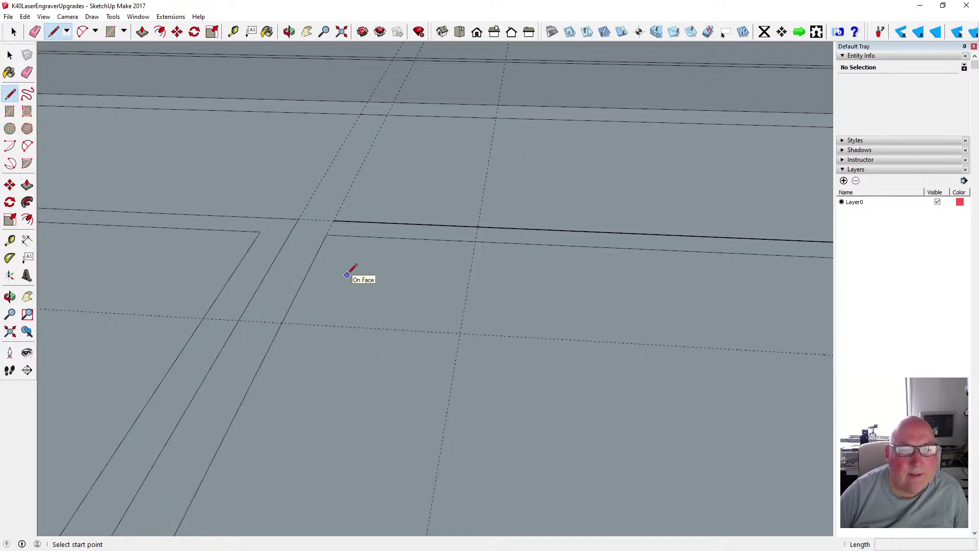
{"action": "left_click", "coordinate": [239, 320]}
{"action": "left_click", "coordinate": [460, 333]}
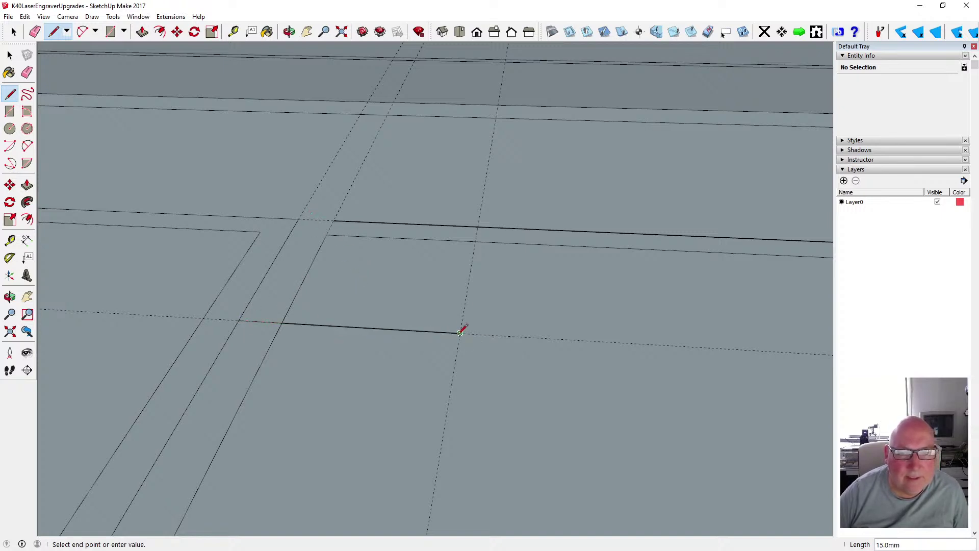
{"action": "left_click", "coordinate": [477, 227]}
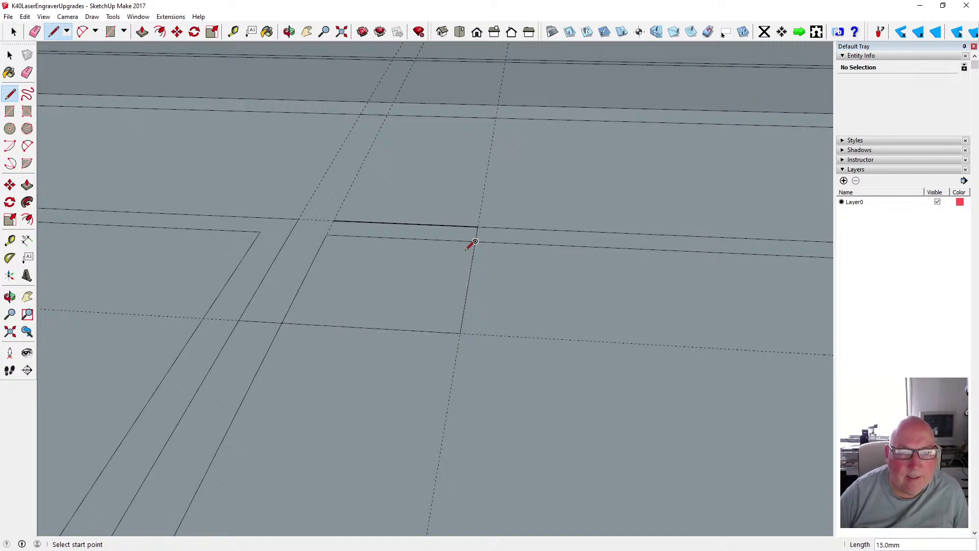
Delete the two inner offset edge segments that border the new square beside the long edge and the slanted strip
{"action": "key", "text": "space"}
{"action": "left_click", "coordinate": [430, 239]}
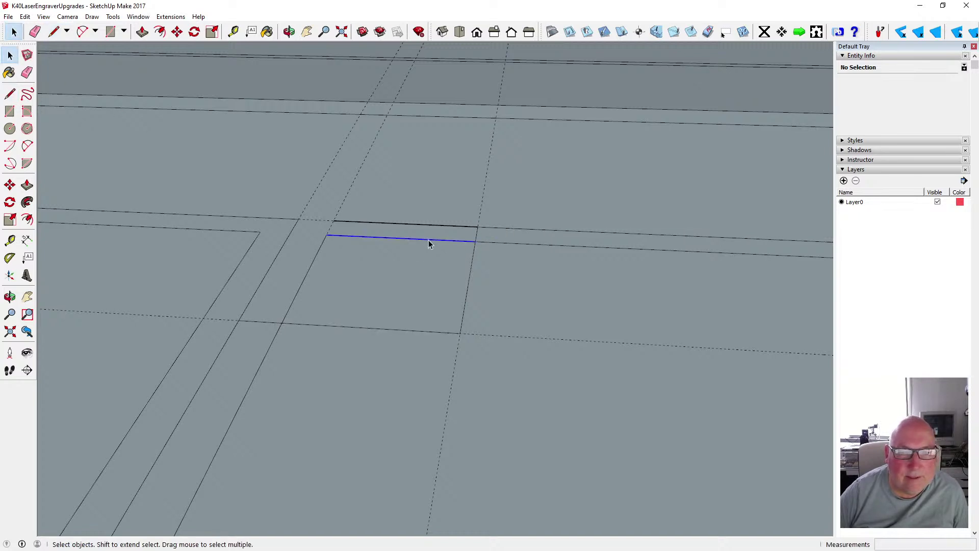
{"action": "key", "text": "Delete"}
{"action": "left_click", "coordinate": [320, 249]}
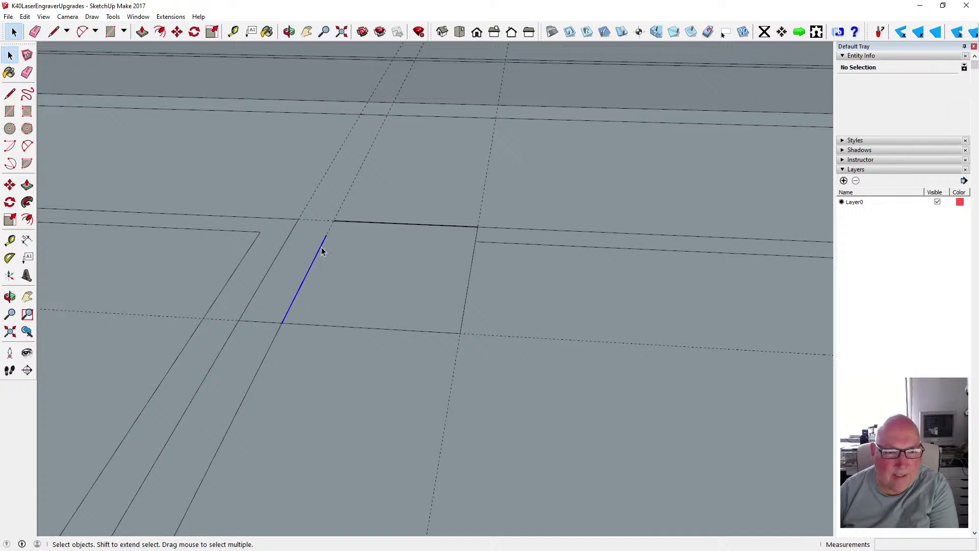
{"action": "key", "text": "Delete"}
Place two guides offset 2.5 mm outward from the square's two newly drawn sides
{"action": "left_click", "coordinate": [234, 32]}
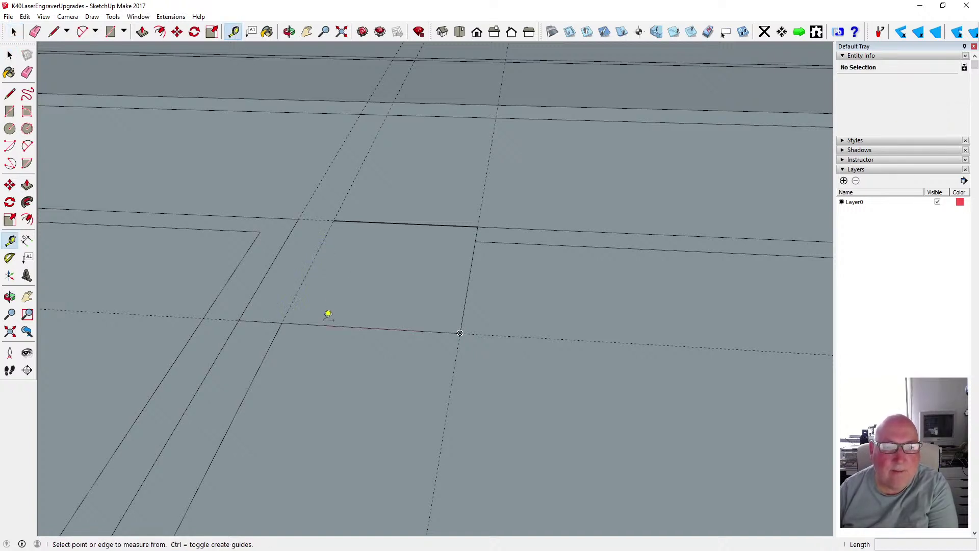
{"action": "left_click", "coordinate": [327, 322]}
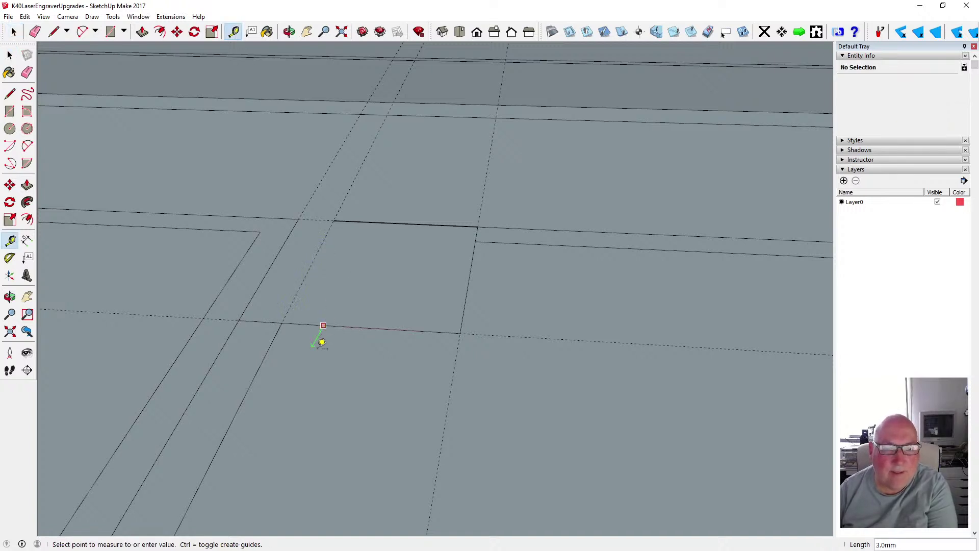
{"action": "type", "text": "2."}
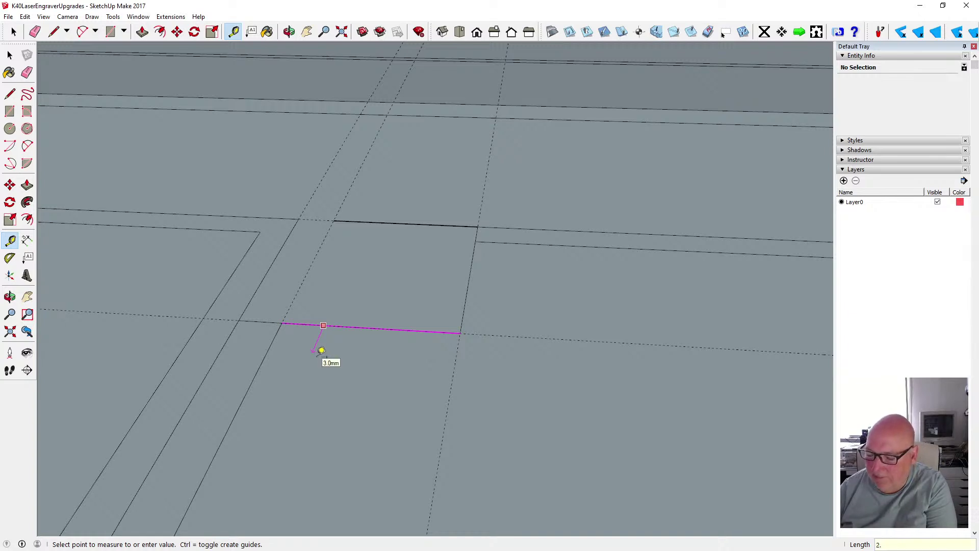
{"action": "type", "text": "5"}
{"action": "key", "text": "Return"}
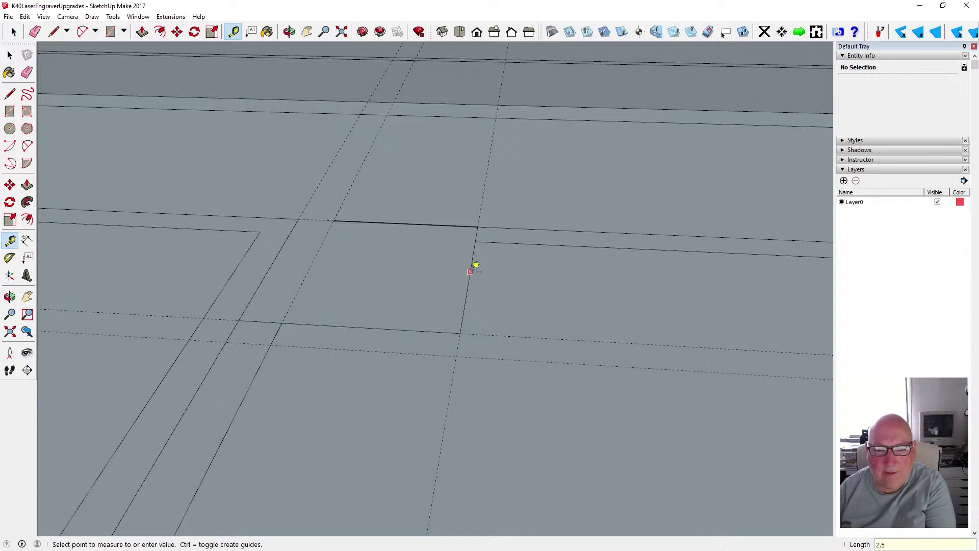
{"action": "left_click", "coordinate": [470, 271]}
{"action": "type", "text": "2.5"}
{"action": "key", "text": "Return"}
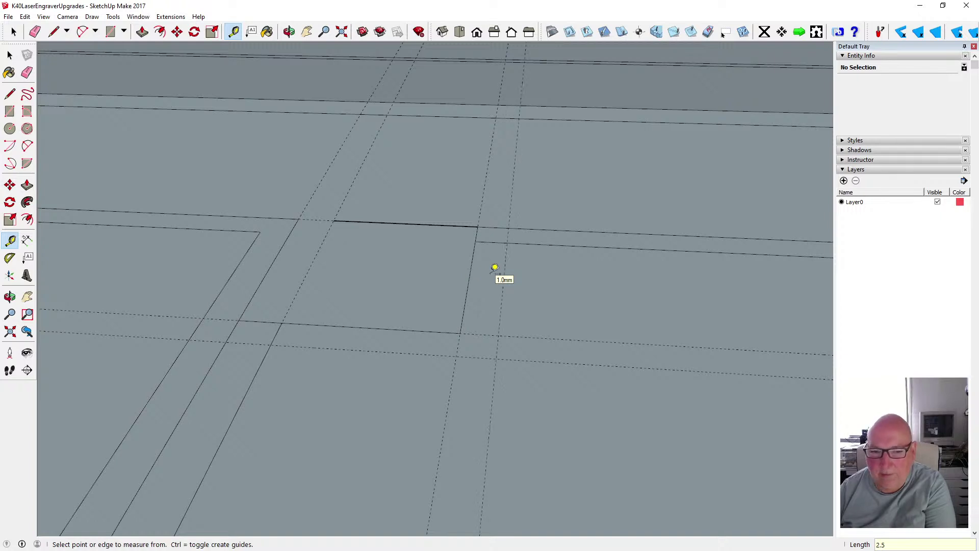
Draw the square's outer wall lines along the two 2.5 mm guides, joining them to the existing inner offset edges
{"action": "left_click", "coordinate": [10, 94]}
{"action": "left_click", "coordinate": [270, 345]}
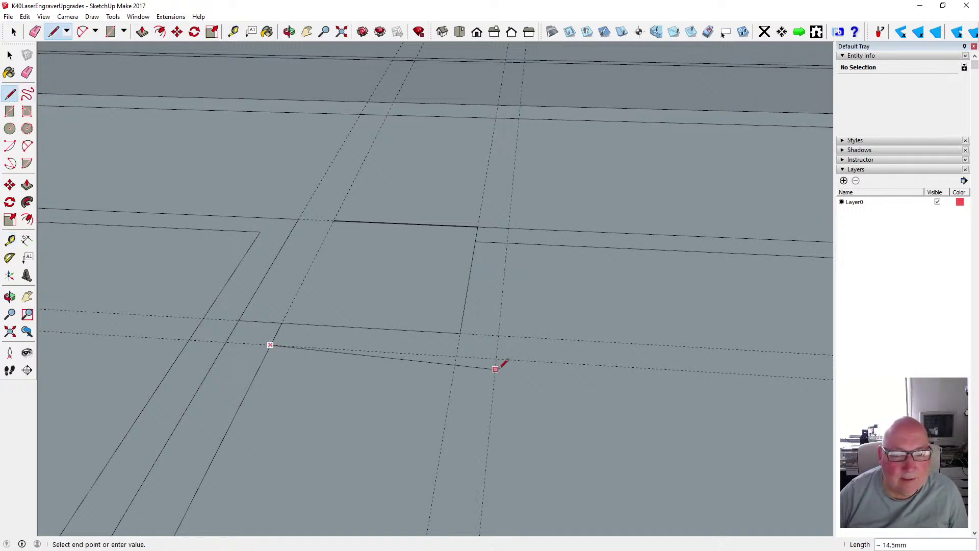
{"action": "left_click", "coordinate": [496, 359]}
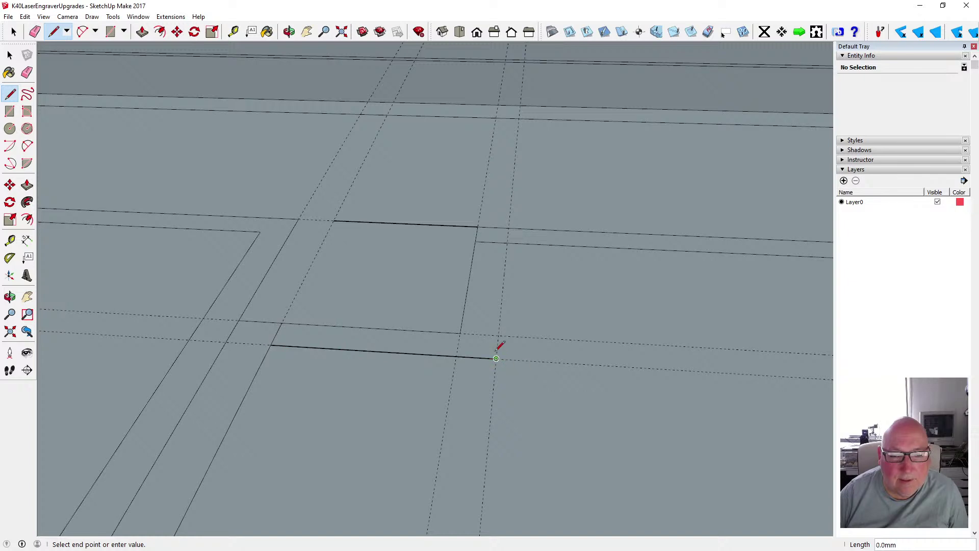
{"action": "left_click", "coordinate": [507, 243]}
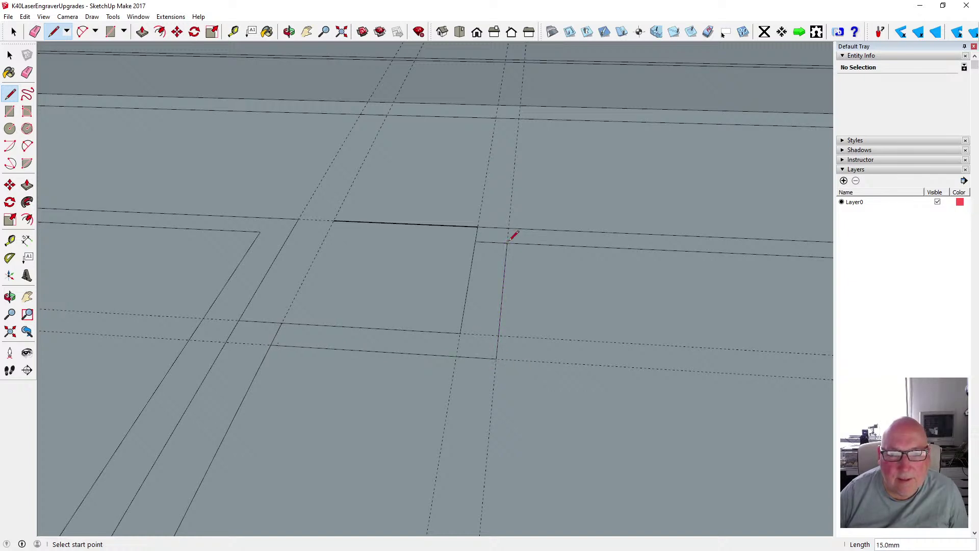
Delete the leftover short edges crossing the square's new wall strip, including the 3.0 mm and 2.5 mm pieces at the slanted strip
{"action": "left_click", "coordinate": [10, 54]}
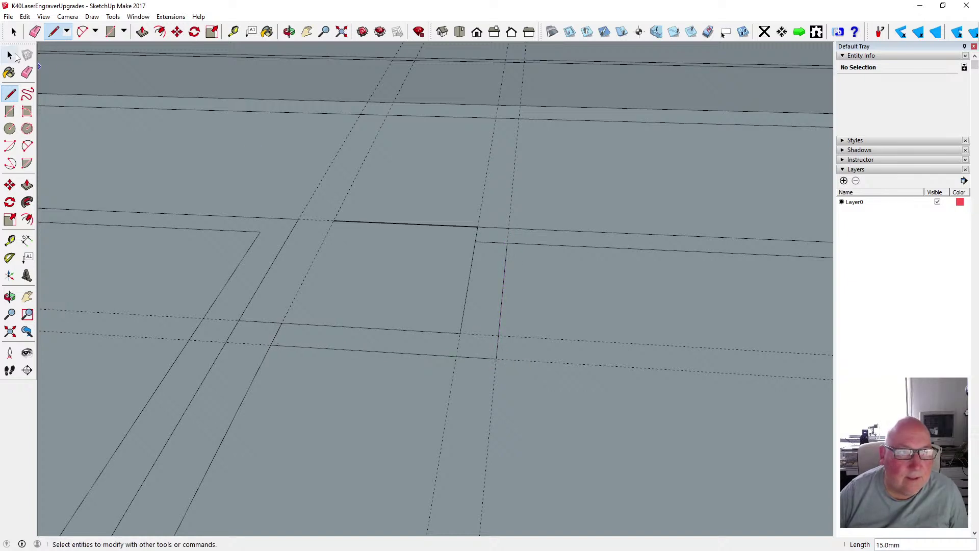
{"action": "left_click", "coordinate": [481, 242]}
{"action": "key", "text": "Delete"}
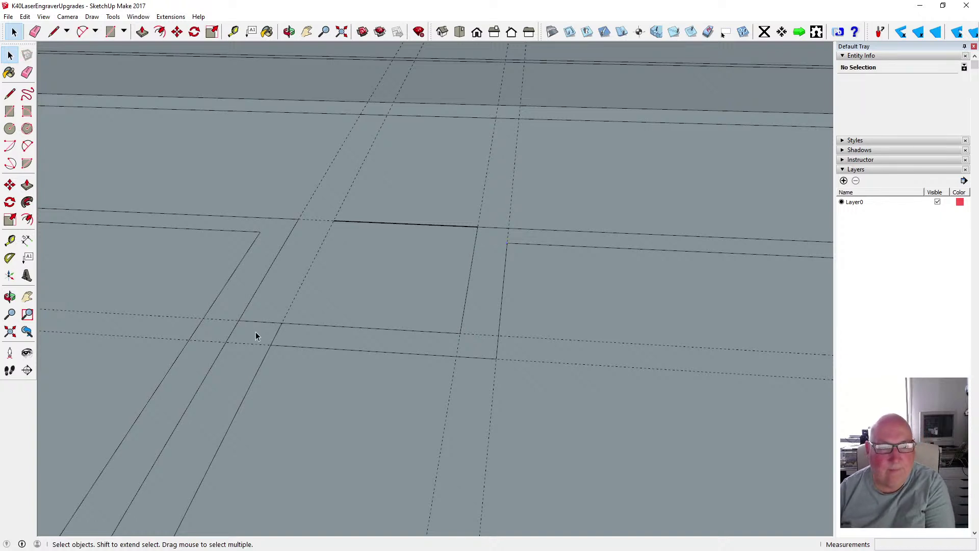
{"action": "left_click", "coordinate": [254, 322]}
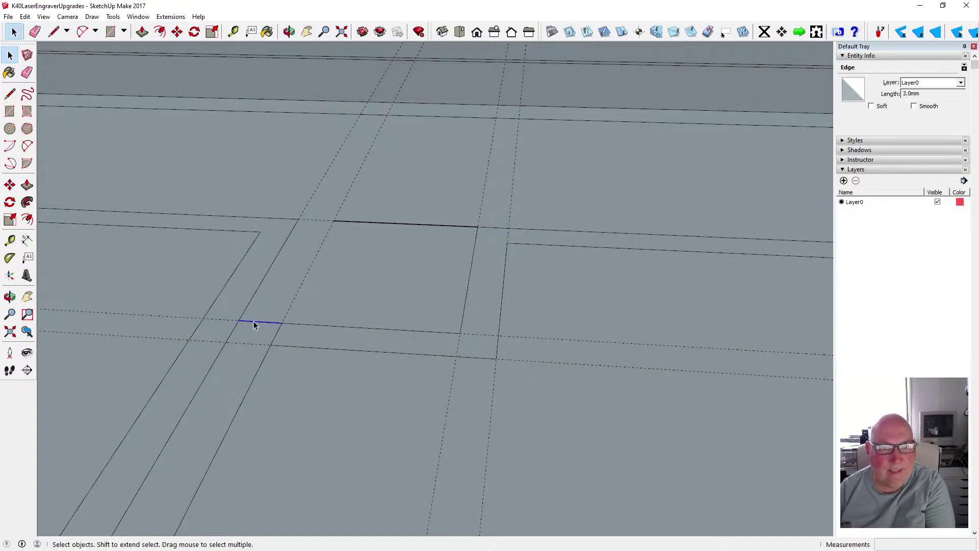
{"action": "key", "text": "Delete"}
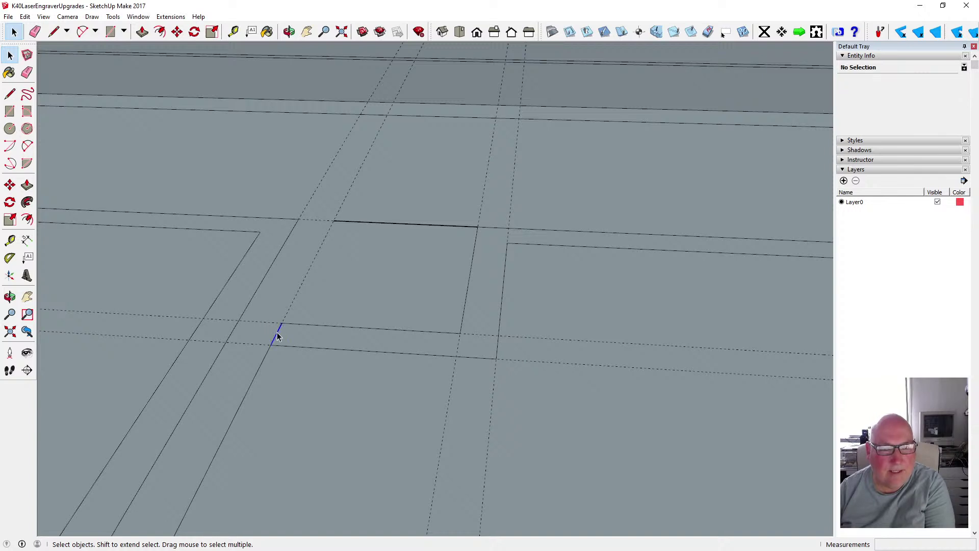
{"action": "left_click", "coordinate": [278, 335]}
{"action": "scroll", "coordinate": [306, 332], "scroll_direction": "down", "scroll_amount": 2}
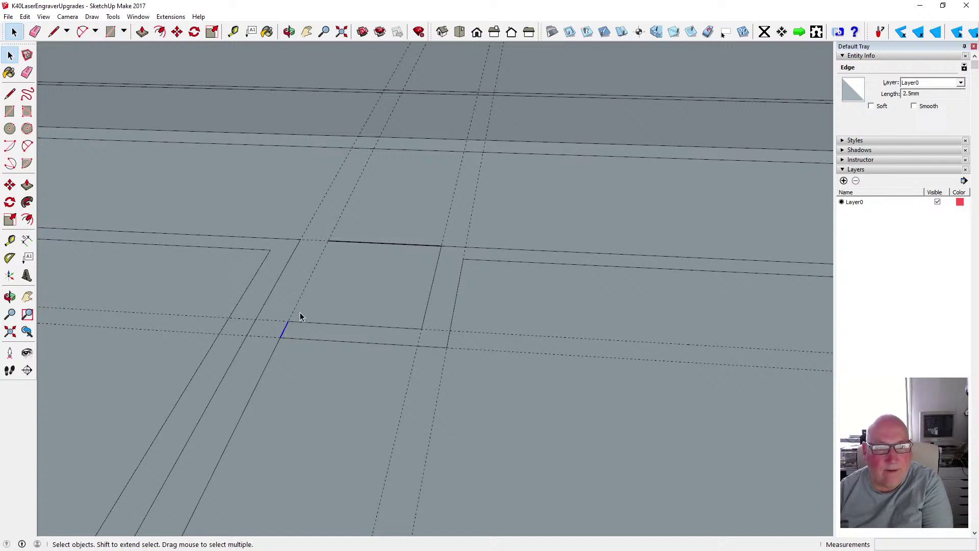
{"action": "key", "text": "Delete"}
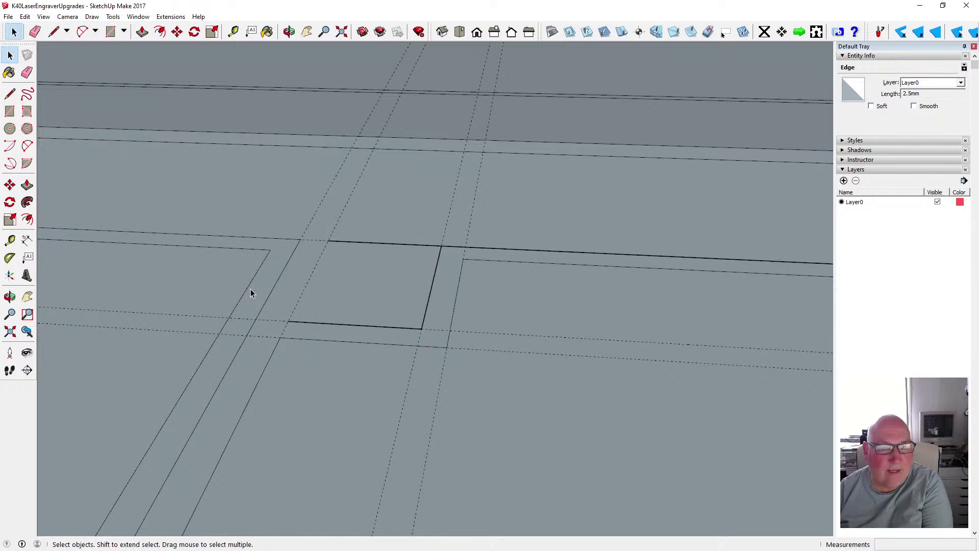
Draw a 3.0 mm line extending the square's inner wall line to the slanted strip's middle line
{"action": "left_click", "coordinate": [9, 94]}
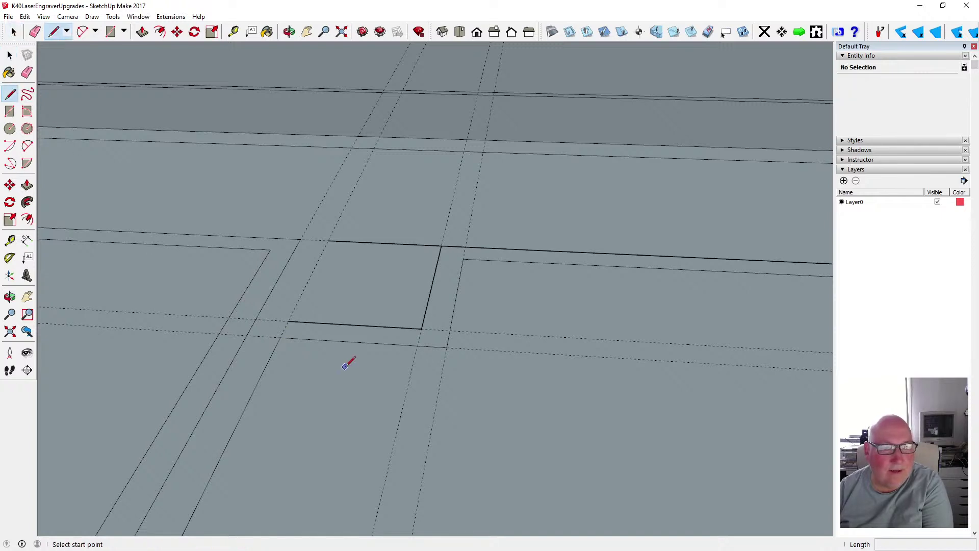
{"action": "left_click", "coordinate": [288, 322]}
{"action": "left_click", "coordinate": [256, 319]}
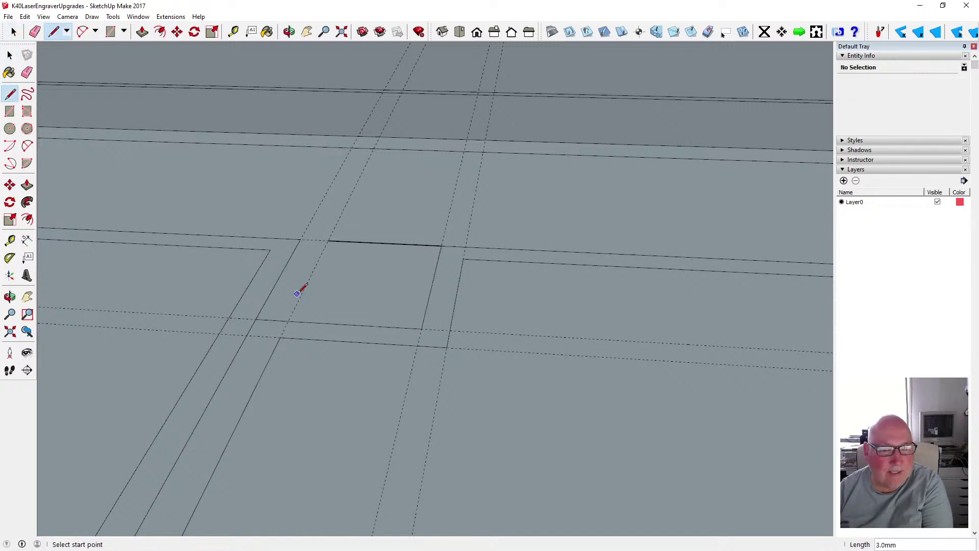
{"action": "key", "text": "space"}
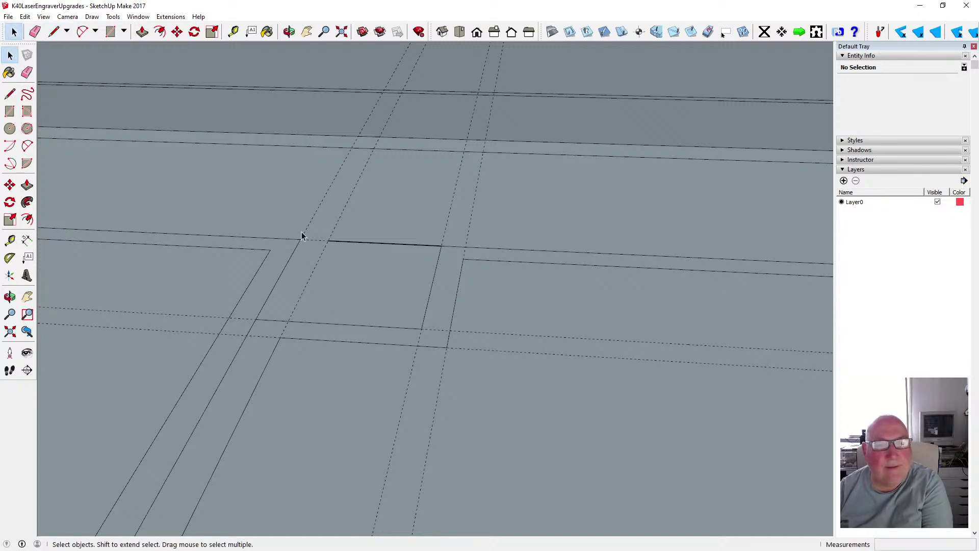
Delete the edge segment across the square's open side, between the slanted strip and the new wall
{"action": "left_click", "coordinate": [9, 94]}
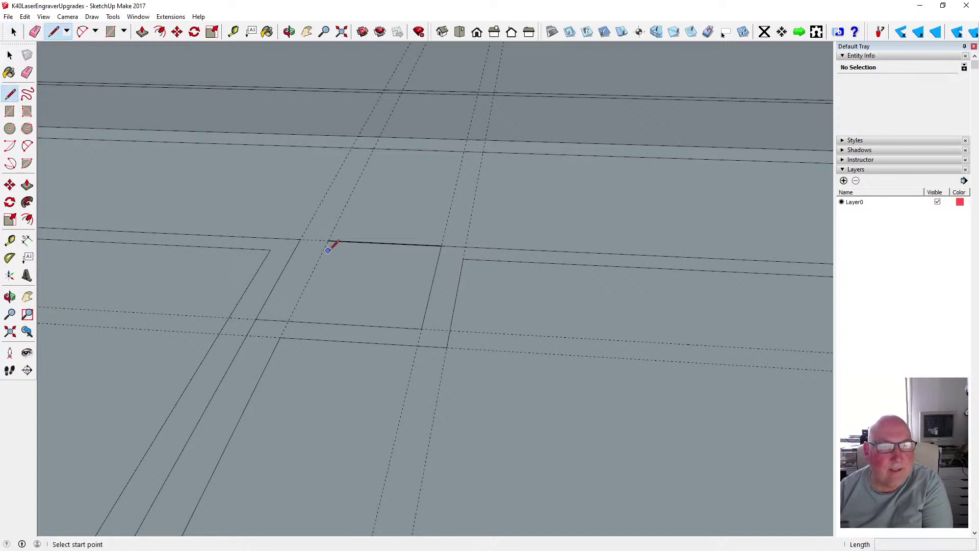
{"action": "key", "text": "e"}
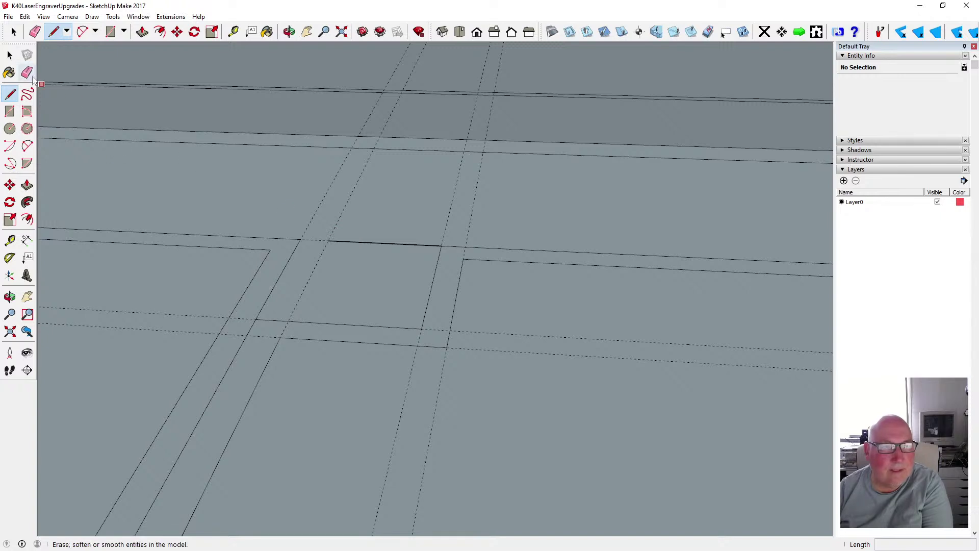
{"action": "key", "text": "space"}
{"action": "left_click", "coordinate": [343, 242]}
{"action": "key", "text": "Delete"}
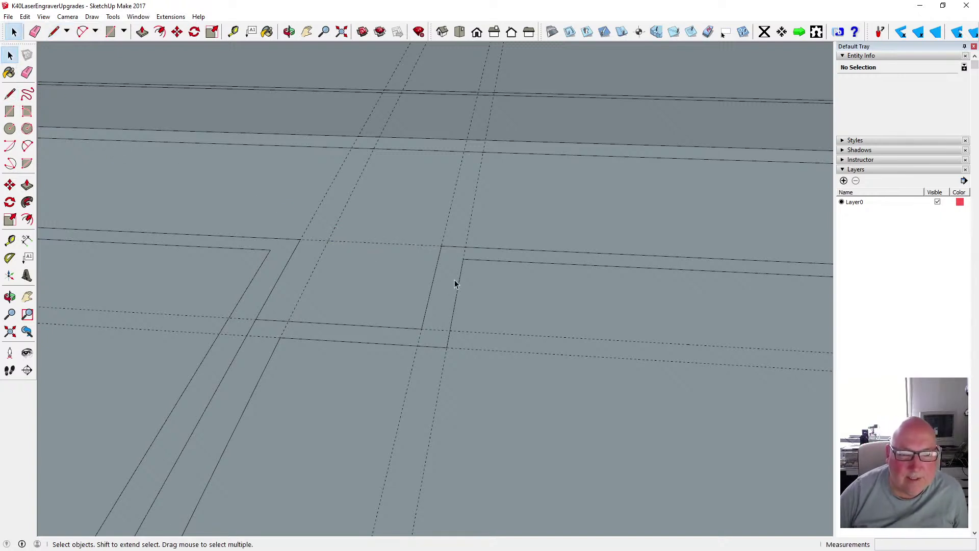
Measure the square recess's inner width from the slanted strip's middle line to the opposite inner wall
{"action": "scroll", "coordinate": [433, 246], "scroll_direction": "down", "scroll_amount": 1}
{"action": "key", "text": "t"}
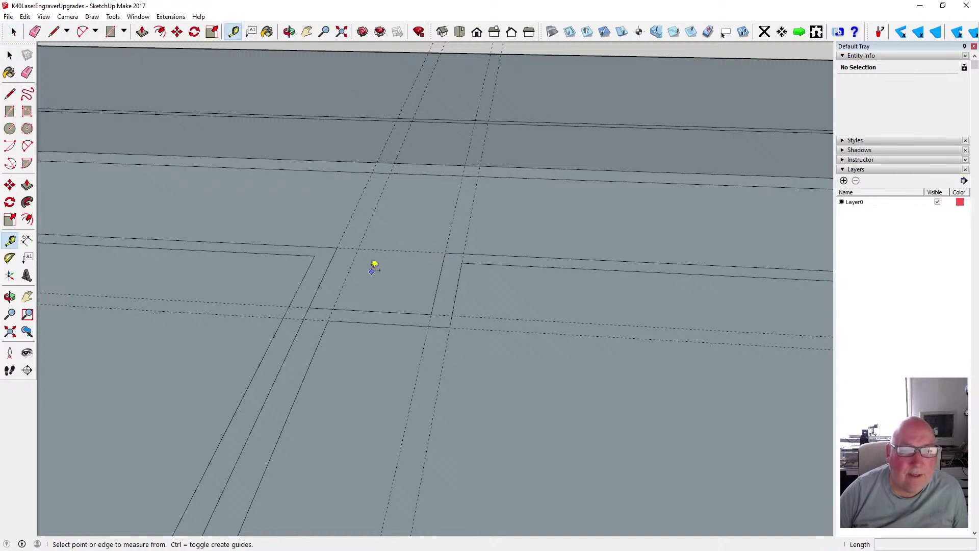
{"action": "left_click", "coordinate": [330, 263]}
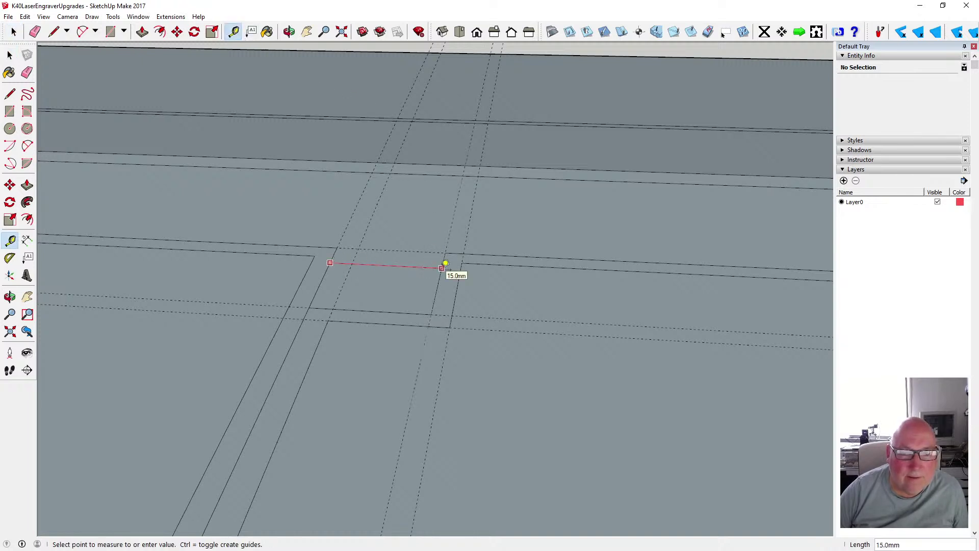
{"action": "key", "text": "space"}
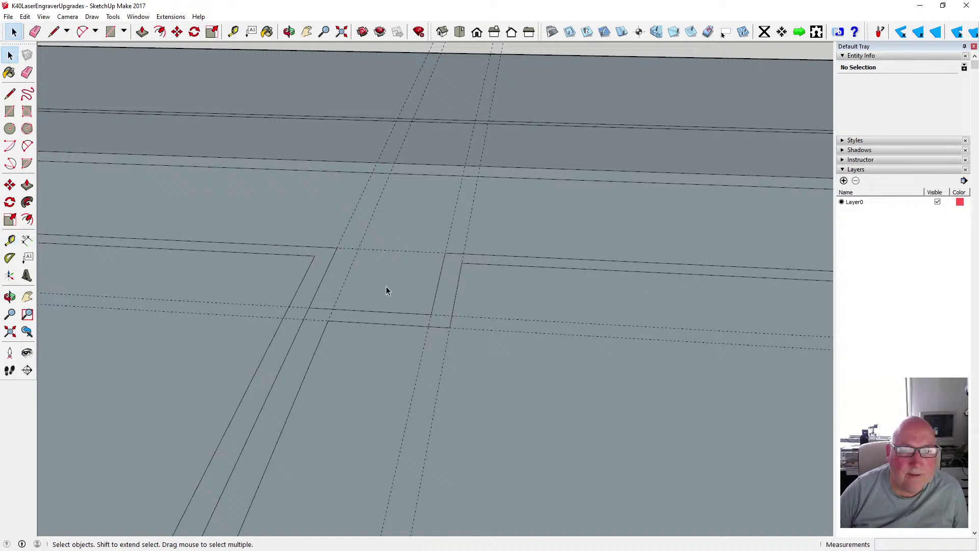
{"action": "scroll", "coordinate": [386, 286], "scroll_direction": "down", "scroll_amount": 1}
{"action": "scroll", "coordinate": [378, 289], "scroll_direction": "down", "scroll_amount": 1}
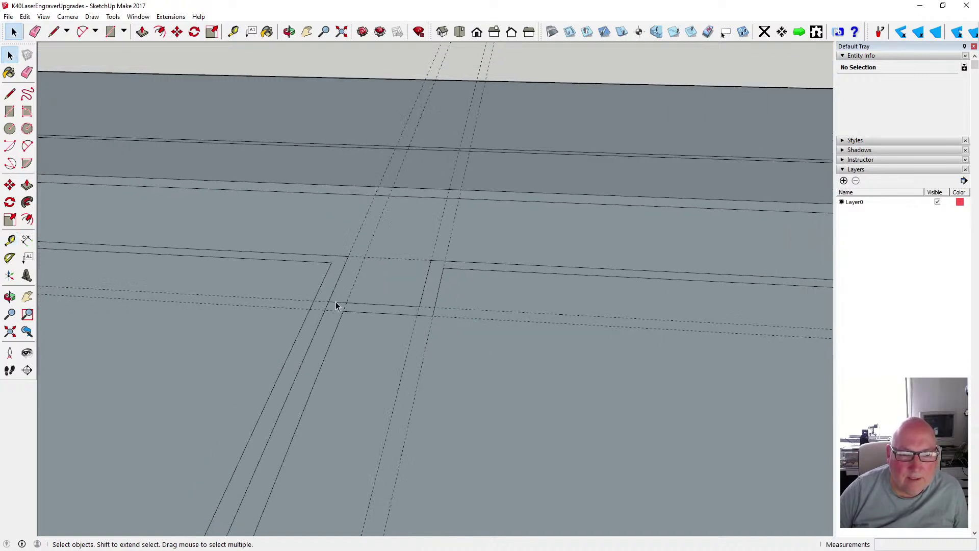
{"action": "scroll", "coordinate": [340, 310], "scroll_direction": "up", "scroll_amount": 2}
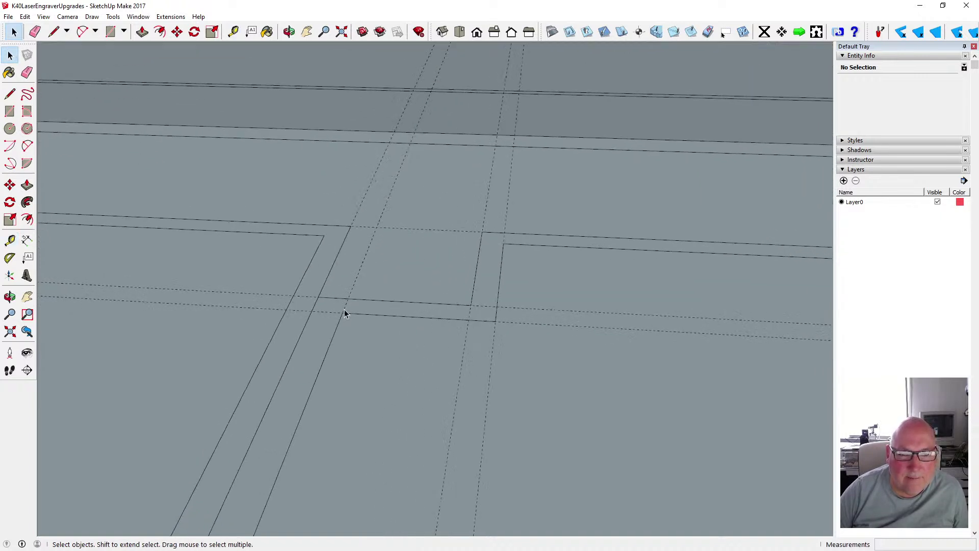
{"action": "scroll", "coordinate": [349, 309], "scroll_direction": "down", "scroll_amount": 1}
{"action": "scroll", "coordinate": [341, 321], "scroll_direction": "up", "scroll_amount": 2}
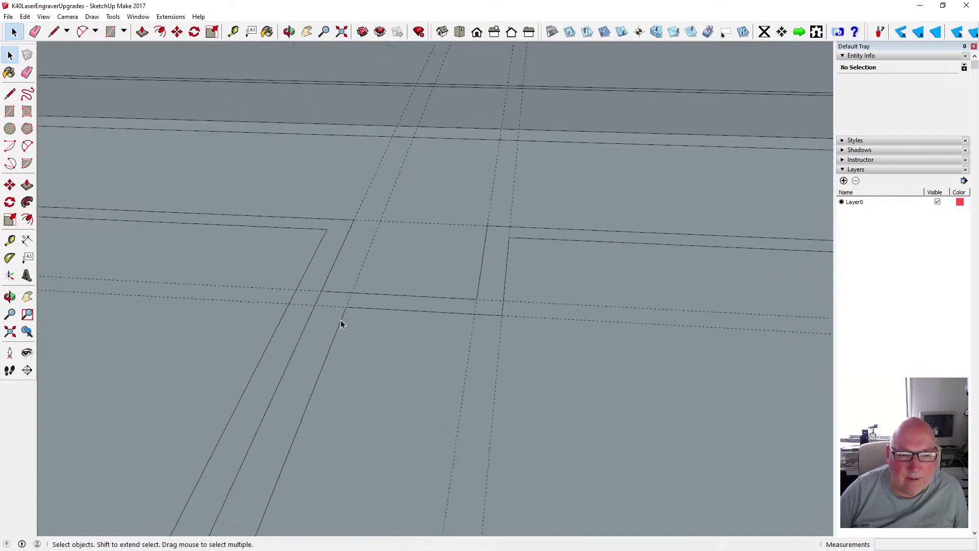
{"action": "scroll", "coordinate": [343, 315], "scroll_direction": "down", "scroll_amount": 2}
{"action": "scroll", "coordinate": [348, 309], "scroll_direction": "down", "scroll_amount": 2}
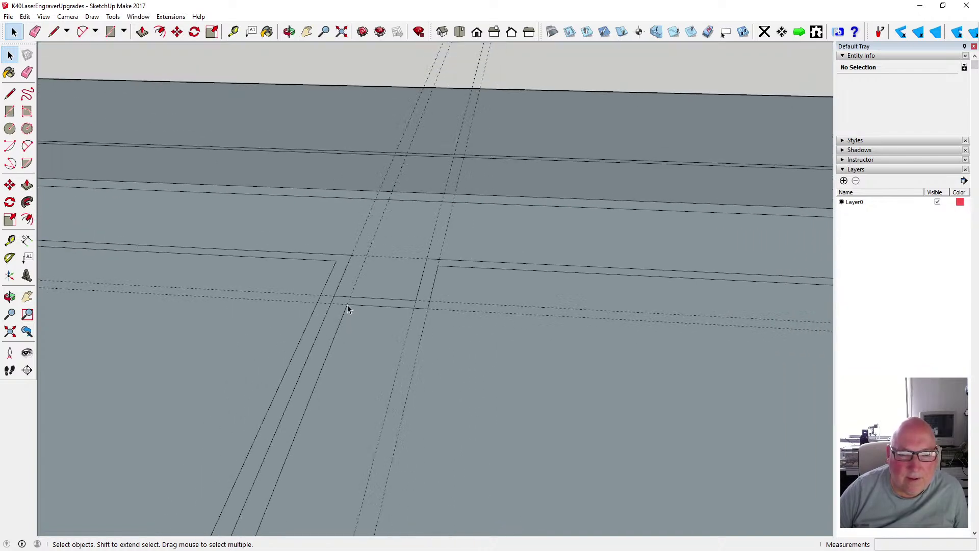
Examine the junction between the slanted strip, the long wall outline and the square recess up close and in context
{"action": "scroll", "coordinate": [354, 315], "scroll_direction": "down", "scroll_amount": 1}
{"action": "scroll", "coordinate": [352, 314], "scroll_direction": "up", "scroll_amount": 1}
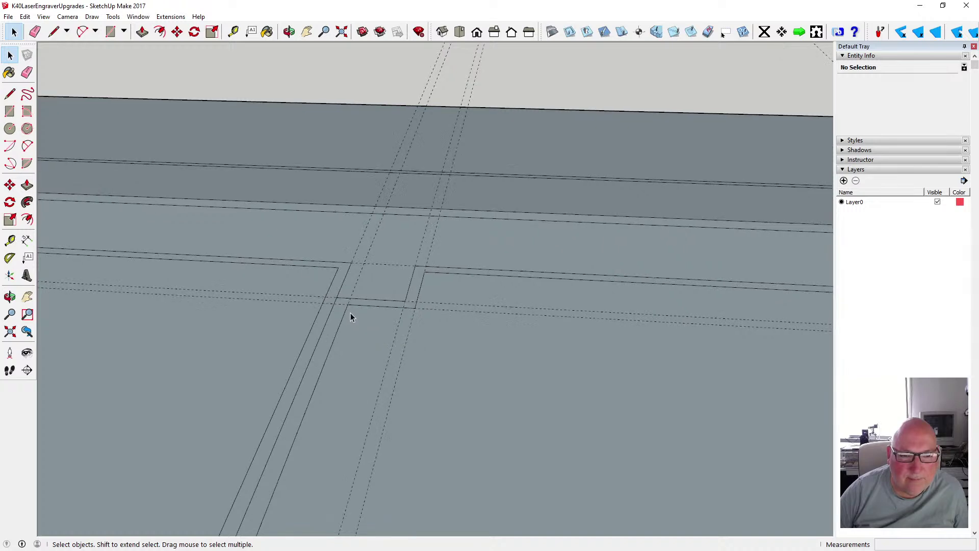
{"action": "scroll", "coordinate": [342, 311], "scroll_direction": "up", "scroll_amount": 2}
{"action": "scroll", "coordinate": [339, 304], "scroll_direction": "up", "scroll_amount": 1}
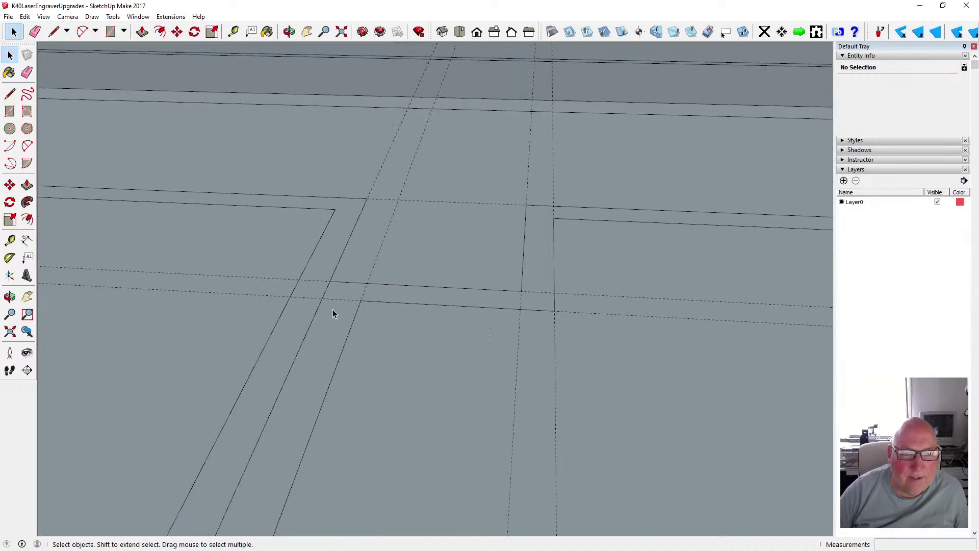
{"action": "scroll", "coordinate": [408, 280], "scroll_direction": "down", "scroll_amount": 2}
{"action": "scroll", "coordinate": [407, 281], "scroll_direction": "down", "scroll_amount": 3}
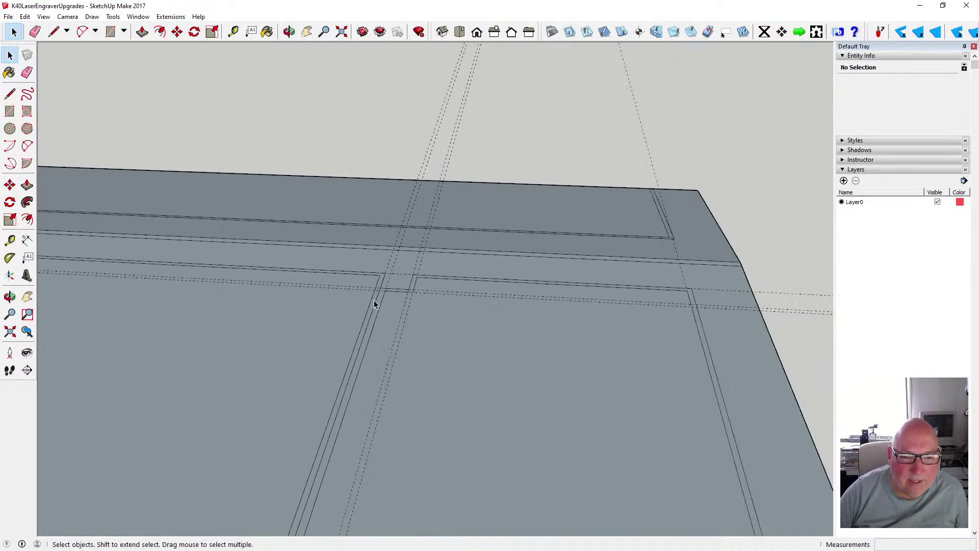
{"action": "scroll", "coordinate": [374, 300], "scroll_direction": "up", "scroll_amount": 4}
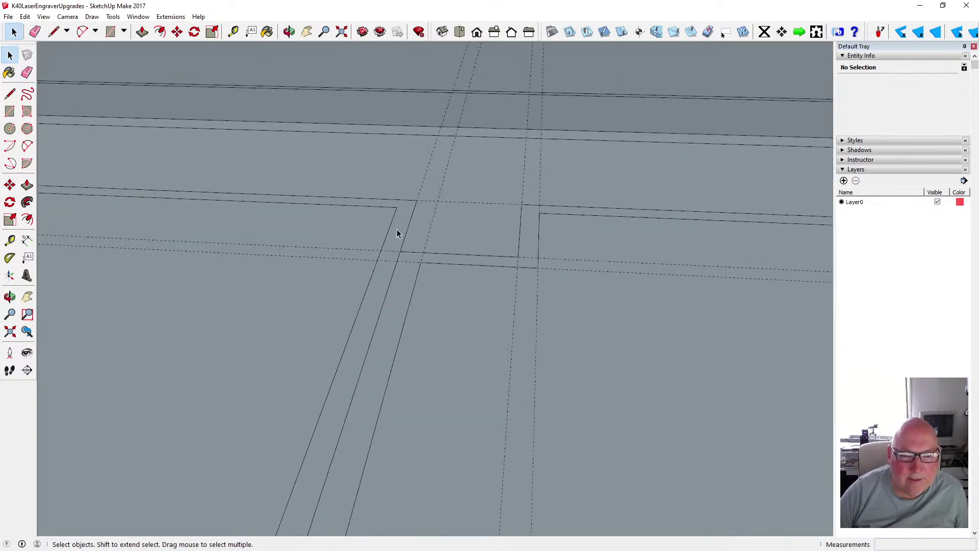
{"action": "scroll", "coordinate": [405, 243], "scroll_direction": "down", "scroll_amount": 4}
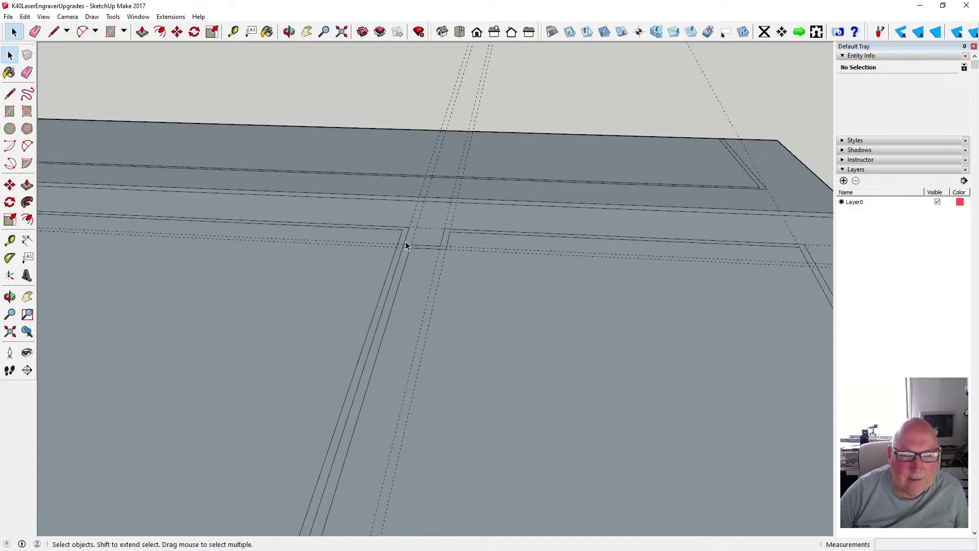
{"action": "scroll", "coordinate": [405, 240], "scroll_direction": "up", "scroll_amount": 4}
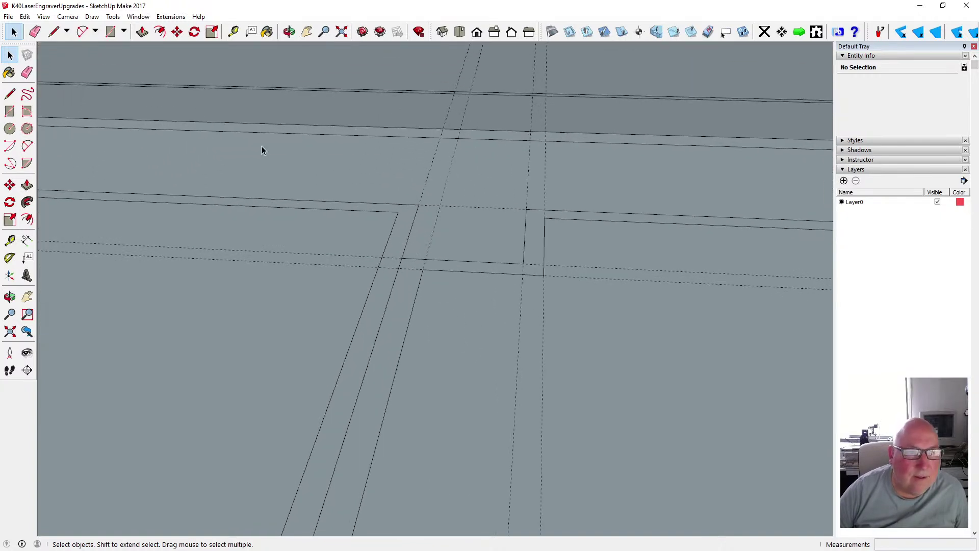
Try to extend the inner wall line 2.5 mm to the slanted strip's middle line and delete the strip's outer line
{"action": "left_click", "coordinate": [10, 94]}
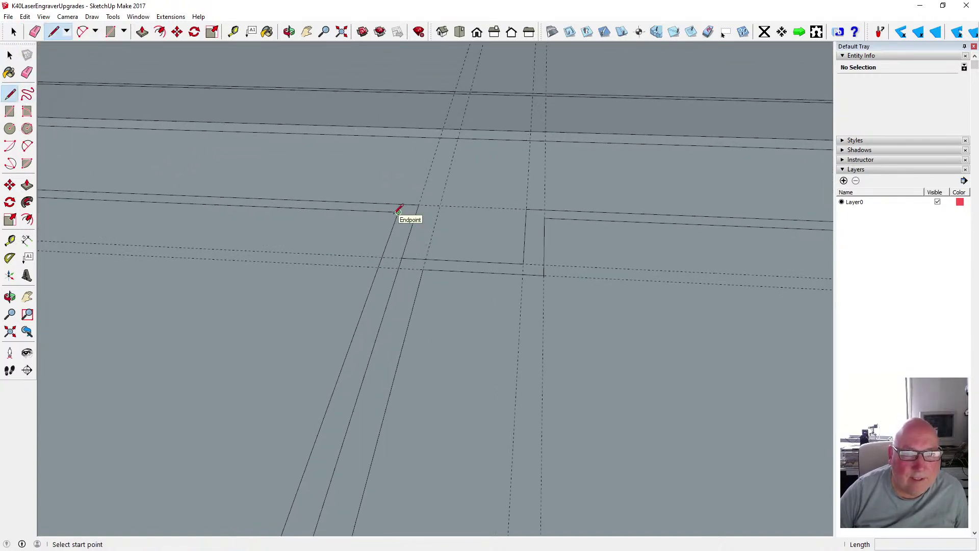
{"action": "left_click", "coordinate": [399, 212]}
{"action": "left_click", "coordinate": [416, 212]}
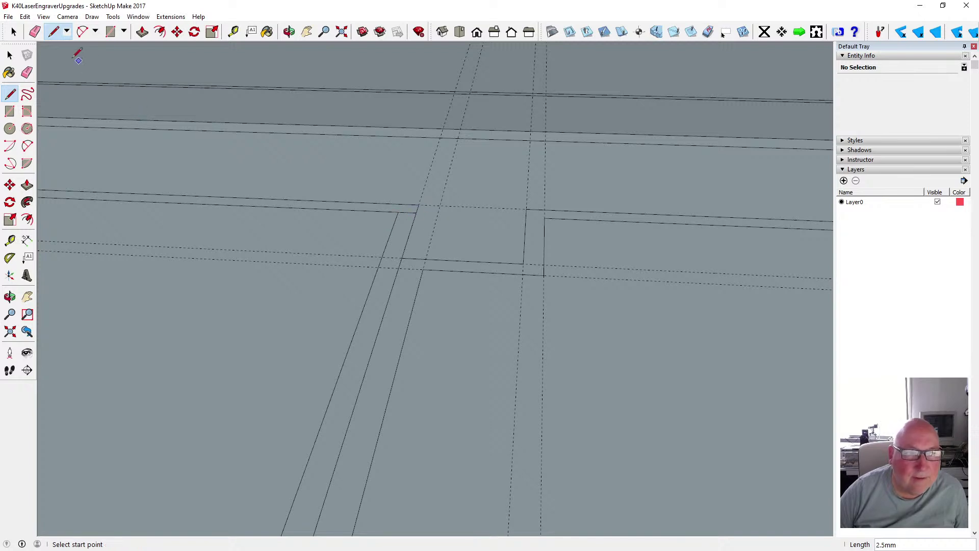
{"action": "left_click", "coordinate": [11, 56]}
{"action": "left_click", "coordinate": [10, 56]}
{"action": "left_click", "coordinate": [389, 237]}
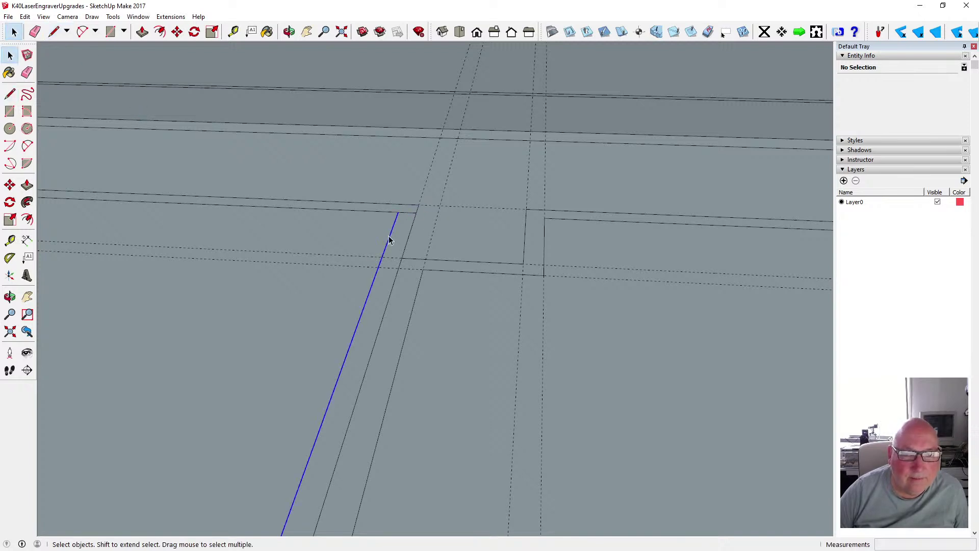
{"action": "key", "text": "Delete"}
{"action": "scroll", "coordinate": [420, 205], "scroll_direction": "down", "scroll_amount": 2}
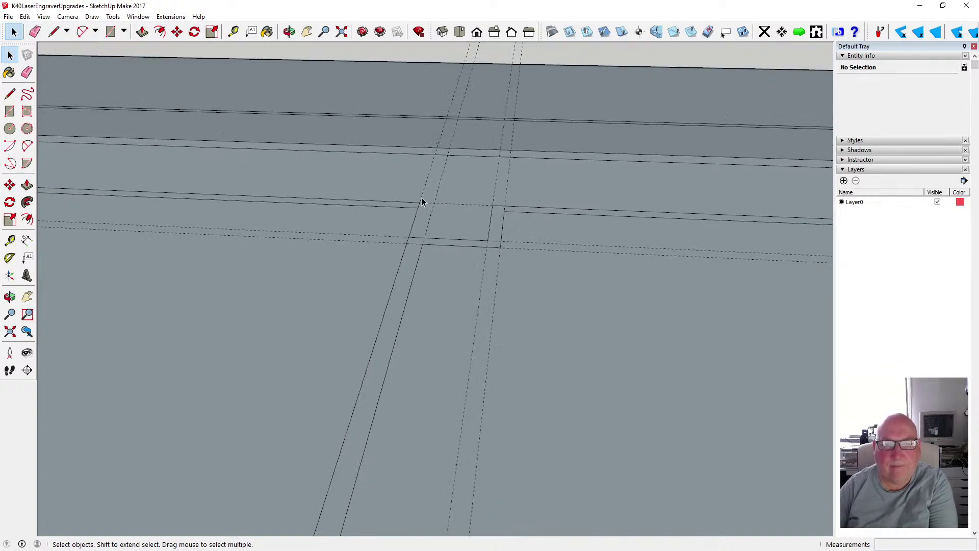
{"action": "scroll", "coordinate": [417, 237], "scroll_direction": "up", "scroll_amount": 4}
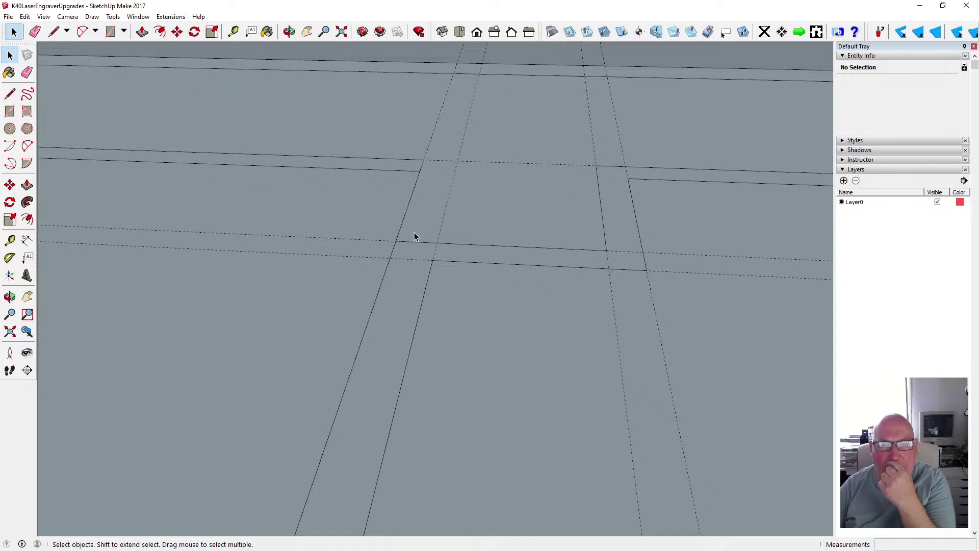
Undo the deletion of the slanted strip's outer line and the 2.5 mm line drawn at its end
{"action": "left_click", "coordinate": [25, 16]}
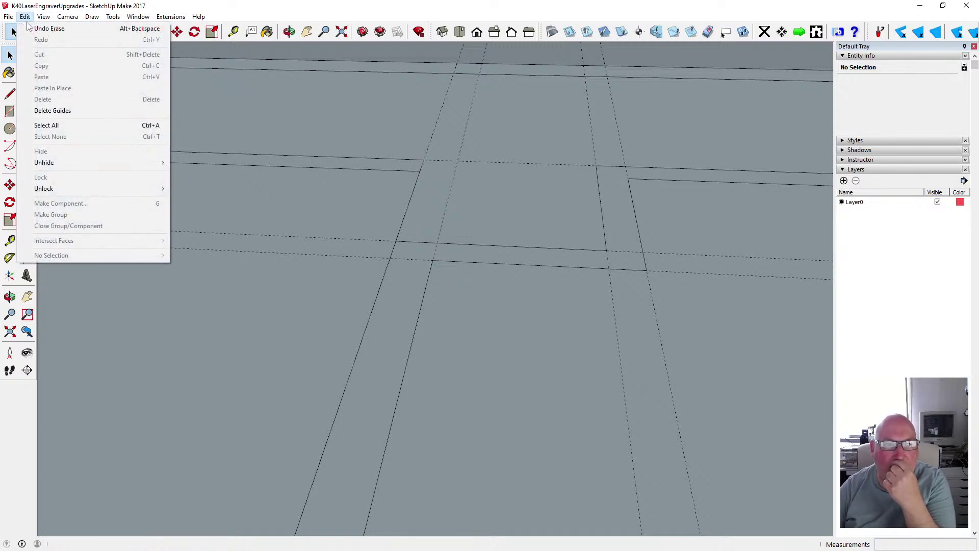
{"action": "left_click", "coordinate": [31, 28]}
{"action": "left_click", "coordinate": [25, 17]}
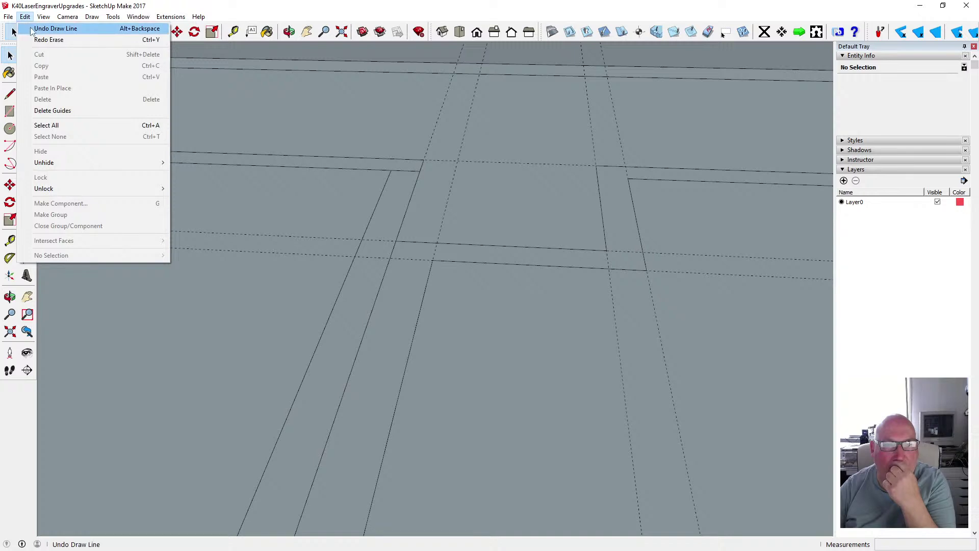
{"action": "left_click", "coordinate": [32, 28]}
{"action": "scroll", "coordinate": [408, 181], "scroll_direction": "down", "scroll_amount": 5}
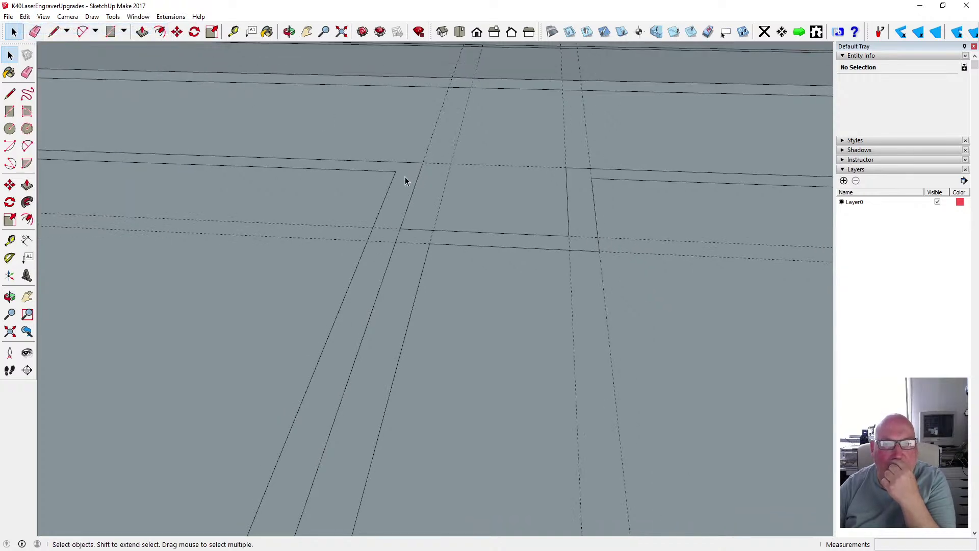
Select the slanted strip's middle line and measure the strip's width from it to the recess-side line
{"action": "scroll", "coordinate": [396, 261], "scroll_direction": "up", "scroll_amount": 1}
{"action": "left_click", "coordinate": [389, 255]}
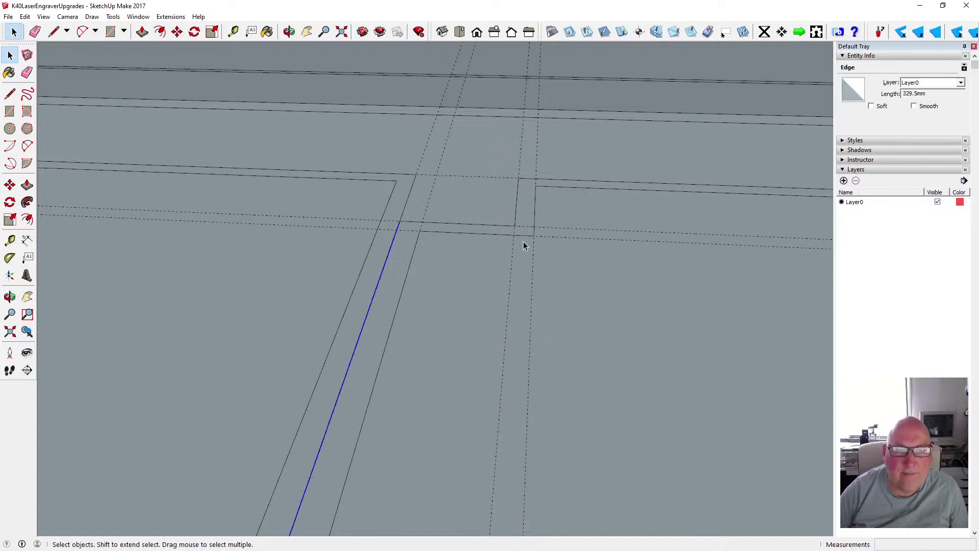
{"action": "scroll", "coordinate": [525, 241], "scroll_direction": "down", "scroll_amount": 4}
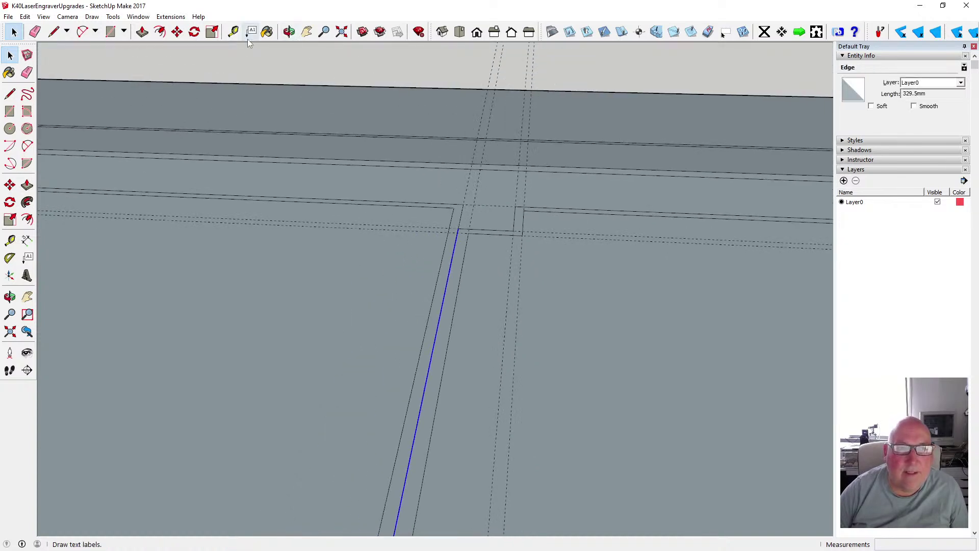
{"action": "left_click", "coordinate": [234, 32]}
{"action": "left_click", "coordinate": [448, 276]}
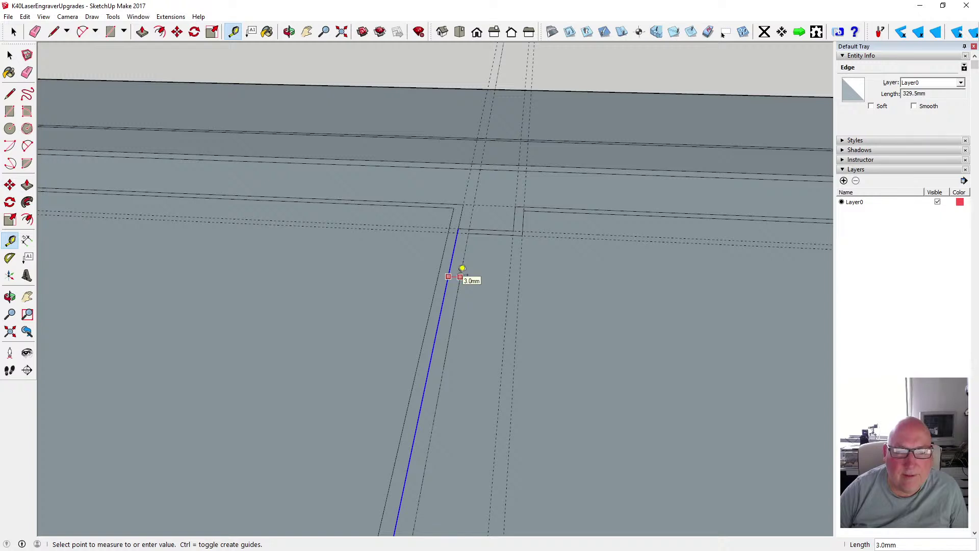
{"action": "left_click", "coordinate": [10, 55]}
{"action": "scroll", "coordinate": [335, 188], "scroll_direction": "down", "scroll_amount": 1}
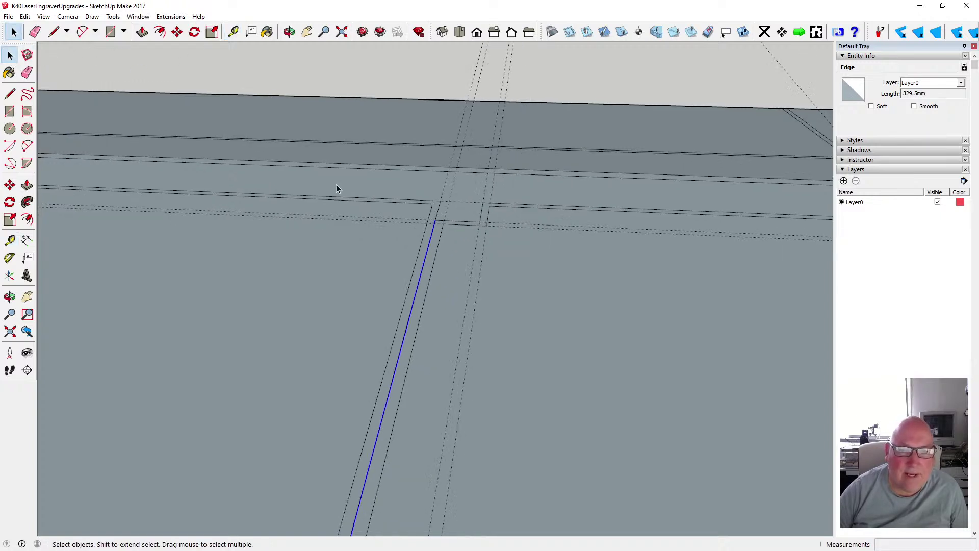
Begin measuring across the large compartment from the side wall opposite the slanted strip
{"action": "scroll", "coordinate": [438, 232], "scroll_direction": "up", "scroll_amount": 6}
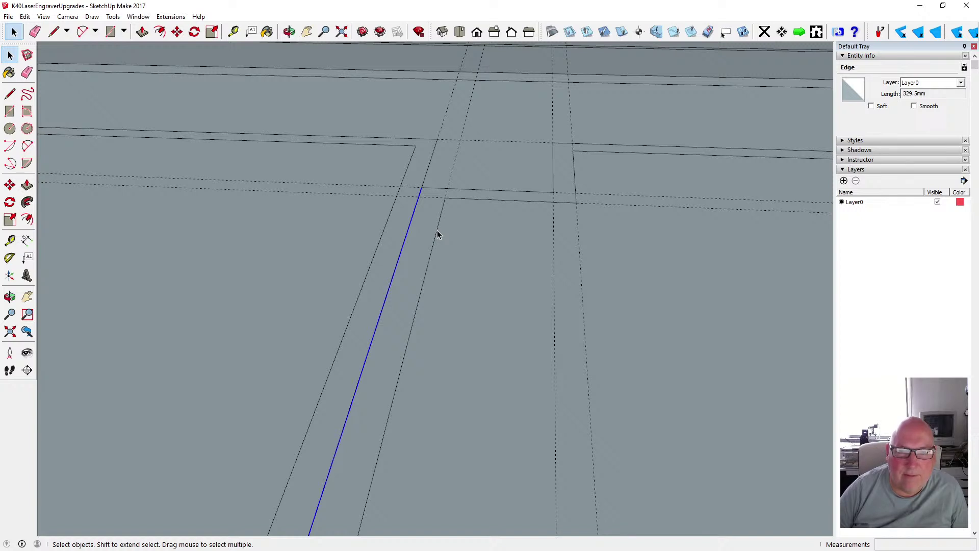
{"action": "scroll", "coordinate": [461, 214], "scroll_direction": "down", "scroll_amount": 4}
{"action": "scroll", "coordinate": [520, 240], "scroll_direction": "down", "scroll_amount": 5}
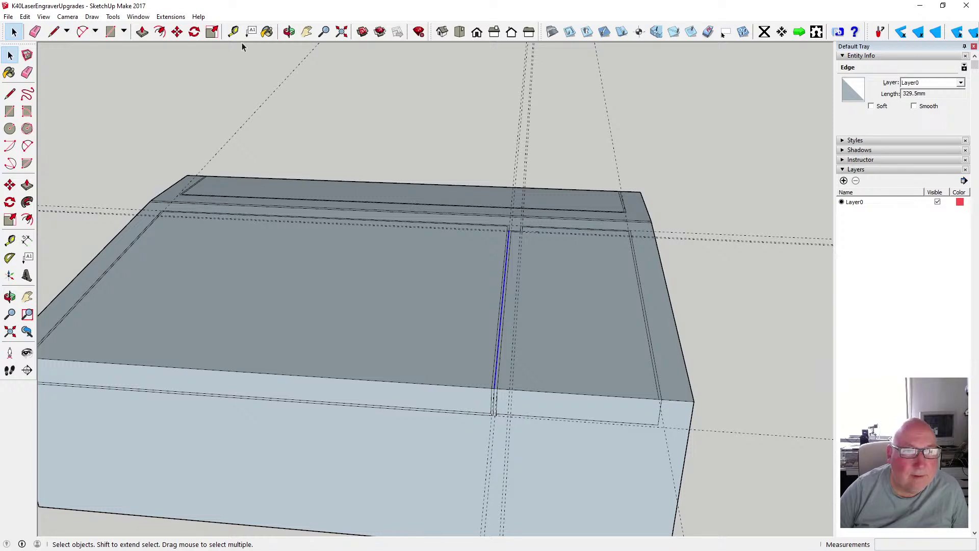
{"action": "key", "text": "t"}
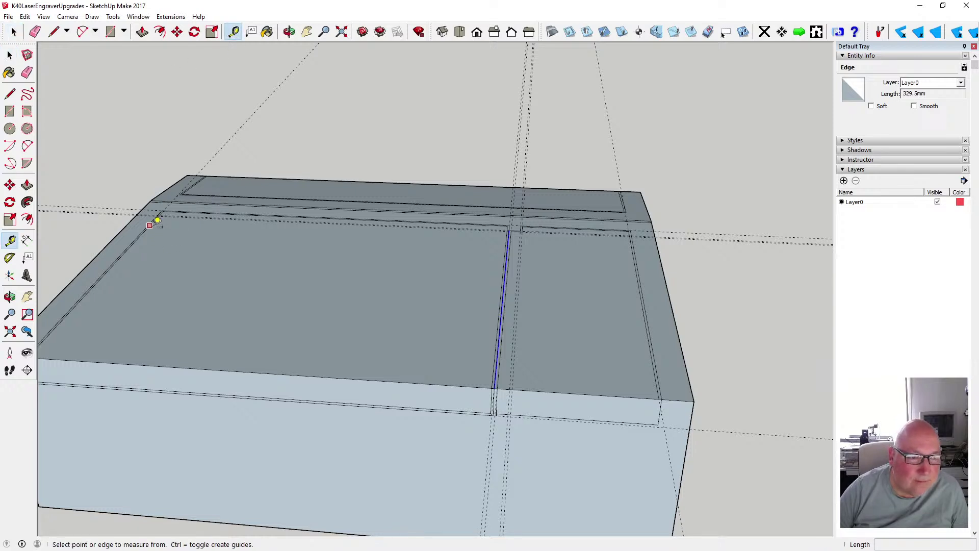
{"action": "left_click", "coordinate": [150, 225]}
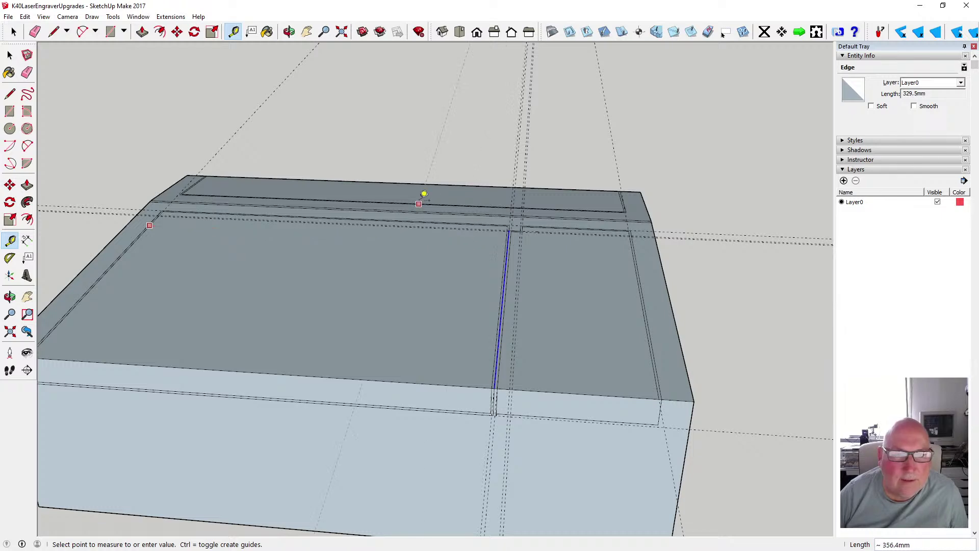
{"action": "key", "text": "space"}
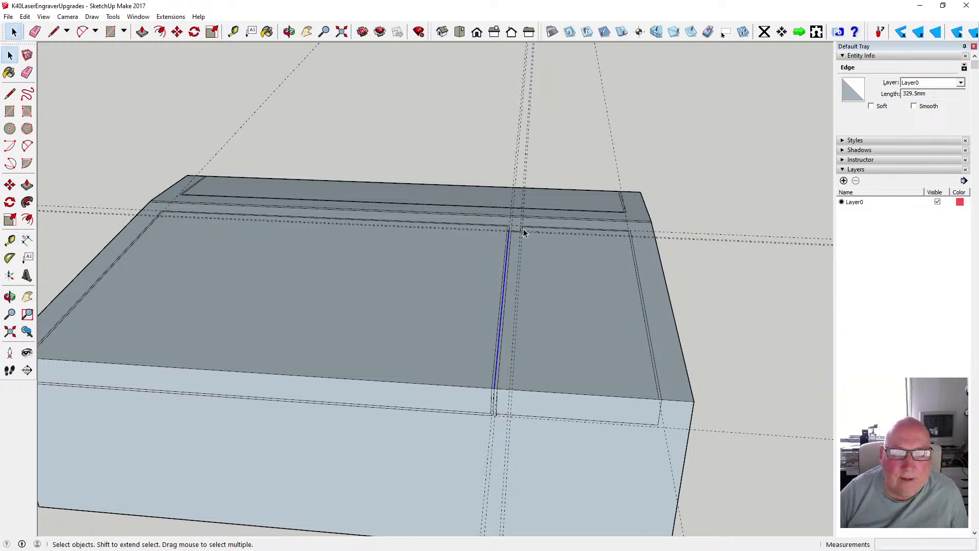
Delete the slanted strip's outer line on the large compartment's side
{"action": "scroll", "coordinate": [505, 236], "scroll_direction": "up", "scroll_amount": 8}
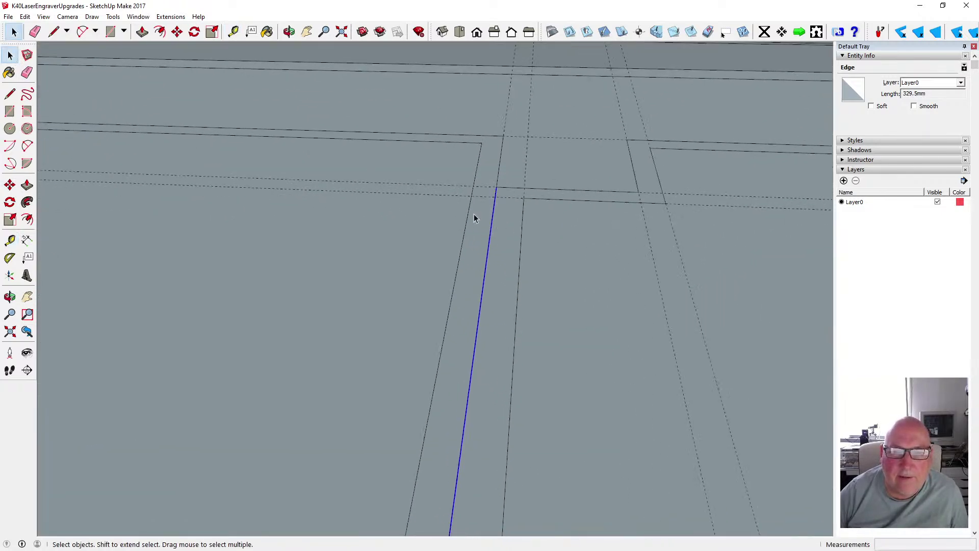
{"action": "left_click", "coordinate": [479, 164]}
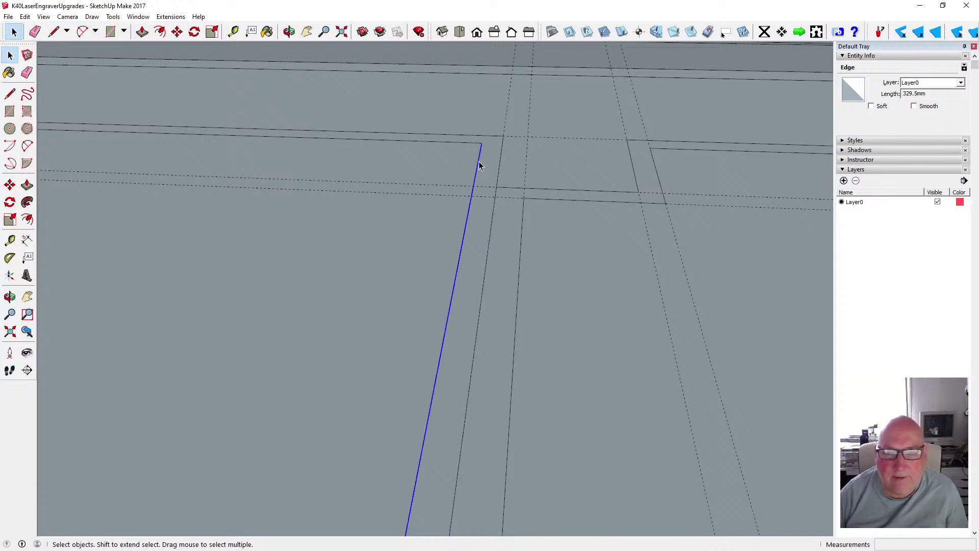
{"action": "key", "text": "Delete"}
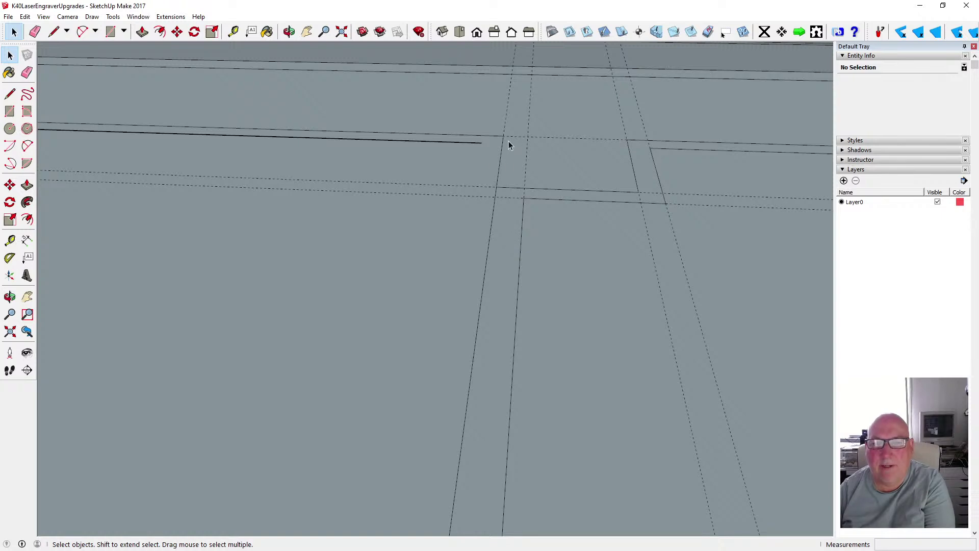
Extend the strip's recess-side line up to the outer wall line and join it to the wall corner with a 3.0 mm line
{"action": "key", "text": "l"}
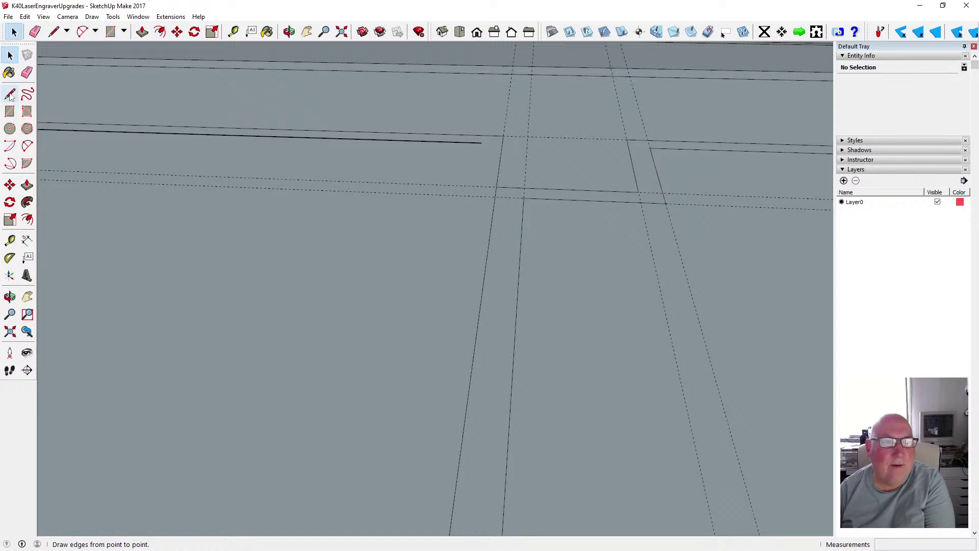
{"action": "left_click", "coordinate": [525, 187]}
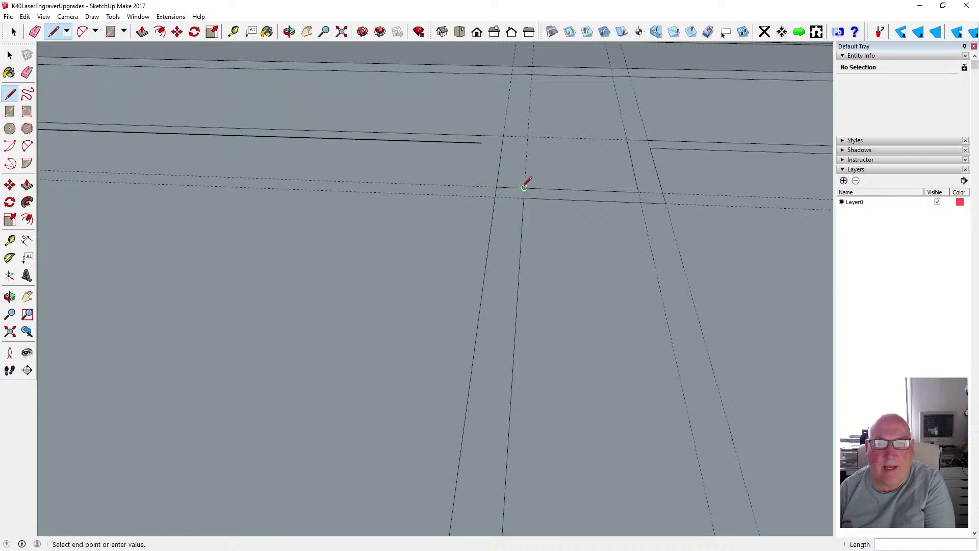
{"action": "left_click", "coordinate": [527, 137]}
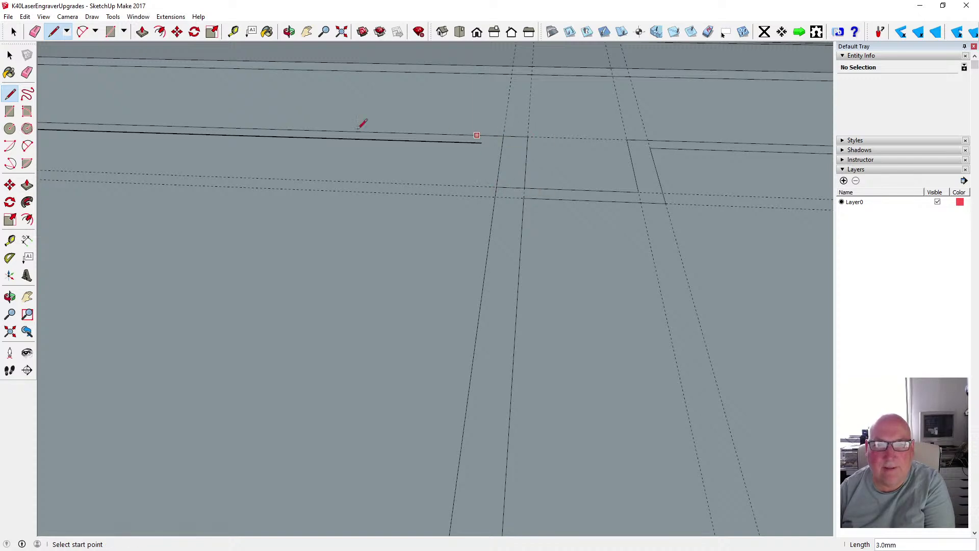
{"action": "key", "text": "space"}
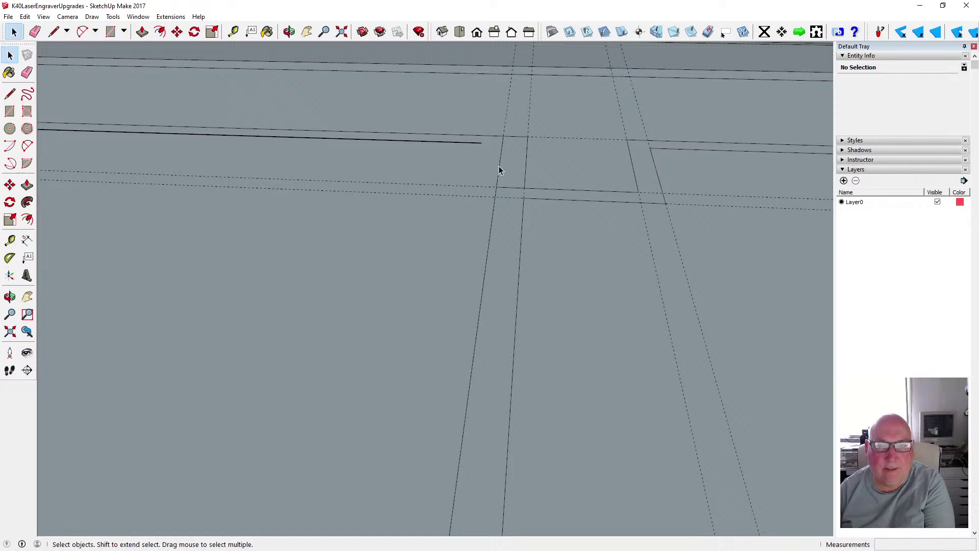
Delete the short edge between the outer wall line's corner and the square recess's inner wall line
{"action": "left_click", "coordinate": [499, 153]}
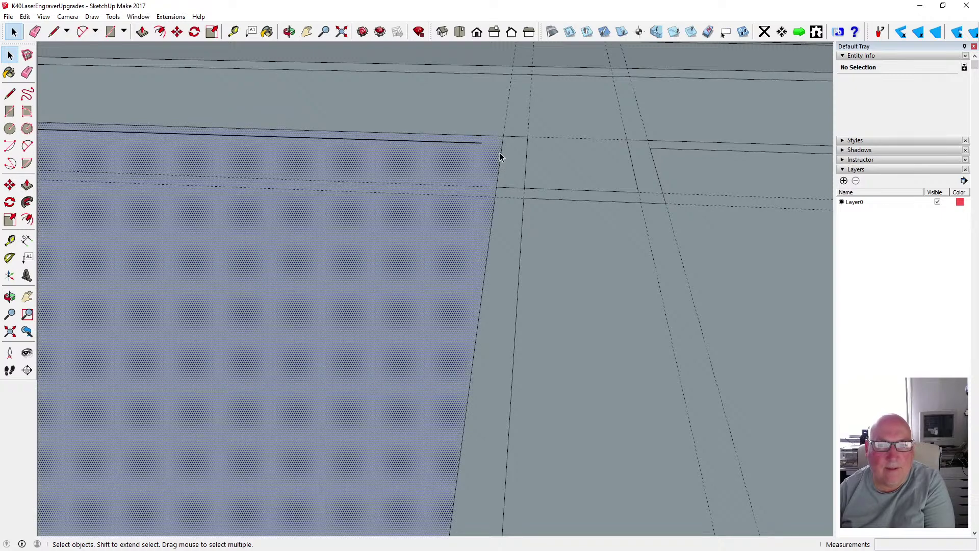
{"action": "left_click", "coordinate": [501, 159]}
{"action": "key", "text": "Delete"}
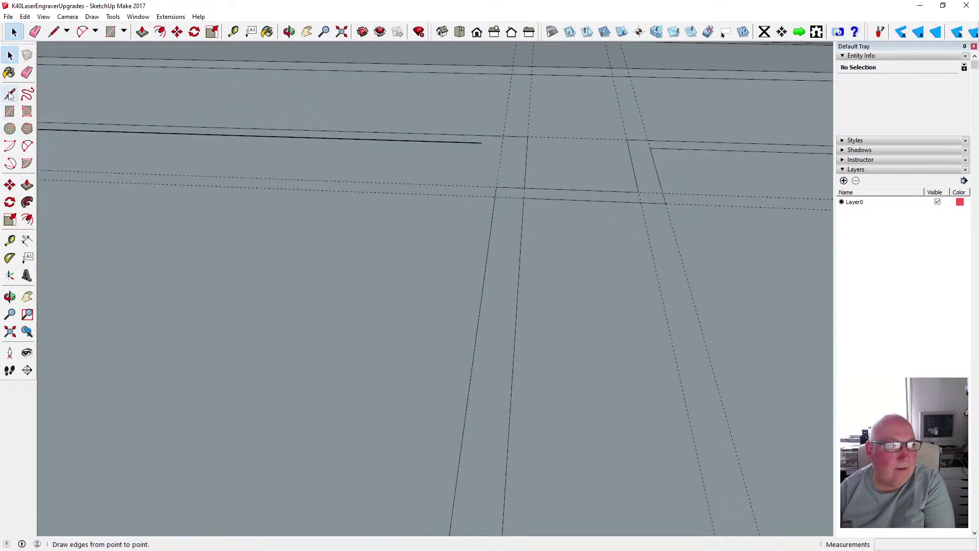
Extend the large compartment's inner wall line by 2.5 mm and draw a 12.5 mm line from there down to the remaining strip line
{"action": "left_click", "coordinate": [9, 94]}
{"action": "left_click", "coordinate": [481, 143]}
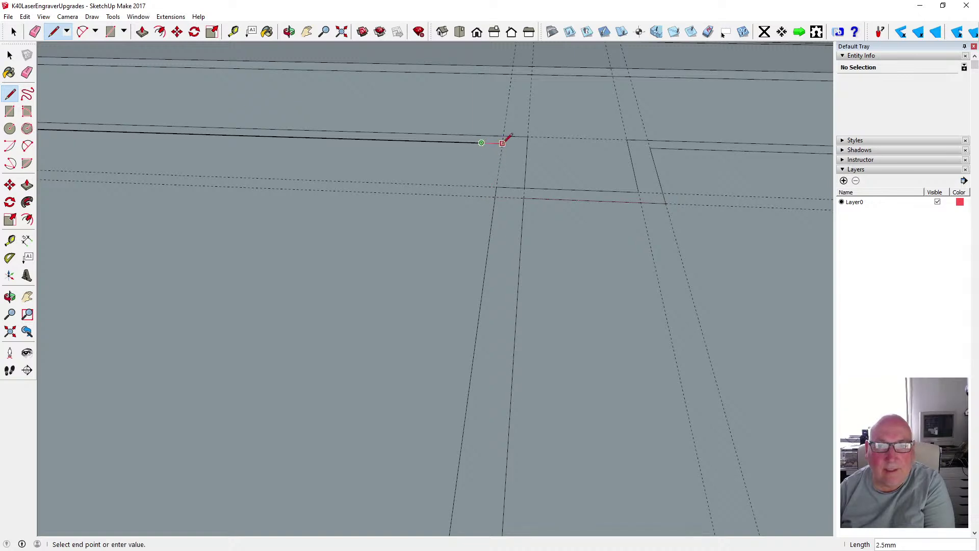
{"action": "left_click", "coordinate": [501, 183]}
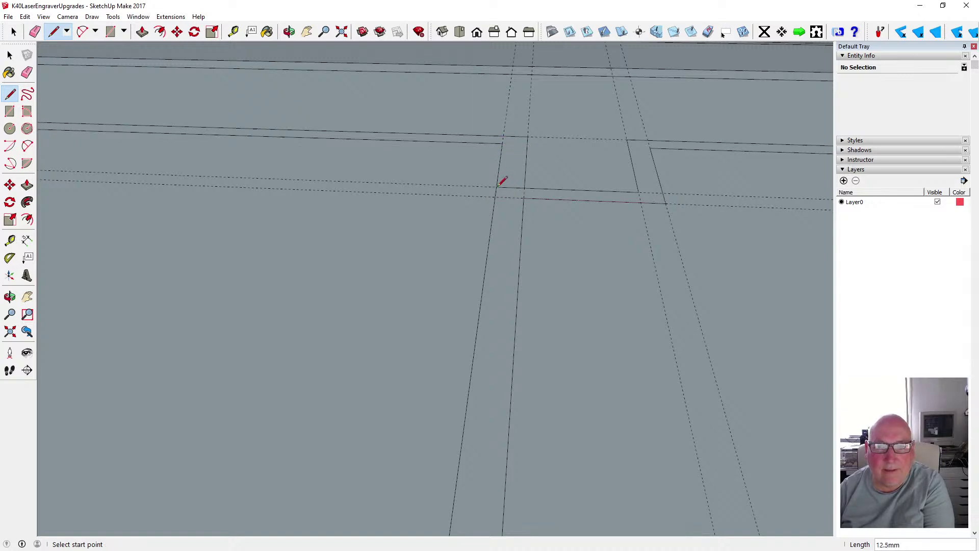
{"action": "key", "text": "space"}
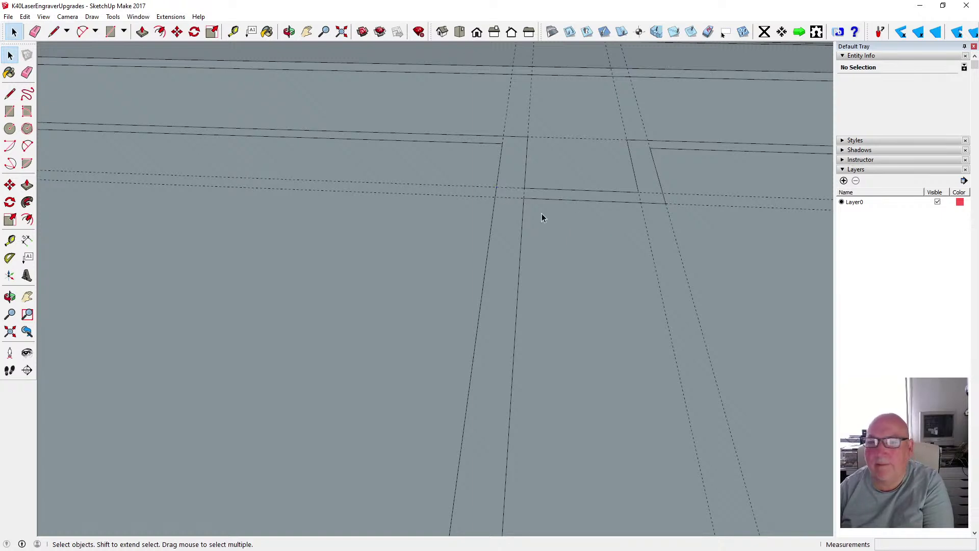
Delete the large compartment's inner vertical line beside the dividing wall on the front face
{"action": "scroll", "coordinate": [536, 215], "scroll_direction": "down", "scroll_amount": 1}
{"action": "scroll", "coordinate": [506, 213], "scroll_direction": "down", "scroll_amount": 1}
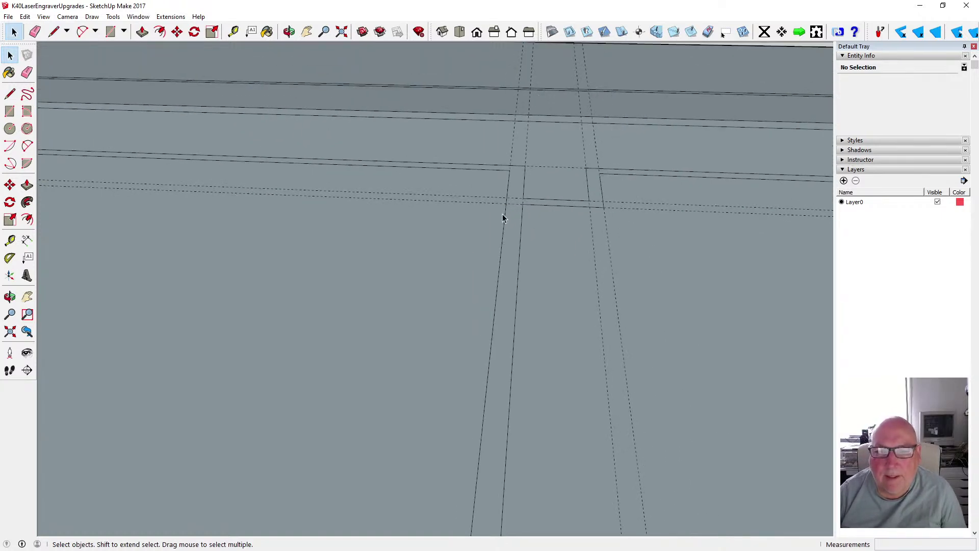
{"action": "scroll", "coordinate": [503, 212], "scroll_direction": "down", "scroll_amount": 4}
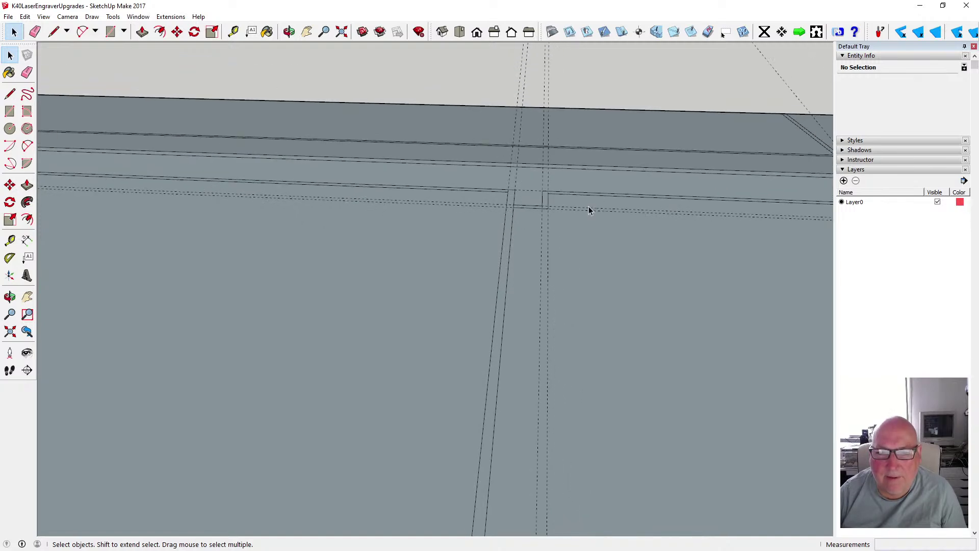
{"action": "scroll", "coordinate": [587, 209], "scroll_direction": "down", "scroll_amount": 1}
{"action": "scroll", "coordinate": [551, 201], "scroll_direction": "down", "scroll_amount": 1}
{"action": "scroll", "coordinate": [563, 176], "scroll_direction": "down", "scroll_amount": 3}
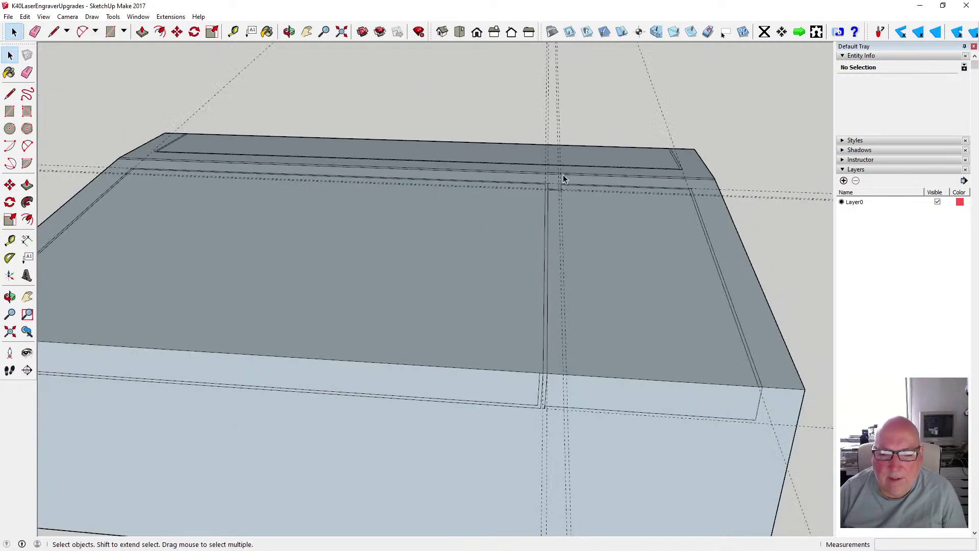
{"action": "scroll", "coordinate": [569, 377], "scroll_direction": "up", "scroll_amount": 4}
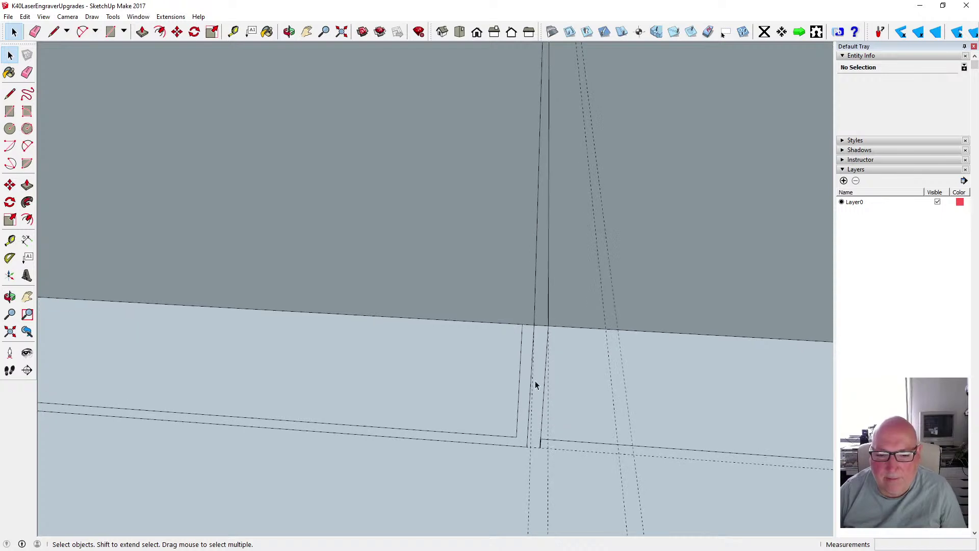
{"action": "left_click", "coordinate": [519, 376]}
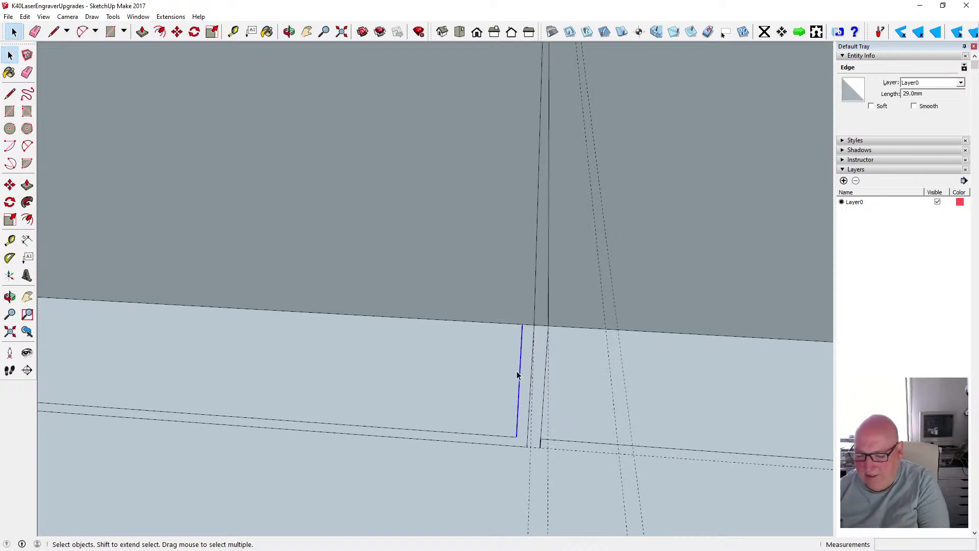
{"action": "key", "text": "Delete"}
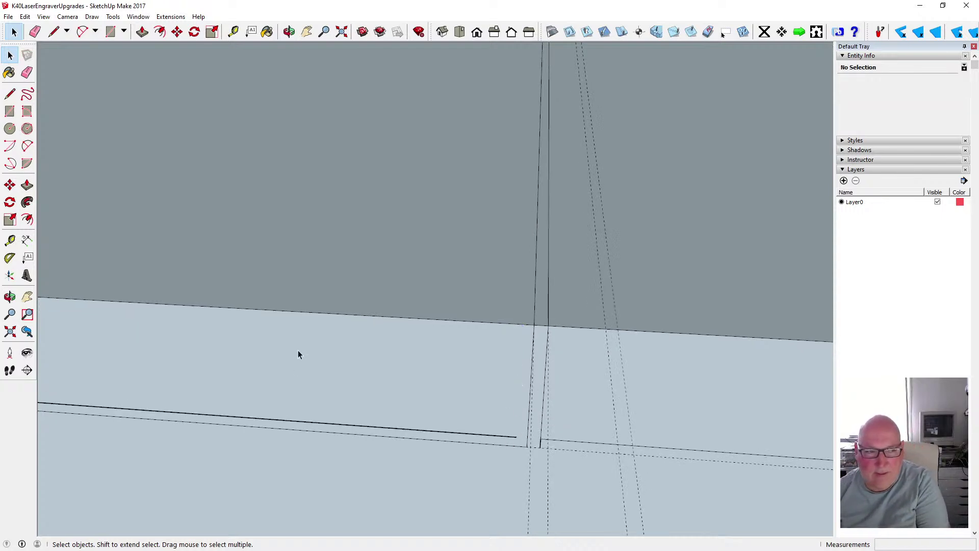
Extend the large compartment's inner horizontal line on the front face by 2.5 mm to the dividing wall line
{"action": "left_click", "coordinate": [10, 93]}
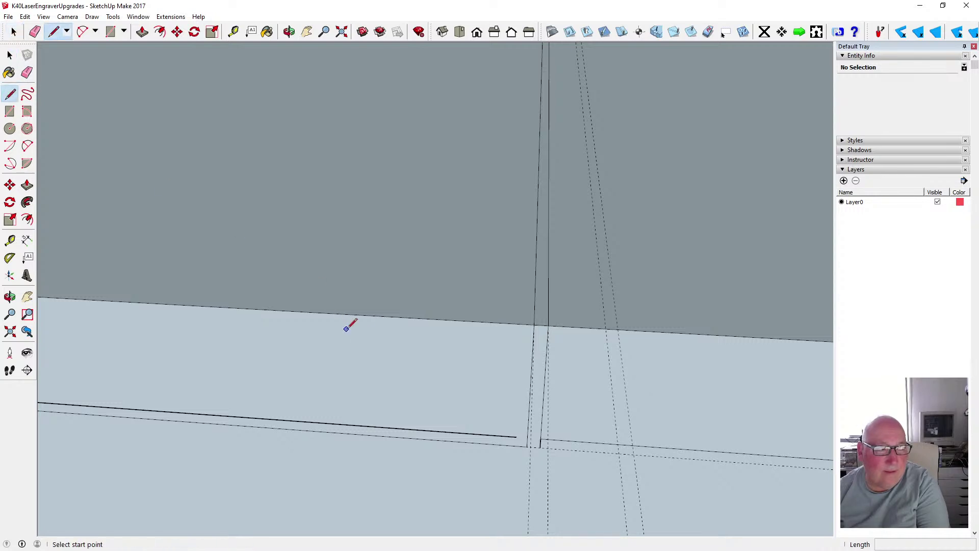
{"action": "left_click", "coordinate": [516, 437]}
{"action": "left_click", "coordinate": [528, 437]}
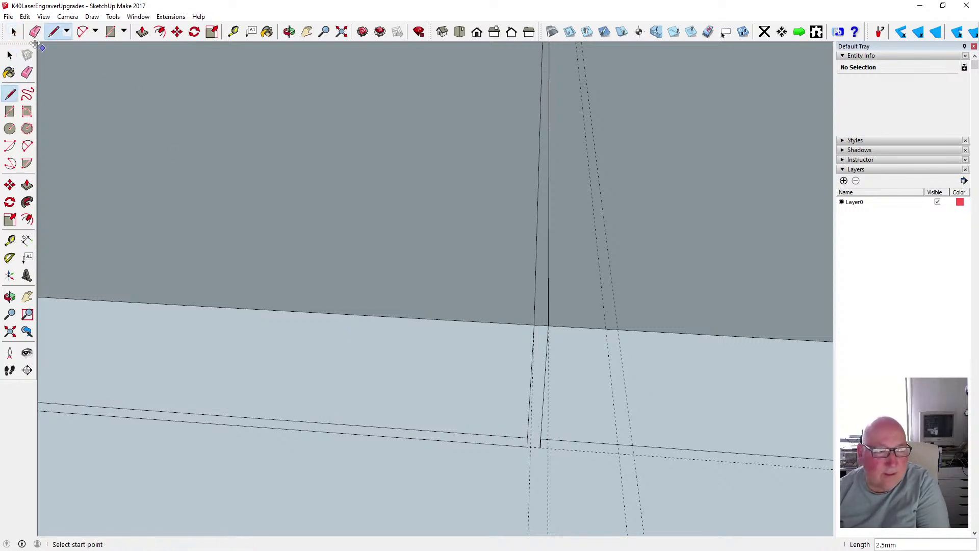
Delete the short edges left at the foot of the dividing wall's two lines on the front face
{"action": "left_click", "coordinate": [10, 55]}
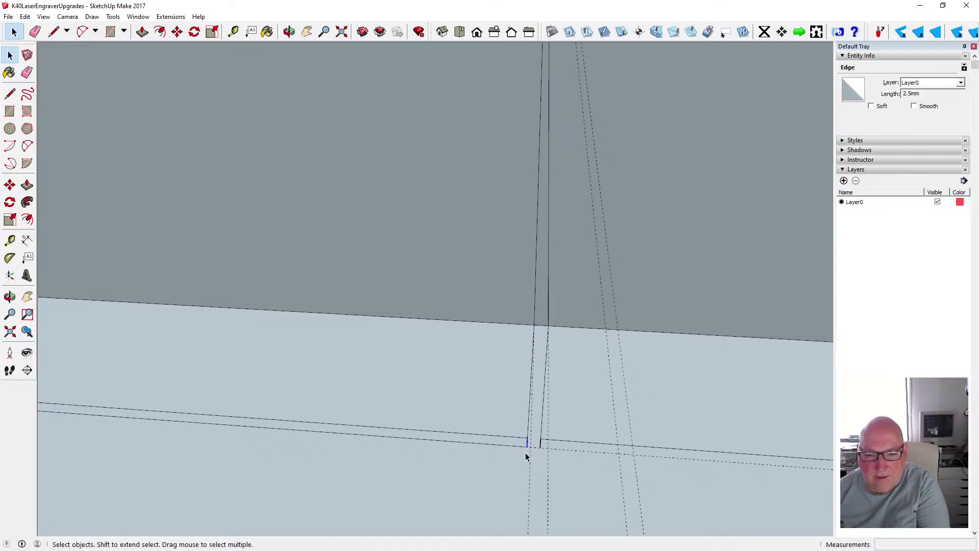
{"action": "scroll", "coordinate": [572, 379], "scroll_direction": "down", "scroll_amount": 2}
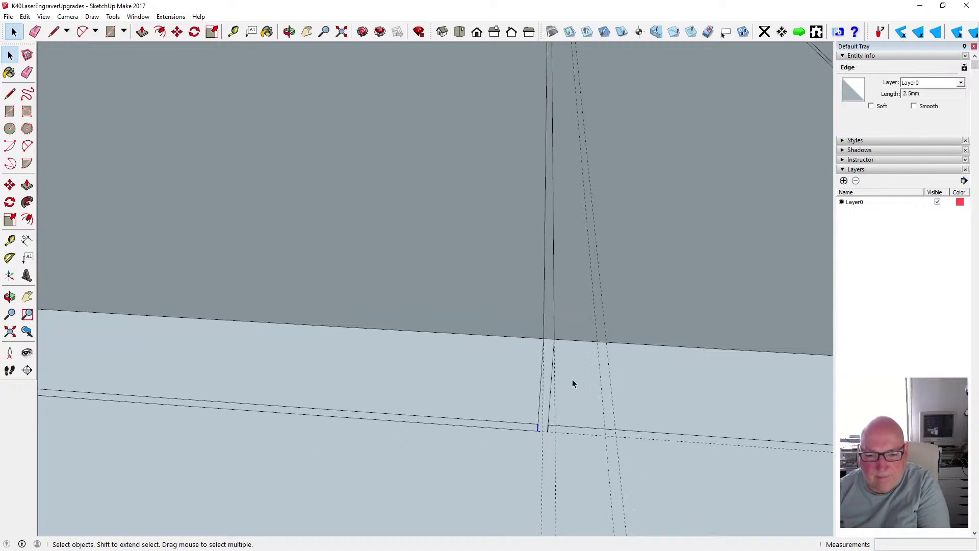
{"action": "scroll", "coordinate": [553, 413], "scroll_direction": "up", "scroll_amount": 3}
{"action": "scroll", "coordinate": [543, 423], "scroll_direction": "up", "scroll_amount": 2}
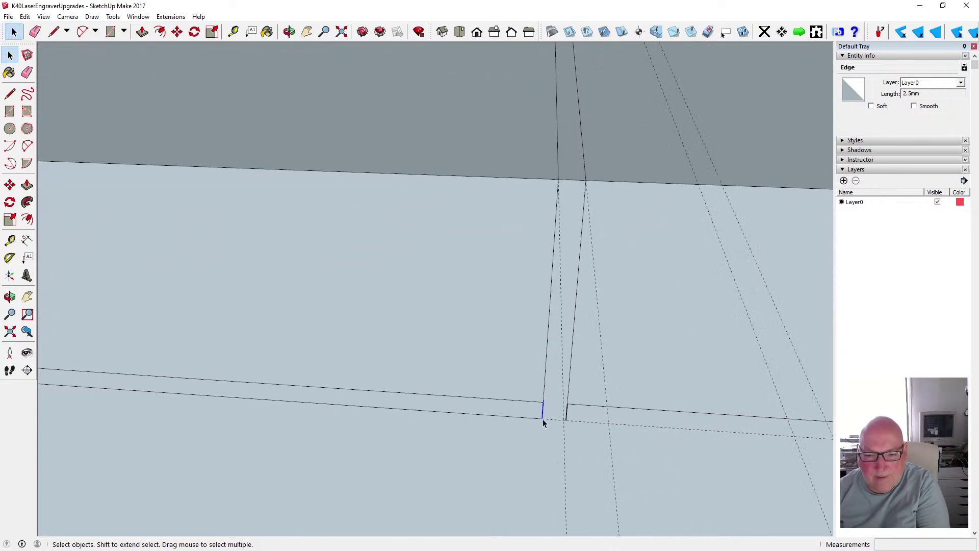
{"action": "key", "text": "Delete"}
{"action": "scroll", "coordinate": [546, 417], "scroll_direction": "down", "scroll_amount": 2}
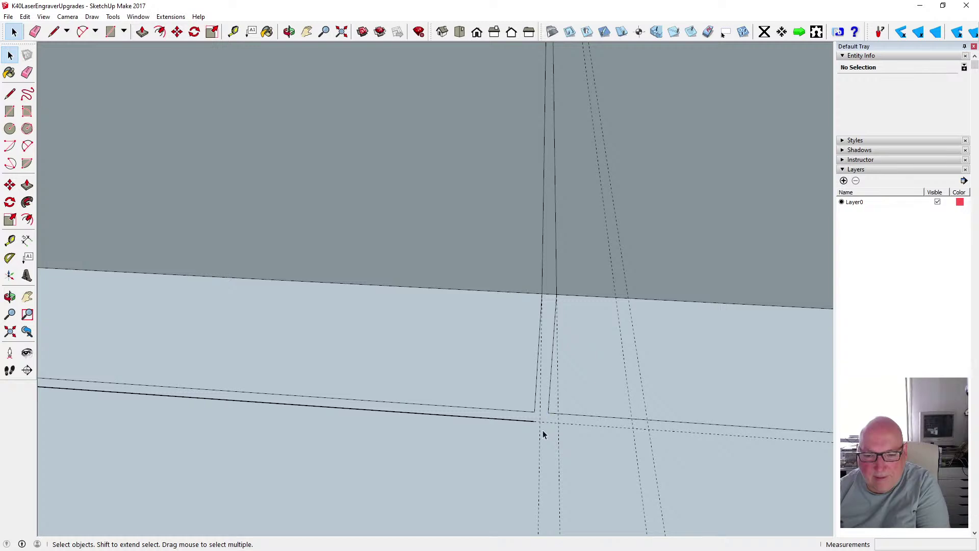
{"action": "scroll", "coordinate": [442, 431], "scroll_direction": "down", "scroll_amount": 1}
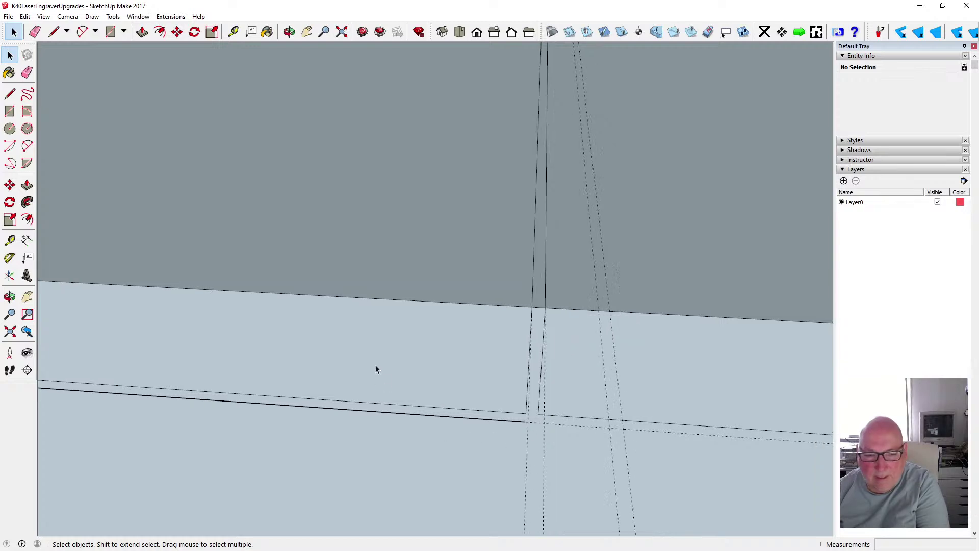
Continue the front face's outer horizontal line beneath the small compartment and join it to the compartment's far corner with a 2.5 mm line
{"action": "left_click", "coordinate": [10, 93]}
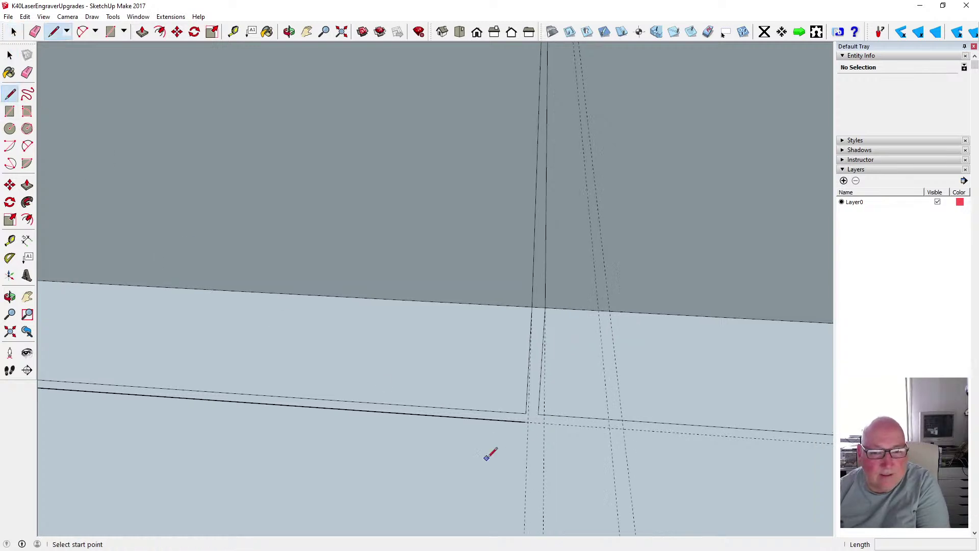
{"action": "left_click", "coordinate": [526, 421]}
{"action": "scroll", "coordinate": [377, 458], "scroll_direction": "down", "scroll_amount": 4}
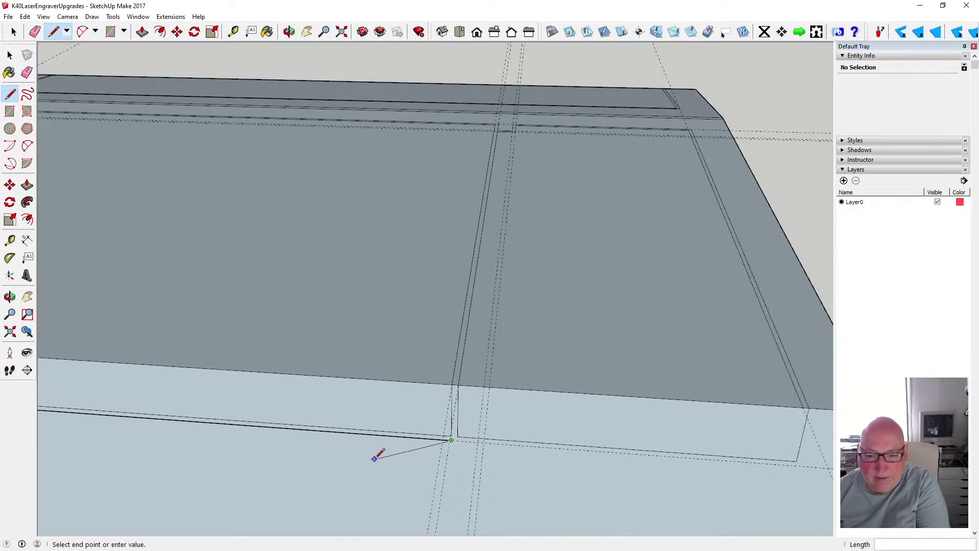
{"action": "scroll", "coordinate": [578, 466], "scroll_direction": "up", "scroll_amount": 2}
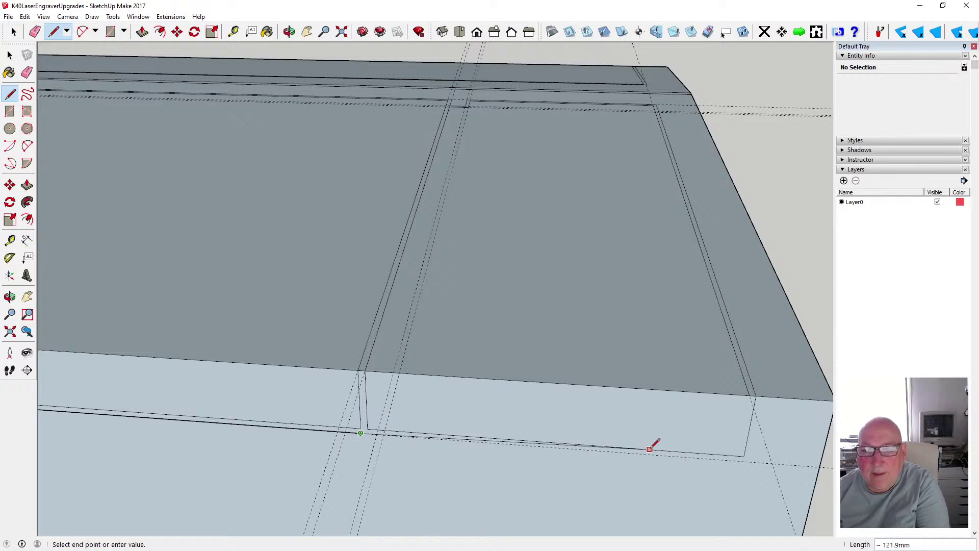
{"action": "left_click", "coordinate": [744, 456]}
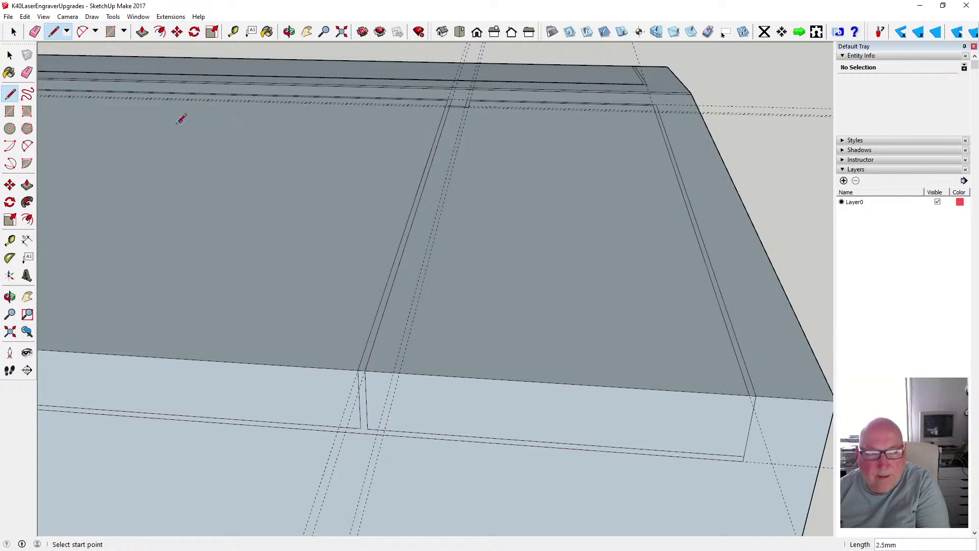
{"action": "key", "text": "space"}
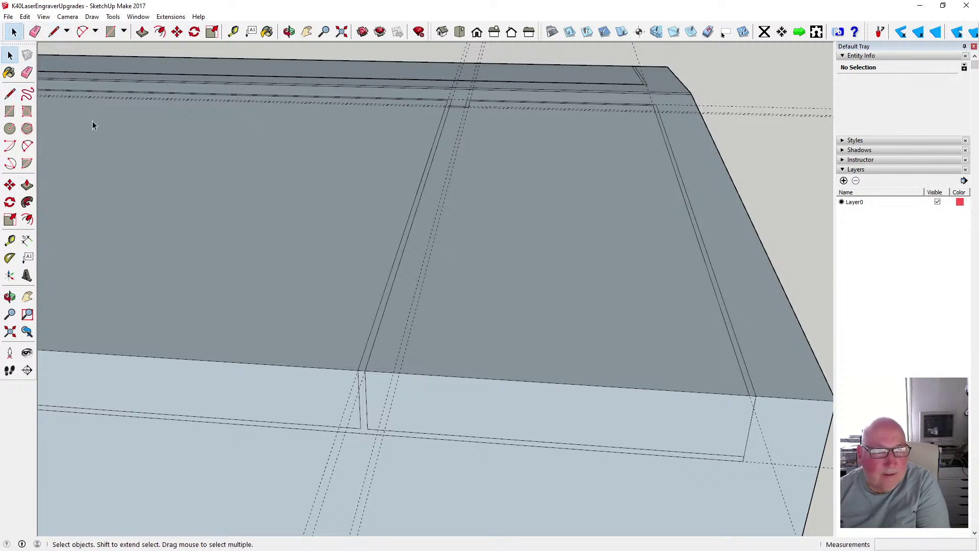
Draw a 29.0 mm inner wall line down the front face at the small compartment's outer side
{"action": "key", "text": "l"}
{"action": "left_click", "coordinate": [749, 395]}
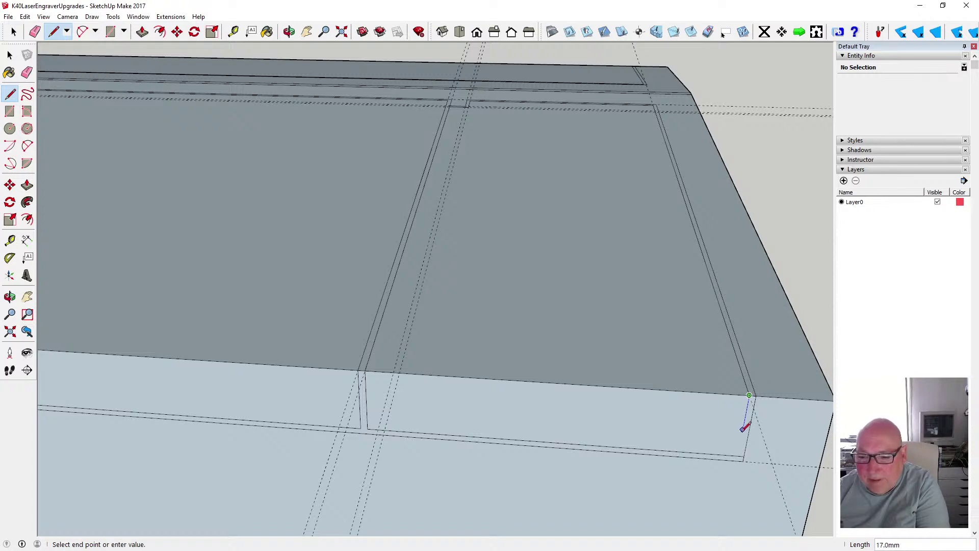
{"action": "left_click", "coordinate": [739, 456]}
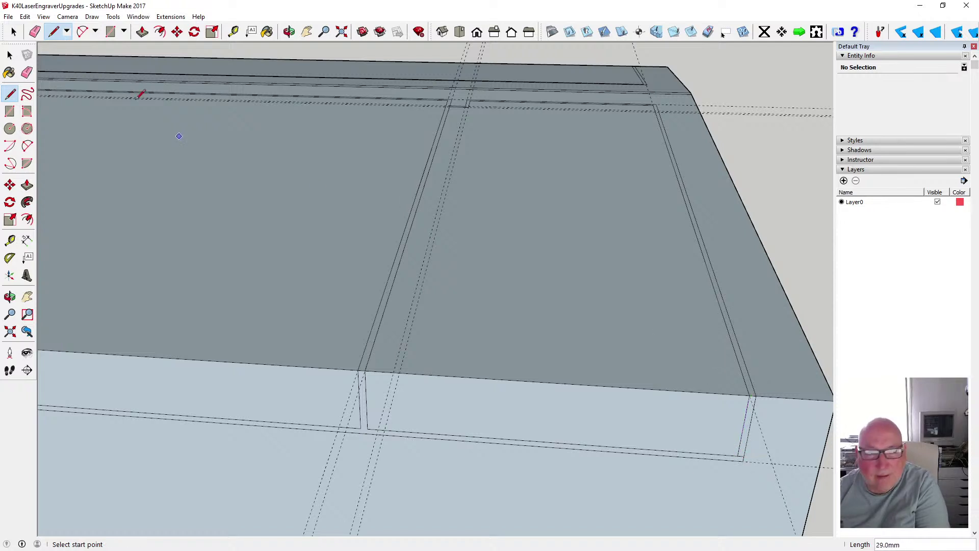
Delete the leftover edge at the small compartment's front corner and the guide lines around the dividing wall and square recess
{"action": "left_click", "coordinate": [11, 55]}
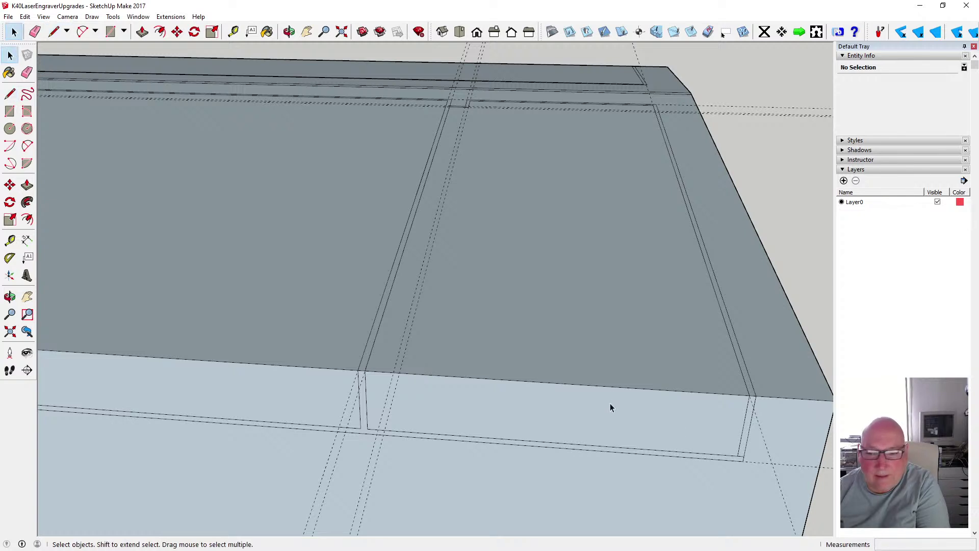
{"action": "left_click", "coordinate": [742, 460]}
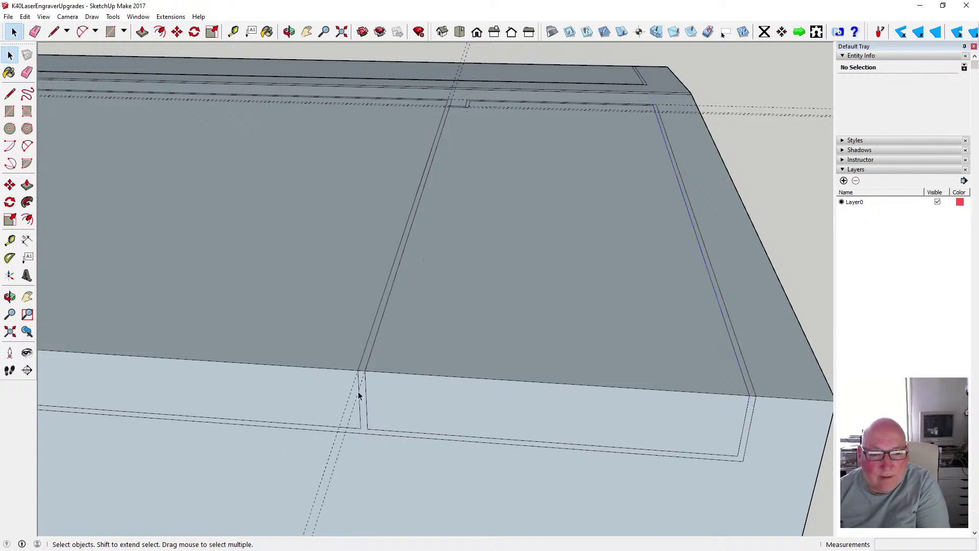
{"action": "scroll", "coordinate": [383, 476], "scroll_direction": "down", "scroll_amount": 3}
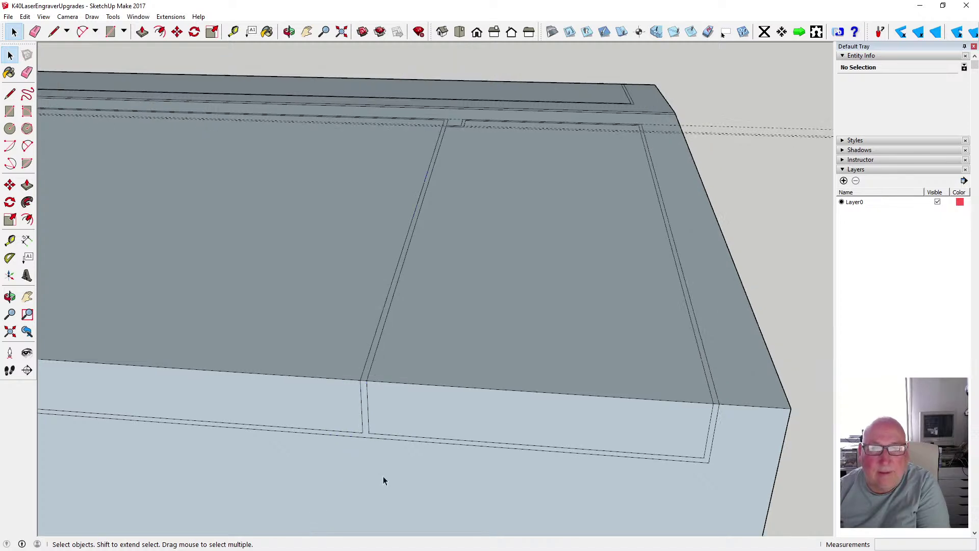
{"action": "scroll", "coordinate": [531, 161], "scroll_direction": "up", "scroll_amount": 4}
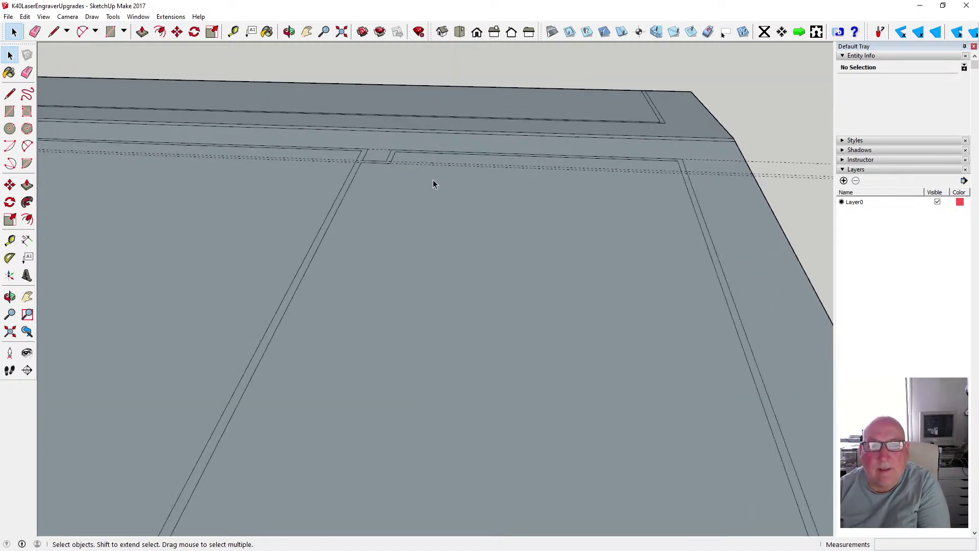
{"action": "scroll", "coordinate": [412, 146], "scroll_direction": "up", "scroll_amount": 3}
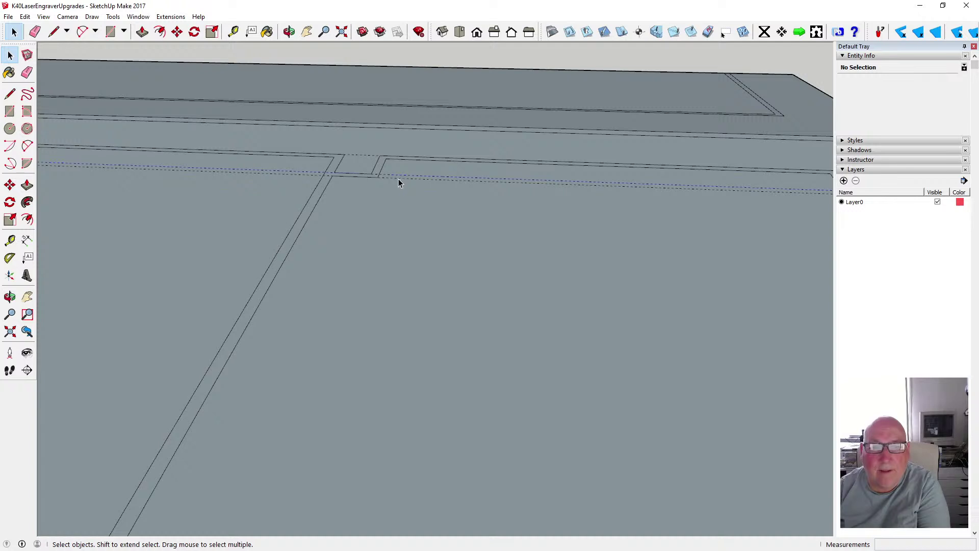
{"action": "left_click", "coordinate": [398, 178]}
{"action": "key", "text": "Delete"}
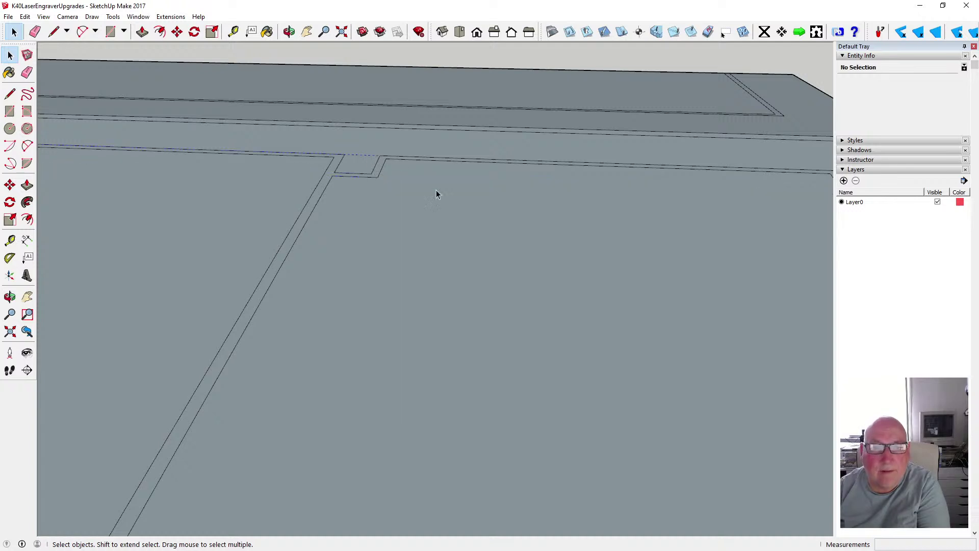
Delete the remaining guide line running through the large compartment's front corner
{"action": "scroll", "coordinate": [536, 224], "scroll_direction": "down", "scroll_amount": 8}
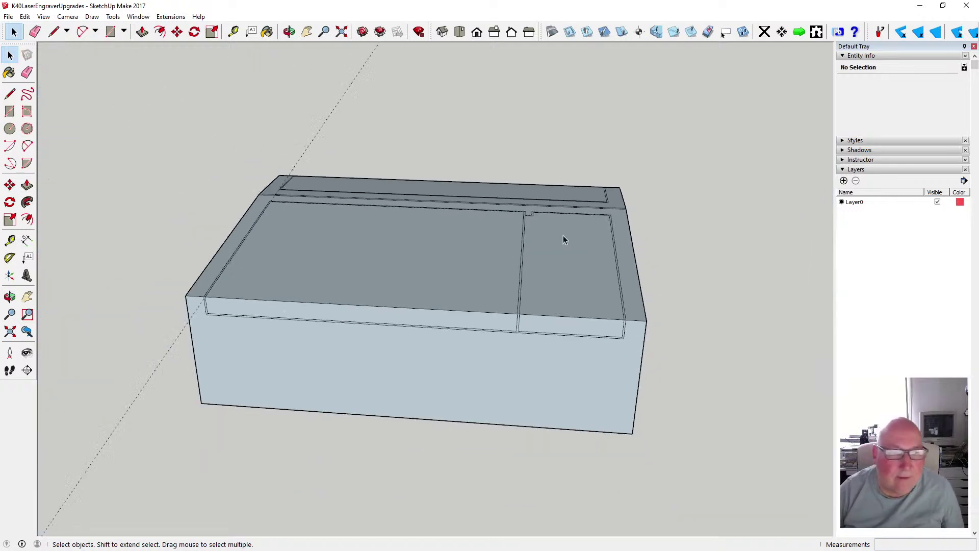
{"action": "scroll", "coordinate": [200, 304], "scroll_direction": "up", "scroll_amount": 8}
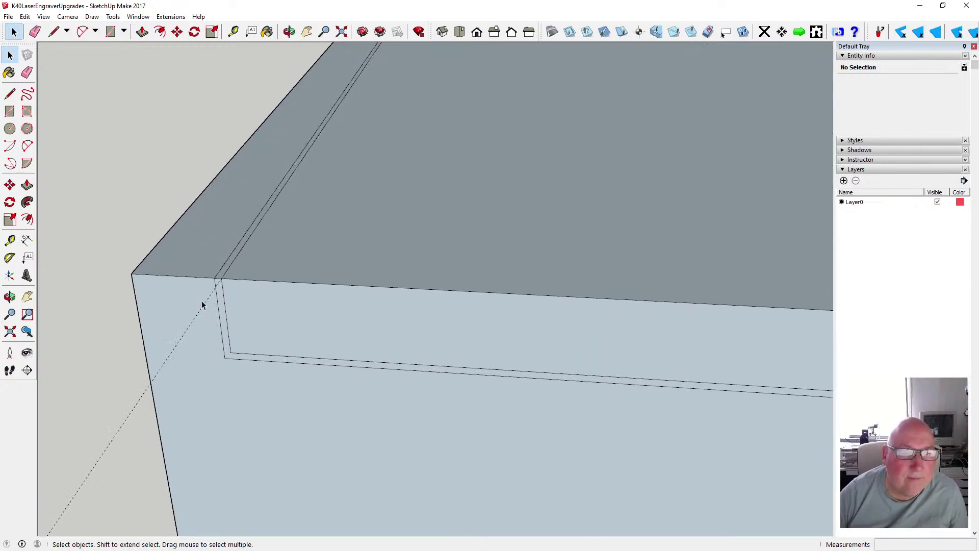
{"action": "left_click", "coordinate": [215, 289]}
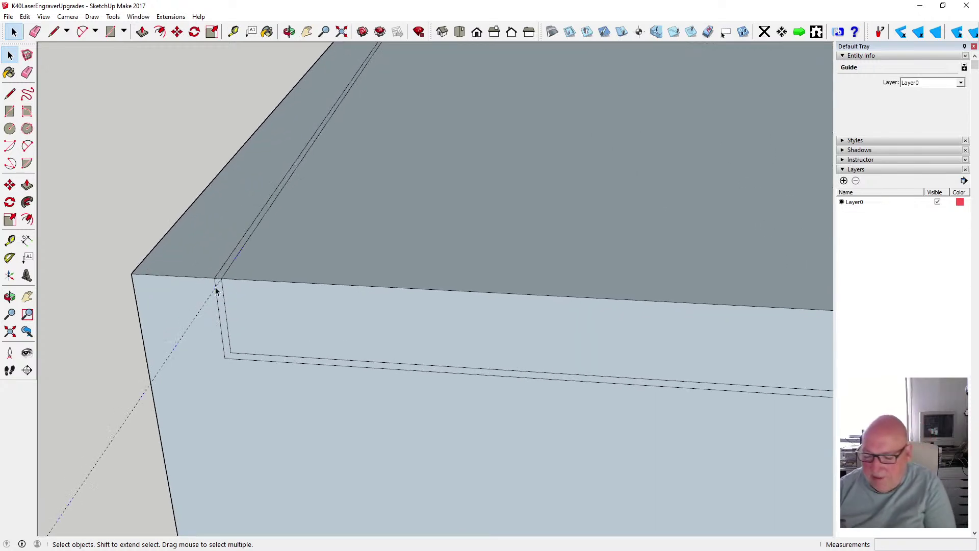
{"action": "key", "text": "Delete"}
{"action": "scroll", "coordinate": [258, 427], "scroll_direction": "down", "scroll_amount": 1}
{"action": "scroll", "coordinate": [270, 414], "scroll_direction": "down", "scroll_amount": 2}
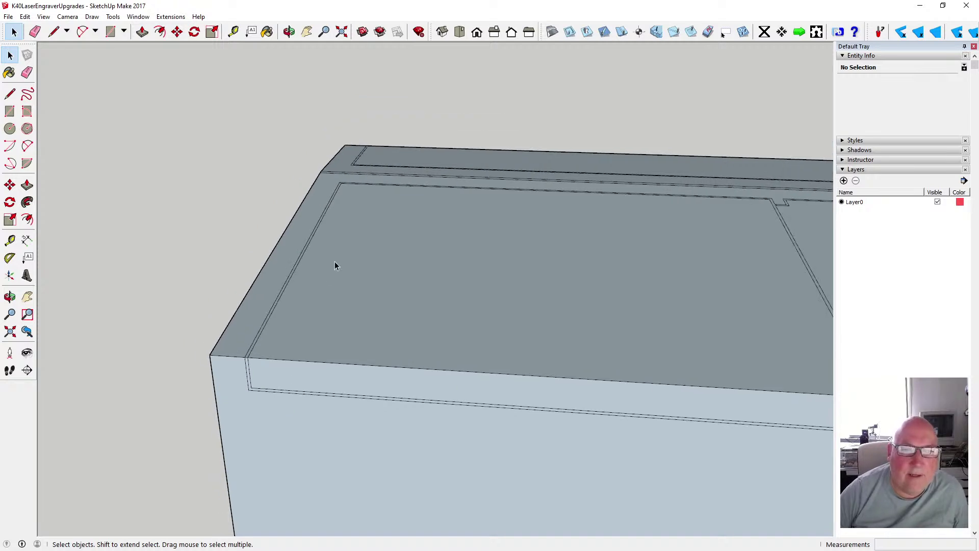
Examine the finished wall outlines and the double line across the top from the model's end and front
{"action": "key", "text": "o"}
{"action": "scroll", "coordinate": [334, 225], "scroll_direction": "down", "scroll_amount": 8}
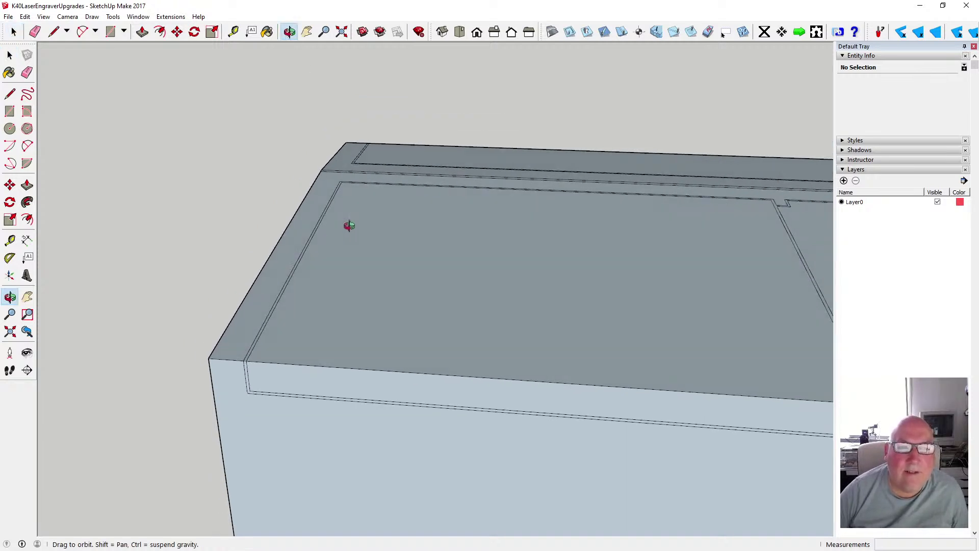
{"action": "left_click_drag", "start_coordinate": [337, 246], "coordinate": [444, 267]}
{"action": "left_click_drag", "start_coordinate": [317, 240], "coordinate": [455, 236]}
{"action": "scroll", "coordinate": [400, 286], "scroll_direction": "up", "scroll_amount": 2}
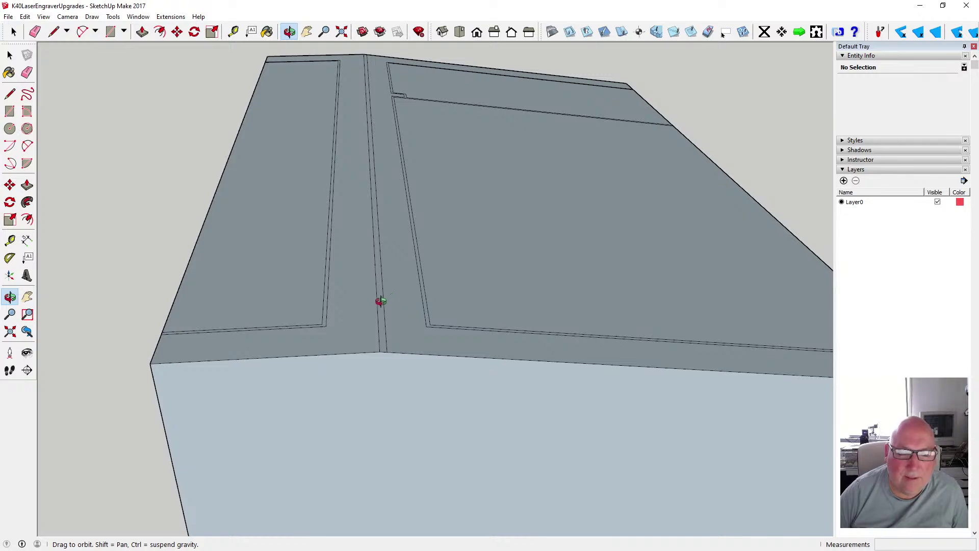
{"action": "scroll", "coordinate": [376, 296], "scroll_direction": "down", "scroll_amount": 3}
{"action": "left_click_drag", "start_coordinate": [367, 304], "coordinate": [359, 284]}
{"action": "scroll", "coordinate": [376, 198], "scroll_direction": "up", "scroll_amount": 4}
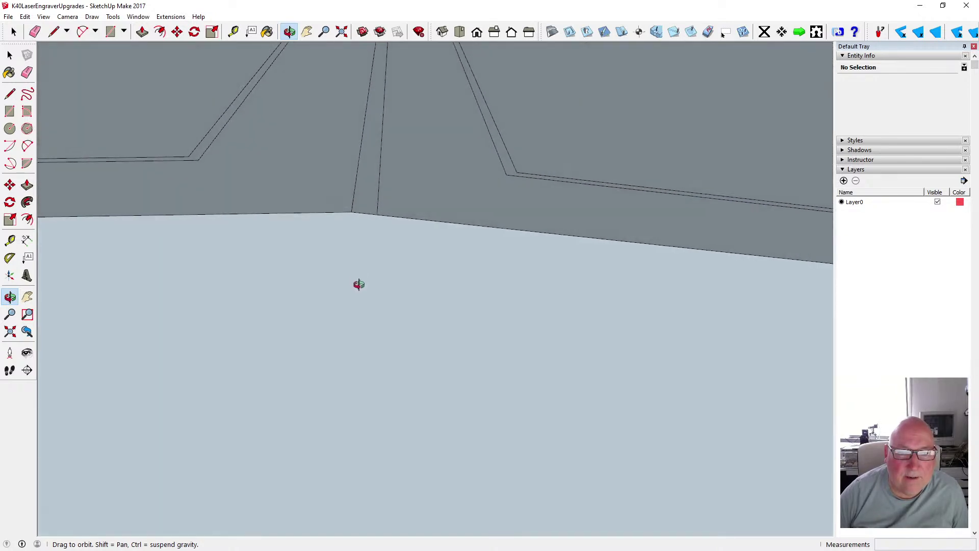
{"action": "scroll", "coordinate": [382, 265], "scroll_direction": "down", "scroll_amount": 5}
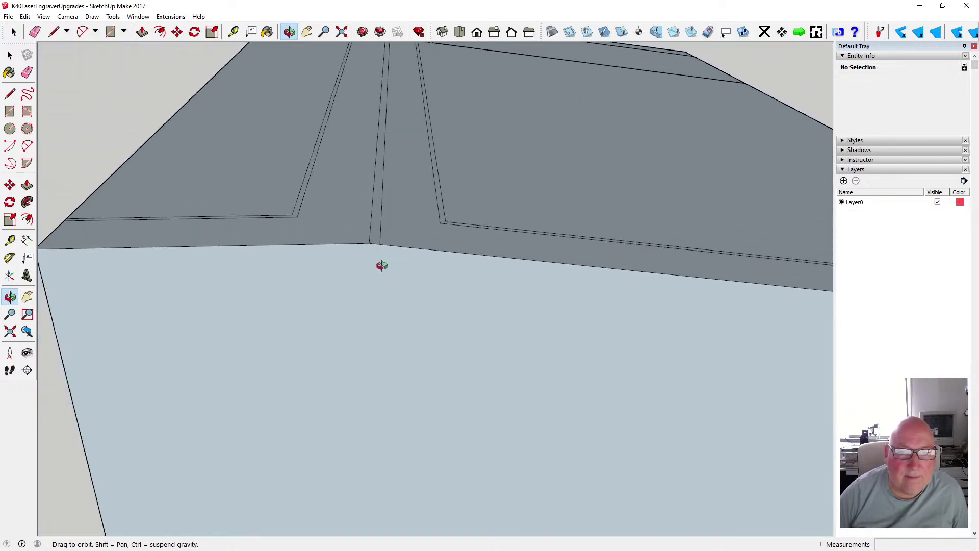
{"action": "scroll", "coordinate": [382, 265], "scroll_direction": "down", "scroll_amount": 1}
{"action": "left_click_drag", "start_coordinate": [308, 283], "coordinate": [524, 430]}
{"action": "scroll", "coordinate": [515, 335], "scroll_direction": "down", "scroll_amount": 2}
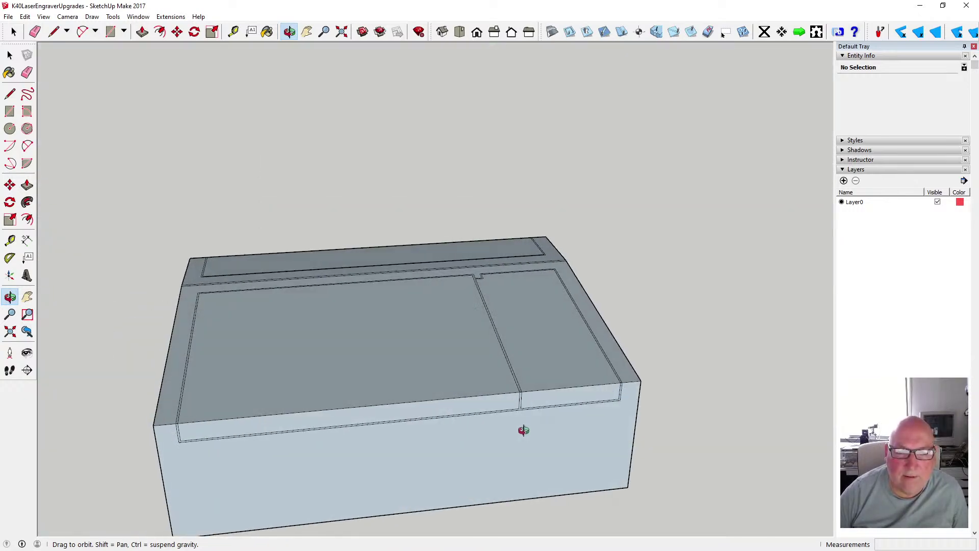
{"action": "scroll", "coordinate": [508, 347], "scroll_direction": "down", "scroll_amount": 2}
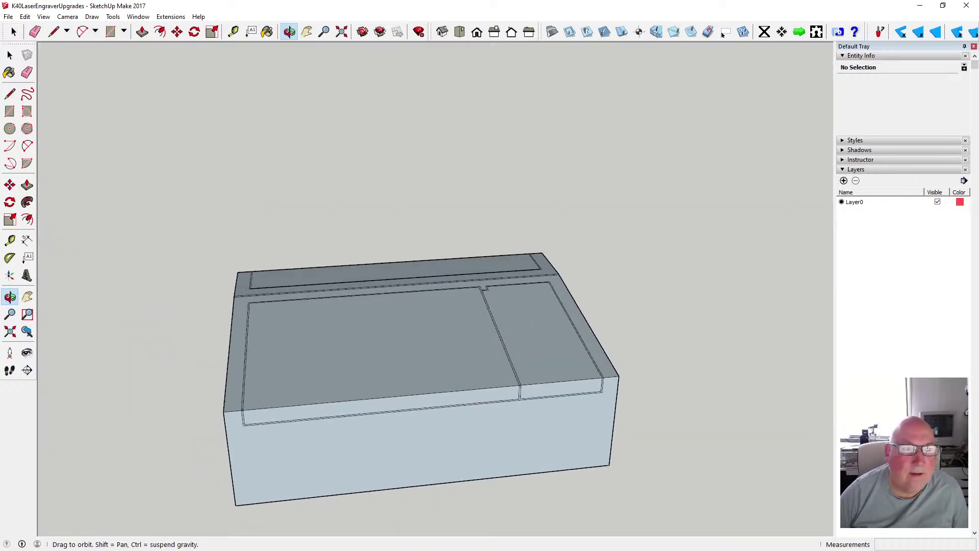
{"action": "left_click", "coordinate": [9, 55]}
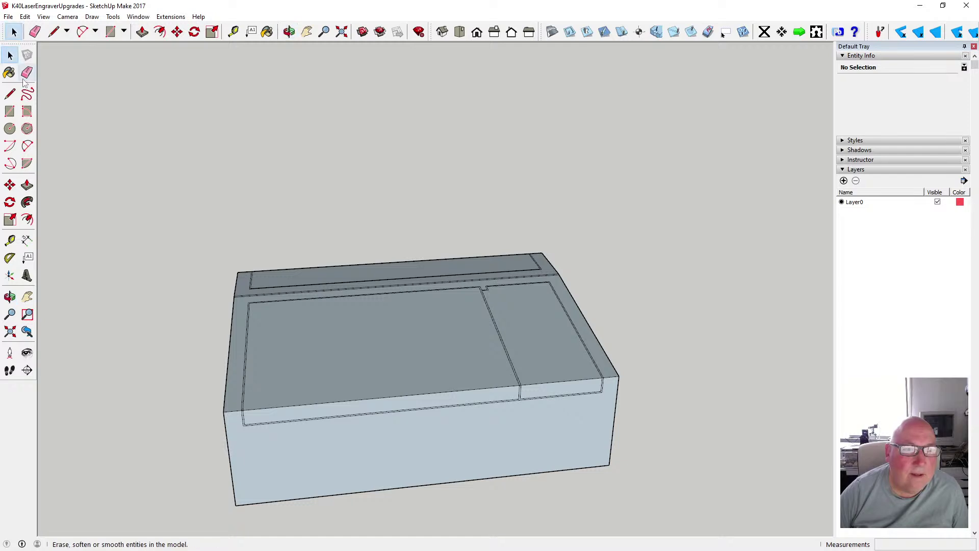
{"action": "double_click", "coordinate": [362, 349]}
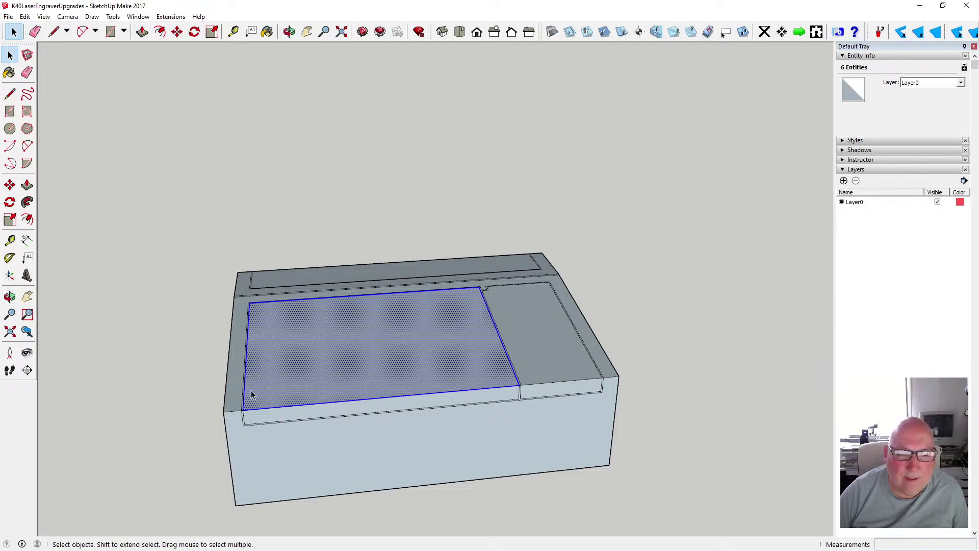
{"action": "left_click", "coordinate": [288, 31]}
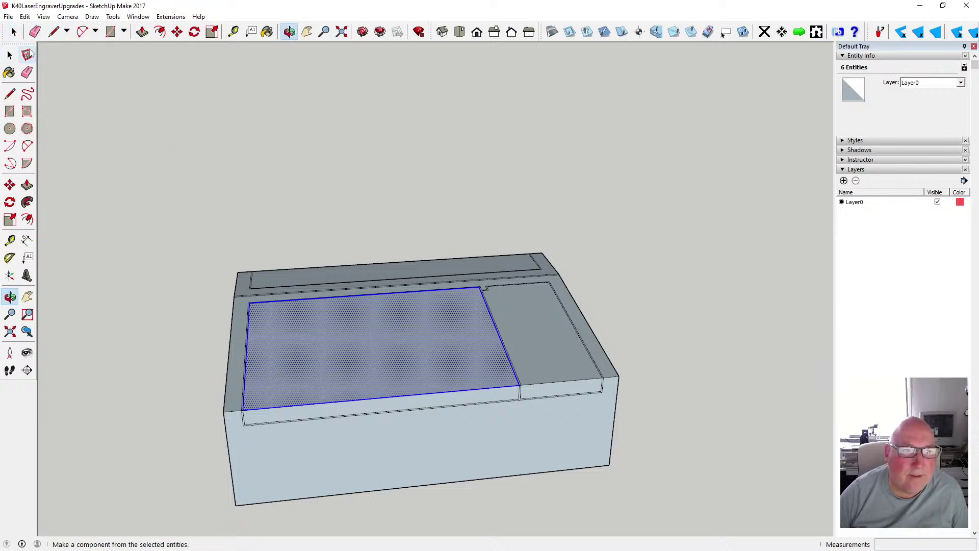
{"action": "left_click", "coordinate": [10, 55]}
{"action": "left_click", "coordinate": [323, 209]}
Save the model under its existing file name
{"action": "left_click", "coordinate": [9, 16]}
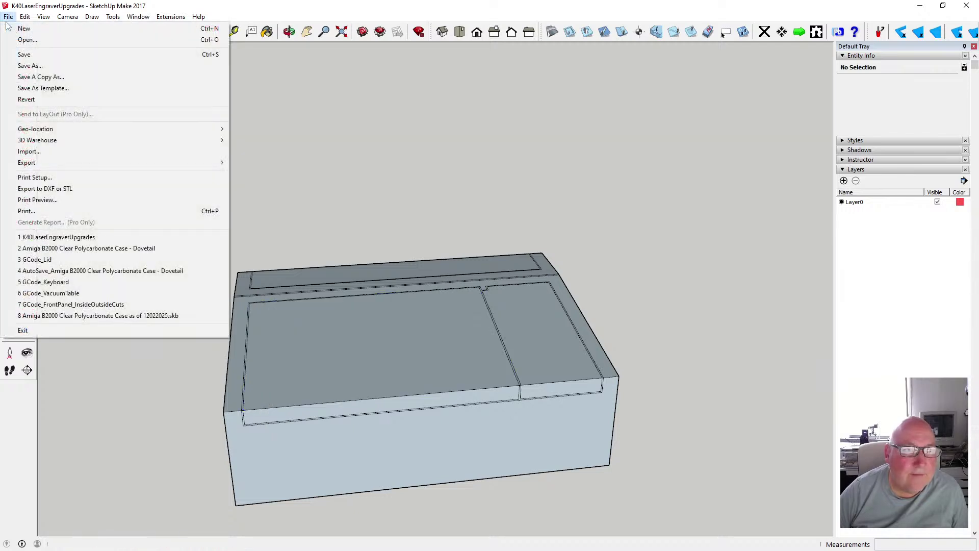
{"action": "left_click", "coordinate": [28, 58]}
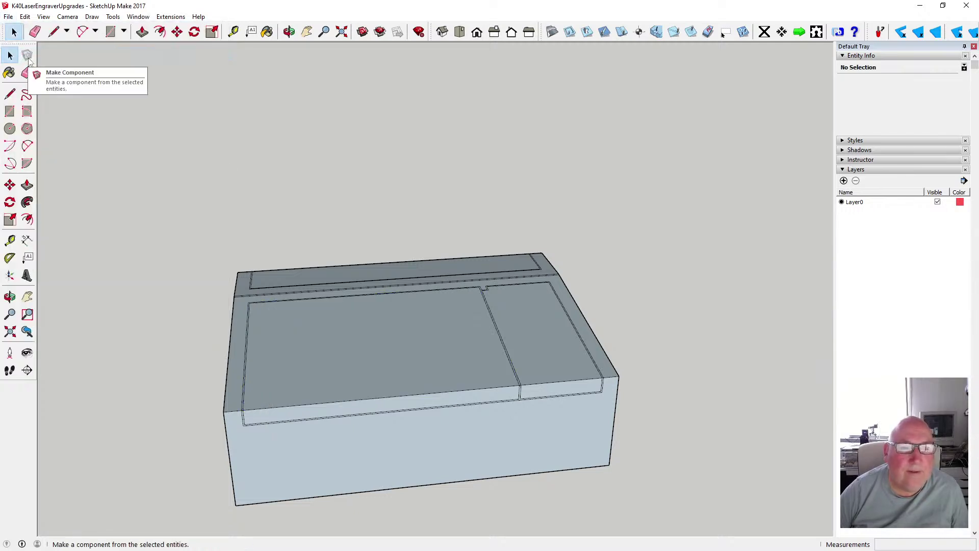
Examine the compartment lid outlines and the surrounding casing from both front corners and the front of the model
{"action": "scroll", "coordinate": [427, 161], "scroll_direction": "down", "scroll_amount": 4}
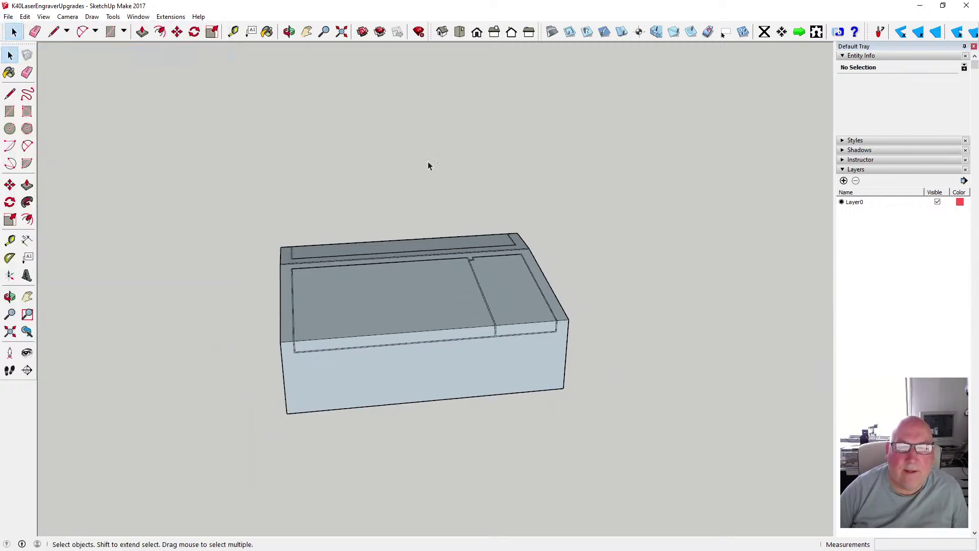
{"action": "left_click", "coordinate": [289, 31]}
{"action": "left_click_drag", "start_coordinate": [330, 289], "coordinate": [448, 278]}
{"action": "scroll", "coordinate": [356, 306], "scroll_direction": "up", "scroll_amount": 6}
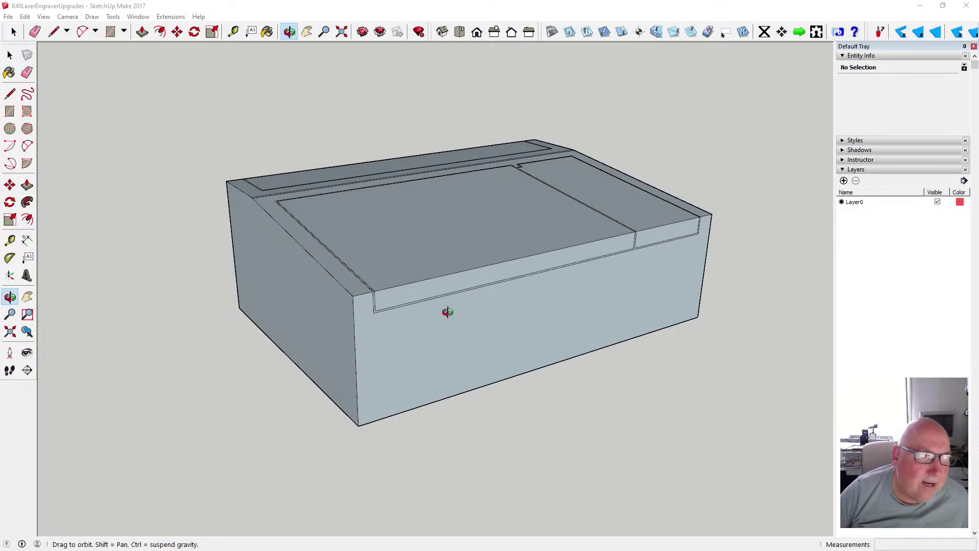
{"action": "scroll", "coordinate": [373, 271], "scroll_direction": "down", "scroll_amount": 1}
{"action": "scroll", "coordinate": [409, 275], "scroll_direction": "up", "scroll_amount": 4}
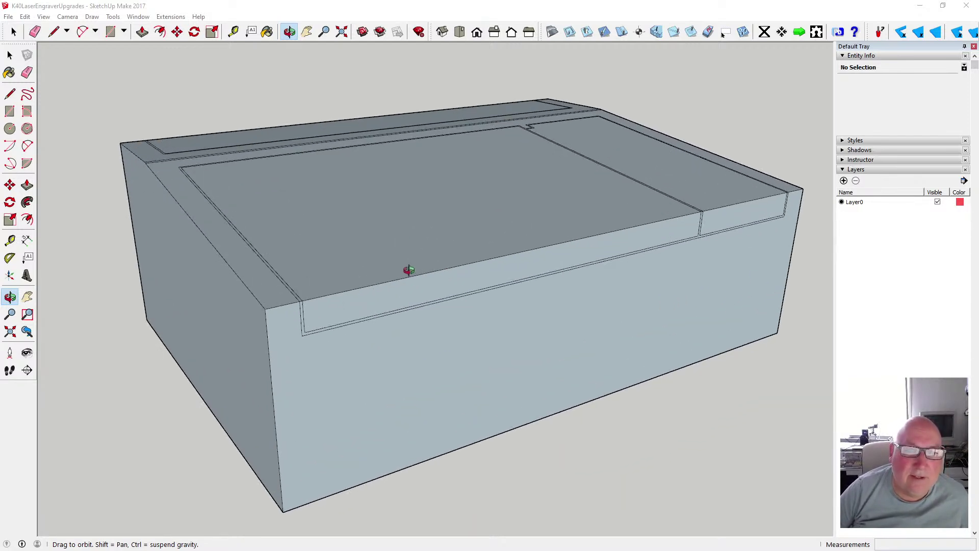
{"action": "left_click_drag", "start_coordinate": [409, 270], "coordinate": [466, 291]}
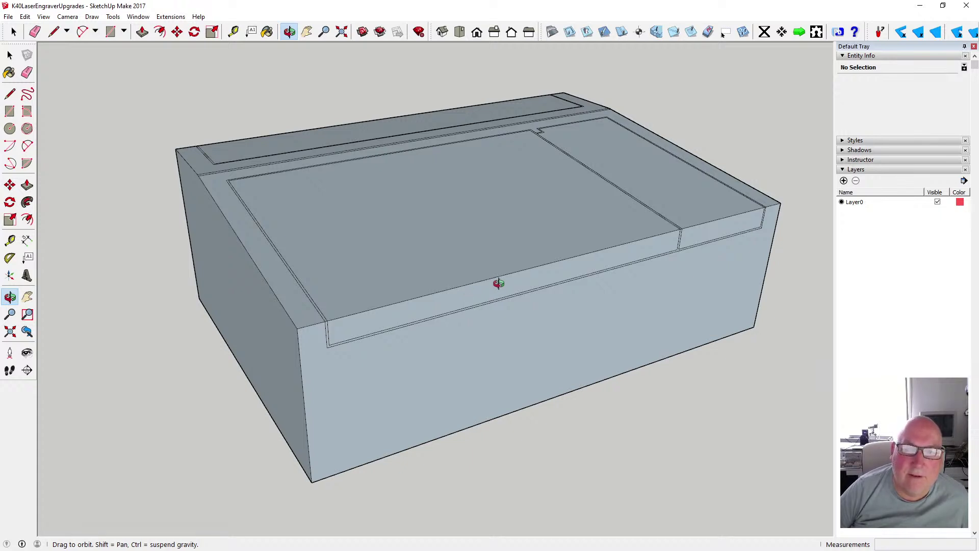
{"action": "mouse_move", "coordinate": [498, 284]}
{"action": "left_mouse_down"}
{"action": "mouse_move", "coordinate": [453, 290]}
{"action": "mouse_move", "coordinate": [546, 293]}
{"action": "mouse_move", "coordinate": [410, 299]}
{"action": "mouse_move", "coordinate": [511, 286]}
{"action": "left_mouse_up"}
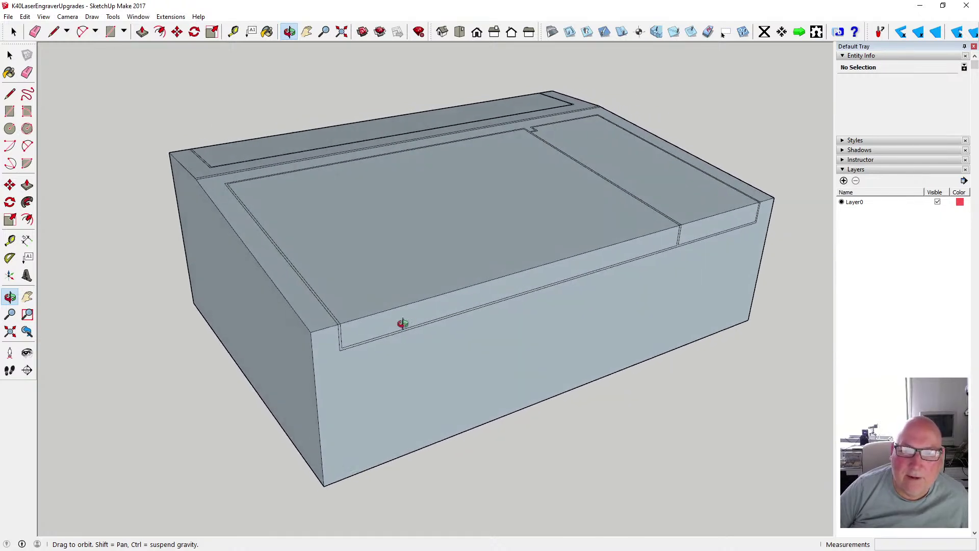
{"action": "scroll", "coordinate": [393, 321], "scroll_direction": "up", "scroll_amount": 3}
{"action": "scroll", "coordinate": [369, 328], "scroll_direction": "down", "scroll_amount": 2}
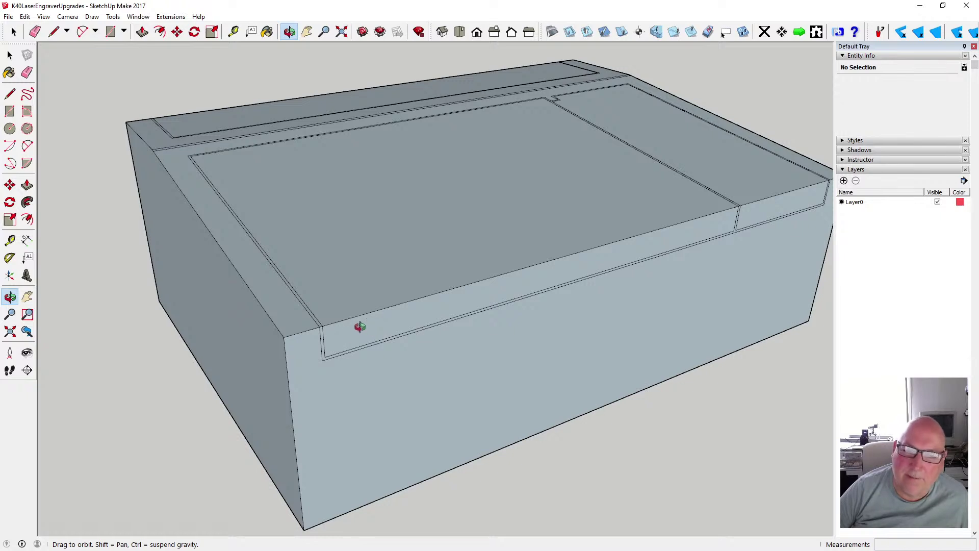
{"action": "left_click_drag", "start_coordinate": [360, 326], "coordinate": [398, 331]}
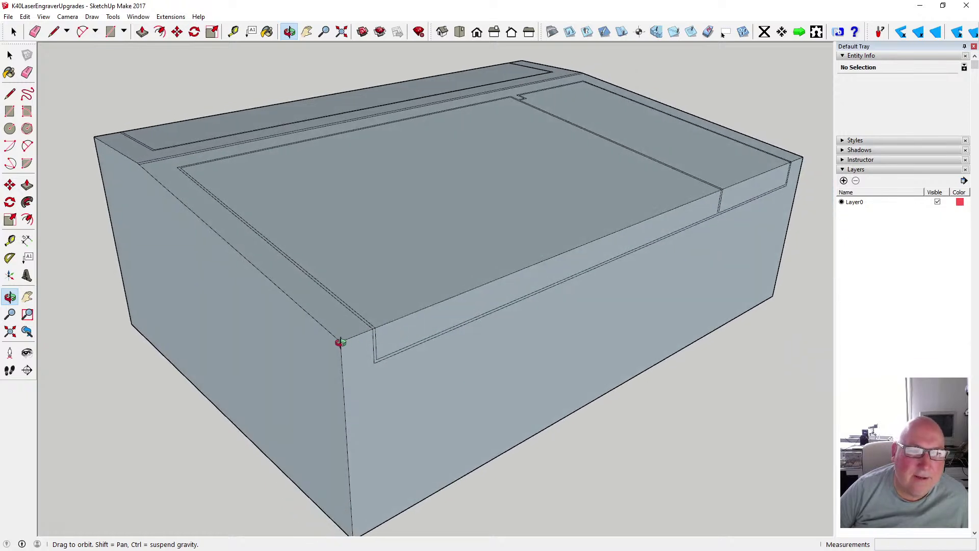
{"action": "left_click_drag", "start_coordinate": [370, 335], "coordinate": [287, 333]}
{"action": "scroll", "coordinate": [287, 333], "scroll_direction": "down", "scroll_amount": 2}
{"action": "left_click_drag", "start_coordinate": [510, 285], "coordinate": [425, 305]}
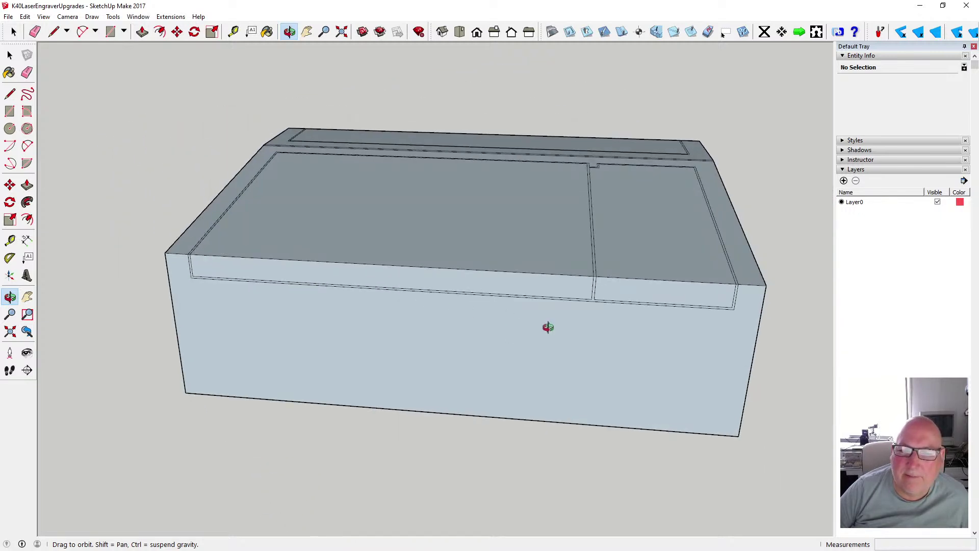
{"action": "left_click_drag", "start_coordinate": [548, 327], "coordinate": [442, 304]}
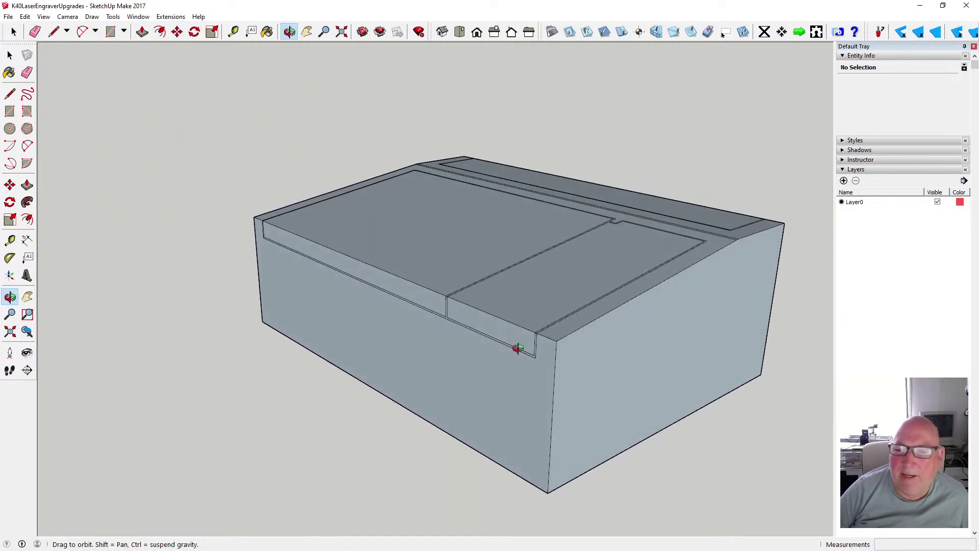
{"action": "left_click_drag", "start_coordinate": [518, 348], "coordinate": [663, 345]}
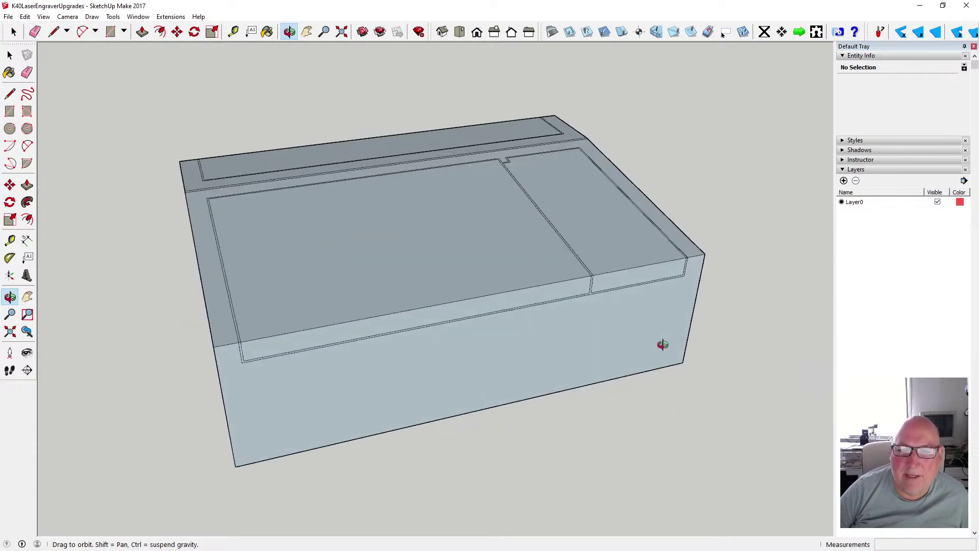
{"action": "left_click_drag", "start_coordinate": [430, 264], "coordinate": [525, 268]}
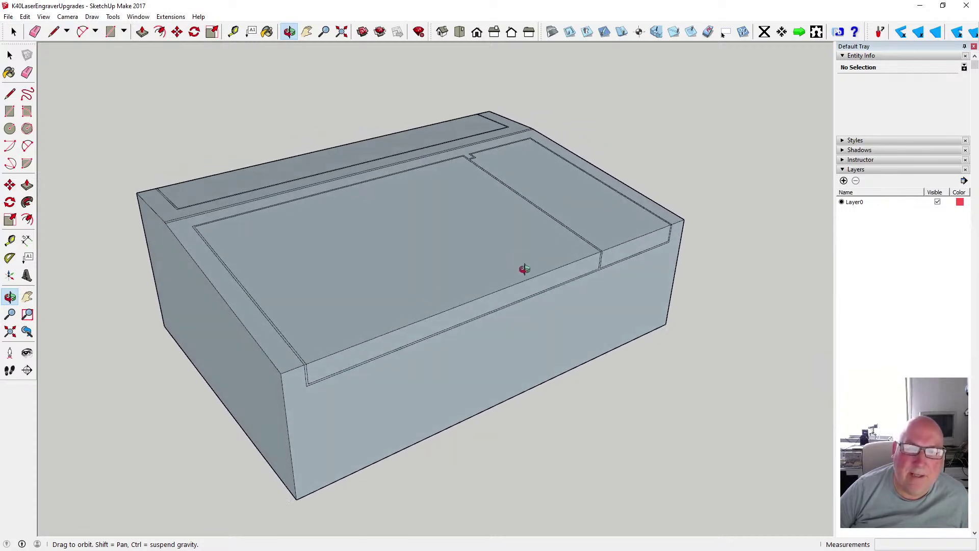
Paint the rear compartment's back face and its sloping top face white with Color M00
{"action": "left_click_drag", "start_coordinate": [398, 320], "coordinate": [483, 280]}
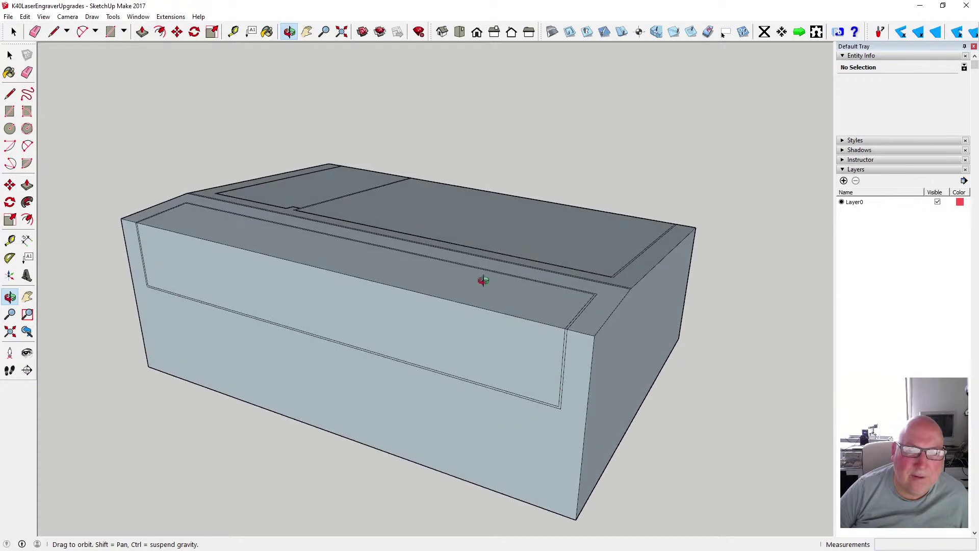
{"action": "key", "text": "space"}
{"action": "left_click", "coordinate": [301, 257]}
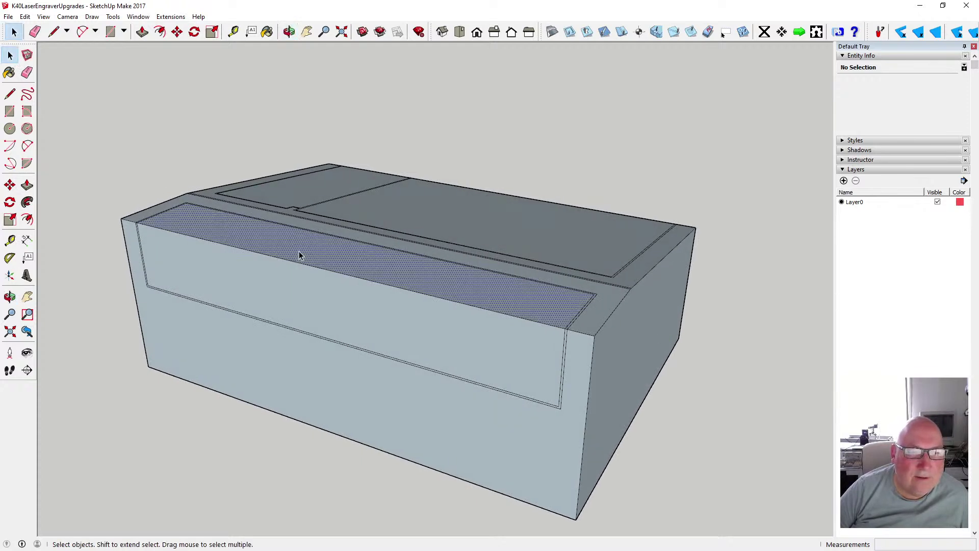
{"action": "left_click", "coordinate": [289, 32]}
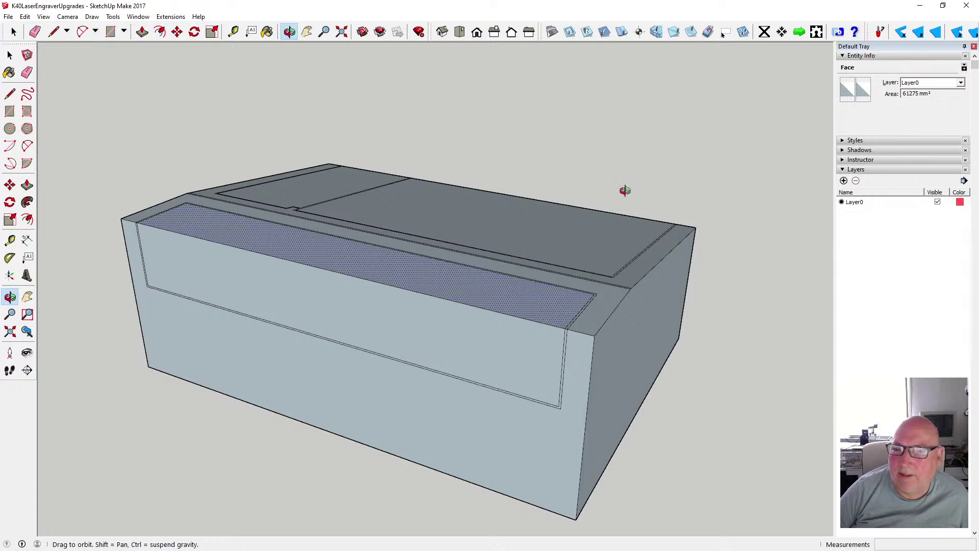
{"action": "left_click", "coordinate": [267, 32]}
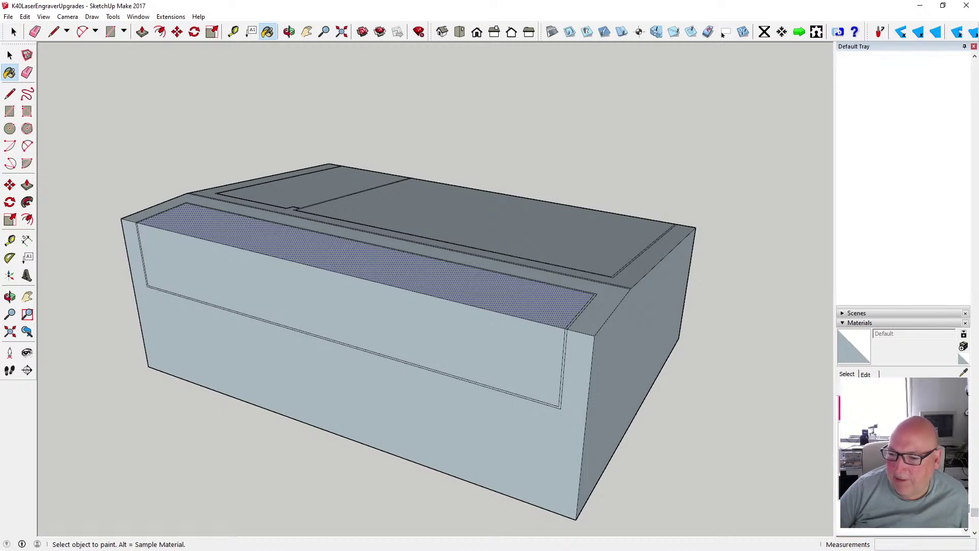
{"action": "left_click", "coordinate": [528, 340]}
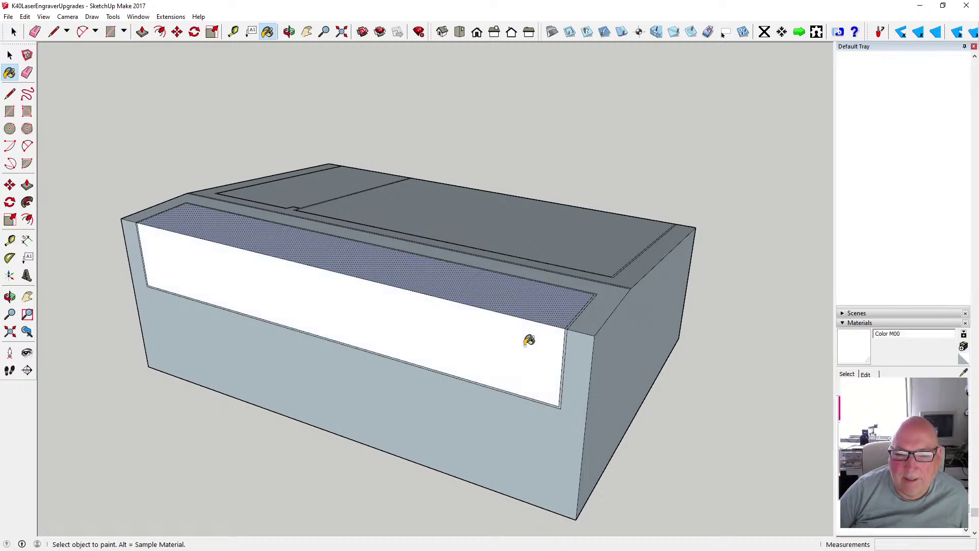
{"action": "left_click", "coordinate": [532, 302]}
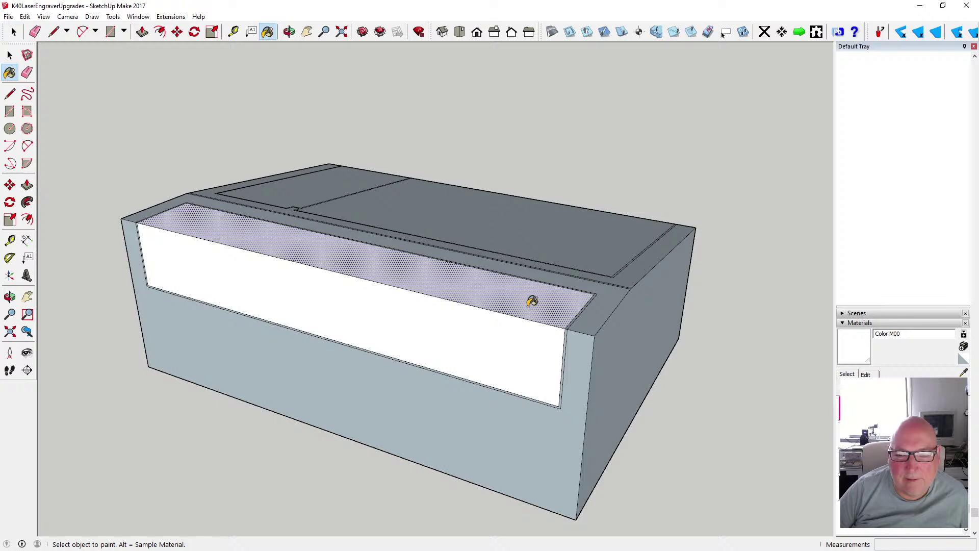
Paint the top faces and front strips of the large and small compartments with the same Color M00 white
{"action": "left_click", "coordinate": [584, 250]}
{"action": "left_click", "coordinate": [335, 179]}
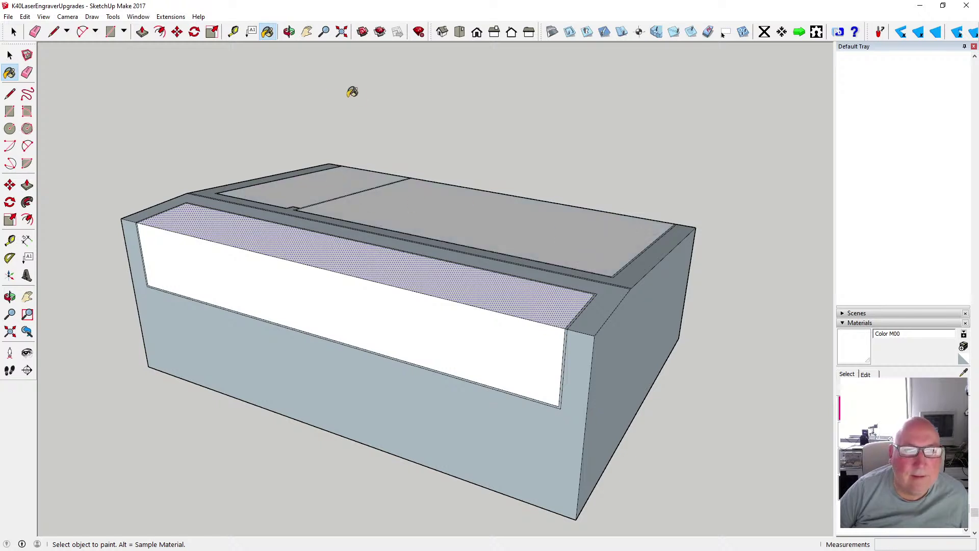
{"action": "left_click", "coordinate": [290, 32]}
{"action": "left_click_drag", "start_coordinate": [735, 189], "coordinate": [147, 175]}
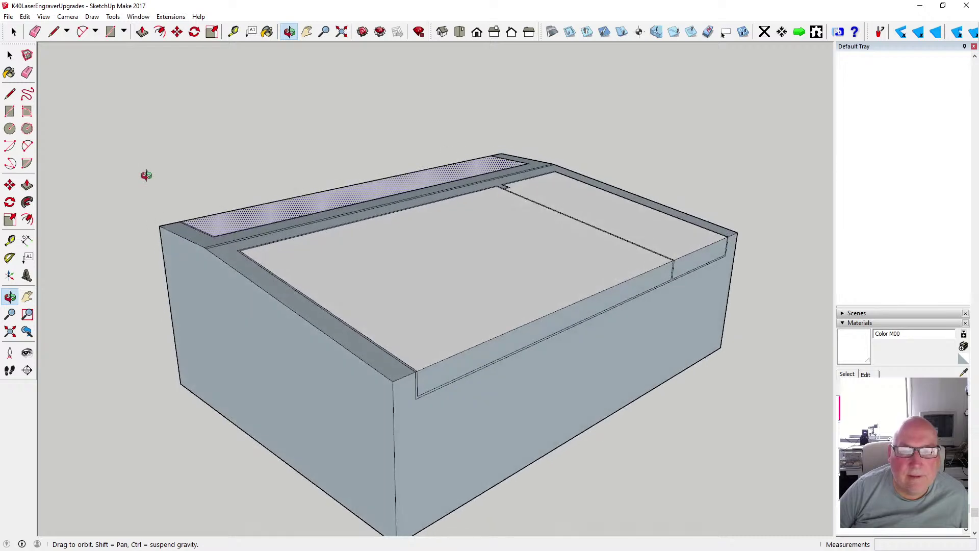
{"action": "left_click", "coordinate": [268, 31]}
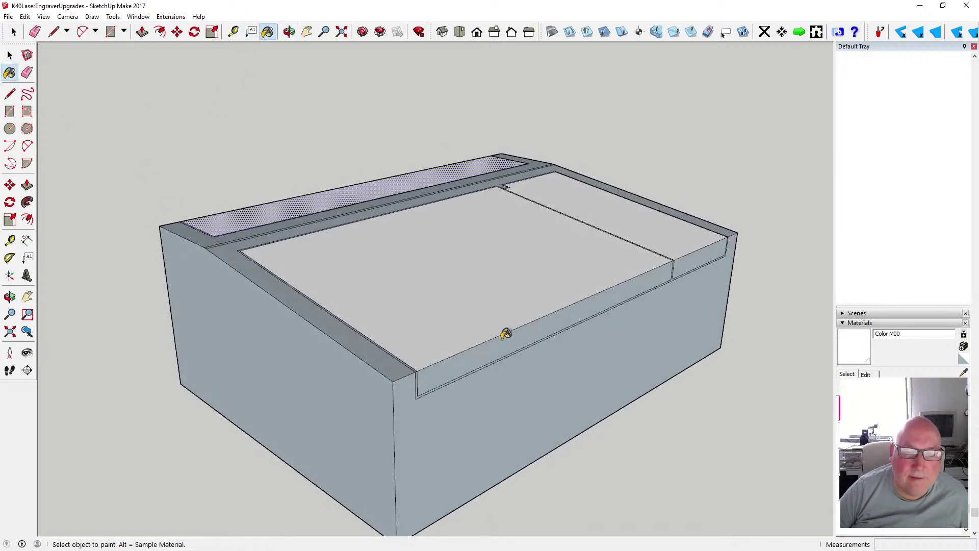
{"action": "left_click", "coordinate": [539, 334]}
{"action": "left_click", "coordinate": [696, 257]}
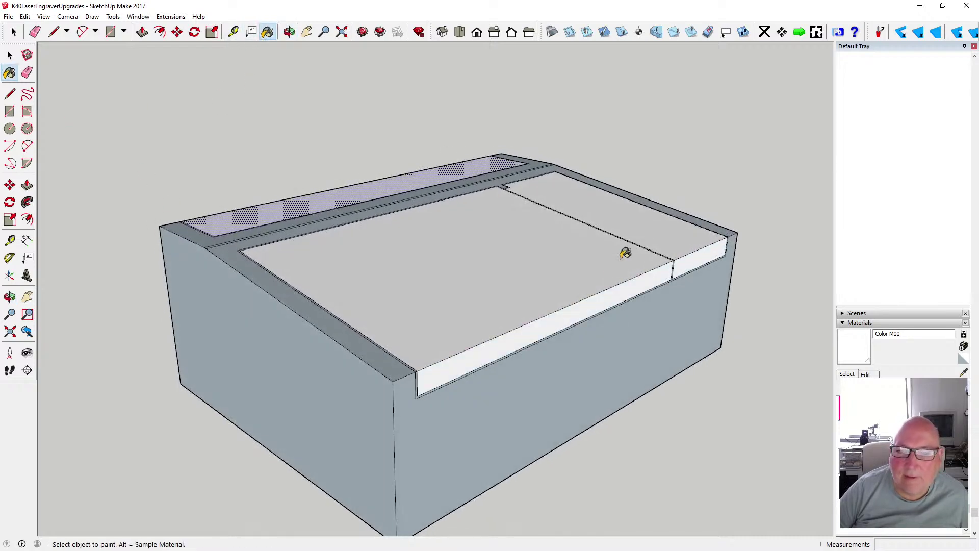
Paint the casing's end wall beside the large compartment blue with Color I04
{"action": "left_click", "coordinate": [289, 31]}
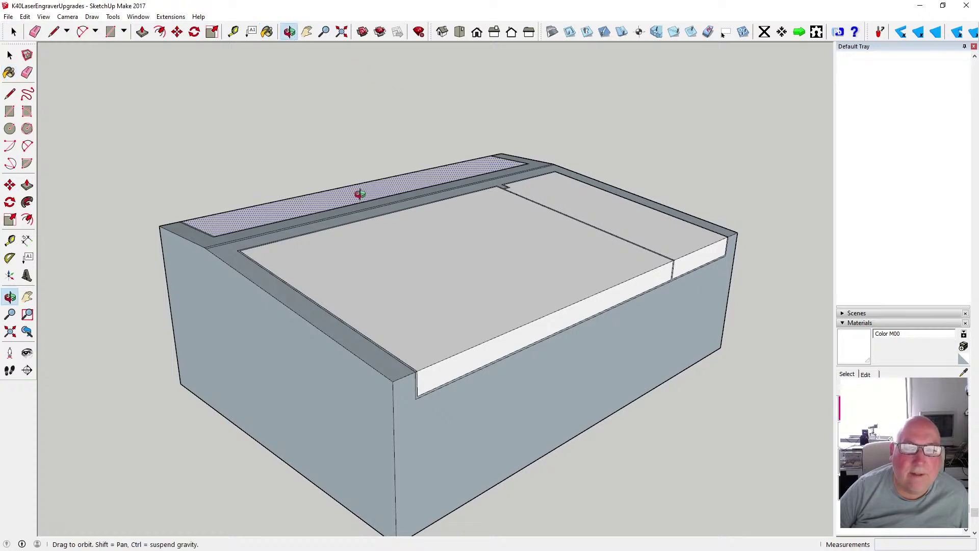
{"action": "left_click_drag", "start_coordinate": [360, 192], "coordinate": [415, 190]}
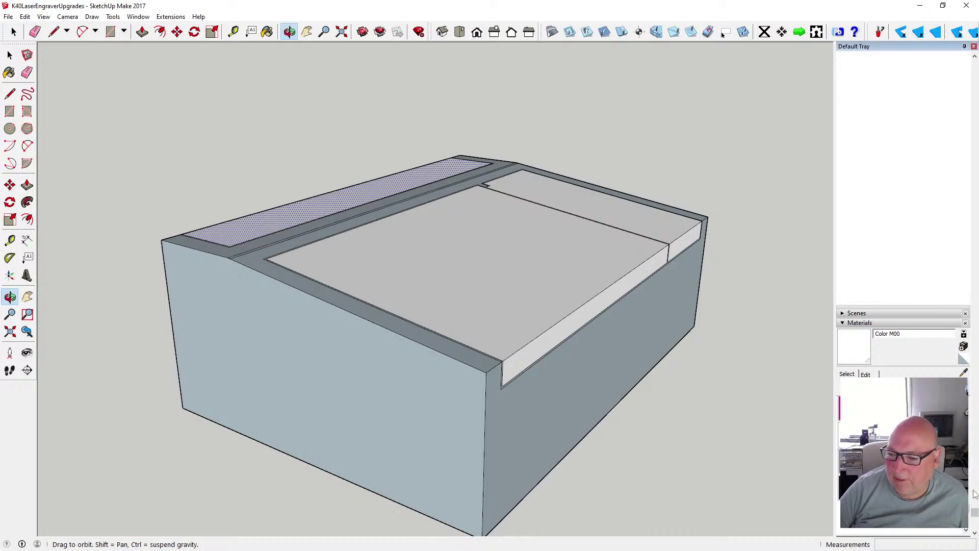
{"action": "left_click_drag", "start_coordinate": [970, 514], "coordinate": [970, 478]}
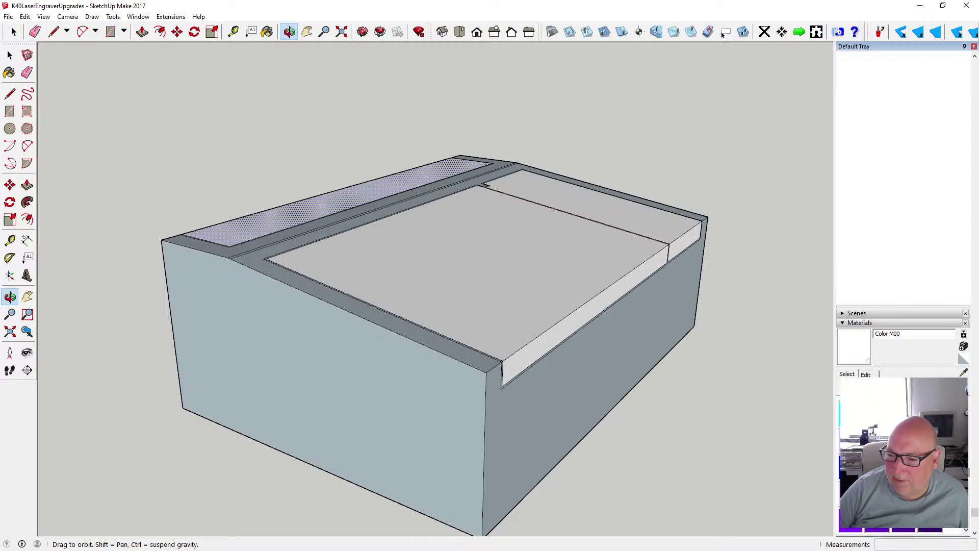
{"action": "left_click", "coordinate": [930, 441]}
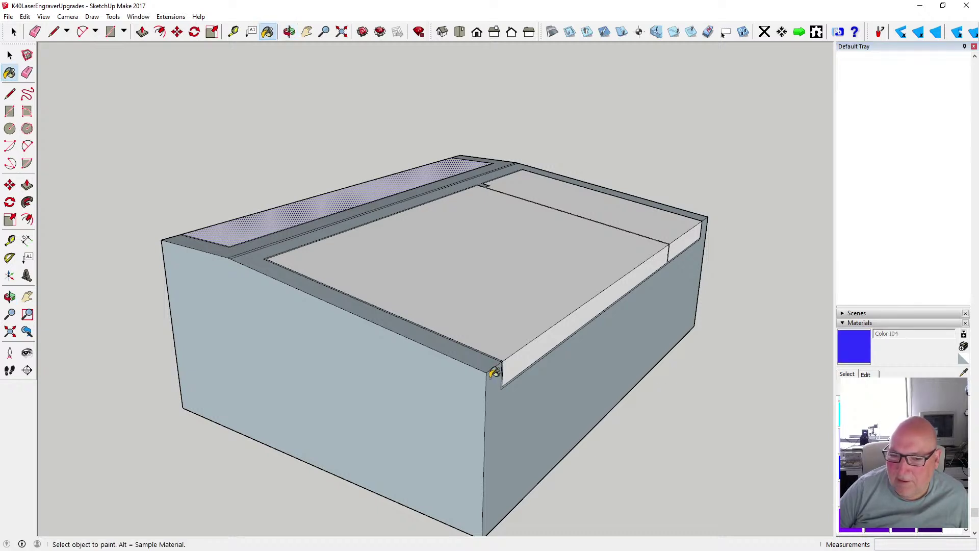
{"action": "left_click", "coordinate": [444, 385]}
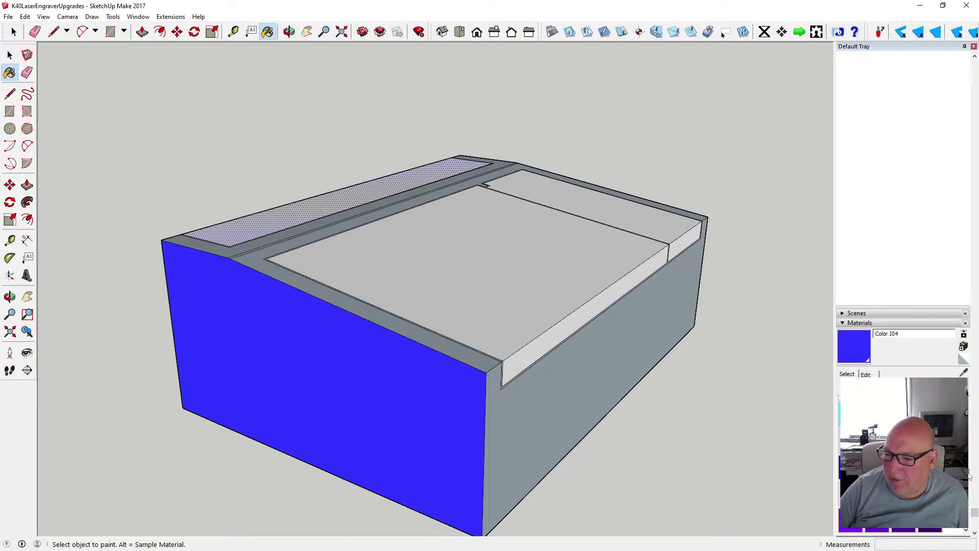
Try the Formica Blue material on the casing's end wall beside the large compartment
{"action": "scroll", "coordinate": [968, 476], "scroll_direction": "down", "scroll_amount": 6}
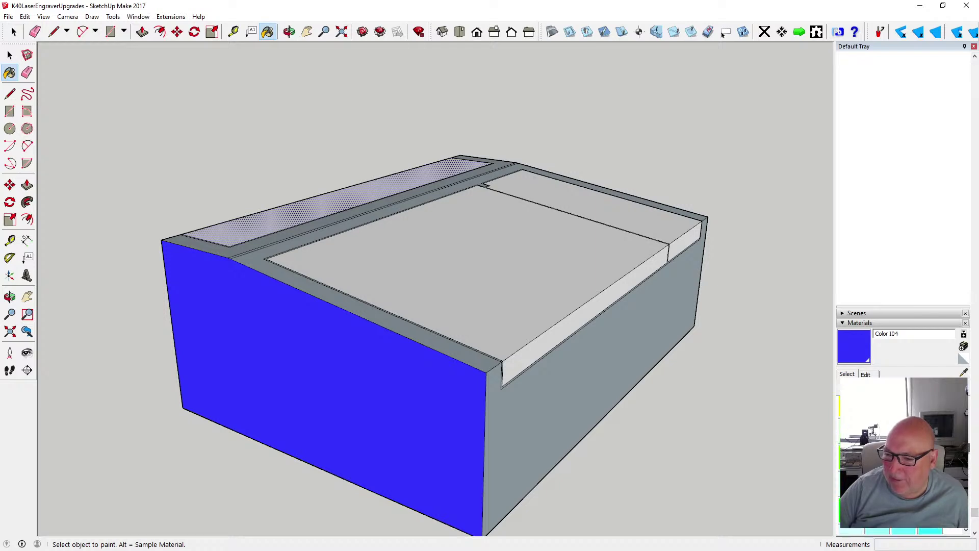
{"action": "scroll", "coordinate": [968, 477], "scroll_direction": "down", "scroll_amount": 8}
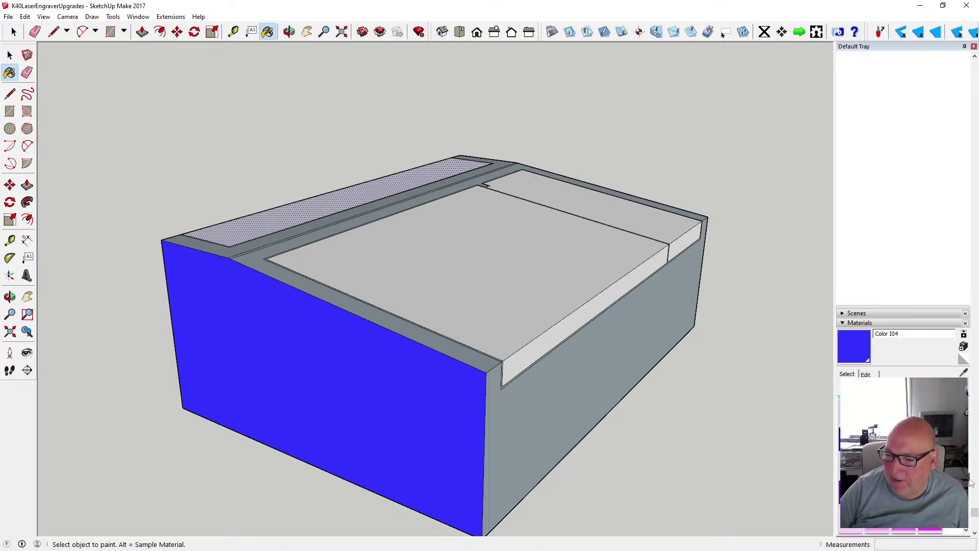
{"action": "scroll", "coordinate": [971, 496], "scroll_direction": "down", "scroll_amount": 5}
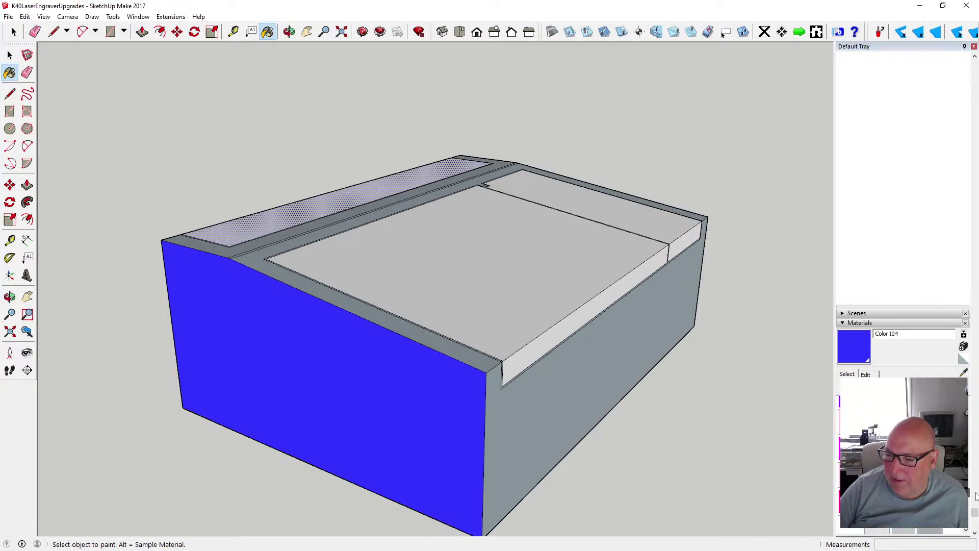
{"action": "scroll", "coordinate": [971, 495], "scroll_direction": "down", "scroll_amount": 8}
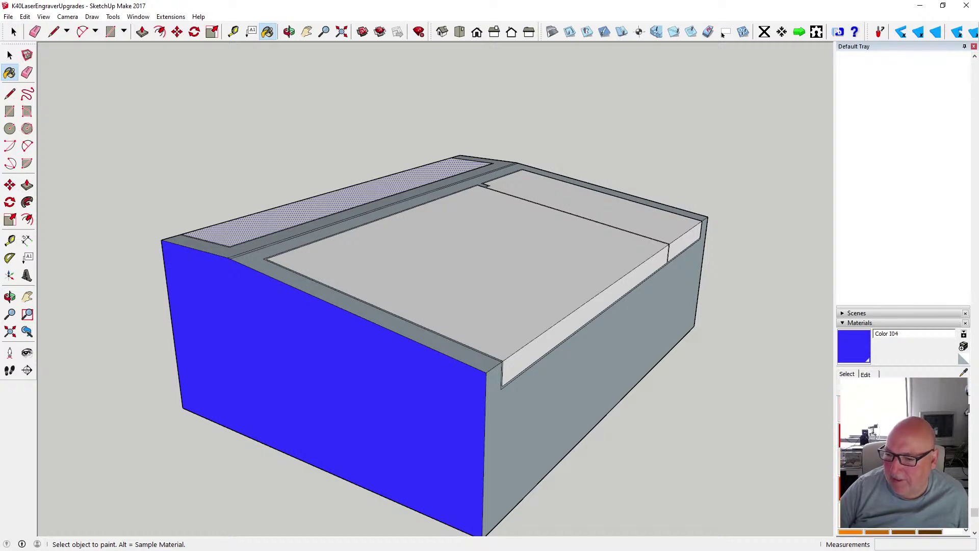
{"action": "scroll", "coordinate": [971, 490], "scroll_direction": "down", "scroll_amount": 5}
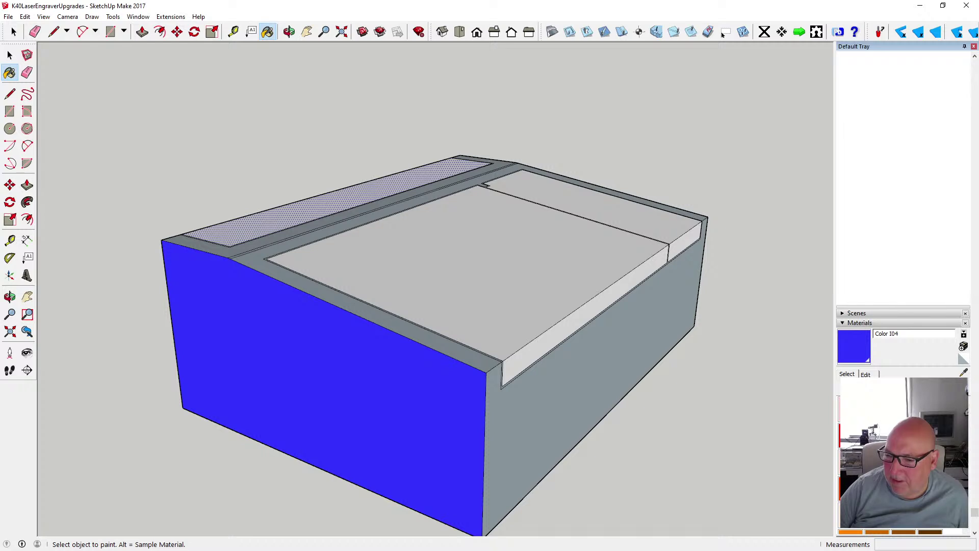
{"action": "left_click", "coordinate": [867, 484]}
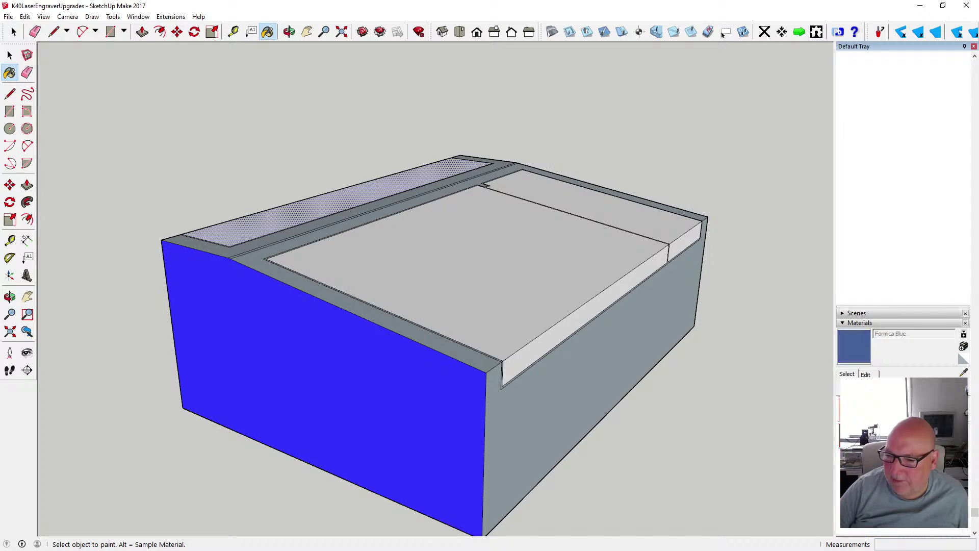
{"action": "left_click", "coordinate": [462, 385]}
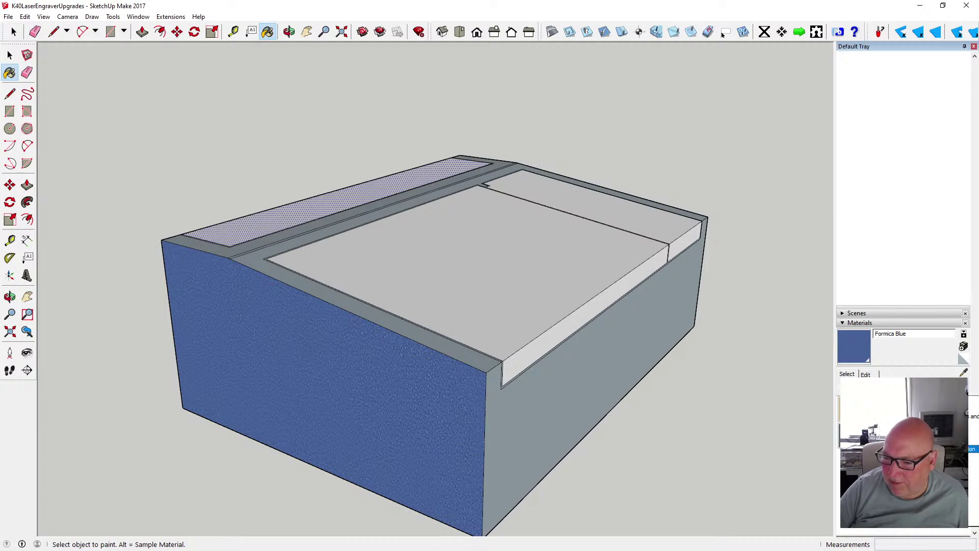
Repaint the casing's end wall beside the large compartment with Color I03
{"action": "left_click", "coordinate": [908, 424]}
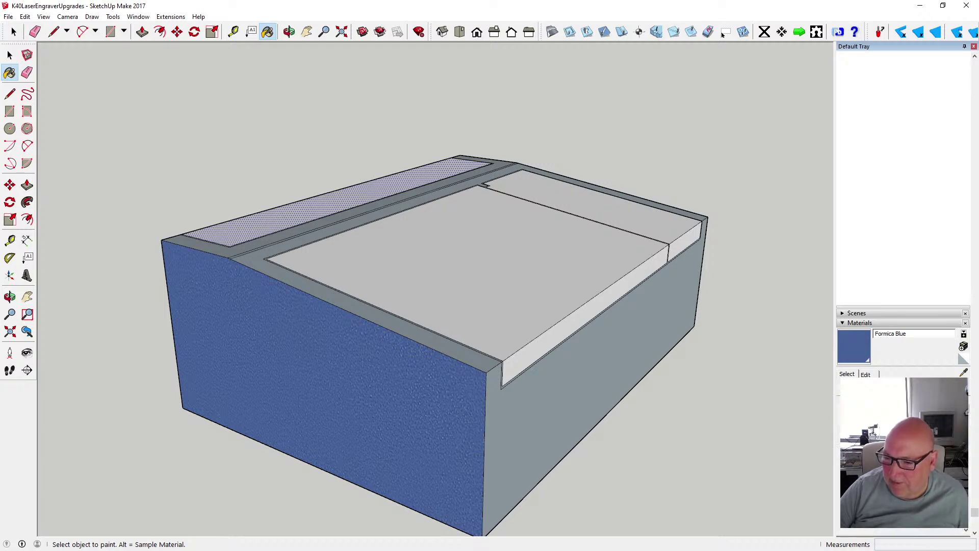
{"action": "left_click_drag", "start_coordinate": [968, 413], "coordinate": [970, 479]}
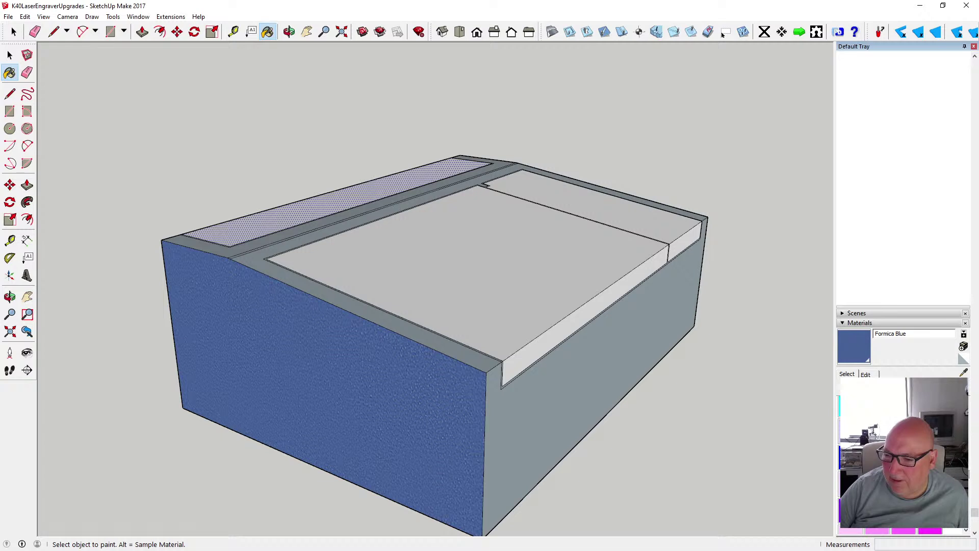
{"action": "left_click", "coordinate": [904, 431]}
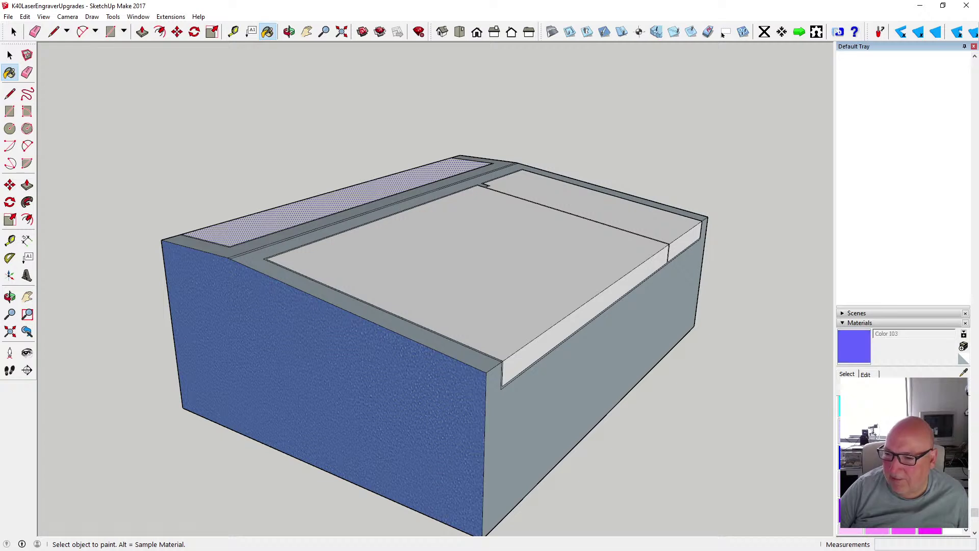
{"action": "left_click", "coordinate": [871, 376]}
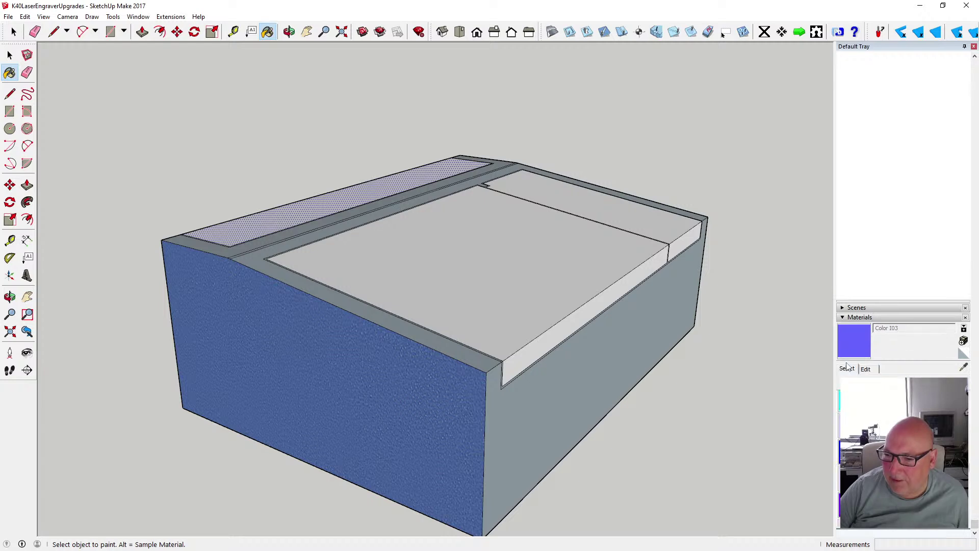
{"action": "left_click", "coordinate": [415, 409]}
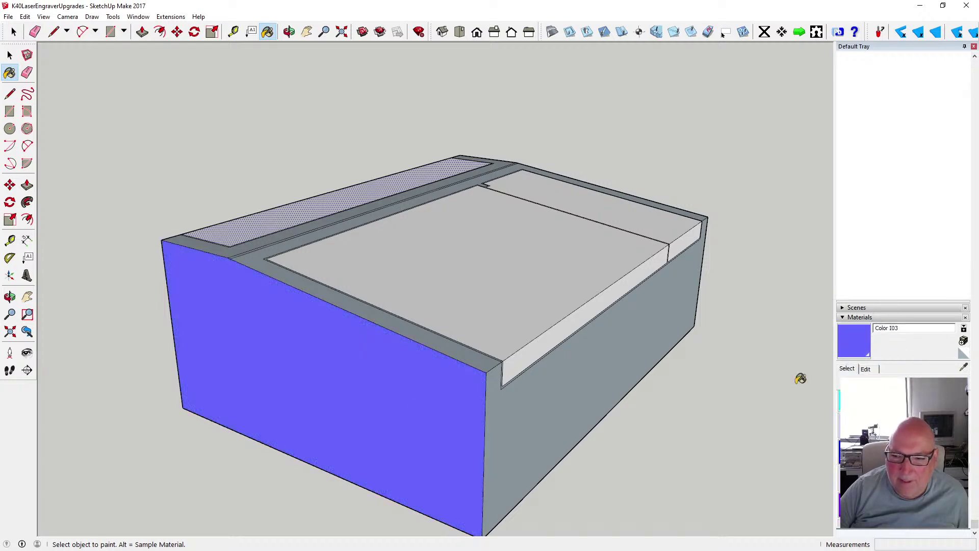
Edit Color I03 through a muted blue, RGB 72, 111, 168, to a brighter blue based on #2474d5 from the Color Picker
{"action": "left_click", "coordinate": [872, 371]}
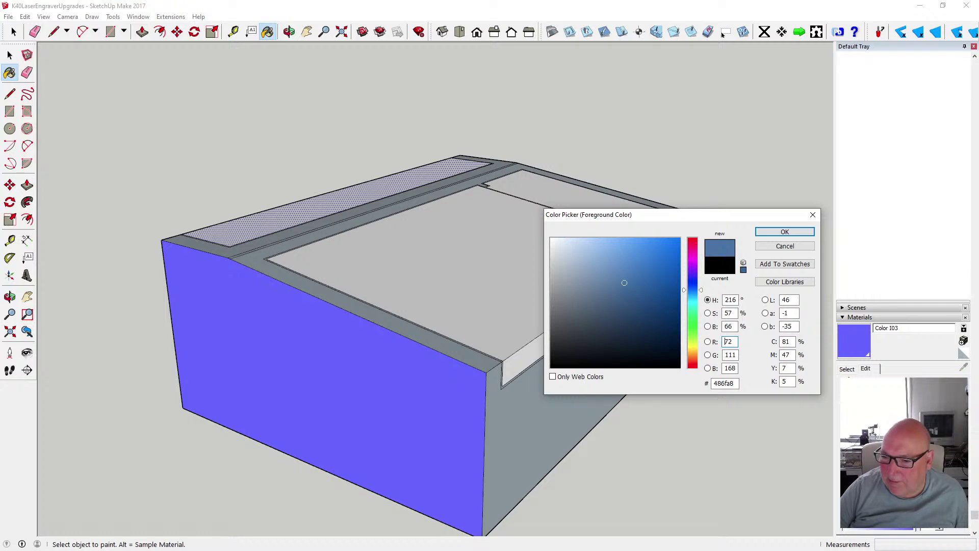
{"action": "key", "text": "Return"}
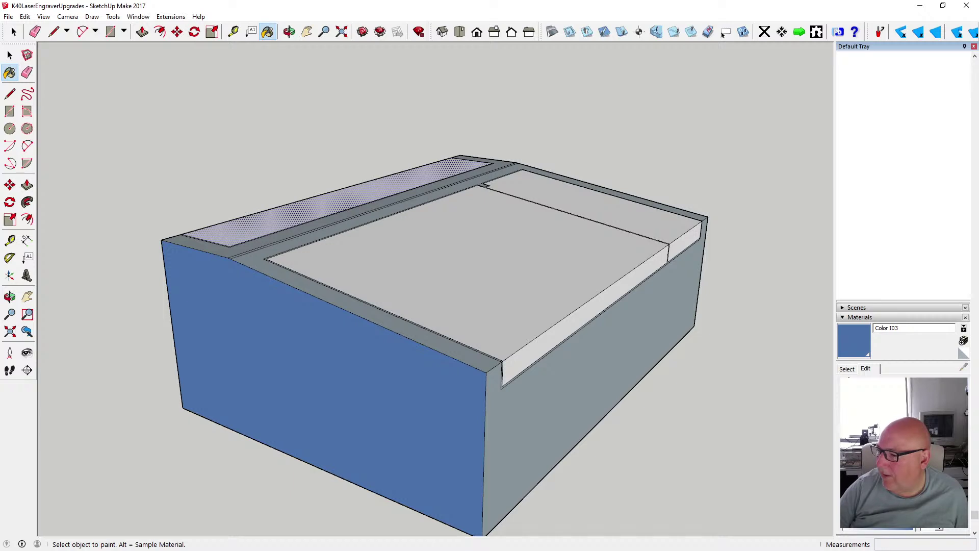
{"action": "key", "text": "alt+Tab"}
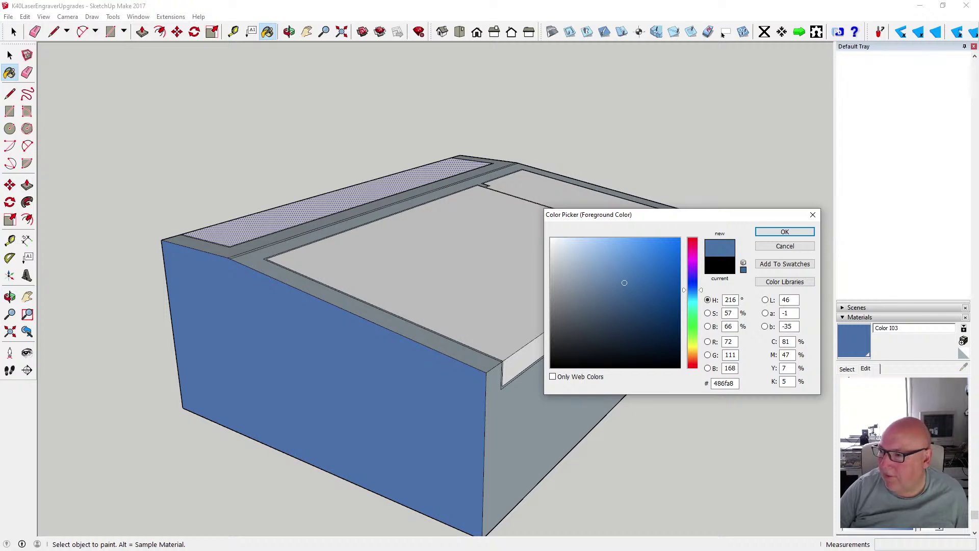
{"action": "left_click", "coordinate": [658, 260]}
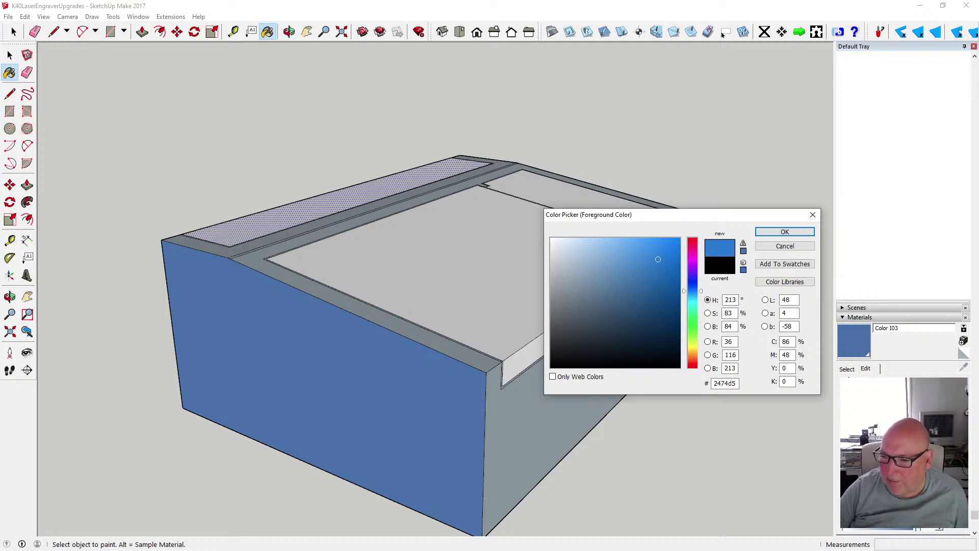
{"action": "key", "text": "Return"}
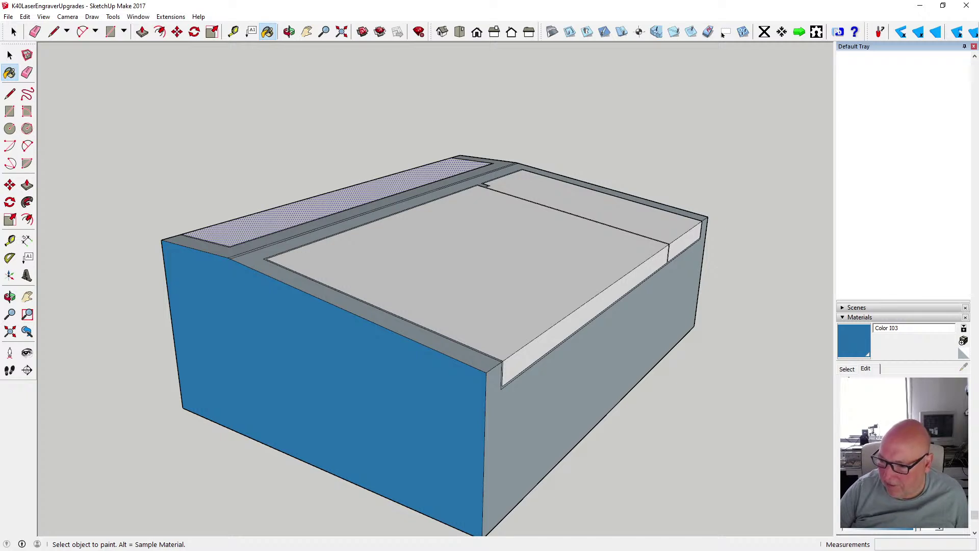
{"action": "type", "text": "120"}
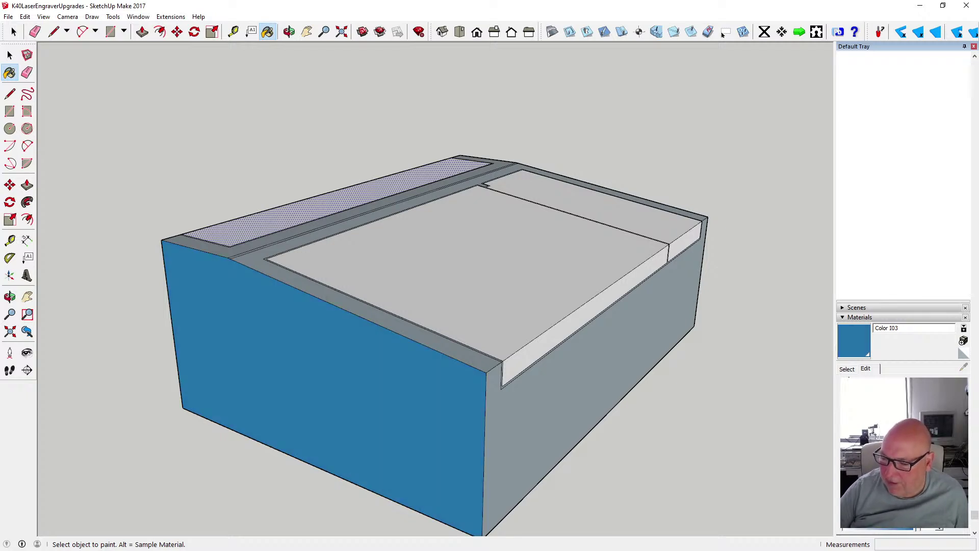
{"action": "type", "text": "210"}
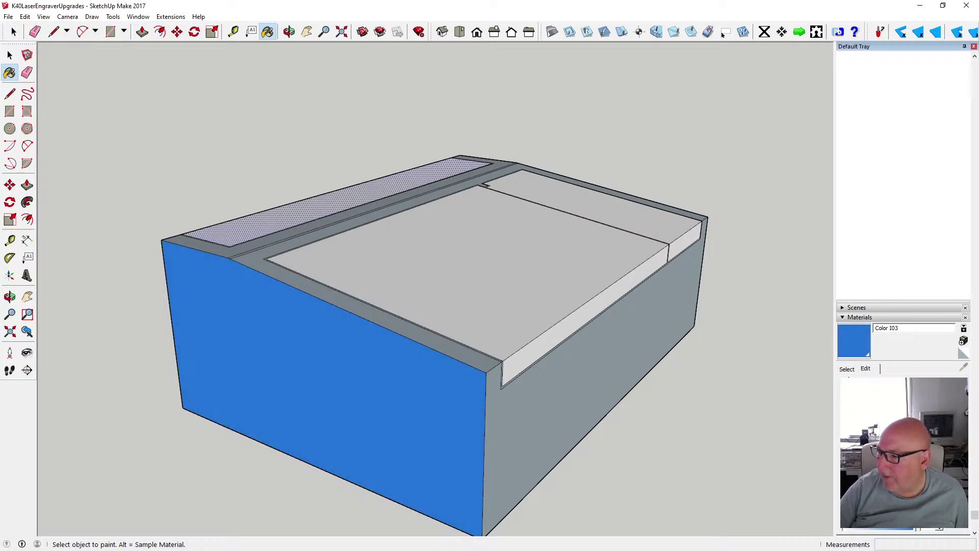
{"action": "key", "text": "alt+Tab"}
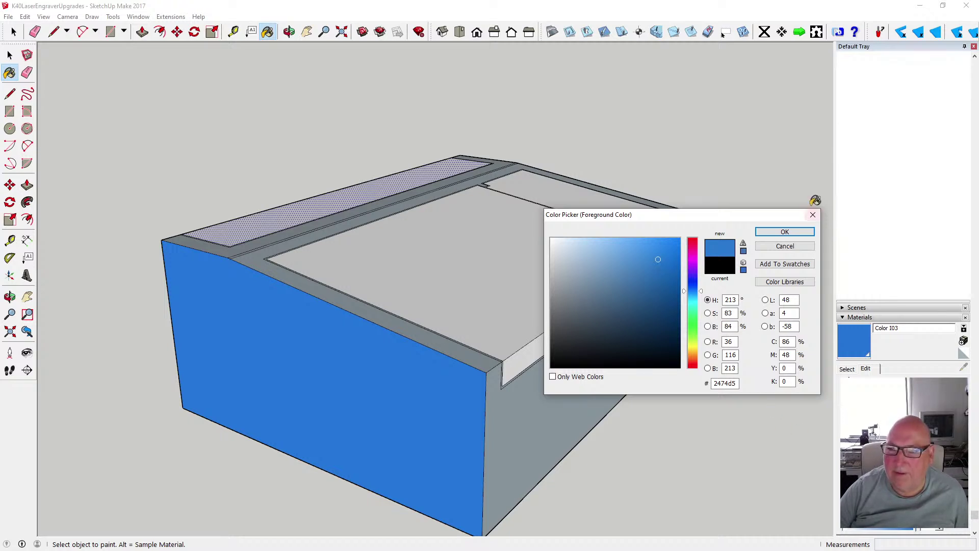
{"action": "left_click", "coordinate": [785, 232]}
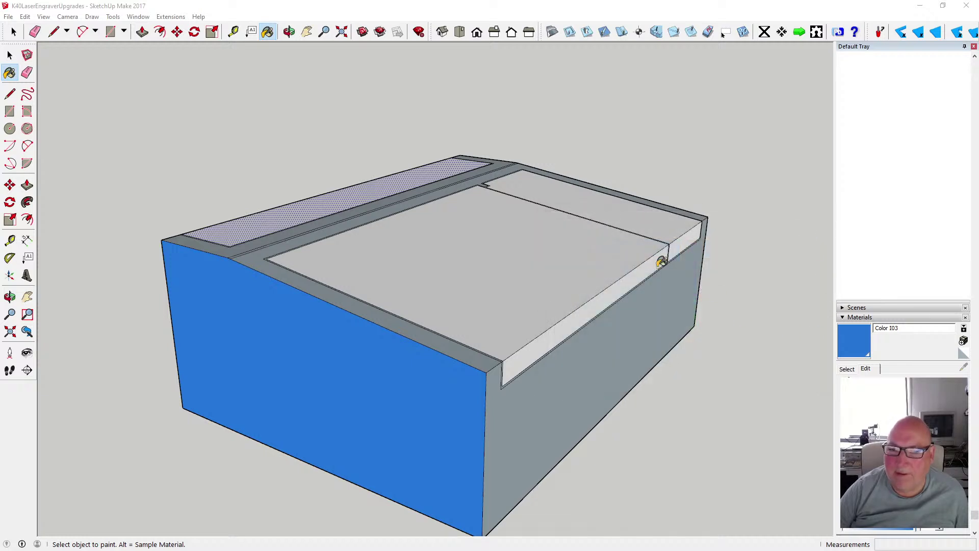
Paint the casing's front wall, the frames around the lids and the thin strip between them with the edited Color I03 blue
{"action": "left_click", "coordinate": [10, 54]}
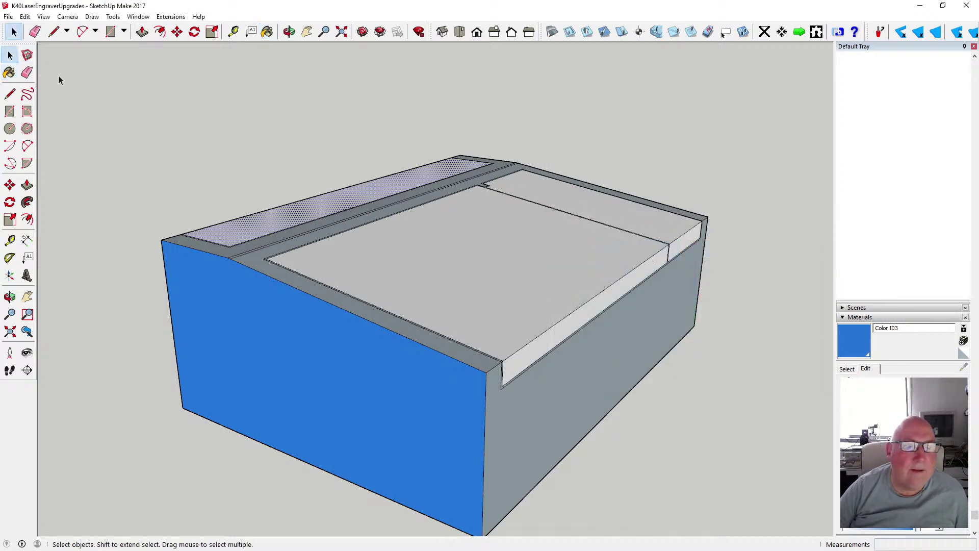
{"action": "left_click", "coordinate": [267, 32]}
{"action": "left_click", "coordinate": [591, 342]}
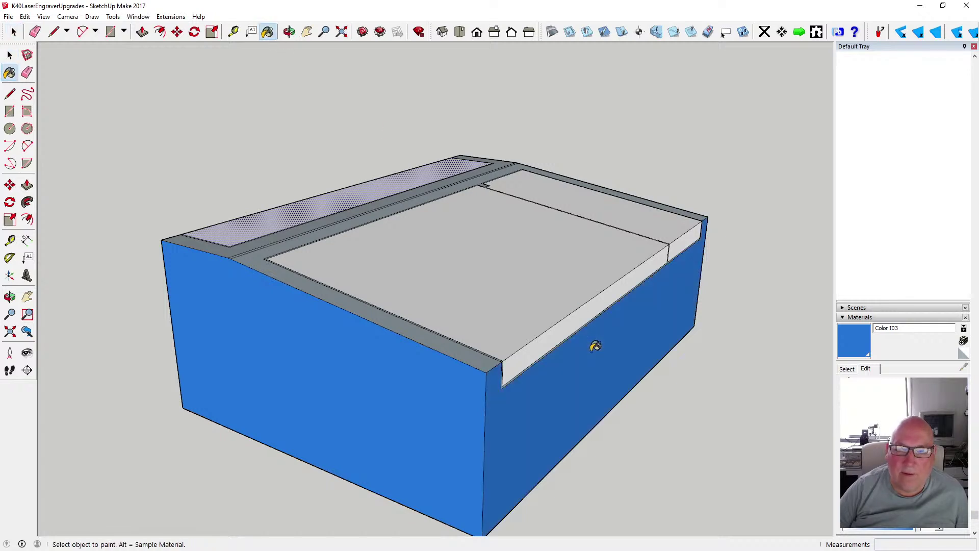
{"action": "left_click", "coordinate": [488, 358]}
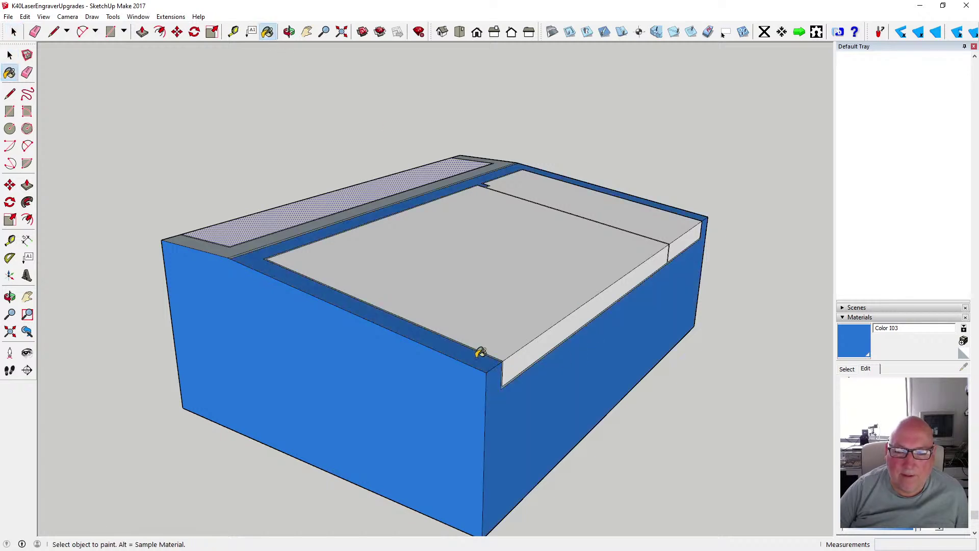
{"action": "left_click", "coordinate": [271, 234]}
{"action": "scroll", "coordinate": [263, 240], "scroll_direction": "up", "scroll_amount": 4}
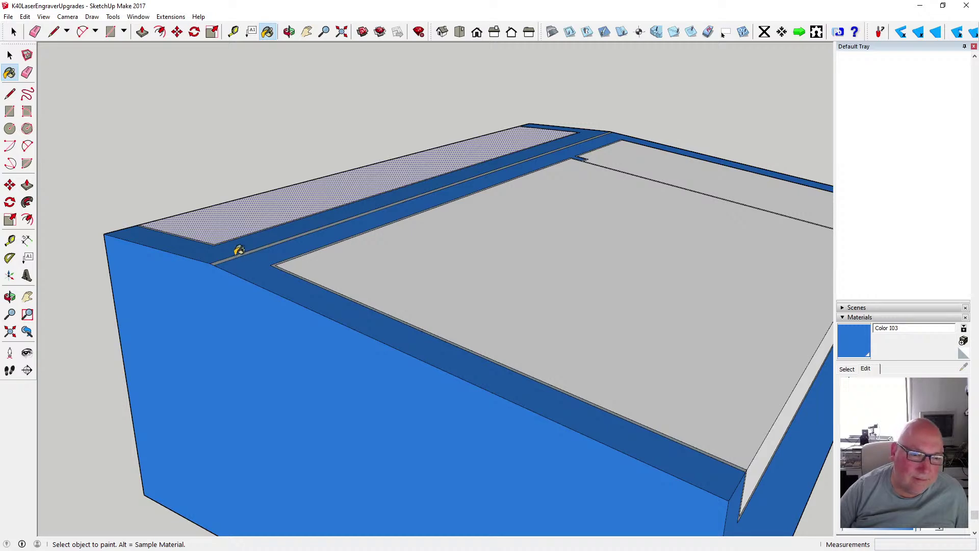
{"action": "scroll", "coordinate": [242, 253], "scroll_direction": "up", "scroll_amount": 2}
{"action": "left_click", "coordinate": [315, 234]}
{"action": "scroll", "coordinate": [352, 208], "scroll_direction": "down", "scroll_amount": 5}
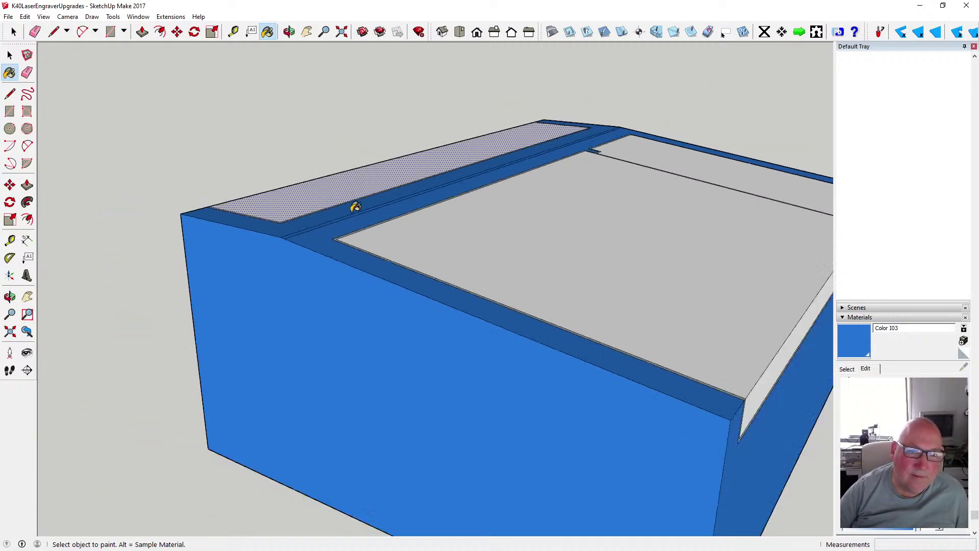
Paint the casing's other end wall, underside and back wall with the same Color I03 blue
{"action": "left_click", "coordinate": [289, 32]}
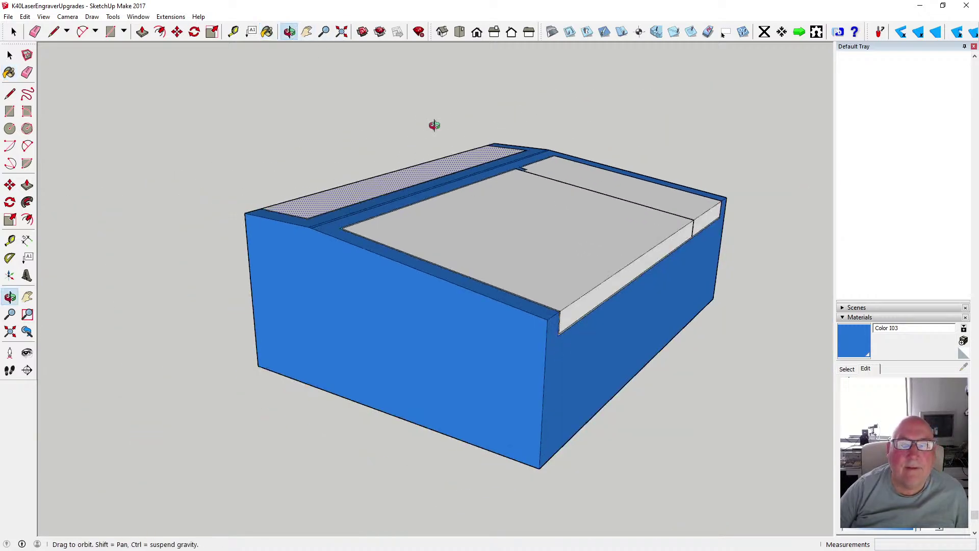
{"action": "mouse_move", "coordinate": [433, 125]}
{"action": "left_mouse_down"}
{"action": "mouse_move", "coordinate": [175, 245]}
{"action": "mouse_move", "coordinate": [124, 190]}
{"action": "mouse_move", "coordinate": [357, 201]}
{"action": "mouse_move", "coordinate": [722, 298]}
{"action": "mouse_move", "coordinate": [520, 245]}
{"action": "left_mouse_up"}
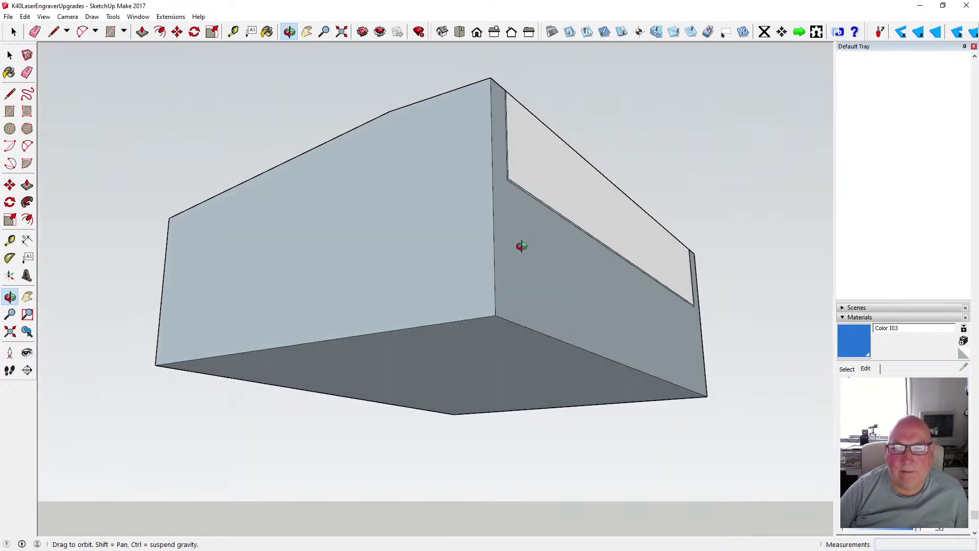
{"action": "left_click", "coordinate": [268, 31]}
{"action": "left_click", "coordinate": [460, 197]}
{"action": "left_click", "coordinate": [495, 339]}
{"action": "left_click", "coordinate": [556, 289]}
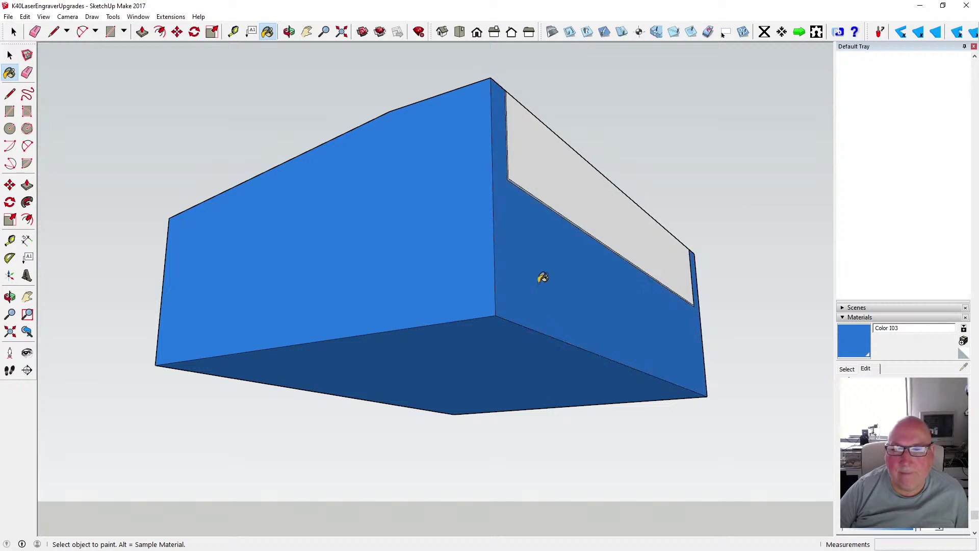
Clear the selection on the rear compartment's lid and save the model
{"action": "left_click", "coordinate": [289, 32]}
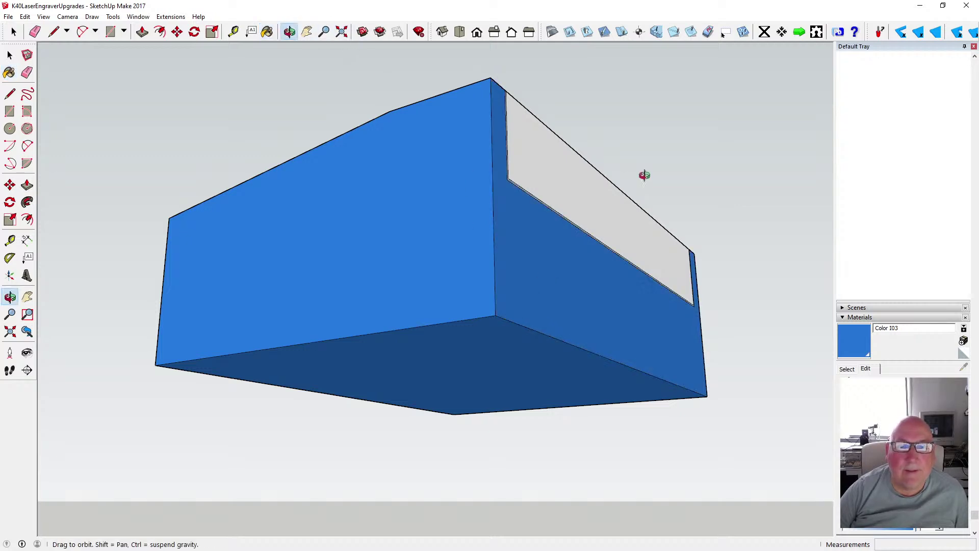
{"action": "mouse_move", "coordinate": [645, 175]}
{"action": "left_mouse_down"}
{"action": "mouse_move", "coordinate": [276, 266]}
{"action": "mouse_move", "coordinate": [561, 286]}
{"action": "mouse_move", "coordinate": [369, 375]}
{"action": "mouse_move", "coordinate": [255, 357]}
{"action": "mouse_move", "coordinate": [335, 339]}
{"action": "mouse_move", "coordinate": [339, 256]}
{"action": "mouse_move", "coordinate": [520, 251]}
{"action": "mouse_move", "coordinate": [308, 317]}
{"action": "mouse_move", "coordinate": [384, 323]}
{"action": "mouse_move", "coordinate": [297, 361]}
{"action": "mouse_move", "coordinate": [435, 437]}
{"action": "mouse_move", "coordinate": [500, 448]}
{"action": "left_mouse_up"}
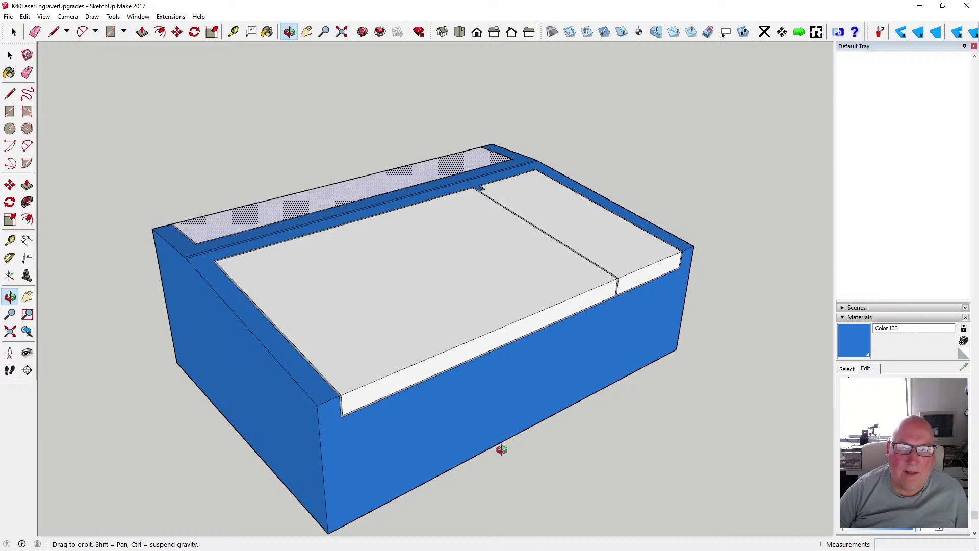
{"action": "left_click", "coordinate": [9, 55]}
{"action": "left_click", "coordinate": [312, 155]}
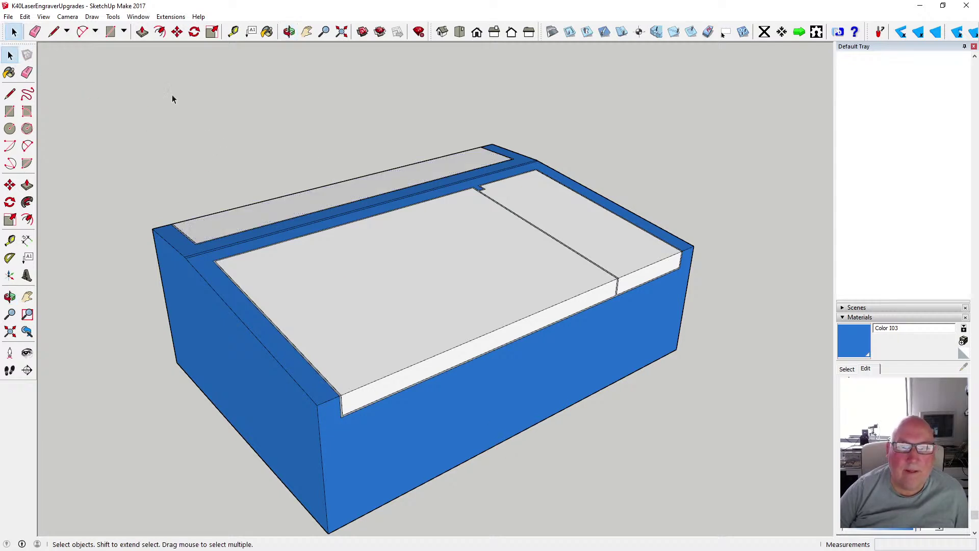
{"action": "left_click", "coordinate": [12, 17]}
{"action": "left_click", "coordinate": [21, 55]}
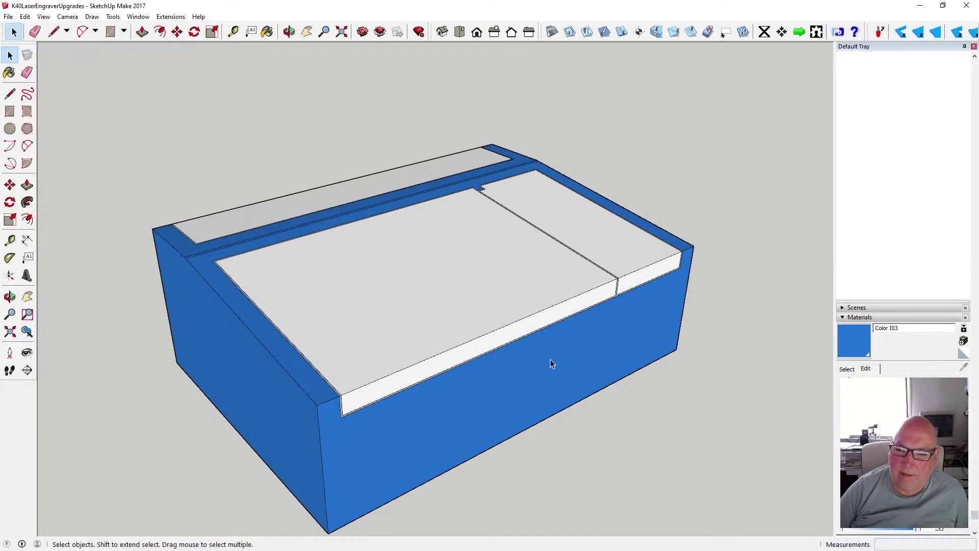
Collapse the Materials section and bring the whole coloured model into view
{"action": "left_click", "coordinate": [844, 317]}
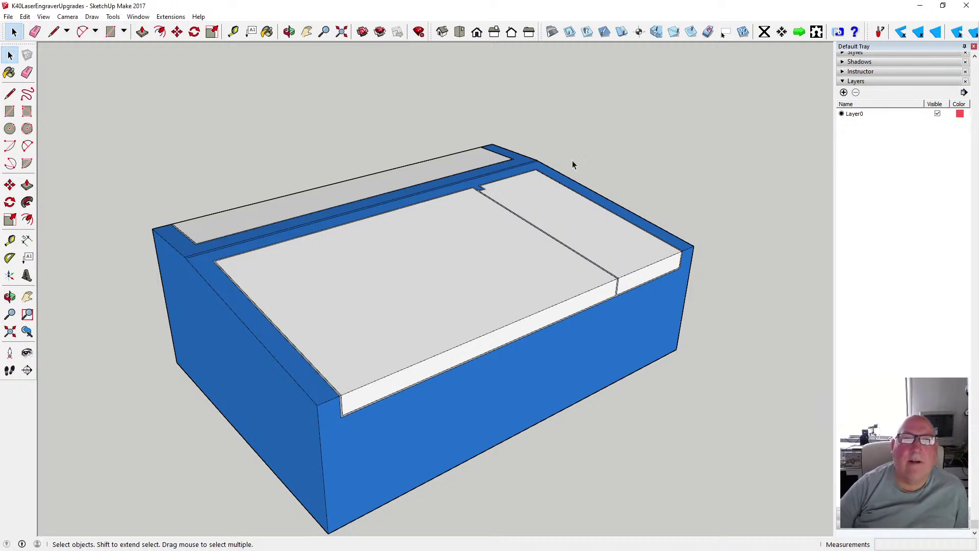
{"action": "left_click", "coordinate": [289, 32]}
{"action": "scroll", "coordinate": [544, 241], "scroll_direction": "down", "scroll_amount": 3}
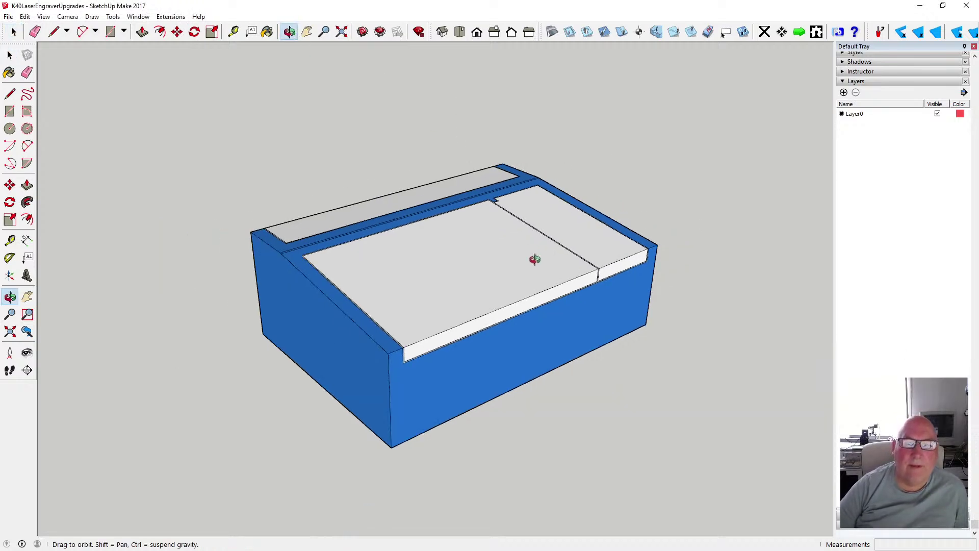
Add a layer named Left Hand Front Lid
{"action": "left_click_drag", "start_coordinate": [536, 286], "coordinate": [390, 307]}
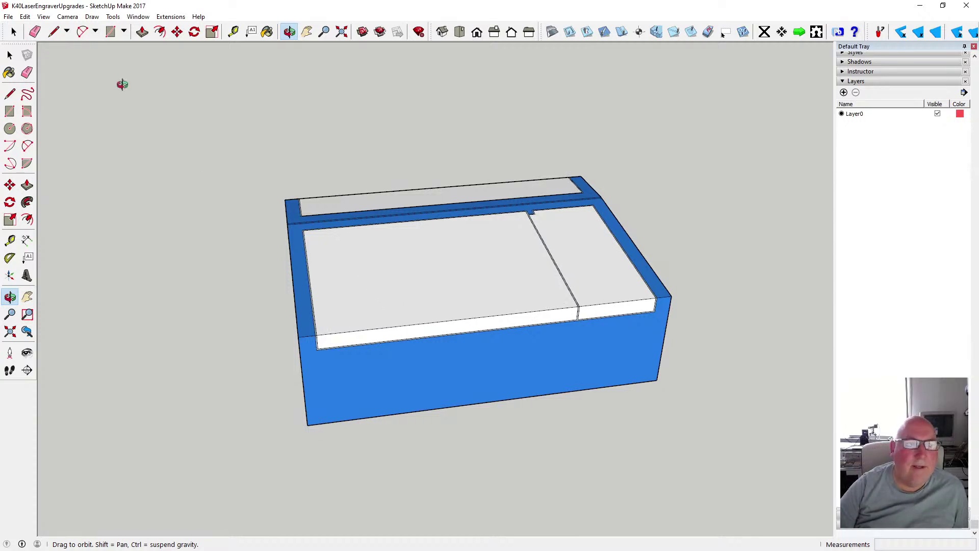
{"action": "left_click", "coordinate": [10, 55]}
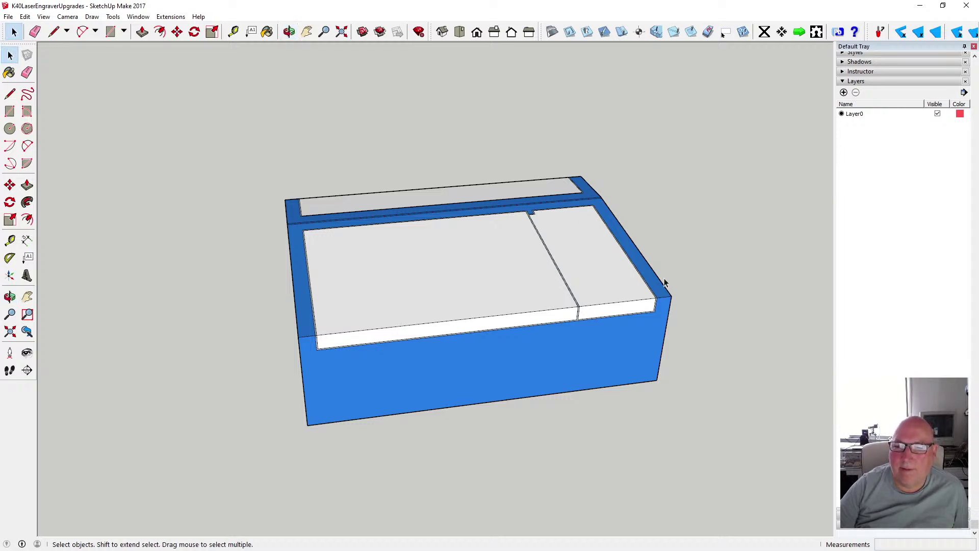
{"action": "left_click", "coordinate": [844, 93]}
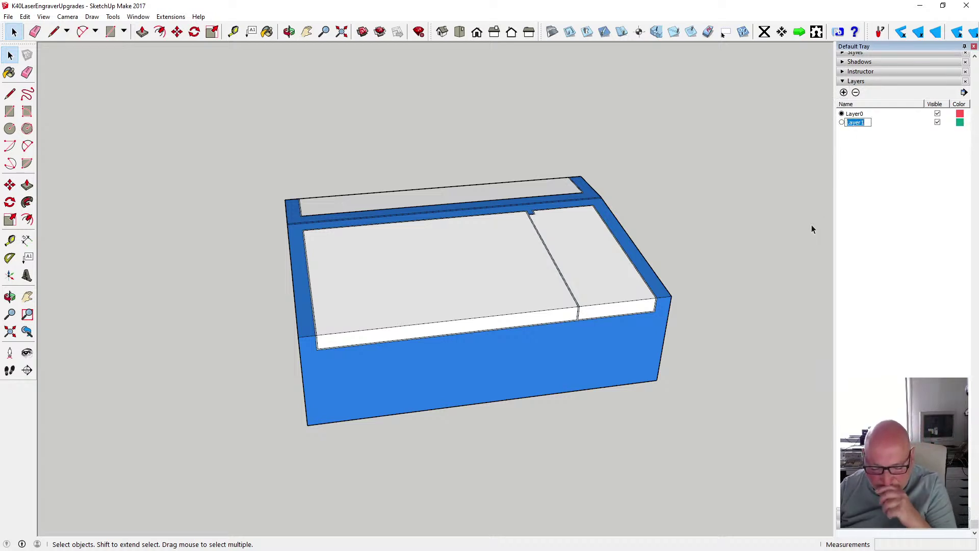
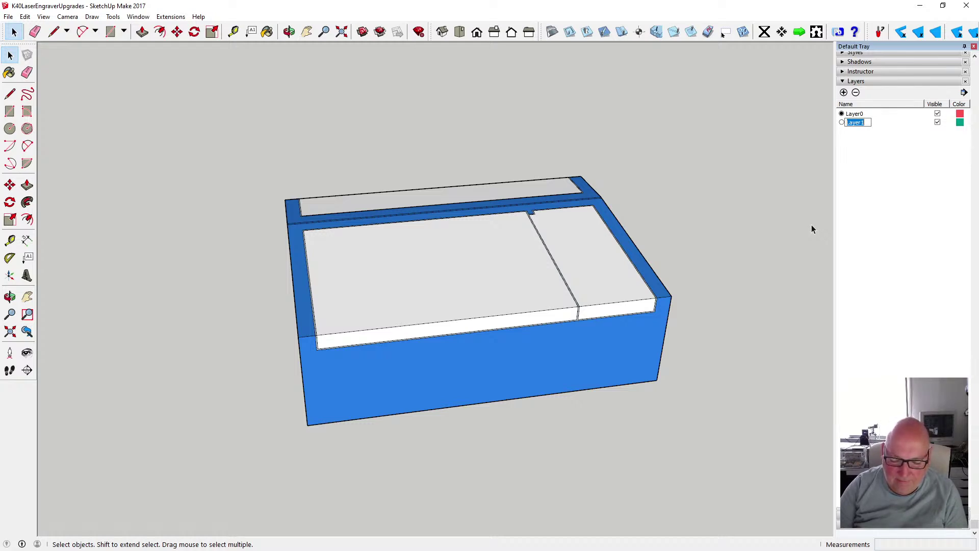
{"action": "type", "text": "Left"}
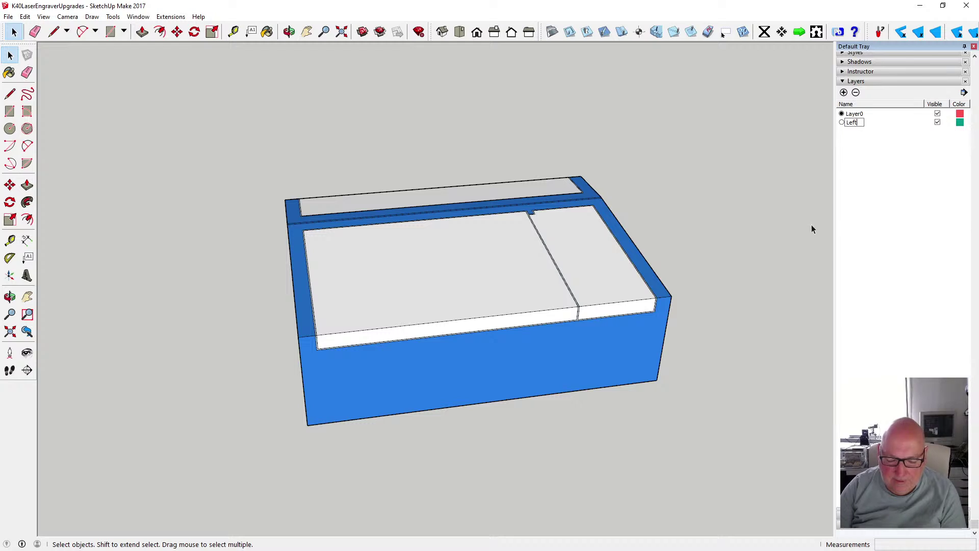
{"action": "type", "text": " Hand "}
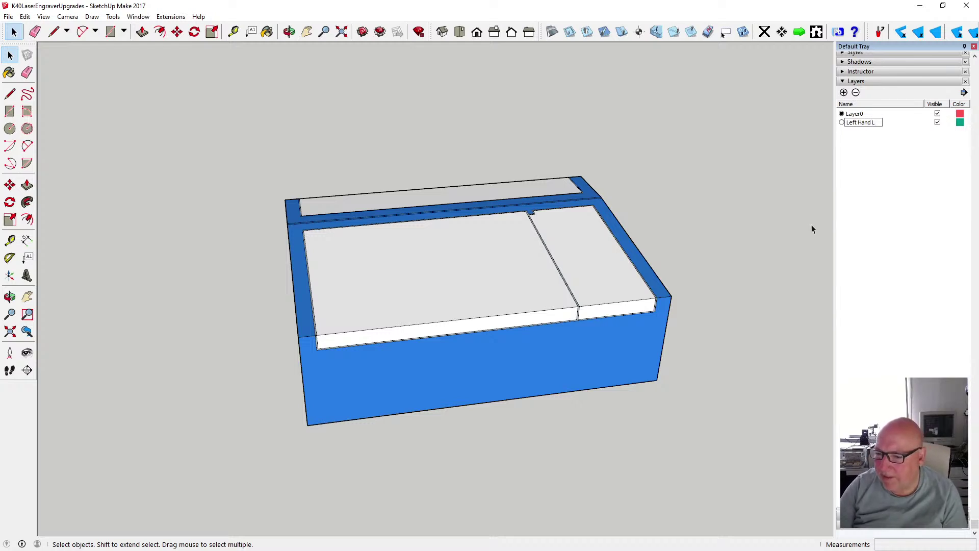
{"action": "type", "text": "F"}
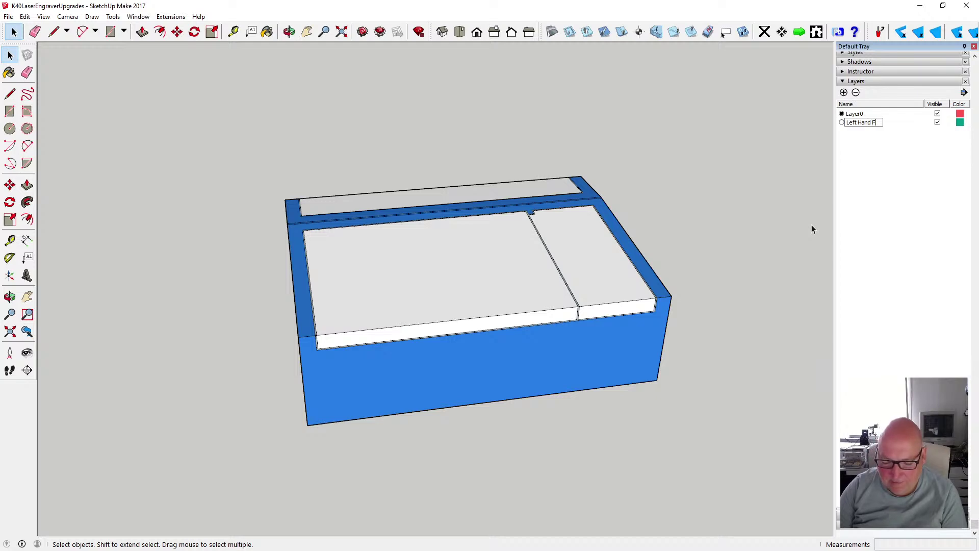
{"action": "type", "text": "ront Lid"}
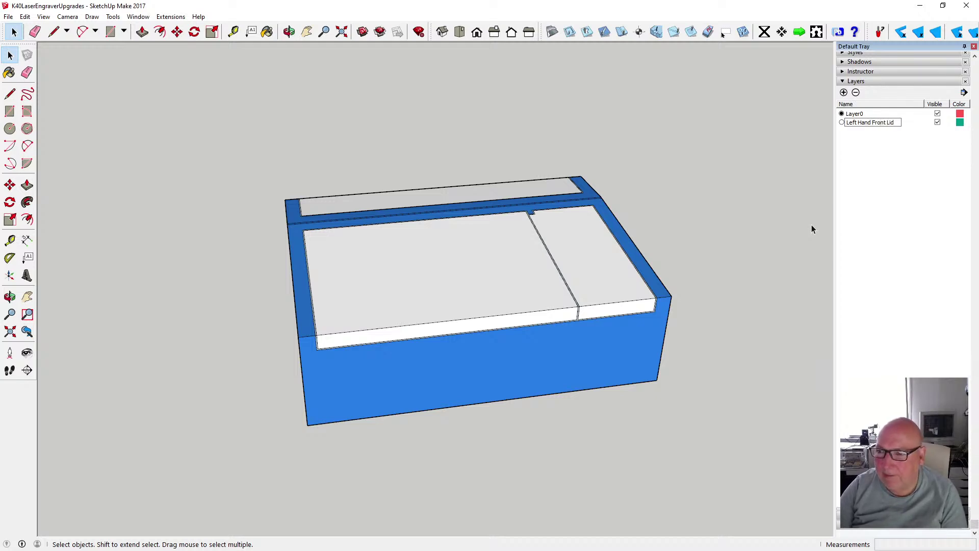
{"action": "key", "text": "Return"}
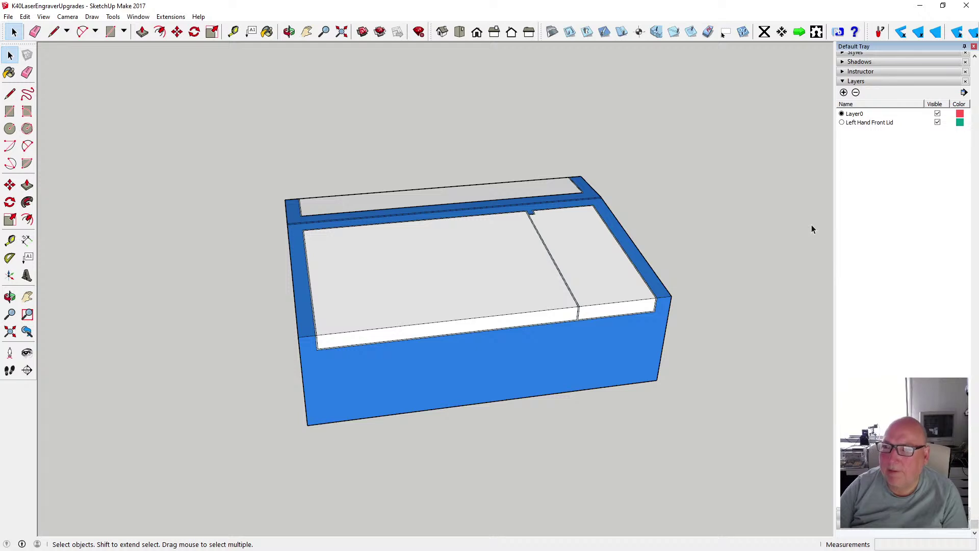
Add two more layers named Right Hand Front Lid and Rear Lid
{"action": "left_click", "coordinate": [844, 93]}
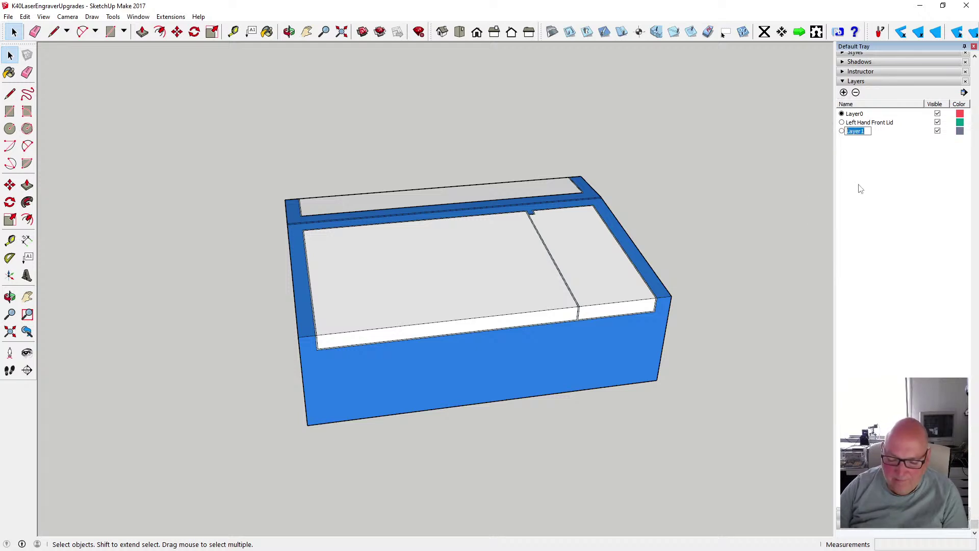
{"action": "type", "text": "Right Hand Front Lid"}
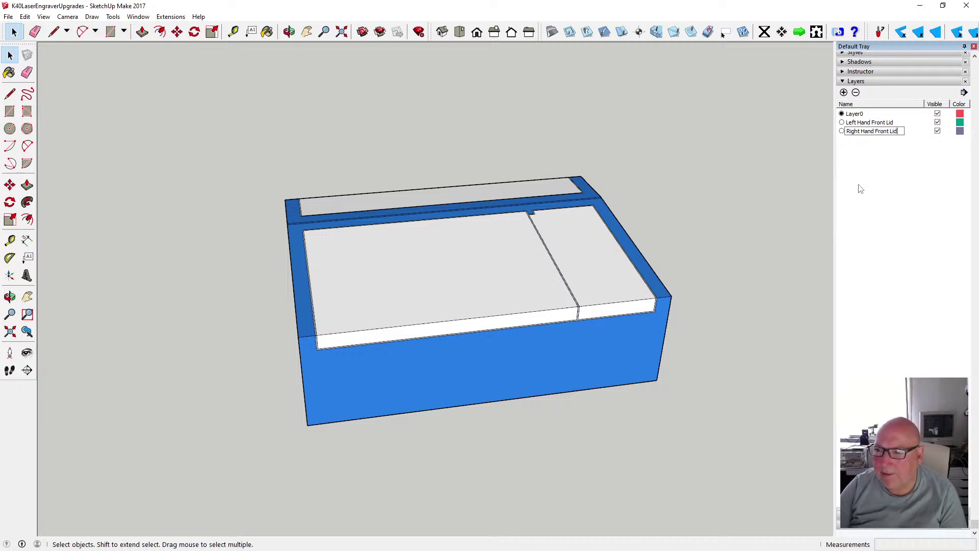
{"action": "key", "text": "Return"}
{"action": "left_click", "coordinate": [844, 92]}
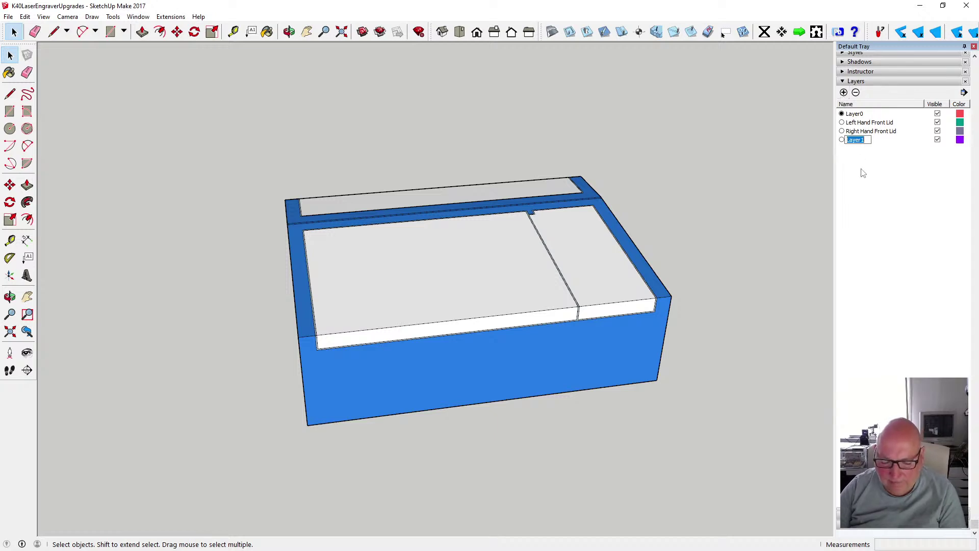
{"action": "type", "text": "Rear Lid"}
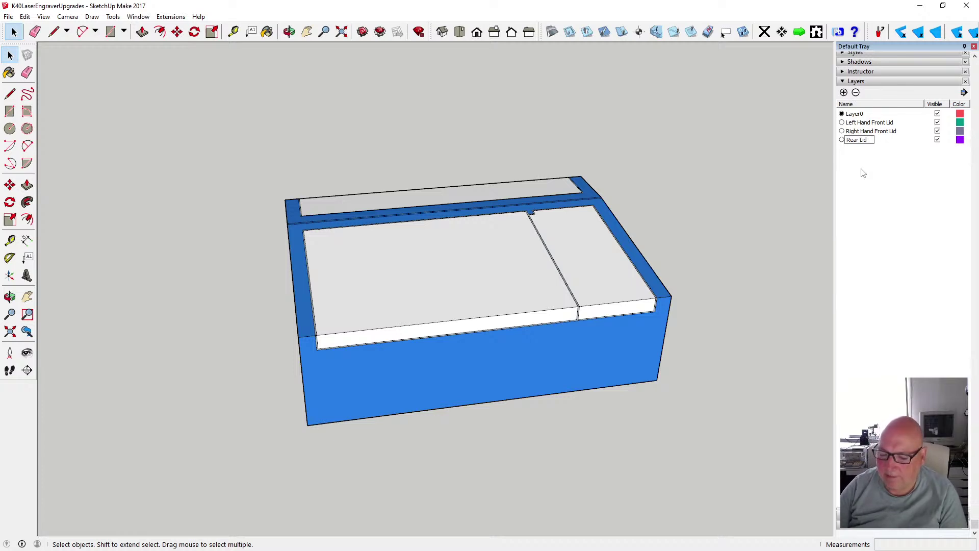
{"action": "key", "text": "Return"}
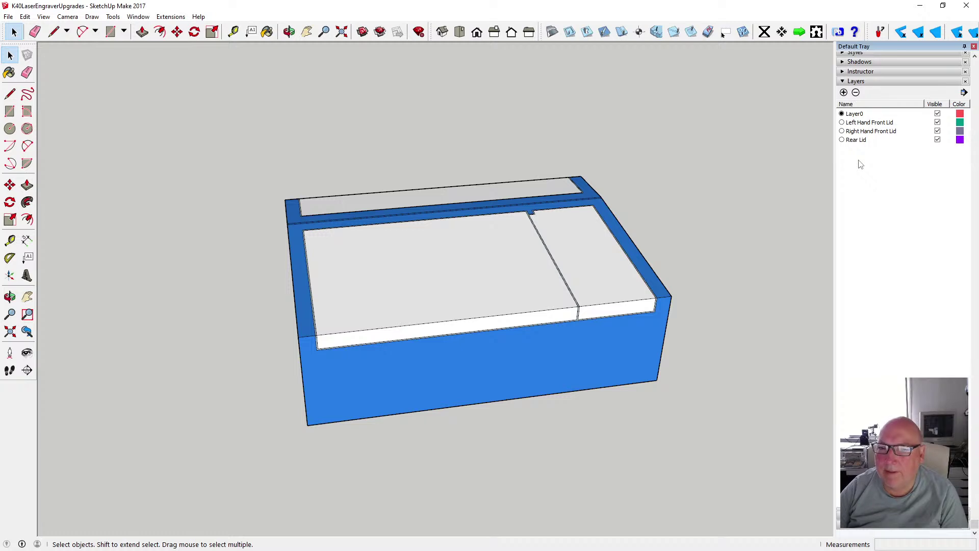
Add a layer named Case for the engraver's casing
{"action": "left_click", "coordinate": [843, 92]}
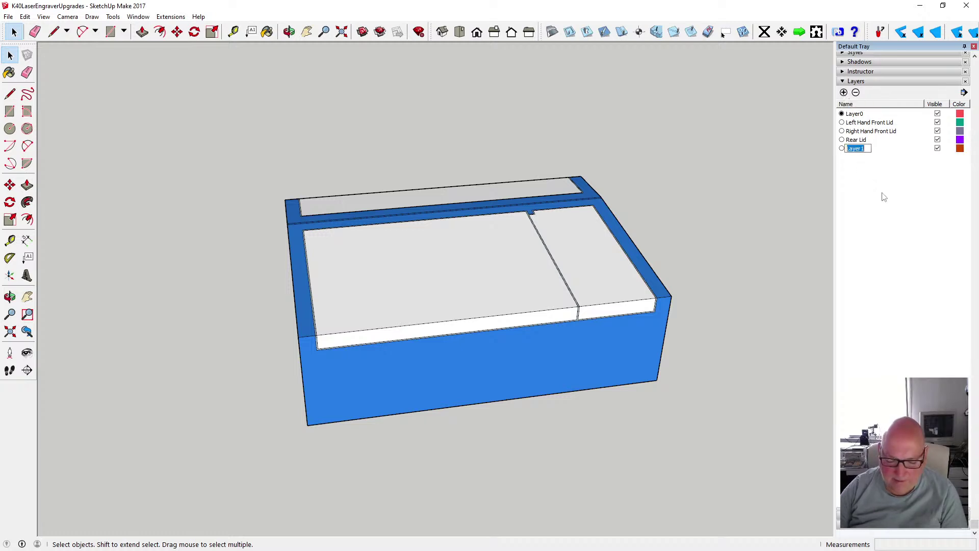
{"action": "type", "text": "Case"}
{"action": "key", "text": "Return"}
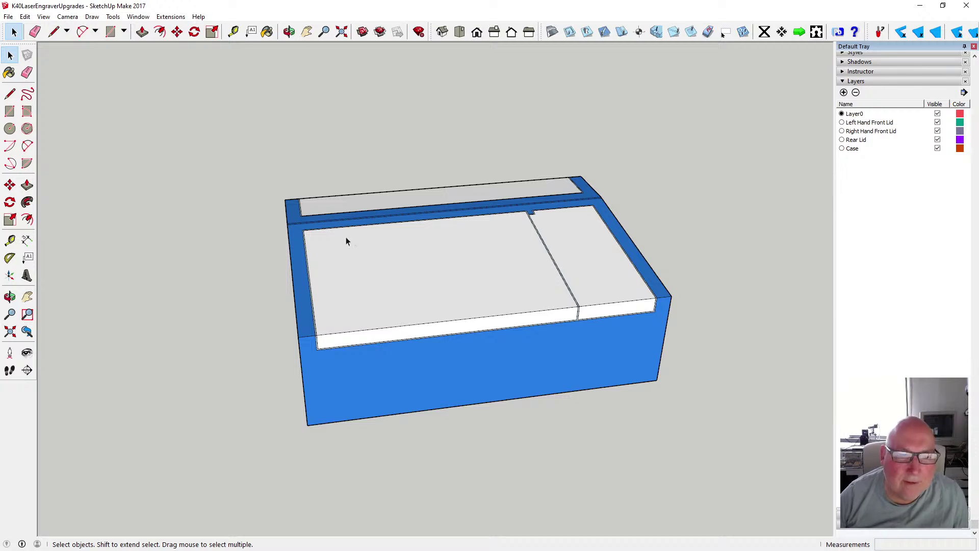
Copy the large left-hand front lid with its edges and front lip, and paste the copy in the empty space left of the casing
{"action": "left_click", "coordinate": [349, 326]}
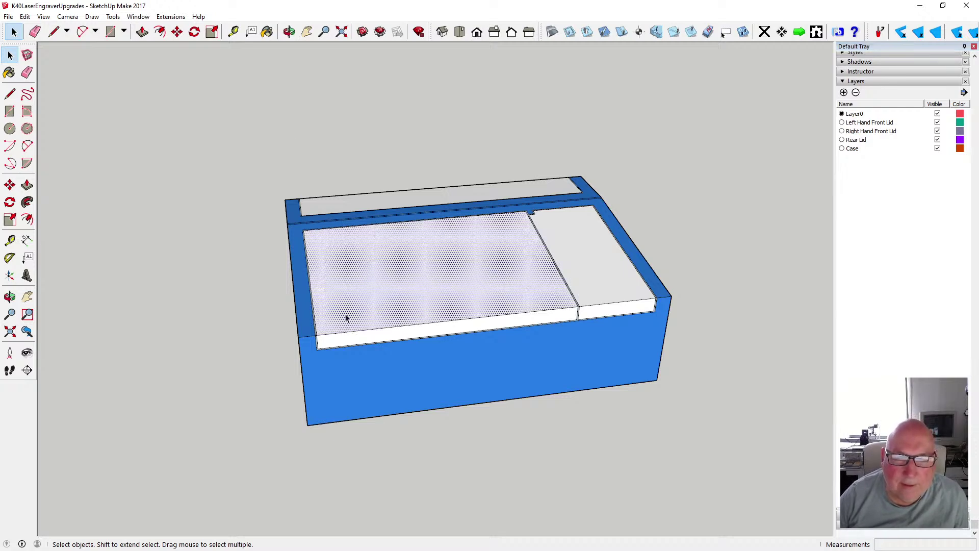
{"action": "left_click", "coordinate": [289, 32]}
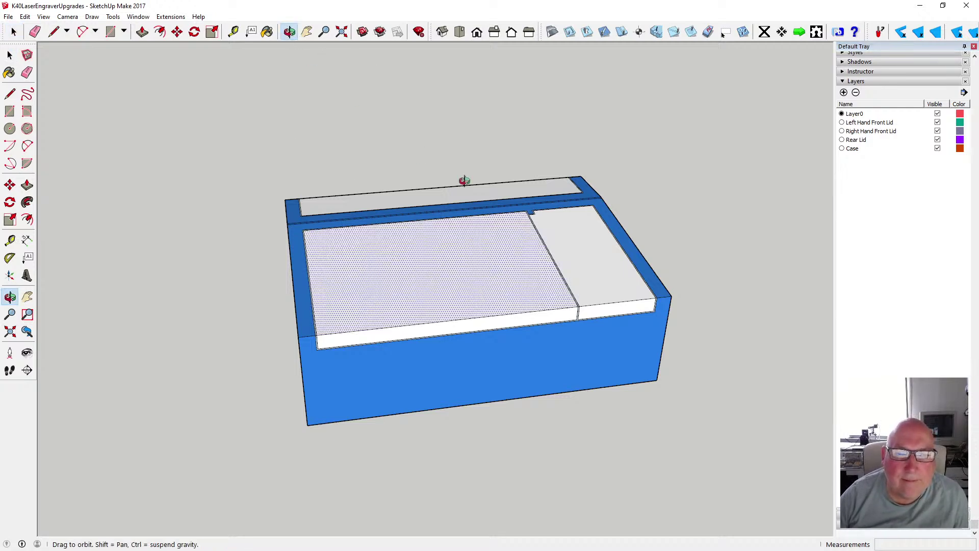
{"action": "left_click_drag", "start_coordinate": [461, 181], "coordinate": [428, 286]}
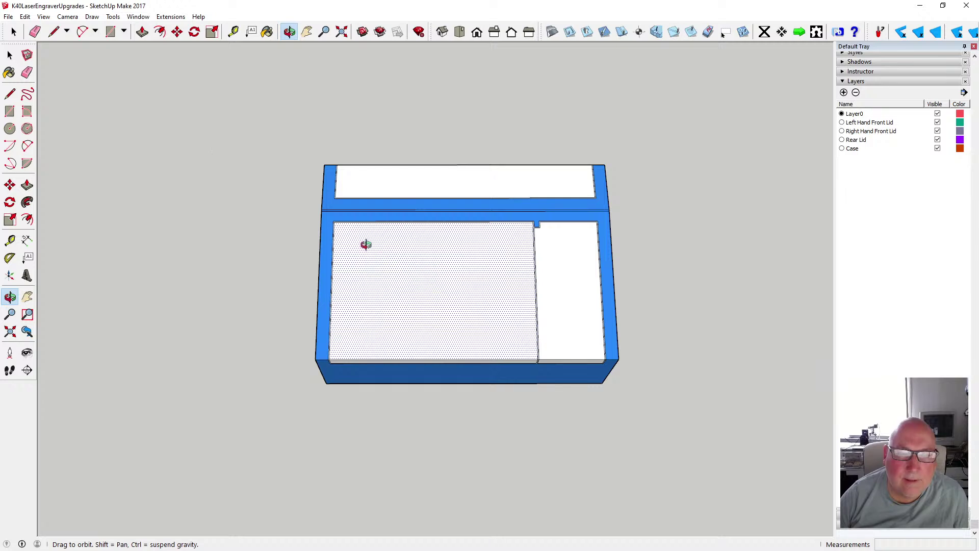
{"action": "left_click", "coordinate": [10, 55]}
{"action": "left_click_drag", "start_coordinate": [331, 217], "coordinate": [541, 378]}
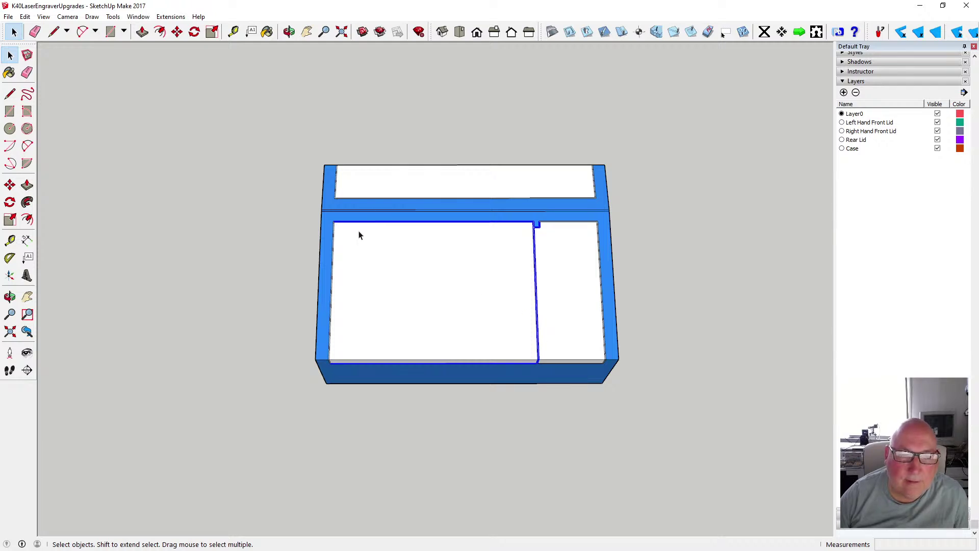
{"action": "left_click_drag", "start_coordinate": [329, 219], "coordinate": [544, 376]}
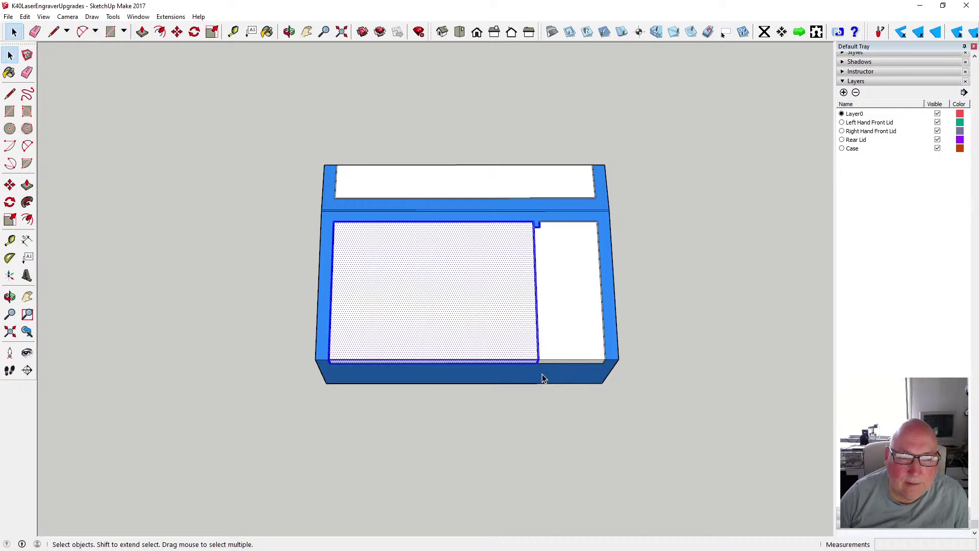
{"action": "left_click", "coordinate": [25, 16]}
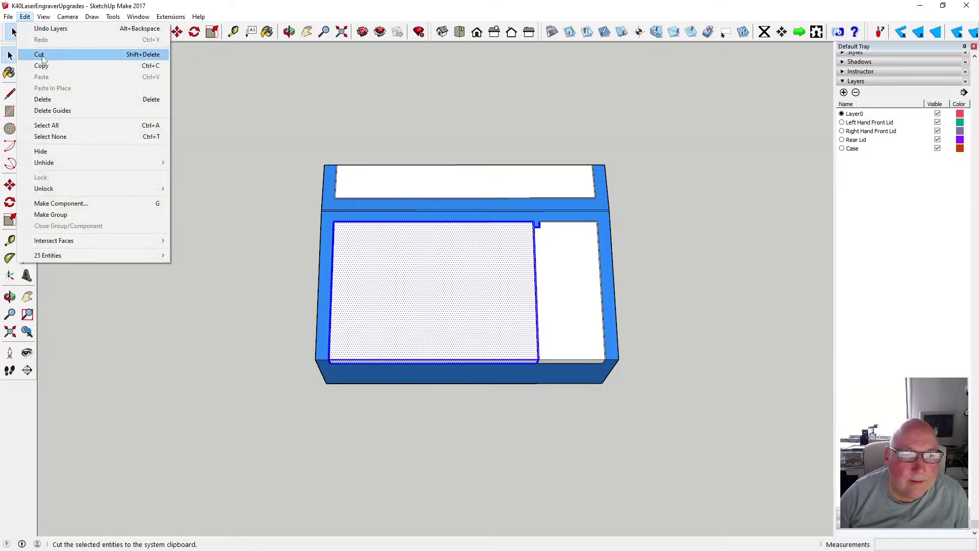
{"action": "left_click", "coordinate": [47, 66]}
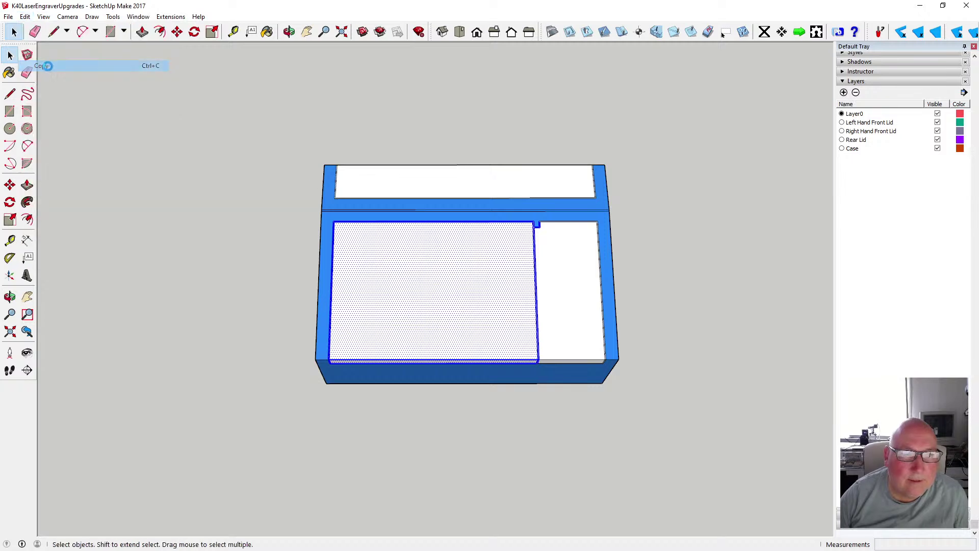
{"action": "scroll", "coordinate": [390, 271], "scroll_direction": "down", "scroll_amount": 3}
{"action": "left_click", "coordinate": [25, 16]}
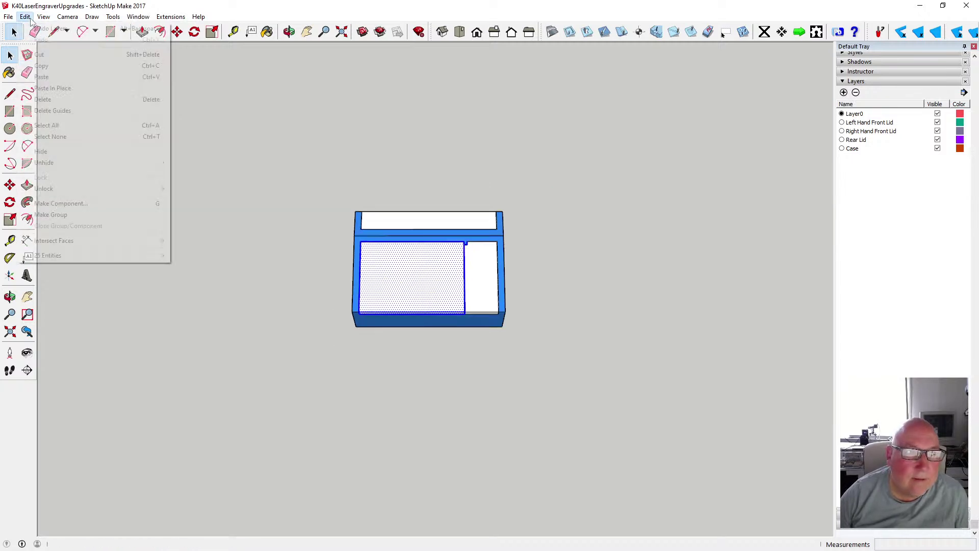
{"action": "left_click", "coordinate": [59, 77]}
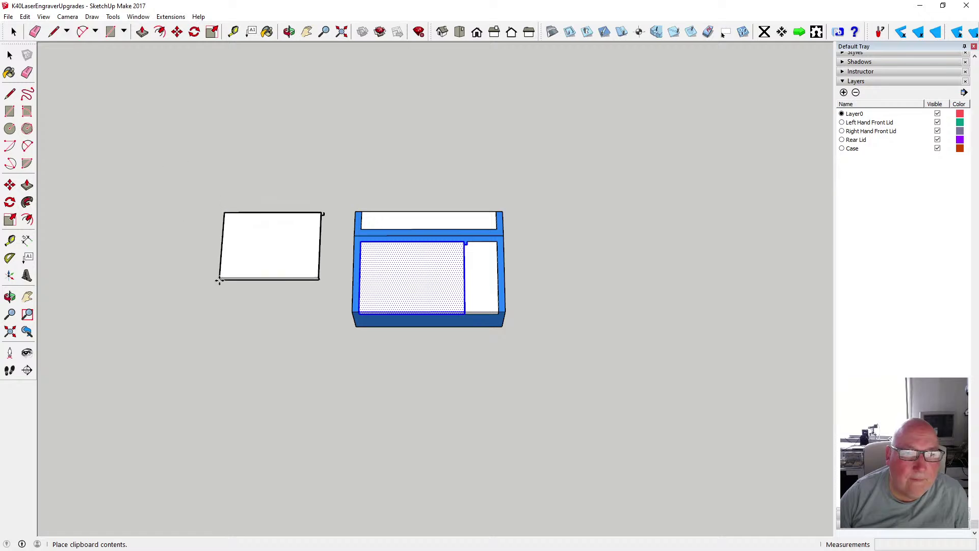
{"action": "scroll", "coordinate": [264, 276], "scroll_direction": "up", "scroll_amount": 2}
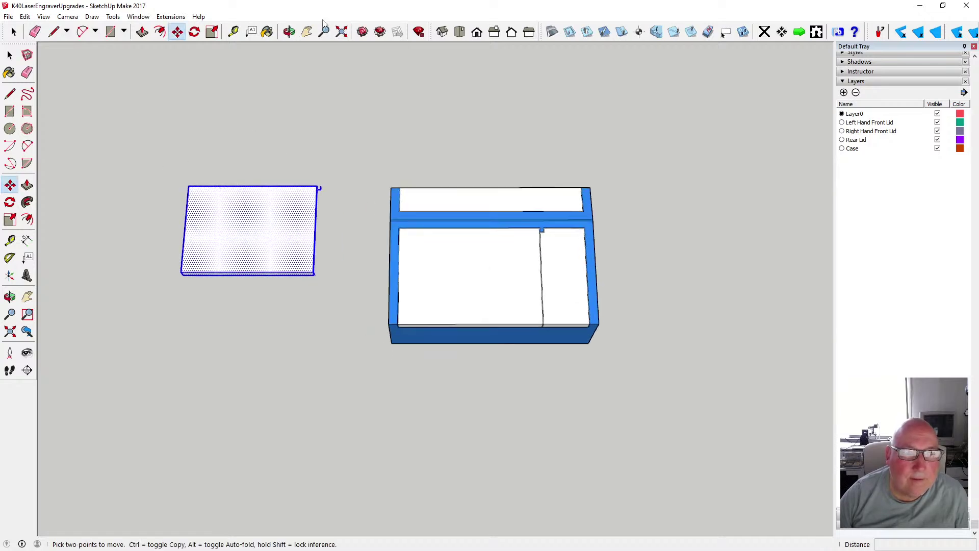
Delete the stray notch edges at the copied lid's rear right corner and the surplus gap edge along its right side
{"action": "left_click", "coordinate": [289, 32]}
{"action": "left_click_drag", "start_coordinate": [260, 156], "coordinate": [198, 140]}
{"action": "scroll", "coordinate": [391, 168], "scroll_direction": "up", "scroll_amount": 5}
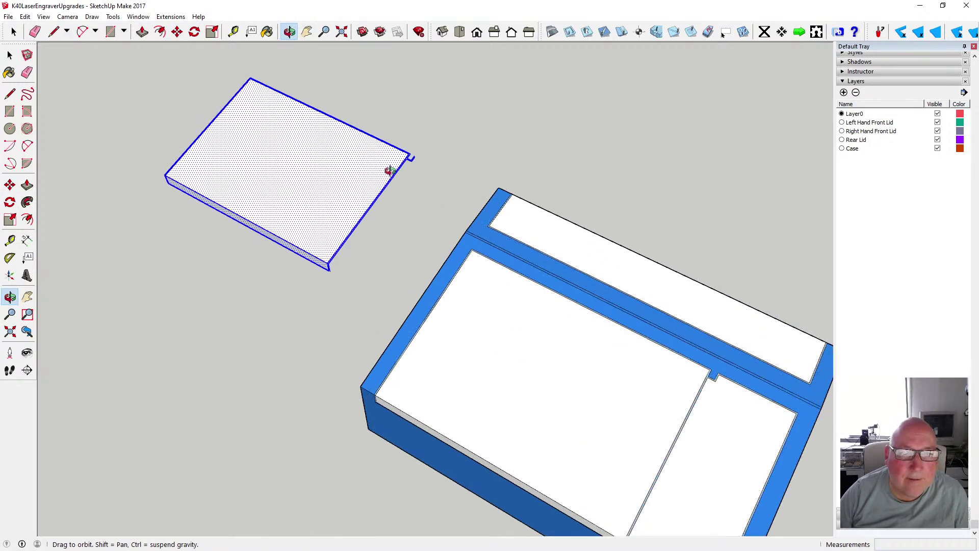
{"action": "scroll", "coordinate": [423, 151], "scroll_direction": "up", "scroll_amount": 3}
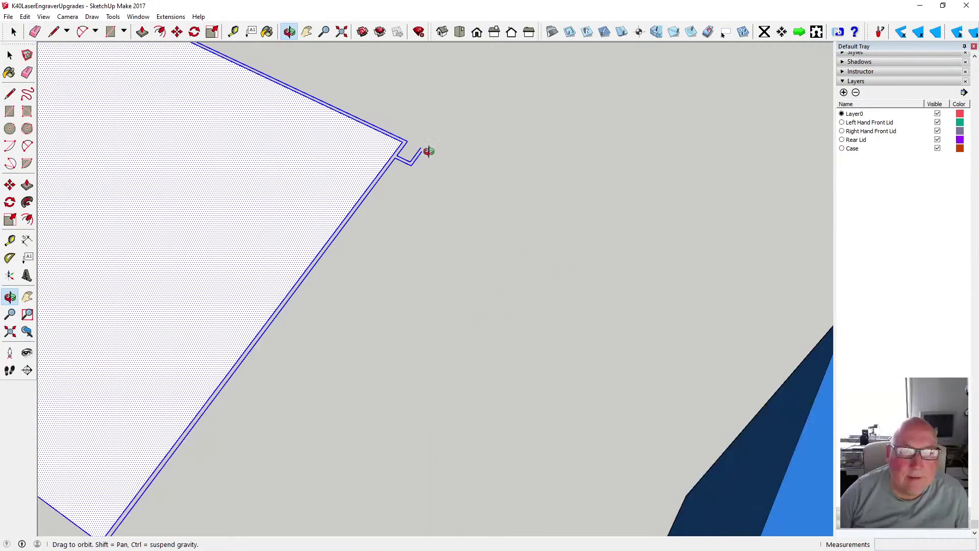
{"action": "scroll", "coordinate": [425, 150], "scroll_direction": "down", "scroll_amount": 2}
{"action": "left_click", "coordinate": [10, 93]}
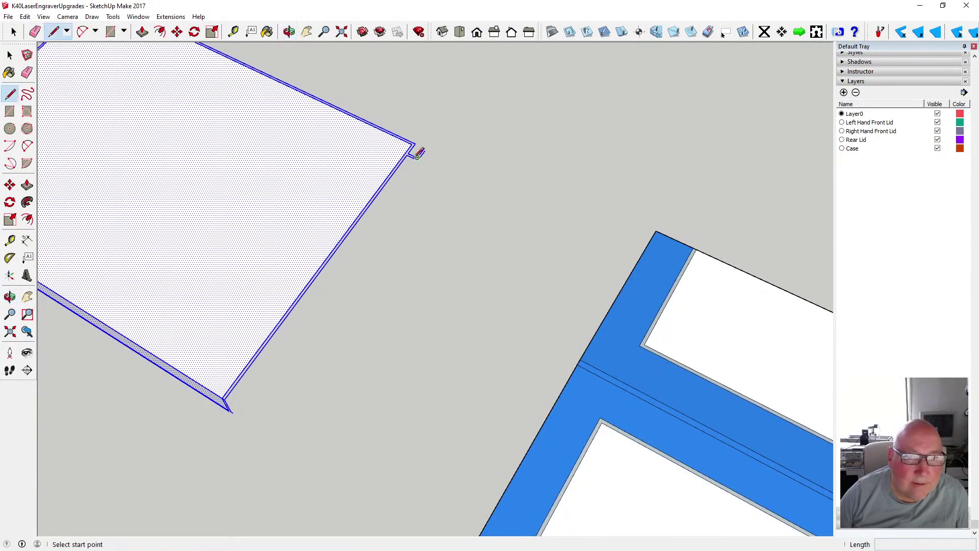
{"action": "left_click", "coordinate": [10, 56]}
{"action": "left_click", "coordinate": [413, 160]}
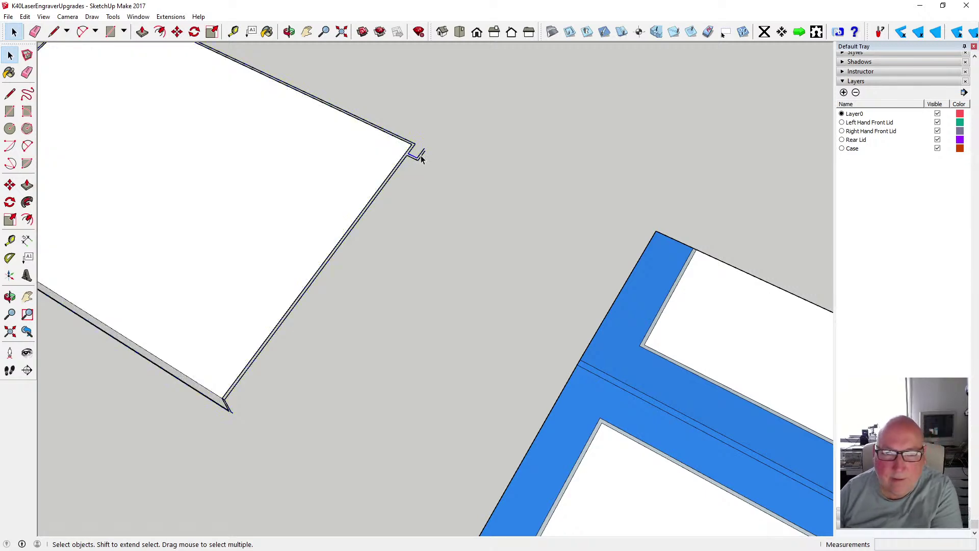
{"action": "left_click", "coordinate": [422, 158]}
{"action": "key", "text": "Delete"}
{"action": "left_click", "coordinate": [420, 158]}
{"action": "key", "text": "Delete"}
{"action": "left_click", "coordinate": [414, 159]}
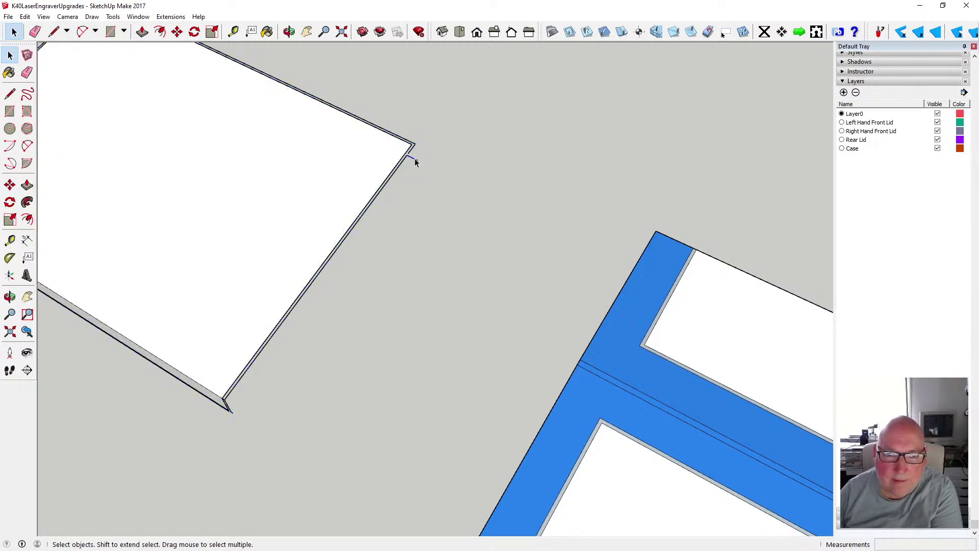
{"action": "key", "text": "Delete"}
{"action": "left_click", "coordinate": [411, 150]}
{"action": "key", "text": "Delete"}
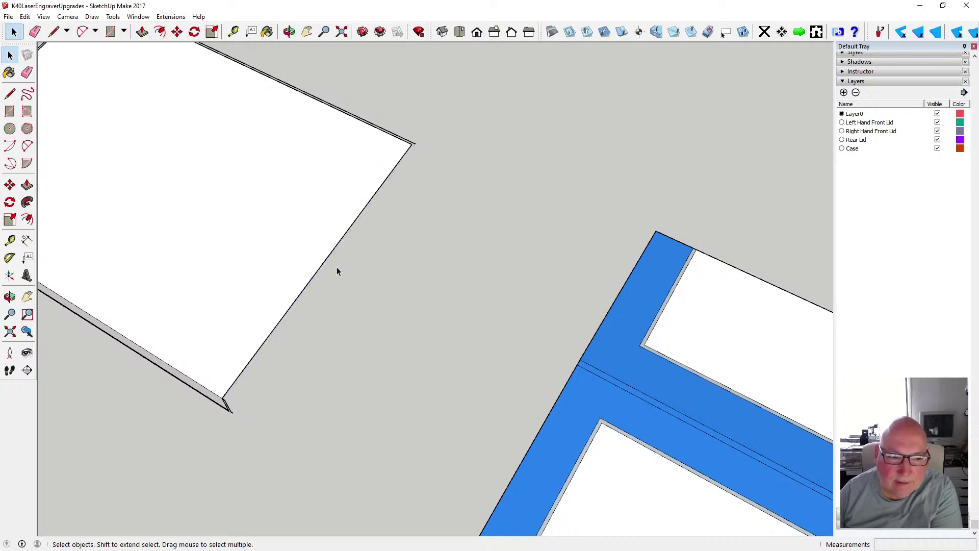
Delete the stray edges at the copied lid's front right corner and the surplus gap edge along its rear side
{"action": "left_click", "coordinate": [232, 414]}
{"action": "key", "text": "Delete"}
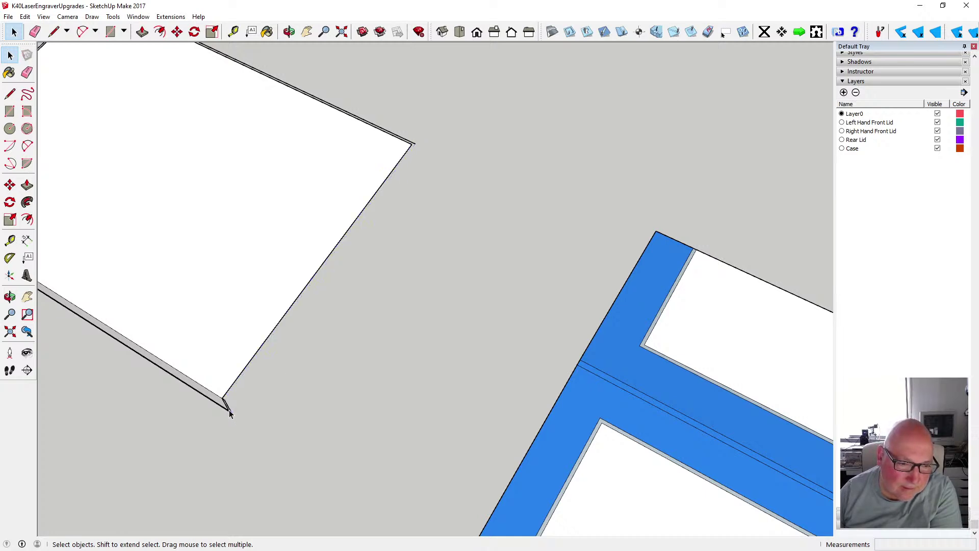
{"action": "left_click", "coordinate": [229, 409]}
{"action": "key", "text": "Delete"}
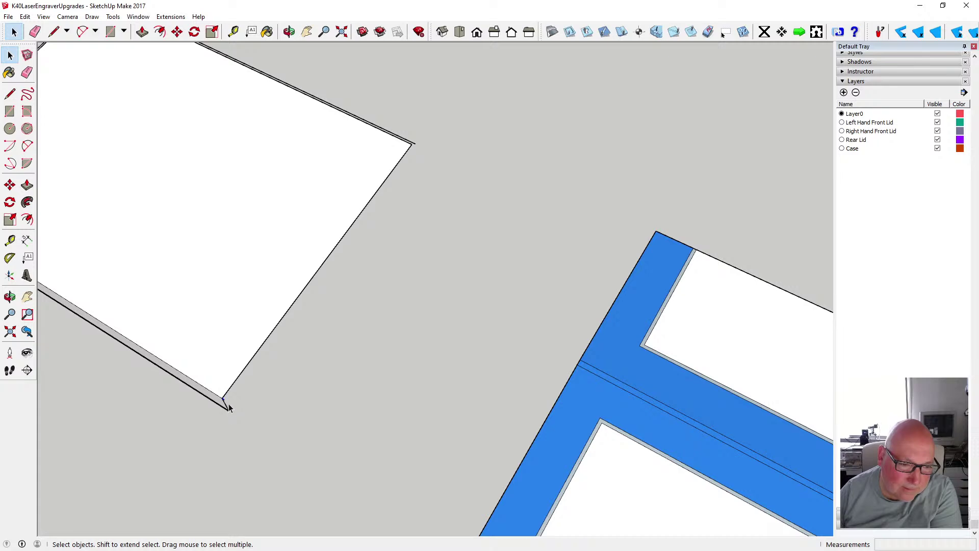
{"action": "left_click", "coordinate": [412, 146]}
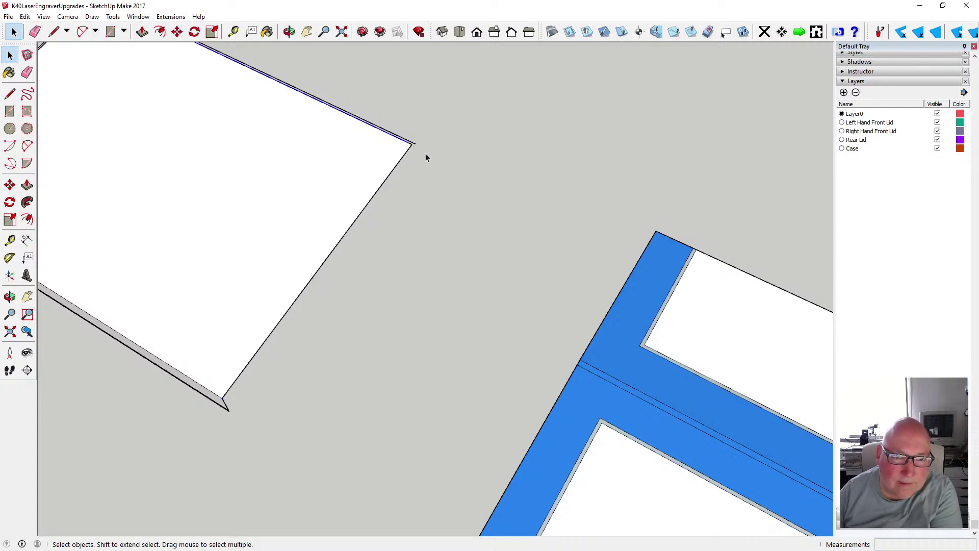
{"action": "key", "text": "Delete"}
{"action": "scroll", "coordinate": [496, 263], "scroll_direction": "down", "scroll_amount": 5}
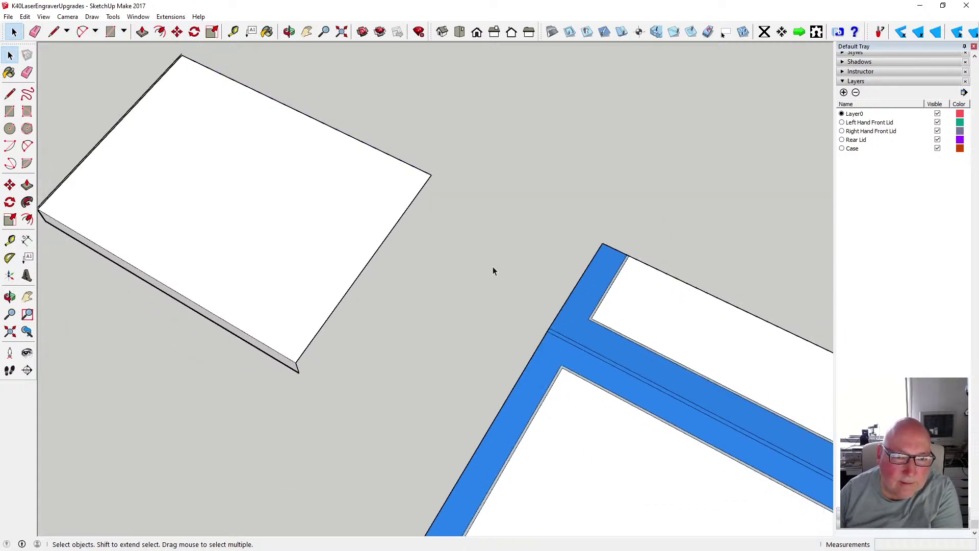
Remove the surplus gap edges along the copied lid's left side and along the lower edge of its front lip
{"action": "left_click", "coordinate": [289, 31]}
{"action": "left_click_drag", "start_coordinate": [246, 145], "coordinate": [78, 78]}
{"action": "key", "text": "space"}
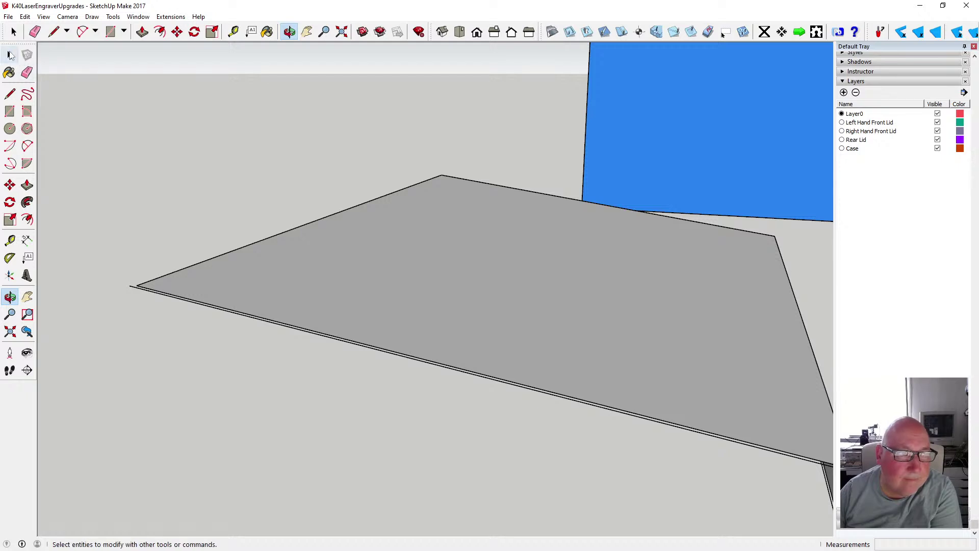
{"action": "scroll", "coordinate": [103, 283], "scroll_direction": "down", "scroll_amount": 3}
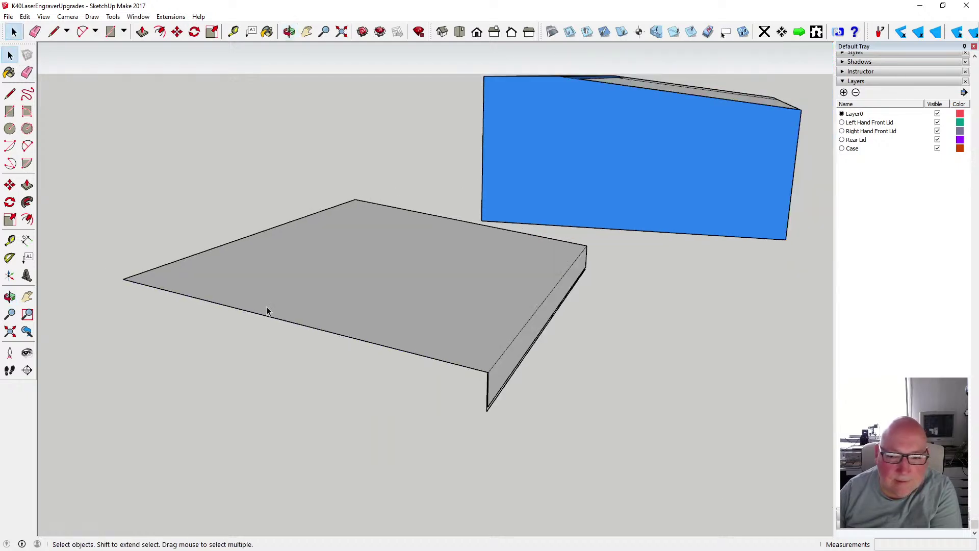
{"action": "scroll", "coordinate": [489, 408], "scroll_direction": "up", "scroll_amount": 3}
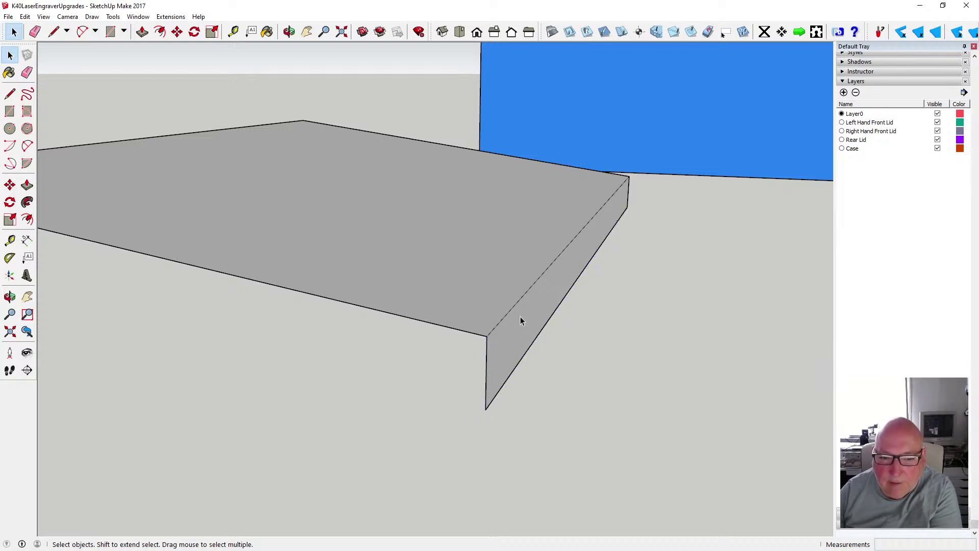
Make the entire cleaned-up lid copy a component with the default settings and assign it to the Left Hand Front Lid layer
{"action": "key", "text": "o"}
{"action": "left_click_drag", "start_coordinate": [345, 105], "coordinate": [195, 259]}
{"action": "key", "text": "space"}
{"action": "left_click_drag", "start_coordinate": [157, 160], "coordinate": [561, 382]}
{"action": "right_click", "coordinate": [421, 280]}
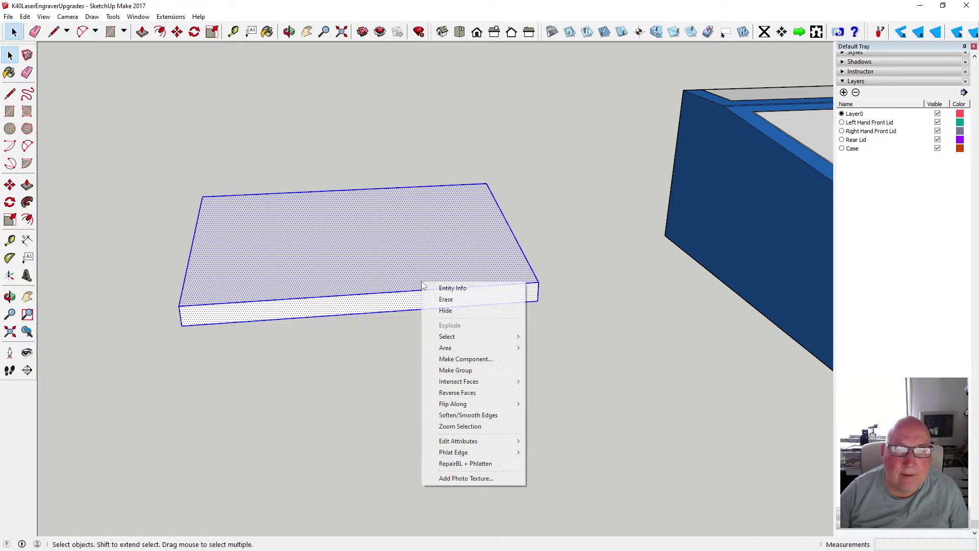
{"action": "left_click", "coordinate": [494, 358]}
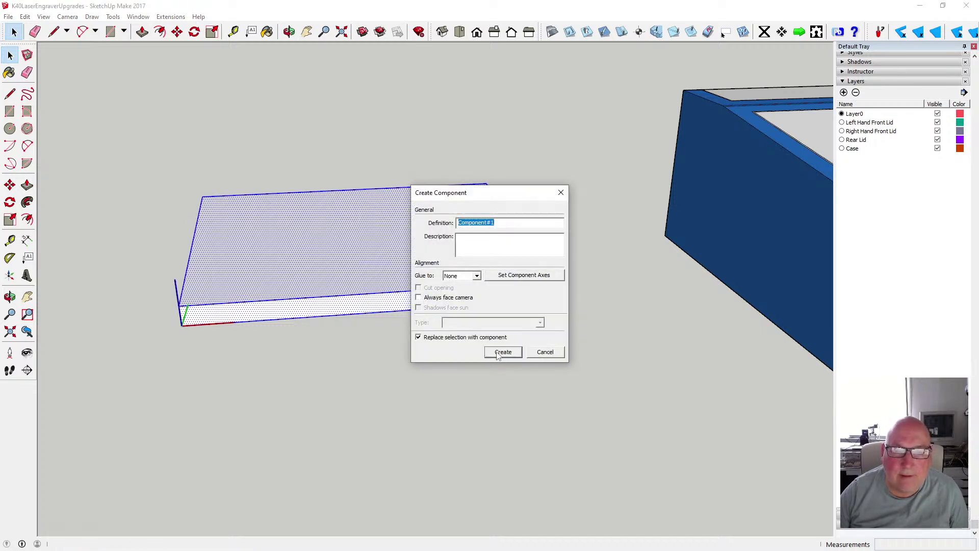
{"action": "left_click", "coordinate": [502, 351]}
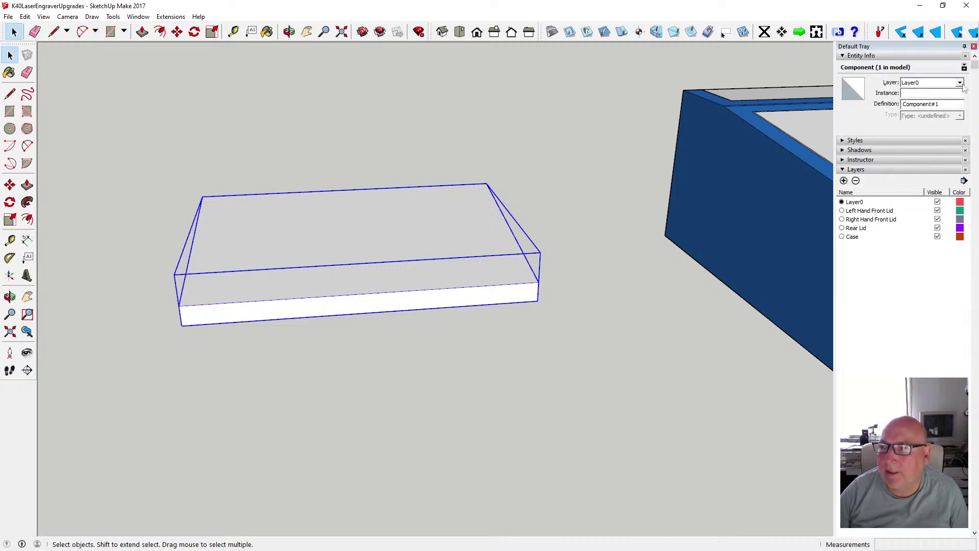
{"action": "left_click", "coordinate": [959, 83]}
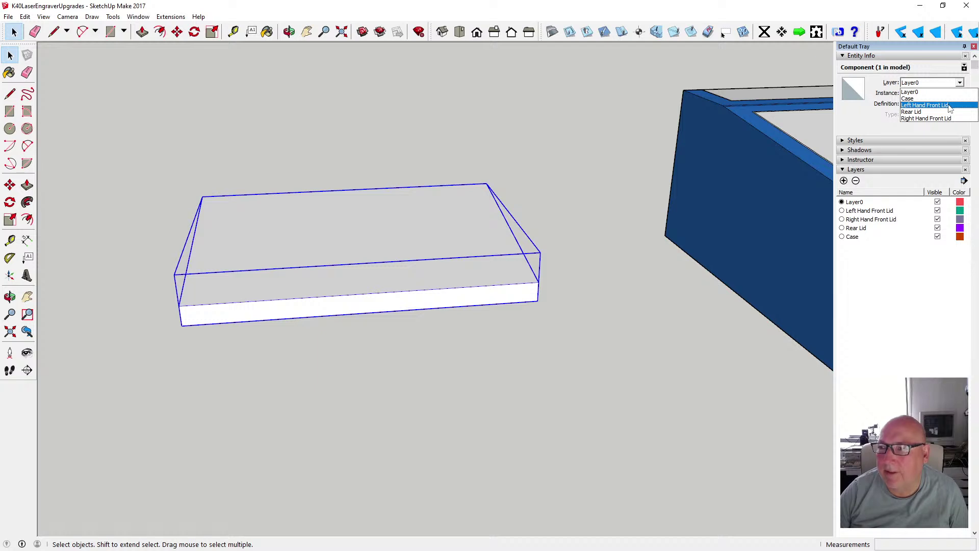
{"action": "left_click", "coordinate": [948, 105]}
Delete the original left-hand front lid and its front lip from the casing by removing their shared edge
{"action": "scroll", "coordinate": [352, 288], "scroll_direction": "down", "scroll_amount": 6}
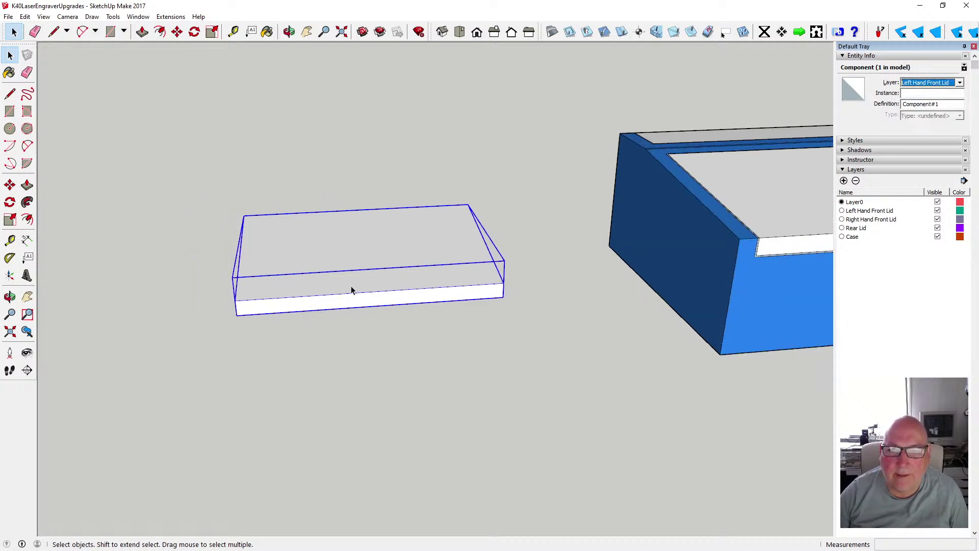
{"action": "scroll", "coordinate": [543, 258], "scroll_direction": "down", "scroll_amount": 2}
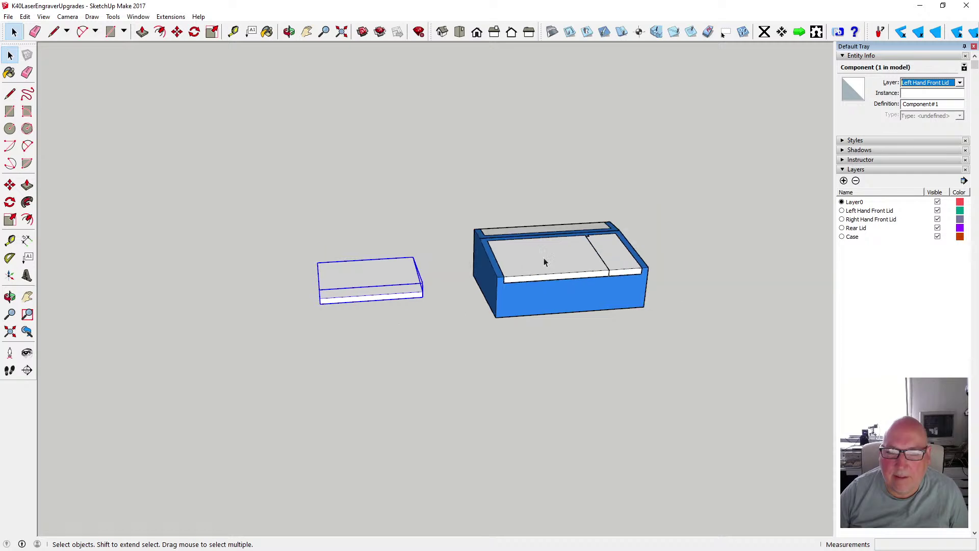
{"action": "scroll", "coordinate": [539, 262], "scroll_direction": "up", "scroll_amount": 6}
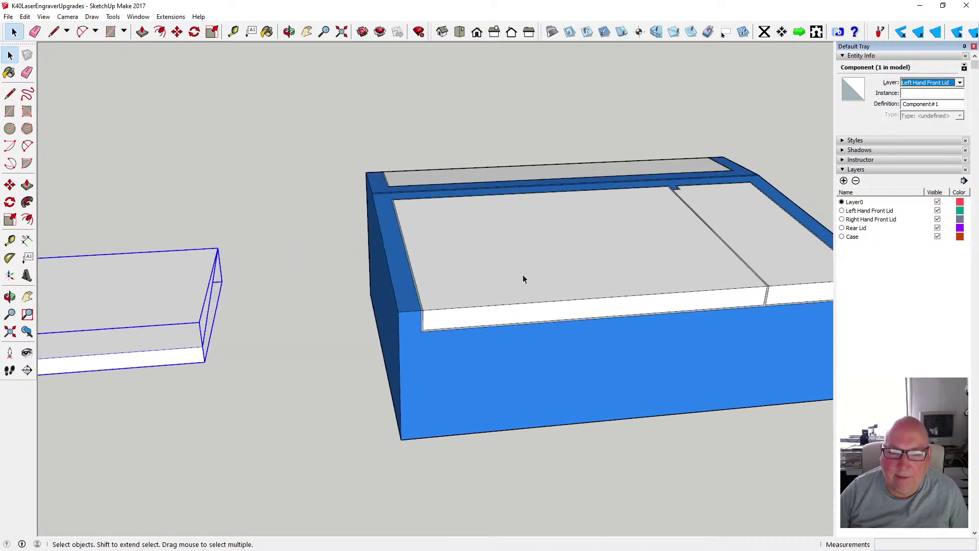
{"action": "left_click", "coordinate": [490, 308]}
{"action": "key", "text": "Delete"}
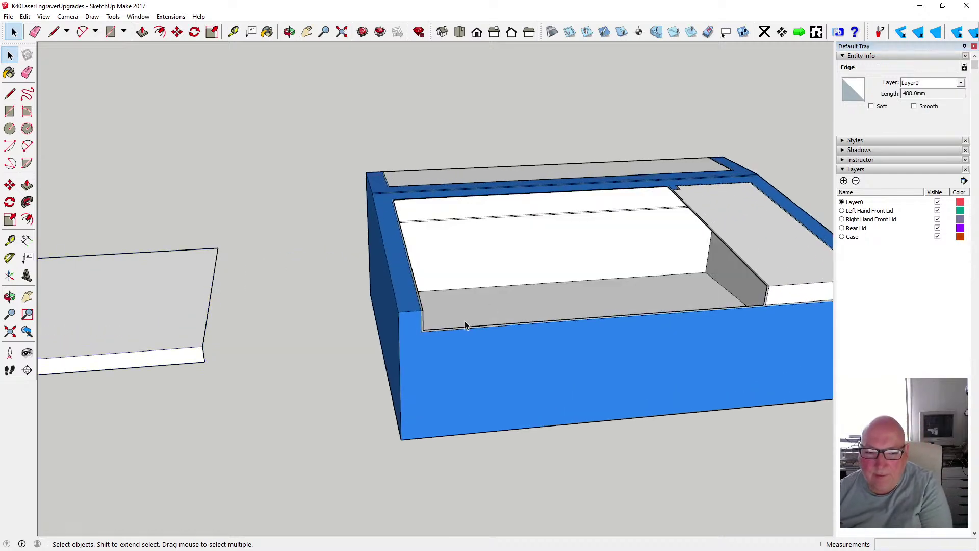
Delete the leftover gap edges around the left-hand lid opening in the casing, along its front, sides and rear
{"action": "scroll", "coordinate": [461, 301], "scroll_direction": "up", "scroll_amount": 2}
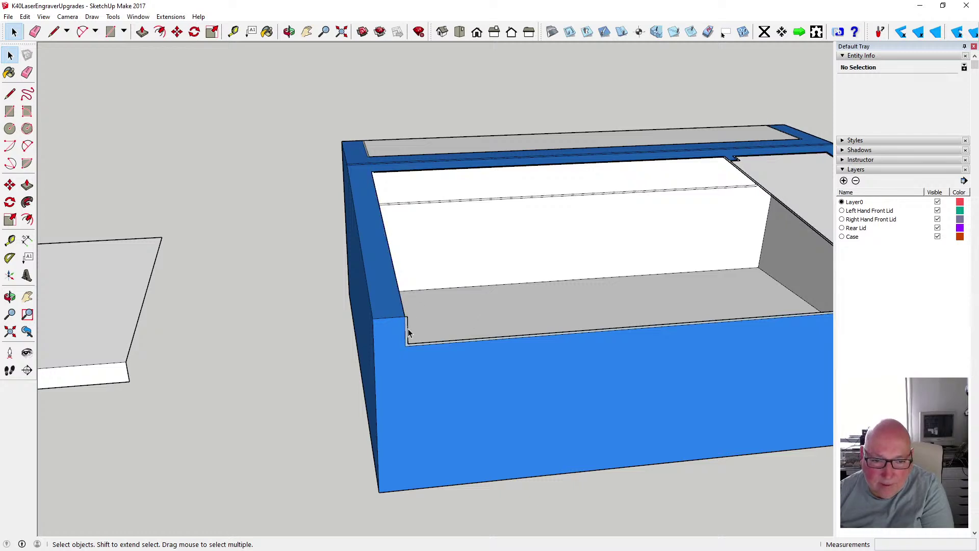
{"action": "scroll", "coordinate": [409, 324], "scroll_direction": "up", "scroll_amount": 2}
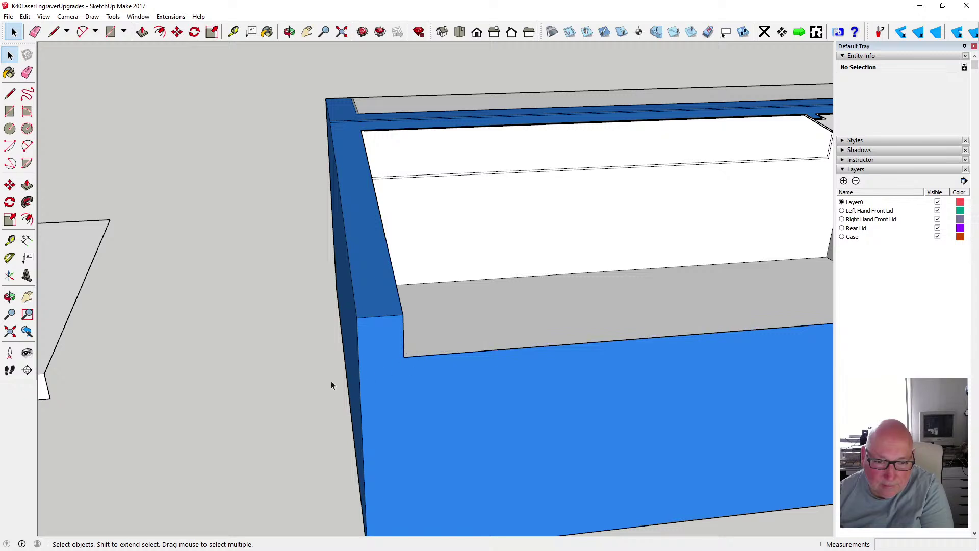
{"action": "scroll", "coordinate": [311, 381], "scroll_direction": "down", "scroll_amount": 3}
{"action": "scroll", "coordinate": [663, 342], "scroll_direction": "up", "scroll_amount": 4}
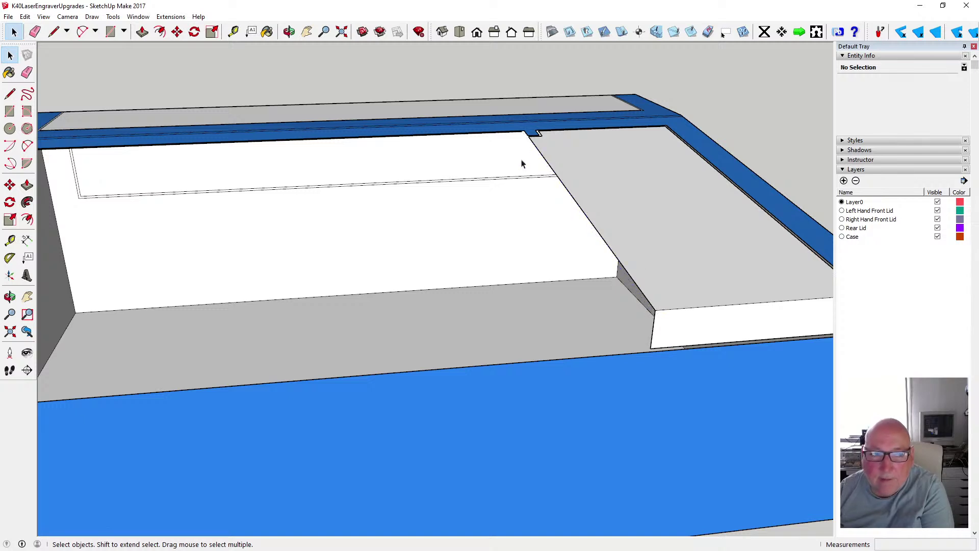
{"action": "scroll", "coordinate": [521, 163], "scroll_direction": "down", "scroll_amount": 5}
{"action": "scroll", "coordinate": [514, 192], "scroll_direction": "up", "scroll_amount": 8}
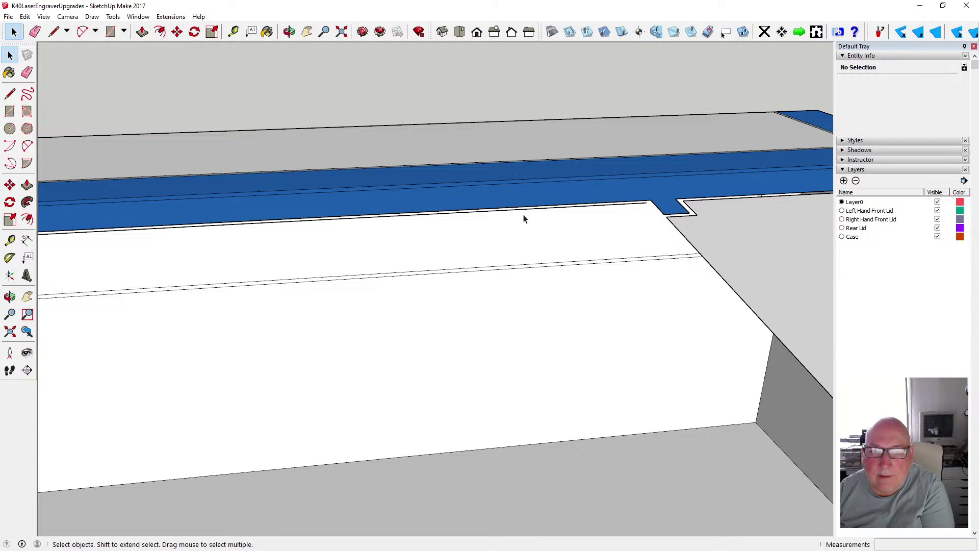
{"action": "left_click", "coordinate": [526, 210]}
{"action": "key", "text": "Delete"}
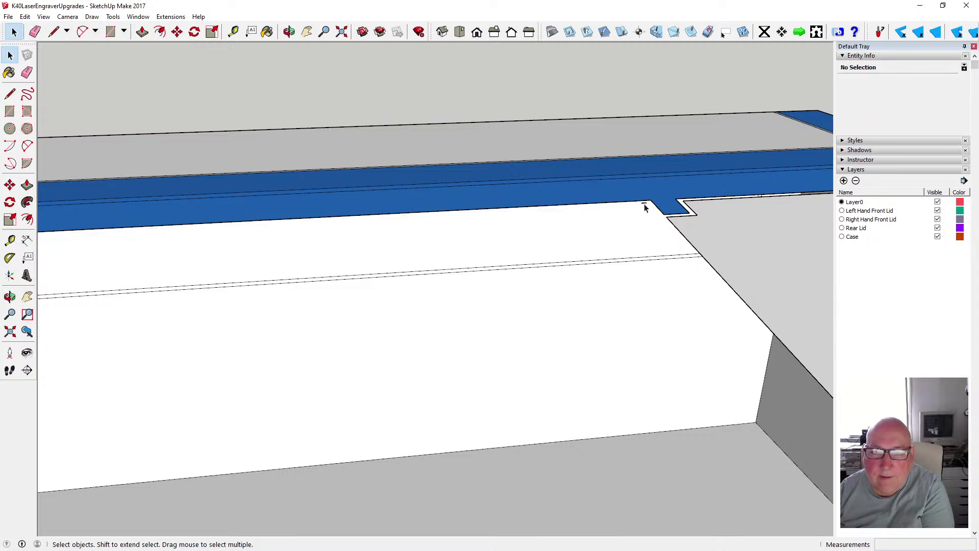
{"action": "scroll", "coordinate": [654, 221], "scroll_direction": "down", "scroll_amount": 6}
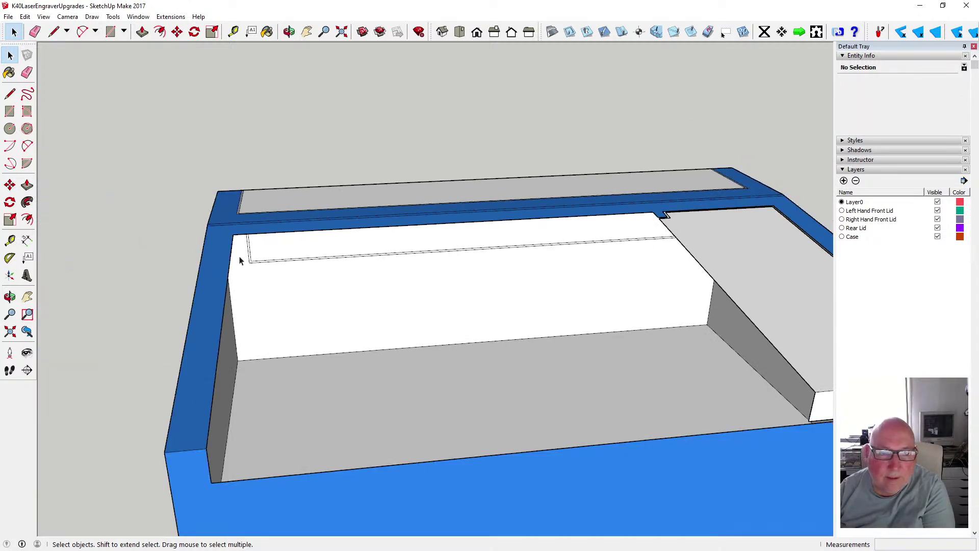
{"action": "scroll", "coordinate": [247, 249], "scroll_direction": "up", "scroll_amount": 4}
Move the left-hand lid component by its rear right corner onto the rear right corner of the casing's lid opening
{"action": "left_click", "coordinate": [289, 32]}
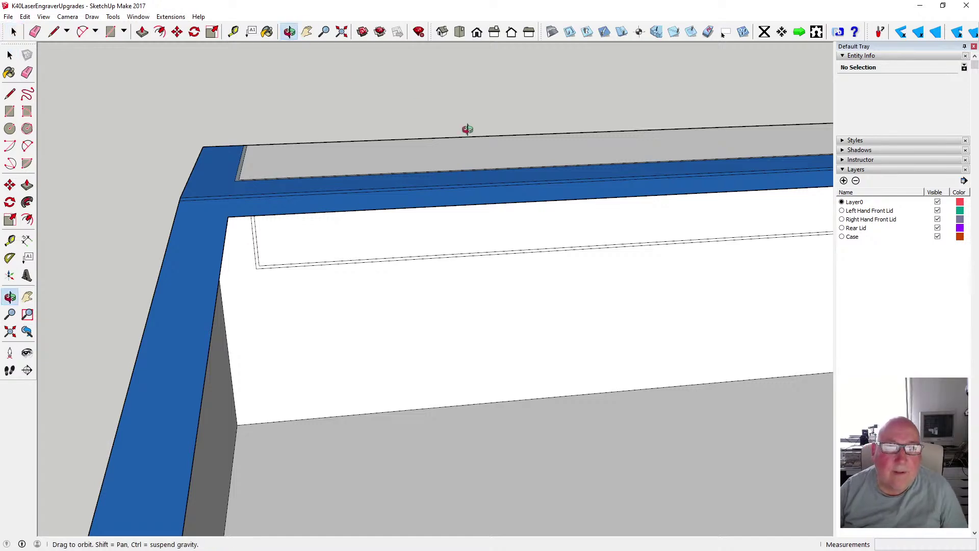
{"action": "left_click_drag", "start_coordinate": [466, 129], "coordinate": [352, 271]}
{"action": "scroll", "coordinate": [399, 256], "scroll_direction": "down", "scroll_amount": 3}
{"action": "scroll", "coordinate": [399, 256], "scroll_direction": "down", "scroll_amount": 2}
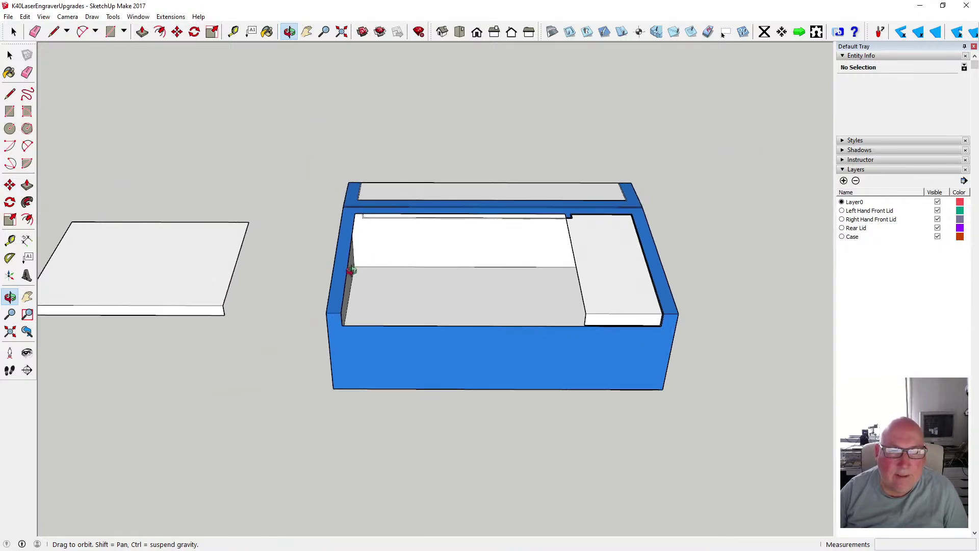
{"action": "left_click", "coordinate": [10, 55]}
{"action": "left_click", "coordinate": [192, 226]}
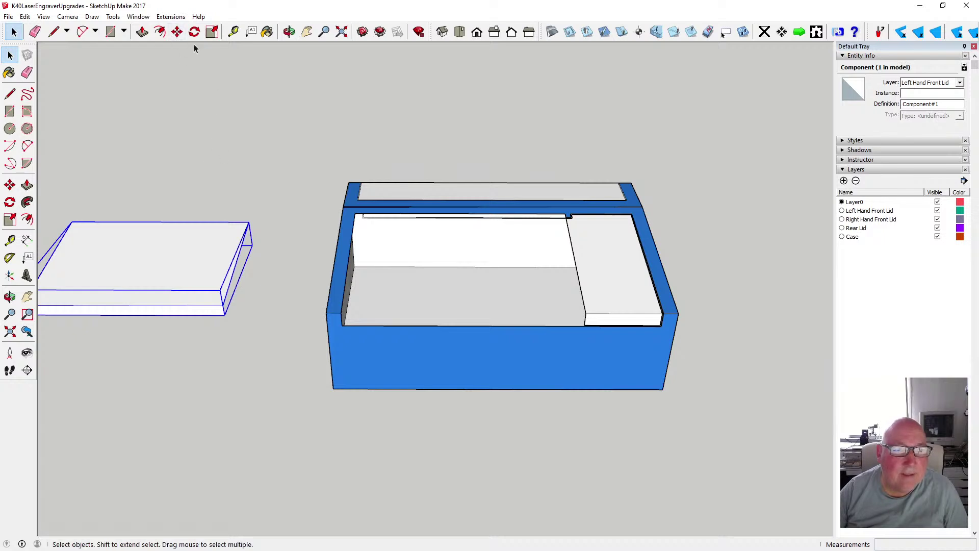
{"action": "left_click", "coordinate": [177, 32]}
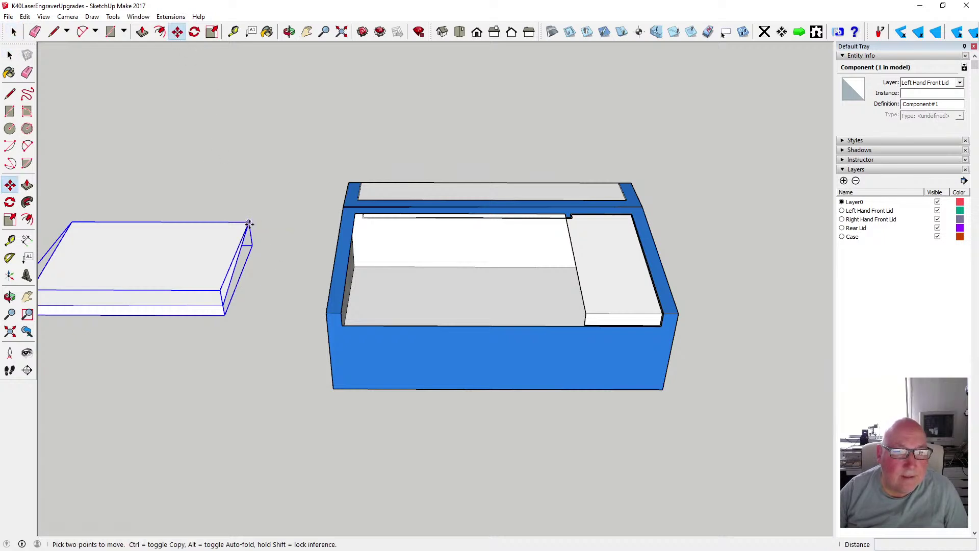
{"action": "left_click", "coordinate": [250, 220]}
{"action": "scroll", "coordinate": [575, 228], "scroll_direction": "up", "scroll_amount": 10}
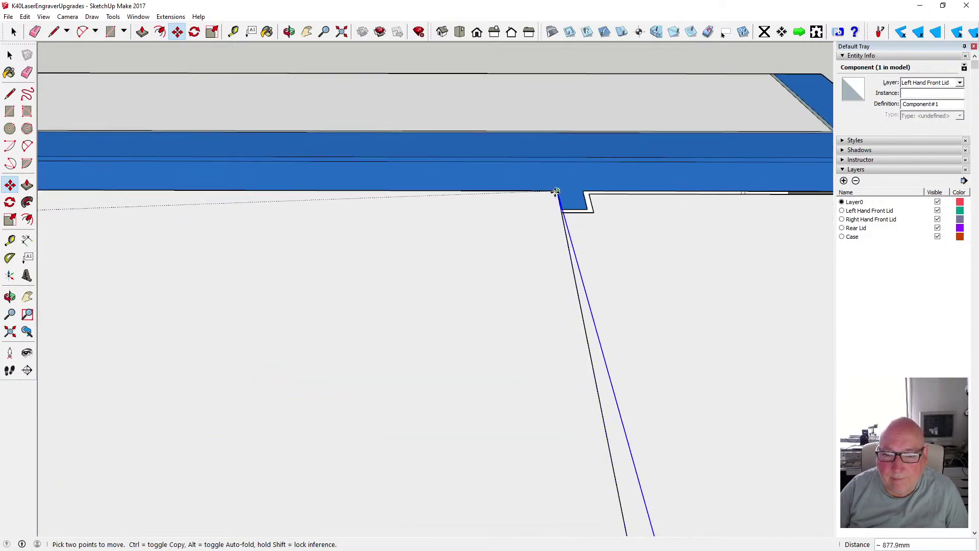
{"action": "left_click", "coordinate": [556, 191]}
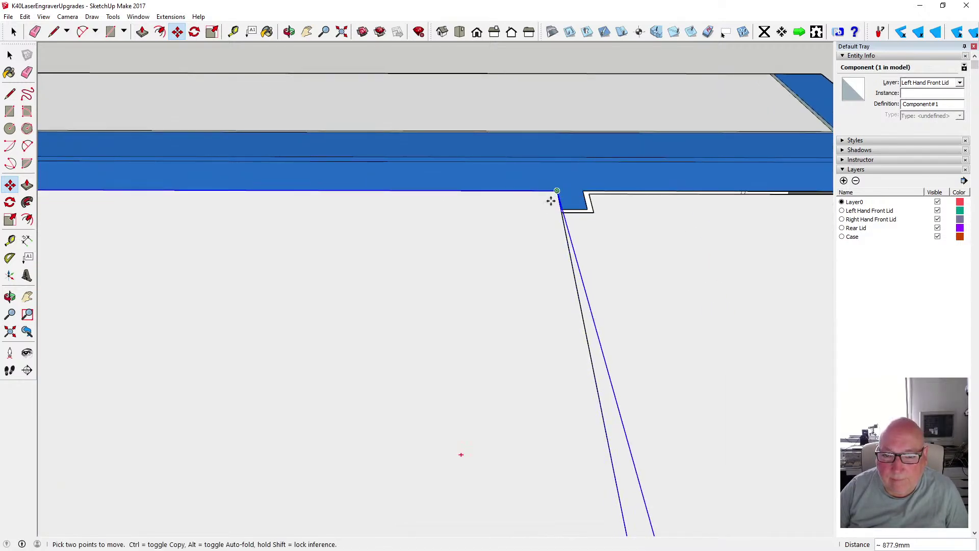
Shift the lid component 2.5 mm along the red axis, away from the right-hand front lid
{"action": "left_click", "coordinate": [514, 190]}
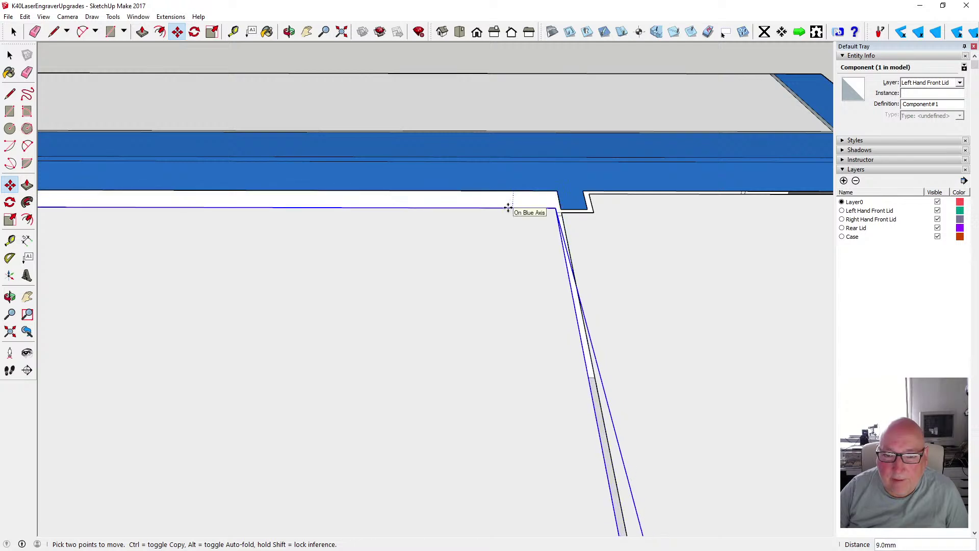
{"action": "key", "text": "Escape"}
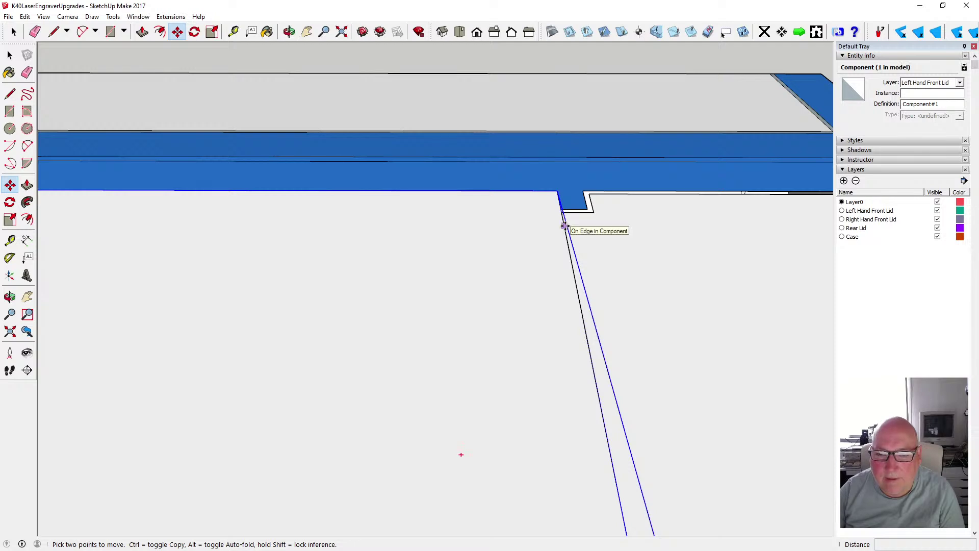
{"action": "left_click", "coordinate": [564, 226]}
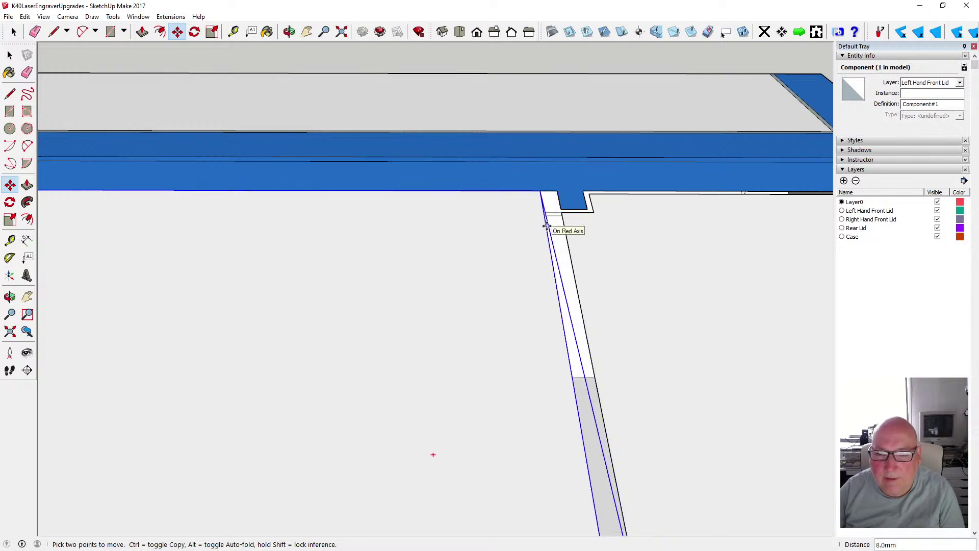
{"action": "type", "text": "2.5"}
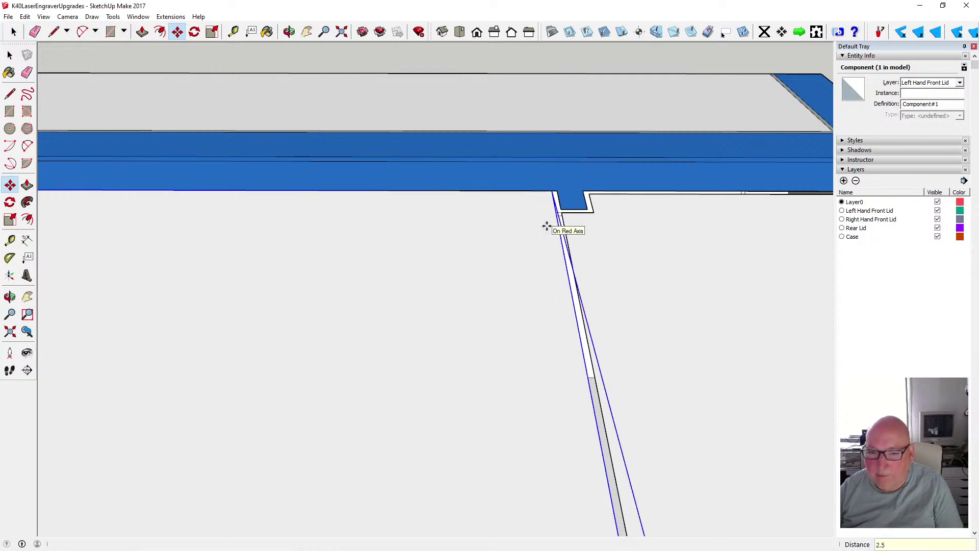
{"action": "key", "text": "Return"}
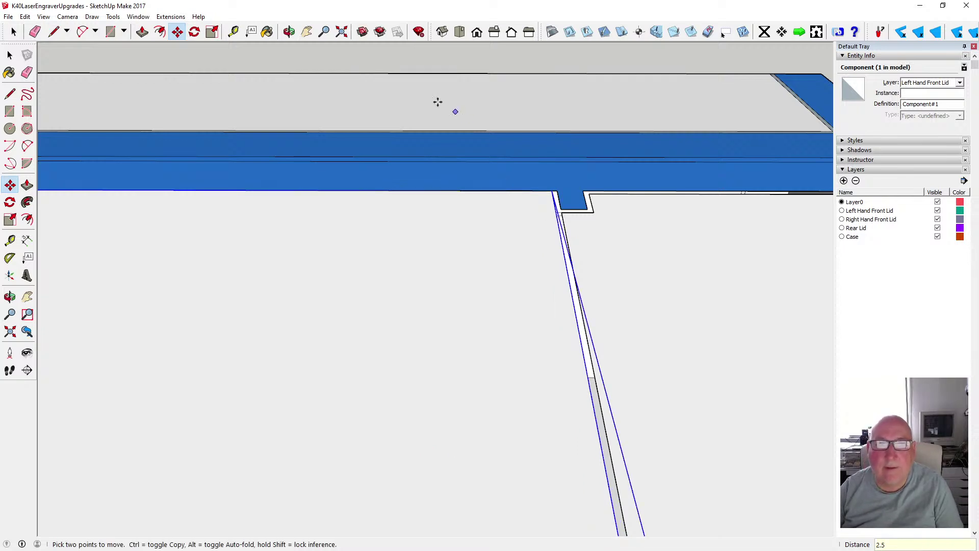
{"action": "left_click", "coordinate": [290, 31]}
{"action": "left_click_drag", "start_coordinate": [556, 224], "coordinate": [562, 239]}
{"action": "scroll", "coordinate": [563, 240], "scroll_direction": "down", "scroll_amount": 10}
{"action": "left_click_drag", "start_coordinate": [280, 376], "coordinate": [627, 264]}
{"action": "scroll", "coordinate": [587, 351], "scroll_direction": "up", "scroll_amount": 8}
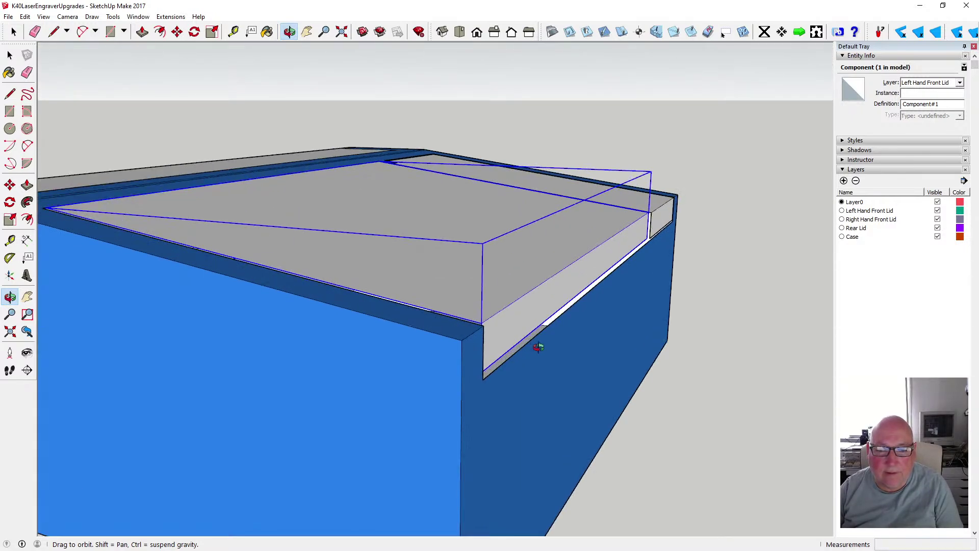
{"action": "left_click_drag", "start_coordinate": [538, 338], "coordinate": [514, 313]}
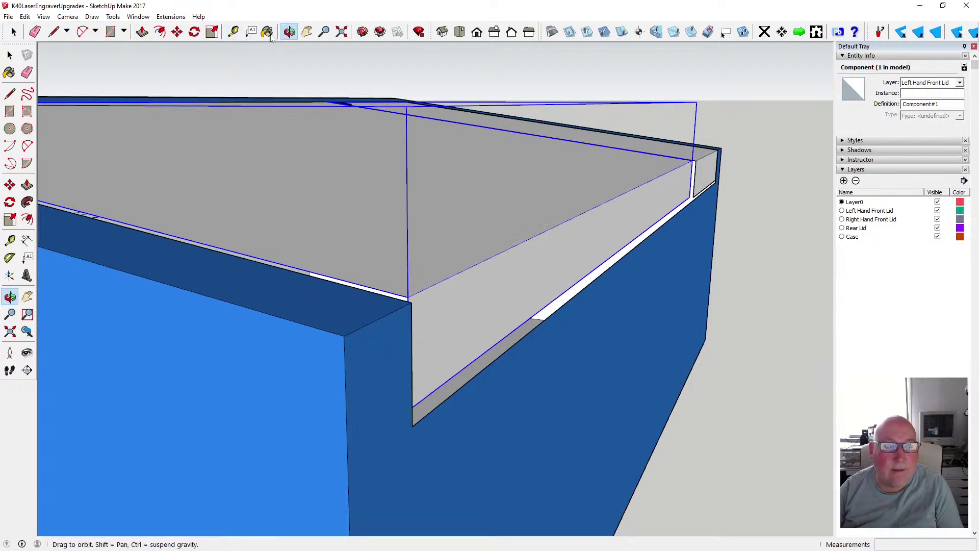
{"action": "left_click", "coordinate": [177, 31]}
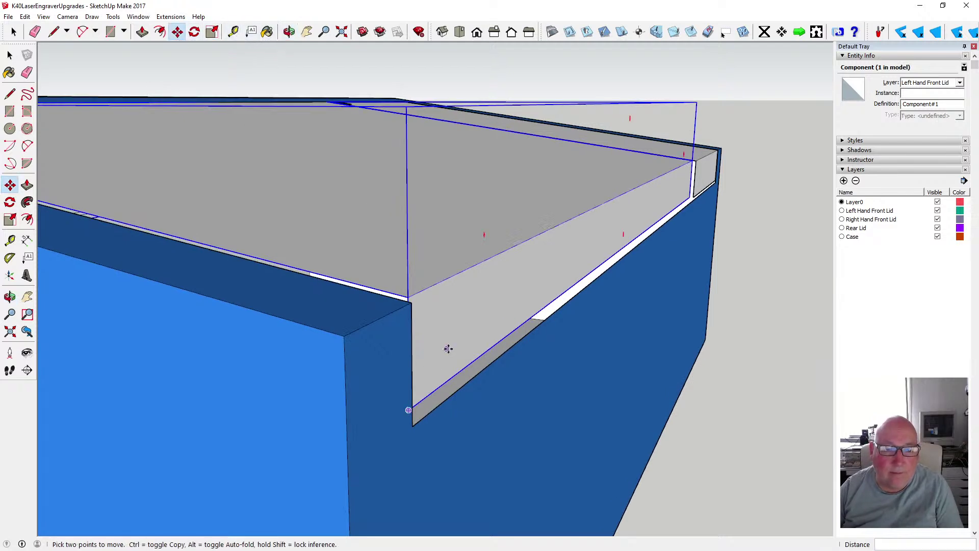
{"action": "left_click", "coordinate": [408, 295]}
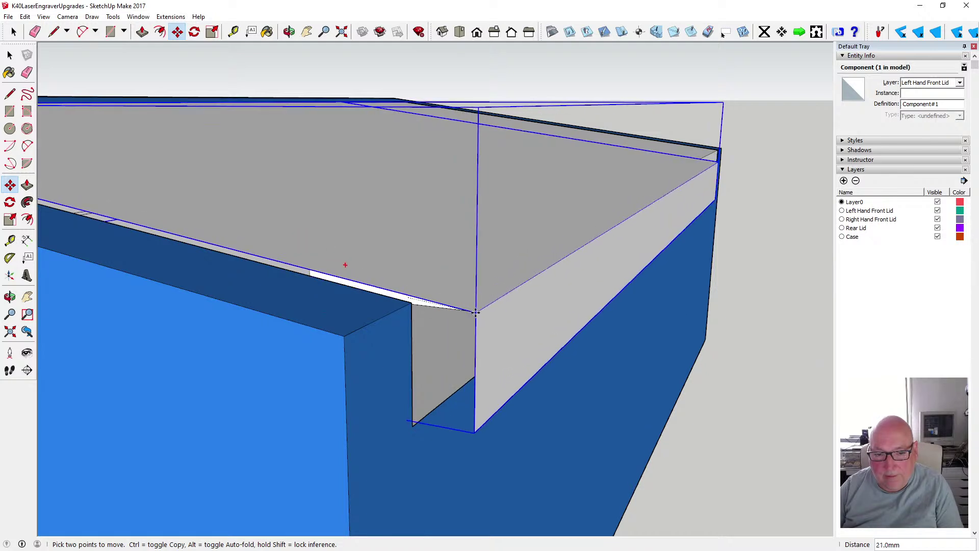
{"action": "key", "text": "Escape"}
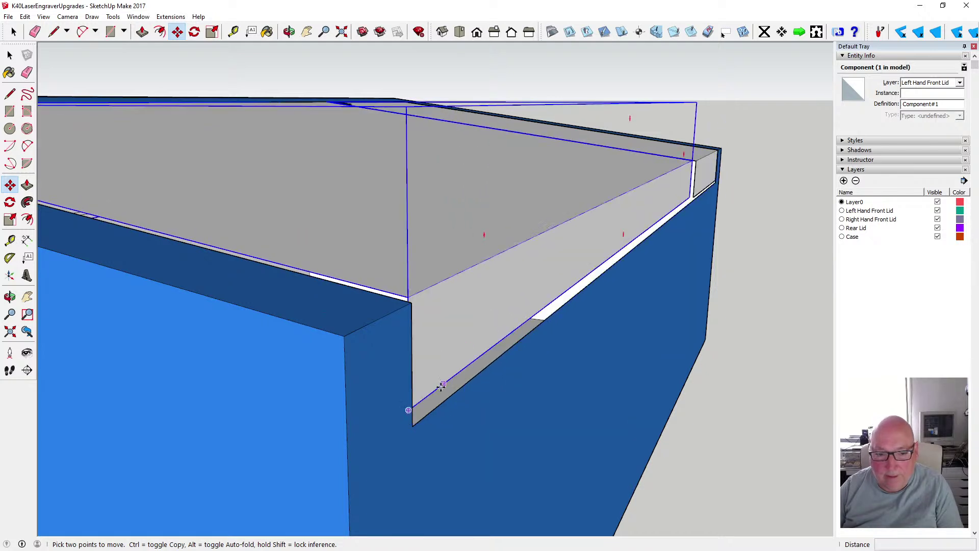
Move the left-hand lid component by its lower front left corner onto the matching corner of the casing's lid opening
{"action": "key", "text": "o"}
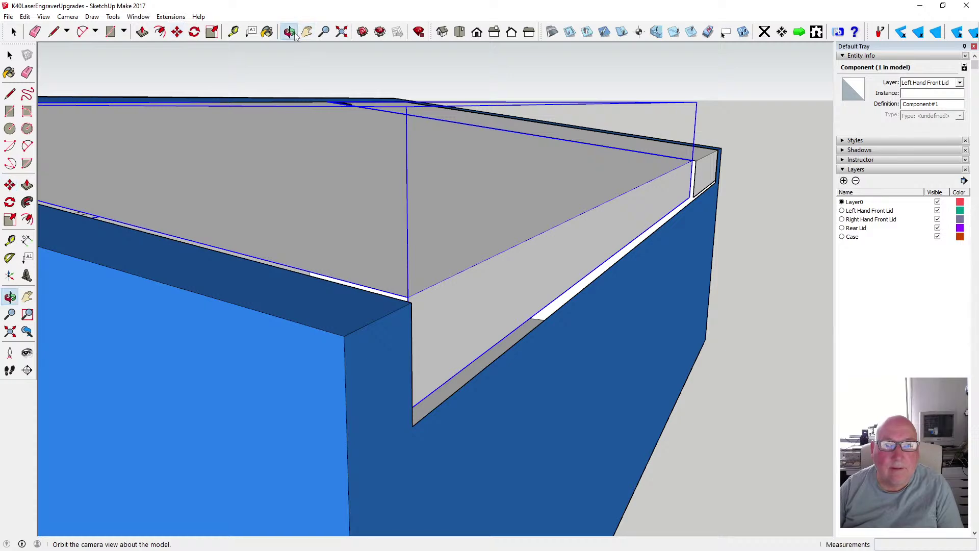
{"action": "left_click_drag", "start_coordinate": [405, 142], "coordinate": [112, 261]}
{"action": "scroll", "coordinate": [568, 195], "scroll_direction": "down", "scroll_amount": 5}
{"action": "scroll", "coordinate": [121, 219], "scroll_direction": "up", "scroll_amount": 5}
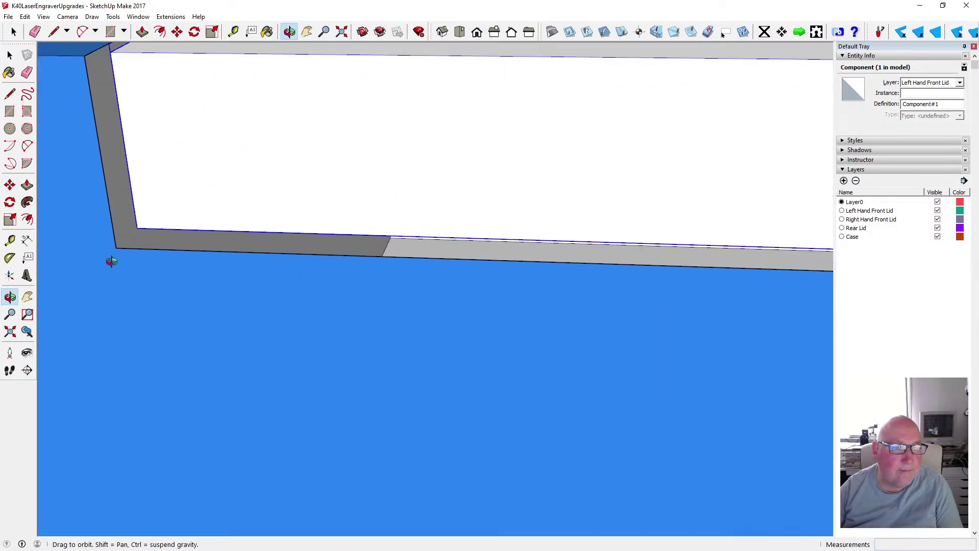
{"action": "left_click", "coordinate": [177, 31]}
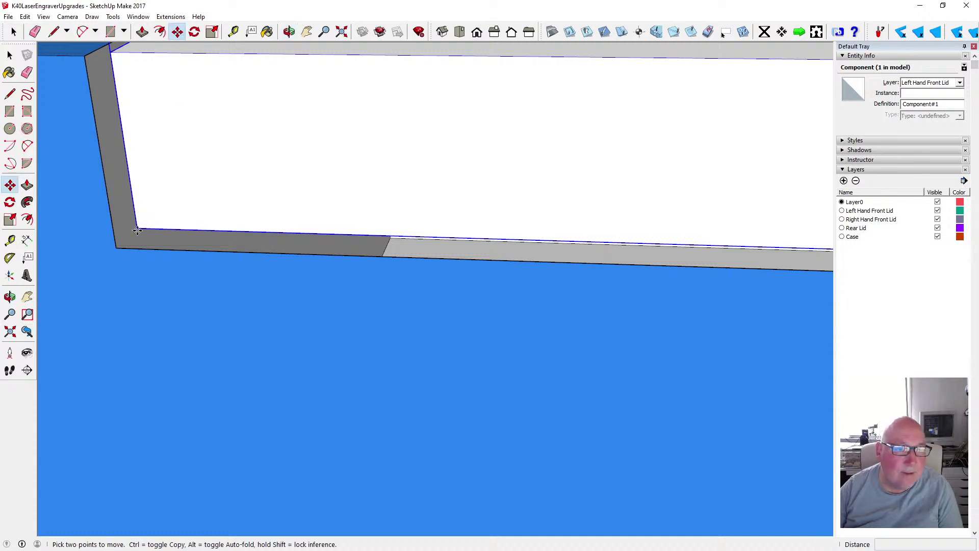
{"action": "left_click", "coordinate": [137, 231]}
{"action": "left_click", "coordinate": [115, 248]}
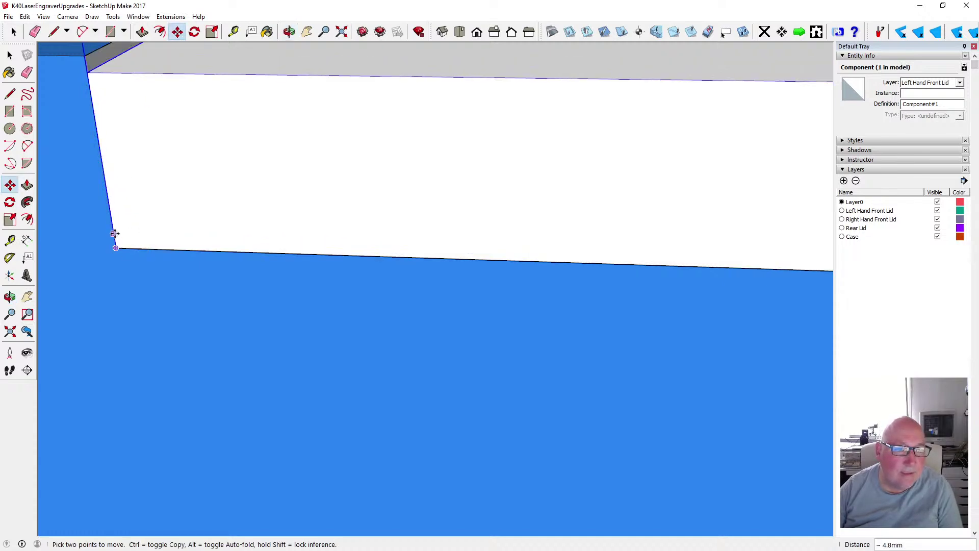
Shift the lid component 2.5 mm along the red axis towards the right-hand lid and 2.5 mm up the blue axis
{"action": "left_click", "coordinate": [115, 234]}
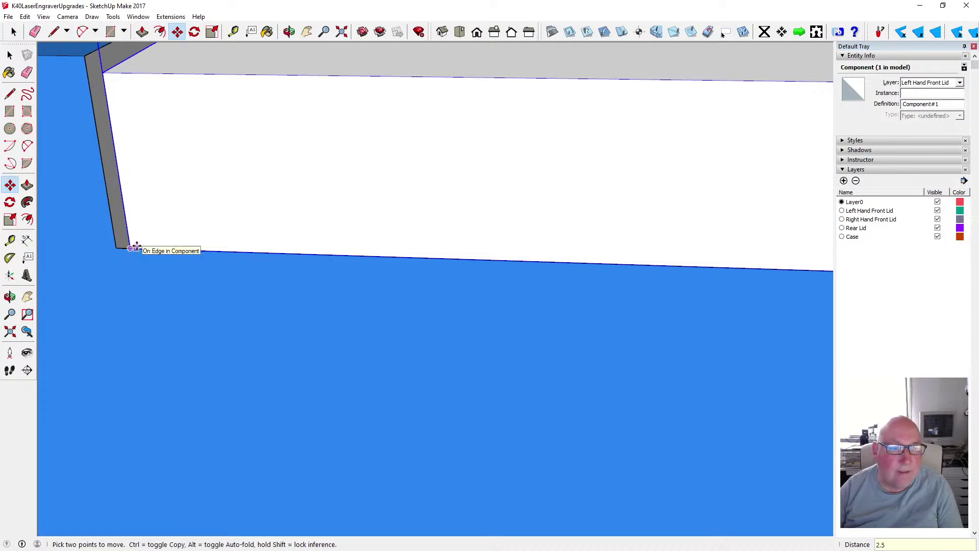
{"action": "key", "text": "Return"}
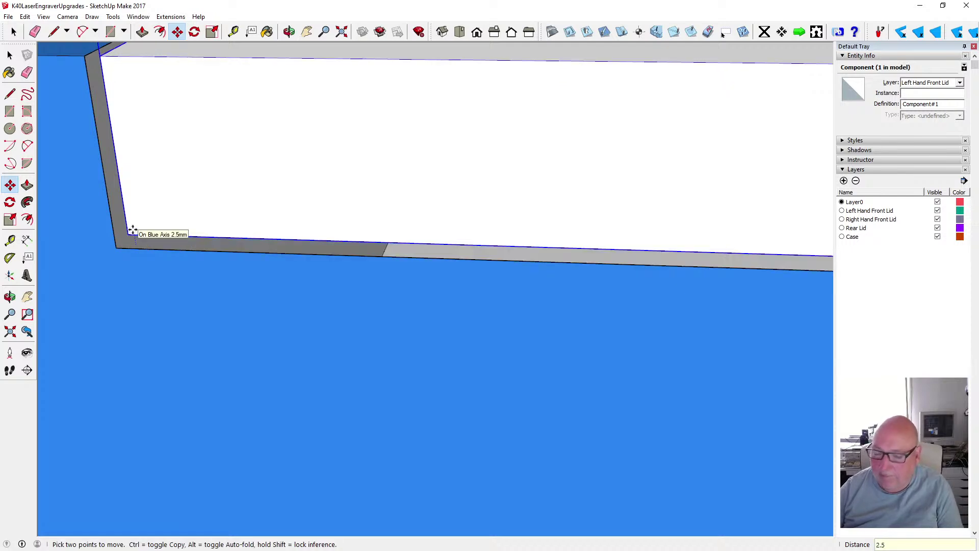
{"action": "middle_click_drag", "start_coordinate": [132, 230], "coordinate": [162, 215]}
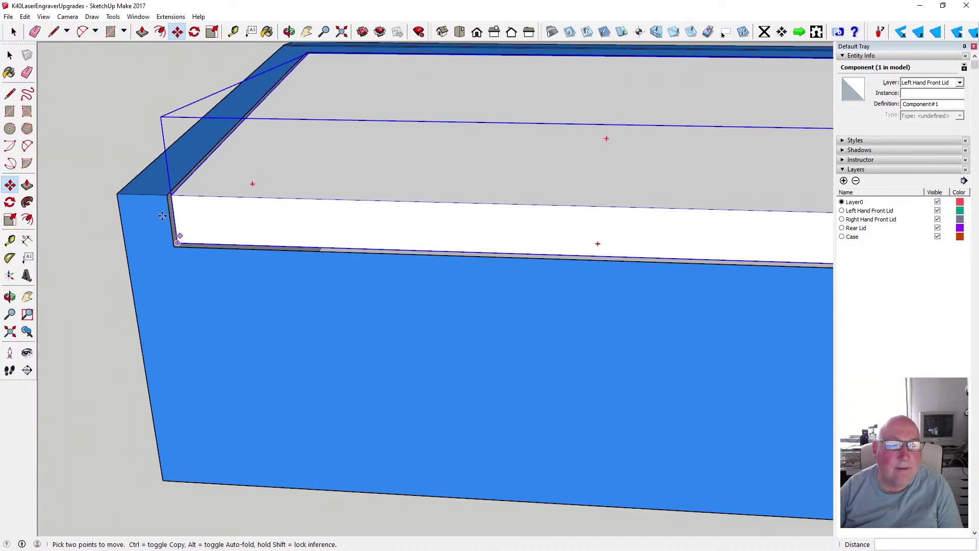
{"action": "key", "text": "space"}
{"action": "left_click", "coordinate": [92, 87]}
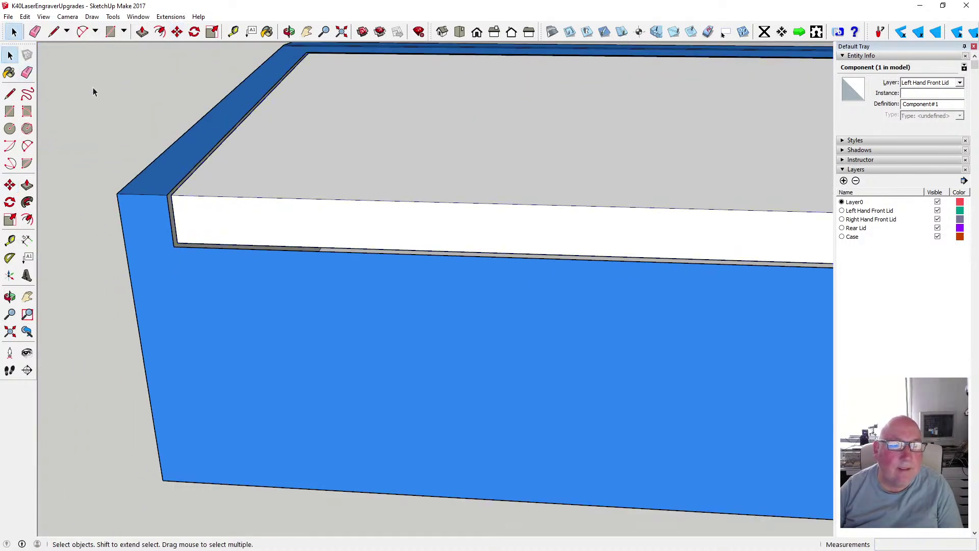
Bring the whole engraver into view and save the model
{"action": "left_click", "coordinate": [289, 34]}
{"action": "scroll", "coordinate": [284, 242], "scroll_direction": "down", "scroll_amount": 5}
{"action": "left_click_drag", "start_coordinate": [364, 185], "coordinate": [238, 226]}
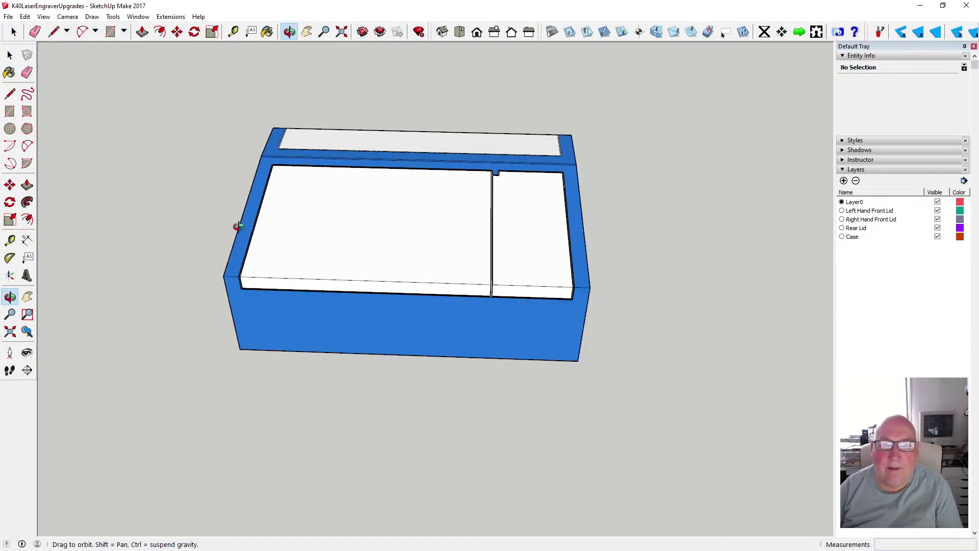
{"action": "left_click", "coordinate": [8, 17]}
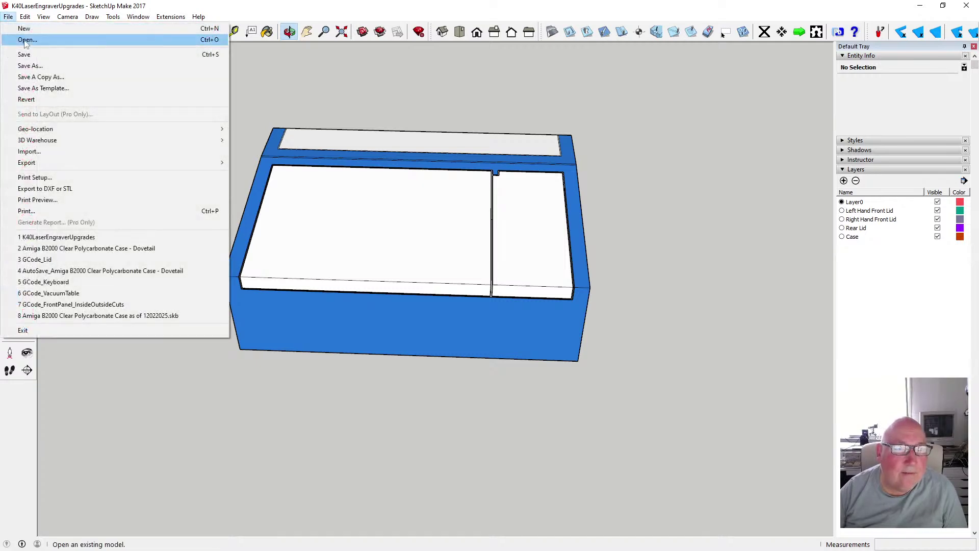
{"action": "left_click", "coordinate": [21, 52]}
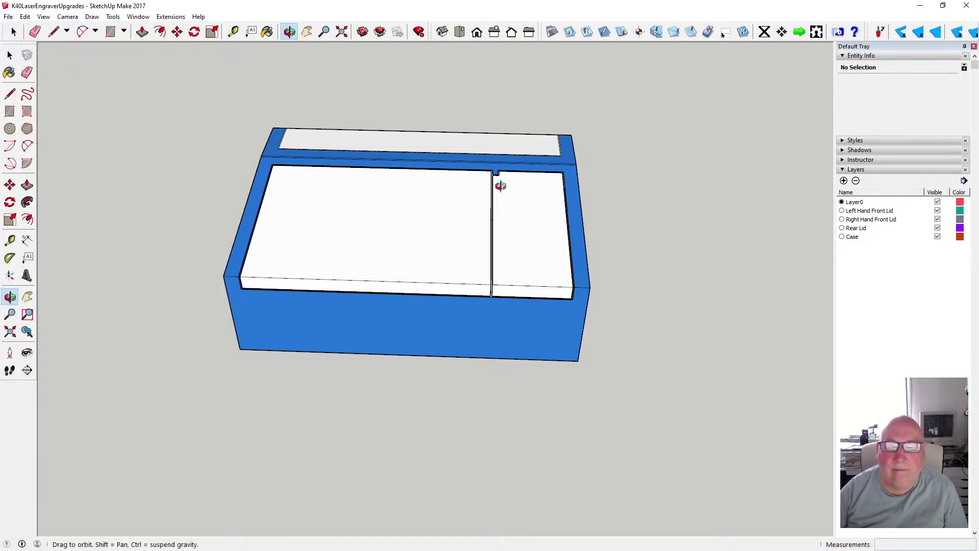
Copy the right-hand front lid with its front lip and paste the duplicate in the empty space beside the casing
{"action": "key", "text": "space"}
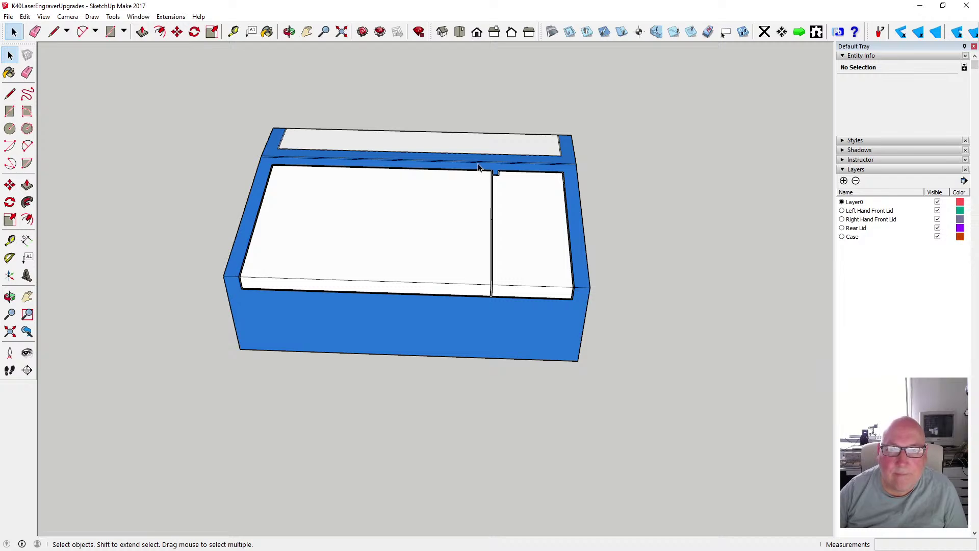
{"action": "left_click_drag", "start_coordinate": [478, 163], "coordinate": [579, 306]}
{"action": "left_click", "coordinate": [25, 17]}
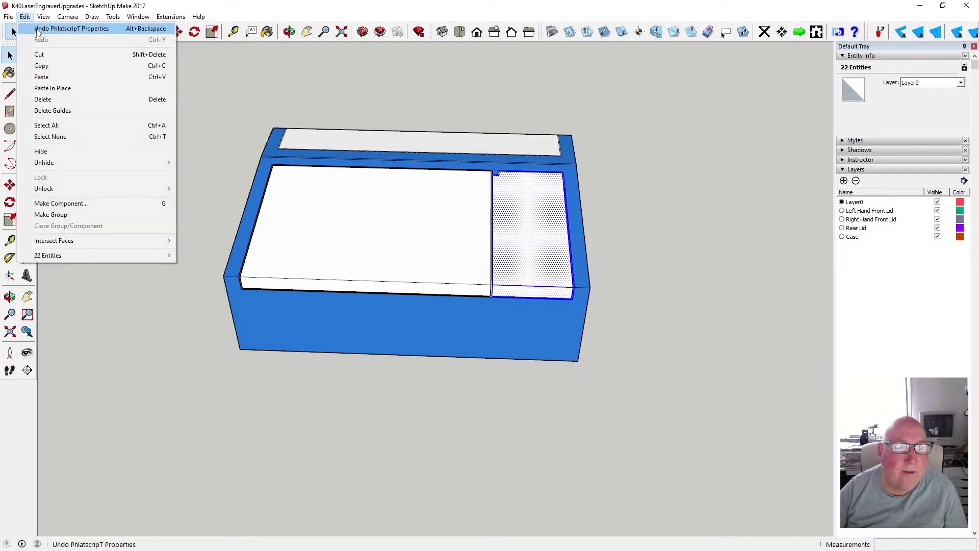
{"action": "left_click", "coordinate": [54, 65]}
{"action": "scroll", "coordinate": [285, 153], "scroll_direction": "down", "scroll_amount": 2}
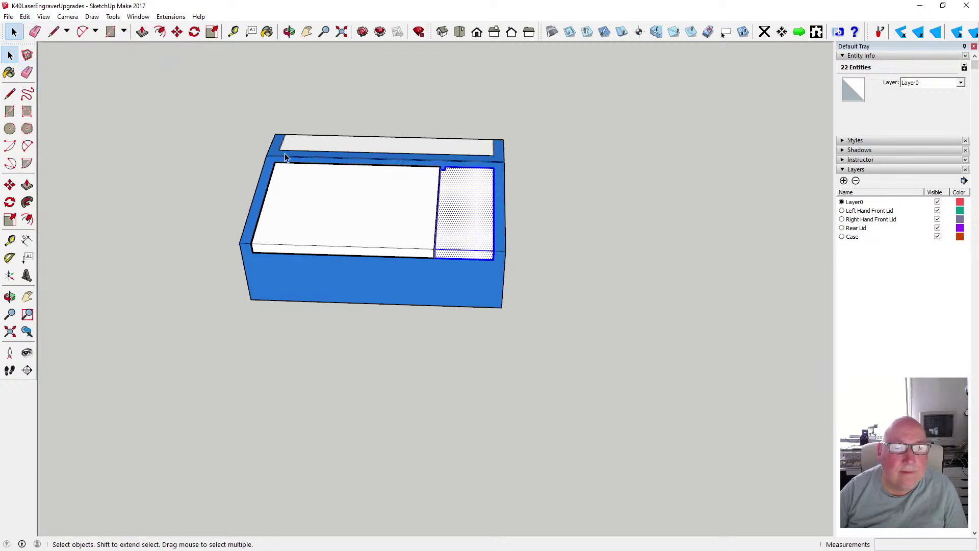
{"action": "left_click", "coordinate": [24, 17]}
{"action": "left_click", "coordinate": [48, 77]}
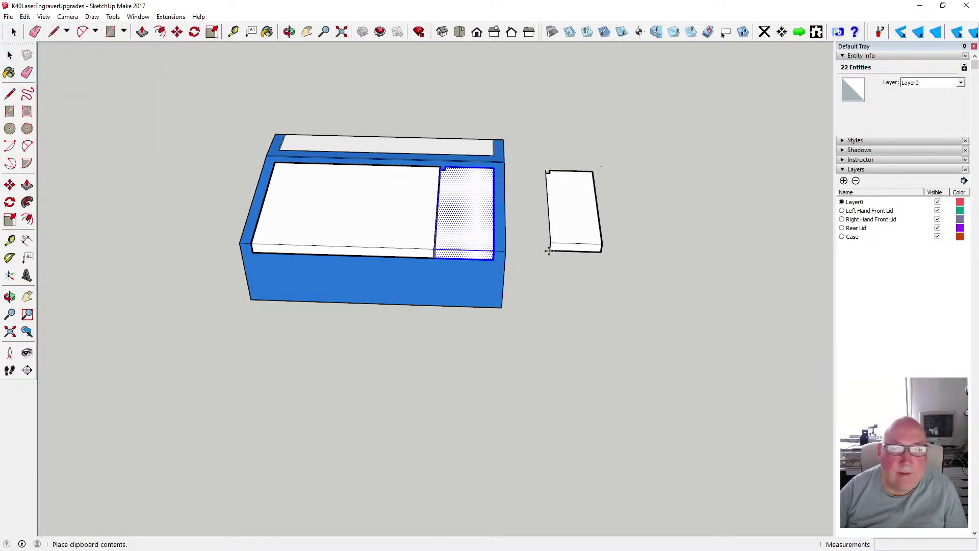
{"action": "left_click", "coordinate": [584, 259]}
{"action": "scroll", "coordinate": [634, 284], "scroll_direction": "up", "scroll_amount": 3}
{"action": "scroll", "coordinate": [633, 285], "scroll_direction": "up", "scroll_amount": 2}
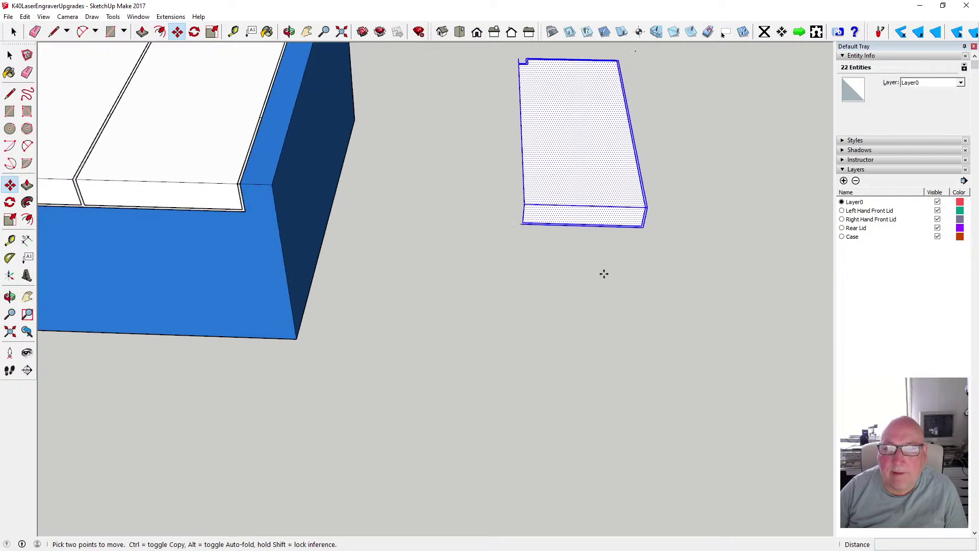
Delete the leftover gap edges along the front and right side of the copied right-hand lid
{"action": "key", "text": "space"}
{"action": "left_click", "coordinate": [482, 188]}
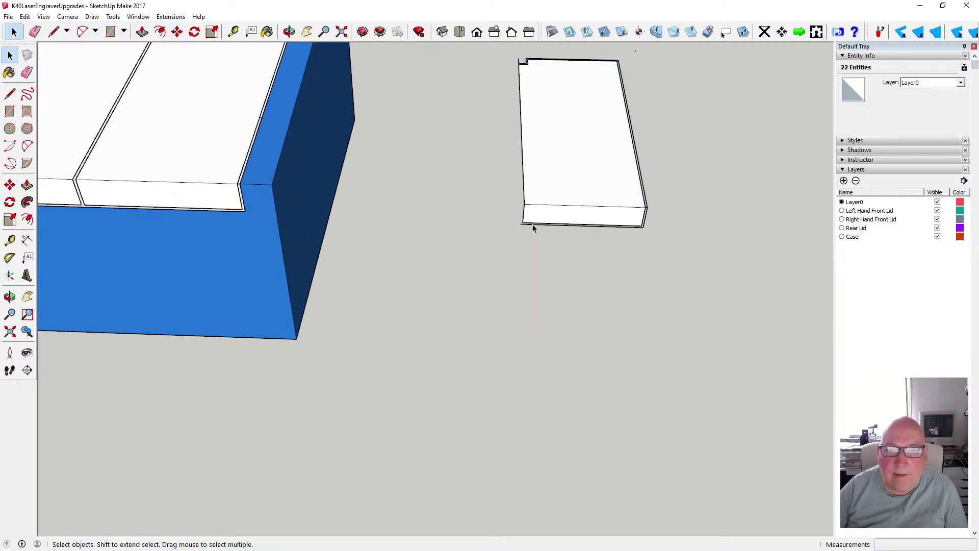
{"action": "left_click", "coordinate": [531, 226]}
{"action": "key", "text": "Delete"}
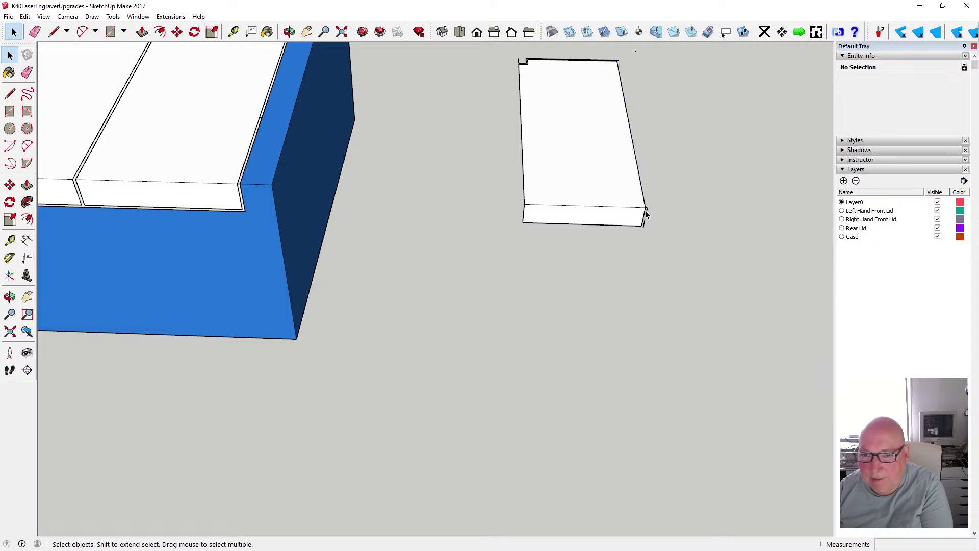
{"action": "left_click", "coordinate": [647, 213]}
{"action": "scroll", "coordinate": [649, 210], "scroll_direction": "up", "scroll_amount": 3}
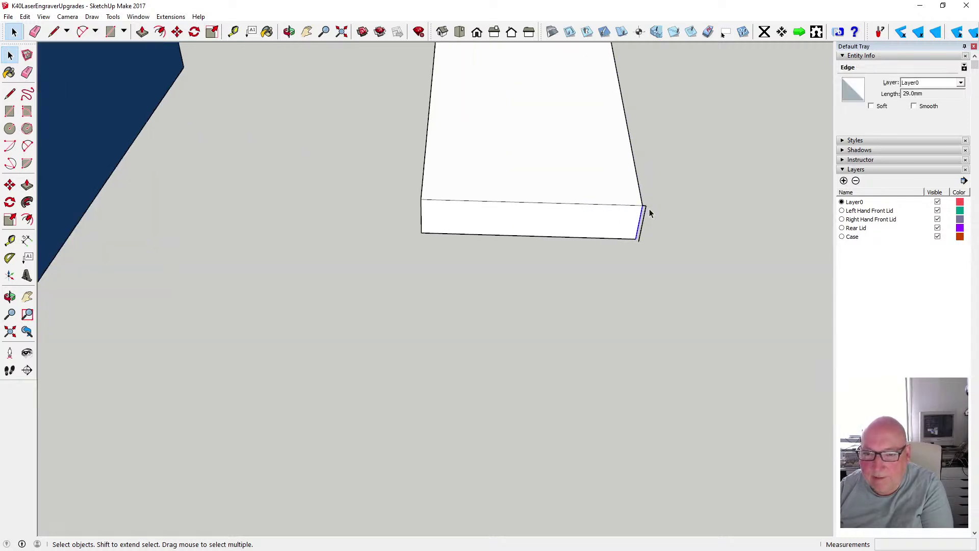
{"action": "left_click", "coordinate": [644, 208]}
{"action": "left_click", "coordinate": [549, 327]}
Delete the leftover gap edges along the rear and around the corner notch of the copied lid
{"action": "scroll", "coordinate": [549, 317], "scroll_direction": "down", "scroll_amount": 3}
{"action": "scroll", "coordinate": [531, 110], "scroll_direction": "up", "scroll_amount": 5}
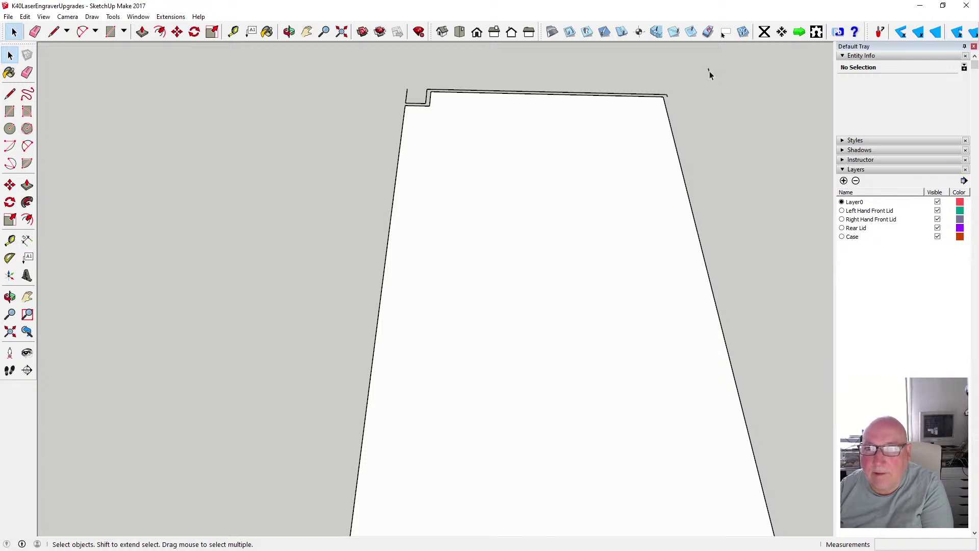
{"action": "left_click", "coordinate": [670, 110]}
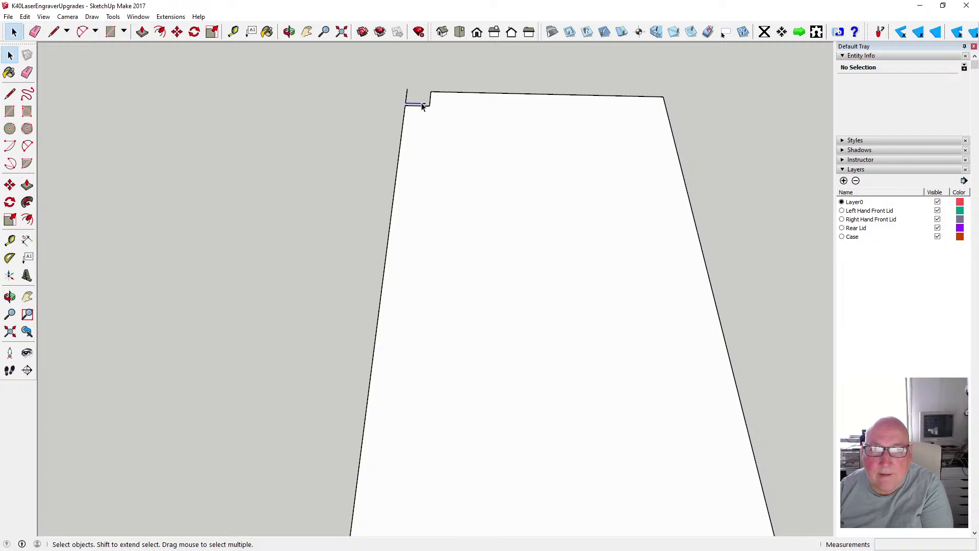
{"action": "scroll", "coordinate": [418, 98], "scroll_direction": "down", "scroll_amount": 5}
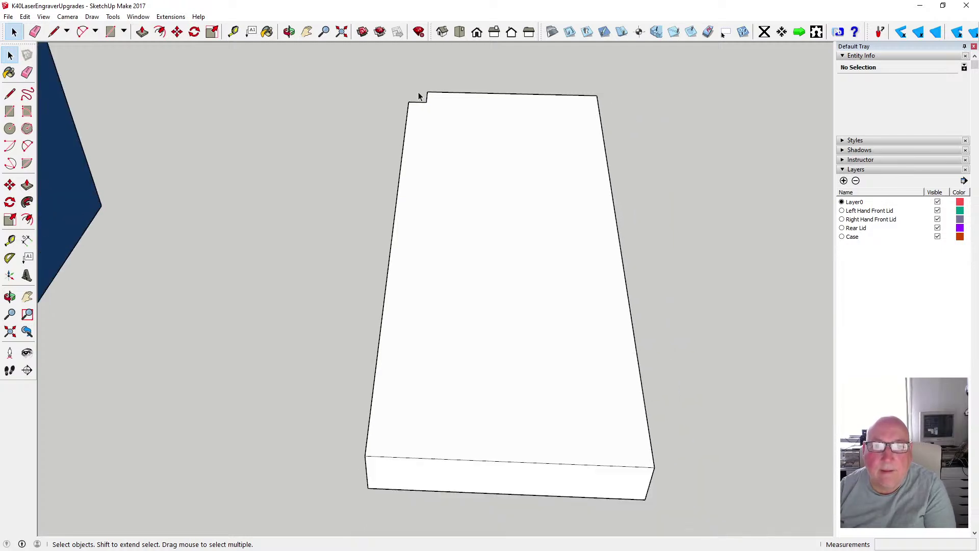
Select the whole copied right-hand lid and make it a component with the default settings
{"action": "middle_click_drag", "start_coordinate": [415, 97], "coordinate": [633, 259]}
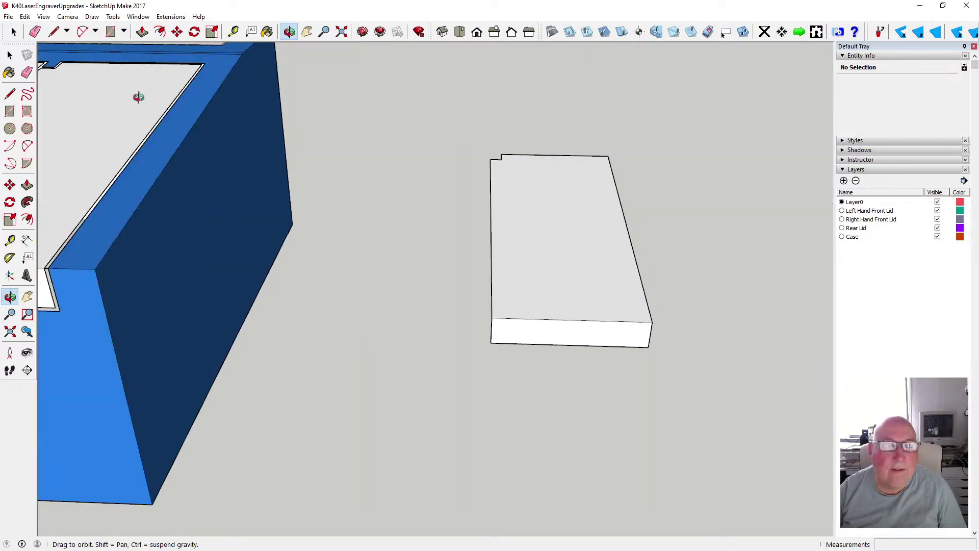
{"action": "left_click_drag", "start_coordinate": [445, 119], "coordinate": [687, 364]}
{"action": "right_click", "coordinate": [600, 327]}
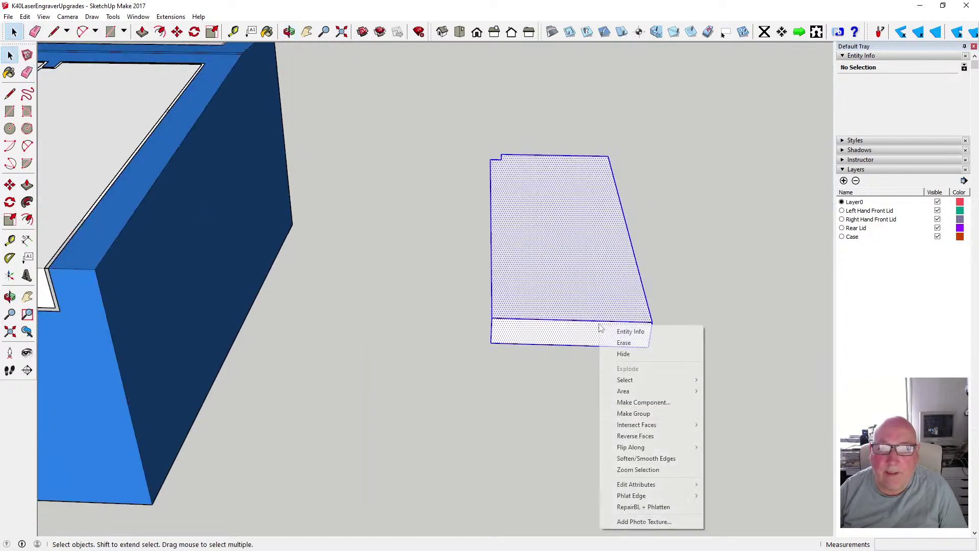
{"action": "left_click", "coordinate": [677, 403]}
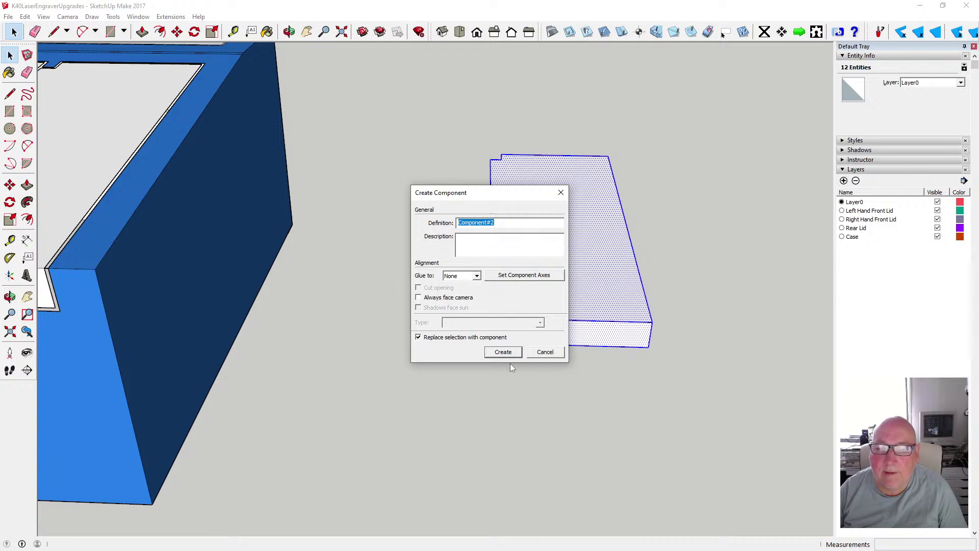
{"action": "left_click", "coordinate": [503, 351]}
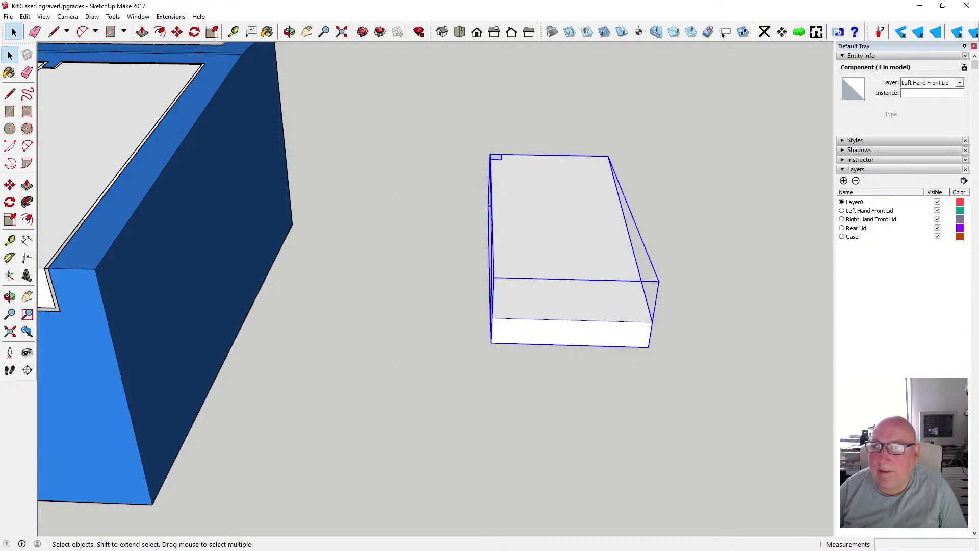
Assign the new lid component to the Right Hand Front Lid layer and deselect it
{"action": "left_click", "coordinate": [960, 83]}
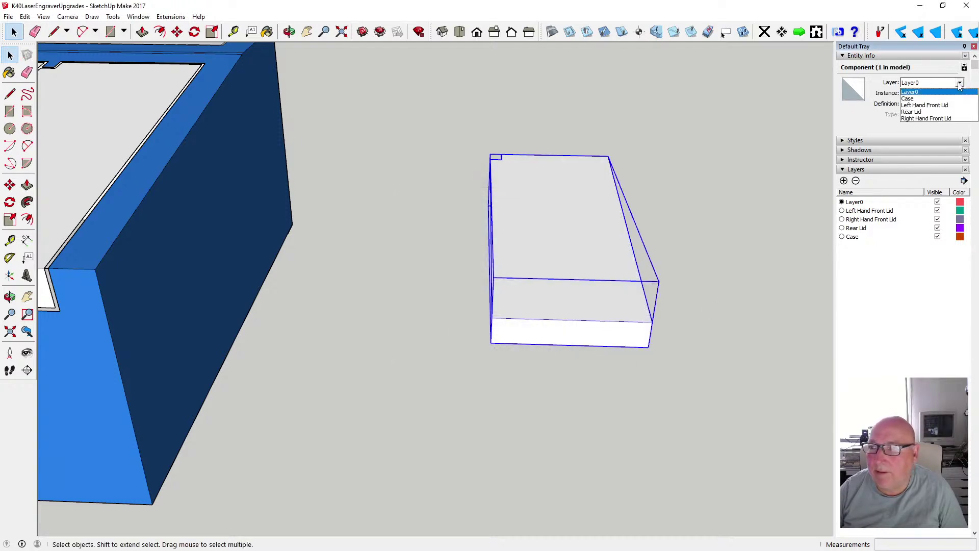
{"action": "left_click", "coordinate": [950, 119]}
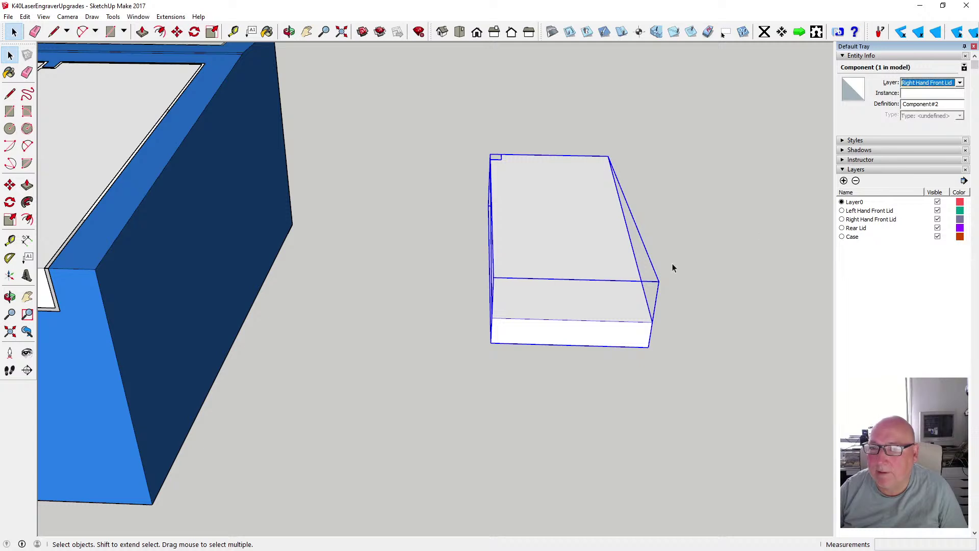
{"action": "left_click", "coordinate": [703, 250]}
{"action": "scroll", "coordinate": [742, 261], "scroll_direction": "down", "scroll_amount": 3}
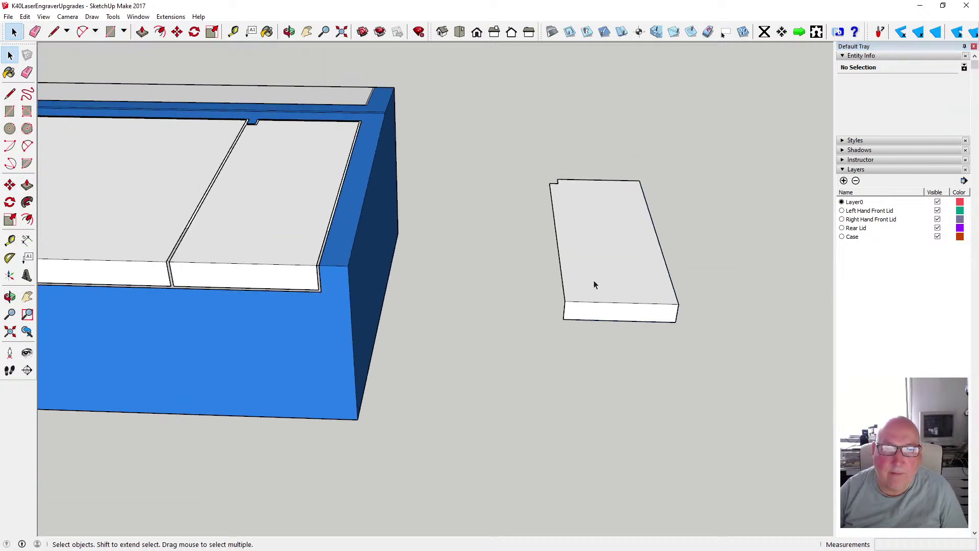
{"action": "scroll", "coordinate": [554, 229], "scroll_direction": "down", "scroll_amount": 2}
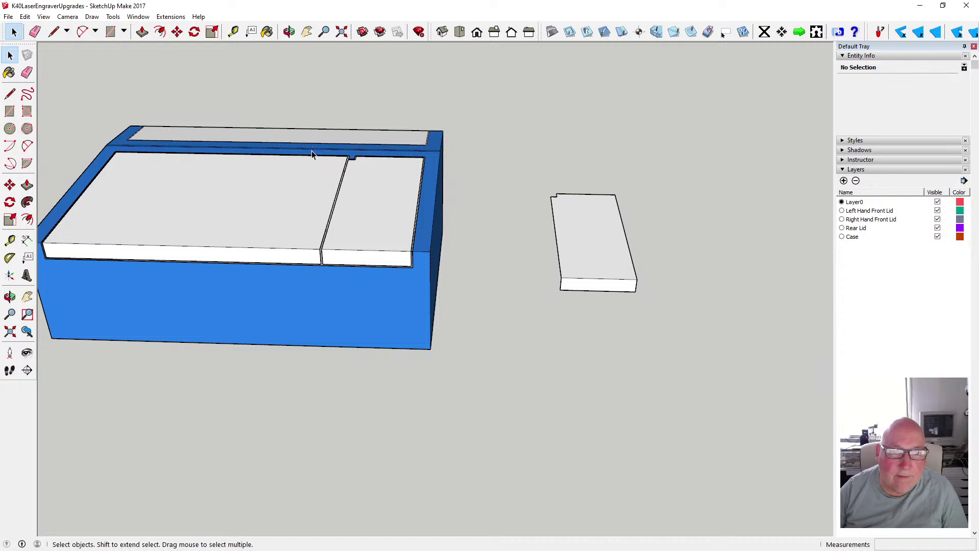
Delete the original right-hand front lid geometry from the case, including the leftover gap edge along its front
{"action": "left_click_drag", "start_coordinate": [310, 152], "coordinate": [428, 279]}
{"action": "scroll", "coordinate": [382, 252], "scroll_direction": "up", "scroll_amount": 2}
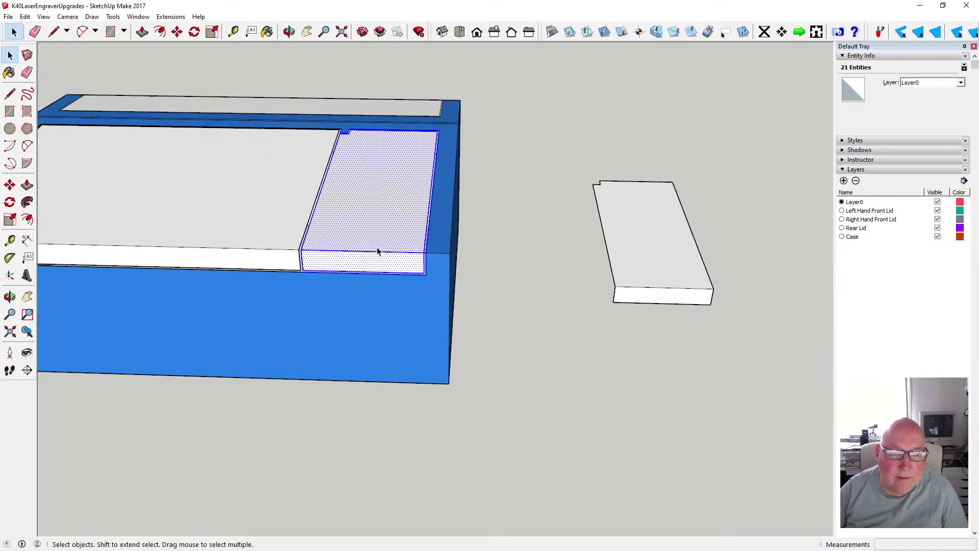
{"action": "left_click", "coordinate": [373, 254]}
{"action": "key", "text": "Delete"}
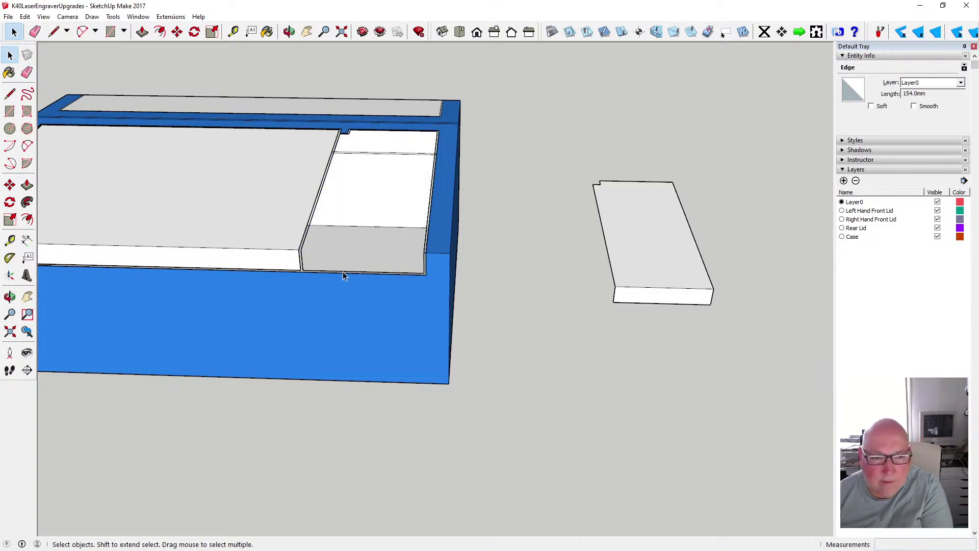
{"action": "key", "text": "Delete"}
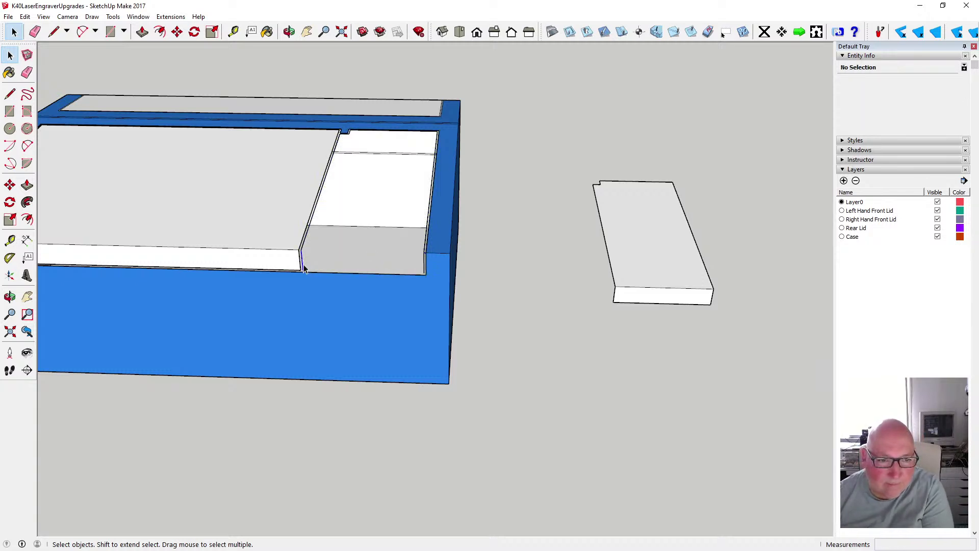
Delete the leftover gap edges along the left and right sides of the right-hand lid opening in the case
{"action": "scroll", "coordinate": [304, 269], "scroll_direction": "up", "scroll_amount": 3}
{"action": "left_click", "coordinate": [306, 276]}
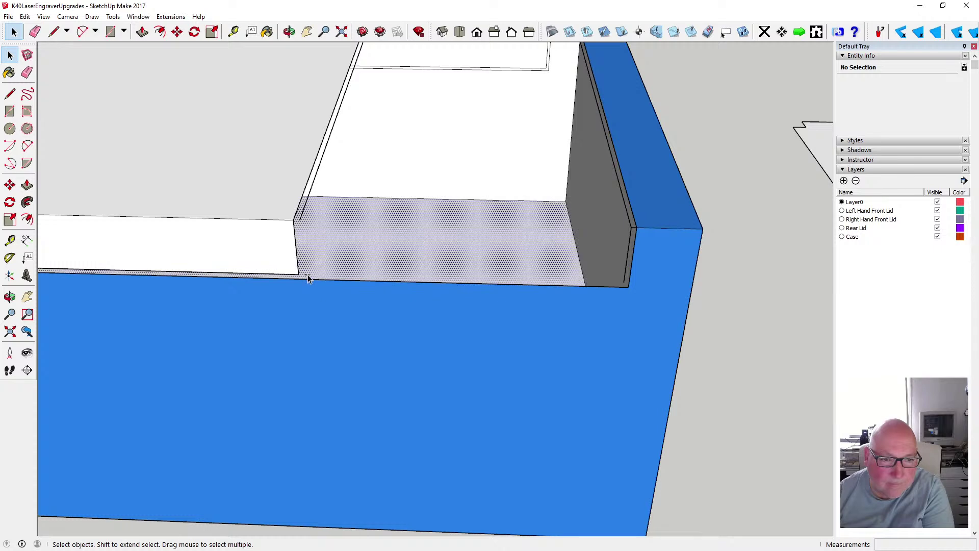
{"action": "left_click", "coordinate": [304, 210]}
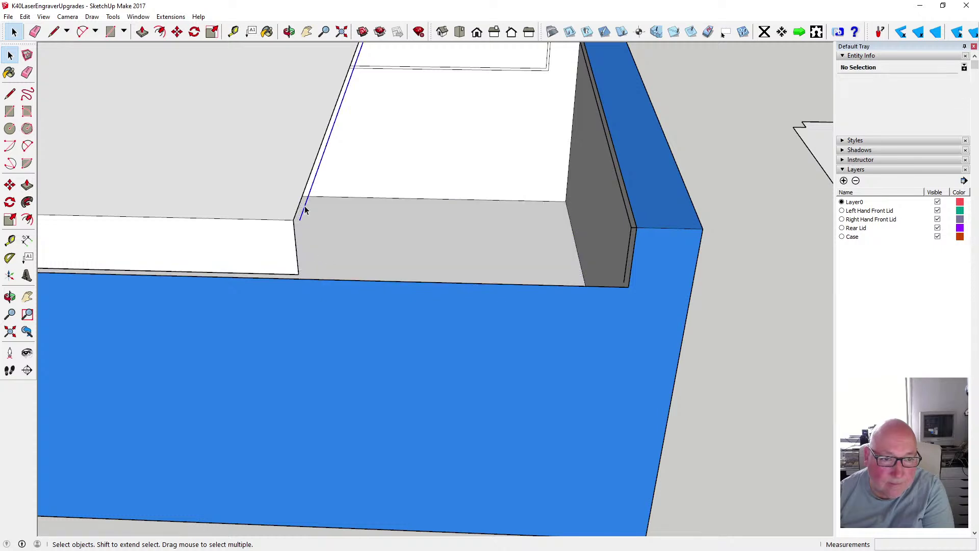
{"action": "key", "text": "Delete"}
{"action": "left_click", "coordinate": [634, 228]}
{"action": "key", "text": "Delete"}
{"action": "scroll", "coordinate": [591, 320], "scroll_direction": "down", "scroll_amount": 4}
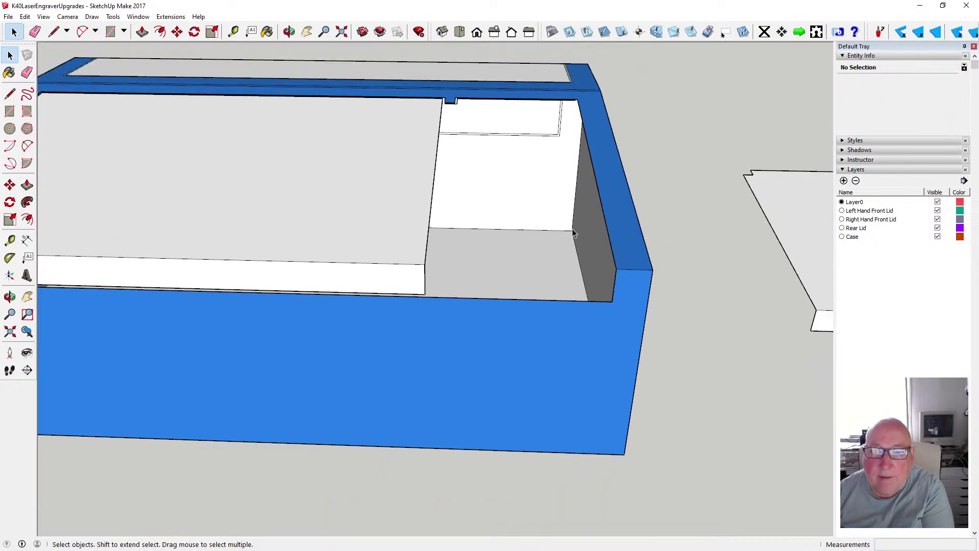
Delete the leftover gap edges along the rear and around the notch of the right-hand lid opening
{"action": "scroll", "coordinate": [542, 153], "scroll_direction": "up", "scroll_amount": 4}
{"action": "scroll", "coordinate": [498, 230], "scroll_direction": "down", "scroll_amount": 3}
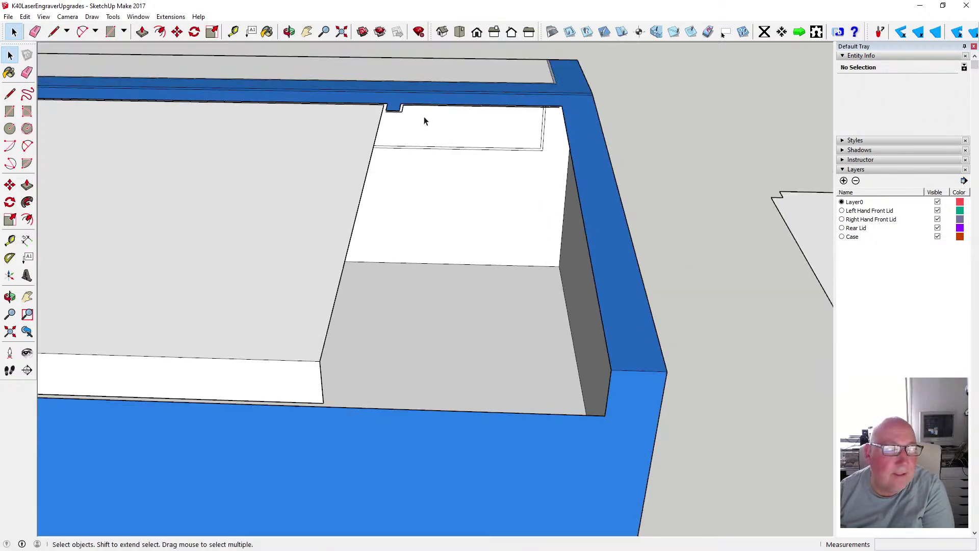
{"action": "scroll", "coordinate": [424, 121], "scroll_direction": "up", "scroll_amount": 4}
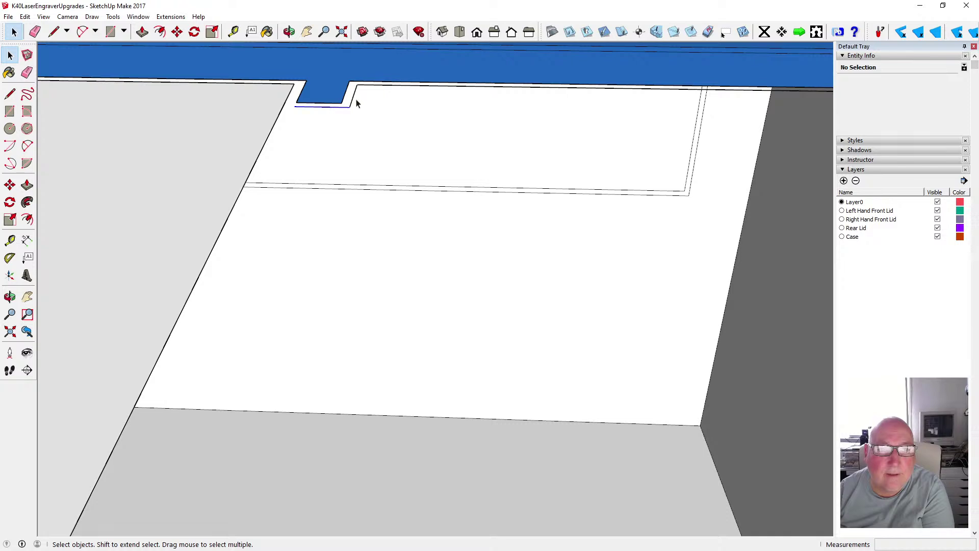
{"action": "scroll", "coordinate": [306, 147], "scroll_direction": "down", "scroll_amount": 2}
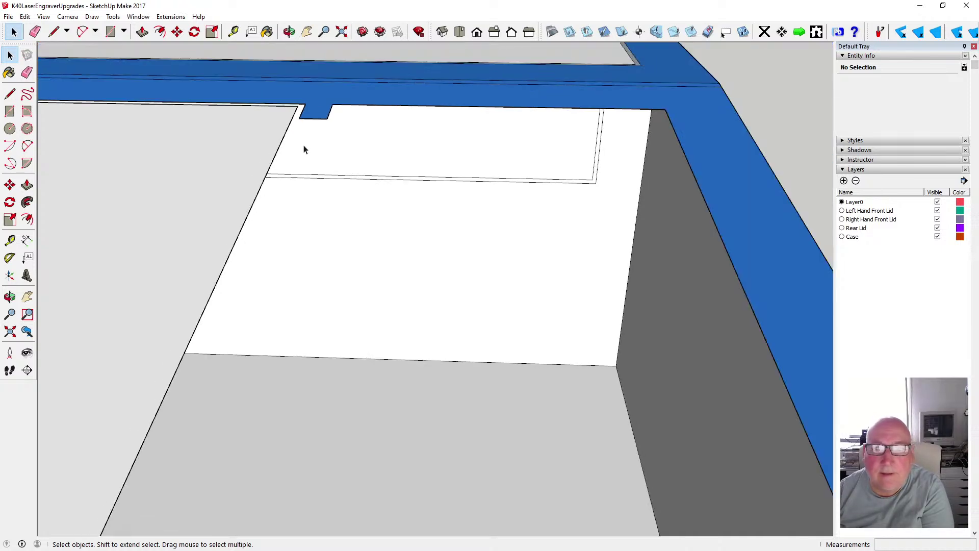
{"action": "scroll", "coordinate": [480, 130], "scroll_direction": "down", "scroll_amount": 5}
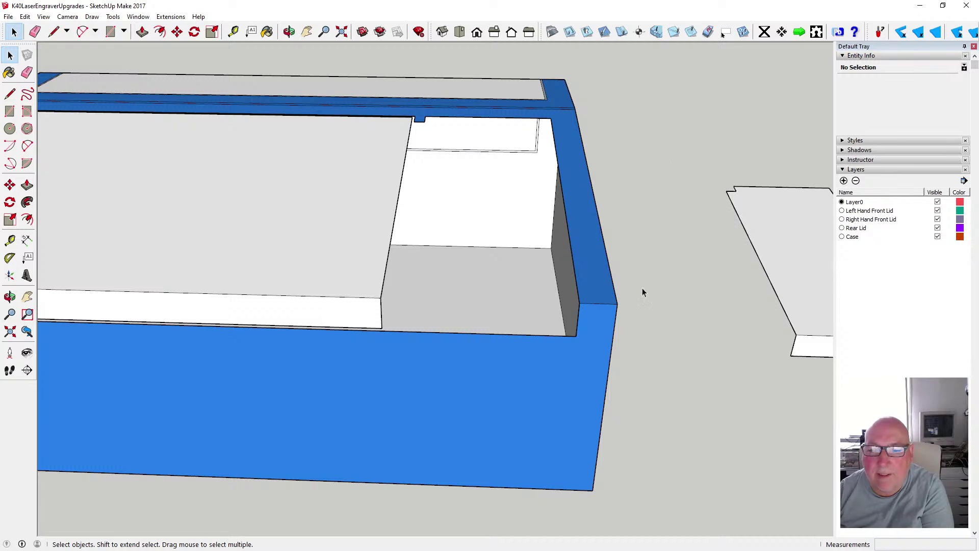
Move the right-hand lid component by its lower front right corner onto the matching corner of the case opening
{"action": "scroll", "coordinate": [497, 288], "scroll_direction": "down", "scroll_amount": 3}
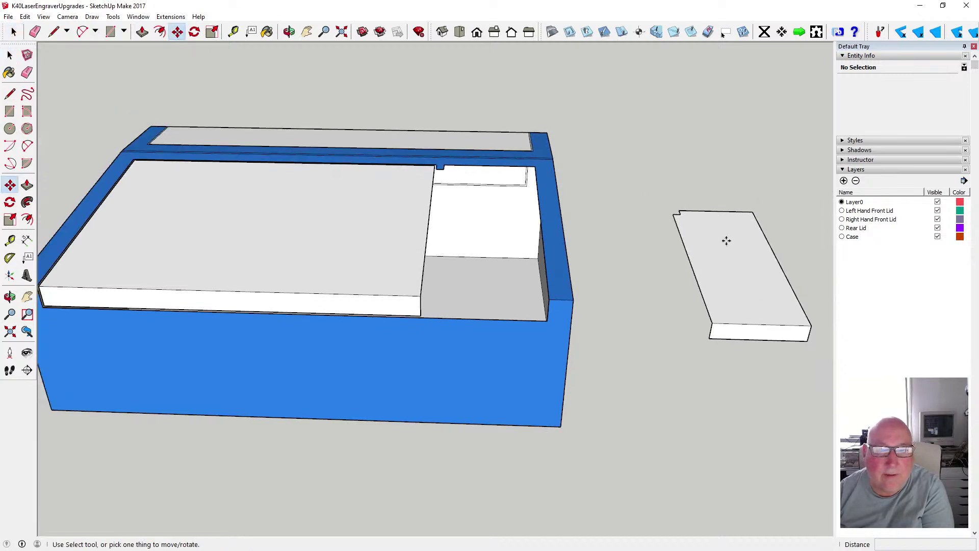
{"action": "key", "text": "m"}
{"action": "left_click", "coordinate": [808, 341]}
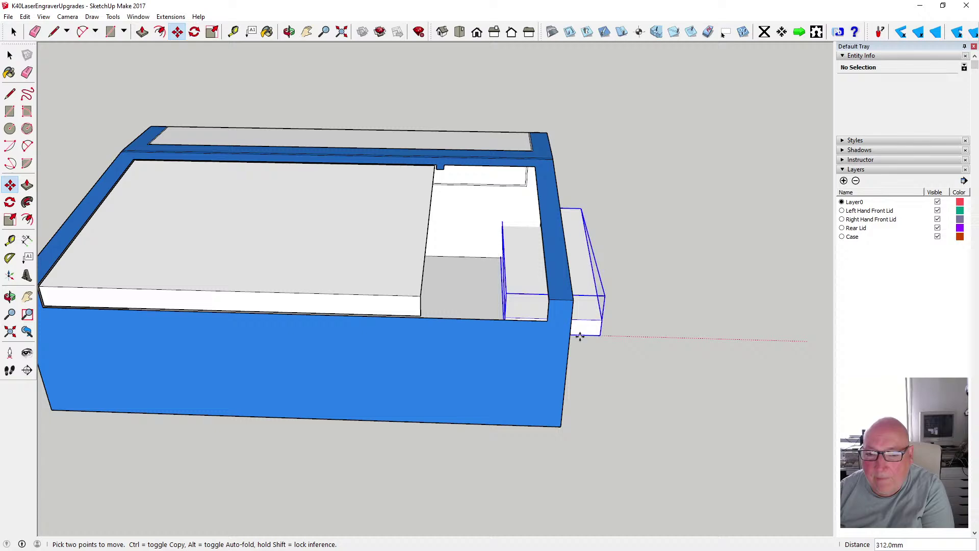
{"action": "left_click", "coordinate": [548, 320]}
Shift the lid component 2.5 mm along the red axis away from the case's right side, then raise it slightly along the blue axis
{"action": "scroll", "coordinate": [541, 314], "scroll_direction": "up", "scroll_amount": 10}
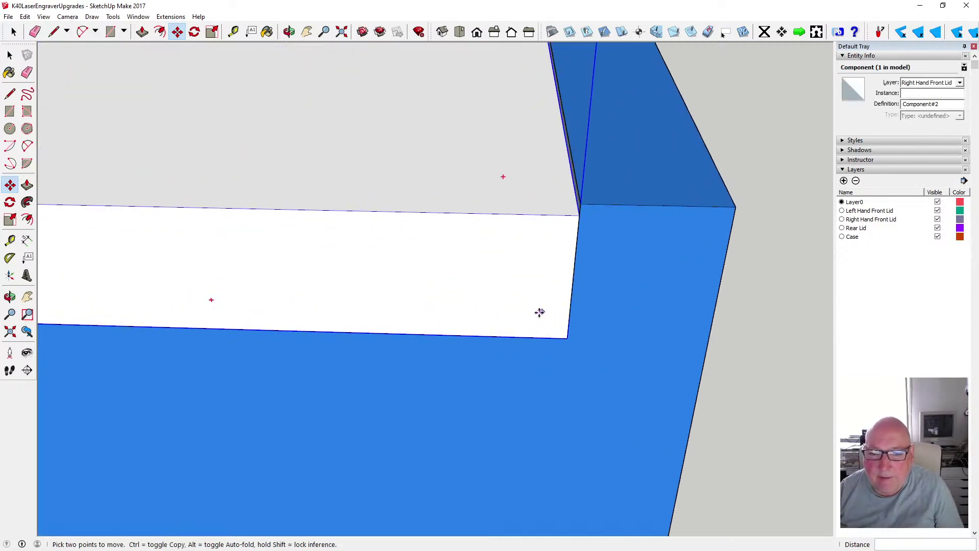
{"action": "left_click", "coordinate": [568, 304]}
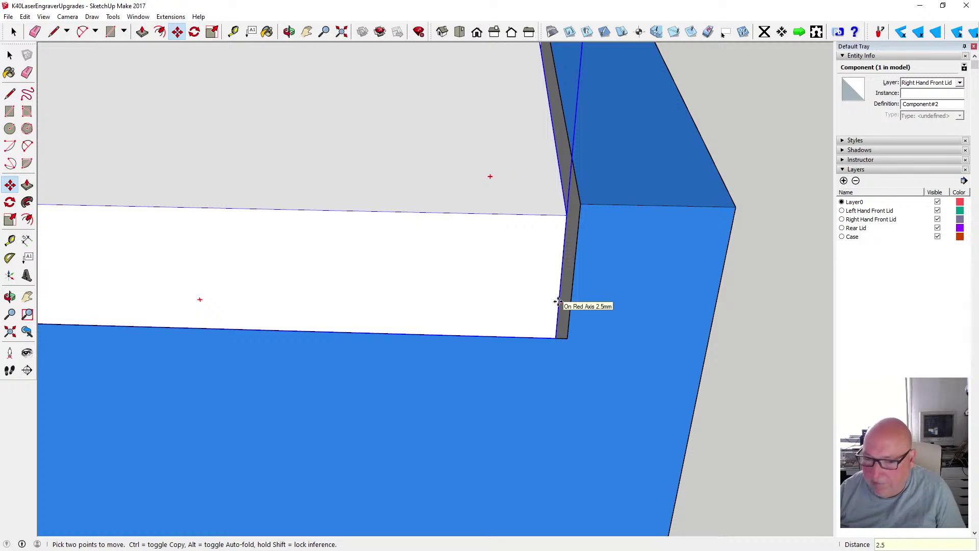
{"action": "left_click", "coordinate": [558, 302]}
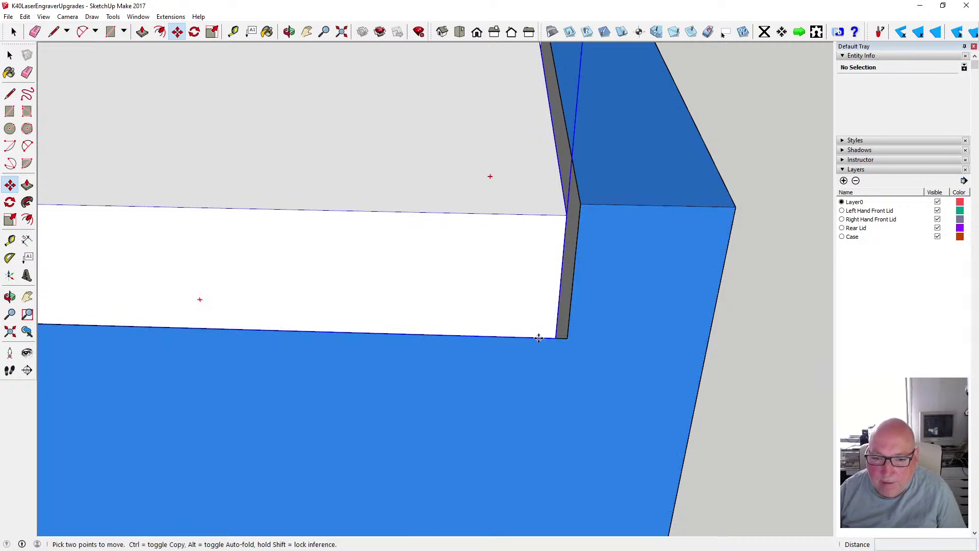
{"action": "left_click", "coordinate": [538, 339]}
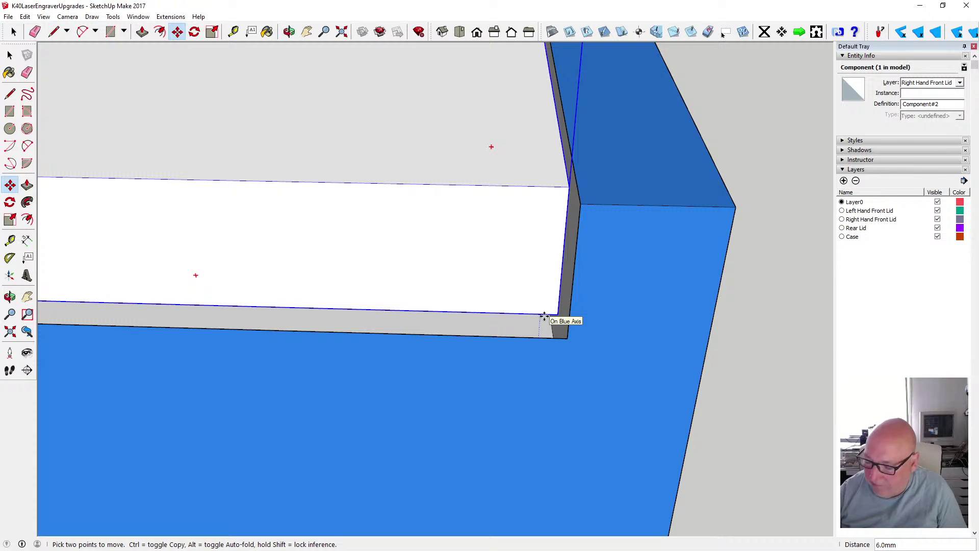
{"action": "type", "text": "2."}
{"action": "key", "text": "Return"}
{"action": "scroll", "coordinate": [545, 332], "scroll_direction": "down", "scroll_amount": 4}
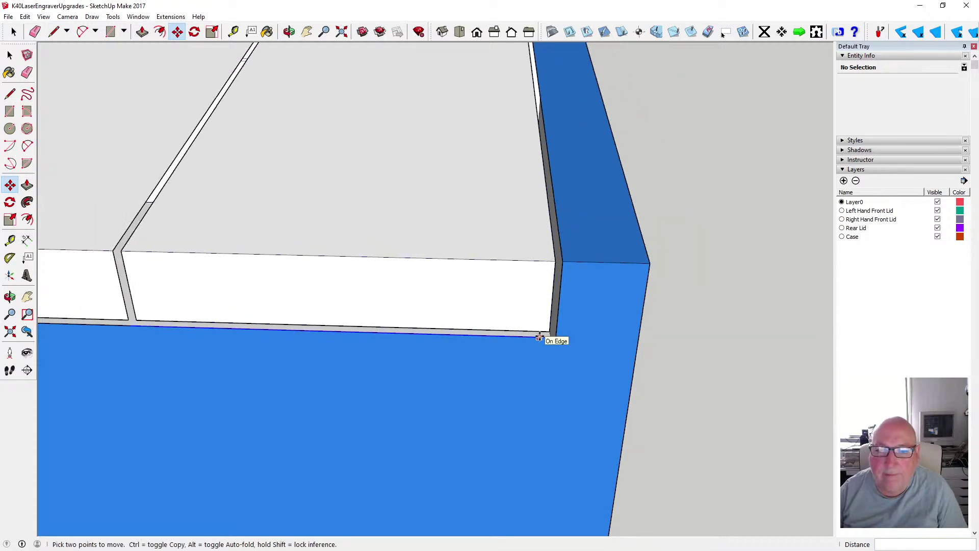
{"action": "left_click", "coordinate": [10, 55]}
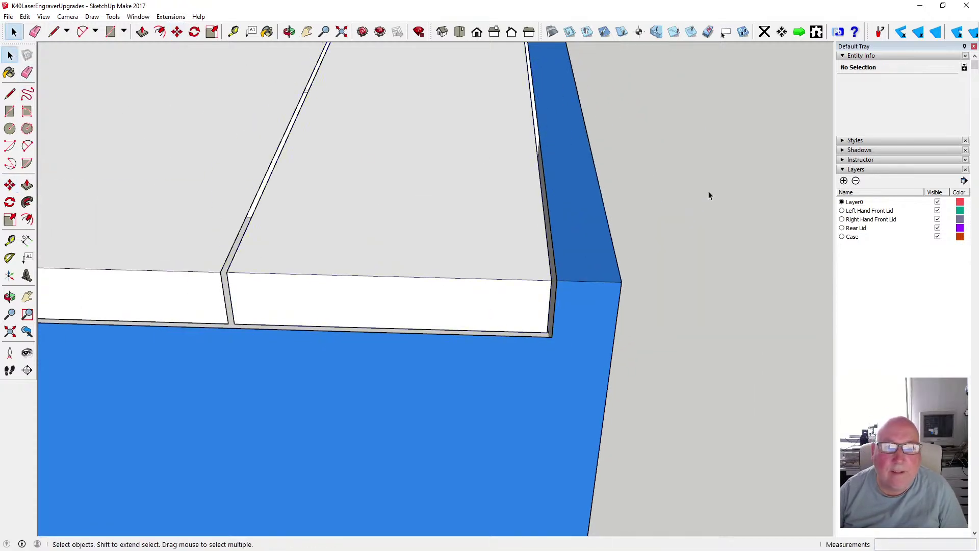
Select the whole rear lid on the back of the case and copy it to the clipboard
{"action": "scroll", "coordinate": [622, 260], "scroll_direction": "down", "scroll_amount": 3}
{"action": "scroll", "coordinate": [623, 259], "scroll_direction": "down", "scroll_amount": 3}
{"action": "left_click", "coordinate": [289, 31]}
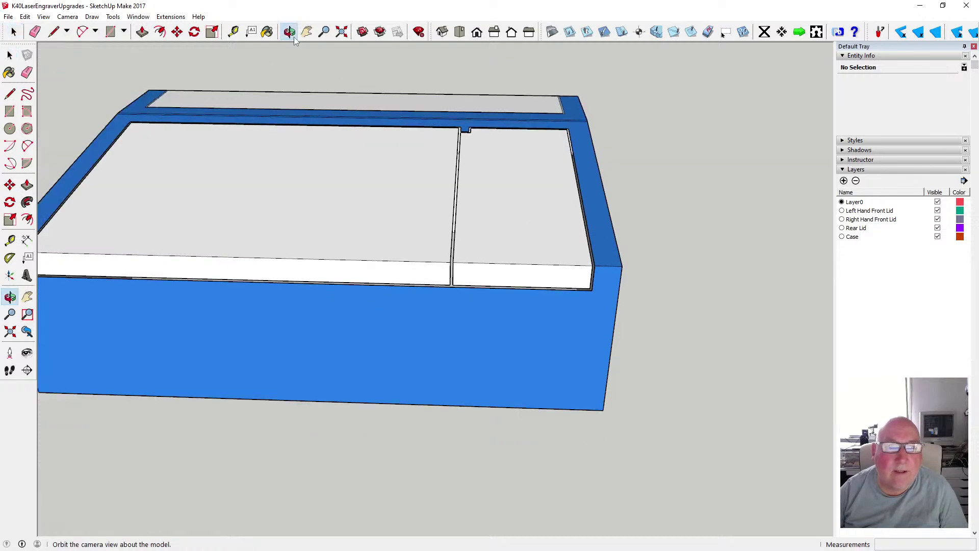
{"action": "left_click_drag", "start_coordinate": [542, 212], "coordinate": [499, 271]}
{"action": "left_click_drag", "start_coordinate": [375, 171], "coordinate": [417, 331]}
{"action": "scroll", "coordinate": [475, 225], "scroll_direction": "down", "scroll_amount": 3}
{"action": "key", "text": "space"}
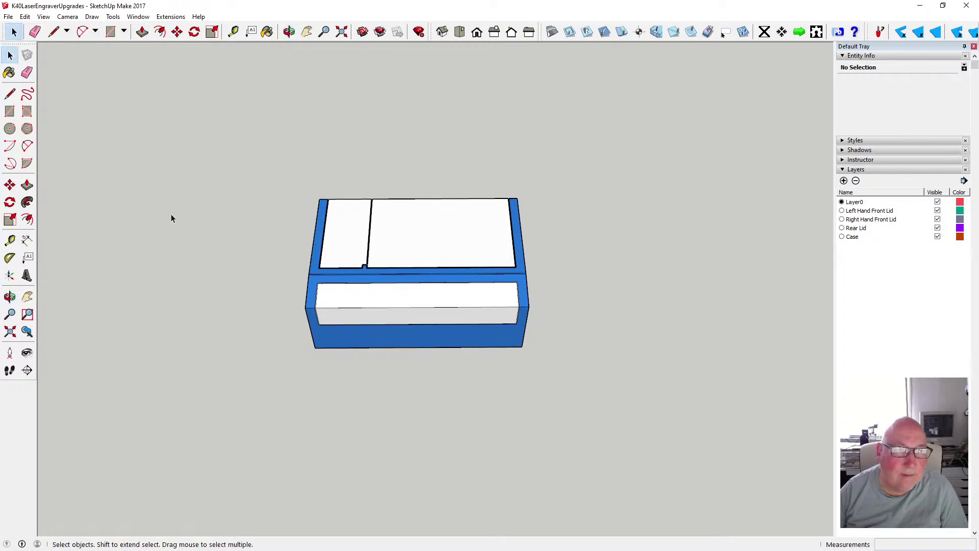
{"action": "left_click_drag", "start_coordinate": [447, 340], "coordinate": [522, 328]}
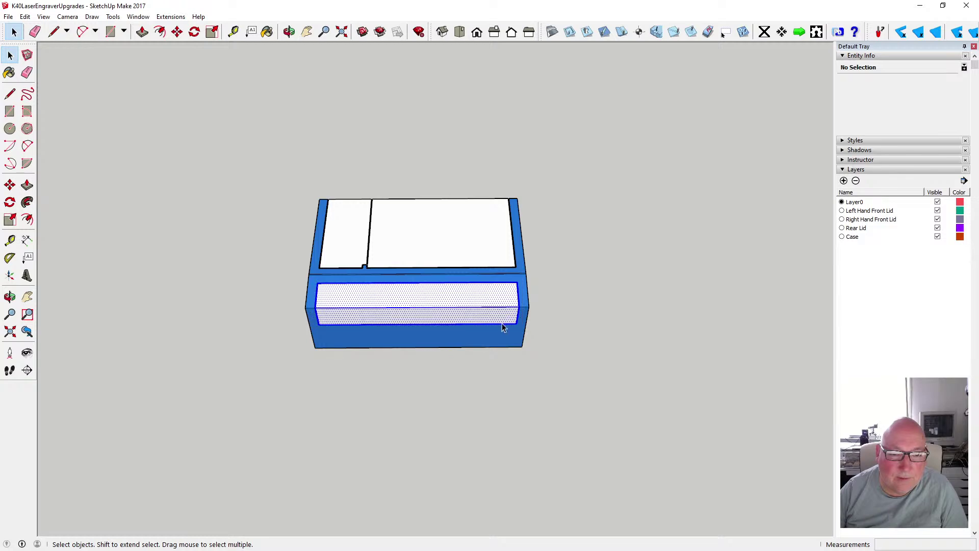
{"action": "left_click", "coordinate": [28, 17]}
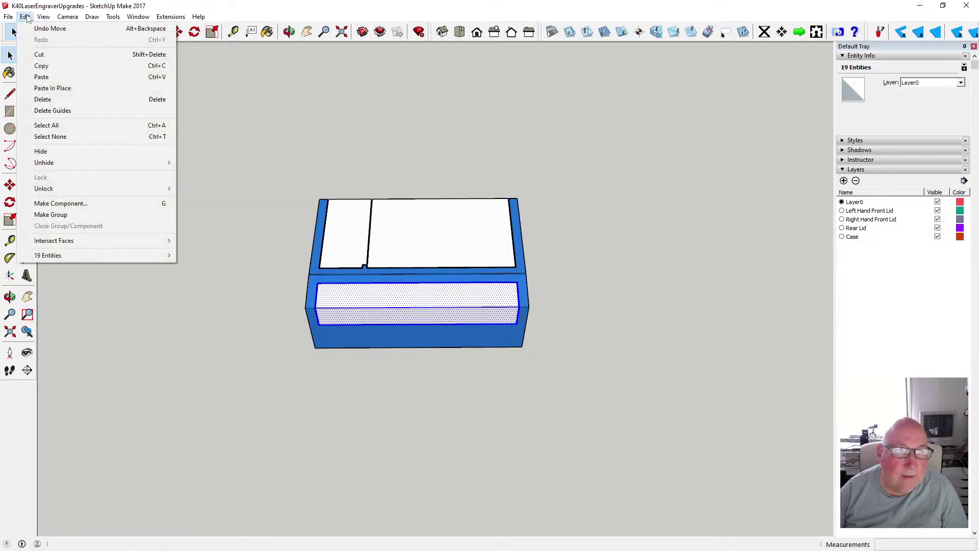
{"action": "left_click", "coordinate": [41, 64]}
{"action": "left_click", "coordinate": [228, 147]}
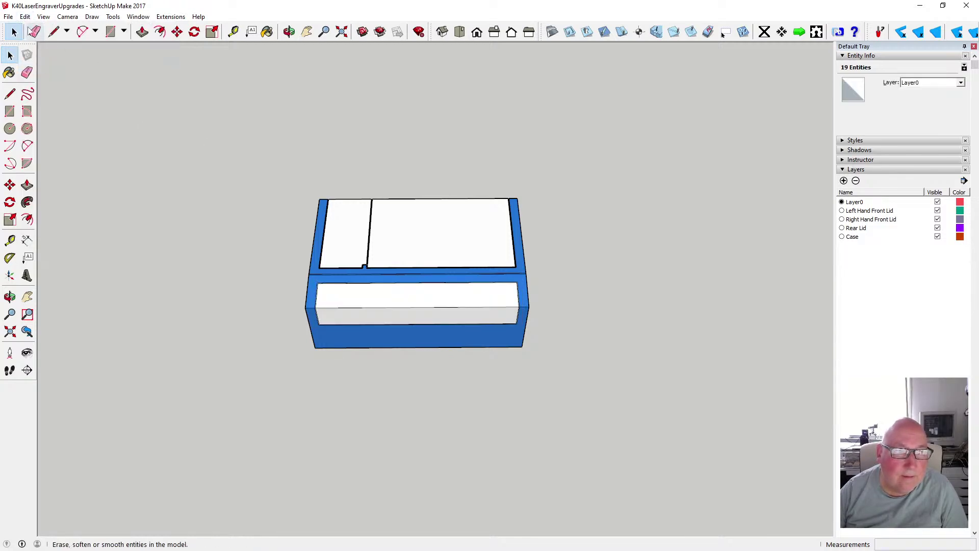
Paste the copied rear lid into the empty space behind the case
{"action": "left_click", "coordinate": [25, 16]}
{"action": "left_click", "coordinate": [41, 76]}
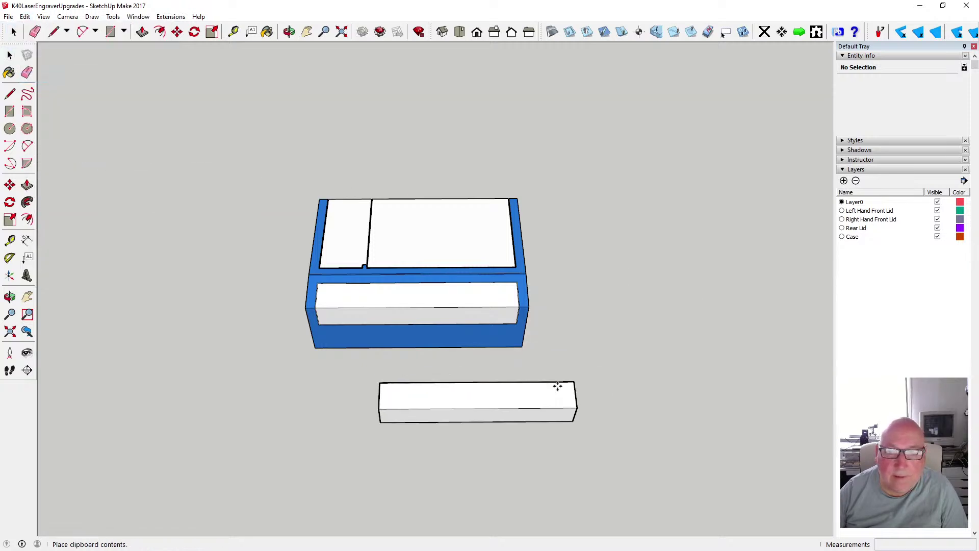
{"action": "left_click", "coordinate": [529, 392]}
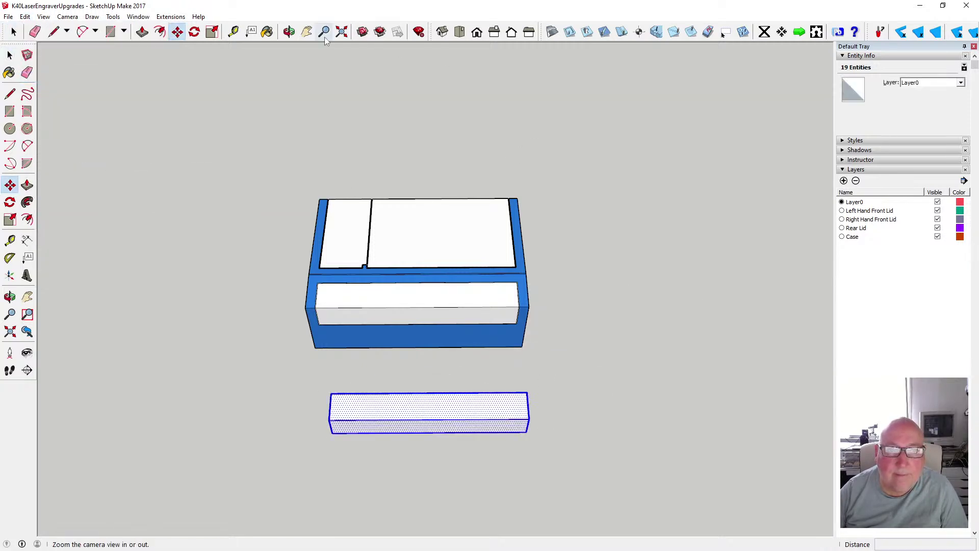
Delete the leftover gap edges from the left end, lower edge and upper edge of the copied rear lid
{"action": "left_click", "coordinate": [289, 32]}
{"action": "scroll", "coordinate": [510, 327], "scroll_direction": "down", "scroll_amount": 4}
{"action": "left_click_drag", "start_coordinate": [481, 409], "coordinate": [523, 235]}
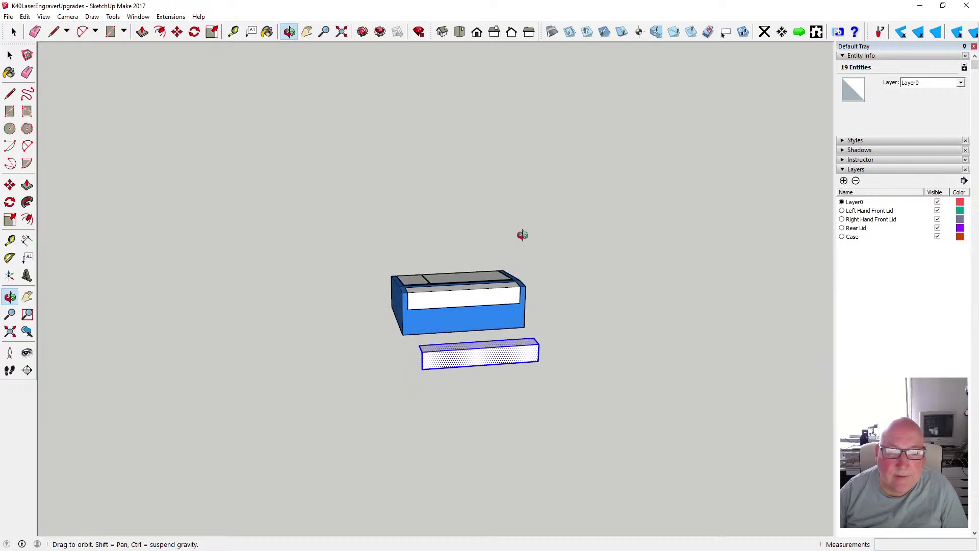
{"action": "scroll", "coordinate": [492, 398], "scroll_direction": "up", "scroll_amount": 5}
{"action": "left_click_drag", "start_coordinate": [367, 302], "coordinate": [414, 305]}
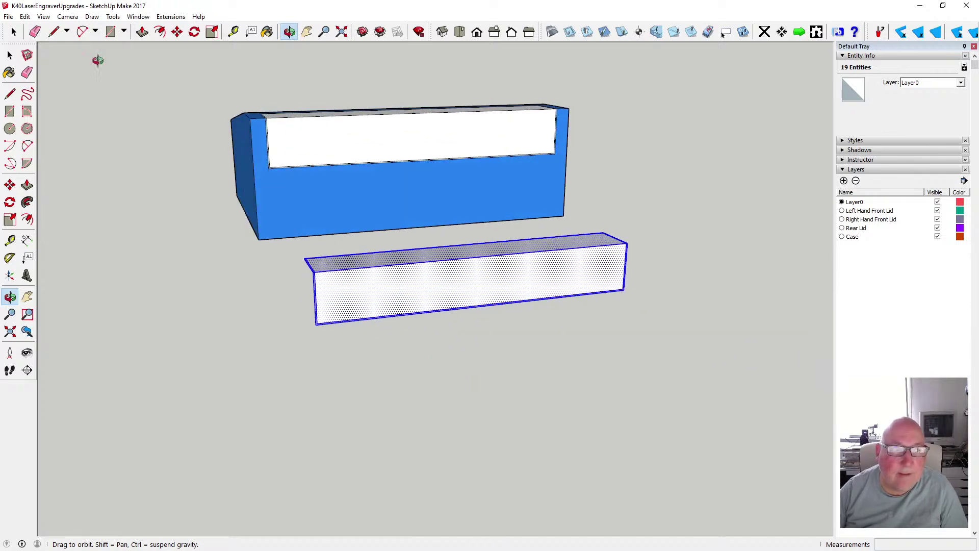
{"action": "key", "text": "space"}
{"action": "scroll", "coordinate": [331, 309], "scroll_direction": "up", "scroll_amount": 4}
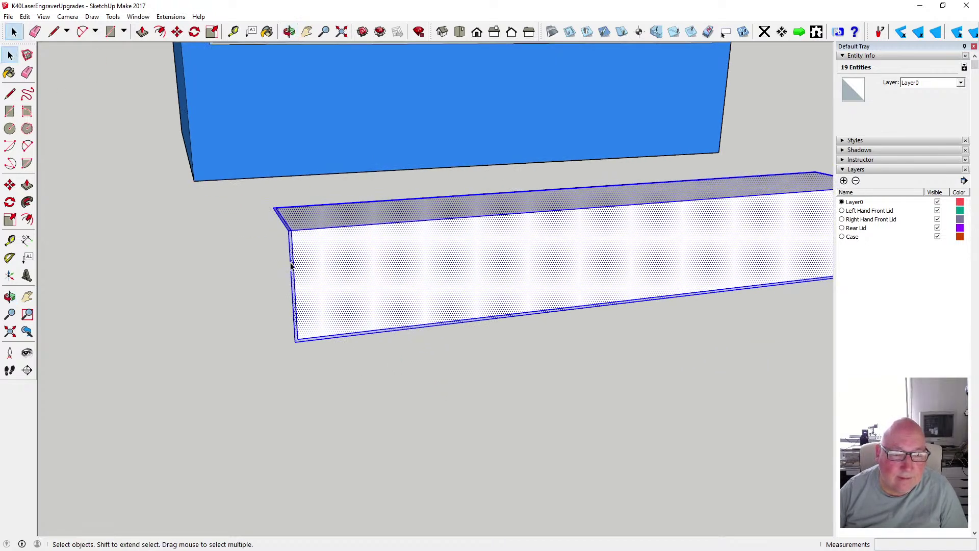
{"action": "left_click", "coordinate": [291, 264]}
{"action": "left_click", "coordinate": [282, 232]}
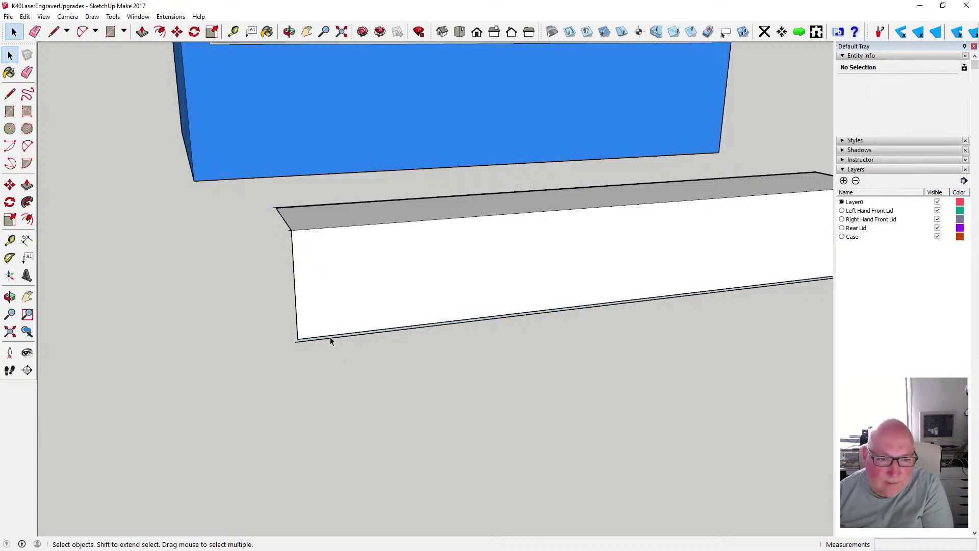
{"action": "scroll", "coordinate": [291, 214], "scroll_direction": "up", "scroll_amount": 4}
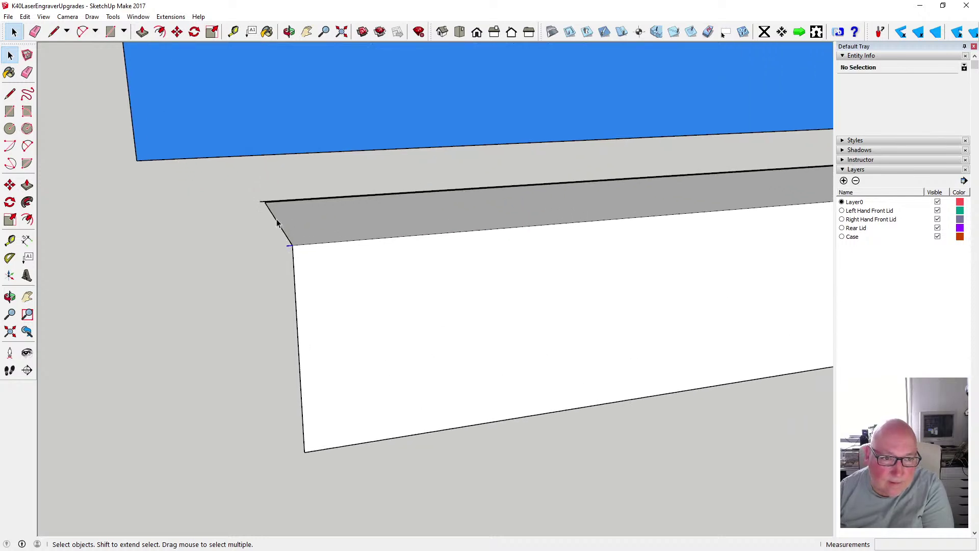
{"action": "scroll", "coordinate": [205, 238], "scroll_direction": "down", "scroll_amount": 2}
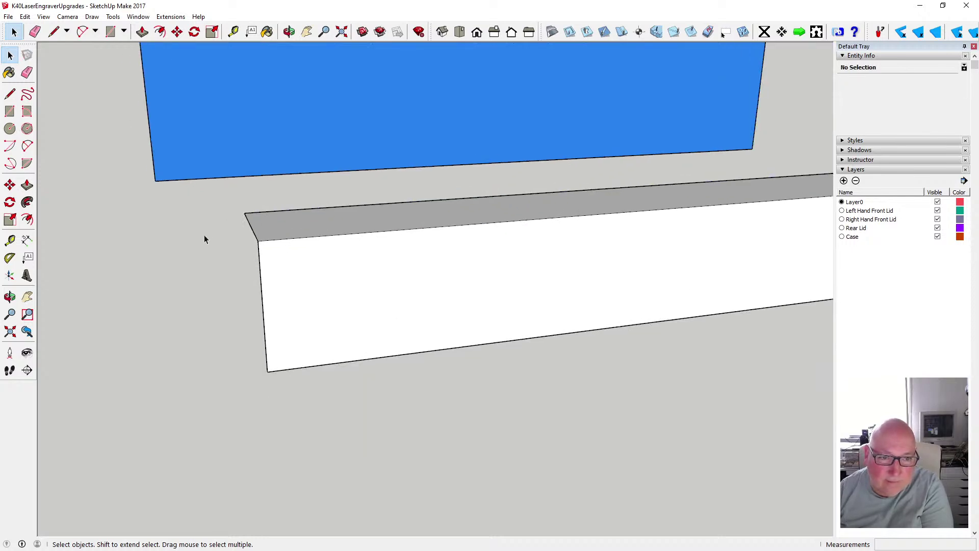
Delete the leftover gap edges around the right end and top corner of the copied rear lid
{"action": "scroll", "coordinate": [205, 238], "scroll_direction": "down", "scroll_amount": 3}
{"action": "scroll", "coordinate": [604, 262], "scroll_direction": "up", "scroll_amount": 5}
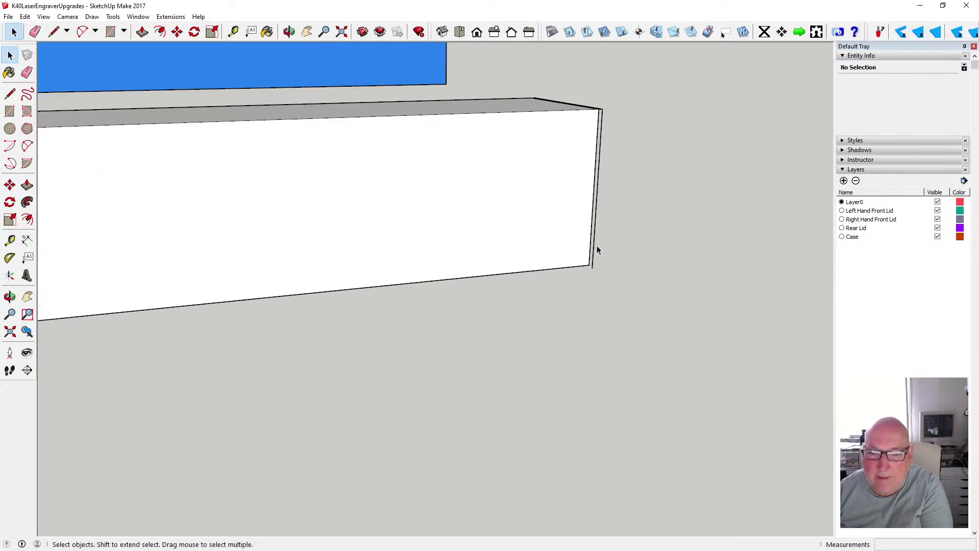
{"action": "scroll", "coordinate": [572, 289], "scroll_direction": "down", "scroll_amount": 2}
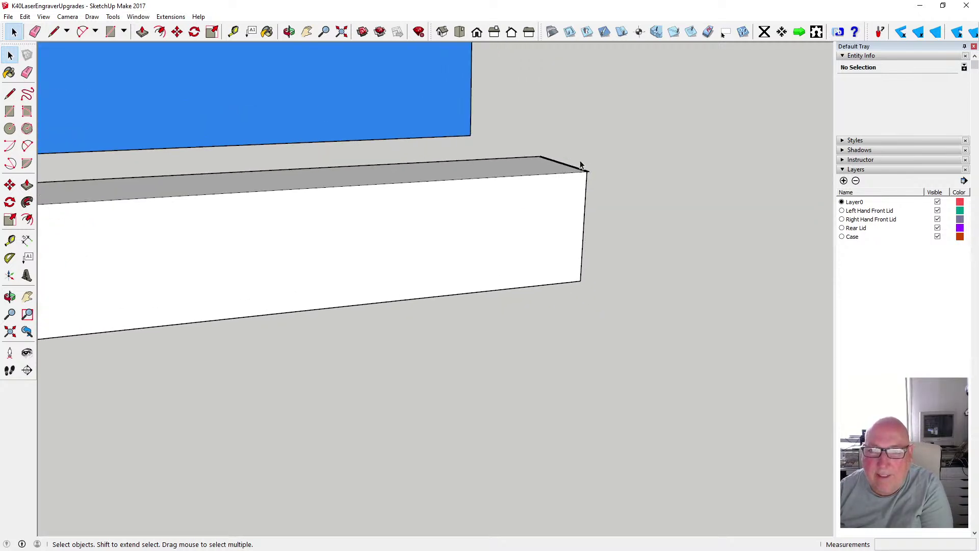
{"action": "scroll", "coordinate": [582, 165], "scroll_direction": "up", "scroll_amount": 4}
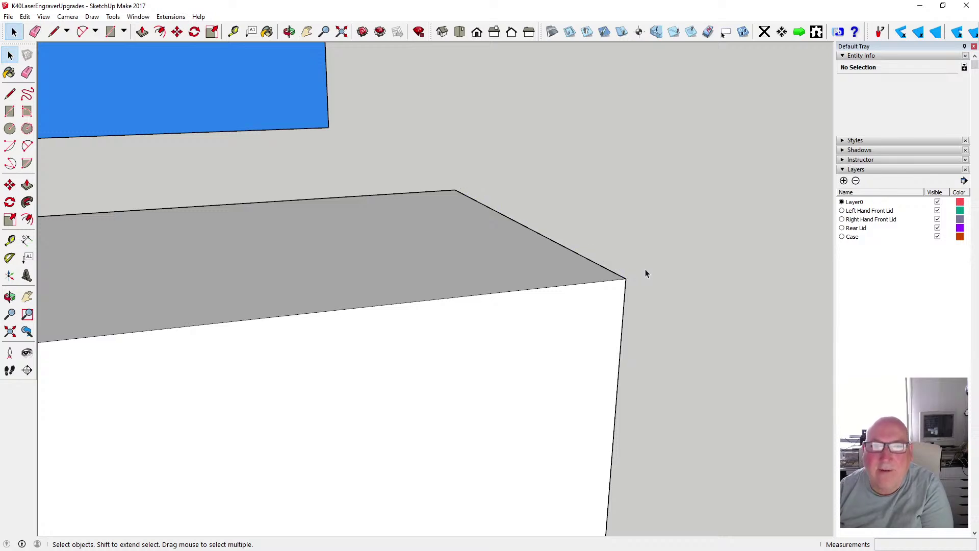
{"action": "scroll", "coordinate": [646, 268], "scroll_direction": "down", "scroll_amount": 5}
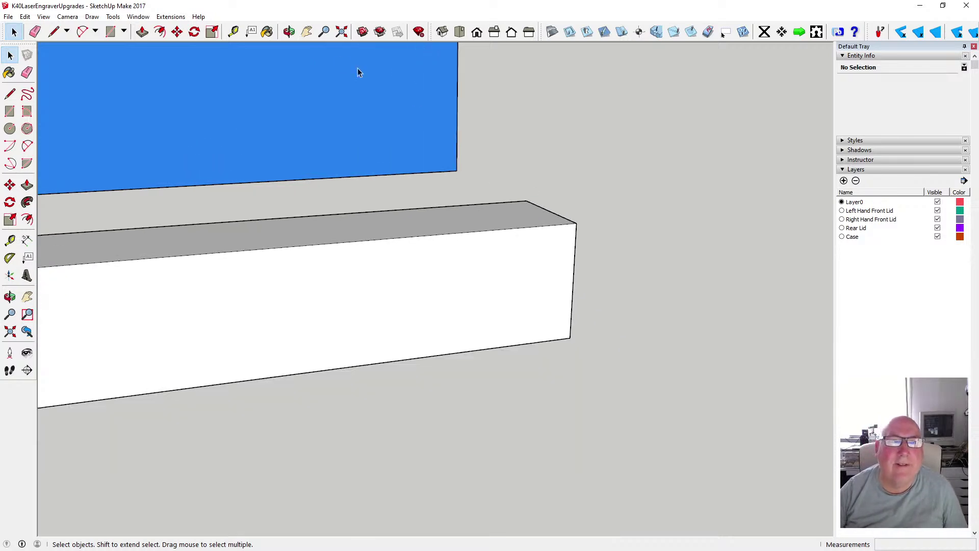
Turn the whole copied rear lid behind the case into a component and assign it to the Rear Lid layer
{"action": "middle_click_drag", "start_coordinate": [358, 73], "coordinate": [546, 374]}
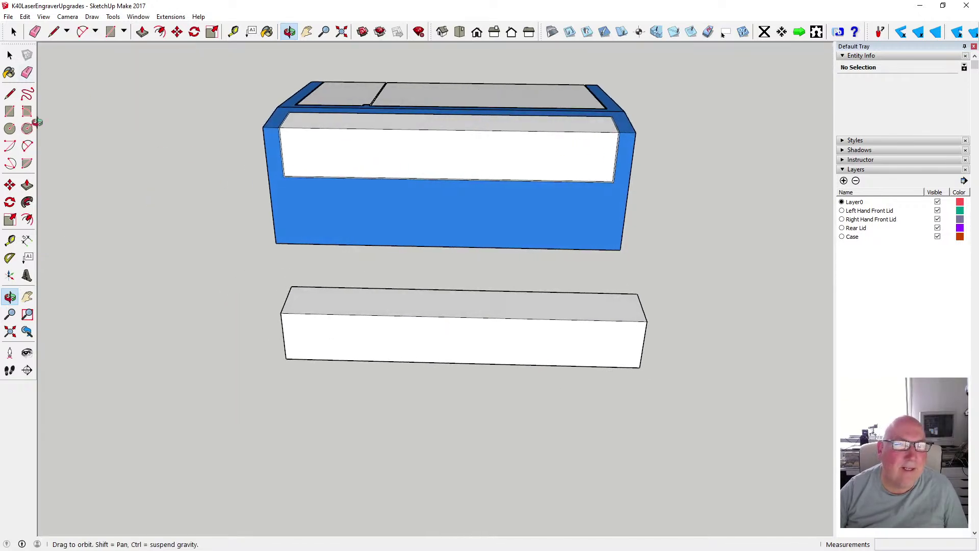
{"action": "left_click", "coordinate": [9, 55]}
{"action": "left_click_drag", "start_coordinate": [264, 269], "coordinate": [677, 415]}
{"action": "right_click", "coordinate": [507, 335]}
{"action": "left_click", "coordinate": [572, 409]}
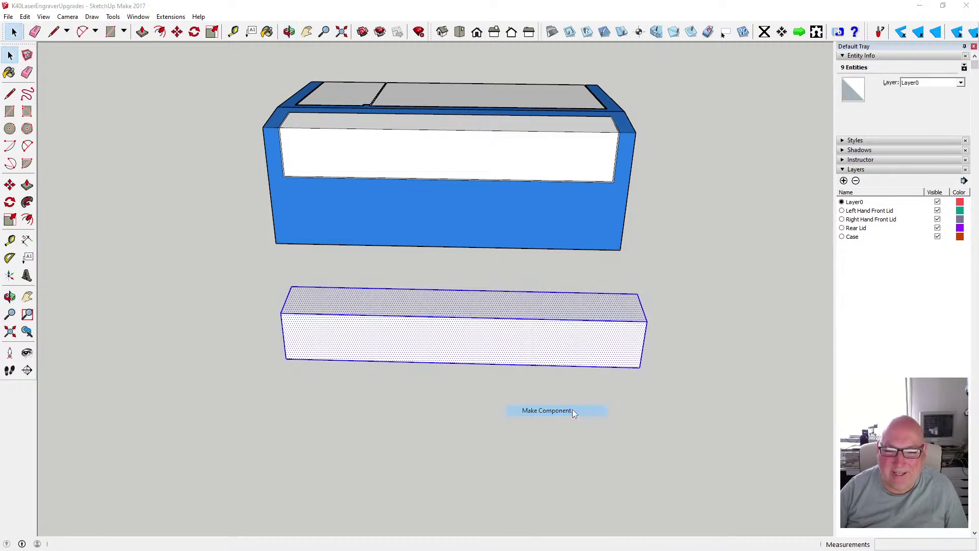
{"action": "left_click", "coordinate": [509, 355]}
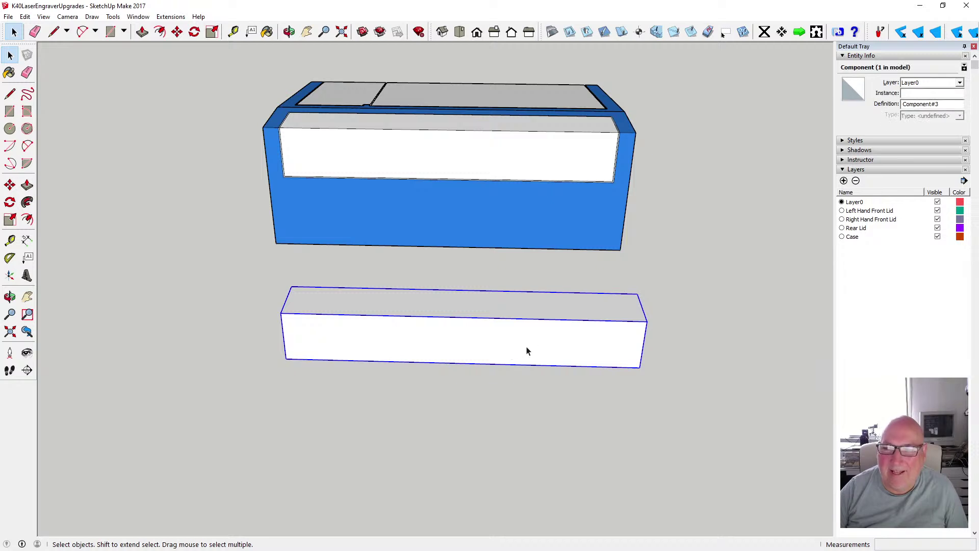
{"action": "left_click", "coordinate": [959, 83]}
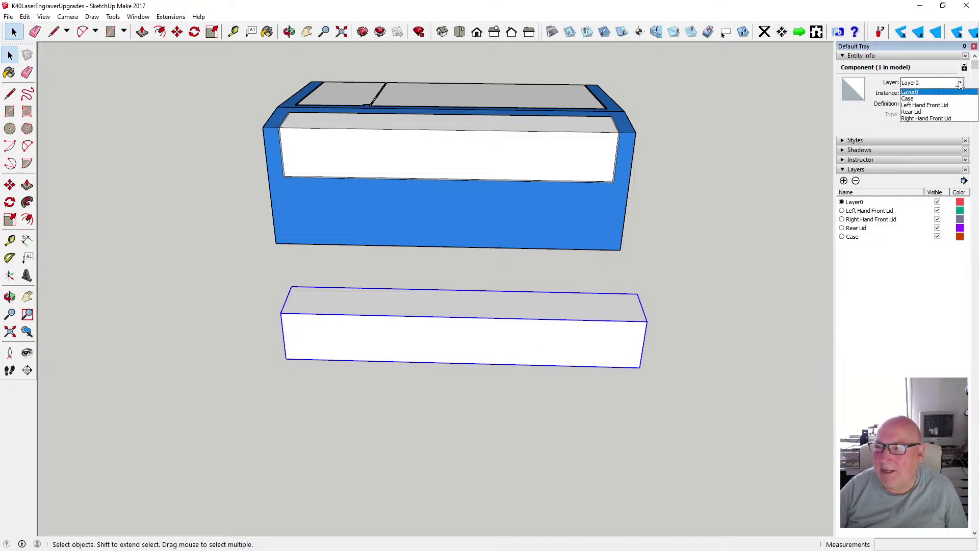
{"action": "left_click", "coordinate": [937, 116]}
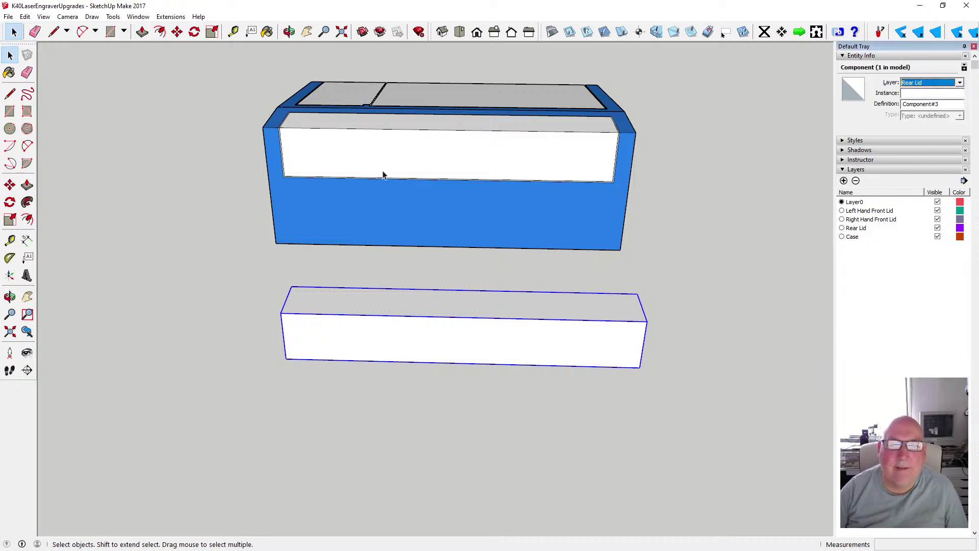
Delete the original rear lid faces and fold edge from the back of the case, leaving an open recess
{"action": "key", "text": "o"}
{"action": "left_click_drag", "start_coordinate": [337, 83], "coordinate": [335, 171]}
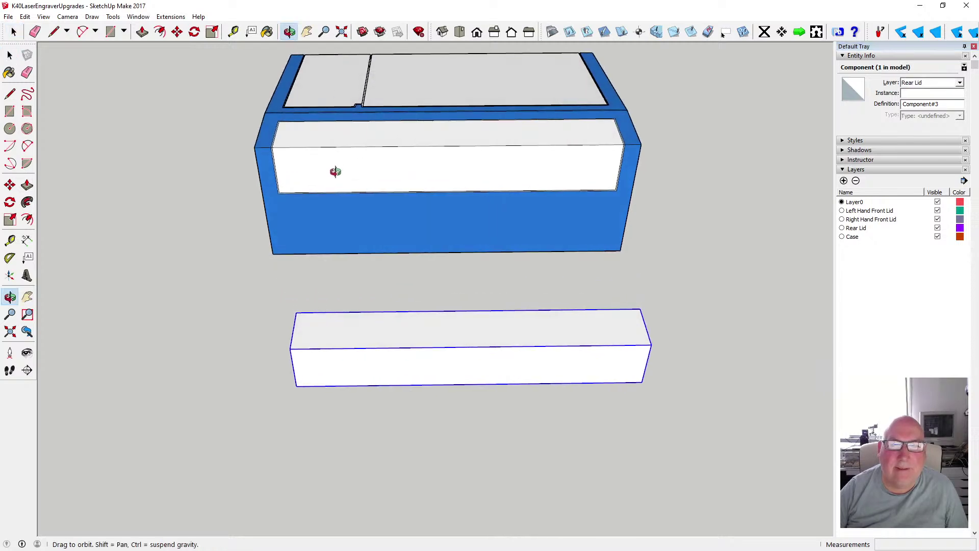
{"action": "key", "text": "space"}
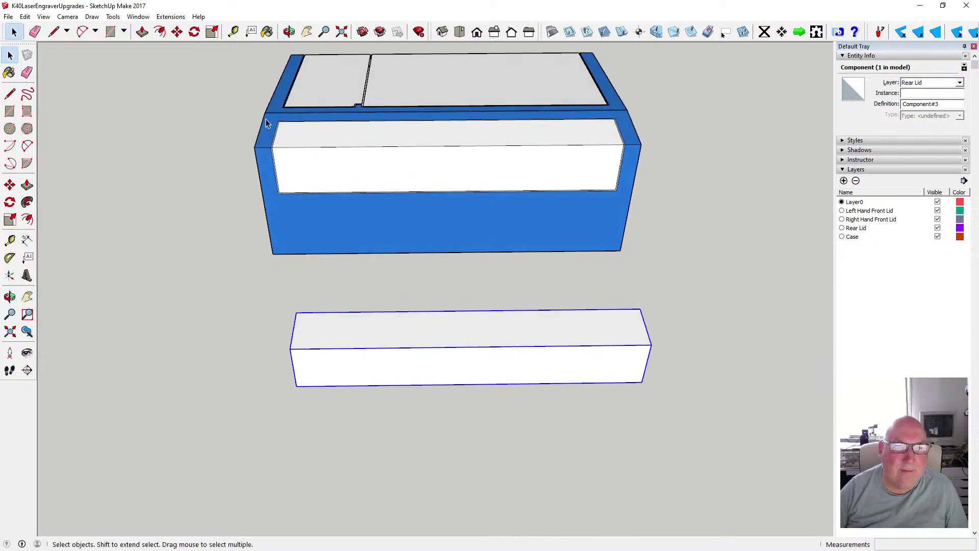
{"action": "left_click_drag", "start_coordinate": [263, 117], "coordinate": [631, 207]}
{"action": "left_click", "coordinate": [465, 148]}
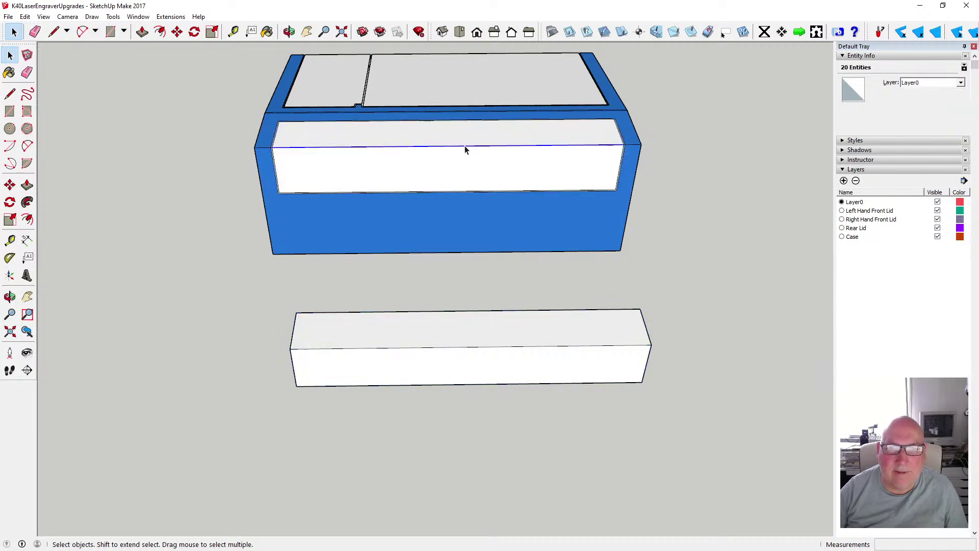
{"action": "key", "text": "Delete"}
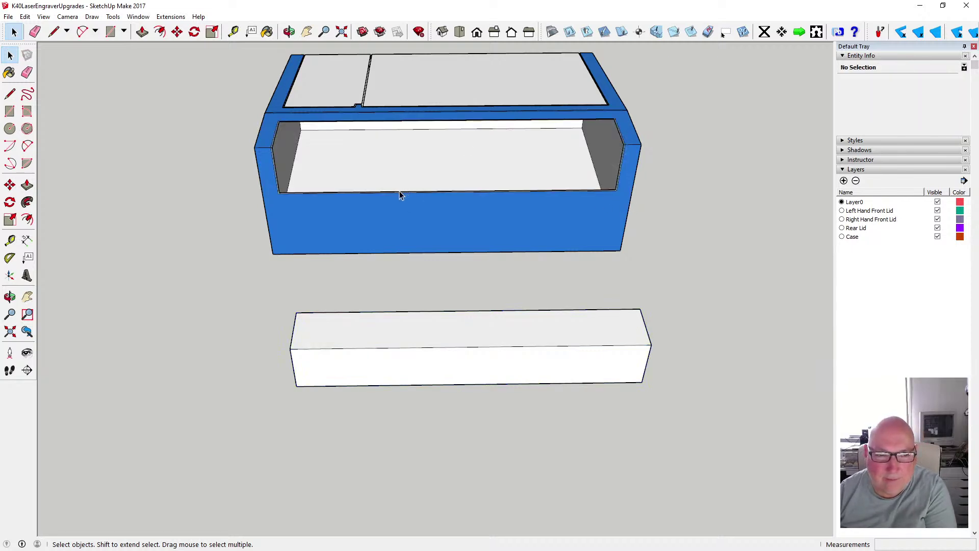
Delete the leftover gap edges along the lower edge and left end of the case's rear opening
{"action": "left_click", "coordinate": [400, 192]}
{"action": "scroll", "coordinate": [275, 184], "scroll_direction": "up", "scroll_amount": 4}
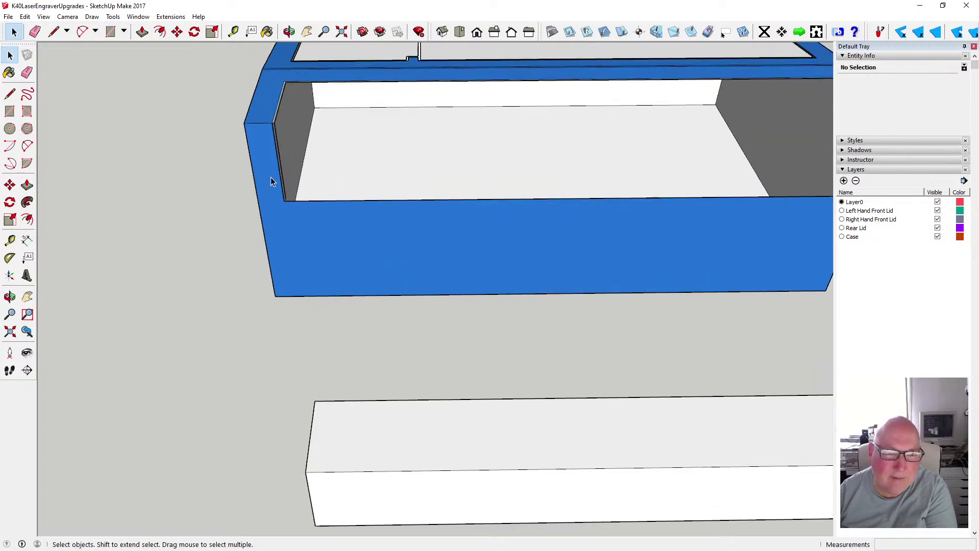
{"action": "scroll", "coordinate": [280, 145], "scroll_direction": "up", "scroll_amount": 3}
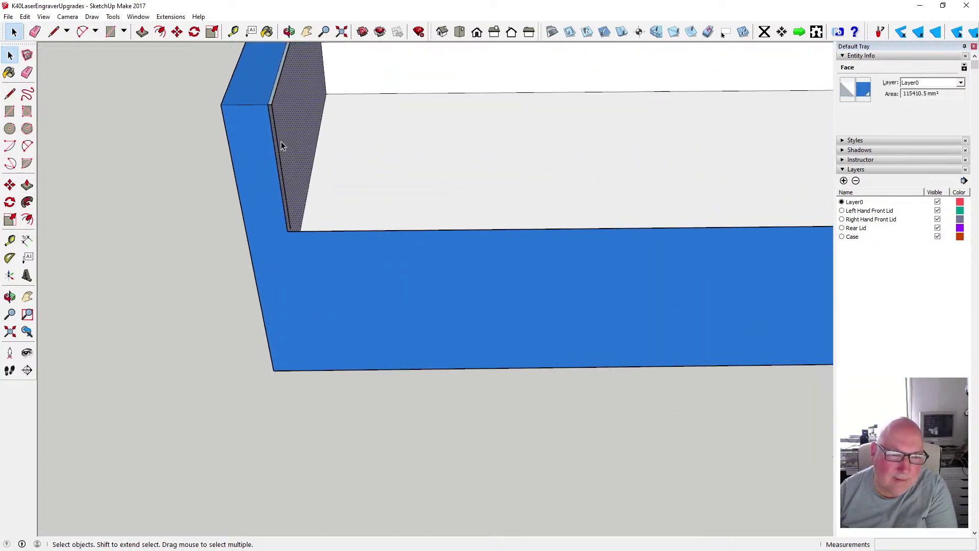
{"action": "left_click", "coordinate": [287, 145]}
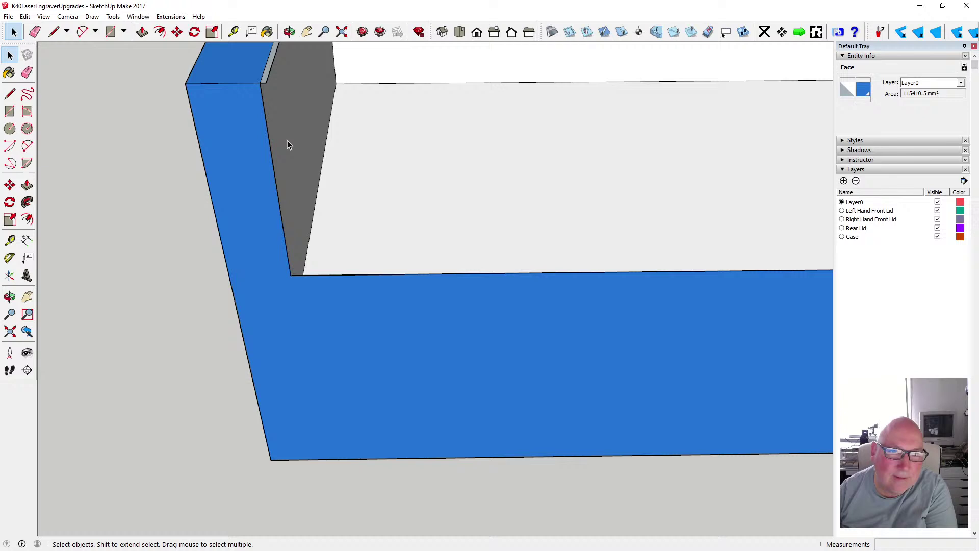
{"action": "left_click", "coordinate": [268, 74]}
{"action": "key", "text": "Delete"}
{"action": "left_click", "coordinate": [264, 83]}
{"action": "key", "text": "Delete"}
{"action": "scroll", "coordinate": [216, 198], "scroll_direction": "down", "scroll_amount": 3}
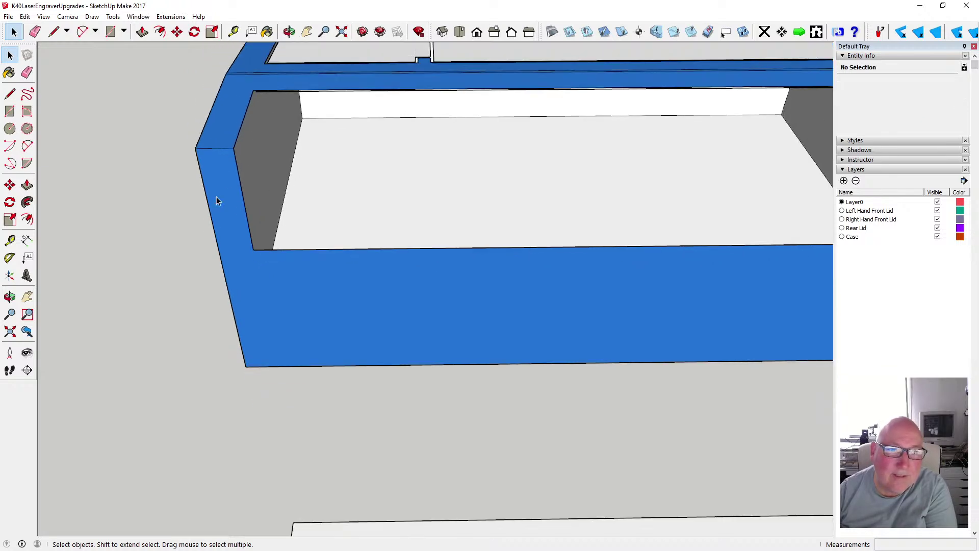
Delete the leftover gap edges along the upper edge and right end of the case's rear opening
{"action": "scroll", "coordinate": [271, 96], "scroll_direction": "up", "scroll_amount": 7}
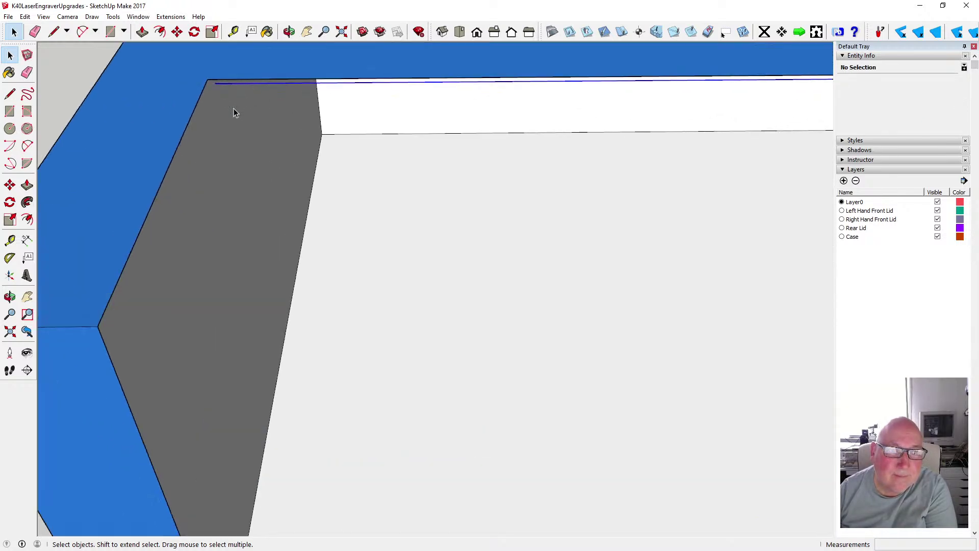
{"action": "scroll", "coordinate": [225, 127], "scroll_direction": "down", "scroll_amount": 6}
{"action": "scroll", "coordinate": [661, 125], "scroll_direction": "up", "scroll_amount": 5}
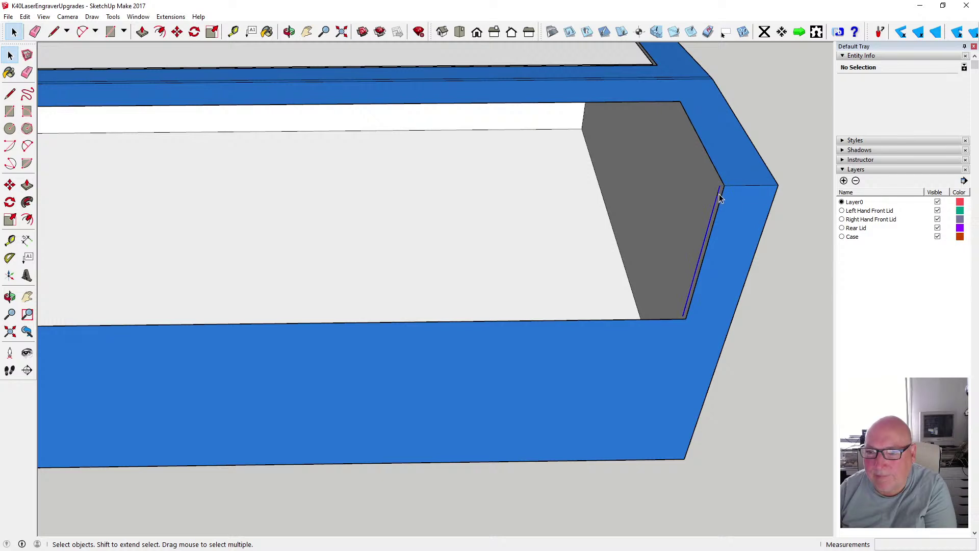
{"action": "scroll", "coordinate": [688, 198], "scroll_direction": "down", "scroll_amount": 2}
{"action": "scroll", "coordinate": [688, 197], "scroll_direction": "down", "scroll_amount": 3}
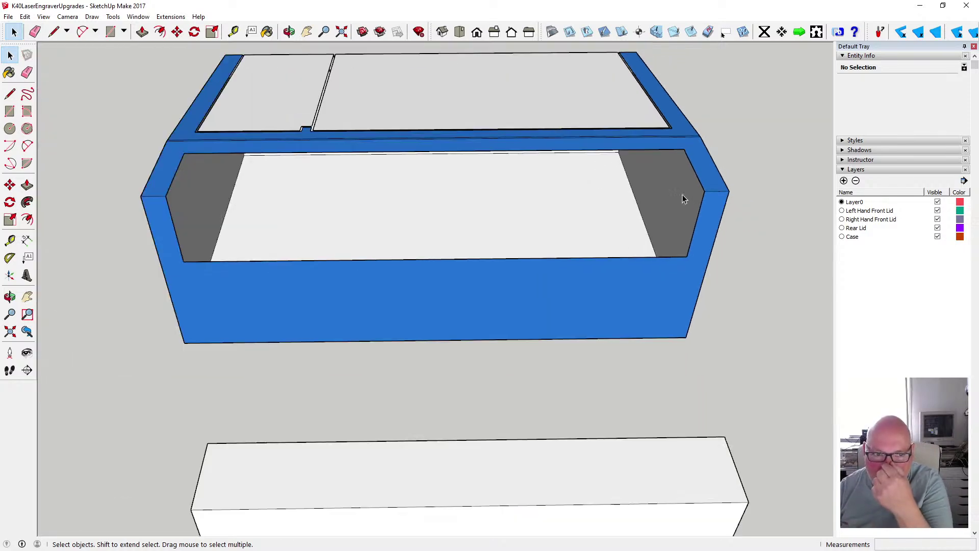
{"action": "scroll", "coordinate": [676, 193], "scroll_direction": "down", "scroll_amount": 1}
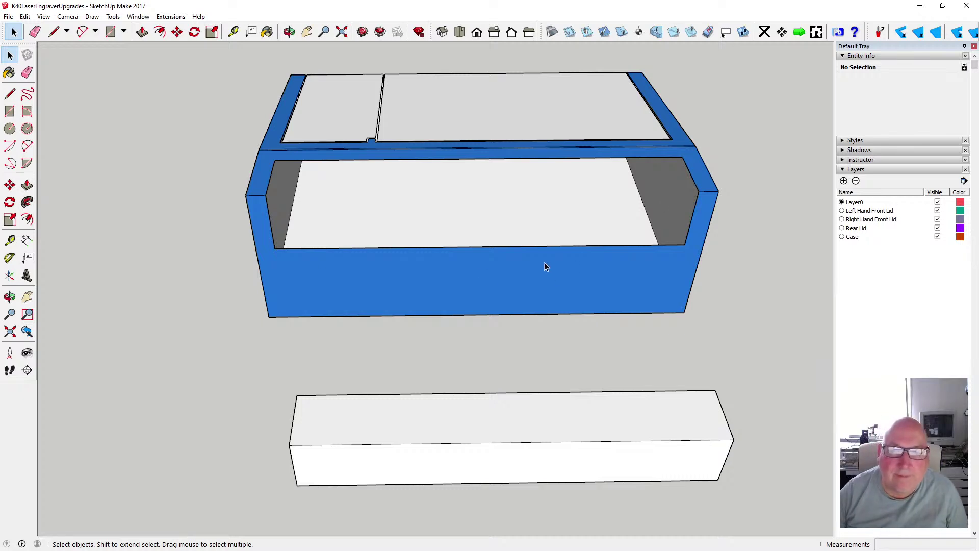
Paint the interior faces of the rear opening blue with Color 103, including its end walls, inner wall, floor and the underside of the case top
{"action": "left_click", "coordinate": [289, 33]}
{"action": "left_click_drag", "start_coordinate": [349, 137], "coordinate": [342, 95]}
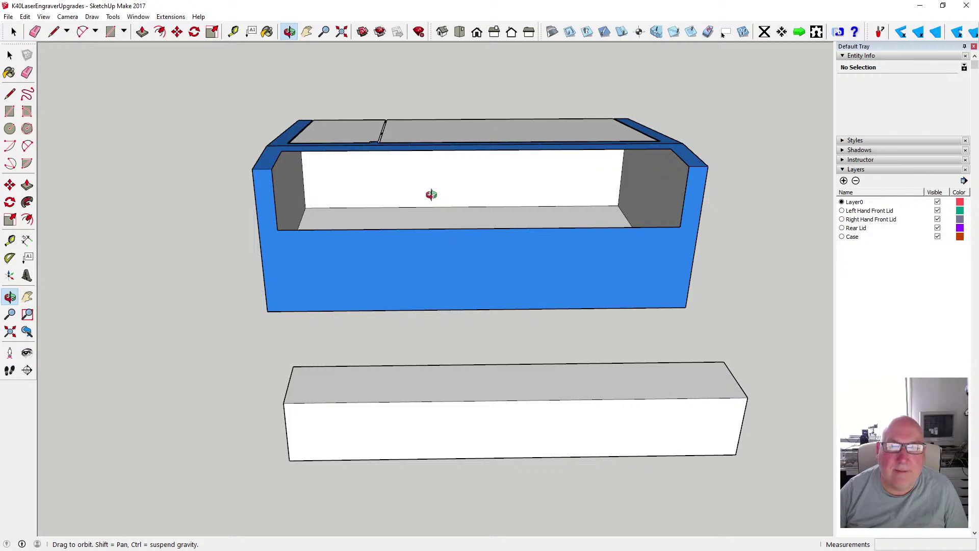
{"action": "scroll", "coordinate": [431, 194], "scroll_direction": "up", "scroll_amount": 2}
{"action": "left_click_drag", "start_coordinate": [409, 208], "coordinate": [390, 231]}
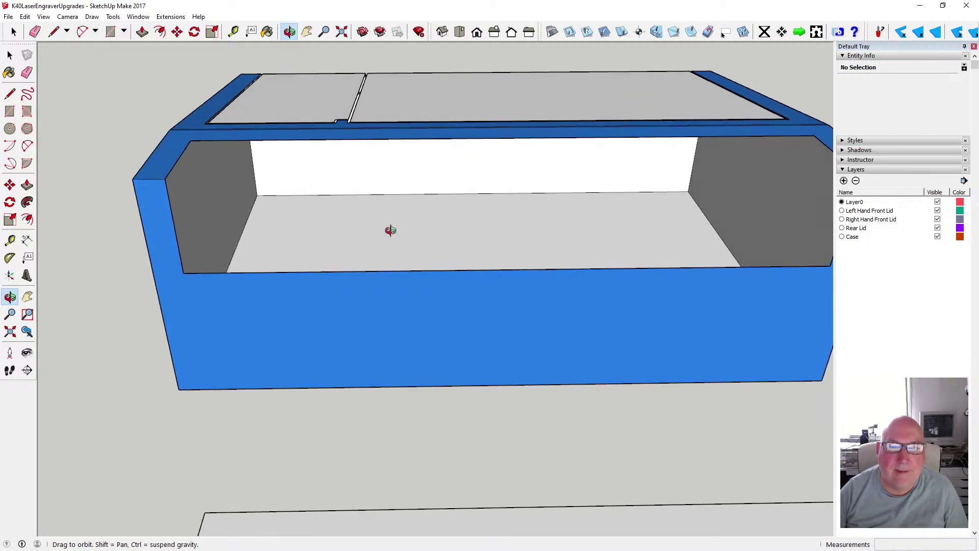
{"action": "left_click", "coordinate": [10, 55]}
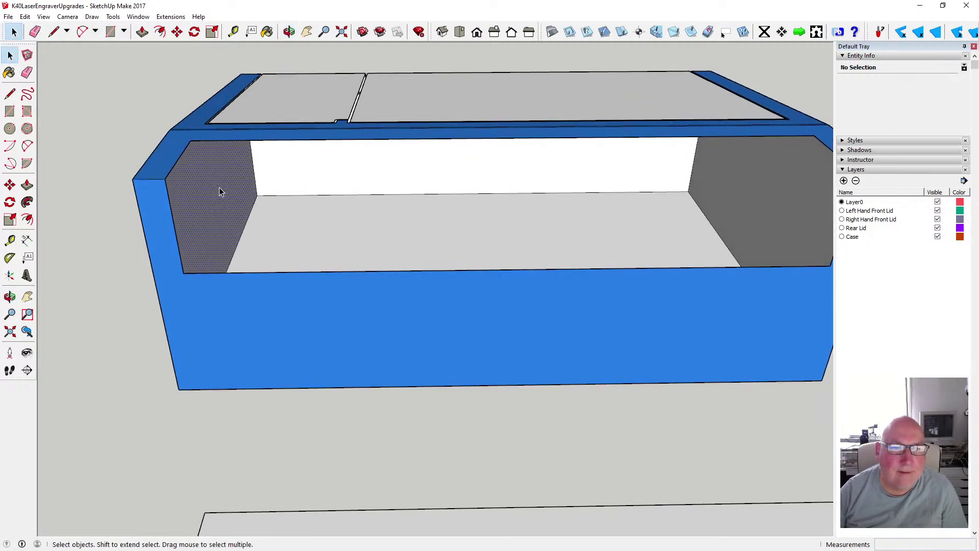
{"action": "left_click", "coordinate": [219, 187]}
{"action": "left_click", "coordinate": [308, 167], "text": "shift"}
{"action": "left_click", "coordinate": [321, 231], "text": "shift"}
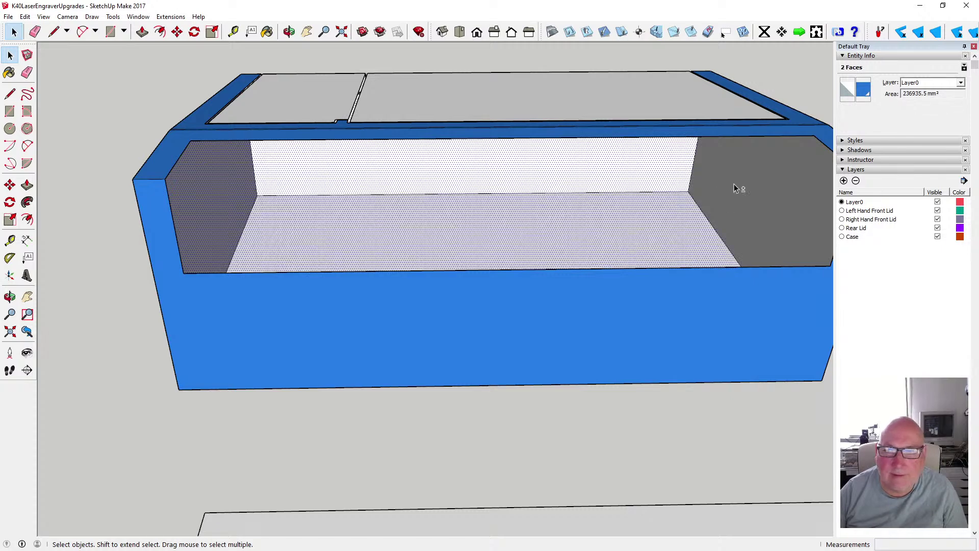
{"action": "left_click", "coordinate": [289, 31]}
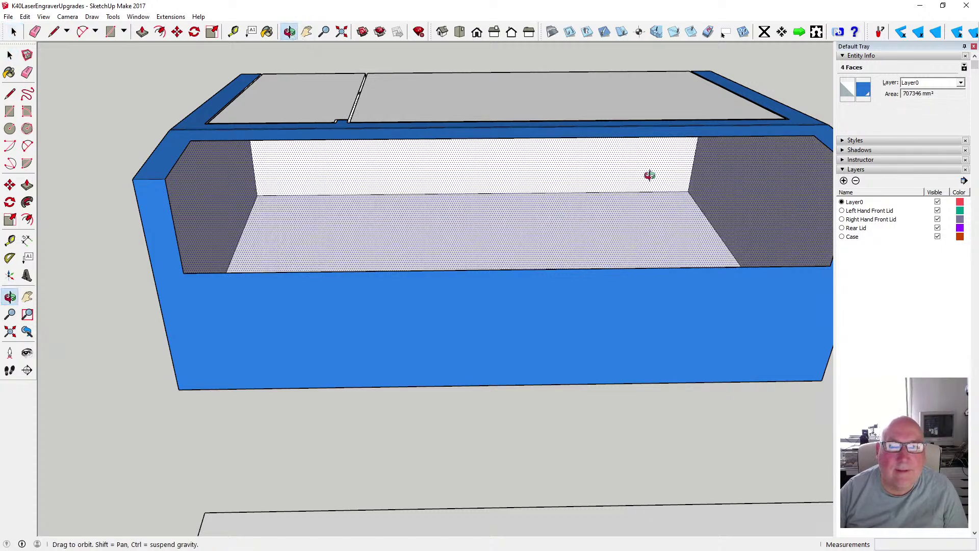
{"action": "left_click_drag", "start_coordinate": [582, 208], "coordinate": [557, 100]}
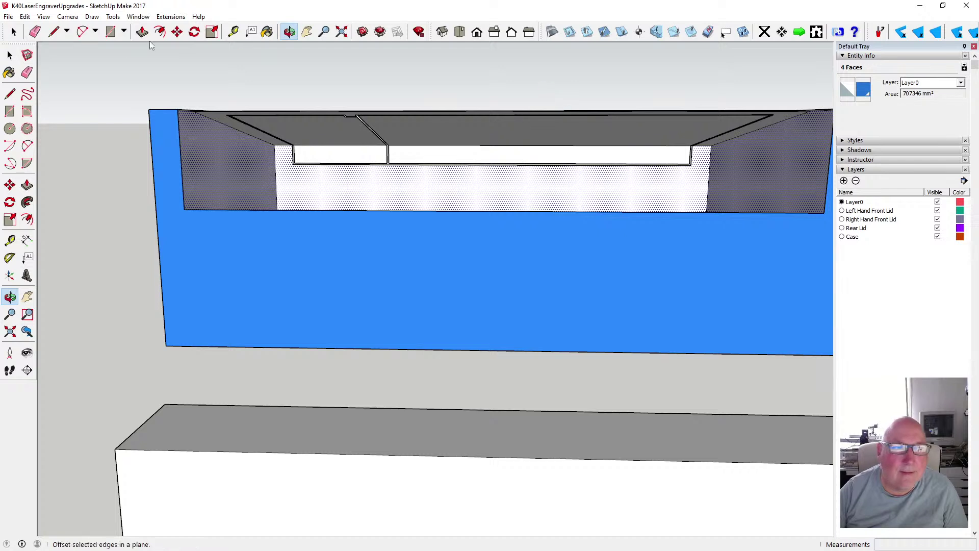
{"action": "left_click", "coordinate": [10, 55]}
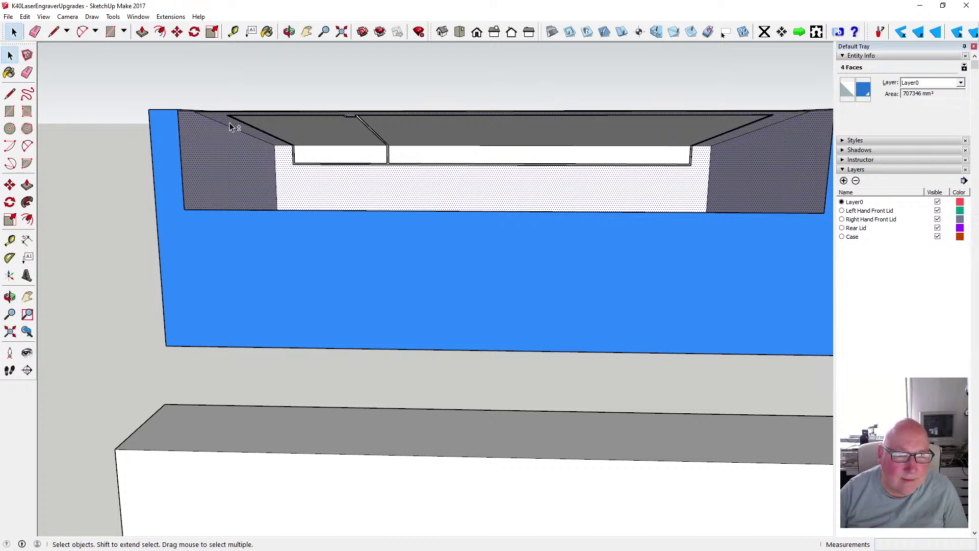
{"action": "left_click", "coordinate": [230, 124], "text": "shift"}
{"action": "scroll", "coordinate": [400, 127], "scroll_direction": "up", "scroll_amount": 1}
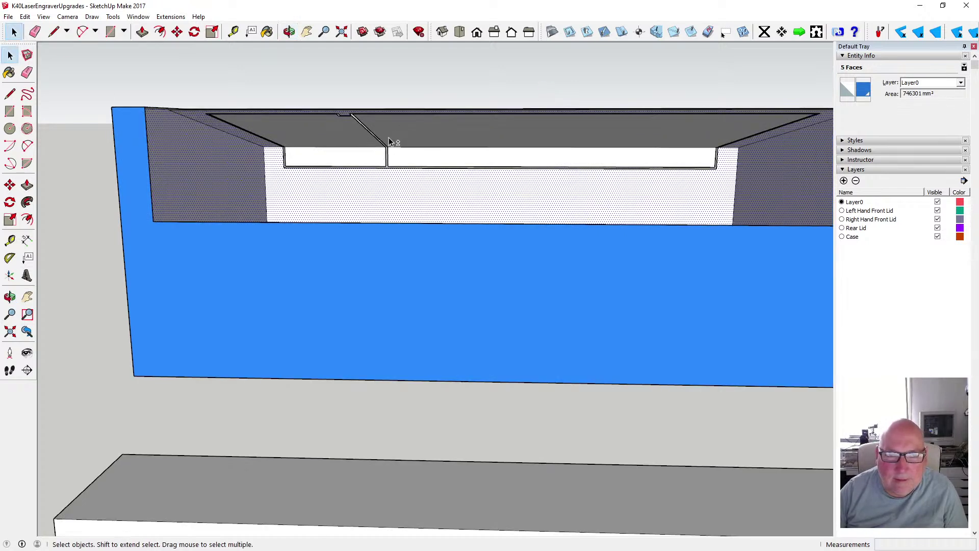
{"action": "left_click", "coordinate": [289, 32]}
{"action": "left_click_drag", "start_coordinate": [566, 148], "coordinate": [181, 224]}
{"action": "key", "text": "space"}
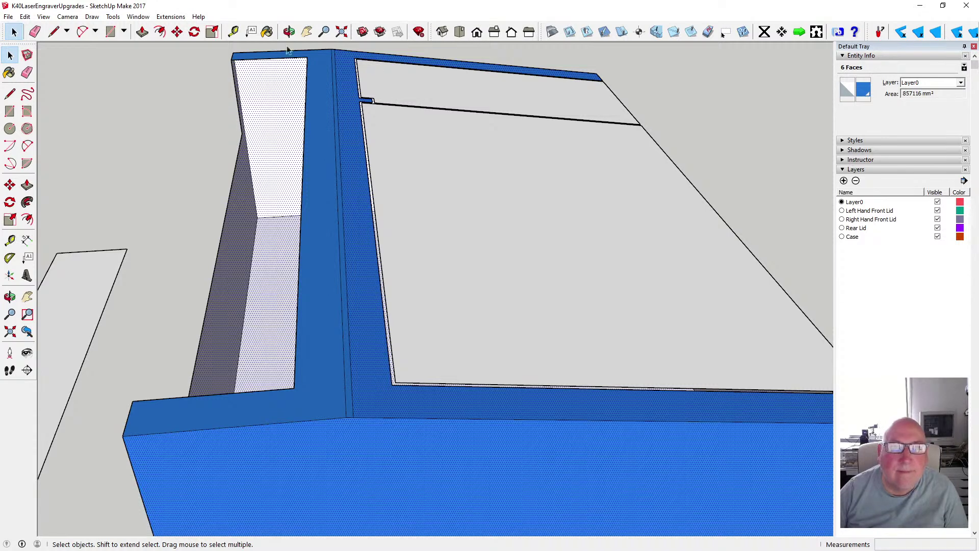
{"action": "key", "text": "b"}
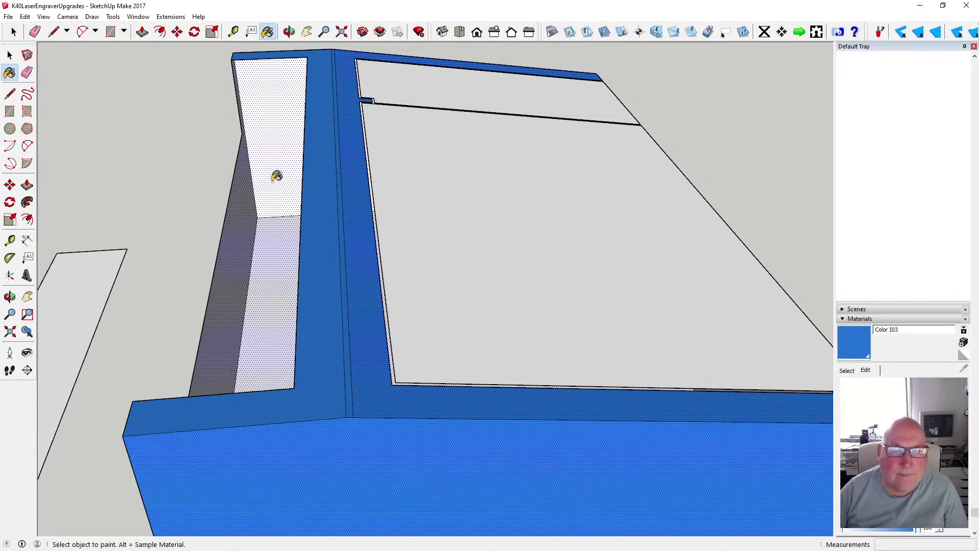
{"action": "left_click", "coordinate": [276, 176]}
{"action": "key", "text": "space"}
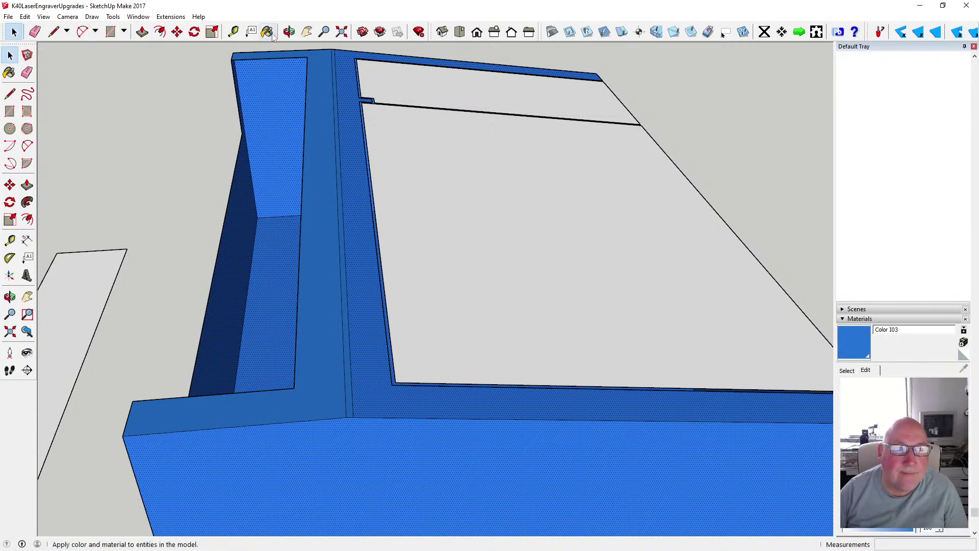
Move the rear lid component into the case's rear opening, matching its lower right corner to the opening's lower right corner
{"action": "left_click", "coordinate": [289, 31]}
{"action": "mouse_move", "coordinate": [278, 92]}
{"action": "left_mouse_down"}
{"action": "mouse_move", "coordinate": [258, 134]}
{"action": "mouse_move", "coordinate": [450, 140]}
{"action": "mouse_move", "coordinate": [341, 263]}
{"action": "mouse_move", "coordinate": [428, 161]}
{"action": "mouse_move", "coordinate": [512, 107]}
{"action": "mouse_move", "coordinate": [470, 306]}
{"action": "mouse_move", "coordinate": [361, 124]}
{"action": "mouse_move", "coordinate": [433, 129]}
{"action": "mouse_move", "coordinate": [333, 258]}
{"action": "mouse_move", "coordinate": [463, 339]}
{"action": "mouse_move", "coordinate": [399, 282]}
{"action": "mouse_move", "coordinate": [396, 339]}
{"action": "mouse_move", "coordinate": [372, 335]}
{"action": "left_mouse_up"}
{"action": "scroll", "coordinate": [395, 280], "scroll_direction": "down", "scroll_amount": 5}
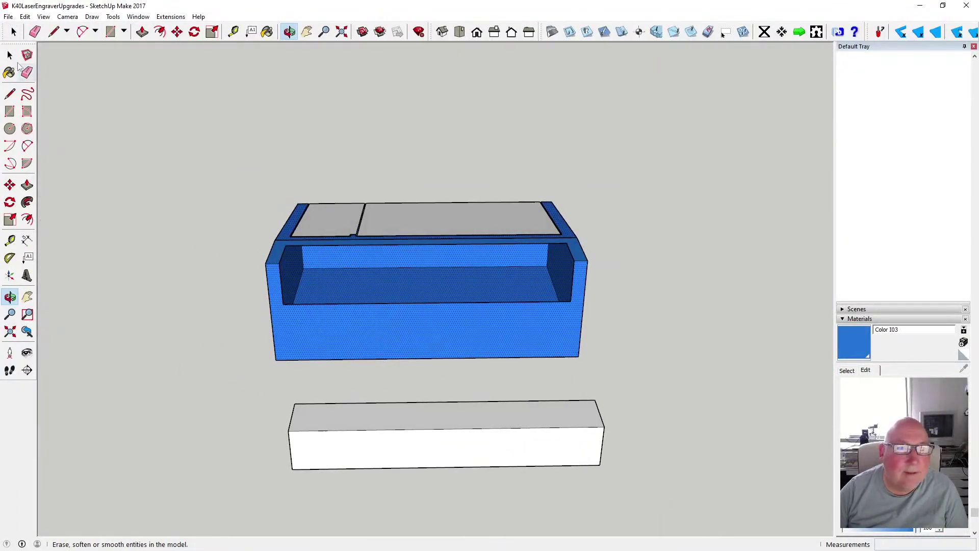
{"action": "left_click", "coordinate": [10, 56]}
{"action": "left_click", "coordinate": [327, 412]}
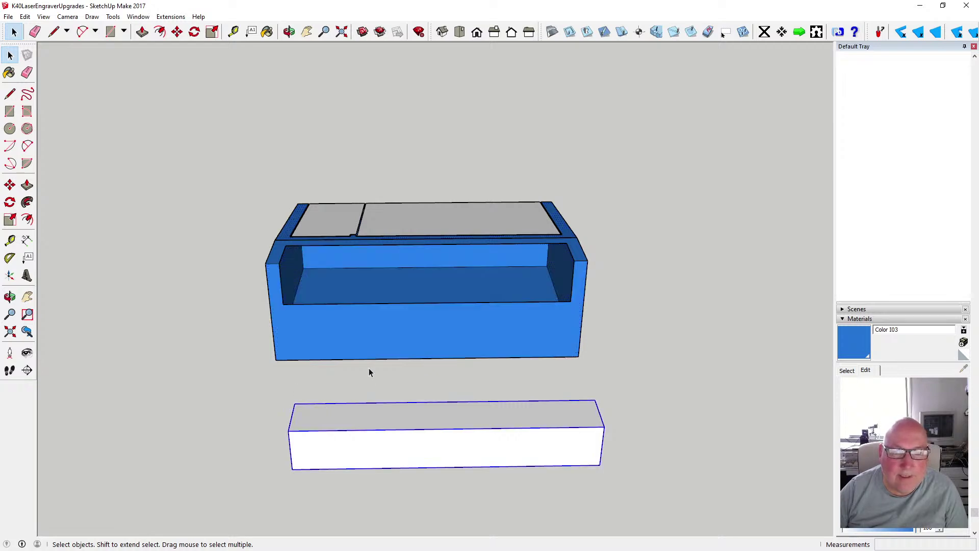
{"action": "left_click", "coordinate": [177, 31]}
{"action": "left_click", "coordinate": [600, 463]}
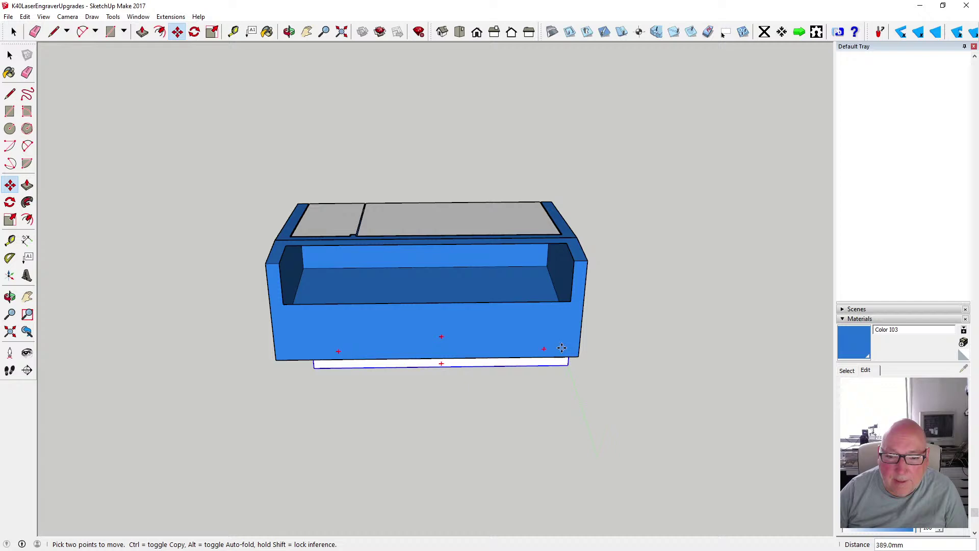
{"action": "left_click", "coordinate": [571, 300]}
Shift the rear lid component 2.5 mm along the red axis, inward from the right end of the case's rear opening
{"action": "scroll", "coordinate": [571, 301], "scroll_direction": "up", "scroll_amount": 2}
{"action": "scroll", "coordinate": [570, 300], "scroll_direction": "up", "scroll_amount": 4}
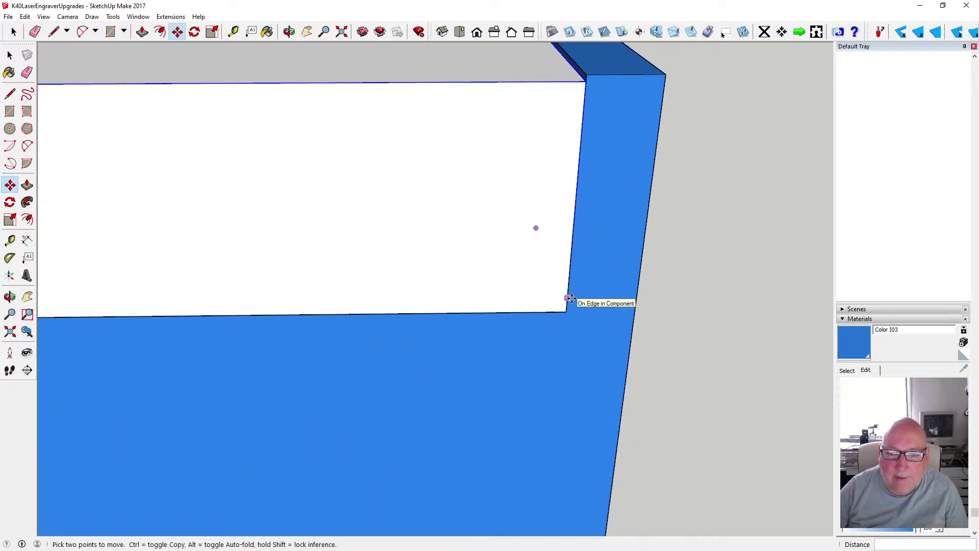
{"action": "left_click", "coordinate": [567, 287]}
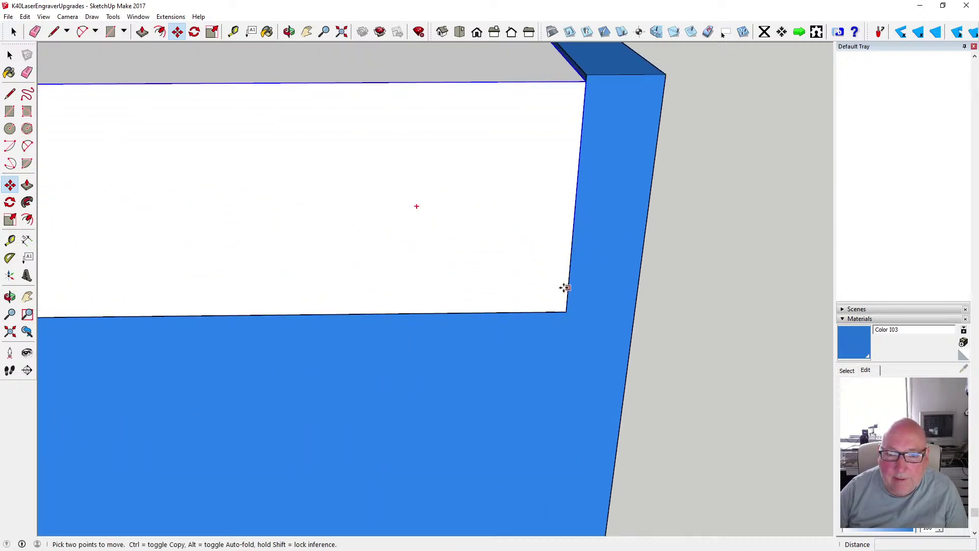
{"action": "key", "text": "Return"}
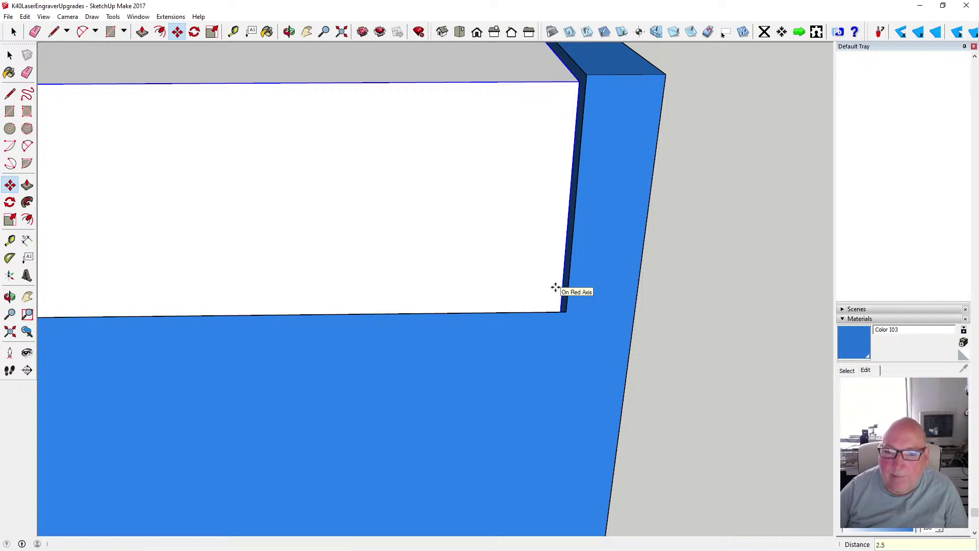
Try to shift the rear lid component 2.5 mm along the green axis, check its fit in the opening, and undo that move
{"action": "left_click", "coordinate": [540, 312]}
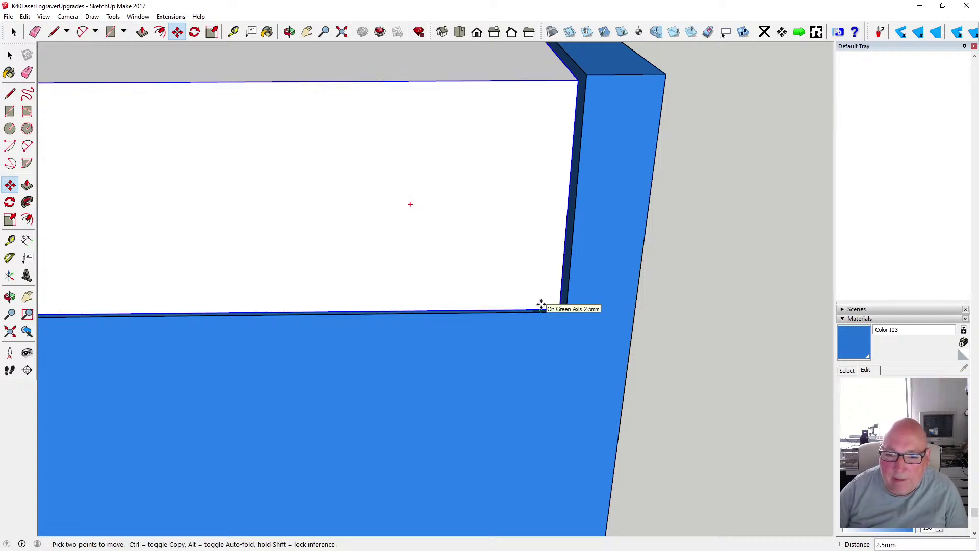
{"action": "type", "text": "2."}
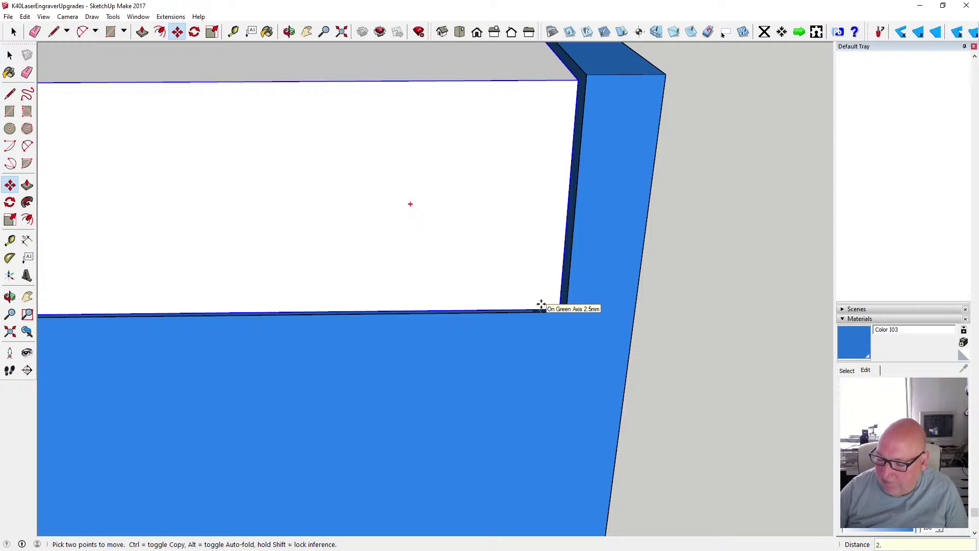
{"action": "type", "text": "5"}
{"action": "key", "text": "Return"}
{"action": "scroll", "coordinate": [637, 352], "scroll_direction": "down", "scroll_amount": 2}
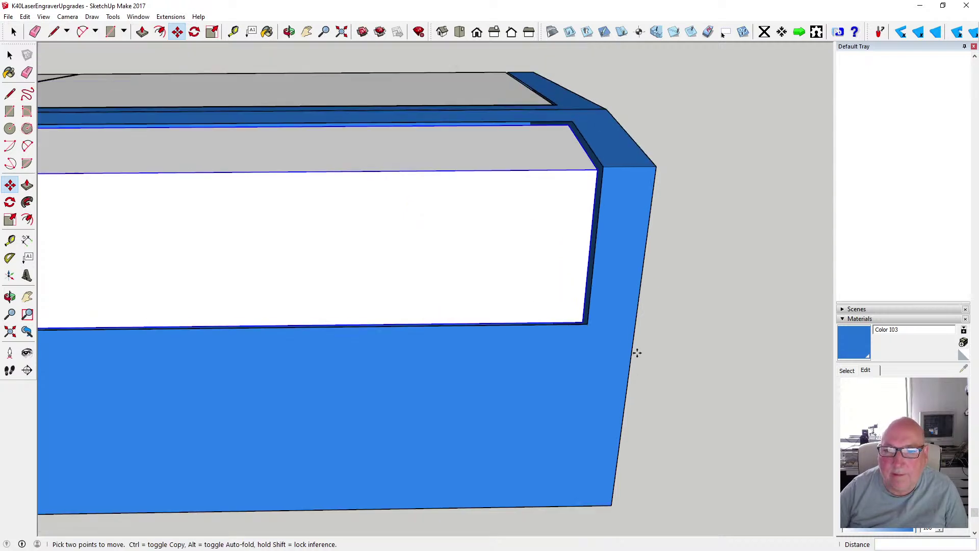
{"action": "left_click", "coordinate": [289, 32]}
{"action": "left_click_drag", "start_coordinate": [590, 197], "coordinate": [317, 185]}
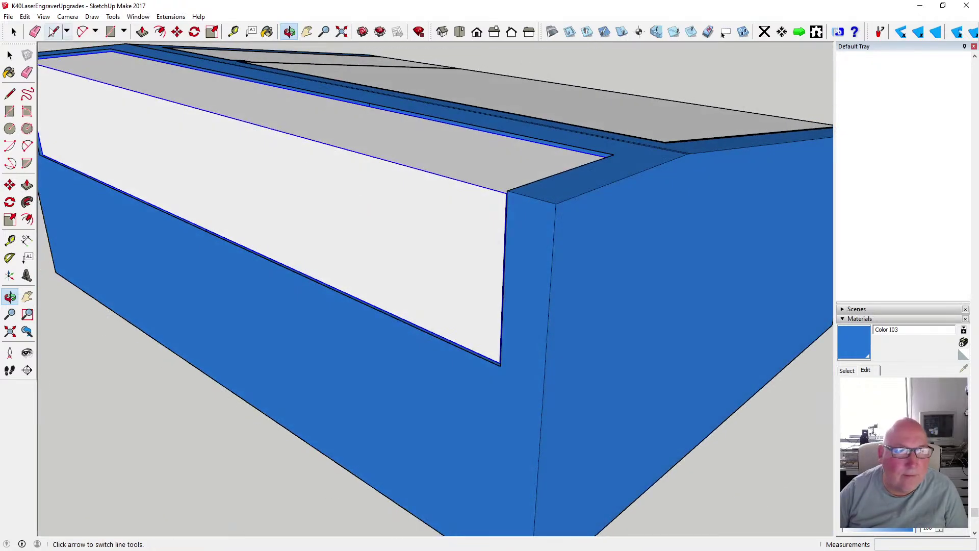
{"action": "left_click", "coordinate": [25, 17]}
{"action": "left_click", "coordinate": [50, 29]}
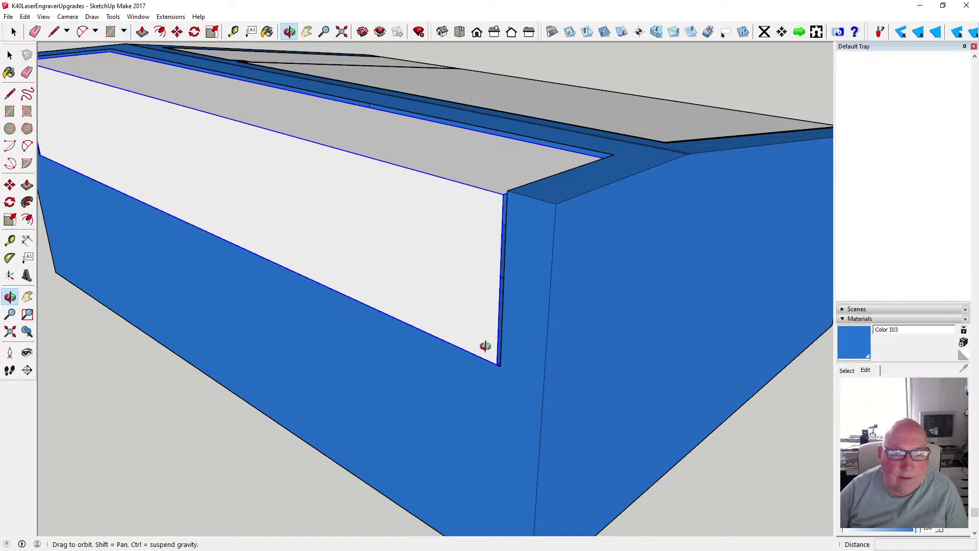
Raise the rear lid component 2.5 mm along the blue axis from the lower edge of the rear opening, and clear the selection
{"action": "left_click_drag", "start_coordinate": [485, 346], "coordinate": [299, 189]}
{"action": "left_click", "coordinate": [177, 31]}
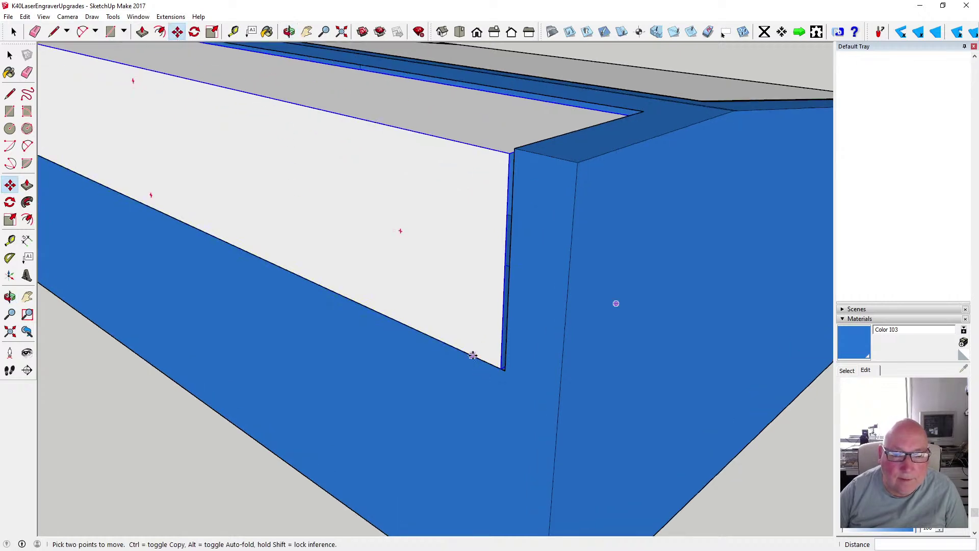
{"action": "left_click", "coordinate": [471, 351]}
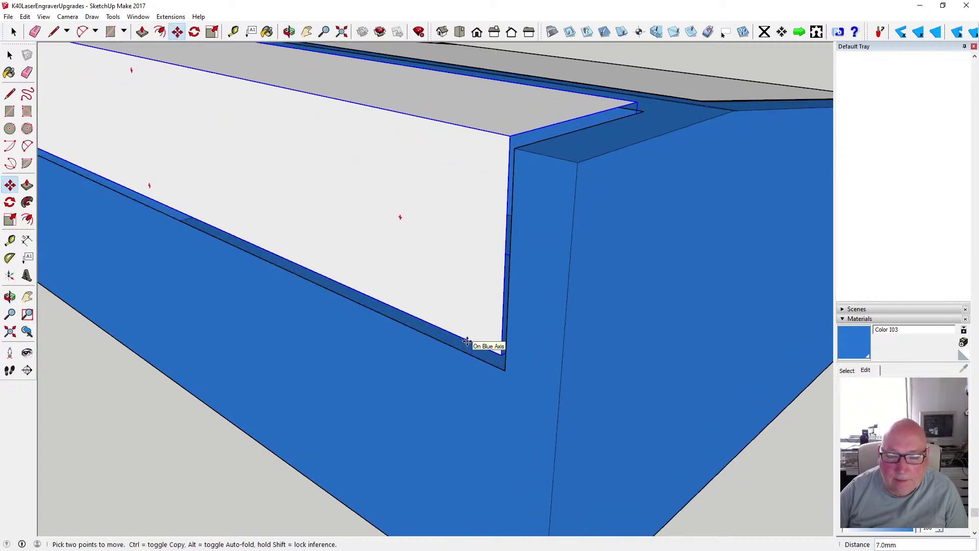
{"action": "type", "text": "2.5"}
{"action": "key", "text": "Return"}
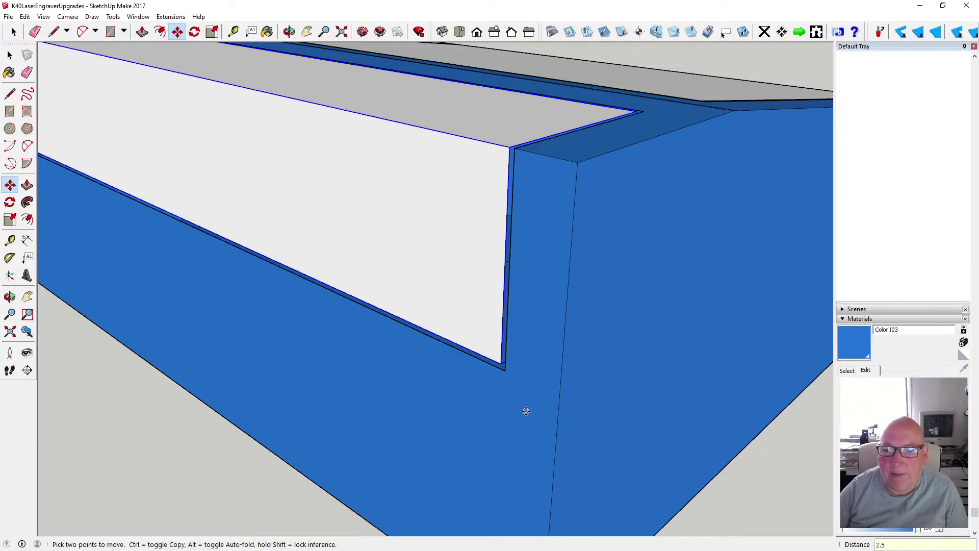
{"action": "scroll", "coordinate": [528, 411], "scroll_direction": "down", "scroll_amount": 5}
{"action": "key", "text": "space"}
{"action": "left_click", "coordinate": [160, 98]}
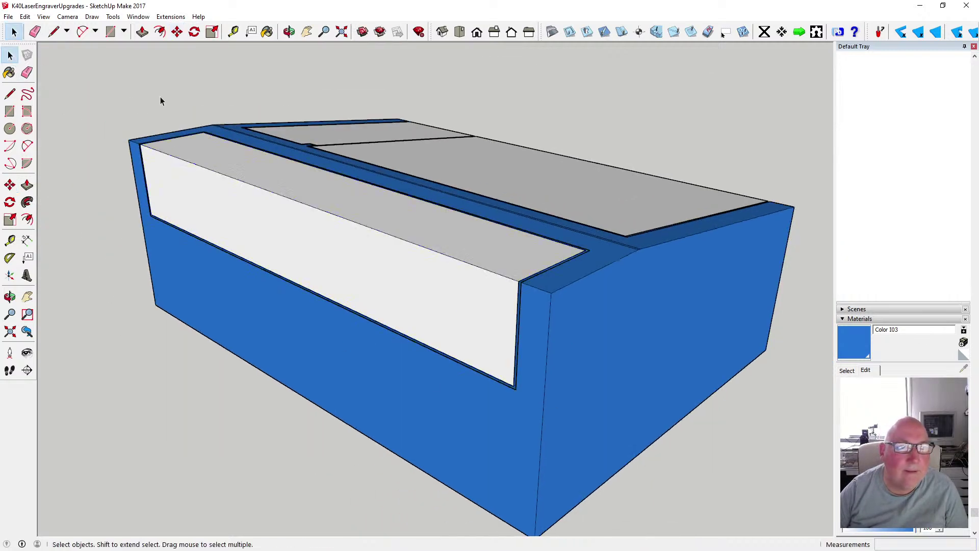
{"action": "key", "text": "o"}
{"action": "scroll", "coordinate": [316, 199], "scroll_direction": "down", "scroll_amount": 5}
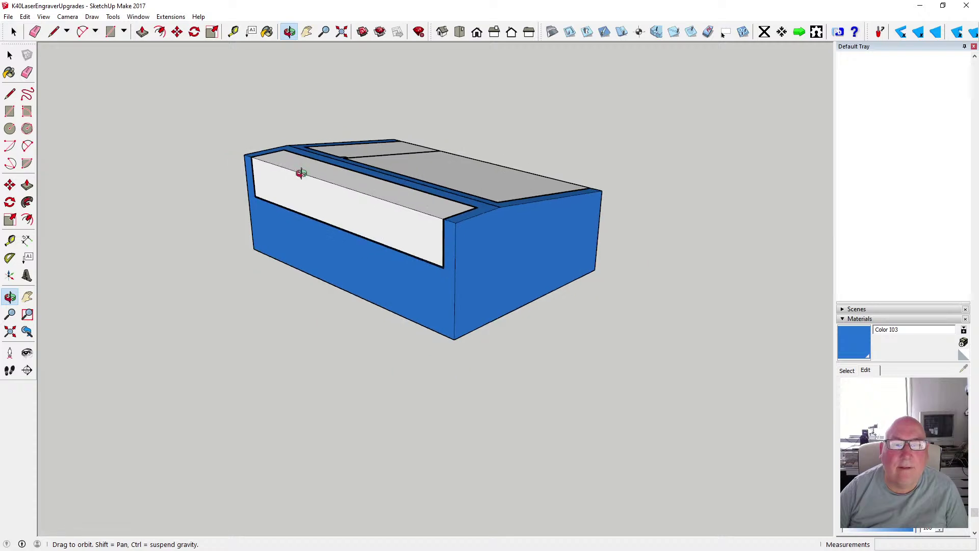
{"action": "left_click_drag", "start_coordinate": [304, 206], "coordinate": [475, 249]}
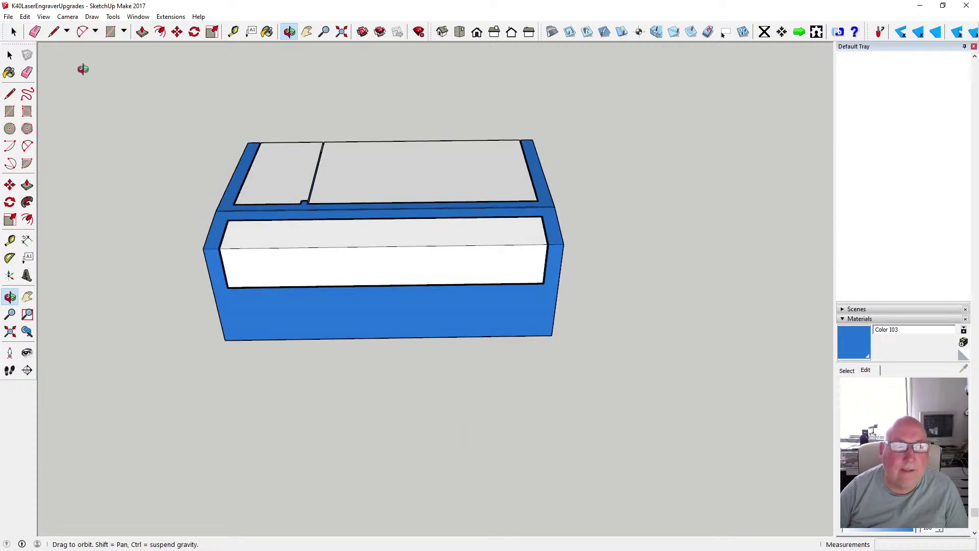
{"action": "left_click", "coordinate": [9, 54]}
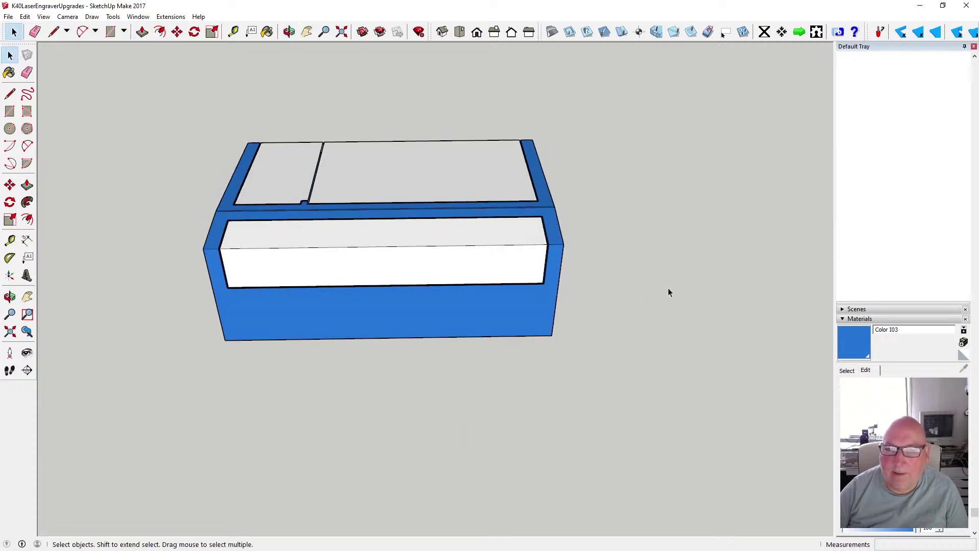
Make a component from the blue case geometry, leaving the front and rear lids out of the selection
{"action": "left_click_drag", "start_coordinate": [198, 111], "coordinate": [579, 376]}
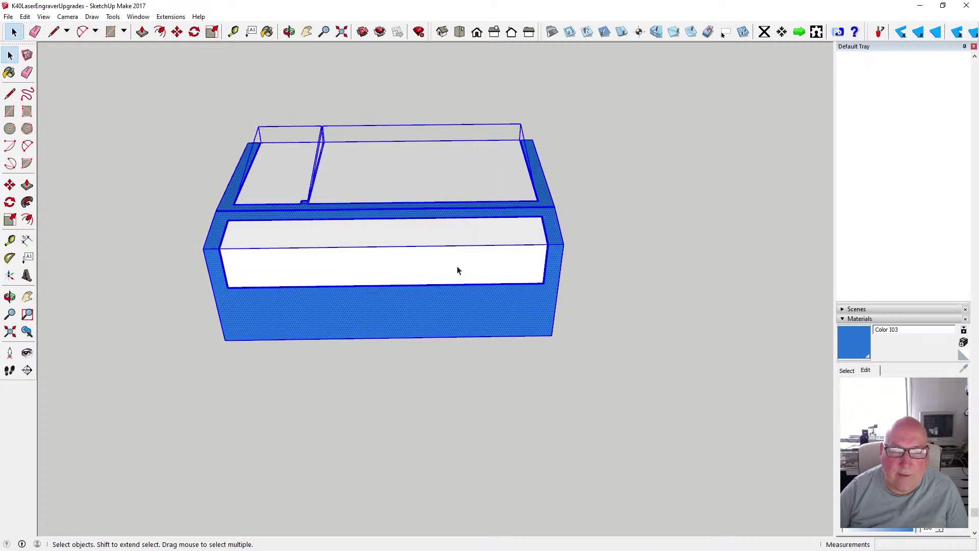
{"action": "left_click", "coordinate": [376, 188], "text": "shift"}
{"action": "left_click", "coordinate": [295, 170], "text": "shift"}
{"action": "left_click", "coordinate": [283, 238], "text": "shift"}
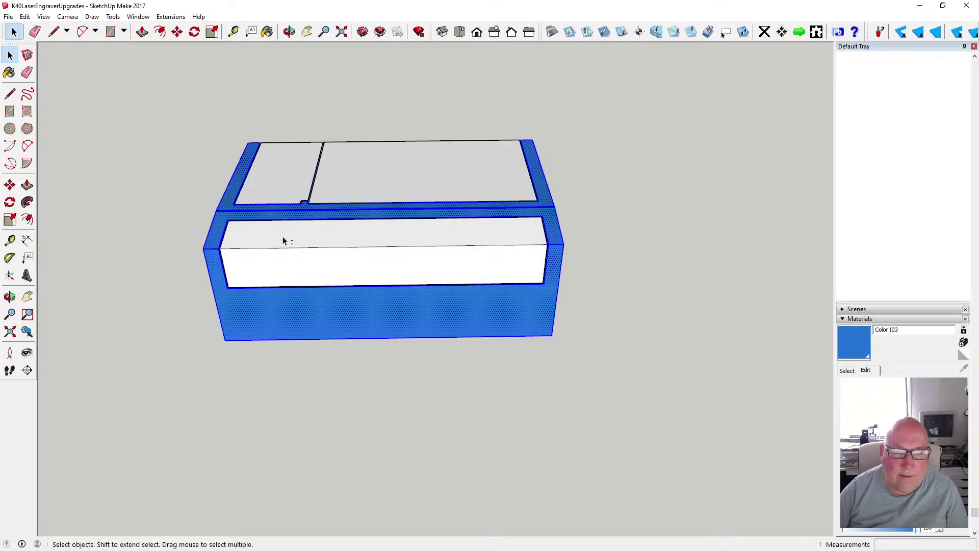
{"action": "right_click", "coordinate": [566, 219]}
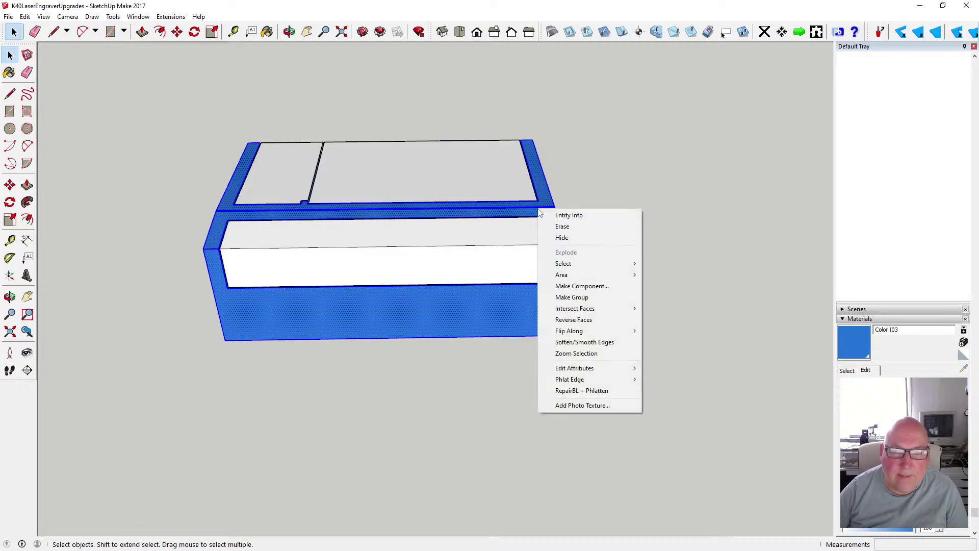
{"action": "left_click", "coordinate": [597, 286]}
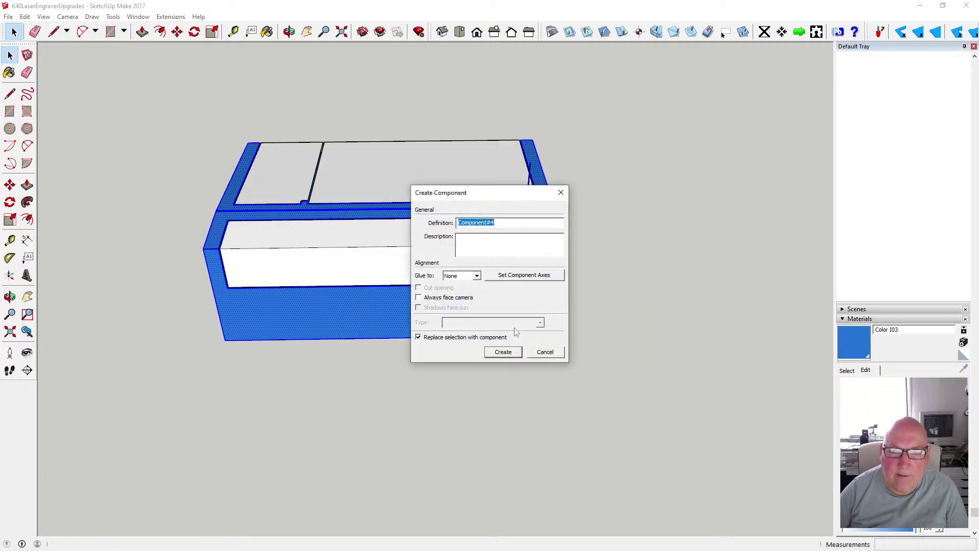
{"action": "left_click", "coordinate": [502, 349]}
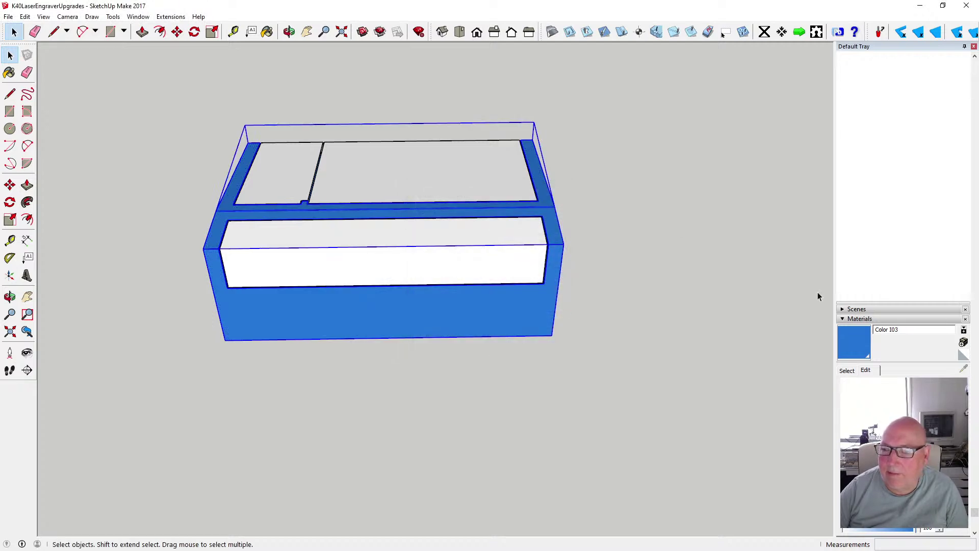
Assign the new case component to the Case layer and deselect it
{"action": "left_click", "coordinate": [846, 319]}
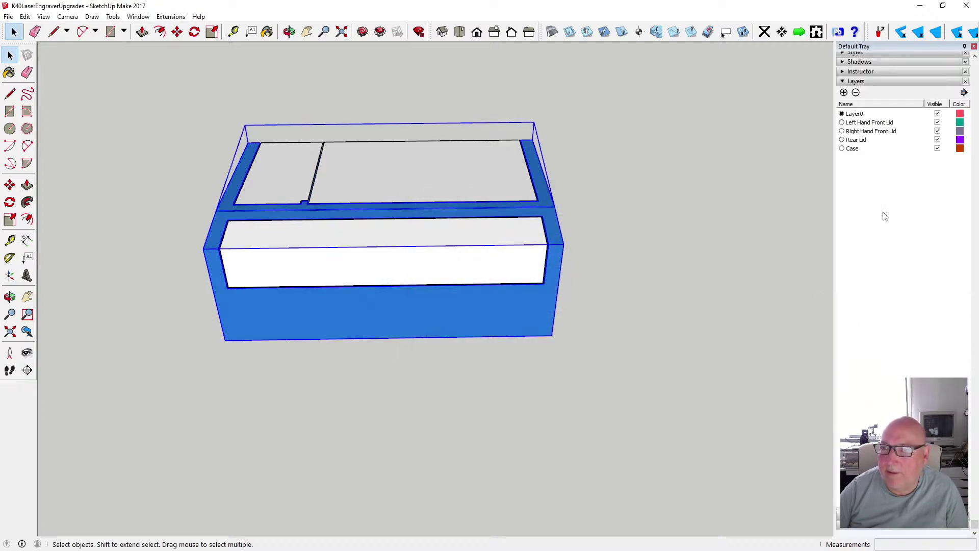
{"action": "scroll", "coordinate": [897, 153], "scroll_direction": "up", "scroll_amount": 3}
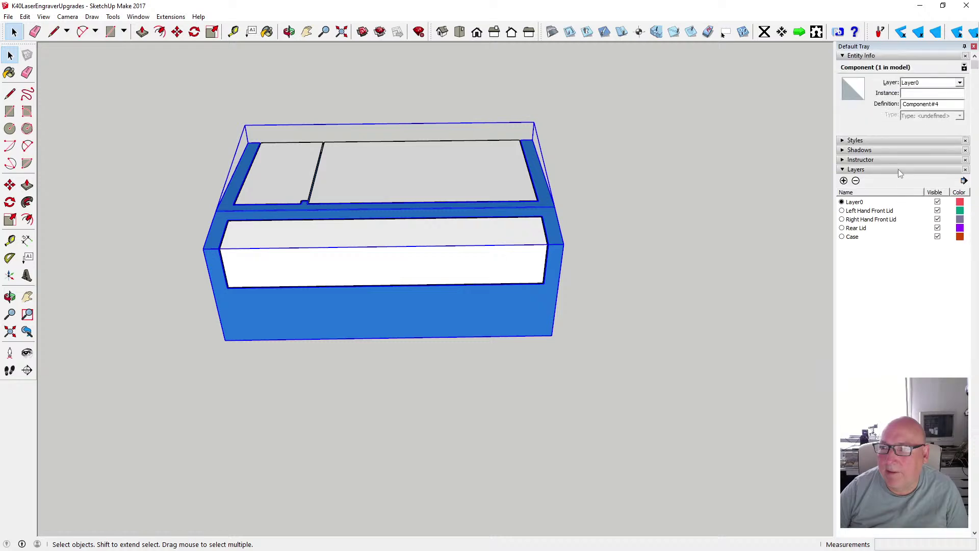
{"action": "left_click", "coordinate": [946, 83]}
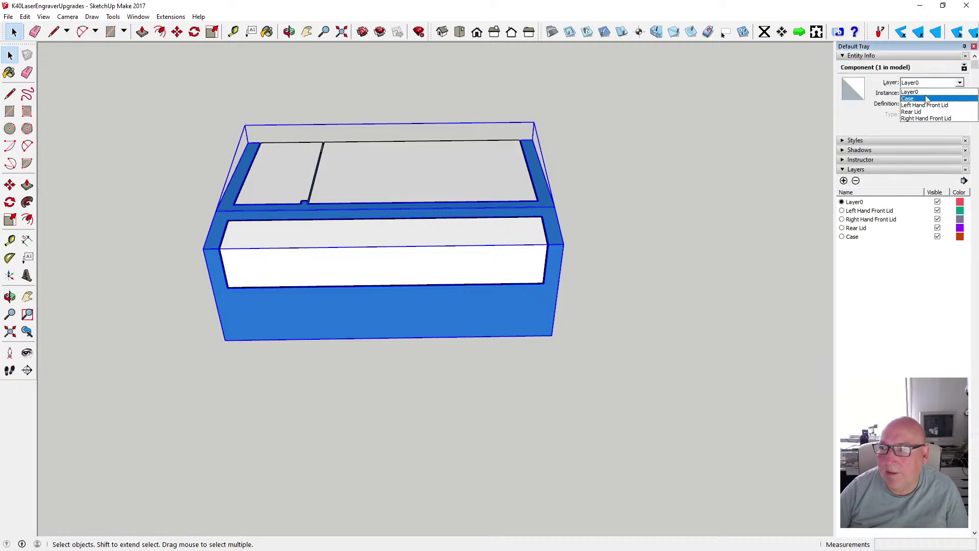
{"action": "left_click", "coordinate": [918, 115]}
{"action": "left_click", "coordinate": [639, 179]}
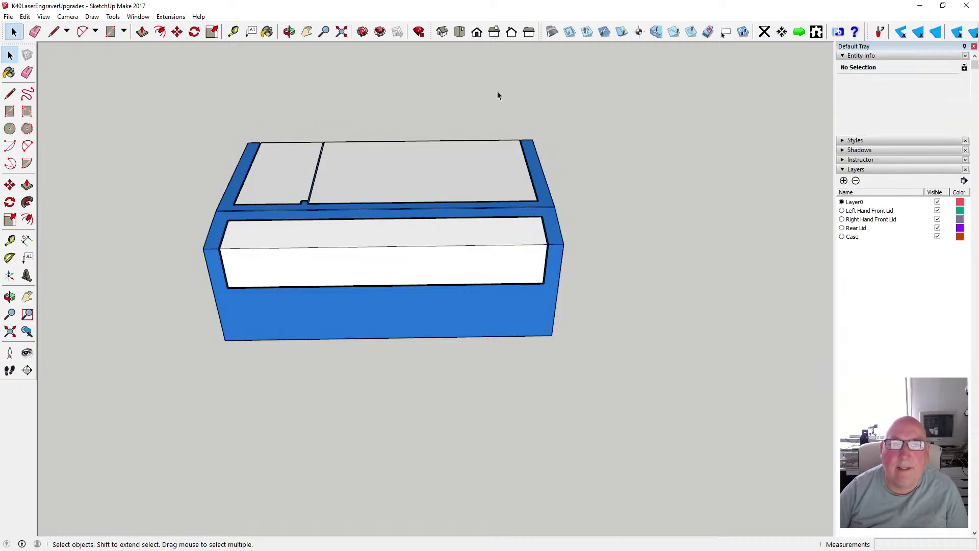
Set the model to the isometric view and save the file
{"action": "left_click", "coordinate": [460, 34]}
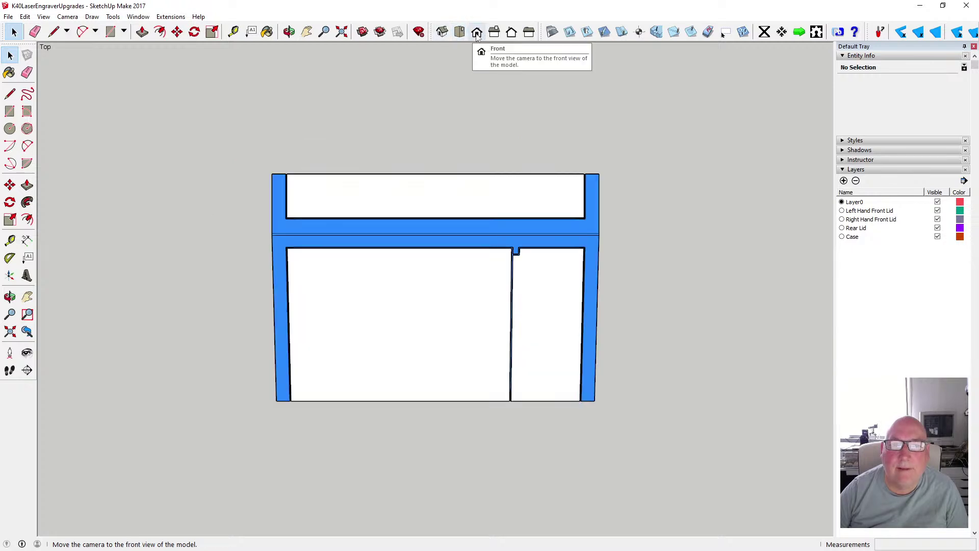
{"action": "left_click", "coordinate": [477, 33]}
{"action": "left_click", "coordinate": [442, 32]}
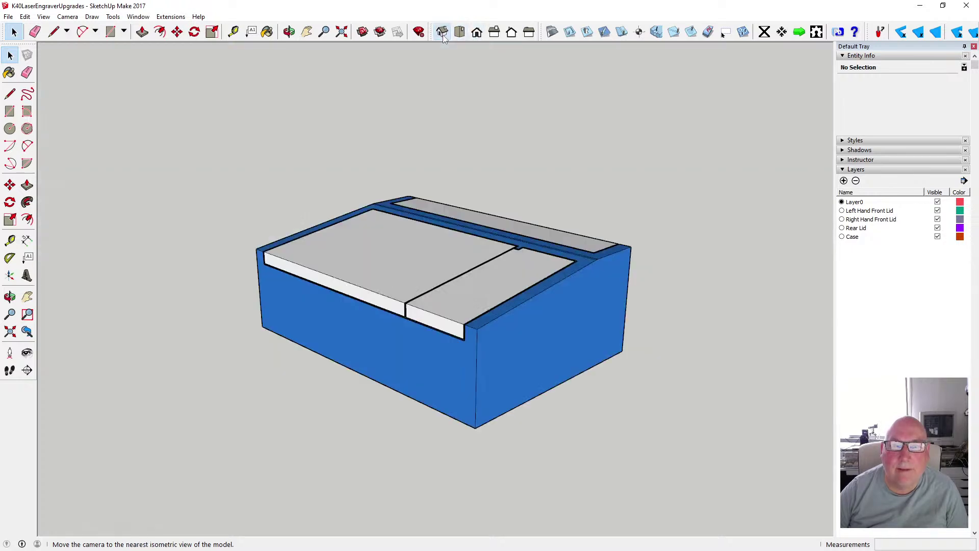
{"action": "left_click", "coordinate": [8, 17]}
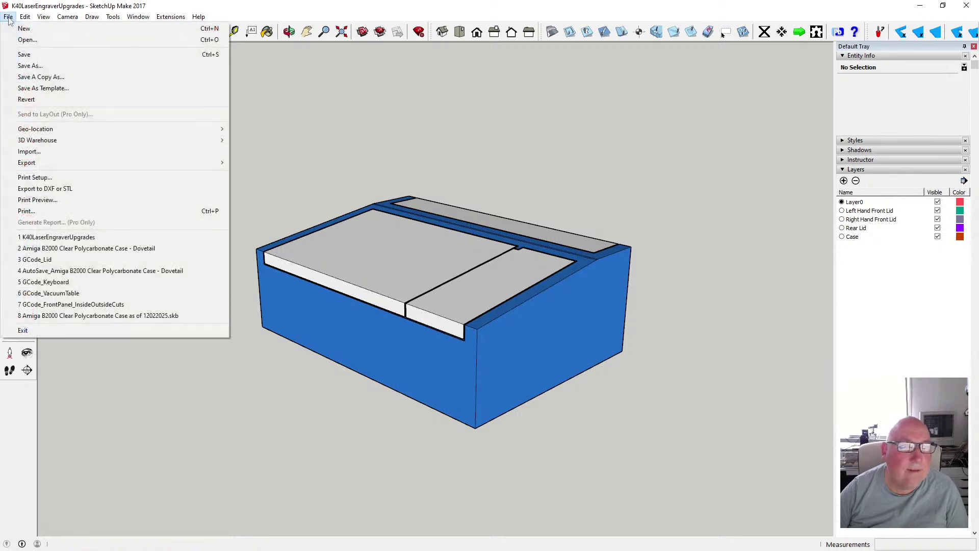
{"action": "left_click", "coordinate": [30, 53]}
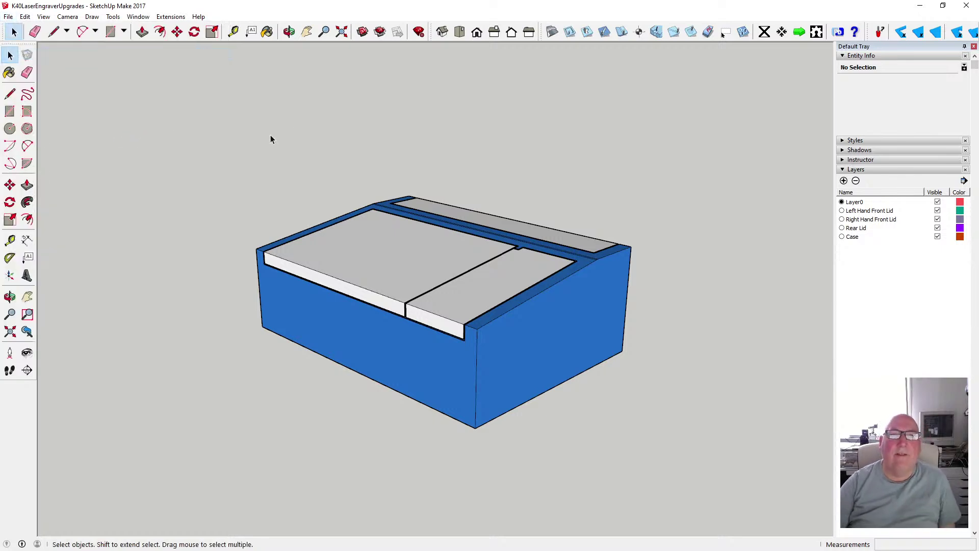
Hide the Rear Lid, Right Hand Front Lid and Left Hand Front Lid layers
{"action": "left_click", "coordinate": [290, 32]}
{"action": "left_click_drag", "start_coordinate": [280, 210], "coordinate": [516, 244]}
{"action": "scroll", "coordinate": [502, 241], "scroll_direction": "down", "scroll_amount": 3}
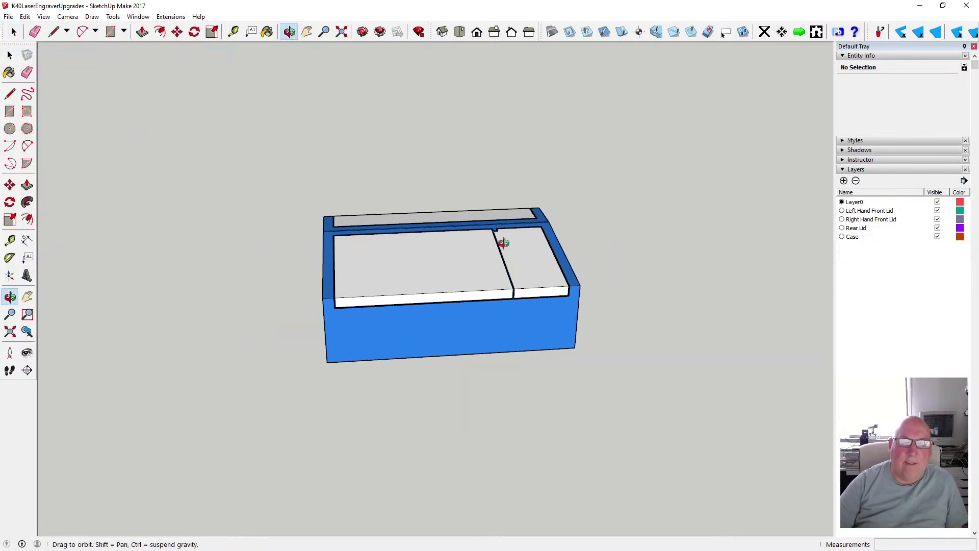
{"action": "mouse_move", "coordinate": [374, 277]}
{"action": "left_mouse_down"}
{"action": "mouse_move", "coordinate": [529, 284]}
{"action": "mouse_move", "coordinate": [569, 226]}
{"action": "mouse_move", "coordinate": [649, 269]}
{"action": "mouse_move", "coordinate": [534, 282]}
{"action": "mouse_move", "coordinate": [481, 315]}
{"action": "mouse_move", "coordinate": [576, 262]}
{"action": "mouse_move", "coordinate": [505, 277]}
{"action": "mouse_move", "coordinate": [548, 284]}
{"action": "mouse_move", "coordinate": [481, 311]}
{"action": "mouse_move", "coordinate": [378, 313]}
{"action": "mouse_move", "coordinate": [395, 241]}
{"action": "left_mouse_up"}
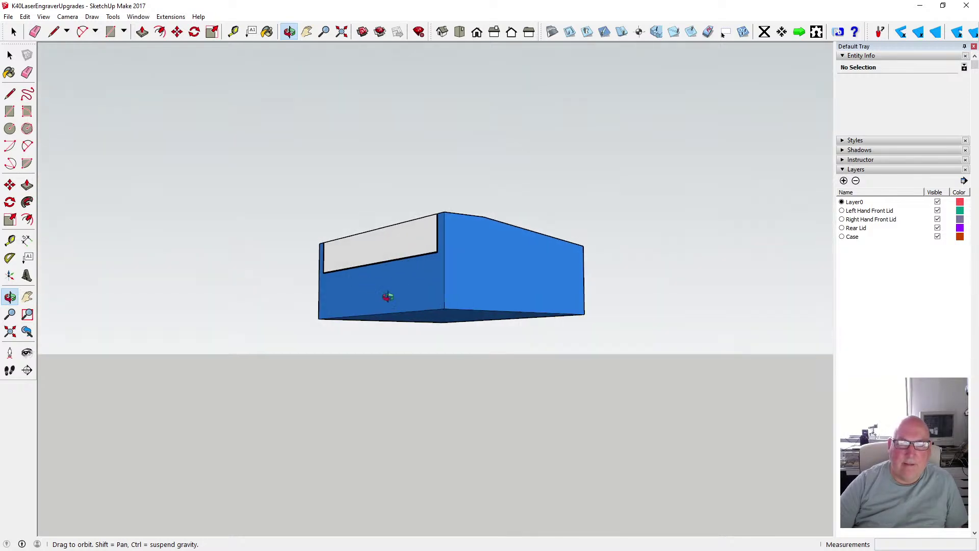
{"action": "left_click_drag", "start_coordinate": [383, 295], "coordinate": [477, 253]}
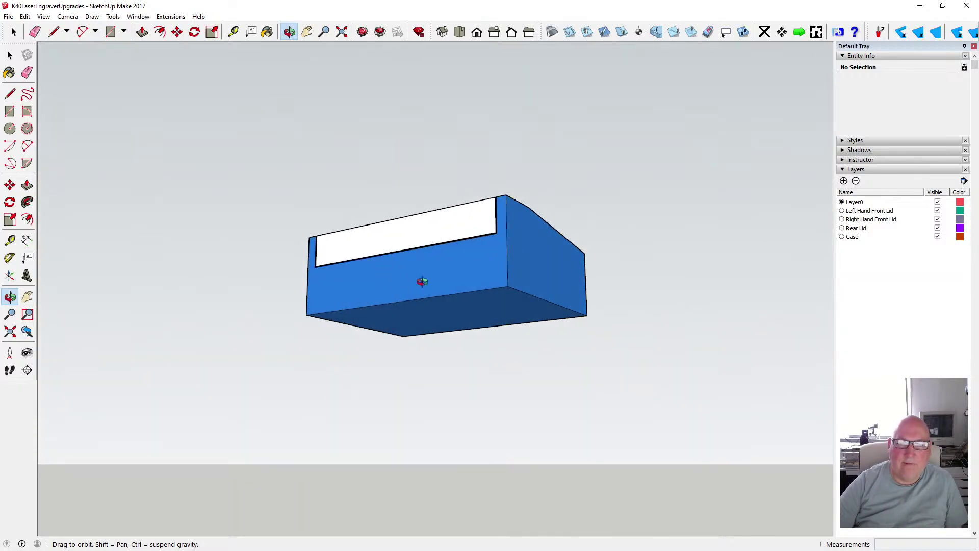
{"action": "left_click_drag", "start_coordinate": [422, 281], "coordinate": [611, 274]}
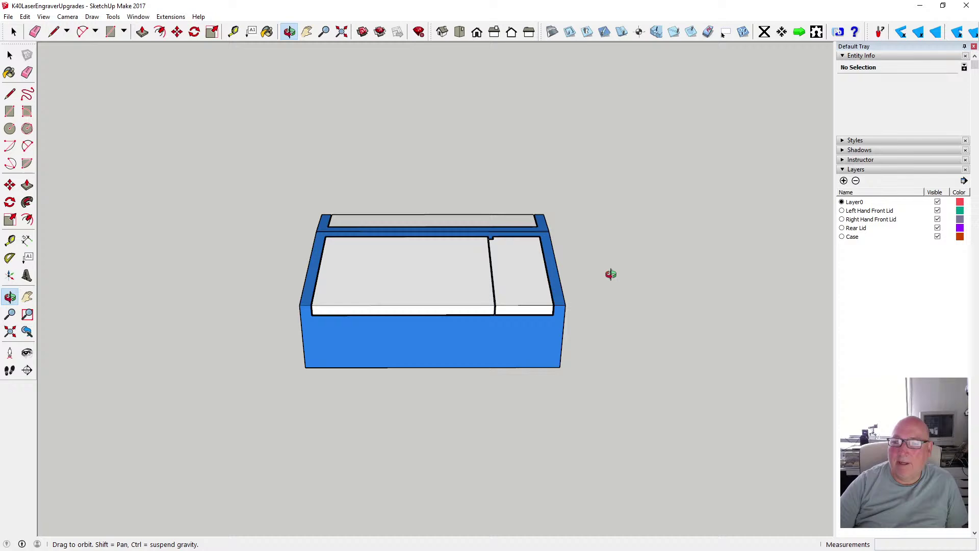
{"action": "left_click", "coordinate": [937, 227]}
{"action": "left_click", "coordinate": [937, 219]}
{"action": "left_click", "coordinate": [937, 211]}
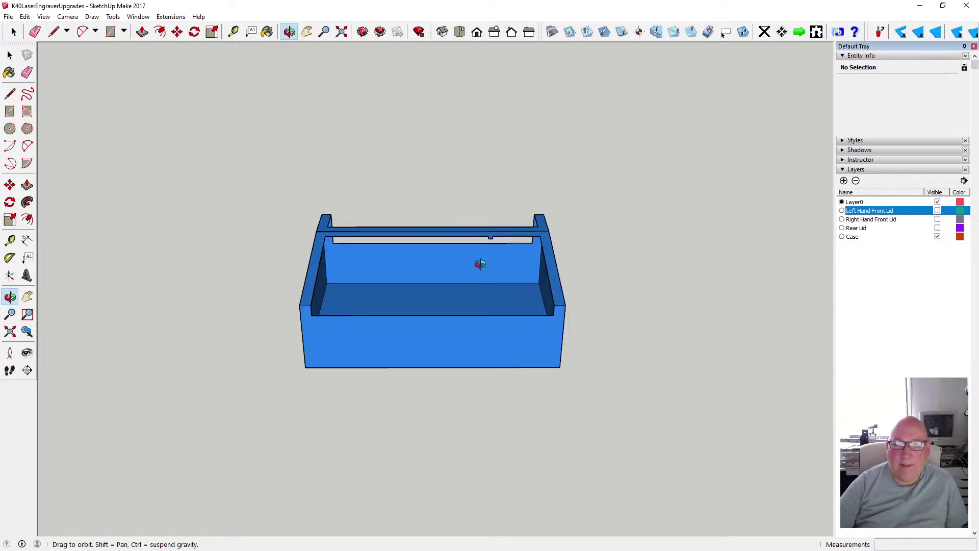
Open the case component for editing with its interior in close view
{"action": "left_click_drag", "start_coordinate": [419, 271], "coordinate": [459, 295]}
{"action": "left_click_drag", "start_coordinate": [464, 284], "coordinate": [460, 365]}
{"action": "scroll", "coordinate": [461, 365], "scroll_direction": "up", "scroll_amount": 3}
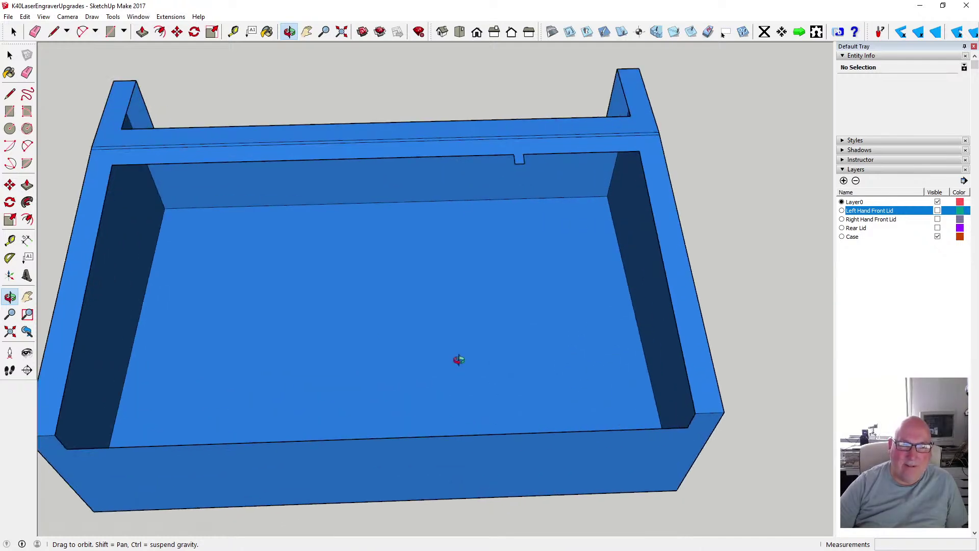
{"action": "mouse_move", "coordinate": [481, 314]}
{"action": "left_mouse_down"}
{"action": "mouse_move", "coordinate": [470, 376]}
{"action": "mouse_move", "coordinate": [478, 441]}
{"action": "mouse_move", "coordinate": [464, 407]}
{"action": "mouse_move", "coordinate": [485, 313]}
{"action": "left_mouse_up"}
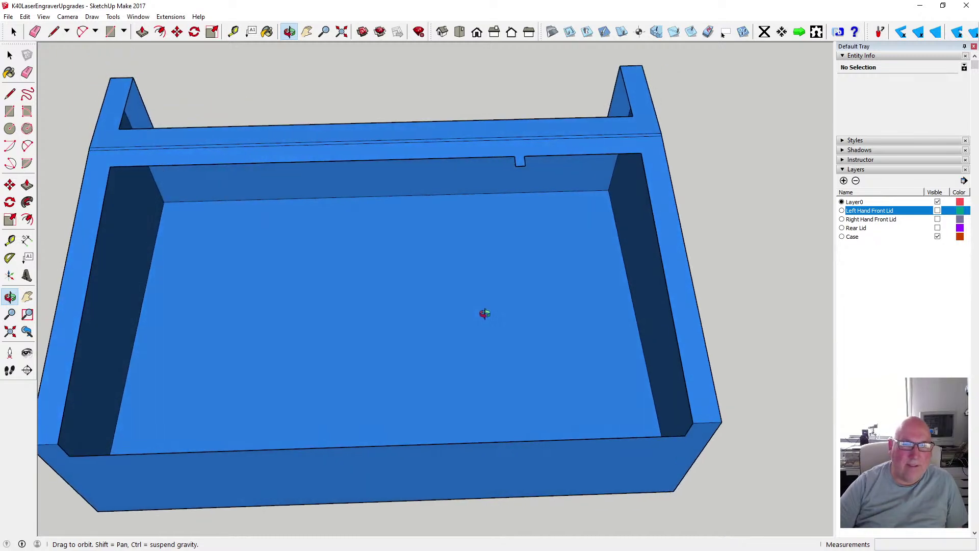
{"action": "left_click_drag", "start_coordinate": [485, 313], "coordinate": [479, 316]}
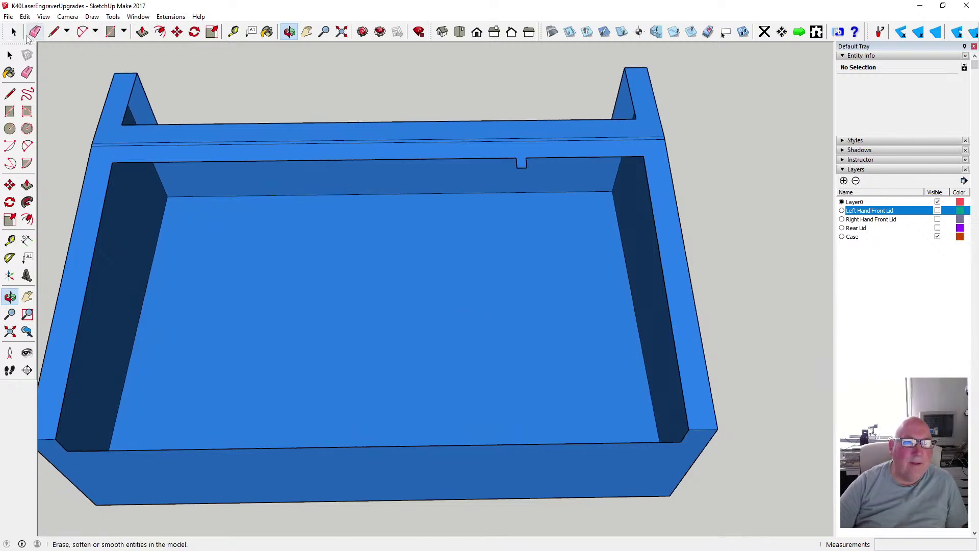
{"action": "left_click", "coordinate": [9, 54]}
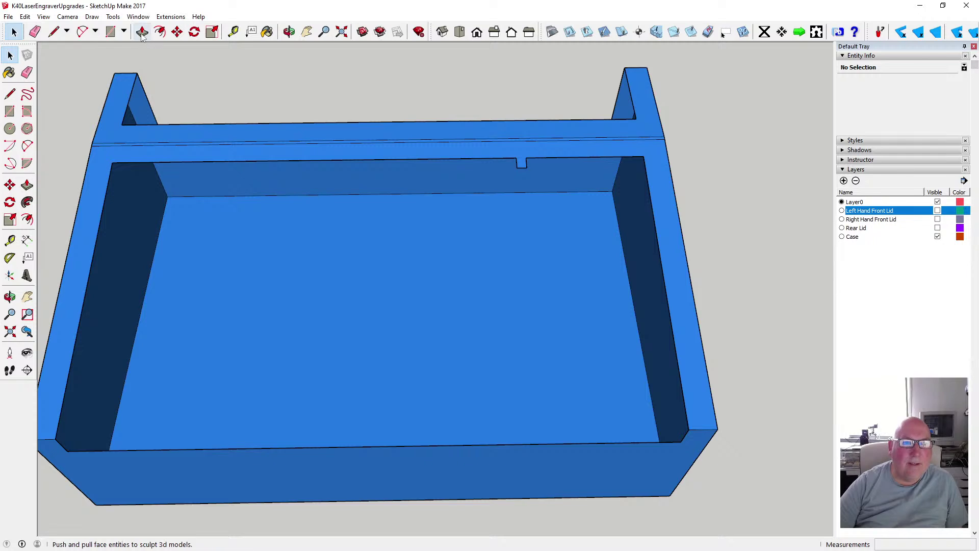
{"action": "double_click", "coordinate": [136, 223]}
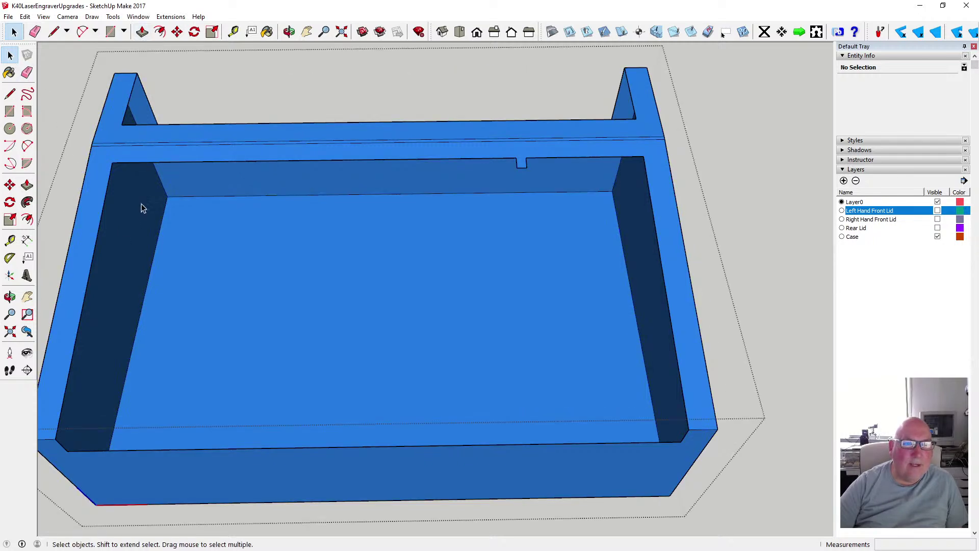
Try to push/pull the inner face of the case's left side wall by 1 mm
{"action": "left_click", "coordinate": [141, 31]}
{"action": "left_click", "coordinate": [144, 190]}
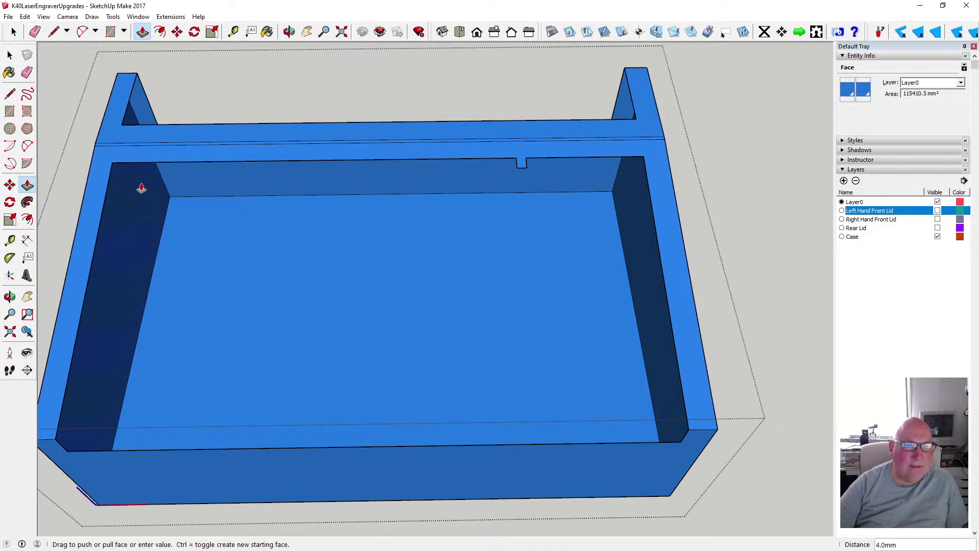
{"action": "key", "text": "Escape"}
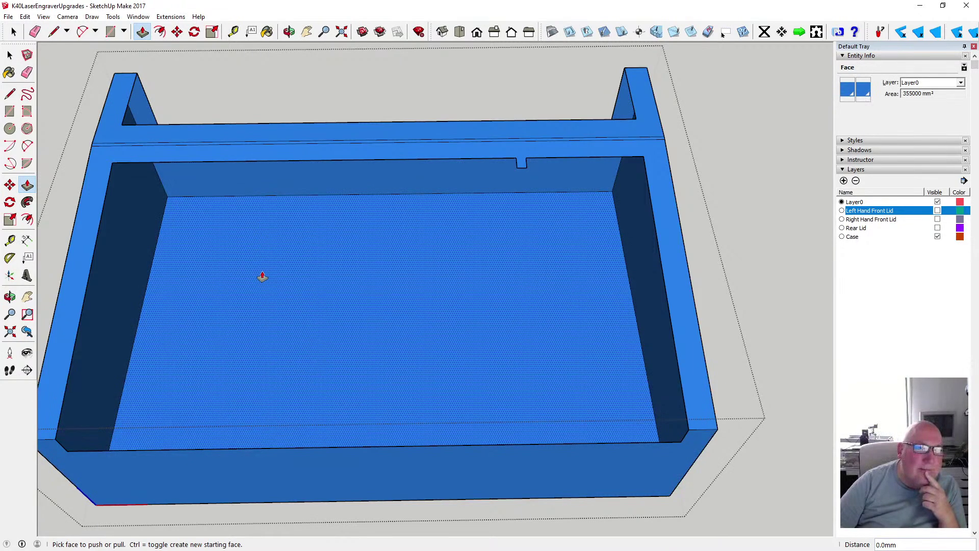
{"action": "left_click", "coordinate": [138, 240]}
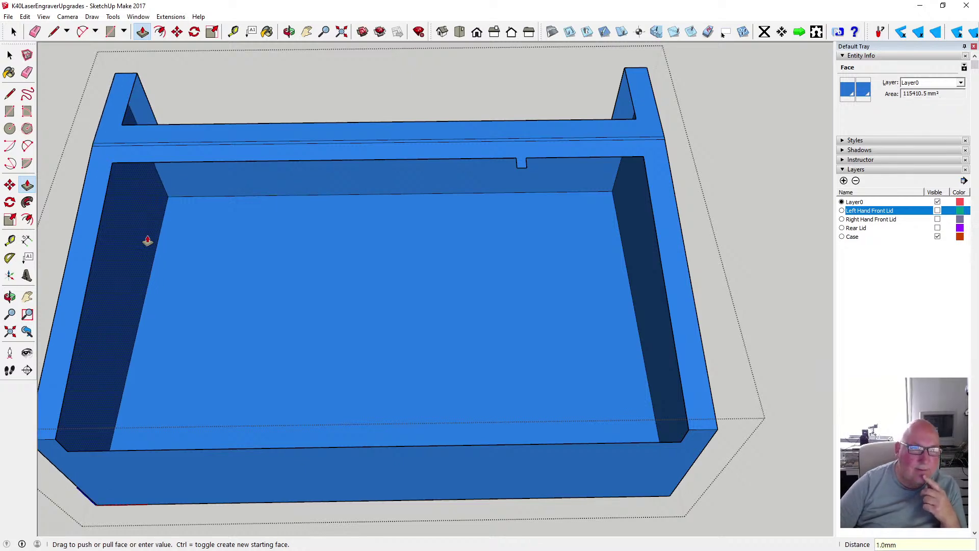
Try to push/pull the outer face of the case's left side wall by 1 mm
{"action": "left_click", "coordinate": [289, 31]}
{"action": "left_click_drag", "start_coordinate": [293, 157], "coordinate": [393, 179]}
{"action": "left_click", "coordinate": [142, 31]}
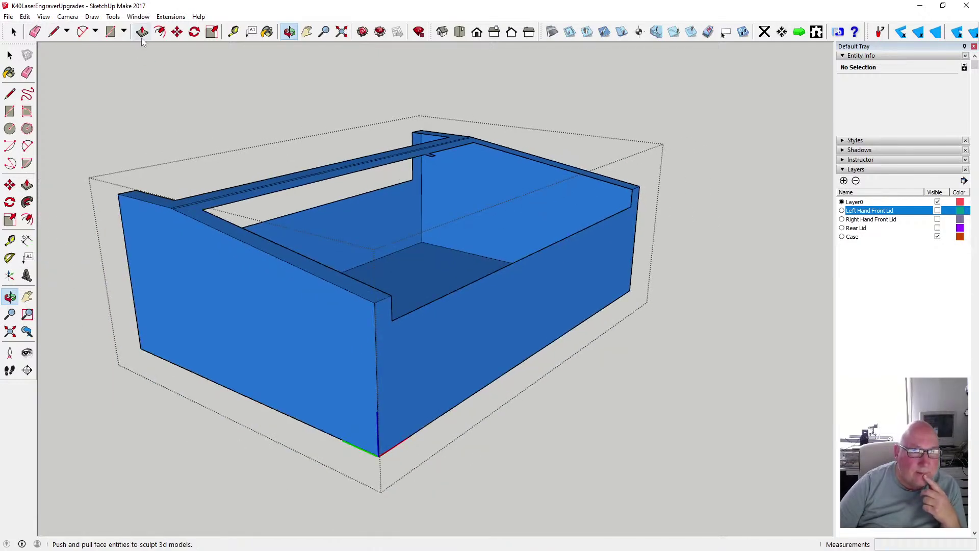
{"action": "left_click", "coordinate": [227, 318]}
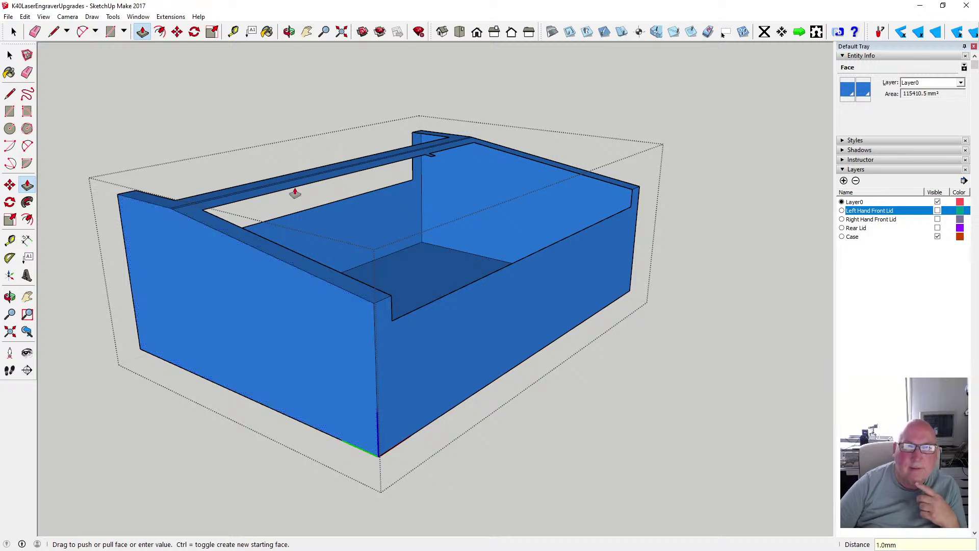
Turn on the X-ray face style and examine the case's left side wall and front corner
{"action": "left_click", "coordinate": [290, 32]}
{"action": "left_click_drag", "start_coordinate": [245, 293], "coordinate": [136, 276]}
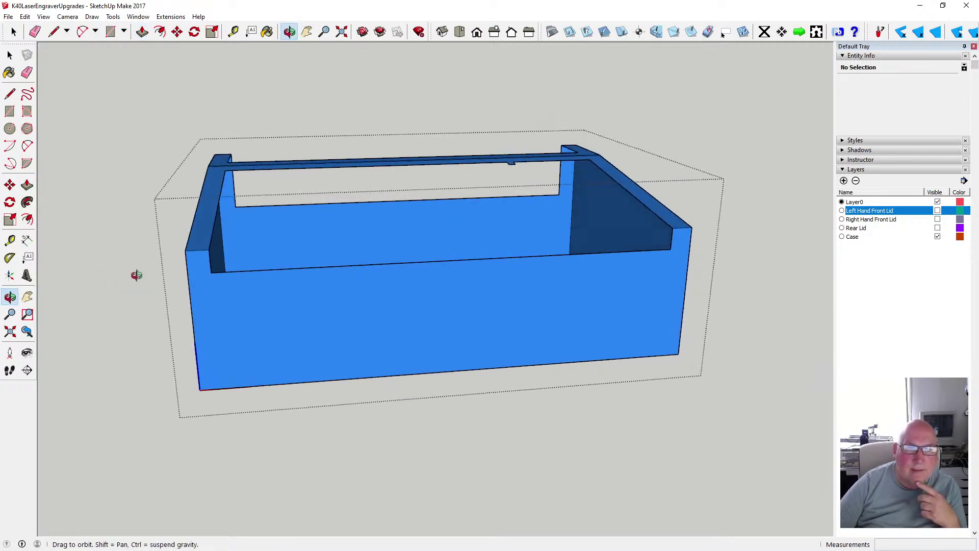
{"action": "scroll", "coordinate": [183, 246], "scroll_direction": "up", "scroll_amount": 5}
{"action": "scroll", "coordinate": [190, 246], "scroll_direction": "up", "scroll_amount": 2}
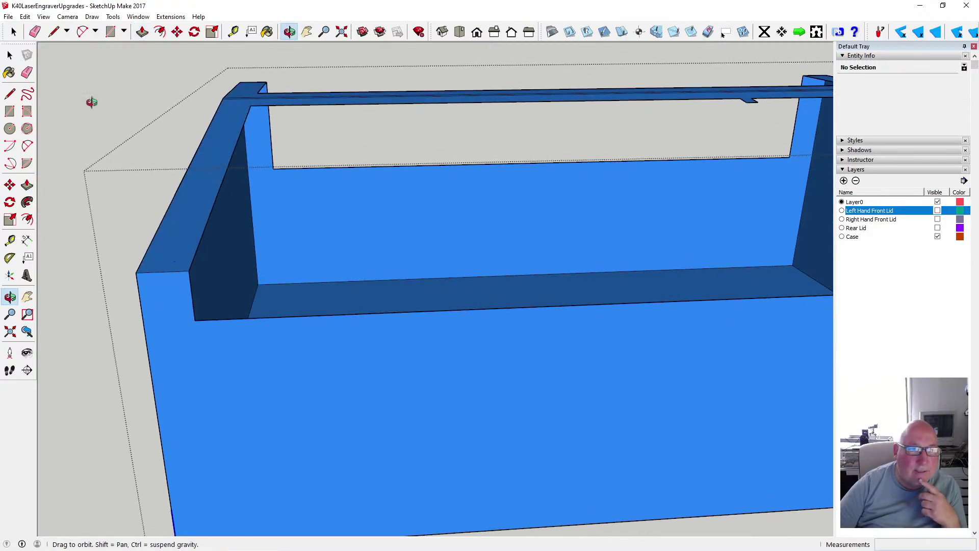
{"action": "left_click", "coordinate": [44, 16]}
{"action": "mouse_move", "coordinate": [90, 151]}
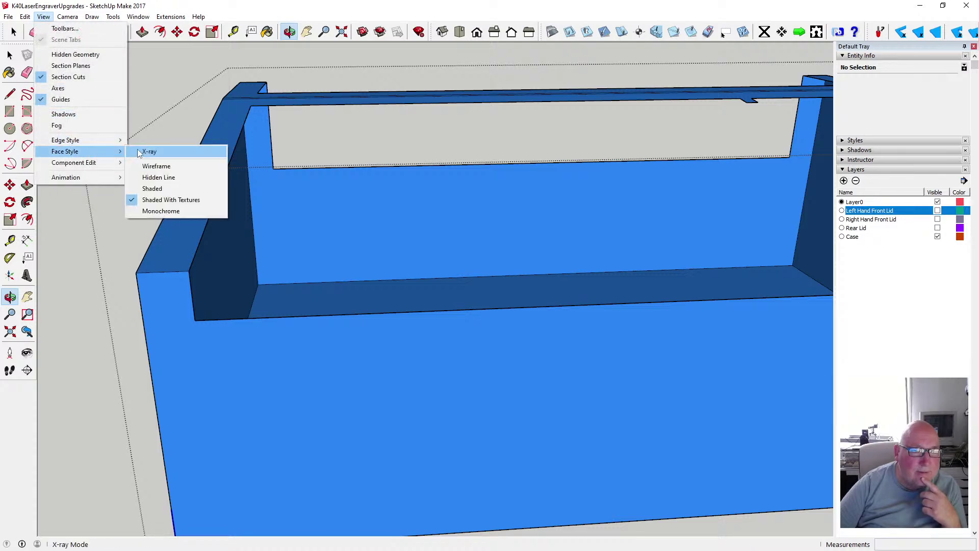
{"action": "left_click", "coordinate": [136, 149]}
{"action": "scroll", "coordinate": [158, 253], "scroll_direction": "up", "scroll_amount": 3}
{"action": "scroll", "coordinate": [158, 253], "scroll_direction": "down", "scroll_amount": 5}
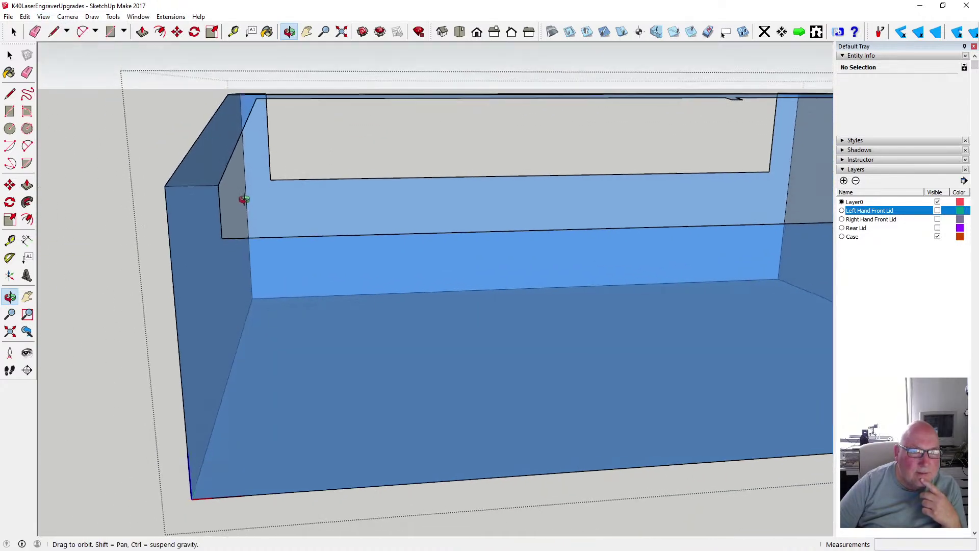
{"action": "scroll", "coordinate": [186, 255], "scroll_direction": "up", "scroll_amount": 6}
{"action": "left_click_drag", "start_coordinate": [189, 252], "coordinate": [204, 288]}
{"action": "scroll", "coordinate": [205, 285], "scroll_direction": "down", "scroll_amount": 8}
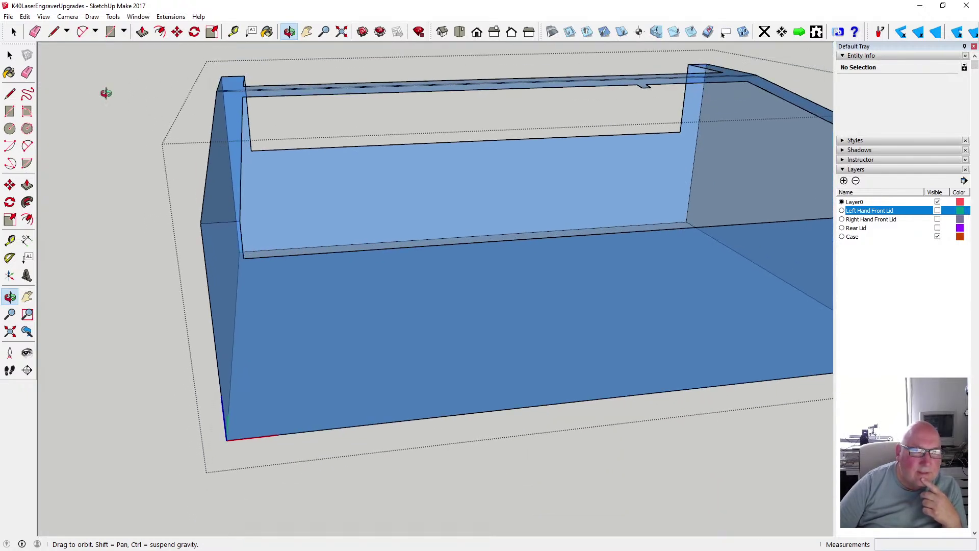
Undo both push/pull changes to the case's left side wall and close the case component
{"action": "left_click", "coordinate": [43, 16]}
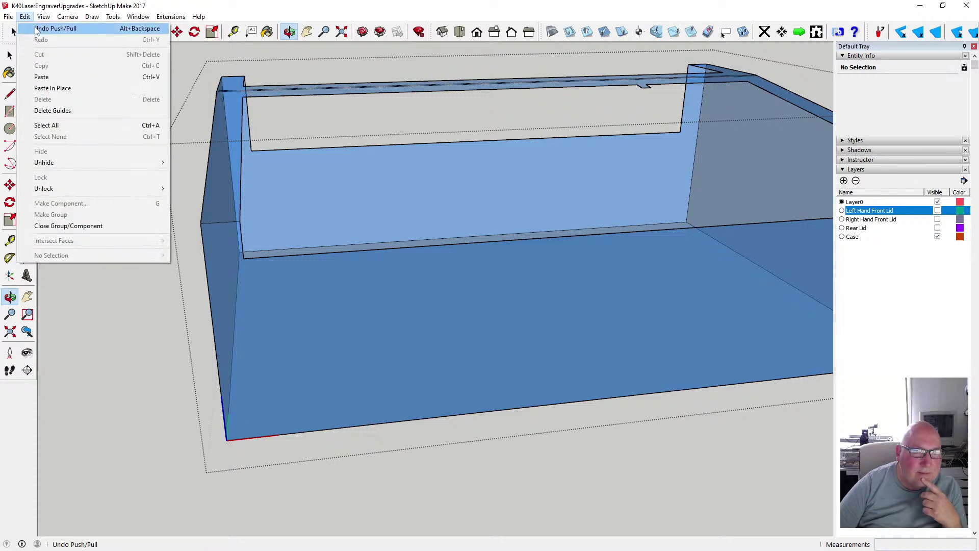
{"action": "left_click", "coordinate": [35, 32]}
{"action": "left_click", "coordinate": [25, 17]}
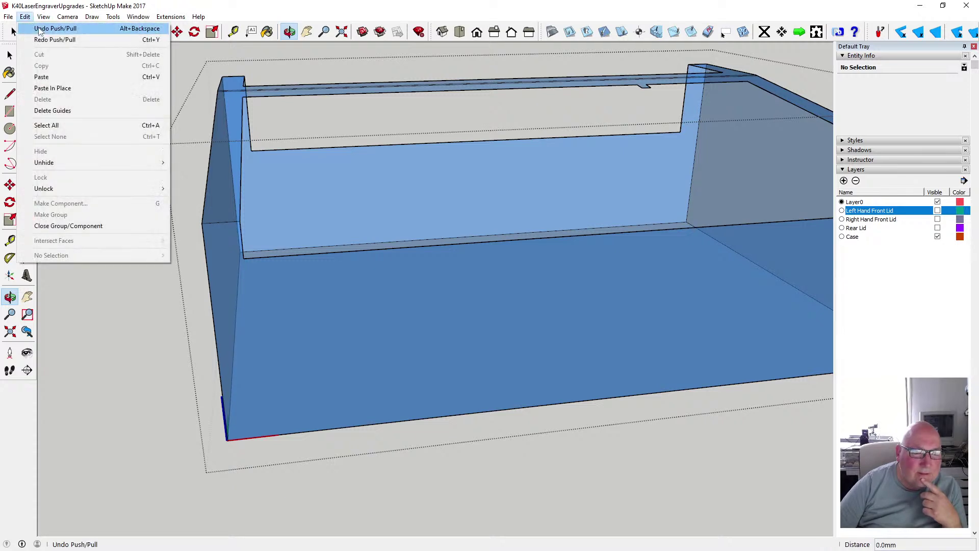
{"action": "left_click", "coordinate": [40, 31]}
{"action": "left_click", "coordinate": [10, 55]}
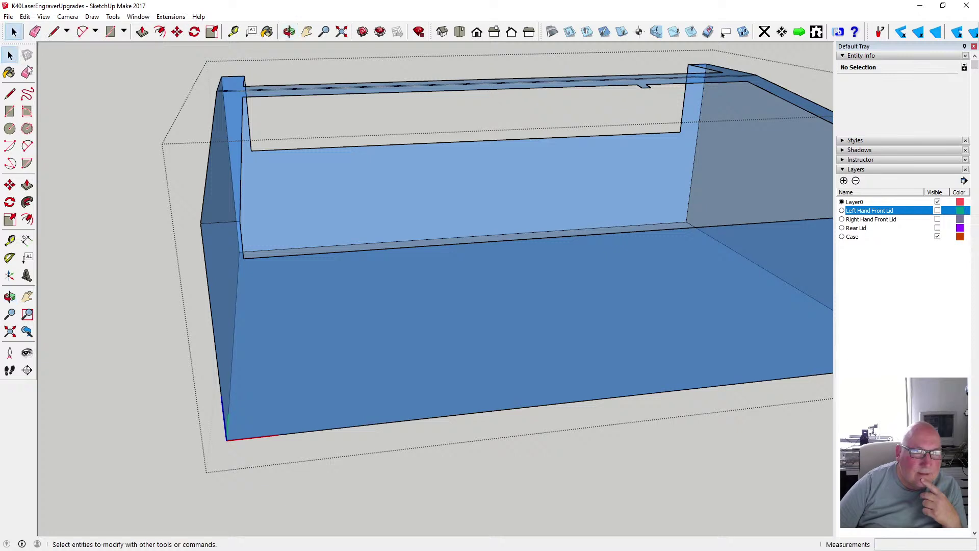
{"action": "left_click", "coordinate": [76, 136]}
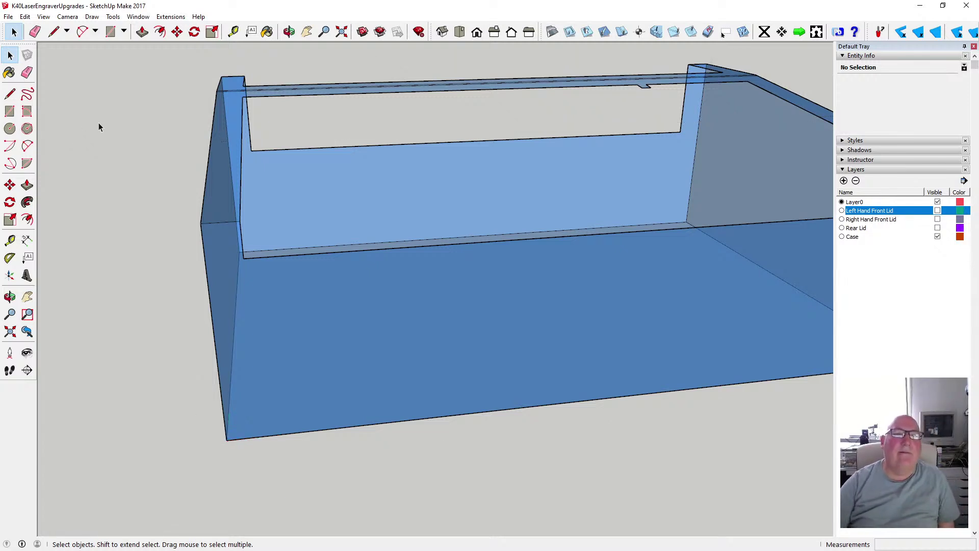
Turn off the X-ray face style
{"action": "left_click", "coordinate": [43, 16]}
{"action": "mouse_move", "coordinate": [87, 152]}
{"action": "left_click", "coordinate": [136, 149]}
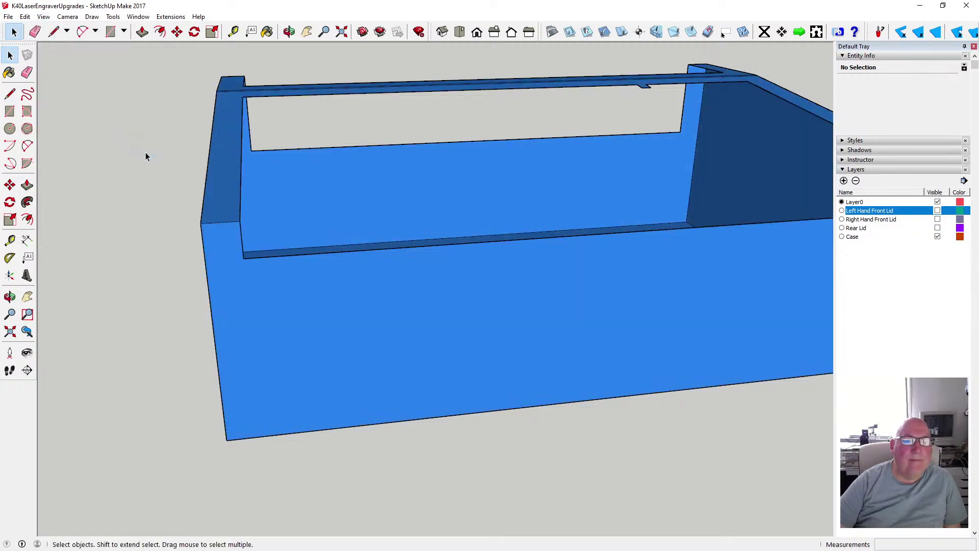
Measure the width of the case's interior floor between the two side walls
{"action": "key", "text": "o"}
{"action": "left_click_drag", "start_coordinate": [468, 191], "coordinate": [411, 410]}
{"action": "key", "text": "t"}
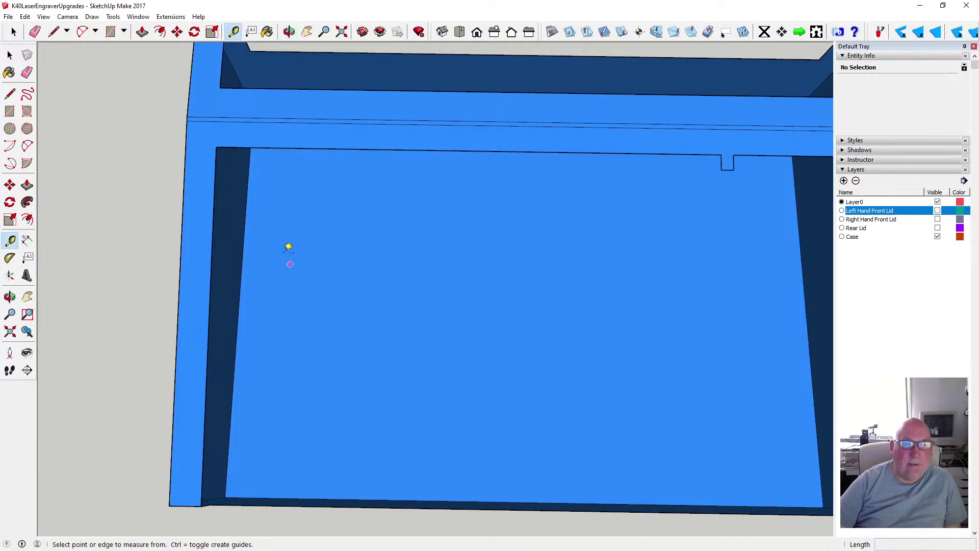
{"action": "left_click", "coordinate": [247, 219]}
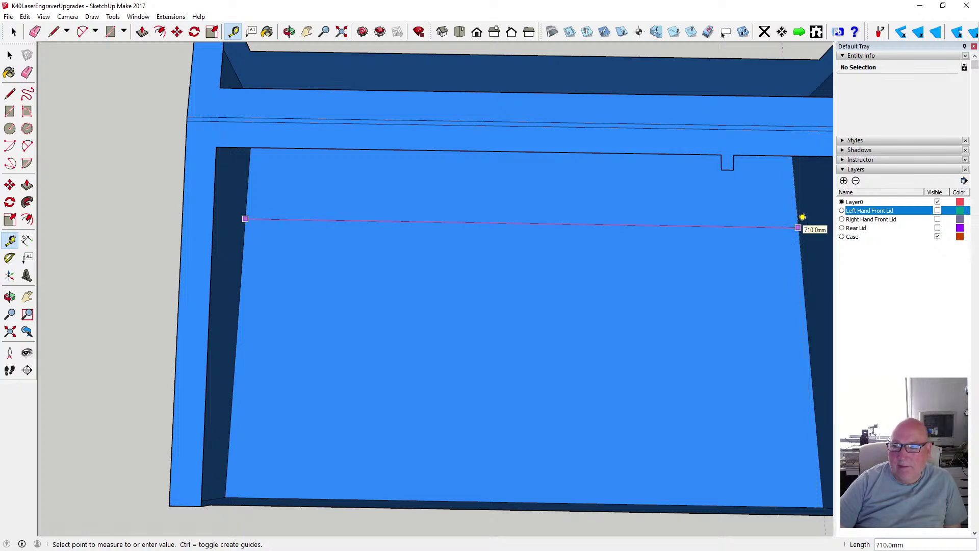
{"action": "scroll", "coordinate": [511, 359], "scroll_direction": "down", "scroll_amount": 2}
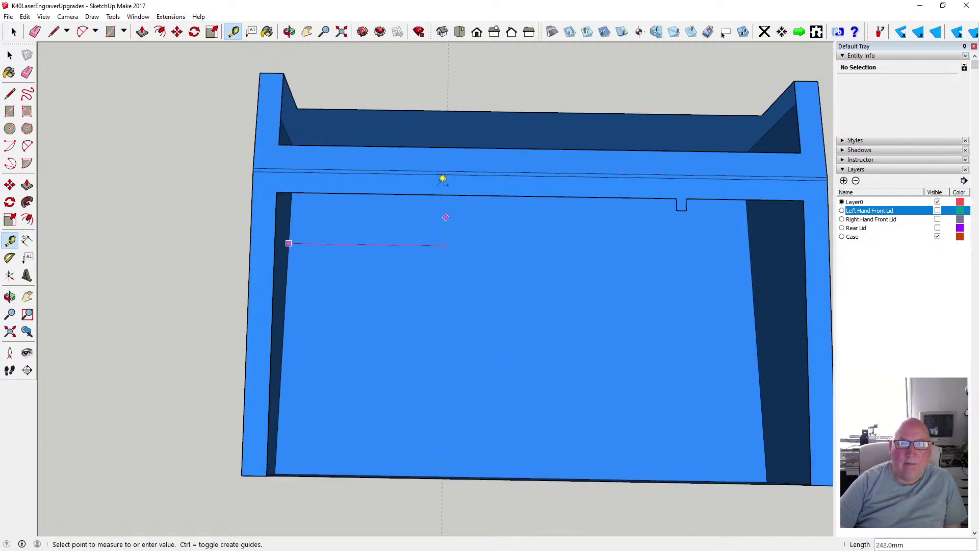
Measure the depth of the case's interior floor from front to rear, undoing the stray guide line
{"action": "key", "text": "o"}
{"action": "left_click_drag", "start_coordinate": [387, 221], "coordinate": [394, 117]}
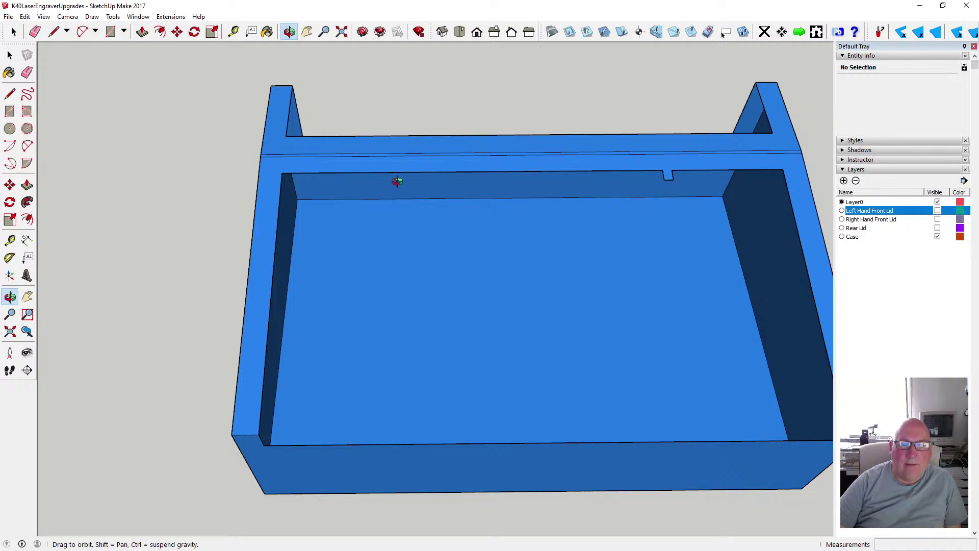
{"action": "left_click_drag", "start_coordinate": [416, 179], "coordinate": [340, 306]}
{"action": "key", "text": "t"}
{"action": "left_click", "coordinate": [453, 159]}
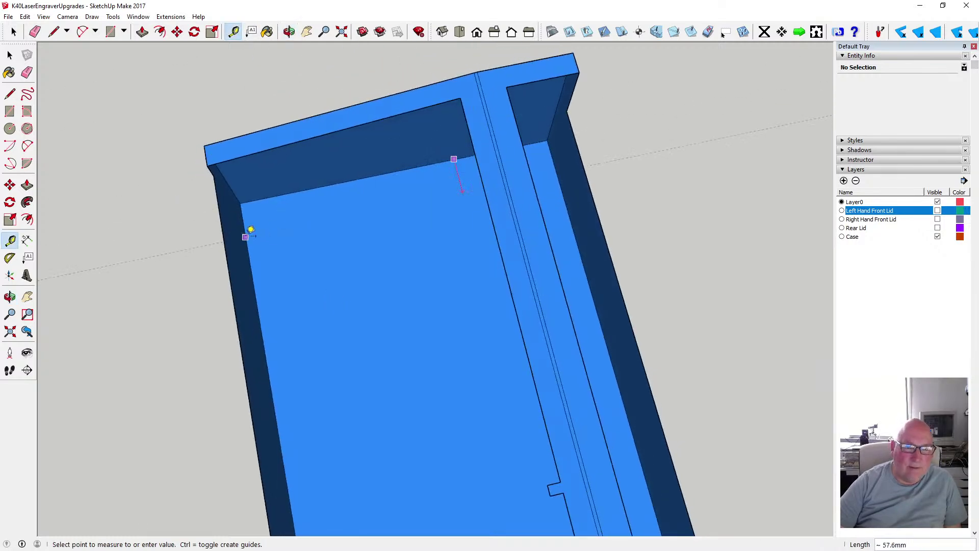
{"action": "left_click", "coordinate": [258, 219]}
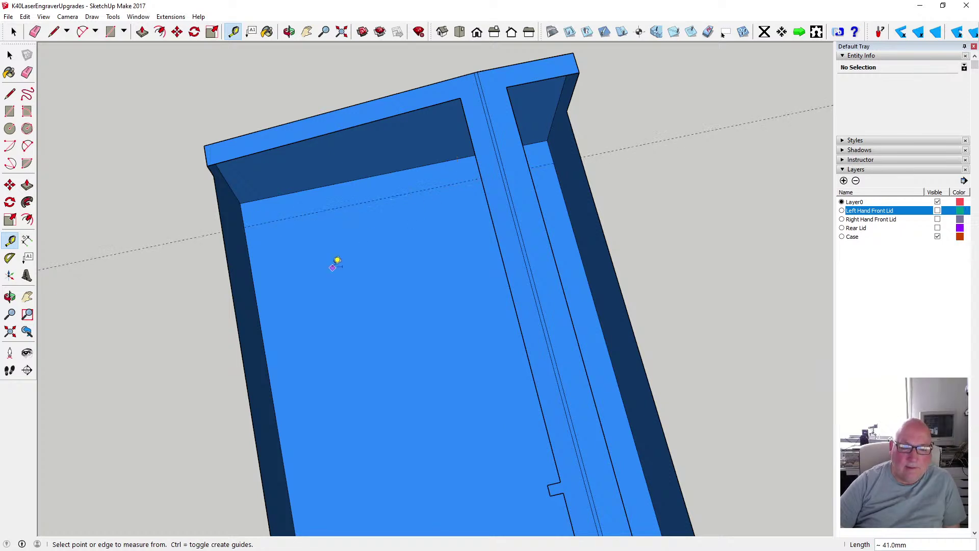
{"action": "left_click", "coordinate": [26, 17]}
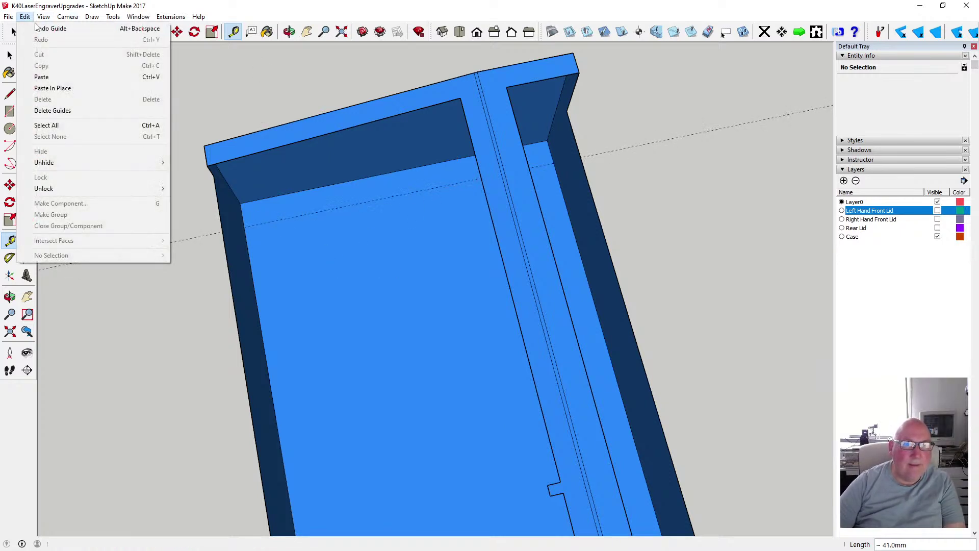
{"action": "left_click", "coordinate": [37, 28]}
{"action": "left_click", "coordinate": [246, 241]}
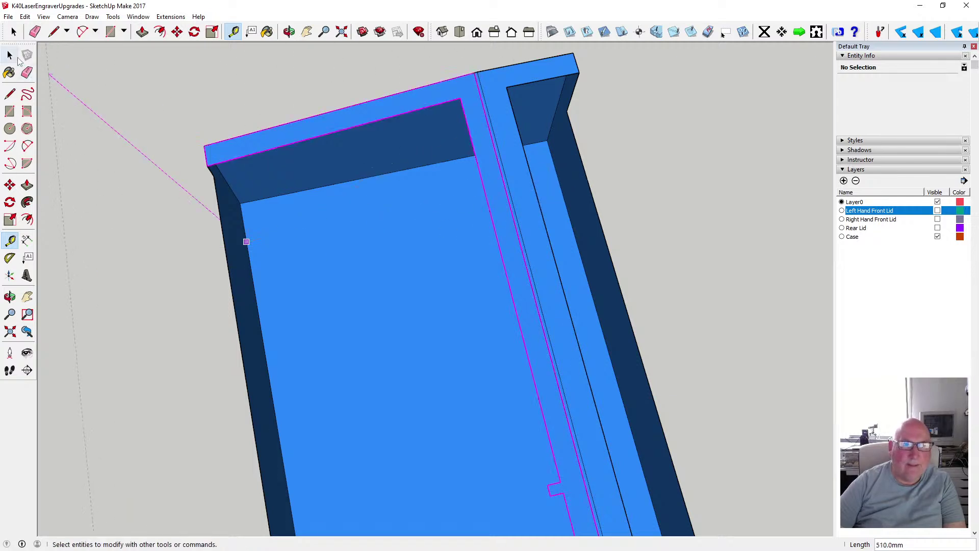
{"action": "left_click", "coordinate": [11, 56]}
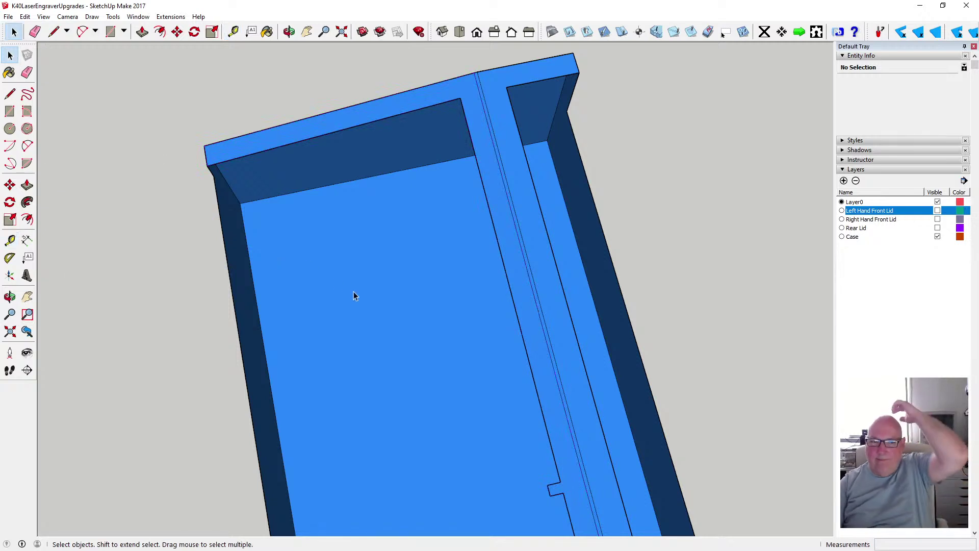
Save the model
{"action": "scroll", "coordinate": [356, 280], "scroll_direction": "down", "scroll_amount": 1}
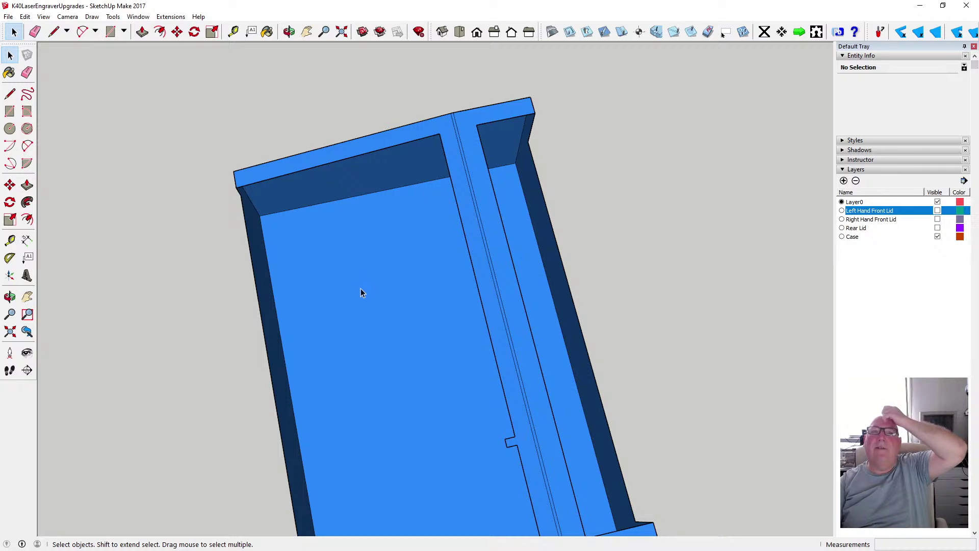
{"action": "left_click", "coordinate": [289, 31]}
{"action": "left_click_drag", "start_coordinate": [306, 182], "coordinate": [400, 214]}
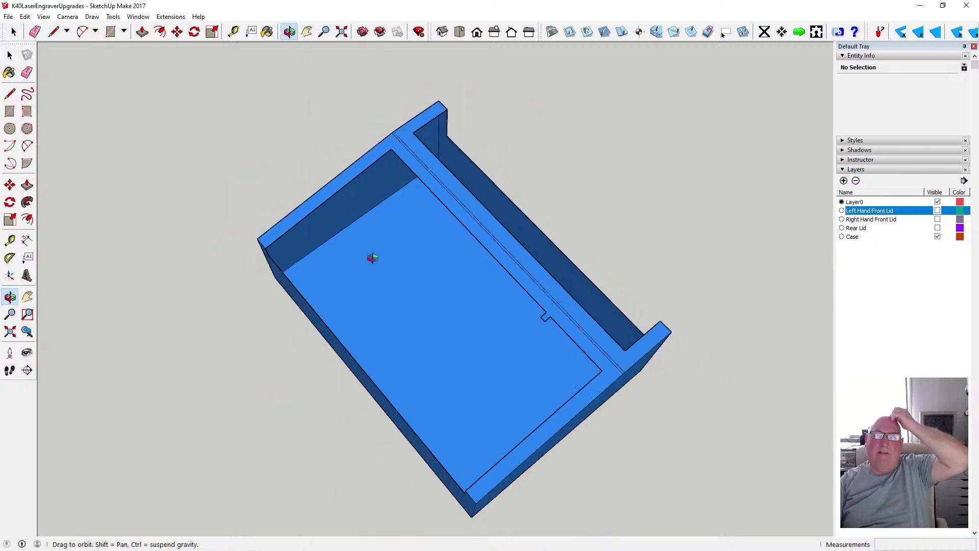
{"action": "left_click_drag", "start_coordinate": [372, 258], "coordinate": [483, 316]}
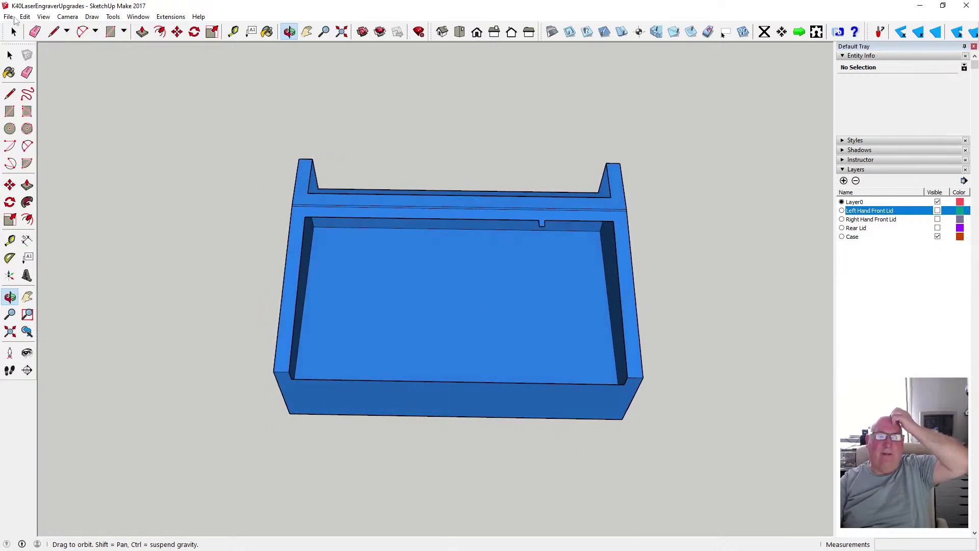
{"action": "left_click", "coordinate": [16, 18]}
{"action": "left_click", "coordinate": [38, 56]}
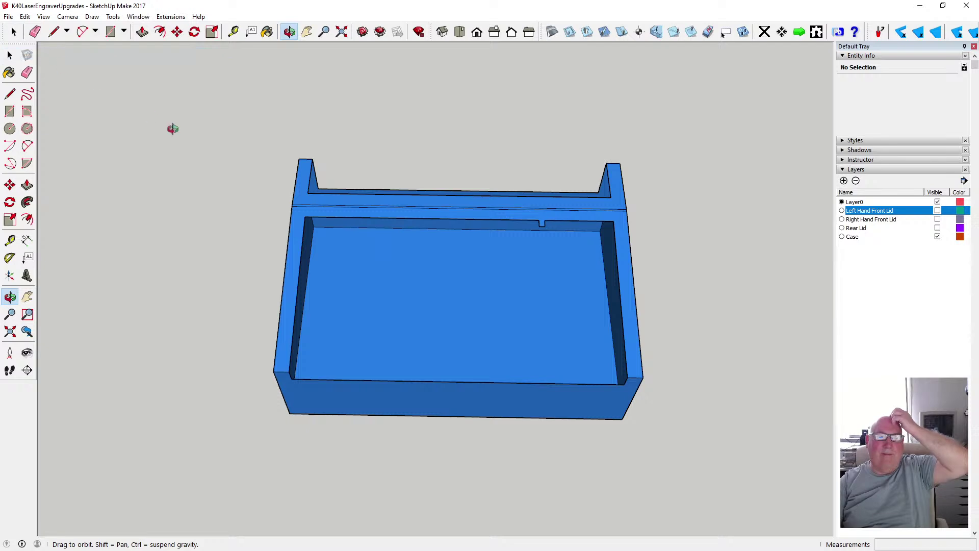
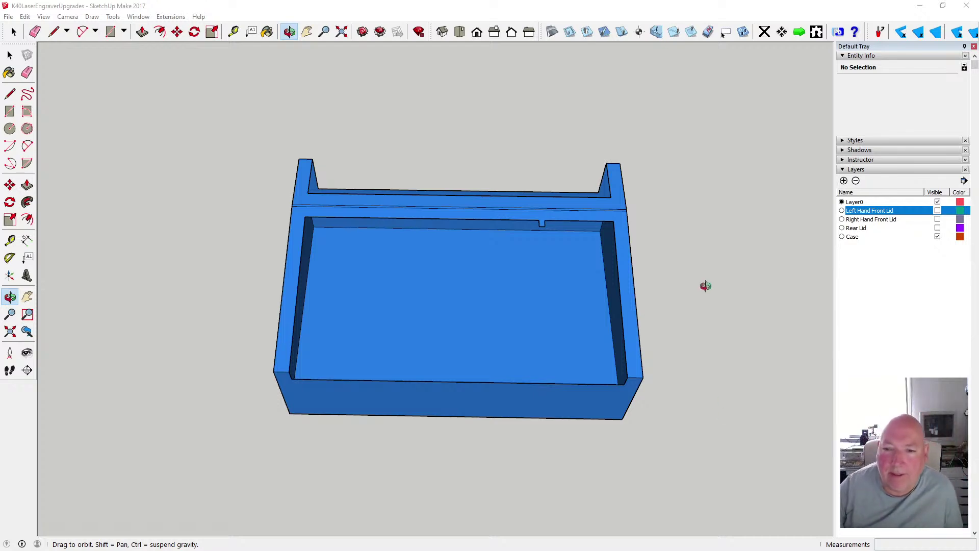
Place guide lines on the inner face of the case's right side wall, 120 mm below its top edge and 110 mm from its rear edge
{"action": "left_click_drag", "start_coordinate": [706, 284], "coordinate": [387, 357]}
{"action": "scroll", "coordinate": [378, 356], "scroll_direction": "up", "scroll_amount": 5}
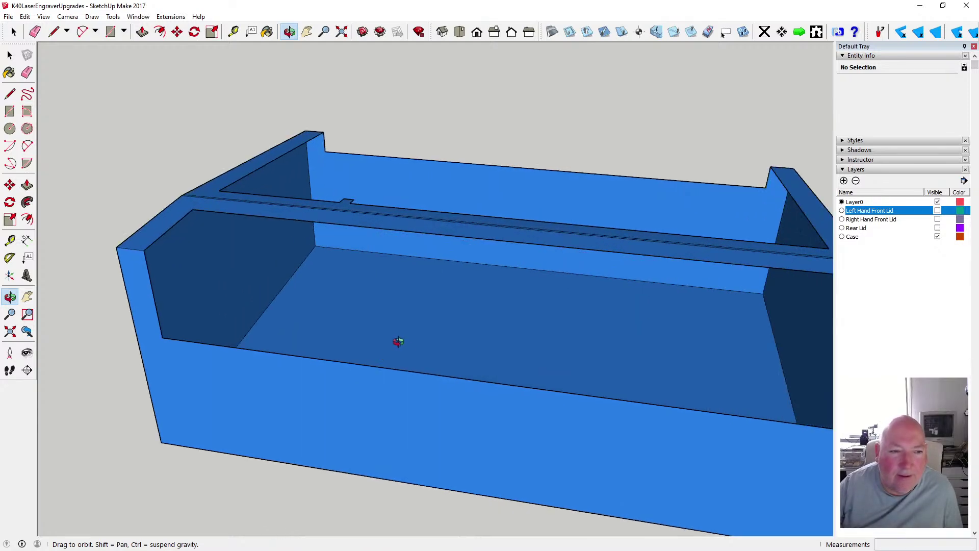
{"action": "scroll", "coordinate": [411, 342], "scroll_direction": "down", "scroll_amount": 3}
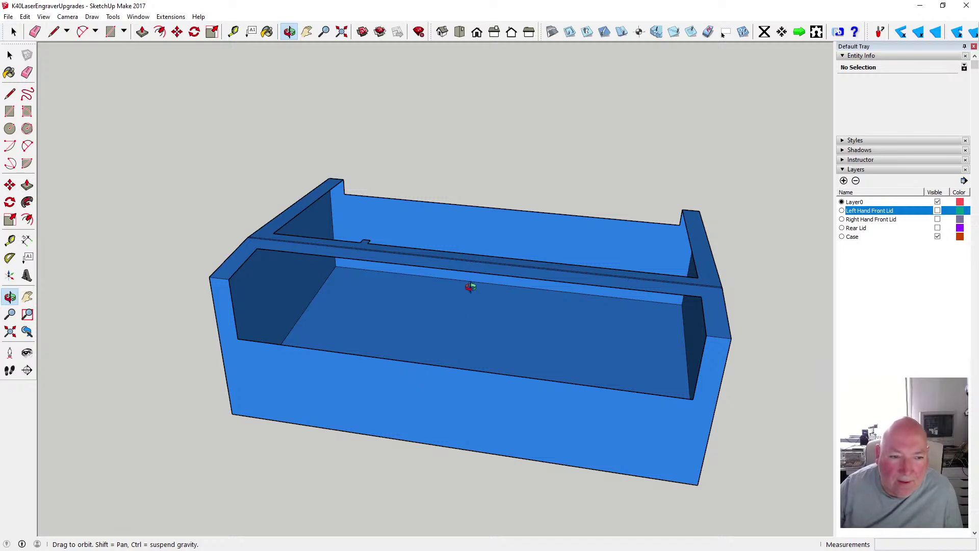
{"action": "left_click_drag", "start_coordinate": [313, 340], "coordinate": [253, 319]}
{"action": "scroll", "coordinate": [256, 304], "scroll_direction": "up", "scroll_amount": 5}
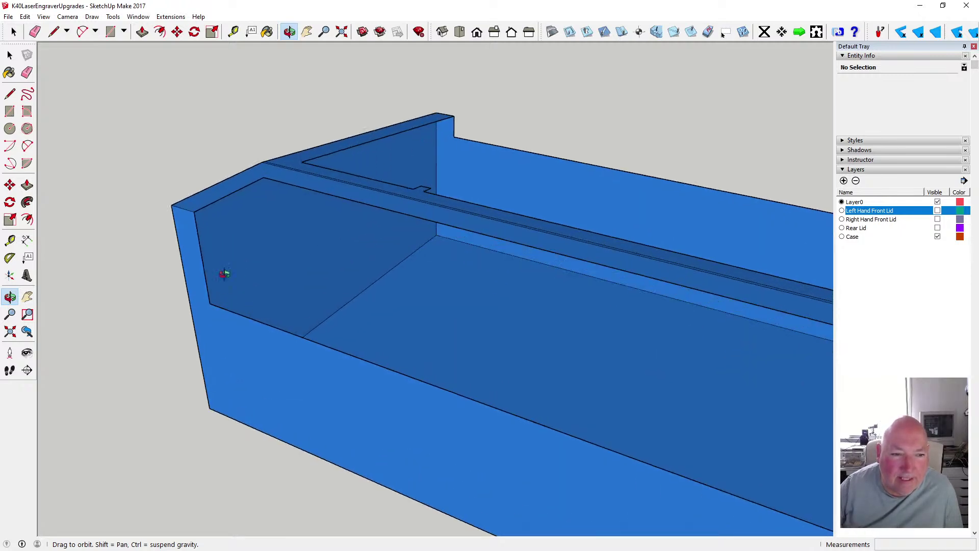
{"action": "scroll", "coordinate": [394, 235], "scroll_direction": "down", "scroll_amount": 2}
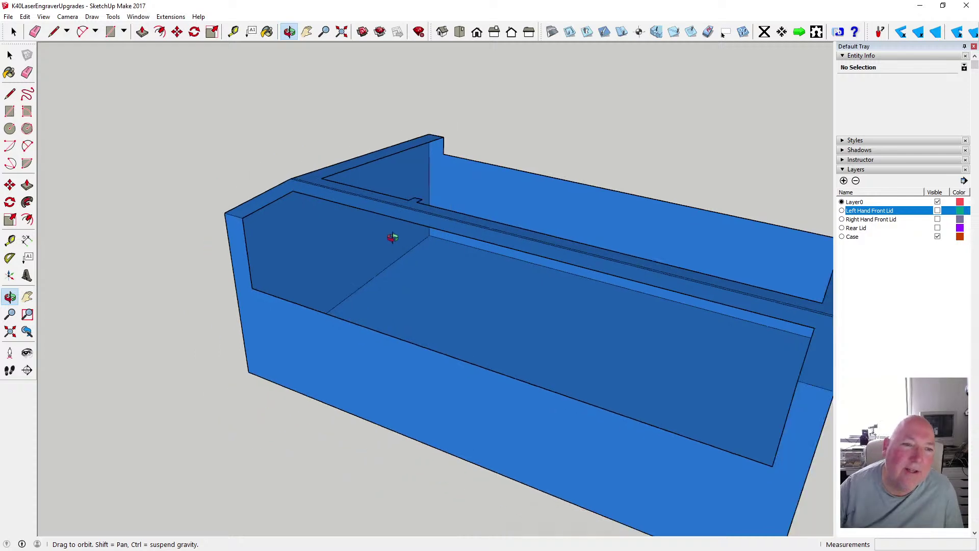
{"action": "scroll", "coordinate": [419, 286], "scroll_direction": "up", "scroll_amount": 3}
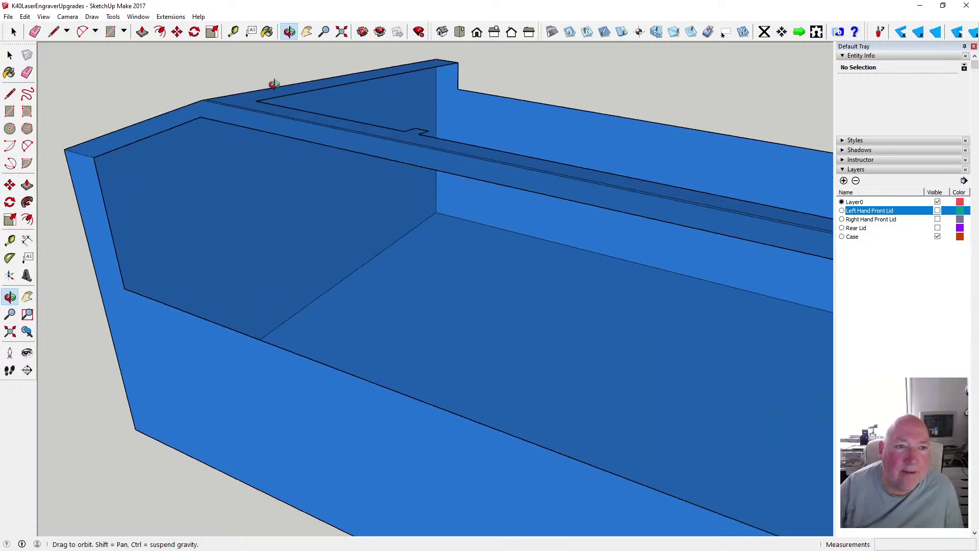
{"action": "left_click", "coordinate": [233, 32]}
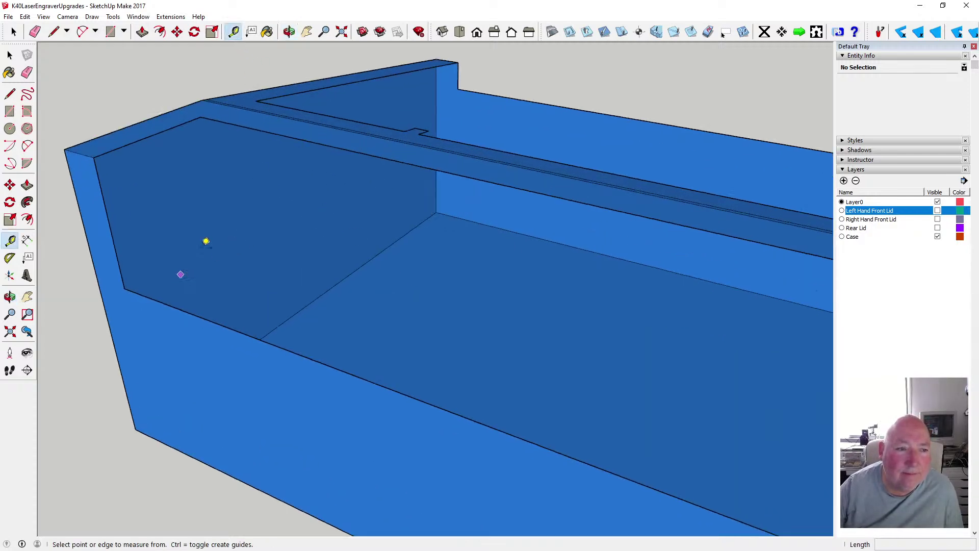
{"action": "left_click", "coordinate": [289, 32]}
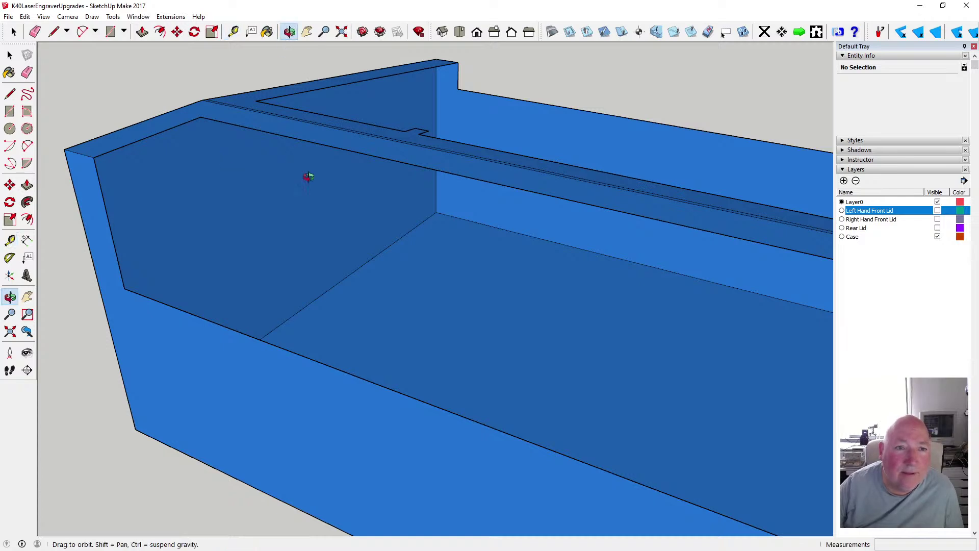
{"action": "left_click_drag", "start_coordinate": [359, 204], "coordinate": [204, 120]}
{"action": "left_click_drag", "start_coordinate": [242, 228], "coordinate": [212, 179]}
{"action": "left_click_drag", "start_coordinate": [262, 278], "coordinate": [238, 158]}
{"action": "left_click_drag", "start_coordinate": [315, 86], "coordinate": [285, 149]}
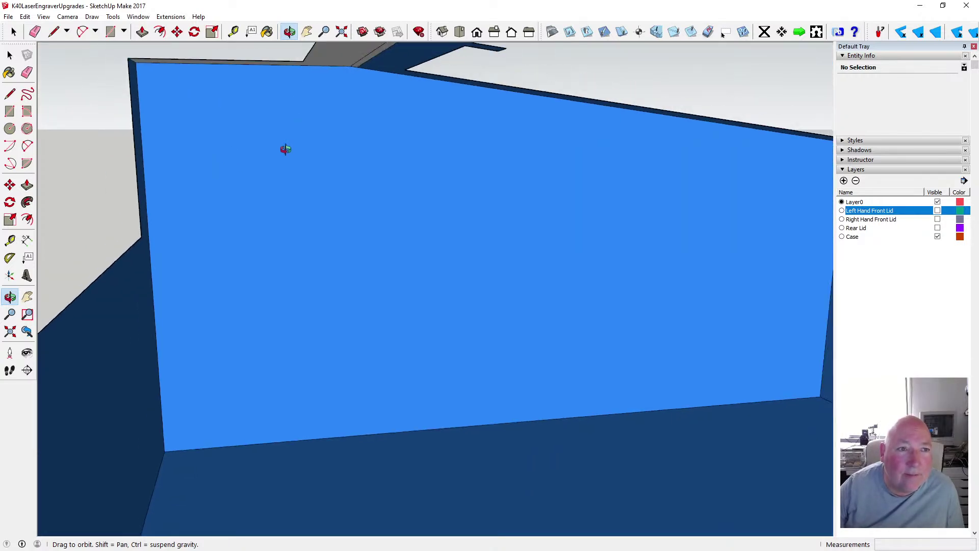
{"action": "left_click", "coordinate": [233, 31]}
{"action": "left_click", "coordinate": [263, 64]}
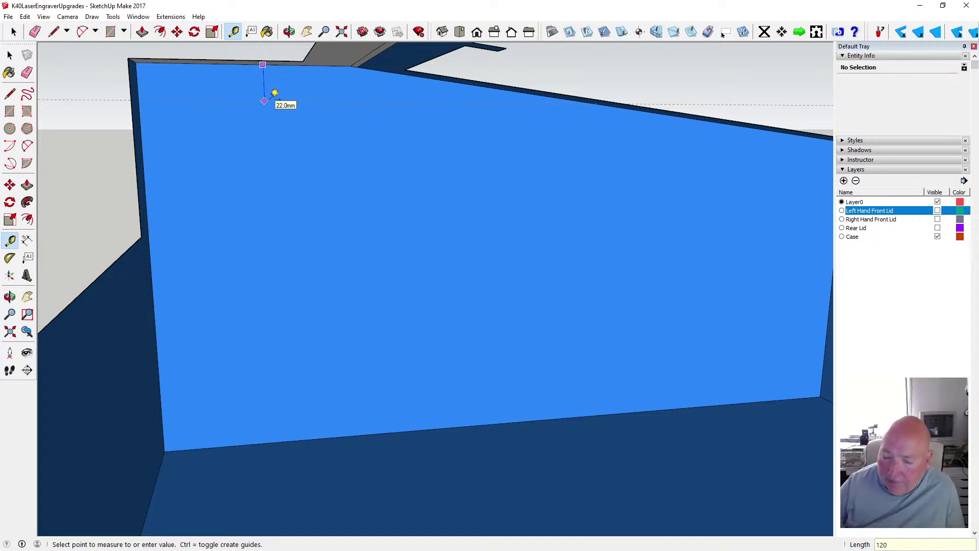
{"action": "key", "text": "Return"}
{"action": "left_click", "coordinate": [144, 160]}
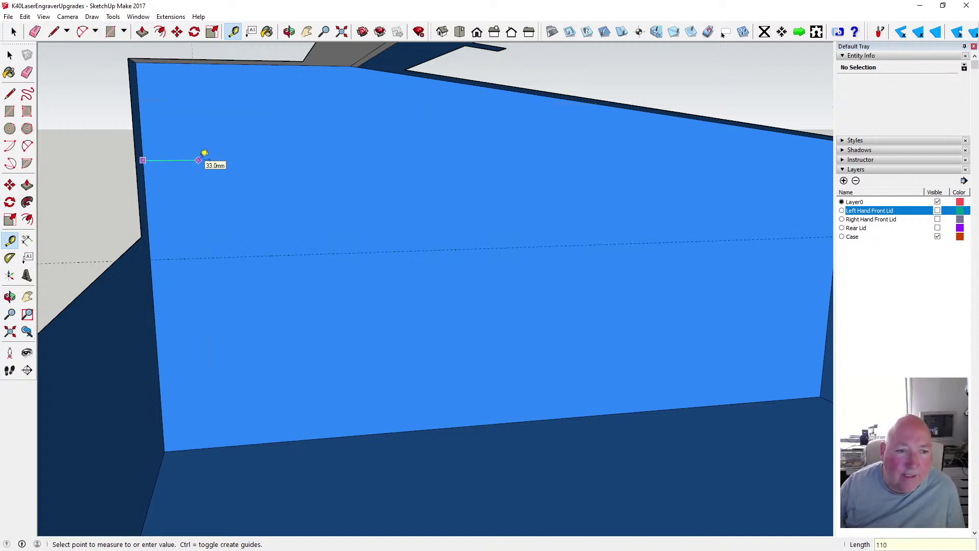
{"action": "key", "text": "Return"}
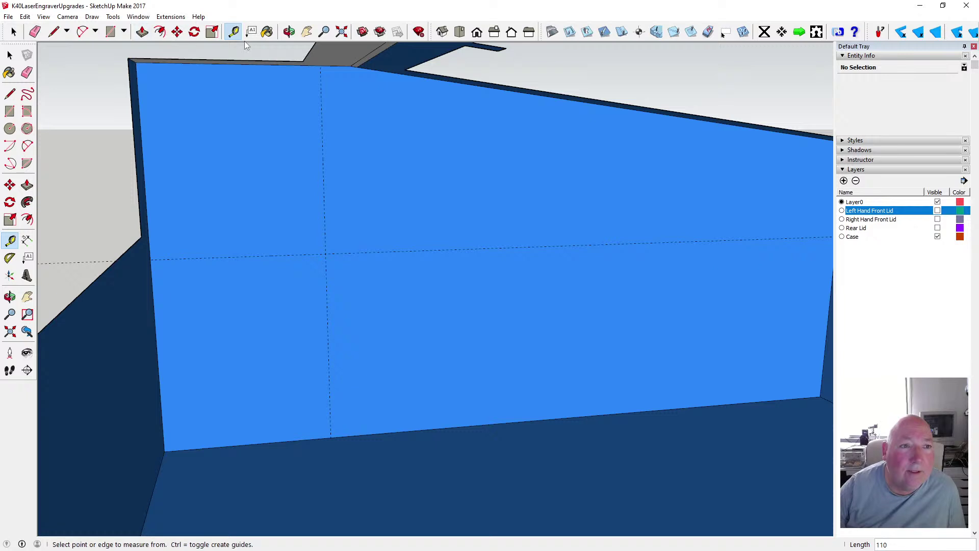
Open the case component for editing and paint the grey underside faces of the crossbar with Color 103
{"action": "left_click", "coordinate": [267, 31]}
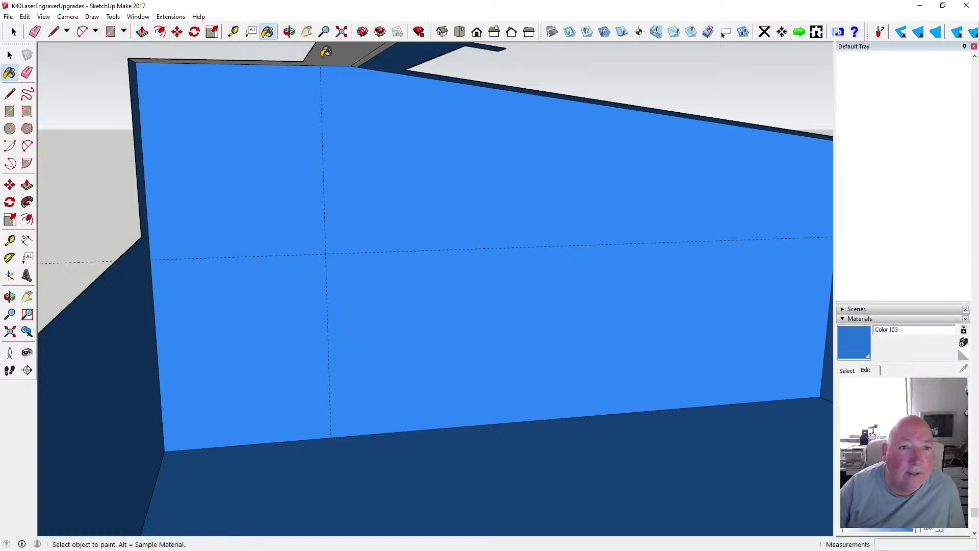
{"action": "key", "text": "space"}
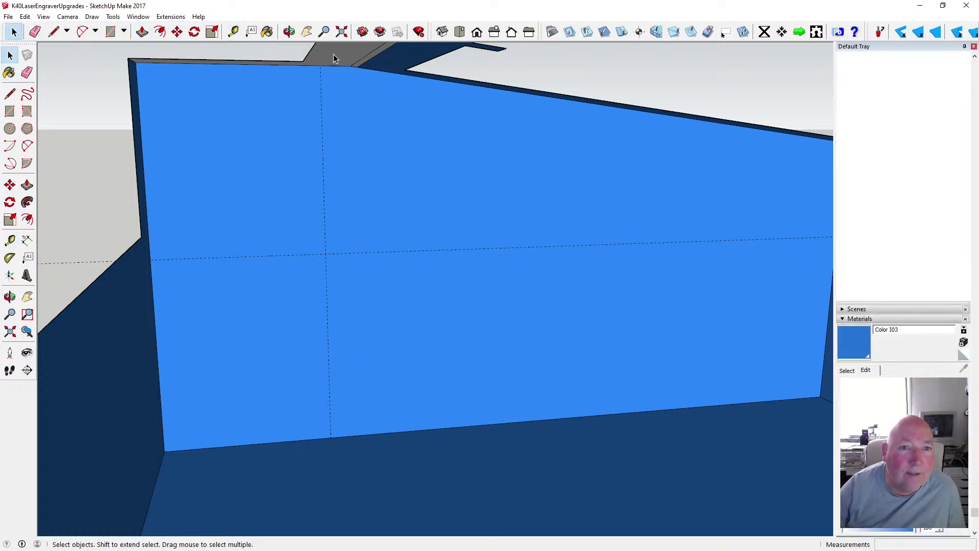
{"action": "double_click", "coordinate": [334, 54]}
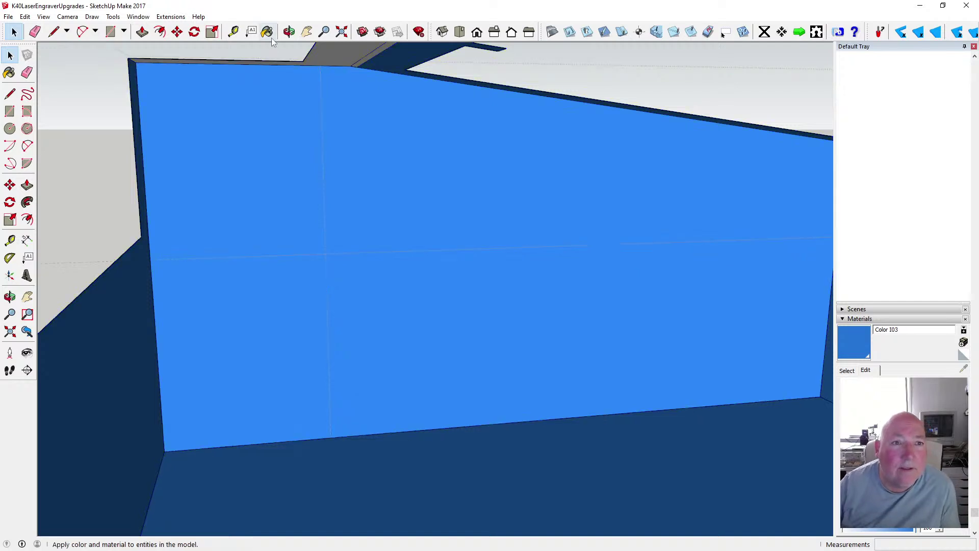
{"action": "left_click", "coordinate": [267, 32]}
{"action": "left_click", "coordinate": [349, 54]}
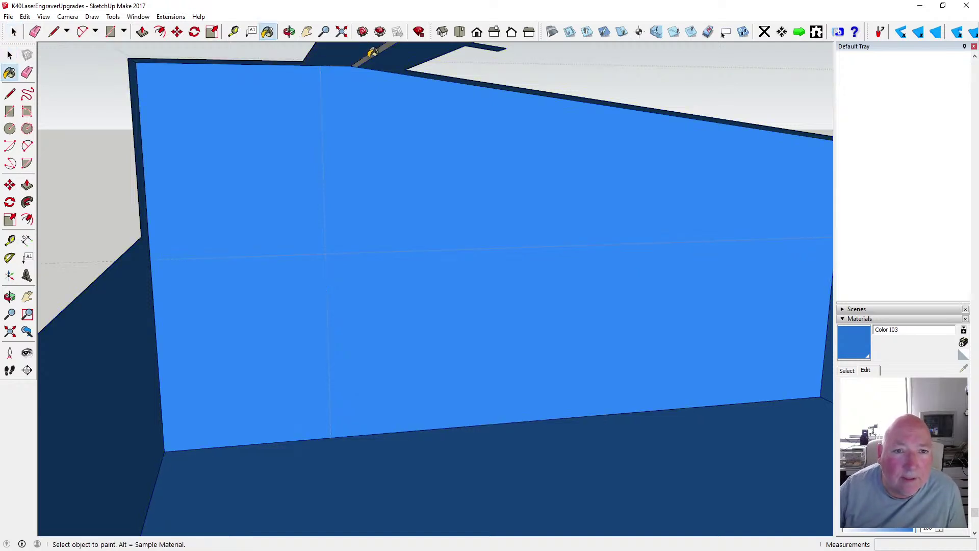
{"action": "left_click", "coordinate": [372, 54]}
{"action": "scroll", "coordinate": [305, 114], "scroll_direction": "down", "scroll_amount": 3}
{"action": "scroll", "coordinate": [305, 113], "scroll_direction": "up", "scroll_amount": 5}
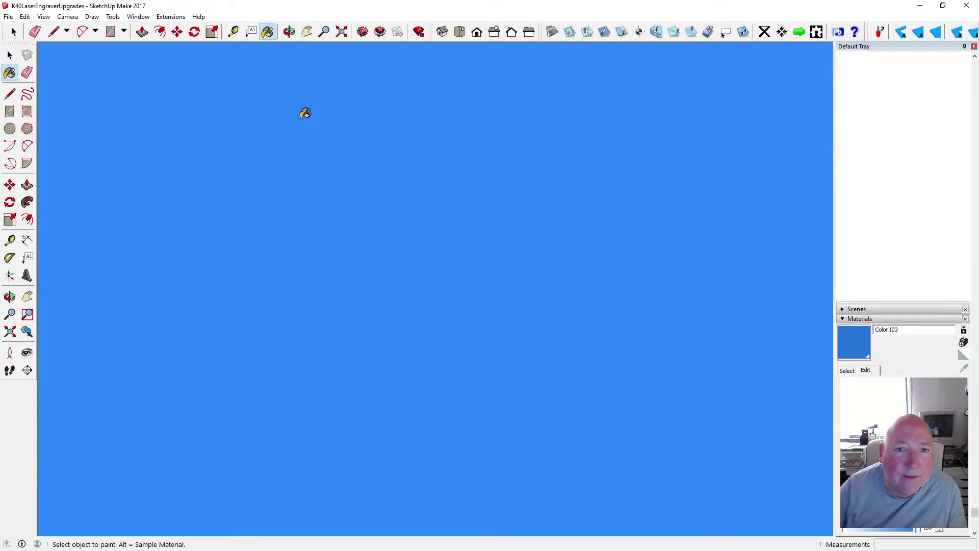
Draw a line straight across the case's interior from the guide intersection on the right side wall to the opposite side wall
{"action": "scroll", "coordinate": [369, 129], "scroll_direction": "down", "scroll_amount": 3}
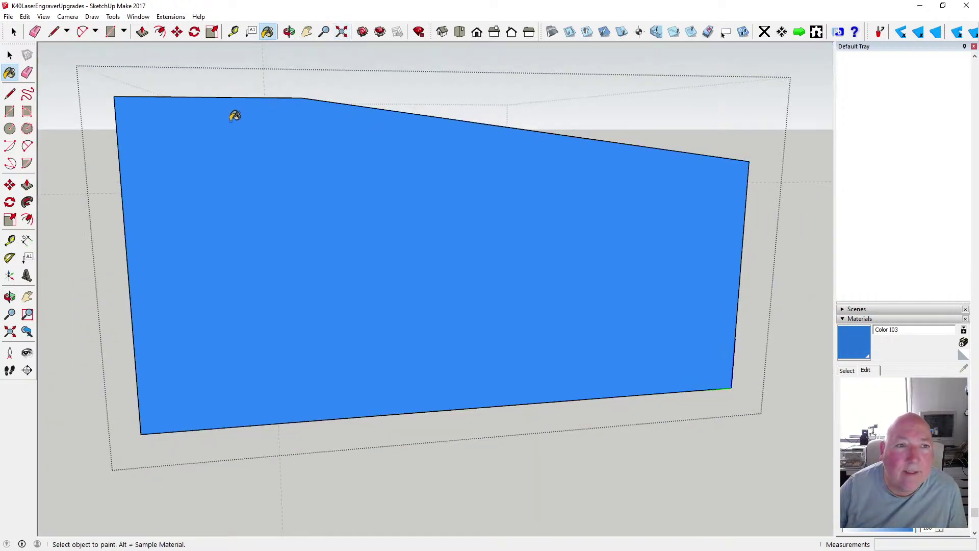
{"action": "left_click", "coordinate": [290, 31]}
{"action": "left_click_drag", "start_coordinate": [267, 108], "coordinate": [306, 260]}
{"action": "left_click_drag", "start_coordinate": [431, 286], "coordinate": [306, 273]}
{"action": "scroll", "coordinate": [259, 216], "scroll_direction": "up", "scroll_amount": 8}
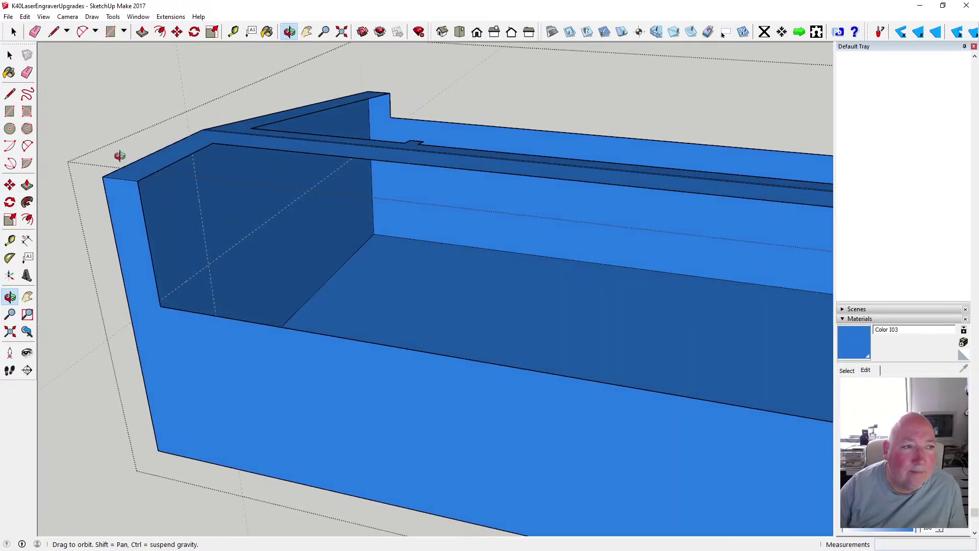
{"action": "left_click", "coordinate": [10, 94]}
{"action": "left_click", "coordinate": [209, 264]}
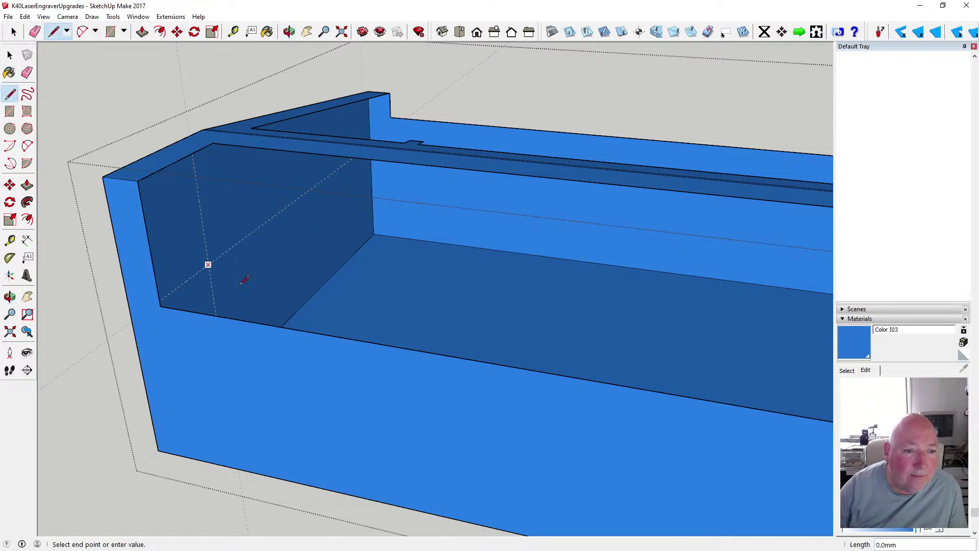
{"action": "scroll", "coordinate": [212, 278], "scroll_direction": "down", "scroll_amount": 3}
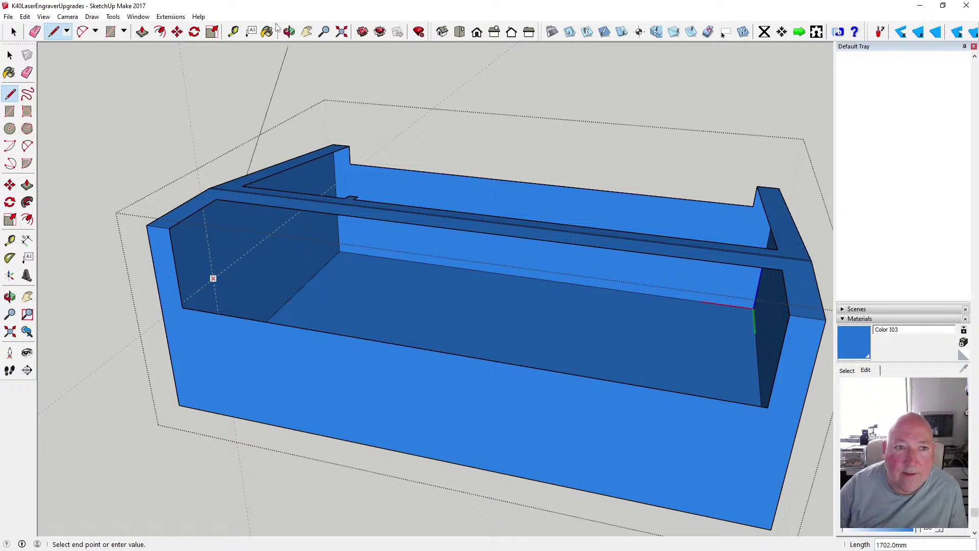
{"action": "left_click", "coordinate": [290, 32]}
{"action": "mouse_move", "coordinate": [224, 169]}
{"action": "left_mouse_down"}
{"action": "mouse_move", "coordinate": [456, 165]}
{"action": "mouse_move", "coordinate": [446, 168]}
{"action": "left_mouse_up"}
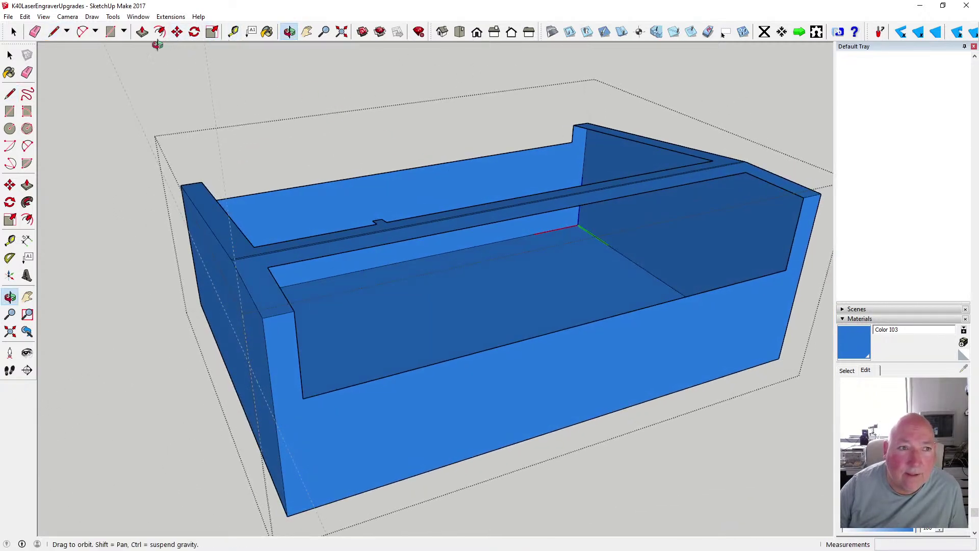
{"action": "left_click", "coordinate": [10, 93]}
{"action": "left_click", "coordinate": [249, 364]}
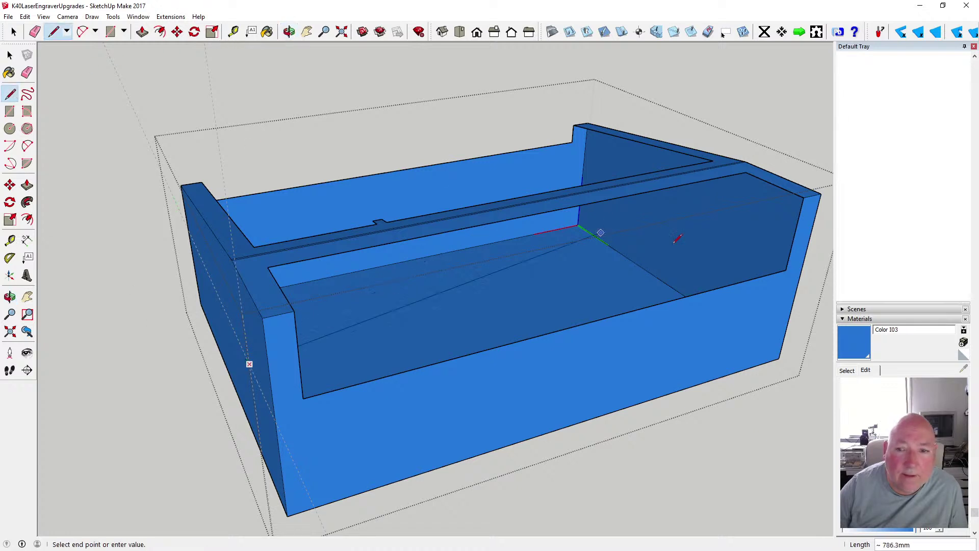
{"action": "left_click", "coordinate": [739, 245]}
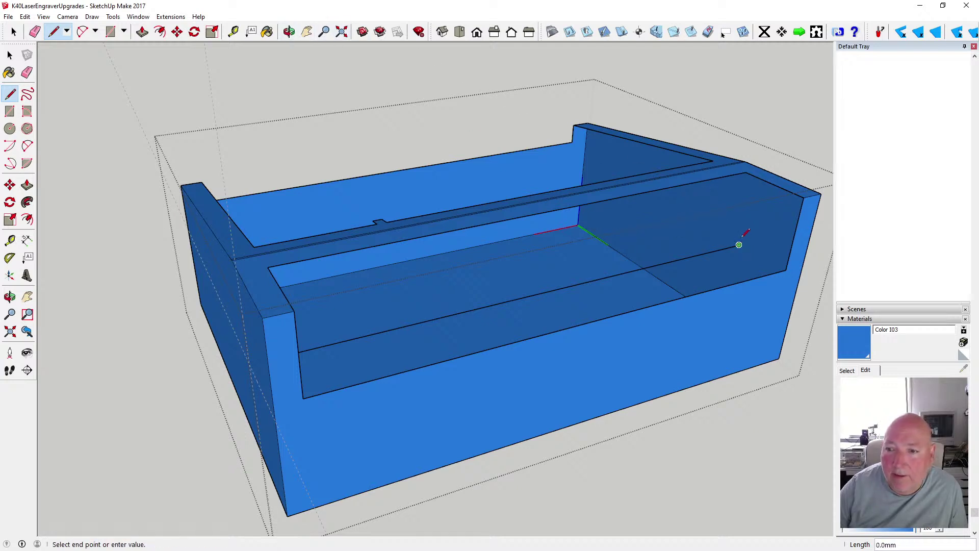
Draw a vertical line on the left side wall from the end of the crosswise line up to the wall's top edge
{"action": "left_click", "coordinate": [289, 32]}
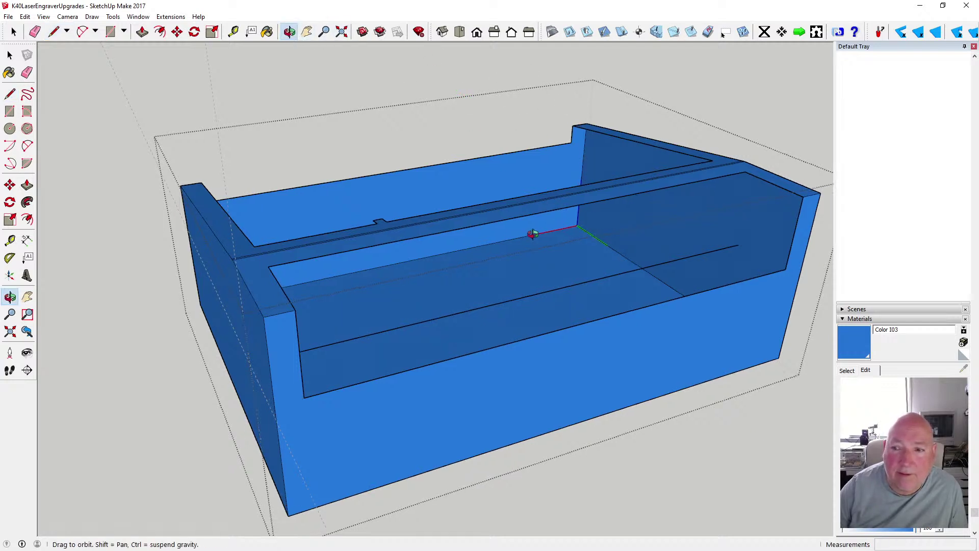
{"action": "left_click_drag", "start_coordinate": [533, 233], "coordinate": [673, 204]}
{"action": "scroll", "coordinate": [668, 205], "scroll_direction": "up", "scroll_amount": 5}
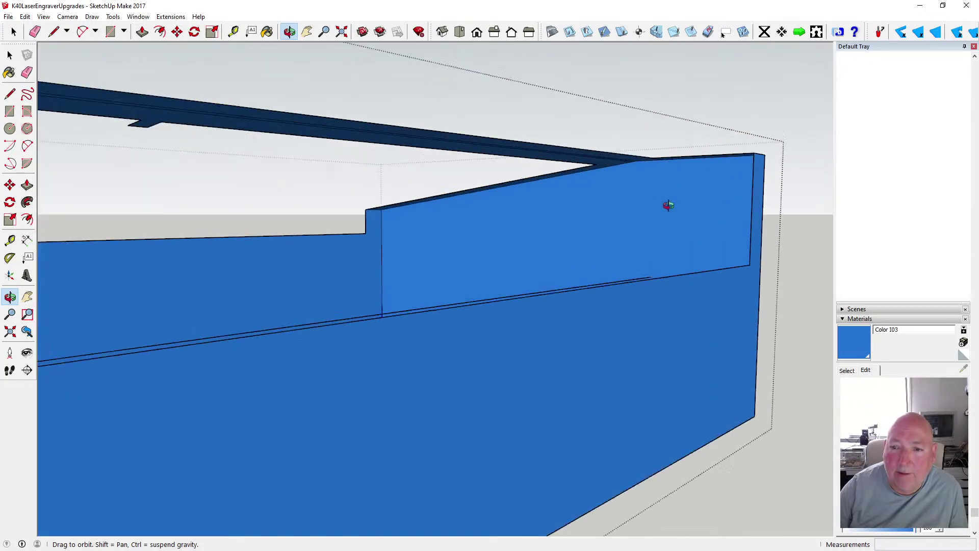
{"action": "scroll", "coordinate": [669, 205], "scroll_direction": "up", "scroll_amount": 5}
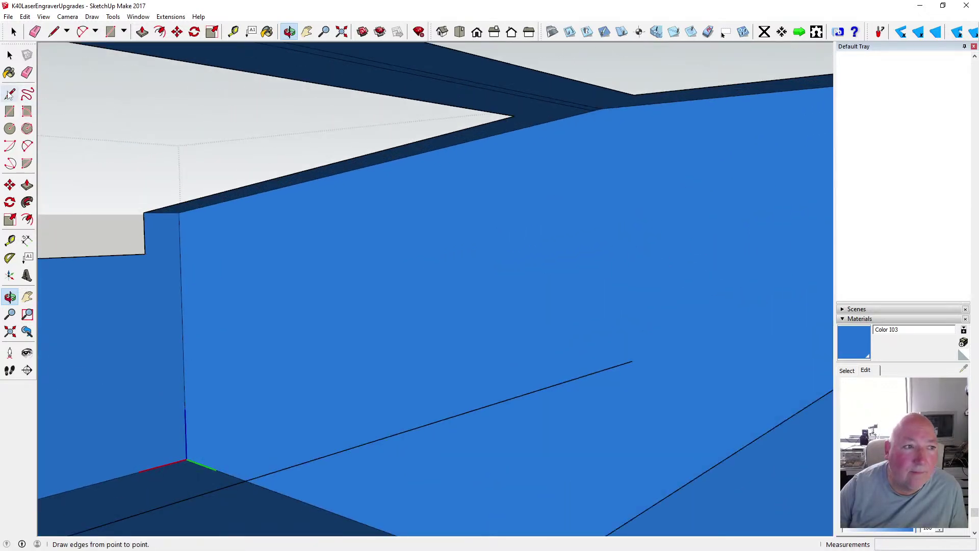
{"action": "left_click", "coordinate": [10, 93]}
{"action": "left_click", "coordinate": [632, 361]}
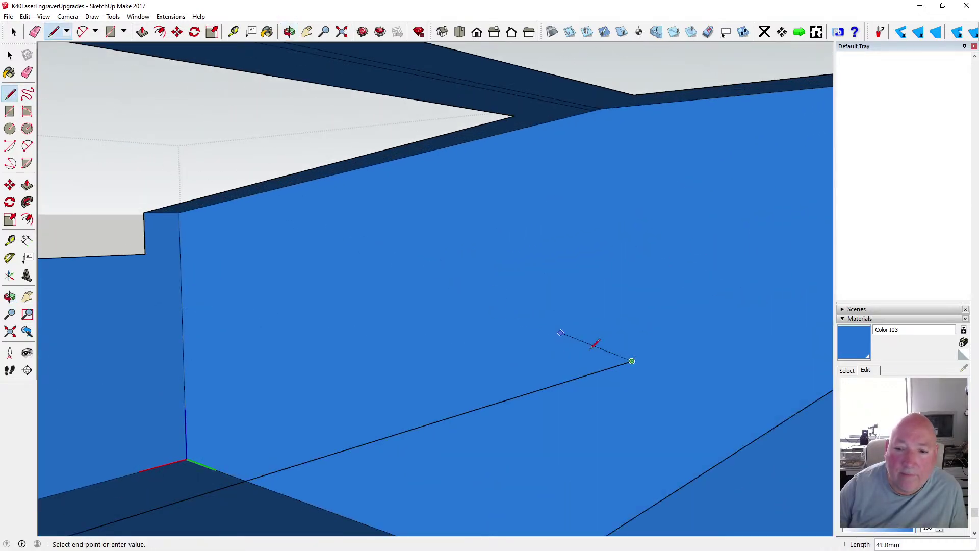
{"action": "left_click", "coordinate": [638, 105]}
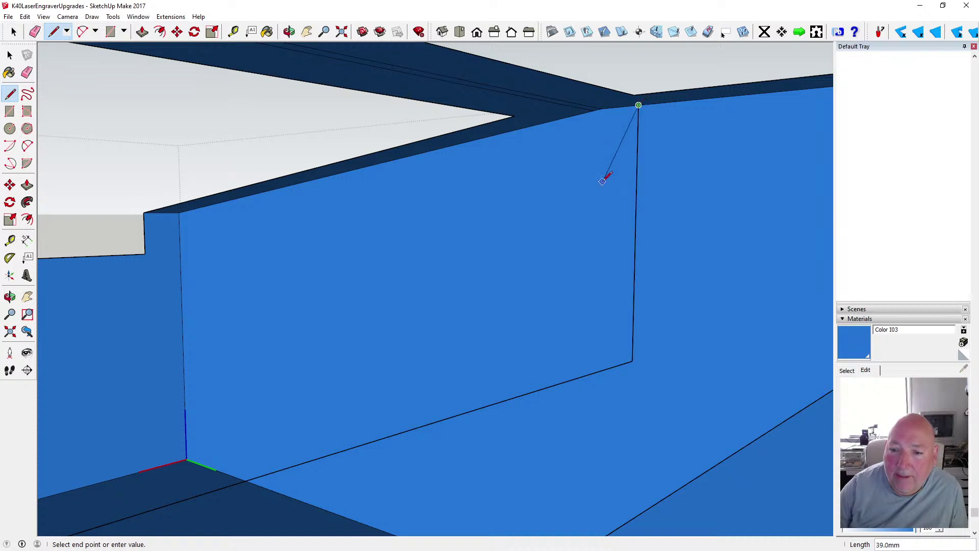
Measure the distance from the guide intersection on the right side wall to its rear edge, and undo the stray guide
{"action": "scroll", "coordinate": [607, 175], "scroll_direction": "down", "scroll_amount": 5}
{"action": "scroll", "coordinate": [642, 201], "scroll_direction": "down", "scroll_amount": 3}
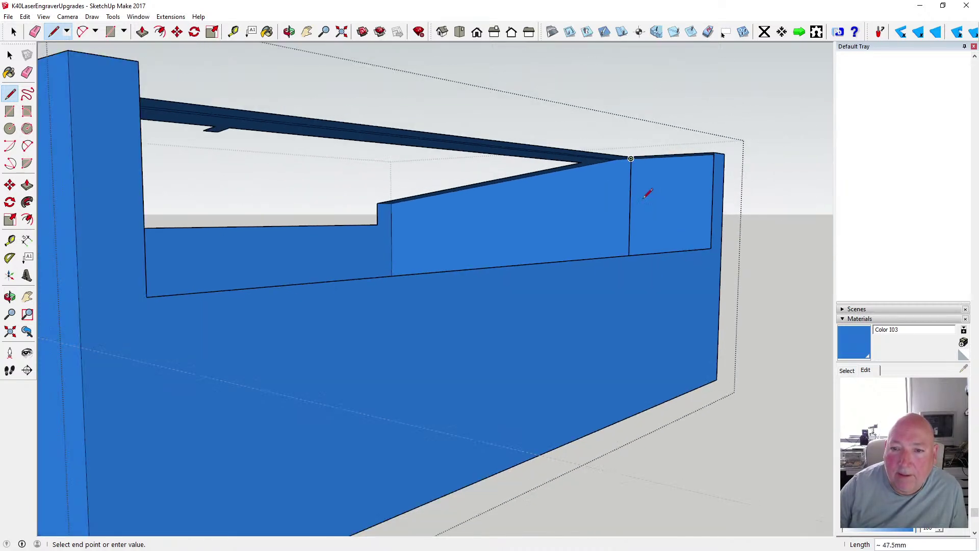
{"action": "middle_click_drag", "start_coordinate": [647, 190], "coordinate": [505, 168]}
{"action": "left_click", "coordinate": [290, 31]}
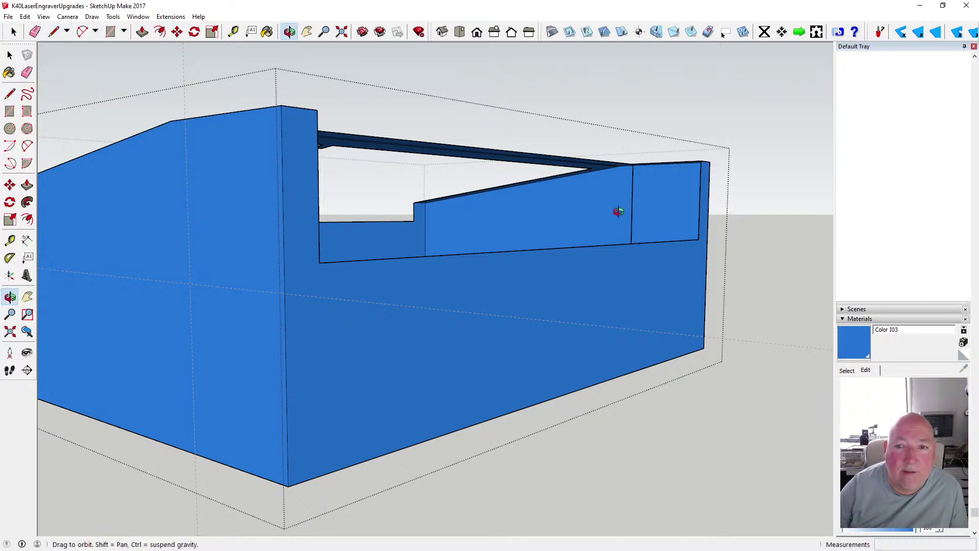
{"action": "key", "text": "space"}
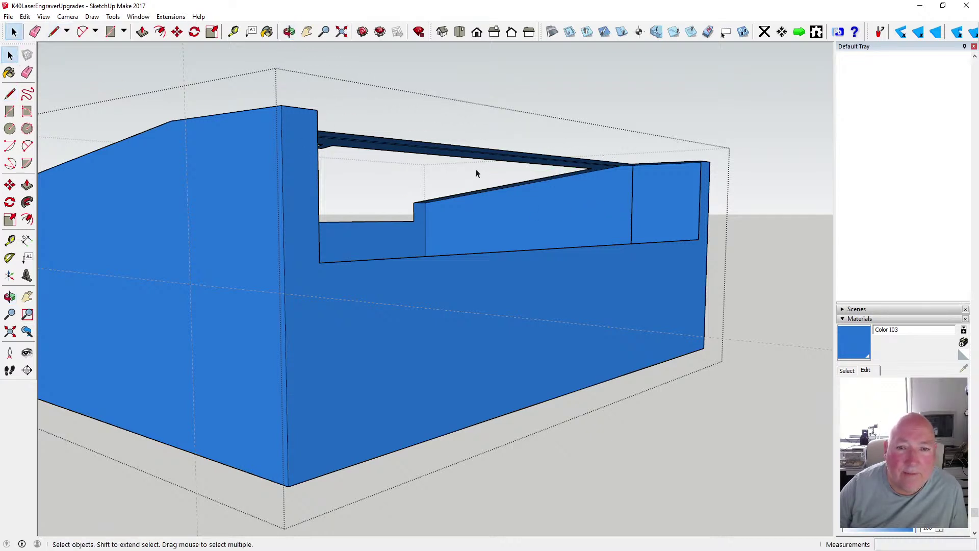
{"action": "left_click", "coordinate": [289, 32]}
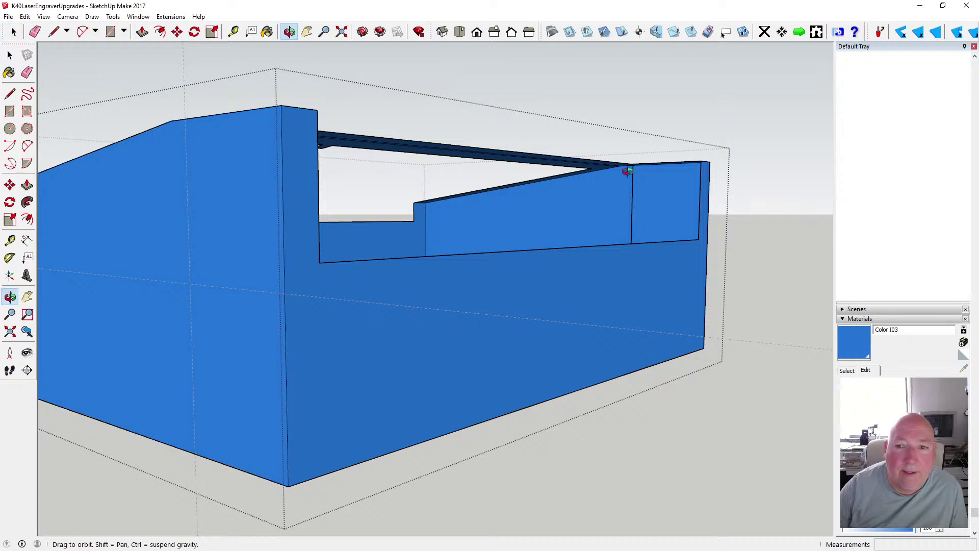
{"action": "left_click_drag", "start_coordinate": [522, 142], "coordinate": [139, 257]}
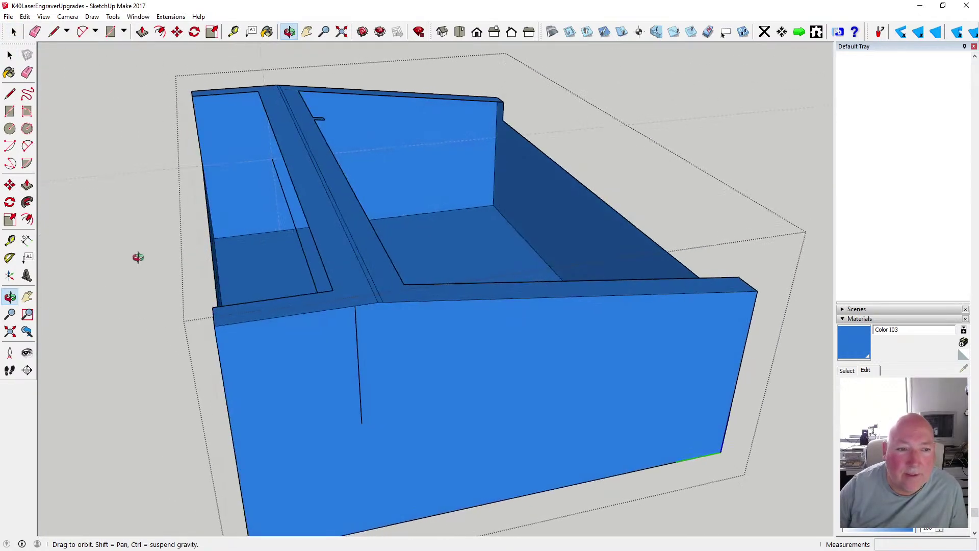
{"action": "scroll", "coordinate": [253, 169], "scroll_direction": "up", "scroll_amount": 5}
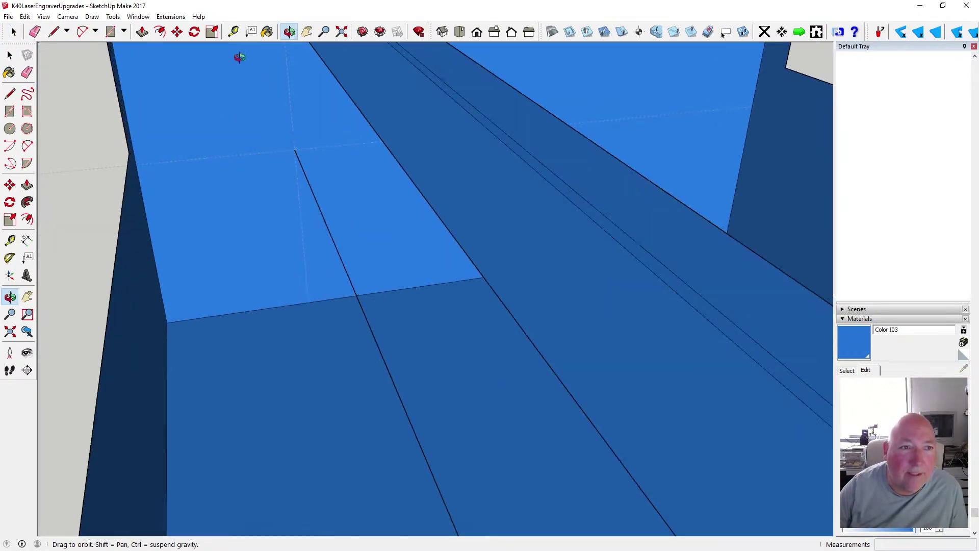
{"action": "key", "text": "t"}
{"action": "left_click", "coordinate": [294, 150]}
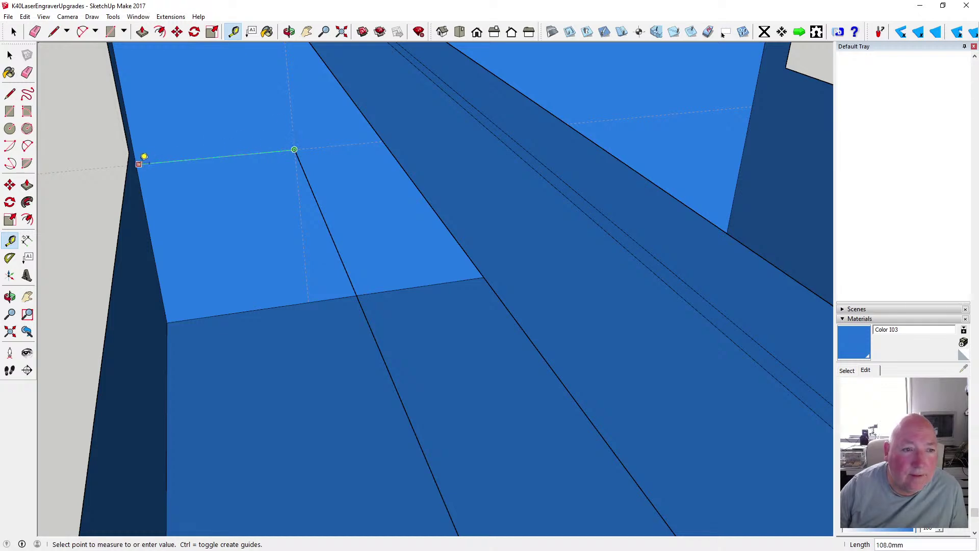
{"action": "left_click", "coordinate": [142, 156]}
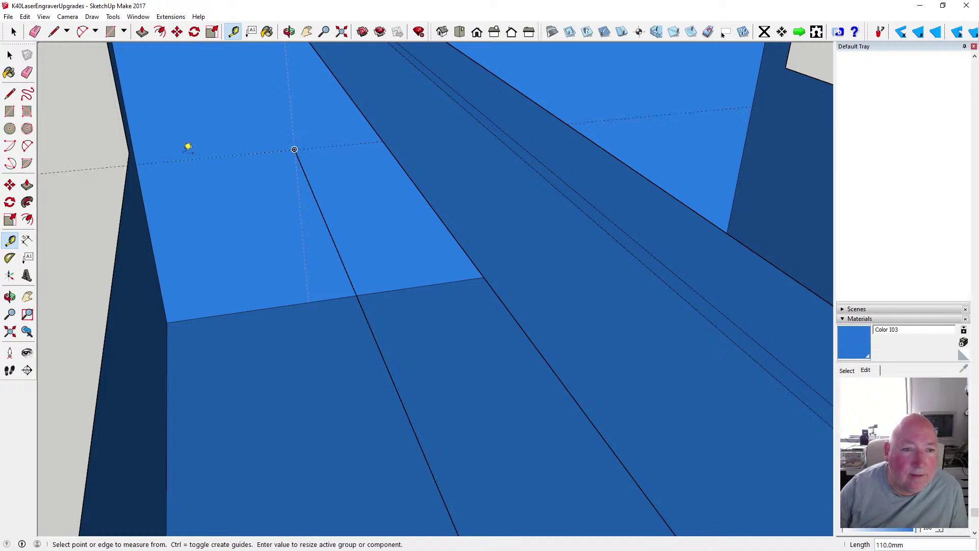
{"action": "left_click", "coordinate": [25, 17]}
{"action": "left_click", "coordinate": [42, 29]}
Draw a line along the horizontal guide from the guide intersection to the rear edge of the right side wall
{"action": "left_click", "coordinate": [10, 94]}
{"action": "left_click", "coordinate": [294, 149]}
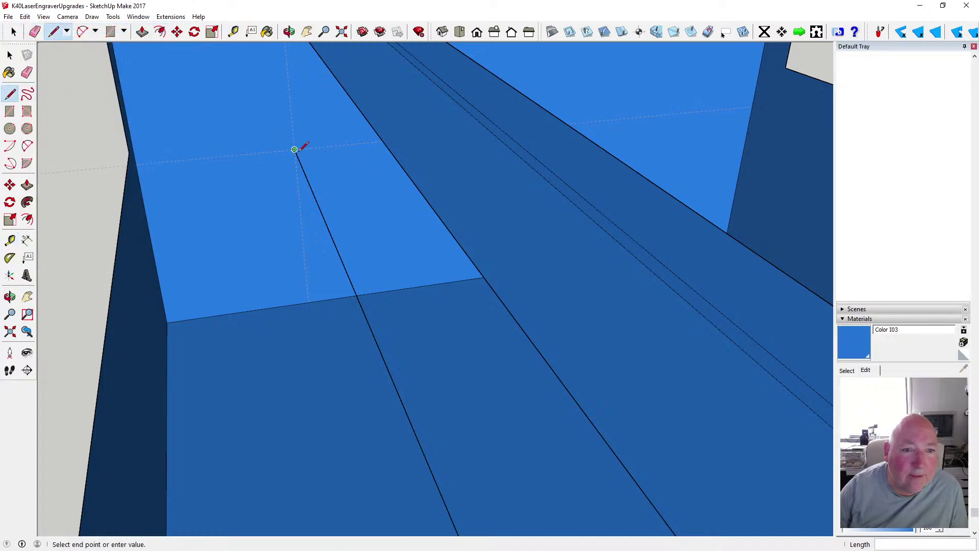
{"action": "left_click", "coordinate": [135, 164]}
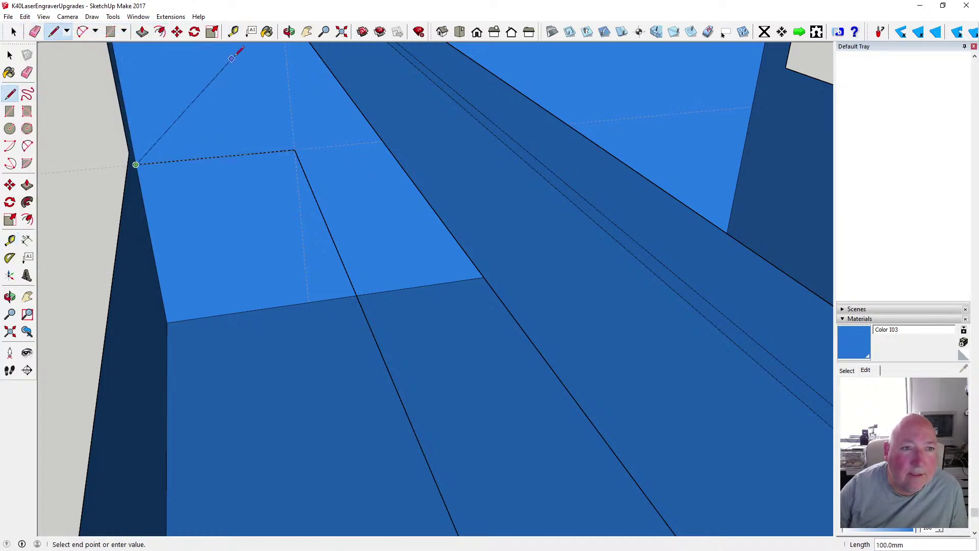
Close the horizontal shelf face with a 710 mm line along the rear wall and a 110 mm line at the left side wall
{"action": "key", "text": "o"}
{"action": "left_click_drag", "start_coordinate": [360, 160], "coordinate": [400, 212]}
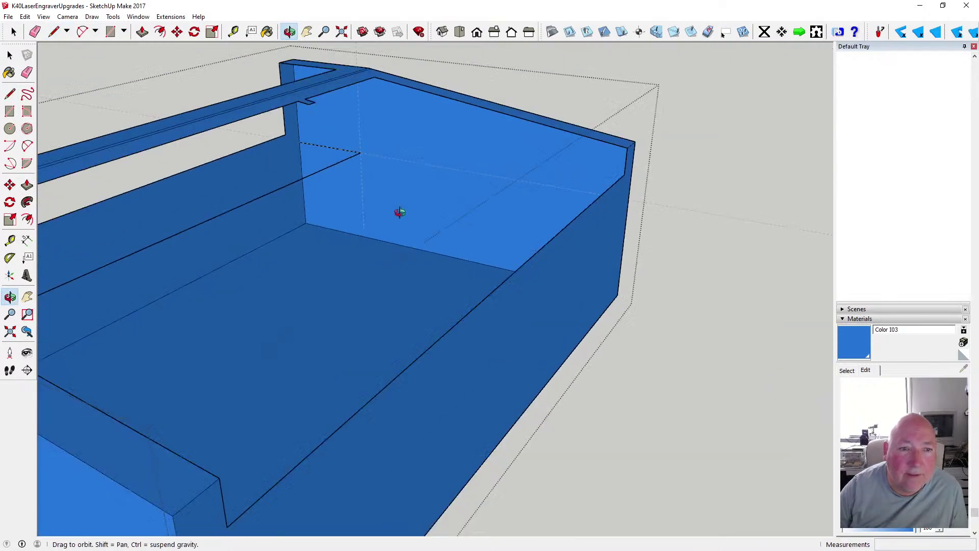
{"action": "left_click_drag", "start_coordinate": [209, 192], "coordinate": [483, 193]}
{"action": "scroll", "coordinate": [483, 194], "scroll_direction": "down", "scroll_amount": 2}
{"action": "left_click_drag", "start_coordinate": [342, 222], "coordinate": [182, 219]}
{"action": "scroll", "coordinate": [341, 183], "scroll_direction": "up", "scroll_amount": 4}
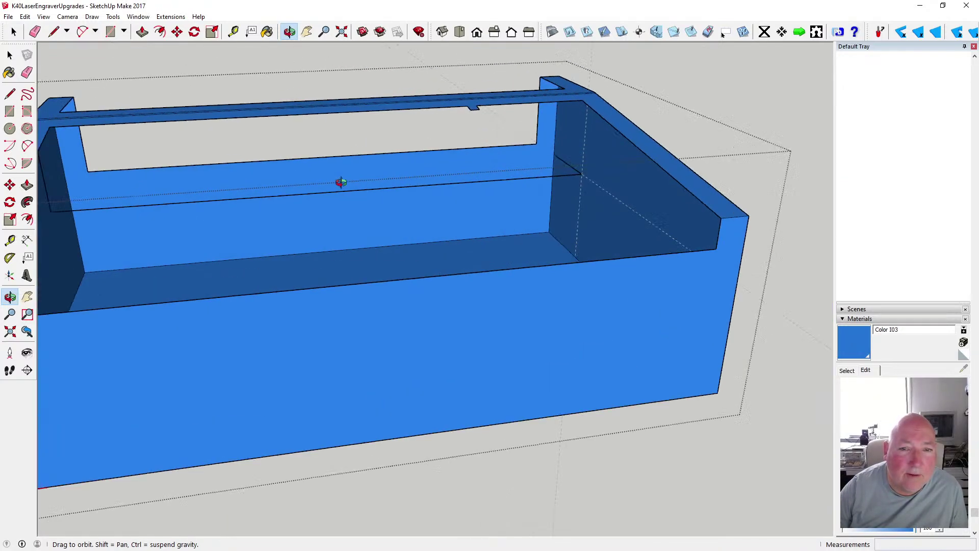
{"action": "scroll", "coordinate": [341, 183], "scroll_direction": "down", "scroll_amount": 3}
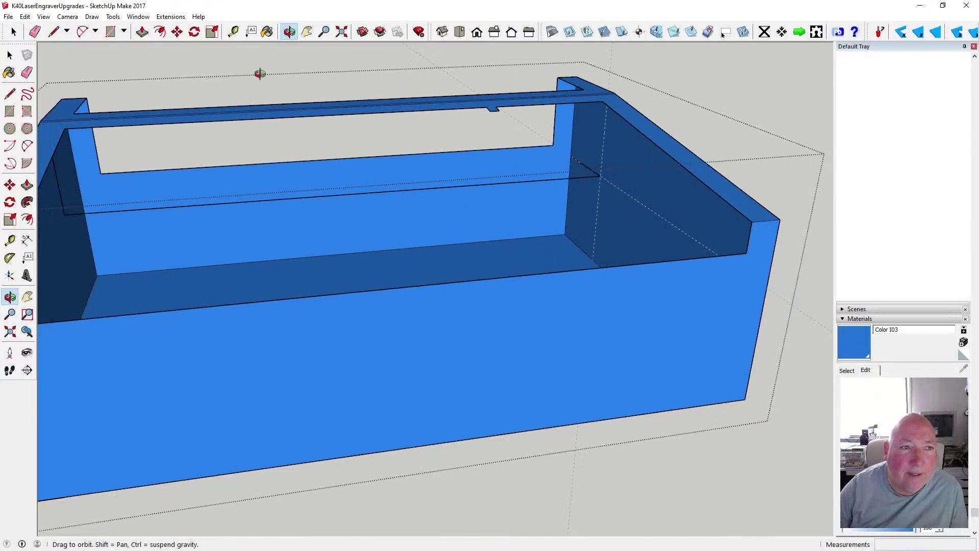
{"action": "key", "text": "l"}
{"action": "left_click", "coordinate": [571, 155]}
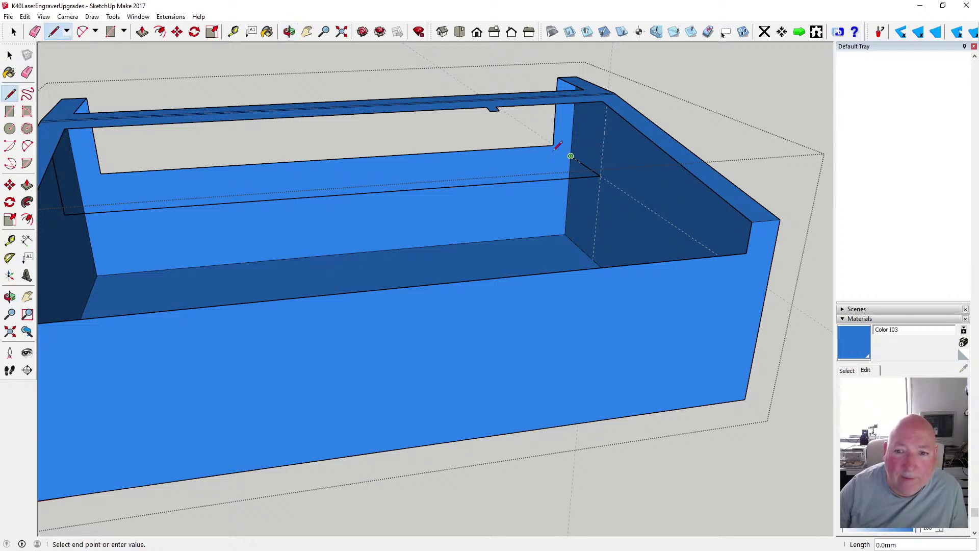
{"action": "left_click", "coordinate": [80, 188]}
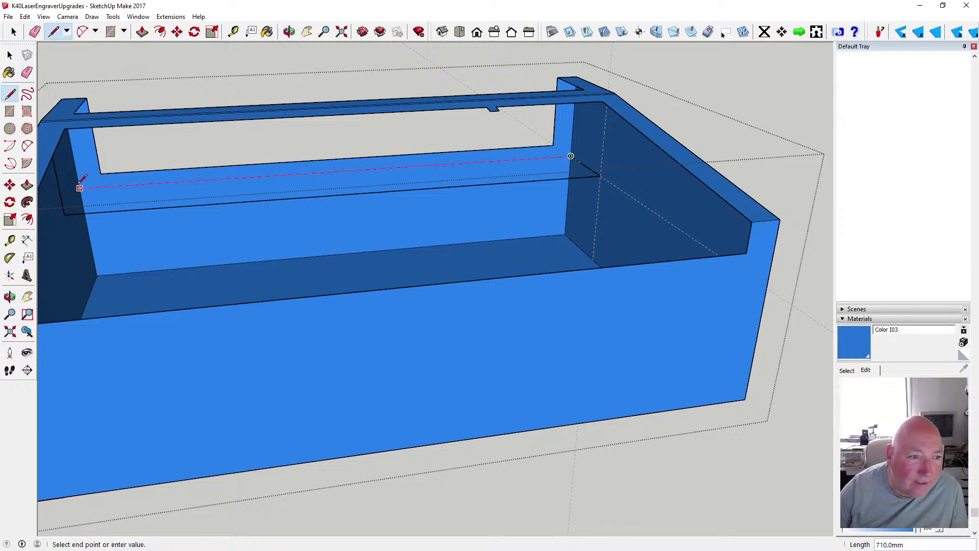
{"action": "left_click", "coordinate": [65, 214]}
{"action": "left_click", "coordinate": [79, 188]}
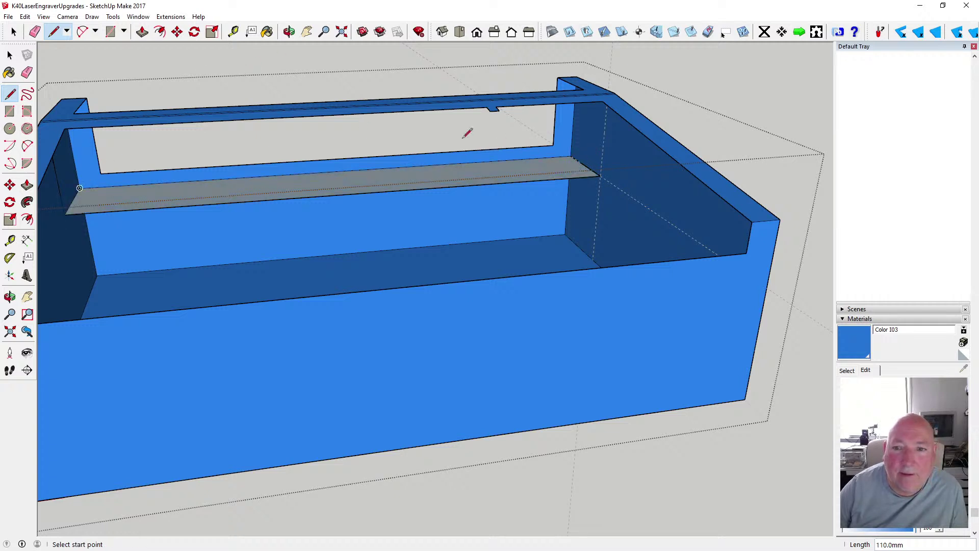
Draw a 90 mm vertical line up the right side wall from the shelf face's front corner at the guide intersection
{"action": "left_click", "coordinate": [288, 32]}
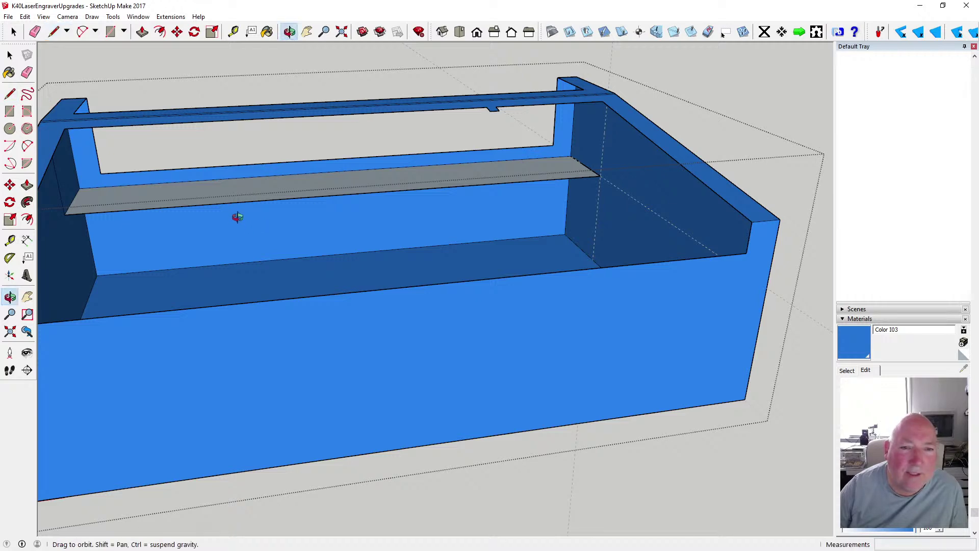
{"action": "left_click_drag", "start_coordinate": [236, 217], "coordinate": [373, 198]}
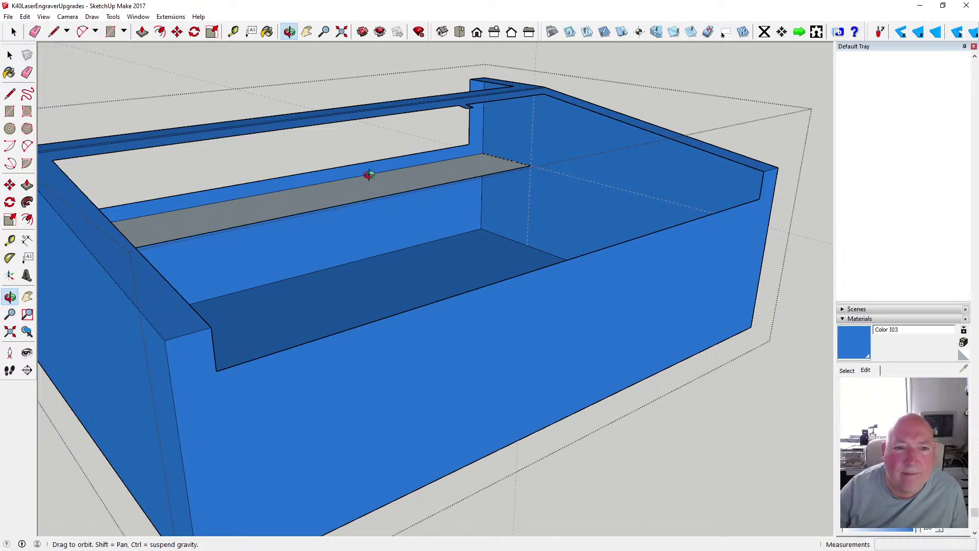
{"action": "left_click_drag", "start_coordinate": [365, 173], "coordinate": [193, 173]}
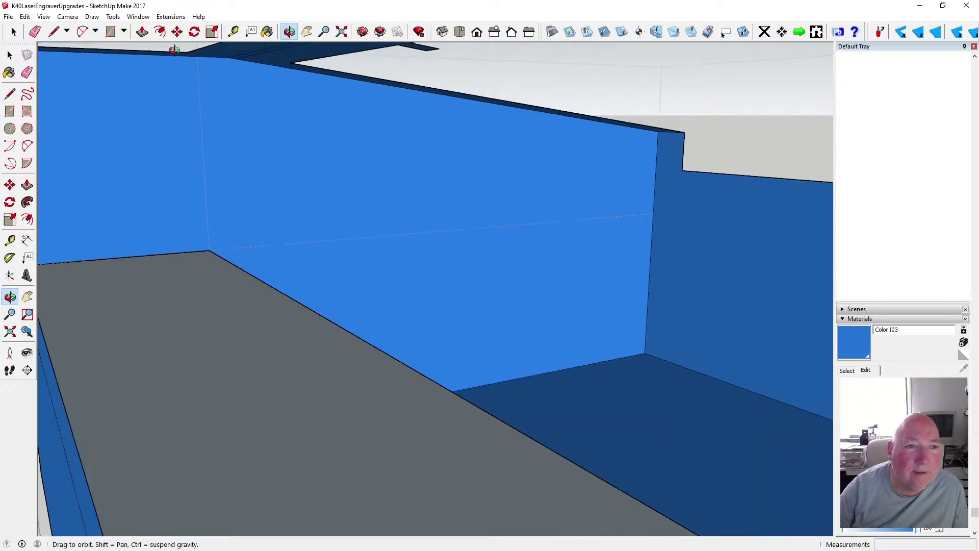
{"action": "left_click", "coordinate": [10, 93]}
{"action": "left_click", "coordinate": [209, 250]}
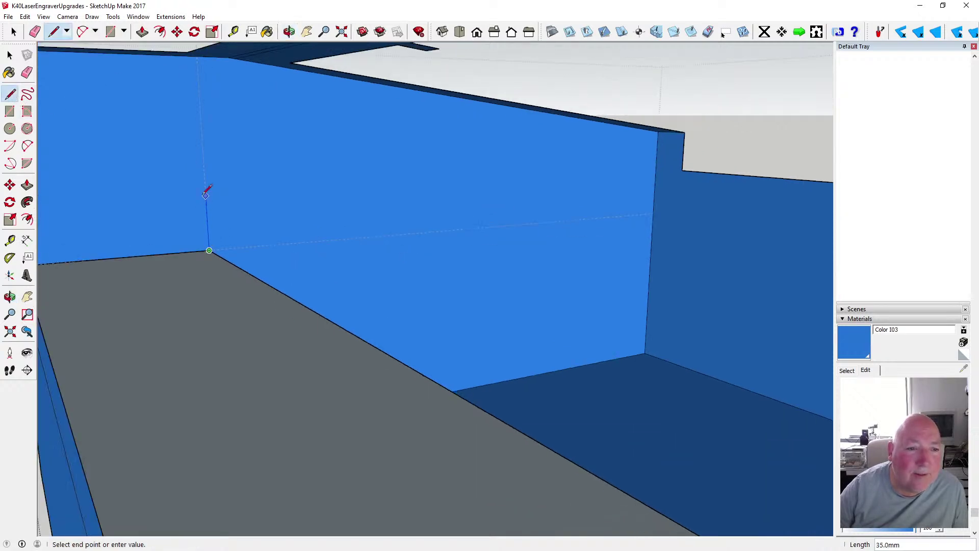
{"action": "key", "text": "Return"}
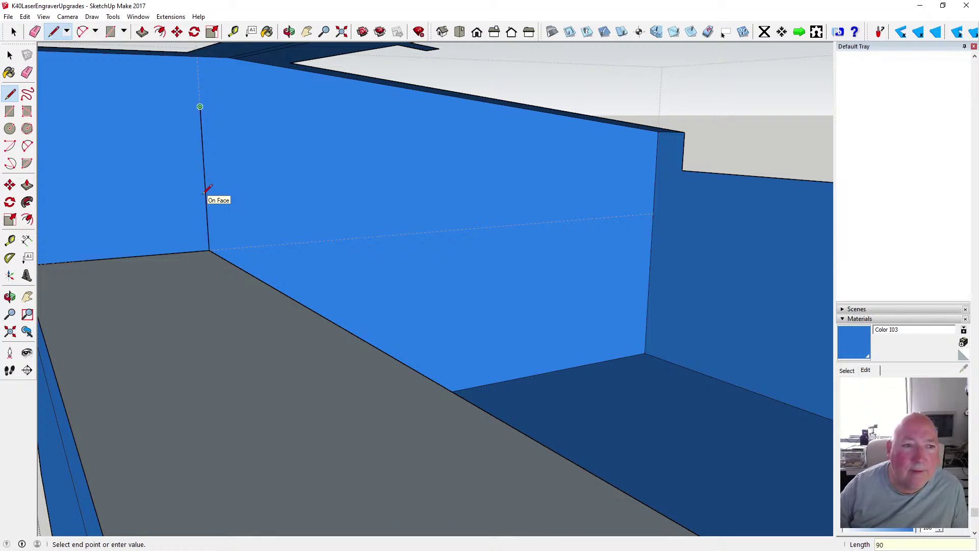
{"action": "scroll", "coordinate": [233, 162], "scroll_direction": "down", "scroll_amount": 4}
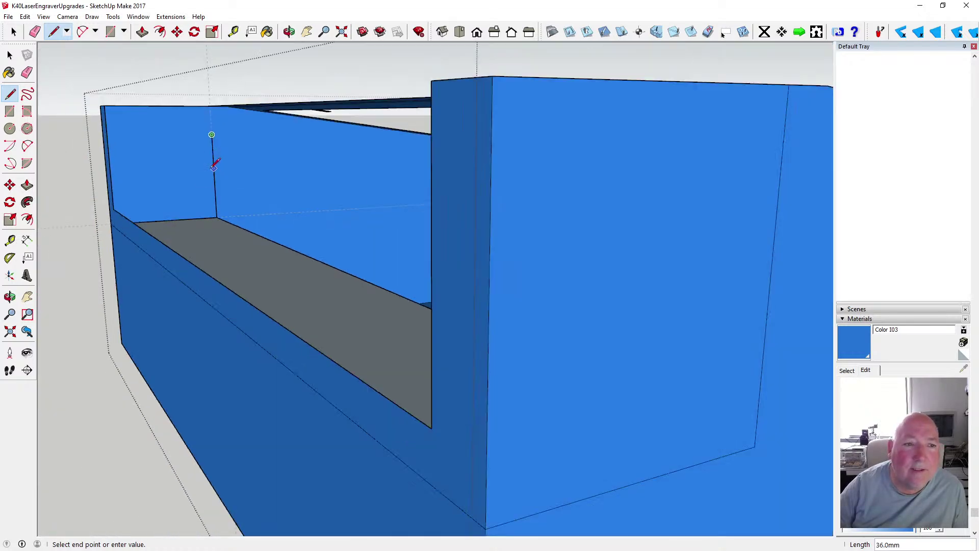
{"action": "left_click", "coordinate": [288, 32]}
{"action": "left_click_drag", "start_coordinate": [192, 135], "coordinate": [386, 203]}
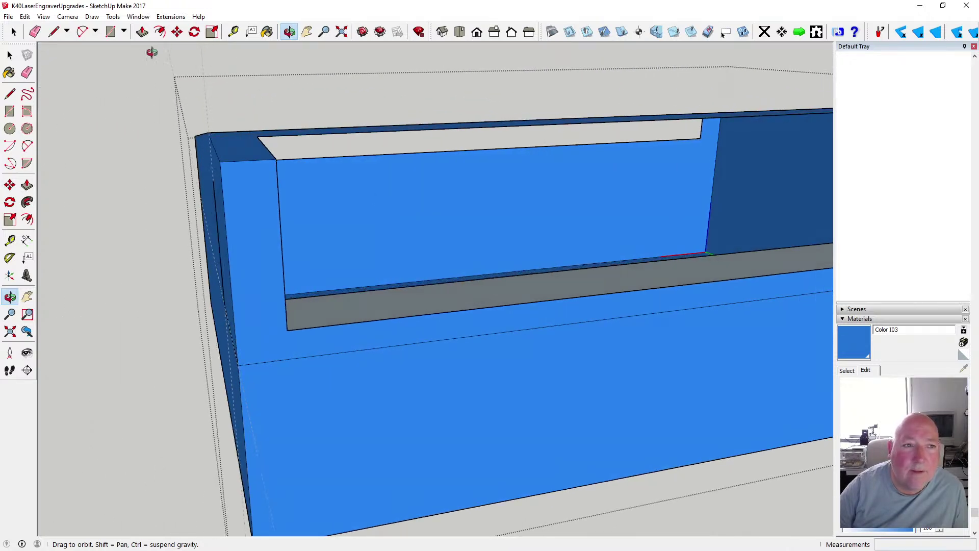
Draw a 710 mm line from the top of the right wall's 90 mm vertical line to the left side wall, closing the upright panel
{"action": "left_click", "coordinate": [10, 94]}
{"action": "left_click", "coordinate": [212, 175]}
{"action": "scroll", "coordinate": [337, 244], "scroll_direction": "down", "scroll_amount": 3}
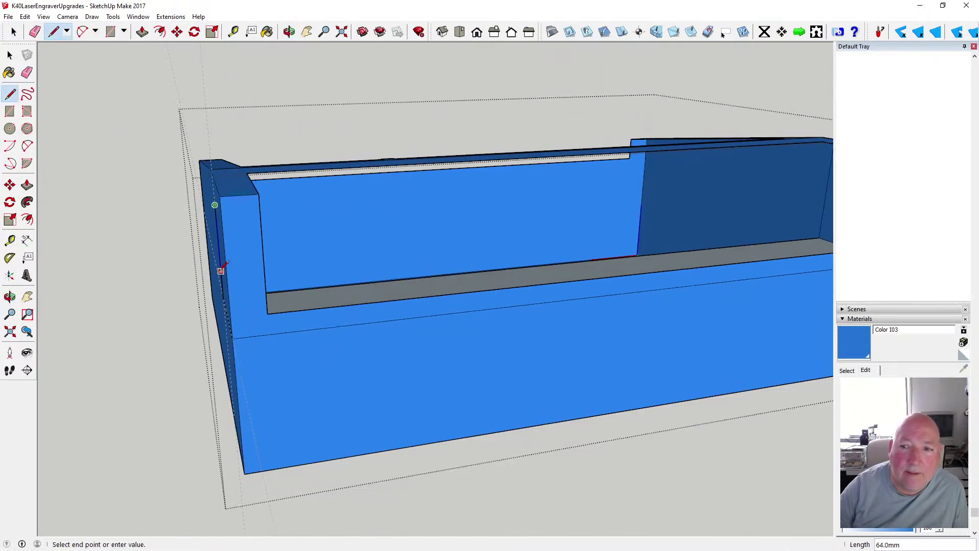
{"action": "scroll", "coordinate": [703, 184], "scroll_direction": "up", "scroll_amount": 4}
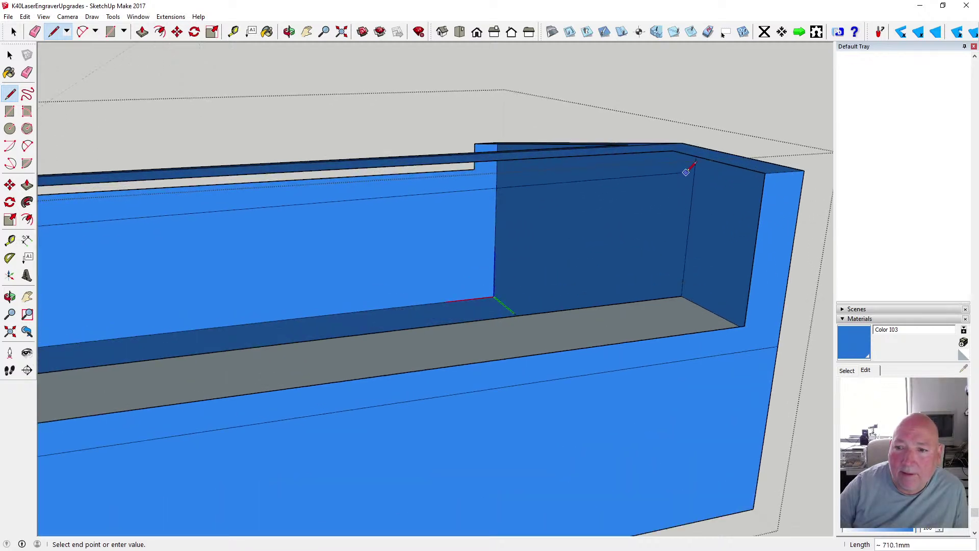
{"action": "left_click", "coordinate": [694, 185]}
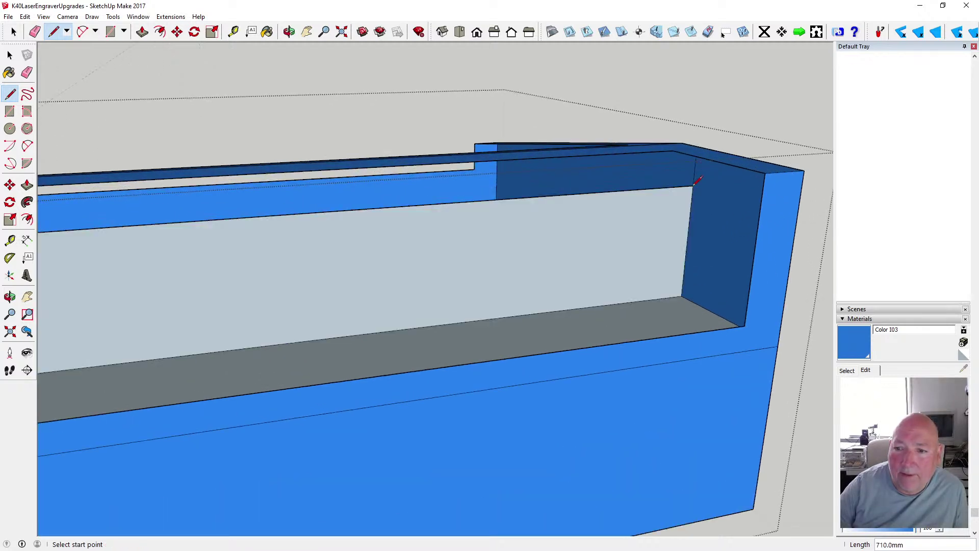
Delete the leftover vertical edge above the upright panel on the left side wall's inner face
{"action": "key", "text": "space"}
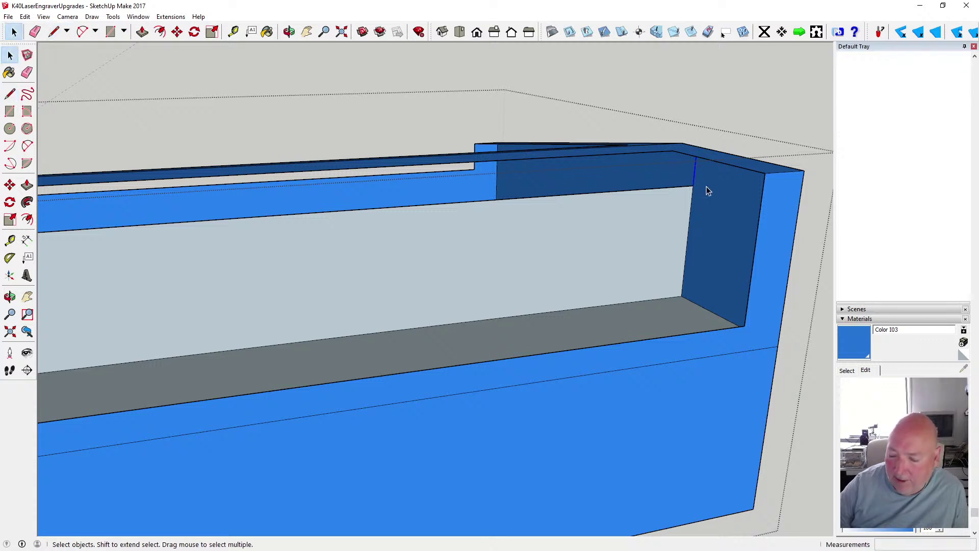
{"action": "key", "text": "Delete"}
{"action": "left_click", "coordinate": [288, 32]}
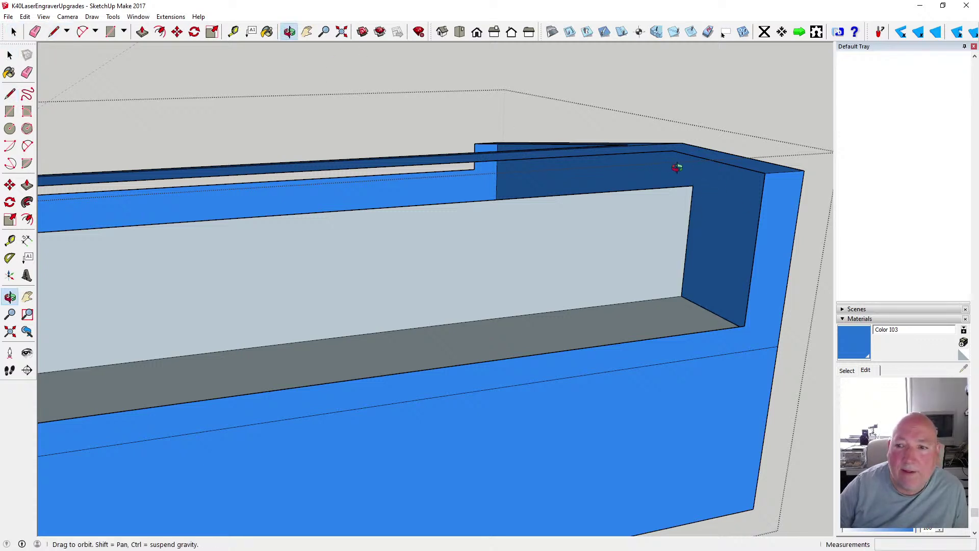
{"action": "left_click_drag", "start_coordinate": [678, 163], "coordinate": [403, 237]}
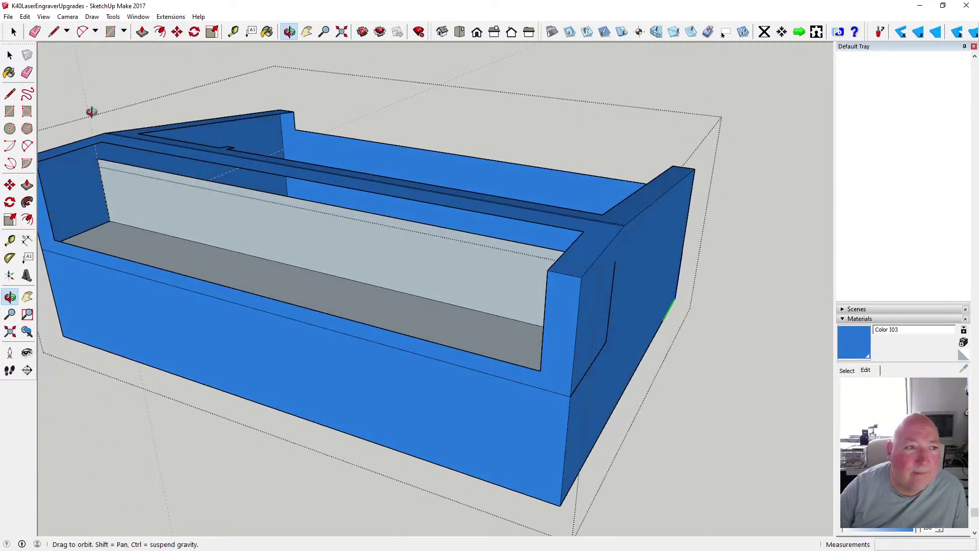
Exit the case component and delete the construction guides around the rear compartment
{"action": "key", "text": "space"}
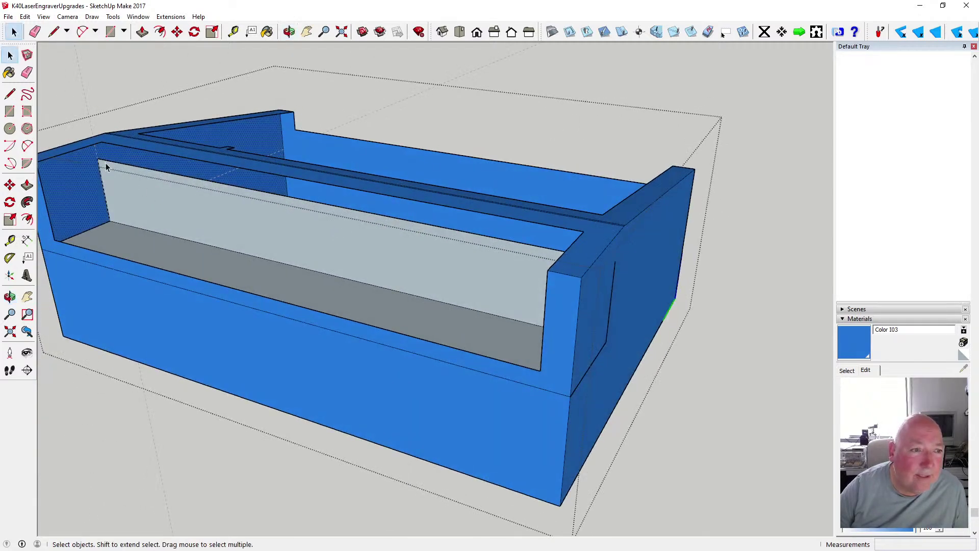
{"action": "scroll", "coordinate": [104, 166], "scroll_direction": "up", "scroll_amount": 5}
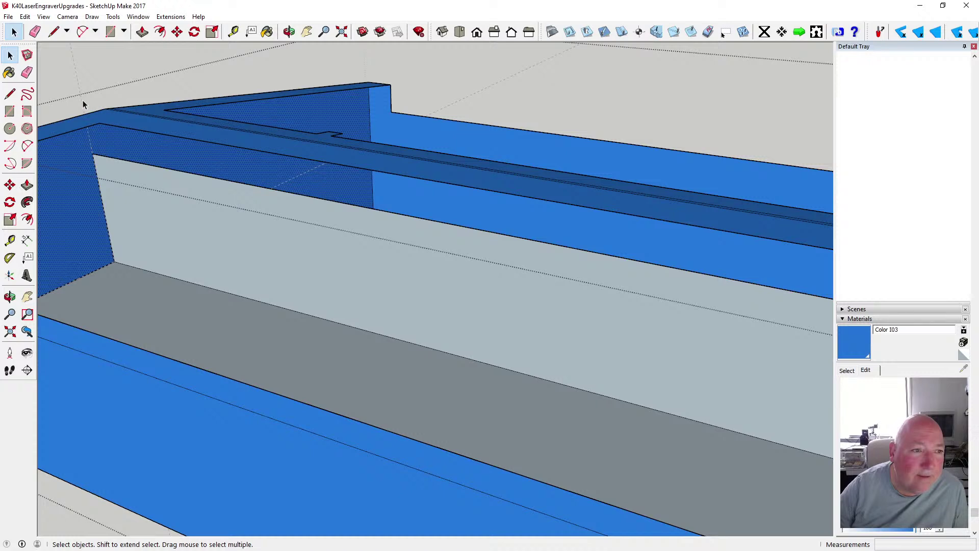
{"action": "left_click", "coordinate": [83, 105]}
{"action": "middle_click_drag", "start_coordinate": [391, 207], "coordinate": [326, 198]}
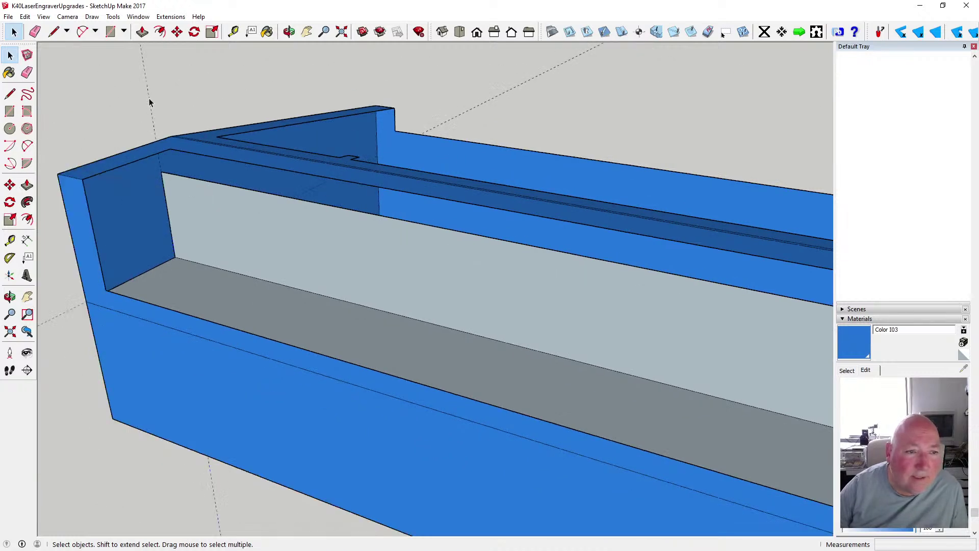
{"action": "key", "text": "Delete"}
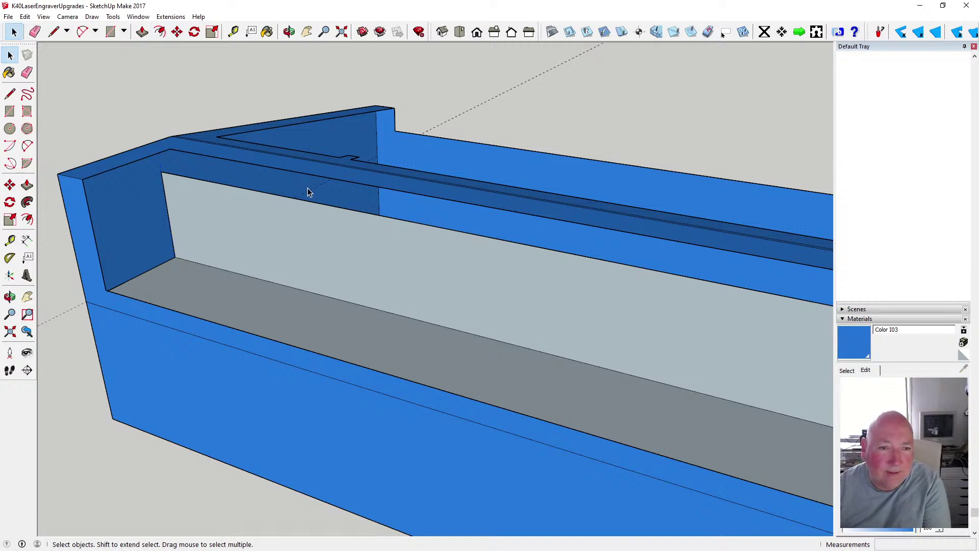
{"action": "scroll", "coordinate": [301, 194], "scroll_direction": "down", "scroll_amount": 5}
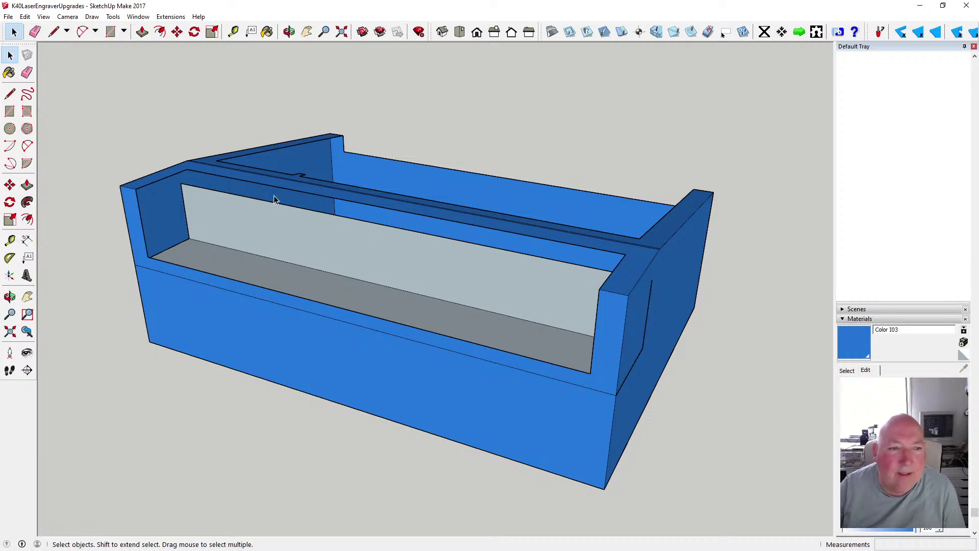
Reopen the case component and paint the shelf's top and the upright panel's rear side with Color 103
{"action": "left_click", "coordinate": [215, 258]}
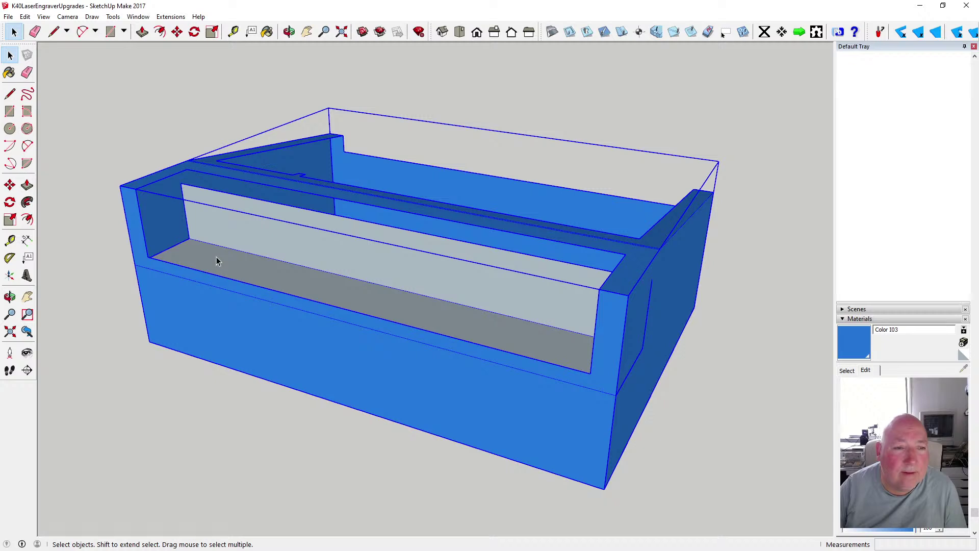
{"action": "double_click", "coordinate": [216, 260]}
{"action": "left_click", "coordinate": [210, 260]}
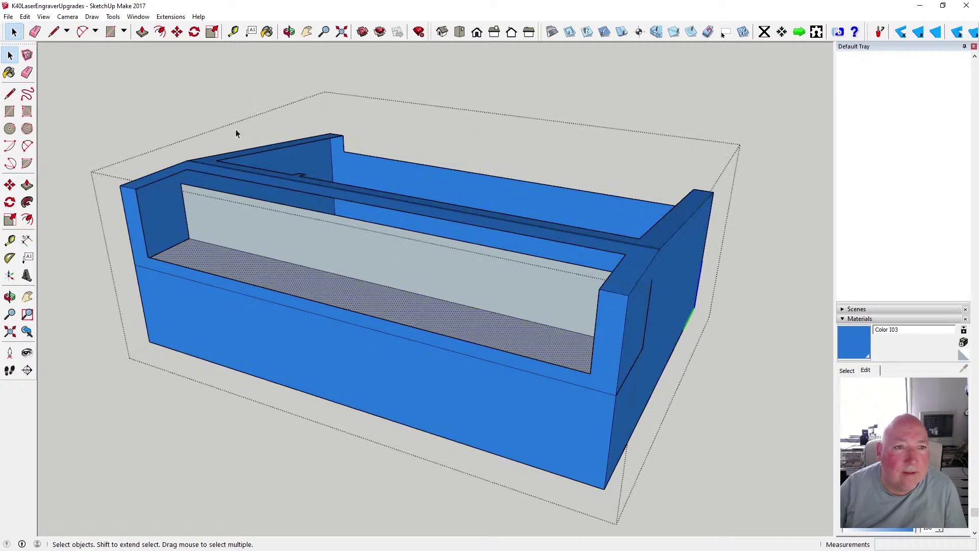
{"action": "key", "text": "b"}
{"action": "left_click", "coordinate": [211, 249]}
{"action": "left_click", "coordinate": [227, 225]}
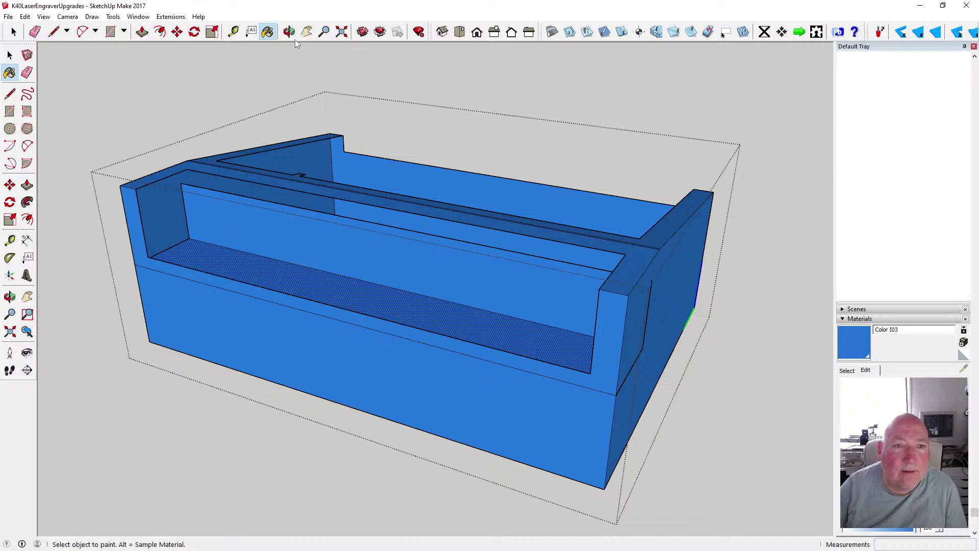
Paint the shelf's underside and the upright panel's front side with Color 103
{"action": "left_click", "coordinate": [289, 31]}
{"action": "left_click_drag", "start_coordinate": [275, 82], "coordinate": [242, 189]}
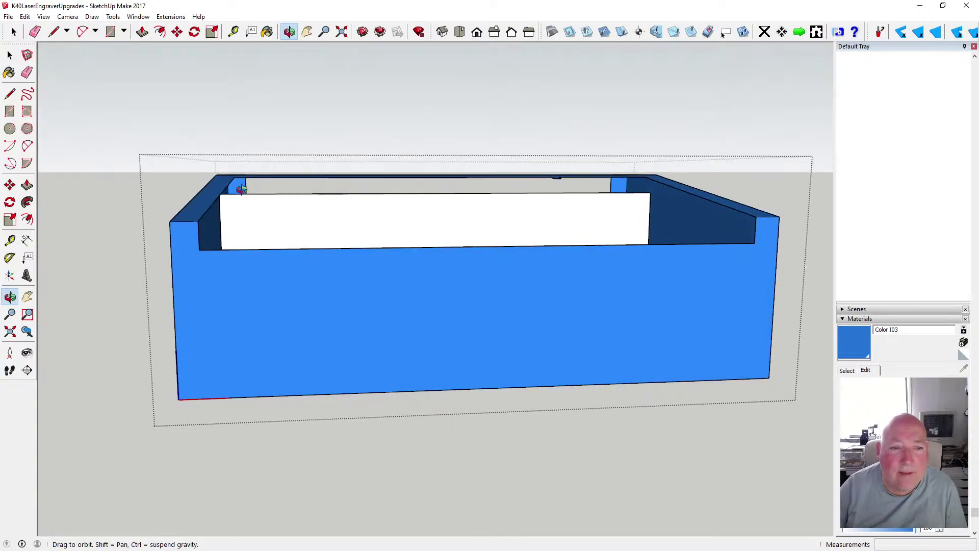
{"action": "scroll", "coordinate": [317, 209], "scroll_direction": "up", "scroll_amount": 8}
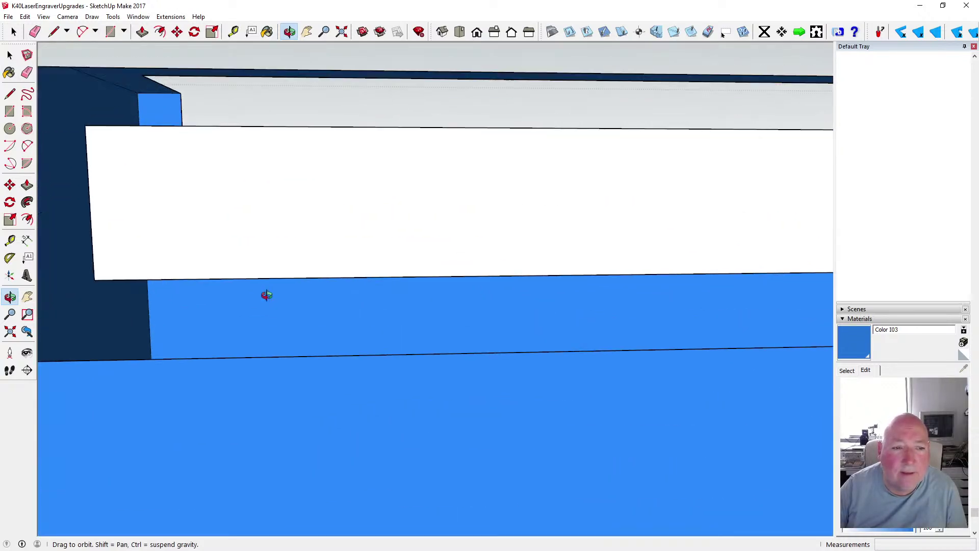
{"action": "scroll", "coordinate": [265, 293], "scroll_direction": "up", "scroll_amount": 2}
{"action": "left_click_drag", "start_coordinate": [265, 293], "coordinate": [264, 230]}
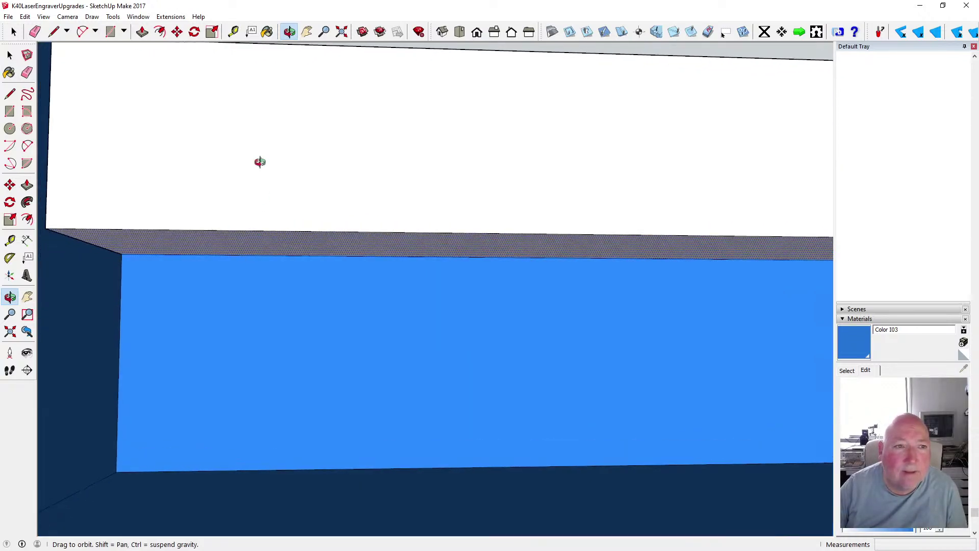
{"action": "left_click", "coordinate": [267, 31]}
{"action": "left_click", "coordinate": [257, 231]}
{"action": "left_click", "coordinate": [271, 198]}
{"action": "scroll", "coordinate": [236, 288], "scroll_direction": "up", "scroll_amount": 3}
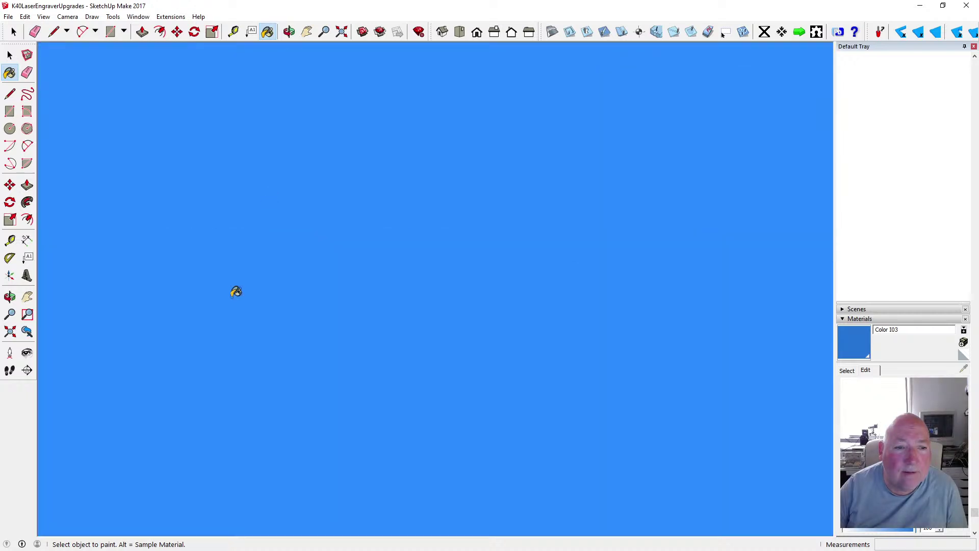
Examine the painted compartment from inside the case and the profile lines showing on the right side wall's outer face
{"action": "left_click", "coordinate": [342, 32]}
{"action": "scroll", "coordinate": [282, 161], "scroll_direction": "down", "scroll_amount": 2}
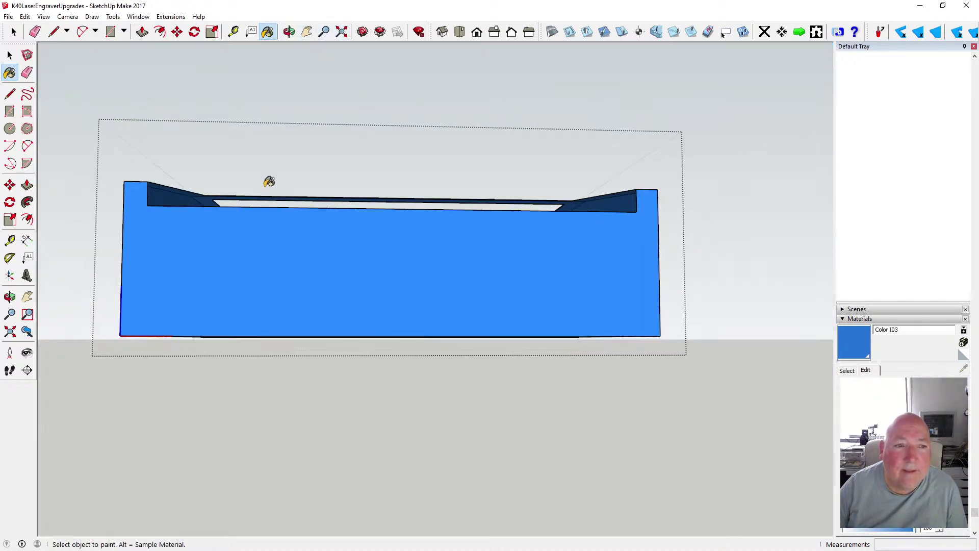
{"action": "key", "text": "space"}
{"action": "left_click", "coordinate": [289, 32]}
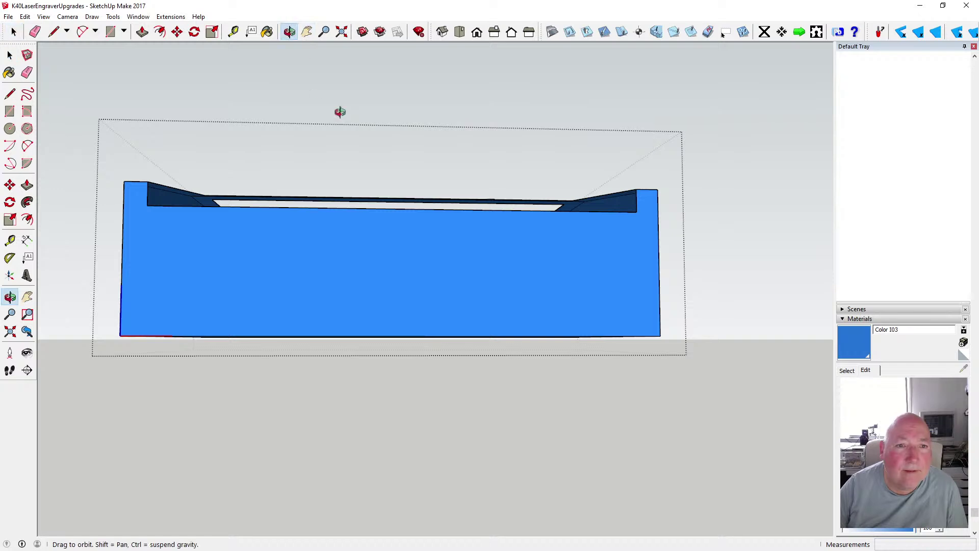
{"action": "left_click_drag", "start_coordinate": [339, 110], "coordinate": [237, 270]}
{"action": "scroll", "coordinate": [352, 224], "scroll_direction": "up", "scroll_amount": 3}
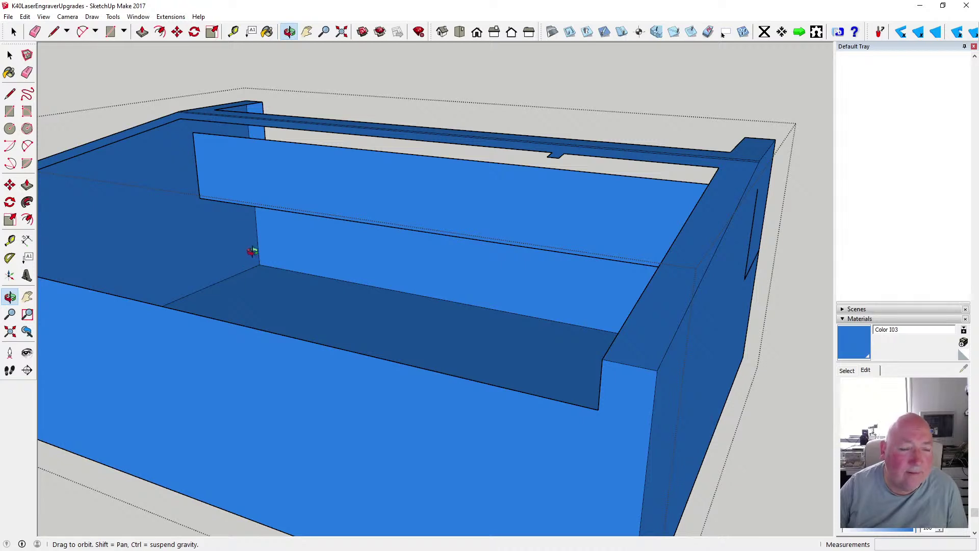
{"action": "scroll", "coordinate": [252, 251], "scroll_direction": "up", "scroll_amount": 3}
{"action": "scroll", "coordinate": [250, 248], "scroll_direction": "down", "scroll_amount": 2}
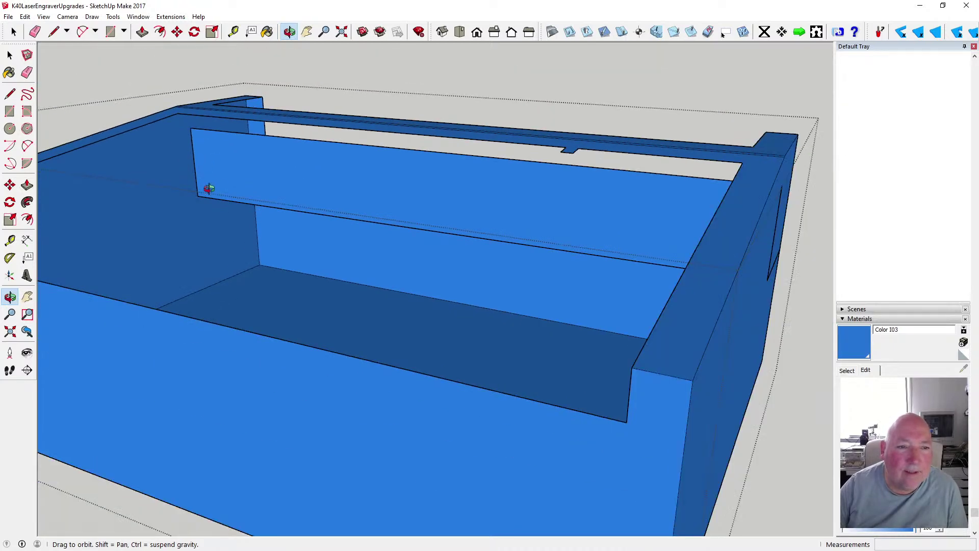
{"action": "scroll", "coordinate": [214, 171], "scroll_direction": "down", "scroll_amount": 5}
{"action": "left_click_drag", "start_coordinate": [229, 182], "coordinate": [118, 262]}
{"action": "scroll", "coordinate": [289, 253], "scroll_direction": "up", "scroll_amount": 6}
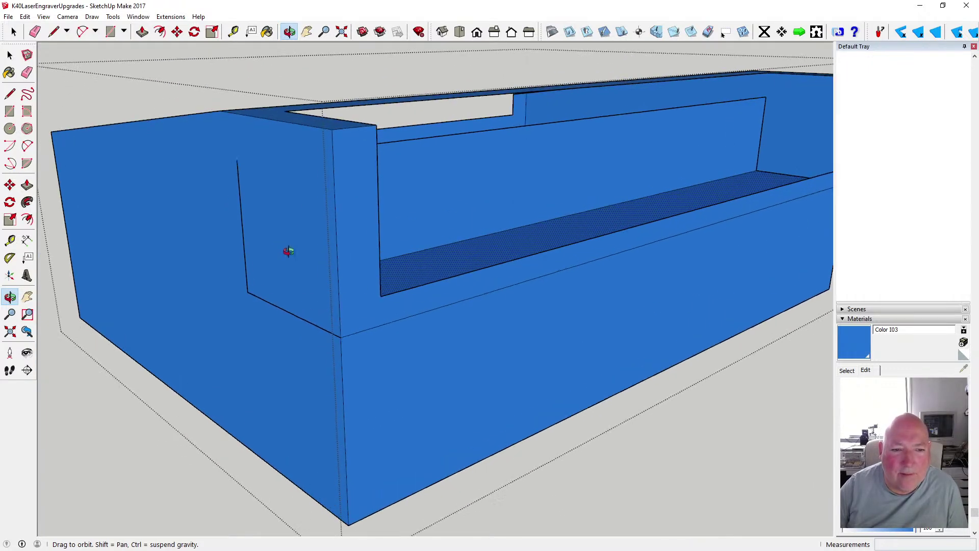
{"action": "scroll", "coordinate": [289, 250], "scroll_direction": "down", "scroll_amount": 2}
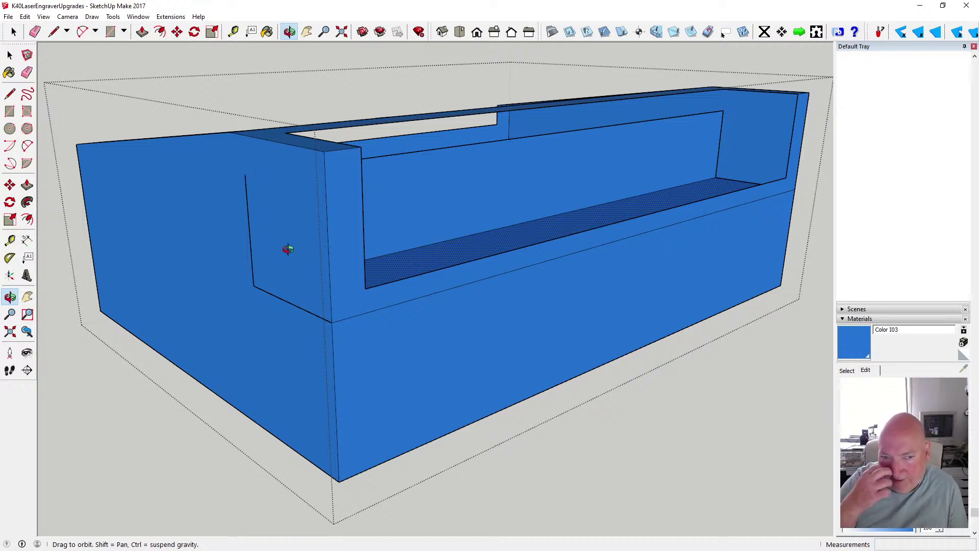
{"action": "left_click_drag", "start_coordinate": [282, 240], "coordinate": [256, 262]}
Copy the right side wall's outer face with its boundary edges 1 mm outward
{"action": "key", "text": "space"}
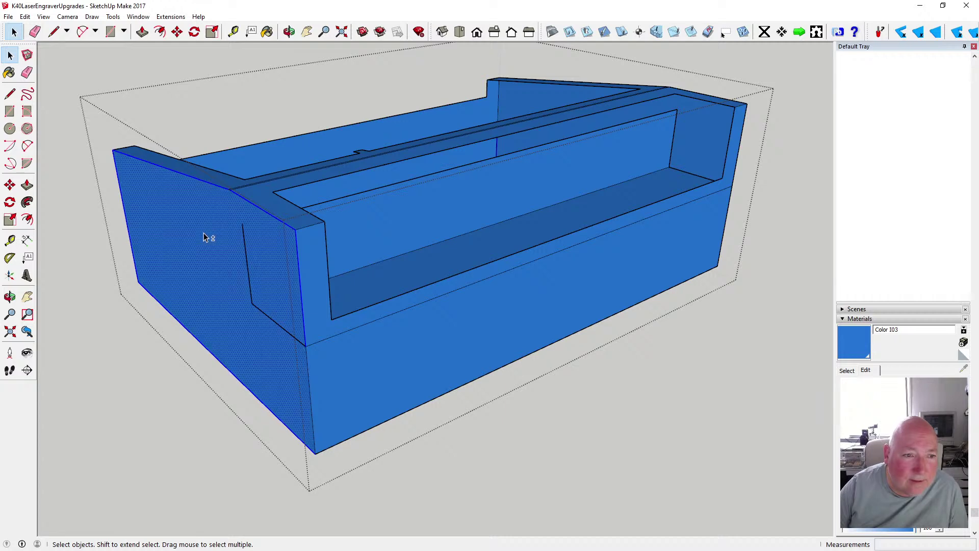
{"action": "left_click", "coordinate": [177, 31]}
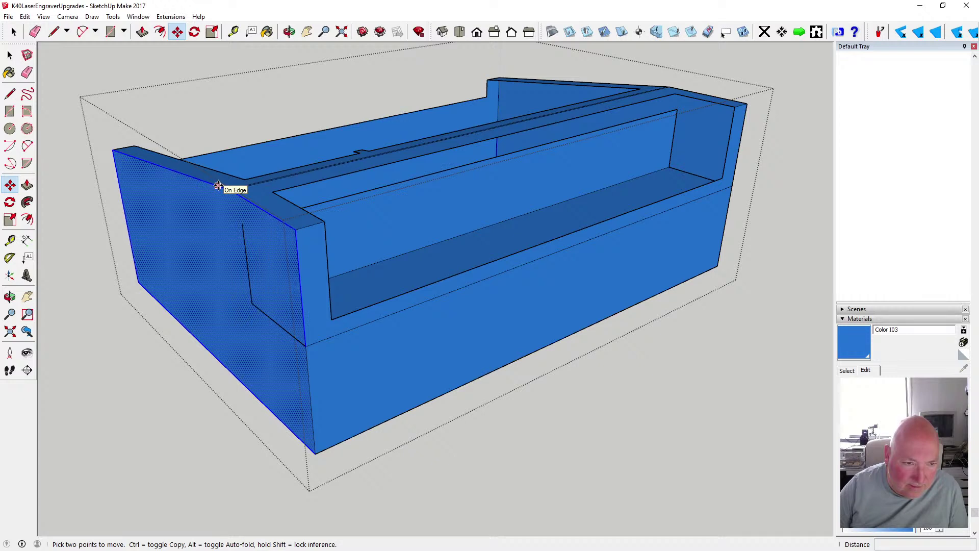
{"action": "key", "text": "ctrl"}
{"action": "left_click", "coordinate": [278, 219]}
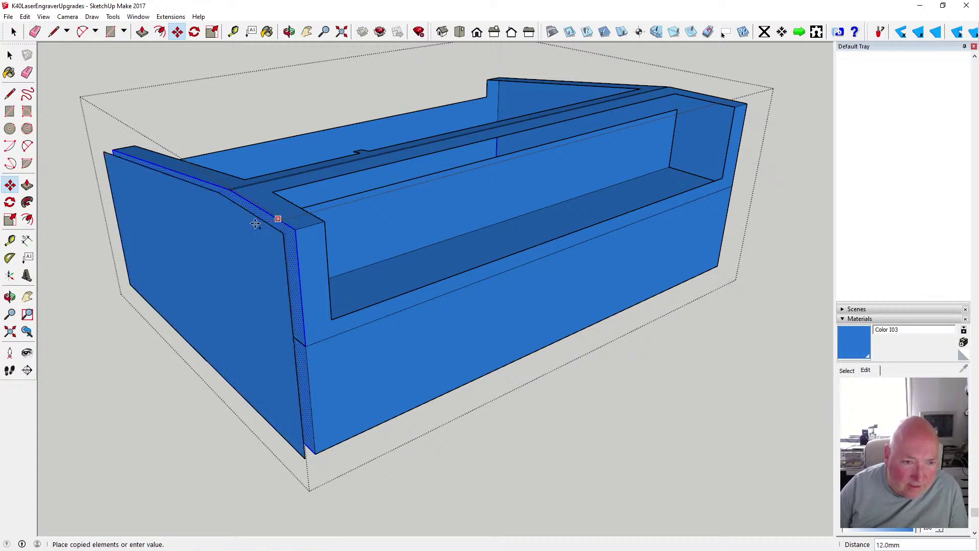
{"action": "type", "text": "1"}
{"action": "key", "text": "Return"}
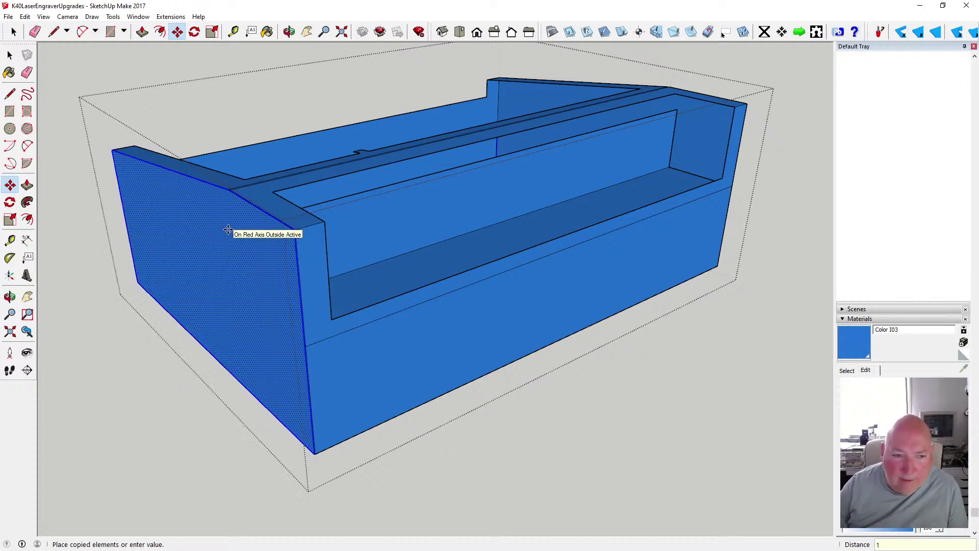
{"action": "left_click", "coordinate": [10, 55]}
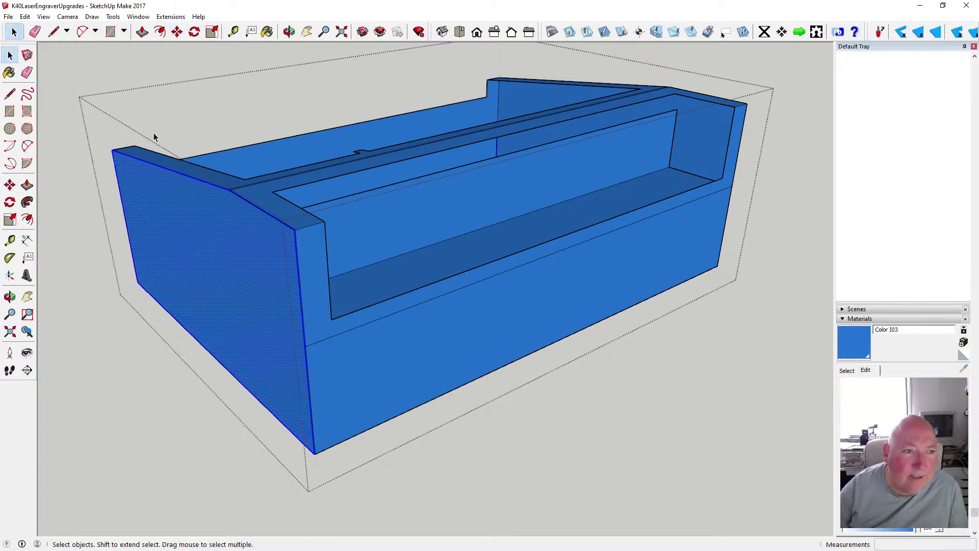
Join the copied face's upper rear corner to the matching corner of the right side wall with a line
{"action": "scroll", "coordinate": [301, 232], "scroll_direction": "up", "scroll_amount": 6}
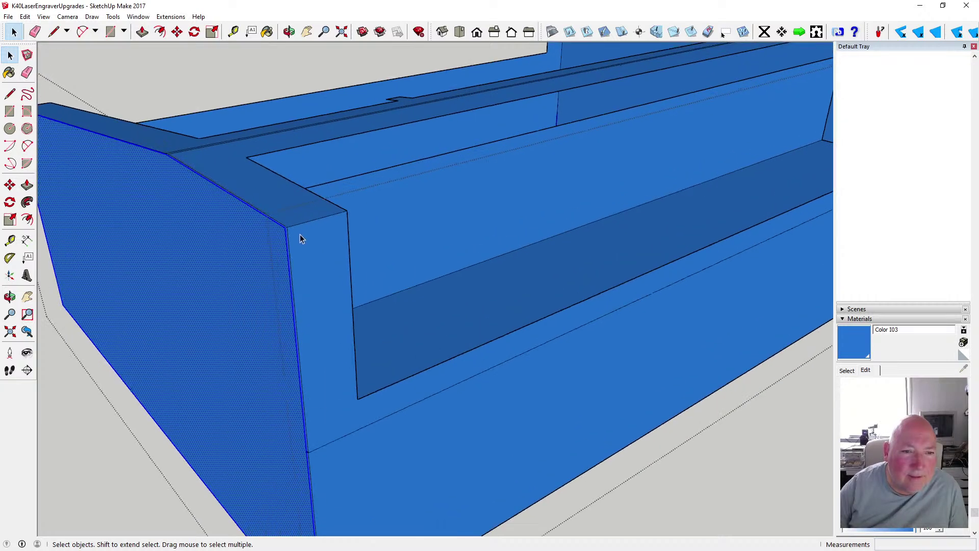
{"action": "left_click", "coordinate": [10, 94]}
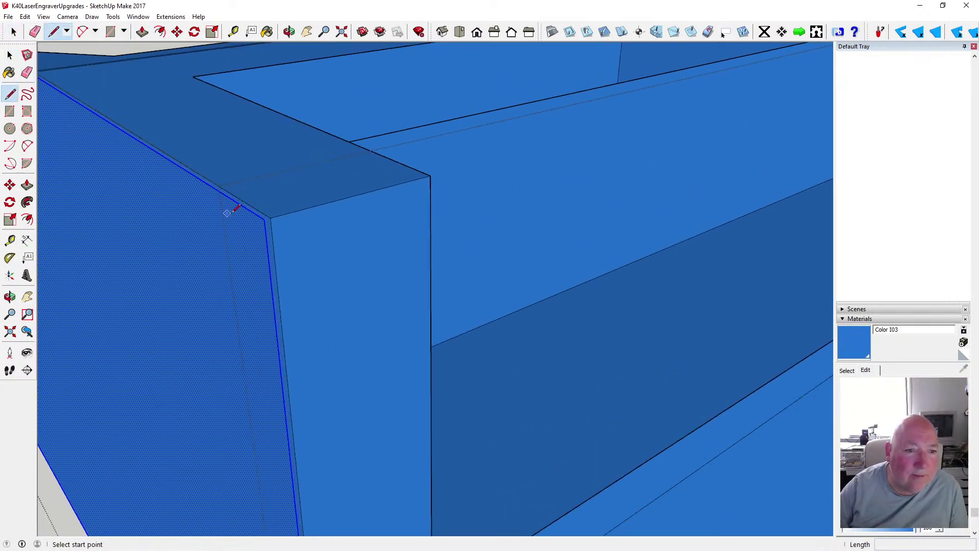
{"action": "left_click", "coordinate": [264, 219]}
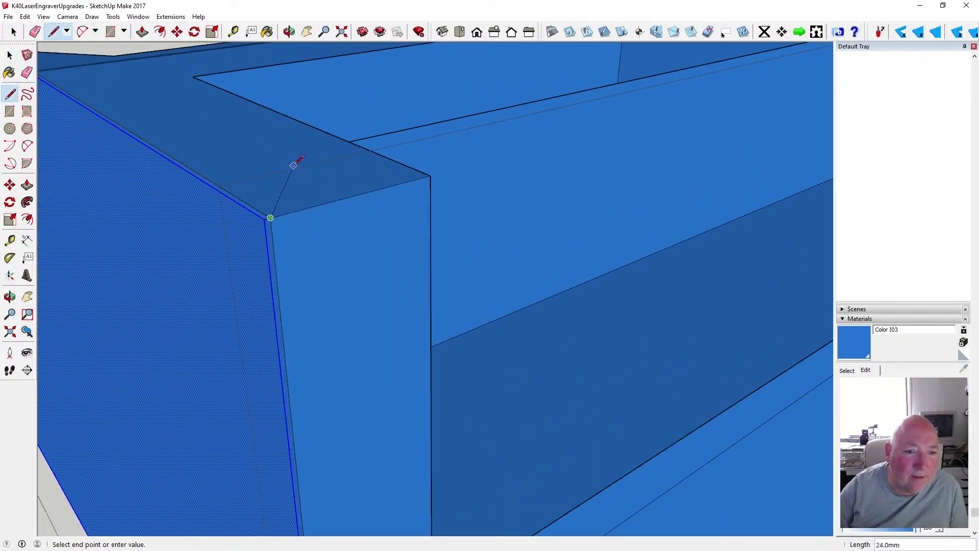
{"action": "scroll", "coordinate": [295, 160], "scroll_direction": "down", "scroll_amount": 5}
{"action": "scroll", "coordinate": [295, 163], "scroll_direction": "down", "scroll_amount": 5}
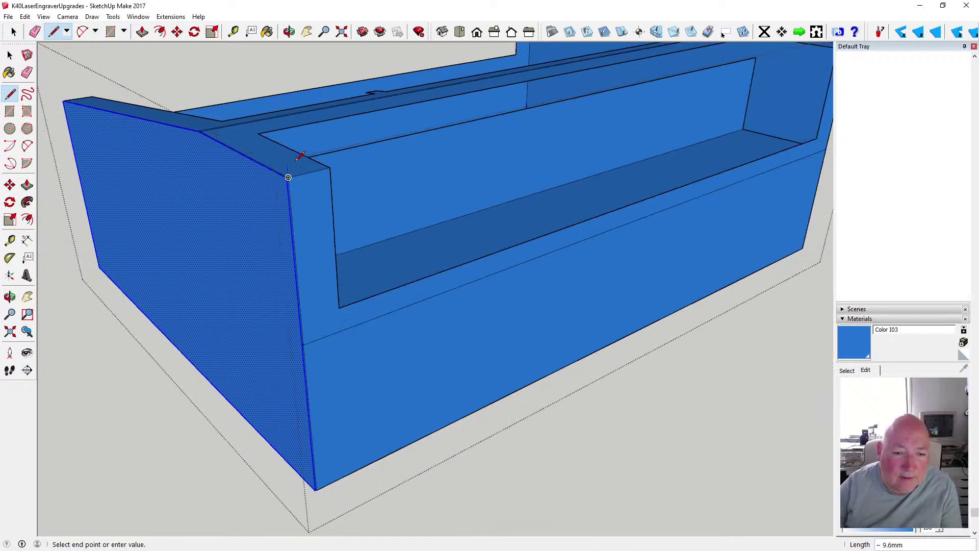
{"action": "key", "text": "Escape"}
Join the copied face's lower rear corner to the matching corner of the right side wall with a 1 mm line
{"action": "scroll", "coordinate": [315, 404], "scroll_direction": "up", "scroll_amount": 6}
{"action": "scroll", "coordinate": [315, 404], "scroll_direction": "up", "scroll_amount": 2}
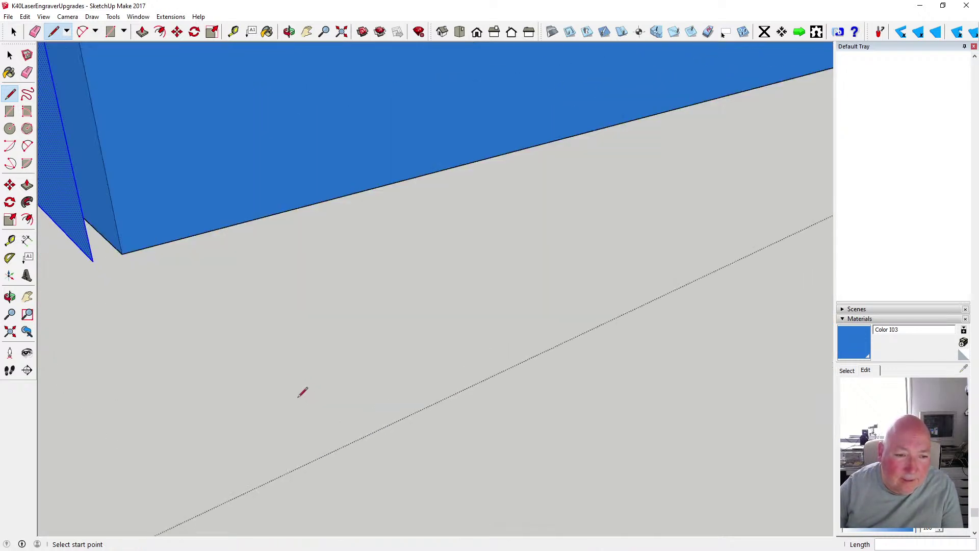
{"action": "scroll", "coordinate": [304, 391], "scroll_direction": "down", "scroll_amount": 2}
{"action": "left_click", "coordinate": [238, 350]}
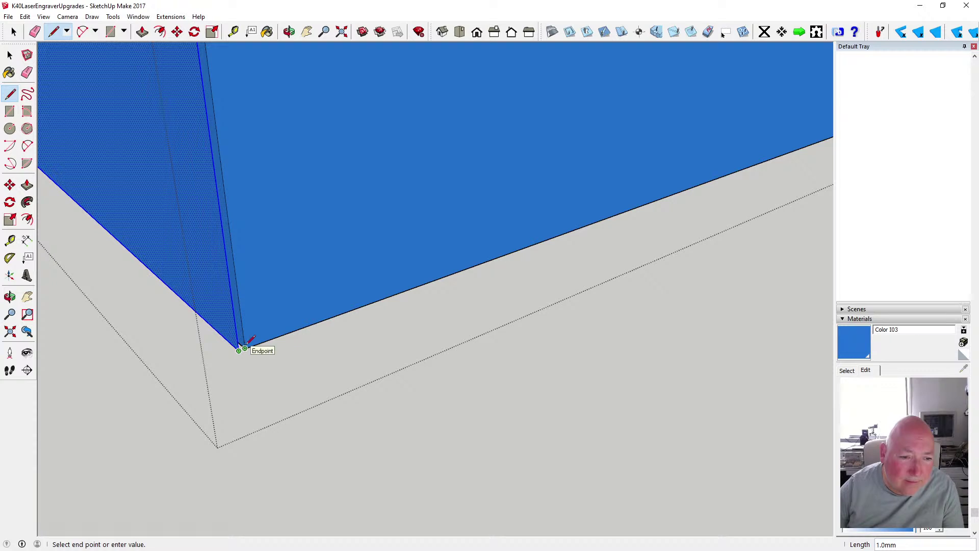
{"action": "left_click", "coordinate": [245, 348]}
{"action": "scroll", "coordinate": [296, 384], "scroll_direction": "down", "scroll_amount": 3}
{"action": "scroll", "coordinate": [296, 384], "scroll_direction": "up", "scroll_amount": 3}
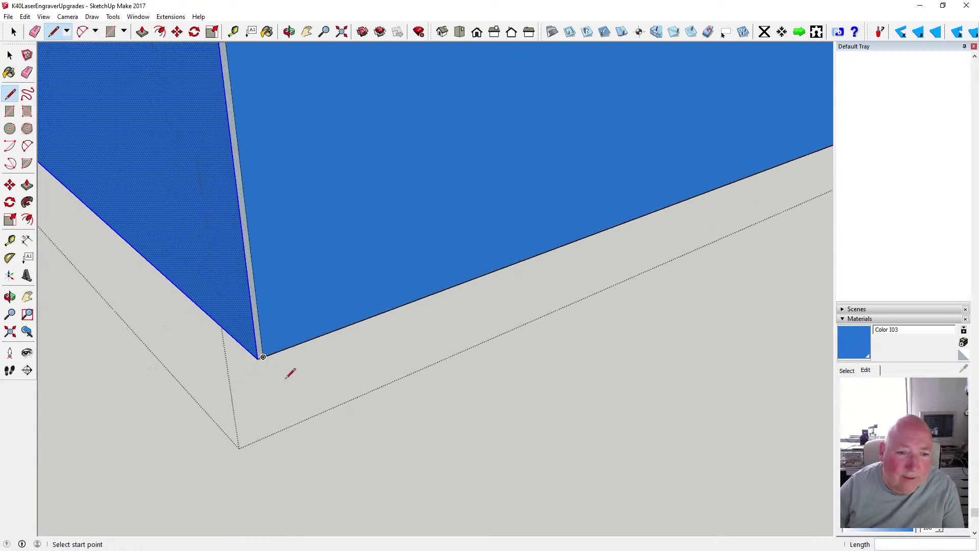
Paint the narrow vertical strip at the right side wall's rear edge with Color 103
{"action": "scroll", "coordinate": [289, 374], "scroll_direction": "up", "scroll_amount": 4}
{"action": "scroll", "coordinate": [288, 367], "scroll_direction": "down", "scroll_amount": 3}
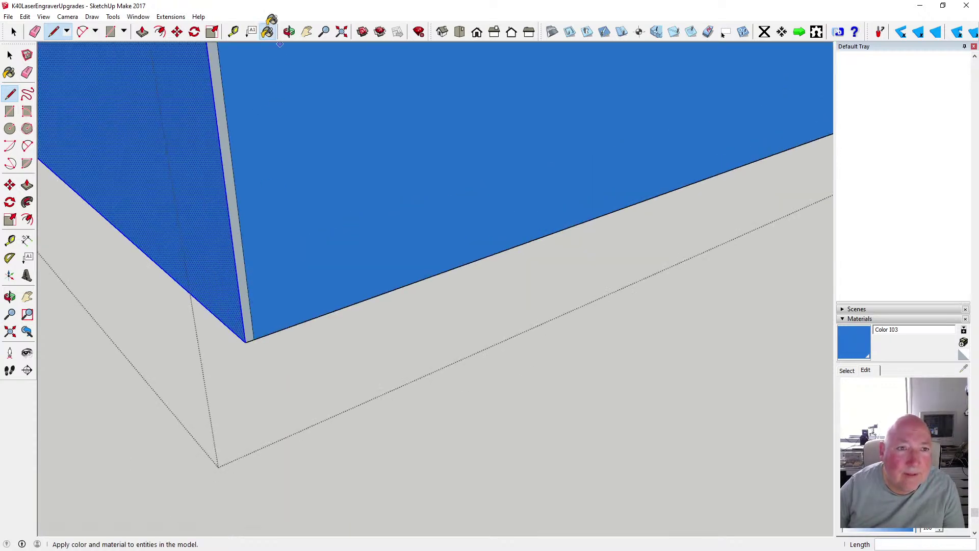
{"action": "left_click", "coordinate": [267, 32]}
{"action": "left_click", "coordinate": [225, 138]}
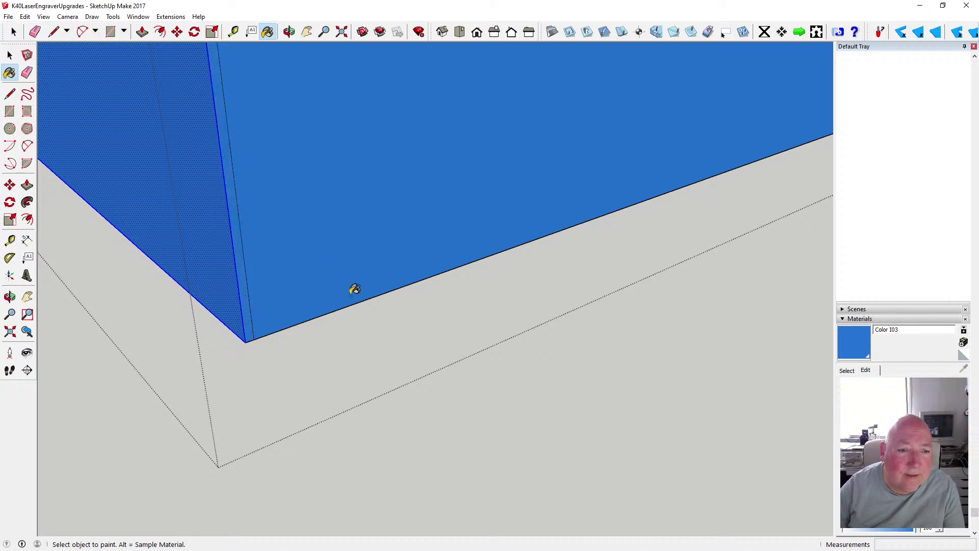
{"action": "scroll", "coordinate": [354, 289], "scroll_direction": "down", "scroll_amount": 5}
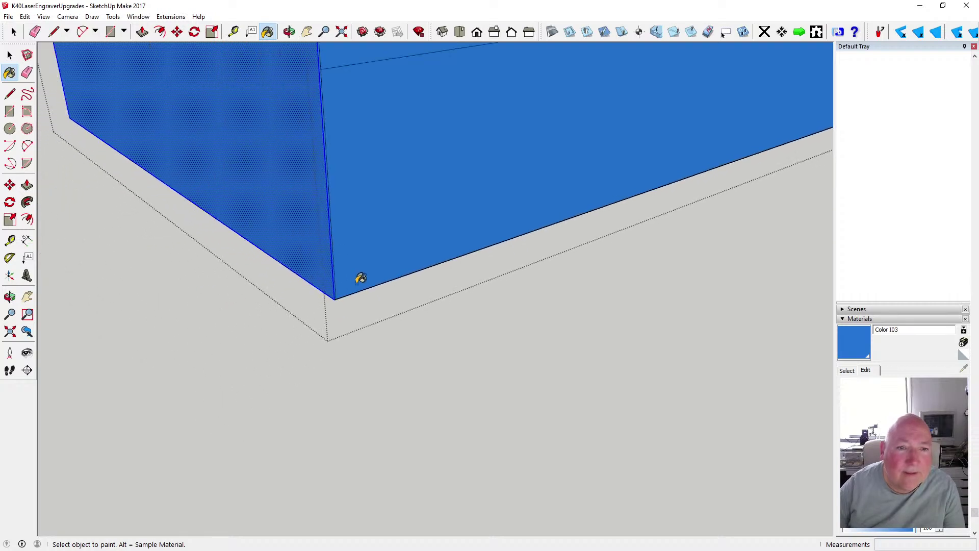
{"action": "scroll", "coordinate": [359, 279], "scroll_direction": "down", "scroll_amount": 6}
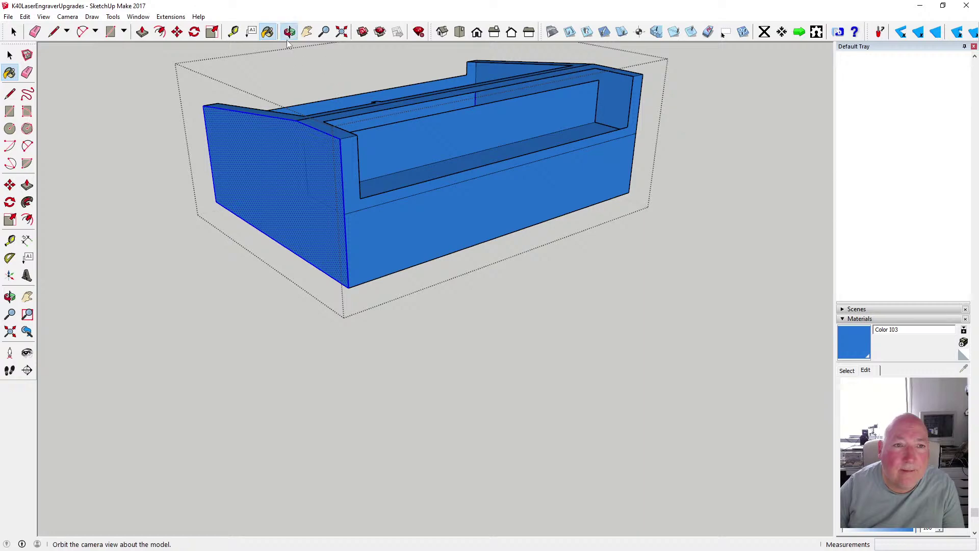
Draw a 1 mm line joining the copied face's upper front corner to the right side wall's matching corner
{"action": "left_click", "coordinate": [289, 31]}
{"action": "left_click_drag", "start_coordinate": [357, 255], "coordinate": [485, 306]}
{"action": "scroll", "coordinate": [350, 297], "scroll_direction": "up", "scroll_amount": 3}
{"action": "left_click", "coordinate": [10, 94]}
{"action": "scroll", "coordinate": [497, 127], "scroll_direction": "up", "scroll_amount": 2}
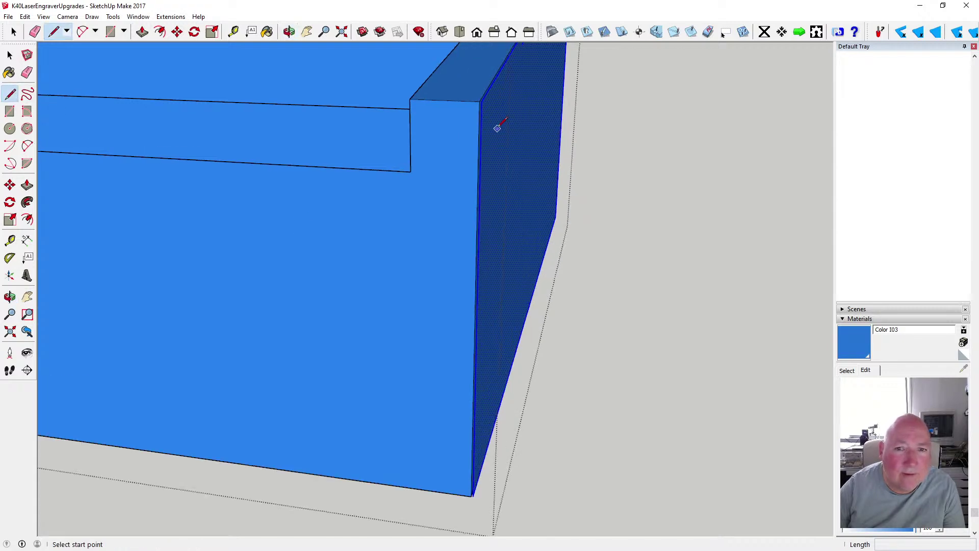
{"action": "scroll", "coordinate": [495, 125], "scroll_direction": "up", "scroll_amount": 1}
{"action": "left_click", "coordinate": [479, 96]}
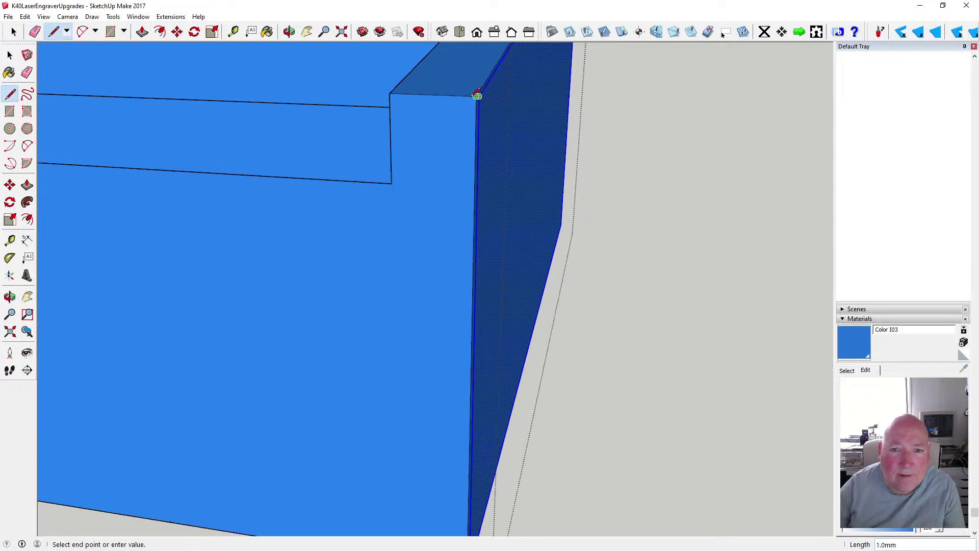
{"action": "scroll", "coordinate": [459, 184], "scroll_direction": "down", "scroll_amount": 1}
{"action": "scroll", "coordinate": [474, 153], "scroll_direction": "up", "scroll_amount": 1}
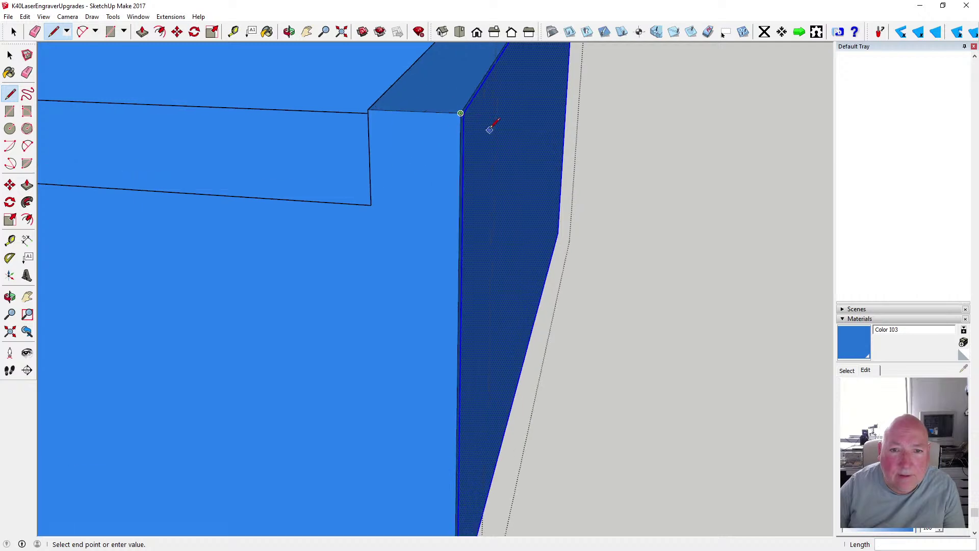
{"action": "scroll", "coordinate": [490, 129], "scroll_direction": "up", "scroll_amount": 1}
{"action": "key", "text": "Escape"}
{"action": "scroll", "coordinate": [482, 127], "scroll_direction": "down", "scroll_amount": 3}
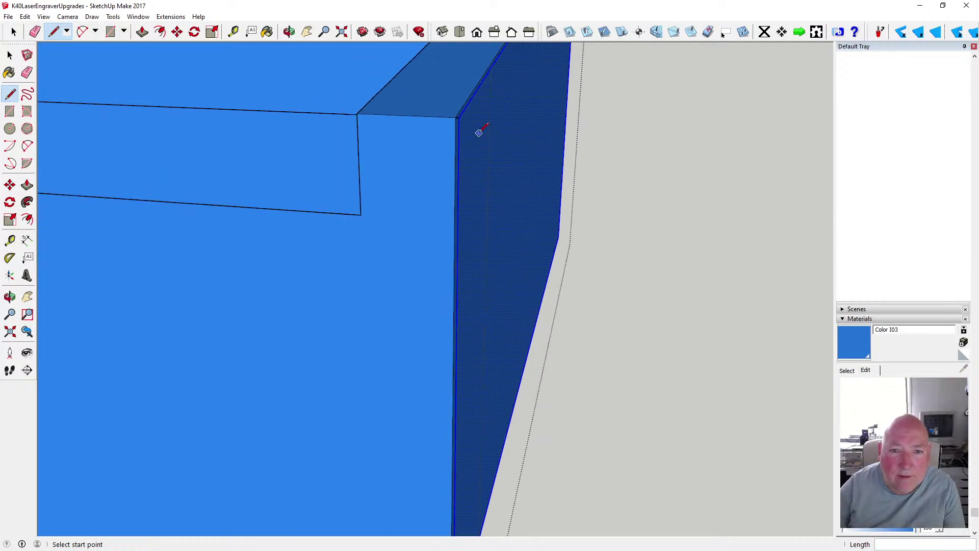
Join the right side wall's lower front corner to the copied face's lower front corner with a 1 mm line
{"action": "scroll", "coordinate": [469, 423], "scroll_direction": "up", "scroll_amount": 5}
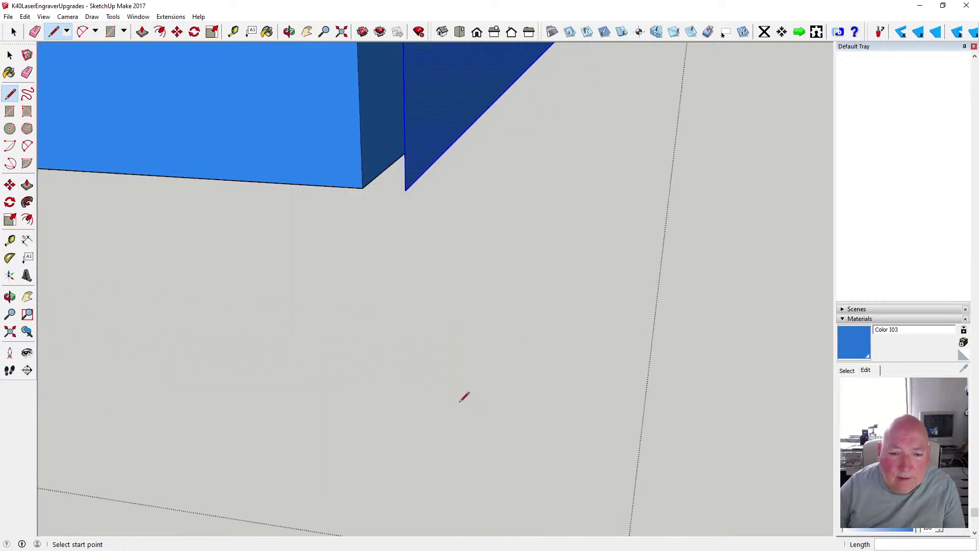
{"action": "scroll", "coordinate": [459, 393], "scroll_direction": "down", "scroll_amount": 1}
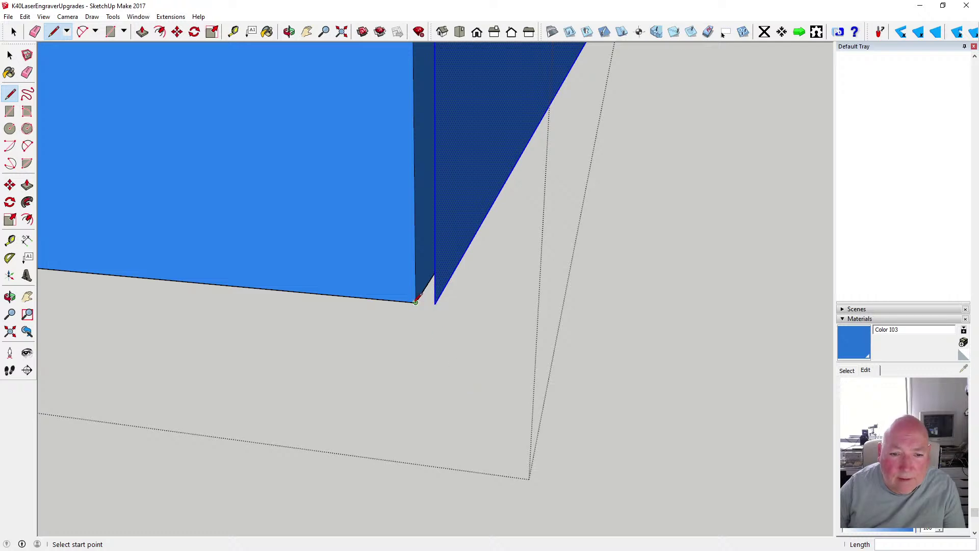
{"action": "left_click", "coordinate": [416, 302]}
{"action": "left_click", "coordinate": [435, 305]}
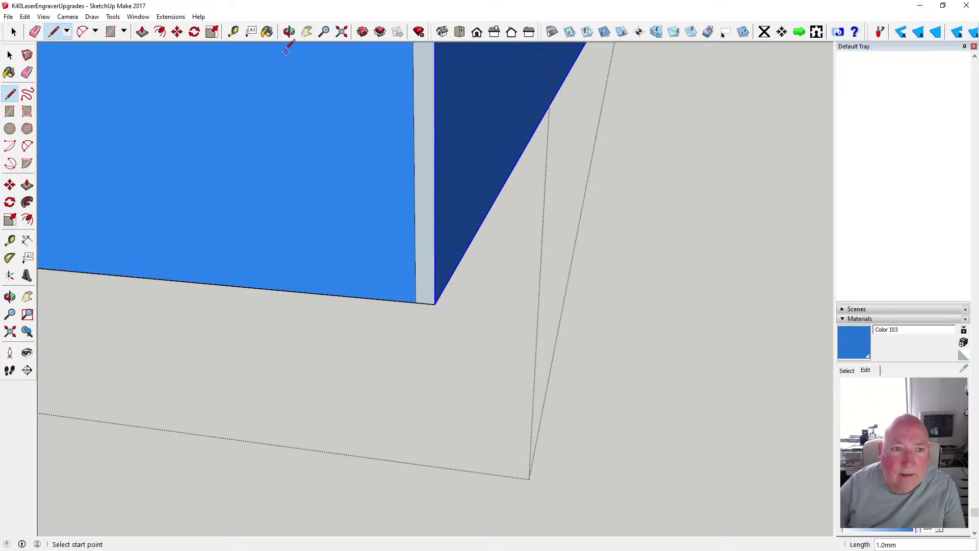
Paint the narrow vertical strip at the right side wall's front edge with Color 103
{"action": "left_click", "coordinate": [267, 32]}
{"action": "left_click", "coordinate": [432, 200]}
{"action": "scroll", "coordinate": [327, 367], "scroll_direction": "down", "scroll_amount": 2}
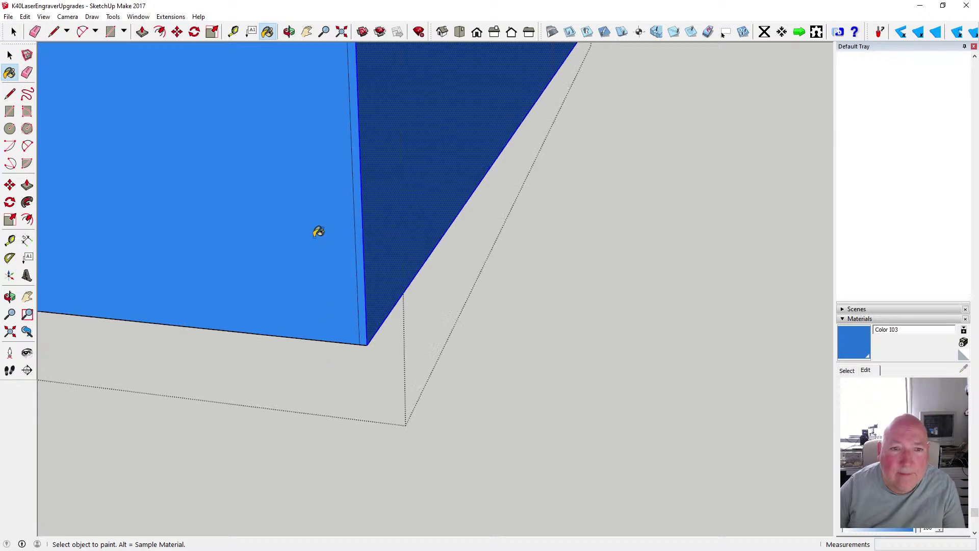
Paint the narrow strip along the right side wall's underside with Color 103
{"action": "left_click", "coordinate": [289, 31]}
{"action": "mouse_move", "coordinate": [381, 256]}
{"action": "left_mouse_down"}
{"action": "mouse_move", "coordinate": [391, 135]}
{"action": "mouse_move", "coordinate": [377, 255]}
{"action": "mouse_move", "coordinate": [383, 236]}
{"action": "left_mouse_up"}
{"action": "mouse_move", "coordinate": [372, 367]}
{"action": "left_mouse_down"}
{"action": "mouse_move", "coordinate": [368, 378]}
{"action": "mouse_move", "coordinate": [436, 366]}
{"action": "mouse_move", "coordinate": [396, 344]}
{"action": "left_mouse_up"}
{"action": "left_click", "coordinate": [267, 31]}
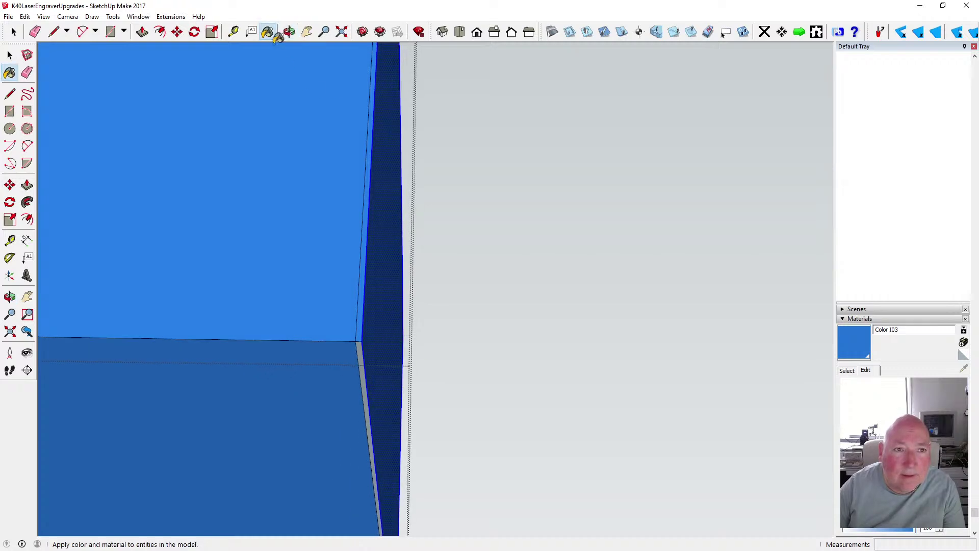
{"action": "scroll", "coordinate": [371, 328], "scroll_direction": "down", "scroll_amount": 5}
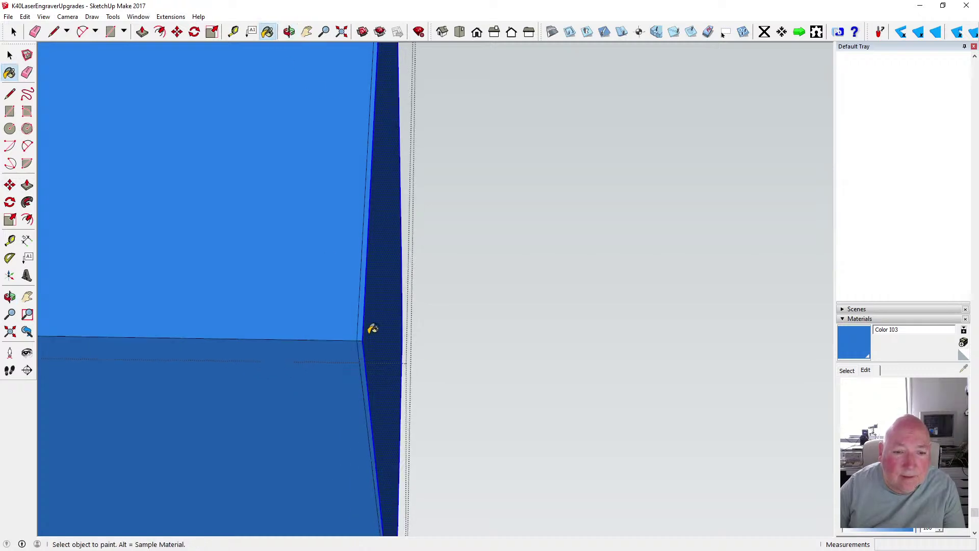
{"action": "scroll", "coordinate": [372, 327], "scroll_direction": "down", "scroll_amount": 2}
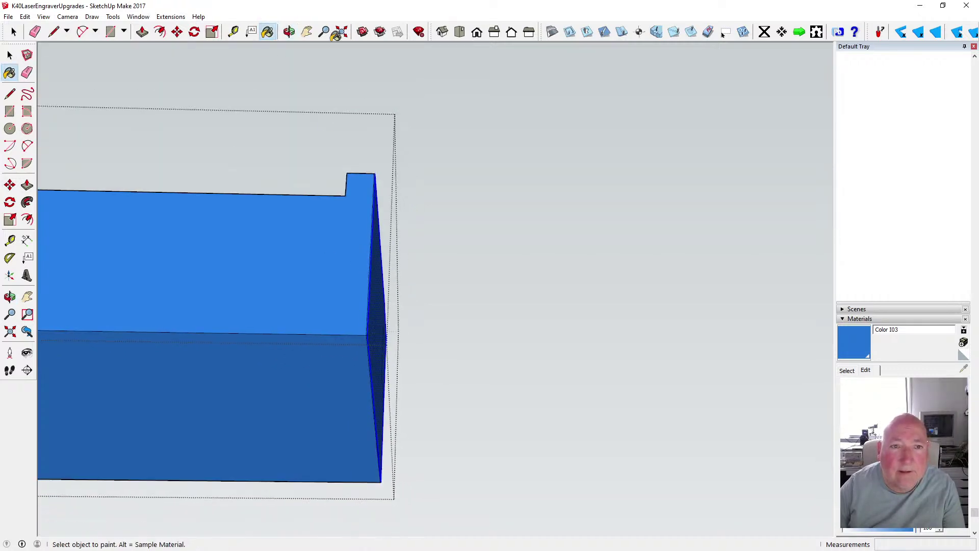
Extend the two cross lines at the bend of the right side wall's top to the copied face with 1 mm lines
{"action": "left_click", "coordinate": [289, 32]}
{"action": "left_click_drag", "start_coordinate": [349, 131], "coordinate": [350, 321]}
{"action": "scroll", "coordinate": [388, 184], "scroll_direction": "up", "scroll_amount": 6}
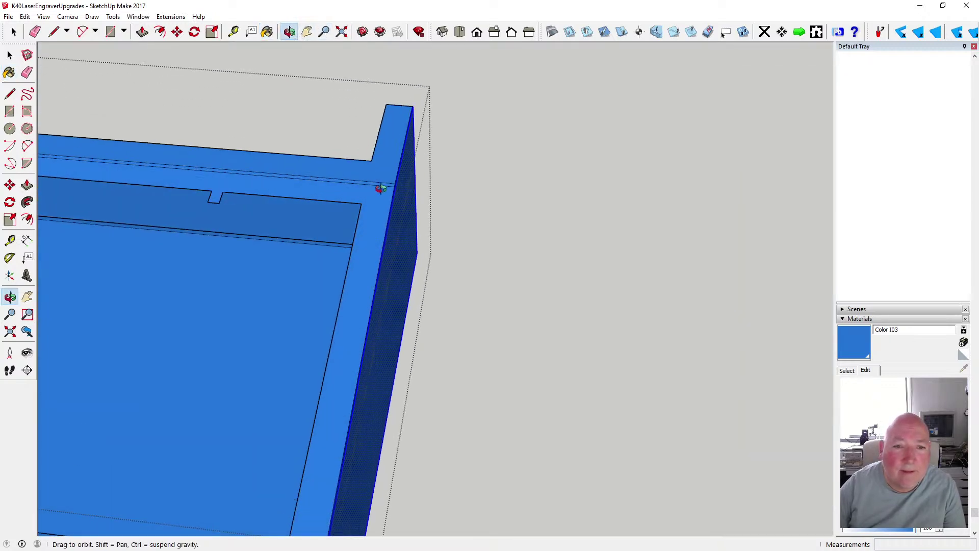
{"action": "left_click_drag", "start_coordinate": [400, 199], "coordinate": [344, 259]}
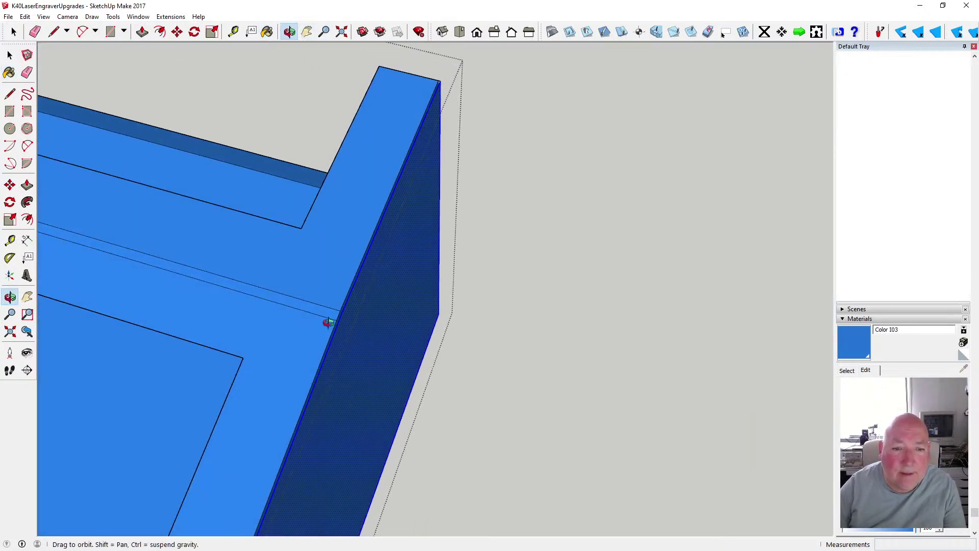
{"action": "scroll", "coordinate": [329, 316], "scroll_direction": "up", "scroll_amount": 4}
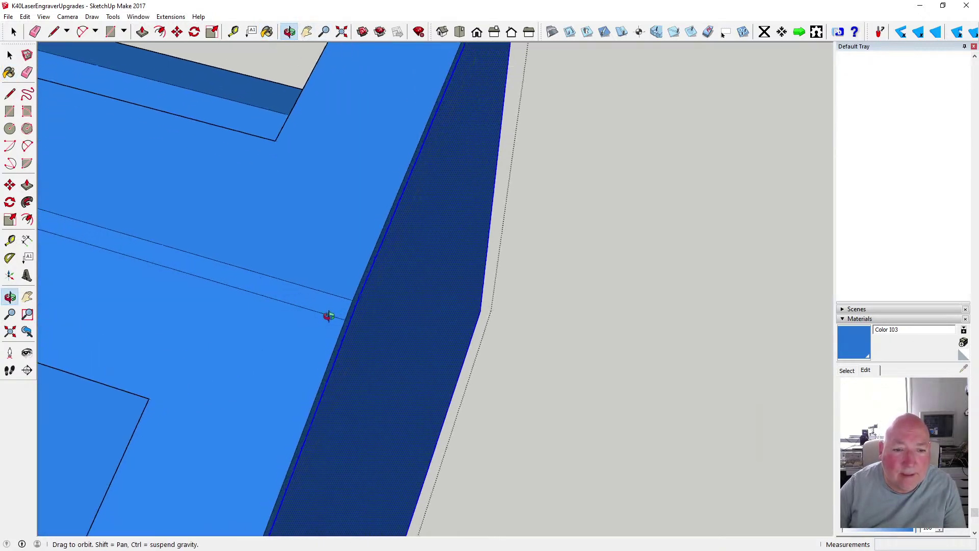
{"action": "left_click", "coordinate": [9, 94]}
{"action": "left_click", "coordinate": [358, 296]}
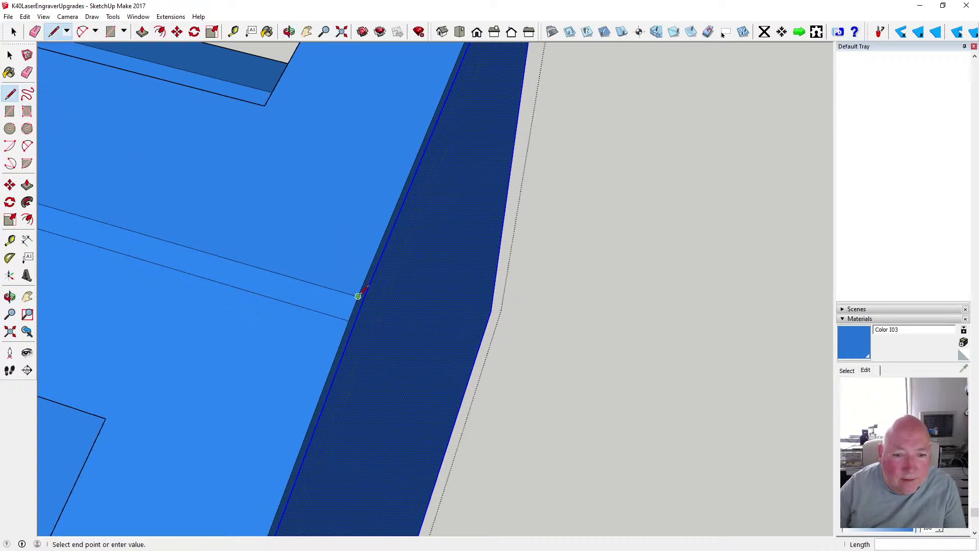
{"action": "left_click", "coordinate": [363, 297]}
{"action": "left_click", "coordinate": [349, 320]}
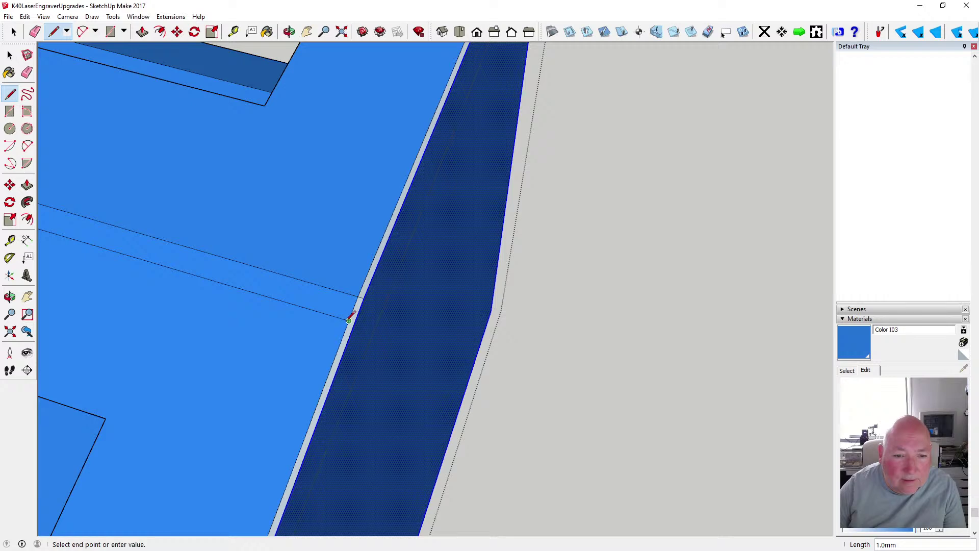
{"action": "left_click", "coordinate": [356, 321]}
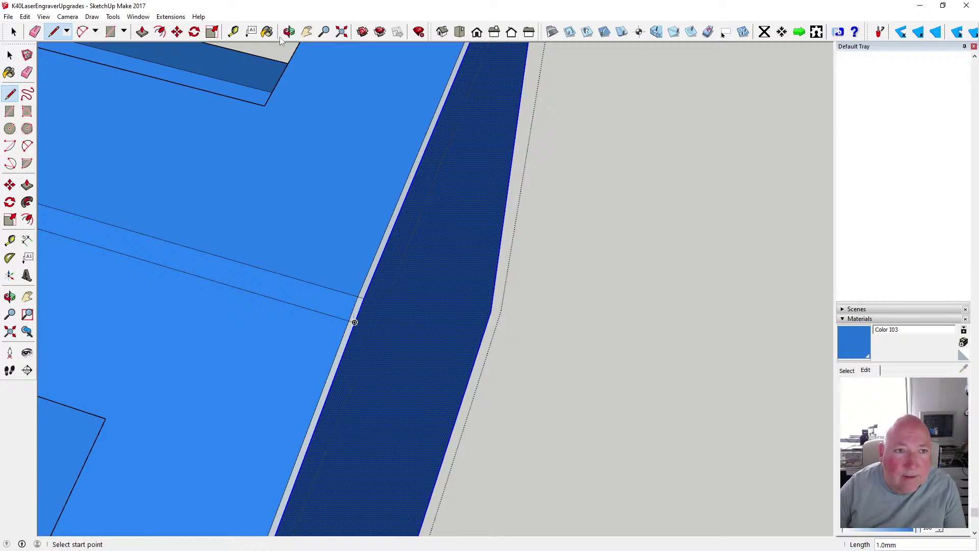
Paint the narrow strips along the right side wall's top edge, on both sides of the bend, with Color 103
{"action": "left_click", "coordinate": [267, 32]}
{"action": "left_click", "coordinate": [389, 232]}
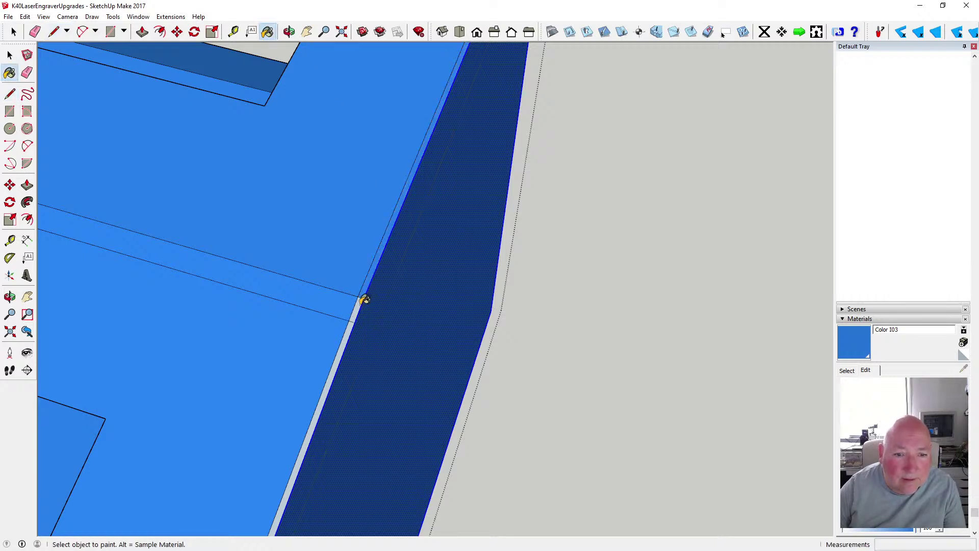
{"action": "left_click", "coordinate": [351, 326]}
{"action": "scroll", "coordinate": [358, 191], "scroll_direction": "down", "scroll_amount": 2}
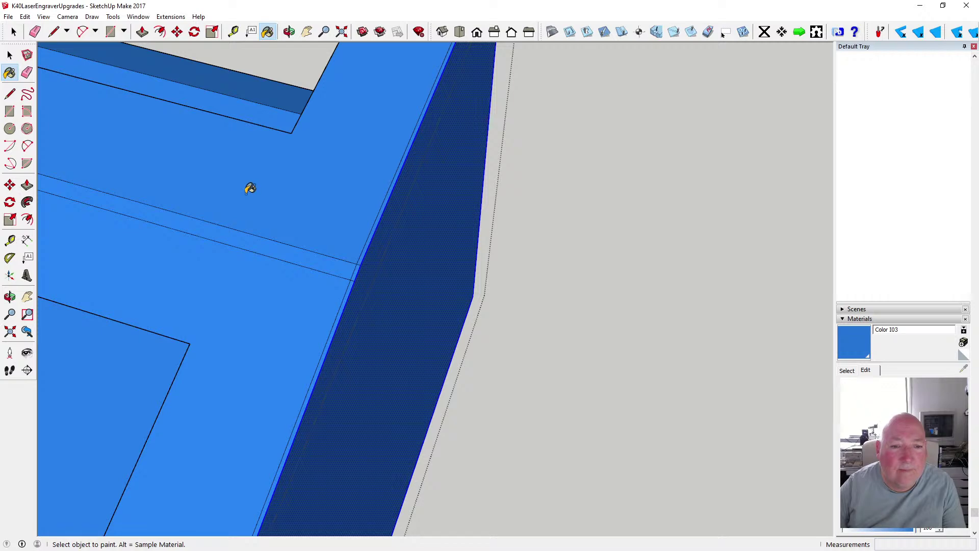
Examine the case's front and both side walls, including the stray angled lines on the opposite side wall
{"action": "left_click", "coordinate": [10, 56]}
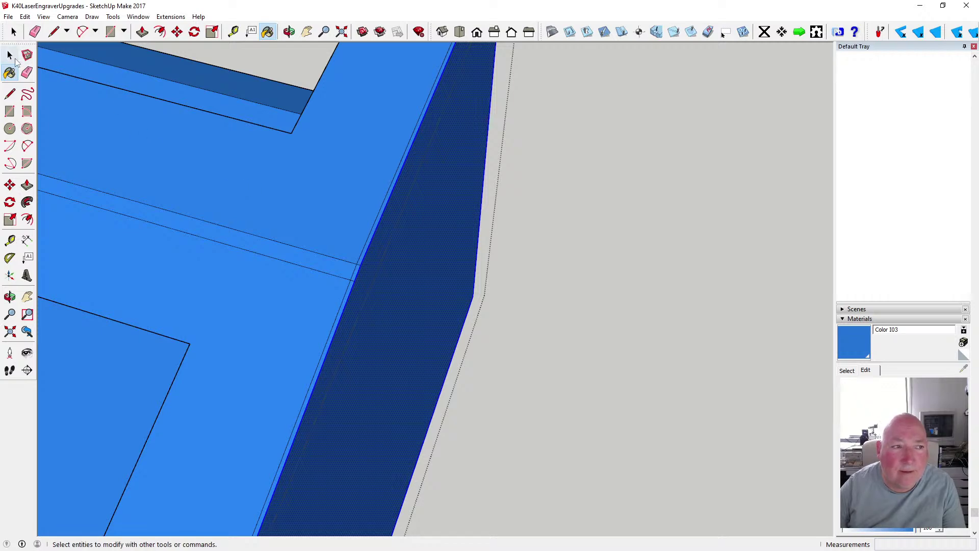
{"action": "middle_click_drag", "start_coordinate": [443, 221], "coordinate": [210, 217]}
{"action": "scroll", "coordinate": [378, 203], "scroll_direction": "up", "scroll_amount": 6}
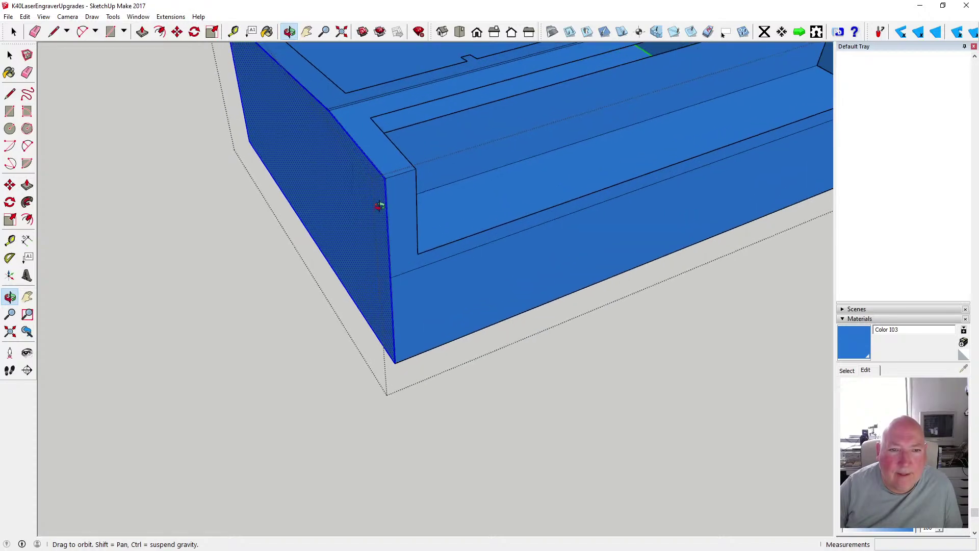
{"action": "middle_click_drag", "start_coordinate": [378, 203], "coordinate": [313, 208]}
{"action": "scroll", "coordinate": [313, 208], "scroll_direction": "down", "scroll_amount": 8}
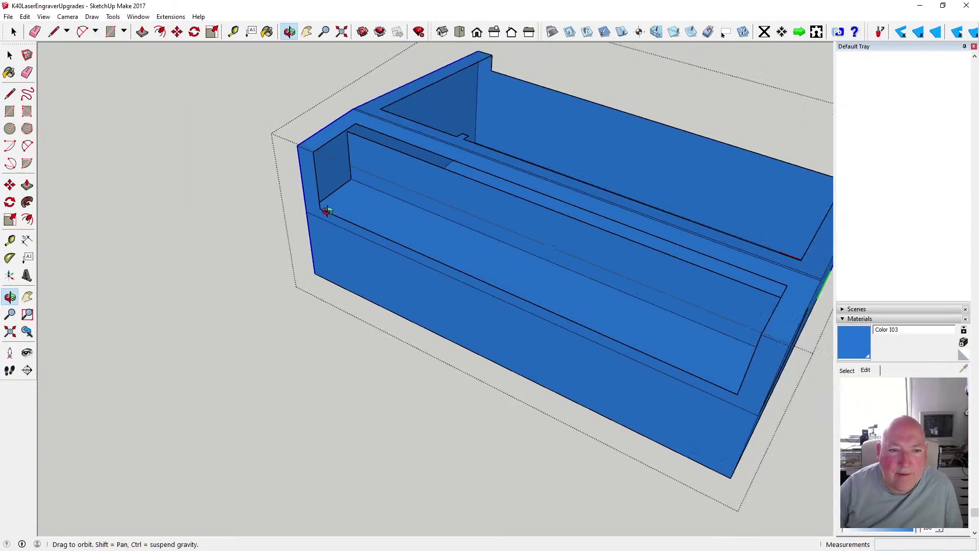
{"action": "scroll", "coordinate": [329, 210], "scroll_direction": "down", "scroll_amount": 1}
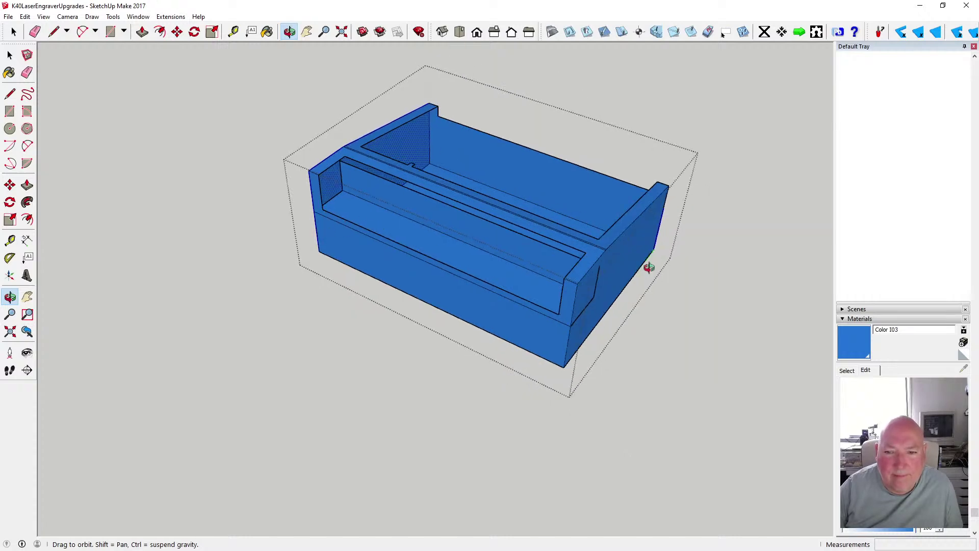
{"action": "scroll", "coordinate": [594, 292], "scroll_direction": "up", "scroll_amount": 6}
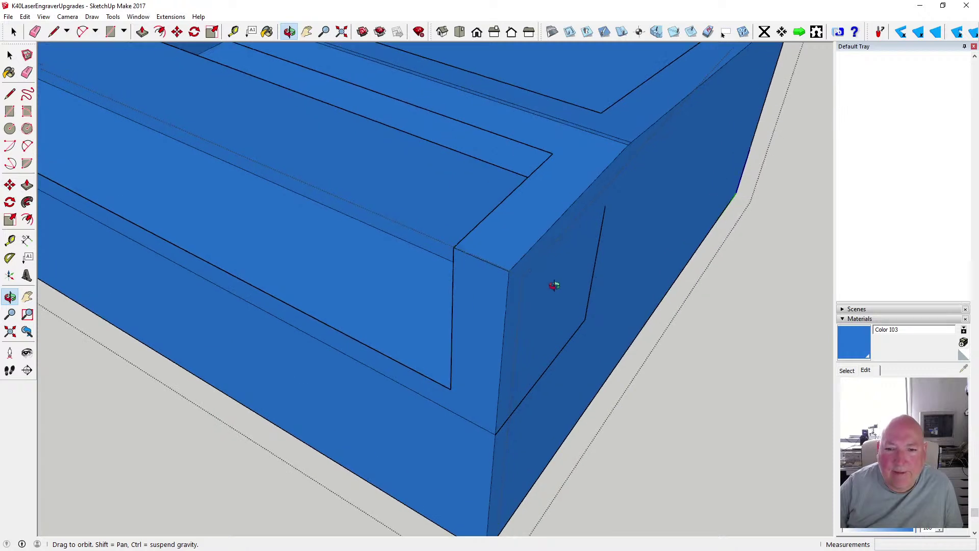
{"action": "left_click_drag", "start_coordinate": [532, 279], "coordinate": [250, 201]}
{"action": "left_click", "coordinate": [11, 57]}
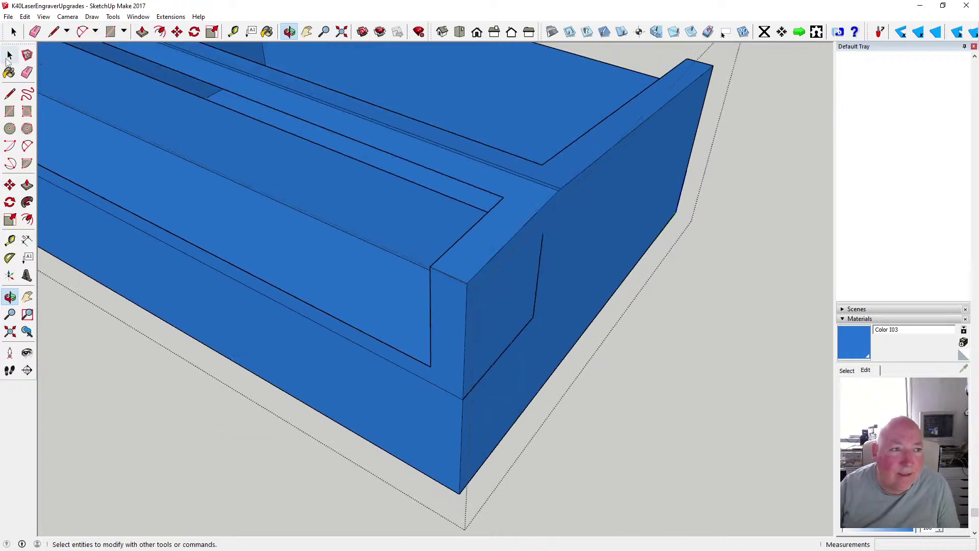
Copy the outer face and border edges of the side wall with the stray angled lines 1 mm outward
{"action": "left_click", "coordinate": [493, 258]}
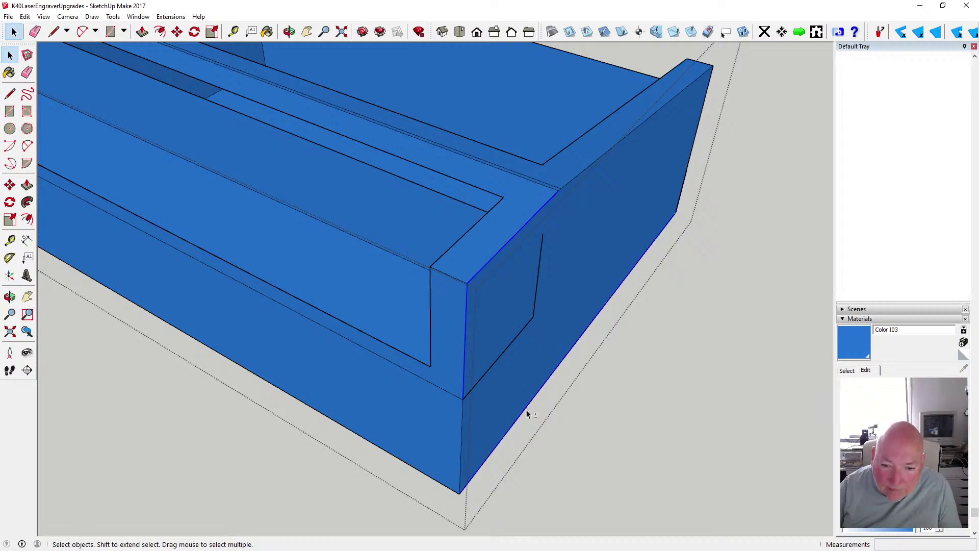
{"action": "left_click", "coordinate": [510, 420], "text": "shift"}
{"action": "left_click", "coordinate": [699, 116], "text": "shift"}
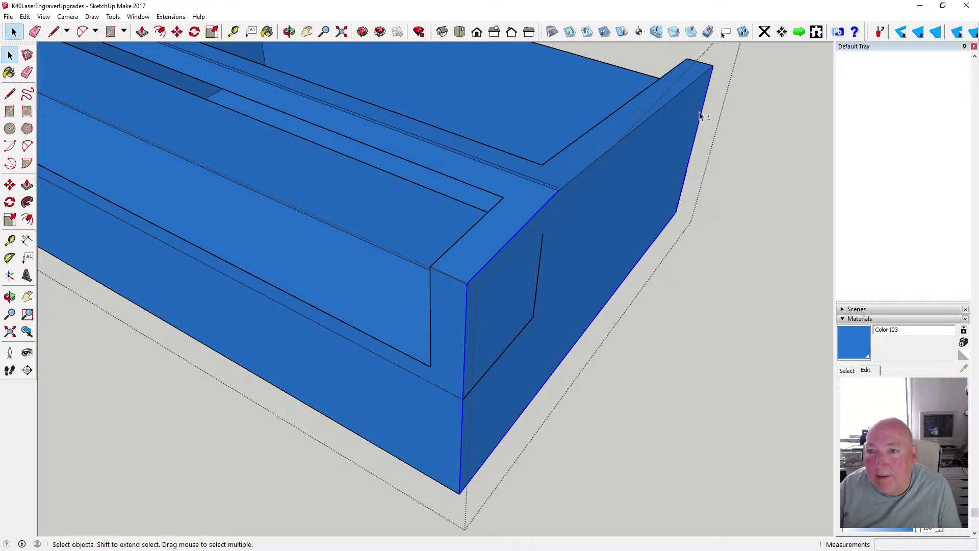
{"action": "left_click", "coordinate": [565, 184], "text": "shift"}
{"action": "scroll", "coordinate": [561, 191], "scroll_direction": "up", "scroll_amount": 4}
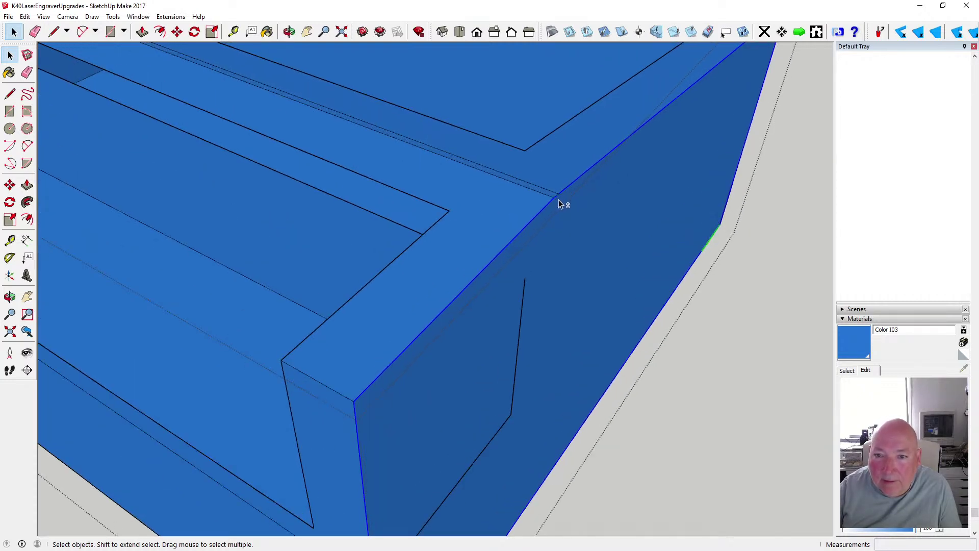
{"action": "scroll", "coordinate": [510, 102], "scroll_direction": "down", "scroll_amount": 2}
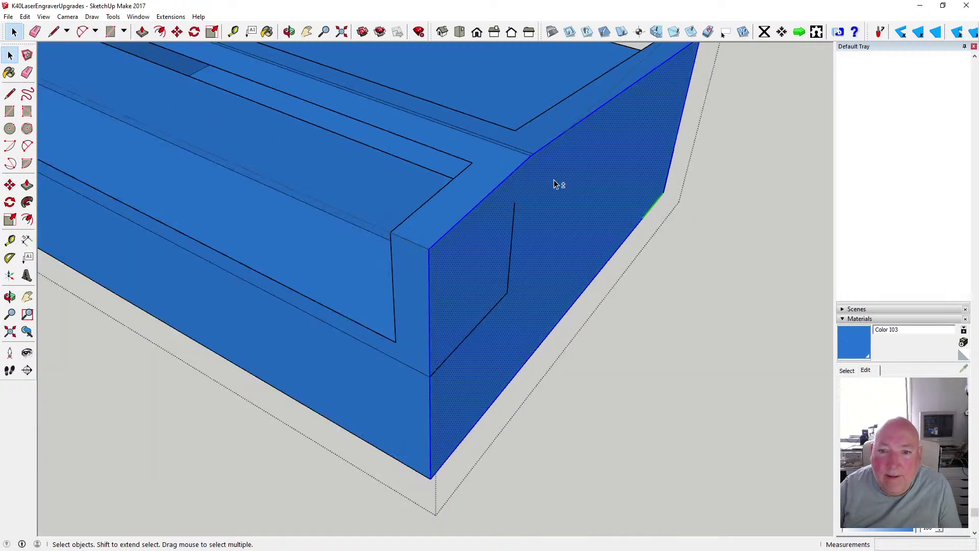
{"action": "left_click", "coordinate": [177, 32]}
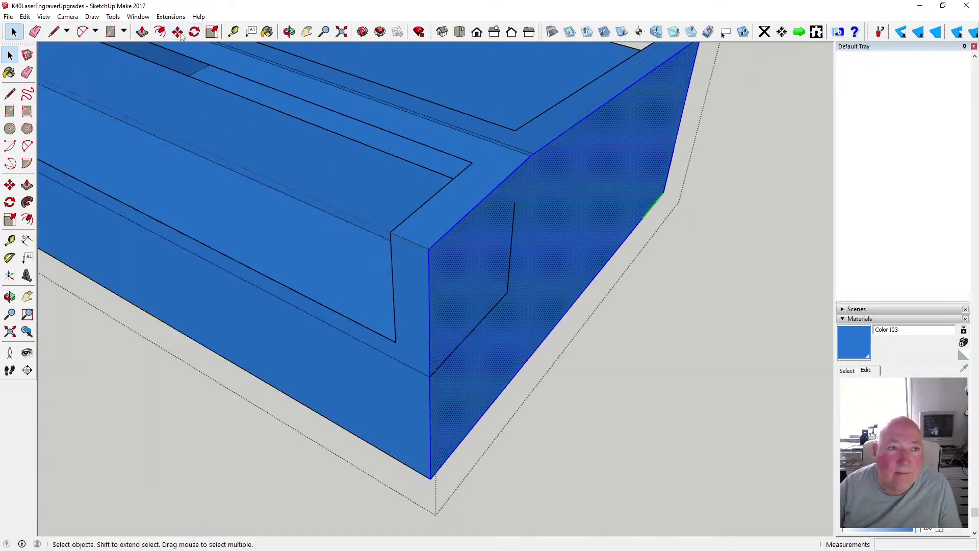
{"action": "left_click", "coordinate": [429, 248]}
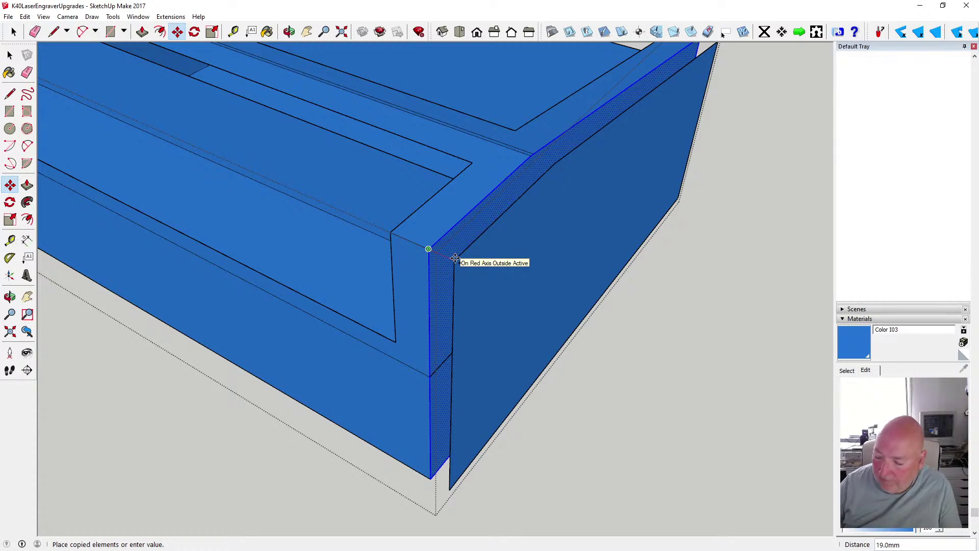
{"action": "type", "text": "1"}
{"action": "key", "text": "Return"}
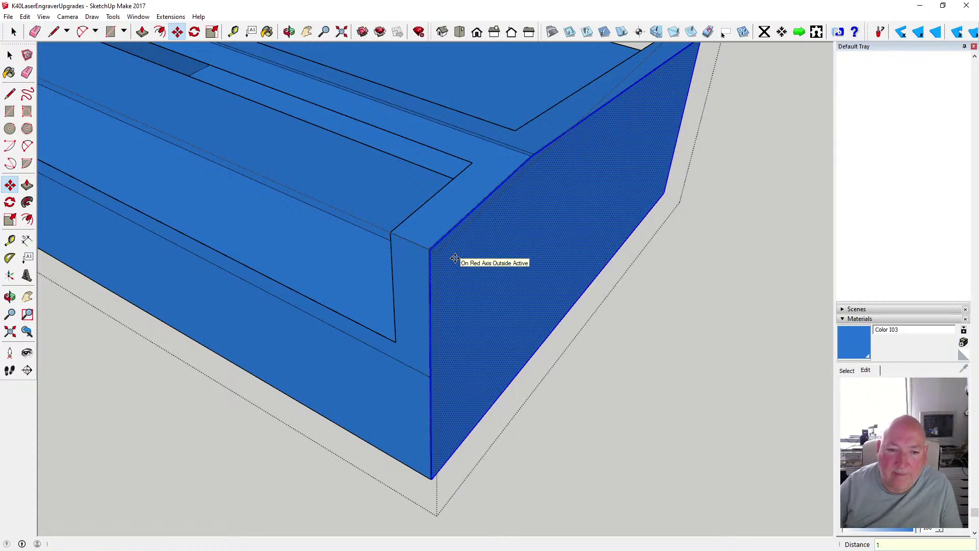
Join the copied face to the side wall with 1 mm lines at the front edge's upper and lower corners
{"action": "left_click", "coordinate": [10, 94]}
{"action": "scroll", "coordinate": [427, 253], "scroll_direction": "up", "scroll_amount": 2}
{"action": "scroll", "coordinate": [427, 253], "scroll_direction": "up", "scroll_amount": 1}
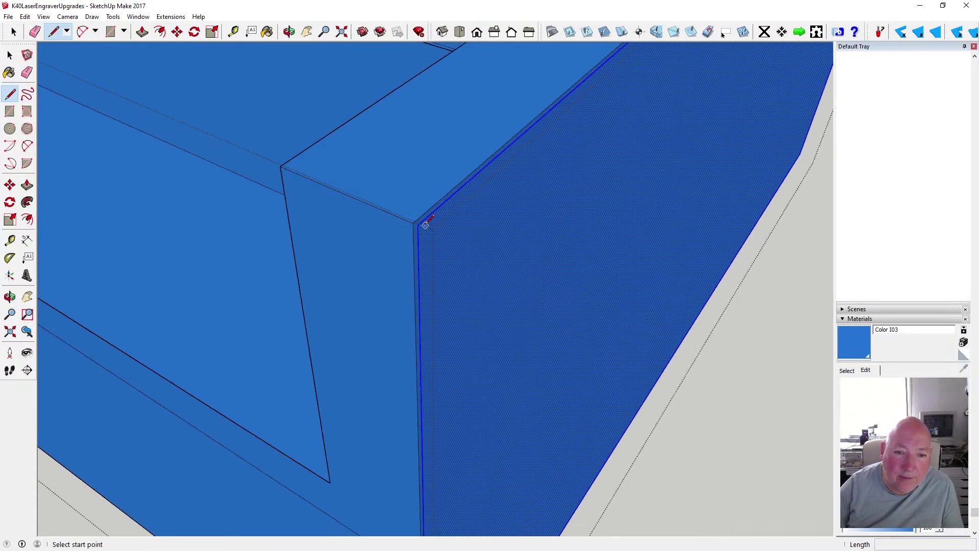
{"action": "left_click", "coordinate": [418, 225]}
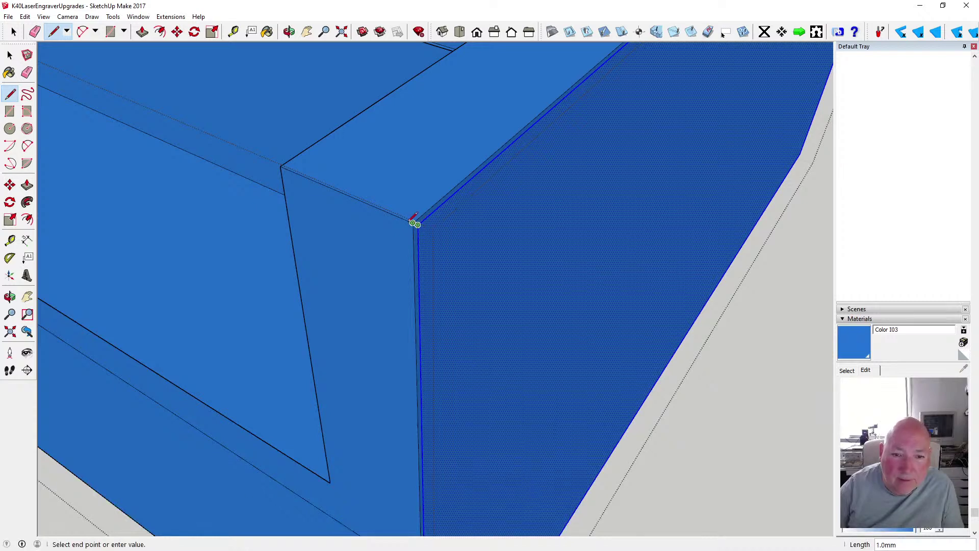
{"action": "scroll", "coordinate": [417, 217], "scroll_direction": "down", "scroll_amount": 3}
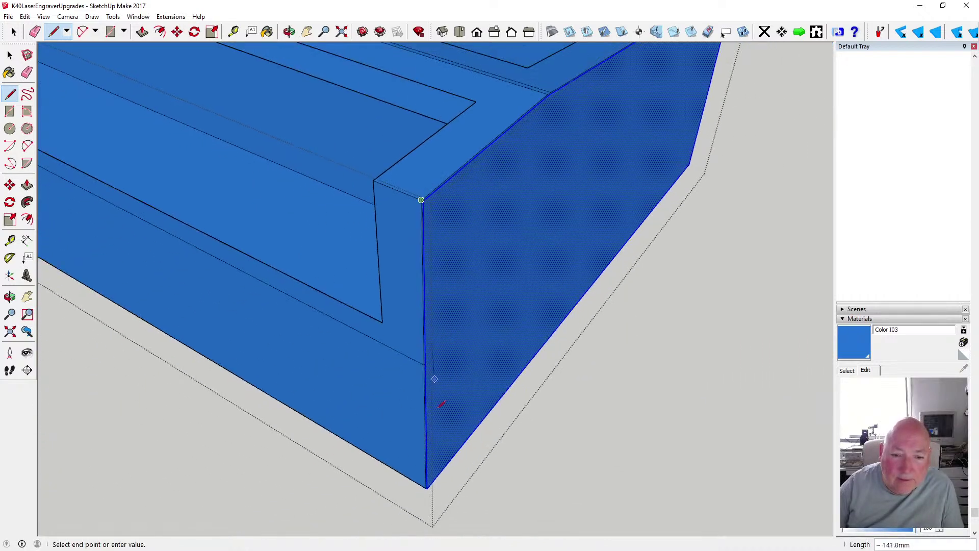
{"action": "scroll", "coordinate": [432, 435], "scroll_direction": "up", "scroll_amount": 2}
{"action": "scroll", "coordinate": [432, 435], "scroll_direction": "up", "scroll_amount": 1}
{"action": "scroll", "coordinate": [431, 463], "scroll_direction": "down", "scroll_amount": 5}
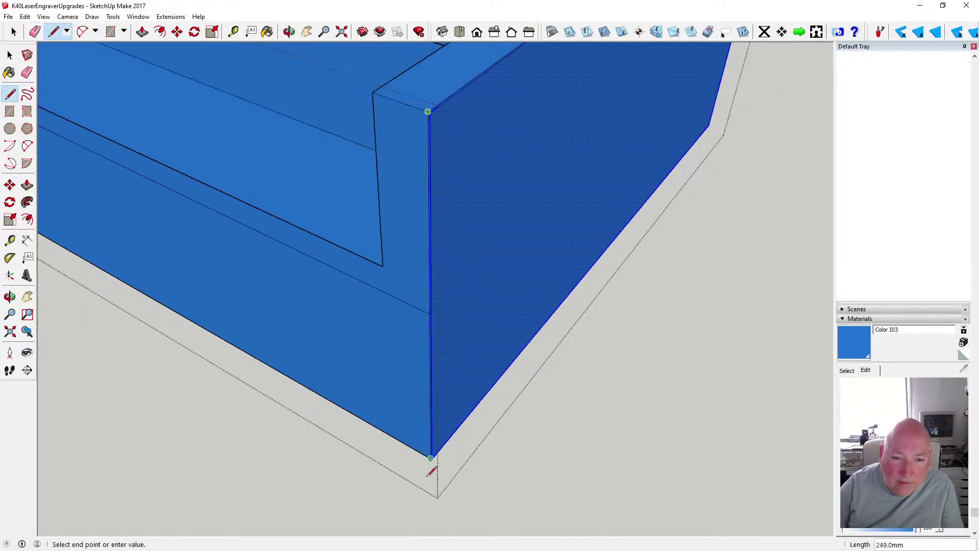
{"action": "scroll", "coordinate": [426, 474], "scroll_direction": "up", "scroll_amount": 3}
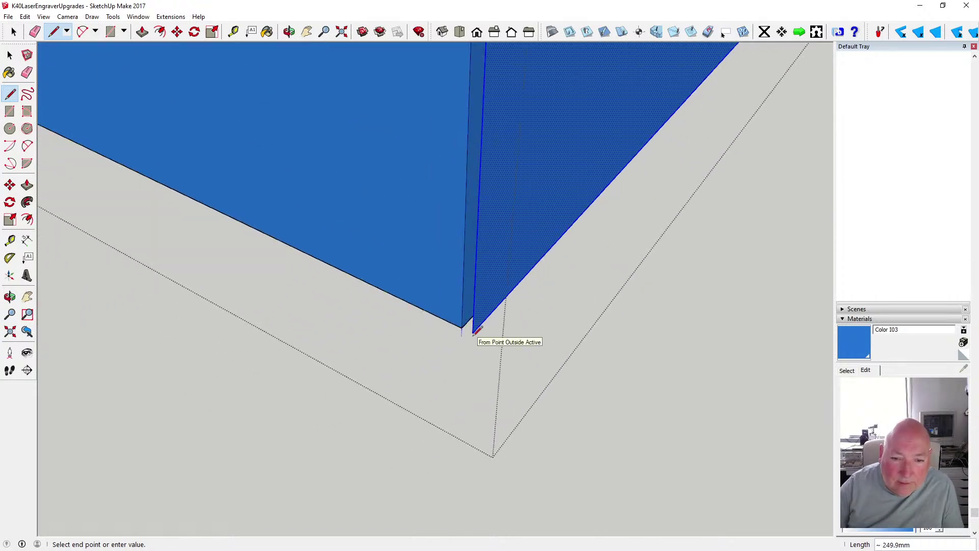
{"action": "left_click", "coordinate": [473, 331]}
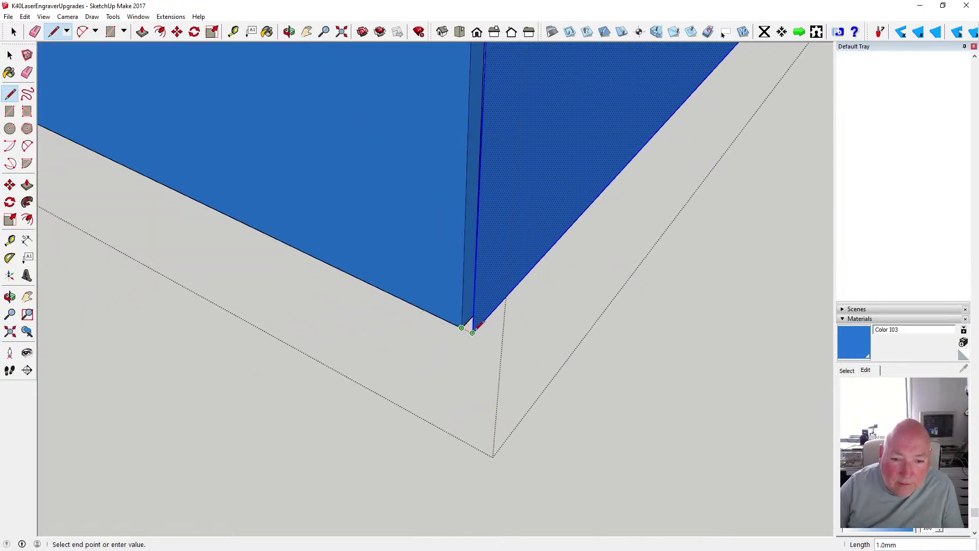
{"action": "left_click", "coordinate": [476, 328]}
{"action": "scroll", "coordinate": [357, 399], "scroll_direction": "down", "scroll_amount": 2}
{"action": "scroll", "coordinate": [374, 190], "scroll_direction": "up", "scroll_amount": 2}
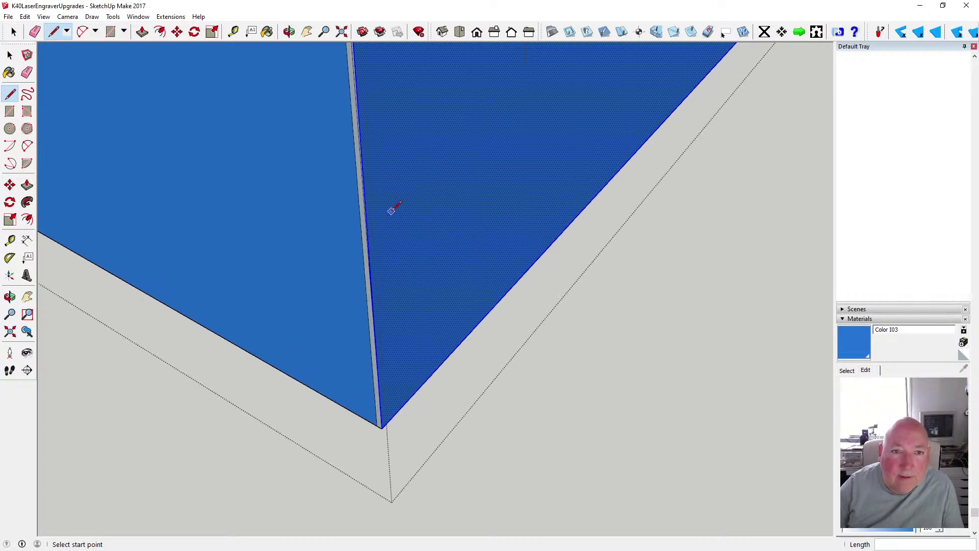
Paint the narrow vertical strip along that side wall's front edge with Color 103
{"action": "key", "text": "b"}
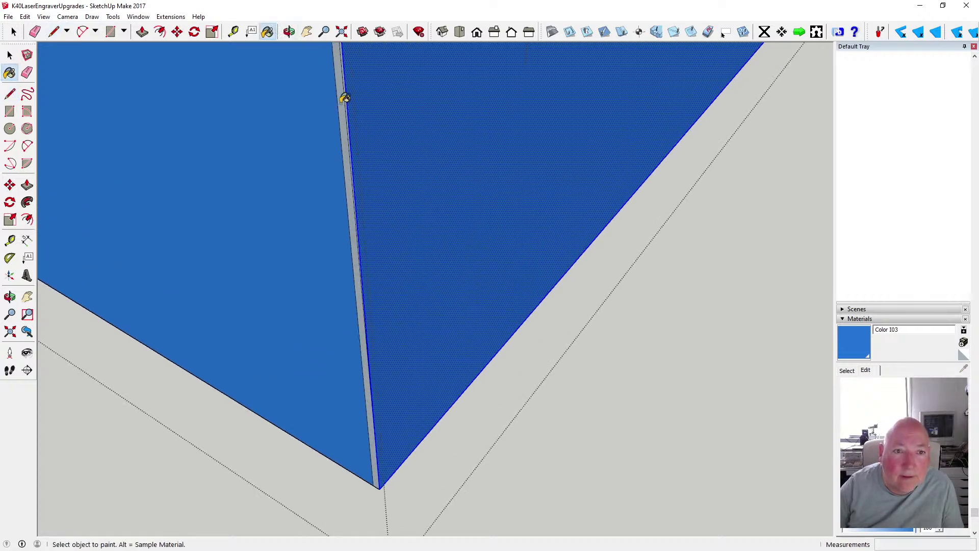
{"action": "left_click", "coordinate": [343, 100]}
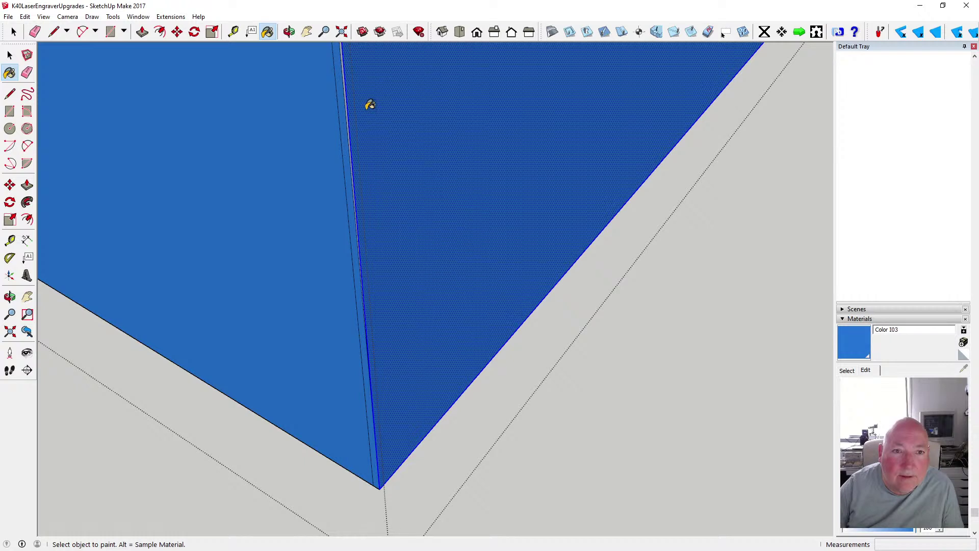
{"action": "scroll", "coordinate": [376, 181], "scroll_direction": "down", "scroll_amount": 2}
Examine the strip between the front panel and the copied side face along its full height
{"action": "left_click", "coordinate": [291, 33]}
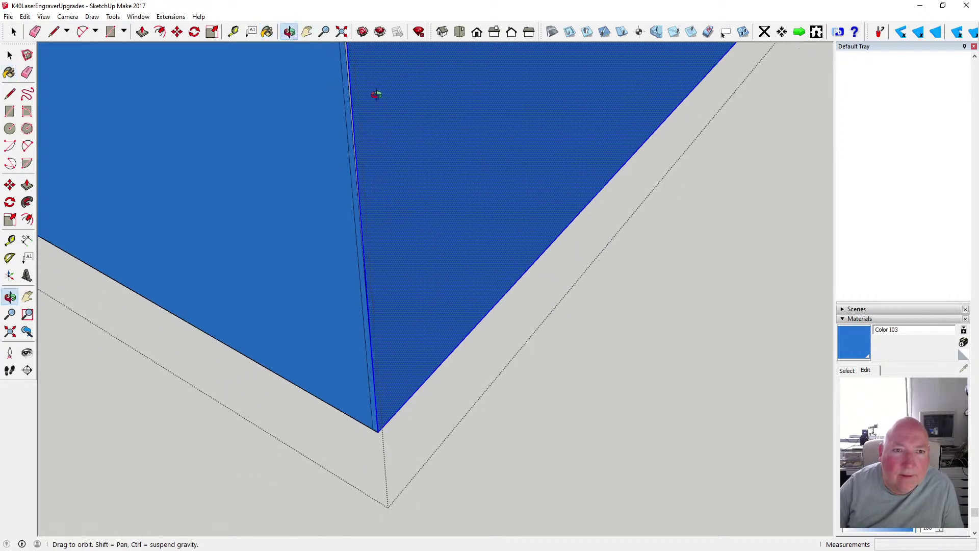
{"action": "left_click_drag", "start_coordinate": [375, 94], "coordinate": [398, 233]}
{"action": "scroll", "coordinate": [398, 232], "scroll_direction": "down", "scroll_amount": 3}
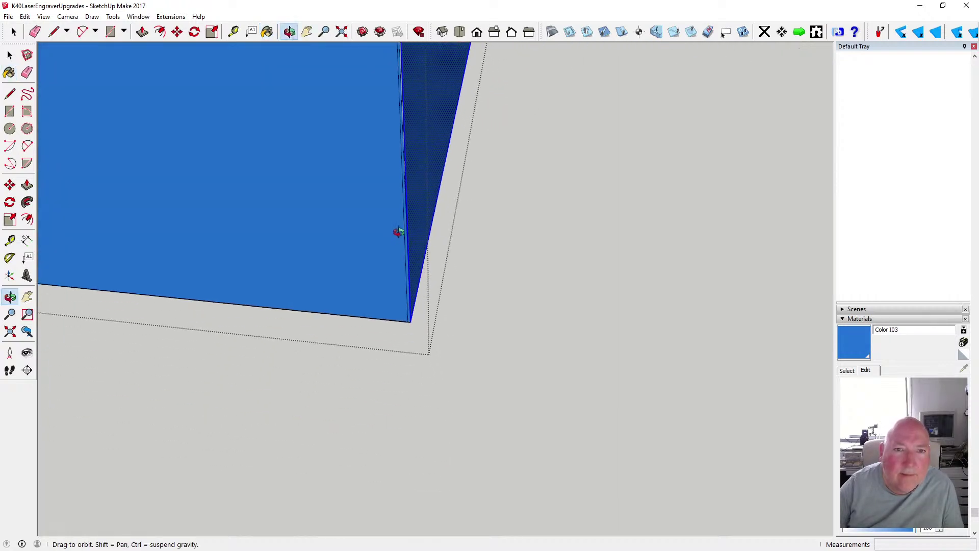
{"action": "scroll", "coordinate": [391, 91], "scroll_direction": "up", "scroll_amount": 5}
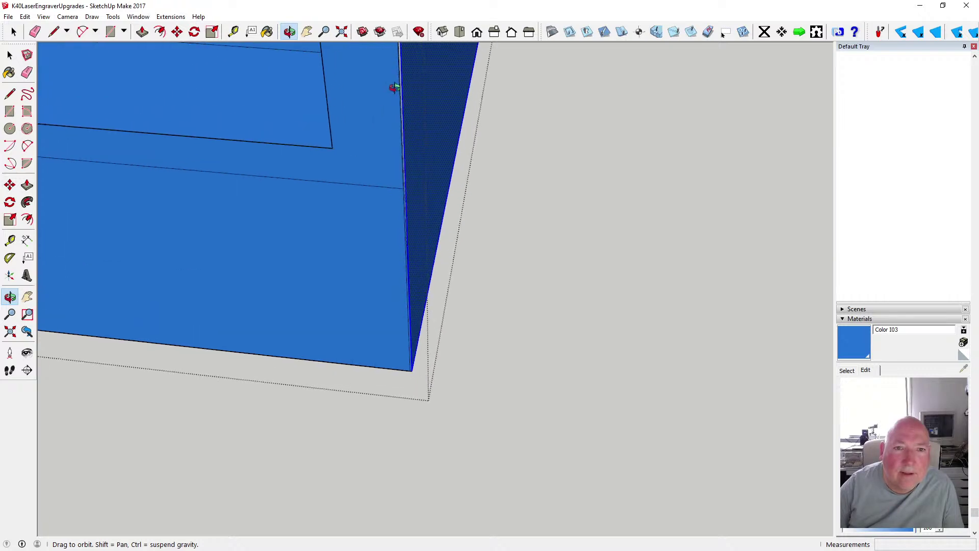
{"action": "scroll", "coordinate": [441, 158], "scroll_direction": "down", "scroll_amount": 5}
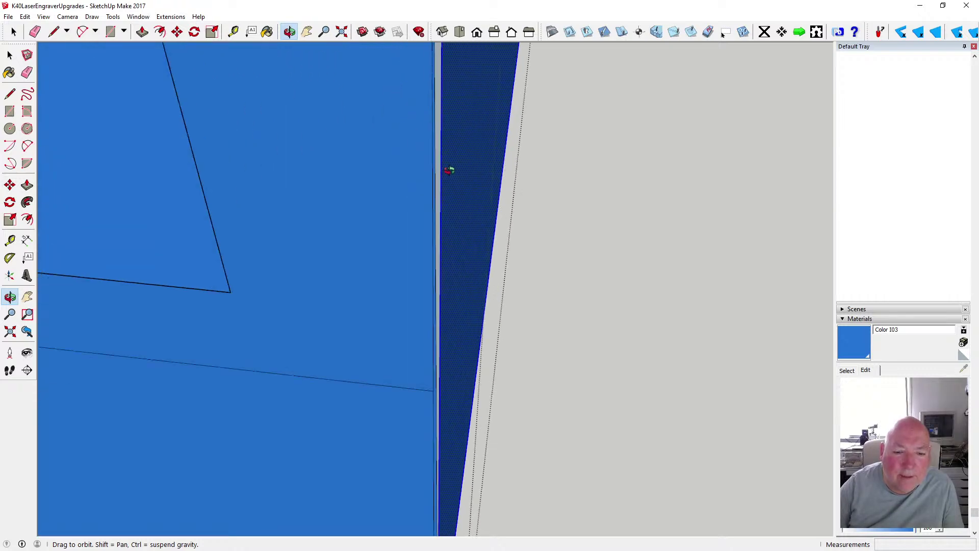
{"action": "left_click_drag", "start_coordinate": [441, 382], "coordinate": [442, 414]}
{"action": "scroll", "coordinate": [441, 414], "scroll_direction": "down", "scroll_amount": 3}
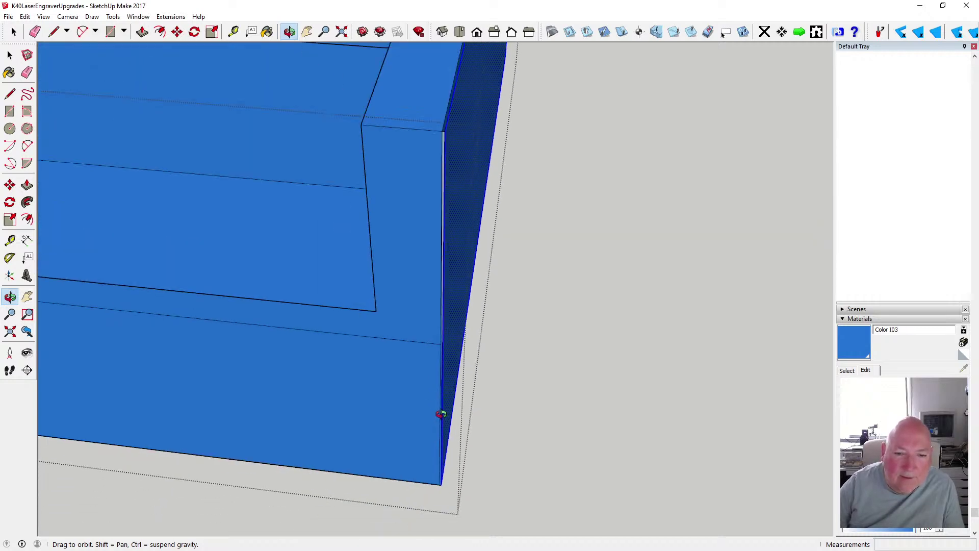
{"action": "scroll", "coordinate": [437, 247], "scroll_direction": "up", "scroll_amount": 6}
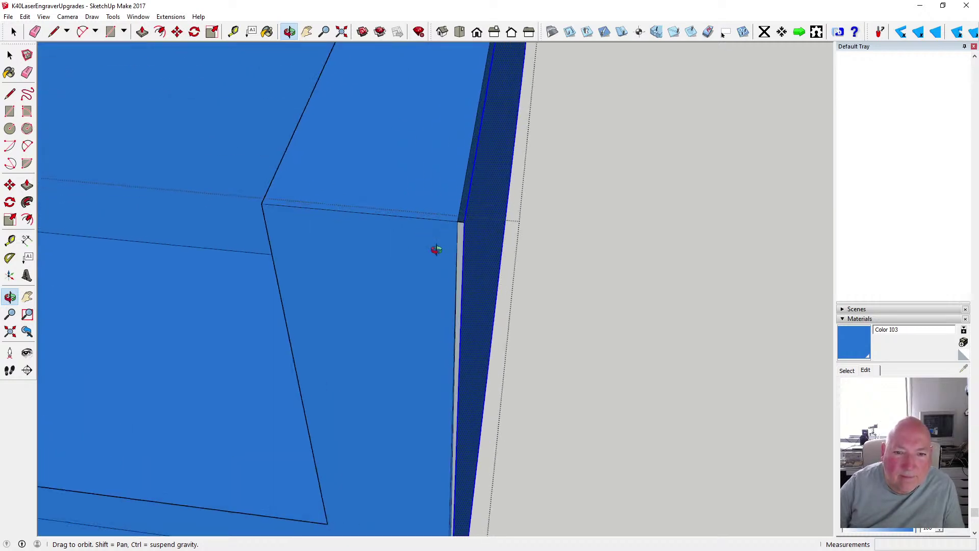
{"action": "left_click_drag", "start_coordinate": [461, 244], "coordinate": [440, 285]}
{"action": "scroll", "coordinate": [442, 215], "scroll_direction": "down", "scroll_amount": 2}
{"action": "scroll", "coordinate": [442, 214], "scroll_direction": "down", "scroll_amount": 2}
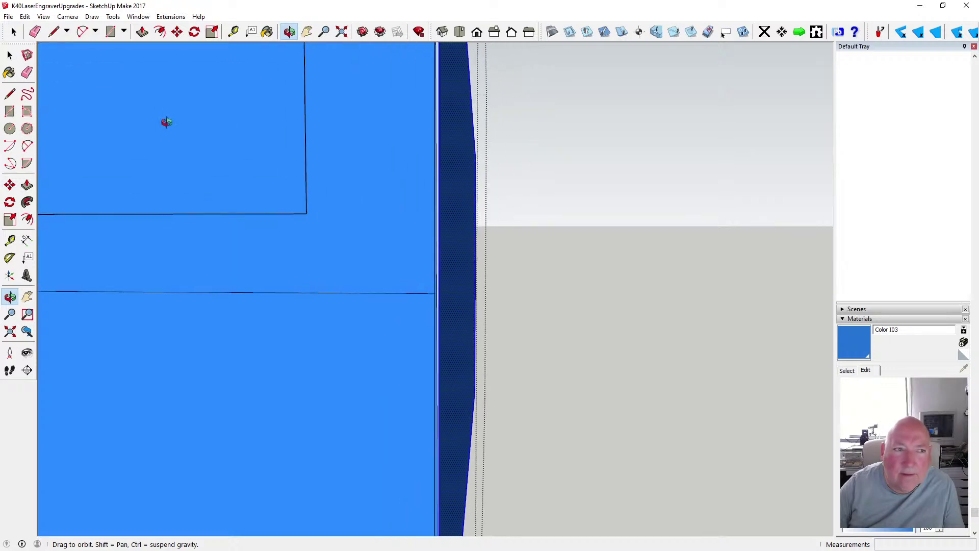
Undo the strip's paint, the connecting lines and the 1 mm face copy on that side wall
{"action": "left_click", "coordinate": [25, 16]}
{"action": "left_click", "coordinate": [25, 17]}
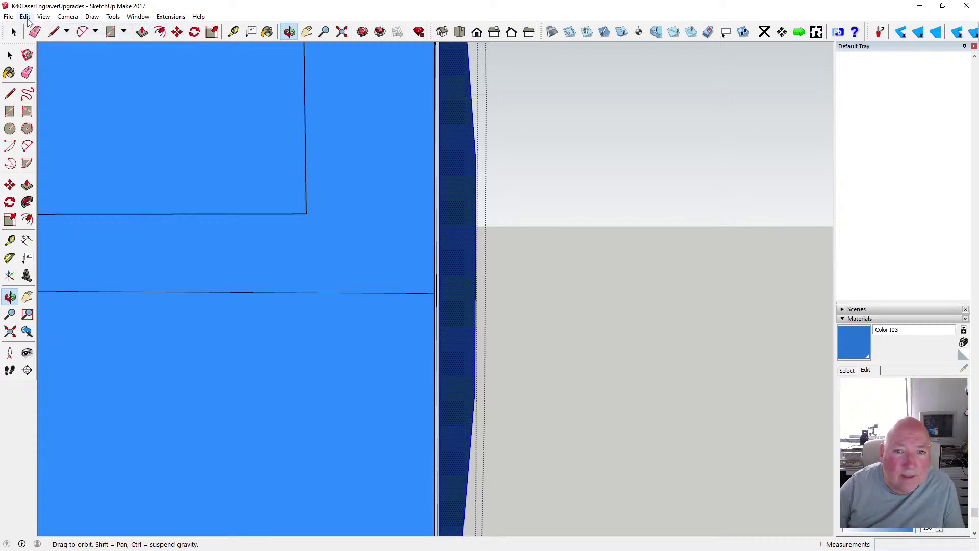
{"action": "left_click", "coordinate": [25, 16]}
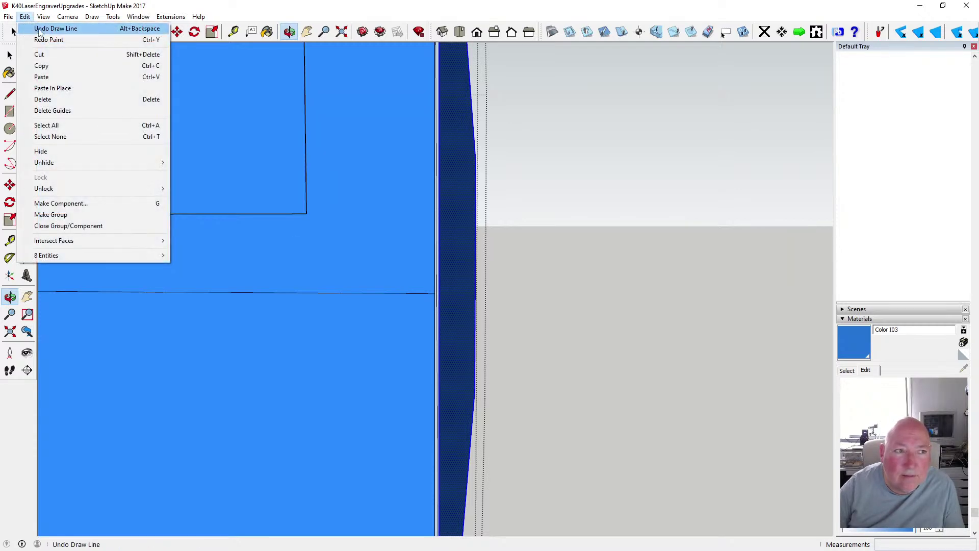
{"action": "left_click", "coordinate": [40, 29]}
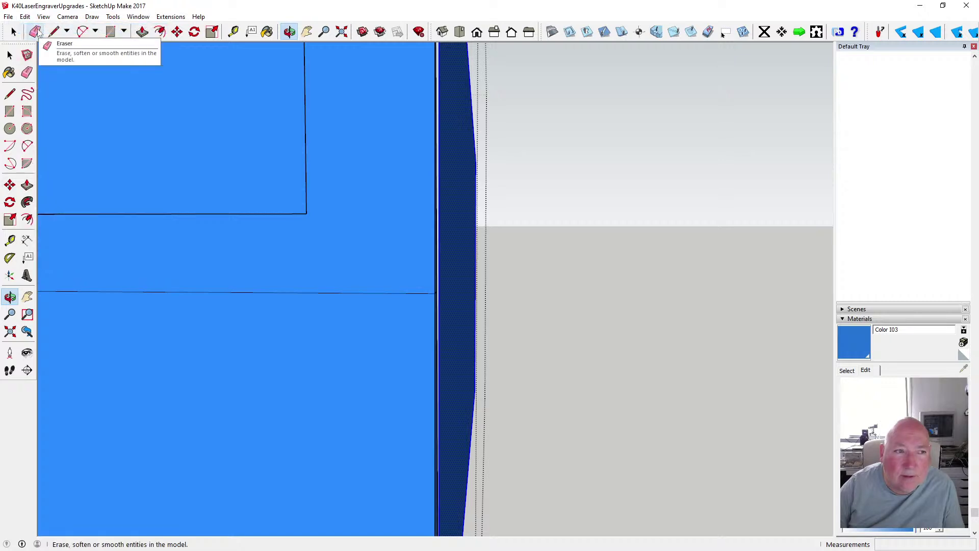
{"action": "left_click", "coordinate": [25, 17]}
{"action": "left_click", "coordinate": [42, 29]}
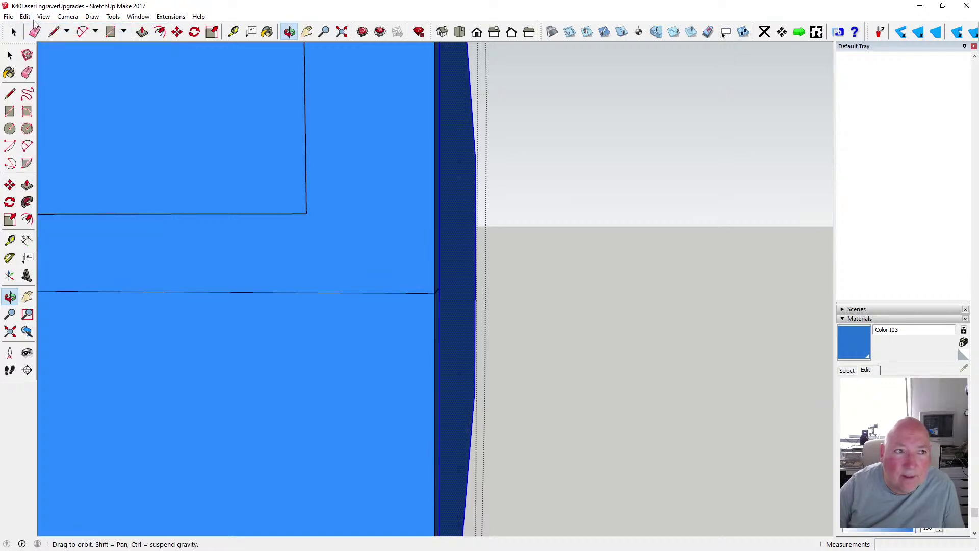
{"action": "left_click", "coordinate": [25, 16]}
{"action": "mouse_move", "coordinate": [43, 16]}
{"action": "left_click", "coordinate": [41, 29]}
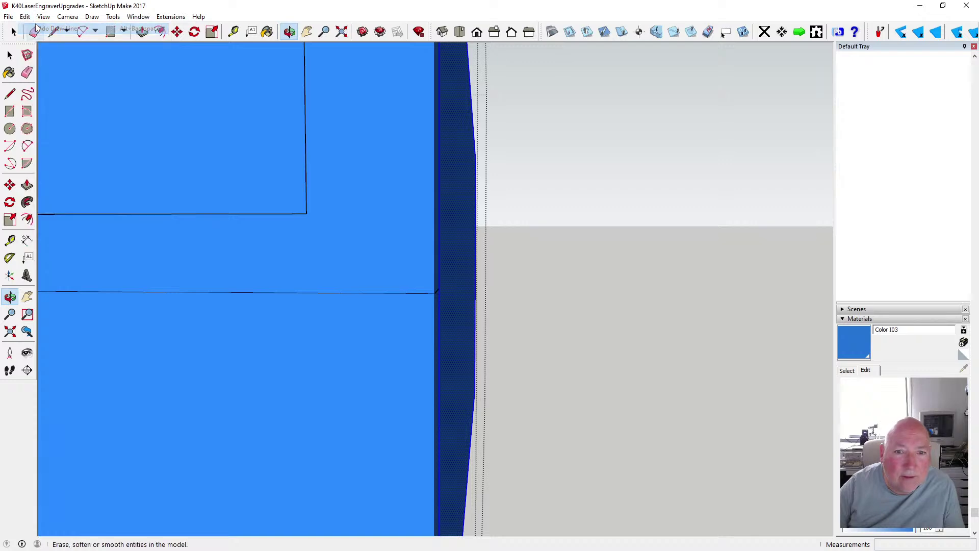
{"action": "left_click", "coordinate": [25, 17]}
{"action": "left_click", "coordinate": [41, 29]}
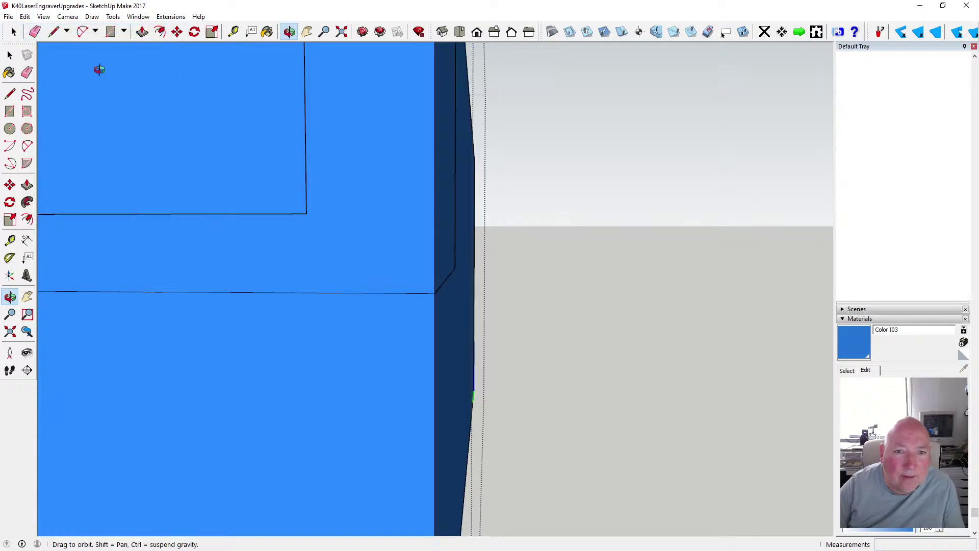
Finish editing the case component and return to the top level of the model
{"action": "scroll", "coordinate": [386, 326], "scroll_direction": "down", "scroll_amount": 4}
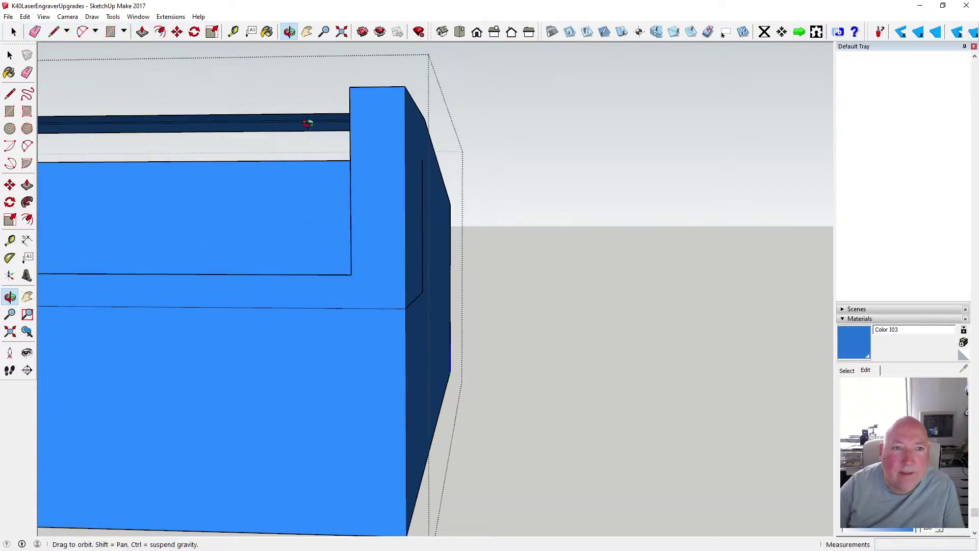
{"action": "left_click_drag", "start_coordinate": [367, 102], "coordinate": [302, 246]}
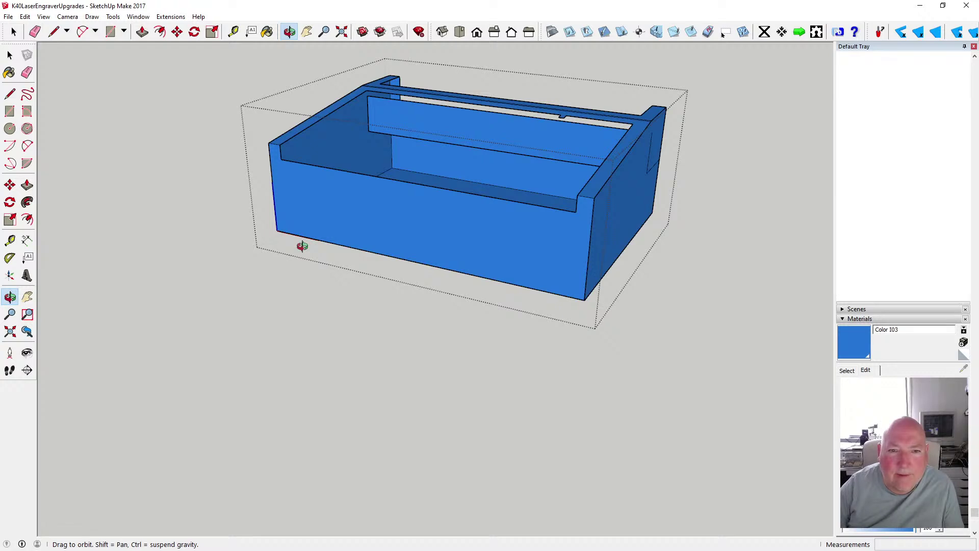
{"action": "scroll", "coordinate": [659, 186], "scroll_direction": "up", "scroll_amount": 5}
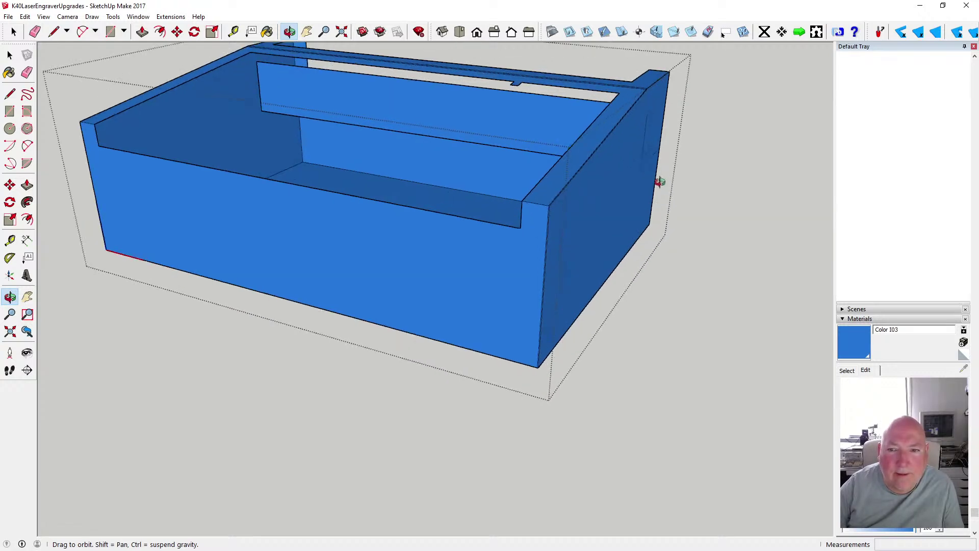
{"action": "left_click", "coordinate": [10, 55]}
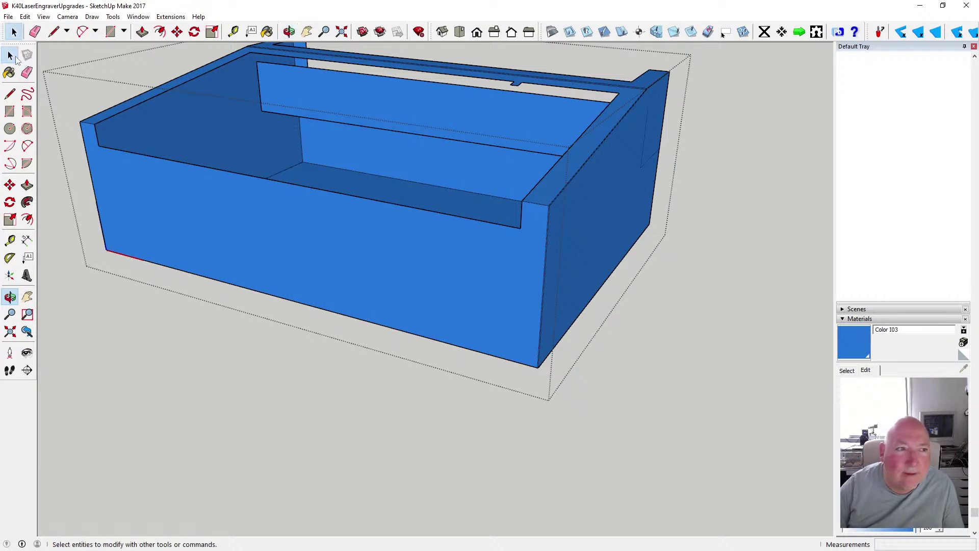
{"action": "left_click", "coordinate": [188, 325]}
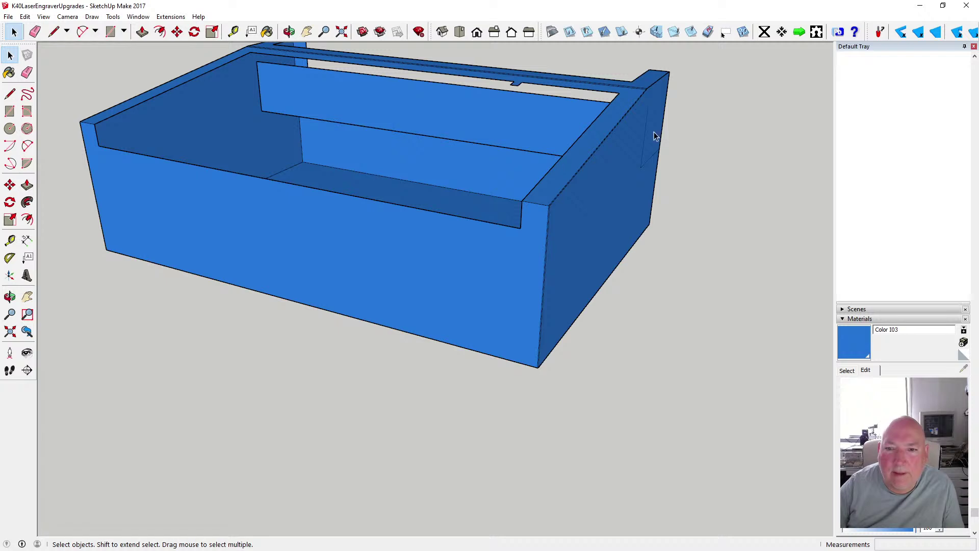
Examine the case's side walls and the corners where they meet the adjoining panels from both ends
{"action": "scroll", "coordinate": [656, 135], "scroll_direction": "up", "scroll_amount": 4}
{"action": "scroll", "coordinate": [636, 155], "scroll_direction": "down", "scroll_amount": 5}
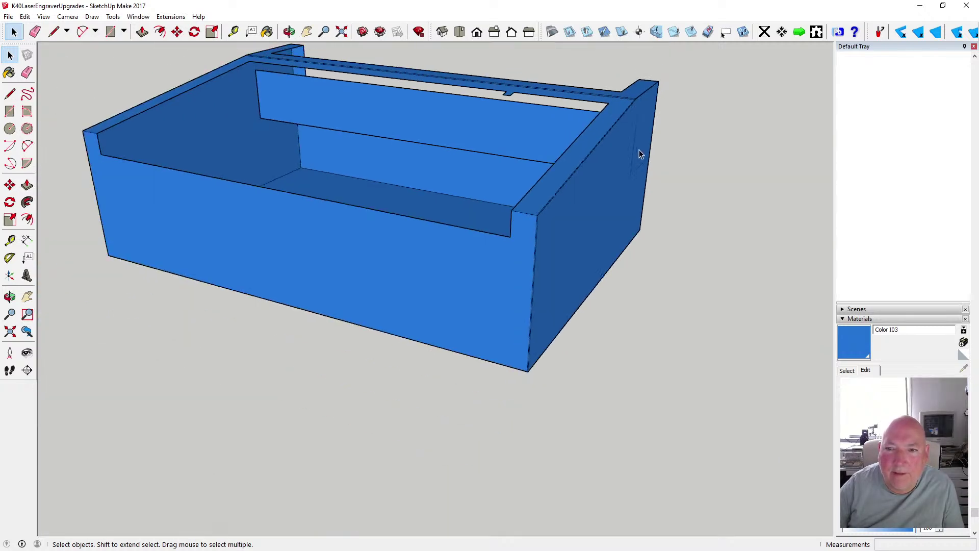
{"action": "scroll", "coordinate": [638, 153], "scroll_direction": "up", "scroll_amount": 3}
{"action": "left_click", "coordinate": [289, 32]}
{"action": "left_click_drag", "start_coordinate": [255, 132], "coordinate": [293, 322]}
{"action": "scroll", "coordinate": [161, 219], "scroll_direction": "down", "scroll_amount": 6}
{"action": "scroll", "coordinate": [361, 307], "scroll_direction": "up", "scroll_amount": 5}
{"action": "scroll", "coordinate": [360, 308], "scroll_direction": "down", "scroll_amount": 3}
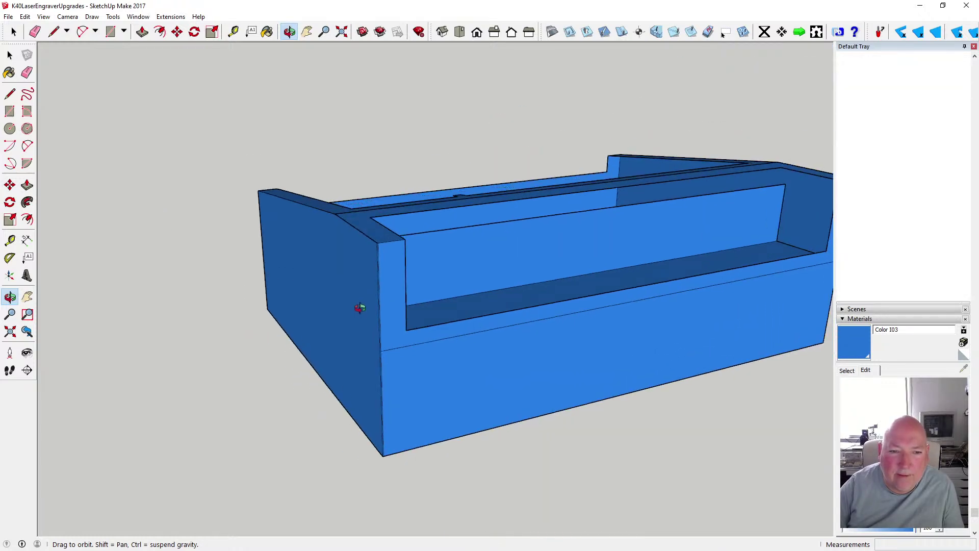
{"action": "scroll", "coordinate": [360, 308], "scroll_direction": "up", "scroll_amount": 4}
Inspect the compartment's lower corner against the side wall in X-ray face style, and switch X-ray off again
{"action": "left_click", "coordinate": [43, 17]}
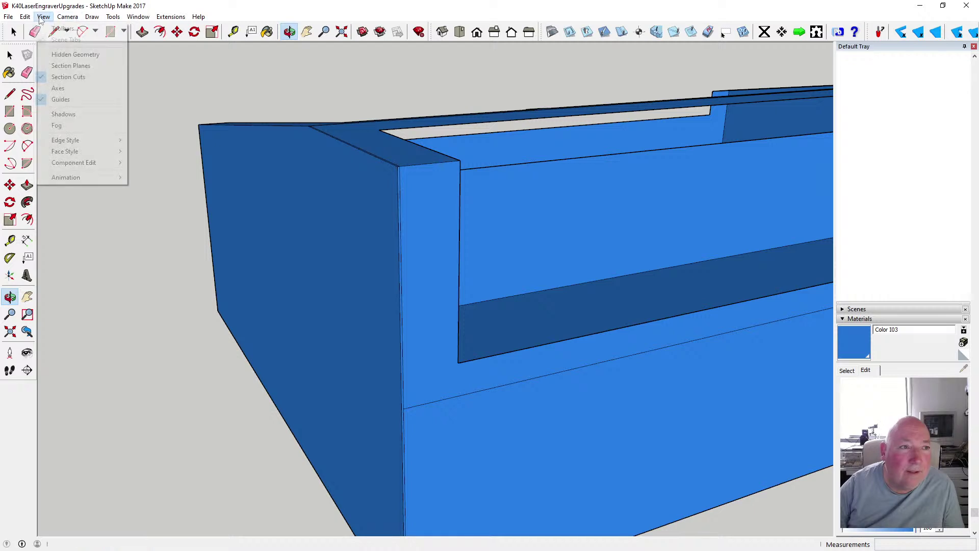
{"action": "mouse_move", "coordinate": [82, 151]}
{"action": "left_click", "coordinate": [164, 149]}
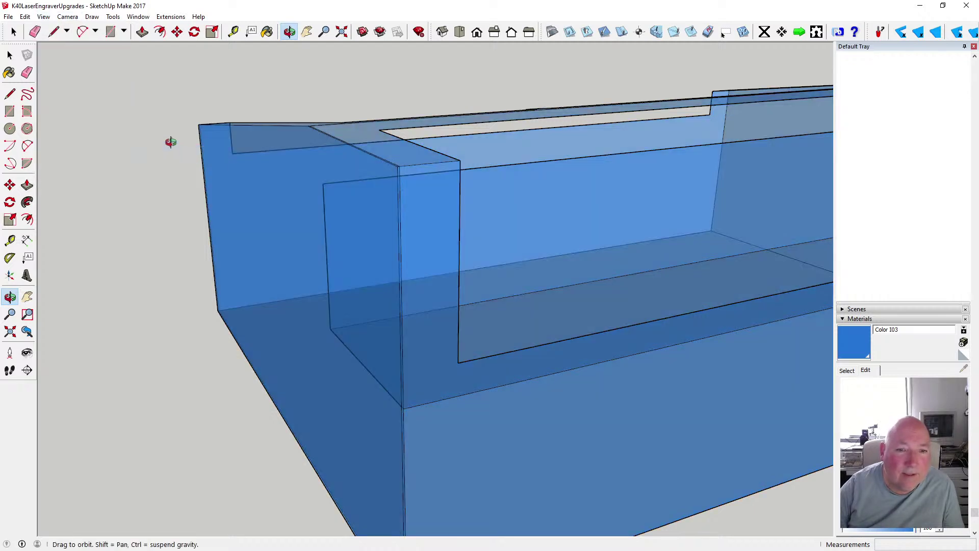
{"action": "left_click_drag", "start_coordinate": [386, 258], "coordinate": [312, 246]}
{"action": "scroll", "coordinate": [411, 408], "scroll_direction": "up", "scroll_amount": 3}
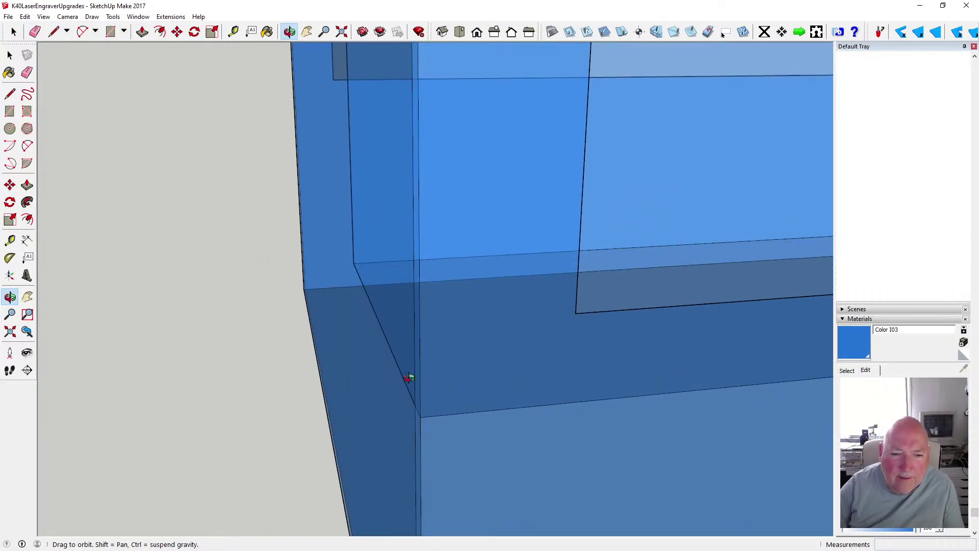
{"action": "left_click_drag", "start_coordinate": [421, 405], "coordinate": [325, 287]}
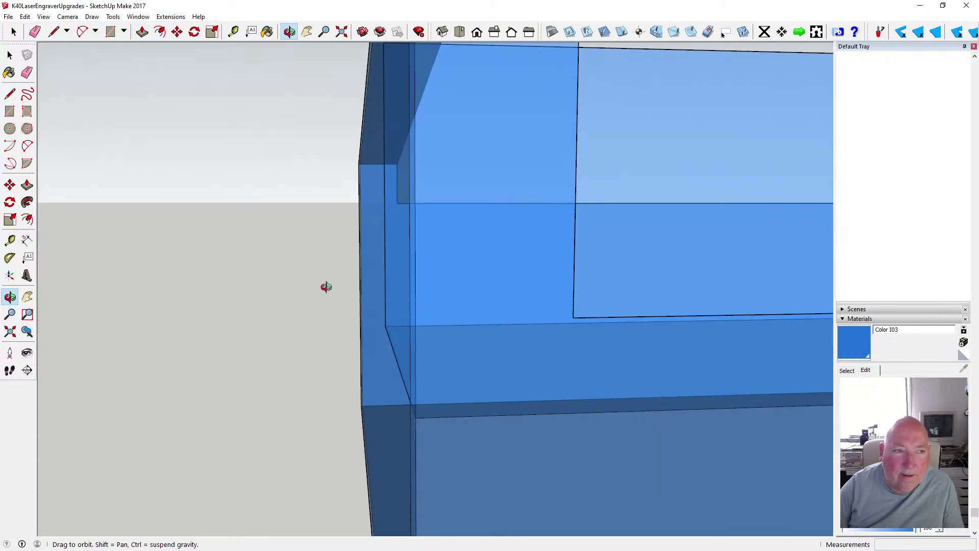
{"action": "left_click", "coordinate": [43, 16]}
{"action": "mouse_move", "coordinate": [76, 149]}
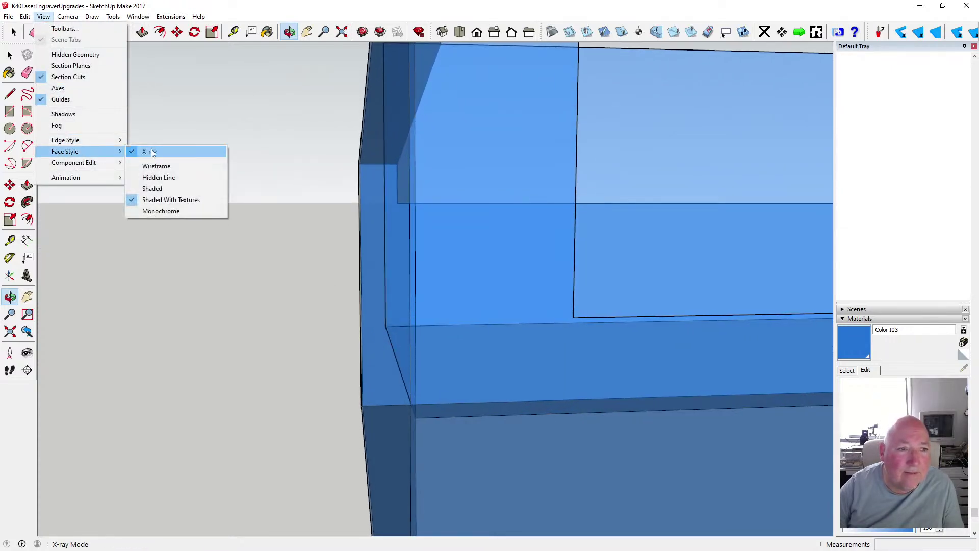
{"action": "left_click", "coordinate": [151, 149]}
Examine the rear compartment's interior and the outer side wall carrying the L-shaped compartment lines
{"action": "left_click_drag", "start_coordinate": [452, 321], "coordinate": [400, 323]}
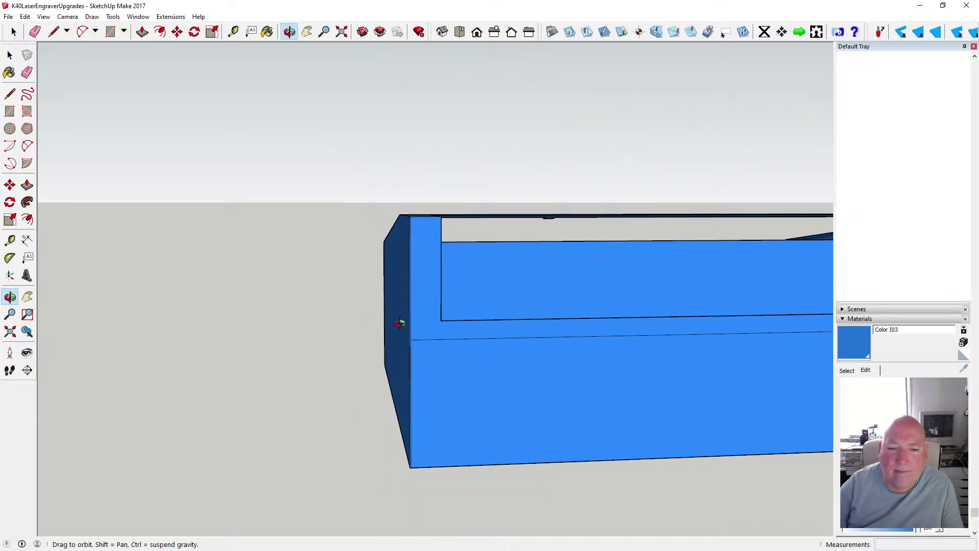
{"action": "left_click_drag", "start_coordinate": [488, 278], "coordinate": [512, 332]}
{"action": "left_click_drag", "start_coordinate": [571, 336], "coordinate": [238, 346]}
{"action": "scroll", "coordinate": [290, 338], "scroll_direction": "up", "scroll_amount": 4}
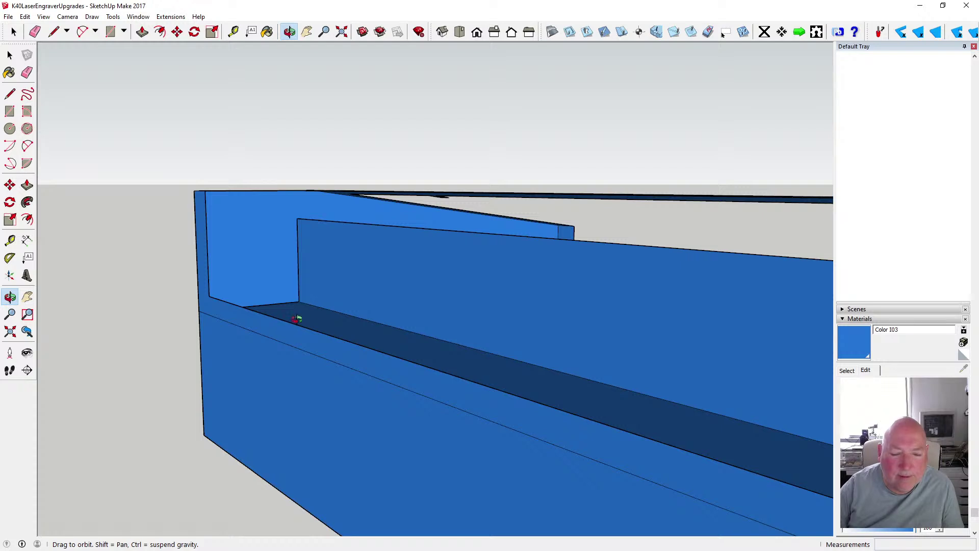
{"action": "left_click_drag", "start_coordinate": [315, 321], "coordinate": [192, 362]}
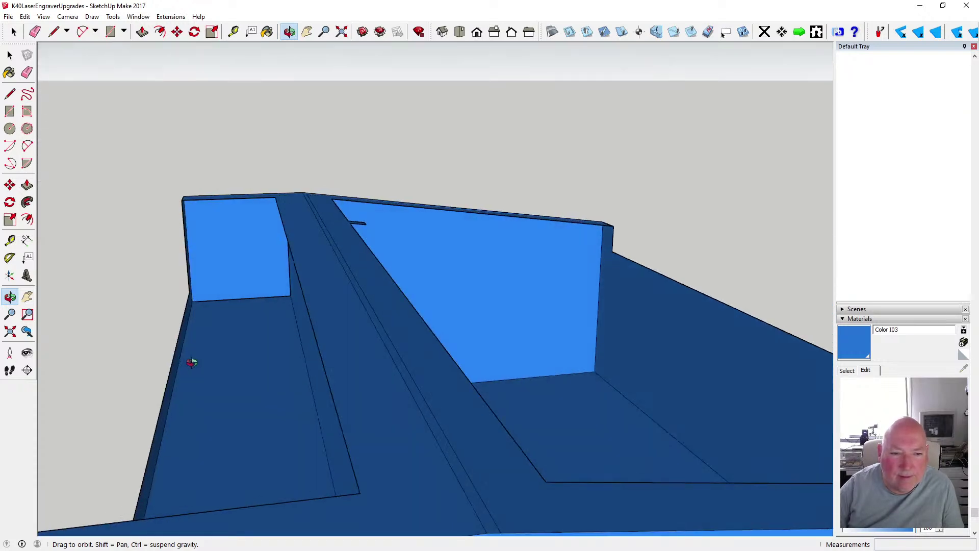
{"action": "scroll", "coordinate": [207, 341], "scroll_direction": "down", "scroll_amount": 8}
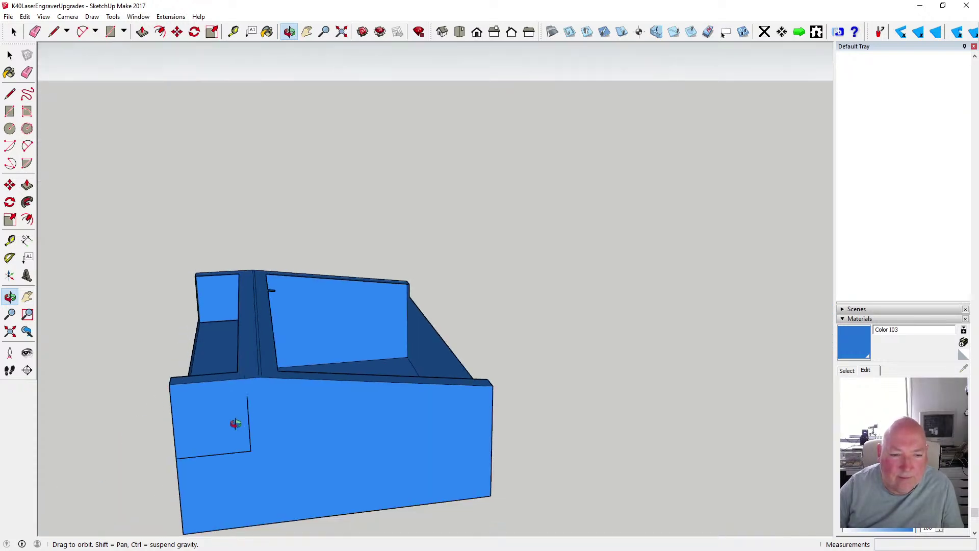
{"action": "left_click_drag", "start_coordinate": [248, 416], "coordinate": [416, 292]}
{"action": "scroll", "coordinate": [389, 350], "scroll_direction": "up", "scroll_amount": 3}
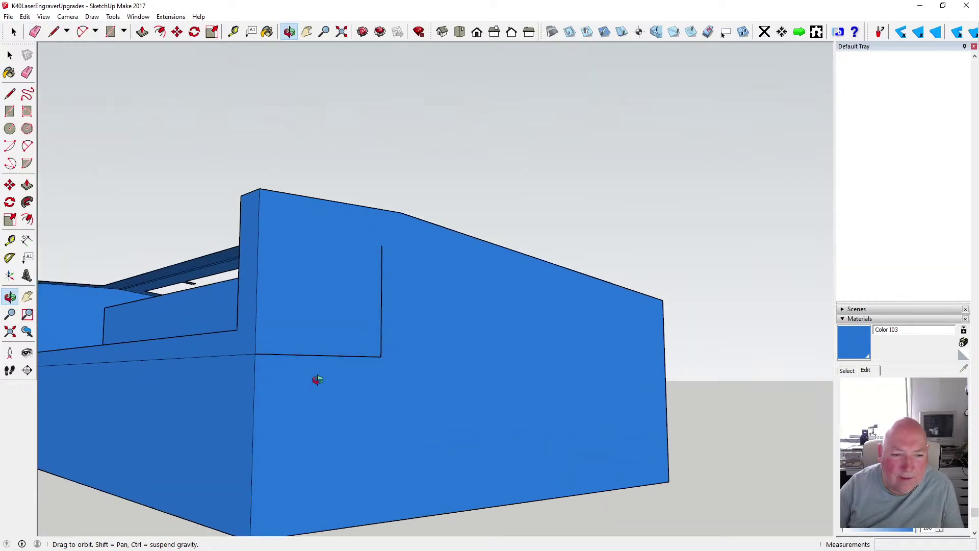
{"action": "left_click_drag", "start_coordinate": [317, 380], "coordinate": [316, 358]}
{"action": "key", "text": "space"}
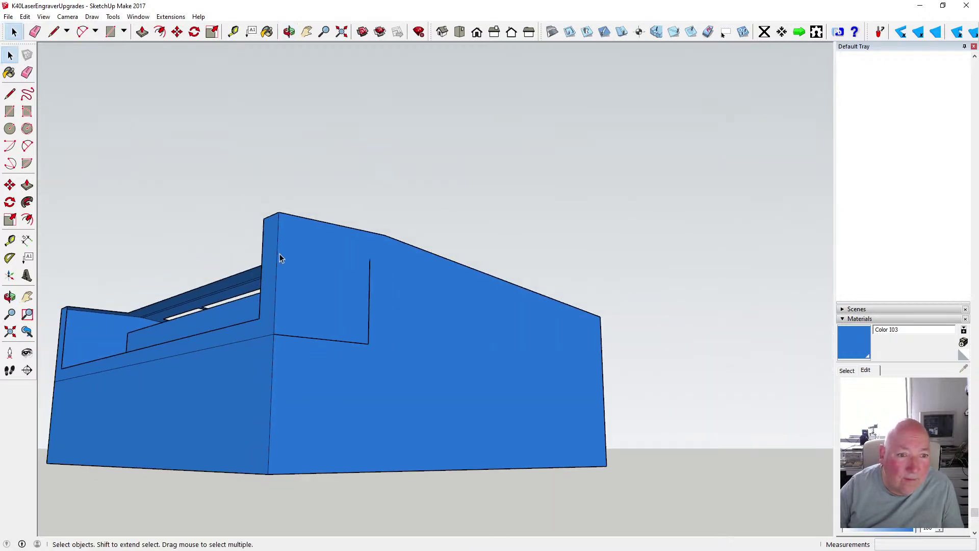
{"action": "left_click", "coordinate": [277, 254]}
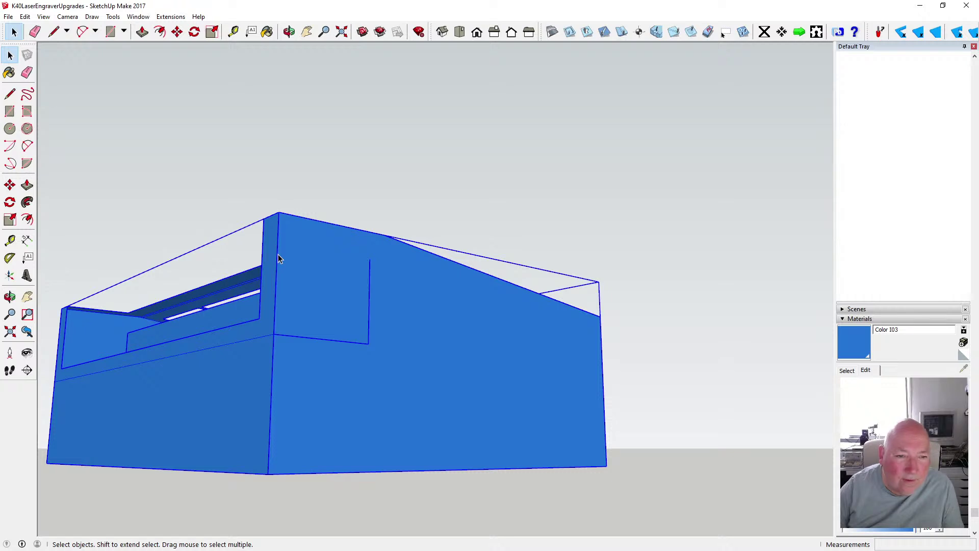
{"action": "double_click", "coordinate": [278, 255]}
{"action": "triple_click", "coordinate": [278, 255]}
{"action": "left_click", "coordinate": [278, 255]}
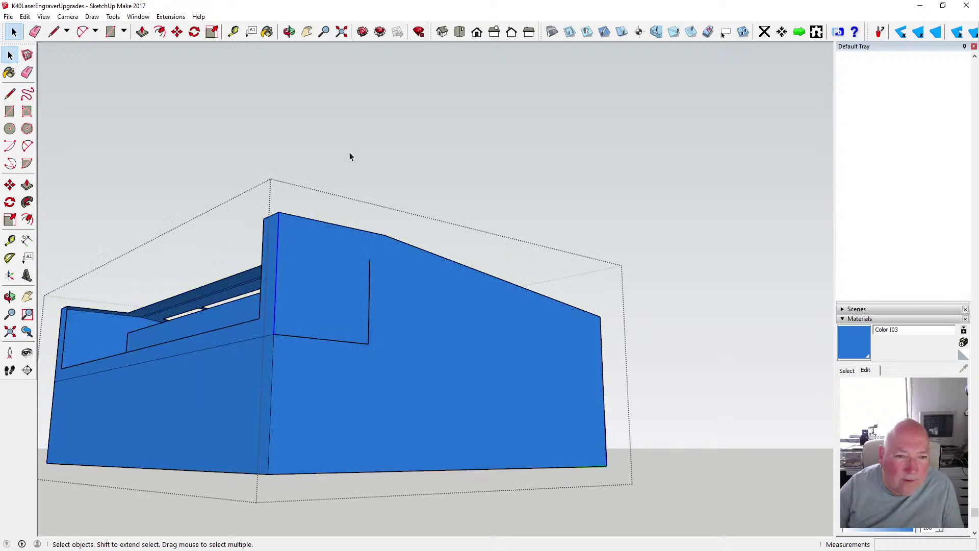
{"action": "left_click", "coordinate": [356, 137]}
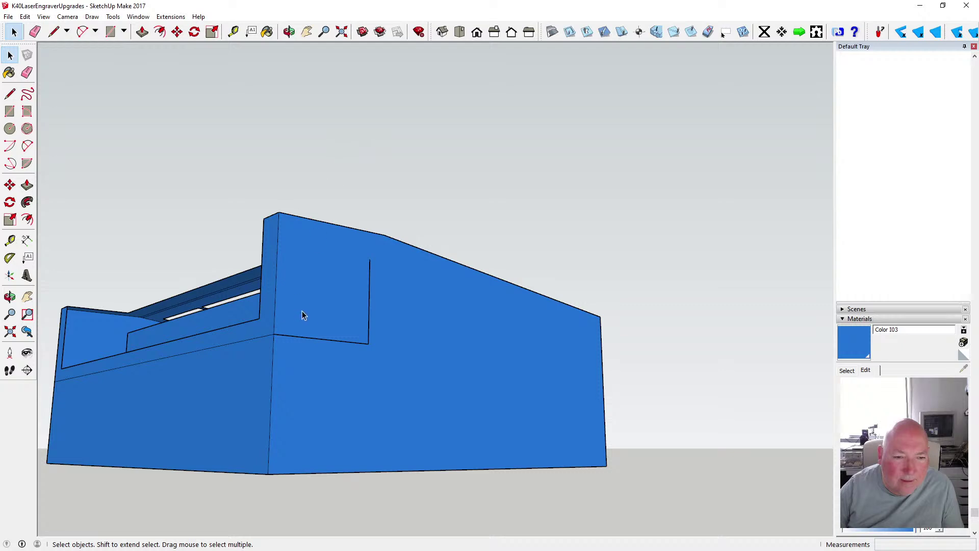
Copy all outline edges of the side wall carrying the L-shaped lines from inside the case component, and close the component
{"action": "left_click", "coordinate": [273, 356]}
{"action": "double_click", "coordinate": [273, 356]}
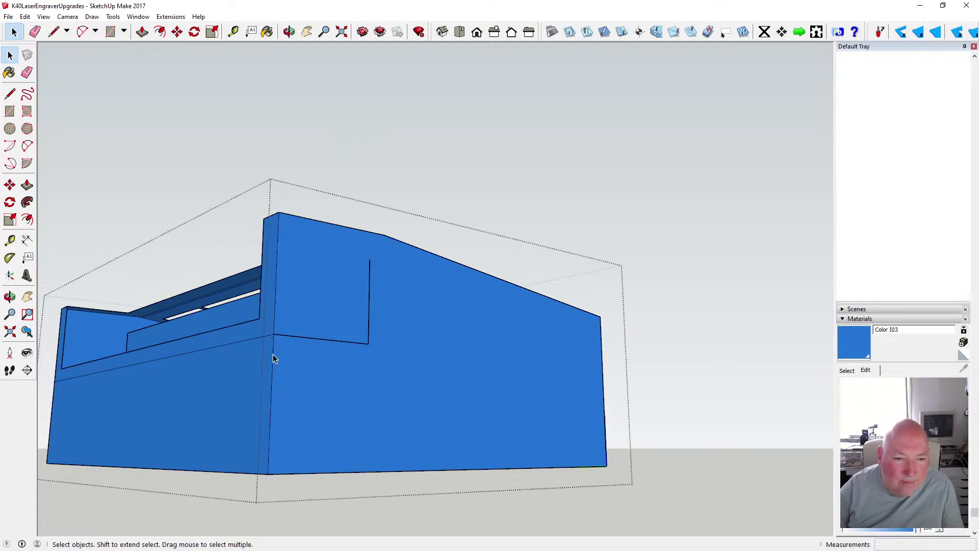
{"action": "triple_click", "coordinate": [273, 356]}
{"action": "left_click", "coordinate": [274, 355]}
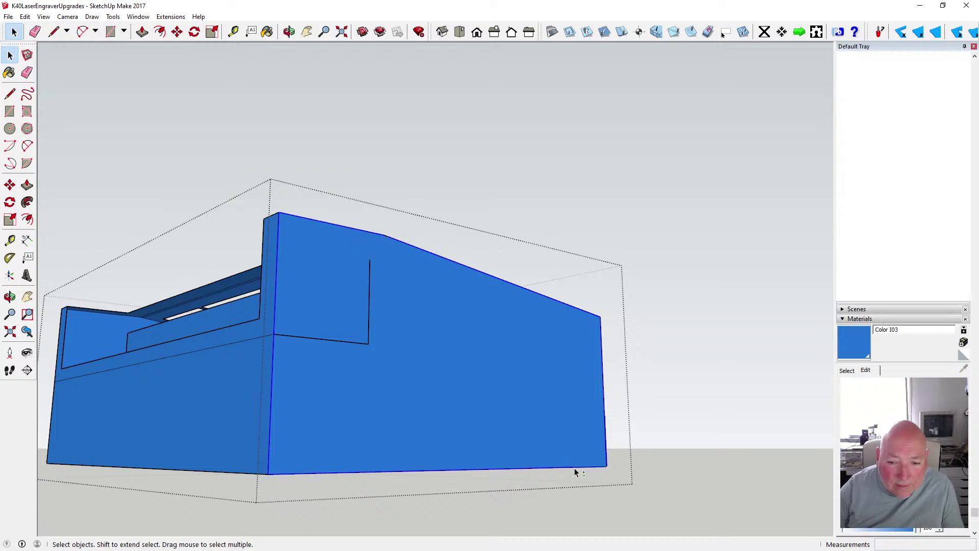
{"action": "scroll", "coordinate": [408, 274], "scroll_direction": "up", "scroll_amount": 3}
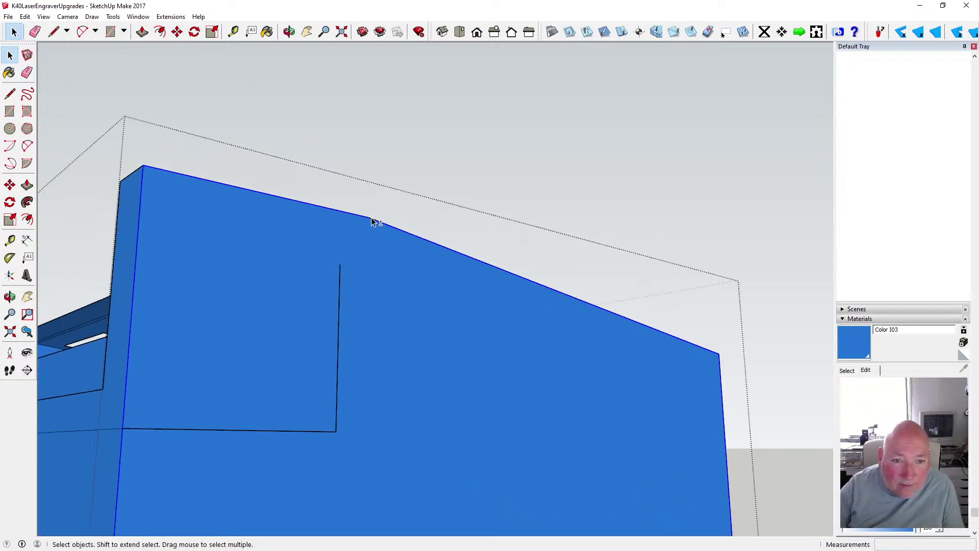
{"action": "scroll", "coordinate": [378, 231], "scroll_direction": "down", "scroll_amount": 4}
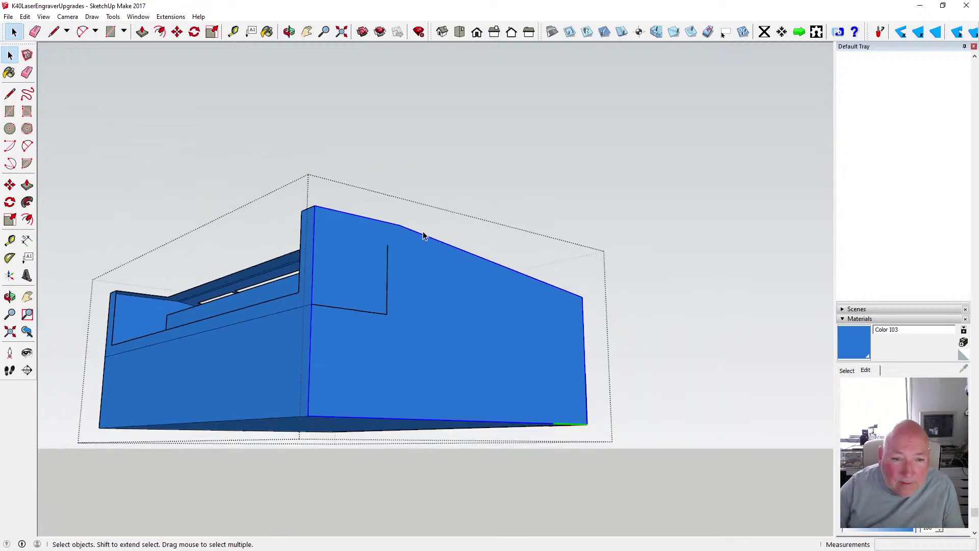
{"action": "left_click", "coordinate": [25, 17]}
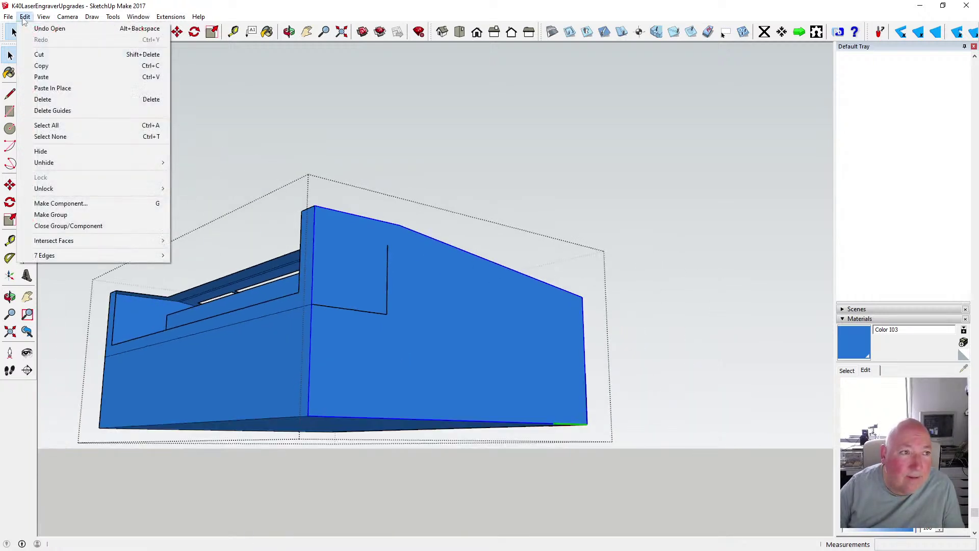
{"action": "left_click", "coordinate": [57, 69]}
{"action": "left_click", "coordinate": [213, 139]}
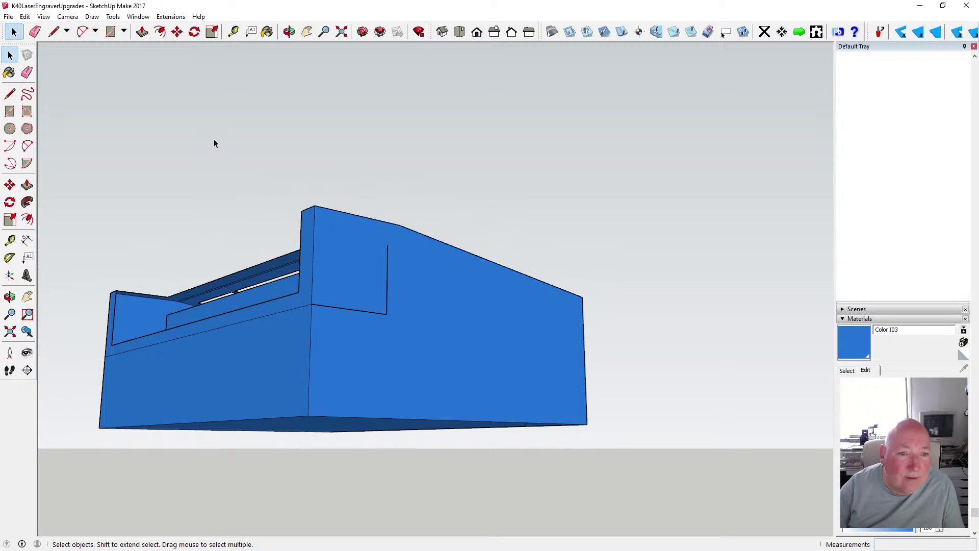
Paste the side wall's outline in place outside the component and move it 1 mm outward along the red axis
{"action": "left_click", "coordinate": [25, 16]}
{"action": "left_click", "coordinate": [61, 92]}
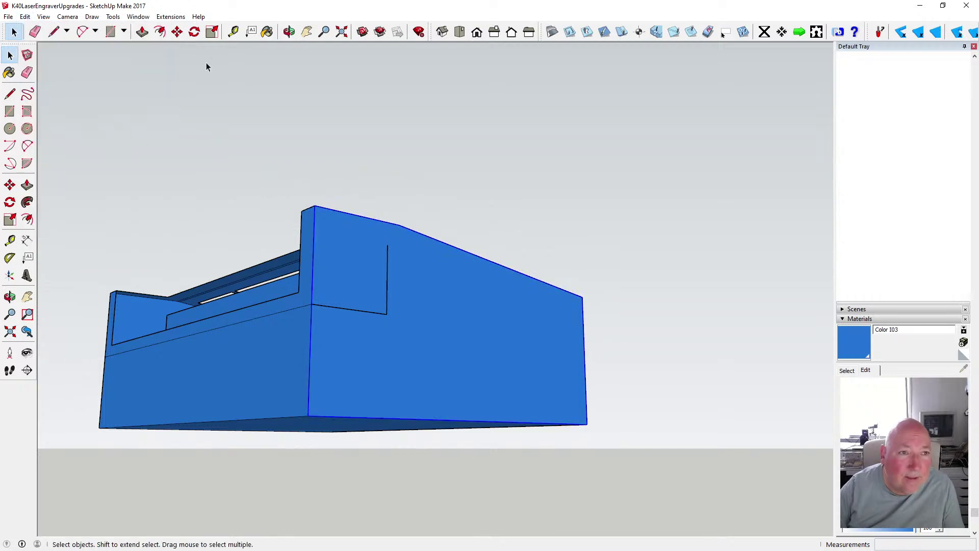
{"action": "key", "text": "m"}
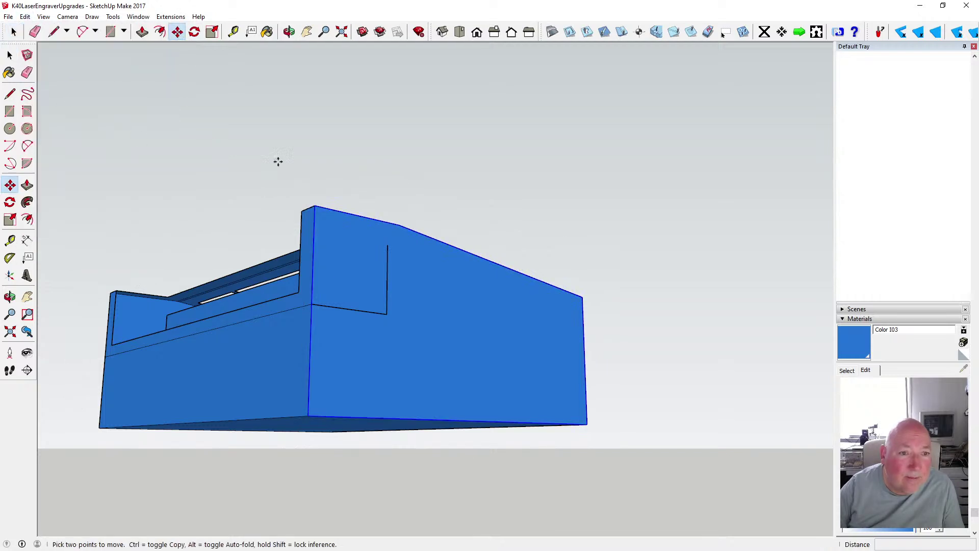
{"action": "left_click", "coordinate": [313, 226]}
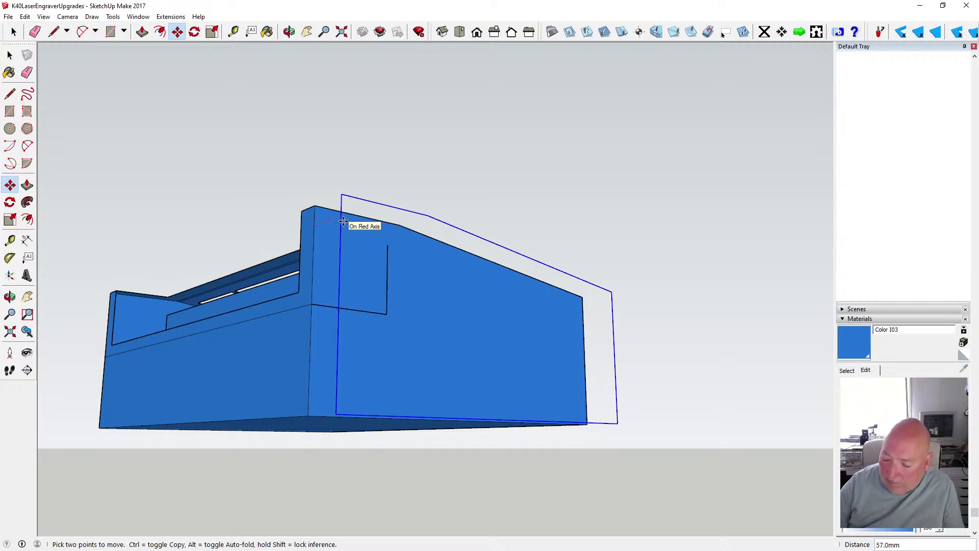
{"action": "key", "text": "Return"}
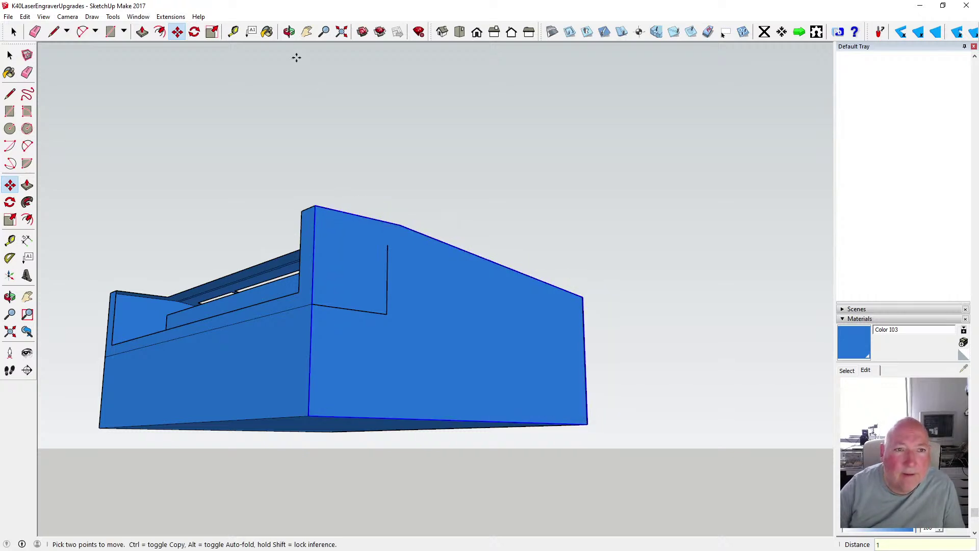
Cut the offset outline and paste it in place inside the case component
{"action": "left_click", "coordinate": [25, 18]}
{"action": "left_click", "coordinate": [39, 55]}
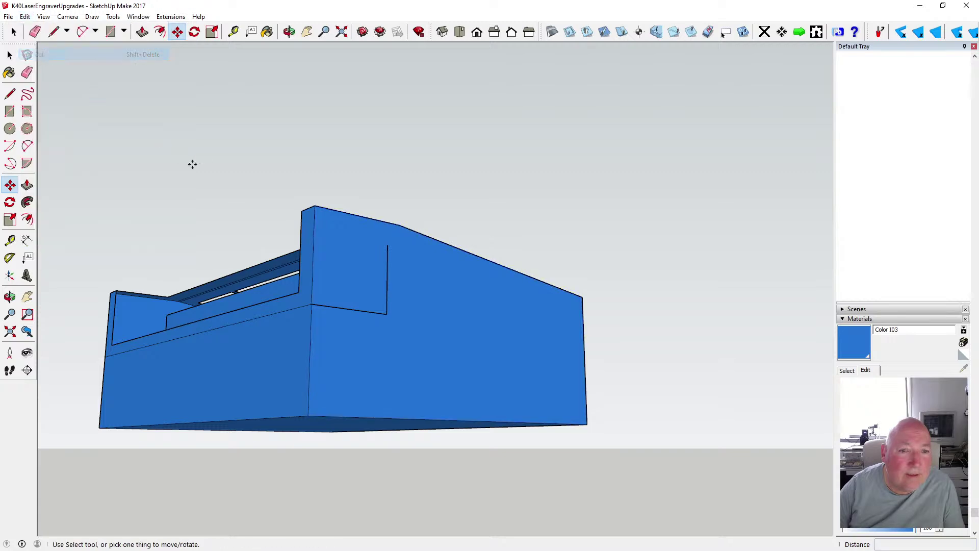
{"action": "left_click", "coordinate": [10, 55]}
{"action": "left_click", "coordinate": [342, 270]}
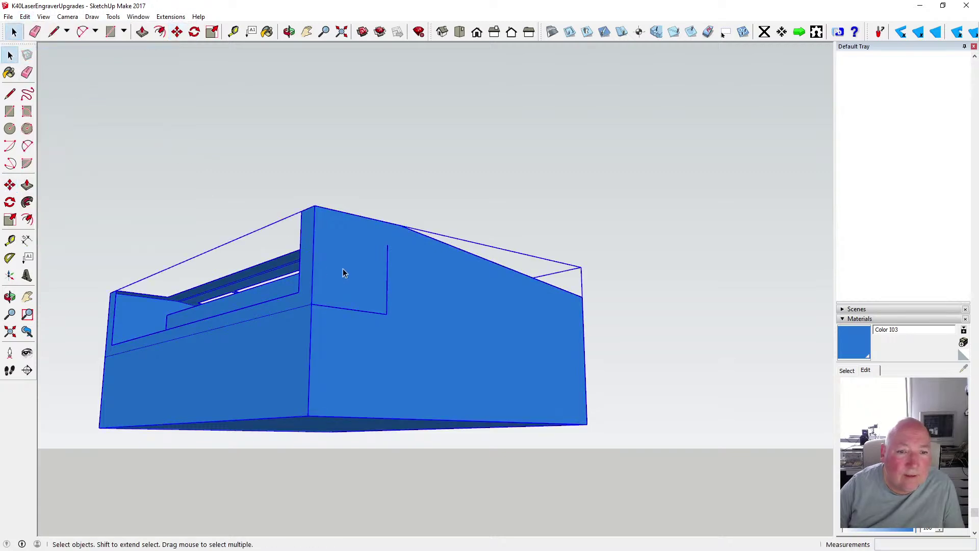
{"action": "double_click", "coordinate": [343, 268]}
{"action": "key", "text": "e"}
{"action": "left_click", "coordinate": [25, 17]}
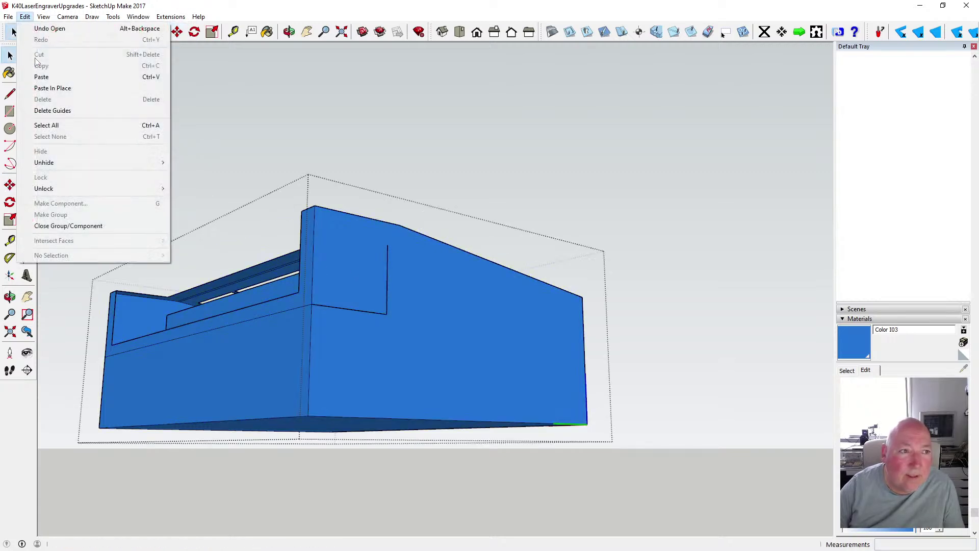
{"action": "left_click", "coordinate": [67, 90]}
{"action": "left_click", "coordinate": [288, 31]}
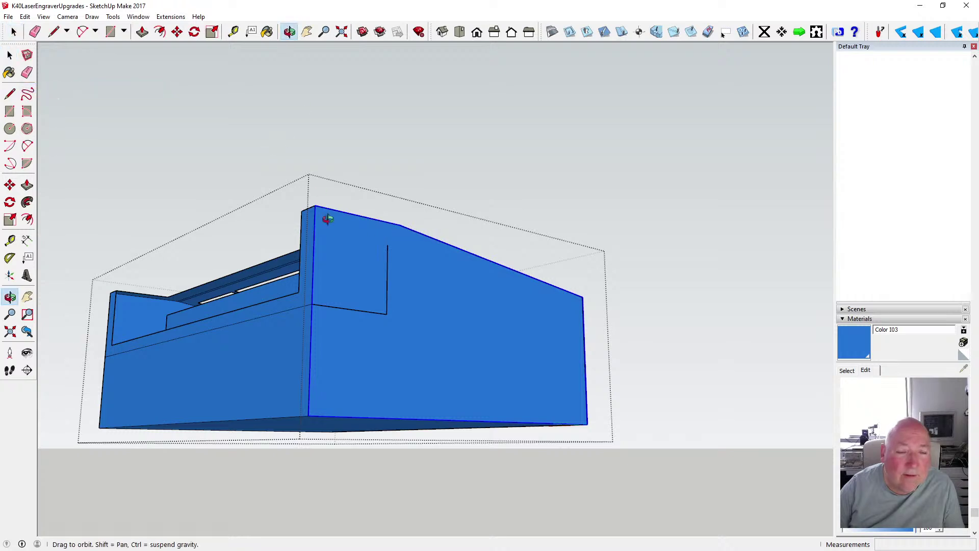
Draw a 129 mm line over the short sloped top edge of the offset side outline to fill it with a face
{"action": "left_click_drag", "start_coordinate": [324, 217], "coordinate": [506, 360]}
{"action": "scroll", "coordinate": [505, 357], "scroll_direction": "up", "scroll_amount": 10}
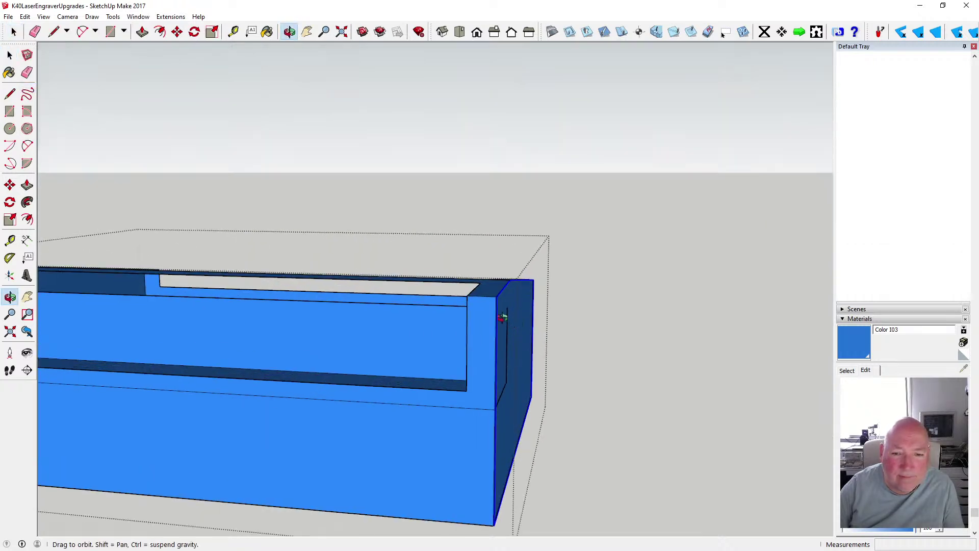
{"action": "left_click_drag", "start_coordinate": [495, 293], "coordinate": [397, 328]}
{"action": "left_click", "coordinate": [10, 55]}
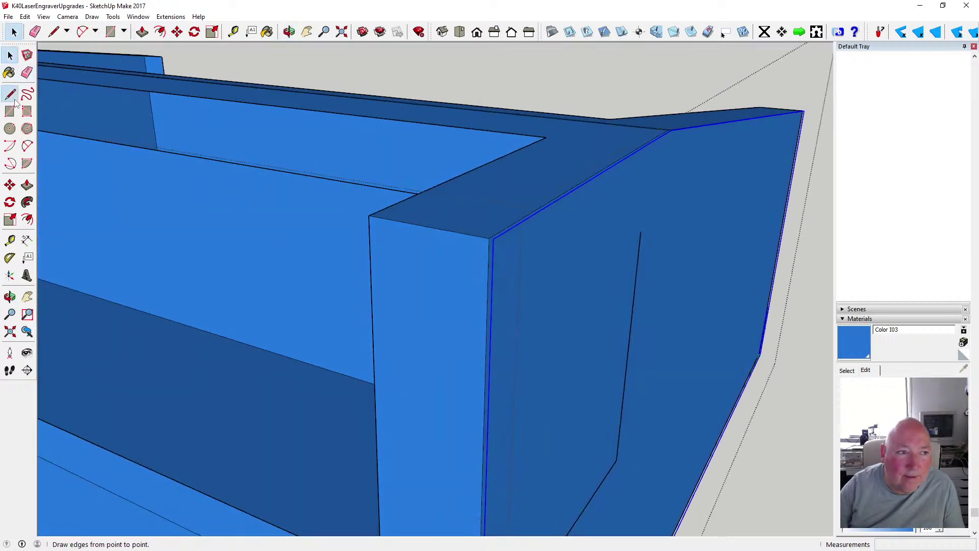
{"action": "left_click", "coordinate": [509, 233]}
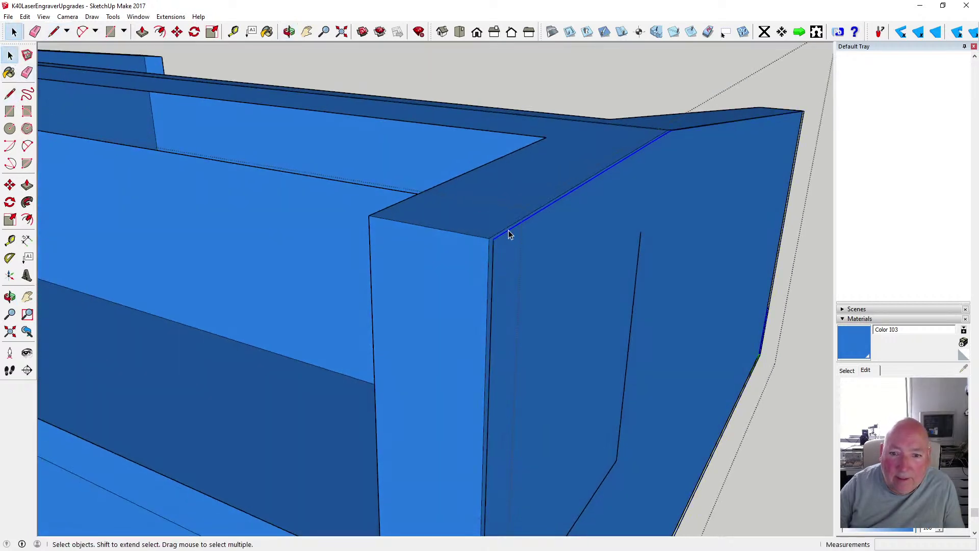
{"action": "key", "text": "Escape"}
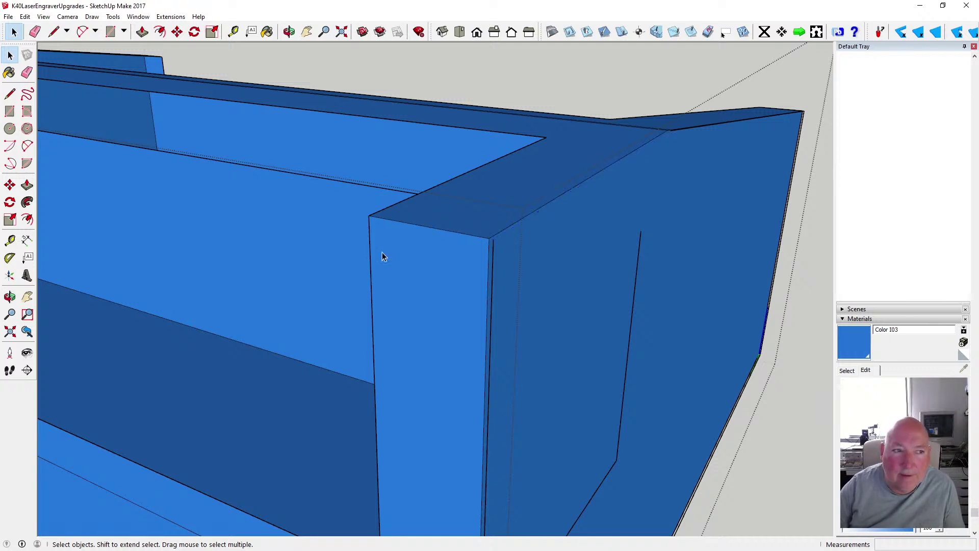
{"action": "left_click", "coordinate": [9, 94]}
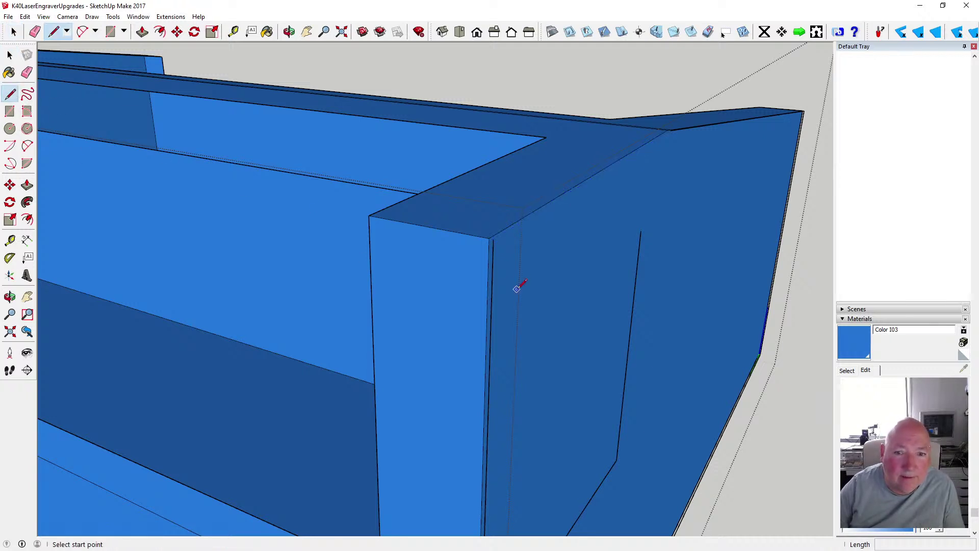
{"action": "left_click", "coordinate": [493, 239]}
{"action": "middle_click_drag", "start_coordinate": [431, 389], "coordinate": [618, 163]}
{"action": "scroll", "coordinate": [618, 164], "scroll_direction": "up", "scroll_amount": 3}
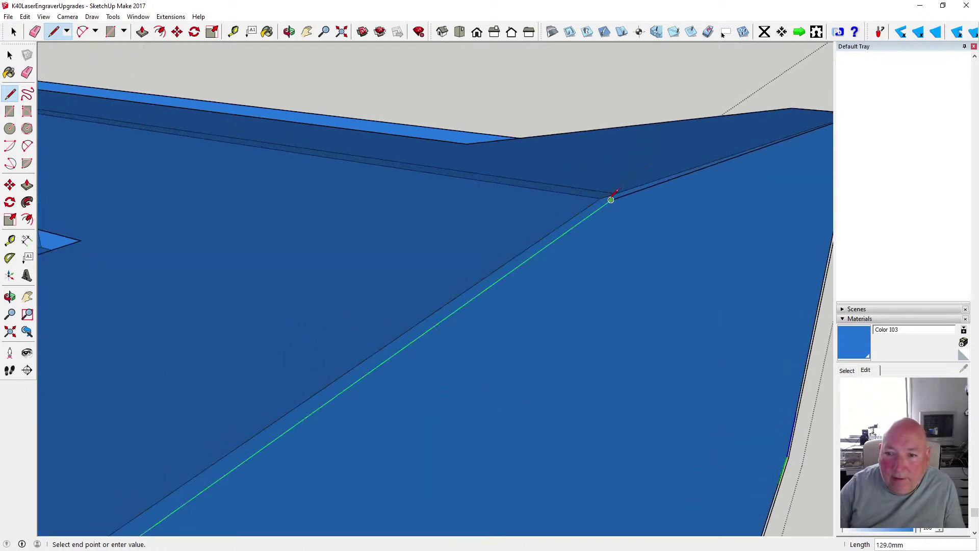
{"action": "left_click", "coordinate": [611, 199]}
{"action": "scroll", "coordinate": [496, 280], "scroll_direction": "down", "scroll_amount": 1}
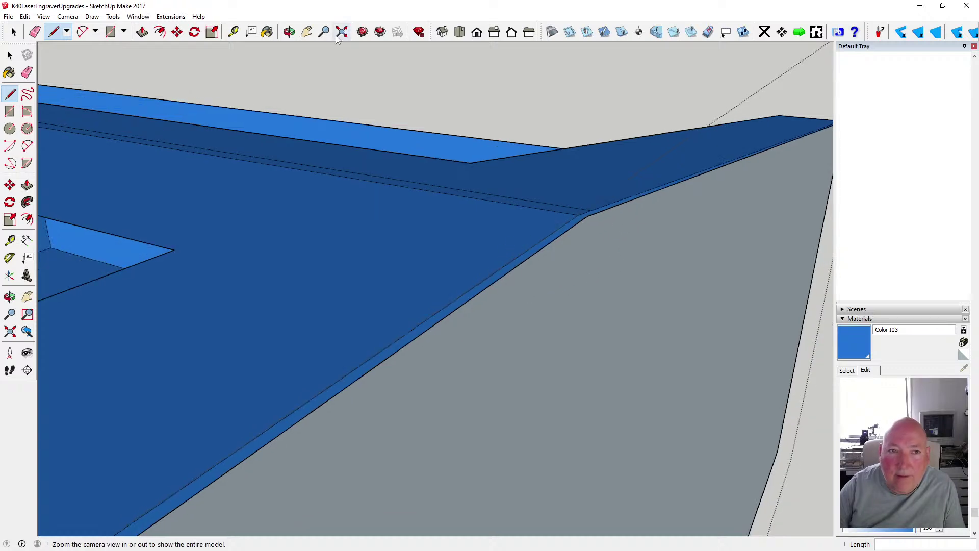
Paint the new offset side face with the blue Color 103 material
{"action": "left_click", "coordinate": [289, 32]}
{"action": "left_click_drag", "start_coordinate": [582, 164], "coordinate": [551, 246]}
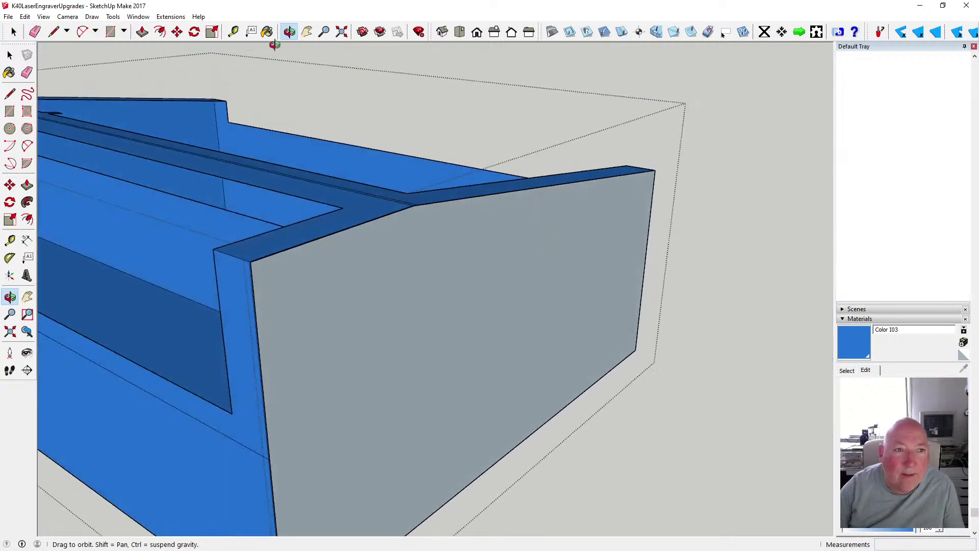
{"action": "left_click", "coordinate": [265, 32]}
{"action": "left_click", "coordinate": [339, 284]}
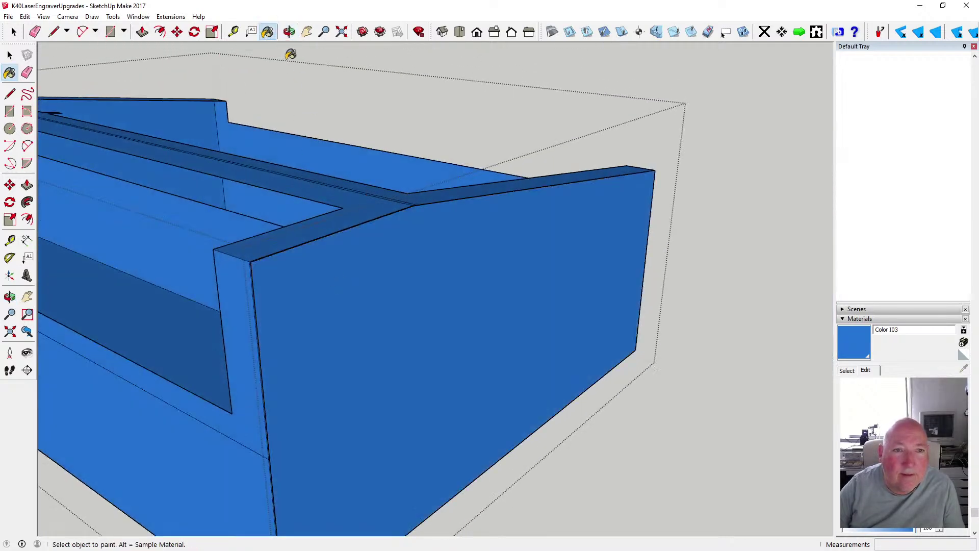
Join the offset outline to the case wall along the vertical edge beside the compartment, closing the 1 mm gap with a face
{"action": "left_click", "coordinate": [289, 31]}
{"action": "left_click_drag", "start_coordinate": [426, 204], "coordinate": [445, 250]}
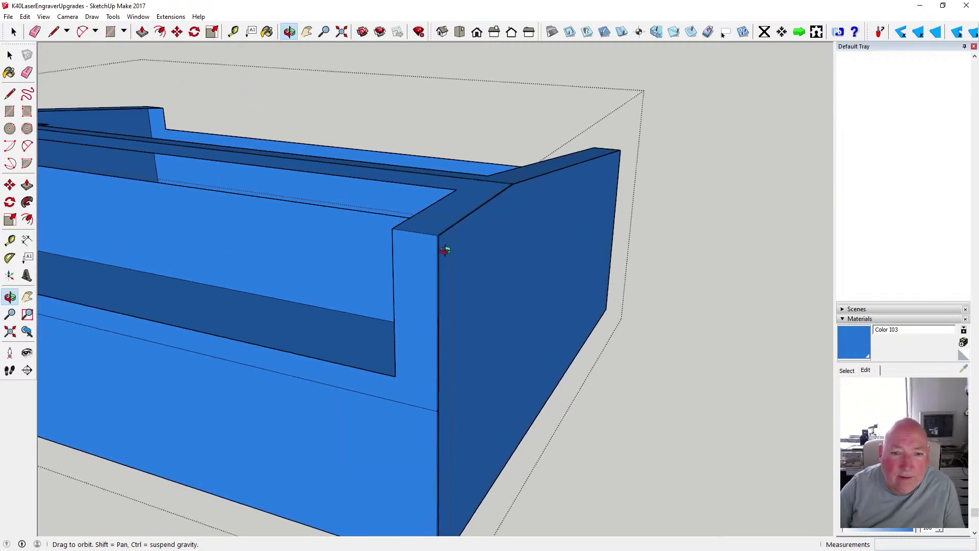
{"action": "scroll", "coordinate": [443, 243], "scroll_direction": "up", "scroll_amount": 6}
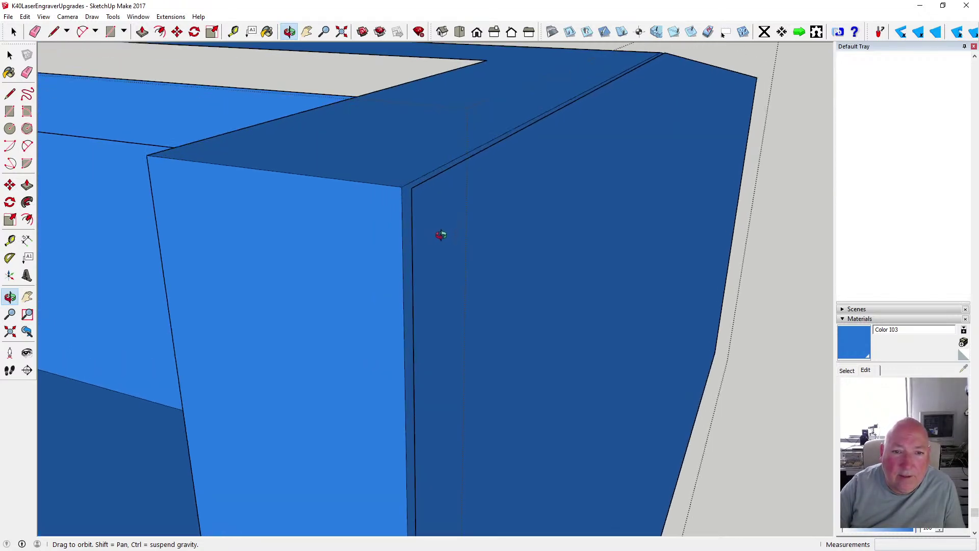
{"action": "scroll", "coordinate": [444, 228], "scroll_direction": "down", "scroll_amount": 2}
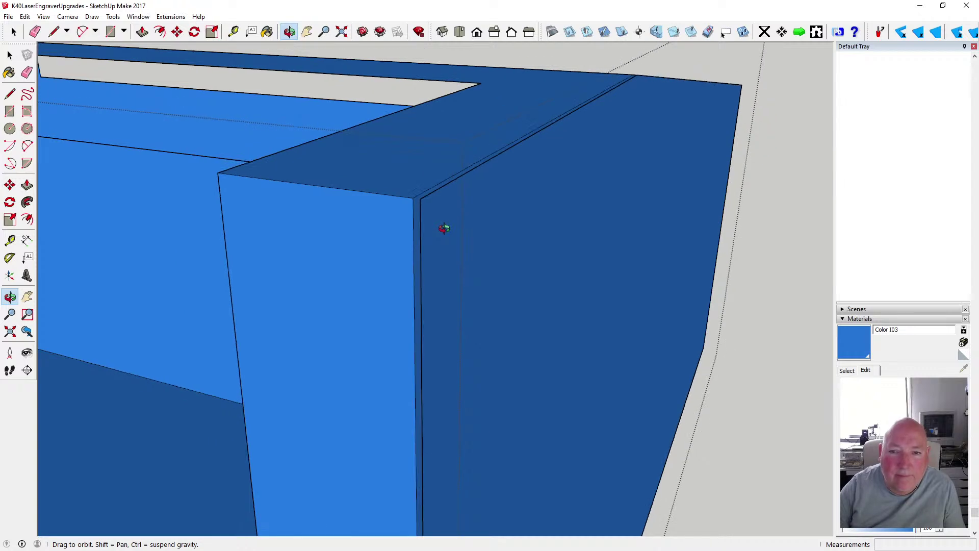
{"action": "left_click", "coordinate": [11, 94]}
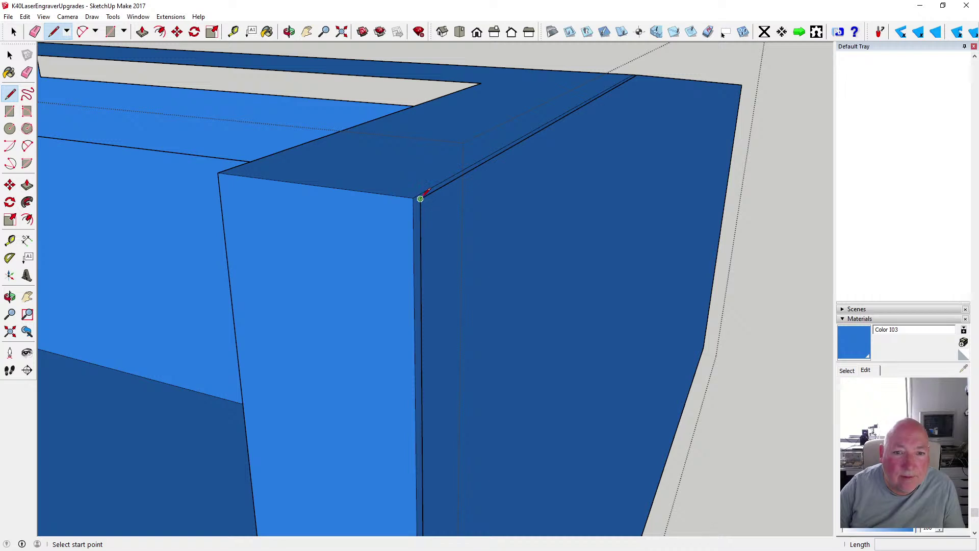
{"action": "left_click", "coordinate": [419, 199]}
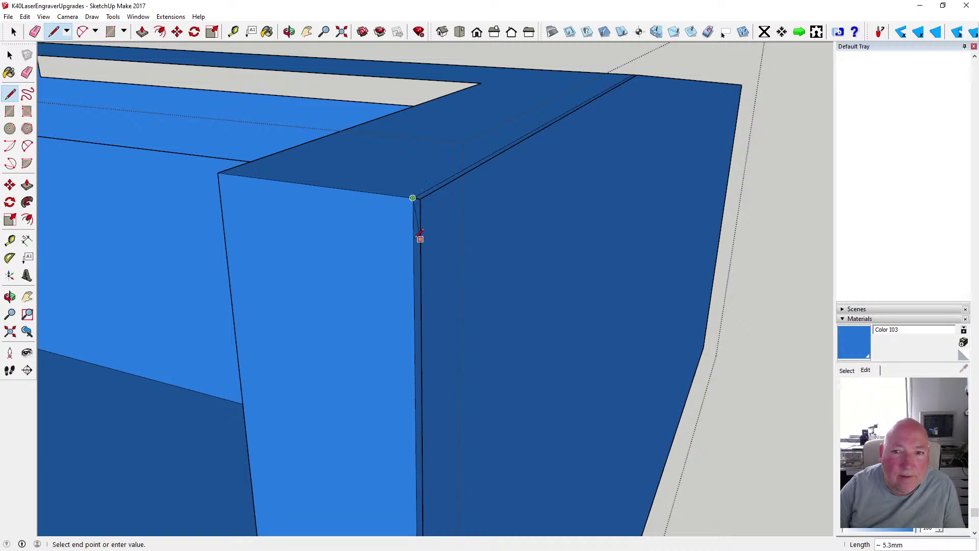
{"action": "scroll", "coordinate": [439, 168], "scroll_direction": "down", "scroll_amount": 6}
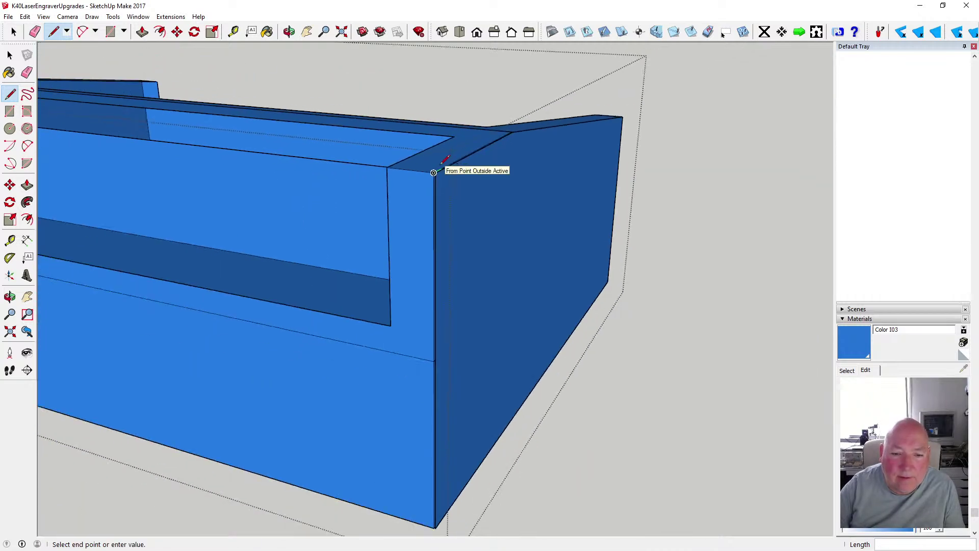
{"action": "scroll", "coordinate": [477, 444], "scroll_direction": "up", "scroll_amount": 5}
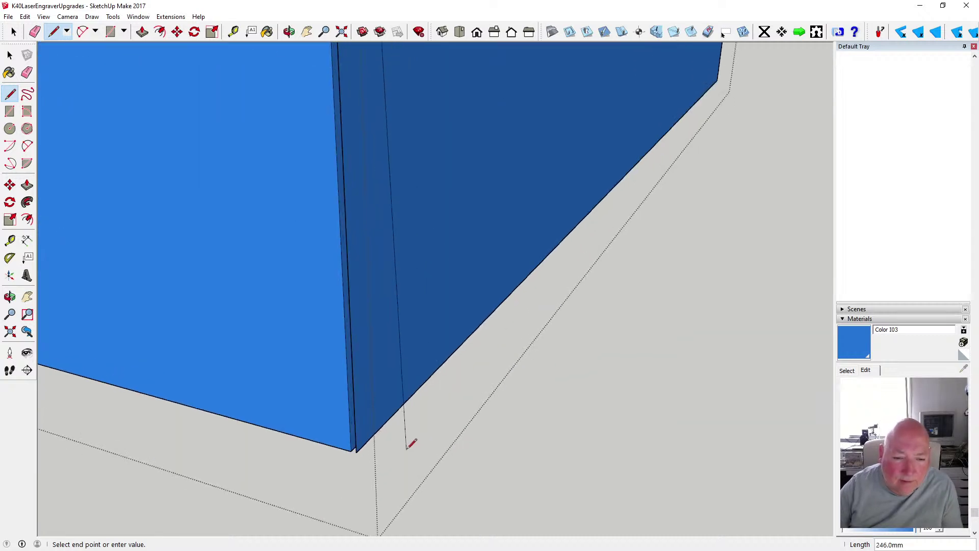
{"action": "left_click", "coordinate": [356, 442]}
{"action": "left_click", "coordinate": [354, 449]}
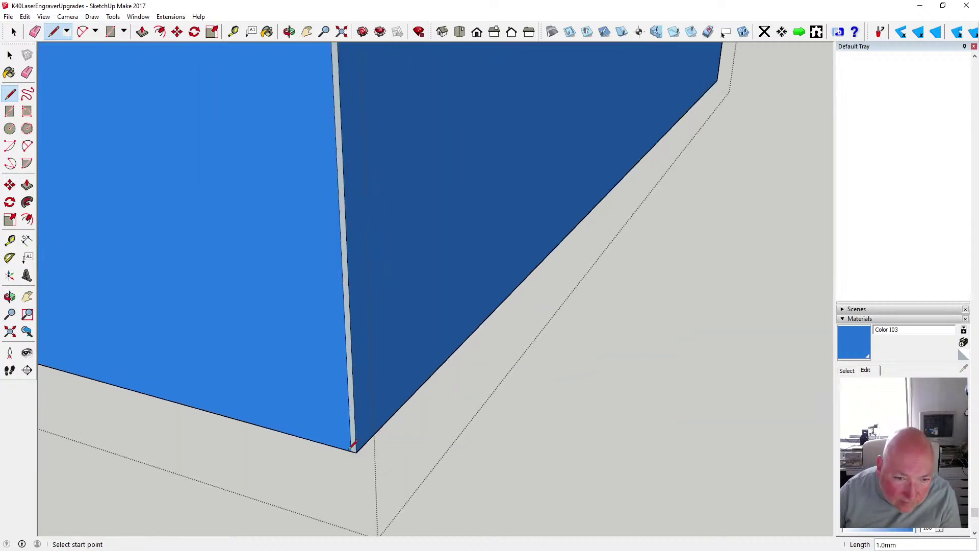
Paint the narrow vertical strip beside the compartment with Color 103
{"action": "scroll", "coordinate": [363, 484], "scroll_direction": "down", "scroll_amount": 3}
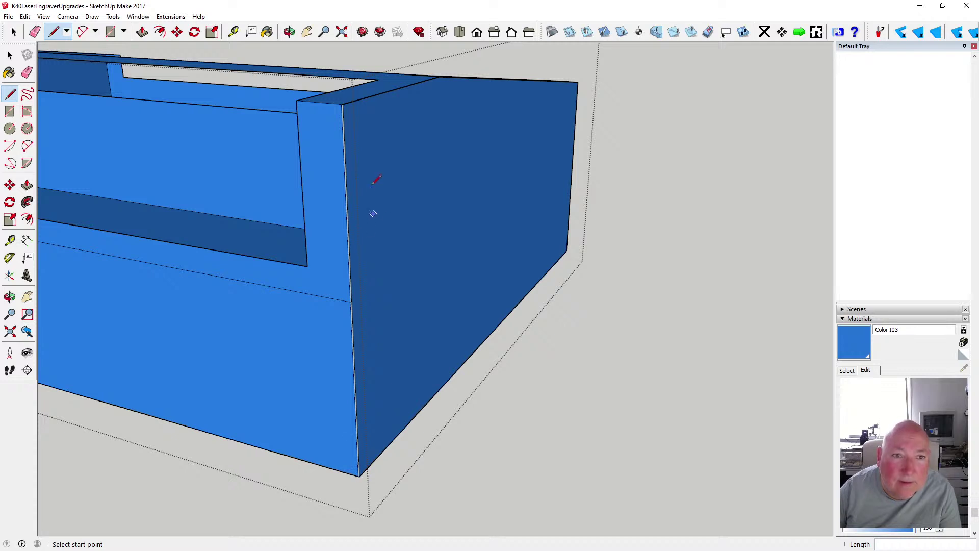
{"action": "scroll", "coordinate": [373, 182], "scroll_direction": "up", "scroll_amount": 4}
{"action": "left_click", "coordinate": [268, 32]}
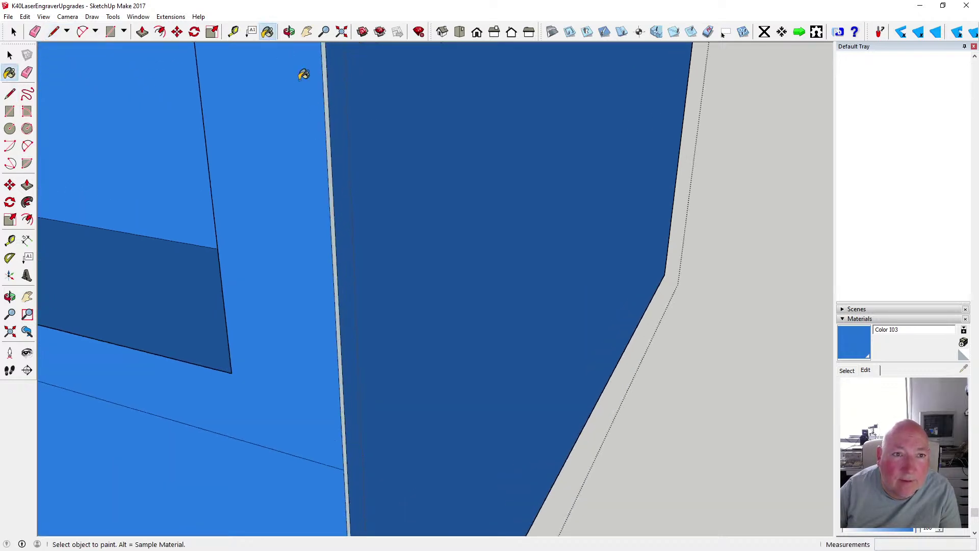
{"action": "scroll", "coordinate": [321, 87], "scroll_direction": "up", "scroll_amount": 2}
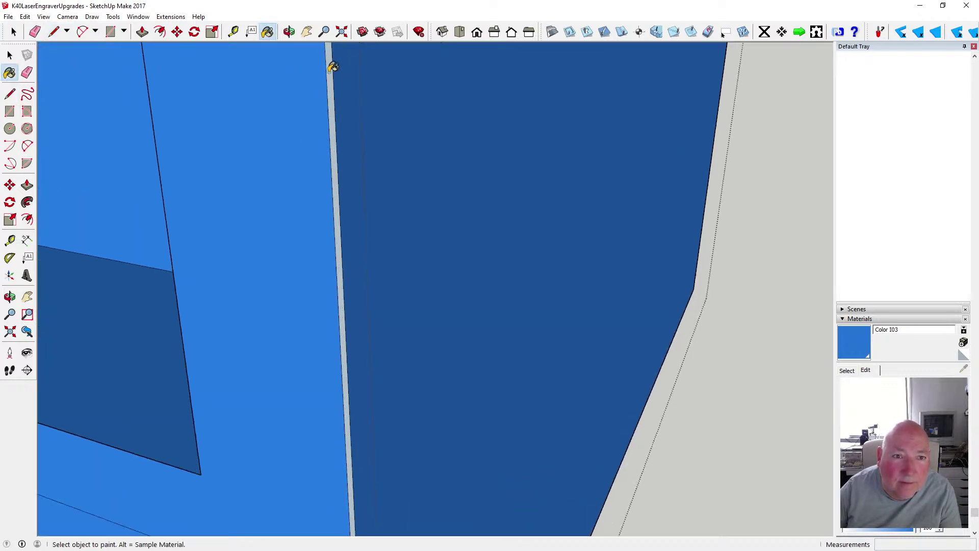
{"action": "left_click", "coordinate": [332, 66]}
{"action": "scroll", "coordinate": [326, 100], "scroll_direction": "down", "scroll_amount": 4}
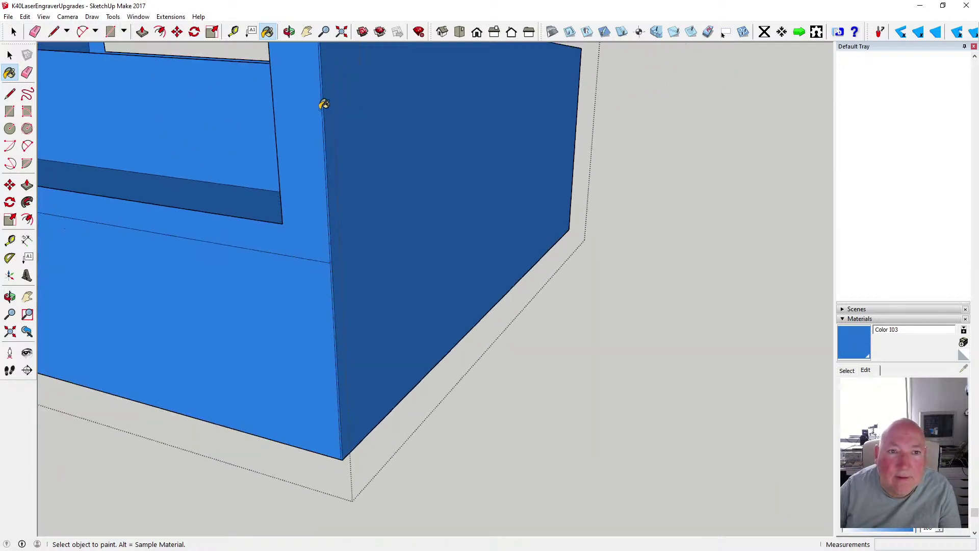
Draw a 1 mm line from the offset outline's bottom corner to the case corner at the origin, closing the underside gap
{"action": "left_click", "coordinate": [288, 31]}
{"action": "left_click_drag", "start_coordinate": [492, 201], "coordinate": [244, 116]}
{"action": "scroll", "coordinate": [306, 153], "scroll_direction": "up", "scroll_amount": 5}
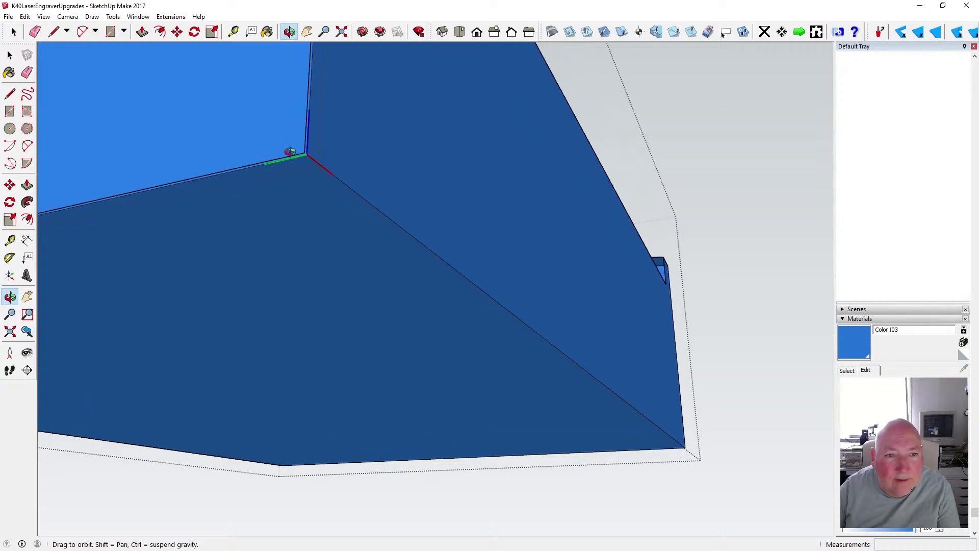
{"action": "scroll", "coordinate": [307, 152], "scroll_direction": "up", "scroll_amount": 3}
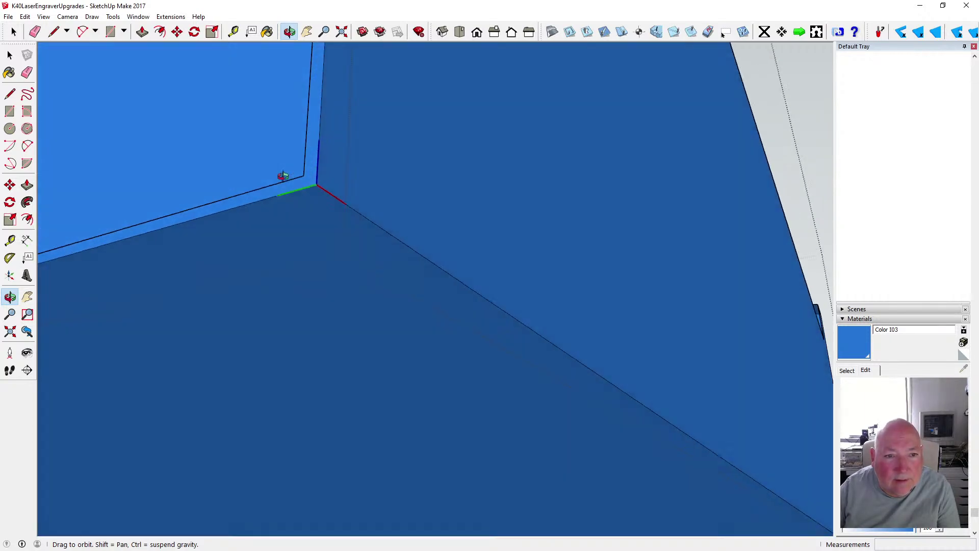
{"action": "scroll", "coordinate": [214, 164], "scroll_direction": "up", "scroll_amount": 4}
{"action": "left_click_drag", "start_coordinate": [206, 163], "coordinate": [96, 181]}
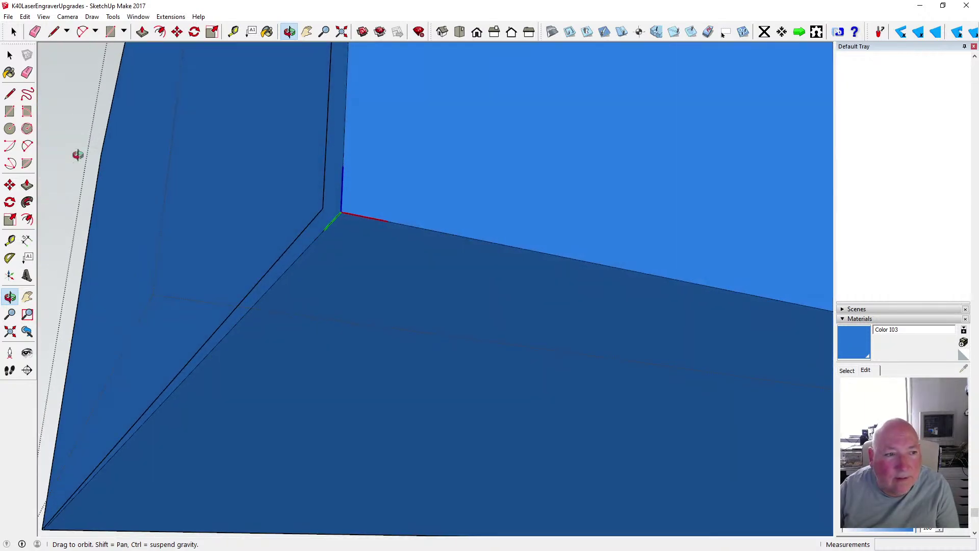
{"action": "left_click", "coordinate": [11, 94]}
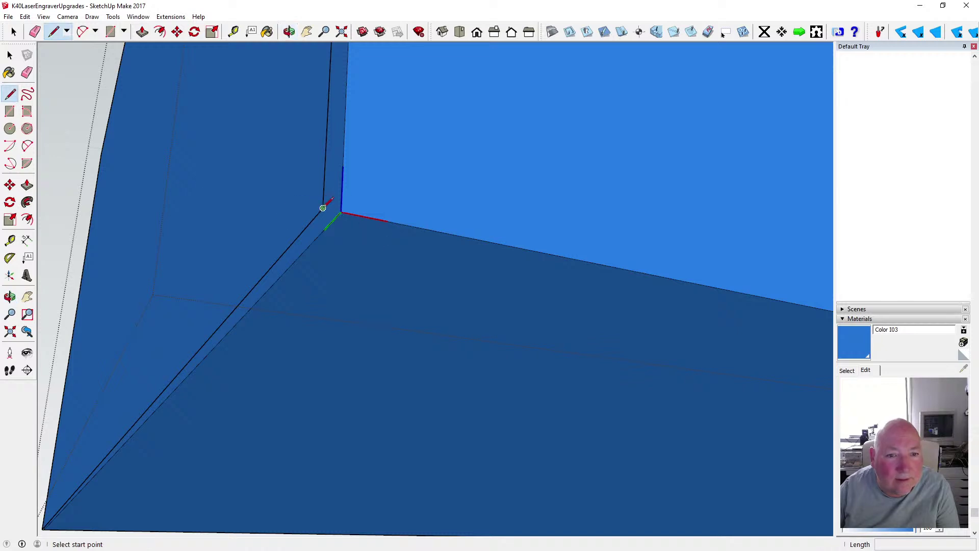
{"action": "left_click", "coordinate": [323, 207]}
{"action": "left_click", "coordinate": [342, 210]}
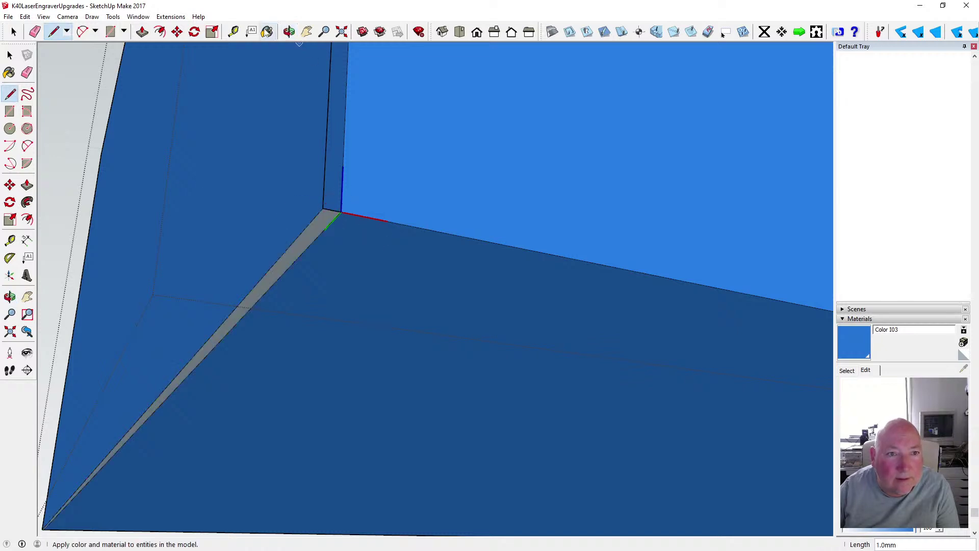
Paint the narrow strip along the underside of the side wall with Color 103
{"action": "key", "text": "b"}
{"action": "left_click", "coordinate": [323, 218]}
{"action": "scroll", "coordinate": [300, 321], "scroll_direction": "down", "scroll_amount": 3}
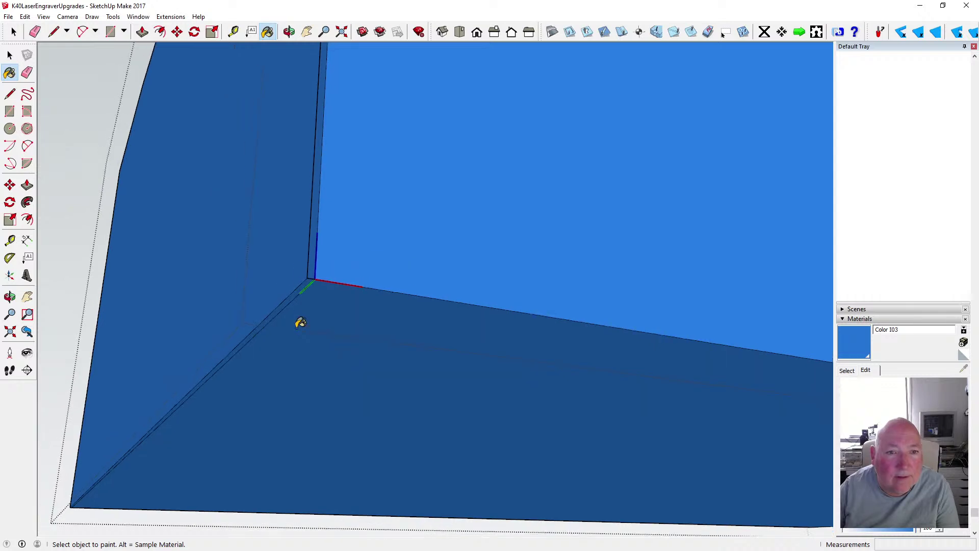
Bridge the gap at the top of the vertical edge above the origin with a line and paint the resulting strip Color 103
{"action": "scroll", "coordinate": [301, 321], "scroll_direction": "down", "scroll_amount": 6}
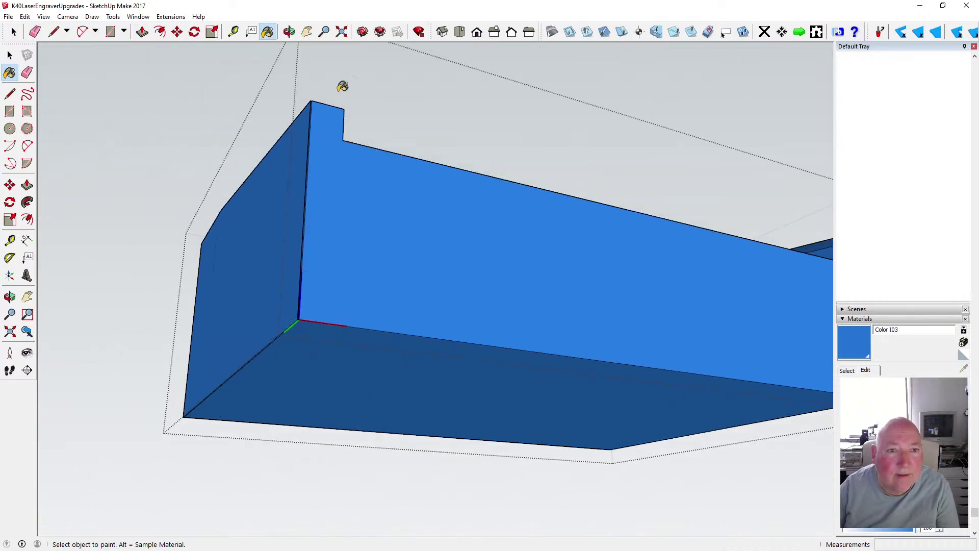
{"action": "scroll", "coordinate": [343, 86], "scroll_direction": "up", "scroll_amount": 8}
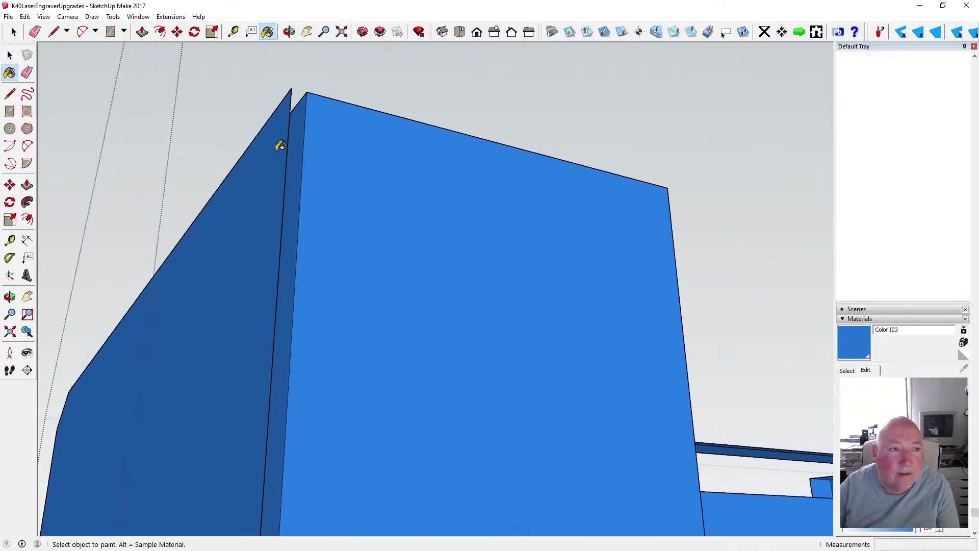
{"action": "key", "text": "l"}
{"action": "left_click", "coordinate": [291, 88]}
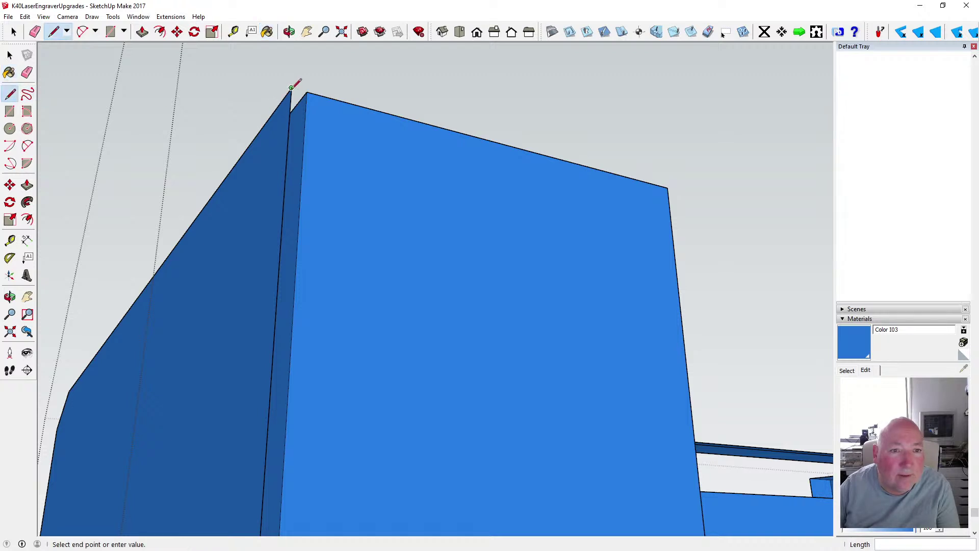
{"action": "left_click", "coordinate": [306, 92]}
{"action": "left_click", "coordinate": [267, 31]}
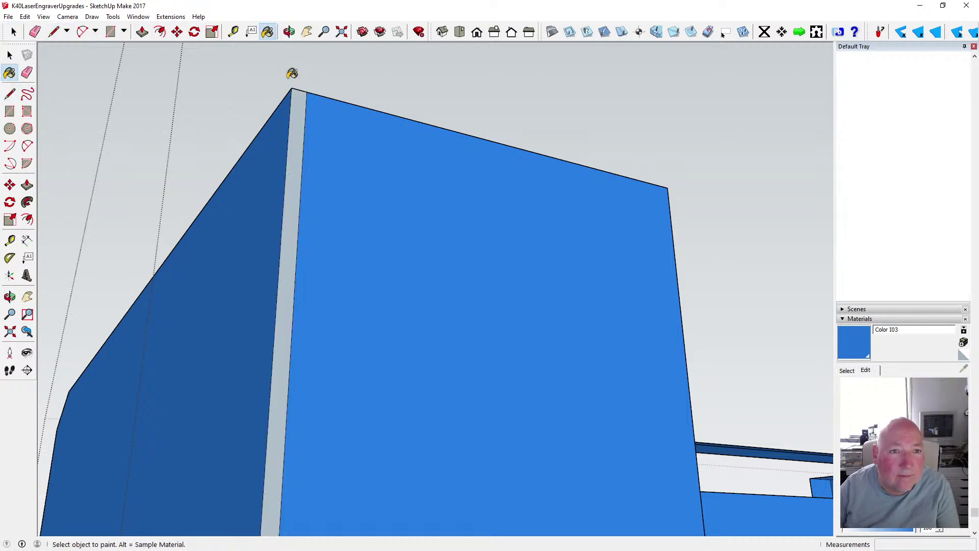
{"action": "left_click", "coordinate": [298, 95]}
Draw a 1 mm line across the gap at the bend in the side wall's top edge, closing both top strips
{"action": "left_click", "coordinate": [289, 31]}
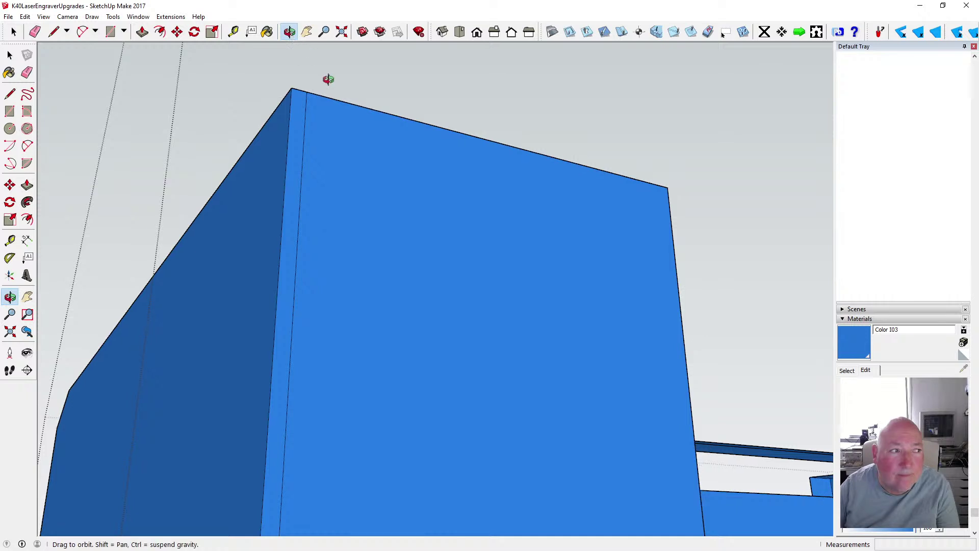
{"action": "left_click_drag", "start_coordinate": [328, 80], "coordinate": [442, 309]}
{"action": "scroll", "coordinate": [442, 309], "scroll_direction": "down", "scroll_amount": 5}
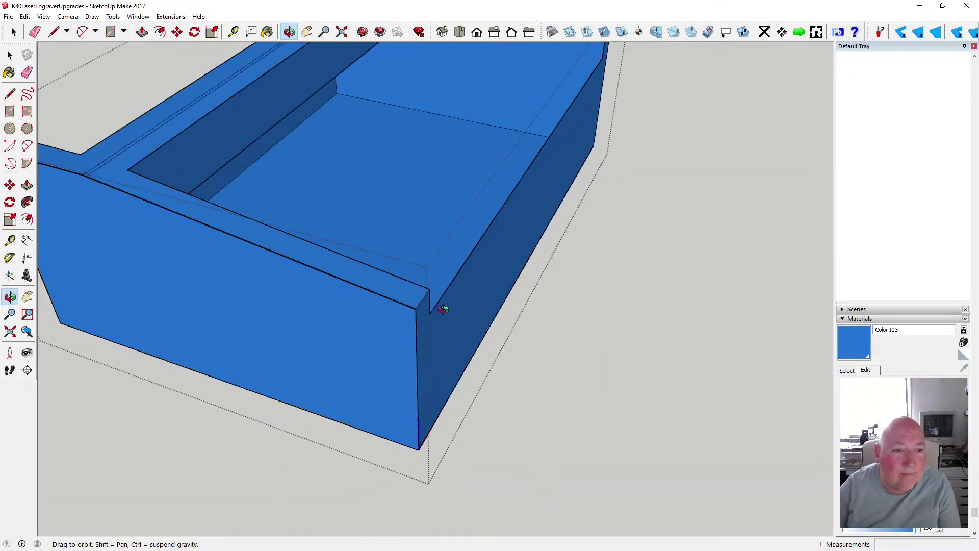
{"action": "scroll", "coordinate": [414, 306], "scroll_direction": "down", "scroll_amount": 2}
{"action": "scroll", "coordinate": [158, 197], "scroll_direction": "up", "scroll_amount": 5}
{"action": "scroll", "coordinate": [158, 195], "scroll_direction": "up", "scroll_amount": 5}
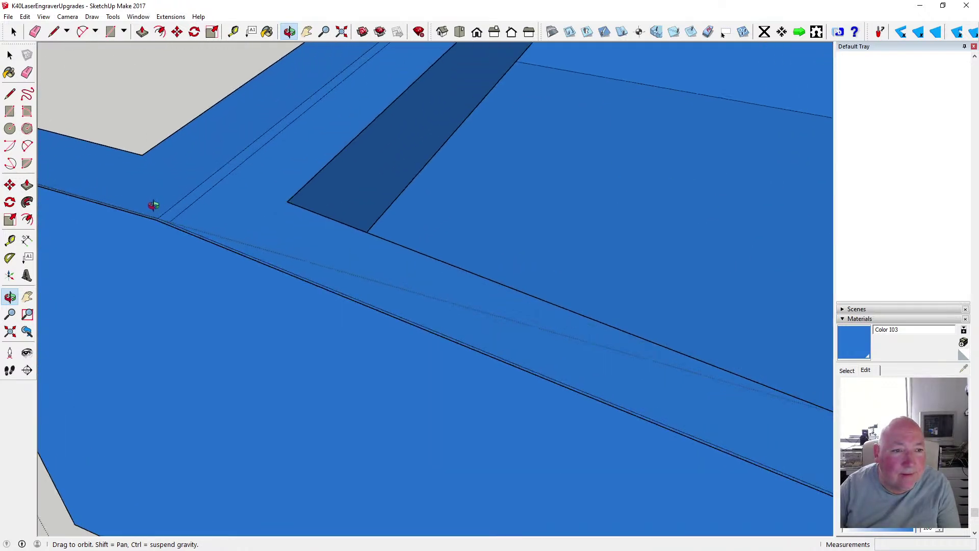
{"action": "left_click", "coordinate": [9, 94]}
{"action": "left_click", "coordinate": [170, 239]}
{"action": "left_click", "coordinate": [163, 241]}
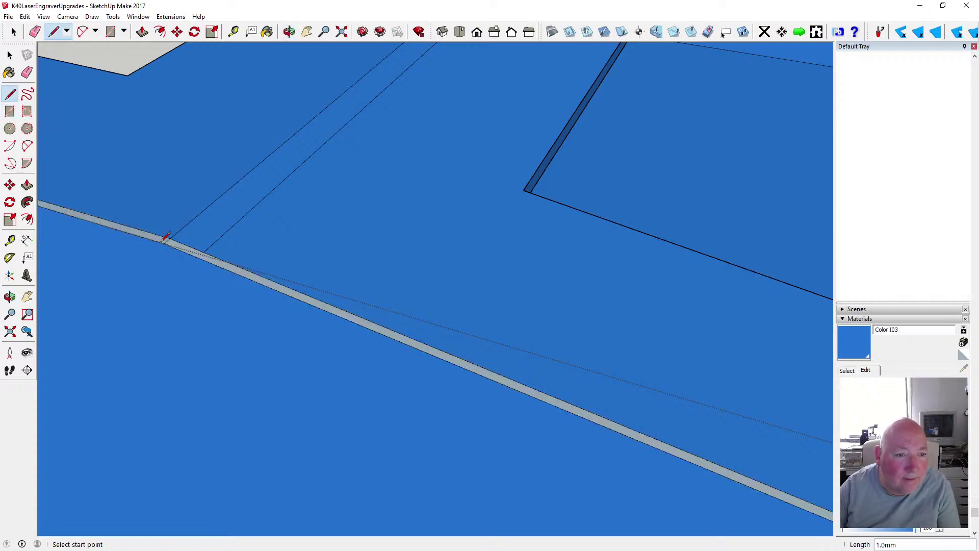
Paint the two narrow strips along the side wall's top edge, on either side of the bend, with Color 103
{"action": "left_click", "coordinate": [267, 32]}
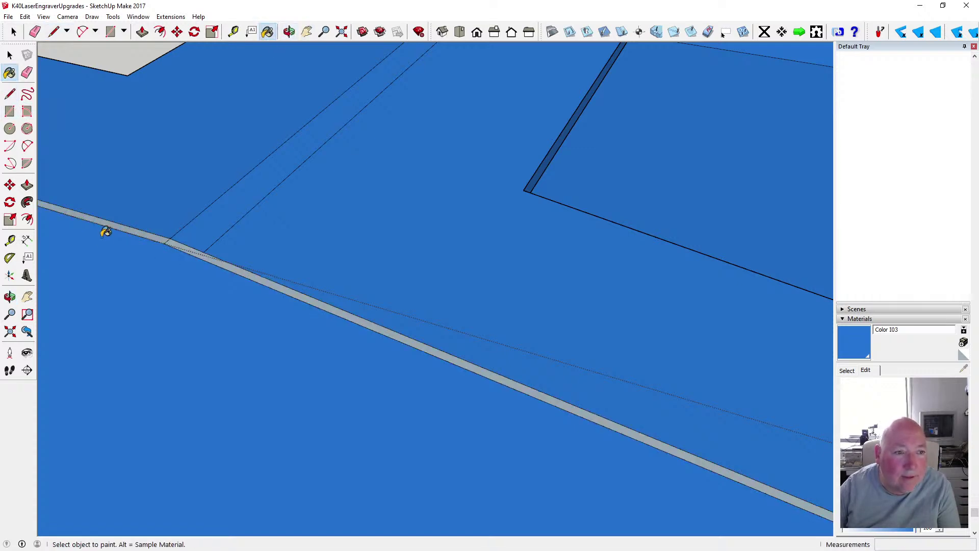
{"action": "left_click", "coordinate": [183, 243]}
{"action": "scroll", "coordinate": [179, 239], "scroll_direction": "down", "scroll_amount": 5}
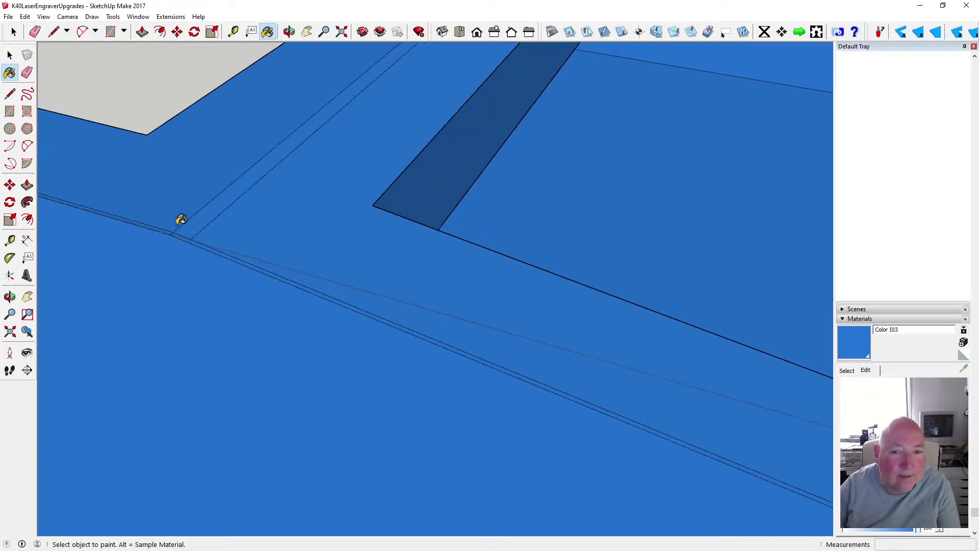
{"action": "scroll", "coordinate": [181, 219], "scroll_direction": "down", "scroll_amount": 6}
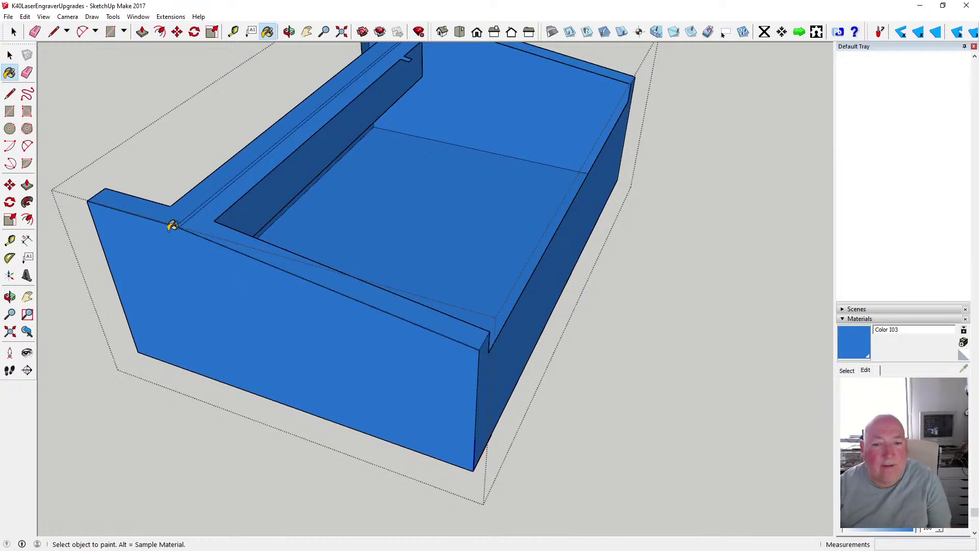
Close the case component and save the model
{"action": "left_click", "coordinate": [11, 56]}
{"action": "left_click", "coordinate": [17, 58]}
{"action": "left_click", "coordinate": [149, 118]}
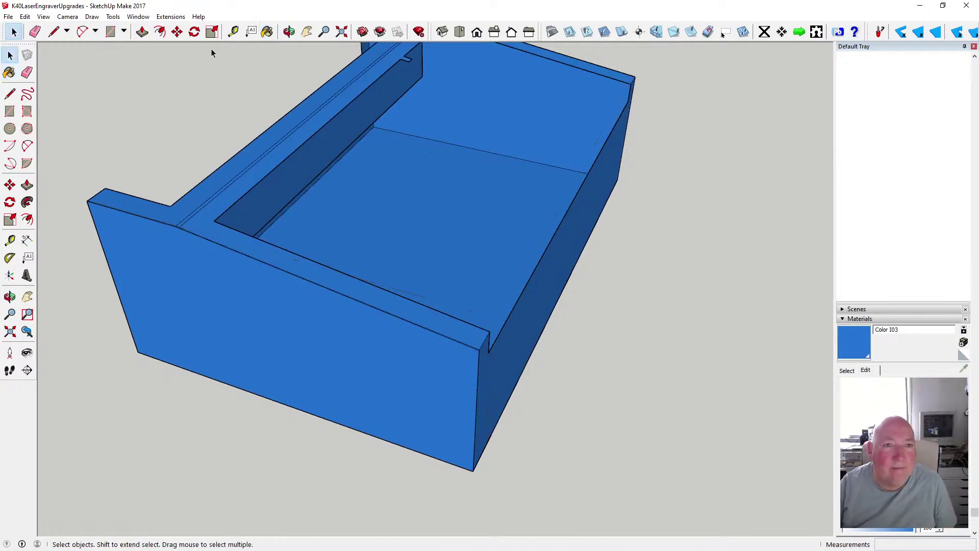
{"action": "left_click", "coordinate": [8, 16]}
{"action": "left_click", "coordinate": [46, 54]}
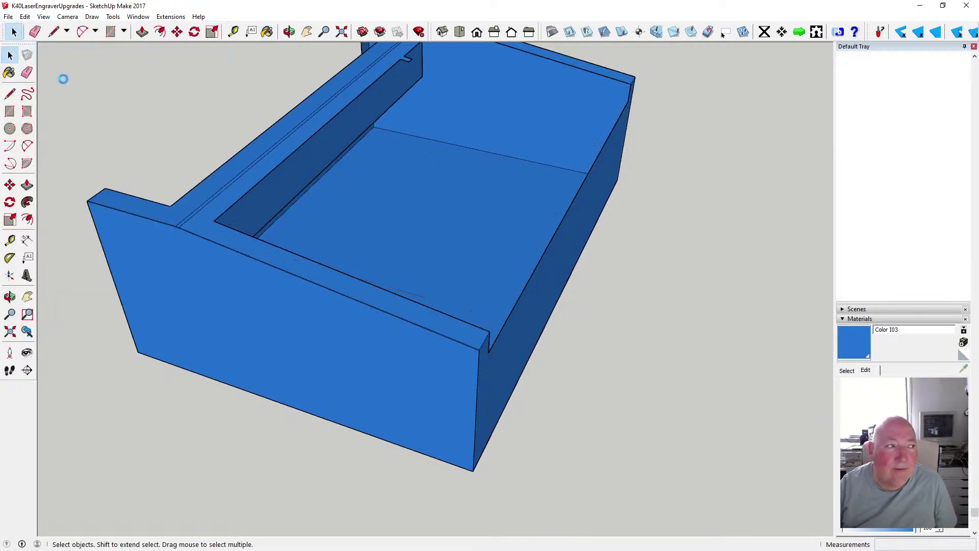
Open the case component and pull the divider's upper vertical face 1 mm out towards the main compartment
{"action": "left_click", "coordinate": [289, 32]}
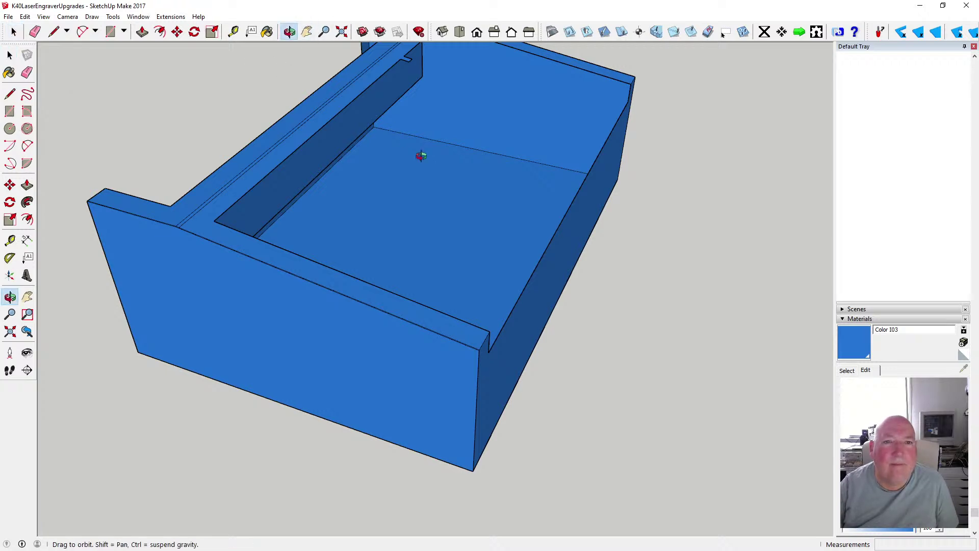
{"action": "scroll", "coordinate": [429, 153], "scroll_direction": "down", "scroll_amount": 4}
{"action": "left_click_drag", "start_coordinate": [438, 154], "coordinate": [390, 135]}
{"action": "left_click_drag", "start_coordinate": [557, 213], "coordinate": [651, 282]}
{"action": "scroll", "coordinate": [498, 197], "scroll_direction": "up", "scroll_amount": 3}
{"action": "scroll", "coordinate": [651, 281], "scroll_direction": "up", "scroll_amount": 5}
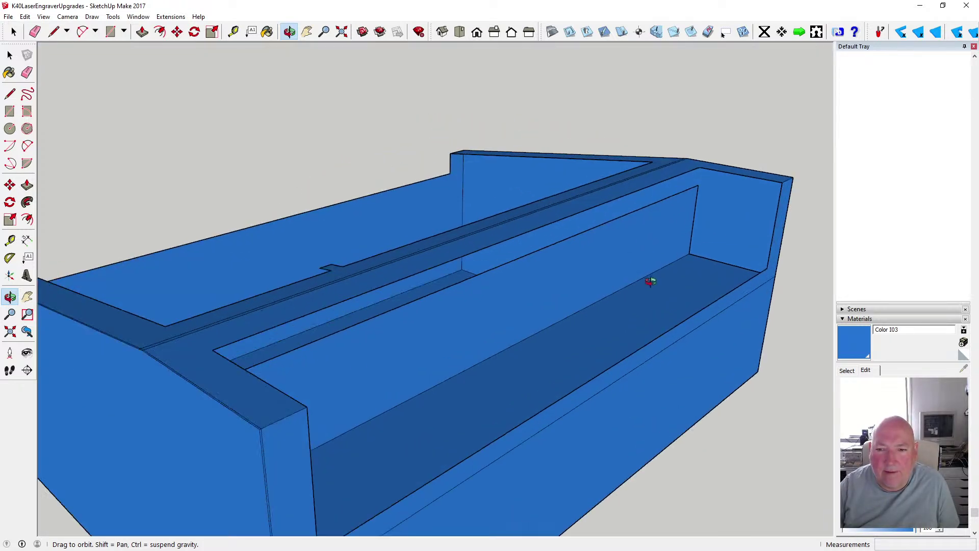
{"action": "scroll", "coordinate": [588, 271], "scroll_direction": "down", "scroll_amount": 3}
{"action": "left_click_drag", "start_coordinate": [541, 273], "coordinate": [606, 203]}
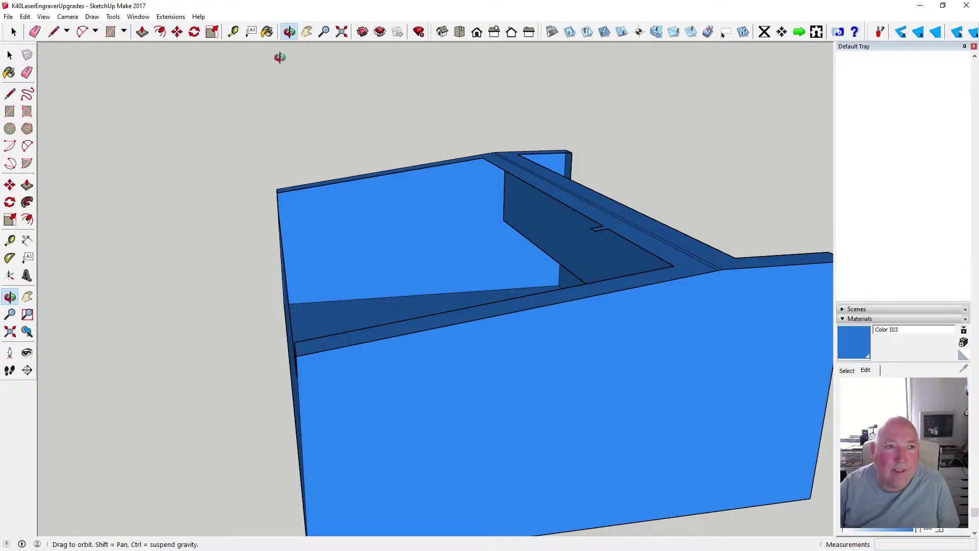
{"action": "key", "text": "space"}
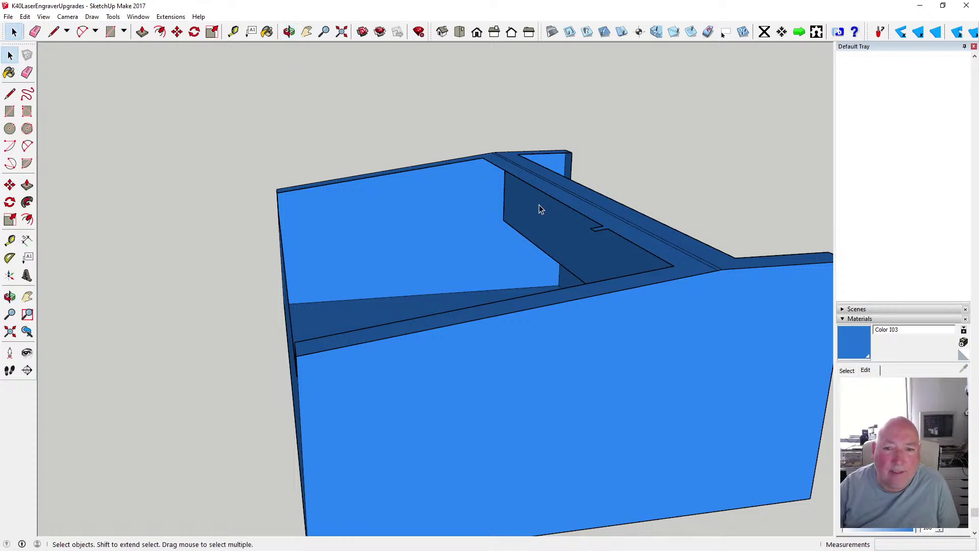
{"action": "double_click", "coordinate": [529, 209]}
{"action": "key", "text": "p"}
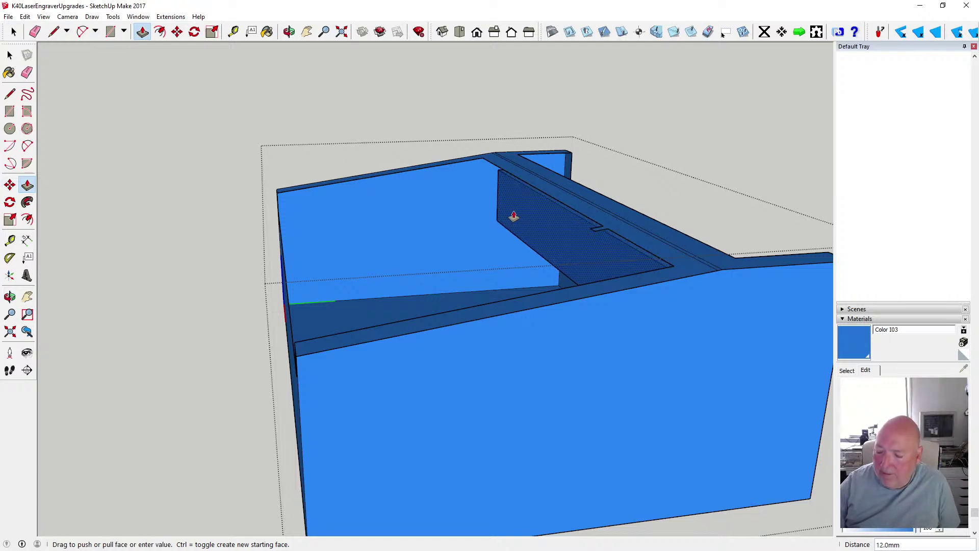
{"action": "type", "text": "1"}
{"action": "key", "text": "Return"}
Pull the underside of the overhang below the divider down 1 mm
{"action": "key", "text": "o"}
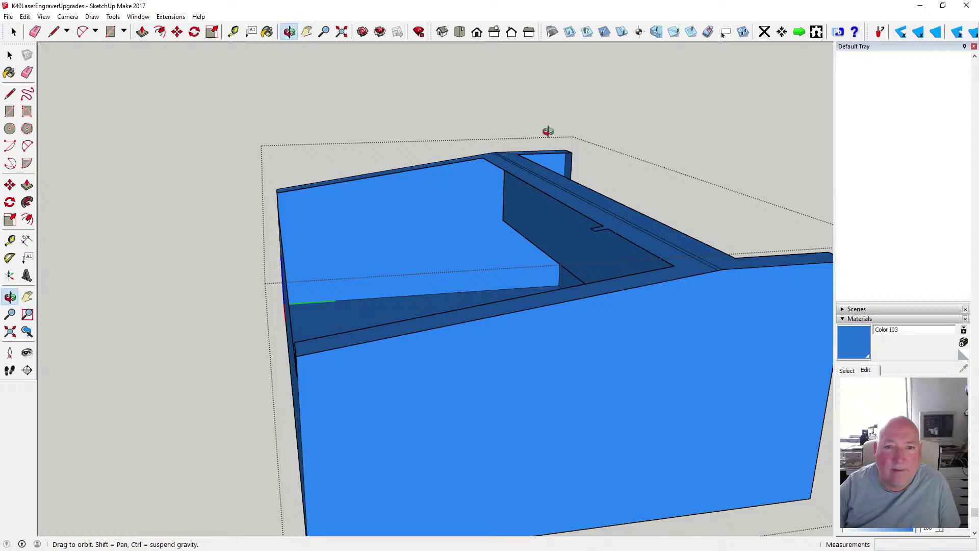
{"action": "left_click_drag", "start_coordinate": [549, 131], "coordinate": [465, 173]}
{"action": "scroll", "coordinate": [525, 260], "scroll_direction": "up", "scroll_amount": 5}
{"action": "scroll", "coordinate": [522, 254], "scroll_direction": "down", "scroll_amount": 5}
{"action": "scroll", "coordinate": [553, 263], "scroll_direction": "up", "scroll_amount": 5}
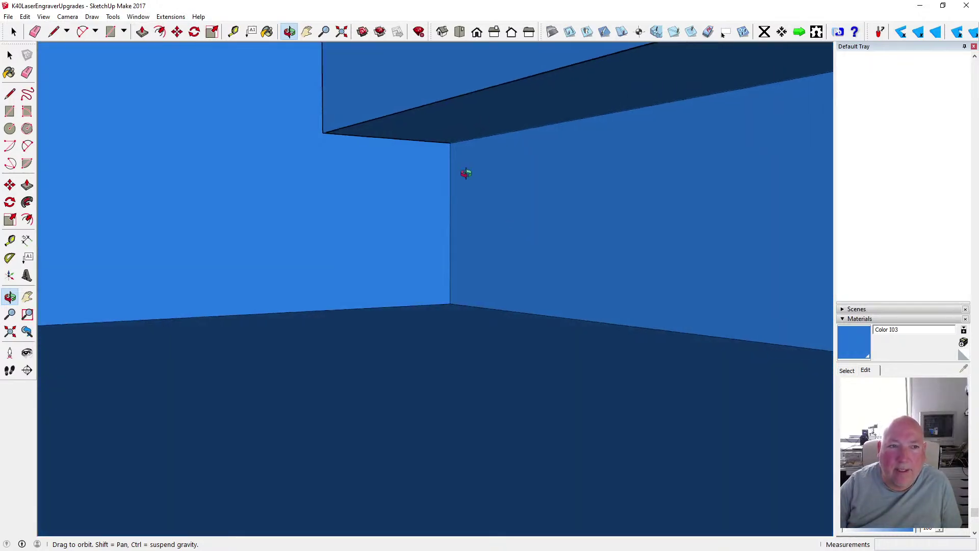
{"action": "left_click", "coordinate": [142, 33]}
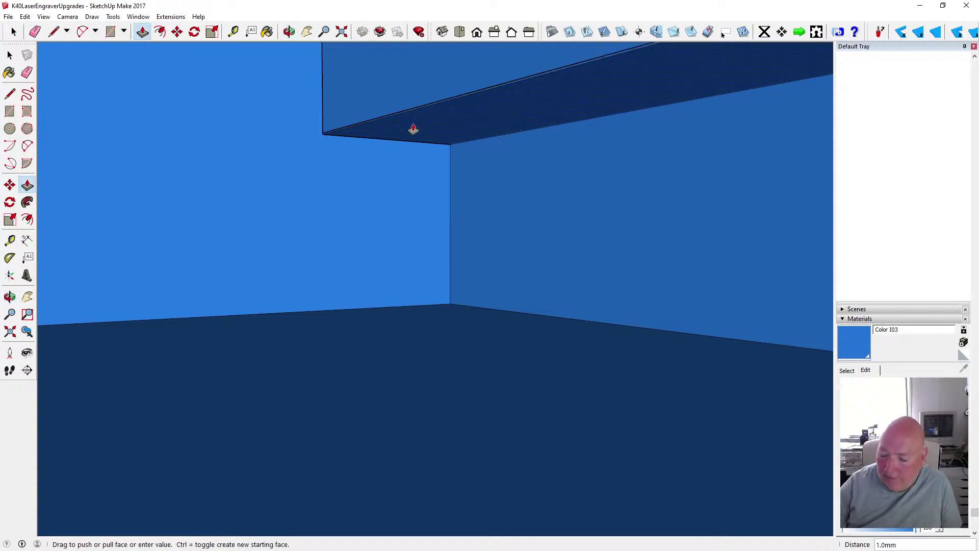
{"action": "key", "text": "space"}
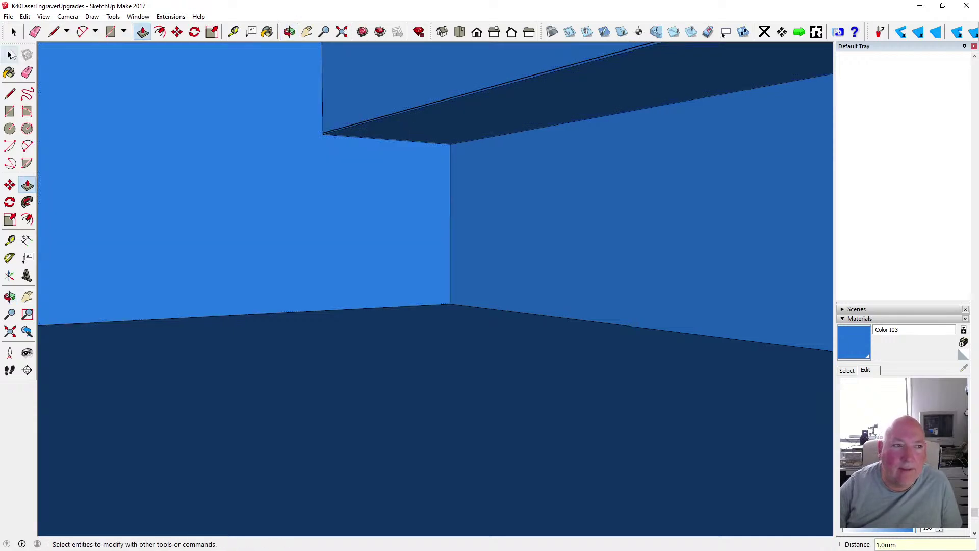
Inspect the rear compartment's inner corner and floor edges with X-ray faces, and restore the normal face style
{"action": "scroll", "coordinate": [404, 256], "scroll_direction": "down", "scroll_amount": 1}
{"action": "left_click", "coordinate": [290, 32]}
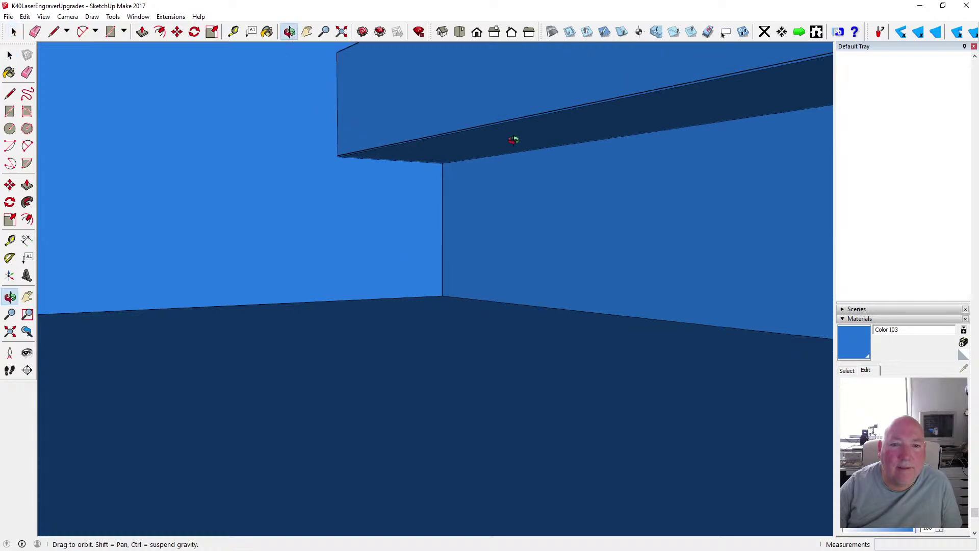
{"action": "left_click_drag", "start_coordinate": [514, 138], "coordinate": [349, 146]}
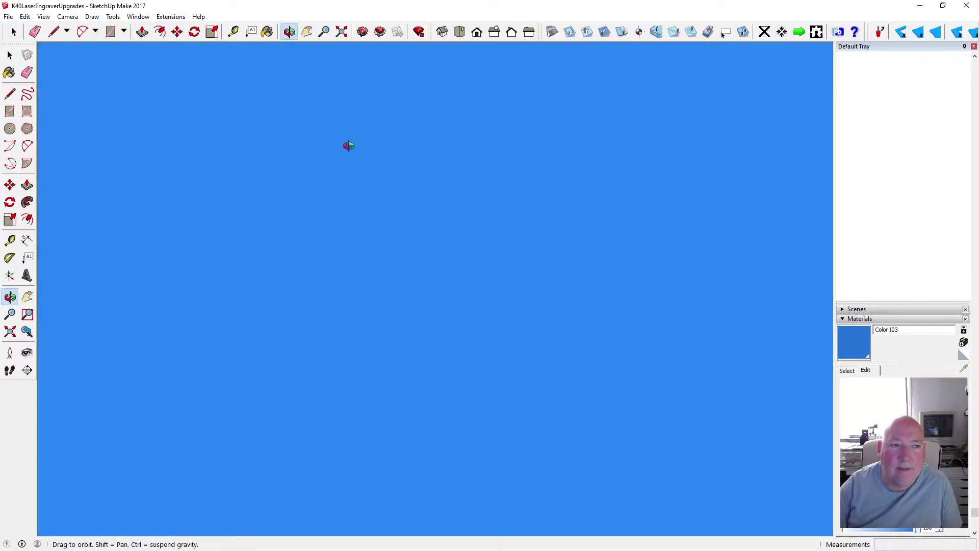
{"action": "left_click", "coordinate": [341, 34]}
{"action": "left_click_drag", "start_coordinate": [414, 126], "coordinate": [186, 282]}
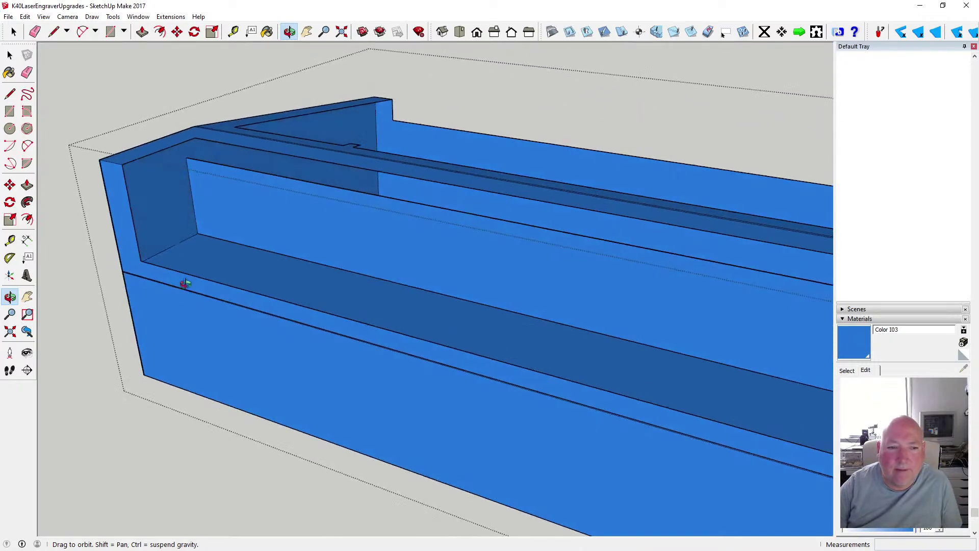
{"action": "left_click", "coordinate": [43, 16]}
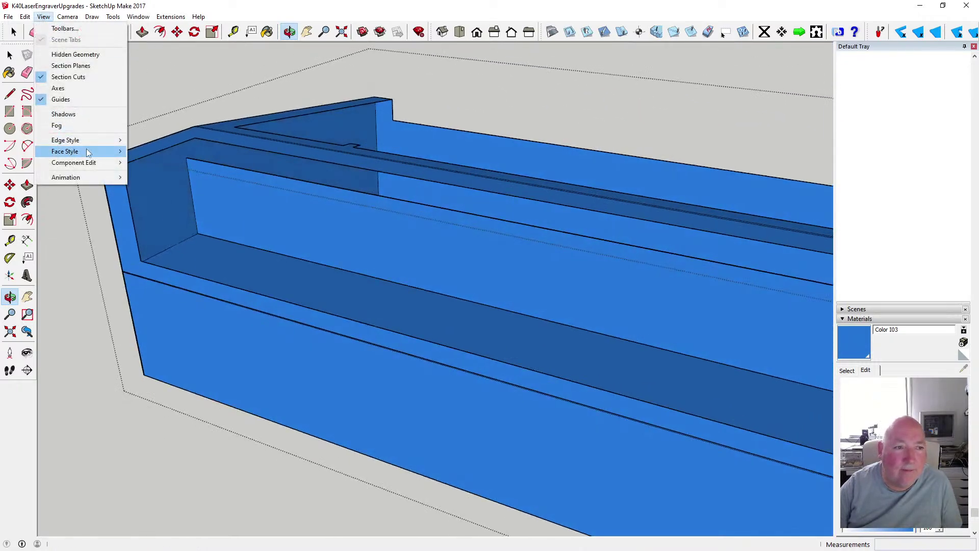
{"action": "mouse_move", "coordinate": [88, 152]}
{"action": "left_click", "coordinate": [137, 150]}
{"action": "scroll", "coordinate": [209, 238], "scroll_direction": "up", "scroll_amount": 6}
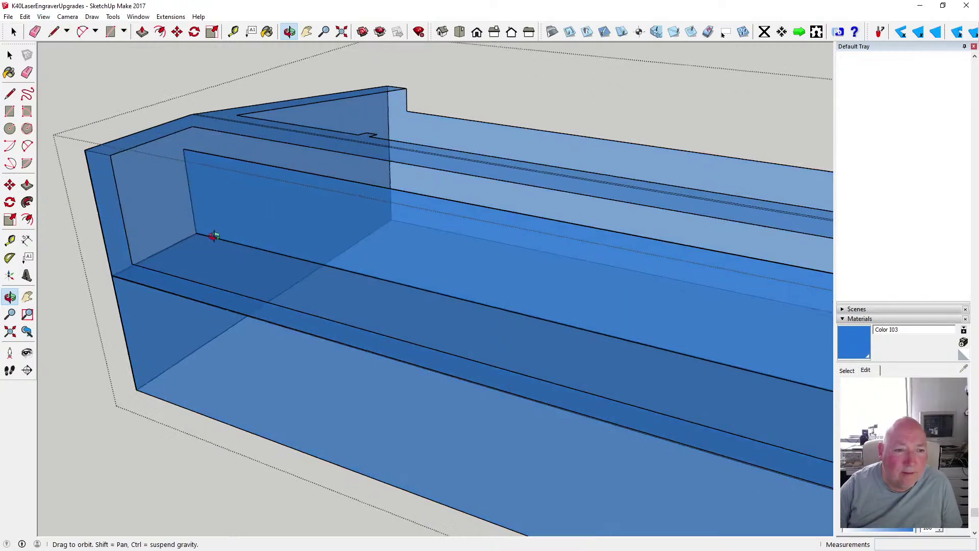
{"action": "left_click_drag", "start_coordinate": [200, 240], "coordinate": [62, 234]}
{"action": "left_click_drag", "start_coordinate": [254, 259], "coordinate": [214, 248]}
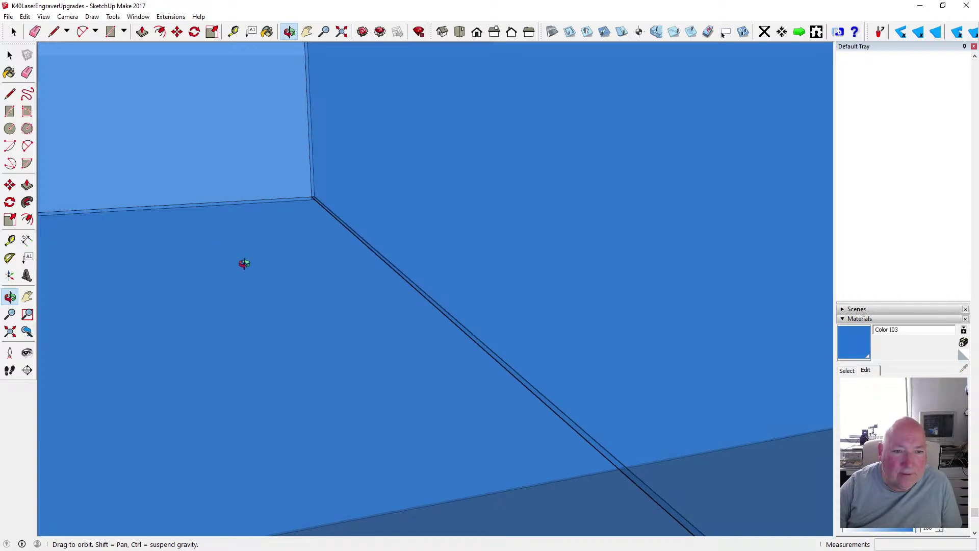
{"action": "scroll", "coordinate": [245, 262], "scroll_direction": "down", "scroll_amount": 5}
{"action": "left_click", "coordinate": [43, 17]}
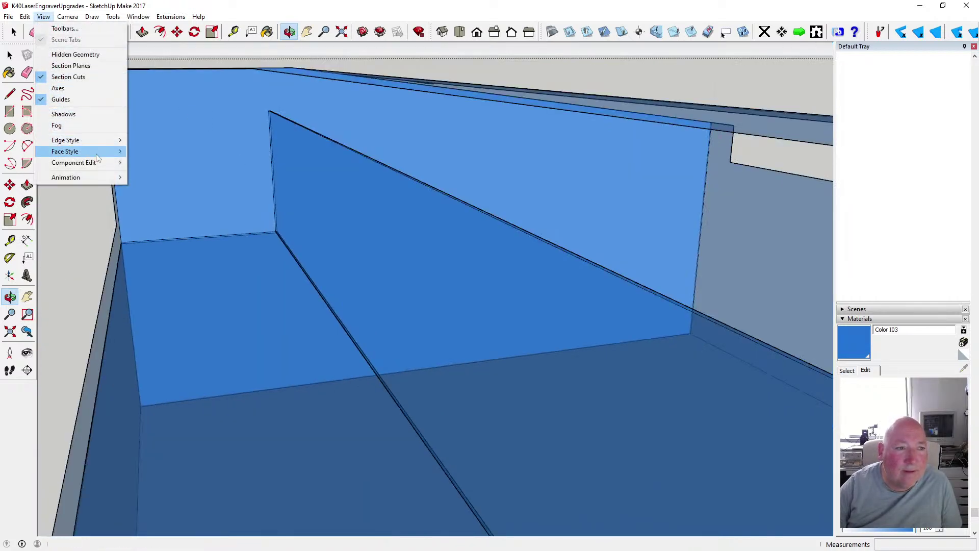
{"action": "mouse_move", "coordinate": [87, 151]}
{"action": "left_click", "coordinate": [148, 148]}
Delete the leftover edge running parallel to the lower edge of the overhang's vertical face
{"action": "left_click_drag", "start_coordinate": [340, 47], "coordinate": [80, 70]}
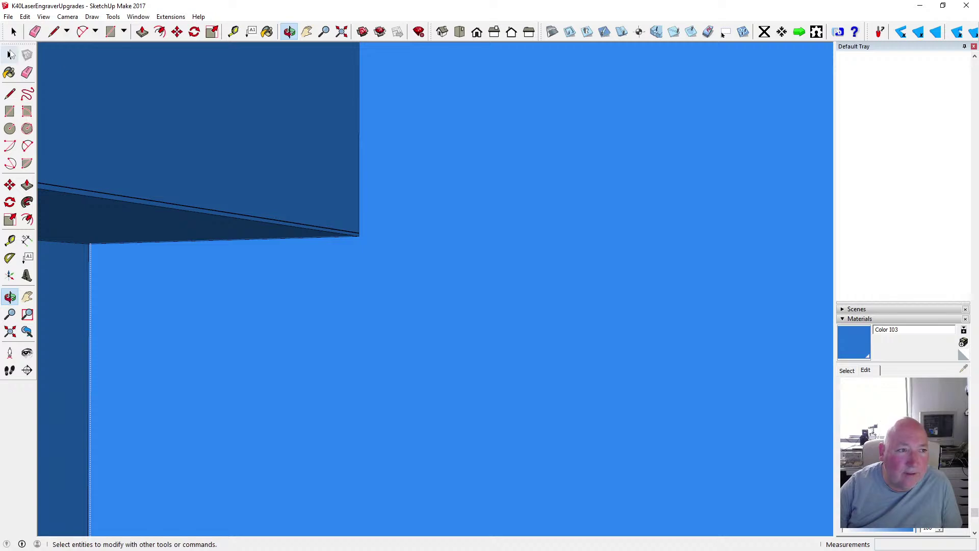
{"action": "left_click", "coordinate": [10, 55]}
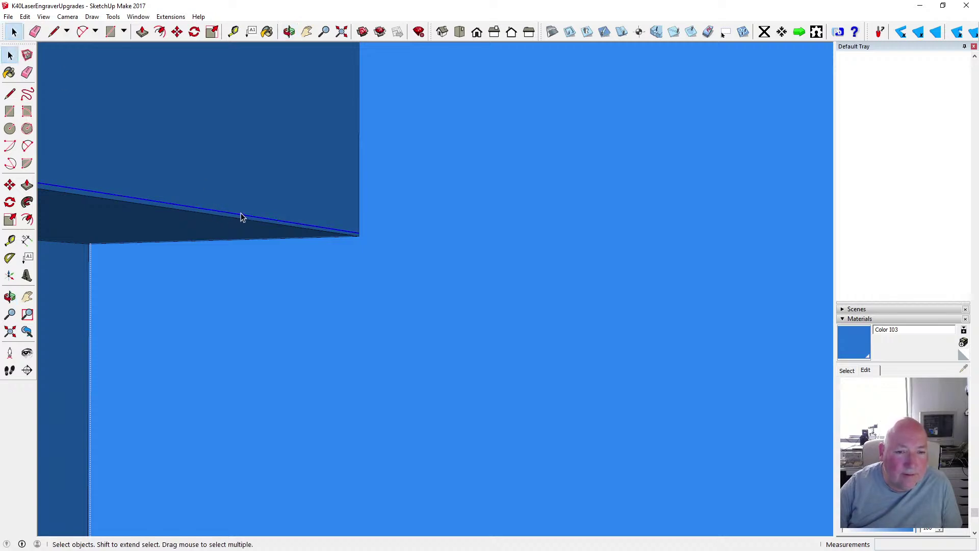
{"action": "key", "text": "Delete"}
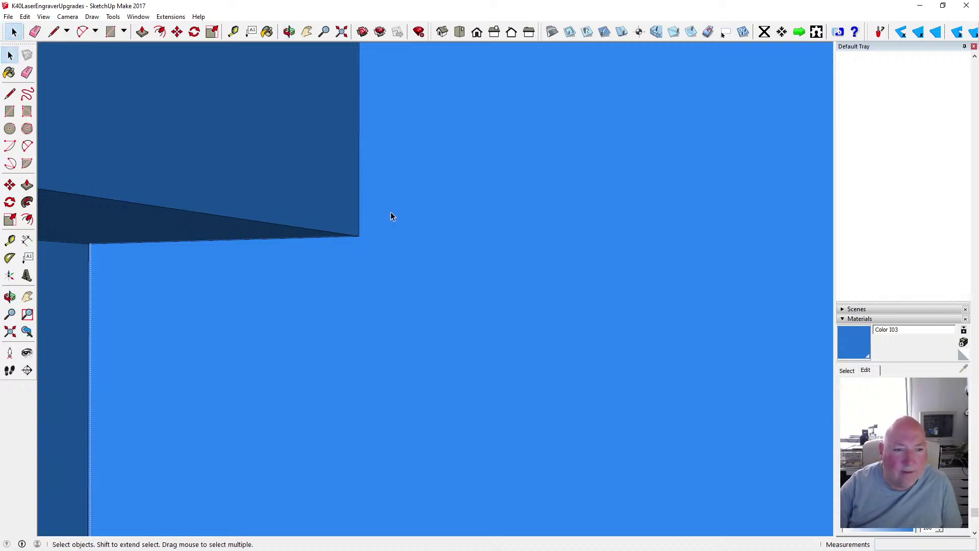
{"action": "scroll", "coordinate": [391, 213], "scroll_direction": "down", "scroll_amount": 6}
Examine the case's outer walls, corner edges and rear compartment from several sides, and close the component
{"action": "key", "text": "shift+z"}
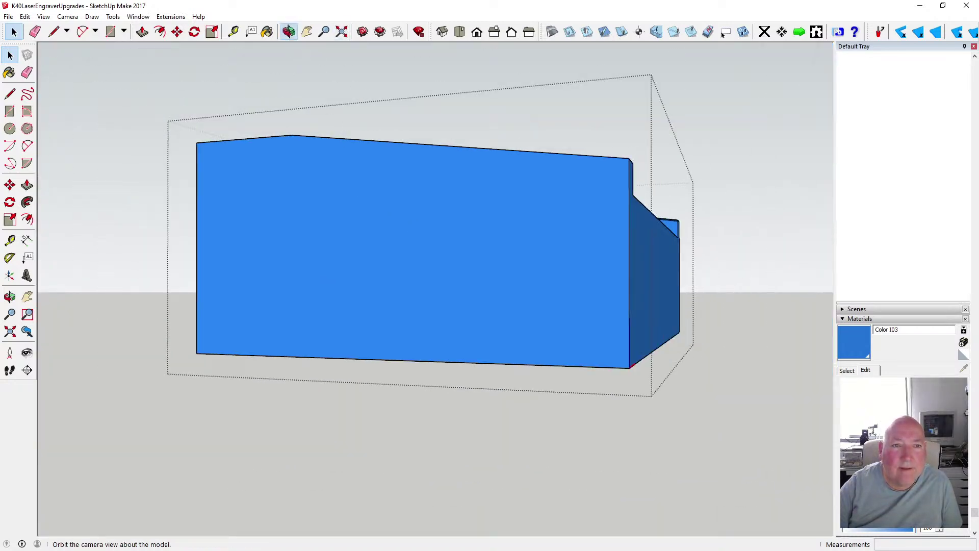
{"action": "middle_click_drag", "start_coordinate": [388, 204], "coordinate": [221, 247]}
{"action": "scroll", "coordinate": [280, 264], "scroll_direction": "up", "scroll_amount": 5}
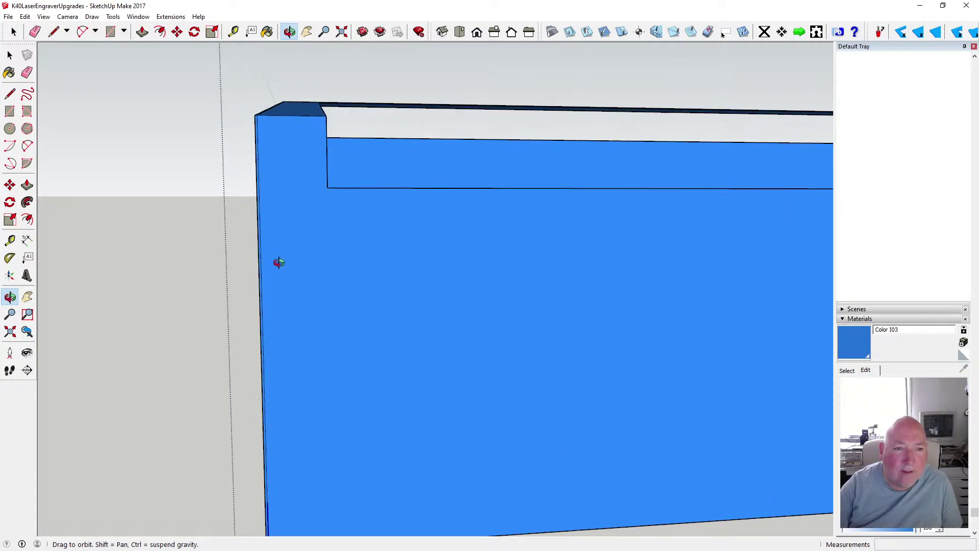
{"action": "middle_click_drag", "start_coordinate": [279, 263], "coordinate": [236, 215]}
{"action": "left_click", "coordinate": [9, 54]}
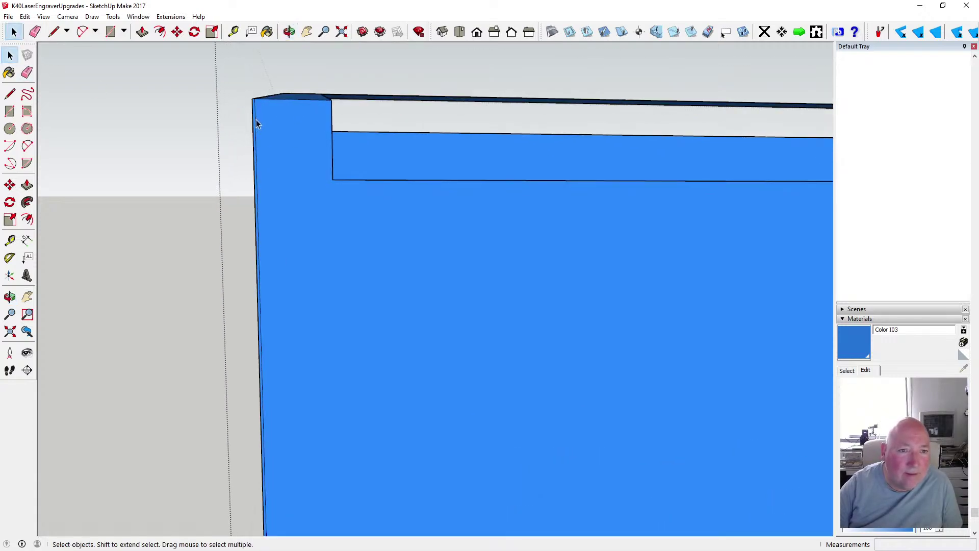
{"action": "left_click", "coordinate": [288, 32]}
{"action": "left_click_drag", "start_coordinate": [278, 116], "coordinate": [125, 152]}
{"action": "left_click_drag", "start_coordinate": [201, 215], "coordinate": [556, 235]}
{"action": "scroll", "coordinate": [475, 257], "scroll_direction": "down", "scroll_amount": 3}
{"action": "left_click_drag", "start_coordinate": [476, 258], "coordinate": [358, 277]}
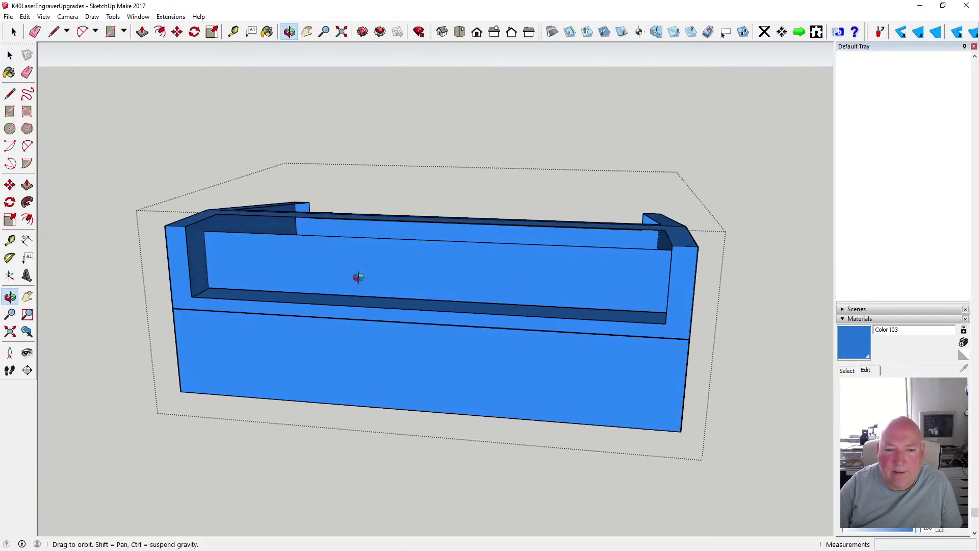
{"action": "left_click_drag", "start_coordinate": [449, 280], "coordinate": [356, 271]}
{"action": "scroll", "coordinate": [207, 209], "scroll_direction": "up", "scroll_amount": 4}
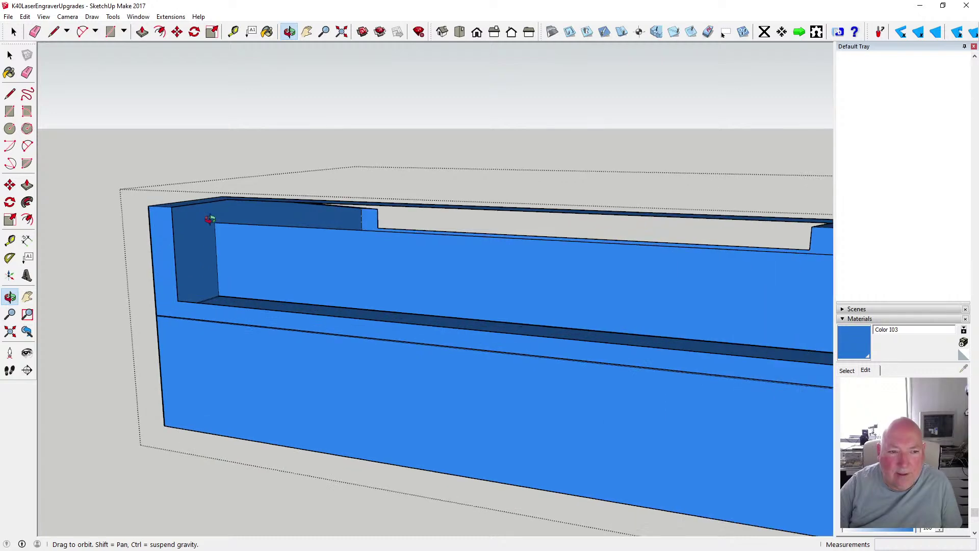
{"action": "left_click_drag", "start_coordinate": [230, 226], "coordinate": [177, 246]}
{"action": "scroll", "coordinate": [177, 247], "scroll_direction": "down", "scroll_amount": 5}
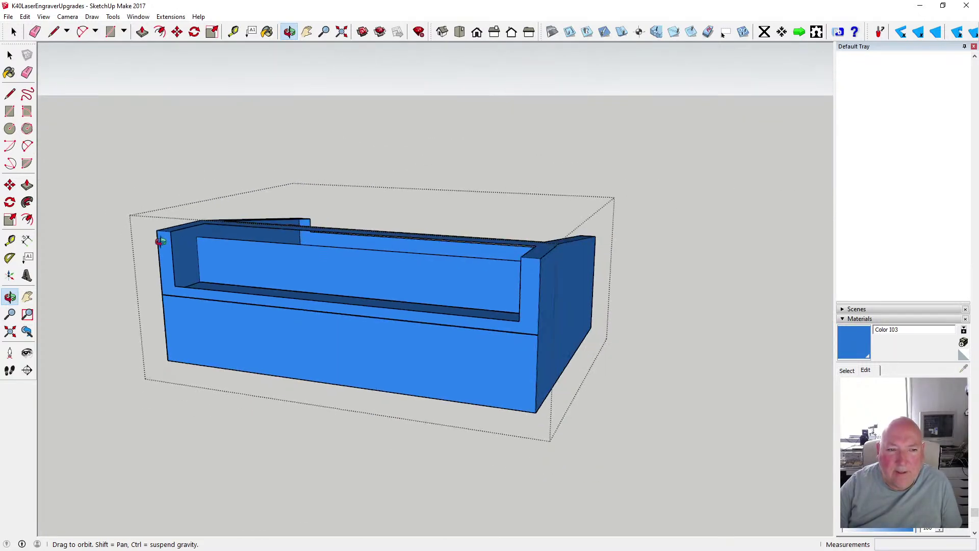
{"action": "left_click", "coordinate": [9, 55]}
{"action": "left_click", "coordinate": [110, 114]}
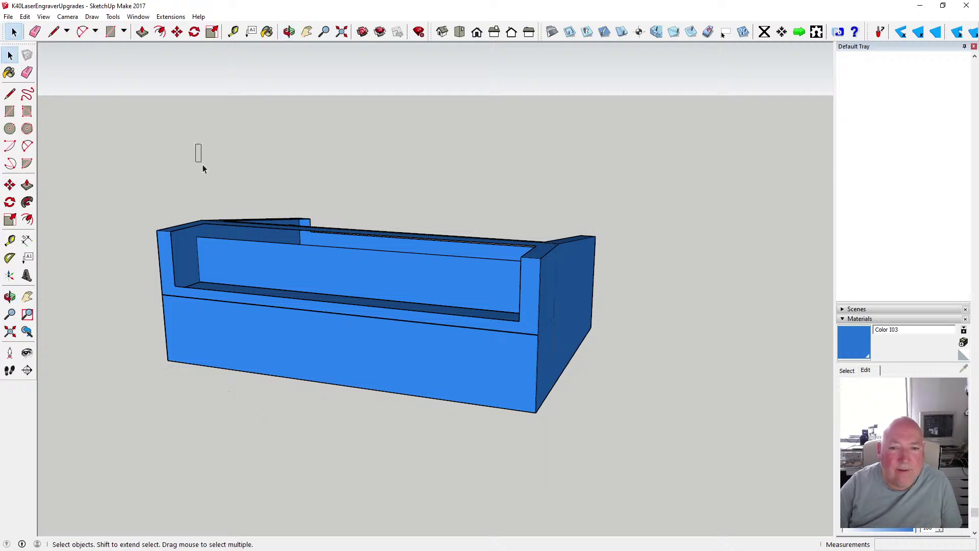
Measure the width and depth of the case's underside
{"action": "left_click", "coordinate": [288, 32]}
{"action": "left_click_drag", "start_coordinate": [301, 61], "coordinate": [251, 332]}
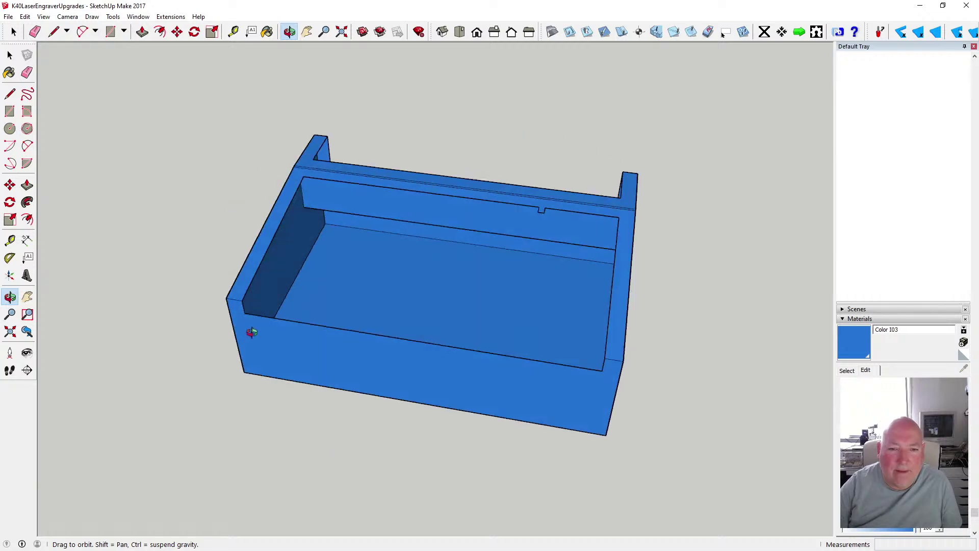
{"action": "left_click_drag", "start_coordinate": [331, 298], "coordinate": [431, 145]}
{"action": "left_click", "coordinate": [233, 31]}
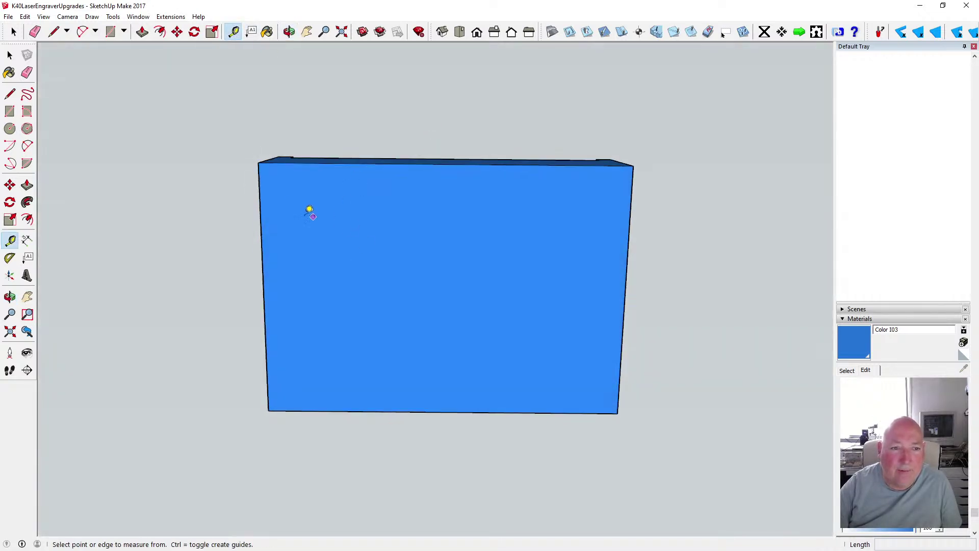
{"action": "left_click", "coordinate": [260, 198]}
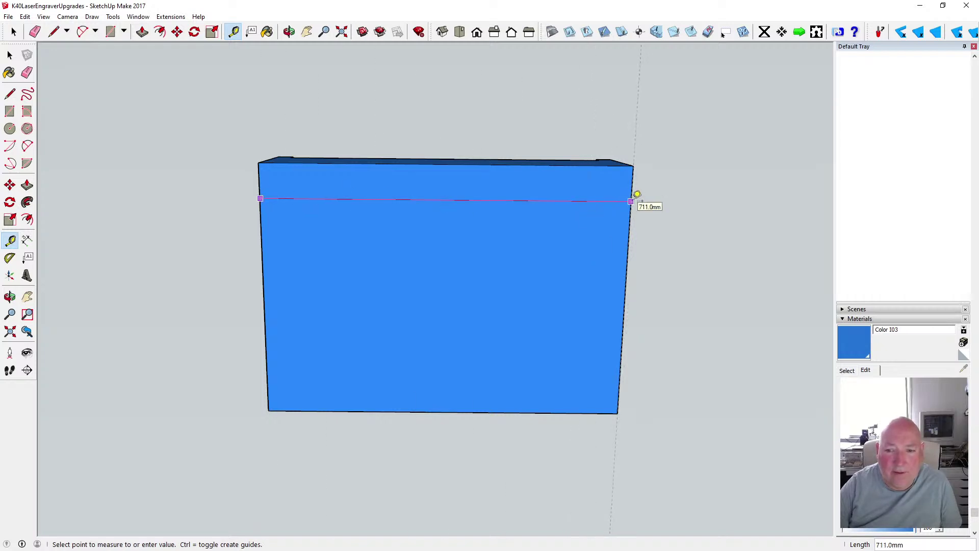
{"action": "left_click", "coordinate": [427, 391]}
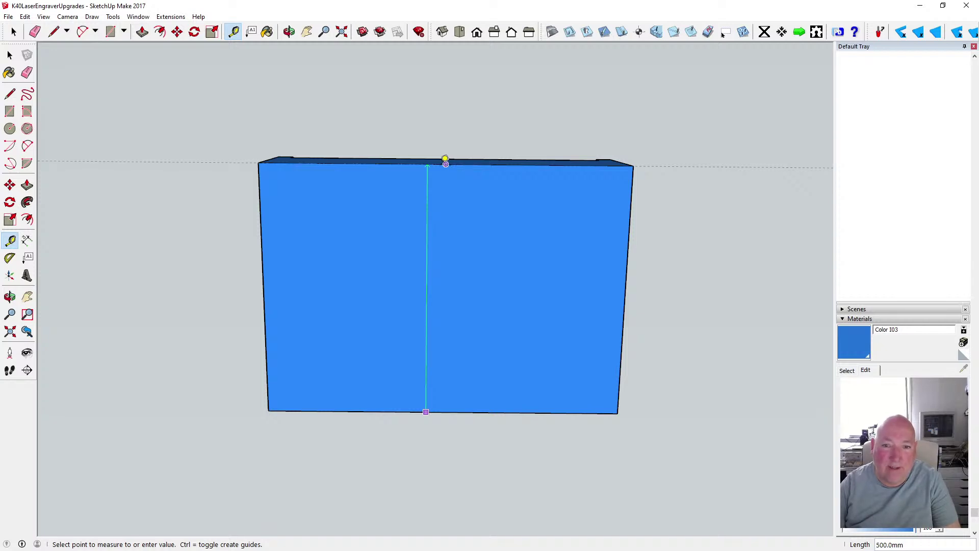
Finish measuring the depth of the case's underside and examine the open case from above, its side and its front corner
{"action": "left_click", "coordinate": [446, 159]}
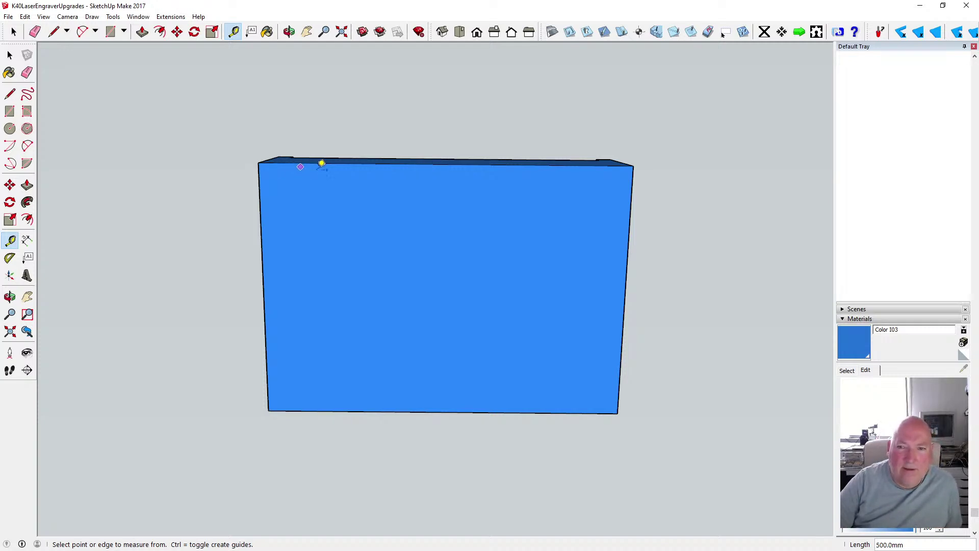
{"action": "left_click", "coordinate": [289, 32]}
{"action": "left_click_drag", "start_coordinate": [405, 201], "coordinate": [395, 357]}
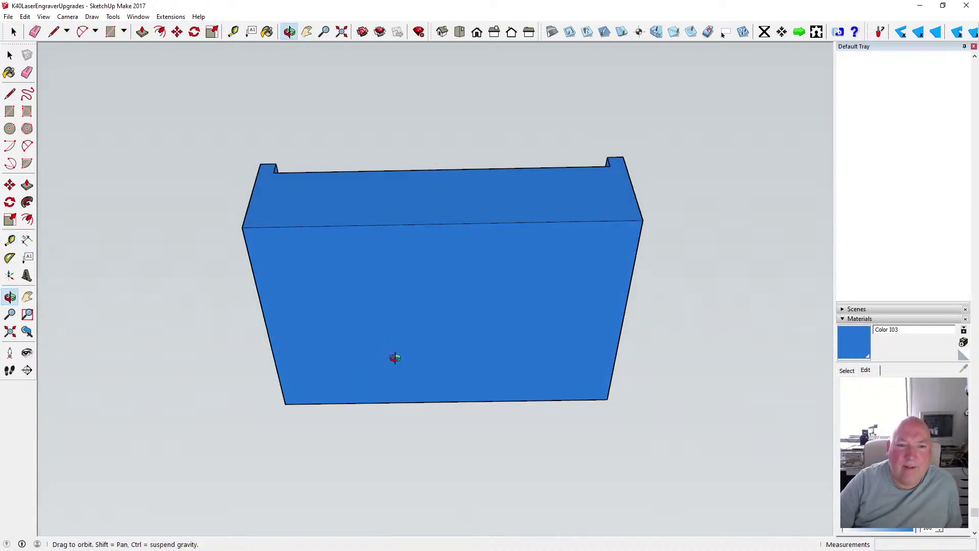
{"action": "left_click_drag", "start_coordinate": [393, 257], "coordinate": [387, 360]}
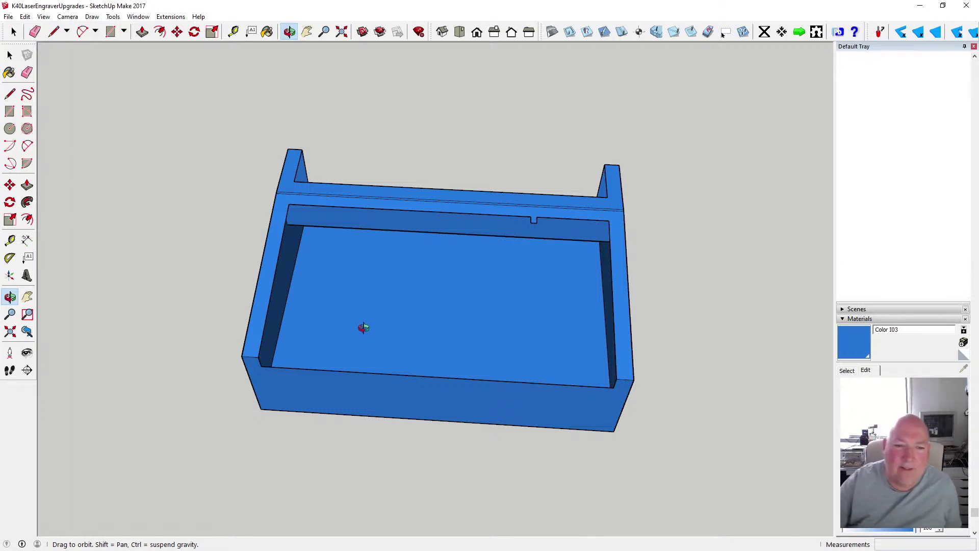
{"action": "scroll", "coordinate": [326, 323], "scroll_direction": "down", "scroll_amount": 2}
{"action": "scroll", "coordinate": [429, 318], "scroll_direction": "up", "scroll_amount": 4}
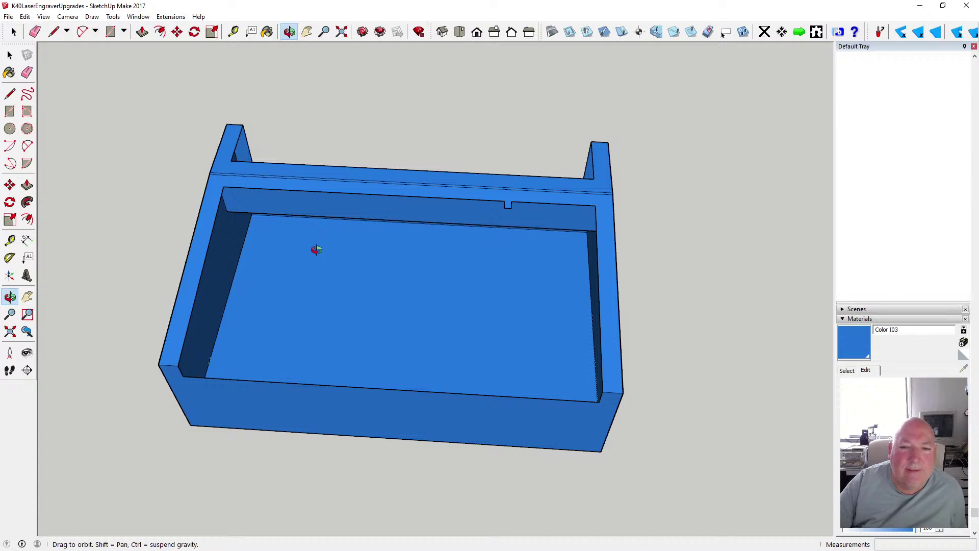
{"action": "mouse_move", "coordinate": [547, 254]}
{"action": "left_mouse_down"}
{"action": "mouse_move", "coordinate": [243, 172]}
{"action": "mouse_move", "coordinate": [361, 208]}
{"action": "mouse_move", "coordinate": [349, 237]}
{"action": "mouse_move", "coordinate": [365, 261]}
{"action": "mouse_move", "coordinate": [401, 244]}
{"action": "left_mouse_up"}
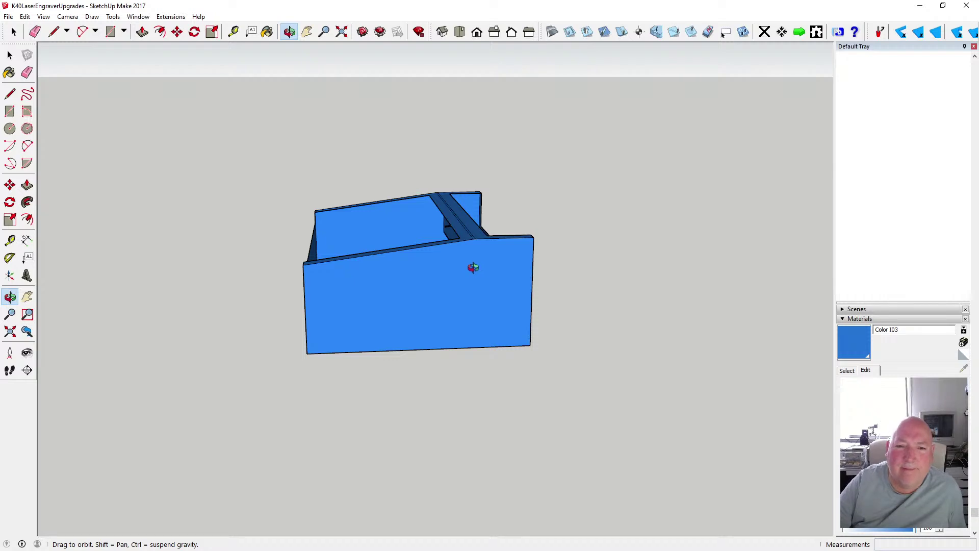
{"action": "left_click_drag", "start_coordinate": [472, 268], "coordinate": [551, 216]}
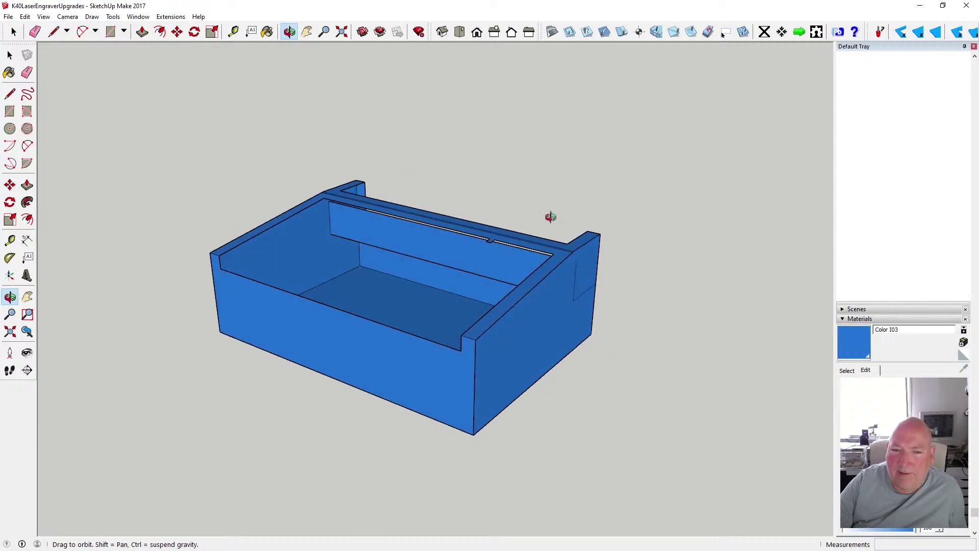
Turn on the visibility of the Rear Lid, Right Hand Front Lid and Left Hand Front Lid layers
{"action": "left_click", "coordinate": [844, 322]}
{"action": "scroll", "coordinate": [823, 300], "scroll_direction": "up", "scroll_amount": 1}
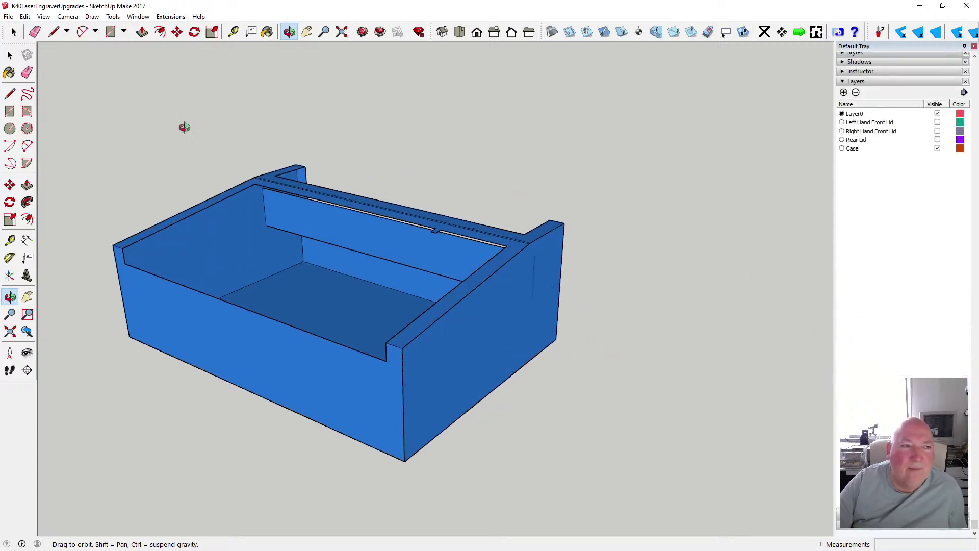
{"action": "key", "text": "space"}
{"action": "left_click", "coordinate": [938, 140]}
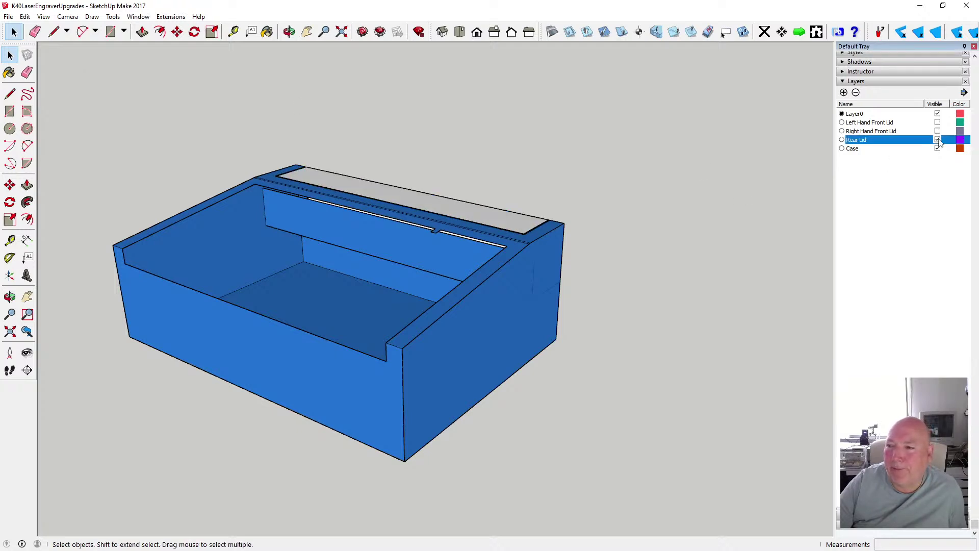
{"action": "left_click", "coordinate": [937, 131]}
{"action": "left_click", "coordinate": [937, 122]}
{"action": "scroll", "coordinate": [446, 274], "scroll_direction": "down", "scroll_amount": 2}
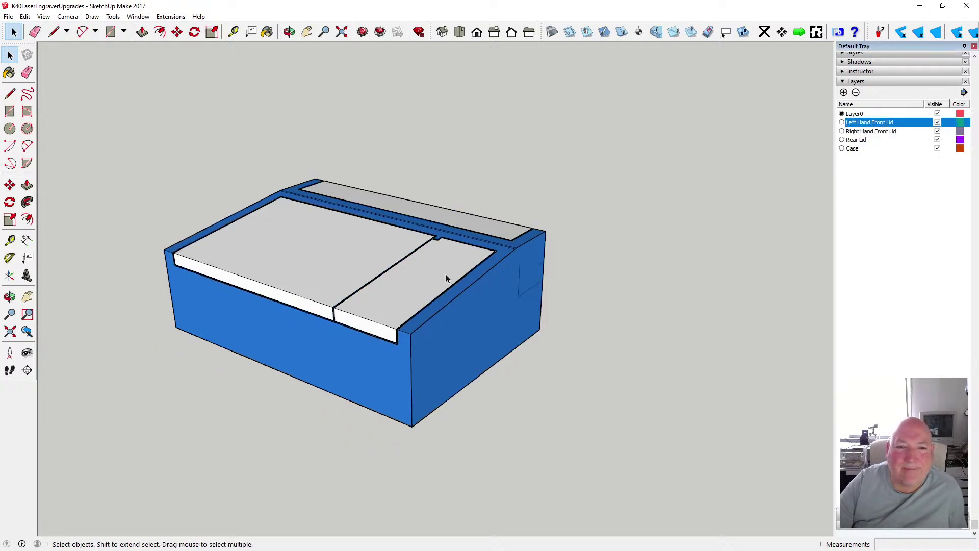
Look over the case with all lids fitted from several sides and save the model
{"action": "key", "text": "o"}
{"action": "mouse_move", "coordinate": [349, 282]}
{"action": "left_mouse_down"}
{"action": "mouse_move", "coordinate": [507, 301]}
{"action": "mouse_move", "coordinate": [299, 308]}
{"action": "mouse_move", "coordinate": [276, 321]}
{"action": "mouse_move", "coordinate": [360, 291]}
{"action": "mouse_move", "coordinate": [402, 286]}
{"action": "mouse_move", "coordinate": [409, 295]}
{"action": "mouse_move", "coordinate": [349, 298]}
{"action": "left_mouse_up"}
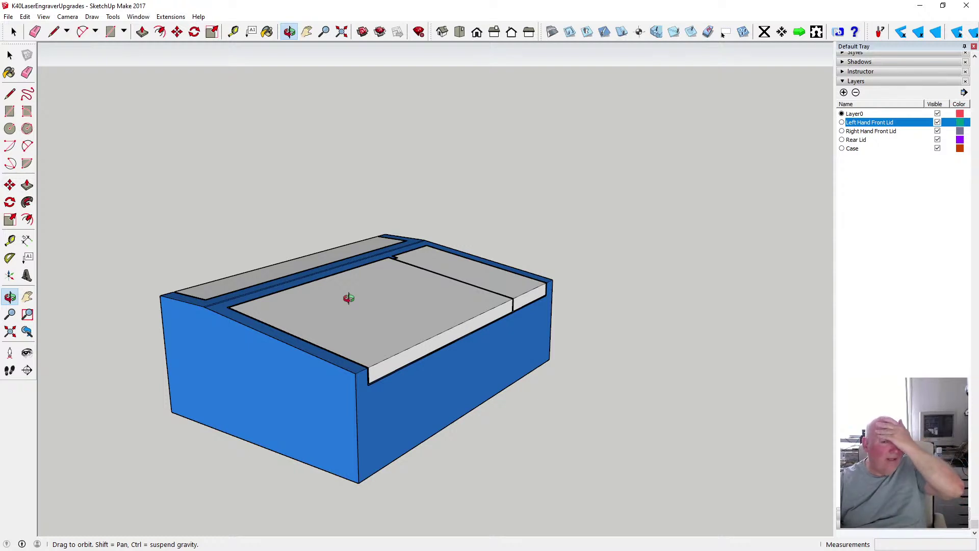
{"action": "left_click_drag", "start_coordinate": [328, 328], "coordinate": [253, 354]}
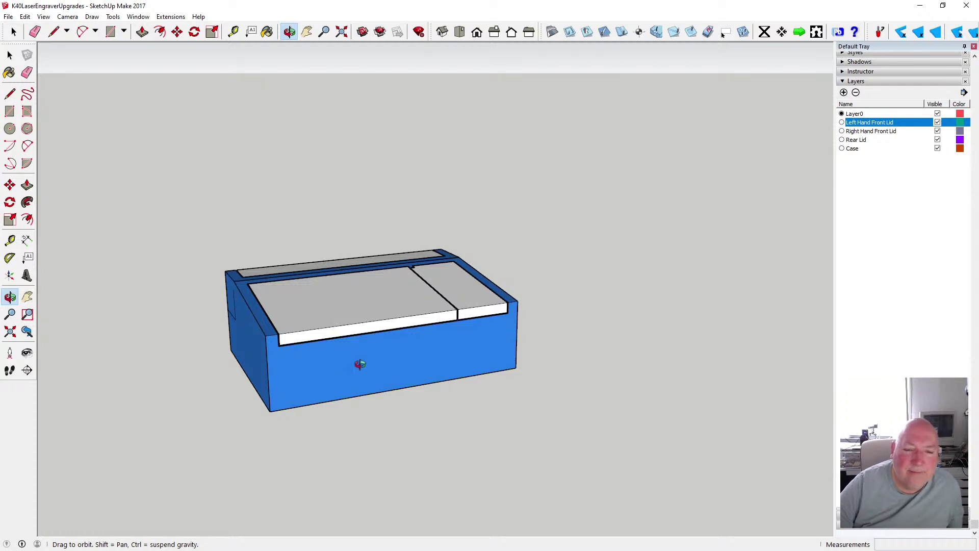
{"action": "left_click_drag", "start_coordinate": [367, 359], "coordinate": [204, 372]}
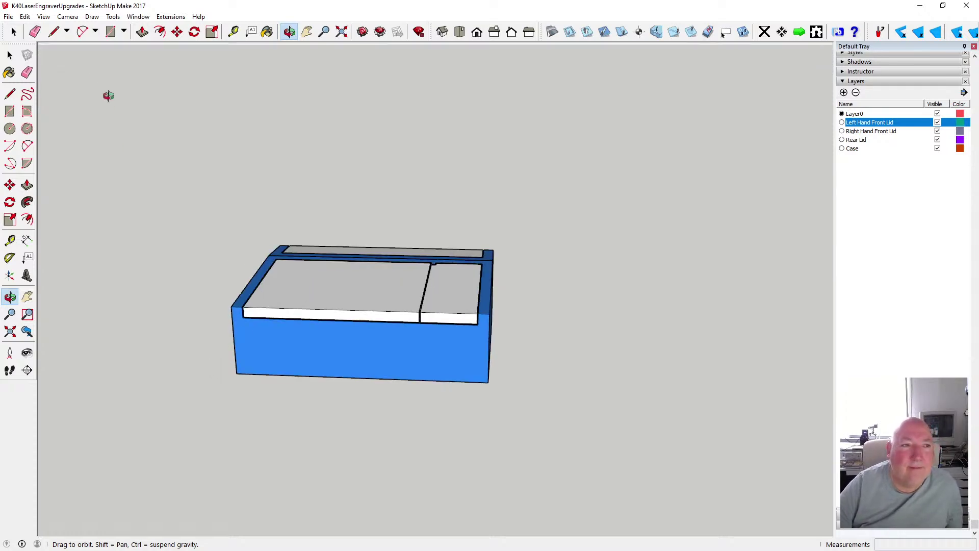
{"action": "left_click", "coordinate": [9, 16]}
{"action": "left_click", "coordinate": [20, 55]}
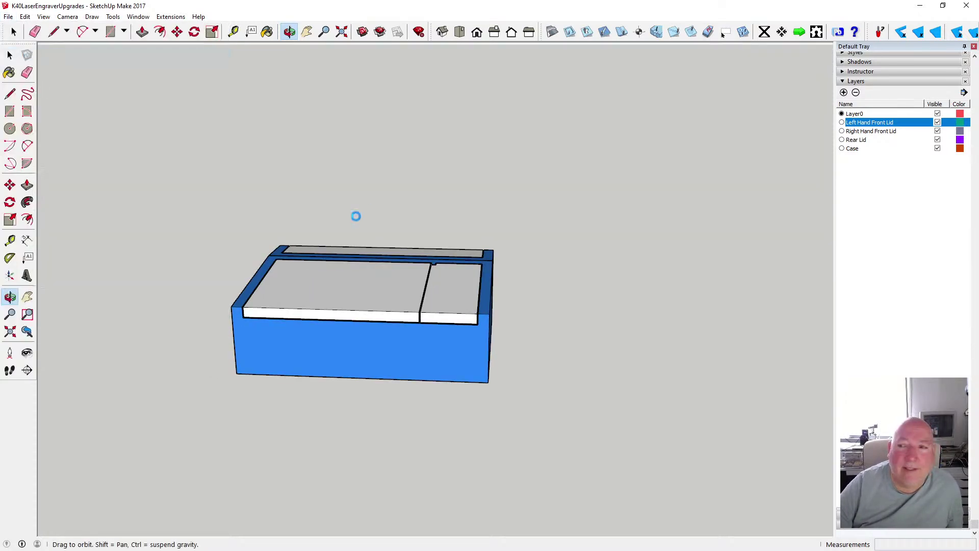
Draw a 20 × 40 mm rectangle flat on the ground beside the case's right side wall
{"action": "scroll", "coordinate": [551, 317], "scroll_direction": "up", "scroll_amount": 3}
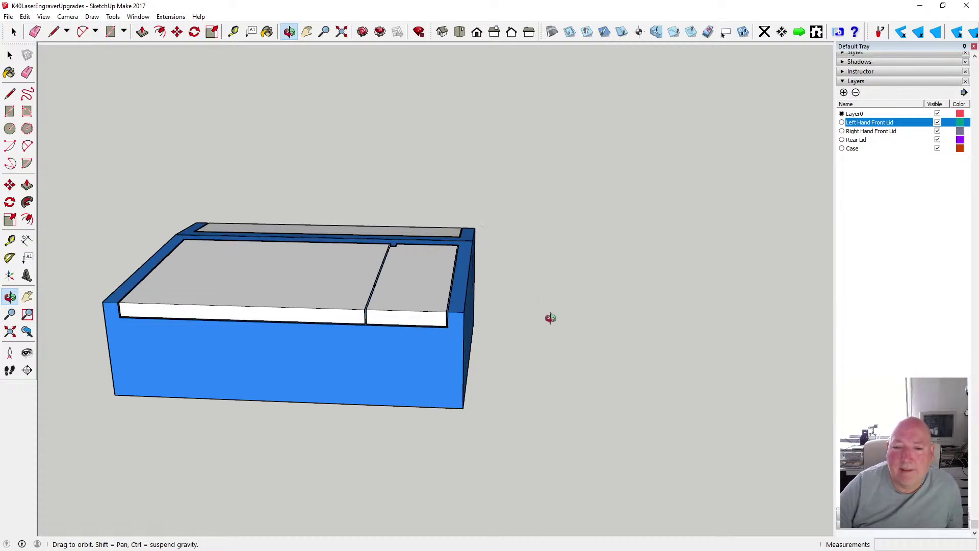
{"action": "scroll", "coordinate": [214, 293], "scroll_direction": "down", "scroll_amount": 3}
{"action": "scroll", "coordinate": [458, 341], "scroll_direction": "up", "scroll_amount": 3}
{"action": "scroll", "coordinate": [458, 341], "scroll_direction": "up", "scroll_amount": 3}
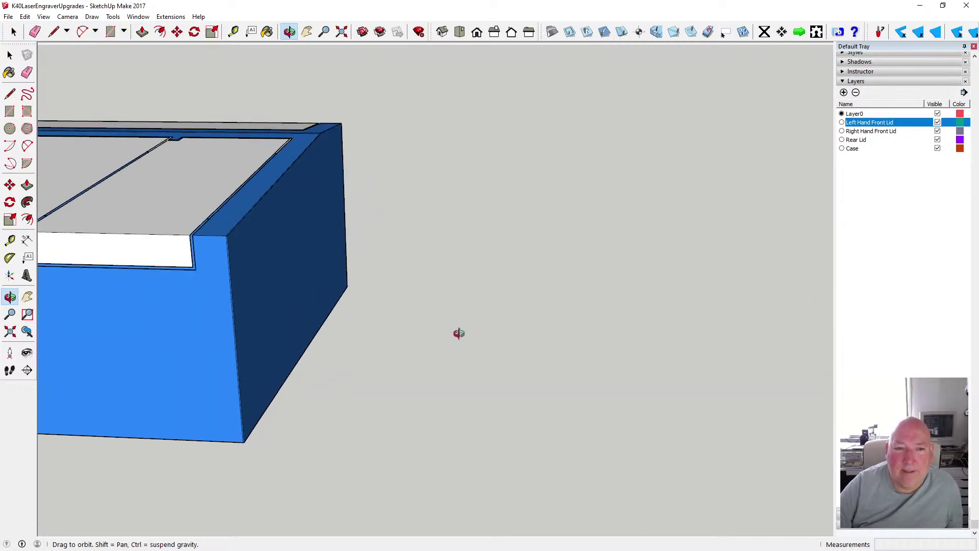
{"action": "scroll", "coordinate": [459, 333], "scroll_direction": "up", "scroll_amount": 3}
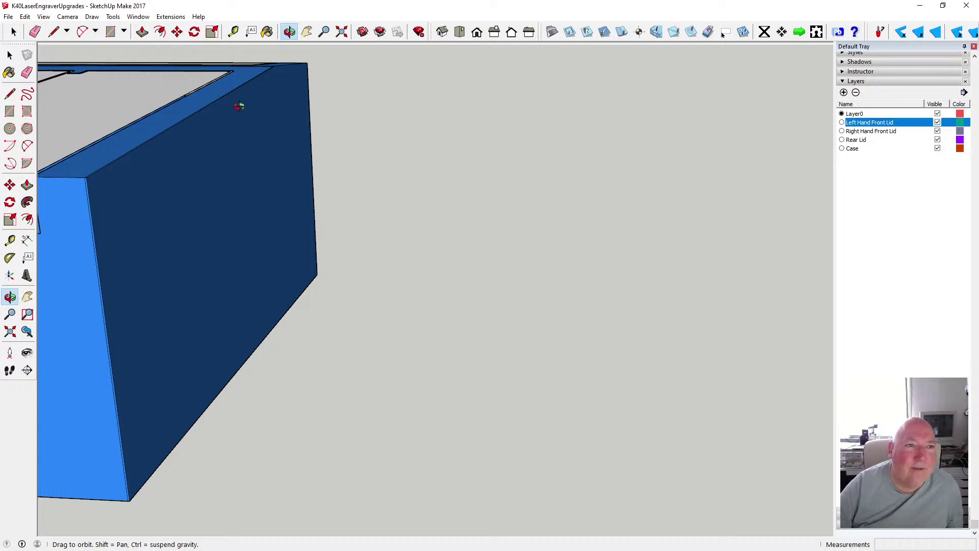
{"action": "left_click", "coordinate": [9, 112]}
{"action": "left_click", "coordinate": [407, 336]}
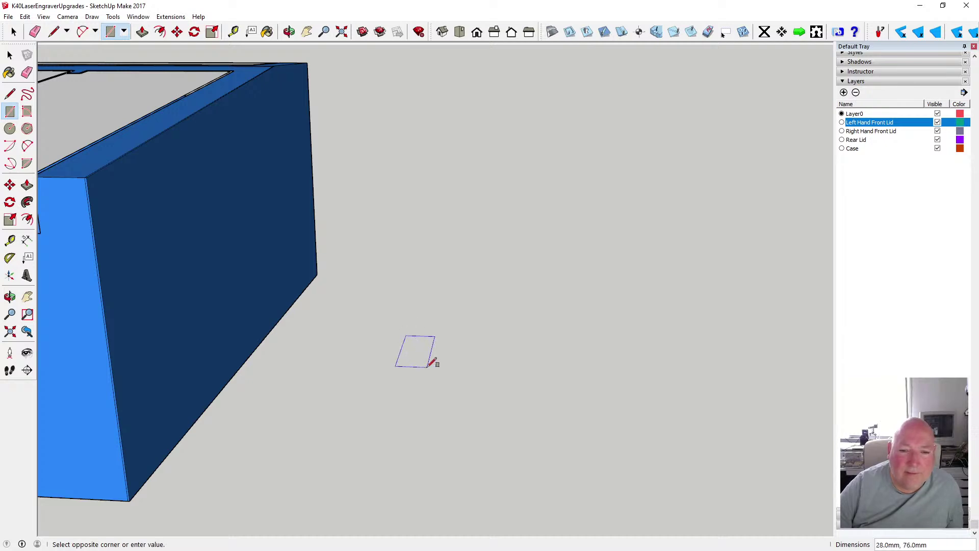
{"action": "type", "text": "20,40"}
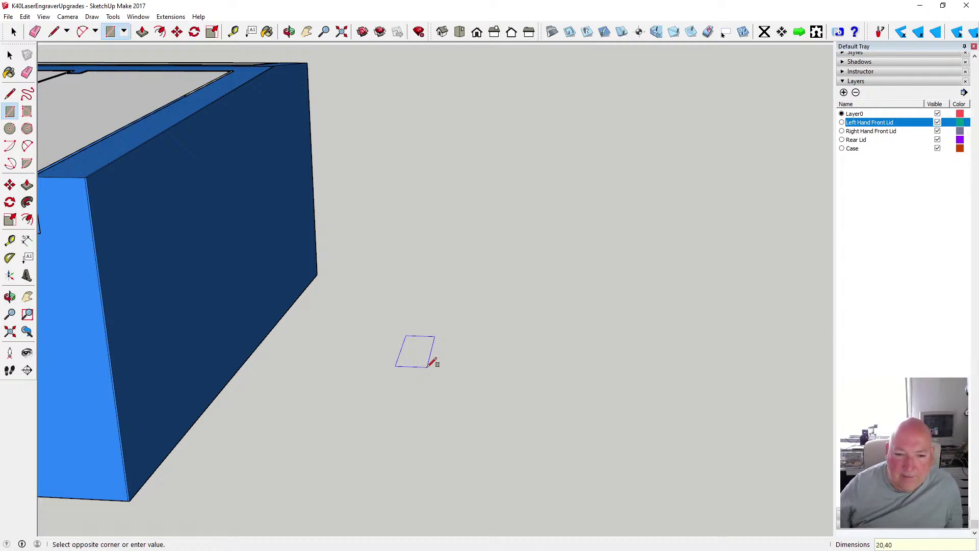
{"action": "key", "text": "Return"}
{"action": "scroll", "coordinate": [433, 360], "scroll_direction": "up", "scroll_amount": 6}
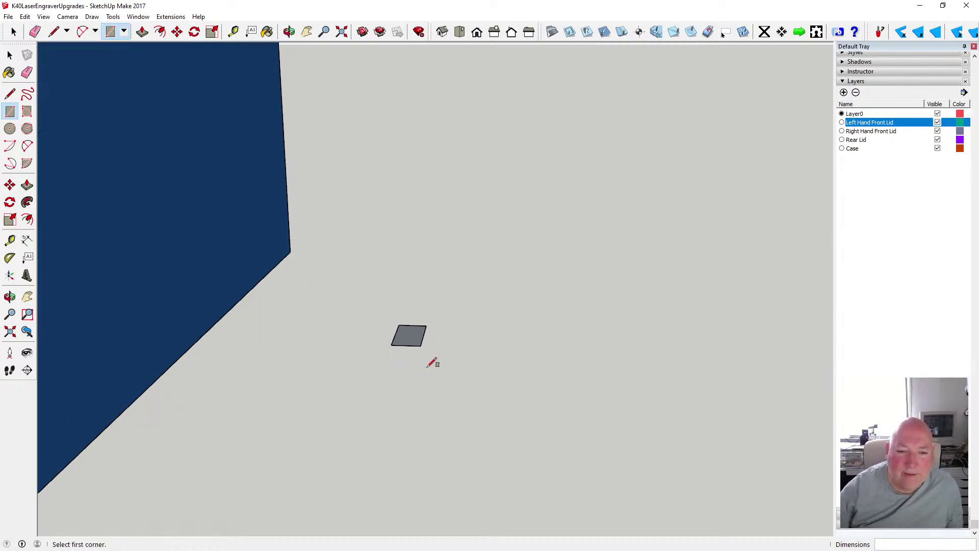
In the standard top view, add centre guides on the rectangle, 10 mm from a long edge and 20 mm from a short edge
{"action": "left_click", "coordinate": [289, 31]}
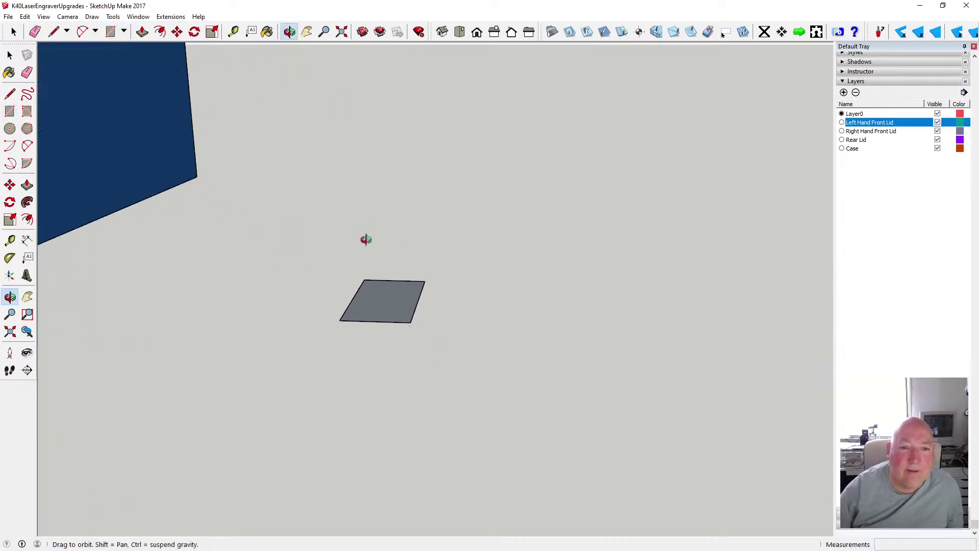
{"action": "left_click_drag", "start_coordinate": [365, 238], "coordinate": [371, 312]}
{"action": "left_click", "coordinate": [462, 35]}
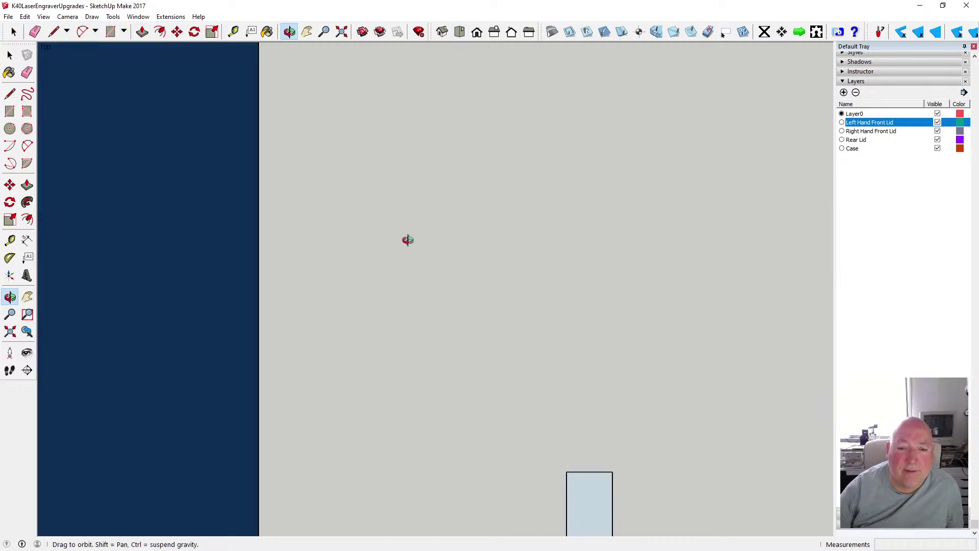
{"action": "scroll", "coordinate": [530, 426], "scroll_direction": "up", "scroll_amount": 5}
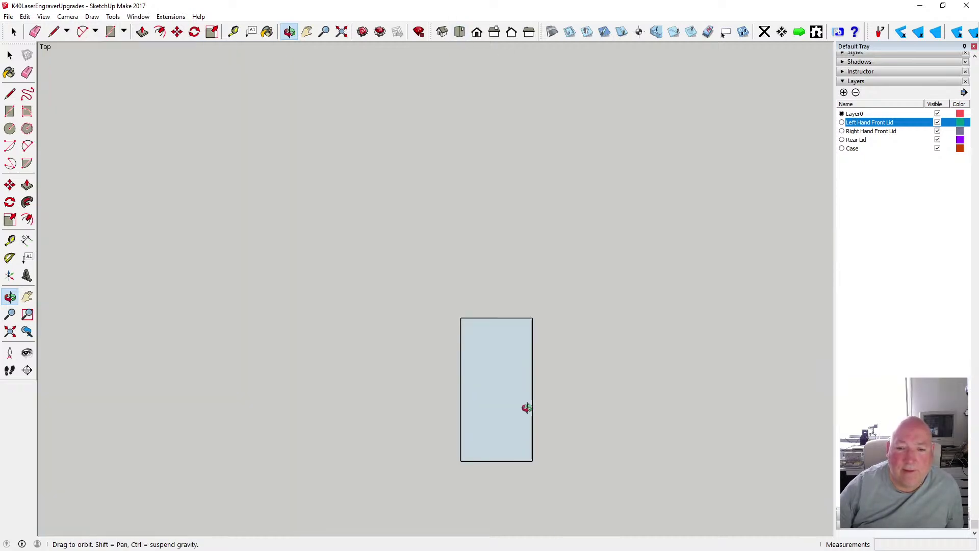
{"action": "scroll", "coordinate": [413, 255], "scroll_direction": "down", "scroll_amount": 3}
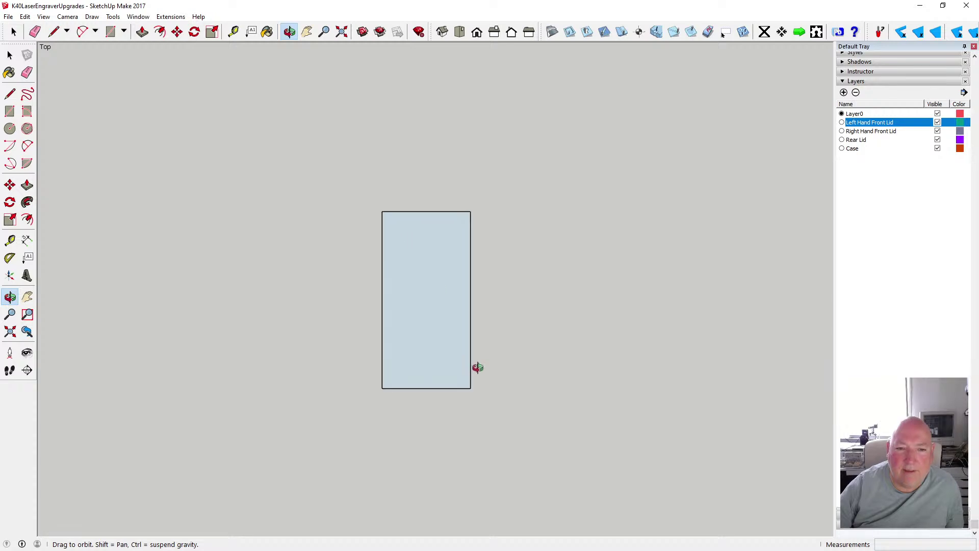
{"action": "scroll", "coordinate": [452, 346], "scroll_direction": "up", "scroll_amount": 4}
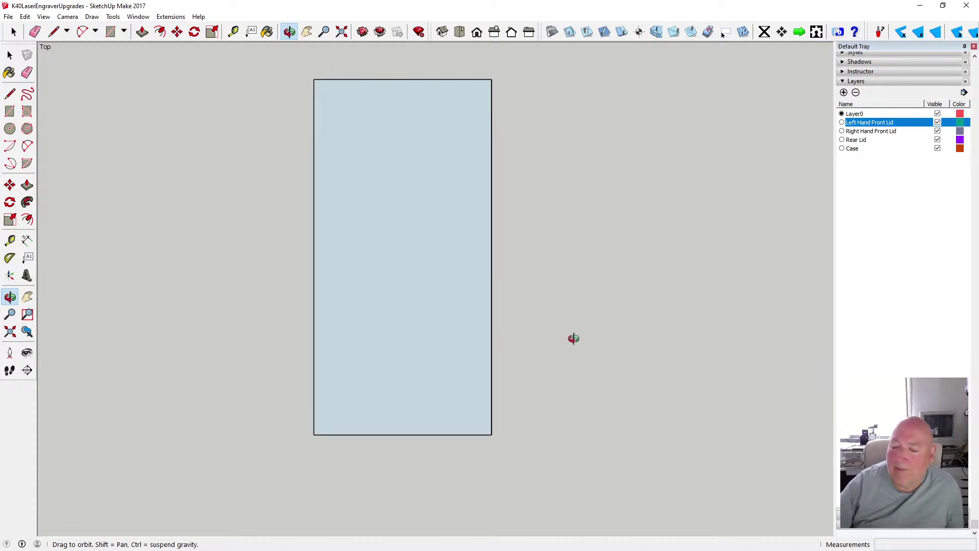
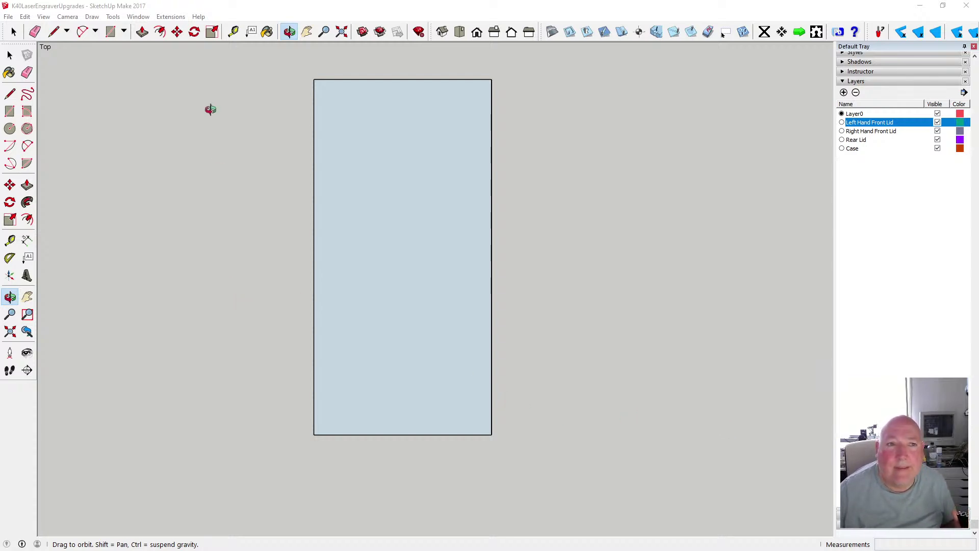
{"action": "key", "text": "s"}
{"action": "key", "text": "t"}
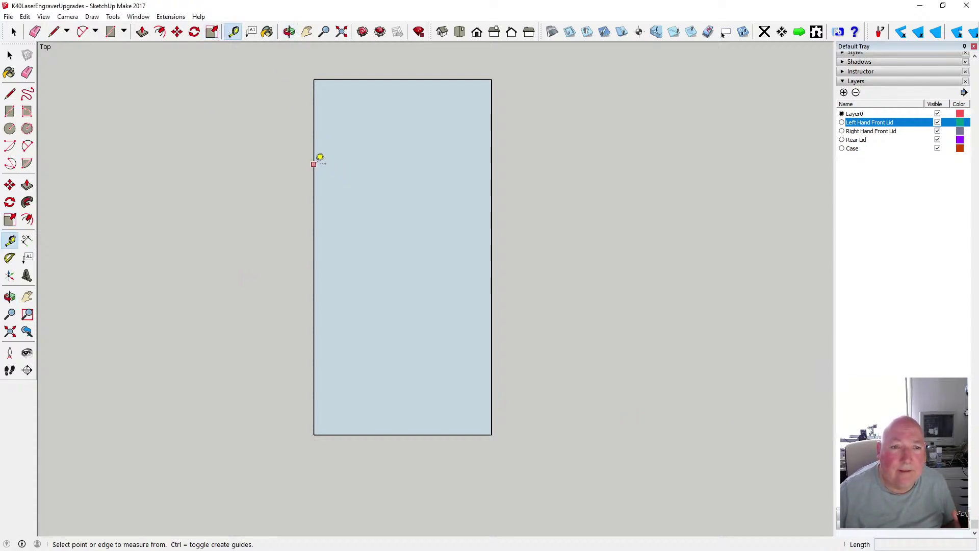
{"action": "left_click", "coordinate": [314, 164]}
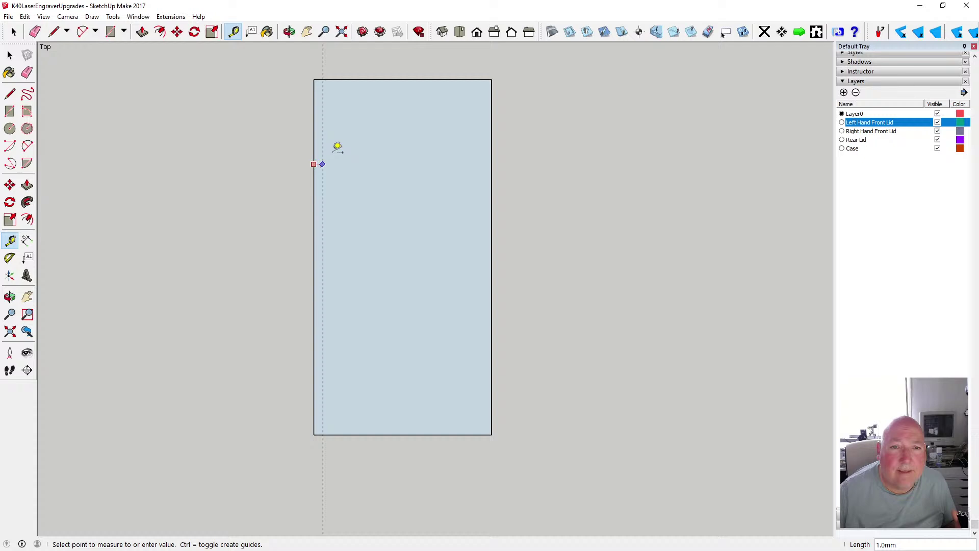
{"action": "left_click", "coordinate": [403, 79]}
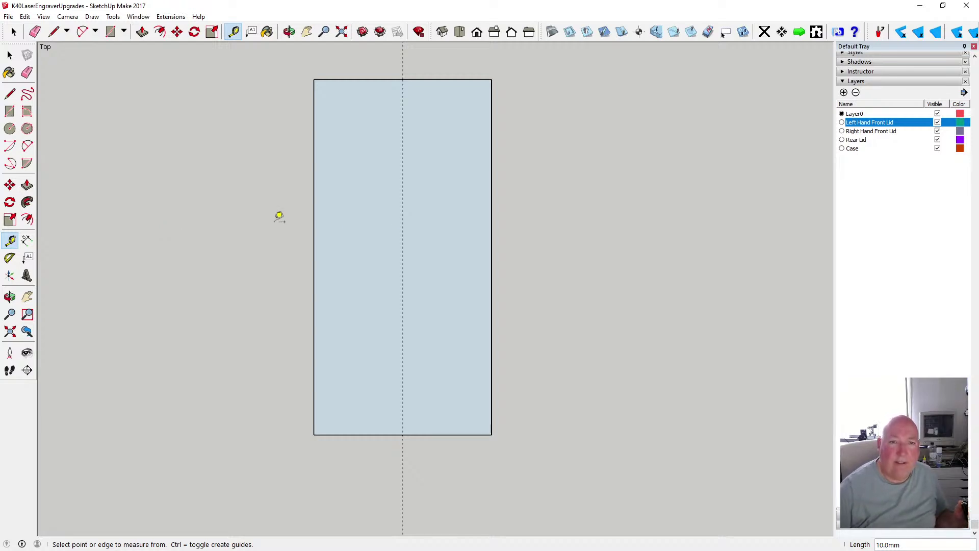
{"action": "left_click", "coordinate": [363, 79]}
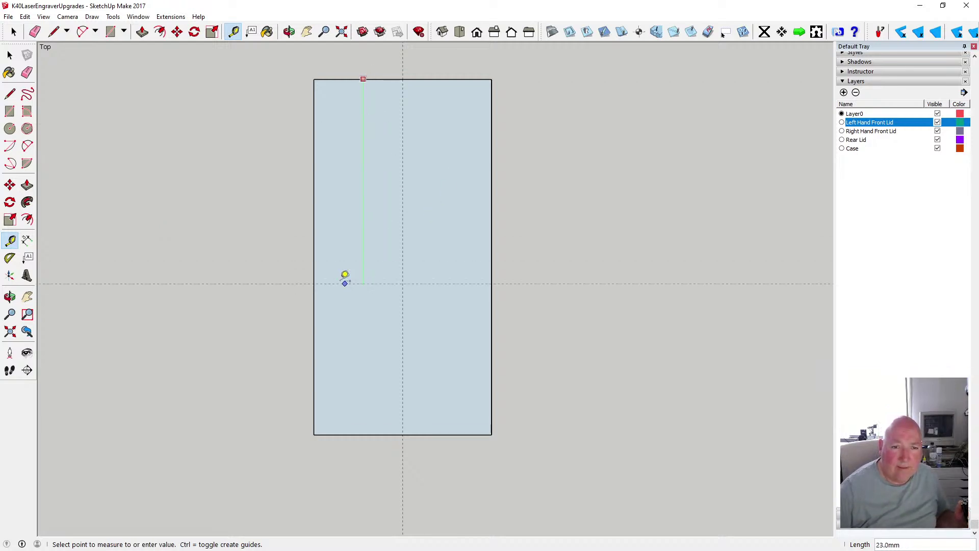
{"action": "type", "text": "20"}
{"action": "key", "text": "Return"}
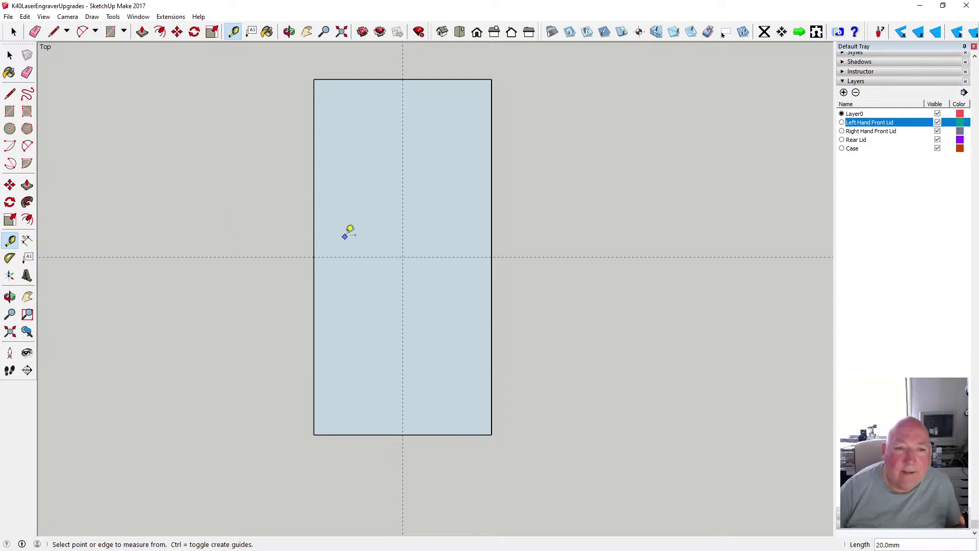
Add guides 7 mm in from both long edges of the rectangle and measure the gap between them
{"action": "left_click", "coordinate": [314, 203]}
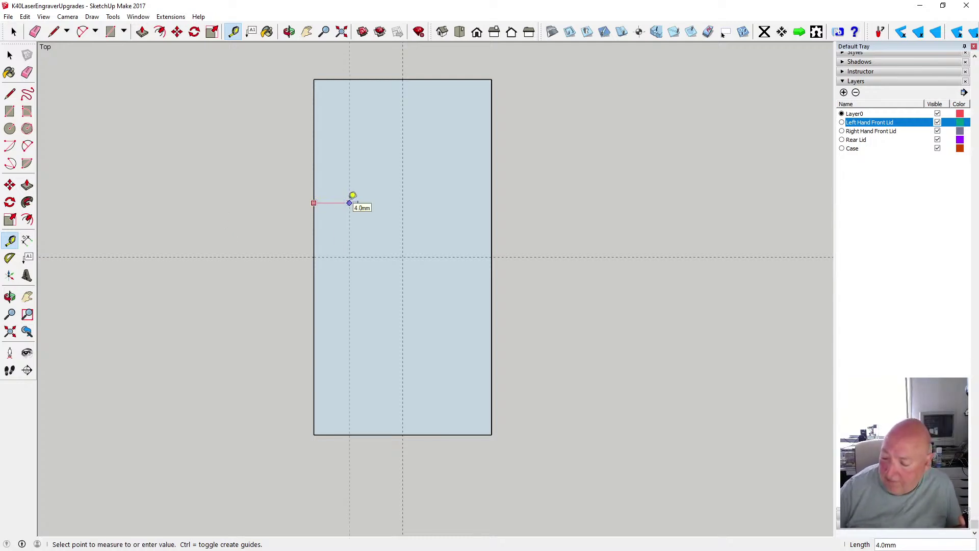
{"action": "type", "text": "7"}
{"action": "key", "text": "Return"}
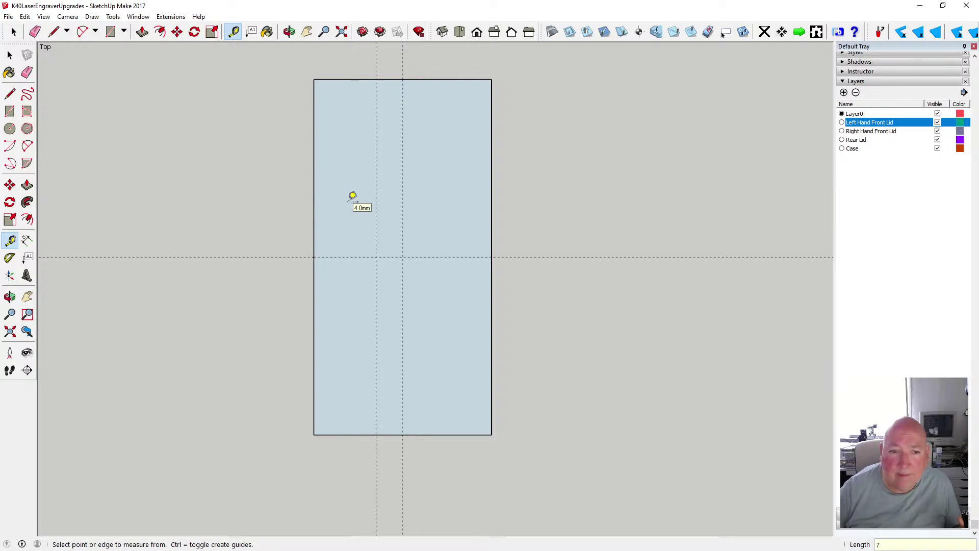
{"action": "left_click", "coordinate": [491, 215]}
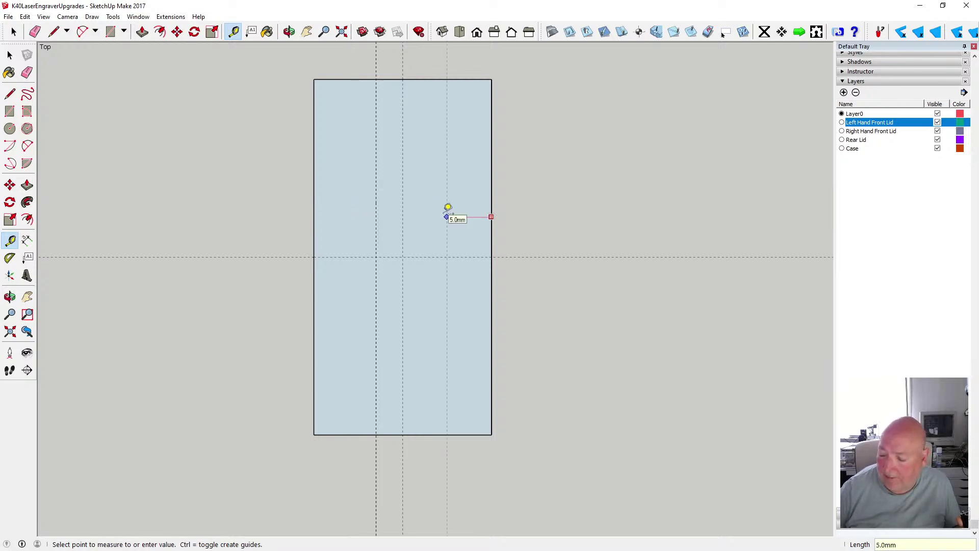
{"action": "type", "text": "7"}
{"action": "key", "text": "Return"}
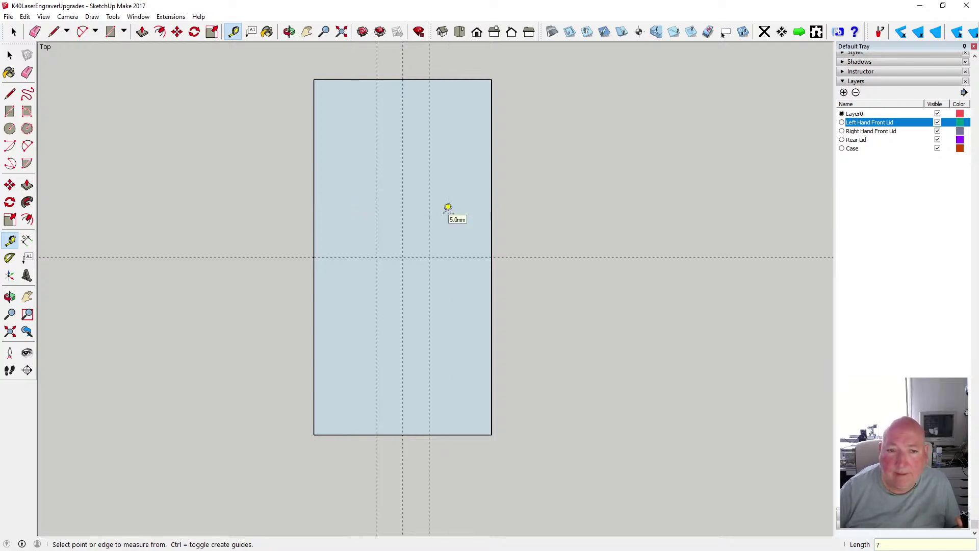
{"action": "left_click", "coordinate": [377, 202]}
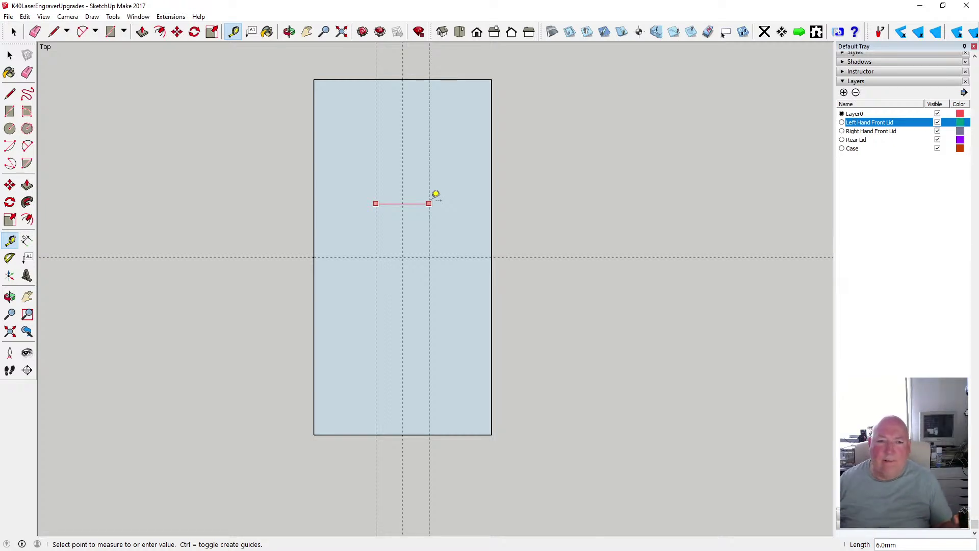
Add guides 0.1 mm outward from both of the 7 mm guides, towards the rectangle's long edges
{"action": "key", "text": "Escape"}
{"action": "left_click", "coordinate": [376, 125]}
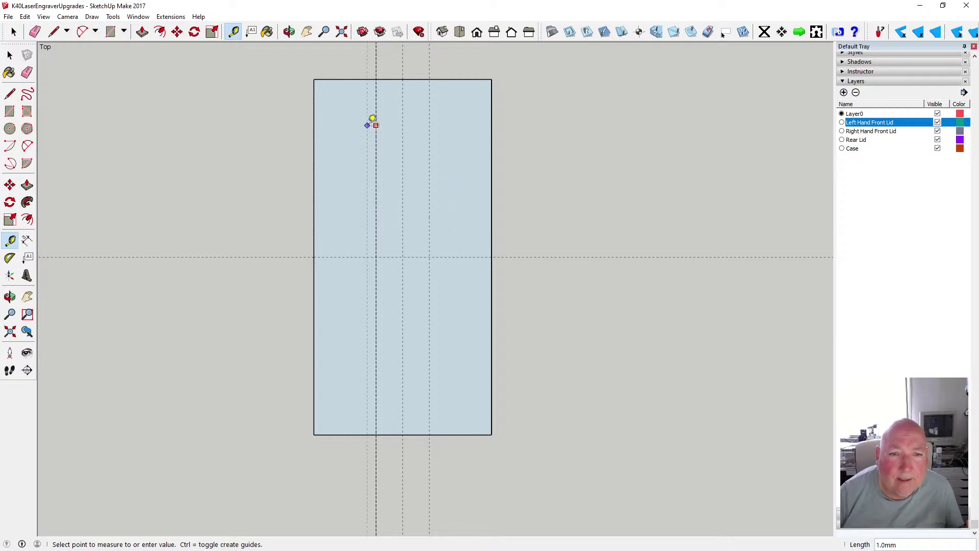
{"action": "type", "text": "."}
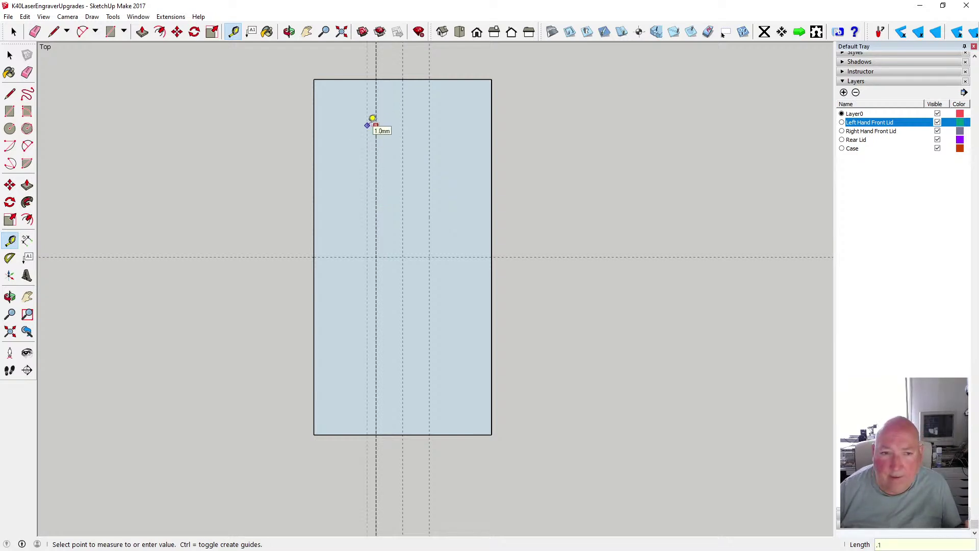
{"action": "type", "text": "1"}
{"action": "key", "text": "Return"}
{"action": "left_click", "coordinate": [429, 147]}
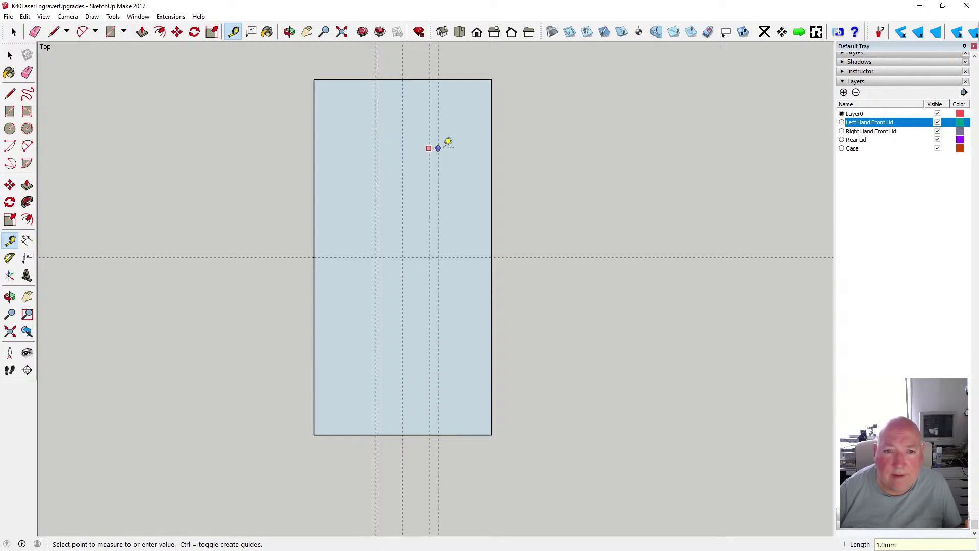
{"action": "type", "text": ".1"}
{"action": "key", "text": "Return"}
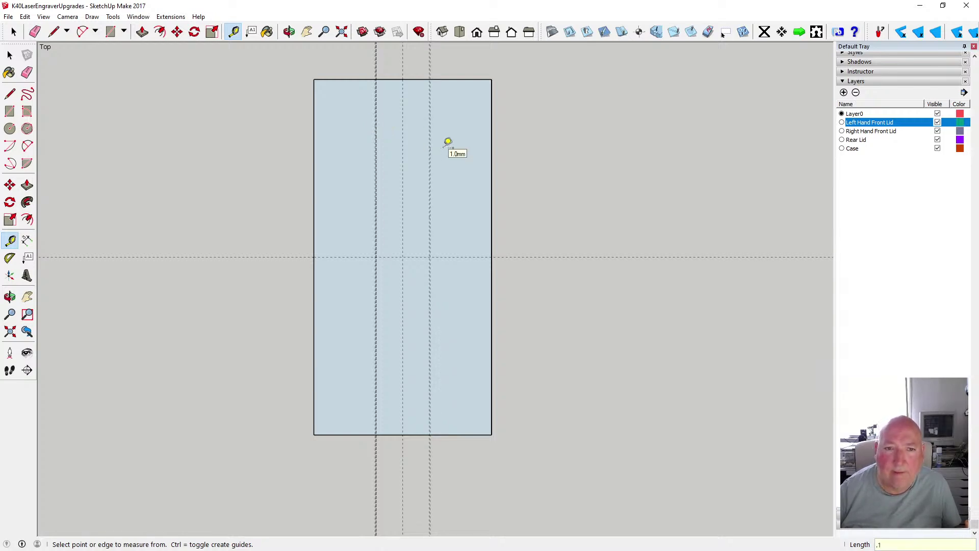
Delete the two original 7 mm guides, keeping the guides offset 0.1 mm outward from them
{"action": "key", "text": "space"}
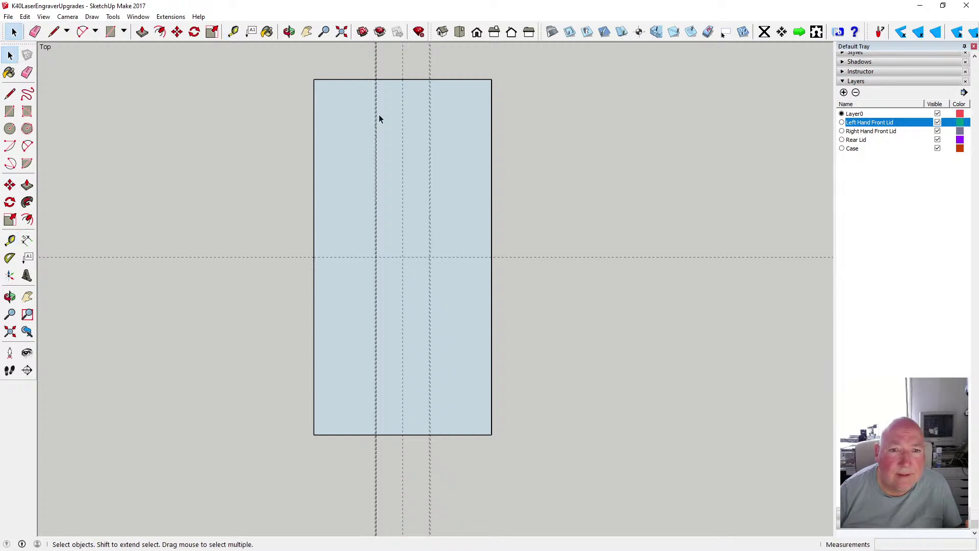
{"action": "left_click", "coordinate": [376, 116]}
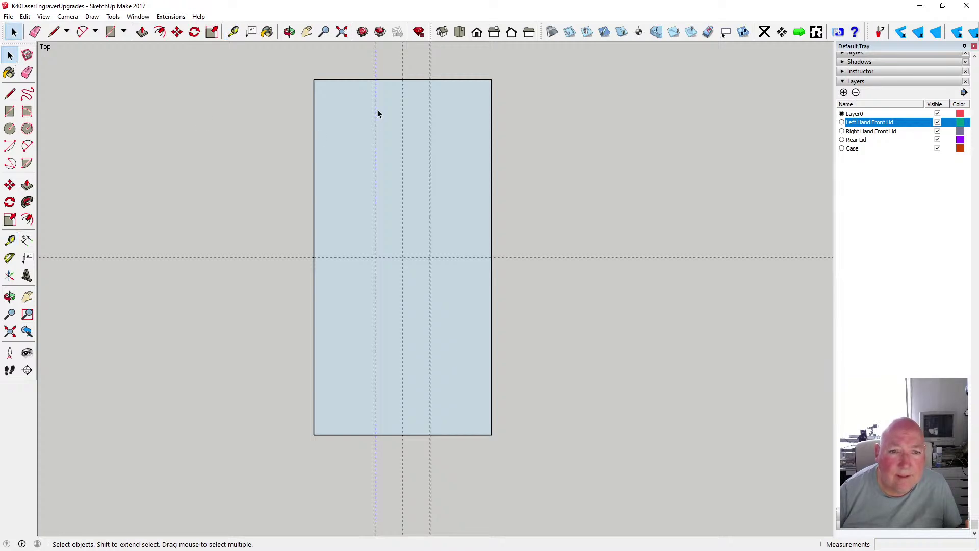
{"action": "scroll", "coordinate": [380, 114], "scroll_direction": "up", "scroll_amount": 3}
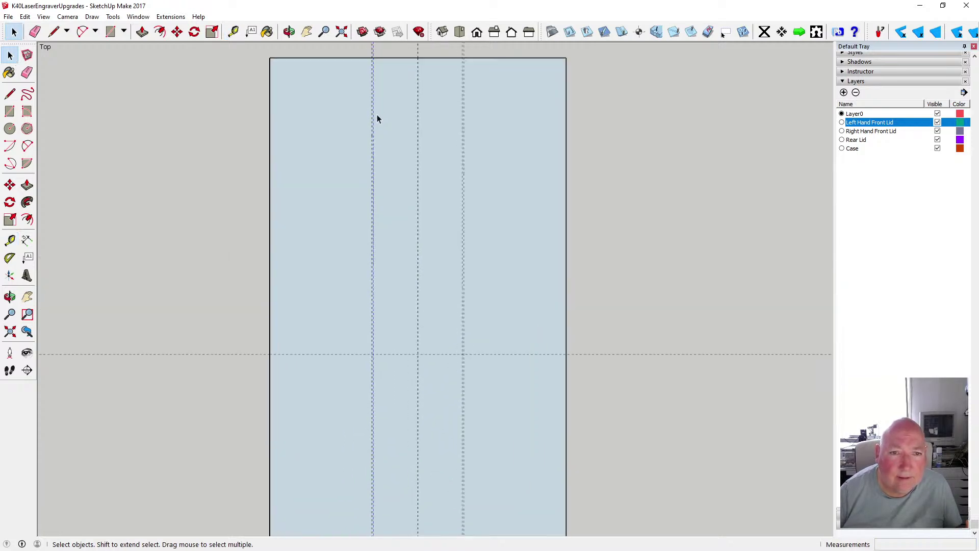
{"action": "left_click", "coordinate": [375, 116]}
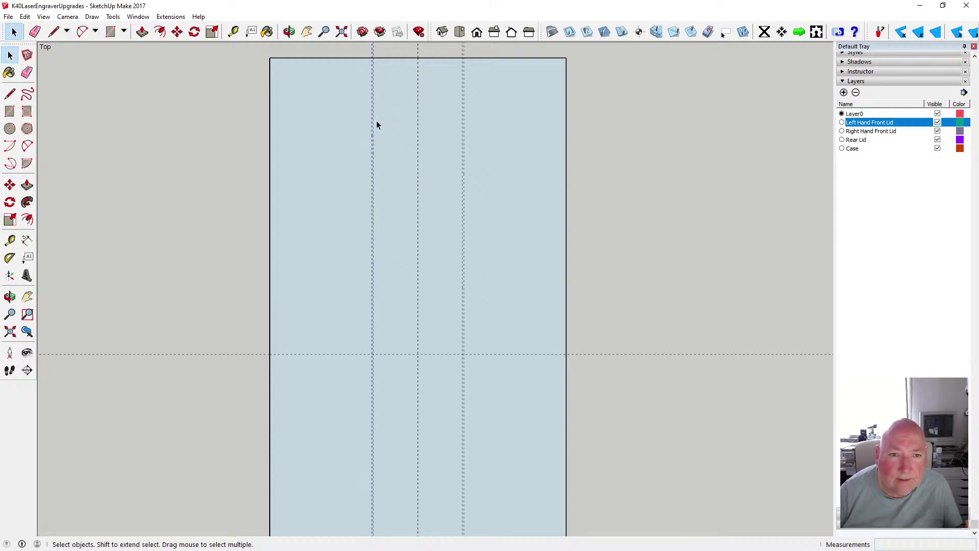
{"action": "left_click", "coordinate": [382, 123]}
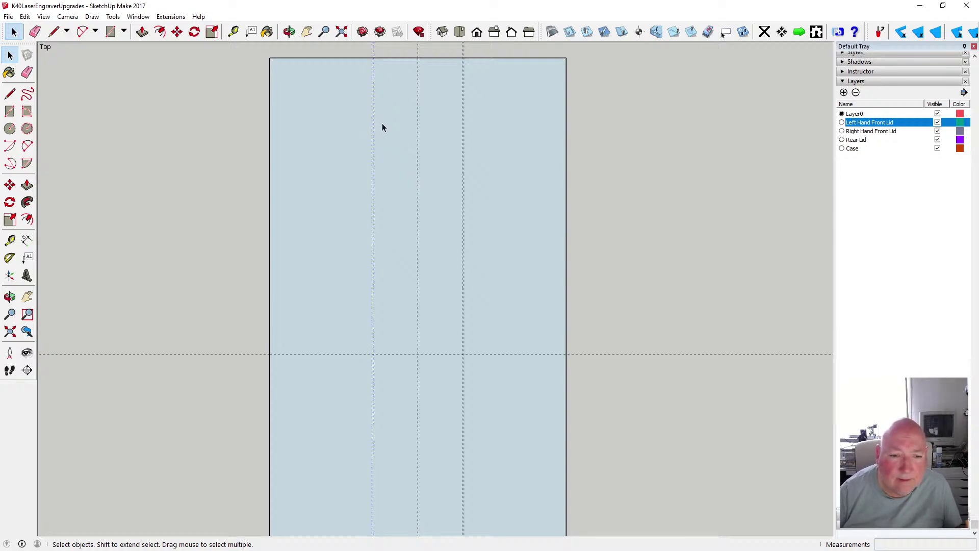
{"action": "left_click", "coordinate": [463, 167]}
{"action": "left_click", "coordinate": [465, 168]}
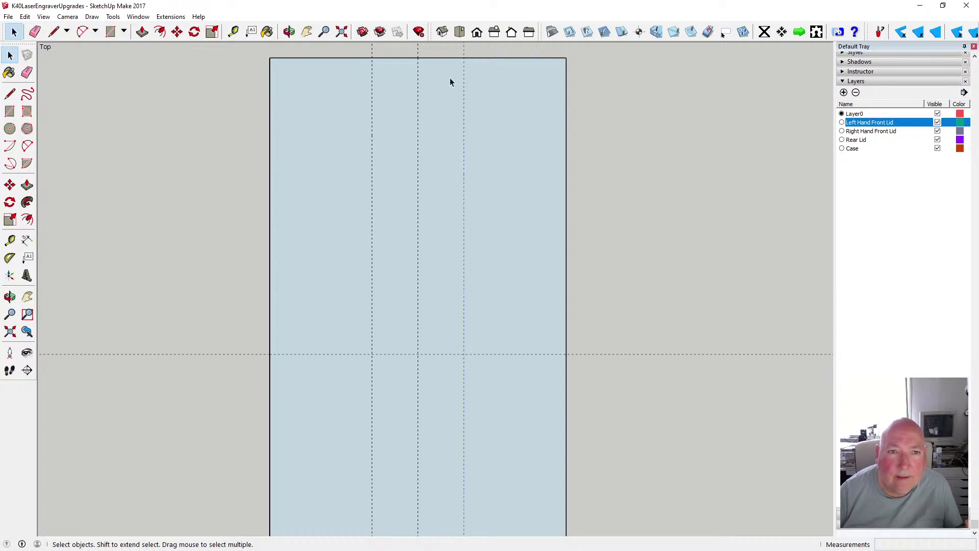
Measure the distance from the rectangle's left long edge to the nearest lengthwise guide
{"action": "left_click", "coordinate": [233, 31]}
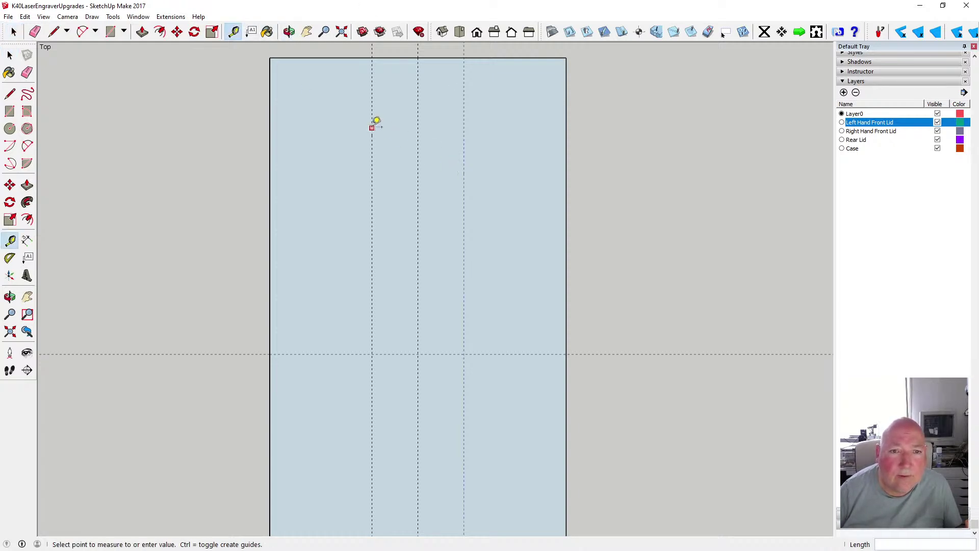
{"action": "left_click", "coordinate": [371, 127]}
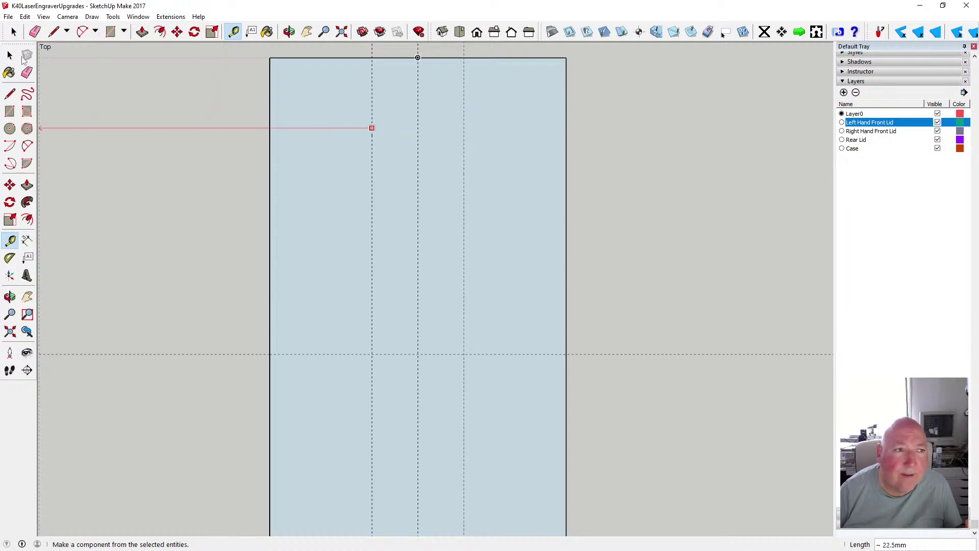
{"action": "left_click", "coordinate": [10, 55]}
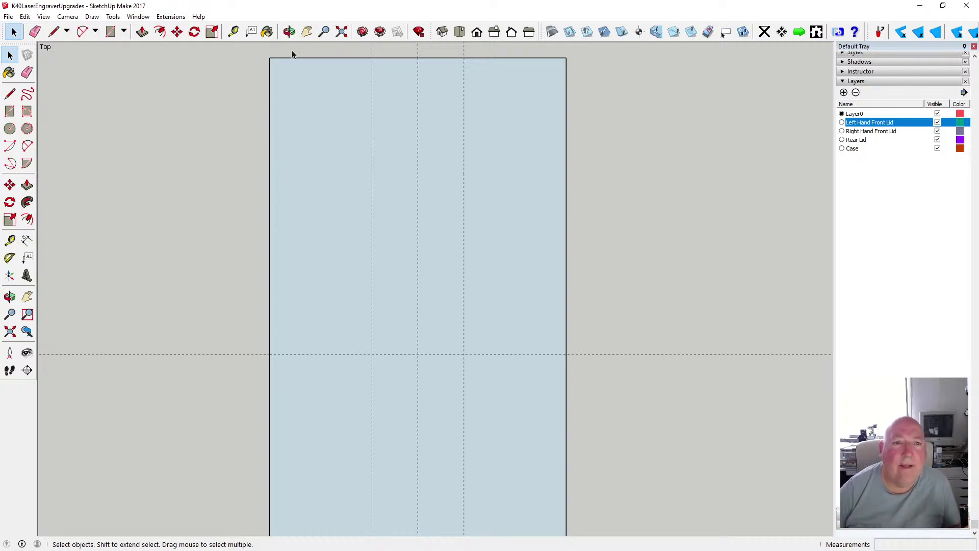
{"action": "left_click", "coordinate": [234, 32]}
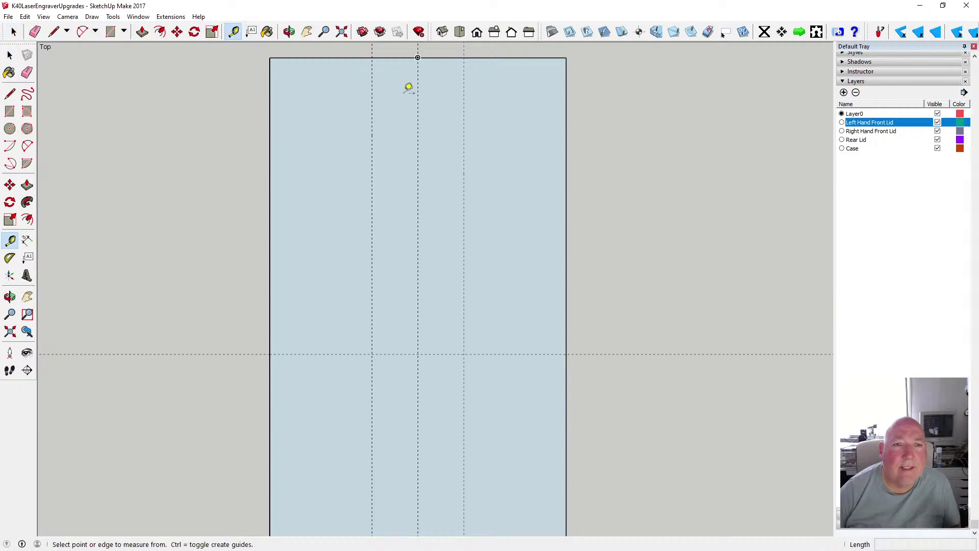
{"action": "left_click", "coordinate": [269, 84]}
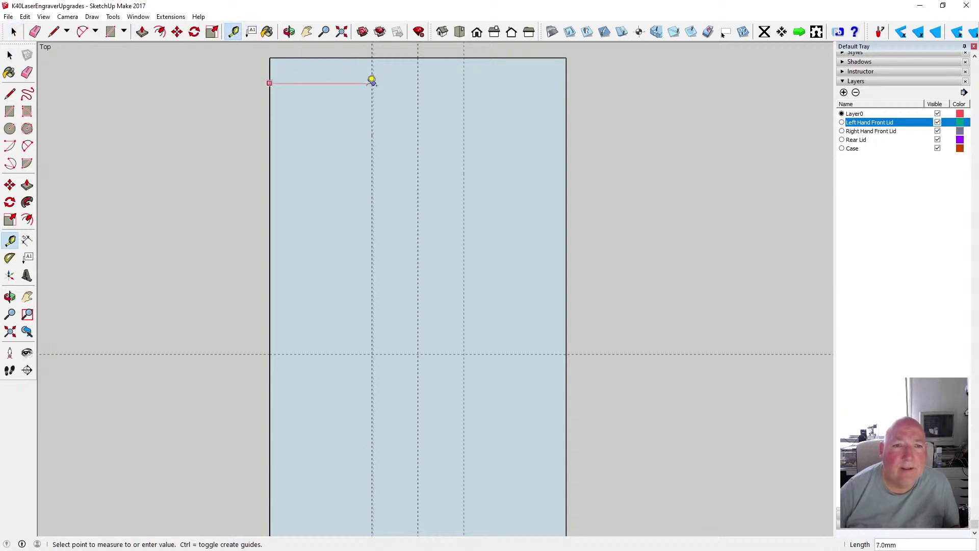
{"action": "left_click", "coordinate": [9, 55]}
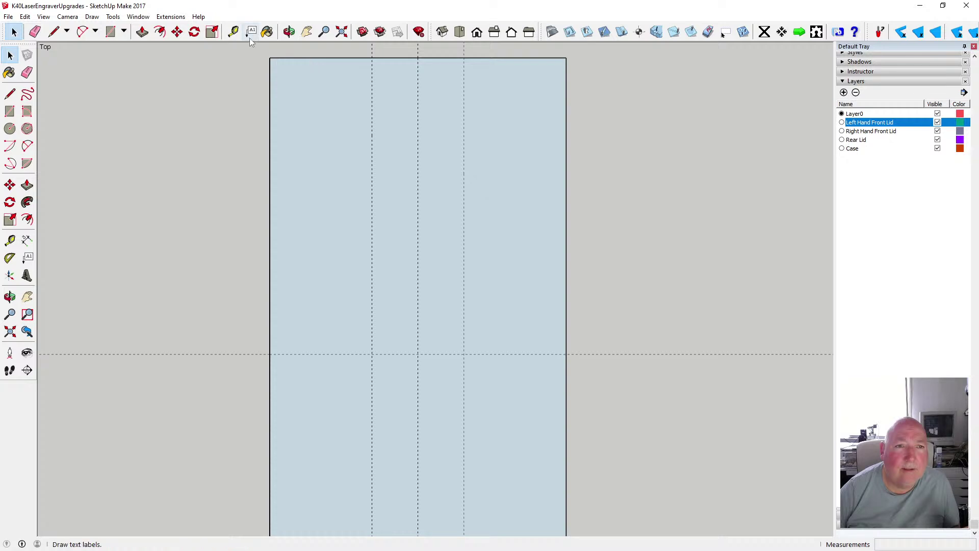
Add horizontal guides 6.9 mm below the rectangle's top edge and 6.9 mm above its horizontal centre guide
{"action": "left_click", "coordinate": [234, 31]}
{"action": "left_click", "coordinate": [320, 58]}
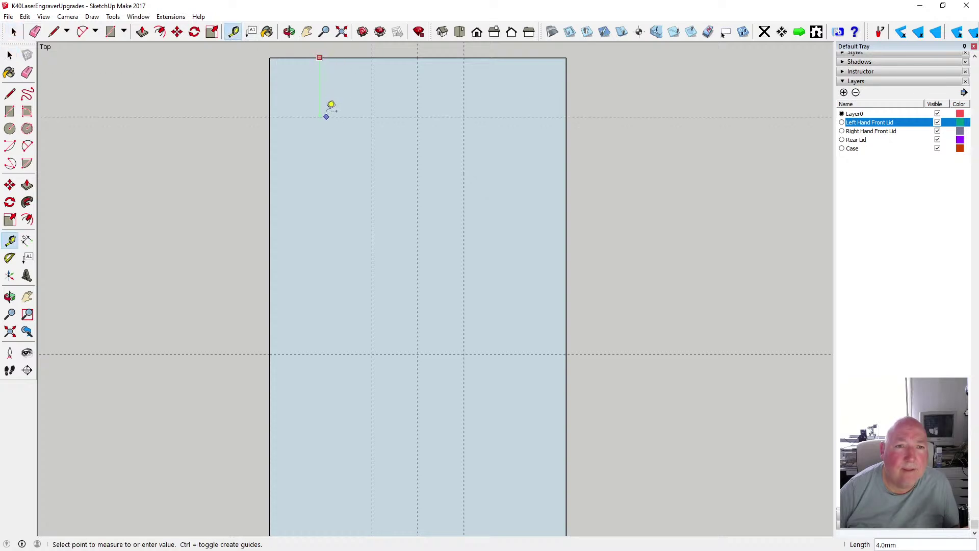
{"action": "type", "text": "6.9"}
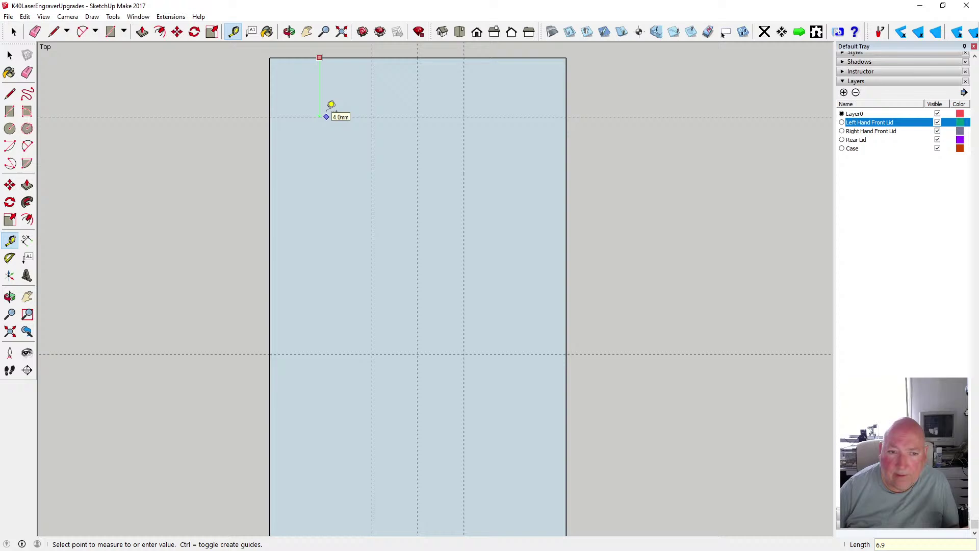
{"action": "key", "text": "Return"}
{"action": "left_click", "coordinate": [336, 354]}
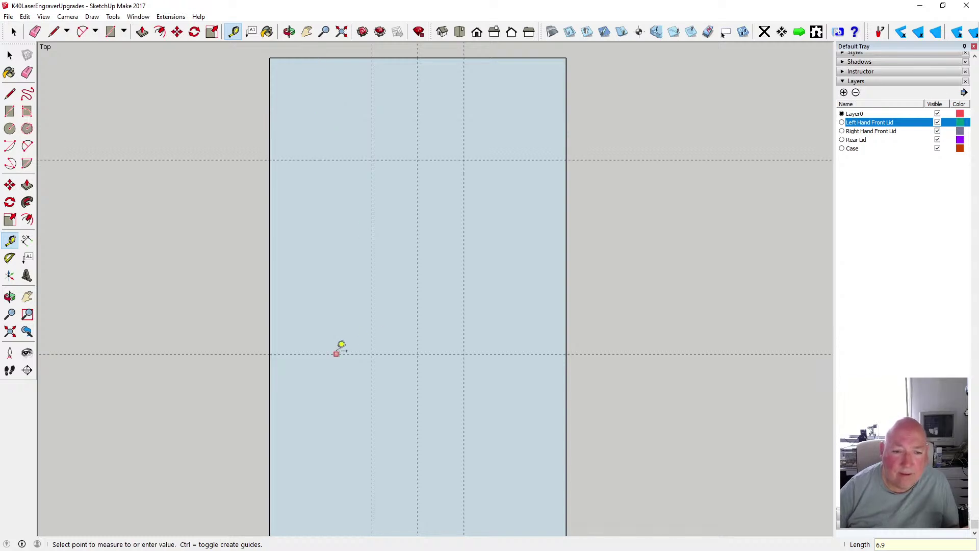
{"action": "type", "text": "6.9"}
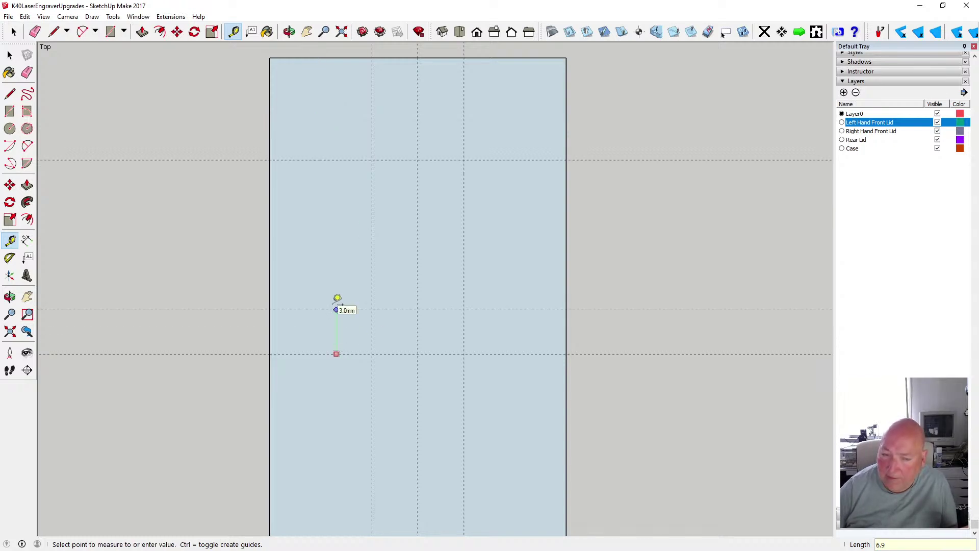
{"action": "key", "text": "Return"}
Add horizontal guides 6.9 mm below the rectangle's horizontal centre guide and 6.9 mm above its bottom edge
{"action": "scroll", "coordinate": [405, 223], "scroll_direction": "down", "scroll_amount": 3}
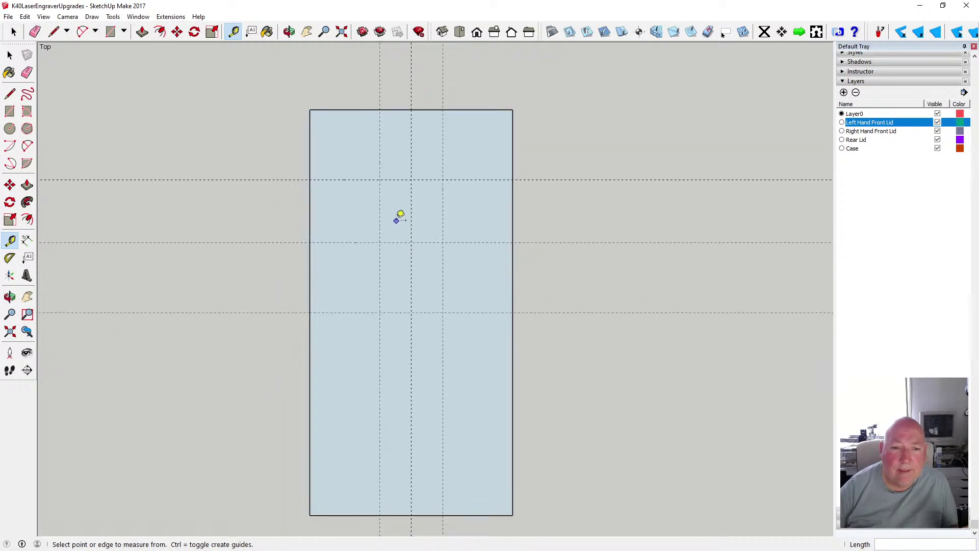
{"action": "left_click", "coordinate": [354, 312]}
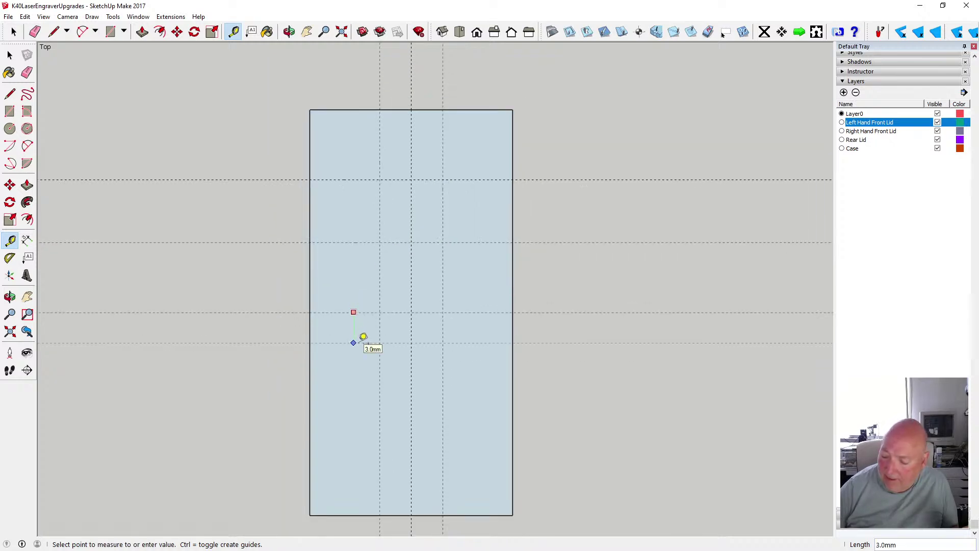
{"action": "type", "text": "6.9"}
{"action": "key", "text": "Return"}
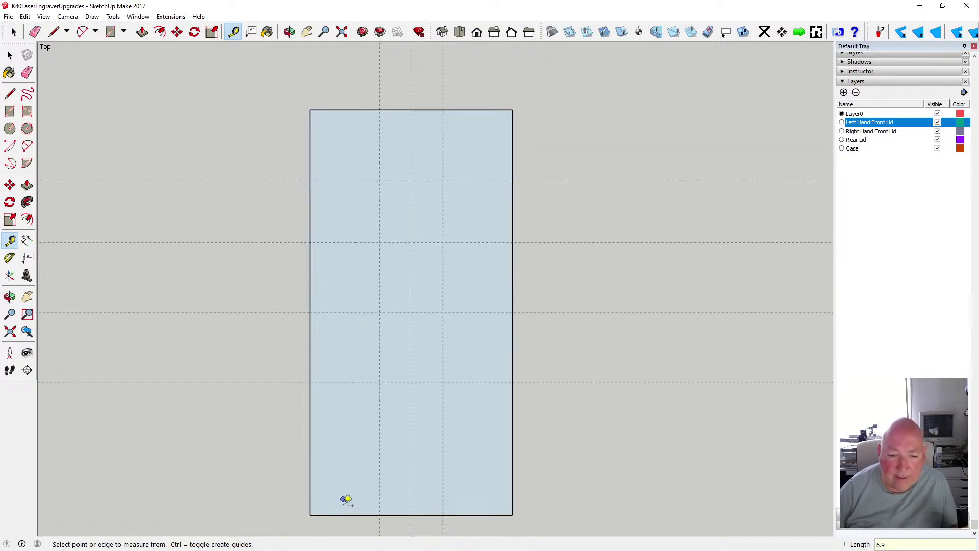
{"action": "left_click", "coordinate": [346, 515]}
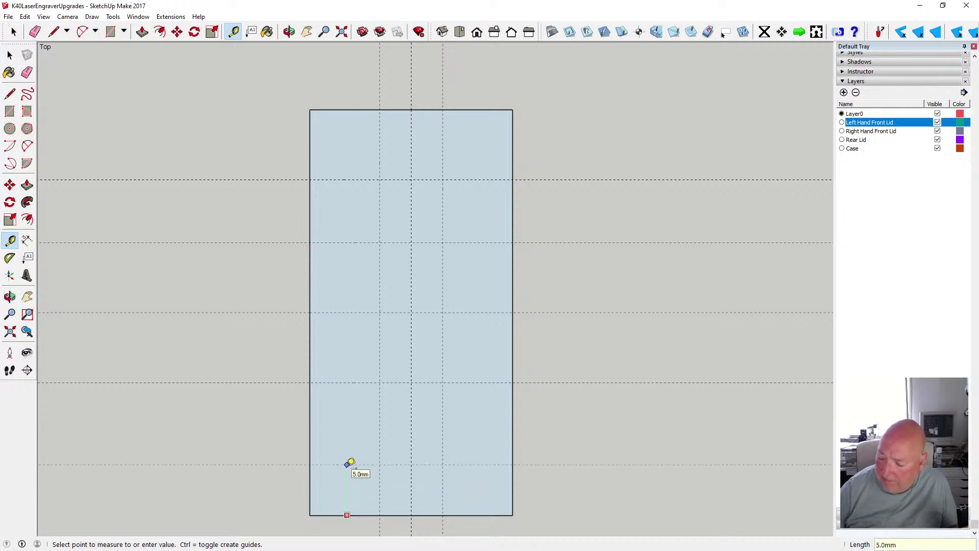
{"action": "type", "text": "6.9"}
{"action": "key", "text": "Return"}
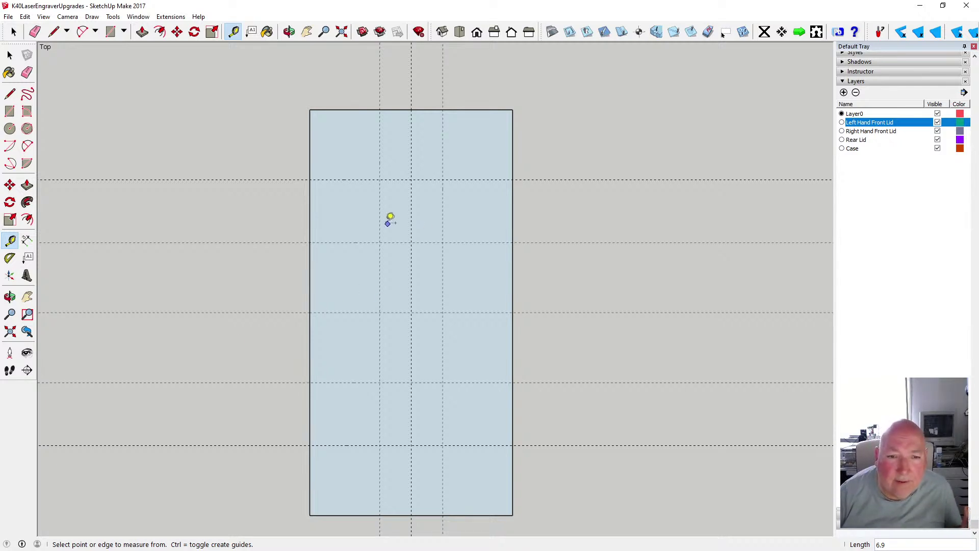
Add vertical guides 6 mm inside the rectangle's left and right edges
{"action": "left_click", "coordinate": [379, 214]}
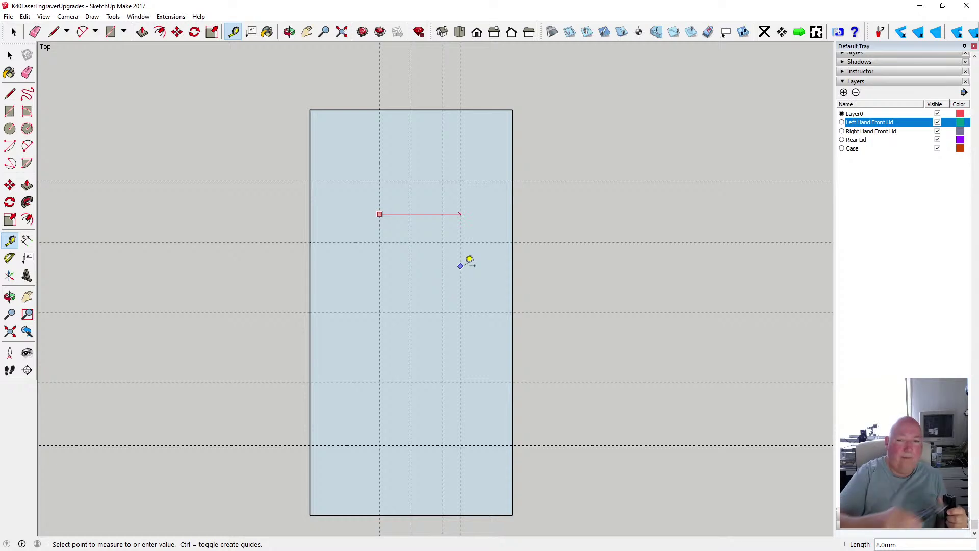
{"action": "key", "text": "Escape"}
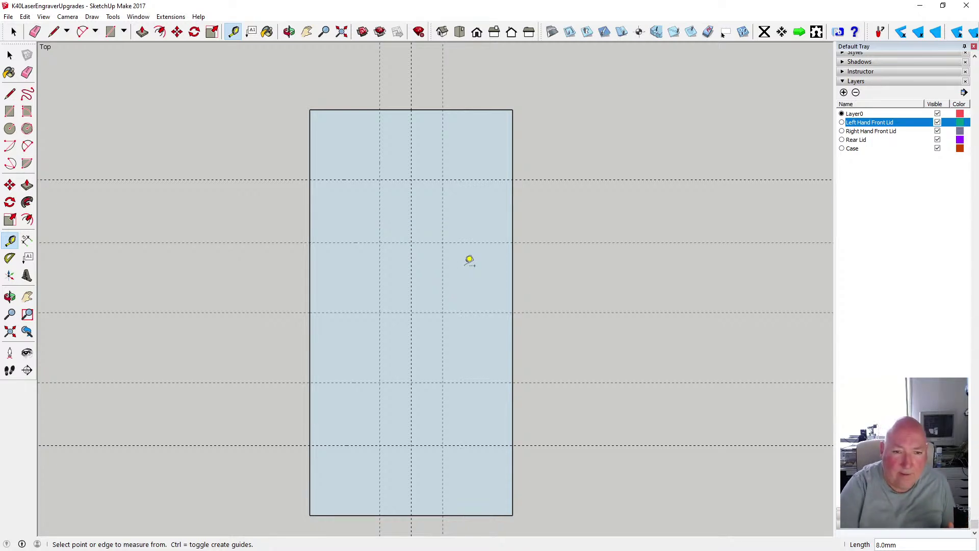
{"action": "left_click", "coordinate": [310, 134]}
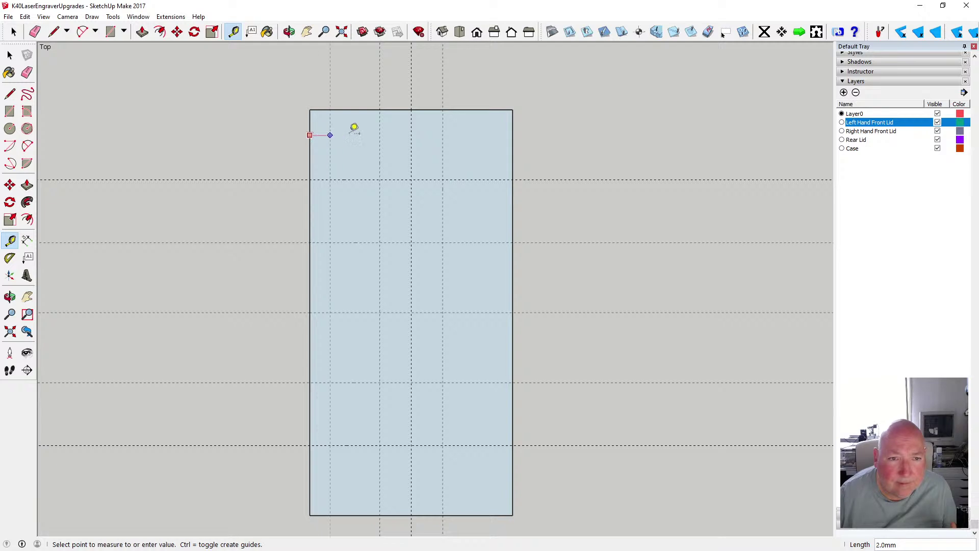
{"action": "type", "text": "6"}
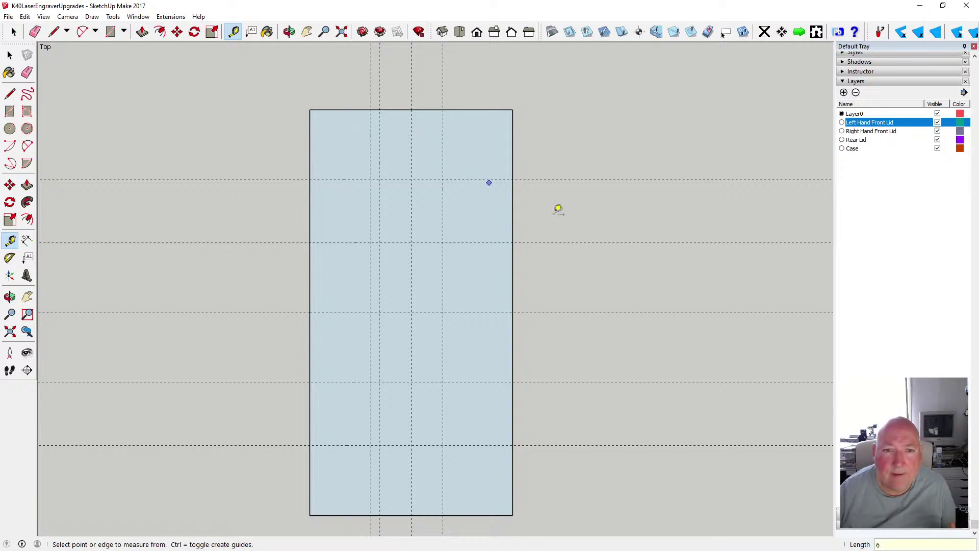
{"action": "left_click", "coordinate": [513, 165]}
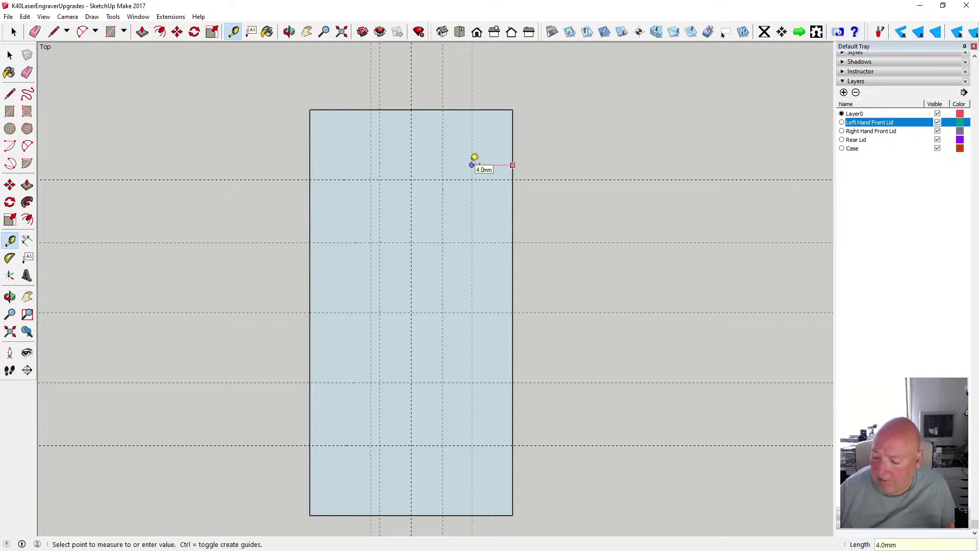
{"action": "type", "text": "6"}
{"action": "key", "text": "Return"}
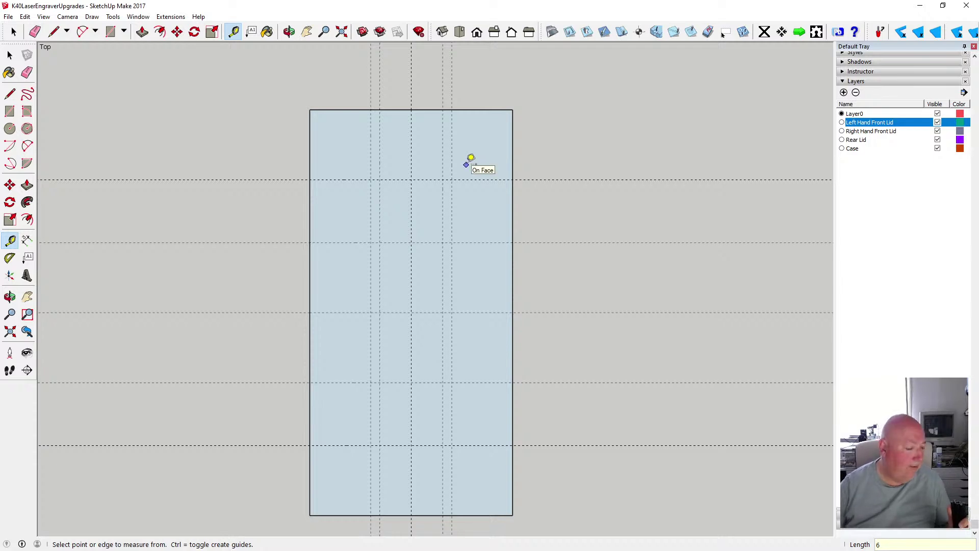
Add horizontal guides 6 mm below the rectangle's top edge and 6 mm above its horizontal centre guide
{"action": "left_click", "coordinate": [348, 109]}
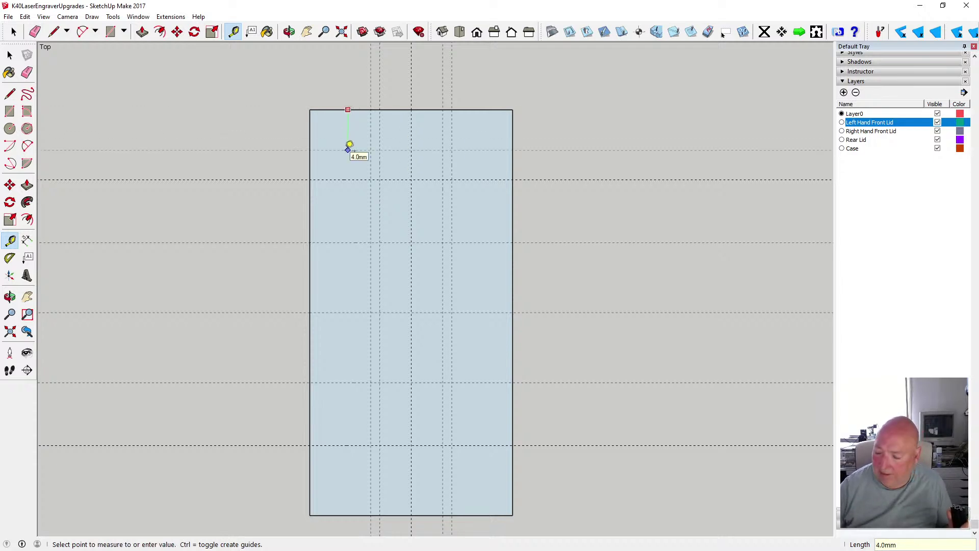
{"action": "type", "text": "6"}
{"action": "key", "text": "Return"}
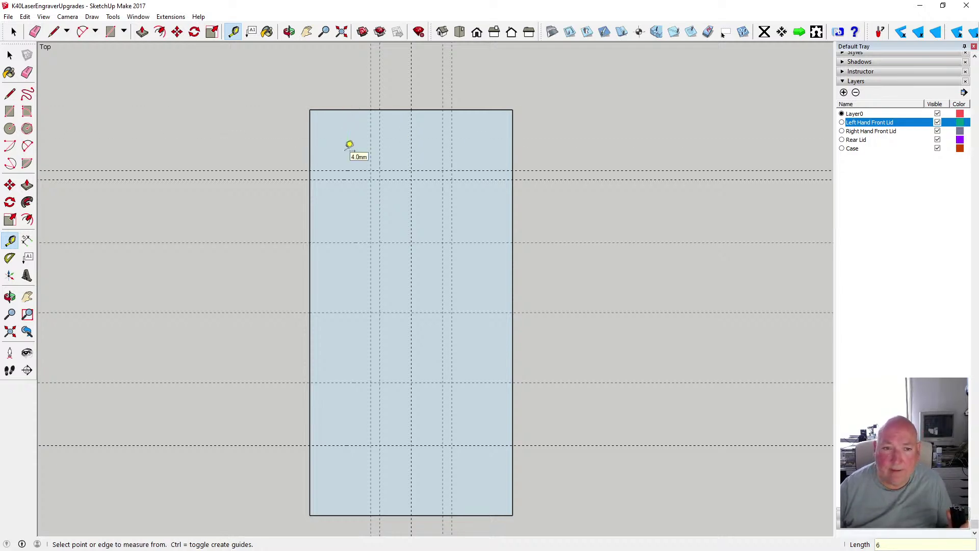
{"action": "left_click", "coordinate": [337, 312]}
{"action": "type", "text": "6"}
{"action": "key", "text": "Return"}
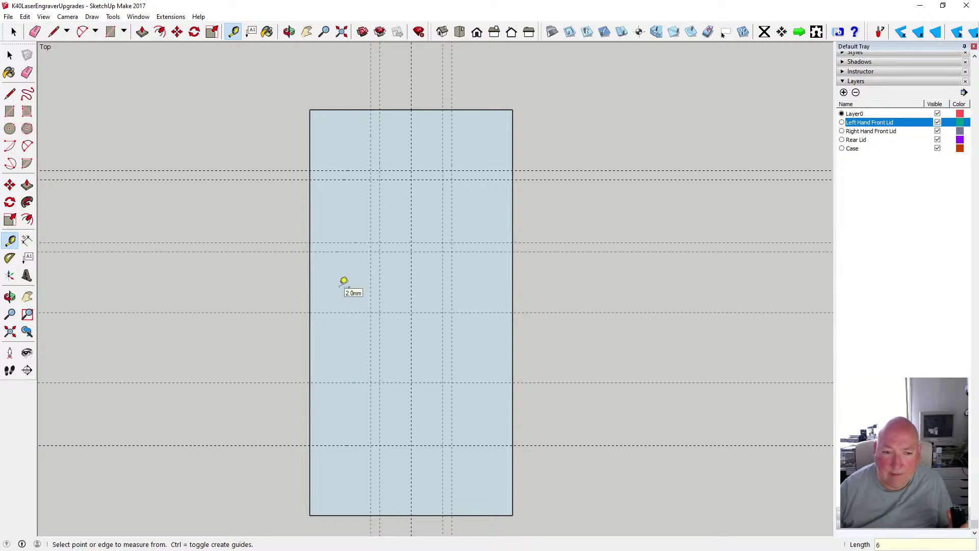
Add horizontal guides 6 mm below the rectangle's horizontal centre guide and 6 mm above its bottom edge
{"action": "left_click", "coordinate": [337, 312]}
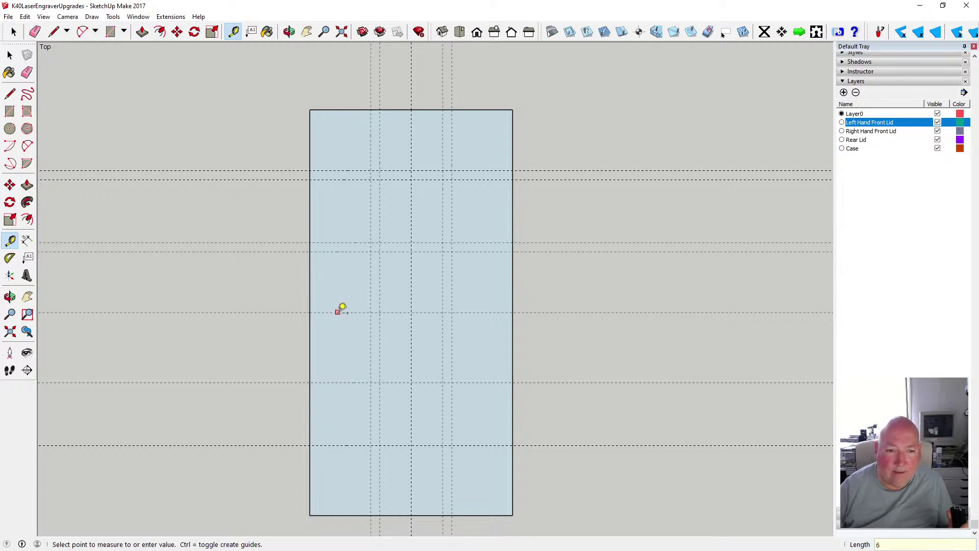
{"action": "type", "text": "6"}
{"action": "key", "text": "Return"}
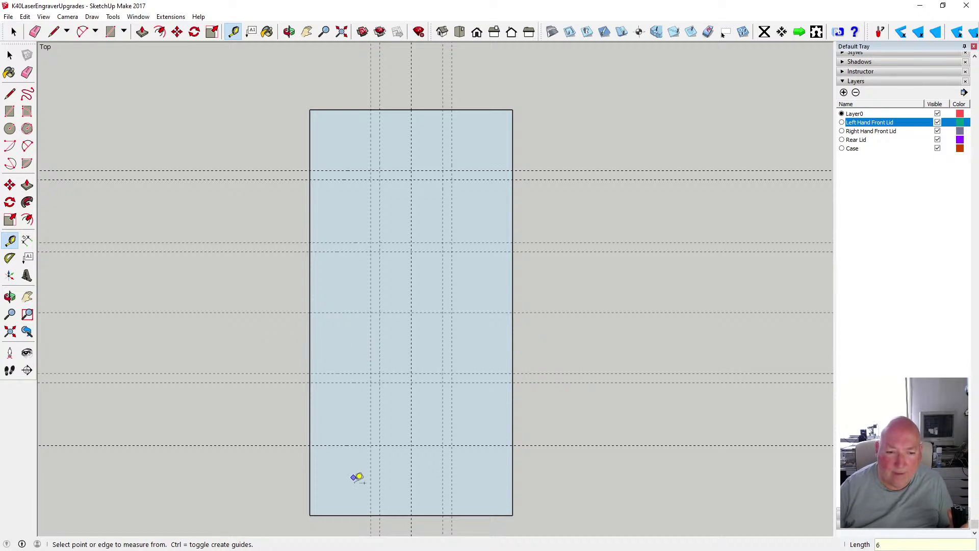
{"action": "left_click", "coordinate": [350, 514]}
{"action": "type", "text": "6"}
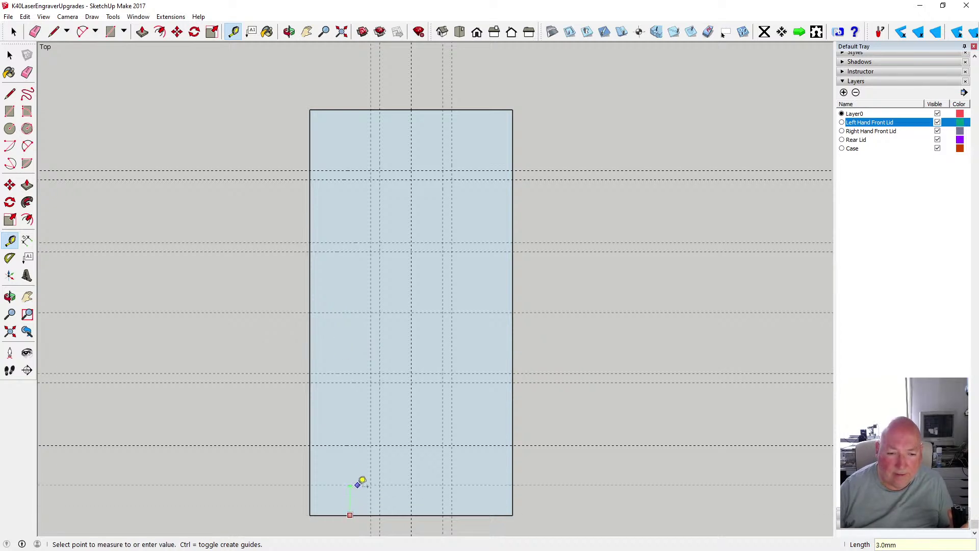
{"action": "key", "text": "Return"}
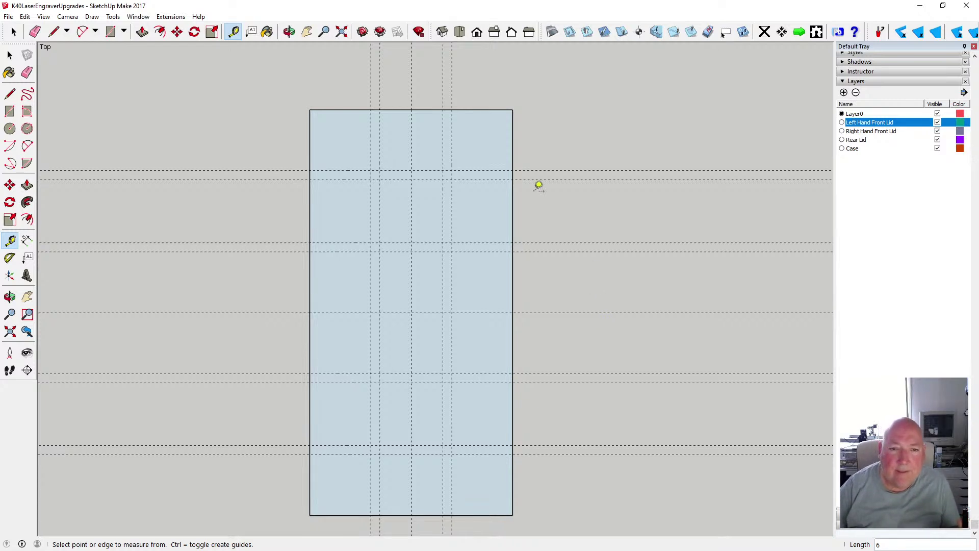
Add horizontal guides 10 mm inside the rectangle's top and bottom edges
{"action": "left_click", "coordinate": [428, 170]}
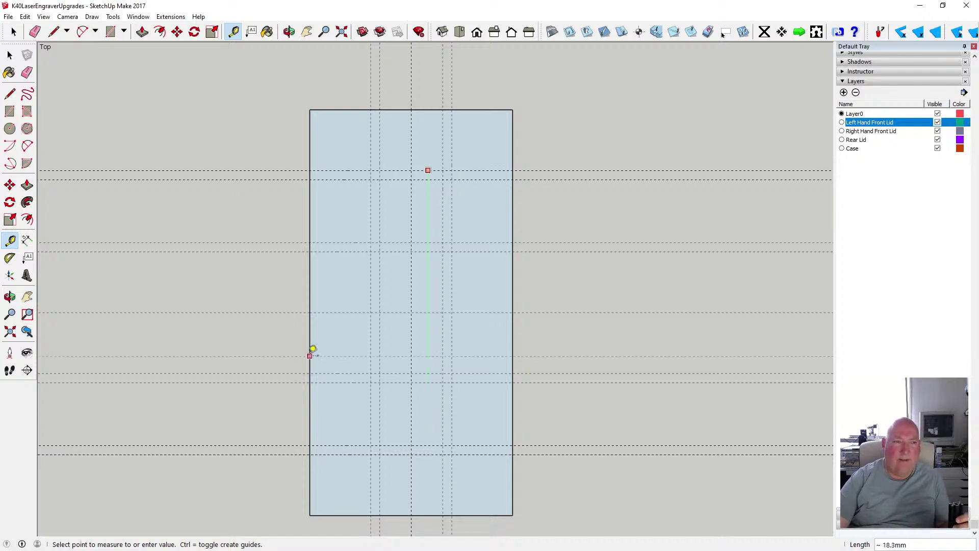
{"action": "left_click", "coordinate": [9, 55]}
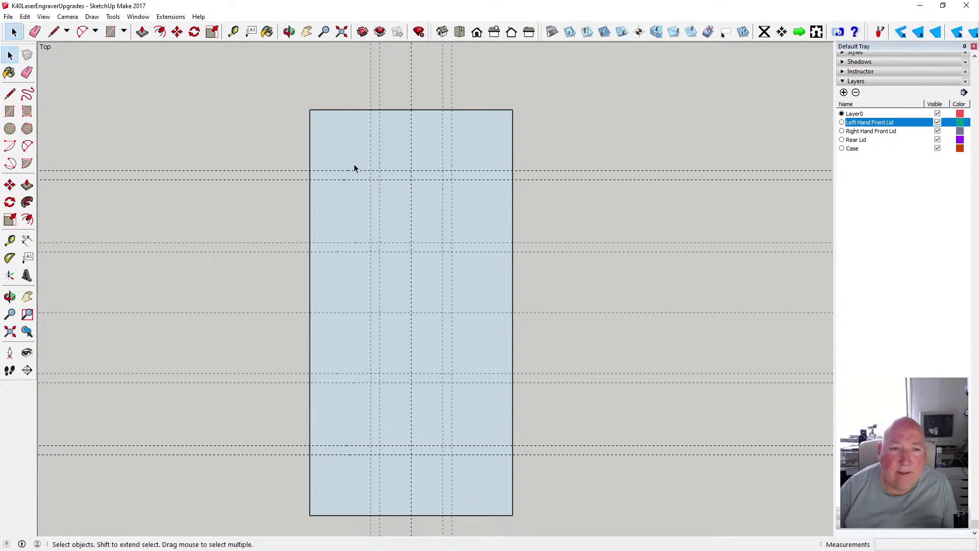
{"action": "key", "text": "t"}
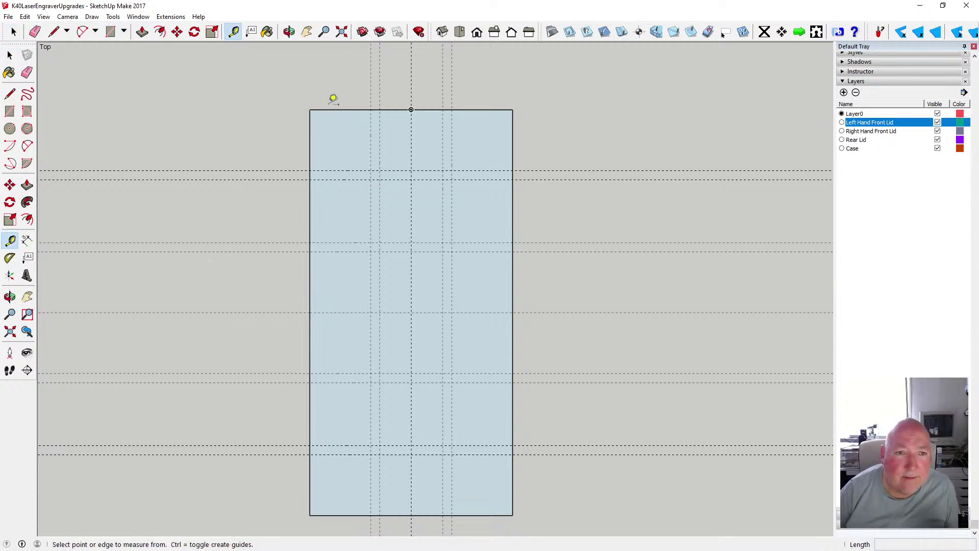
{"action": "left_click", "coordinate": [330, 110]}
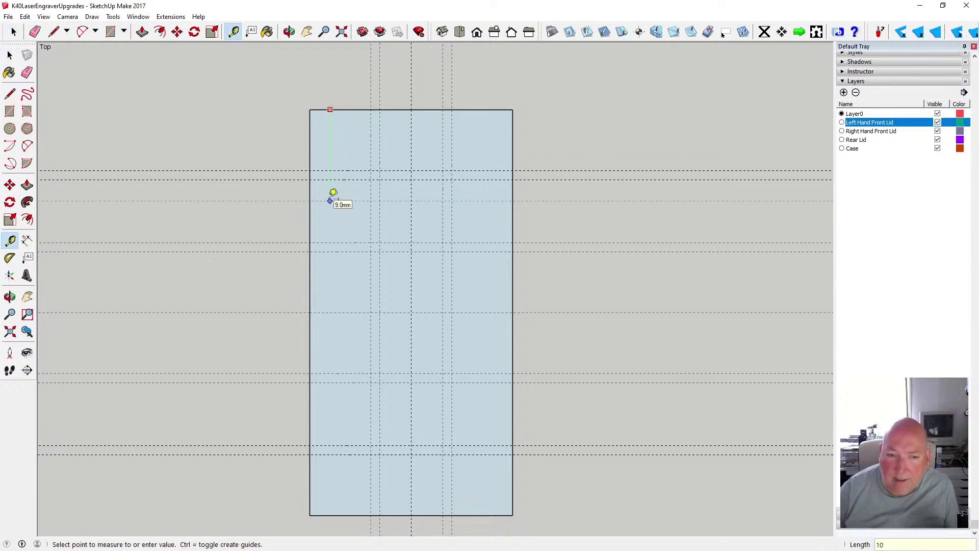
{"action": "key", "text": "Return"}
{"action": "left_click", "coordinate": [340, 515]}
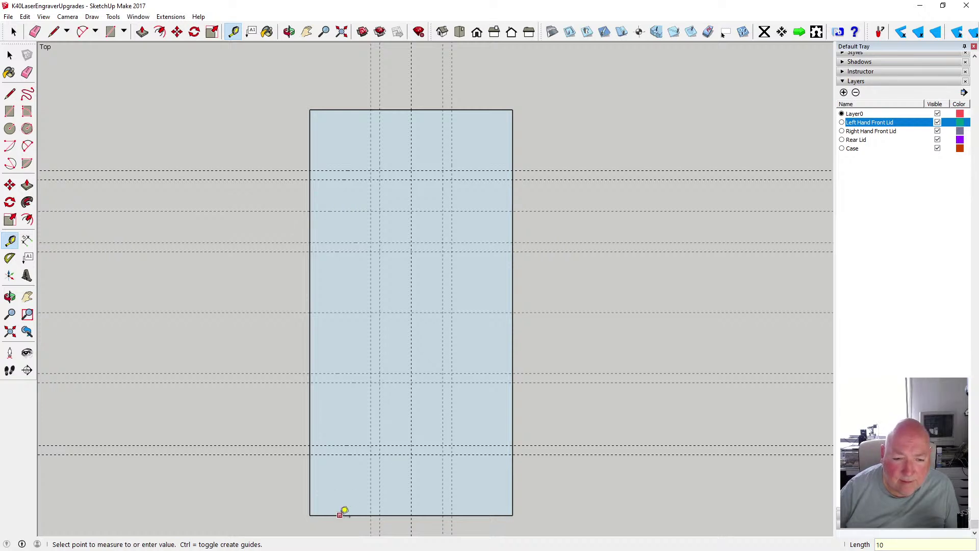
{"action": "type", "text": "10"}
{"action": "key", "text": "Return"}
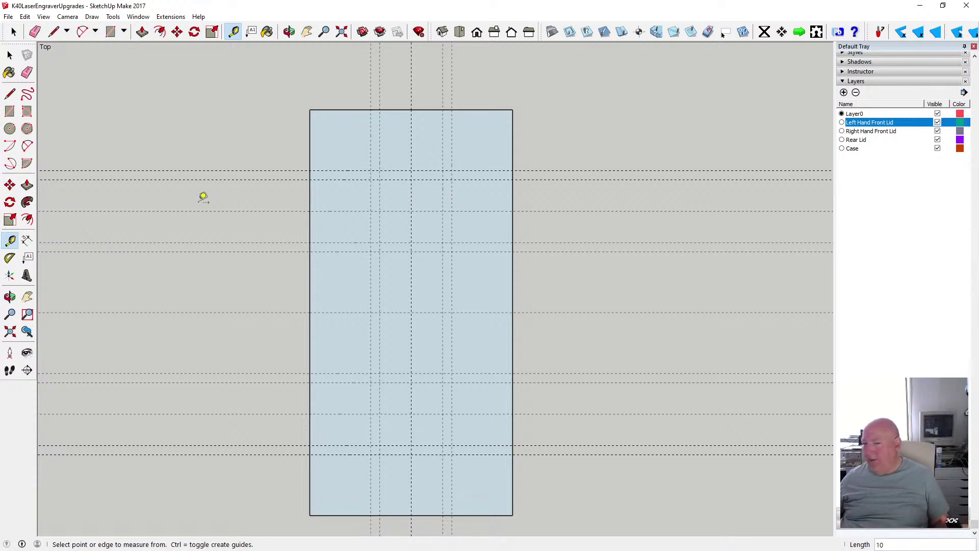
Draw two circles of 2.1 mm radius where the vertical centre guide crosses the upper and lower 10 mm guides
{"action": "key", "text": "c"}
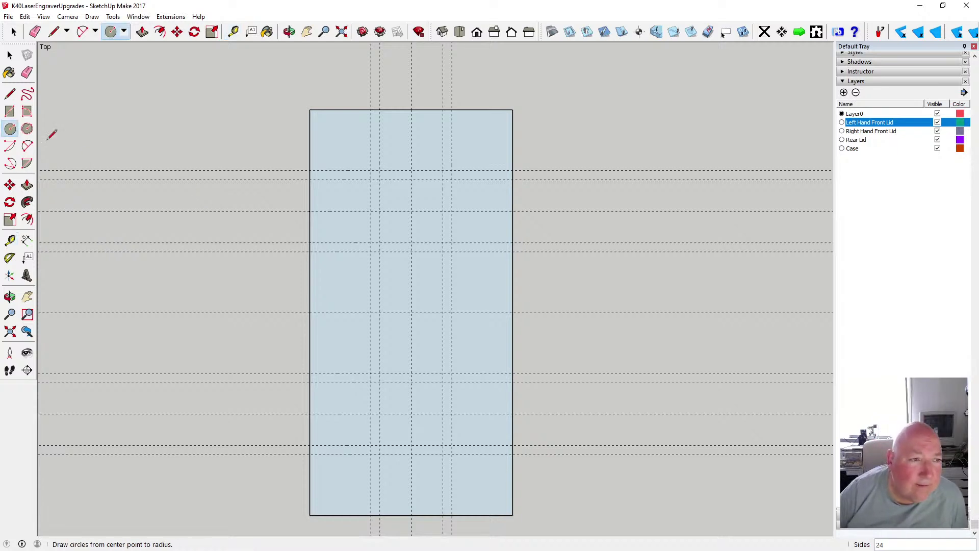
{"action": "left_click", "coordinate": [411, 211]}
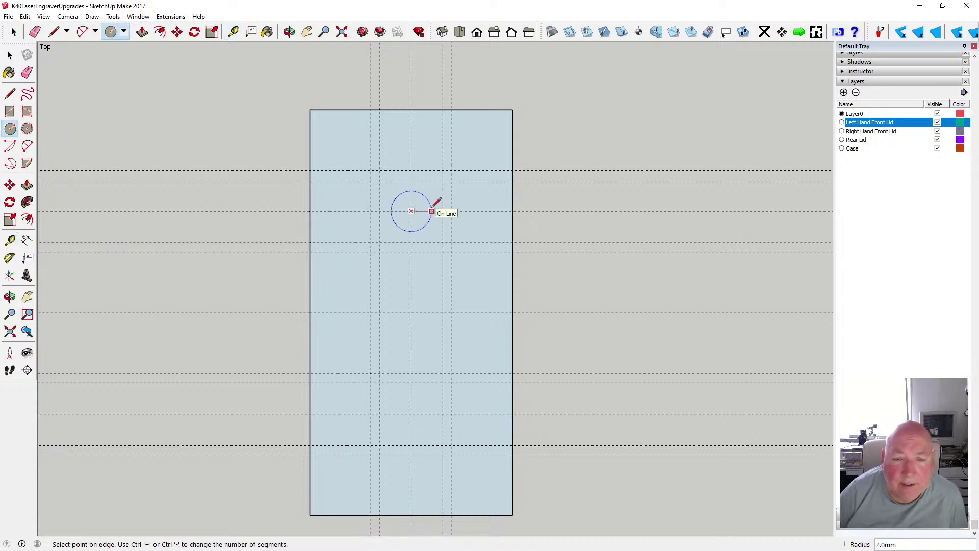
{"action": "type", "text": "2.1"}
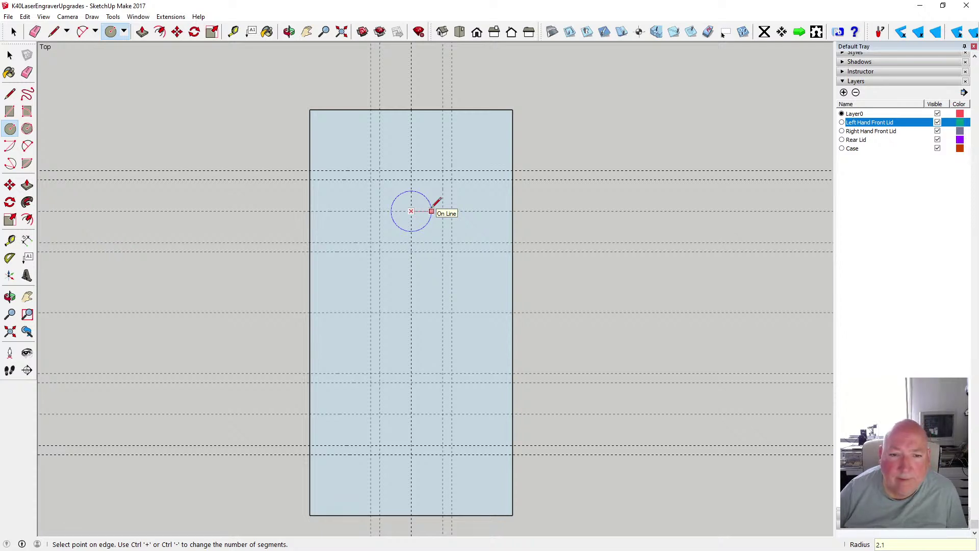
{"action": "key", "text": "Return"}
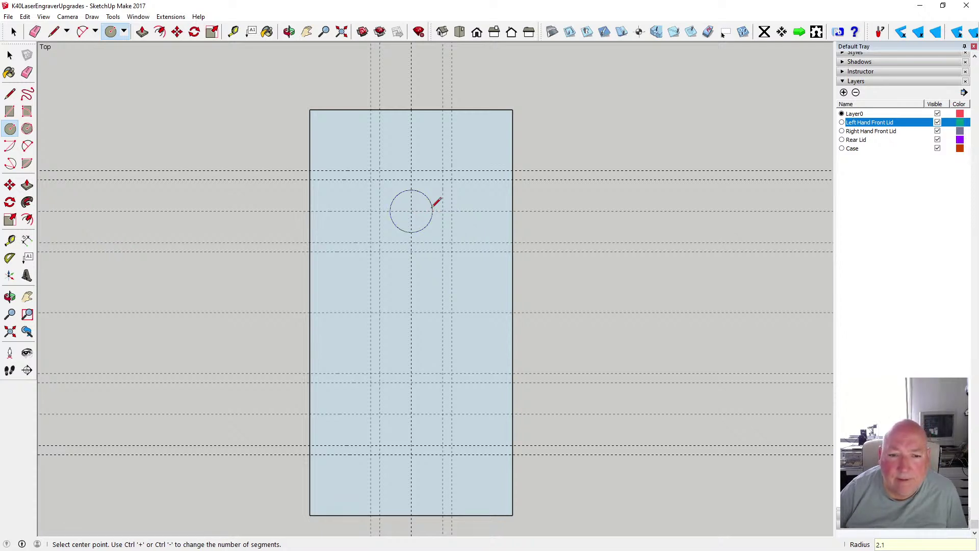
{"action": "left_click", "coordinate": [411, 413]}
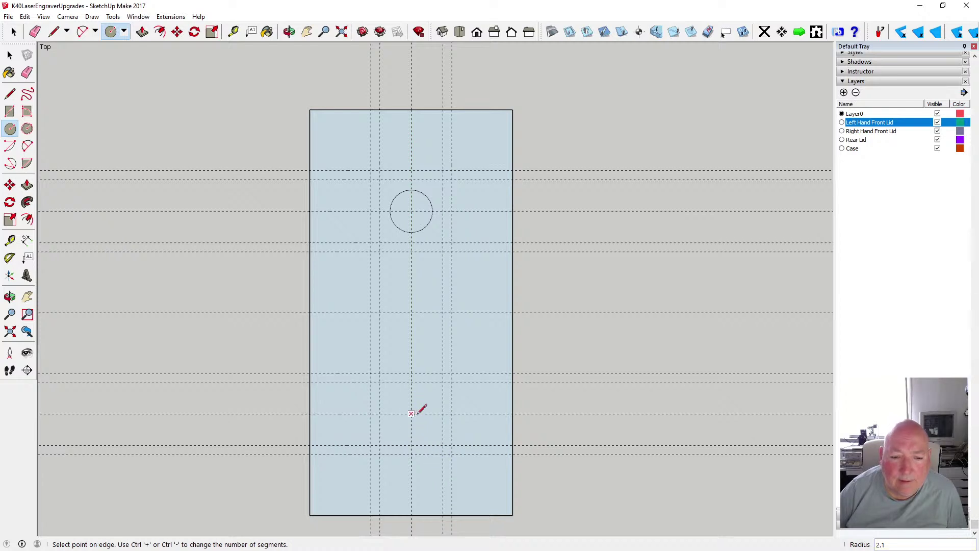
{"action": "left_click", "coordinate": [432, 410]}
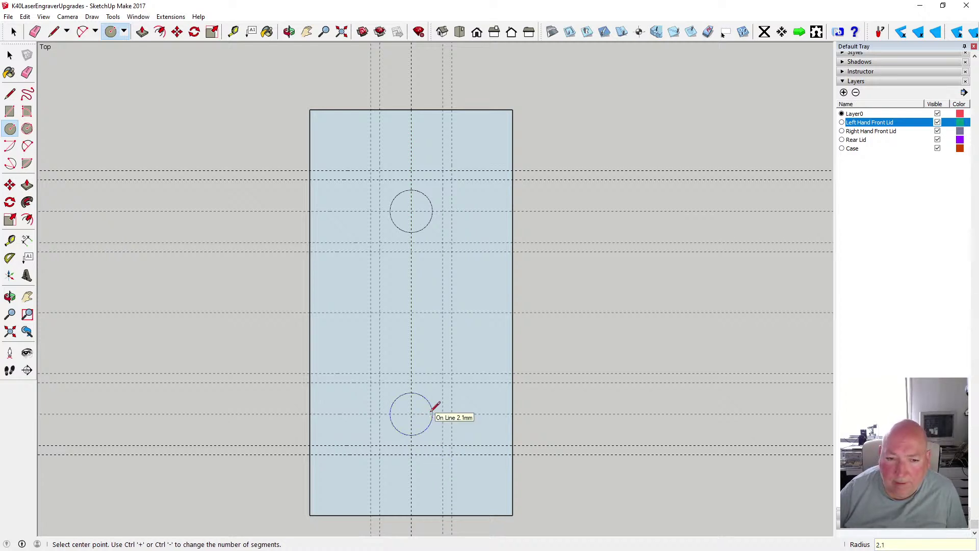
Measure the upper circle's diameter along the horizontal guide through its centre
{"action": "left_click", "coordinate": [234, 32]}
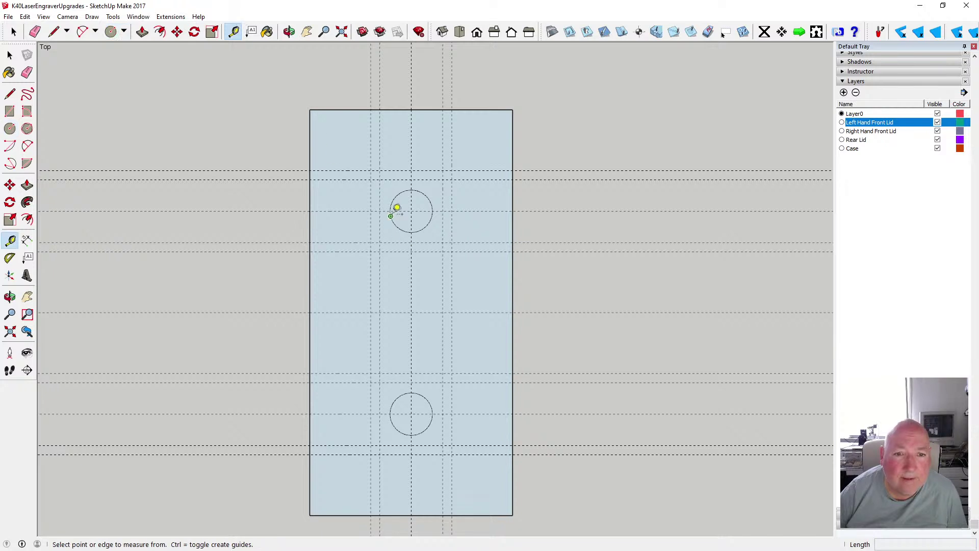
{"action": "left_click", "coordinate": [392, 211]}
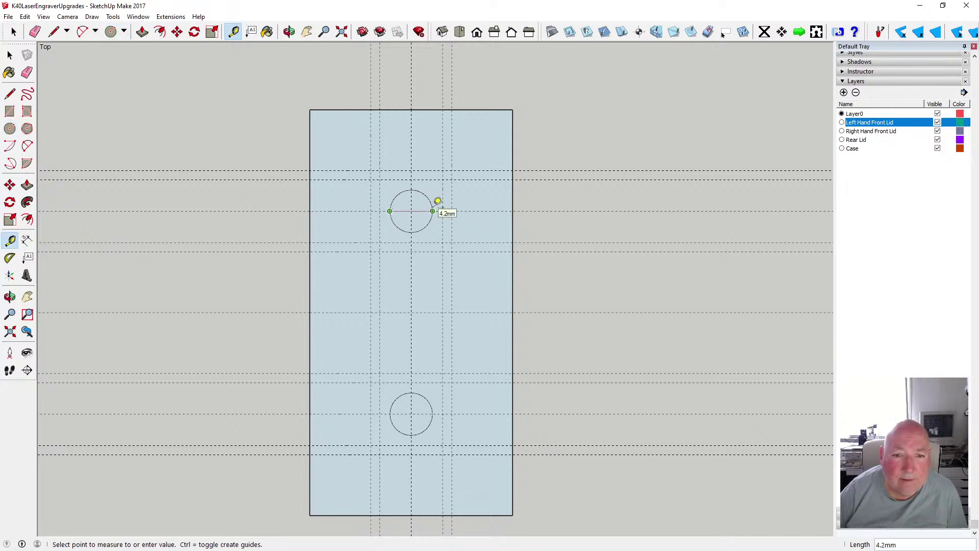
{"action": "left_click", "coordinate": [10, 55]}
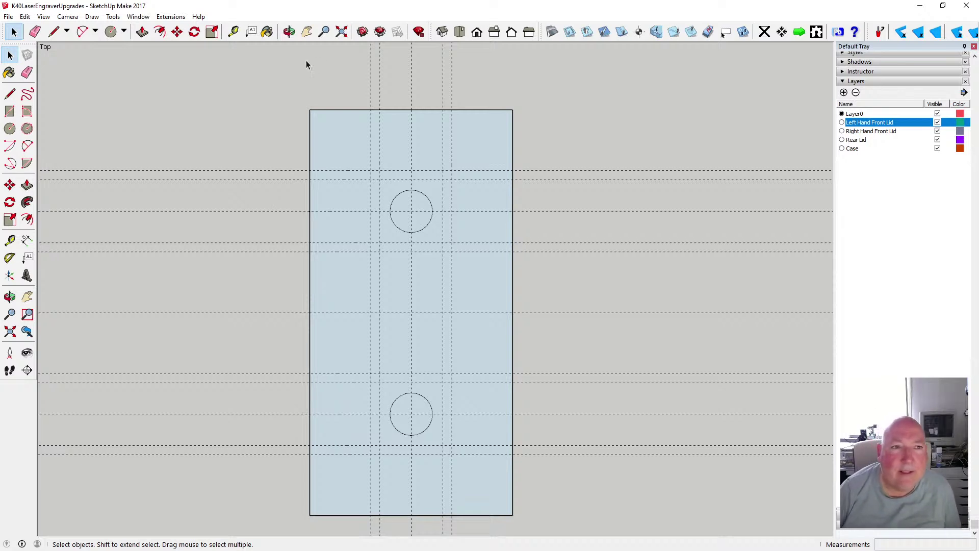
{"action": "left_click", "coordinate": [233, 32]}
{"action": "left_click", "coordinate": [379, 158]}
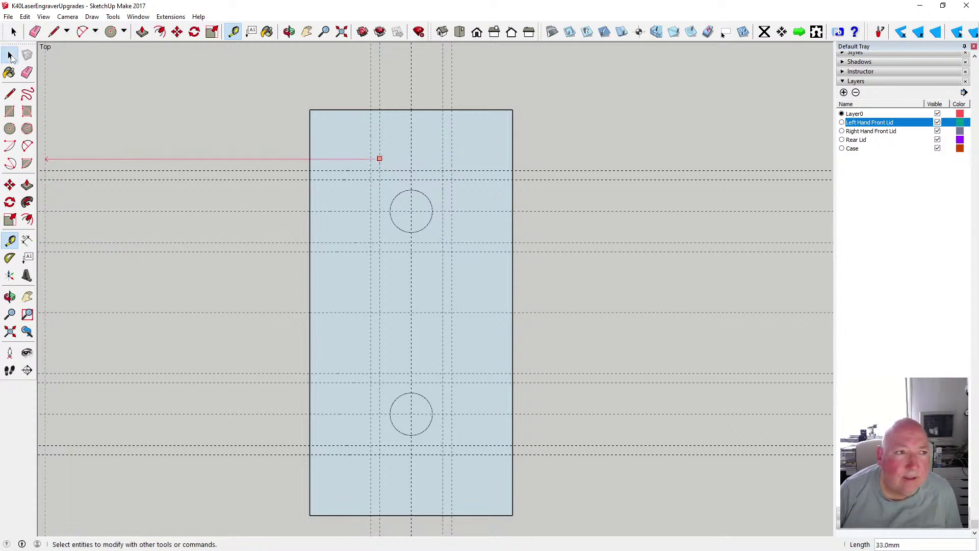
{"action": "left_click", "coordinate": [10, 56]}
Add vertical guides 2.3 mm to each side of the rectangle's vertical centre guide
{"action": "left_click", "coordinate": [234, 32]}
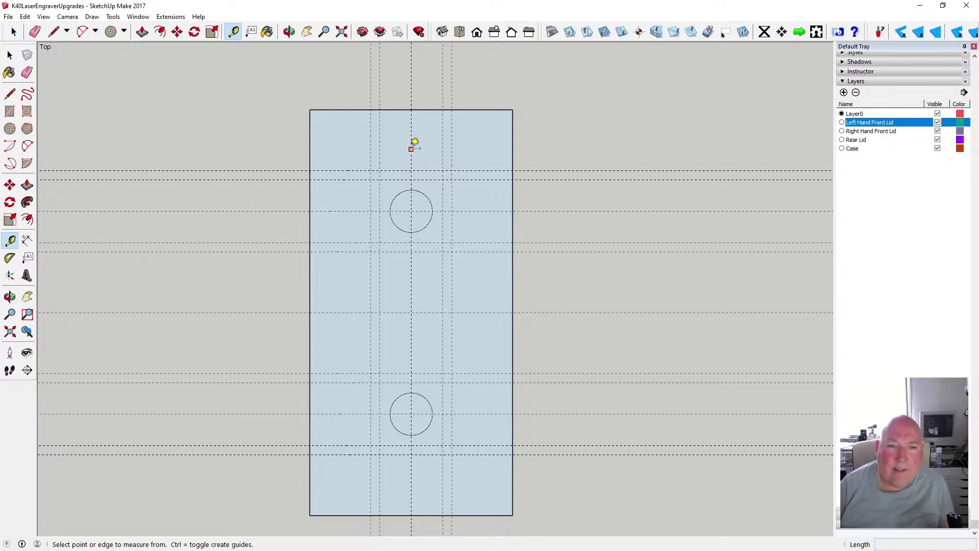
{"action": "left_click", "coordinate": [411, 149]}
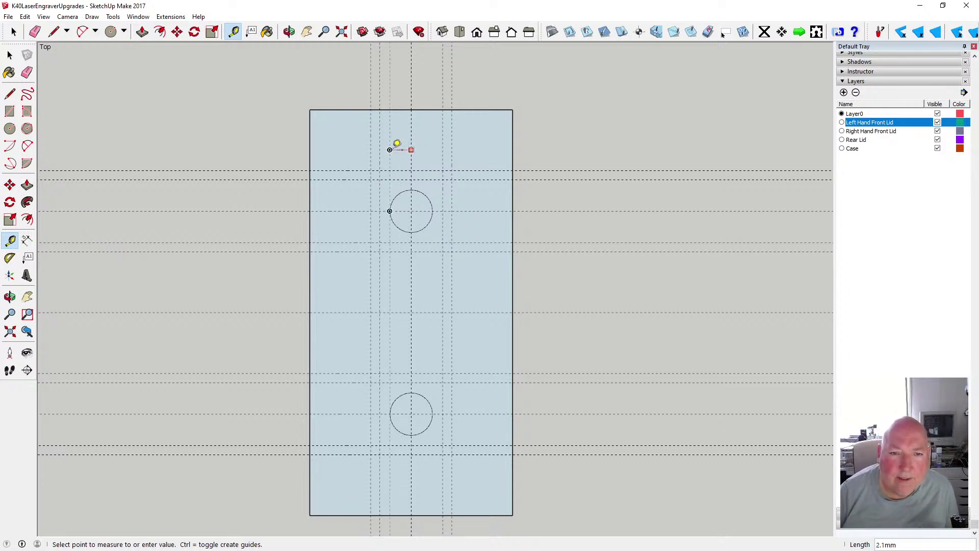
{"action": "type", "text": "2.3"}
{"action": "key", "text": "Return"}
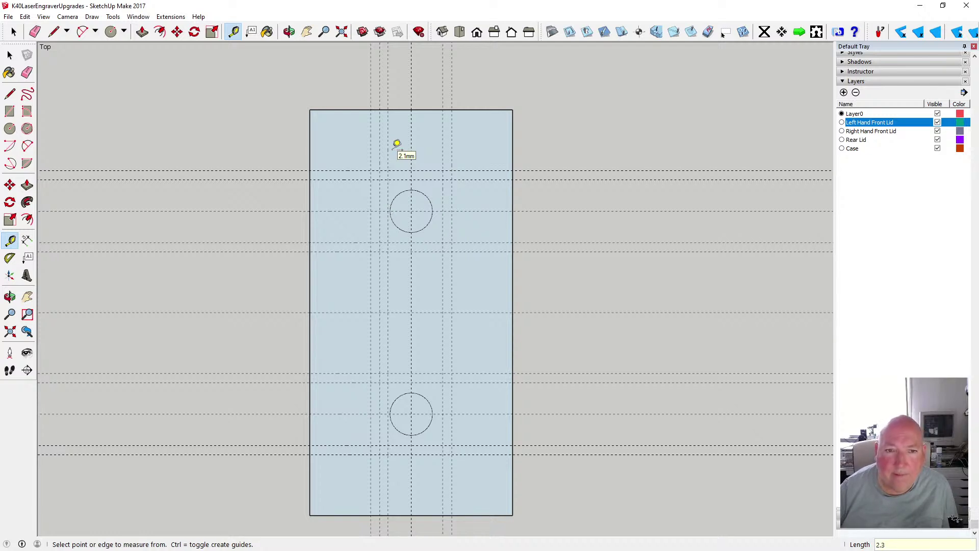
{"action": "left_click", "coordinate": [411, 143]}
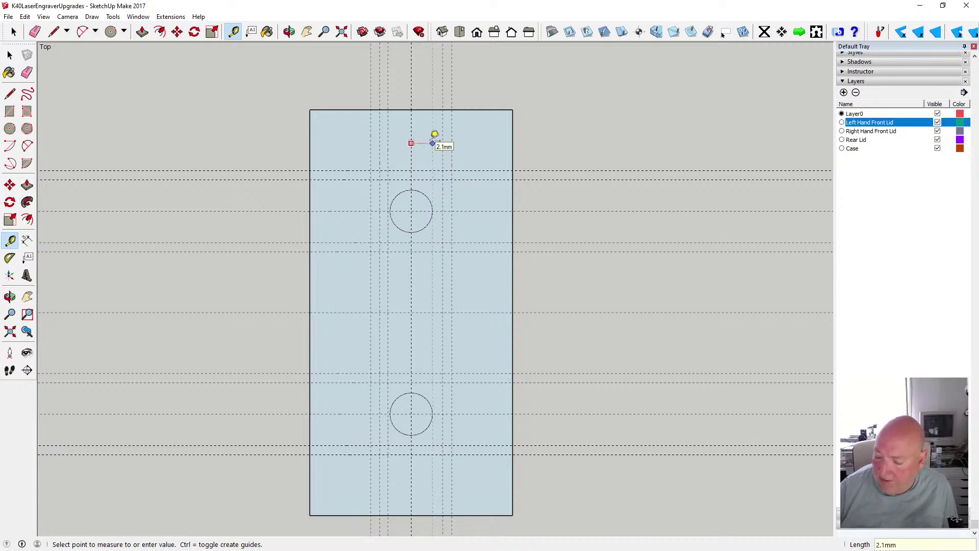
{"action": "type", "text": "2.3"}
{"action": "key", "text": "Return"}
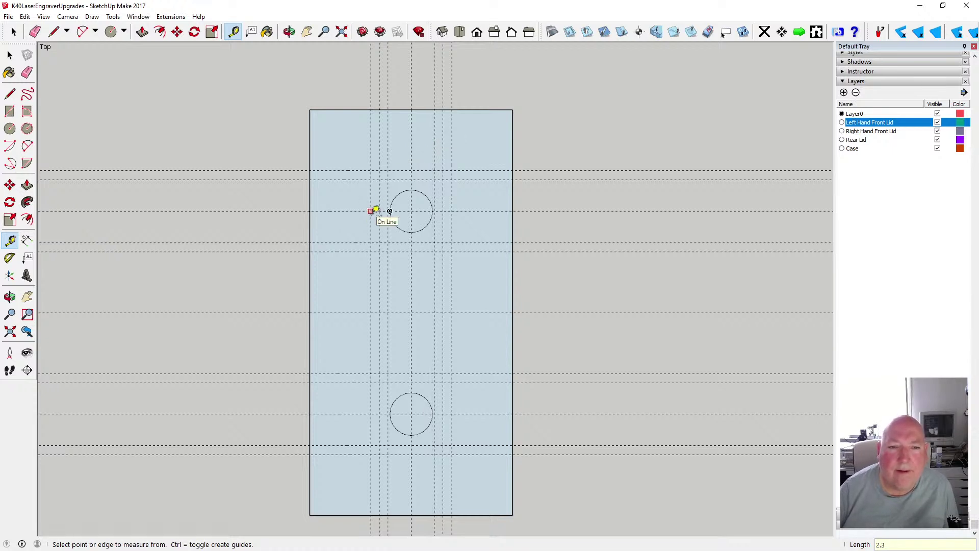
Add horizontal guides 2.3 mm below and 2.3 mm above the guide through the upper circle's centre
{"action": "left_click", "coordinate": [341, 240]}
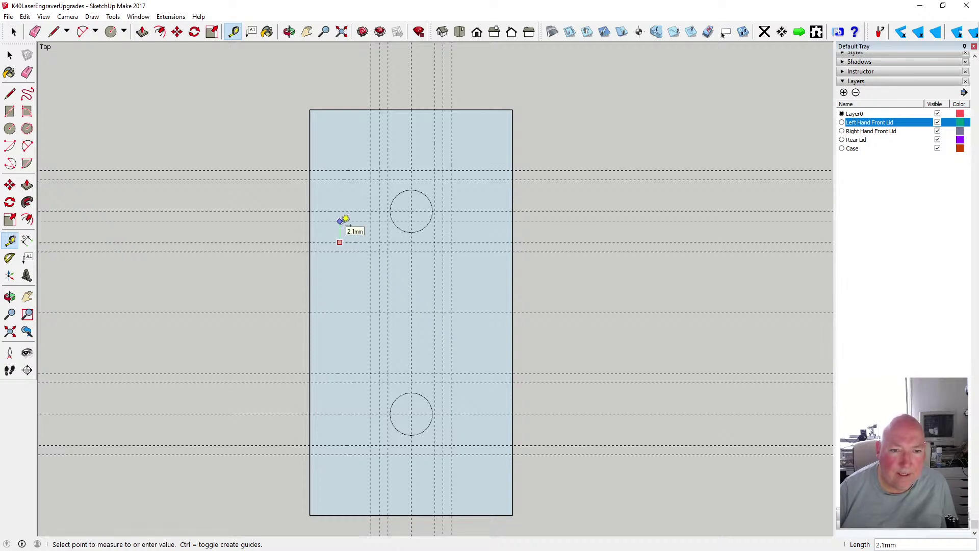
{"action": "left_click", "coordinate": [345, 219]}
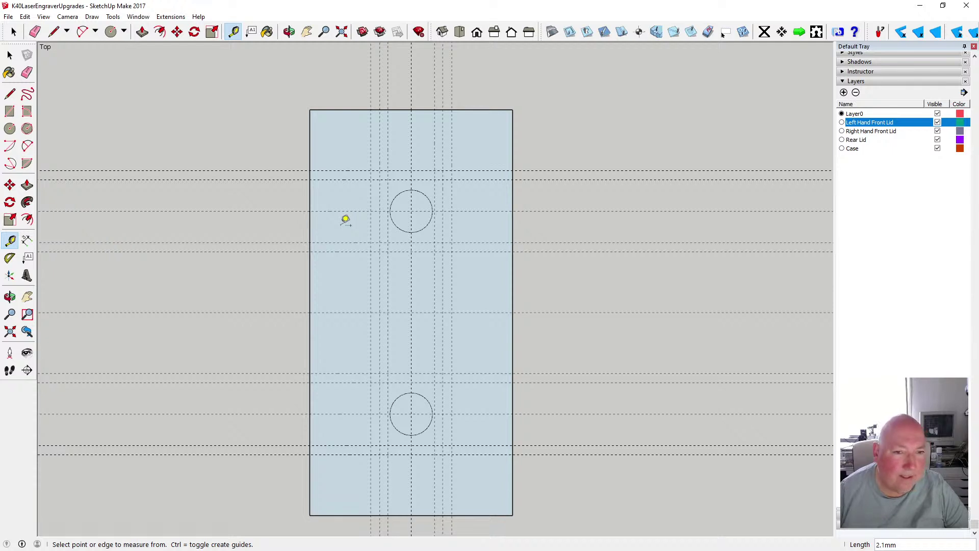
{"action": "left_click", "coordinate": [340, 211]}
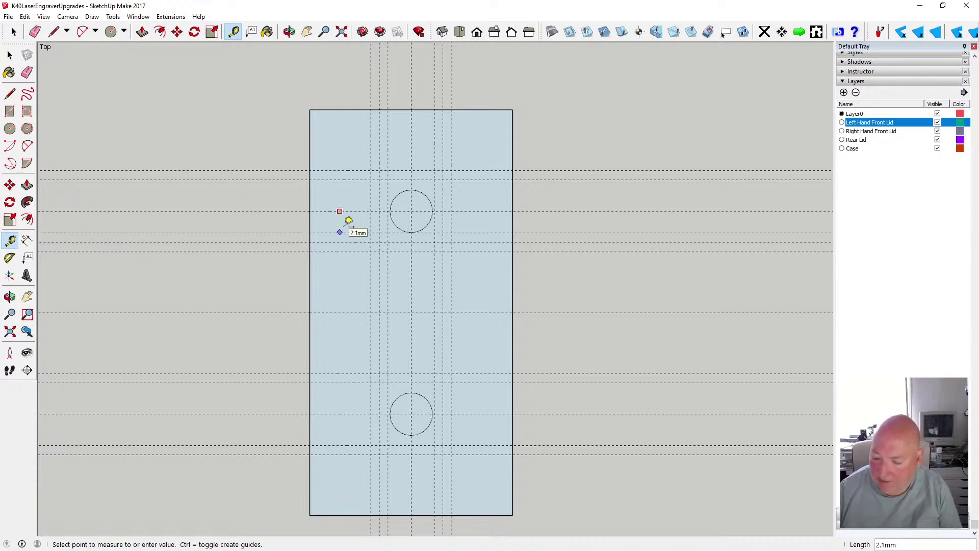
{"action": "type", "text": "2.3"}
{"action": "key", "text": "Return"}
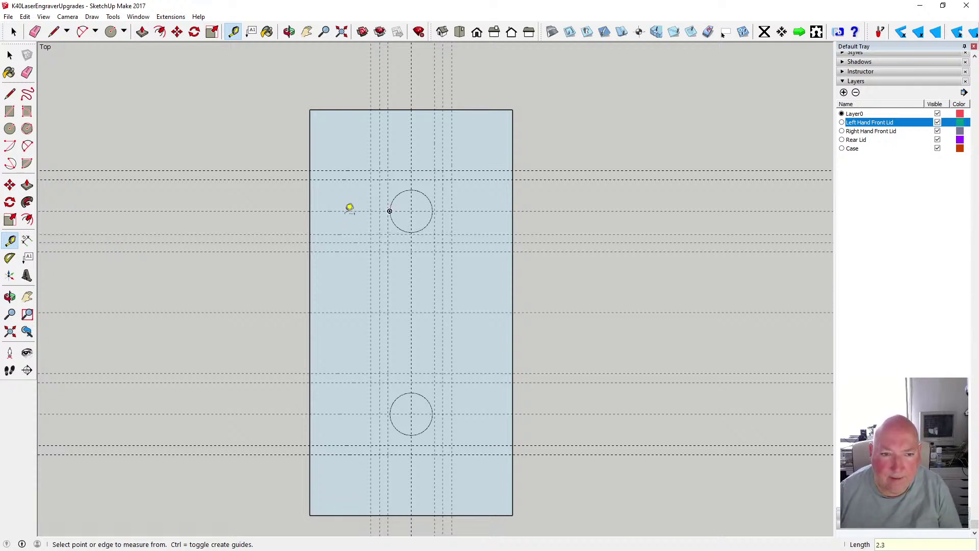
{"action": "left_click", "coordinate": [344, 210]}
{"action": "type", "text": "2."}
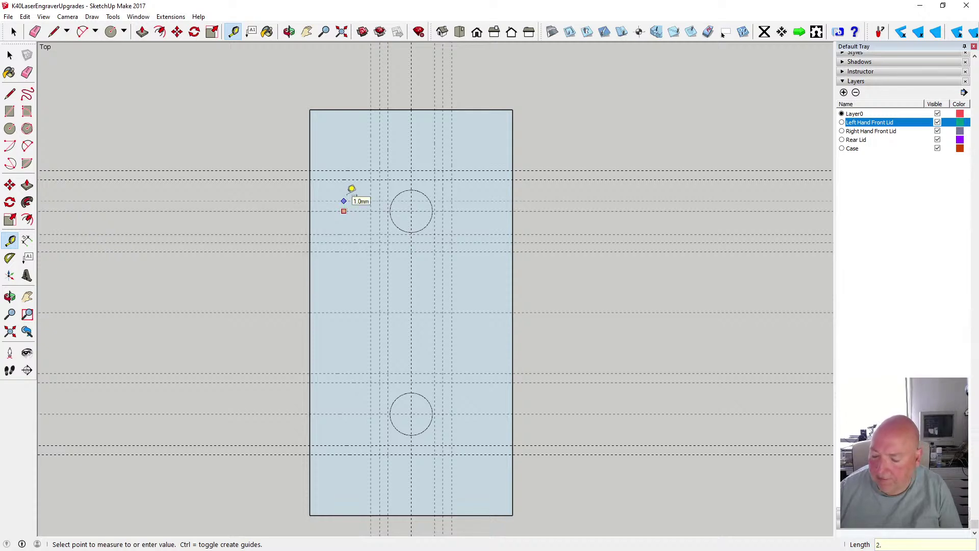
{"action": "type", "text": "3"}
{"action": "key", "text": "Return"}
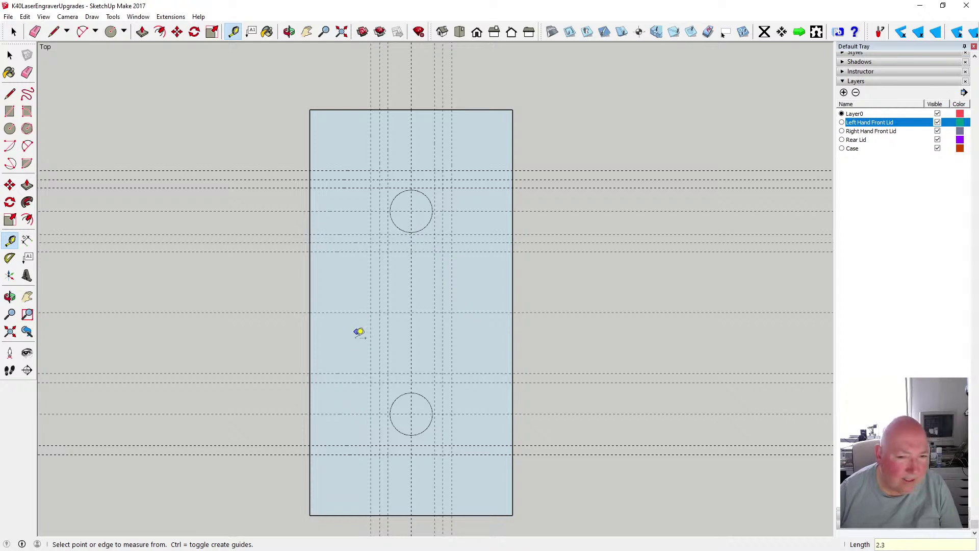
Add horizontal guides 2.3 mm above and 2.3 mm below the guide through the lower circle's centre
{"action": "left_click", "coordinate": [345, 413]}
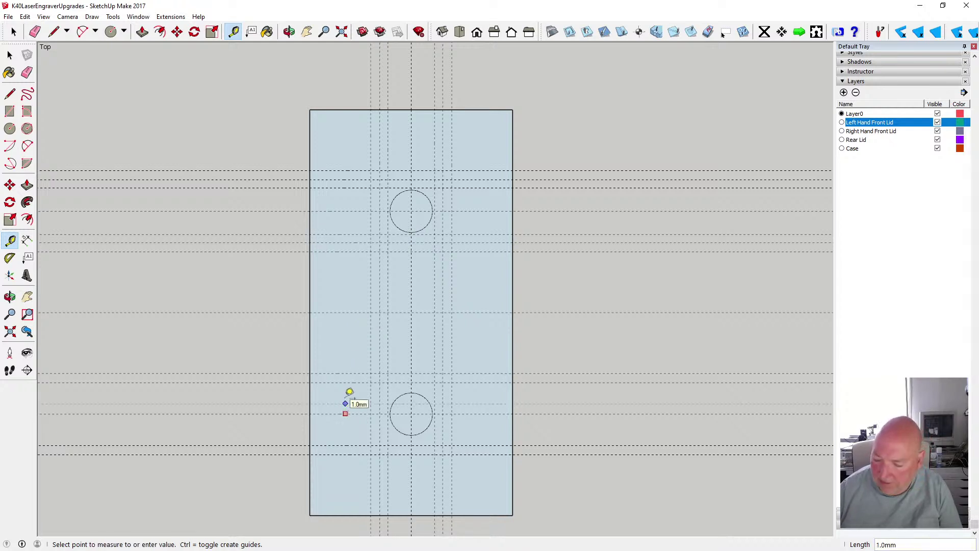
{"action": "left_click", "coordinate": [349, 391]}
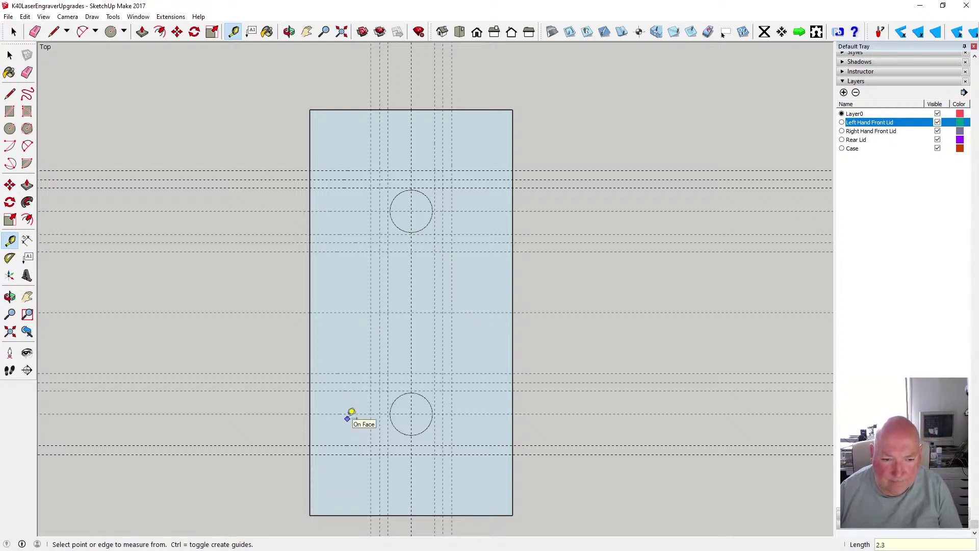
{"action": "left_click", "coordinate": [344, 413]}
{"action": "type", "text": "2"}
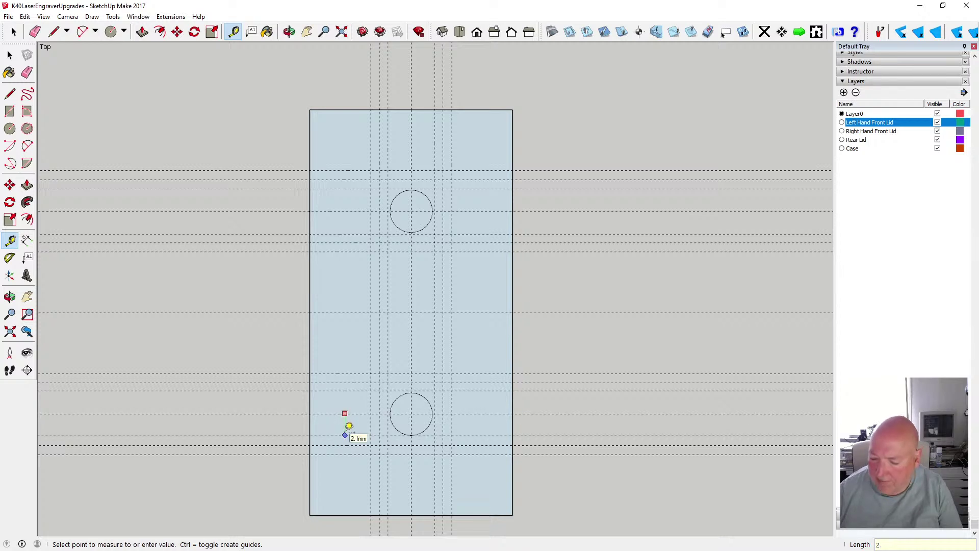
{"action": "type", "text": ".3"}
{"action": "key", "text": "Return"}
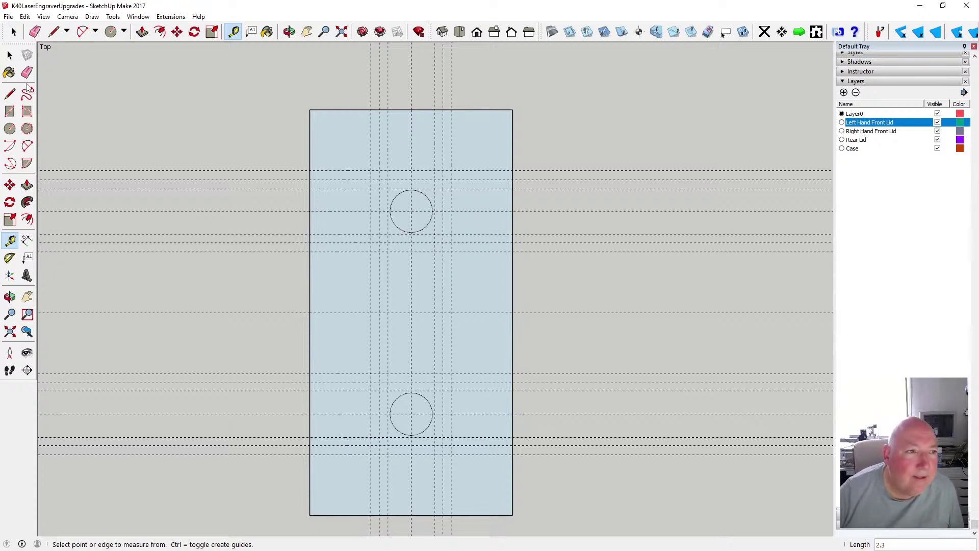
Draw 4.6 mm lines above, left and right of the upper circle, on its outermost guides between the 2.3 mm offset guides
{"action": "key", "text": "l"}
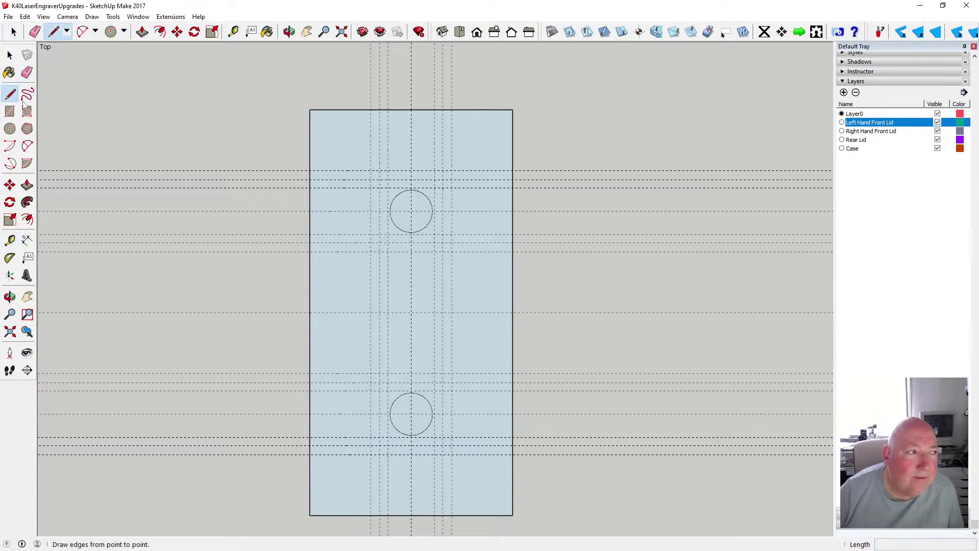
{"action": "left_click", "coordinate": [388, 170]}
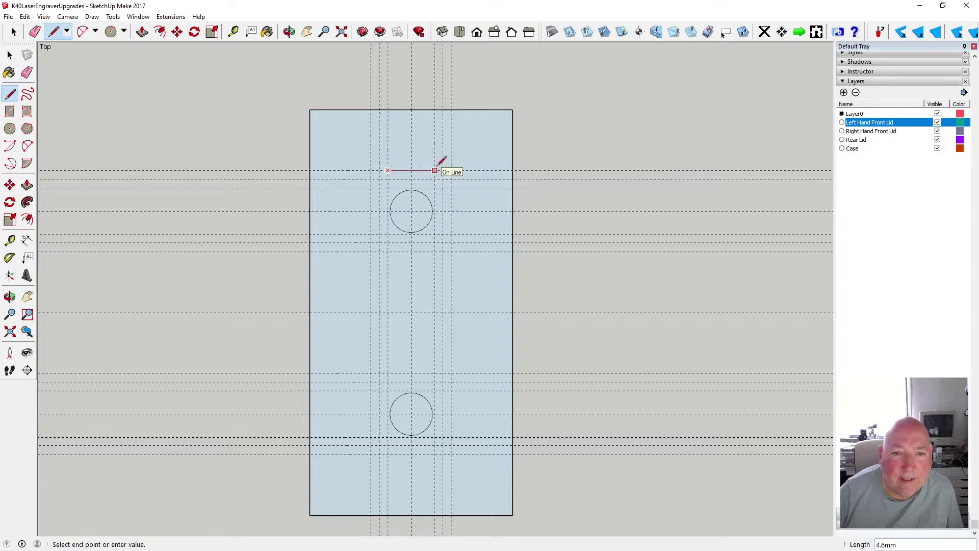
{"action": "left_click", "coordinate": [435, 170]}
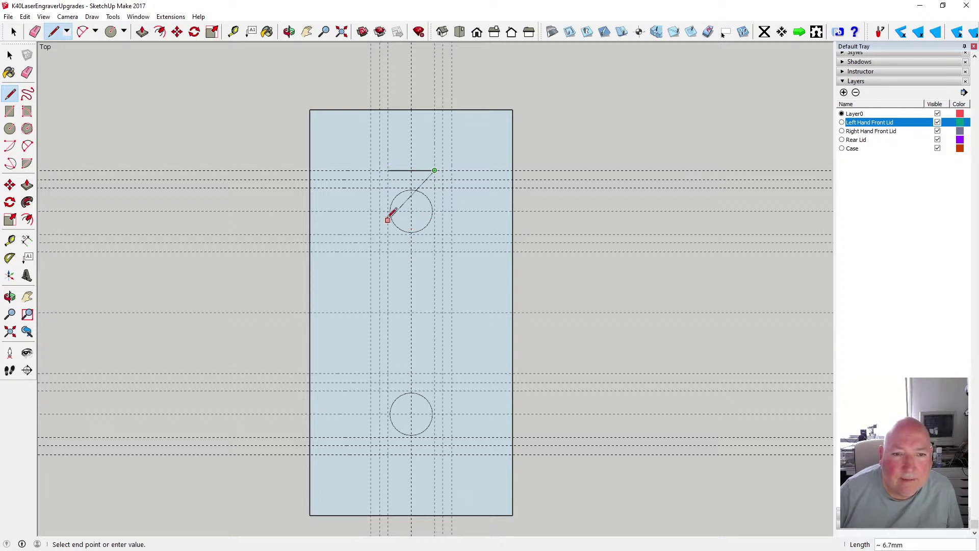
{"action": "key", "text": "Escape"}
{"action": "left_click", "coordinate": [370, 188]}
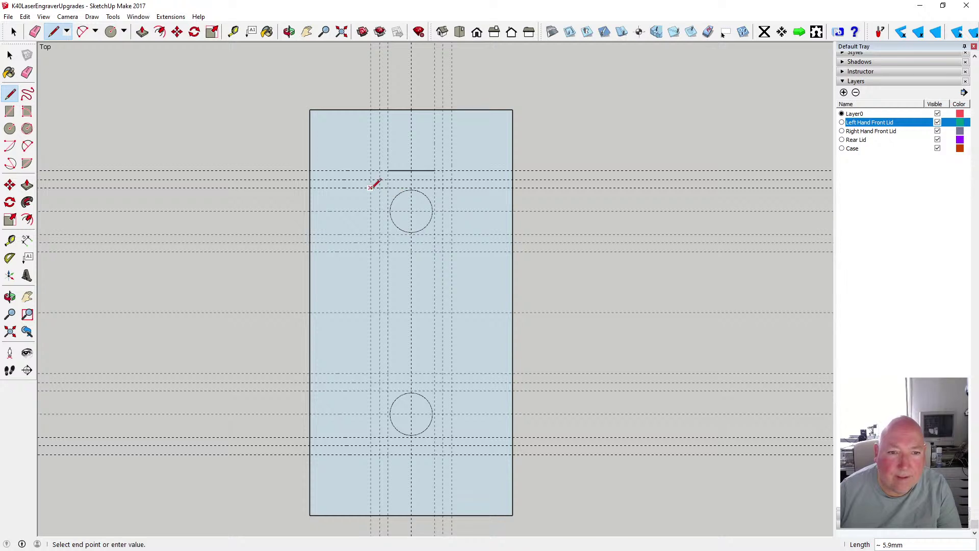
{"action": "left_click", "coordinate": [370, 234]}
{"action": "key", "text": "Escape"}
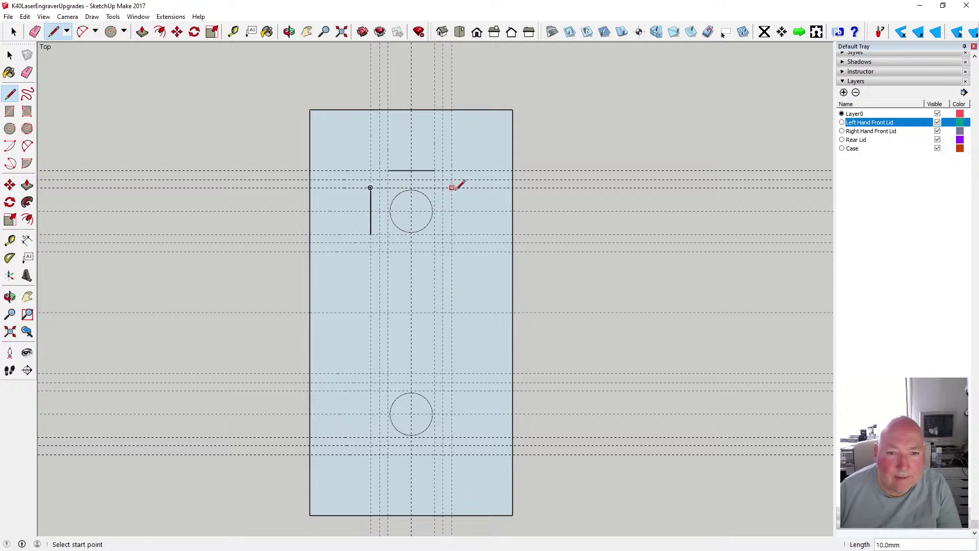
{"action": "left_click", "coordinate": [452, 188]}
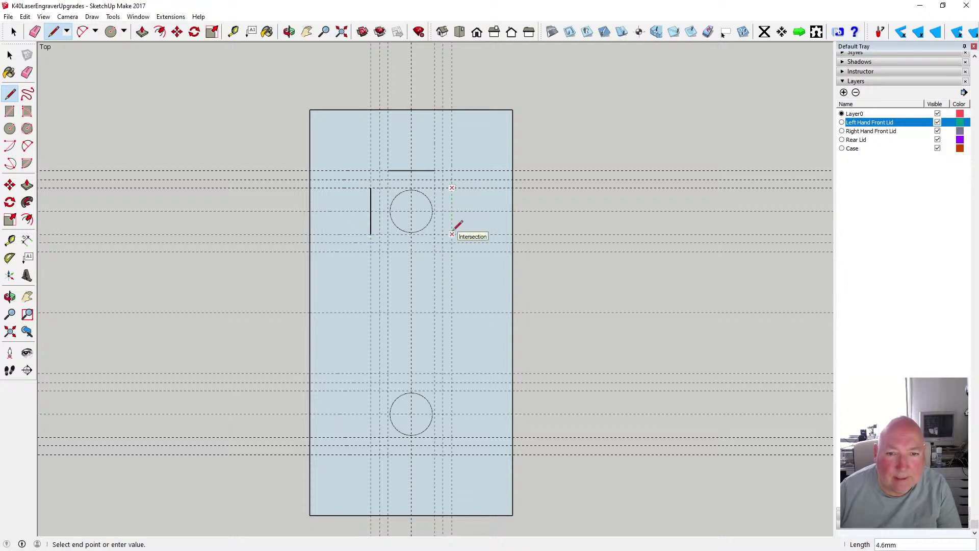
{"action": "left_click", "coordinate": [452, 234]}
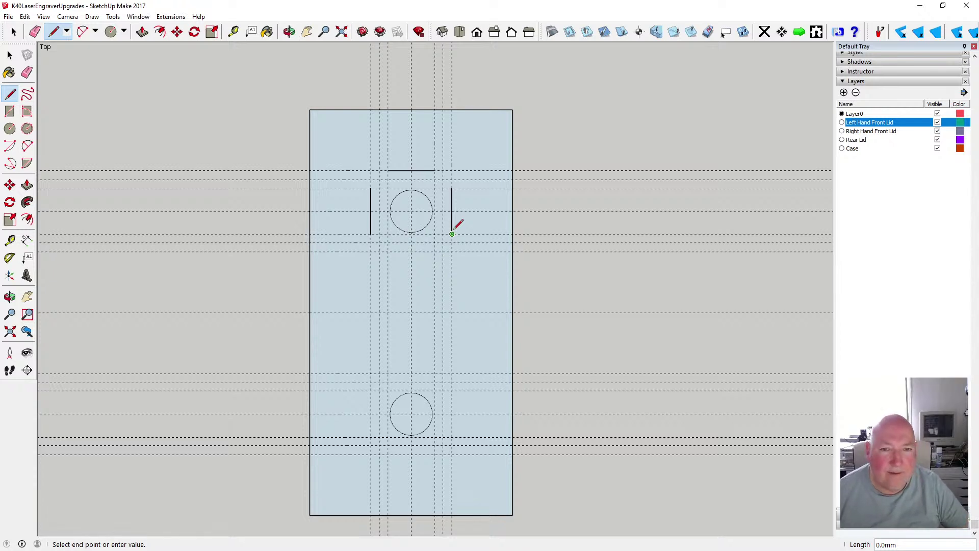
Measure the distance from the rectangle's left edge to the vertical line left of the upper circle
{"action": "left_click", "coordinate": [234, 31]}
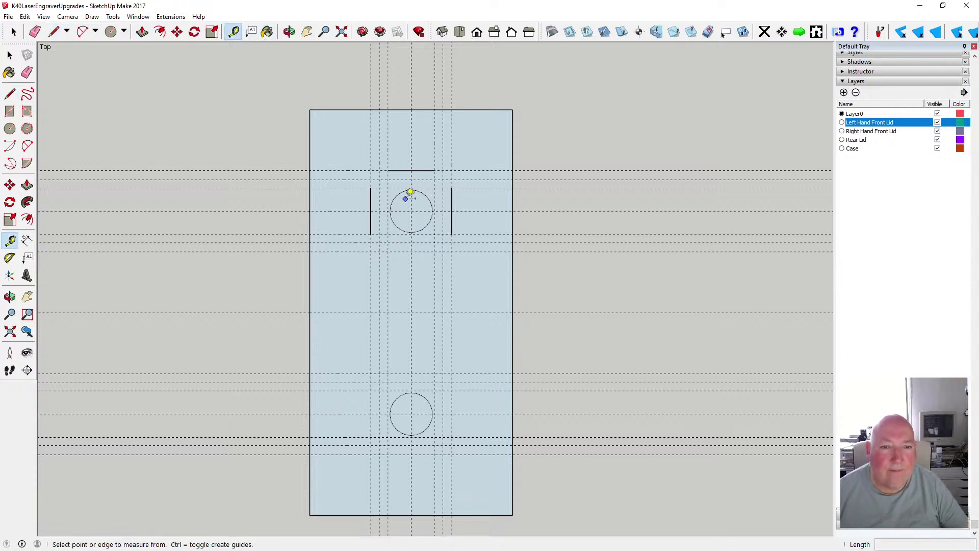
{"action": "left_click", "coordinate": [309, 199]}
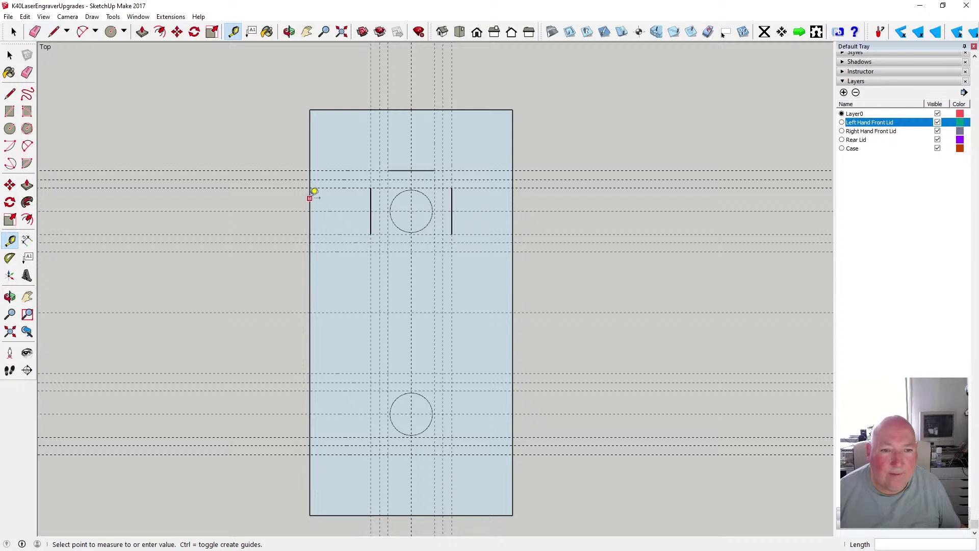
{"action": "left_click", "coordinate": [371, 198]}
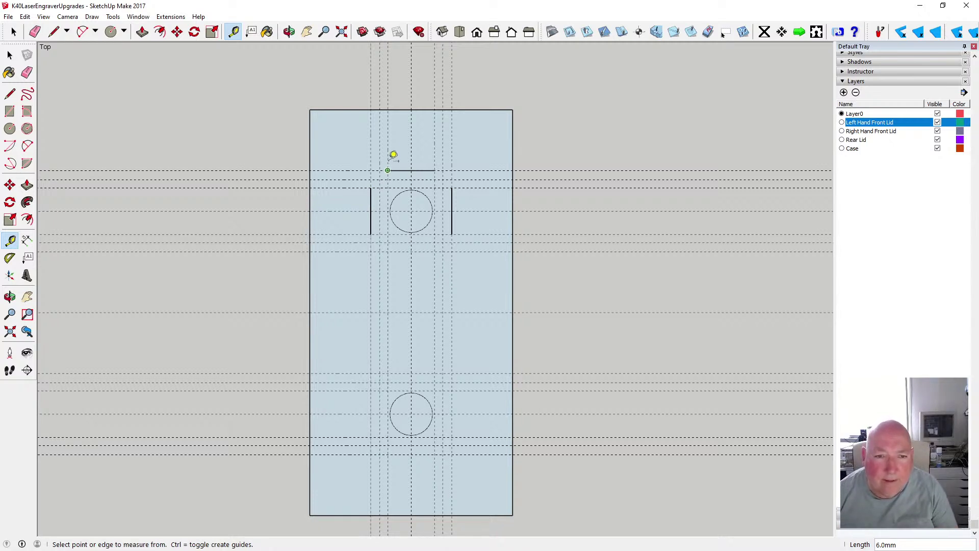
Measure the spacing between the innermost pair and between the middle pair of vertical guides above the upper circle
{"action": "left_click", "coordinate": [387, 152]}
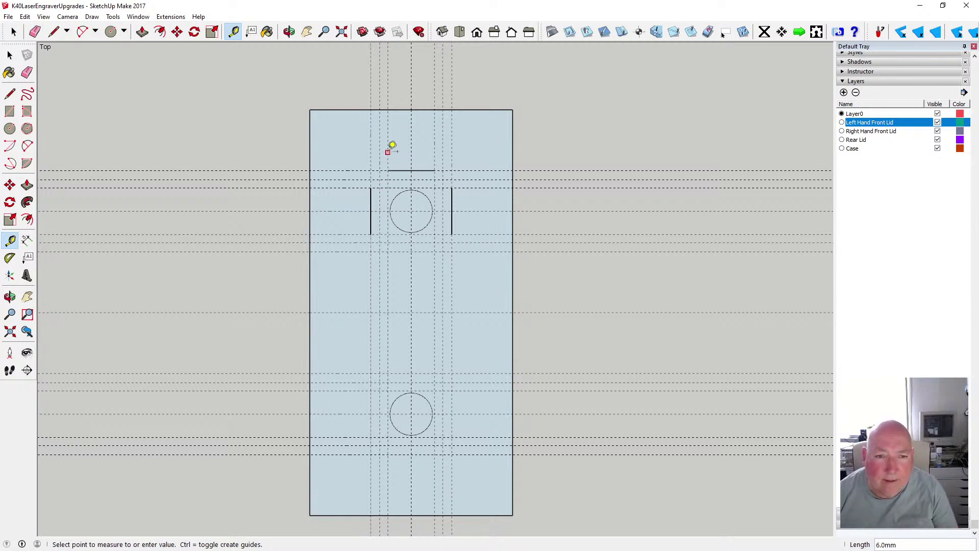
{"action": "left_click", "coordinate": [436, 148]}
{"action": "left_click", "coordinate": [383, 140]}
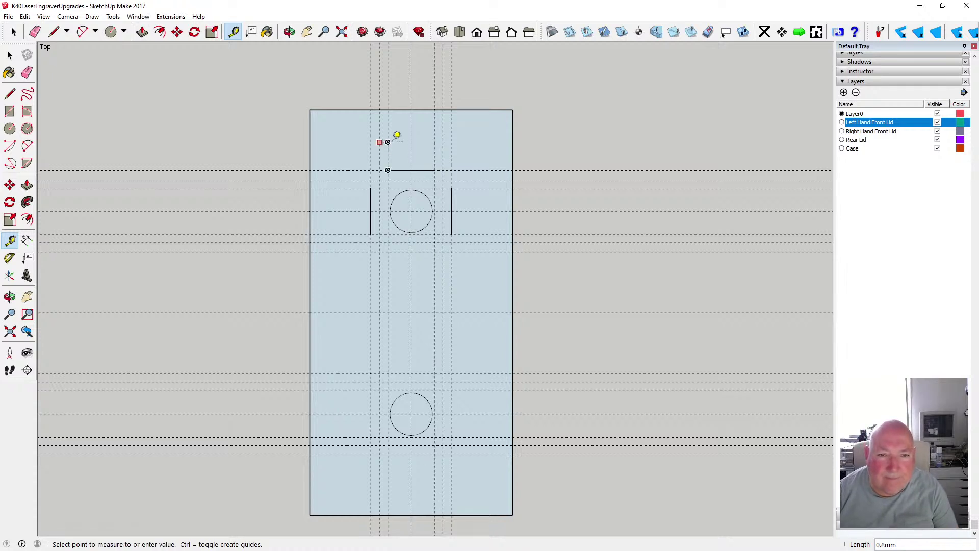
{"action": "left_click", "coordinate": [443, 142]}
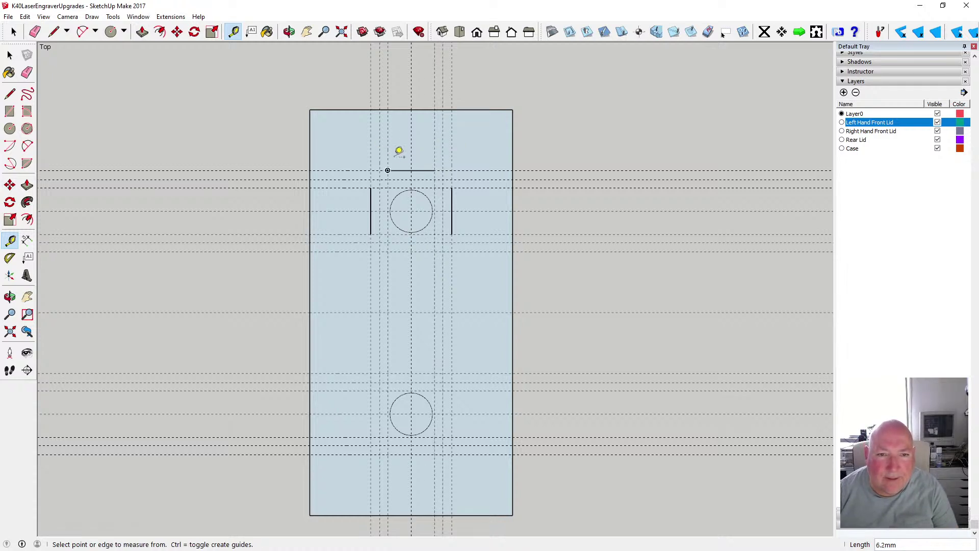
{"action": "left_click", "coordinate": [387, 155]}
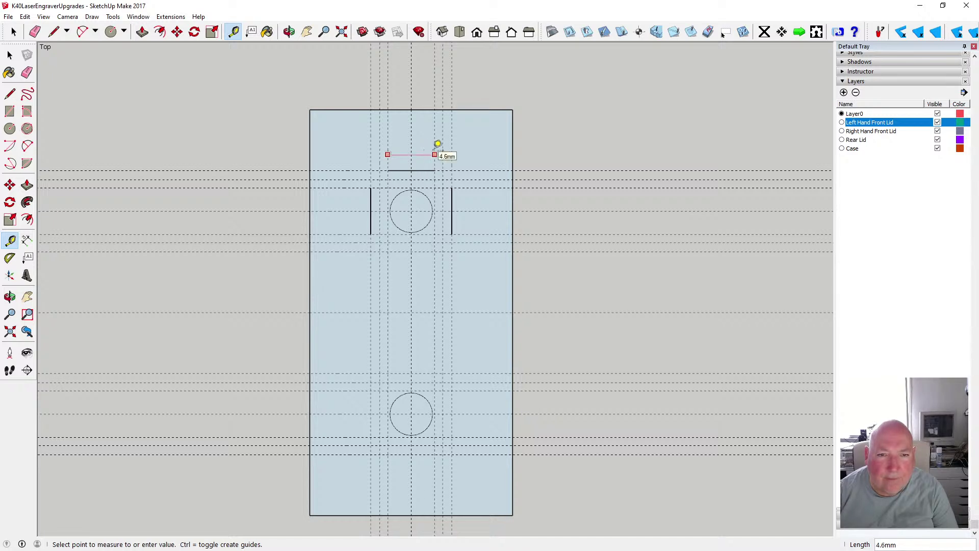
{"action": "left_click", "coordinate": [438, 145]}
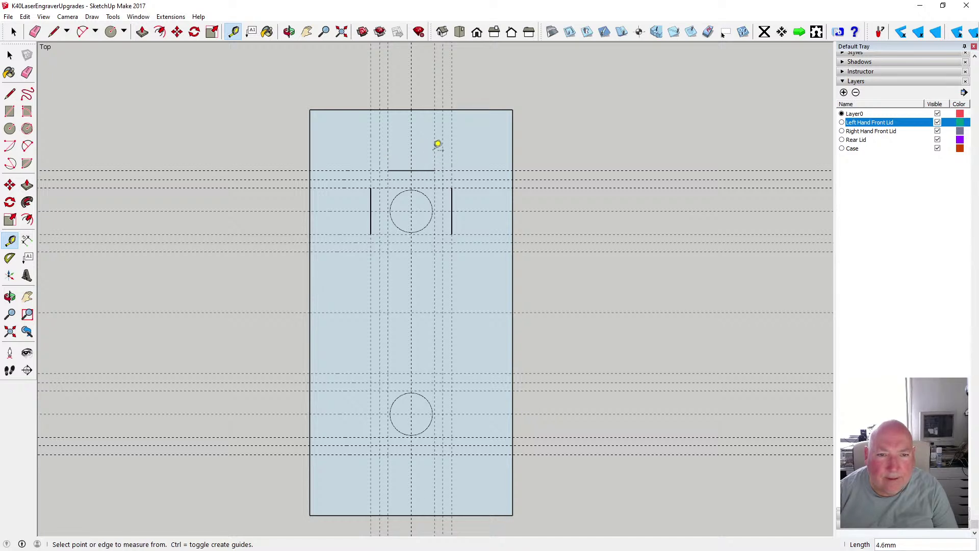
Add vertical guides 0.5 mm outside the innermost vertical guides on both sides of the circles
{"action": "left_click", "coordinate": [388, 143]}
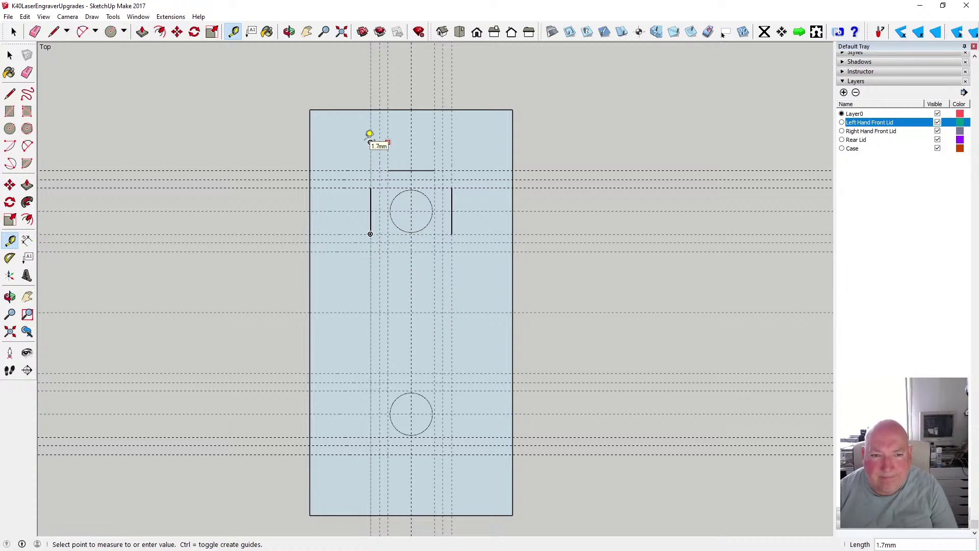
{"action": "type", "text": ".5"}
{"action": "key", "text": "Return"}
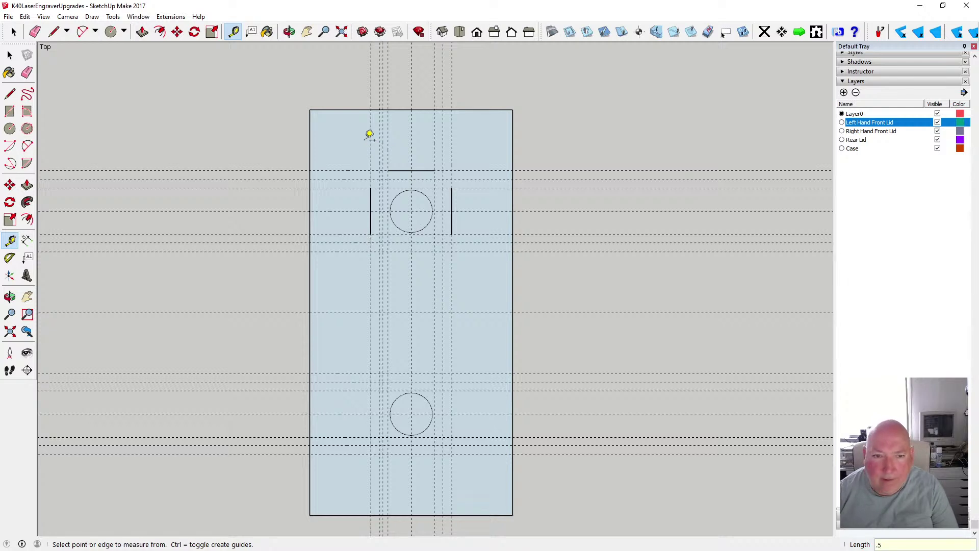
{"action": "left_click", "coordinate": [435, 152]}
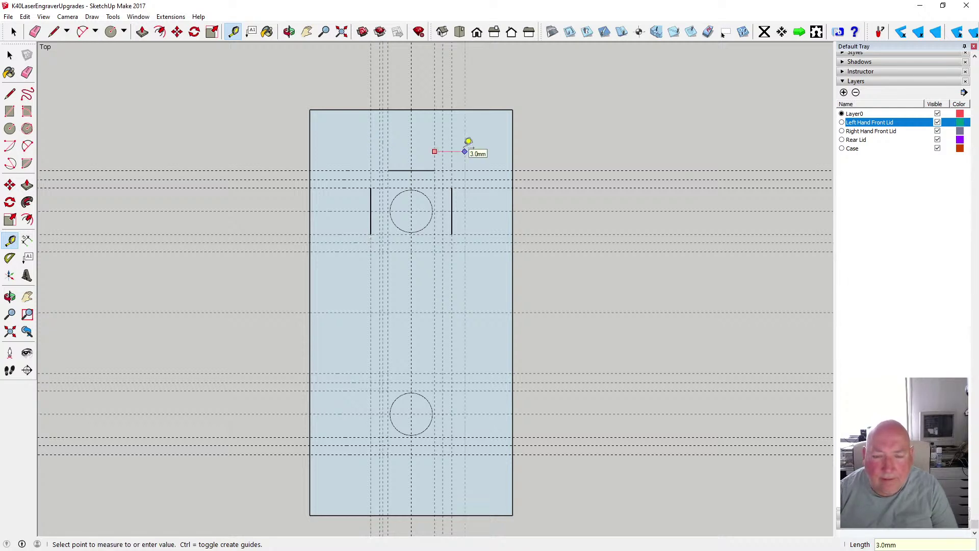
{"action": "type", "text": ".5"}
{"action": "key", "text": "Return"}
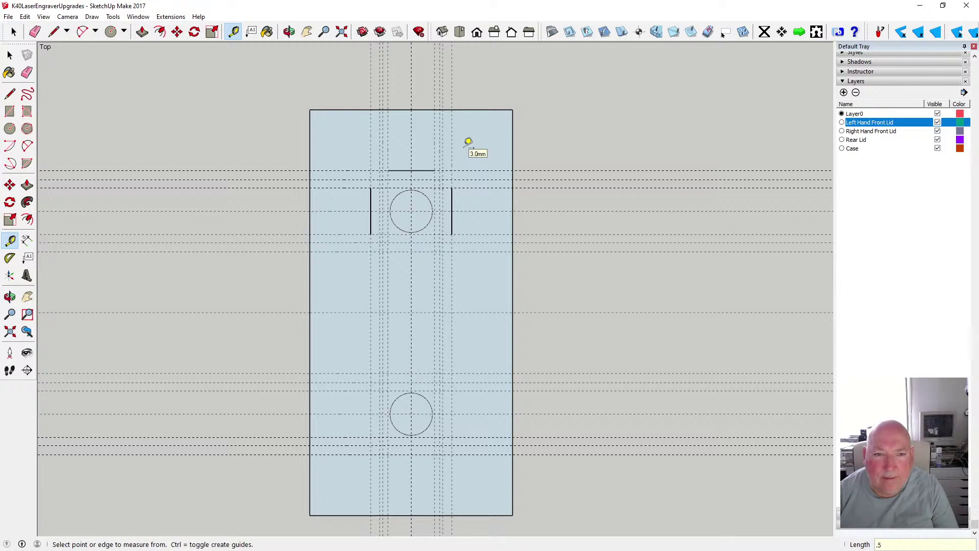
Add horizontal guides 0.5 mm outside the innermost guides above and below the upper circle
{"action": "left_click", "coordinate": [350, 188]}
{"action": "type", "text": "."}
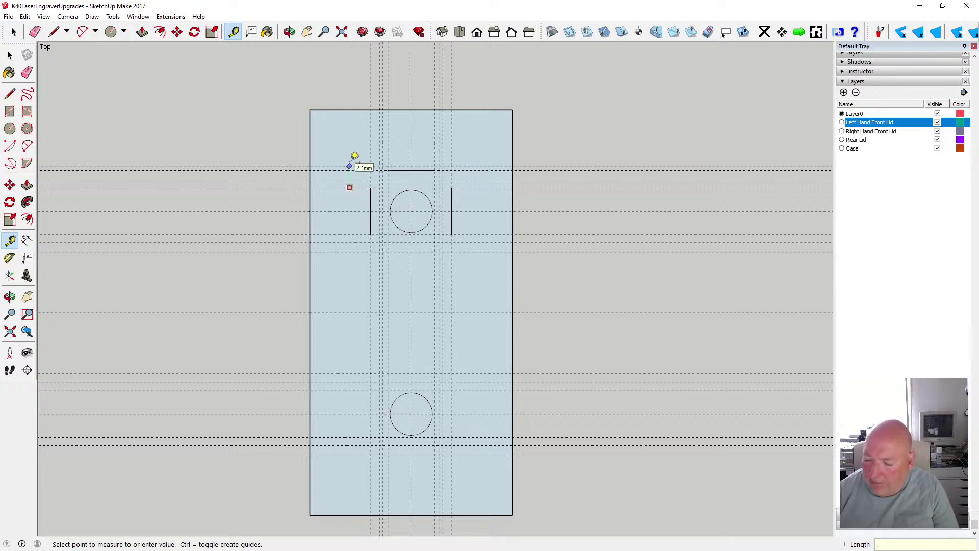
{"action": "type", "text": "5"}
{"action": "key", "text": "Return"}
{"action": "left_click", "coordinate": [352, 234]}
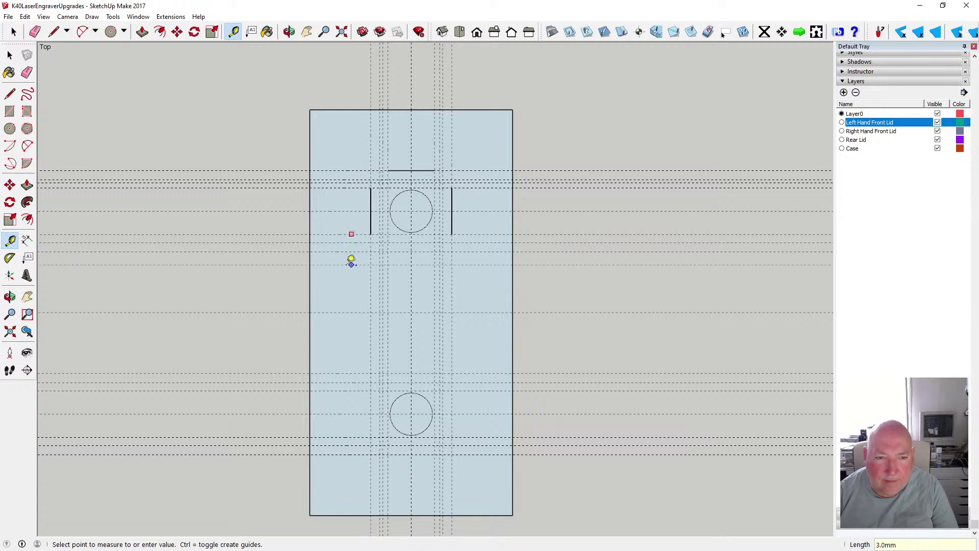
{"action": "type", "text": ".5"}
{"action": "key", "text": "Return"}
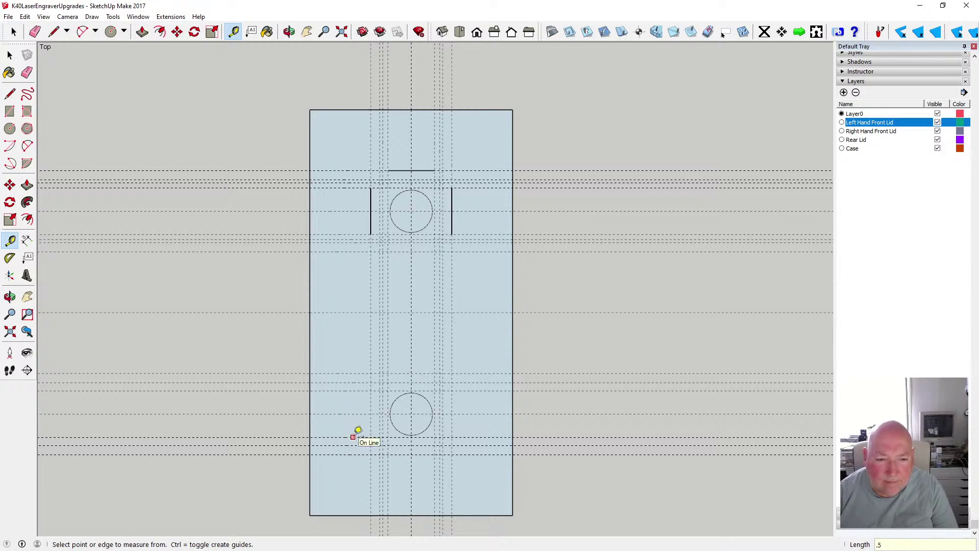
Add horizontal guides 0.5 mm outside the innermost guides below and above the lower circle
{"action": "left_click", "coordinate": [354, 437]}
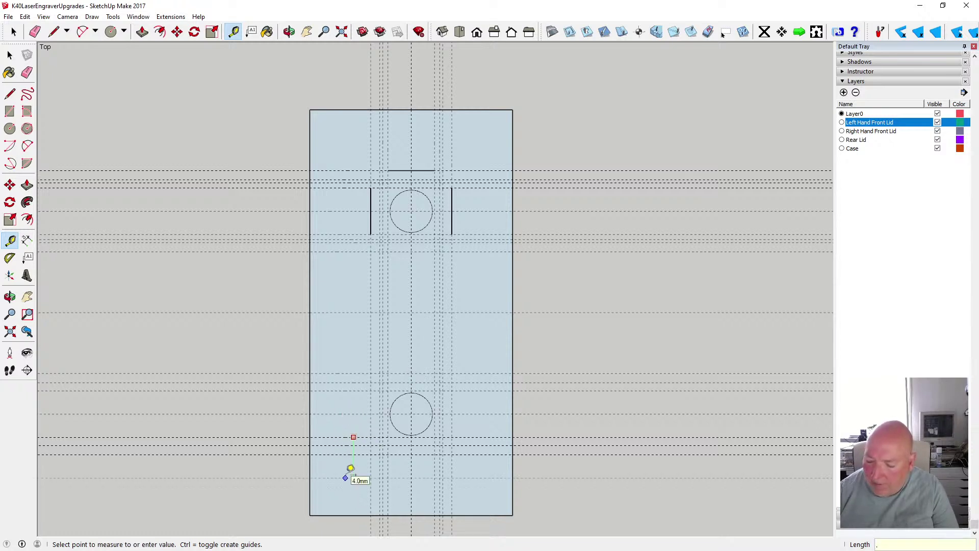
{"action": "key", "text": "Return"}
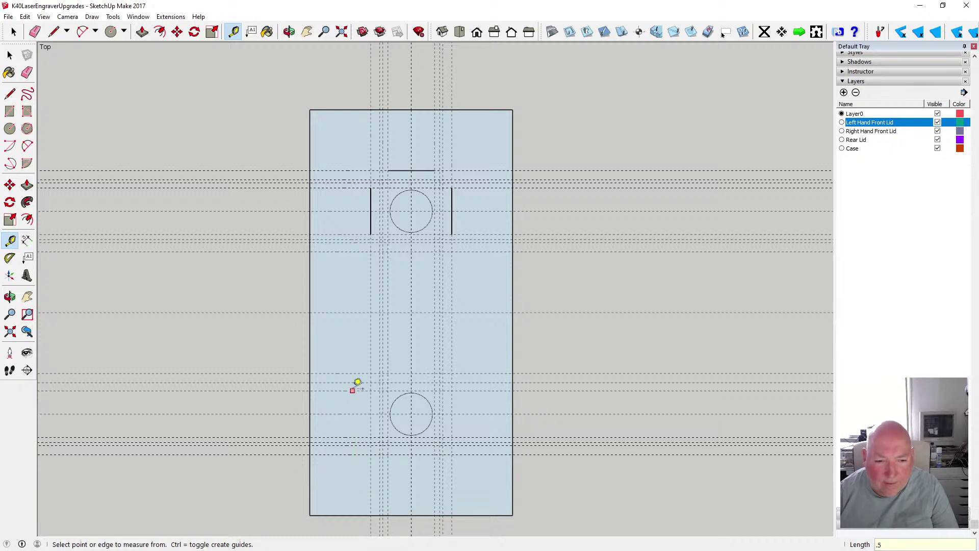
{"action": "left_click", "coordinate": [352, 390]}
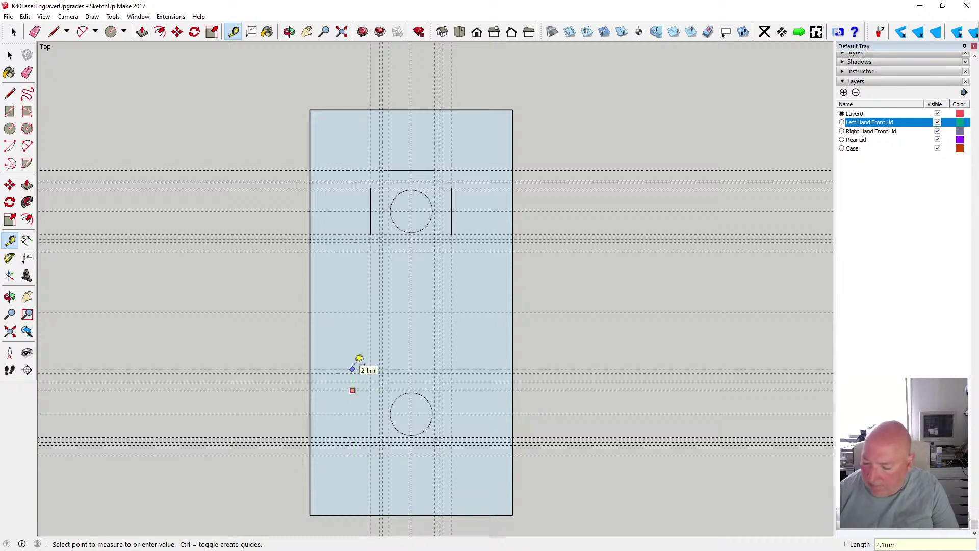
{"action": "type", "text": ".5"}
{"action": "key", "text": "Return"}
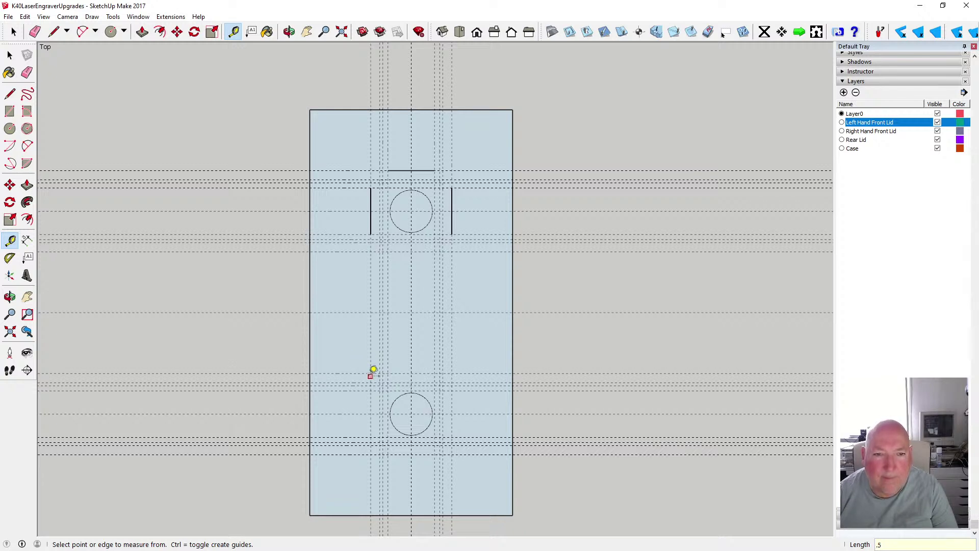
Replace the line above the upper circle with a 5.6 mm line between the 0.5 mm offset guides and measure its span
{"action": "left_click", "coordinate": [9, 94]}
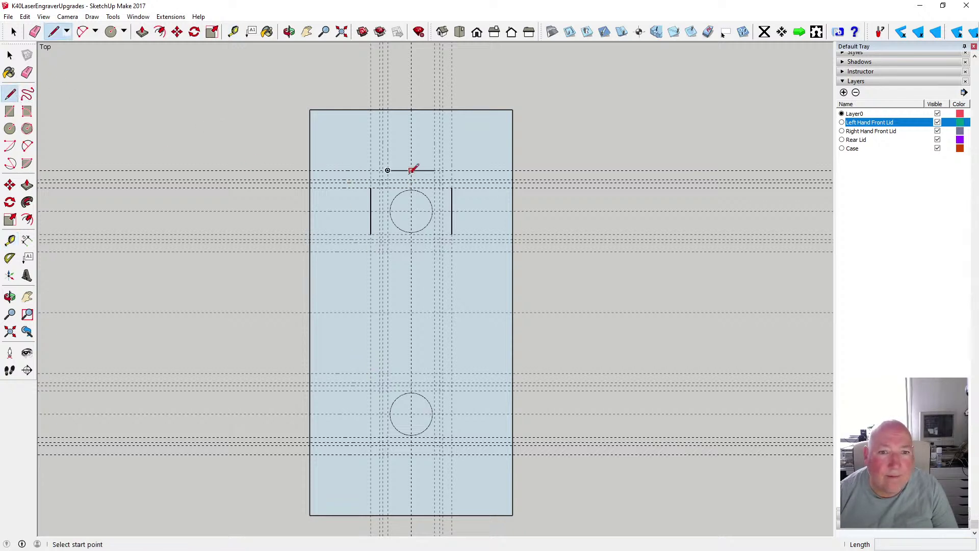
{"action": "left_click", "coordinate": [10, 55]}
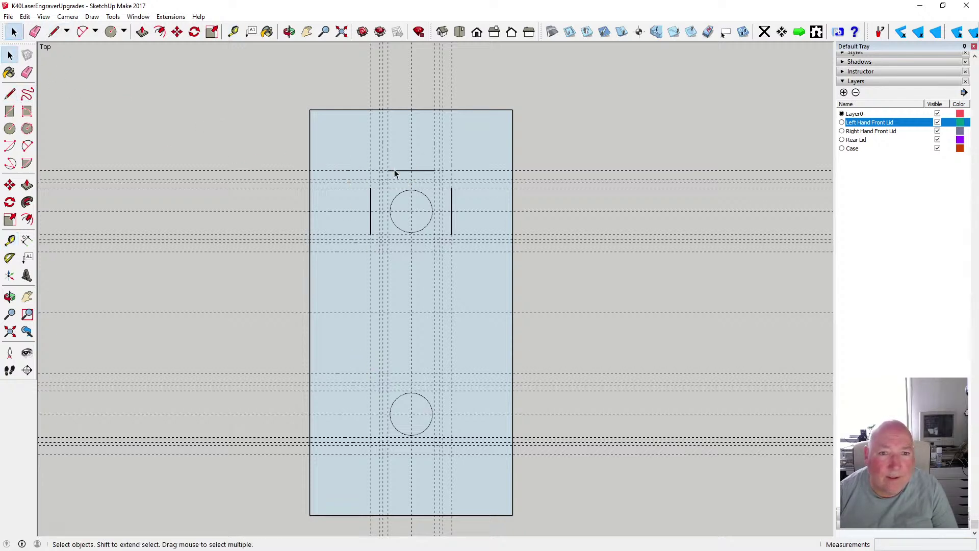
{"action": "left_click", "coordinate": [395, 171]}
{"action": "key", "text": "Delete"}
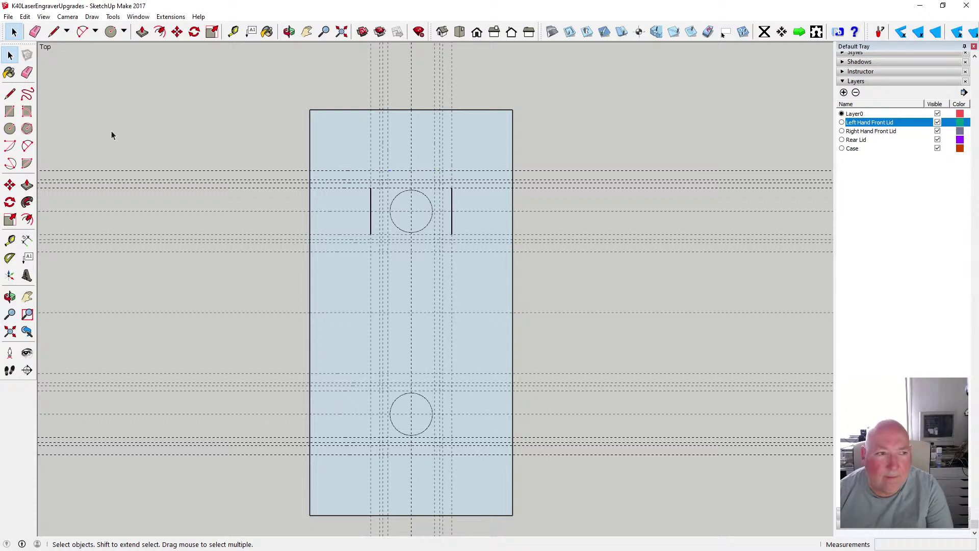
{"action": "left_click", "coordinate": [9, 94]}
{"action": "scroll", "coordinate": [433, 186], "scroll_direction": "up", "scroll_amount": 3}
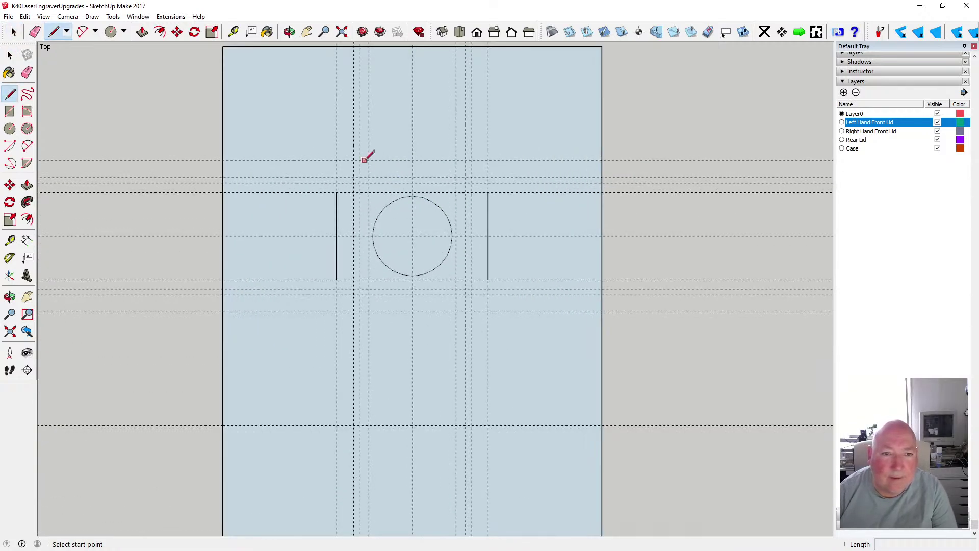
{"action": "left_click", "coordinate": [354, 160]}
{"action": "key", "text": "Escape"}
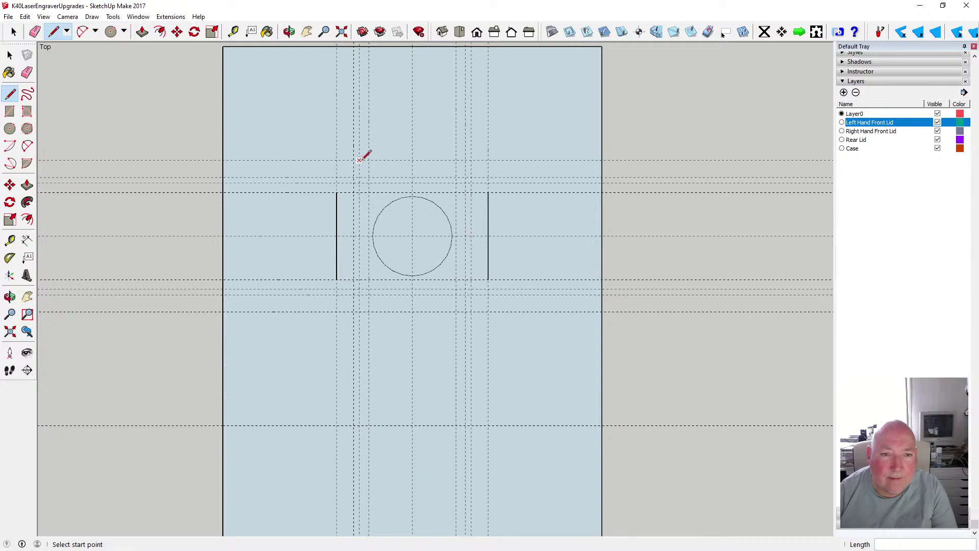
{"action": "left_click", "coordinate": [360, 160]}
{"action": "left_click", "coordinate": [465, 160]}
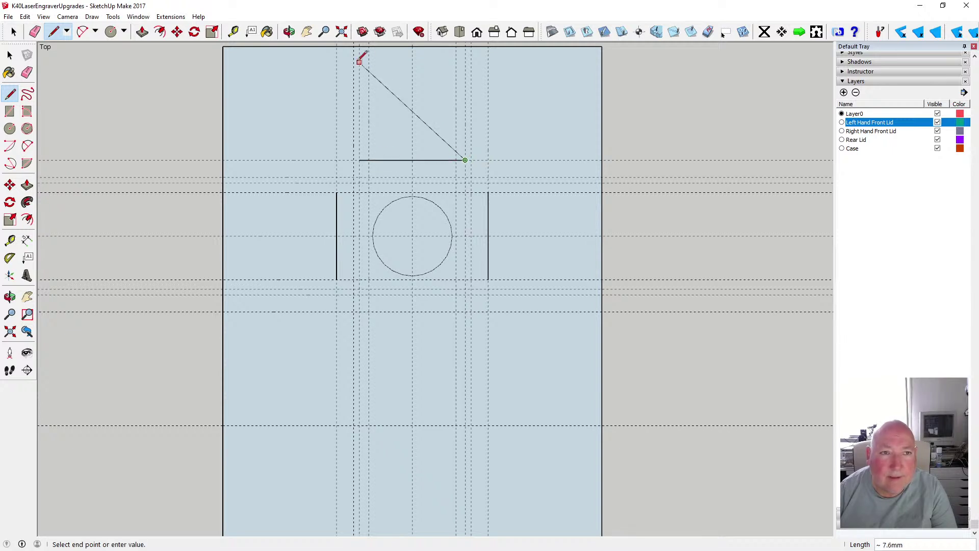
{"action": "key", "text": "t"}
{"action": "left_click", "coordinate": [359, 111]}
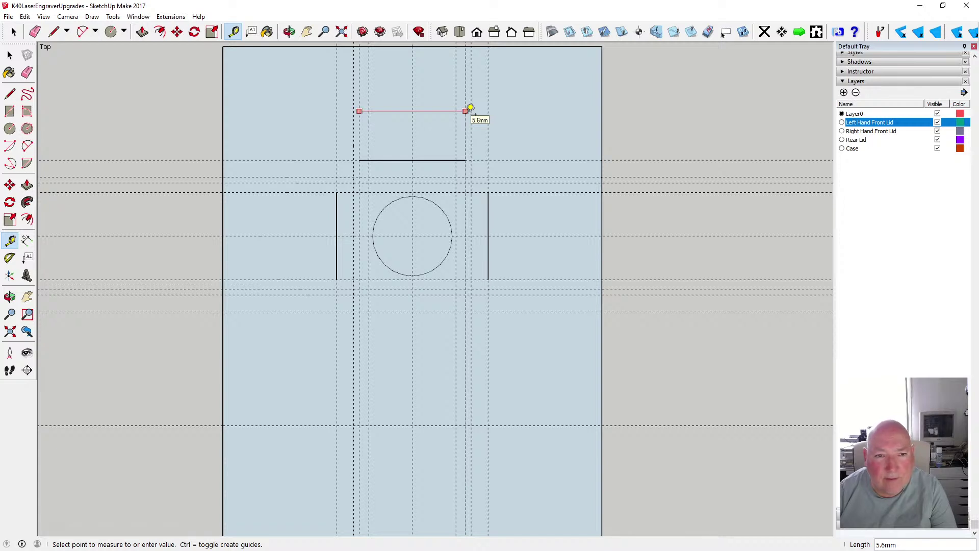
Replace the vertical line left of the upper circle with a longer one spanning the horizontal 0.5 mm offset guides
{"action": "left_click", "coordinate": [9, 55]}
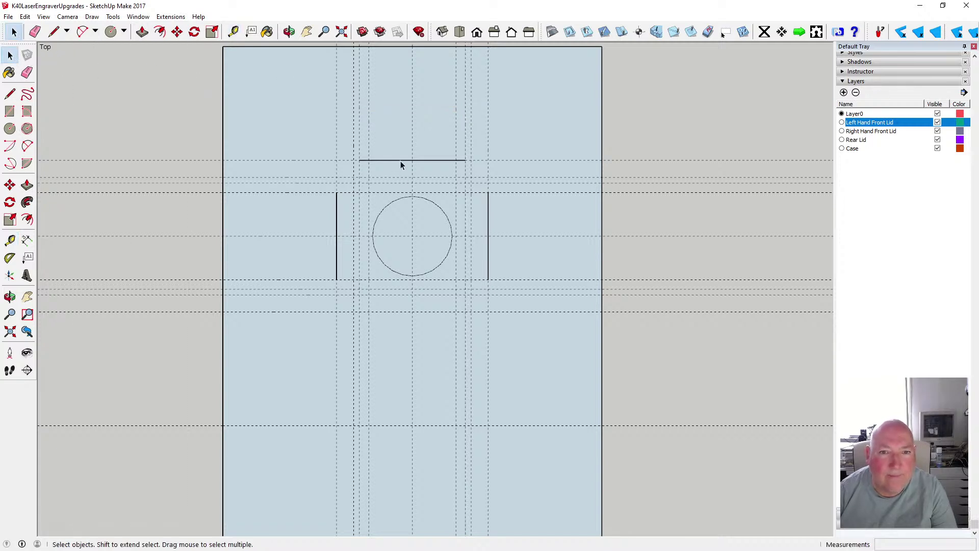
{"action": "scroll", "coordinate": [401, 163], "scroll_direction": "down", "scroll_amount": 1}
{"action": "scroll", "coordinate": [360, 190], "scroll_direction": "up", "scroll_amount": 1}
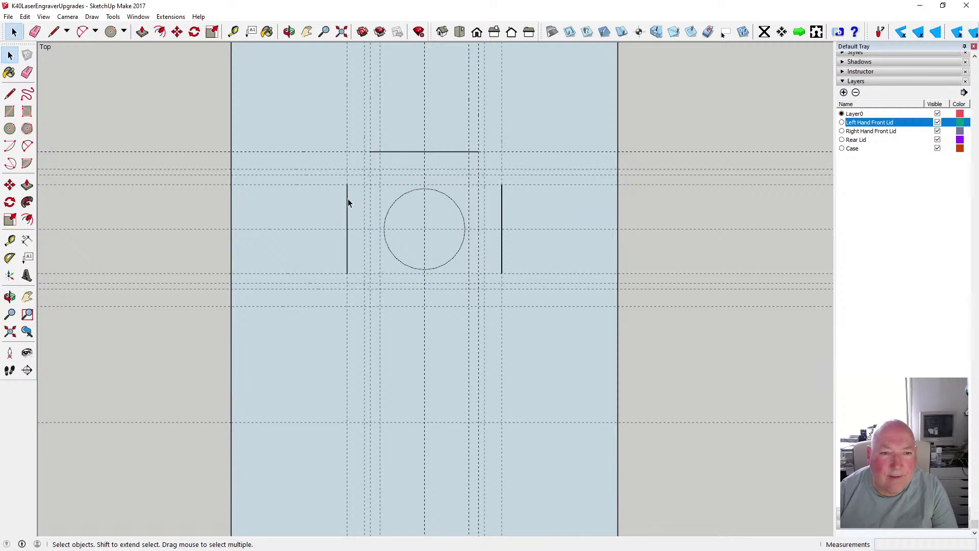
{"action": "left_click", "coordinate": [348, 200]}
{"action": "key", "text": "Delete"}
{"action": "left_click", "coordinate": [9, 94]}
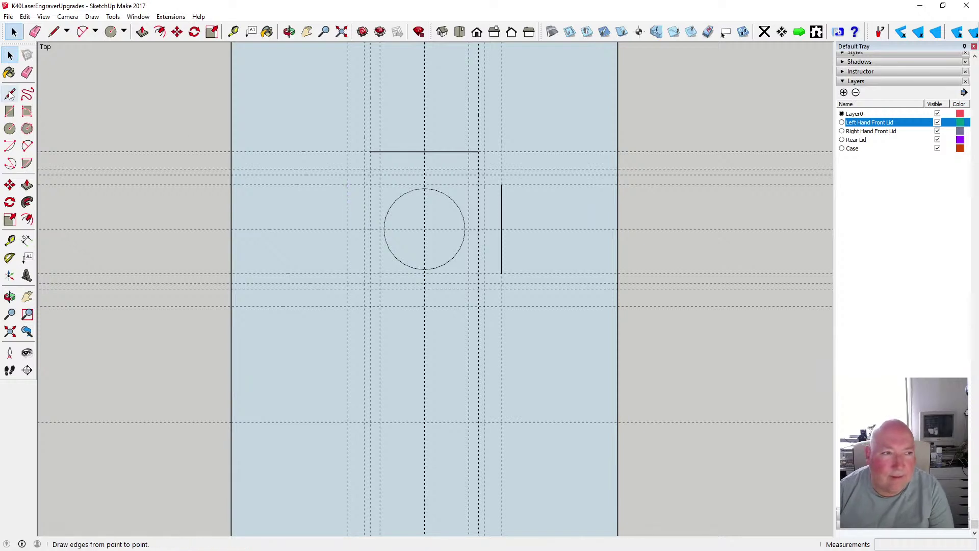
{"action": "left_click", "coordinate": [347, 175]}
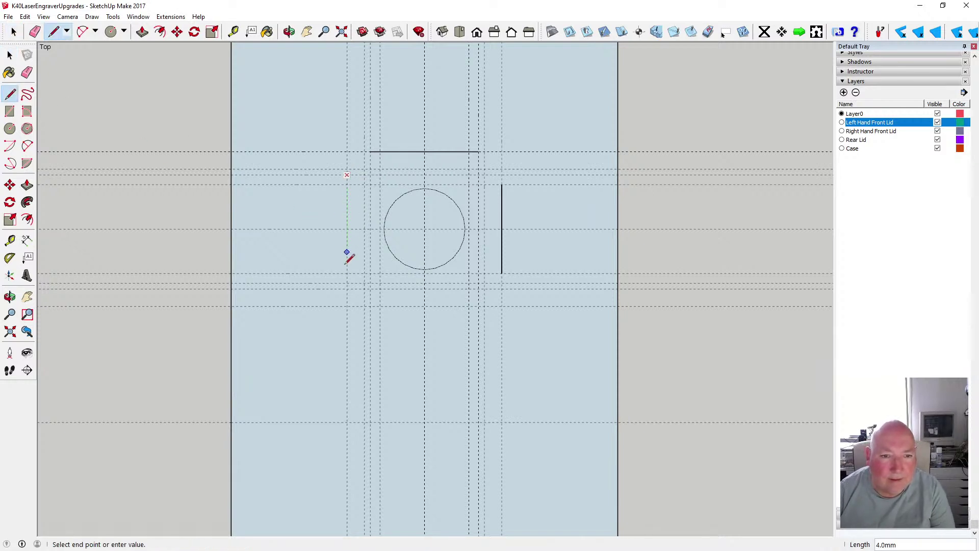
{"action": "left_click", "coordinate": [347, 282]}
{"action": "key", "text": "Escape"}
Replace the vertical line right of the upper circle with a longer one spanning the horizontal 0.5 mm offset guides
{"action": "left_click", "coordinate": [9, 55]}
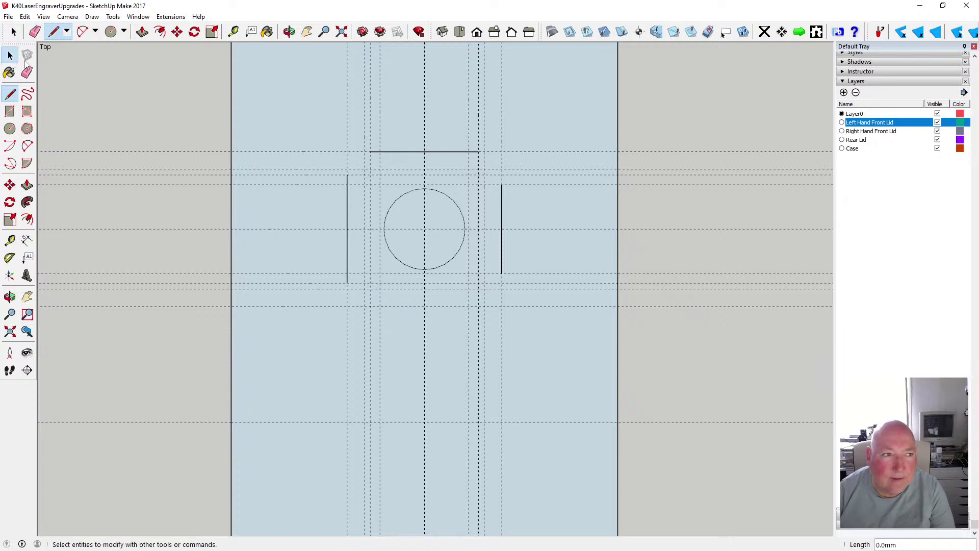
{"action": "left_click", "coordinate": [502, 193]}
{"action": "key", "text": "Delete"}
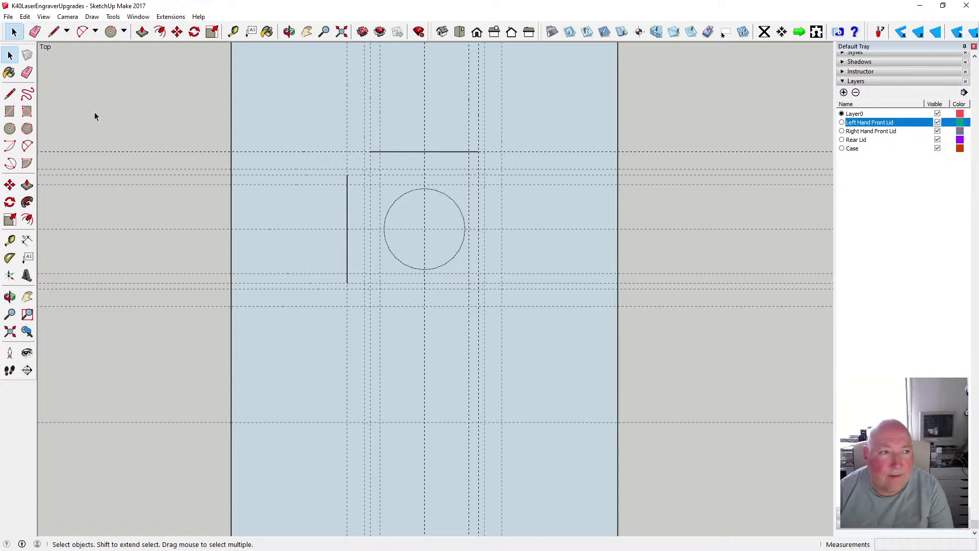
{"action": "left_click", "coordinate": [53, 31]}
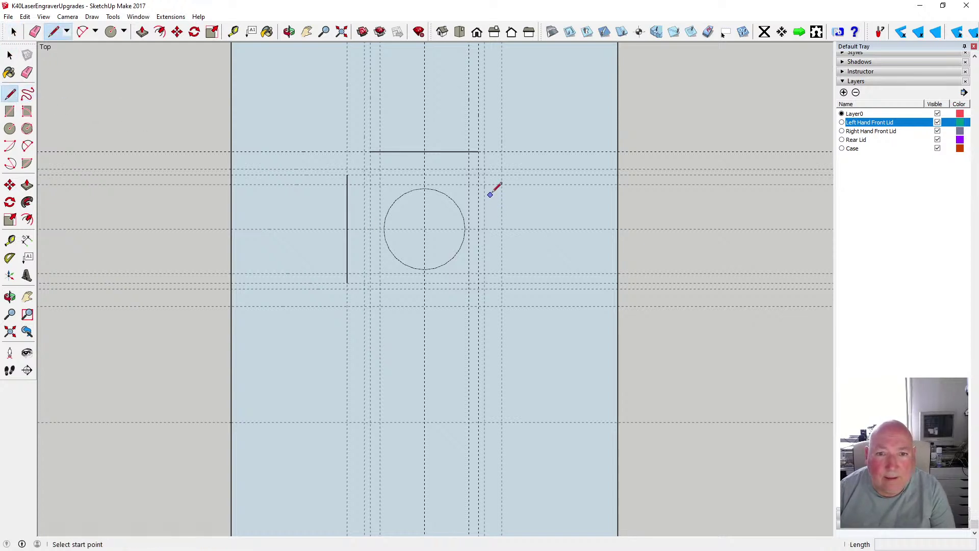
{"action": "left_click", "coordinate": [502, 175]}
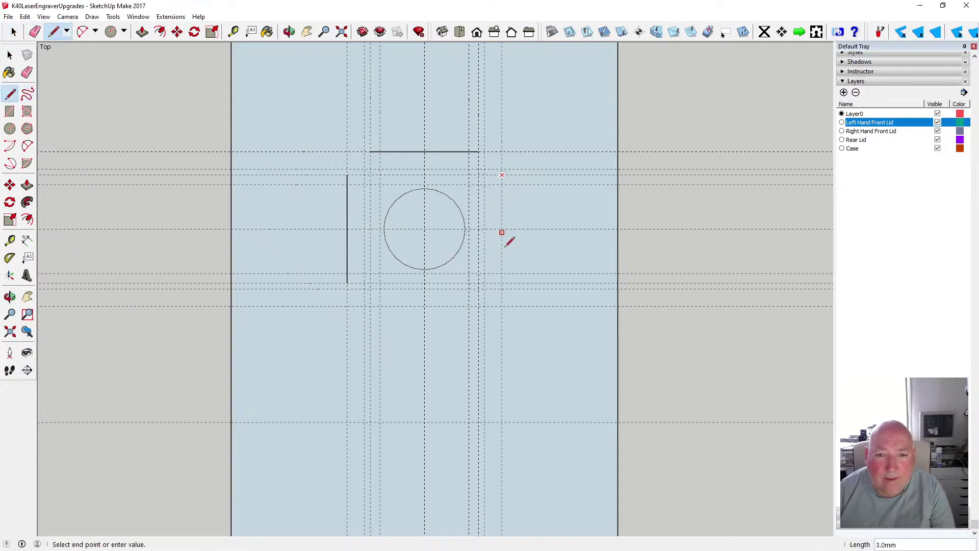
{"action": "left_click", "coordinate": [502, 283]}
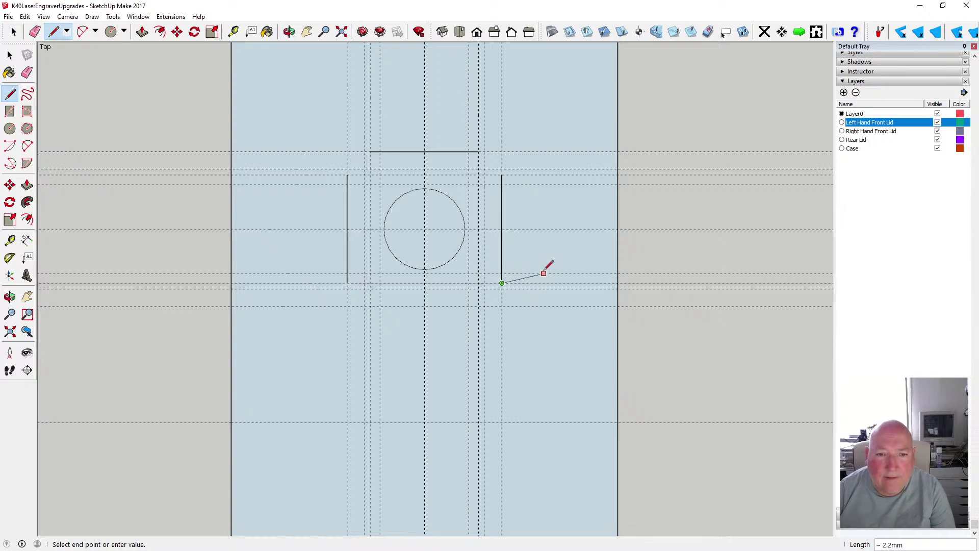
{"action": "key", "text": "Escape"}
Draw a horizontal line below the upper circle on its lowest guide, spanning the vertical 0.5 mm offset guides
{"action": "left_click", "coordinate": [478, 306]}
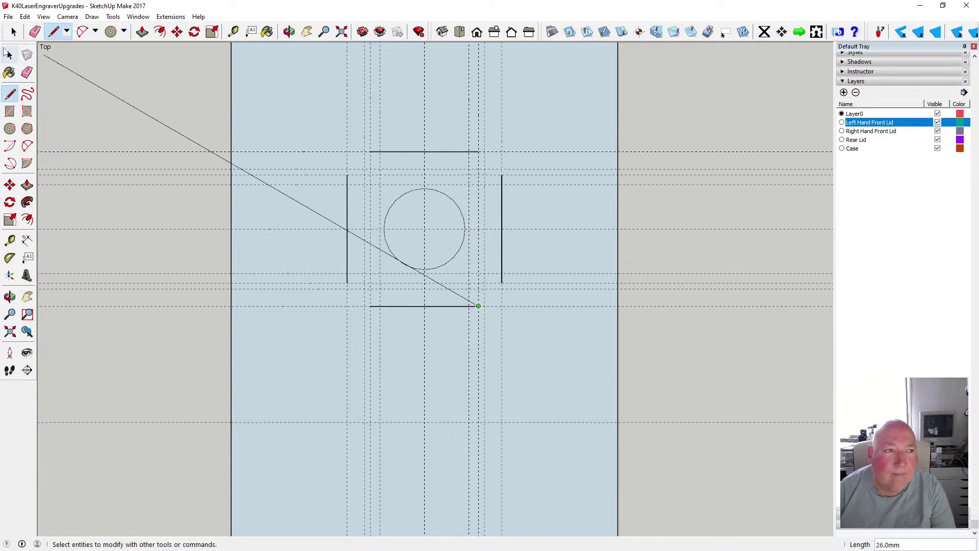
{"action": "left_click", "coordinate": [10, 55]}
{"action": "scroll", "coordinate": [358, 291], "scroll_direction": "down", "scroll_amount": 2}
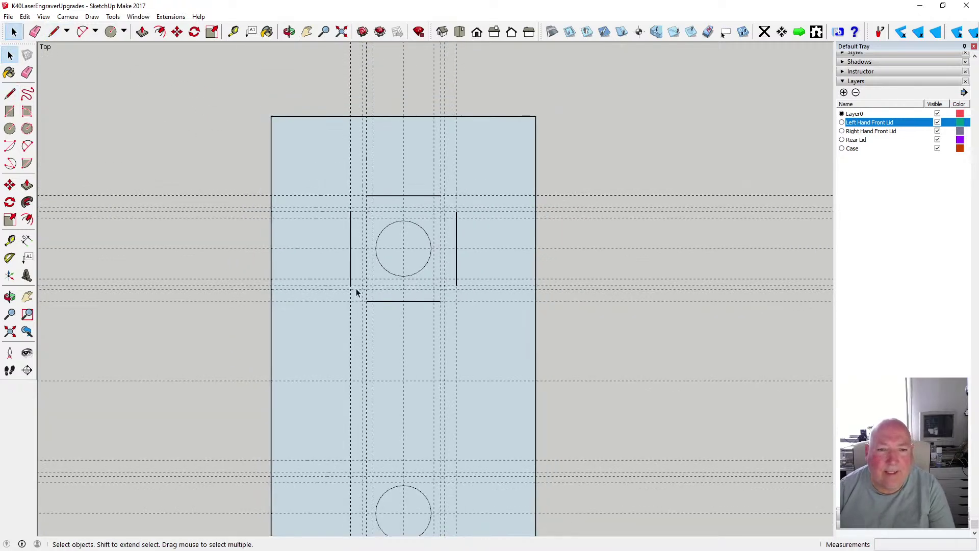
{"action": "scroll", "coordinate": [376, 236], "scroll_direction": "down", "scroll_amount": 3}
{"action": "scroll", "coordinate": [400, 389], "scroll_direction": "up", "scroll_amount": 4}
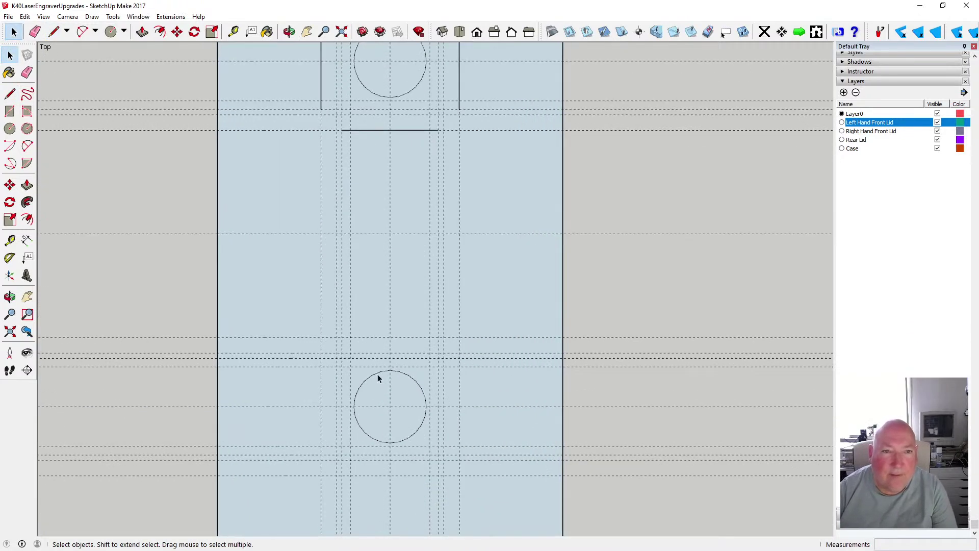
Draw 5.6 mm lines above and to the right of the lower circle on its outermost guides, spanning the 0.5 mm offset guides
{"action": "scroll", "coordinate": [377, 374], "scroll_direction": "down", "scroll_amount": 3}
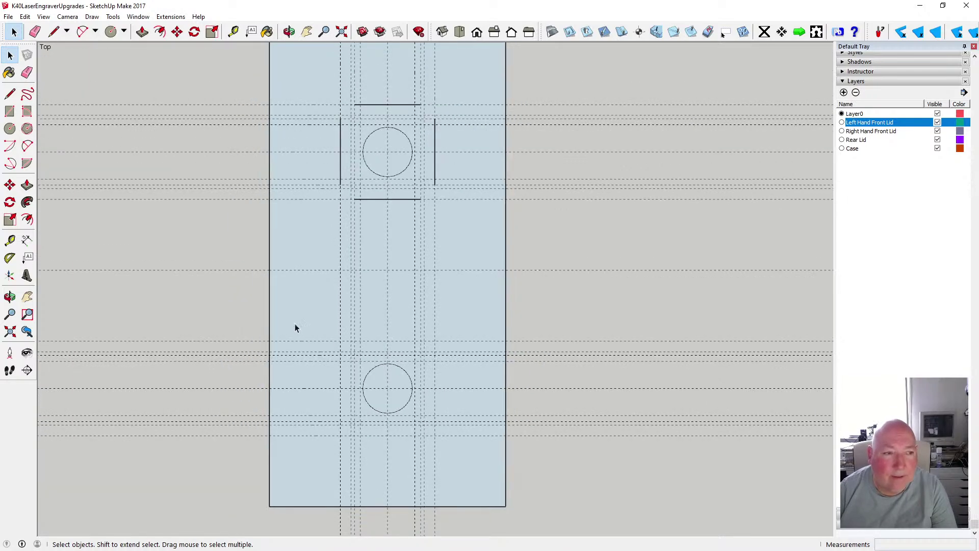
{"action": "key", "text": "l"}
{"action": "scroll", "coordinate": [393, 345], "scroll_direction": "up", "scroll_amount": 2}
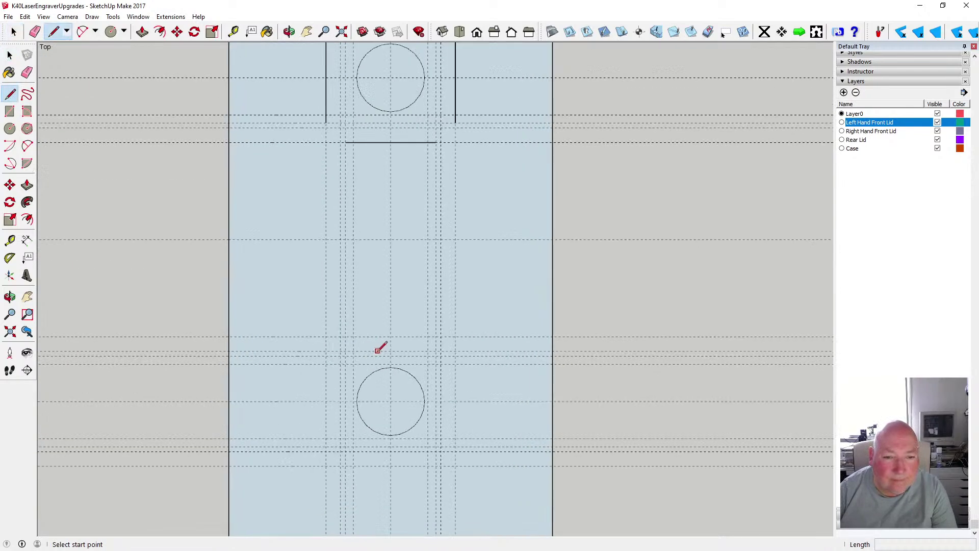
{"action": "left_click", "coordinate": [345, 337]}
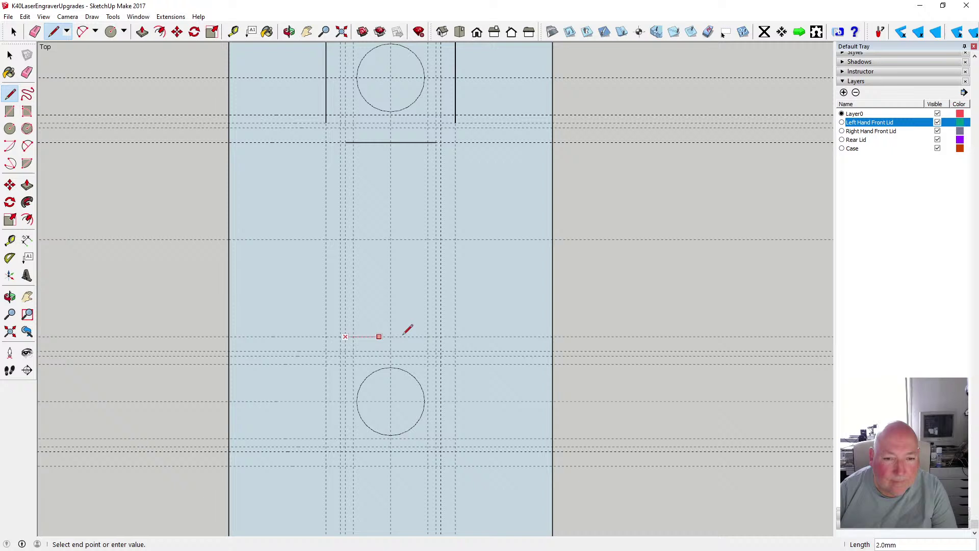
{"action": "left_click", "coordinate": [436, 337]}
{"action": "key", "text": "Escape"}
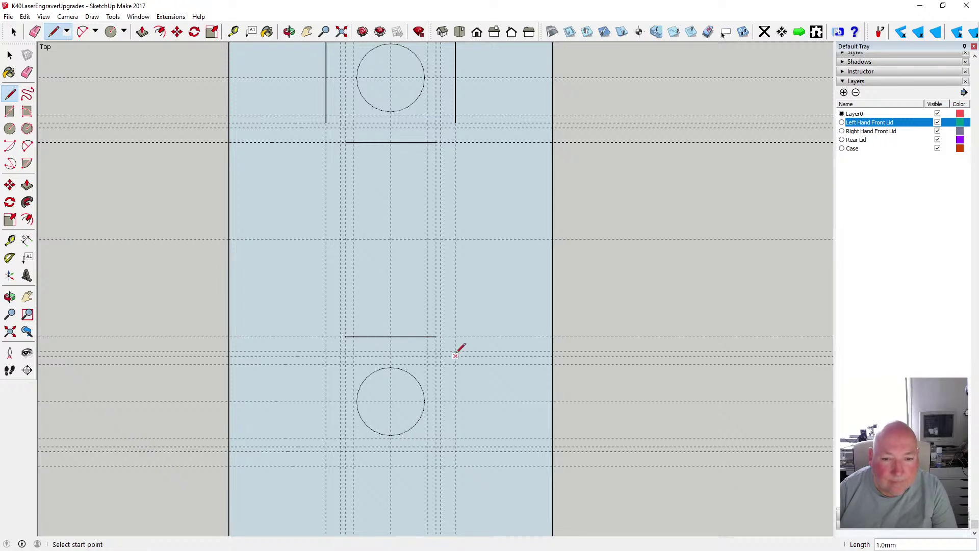
{"action": "left_click", "coordinate": [455, 355]}
{"action": "left_click", "coordinate": [456, 447]}
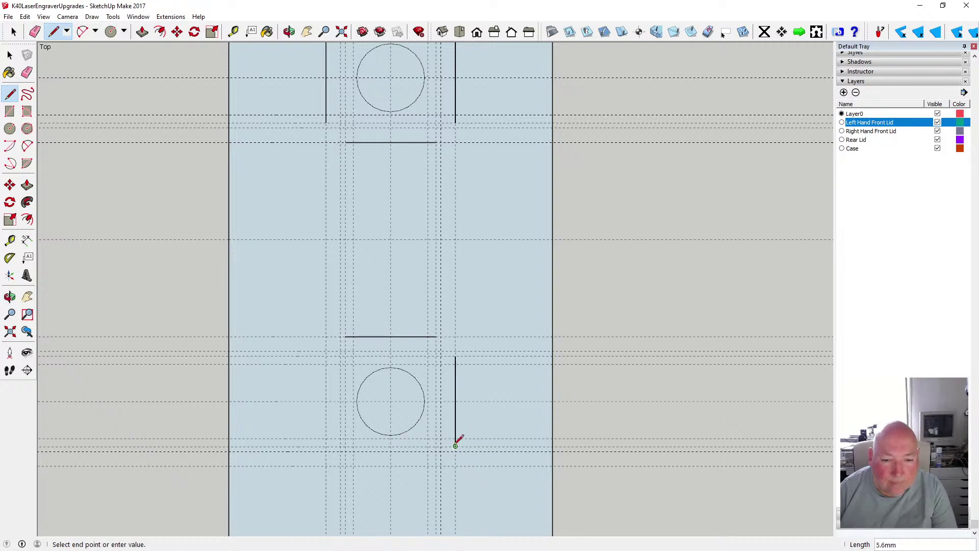
{"action": "key", "text": "Escape"}
Draw matching lines below and to the left of the lower circle between the 0.5 mm offset guides, and save the model
{"action": "left_click", "coordinate": [436, 465]}
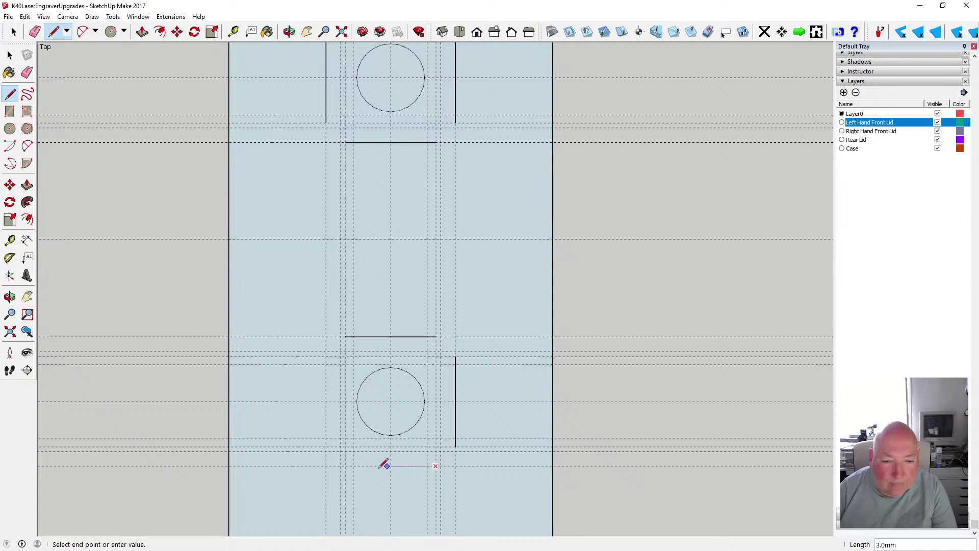
{"action": "left_click", "coordinate": [346, 466]}
{"action": "key", "text": "Escape"}
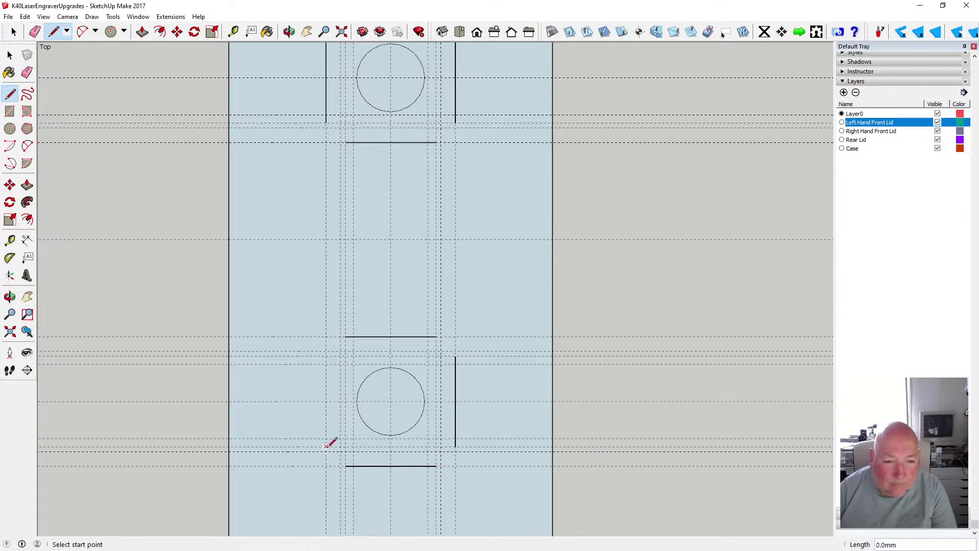
{"action": "left_click", "coordinate": [326, 446]}
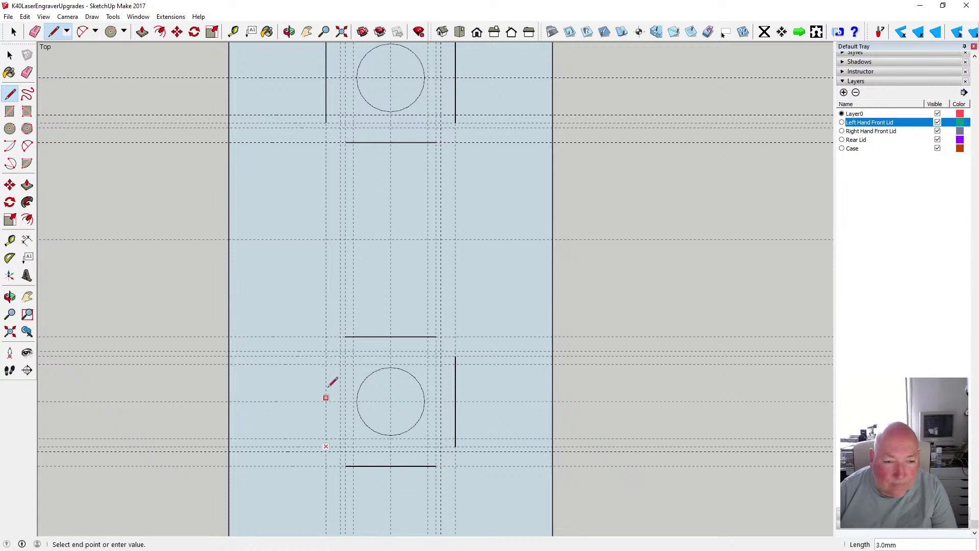
{"action": "left_click", "coordinate": [325, 355]}
{"action": "key", "text": "Escape"}
{"action": "scroll", "coordinate": [496, 308], "scroll_direction": "down", "scroll_amount": 3}
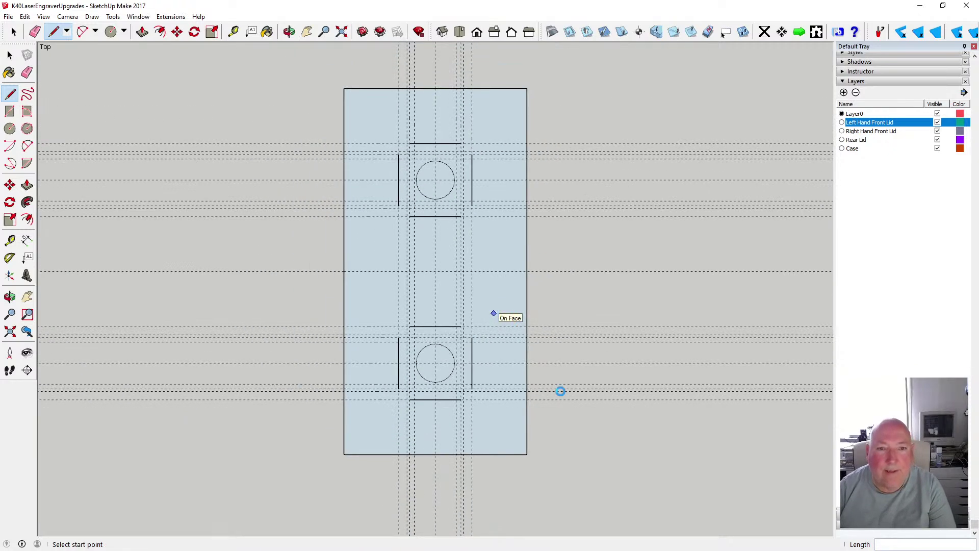
{"action": "left_click", "coordinate": [8, 17]}
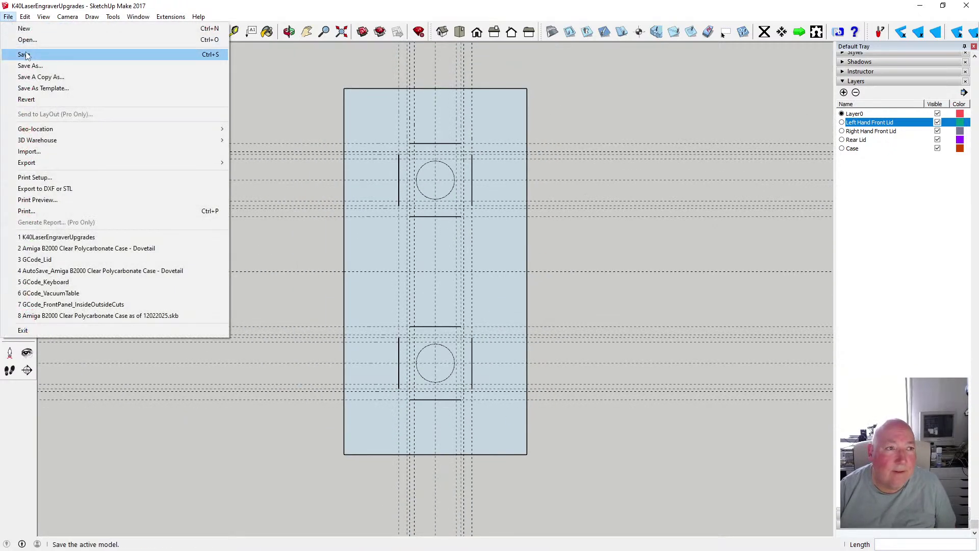
{"action": "left_click", "coordinate": [30, 53]}
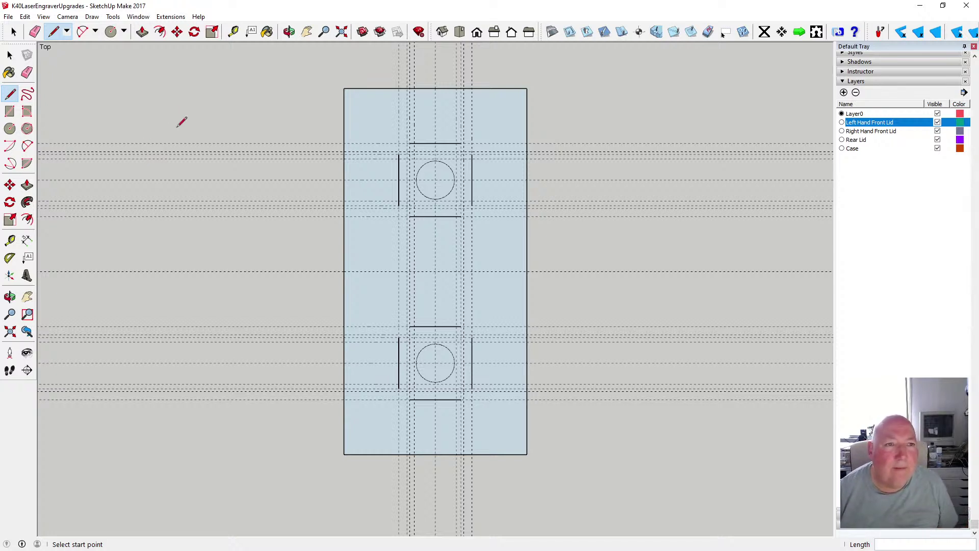
Add guides 4.5 mm inside the plate's left and top edges
{"action": "left_click", "coordinate": [234, 32]}
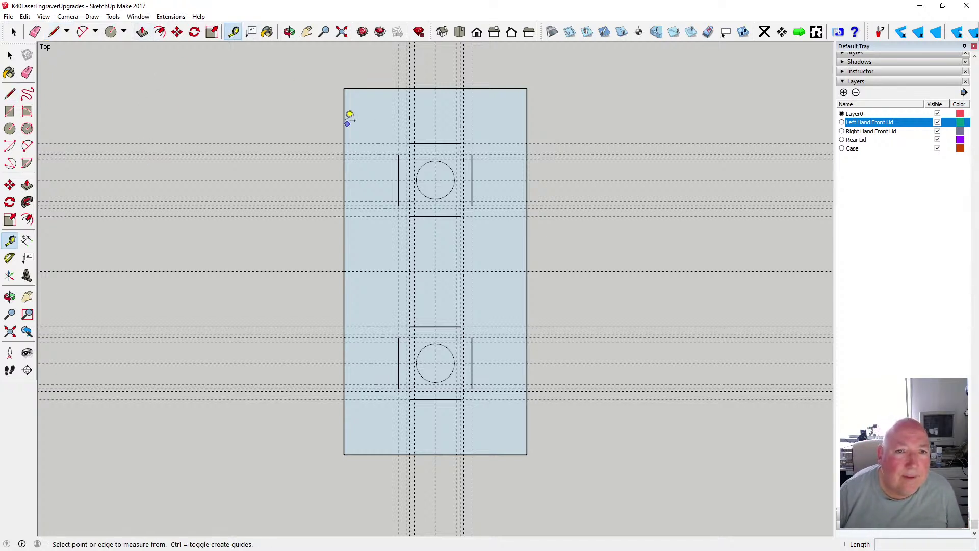
{"action": "left_click", "coordinate": [343, 119]}
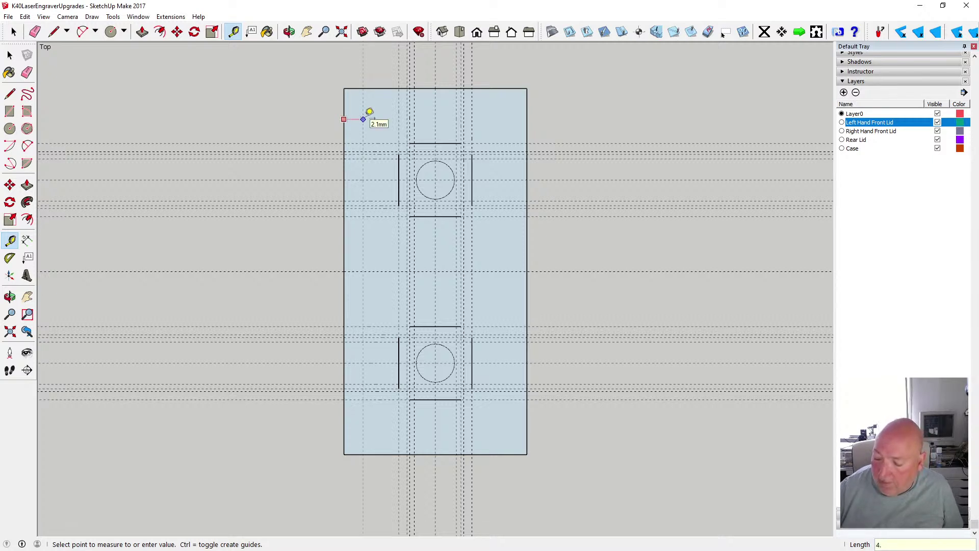
{"action": "key", "text": "Return"}
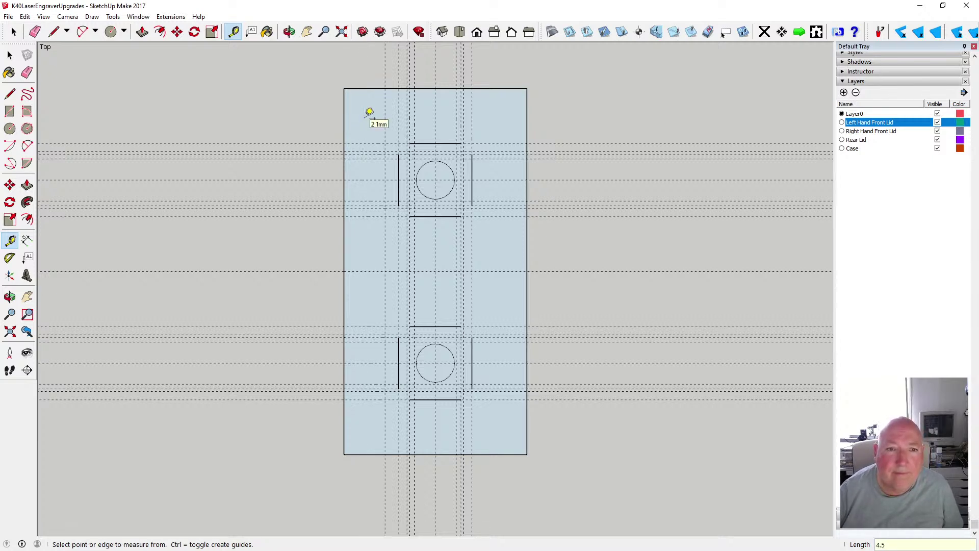
{"action": "left_click", "coordinate": [367, 88]}
{"action": "type", "text": "4.5"}
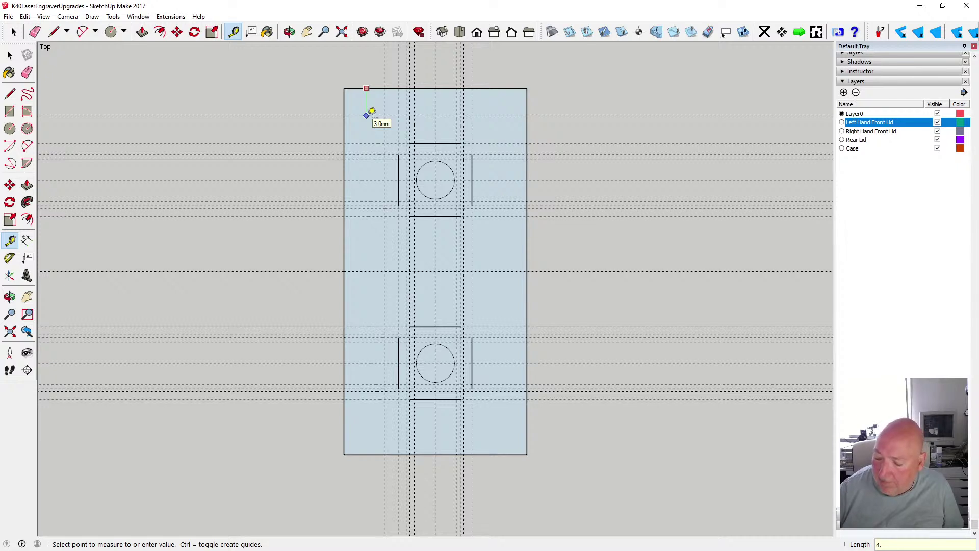
{"action": "key", "text": "Return"}
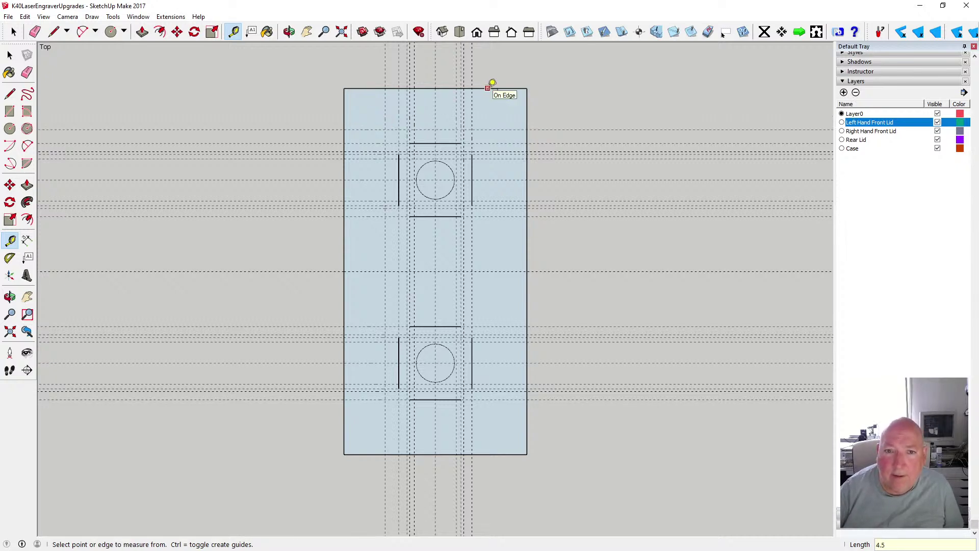
Add guides 4.5 mm inside the plate's right and bottom edges
{"action": "left_click", "coordinate": [527, 106]}
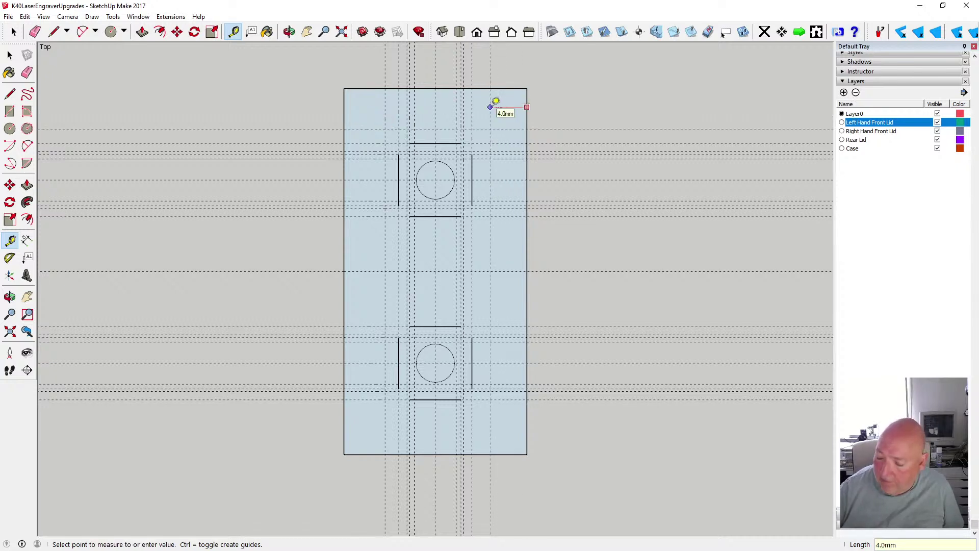
{"action": "type", "text": "4.5"}
{"action": "key", "text": "Return"}
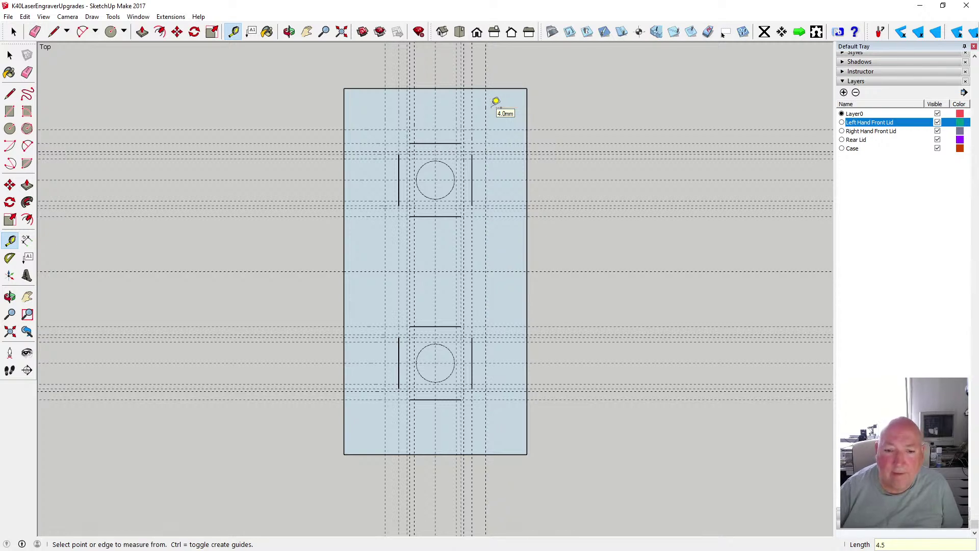
{"action": "left_click", "coordinate": [361, 454]}
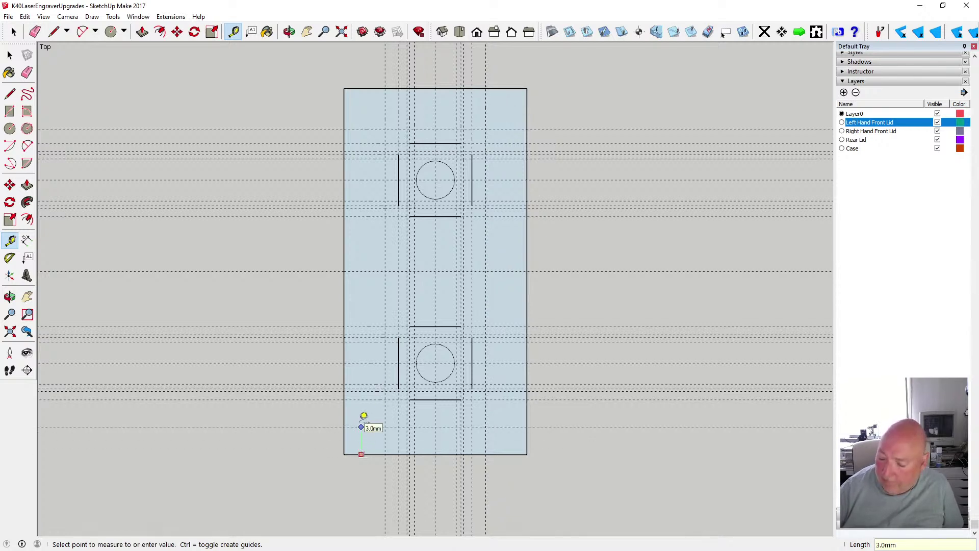
{"action": "type", "text": "4.5"}
{"action": "key", "text": "Return"}
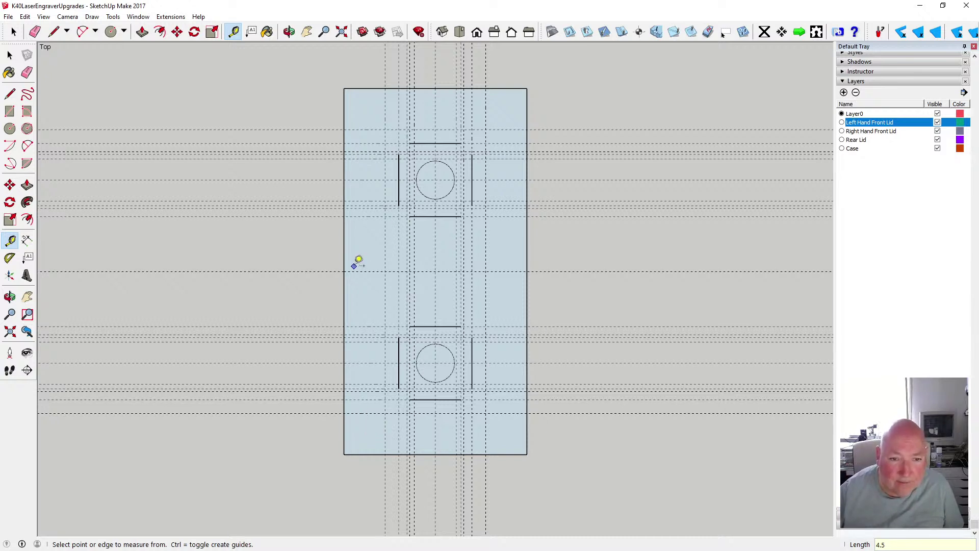
Add horizontal guides 4.5 mm below and 4.5 mm above the plate's horizontal centre guide
{"action": "left_click", "coordinate": [358, 271]}
{"action": "type", "text": "4"}
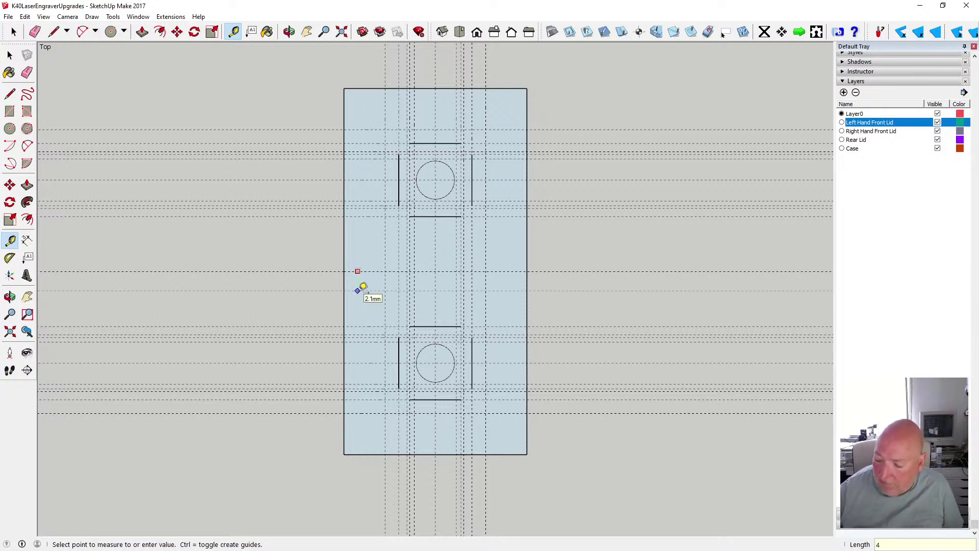
{"action": "type", "text": ".5"}
{"action": "key", "text": "Return"}
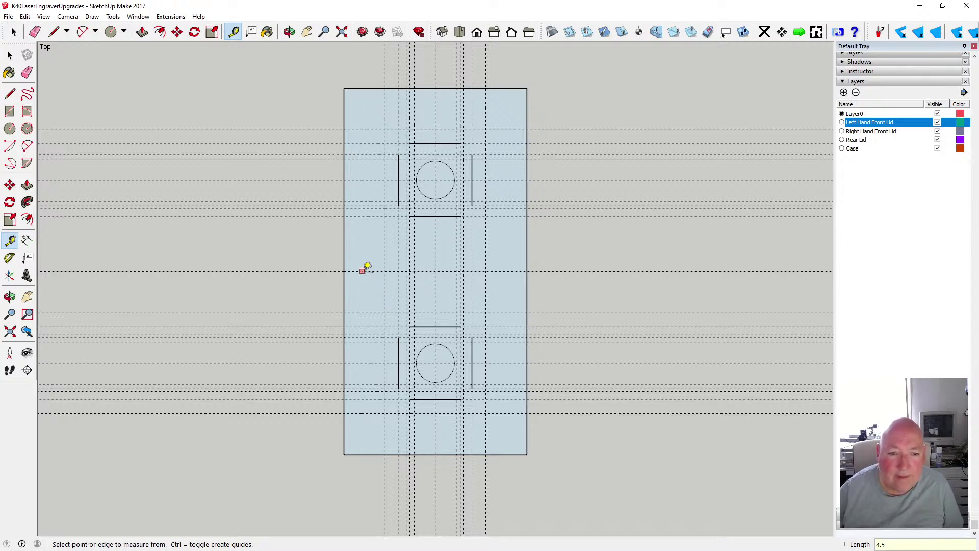
{"action": "left_click", "coordinate": [362, 271]}
{"action": "type", "text": "4"}
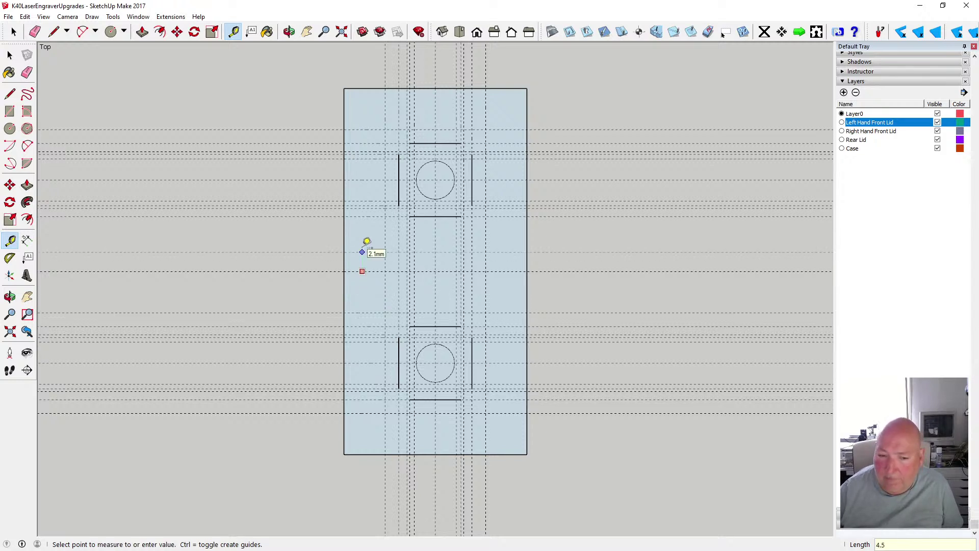
{"action": "type", "text": ".5"}
{"action": "key", "text": "Return"}
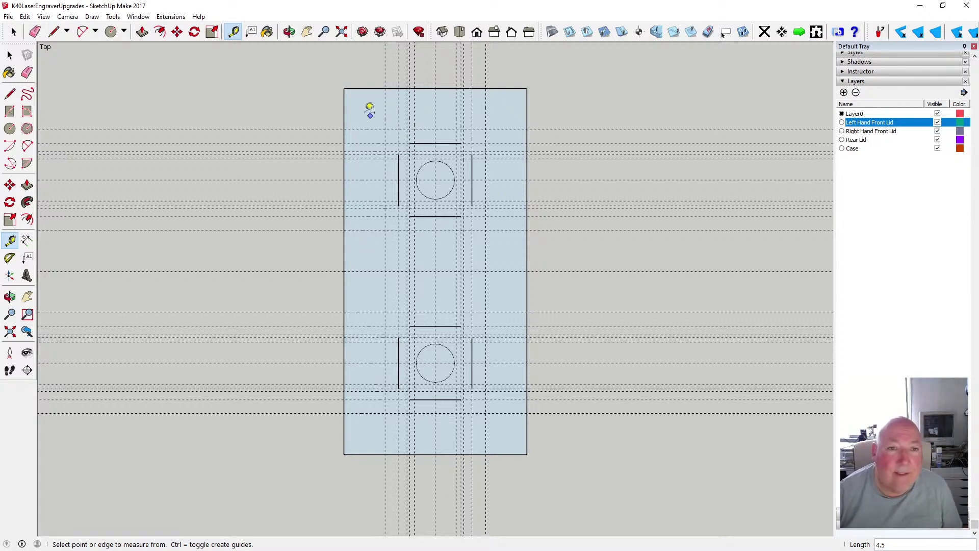
Add vertical guides 1.8 mm inside the plate's left and right edges
{"action": "left_click", "coordinate": [344, 98]}
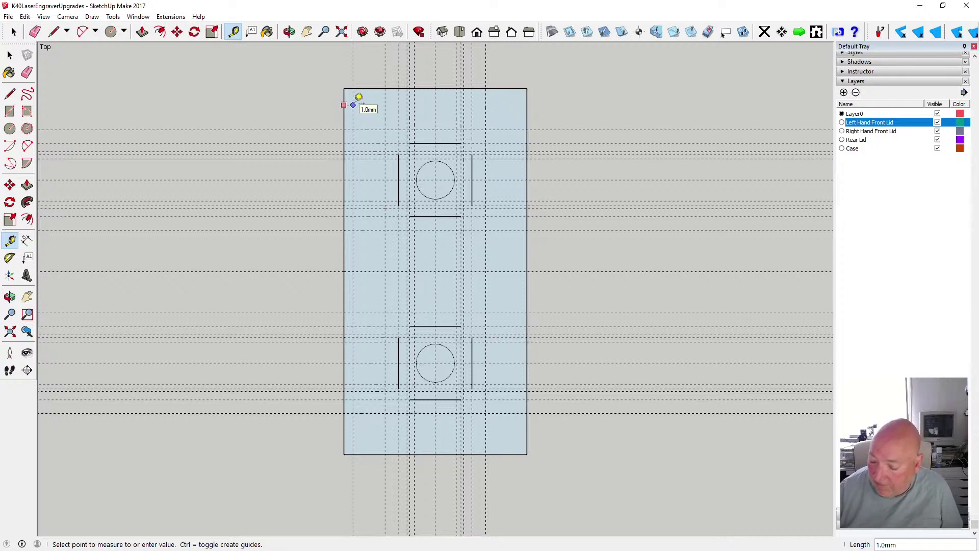
{"action": "type", "text": "1.8"}
{"action": "key", "text": "Return"}
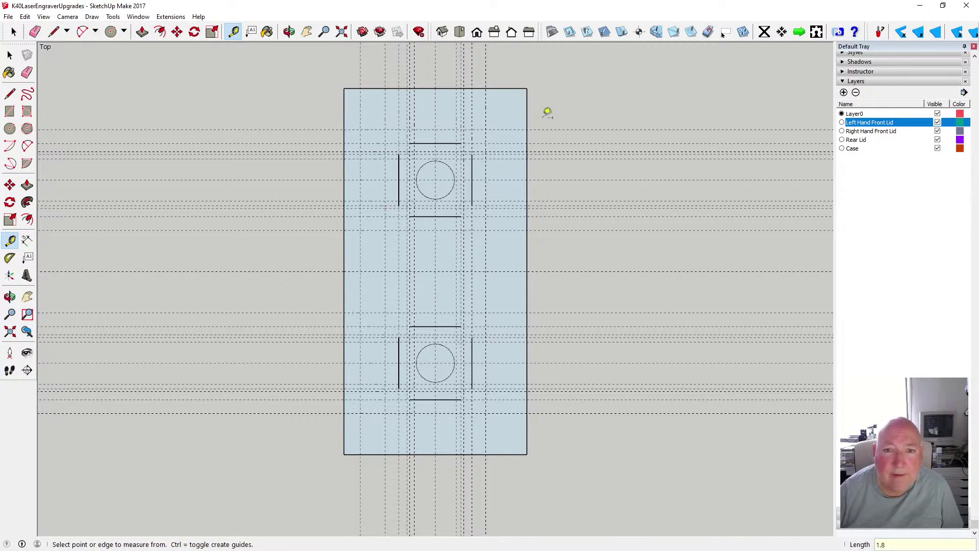
{"action": "left_click", "coordinate": [527, 111]}
{"action": "type", "text": "1"}
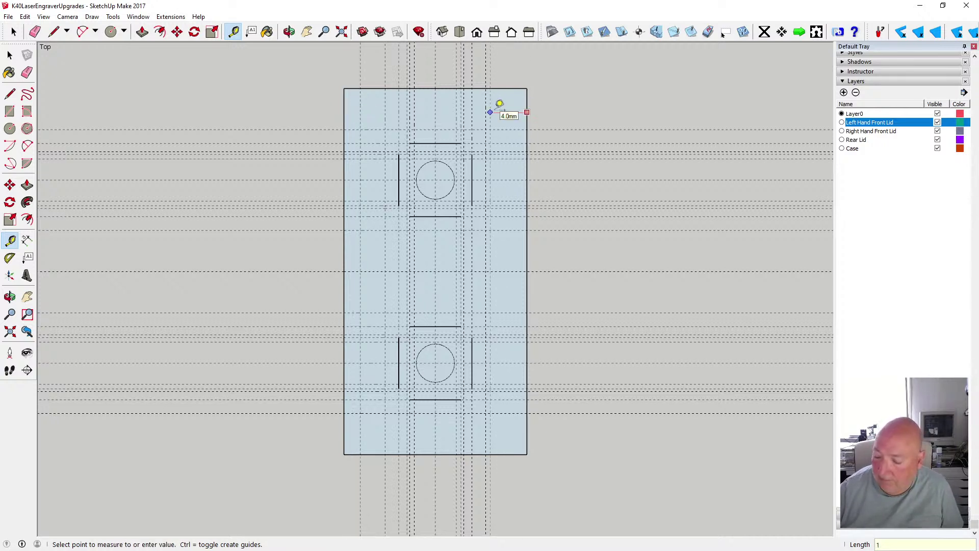
{"action": "key", "text": "Return"}
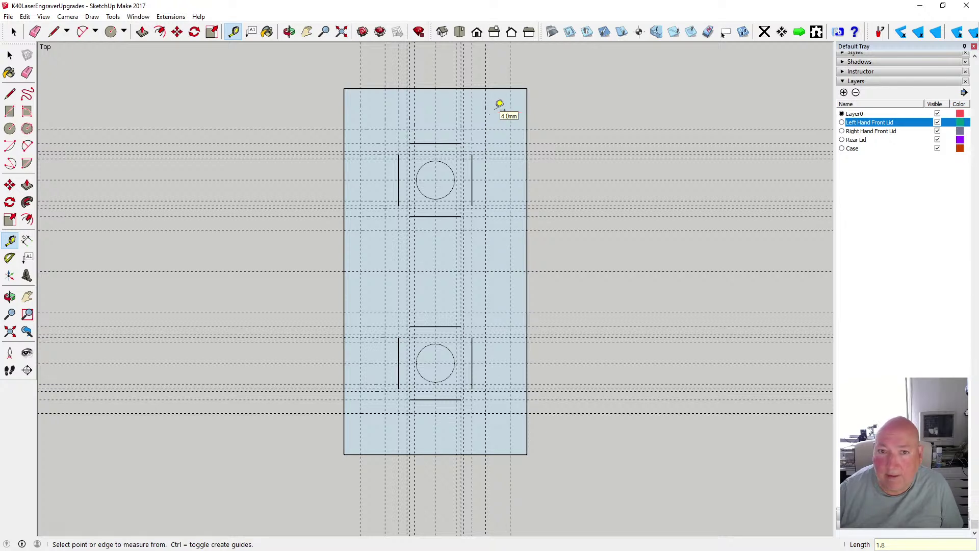
Add horizontal guides 1.8 mm inside the plate's top and bottom edges
{"action": "left_click", "coordinate": [354, 88]}
{"action": "type", "text": "1."}
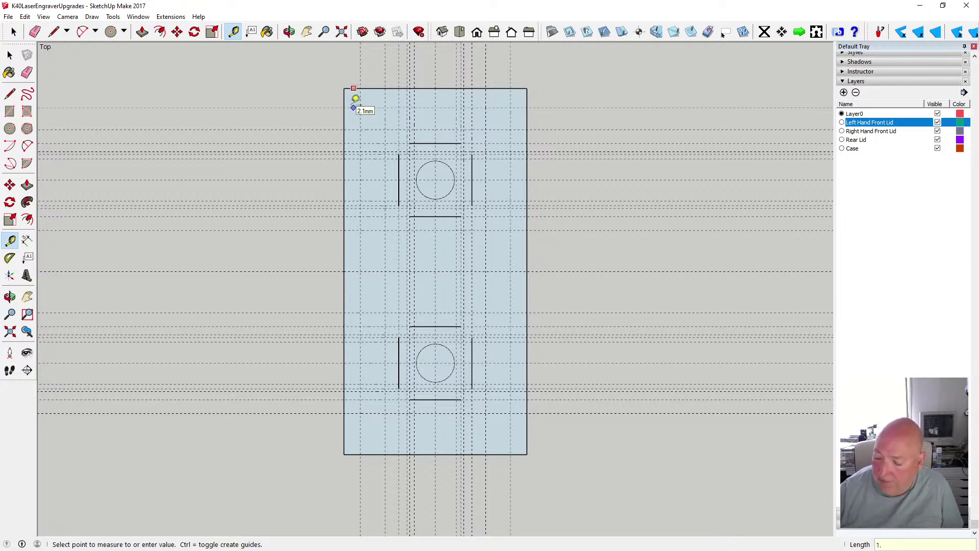
{"action": "key", "text": "Escape"}
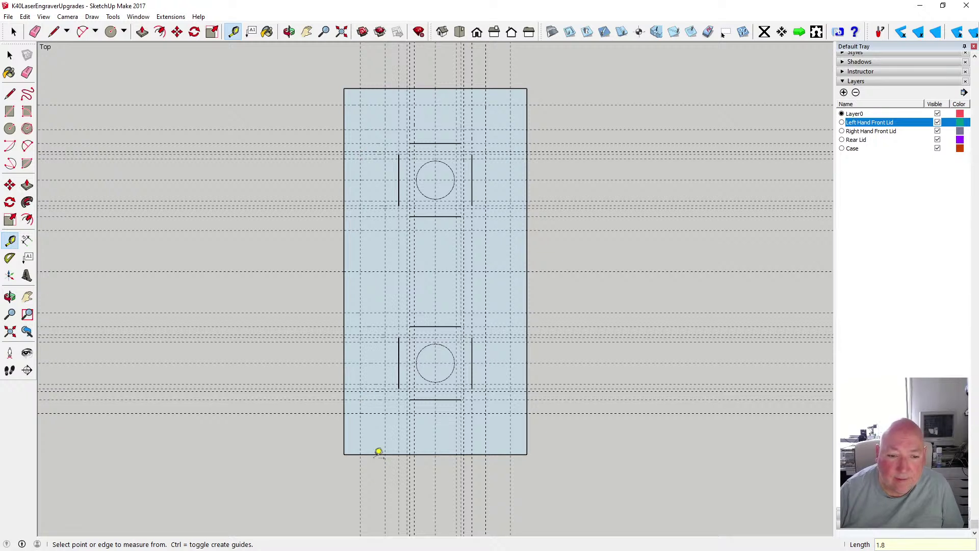
{"action": "left_click", "coordinate": [375, 453]}
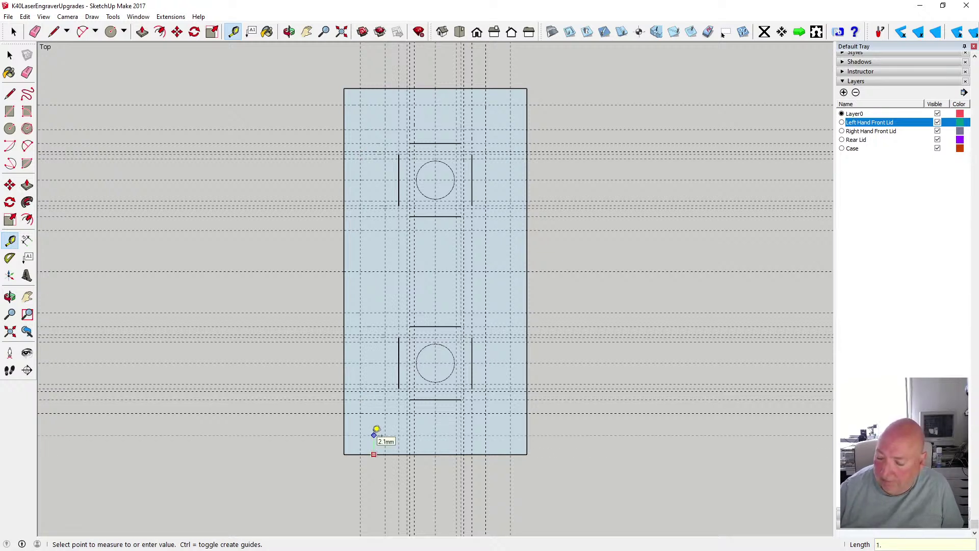
{"action": "key", "text": "Return"}
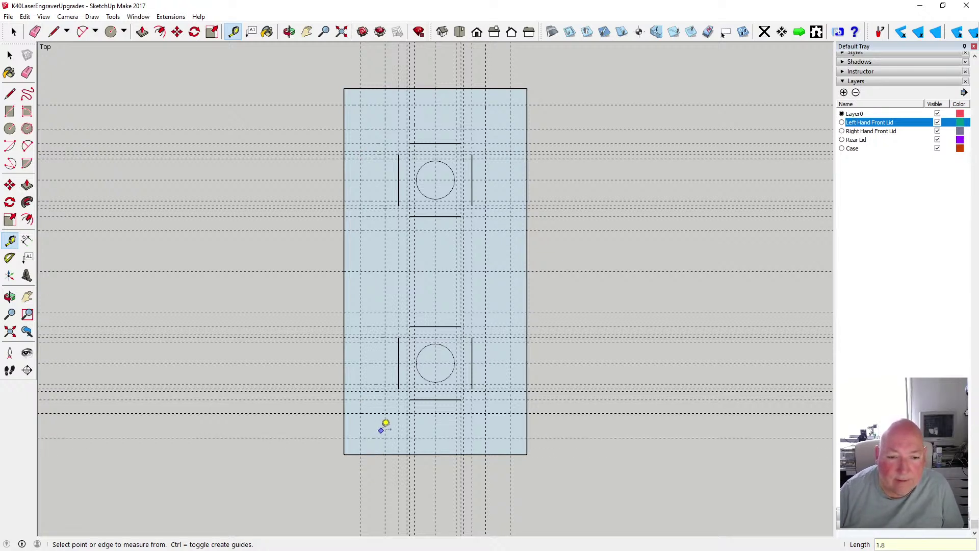
Add horizontal guides 1.8 mm below and 1.8 mm above the plate's horizontal centre guide
{"action": "left_click", "coordinate": [376, 271]}
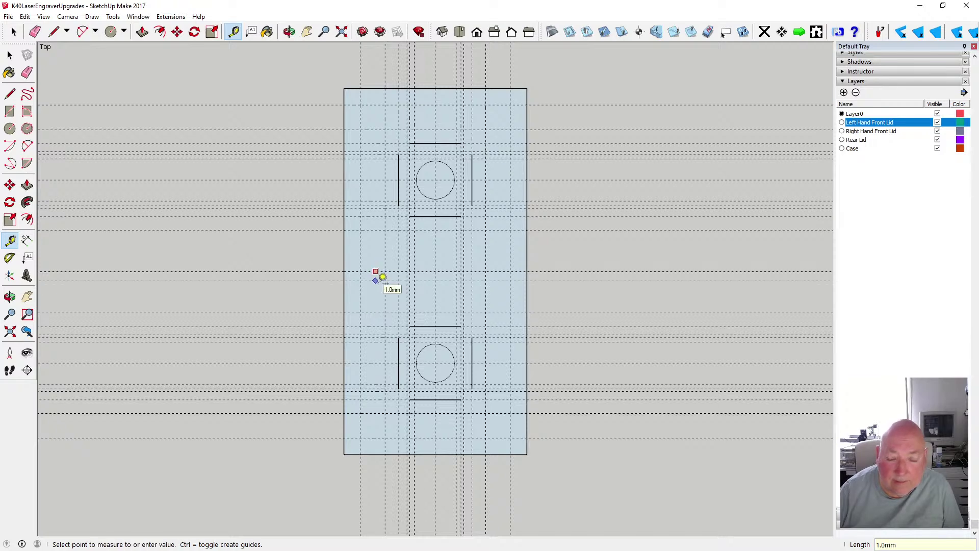
{"action": "type", "text": "1."}
{"action": "key", "text": "Return"}
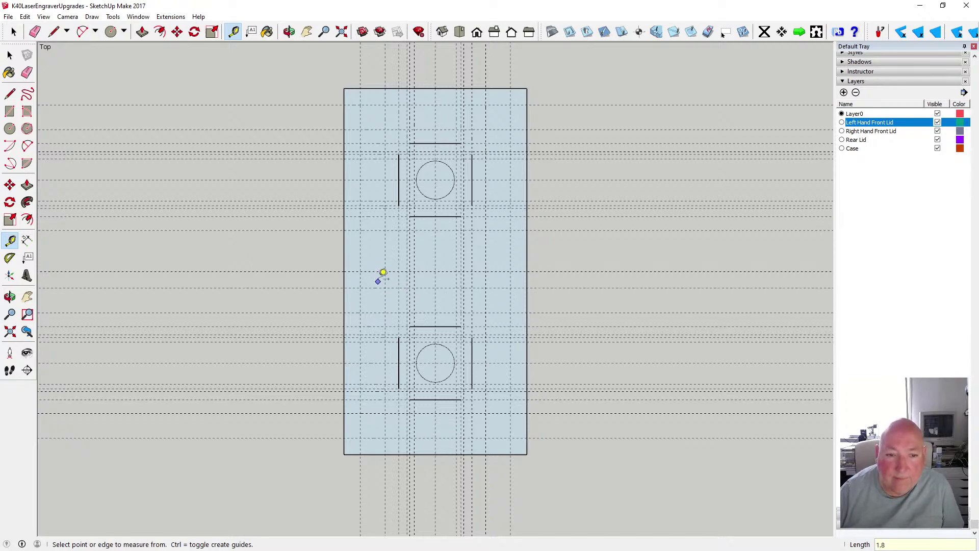
{"action": "left_click", "coordinate": [378, 271]}
{"action": "type", "text": "1.8"}
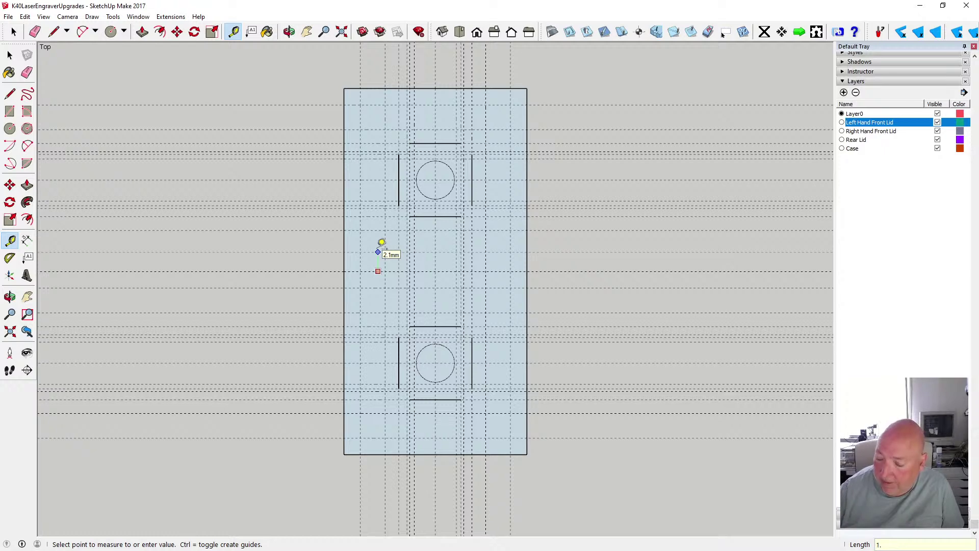
{"action": "key", "text": "Return"}
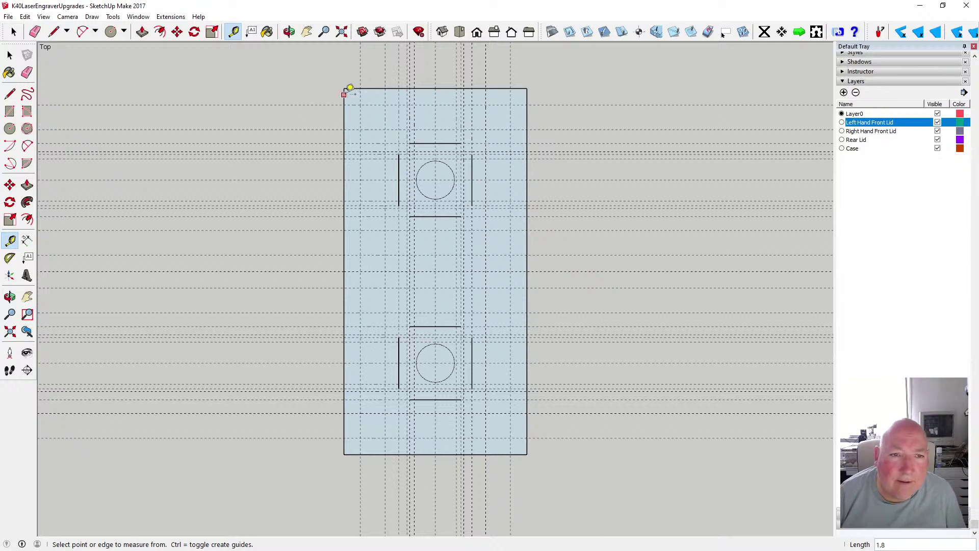
Add guides 5.5 mm inside the plate's left and top edges
{"action": "left_click", "coordinate": [346, 93]}
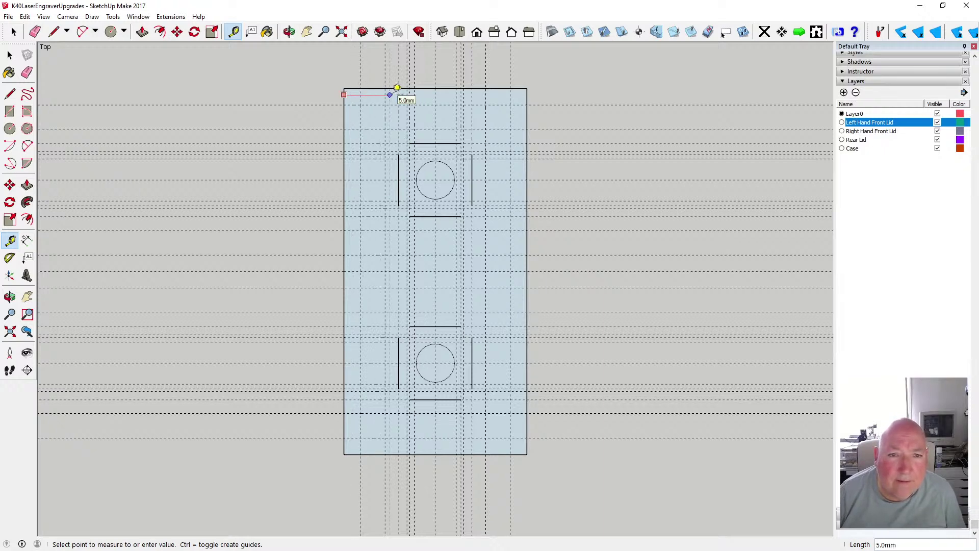
{"action": "type", "text": "5.5"}
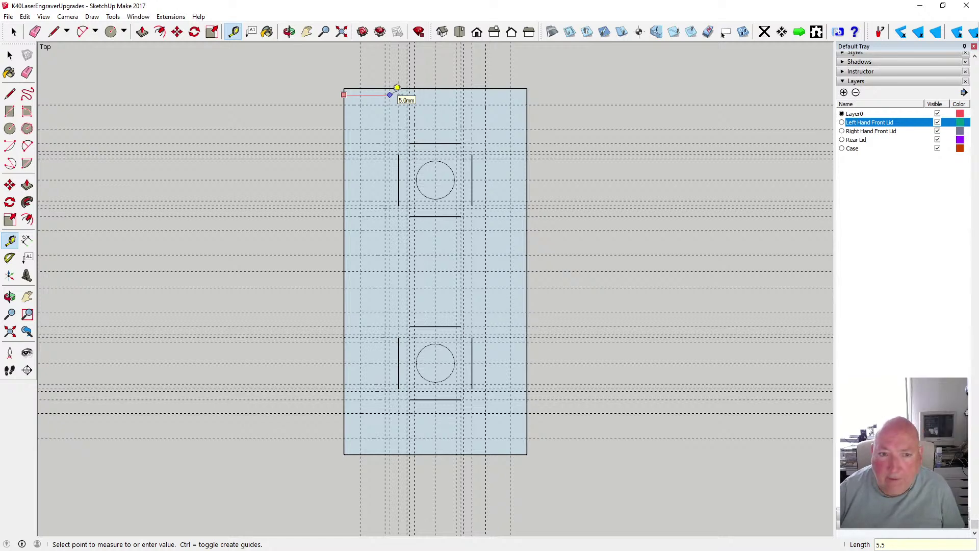
{"action": "key", "text": "Return"}
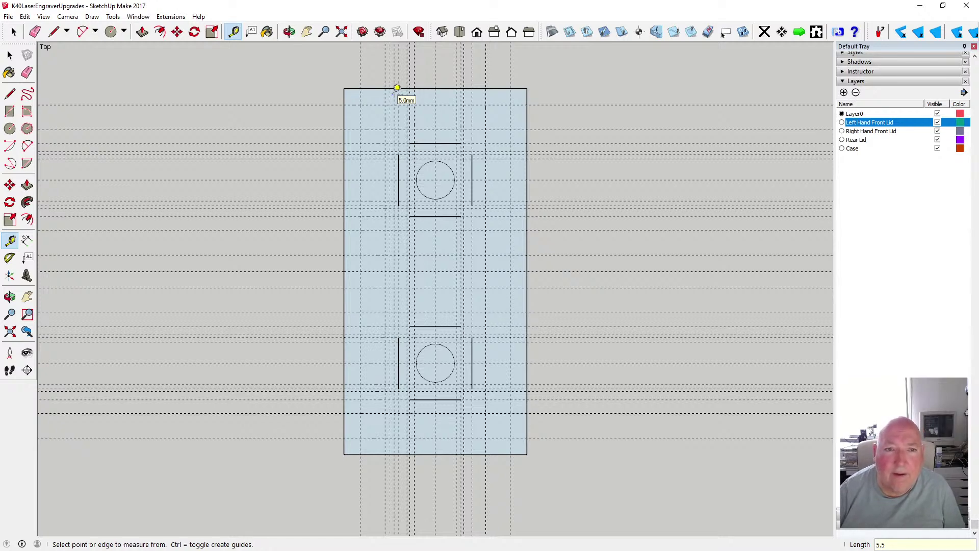
{"action": "left_click", "coordinate": [372, 88]}
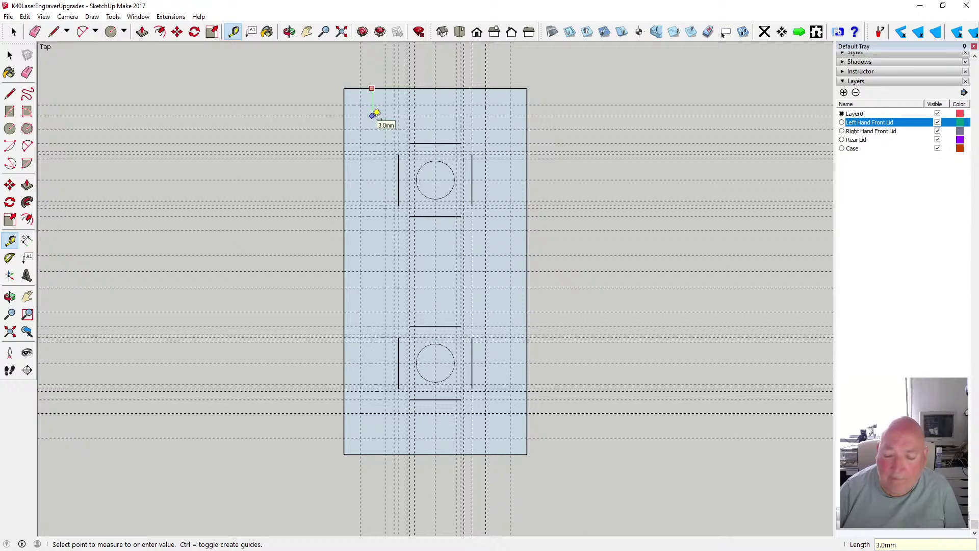
{"action": "type", "text": "5.5"}
{"action": "key", "text": "Return"}
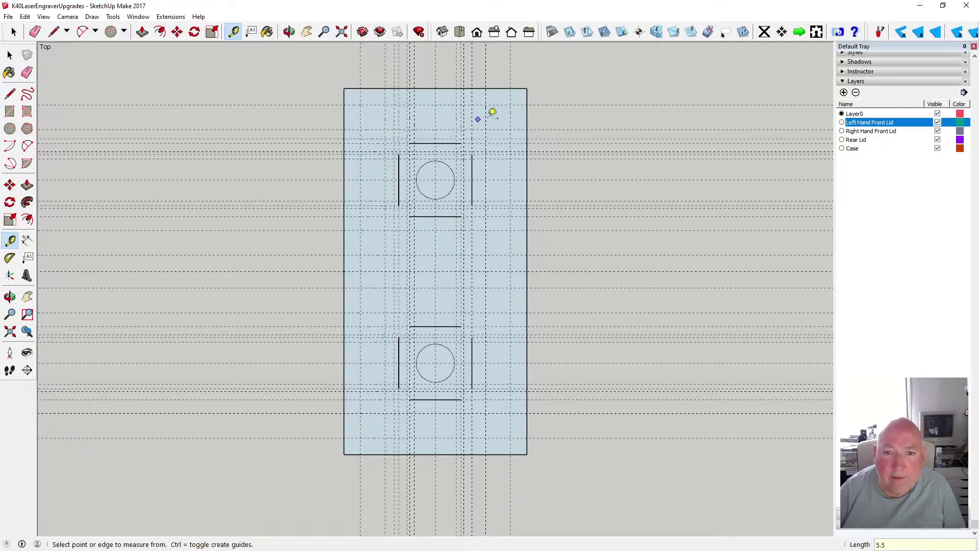
Add guides 5.5 mm inside the plate's right and bottom edges
{"action": "left_click", "coordinate": [527, 115]}
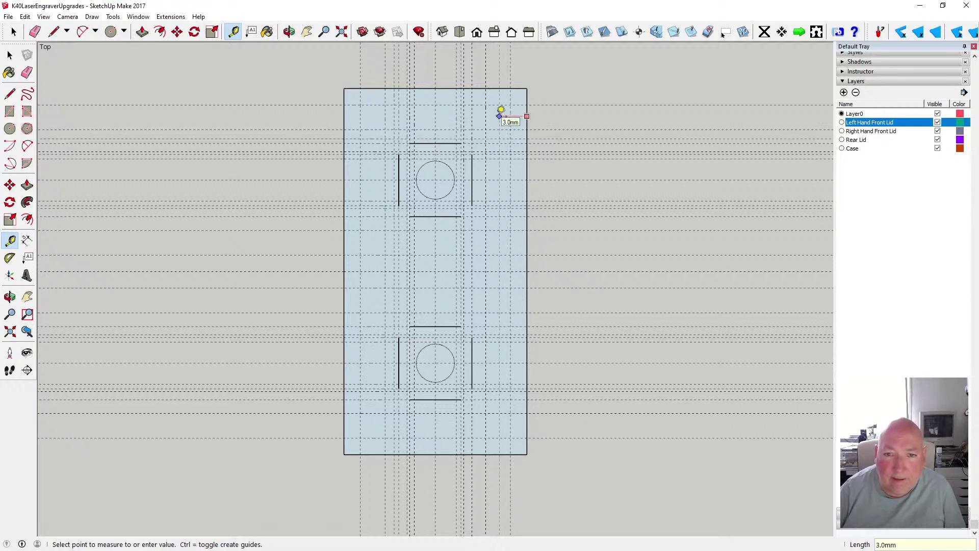
{"action": "key", "text": "Escape"}
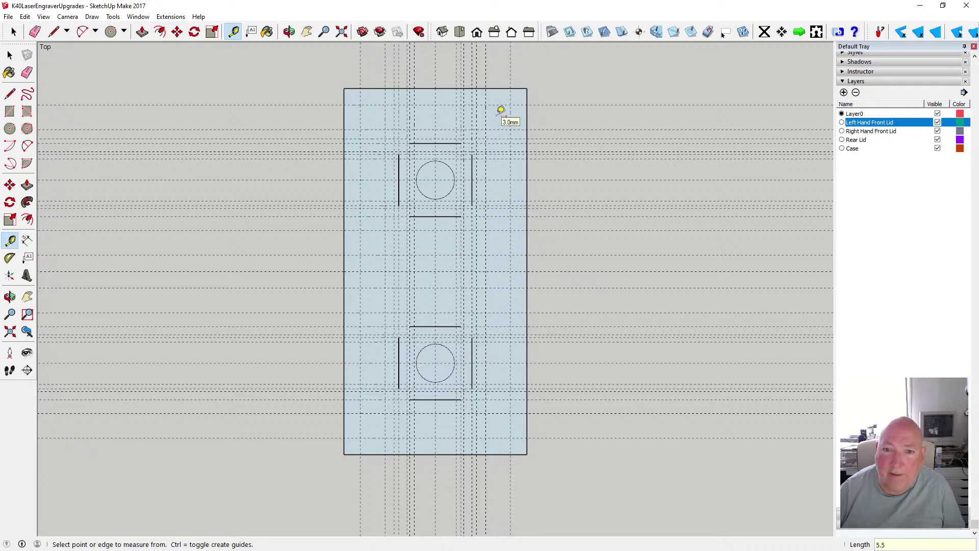
{"action": "left_click", "coordinate": [370, 454]}
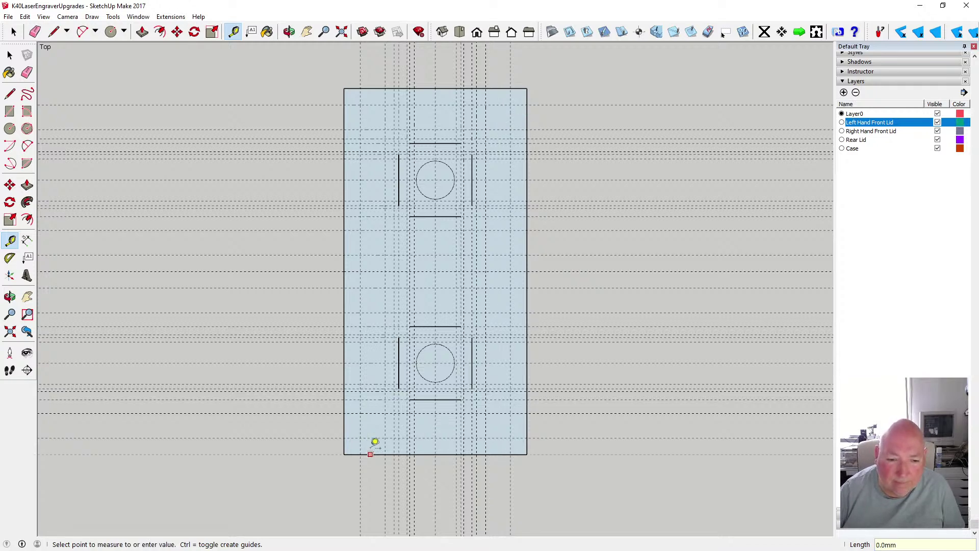
{"action": "type", "text": "5.5"}
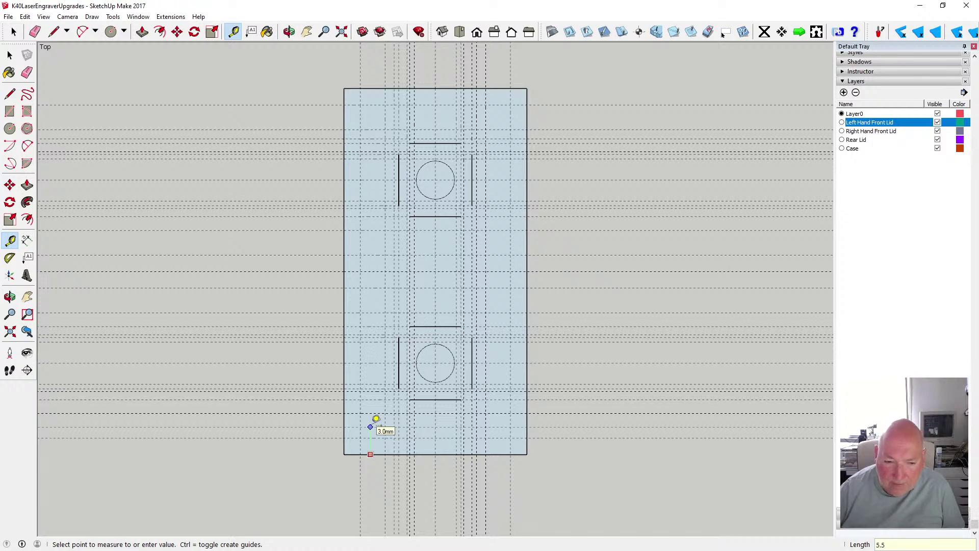
{"action": "key", "text": "Return"}
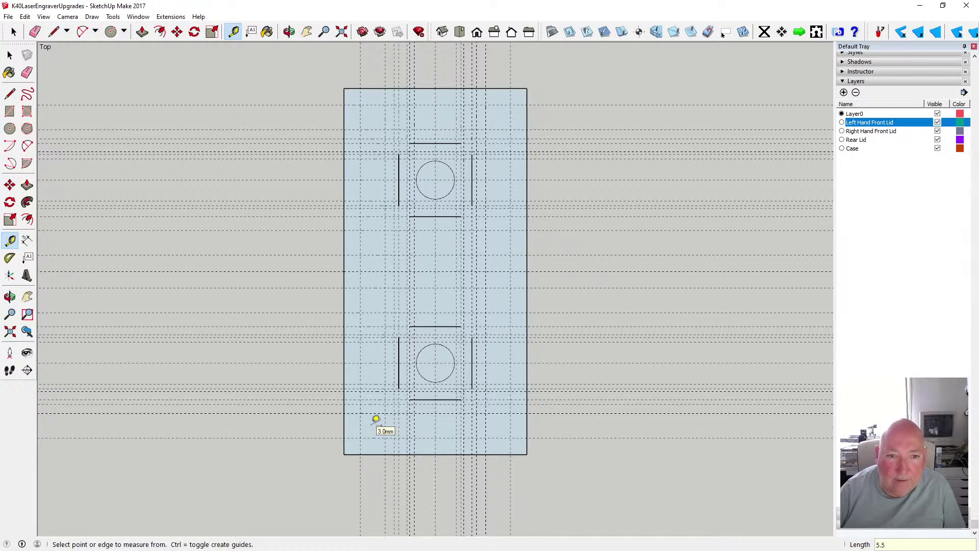
Add horizontal guides 5.5 mm below and 5.5 mm above the plate's horizontal centre guide
{"action": "left_click", "coordinate": [371, 271]}
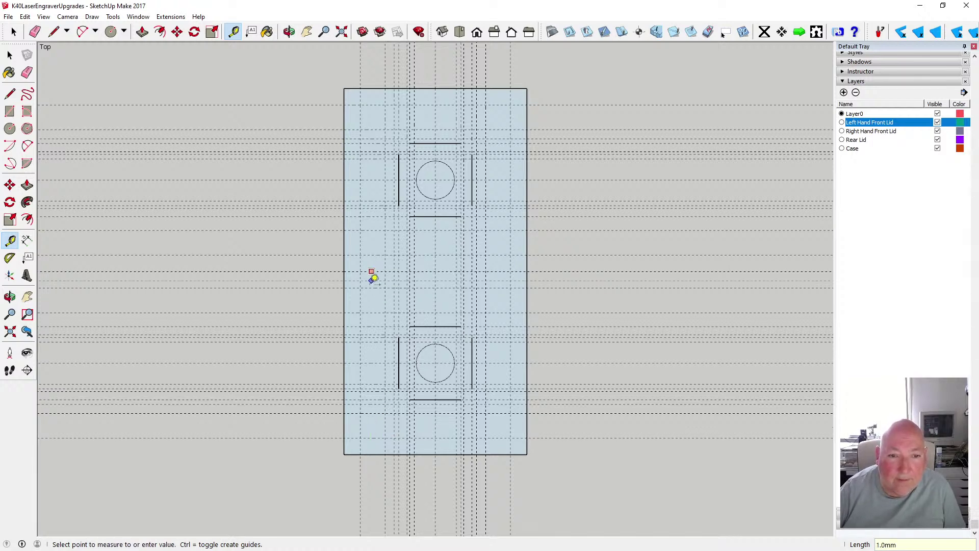
{"action": "type", "text": "5.5"}
{"action": "key", "text": "Return"}
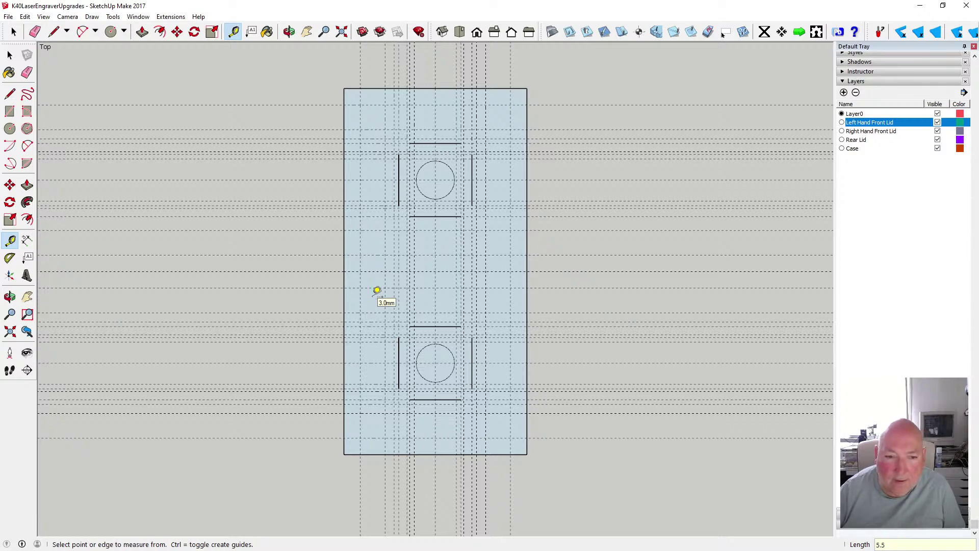
{"action": "left_click", "coordinate": [373, 272]}
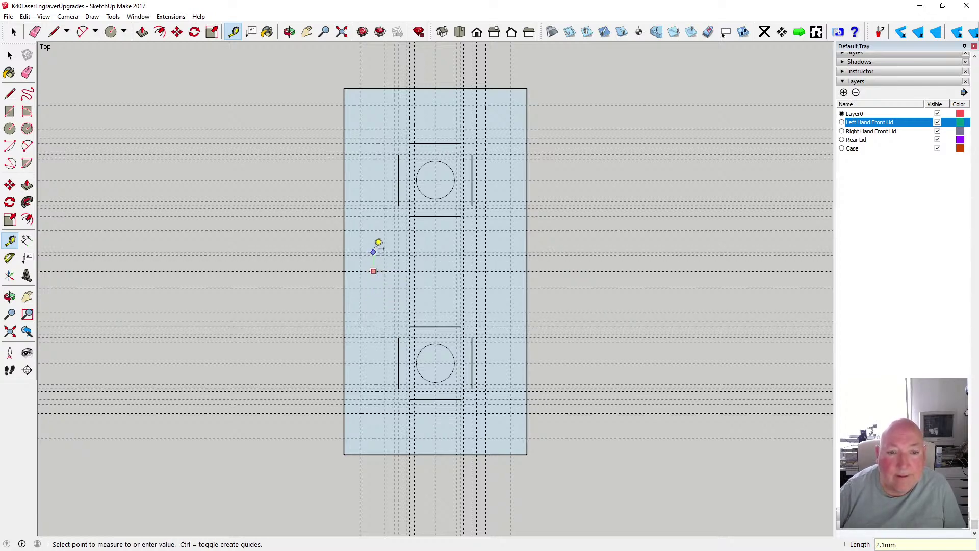
{"action": "type", "text": "5.5"}
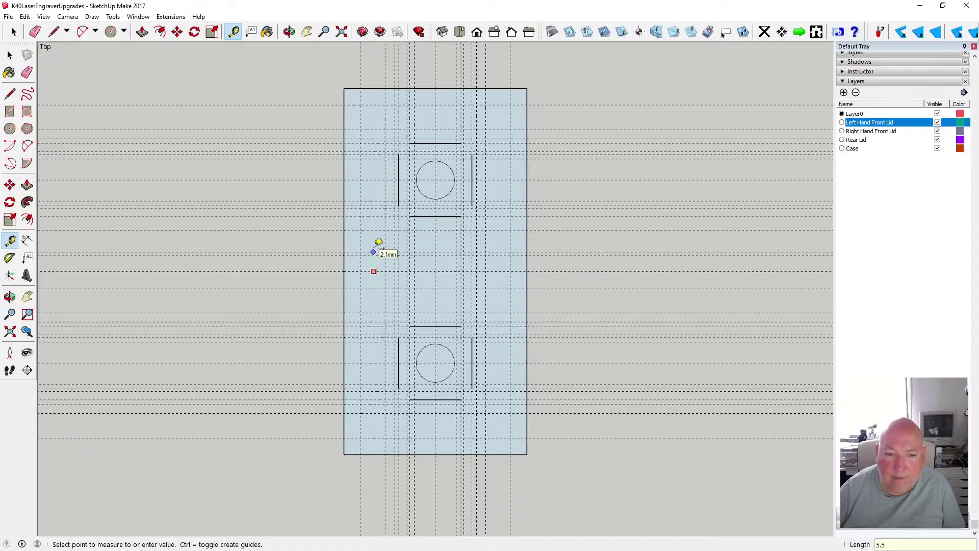
{"action": "key", "text": "Return"}
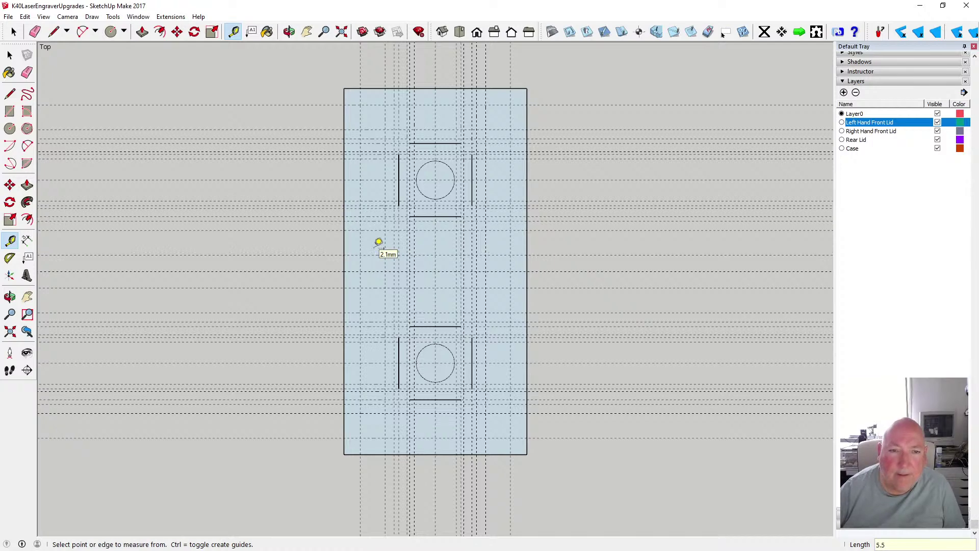
{"action": "left_click", "coordinate": [10, 55]}
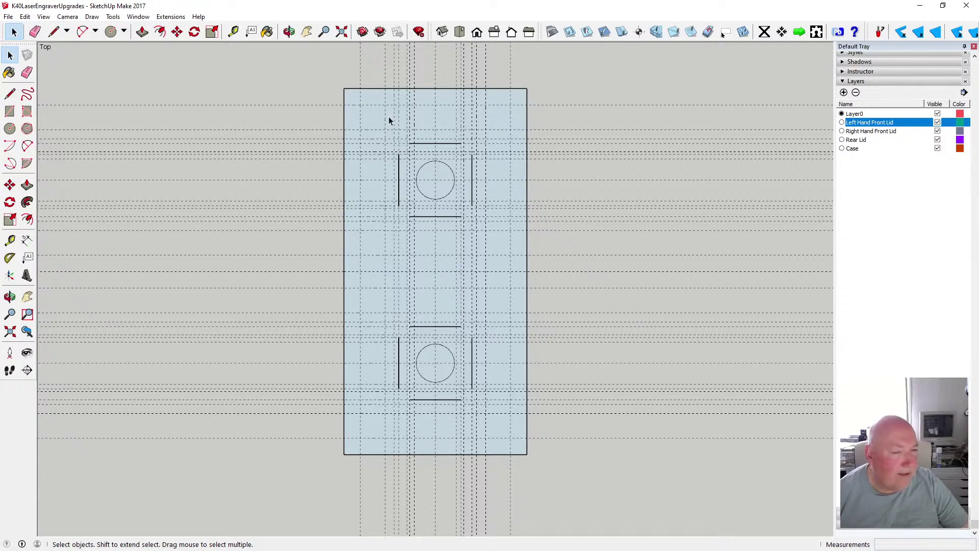
Measure from the plate's left edge to the vertical guide just left of the upper hole's horizontal lines
{"action": "left_click", "coordinate": [233, 31]}
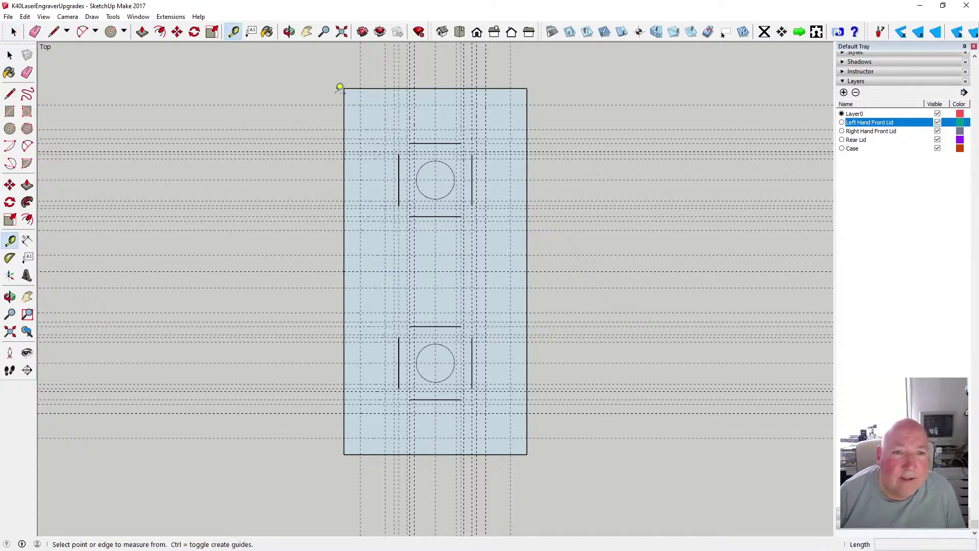
{"action": "left_click", "coordinate": [348, 89]}
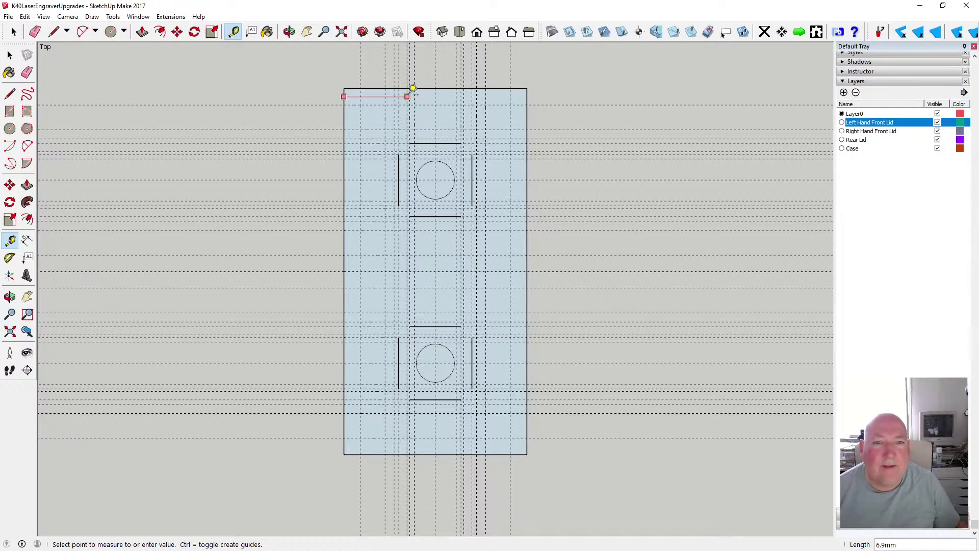
{"action": "left_click", "coordinate": [10, 55]}
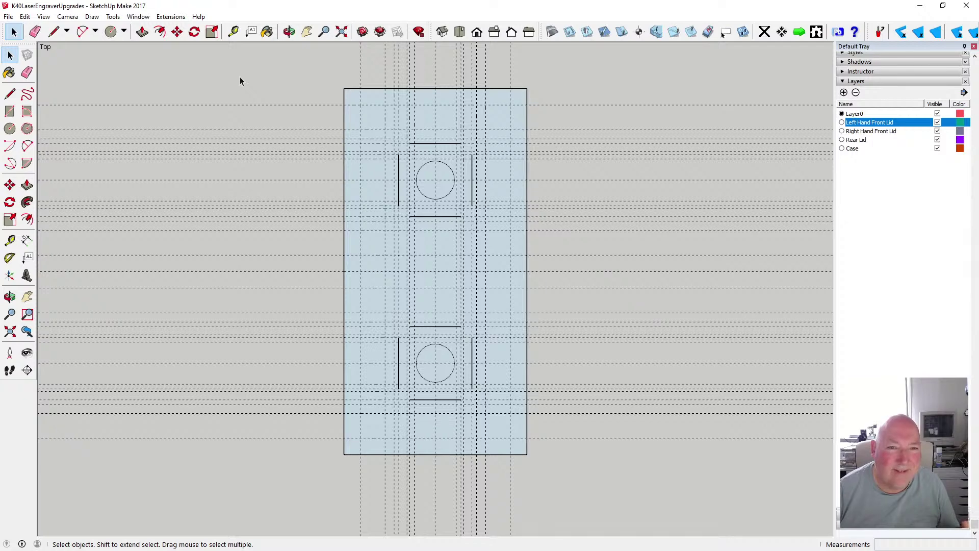
{"action": "left_click", "coordinate": [10, 94]}
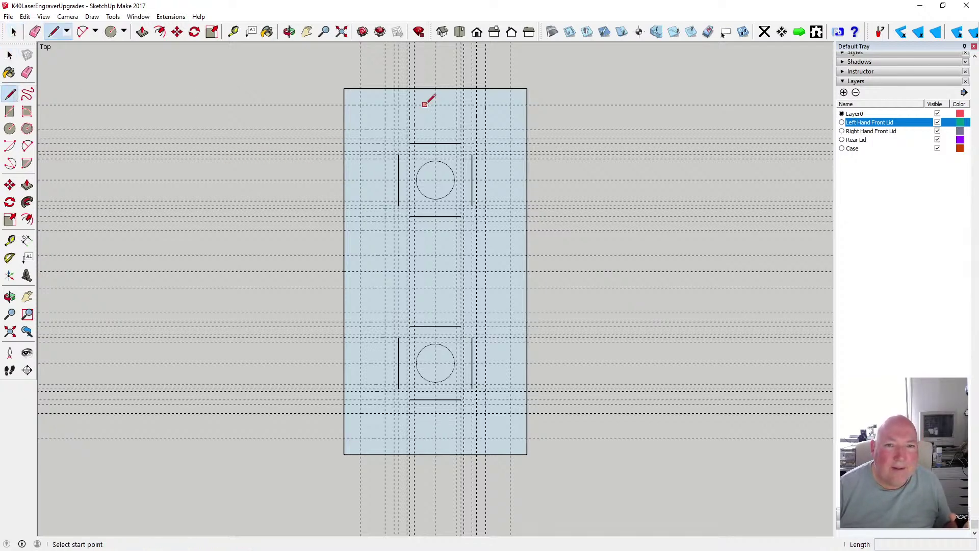
{"action": "left_click", "coordinate": [234, 32]}
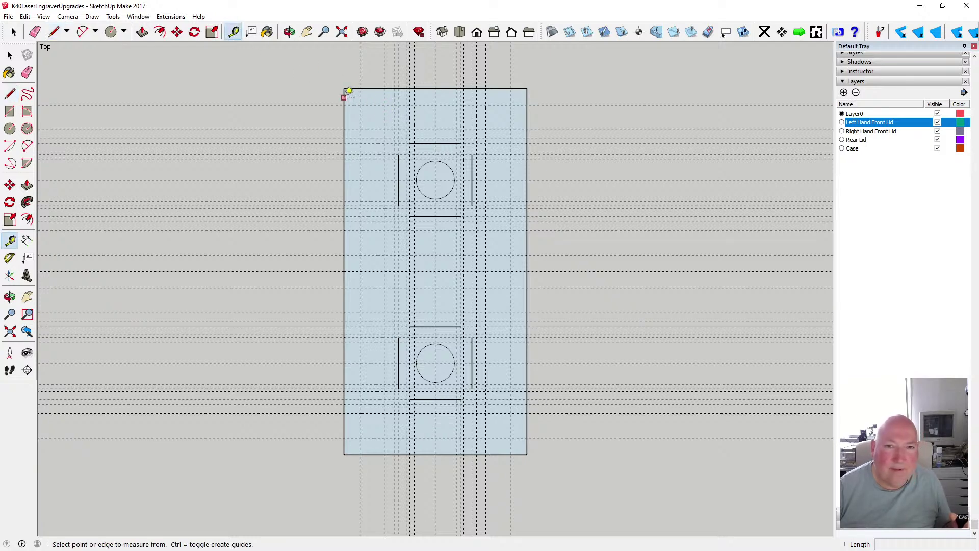
{"action": "left_click", "coordinate": [348, 90]}
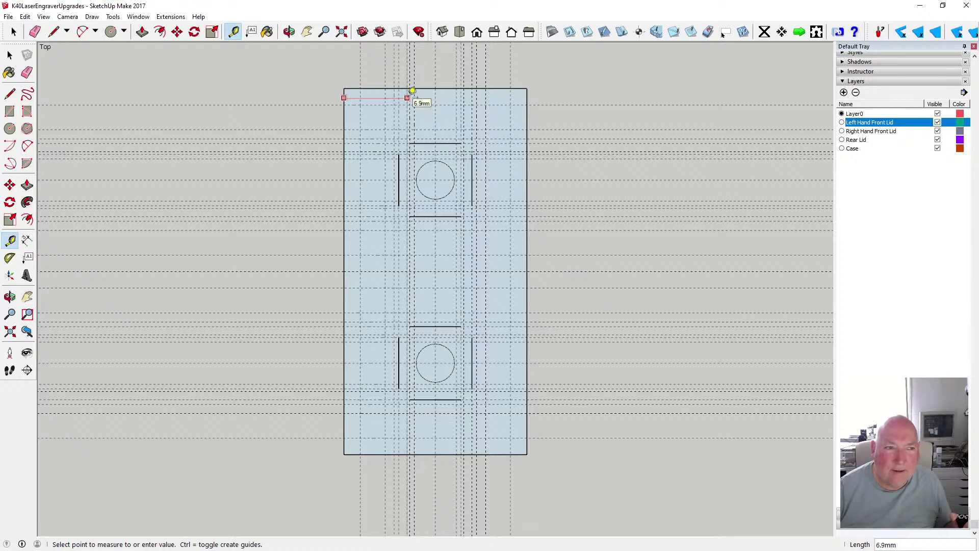
{"action": "left_click", "coordinate": [10, 54]}
Draw a short line along the guide 1.8 mm below the plate's top edge, ending at the guide 4.5 mm inside the left edge
{"action": "key", "text": "l"}
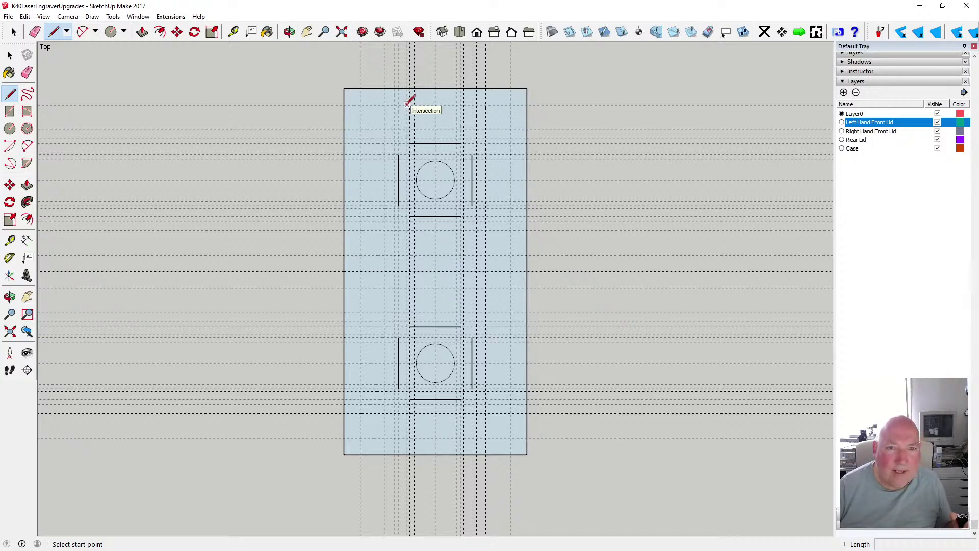
{"action": "left_click", "coordinate": [406, 104]}
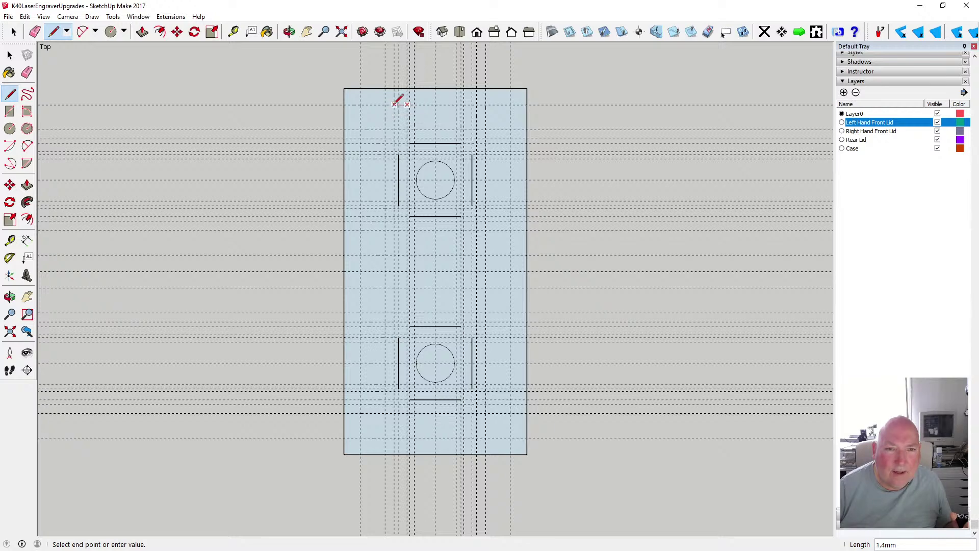
{"action": "left_click", "coordinate": [385, 104]}
{"action": "key", "text": "space"}
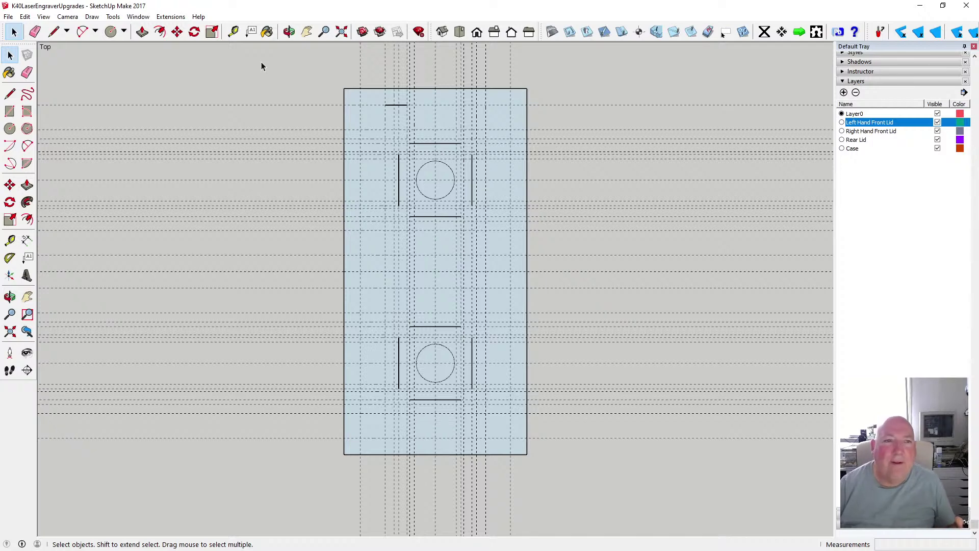
{"action": "left_click", "coordinate": [233, 32]}
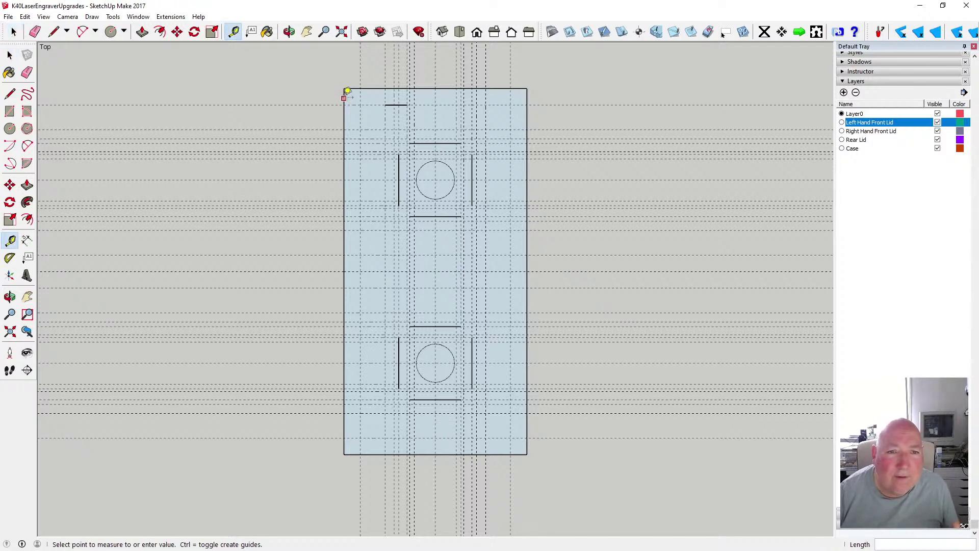
{"action": "left_click", "coordinate": [346, 92]}
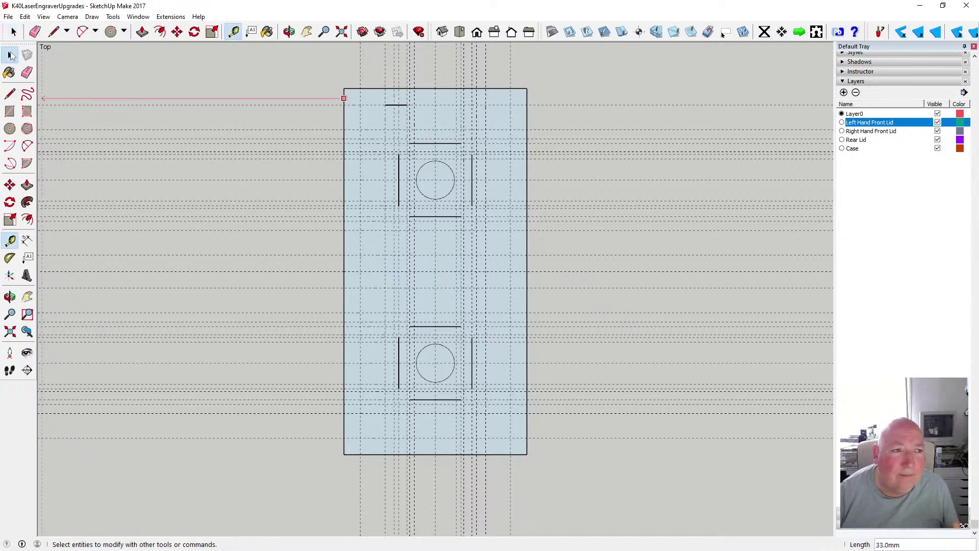
{"action": "left_click", "coordinate": [12, 55]}
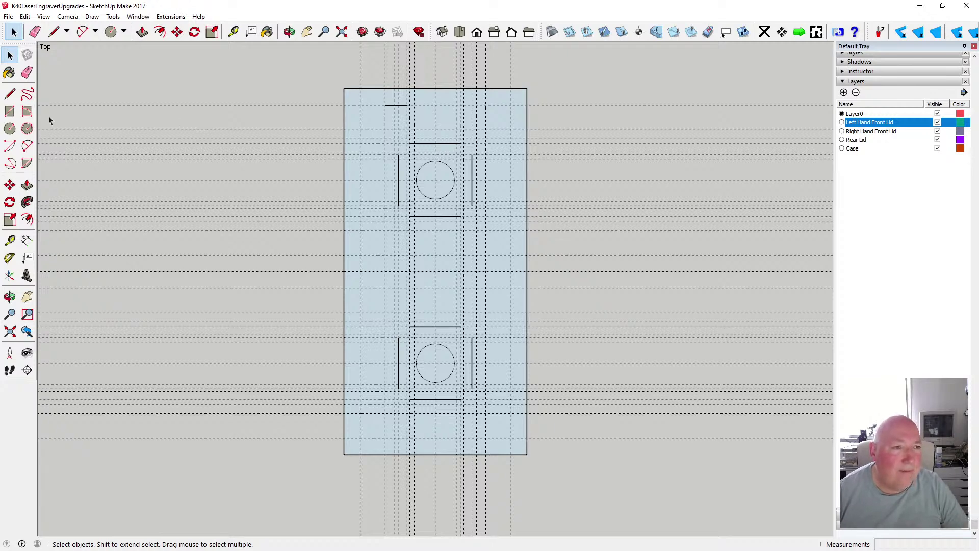
Draw a 2.4 mm line inward along the plate's top 1.8 mm guide, starting at the guide 4.5 mm inside the right edge
{"action": "left_click", "coordinate": [10, 94]}
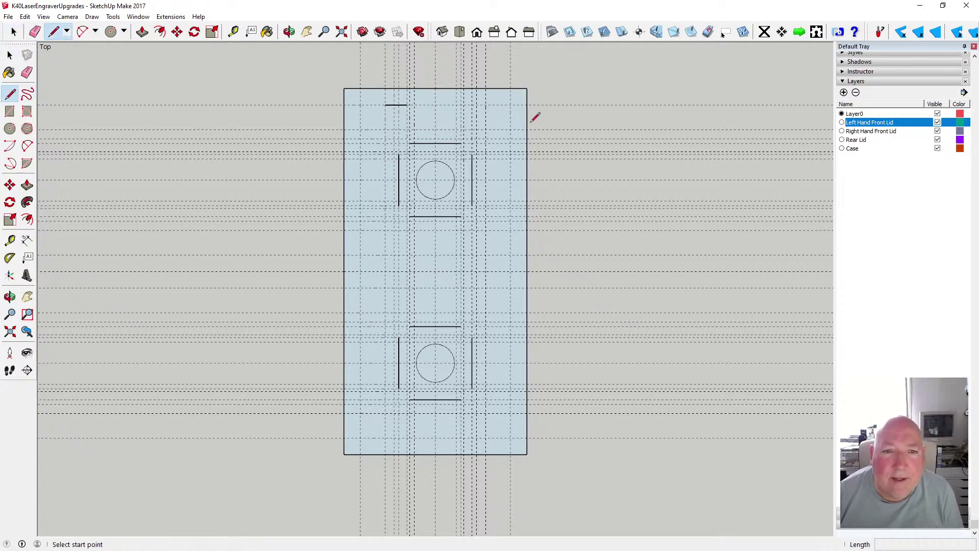
{"action": "left_click", "coordinate": [485, 105]}
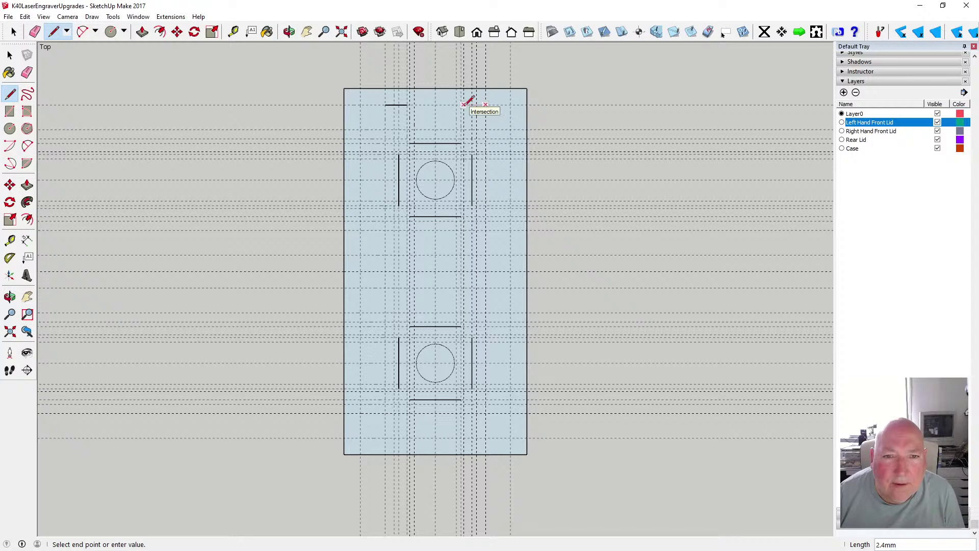
{"action": "left_click", "coordinate": [463, 104]}
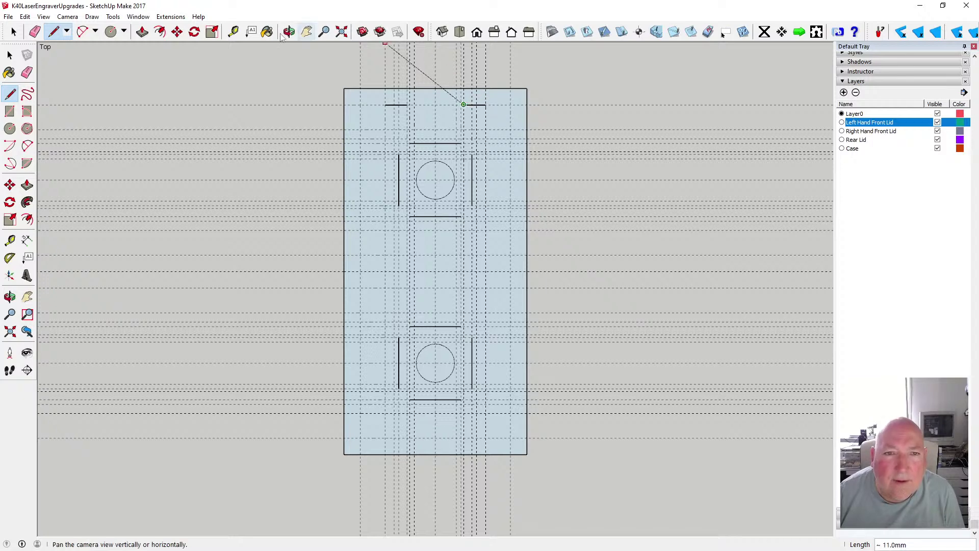
Measure from the plate's right edge to the inner end of the short line near the plate's top right corner
{"action": "key", "text": "Escape"}
{"action": "left_click", "coordinate": [233, 32]}
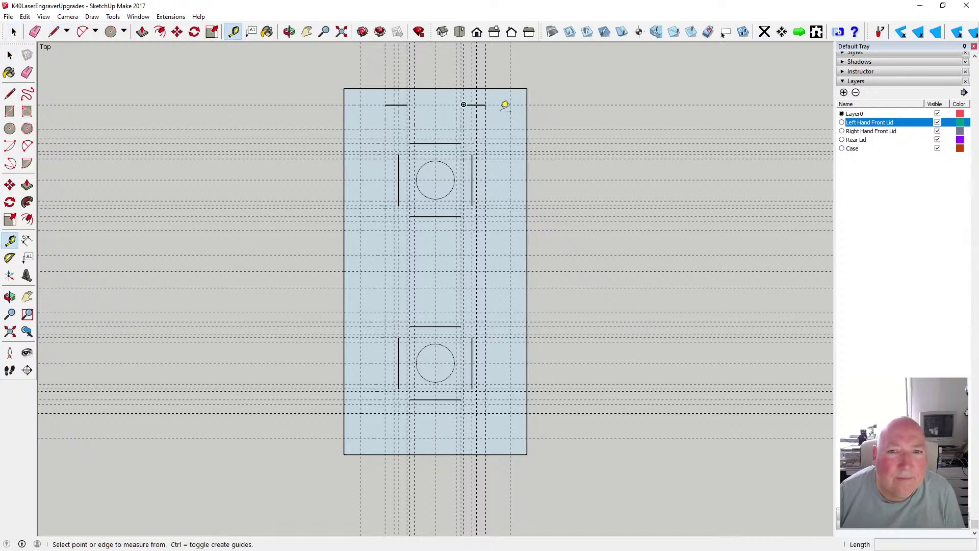
{"action": "left_click", "coordinate": [531, 105]}
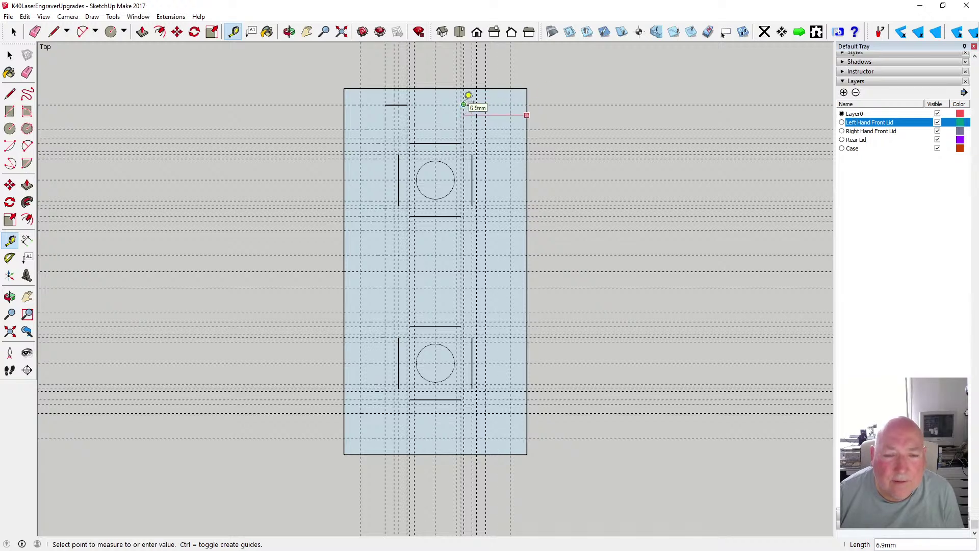
{"action": "left_click", "coordinate": [466, 97]}
{"action": "left_click", "coordinate": [346, 94]}
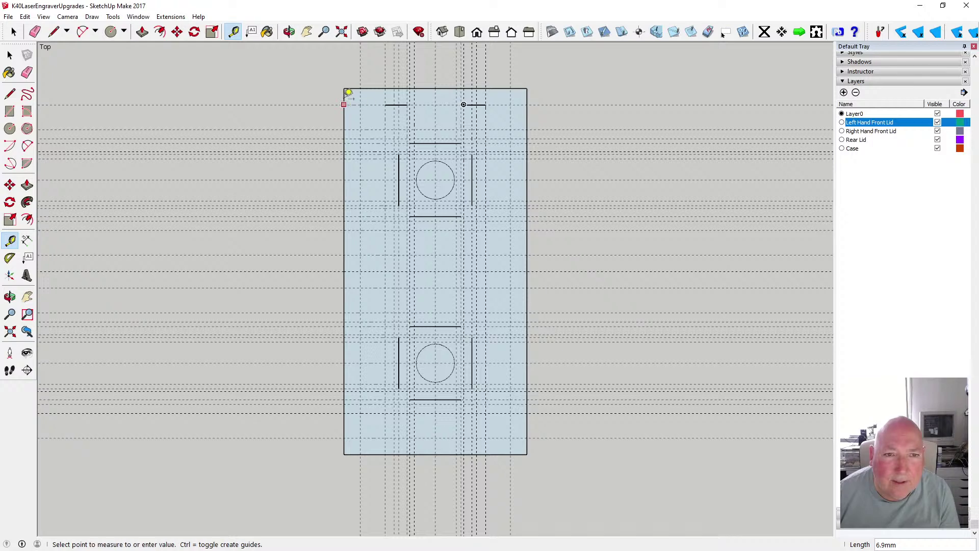
{"action": "key", "text": "ctrl+z"}
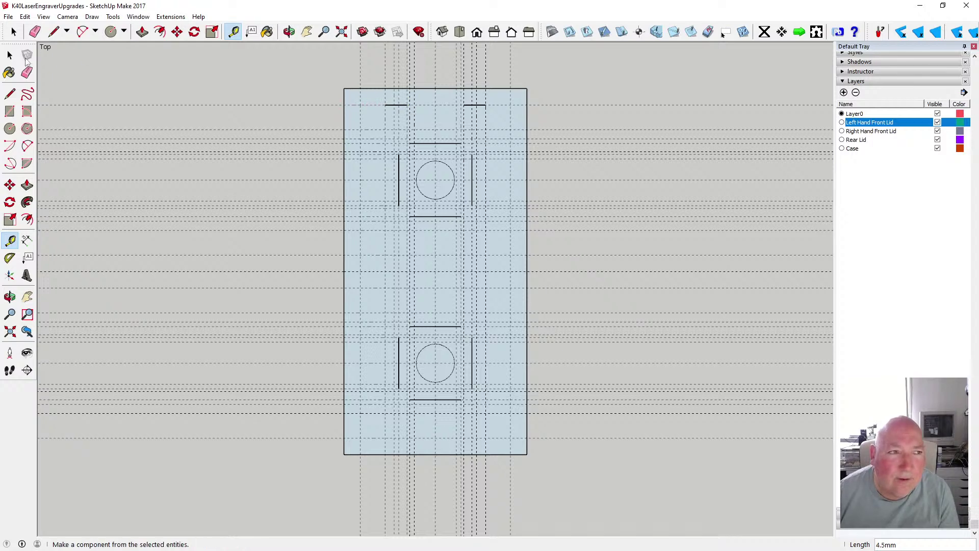
{"action": "key", "text": "space"}
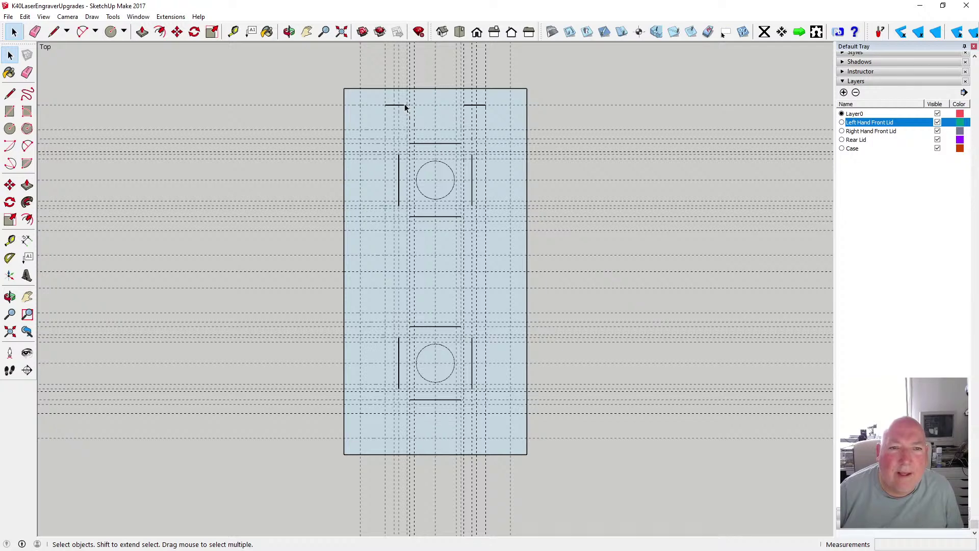
Draw 3.0 mm diagonals from the inner ends of both short upper lines to the plate's top edge, meeting the guides 4.5 mm from the sides
{"action": "left_click", "coordinate": [10, 94]}
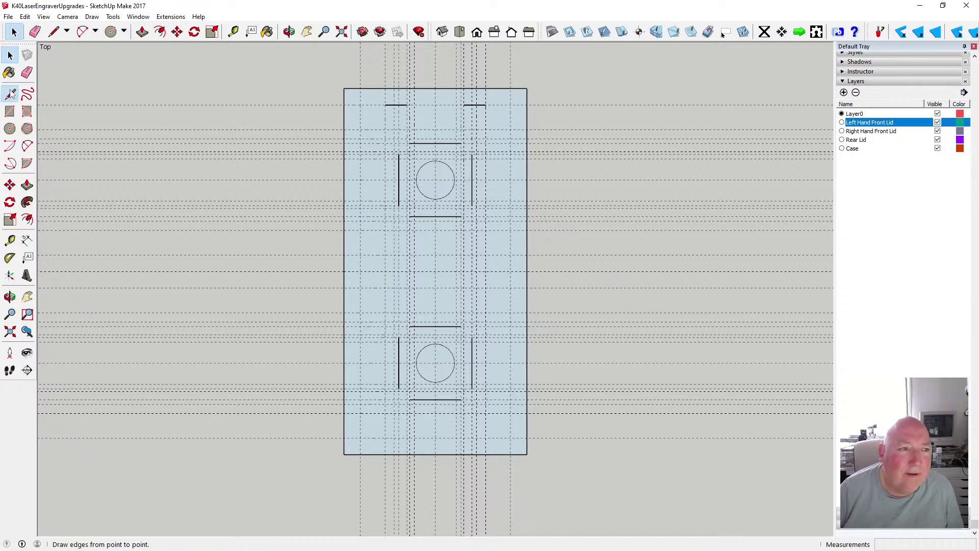
{"action": "left_click", "coordinate": [402, 100]}
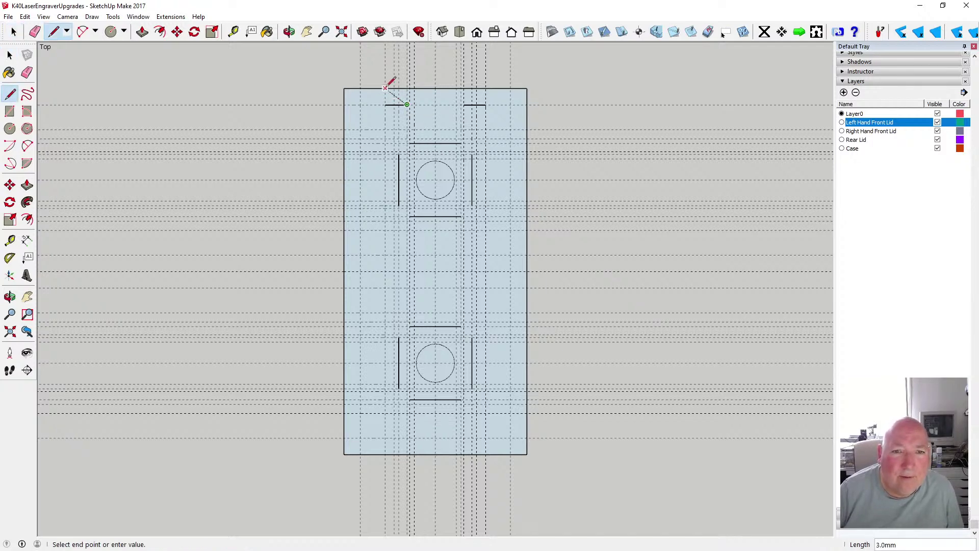
{"action": "left_click", "coordinate": [386, 88]}
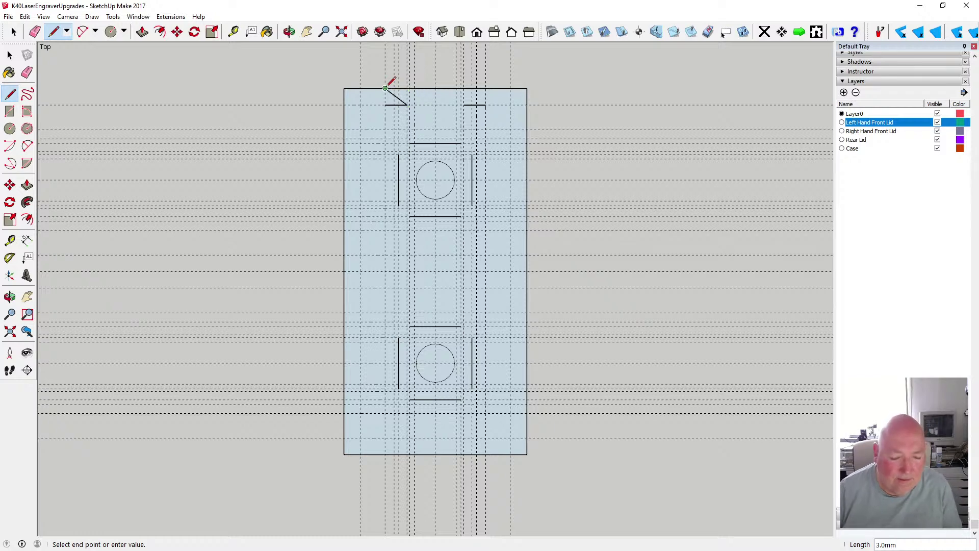
{"action": "key", "text": "Escape"}
{"action": "left_click", "coordinate": [465, 104]}
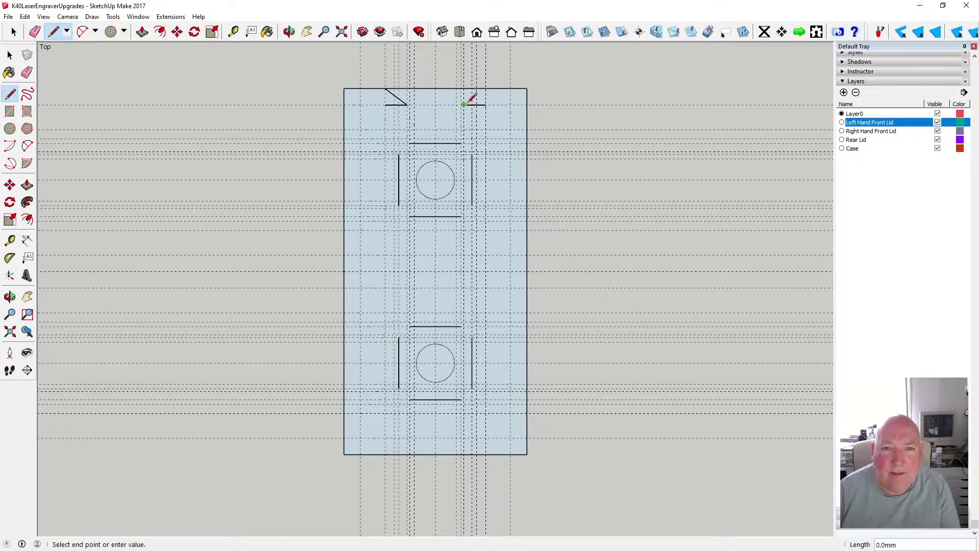
{"action": "left_click", "coordinate": [486, 88]}
{"action": "key", "text": "Escape"}
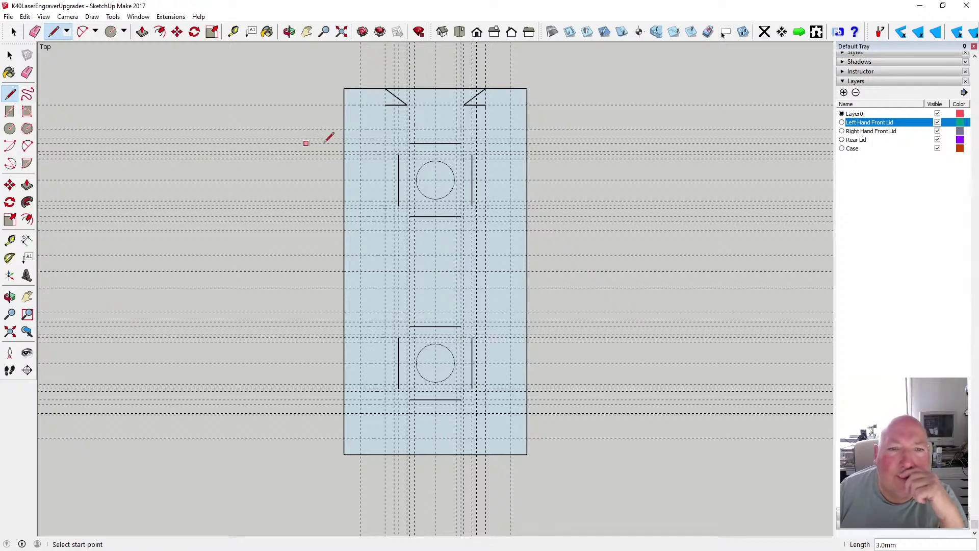
Measure from the plate's left edge to the left diagonal's inner end, and from the top edge down to the guides above the upper hole
{"action": "left_click", "coordinate": [360, 129]}
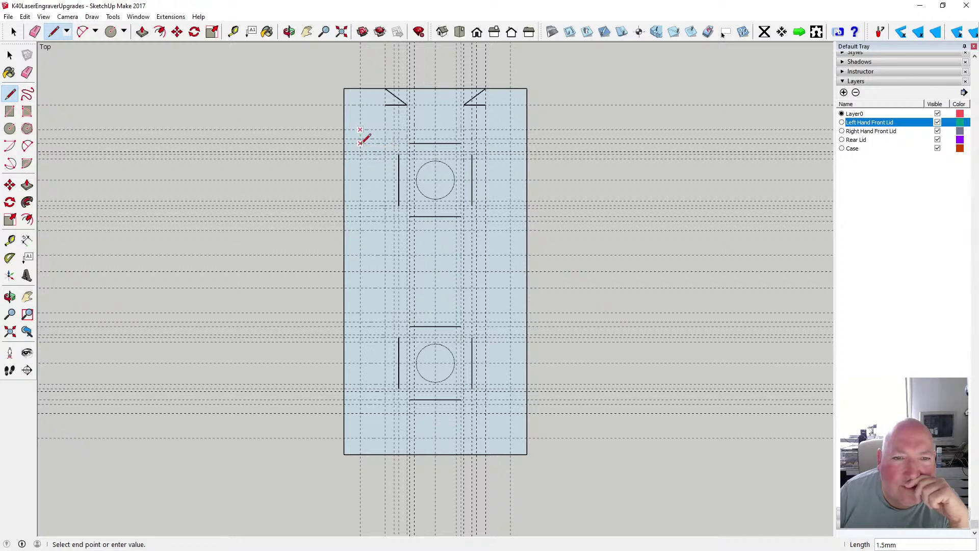
{"action": "key", "text": "Escape"}
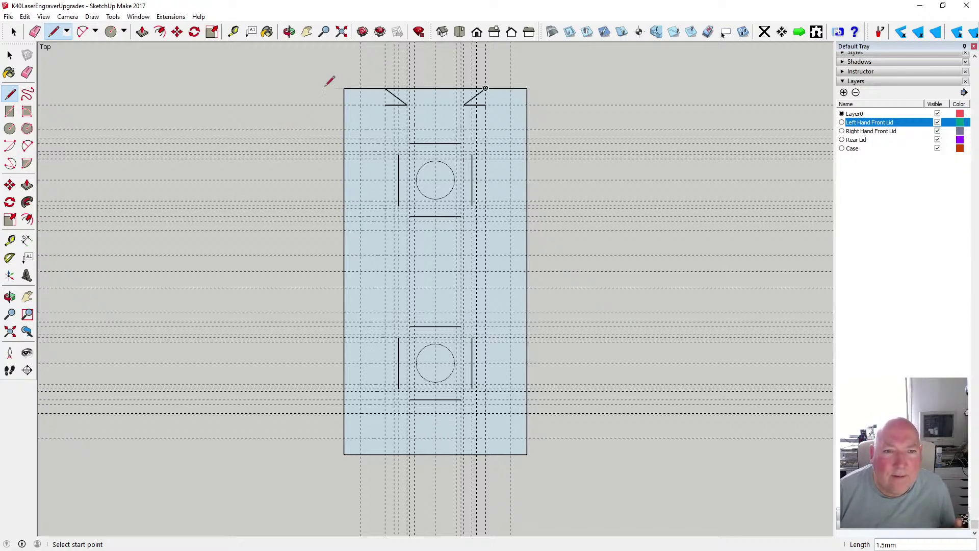
{"action": "left_click", "coordinate": [233, 31]}
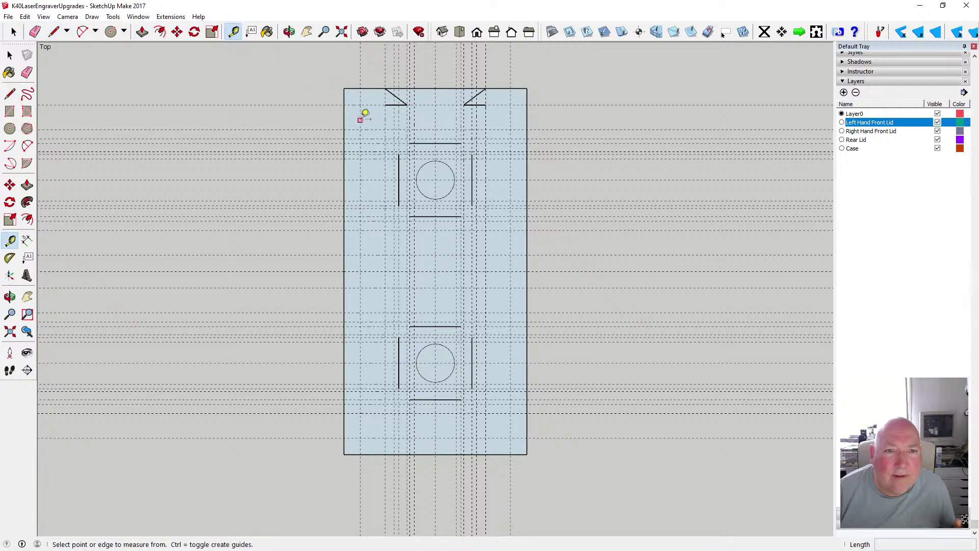
{"action": "left_click", "coordinate": [344, 112]}
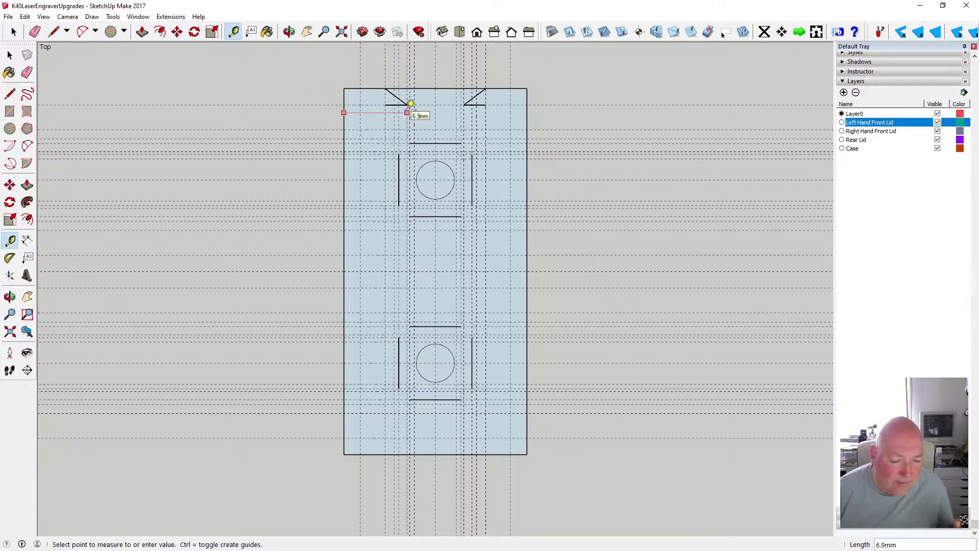
{"action": "left_click", "coordinate": [406, 105]}
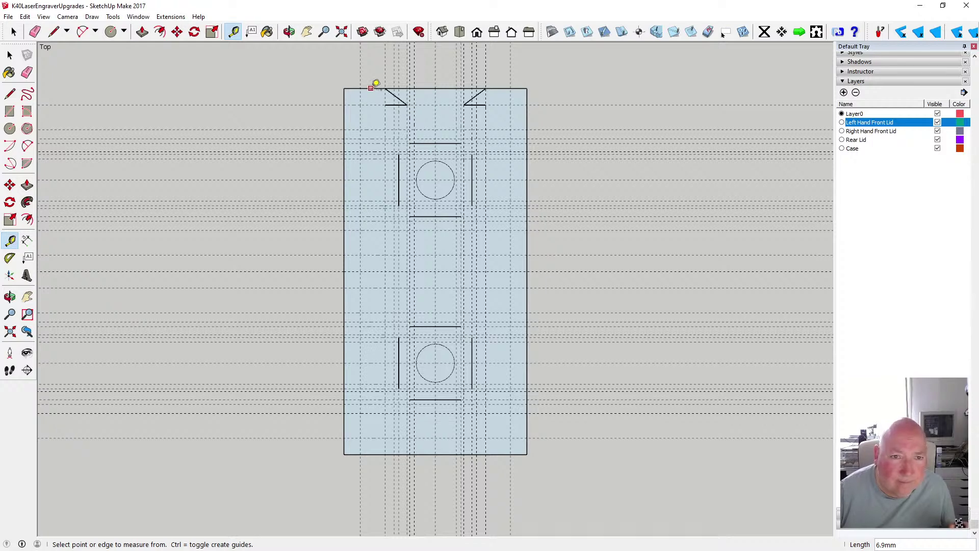
{"action": "left_click", "coordinate": [371, 88]}
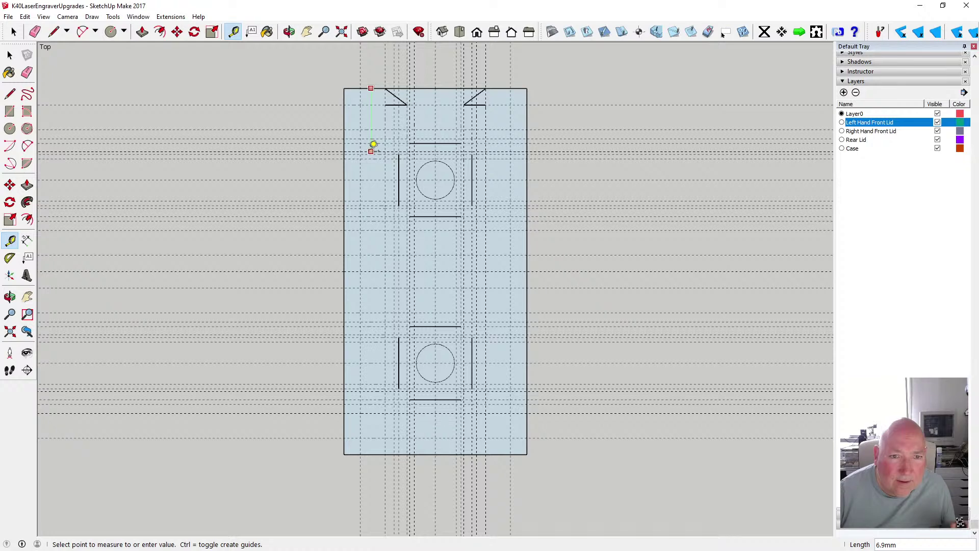
{"action": "left_click", "coordinate": [9, 93]}
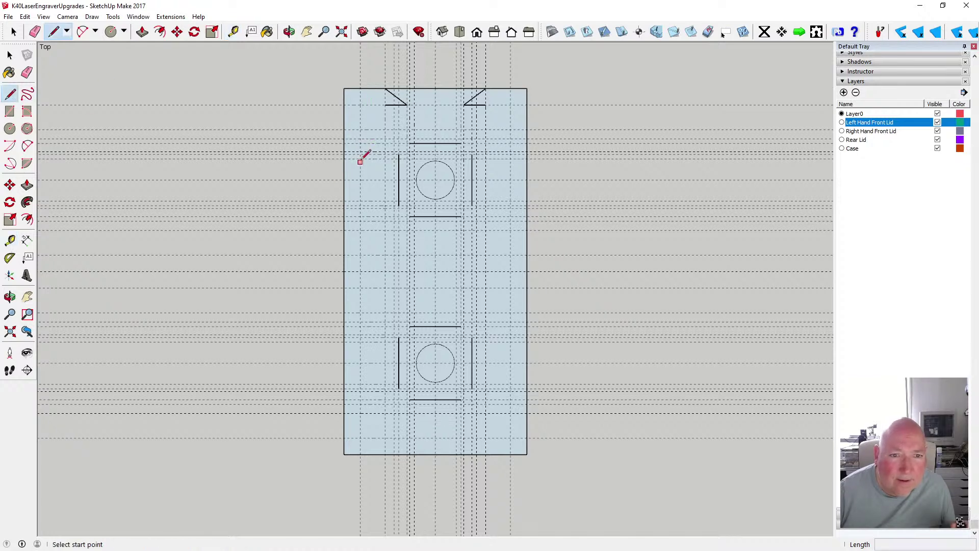
{"action": "left_click", "coordinate": [240, 32]}
{"action": "left_click", "coordinate": [371, 154]}
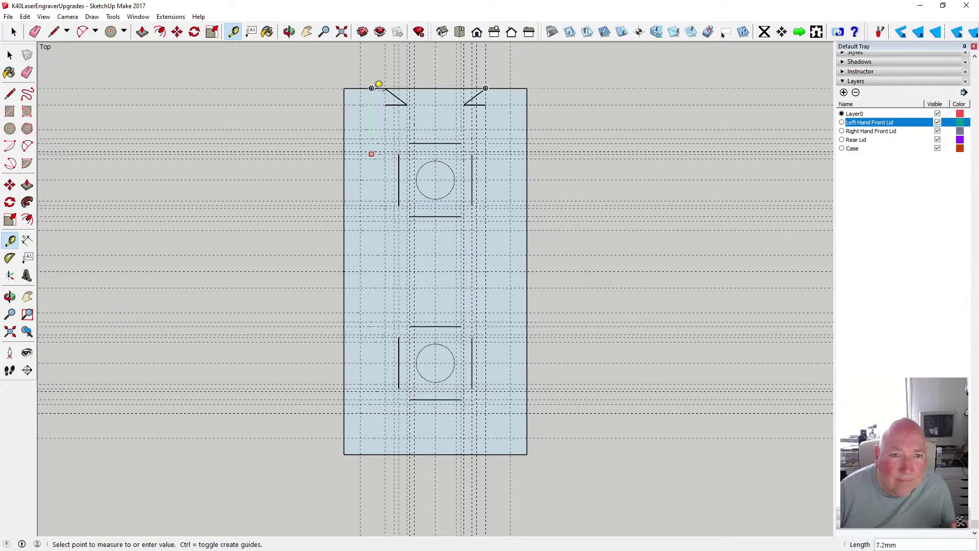
{"action": "key", "text": "space"}
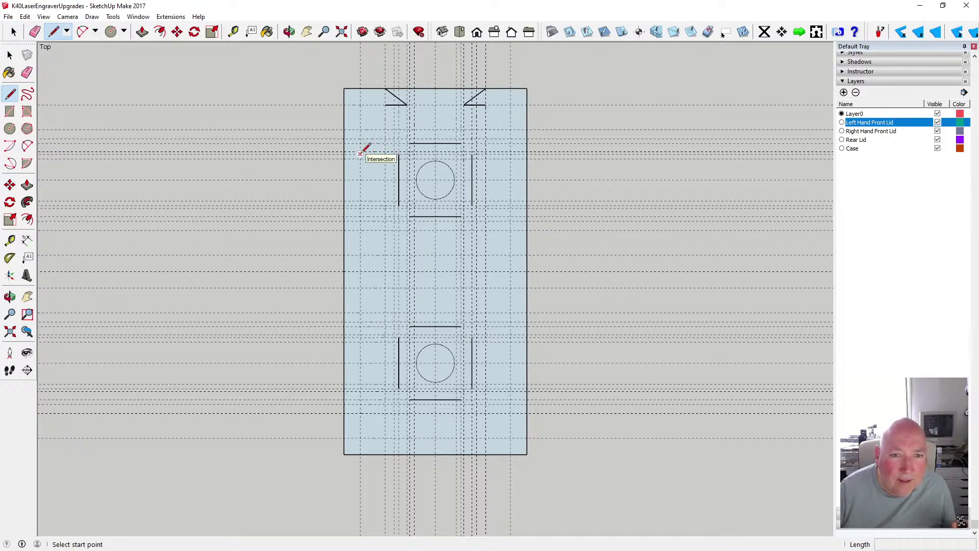
Draw a 2.4 mm vertical line on the guide 1.8 mm inside the left edge, ending upward at the guide 4.5 mm below the top edge
{"action": "left_click", "coordinate": [360, 152]}
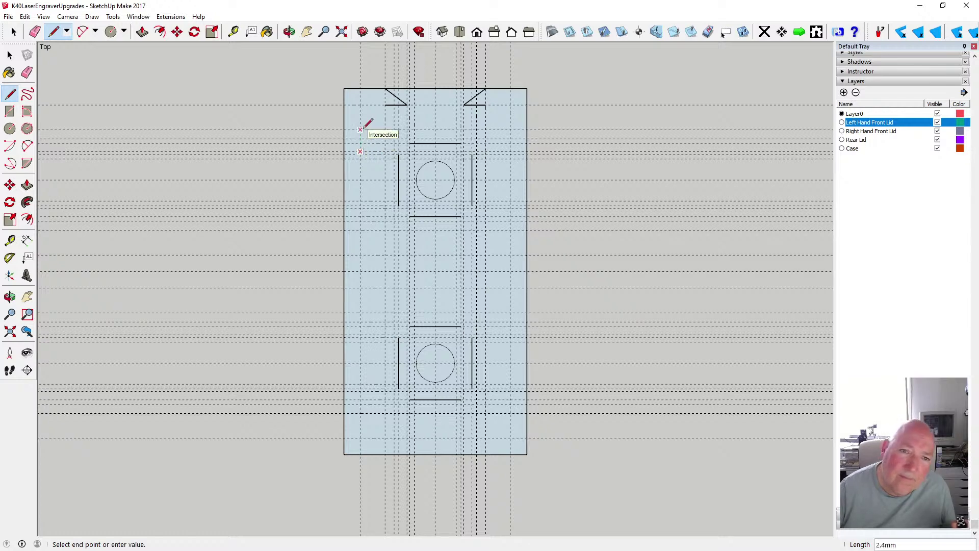
{"action": "left_click", "coordinate": [360, 129]}
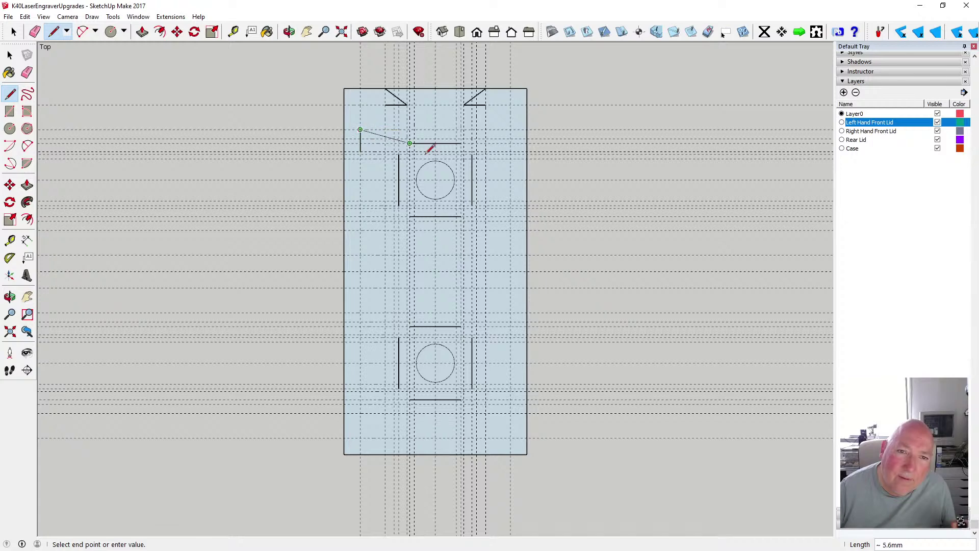
{"action": "left_click", "coordinate": [10, 55]}
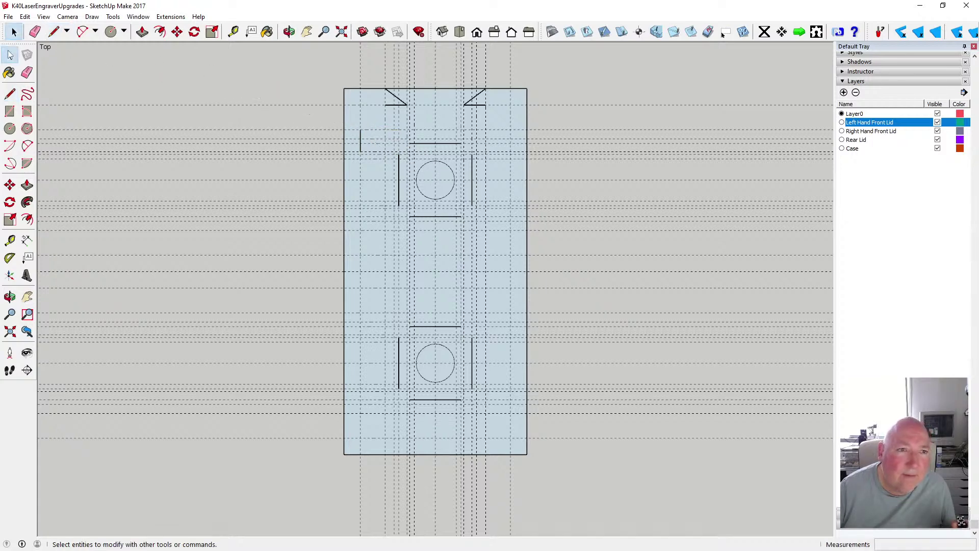
Measure from the plate's top edge down to the first horizontal guide inside it
{"action": "left_click", "coordinate": [233, 32]}
{"action": "left_click", "coordinate": [364, 88]}
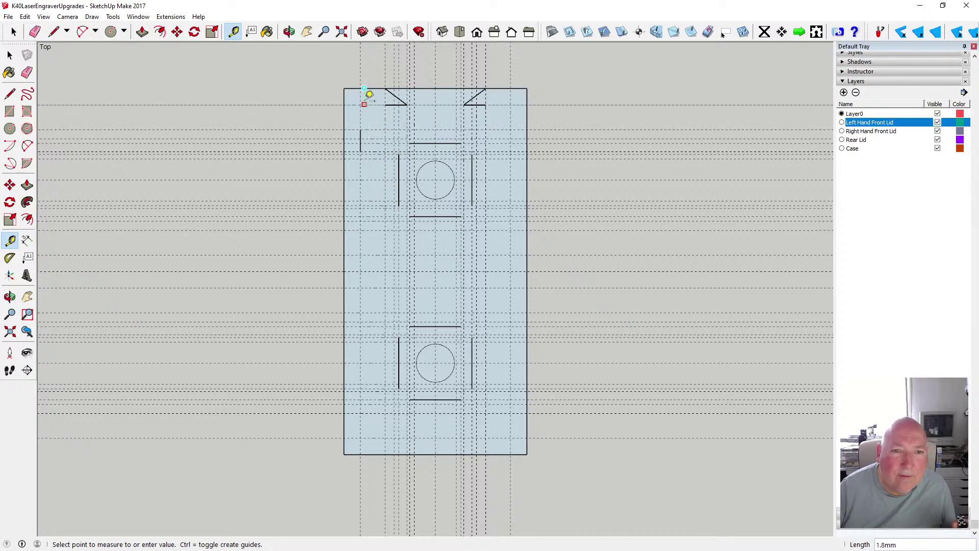
{"action": "left_click", "coordinate": [10, 54]}
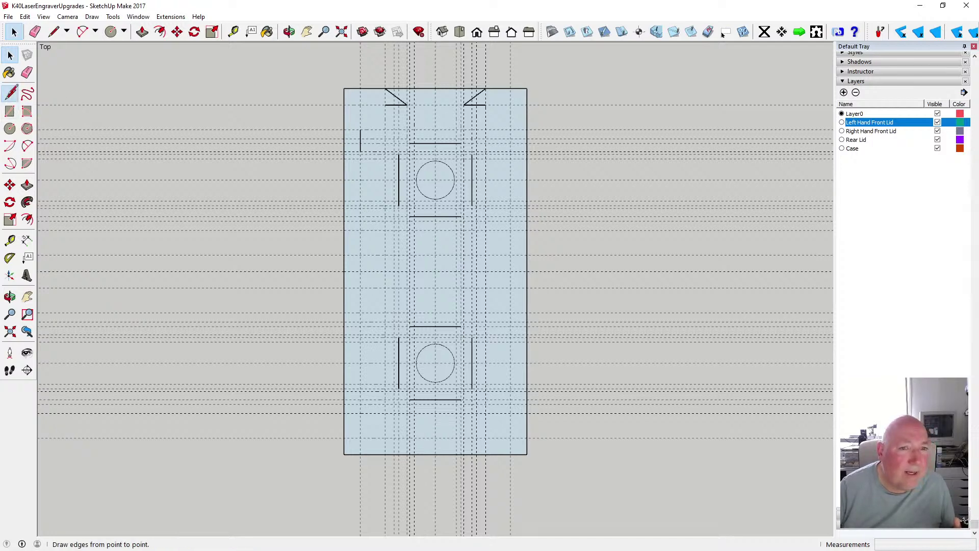
Draw a 3.0 mm diagonal from the short left vertical line's lower end to the left edge, at the guide 4.5 mm below the top
{"action": "left_click", "coordinate": [10, 94]}
{"action": "left_click", "coordinate": [360, 152]}
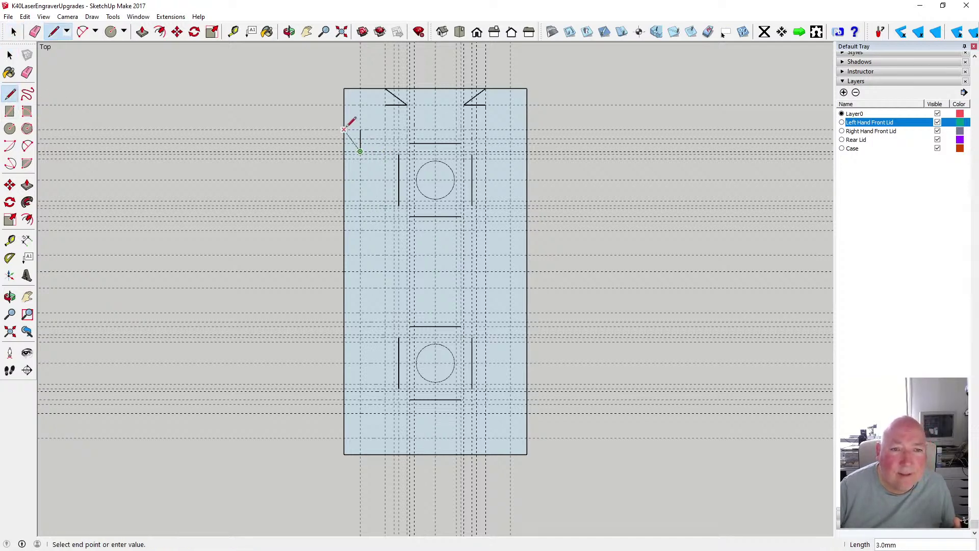
{"action": "left_click", "coordinate": [344, 130]}
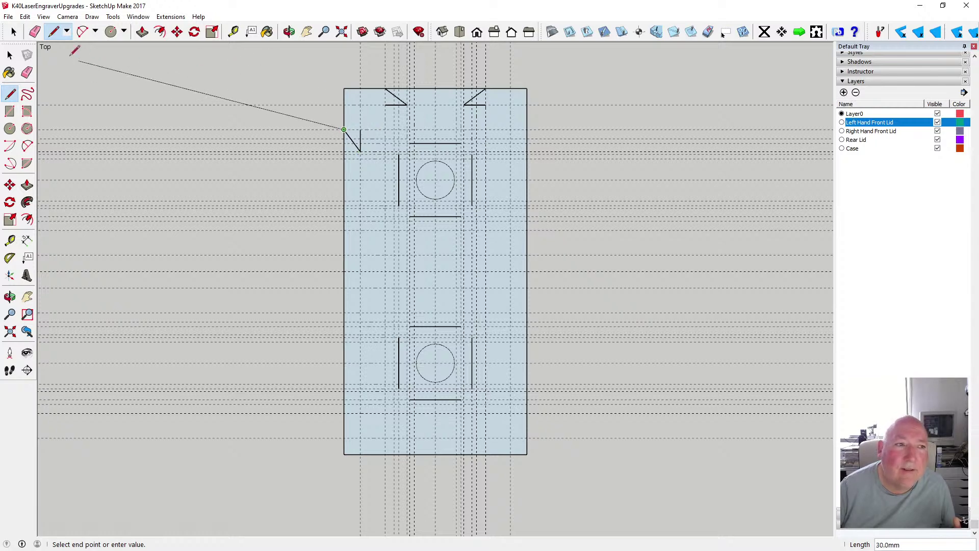
{"action": "left_click", "coordinate": [9, 56]}
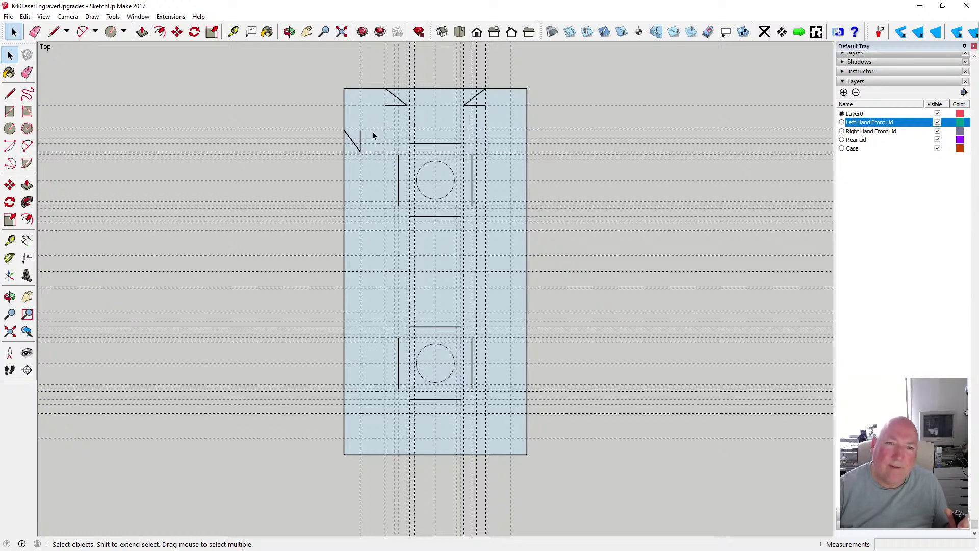
{"action": "left_click", "coordinate": [10, 94]}
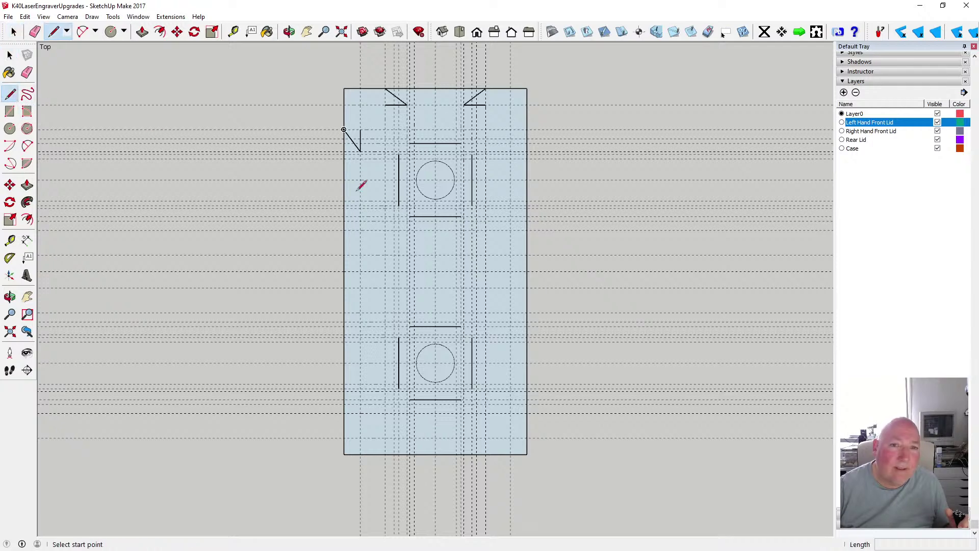
{"action": "left_click", "coordinate": [399, 153]}
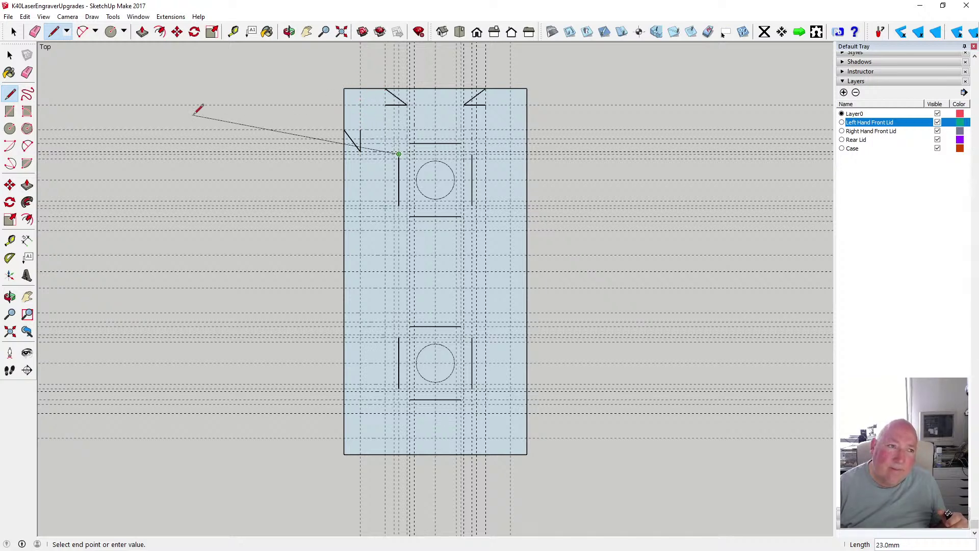
{"action": "left_click", "coordinate": [11, 94]}
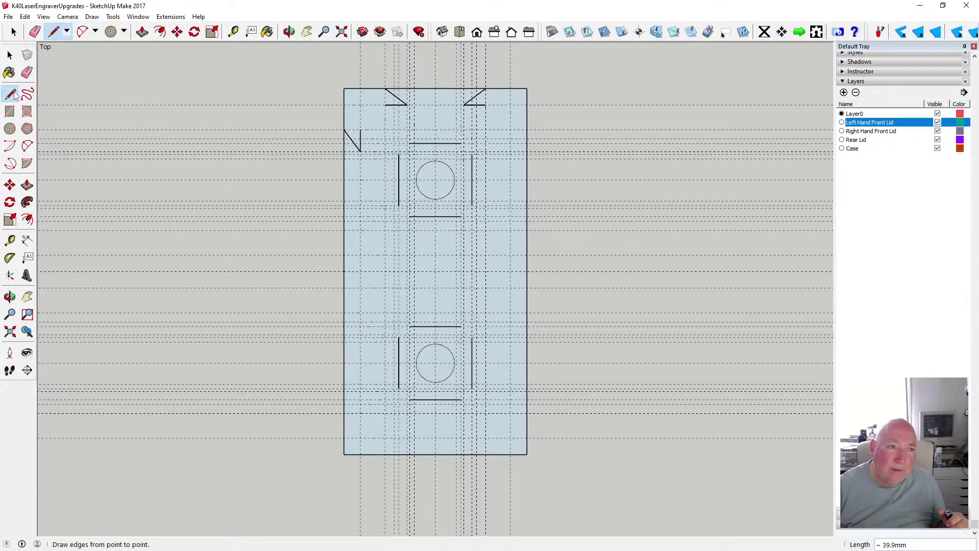
Add a diagonal guide running through the top left corner of the upper hole's surrounding square and the plate's top left corner
{"action": "left_click", "coordinate": [234, 32]}
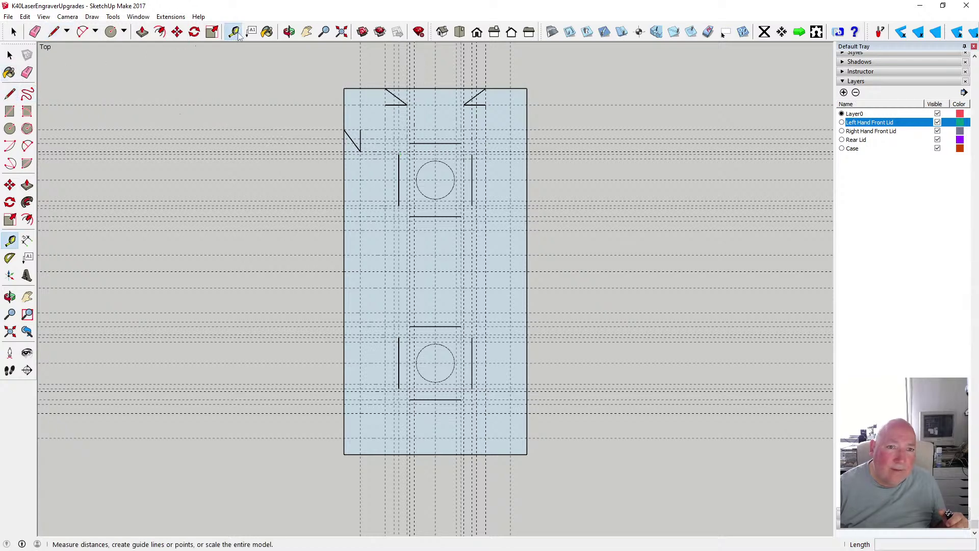
{"action": "left_click", "coordinate": [398, 143]}
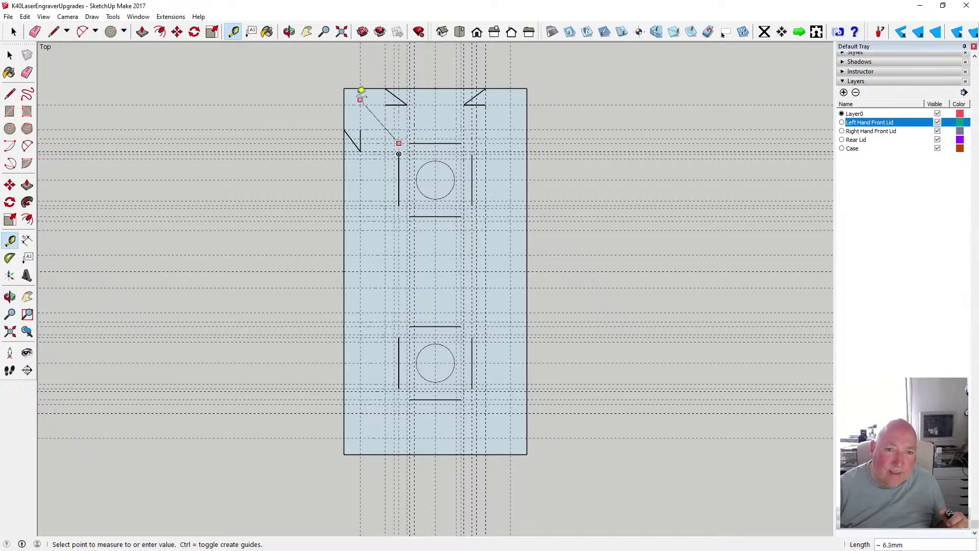
{"action": "left_click", "coordinate": [349, 80]}
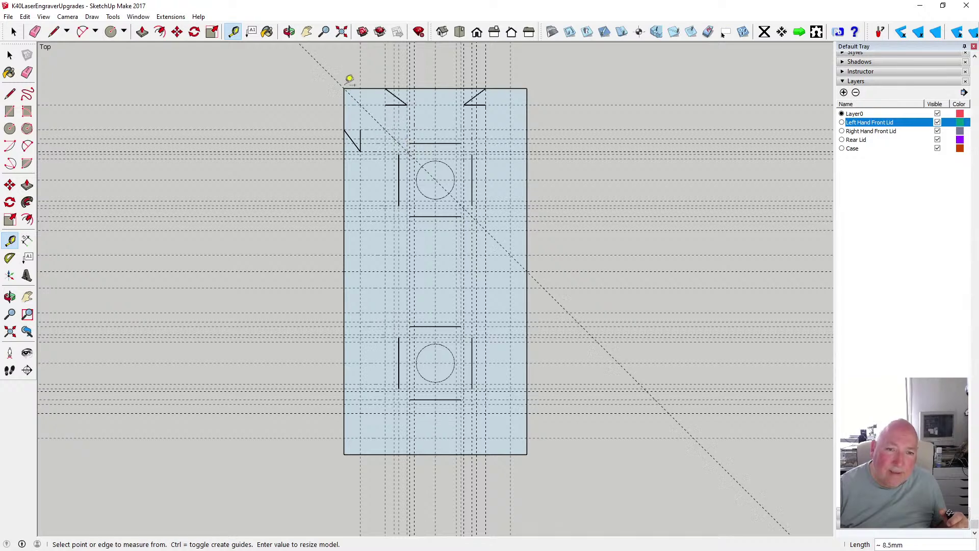
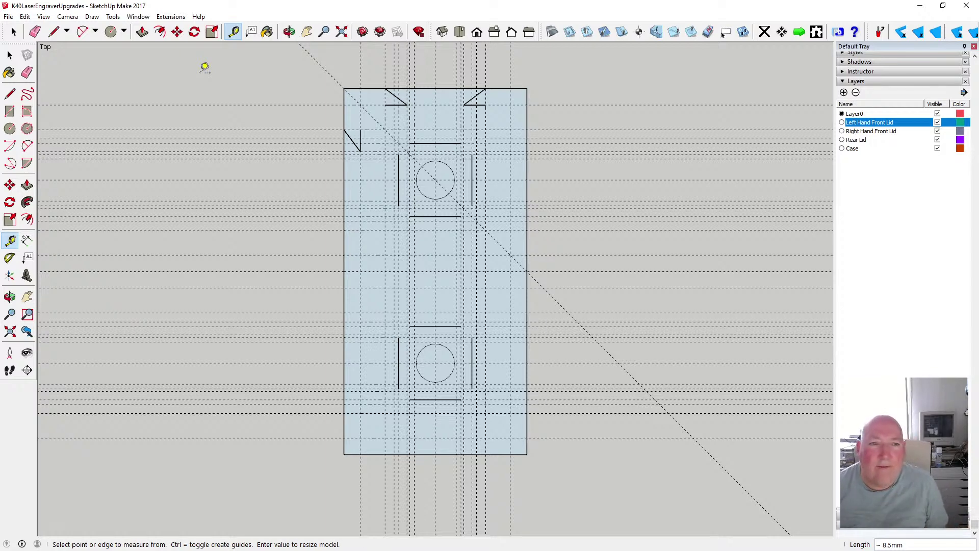
Calculate 1.35 ÷ 2 in the Calculator, then return to the drawing
{"action": "left_click", "coordinate": [369, 114]}
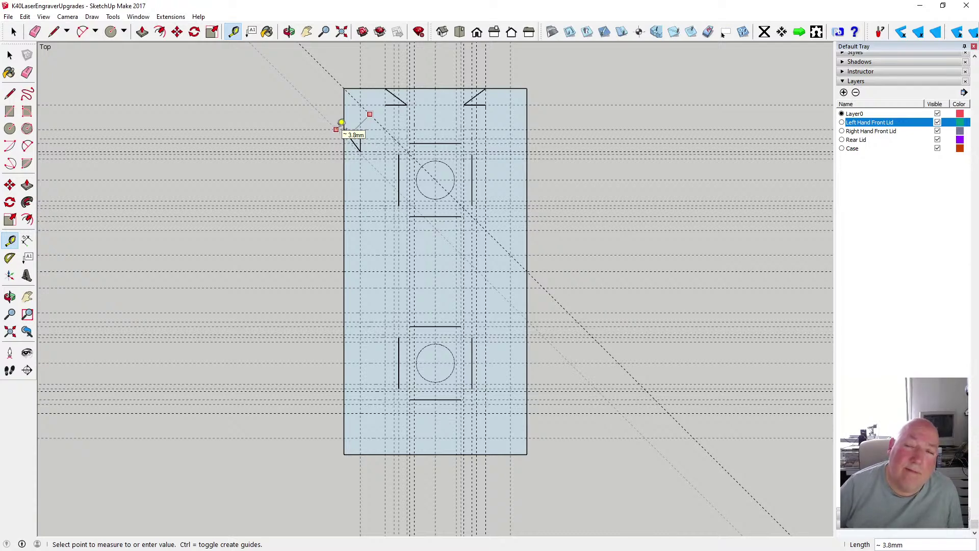
{"action": "left_click", "coordinate": [340, 124]}
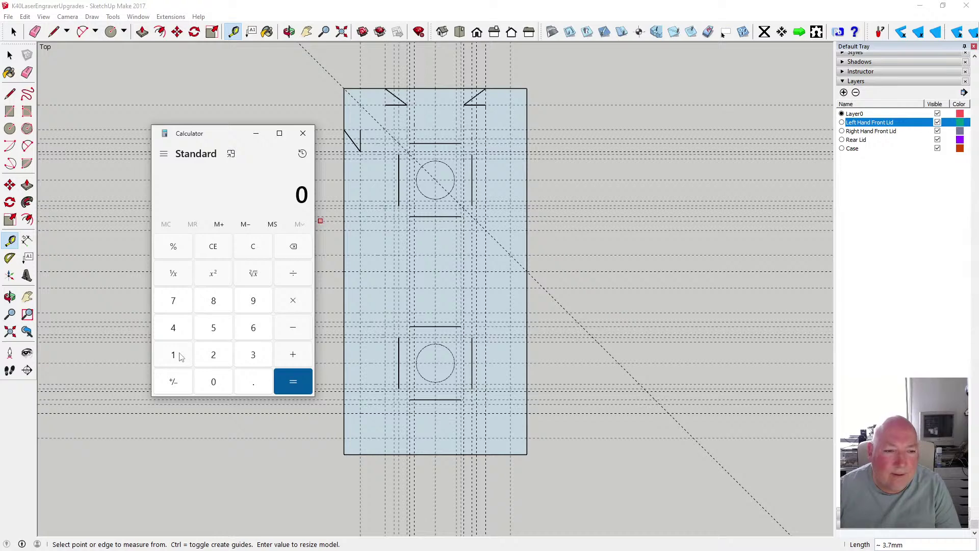
{"action": "left_click", "coordinate": [180, 357]}
{"action": "left_click", "coordinate": [247, 383]}
{"action": "left_click", "coordinate": [250, 355]}
{"action": "left_click", "coordinate": [223, 335]}
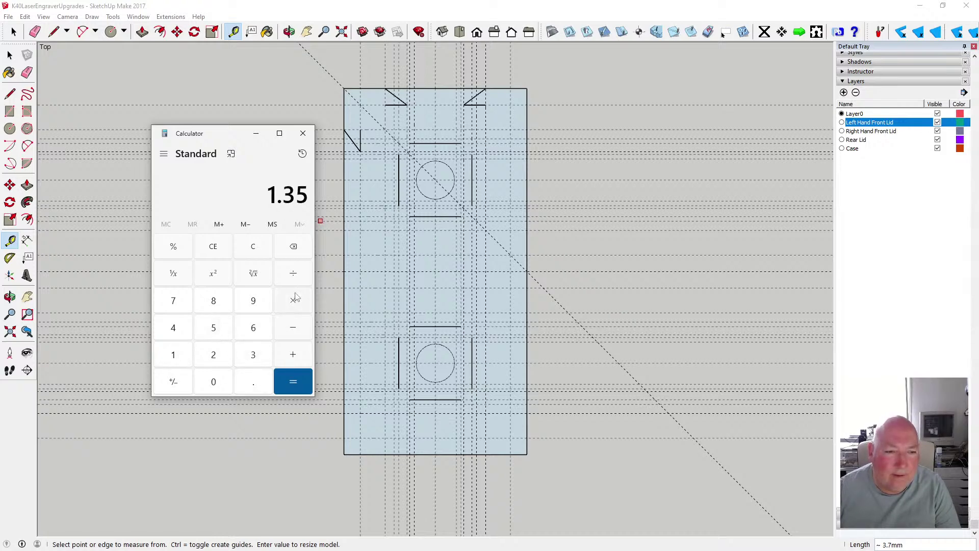
{"action": "left_click", "coordinate": [293, 274]}
{"action": "left_click", "coordinate": [213, 356]}
{"action": "left_click", "coordinate": [293, 384]}
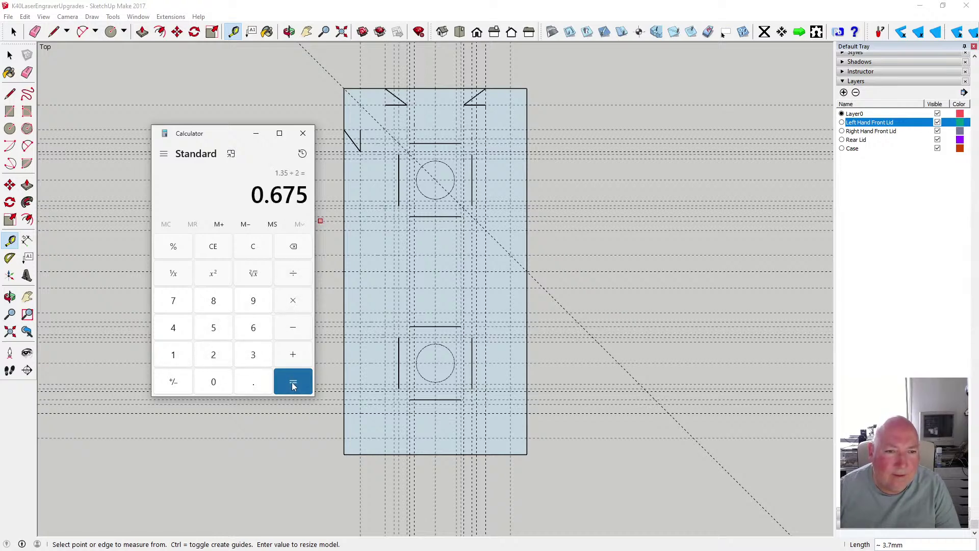
{"action": "left_click", "coordinate": [303, 134]}
Add two guides parallel to the diagonal corner guide, offset 0.675 mm to either side of it
{"action": "left_click", "coordinate": [377, 123]}
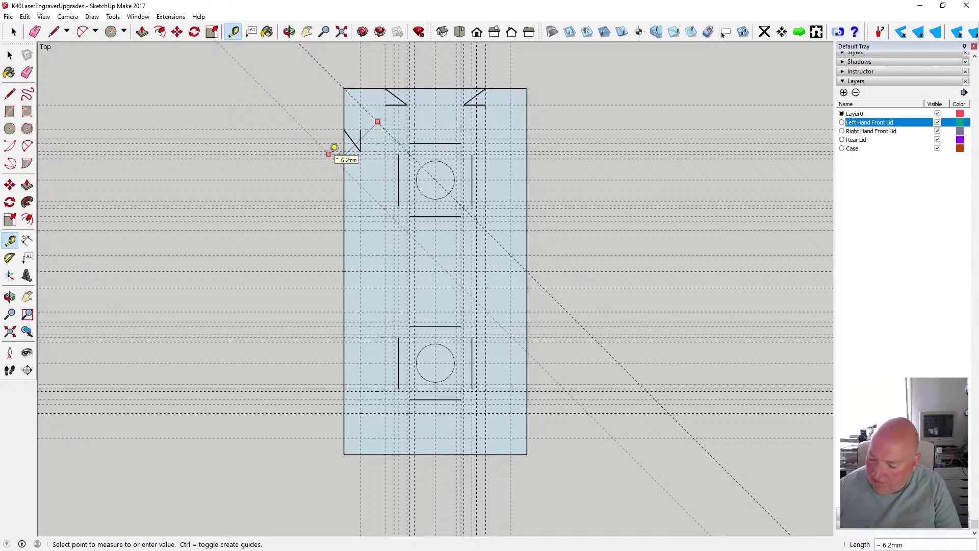
{"action": "type", "text": ".67"}
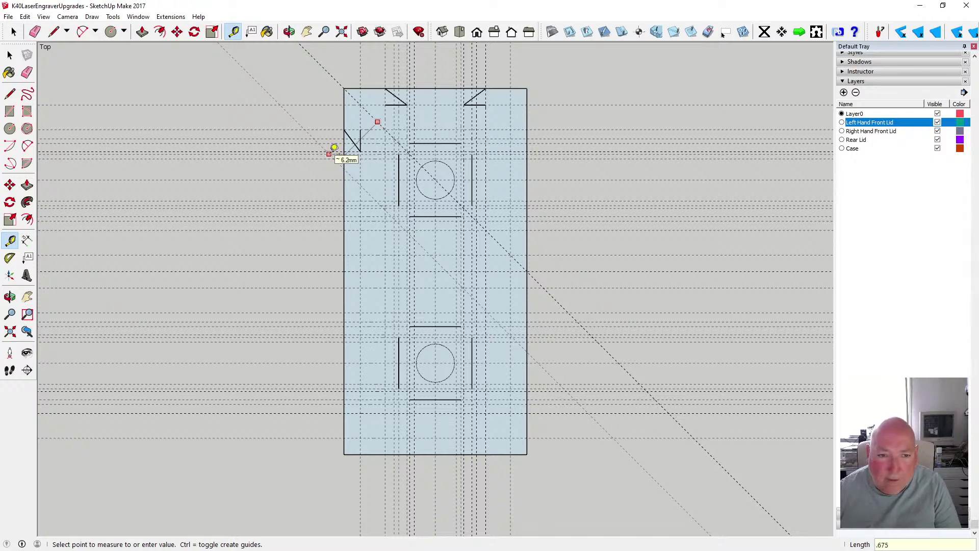
{"action": "type", "text": "5"}
{"action": "key", "text": "Return"}
{"action": "left_click", "coordinate": [364, 109]}
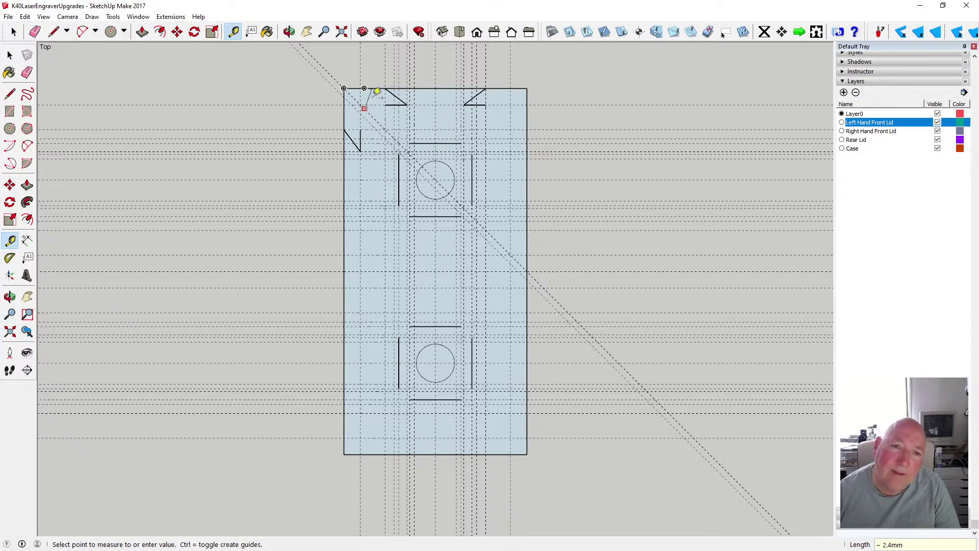
{"action": "left_click", "coordinate": [395, 108]}
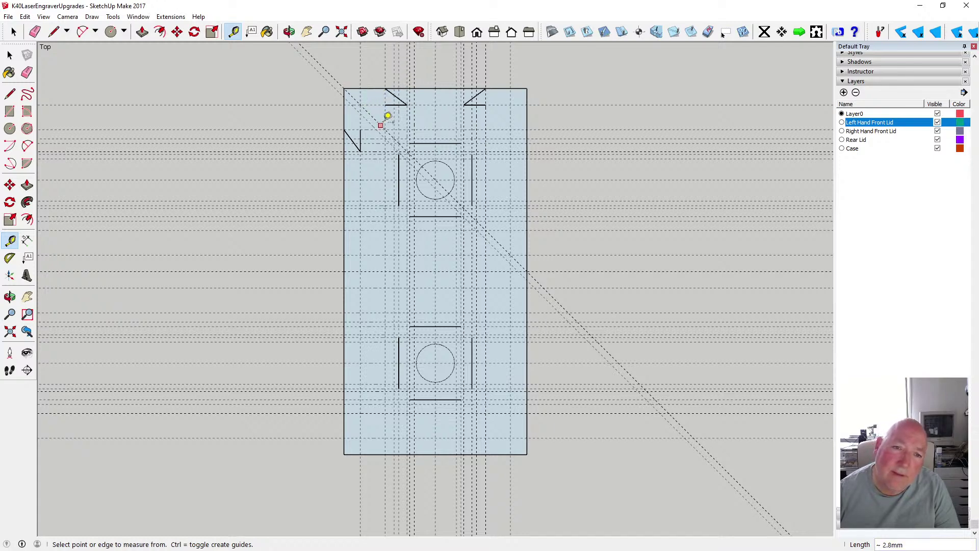
{"action": "left_click", "coordinate": [395, 107]}
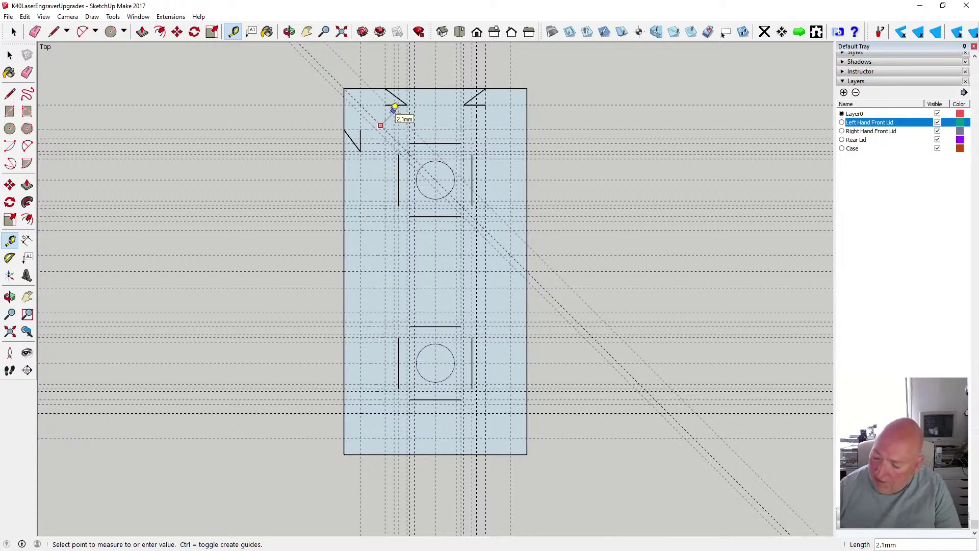
{"action": "type", "text": ".675"}
{"action": "key", "text": "Return"}
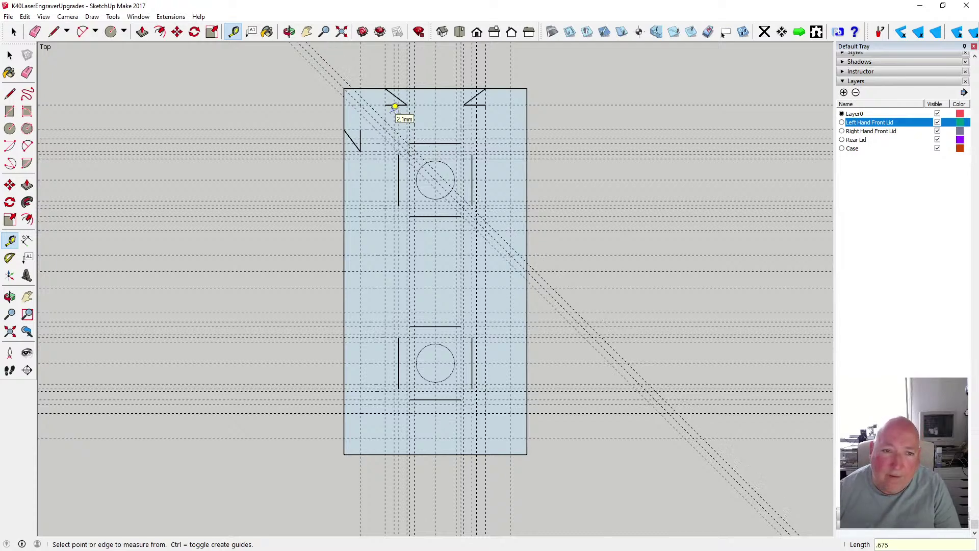
Draw an about 8.5 mm line along the lower diagonal guide, from the plate's left edge to the vertical guide through the upper square's left line
{"action": "key", "text": "l"}
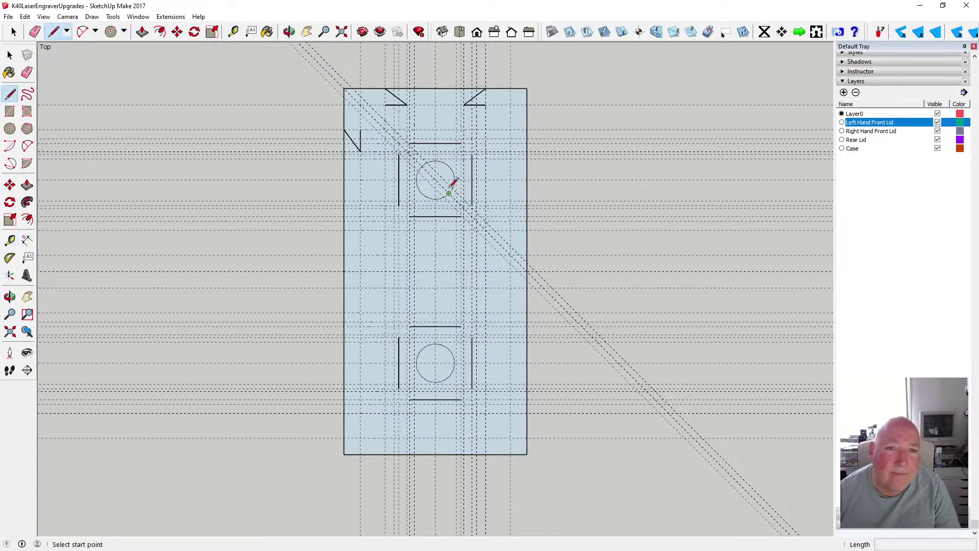
{"action": "scroll", "coordinate": [436, 180], "scroll_direction": "up", "scroll_amount": 2}
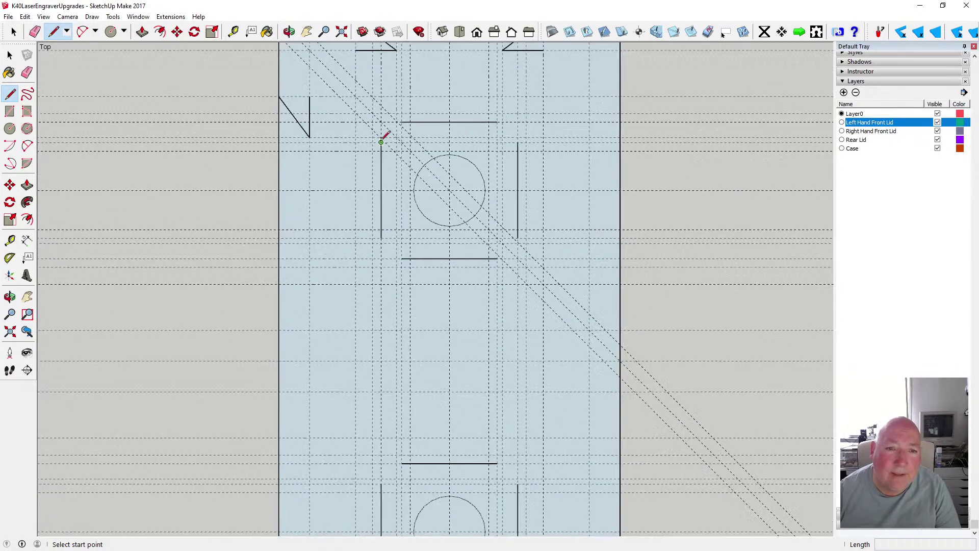
{"action": "scroll", "coordinate": [381, 137], "scroll_direction": "up", "scroll_amount": 2}
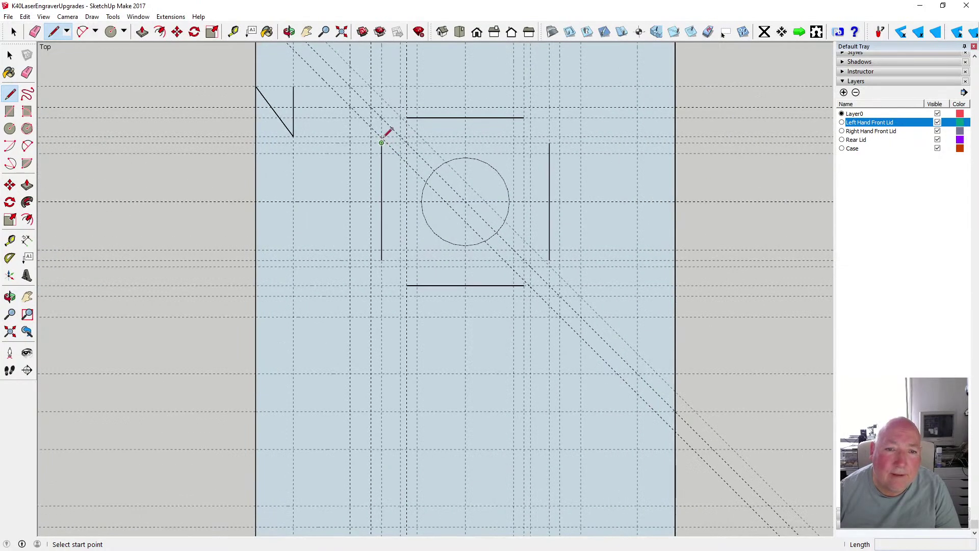
{"action": "scroll", "coordinate": [379, 136], "scroll_direction": "up", "scroll_amount": 2}
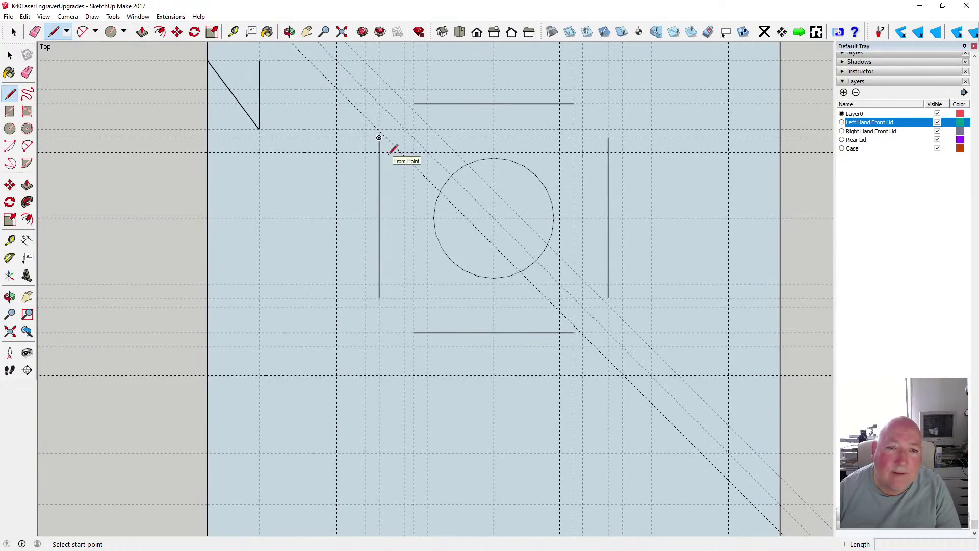
{"action": "left_click", "coordinate": [379, 137]}
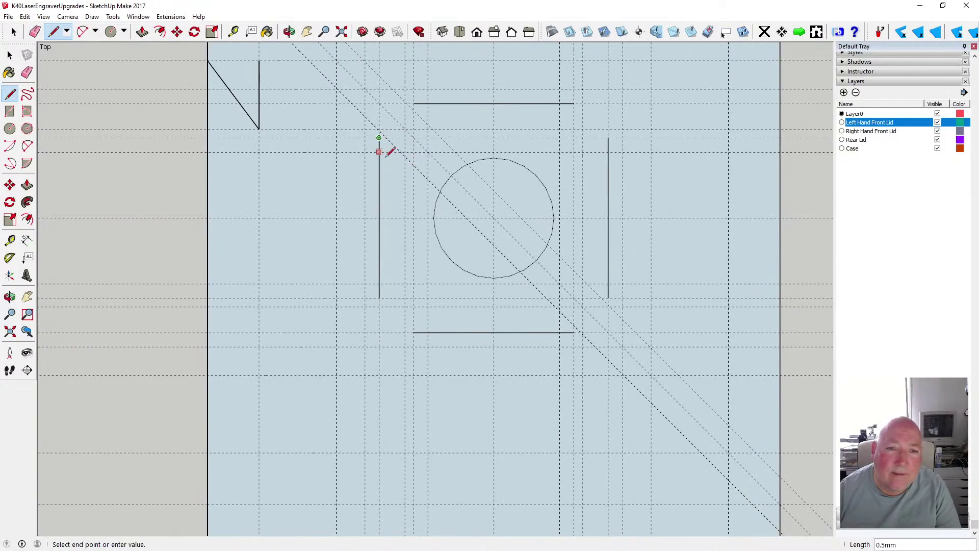
{"action": "key", "text": "Escape"}
{"action": "scroll", "coordinate": [381, 146], "scroll_direction": "down", "scroll_amount": 3}
{"action": "scroll", "coordinate": [390, 171], "scroll_direction": "down", "scroll_amount": 1}
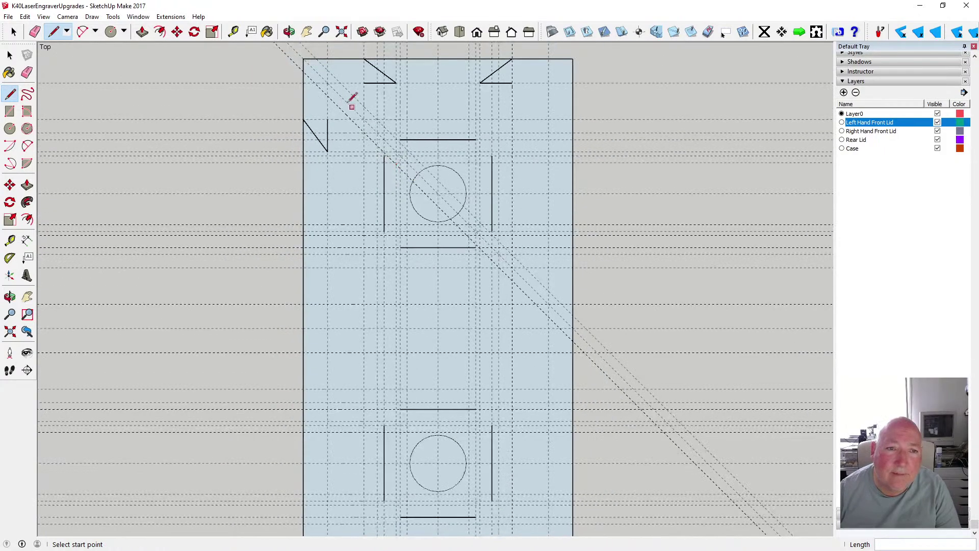
{"action": "left_click", "coordinate": [303, 71]}
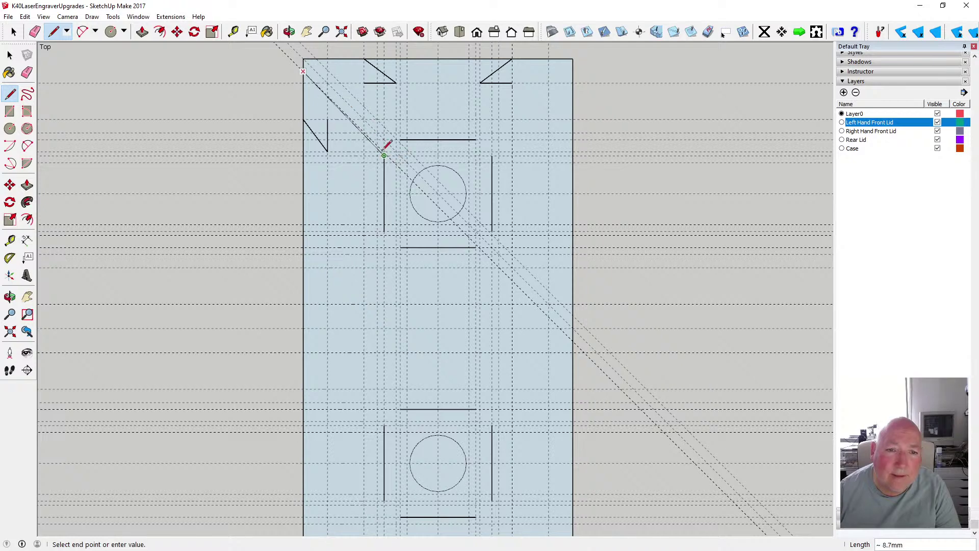
{"action": "scroll", "coordinate": [383, 152], "scroll_direction": "up", "scroll_amount": 3}
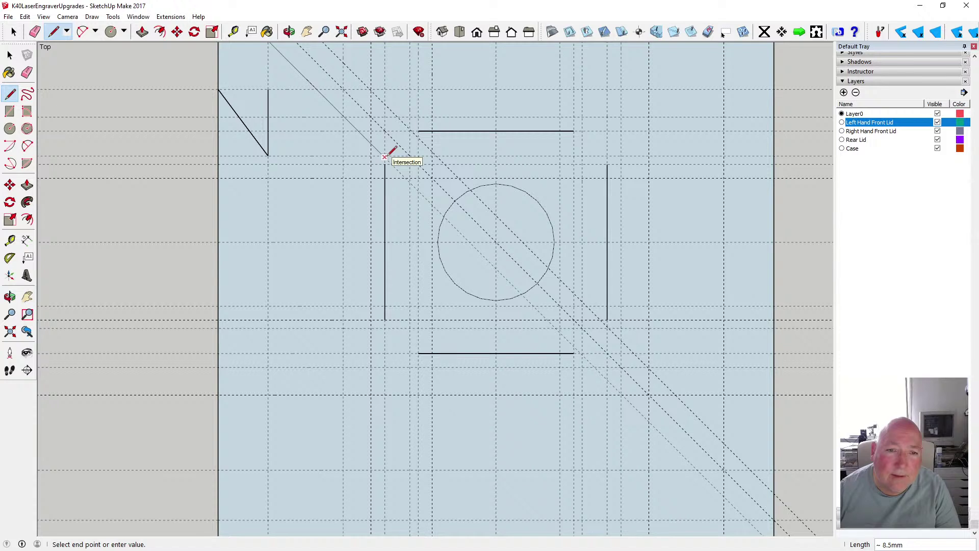
{"action": "left_click", "coordinate": [385, 157]}
{"action": "key", "text": "Escape"}
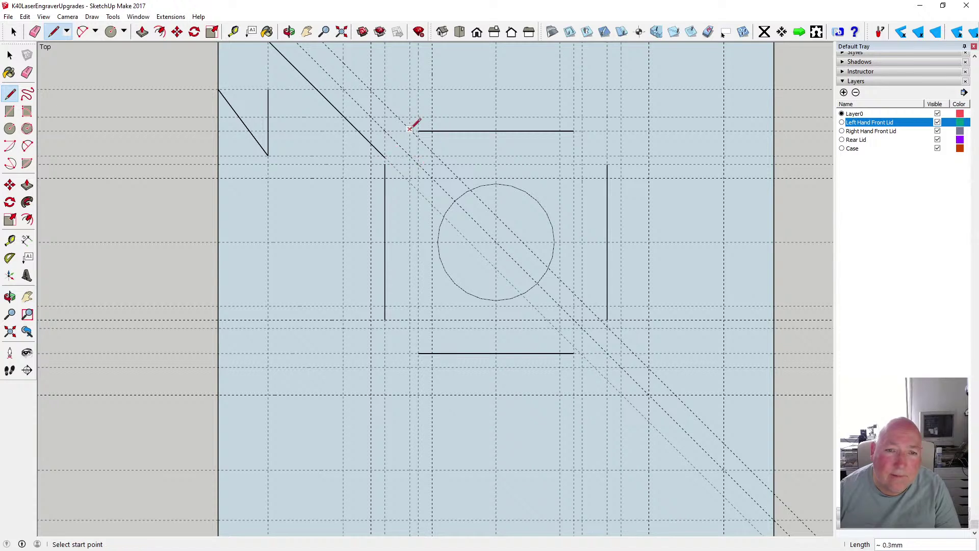
Draw an about 8.5 mm line along the upper diagonal guide, from the horizontal guide through the upper square's top line to the plate's top edge
{"action": "left_click", "coordinate": [411, 130]}
{"action": "scroll", "coordinate": [459, 219], "scroll_direction": "down", "scroll_amount": 3}
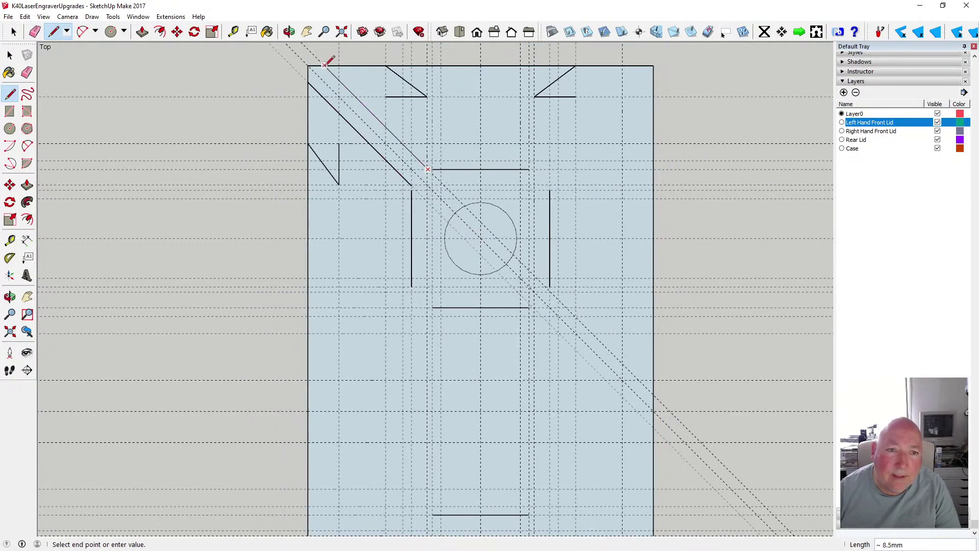
{"action": "left_click", "coordinate": [325, 66]}
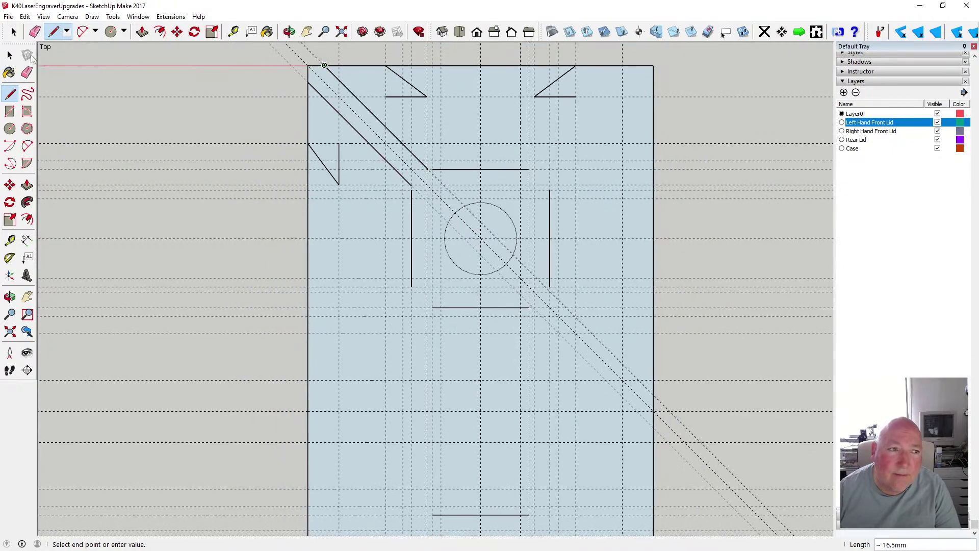
{"action": "left_click", "coordinate": [10, 55]}
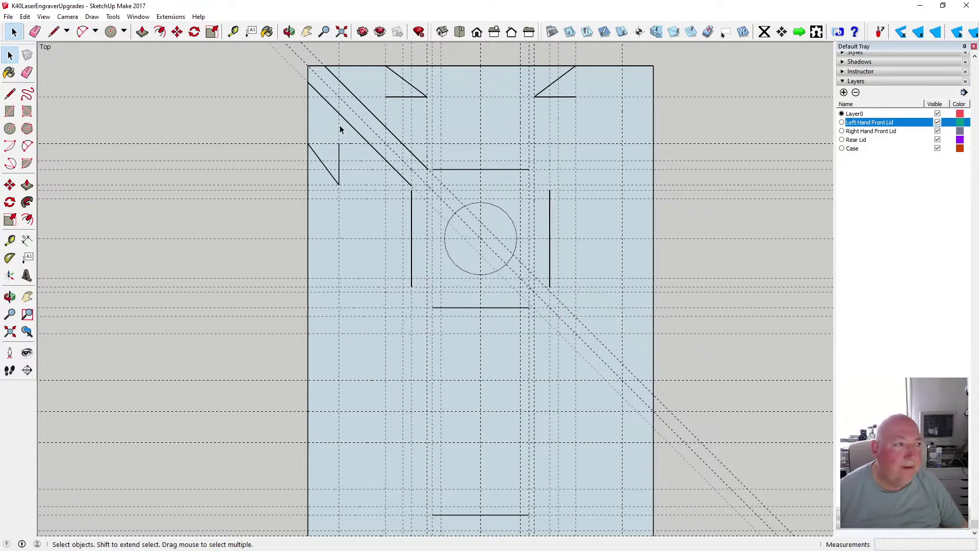
Connect the free ends of the short left vertical line and upper-left horizontal line to the nearest diagonal lines with about 1.7 mm straight lines
{"action": "key", "text": "l"}
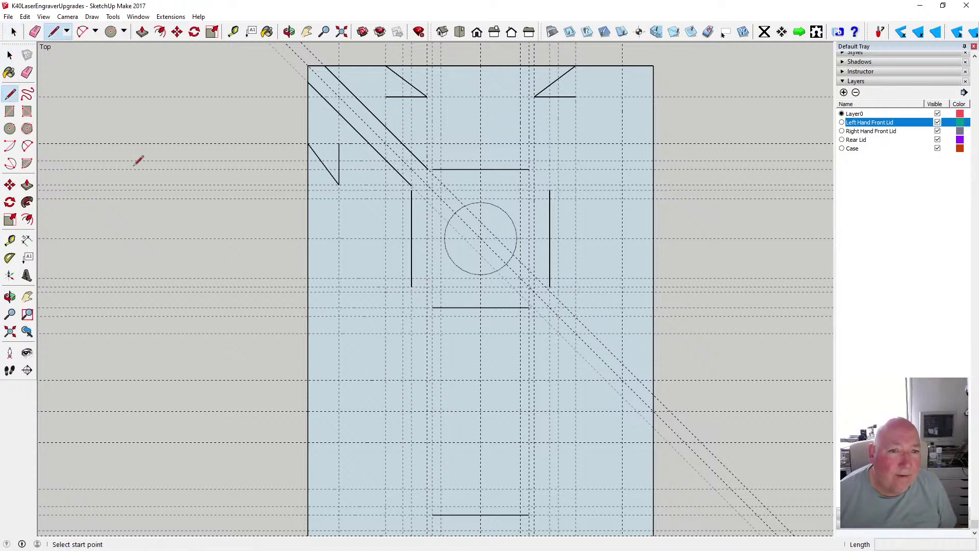
{"action": "left_click", "coordinate": [338, 144]}
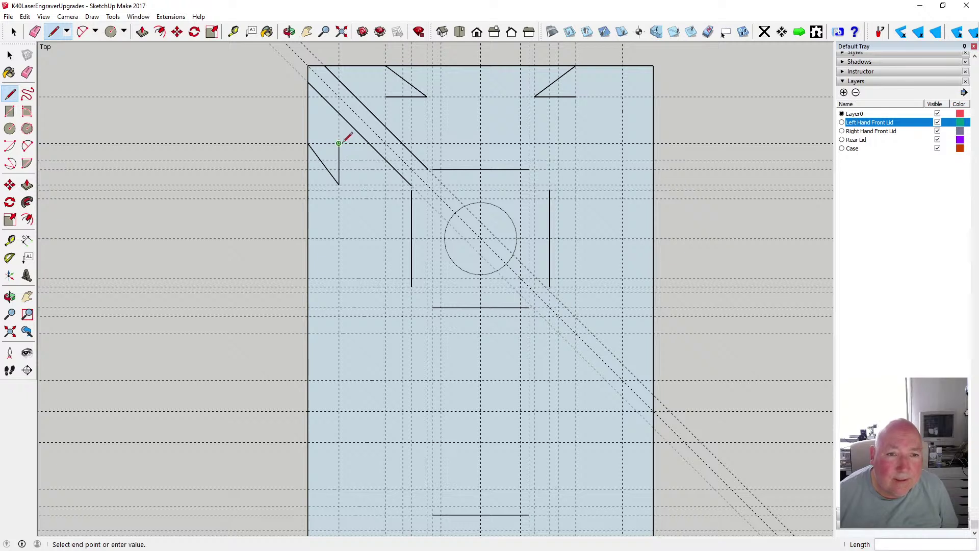
{"action": "left_click", "coordinate": [369, 144]}
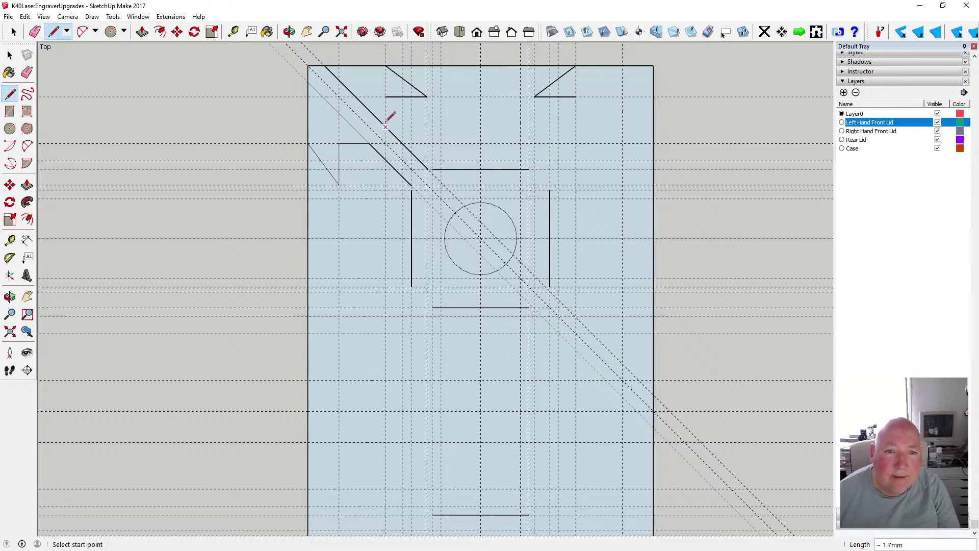
{"action": "left_click", "coordinate": [386, 127]}
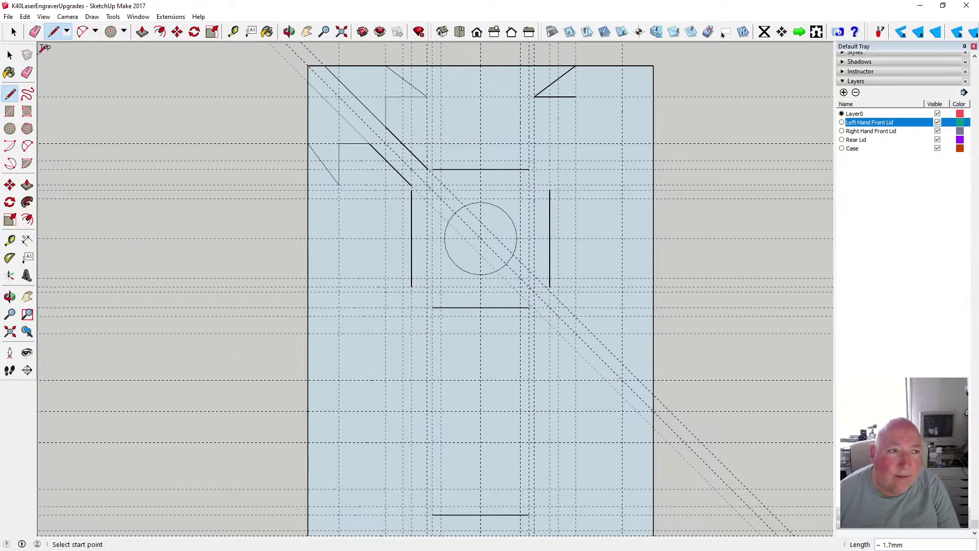
Delete the upper diagonal line's outer part, between the plate's top edge and the short vertical connecting line
{"action": "key", "text": "space"}
{"action": "left_click", "coordinate": [335, 76]}
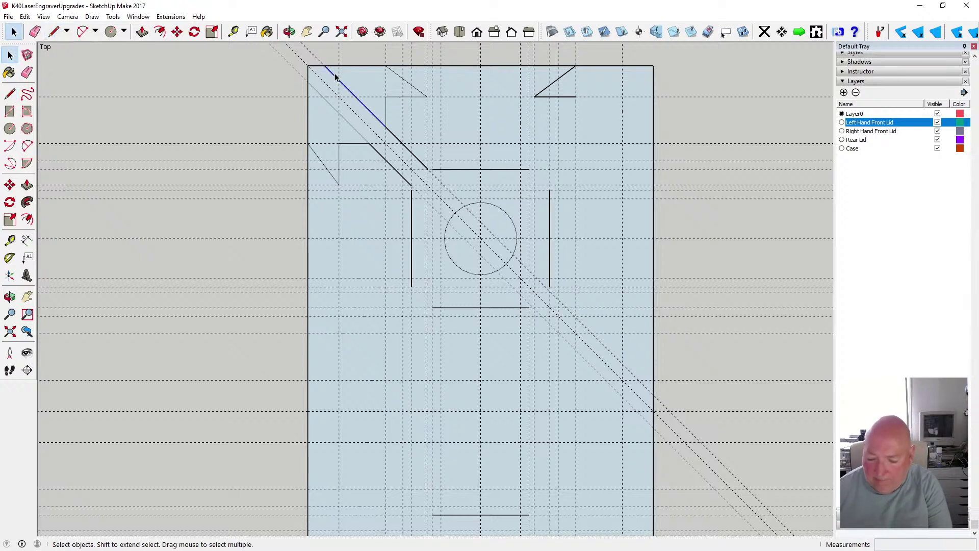
{"action": "key", "text": "Delete"}
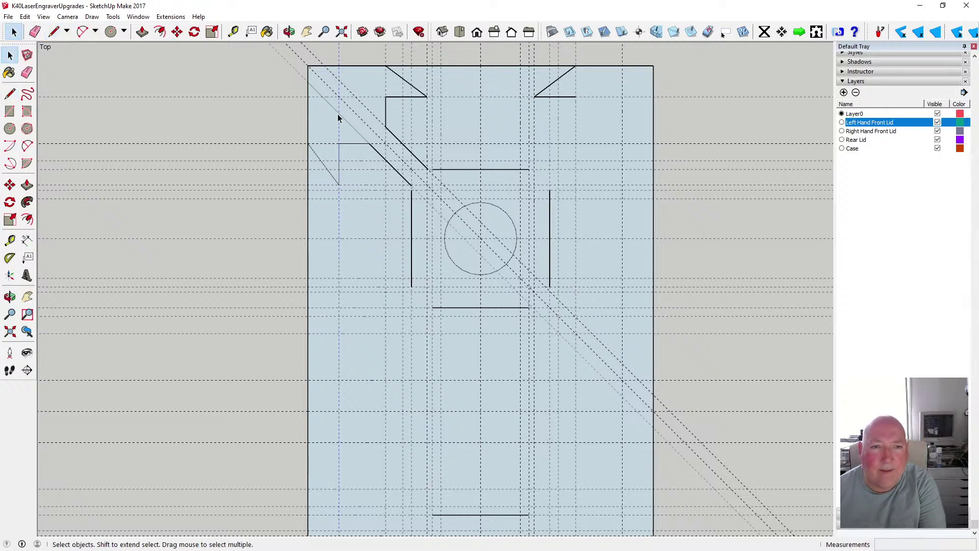
{"action": "left_click", "coordinate": [337, 118]}
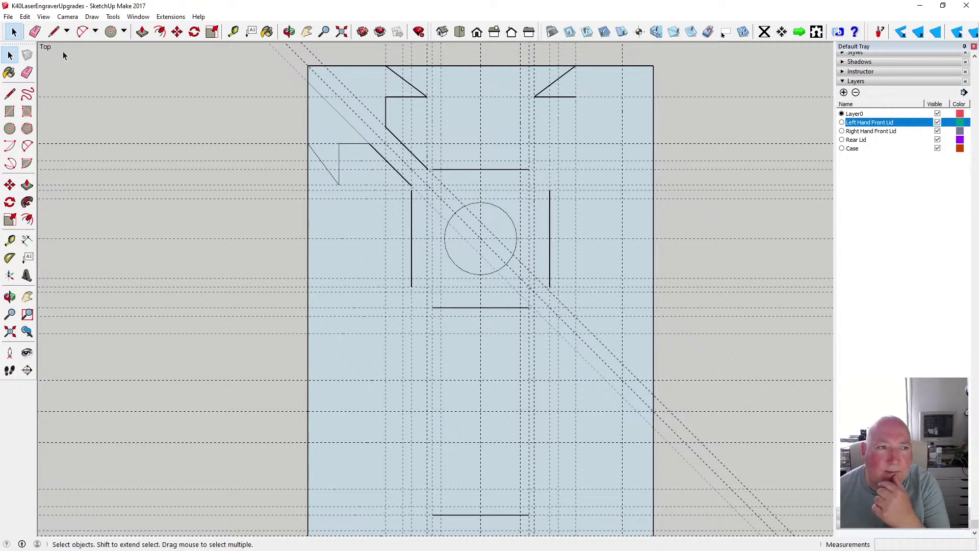
{"action": "left_click", "coordinate": [25, 16]}
{"action": "left_click", "coordinate": [46, 29]}
Delete the lower diagonal line's outer part, between the plate's left edge and the short horizontal connecting line
{"action": "left_click", "coordinate": [319, 97]}
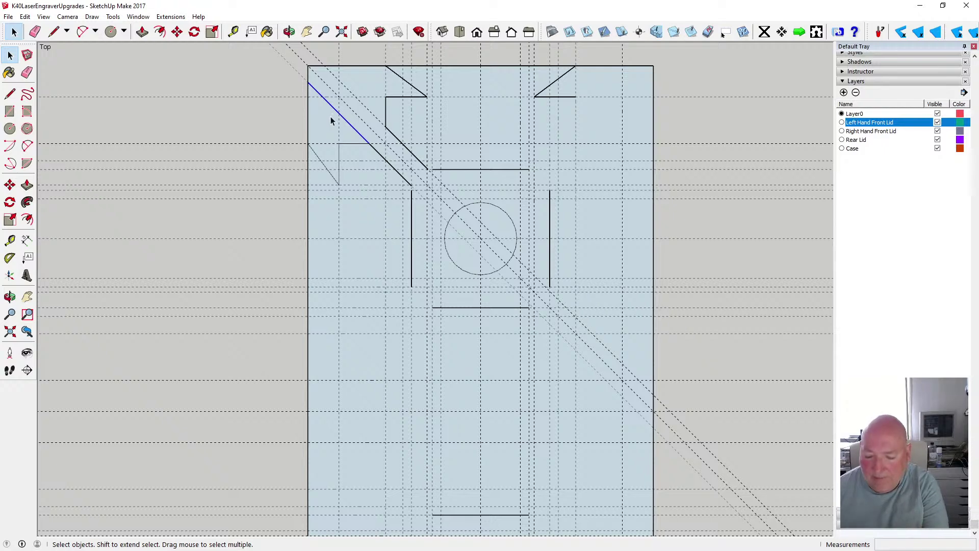
{"action": "key", "text": "Delete"}
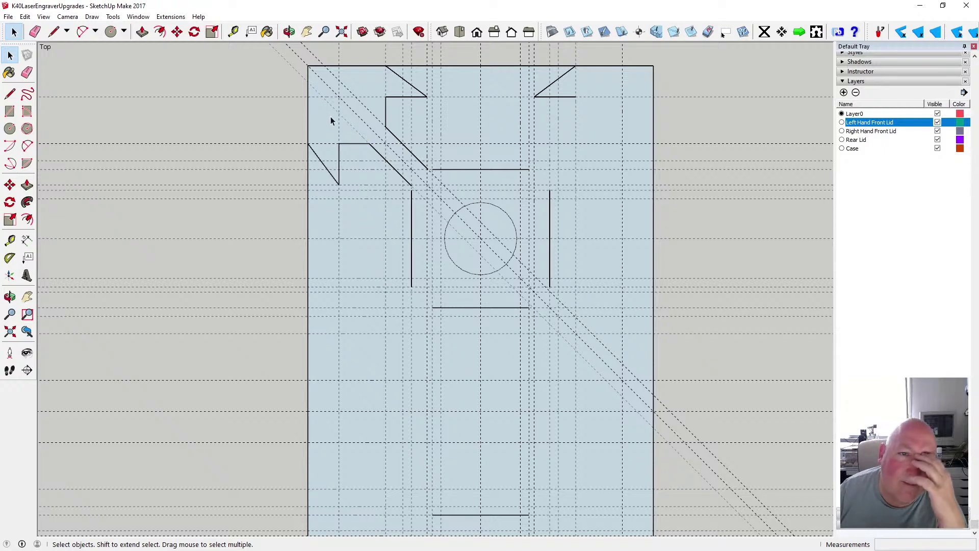
Add guides 0.25 mm inside the plate's left edge and 0.25 mm below its top edge
{"action": "scroll", "coordinate": [338, 120], "scroll_direction": "down", "scroll_amount": 1}
{"action": "scroll", "coordinate": [330, 101], "scroll_direction": "up", "scroll_amount": 5}
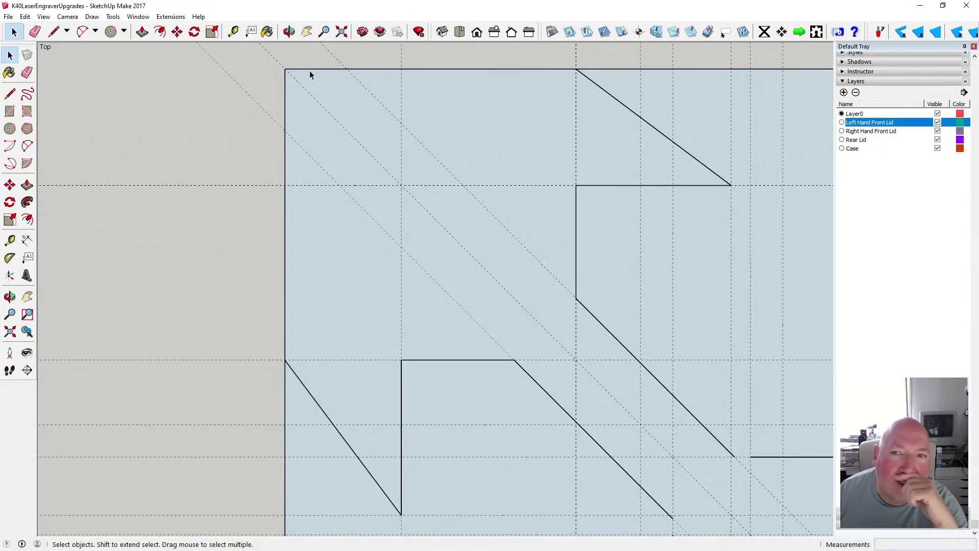
{"action": "scroll", "coordinate": [289, 75], "scroll_direction": "down", "scroll_amount": 1}
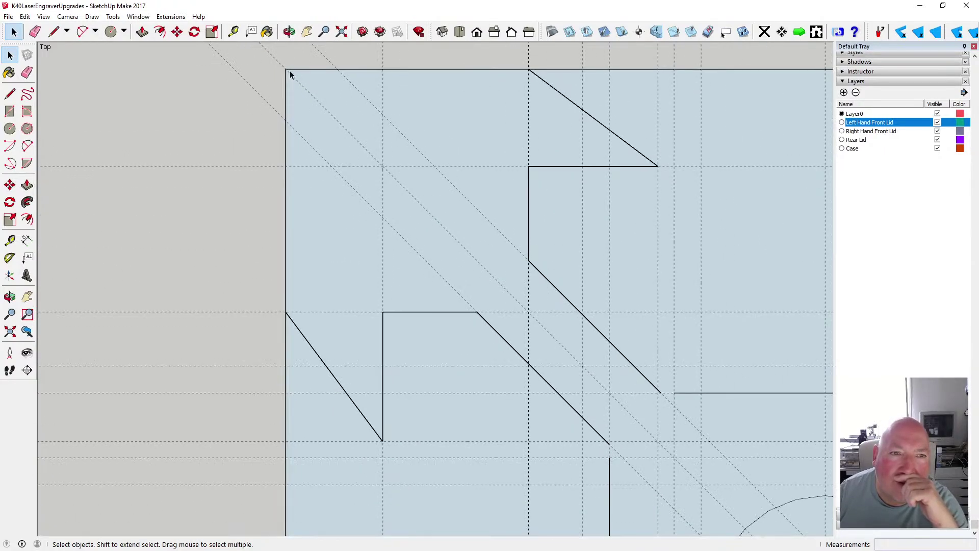
{"action": "key", "text": "t"}
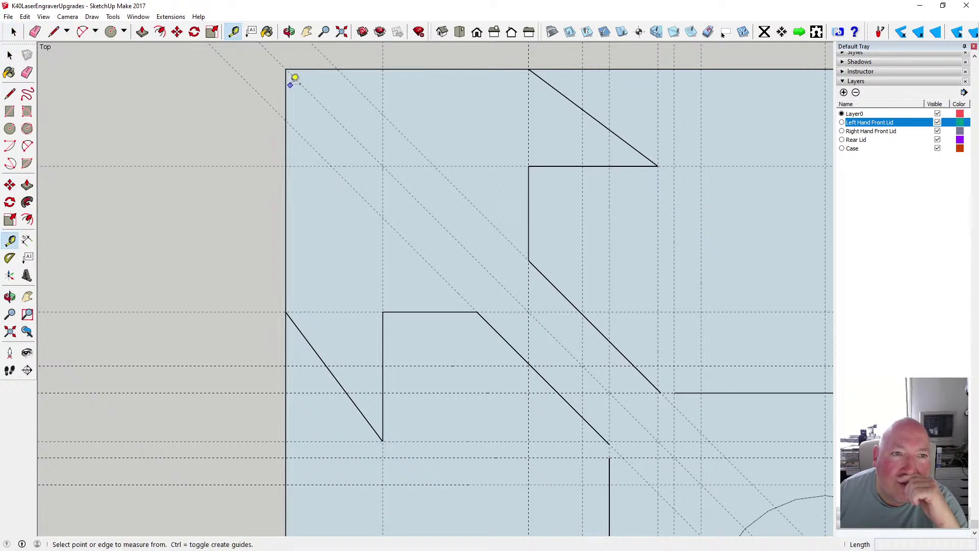
{"action": "left_click", "coordinate": [286, 84]}
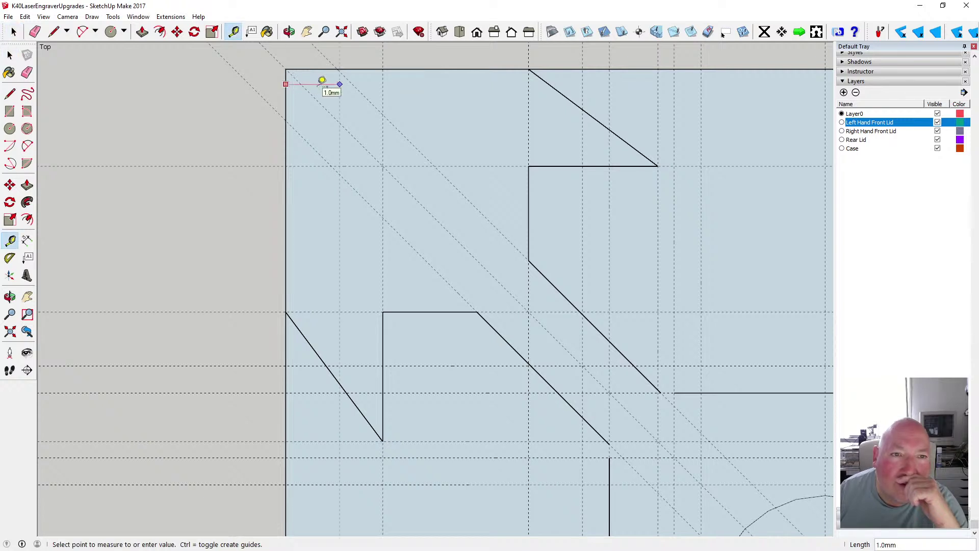
{"action": "type", "text": ".25"}
{"action": "key", "text": "Return"}
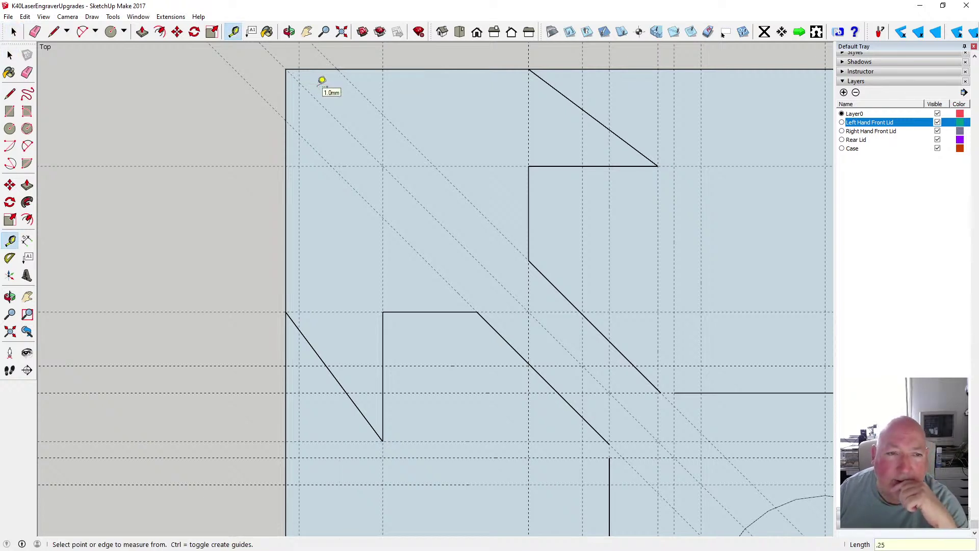
{"action": "left_click", "coordinate": [319, 69]}
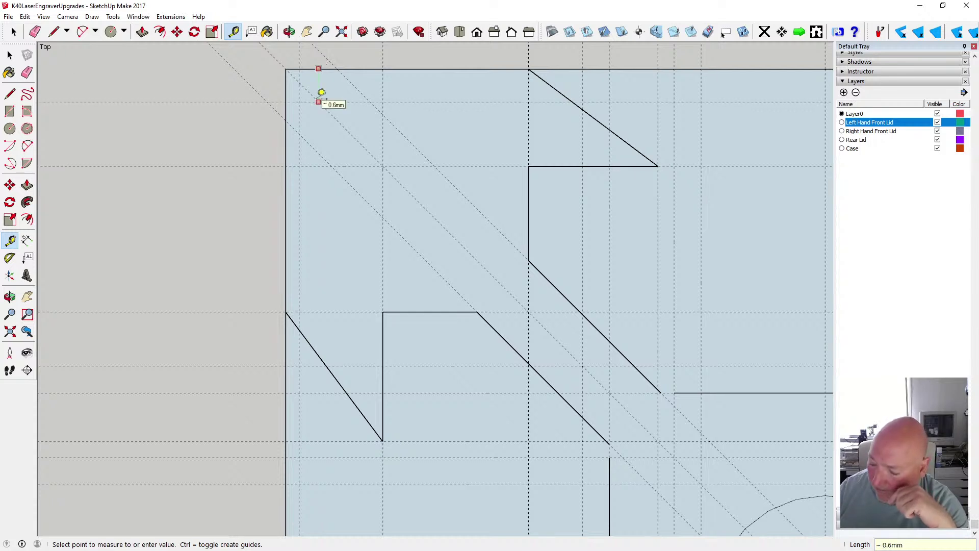
{"action": "type", "text": ".25"}
{"action": "key", "text": "Return"}
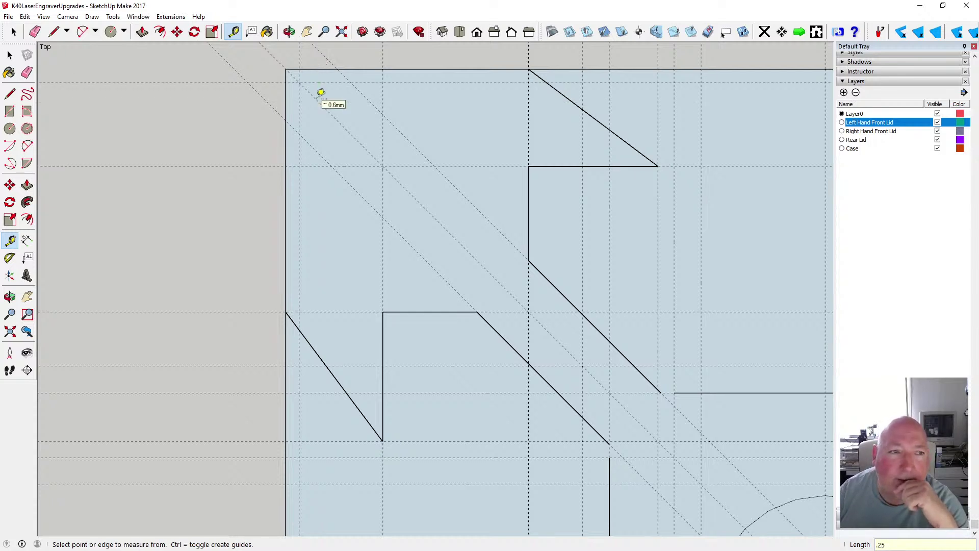
Chamfer the plate's upper-left corner with an about 0.4 mm diagonal line between the new guides and delete the corner edges outside it
{"action": "left_click", "coordinate": [10, 93]}
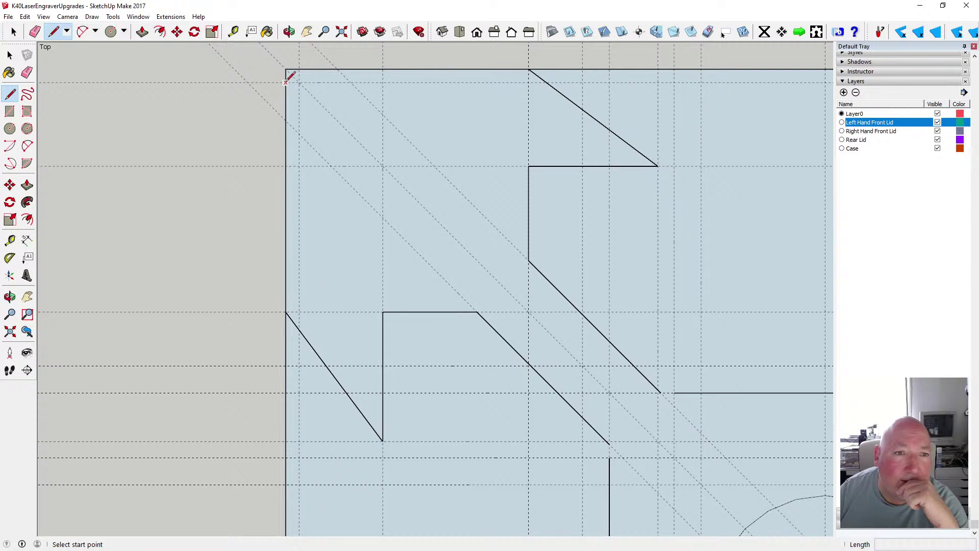
{"action": "left_click", "coordinate": [298, 69]}
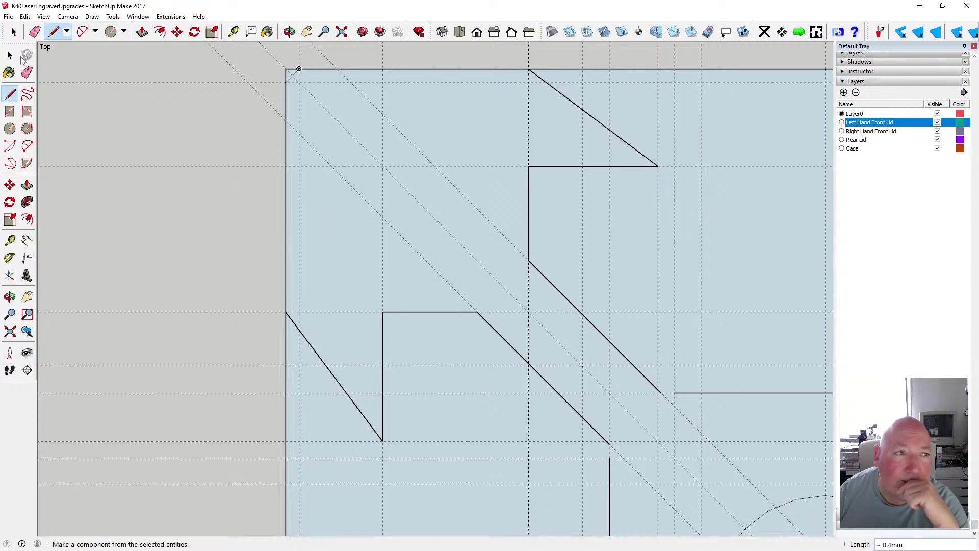
{"action": "left_click", "coordinate": [10, 54]}
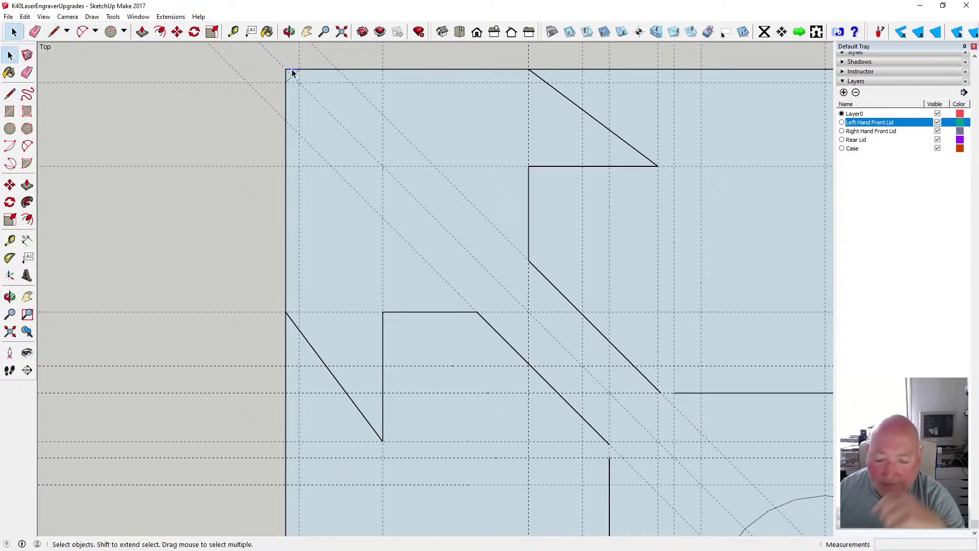
{"action": "key", "text": "Delete"}
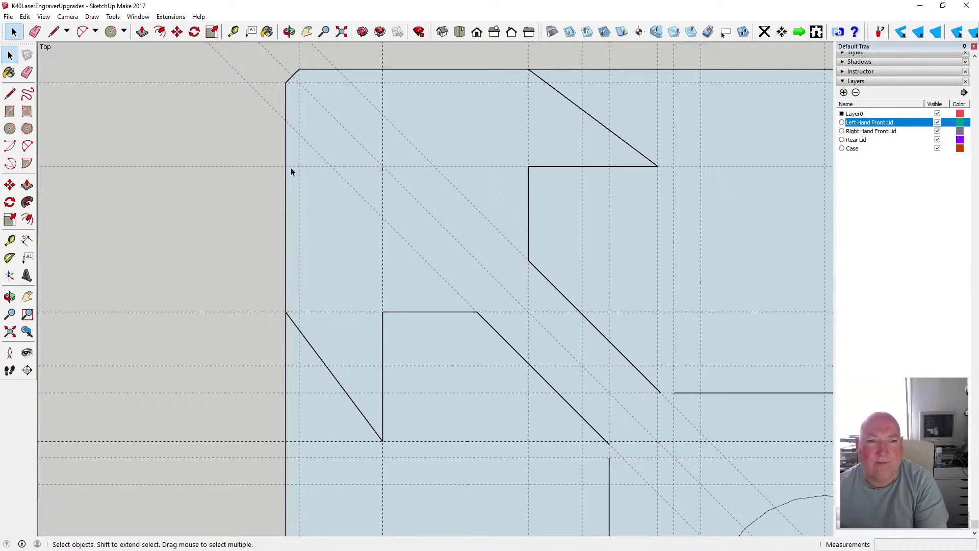
Close the about 0.2 mm gaps joining the two diagonal lines to the top and left lines around the upper circle
{"action": "scroll", "coordinate": [289, 170], "scroll_direction": "down", "scroll_amount": 2}
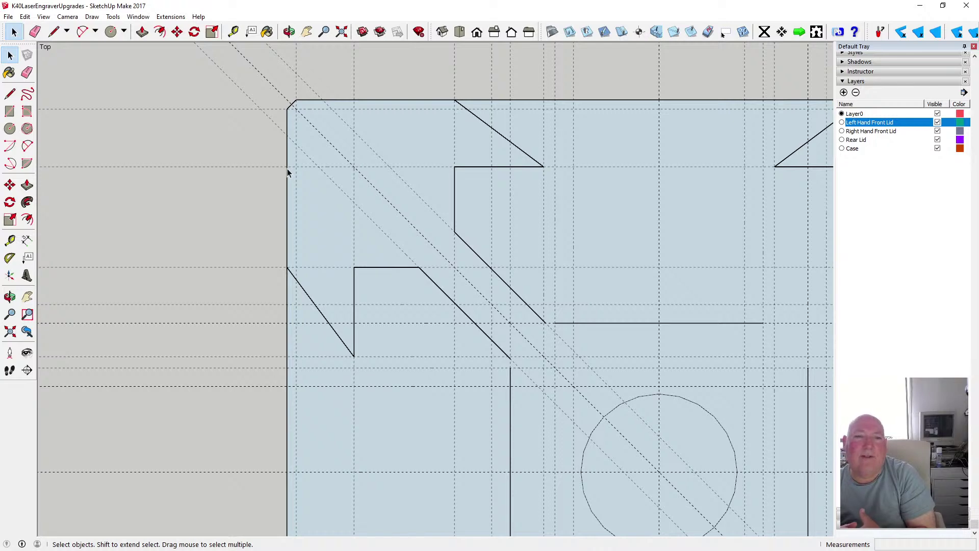
{"action": "scroll", "coordinate": [344, 142], "scroll_direction": "down", "scroll_amount": 2}
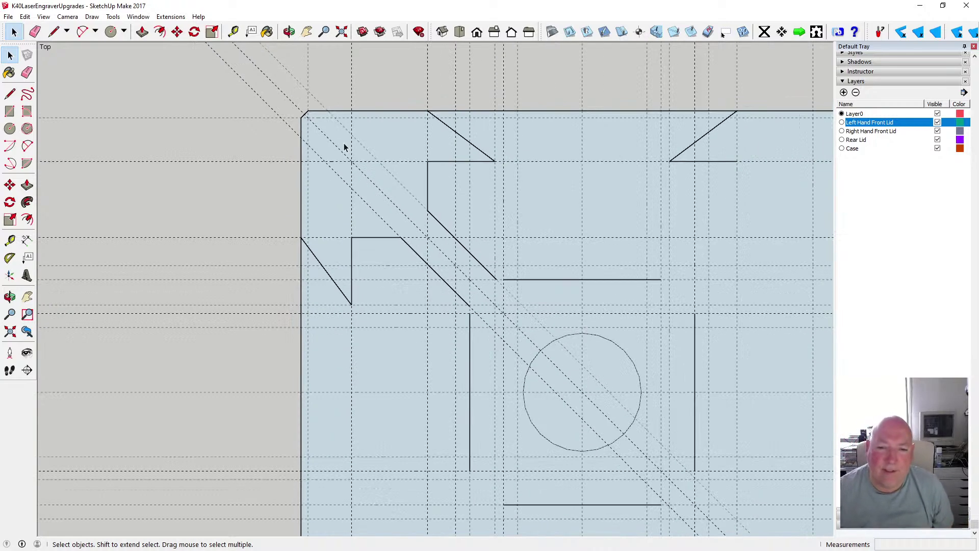
{"action": "scroll", "coordinate": [498, 280], "scroll_direction": "down", "scroll_amount": 1}
{"action": "scroll", "coordinate": [473, 258], "scroll_direction": "up", "scroll_amount": 5}
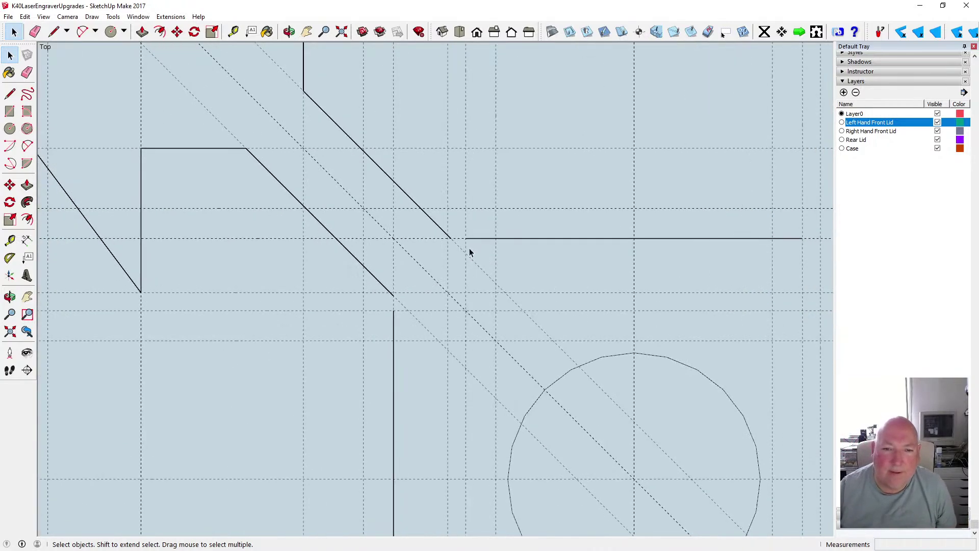
{"action": "left_click", "coordinate": [10, 93]}
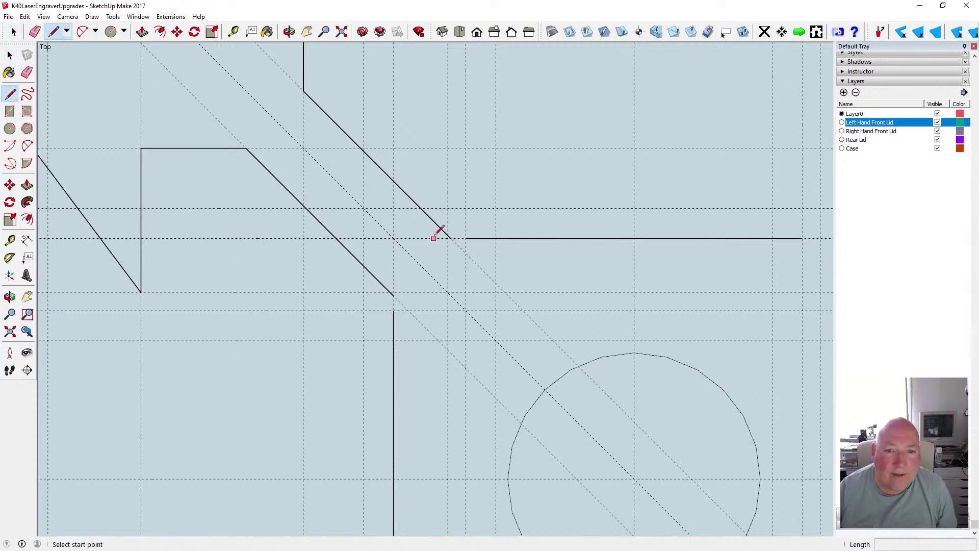
{"action": "left_click", "coordinate": [451, 239]}
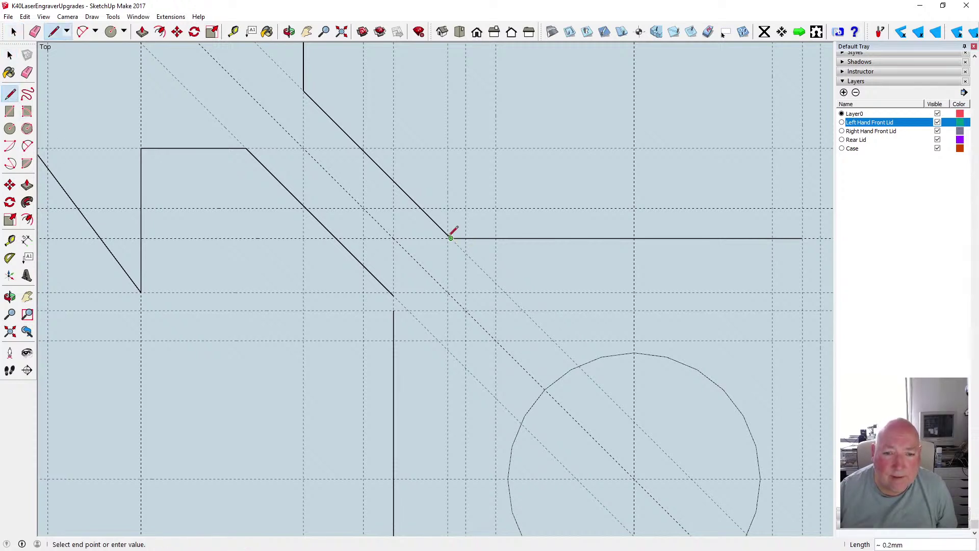
{"action": "type", "text": "2"}
{"action": "key", "text": "Return"}
{"action": "key", "text": "Escape"}
{"action": "left_click", "coordinate": [394, 310]}
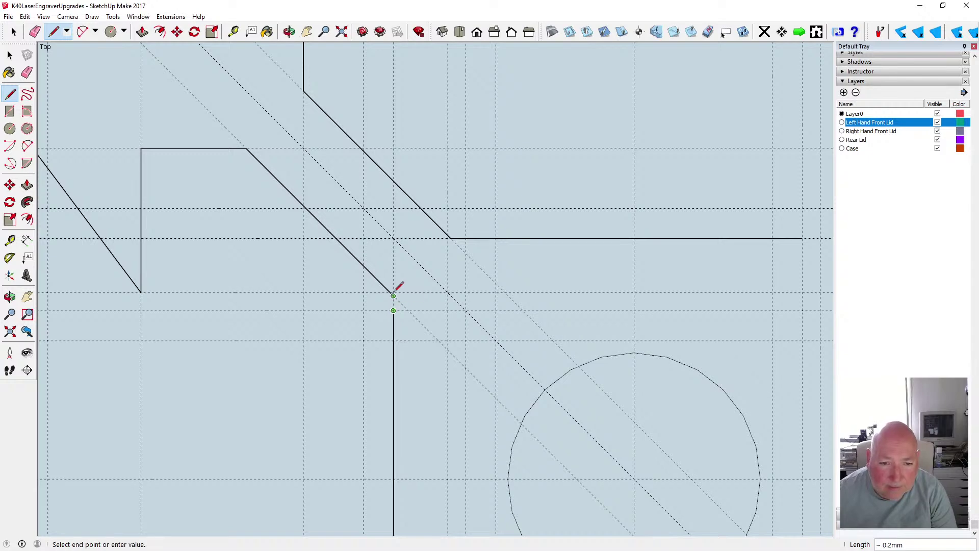
{"action": "left_click", "coordinate": [393, 296]}
{"action": "key", "text": "Escape"}
Delete the slanted line and the short horizontal line near the plate's upper-right corner
{"action": "scroll", "coordinate": [424, 195], "scroll_direction": "down", "scroll_amount": 2}
{"action": "scroll", "coordinate": [426, 191], "scroll_direction": "down", "scroll_amount": 3}
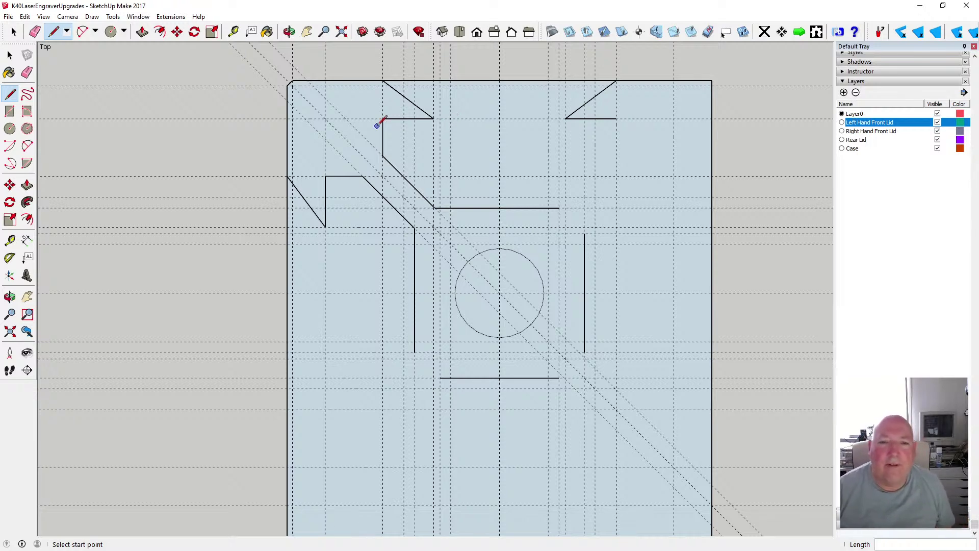
{"action": "scroll", "coordinate": [374, 124], "scroll_direction": "down", "scroll_amount": 2}
{"action": "key", "text": "space"}
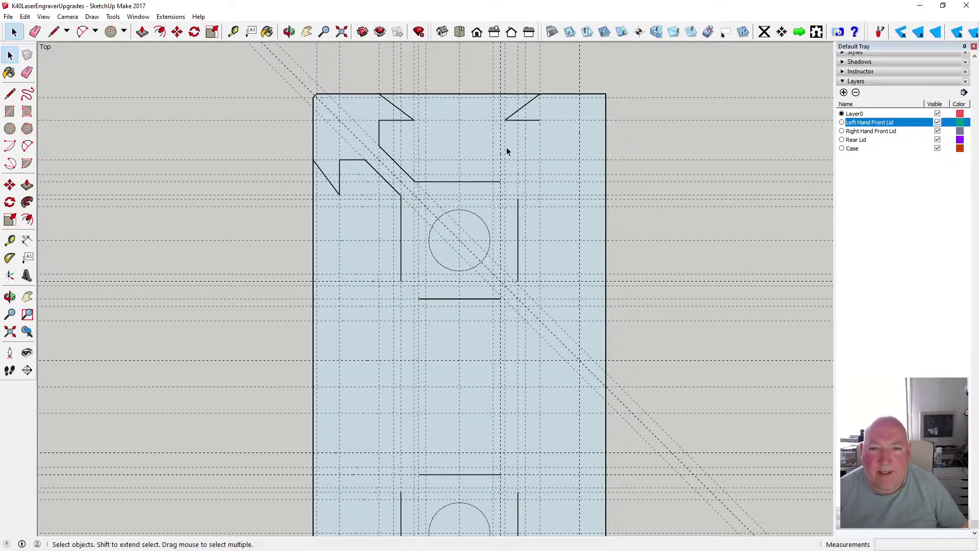
{"action": "scroll", "coordinate": [520, 191], "scroll_direction": "up", "scroll_amount": 3}
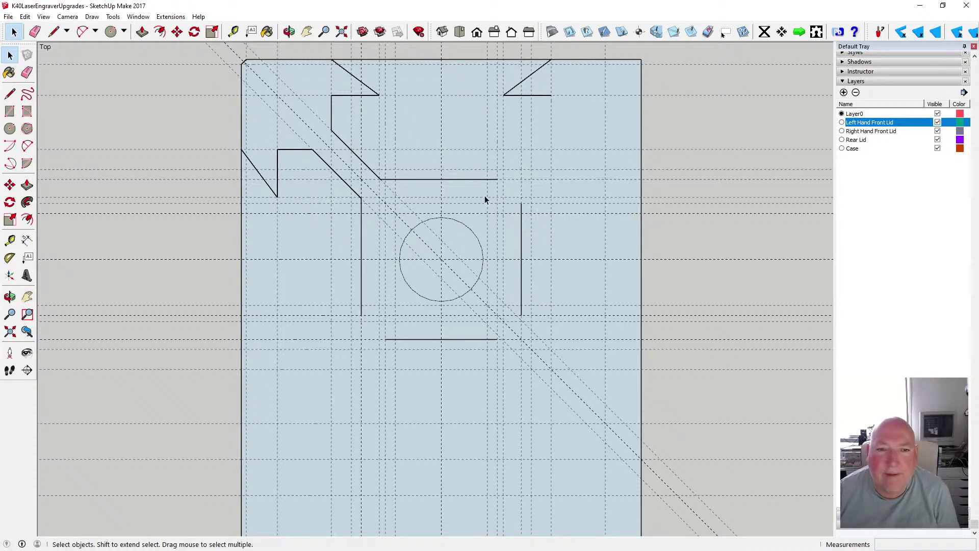
{"action": "scroll", "coordinate": [485, 197], "scroll_direction": "down", "scroll_amount": 1}
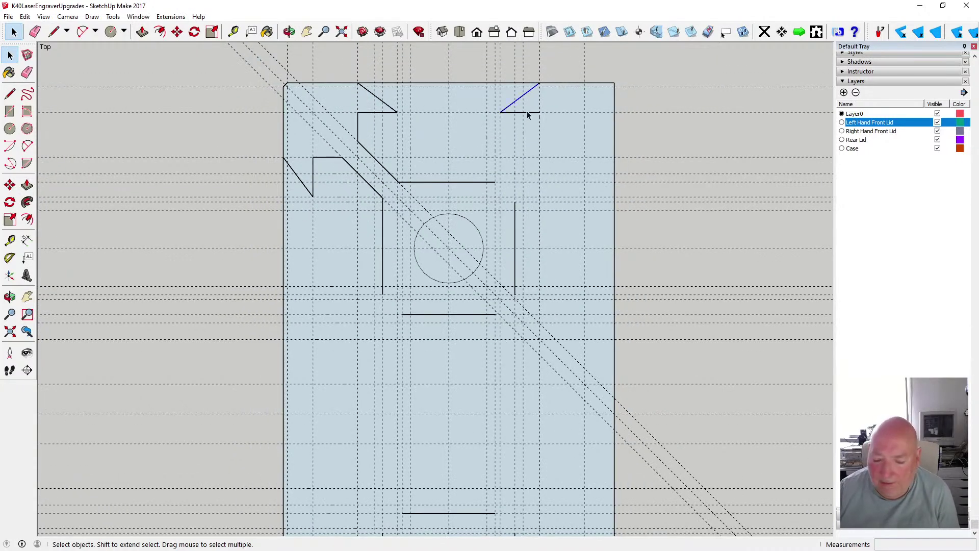
{"action": "key", "text": "Delete"}
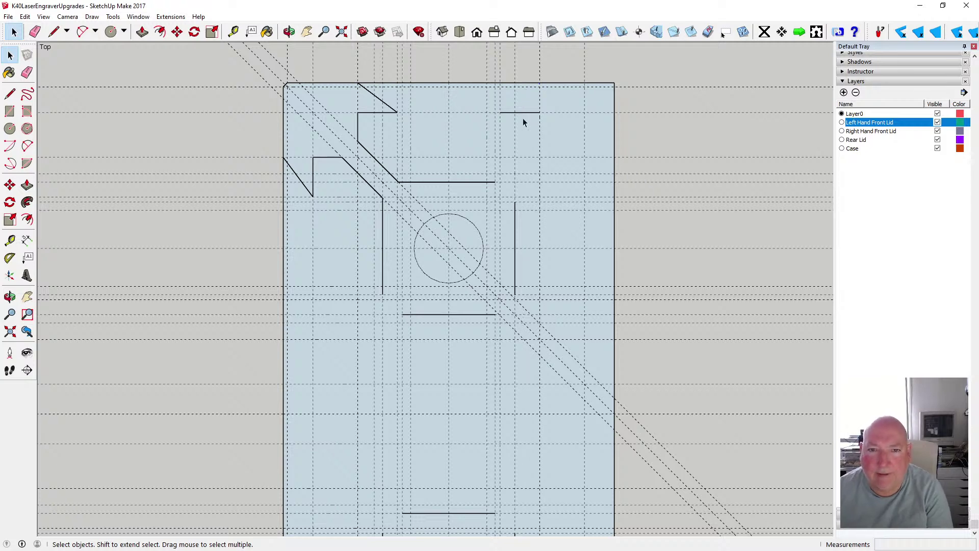
{"action": "left_click", "coordinate": [25, 16]}
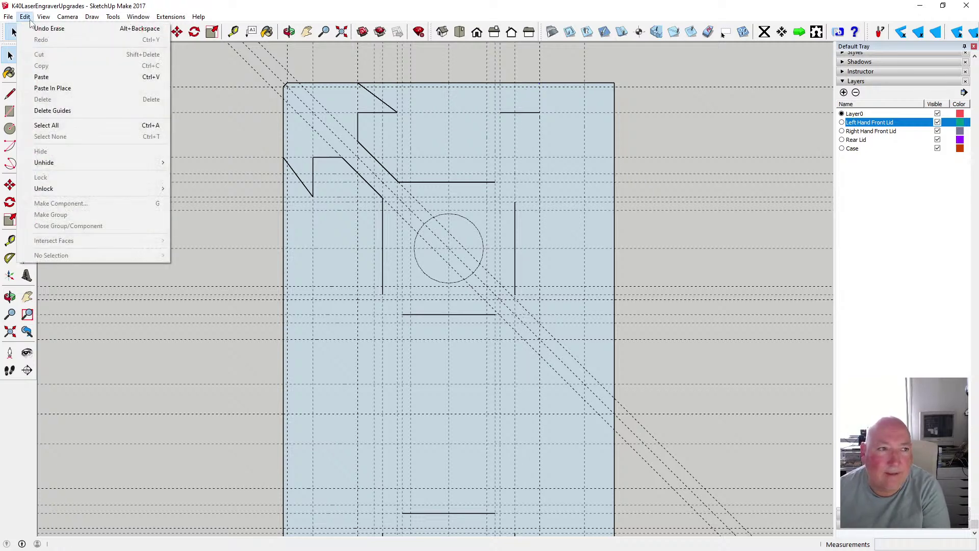
{"action": "left_click", "coordinate": [224, 86]}
{"action": "left_click", "coordinate": [505, 113]}
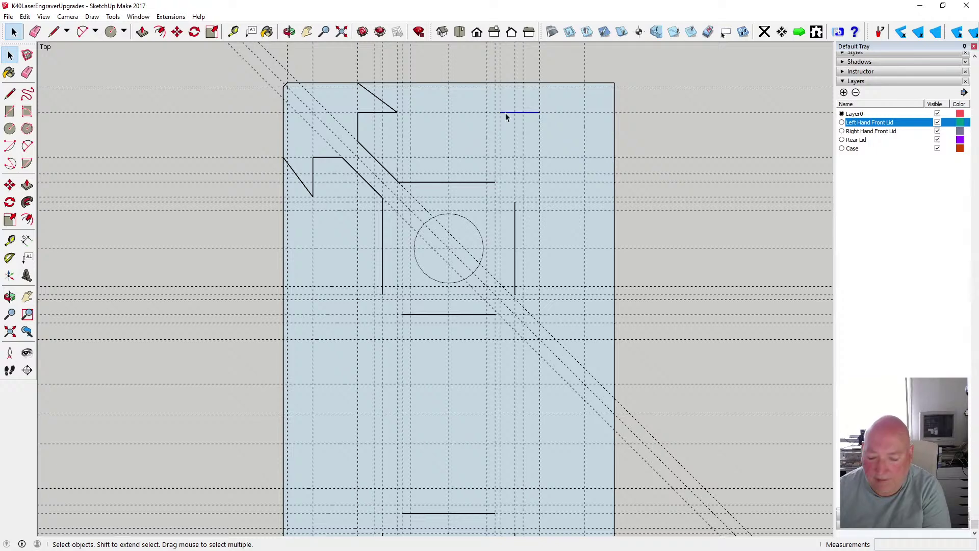
{"action": "key", "text": "Delete"}
Copy the eight edges of the upper-left corner's arrow-shaped outline 26 mm horizontally to the right, beside the plate
{"action": "left_click", "coordinate": [290, 167]}
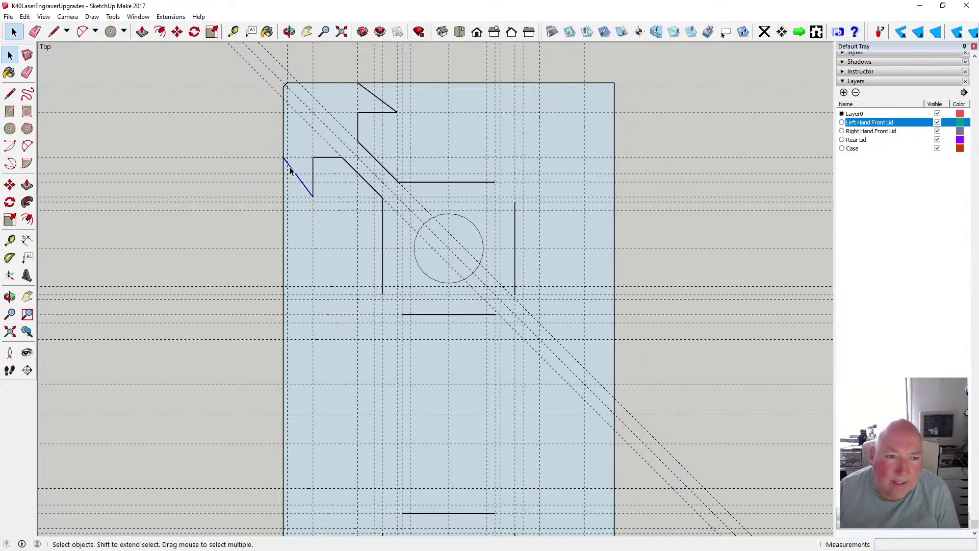
{"action": "left_click", "coordinate": [313, 169], "text": "shift"}
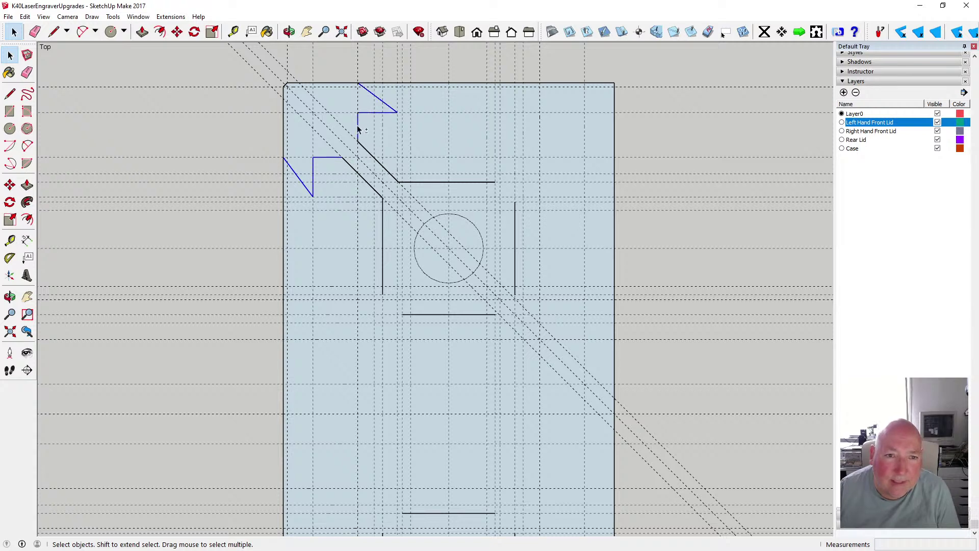
{"action": "left_click", "coordinate": [361, 145], "text": "shift"}
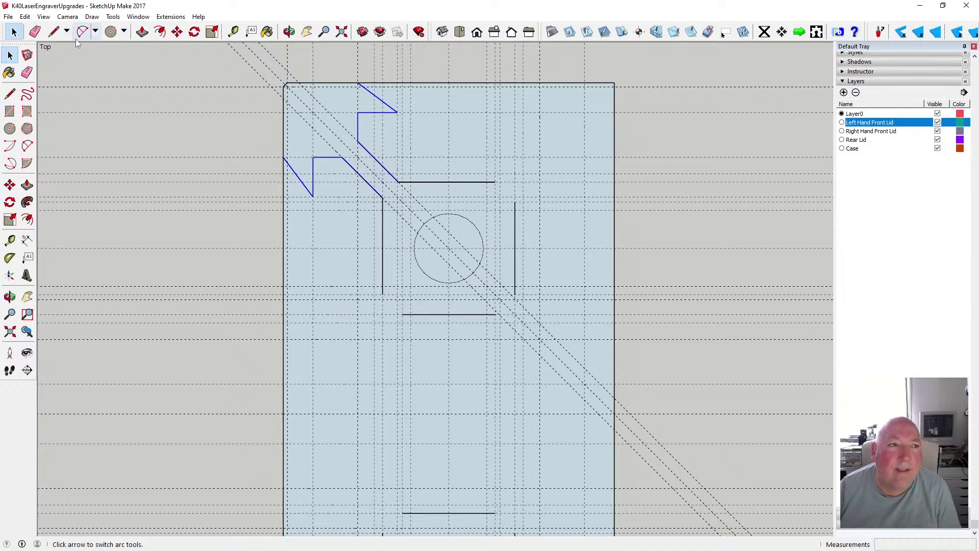
{"action": "left_click", "coordinate": [25, 17]}
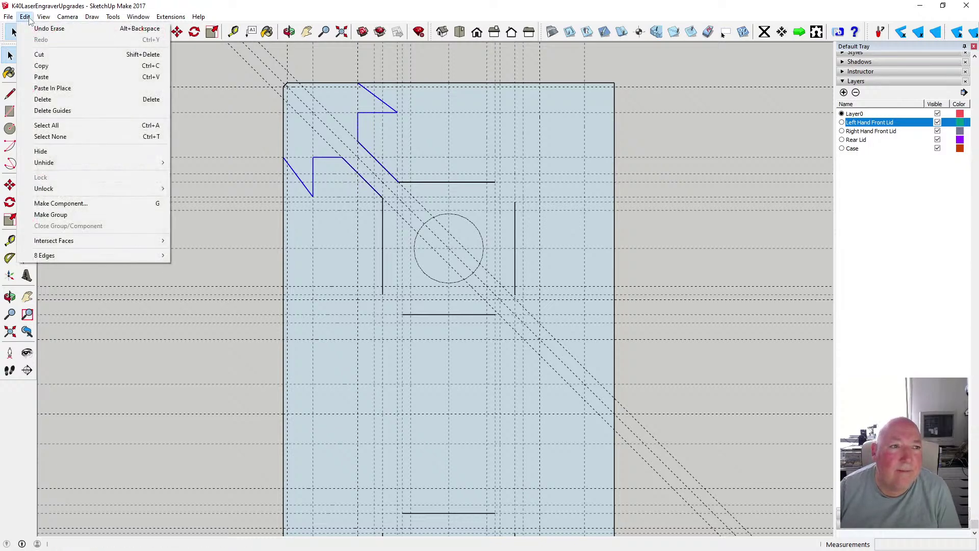
{"action": "left_click", "coordinate": [270, 8]}
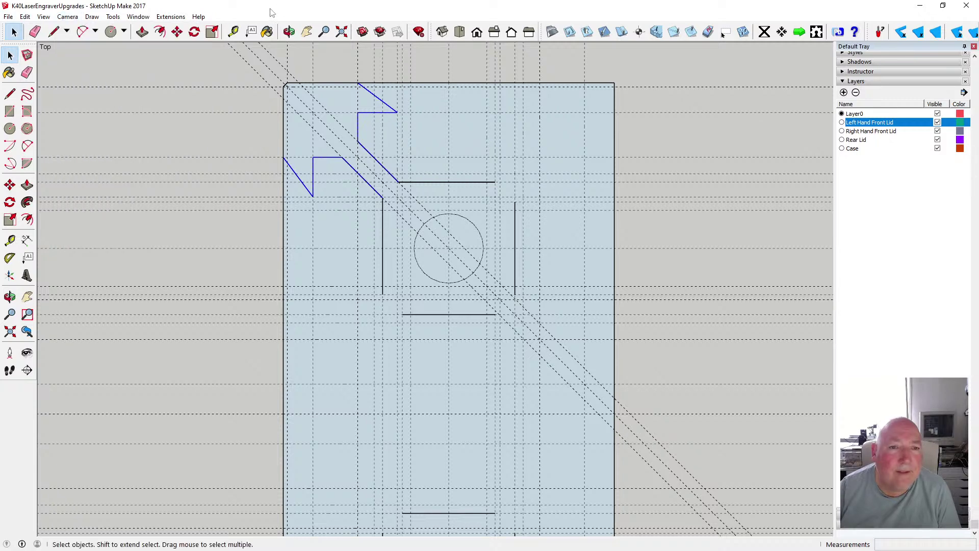
{"action": "scroll", "coordinate": [113, 159], "scroll_direction": "down", "scroll_amount": 1}
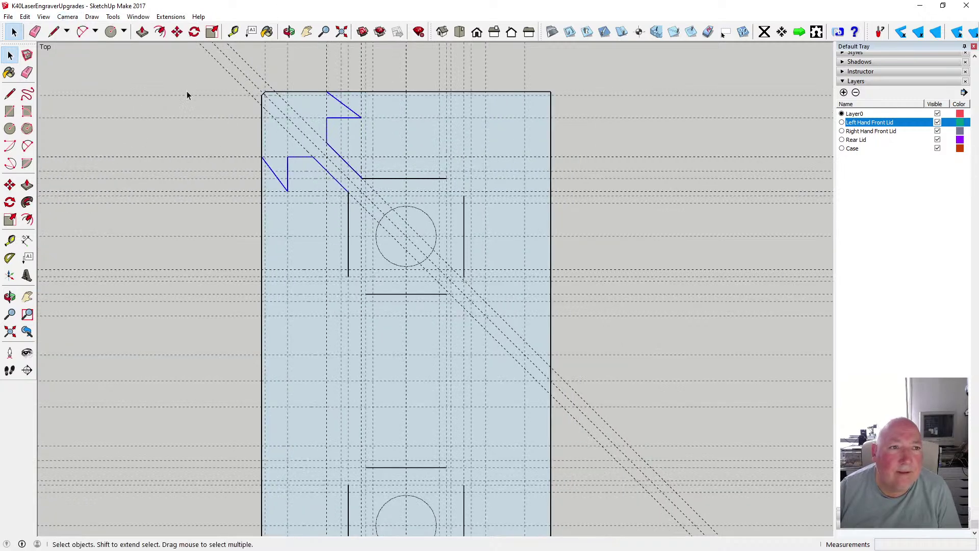
{"action": "left_click", "coordinate": [177, 31]}
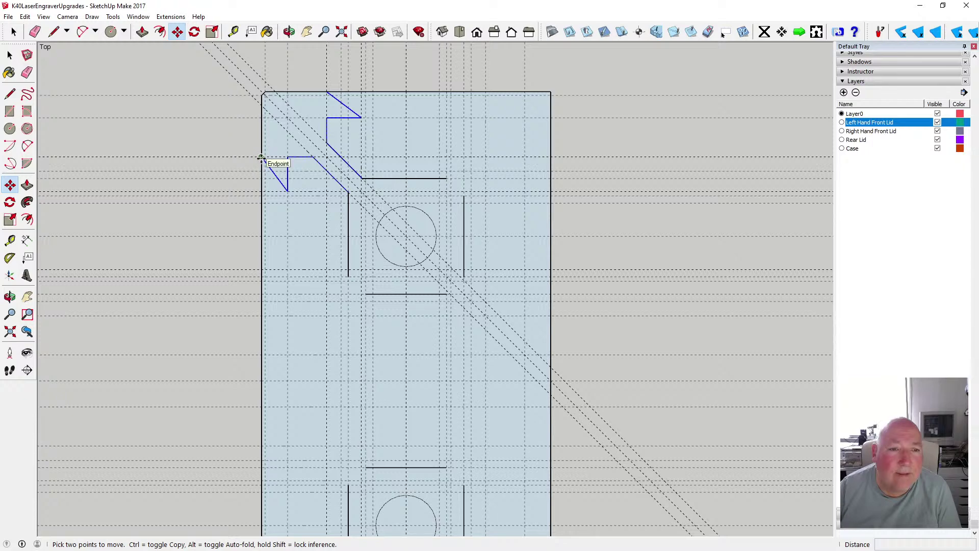
{"action": "left_click", "coordinate": [261, 158]}
{"action": "key", "text": "ctrl"}
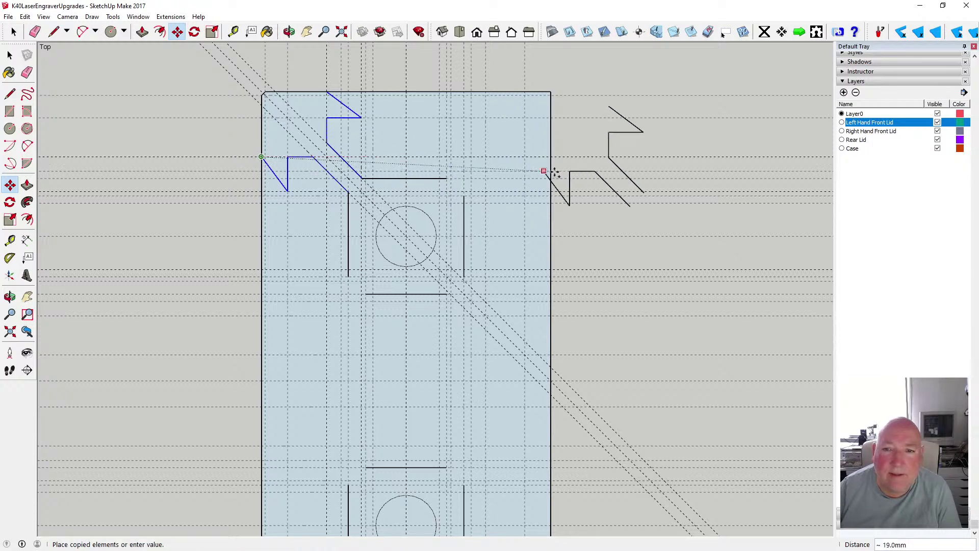
{"action": "left_click", "coordinate": [638, 157]}
Flip the copied corner outline along the red direction
{"action": "right_click", "coordinate": [639, 159]}
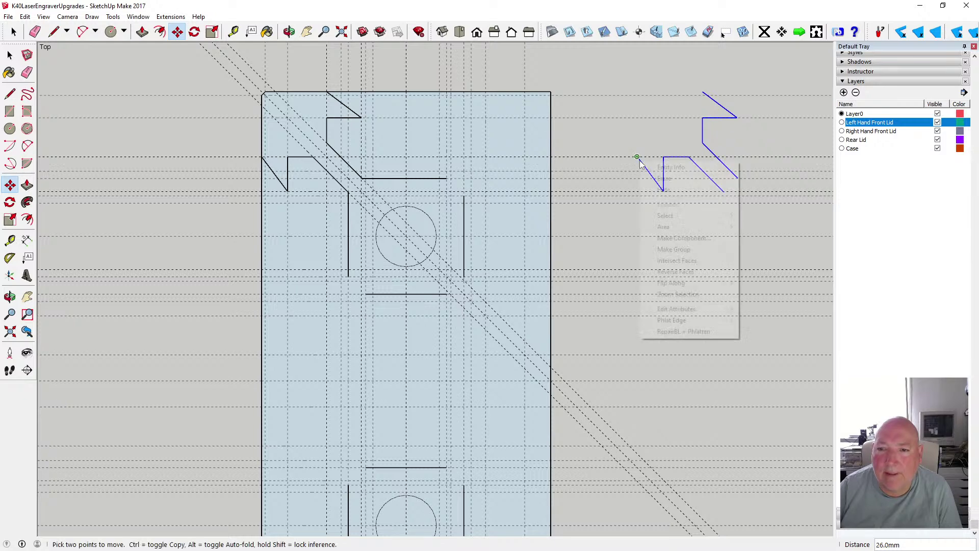
{"action": "mouse_move", "coordinate": [694, 284]}
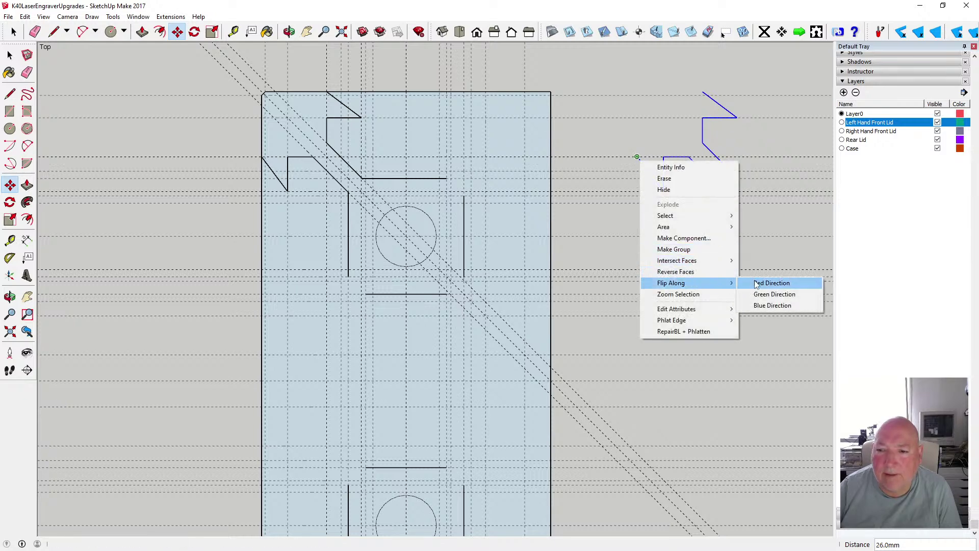
{"action": "left_click", "coordinate": [770, 284]}
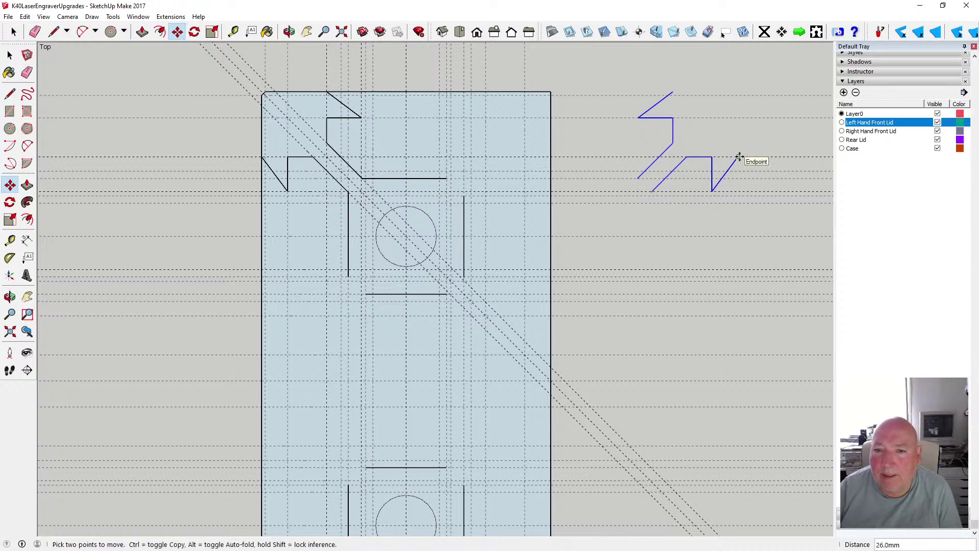
Move the flipped corner outline into the plate's upper-right corner, seating its uppermost endpoint on the guide intersection along the top edge
{"action": "left_click", "coordinate": [652, 192]}
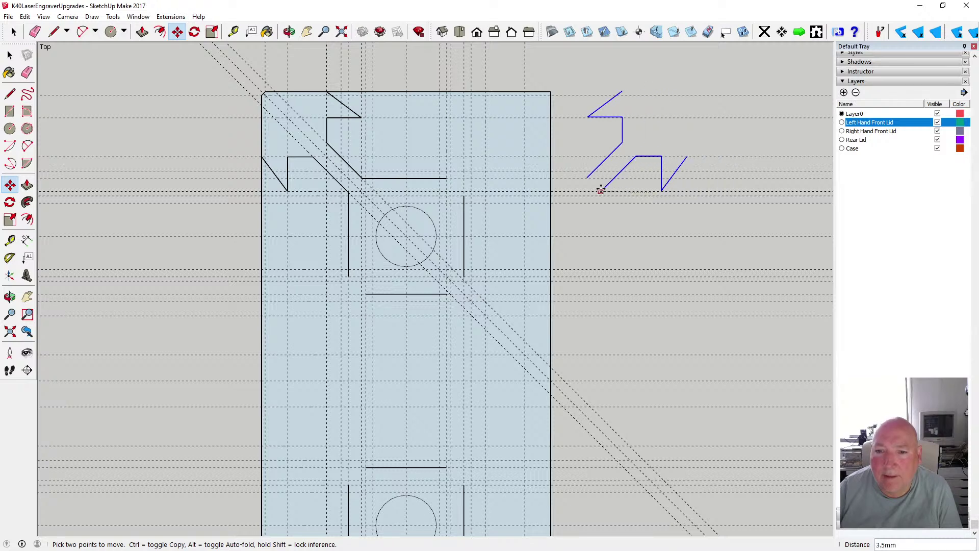
{"action": "scroll", "coordinate": [464, 192], "scroll_direction": "up", "scroll_amount": 3}
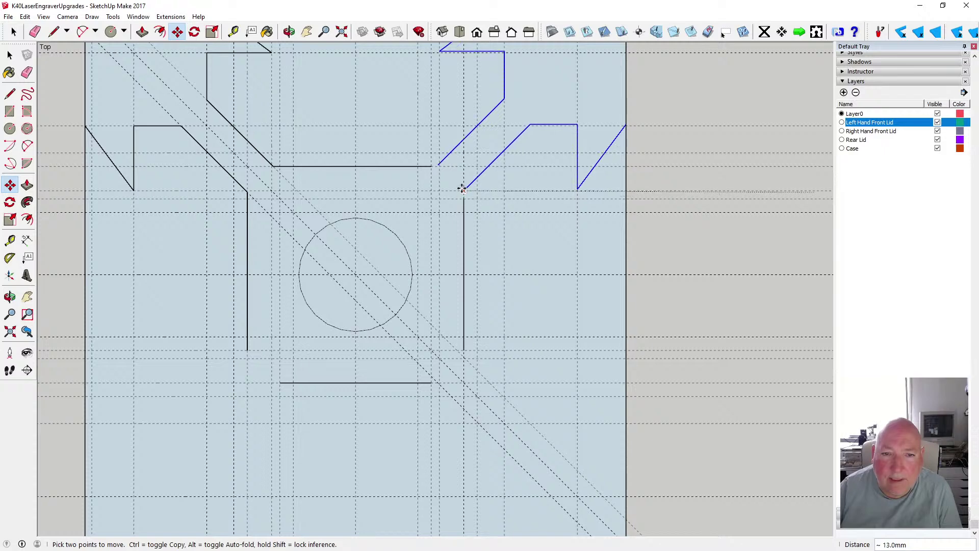
{"action": "scroll", "coordinate": [520, 232], "scroll_direction": "down", "scroll_amount": 3}
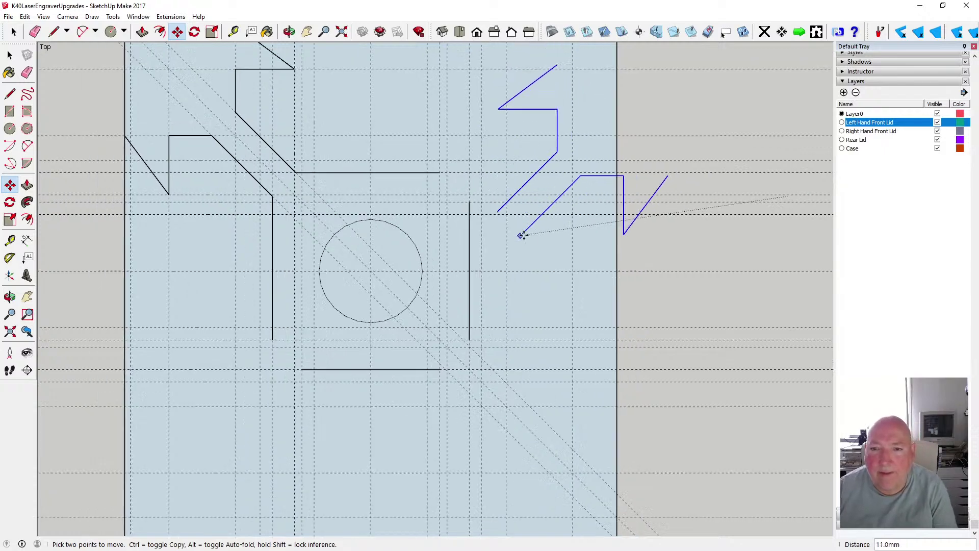
{"action": "left_click", "coordinate": [649, 213]}
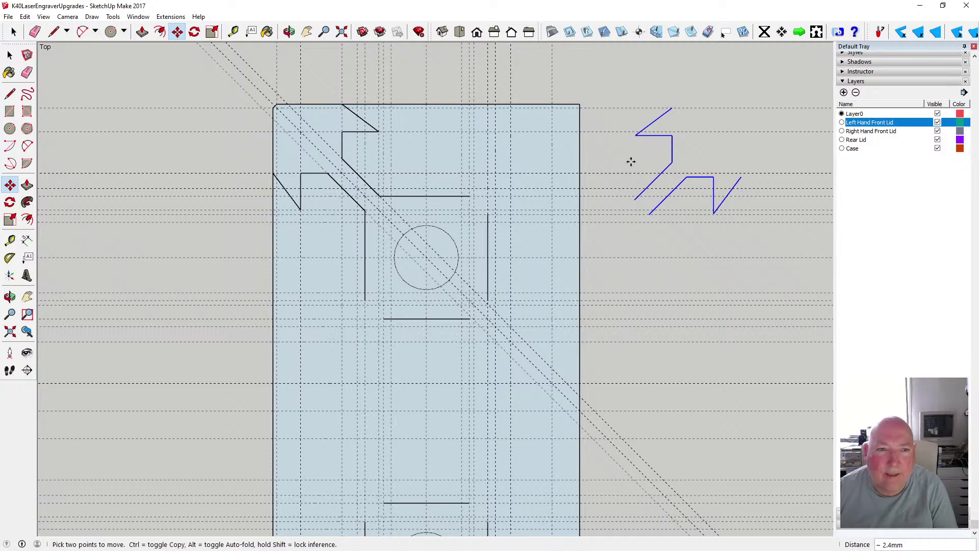
{"action": "left_click", "coordinate": [671, 108]}
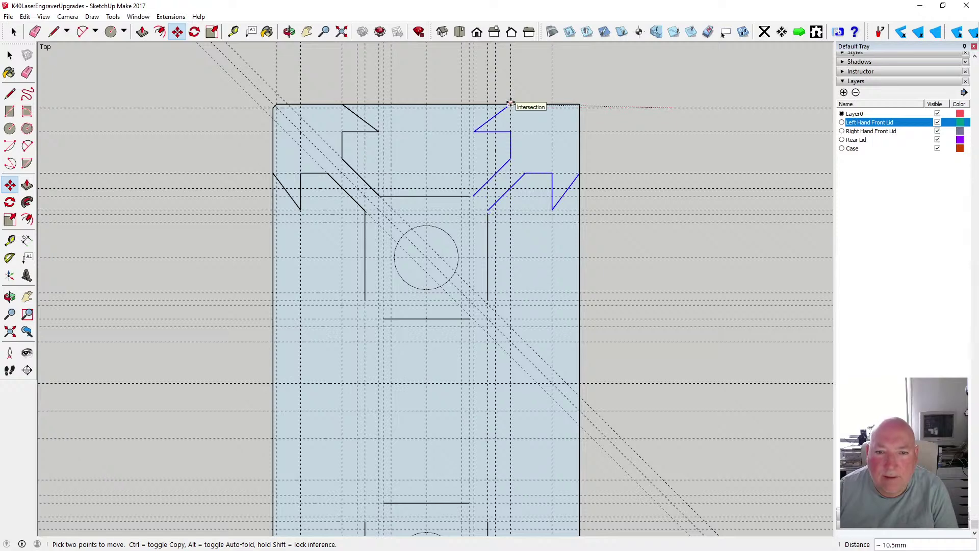
{"action": "left_click", "coordinate": [511, 103]}
Close the short gaps joining the mirrored outline's two diagonal lines to the top and right lines around the upper circle
{"action": "scroll", "coordinate": [520, 219], "scroll_direction": "up", "scroll_amount": 3}
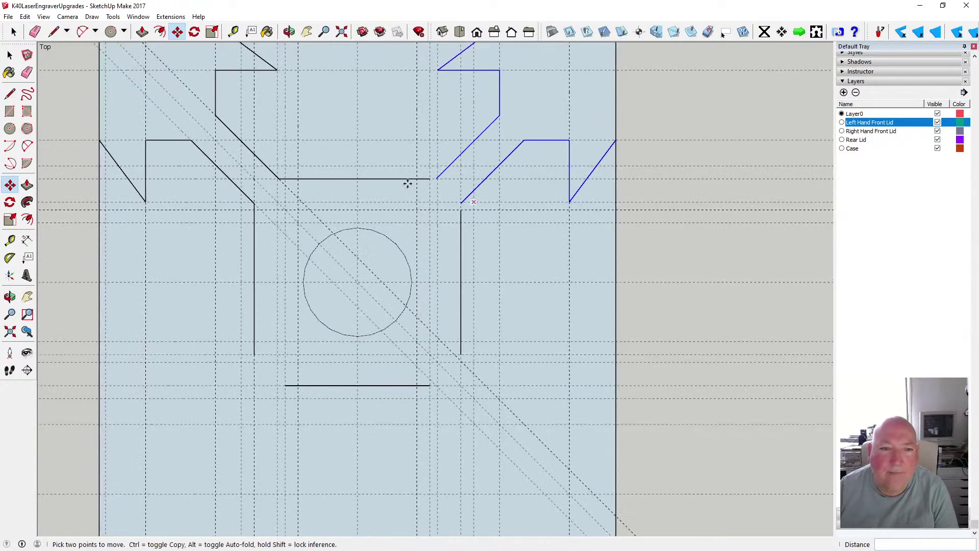
{"action": "key", "text": "l"}
{"action": "scroll", "coordinate": [438, 189], "scroll_direction": "up", "scroll_amount": 3}
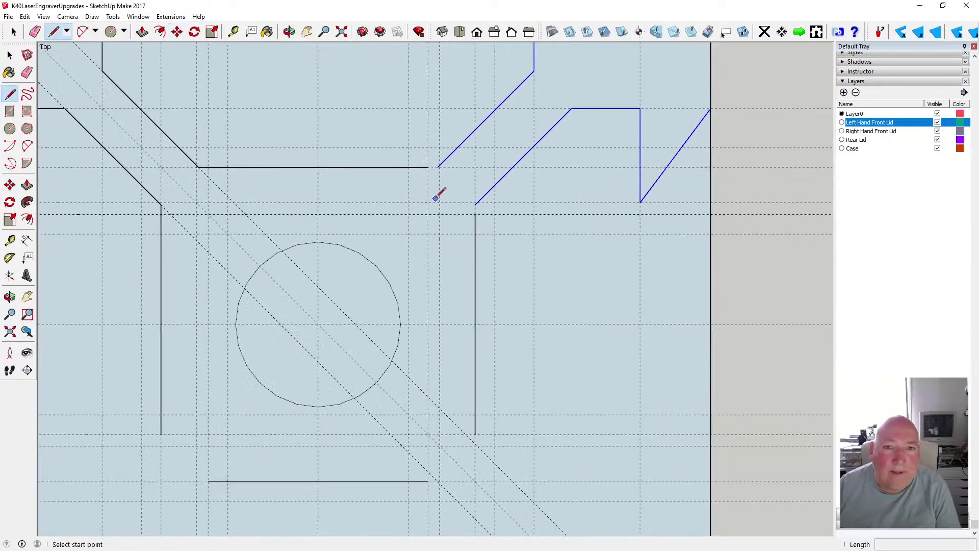
{"action": "left_click", "coordinate": [439, 164]}
{"action": "left_click", "coordinate": [428, 163]}
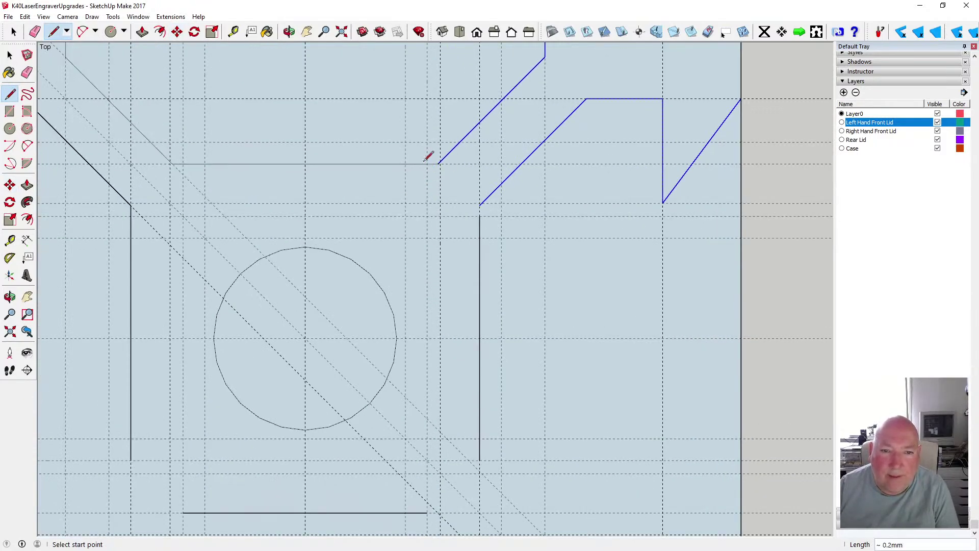
{"action": "left_click", "coordinate": [479, 216]}
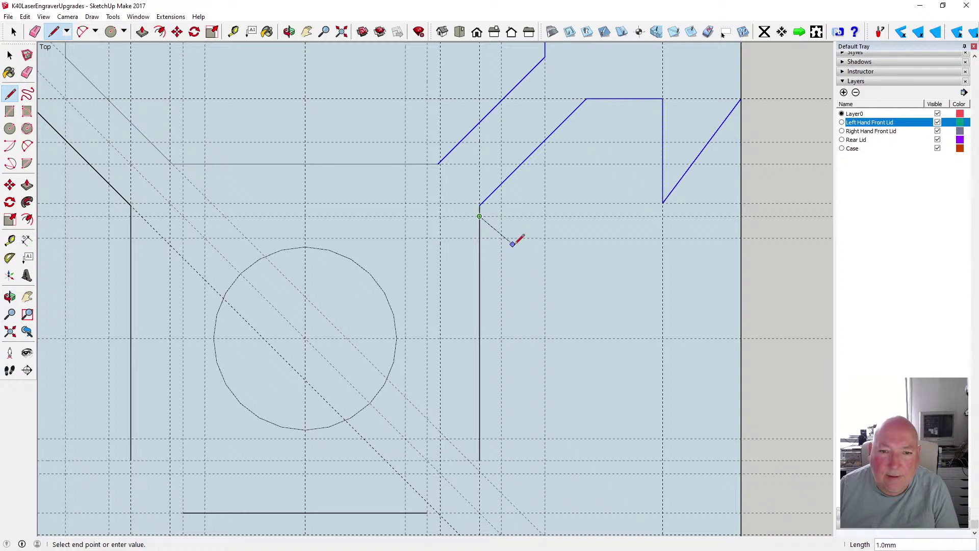
{"action": "scroll", "coordinate": [514, 242], "scroll_direction": "up", "scroll_amount": 5}
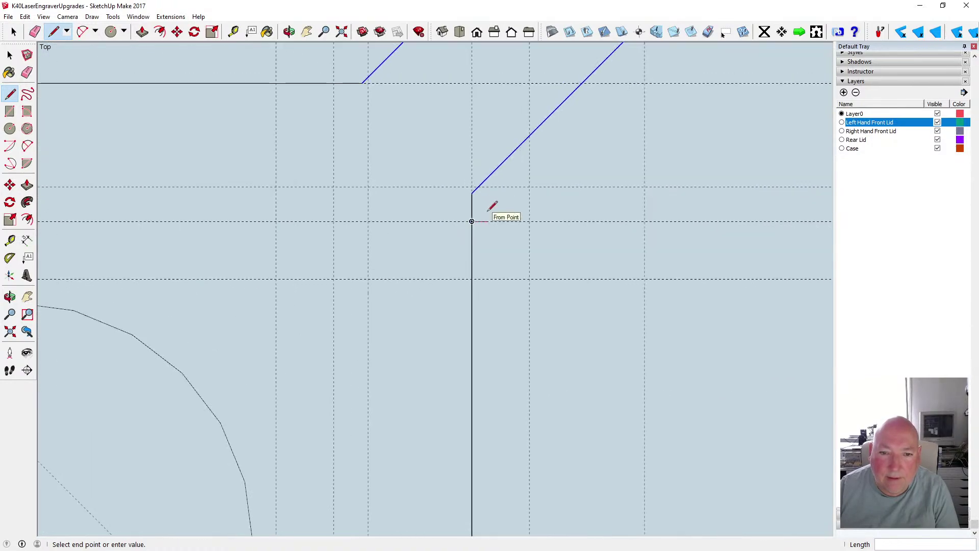
{"action": "key", "text": "Escape"}
{"action": "scroll", "coordinate": [494, 203], "scroll_direction": "down", "scroll_amount": 6}
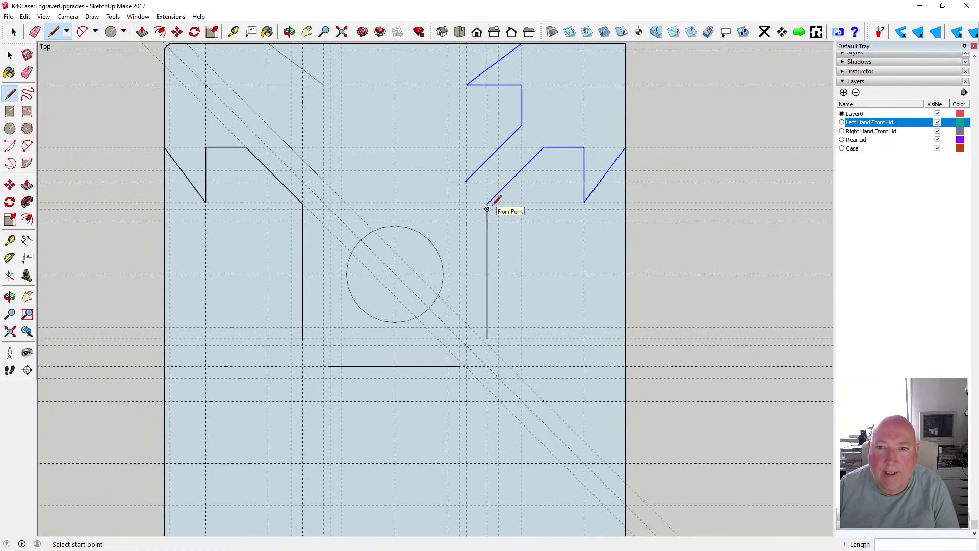
{"action": "scroll", "coordinate": [490, 209], "scroll_direction": "down", "scroll_amount": 2}
{"action": "key", "text": "space"}
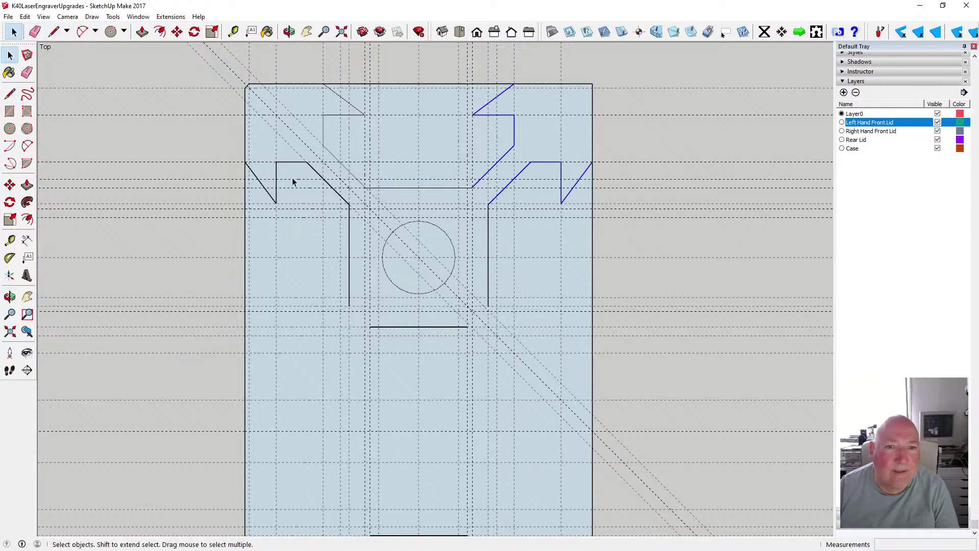
{"action": "left_click", "coordinate": [688, 245]}
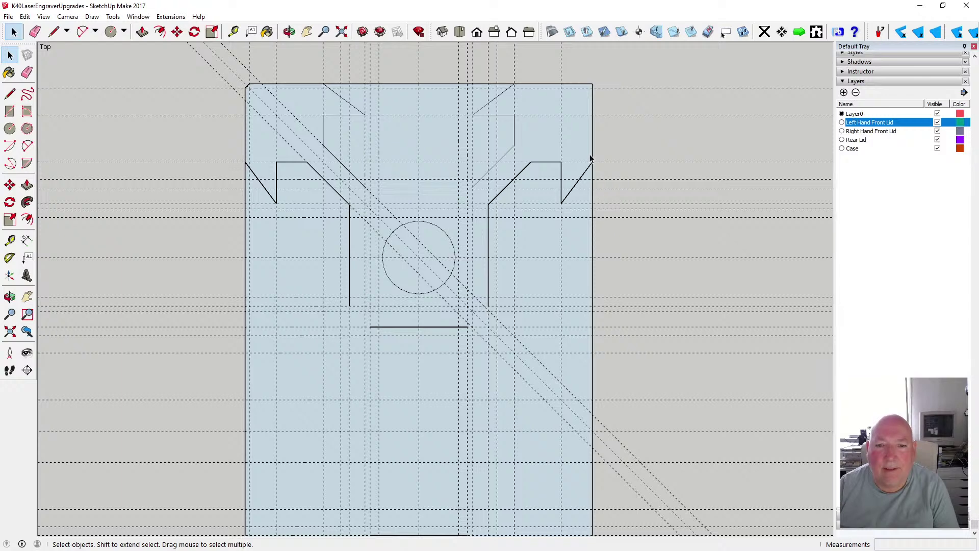
{"action": "scroll", "coordinate": [499, 273], "scroll_direction": "down", "scroll_amount": 4}
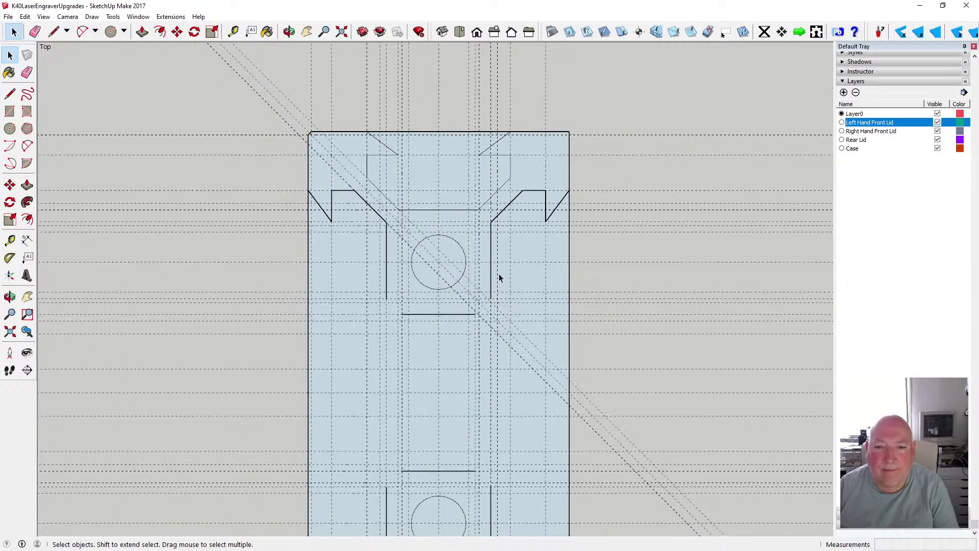
{"action": "scroll", "coordinate": [485, 308], "scroll_direction": "up", "scroll_amount": 1}
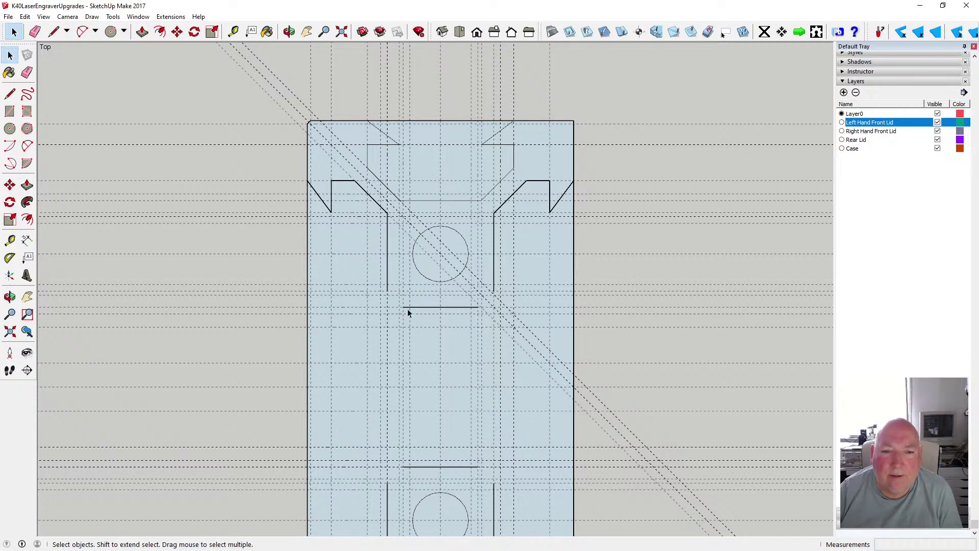
{"action": "left_click", "coordinate": [25, 17]}
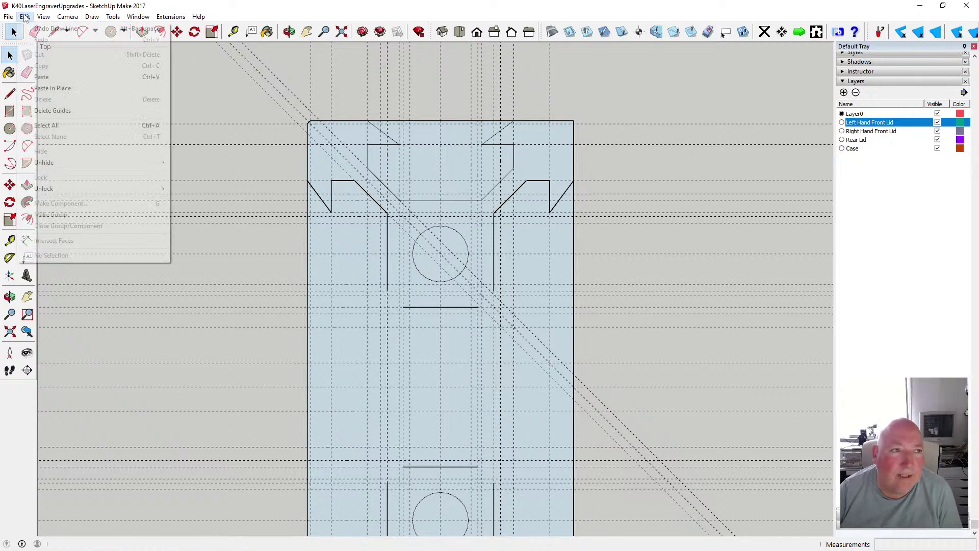
{"action": "left_click", "coordinate": [44, 77]}
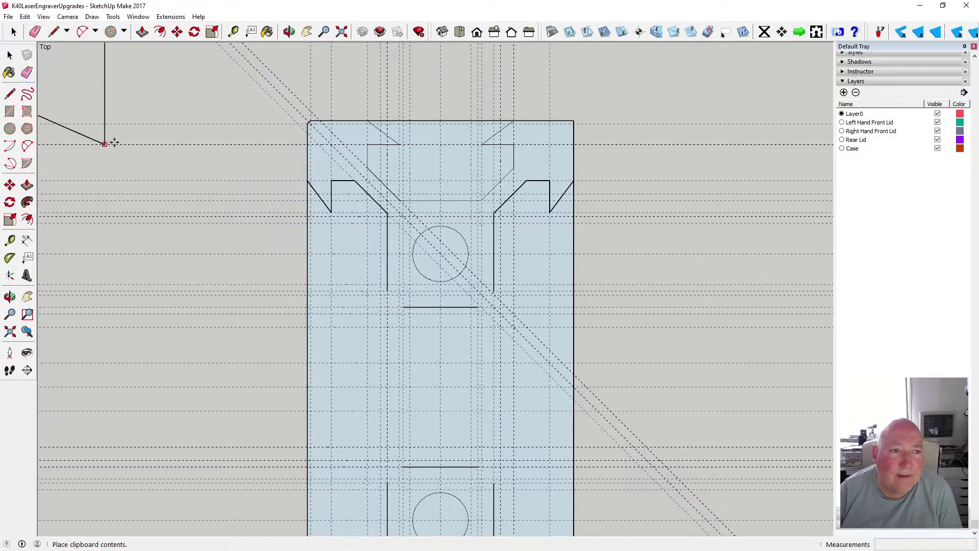
{"action": "scroll", "coordinate": [253, 296], "scroll_direction": "down", "scroll_amount": 1}
{"action": "scroll", "coordinate": [253, 296], "scroll_direction": "down", "scroll_amount": 1}
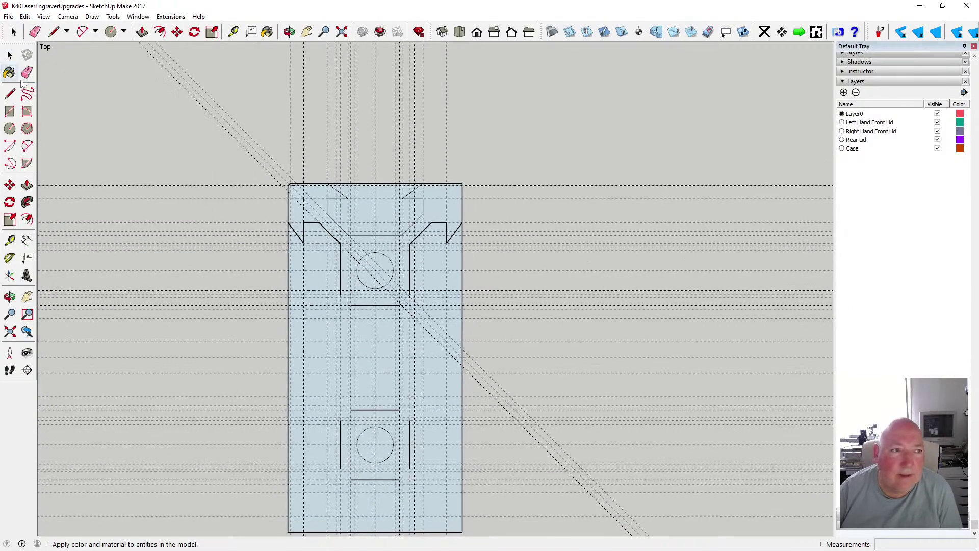
{"action": "left_click", "coordinate": [11, 56]}
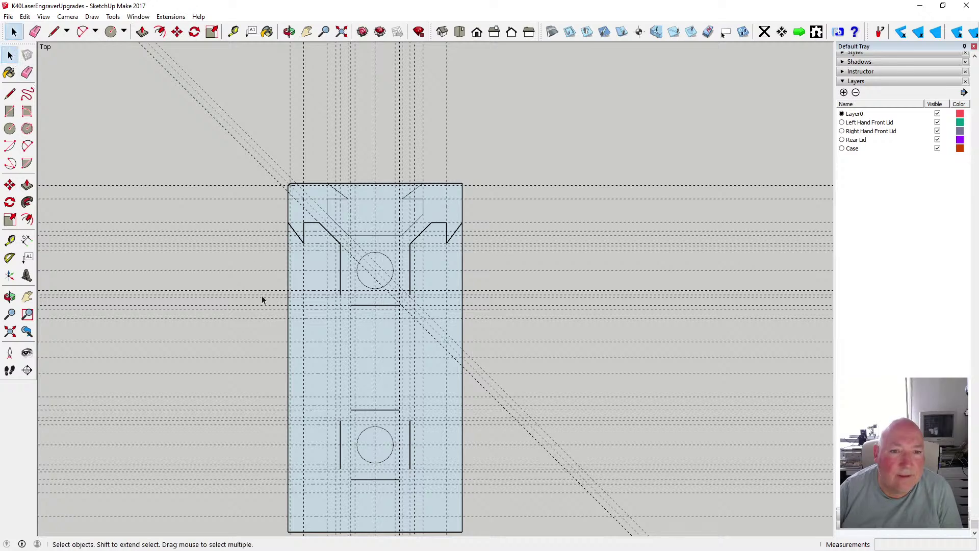
{"action": "scroll", "coordinate": [262, 298], "scroll_direction": "down", "scroll_amount": 1}
{"action": "scroll", "coordinate": [401, 281], "scroll_direction": "up", "scroll_amount": 3}
{"action": "scroll", "coordinate": [398, 273], "scroll_direction": "up", "scroll_amount": 1}
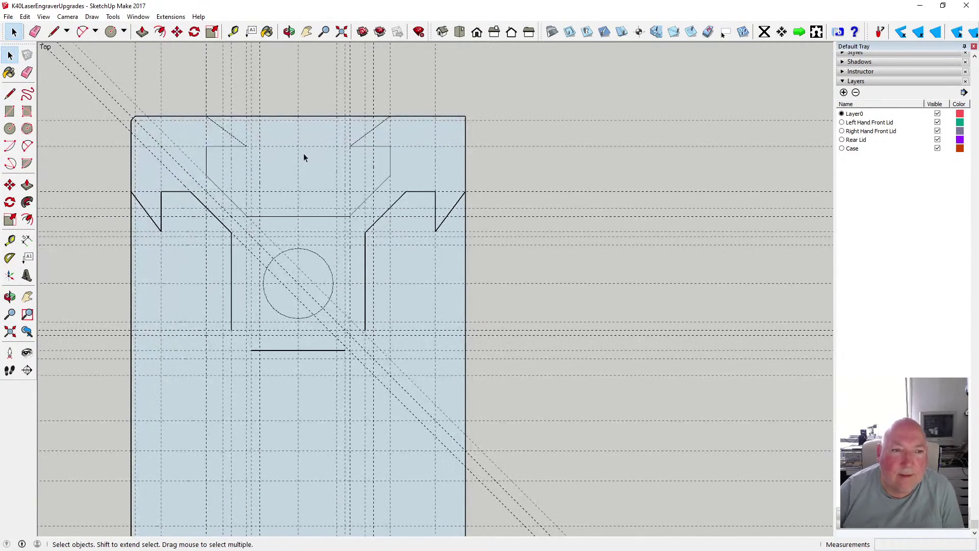
{"action": "triple_click", "coordinate": [141, 209]}
{"action": "left_click", "coordinate": [141, 208]}
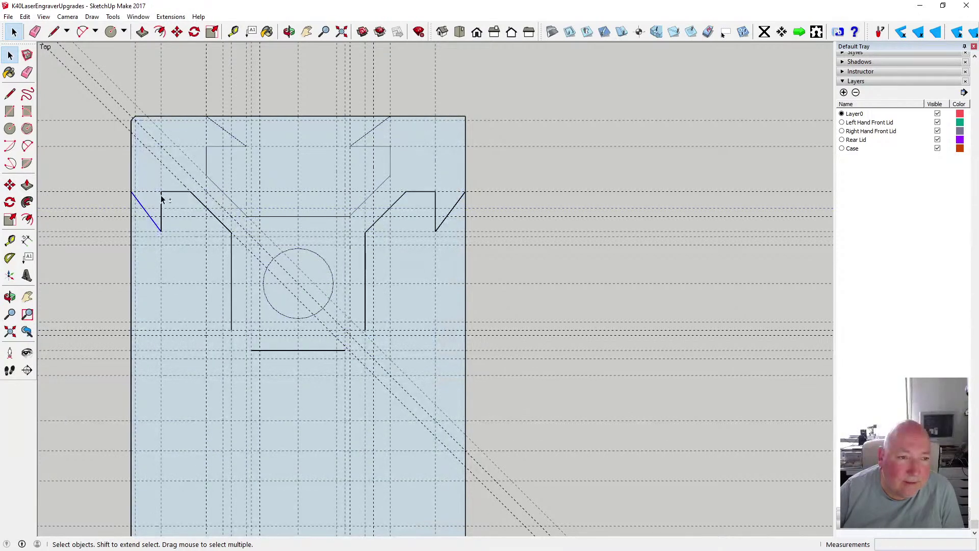
{"action": "left_click", "coordinate": [194, 196], "text": "ctrl"}
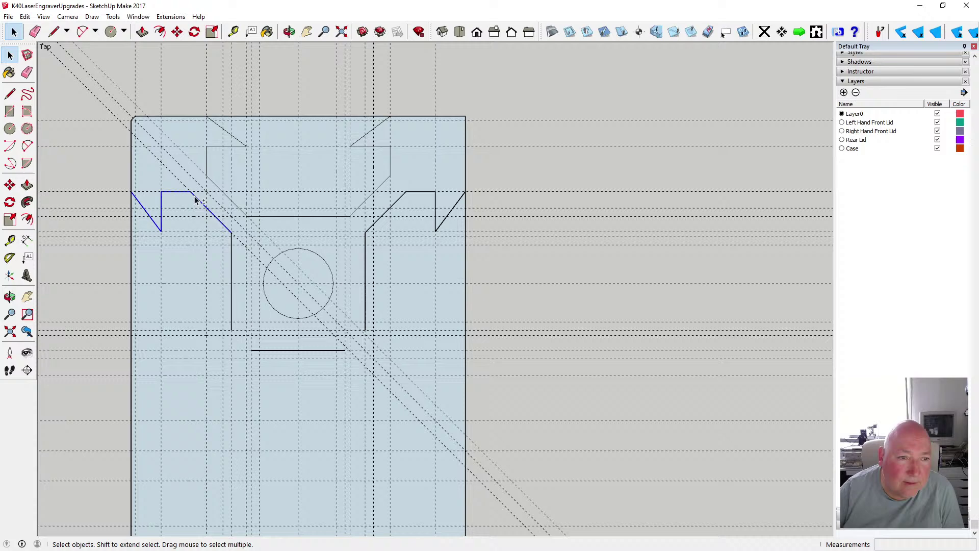
{"action": "left_click", "coordinate": [207, 162], "text": "shift"}
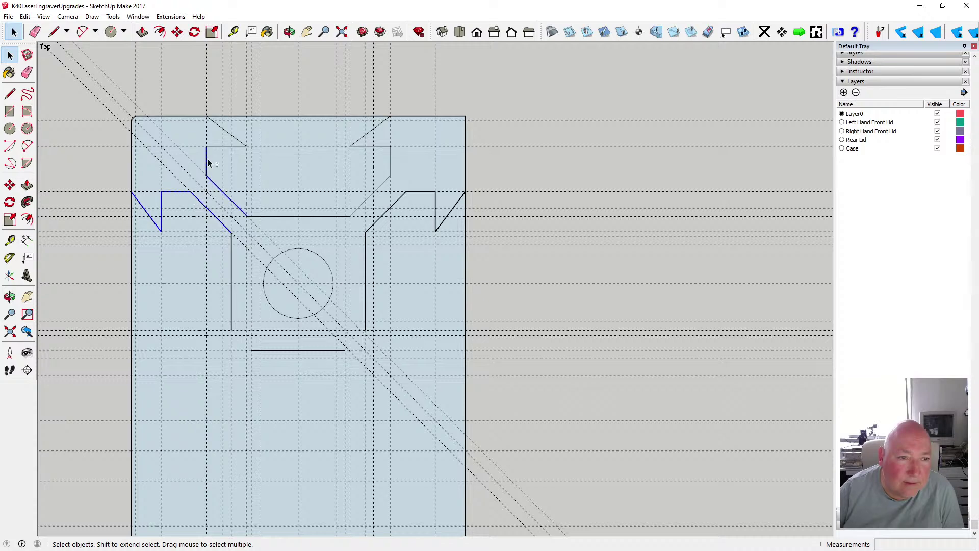
{"action": "left_click", "coordinate": [221, 127], "text": "shift"}
{"action": "scroll", "coordinate": [331, 136], "scroll_direction": "down", "scroll_amount": 2}
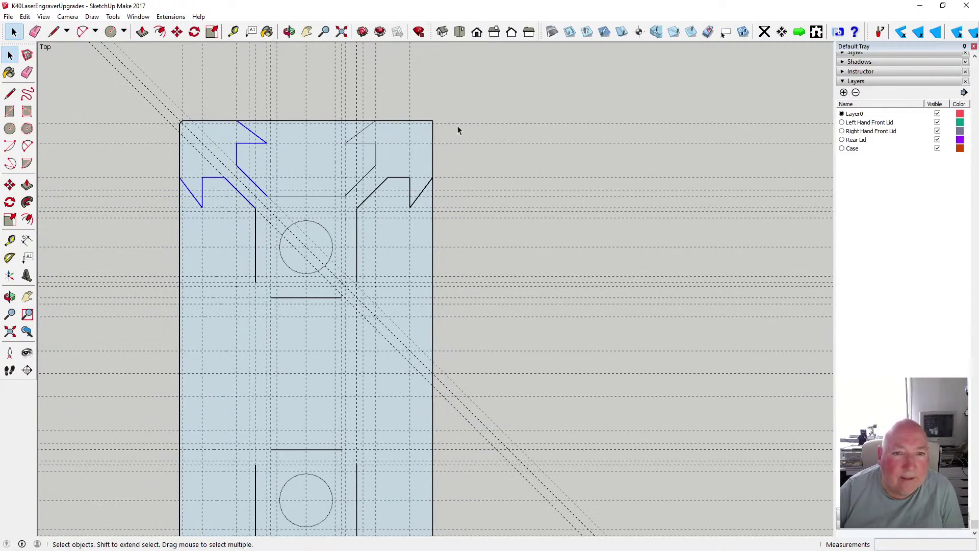
{"action": "scroll", "coordinate": [433, 126], "scroll_direction": "up", "scroll_amount": 3}
{"action": "left_click", "coordinate": [454, 103]}
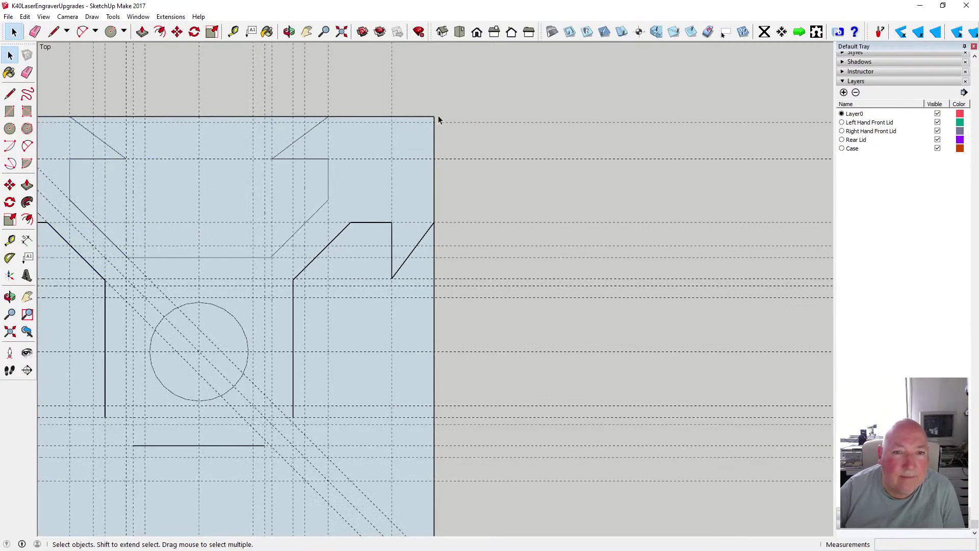
Chamfer the plate's upper-right corner using a guide 0.25 mm inside the right edge and a diagonal line, deleting the leftover corner edges
{"action": "scroll", "coordinate": [424, 120], "scroll_direction": "up", "scroll_amount": 2}
{"action": "key", "text": "t"}
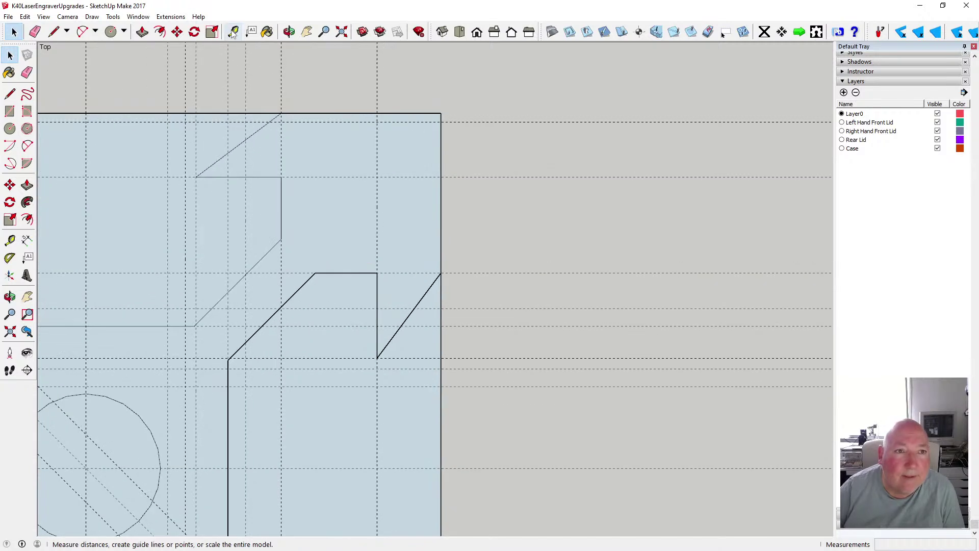
{"action": "left_click", "coordinate": [406, 143]}
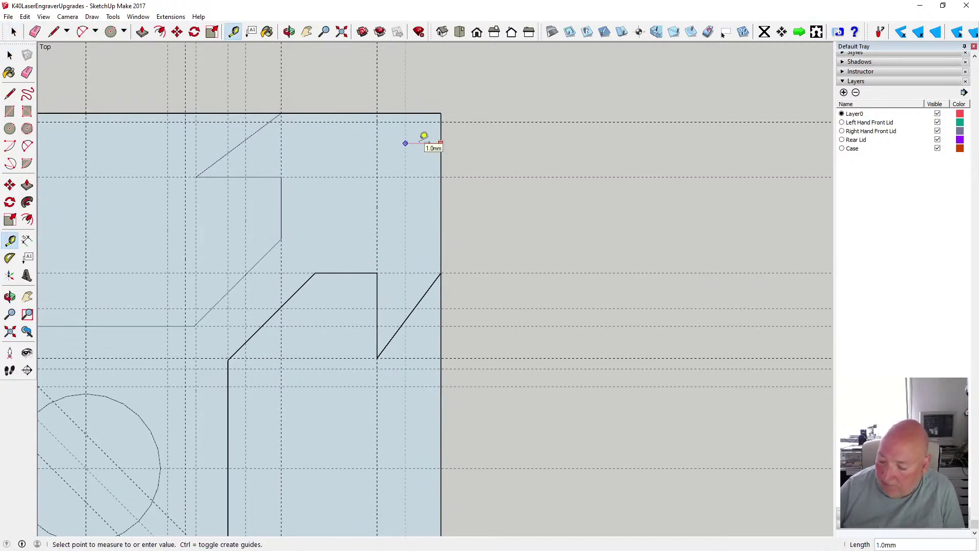
{"action": "key", "text": "Return"}
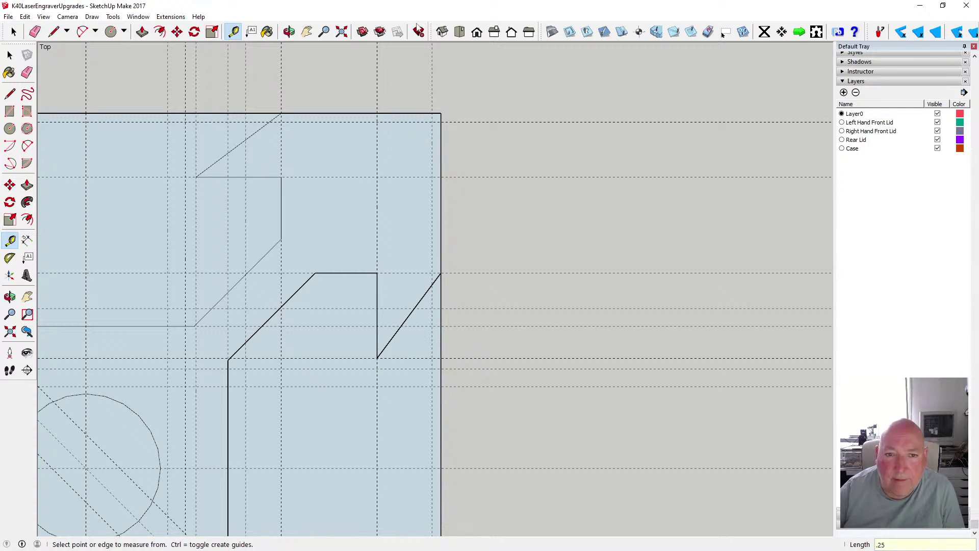
{"action": "left_click", "coordinate": [10, 94]}
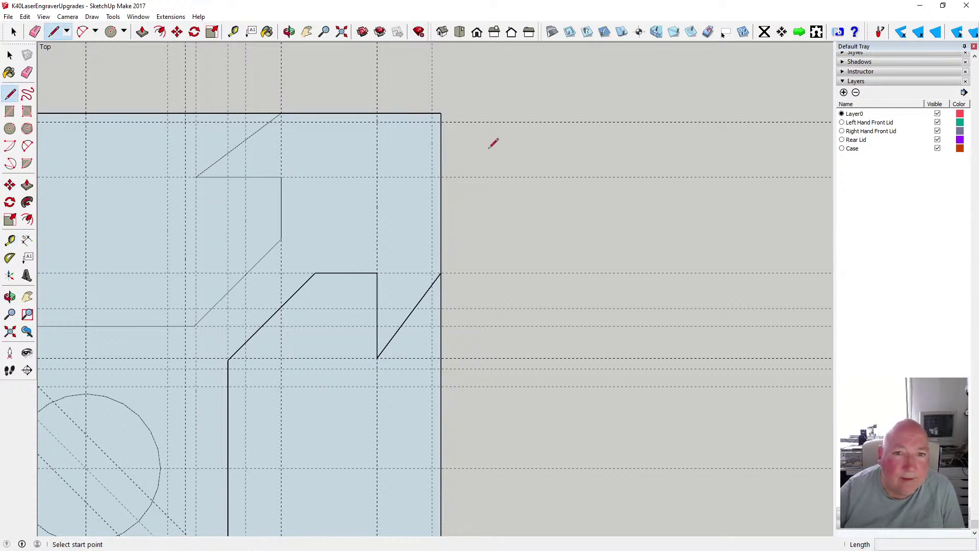
{"action": "left_click", "coordinate": [432, 113]}
{"action": "left_click", "coordinate": [441, 122]}
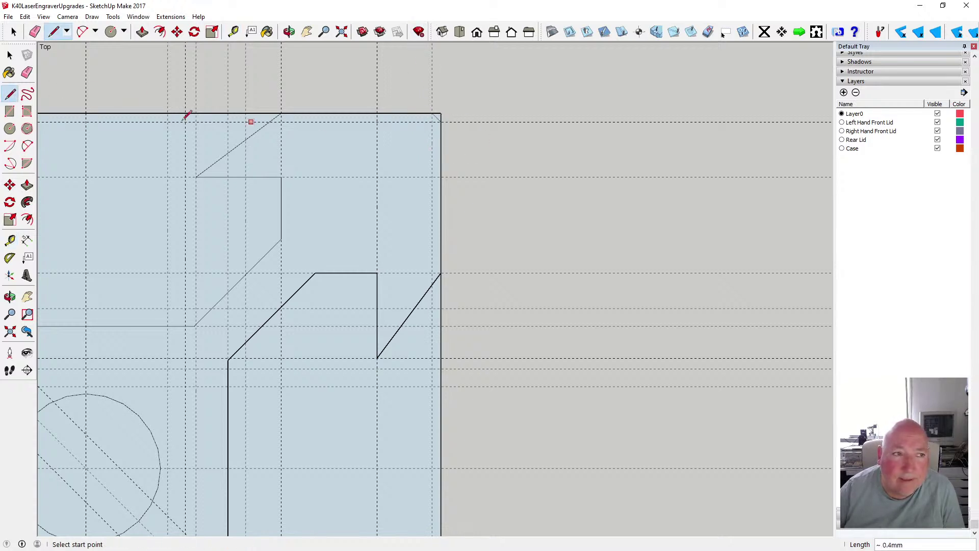
{"action": "left_click", "coordinate": [9, 56]}
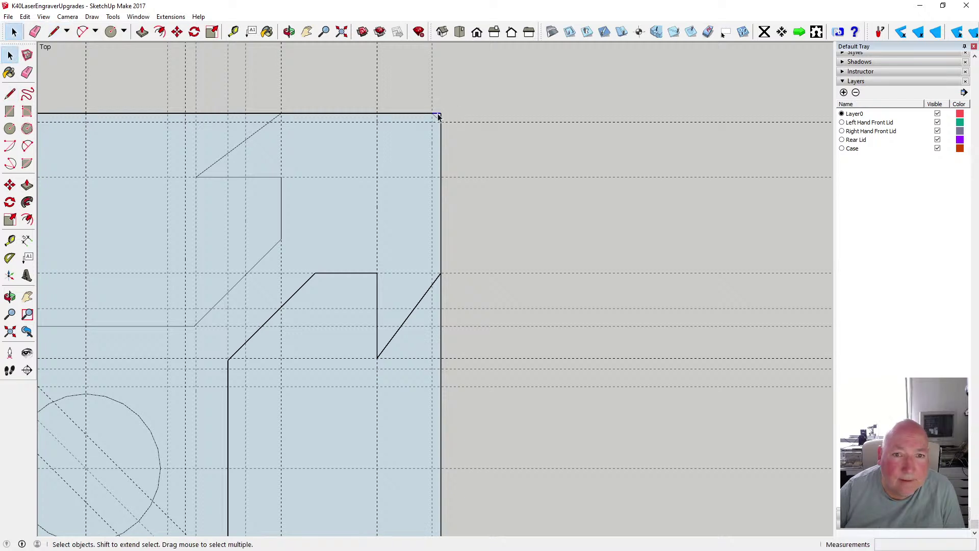
{"action": "left_click", "coordinate": [438, 122]}
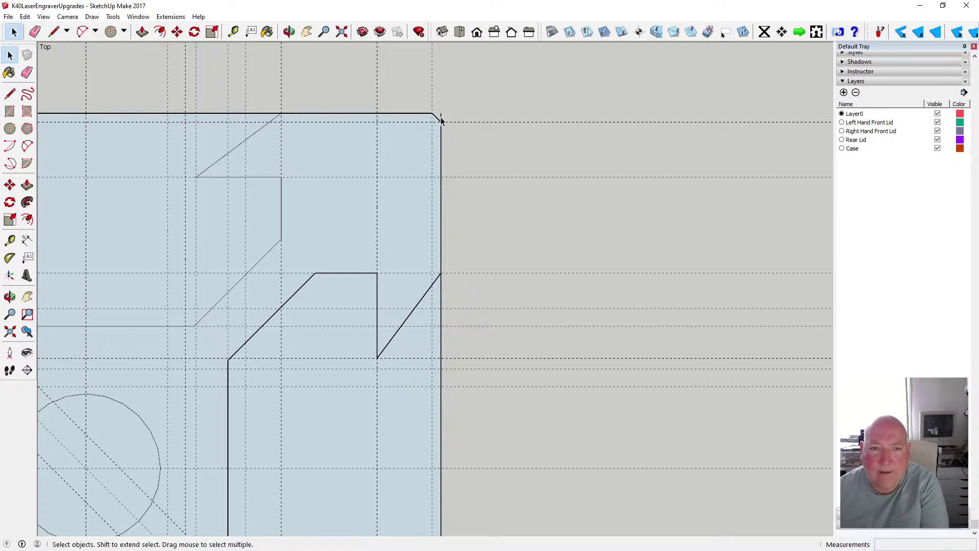
{"action": "scroll", "coordinate": [449, 165], "scroll_direction": "down", "scroll_amount": 3}
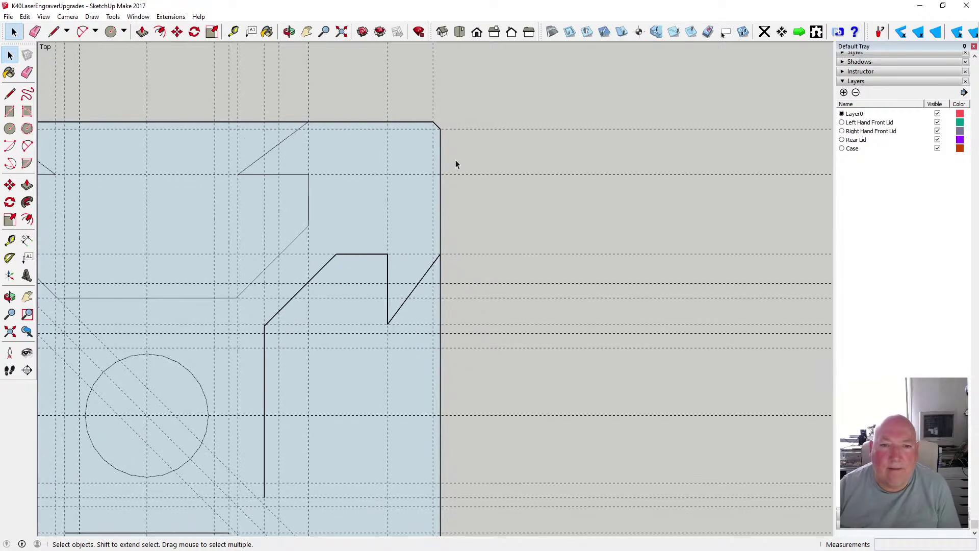
{"action": "scroll", "coordinate": [479, 166], "scroll_direction": "down", "scroll_amount": 3}
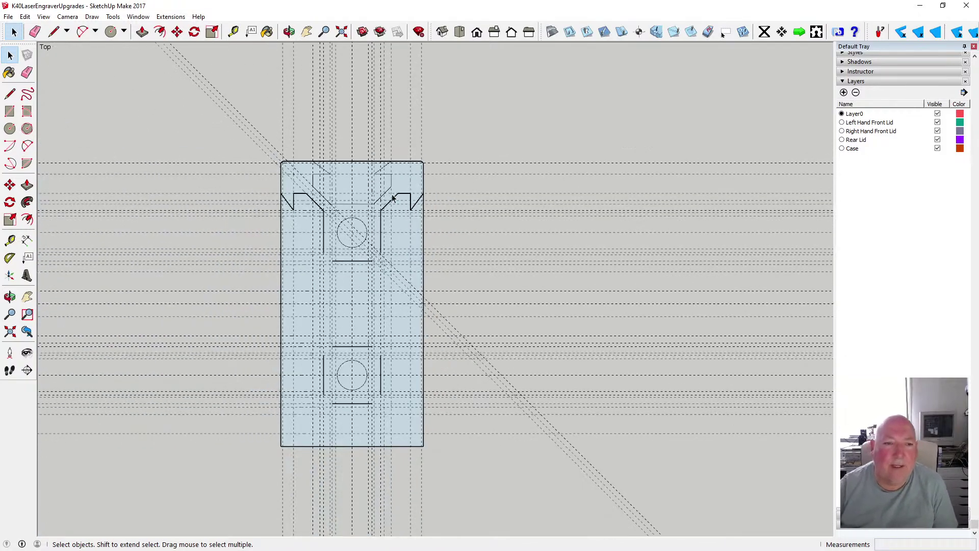
{"action": "scroll", "coordinate": [251, 265], "scroll_direction": "up", "scroll_amount": 1}
{"action": "scroll", "coordinate": [251, 265], "scroll_direction": "up", "scroll_amount": 1}
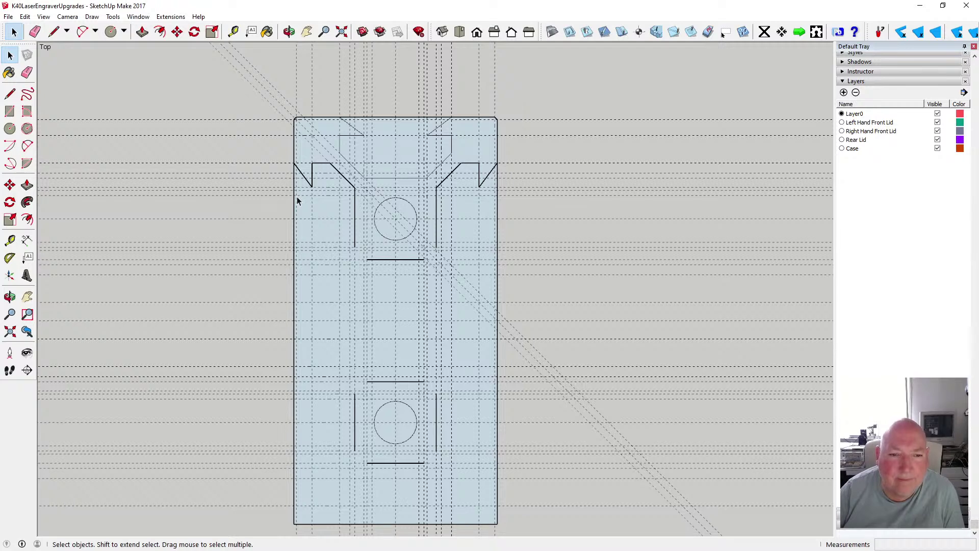
Delete the plate's top edge segment between the two corner outlines to open the upper slot
{"action": "scroll", "coordinate": [291, 175], "scroll_direction": "down", "scroll_amount": 2}
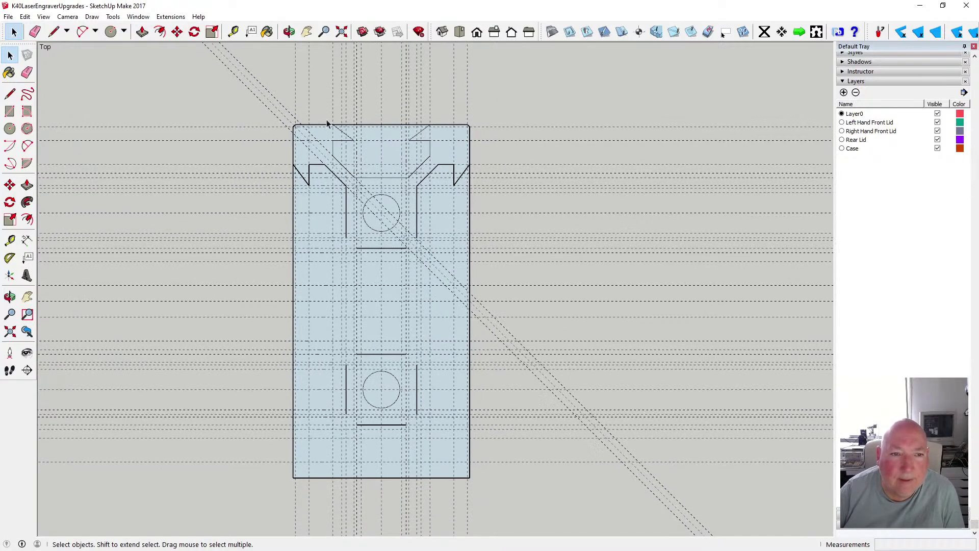
{"action": "left_click_drag", "start_coordinate": [284, 118], "coordinate": [483, 258]}
{"action": "scroll", "coordinate": [442, 200], "scroll_direction": "up", "scroll_amount": 3}
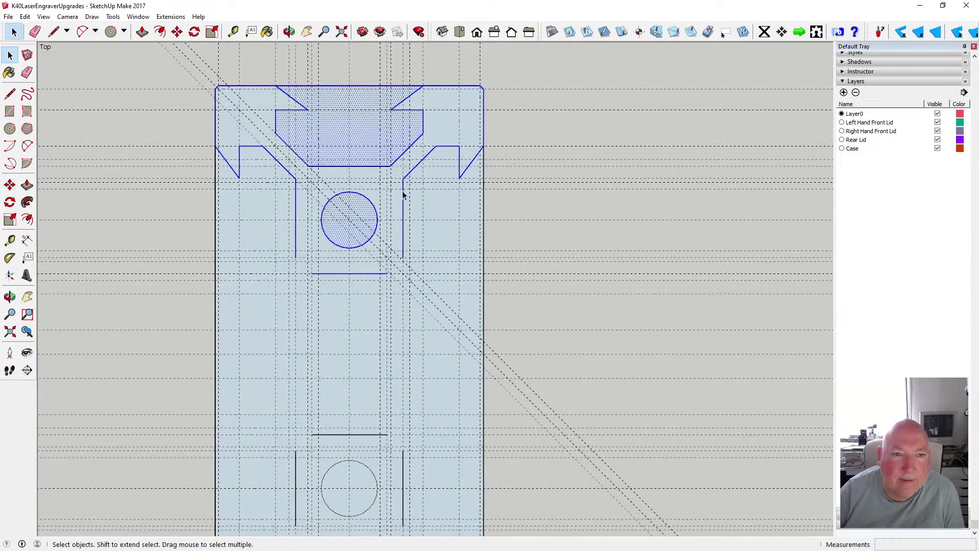
{"action": "left_click", "coordinate": [505, 68]}
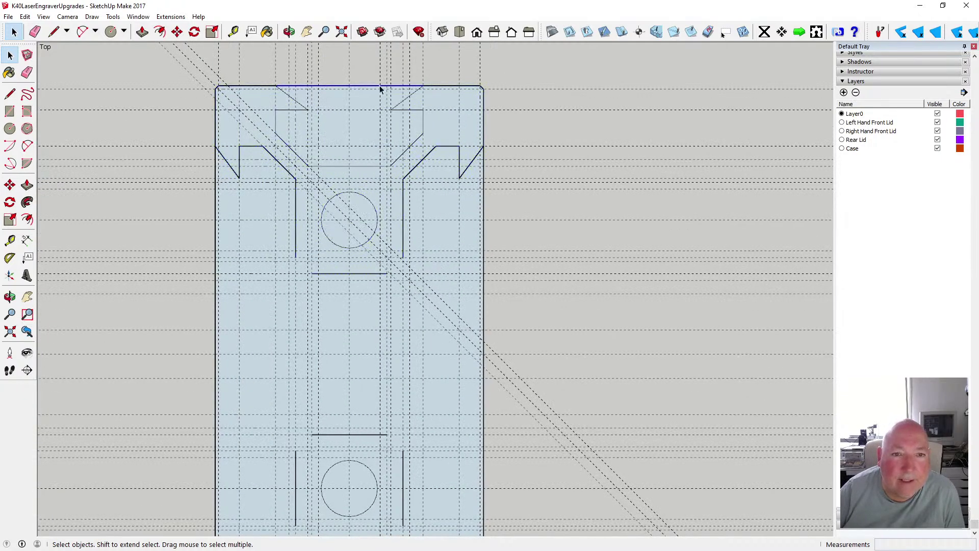
{"action": "key", "text": "Delete"}
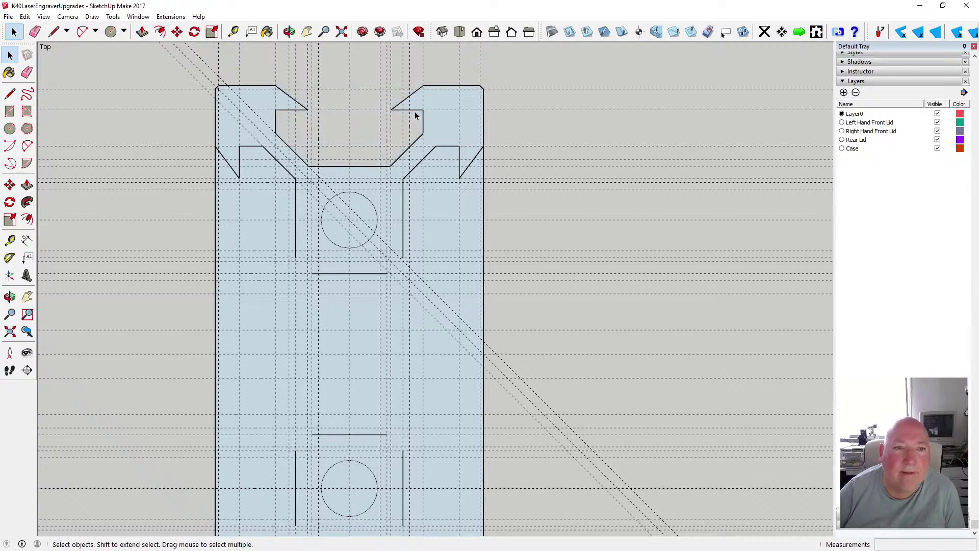
Copy the slotted outline at the plate's upper end and paste the copy in the empty space beside the plate
{"action": "scroll", "coordinate": [414, 113], "scroll_direction": "down", "scroll_amount": 1}
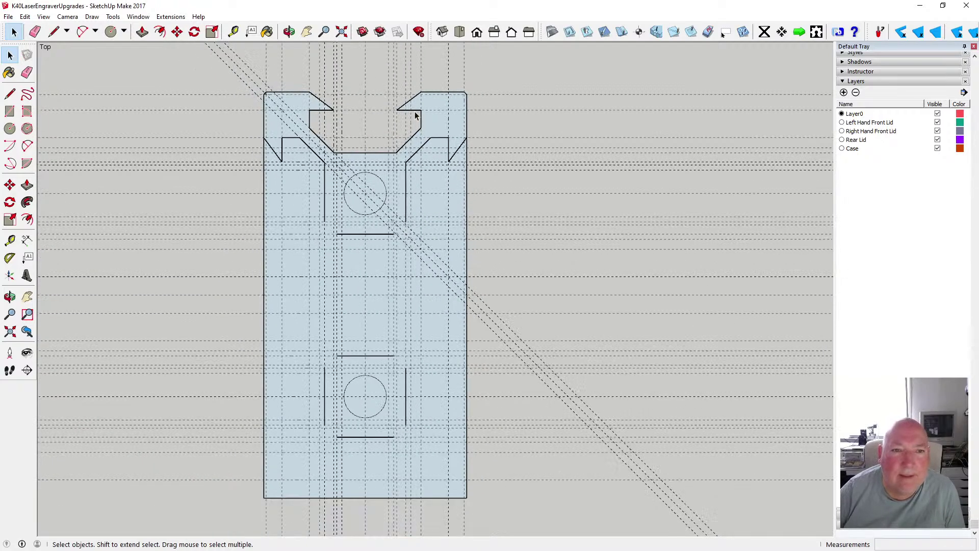
{"action": "scroll", "coordinate": [280, 141], "scroll_direction": "up", "scroll_amount": 2}
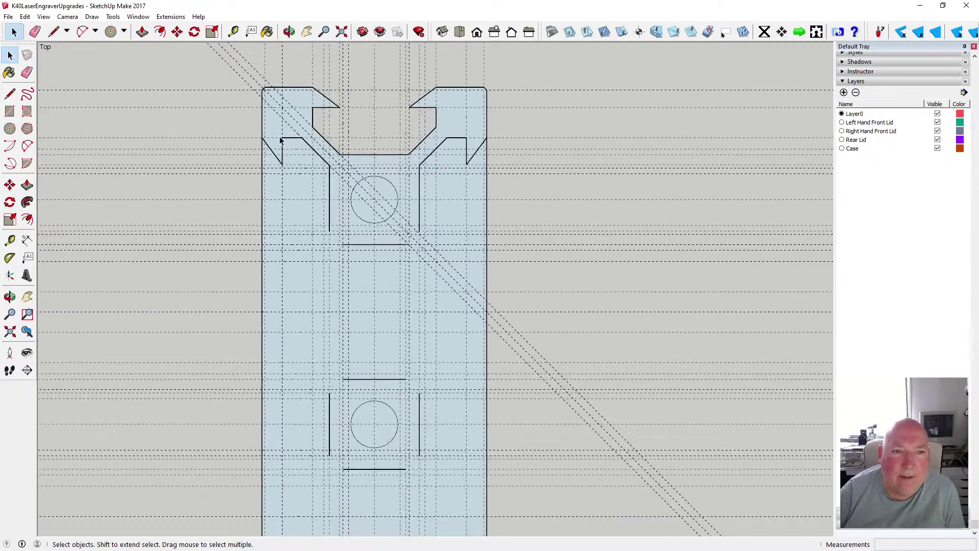
{"action": "scroll", "coordinate": [280, 142], "scroll_direction": "down", "scroll_amount": 1}
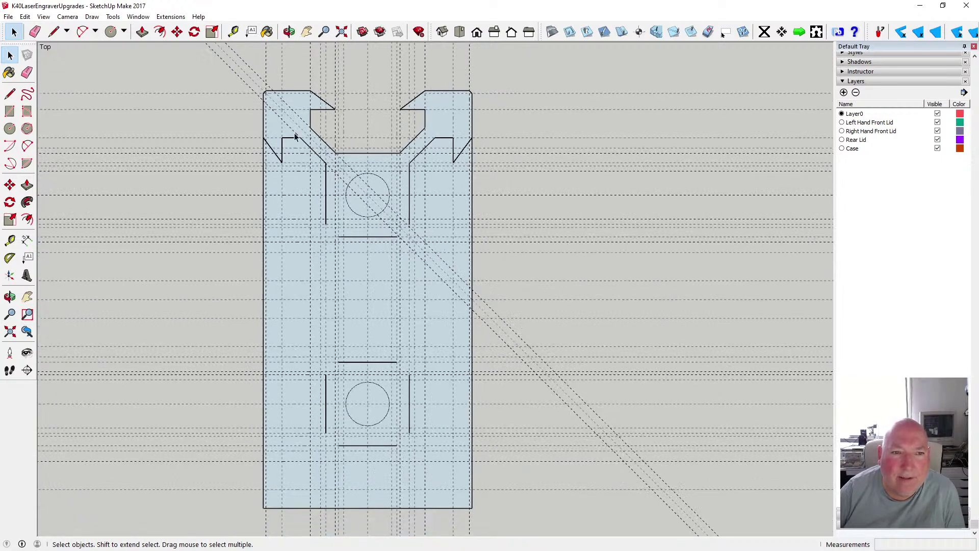
{"action": "mouse_move", "coordinate": [249, 74]}
{"action": "left_mouse_down"}
{"action": "mouse_move", "coordinate": [482, 154]}
{"action": "mouse_move", "coordinate": [491, 169]}
{"action": "left_mouse_up"}
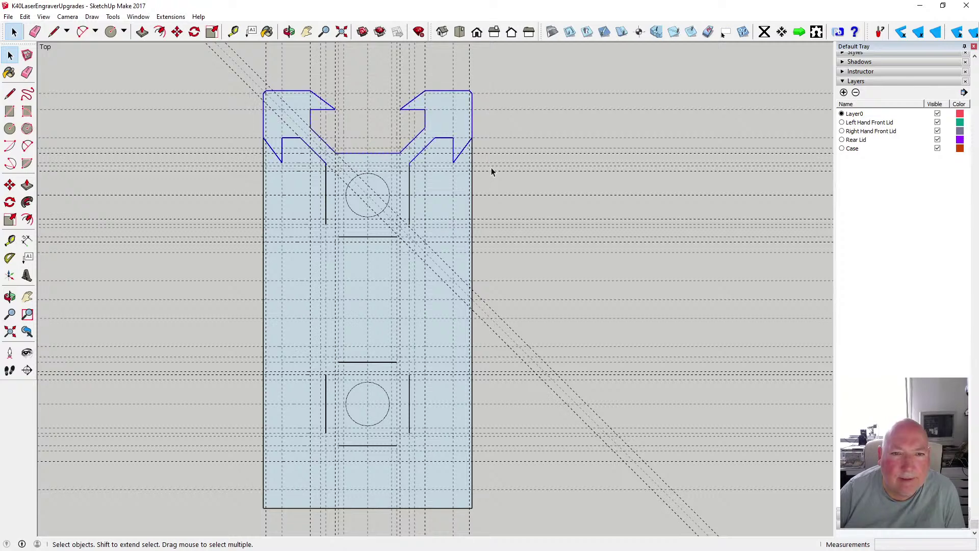
{"action": "left_click", "coordinate": [25, 16]}
{"action": "left_click", "coordinate": [31, 59]}
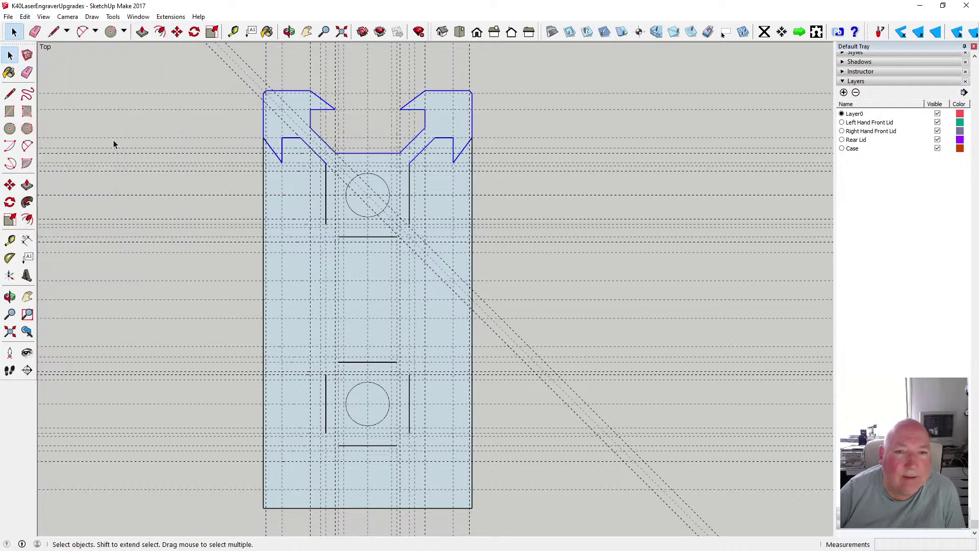
{"action": "scroll", "coordinate": [164, 246], "scroll_direction": "down", "scroll_amount": 2}
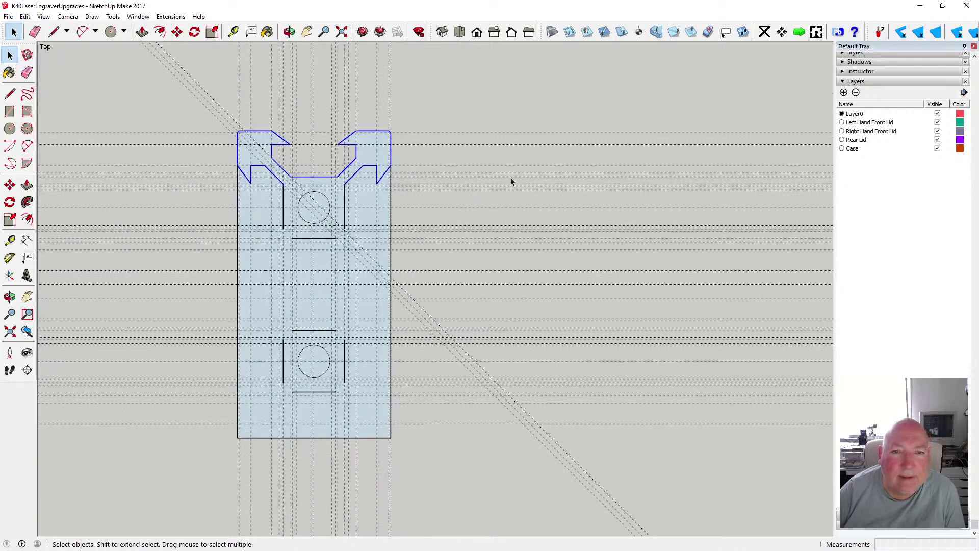
{"action": "right_click", "coordinate": [485, 164]}
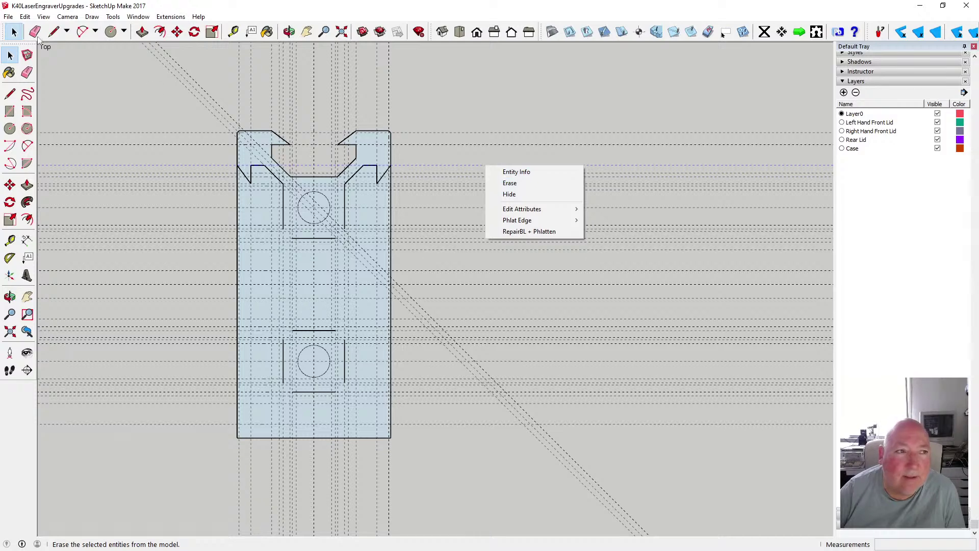
{"action": "left_click", "coordinate": [25, 17]}
{"action": "left_click", "coordinate": [51, 78]}
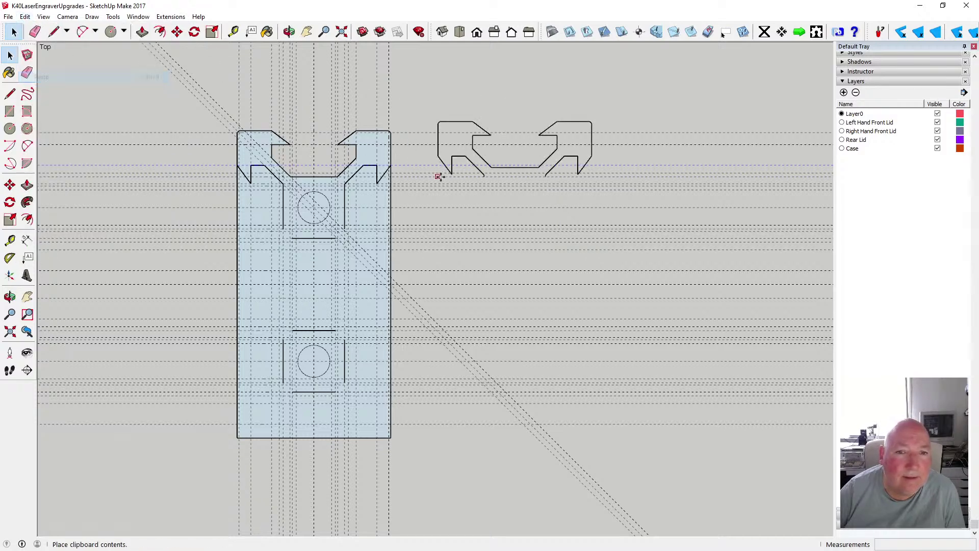
{"action": "left_click", "coordinate": [481, 238]}
Select the whole pasted outline and flip it along the green direction
{"action": "key", "text": "m"}
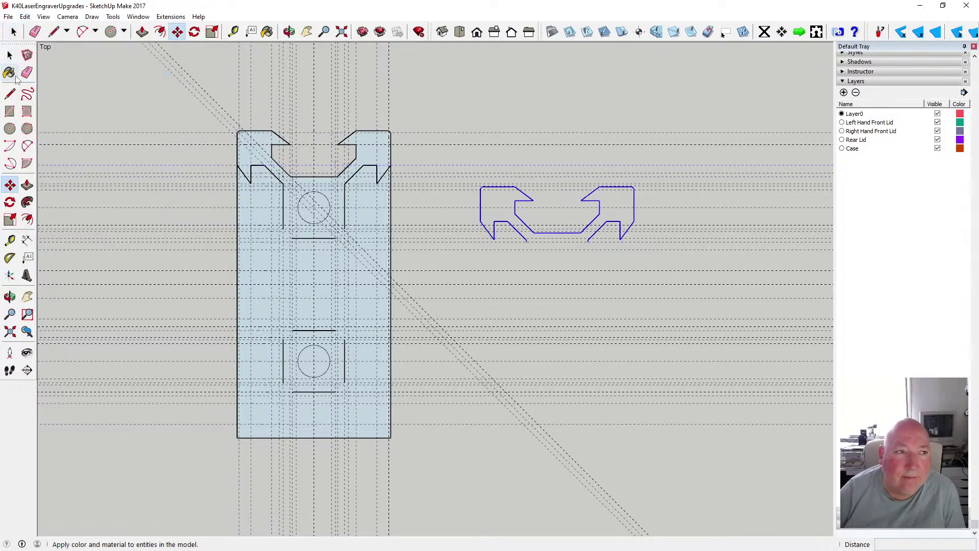
{"action": "left_click", "coordinate": [9, 56]}
{"action": "right_click", "coordinate": [483, 210]}
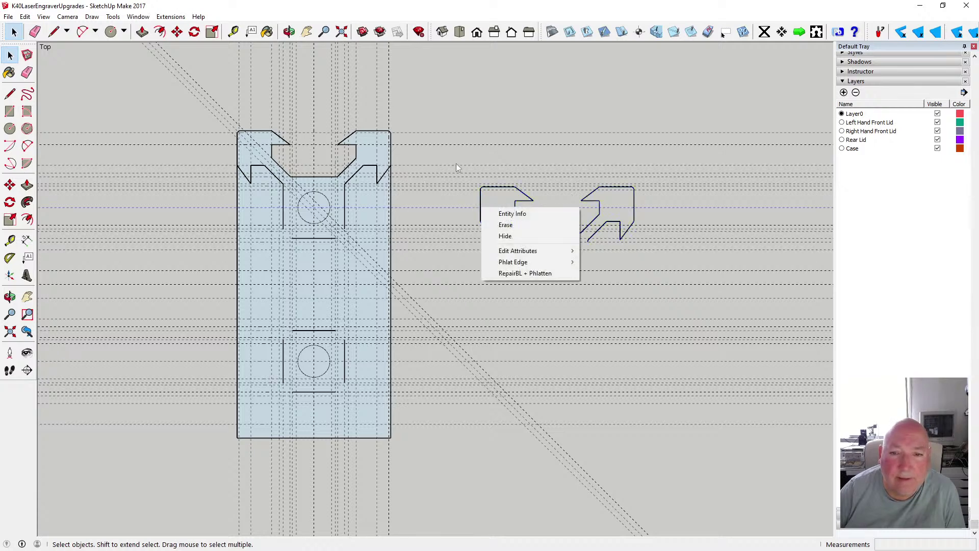
{"action": "left_click_drag", "start_coordinate": [456, 164], "coordinate": [657, 266]}
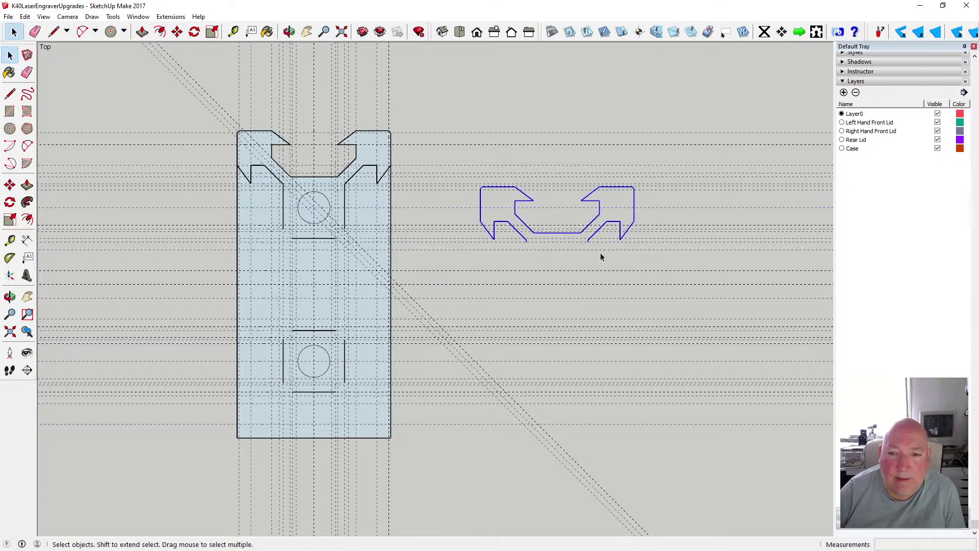
{"action": "right_click", "coordinate": [480, 224]}
{"action": "mouse_move", "coordinate": [586, 345]}
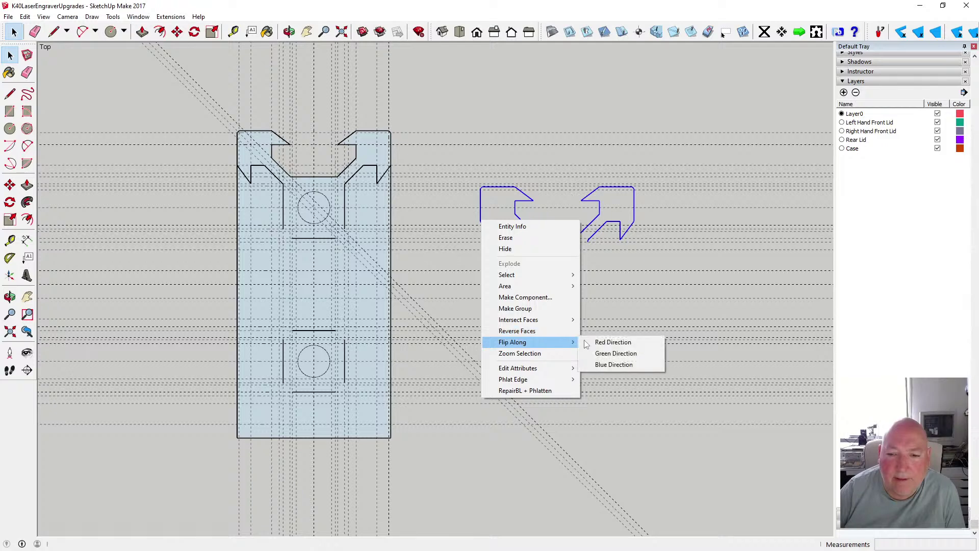
{"action": "left_click", "coordinate": [624, 356]}
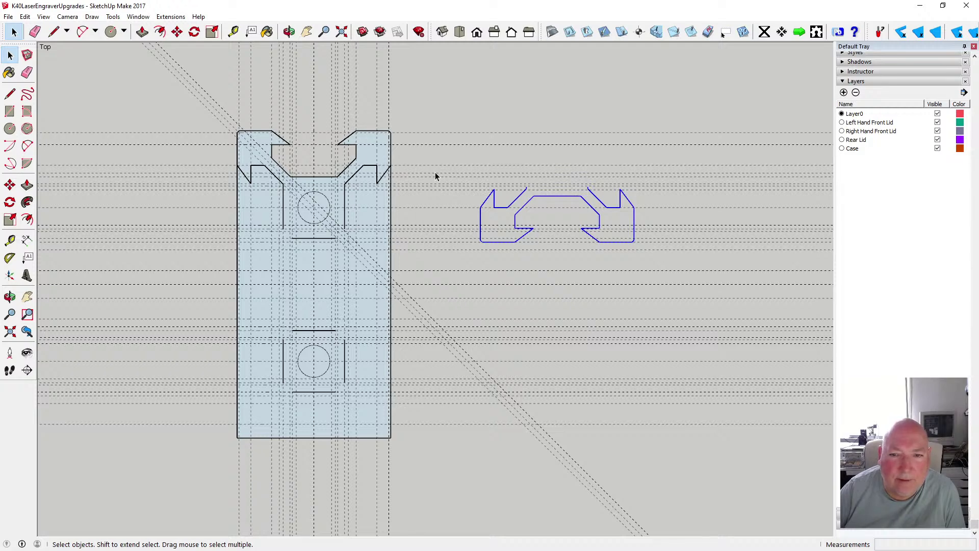
Move the flipped outline onto the plate, seating its right inner stub endpoint on the lower end of the vertical line right of the upper circle
{"action": "left_click", "coordinate": [177, 32]}
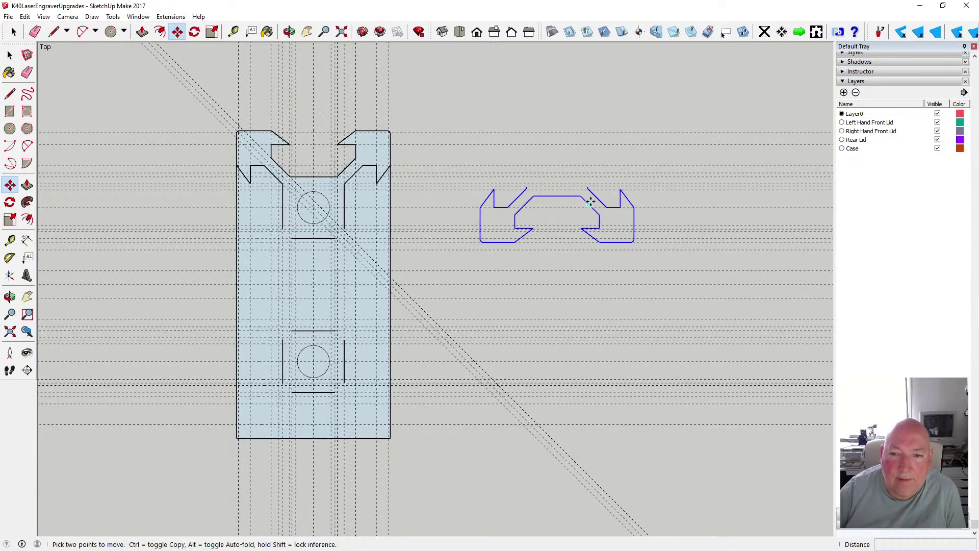
{"action": "scroll", "coordinate": [592, 191], "scroll_direction": "up", "scroll_amount": 1}
{"action": "scroll", "coordinate": [593, 195], "scroll_direction": "up", "scroll_amount": 3}
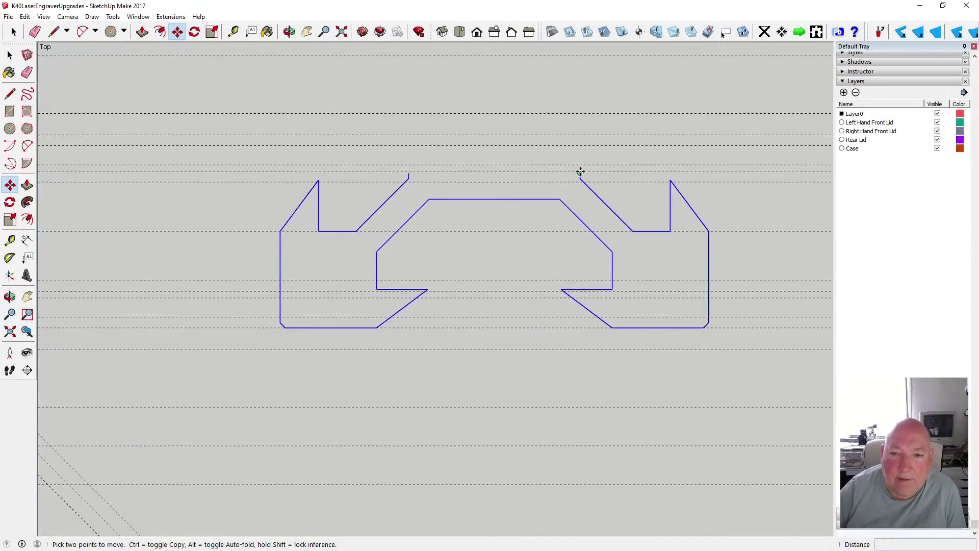
{"action": "left_click", "coordinate": [580, 171]}
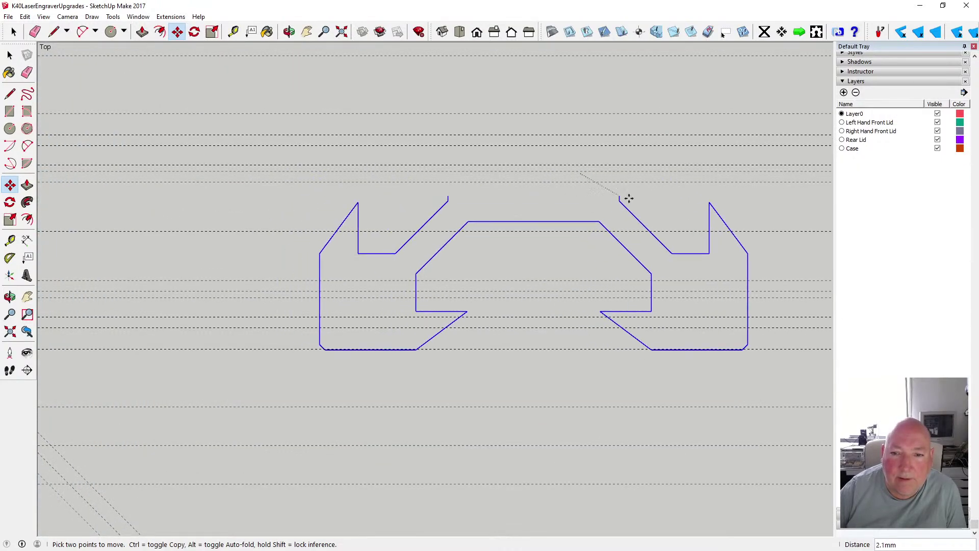
{"action": "scroll", "coordinate": [632, 215], "scroll_direction": "down", "scroll_amount": 5}
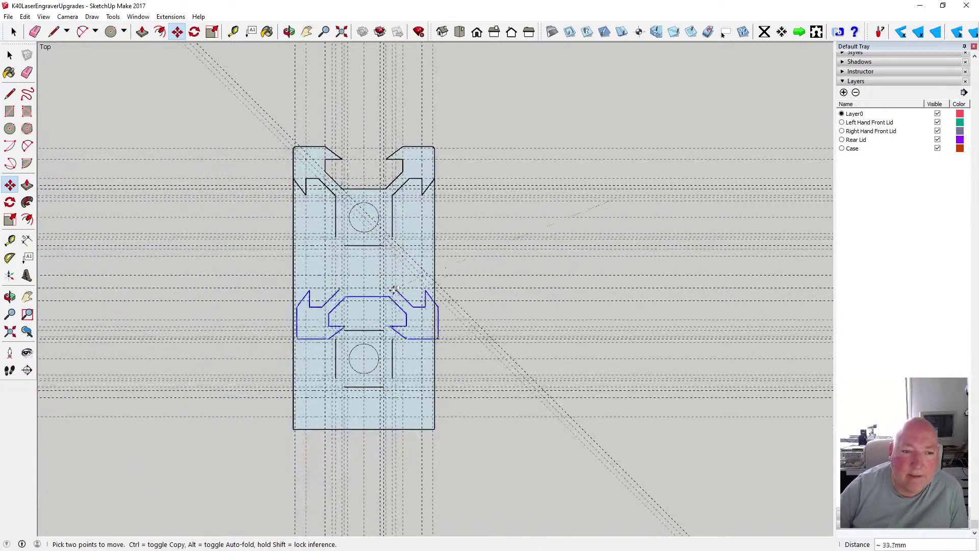
{"action": "scroll", "coordinate": [396, 256], "scroll_direction": "up", "scroll_amount": 3}
{"action": "scroll", "coordinate": [396, 256], "scroll_direction": "up", "scroll_amount": 3}
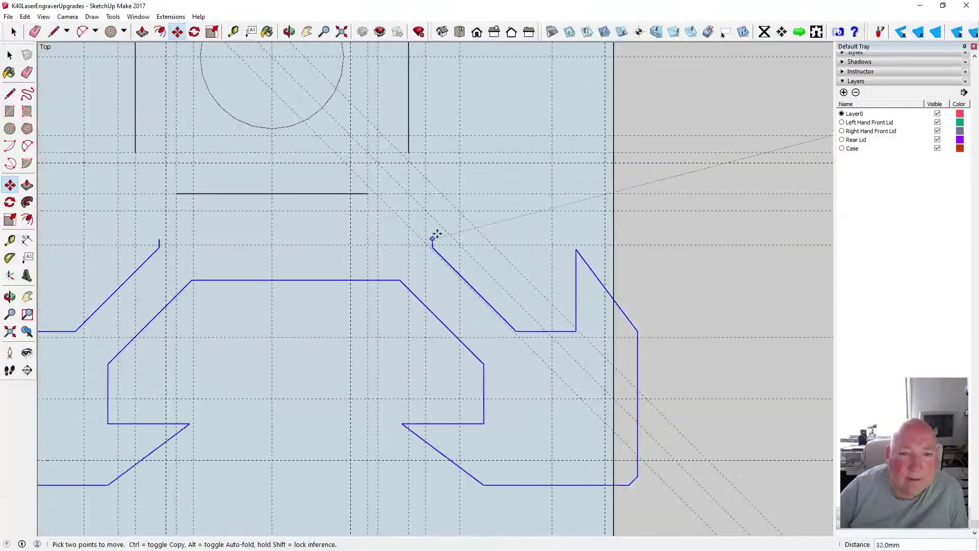
{"action": "left_click", "coordinate": [409, 153]}
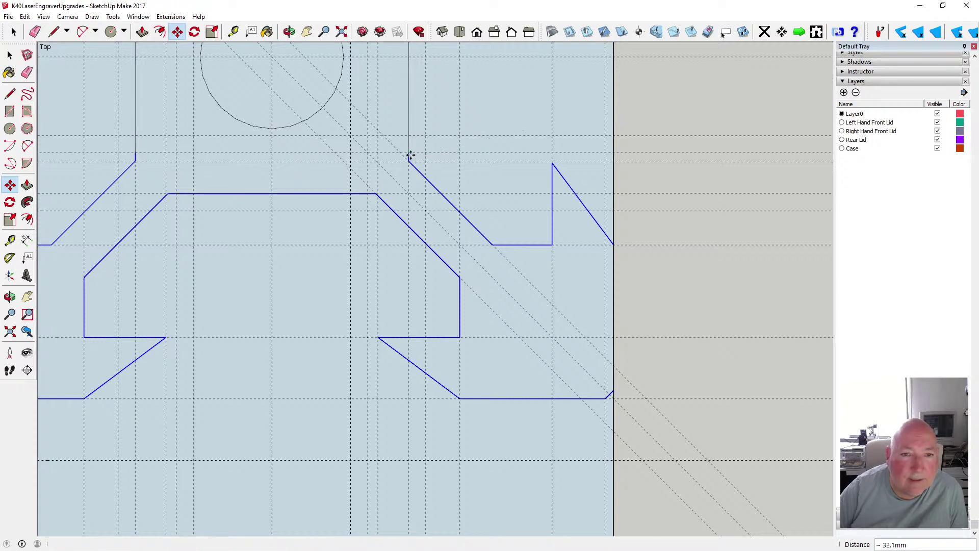
Delete the plate's left and right edge segments beside the upper circle to open both side slots
{"action": "scroll", "coordinate": [432, 294], "scroll_direction": "down", "scroll_amount": 4}
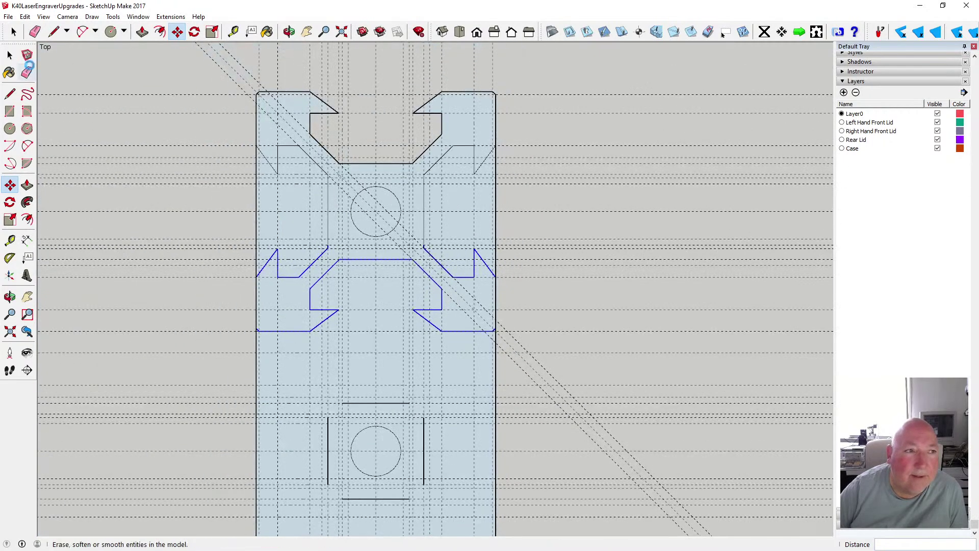
{"action": "left_click", "coordinate": [10, 55]}
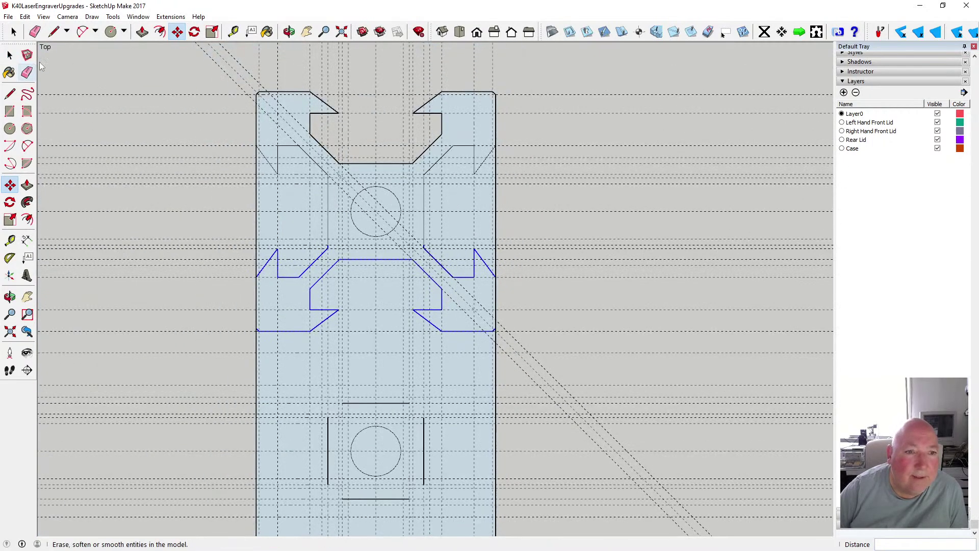
{"action": "left_click", "coordinate": [255, 189]}
{"action": "key", "text": "Delete"}
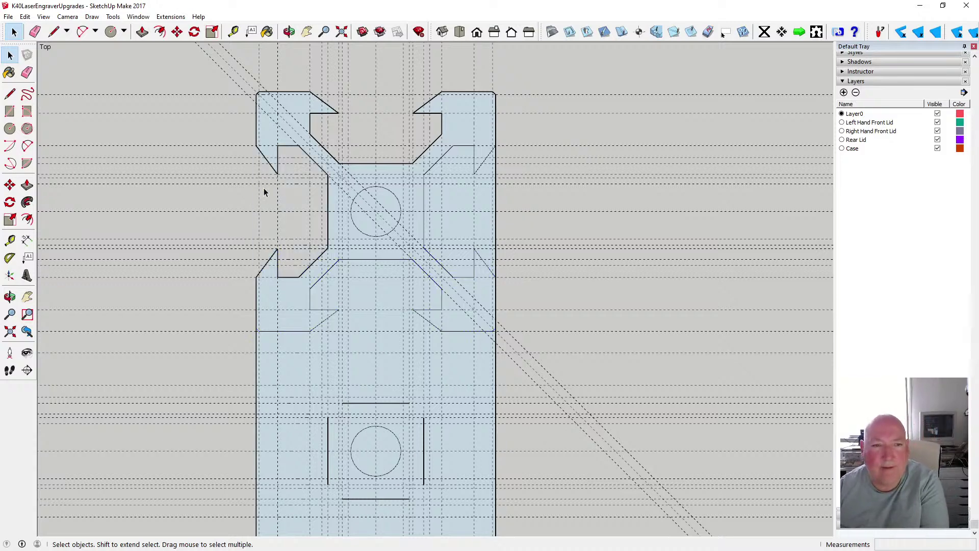
{"action": "left_click", "coordinate": [495, 191]}
{"action": "key", "text": "Delete"}
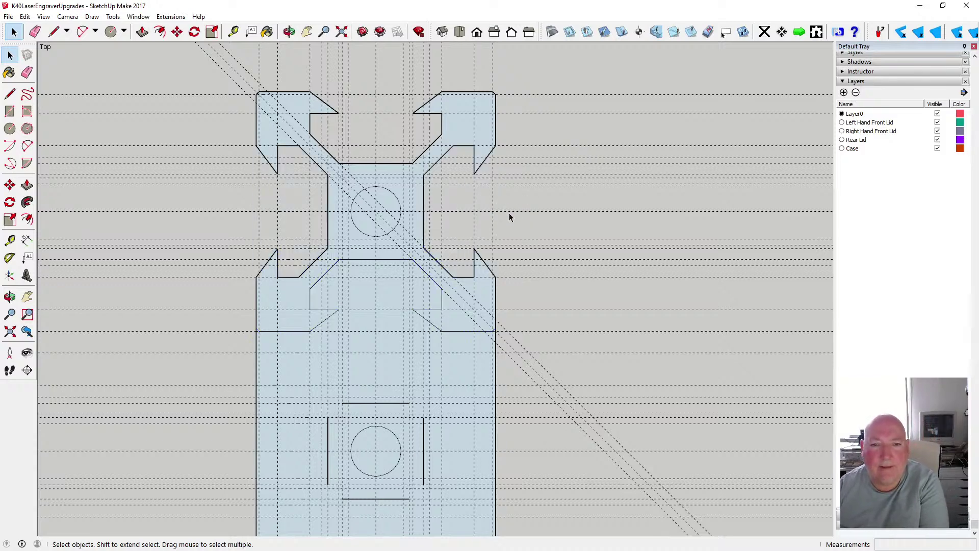
Delete the vertical and diagonal guide lines crossing the plate
{"action": "scroll", "coordinate": [382, 236], "scroll_direction": "down", "scroll_amount": 2}
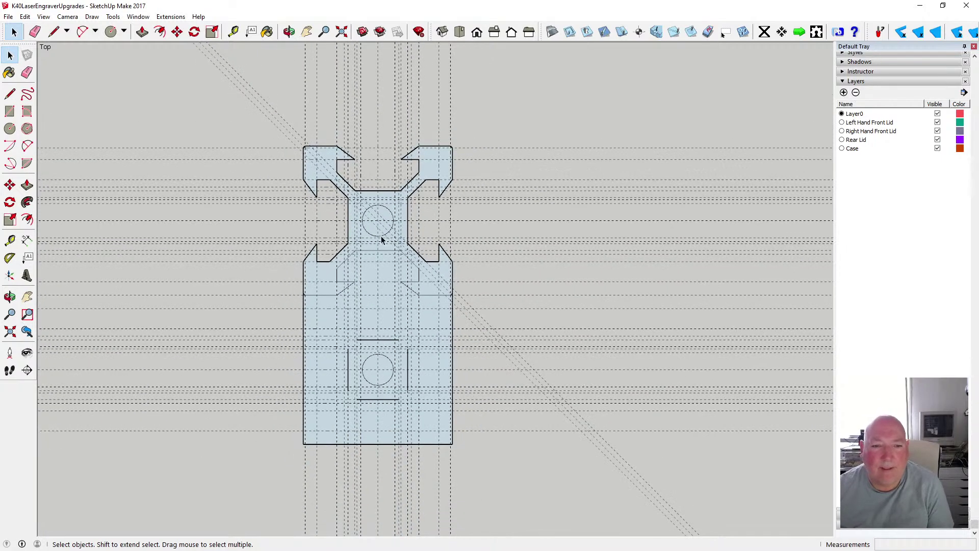
{"action": "scroll", "coordinate": [389, 236], "scroll_direction": "up", "scroll_amount": 1}
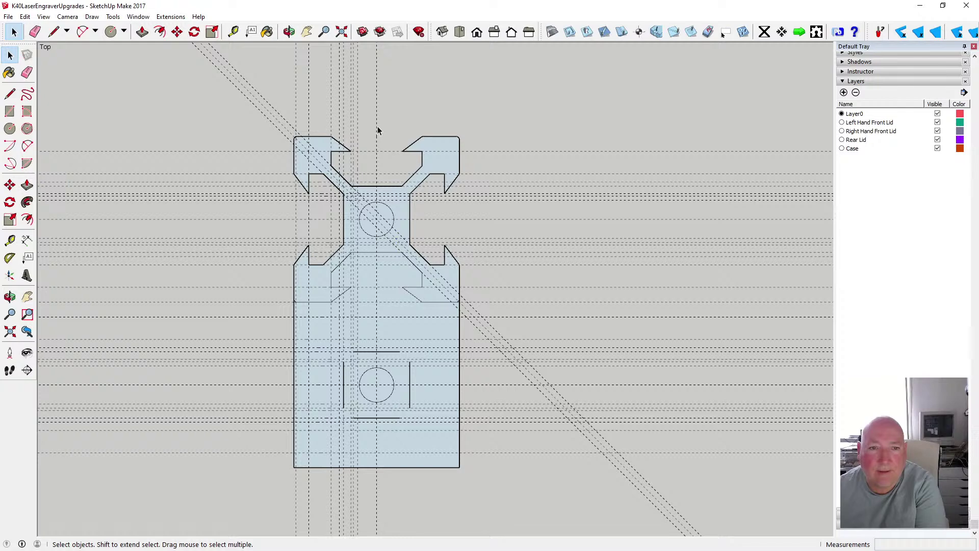
{"action": "key", "text": "Delete"}
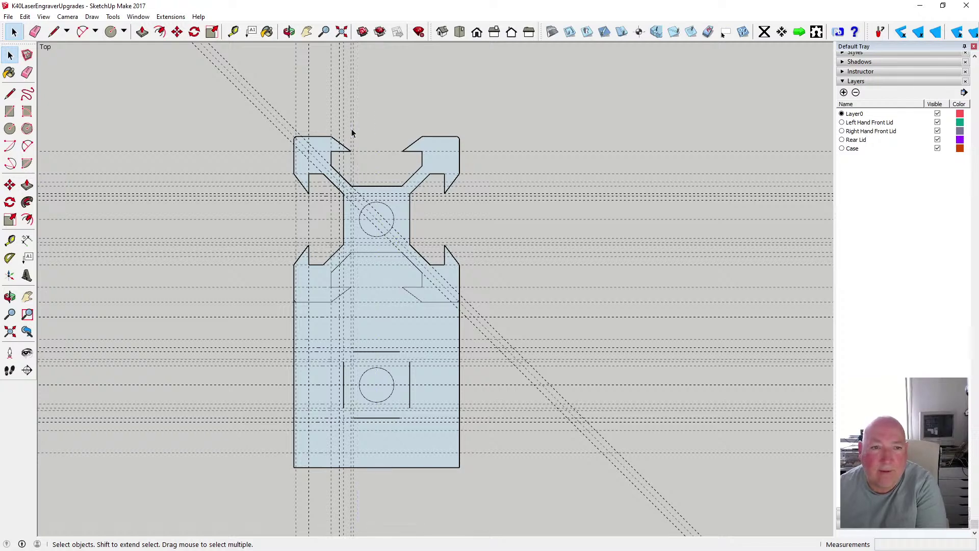
{"action": "left_click", "coordinate": [342, 129]}
{"action": "key", "text": "Delete"}
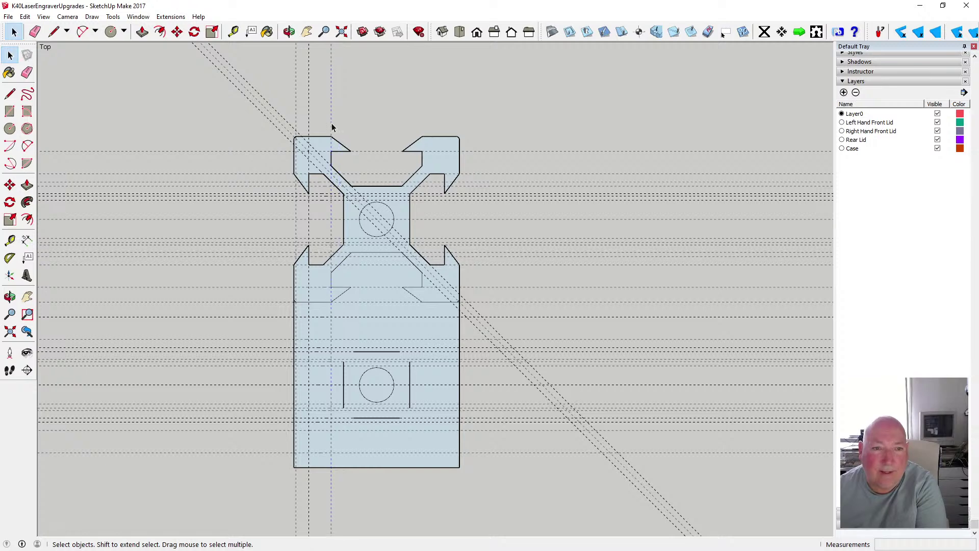
{"action": "left_click", "coordinate": [331, 128]}
{"action": "key", "text": "Delete"}
{"action": "left_click", "coordinate": [285, 131]}
{"action": "key", "text": "Delete"}
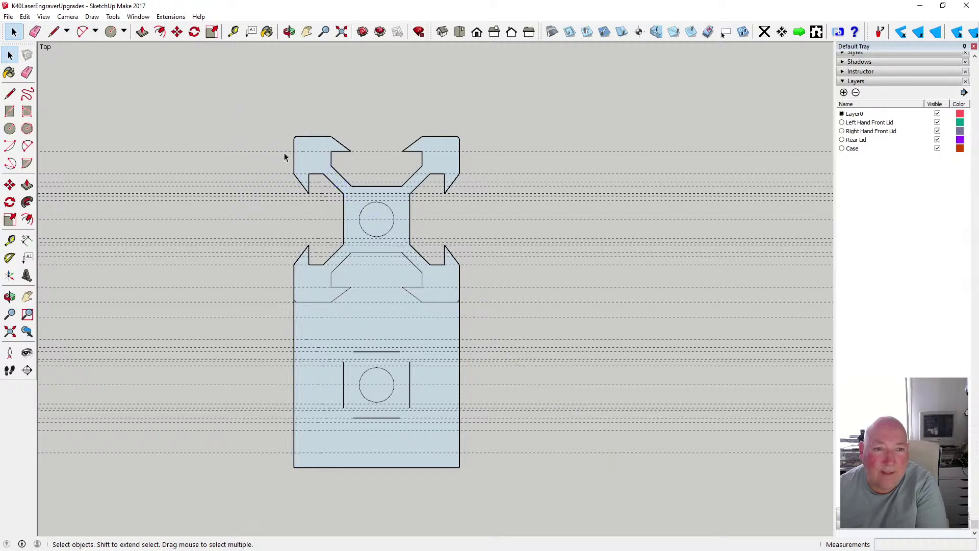
Delete the horizontal guide lines crossing the upper profile, from its top arms down to just below the upper circle
{"action": "key", "text": "Delete"}
{"action": "left_click", "coordinate": [281, 185]}
{"action": "key", "text": "Delete"}
{"action": "left_click", "coordinate": [284, 194]}
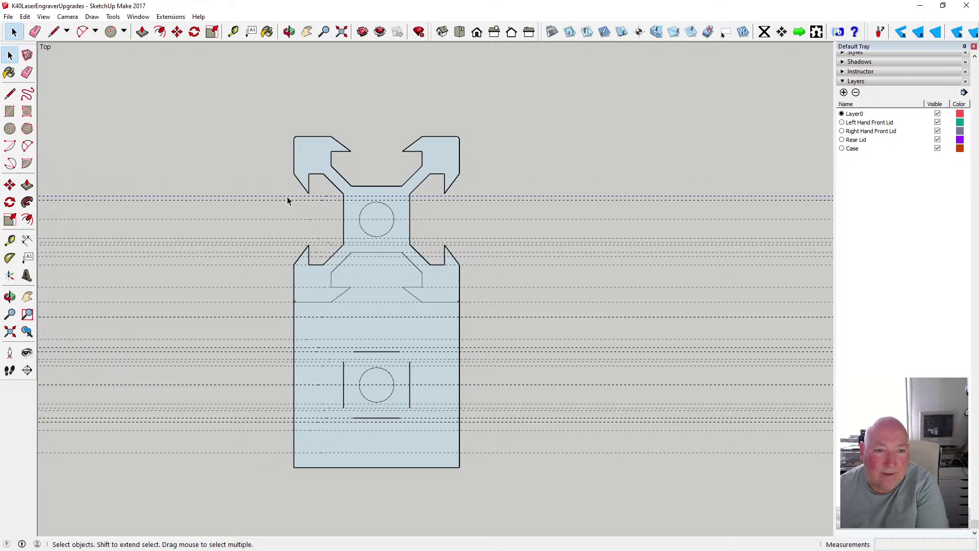
{"action": "key", "text": "Delete"}
{"action": "left_click", "coordinate": [288, 200]}
{"action": "key", "text": "Delete"}
{"action": "left_click", "coordinate": [290, 239]}
{"action": "key", "text": "Delete"}
{"action": "left_click", "coordinate": [290, 243]}
{"action": "key", "text": "Delete"}
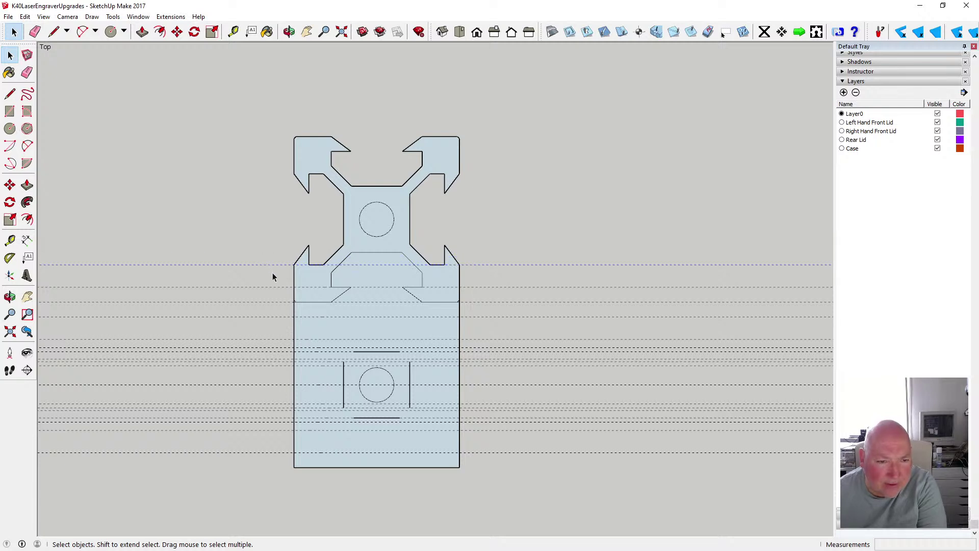
Delete the remaining horizontal guide lines across the upper profile's lower arms and the lower half of the plate
{"action": "key", "text": "Delete"}
{"action": "left_click", "coordinate": [273, 302]}
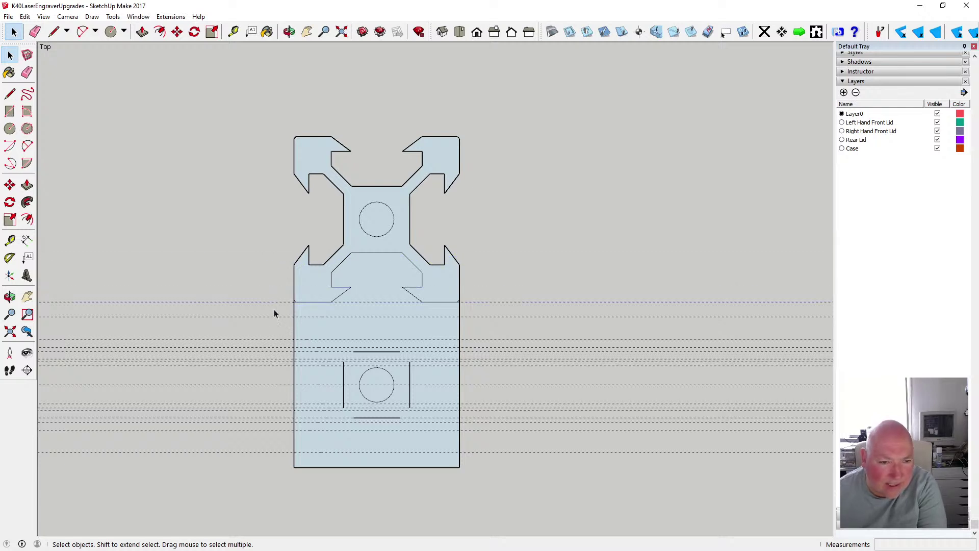
{"action": "left_click", "coordinate": [273, 316]}
{"action": "key", "text": "Delete"}
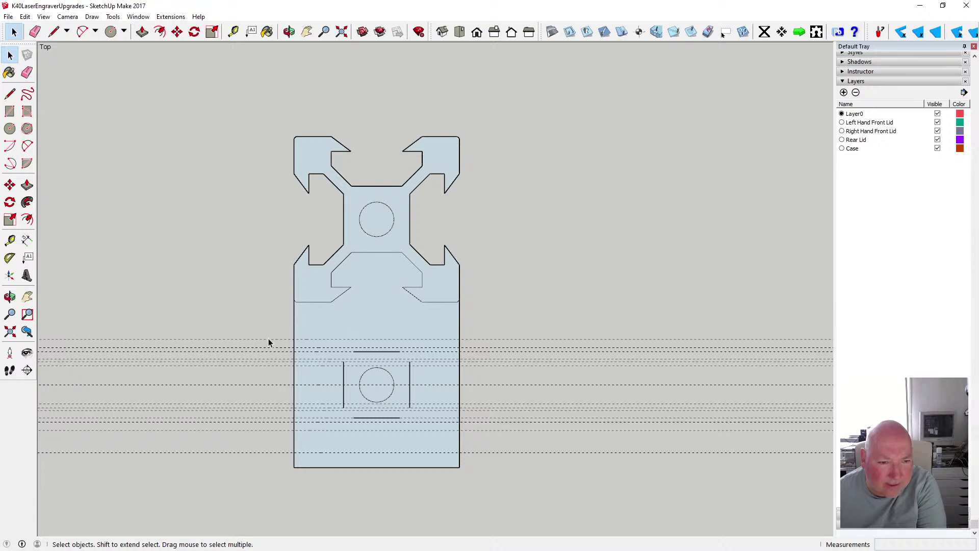
{"action": "left_click", "coordinate": [267, 348]}
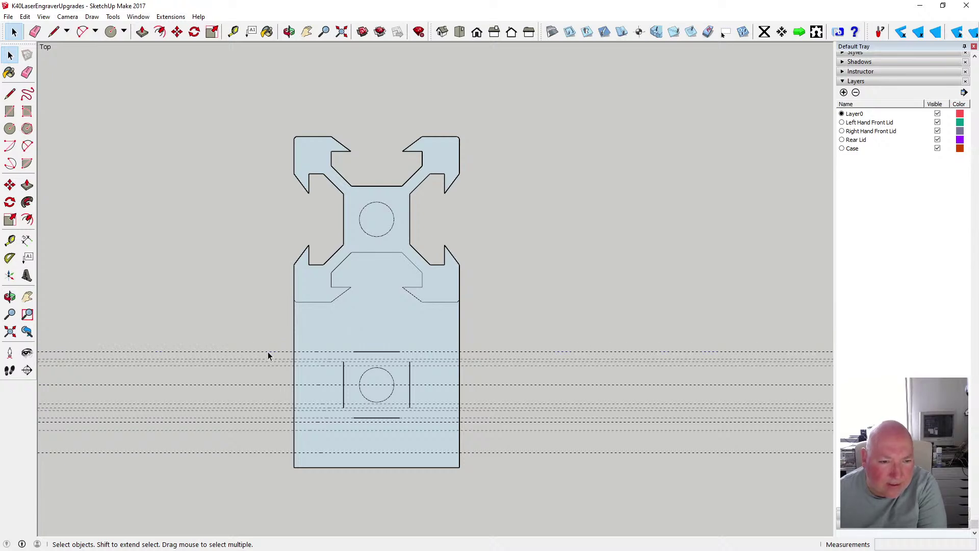
{"action": "left_click", "coordinate": [266, 386]}
{"action": "key", "text": "Delete"}
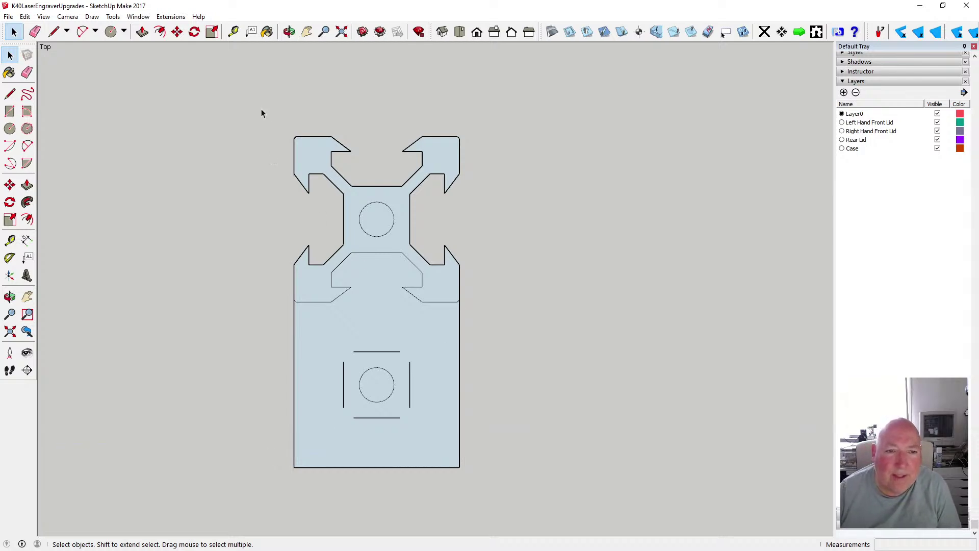
Copy the complete upper X-shaped profile with its circle and paste the copy beside the plate
{"action": "mouse_move", "coordinate": [261, 105]}
{"action": "left_mouse_down"}
{"action": "mouse_move", "coordinate": [521, 321]}
{"action": "mouse_move", "coordinate": [502, 313]}
{"action": "left_mouse_up"}
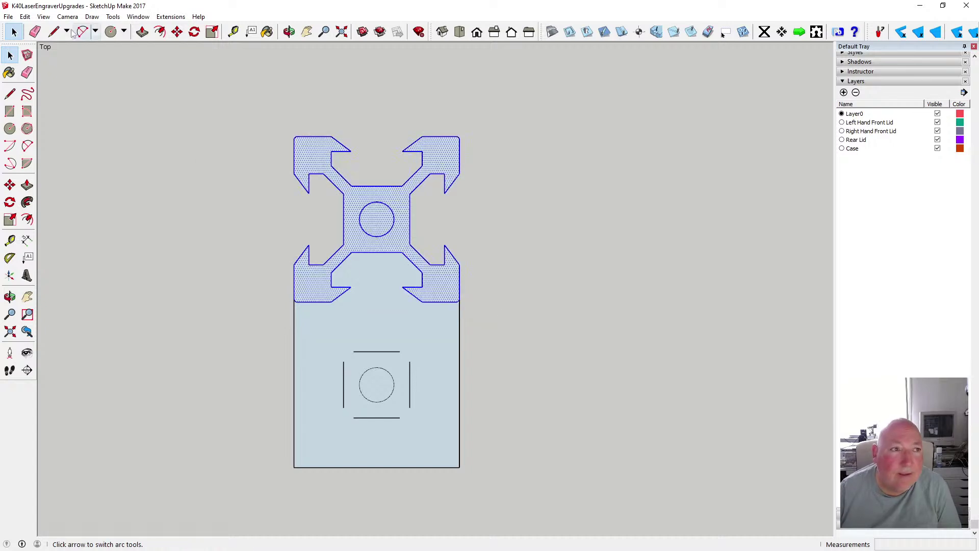
{"action": "left_click", "coordinate": [25, 16]}
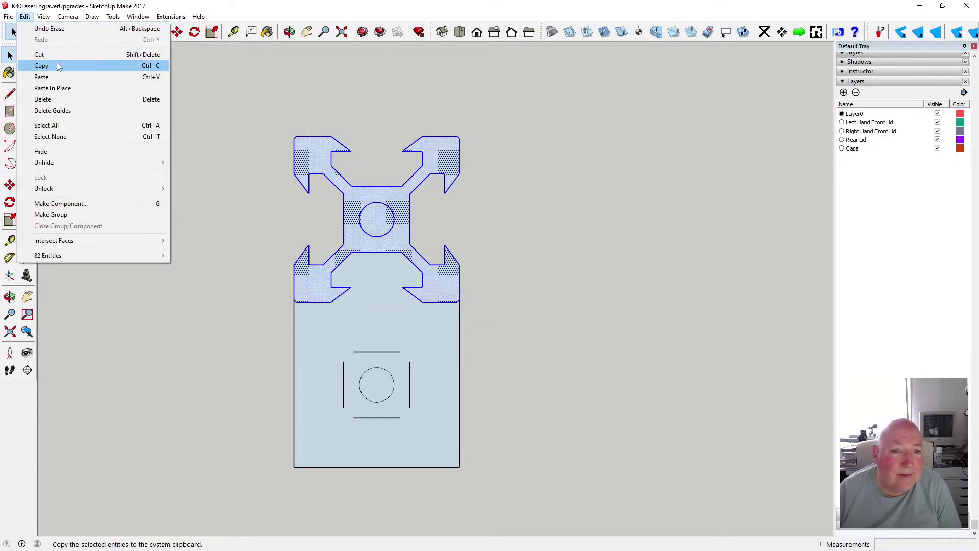
{"action": "left_click", "coordinate": [58, 65]}
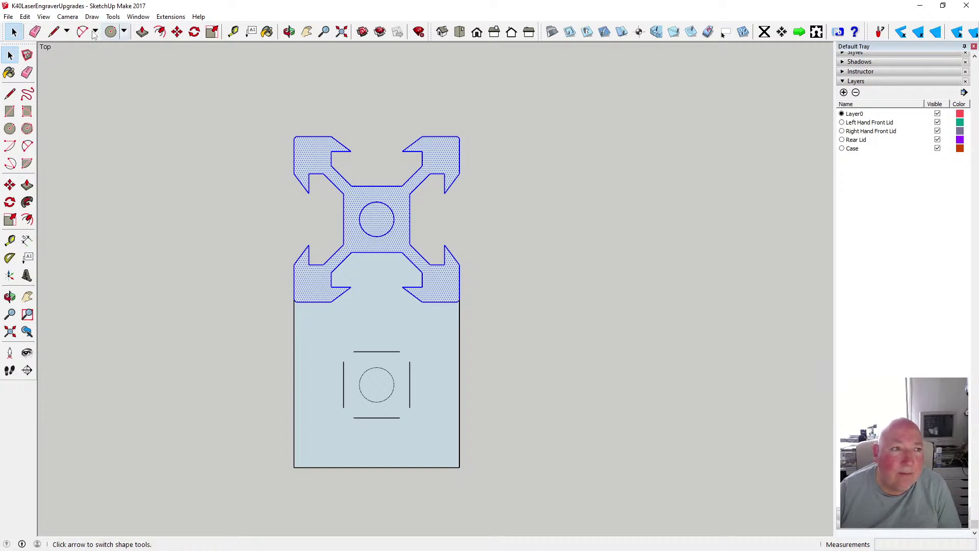
{"action": "left_click", "coordinate": [24, 16]}
{"action": "left_click", "coordinate": [77, 77]}
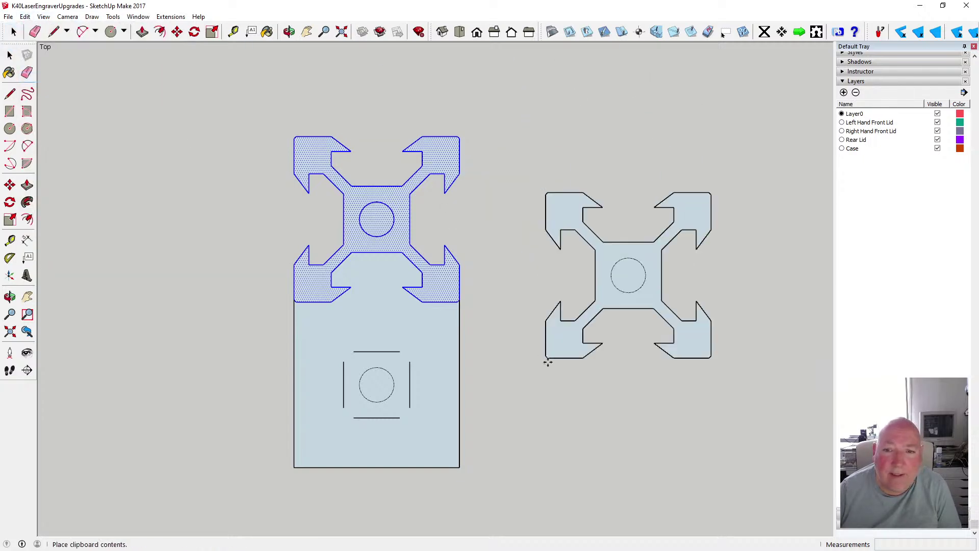
{"action": "left_click", "coordinate": [536, 385]}
Move the pasted profile onto the lower half of the plate, placing its circle's centre on the lower circle's centre
{"action": "key", "text": "m"}
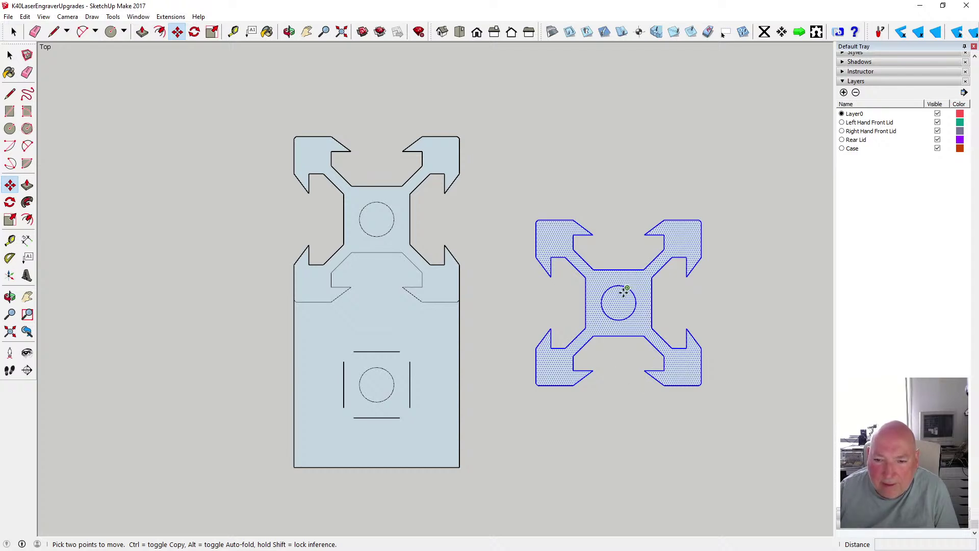
{"action": "left_click", "coordinate": [619, 301]}
{"action": "scroll", "coordinate": [586, 332], "scroll_direction": "down", "scroll_amount": 2}
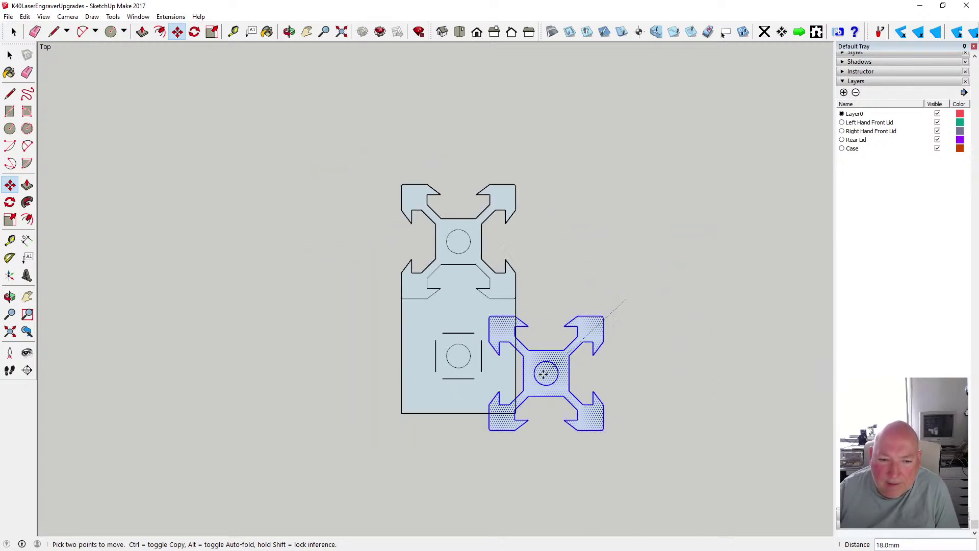
{"action": "scroll", "coordinate": [462, 365], "scroll_direction": "up", "scroll_amount": 2}
{"action": "scroll", "coordinate": [461, 365], "scroll_direction": "up", "scroll_amount": 6}
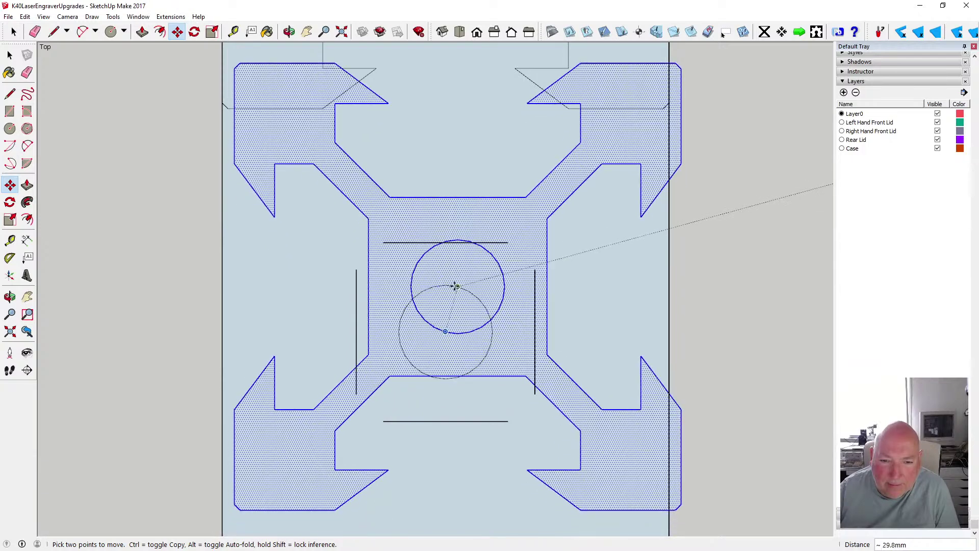
{"action": "left_click", "coordinate": [443, 333]}
{"action": "scroll", "coordinate": [443, 331], "scroll_direction": "down", "scroll_amount": 3}
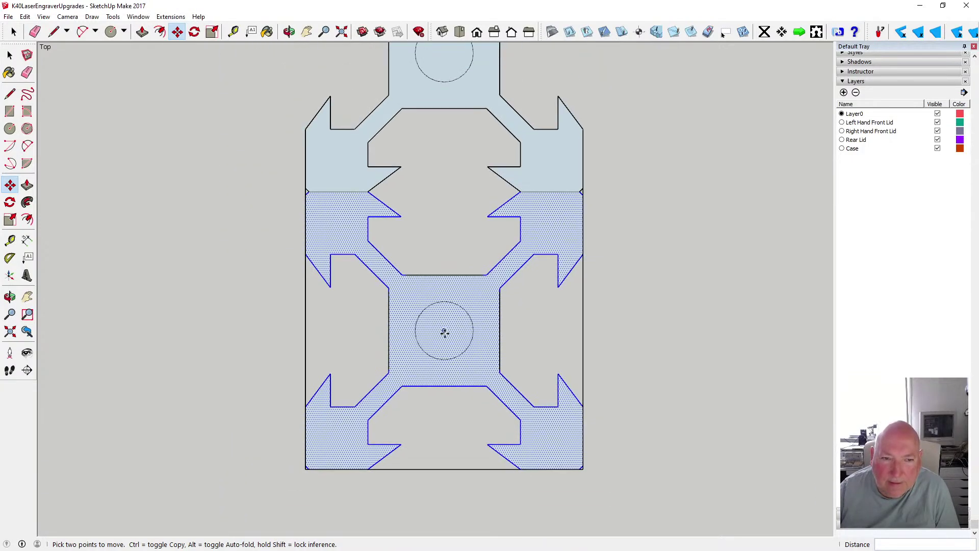
Delete the plate's left and right edge segments beside the lower circle to open both side slots
{"action": "left_click", "coordinate": [10, 54]}
{"action": "left_click", "coordinate": [249, 232]}
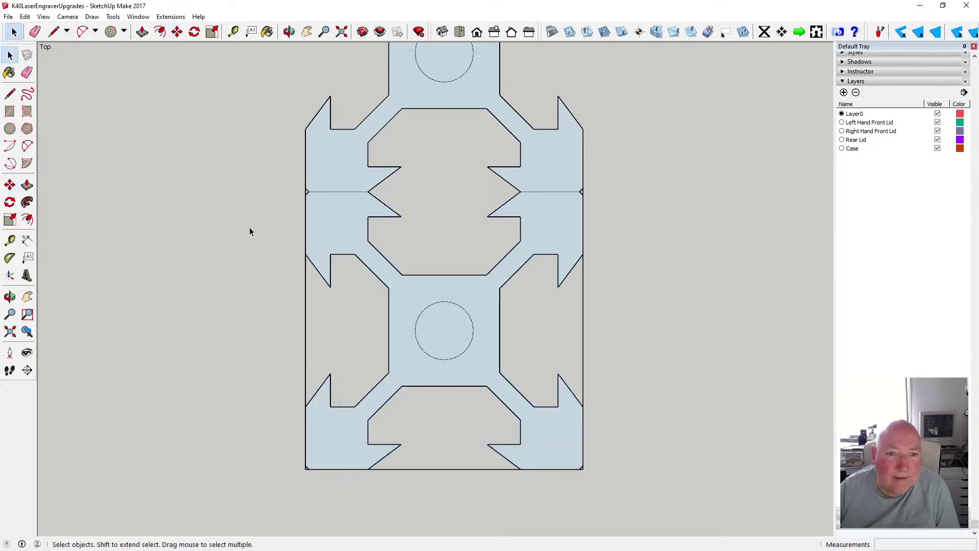
{"action": "left_click", "coordinate": [306, 346]}
{"action": "key", "text": "Delete"}
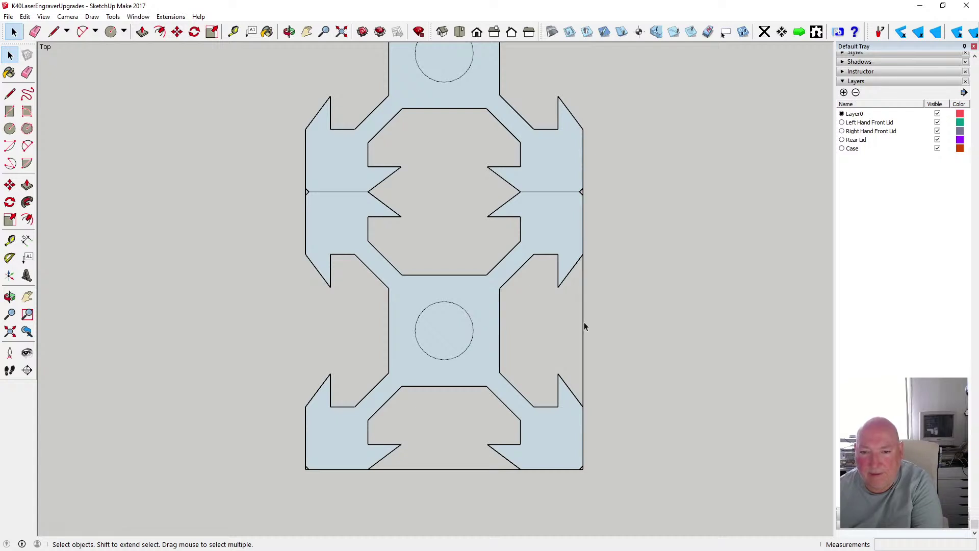
{"action": "left_click", "coordinate": [583, 322]}
{"action": "key", "text": "Delete"}
{"action": "scroll", "coordinate": [504, 469], "scroll_direction": "down", "scroll_amount": 2}
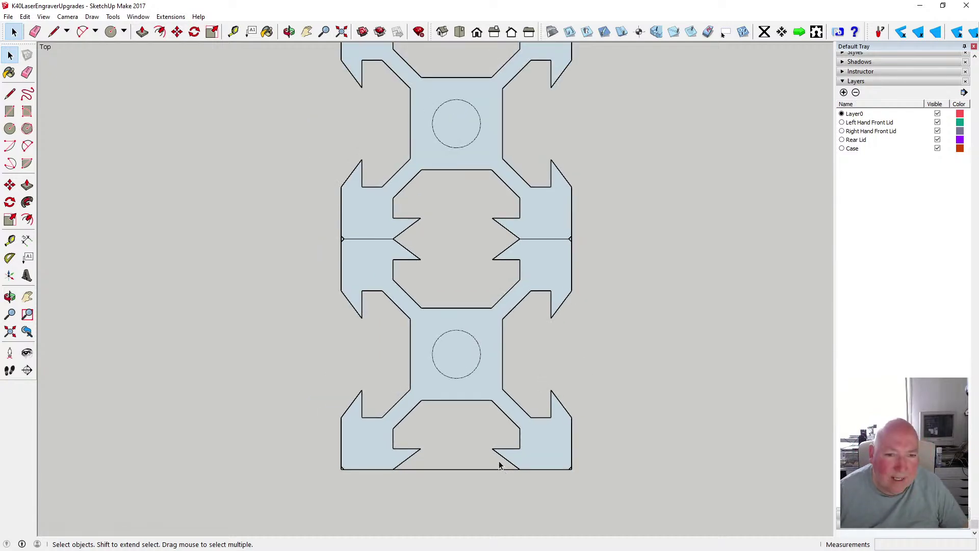
Delete the horizontal seam, the small notch lines and the straight outer edge at the left joint between the two profiles
{"action": "scroll", "coordinate": [349, 241], "scroll_direction": "up", "scroll_amount": 5}
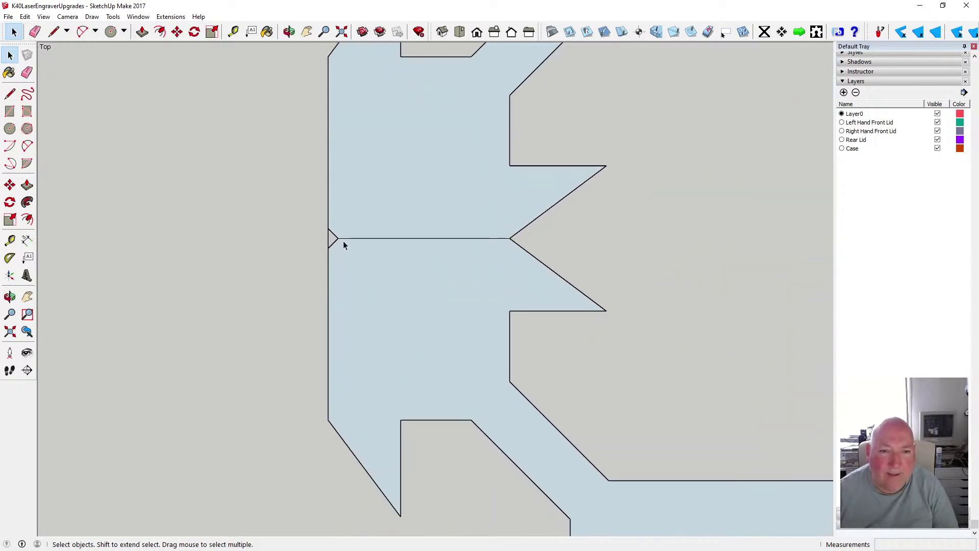
{"action": "left_click", "coordinate": [343, 238]}
{"action": "key", "text": "Delete"}
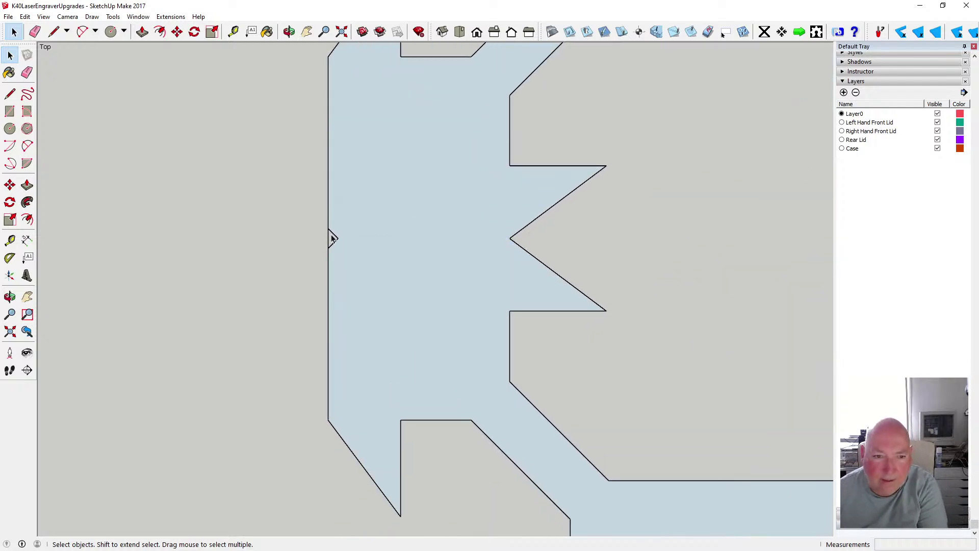
{"action": "key", "text": "Delete"}
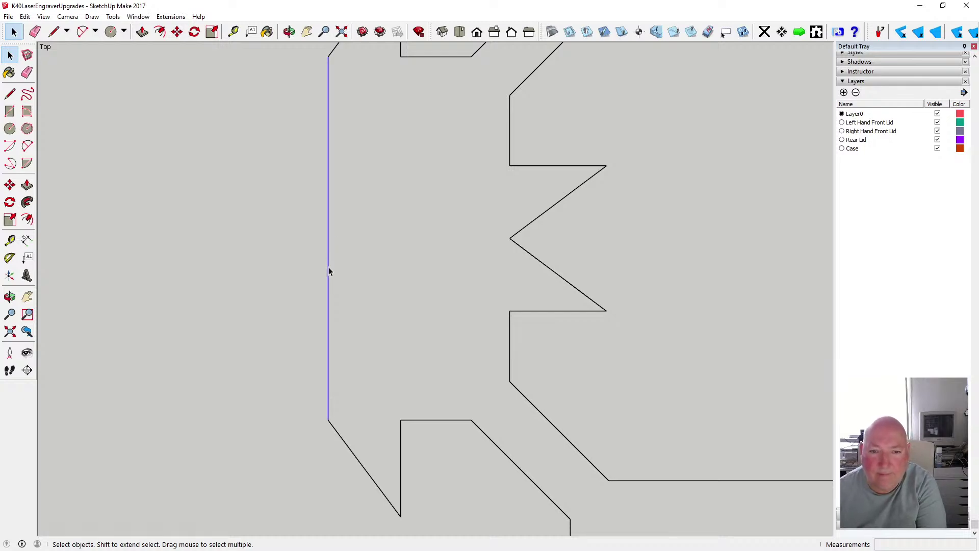
{"action": "key", "text": "Delete"}
{"action": "key", "text": "l"}
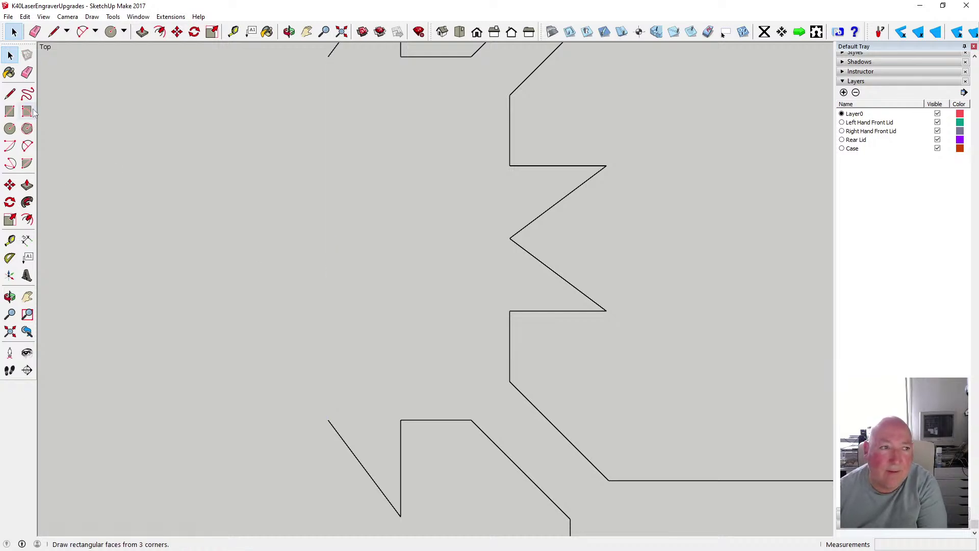
Draw a vertical line closing the open gap on the left side of the extrusion profile's middle section
{"action": "left_click", "coordinate": [328, 57]}
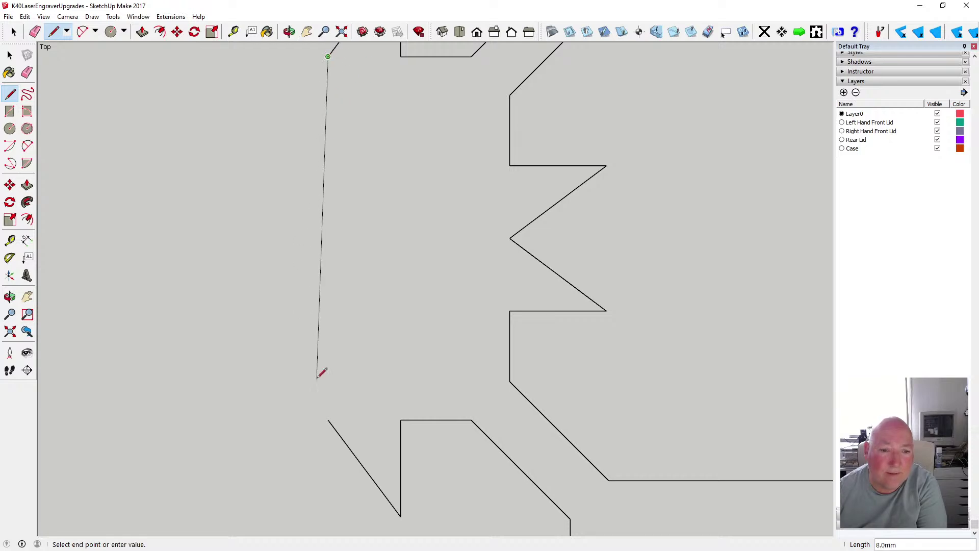
{"action": "left_click", "coordinate": [329, 419]}
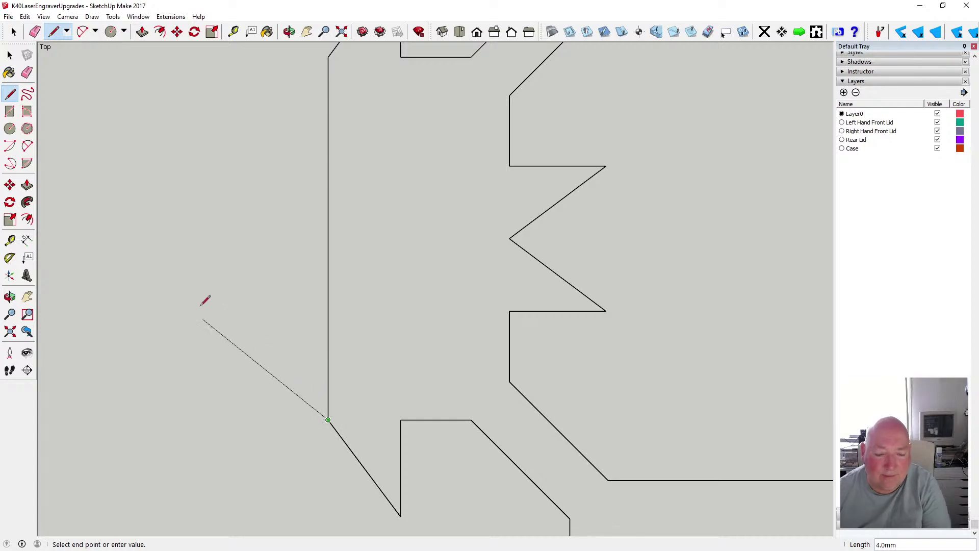
{"action": "key", "text": "Escape"}
{"action": "key", "text": "o"}
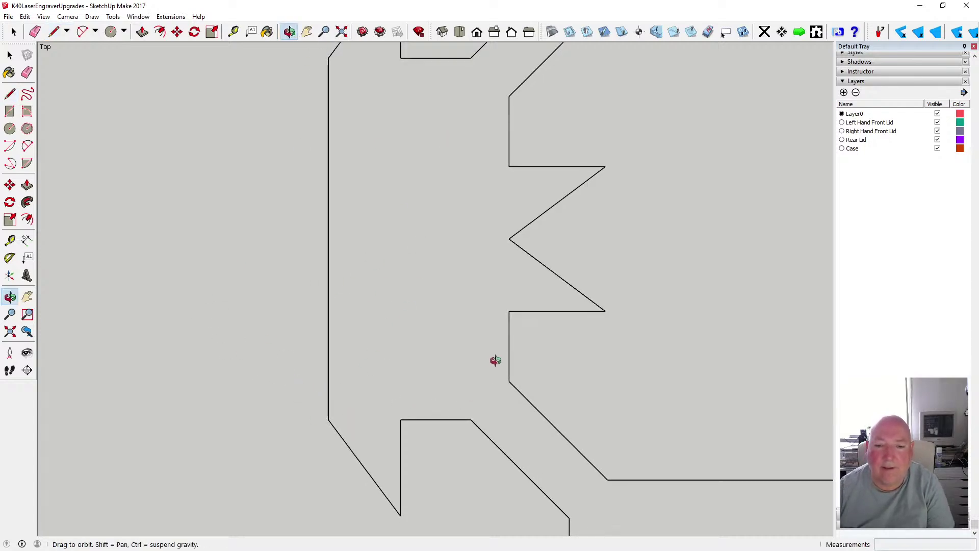
{"action": "scroll", "coordinate": [508, 331], "scroll_direction": "down", "scroll_amount": 5}
{"action": "scroll", "coordinate": [508, 330], "scroll_direction": "down", "scroll_amount": 2}
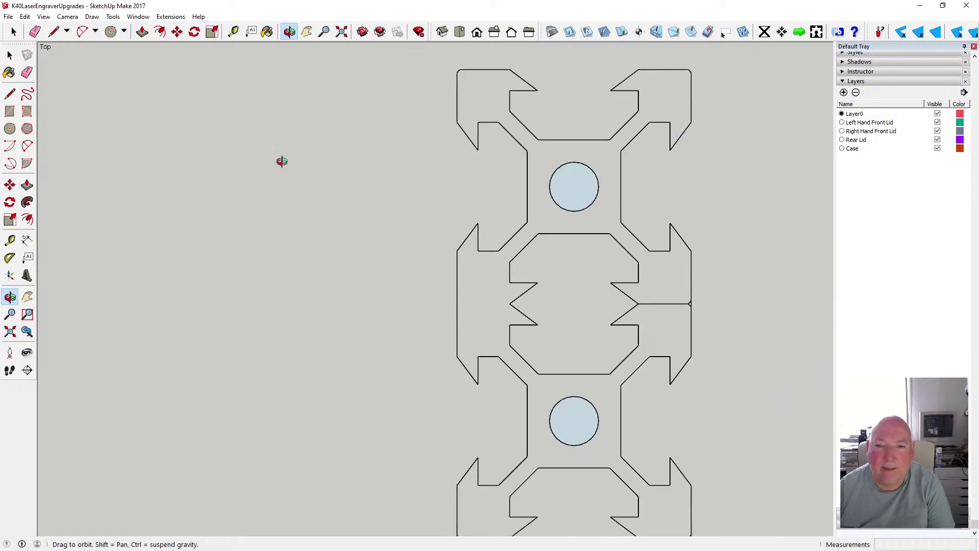
Undo the drawn line and the preceding erasures until the filled profile and its small left-side notch are restored
{"action": "left_click", "coordinate": [25, 16]}
{"action": "left_click", "coordinate": [30, 29]}
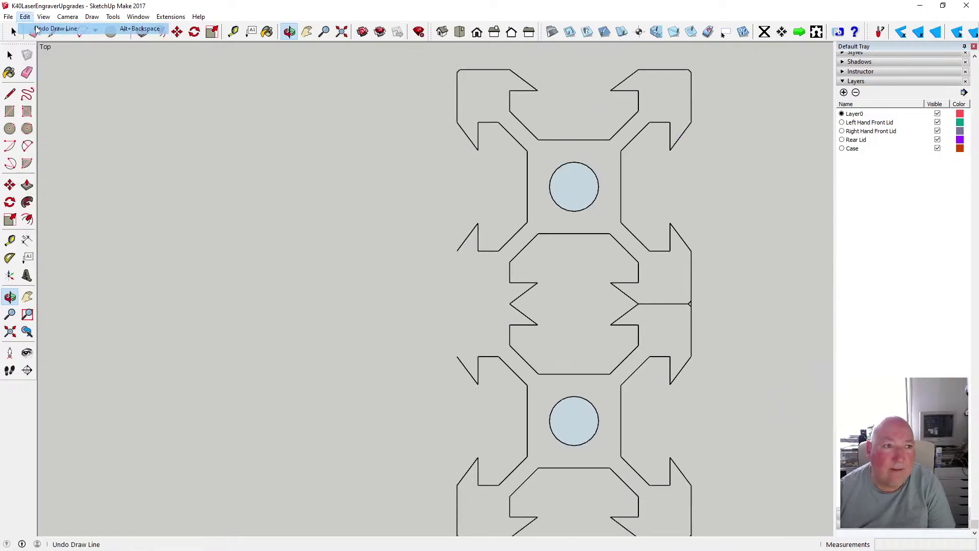
{"action": "left_click", "coordinate": [25, 16]}
{"action": "left_click", "coordinate": [29, 28]}
{"action": "left_click", "coordinate": [25, 17]}
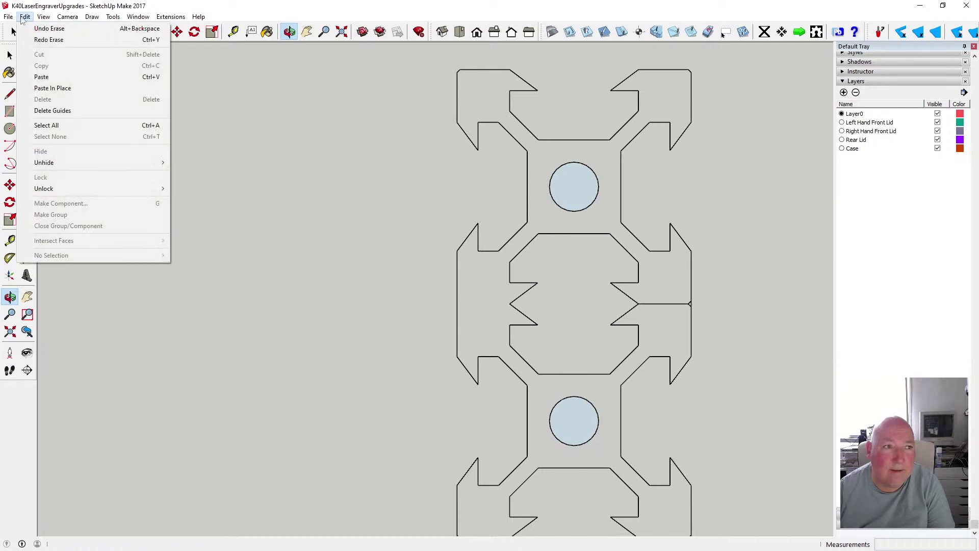
{"action": "left_click", "coordinate": [31, 28]}
{"action": "left_click", "coordinate": [25, 16]}
{"action": "left_click", "coordinate": [31, 28]}
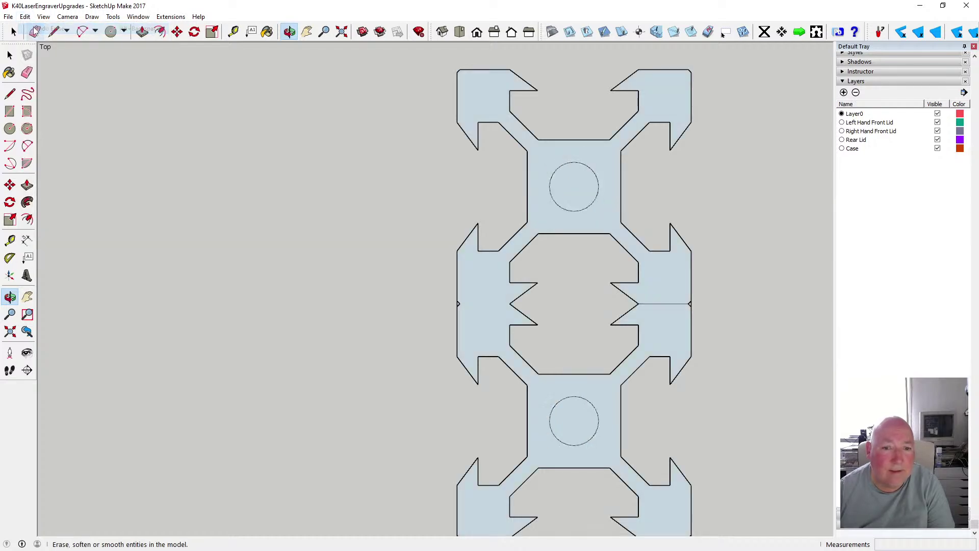
Delete the horizontal dividing line across the right side of the profile's middle section
{"action": "scroll", "coordinate": [520, 312], "scroll_direction": "up", "scroll_amount": 3}
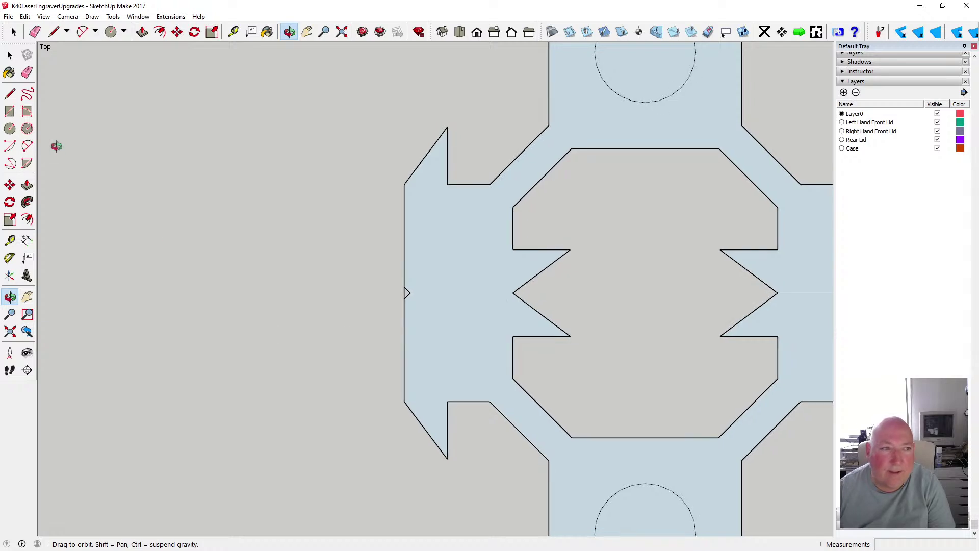
{"action": "left_click", "coordinate": [10, 55]}
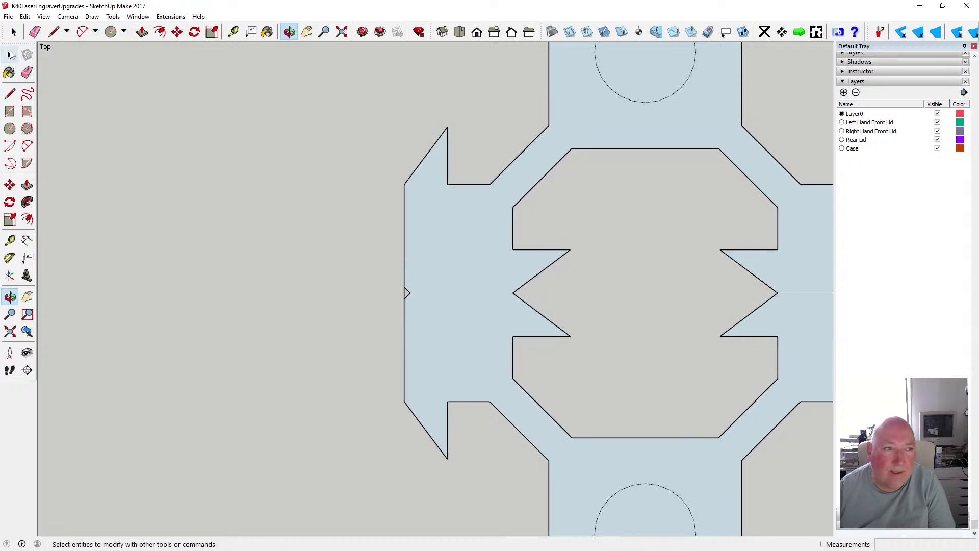
{"action": "left_click", "coordinate": [794, 293]}
{"action": "key", "text": "Delete"}
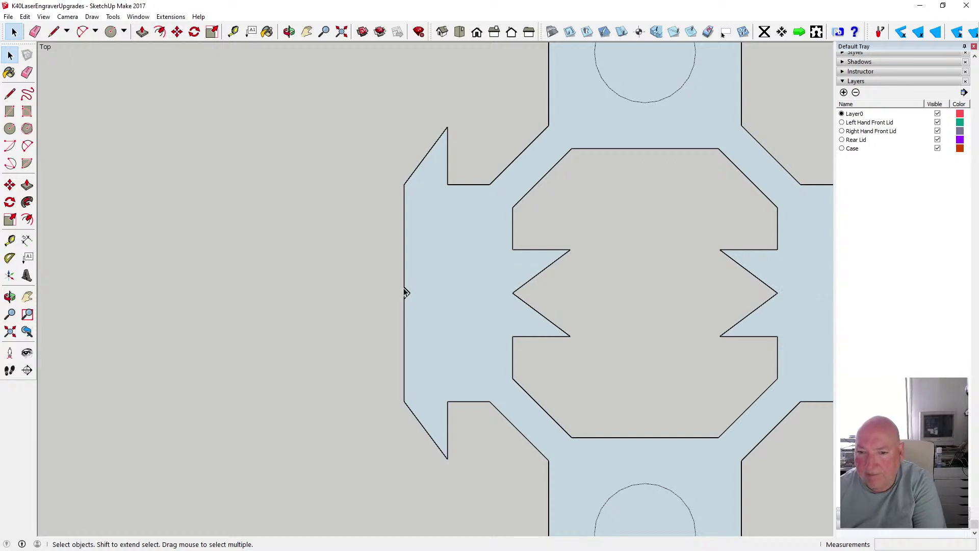
Delete the line spanning the slot opening at the bottom end of the profile
{"action": "scroll", "coordinate": [468, 288], "scroll_direction": "down", "scroll_amount": 5}
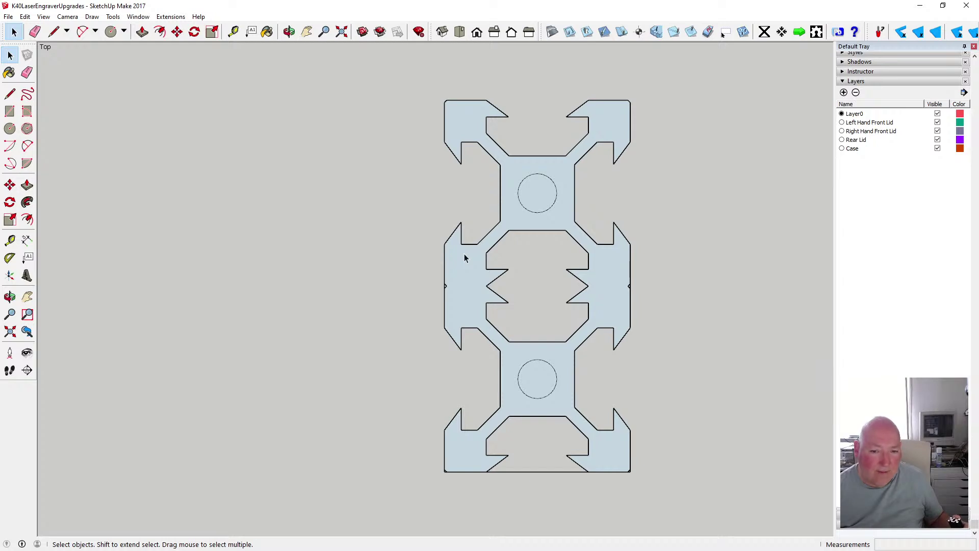
{"action": "left_click", "coordinate": [546, 471]}
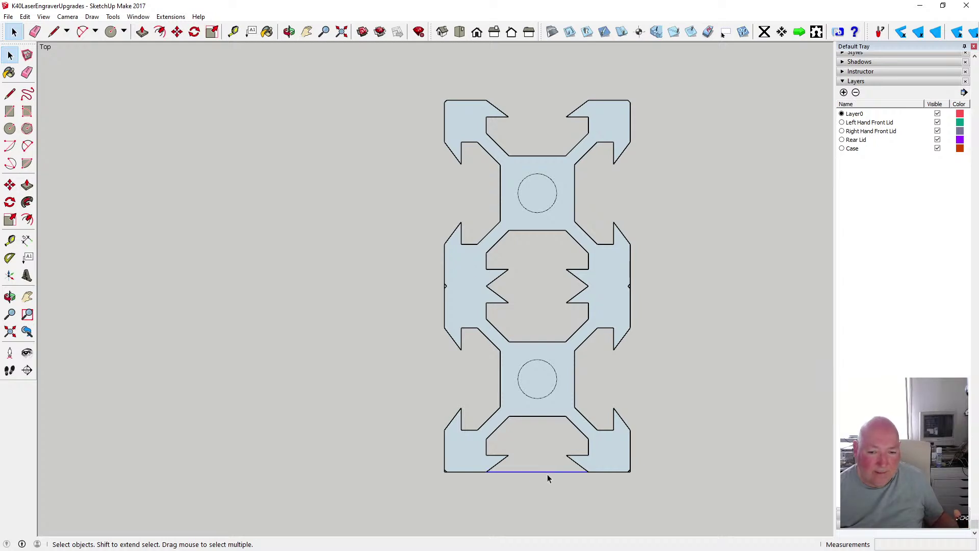
{"action": "key", "text": "Delete"}
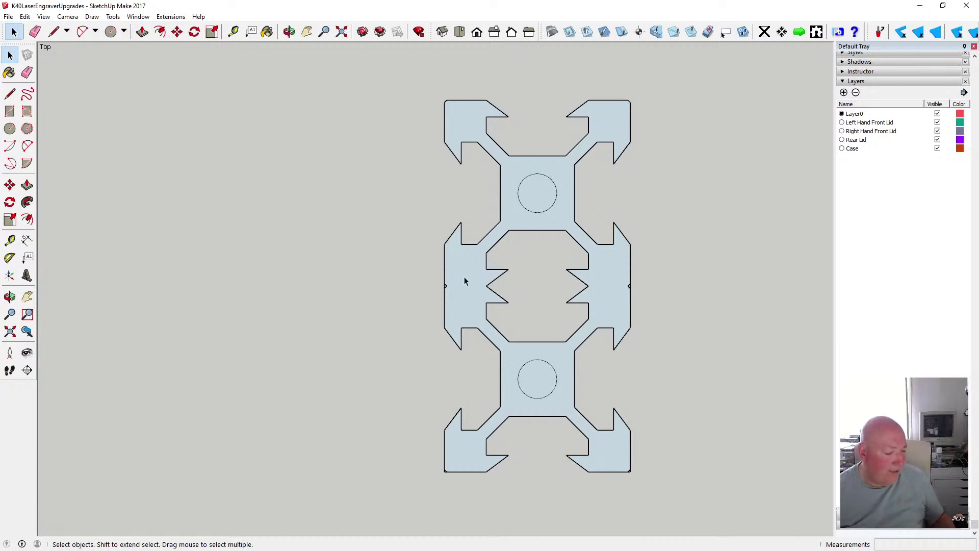
Measure the thickness of the diagonal web above the left side of the central opening
{"action": "scroll", "coordinate": [463, 279], "scroll_direction": "up", "scroll_amount": 4}
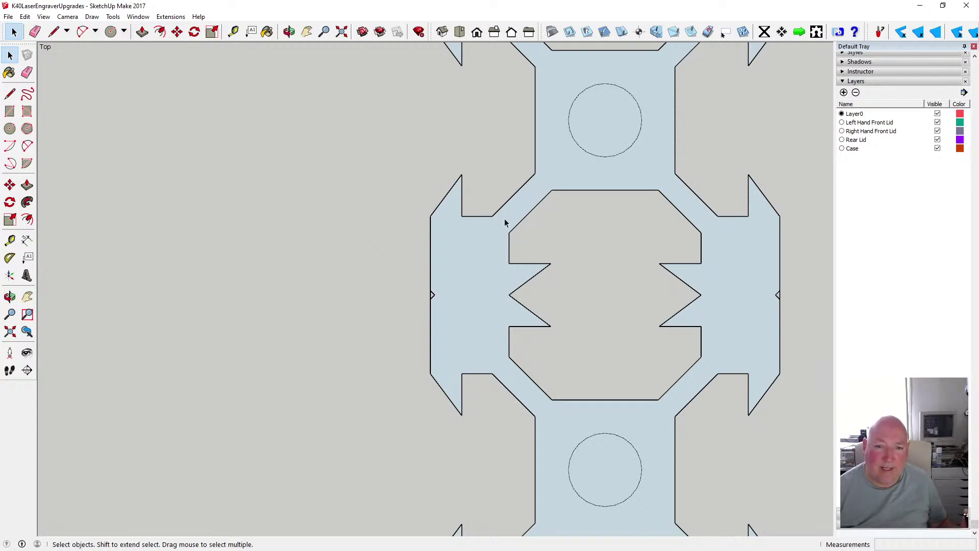
{"action": "key", "text": "t"}
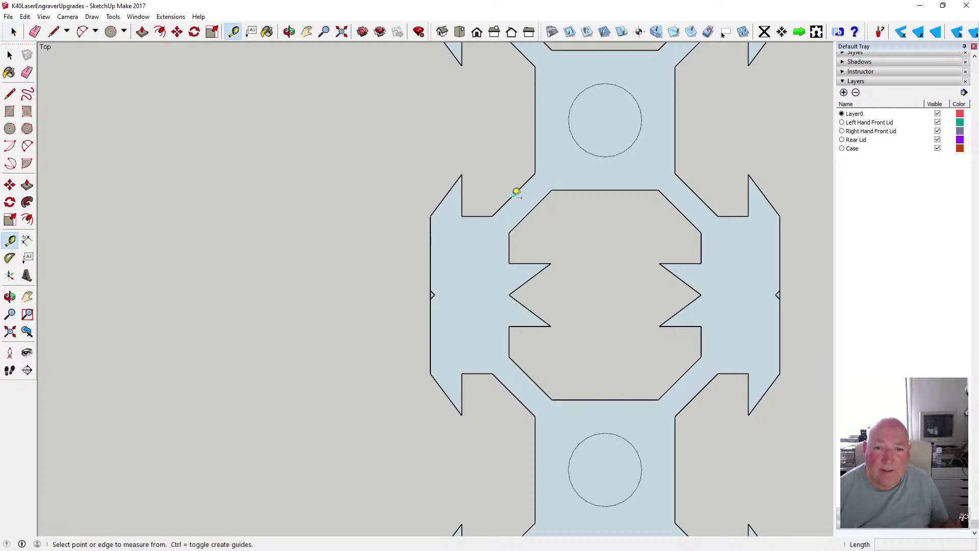
{"action": "left_click", "coordinate": [513, 195]}
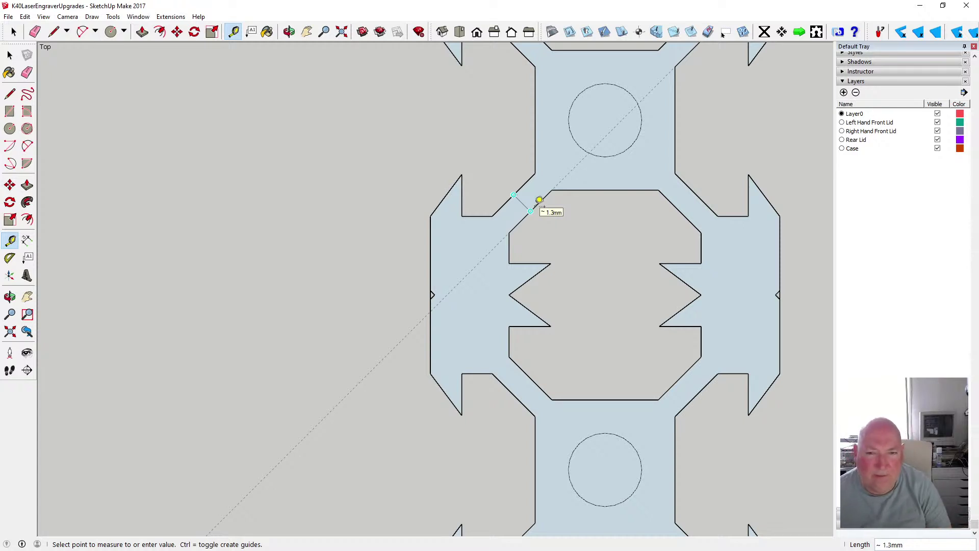
{"action": "left_click", "coordinate": [539, 200]}
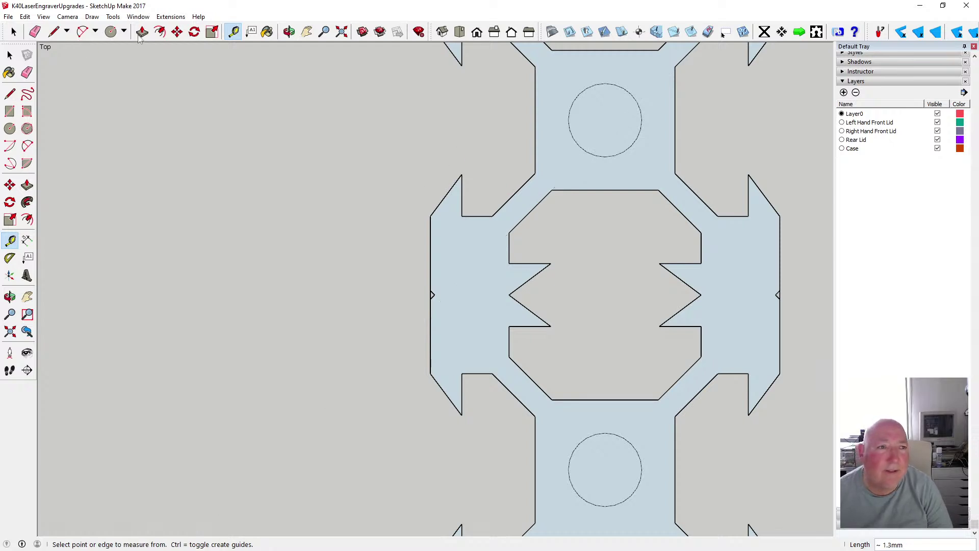
Set the model's length precision to 0.00mm and its angle precision to 0.00
{"action": "left_click", "coordinate": [147, 17]}
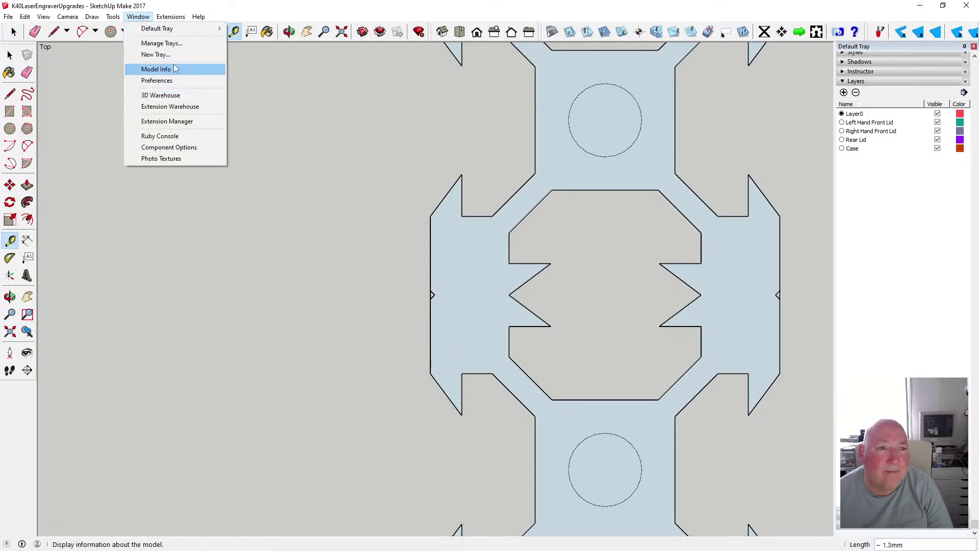
{"action": "left_click", "coordinate": [191, 72]}
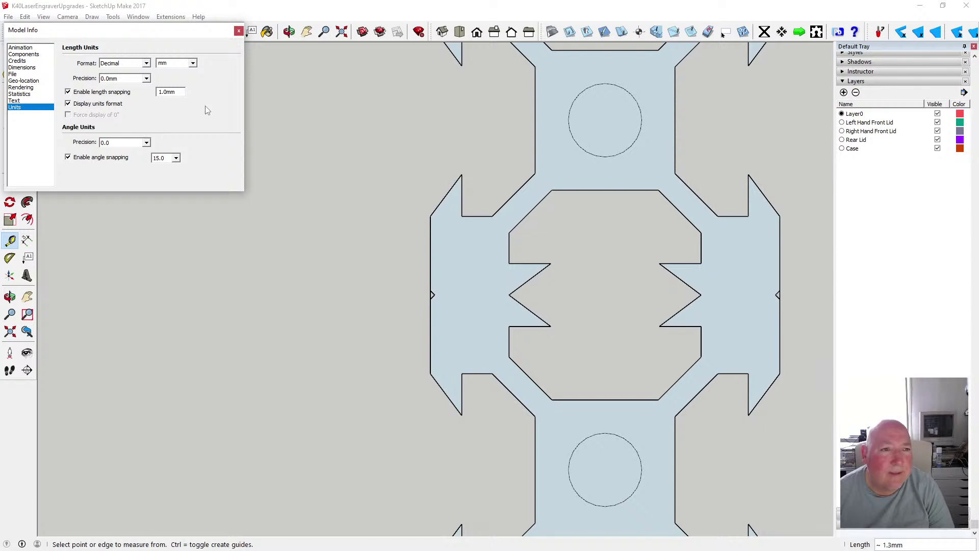
{"action": "left_click", "coordinate": [147, 79]}
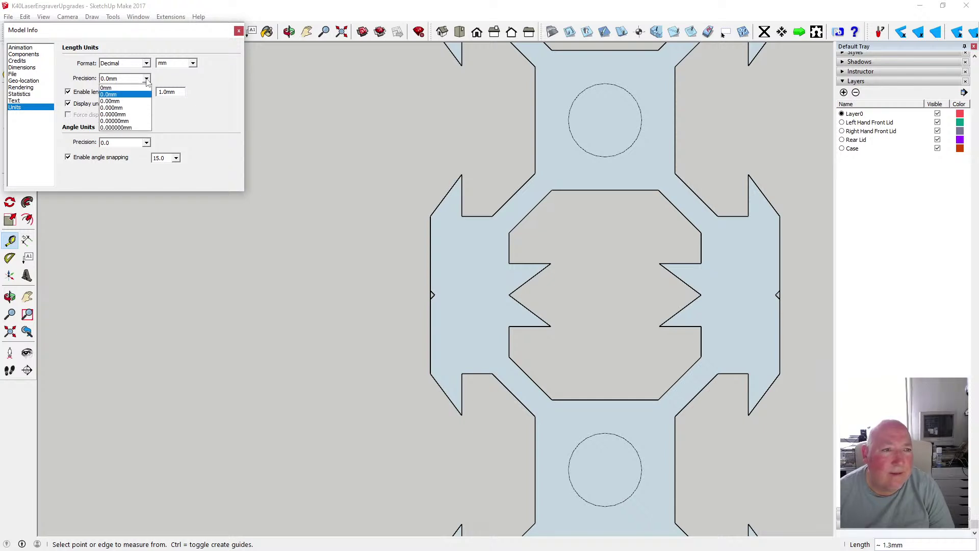
{"action": "left_click", "coordinate": [135, 101]}
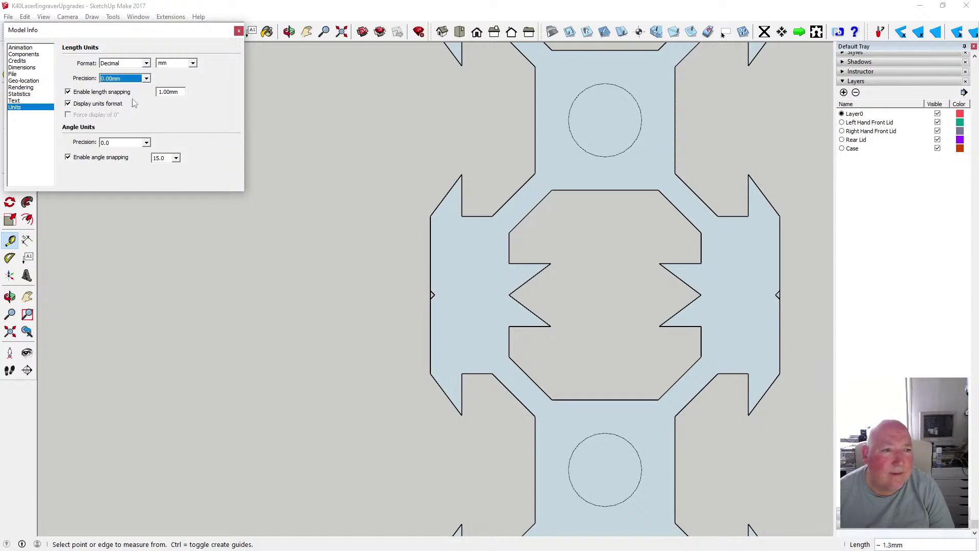
{"action": "left_click", "coordinate": [147, 143]}
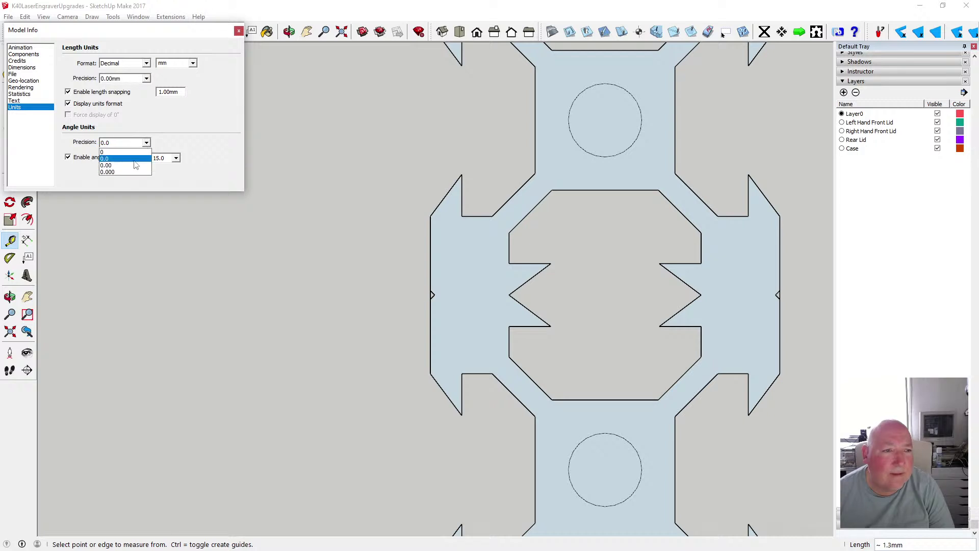
{"action": "left_click", "coordinate": [134, 164]}
{"action": "left_click", "coordinate": [238, 31]}
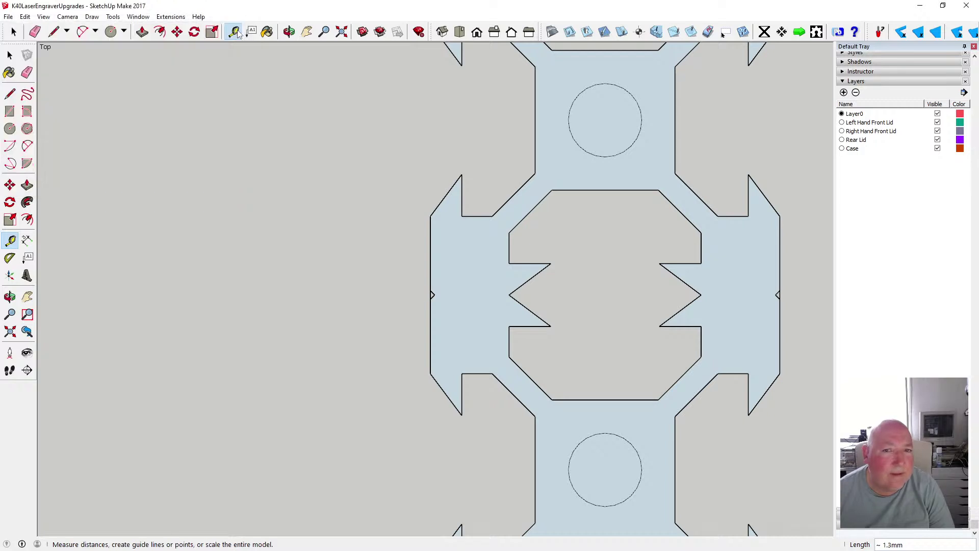
Re-measure the diagonal web and place horizontal guides 1.35 mm inside the upper and lower slot edges of the left middle section
{"action": "left_click", "coordinate": [513, 196]}
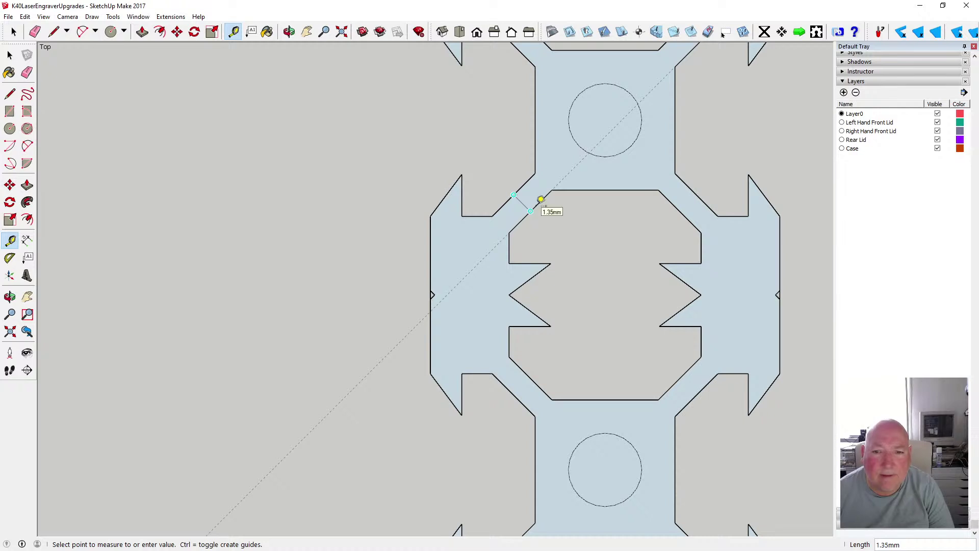
{"action": "left_click", "coordinate": [540, 199]}
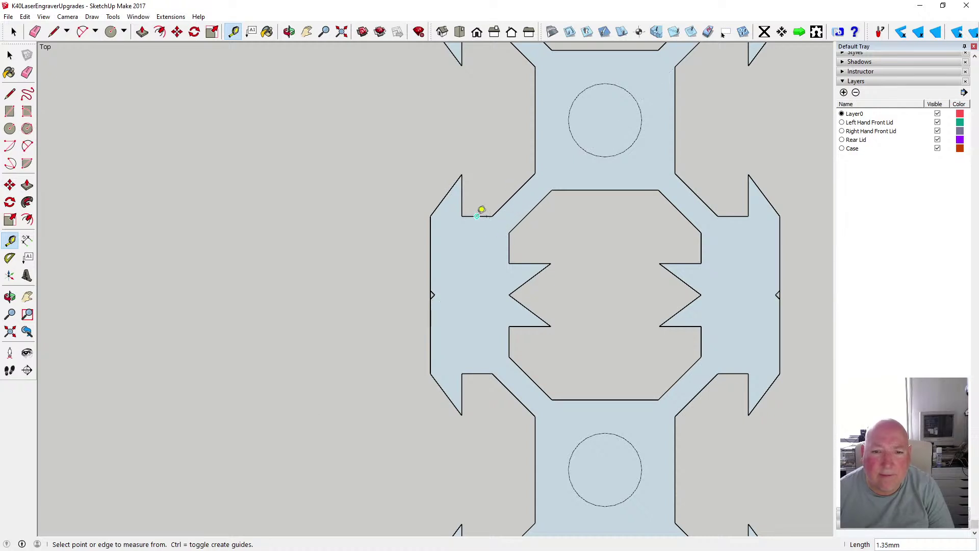
{"action": "left_click", "coordinate": [477, 216]}
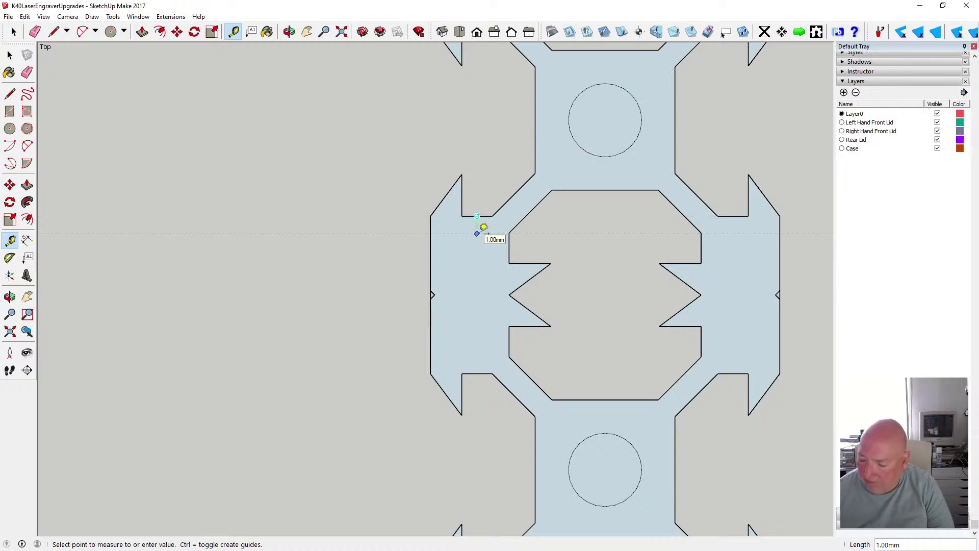
{"action": "type", "text": "1.35"}
{"action": "key", "text": "Return"}
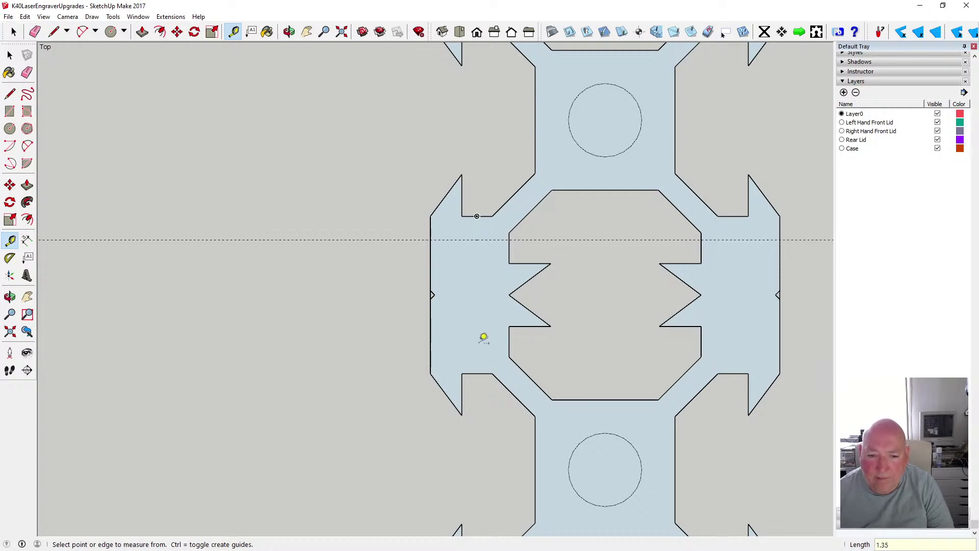
{"action": "left_click", "coordinate": [477, 373]}
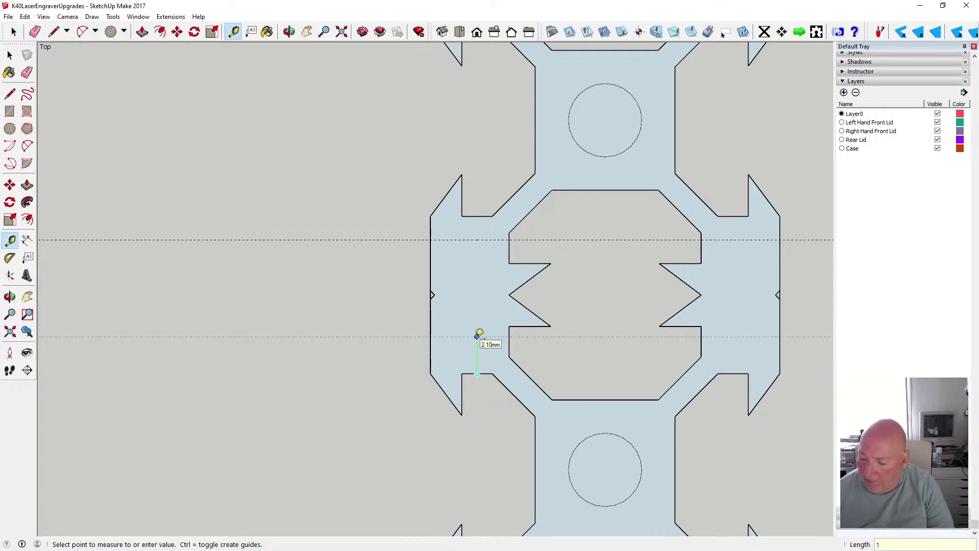
{"action": "key", "text": "Return"}
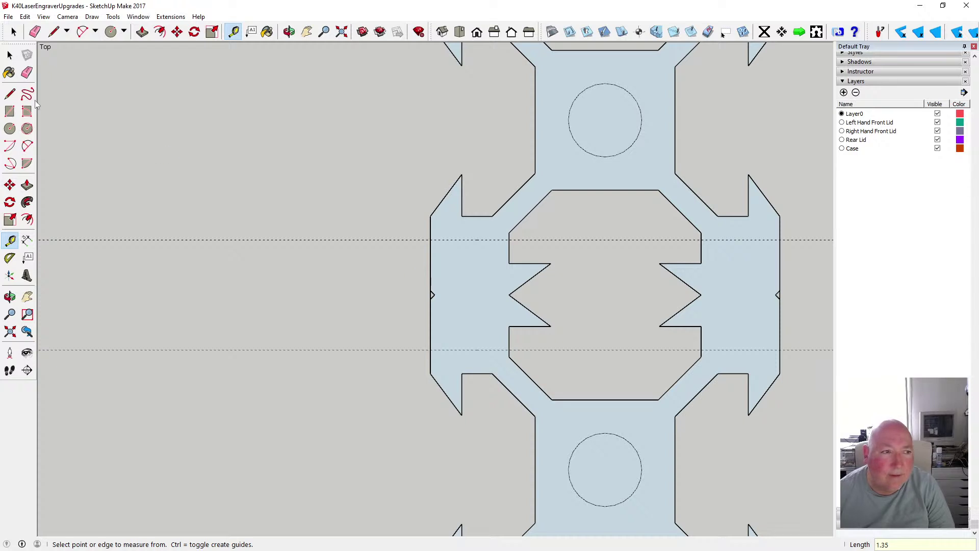
Draw a vertical line between the two guides, aligned with the inner vertical edges of the left-hand slot lips
{"action": "left_click", "coordinate": [10, 95]}
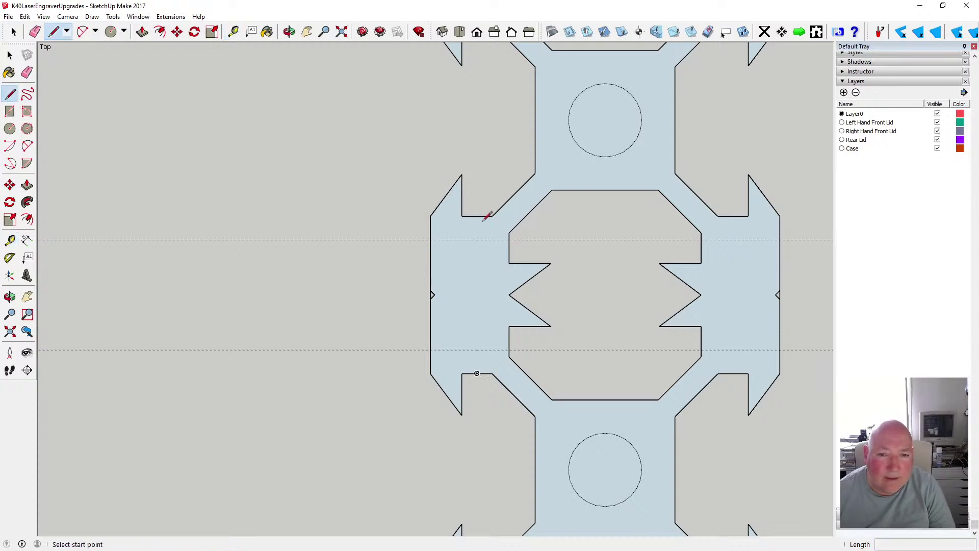
{"action": "left_click", "coordinate": [461, 240]}
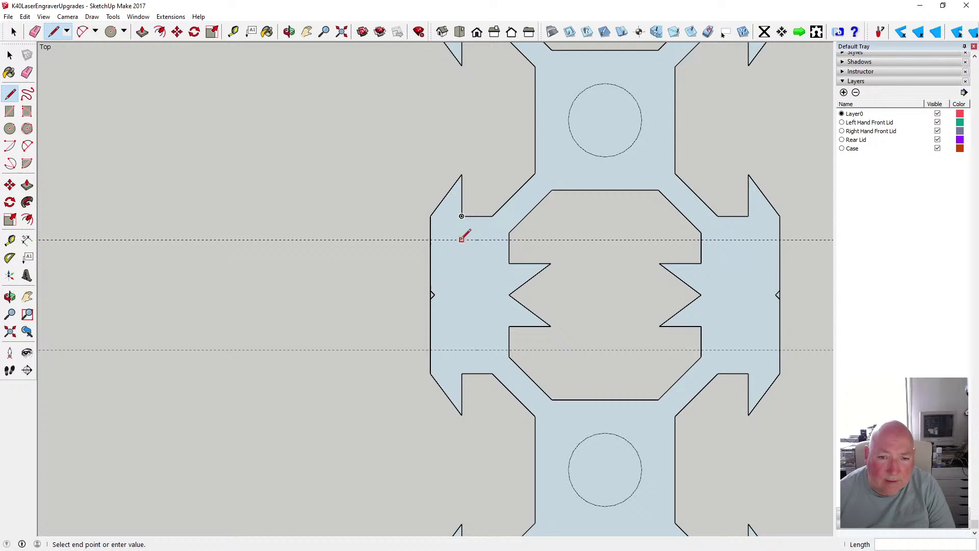
{"action": "left_click", "coordinate": [462, 349]}
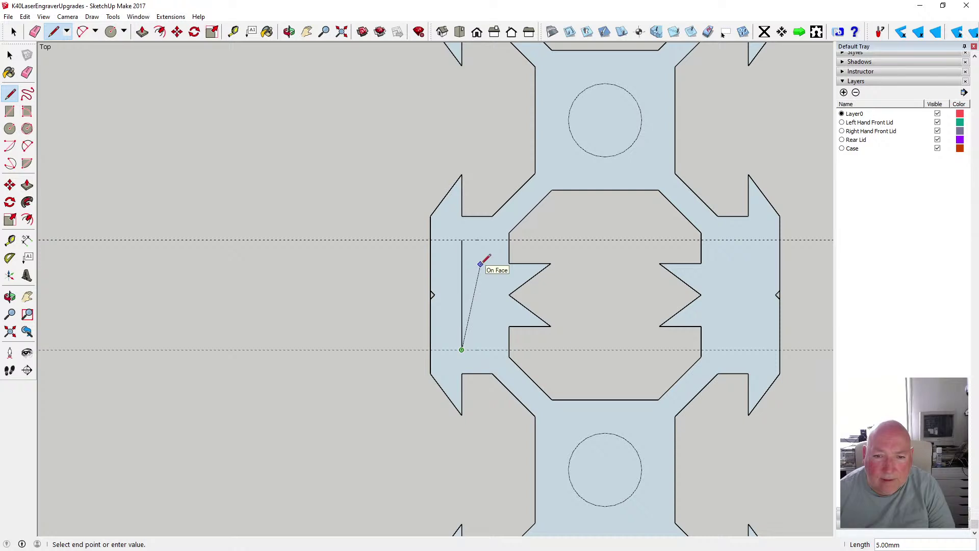
{"action": "key", "text": "Escape"}
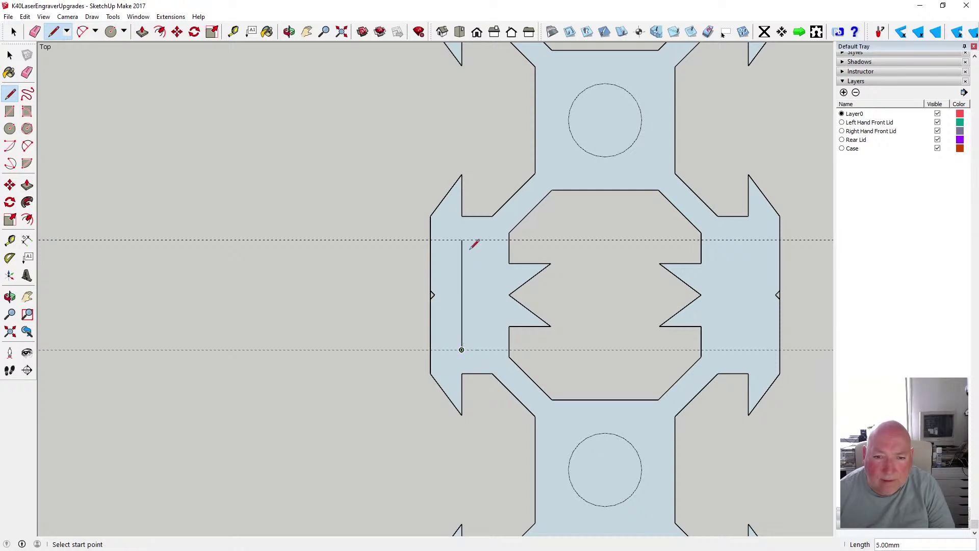
{"action": "left_click", "coordinate": [461, 240]}
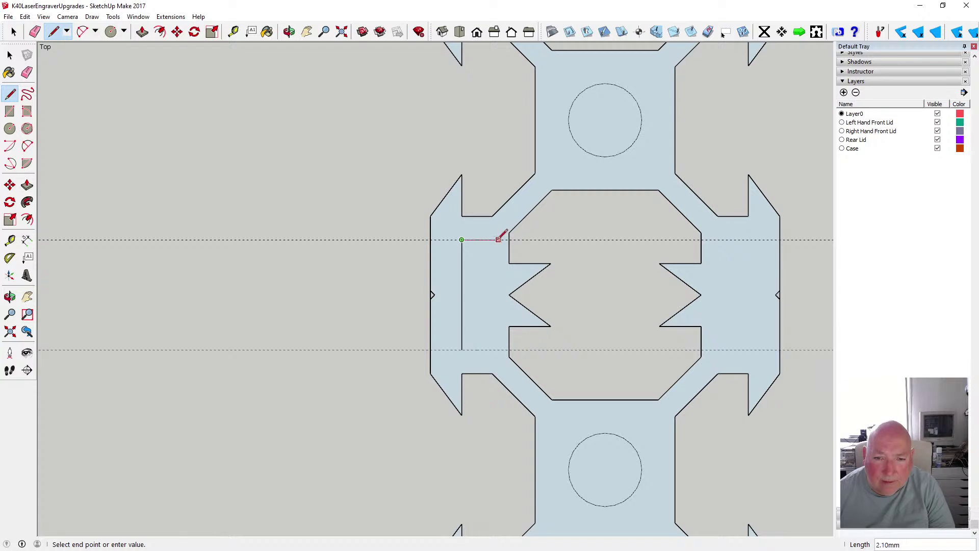
{"action": "scroll", "coordinate": [502, 236], "scroll_direction": "up", "scroll_amount": 4}
{"action": "key", "text": "Escape"}
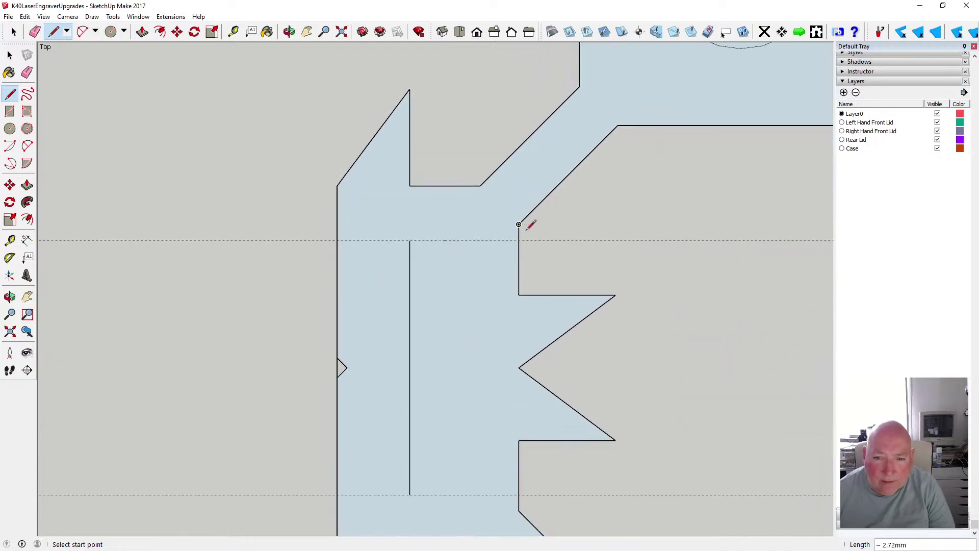
Draw the left cavity's upper edge along the top guide, join it diagonally to the central opening's corner, and remove the overhanging stub
{"action": "left_click", "coordinate": [502, 240]}
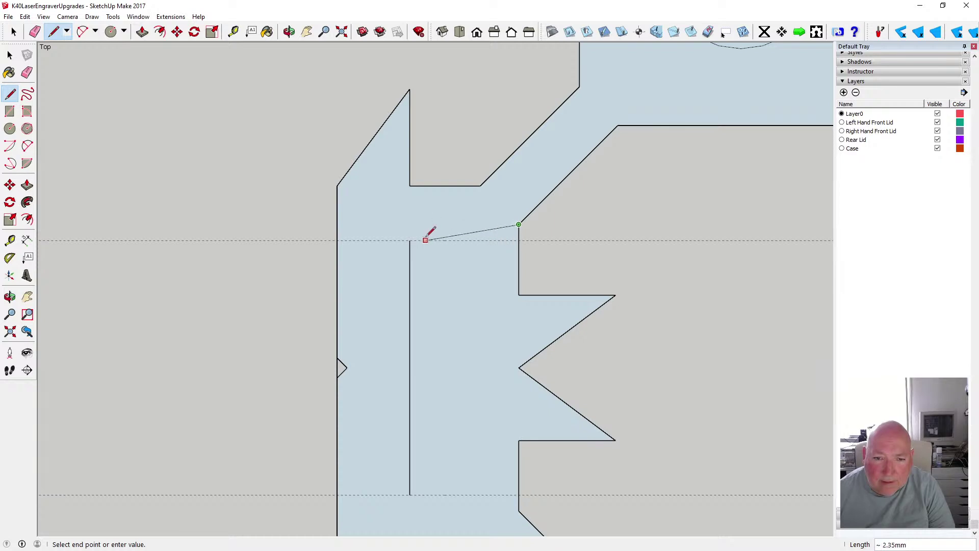
{"action": "key", "text": "Escape"}
{"action": "left_click", "coordinate": [409, 240]}
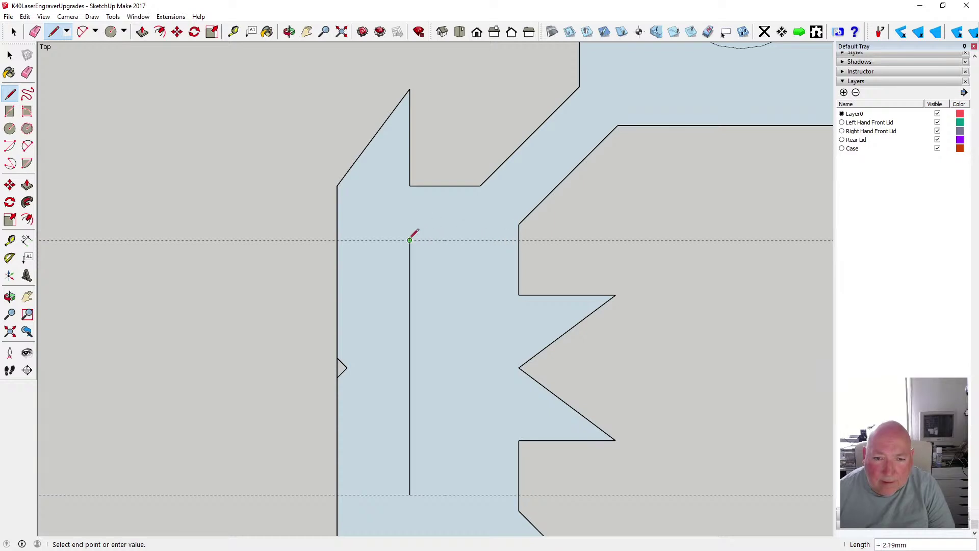
{"action": "left_click", "coordinate": [518, 240]}
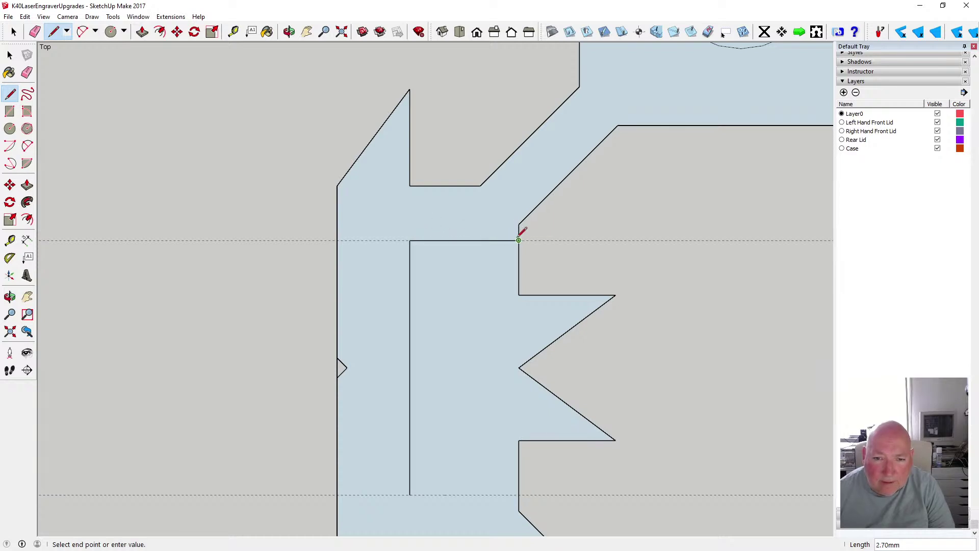
{"action": "left_click", "coordinate": [519, 224]}
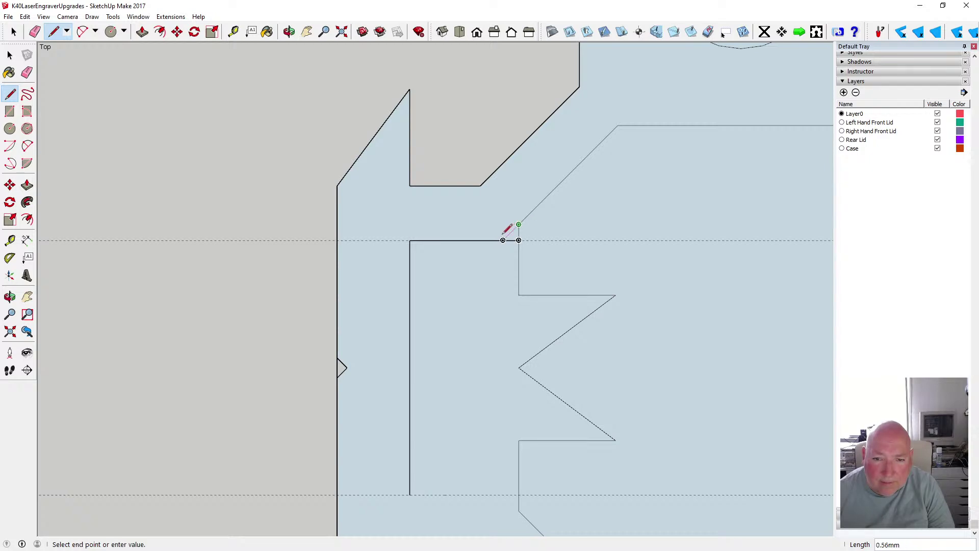
{"action": "left_click", "coordinate": [503, 240]}
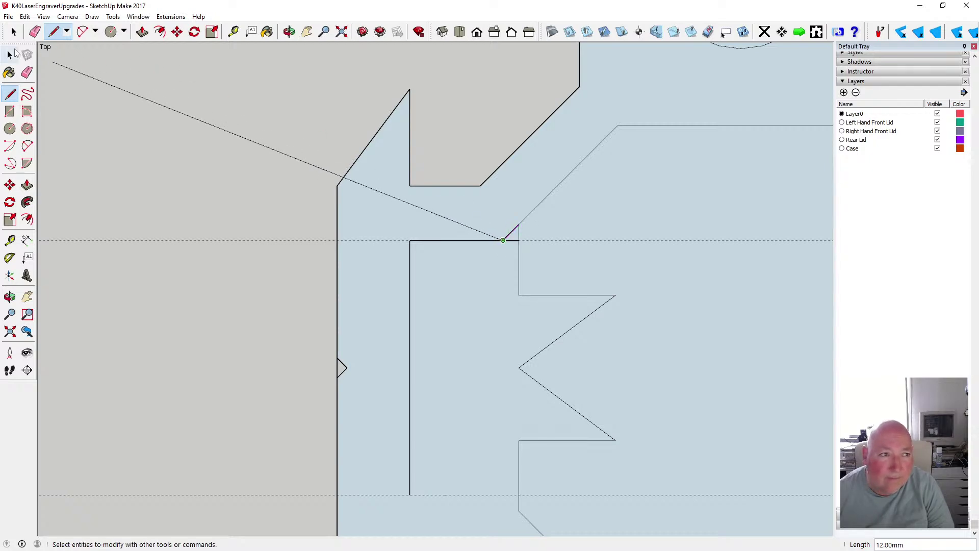
{"action": "left_click", "coordinate": [11, 55]}
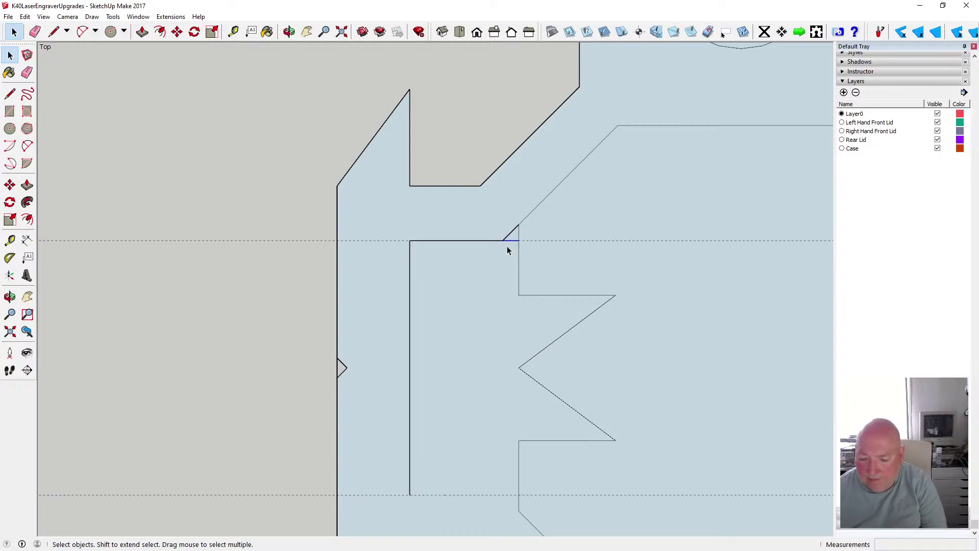
Copy the cavity's upper horizontal edge and its short diagonal, and paste the copy in the empty space left of the profile
{"action": "scroll", "coordinate": [507, 246], "scroll_direction": "down", "scroll_amount": 1}
{"action": "scroll", "coordinate": [499, 224], "scroll_direction": "down", "scroll_amount": 2}
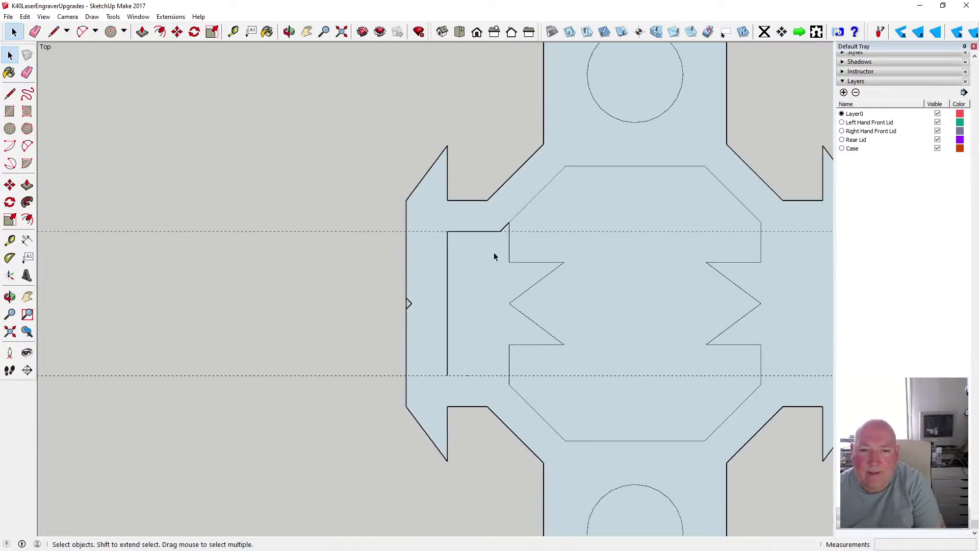
{"action": "scroll", "coordinate": [494, 252], "scroll_direction": "down", "scroll_amount": 1}
{"action": "scroll", "coordinate": [463, 298], "scroll_direction": "down", "scroll_amount": 1}
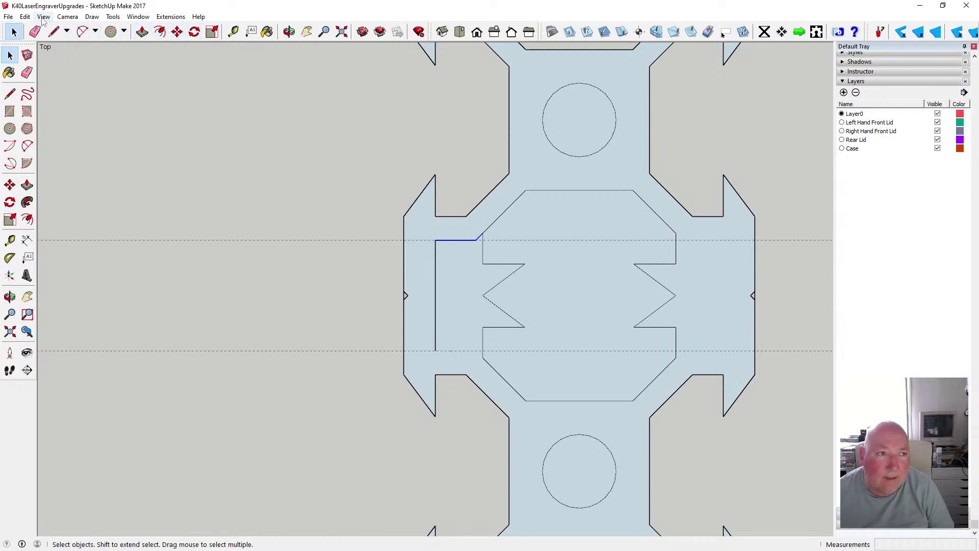
{"action": "left_click", "coordinate": [25, 16]}
{"action": "left_click", "coordinate": [42, 66]}
{"action": "left_click", "coordinate": [25, 17]}
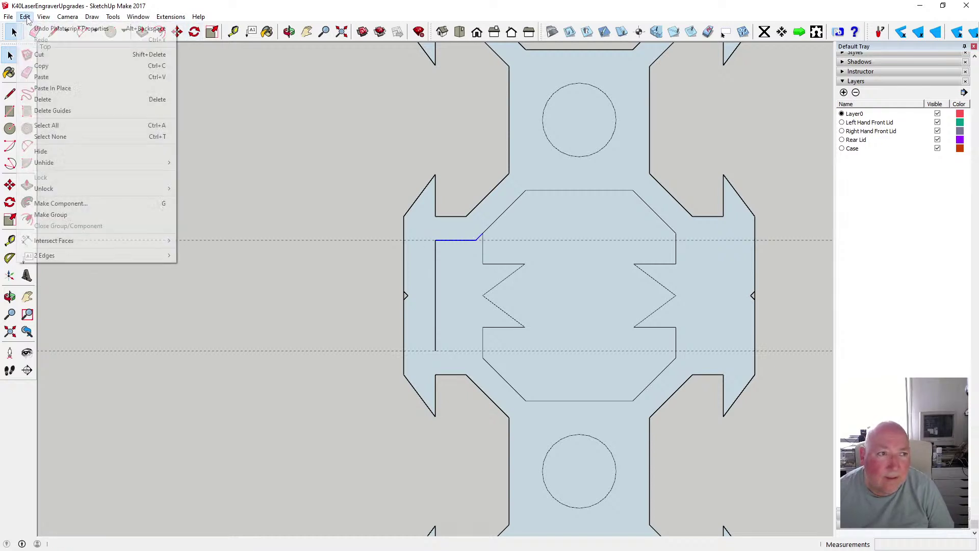
{"action": "left_click", "coordinate": [41, 76]}
{"action": "left_click", "coordinate": [300, 229]}
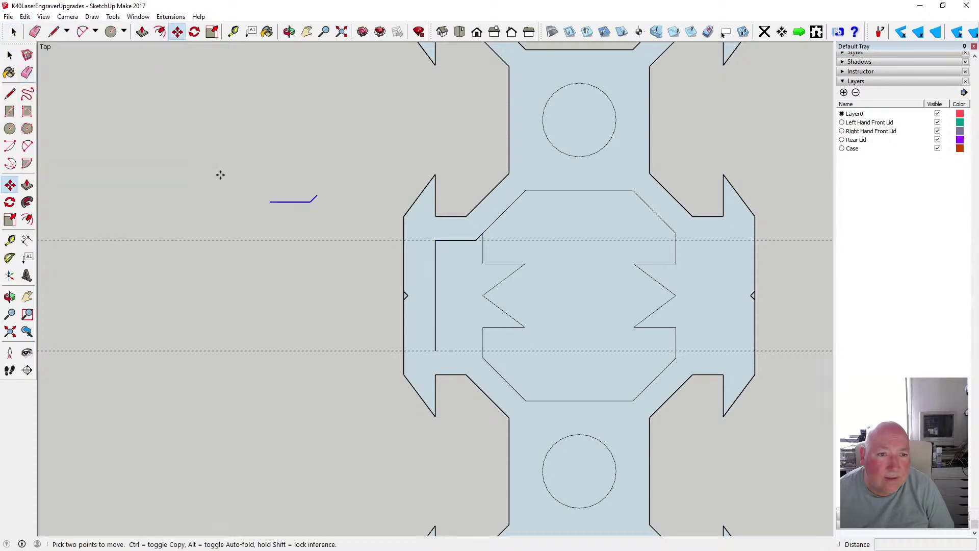
Flip the pasted edges along the green direction and move them onto the lower end of the left cavity's vertical line
{"action": "key", "text": "space"}
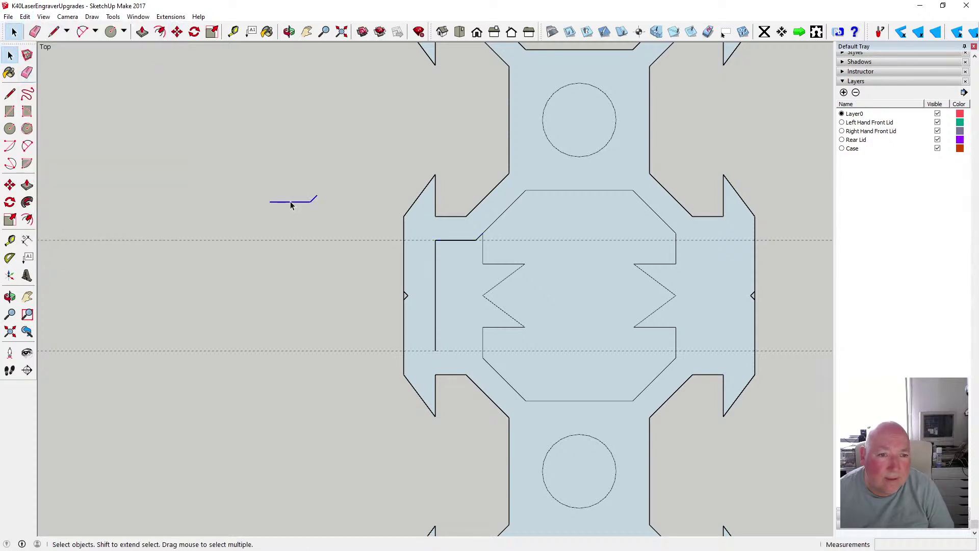
{"action": "right_click", "coordinate": [291, 204]}
{"action": "mouse_move", "coordinate": [343, 327]}
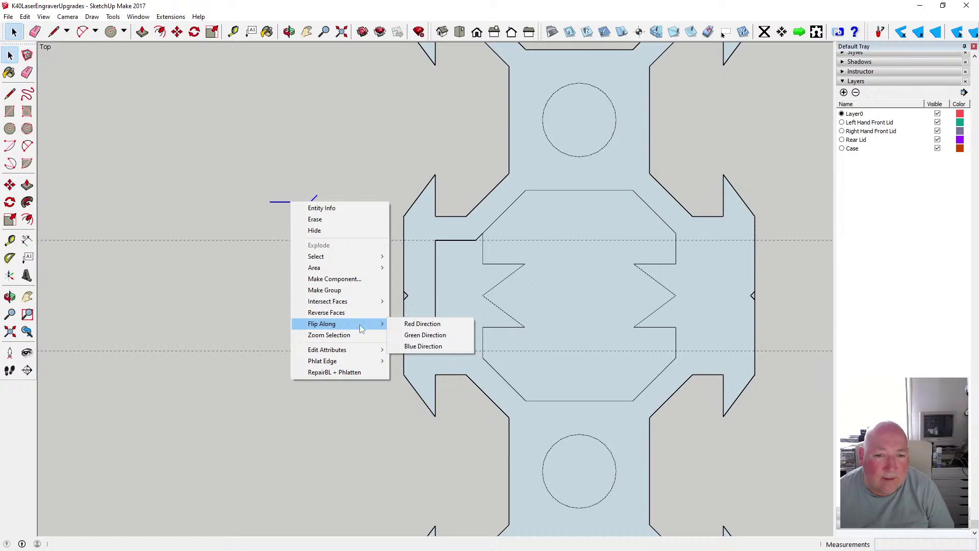
{"action": "left_click", "coordinate": [426, 335]}
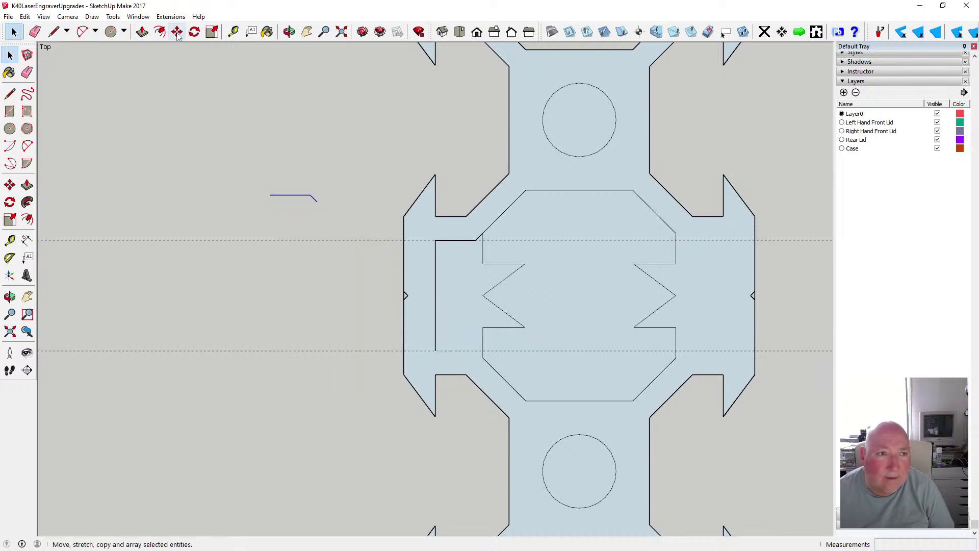
{"action": "left_click", "coordinate": [177, 32]}
{"action": "left_click", "coordinate": [269, 195]}
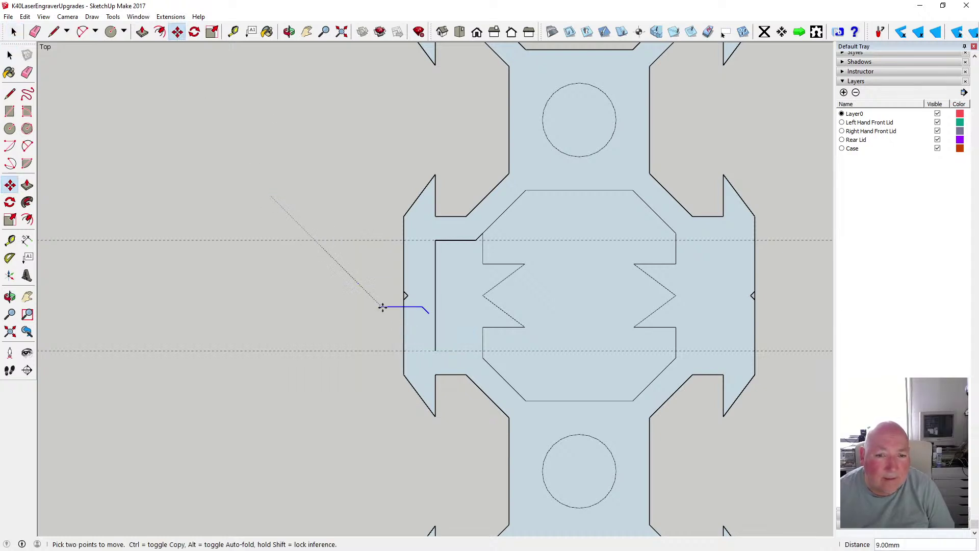
{"action": "left_click", "coordinate": [435, 351]}
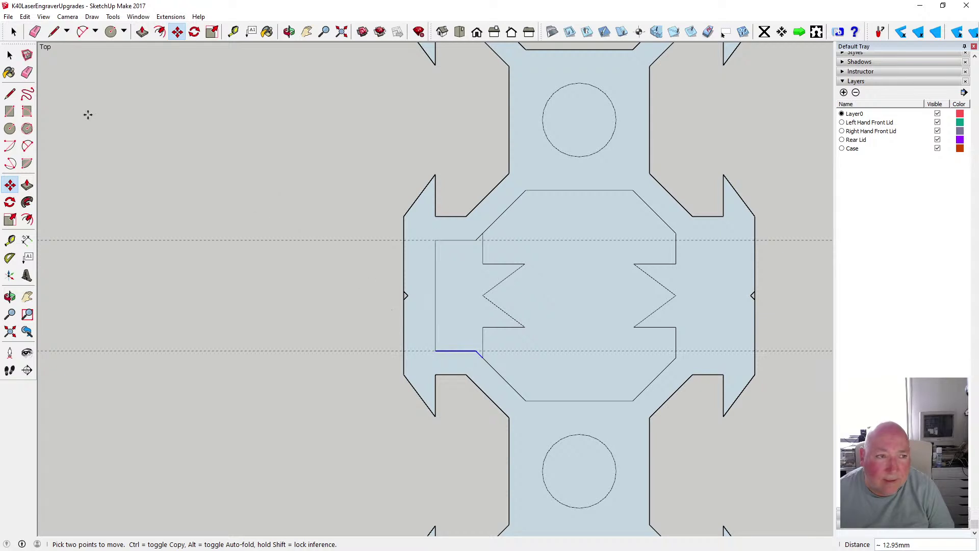
Delete the zigzag edges and short vertical segments between the left cavity and the central opening
{"action": "left_click", "coordinate": [10, 54]}
{"action": "left_click", "coordinate": [484, 337]}
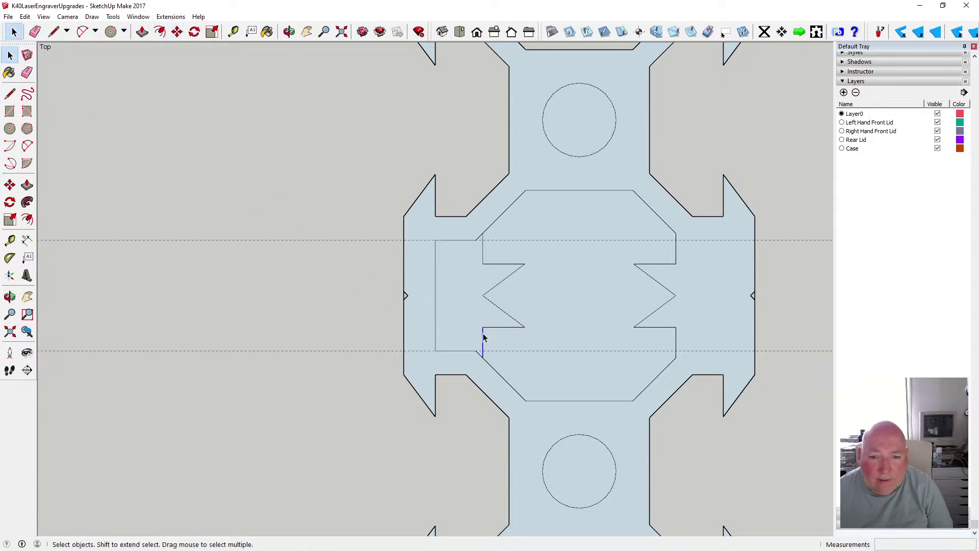
{"action": "left_click", "coordinate": [507, 323]}
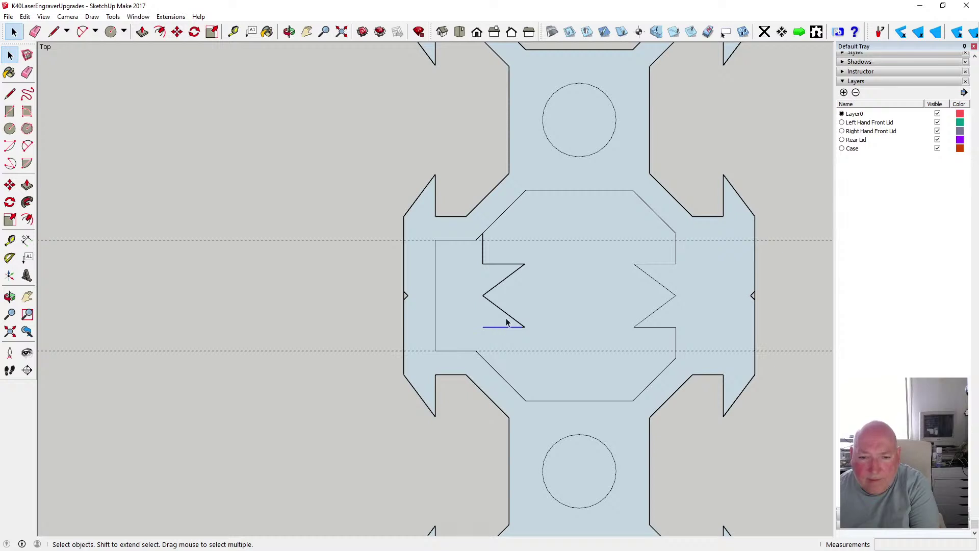
{"action": "key", "text": "Delete"}
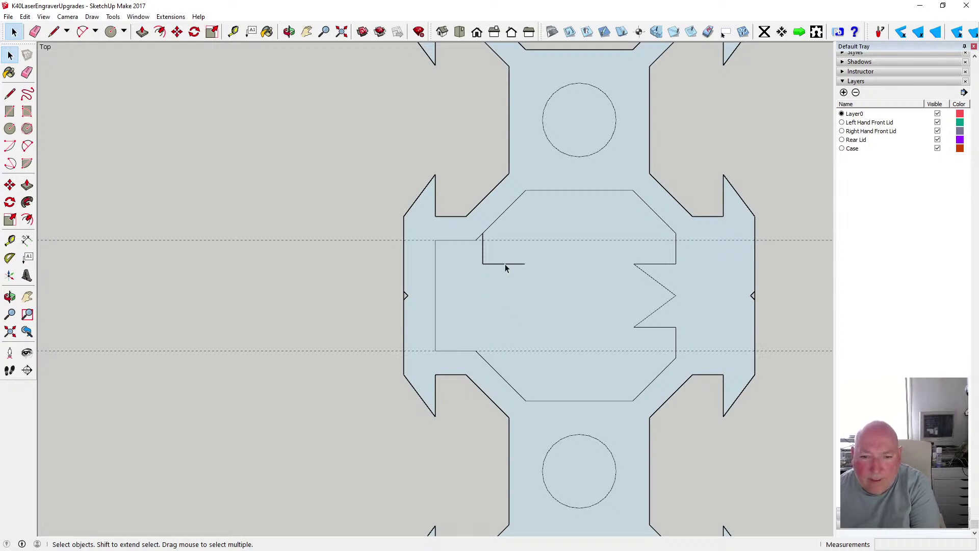
{"action": "left_click", "coordinate": [492, 264]}
{"action": "key", "text": "Delete"}
{"action": "left_click", "coordinate": [483, 255]}
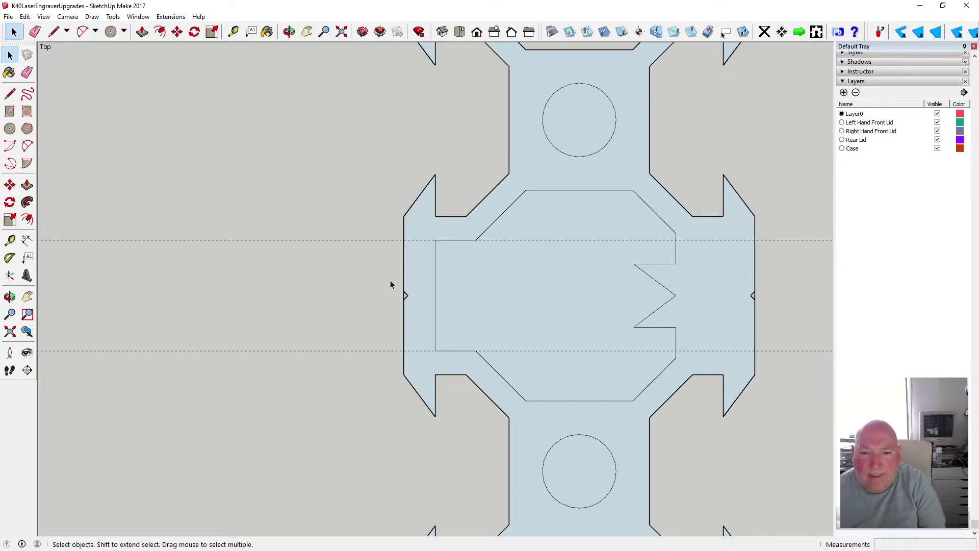
Copy the left cavity's three-sided bracket outline and paste it in the empty space left of the profile
{"action": "left_click_drag", "start_coordinate": [427, 233], "coordinate": [486, 359]}
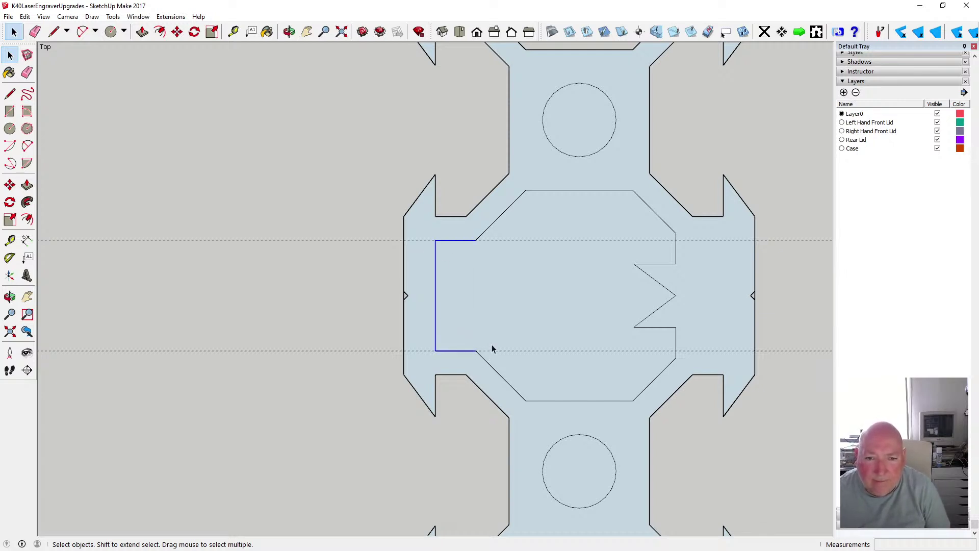
{"action": "left_click", "coordinate": [177, 31]}
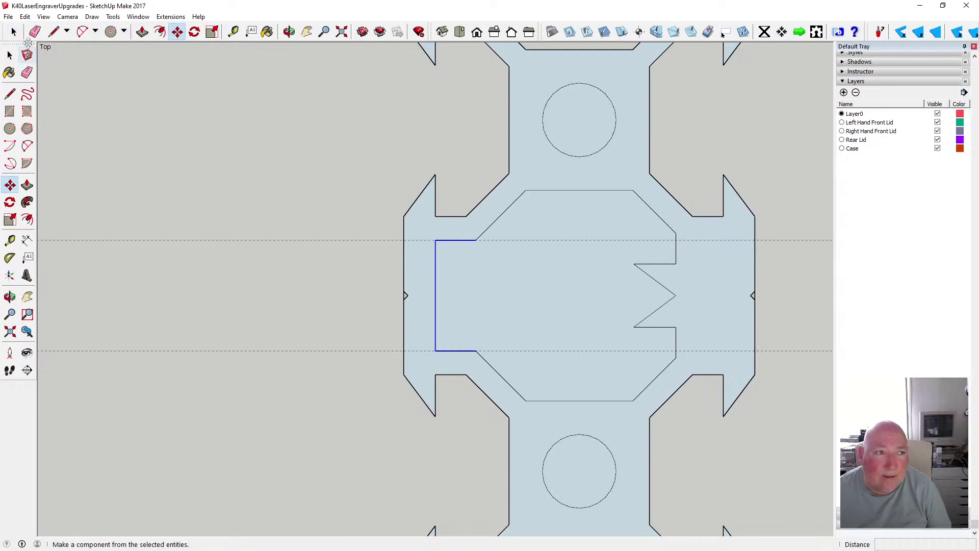
{"action": "left_click", "coordinate": [25, 16]}
{"action": "left_click", "coordinate": [41, 65]}
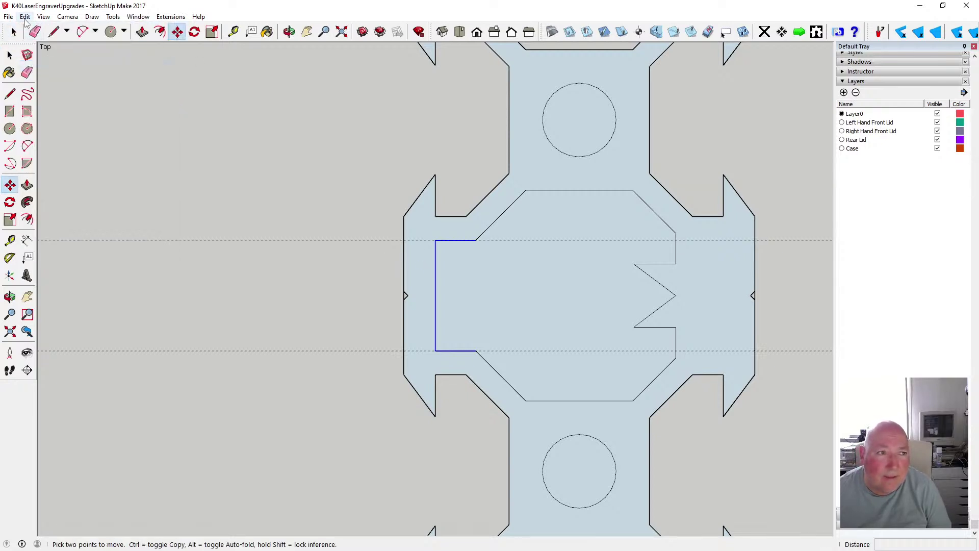
{"action": "left_click", "coordinate": [25, 17]}
{"action": "left_click", "coordinate": [42, 75]}
{"action": "left_click", "coordinate": [223, 221]}
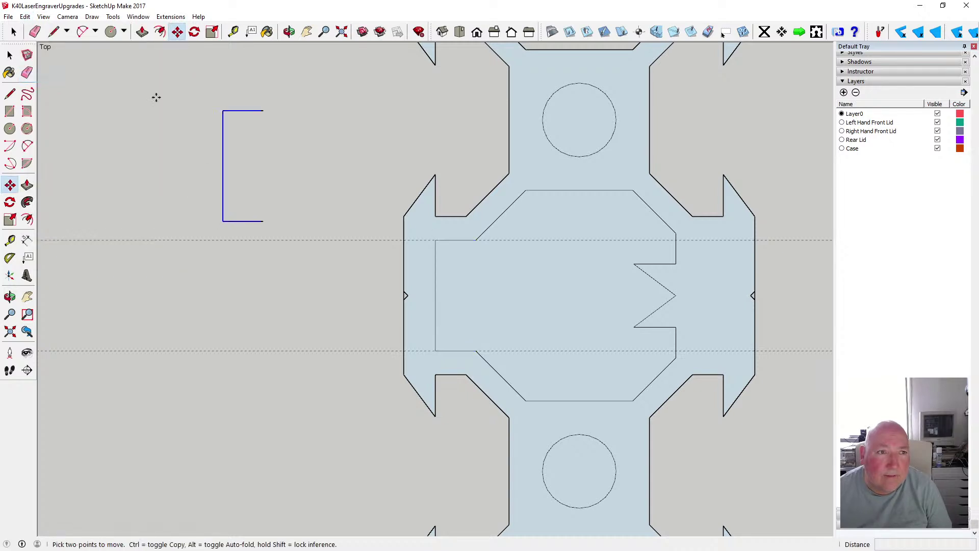
Flip the pasted bracket along the red direction and place its upper corner on the top guide, aligned with the right slot lip's inner edge
{"action": "left_click", "coordinate": [13, 32]}
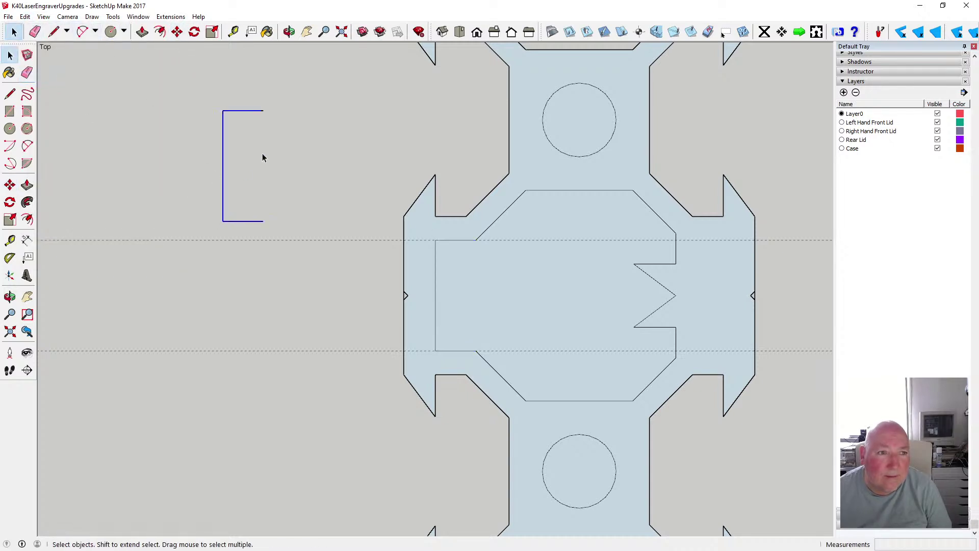
{"action": "right_click", "coordinate": [224, 138]}
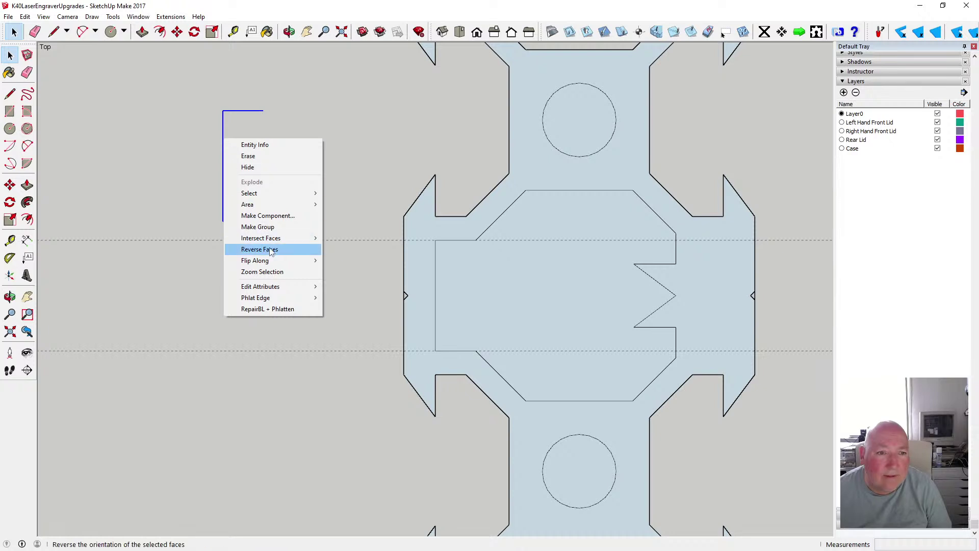
{"action": "mouse_move", "coordinate": [279, 260]}
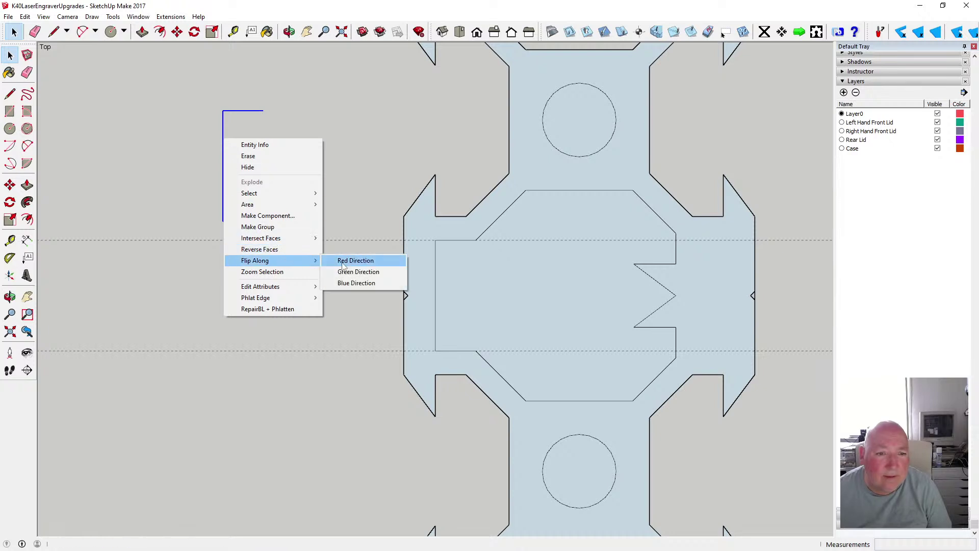
{"action": "left_click", "coordinate": [349, 262]}
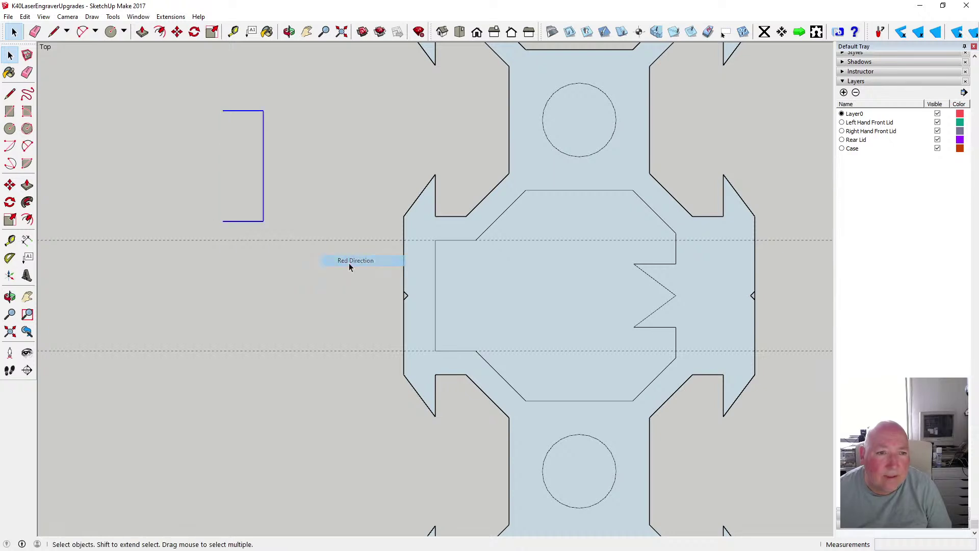
{"action": "left_click", "coordinate": [177, 31]}
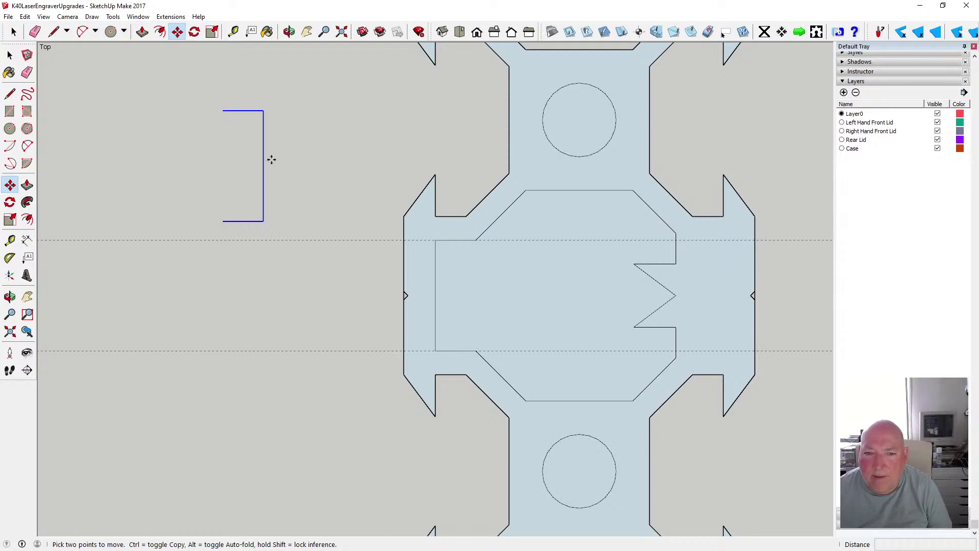
{"action": "left_click", "coordinate": [265, 111]}
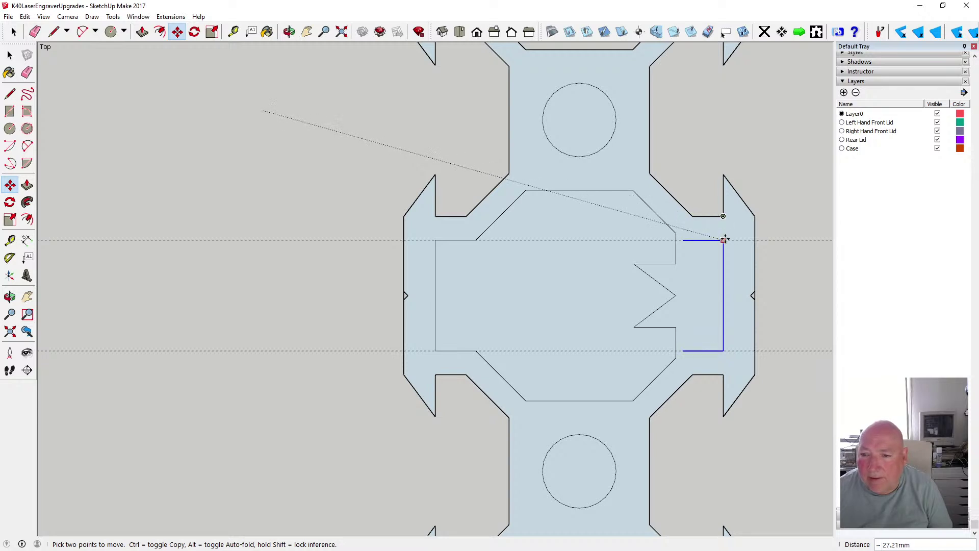
{"action": "left_click", "coordinate": [723, 239]}
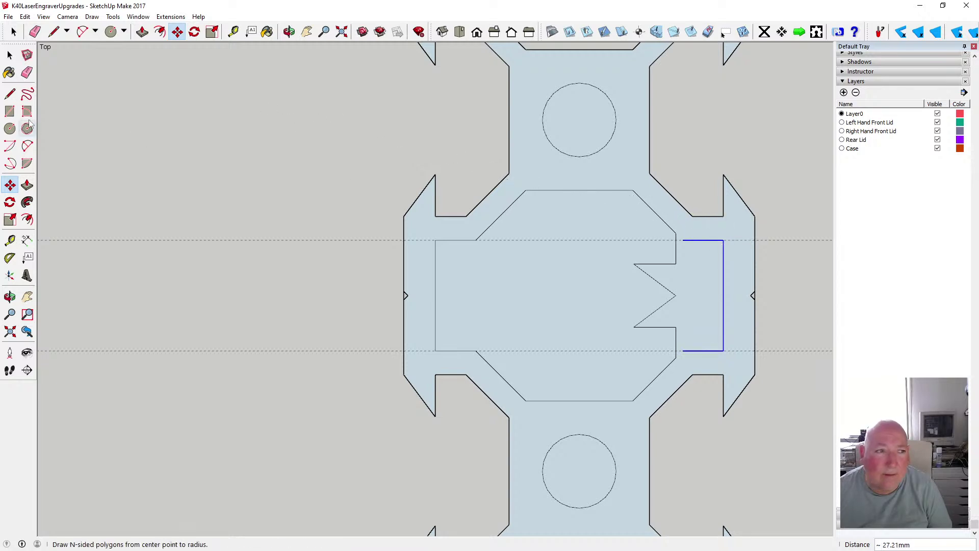
Draw short diagonal lines joining the central opening's upper and lower right corners to the ends of the right-hand bracket
{"action": "left_click", "coordinate": [9, 93]}
{"action": "scroll", "coordinate": [698, 270], "scroll_direction": "up", "scroll_amount": 5}
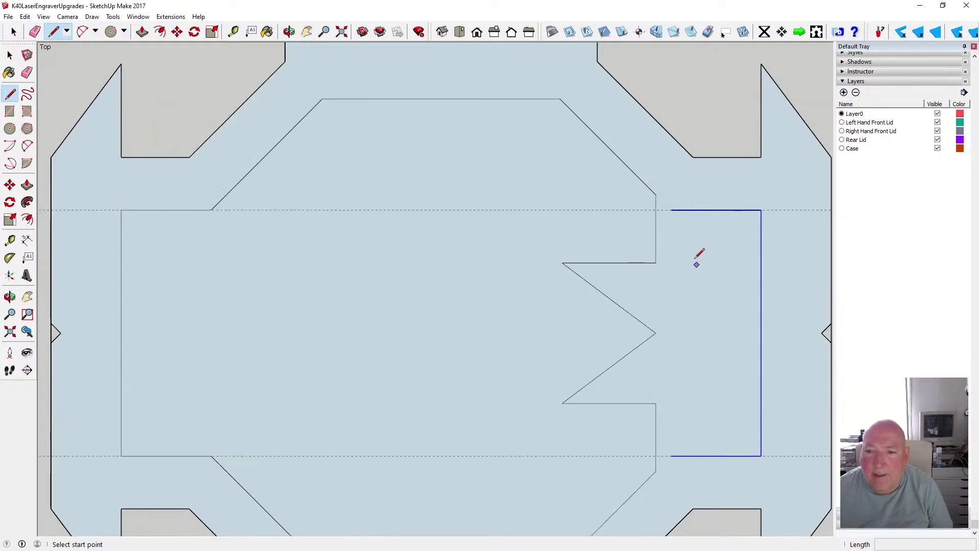
{"action": "left_click", "coordinate": [655, 194]}
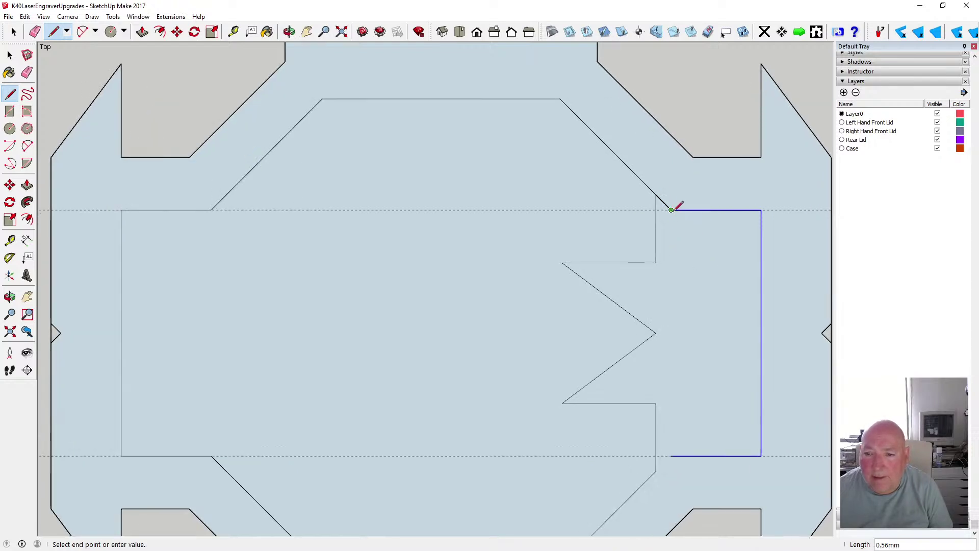
{"action": "left_click", "coordinate": [671, 210]}
{"action": "scroll", "coordinate": [671, 209], "scroll_direction": "down", "scroll_amount": 2}
{"action": "key", "text": "Escape"}
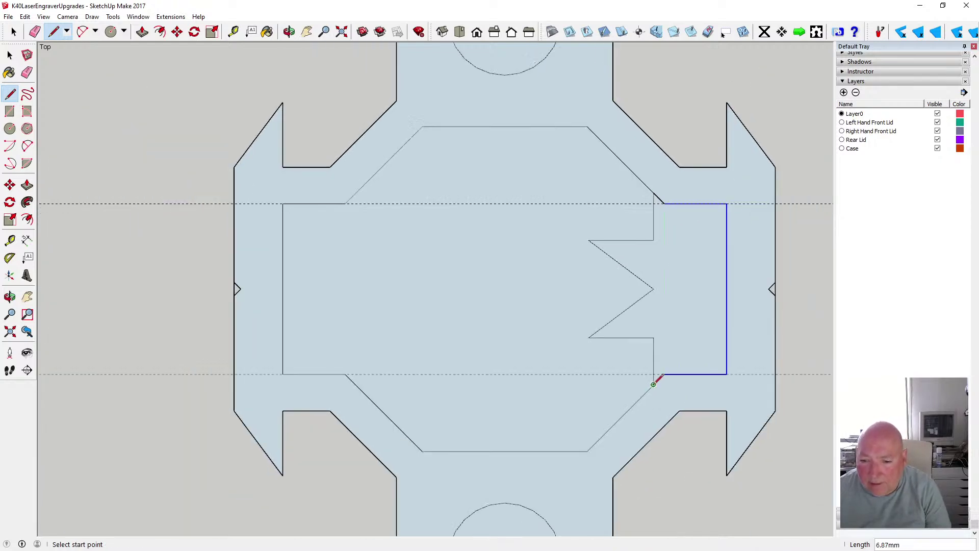
{"action": "left_click", "coordinate": [653, 383]}
{"action": "left_click", "coordinate": [664, 375]}
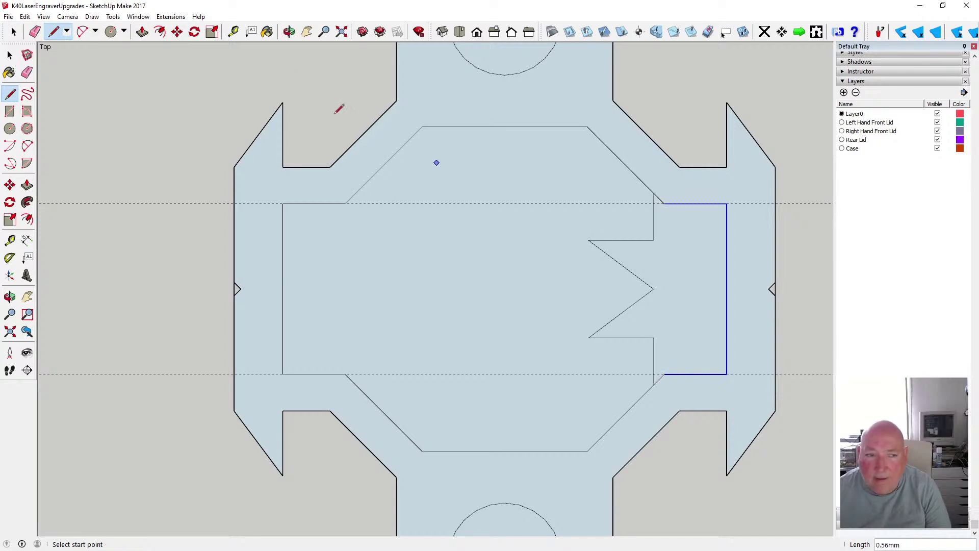
{"action": "left_click", "coordinate": [10, 55]}
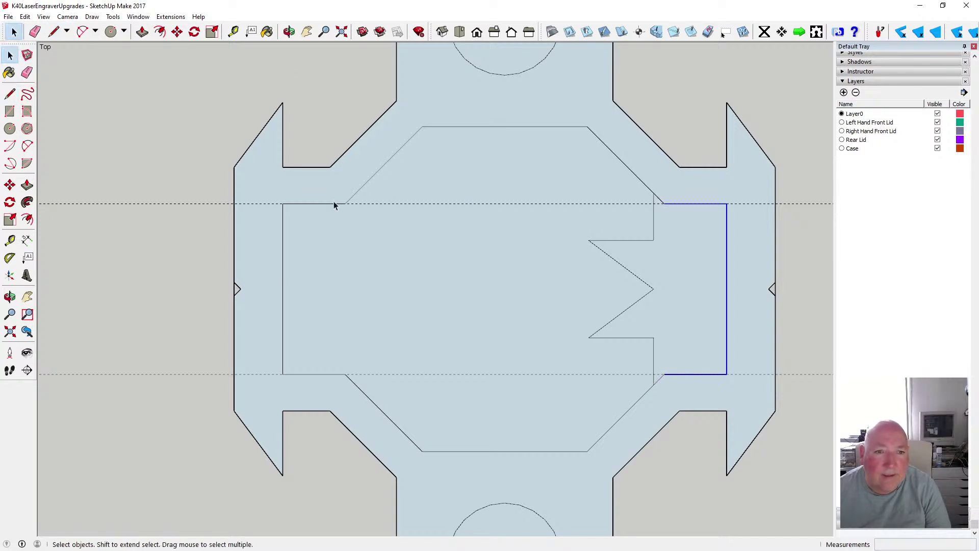
Delete the two horizontal guides and the leftover zigzag and vertical edges inside the right part of the central cavity
{"action": "left_click", "coordinate": [217, 204]}
{"action": "key", "text": "Delete"}
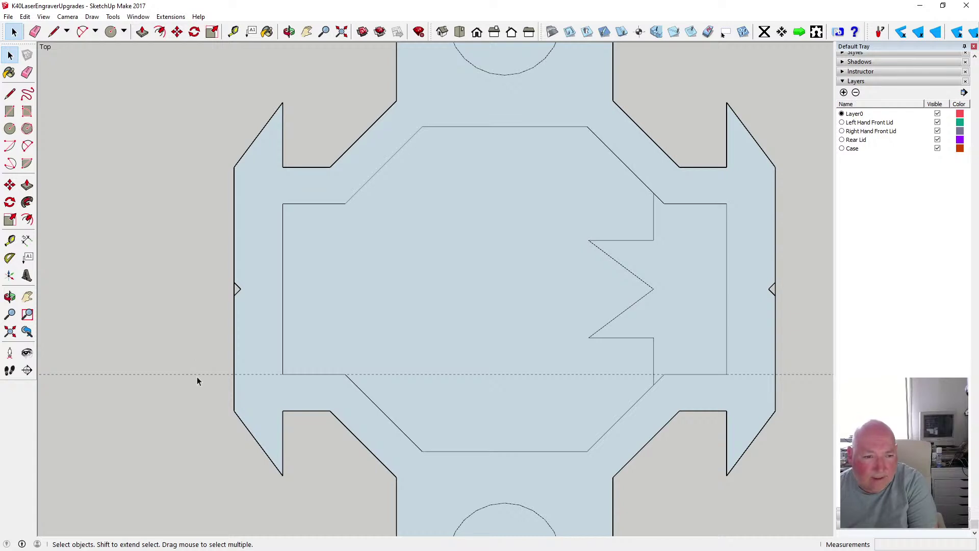
{"action": "left_click", "coordinate": [654, 236]}
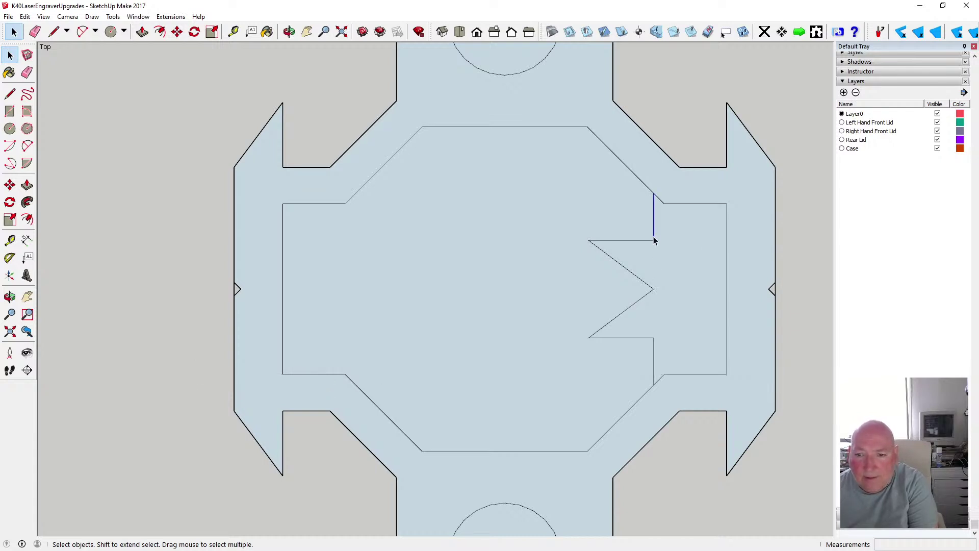
{"action": "key", "text": "Delete"}
{"action": "left_click", "coordinate": [638, 240]}
{"action": "key", "text": "Delete"}
{"action": "left_click", "coordinate": [623, 267]}
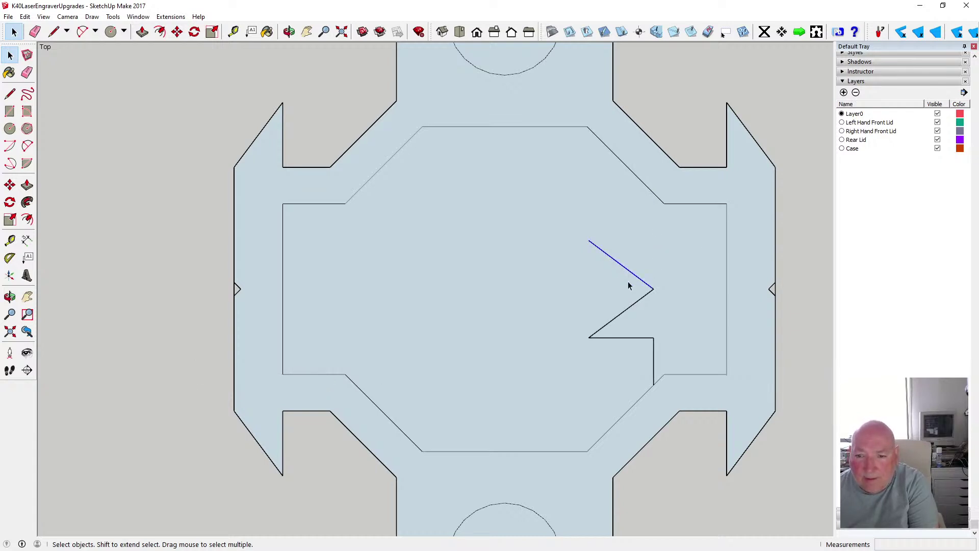
{"action": "key", "text": "Delete"}
{"action": "left_click", "coordinate": [624, 338]}
{"action": "key", "text": "Delete"}
{"action": "key", "text": "Delete"}
Delete the face inside the central cavity outline to open it as a hole
{"action": "scroll", "coordinate": [539, 282], "scroll_direction": "down", "scroll_amount": 3}
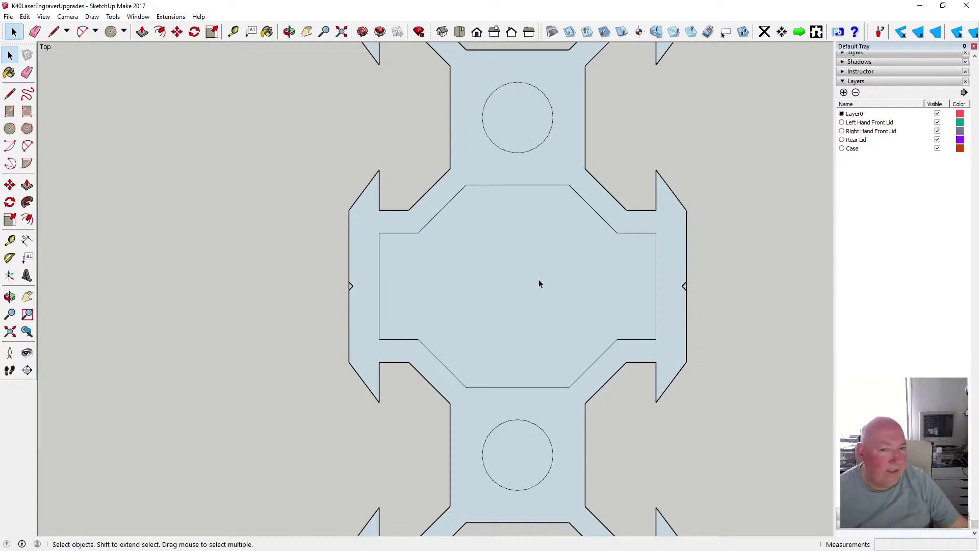
{"action": "left_click", "coordinate": [538, 277]}
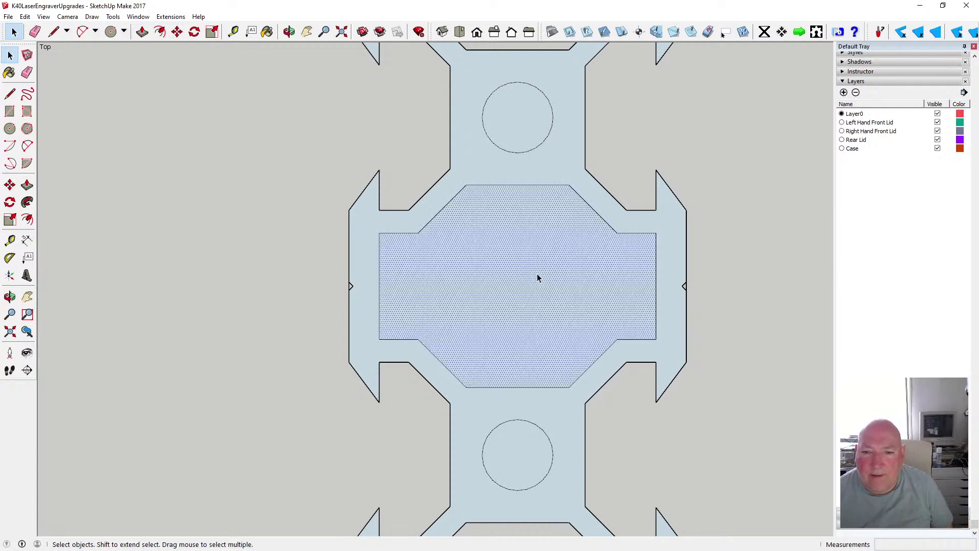
{"action": "key", "text": "Delete"}
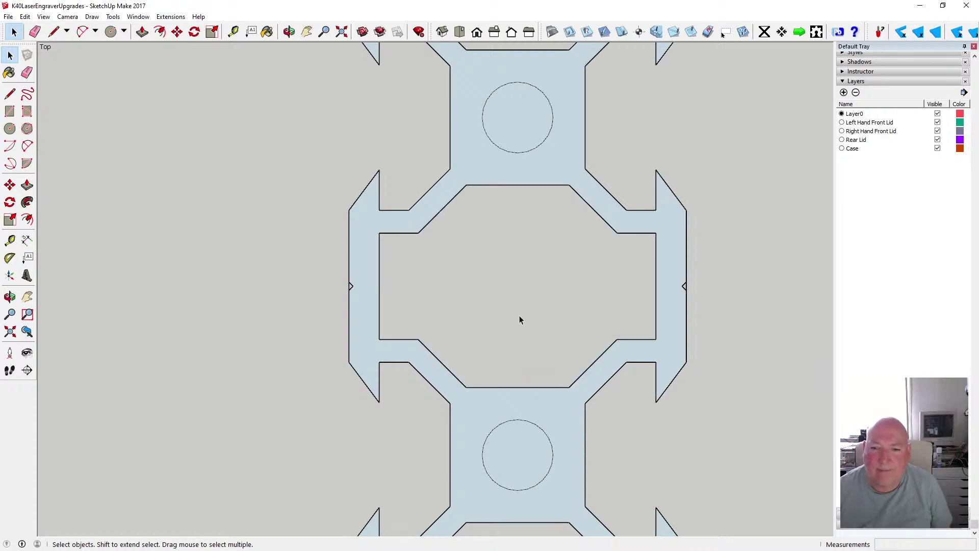
{"action": "scroll", "coordinate": [350, 296], "scroll_direction": "up", "scroll_amount": 6}
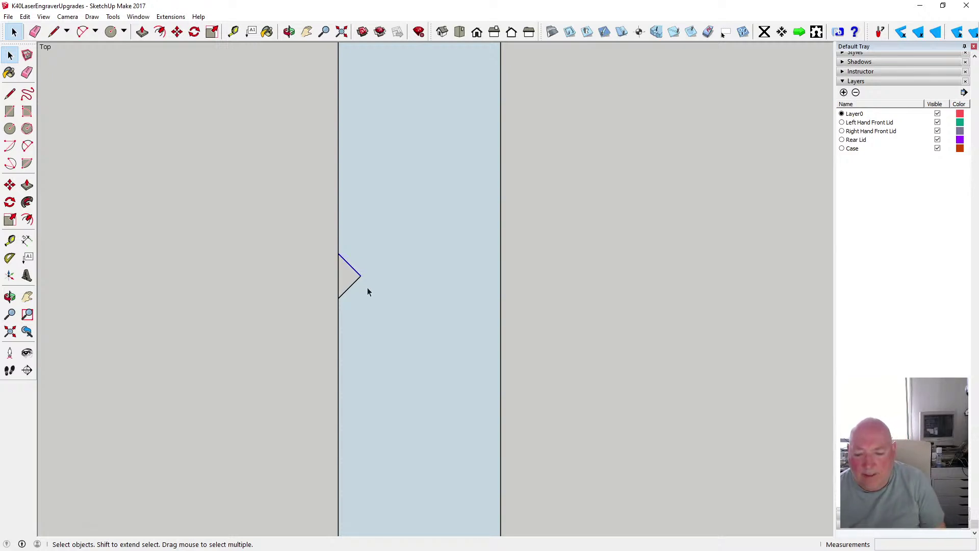
{"action": "key", "text": "Delete"}
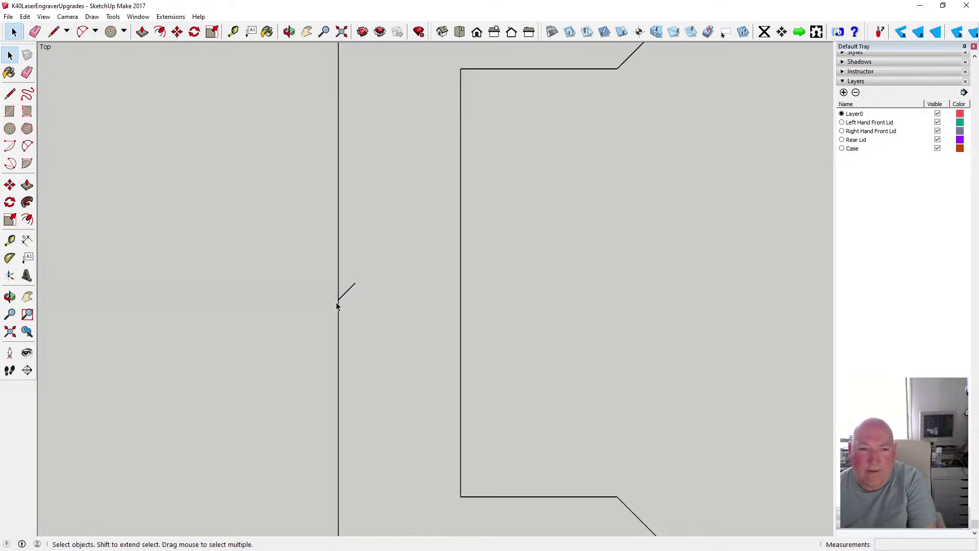
{"action": "left_click", "coordinate": [25, 17]}
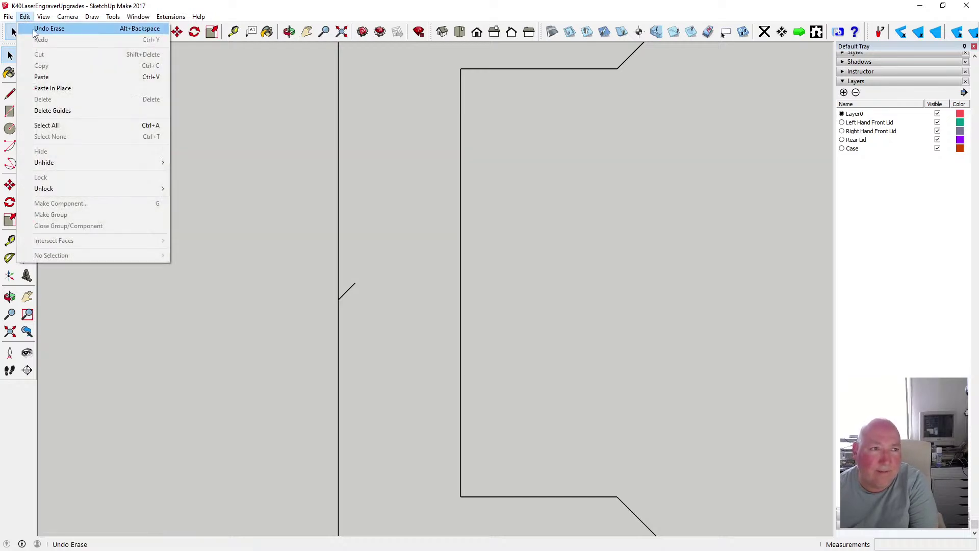
{"action": "left_click", "coordinate": [40, 28]}
{"action": "key", "text": "ctrl+z"}
{"action": "key", "text": "ctrl+z"}
{"action": "key", "text": "ctrl+z"}
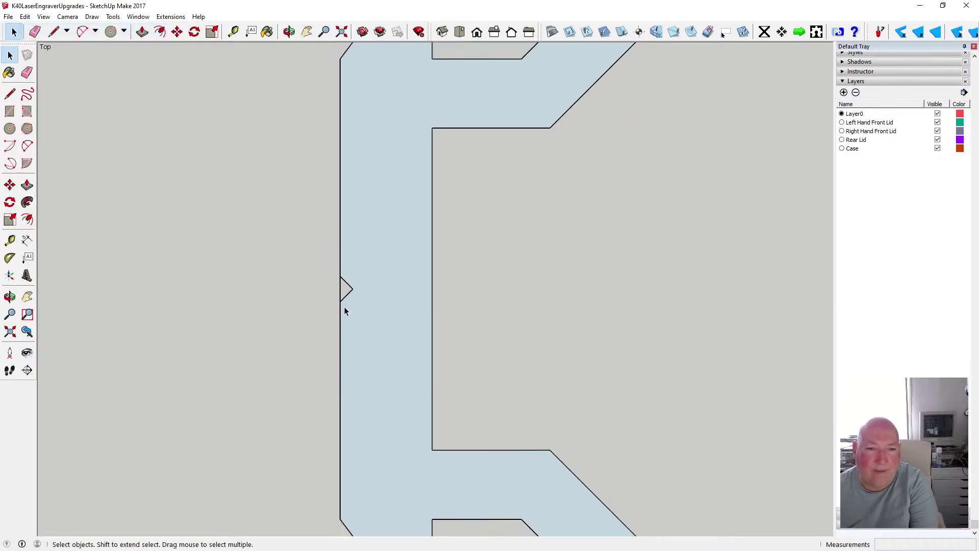
Close the small triangular notch on the left outer wall with a straight line and delete its two slanted edges
{"action": "left_click", "coordinate": [10, 94]}
{"action": "left_click", "coordinate": [338, 254]}
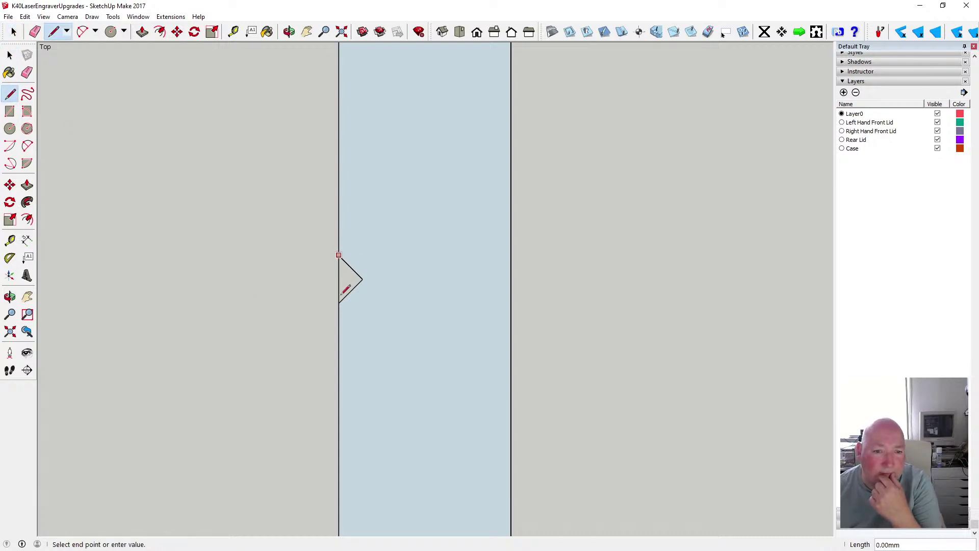
{"action": "left_click", "coordinate": [339, 302]}
{"action": "key", "text": "space"}
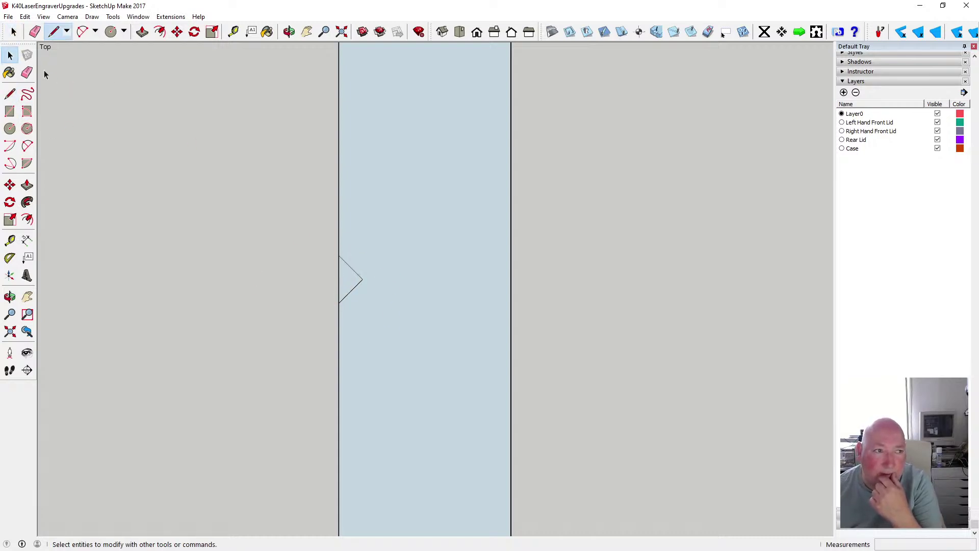
{"action": "key", "text": "Delete"}
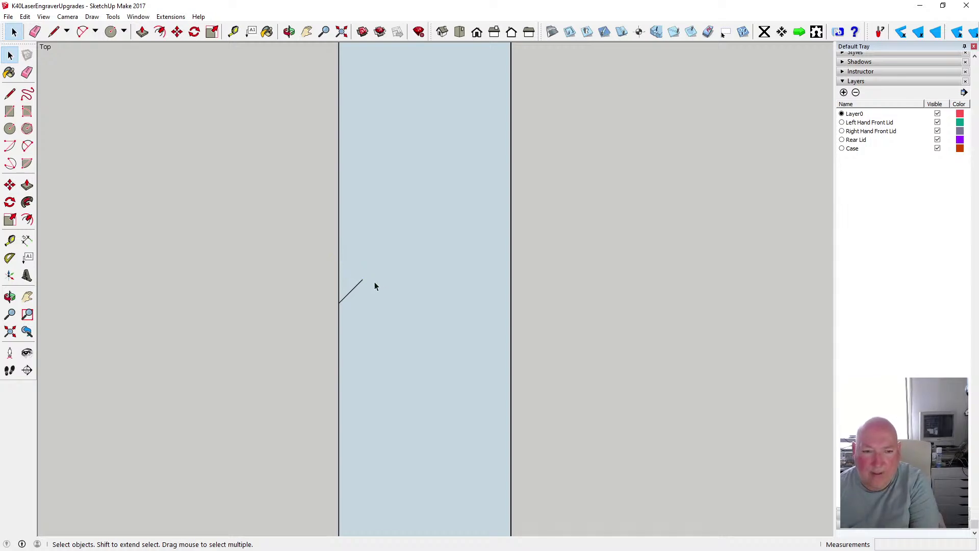
{"action": "left_click", "coordinate": [359, 281]}
{"action": "key", "text": "Delete"}
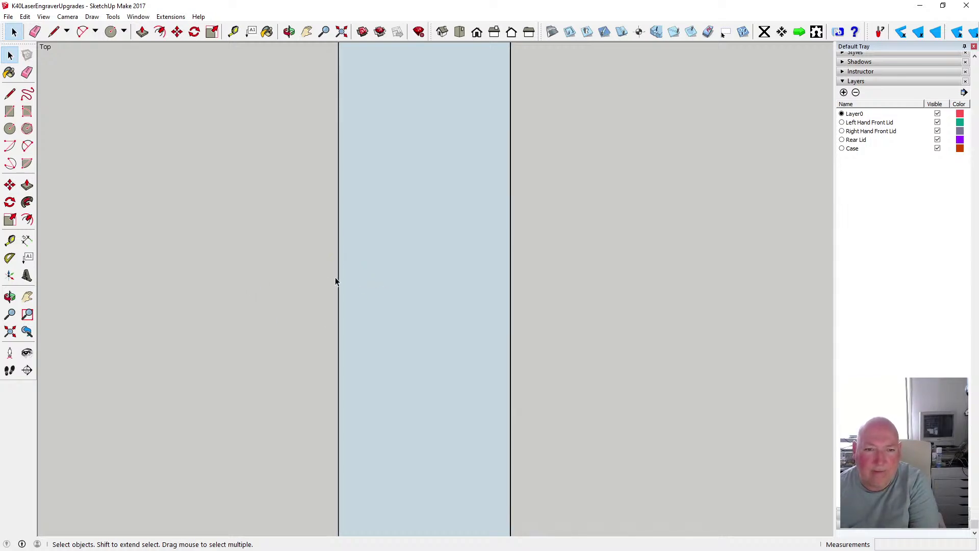
Bridge the small triangular notch on the right outer wall with a 0.50 mm line and delete its two slanted edges
{"action": "scroll", "coordinate": [383, 282], "scroll_direction": "down", "scroll_amount": 1}
{"action": "scroll", "coordinate": [383, 280], "scroll_direction": "down", "scroll_amount": 3}
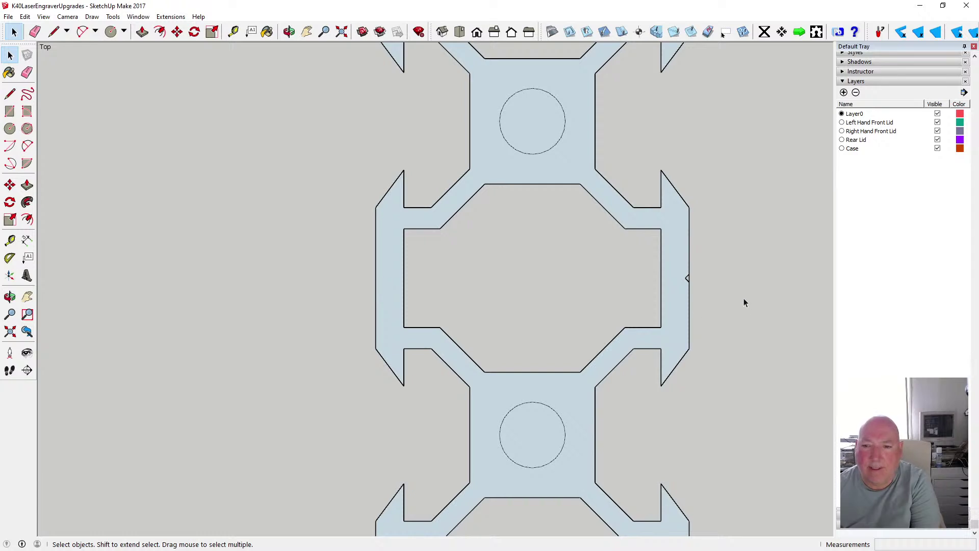
{"action": "scroll", "coordinate": [687, 278], "scroll_direction": "up", "scroll_amount": 5}
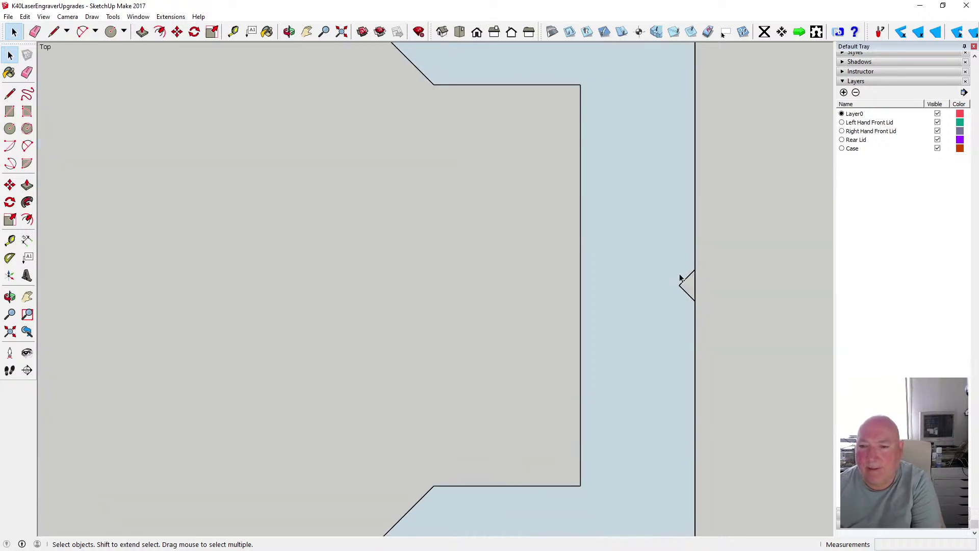
{"action": "left_click", "coordinate": [10, 93]}
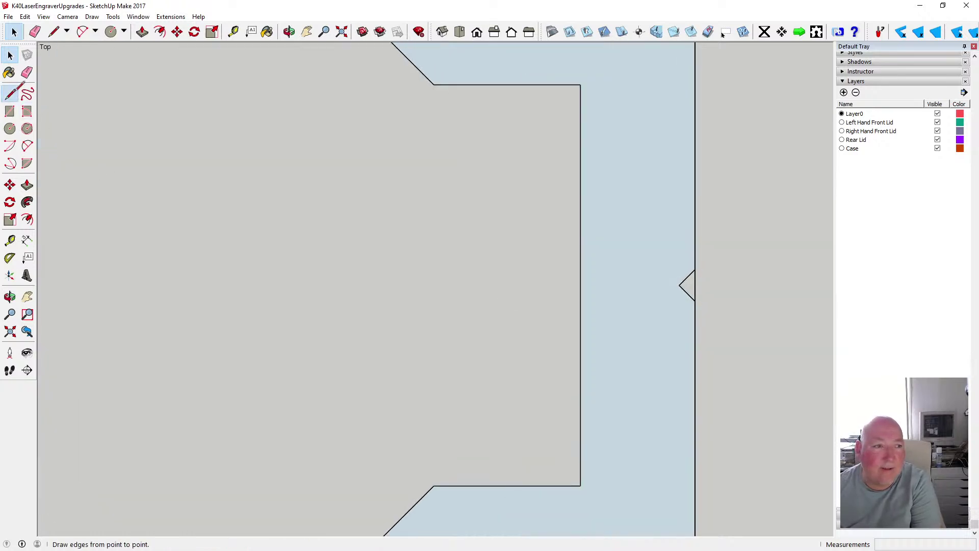
{"action": "left_click", "coordinate": [694, 268]}
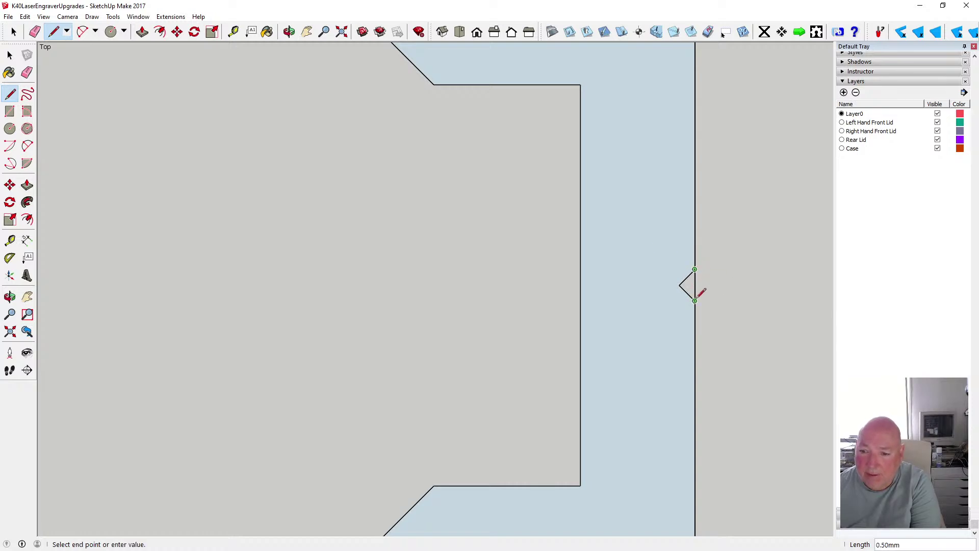
{"action": "left_click", "coordinate": [695, 300]}
{"action": "left_click", "coordinate": [14, 54]}
{"action": "left_click", "coordinate": [10, 56]}
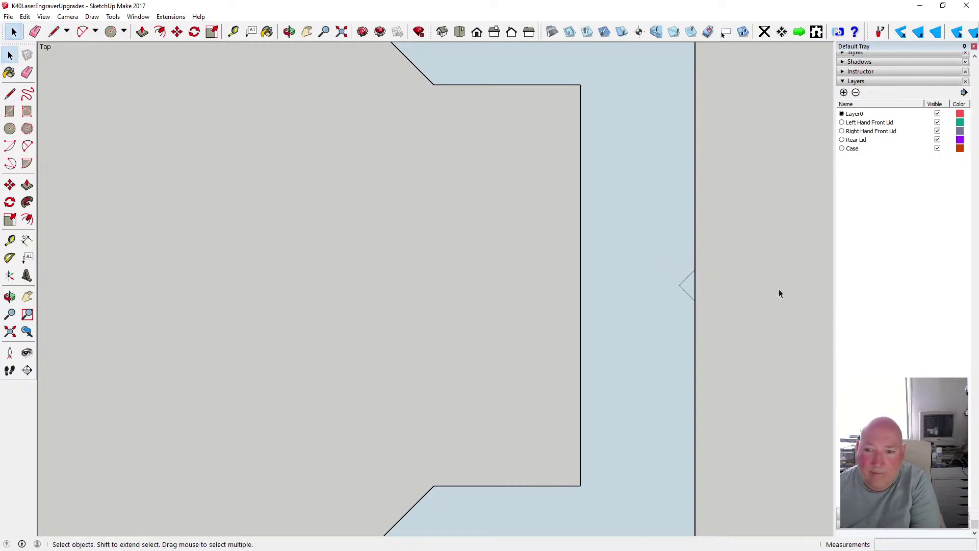
{"action": "left_click", "coordinate": [689, 275]}
{"action": "key", "text": "Delete"}
{"action": "left_click", "coordinate": [685, 290]}
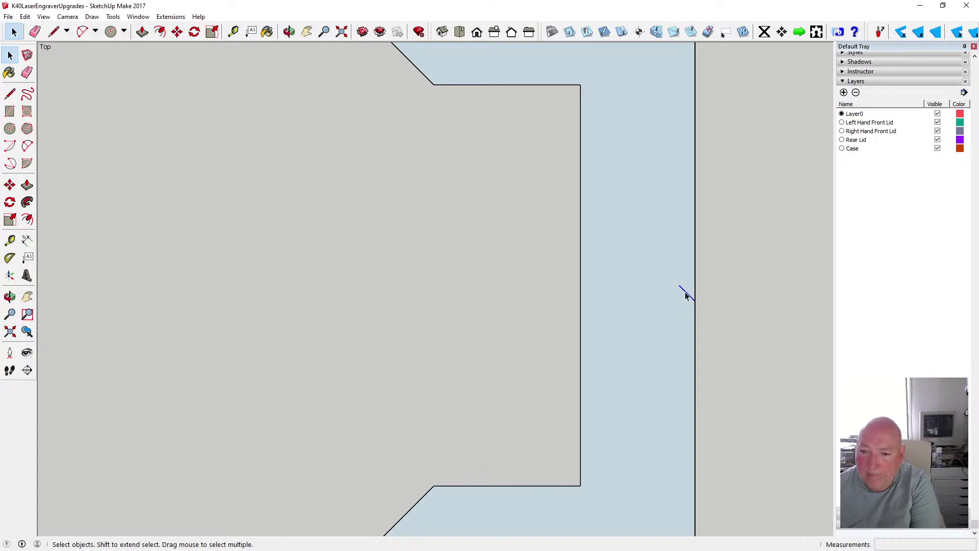
{"action": "key", "text": "Delete"}
Delete the faces inside the upper and lower circles to open both round bores
{"action": "scroll", "coordinate": [648, 288], "scroll_direction": "down", "scroll_amount": 8}
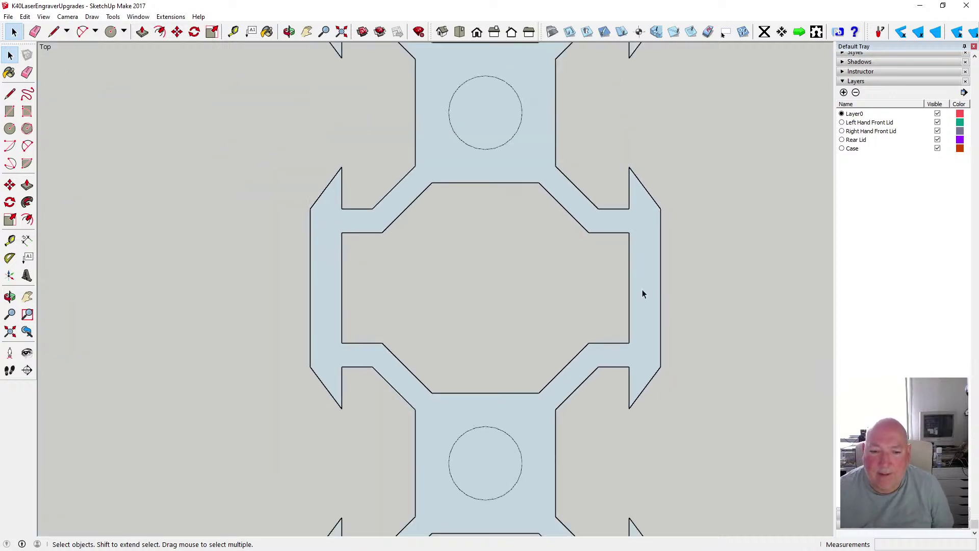
{"action": "left_click", "coordinate": [517, 144]}
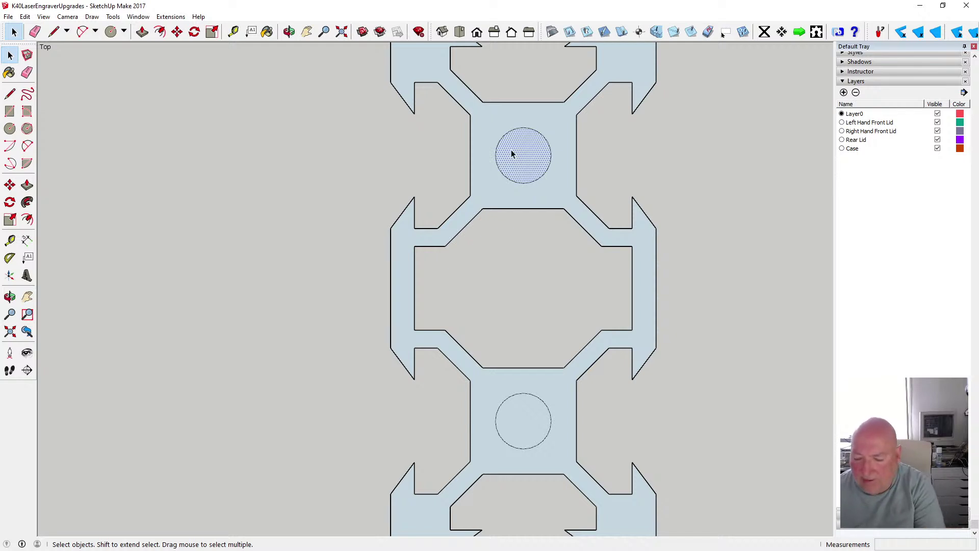
{"action": "key", "text": "Delete"}
{"action": "left_click", "coordinate": [531, 424]}
{"action": "key", "text": "Delete"}
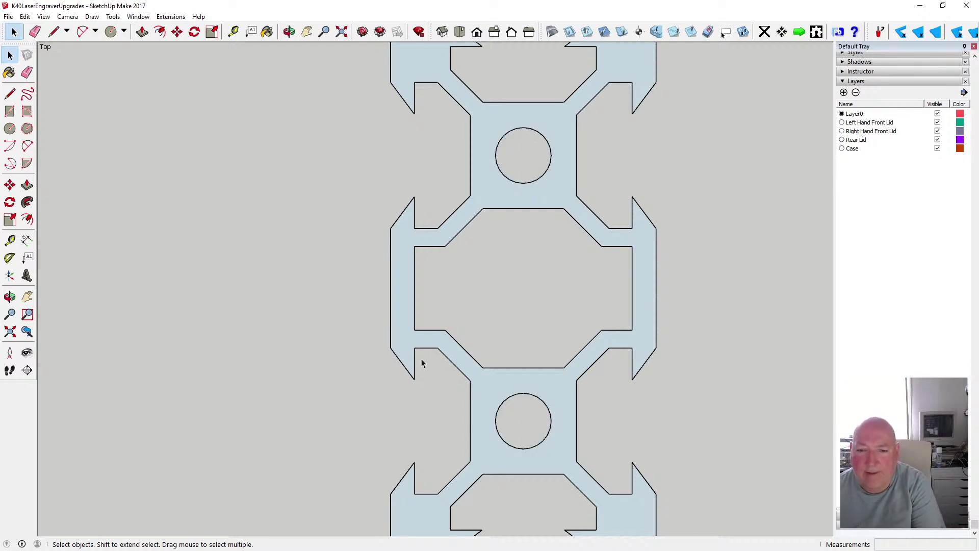
Delete the short edges outside the chamfer lines at the profile's lower left and lower right outer corners
{"action": "scroll", "coordinate": [501, 386], "scroll_direction": "down", "scroll_amount": 4}
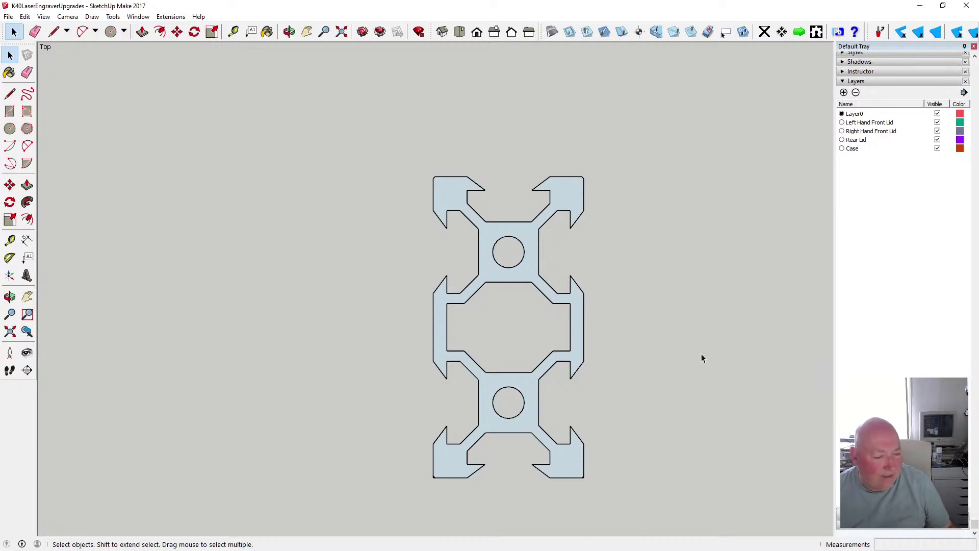
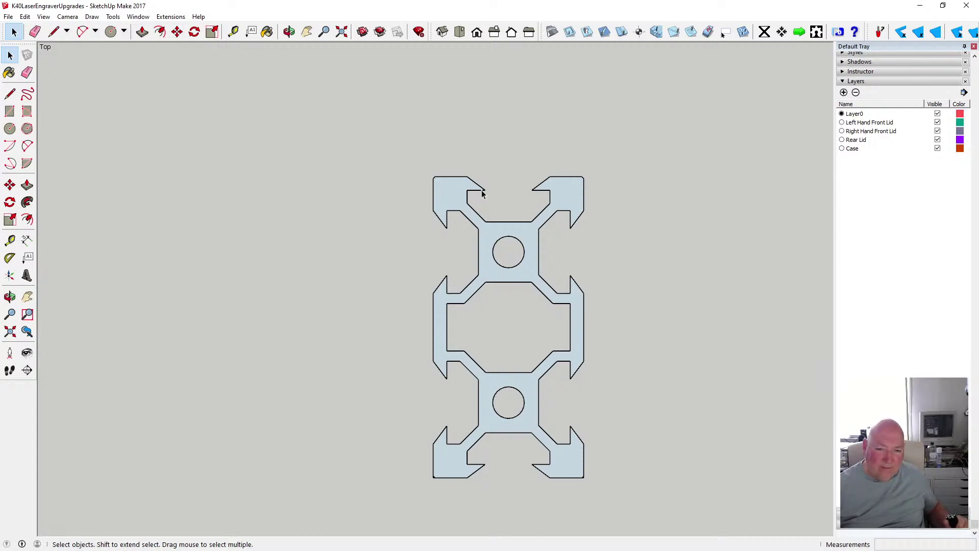
{"action": "scroll", "coordinate": [439, 443], "scroll_direction": "up", "scroll_amount": 5}
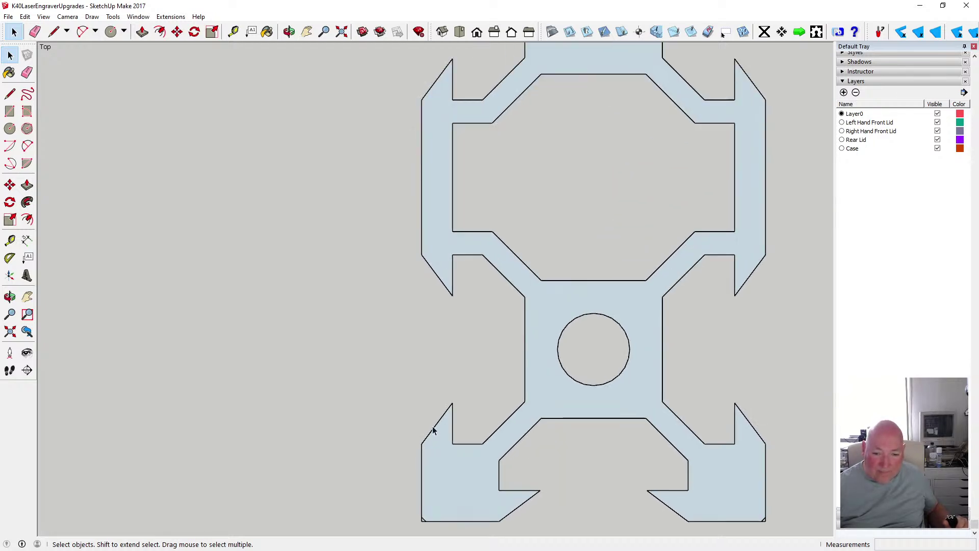
{"action": "scroll", "coordinate": [439, 520], "scroll_direction": "up", "scroll_amount": 4}
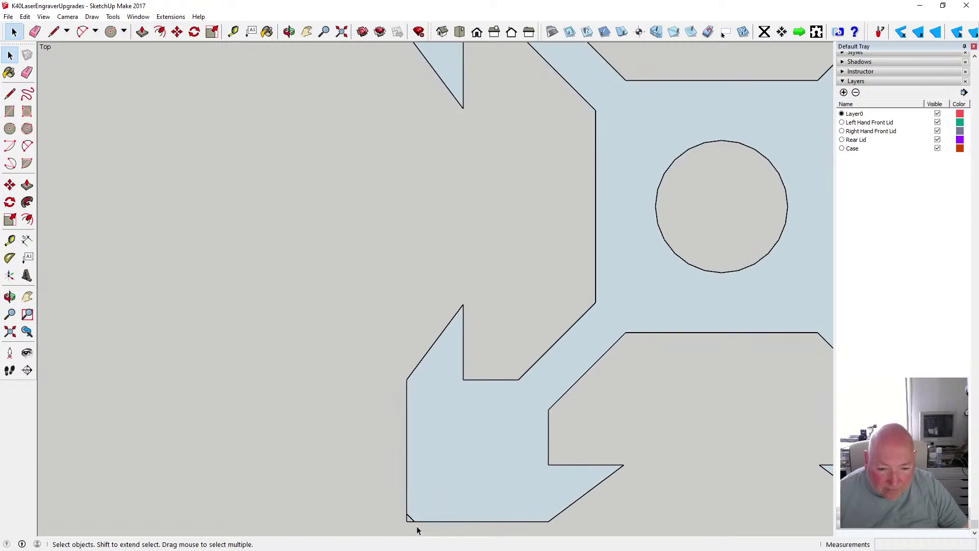
{"action": "scroll", "coordinate": [408, 522], "scroll_direction": "up", "scroll_amount": 1}
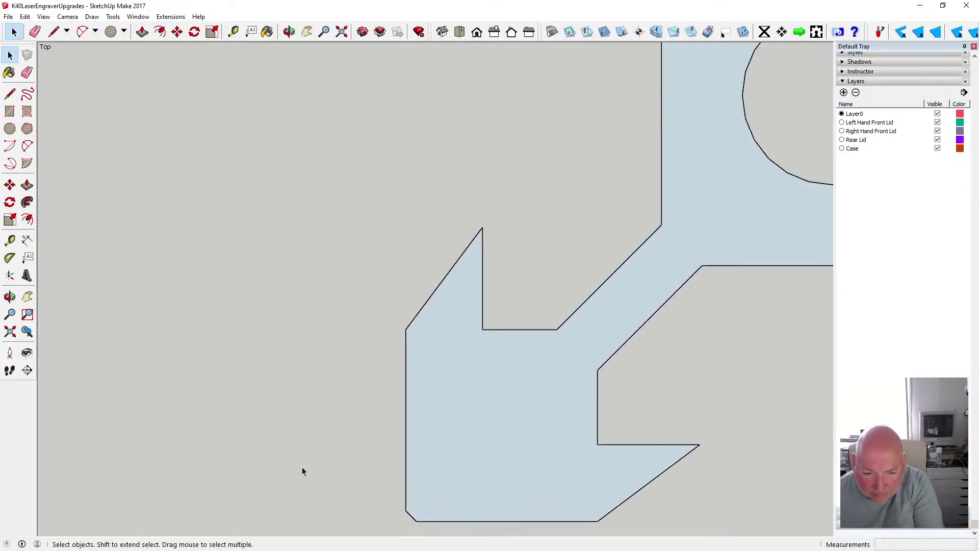
{"action": "scroll", "coordinate": [449, 391], "scroll_direction": "down", "scroll_amount": 3}
{"action": "scroll", "coordinate": [449, 390], "scroll_direction": "down", "scroll_amount": 2}
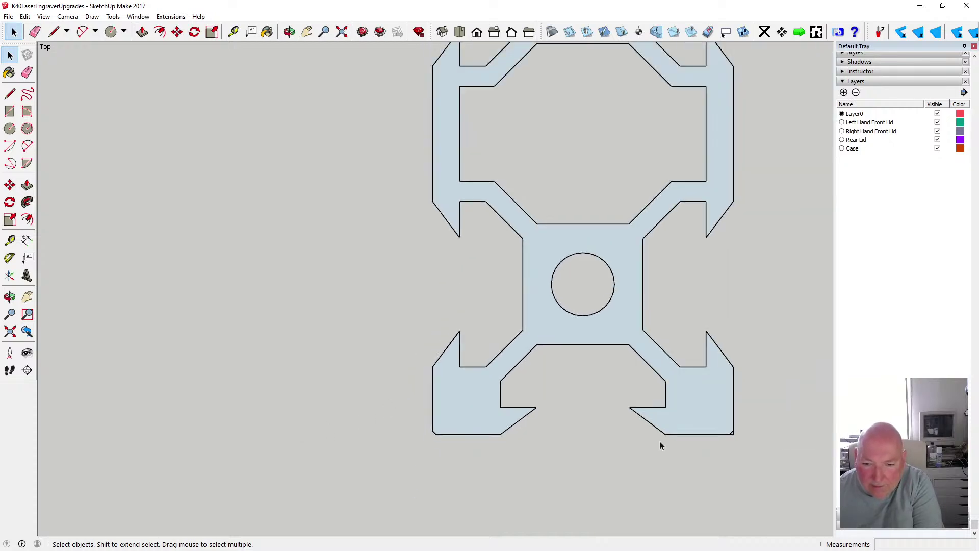
{"action": "scroll", "coordinate": [734, 433], "scroll_direction": "up", "scroll_amount": 4}
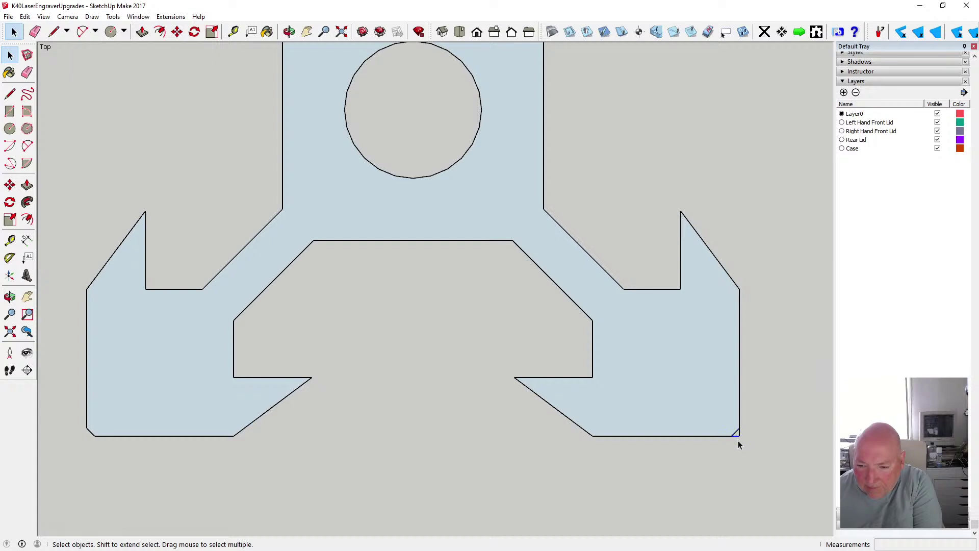
{"action": "scroll", "coordinate": [634, 398], "scroll_direction": "down", "scroll_amount": 3}
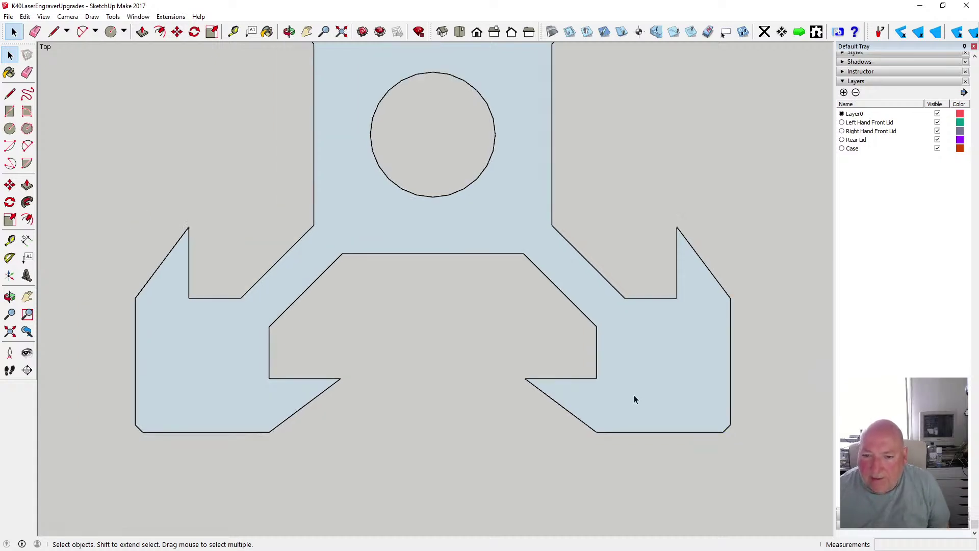
{"action": "scroll", "coordinate": [596, 415], "scroll_direction": "down", "scroll_amount": 2}
{"action": "scroll", "coordinate": [510, 407], "scroll_direction": "down", "scroll_amount": 2}
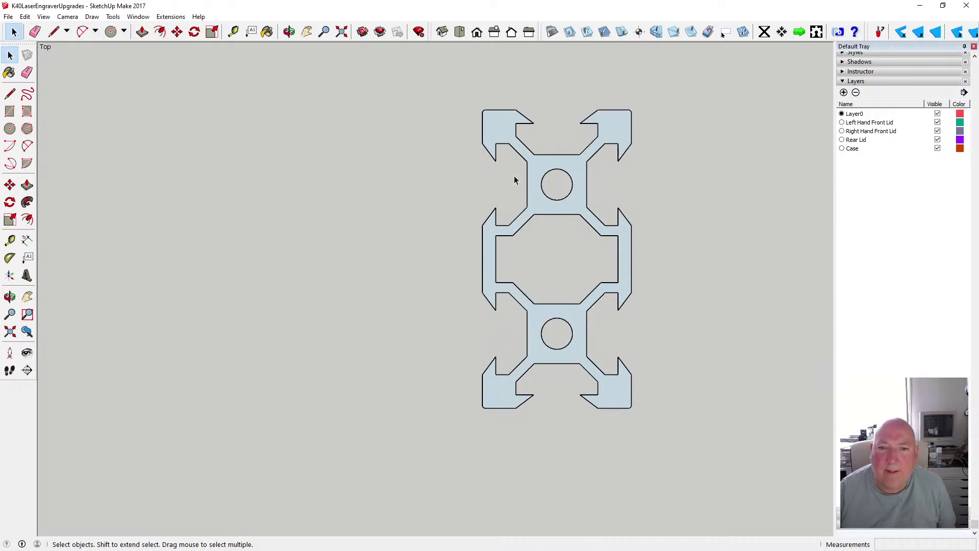
Save the model with the cleaned-up extrusion profile
{"action": "left_click", "coordinate": [8, 17]}
{"action": "left_click", "coordinate": [24, 54]}
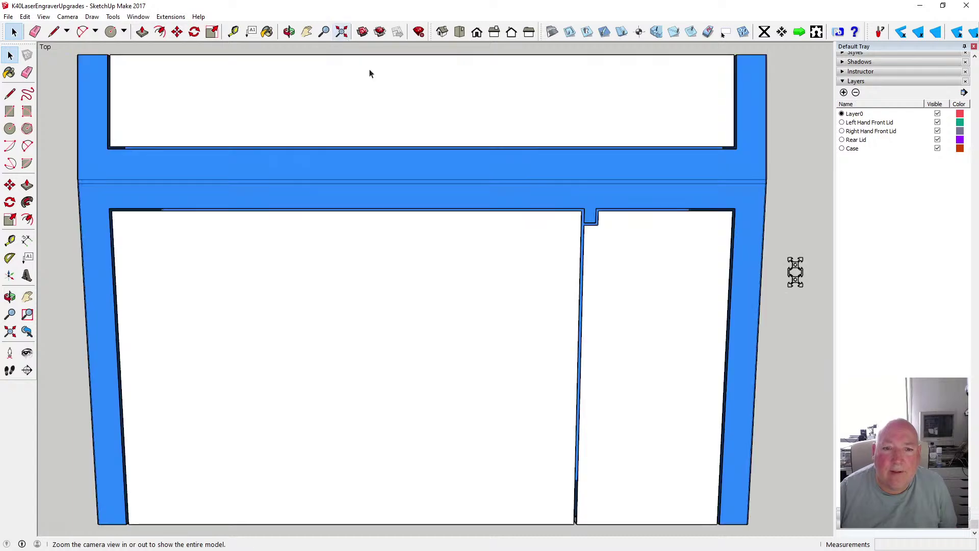
{"action": "scroll", "coordinate": [360, 198], "scroll_direction": "down", "scroll_amount": 1}
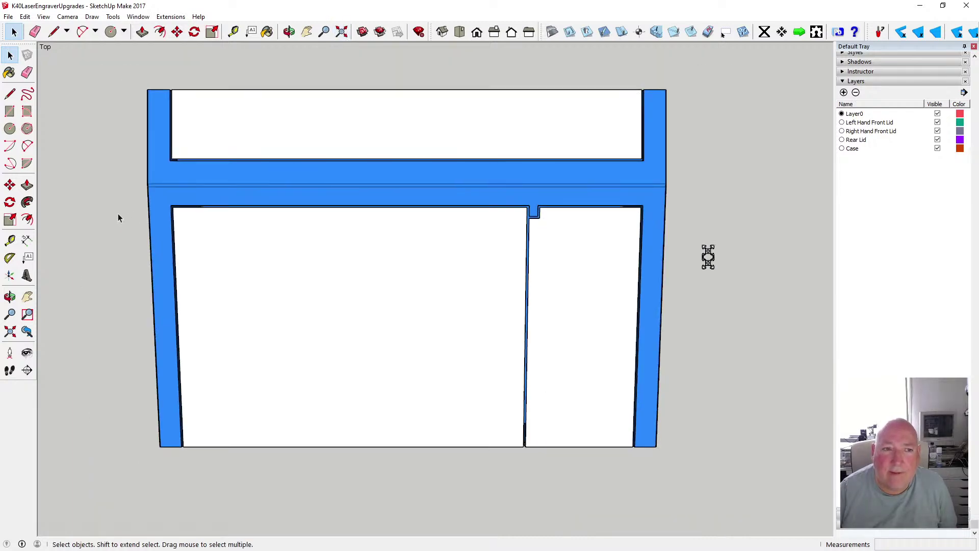
{"action": "scroll", "coordinate": [121, 214], "scroll_direction": "down", "scroll_amount": 2}
{"action": "scroll", "coordinate": [567, 247], "scroll_direction": "up", "scroll_amount": 5}
{"action": "scroll", "coordinate": [566, 247], "scroll_direction": "up", "scroll_amount": 6}
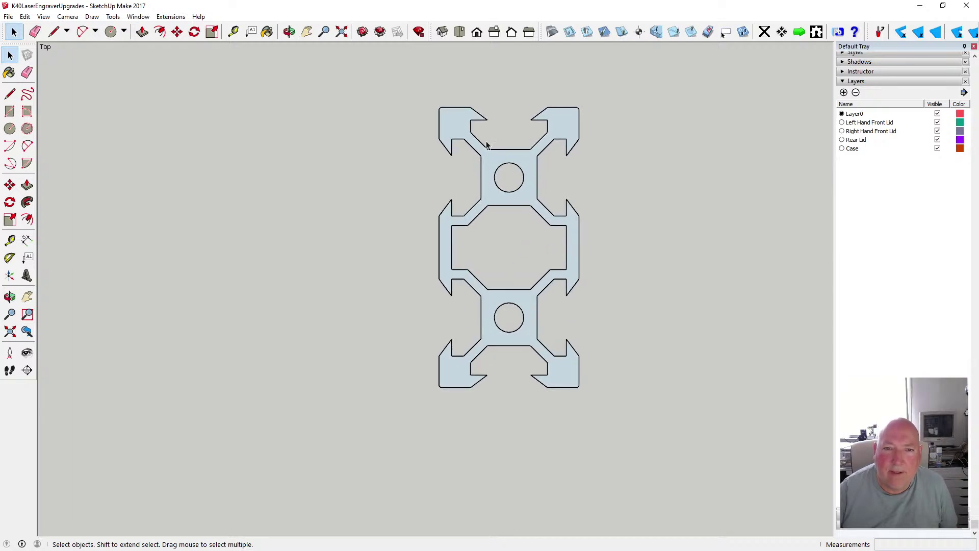
Place a guide line 0.25 mm outward from the inner vertical edge of the upper-left corner's downward-pointing lip
{"action": "scroll", "coordinate": [457, 126], "scroll_direction": "up", "scroll_amount": 6}
{"action": "scroll", "coordinate": [457, 131], "scroll_direction": "up", "scroll_amount": 1}
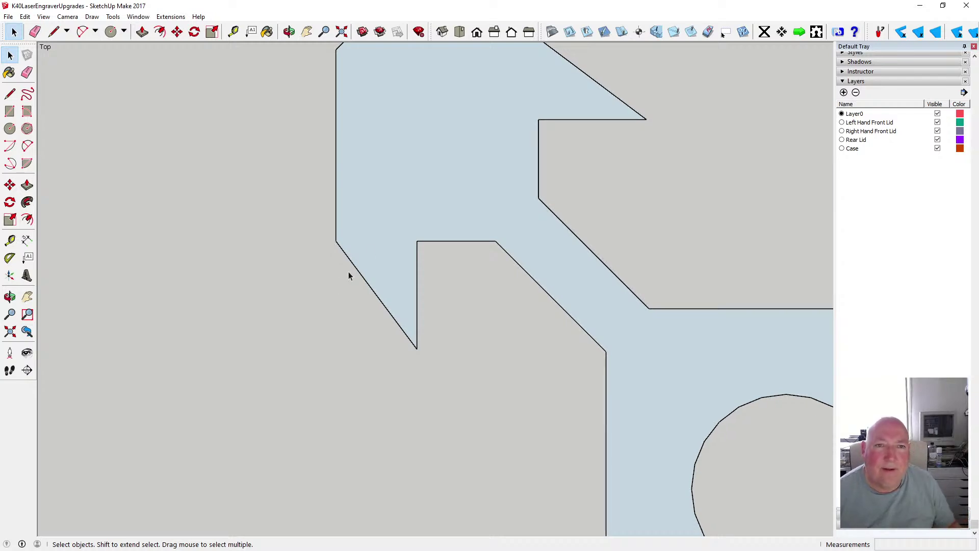
{"action": "scroll", "coordinate": [365, 255], "scroll_direction": "down", "scroll_amount": 1}
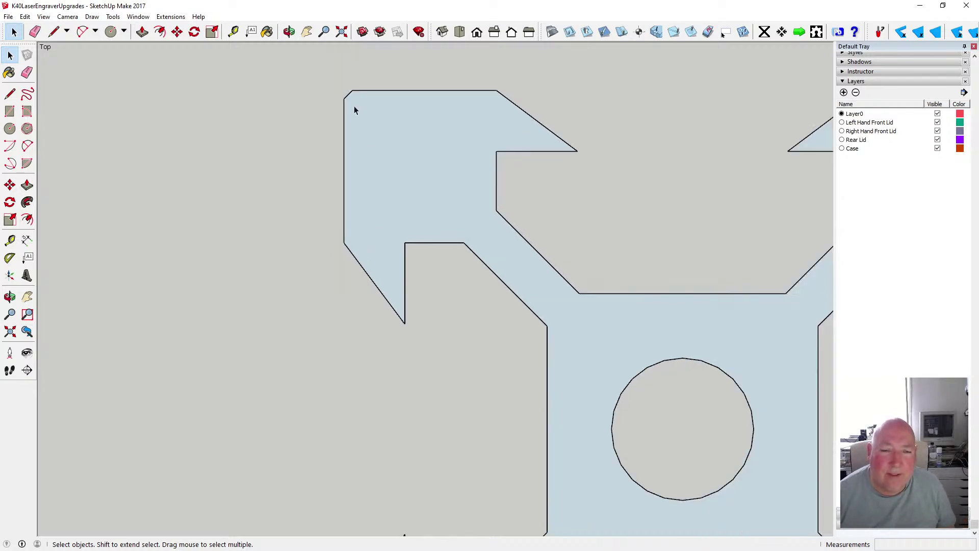
{"action": "key", "text": "t"}
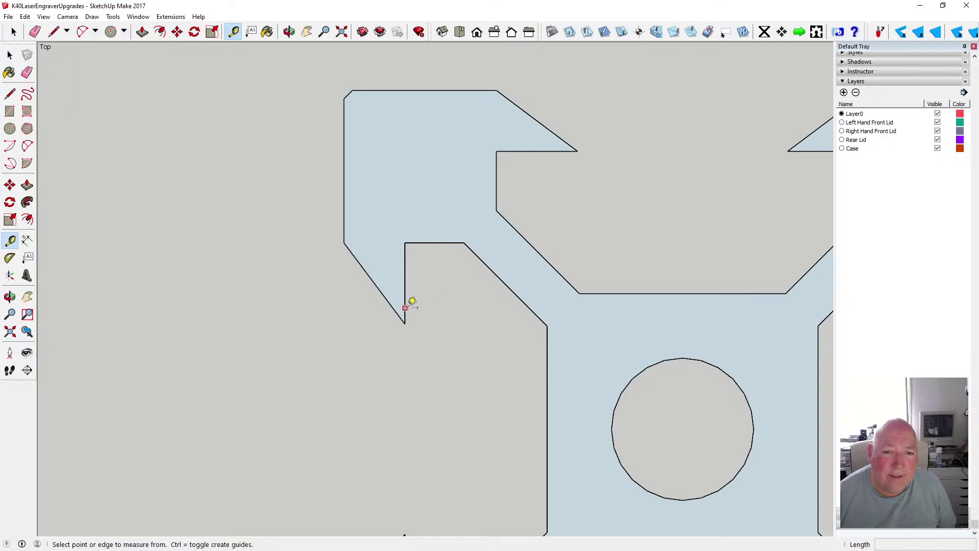
{"action": "scroll", "coordinate": [410, 302], "scroll_direction": "up", "scroll_amount": 1}
{"action": "scroll", "coordinate": [410, 302], "scroll_direction": "up", "scroll_amount": 1}
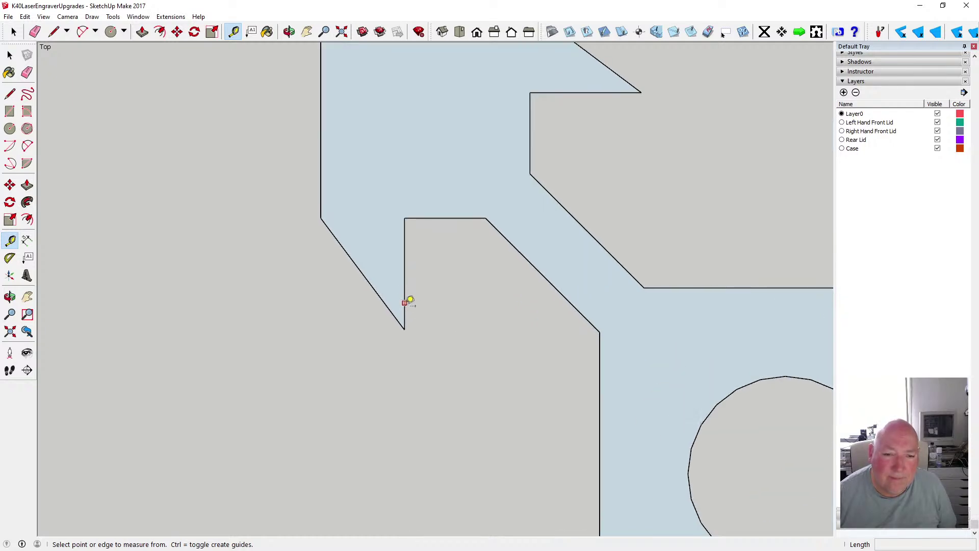
{"action": "left_click", "coordinate": [405, 290]}
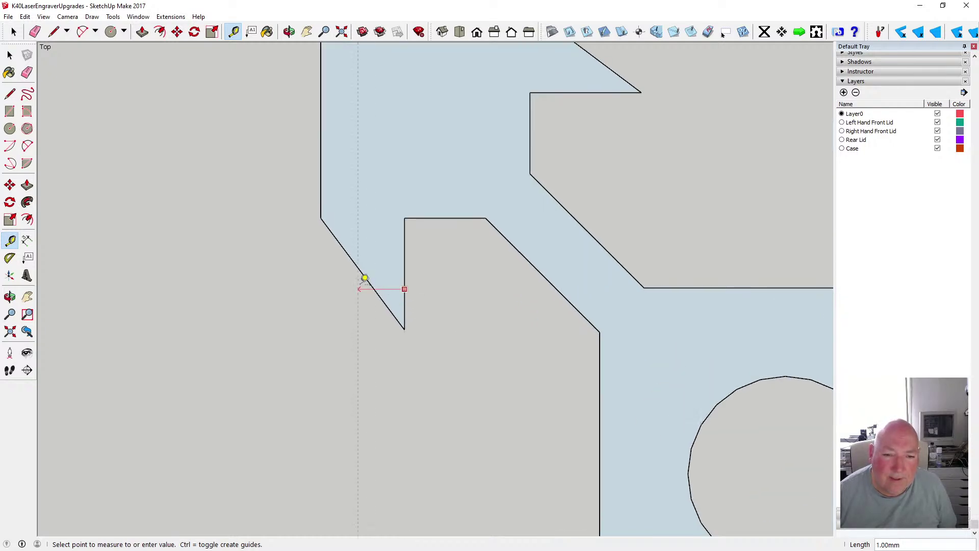
{"action": "type", "text": ".25"}
{"action": "key", "text": "Return"}
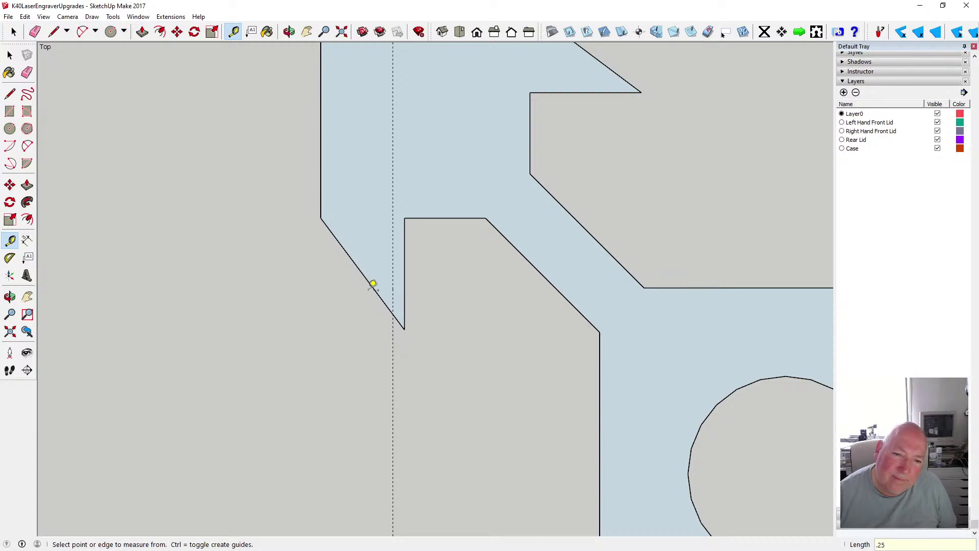
Place a guide point on the lip's inner vertical edge, 0.25 mm up from its sharp tip
{"action": "left_click", "coordinate": [405, 328]}
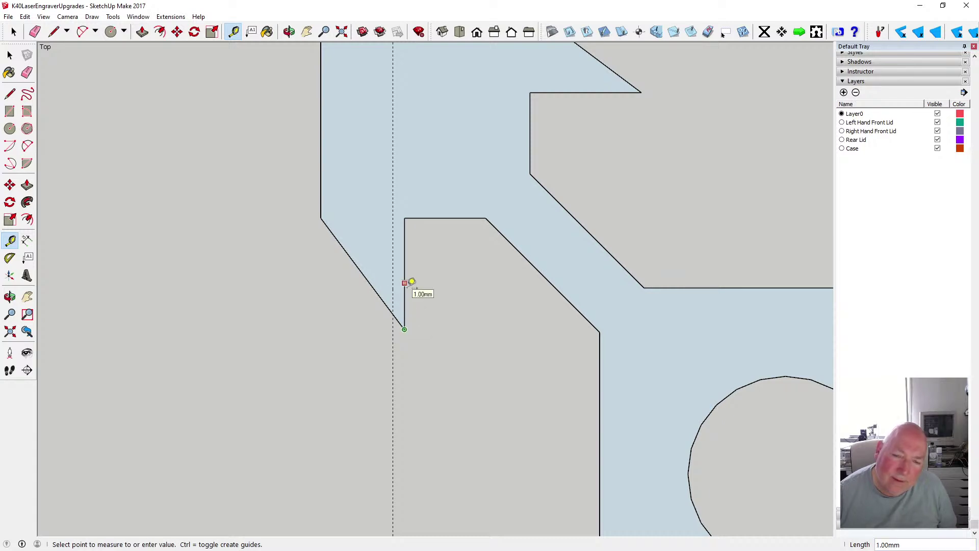
{"action": "type", "text": ".25"}
{"action": "key", "text": "Return"}
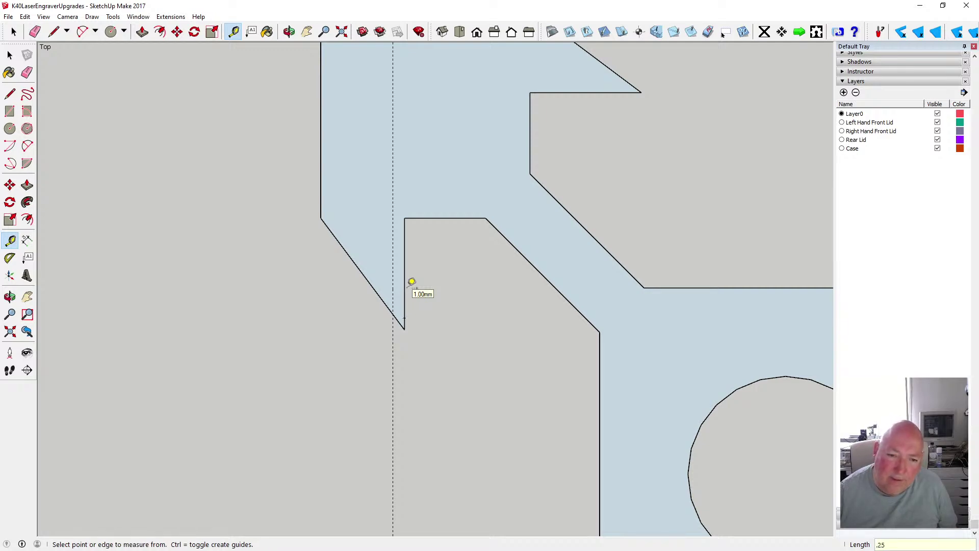
{"action": "scroll", "coordinate": [412, 282], "scroll_direction": "up", "scroll_amount": 5}
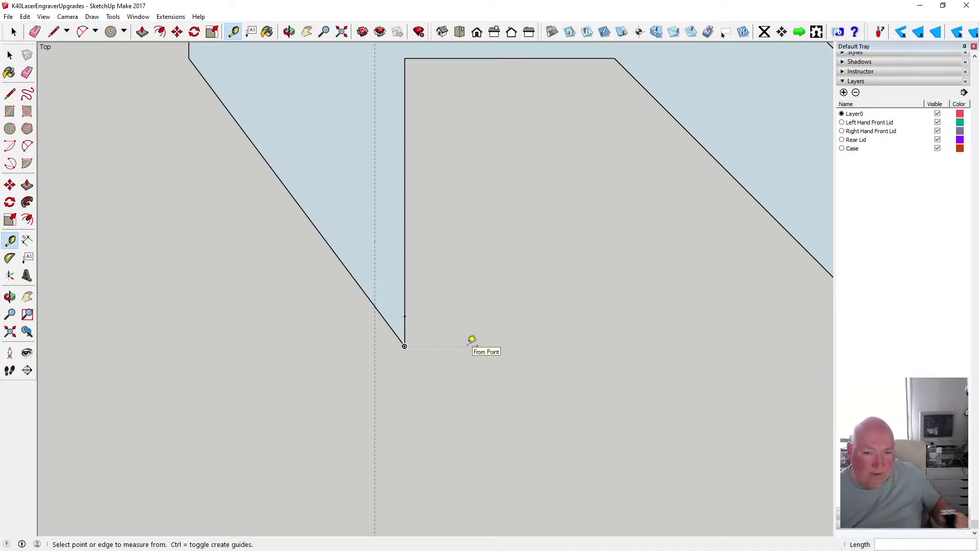
Draw a horizontal line about 0.19 mm long from the guide point across to the lip's slanted edge
{"action": "left_click", "coordinate": [9, 94]}
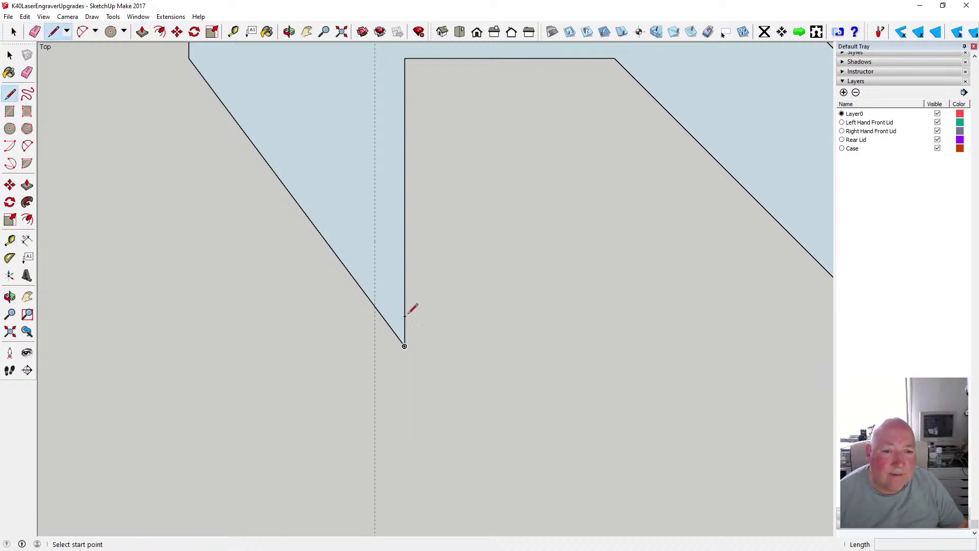
{"action": "left_click", "coordinate": [405, 317]}
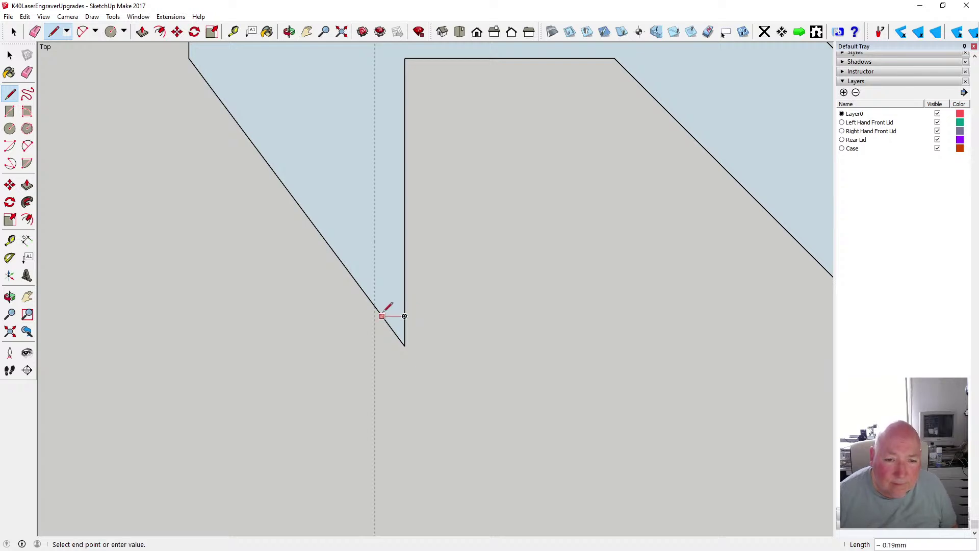
{"action": "left_click", "coordinate": [382, 316]}
{"action": "scroll", "coordinate": [382, 317], "scroll_direction": "down", "scroll_amount": 1}
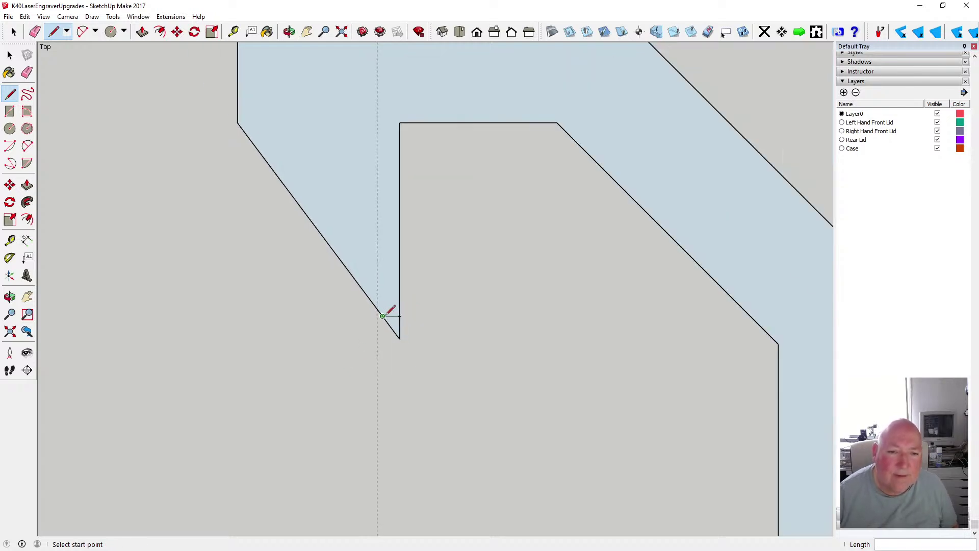
{"action": "scroll", "coordinate": [384, 316], "scroll_direction": "down", "scroll_amount": 2}
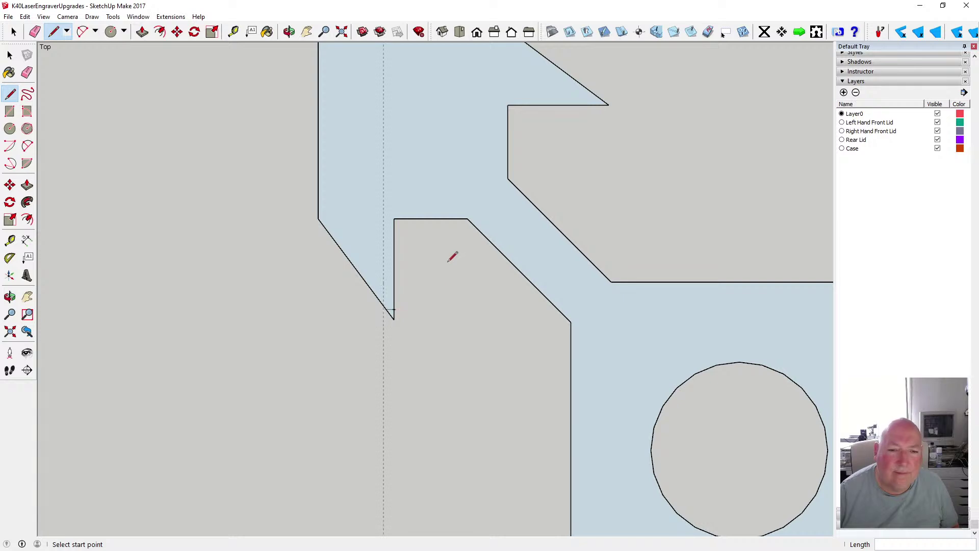
{"action": "scroll", "coordinate": [388, 289], "scroll_direction": "down", "scroll_amount": 1}
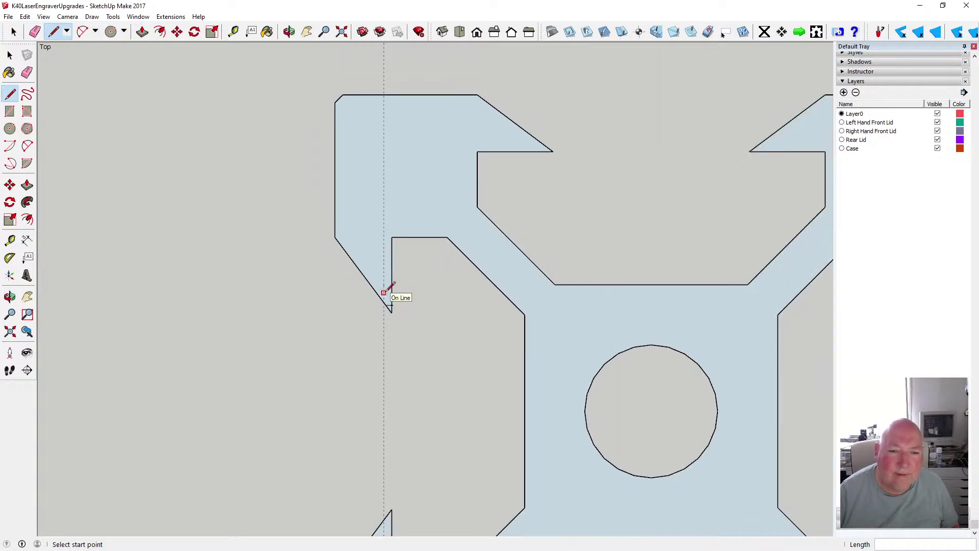
Undo the short line across the lip's tip together with the guide point and vertical guide line
{"action": "left_click", "coordinate": [22, 17]}
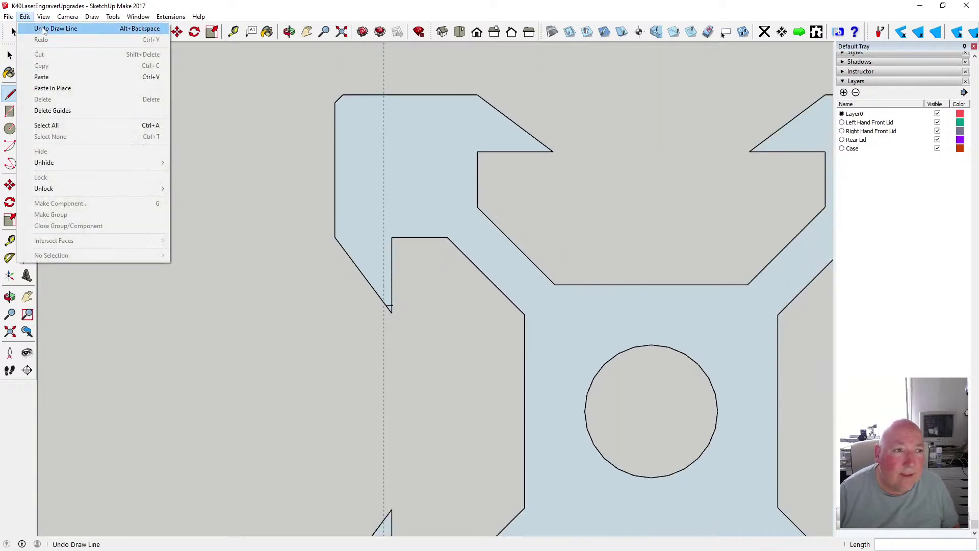
{"action": "left_click", "coordinate": [27, 17]}
{"action": "left_click", "coordinate": [28, 17]}
{"action": "left_click", "coordinate": [28, 16]}
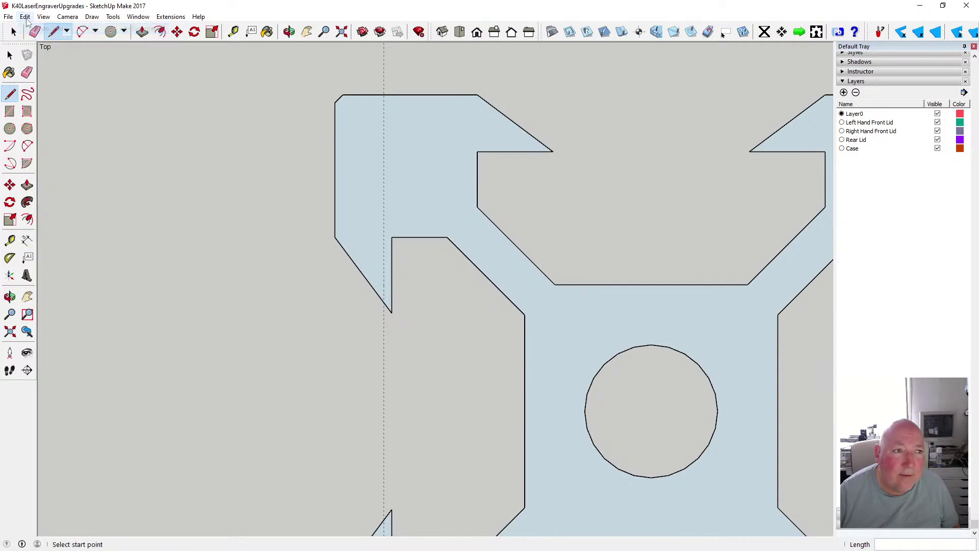
{"action": "left_click", "coordinate": [28, 16]}
{"action": "left_click", "coordinate": [36, 29]}
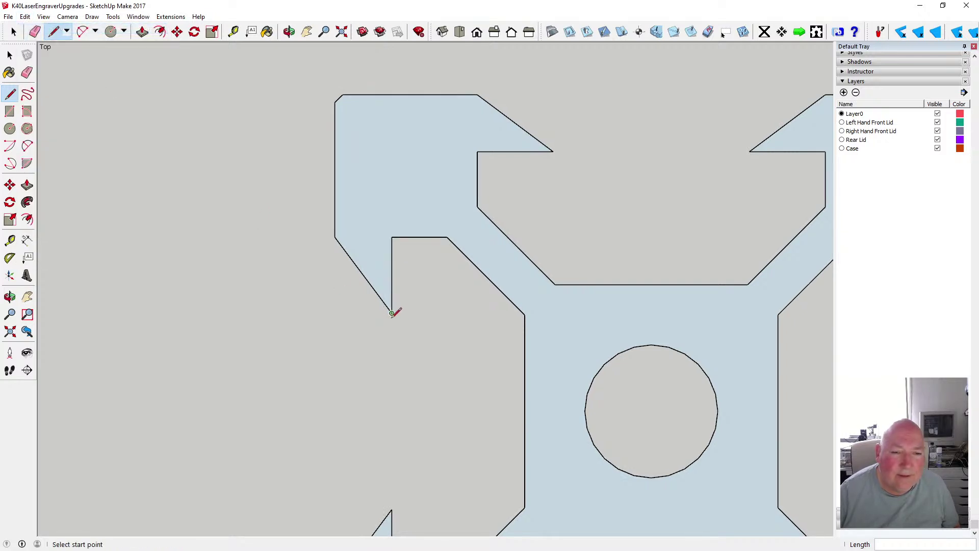
Try to place a guide point 0.25 mm from the lip's sharp tip with the Tape Measure
{"action": "scroll", "coordinate": [395, 309], "scroll_direction": "up", "scroll_amount": 3}
{"action": "scroll", "coordinate": [395, 291], "scroll_direction": "up", "scroll_amount": 1}
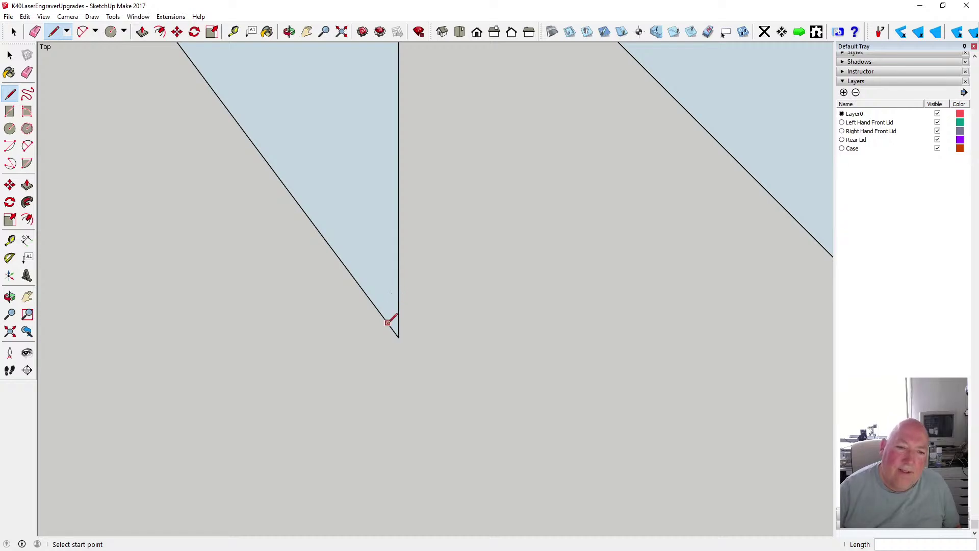
{"action": "scroll", "coordinate": [399, 318], "scroll_direction": "down", "scroll_amount": 3}
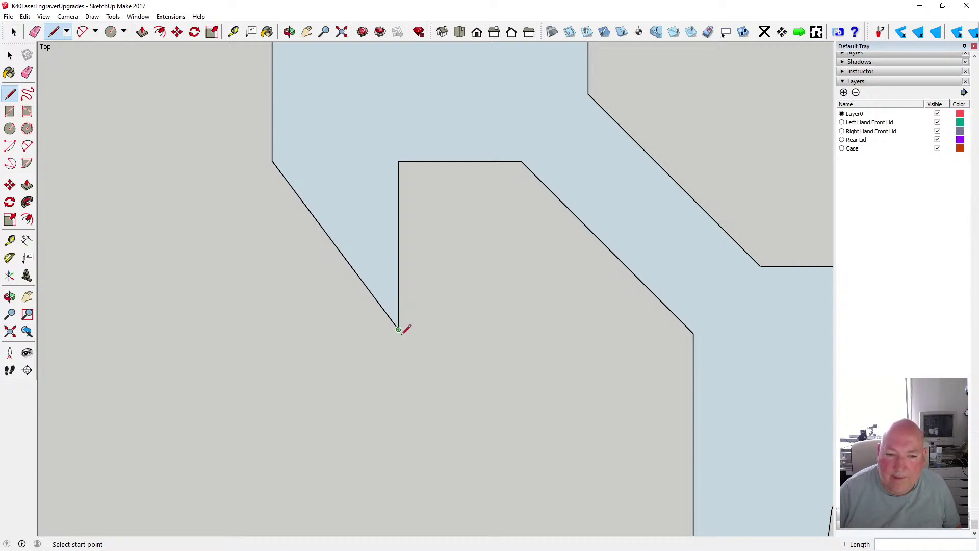
{"action": "key", "text": "t"}
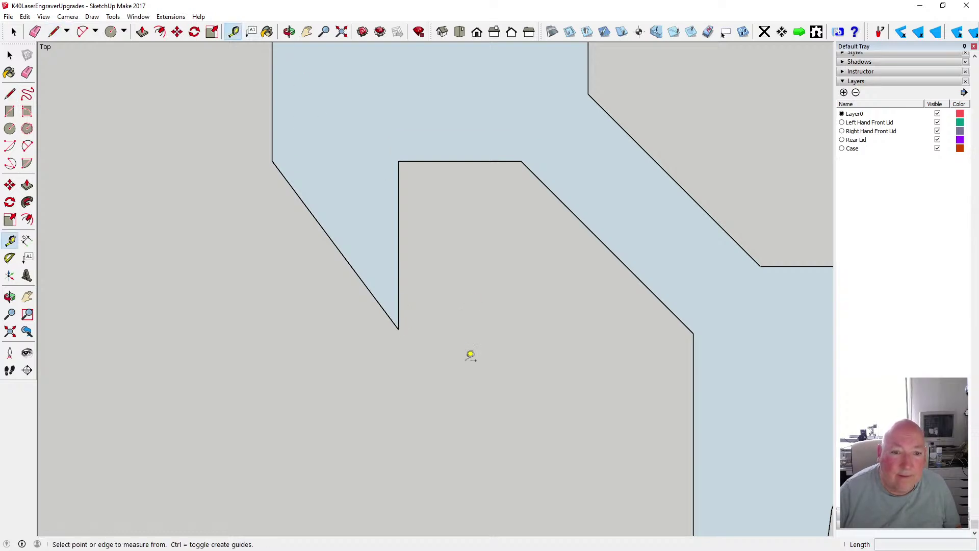
{"action": "left_click", "coordinate": [399, 327]}
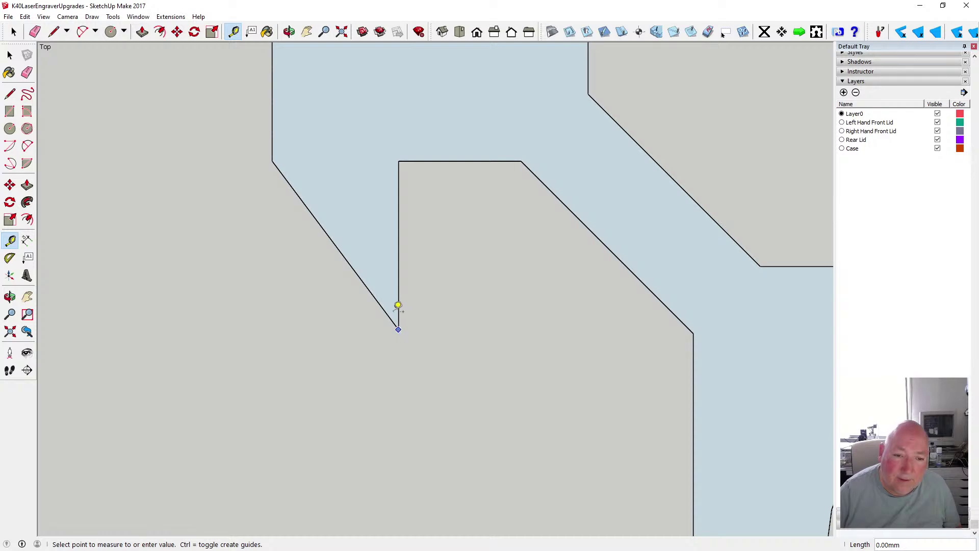
{"action": "scroll", "coordinate": [398, 305], "scroll_direction": "up", "scroll_amount": 3}
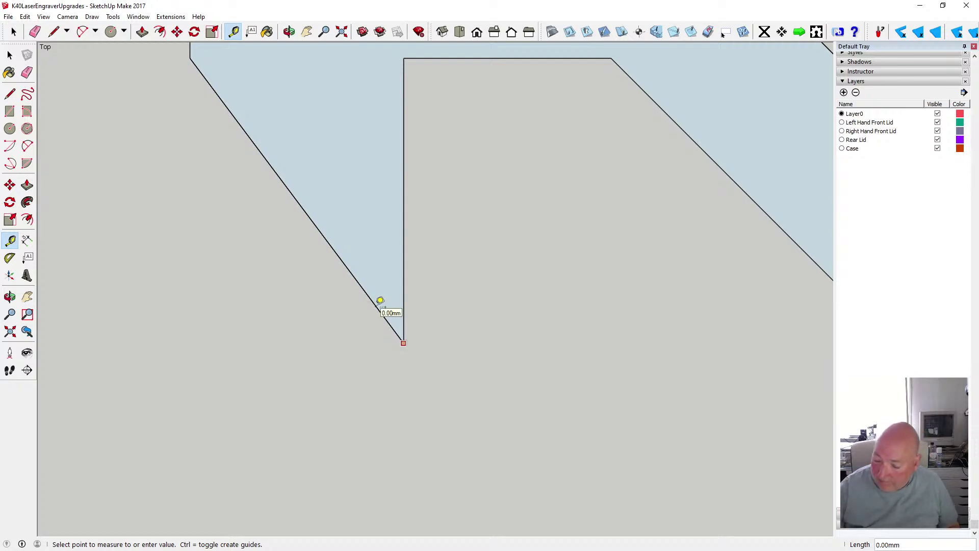
{"action": "type", "text": "5"}
{"action": "key", "text": "Return"}
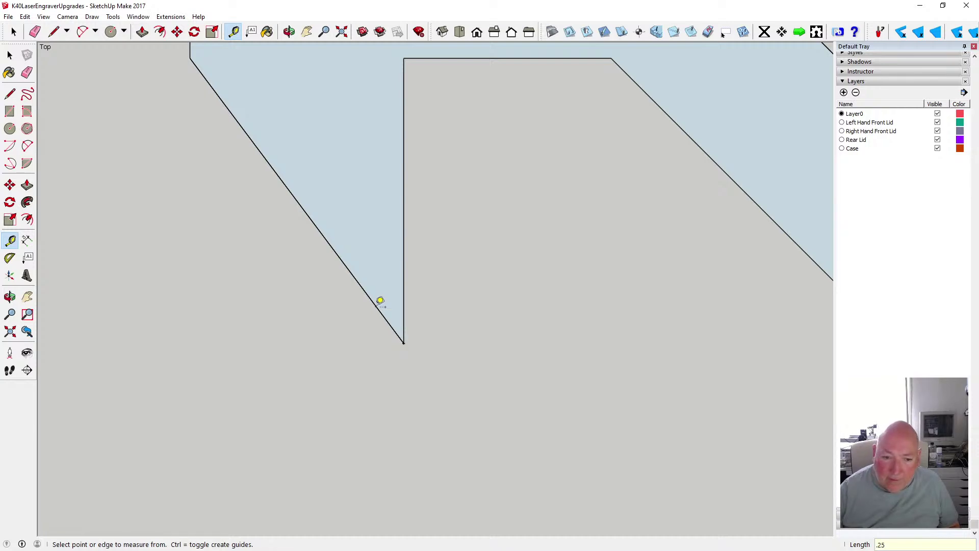
{"action": "left_click", "coordinate": [403, 343]}
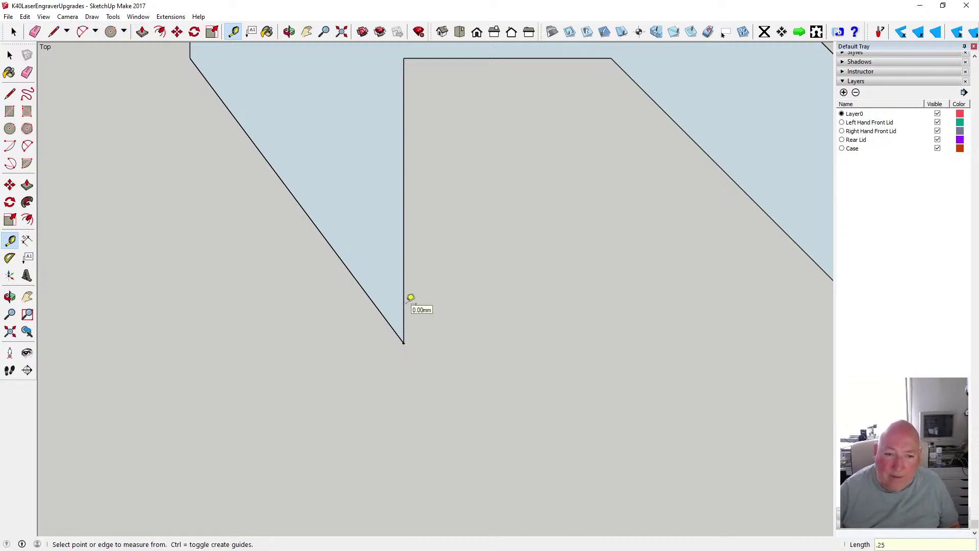
Draw a slightly angled line about 0.20 mm long across the lip's tip, from its inner vertical edge to its slanted edge
{"action": "left_click", "coordinate": [10, 94]}
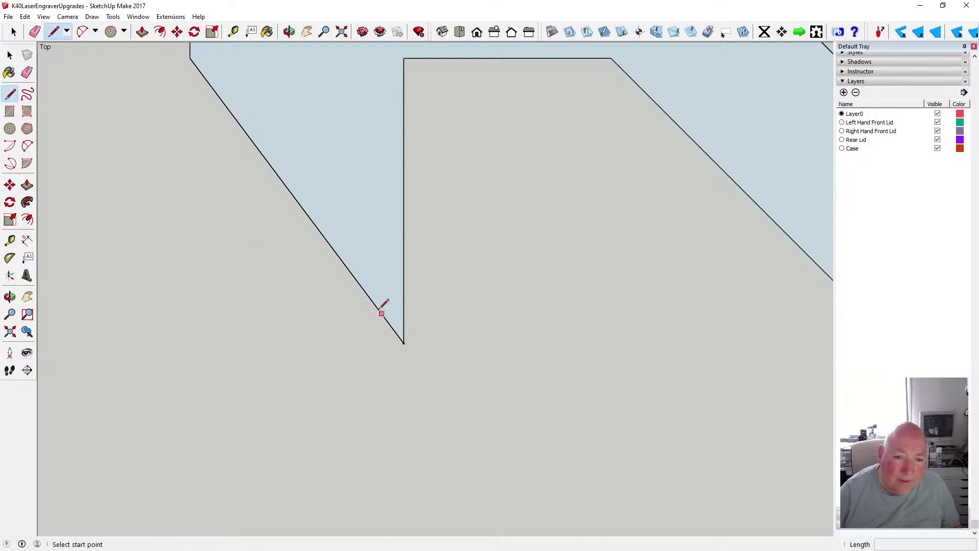
{"action": "left_click", "coordinate": [404, 305]}
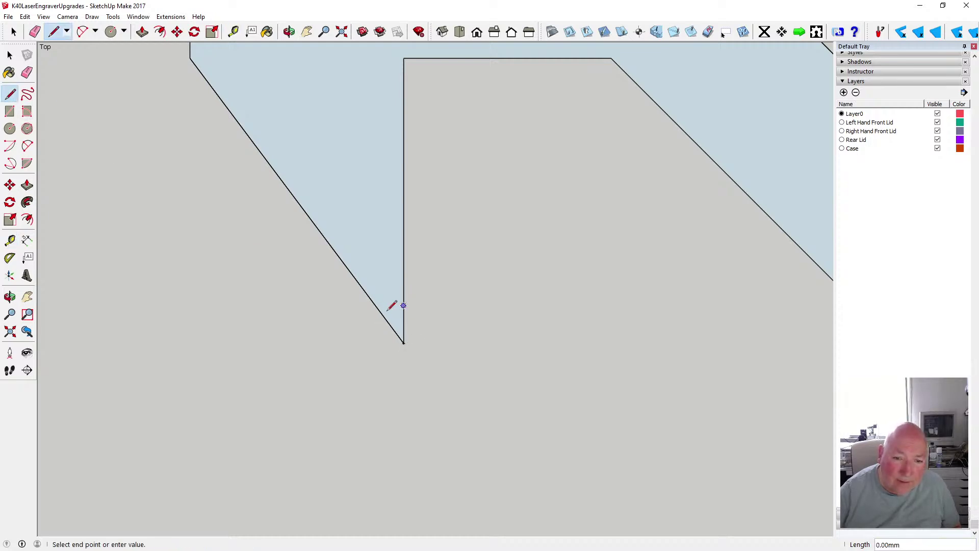
{"action": "left_click", "coordinate": [381, 313]}
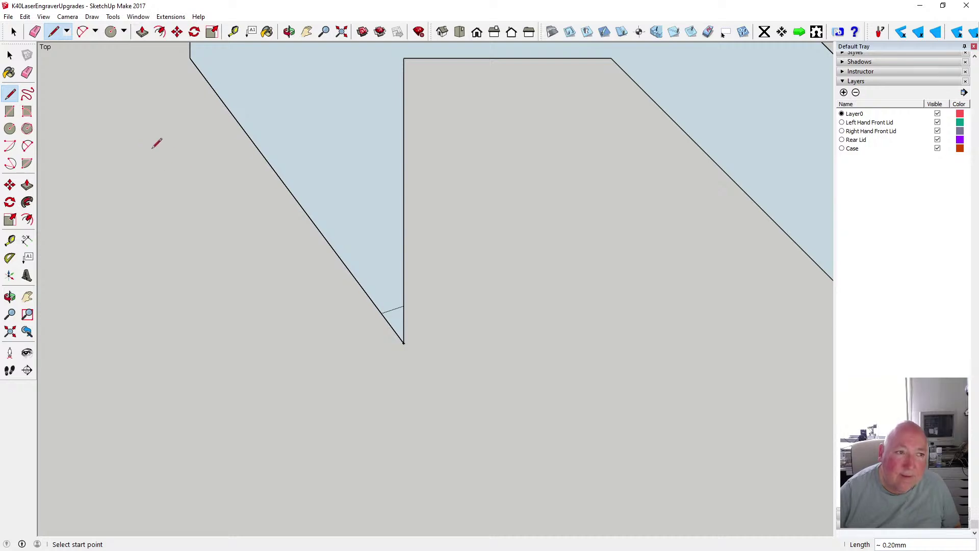
{"action": "scroll", "coordinate": [356, 253], "scroll_direction": "down", "scroll_amount": 5}
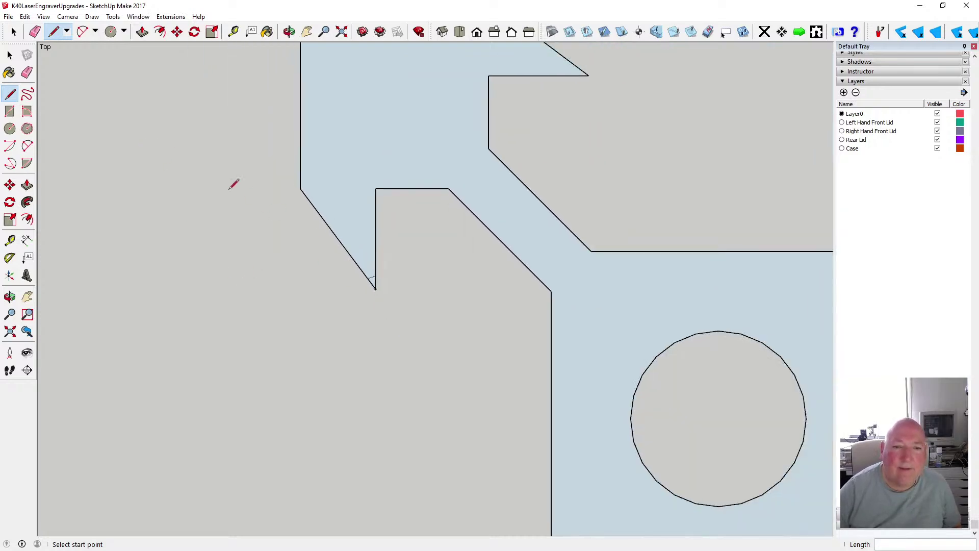
{"action": "left_click", "coordinate": [10, 56]}
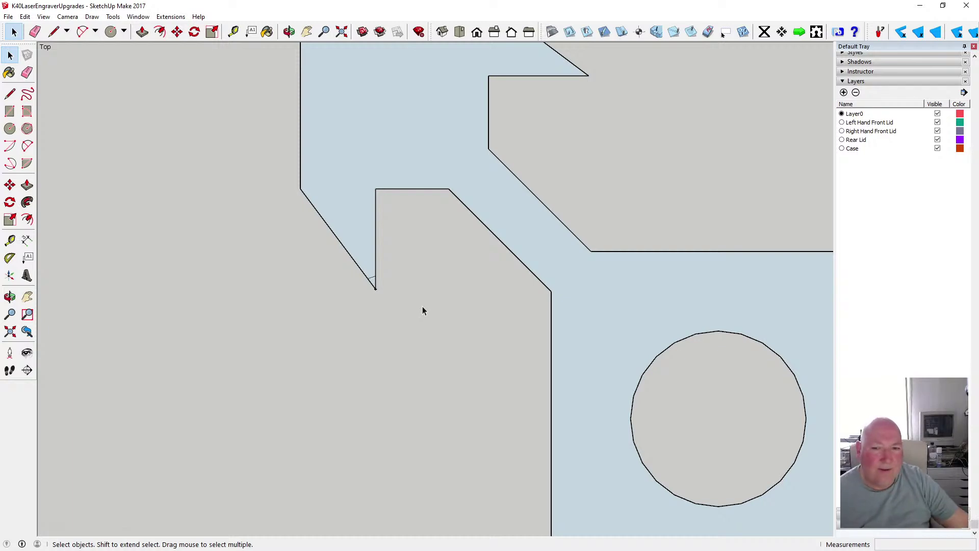
Place a guide line parallel to the short angled line, about 0.30 mm away through the lip's sharp tip
{"action": "scroll", "coordinate": [370, 273], "scroll_direction": "down", "scroll_amount": 2}
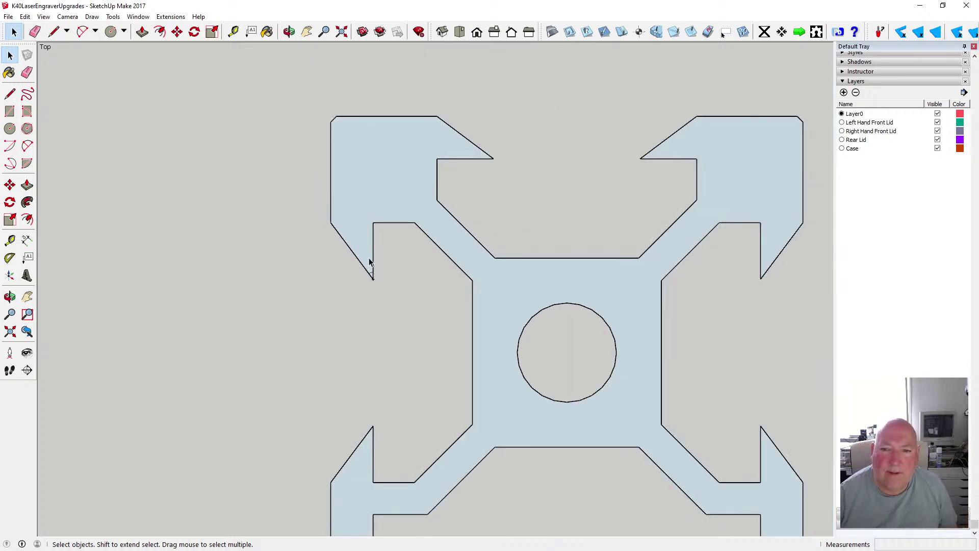
{"action": "scroll", "coordinate": [375, 276], "scroll_direction": "up", "scroll_amount": 6}
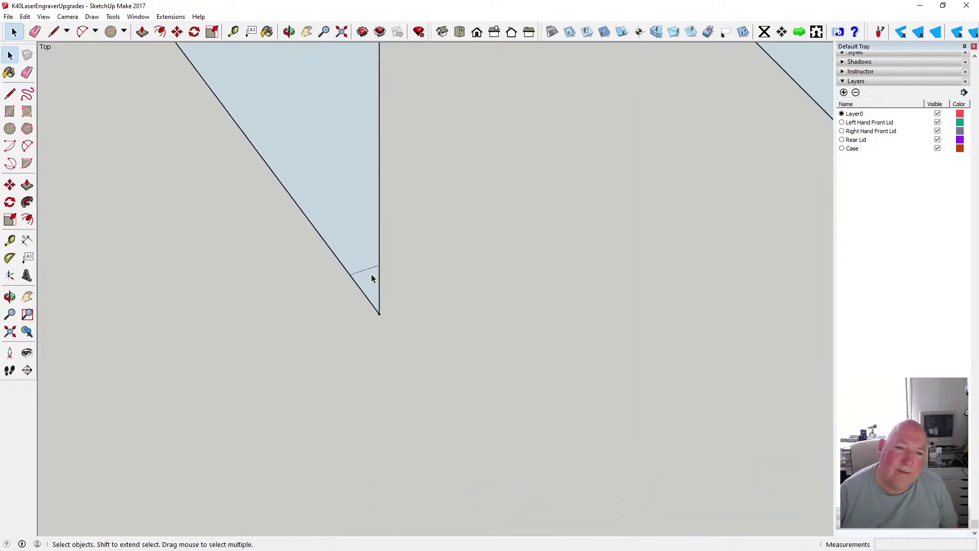
{"action": "scroll", "coordinate": [372, 276], "scroll_direction": "up", "scroll_amount": 1}
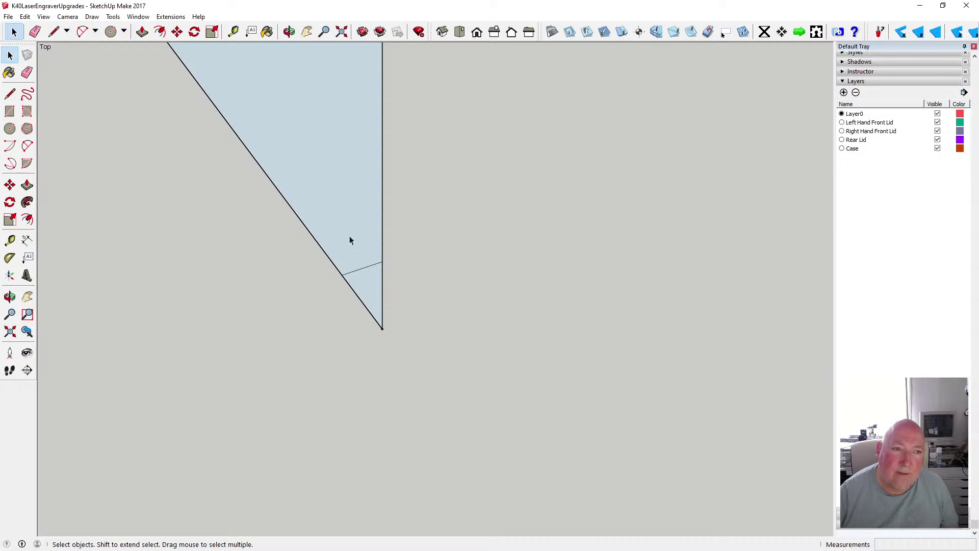
{"action": "left_click", "coordinate": [10, 94]}
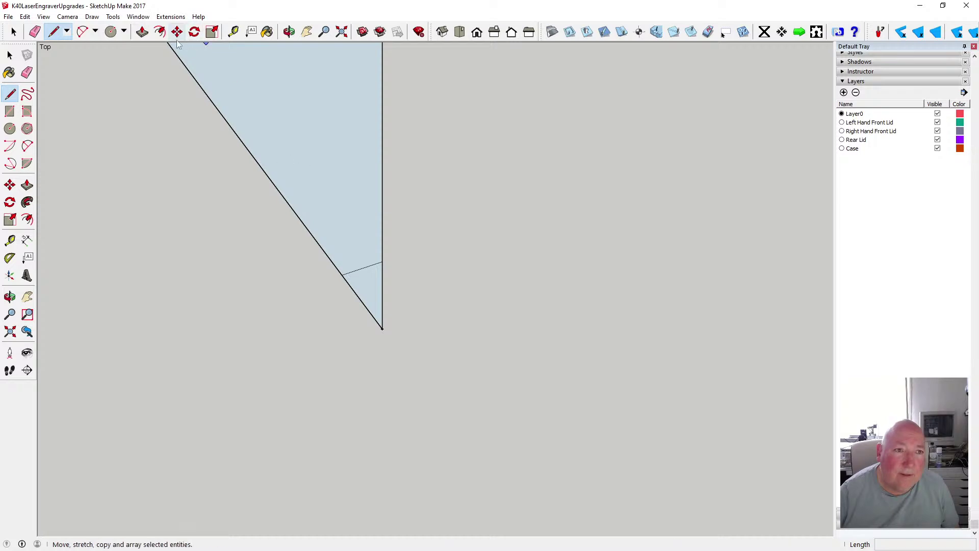
{"action": "left_click", "coordinate": [233, 32]}
{"action": "left_click", "coordinate": [362, 267]}
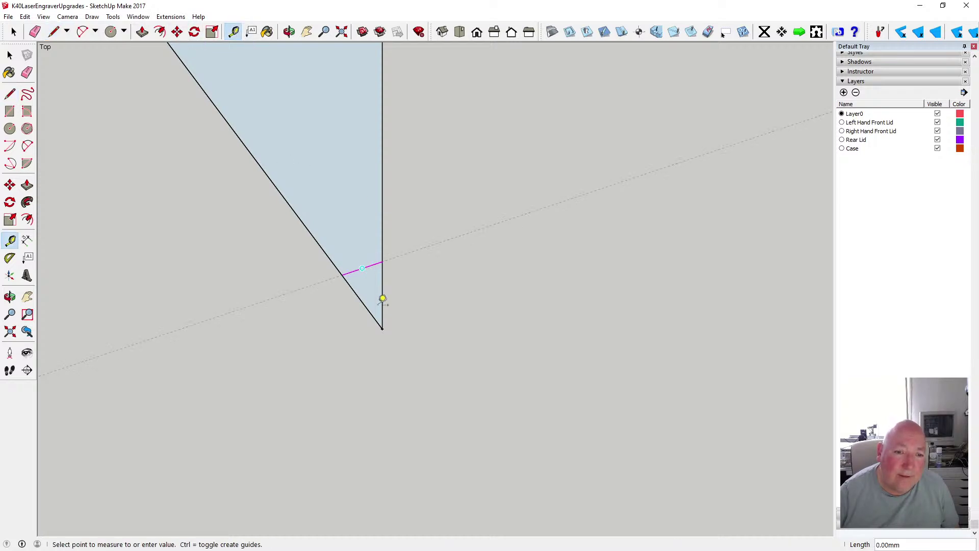
{"action": "left_click", "coordinate": [392, 327]}
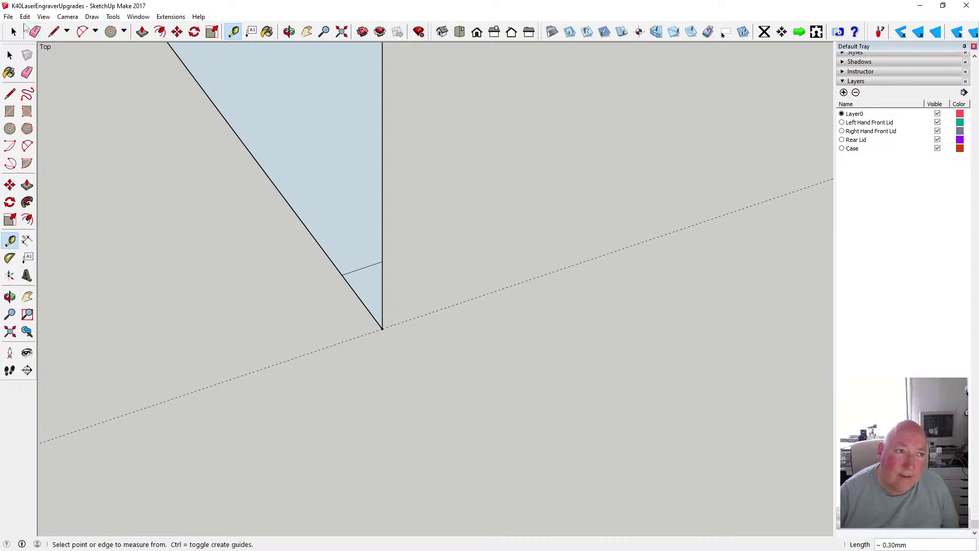
Undo the guide line through the lip's tip and try a parallel guide 0.1 mm from the short angled line
{"action": "left_click", "coordinate": [25, 16]}
{"action": "left_click", "coordinate": [35, 27]}
{"action": "left_click", "coordinate": [362, 266]}
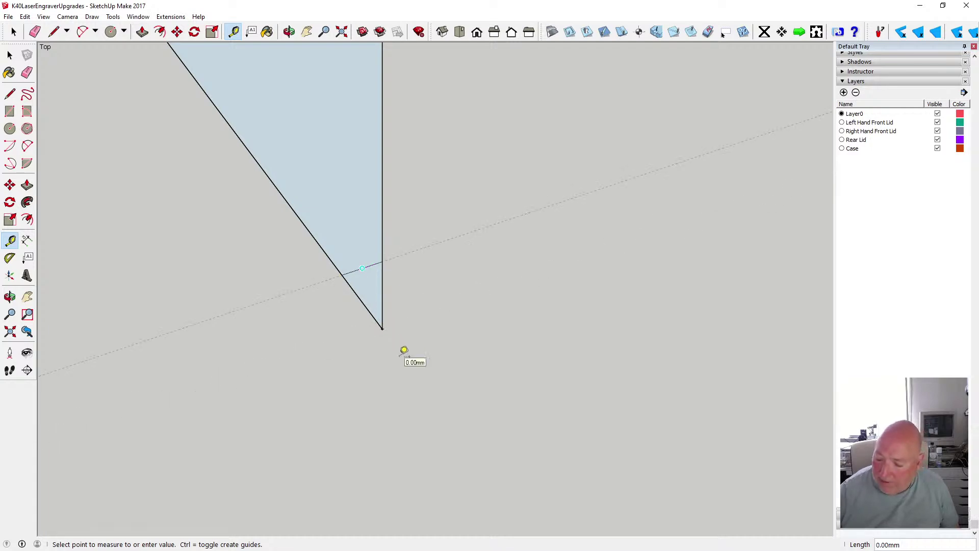
{"action": "type", "text": ".1"}
{"action": "key", "text": "Return"}
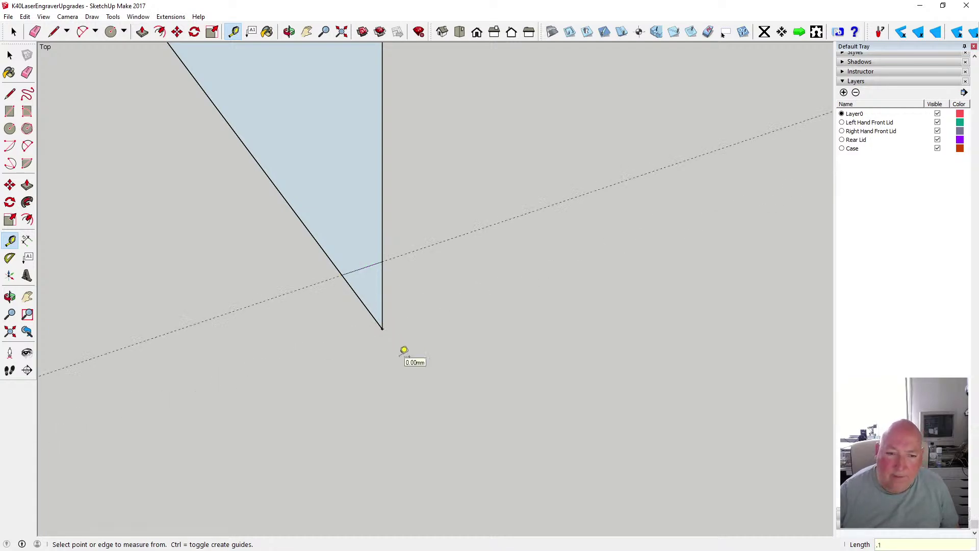
Replace the misplaced guide with one parallel to the short angled line, 0.1 mm from it towards the lip's sharp tip
{"action": "left_click", "coordinate": [25, 17]}
{"action": "left_click", "coordinate": [39, 27]}
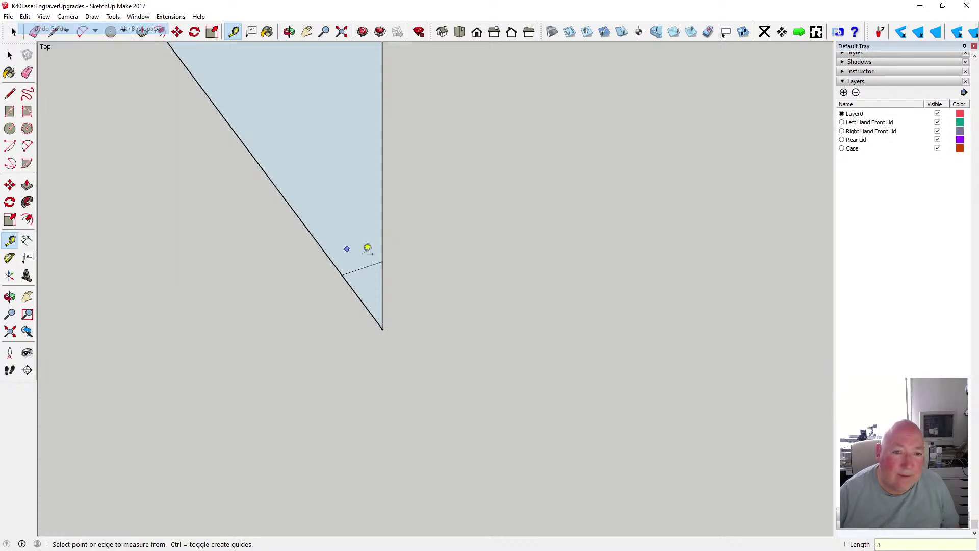
{"action": "left_click", "coordinate": [362, 268]}
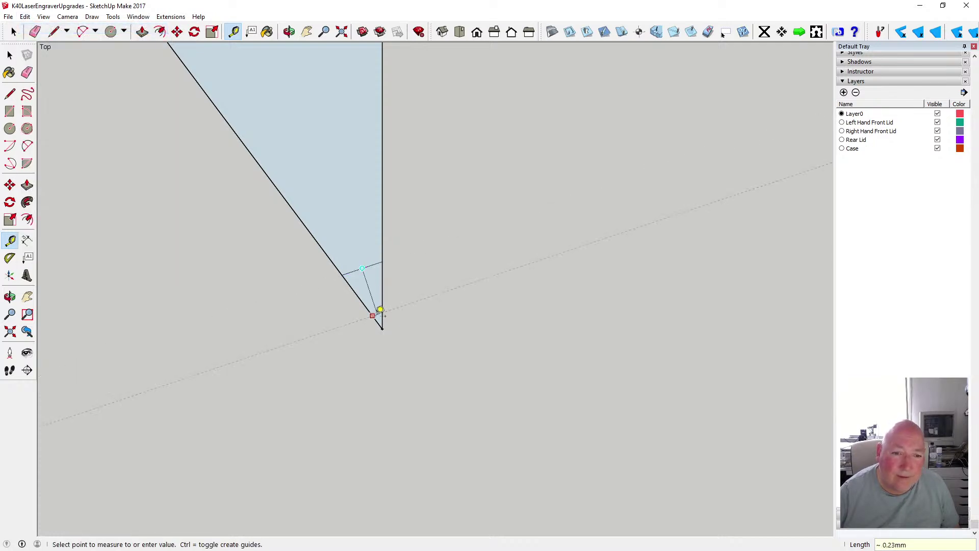
{"action": "type", "text": ".1"}
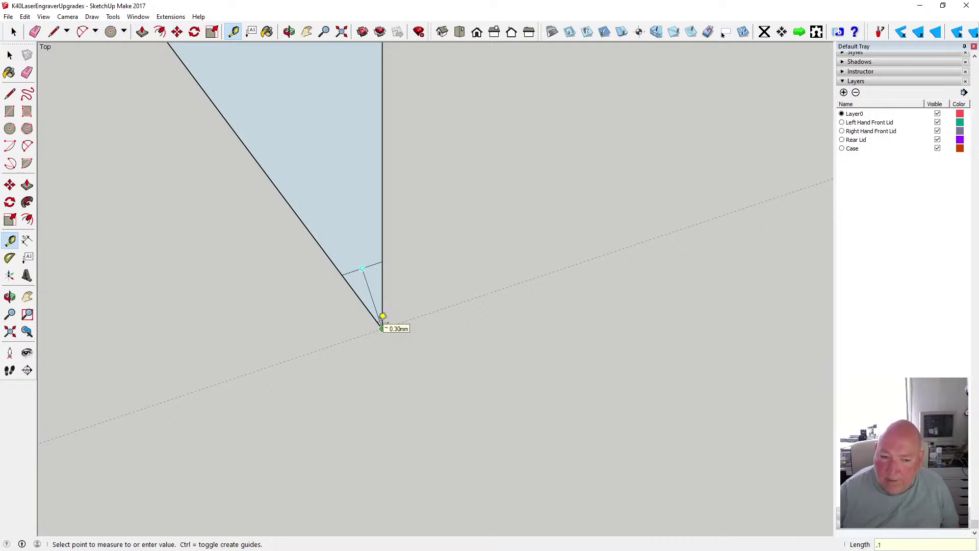
{"action": "key", "text": "Return"}
Draw a line about 0.13 mm long along the guide across the lip's tip, and delete the first angled line and the guide
{"action": "key", "text": "l"}
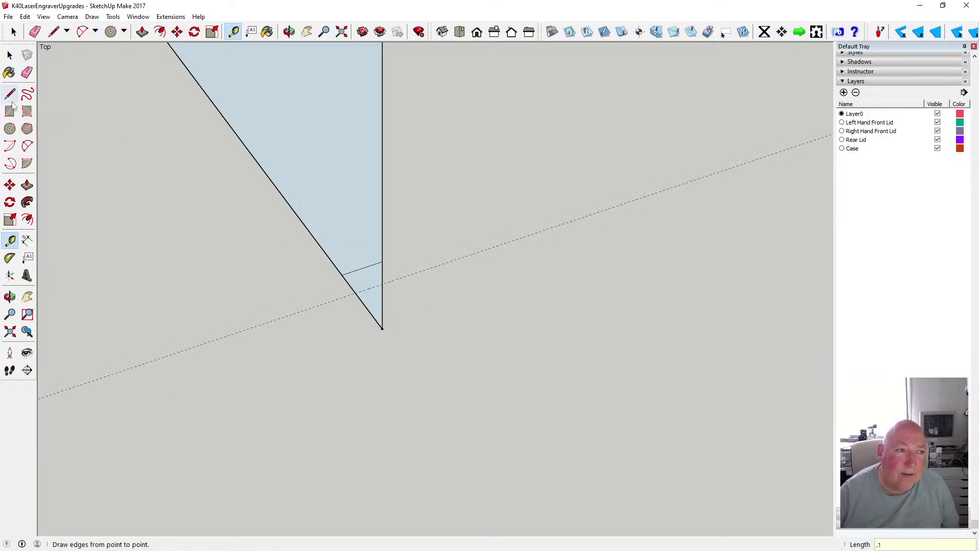
{"action": "left_click", "coordinate": [355, 292]}
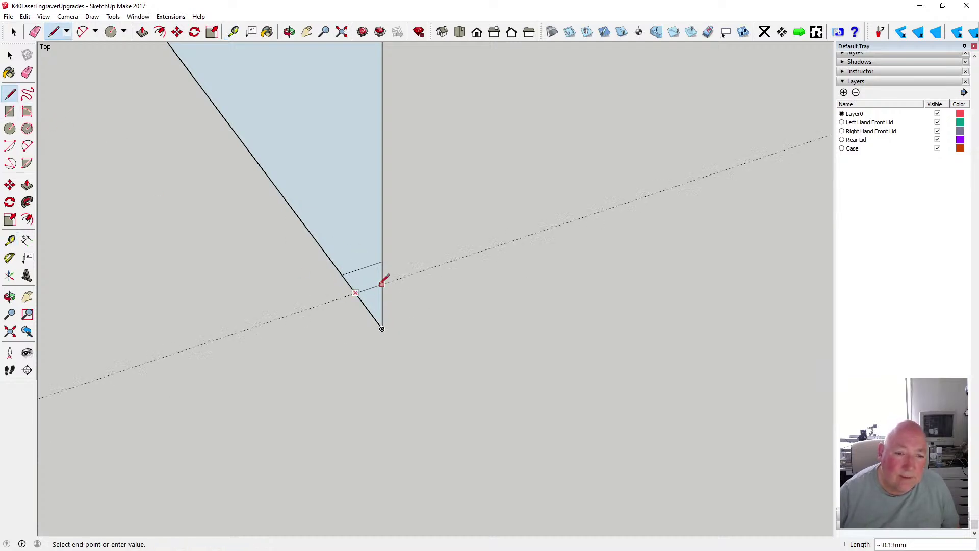
{"action": "left_click", "coordinate": [382, 284]}
{"action": "left_click", "coordinate": [10, 55]}
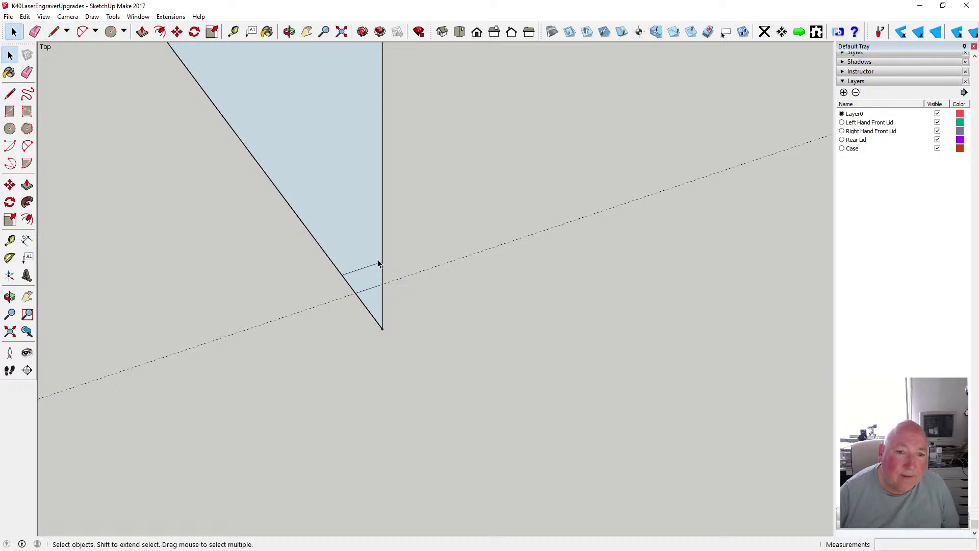
{"action": "left_click", "coordinate": [369, 270]}
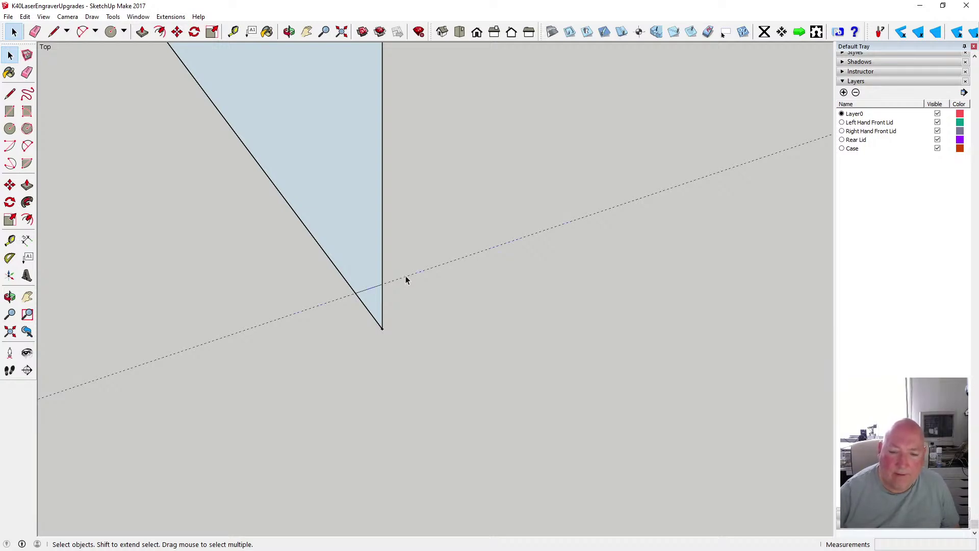
{"action": "scroll", "coordinate": [351, 250], "scroll_direction": "down", "scroll_amount": 5}
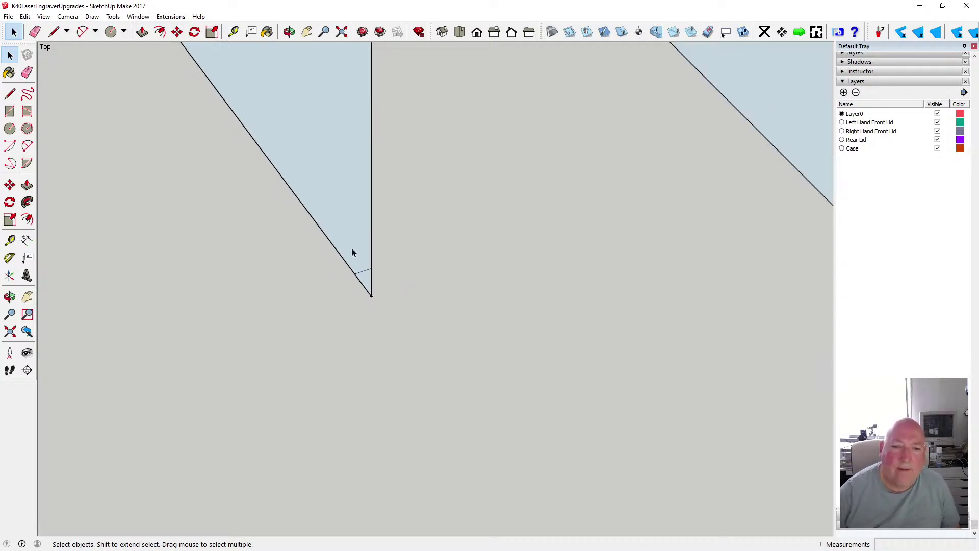
Delete the vertical and slanted edge pieces beyond the short line to cut off the lip's sharp tip
{"action": "scroll", "coordinate": [362, 261], "scroll_direction": "up", "scroll_amount": 5}
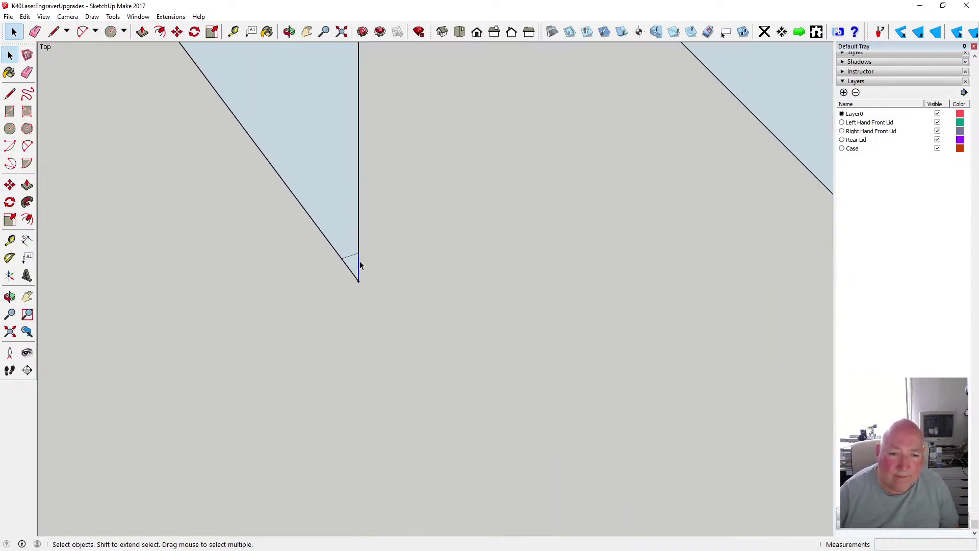
{"action": "left_click", "coordinate": [359, 262]}
{"action": "key", "text": "Delete"}
{"action": "left_click", "coordinate": [351, 273]}
{"action": "key", "text": "Delete"}
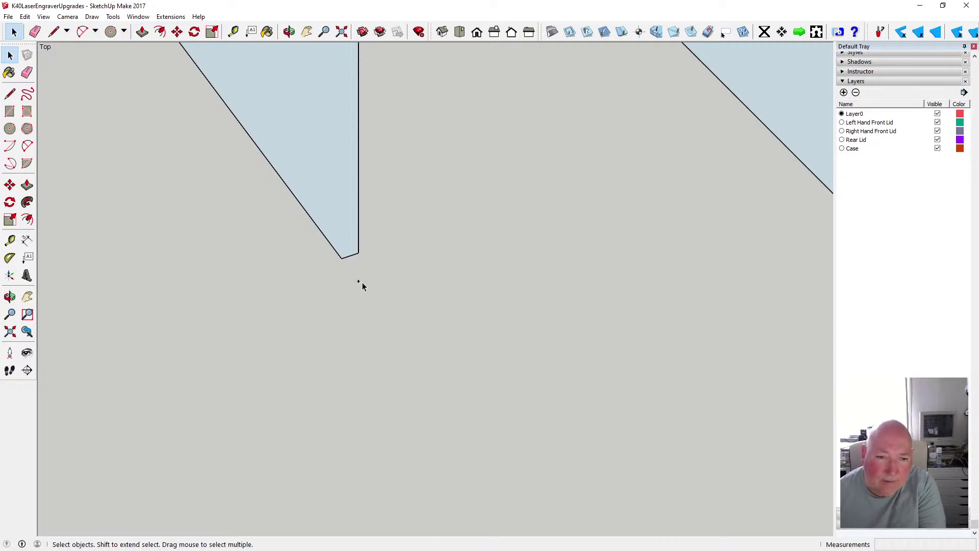
Examine the blunted lip tip and leftover guide point up close, in an orbited view and against the whole profile from above
{"action": "scroll", "coordinate": [348, 232], "scroll_direction": "up", "scroll_amount": 3}
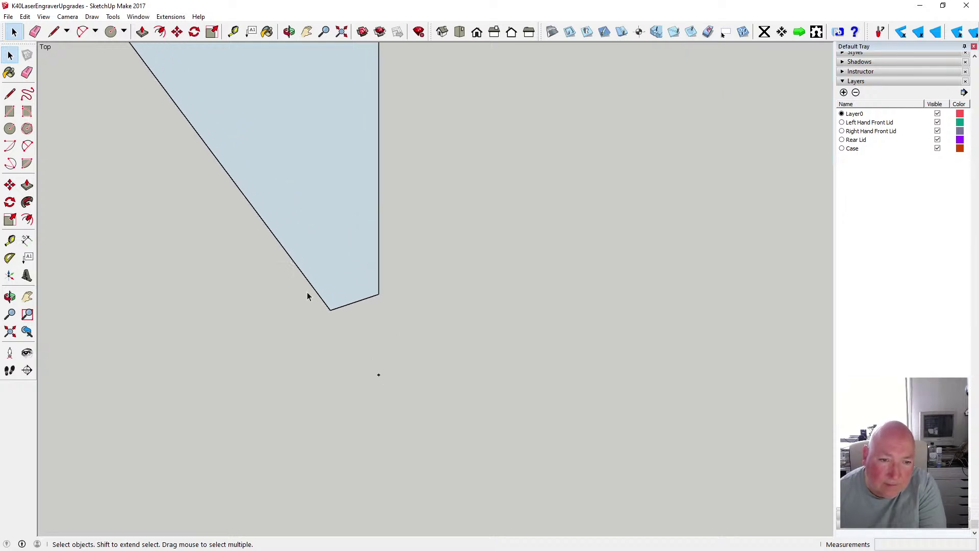
{"action": "left_click_drag", "start_coordinate": [284, 255], "coordinate": [434, 390]}
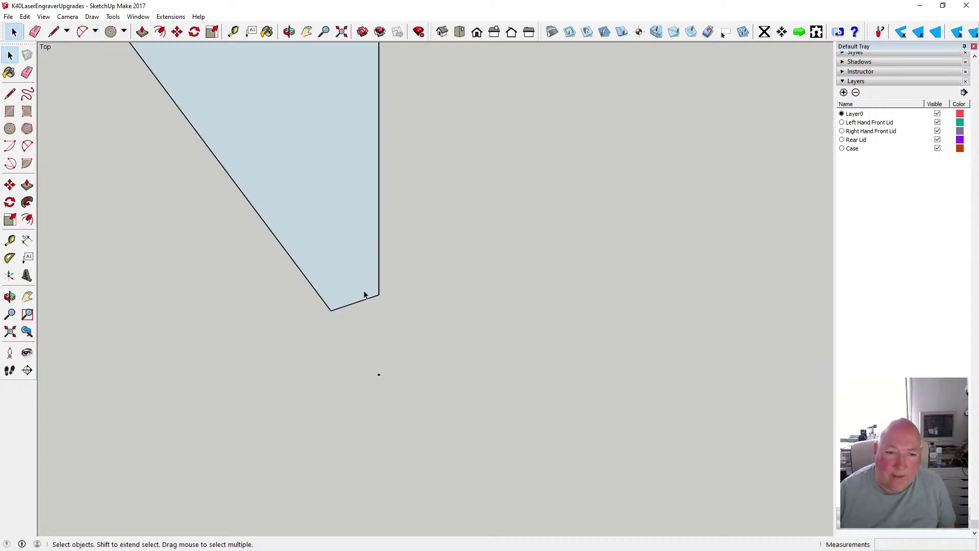
{"action": "scroll", "coordinate": [366, 267], "scroll_direction": "down", "scroll_amount": 6}
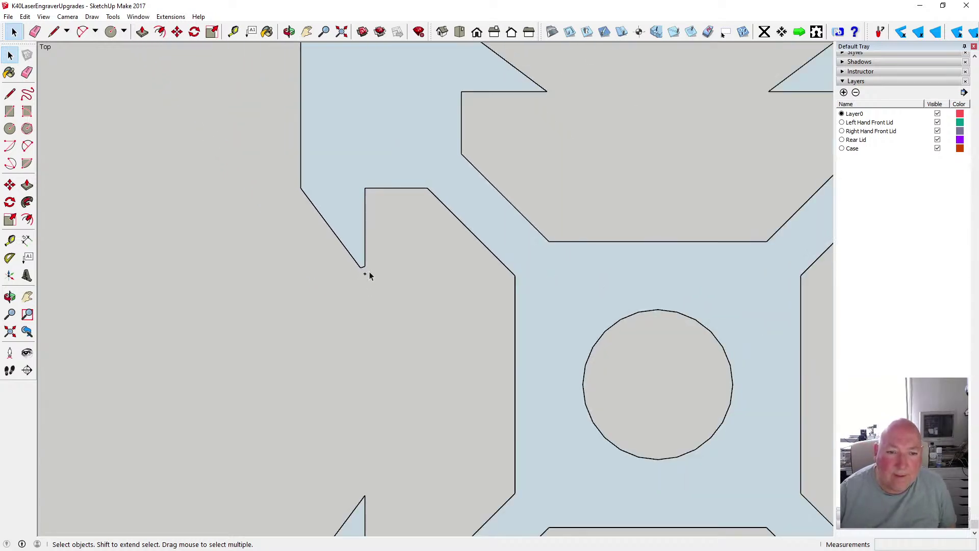
{"action": "left_click", "coordinate": [289, 32]}
{"action": "left_click_drag", "start_coordinate": [322, 204], "coordinate": [391, 214]}
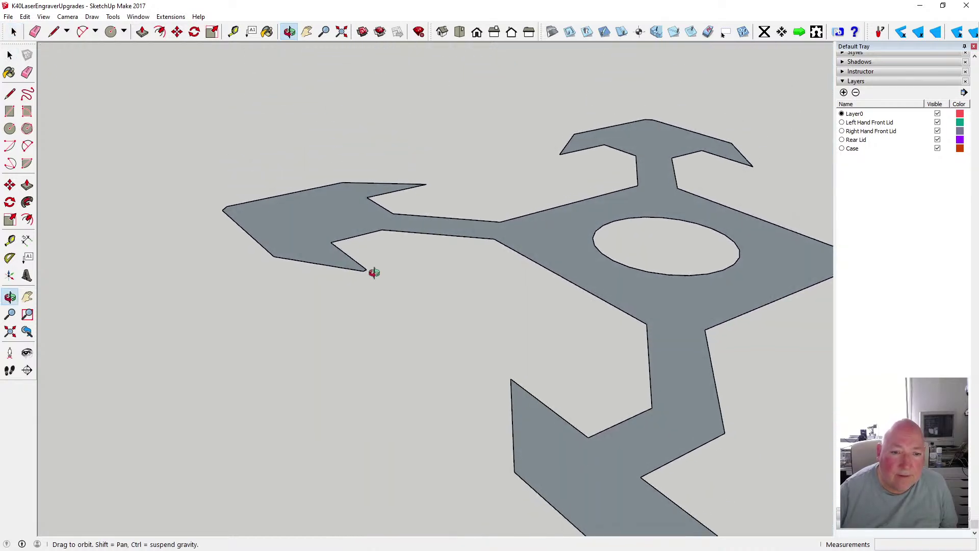
{"action": "scroll", "coordinate": [365, 265], "scroll_direction": "up", "scroll_amount": 4}
{"action": "scroll", "coordinate": [368, 271], "scroll_direction": "up", "scroll_amount": 3}
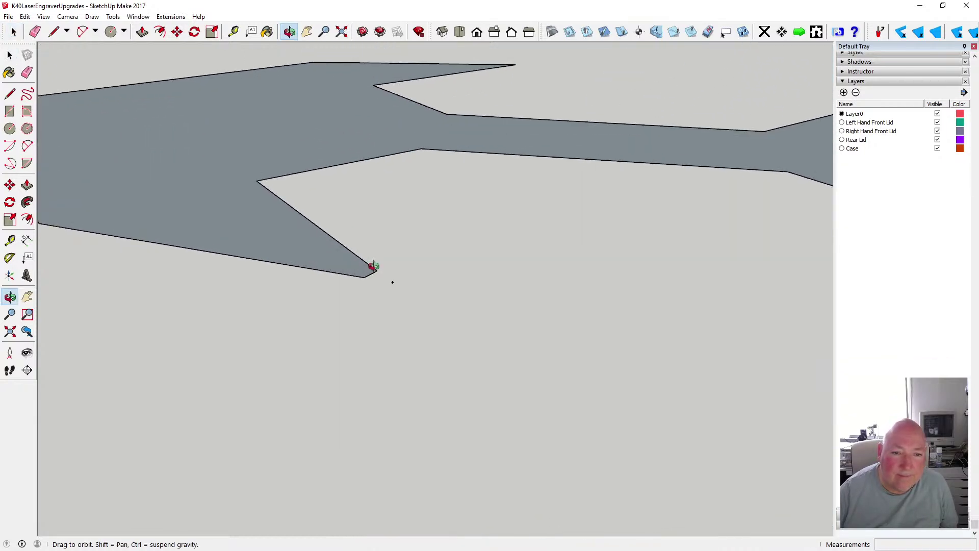
{"action": "scroll", "coordinate": [372, 273], "scroll_direction": "down", "scroll_amount": 3}
{"action": "scroll", "coordinate": [371, 271], "scroll_direction": "down", "scroll_amount": 2}
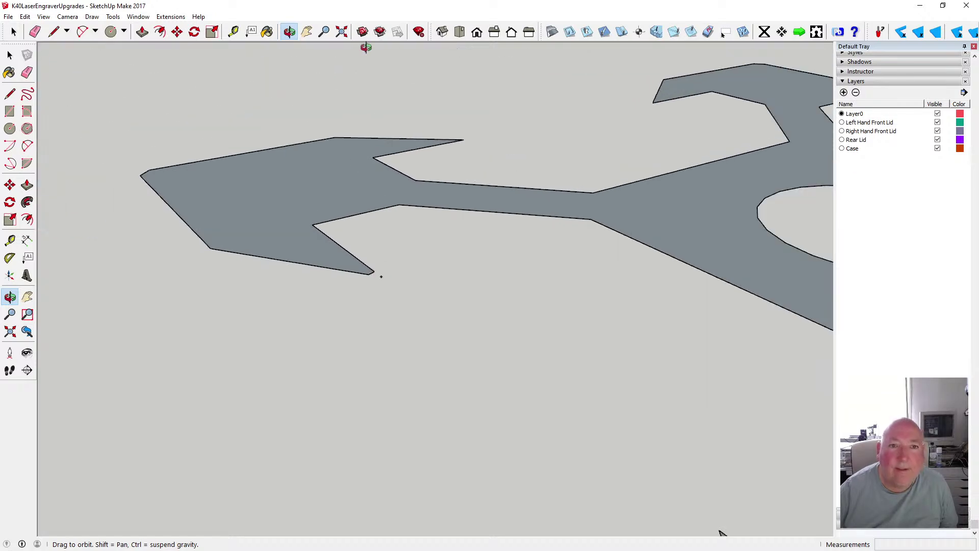
{"action": "left_click", "coordinate": [467, 34]}
{"action": "scroll", "coordinate": [365, 330], "scroll_direction": "down", "scroll_amount": 4}
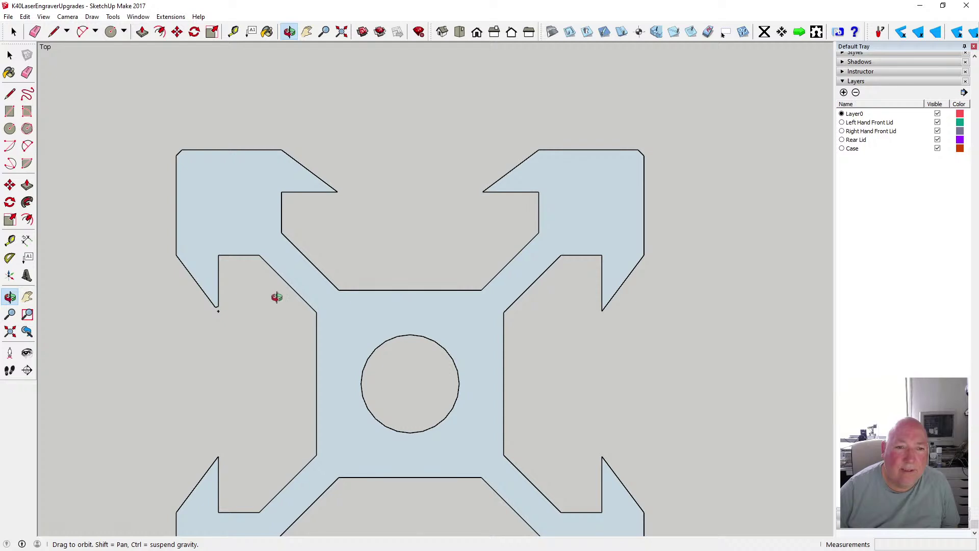
{"action": "scroll", "coordinate": [225, 306], "scroll_direction": "up", "scroll_amount": 3}
{"action": "scroll", "coordinate": [212, 311], "scroll_direction": "up", "scroll_amount": 4}
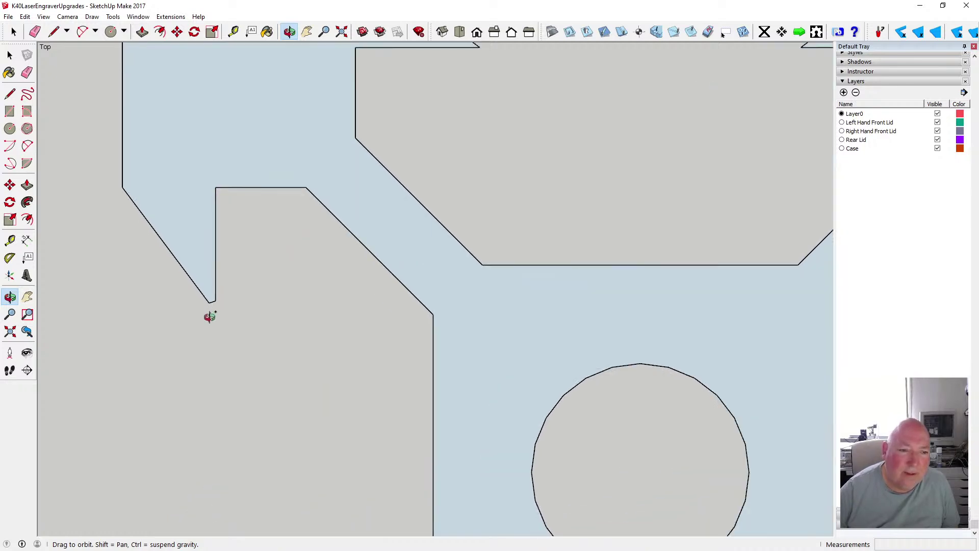
{"action": "scroll", "coordinate": [221, 306], "scroll_direction": "down", "scroll_amount": 3}
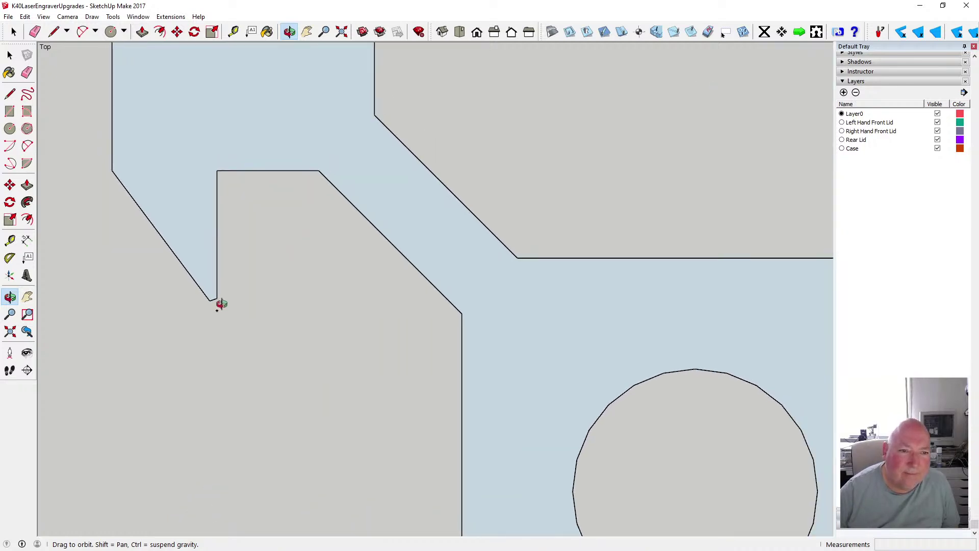
{"action": "scroll", "coordinate": [221, 306], "scroll_direction": "down", "scroll_amount": 2}
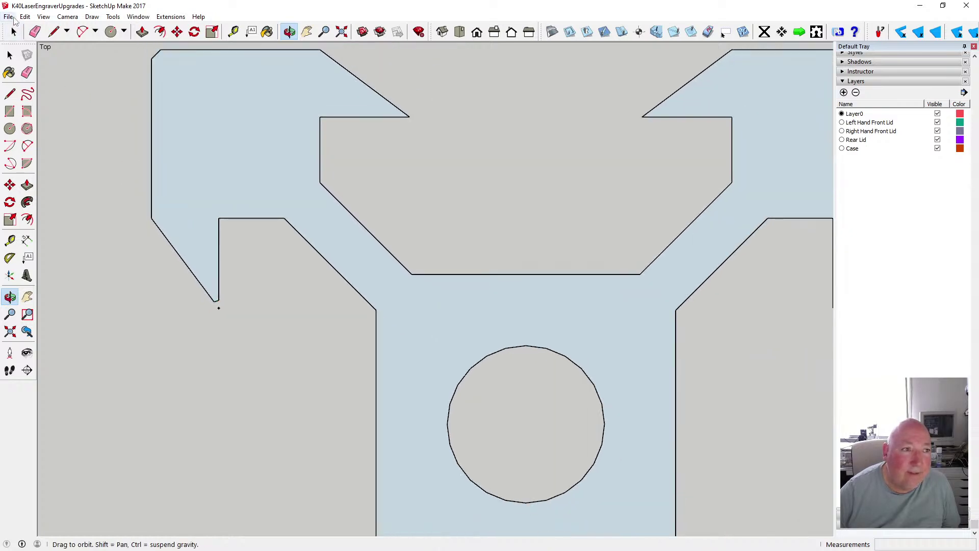
Undo the lip tip edits back to the sharp point, including the deleted edges, short lines, guide line and guide point
{"action": "left_click", "coordinate": [25, 17]}
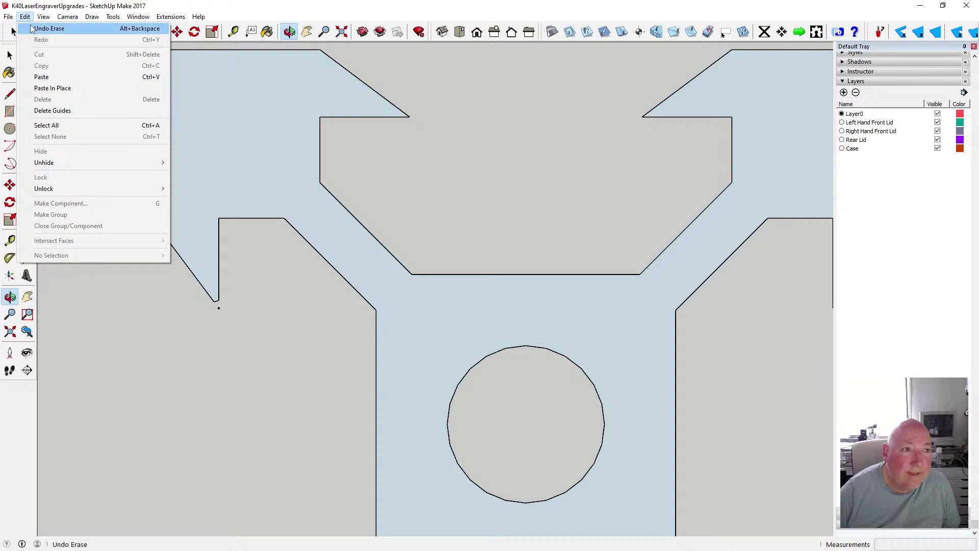
{"action": "left_click", "coordinate": [32, 30]}
{"action": "left_click", "coordinate": [24, 18]}
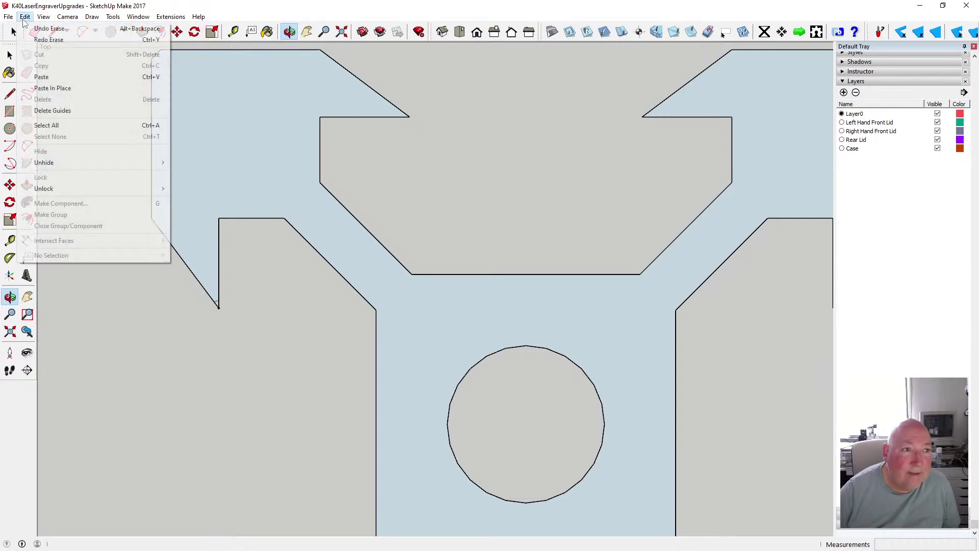
{"action": "left_click", "coordinate": [34, 29]}
{"action": "left_click", "coordinate": [25, 17]}
{"action": "left_click", "coordinate": [33, 29]}
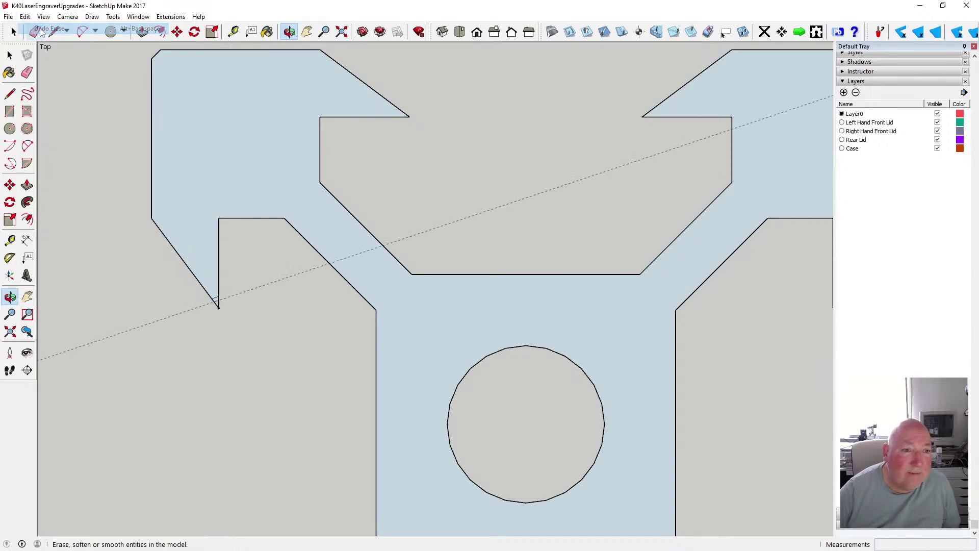
{"action": "left_click", "coordinate": [25, 16]}
{"action": "left_click", "coordinate": [37, 29]}
{"action": "left_click", "coordinate": [25, 17]}
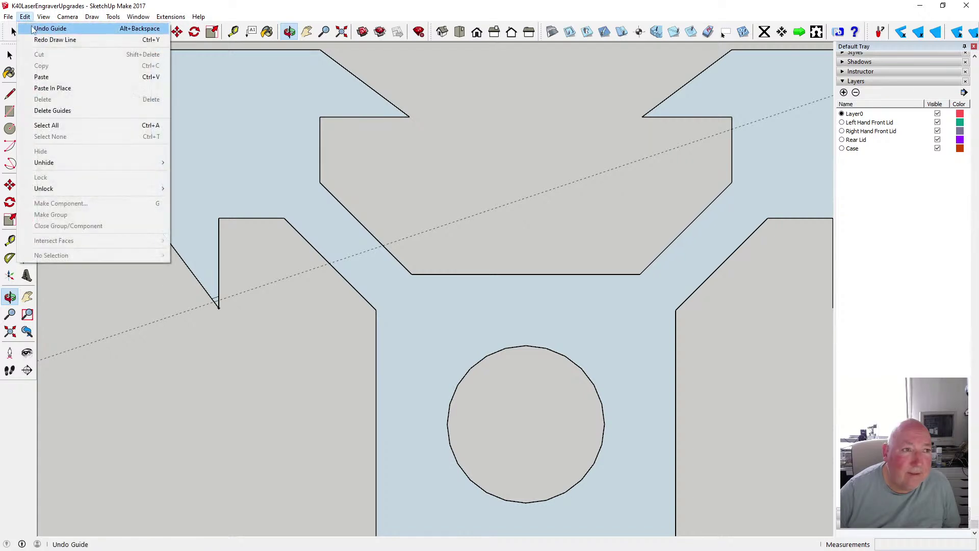
{"action": "left_click", "coordinate": [35, 29]}
{"action": "left_click", "coordinate": [25, 17]}
{"action": "left_click", "coordinate": [33, 29]}
{"action": "left_click", "coordinate": [27, 18]}
{"action": "left_click", "coordinate": [34, 28]}
{"action": "left_click", "coordinate": [25, 17]}
{"action": "left_click", "coordinate": [35, 29]}
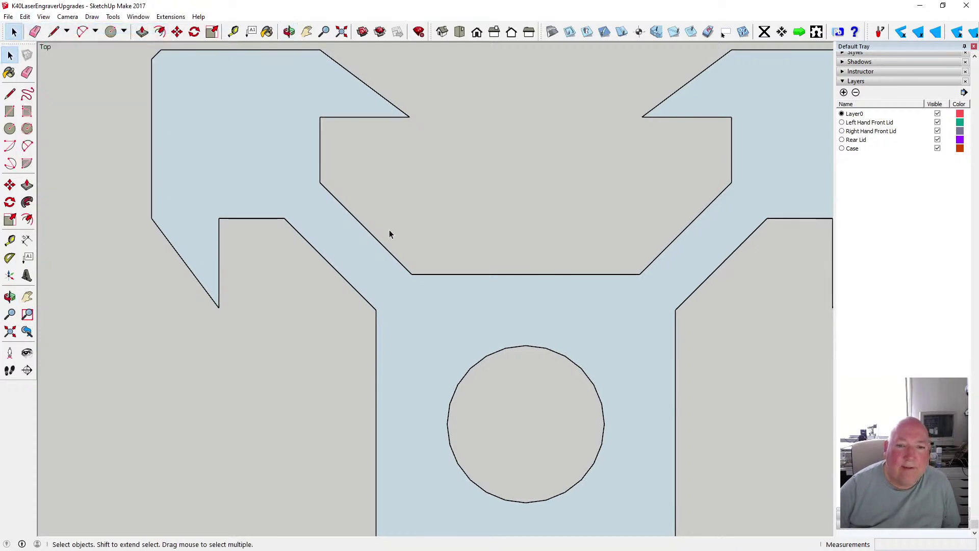
Save the model with the complete sharp-lipped V-slot profile
{"action": "scroll", "coordinate": [389, 232], "scroll_direction": "down", "scroll_amount": 4}
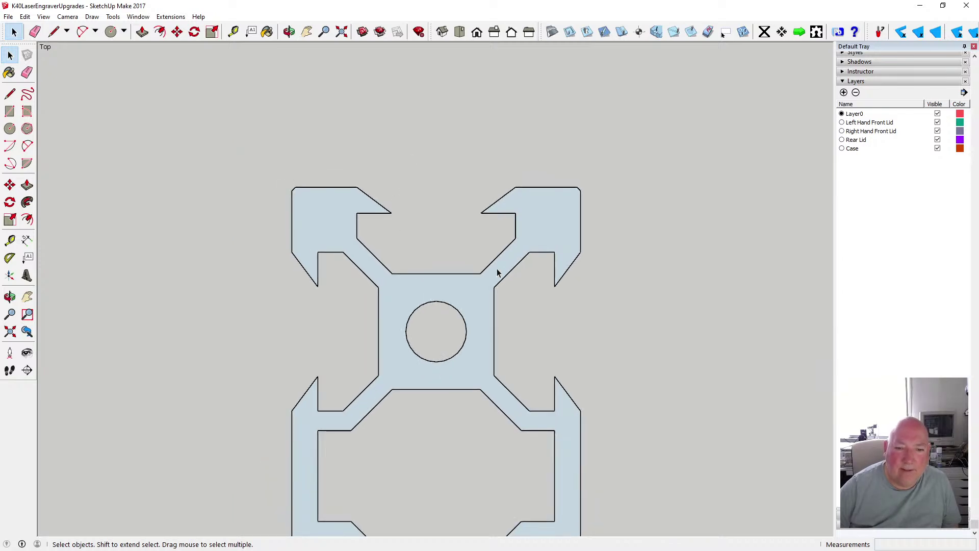
{"action": "scroll", "coordinate": [488, 287], "scroll_direction": "down", "scroll_amount": 5}
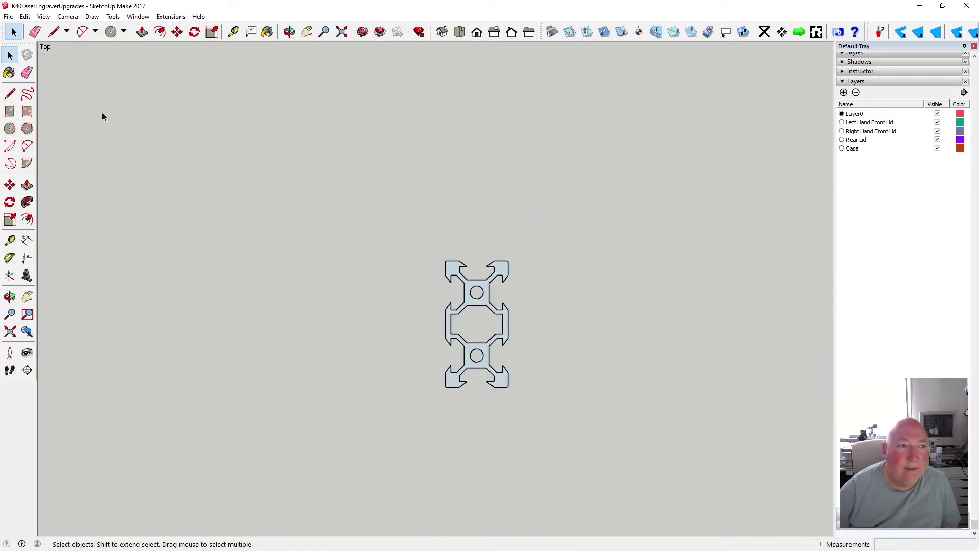
{"action": "left_click", "coordinate": [8, 16]}
{"action": "left_click", "coordinate": [40, 54]}
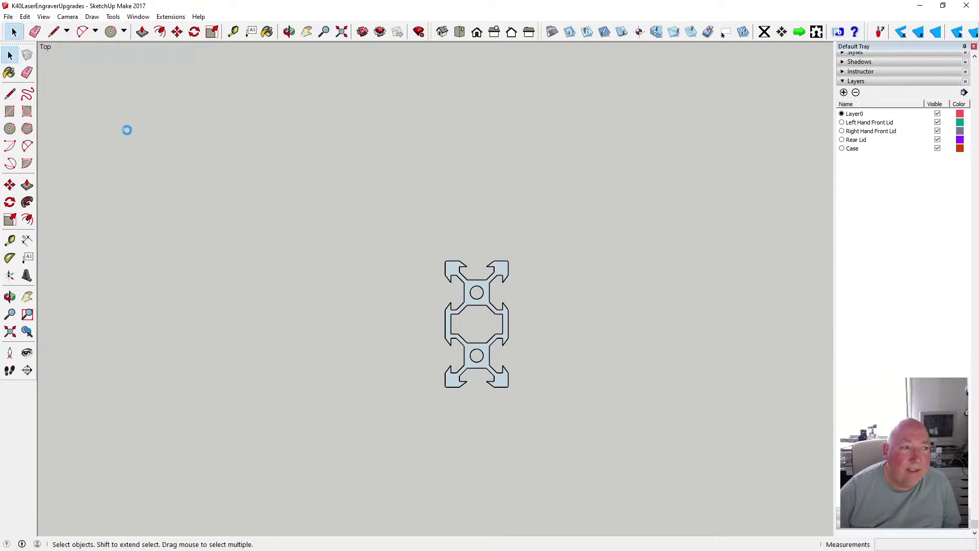
Extrude the whole V-slot profile 10 mm upward with Push/Pull
{"action": "left_click_drag", "start_coordinate": [430, 233], "coordinate": [519, 406]}
{"action": "key", "text": "o"}
{"action": "left_click_drag", "start_coordinate": [310, 61], "coordinate": [407, 213]}
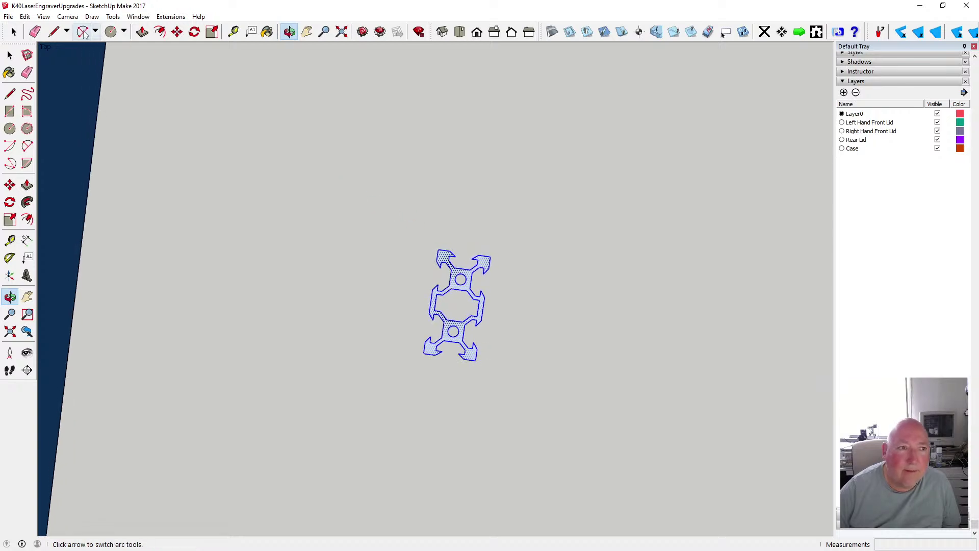
{"action": "left_click", "coordinate": [43, 17]}
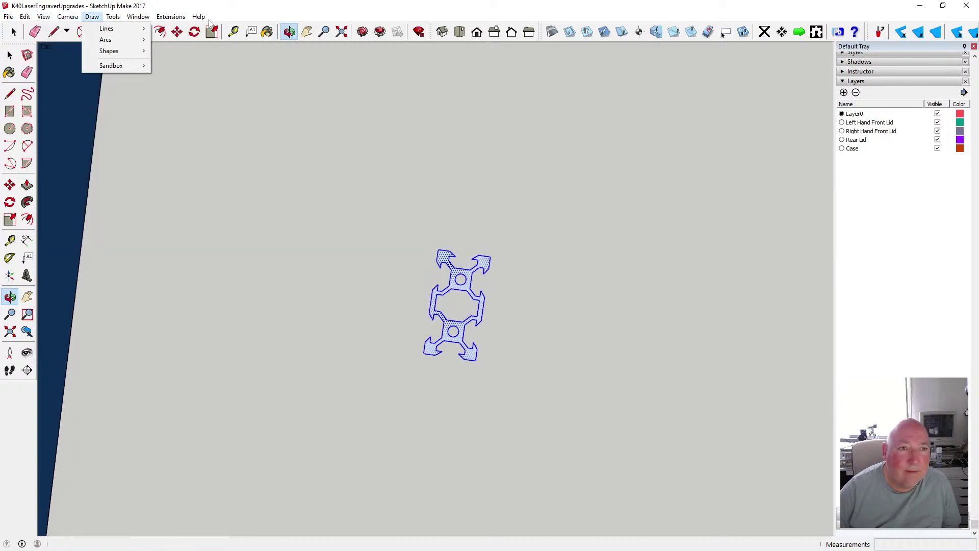
{"action": "left_click", "coordinate": [251, 77]}
{"action": "left_click_drag", "start_coordinate": [345, 170], "coordinate": [402, 284]}
{"action": "scroll", "coordinate": [457, 333], "scroll_direction": "up", "scroll_amount": 5}
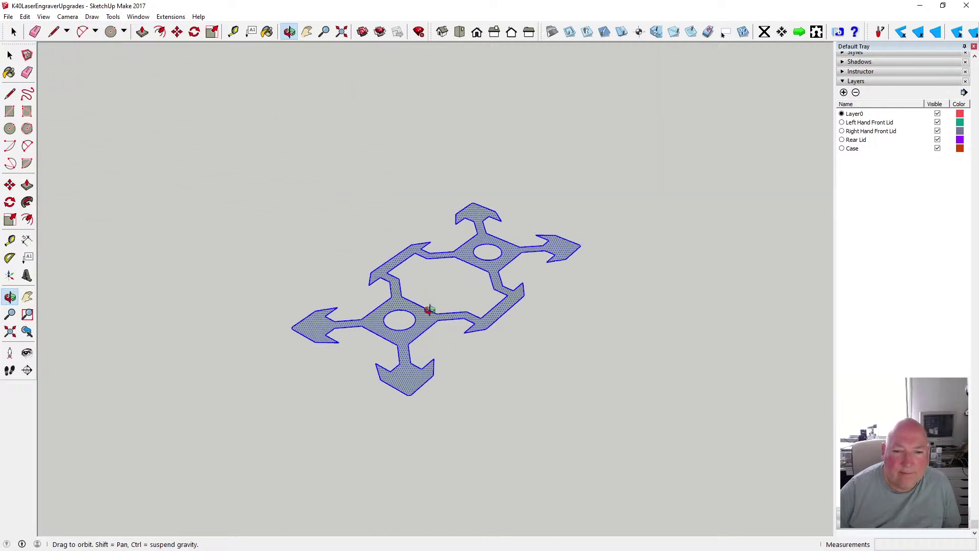
{"action": "left_click", "coordinate": [143, 32]}
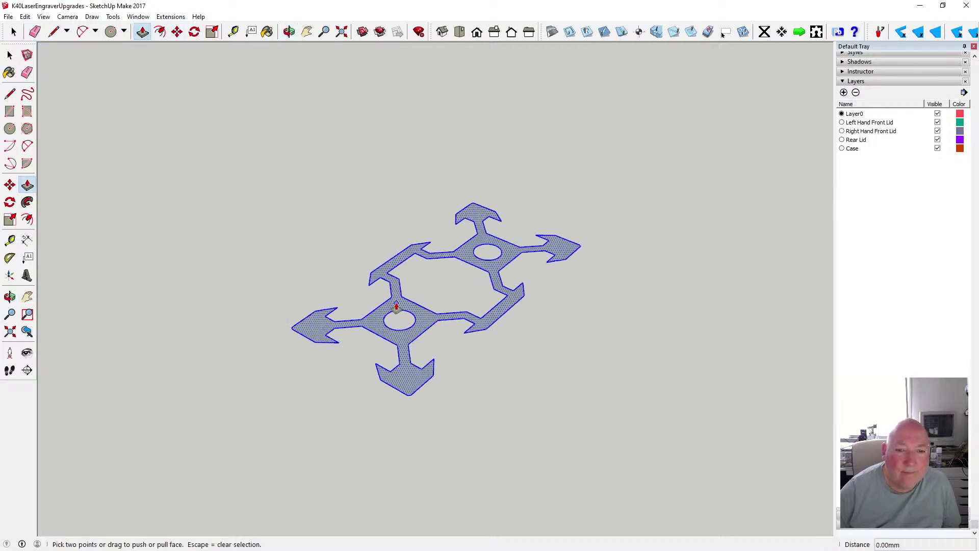
{"action": "left_click_drag", "start_coordinate": [397, 307], "coordinate": [392, 285]}
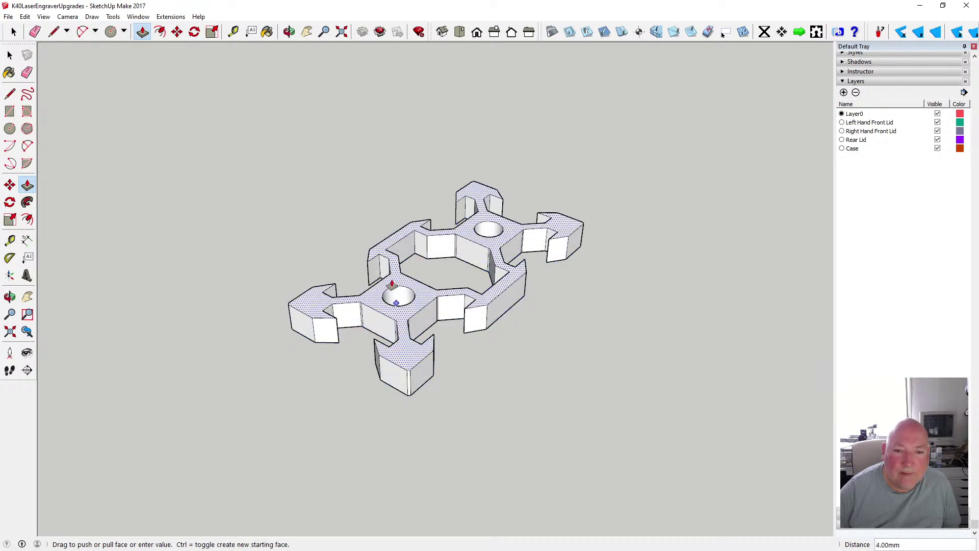
{"action": "mouse_move", "coordinate": [392, 284]}
{"action": "left_mouse_down"}
{"action": "mouse_move", "coordinate": [396, 305]}
{"action": "mouse_move", "coordinate": [392, 280]}
{"action": "mouse_move", "coordinate": [396, 305]}
{"action": "mouse_move", "coordinate": [394, 291]}
{"action": "left_mouse_up"}
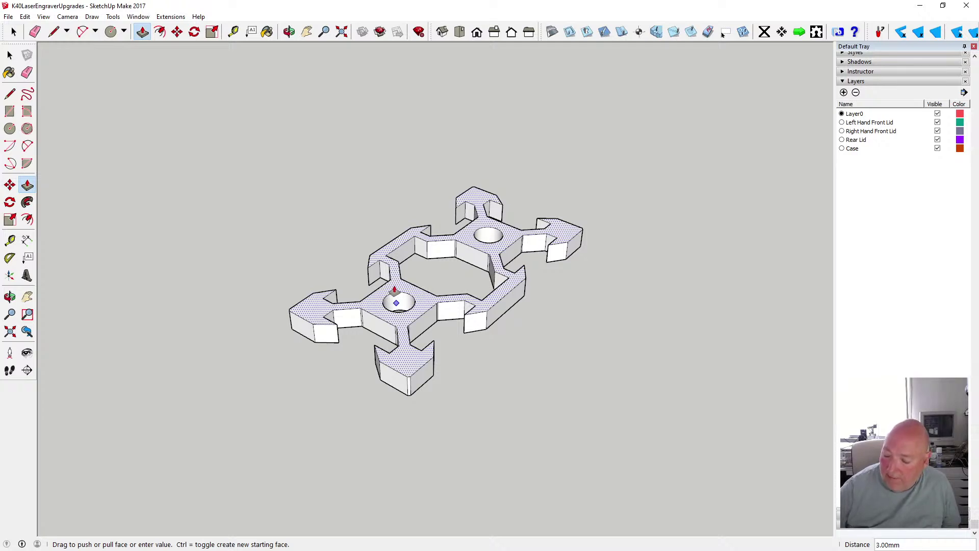
{"action": "key", "text": "Return"}
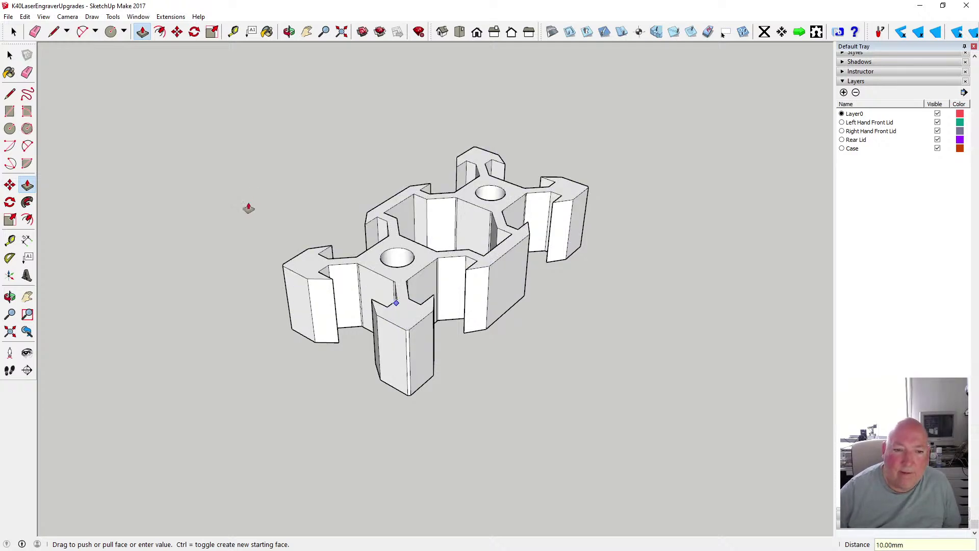
Paint the top face of the extrusion with the Metal Corrugated Shiny material
{"action": "key", "text": "space"}
{"action": "scroll", "coordinate": [347, 309], "scroll_direction": "up", "scroll_amount": 3}
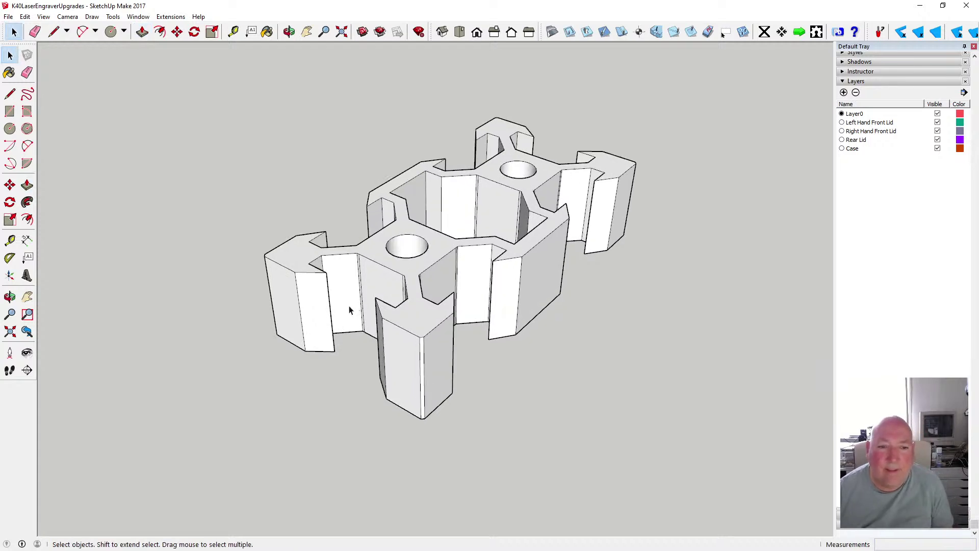
{"action": "scroll", "coordinate": [312, 312], "scroll_direction": "down", "scroll_amount": 1}
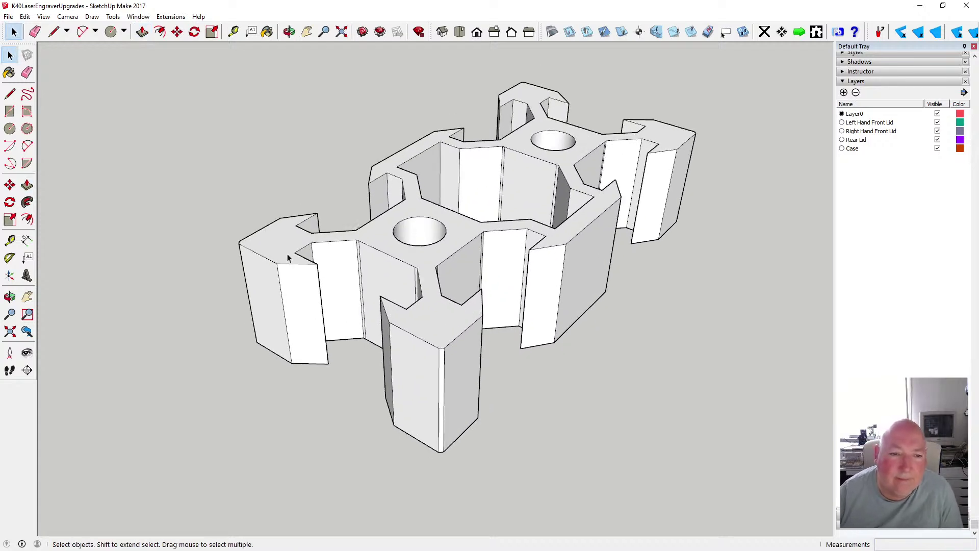
{"action": "left_click", "coordinate": [277, 239]}
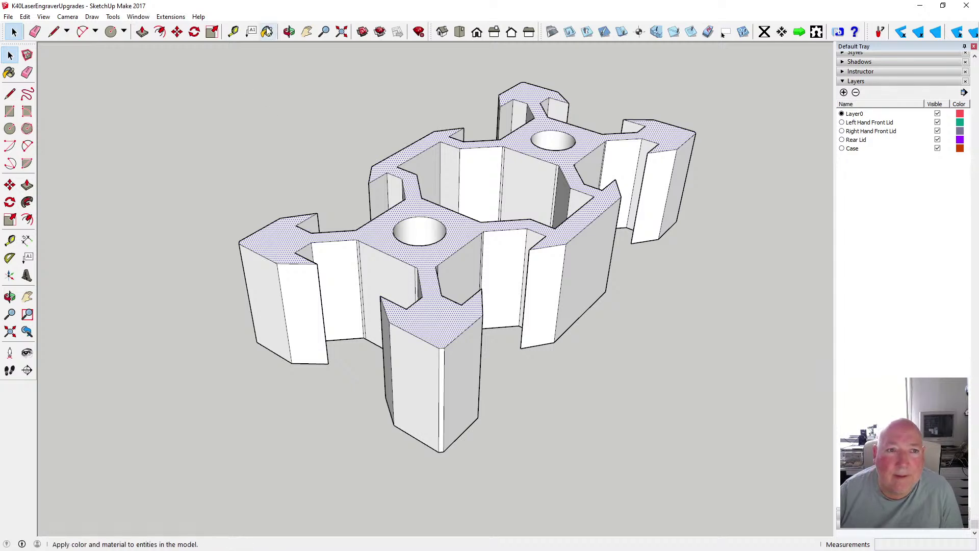
{"action": "left_click", "coordinate": [267, 32]}
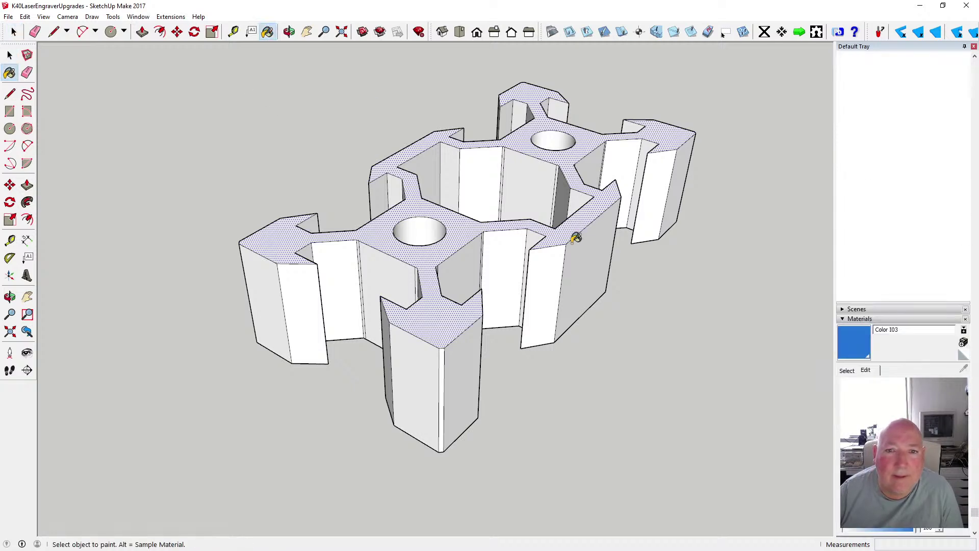
{"action": "left_click", "coordinate": [843, 320]}
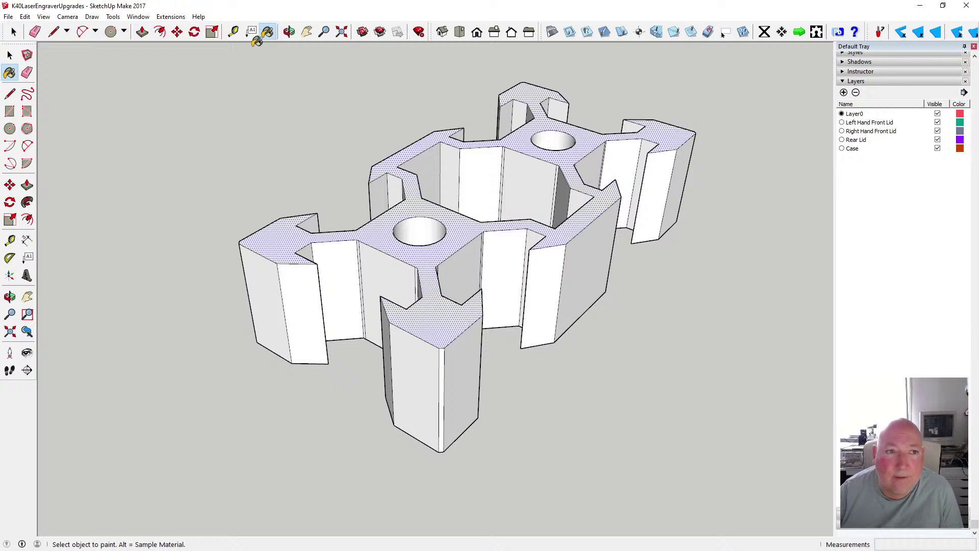
{"action": "left_click", "coordinate": [267, 32]}
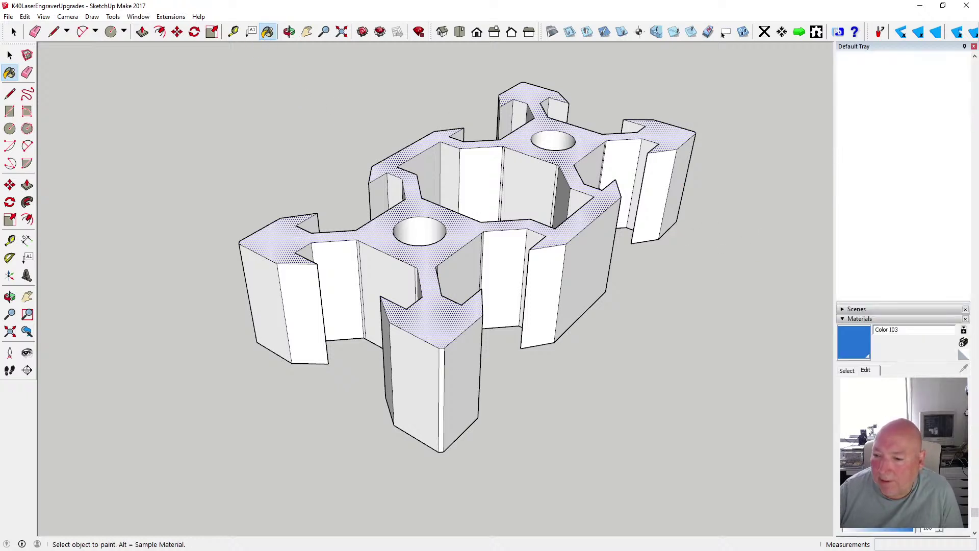
{"action": "left_click", "coordinate": [854, 372]}
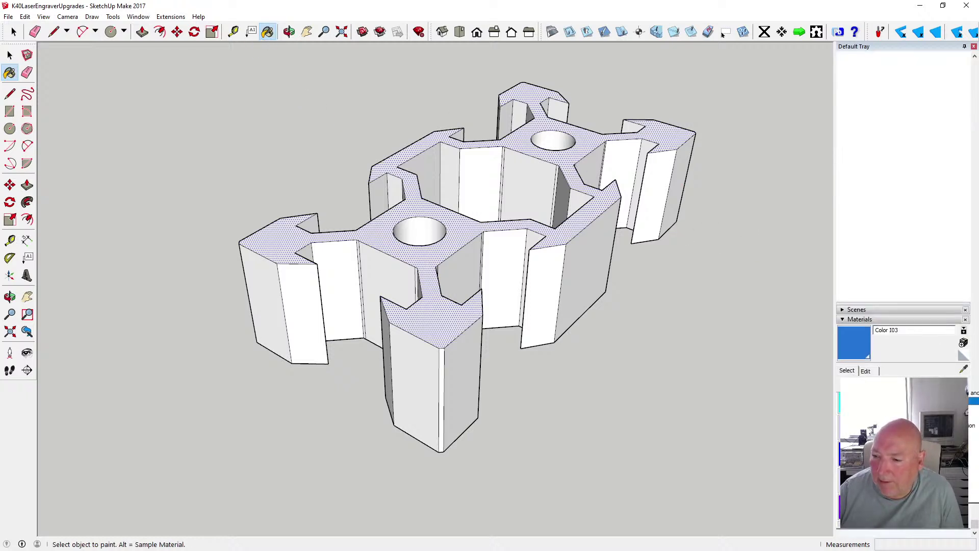
{"action": "left_click", "coordinate": [898, 454]}
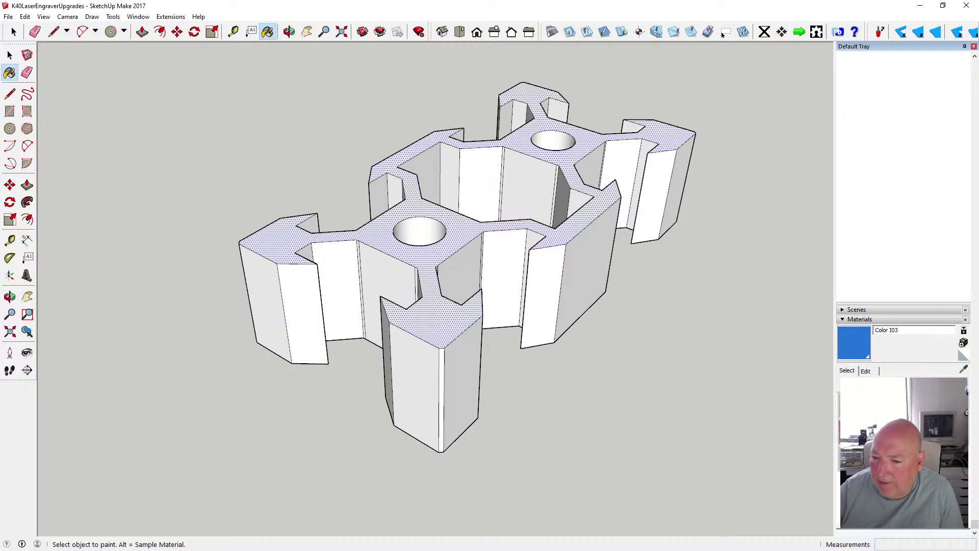
{"action": "left_click", "coordinate": [905, 405]}
{"action": "left_click", "coordinate": [561, 230]}
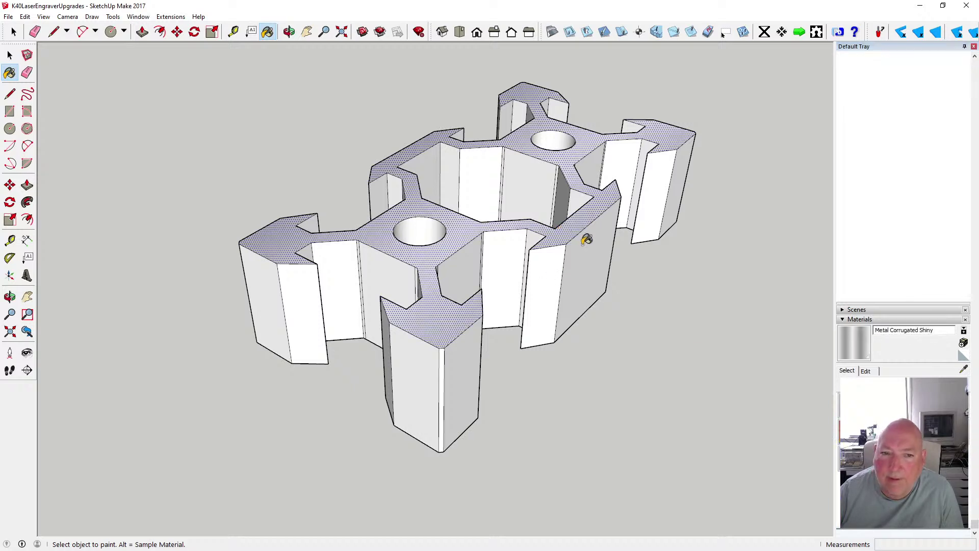
Paint the bottom end face of the extrusion with the same Metal Corrugated Shiny material
{"action": "left_click", "coordinate": [288, 32]}
{"action": "mouse_move", "coordinate": [332, 66]}
{"action": "left_mouse_down"}
{"action": "mouse_move", "coordinate": [459, 142]}
{"action": "mouse_move", "coordinate": [472, 158]}
{"action": "mouse_move", "coordinate": [478, 213]}
{"action": "left_mouse_up"}
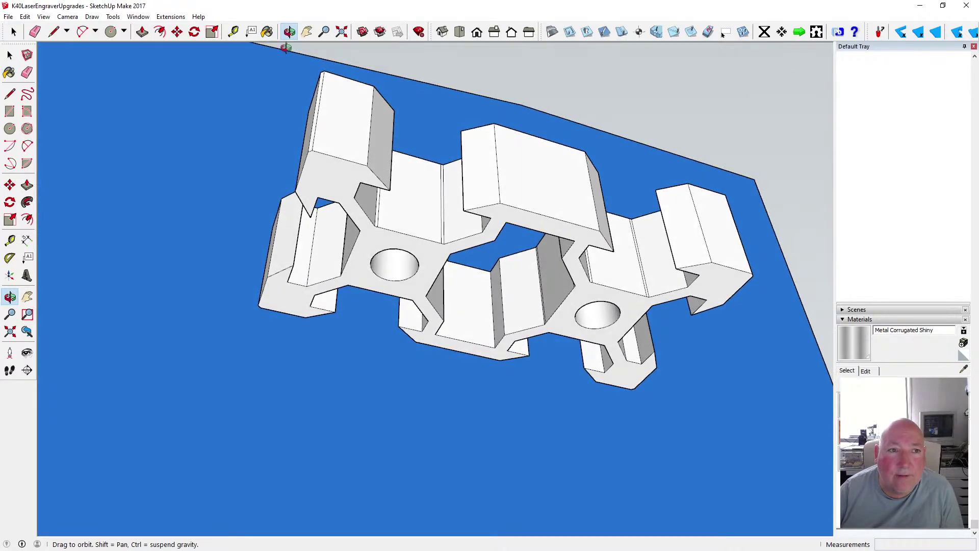
{"action": "left_click", "coordinate": [268, 31]}
{"action": "left_click", "coordinate": [372, 233]}
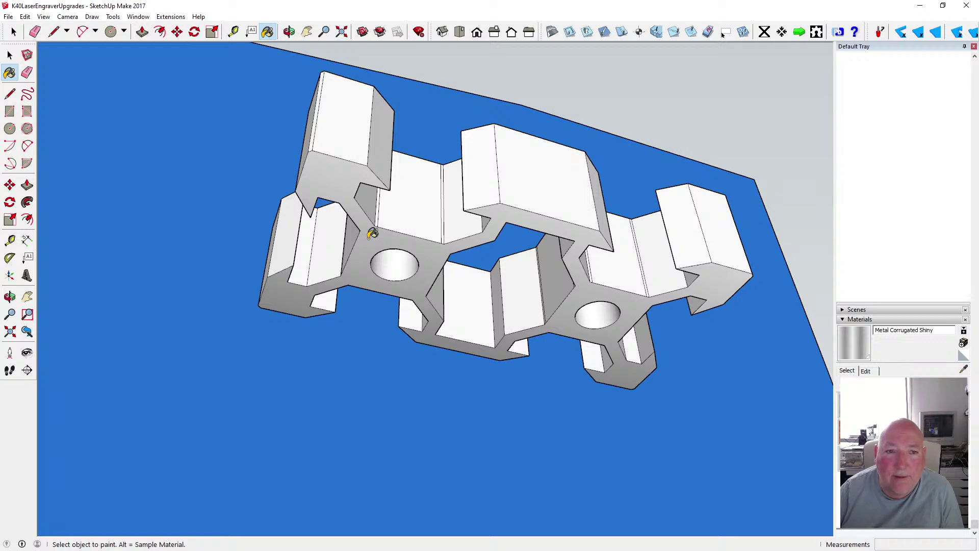
Paint the middle outer wall of one long side and its two slanted lip faces with Color M07
{"action": "left_click", "coordinate": [289, 31]}
{"action": "left_click_drag", "start_coordinate": [490, 161], "coordinate": [444, 299]}
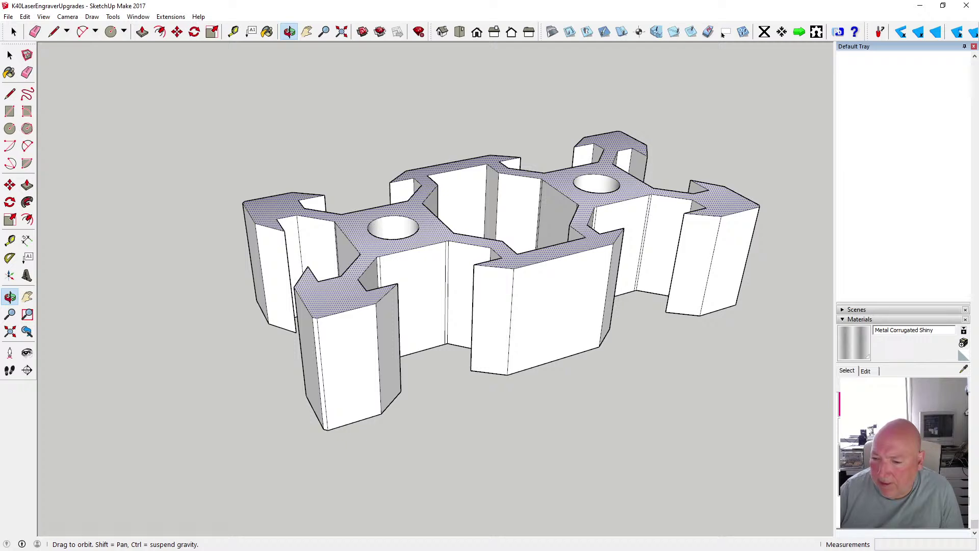
{"action": "key", "text": "b"}
{"action": "left_click", "coordinate": [562, 287]}
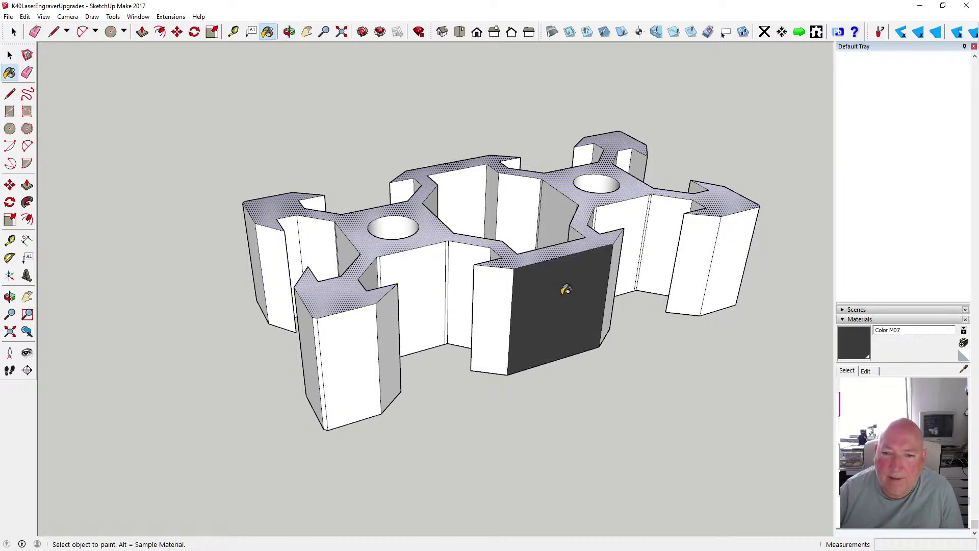
{"action": "left_click", "coordinate": [504, 301]}
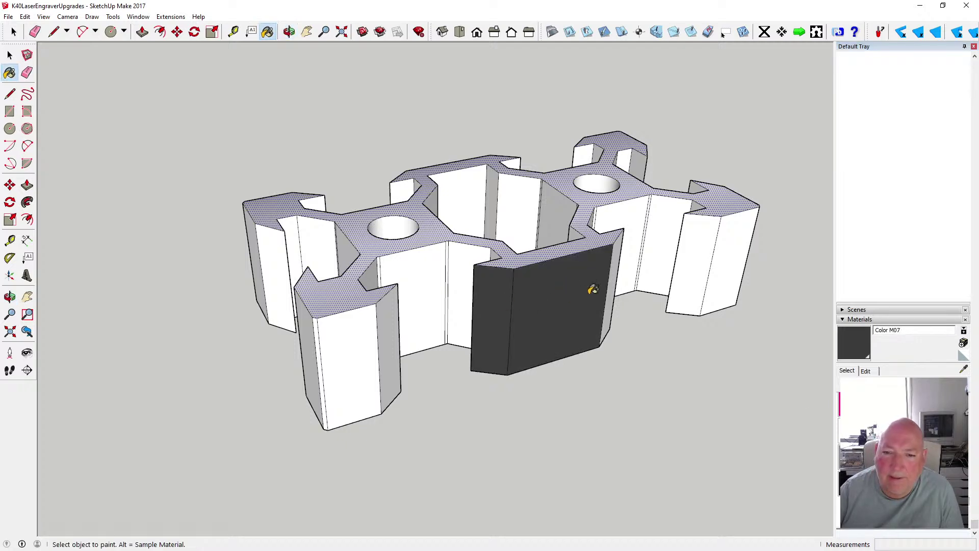
{"action": "left_click", "coordinate": [618, 263]}
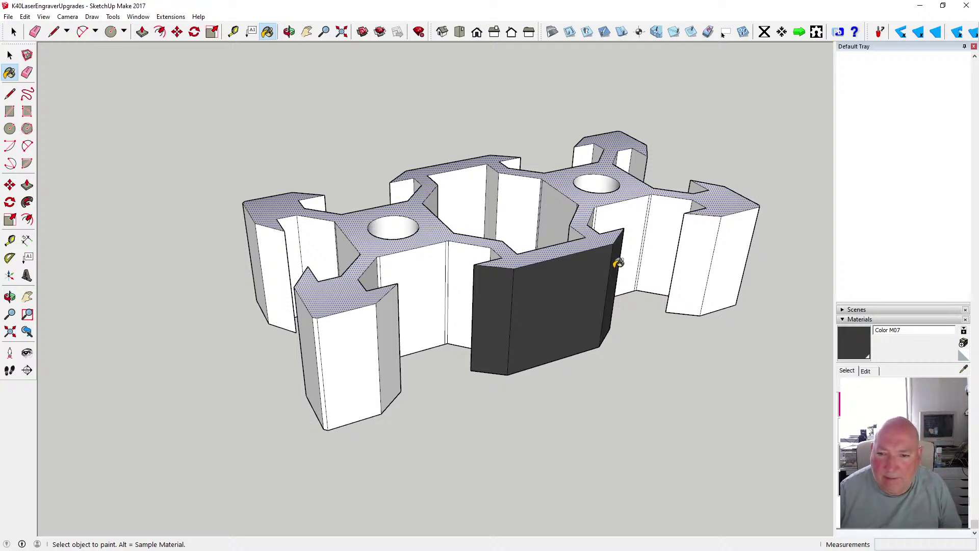
Delete the two redundant vertical edges on the near channel's back wall, beside the painted middle section
{"action": "scroll", "coordinate": [460, 248], "scroll_direction": "up", "scroll_amount": 4}
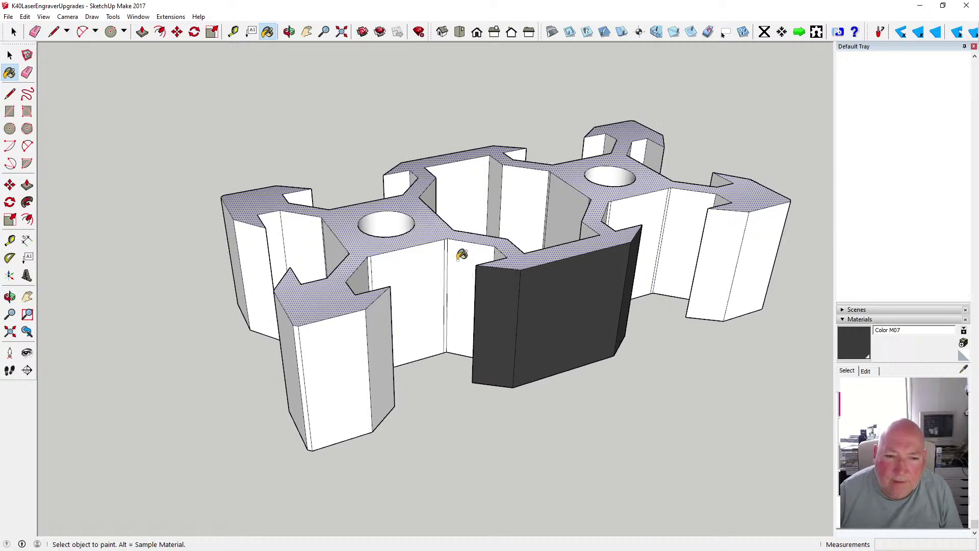
{"action": "left_click", "coordinate": [9, 55]}
{"action": "left_click", "coordinate": [9, 55]}
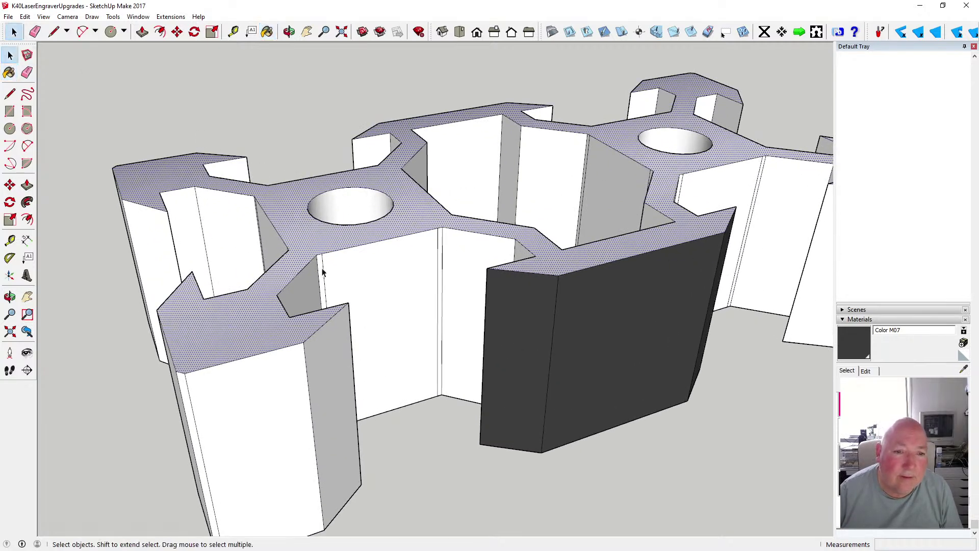
{"action": "left_click", "coordinate": [322, 265]}
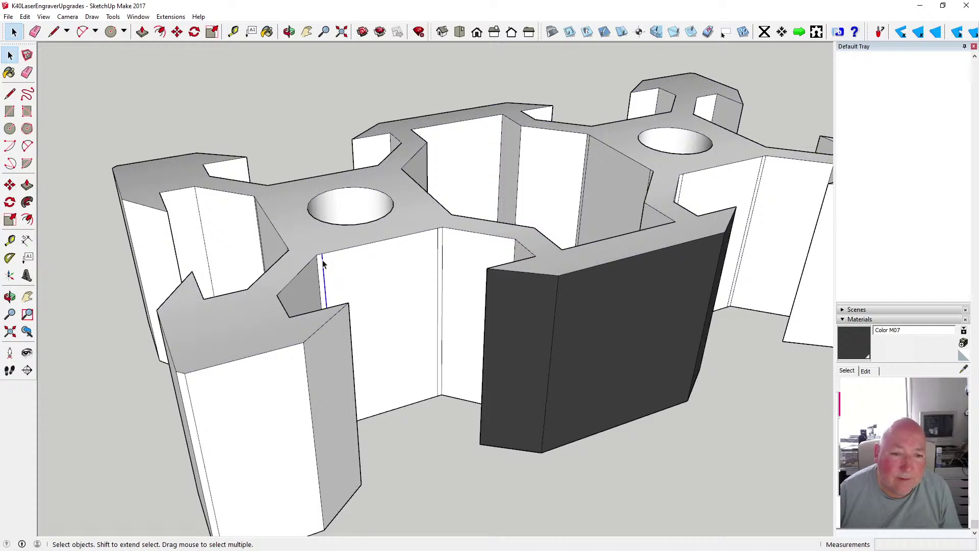
{"action": "key", "text": "Delete"}
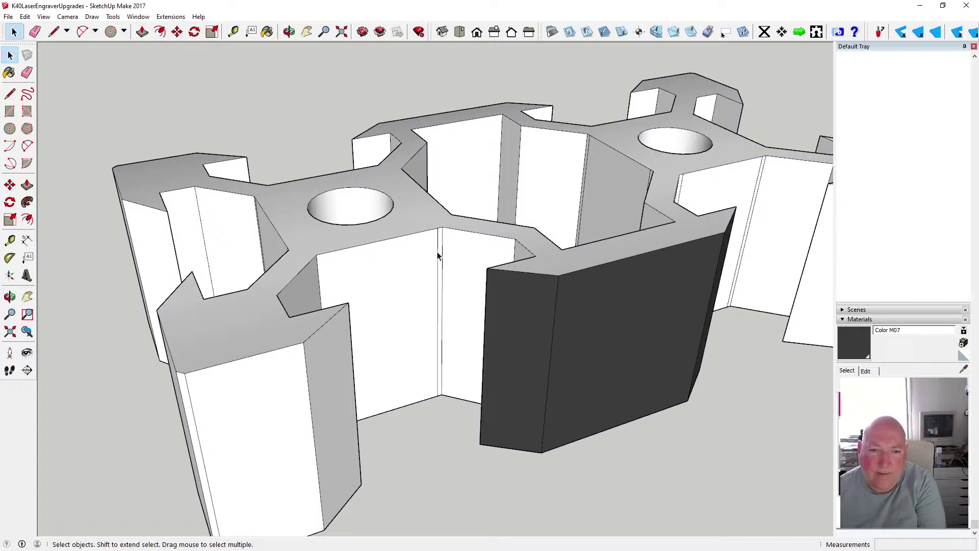
{"action": "left_click", "coordinate": [438, 258]}
{"action": "key", "text": "Delete"}
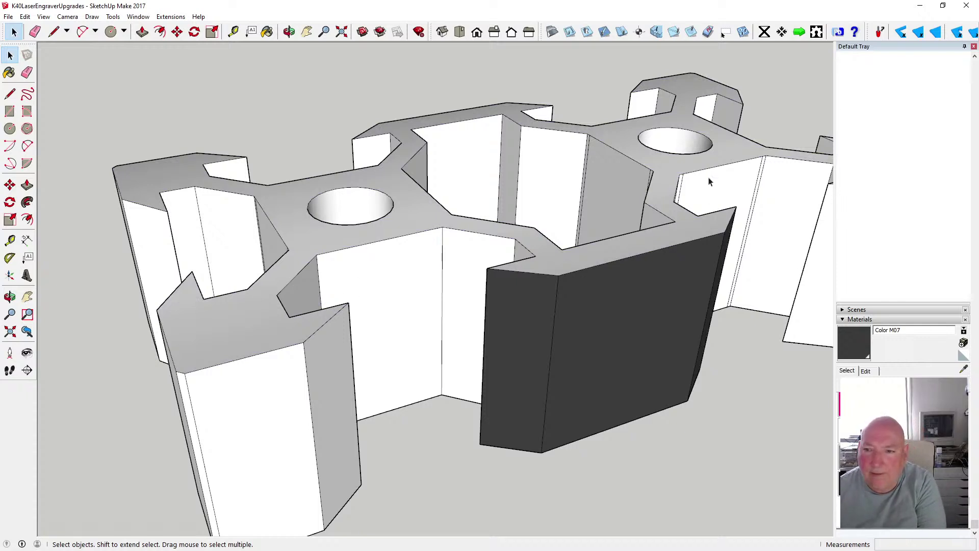
Delete the redundant vertical edges in the far channel on the same side and in the central cavity's corner
{"action": "left_click", "coordinate": [681, 184]}
{"action": "key", "text": "Delete"}
{"action": "left_click", "coordinate": [759, 173]}
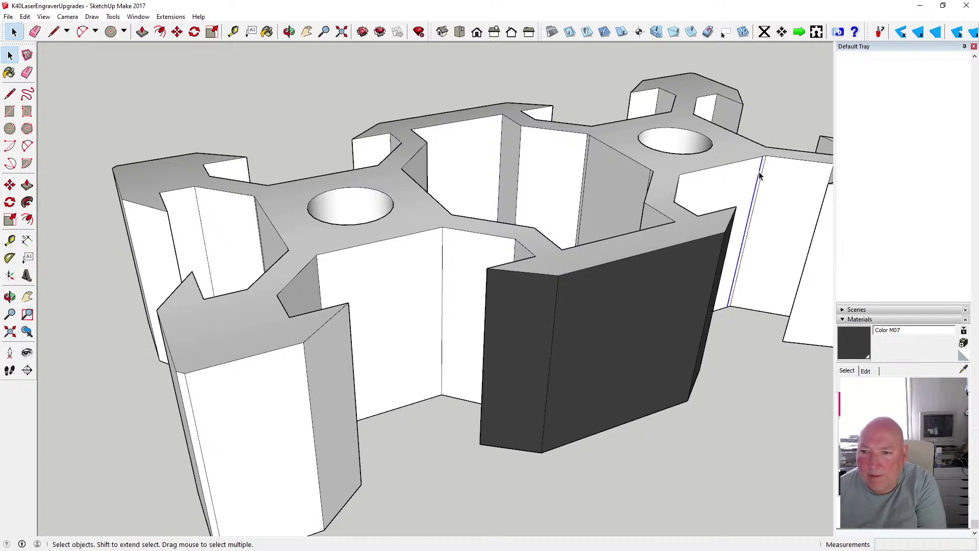
{"action": "key", "text": "Delete"}
{"action": "key", "text": "Delete"}
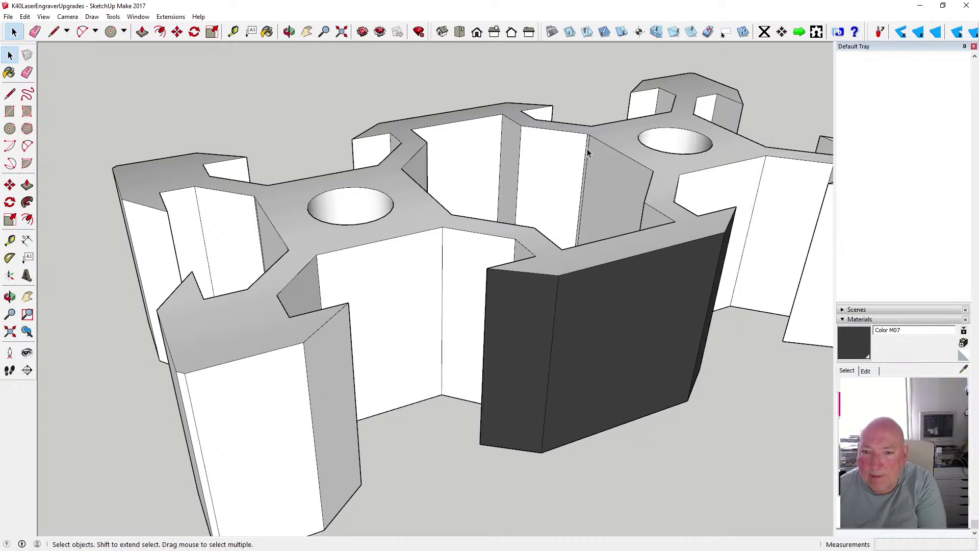
{"action": "left_click", "coordinate": [588, 147]}
{"action": "key", "text": "Delete"}
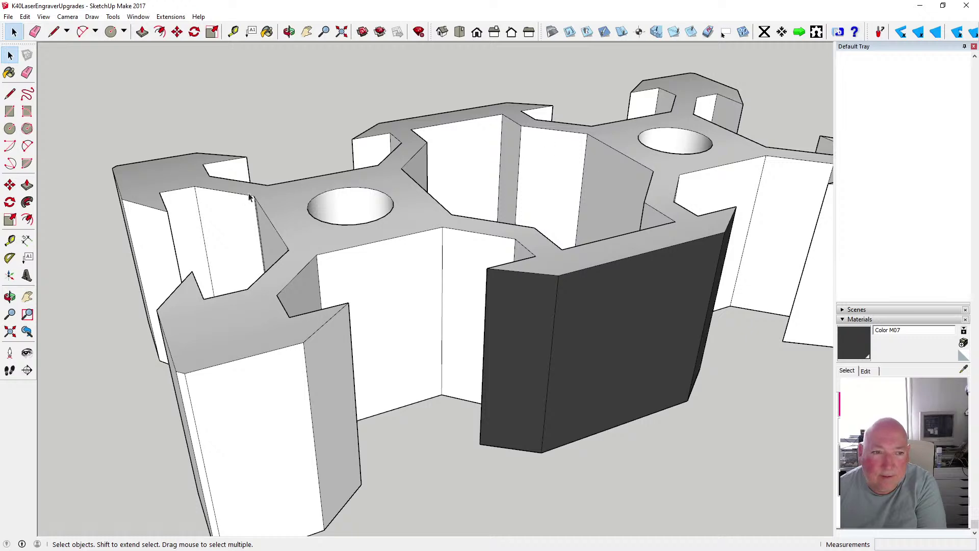
Delete the redundant vertical edges at both corners of the end channel's back wall
{"action": "key", "text": "o"}
{"action": "left_click_drag", "start_coordinate": [240, 188], "coordinate": [516, 210]}
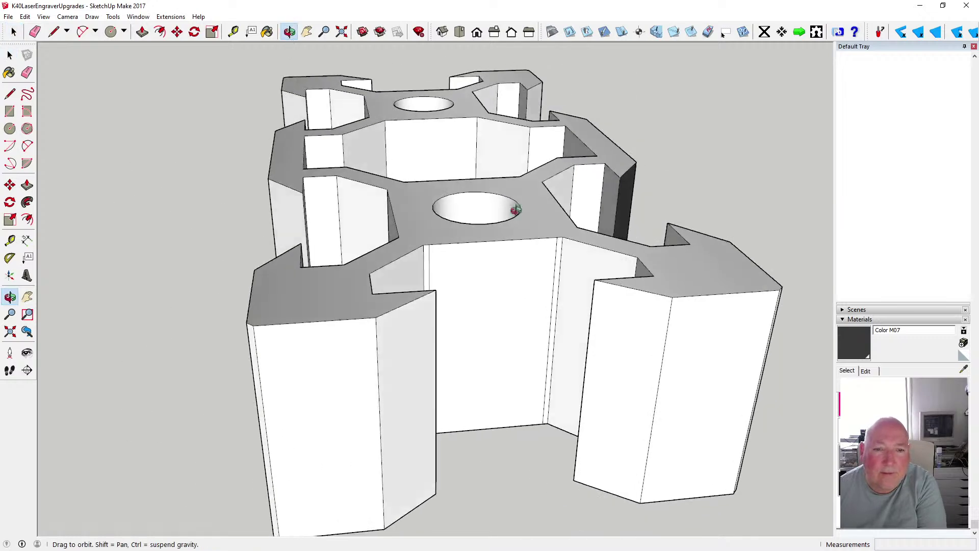
{"action": "key", "text": "space"}
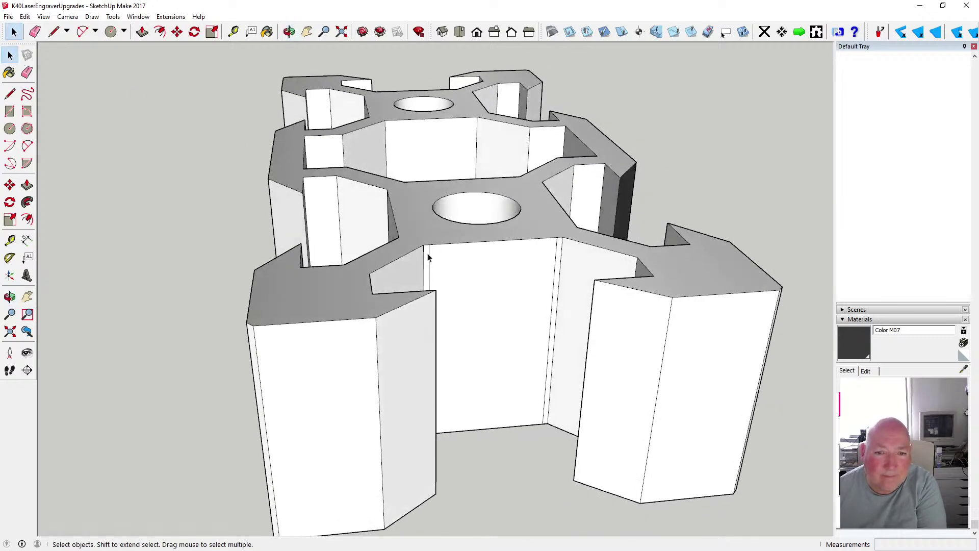
{"action": "left_click", "coordinate": [555, 254]}
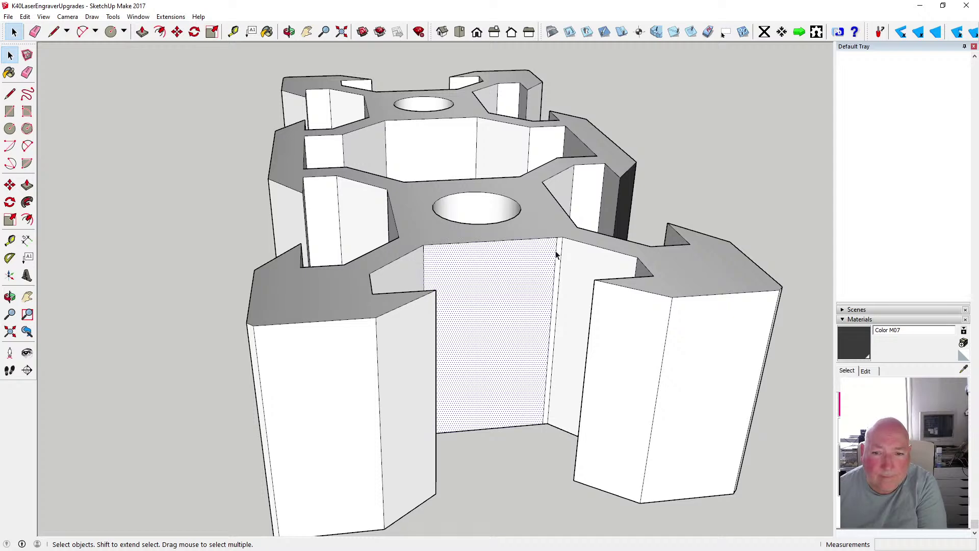
{"action": "left_click", "coordinate": [555, 260]}
{"action": "key", "text": "Delete"}
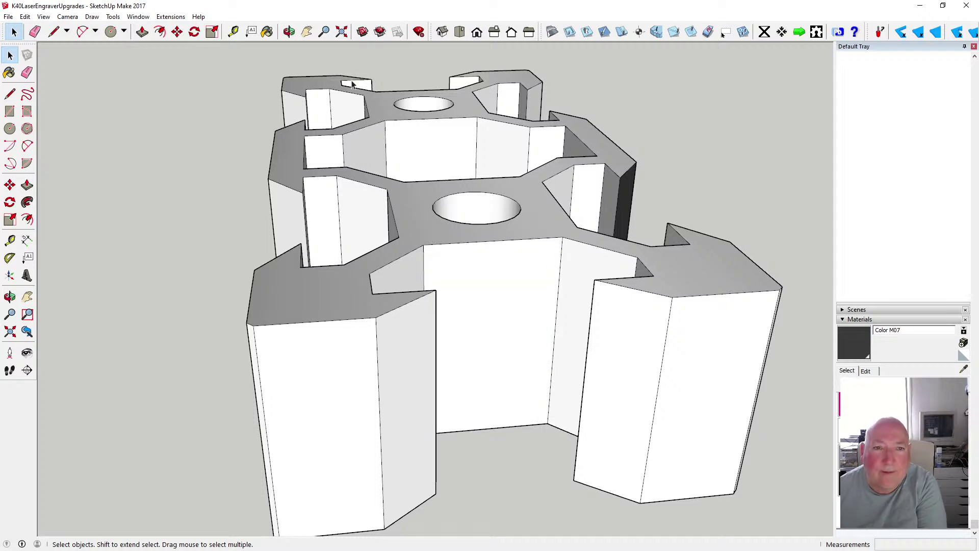
Delete the redundant vertical edges at both corners of the two channel back walls on the unpainted long side
{"action": "left_click", "coordinate": [289, 32]}
{"action": "left_click_drag", "start_coordinate": [268, 105], "coordinate": [533, 195]}
{"action": "key", "text": "space"}
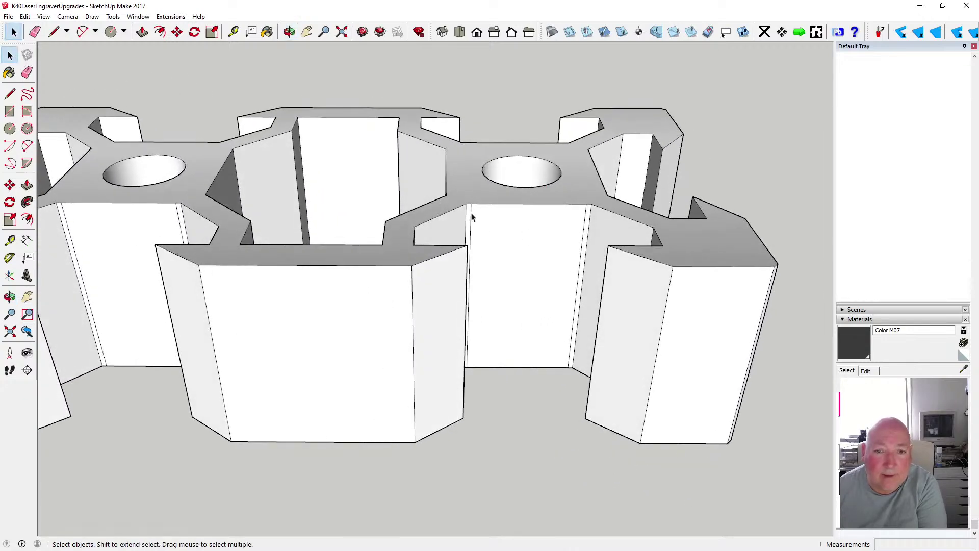
{"action": "left_click", "coordinate": [471, 213]}
{"action": "key", "text": "Delete"}
{"action": "left_click", "coordinate": [582, 219]}
{"action": "left_click", "coordinate": [585, 219]}
{"action": "key", "text": "Delete"}
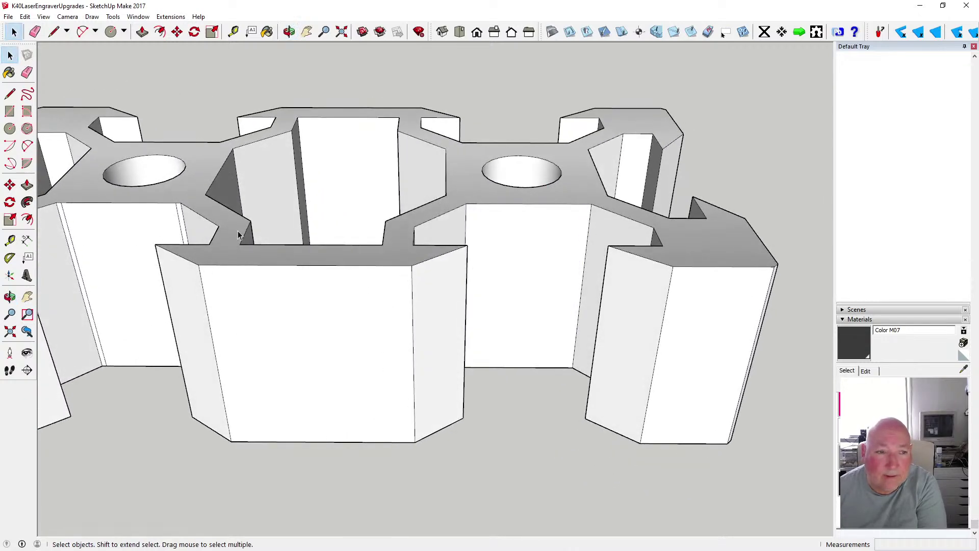
{"action": "key", "text": "Delete"}
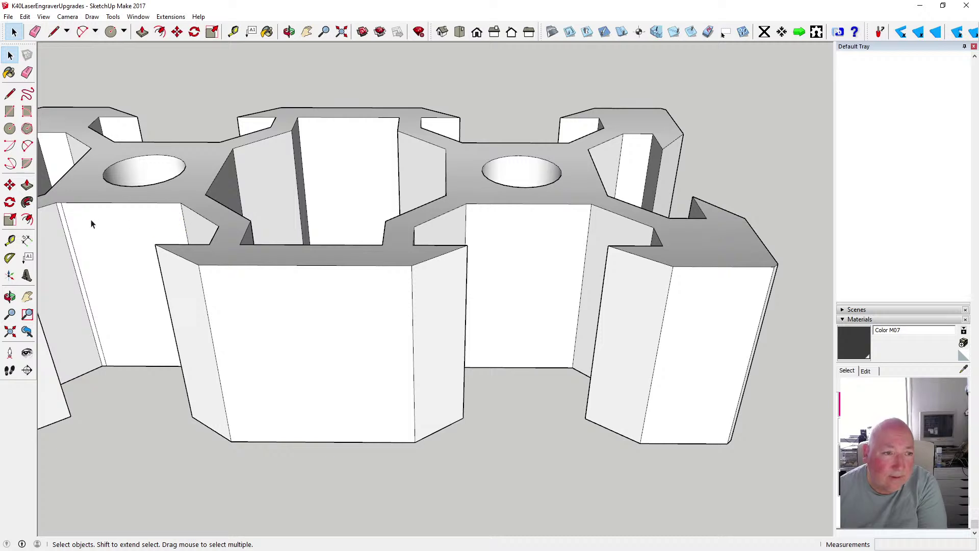
{"action": "left_click", "coordinate": [65, 218]}
{"action": "key", "text": "Delete"}
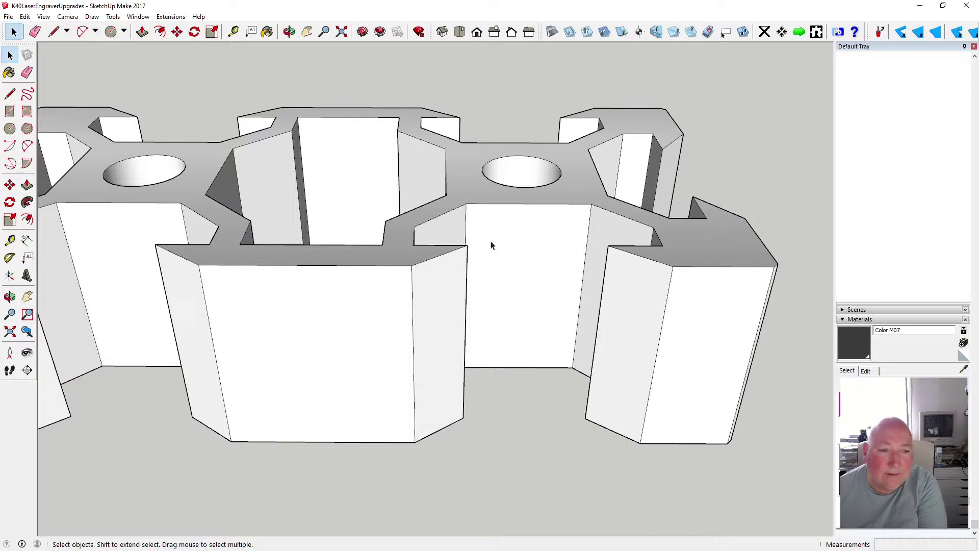
Delete the redundant vertical edges at both corners of the channel back wall on the opposite short end
{"action": "left_click", "coordinate": [289, 32]}
{"action": "scroll", "coordinate": [583, 326], "scroll_direction": "down", "scroll_amount": 6}
{"action": "left_click_drag", "start_coordinate": [394, 341], "coordinate": [719, 322]}
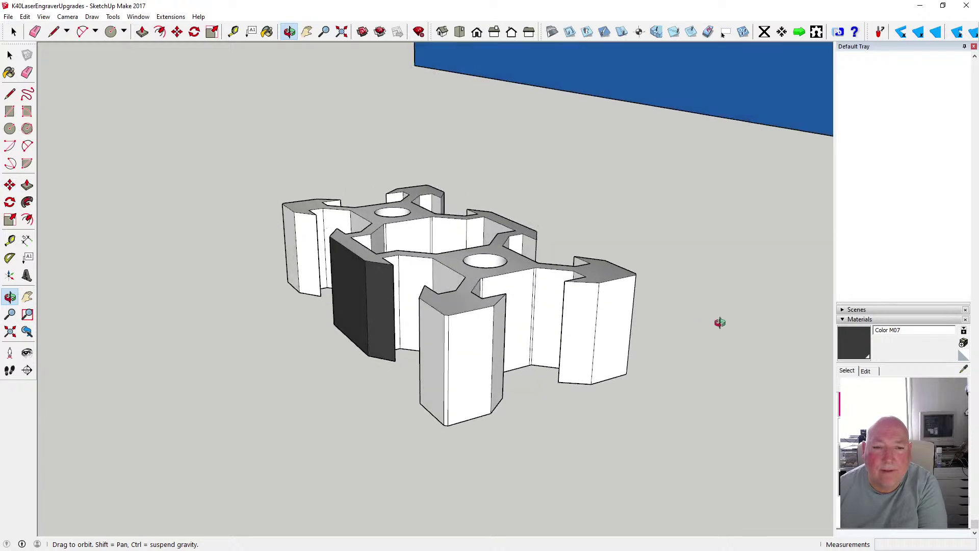
{"action": "left_click", "coordinate": [11, 55]}
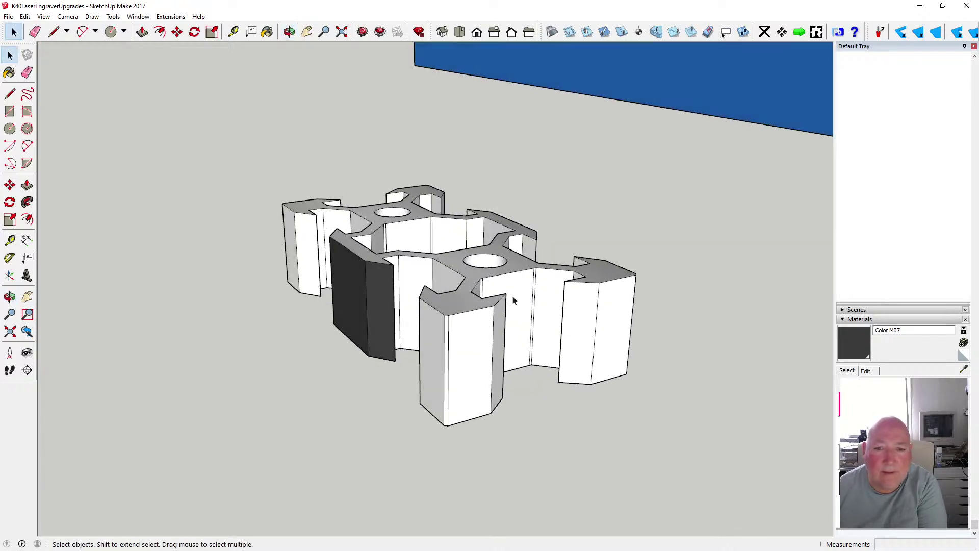
{"action": "scroll", "coordinate": [533, 300], "scroll_direction": "up", "scroll_amount": 4}
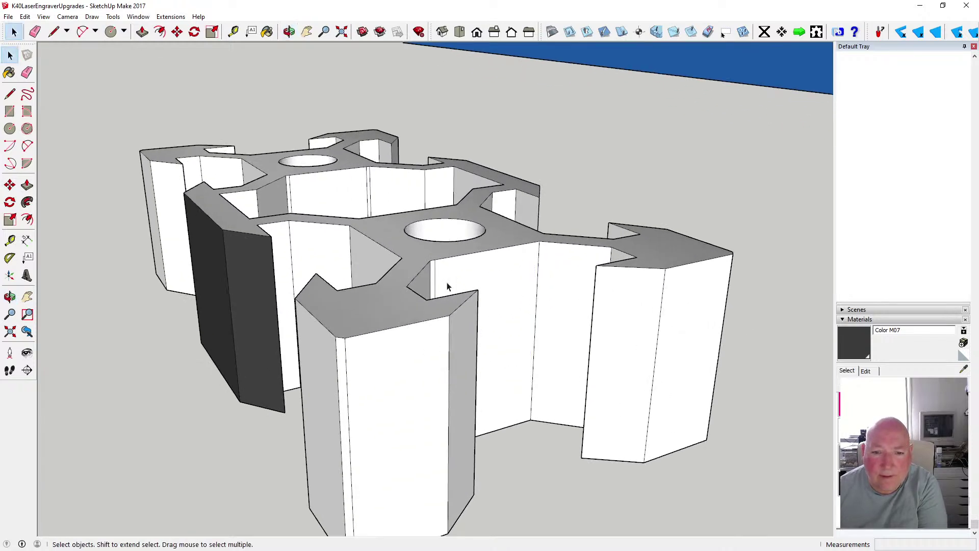
{"action": "scroll", "coordinate": [439, 298], "scroll_direction": "down", "scroll_amount": 3}
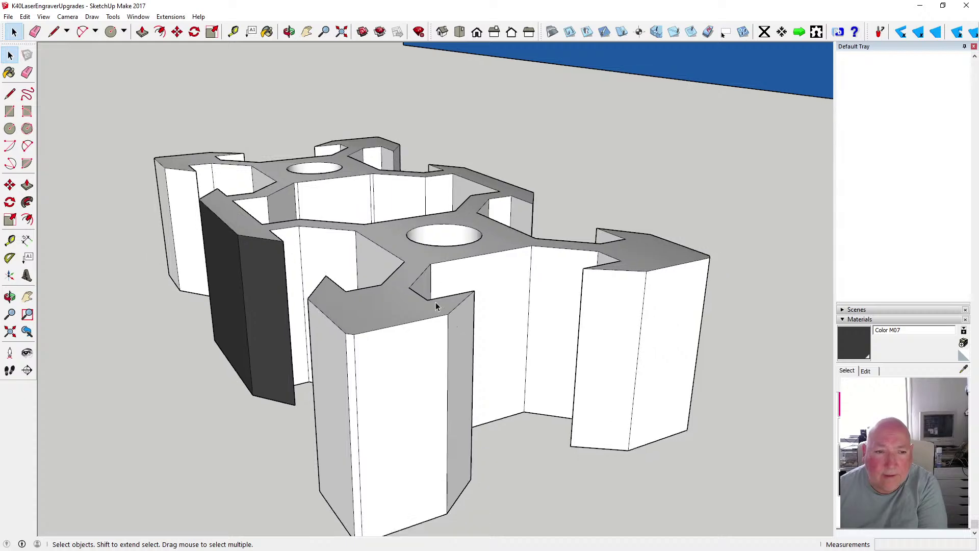
Paint one channel beside the dark middle section and the adjoining corner section's lip and outer faces with Color M07
{"action": "mouse_move", "coordinate": [357, 133]}
{"action": "middle_mouse_down"}
{"action": "mouse_move", "coordinate": [330, 156]}
{"action": "mouse_move", "coordinate": [690, 196]}
{"action": "mouse_move", "coordinate": [550, 219]}
{"action": "mouse_move", "coordinate": [361, 150]}
{"action": "middle_mouse_up"}
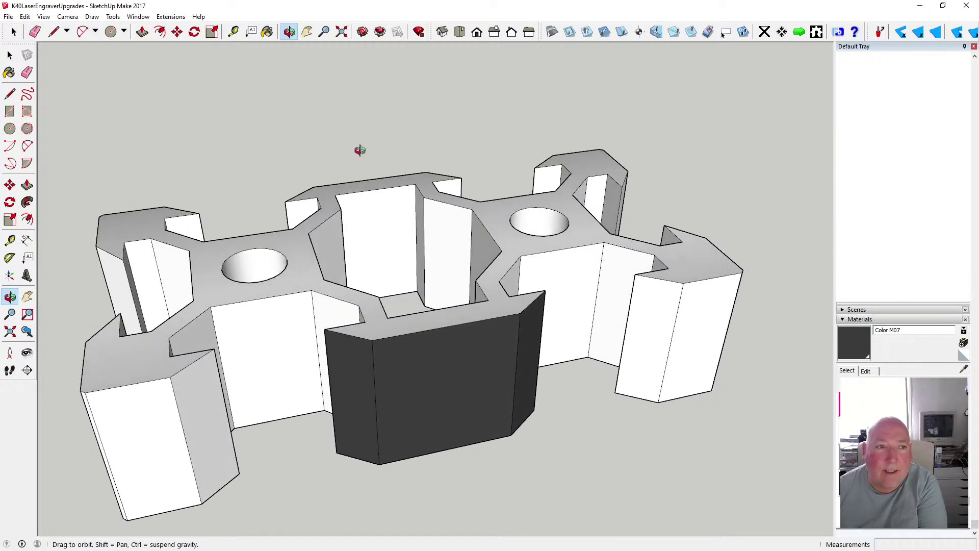
{"action": "left_click", "coordinate": [267, 32]}
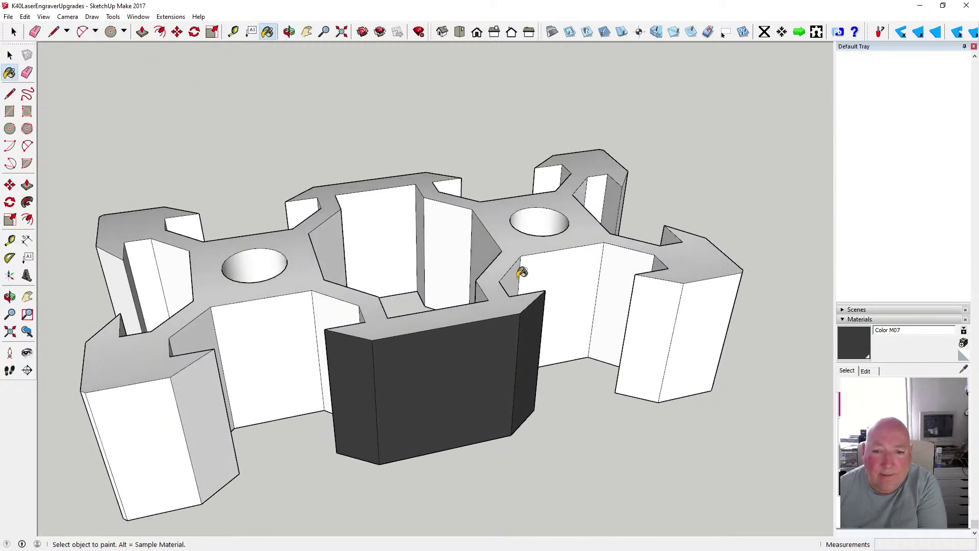
{"action": "left_click", "coordinate": [516, 276]}
{"action": "left_click", "coordinate": [559, 272]}
{"action": "left_click", "coordinate": [645, 267]}
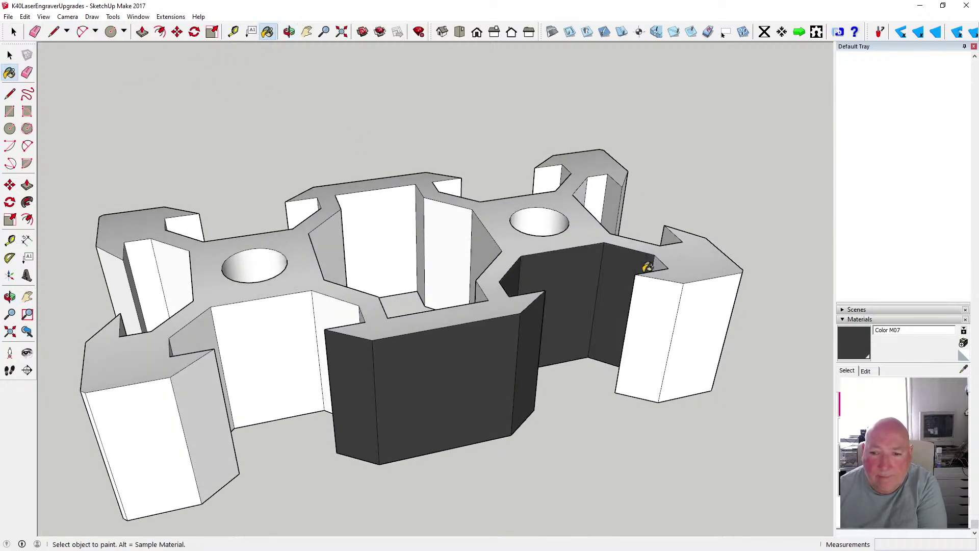
{"action": "left_click", "coordinate": [662, 261]}
{"action": "left_click", "coordinate": [663, 300]}
{"action": "left_click", "coordinate": [704, 299]}
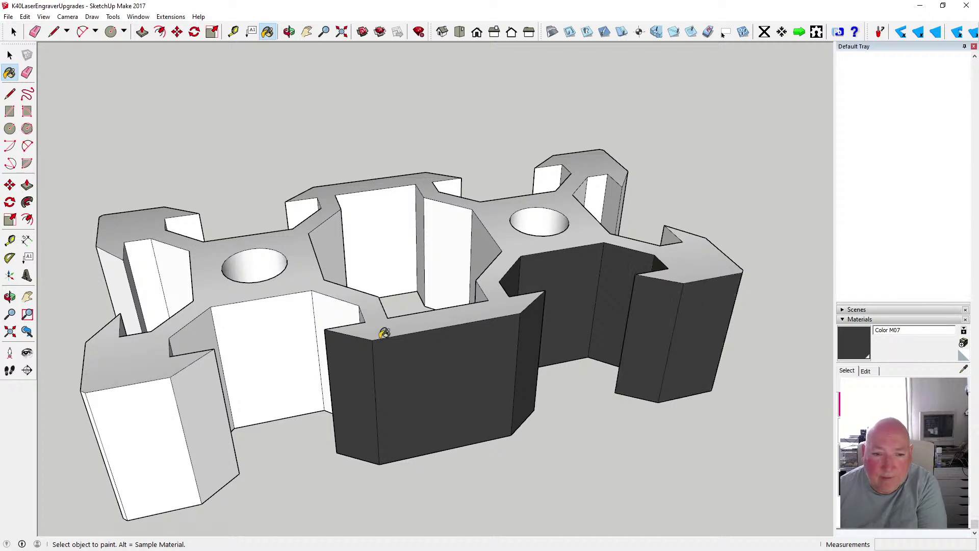
Paint the other channel's walls on the same long side and its corner section's slanted and outer faces with Color M07
{"action": "left_click", "coordinate": [343, 304]}
{"action": "left_click", "coordinate": [275, 311]}
{"action": "left_click", "coordinate": [207, 327]}
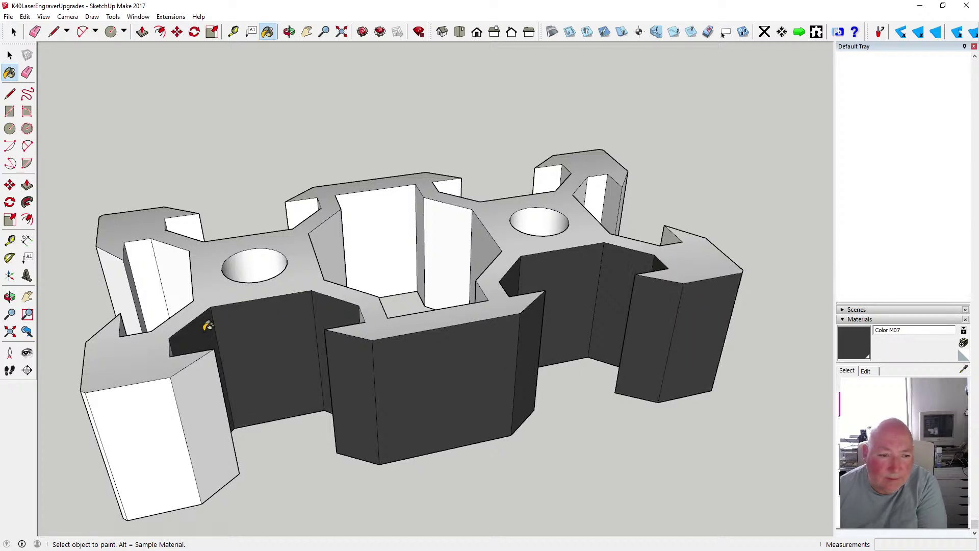
{"action": "left_click", "coordinate": [201, 376]}
{"action": "left_click", "coordinate": [163, 395]}
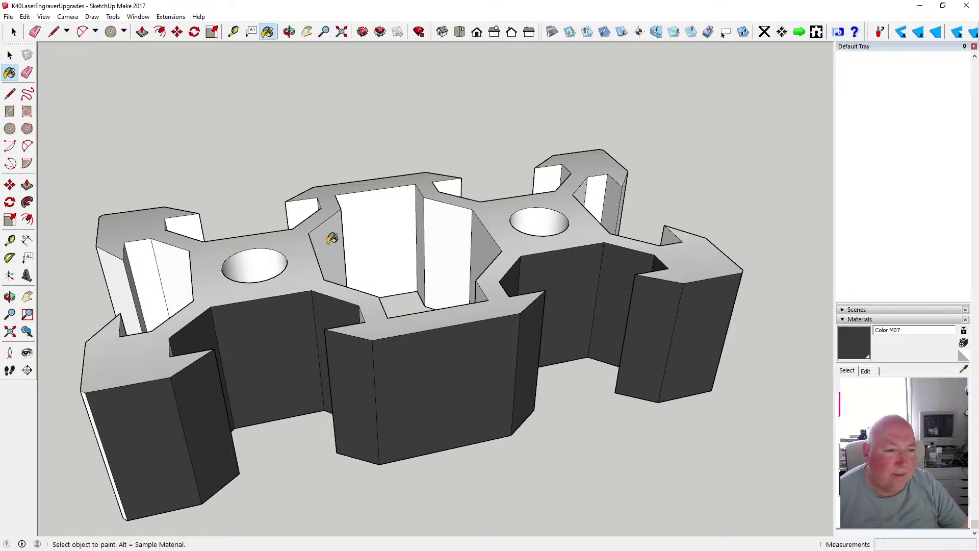
Paint the narrow corner strip, end face and slanted lip face of the near corner section on the short end with Color M07
{"action": "left_click", "coordinate": [289, 31]}
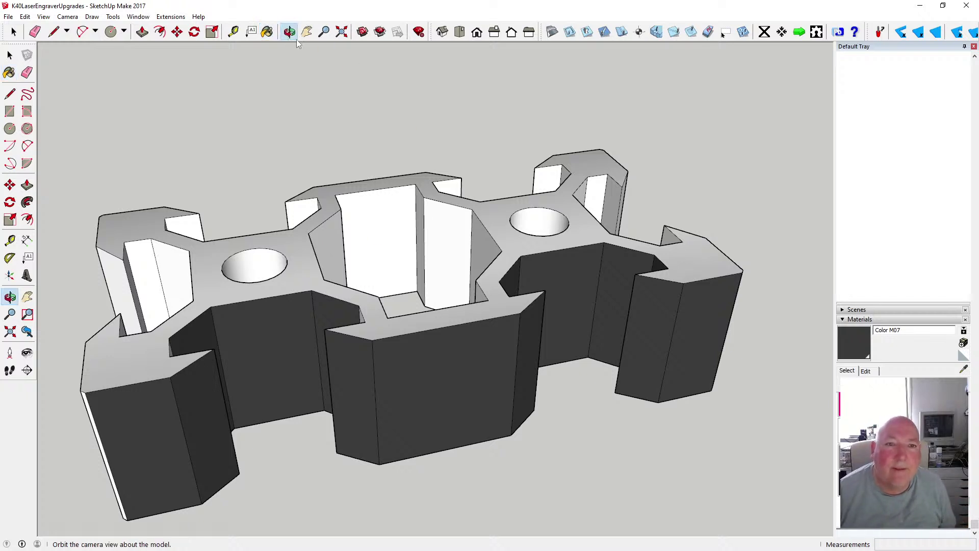
{"action": "mouse_move", "coordinate": [510, 214]}
{"action": "left_mouse_down"}
{"action": "mouse_move", "coordinate": [526, 235]}
{"action": "mouse_move", "coordinate": [319, 212]}
{"action": "mouse_move", "coordinate": [580, 291]}
{"action": "mouse_move", "coordinate": [448, 253]}
{"action": "left_mouse_up"}
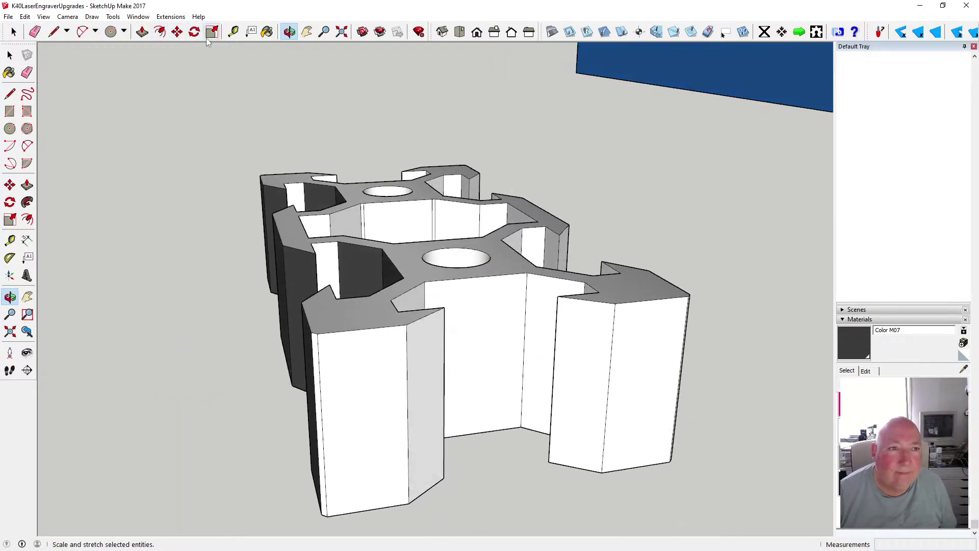
{"action": "left_click", "coordinate": [267, 32]}
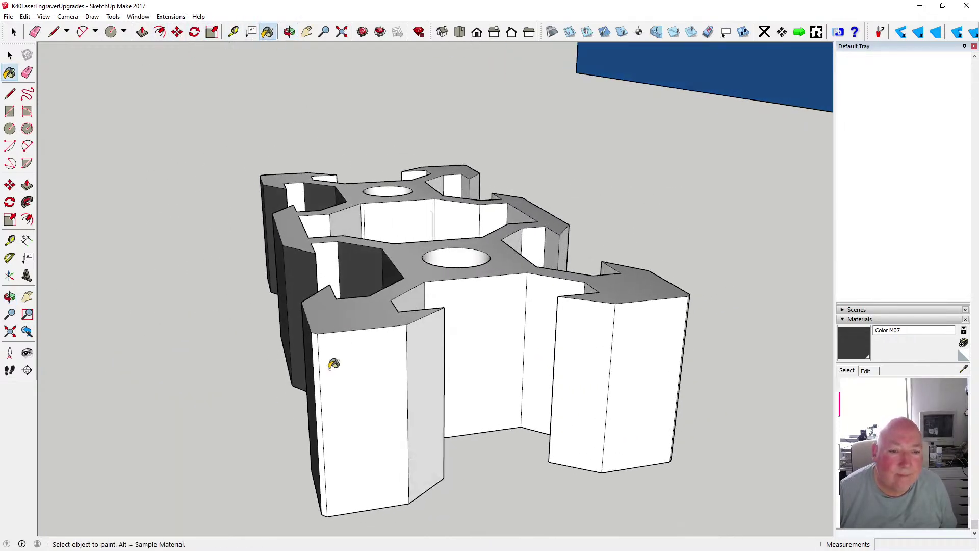
{"action": "left_click", "coordinate": [316, 345]}
{"action": "left_click", "coordinate": [379, 353]}
{"action": "left_click", "coordinate": [433, 347]}
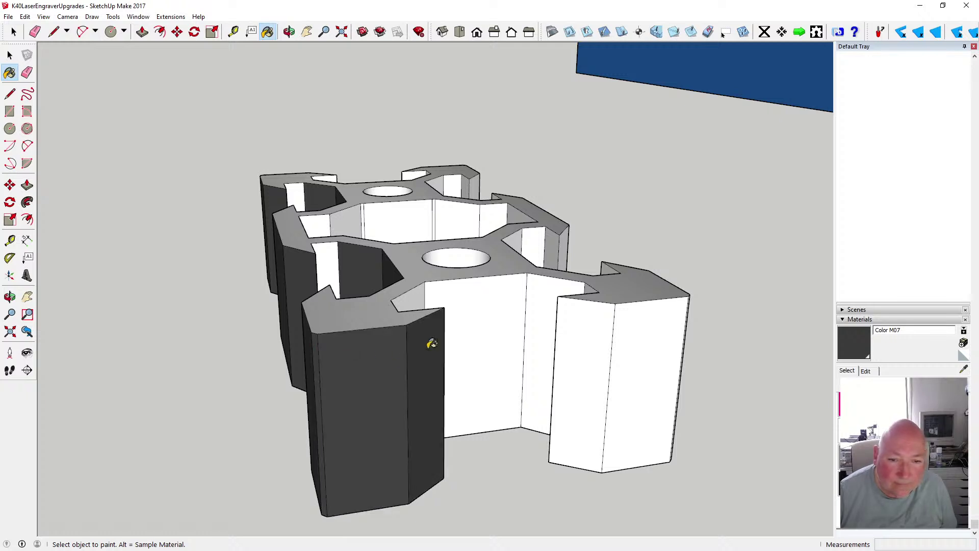
Paint the short end's channel walls, inner lip and the second corner section's slanted and end faces with Color M07
{"action": "left_click", "coordinate": [479, 310]}
{"action": "left_click", "coordinate": [407, 290]}
{"action": "left_click", "coordinate": [535, 291]}
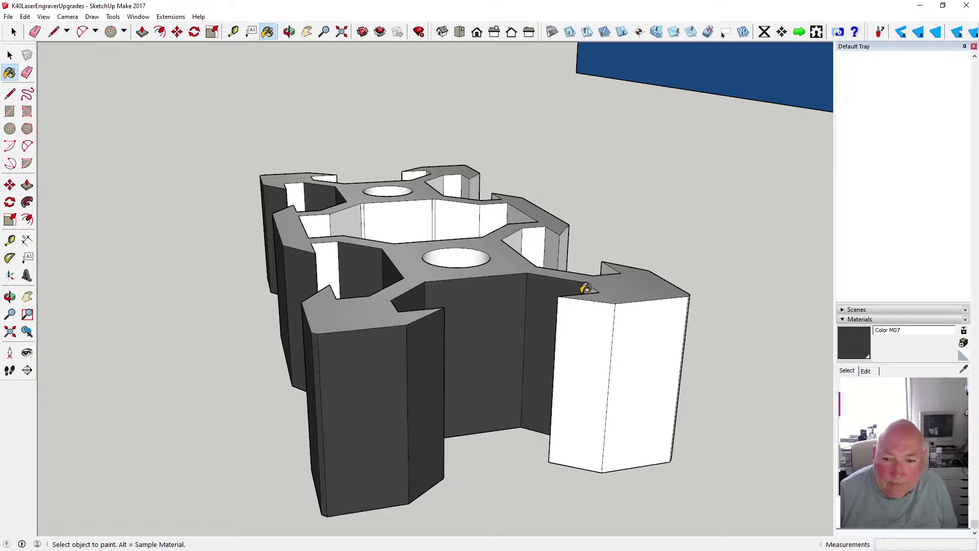
{"action": "left_click", "coordinate": [593, 286]}
{"action": "left_click", "coordinate": [590, 313]}
{"action": "left_click", "coordinate": [640, 317]}
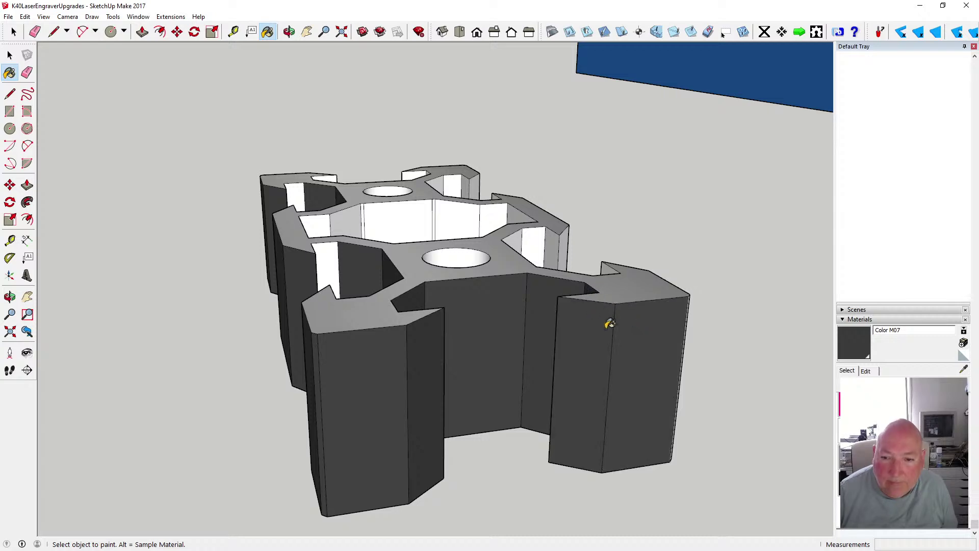
Paint the painted end channel's remaining inner faces and the adjacent channel's walls on the unpainted long side with Color M07
{"action": "left_click", "coordinate": [289, 32]}
{"action": "left_click_drag", "start_coordinate": [530, 193], "coordinate": [136, 247]}
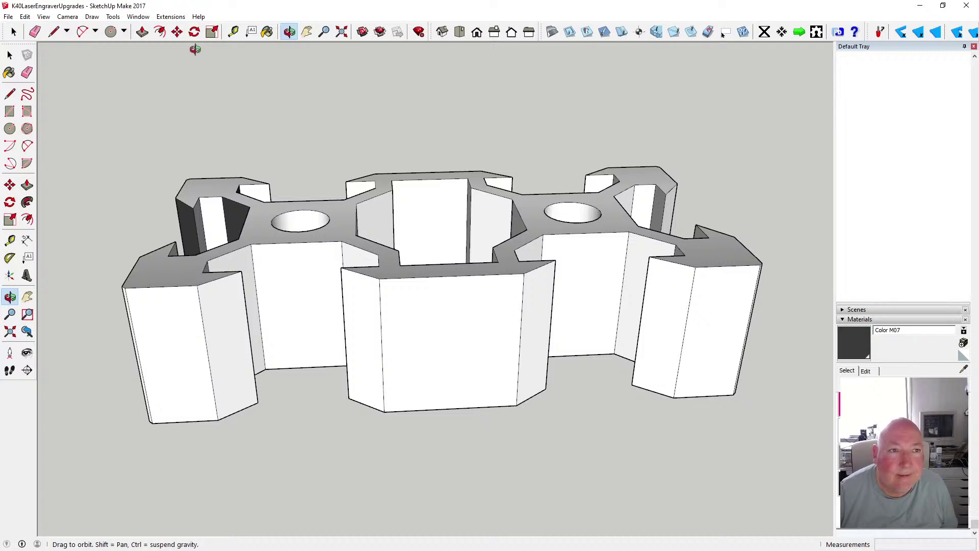
{"action": "left_click_drag", "start_coordinate": [260, 133], "coordinate": [226, 128]}
{"action": "left_click", "coordinate": [268, 32]}
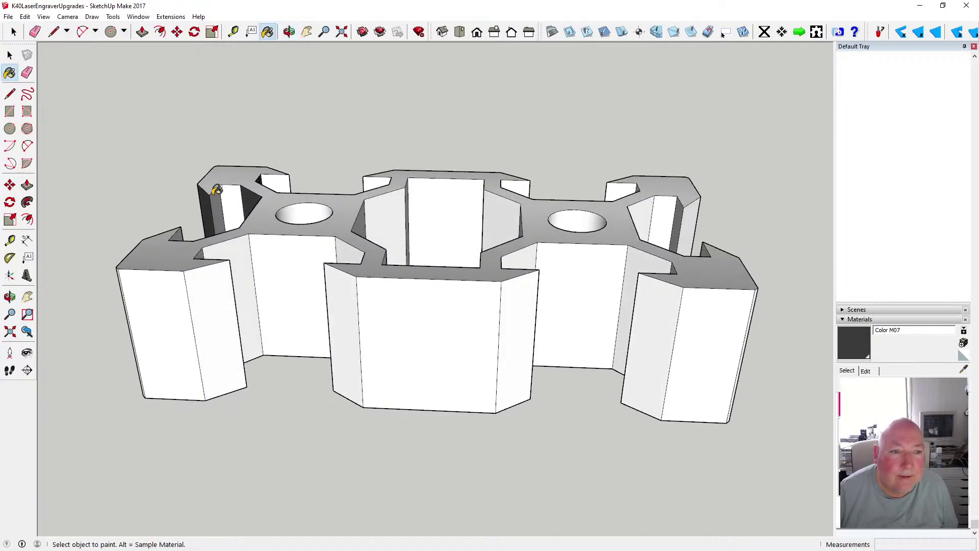
{"action": "left_click", "coordinate": [218, 197]}
{"action": "left_click", "coordinate": [235, 200]}
{"action": "left_click", "coordinate": [246, 262]}
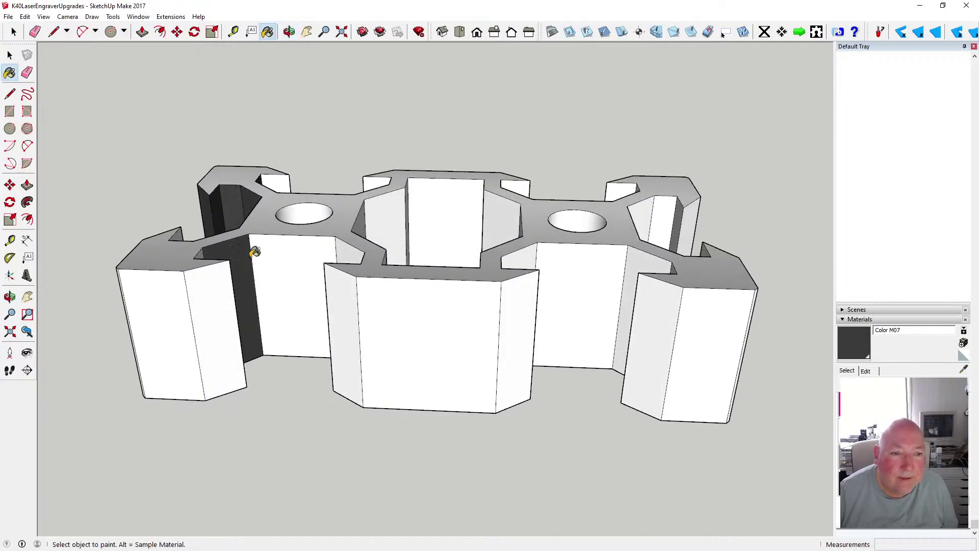
{"action": "left_click", "coordinate": [338, 250]}
{"action": "left_click", "coordinate": [349, 255]}
Paint the middle section's outer and slanted faces and the corner section beside the painted channel with Color M07
{"action": "left_click", "coordinate": [354, 286]}
{"action": "left_click", "coordinate": [387, 294]}
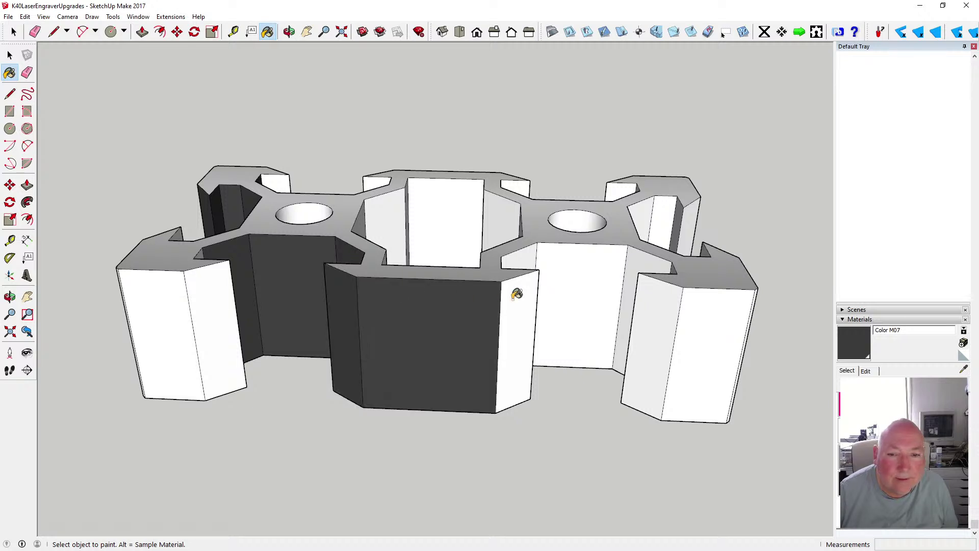
{"action": "left_click", "coordinate": [519, 293]}
{"action": "left_click", "coordinate": [214, 309]}
{"action": "left_click", "coordinate": [170, 312]}
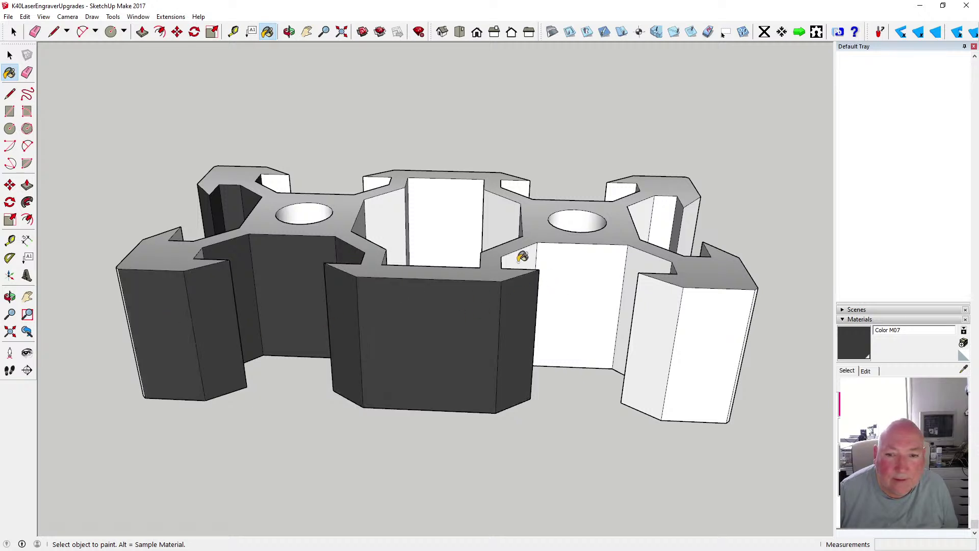
Paint the second channel's walls on this long side and its corner section's slanted and outer faces with Color M07
{"action": "left_click", "coordinate": [521, 257]}
{"action": "left_click", "coordinate": [566, 258]}
{"action": "left_click", "coordinate": [648, 255]}
{"action": "left_click", "coordinate": [658, 294]}
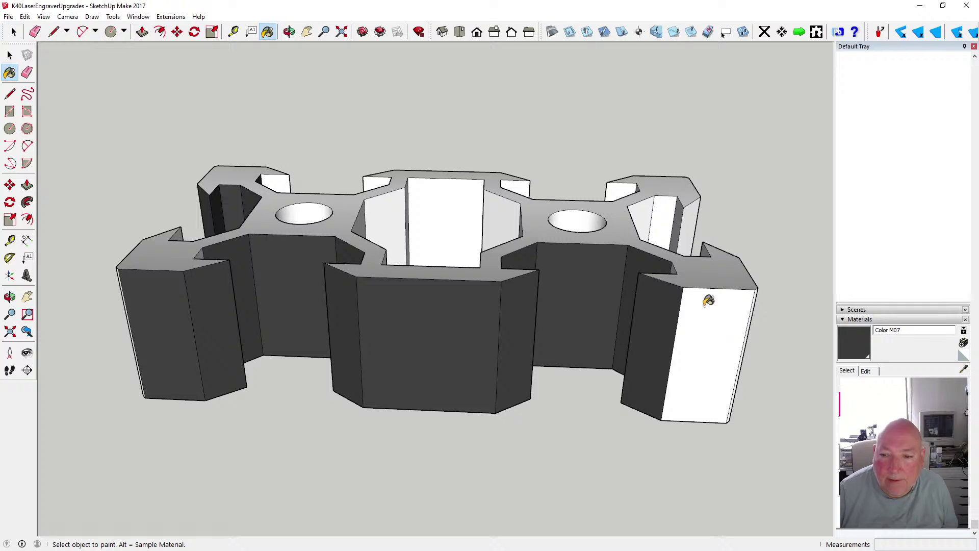
{"action": "left_click", "coordinate": [703, 301]}
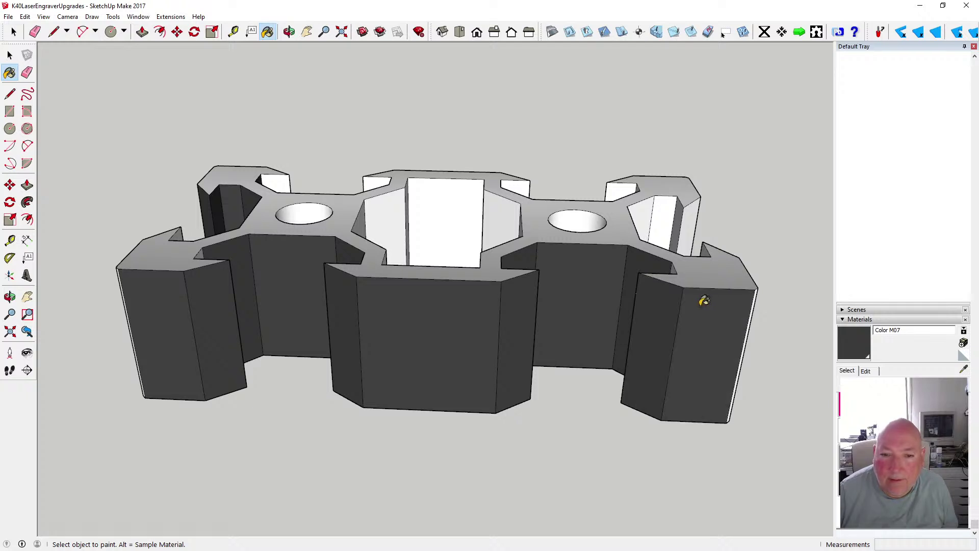
Paint the exposed inner faces of the unpainted end's channel and the inner lip faces along the far long side with Color M07
{"action": "left_click", "coordinate": [691, 217]}
{"action": "left_click", "coordinate": [667, 208]}
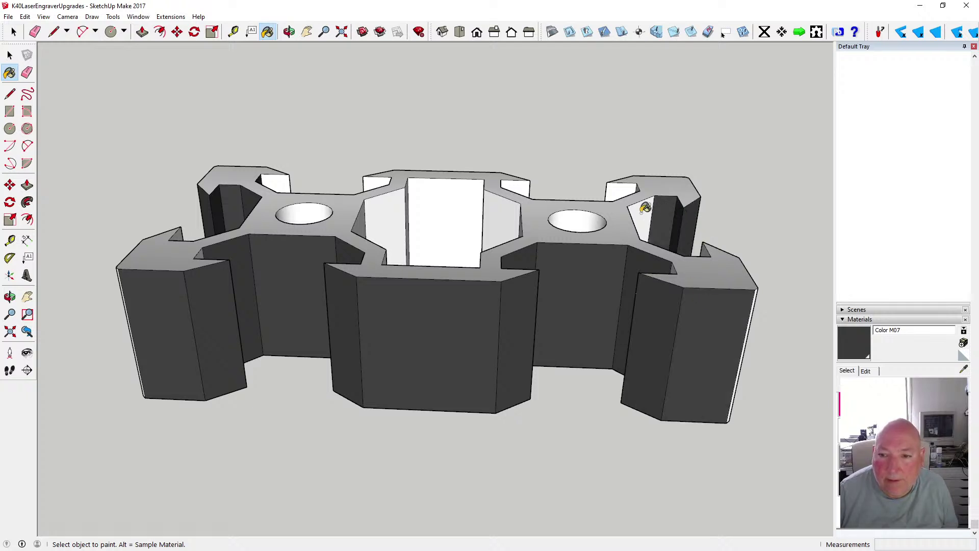
{"action": "left_click", "coordinate": [642, 210]}
{"action": "left_click", "coordinate": [624, 191]}
{"action": "left_click", "coordinate": [514, 185]}
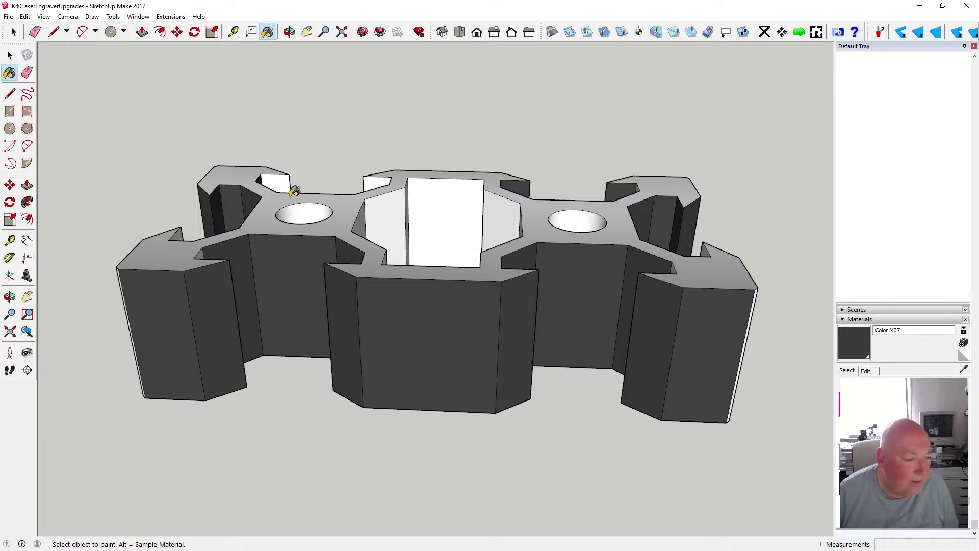
{"action": "left_click", "coordinate": [279, 183]}
{"action": "left_click", "coordinate": [388, 177]}
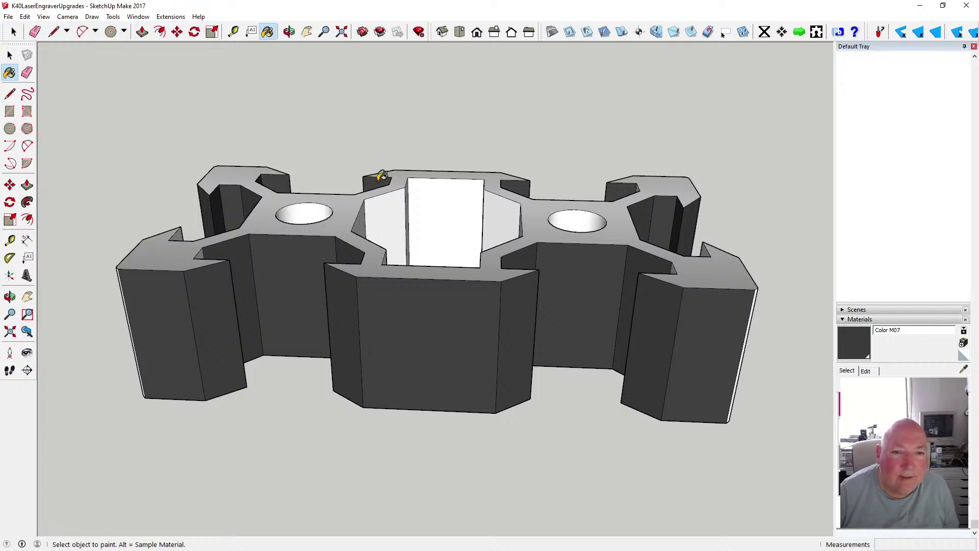
Paint the remaining white inner faces behind the middle section's lip, in the long-side channel nearest the unpainted end, with Color M07
{"action": "left_click", "coordinate": [289, 32]}
{"action": "left_click_drag", "start_coordinate": [449, 137], "coordinate": [195, 225]}
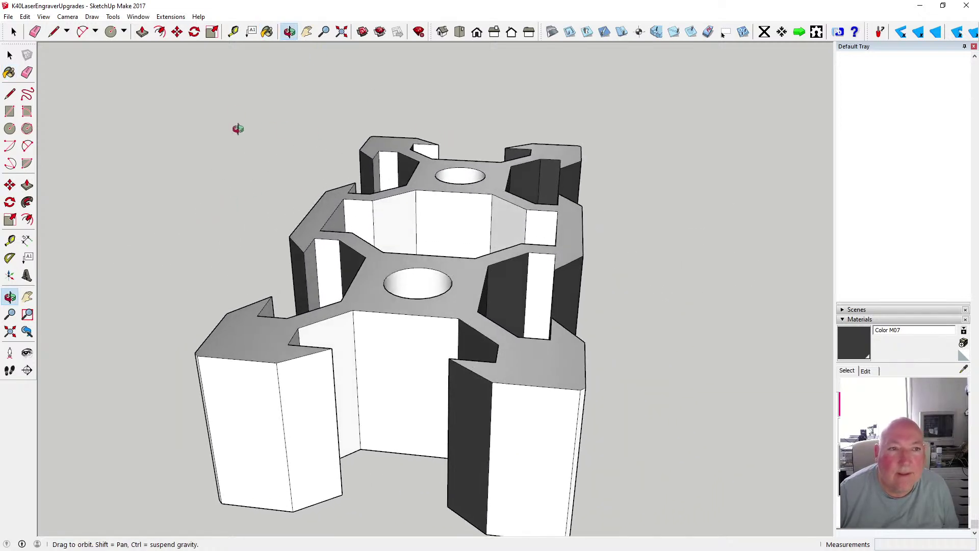
{"action": "left_click", "coordinate": [267, 32]}
{"action": "left_click", "coordinate": [322, 261]}
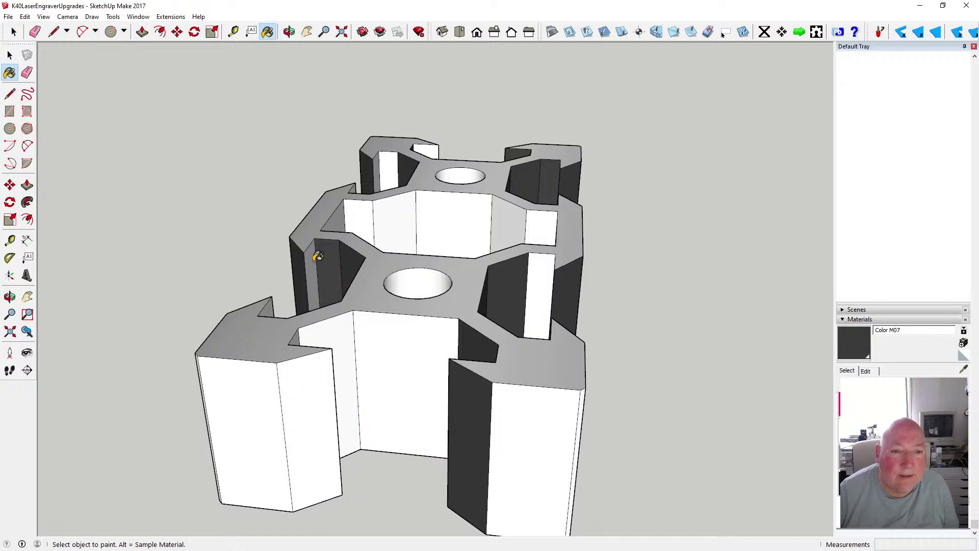
{"action": "left_click", "coordinate": [313, 278]}
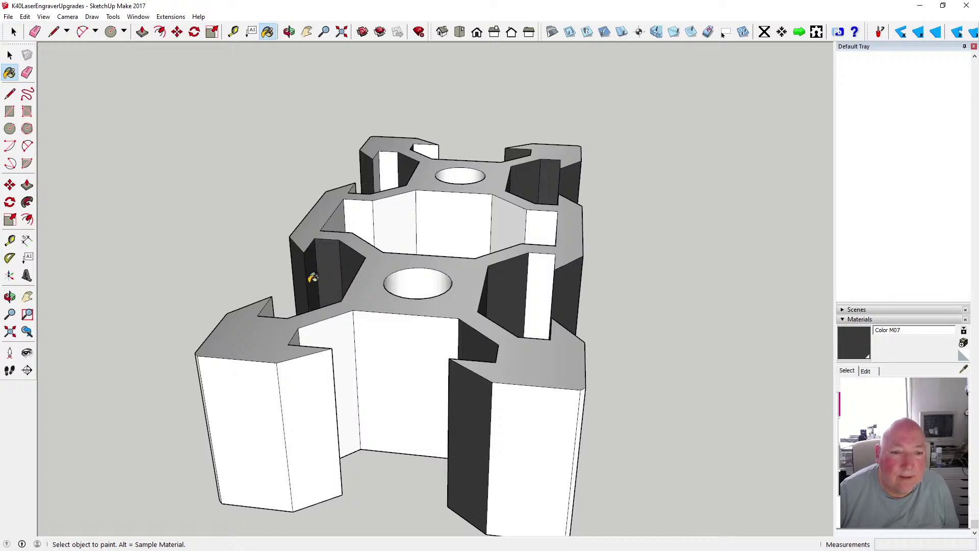
Paint the remaining short end's corner faces, channel walls and one narrow corner strip with Color M07
{"action": "left_click", "coordinate": [313, 372]}
{"action": "left_click", "coordinate": [271, 378]}
{"action": "left_click", "coordinate": [339, 329]}
{"action": "left_click", "coordinate": [418, 344]}
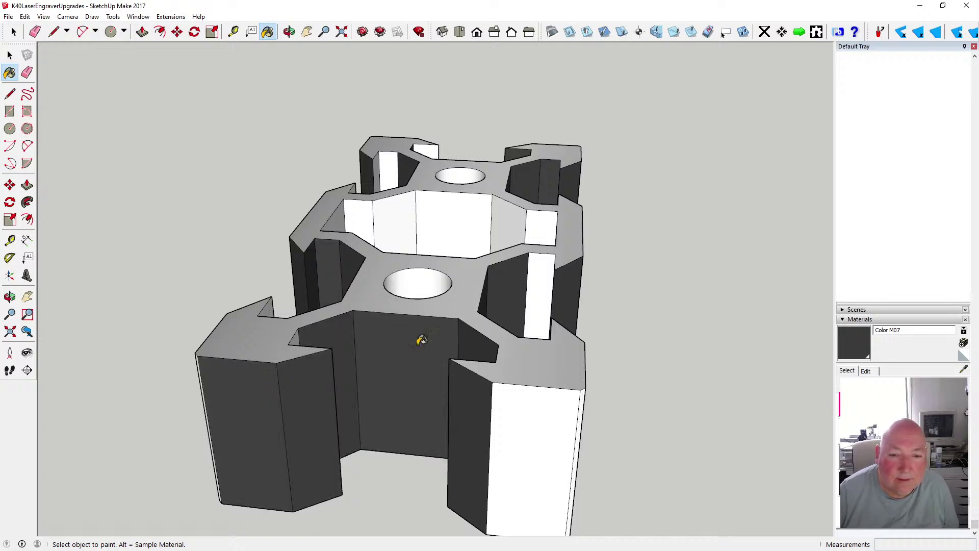
{"action": "left_click", "coordinate": [531, 408]}
{"action": "left_click", "coordinate": [585, 391]}
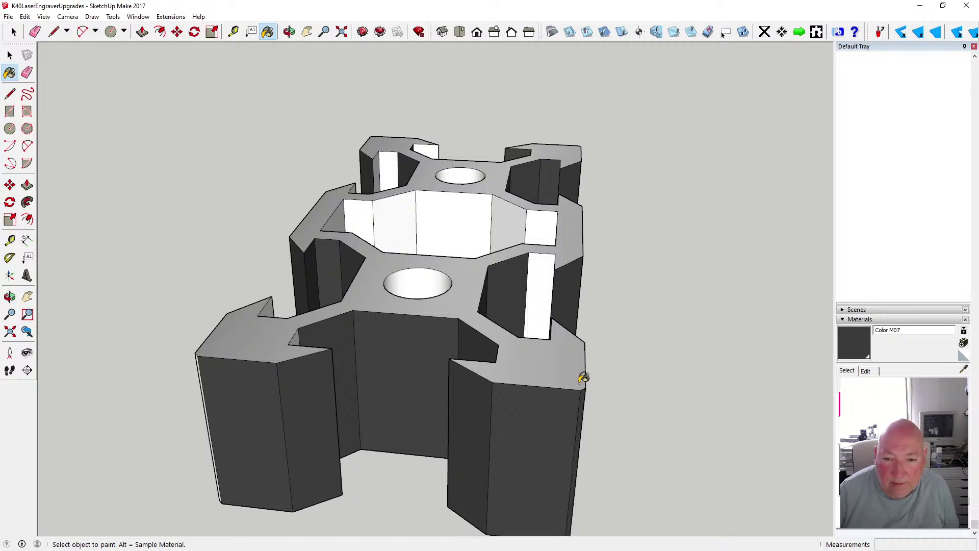
Paint the white inner lip faces in the near long-side channel and at the far end's corner with Color M07
{"action": "left_click", "coordinate": [529, 302]}
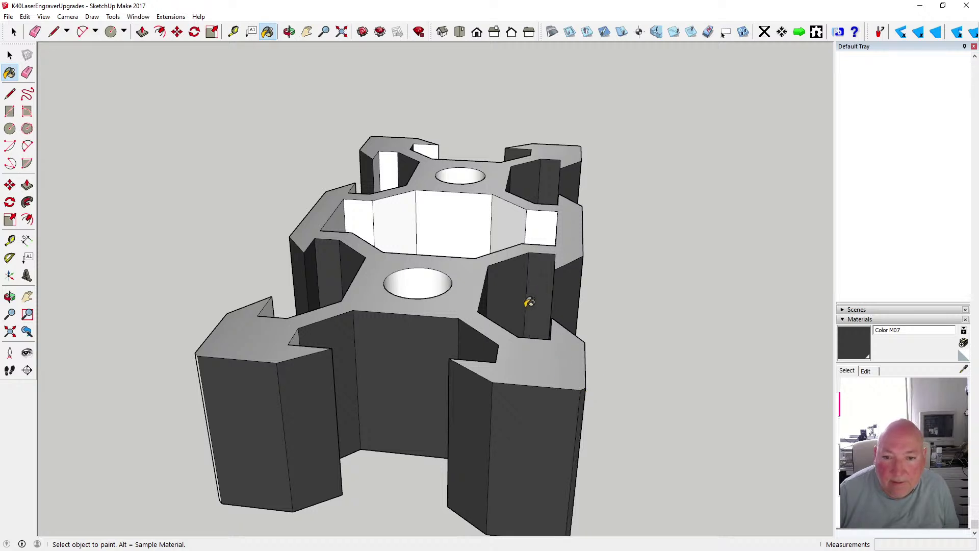
{"action": "left_click", "coordinate": [393, 165]}
{"action": "left_click", "coordinate": [428, 152]}
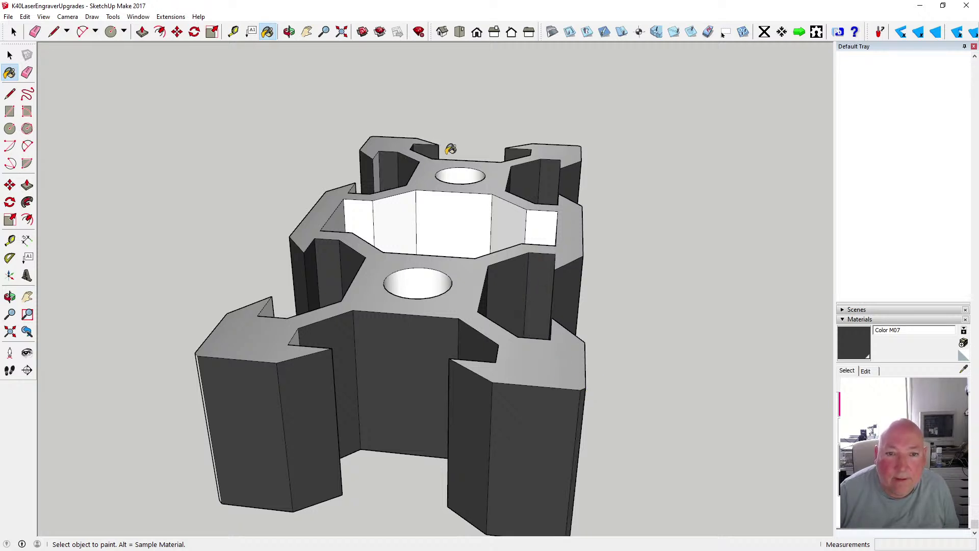
Paint the white faces behind the lips at the far end and along the opposite long side with Color M07
{"action": "left_click", "coordinate": [289, 31]}
{"action": "mouse_move", "coordinate": [490, 120]}
{"action": "left_mouse_down"}
{"action": "mouse_move", "coordinate": [152, 169]}
{"action": "mouse_move", "coordinate": [145, 203]}
{"action": "mouse_move", "coordinate": [156, 160]}
{"action": "left_mouse_up"}
{"action": "left_click", "coordinate": [269, 35]}
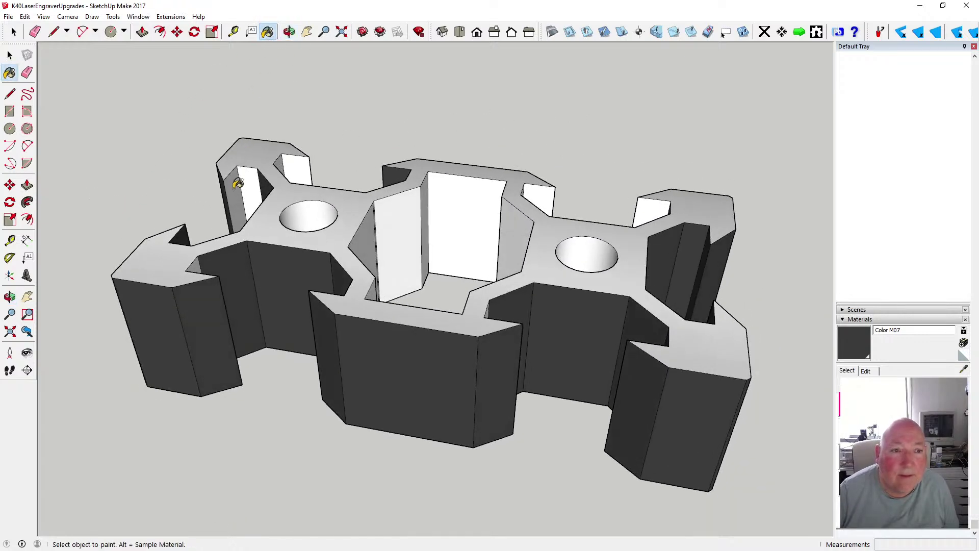
{"action": "left_click", "coordinate": [238, 184]}
{"action": "left_click", "coordinate": [302, 162]}
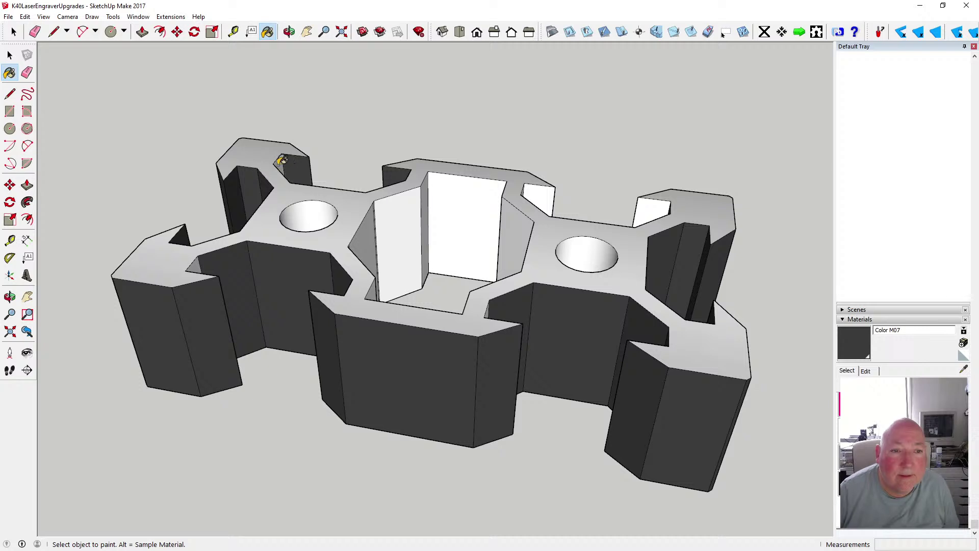
{"action": "left_click", "coordinate": [545, 196]}
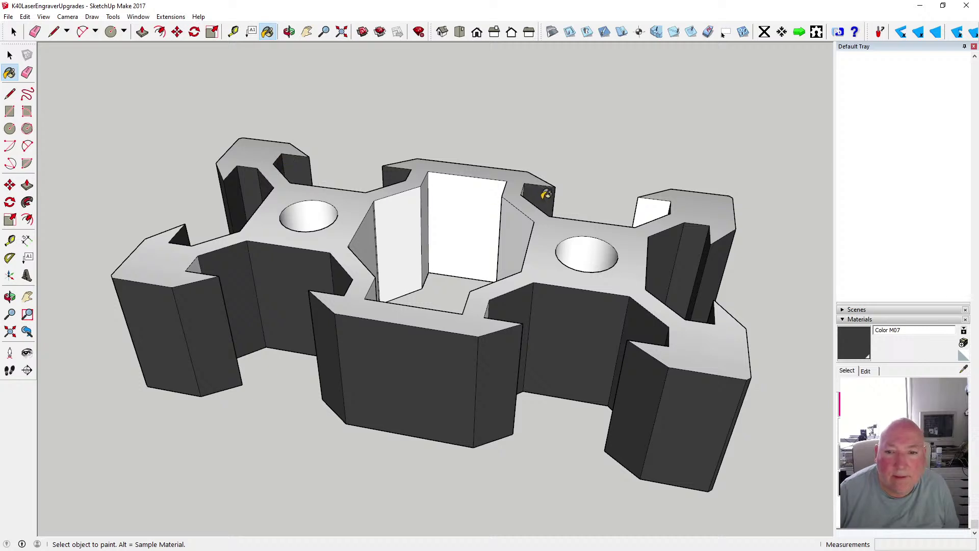
{"action": "left_click", "coordinate": [642, 209]}
Paint the three white inner lip faces still exposed in the long-side channels, seen from the short end, with Color M07
{"action": "key", "text": "o"}
{"action": "left_click_drag", "start_coordinate": [515, 153], "coordinate": [118, 133]}
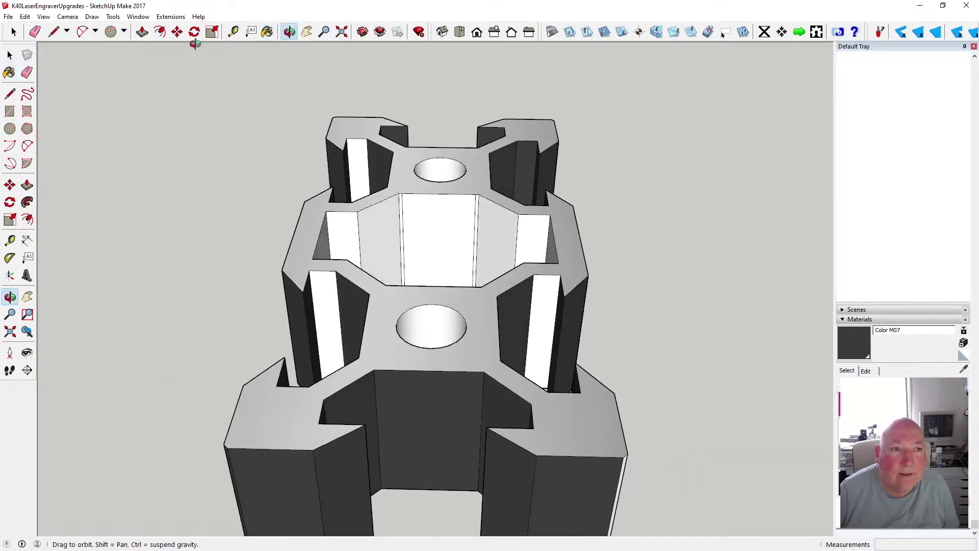
{"action": "left_click", "coordinate": [267, 33]}
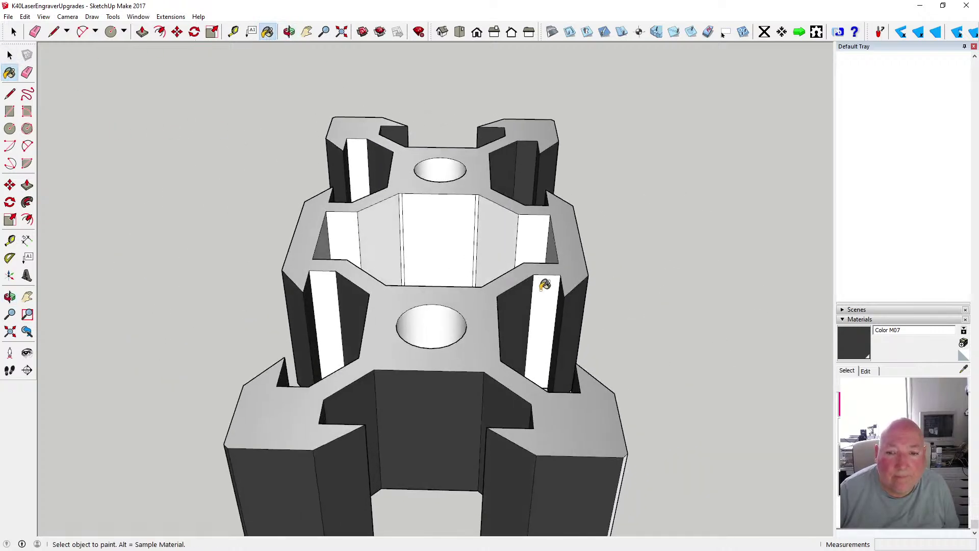
{"action": "left_click", "coordinate": [543, 286]}
{"action": "left_click", "coordinate": [337, 302]}
{"action": "left_click", "coordinate": [362, 171]}
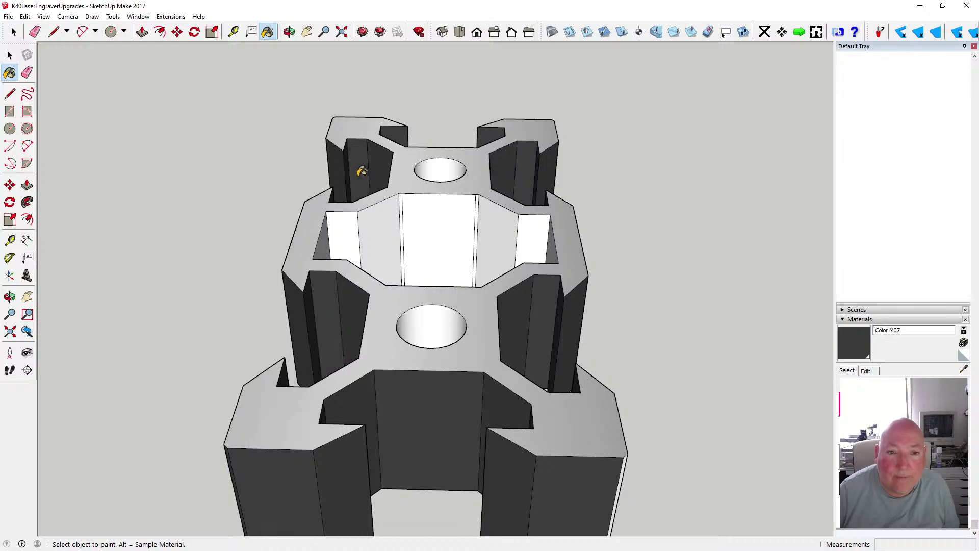
Paint the two narrow white vertical strips on the outer corners with Color M07
{"action": "left_click", "coordinate": [288, 32]}
{"action": "mouse_move", "coordinate": [438, 264]}
{"action": "left_mouse_down"}
{"action": "mouse_move", "coordinate": [299, 267]}
{"action": "mouse_move", "coordinate": [387, 230]}
{"action": "mouse_move", "coordinate": [285, 354]}
{"action": "mouse_move", "coordinate": [525, 148]}
{"action": "mouse_move", "coordinate": [481, 144]}
{"action": "left_mouse_up"}
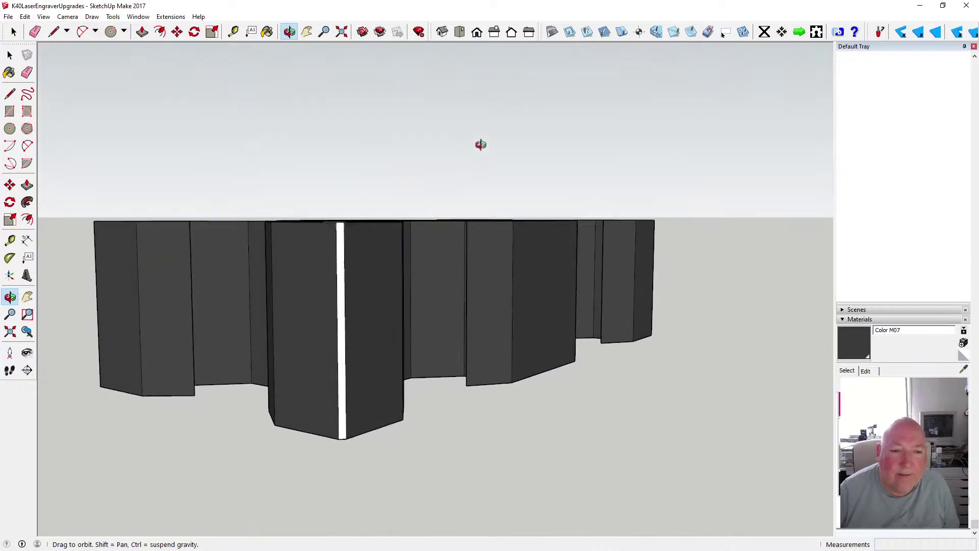
{"action": "left_click", "coordinate": [267, 32]}
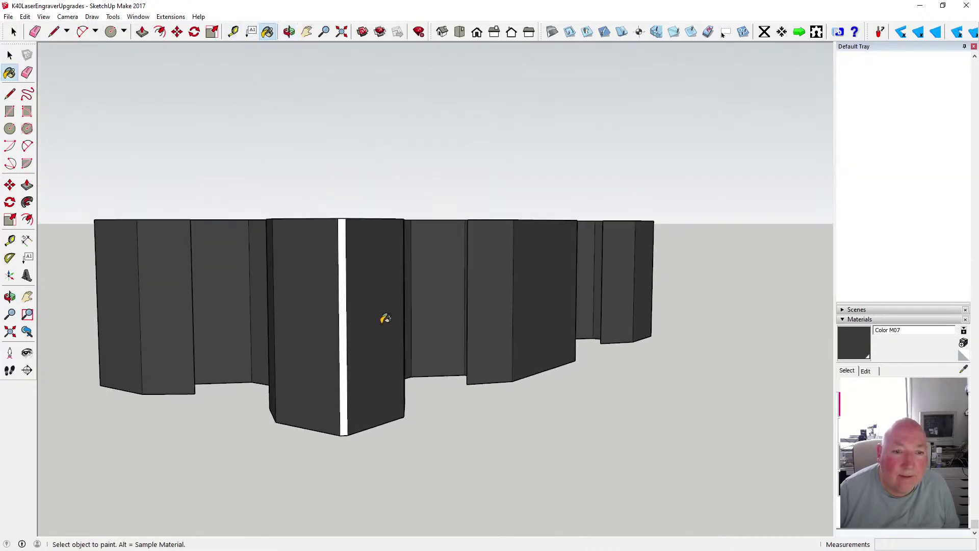
{"action": "left_click", "coordinate": [344, 290]}
{"action": "left_click", "coordinate": [289, 32]}
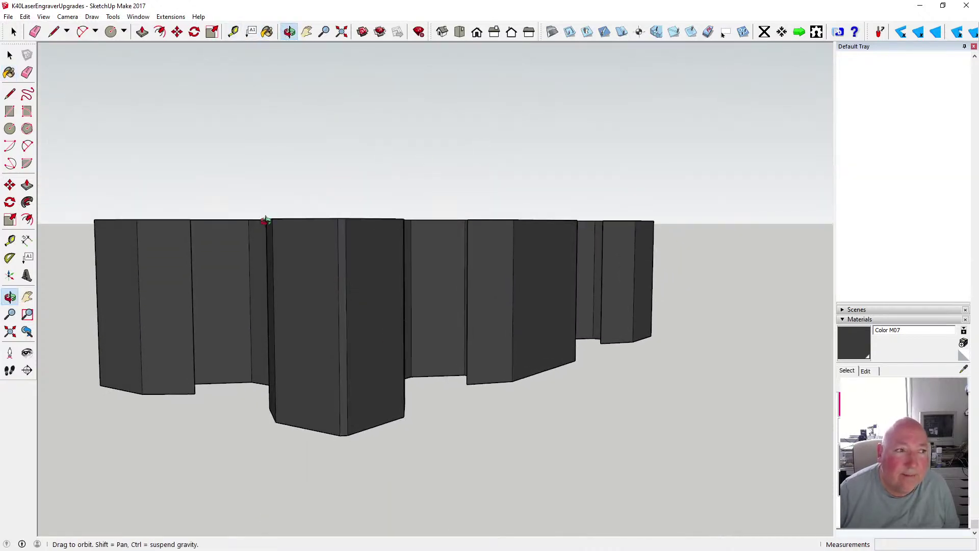
{"action": "mouse_move", "coordinate": [265, 219]}
{"action": "left_mouse_down"}
{"action": "mouse_move", "coordinate": [568, 245]}
{"action": "mouse_move", "coordinate": [573, 269]}
{"action": "mouse_move", "coordinate": [632, 304]}
{"action": "mouse_move", "coordinate": [505, 315]}
{"action": "mouse_move", "coordinate": [531, 312]}
{"action": "mouse_move", "coordinate": [562, 340]}
{"action": "mouse_move", "coordinate": [327, 214]}
{"action": "left_mouse_up"}
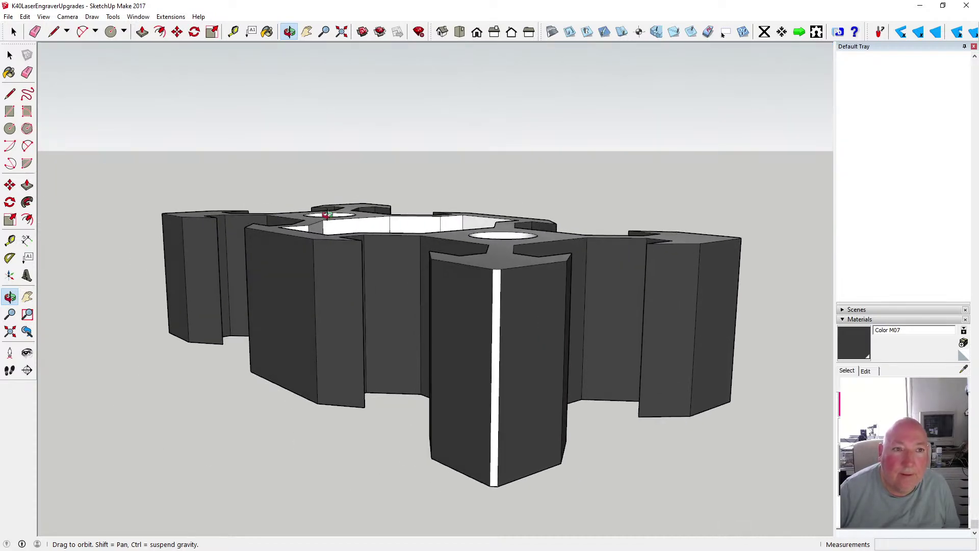
{"action": "left_click", "coordinate": [267, 31]}
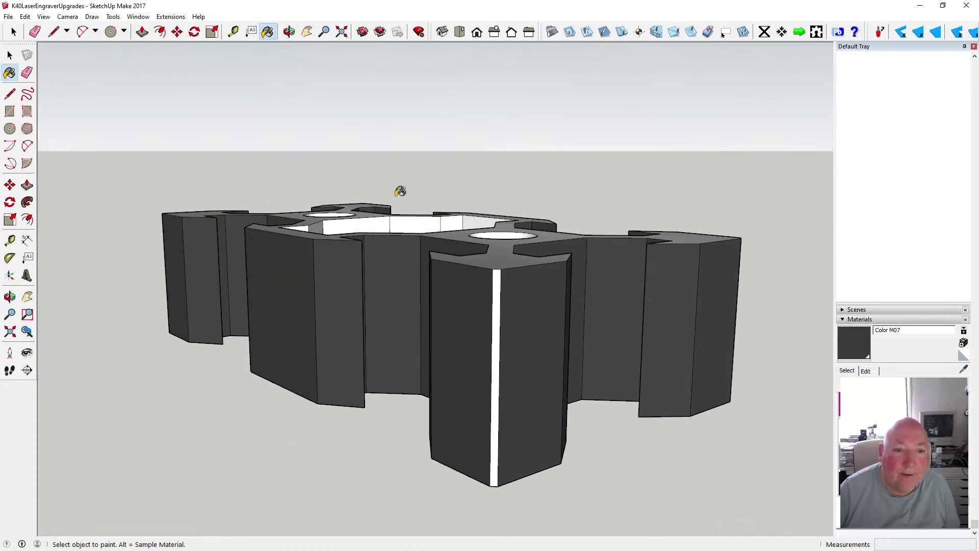
{"action": "left_click", "coordinate": [496, 294]}
Paint the visible walls of the central cavity and the insides of both round holes with Metal Corrugated Shiny
{"action": "left_click", "coordinate": [288, 32]}
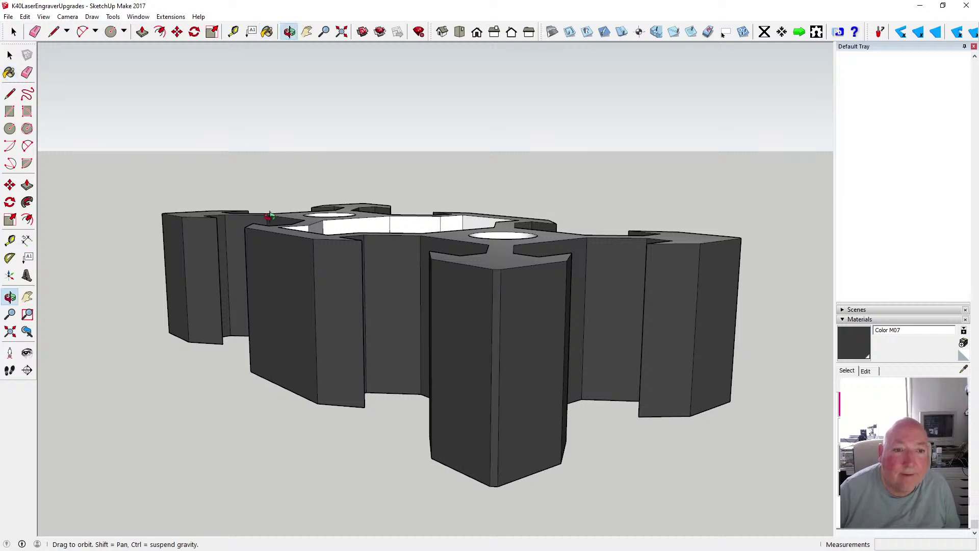
{"action": "left_click_drag", "start_coordinate": [270, 216], "coordinate": [417, 320]}
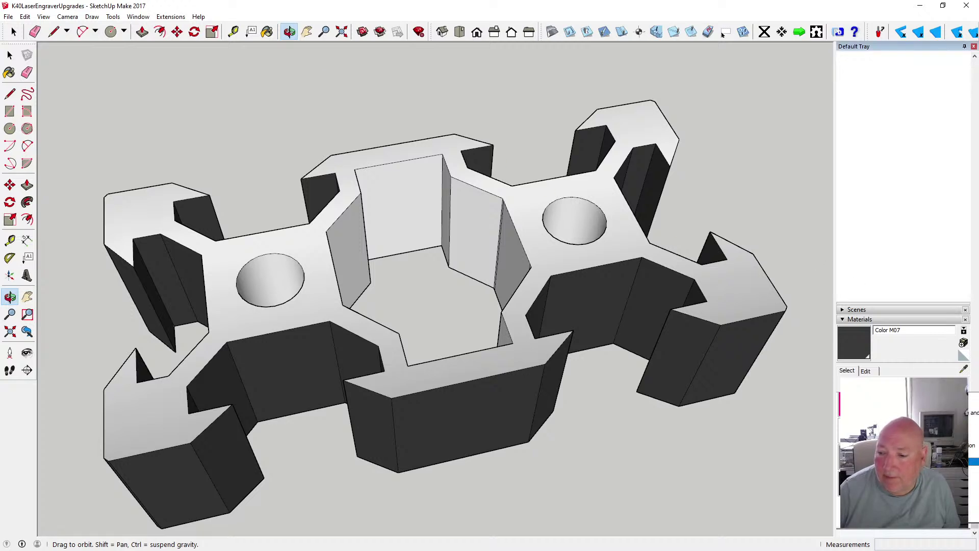
{"action": "key", "text": "b"}
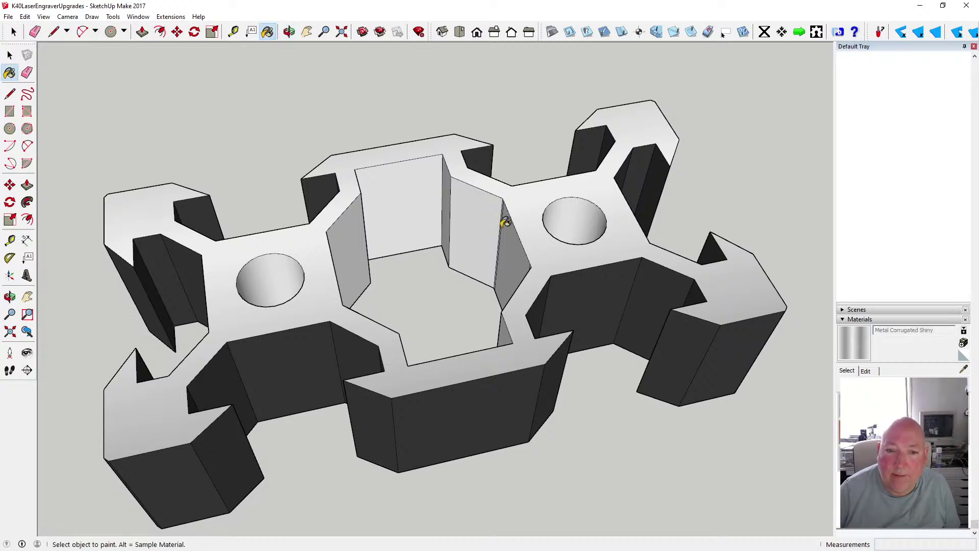
{"action": "left_click", "coordinate": [475, 207]}
{"action": "left_click", "coordinate": [429, 192]}
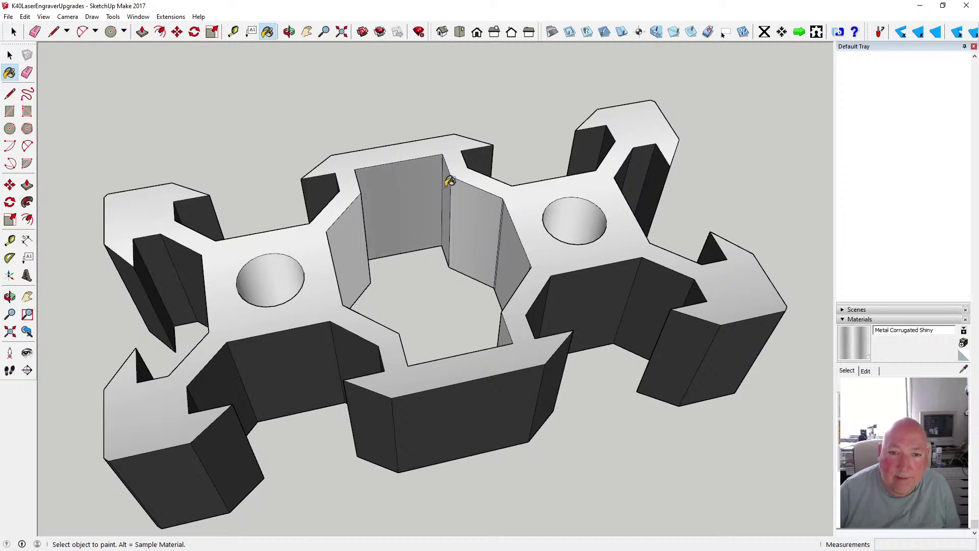
{"action": "left_click", "coordinate": [446, 186]}
{"action": "left_click", "coordinate": [348, 222]}
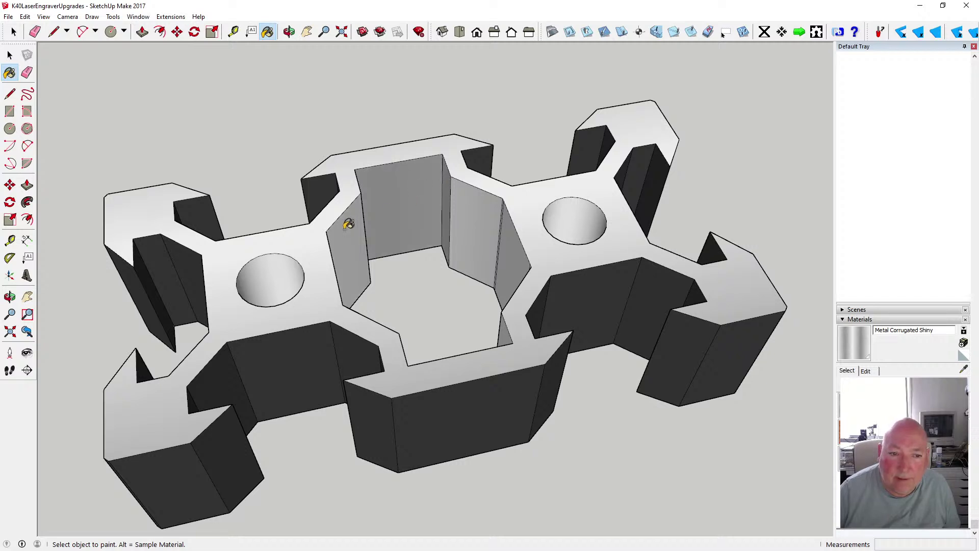
{"action": "left_click", "coordinate": [280, 266]}
{"action": "left_click", "coordinate": [582, 214]}
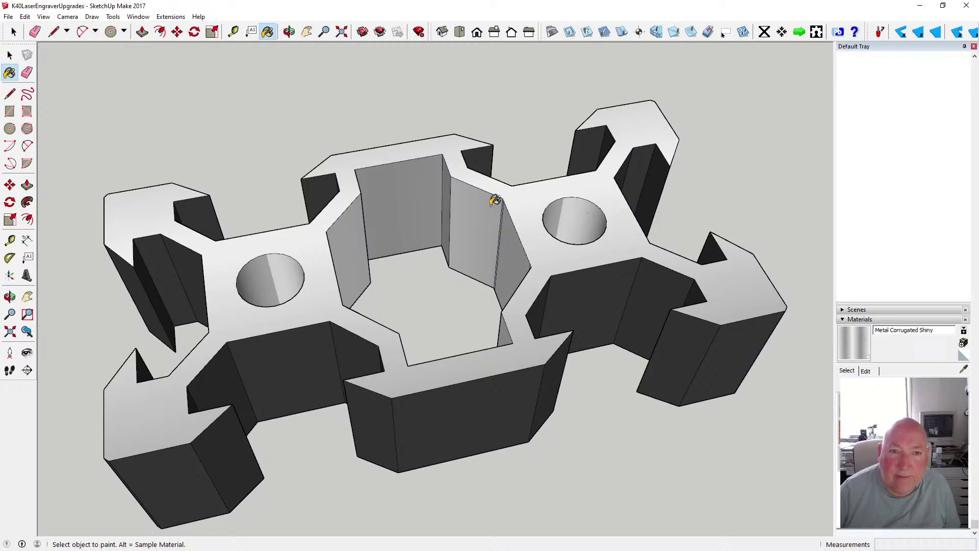
Paint the central cavity's opposite end wall, angled walls and side recess faces with Metal Corrugated Shiny
{"action": "left_click", "coordinate": [289, 32]}
{"action": "left_click_drag", "start_coordinate": [590, 193], "coordinate": [291, 222]}
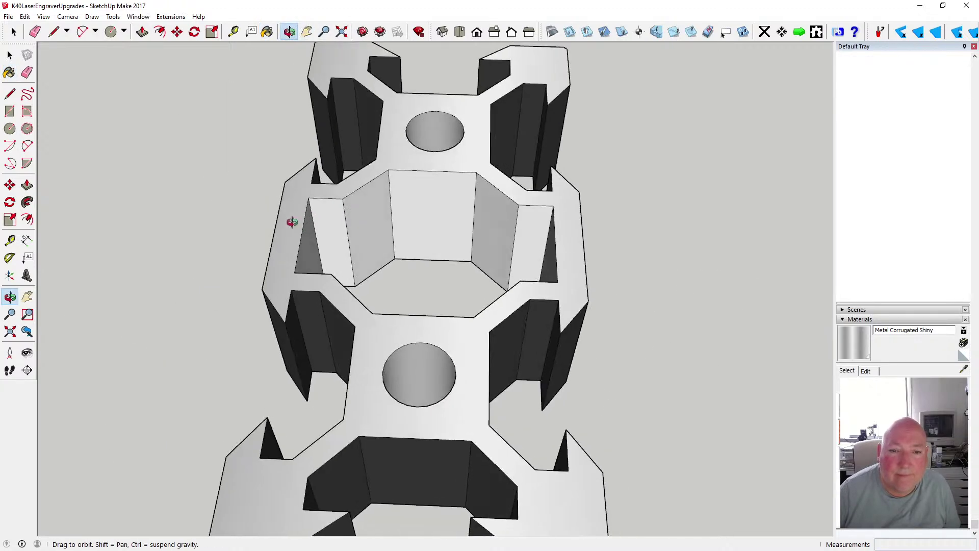
{"action": "key", "text": "b"}
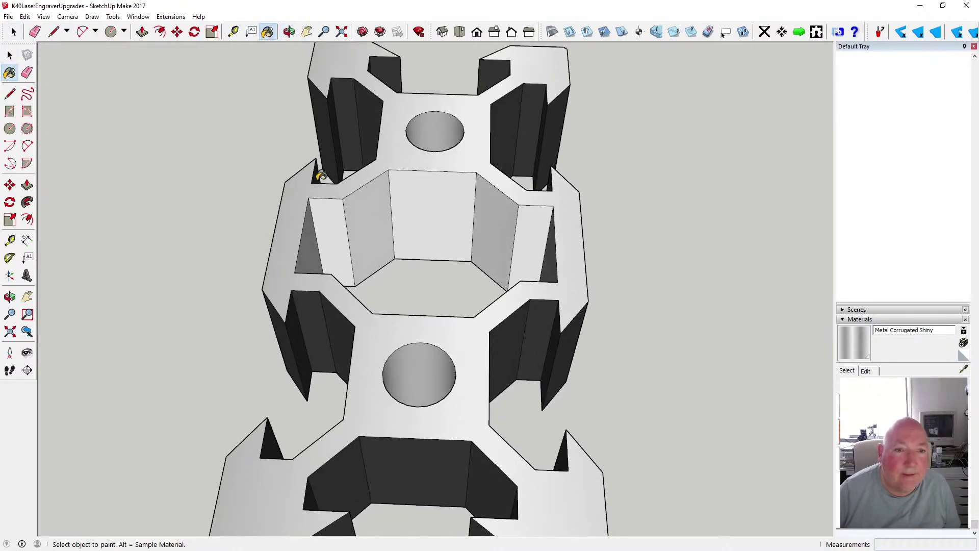
{"action": "left_click", "coordinate": [329, 210]}
{"action": "left_click", "coordinate": [367, 202]}
{"action": "left_click", "coordinate": [448, 214]}
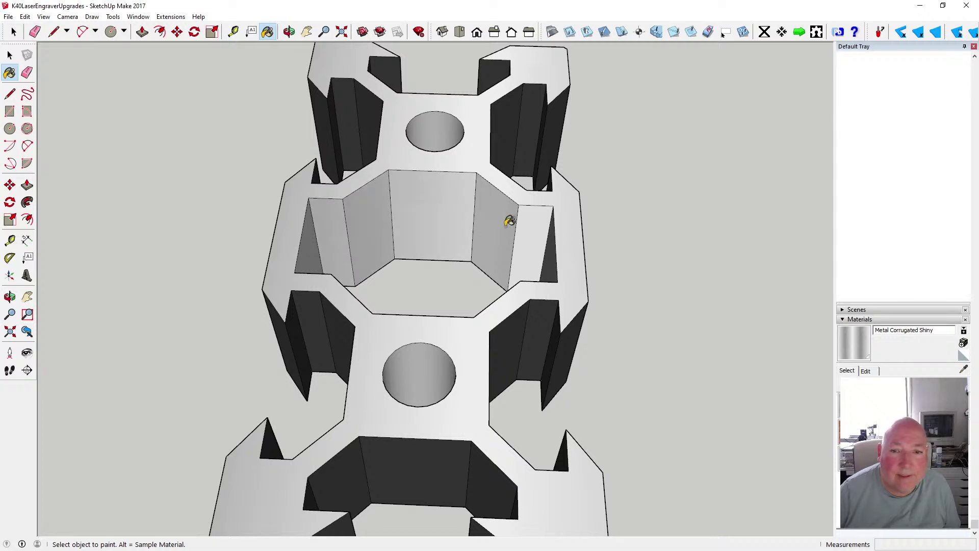
{"action": "left_click", "coordinate": [532, 228]}
{"action": "left_click", "coordinate": [309, 238]}
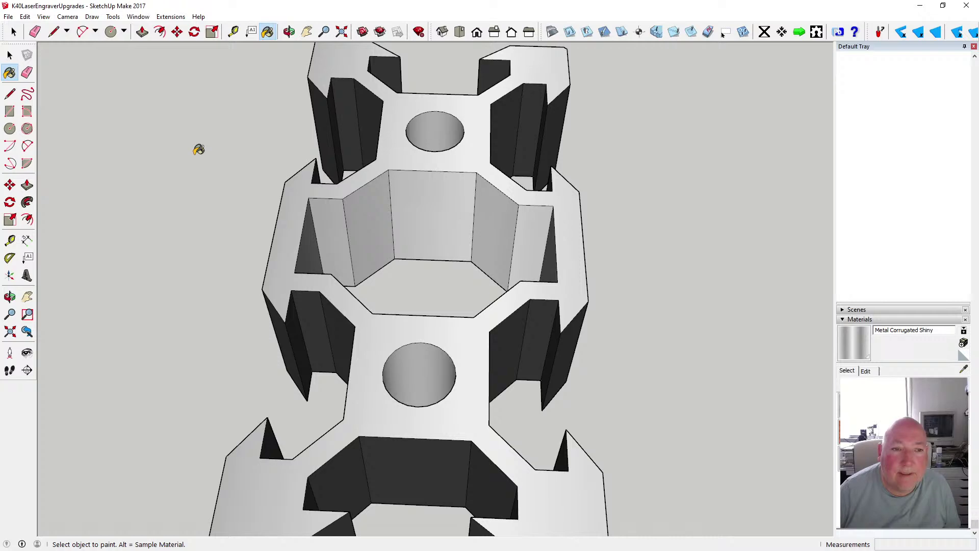
Delete the redundant vertical edges on the cavity's remaining end wall and paint that wall and its adjoining faces with Metal Corrugated Shiny
{"action": "left_click", "coordinate": [289, 31]}
{"action": "left_click_drag", "start_coordinate": [469, 124], "coordinate": [258, 184]}
{"action": "key", "text": "space"}
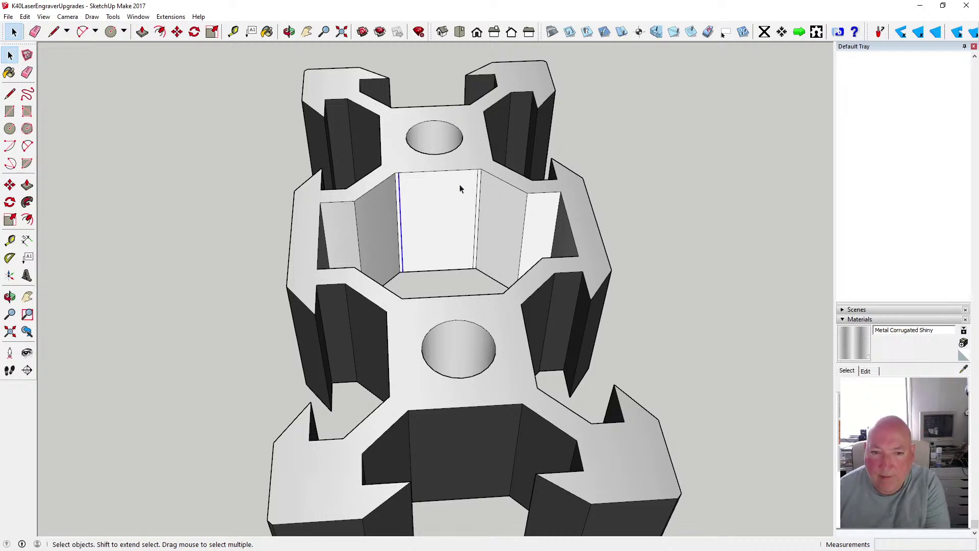
{"action": "left_click", "coordinate": [267, 32]}
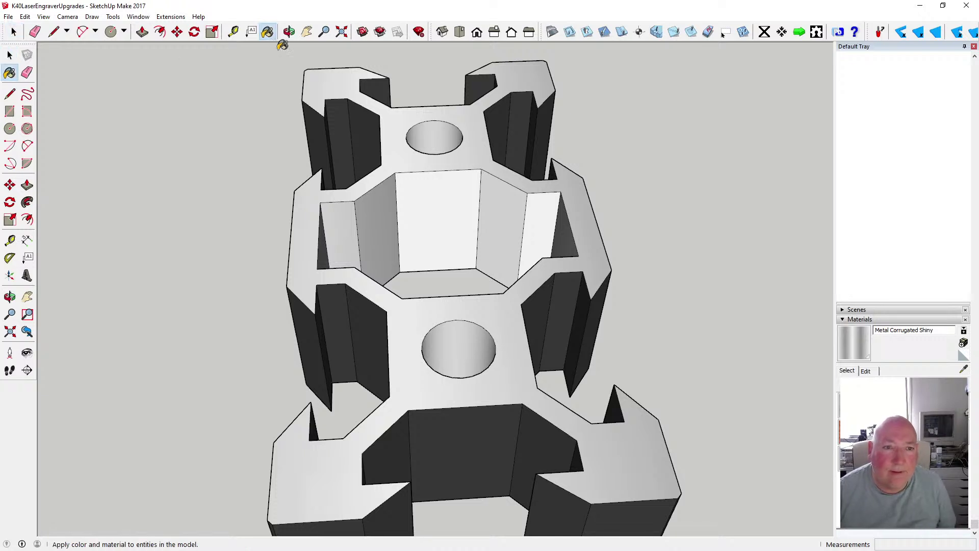
{"action": "left_click", "coordinate": [426, 198]}
{"action": "left_click", "coordinate": [495, 212]}
{"action": "left_click", "coordinate": [545, 213]}
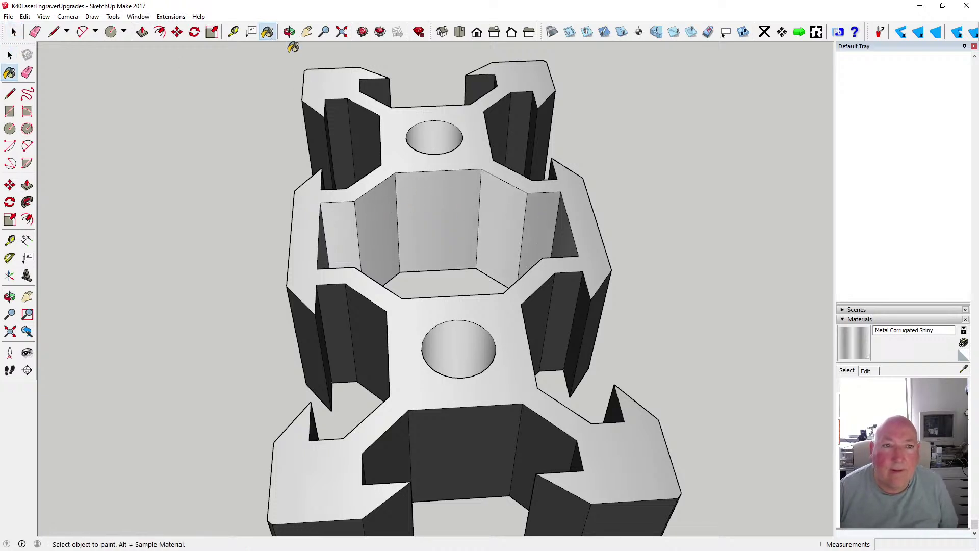
Examine the painted extrusion from several angles for faces that still lack a material
{"action": "left_click", "coordinate": [289, 32]}
{"action": "left_click_drag", "start_coordinate": [286, 174], "coordinate": [262, 225]}
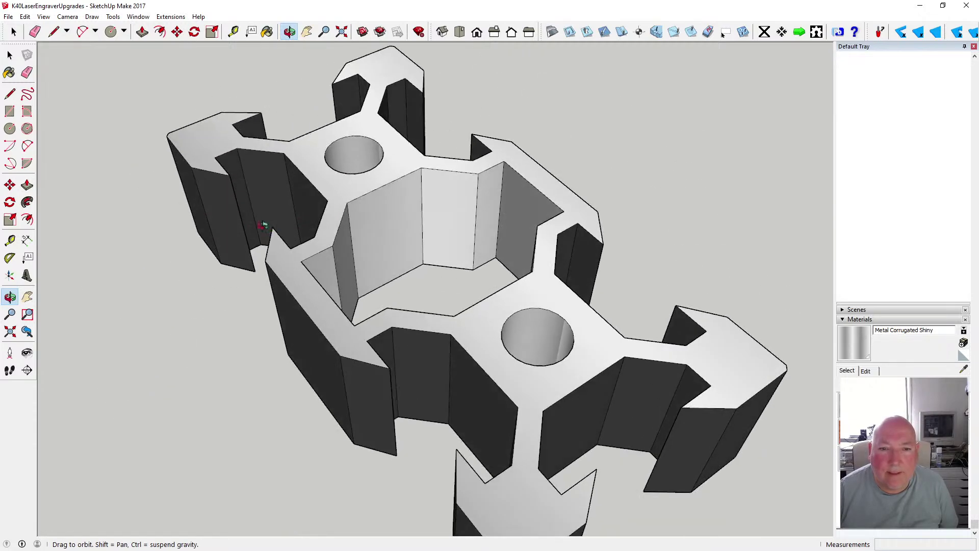
{"action": "left_click", "coordinate": [267, 31]}
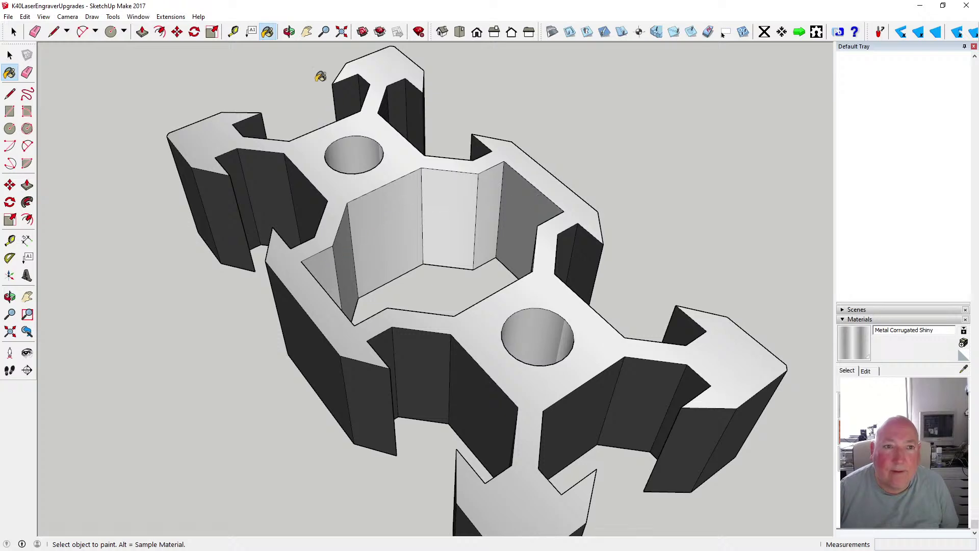
{"action": "key", "text": "o"}
{"action": "mouse_move", "coordinate": [320, 77]}
{"action": "left_mouse_down"}
{"action": "mouse_move", "coordinate": [256, 149]}
{"action": "mouse_move", "coordinate": [263, 219]}
{"action": "mouse_move", "coordinate": [213, 232]}
{"action": "mouse_move", "coordinate": [207, 296]}
{"action": "mouse_move", "coordinate": [230, 135]}
{"action": "mouse_move", "coordinate": [342, 177]}
{"action": "mouse_move", "coordinate": [388, 248]}
{"action": "mouse_move", "coordinate": [387, 194]}
{"action": "mouse_move", "coordinate": [404, 219]}
{"action": "mouse_move", "coordinate": [393, 147]}
{"action": "mouse_move", "coordinate": [296, 421]}
{"action": "mouse_move", "coordinate": [327, 75]}
{"action": "left_mouse_up"}
{"action": "left_click", "coordinate": [268, 32]}
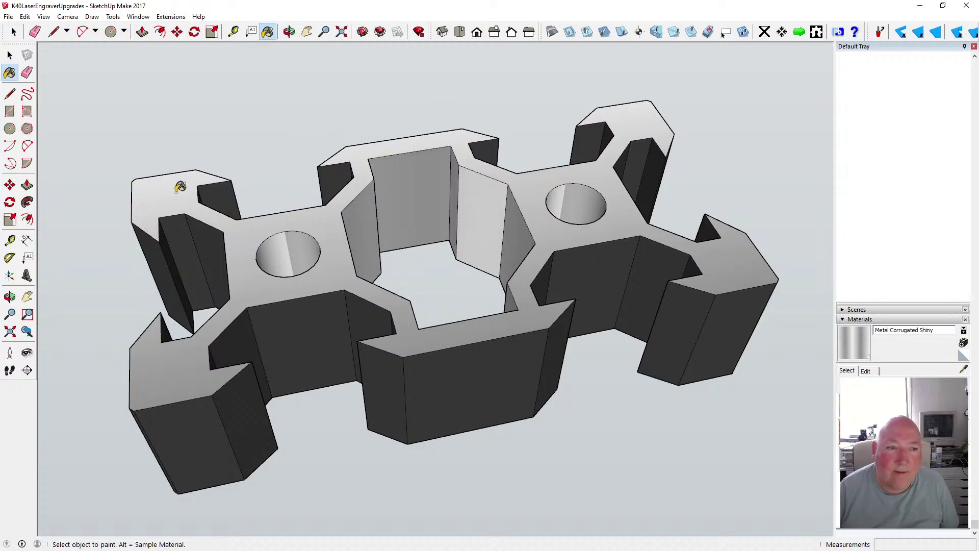
{"action": "left_click", "coordinate": [10, 55]}
{"action": "scroll", "coordinate": [374, 257], "scroll_direction": "down", "scroll_amount": 2}
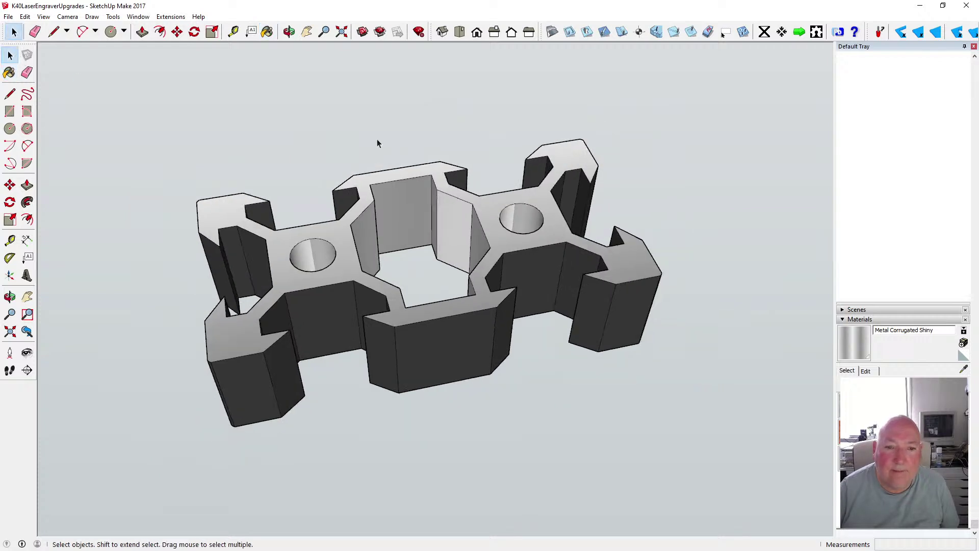
Compare the extrusion with the whole engraver model from above, and return to a close perspective view of the extrusion
{"action": "left_click", "coordinate": [341, 32]}
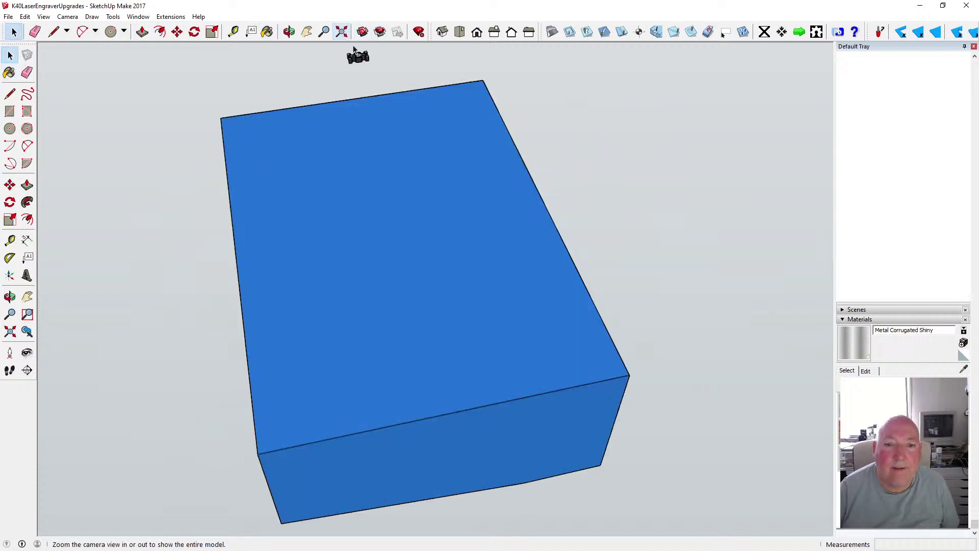
{"action": "scroll", "coordinate": [304, 237], "scroll_direction": "down", "scroll_amount": 1}
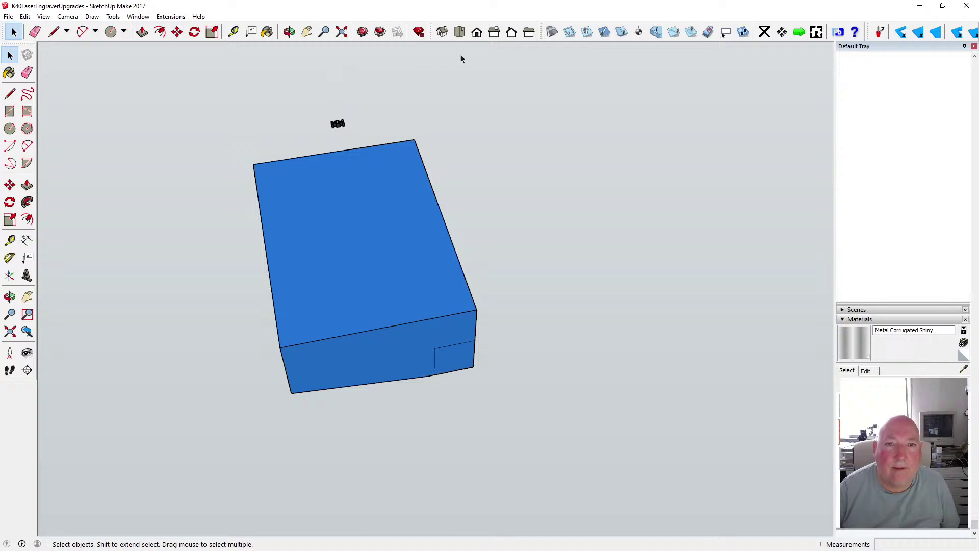
{"action": "left_click", "coordinate": [459, 32]}
{"action": "scroll", "coordinate": [256, 301], "scroll_direction": "down", "scroll_amount": 1}
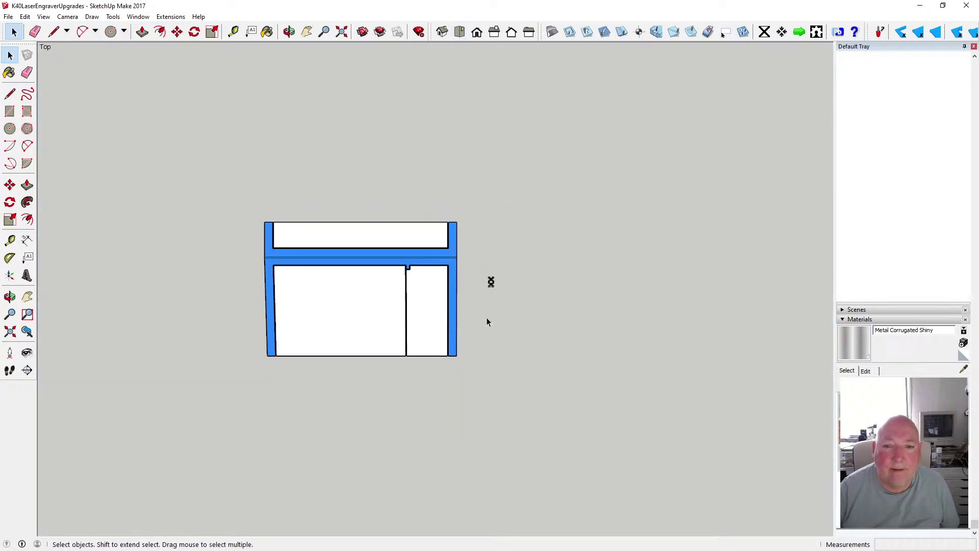
{"action": "scroll", "coordinate": [493, 286], "scroll_direction": "up", "scroll_amount": 6}
{"action": "scroll", "coordinate": [492, 277], "scroll_direction": "up", "scroll_amount": 3}
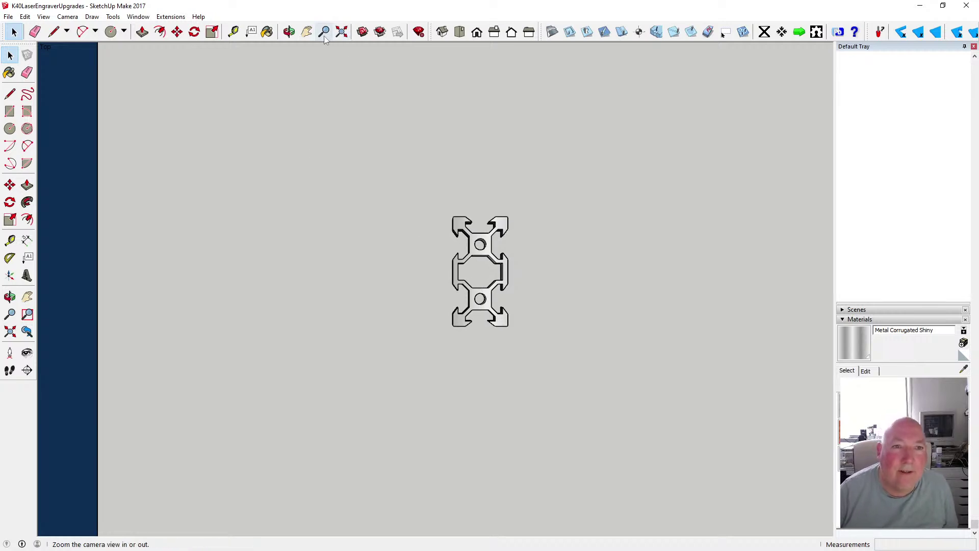
{"action": "left_click", "coordinate": [290, 32]}
{"action": "left_click_drag", "start_coordinate": [398, 232], "coordinate": [319, 269]}
{"action": "scroll", "coordinate": [460, 289], "scroll_direction": "up", "scroll_amount": 3}
{"action": "scroll", "coordinate": [459, 287], "scroll_direction": "up", "scroll_amount": 5}
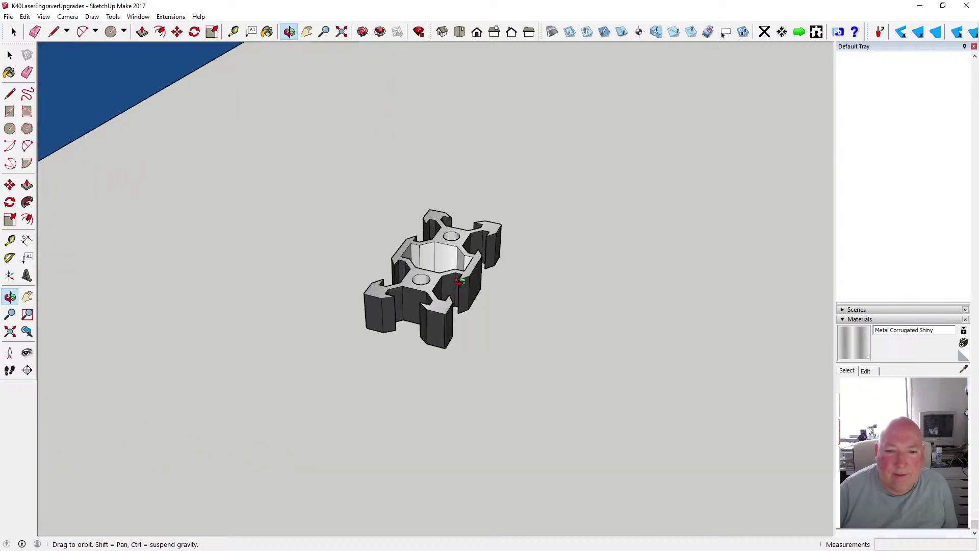
Select the whole painted extrusion and make it a component
{"action": "key", "text": "space"}
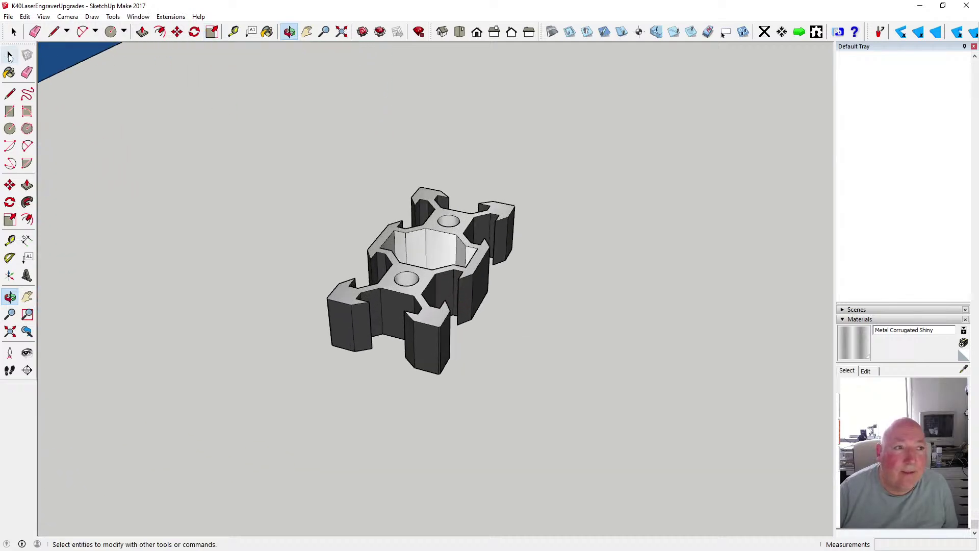
{"action": "left_click", "coordinate": [433, 229]}
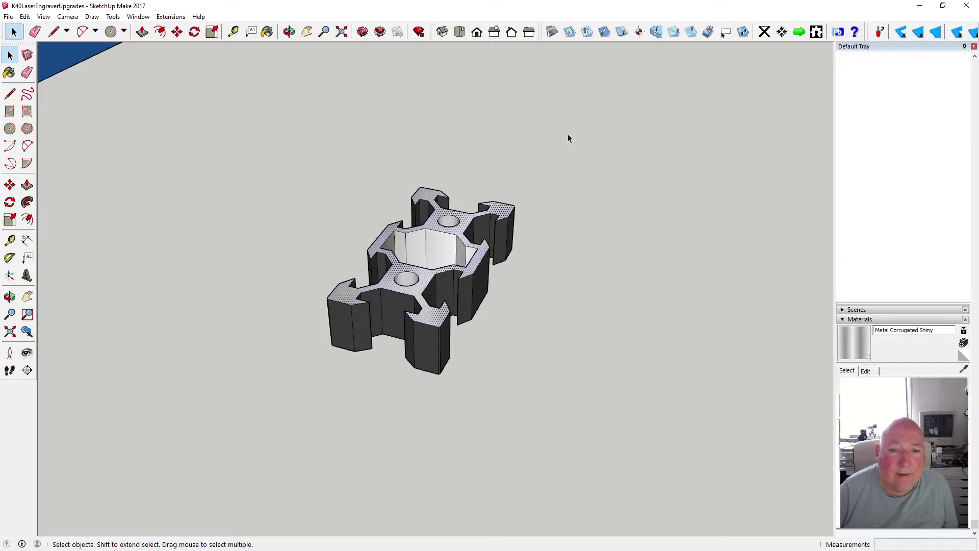
{"action": "left_click", "coordinate": [443, 168]}
{"action": "scroll", "coordinate": [443, 168], "scroll_direction": "down", "scroll_amount": 3}
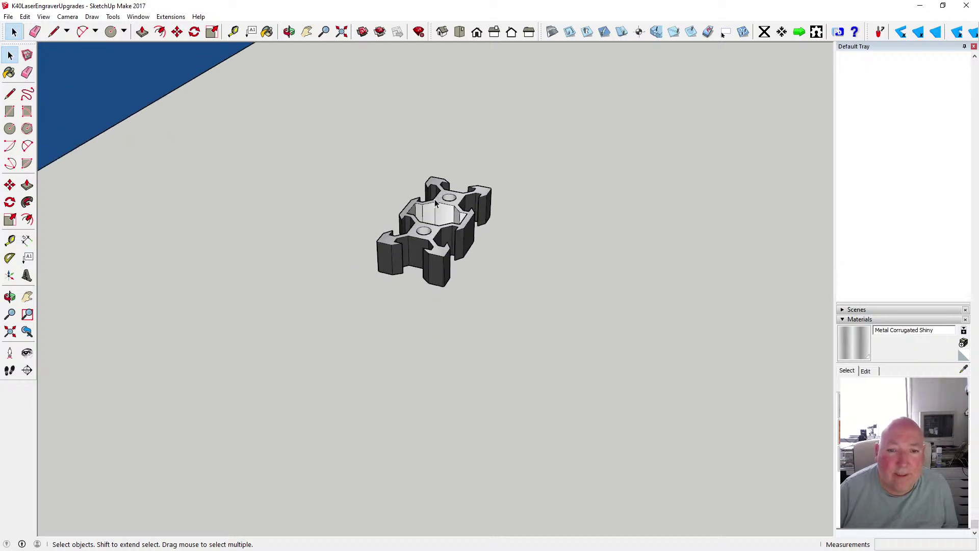
{"action": "left_click", "coordinate": [452, 206]}
{"action": "left_click_drag", "start_coordinate": [329, 147], "coordinate": [516, 319]}
{"action": "right_click", "coordinate": [437, 238]}
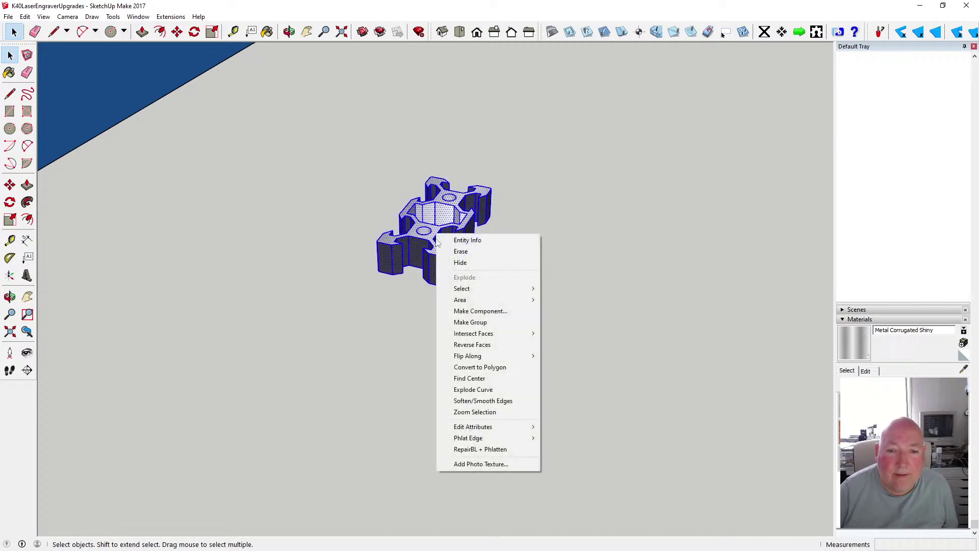
{"action": "left_click", "coordinate": [491, 311]}
{"action": "left_click", "coordinate": [503, 352]}
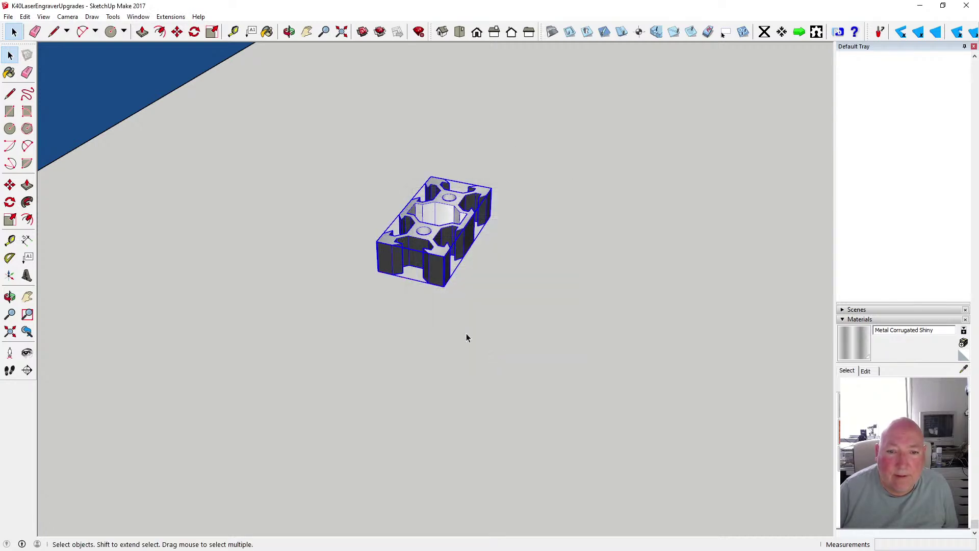
Open the extrusion component for editing and measure its height along a vertical corner edge
{"action": "double_click", "coordinate": [422, 231]}
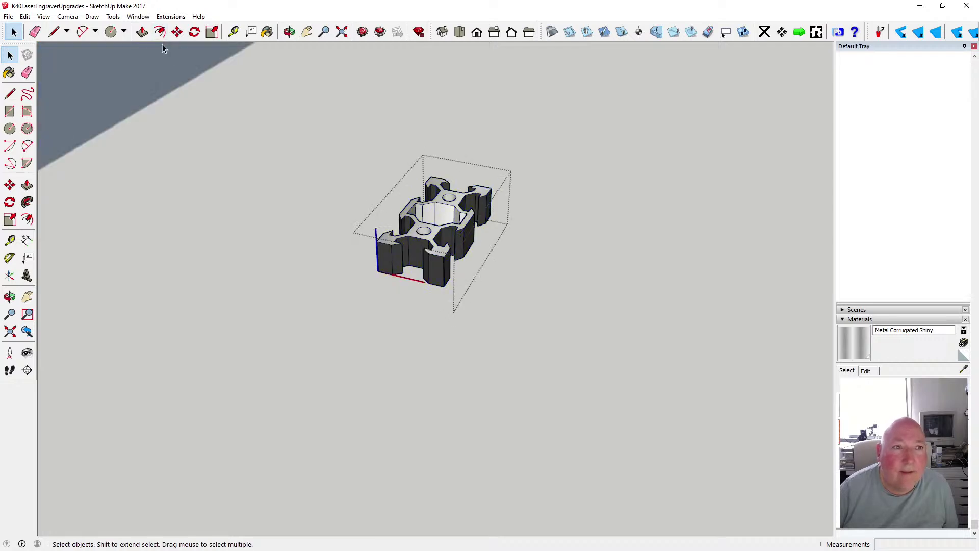
{"action": "key", "text": "t"}
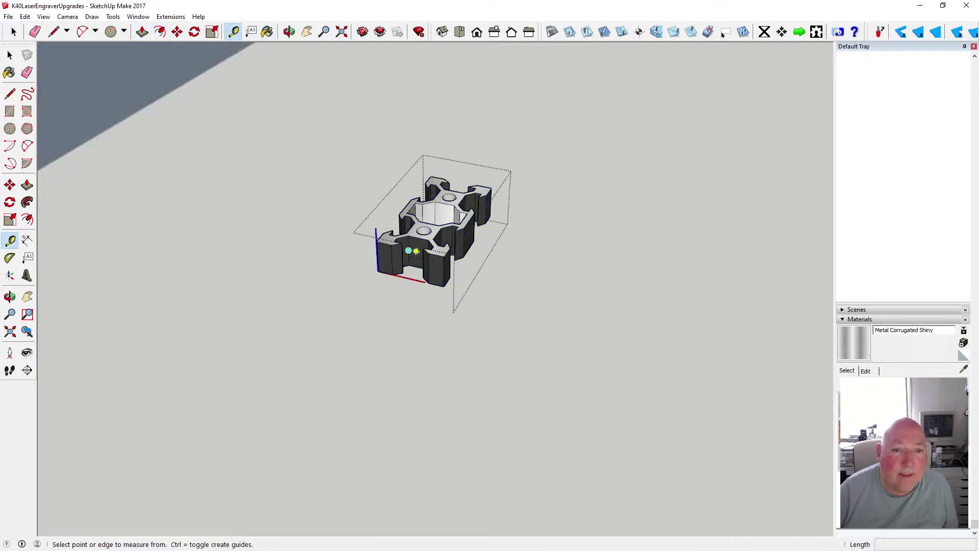
{"action": "left_click", "coordinate": [393, 274]}
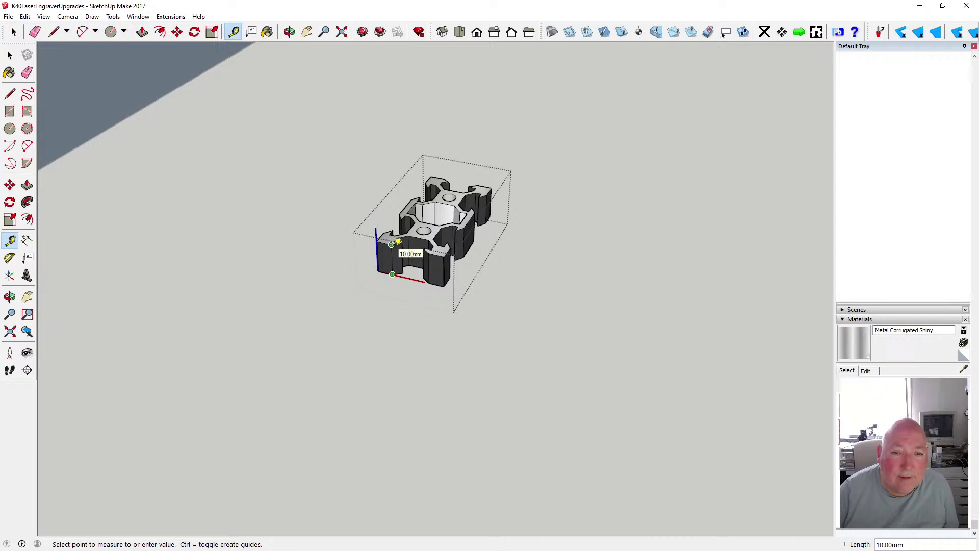
{"action": "left_click", "coordinate": [9, 55]}
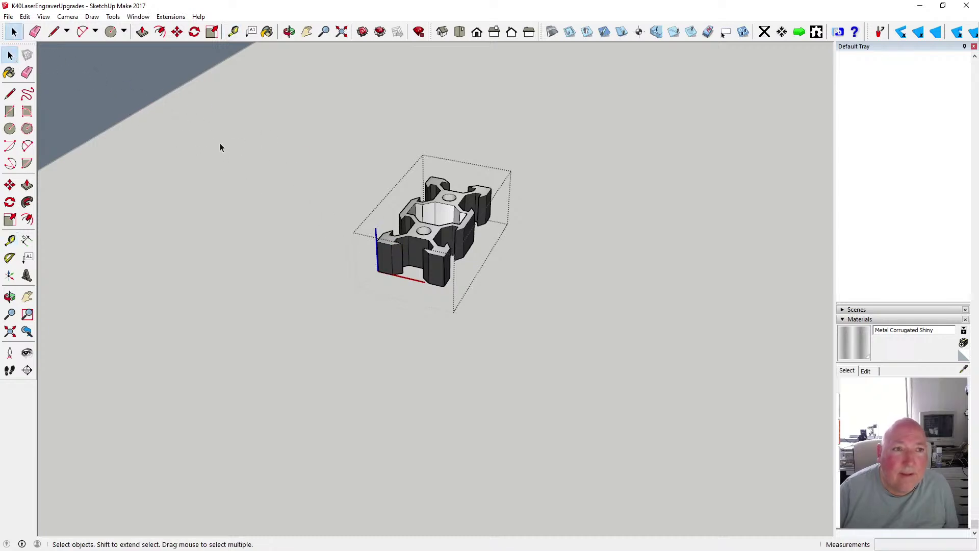
Push/Pull the extrusion's top face up by 990 mm and close the component
{"action": "left_click", "coordinate": [142, 32]}
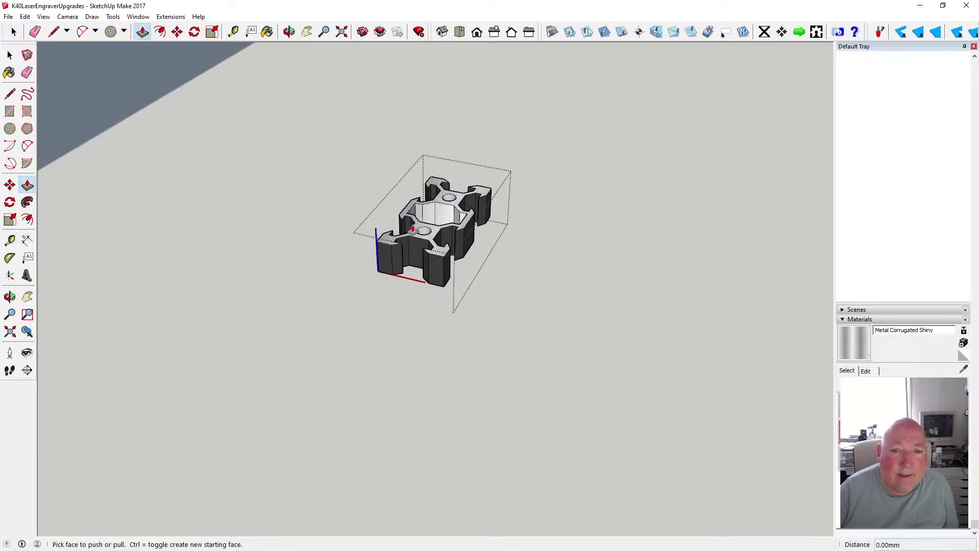
{"action": "left_click", "coordinate": [414, 232]}
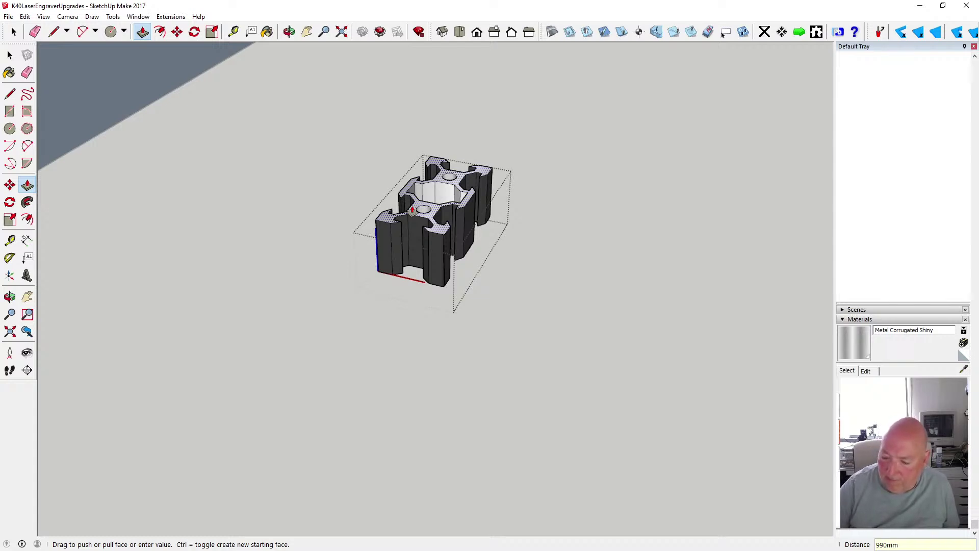
{"action": "key", "text": "Return"}
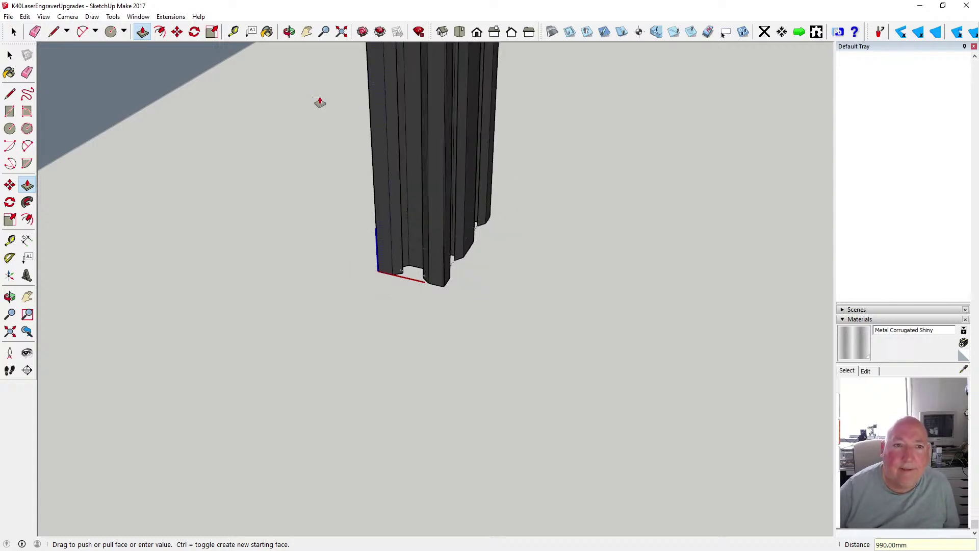
{"action": "key", "text": "shift+z"}
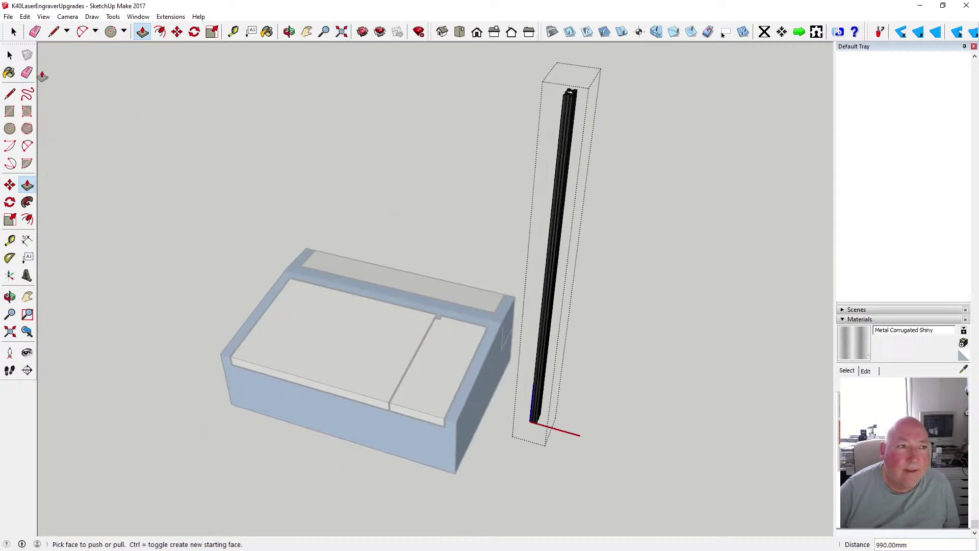
{"action": "key", "text": "space"}
{"action": "left_click", "coordinate": [321, 125]}
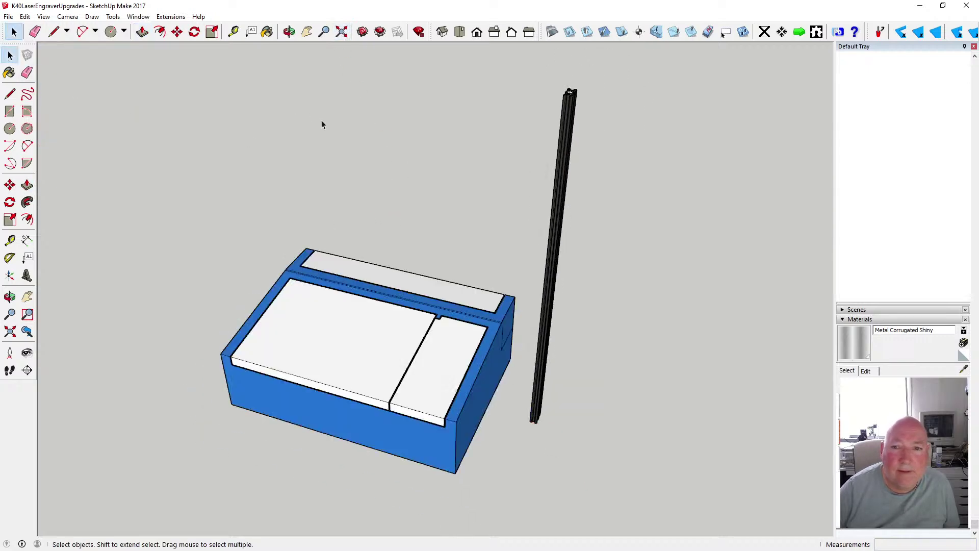
Rotate the upright extrusion 90 degrees about the green axis so it lies horizontally along the engraver's width
{"action": "left_click", "coordinate": [567, 153]}
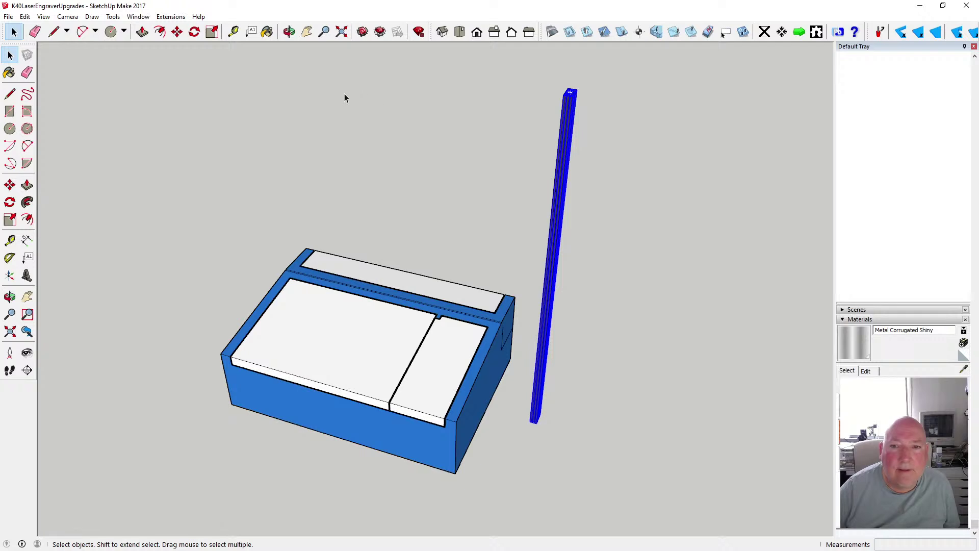
{"action": "left_click", "coordinate": [177, 32]}
{"action": "left_click", "coordinate": [195, 31]}
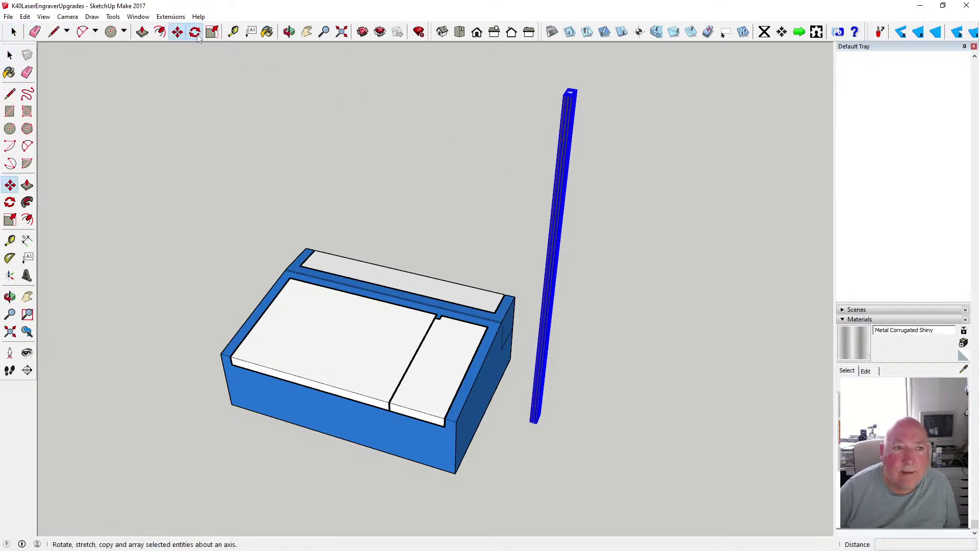
{"action": "left_click", "coordinate": [566, 153]}
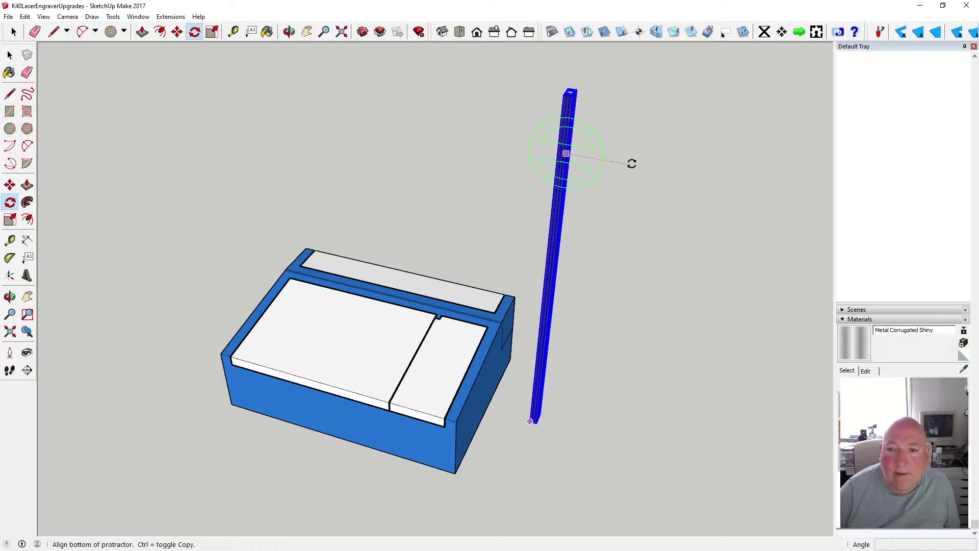
{"action": "left_click", "coordinate": [631, 164]}
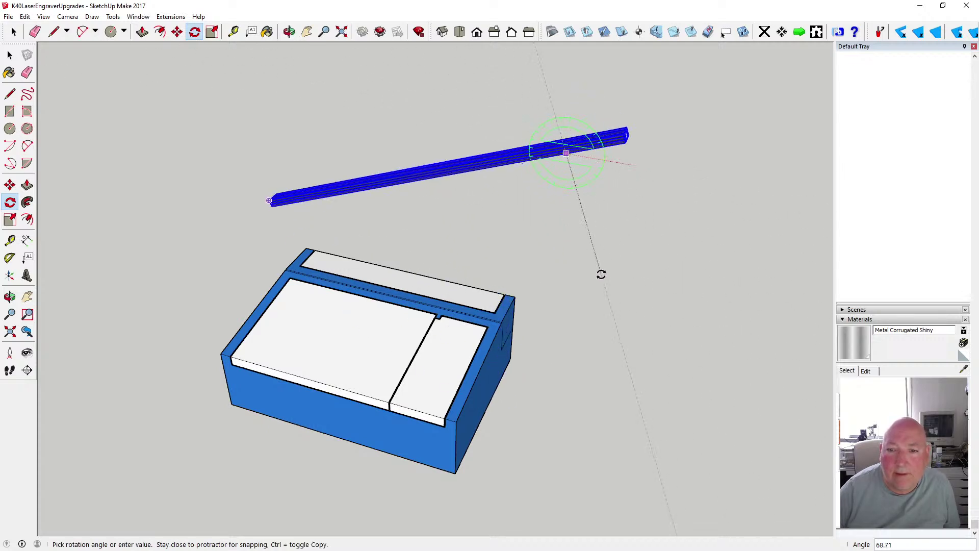
{"action": "left_click", "coordinate": [553, 276]}
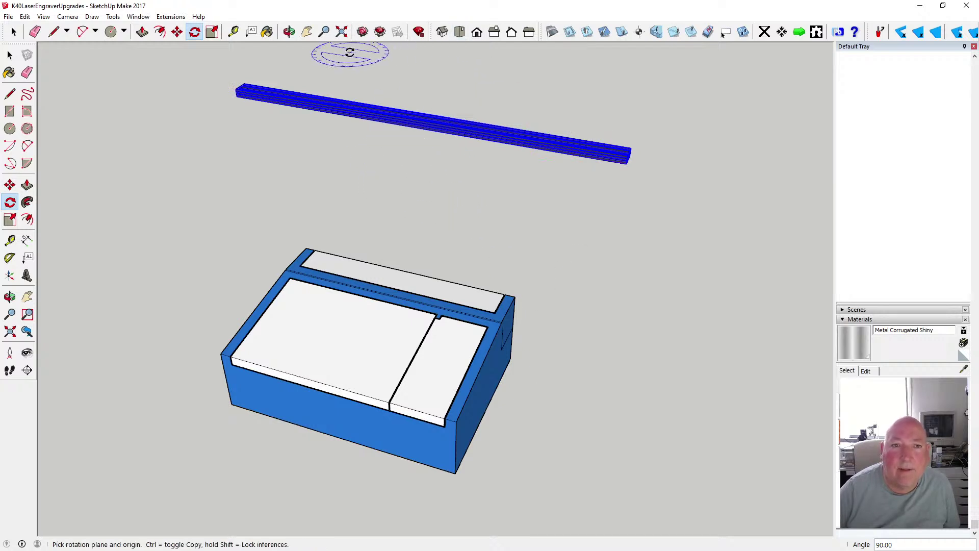
{"action": "left_click", "coordinate": [289, 31]}
{"action": "left_click_drag", "start_coordinate": [403, 199], "coordinate": [437, 158]}
{"action": "left_click", "coordinate": [9, 56]}
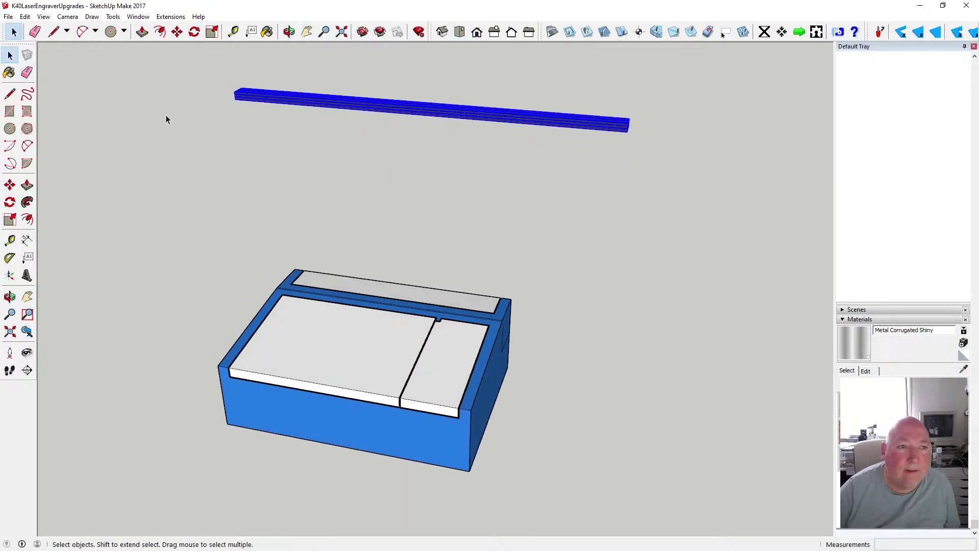
{"action": "left_click", "coordinate": [212, 129]}
Rotate the extrusion 90 degrees about its long axis so its end profile stands upright
{"action": "left_click", "coordinate": [290, 32]}
{"action": "left_click_drag", "start_coordinate": [502, 193], "coordinate": [498, 183]}
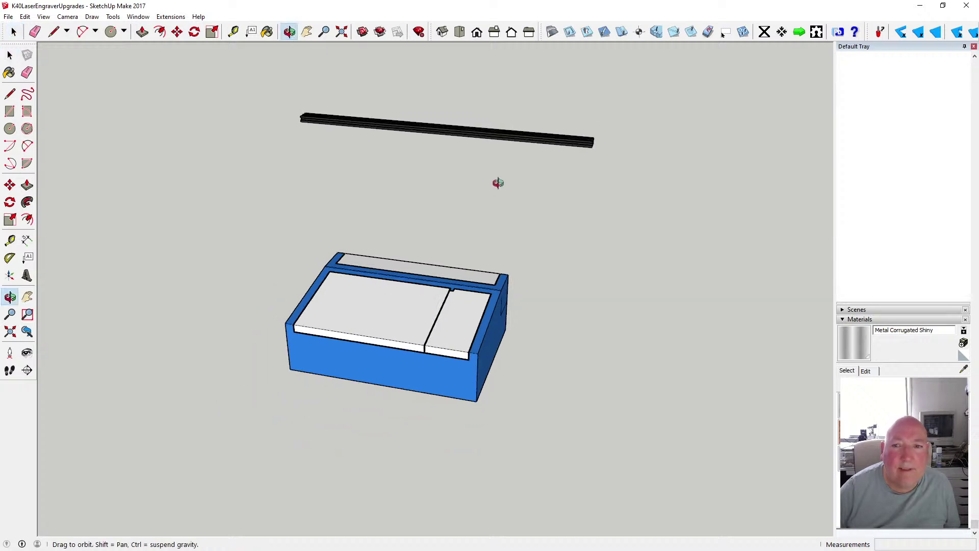
{"action": "left_click_drag", "start_coordinate": [503, 144], "coordinate": [394, 151]}
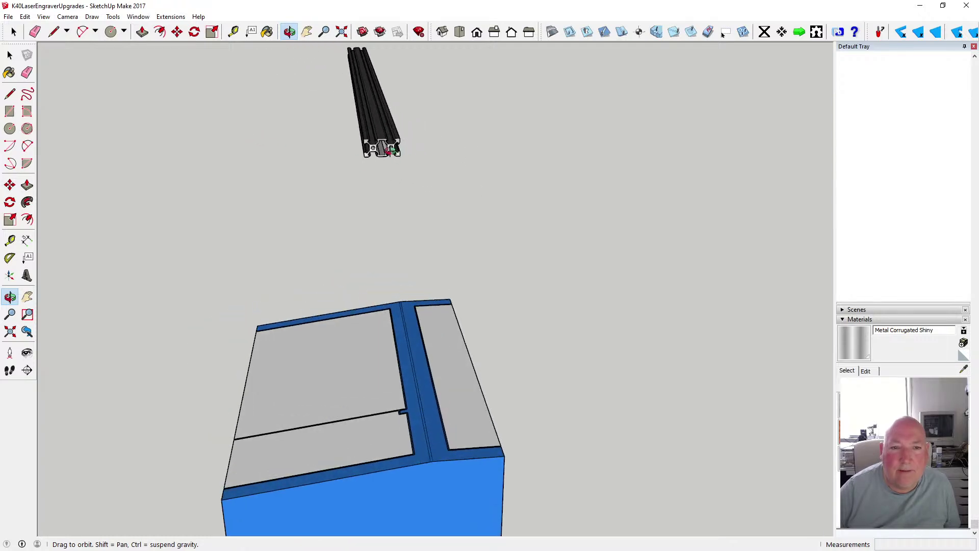
{"action": "scroll", "coordinate": [394, 151], "scroll_direction": "up", "scroll_amount": 2}
{"action": "left_click", "coordinate": [194, 32]}
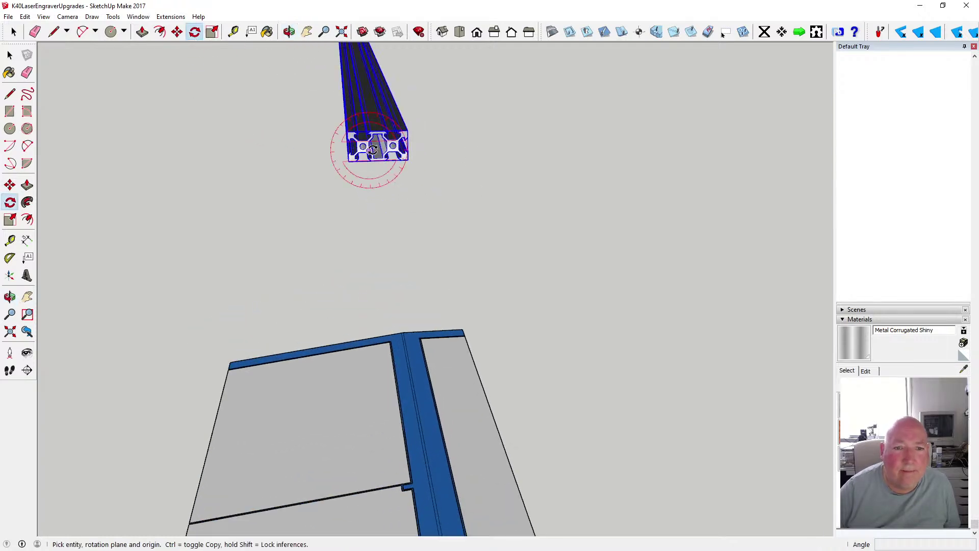
{"action": "left_click_drag", "start_coordinate": [428, 148], "coordinate": [429, 149]}
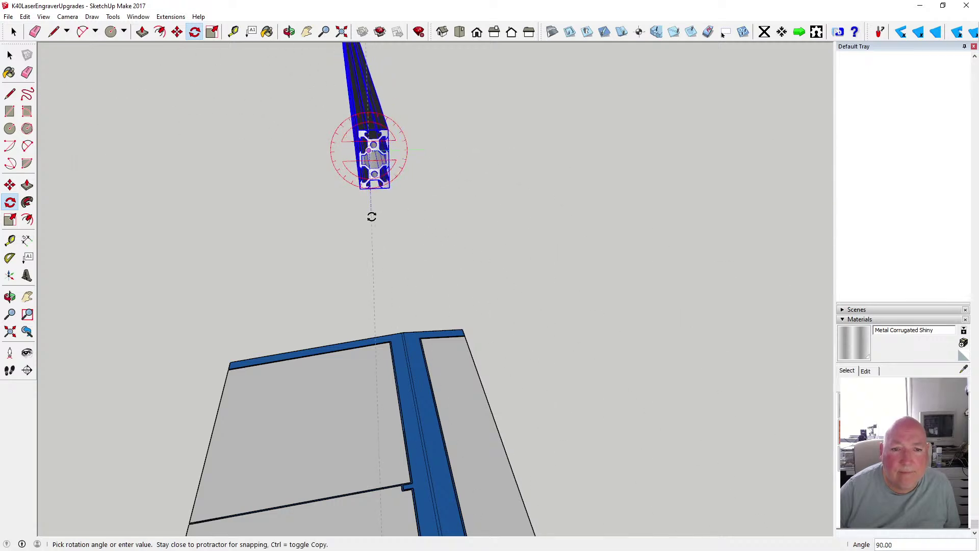
{"action": "left_click", "coordinate": [369, 218]}
{"action": "left_click", "coordinate": [10, 55]}
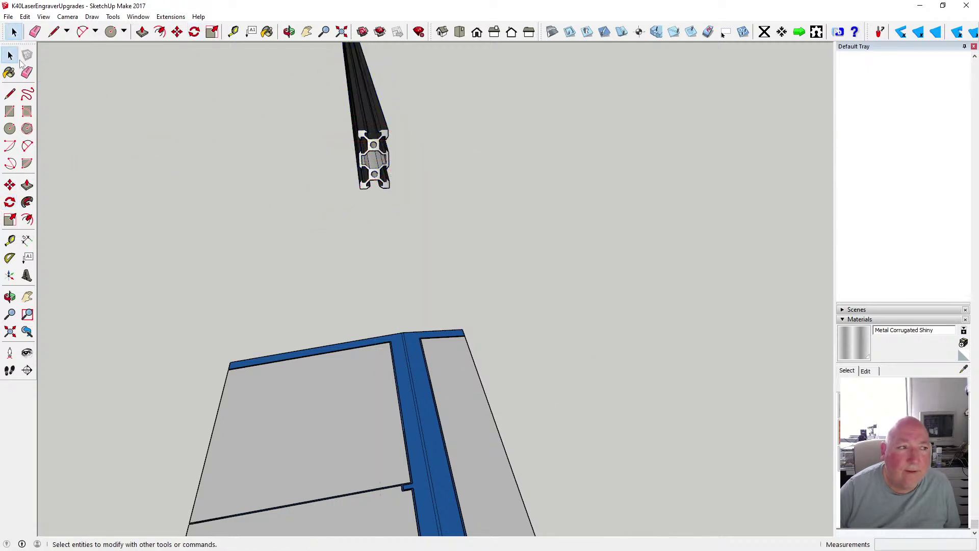
Show the layer list and hide the Left Hand Front Lid, Right Hand Front Lid and Rear Lid layers
{"action": "left_click", "coordinate": [289, 31]}
{"action": "left_click_drag", "start_coordinate": [397, 260], "coordinate": [552, 280]}
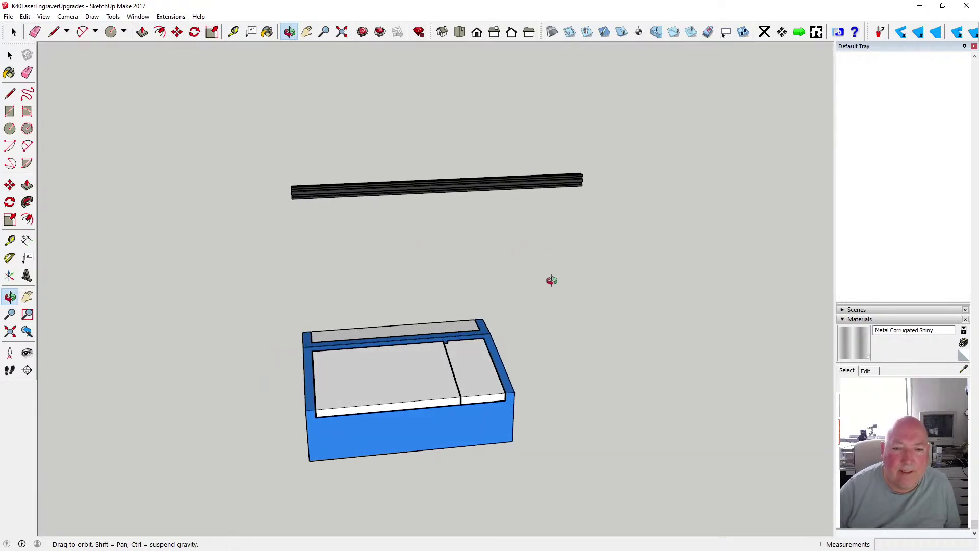
{"action": "left_click", "coordinate": [847, 320]}
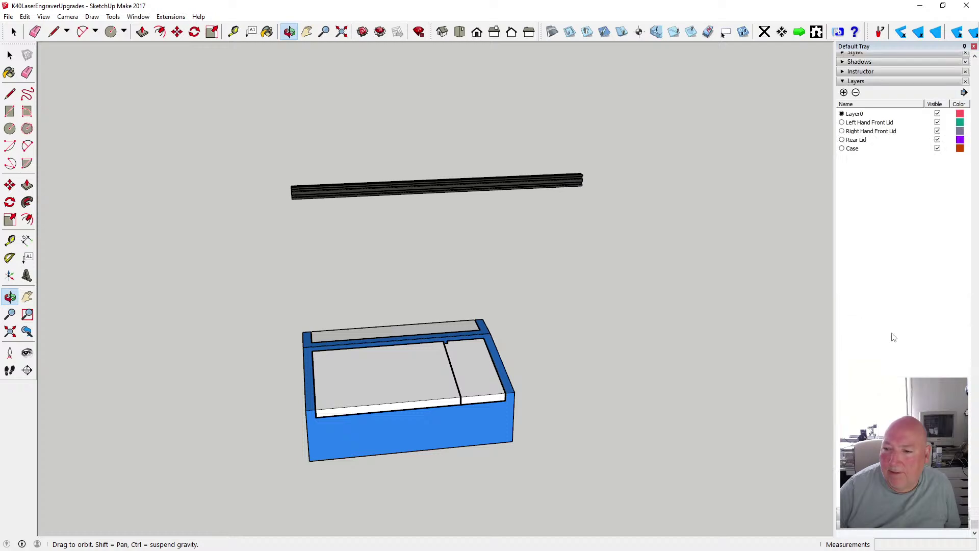
{"action": "left_click", "coordinate": [937, 123]}
{"action": "left_click", "coordinate": [937, 131]}
{"action": "left_click", "coordinate": [937, 139]}
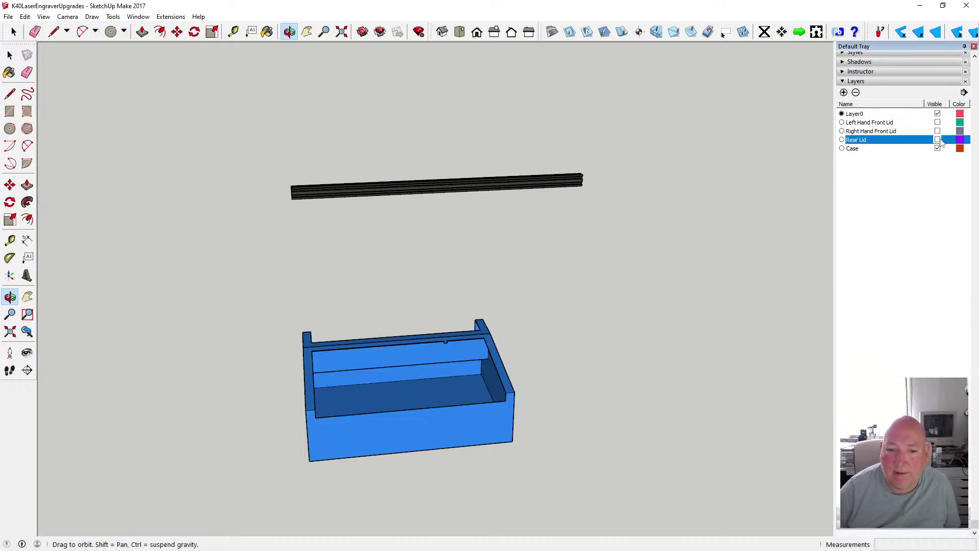
Move the extrusion by its end corner to the lower front corner of the engraver case
{"action": "left_click", "coordinate": [177, 32]}
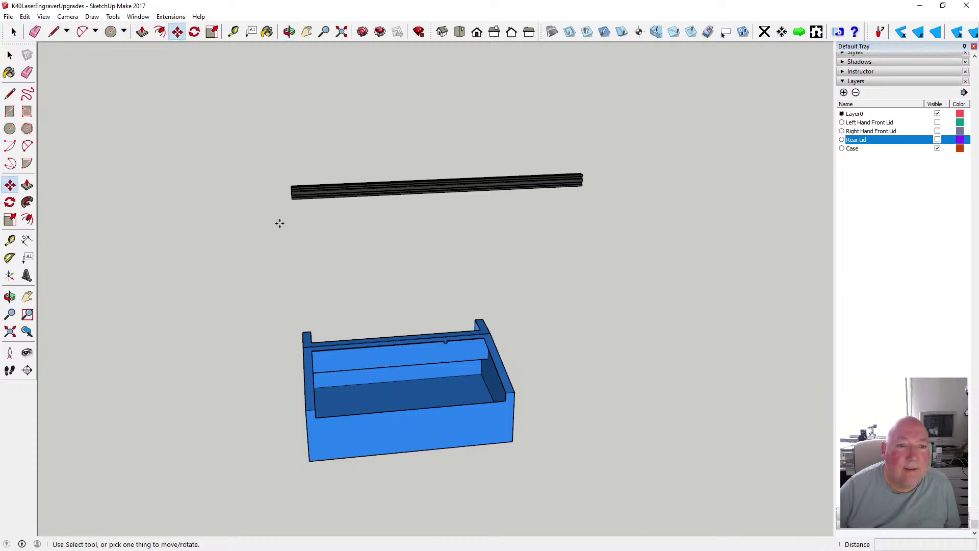
{"action": "left_click", "coordinate": [291, 194]}
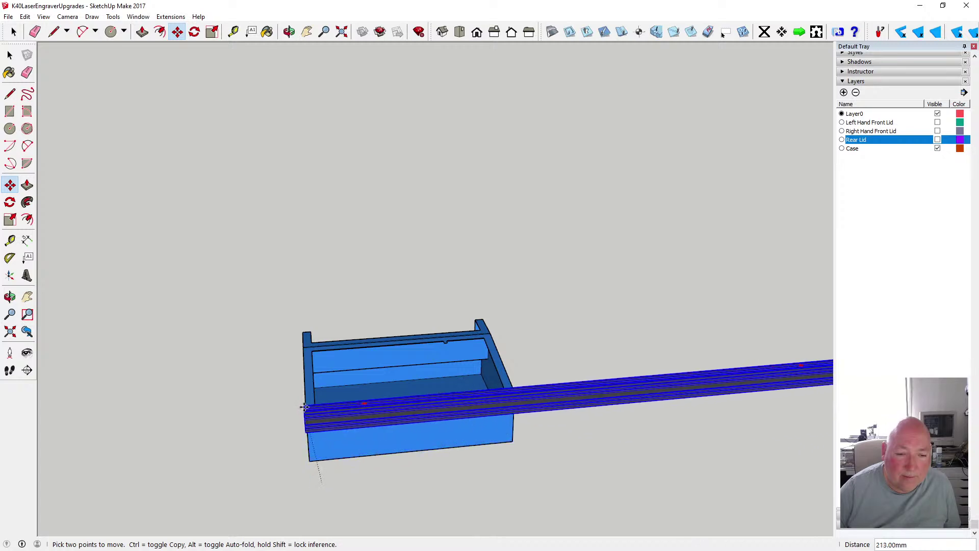
{"action": "scroll", "coordinate": [309, 439], "scroll_direction": "up", "scroll_amount": 3}
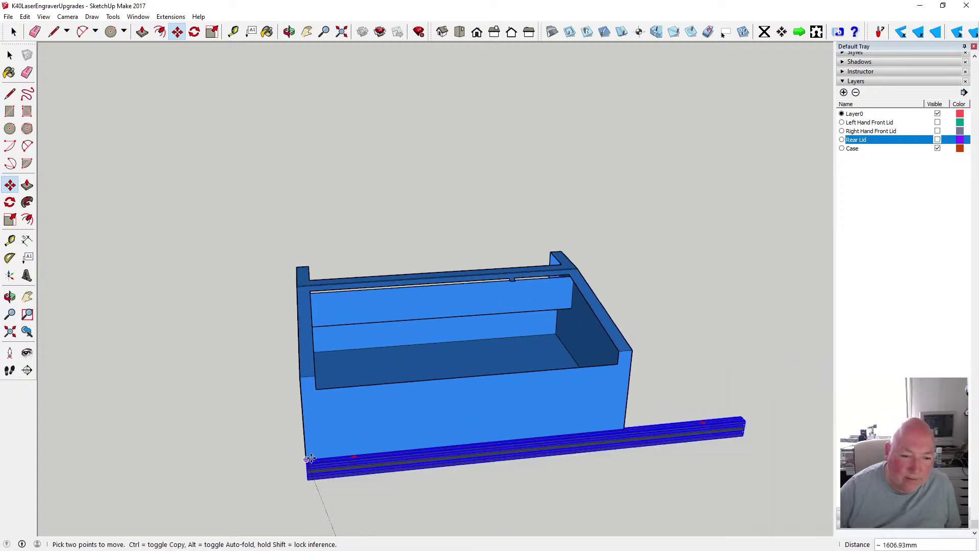
{"action": "left_click", "coordinate": [310, 459]}
Raise the extrusion by its lower inner end corner to the bottom edge of the case's front face
{"action": "key", "text": "o"}
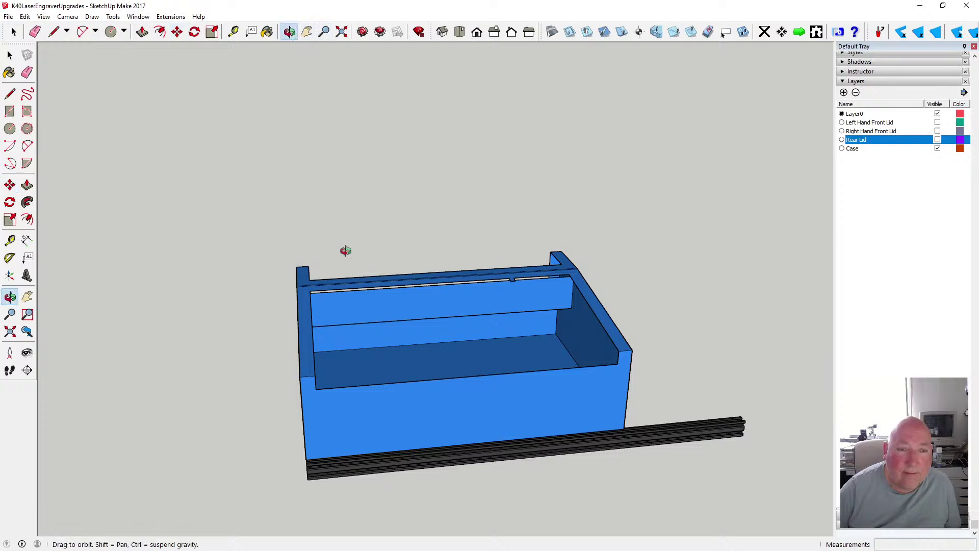
{"action": "left_click_drag", "start_coordinate": [344, 252], "coordinate": [505, 419]}
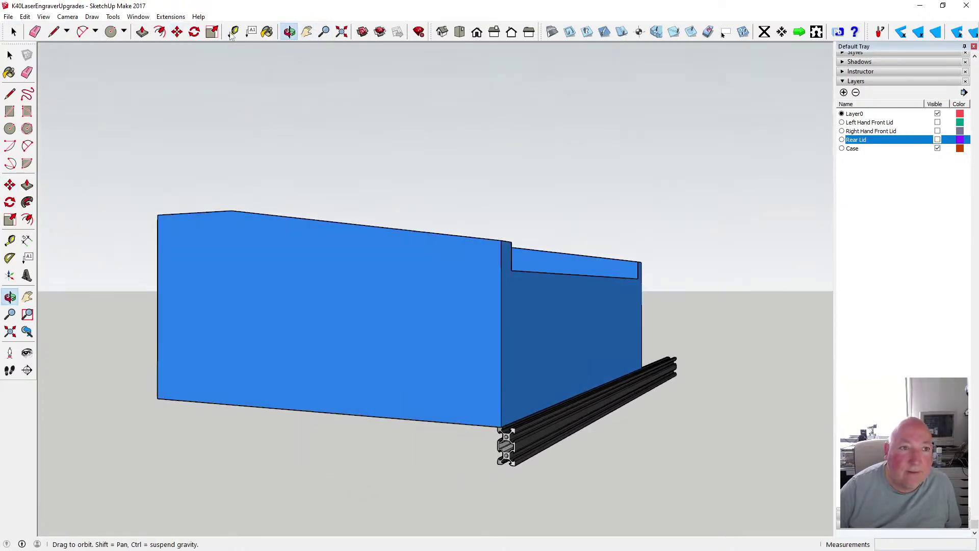
{"action": "left_click", "coordinate": [176, 32]}
{"action": "scroll", "coordinate": [521, 464], "scroll_direction": "up", "scroll_amount": 5}
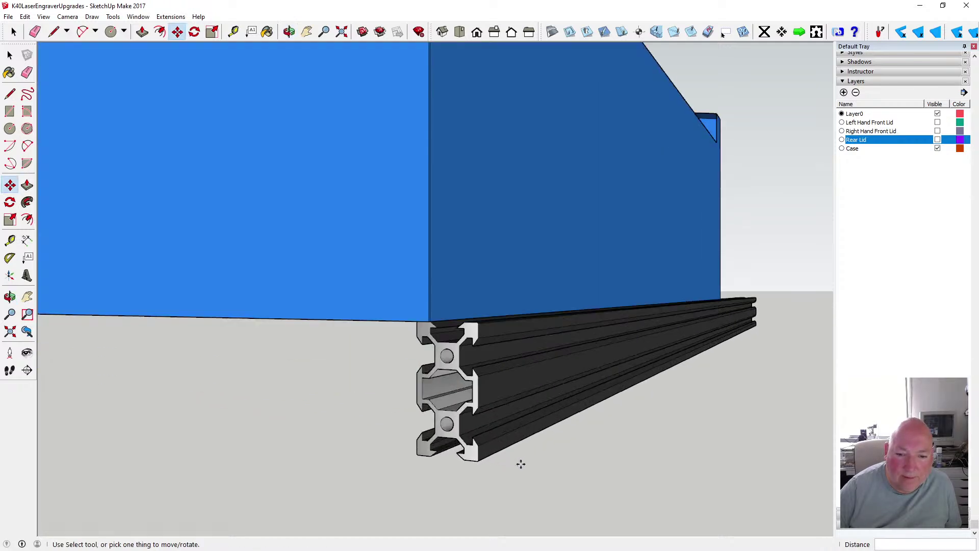
{"action": "left_click", "coordinate": [417, 455]}
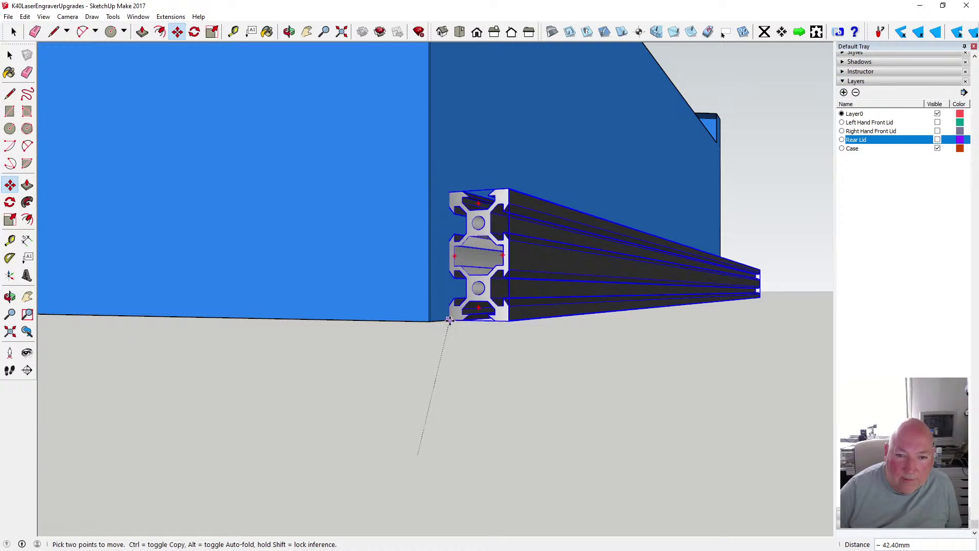
{"action": "left_click", "coordinate": [450, 320]}
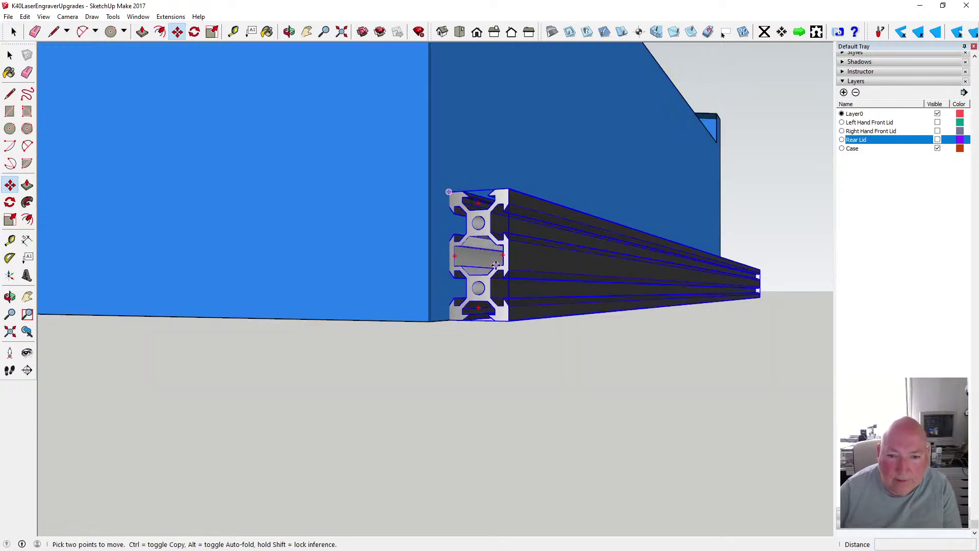
Align the extrusion flush with the case front and snap its lower end corner to the case's lower front corner
{"action": "left_click", "coordinate": [509, 256]}
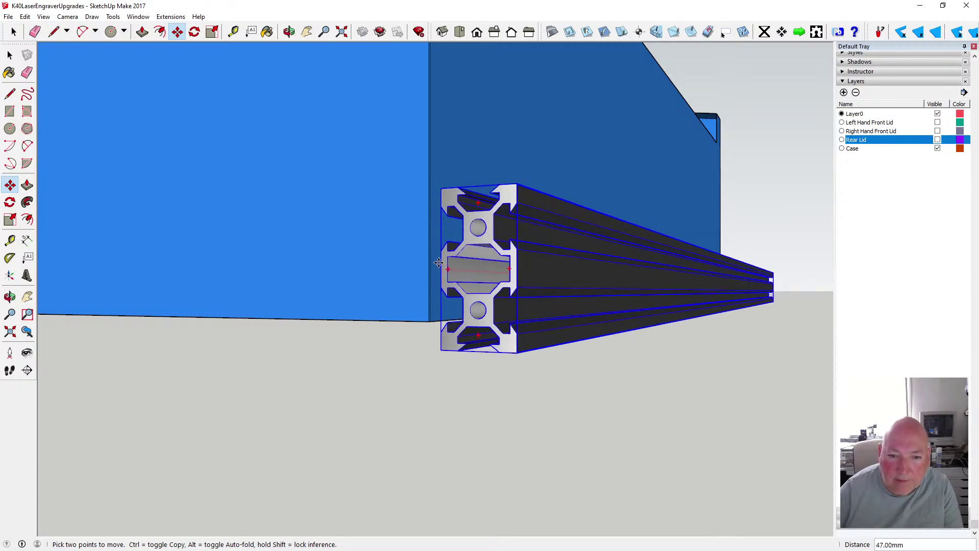
{"action": "left_click", "coordinate": [427, 250]}
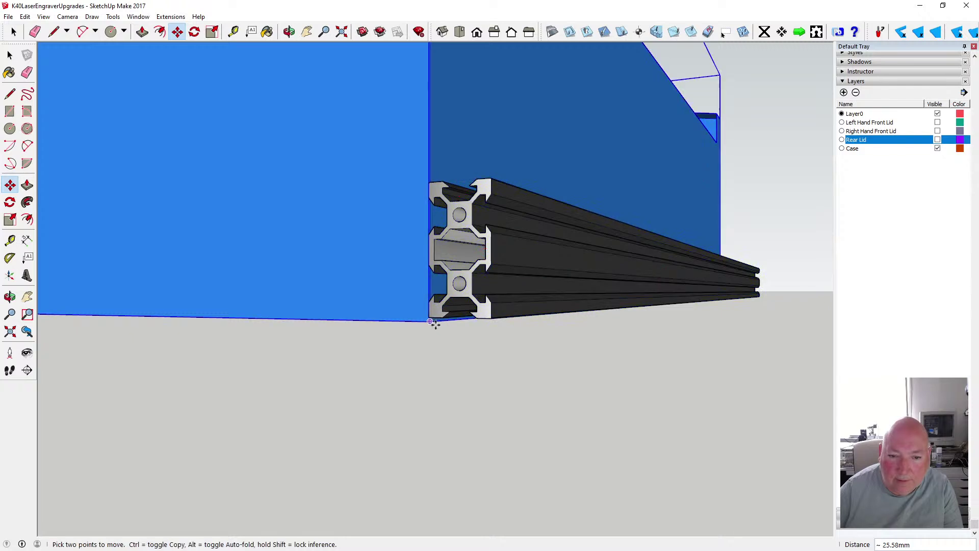
{"action": "left_click", "coordinate": [430, 317]}
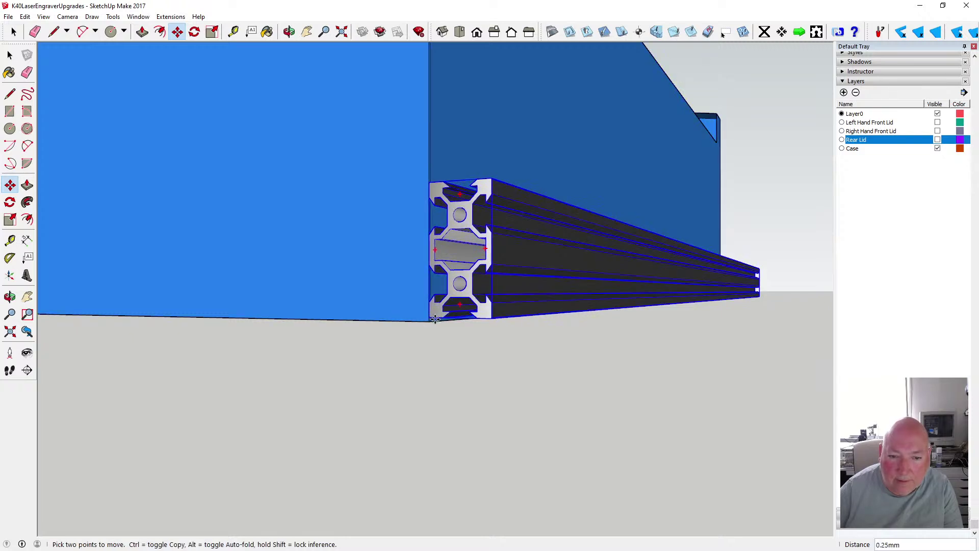
{"action": "left_click", "coordinate": [431, 322]}
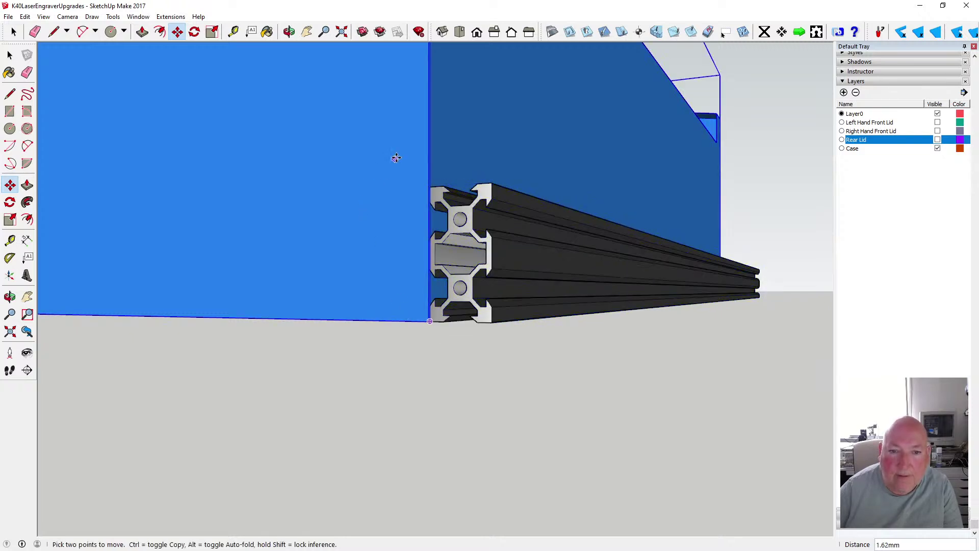
Copy the extrusion 30 mm outward from the case front and multiply the copy by nine at the same spacing
{"action": "key", "text": "o"}
{"action": "left_click_drag", "start_coordinate": [477, 246], "coordinate": [175, 304]}
{"action": "scroll", "coordinate": [228, 313], "scroll_direction": "down", "scroll_amount": 5}
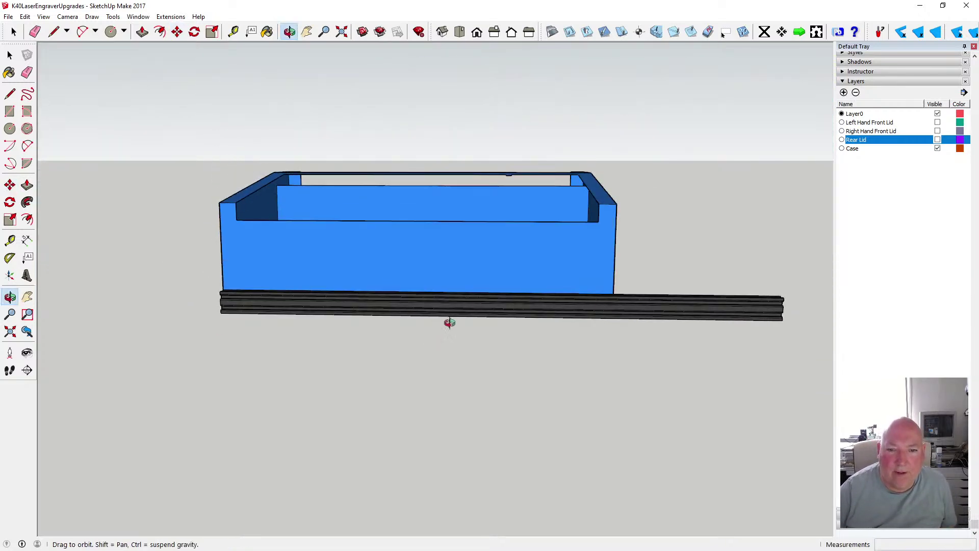
{"action": "left_click_drag", "start_coordinate": [449, 323], "coordinate": [259, 392]}
{"action": "left_click_drag", "start_coordinate": [337, 382], "coordinate": [57, 93]}
{"action": "left_click", "coordinate": [10, 55]}
{"action": "scroll", "coordinate": [293, 244], "scroll_direction": "down", "scroll_amount": 2}
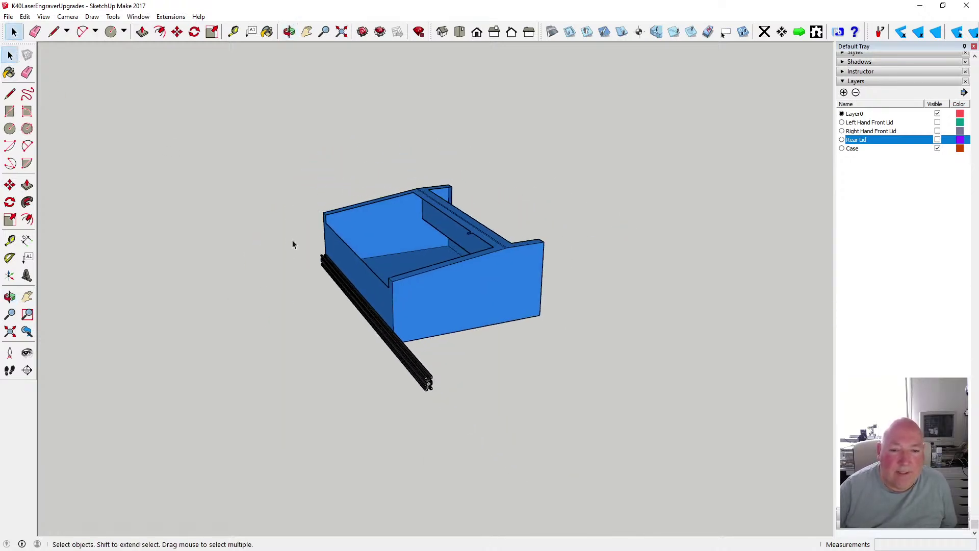
{"action": "left_click", "coordinate": [406, 368]}
{"action": "scroll", "coordinate": [424, 389], "scroll_direction": "up", "scroll_amount": 3}
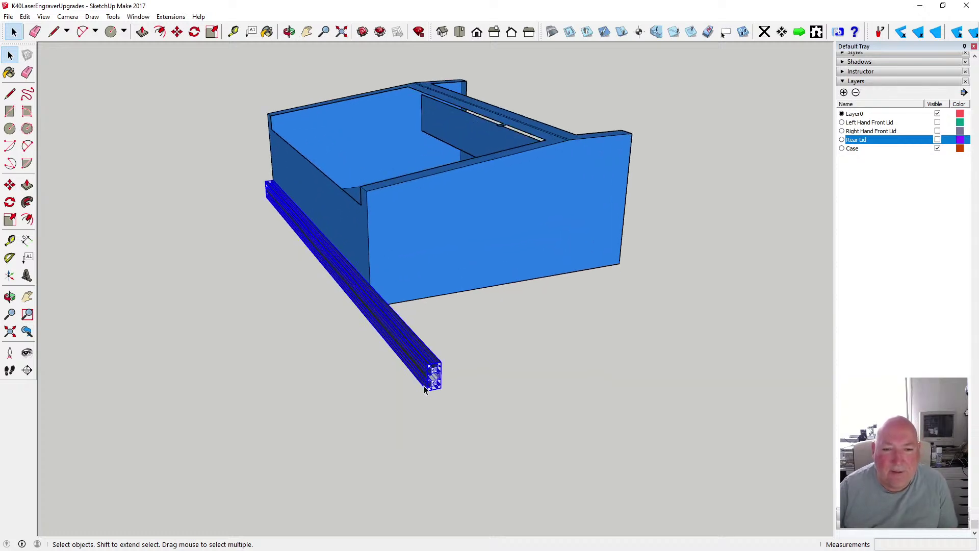
{"action": "left_click", "coordinate": [177, 32]}
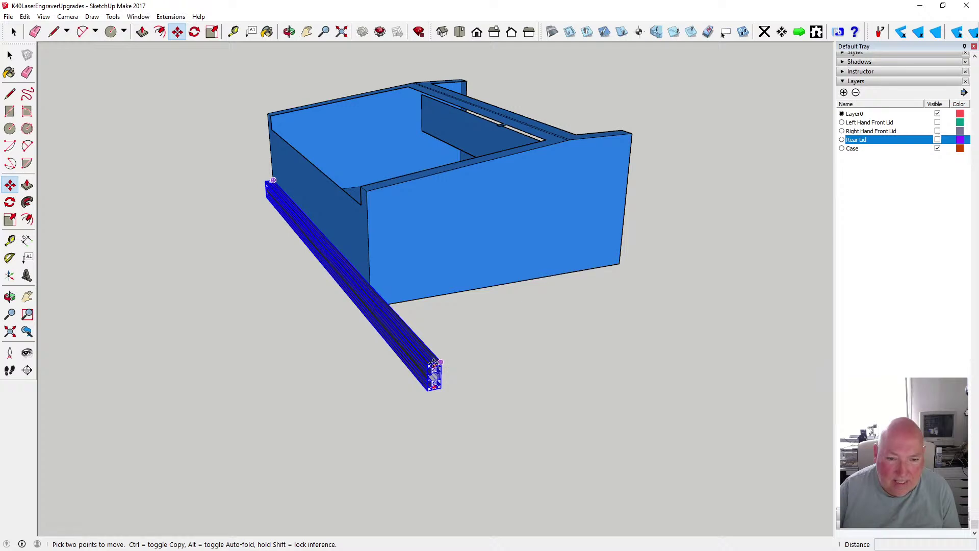
{"action": "key", "text": "ctrl"}
{"action": "left_click", "coordinate": [434, 363]}
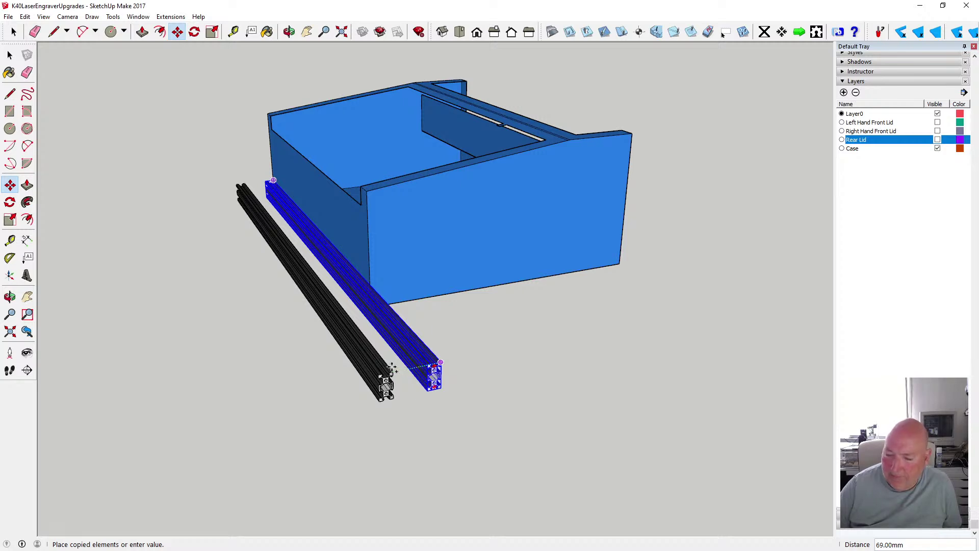
{"action": "type", "text": "30"}
{"action": "key", "text": "Return"}
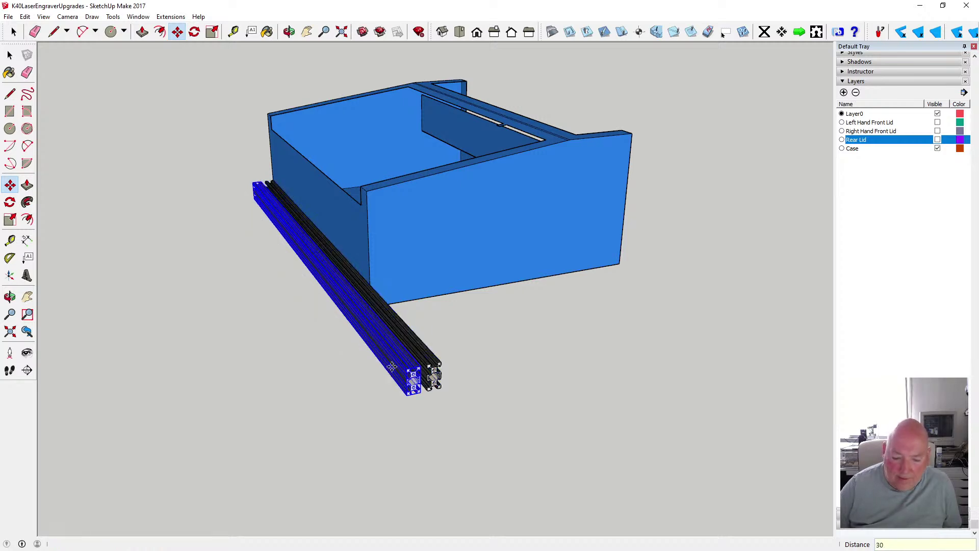
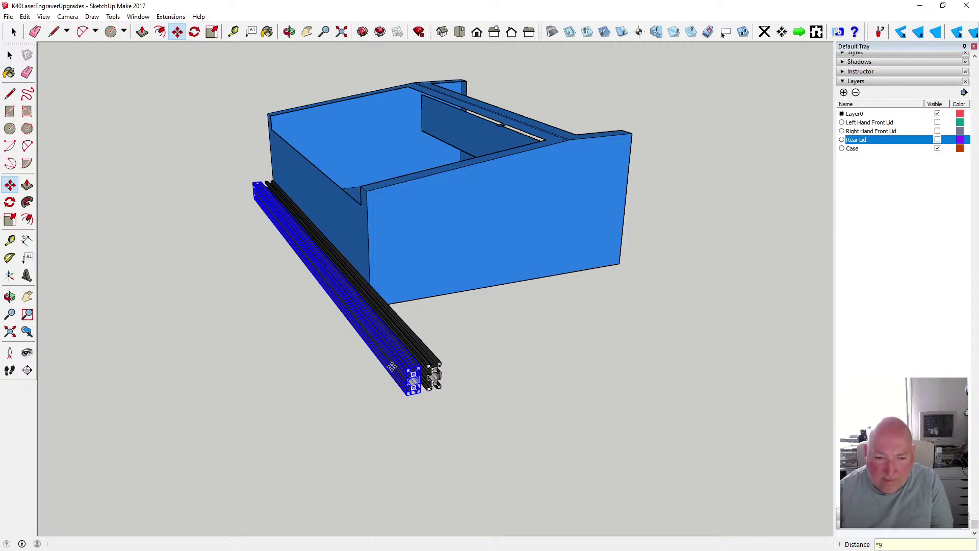
{"action": "key", "text": "Return"}
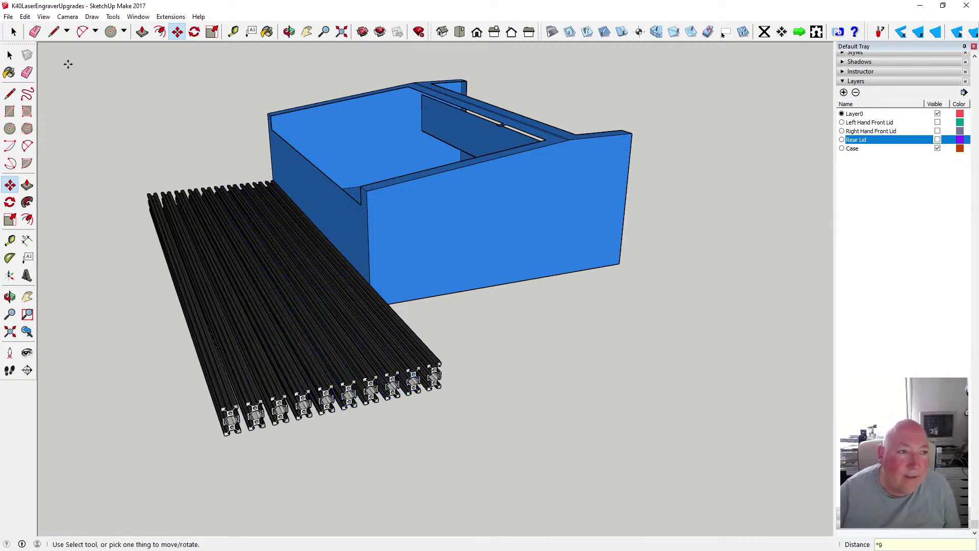
{"action": "key", "text": "space"}
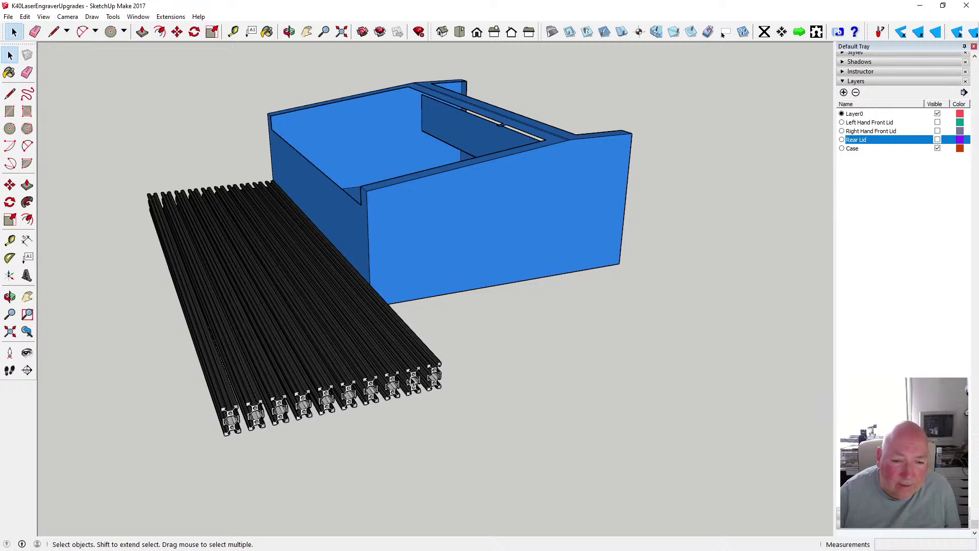
Turn on the X-ray face style to see through the engraver case
{"action": "left_click", "coordinate": [290, 32]}
{"action": "left_click_drag", "start_coordinate": [439, 220], "coordinate": [151, 196]}
{"action": "left_click_drag", "start_coordinate": [417, 278], "coordinate": [418, 255]}
{"action": "scroll", "coordinate": [259, 249], "scroll_direction": "up", "scroll_amount": 6}
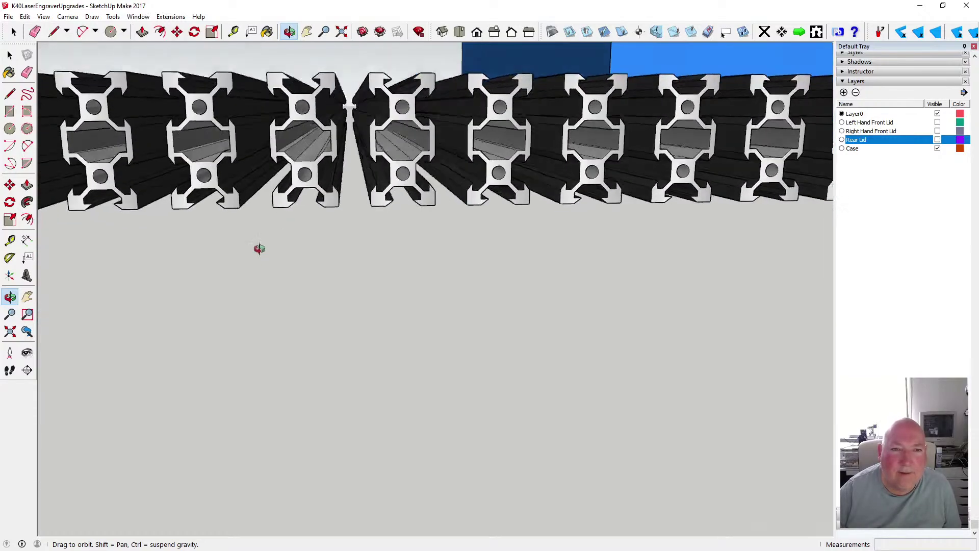
{"action": "left_click_drag", "start_coordinate": [259, 248], "coordinate": [475, 313]}
{"action": "scroll", "coordinate": [378, 293], "scroll_direction": "down", "scroll_amount": 5}
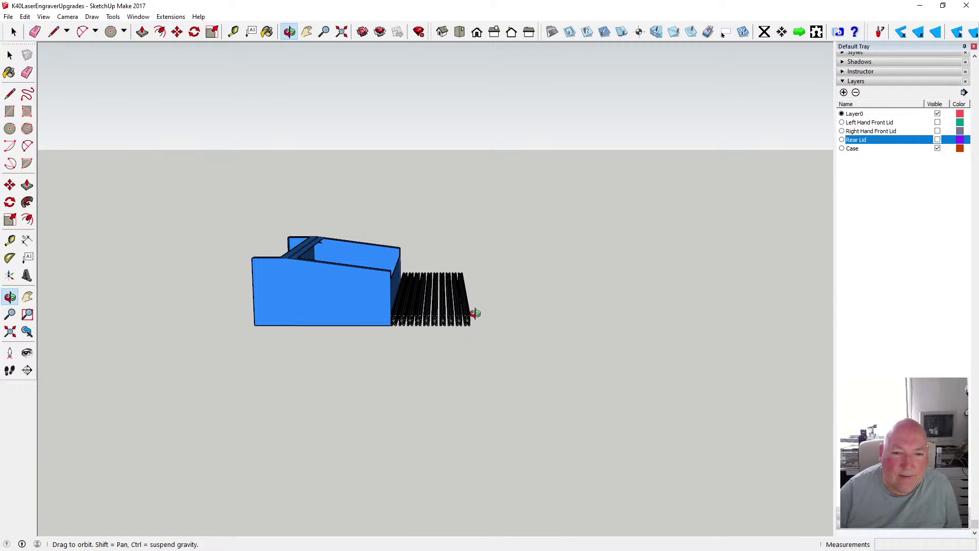
{"action": "scroll", "coordinate": [393, 324], "scroll_direction": "up", "scroll_amount": 5}
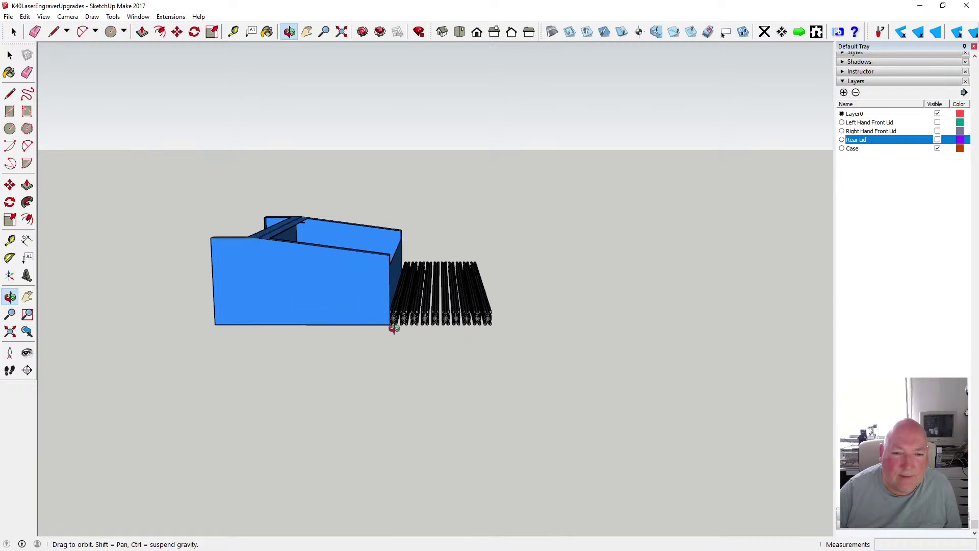
{"action": "left_click", "coordinate": [43, 16]}
{"action": "mouse_move", "coordinate": [96, 151]}
{"action": "left_click", "coordinate": [150, 152]}
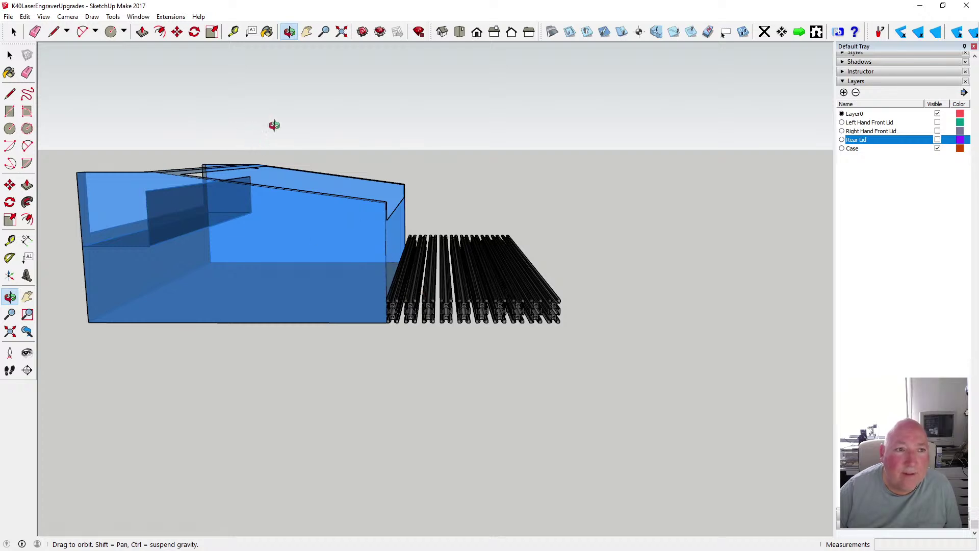
Move the nearest extrusion 495 mm along the green axis to the case's lower rear edge and the second one 47.95 mm to its lower front edge
{"action": "key", "text": "m"}
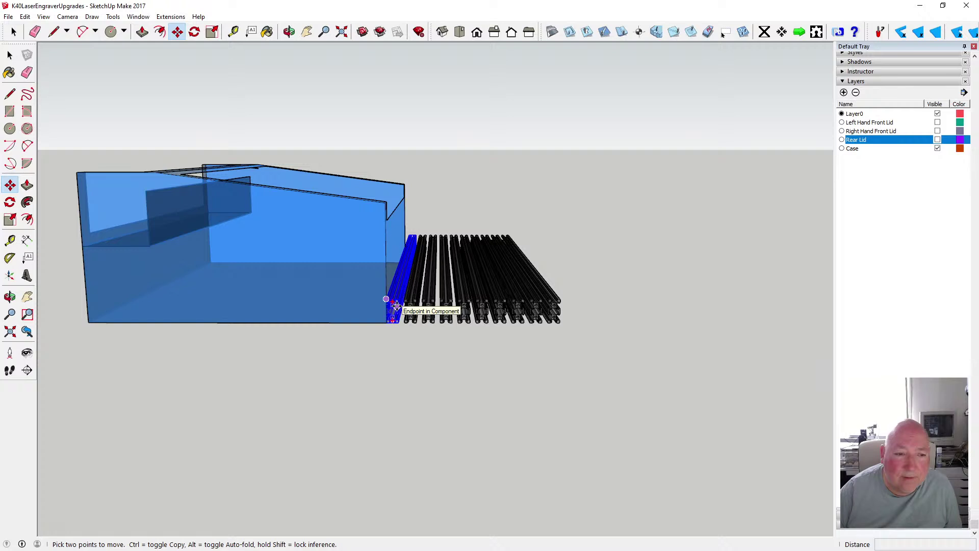
{"action": "left_click", "coordinate": [396, 306]}
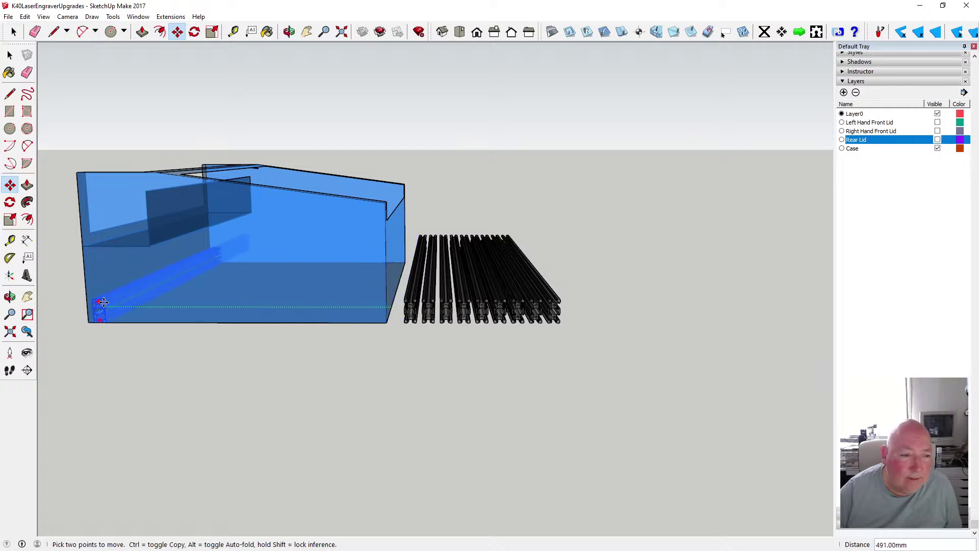
{"action": "key", "text": "Escape"}
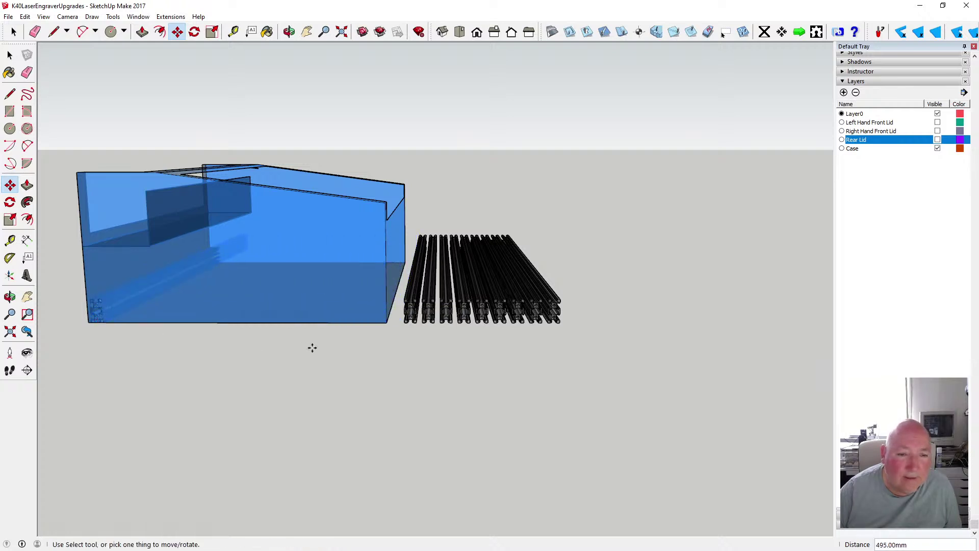
{"action": "left_click", "coordinate": [414, 304]}
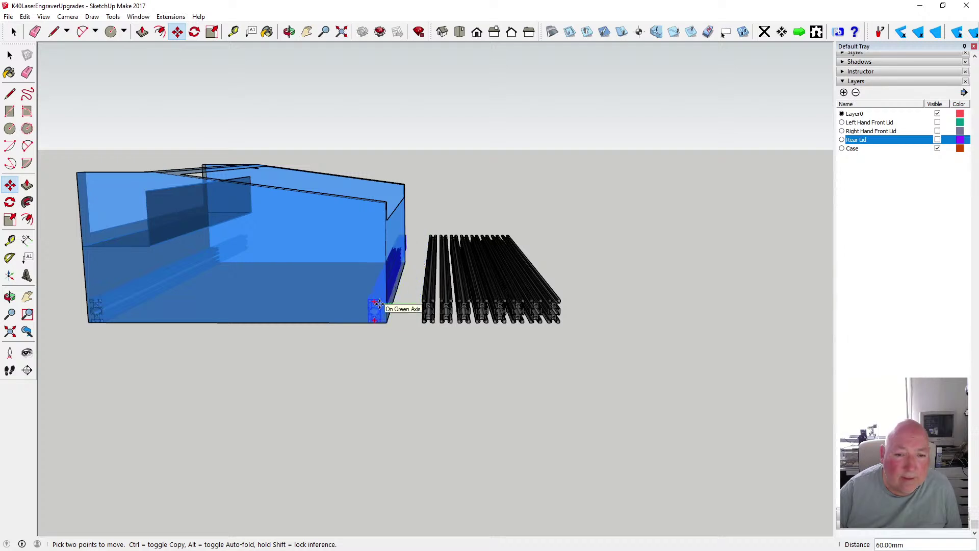
{"action": "left_click", "coordinate": [385, 305]}
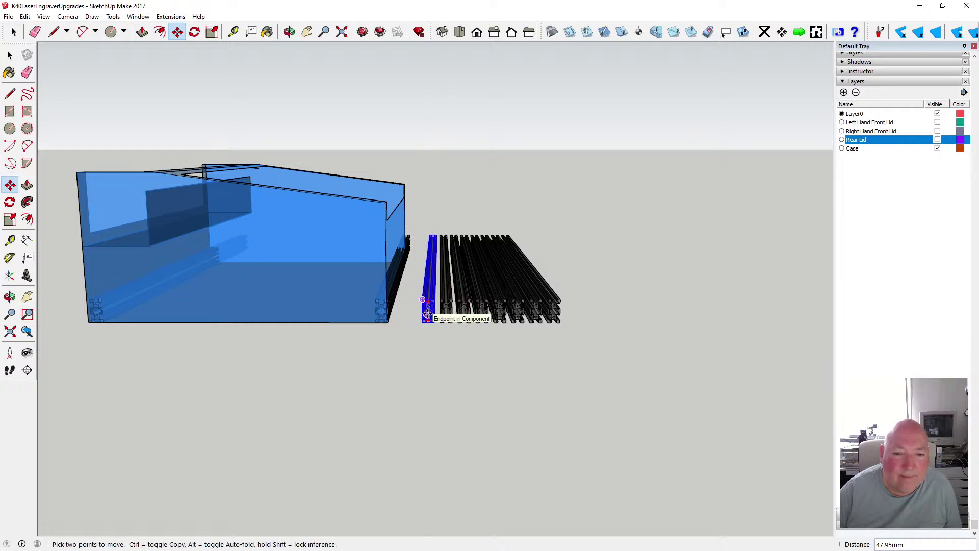
Rotate the nearest remaining extrusion 90 degrees horizontally so it runs from the front to the rear of the case
{"action": "left_click", "coordinate": [195, 32]}
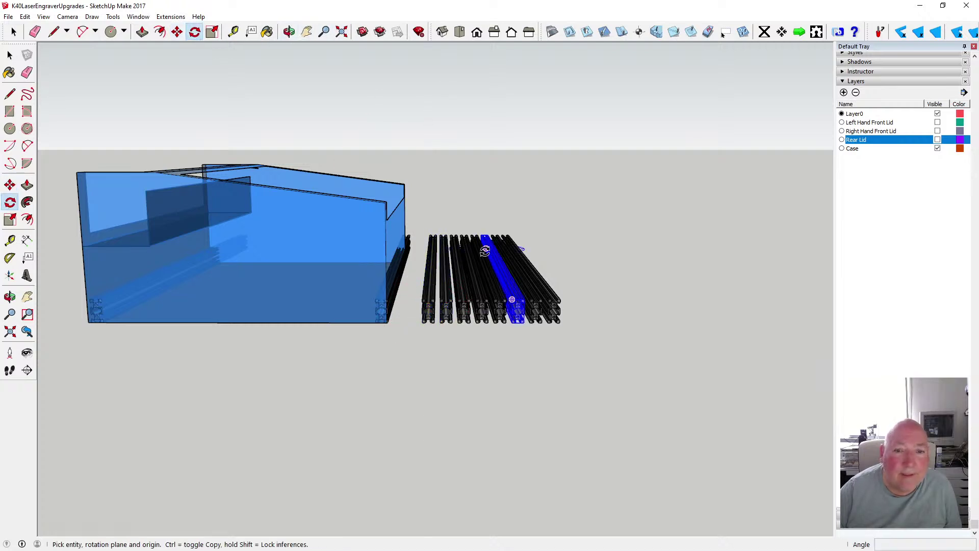
{"action": "left_click", "coordinate": [428, 261]}
{"action": "left_click", "coordinate": [579, 255]}
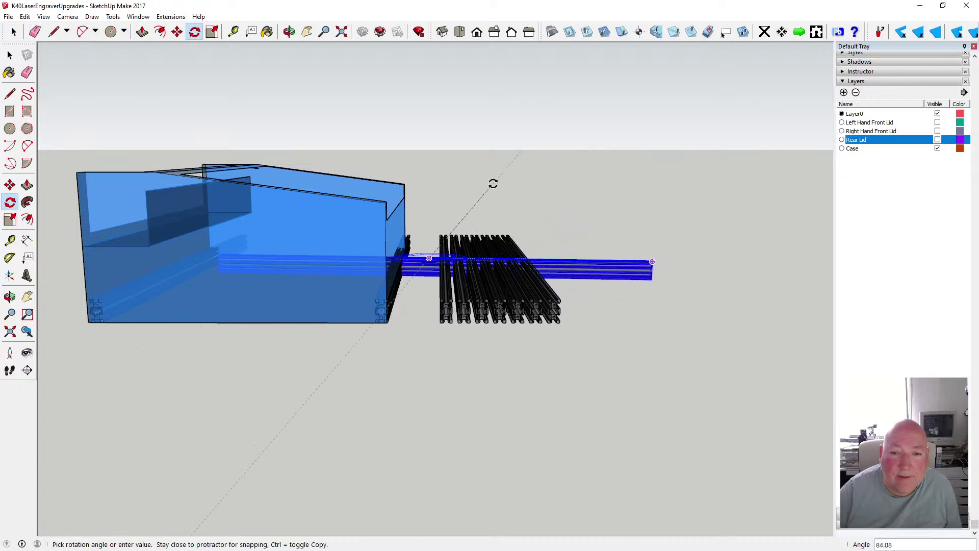
{"action": "left_click", "coordinate": [435, 174]}
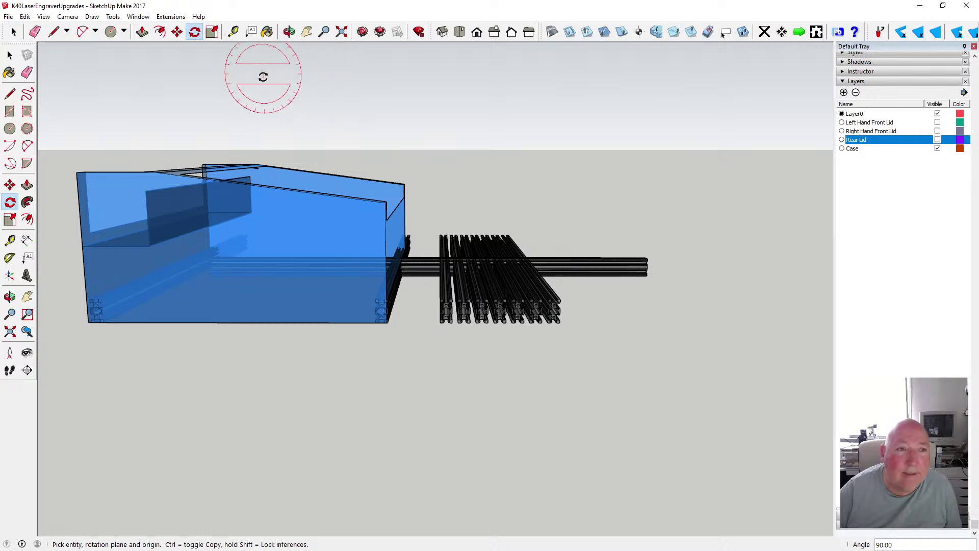
Move the rotated extrusion by its end corner to the case's left side, butting it against the front of the rear extrusion
{"action": "left_click", "coordinate": [177, 32]}
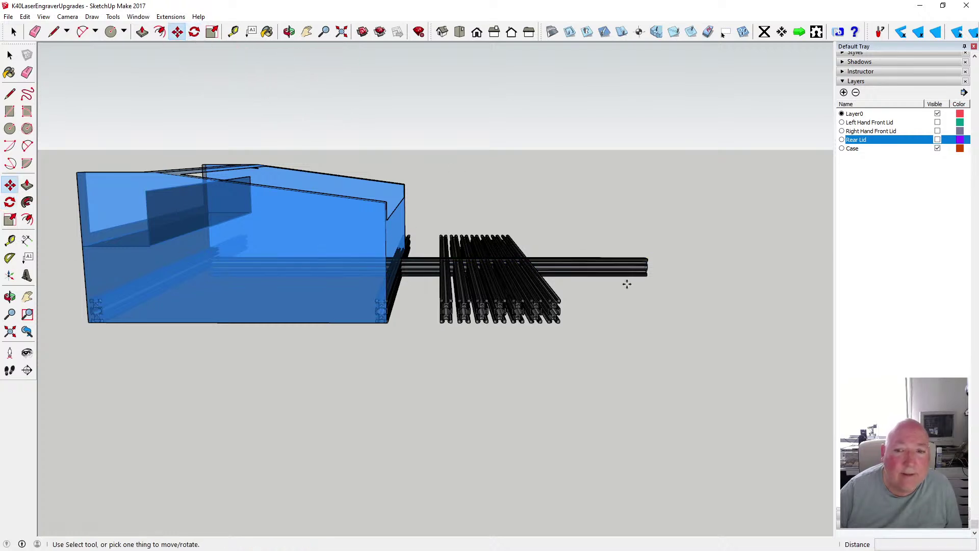
{"action": "left_click", "coordinate": [651, 269]}
{"action": "left_click", "coordinate": [685, 369]}
{"action": "left_click", "coordinate": [314, 367]}
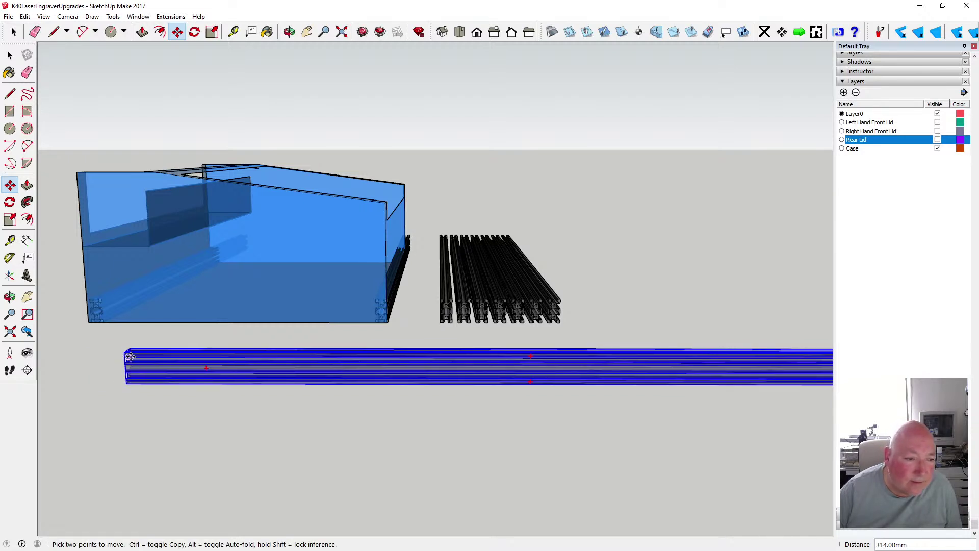
{"action": "left_click", "coordinate": [103, 299]}
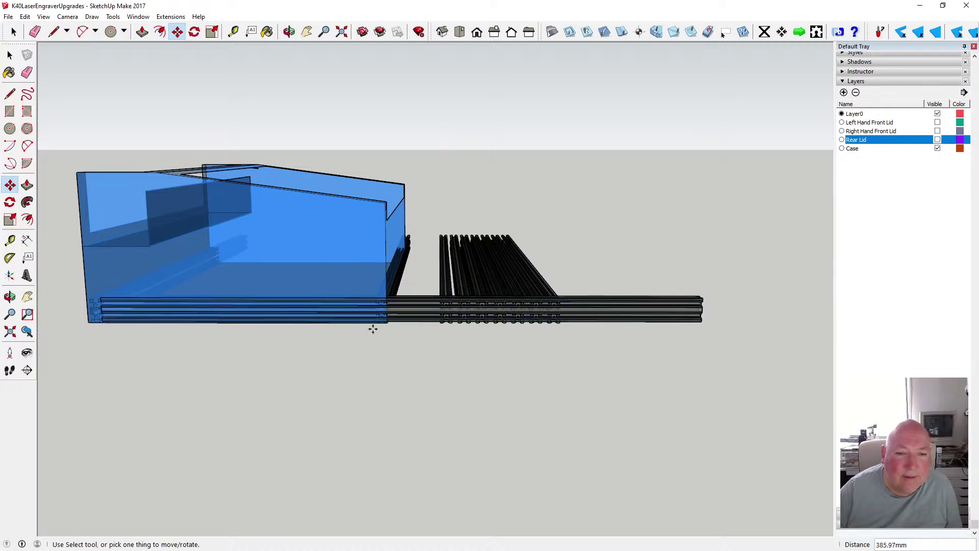
Inspect the extrusion layout around the base of the case from several sides
{"action": "left_click", "coordinate": [289, 31]}
{"action": "left_click_drag", "start_coordinate": [306, 194], "coordinate": [212, 280]}
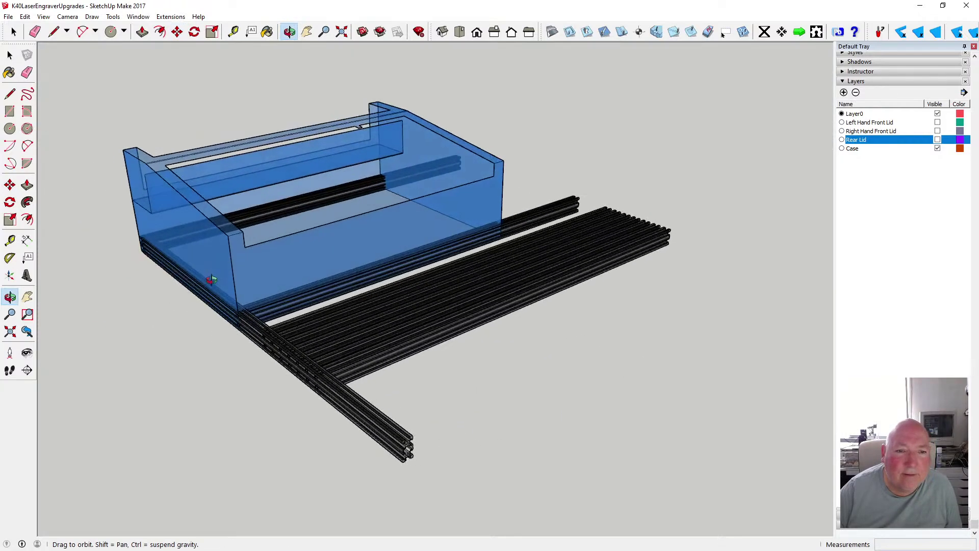
{"action": "left_click_drag", "start_coordinate": [378, 249], "coordinate": [17, 268]}
{"action": "left_click_drag", "start_coordinate": [265, 291], "coordinate": [111, 281]}
{"action": "left_click_drag", "start_coordinate": [326, 274], "coordinate": [286, 270]}
{"action": "key", "text": "space"}
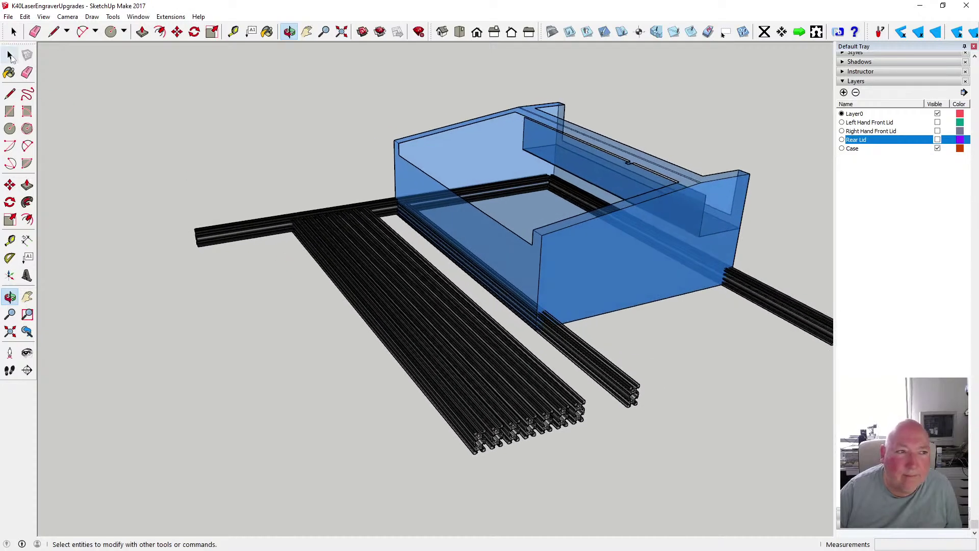
Rotate the stacked extrusion nearest the case 90 degrees horizontally so it runs parallel to the case's right side
{"action": "left_click", "coordinate": [565, 395]}
{"action": "key", "text": "q"}
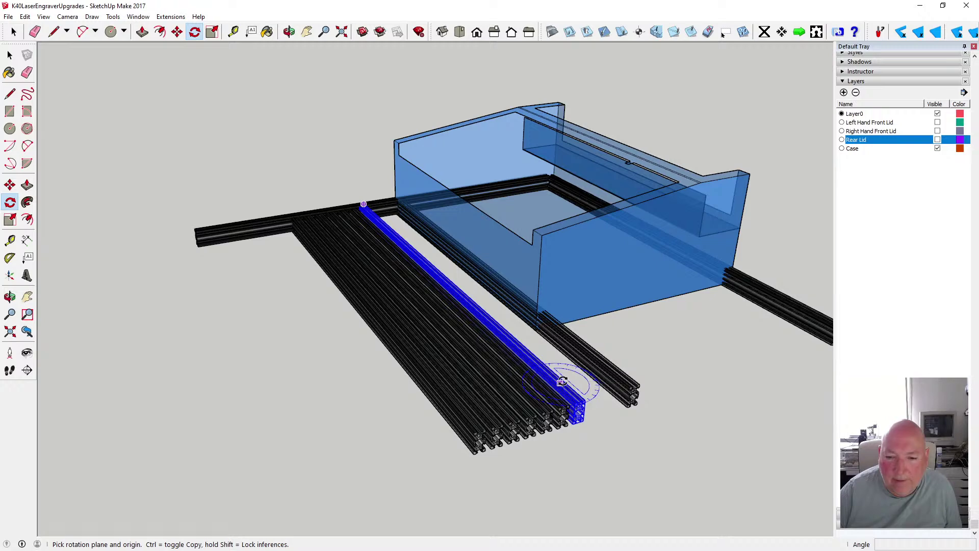
{"action": "left_click", "coordinate": [561, 382]}
{"action": "left_click", "coordinate": [650, 355]}
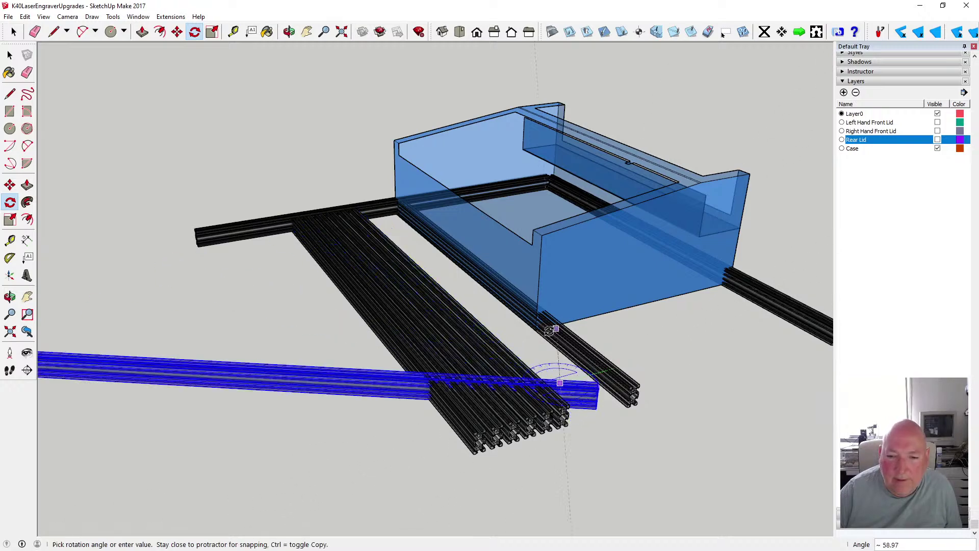
{"action": "left_click", "coordinate": [501, 325]}
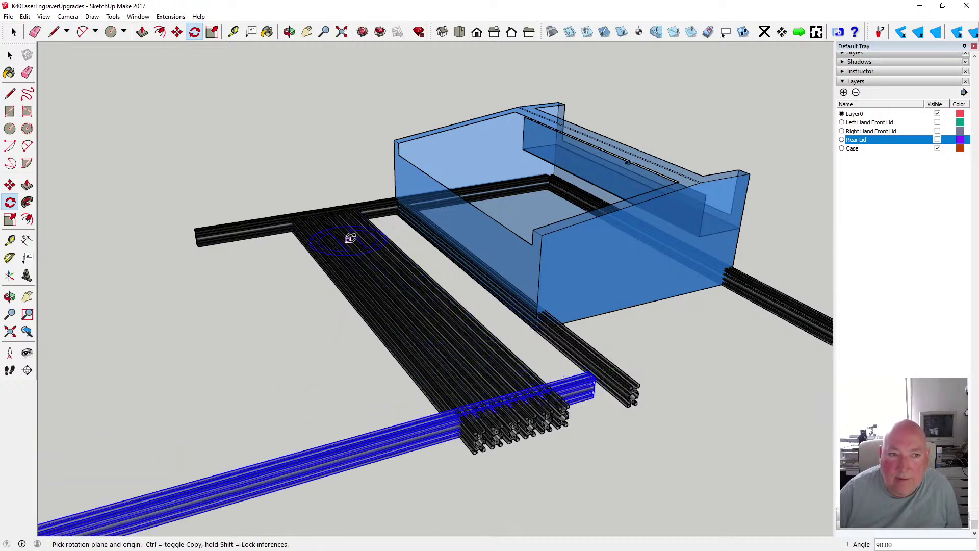
Move the rotated extrusion by its end corner to the case's lower right side, butting it against the rear extrusion
{"action": "left_click", "coordinate": [177, 31]}
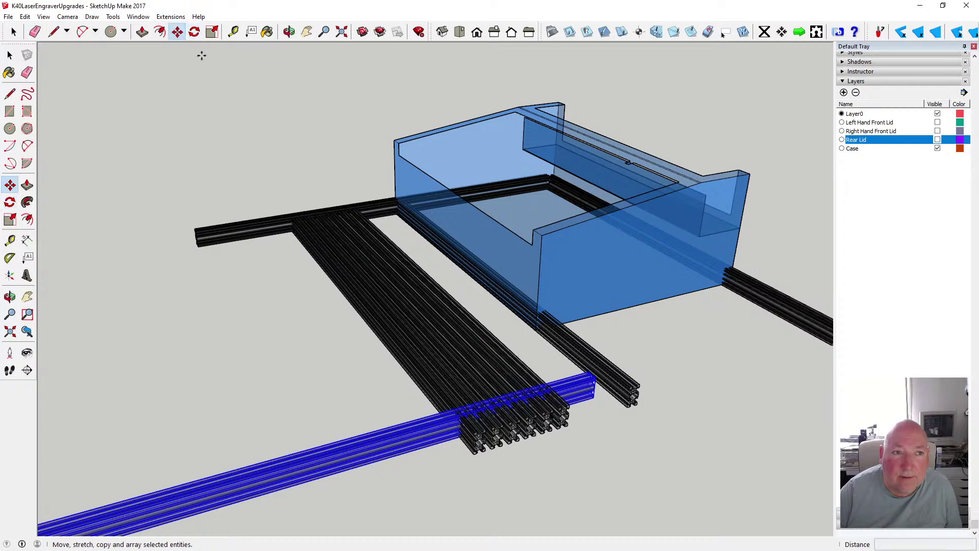
{"action": "left_click", "coordinate": [593, 380]}
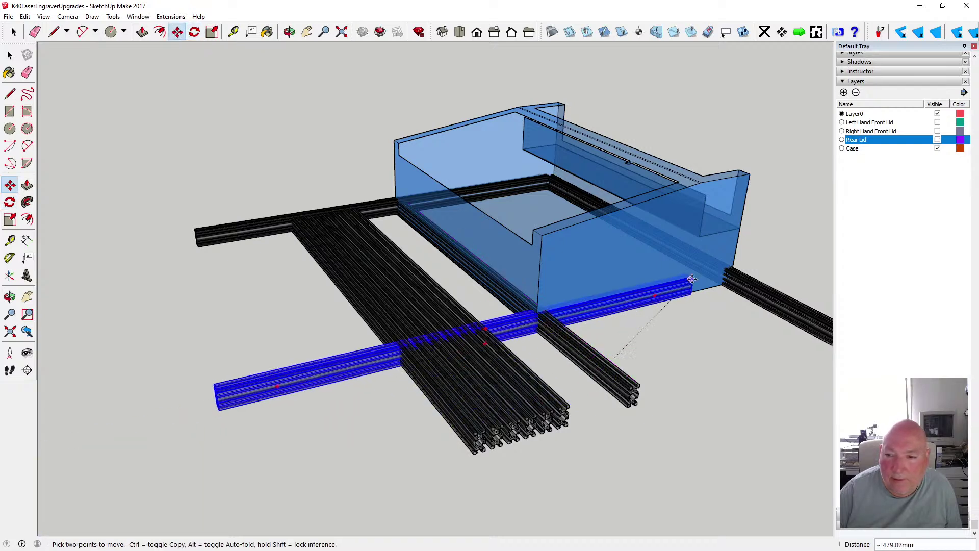
{"action": "left_click", "coordinate": [718, 267]}
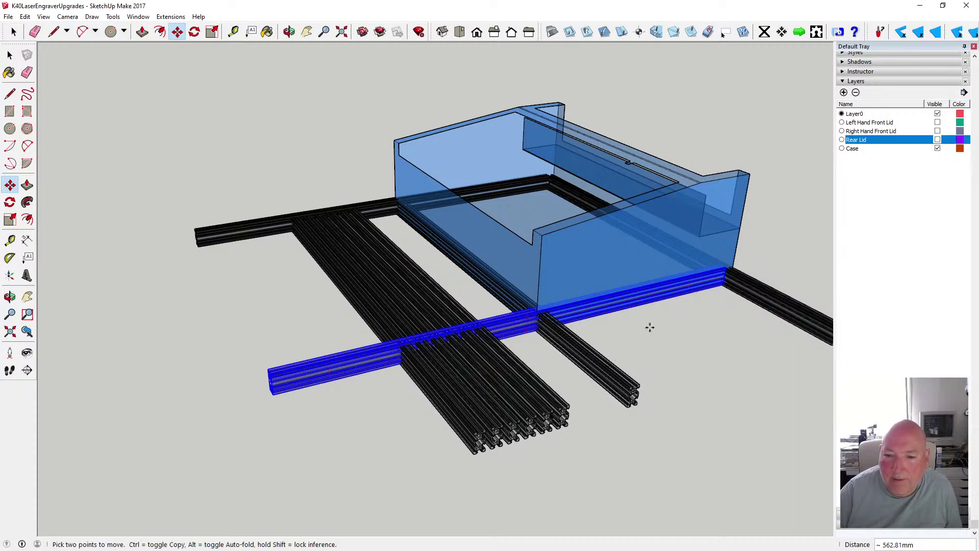
Rotate the next extrusion at the case-side edge of the remaining stack 90 degrees horizontally to run front to rear
{"action": "left_click", "coordinate": [289, 32]}
{"action": "left_click_drag", "start_coordinate": [327, 92], "coordinate": [214, 260]}
{"action": "scroll", "coordinate": [466, 376], "scroll_direction": "up", "scroll_amount": 3}
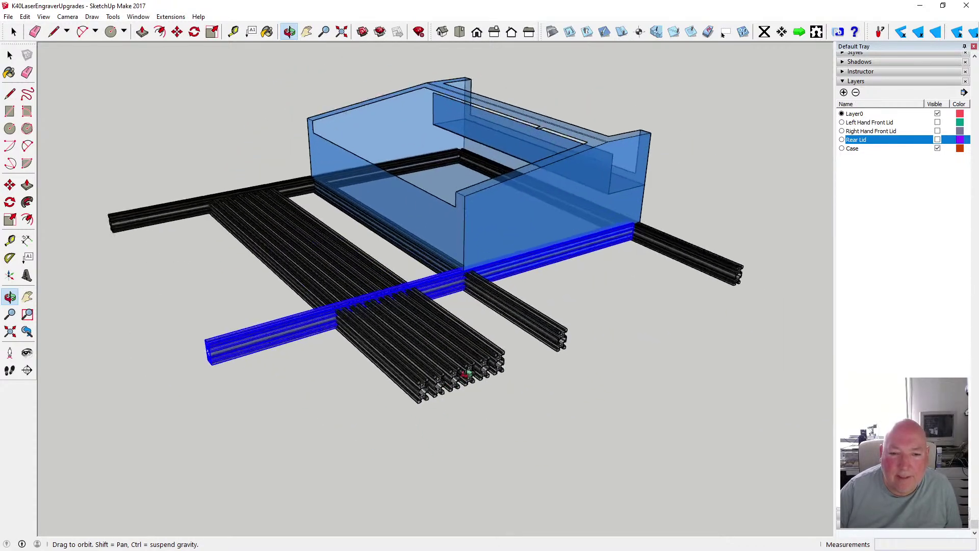
{"action": "key", "text": "space"}
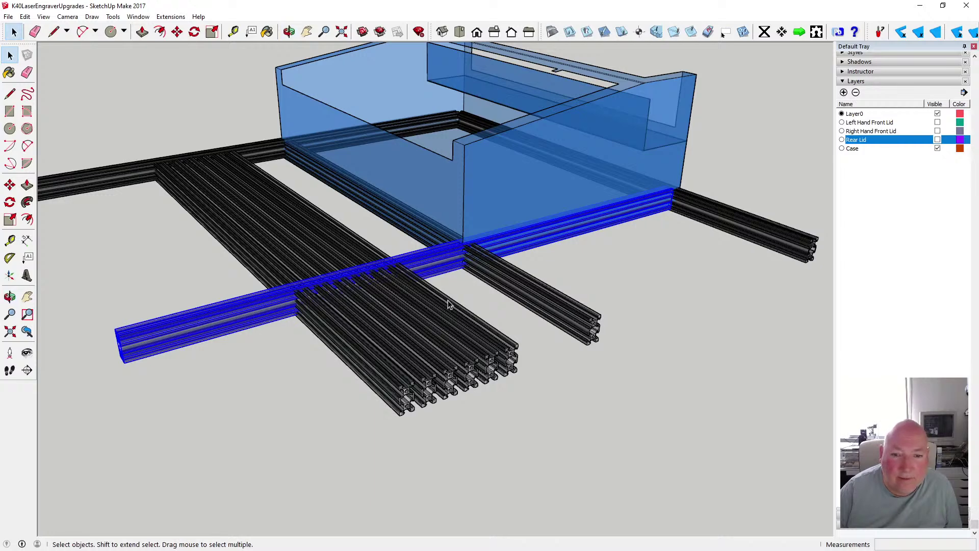
{"action": "left_click", "coordinate": [447, 305]}
{"action": "key", "text": "m"}
{"action": "key", "text": "q"}
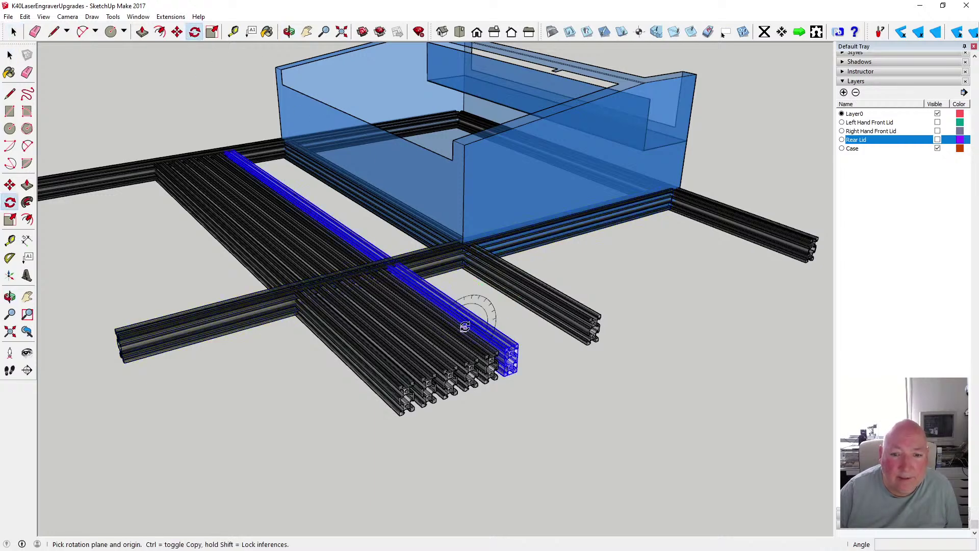
{"action": "left_click", "coordinate": [493, 320]}
{"action": "left_click", "coordinate": [608, 284]}
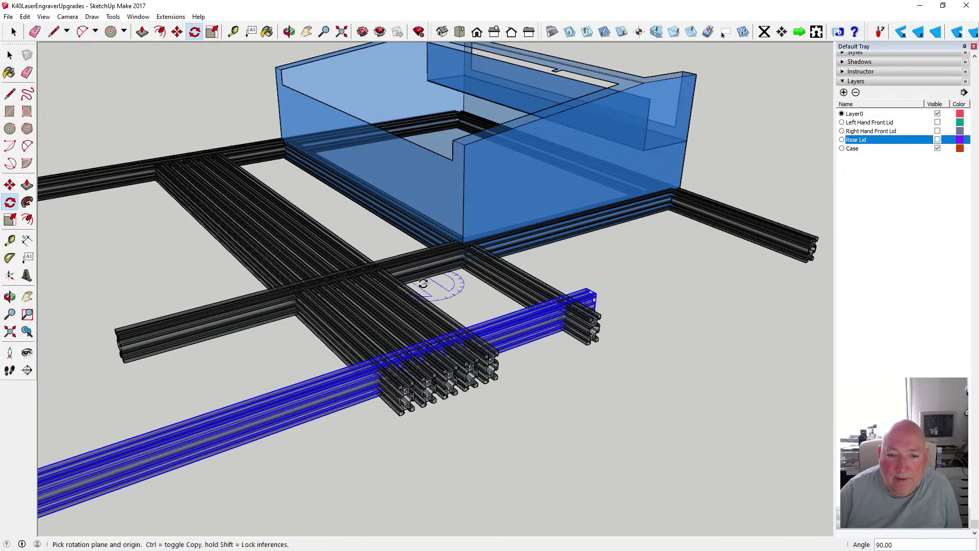
{"action": "left_click", "coordinate": [430, 281]}
Move the newly rotated extrusion by its end corner toward the base frame at the case's right side
{"action": "left_click", "coordinate": [177, 32]}
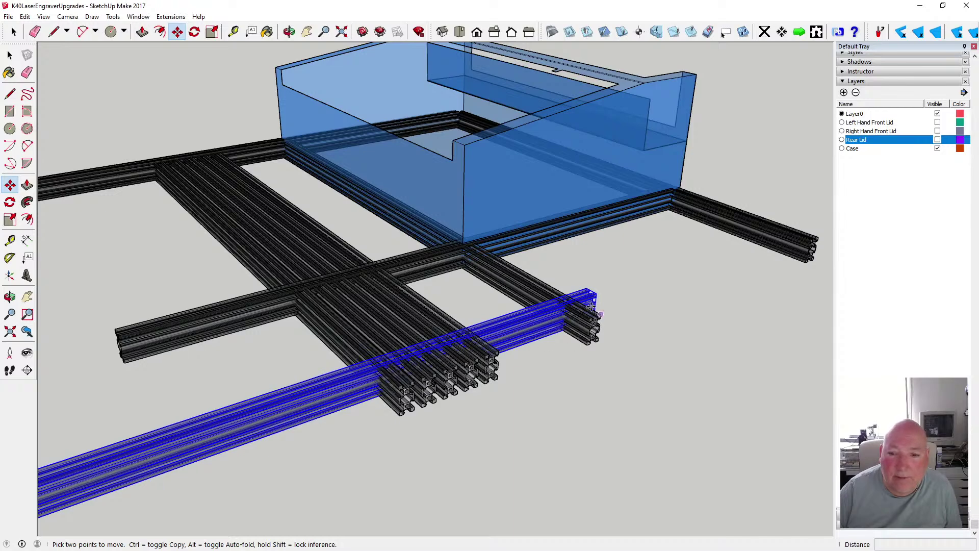
{"action": "left_click", "coordinate": [594, 292]}
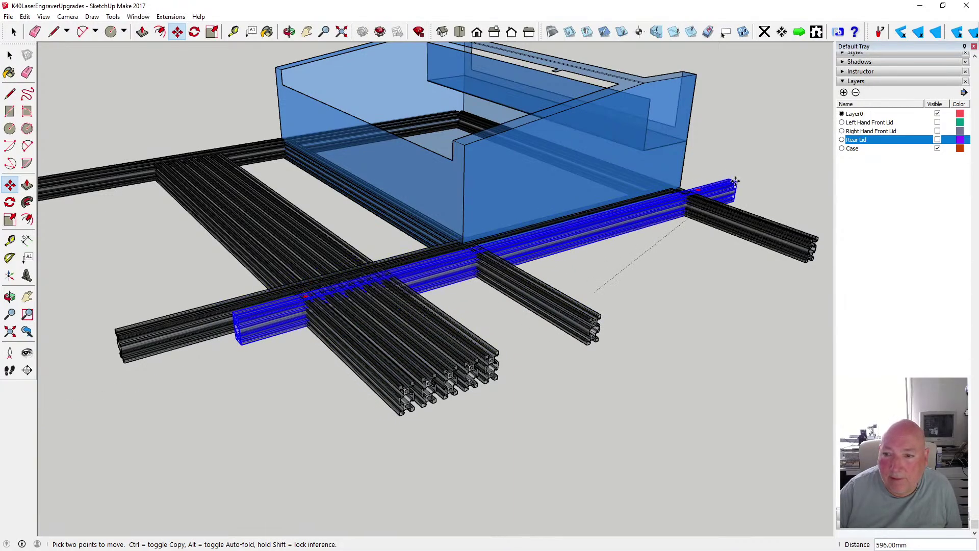
Move the long cross beam 255 mm outward and set its corner on top of the outermost rail's end, about 187 mm away
{"action": "left_click", "coordinate": [731, 261]}
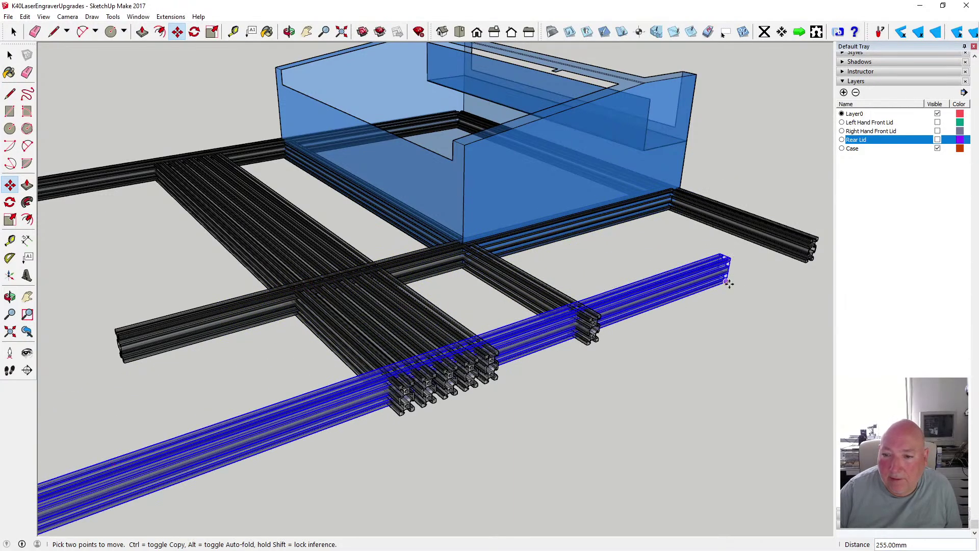
{"action": "left_click", "coordinate": [728, 283]}
{"action": "left_click", "coordinate": [815, 236]}
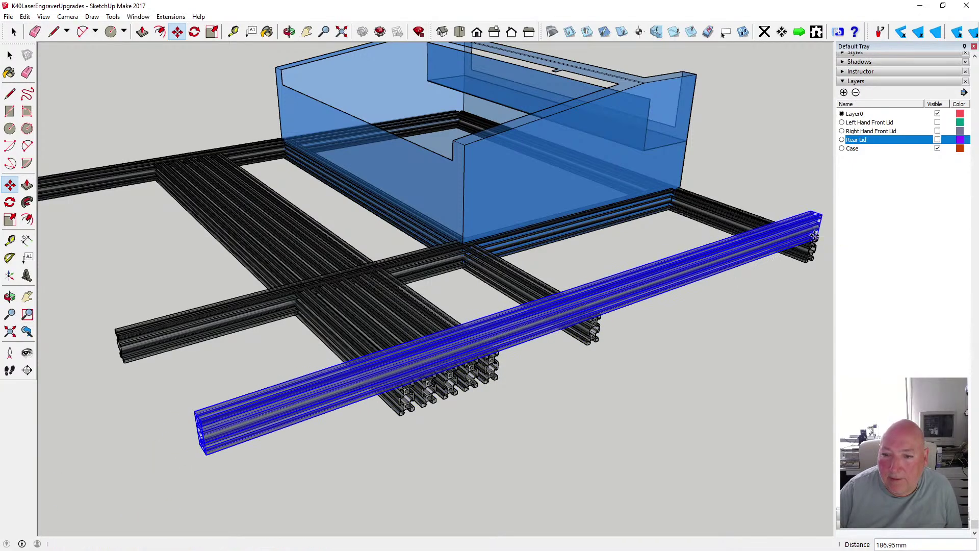
{"action": "left_click", "coordinate": [289, 31]}
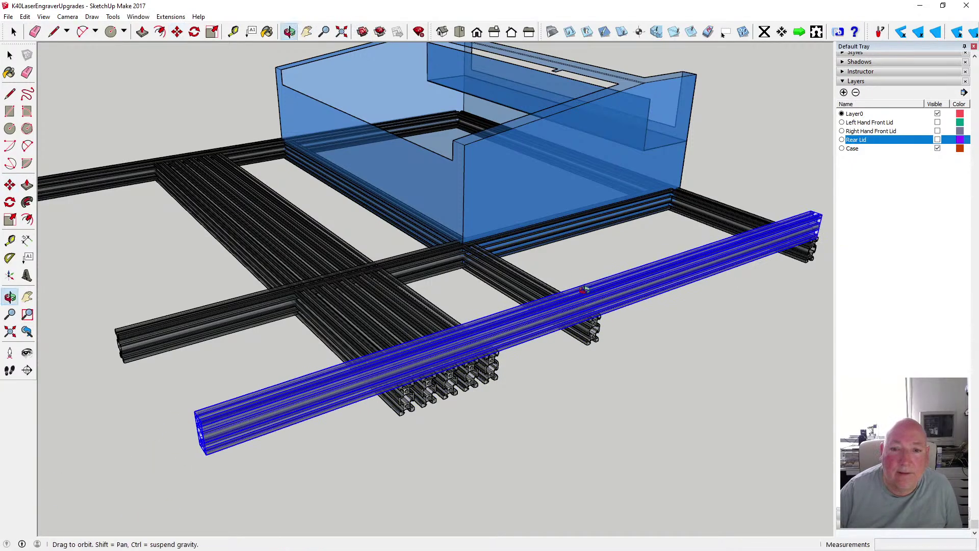
{"action": "left_click_drag", "start_coordinate": [584, 290], "coordinate": [337, 183]}
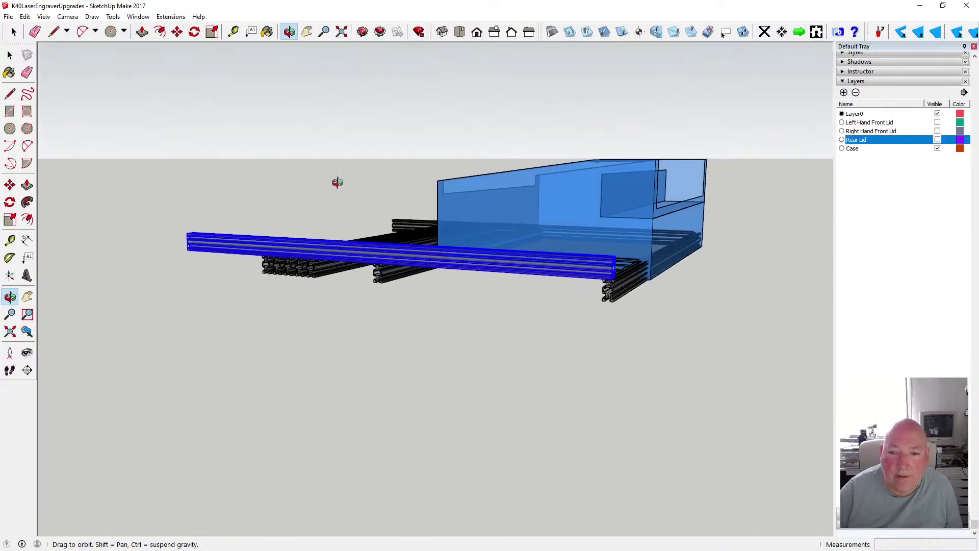
{"action": "left_click_drag", "start_coordinate": [497, 255], "coordinate": [324, 292]}
{"action": "key", "text": "space"}
{"action": "left_click", "coordinate": [166, 154]}
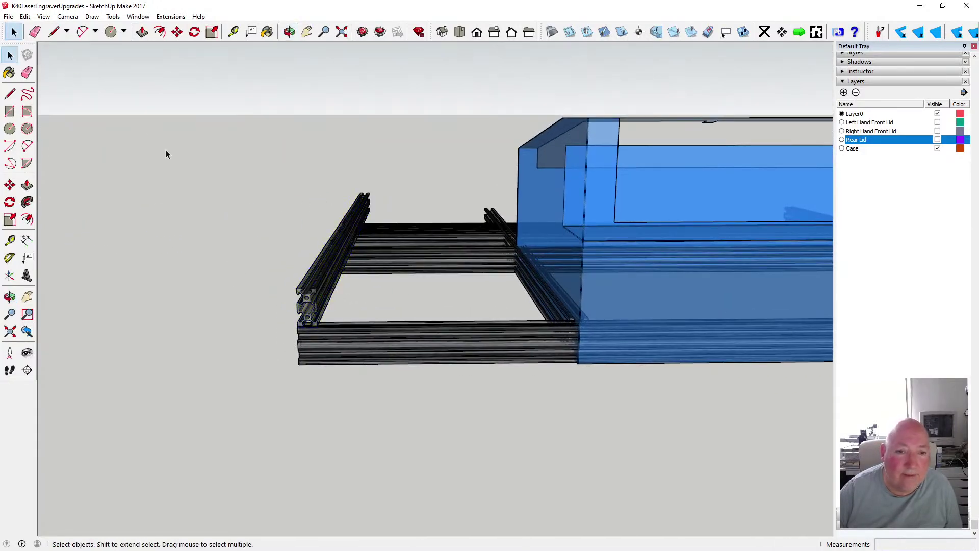
Turn off the X-ray face style so the case is displayed opaque
{"action": "left_click", "coordinate": [288, 31]}
{"action": "left_click_drag", "start_coordinate": [227, 144], "coordinate": [168, 153]}
{"action": "left_click", "coordinate": [43, 17]}
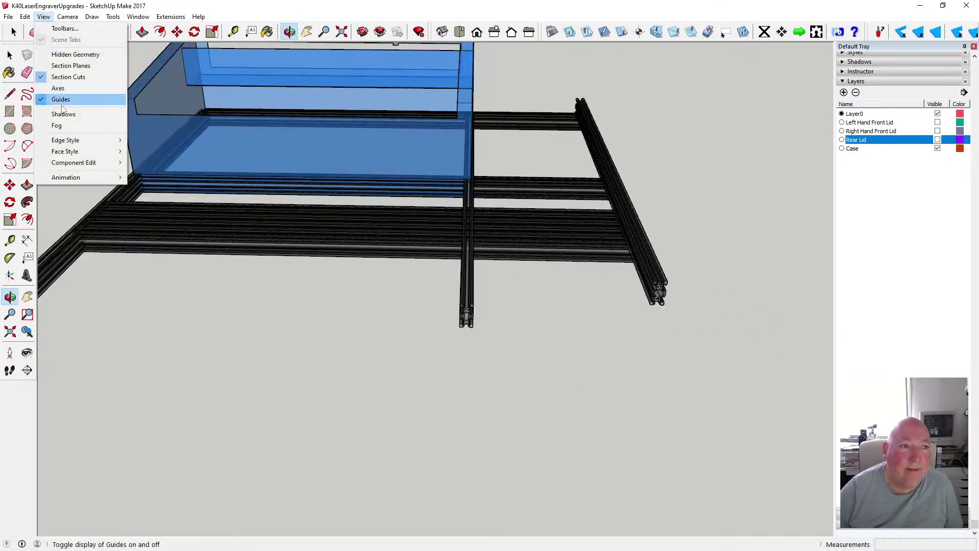
{"action": "left_click", "coordinate": [150, 152]}
{"action": "scroll", "coordinate": [553, 337], "scroll_direction": "down", "scroll_amount": 4}
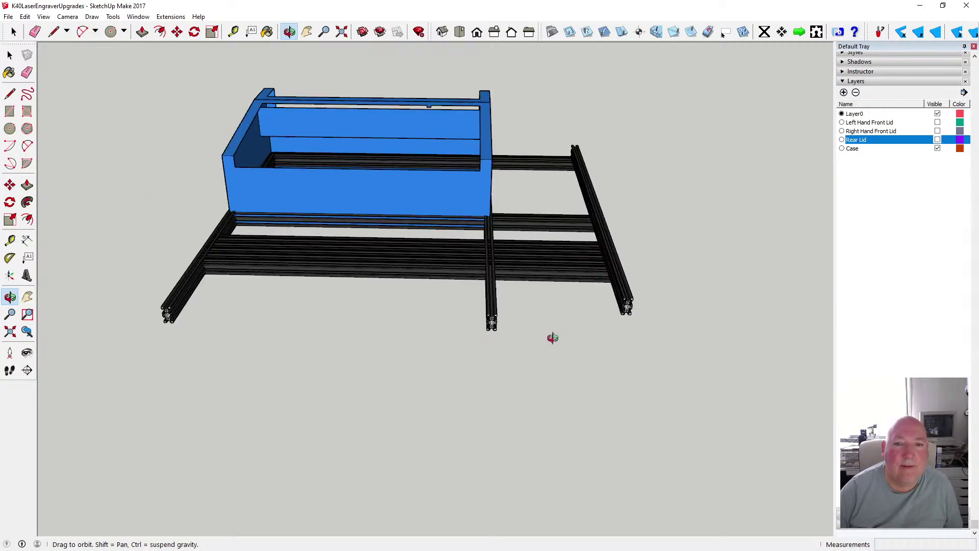
Examine how the extrusion frame fits inside and beneath the case, including its corners and the surrounding beams
{"action": "left_click_drag", "start_coordinate": [427, 250], "coordinate": [417, 275]}
{"action": "scroll", "coordinate": [446, 294], "scroll_direction": "up", "scroll_amount": 3}
{"action": "left_click_drag", "start_coordinate": [338, 262], "coordinate": [372, 365]}
{"action": "scroll", "coordinate": [301, 207], "scroll_direction": "up", "scroll_amount": 3}
{"action": "scroll", "coordinate": [301, 207], "scroll_direction": "up", "scroll_amount": 6}
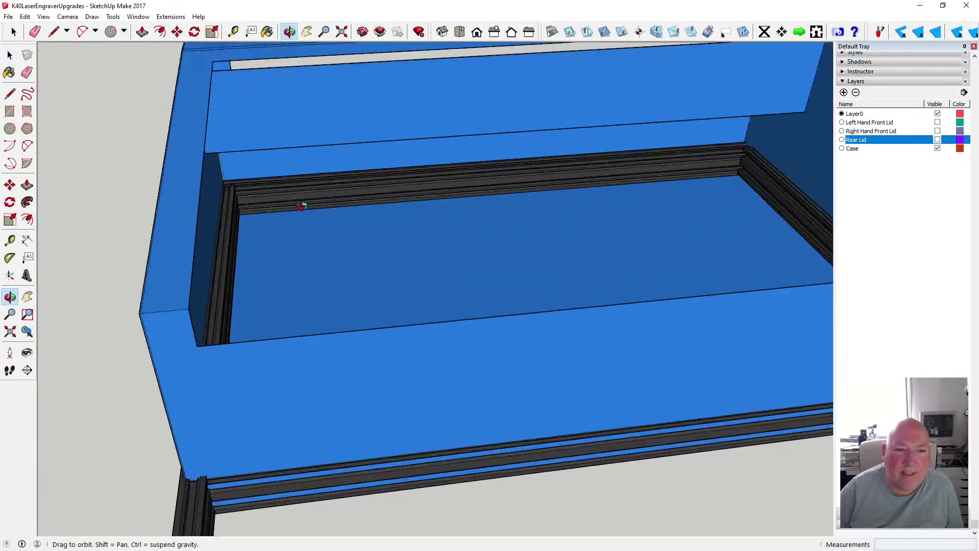
{"action": "scroll", "coordinate": [278, 205], "scroll_direction": "up", "scroll_amount": 1}
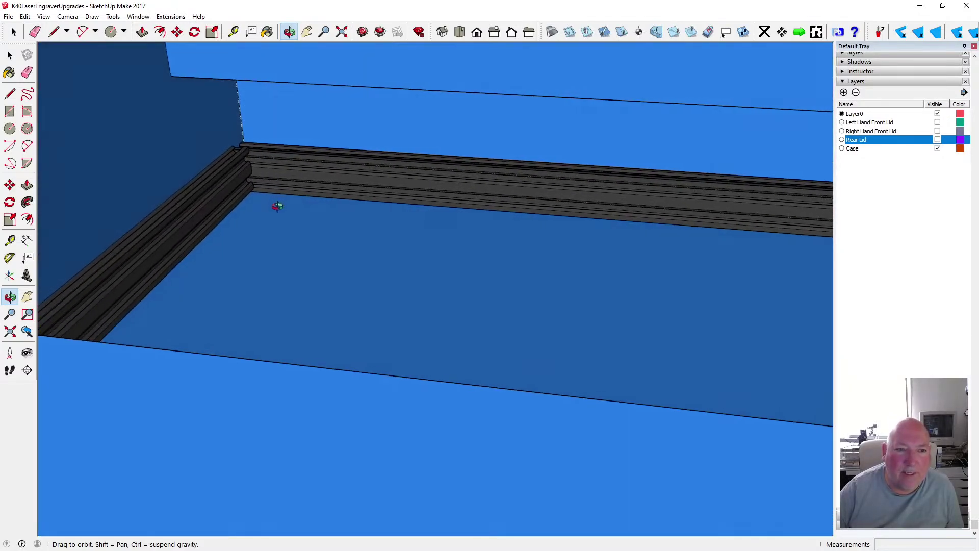
{"action": "scroll", "coordinate": [277, 206], "scroll_direction": "up", "scroll_amount": 2}
{"action": "scroll", "coordinate": [301, 221], "scroll_direction": "down", "scroll_amount": 3}
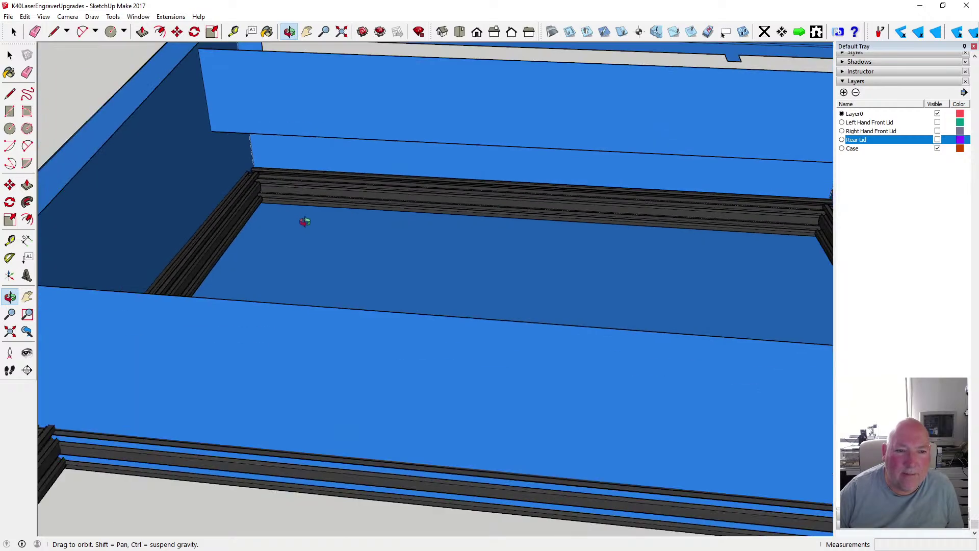
{"action": "scroll", "coordinate": [225, 166], "scroll_direction": "down", "scroll_amount": 5}
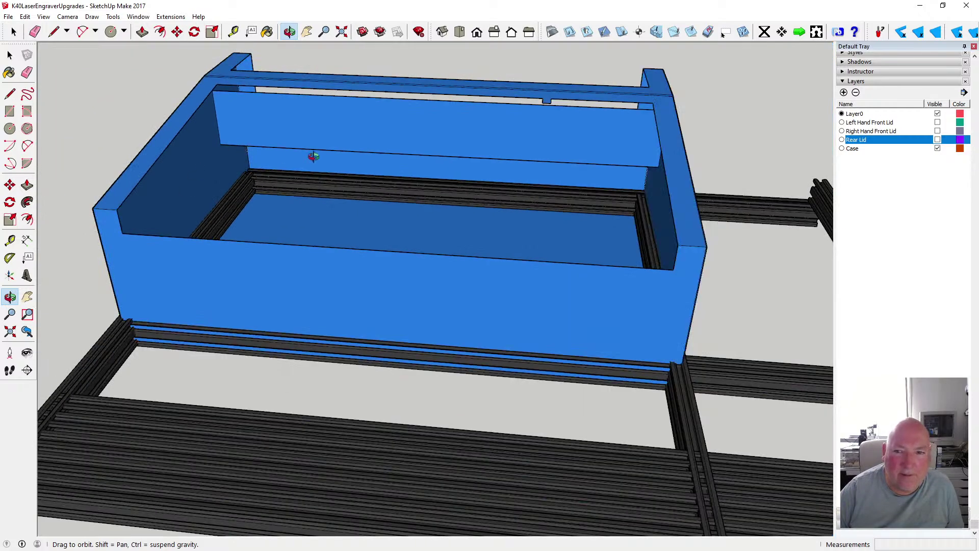
{"action": "scroll", "coordinate": [515, 181], "scroll_direction": "down", "scroll_amount": 2}
{"action": "left_click_drag", "start_coordinate": [511, 182], "coordinate": [433, 168]}
{"action": "scroll", "coordinate": [423, 229], "scroll_direction": "down", "scroll_amount": 3}
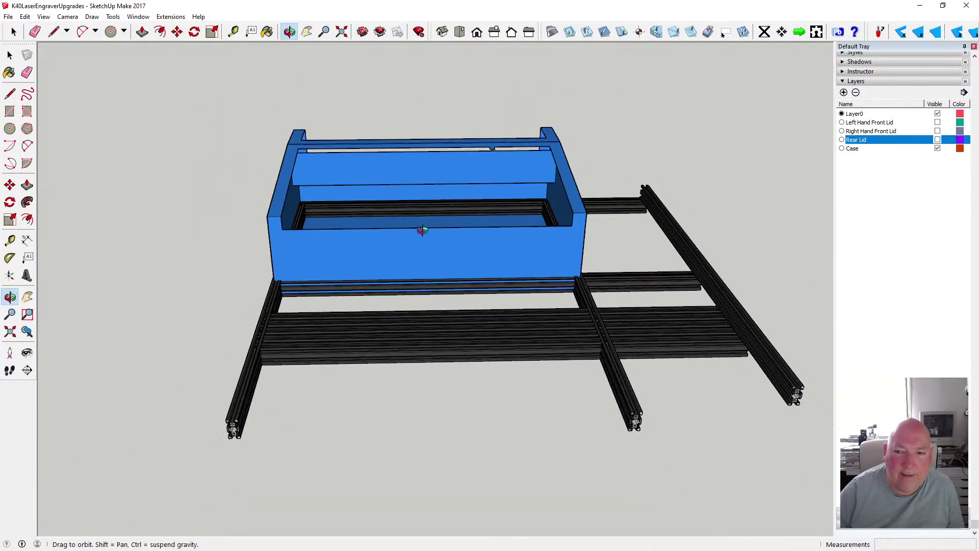
{"action": "middle_click_drag", "start_coordinate": [409, 231], "coordinate": [516, 204]}
{"action": "left_click_drag", "start_coordinate": [517, 204], "coordinate": [244, 226]}
Delete the row of parallel spare beams lying in front of the case
{"action": "key", "text": "space"}
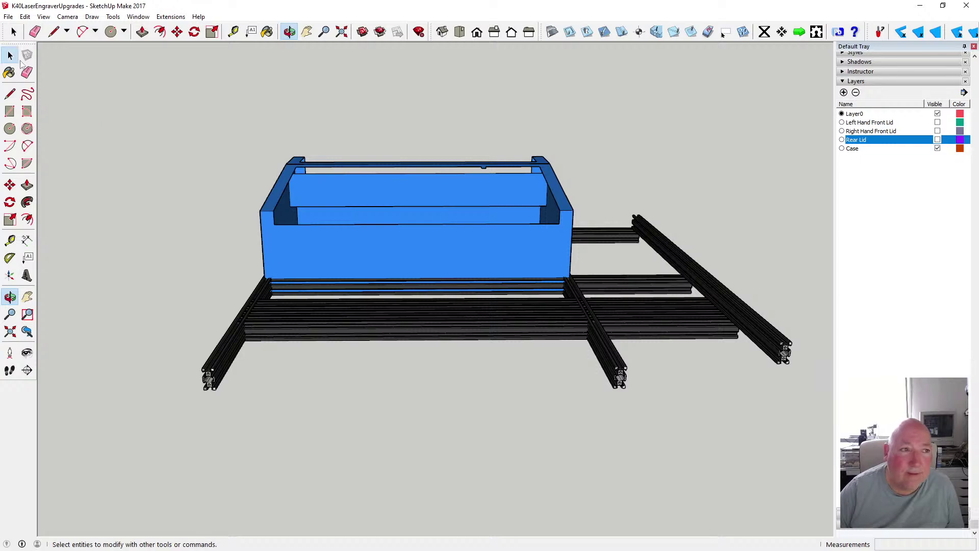
{"action": "left_click", "coordinate": [298, 305]}
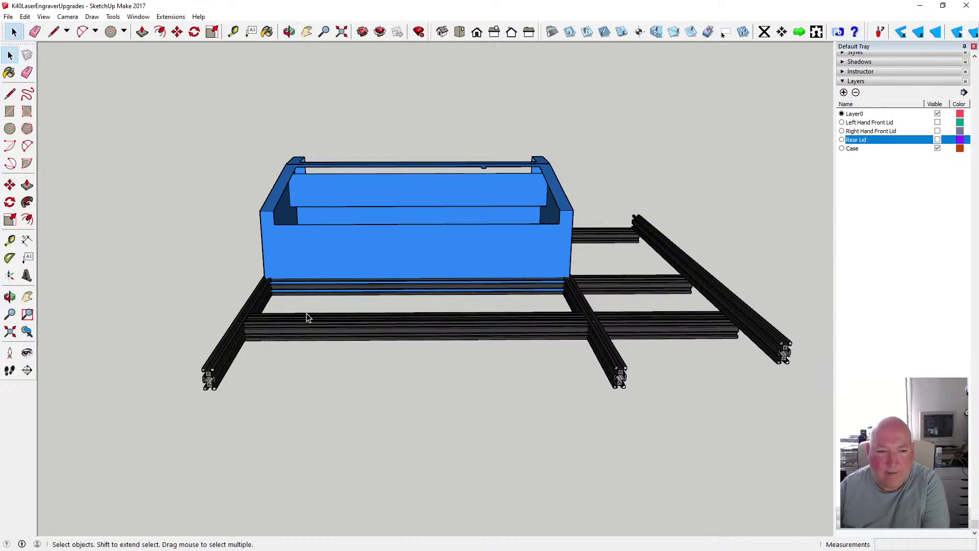
{"action": "left_click", "coordinate": [306, 316]}
{"action": "triple_click", "coordinate": [307, 319]}
{"action": "key", "text": "Delete"}
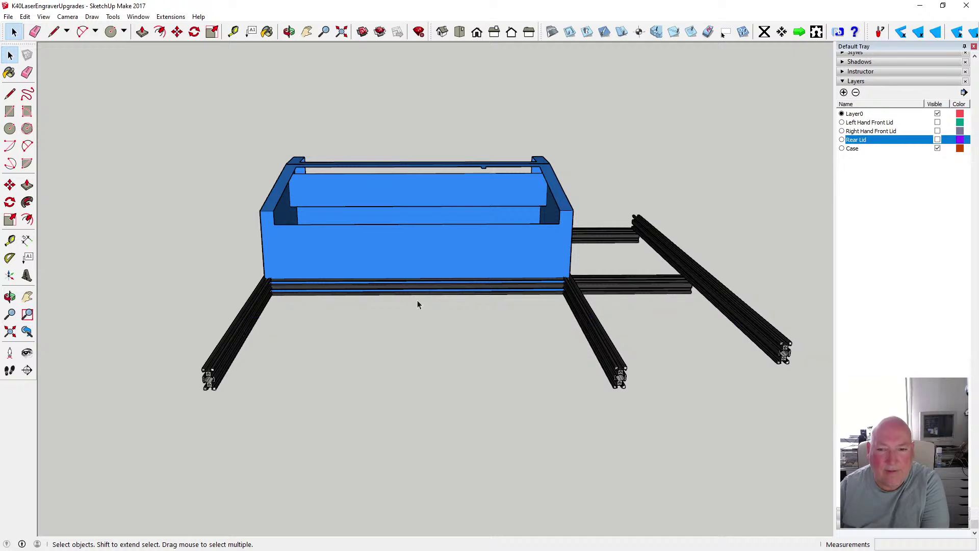
Move the frame rail along the inside of the case's low front wall 8 mm inward
{"action": "left_click", "coordinate": [289, 31]}
{"action": "left_click_drag", "start_coordinate": [515, 240], "coordinate": [442, 301]}
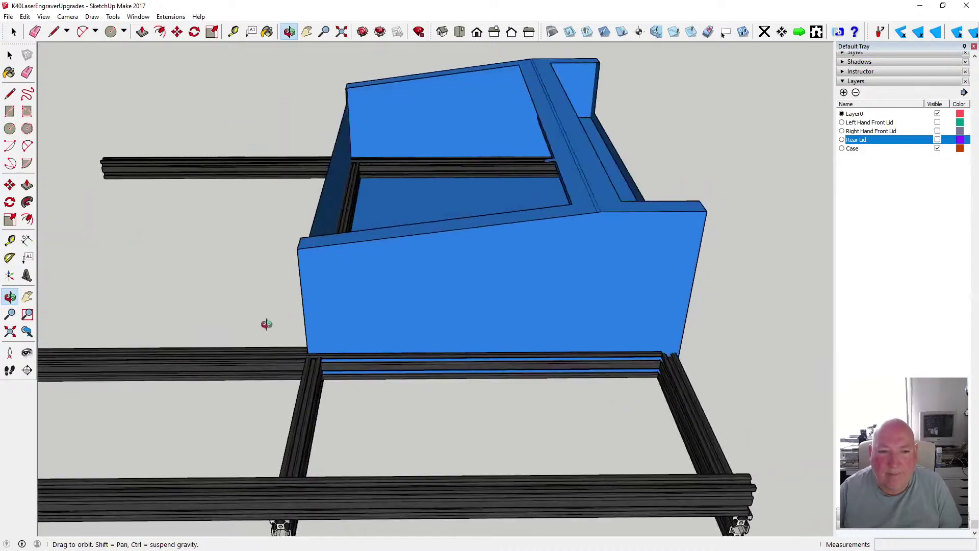
{"action": "left_click_drag", "start_coordinate": [531, 299], "coordinate": [305, 347]}
{"action": "scroll", "coordinate": [385, 199], "scroll_direction": "up", "scroll_amount": 5}
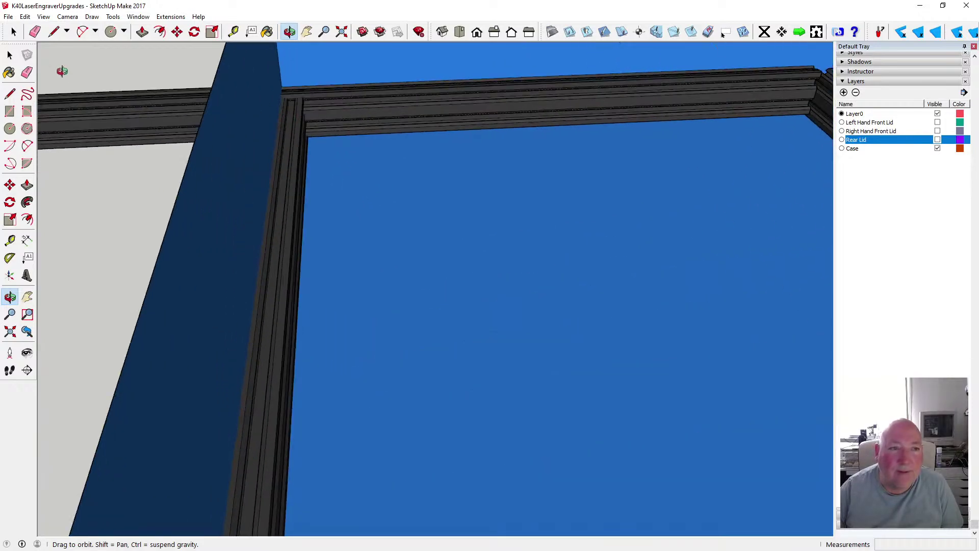
{"action": "key", "text": "space"}
{"action": "left_click", "coordinate": [299, 123]}
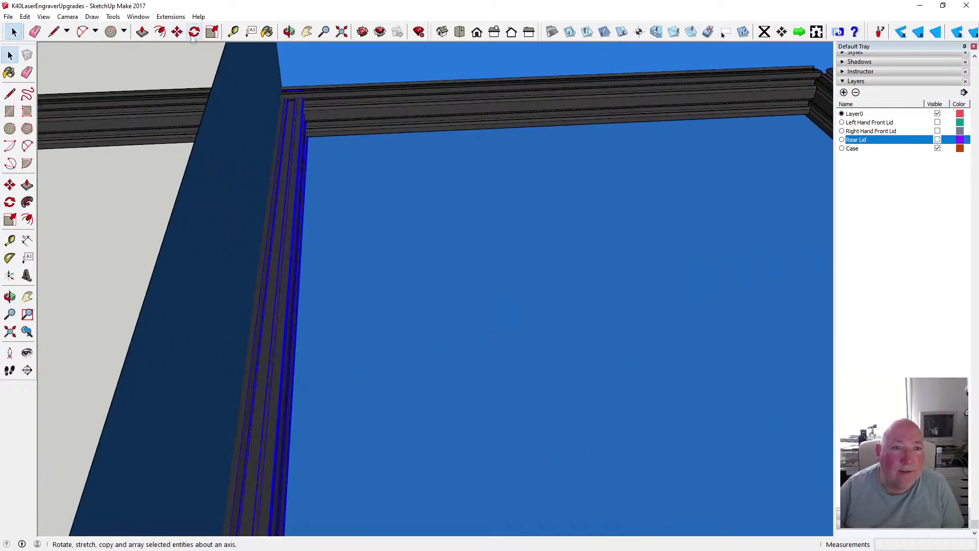
{"action": "key", "text": "m"}
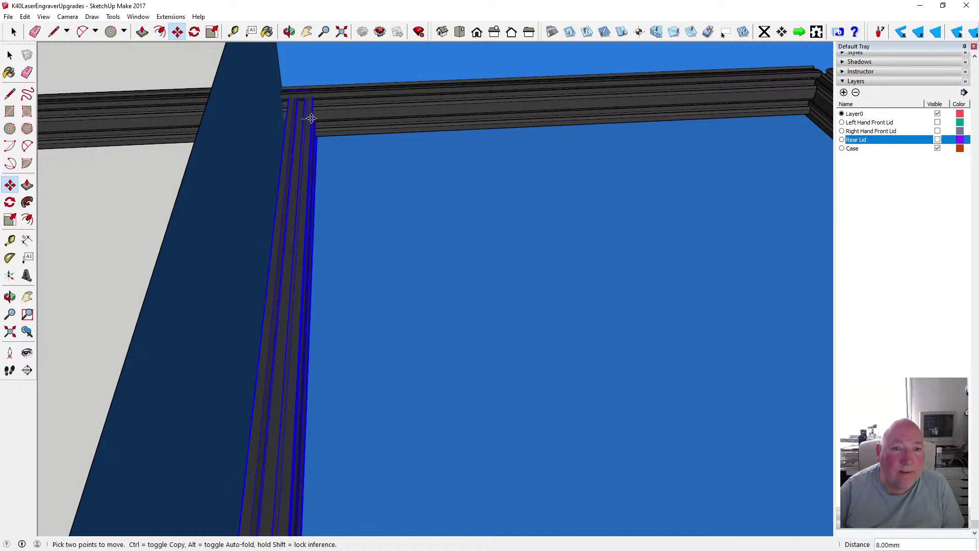
{"action": "scroll", "coordinate": [258, 184], "scroll_direction": "down", "scroll_amount": 3}
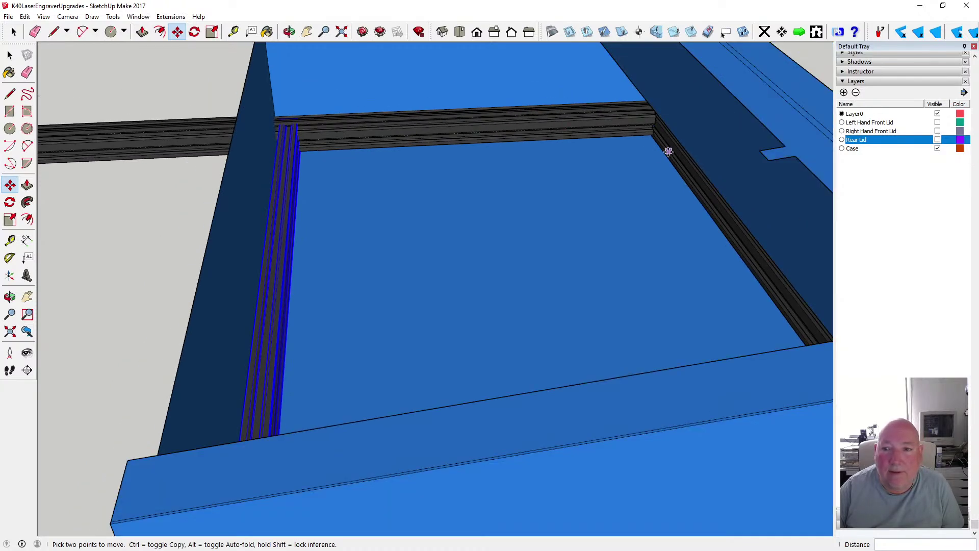
Move the rear frame rail inside the case 17 mm toward the front
{"action": "key", "text": "space"}
{"action": "left_click", "coordinate": [672, 162]}
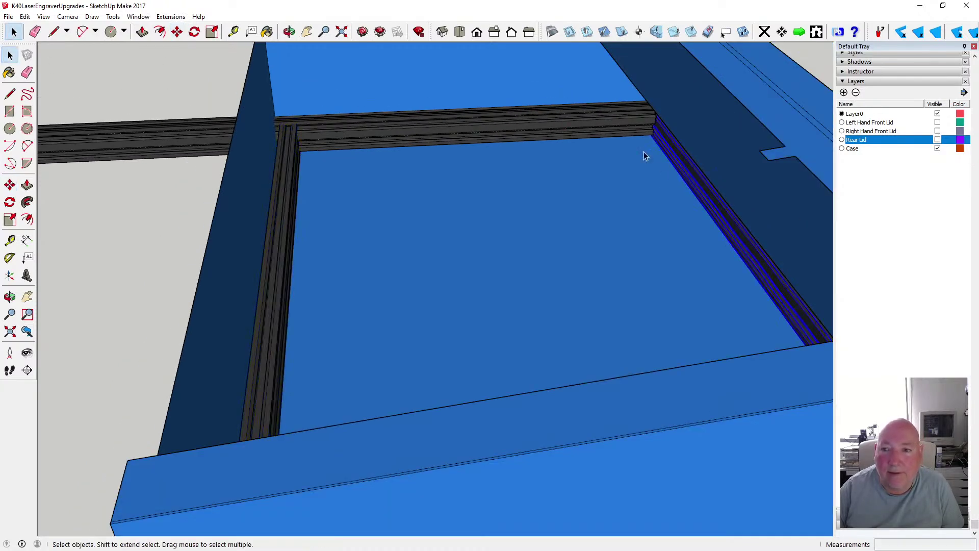
{"action": "left_click", "coordinate": [177, 31]}
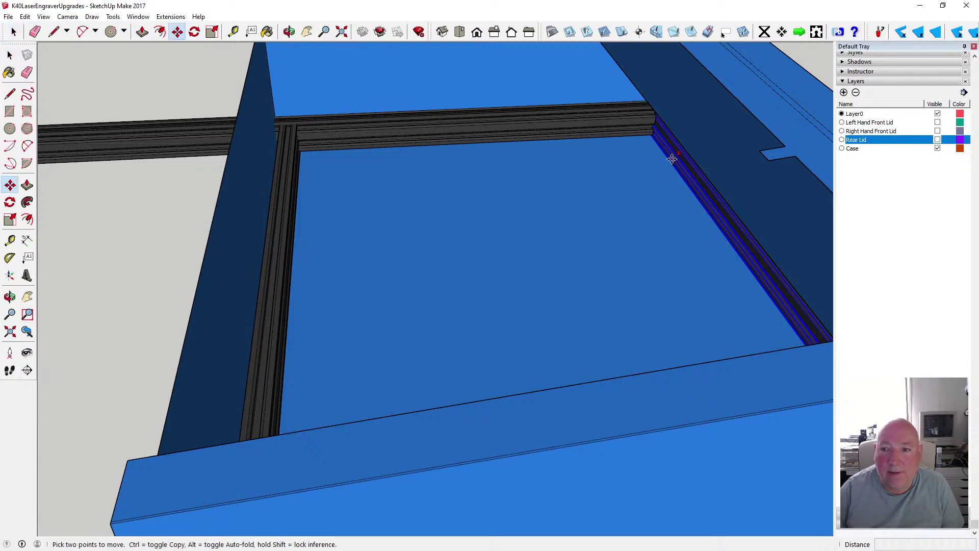
{"action": "left_click_drag", "start_coordinate": [672, 159], "coordinate": [658, 155]}
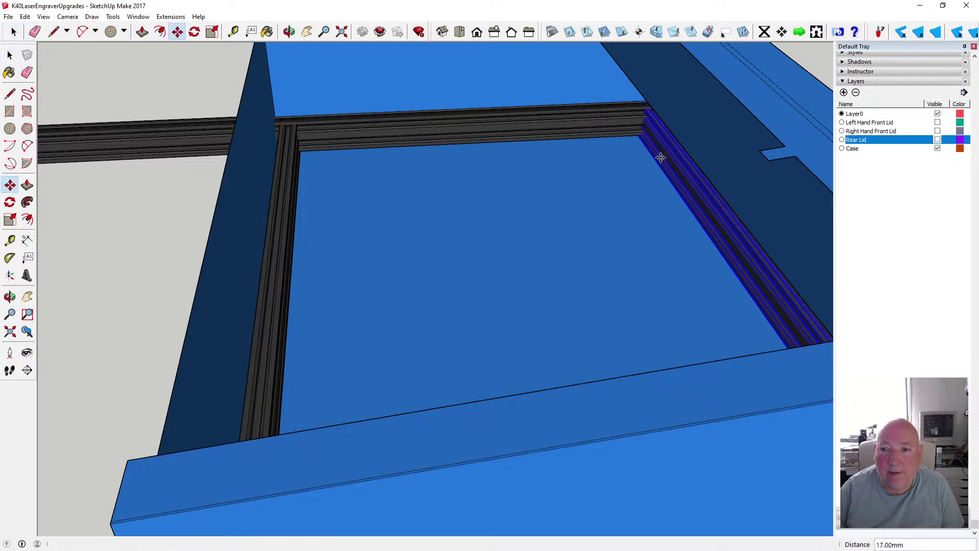
Move the long rail under the case's free end wall slightly inward beneath the case
{"action": "left_click", "coordinate": [290, 32]}
{"action": "left_click_drag", "start_coordinate": [196, 148], "coordinate": [270, 146]}
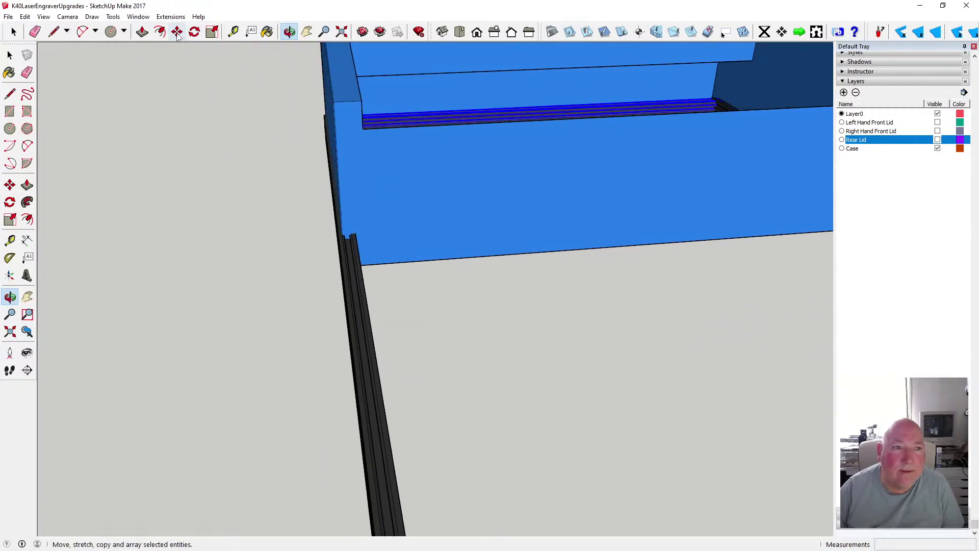
{"action": "left_click", "coordinate": [178, 34]}
{"action": "left_click", "coordinate": [9, 55]}
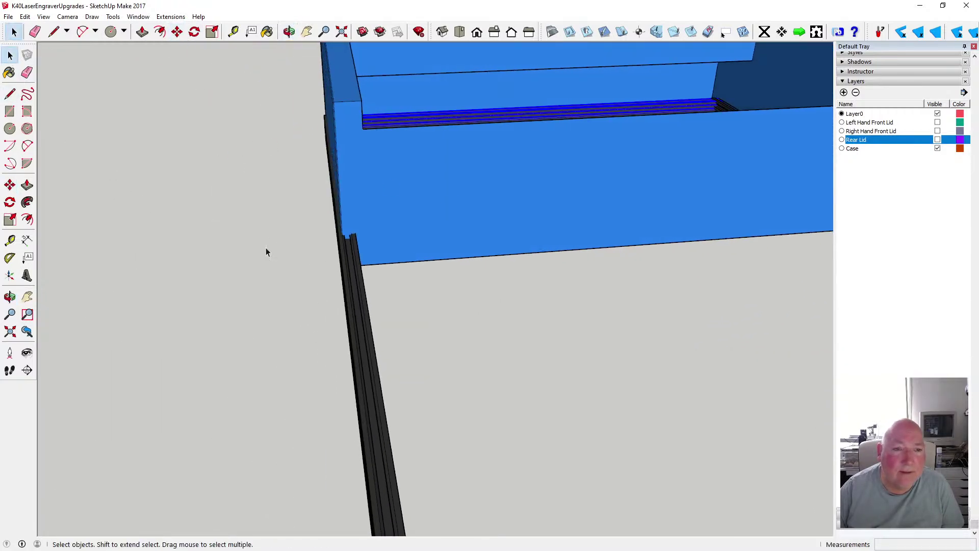
{"action": "left_click", "coordinate": [344, 271]}
{"action": "left_click", "coordinate": [177, 32]}
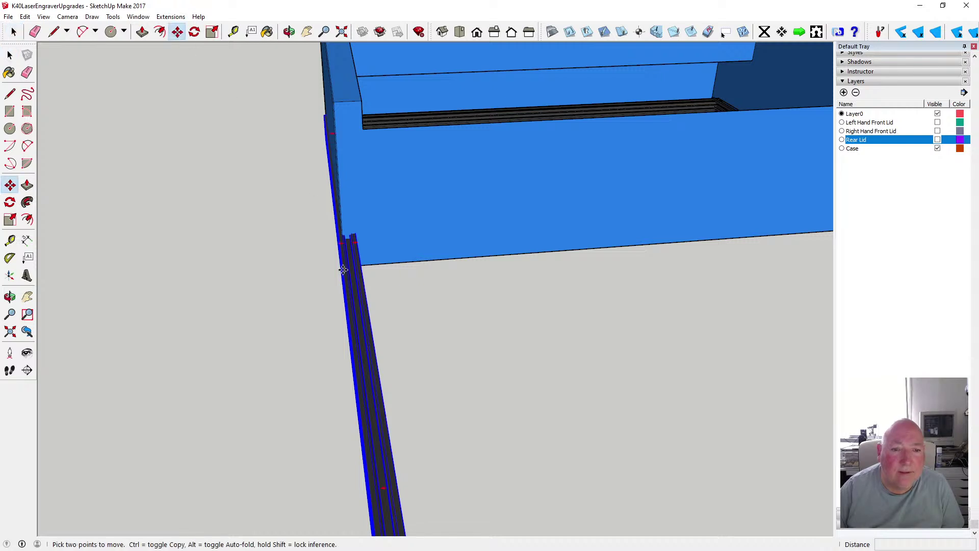
{"action": "left_click", "coordinate": [343, 270]}
{"action": "scroll", "coordinate": [235, 281], "scroll_direction": "down", "scroll_amount": 6}
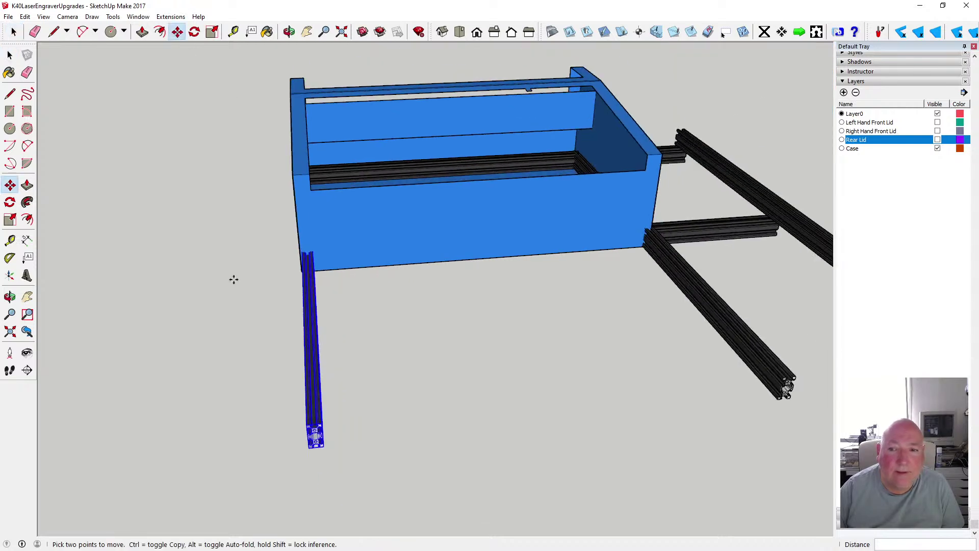
Move the long rail under the opposite end wall, beside the side extension, 13 mm inward
{"action": "left_click", "coordinate": [289, 32]}
{"action": "left_click_drag", "start_coordinate": [531, 183], "coordinate": [418, 170]}
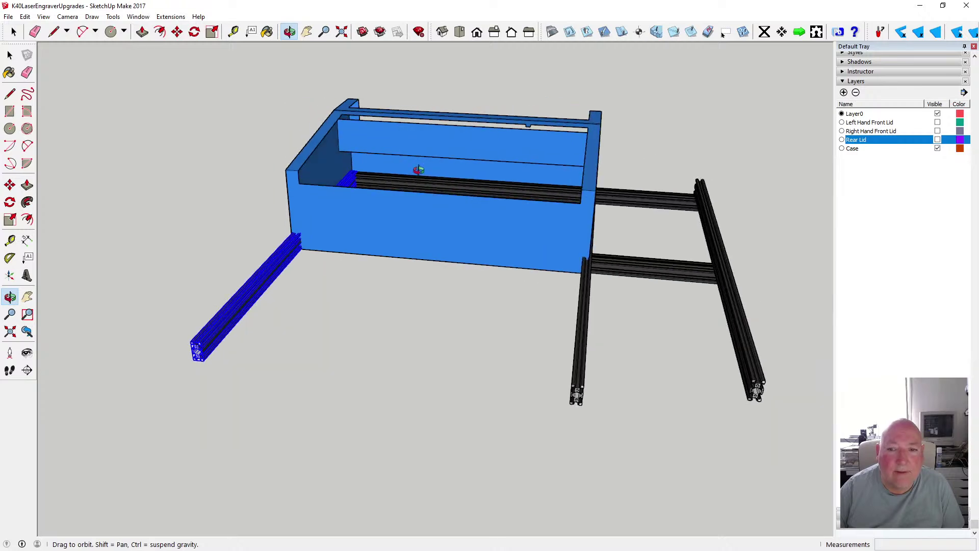
{"action": "key", "text": "space"}
{"action": "left_click", "coordinate": [587, 281]}
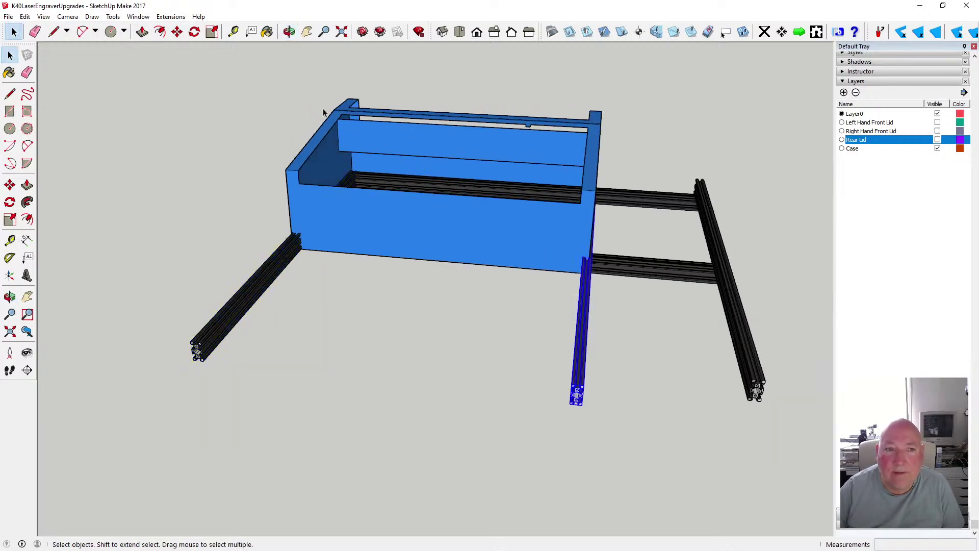
{"action": "left_click", "coordinate": [177, 32]}
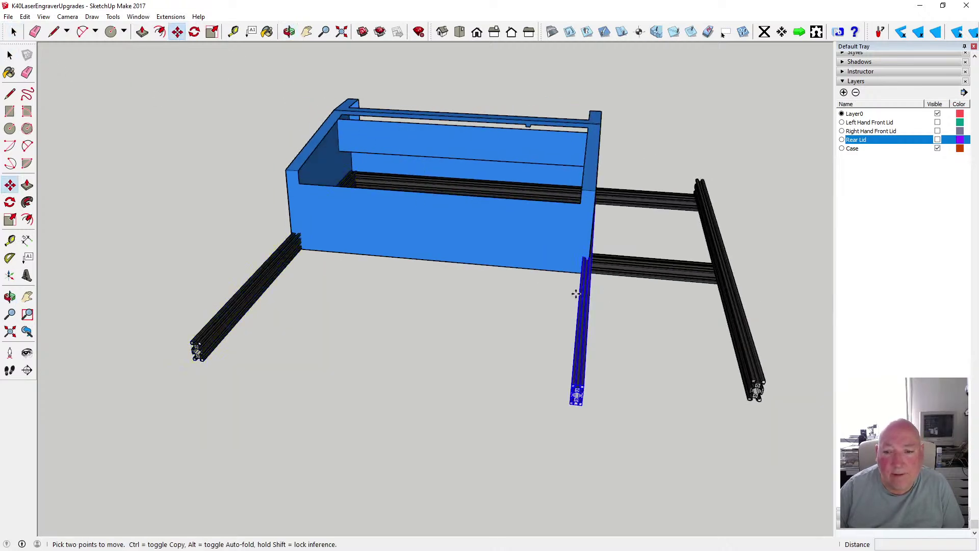
{"action": "left_click", "coordinate": [582, 293]}
{"action": "left_click", "coordinate": [575, 293]}
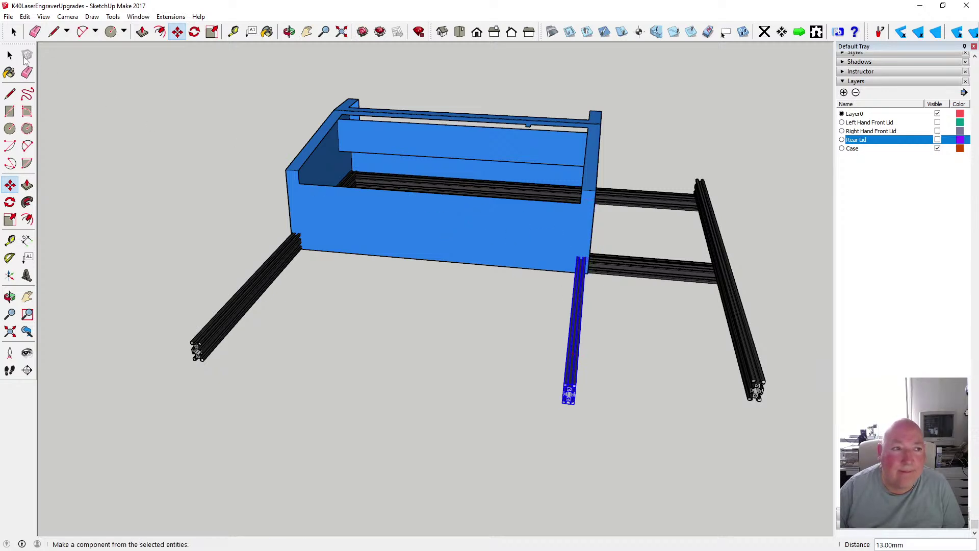
Move the outermost long beam 606 mm along the red axis to run across the middle of the case
{"action": "key", "text": "space"}
{"action": "left_click", "coordinate": [738, 301]}
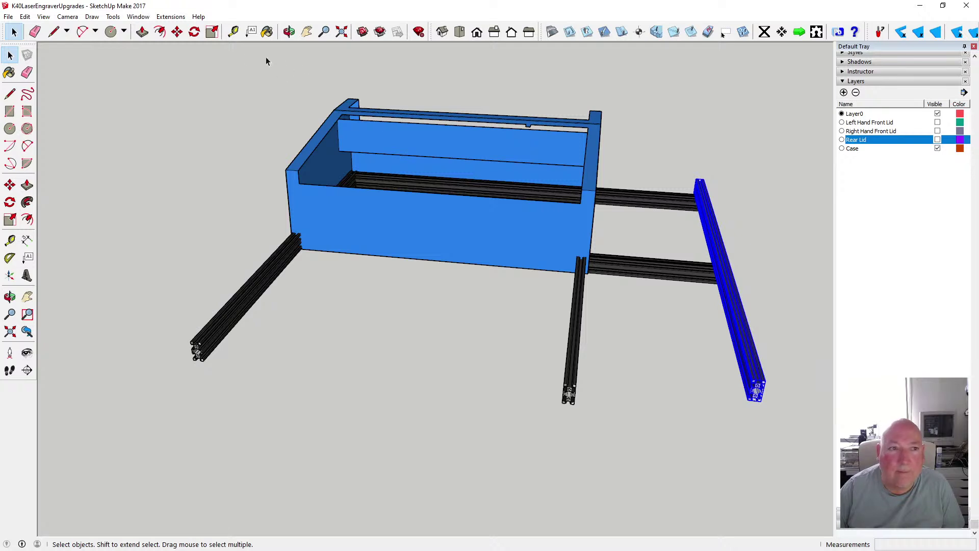
{"action": "left_click", "coordinate": [177, 32]}
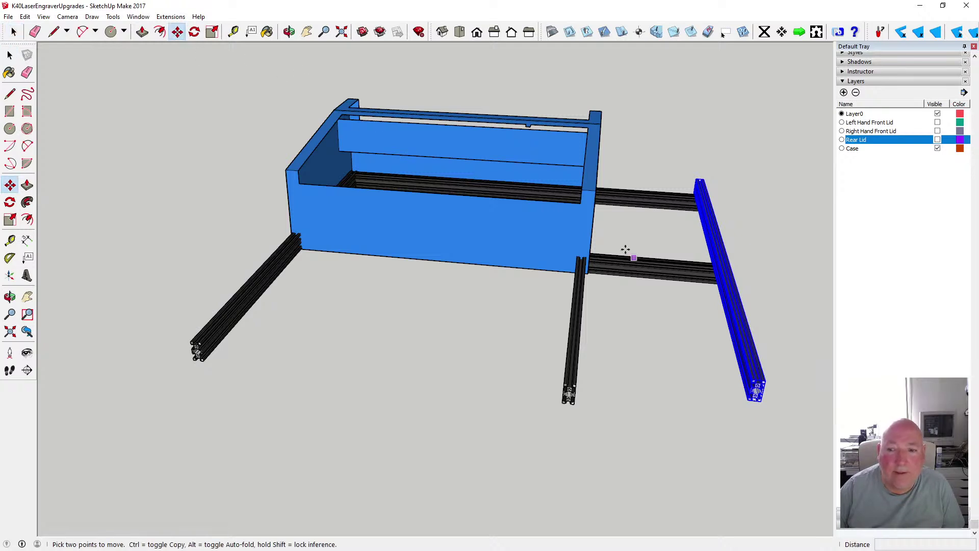
{"action": "left_click", "coordinate": [715, 277]}
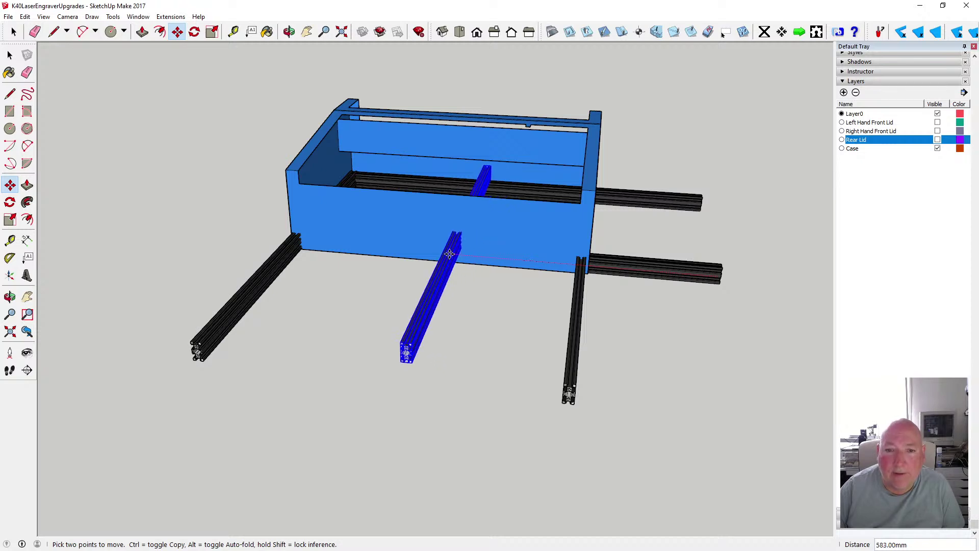
{"action": "left_click", "coordinate": [440, 254]}
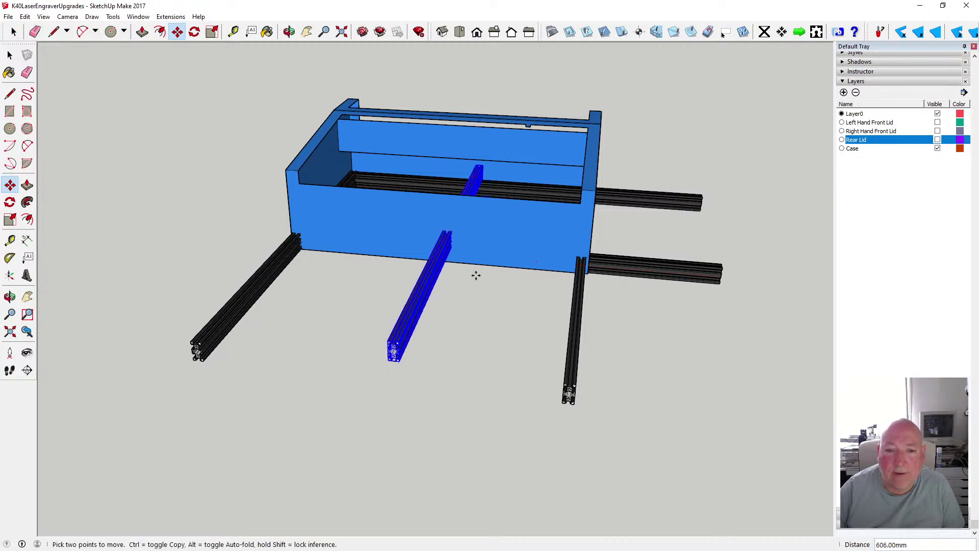
Make the beam running across the middle of the case a unique component and open it for editing
{"action": "left_click", "coordinate": [10, 55]}
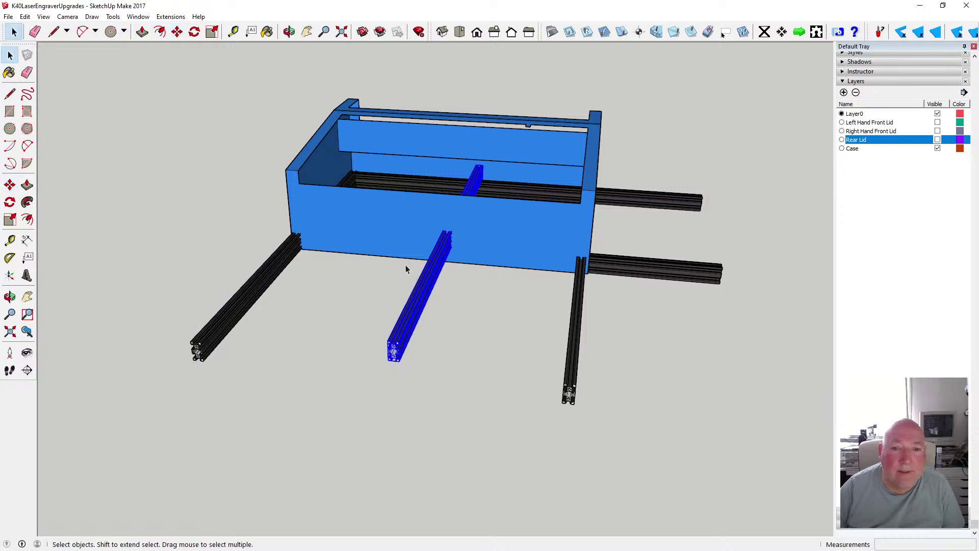
{"action": "right_click", "coordinate": [427, 263]}
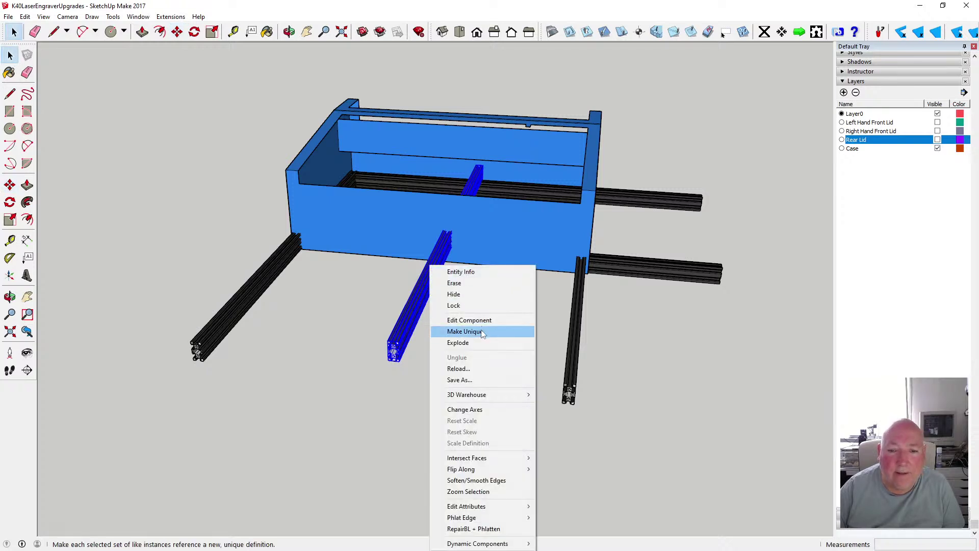
{"action": "left_click", "coordinate": [462, 331]}
{"action": "left_click", "coordinate": [473, 304]}
{"action": "double_click", "coordinate": [403, 345]}
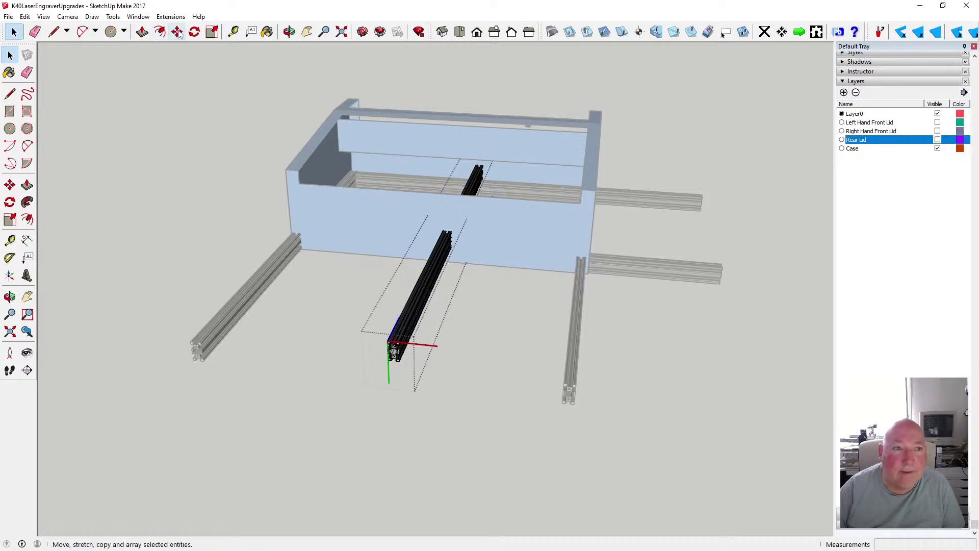
Shorten the middle beam by pushing its front end face 500 mm toward the case with Push/Pull
{"action": "left_click", "coordinate": [142, 32]}
{"action": "scroll", "coordinate": [394, 357], "scroll_direction": "up", "scroll_amount": 6}
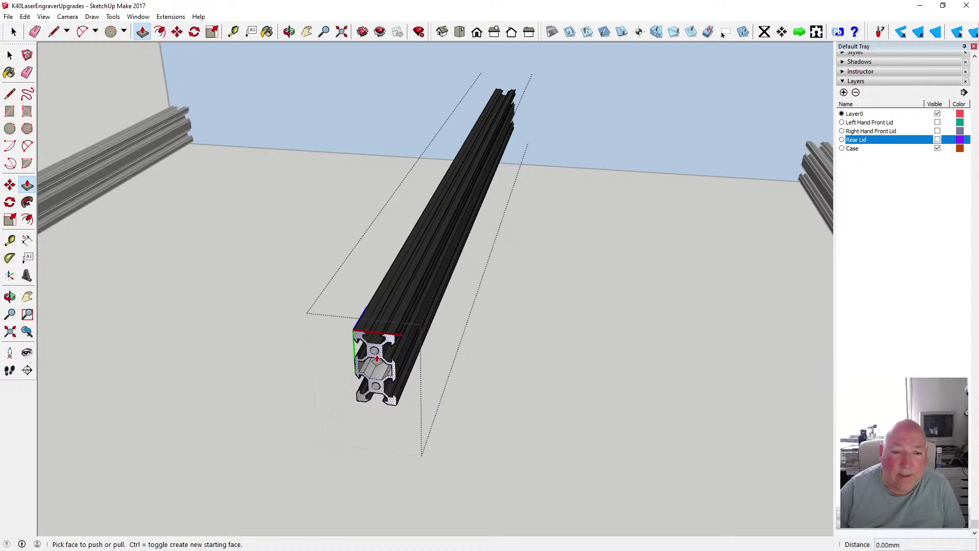
{"action": "left_click_drag", "start_coordinate": [377, 357], "coordinate": [385, 348]}
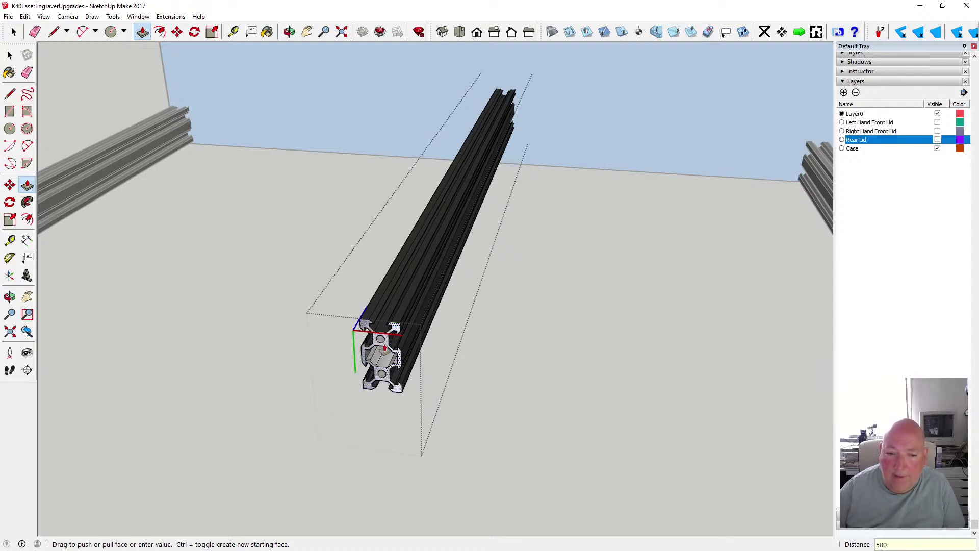
{"action": "type", "text": "500"}
{"action": "key", "text": "Return"}
Push the front end face of the beam stub protruding from the case's front wall another 30 mm inward
{"action": "key", "text": "o"}
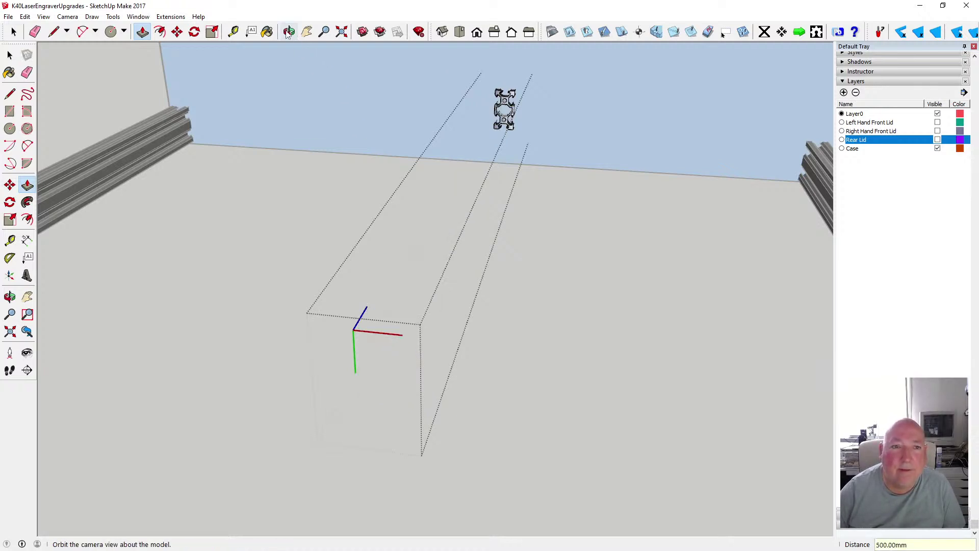
{"action": "scroll", "coordinate": [422, 340], "scroll_direction": "down", "scroll_amount": 10}
{"action": "left_click_drag", "start_coordinate": [444, 240], "coordinate": [364, 243]}
{"action": "scroll", "coordinate": [476, 278], "scroll_direction": "up", "scroll_amount": 5}
{"action": "scroll", "coordinate": [477, 278], "scroll_direction": "up", "scroll_amount": 2}
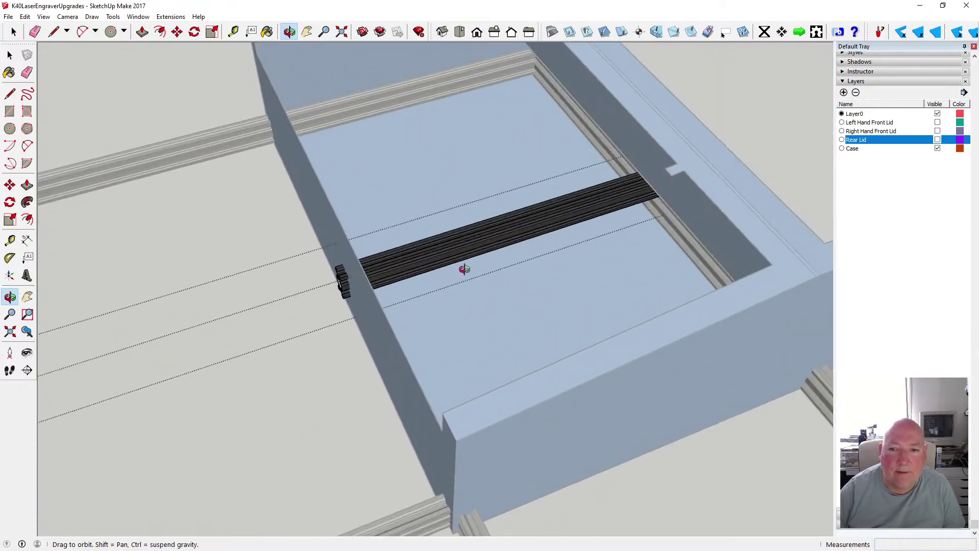
{"action": "left_click_drag", "start_coordinate": [463, 269], "coordinate": [371, 227]}
{"action": "middle_click_drag", "start_coordinate": [372, 227], "coordinate": [548, 190]}
{"action": "left_click_drag", "start_coordinate": [548, 191], "coordinate": [449, 226]}
{"action": "scroll", "coordinate": [375, 247], "scroll_direction": "up", "scroll_amount": 4}
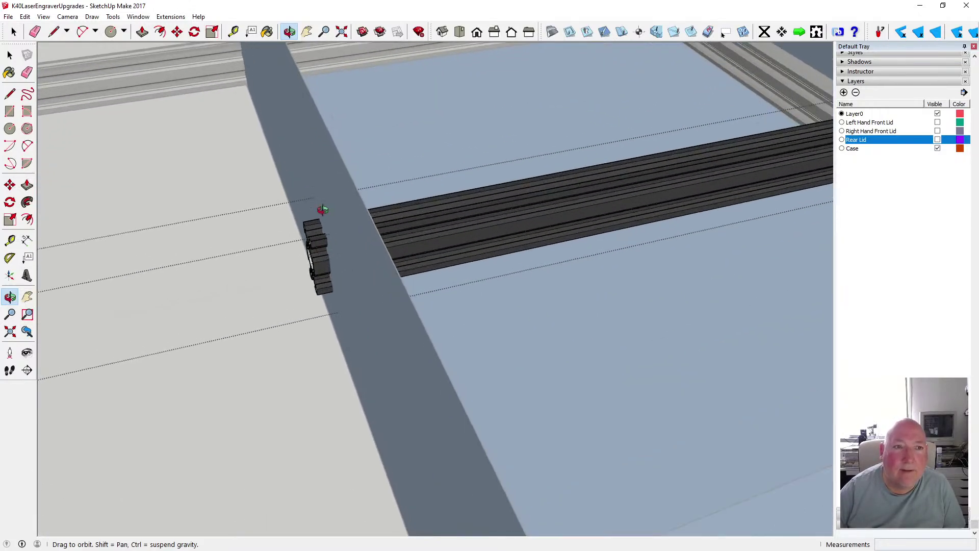
{"action": "left_click", "coordinate": [177, 32]}
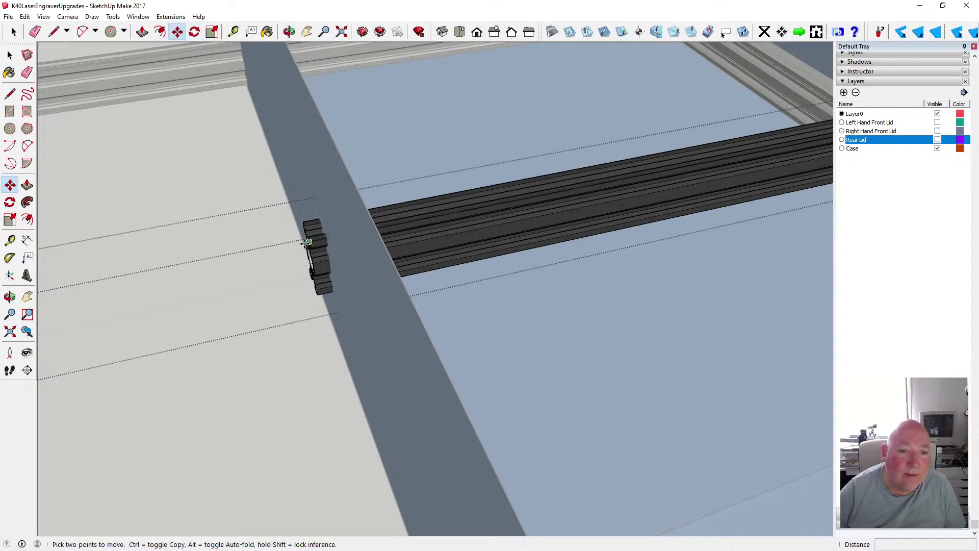
{"action": "left_click", "coordinate": [289, 31]}
{"action": "left_click_drag", "start_coordinate": [277, 125], "coordinate": [385, 128]}
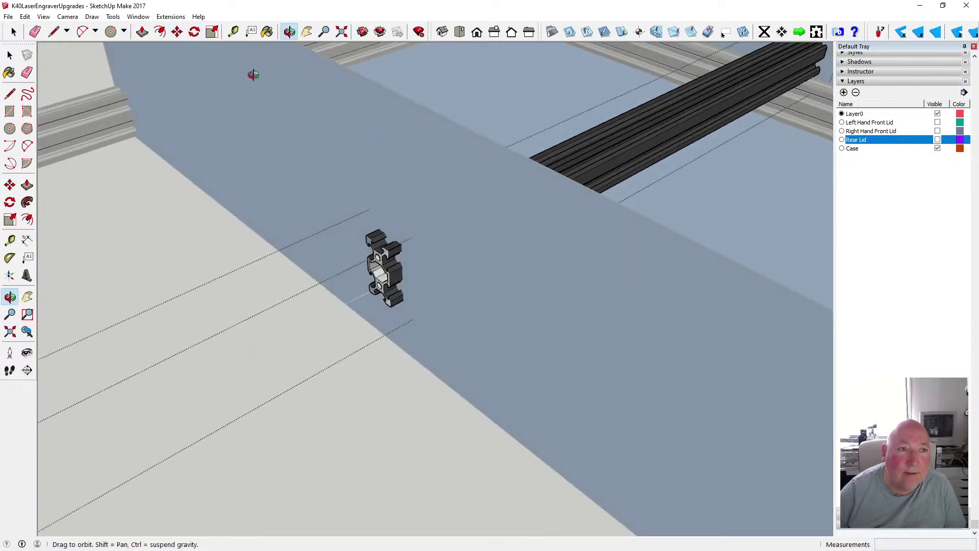
{"action": "left_click", "coordinate": [148, 37]}
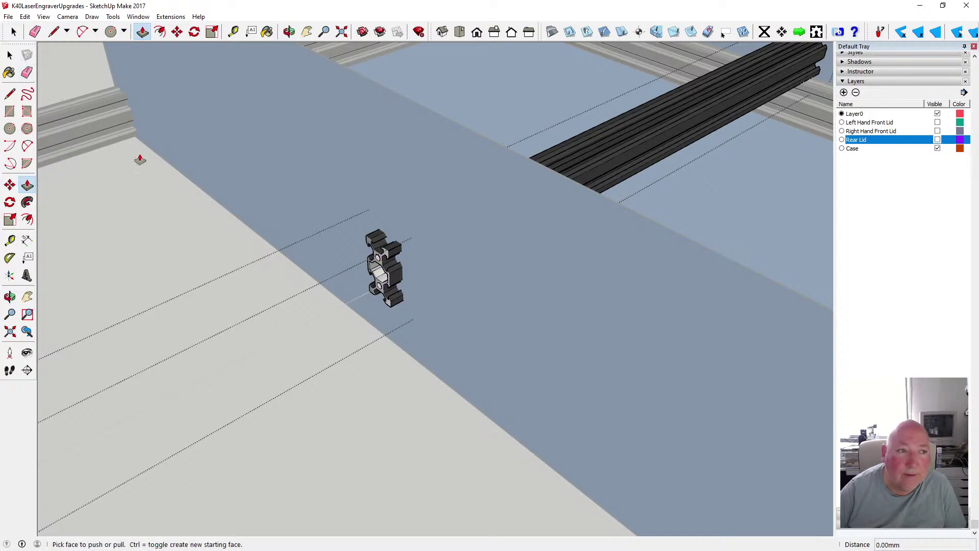
{"action": "left_click", "coordinate": [376, 263]}
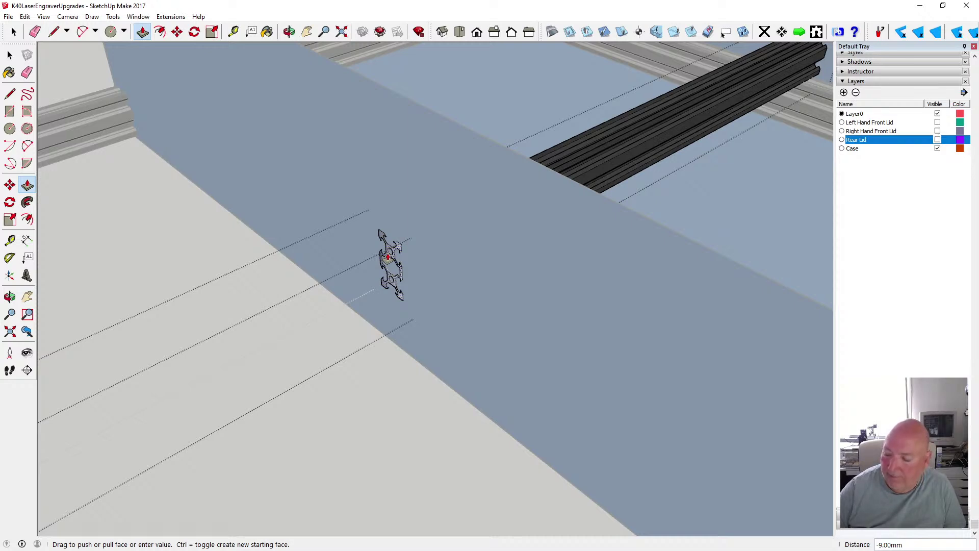
{"action": "type", "text": "30"}
{"action": "key", "text": "Return"}
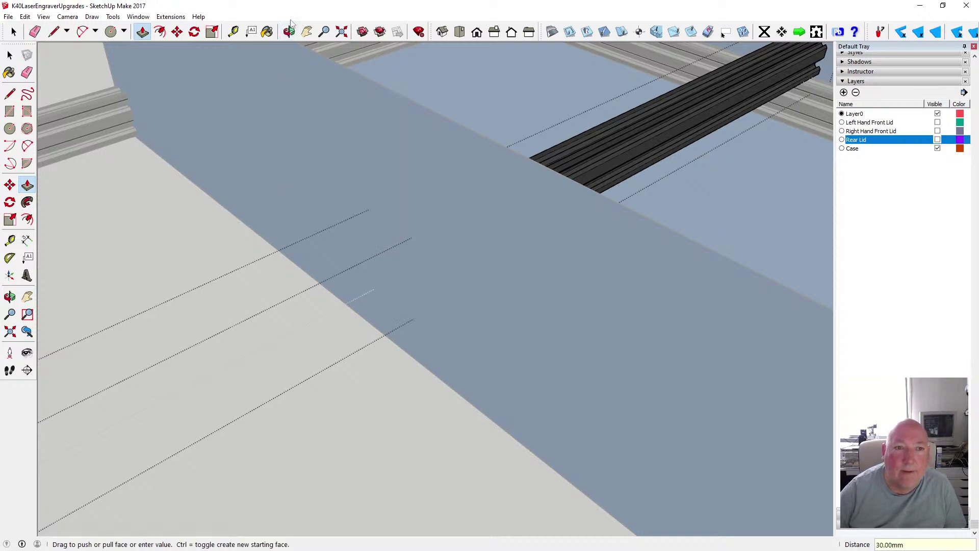
Pull the middle beam's front end face back out 15 mm toward the front rail and close the component
{"action": "left_click", "coordinate": [289, 32]}
{"action": "left_click_drag", "start_coordinate": [328, 300], "coordinate": [248, 133]}
{"action": "scroll", "coordinate": [303, 212], "scroll_direction": "up", "scroll_amount": 8}
{"action": "left_click", "coordinate": [142, 32]}
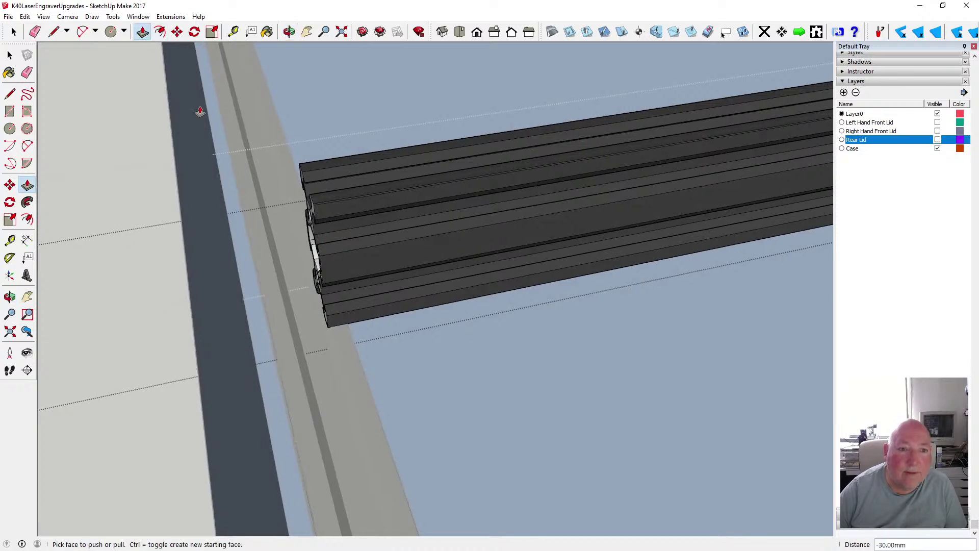
{"action": "left_click_drag", "start_coordinate": [313, 214], "coordinate": [252, 223]}
{"action": "left_click", "coordinate": [251, 223]}
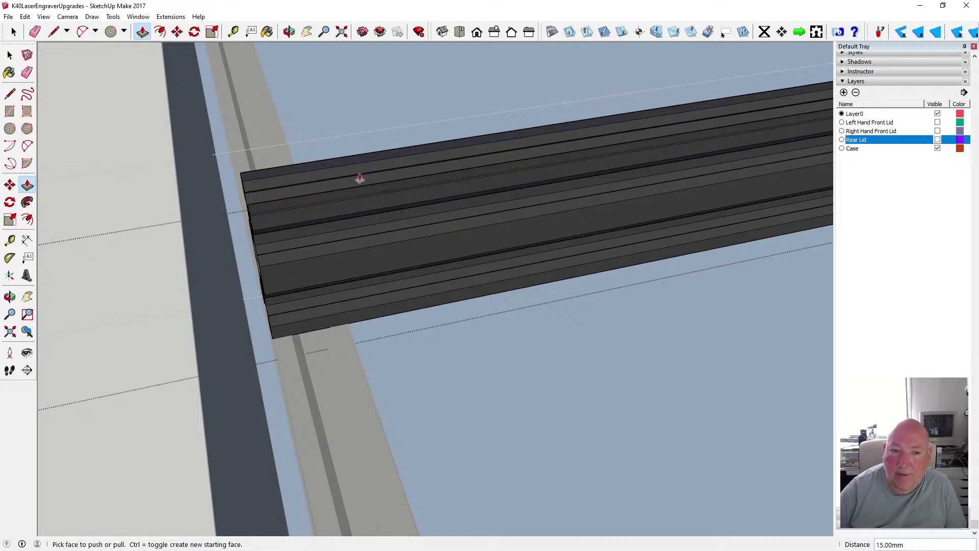
{"action": "scroll", "coordinate": [387, 219], "scroll_direction": "down", "scroll_amount": 4}
{"action": "key", "text": "space"}
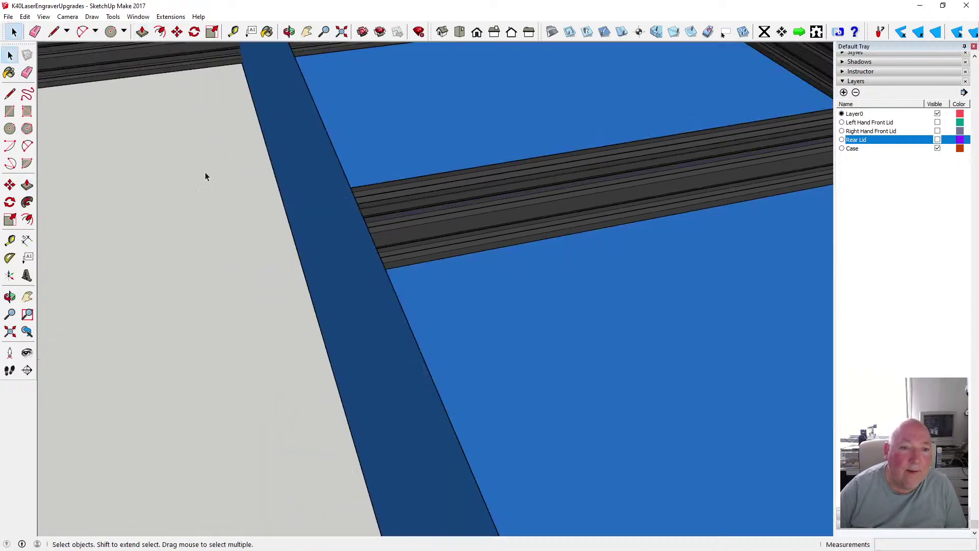
Examine the frame from both sides of the case, highlighting the rear rail to check how it runs
{"action": "scroll", "coordinate": [206, 175], "scroll_direction": "down", "scroll_amount": 6}
{"action": "key", "text": "o"}
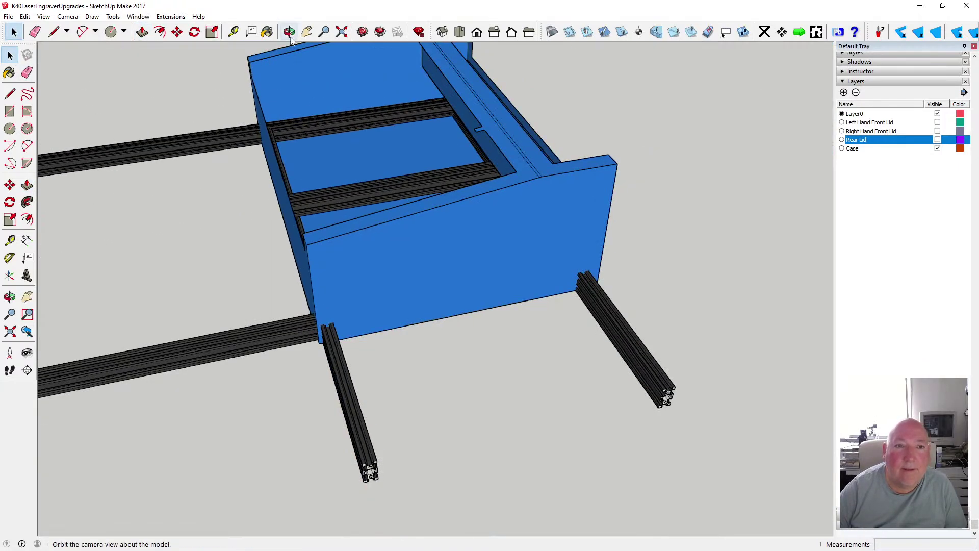
{"action": "left_click_drag", "start_coordinate": [316, 219], "coordinate": [253, 164]}
{"action": "left_click", "coordinate": [10, 55]}
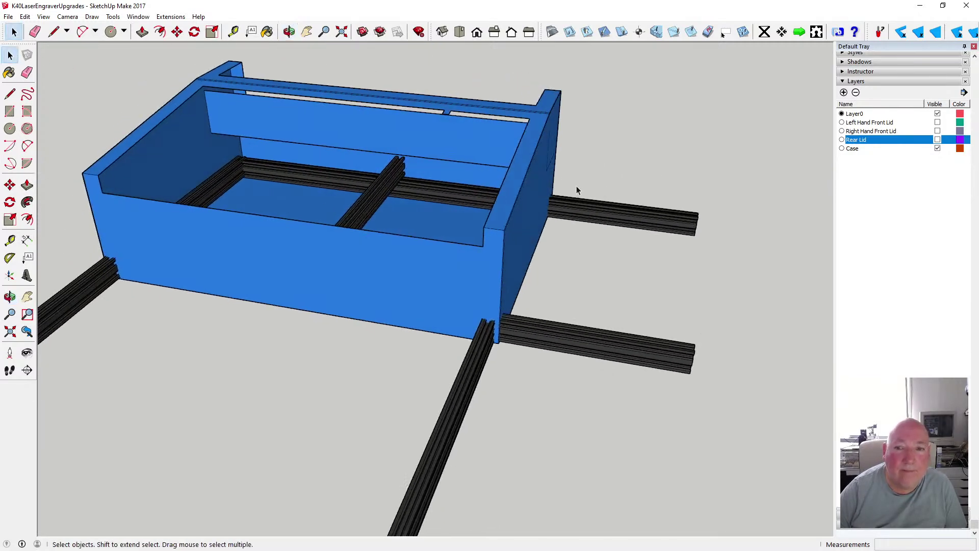
{"action": "left_click", "coordinate": [580, 199]}
{"action": "scroll", "coordinate": [541, 233], "scroll_direction": "down", "scroll_amount": 2}
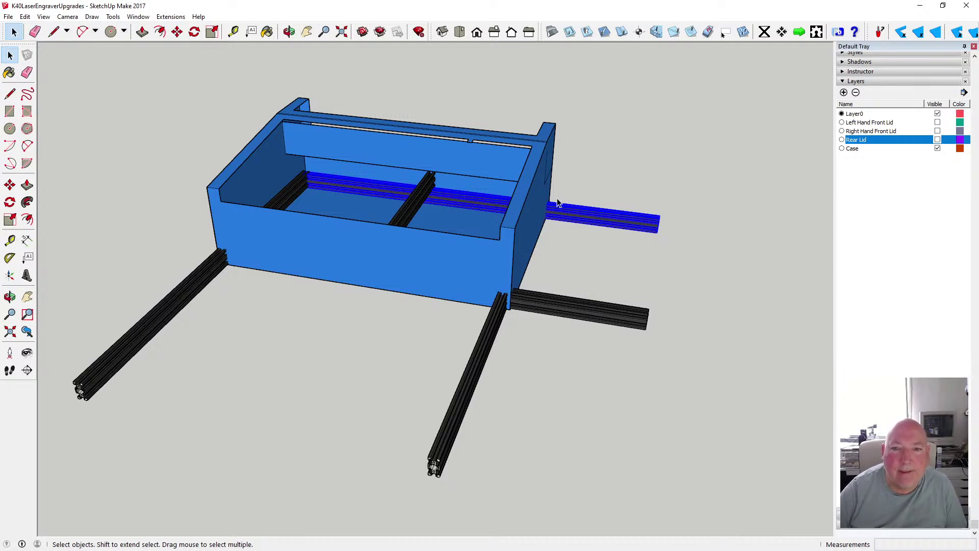
{"action": "left_click", "coordinate": [288, 29]}
{"action": "left_click_drag", "start_coordinate": [619, 183], "coordinate": [417, 282]}
{"action": "key", "text": "space"}
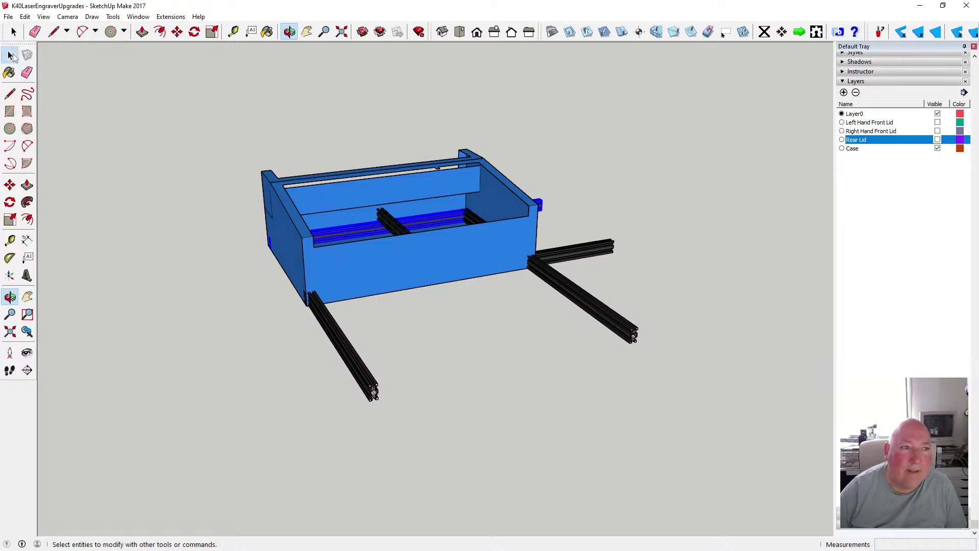
{"action": "left_click", "coordinate": [155, 117]}
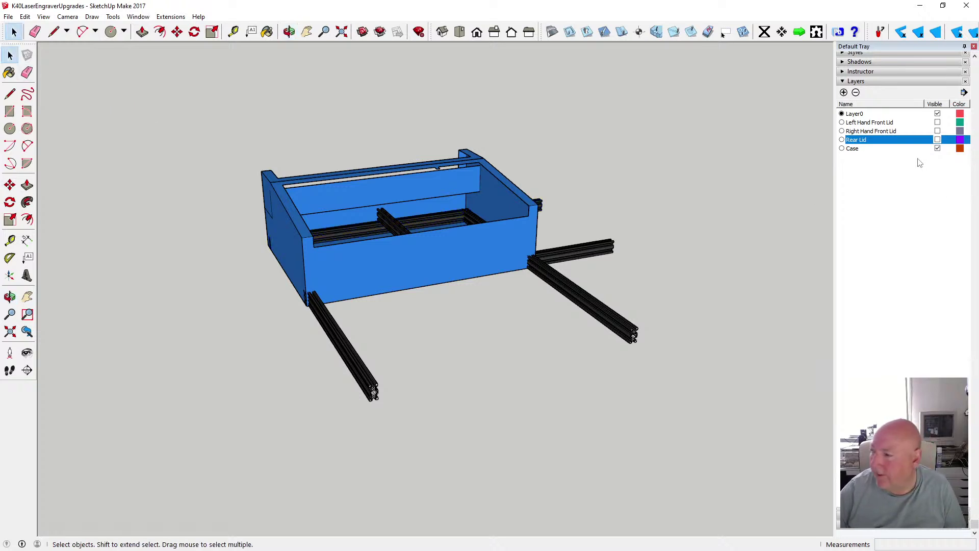
Make the Rear Lid, Right Hand Front Lid and Left Hand Front Lid layers visible again
{"action": "left_click", "coordinate": [937, 131]}
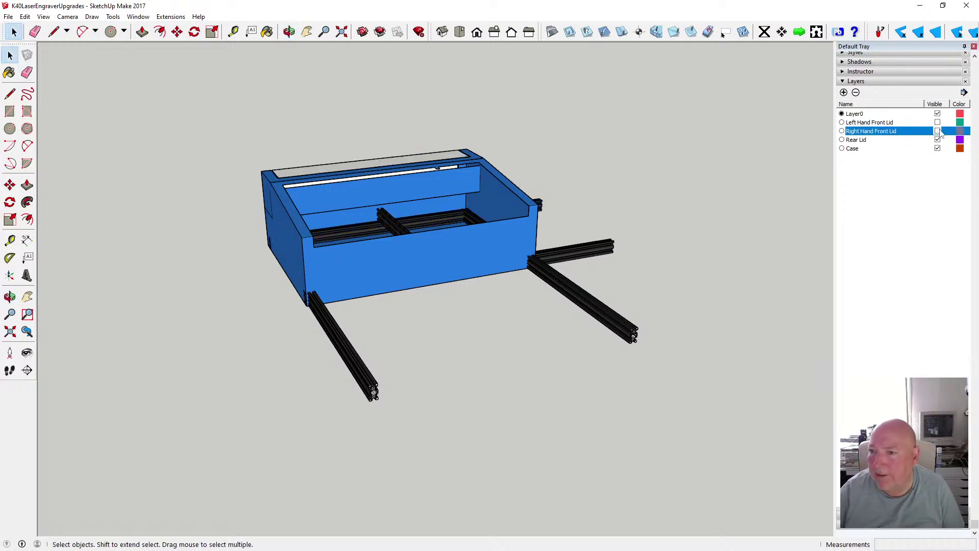
{"action": "left_click", "coordinate": [938, 122]}
{"action": "scroll", "coordinate": [455, 319], "scroll_direction": "up", "scroll_amount": 3}
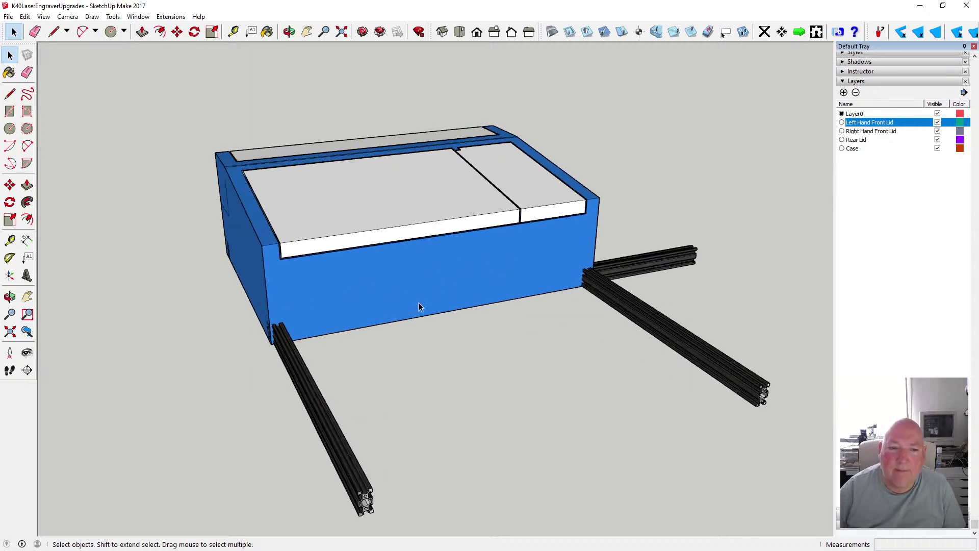
View the lidded case and its frame from a low front angle and save the model
{"action": "left_click", "coordinate": [289, 31]}
{"action": "left_click_drag", "start_coordinate": [402, 286], "coordinate": [411, 316]}
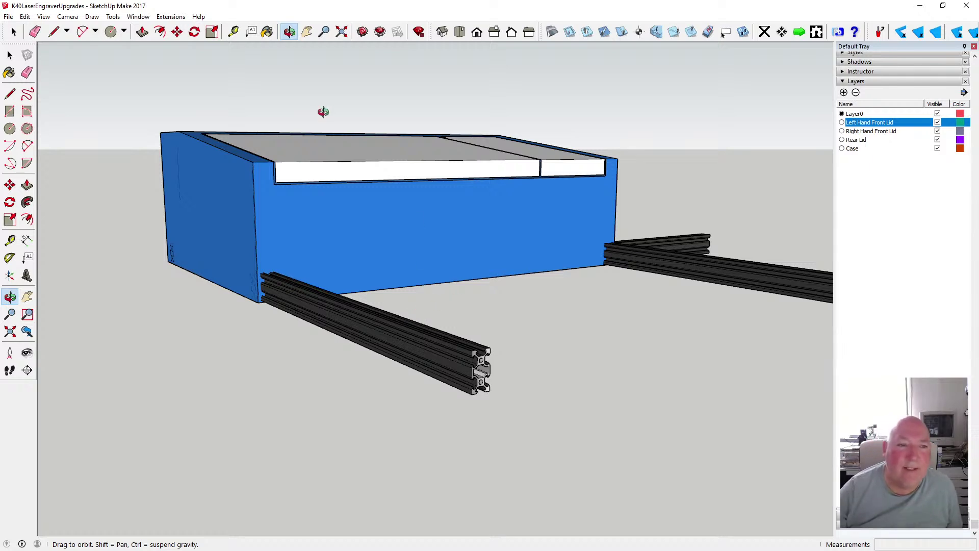
{"action": "left_click_drag", "start_coordinate": [212, 203], "coordinate": [258, 240]}
{"action": "left_click", "coordinate": [9, 17]}
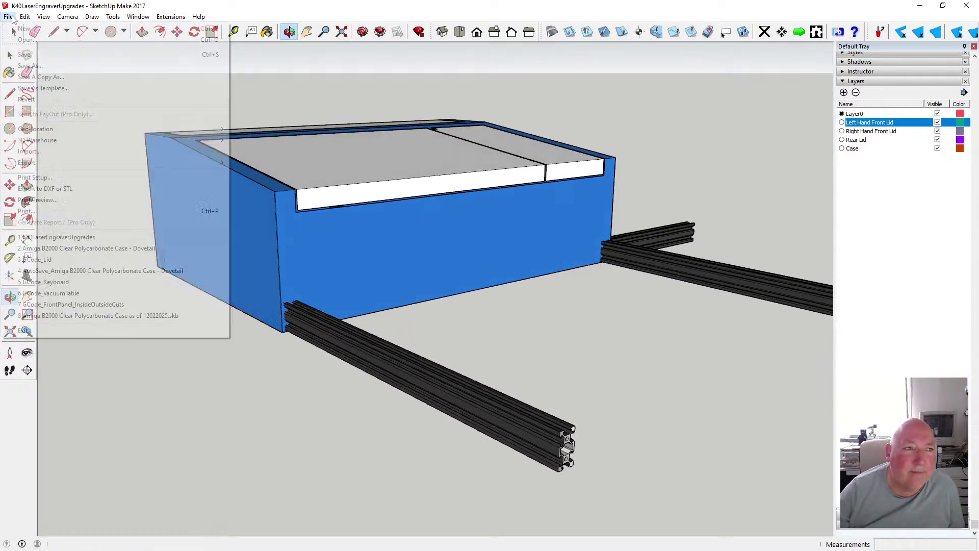
{"action": "left_click", "coordinate": [38, 53]}
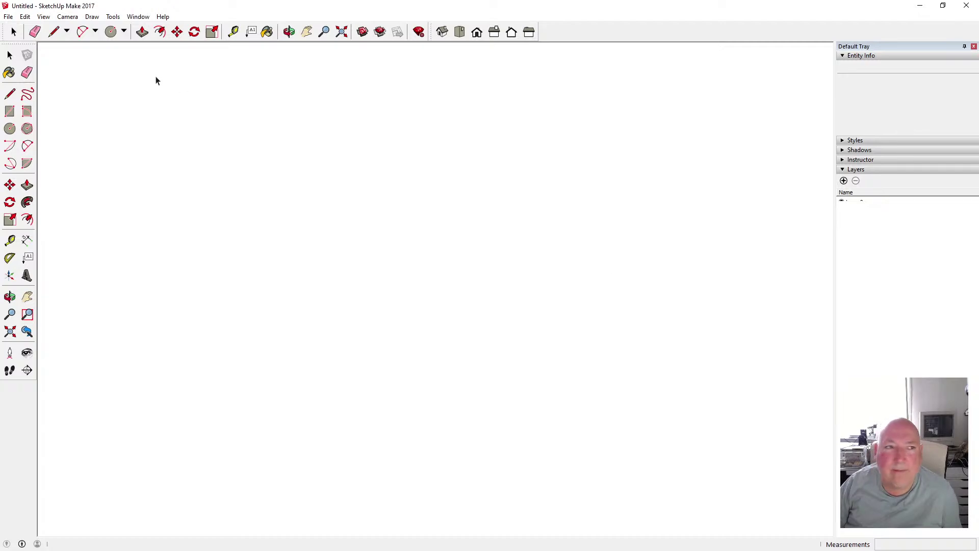
Start opening an existing model and browse to the My Sketchup folder on New Volume (E:)
{"action": "left_click", "coordinate": [9, 17]}
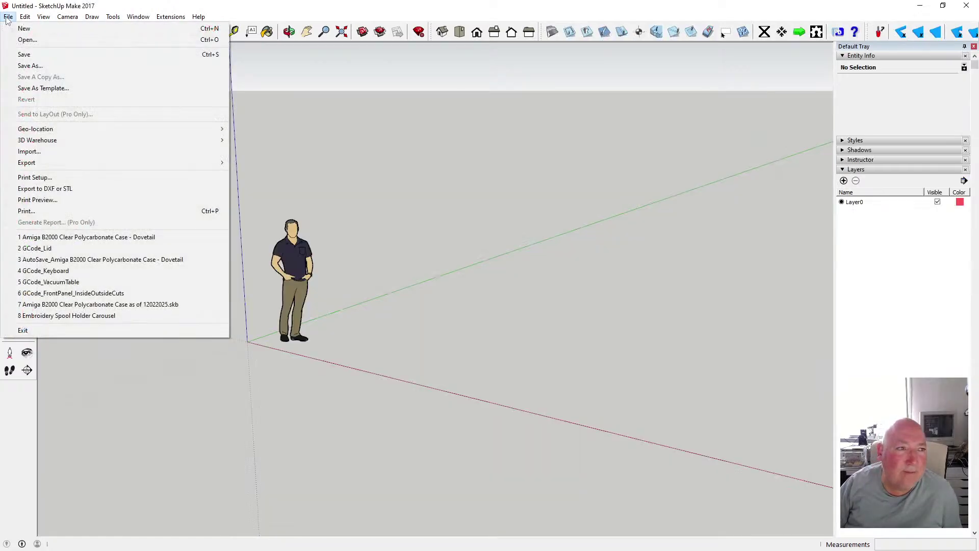
{"action": "left_click", "coordinate": [24, 39]}
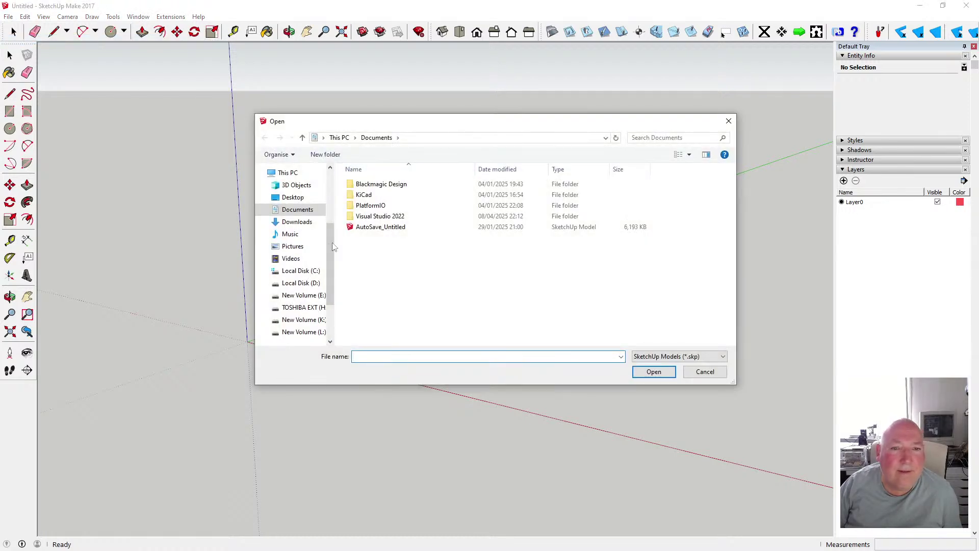
{"action": "left_click", "coordinate": [302, 296]}
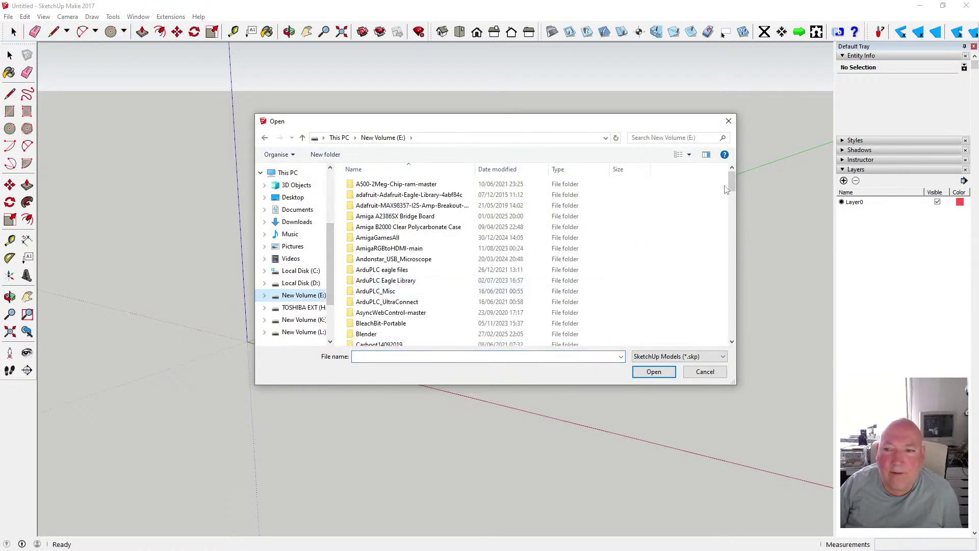
{"action": "left_click_drag", "start_coordinate": [732, 183], "coordinate": [744, 291]}
{"action": "left_click_drag", "start_coordinate": [744, 301], "coordinate": [744, 275]}
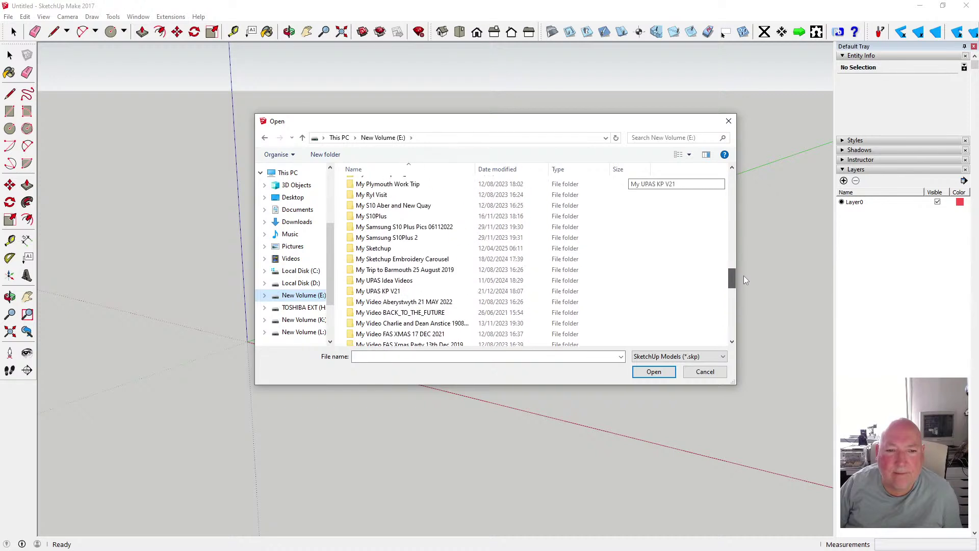
{"action": "double_click", "coordinate": [389, 249]}
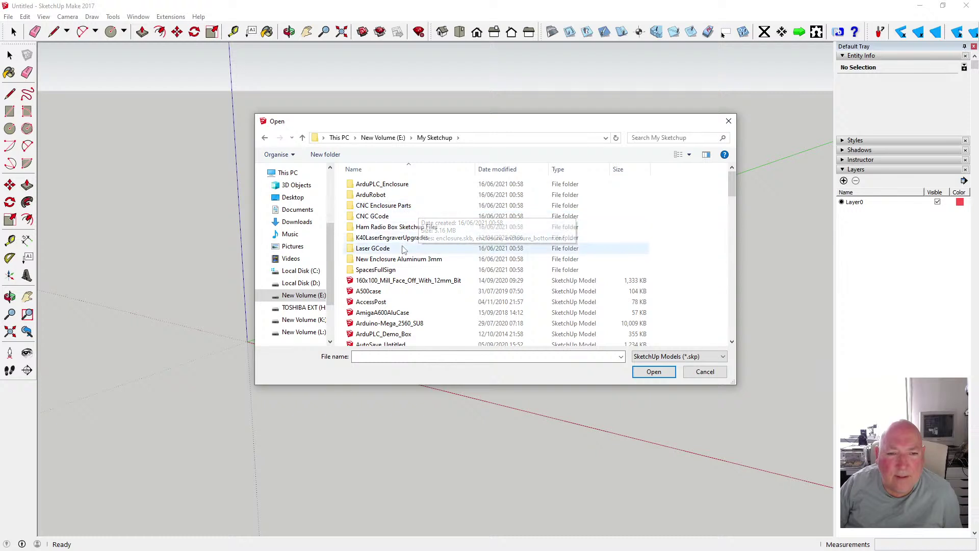
Check the CNC Enclosure Parts folder, return to My Sketchup and look through its list of models
{"action": "double_click", "coordinate": [403, 208]}
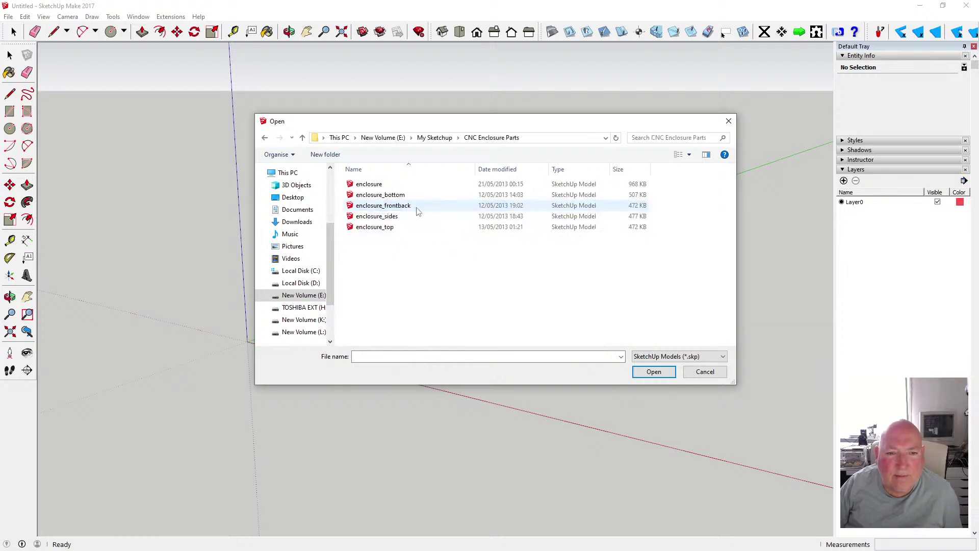
{"action": "left_click", "coordinate": [263, 138]}
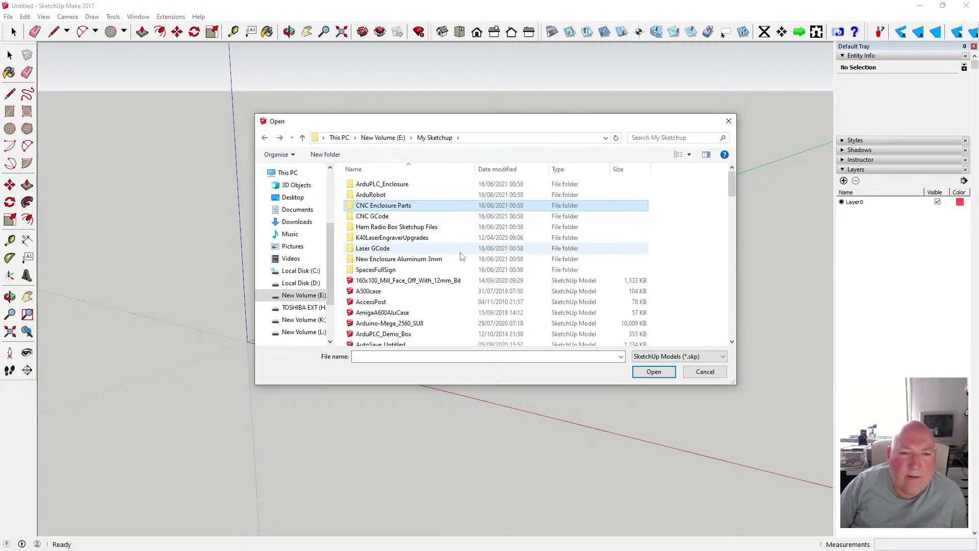
{"action": "scroll", "coordinate": [462, 256], "scroll_direction": "down", "scroll_amount": 1}
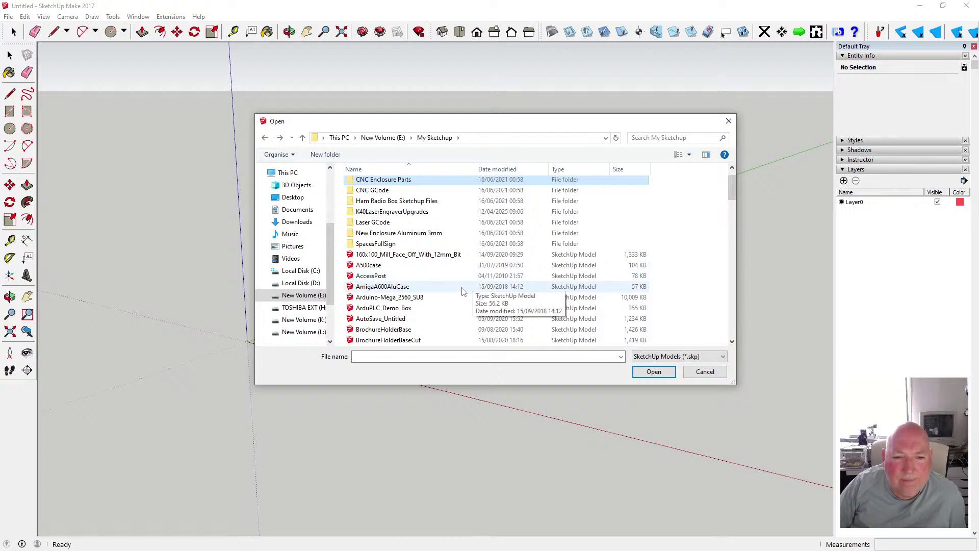
{"action": "scroll", "coordinate": [462, 291], "scroll_direction": "down", "scroll_amount": 6}
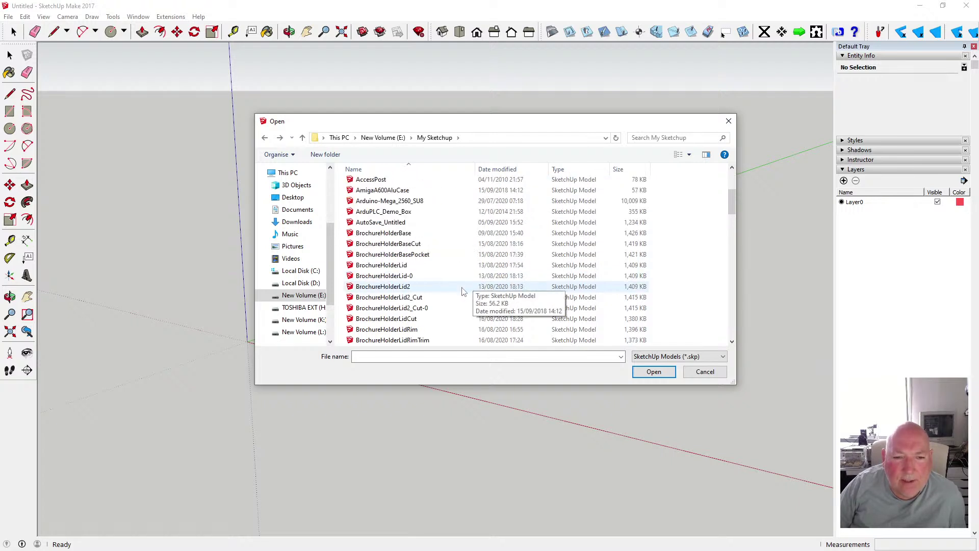
{"action": "scroll", "coordinate": [462, 290], "scroll_direction": "up", "scroll_amount": 1}
{"action": "scroll", "coordinate": [462, 290], "scroll_direction": "down", "scroll_amount": 2}
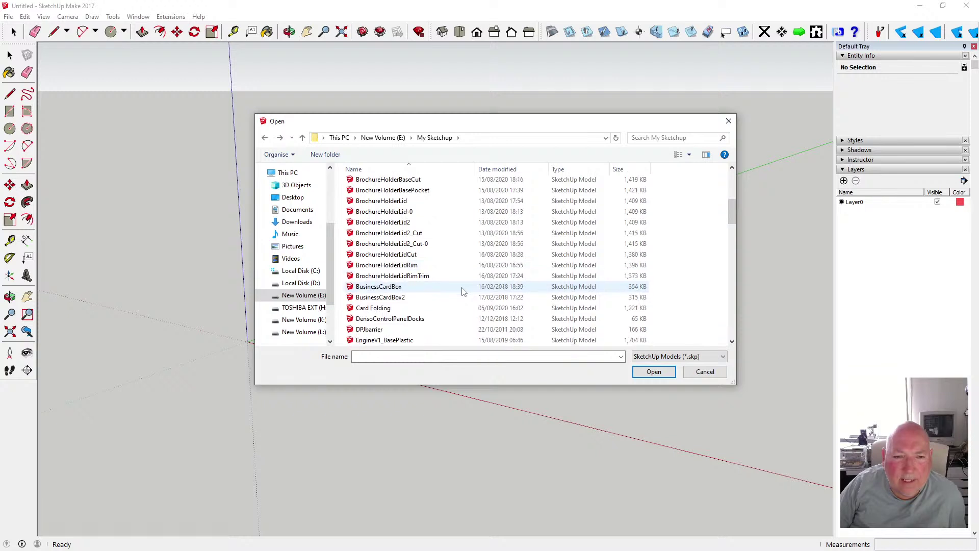
{"action": "scroll", "coordinate": [463, 291], "scroll_direction": "down", "scroll_amount": 9}
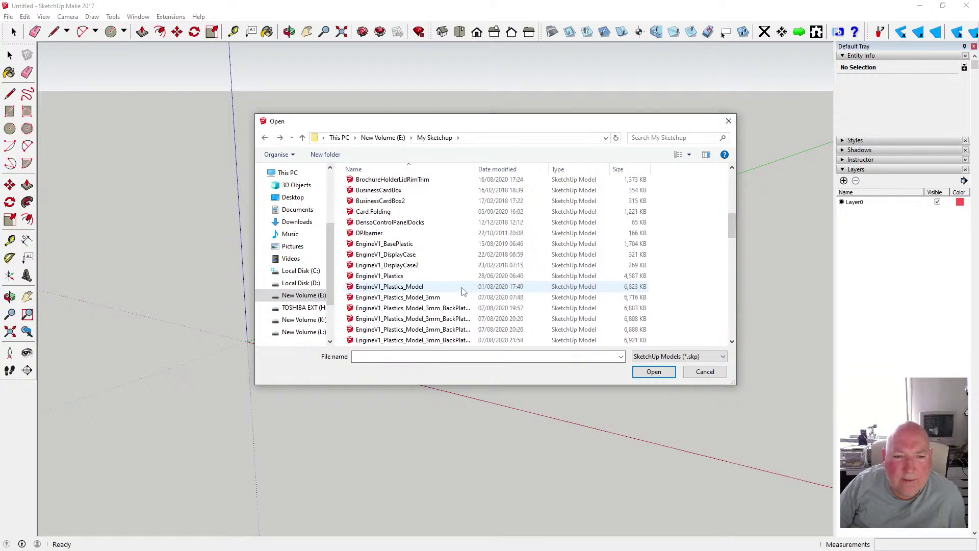
{"action": "scroll", "coordinate": [463, 290], "scroll_direction": "down", "scroll_amount": 2}
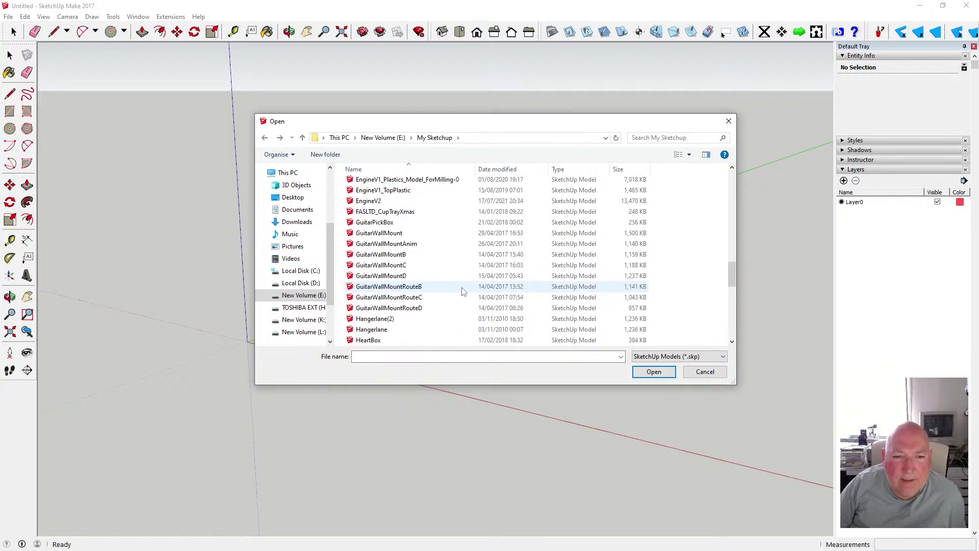
{"action": "scroll", "coordinate": [463, 291], "scroll_direction": "down", "scroll_amount": 2}
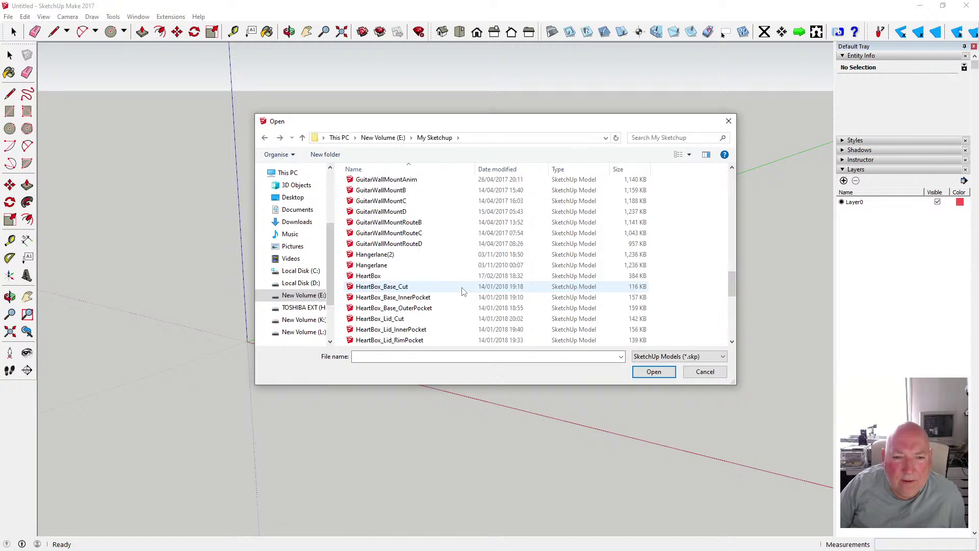
{"action": "scroll", "coordinate": [463, 291], "scroll_direction": "down", "scroll_amount": 2}
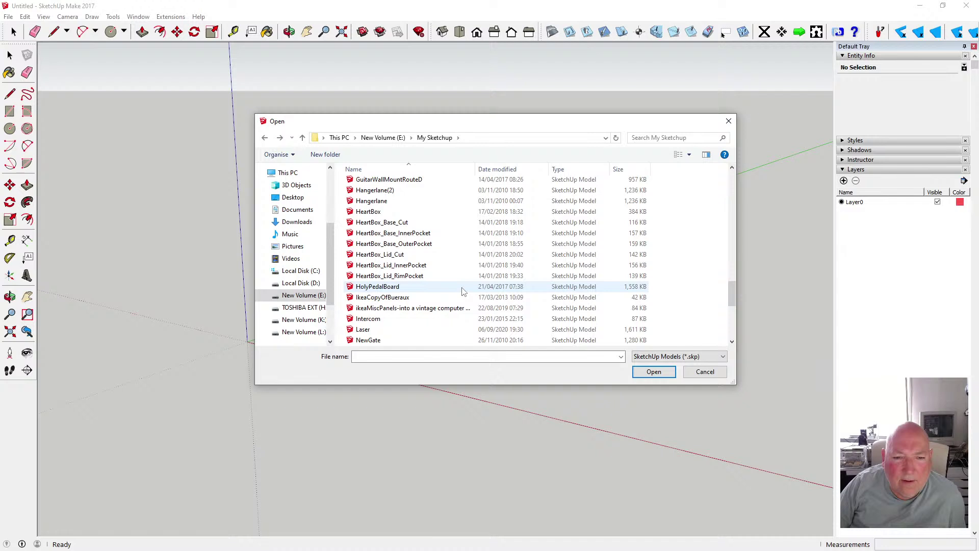
{"action": "scroll", "coordinate": [463, 291], "scroll_direction": "down", "scroll_amount": 1}
Open the Laser model without saving changes to the untitled one and fit the whole drawing in view
{"action": "left_click", "coordinate": [375, 297]}
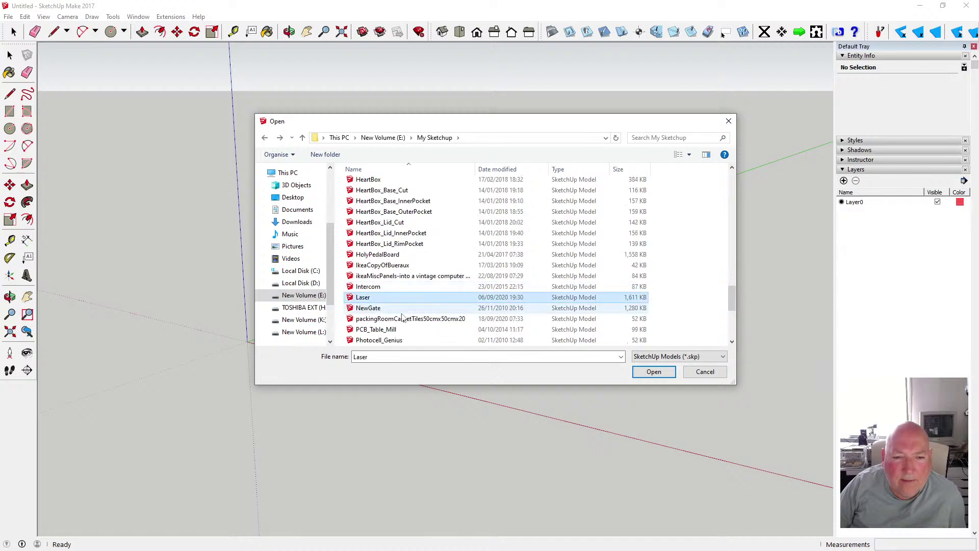
{"action": "left_click", "coordinate": [653, 371]}
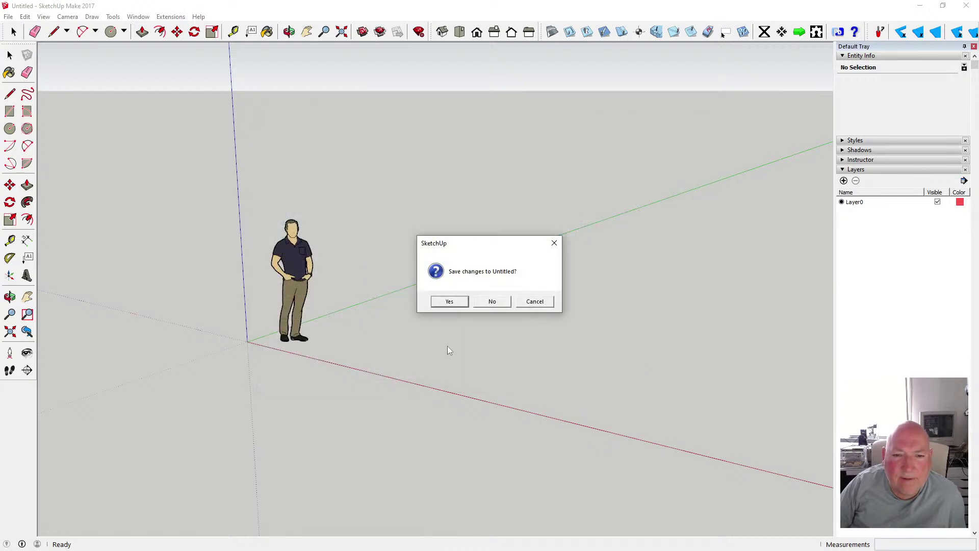
{"action": "left_click", "coordinate": [493, 302]}
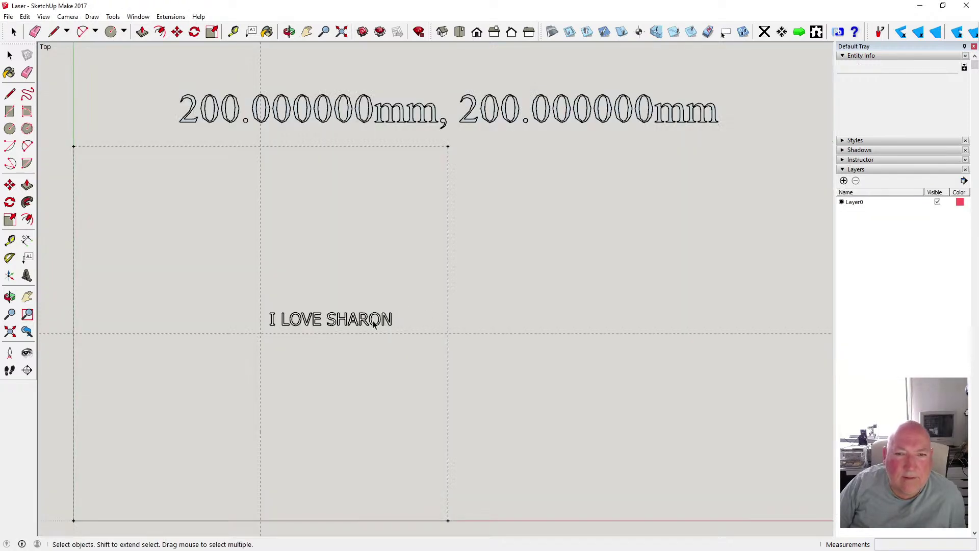
{"action": "scroll", "coordinate": [372, 316], "scroll_direction": "down", "scroll_amount": 1}
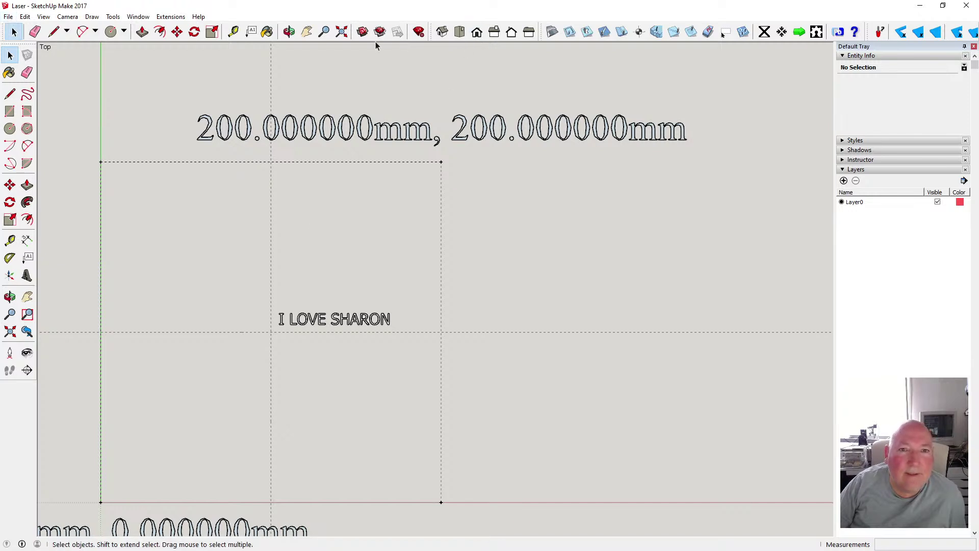
{"action": "left_click", "coordinate": [342, 32]}
Start opening another model, look through the files in My Sketchup and browse into the CNC GCode folder
{"action": "left_click", "coordinate": [8, 16]}
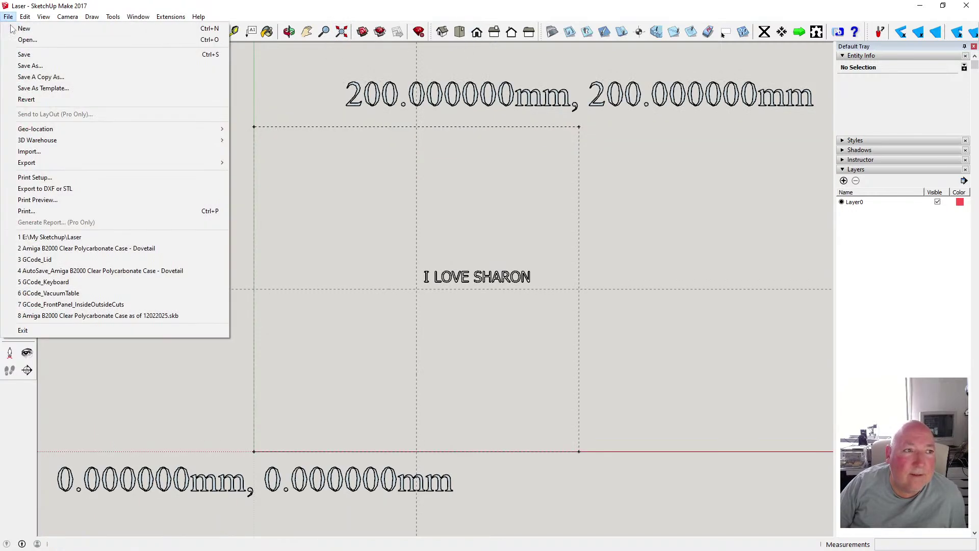
{"action": "left_click", "coordinate": [25, 40]}
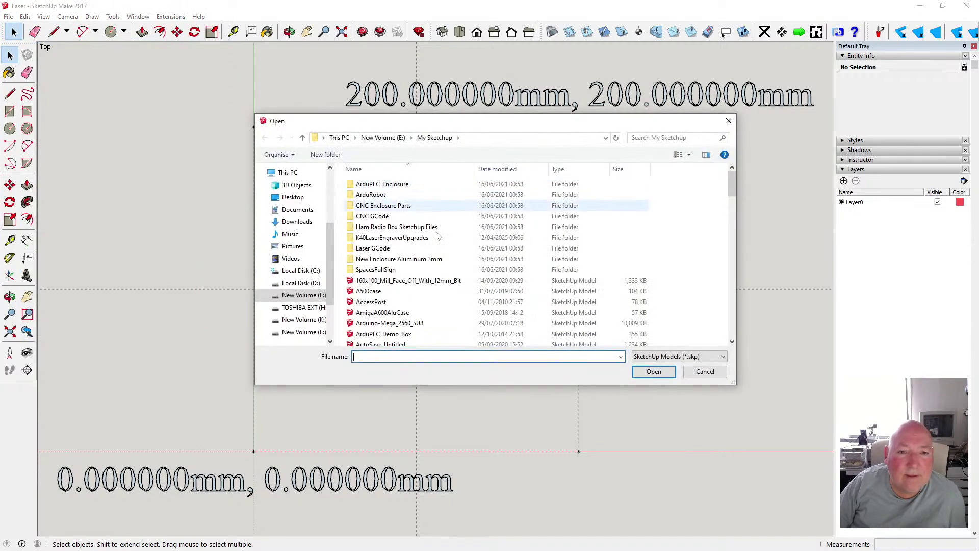
{"action": "left_click_drag", "start_coordinate": [732, 185], "coordinate": [730, 313]}
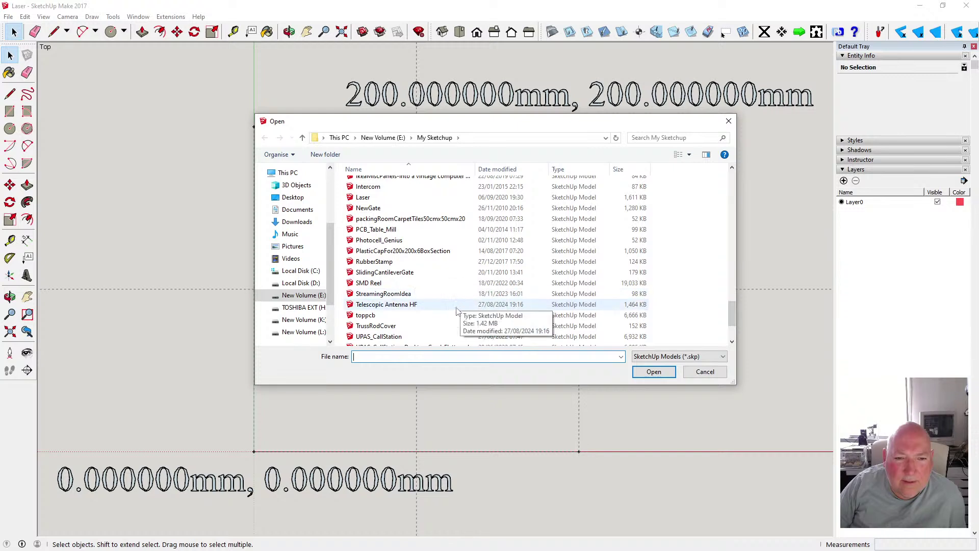
{"action": "scroll", "coordinate": [439, 311], "scroll_direction": "down", "scroll_amount": 2}
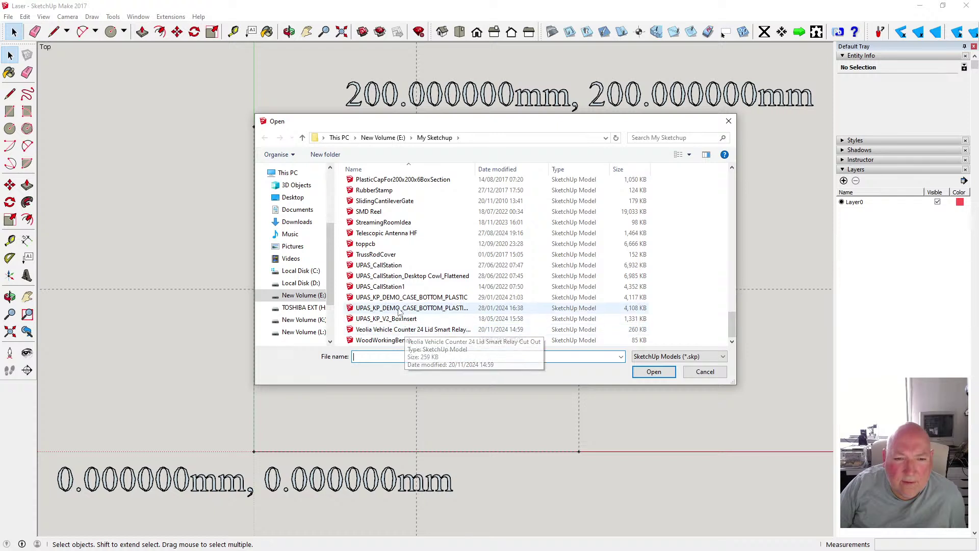
{"action": "scroll", "coordinate": [428, 304], "scroll_direction": "up", "scroll_amount": 2}
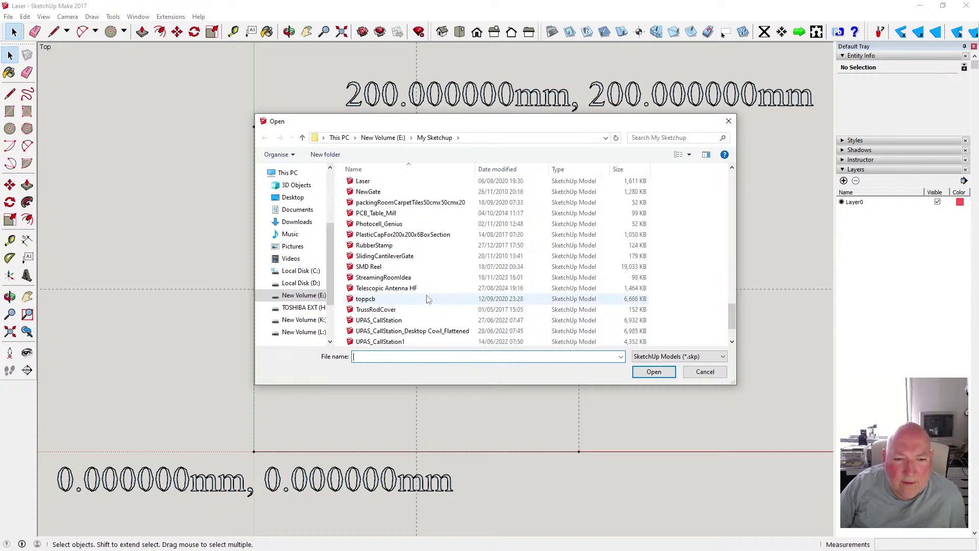
{"action": "scroll", "coordinate": [427, 299], "scroll_direction": "up", "scroll_amount": 2}
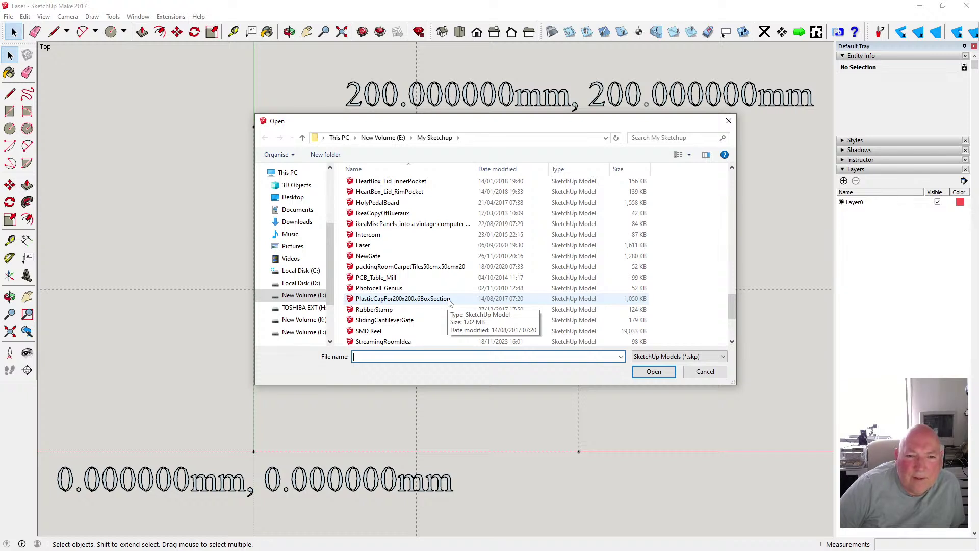
{"action": "scroll", "coordinate": [449, 302], "scroll_direction": "up", "scroll_amount": 1}
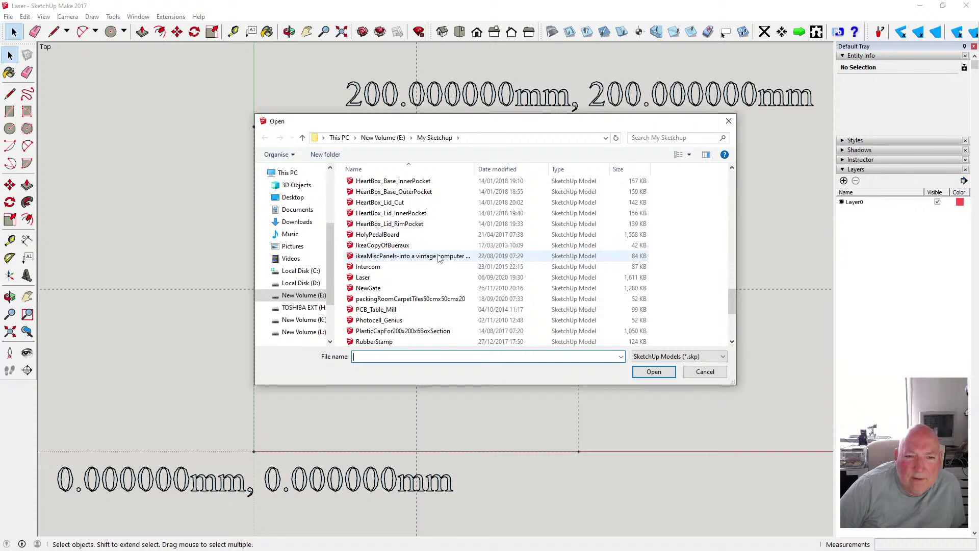
{"action": "scroll", "coordinate": [434, 242], "scroll_direction": "up", "scroll_amount": 2}
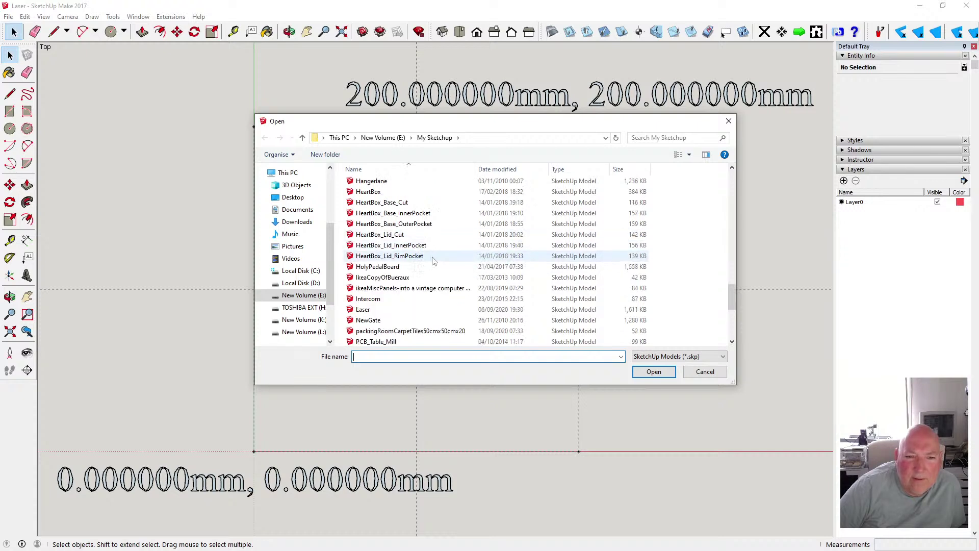
{"action": "scroll", "coordinate": [432, 260], "scroll_direction": "up", "scroll_amount": 1}
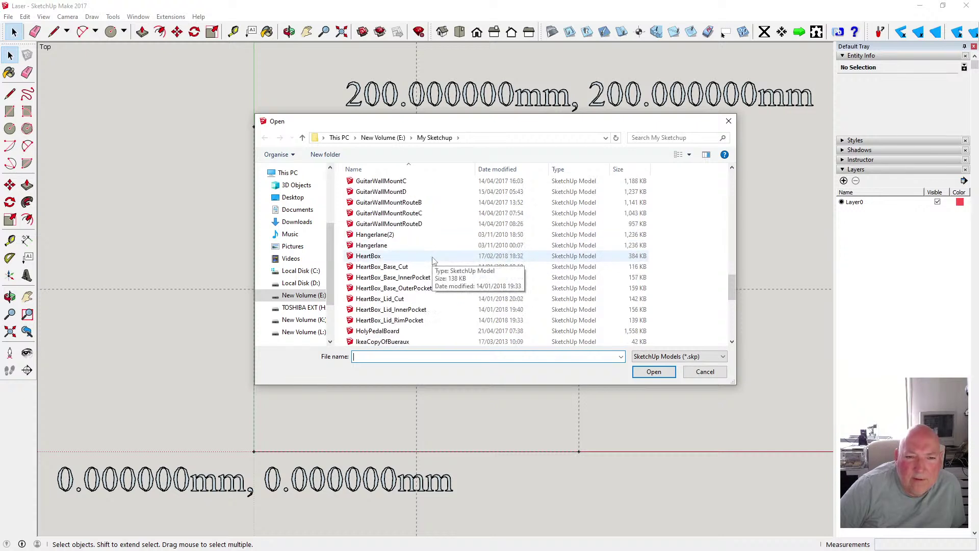
{"action": "scroll", "coordinate": [432, 260], "scroll_direction": "up", "scroll_amount": 3}
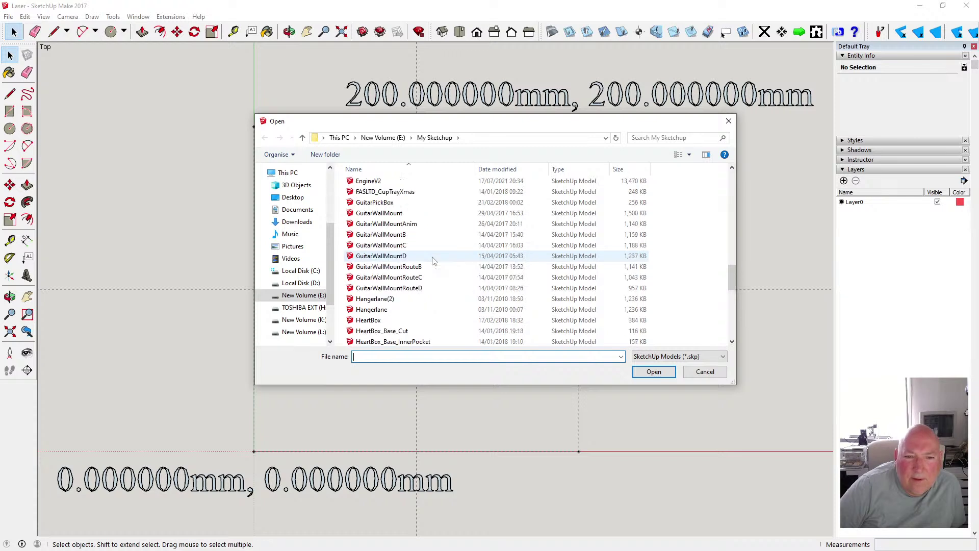
{"action": "scroll", "coordinate": [434, 262], "scroll_direction": "up", "scroll_amount": 1}
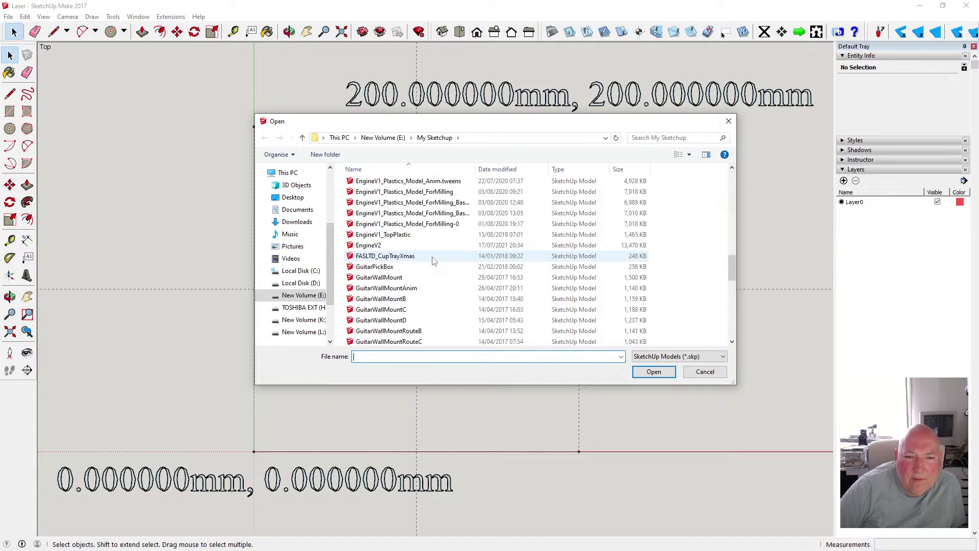
{"action": "scroll", "coordinate": [434, 260], "scroll_direction": "up", "scroll_amount": 1}
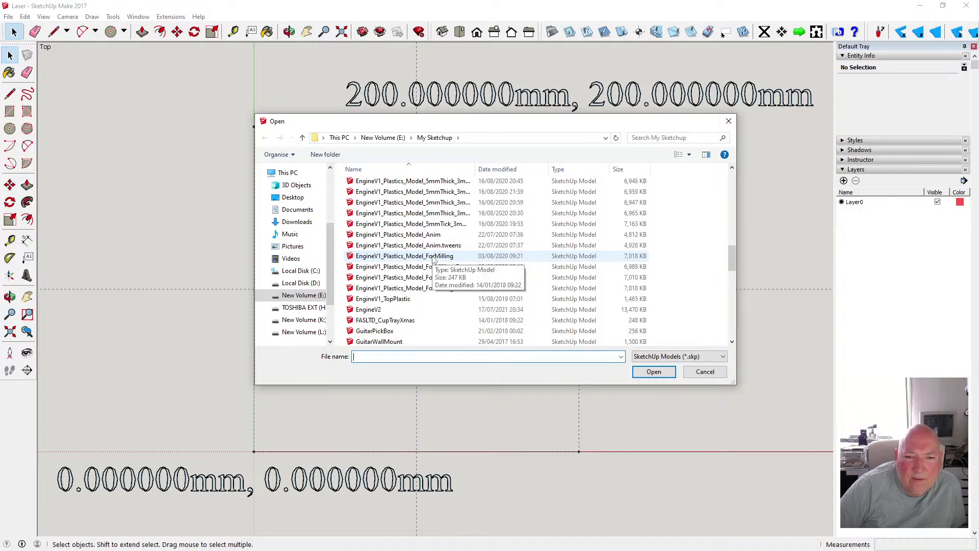
{"action": "scroll", "coordinate": [434, 260], "scroll_direction": "up", "scroll_amount": 5}
{"action": "scroll", "coordinate": [434, 260], "scroll_direction": "up", "scroll_amount": 1}
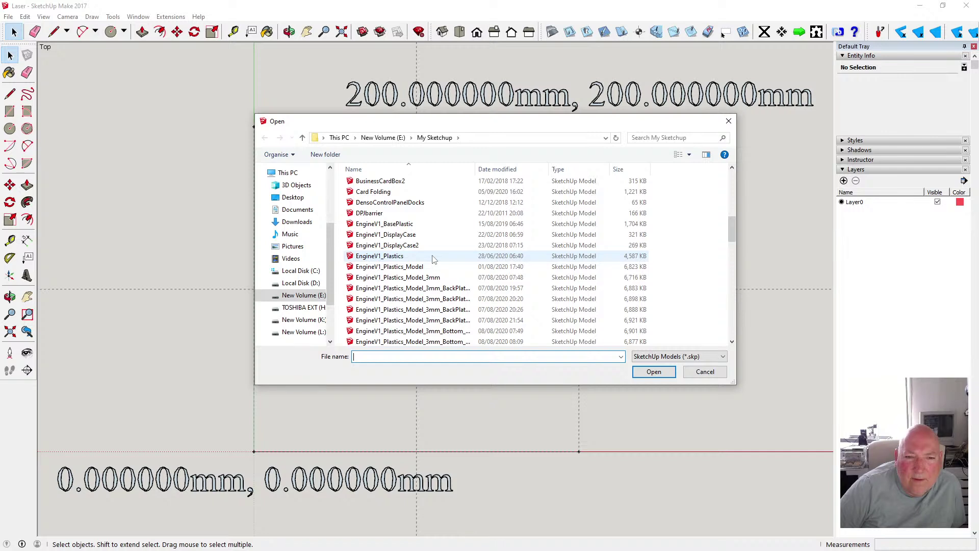
{"action": "scroll", "coordinate": [433, 259], "scroll_direction": "up", "scroll_amount": 1}
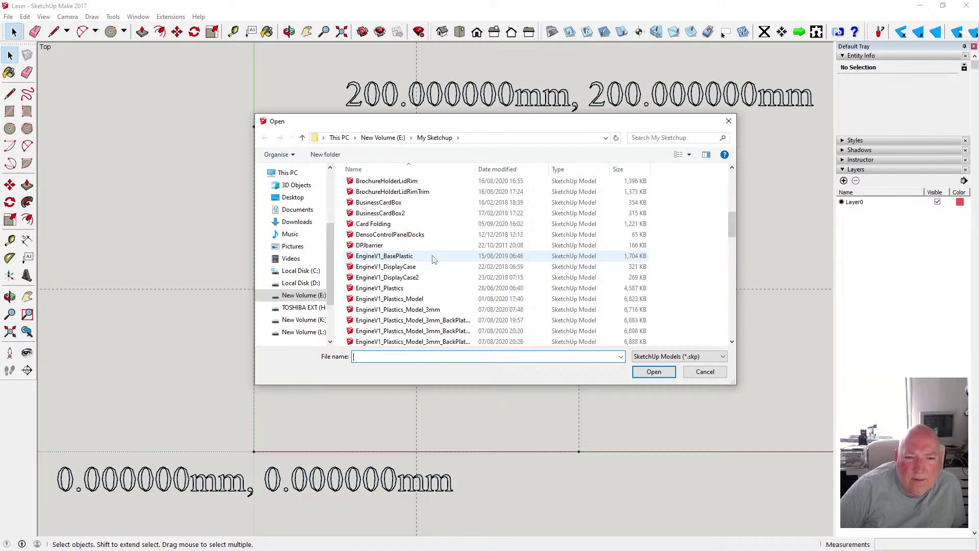
{"action": "scroll", "coordinate": [433, 260], "scroll_direction": "up", "scroll_amount": 1}
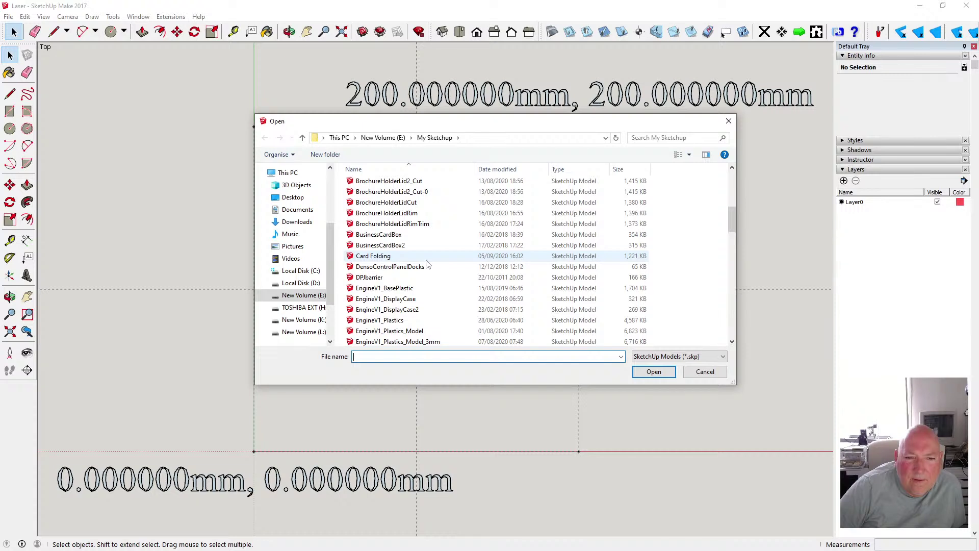
{"action": "scroll", "coordinate": [428, 263], "scroll_direction": "up", "scroll_amount": 1}
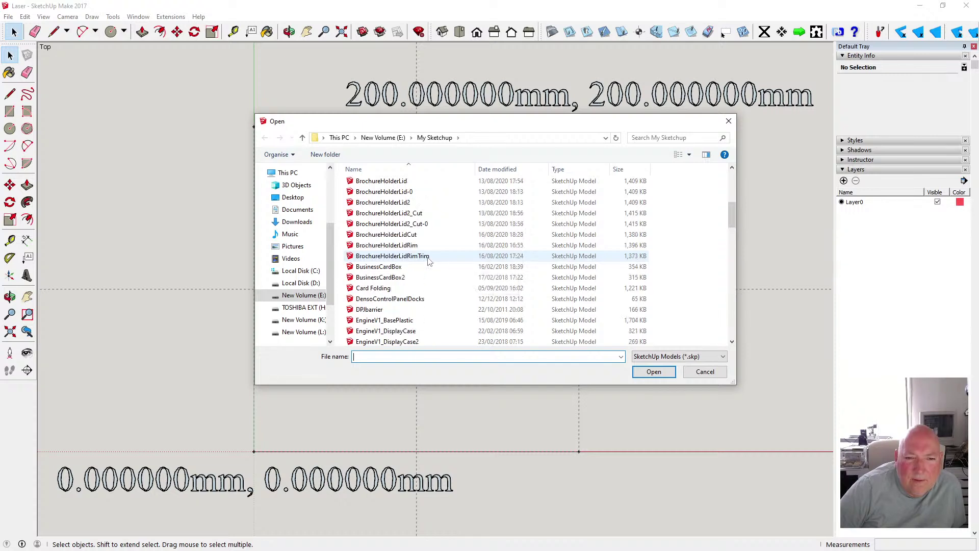
{"action": "scroll", "coordinate": [428, 262], "scroll_direction": "up", "scroll_amount": 2}
{"action": "scroll", "coordinate": [431, 261], "scroll_direction": "up", "scroll_amount": 1}
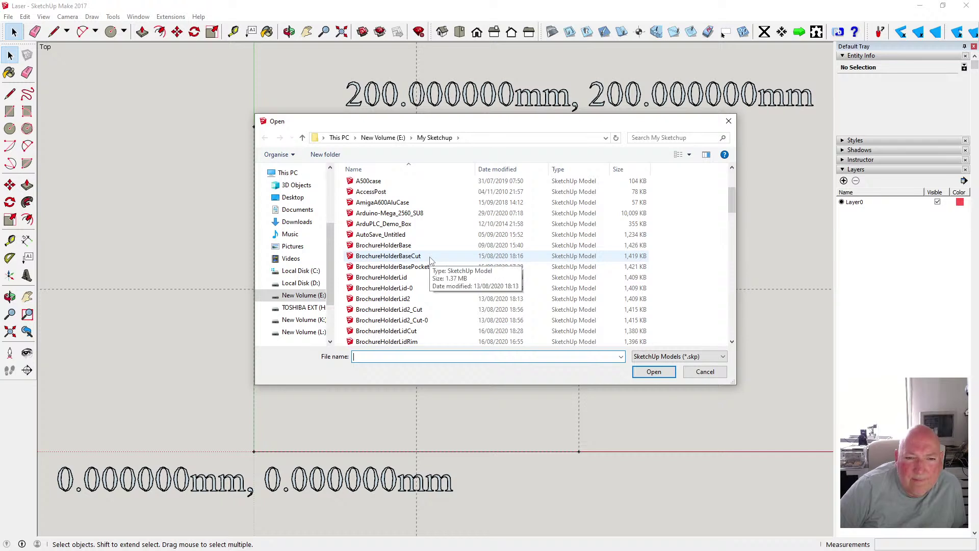
{"action": "scroll", "coordinate": [431, 261], "scroll_direction": "up", "scroll_amount": 1}
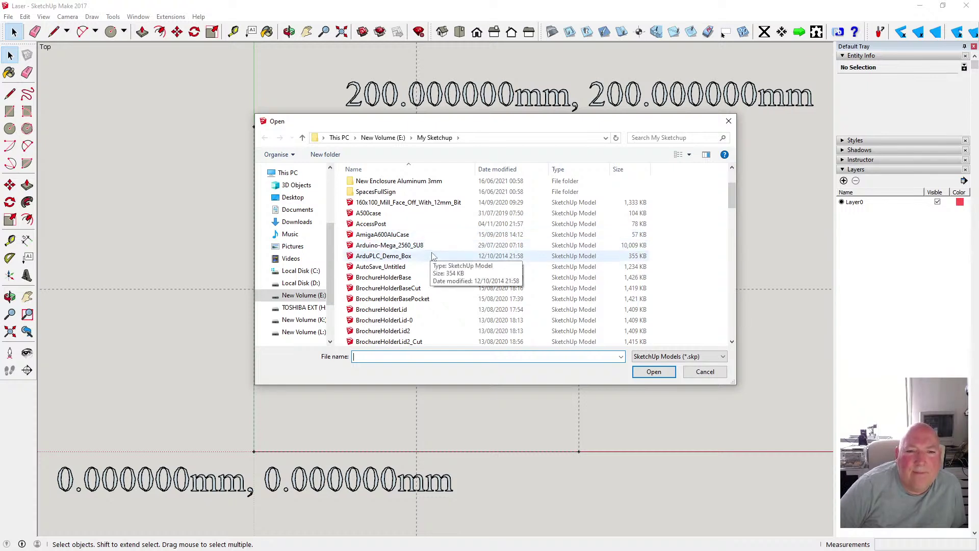
{"action": "scroll", "coordinate": [432, 256], "scroll_direction": "up", "scroll_amount": 1}
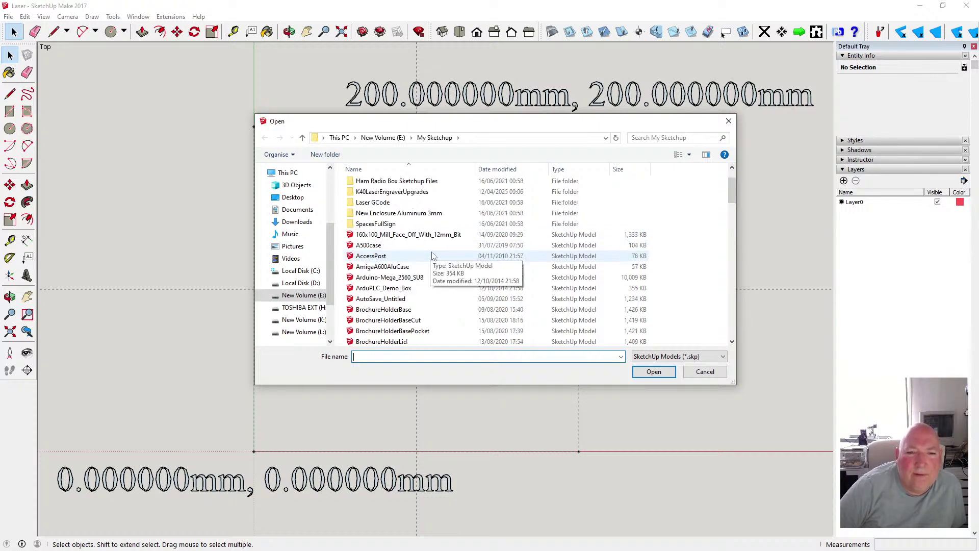
{"action": "scroll", "coordinate": [432, 256], "scroll_direction": "up", "scroll_amount": 1}
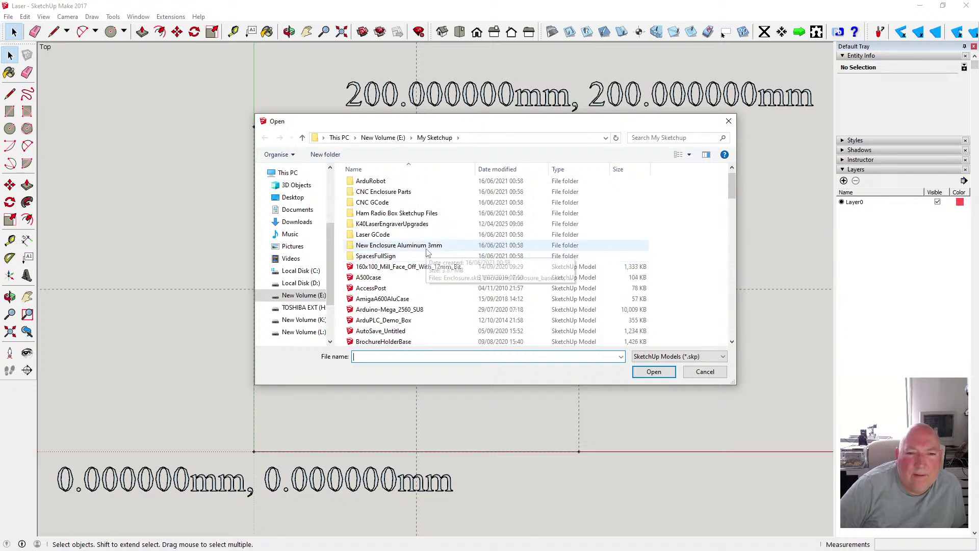
{"action": "scroll", "coordinate": [428, 253], "scroll_direction": "up", "scroll_amount": 1}
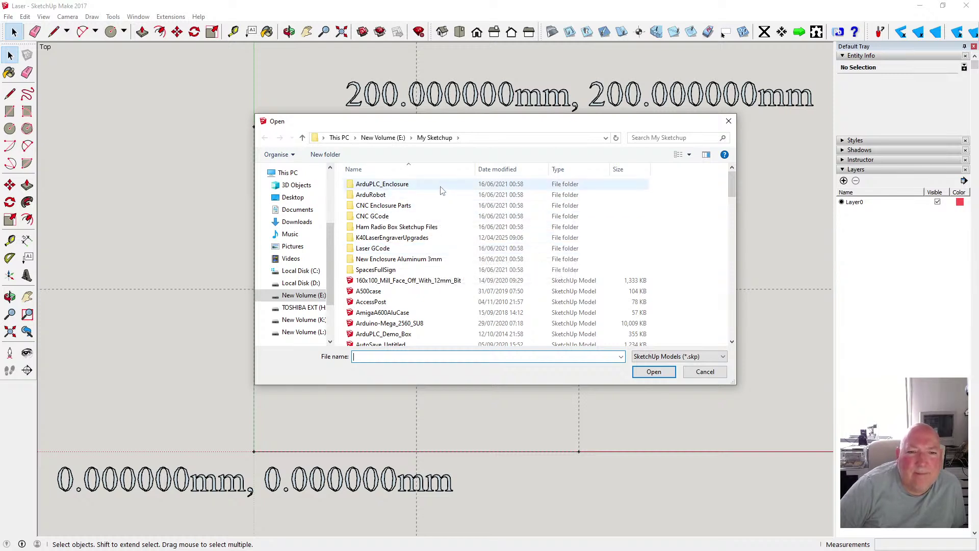
{"action": "double_click", "coordinate": [416, 216]}
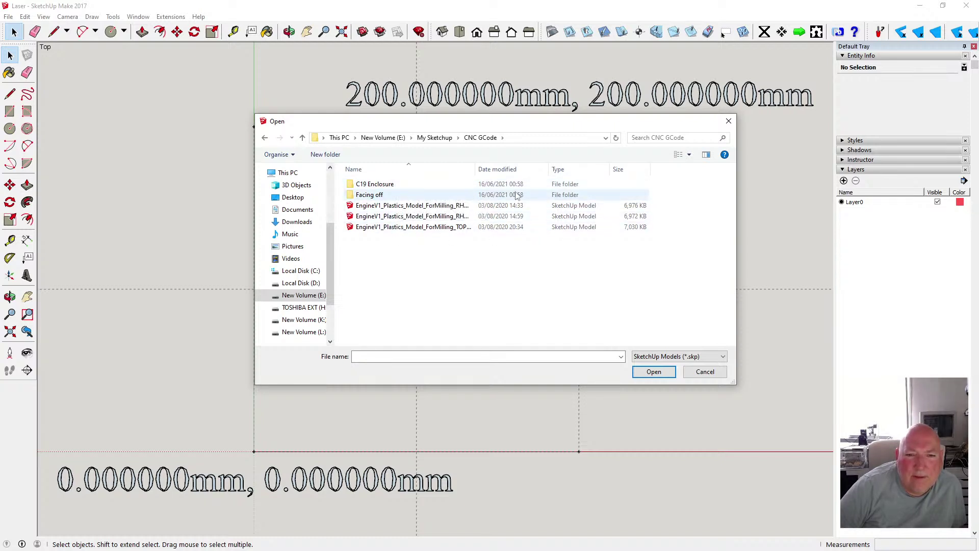
Open the EngineV1_Plastics_Model_ForMilling_TOPBOT_3_3mmBit_4.5mmPlastic model from CNC GCode and look over its panel layout
{"action": "left_click_drag", "start_coordinate": [475, 169], "coordinate": [553, 172]}
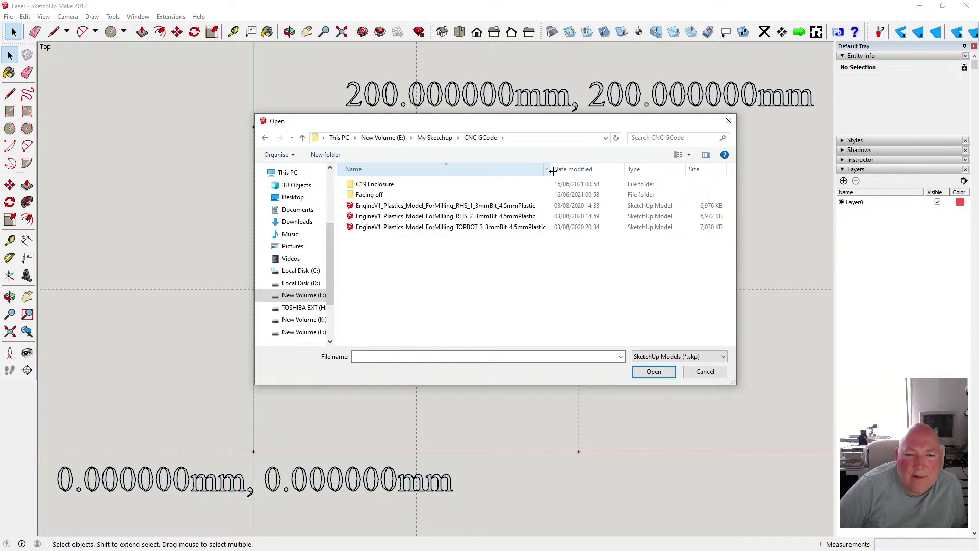
{"action": "left_click", "coordinate": [467, 229]}
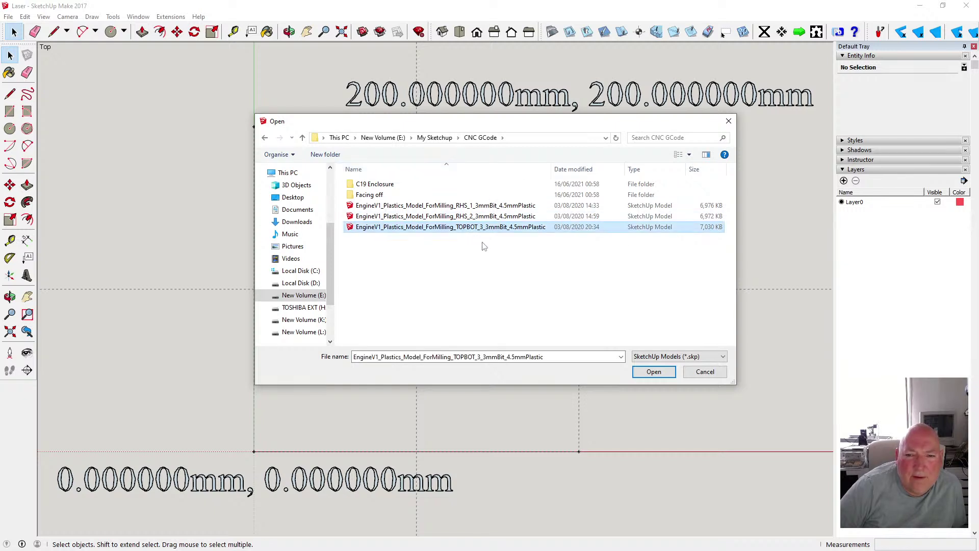
{"action": "left_click", "coordinate": [653, 372]}
{"action": "left_click", "coordinate": [506, 305]}
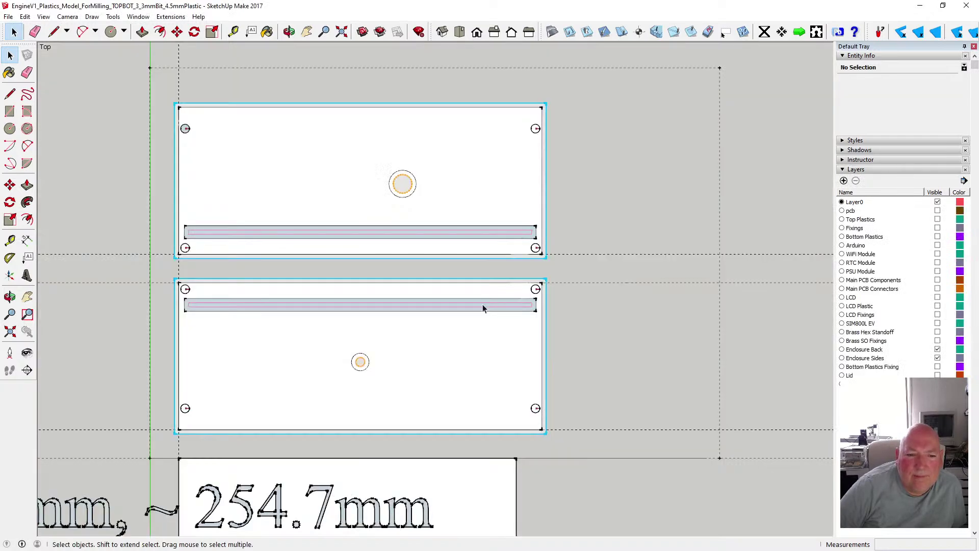
{"action": "scroll", "coordinate": [482, 303], "scroll_direction": "down", "scroll_amount": 4}
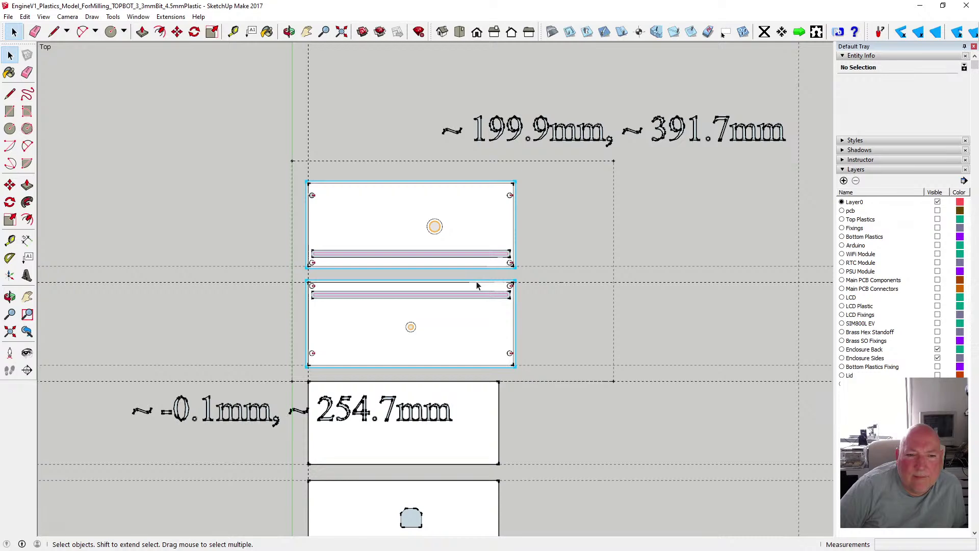
{"action": "scroll", "coordinate": [477, 286], "scroll_direction": "down", "scroll_amount": 6}
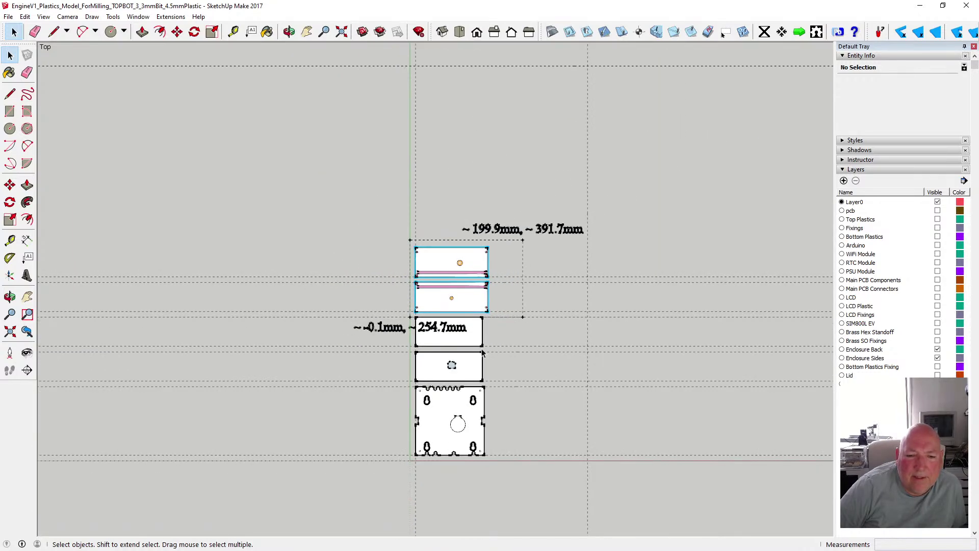
{"action": "scroll", "coordinate": [482, 352], "scroll_direction": "up", "scroll_amount": 4}
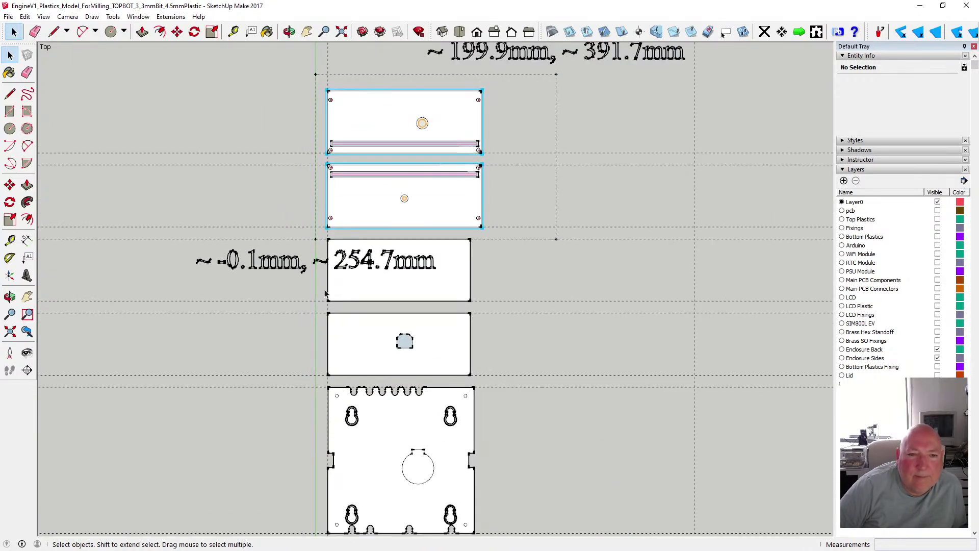
Start opening another model, check the CNC Enclosure Parts and ArduPLC_Enclosure folders, and return to My Sketchup
{"action": "left_click", "coordinate": [25, 16]}
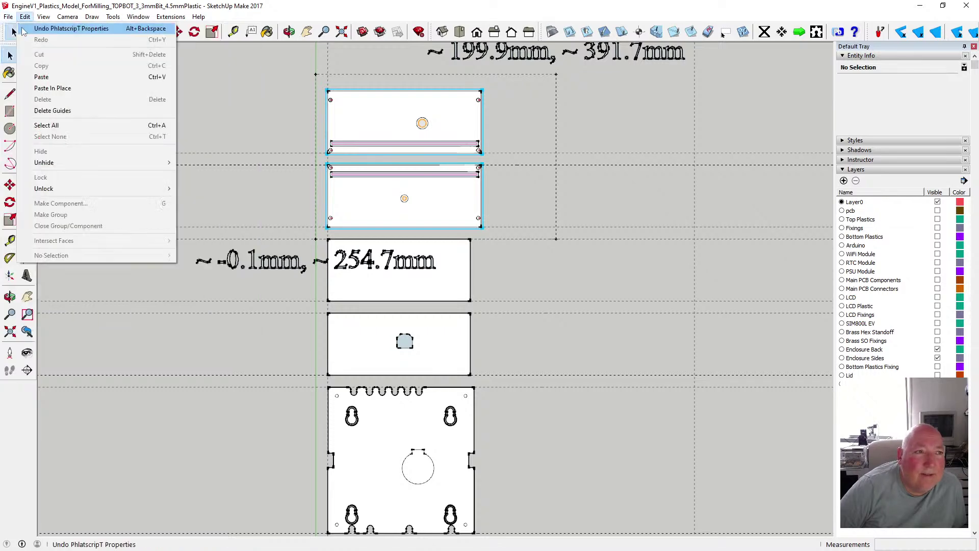
{"action": "left_click", "coordinate": [8, 16]}
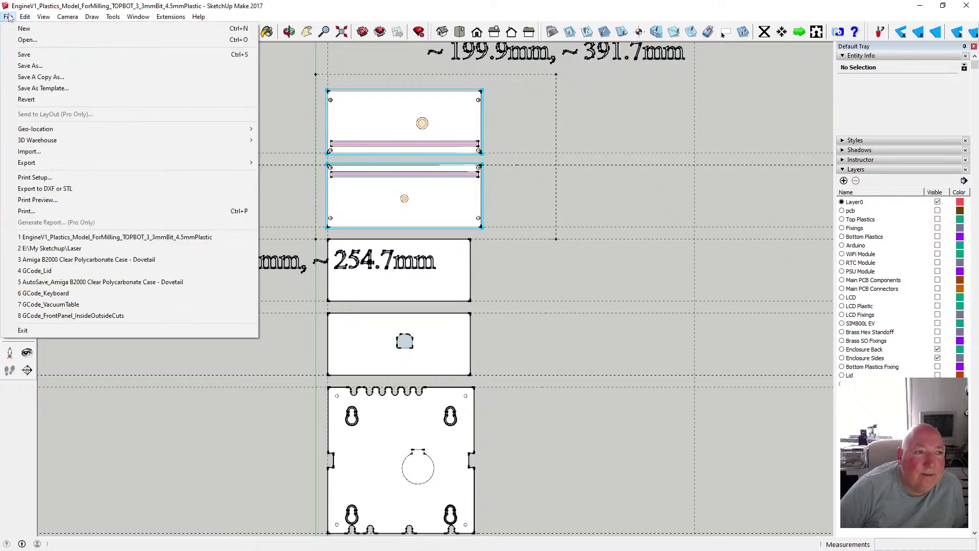
{"action": "left_click", "coordinate": [24, 41]}
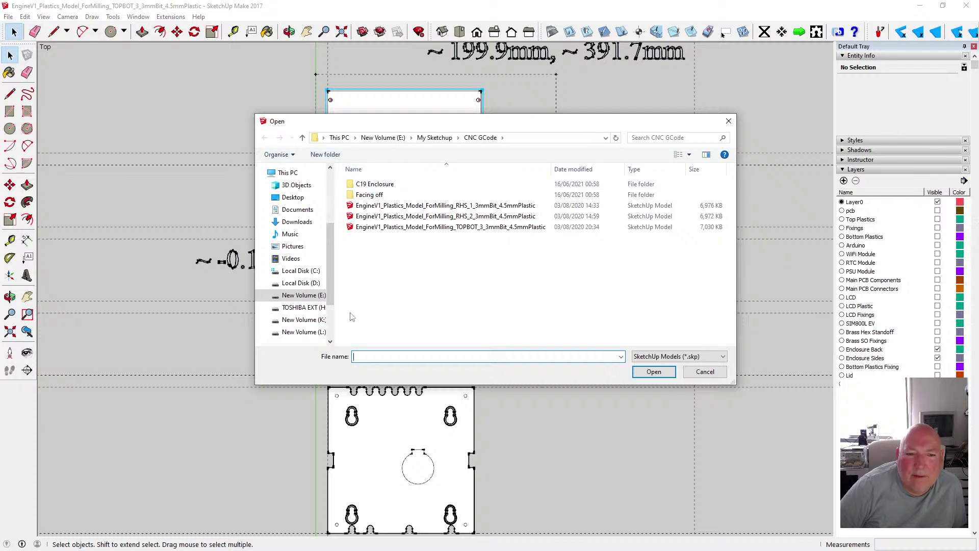
{"action": "left_click", "coordinate": [302, 138]}
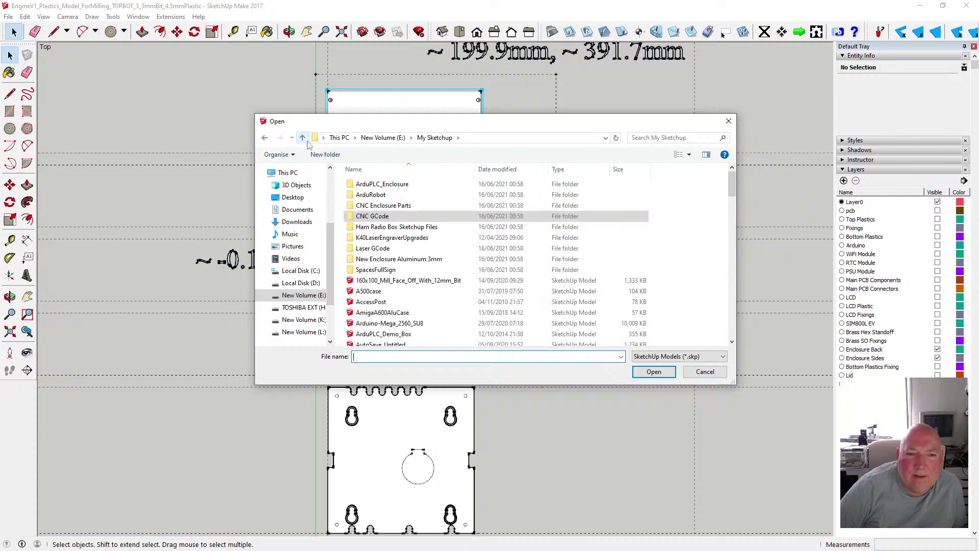
{"action": "double_click", "coordinate": [410, 207]}
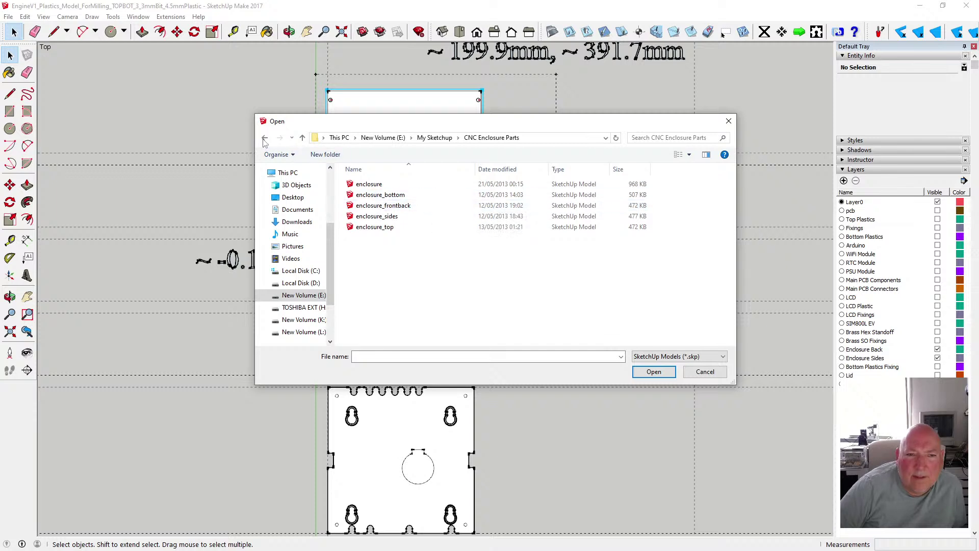
{"action": "key", "text": "BackSpace"}
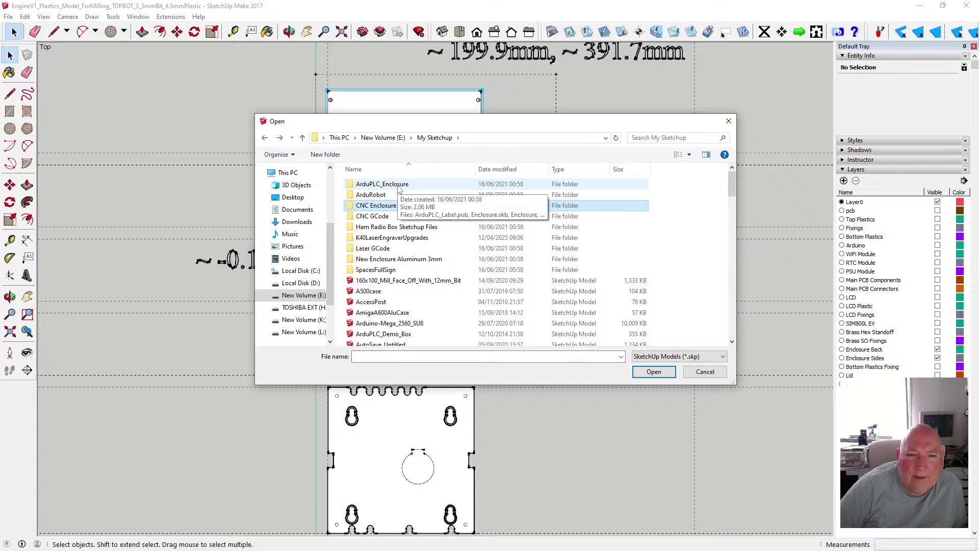
{"action": "double_click", "coordinate": [396, 187]}
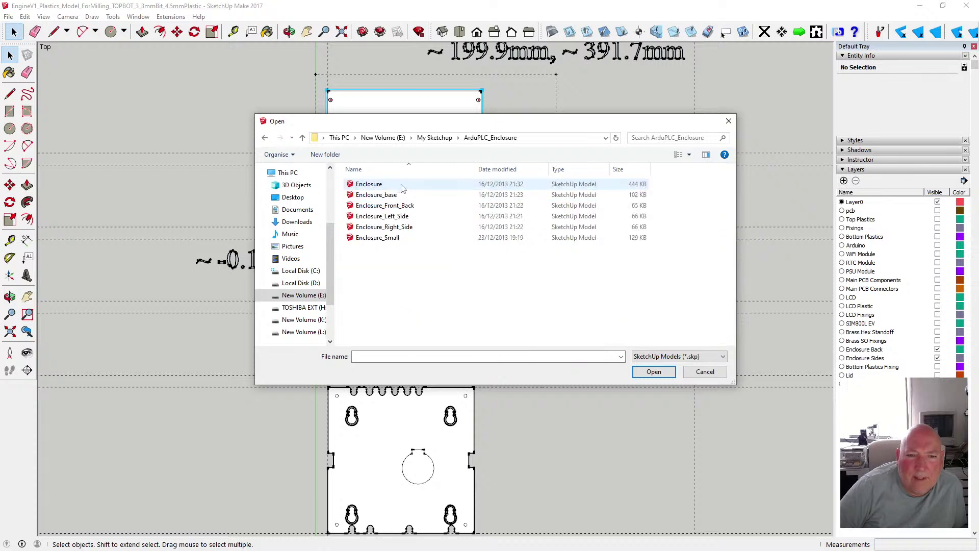
{"action": "left_click", "coordinate": [265, 138]}
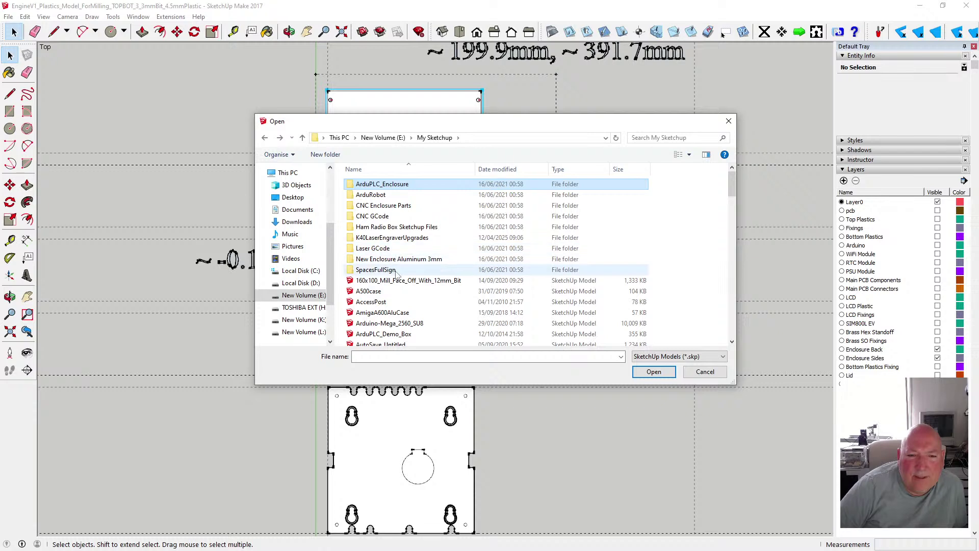
Open the AutoSave_Untitled model from My Sketchup without saving changes to the current one and view its parts
{"action": "scroll", "coordinate": [422, 250], "scroll_direction": "down", "scroll_amount": 2}
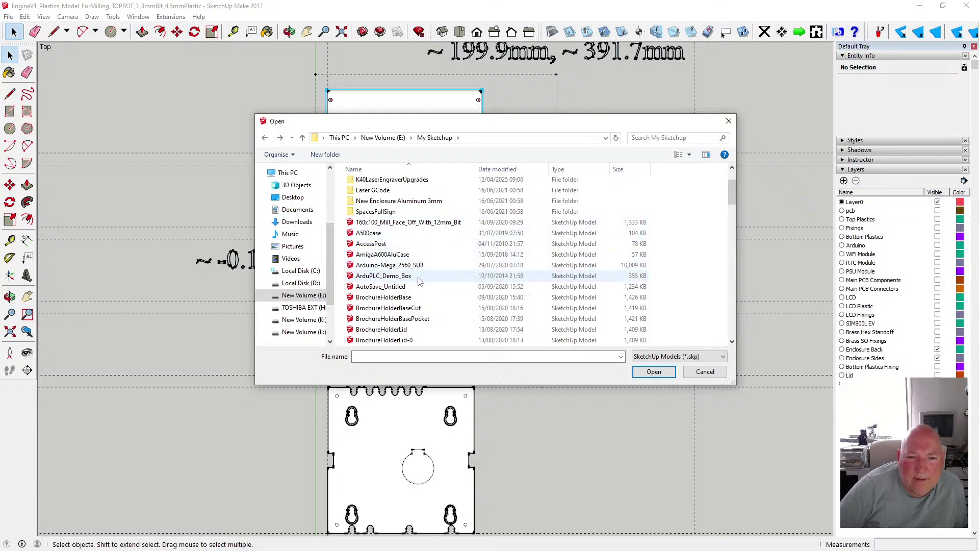
{"action": "scroll", "coordinate": [416, 278], "scroll_direction": "down", "scroll_amount": 2}
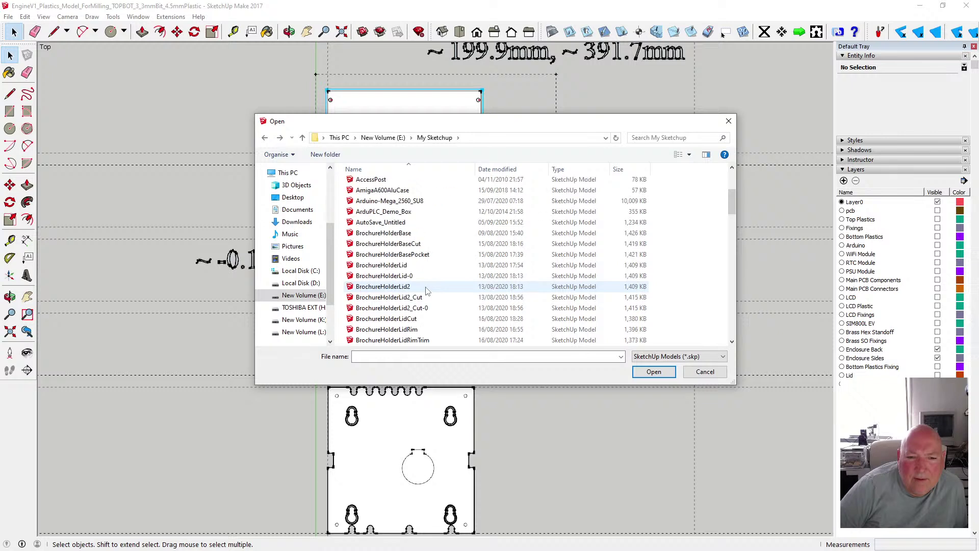
{"action": "scroll", "coordinate": [414, 271], "scroll_direction": "up", "scroll_amount": 1}
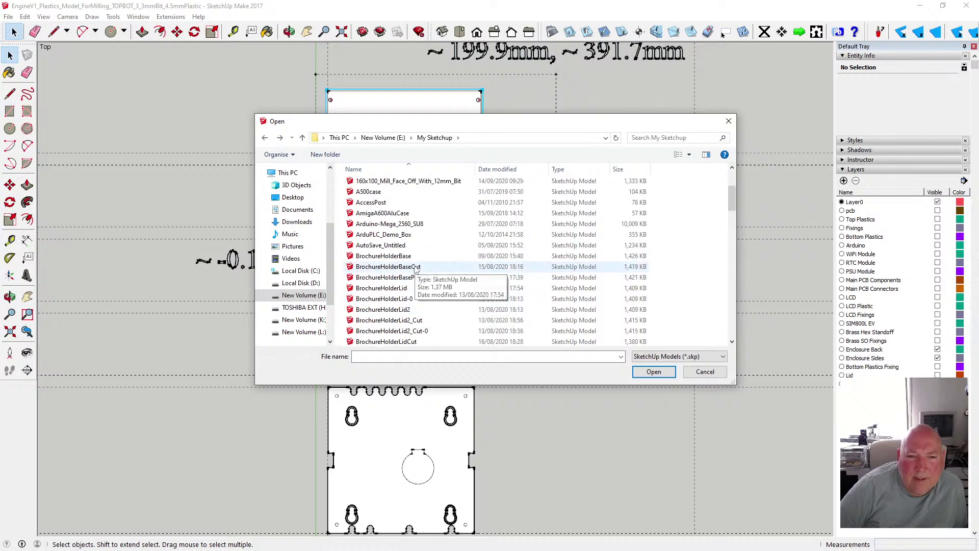
{"action": "left_click", "coordinate": [403, 245]}
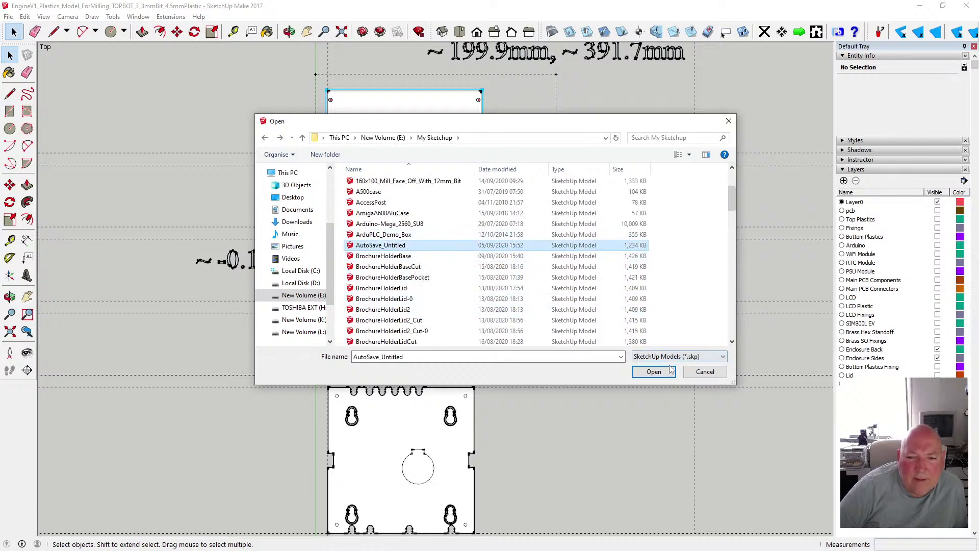
{"action": "left_click", "coordinate": [654, 372]}
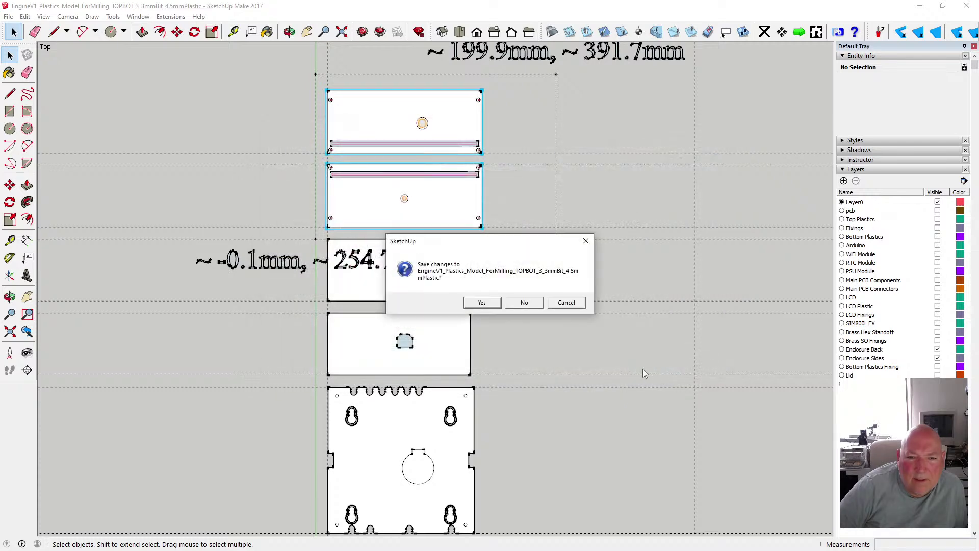
{"action": "left_click", "coordinate": [524, 302]}
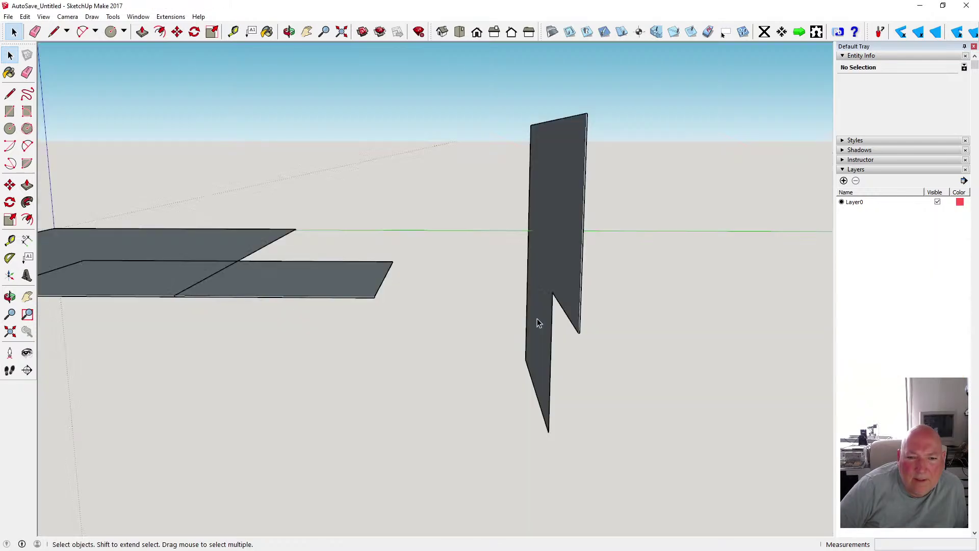
{"action": "scroll", "coordinate": [471, 332], "scroll_direction": "down", "scroll_amount": 3}
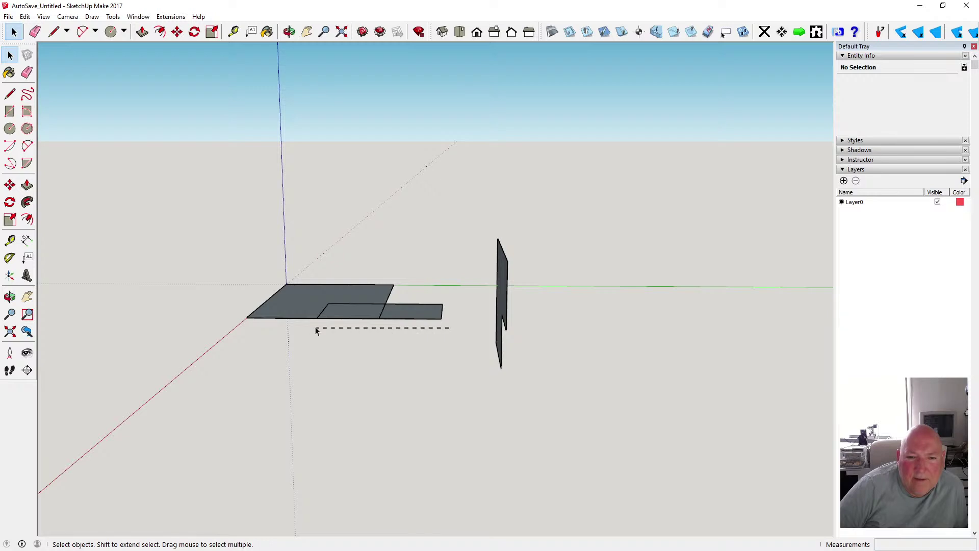
{"action": "left_click_drag", "start_coordinate": [316, 327], "coordinate": [311, 321]}
Start opening another model and look through the folders on New Volume (E:) around My Sketchup
{"action": "left_click", "coordinate": [10, 17]}
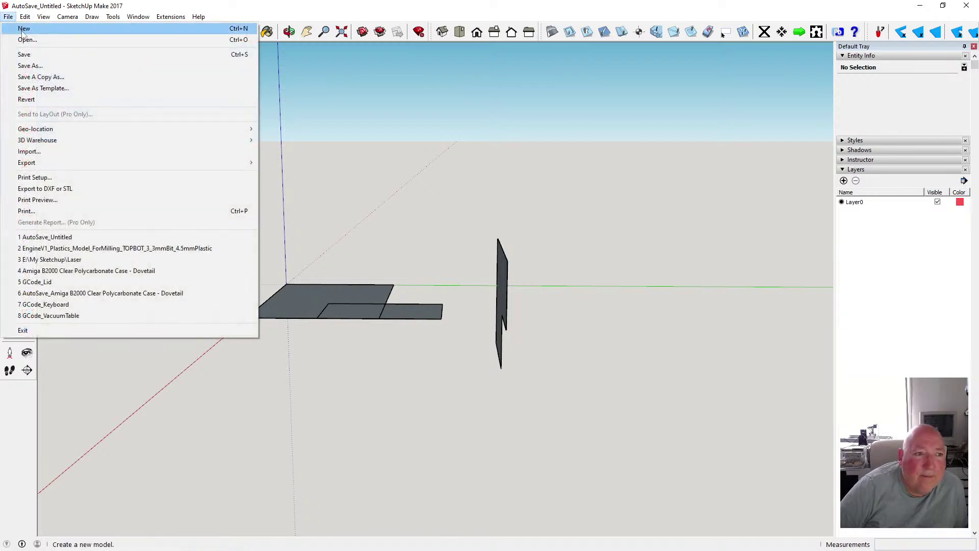
{"action": "left_click", "coordinate": [31, 37]}
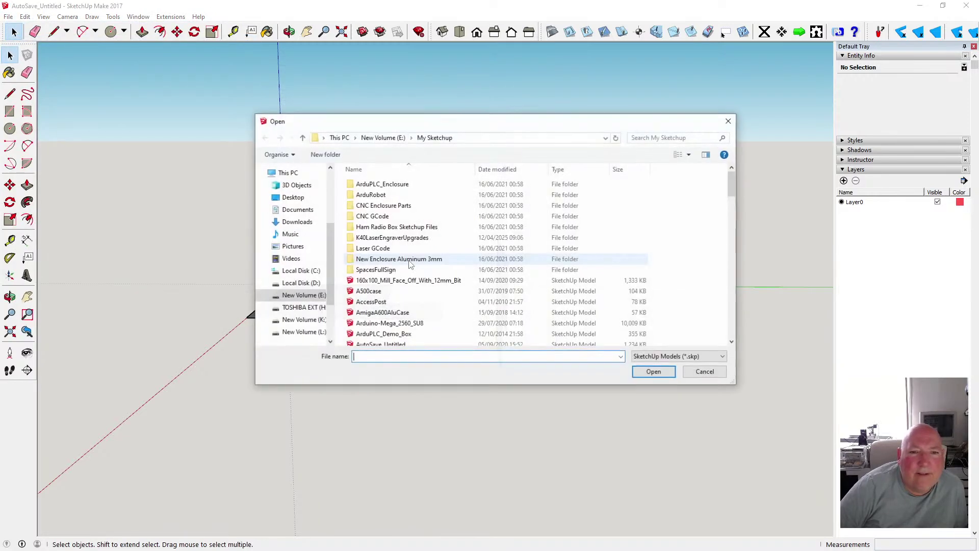
{"action": "left_click", "coordinate": [399, 141]}
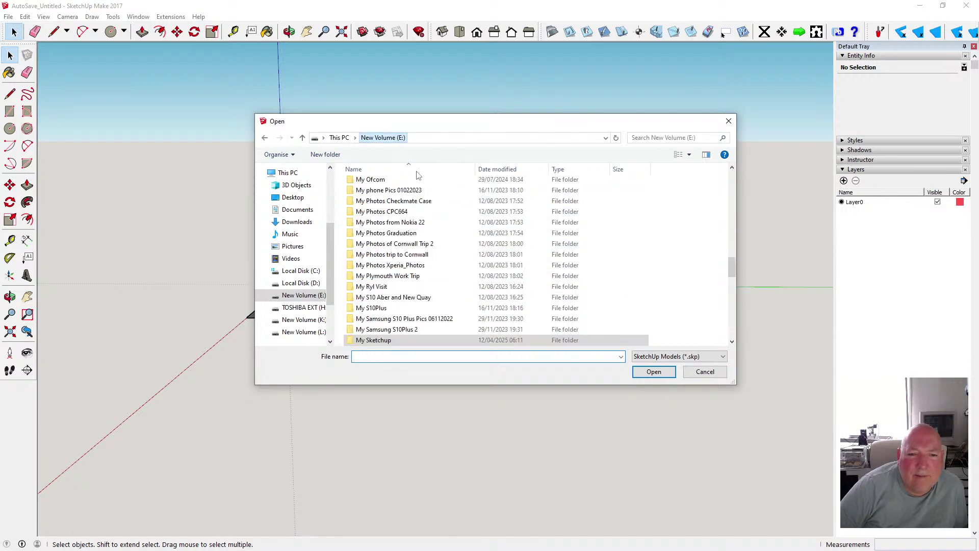
{"action": "scroll", "coordinate": [437, 305], "scroll_direction": "down", "scroll_amount": 3}
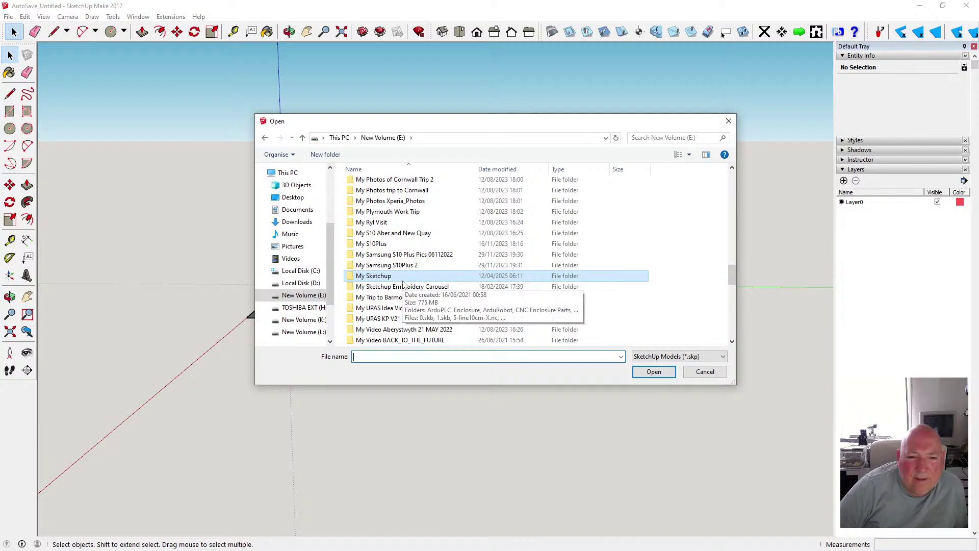
{"action": "scroll", "coordinate": [403, 284], "scroll_direction": "down", "scroll_amount": 2}
{"action": "scroll", "coordinate": [403, 284], "scroll_direction": "down", "scroll_amount": 2}
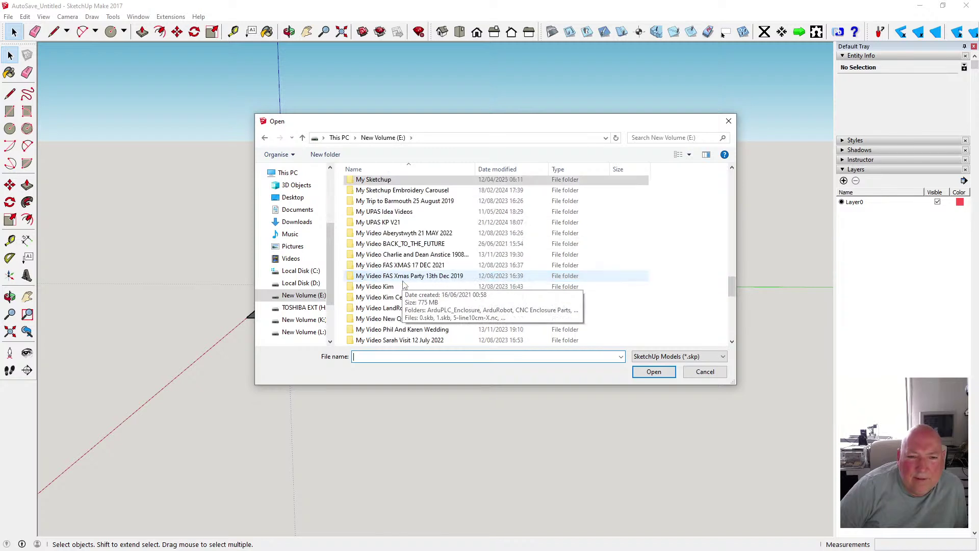
{"action": "scroll", "coordinate": [403, 284], "scroll_direction": "down", "scroll_amount": 1}
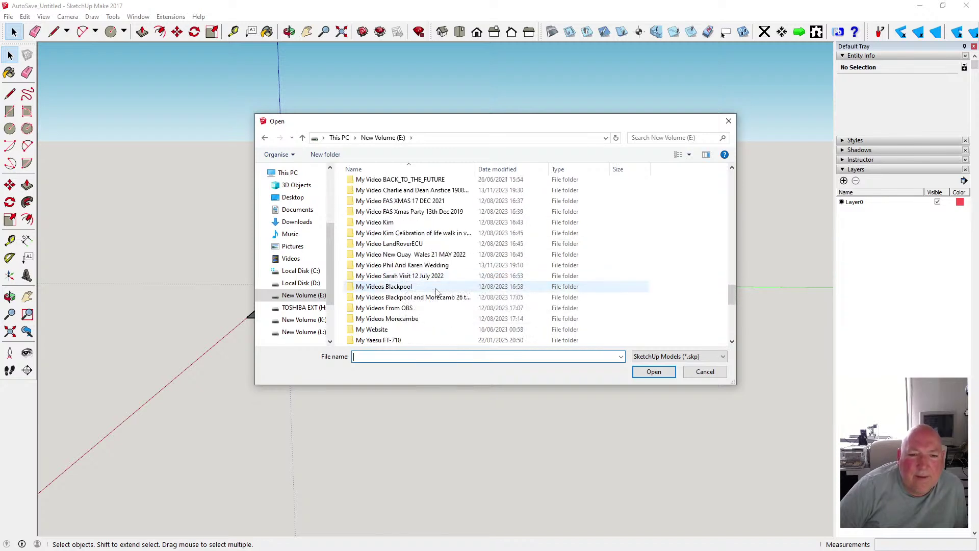
{"action": "scroll", "coordinate": [434, 288], "scroll_direction": "up", "scroll_amount": 4}
{"action": "scroll", "coordinate": [436, 288], "scroll_direction": "up", "scroll_amount": 2}
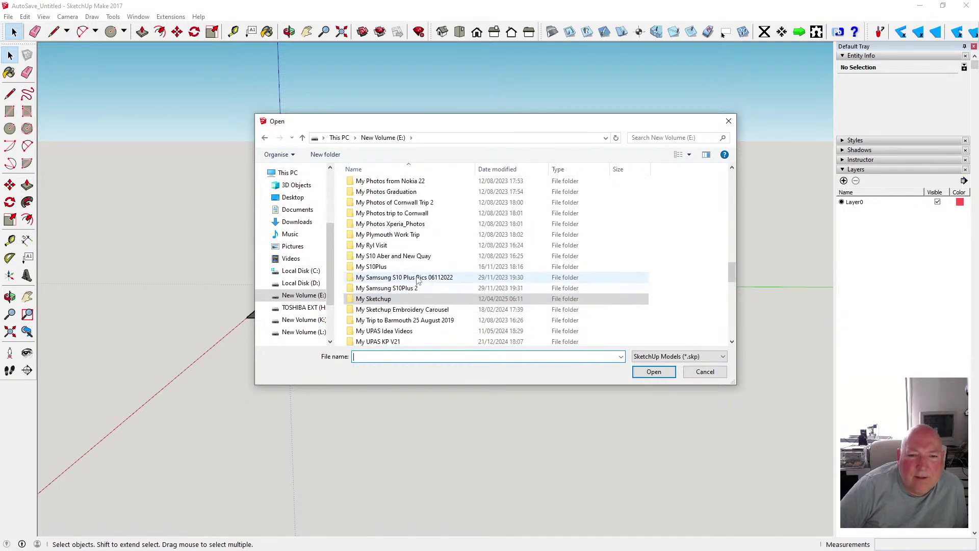
Browse to the My Sketchup folder on the TOSHIBA EXT (H:) drive
{"action": "scroll", "coordinate": [336, 321], "scroll_direction": "down", "scroll_amount": 2}
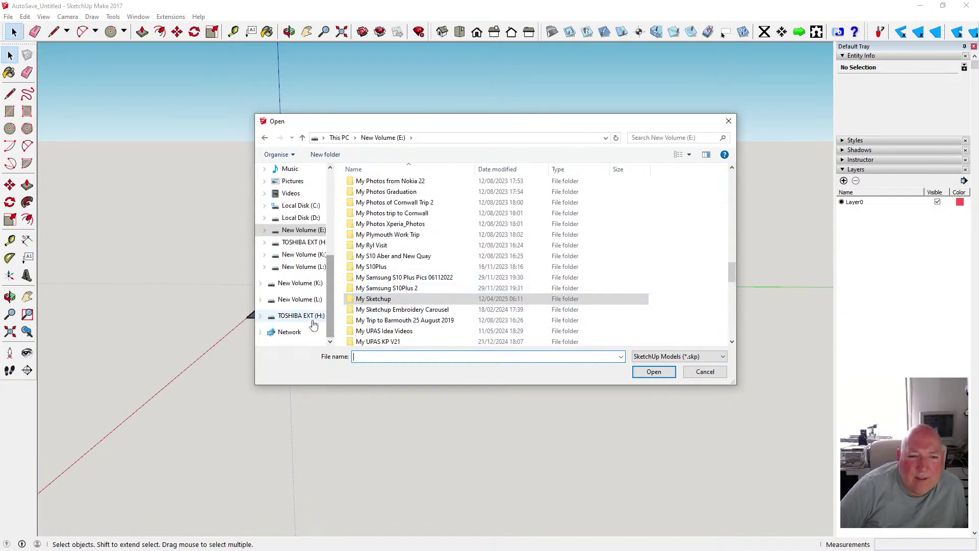
{"action": "double_click", "coordinate": [413, 297]}
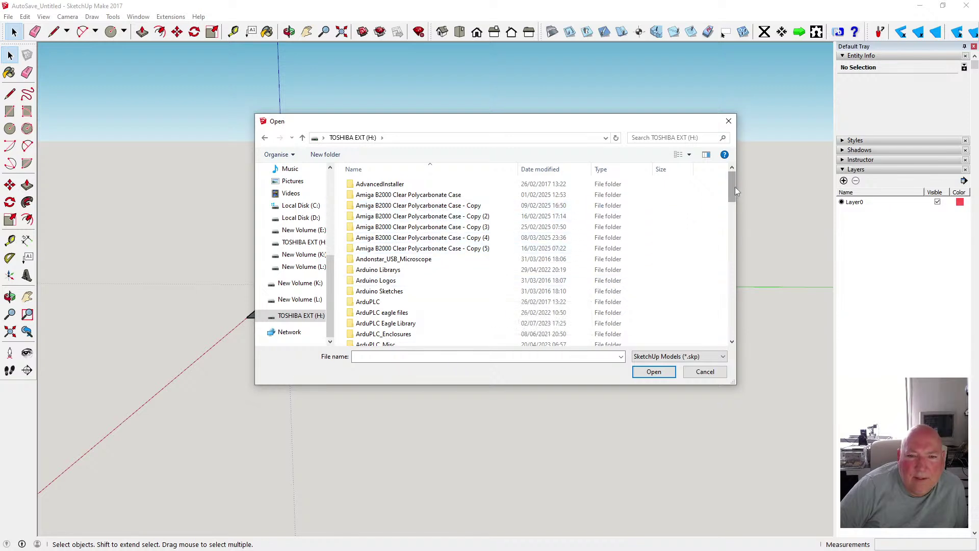
{"action": "left_click_drag", "start_coordinate": [736, 187], "coordinate": [721, 303]}
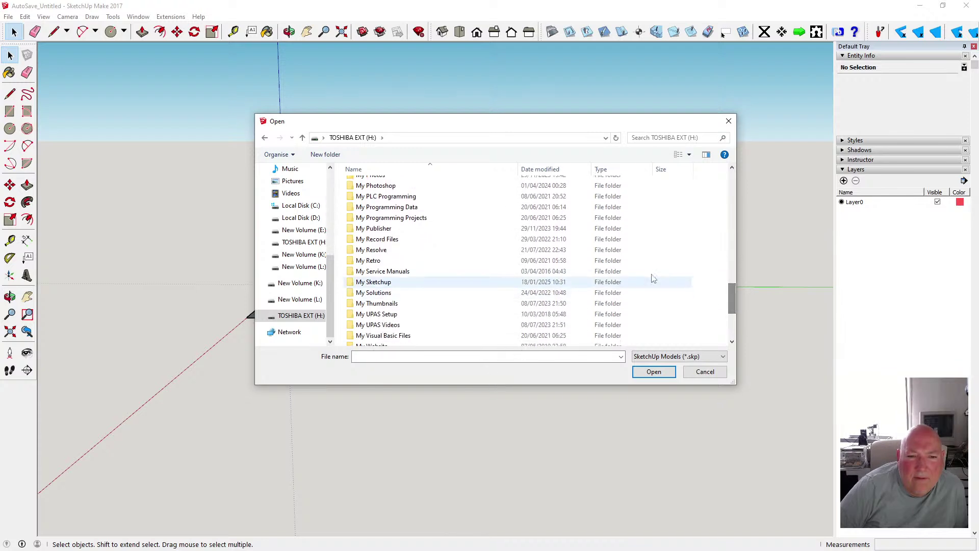
{"action": "left_click", "coordinate": [400, 284]}
{"action": "double_click", "coordinate": [400, 284]}
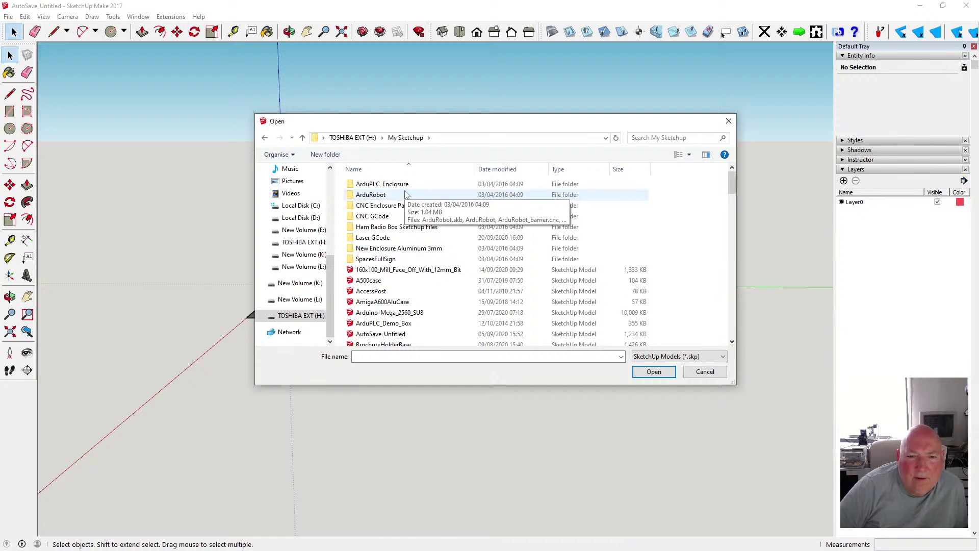
Open the CNC Laser Engraver Replacement Plastic Parts model from the My Sketchup folder without saving changes to the current one
{"action": "left_click_drag", "start_coordinate": [730, 182], "coordinate": [733, 215]}
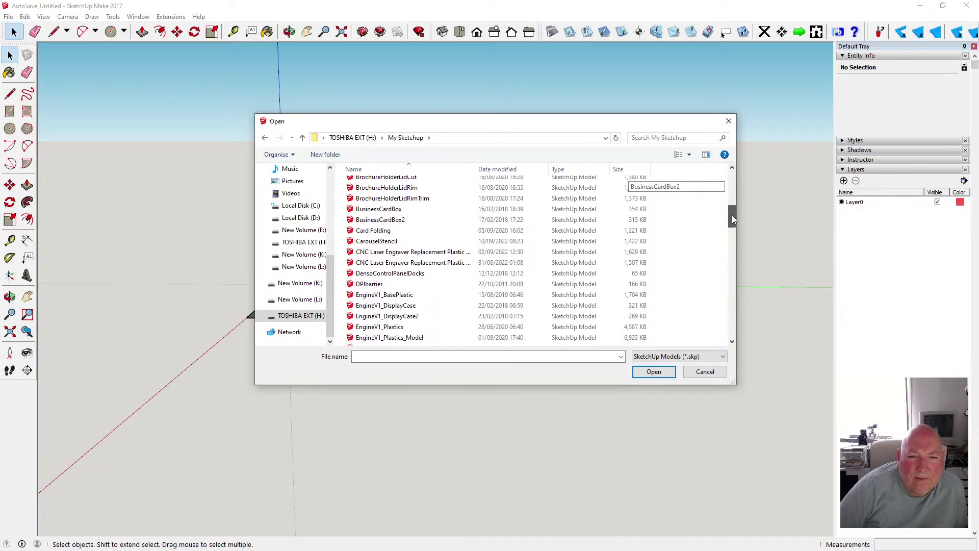
{"action": "left_click_drag", "start_coordinate": [476, 169], "coordinate": [526, 173]}
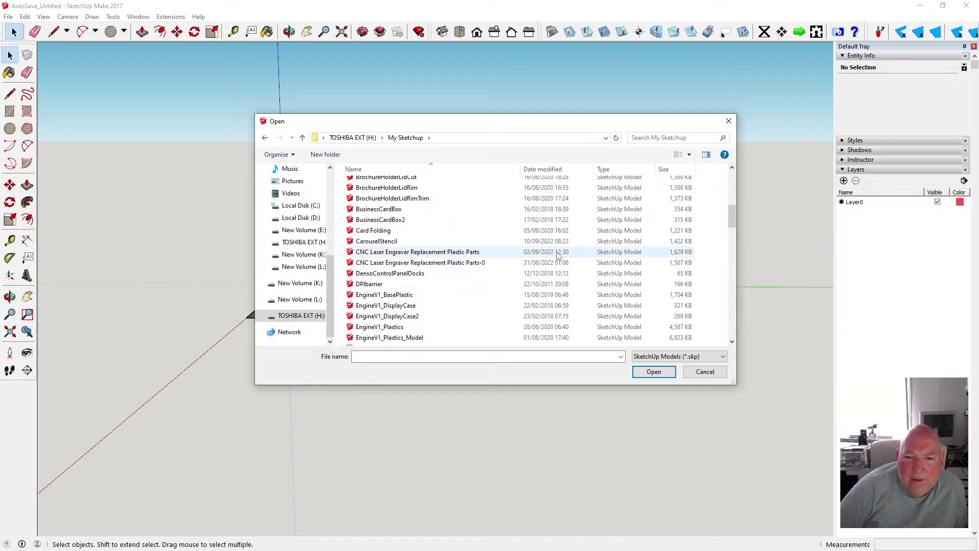
{"action": "left_click", "coordinate": [452, 254]}
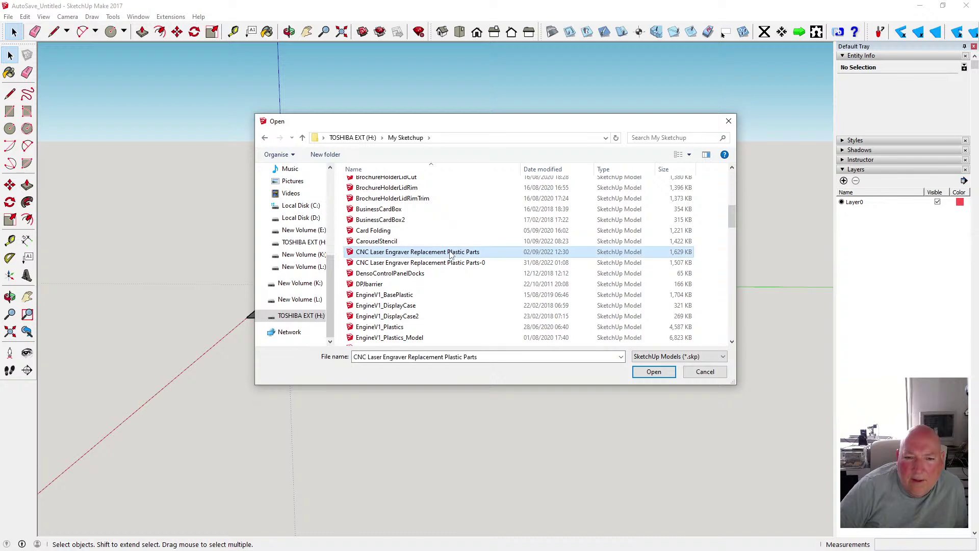
{"action": "left_click", "coordinate": [653, 373]}
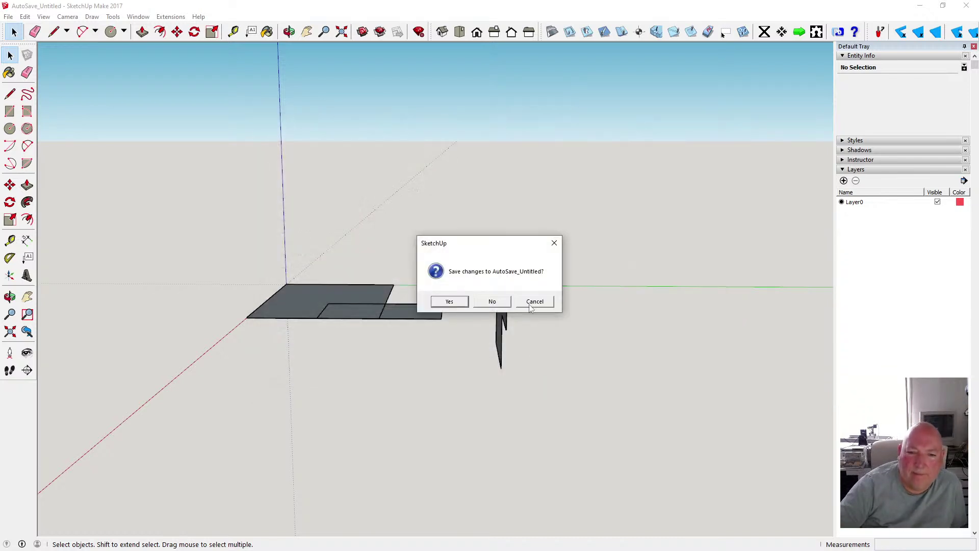
{"action": "left_click", "coordinate": [492, 301]}
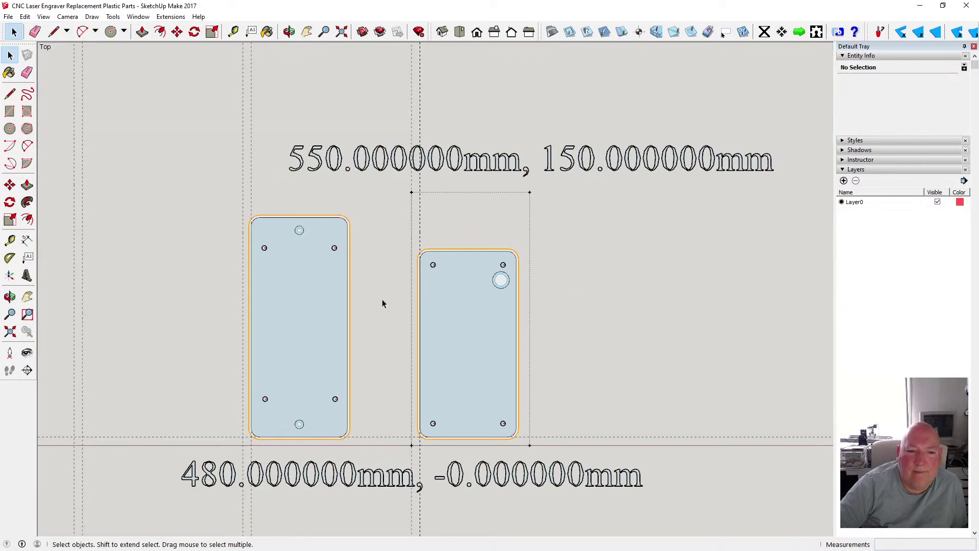
Examine the shapes and holes of the plates laid out in the replacement parts model from several angles and distances
{"action": "scroll", "coordinate": [381, 299], "scroll_direction": "down", "scroll_amount": 6}
{"action": "scroll", "coordinate": [381, 301], "scroll_direction": "down", "scroll_amount": 2}
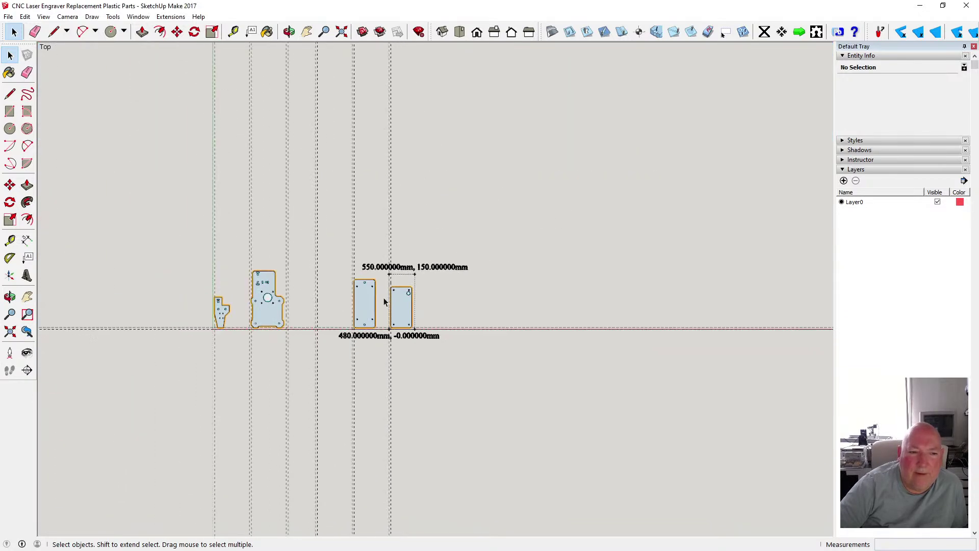
{"action": "scroll", "coordinate": [301, 316], "scroll_direction": "up", "scroll_amount": 8}
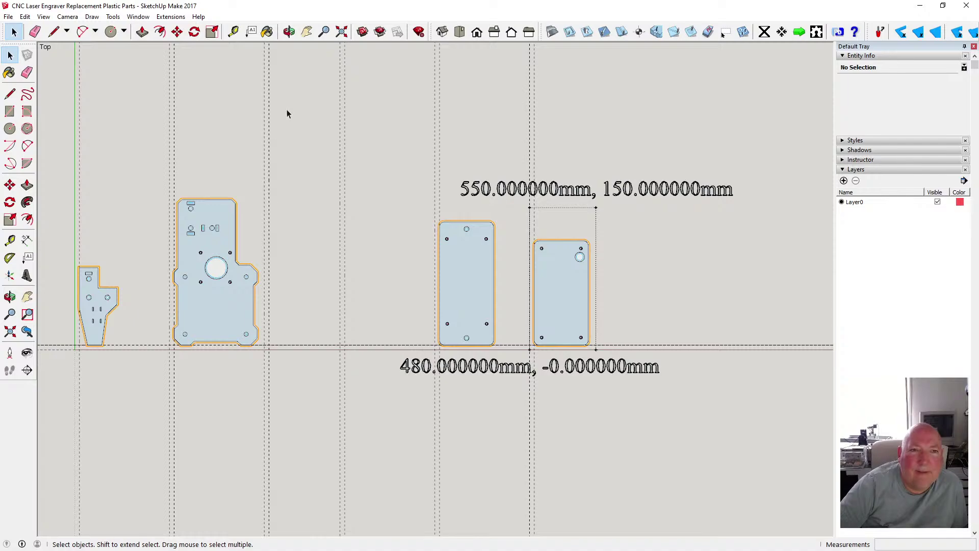
{"action": "left_click", "coordinate": [289, 32]}
{"action": "left_click_drag", "start_coordinate": [298, 173], "coordinate": [262, 292]}
{"action": "scroll", "coordinate": [262, 285], "scroll_direction": "down", "scroll_amount": 2}
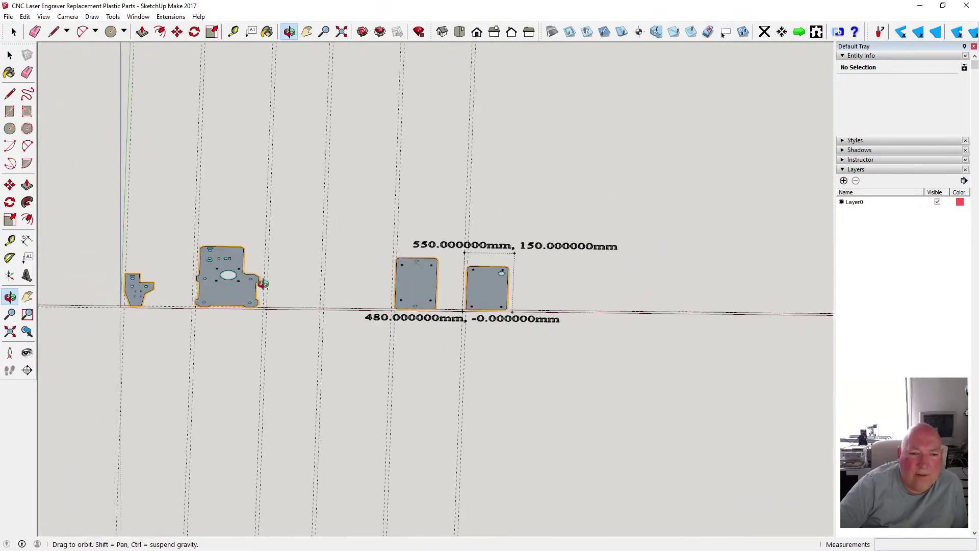
{"action": "scroll", "coordinate": [171, 287], "scroll_direction": "up", "scroll_amount": 3}
{"action": "scroll", "coordinate": [368, 310], "scroll_direction": "down", "scroll_amount": 2}
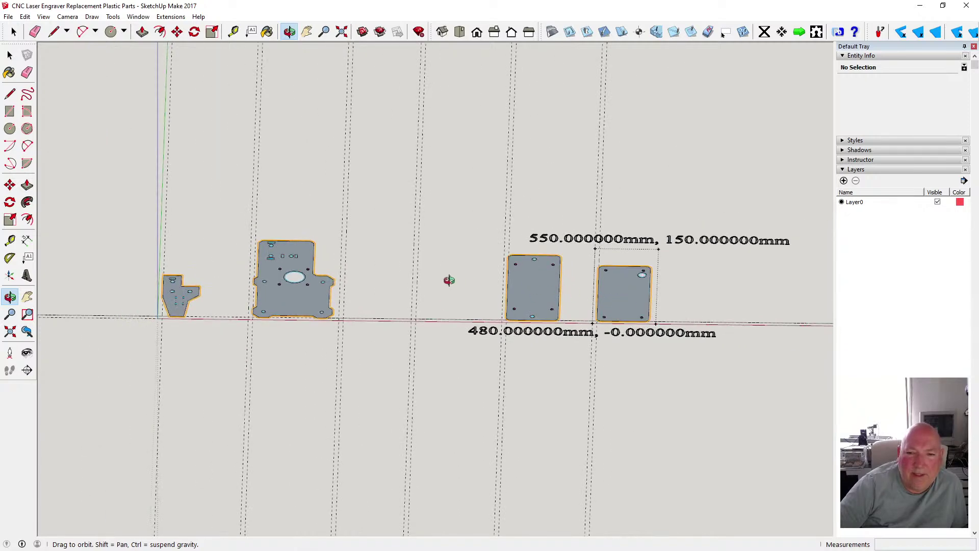
{"action": "left_click_drag", "start_coordinate": [449, 280], "coordinate": [423, 322]}
{"action": "scroll", "coordinate": [182, 321], "scroll_direction": "up", "scroll_amount": 4}
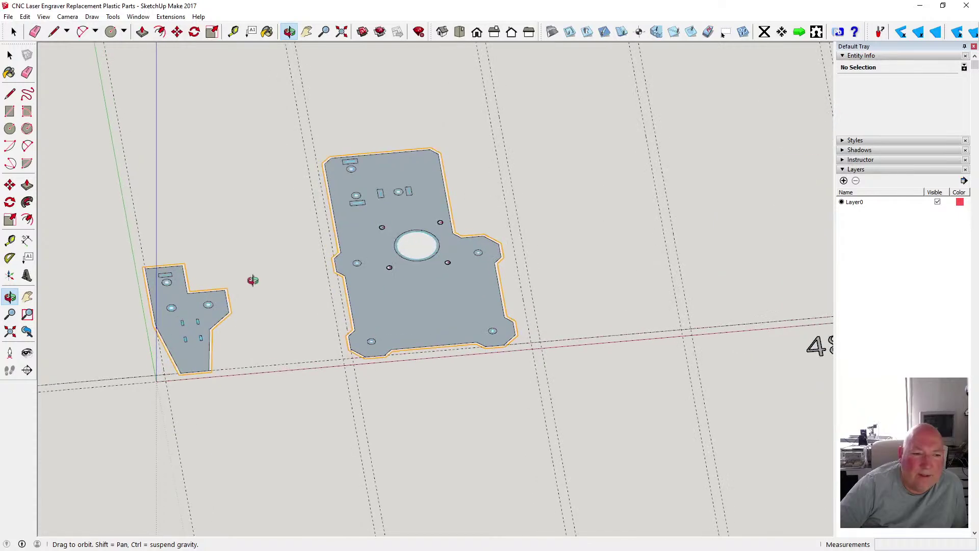
{"action": "left_click_drag", "start_coordinate": [286, 278], "coordinate": [221, 330]}
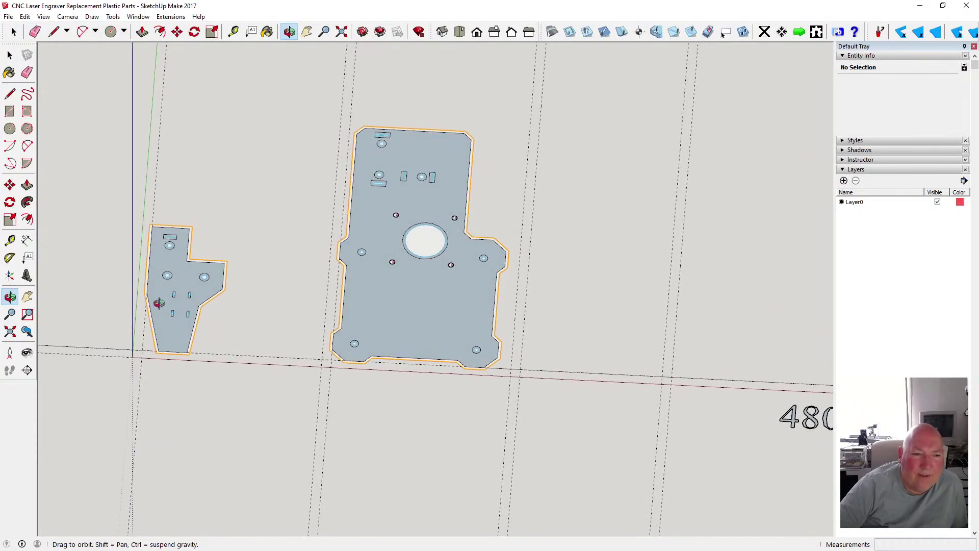
{"action": "scroll", "coordinate": [454, 240], "scroll_direction": "down", "scroll_amount": 3}
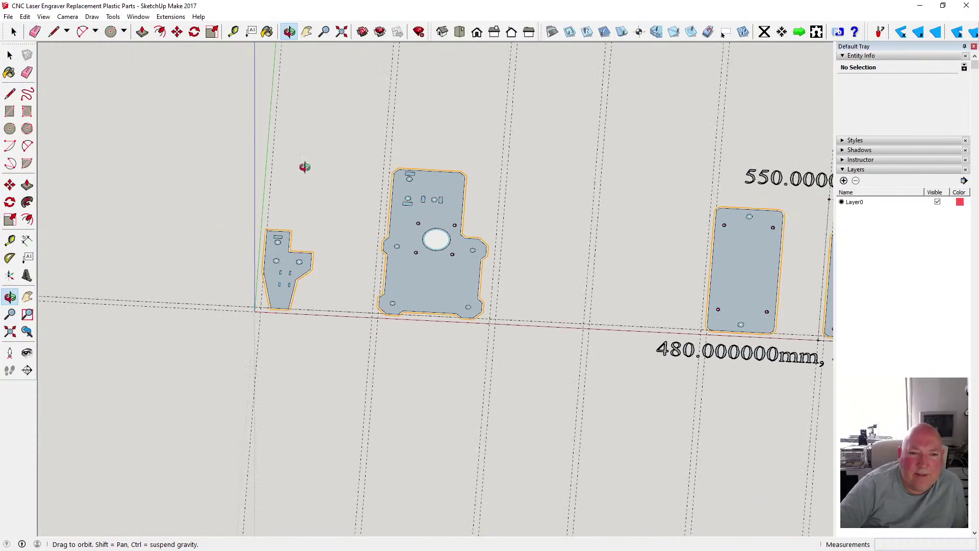
{"action": "scroll", "coordinate": [196, 184], "scroll_direction": "down", "scroll_amount": 1}
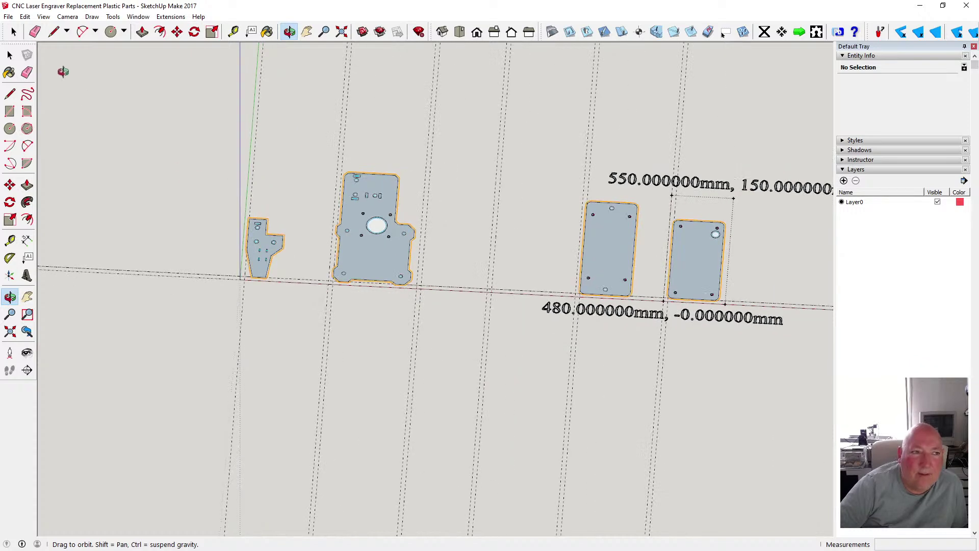
Copy the small bracket and the large notched plate nearest the origin, together with their cut lines
{"action": "key", "text": "space"}
{"action": "left_click_drag", "start_coordinate": [227, 135], "coordinate": [433, 313]}
{"action": "left_click", "coordinate": [25, 16]}
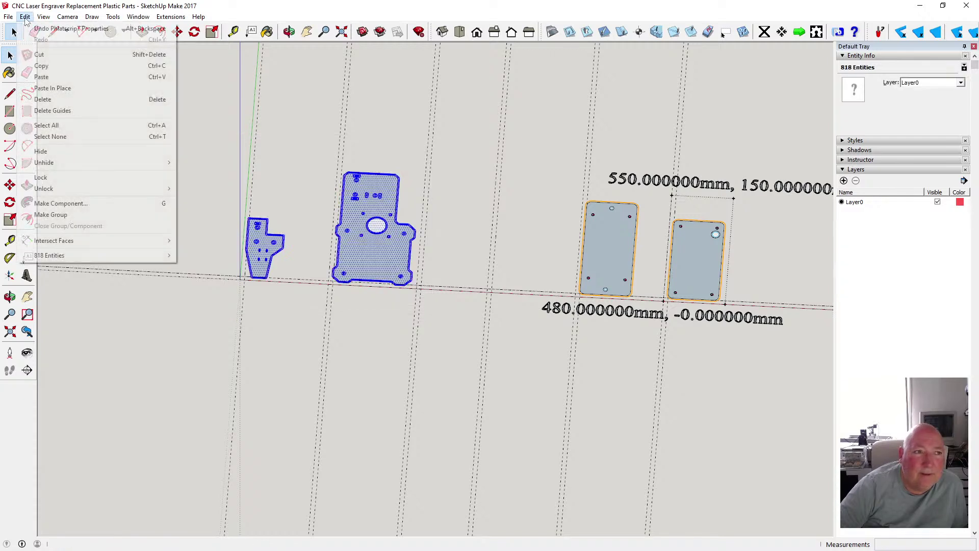
{"action": "left_click", "coordinate": [71, 66]}
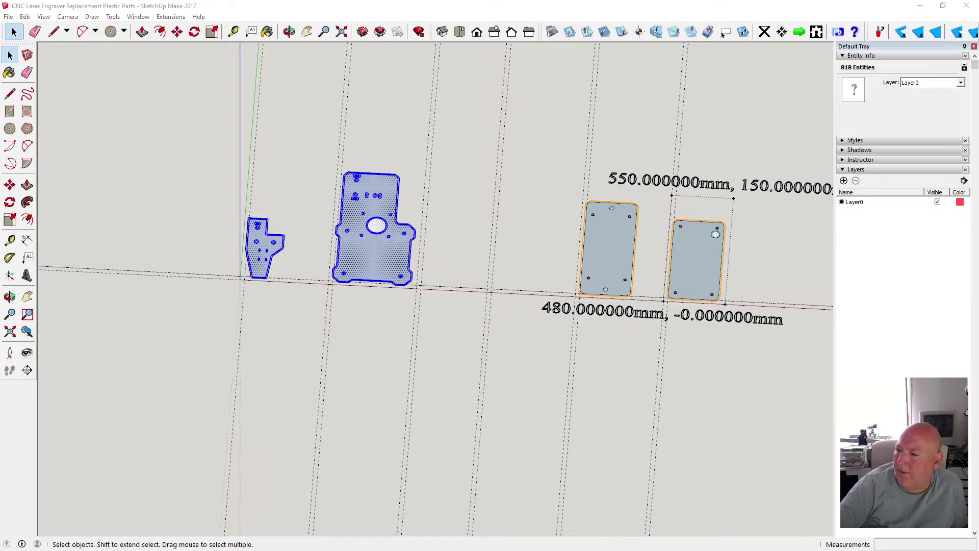
Switch to the K40LaserEngraverUpgrades model and paste the two copied plates on the ground in front of the frame
{"action": "key", "text": "alt+Tab"}
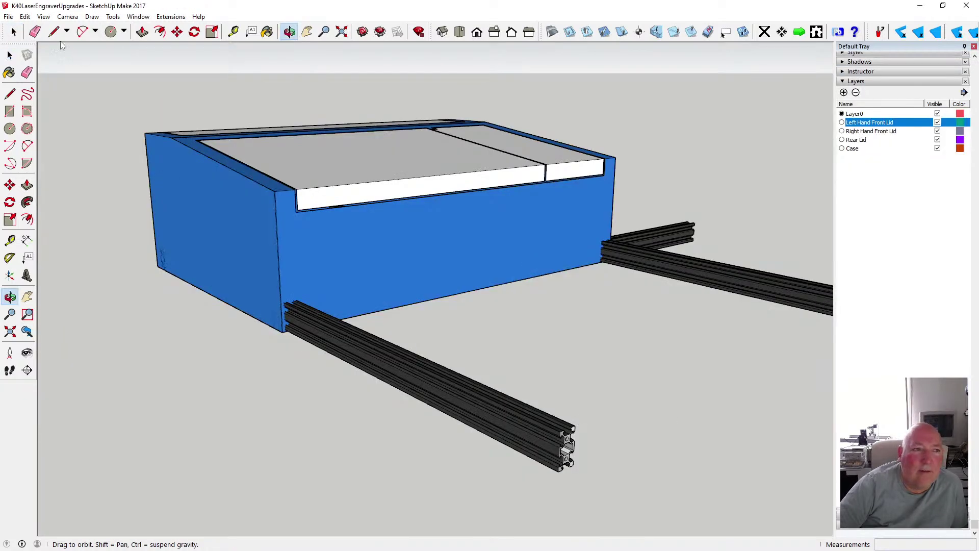
{"action": "left_click", "coordinate": [25, 16]}
{"action": "left_click", "coordinate": [51, 75]}
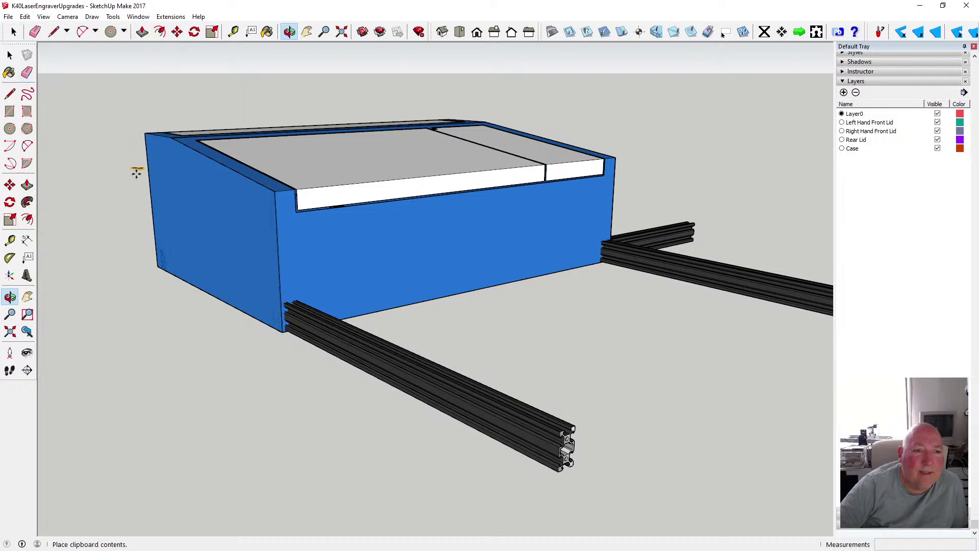
{"action": "scroll", "coordinate": [136, 173], "scroll_direction": "down", "scroll_amount": 5}
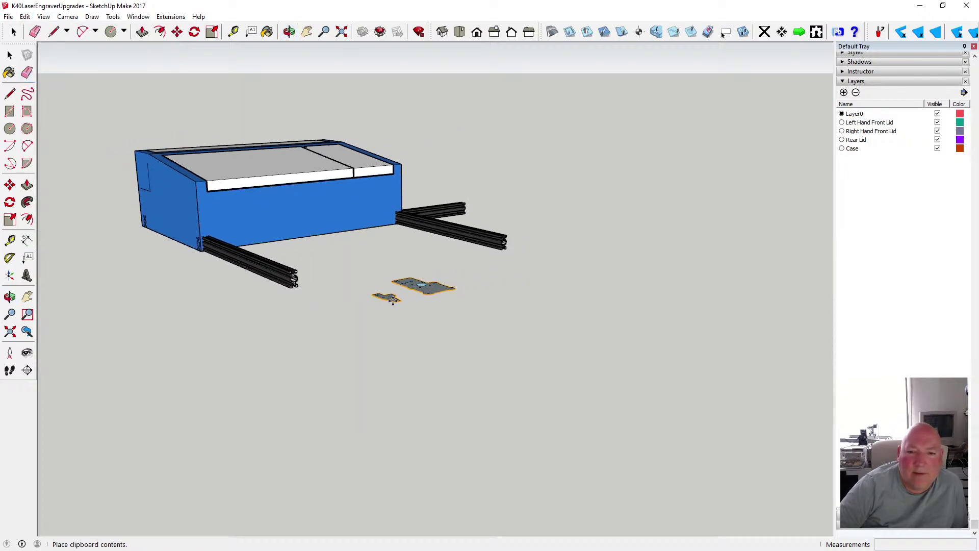
{"action": "left_click", "coordinate": [422, 294]}
Erase the toolpath cut lines from both pasted plates, keeping their plain outlines and holes
{"action": "scroll", "coordinate": [460, 299], "scroll_direction": "up", "scroll_amount": 5}
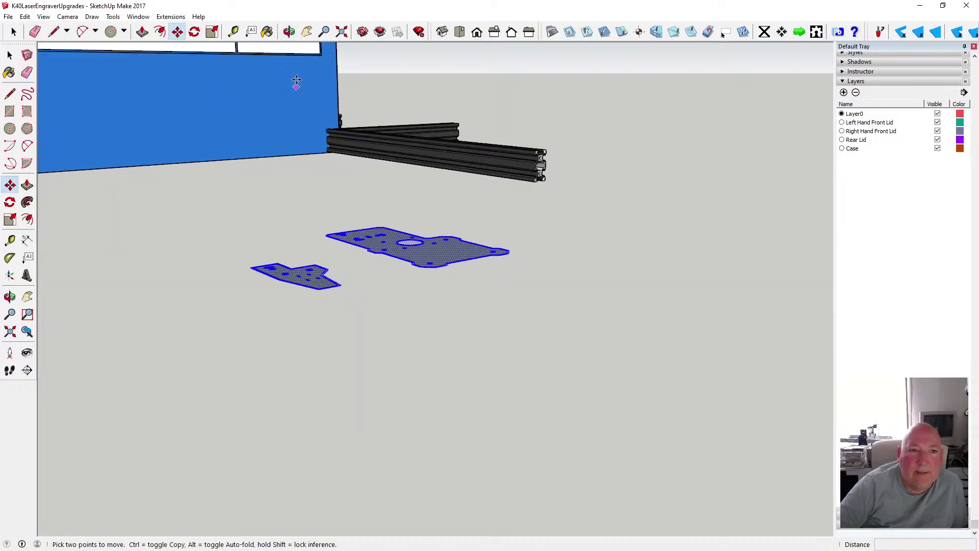
{"action": "left_click", "coordinate": [289, 32]}
{"action": "left_click_drag", "start_coordinate": [465, 135], "coordinate": [295, 279]}
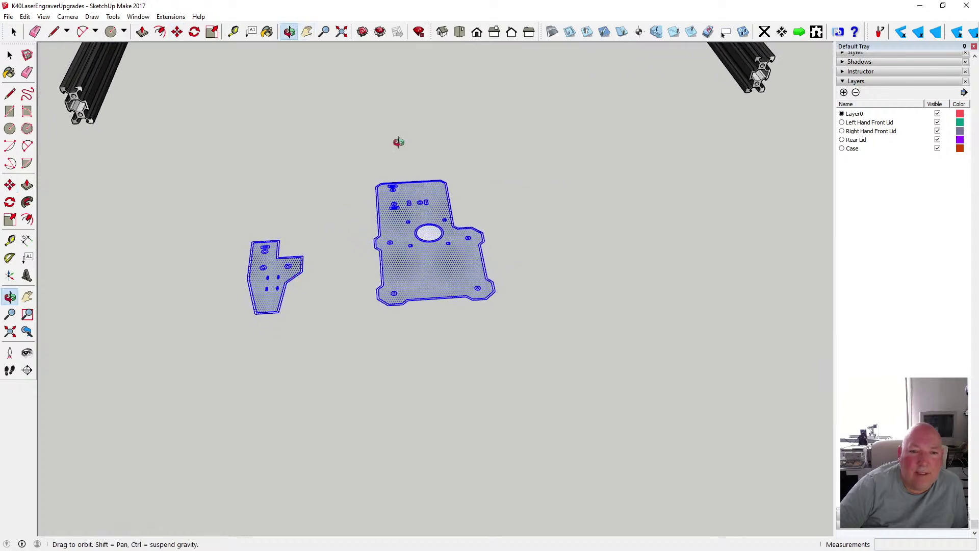
{"action": "left_click_drag", "start_coordinate": [398, 142], "coordinate": [330, 264]}
{"action": "left_click", "coordinate": [10, 55]}
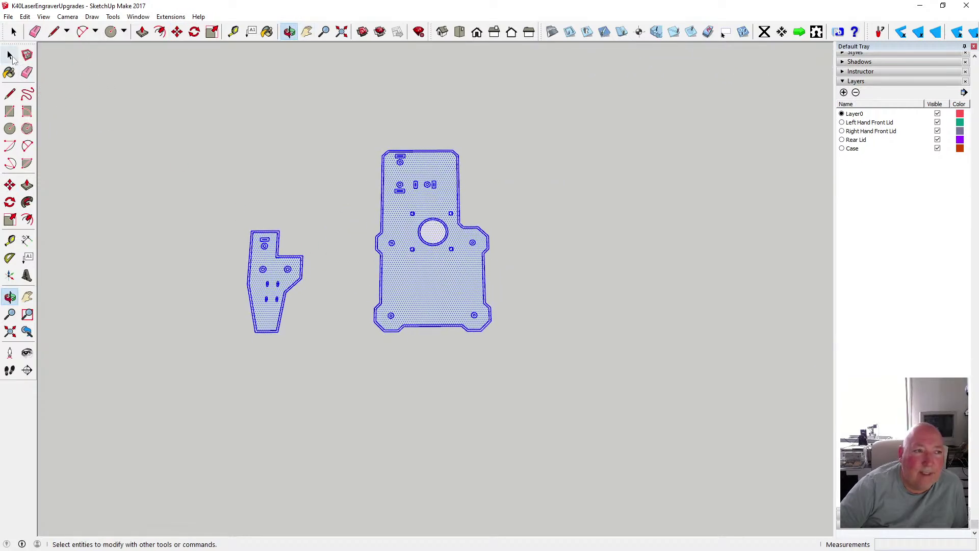
{"action": "left_click", "coordinate": [9, 55]}
{"action": "left_click_drag", "start_coordinate": [230, 121], "coordinate": [520, 370]}
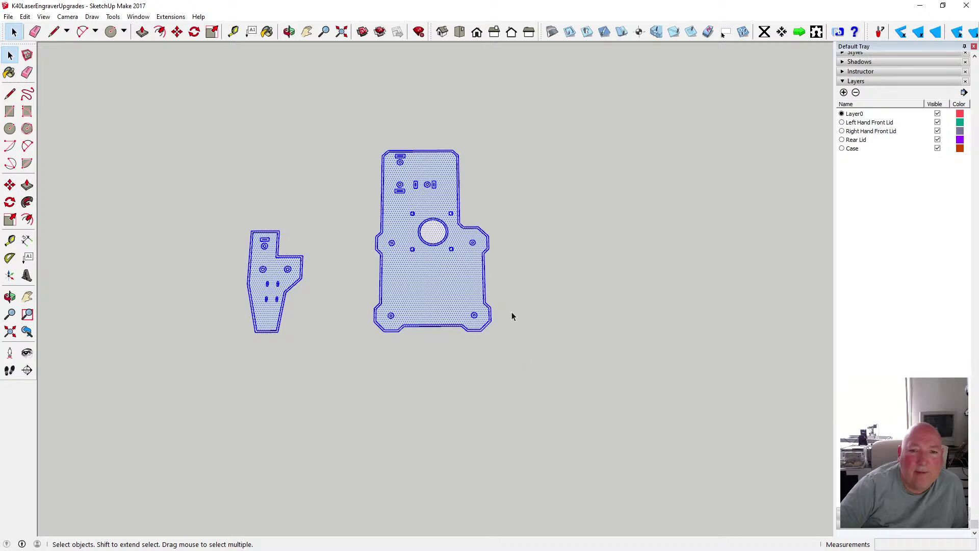
{"action": "left_click", "coordinate": [709, 34]}
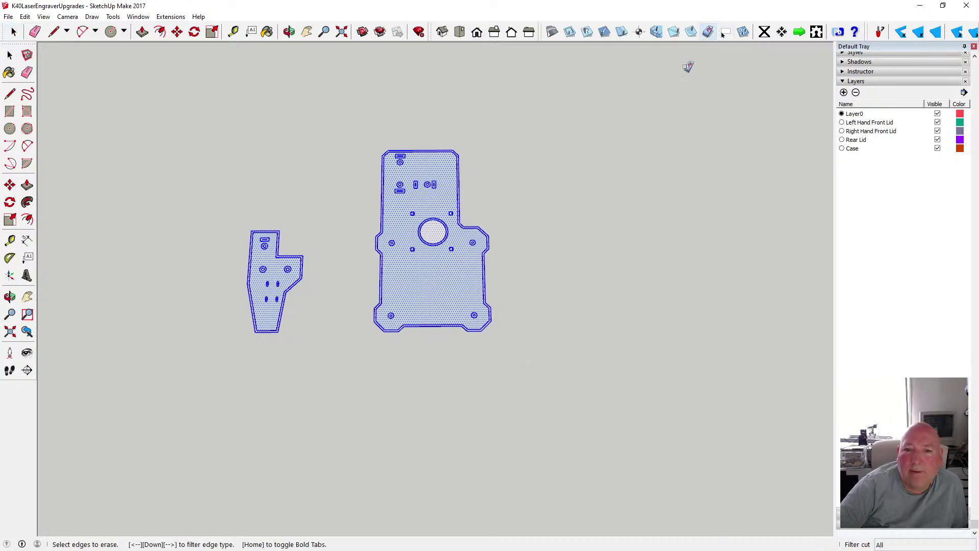
{"action": "left_click", "coordinate": [439, 218]}
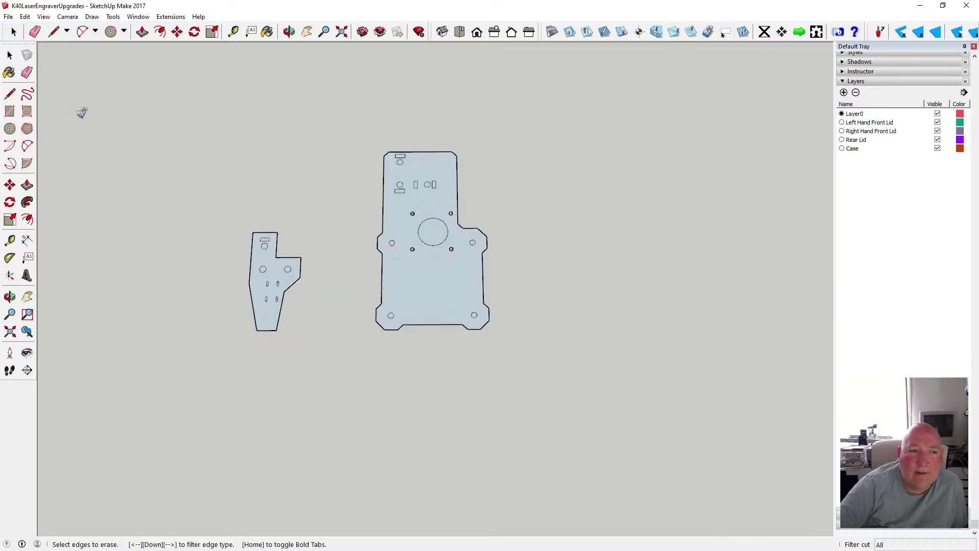
{"action": "left_click", "coordinate": [9, 55]}
Show the two plates in the top view and examine the holes around the large circle for leftover toolpath marks
{"action": "scroll", "coordinate": [347, 259], "scroll_direction": "up", "scroll_amount": 3}
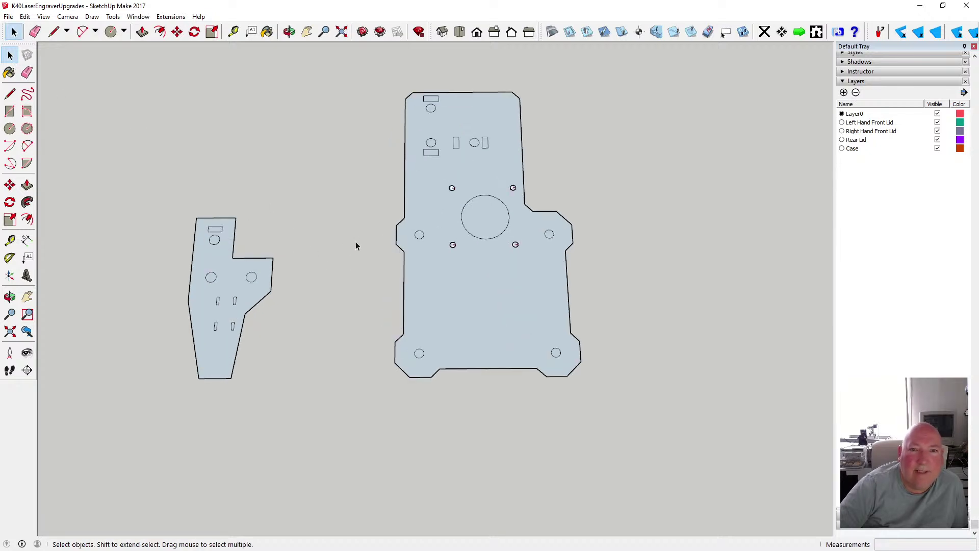
{"action": "left_click", "coordinate": [460, 32]}
{"action": "scroll", "coordinate": [483, 233], "scroll_direction": "up", "scroll_amount": 2}
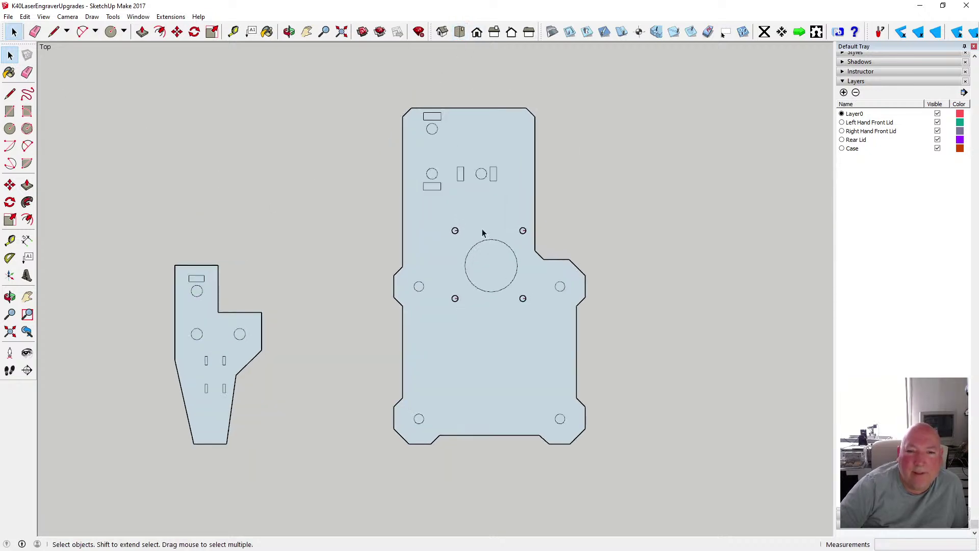
{"action": "scroll", "coordinate": [483, 234], "scroll_direction": "up", "scroll_amount": 2}
{"action": "scroll", "coordinate": [430, 225], "scroll_direction": "down", "scroll_amount": 1}
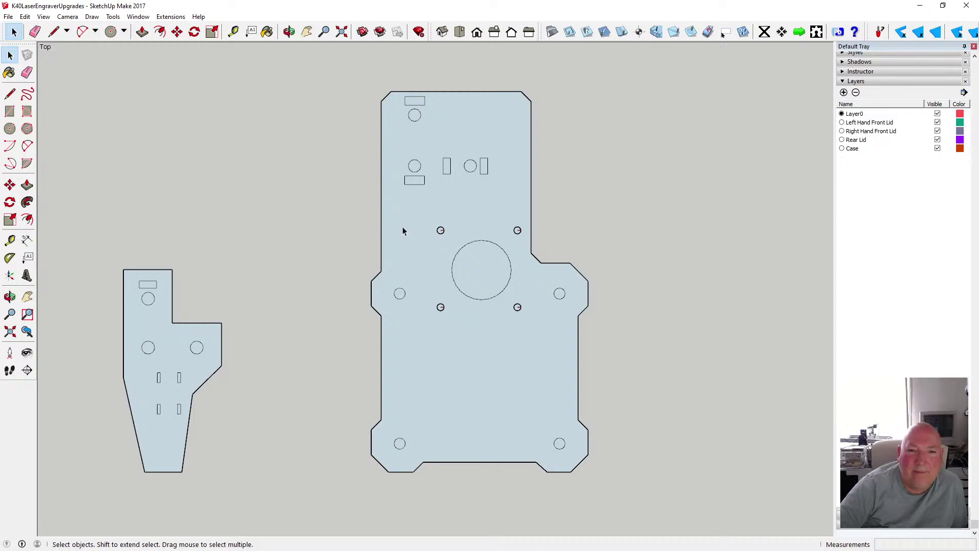
{"action": "scroll", "coordinate": [479, 239], "scroll_direction": "up", "scroll_amount": 1}
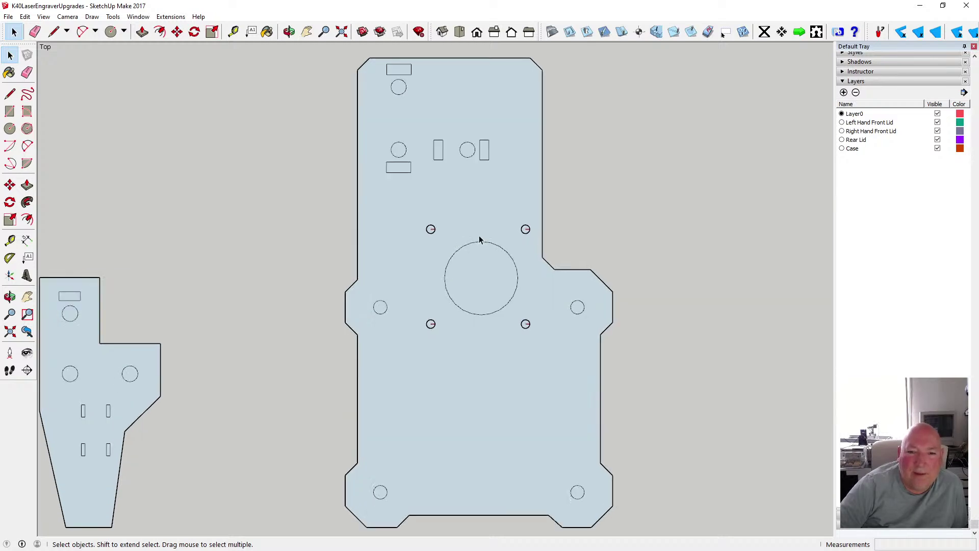
{"action": "scroll", "coordinate": [466, 244], "scroll_direction": "down", "scroll_amount": 1}
Try to erase the toolpath marks from the large circle and the four small holes around it with the toolpath eraser
{"action": "left_click_drag", "start_coordinate": [422, 217], "coordinate": [538, 339]}
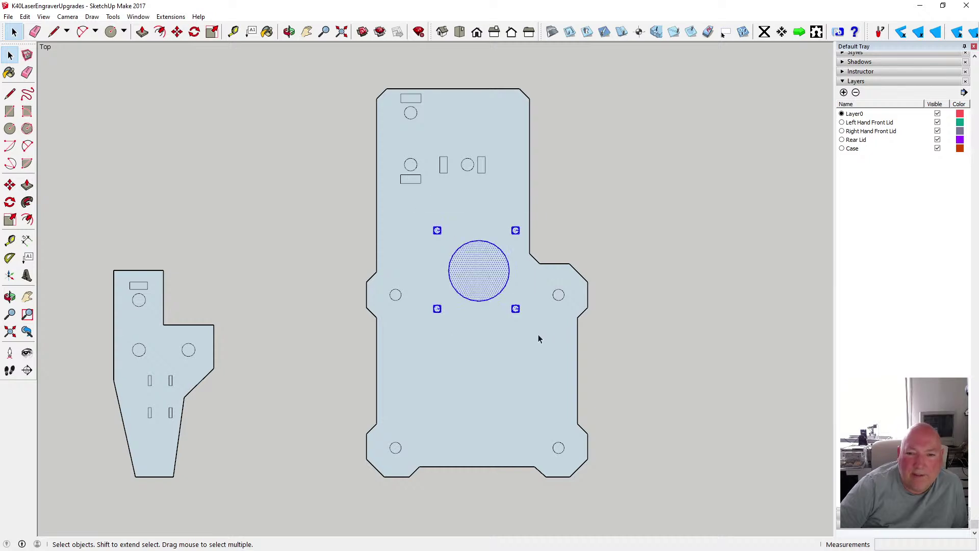
{"action": "key", "text": "e"}
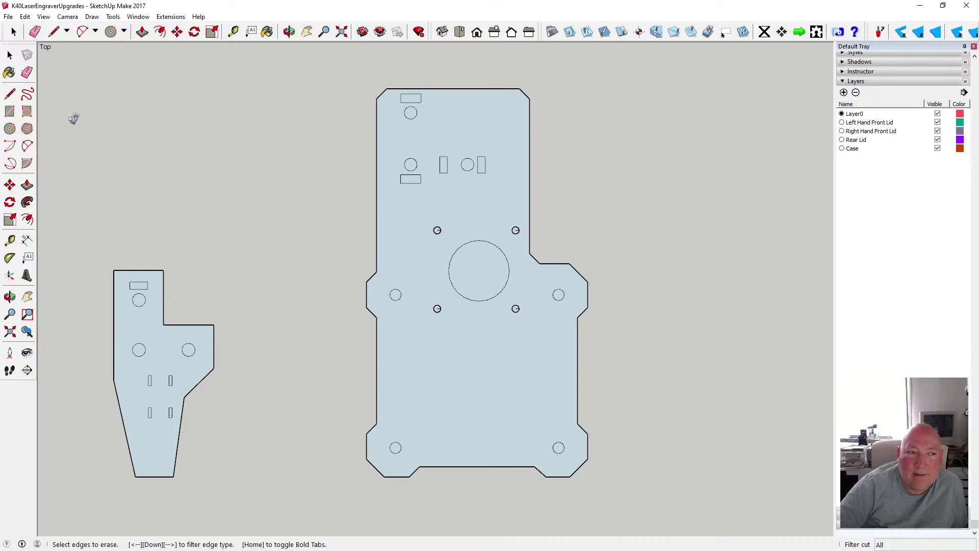
{"action": "left_click", "coordinate": [10, 55]}
Delete the leftover plunge marks from the four small holes surrounding the large circle on the big plate
{"action": "scroll", "coordinate": [478, 301], "scroll_direction": "up", "scroll_amount": 2}
{"action": "scroll", "coordinate": [465, 293], "scroll_direction": "up", "scroll_amount": 2}
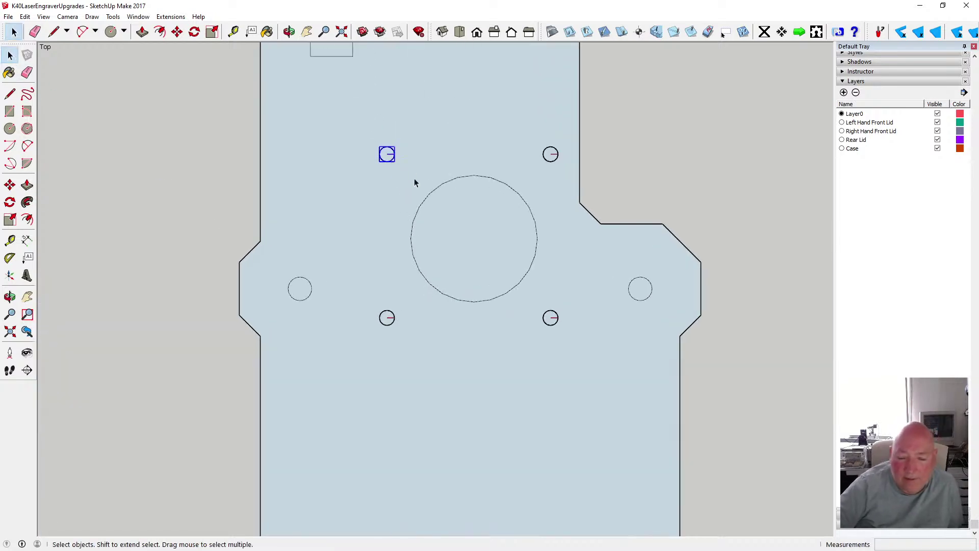
{"action": "key", "text": "Delete"}
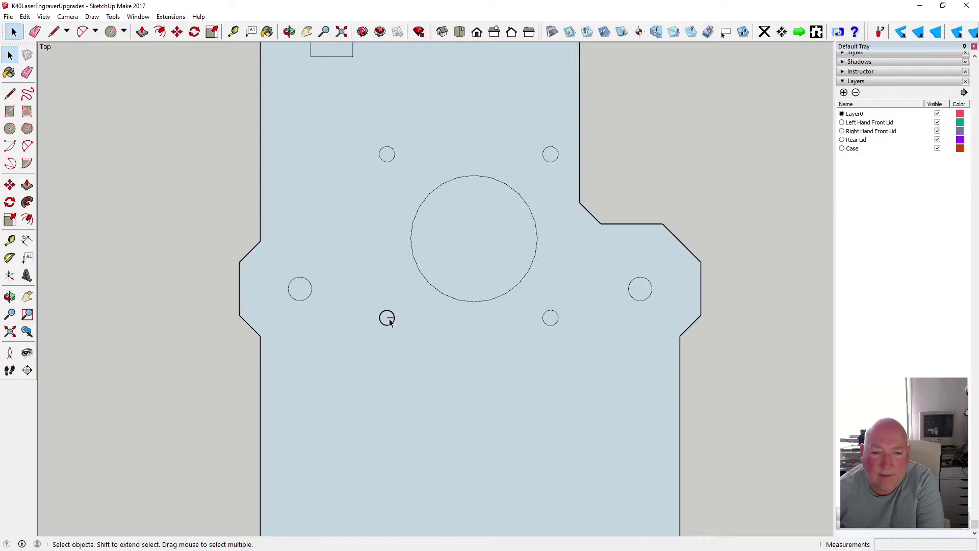
{"action": "scroll", "coordinate": [435, 336], "scroll_direction": "down", "scroll_amount": 5}
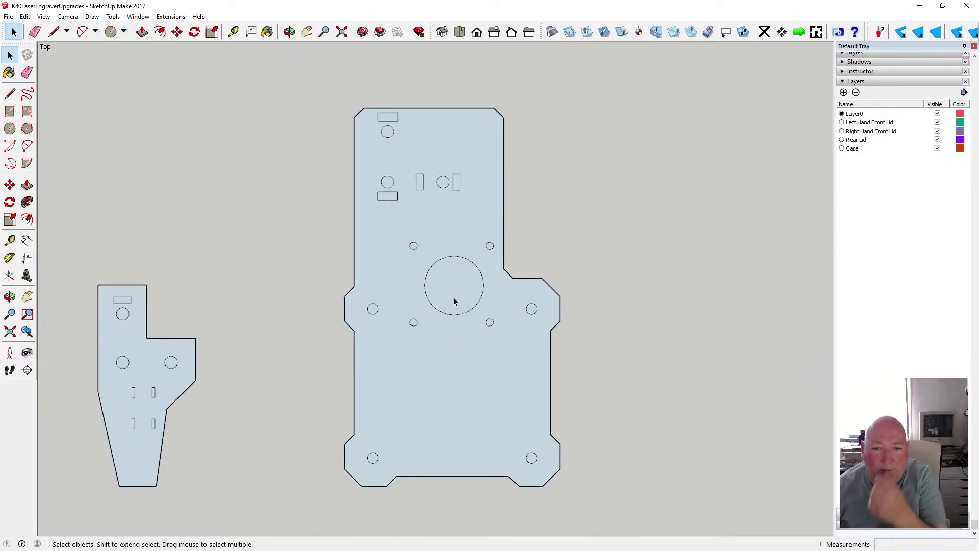
{"action": "scroll", "coordinate": [520, 306], "scroll_direction": "down", "scroll_amount": 1}
{"action": "scroll", "coordinate": [513, 308], "scroll_direction": "up", "scroll_amount": 4}
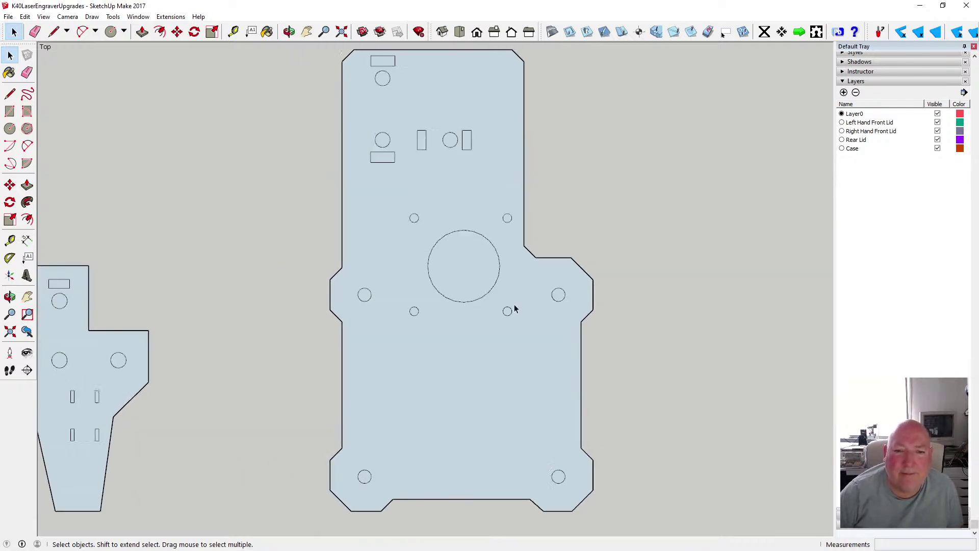
{"action": "scroll", "coordinate": [519, 296], "scroll_direction": "down", "scroll_amount": 1}
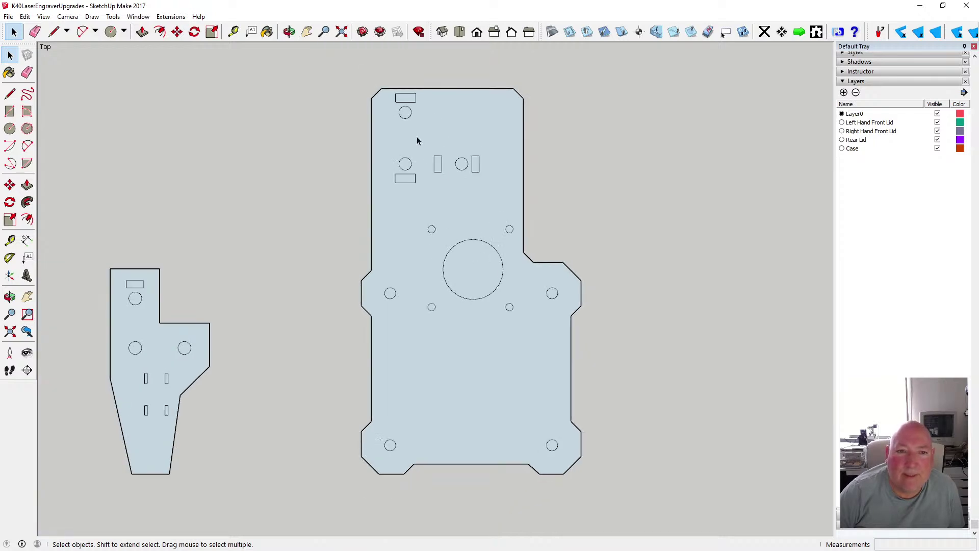
Make the big plate's outline and all its holes into one component with the default definition name
{"action": "left_click", "coordinate": [384, 95]}
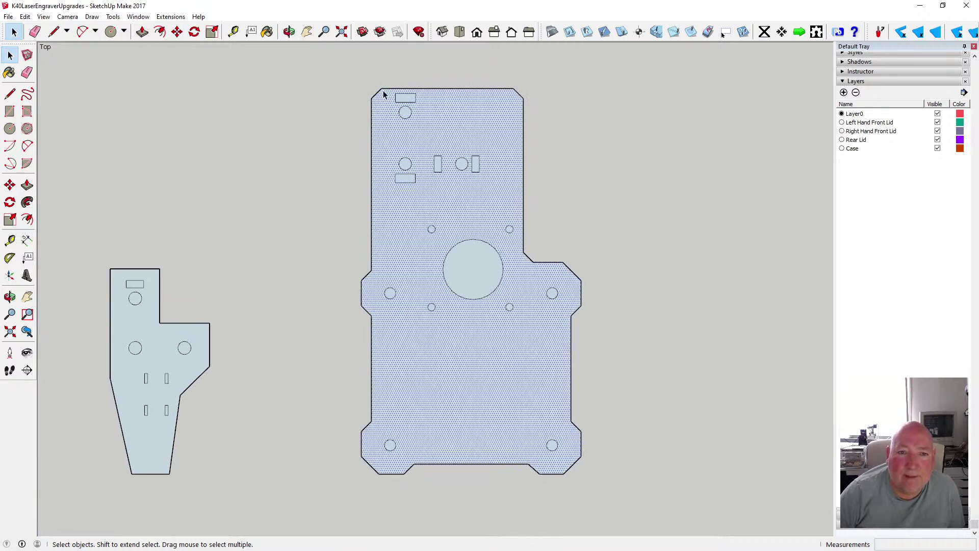
{"action": "left_click", "coordinate": [353, 85]}
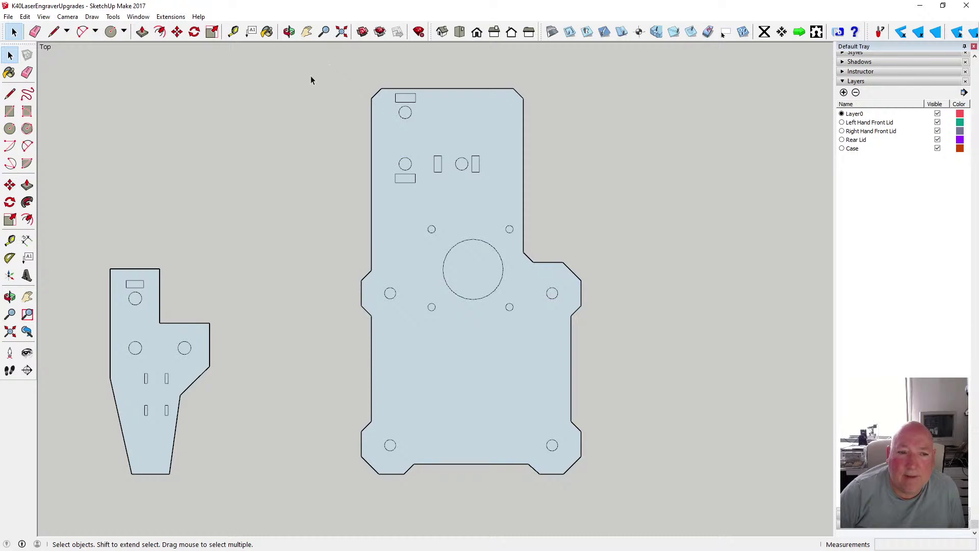
{"action": "left_click_drag", "start_coordinate": [319, 68], "coordinate": [614, 494]}
{"action": "right_click", "coordinate": [534, 406]}
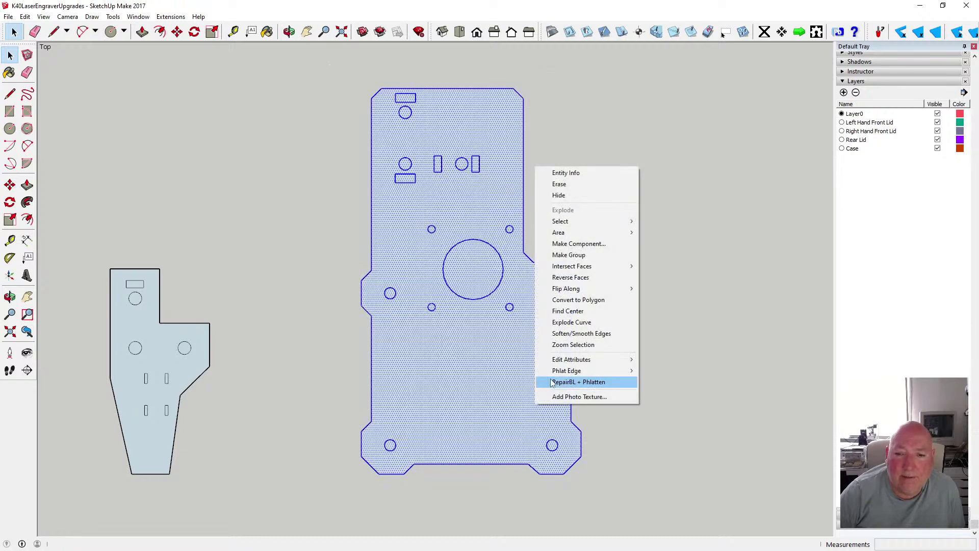
{"action": "left_click", "coordinate": [579, 244]}
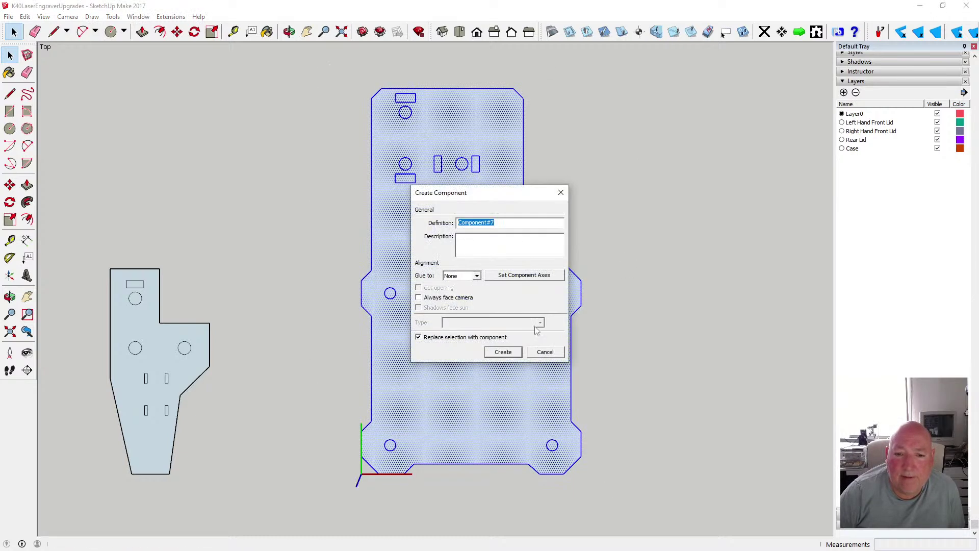
{"action": "left_click", "coordinate": [514, 350]}
Make the small plate's outline, holes and slots into a separate component with the default definition name
{"action": "mouse_move", "coordinate": [87, 248]}
{"action": "left_mouse_down"}
{"action": "mouse_move", "coordinate": [192, 466]}
{"action": "mouse_move", "coordinate": [228, 500]}
{"action": "left_mouse_up"}
{"action": "right_click", "coordinate": [154, 389]}
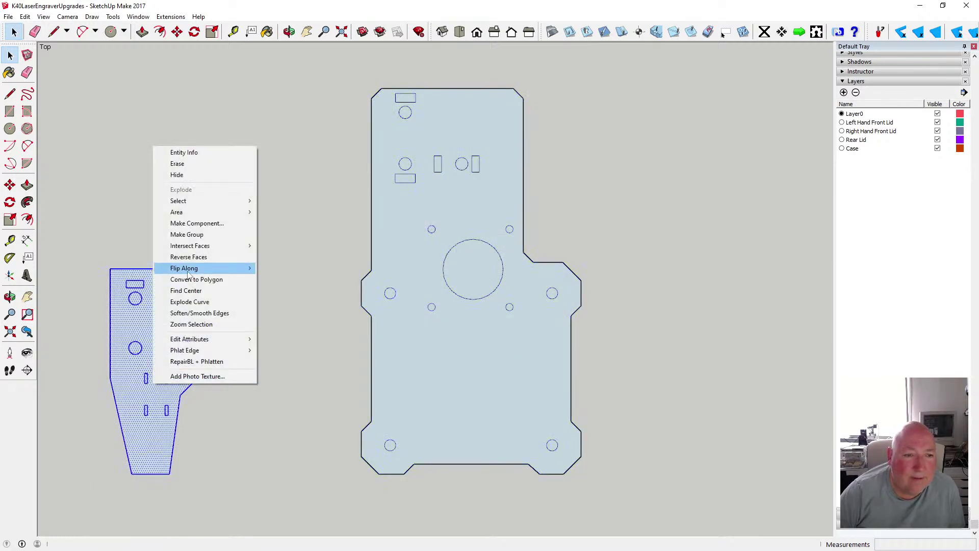
{"action": "left_click", "coordinate": [199, 223]}
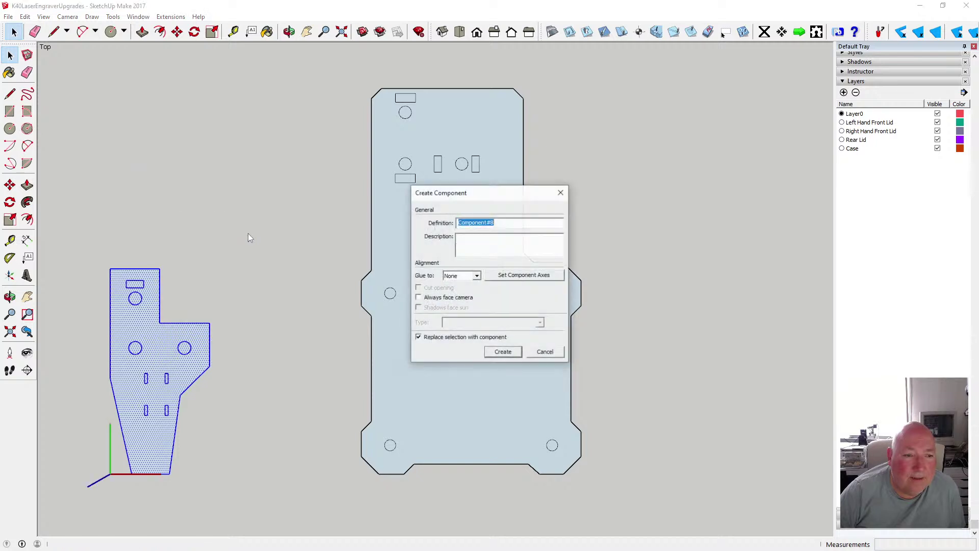
{"action": "left_click", "coordinate": [504, 353]}
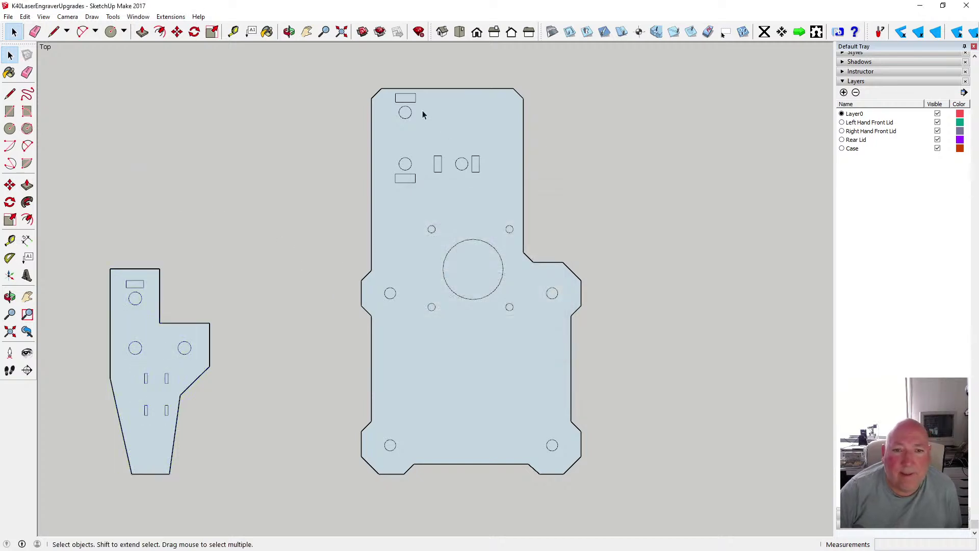
Open the big plate component for editing and cut all its round holes and rectangular slots to the clipboard
{"action": "left_click_drag", "start_coordinate": [383, 92], "coordinate": [517, 458]}
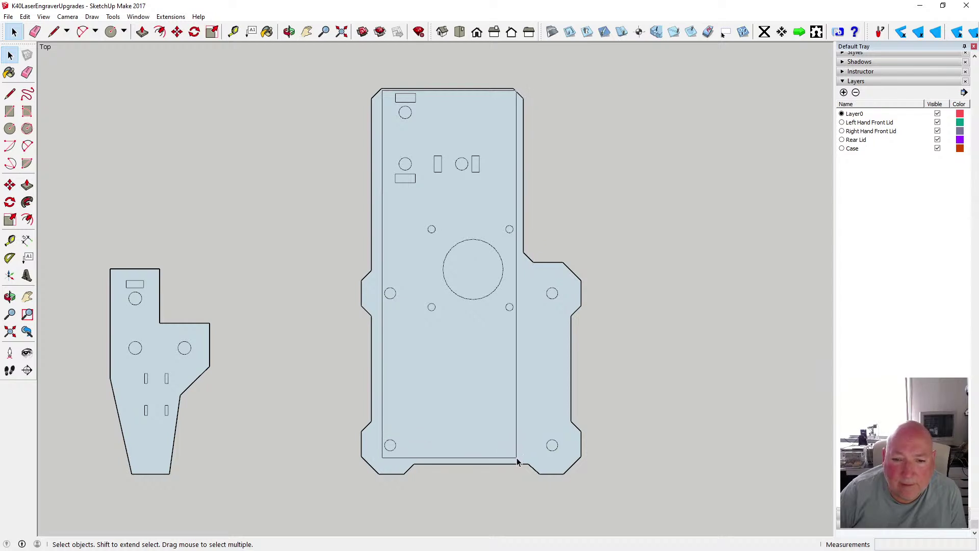
{"action": "key", "text": "Delete"}
{"action": "left_click", "coordinate": [498, 390]}
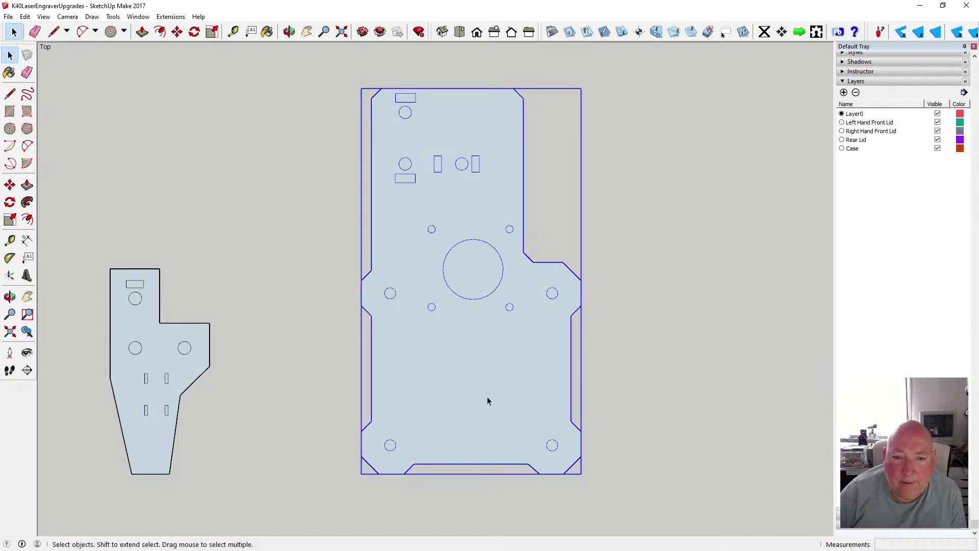
{"action": "double_click", "coordinate": [488, 396]}
{"action": "mouse_move", "coordinate": [382, 90]}
{"action": "left_mouse_down"}
{"action": "mouse_move", "coordinate": [428, 356]}
{"action": "mouse_move", "coordinate": [476, 442]}
{"action": "mouse_move", "coordinate": [519, 464]}
{"action": "left_mouse_up"}
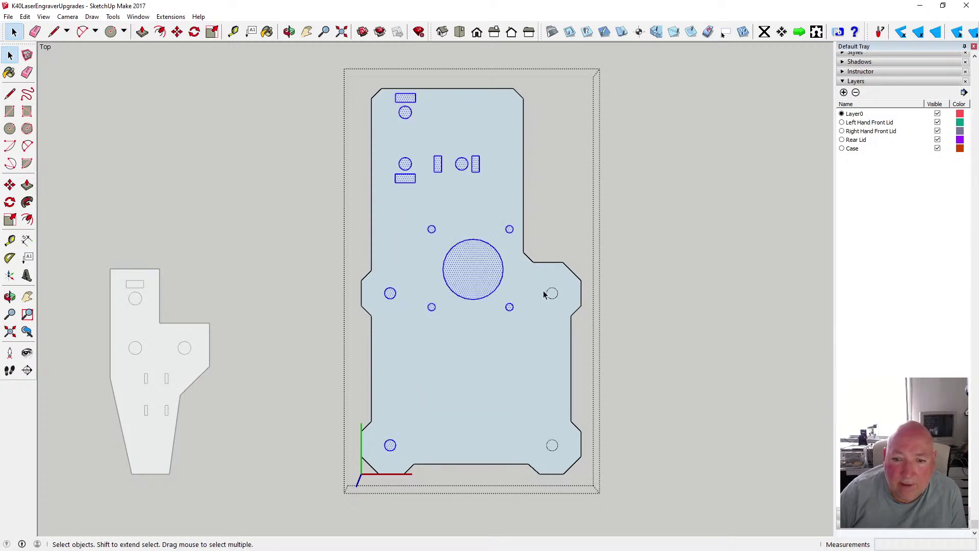
{"action": "left_click_drag", "start_coordinate": [538, 286], "coordinate": [565, 463], "text": "ctrl"}
{"action": "right_click", "coordinate": [552, 292]}
{"action": "left_click", "coordinate": [26, 17]}
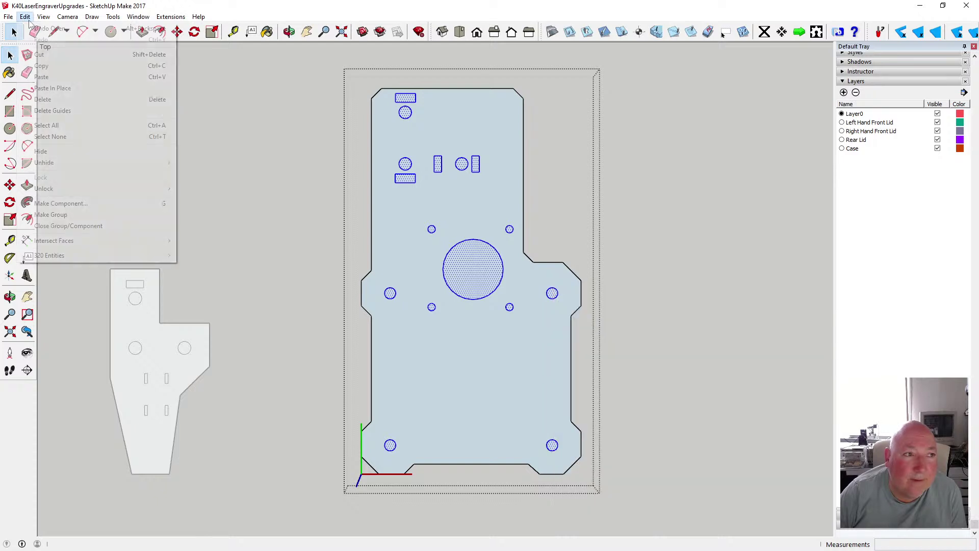
{"action": "left_click", "coordinate": [46, 55]}
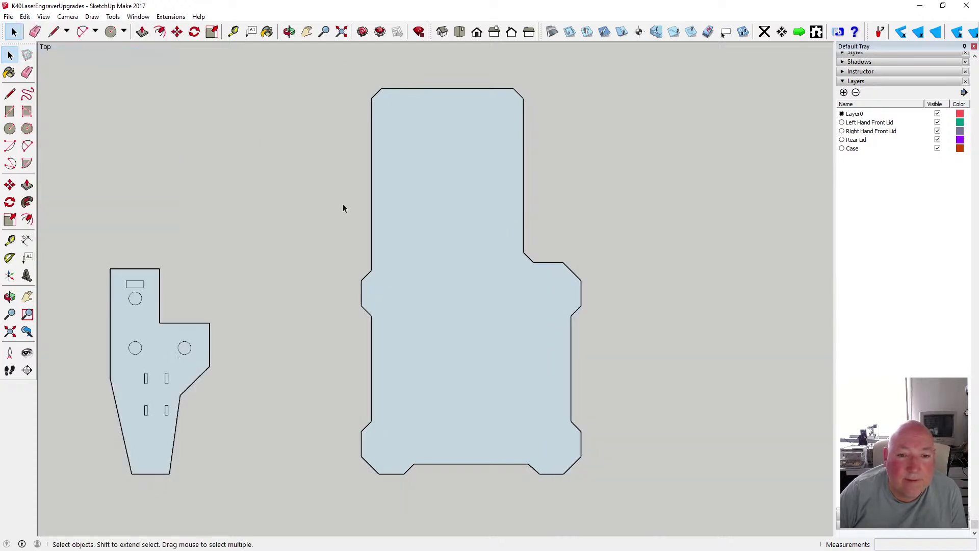
Paste the hole and slot shapes in place outside the big plate component and cut them again
{"action": "left_click", "coordinate": [29, 18]}
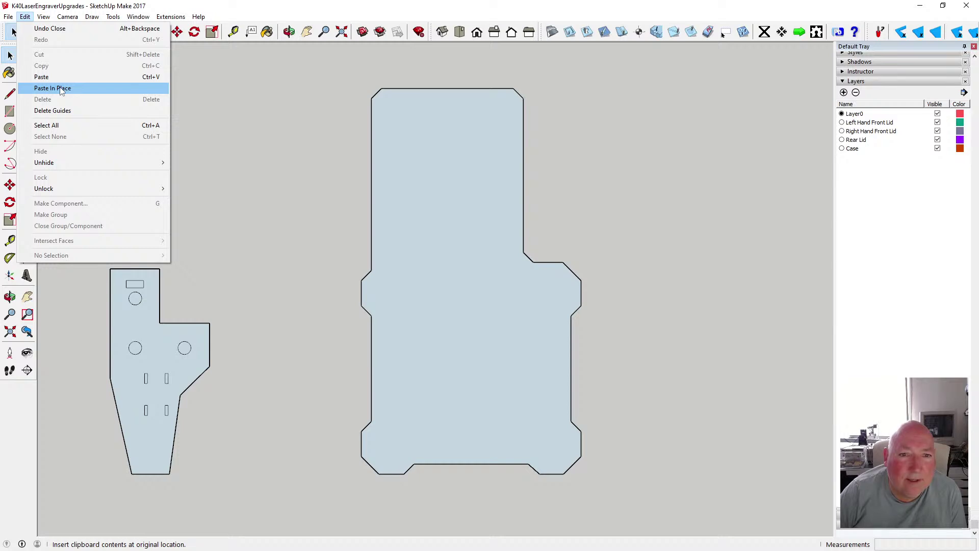
{"action": "left_click", "coordinate": [53, 88]}
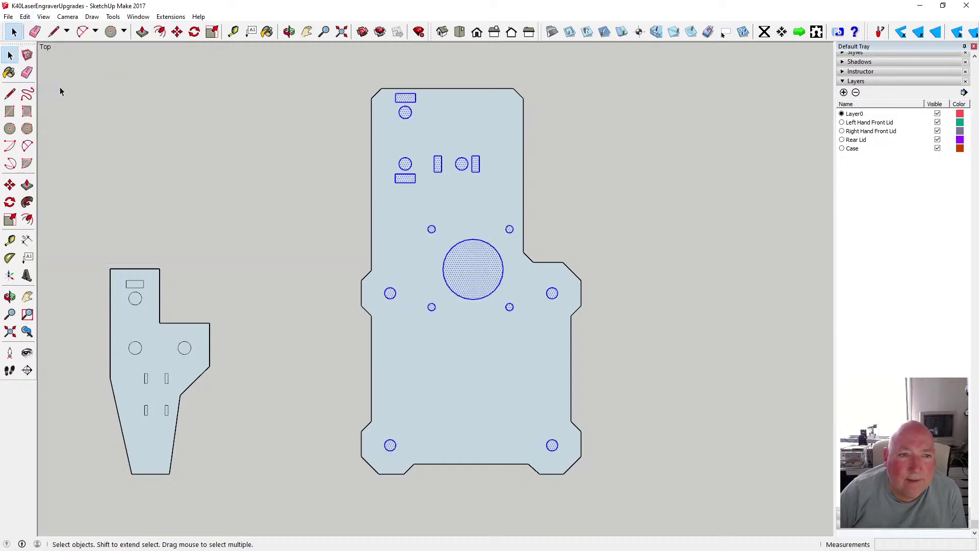
{"action": "left_click", "coordinate": [25, 16]}
{"action": "left_click", "coordinate": [46, 54]}
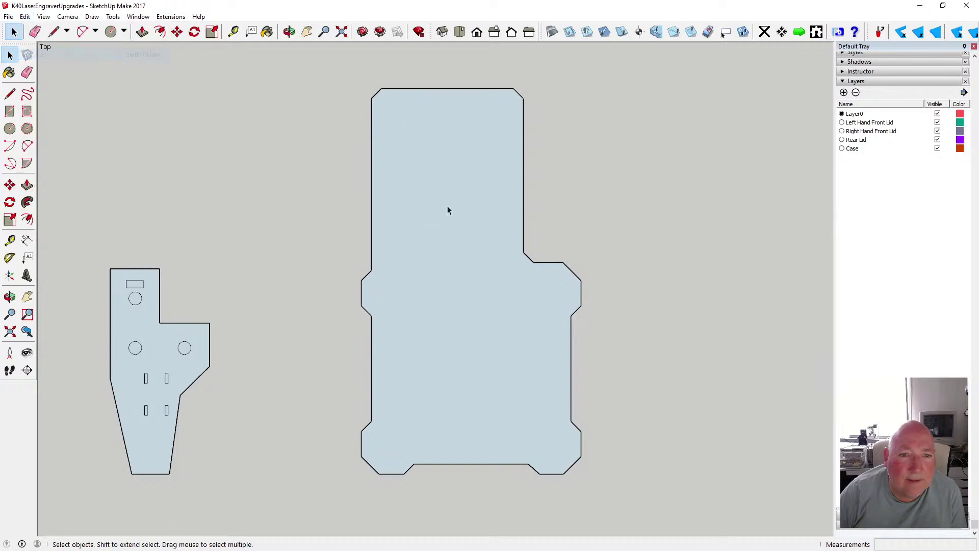
{"action": "left_click", "coordinate": [399, 211]}
{"action": "double_click", "coordinate": [399, 211]}
{"action": "left_click", "coordinate": [25, 16]}
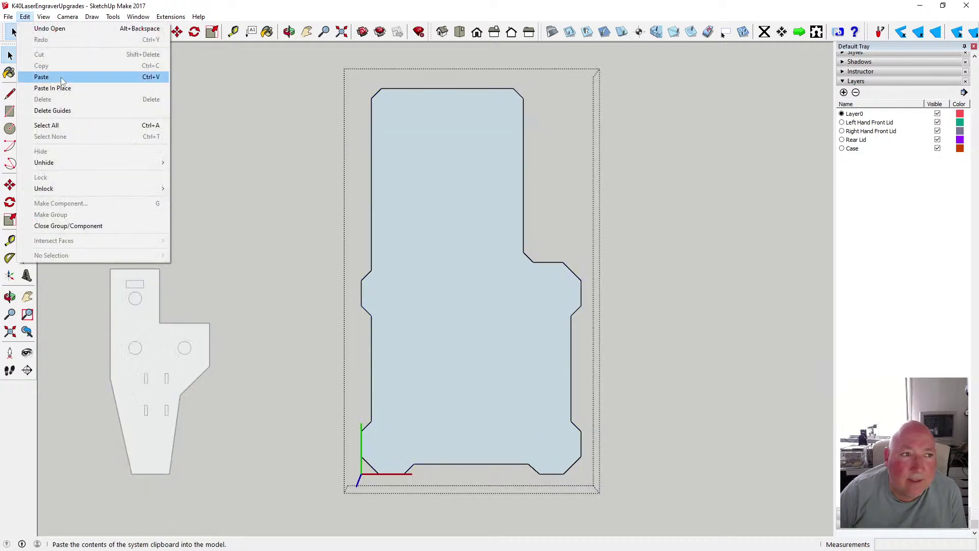
{"action": "left_click", "coordinate": [286, 199]}
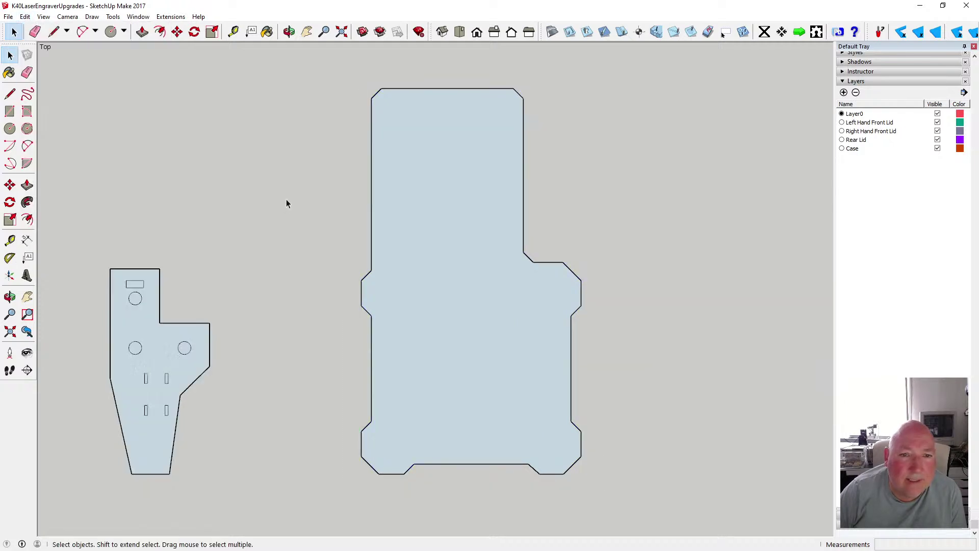
Open the big plate component, push/pull its plain face up 6 mm, and close the component
{"action": "left_click", "coordinate": [289, 32]}
{"action": "left_click_drag", "start_coordinate": [362, 280], "coordinate": [328, 280]}
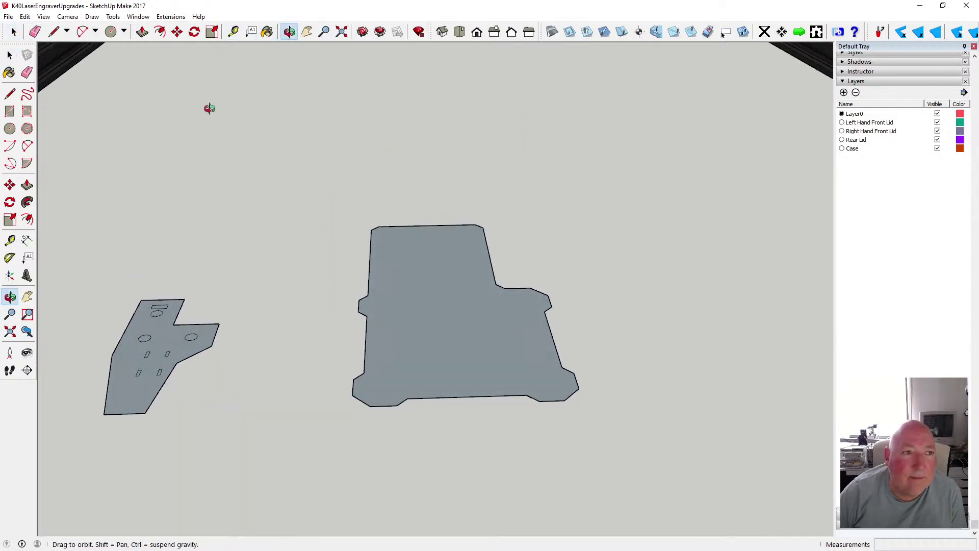
{"action": "left_click", "coordinate": [142, 32]}
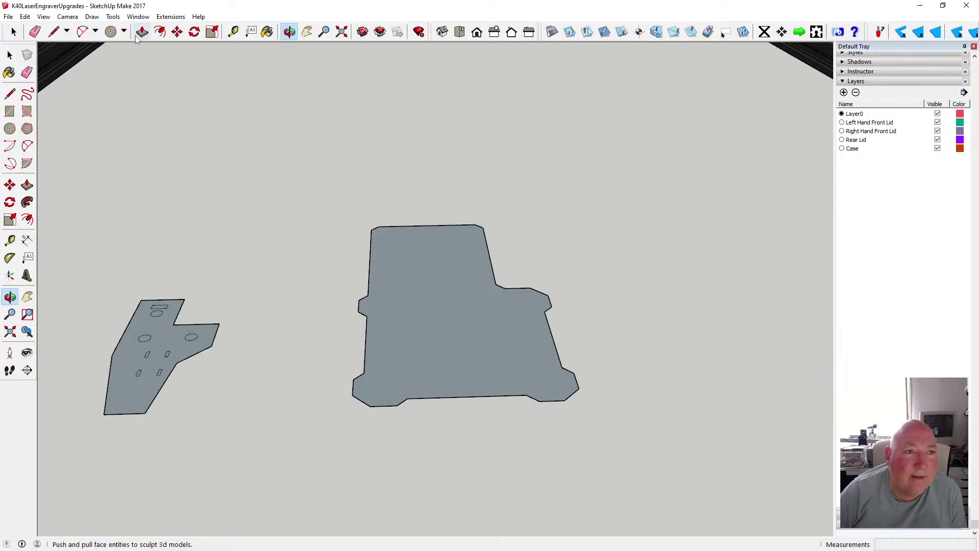
{"action": "left_click", "coordinate": [9, 55]}
{"action": "left_click", "coordinate": [427, 261]}
{"action": "double_click", "coordinate": [418, 274]}
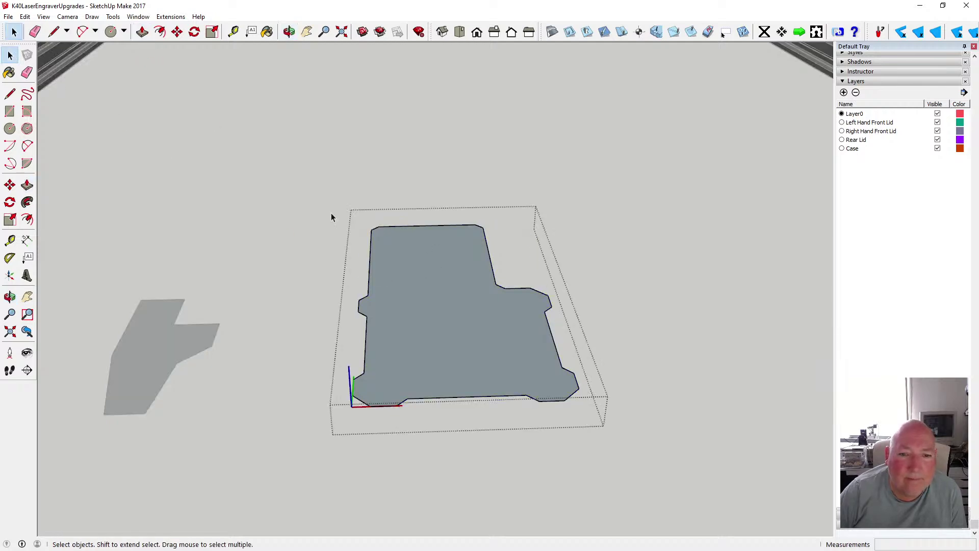
{"action": "key", "text": "p"}
{"action": "left_click", "coordinate": [387, 260]}
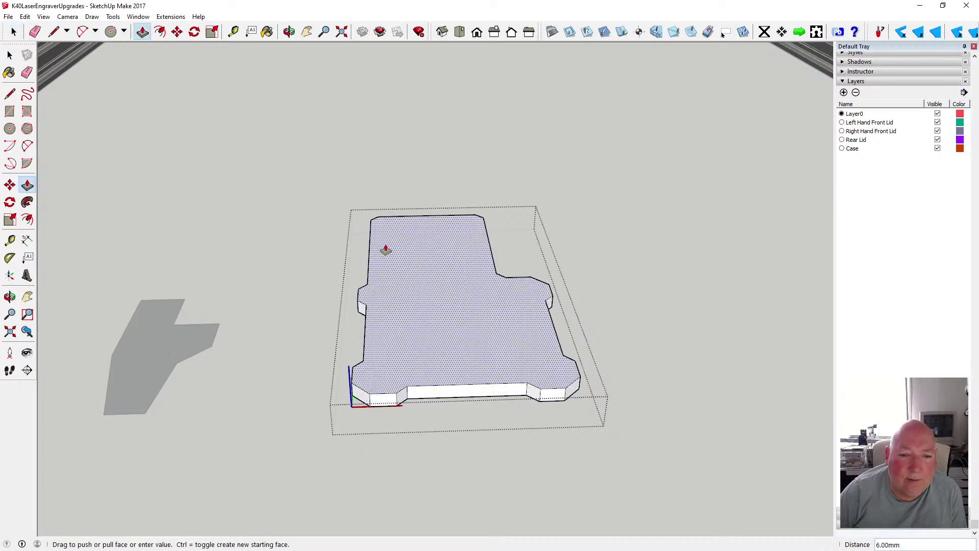
{"action": "left_click", "coordinate": [386, 250]}
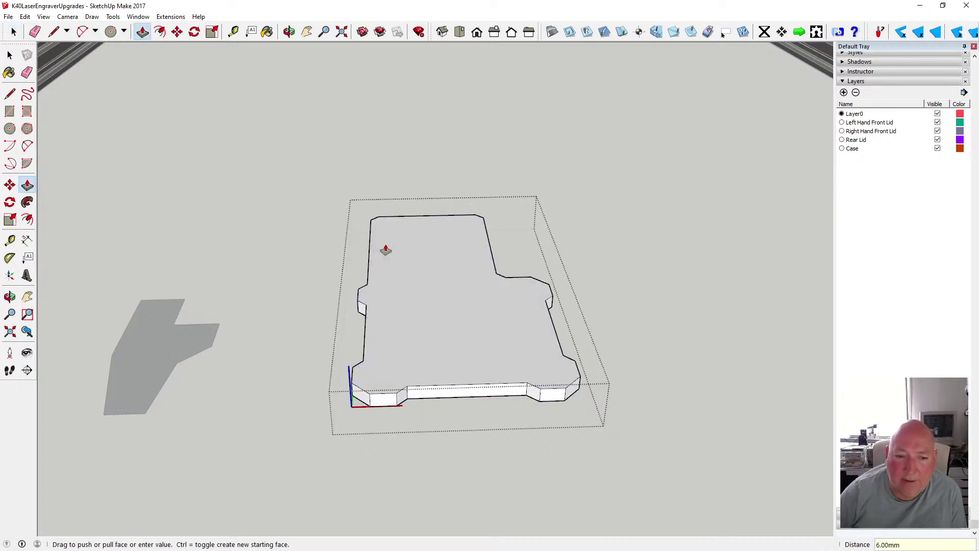
{"action": "key", "text": "space"}
{"action": "left_click", "coordinate": [127, 71]}
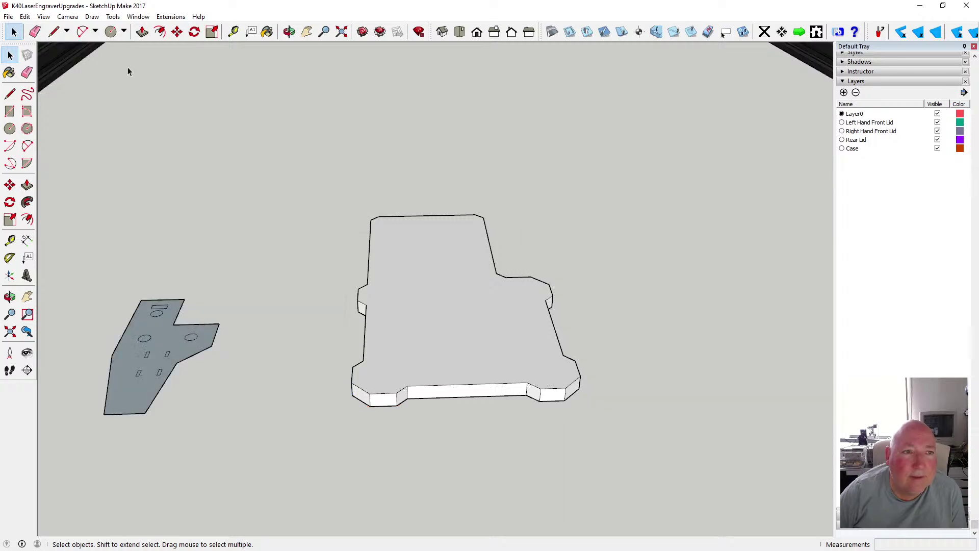
Open the thickened plate component and paste the cut hole and slot shapes in place
{"action": "left_click", "coordinate": [25, 17]}
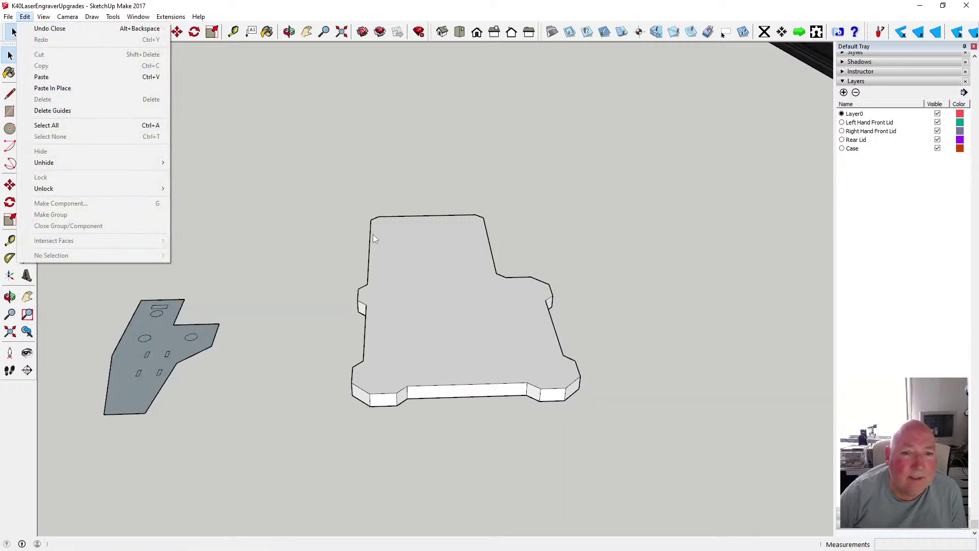
{"action": "left_click", "coordinate": [402, 245]}
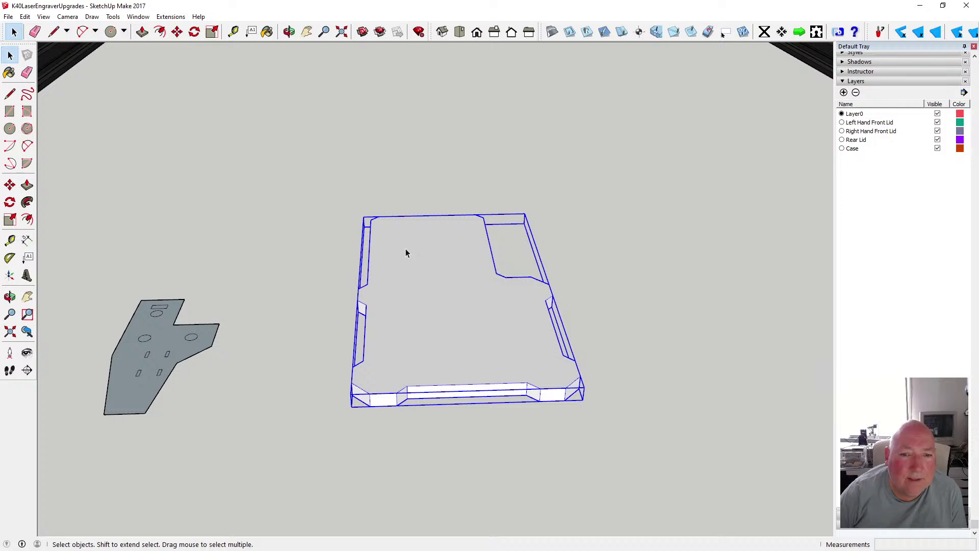
{"action": "double_click", "coordinate": [405, 249]}
{"action": "left_click", "coordinate": [25, 17]}
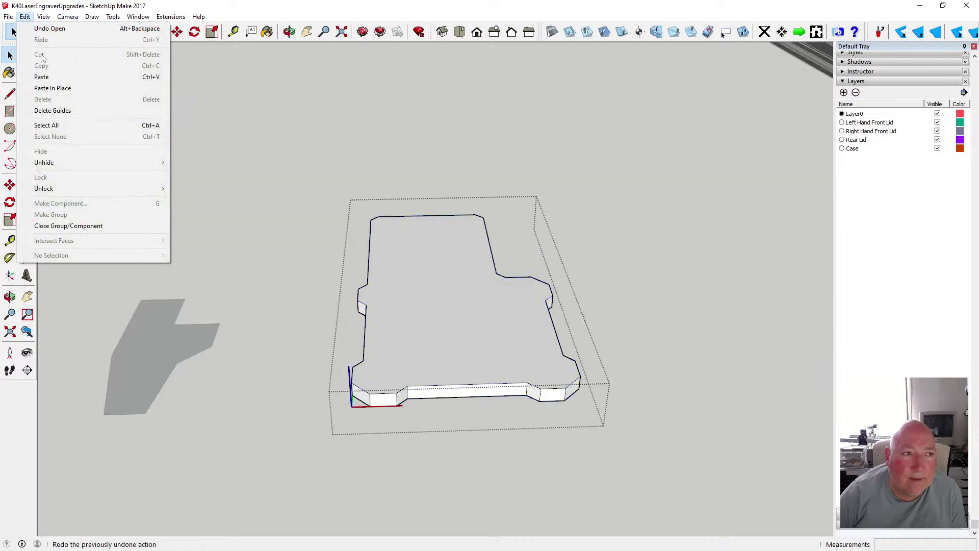
{"action": "left_click", "coordinate": [57, 89]}
Push/pull the slot at the plate's narrow end and the two round holes along that long edge through the 6 mm thickness
{"action": "key", "text": "o"}
{"action": "left_click_drag", "start_coordinate": [340, 118], "coordinate": [339, 317]}
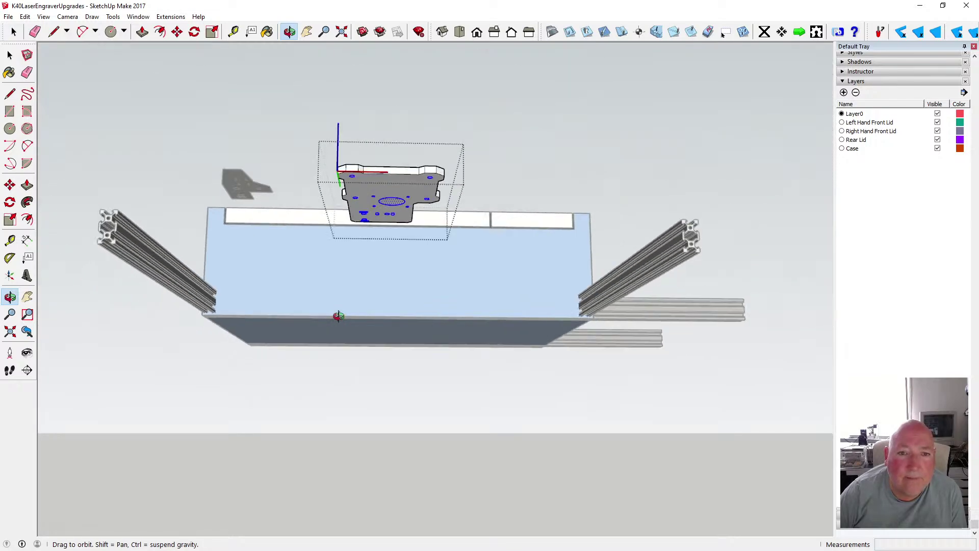
{"action": "left_click_drag", "start_coordinate": [340, 354], "coordinate": [337, 189]}
{"action": "scroll", "coordinate": [337, 189], "scroll_direction": "up", "scroll_amount": 6}
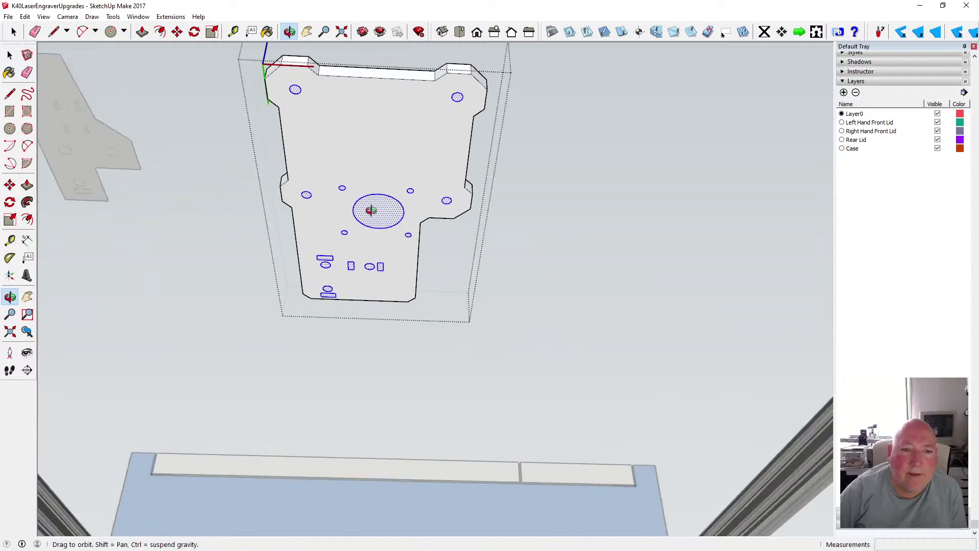
{"action": "left_click_drag", "start_coordinate": [349, 152], "coordinate": [430, 247]}
{"action": "scroll", "coordinate": [419, 241], "scroll_direction": "up", "scroll_amount": 6}
{"action": "scroll", "coordinate": [411, 243], "scroll_direction": "down", "scroll_amount": 2}
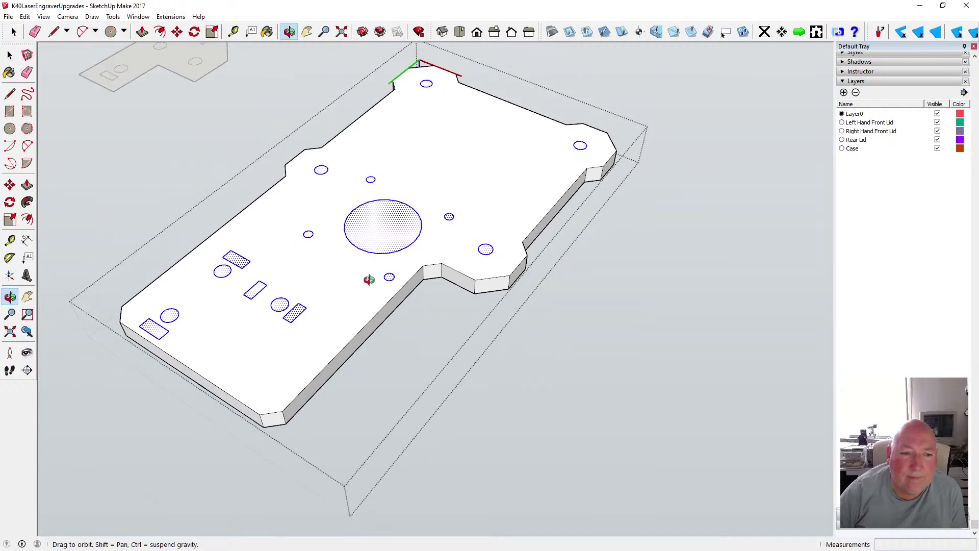
{"action": "key", "text": "p"}
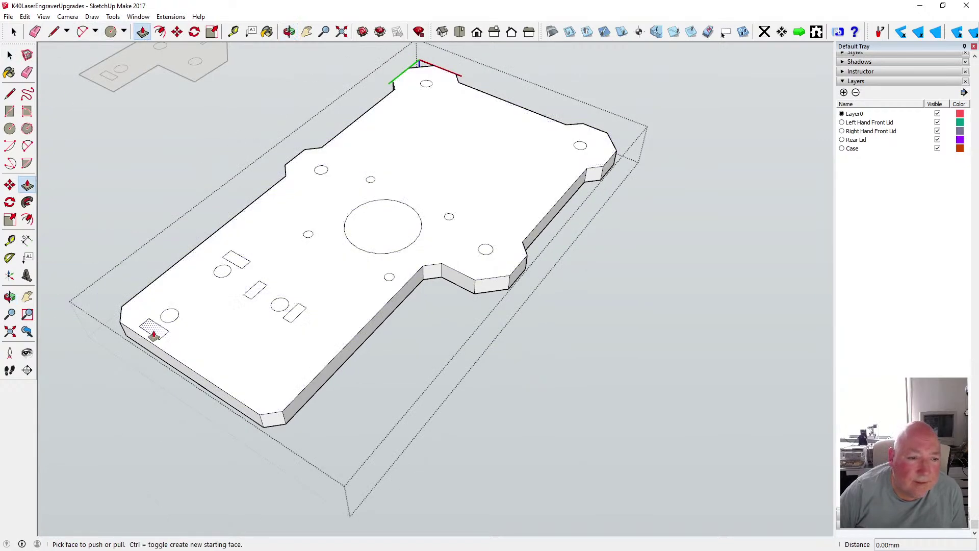
{"action": "left_click_drag", "start_coordinate": [153, 334], "coordinate": [161, 362]}
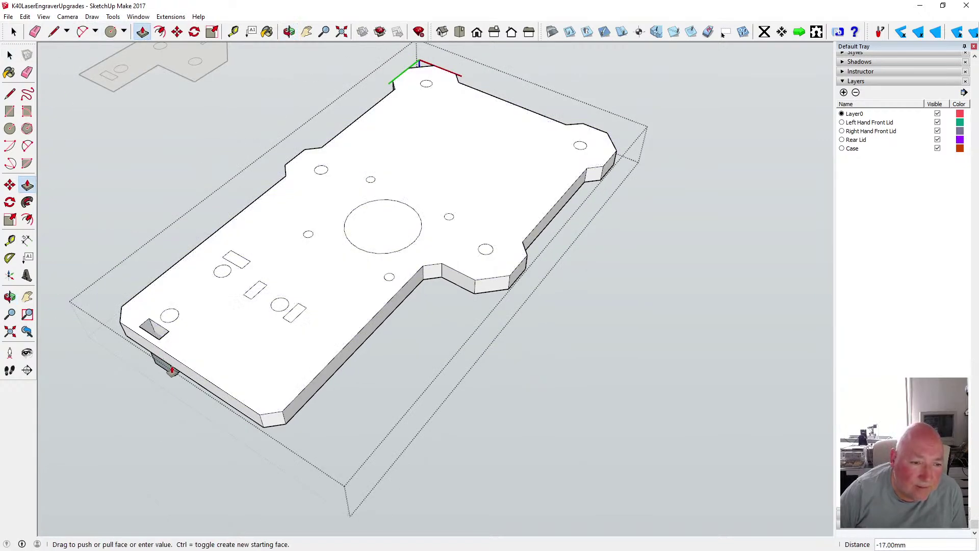
{"action": "double_click", "coordinate": [169, 316]}
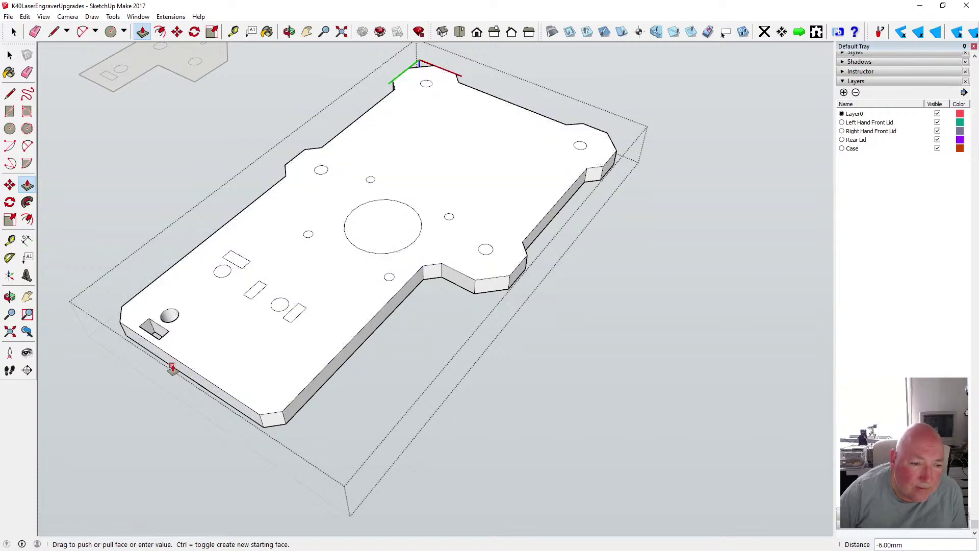
{"action": "double_click", "coordinate": [222, 271]}
{"action": "left_click", "coordinate": [206, 390]}
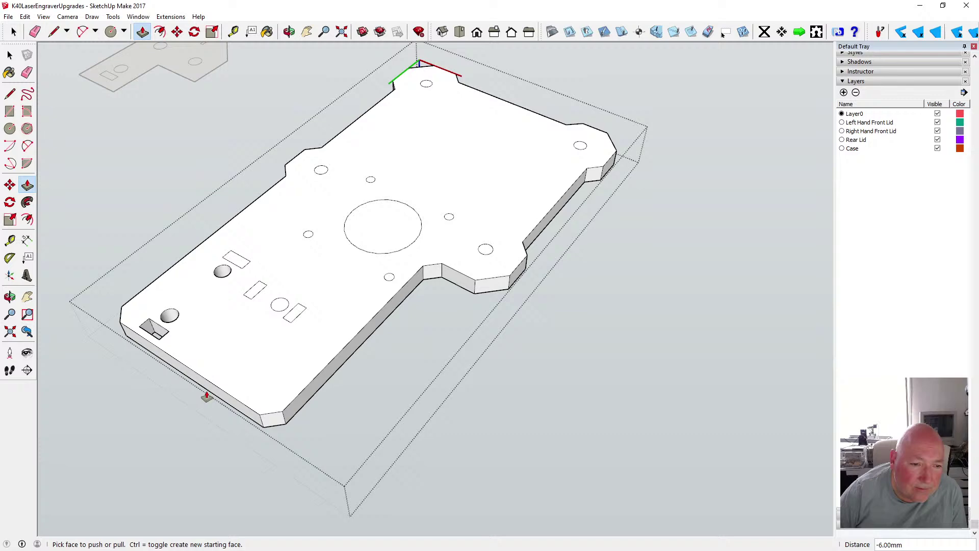
Push/pull the other three rectangular slots and the round hole between them through the plate, 6 mm deep
{"action": "left_click", "coordinate": [236, 263]}
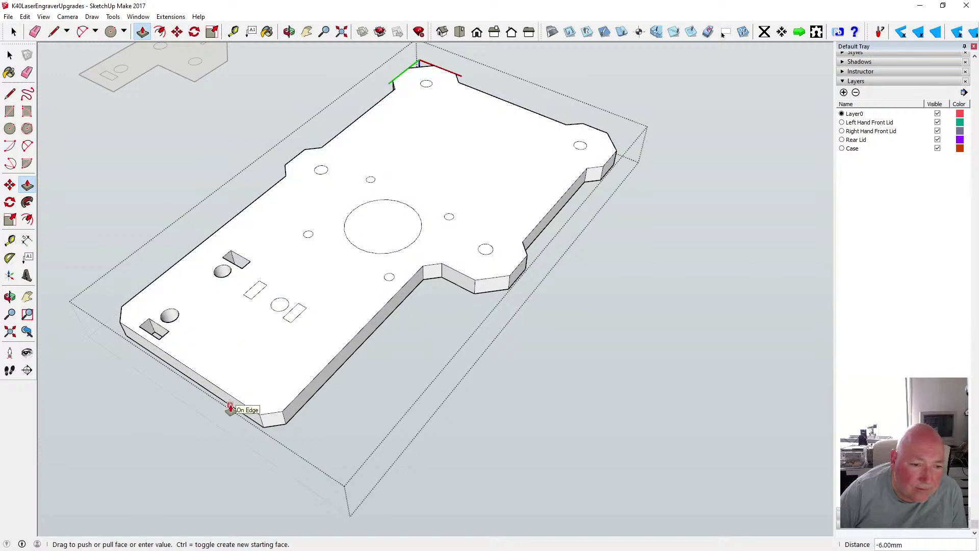
{"action": "left_click", "coordinate": [252, 292]}
{"action": "left_click", "coordinate": [238, 414]}
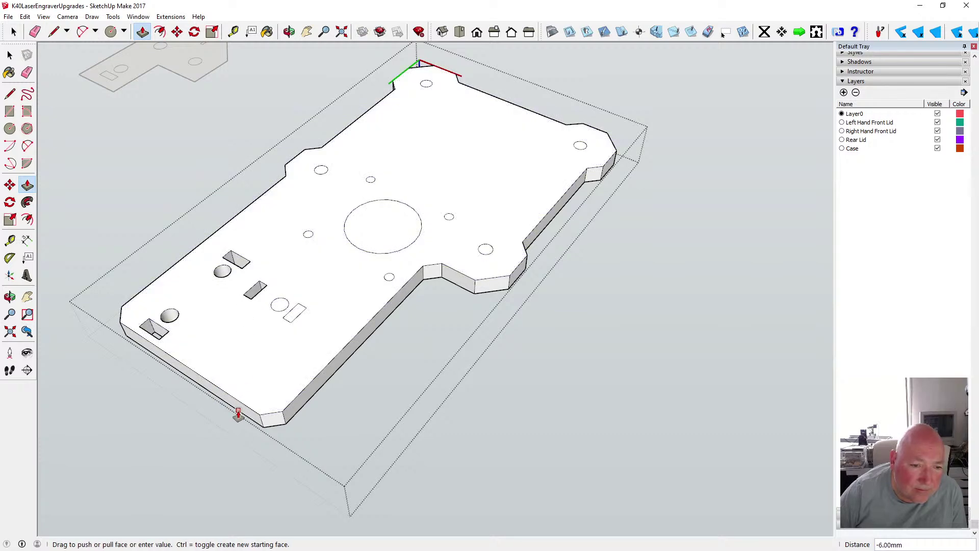
{"action": "left_click", "coordinate": [279, 305]}
{"action": "left_click", "coordinate": [258, 414]}
{"action": "left_click", "coordinate": [292, 313]}
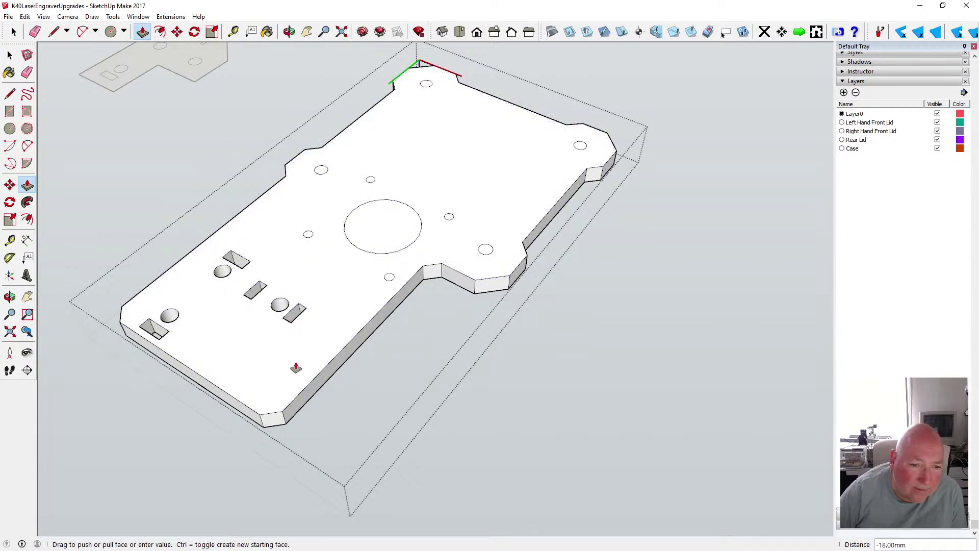
{"action": "left_click", "coordinate": [301, 411]}
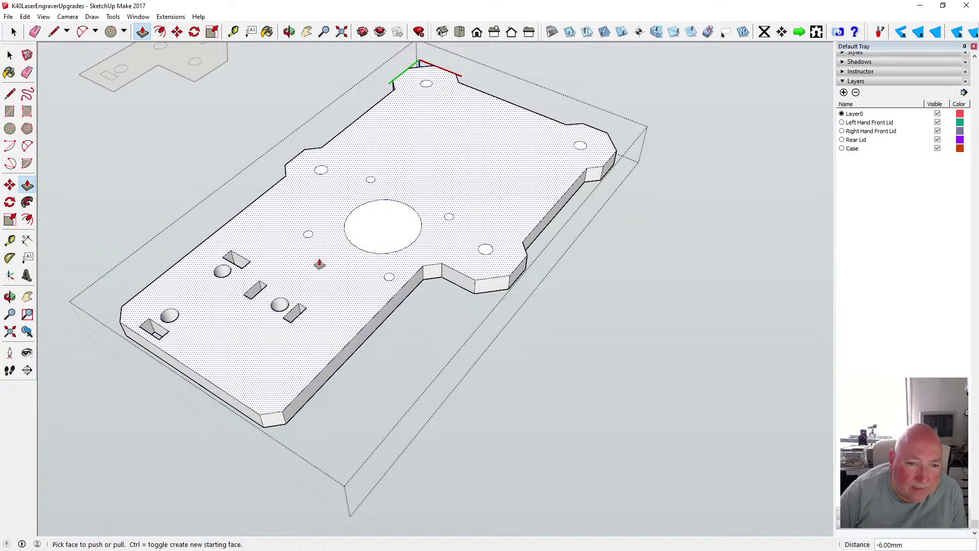
Push/pull the large circle, the four small holes around it and the nearby edge hole 6 mm through the plate
{"action": "left_click", "coordinate": [308, 235]}
{"action": "left_click", "coordinate": [346, 365]}
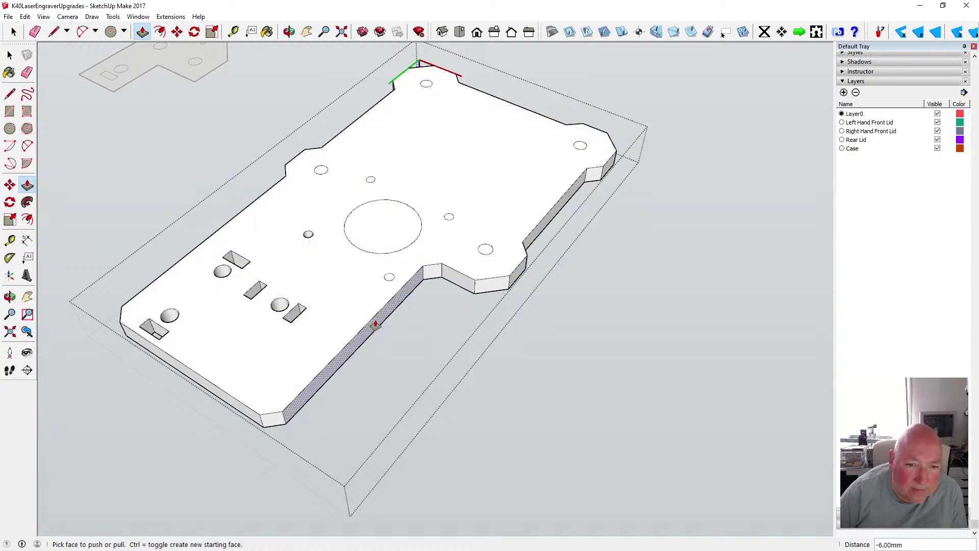
{"action": "left_click", "coordinate": [389, 278]}
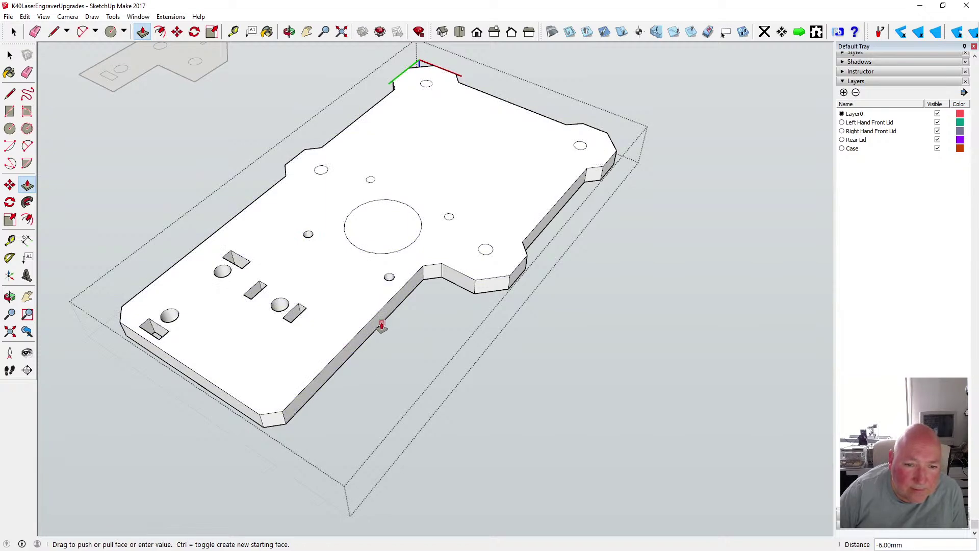
{"action": "left_click", "coordinate": [381, 327]}
{"action": "left_click", "coordinate": [391, 237]}
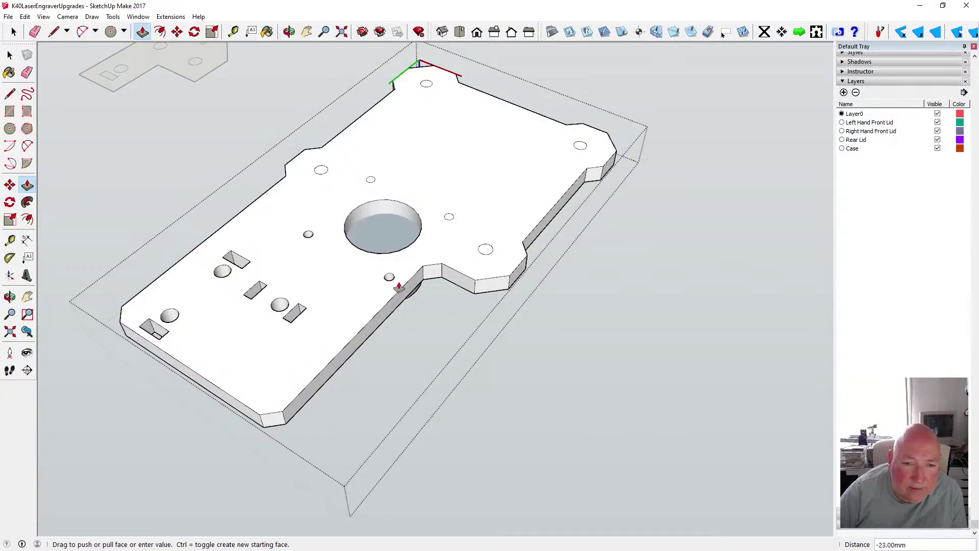
{"action": "left_click", "coordinate": [387, 324]}
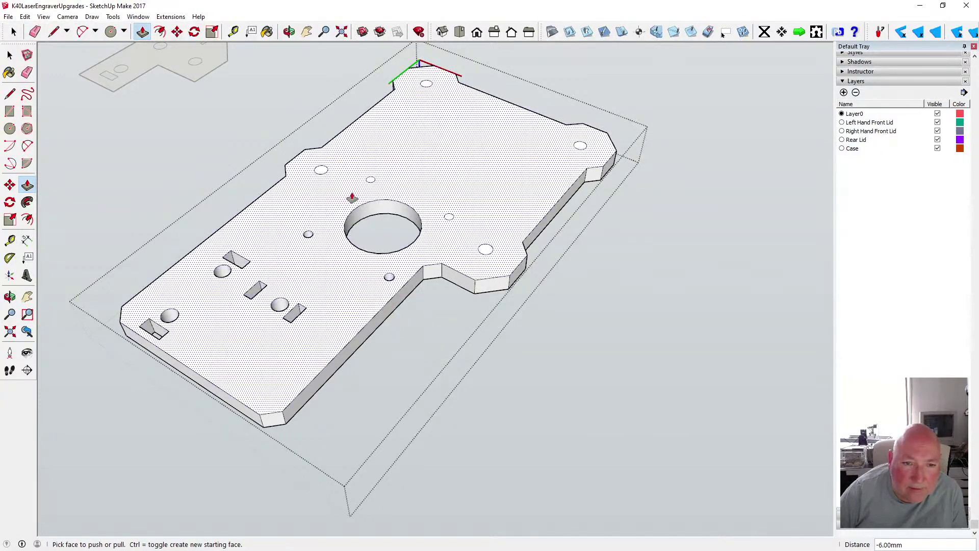
{"action": "left_click", "coordinate": [321, 170]}
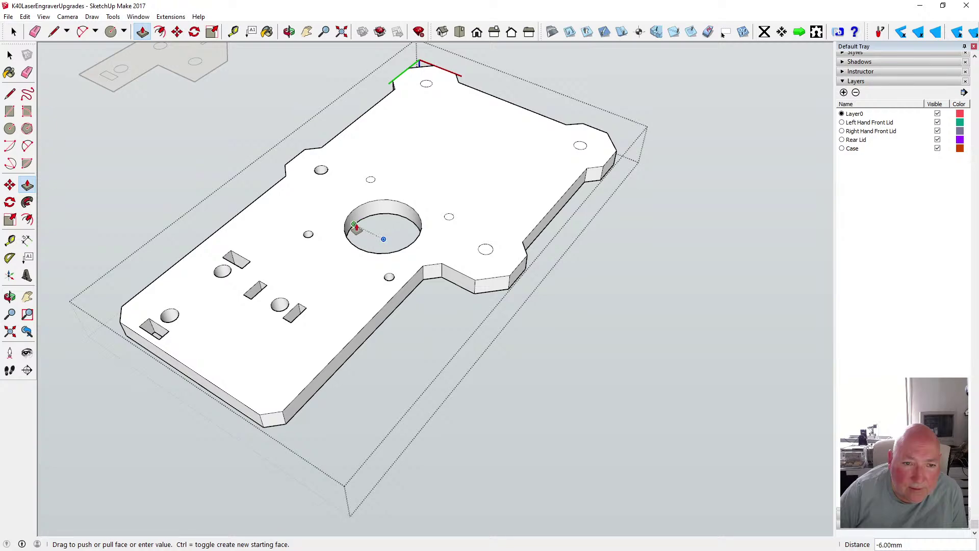
{"action": "left_click", "coordinate": [355, 228]}
{"action": "left_click", "coordinate": [371, 179]}
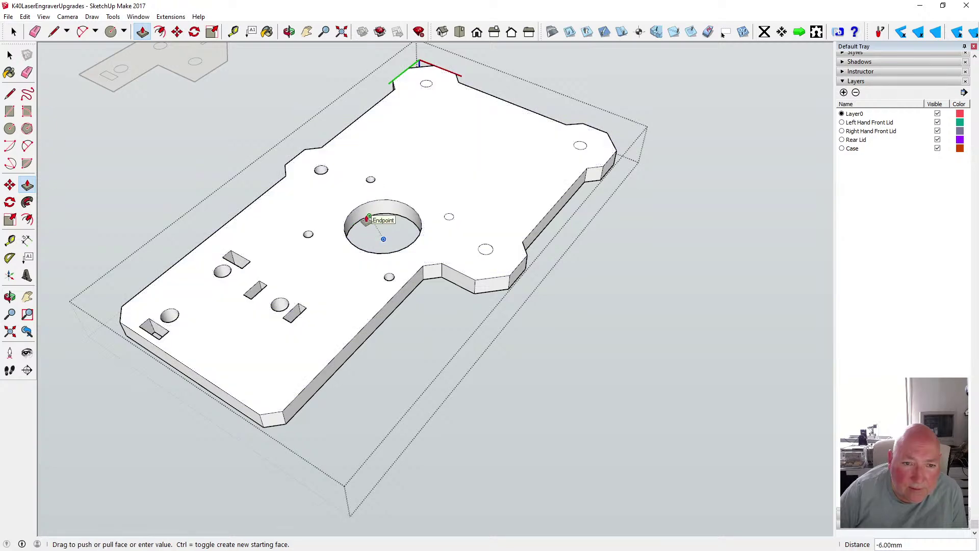
{"action": "left_click", "coordinate": [437, 282]}
Push/pull the last three mounting holes in the plate's outer lugs 6 mm through and close the big plate component
{"action": "left_click", "coordinate": [486, 250]}
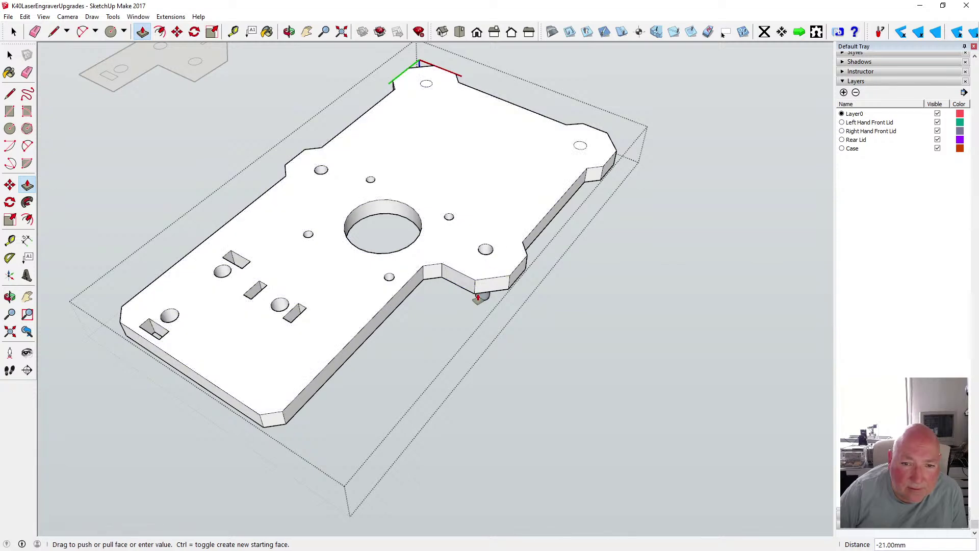
{"action": "left_click", "coordinate": [474, 297]}
{"action": "left_click", "coordinate": [580, 146]}
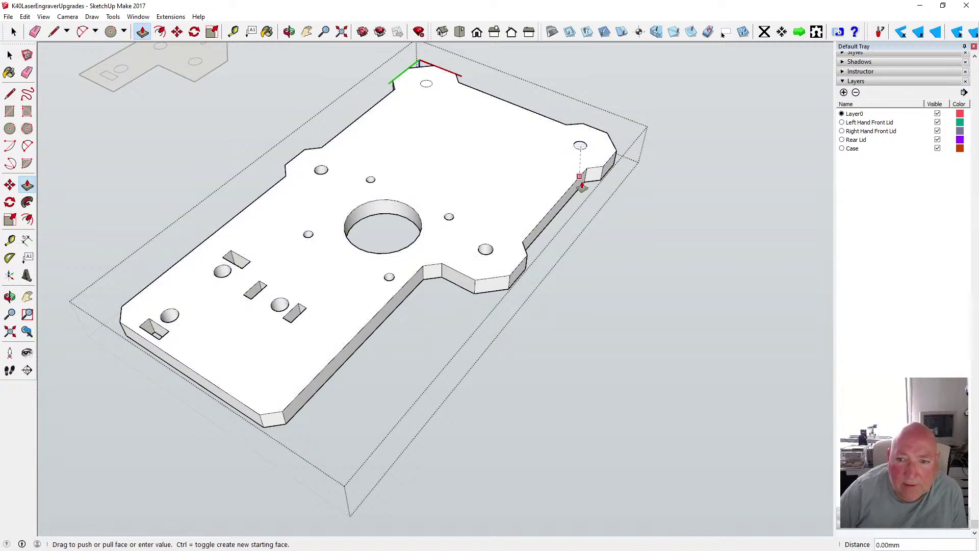
{"action": "left_click", "coordinate": [581, 191]}
{"action": "left_click", "coordinate": [427, 84]}
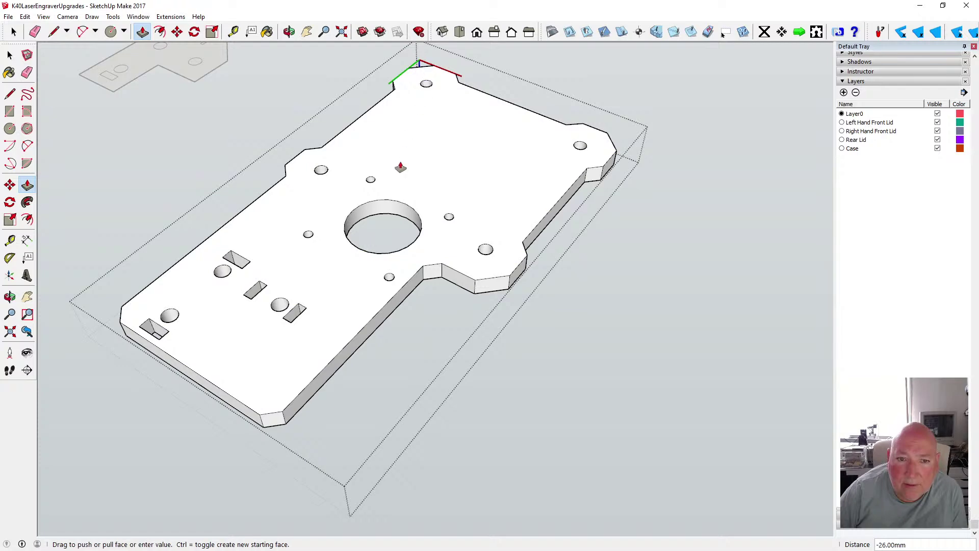
{"action": "left_click", "coordinate": [386, 217]}
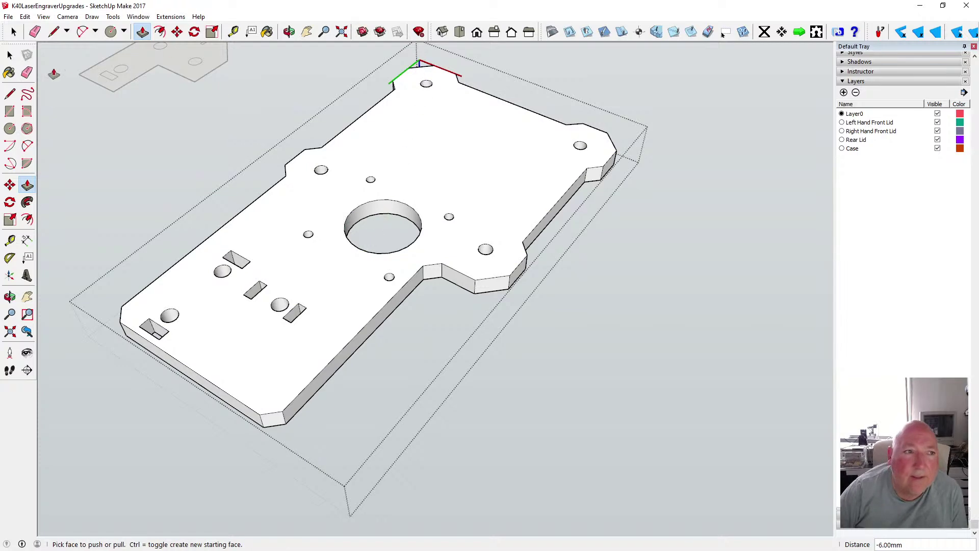
{"action": "key", "text": "space"}
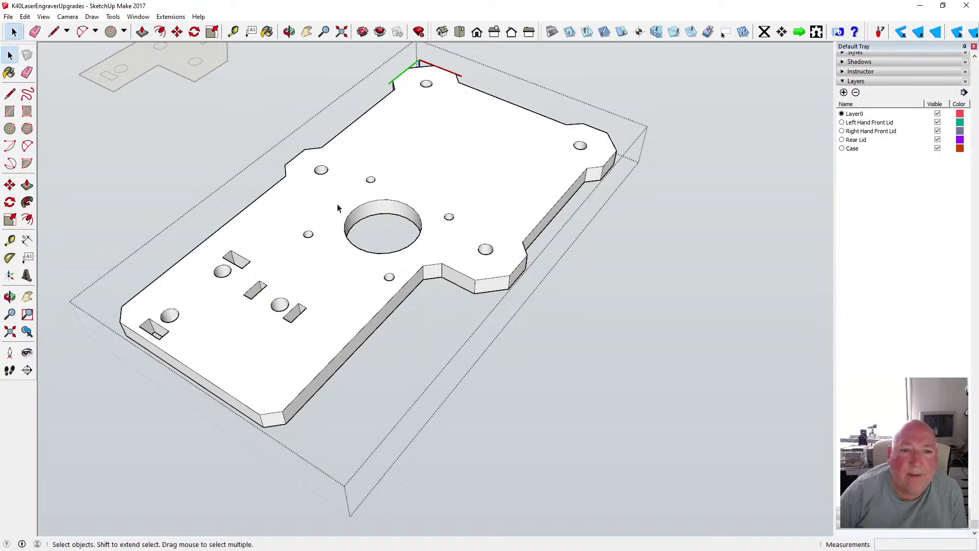
{"action": "scroll", "coordinate": [327, 213], "scroll_direction": "down", "scroll_amount": 2}
{"action": "left_click", "coordinate": [385, 173]}
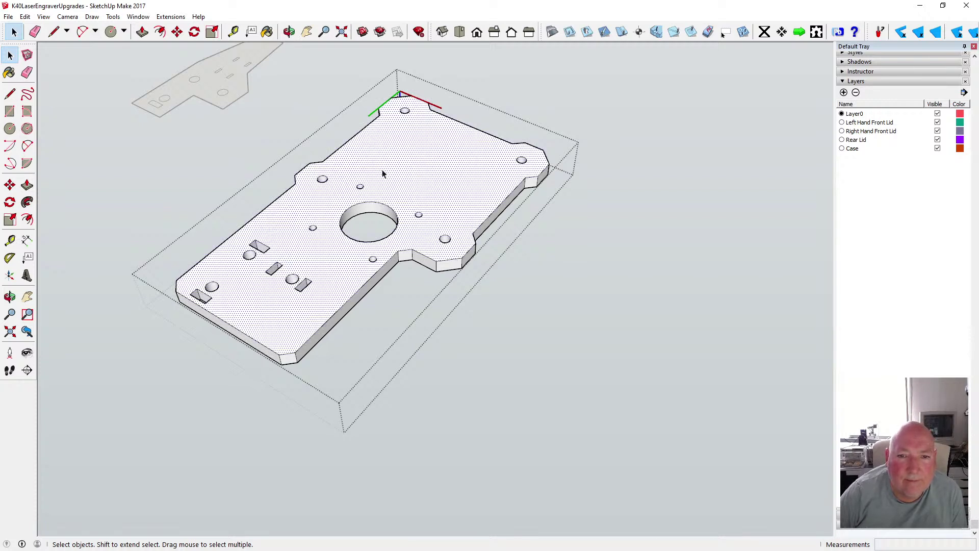
{"action": "left_click", "coordinate": [556, 275]}
Show the smaller plate in the top view and open its component for editing
{"action": "middle_click_drag", "start_coordinate": [307, 50], "coordinate": [345, 191]}
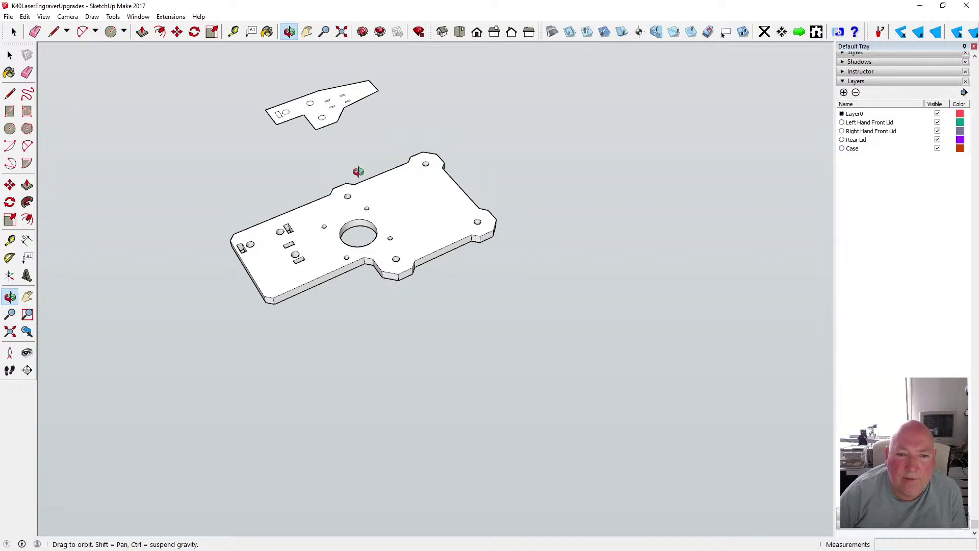
{"action": "scroll", "coordinate": [367, 194], "scroll_direction": "up", "scroll_amount": 3}
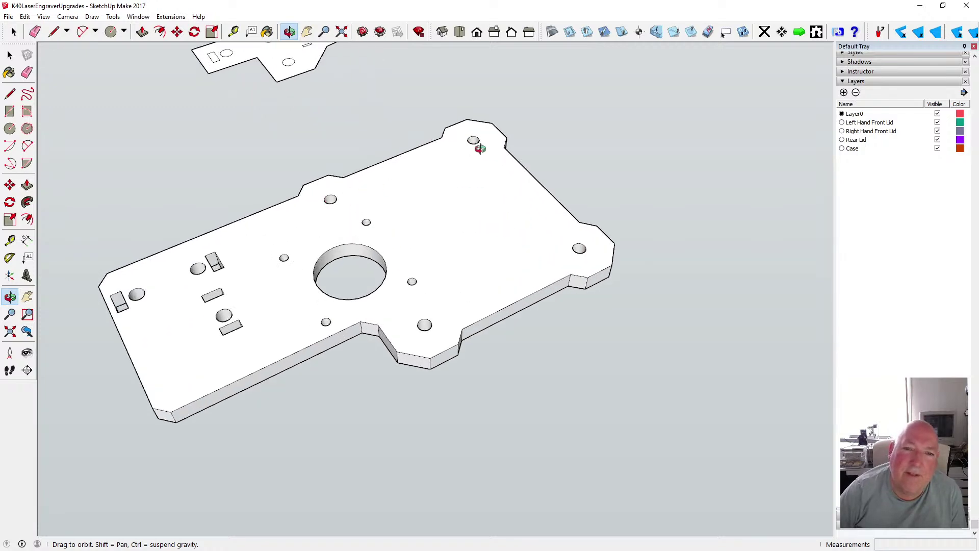
{"action": "scroll", "coordinate": [456, 246], "scroll_direction": "down", "scroll_amount": 3}
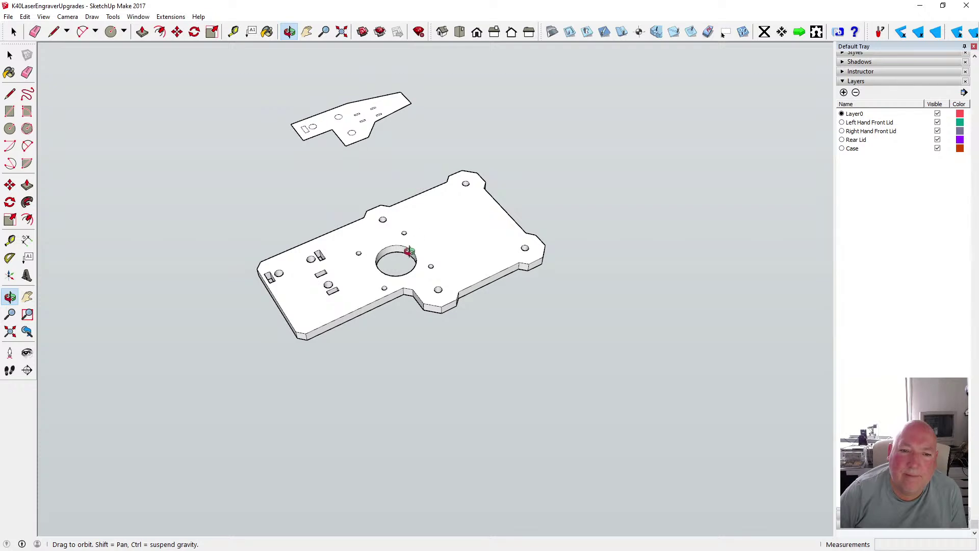
{"action": "middle_click_drag", "start_coordinate": [259, 186], "coordinate": [257, 218]}
{"action": "scroll", "coordinate": [258, 218], "scroll_direction": "up", "scroll_amount": 3}
{"action": "scroll", "coordinate": [258, 218], "scroll_direction": "up", "scroll_amount": 2}
{"action": "left_click_drag", "start_coordinate": [249, 234], "coordinate": [284, 289]}
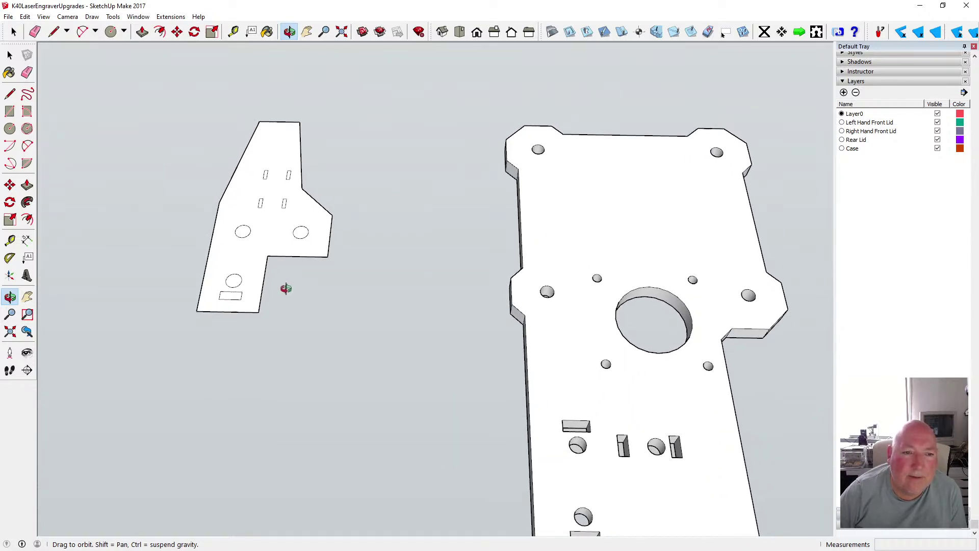
{"action": "scroll", "coordinate": [260, 220], "scroll_direction": "up", "scroll_amount": 4}
{"action": "left_click", "coordinate": [460, 31]}
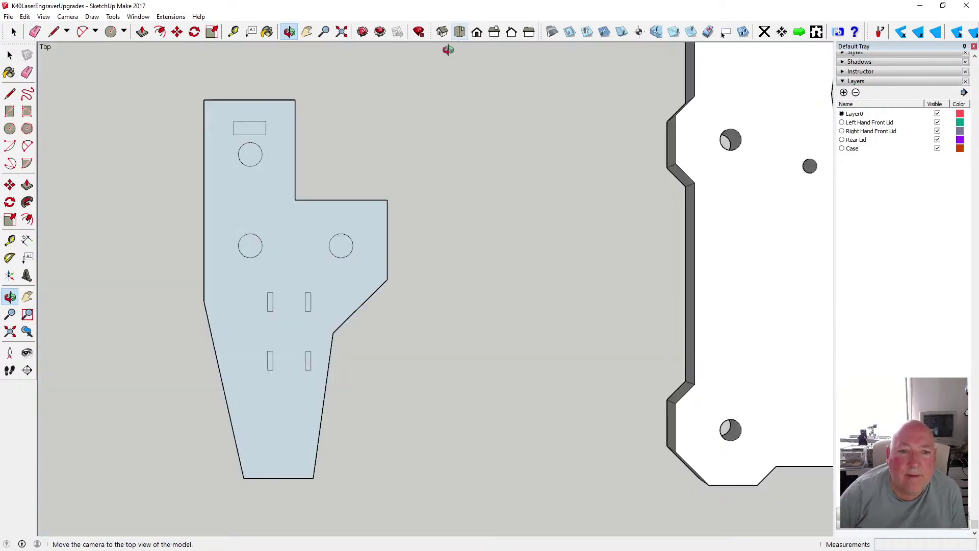
{"action": "left_click", "coordinate": [10, 55]}
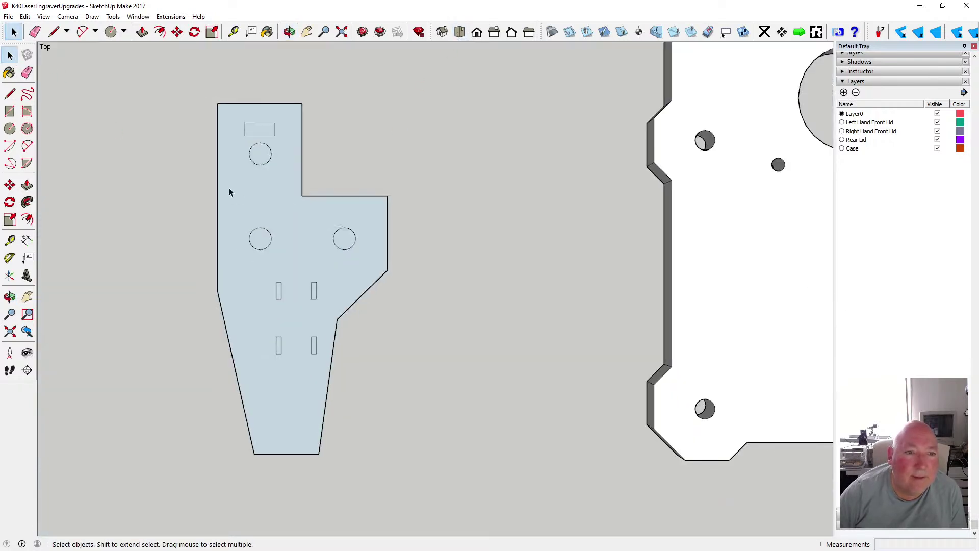
{"action": "left_click", "coordinate": [233, 124]}
{"action": "double_click", "coordinate": [230, 151]}
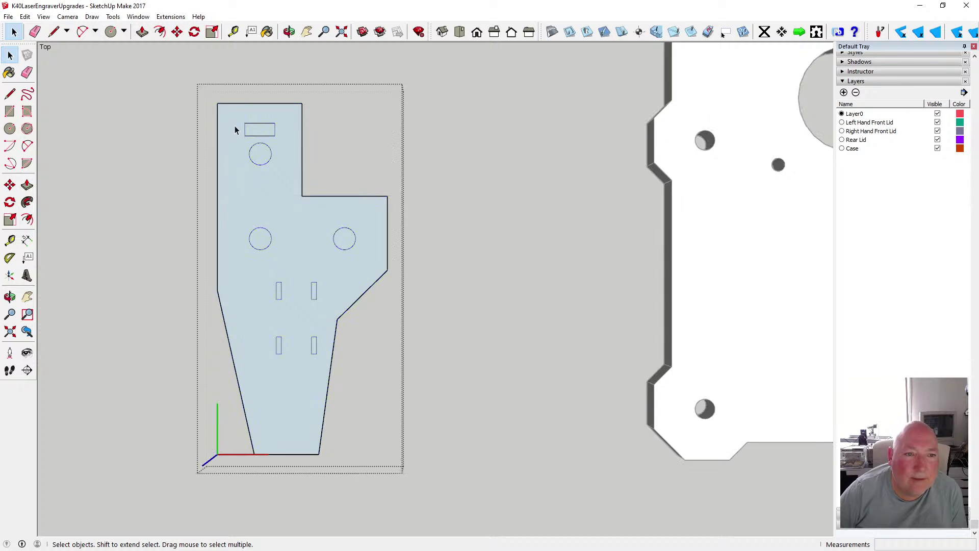
Select all three round holes and five rectangular slots of the smaller plate and cut them to the clipboard
{"action": "left_click_drag", "start_coordinate": [265, 166], "coordinate": [292, 361]}
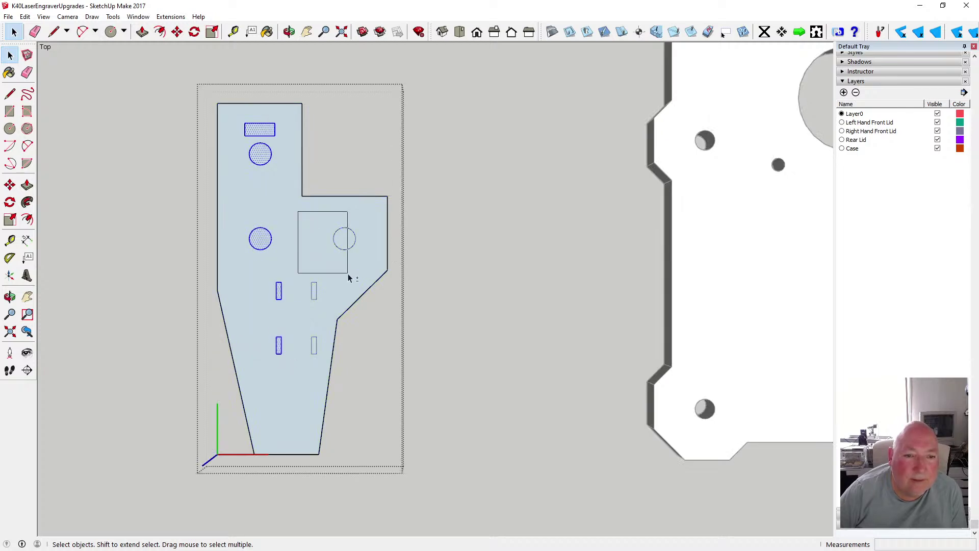
{"action": "left_click_drag", "start_coordinate": [360, 300], "coordinate": [359, 300], "text": "shift"}
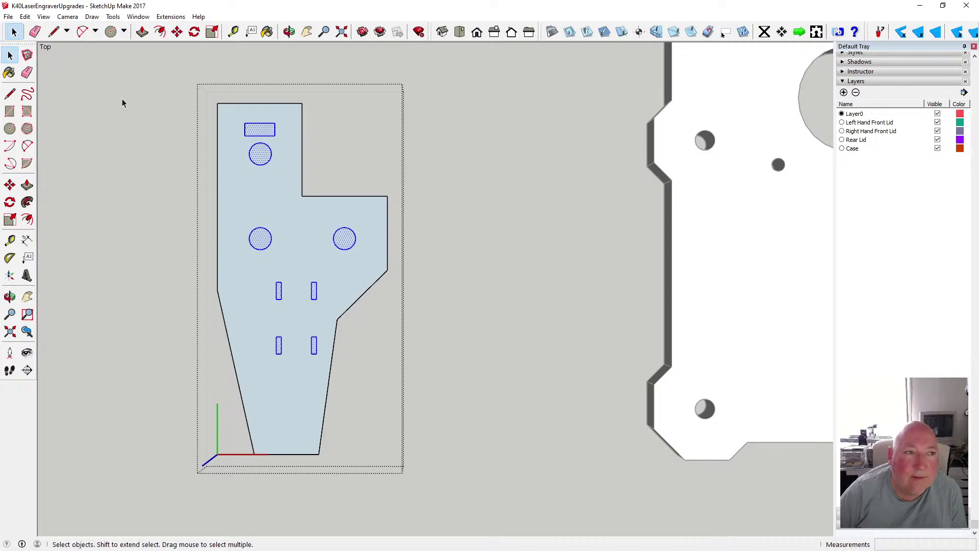
{"action": "left_click", "coordinate": [25, 16]}
{"action": "left_click", "coordinate": [38, 55]}
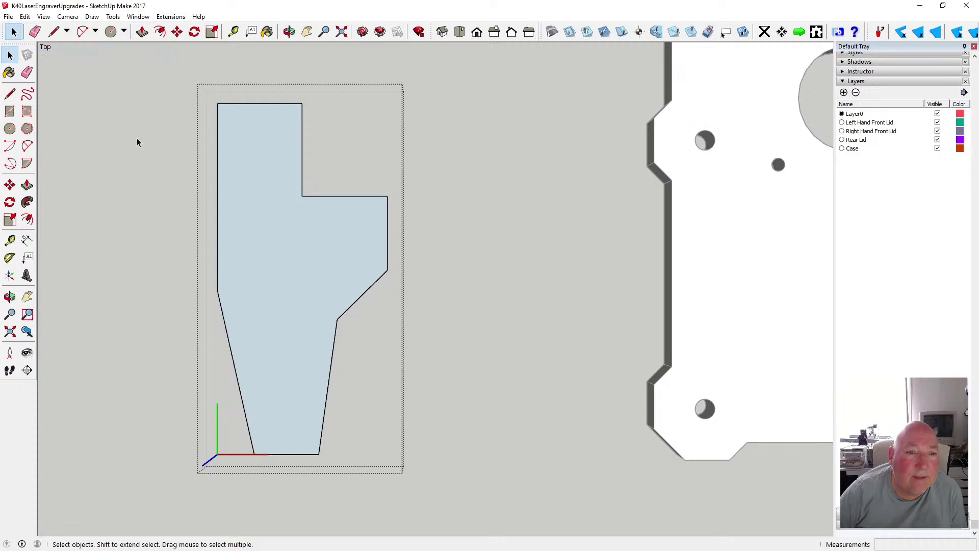
Try pasting the holes and slots in place outside the smaller plate's component, and cut them back to the clipboard
{"action": "left_click", "coordinate": [137, 138]}
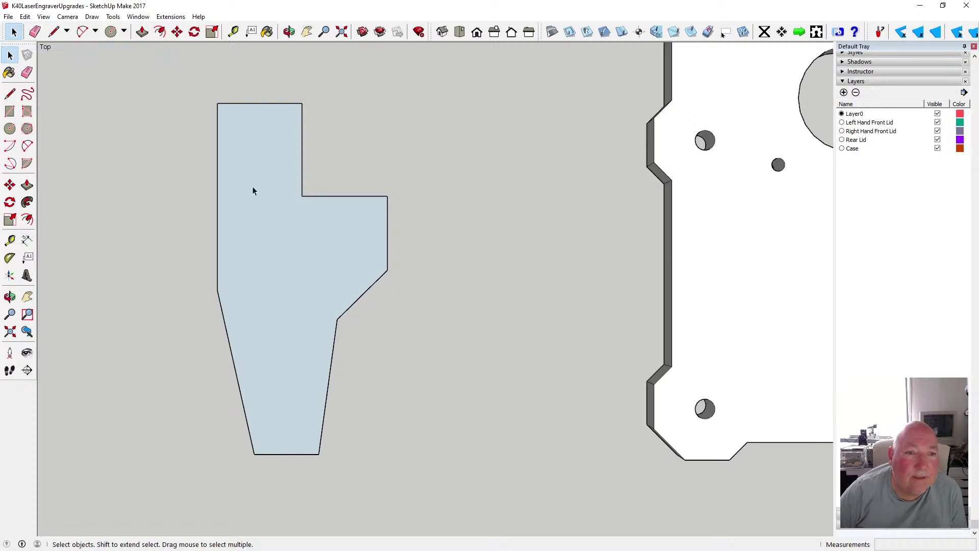
{"action": "left_click", "coordinate": [289, 31]}
{"action": "left_click_drag", "start_coordinate": [274, 174], "coordinate": [249, 103]}
{"action": "left_click", "coordinate": [25, 17]}
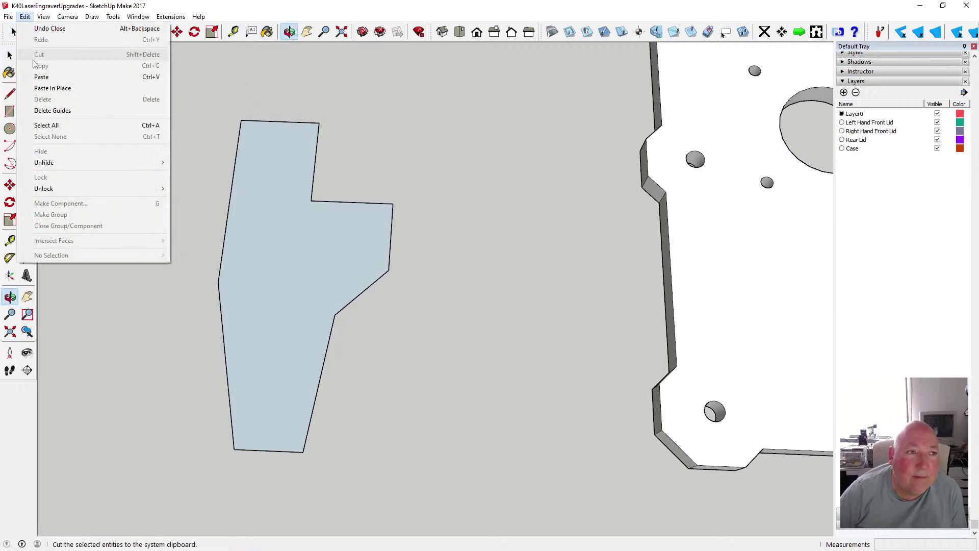
{"action": "left_click", "coordinate": [47, 89]}
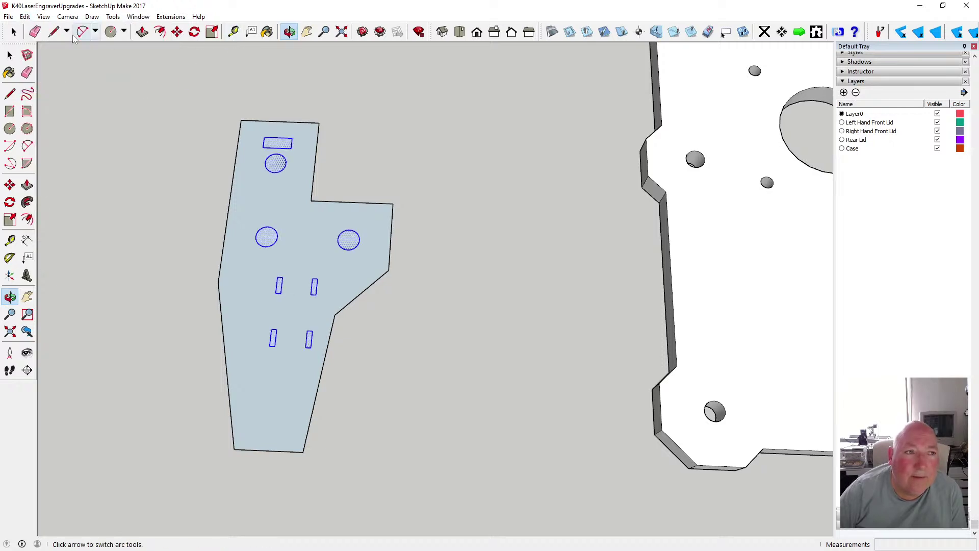
{"action": "left_click", "coordinate": [25, 16]}
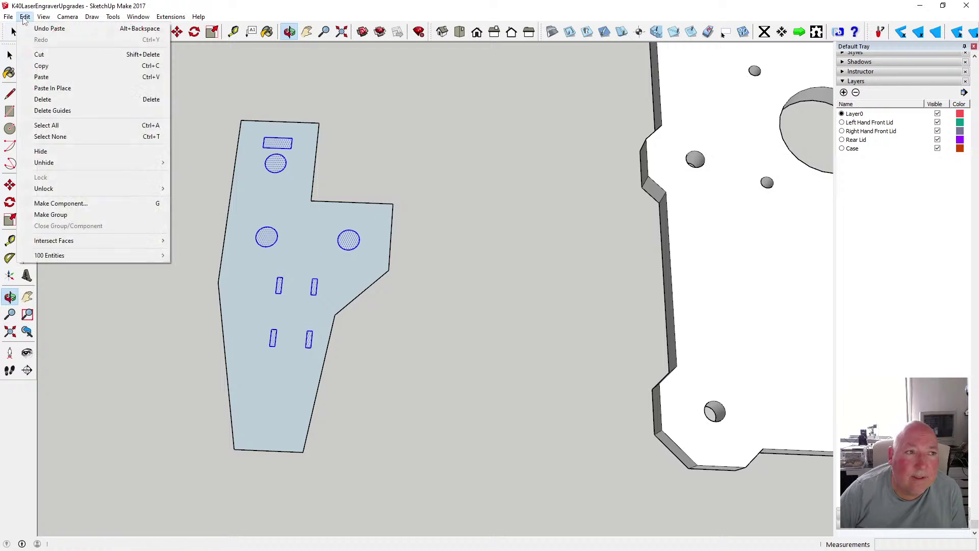
{"action": "left_click", "coordinate": [46, 54]}
{"action": "left_click", "coordinate": [10, 54]}
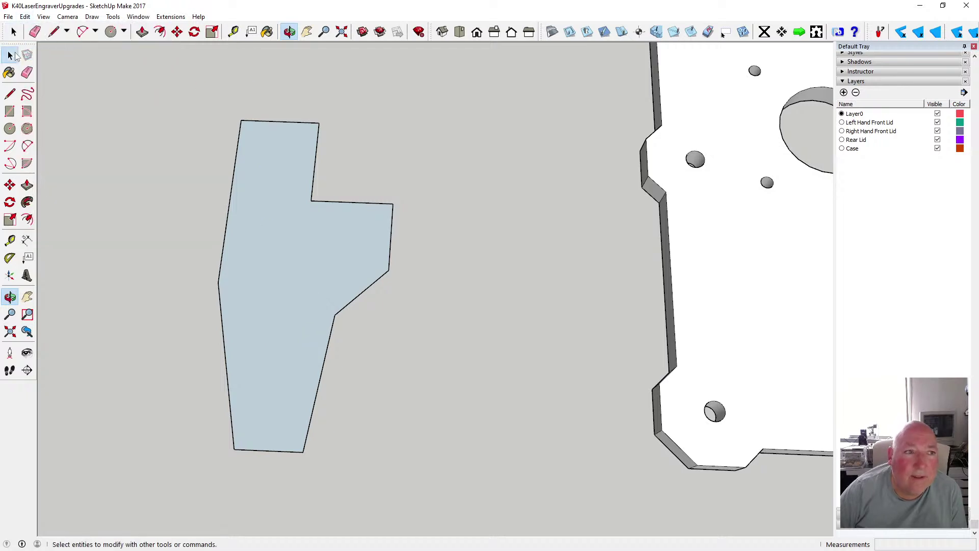
Reopen the smaller plate's component for editing and push/pull its face to a thickness of 6 mm
{"action": "key", "text": "ctrl+z"}
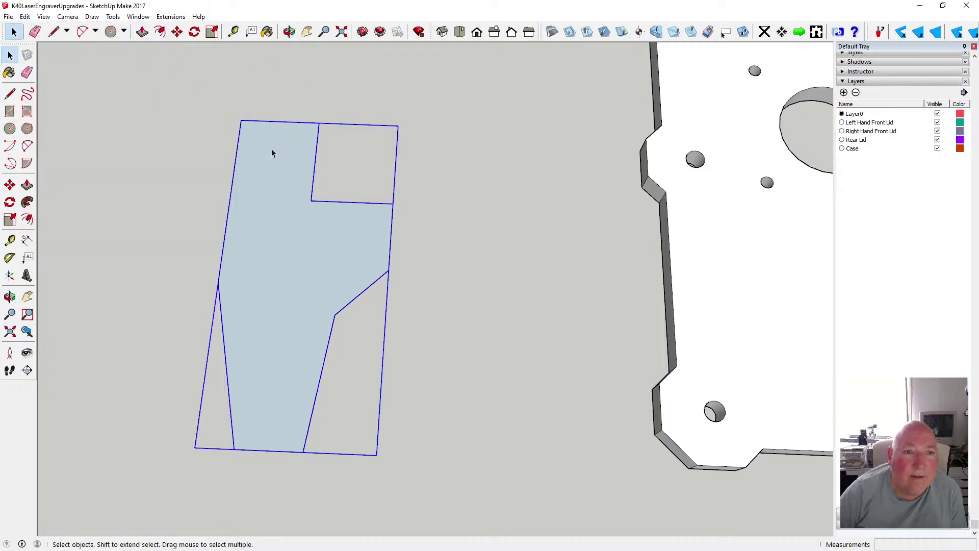
{"action": "key", "text": "ctrl+z"}
{"action": "left_click", "coordinate": [143, 32]}
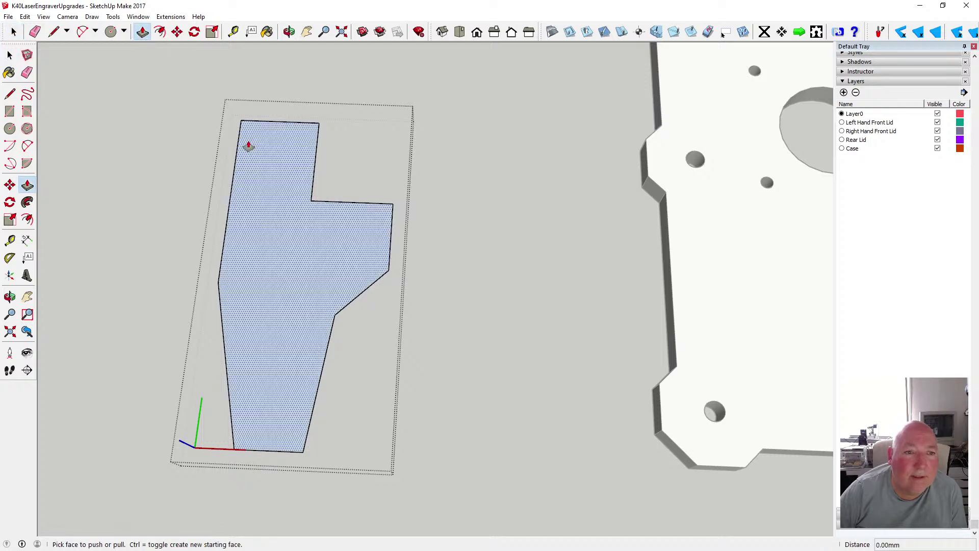
{"action": "left_click", "coordinate": [248, 147]}
{"action": "type", "text": "6"}
{"action": "key", "text": "Return"}
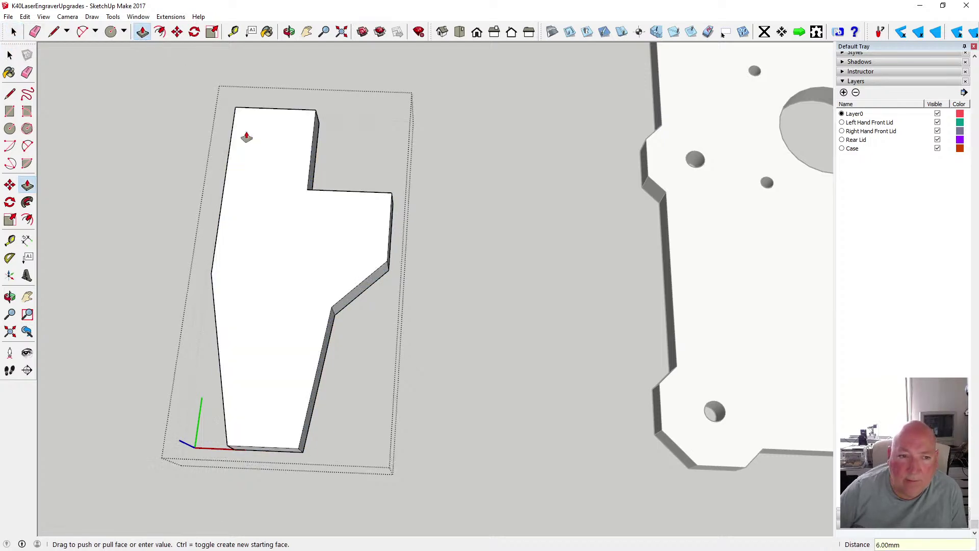
Paste the cut holes and slots in place inside the smaller plate's component
{"action": "left_click", "coordinate": [14, 32]}
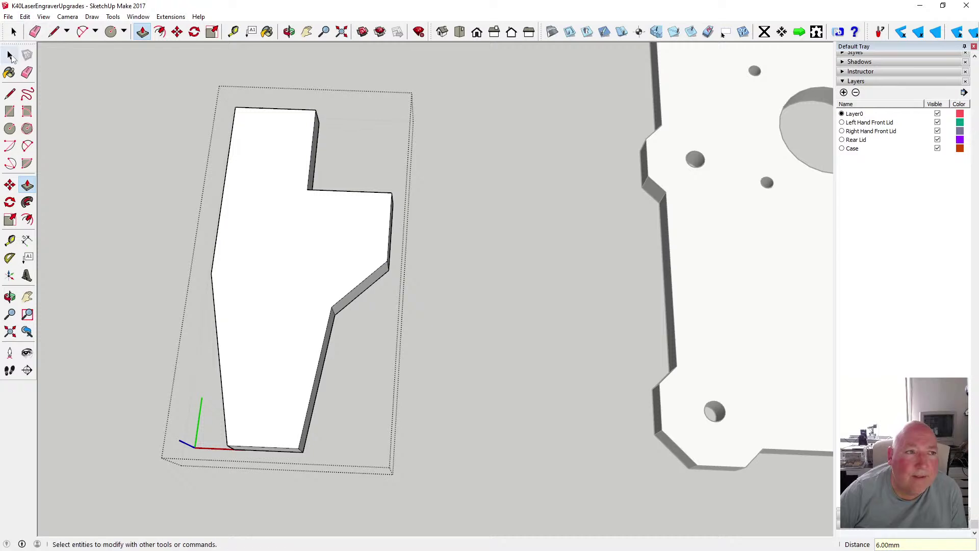
{"action": "left_click", "coordinate": [25, 17]}
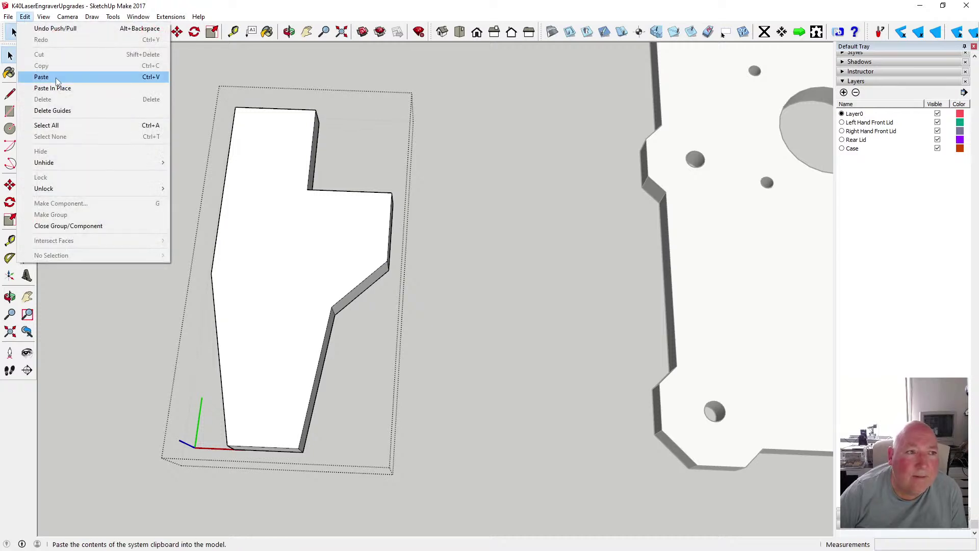
{"action": "left_click", "coordinate": [224, 111]}
Push/pull the large rectangular slot and the three round holes 6 mm through the smaller plate from its underside
{"action": "left_click", "coordinate": [289, 32]}
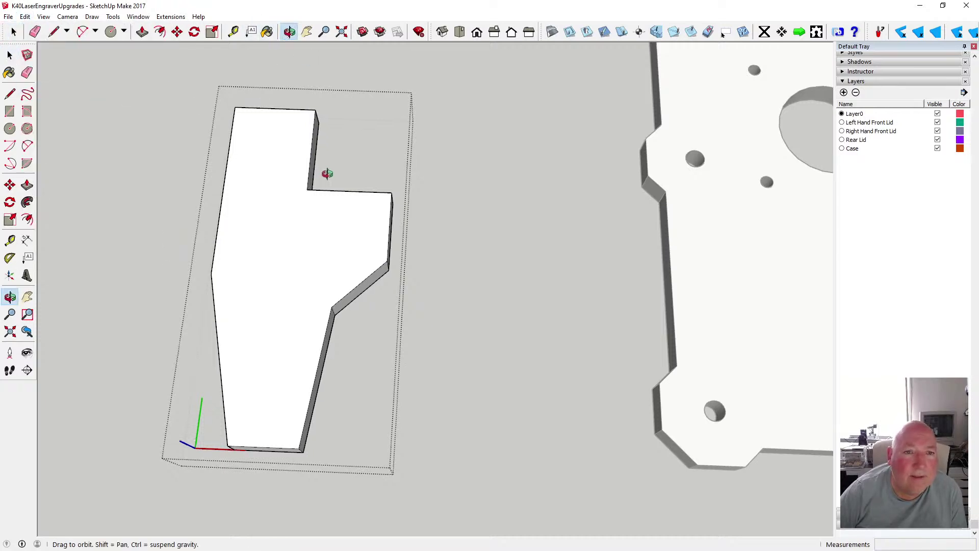
{"action": "left_click_drag", "start_coordinate": [327, 171], "coordinate": [326, 135]}
{"action": "scroll", "coordinate": [327, 153], "scroll_direction": "up", "scroll_amount": 5}
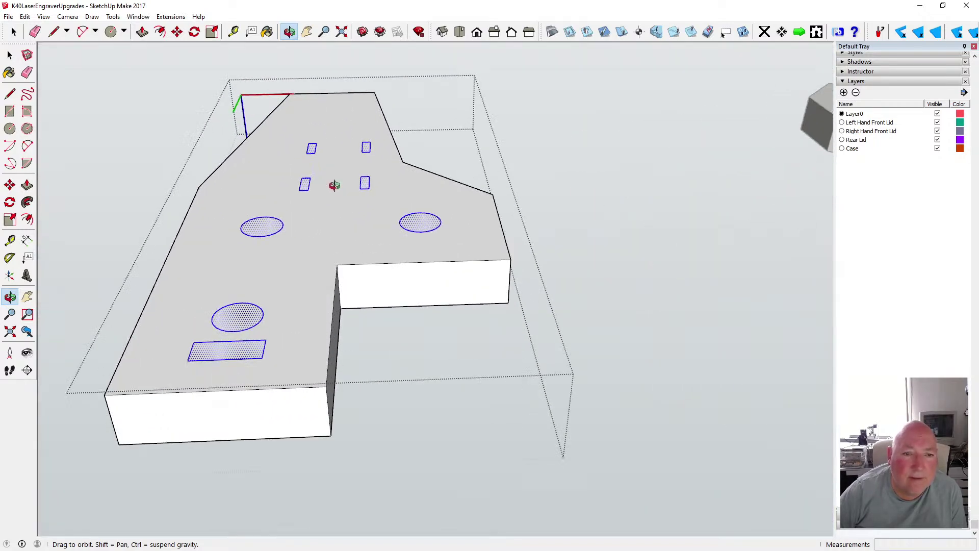
{"action": "left_click", "coordinate": [143, 31]}
{"action": "mouse_move", "coordinate": [239, 357]}
{"action": "left_mouse_down"}
{"action": "mouse_move", "coordinate": [252, 431]}
{"action": "mouse_move", "coordinate": [241, 444]}
{"action": "left_mouse_up"}
{"action": "left_click_drag", "start_coordinate": [232, 321], "coordinate": [251, 440]}
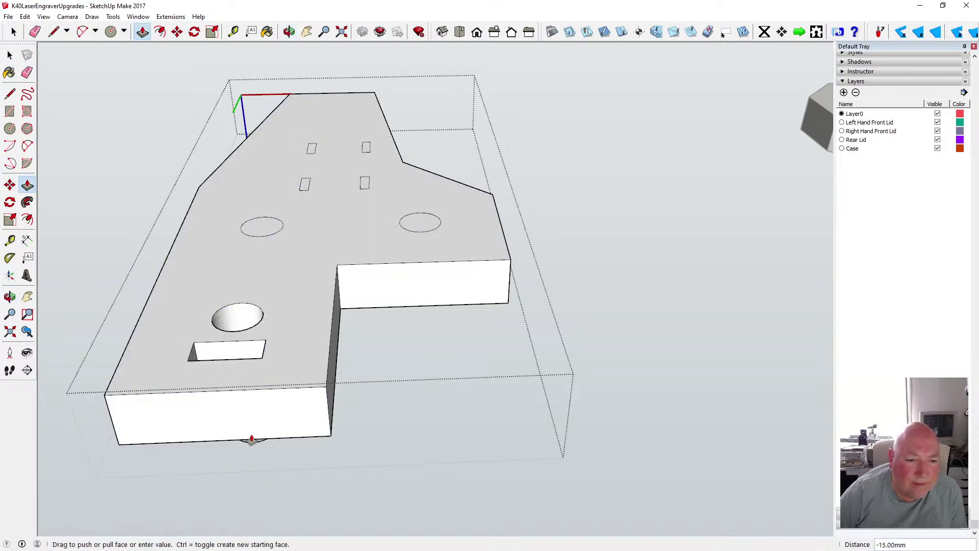
{"action": "left_click_drag", "start_coordinate": [262, 228], "coordinate": [272, 398]}
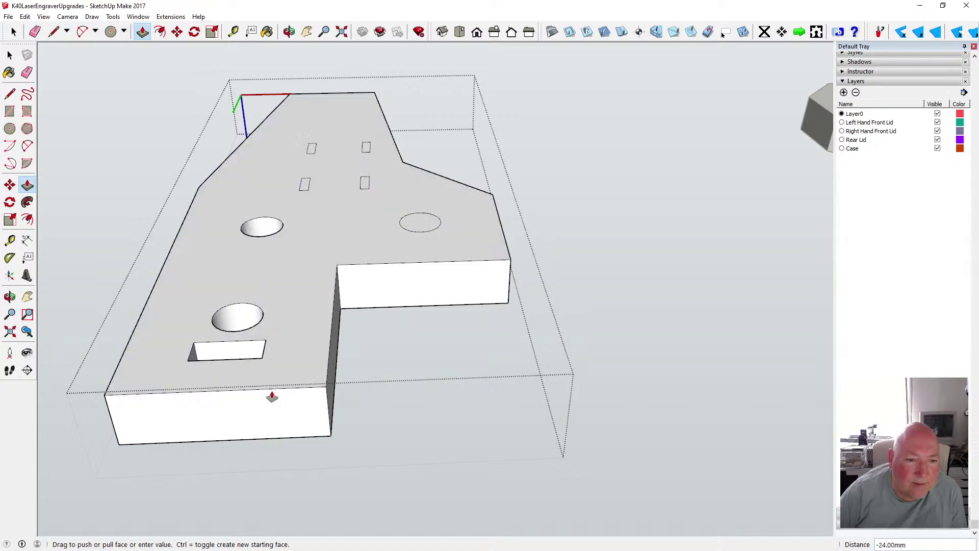
{"action": "double_click", "coordinate": [417, 223]}
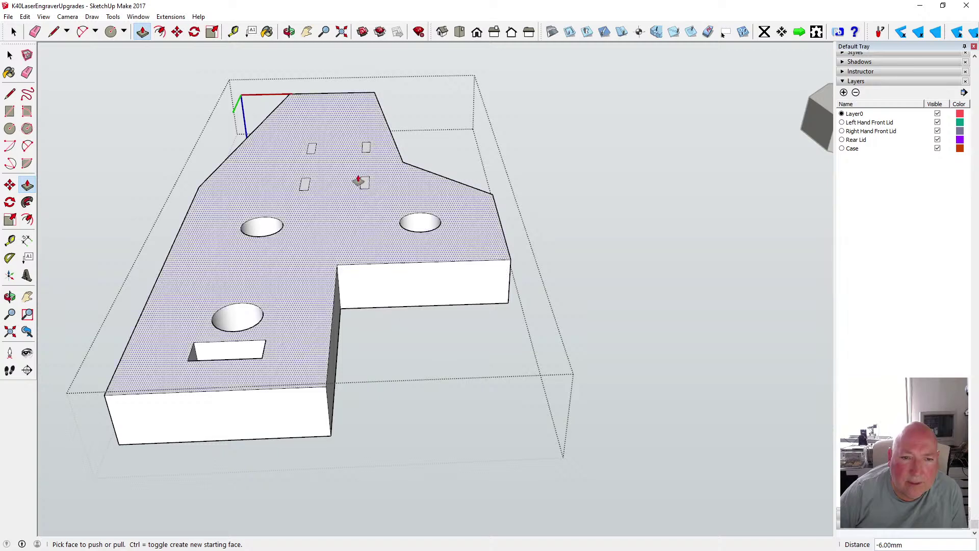
Push/pull the four small rectangular slots 6 mm through the smaller plate and close its component
{"action": "left_click_drag", "start_coordinate": [365, 187], "coordinate": [363, 261]}
{"action": "left_click", "coordinate": [358, 308]}
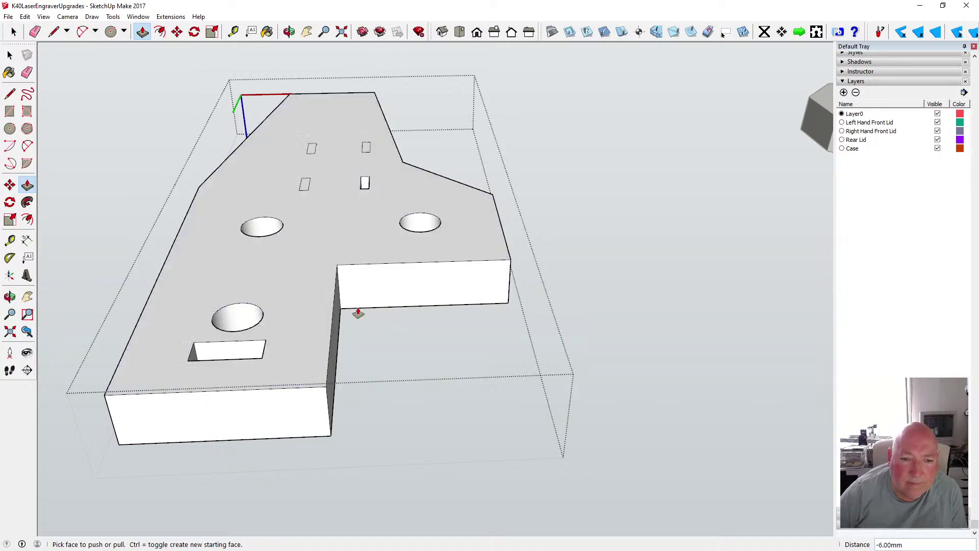
{"action": "left_click", "coordinate": [306, 189]}
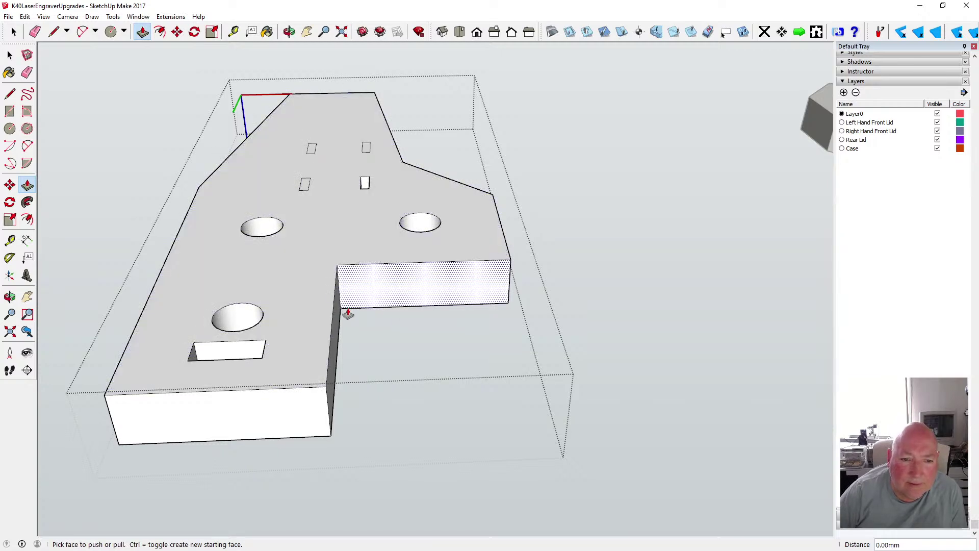
{"action": "double_click", "coordinate": [305, 185]}
{"action": "left_click", "coordinate": [357, 309]}
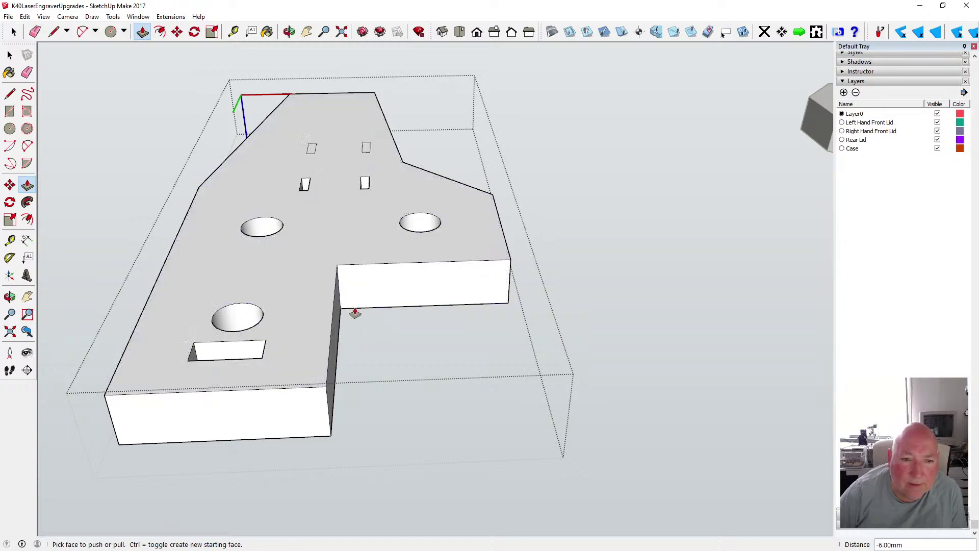
{"action": "left_click", "coordinate": [367, 148]}
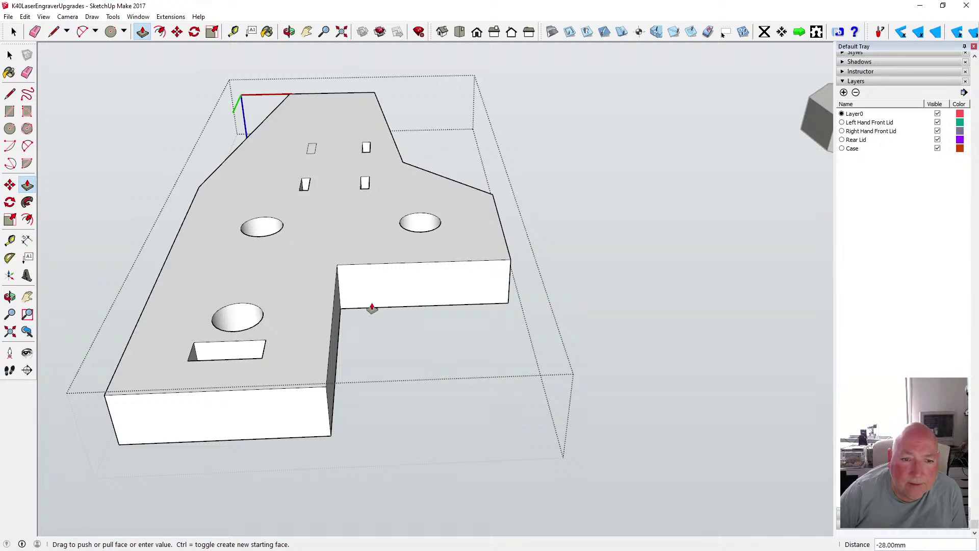
{"action": "left_click", "coordinate": [365, 310]}
{"action": "left_click", "coordinate": [311, 149]}
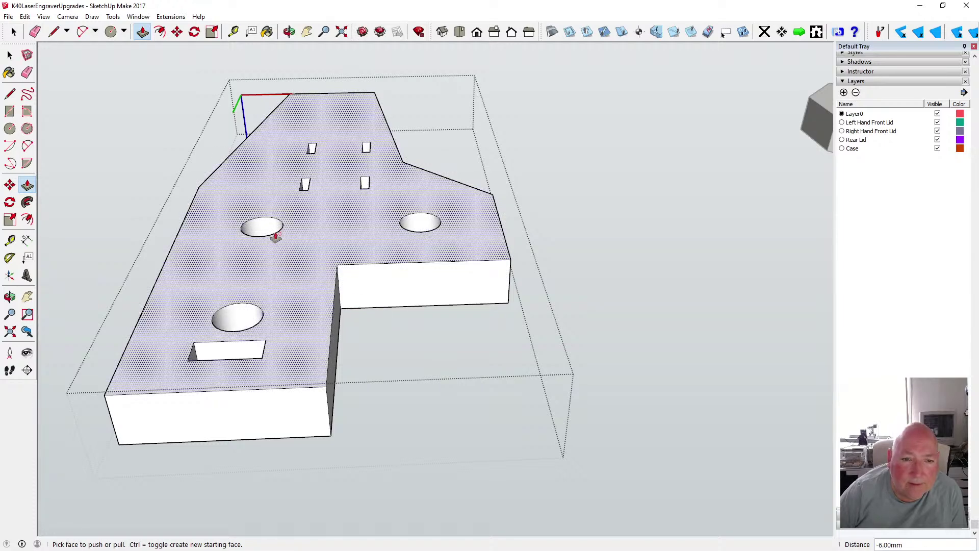
{"action": "key", "text": "space"}
{"action": "left_click", "coordinate": [109, 114]}
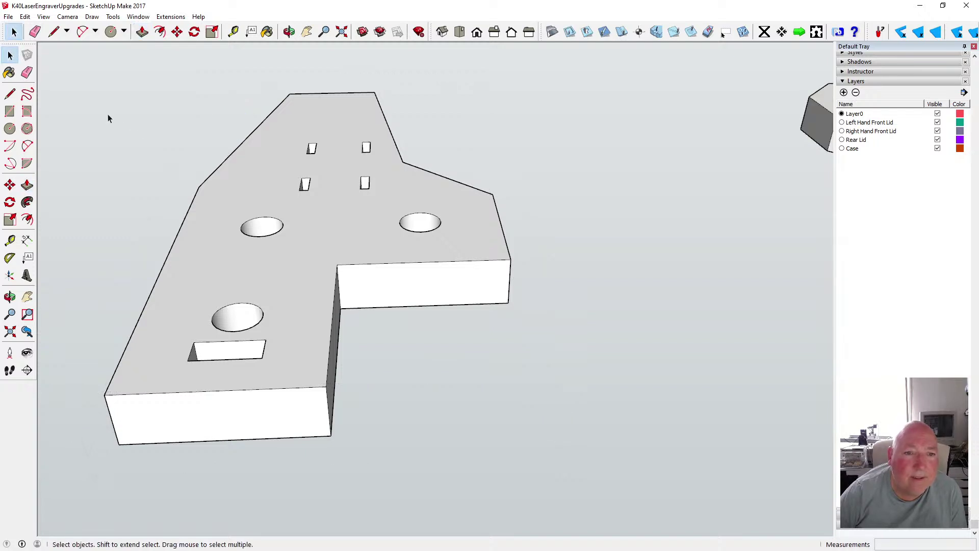
Examine both solid plates from several angles and their position relative to the extrusion frame
{"action": "scroll", "coordinate": [270, 271], "scroll_direction": "down", "scroll_amount": 4}
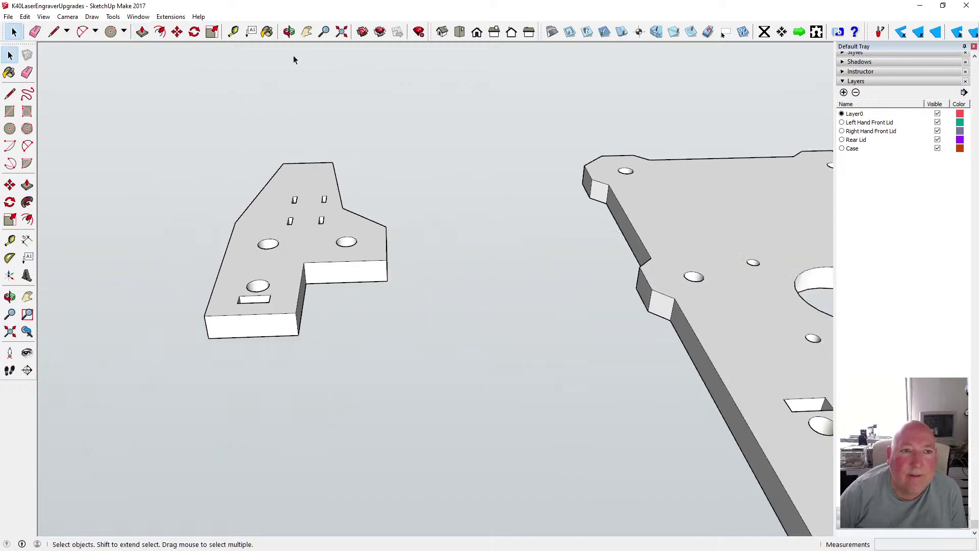
{"action": "left_click", "coordinate": [289, 31]}
{"action": "left_click_drag", "start_coordinate": [368, 286], "coordinate": [323, 265]}
{"action": "scroll", "coordinate": [328, 280], "scroll_direction": "down", "scroll_amount": 5}
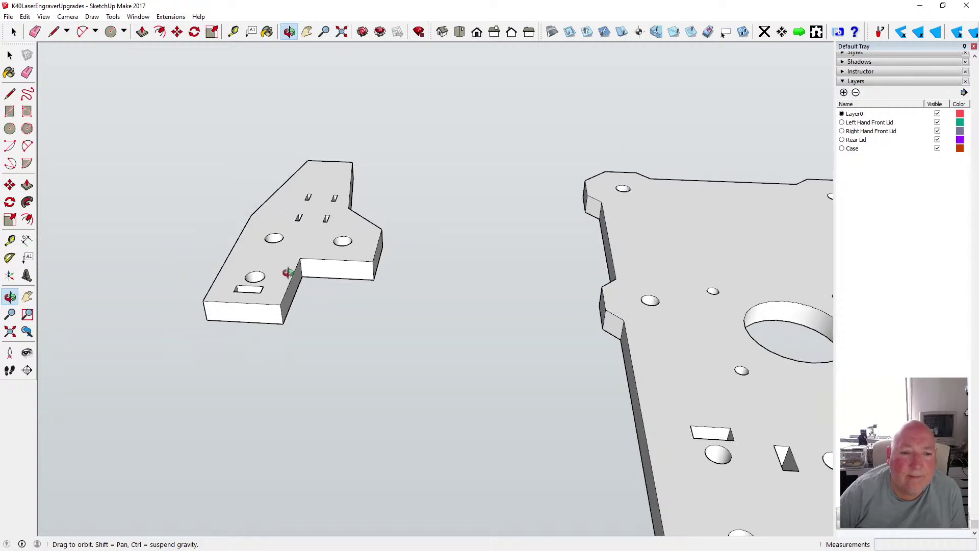
{"action": "left_click_drag", "start_coordinate": [275, 269], "coordinate": [248, 305]}
{"action": "left_click_drag", "start_coordinate": [356, 344], "coordinate": [296, 319]}
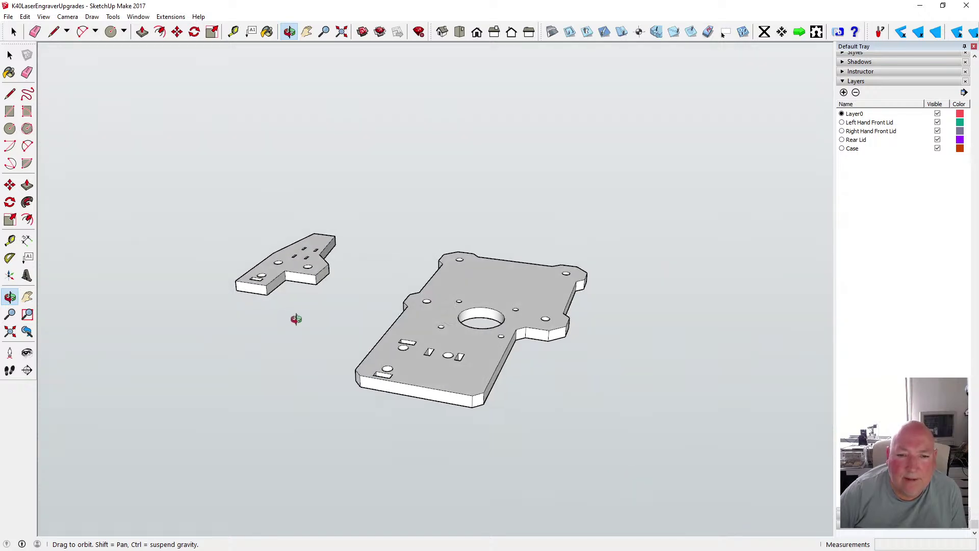
{"action": "left_click", "coordinate": [9, 55]}
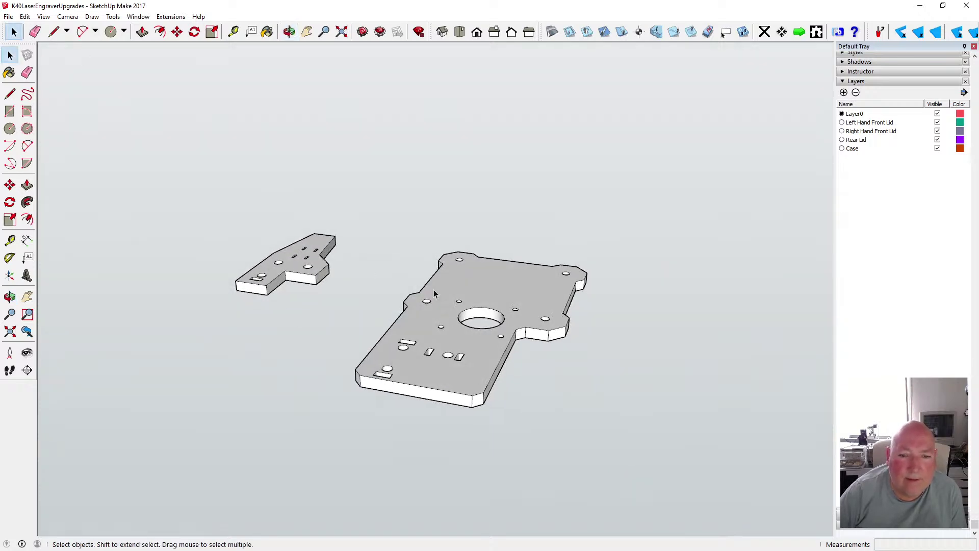
{"action": "scroll", "coordinate": [434, 293], "scroll_direction": "down", "scroll_amount": 3}
{"action": "left_click", "coordinate": [288, 32]}
{"action": "left_click_drag", "start_coordinate": [516, 342], "coordinate": [264, 313]}
Rotate the large plate 90° about the midpoint of its end edge so it stands upright
{"action": "left_click", "coordinate": [9, 55]}
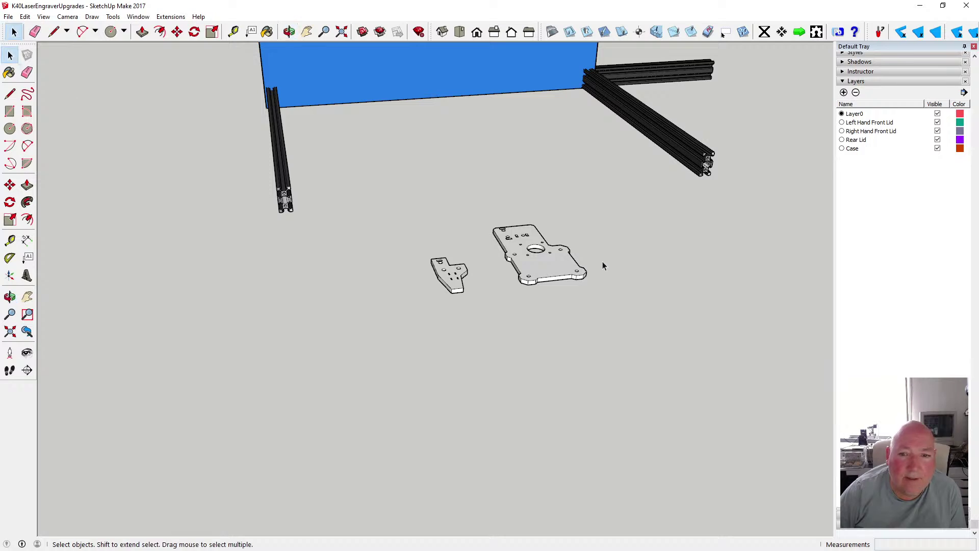
{"action": "scroll", "coordinate": [543, 263], "scroll_direction": "up", "scroll_amount": 3}
{"action": "left_click", "coordinate": [501, 268]}
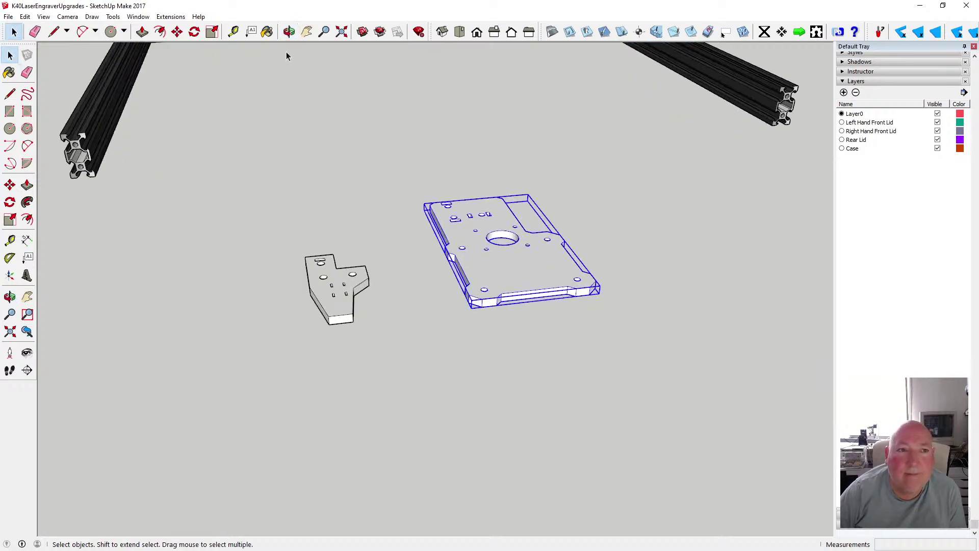
{"action": "left_click", "coordinate": [194, 32]}
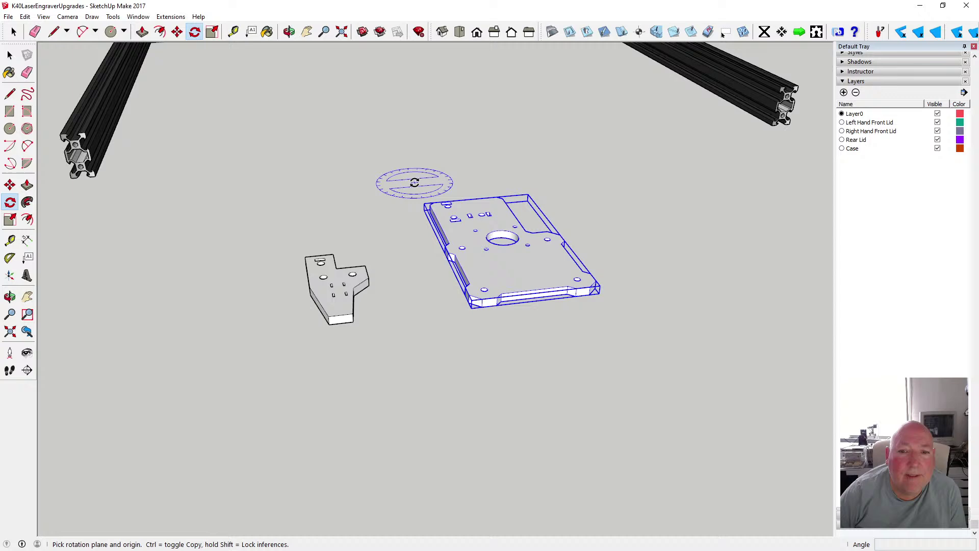
{"action": "left_click", "coordinate": [535, 290]}
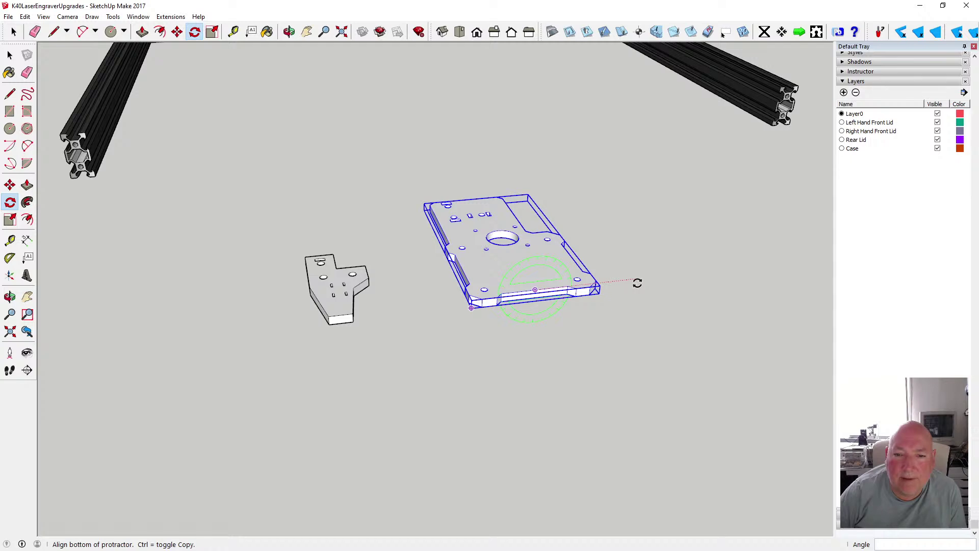
{"action": "left_click", "coordinate": [637, 283]}
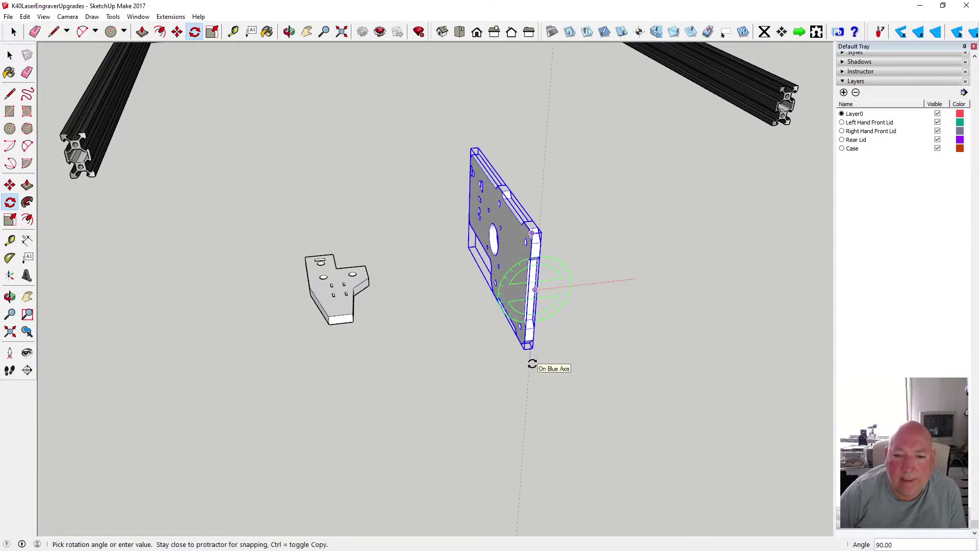
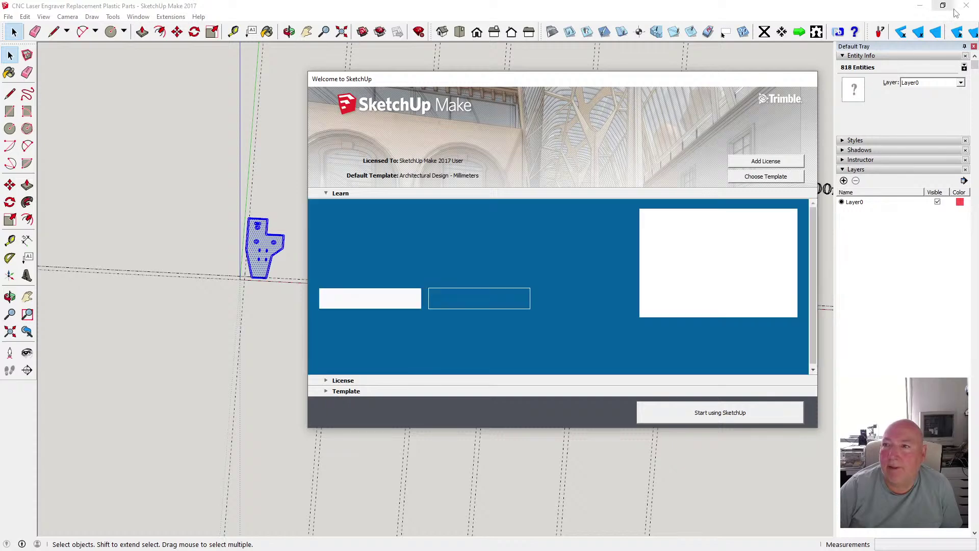
Close the CNC Laser Engraver Replacement Plastic Parts model without saving its changes
{"action": "left_click", "coordinate": [965, 6]}
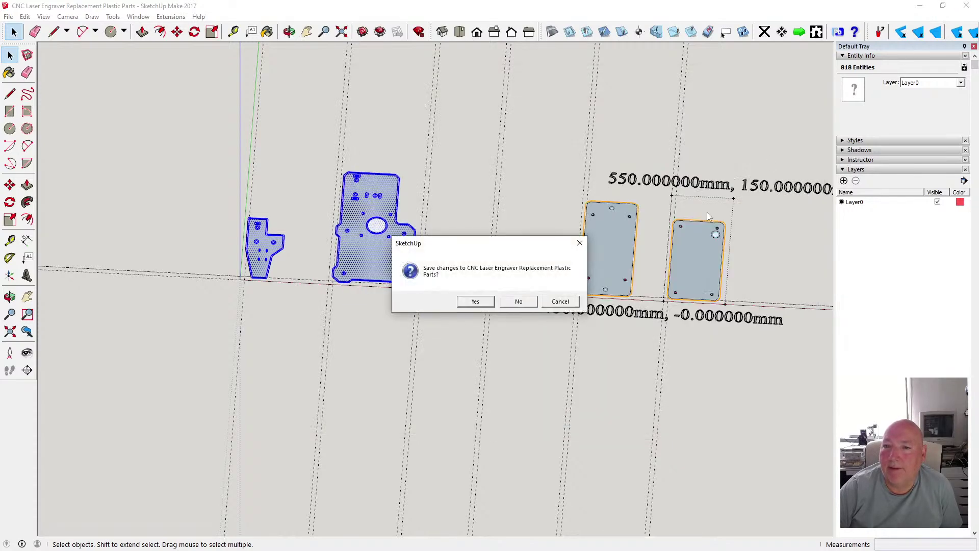
{"action": "left_click", "coordinate": [517, 301]}
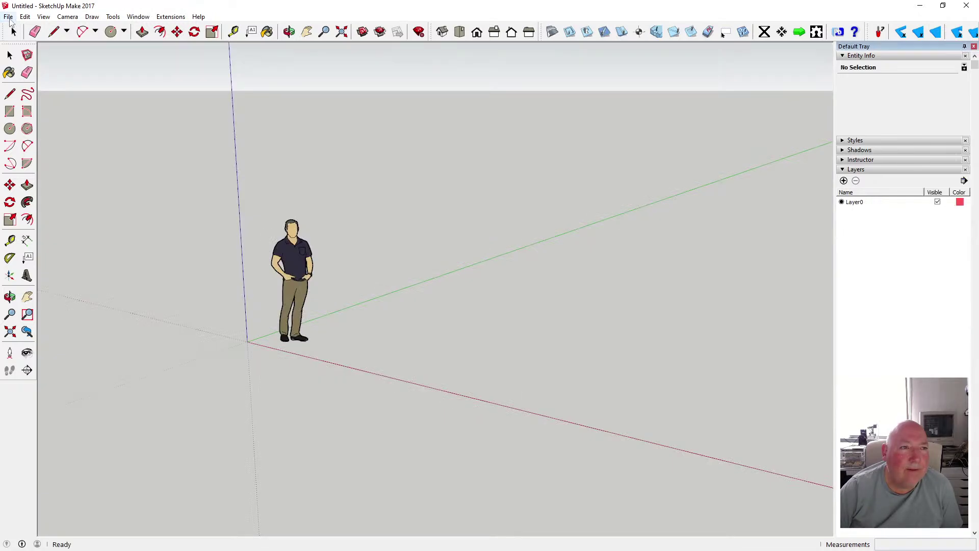
Open the K40LaserEngraverUpgrades model from its project folder, discarding the untitled model, and check whether the plates are in it
{"action": "left_click", "coordinate": [9, 16]}
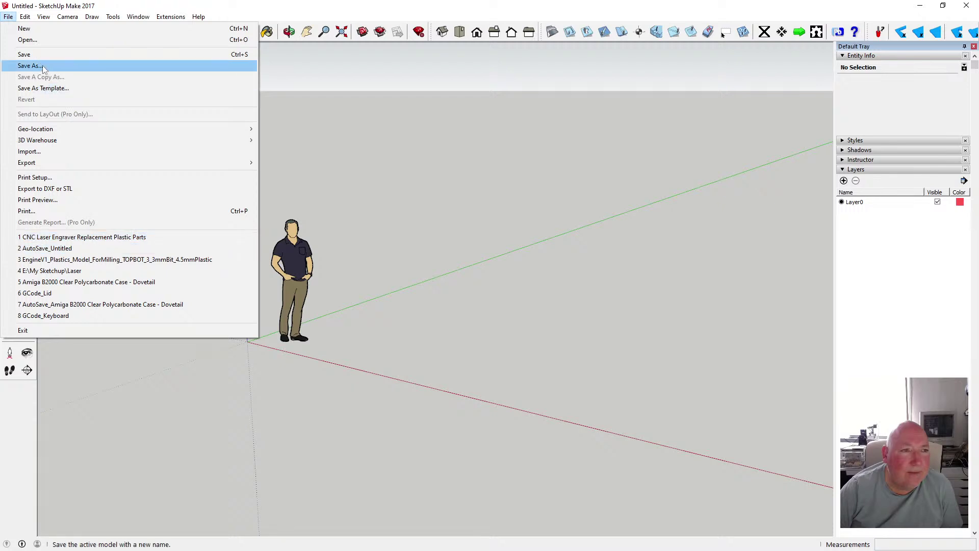
{"action": "left_click", "coordinate": [27, 39]}
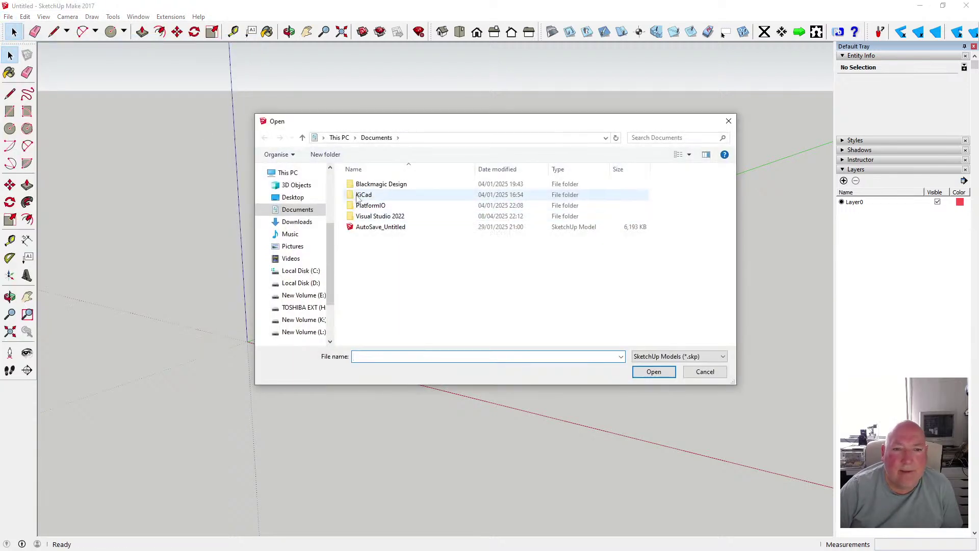
{"action": "scroll", "coordinate": [331, 185], "scroll_direction": "up", "scroll_amount": 3}
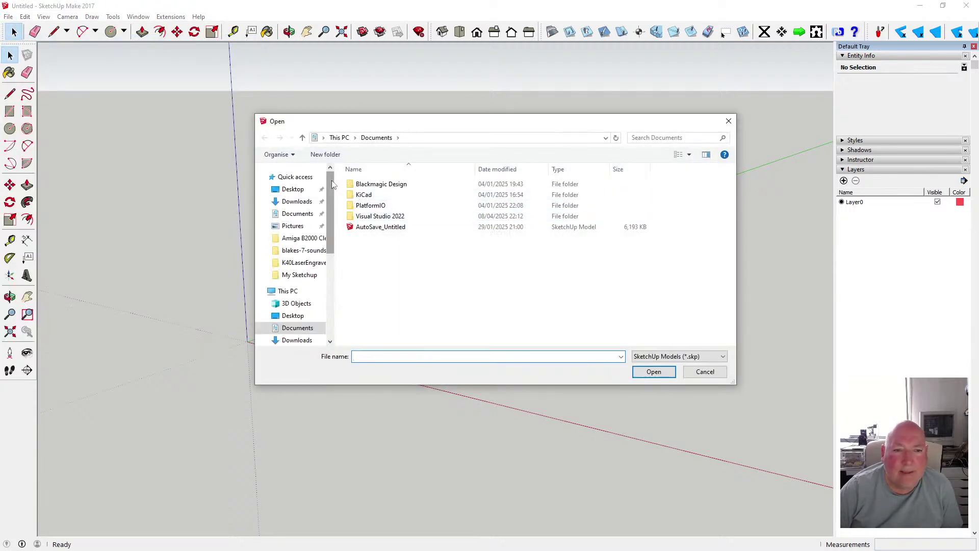
{"action": "left_click", "coordinate": [308, 262]}
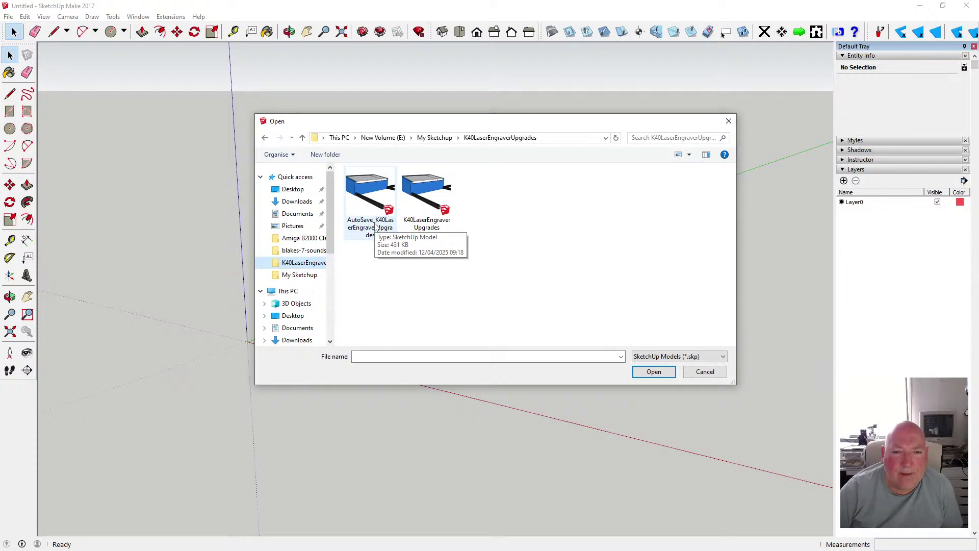
{"action": "left_click", "coordinate": [426, 196]}
{"action": "left_click", "coordinate": [646, 372]}
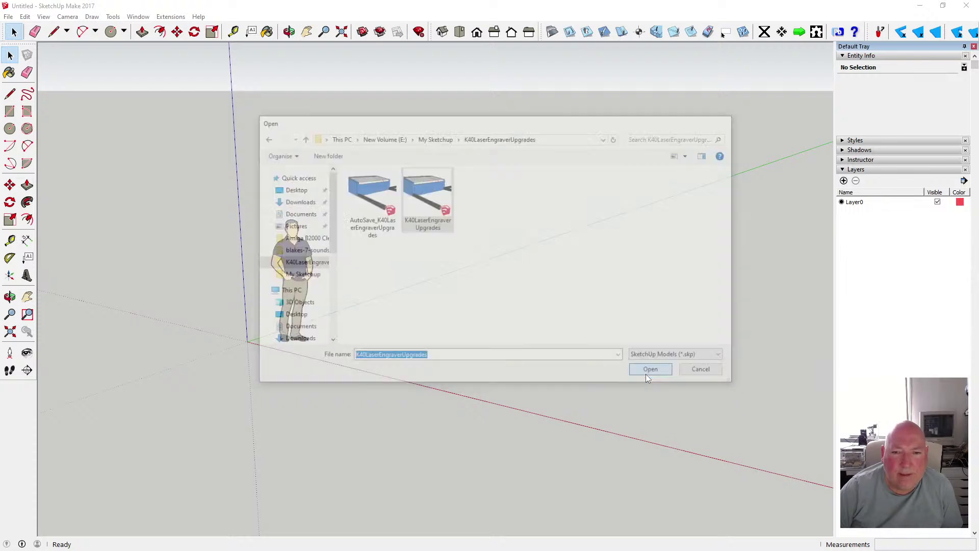
{"action": "left_click", "coordinate": [491, 302]}
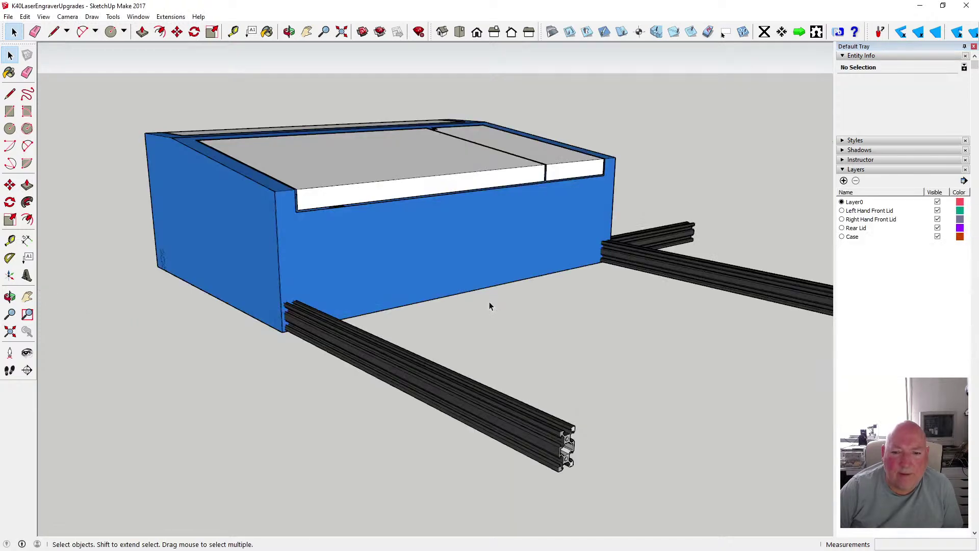
{"action": "left_click", "coordinate": [290, 31]}
{"action": "left_click_drag", "start_coordinate": [654, 212], "coordinate": [573, 225]}
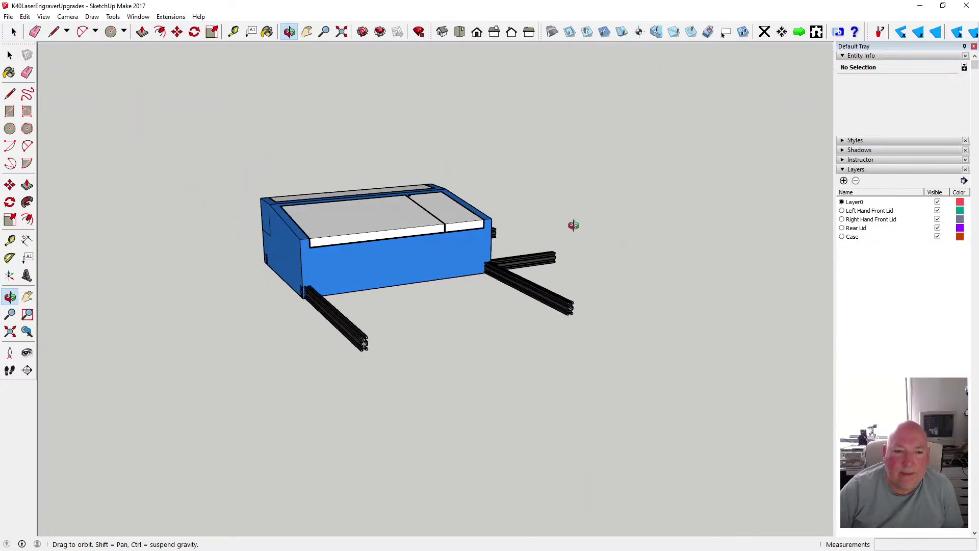
Open AutoSave_K40LaserEngraverUpgrades without saving the current model, and check that both plates are present
{"action": "left_click", "coordinate": [8, 16]}
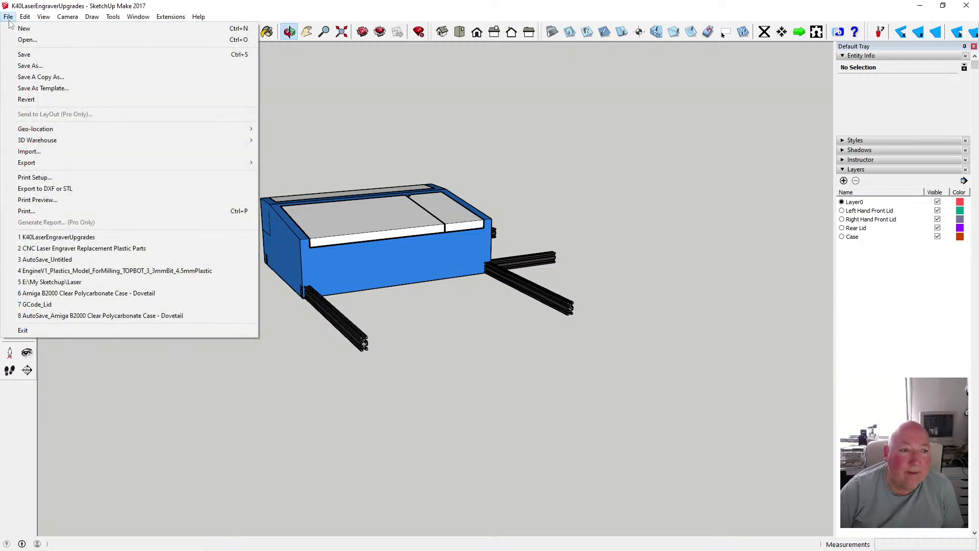
{"action": "left_click", "coordinate": [26, 39]}
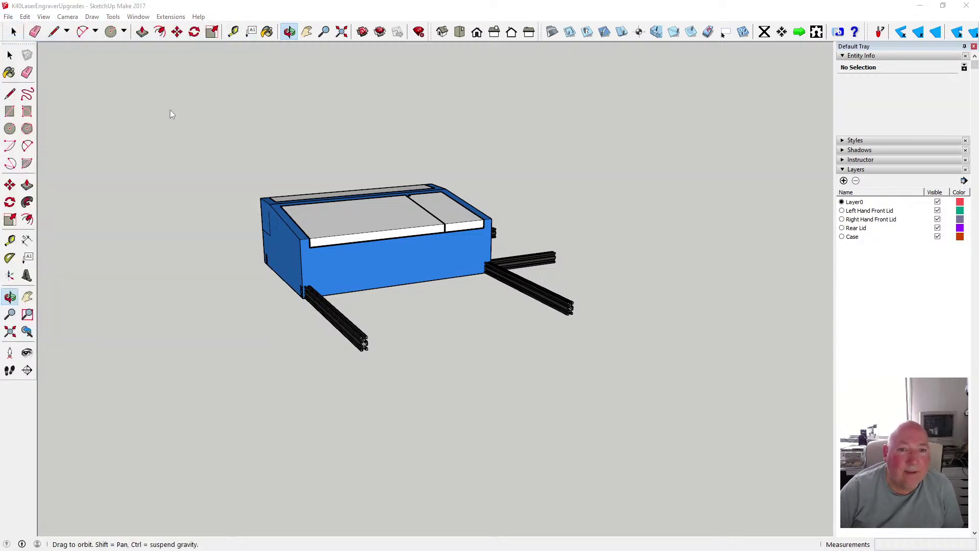
{"action": "left_click", "coordinate": [391, 233]}
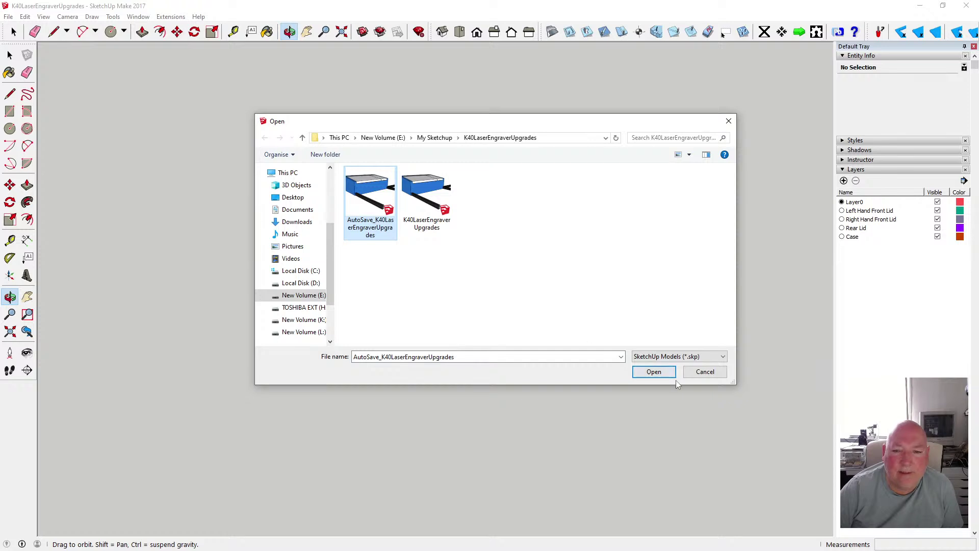
{"action": "left_click", "coordinate": [658, 372]}
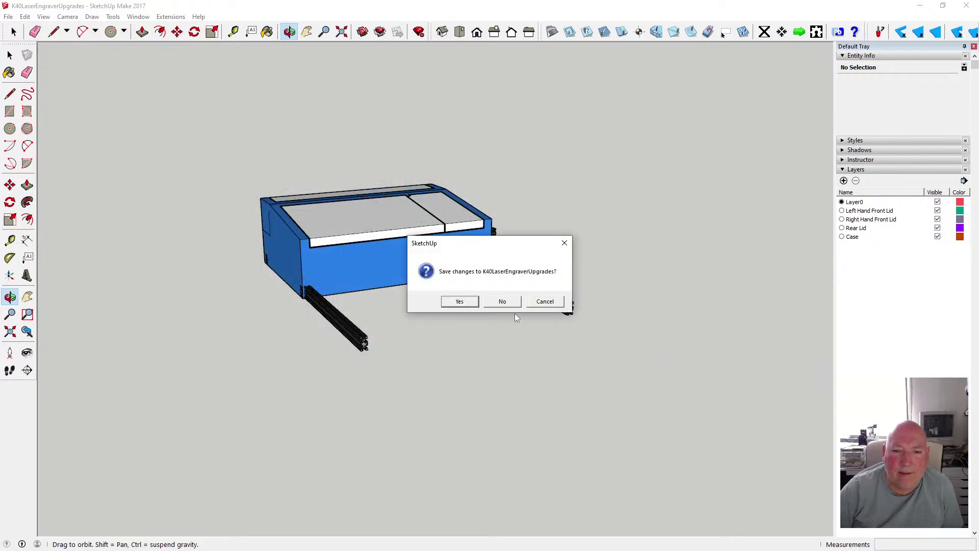
{"action": "left_click", "coordinate": [502, 302]}
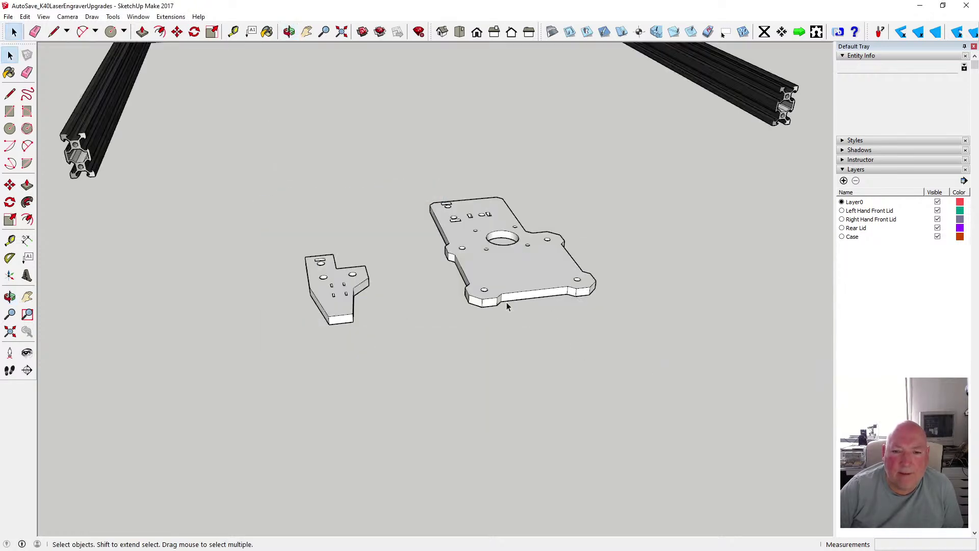
{"action": "scroll", "coordinate": [411, 384], "scroll_direction": "down", "scroll_amount": 3}
{"action": "scroll", "coordinate": [417, 351], "scroll_direction": "down", "scroll_amount": 2}
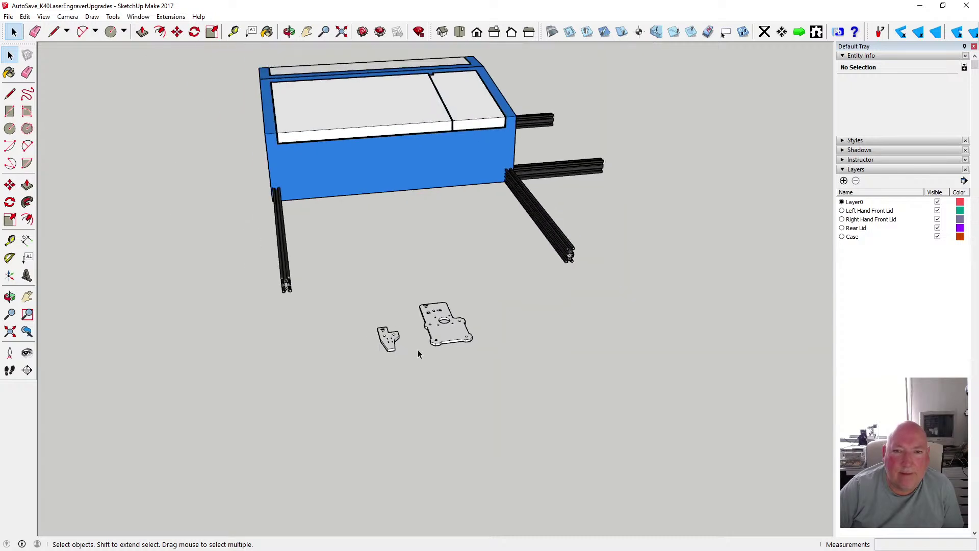
Save the recovered model as K40LaserEngraverUpgrades, replacing the existing file
{"action": "left_click", "coordinate": [8, 16]}
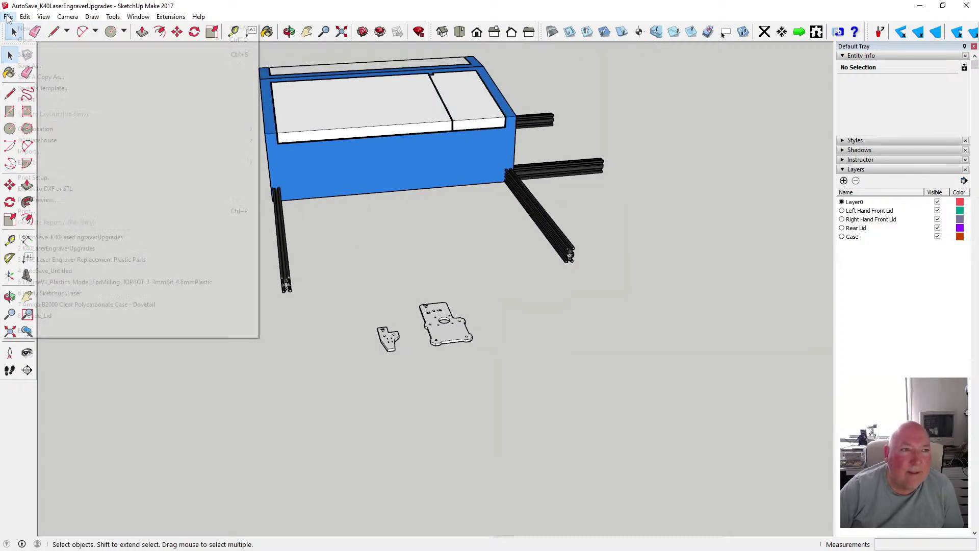
{"action": "left_click", "coordinate": [60, 67]}
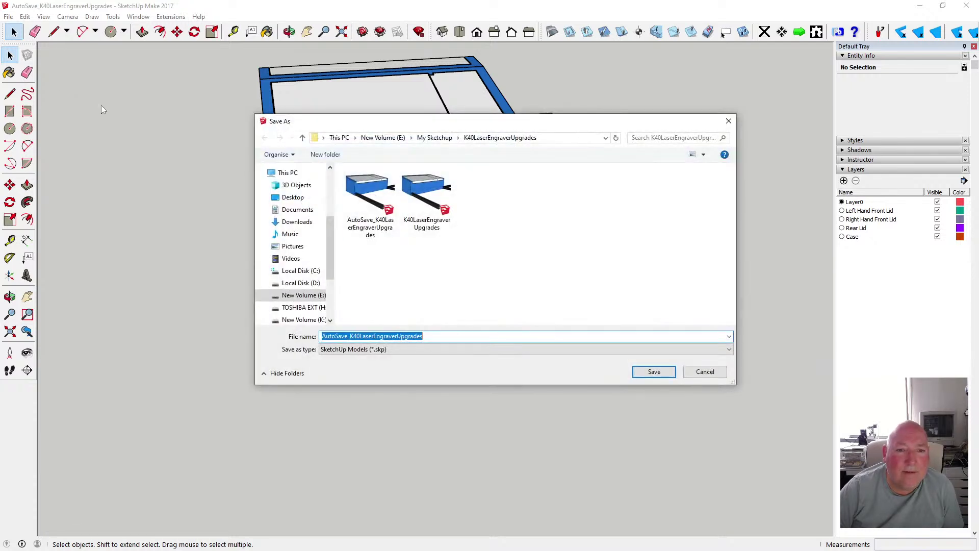
{"action": "left_click", "coordinate": [434, 225]}
{"action": "left_click", "coordinate": [655, 373]}
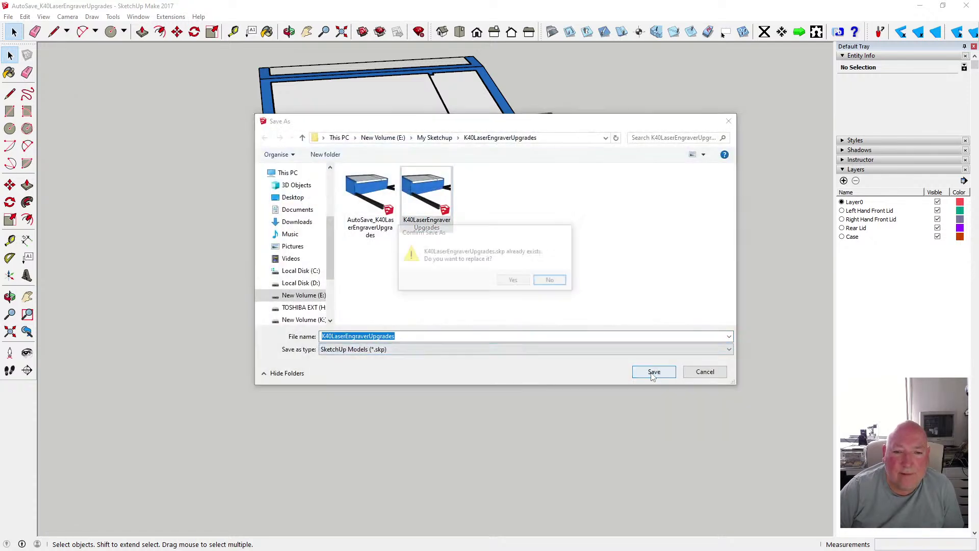
{"action": "left_click", "coordinate": [513, 282]}
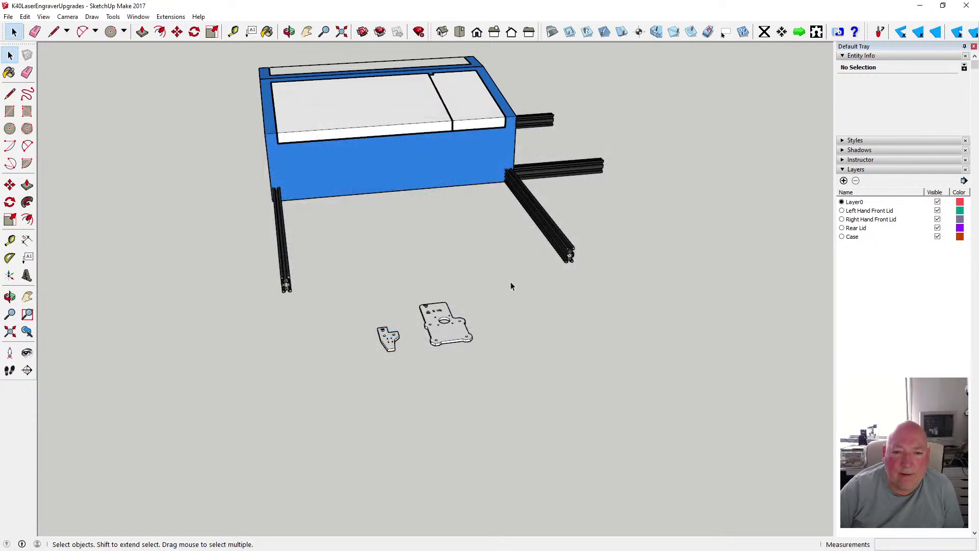
{"action": "left_click", "coordinate": [9, 16]}
{"action": "left_click", "coordinate": [22, 54]}
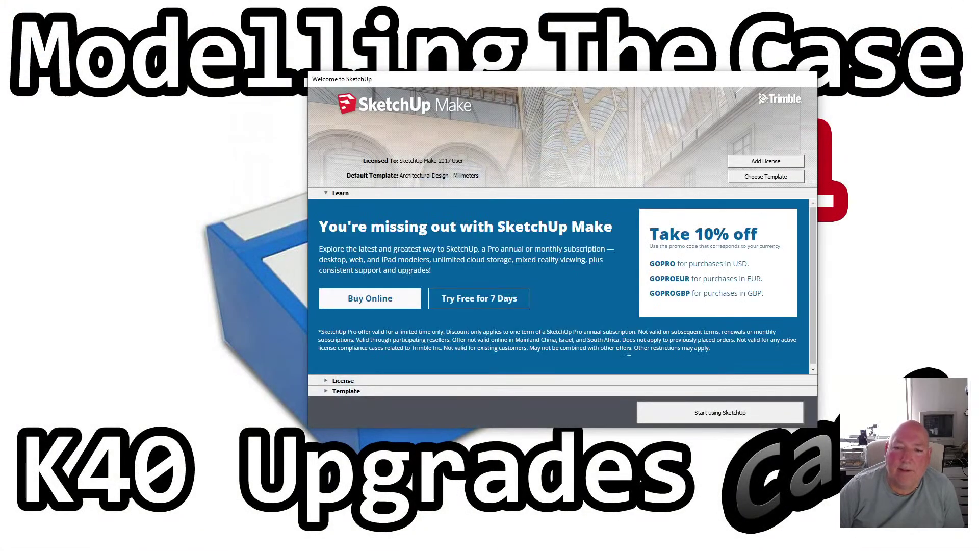
Start a new SketchUp session and reopen the recent K40LaserEngraverUpgrades model, discarding the untitled one
{"action": "left_click", "coordinate": [659, 410]}
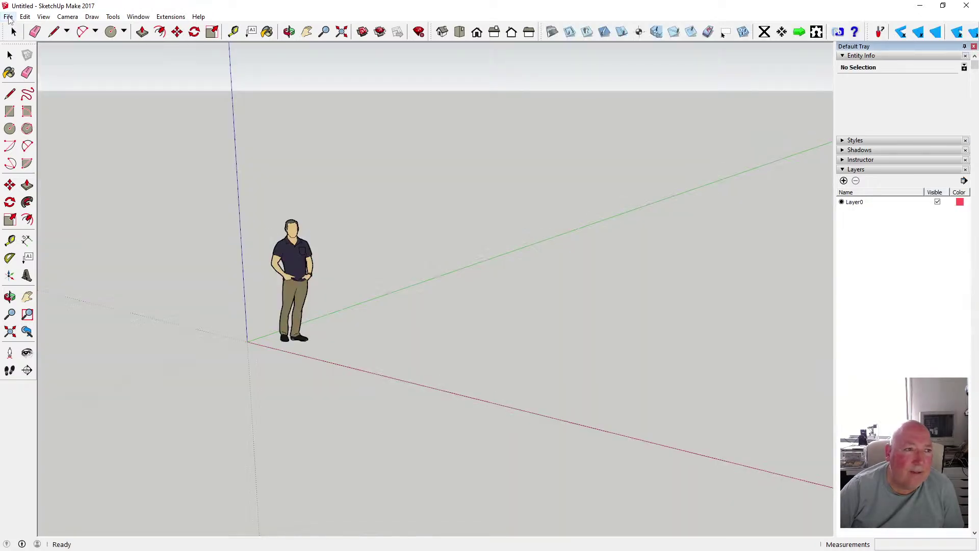
{"action": "left_click", "coordinate": [9, 17]}
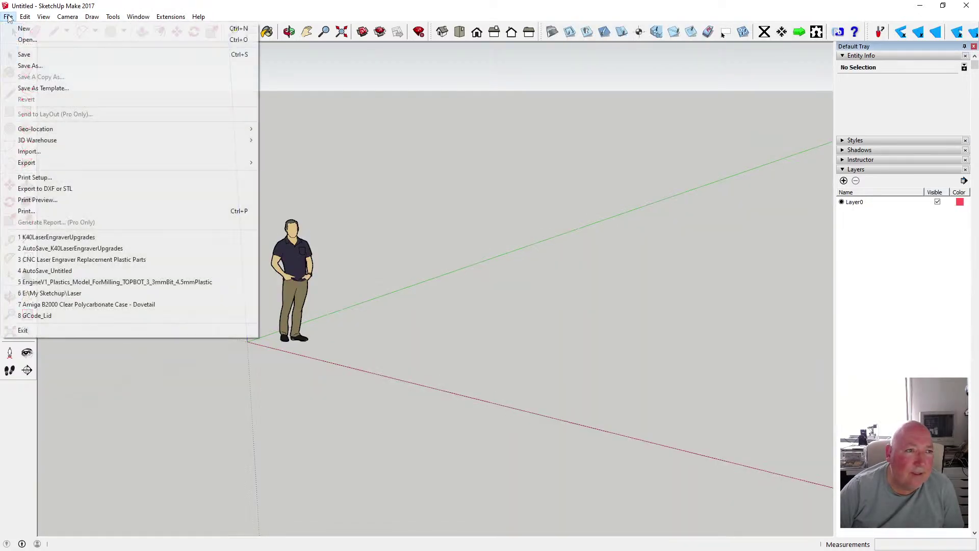
{"action": "left_click", "coordinate": [108, 238]}
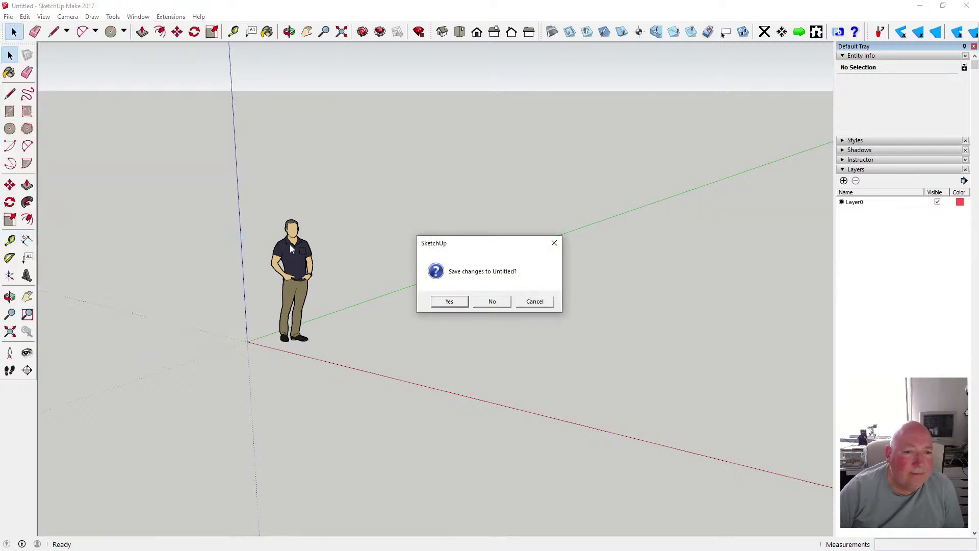
{"action": "left_click", "coordinate": [492, 301]}
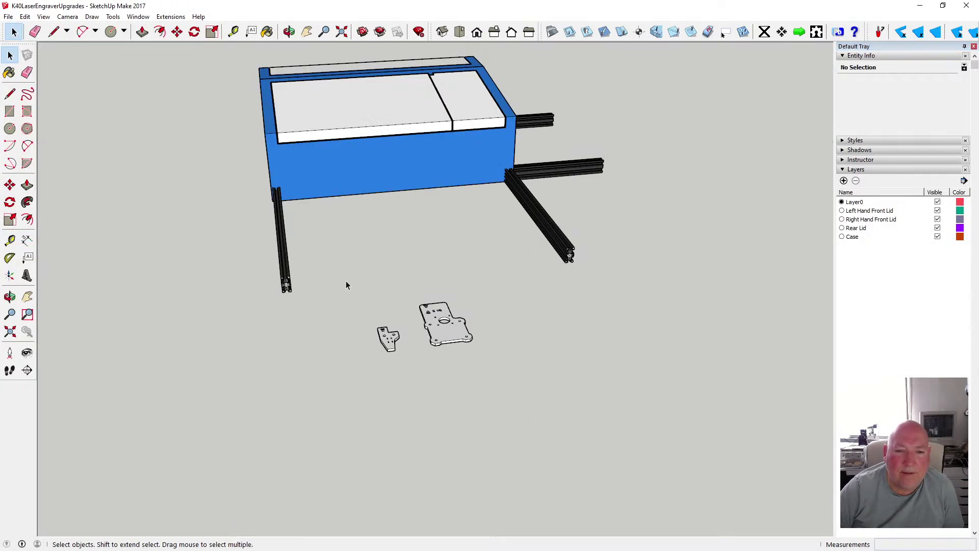
Rotate the large plate 90° about the green axis at the middle of its end edge so it stands on its long side
{"action": "scroll", "coordinate": [436, 326], "scroll_direction": "up", "scroll_amount": 3}
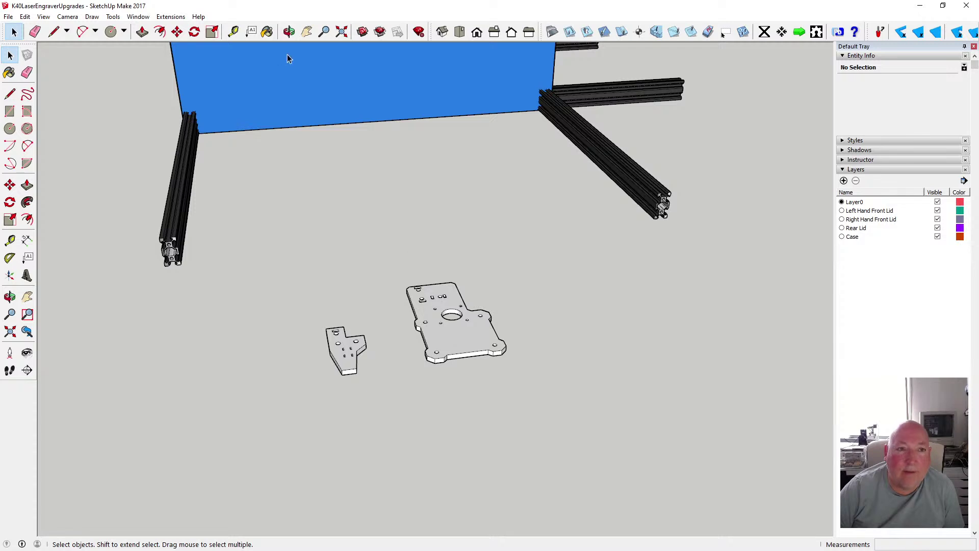
{"action": "key", "text": "o"}
{"action": "left_click_drag", "start_coordinate": [338, 143], "coordinate": [417, 261]}
{"action": "left_click", "coordinate": [194, 32]}
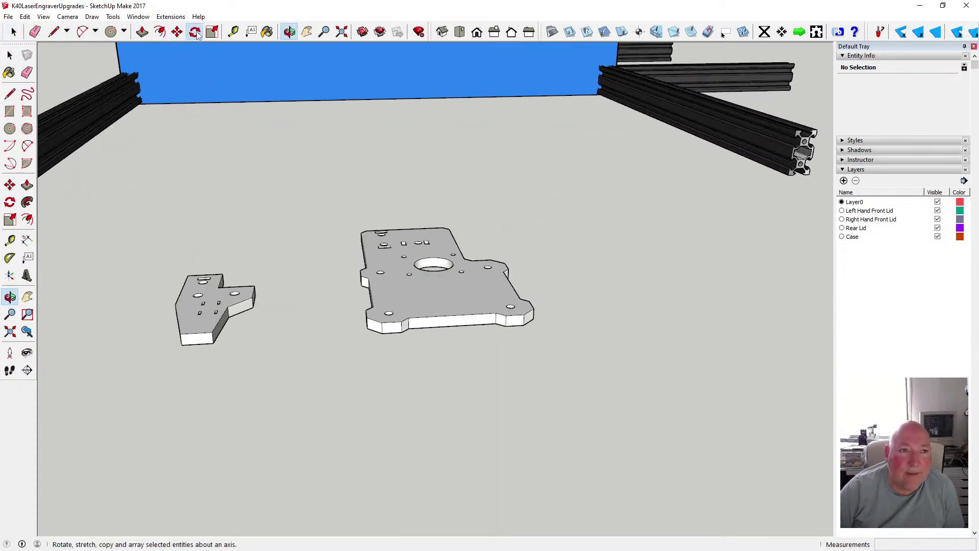
{"action": "left_click", "coordinate": [423, 323]}
{"action": "left_click", "coordinate": [591, 313]}
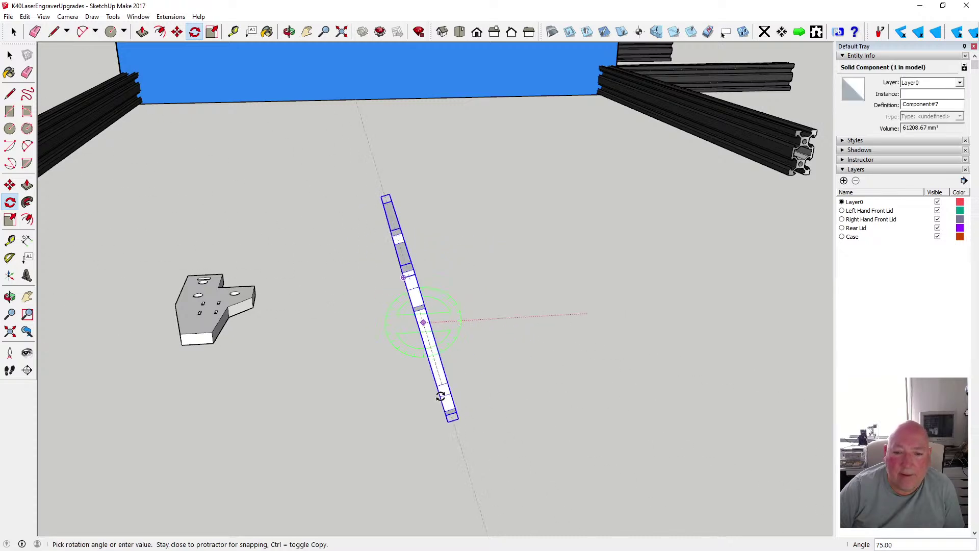
{"action": "left_click", "coordinate": [419, 422]}
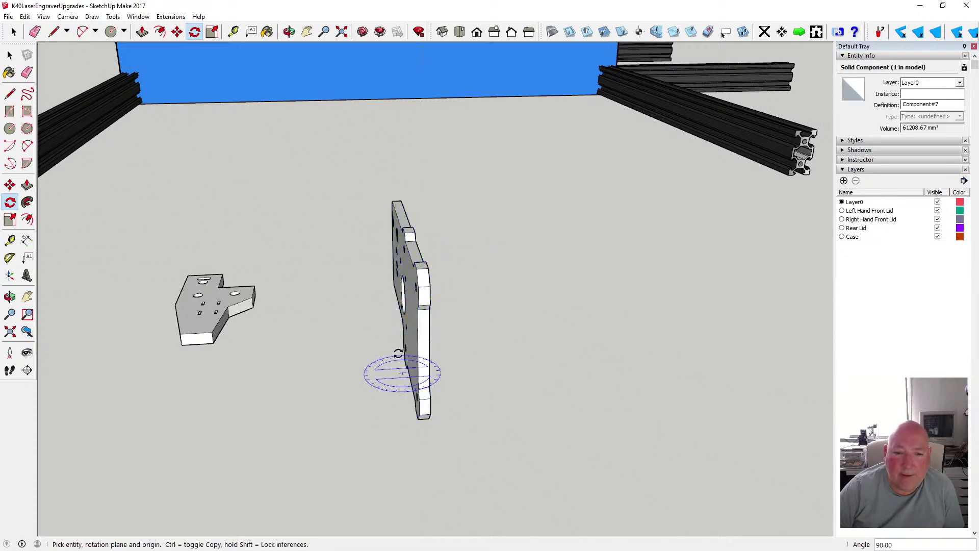
Rotate the large plate 90° within its own vertical plane so its narrower end with the slots points up
{"action": "left_click", "coordinate": [289, 32]}
{"action": "left_click_drag", "start_coordinate": [306, 112], "coordinate": [622, 245]}
{"action": "scroll", "coordinate": [621, 245], "scroll_direction": "up", "scroll_amount": 4}
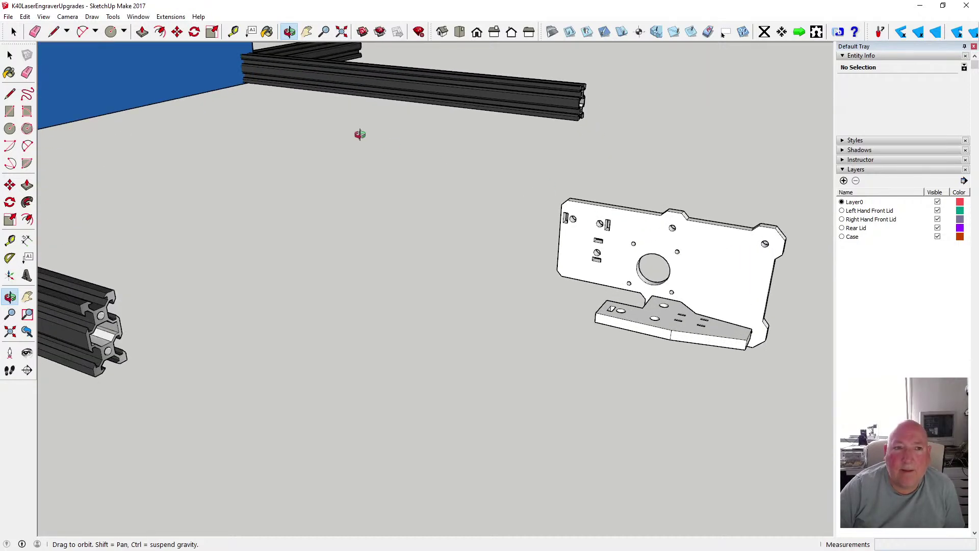
{"action": "left_click", "coordinate": [194, 32]}
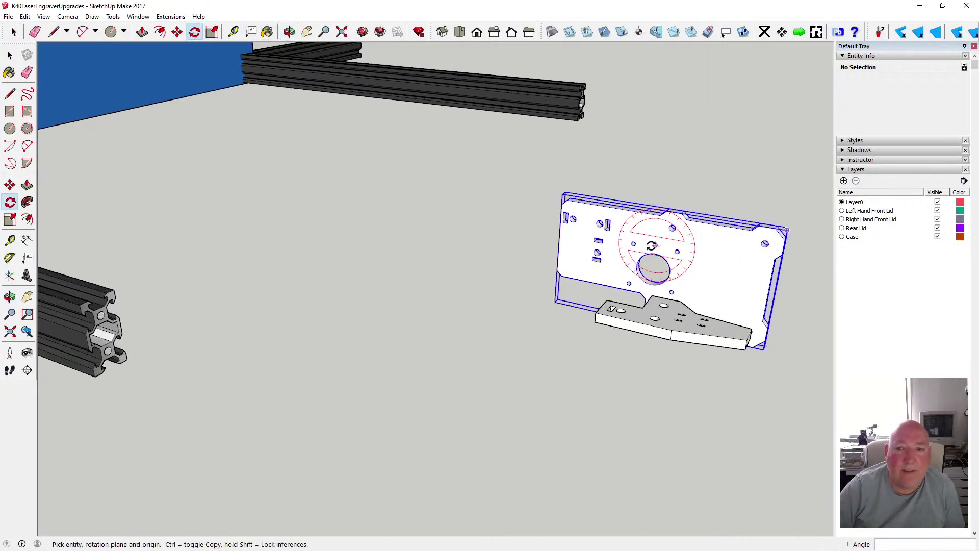
{"action": "left_click", "coordinate": [806, 276]}
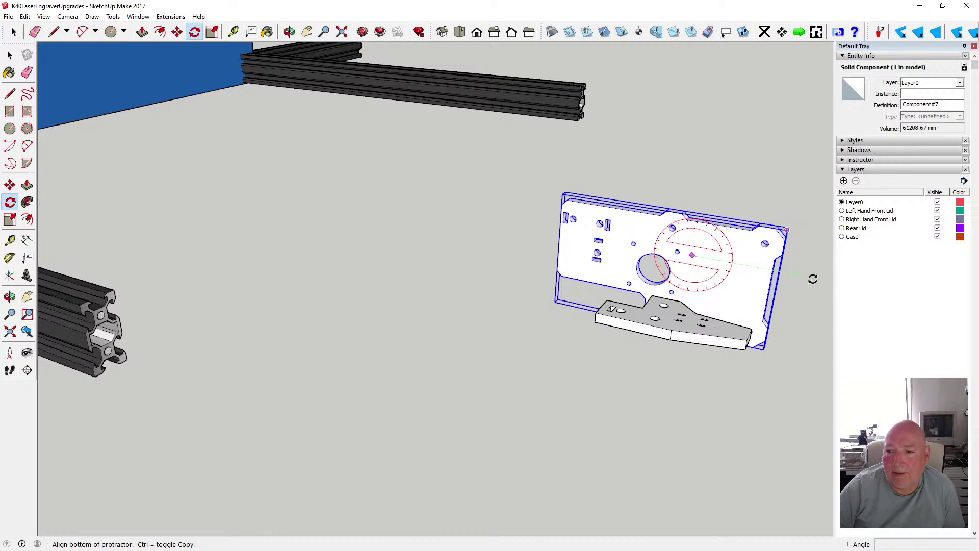
{"action": "left_click", "coordinate": [669, 403]}
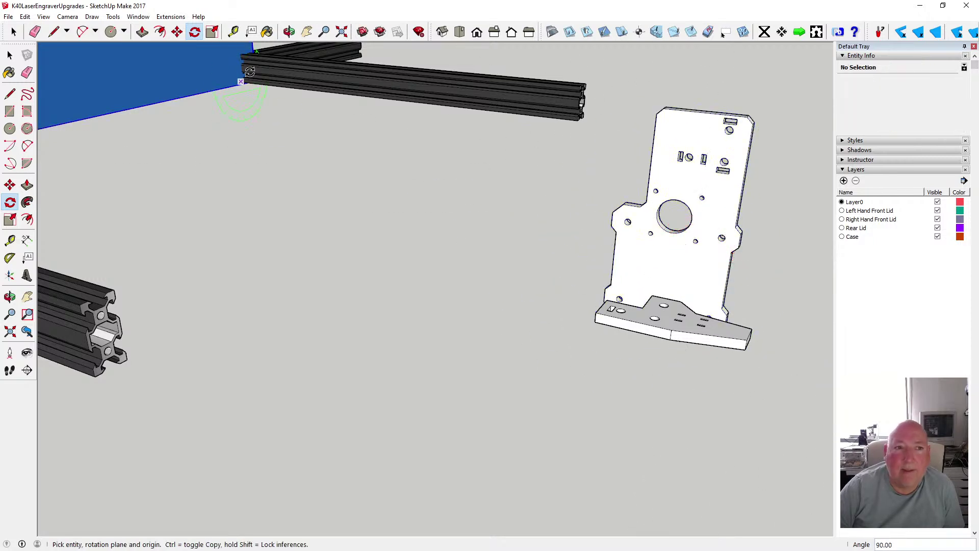
Rotate the small plate 90° about the green axis at the middle of its end edge so it stands on its long side
{"action": "key", "text": "o"}
{"action": "scroll", "coordinate": [443, 258], "scroll_direction": "down", "scroll_amount": 3}
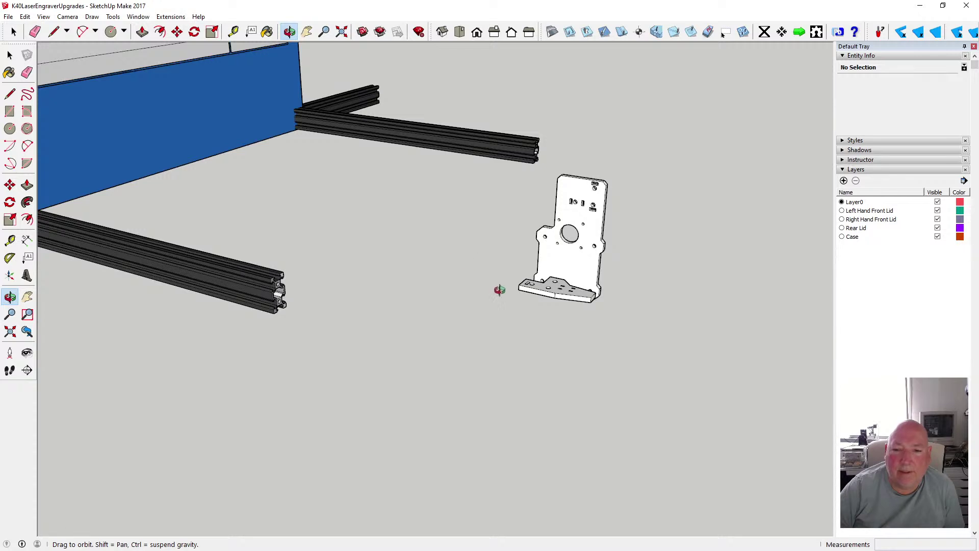
{"action": "left_click", "coordinate": [9, 55]}
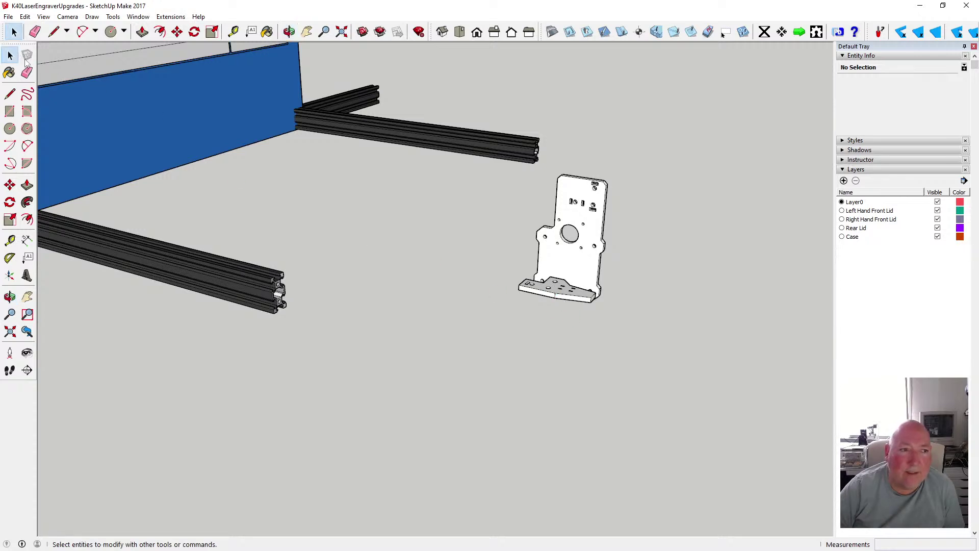
{"action": "left_click", "coordinate": [548, 292]}
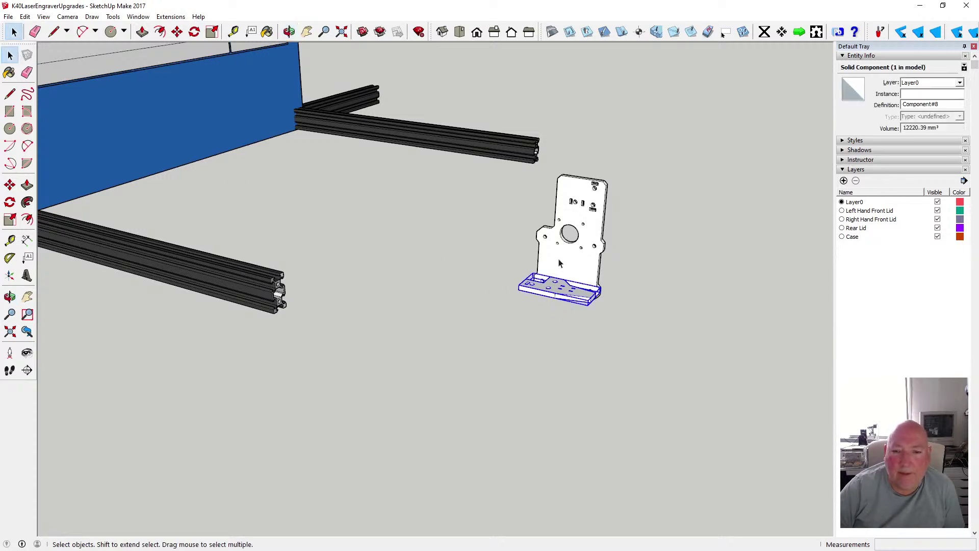
{"action": "left_click", "coordinate": [289, 32]}
{"action": "left_click_drag", "start_coordinate": [583, 287], "coordinate": [294, 258]}
{"action": "scroll", "coordinate": [294, 258], "scroll_direction": "up", "scroll_amount": 5}
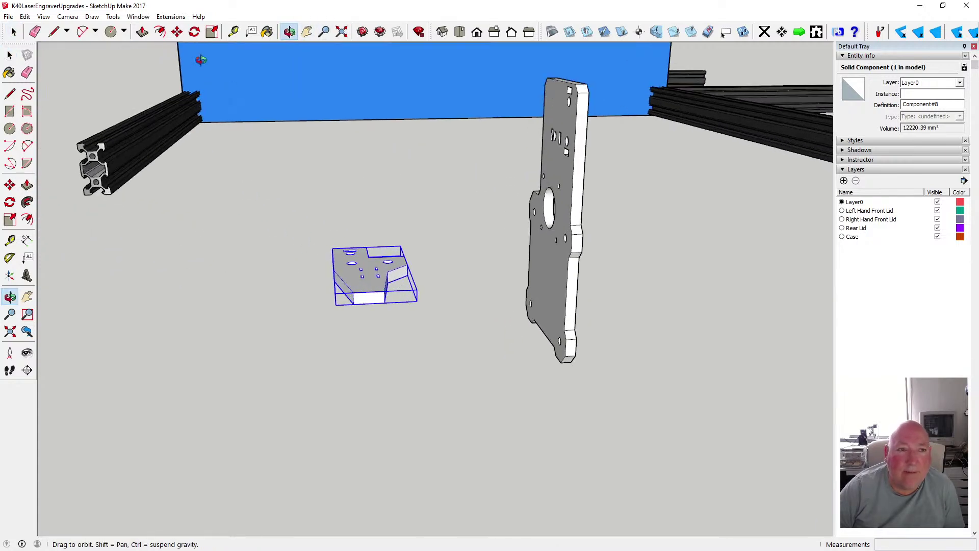
{"action": "key", "text": "q"}
{"action": "left_click", "coordinate": [359, 293]}
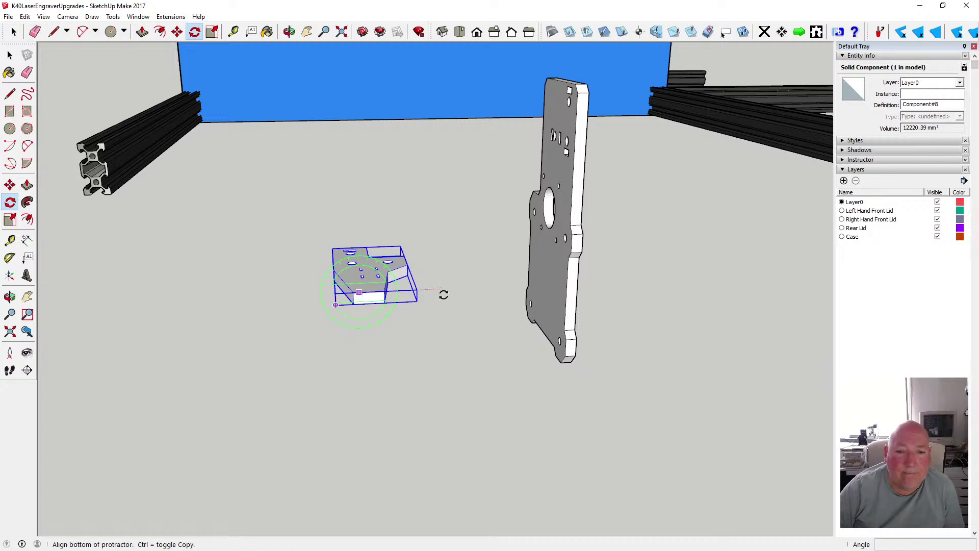
{"action": "left_click", "coordinate": [440, 290]}
{"action": "left_click", "coordinate": [362, 375]}
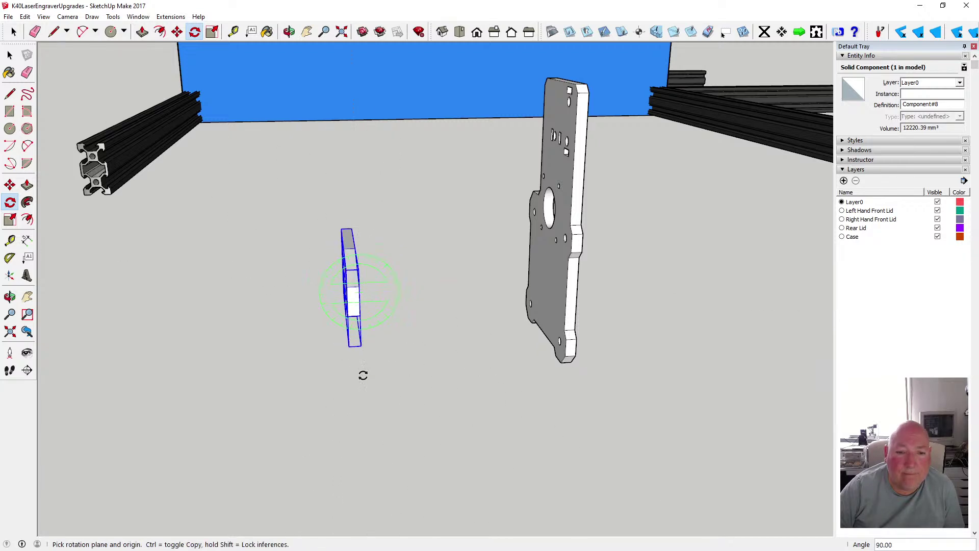
Rotate the small plate 90° within its own vertical plane so its narrow tapered end points down
{"action": "left_click", "coordinate": [290, 32]}
{"action": "left_click_drag", "start_coordinate": [232, 141], "coordinate": [226, 202]}
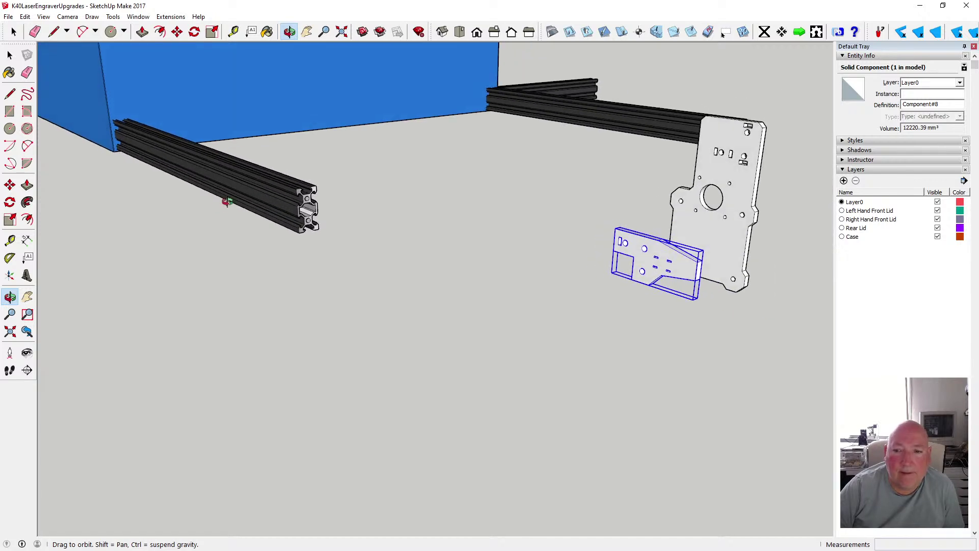
{"action": "left_click", "coordinate": [195, 32]}
{"action": "left_click", "coordinate": [635, 259]}
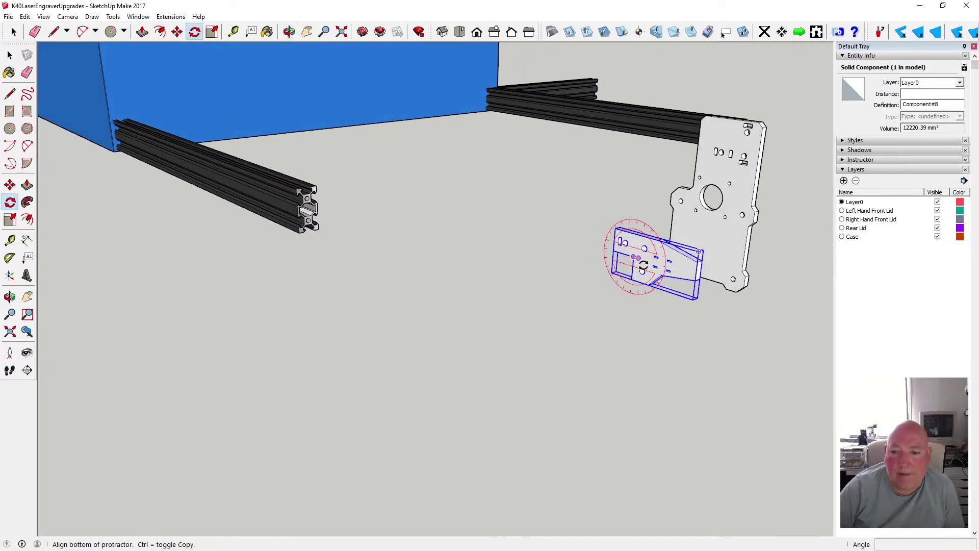
{"action": "left_click", "coordinate": [750, 301]}
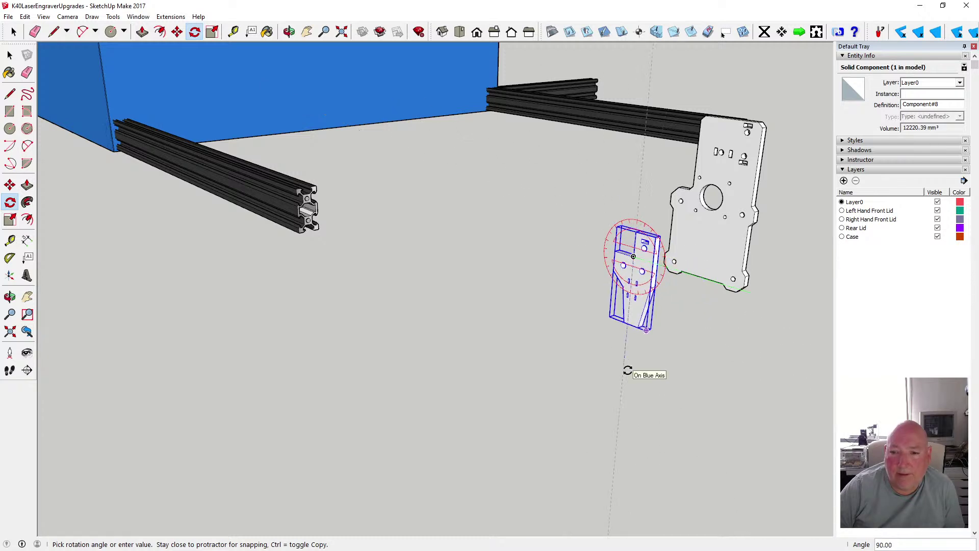
{"action": "left_click", "coordinate": [628, 370]}
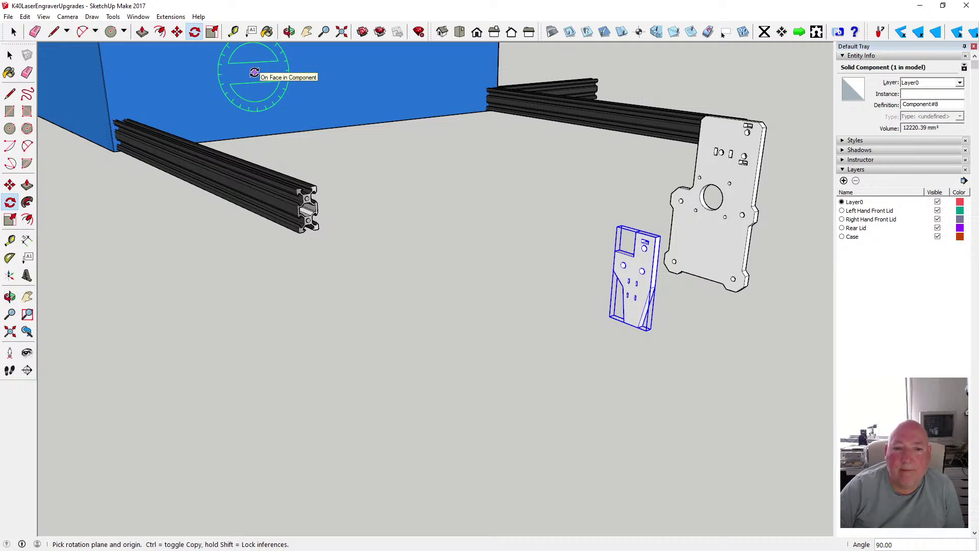
Move the large plate about 474 mm along the red axis to the outer side of the left extrusion's free end
{"action": "left_click", "coordinate": [289, 32]}
{"action": "left_click_drag", "start_coordinate": [471, 140], "coordinate": [412, 159]}
{"action": "key", "text": "space"}
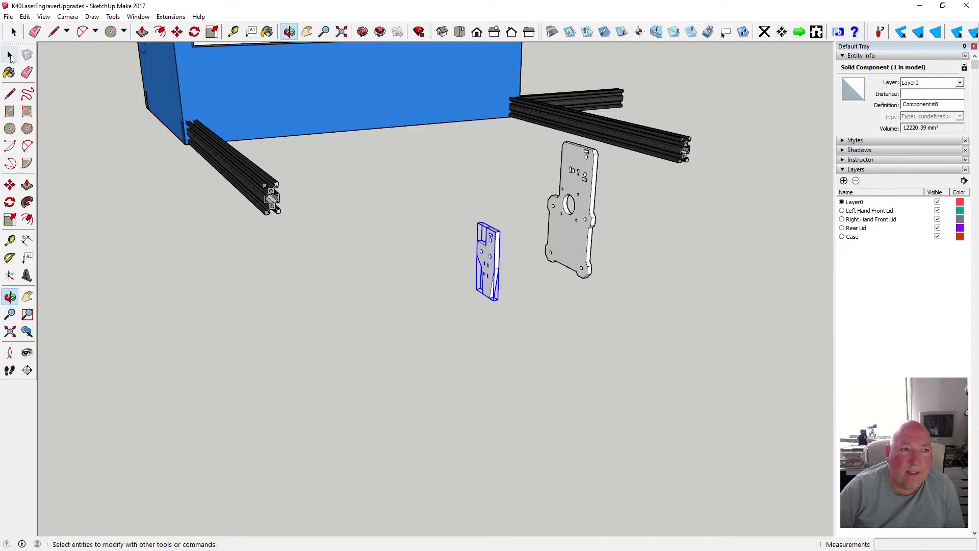
{"action": "left_click", "coordinate": [560, 199]}
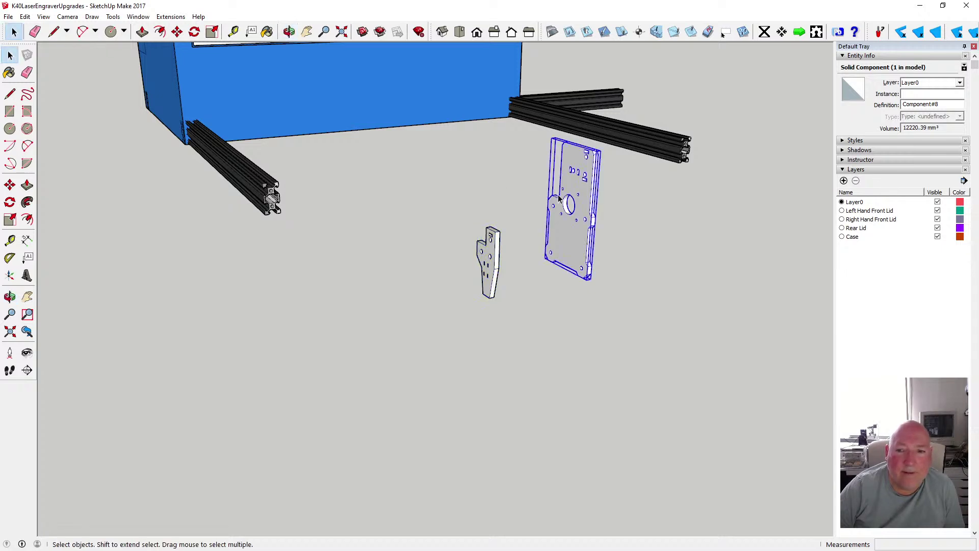
{"action": "left_click", "coordinate": [289, 33]}
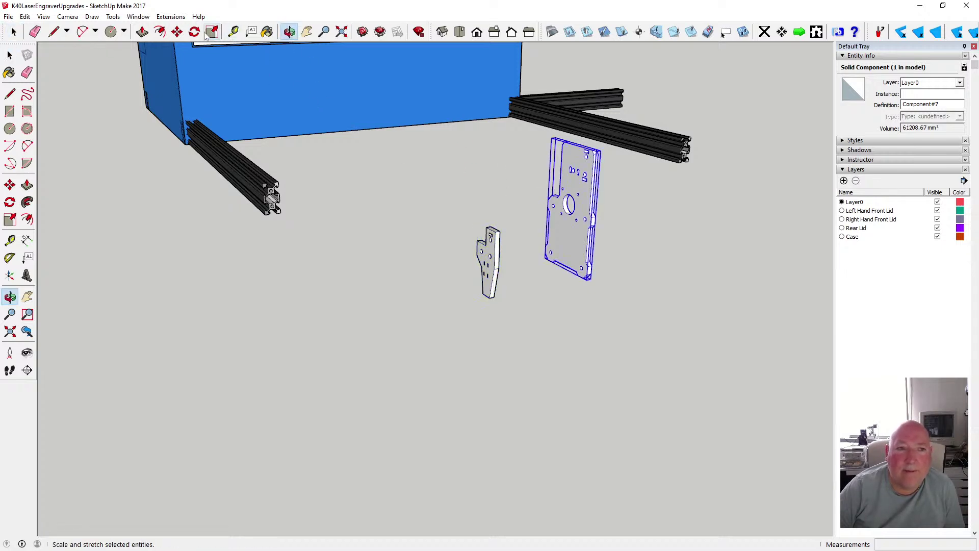
{"action": "left_click", "coordinate": [177, 31]}
{"action": "left_click", "coordinate": [594, 190]}
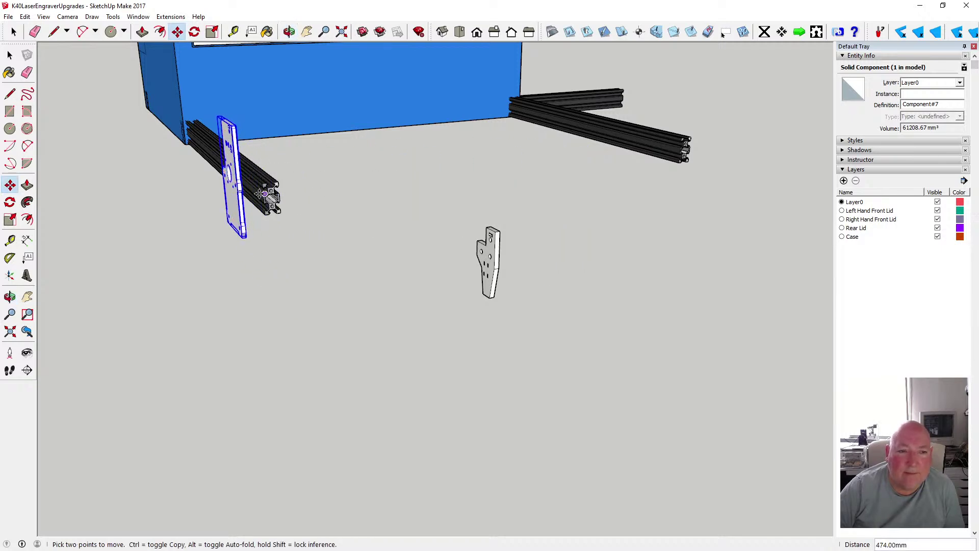
Shift the large plate about 22 mm along the red axis towards the left extrusion
{"action": "scroll", "coordinate": [261, 193], "scroll_direction": "up", "scroll_amount": 5}
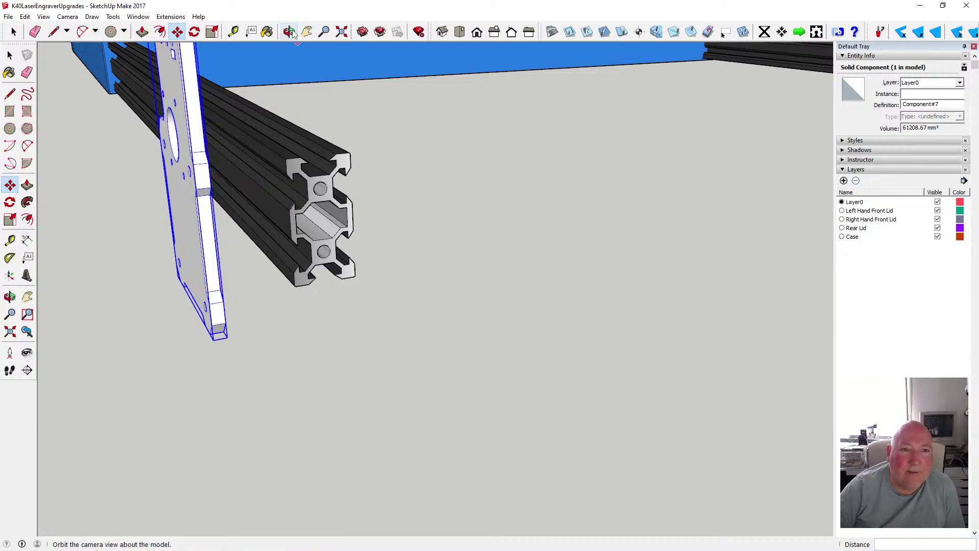
{"action": "middle_click_drag", "start_coordinate": [438, 177], "coordinate": [280, 226]}
{"action": "scroll", "coordinate": [234, 225], "scroll_direction": "up", "scroll_amount": 5}
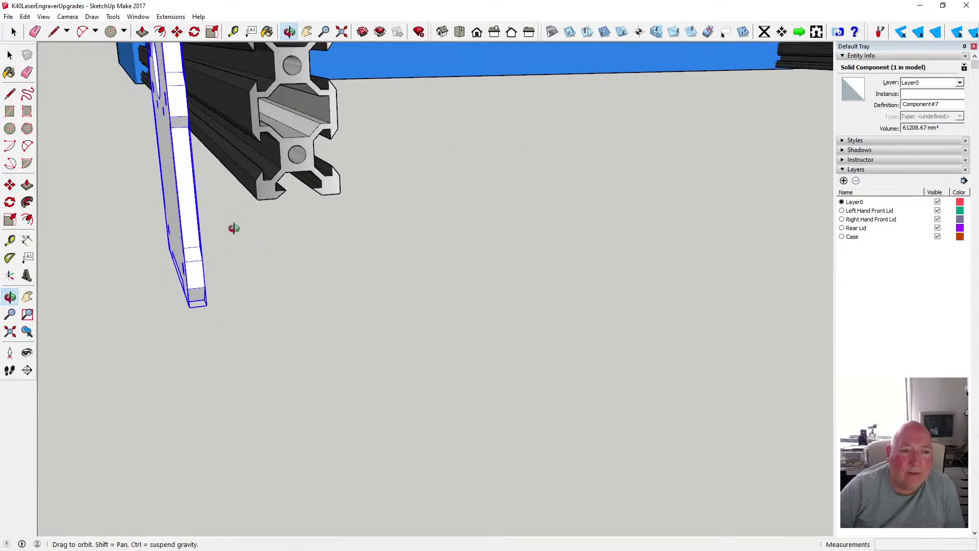
{"action": "scroll", "coordinate": [245, 223], "scroll_direction": "down", "scroll_amount": 2}
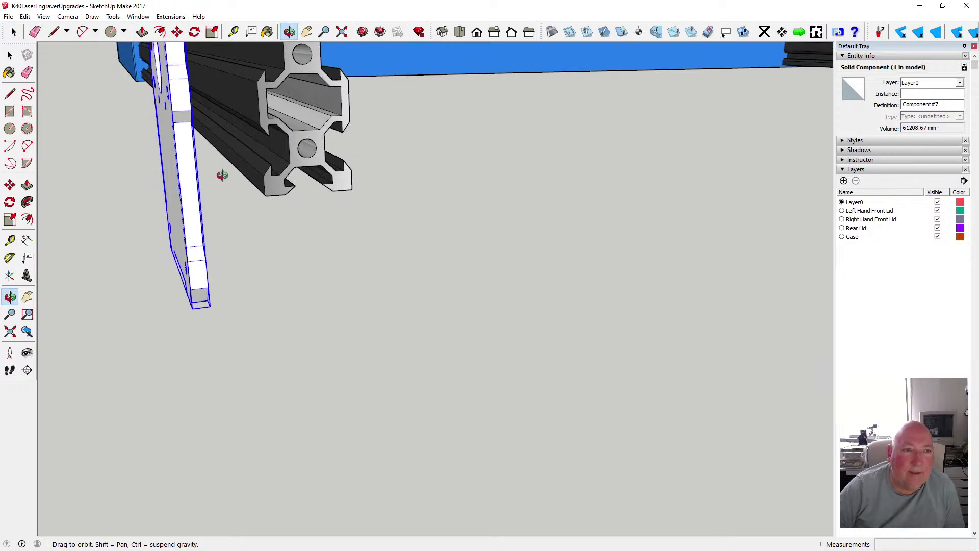
{"action": "left_click", "coordinate": [177, 33]}
{"action": "left_click", "coordinate": [188, 272]}
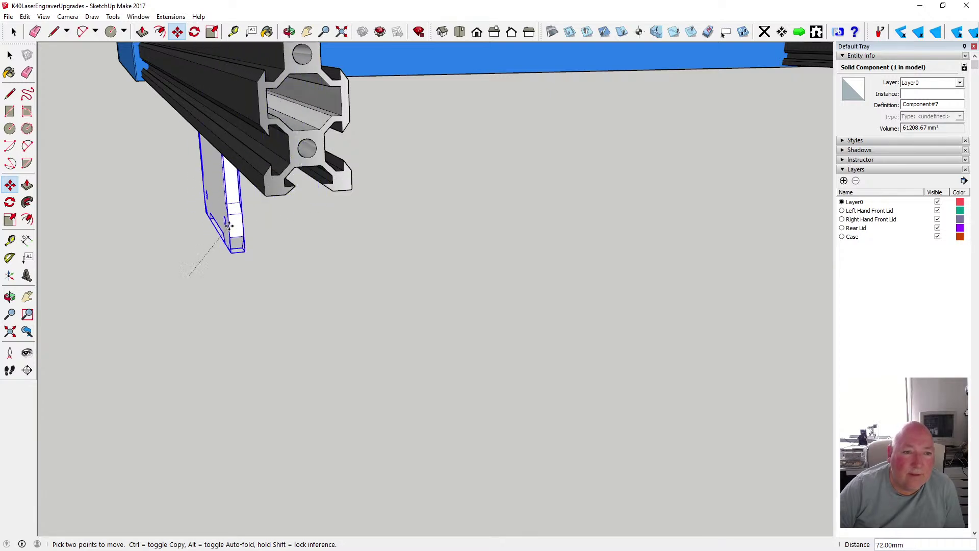
{"action": "scroll", "coordinate": [255, 275], "scroll_direction": "up", "scroll_amount": 3}
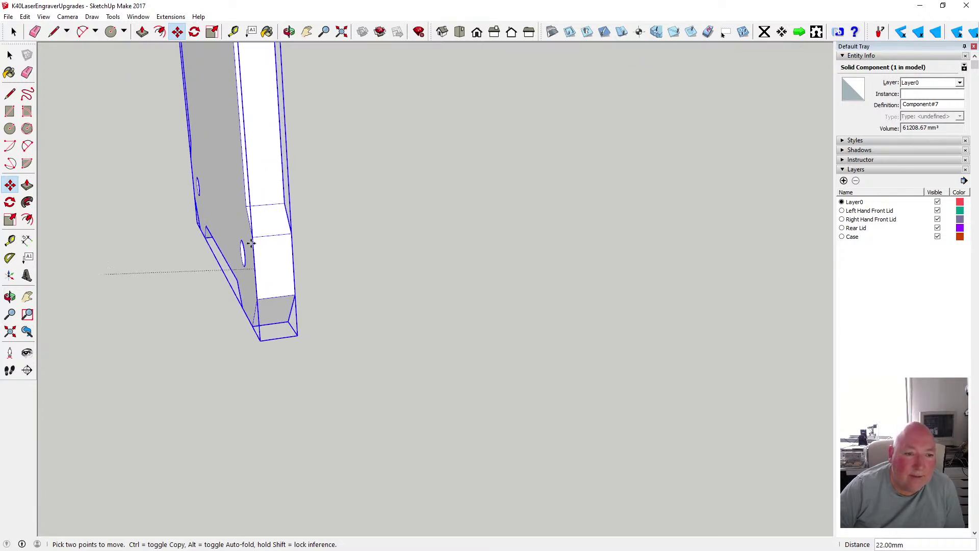
Move the large plate by the centre of its lower corner hole onto the lower side slot at the left extrusion's end
{"action": "left_click", "coordinate": [289, 38]}
{"action": "left_click_drag", "start_coordinate": [273, 173], "coordinate": [342, 160]}
{"action": "left_click", "coordinate": [177, 32]}
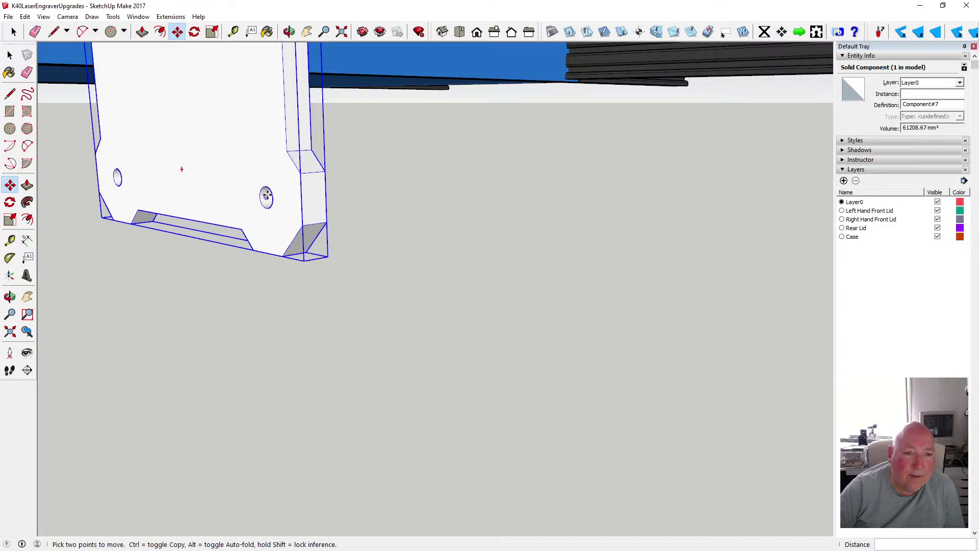
{"action": "left_click", "coordinate": [266, 197]}
{"action": "scroll", "coordinate": [285, 173], "scroll_direction": "down", "scroll_amount": 5}
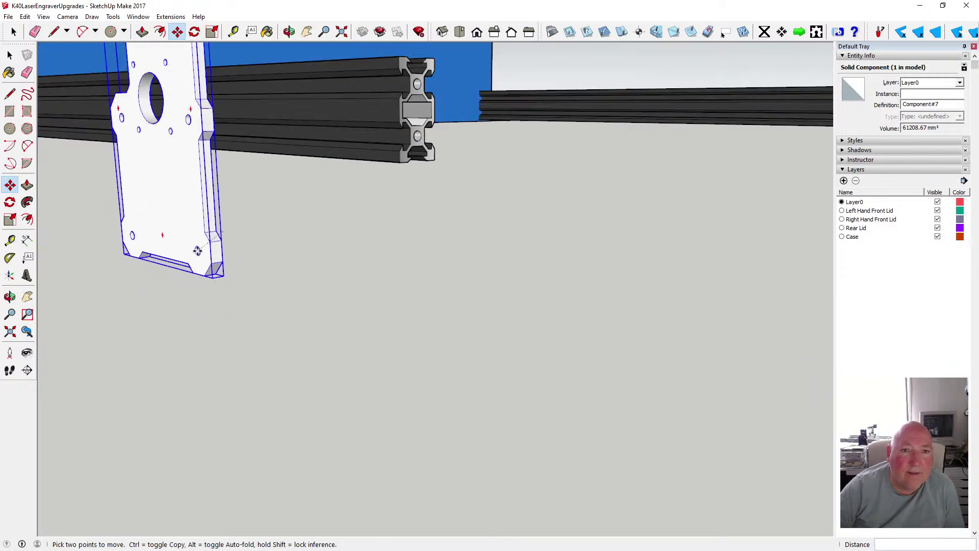
{"action": "scroll", "coordinate": [296, 176], "scroll_direction": "up", "scroll_amount": 8}
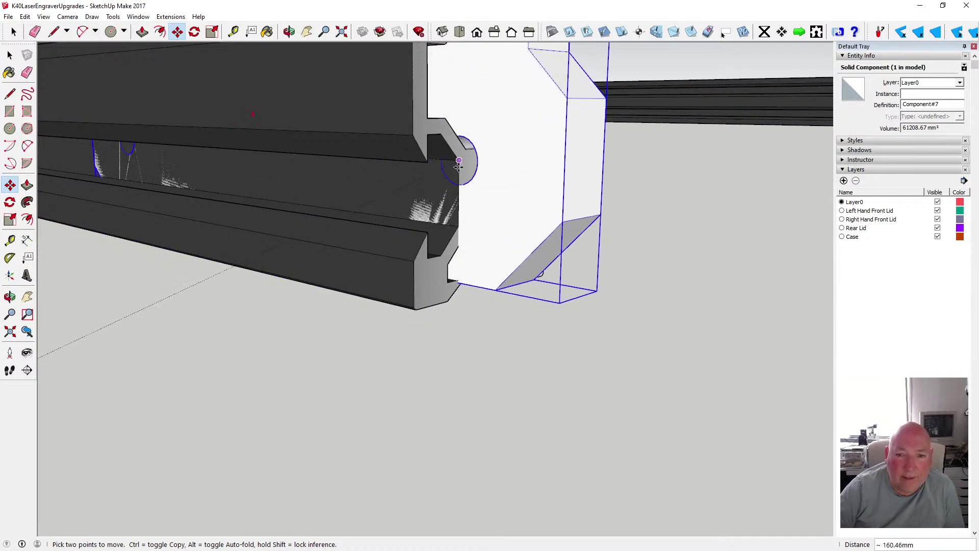
{"action": "left_click", "coordinate": [458, 194]}
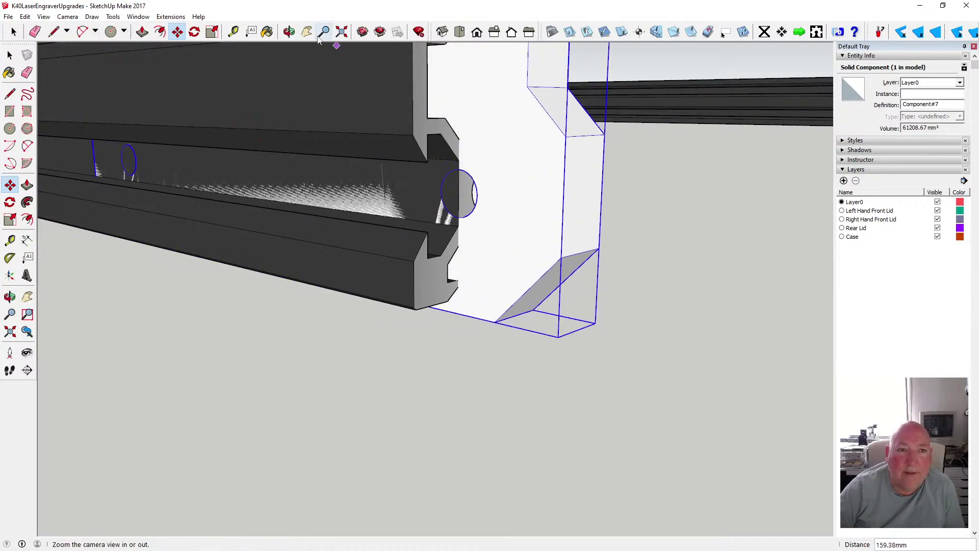
Move the large plate 17 mm outwards along the red axis so it sits clear of the left extrusion's outer face
{"action": "left_click", "coordinate": [290, 32]}
{"action": "left_click_drag", "start_coordinate": [634, 194], "coordinate": [455, 222]}
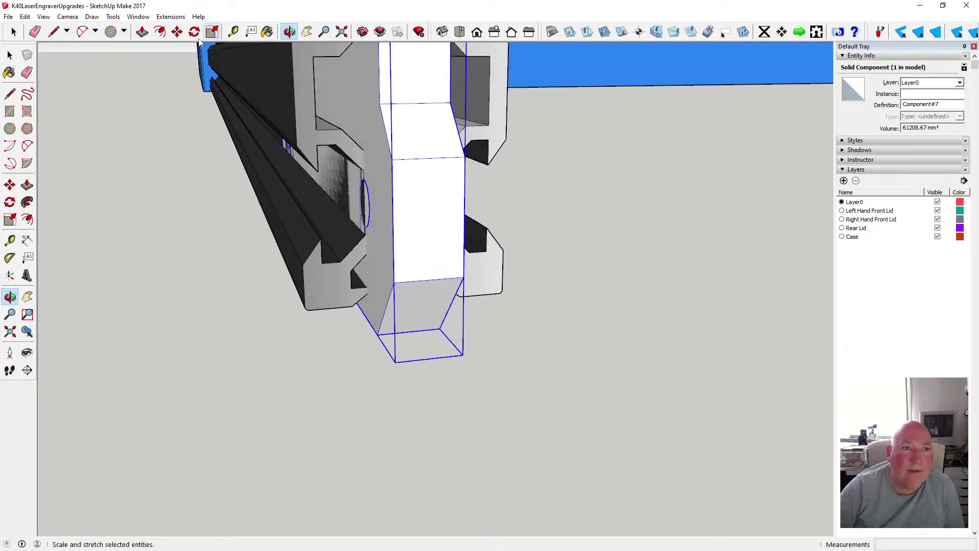
{"action": "left_click", "coordinate": [177, 31]}
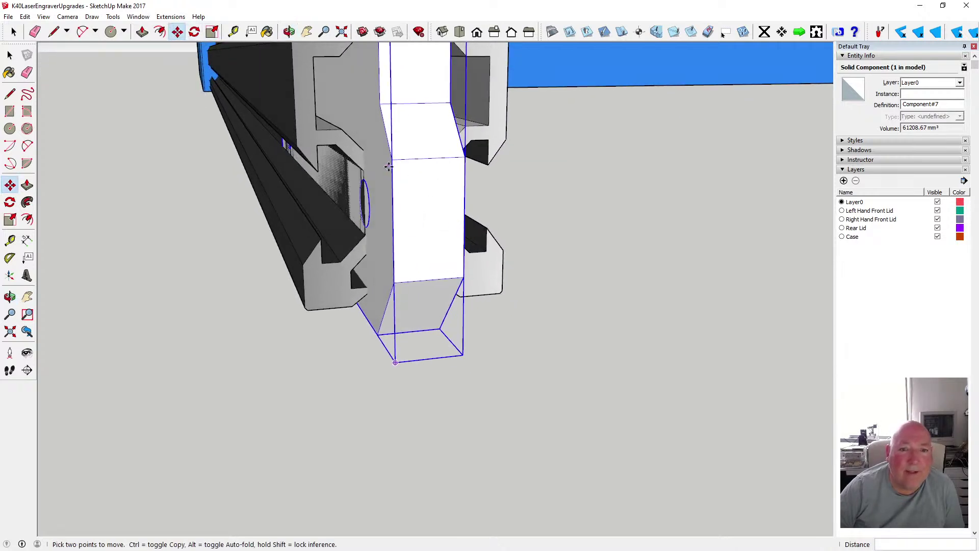
{"action": "left_click", "coordinate": [465, 171]}
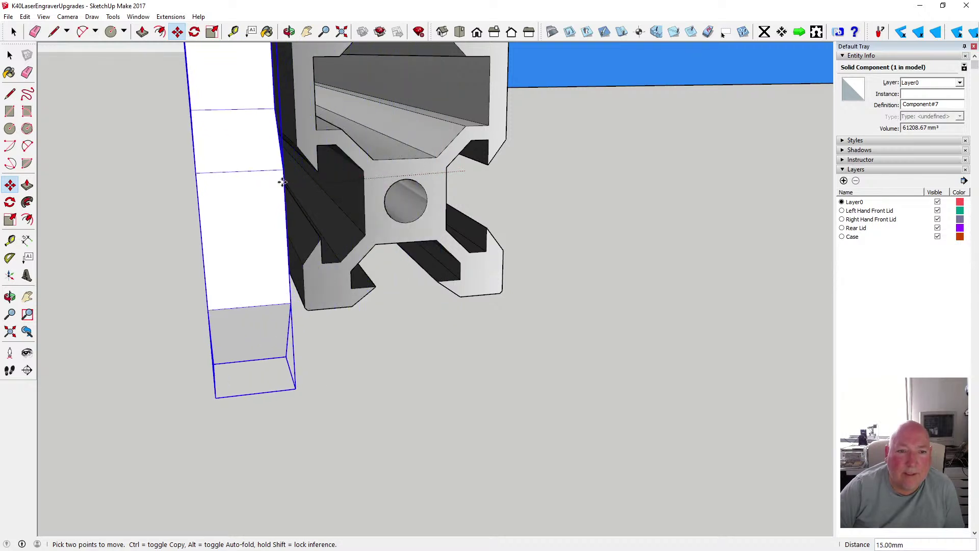
{"action": "left_click", "coordinate": [245, 183]}
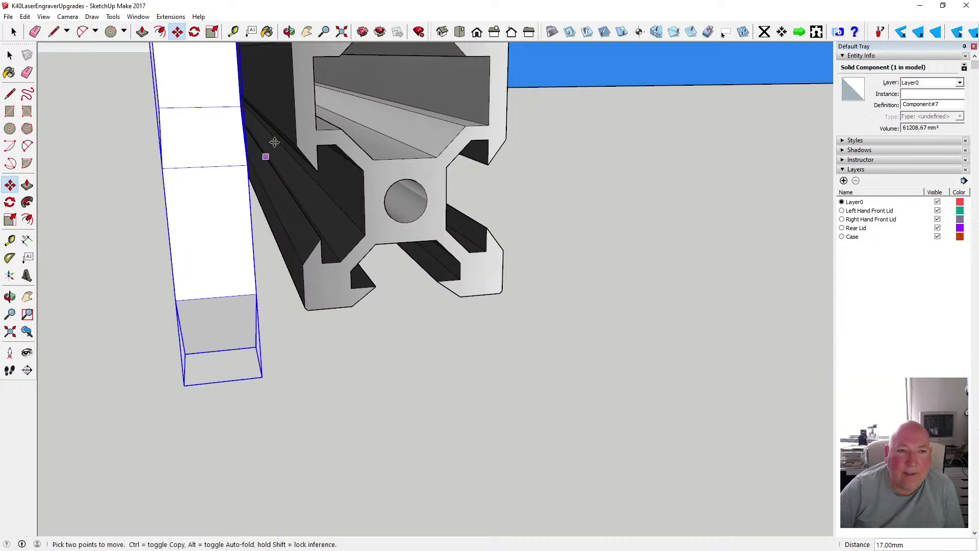
Lower the large plate about 20 mm along the blue axis beside the extrusion's end
{"action": "left_click", "coordinate": [288, 32]}
{"action": "left_click_drag", "start_coordinate": [327, 189], "coordinate": [220, 194]}
{"action": "left_click_drag", "start_coordinate": [320, 185], "coordinate": [254, 210]}
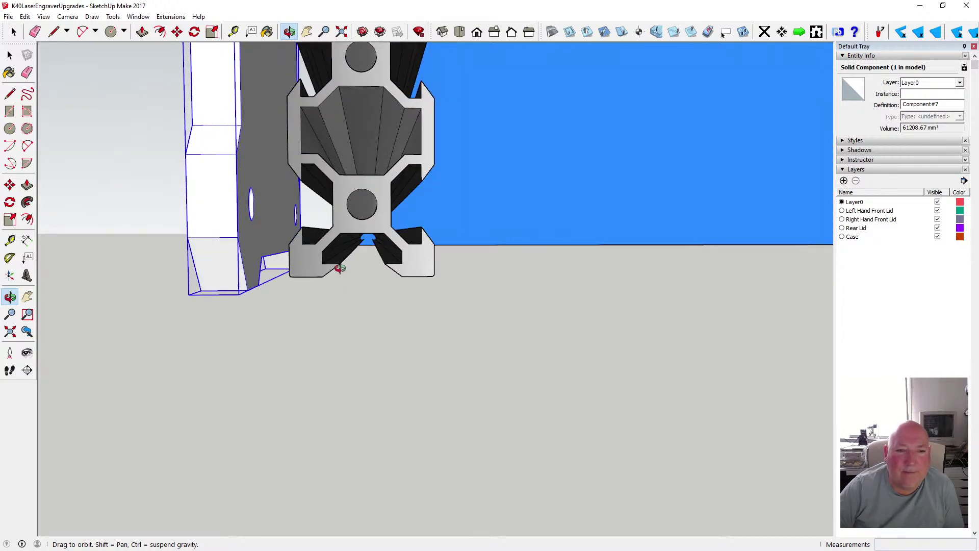
{"action": "left_click_drag", "start_coordinate": [325, 270], "coordinate": [341, 319]}
{"action": "key", "text": "m"}
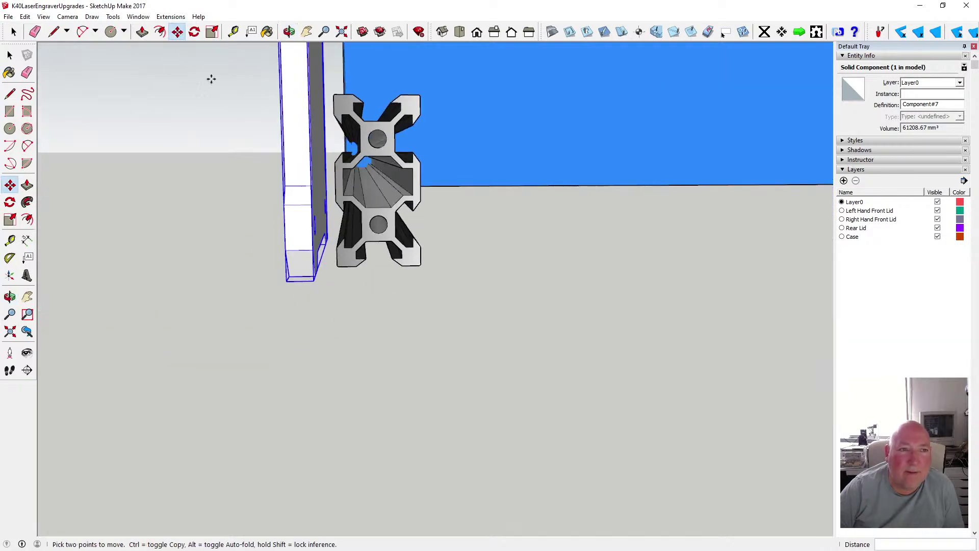
{"action": "left_click", "coordinate": [307, 276]}
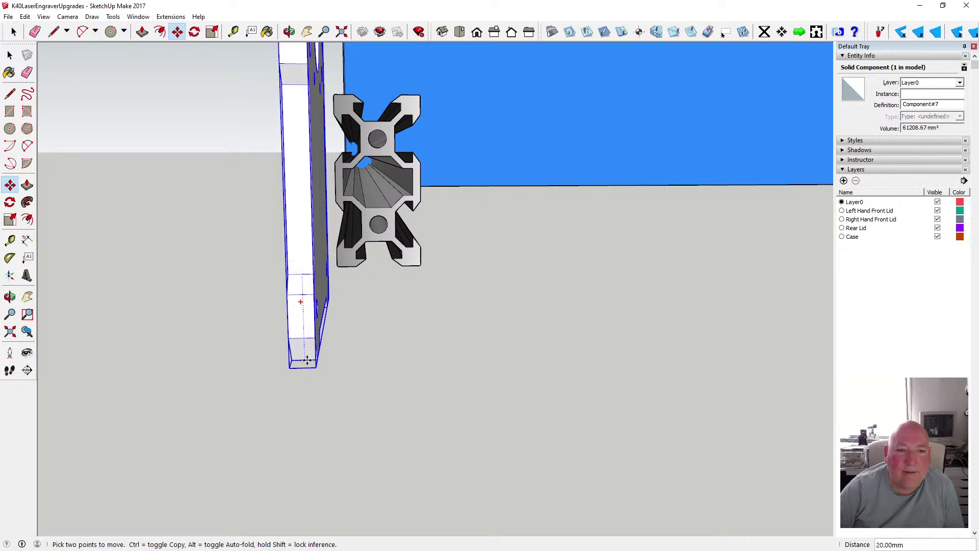
Copy the large plate 712 mm along the red axis from the left extrusion to the right one
{"action": "key", "text": "o"}
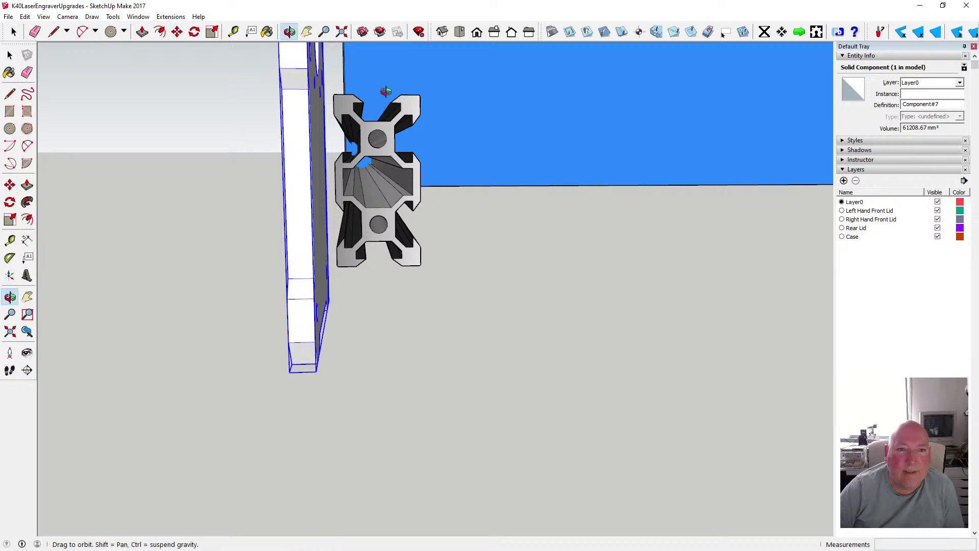
{"action": "left_click_drag", "start_coordinate": [388, 92], "coordinate": [210, 186]}
{"action": "left_click_drag", "start_coordinate": [370, 175], "coordinate": [457, 229]}
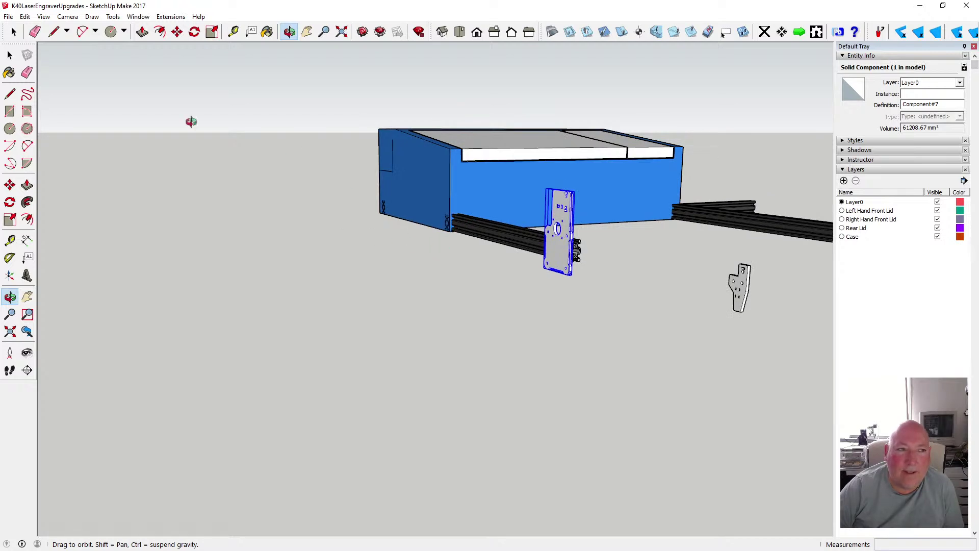
{"action": "key", "text": "space"}
{"action": "left_click", "coordinate": [374, 227]}
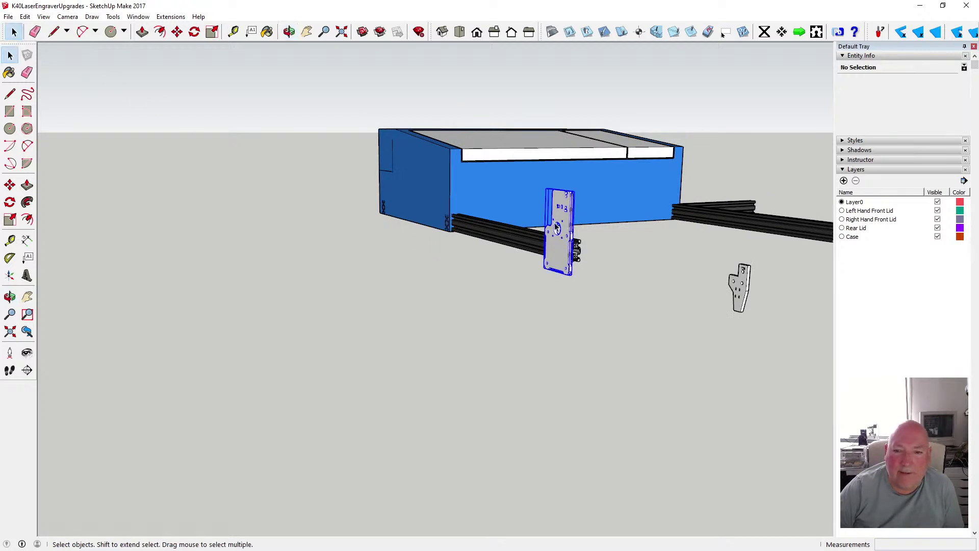
{"action": "left_click", "coordinate": [556, 228]}
{"action": "scroll", "coordinate": [296, 212], "scroll_direction": "down", "scroll_amount": 3}
{"action": "left_click", "coordinate": [177, 32]}
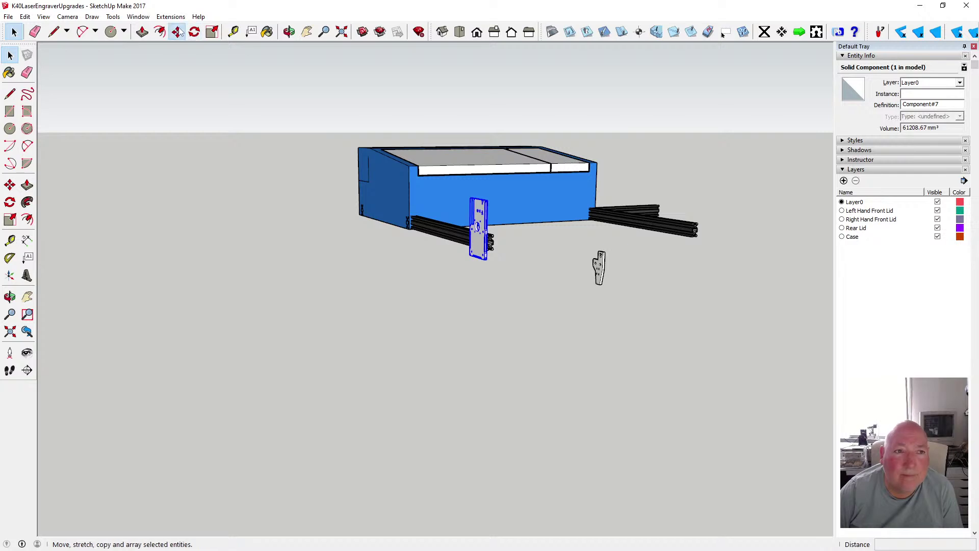
{"action": "left_click", "coordinate": [177, 31]}
{"action": "left_click", "coordinate": [481, 214], "text": "ctrl"}
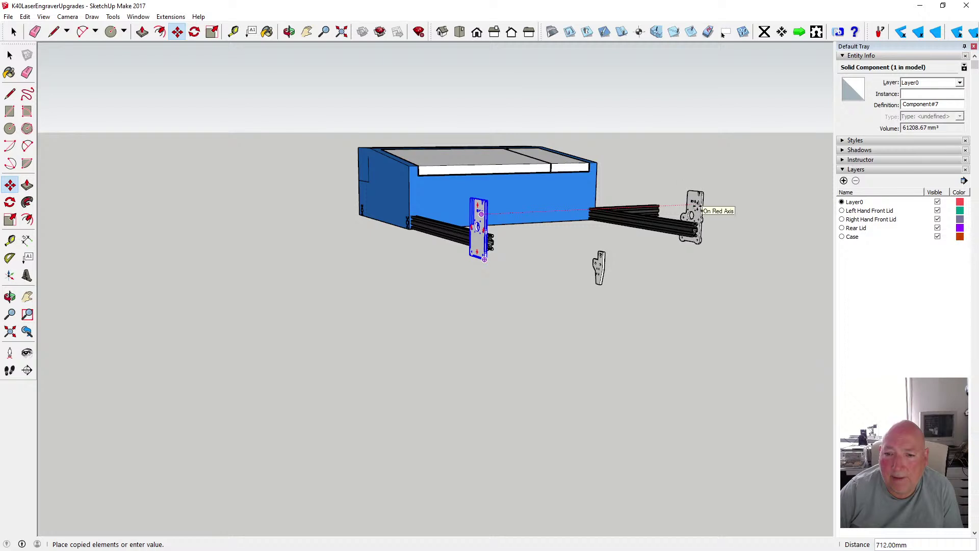
{"action": "left_click", "coordinate": [696, 213]}
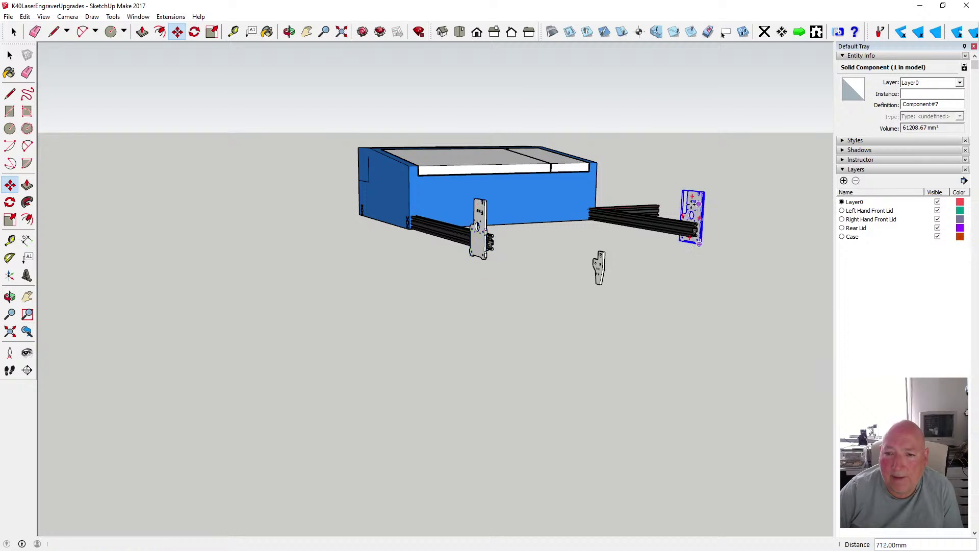
Move both large plates together about 84 mm along the extrusions towards the case
{"action": "left_click", "coordinate": [289, 32]}
{"action": "left_click_drag", "start_coordinate": [415, 330], "coordinate": [543, 289]}
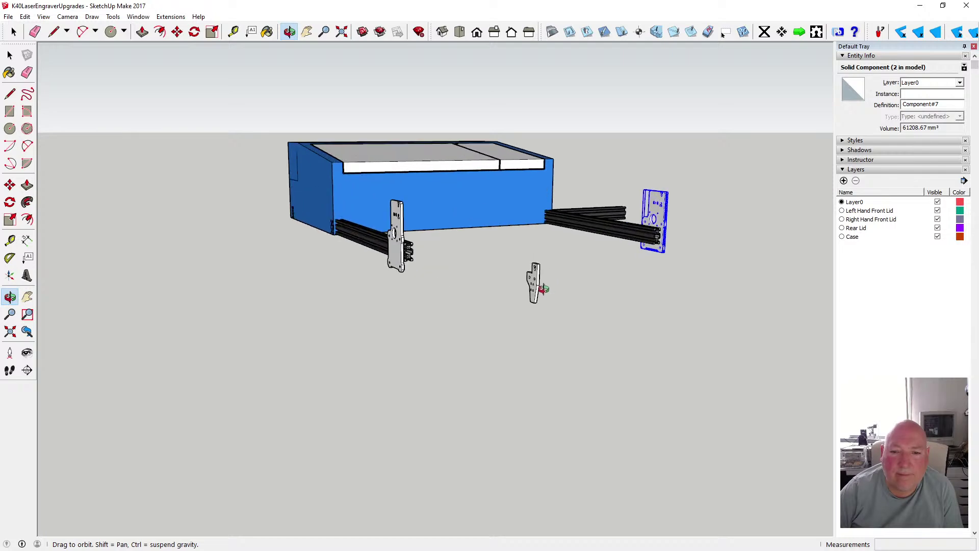
{"action": "scroll", "coordinate": [544, 289], "scroll_direction": "up", "scroll_amount": 3}
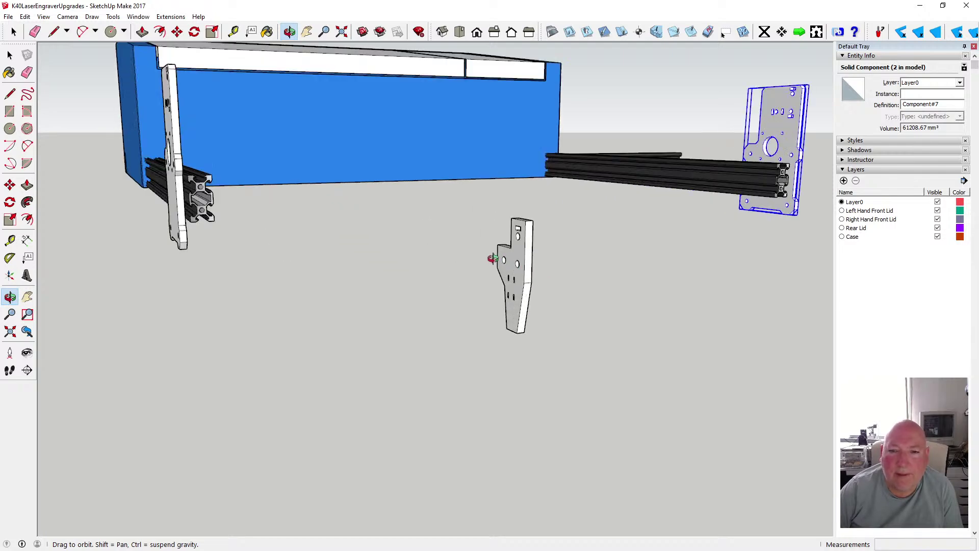
{"action": "left_click_drag", "start_coordinate": [491, 255], "coordinate": [620, 312]}
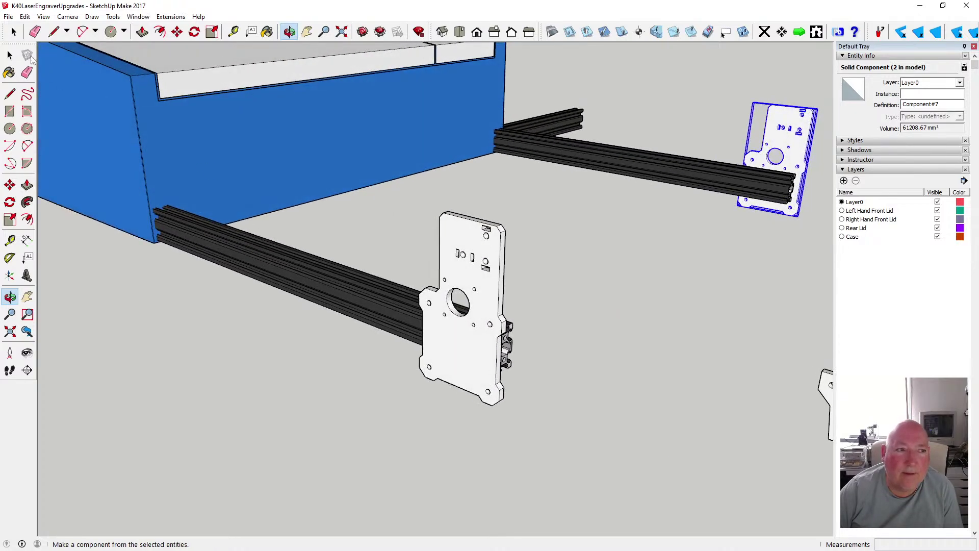
{"action": "left_click", "coordinate": [10, 55]}
{"action": "left_click", "coordinate": [455, 236]}
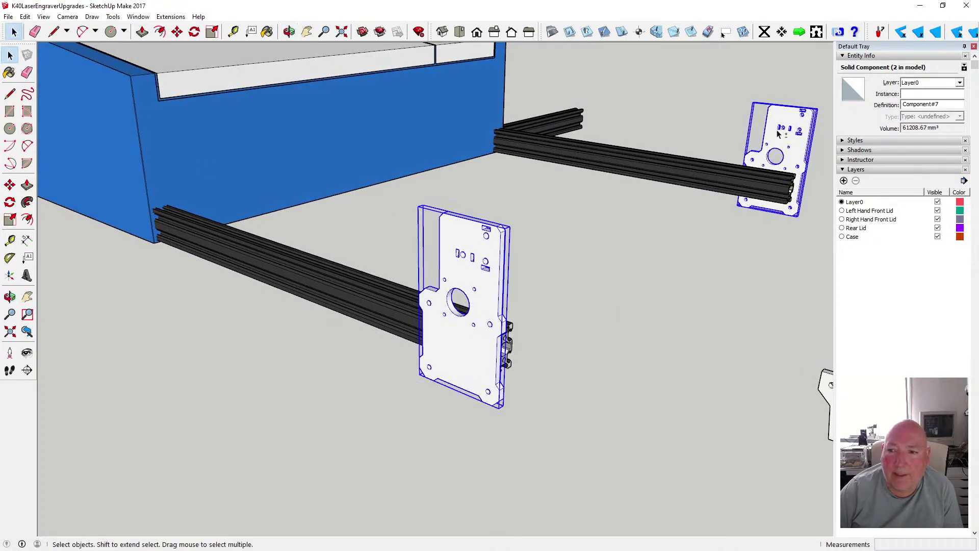
{"action": "left_click", "coordinate": [177, 31]}
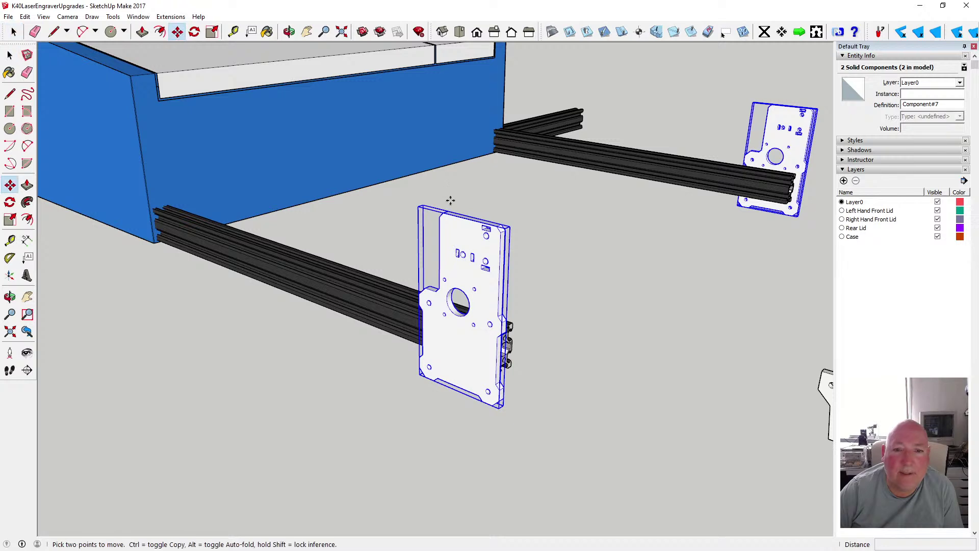
{"action": "left_click", "coordinate": [442, 211]}
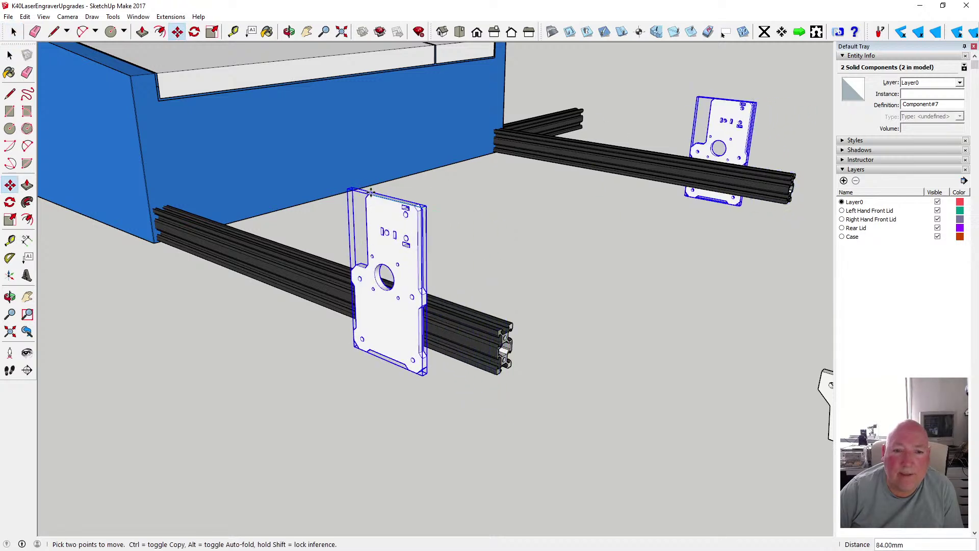
{"action": "left_click", "coordinate": [9, 55]}
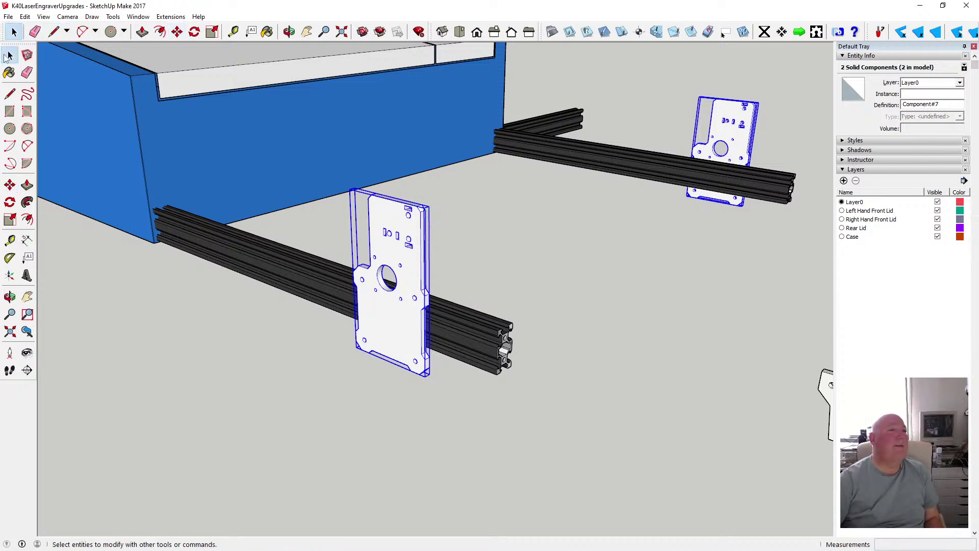
{"action": "scroll", "coordinate": [529, 294], "scroll_direction": "down", "scroll_amount": 3}
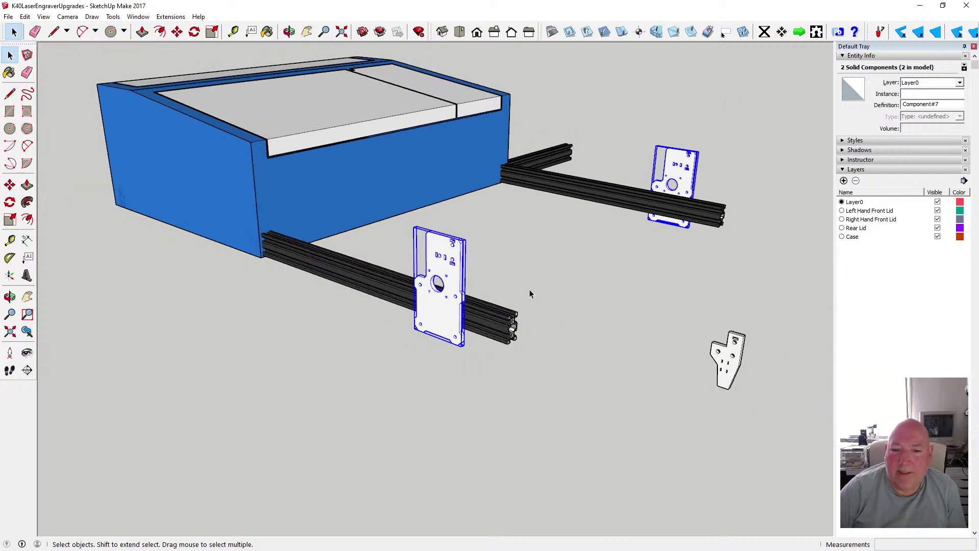
{"action": "left_click", "coordinate": [289, 31]}
{"action": "left_click_drag", "start_coordinate": [418, 265], "coordinate": [490, 274]}
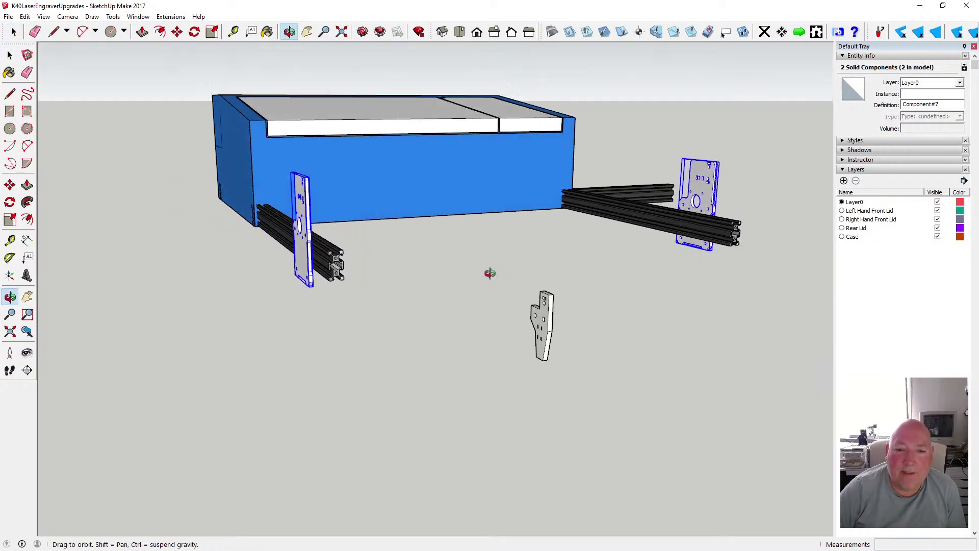
{"action": "scroll", "coordinate": [566, 329], "scroll_direction": "up", "scroll_amount": 4}
{"action": "left_click_drag", "start_coordinate": [551, 320], "coordinate": [491, 346]}
{"action": "left_click", "coordinate": [194, 32]}
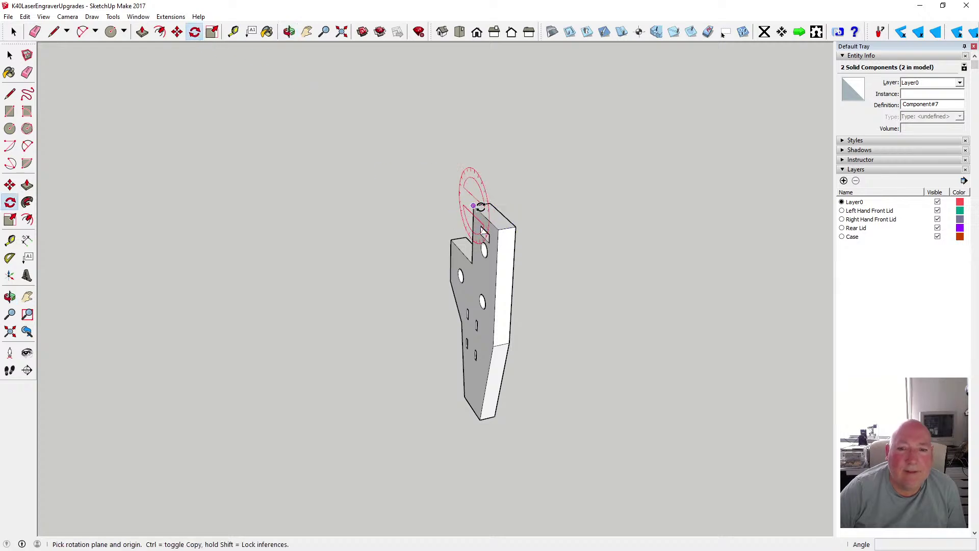
{"action": "left_click", "coordinate": [498, 215]}
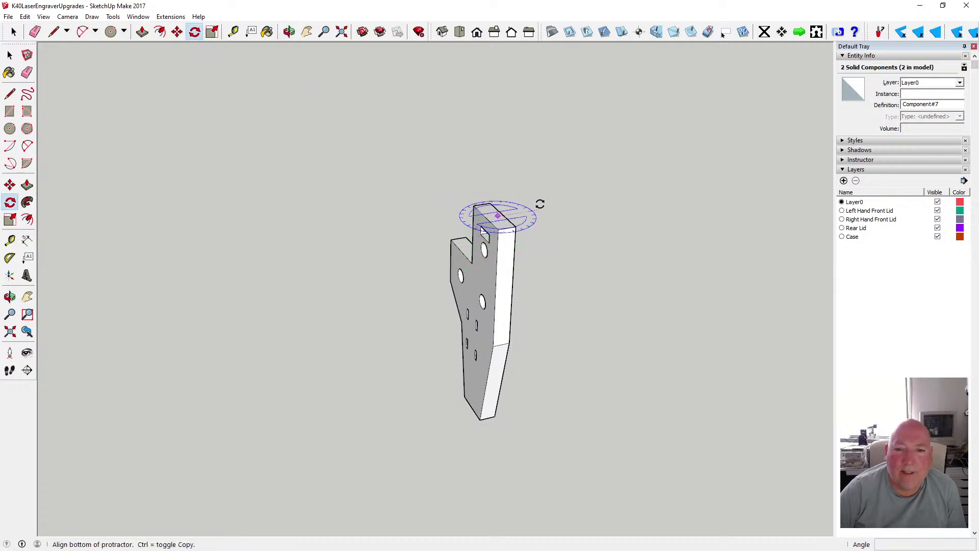
{"action": "left_click", "coordinate": [537, 202]}
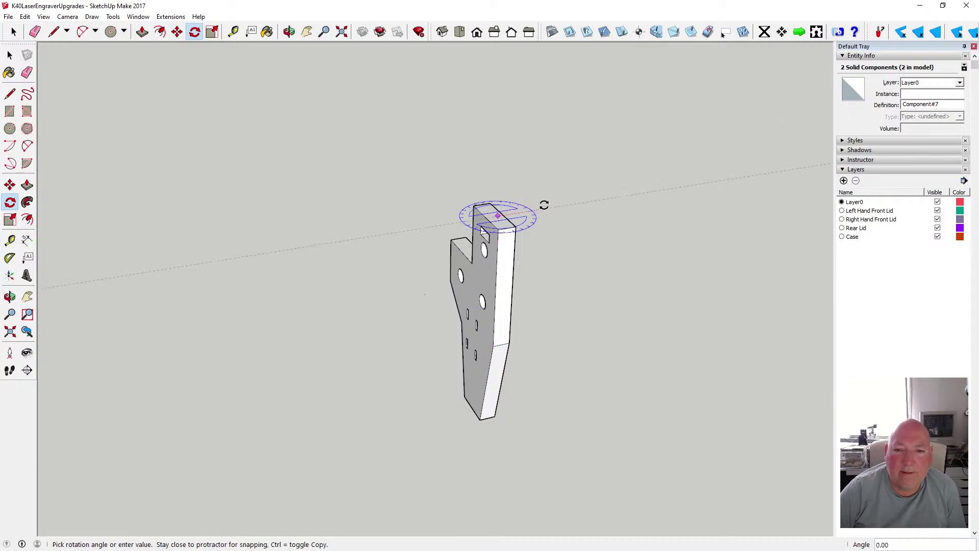
{"action": "key", "text": "Escape"}
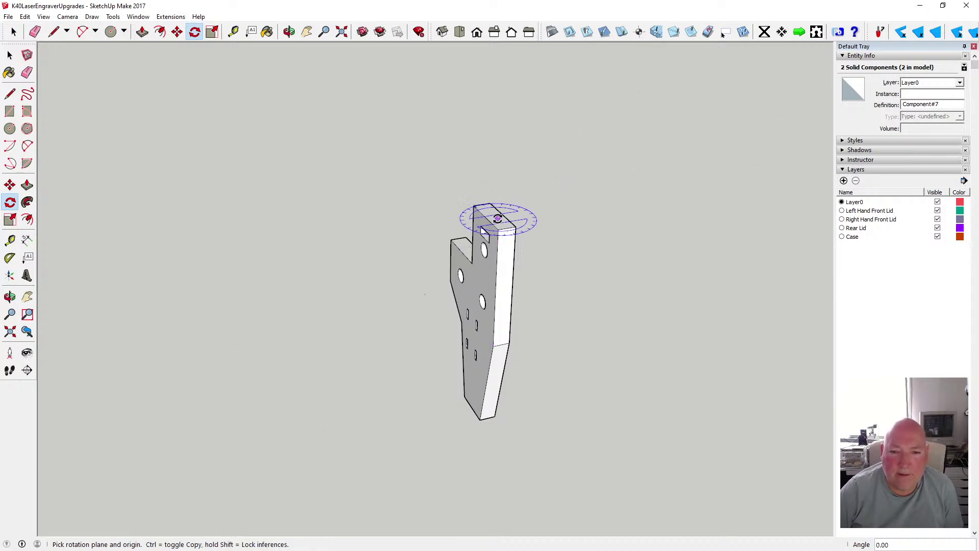
{"action": "left_click", "coordinate": [495, 218]}
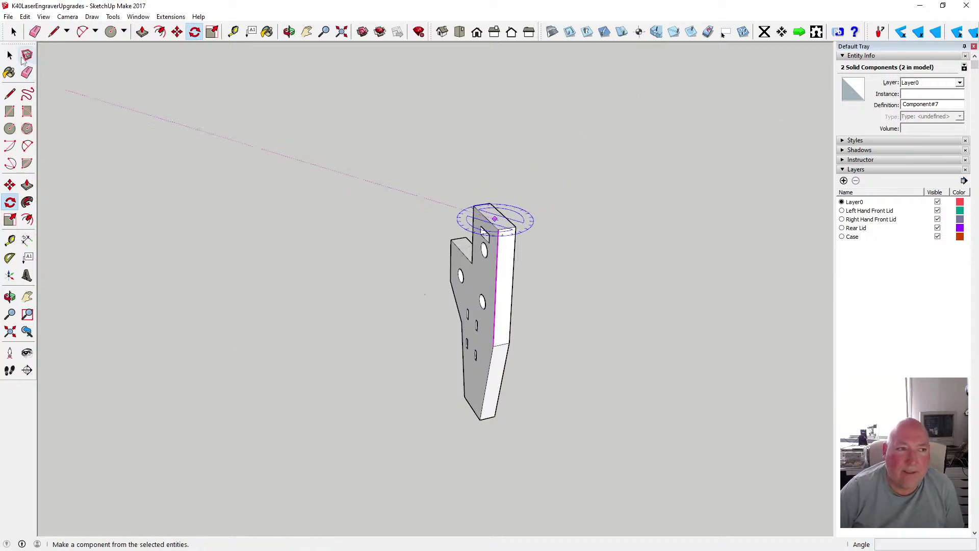
Rotate the small plate 90 degrees about the vertical axis so it faces across the extrusion ends
{"action": "left_click", "coordinate": [10, 55]}
{"action": "left_click", "coordinate": [496, 222]}
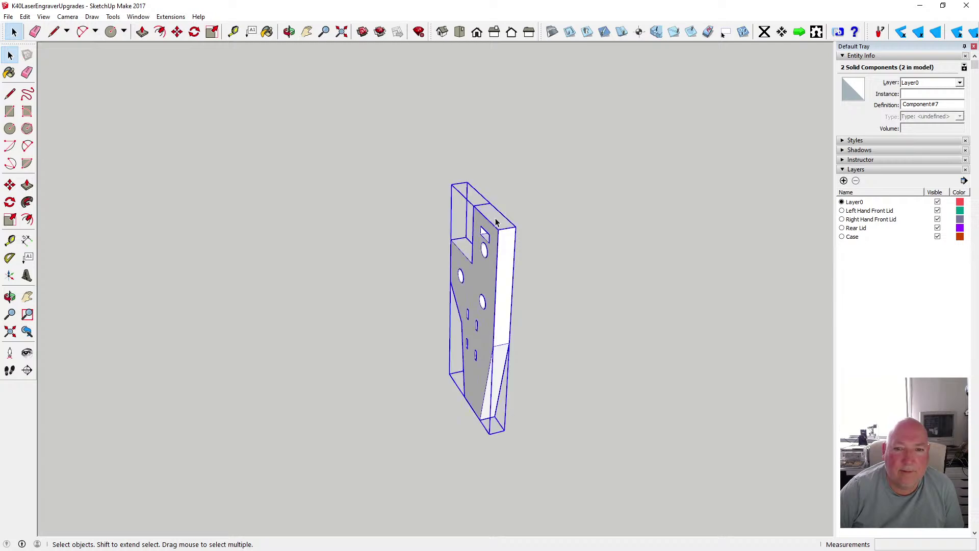
{"action": "left_click", "coordinate": [179, 33]}
{"action": "left_click", "coordinate": [194, 33]}
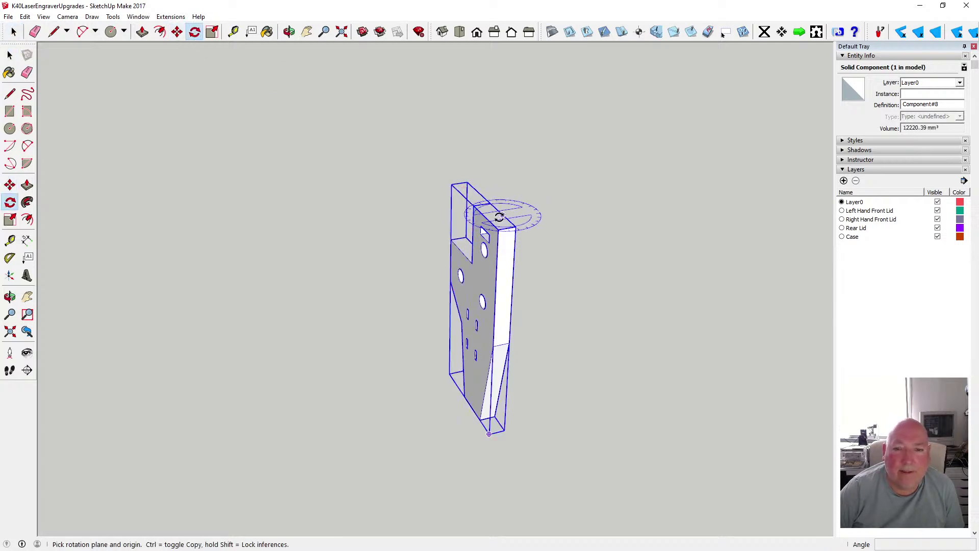
{"action": "left_click", "coordinate": [500, 217]}
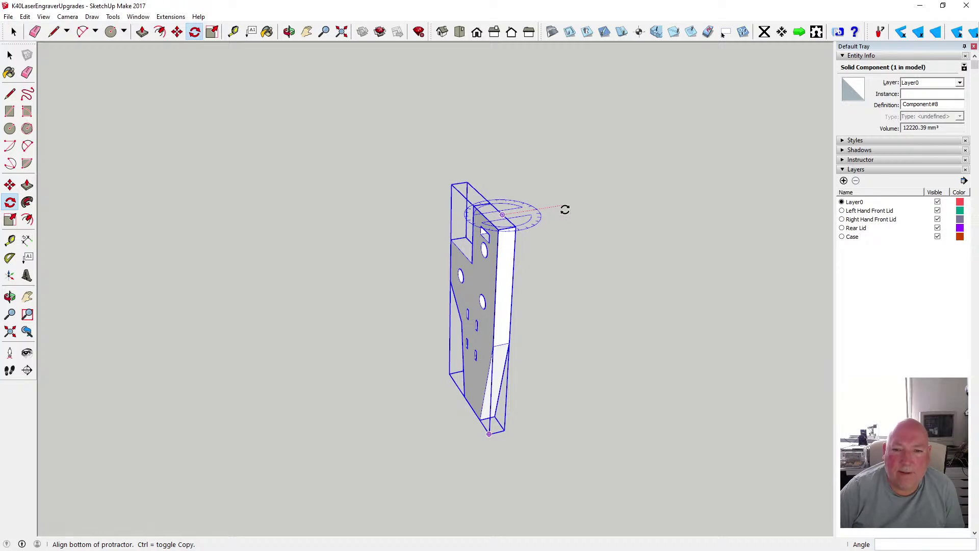
{"action": "left_click", "coordinate": [565, 210]}
{"action": "left_click", "coordinate": [539, 244]}
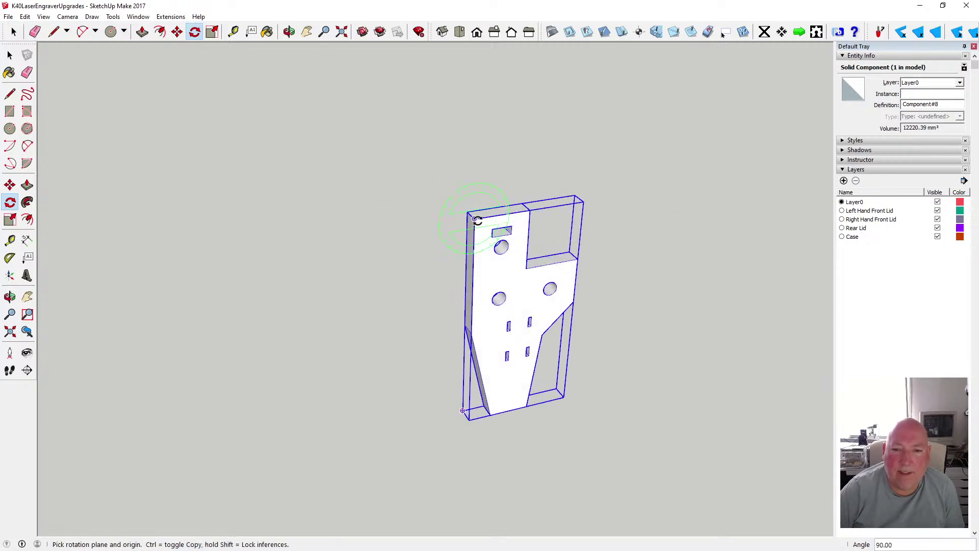
Move the small plate onto the left extrusion's front end in two moves of 83 mm and about 292 mm
{"action": "scroll", "coordinate": [415, 201], "scroll_direction": "down", "scroll_amount": 5}
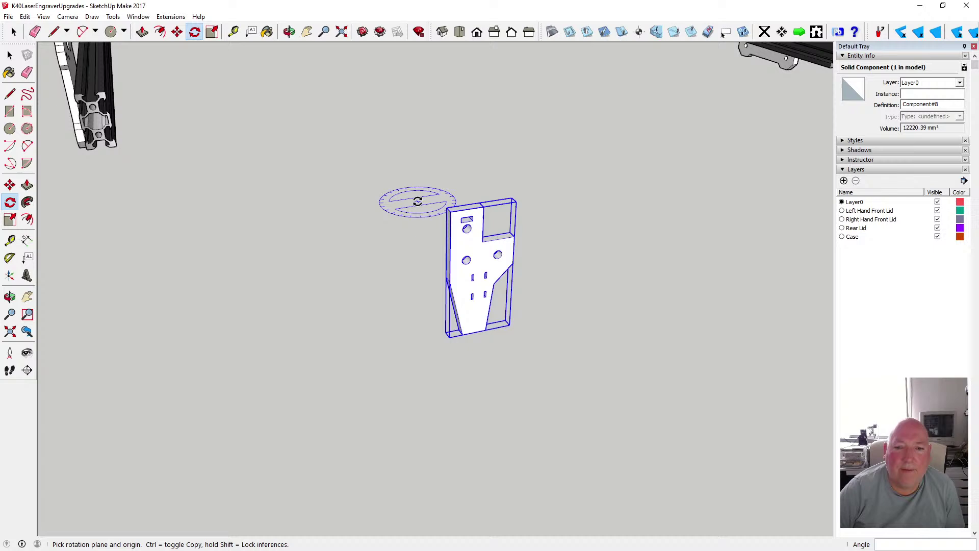
{"action": "left_click", "coordinate": [177, 32]}
{"action": "scroll", "coordinate": [396, 197], "scroll_direction": "up", "scroll_amount": 5}
{"action": "left_click", "coordinate": [481, 211]}
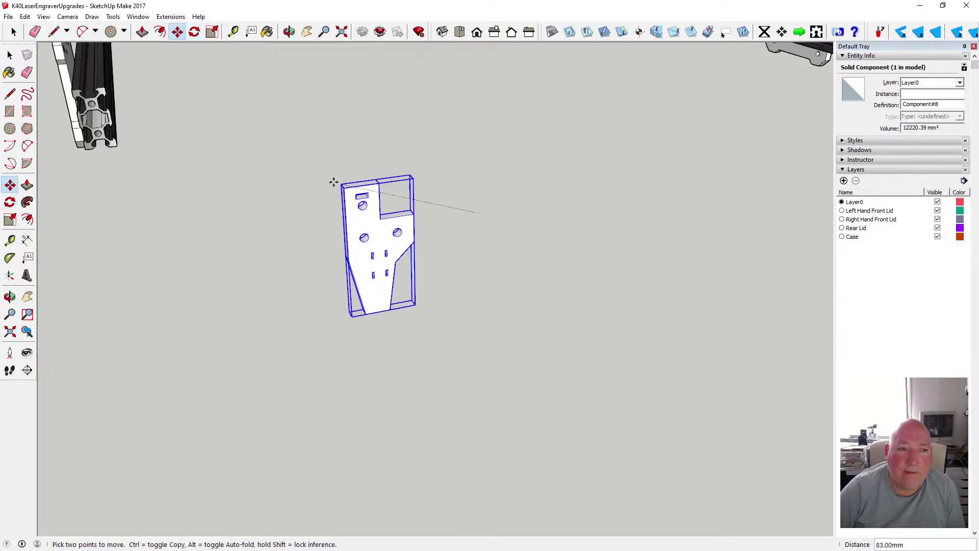
{"action": "middle_click_drag", "start_coordinate": [442, 222], "coordinate": [183, 142]}
{"action": "scroll", "coordinate": [183, 143], "scroll_direction": "up", "scroll_amount": 5}
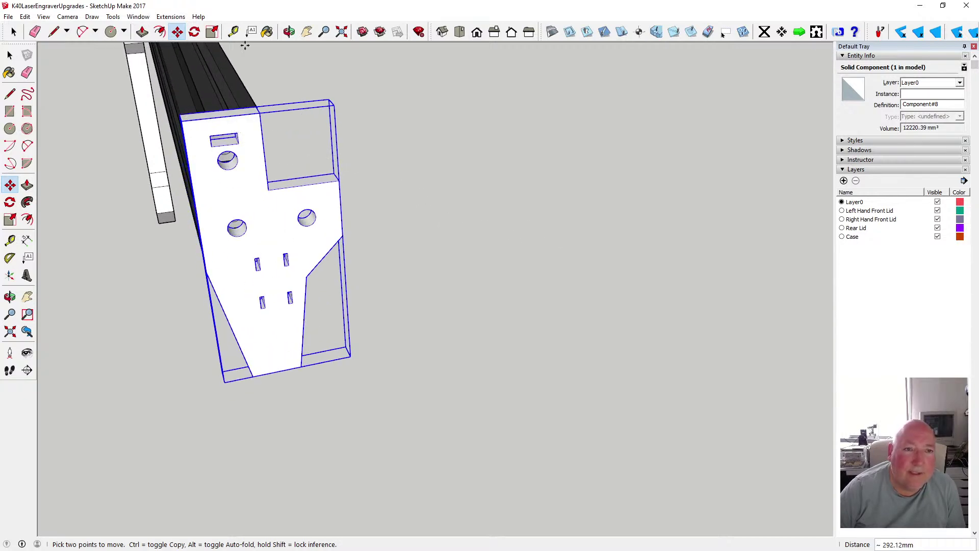
{"action": "left_click", "coordinate": [288, 31]}
{"action": "left_click_drag", "start_coordinate": [384, 194], "coordinate": [233, 255]}
{"action": "key", "text": "space"}
{"action": "left_click", "coordinate": [220, 247]}
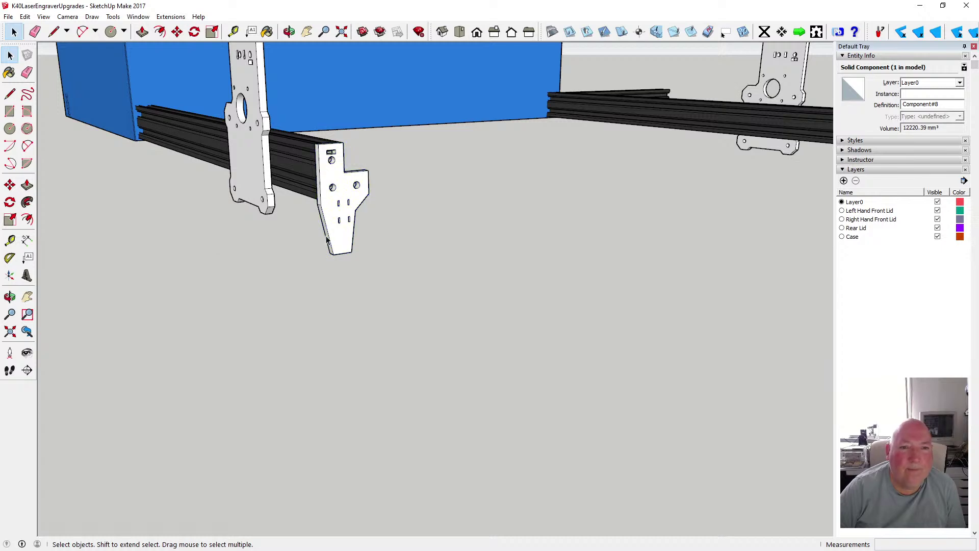
Save the K40LaserEngraverUpgrades model with the plates placed on the extrusions
{"action": "left_click", "coordinate": [289, 32]}
{"action": "left_click_drag", "start_coordinate": [368, 169], "coordinate": [544, 187]}
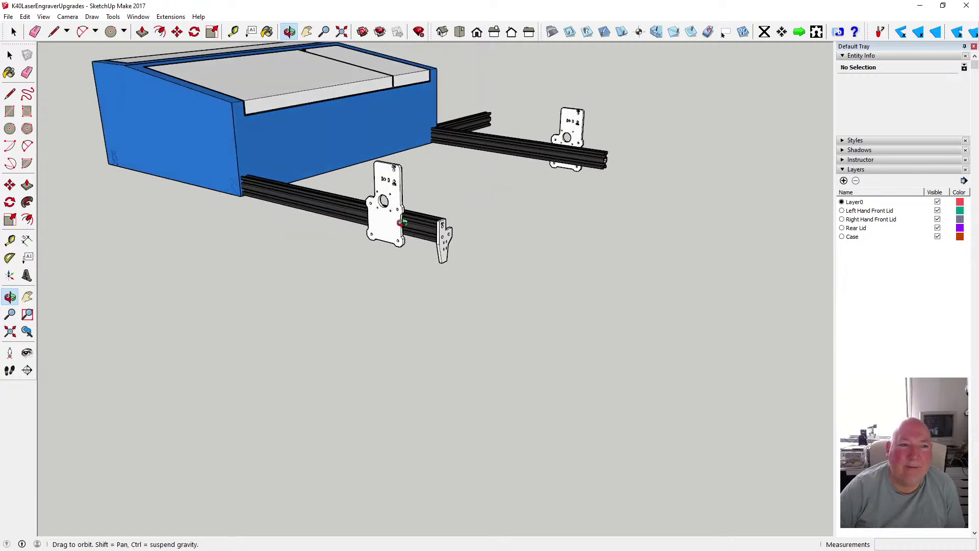
{"action": "left_click_drag", "start_coordinate": [402, 221], "coordinate": [219, 145]}
{"action": "left_click", "coordinate": [8, 16]}
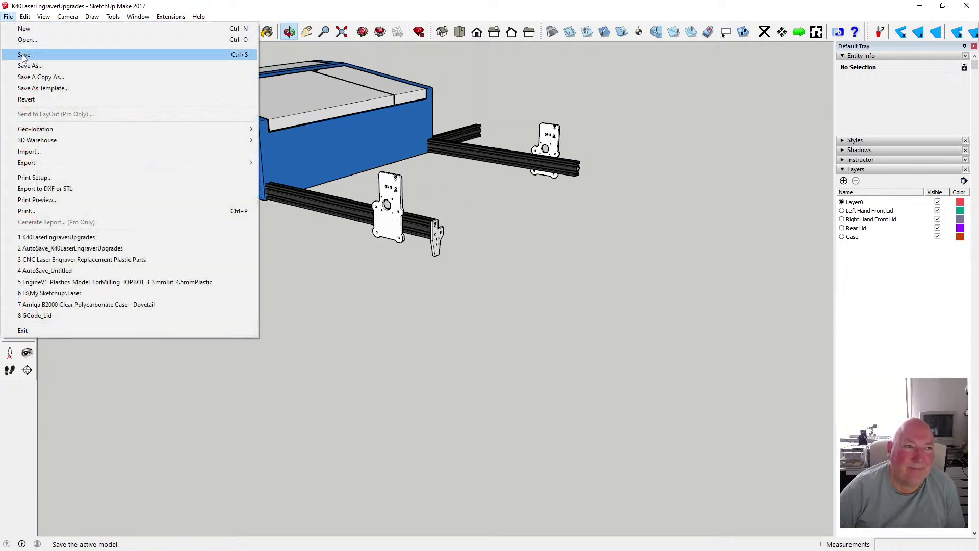
{"action": "left_click", "coordinate": [23, 55]}
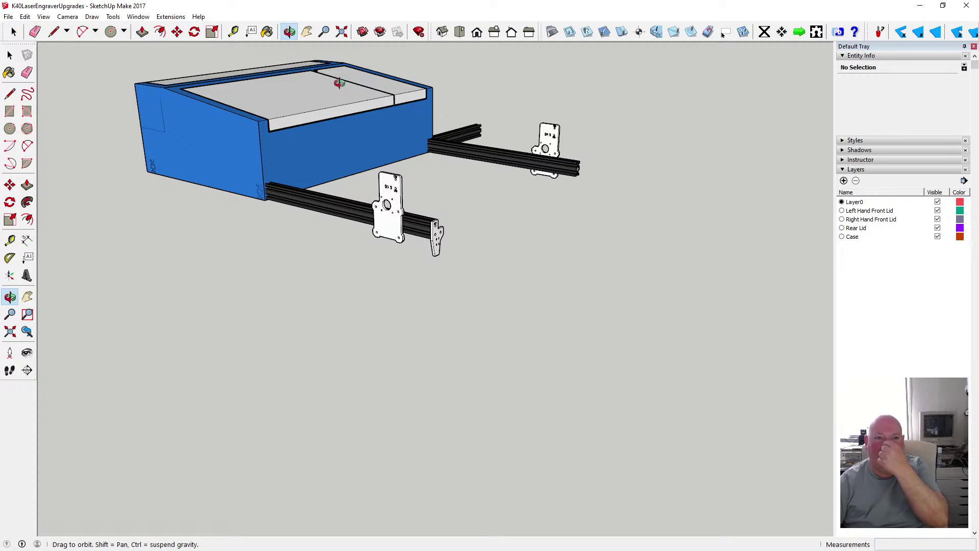
{"action": "scroll", "coordinate": [334, 105], "scroll_direction": "up", "scroll_amount": 3}
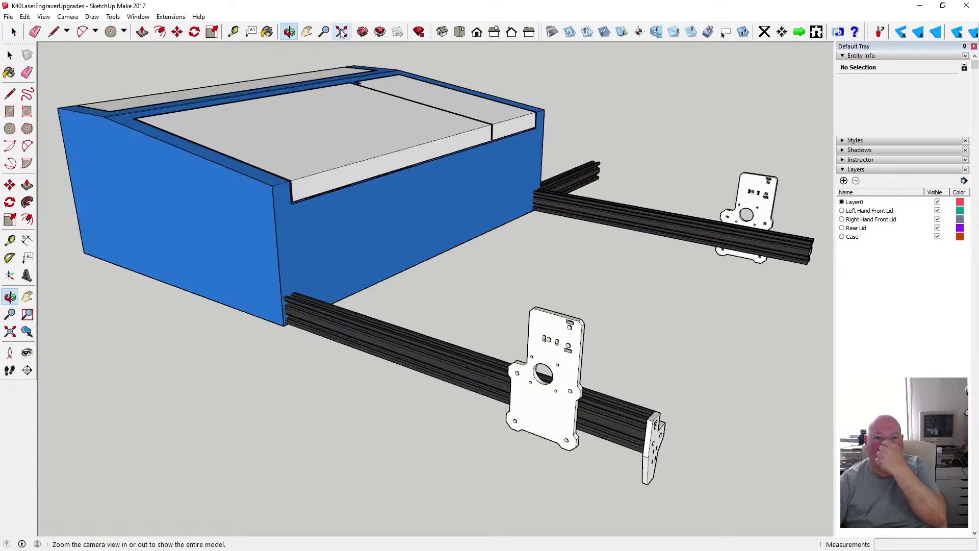
{"action": "left_click", "coordinate": [14, 17]}
{"action": "left_click", "coordinate": [23, 53]}
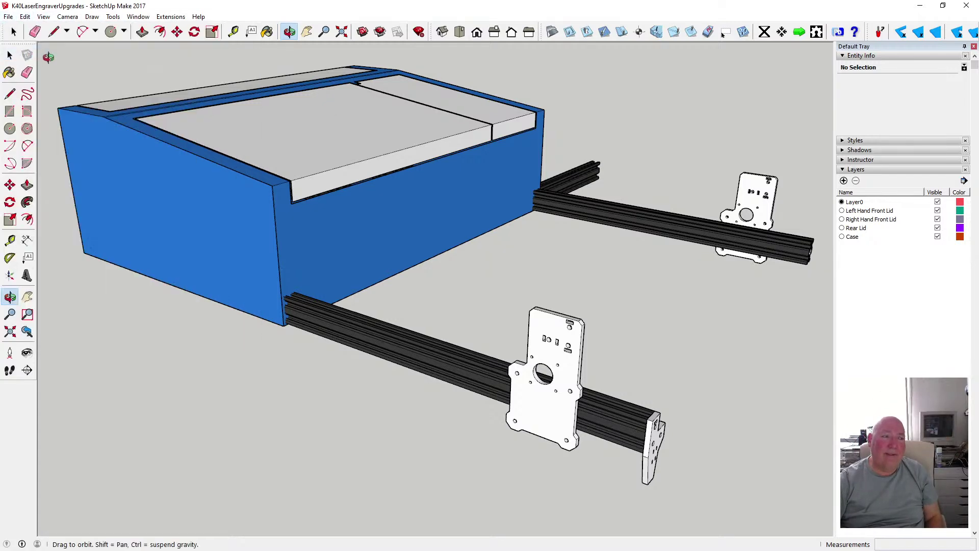